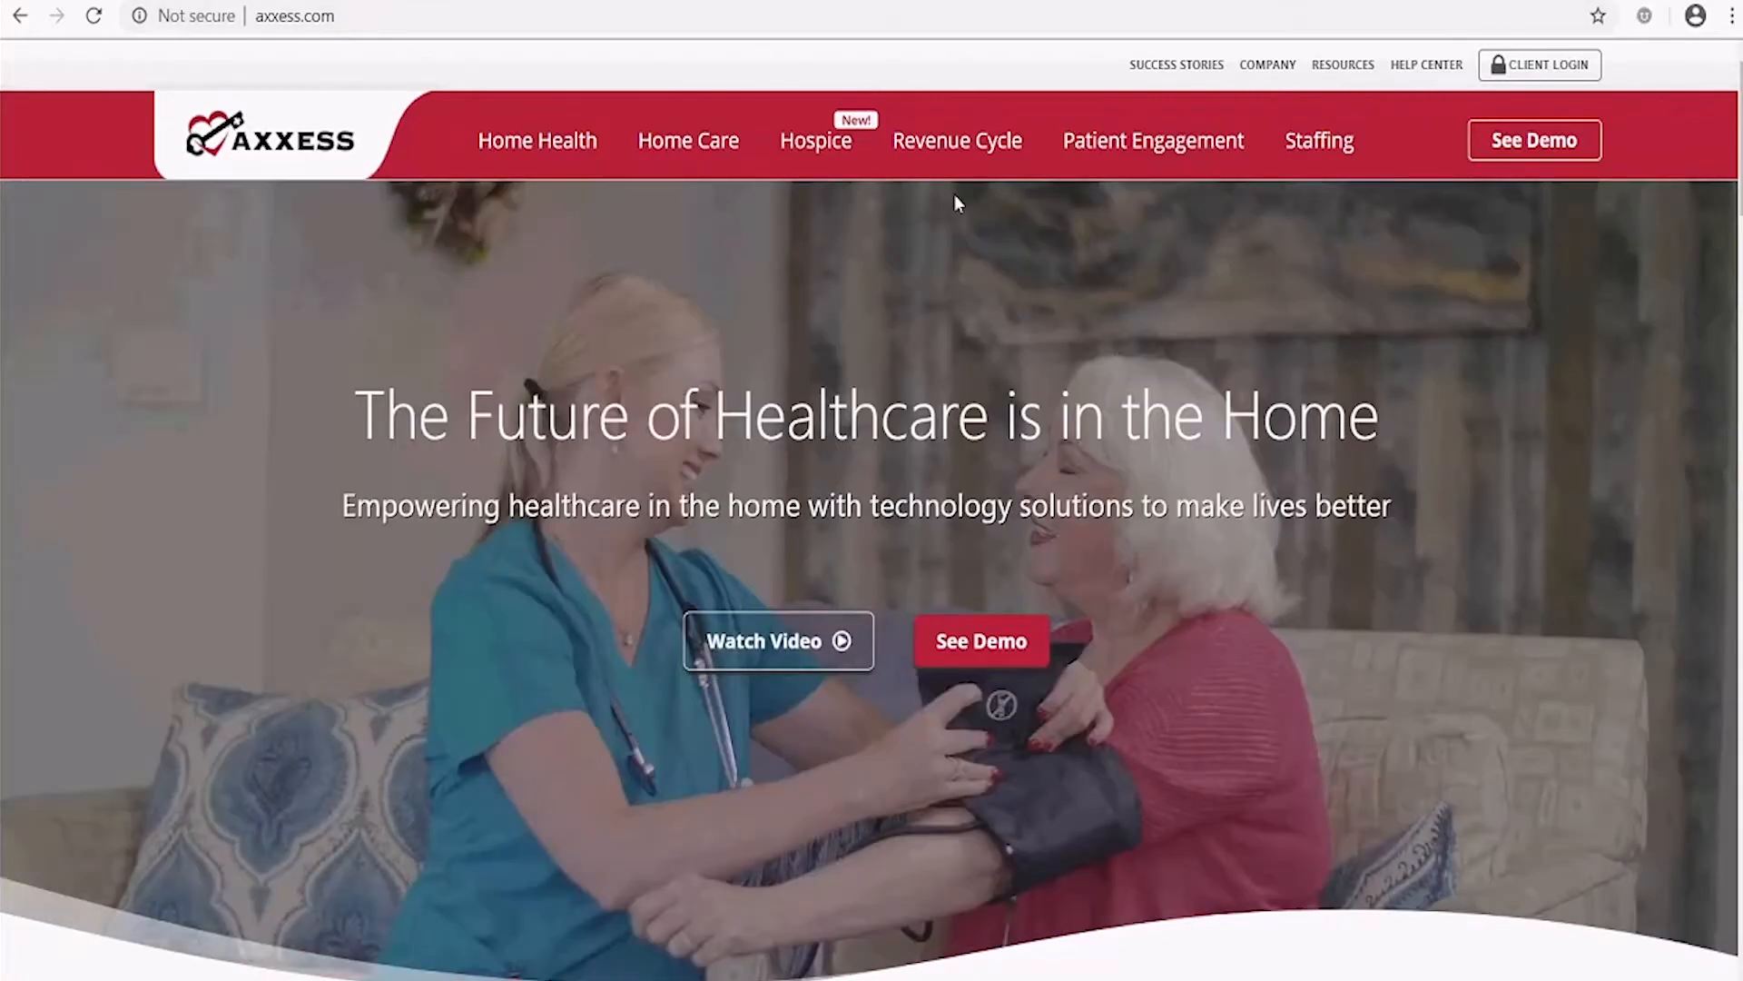
# Sign in to Axxess through Client Login with the saved credentials and accept the login notice
pyautogui.moveTo(516, 148)
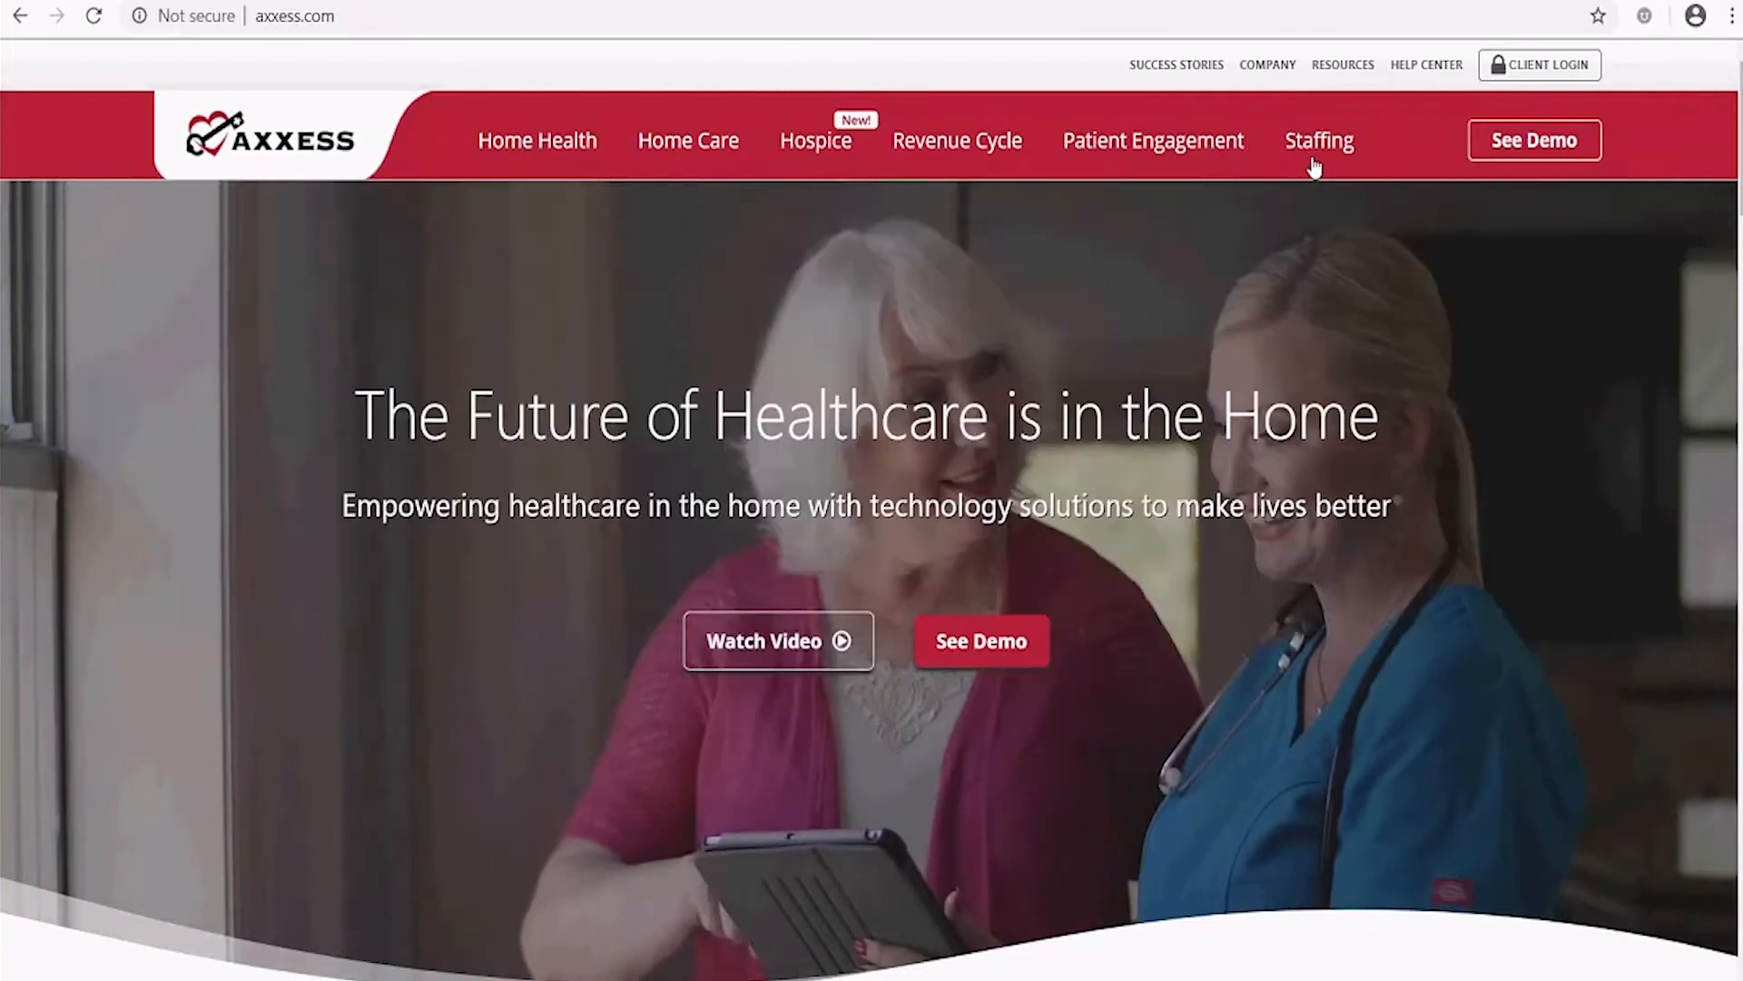
pyautogui.moveTo(573, 147)
pyautogui.moveTo(711, 139)
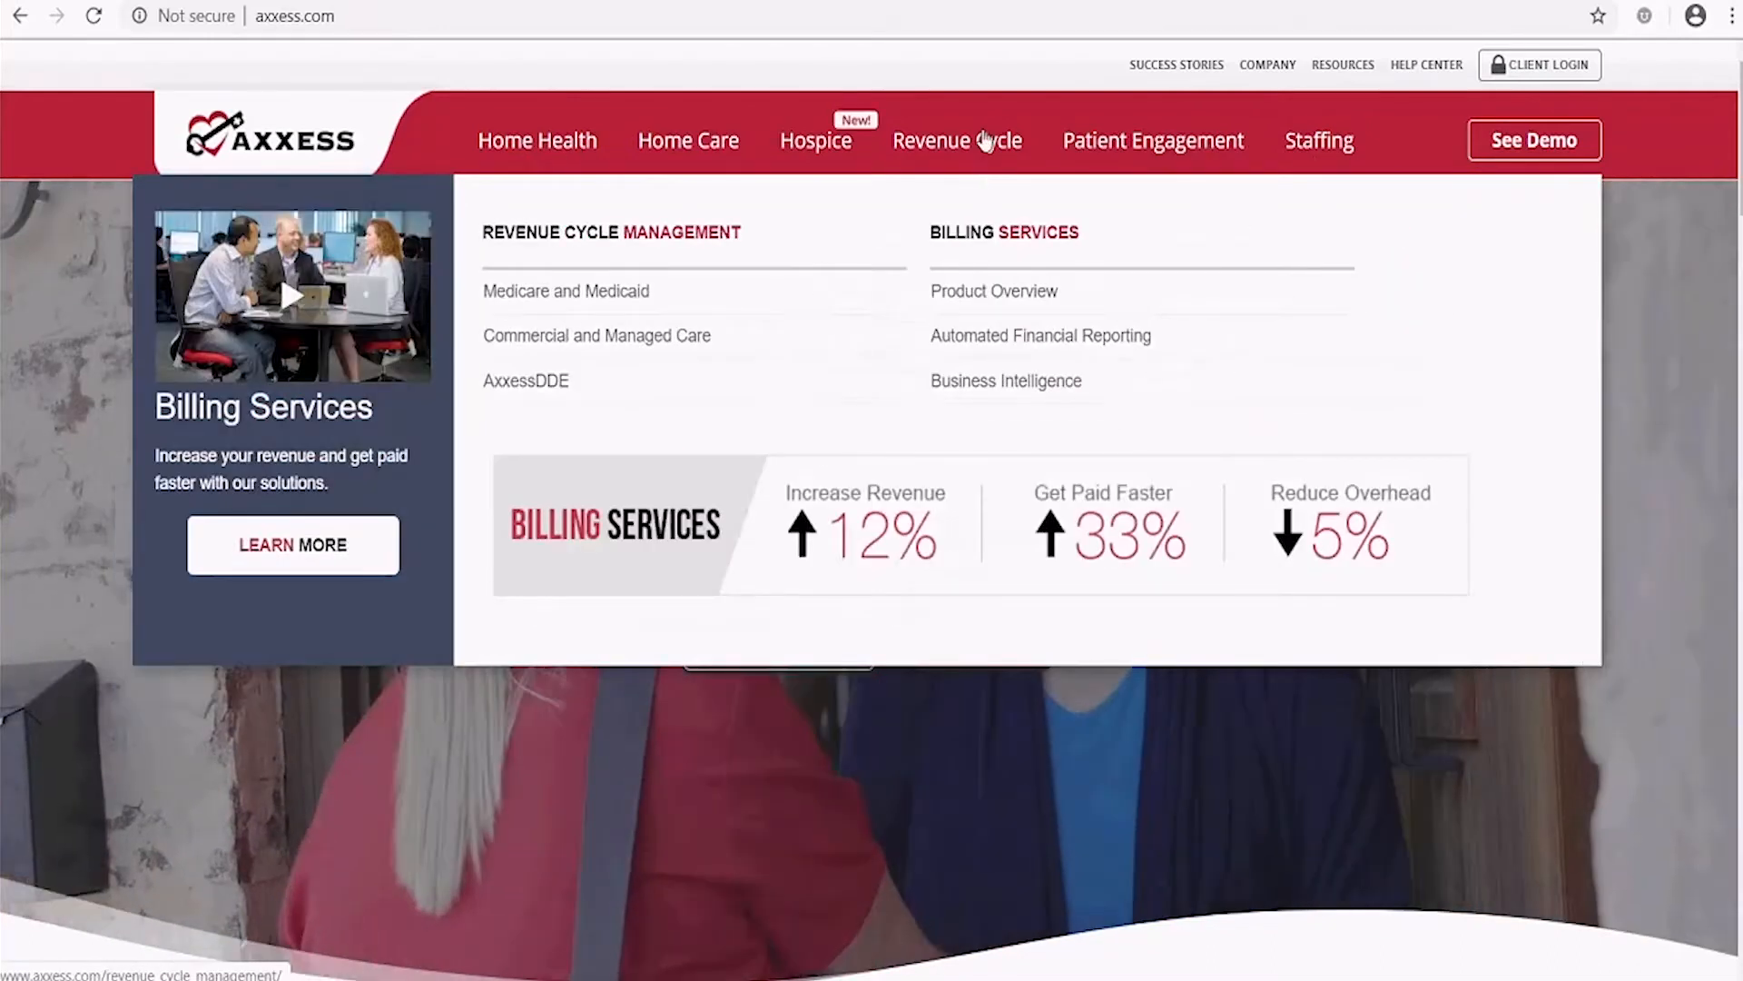
pyautogui.moveTo(1038, 141)
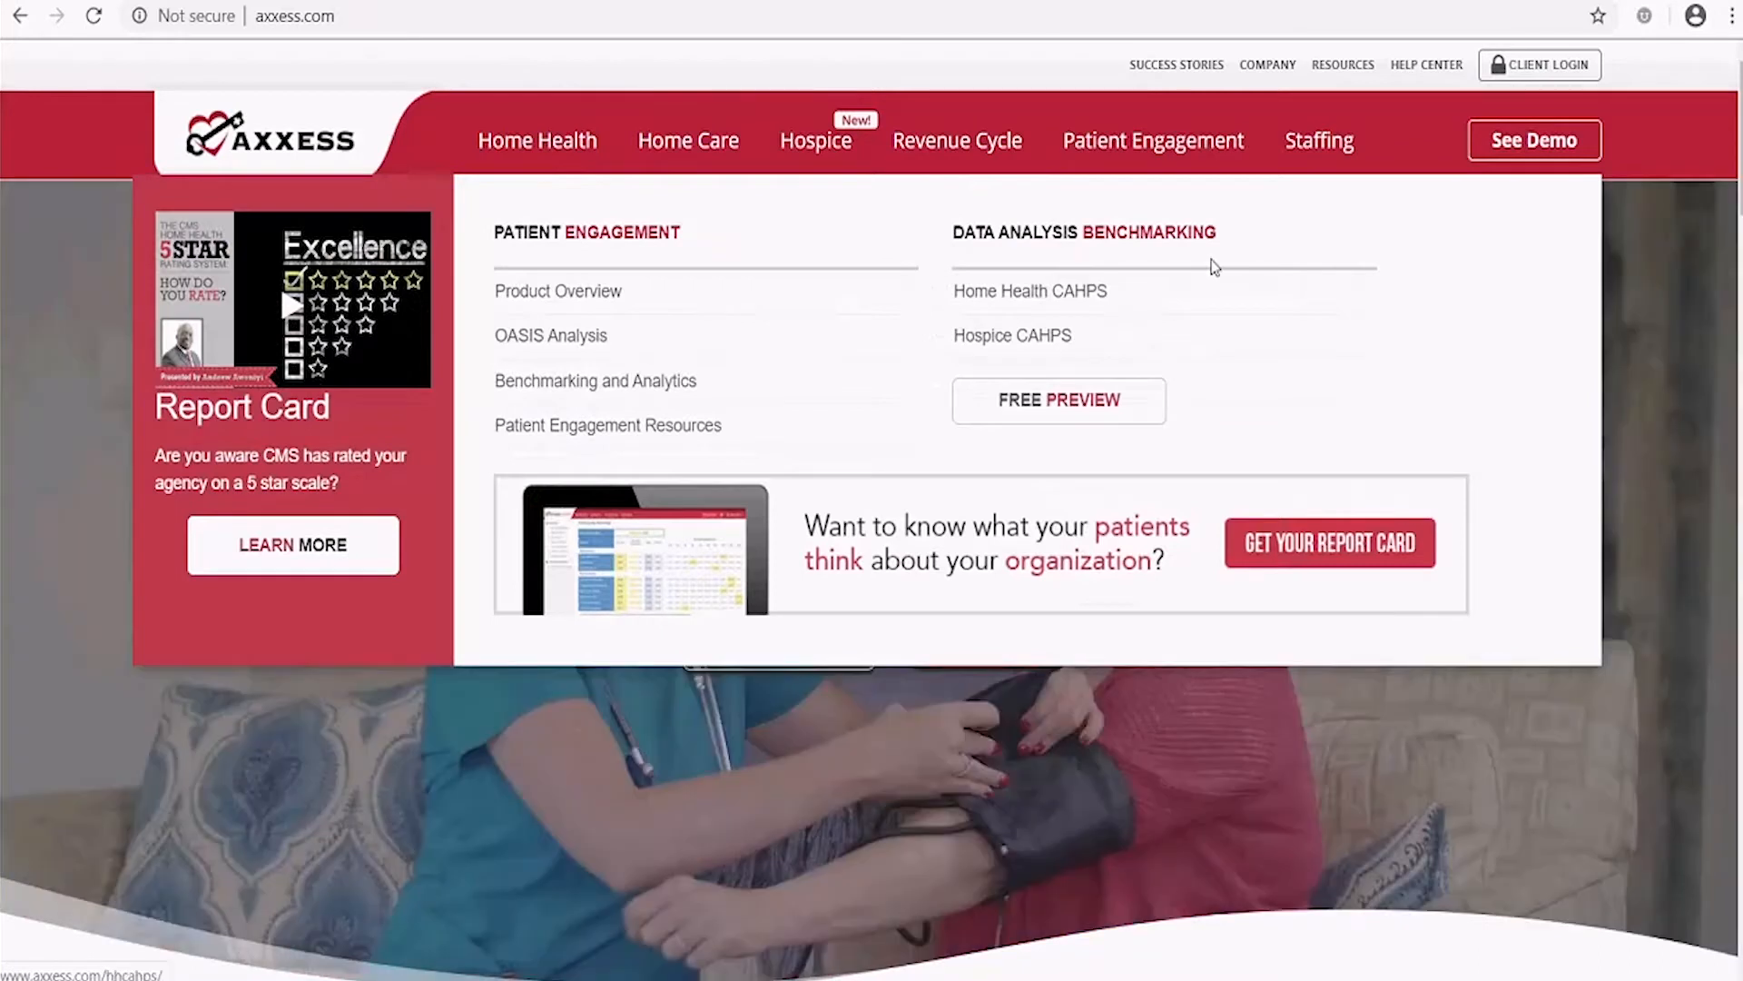
pyautogui.moveTo(993, 201)
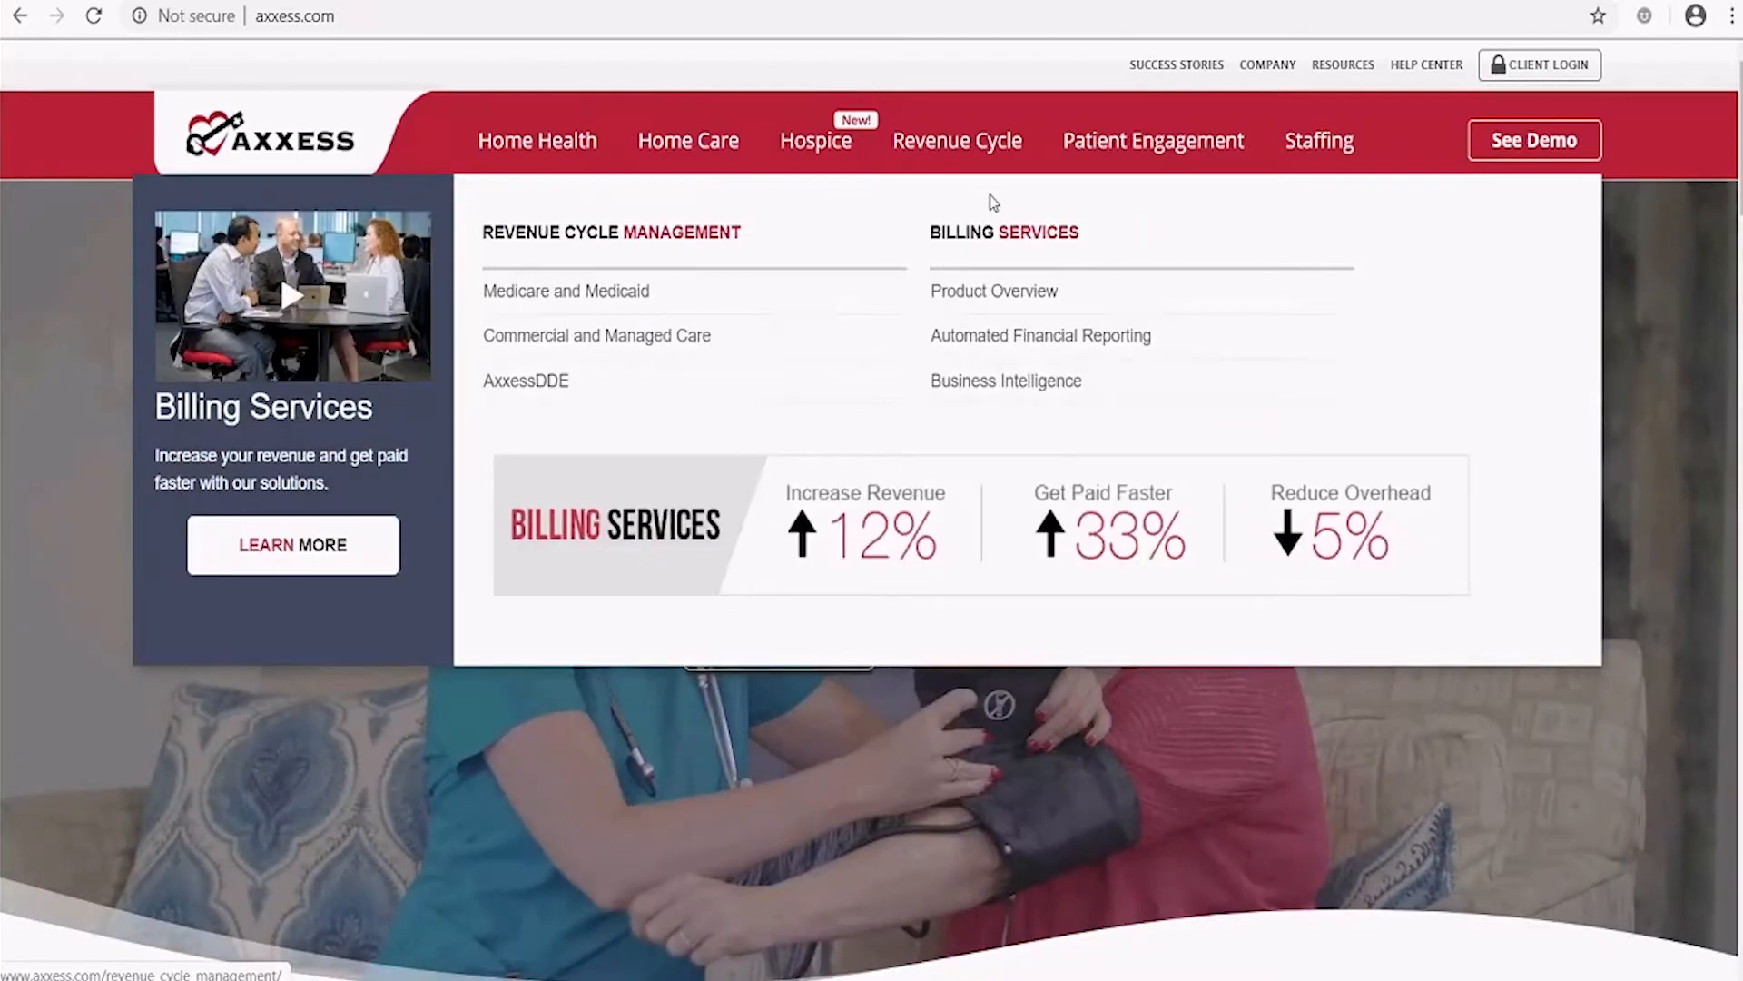
pyautogui.moveTo(1225, 148)
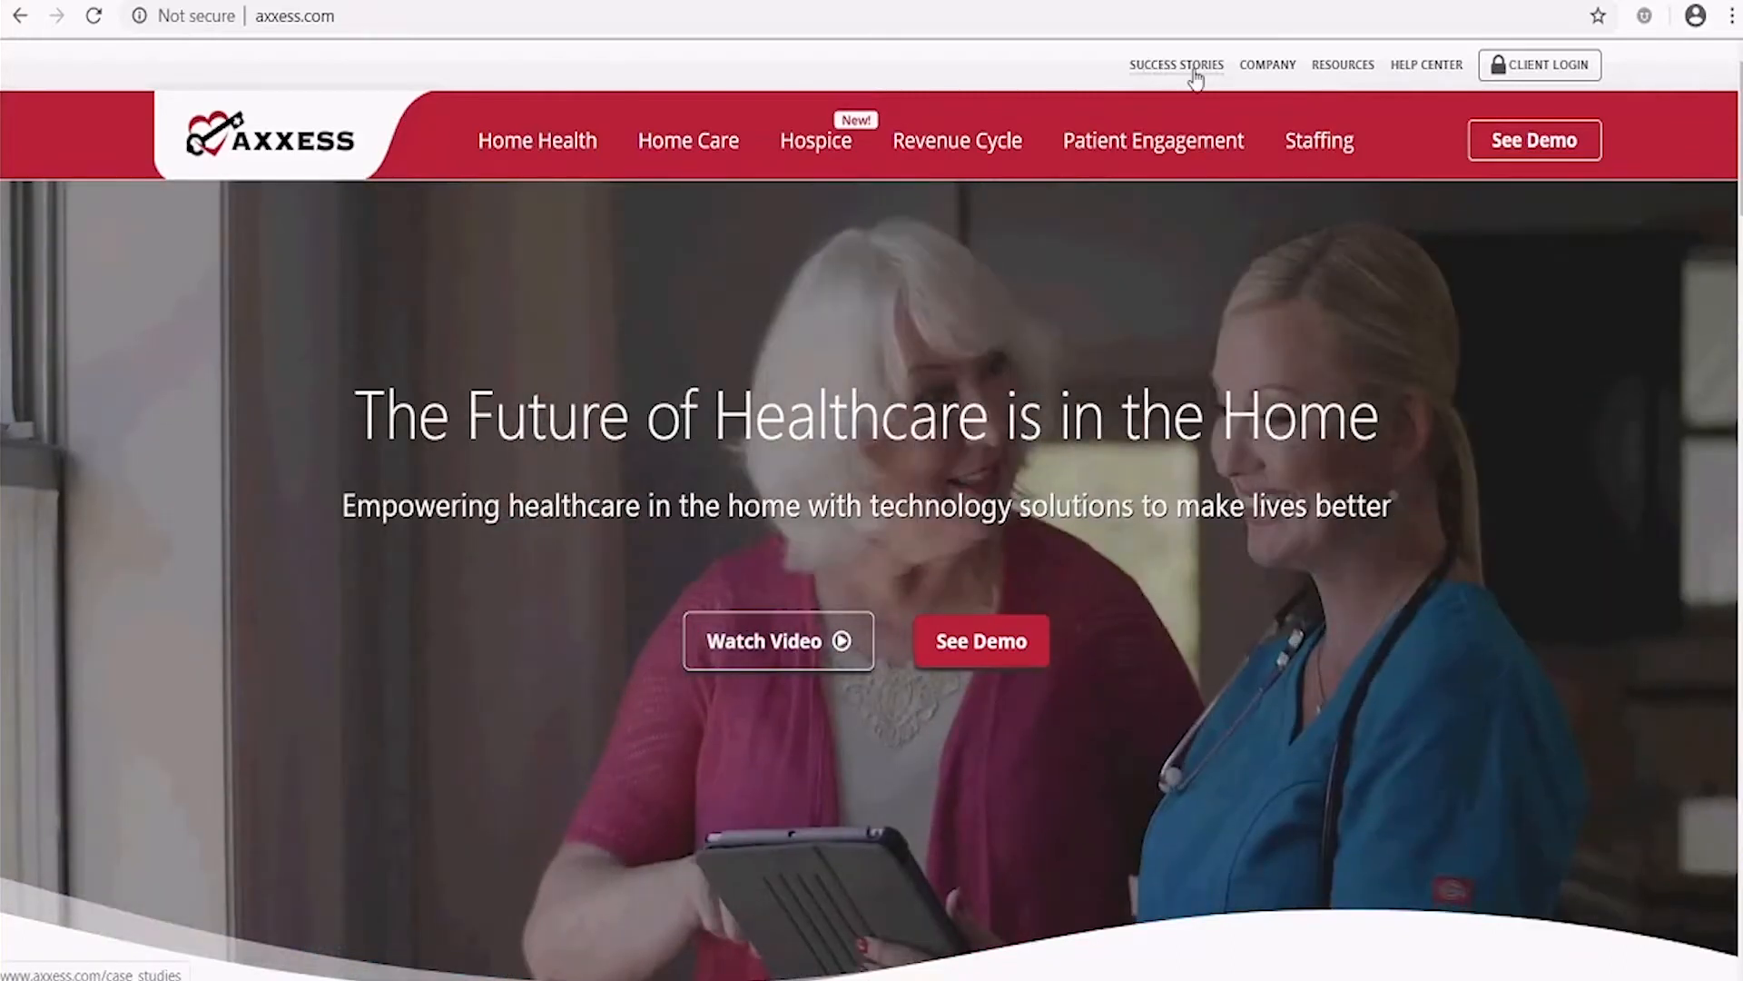
pyautogui.moveTo(1260, 80)
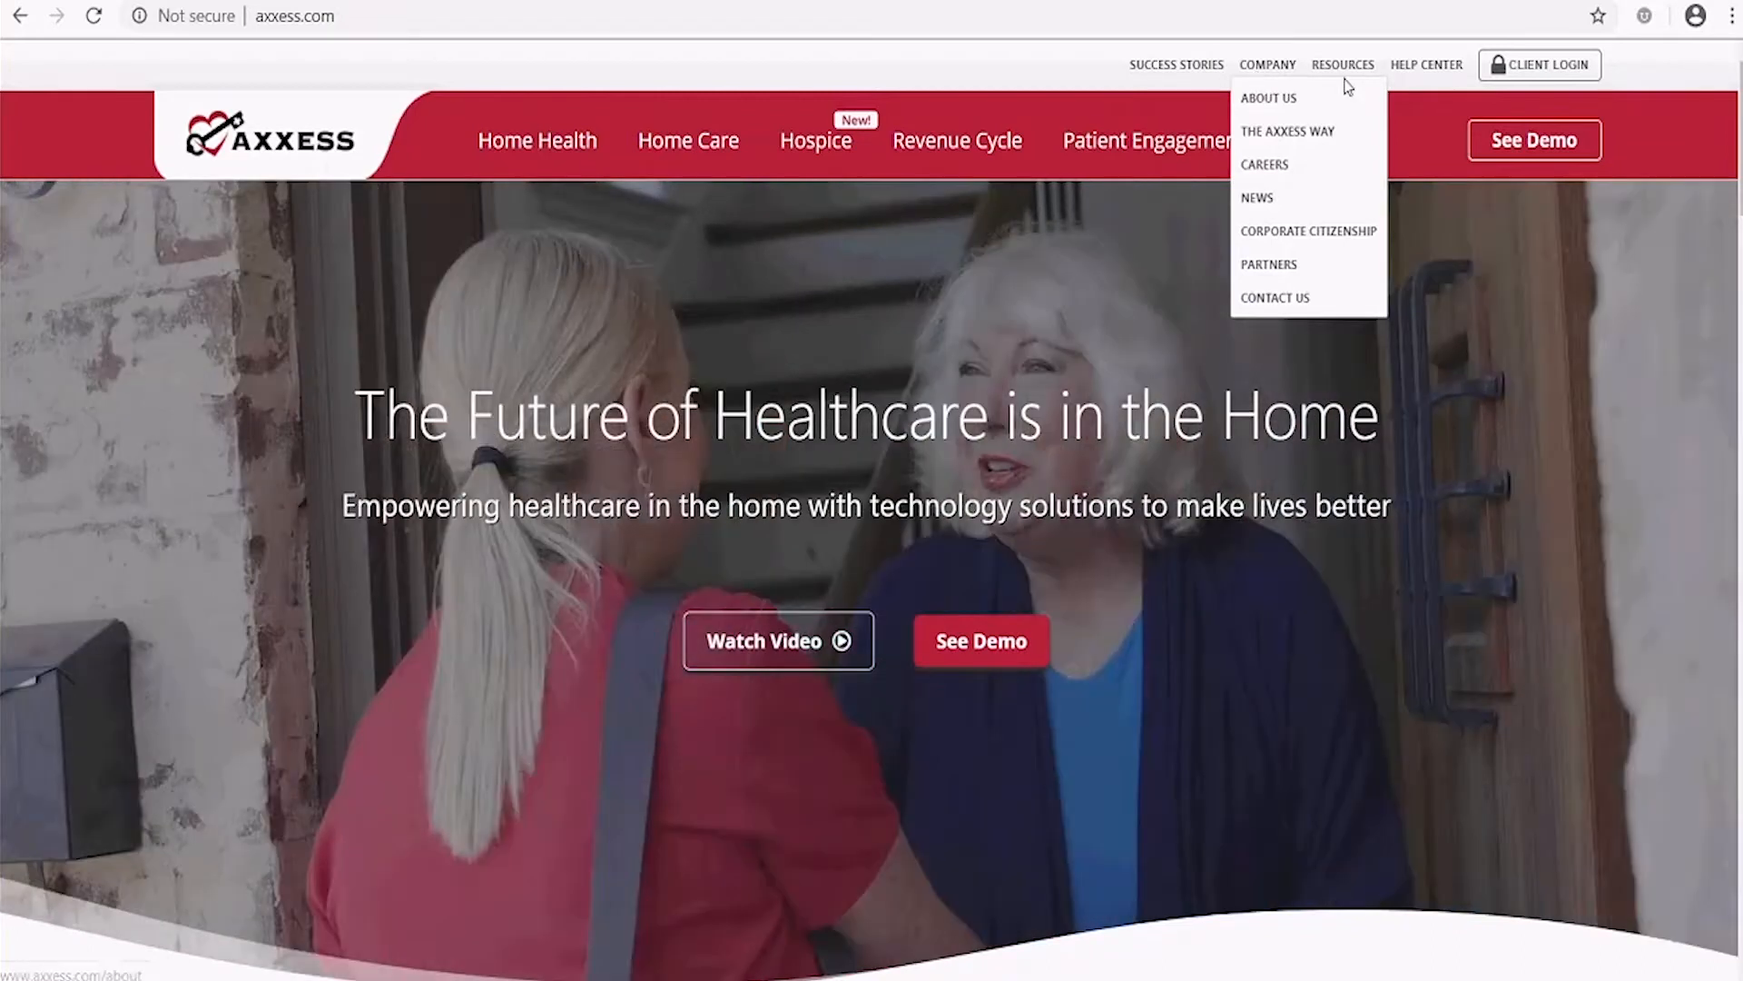
pyautogui.moveTo(1355, 74)
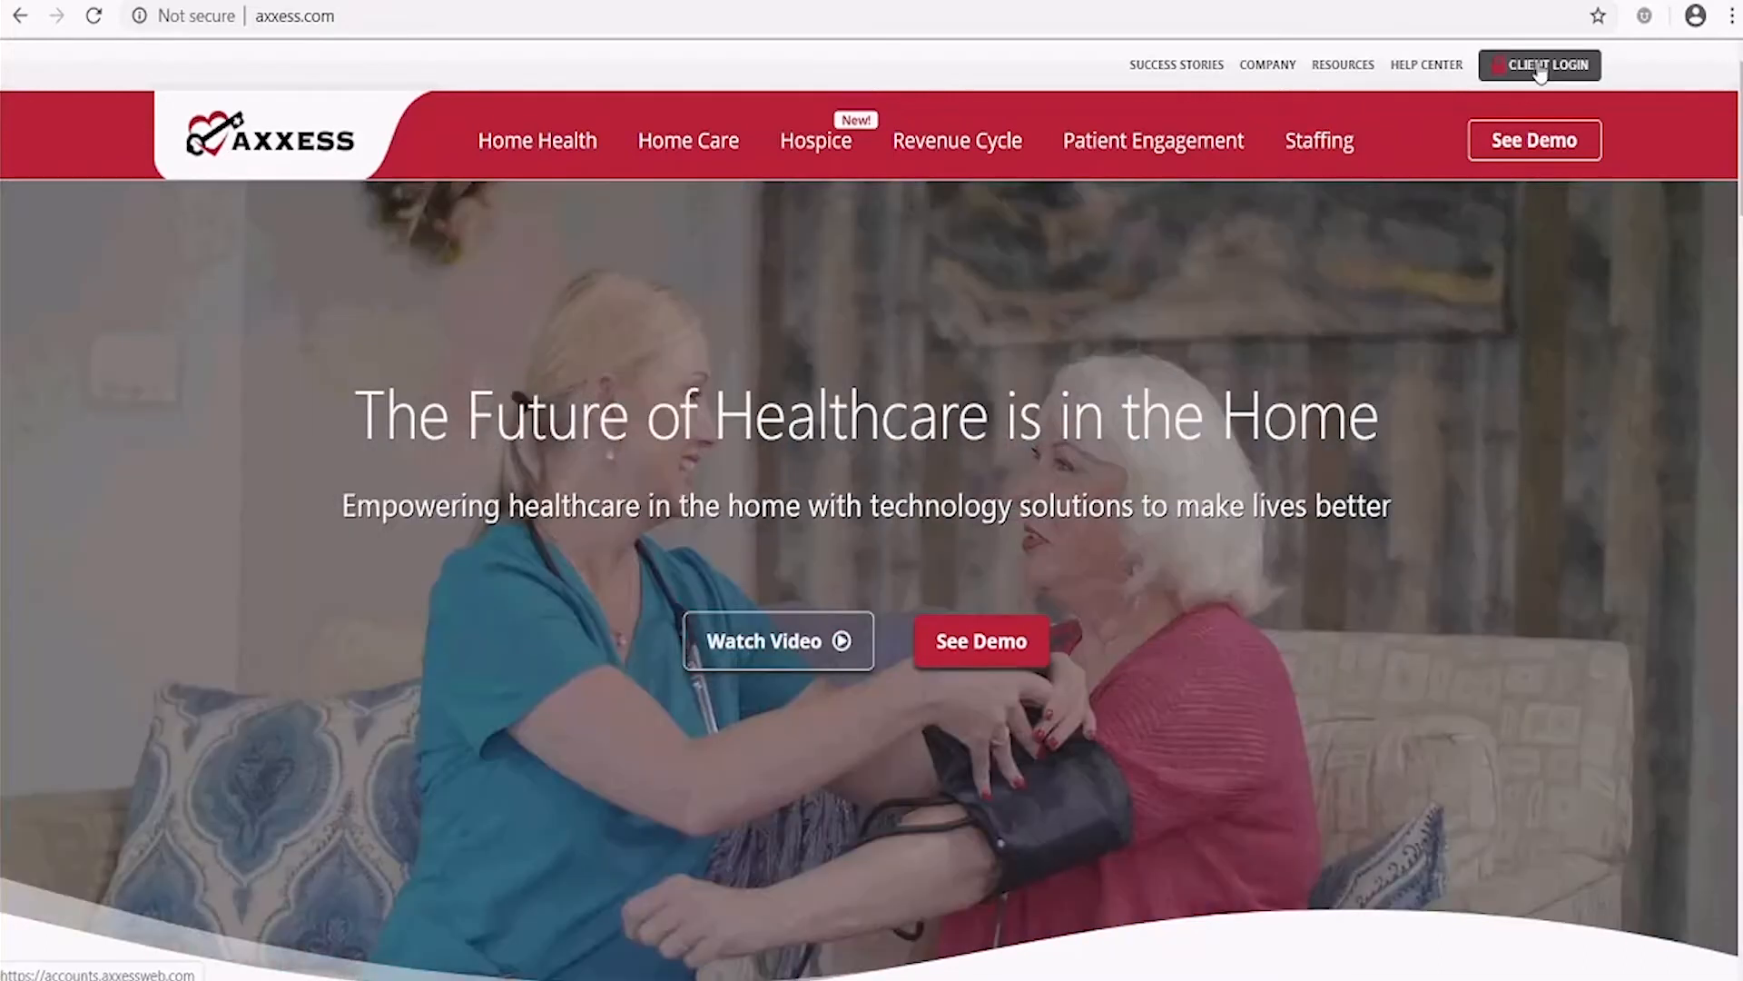
pyautogui.click(1540, 69)
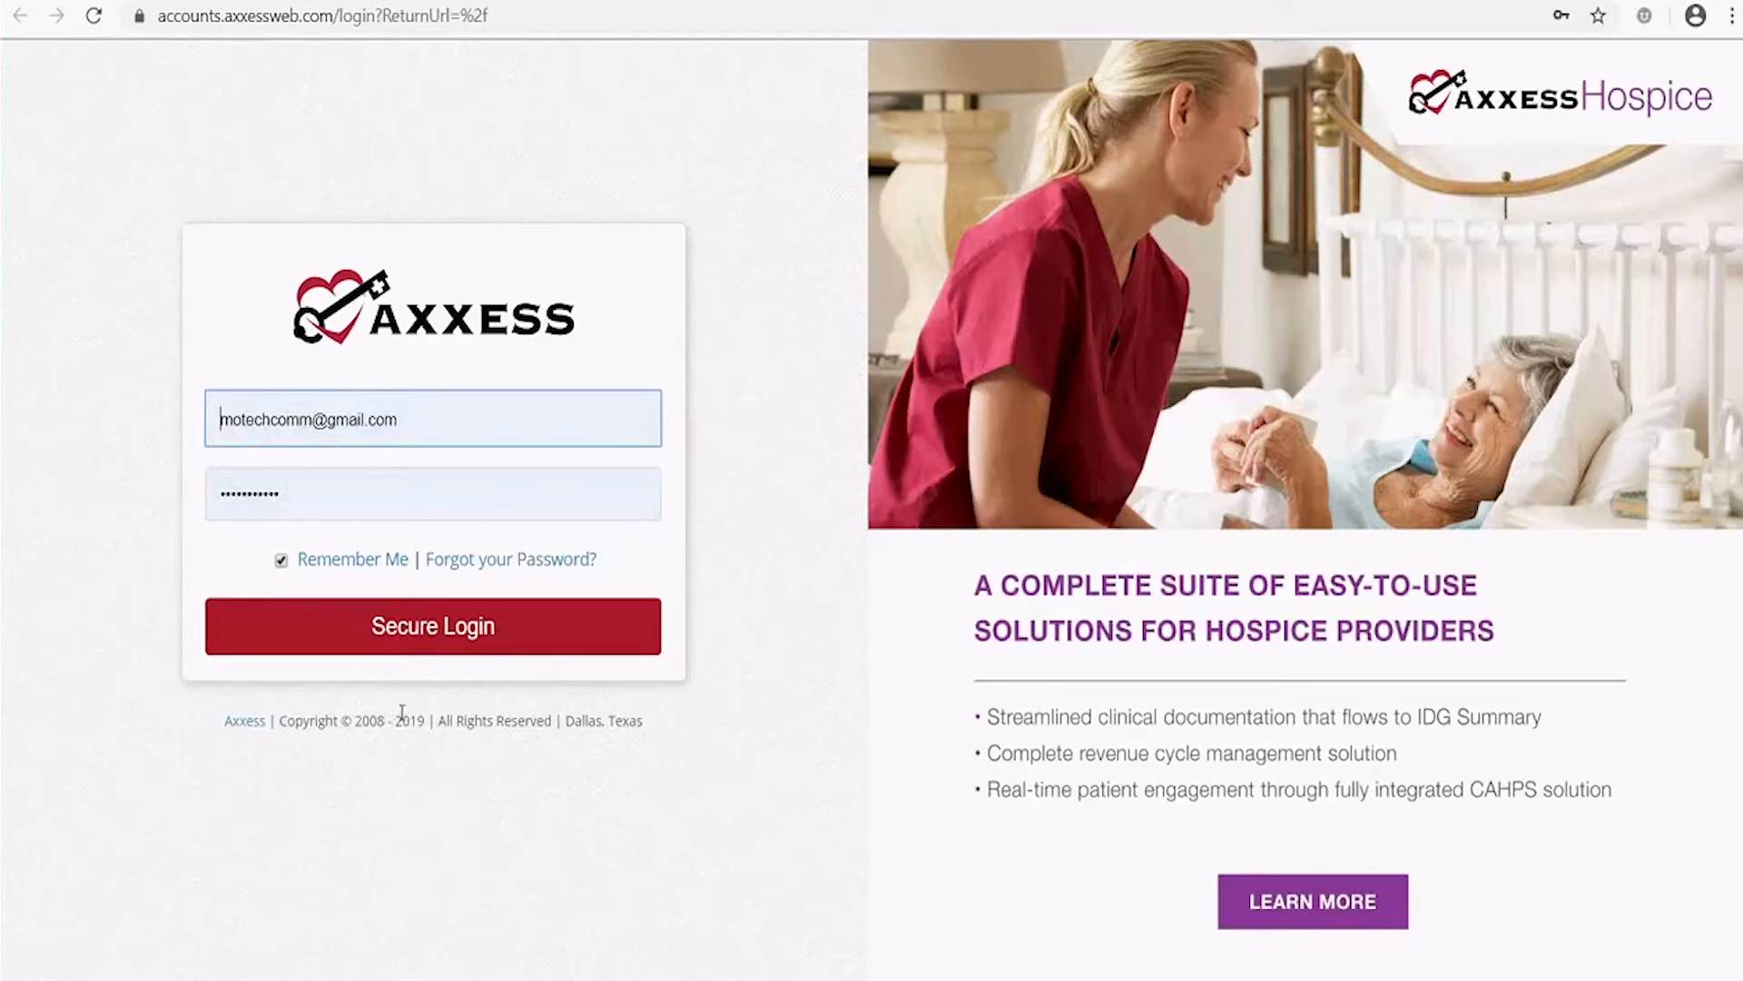
pyautogui.click(432, 635)
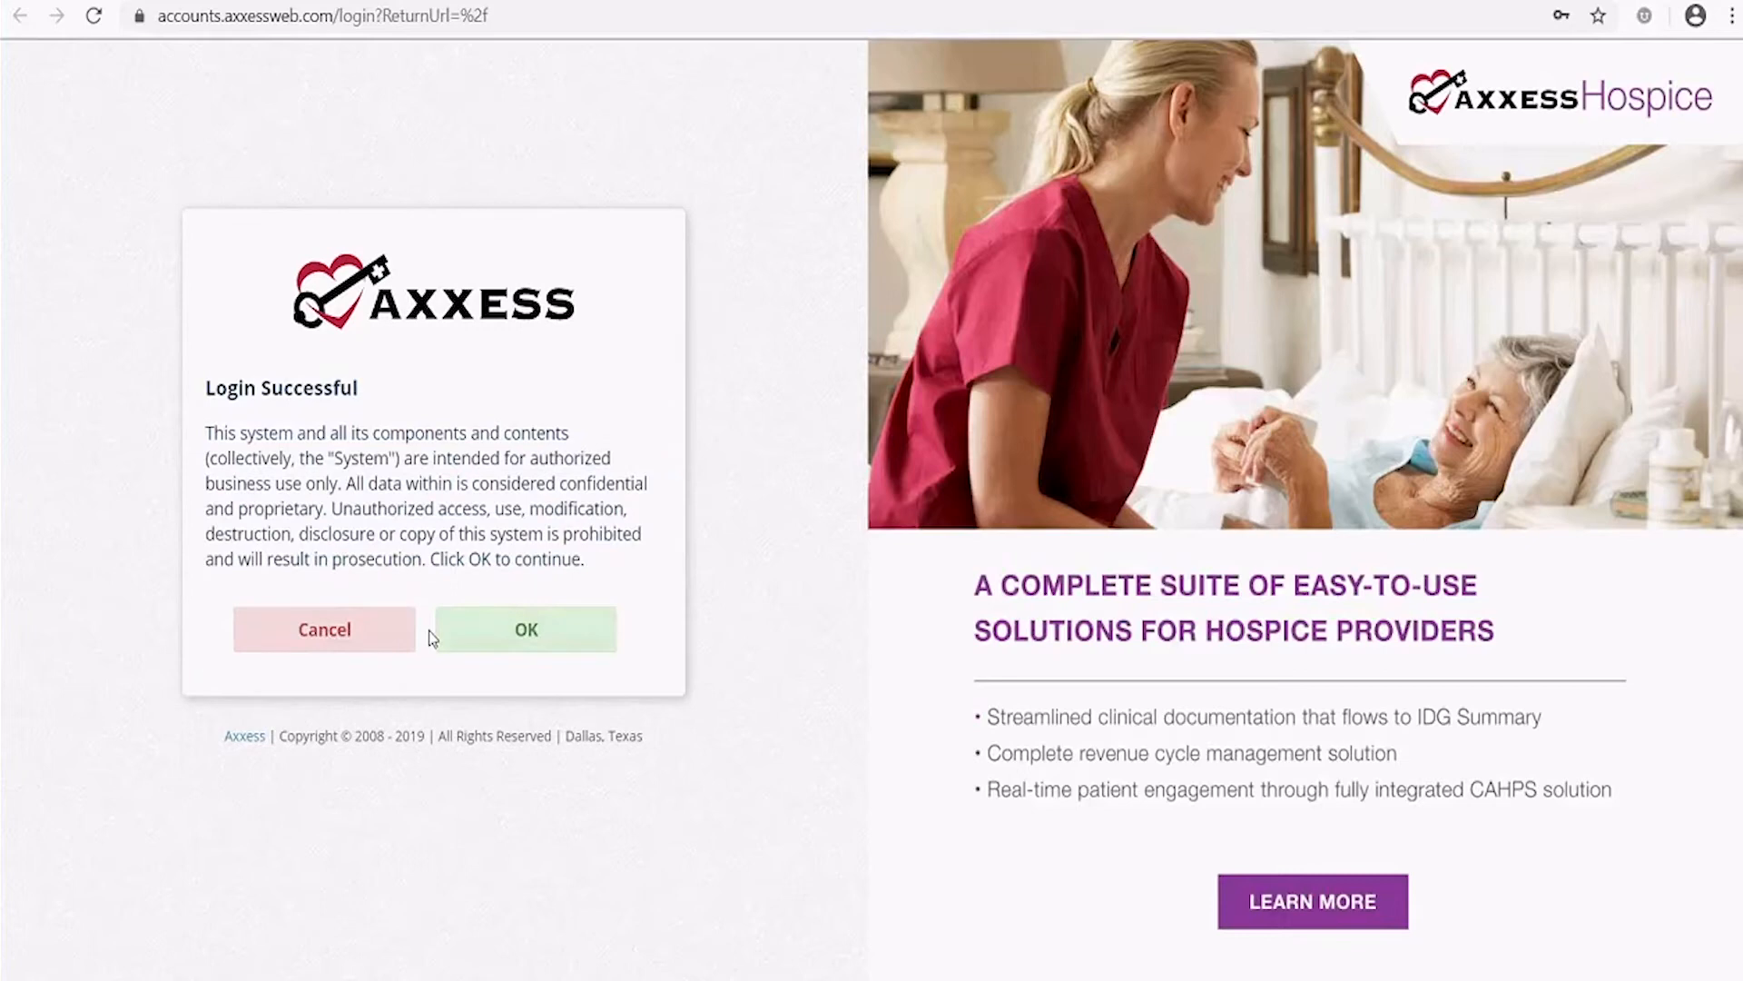
pyautogui.click(501, 628)
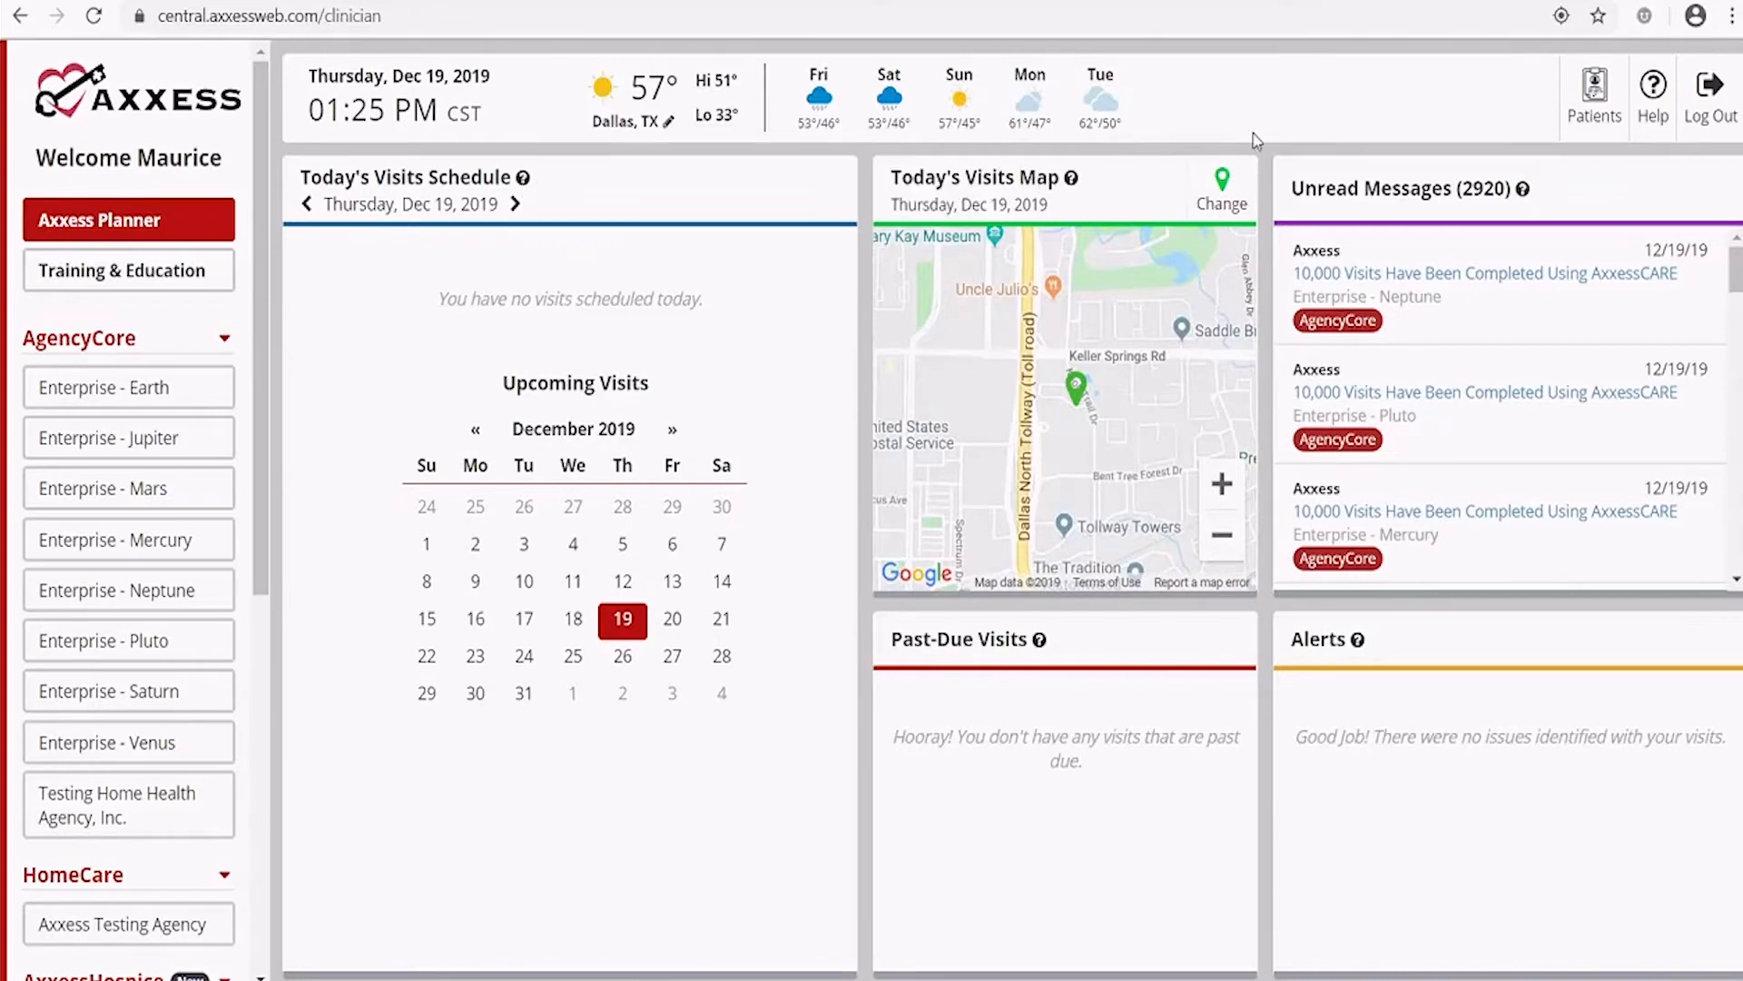
pyautogui.moveTo(1071, 180)
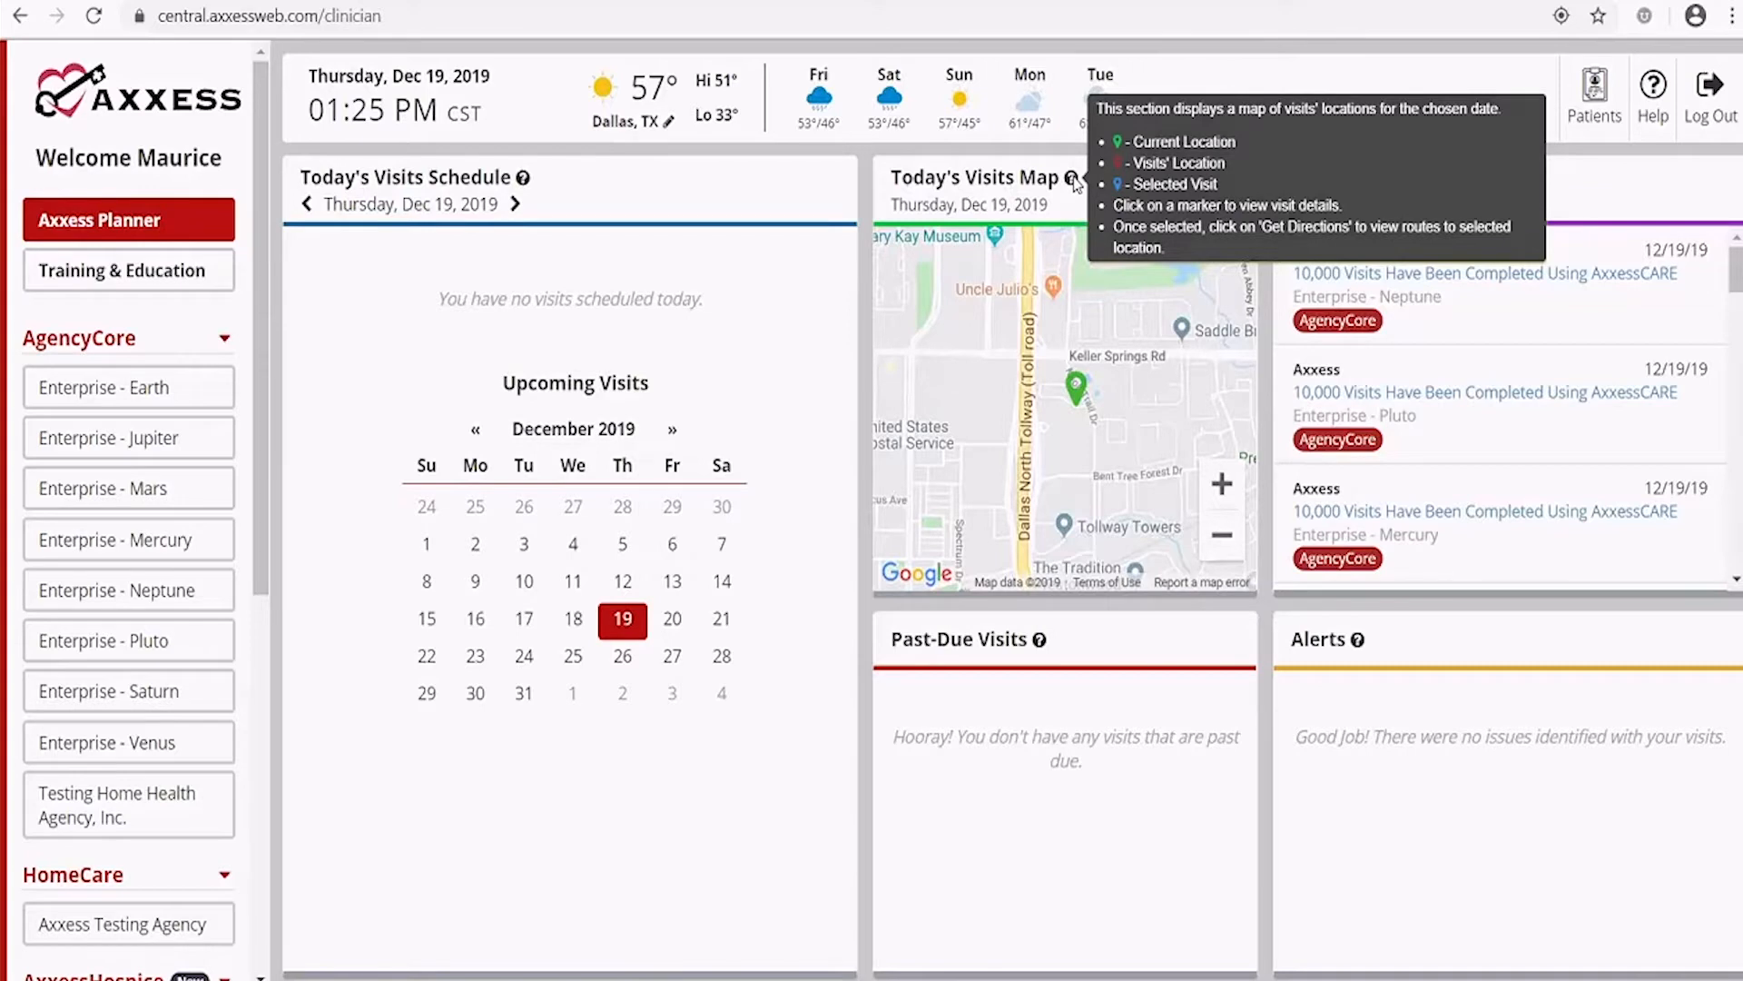
pyautogui.moveTo(1532, 198)
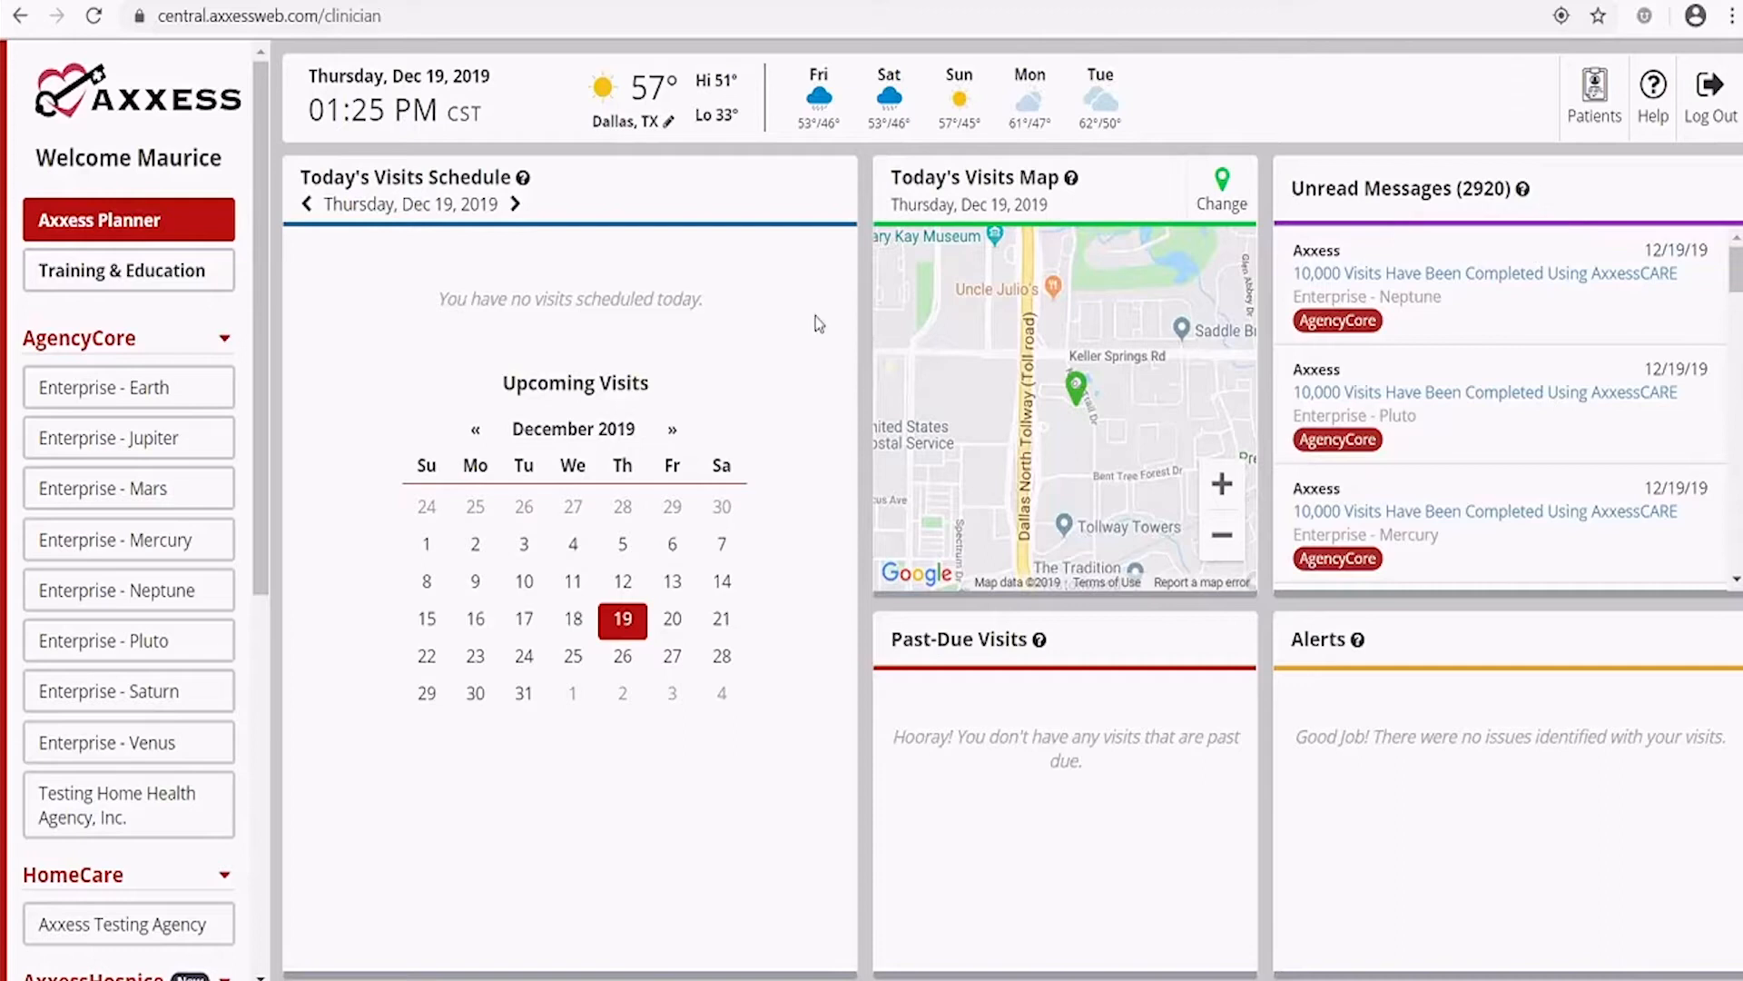
# Collapse the AgencyCore, HomeCare, AxxessHospice and AxxessCARE agency lists, then re-expand AgencyCore
pyautogui.moveTo(524, 185)
pyautogui.click(225, 345)
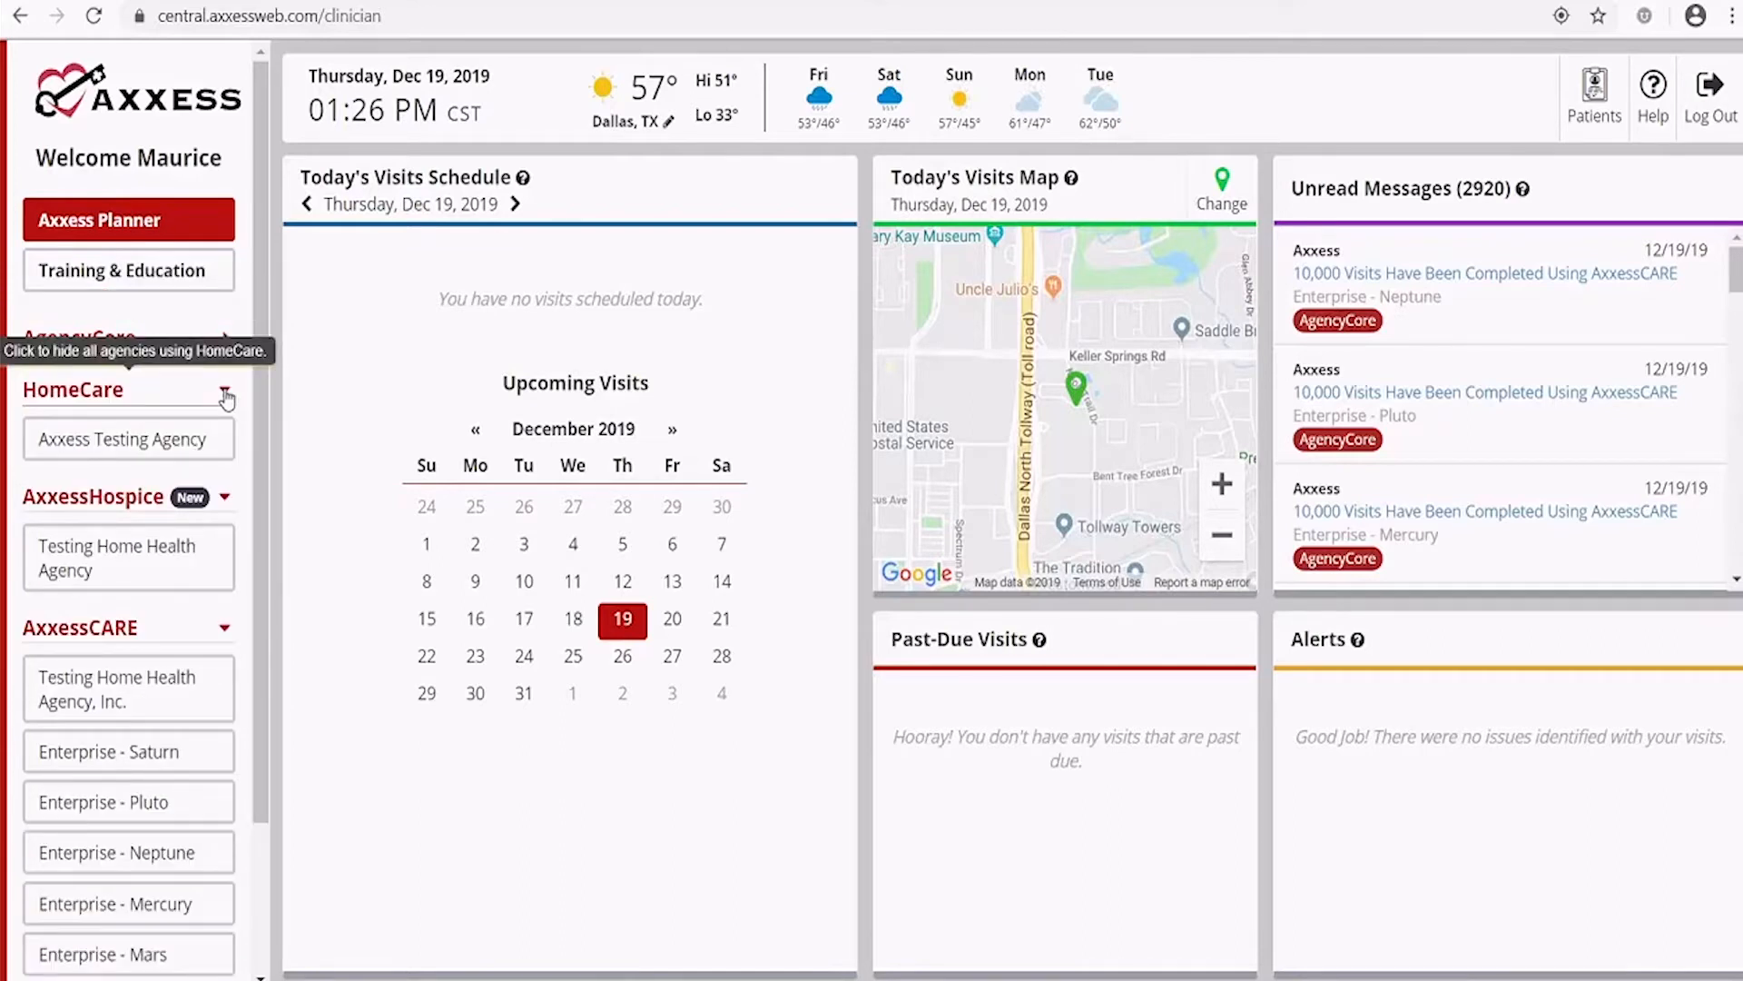
pyautogui.click(226, 396)
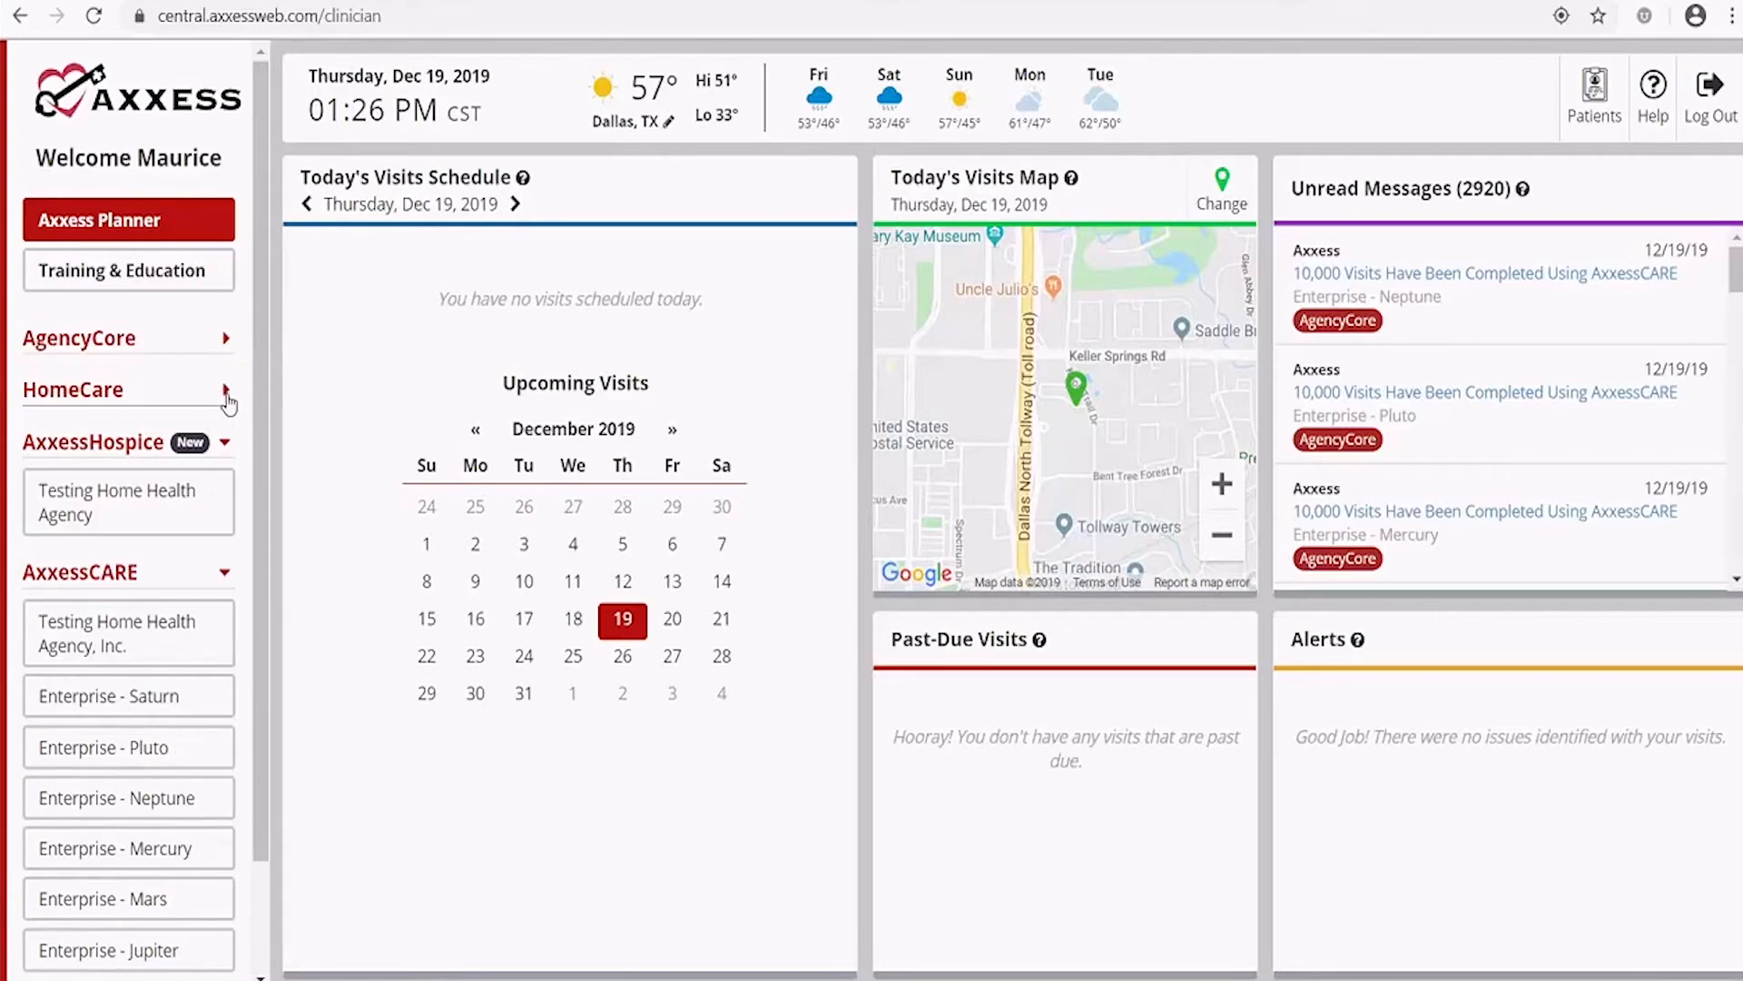
pyautogui.click(225, 442)
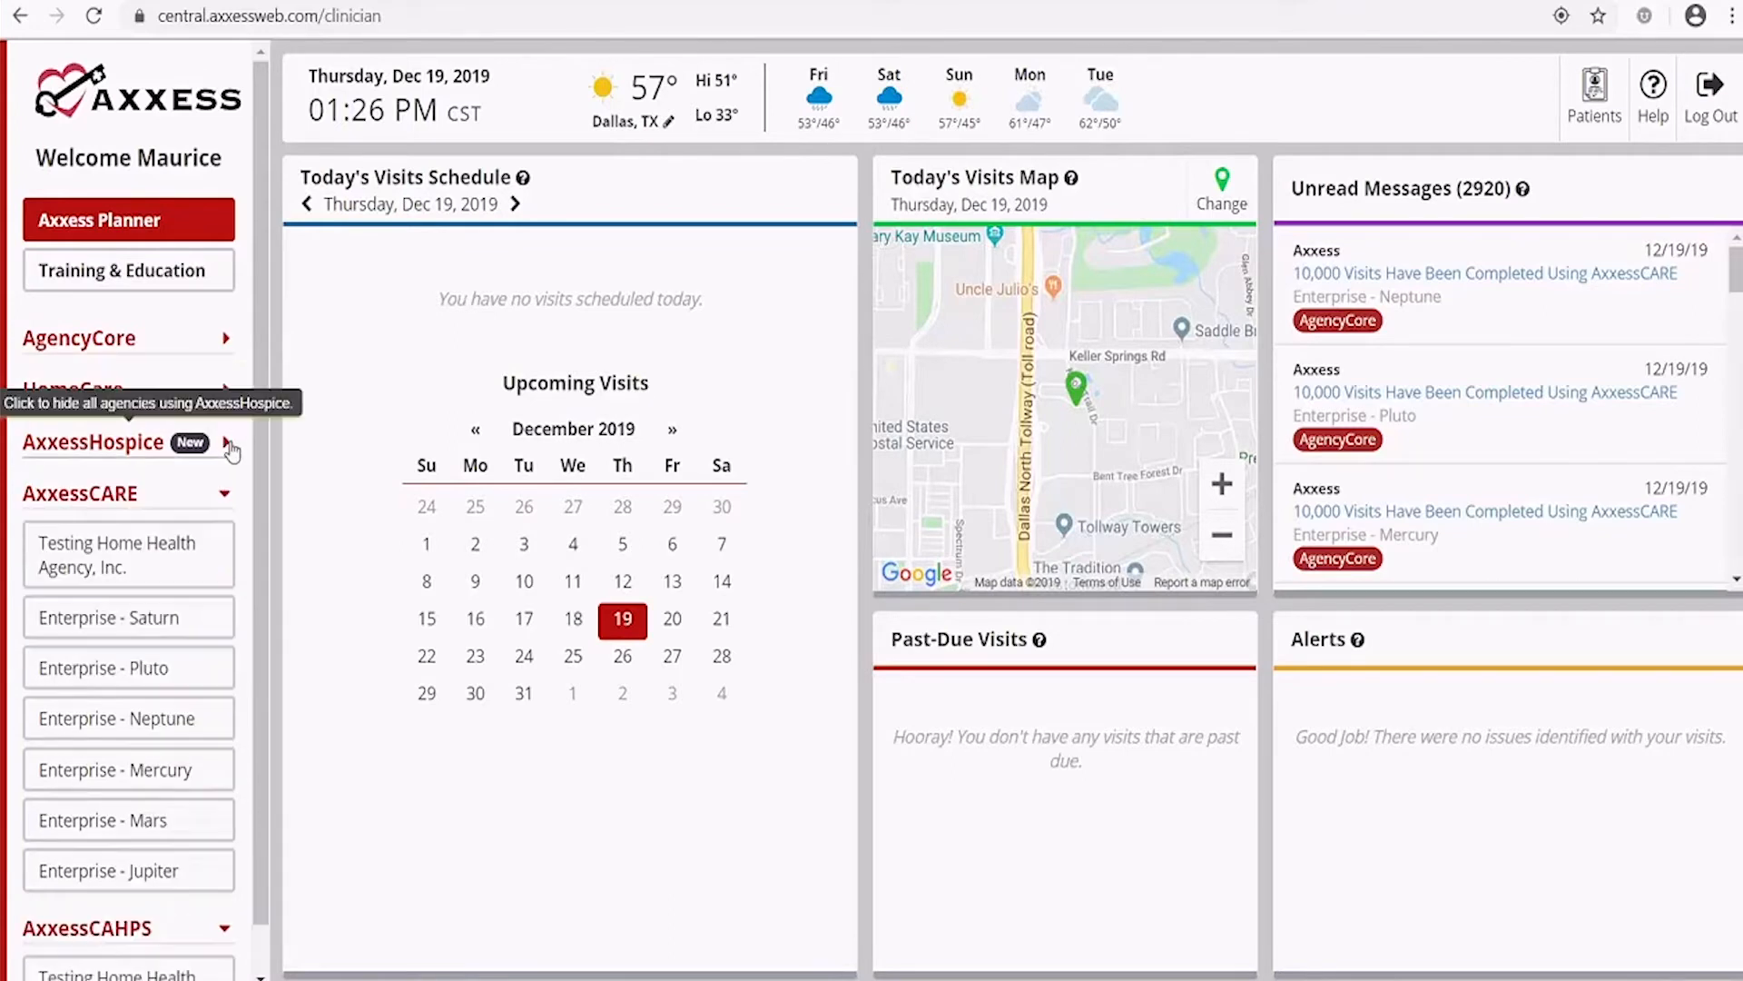
pyautogui.click(223, 493)
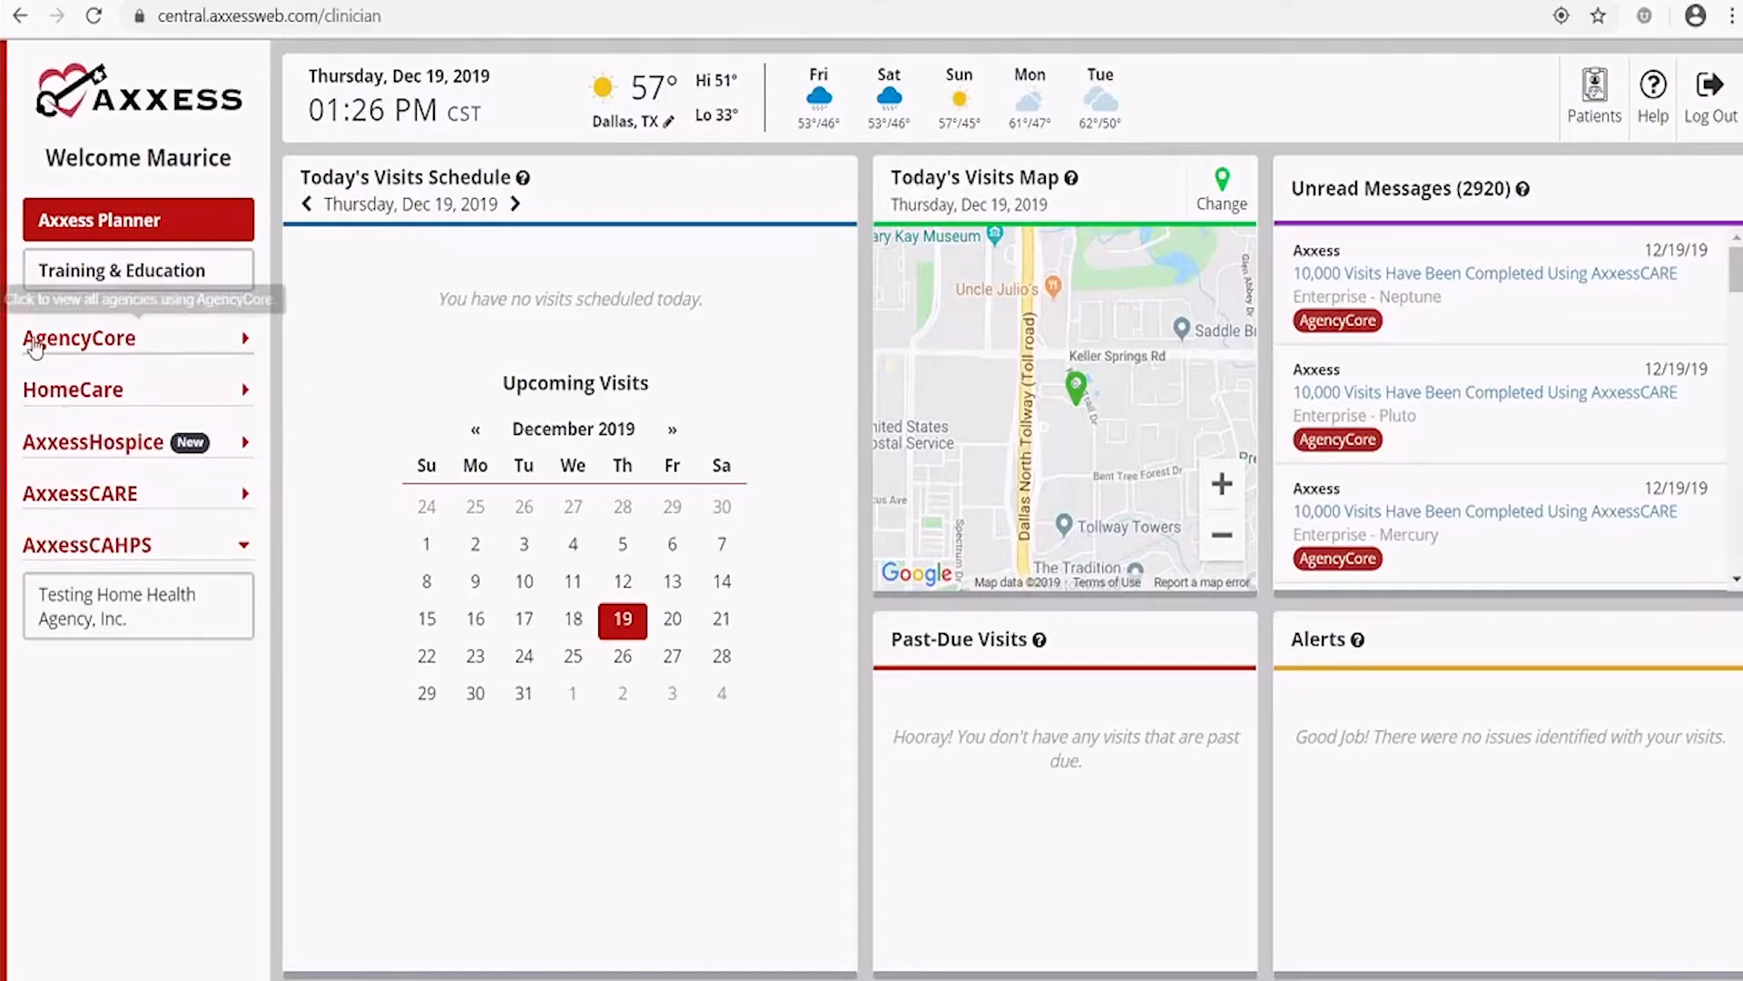
pyautogui.click(241, 339)
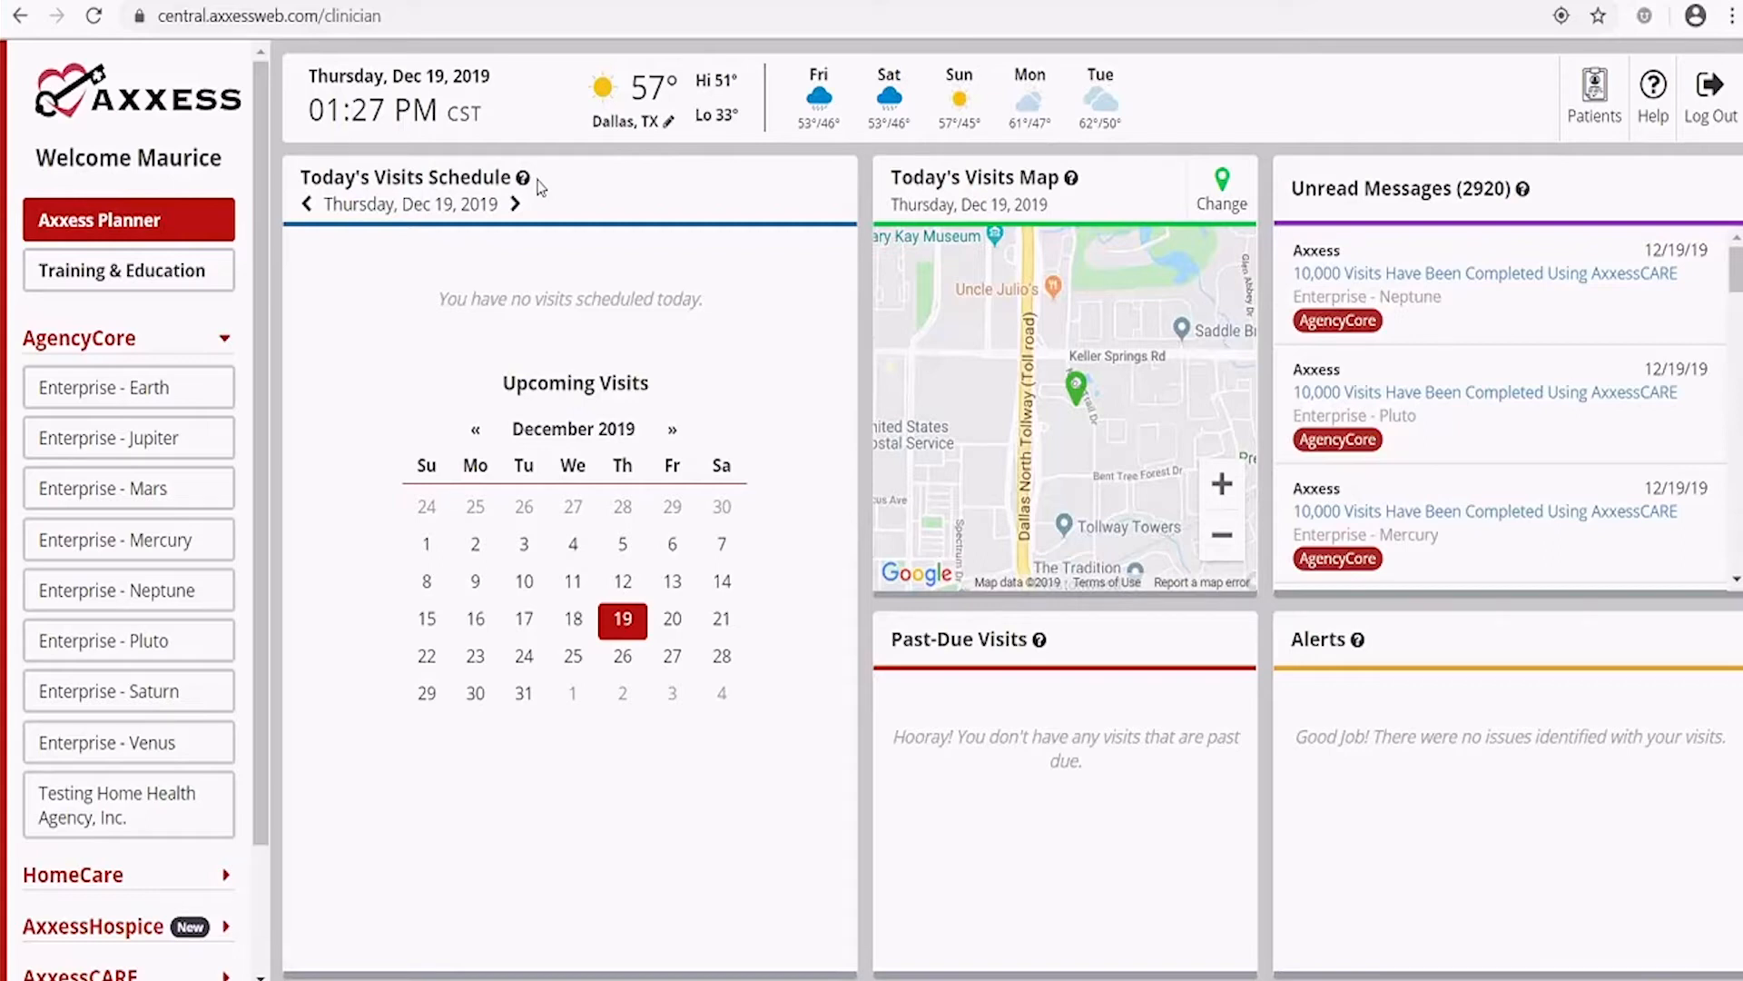
pyautogui.moveTo(528, 185)
pyautogui.moveTo(1076, 388)
pyautogui.click(1079, 387)
pyautogui.moveTo(1736, 271); pyautogui.dragTo(1698, 369)
pyautogui.moveTo(1357, 647)
pyautogui.moveTo(1039, 643)
pyautogui.moveTo(1072, 180)
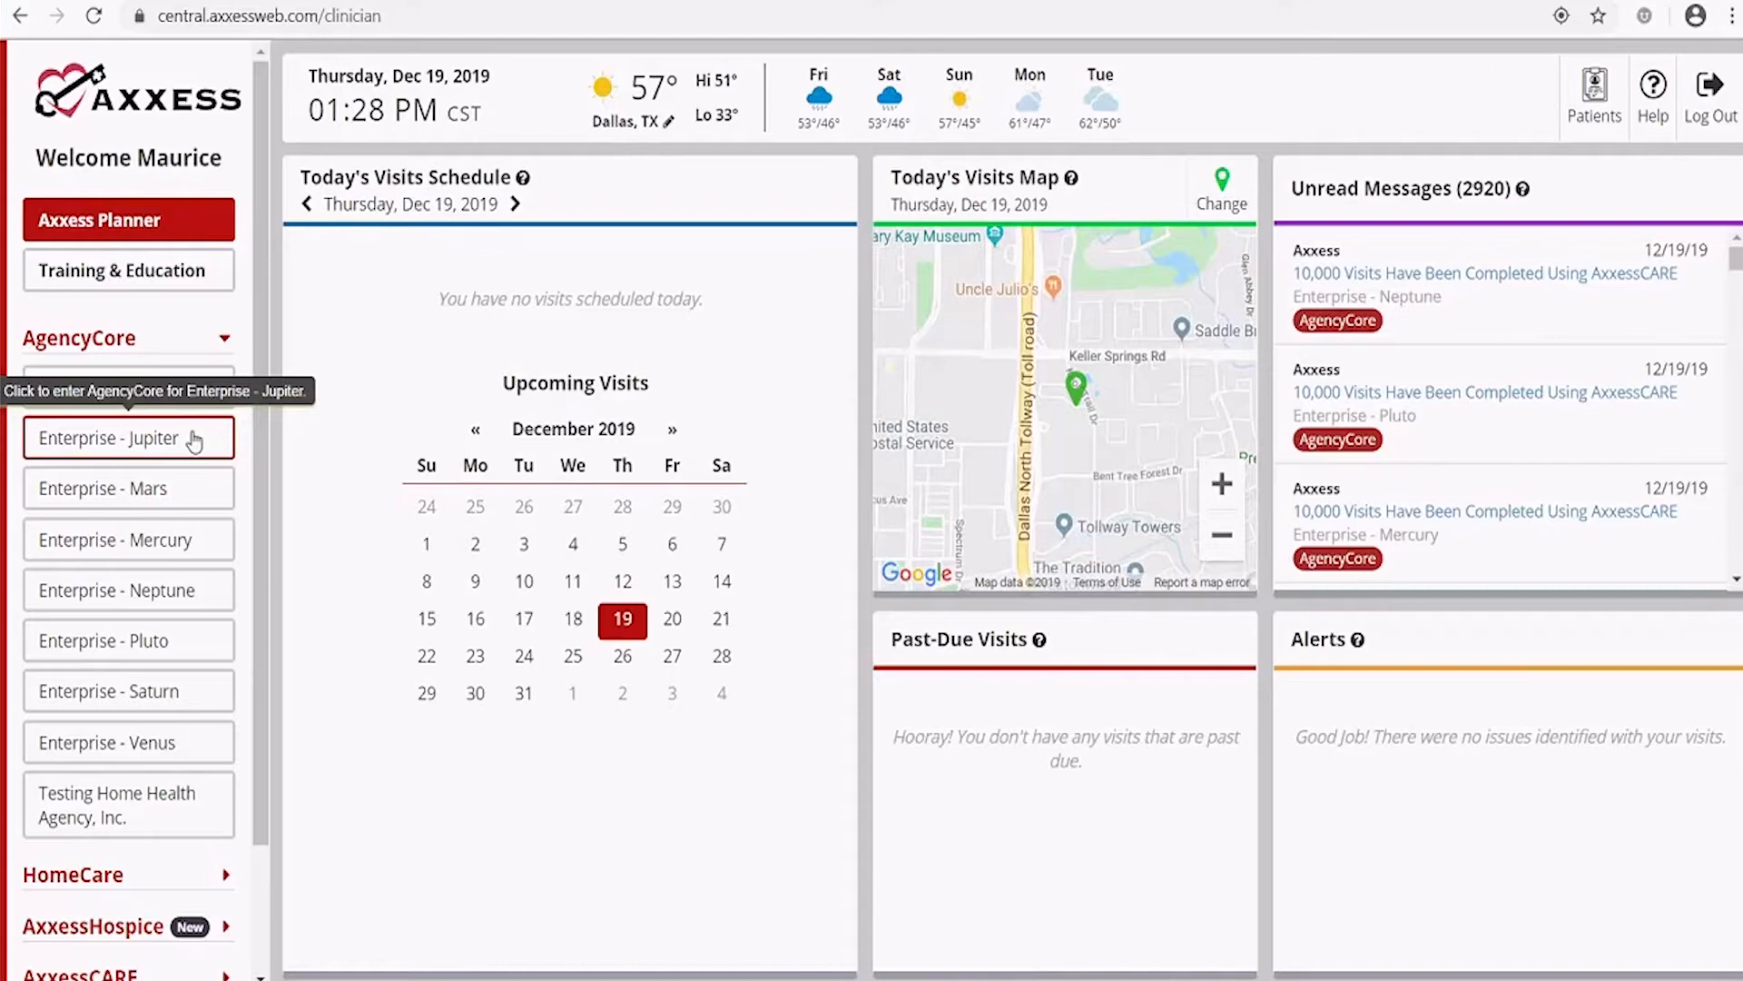
# Enter the Enterprise - Jupiter agency in AgencyCore and close the AxxessCARE promotion pop-up
pyautogui.click(142, 450)
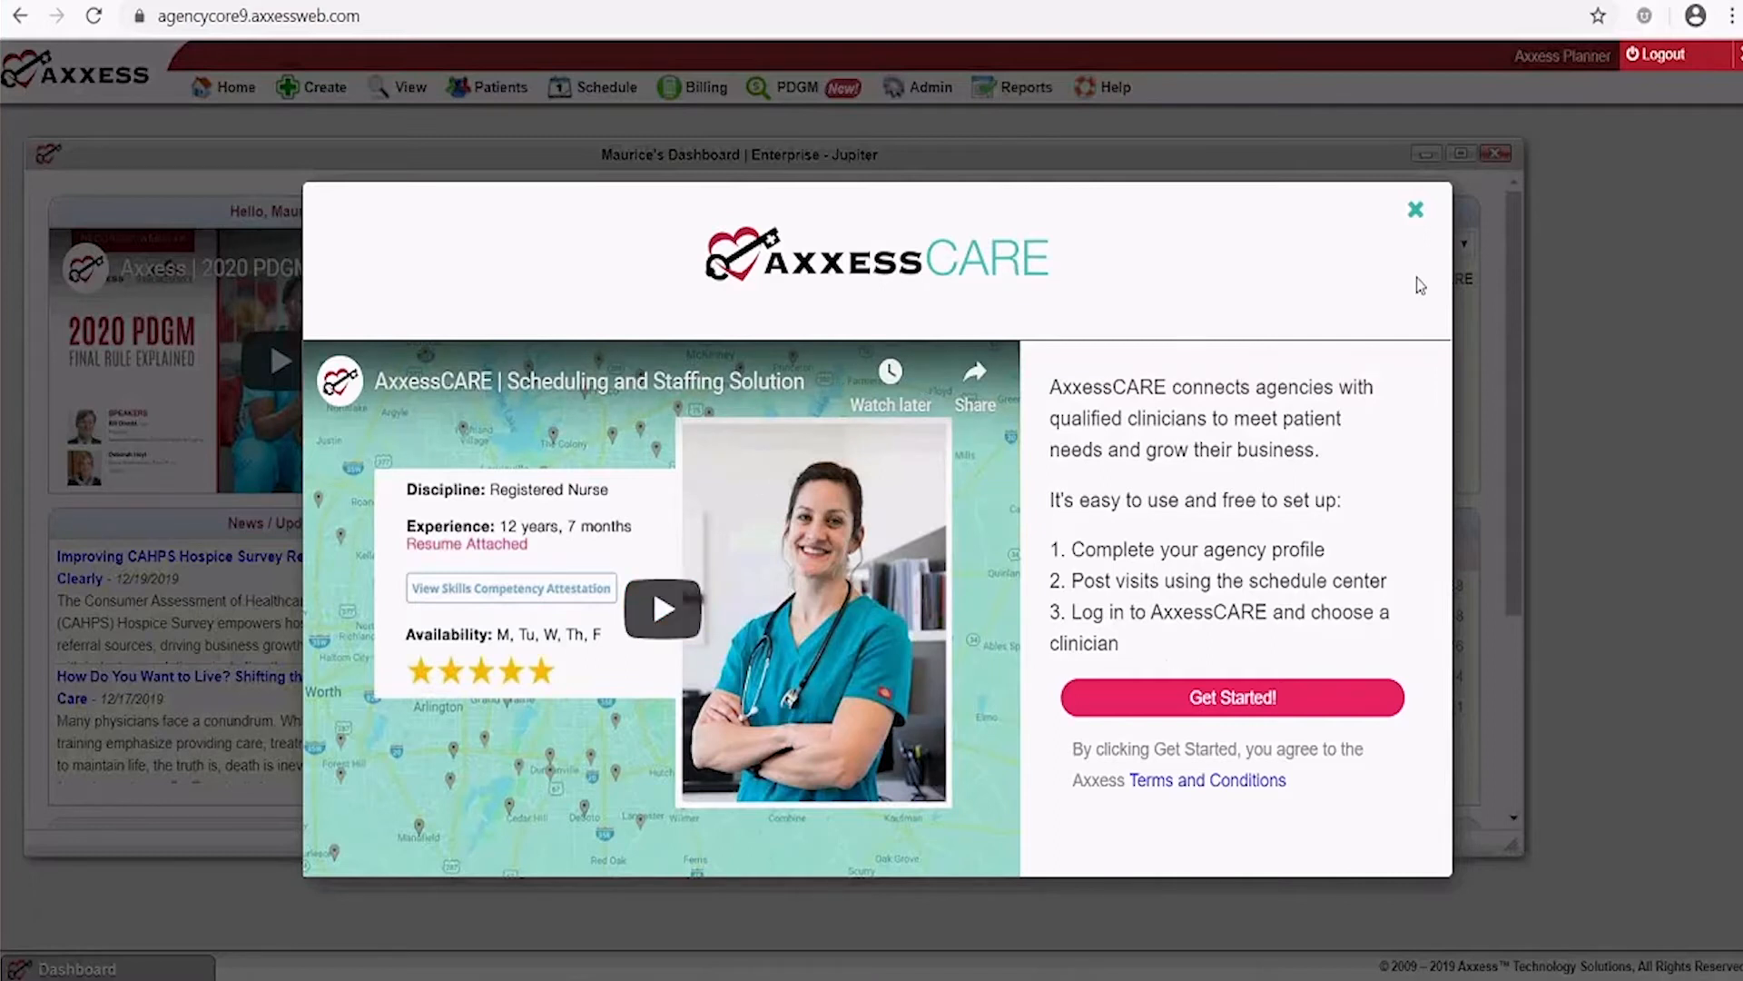
pyautogui.click(1417, 212)
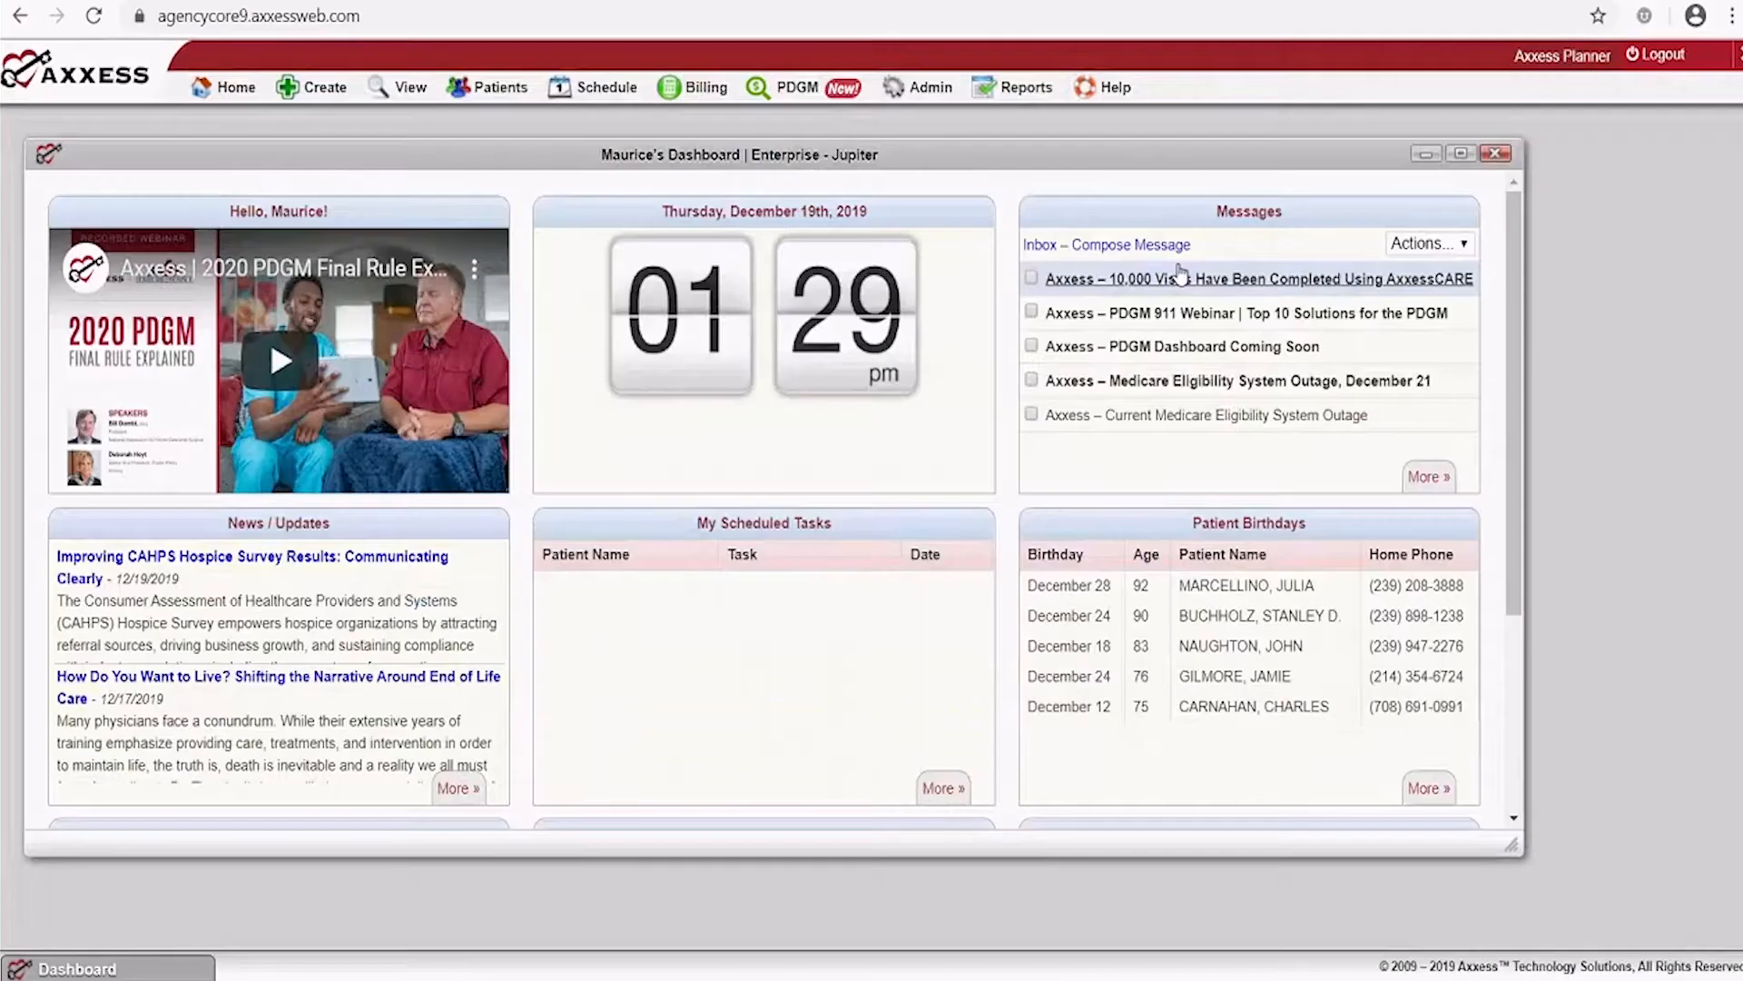
pyautogui.click(1462, 158)
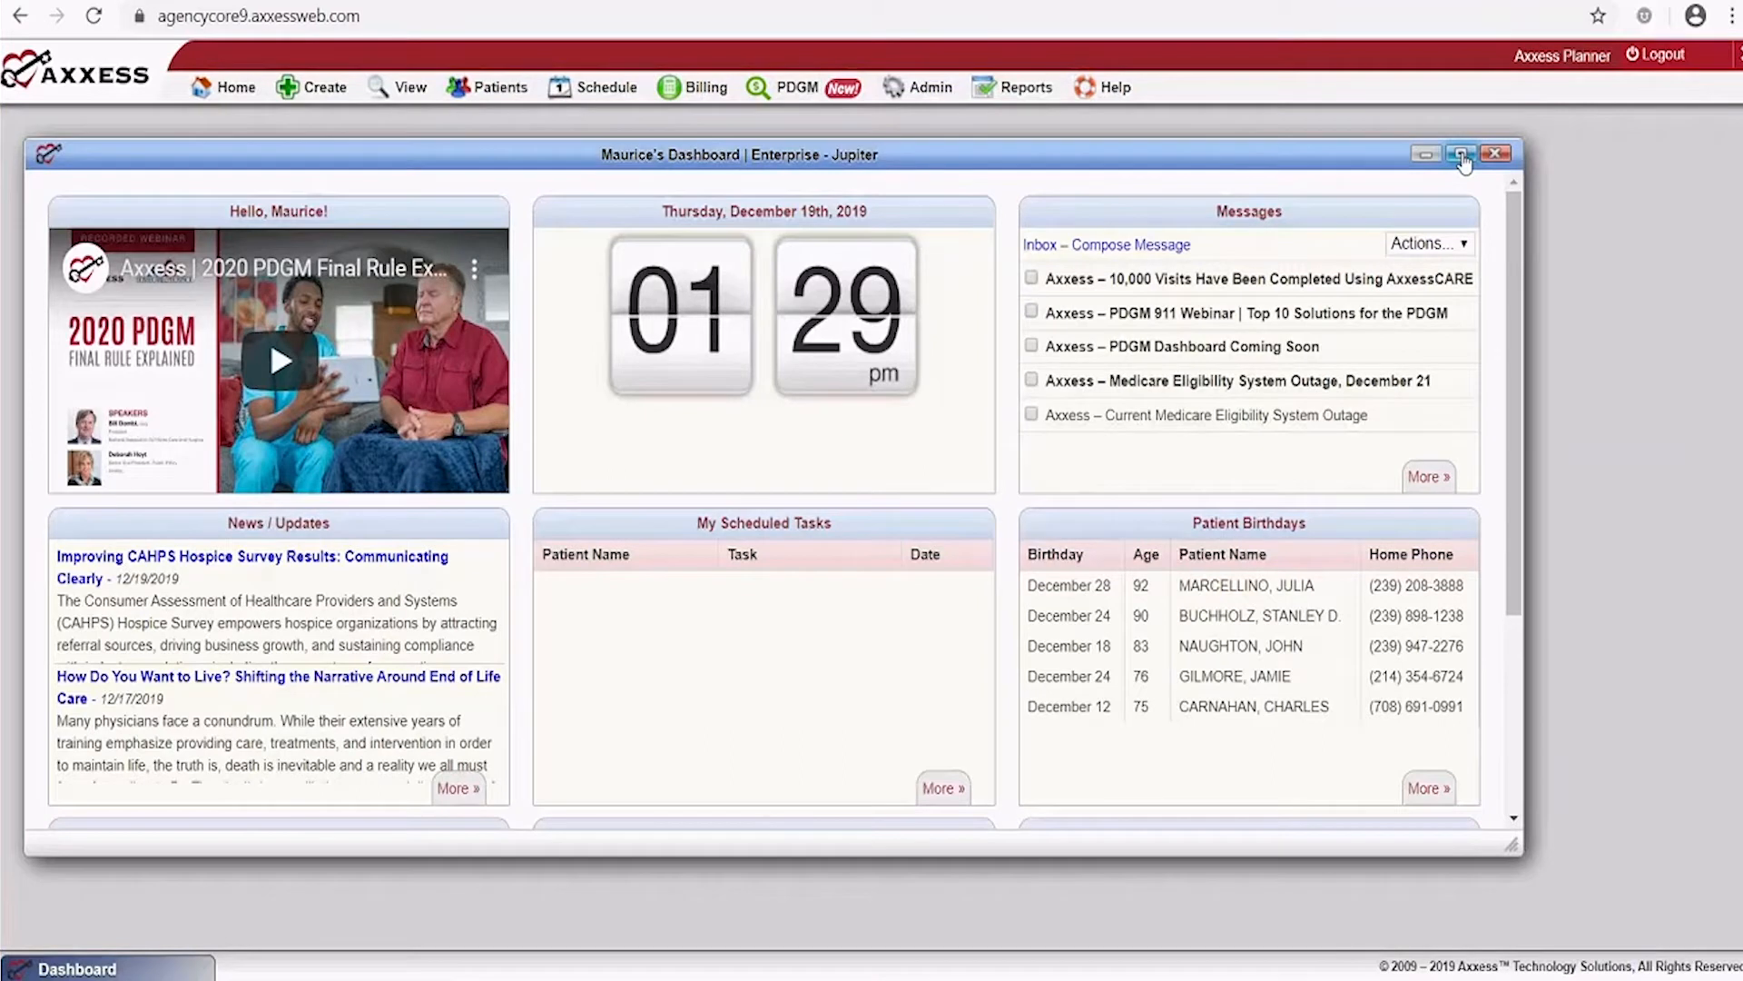
pyautogui.click(1463, 156)
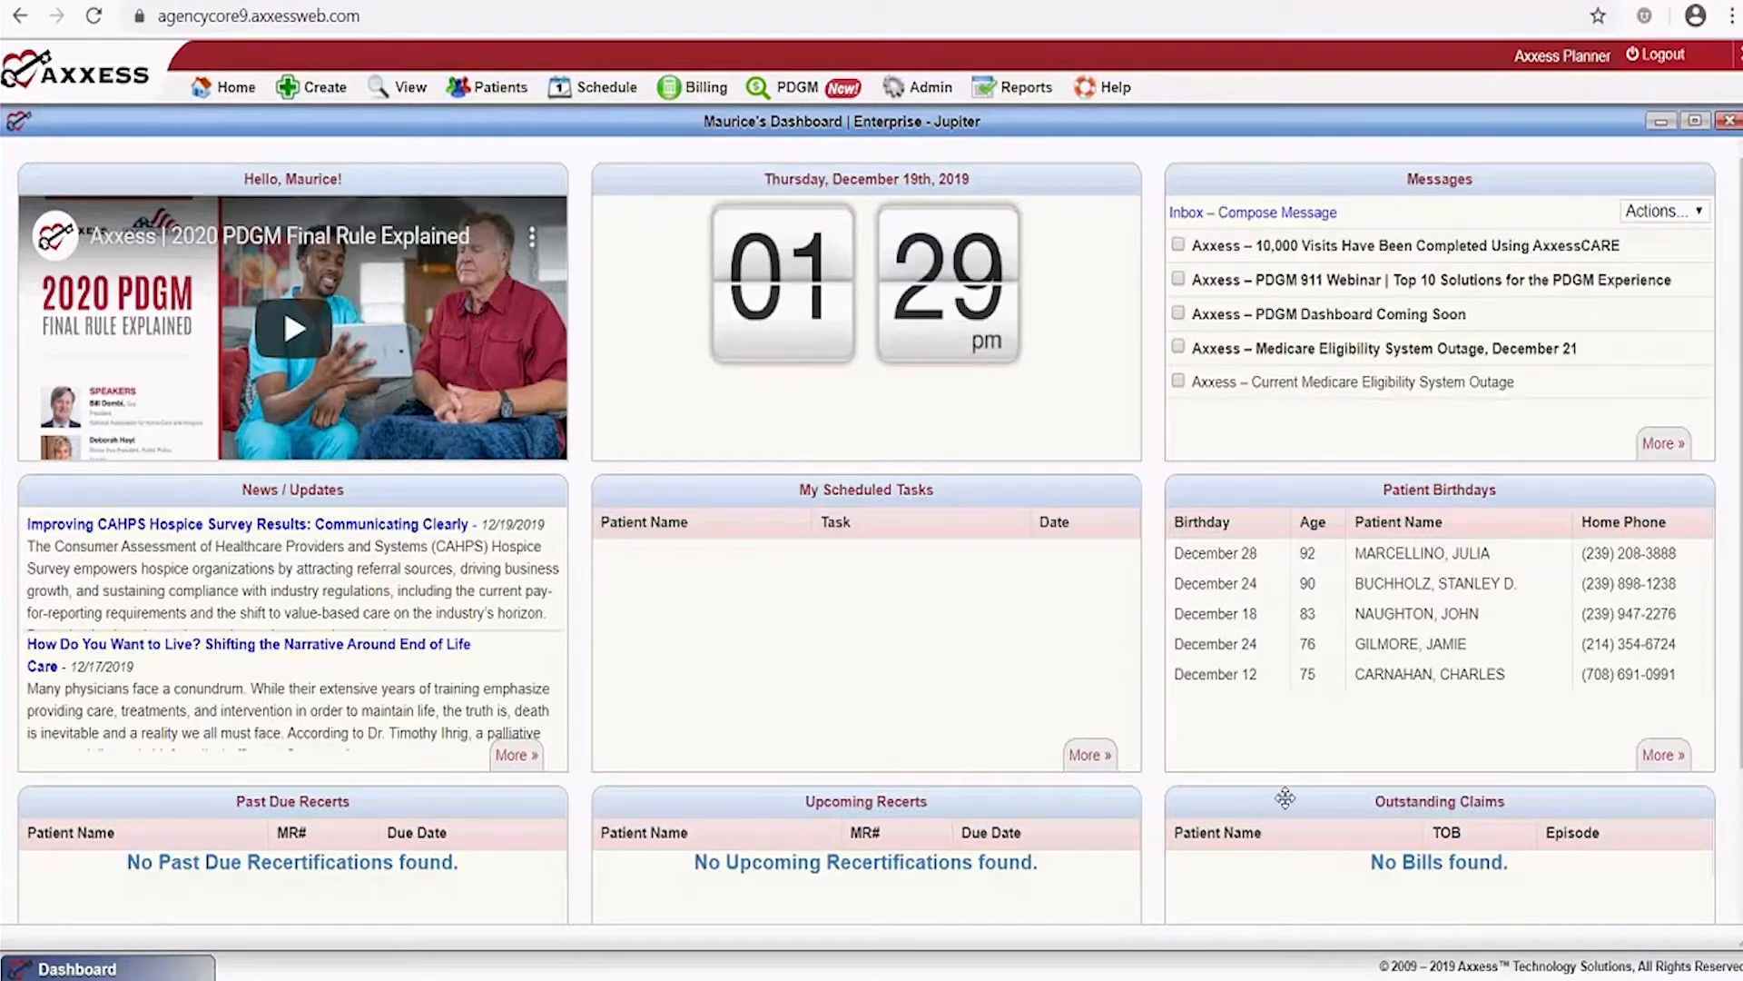
pyautogui.scroll(-2, 1233, 708)
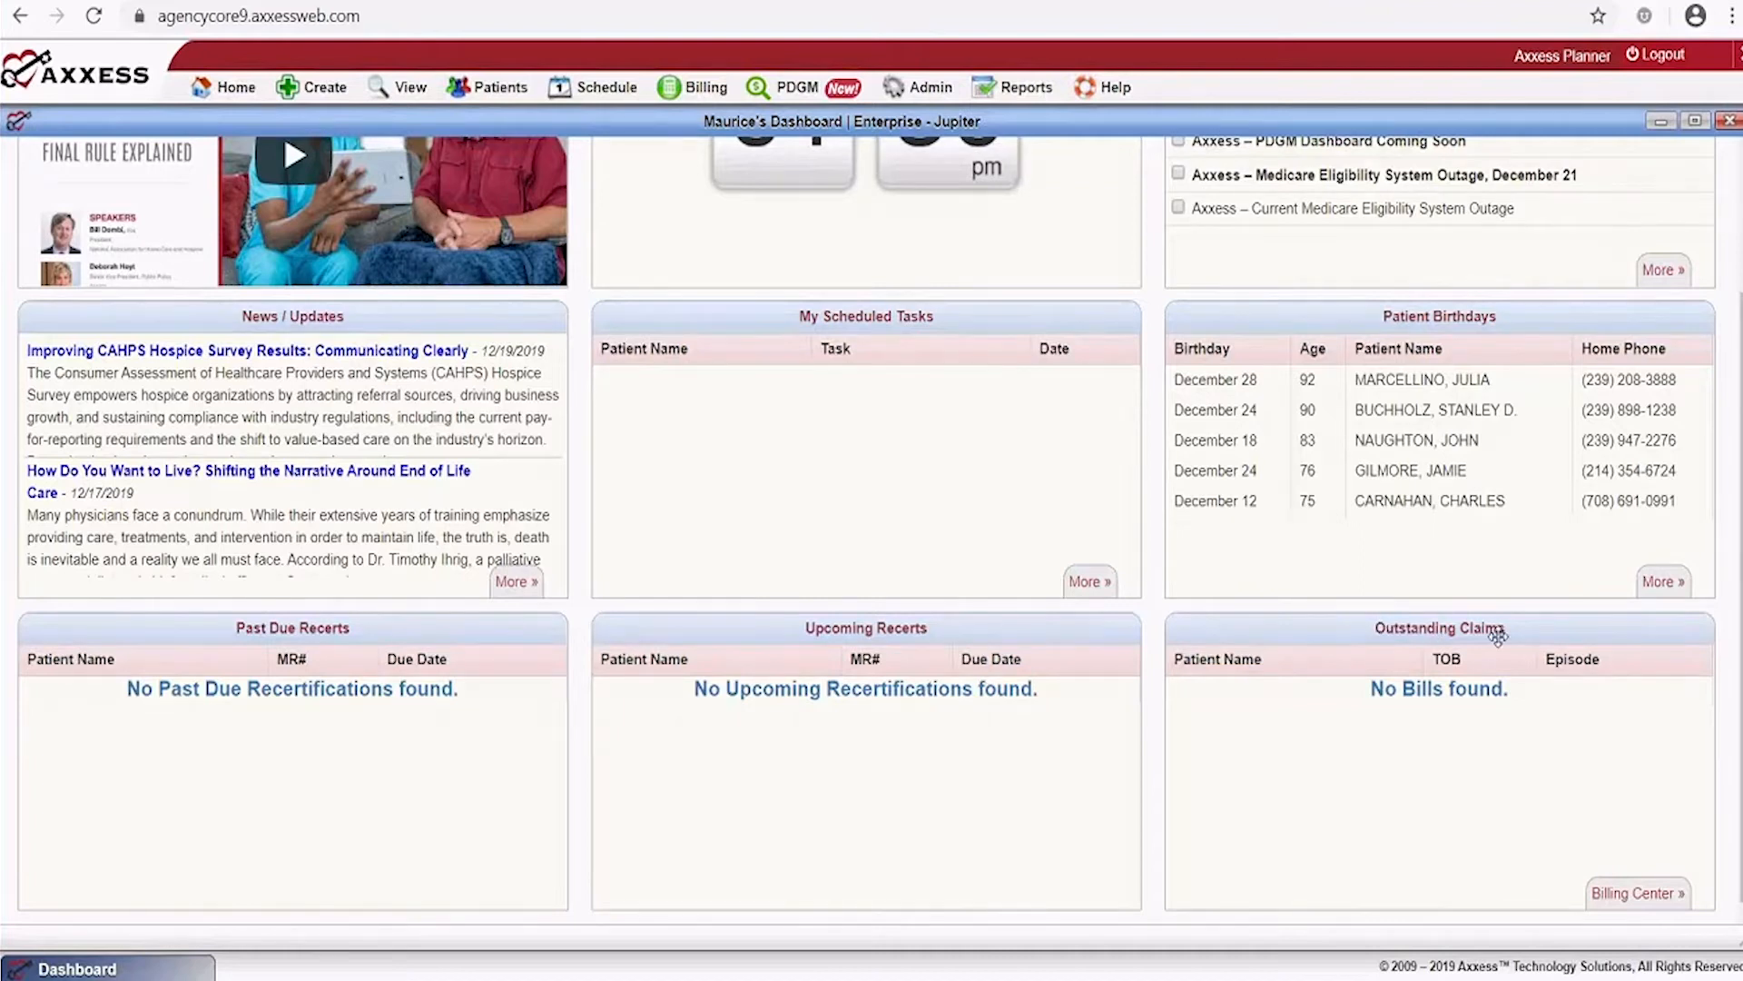
pyautogui.scroll(3, 464, 367)
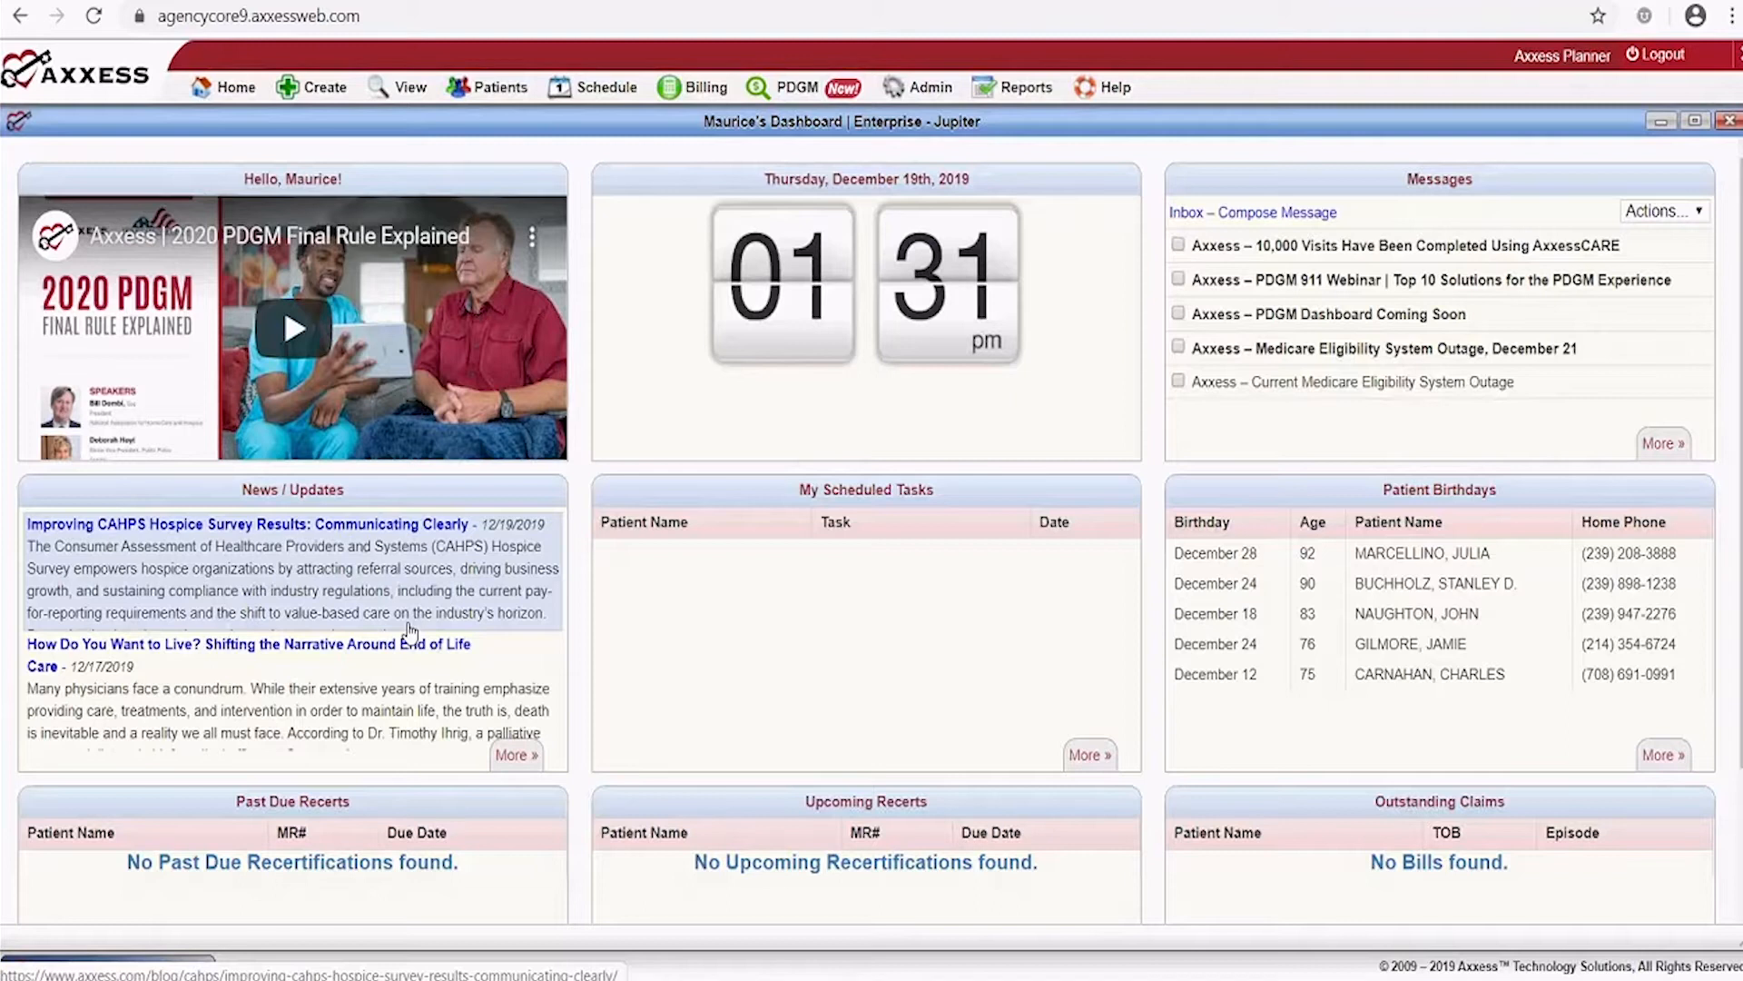
pyautogui.scroll(-2, 412, 631)
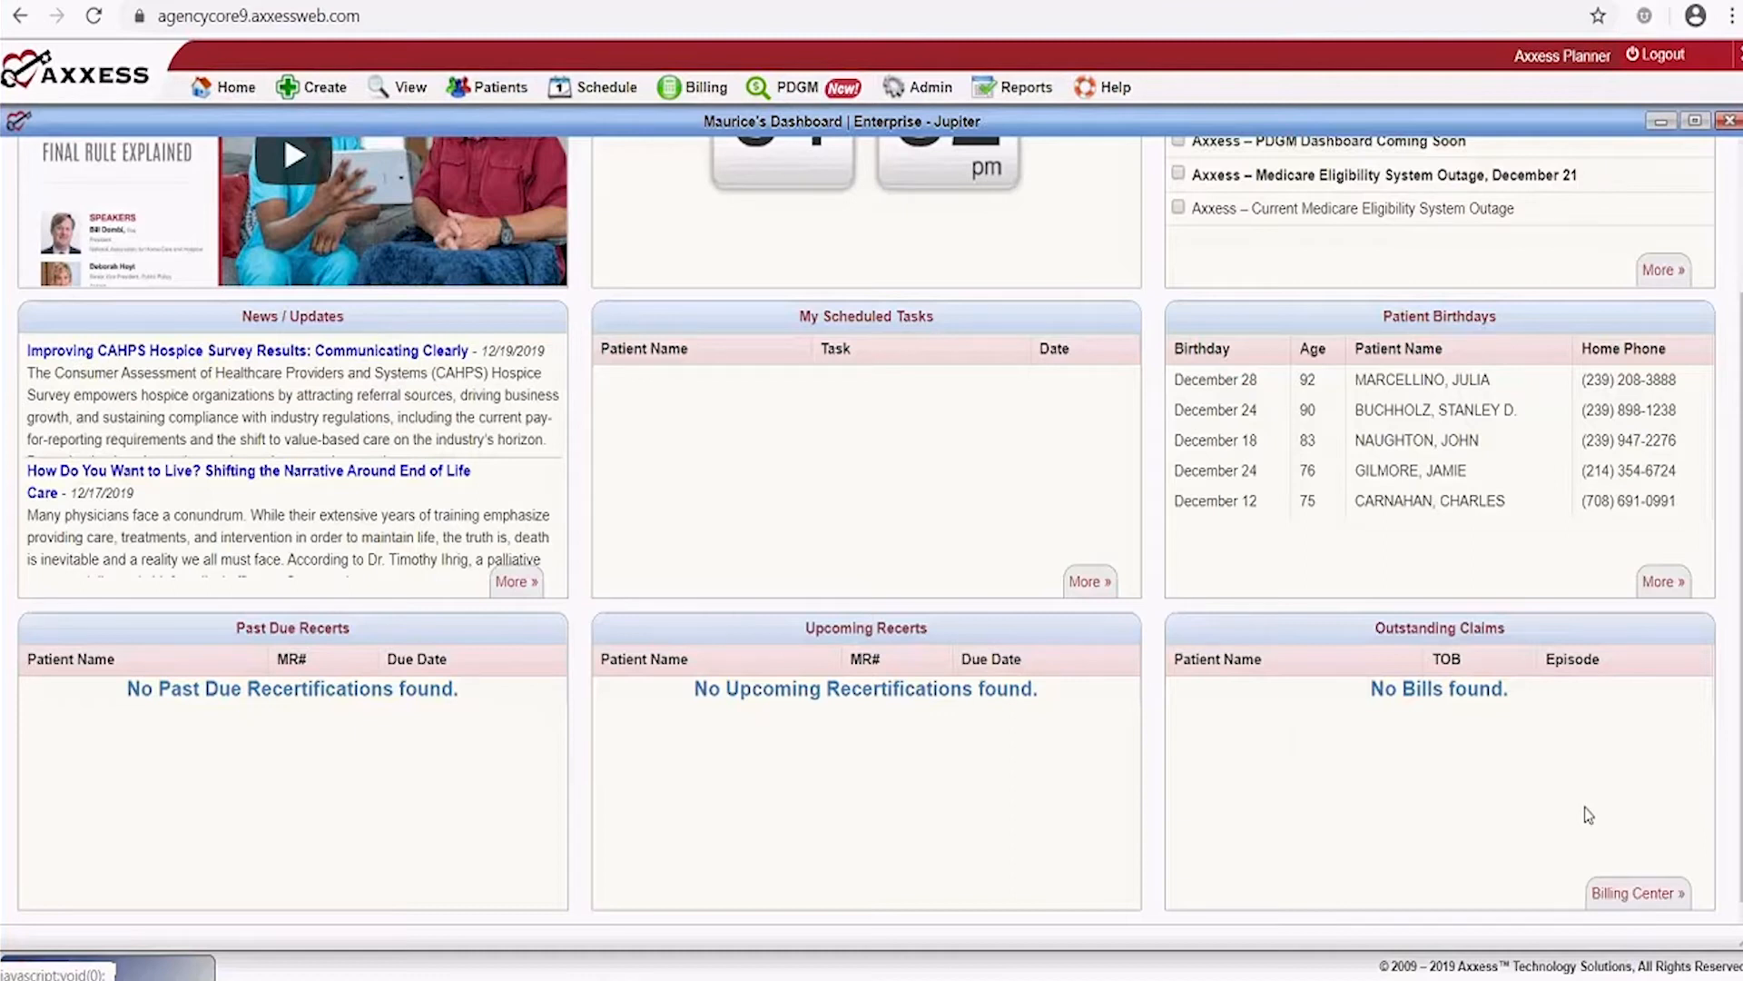
pyautogui.scroll(2, 1588, 814)
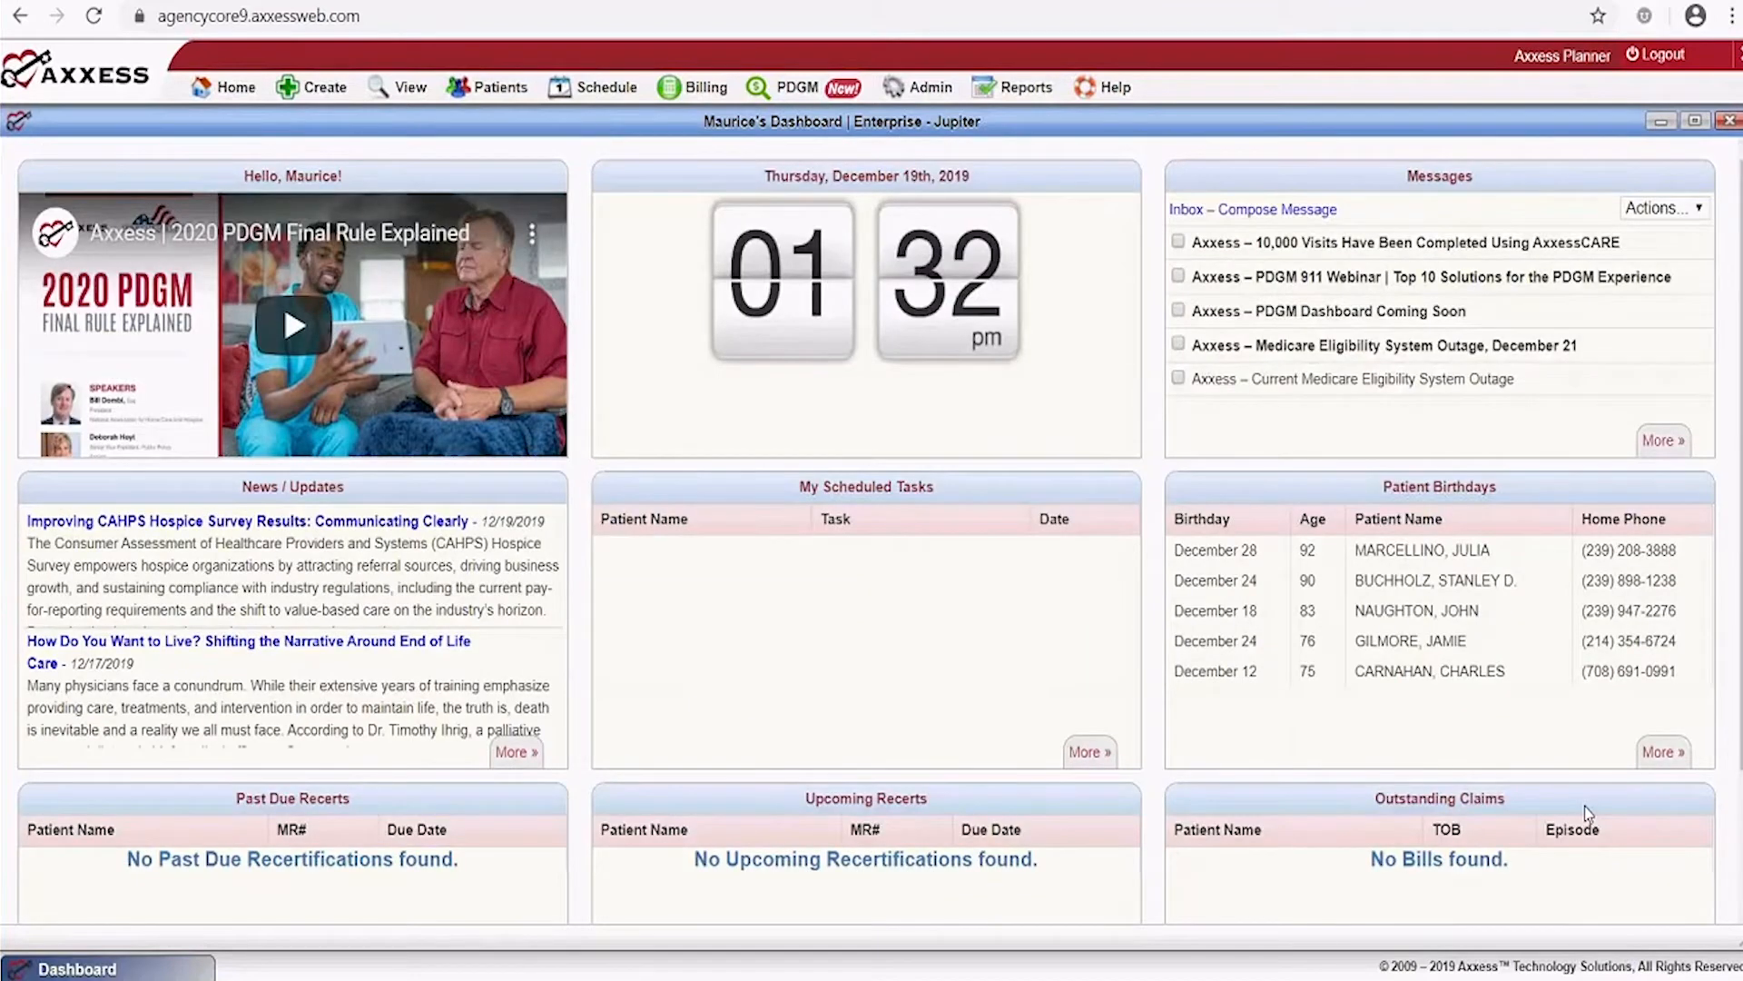
pyautogui.scroll(1, 1588, 814)
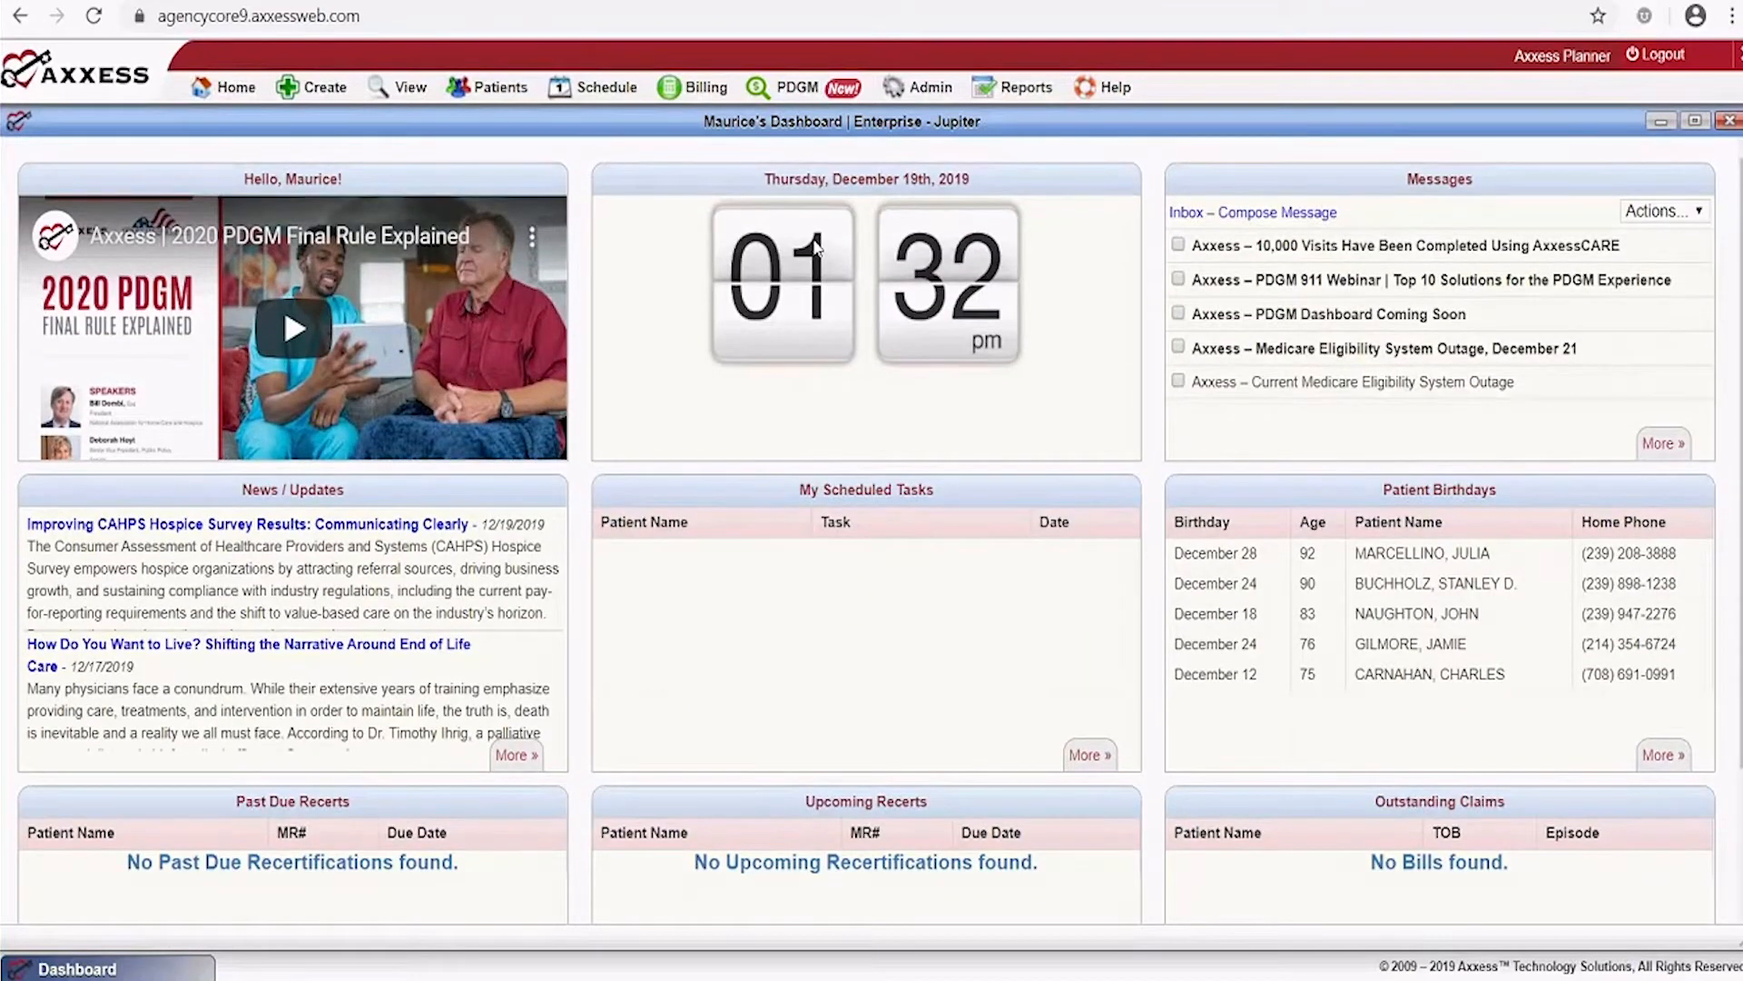
pyautogui.click(1729, 121)
pyautogui.moveTo(218, 89)
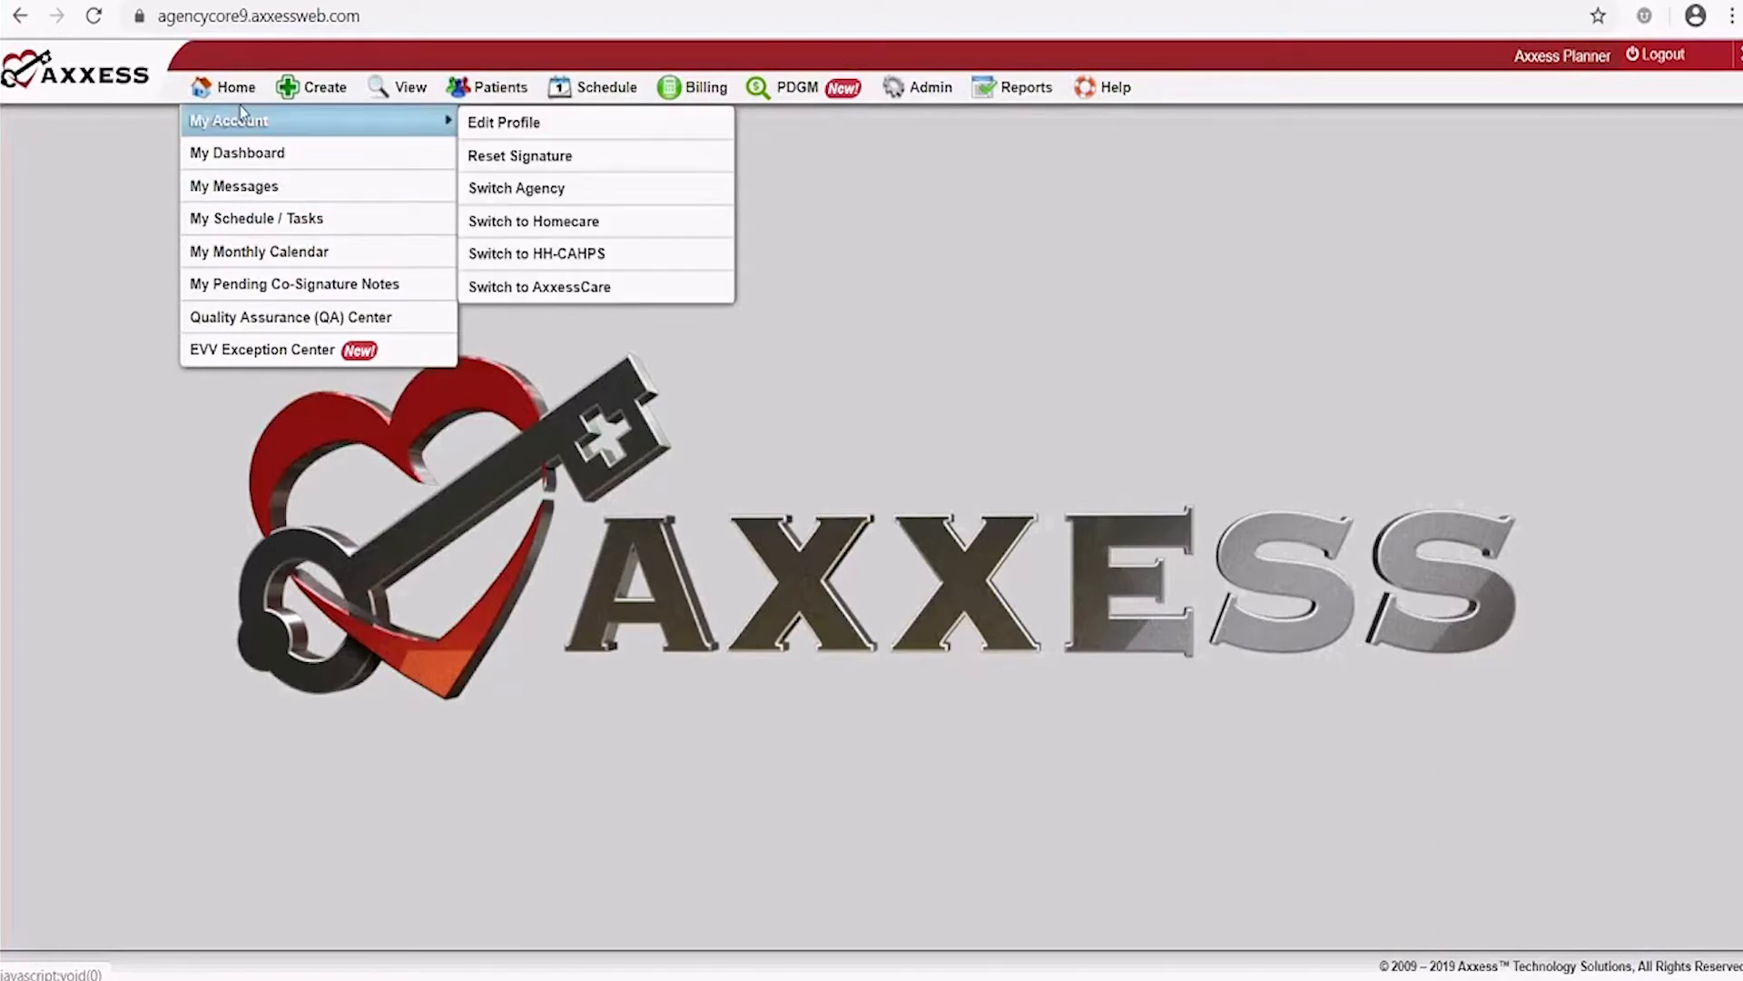
pyautogui.moveTo(307, 102)
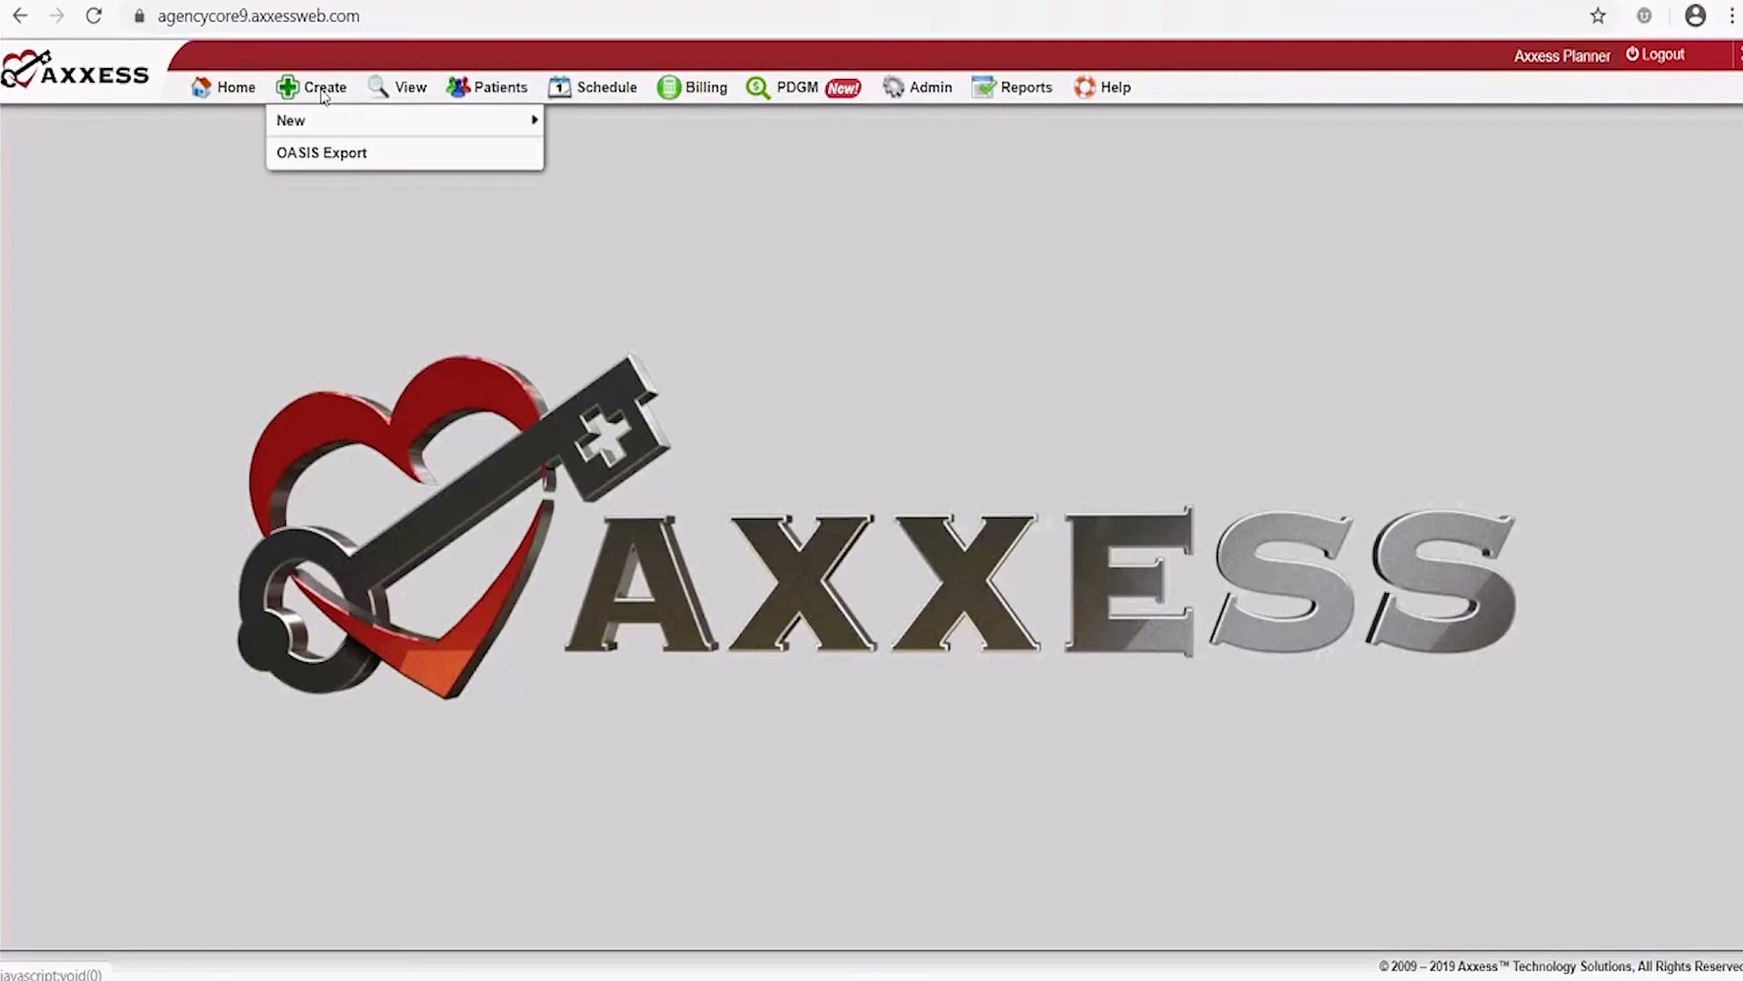
pyautogui.moveTo(409, 89)
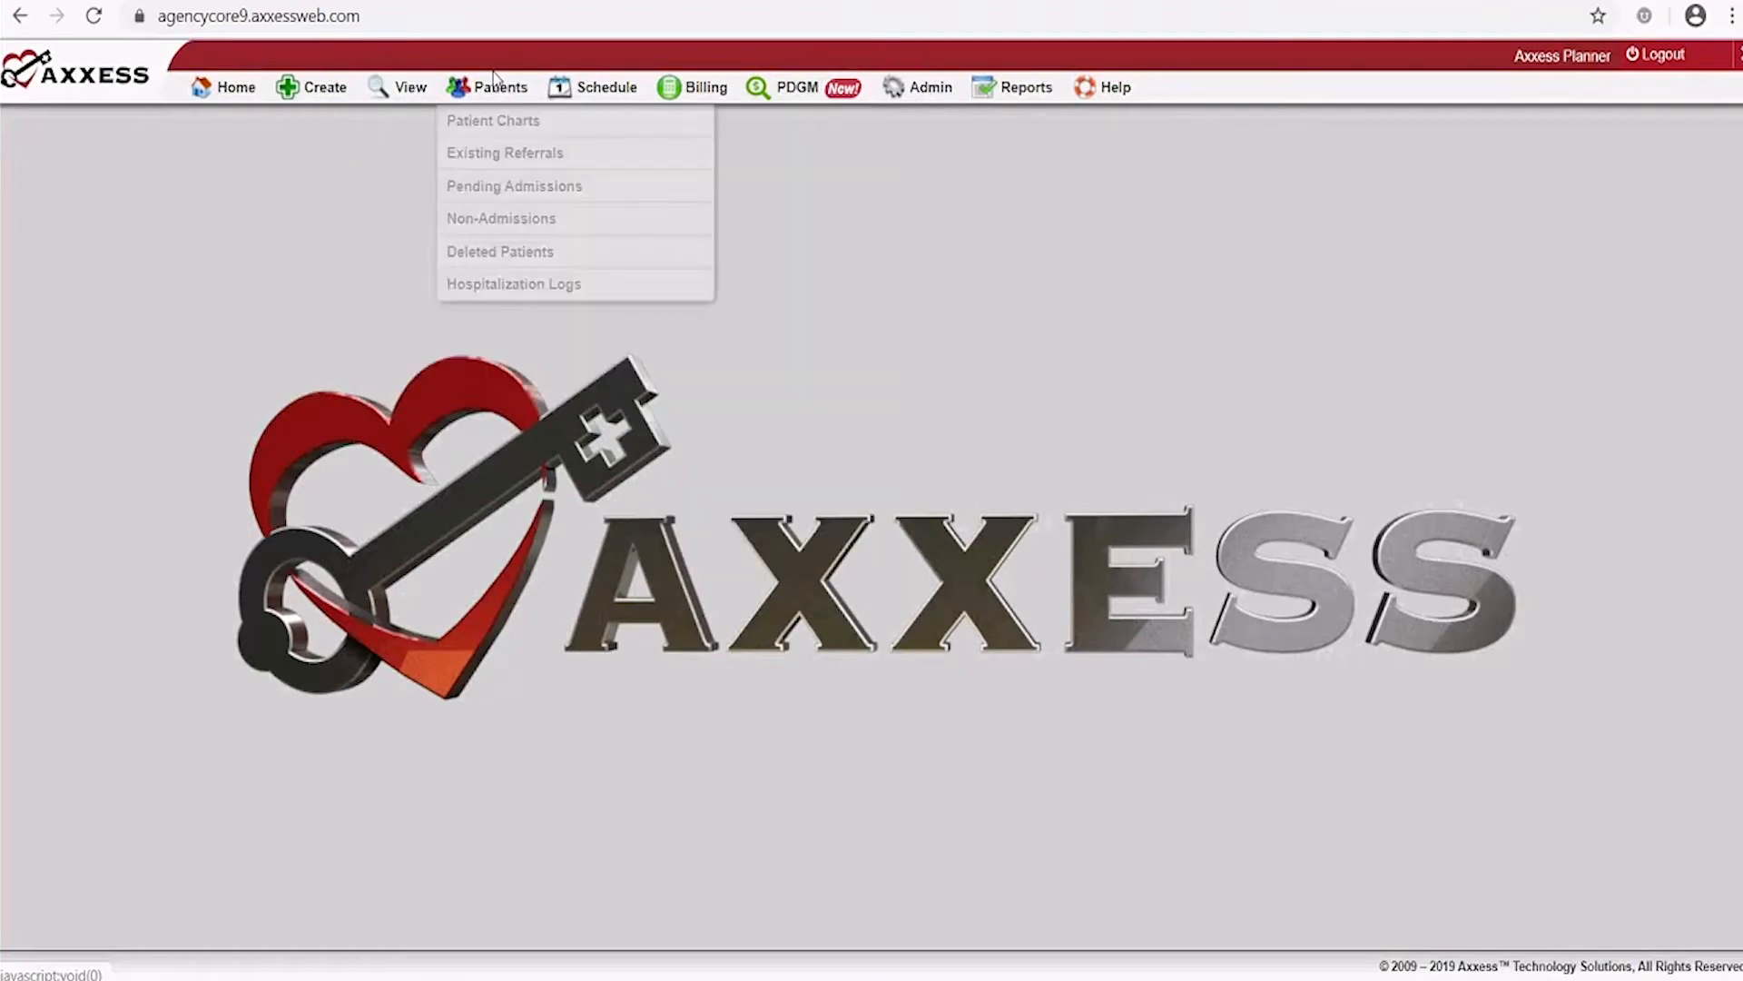
pyautogui.moveTo(614, 94)
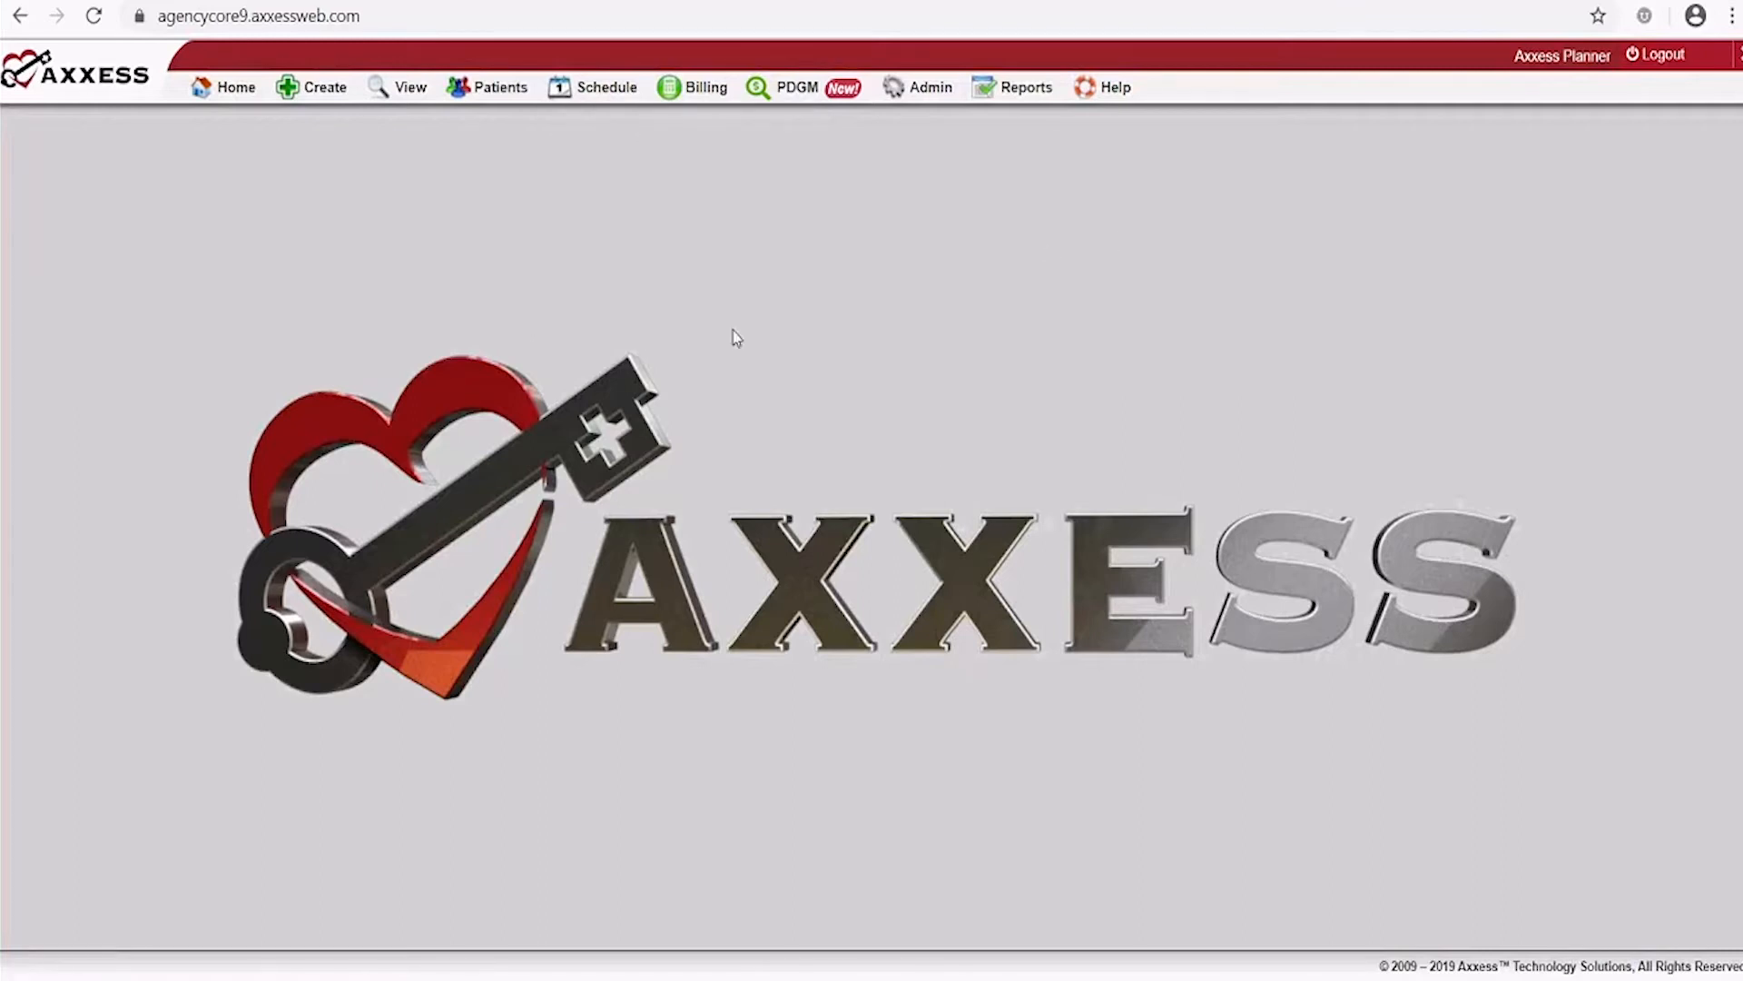
pyautogui.moveTo(917, 87)
pyautogui.moveTo(1127, 123)
pyautogui.moveTo(1103, 87)
pyautogui.moveTo(1135, 219)
pyautogui.moveTo(982, 82)
pyautogui.moveTo(687, 89)
pyautogui.moveTo(745, 283)
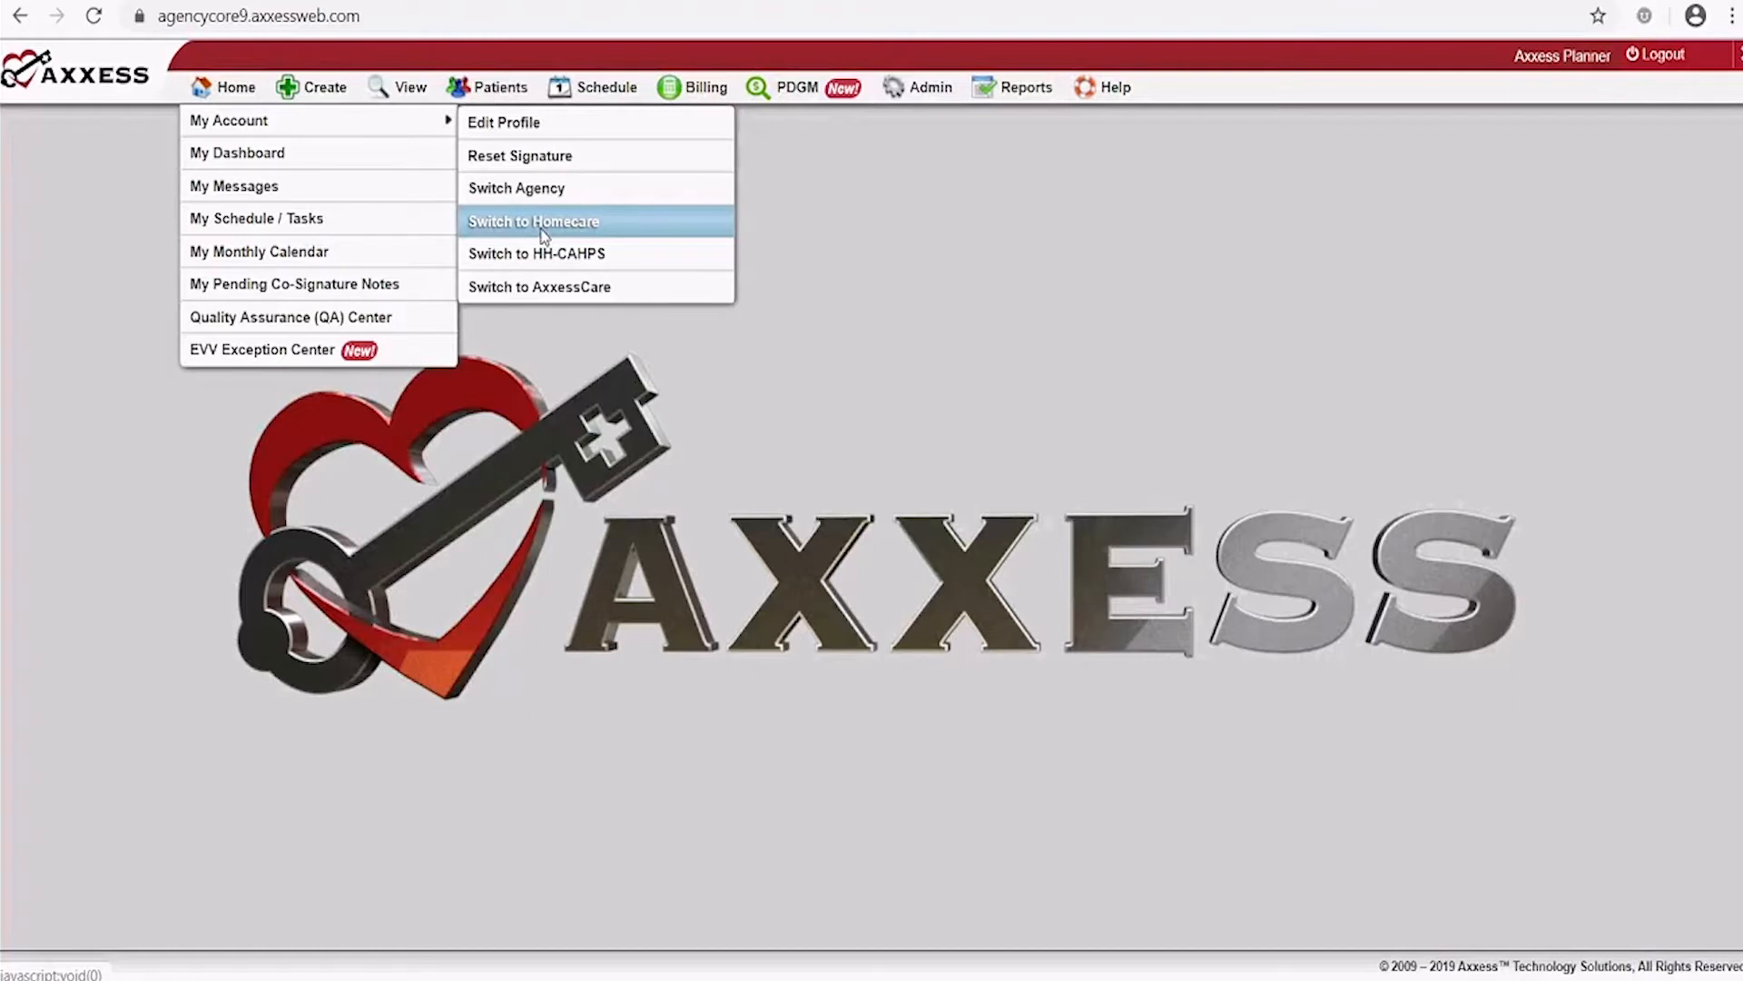
pyautogui.click(535, 127)
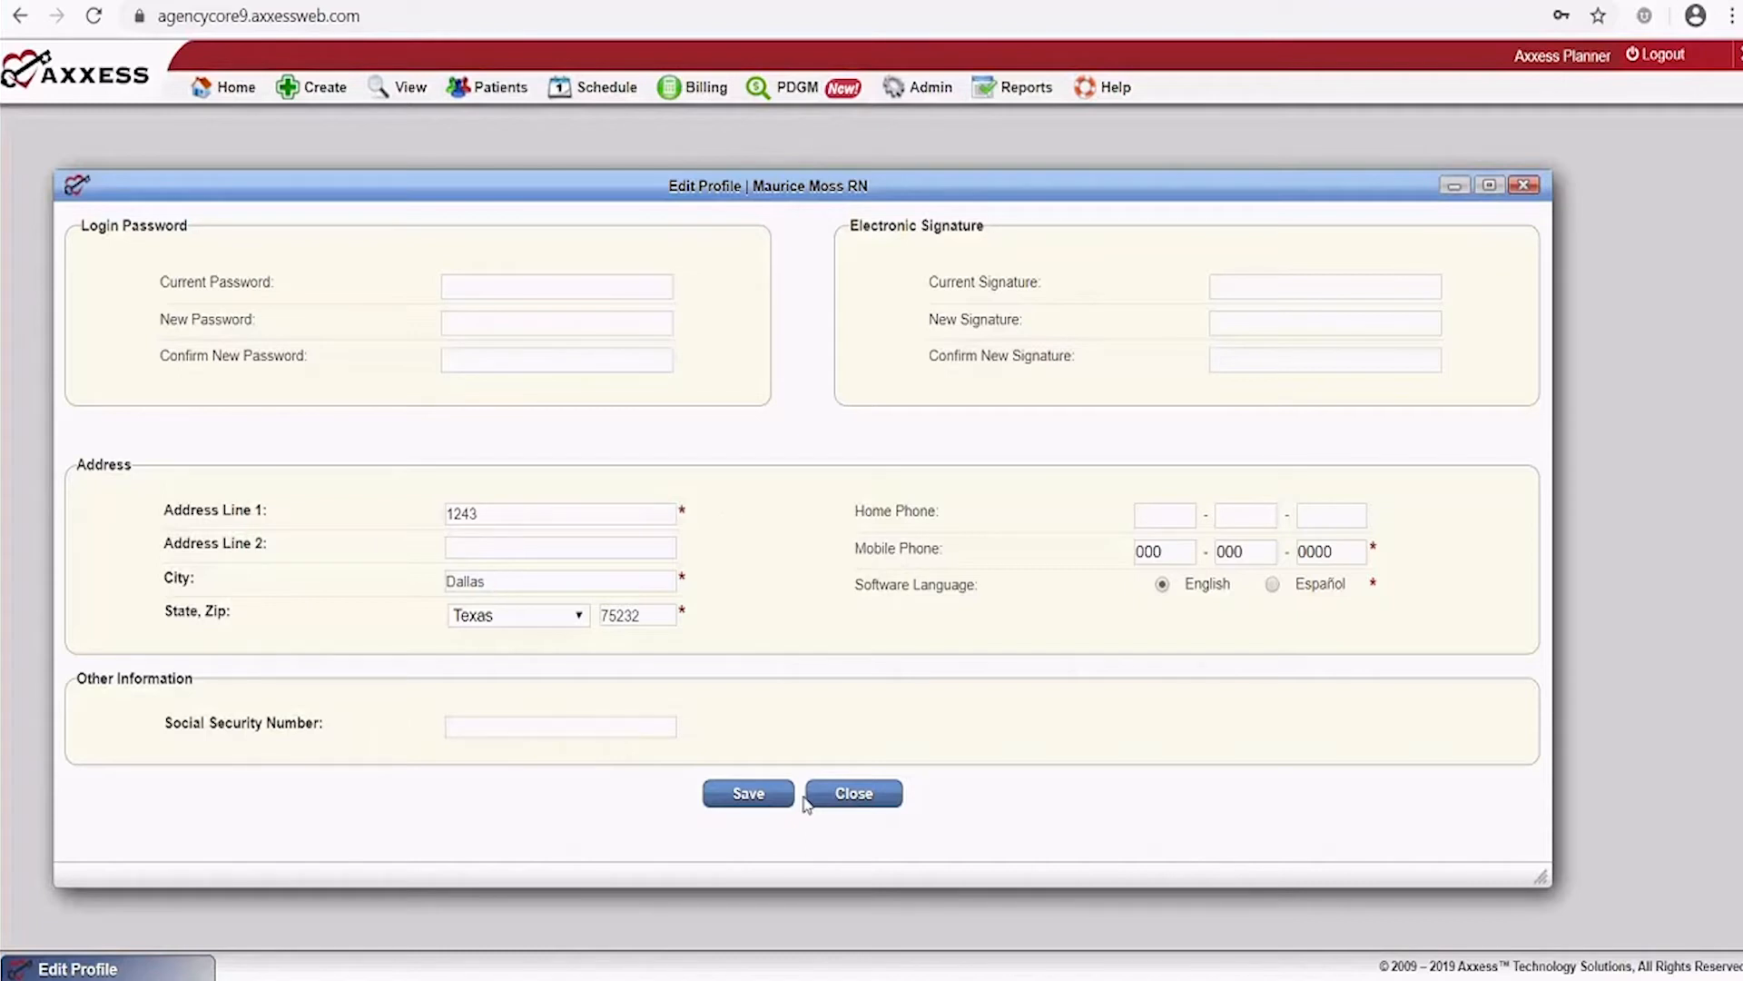
pyautogui.click(876, 810)
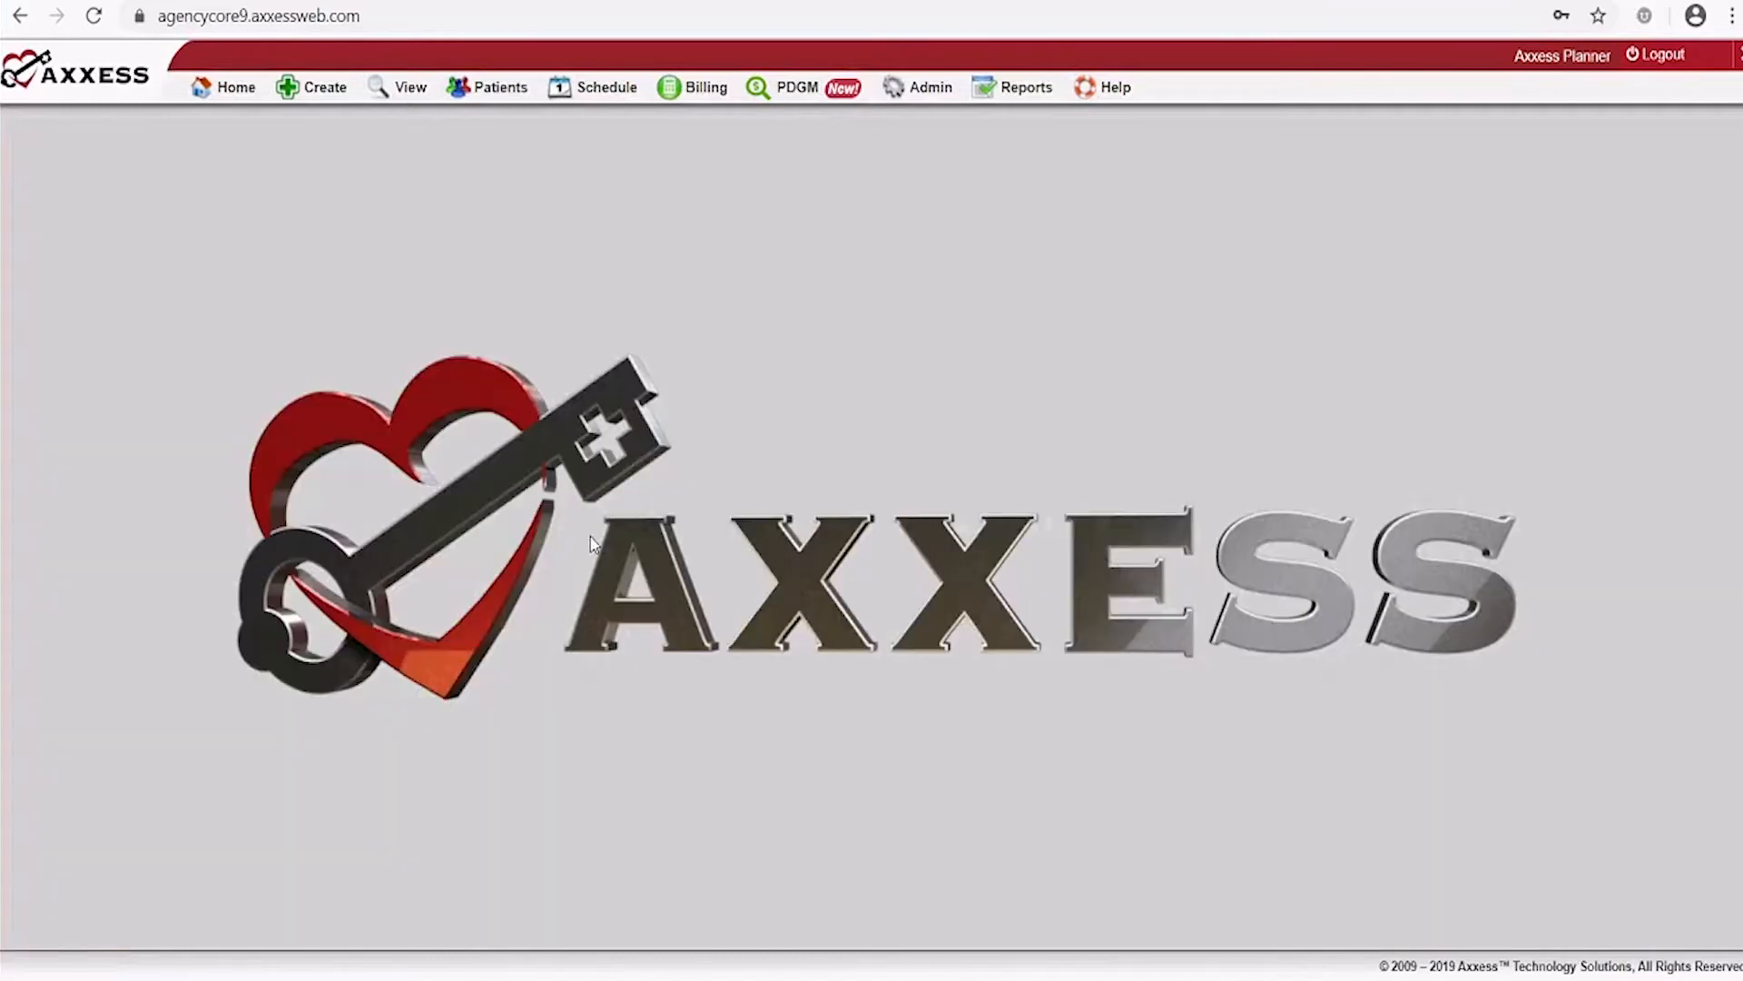
pyautogui.moveTo(242, 114)
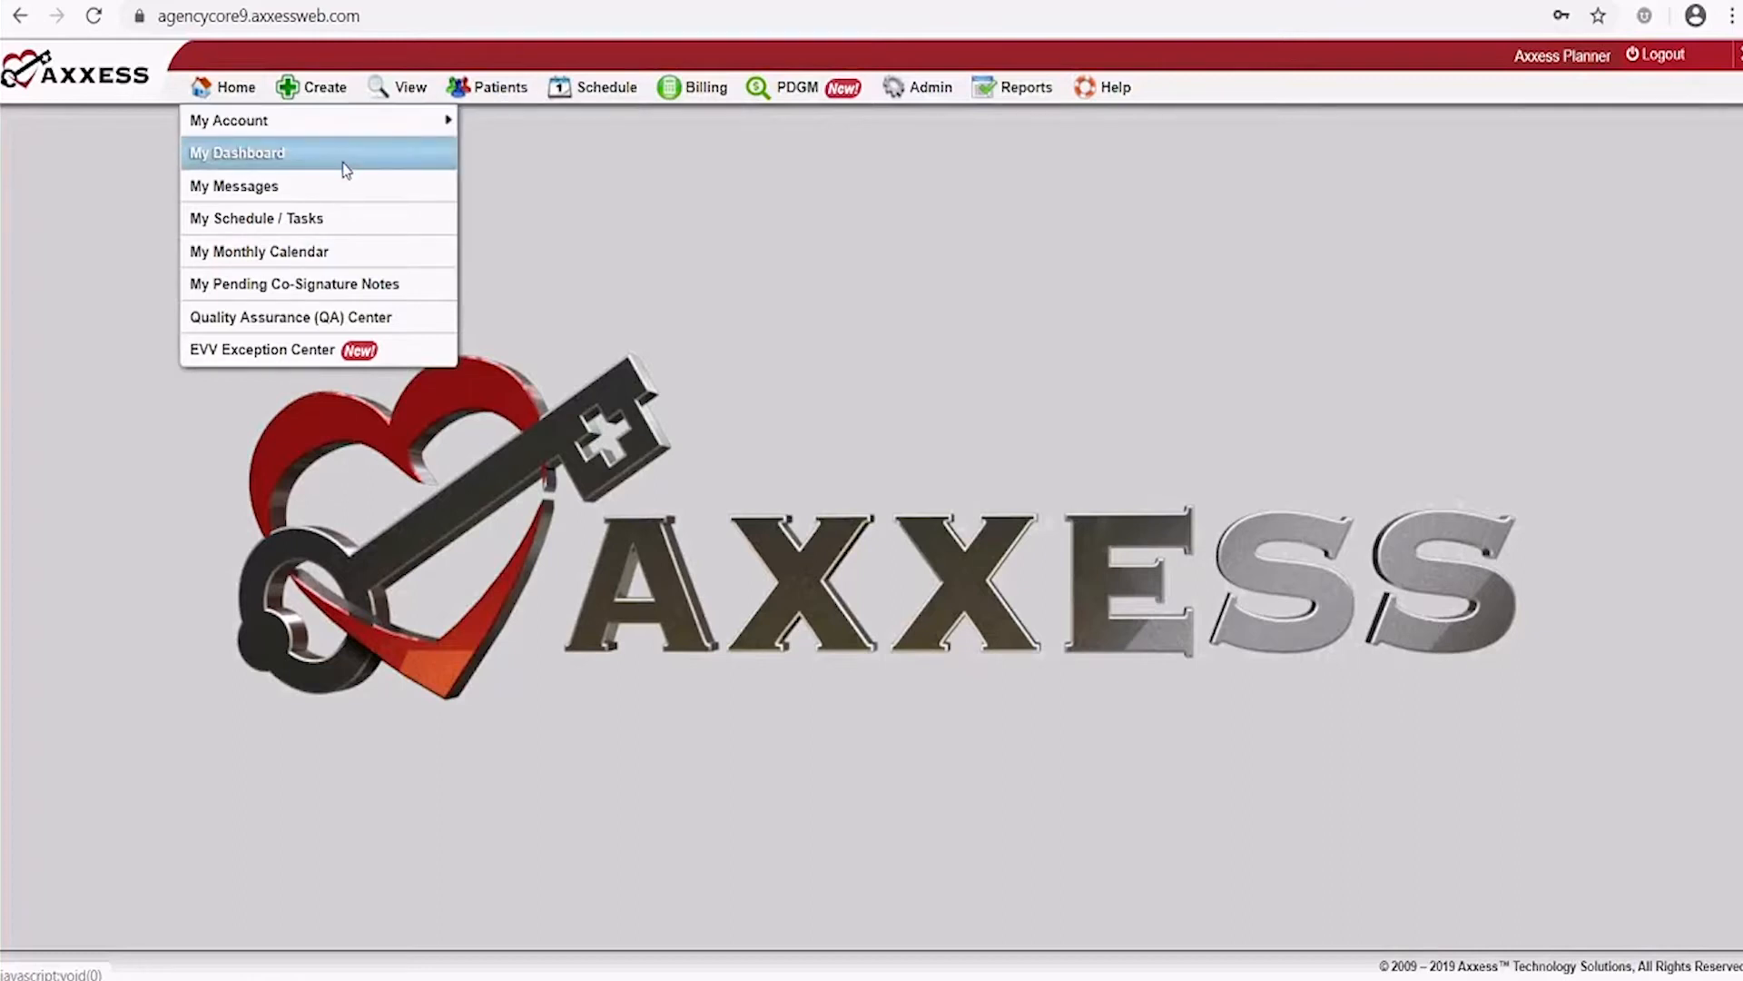
pyautogui.click(232, 163)
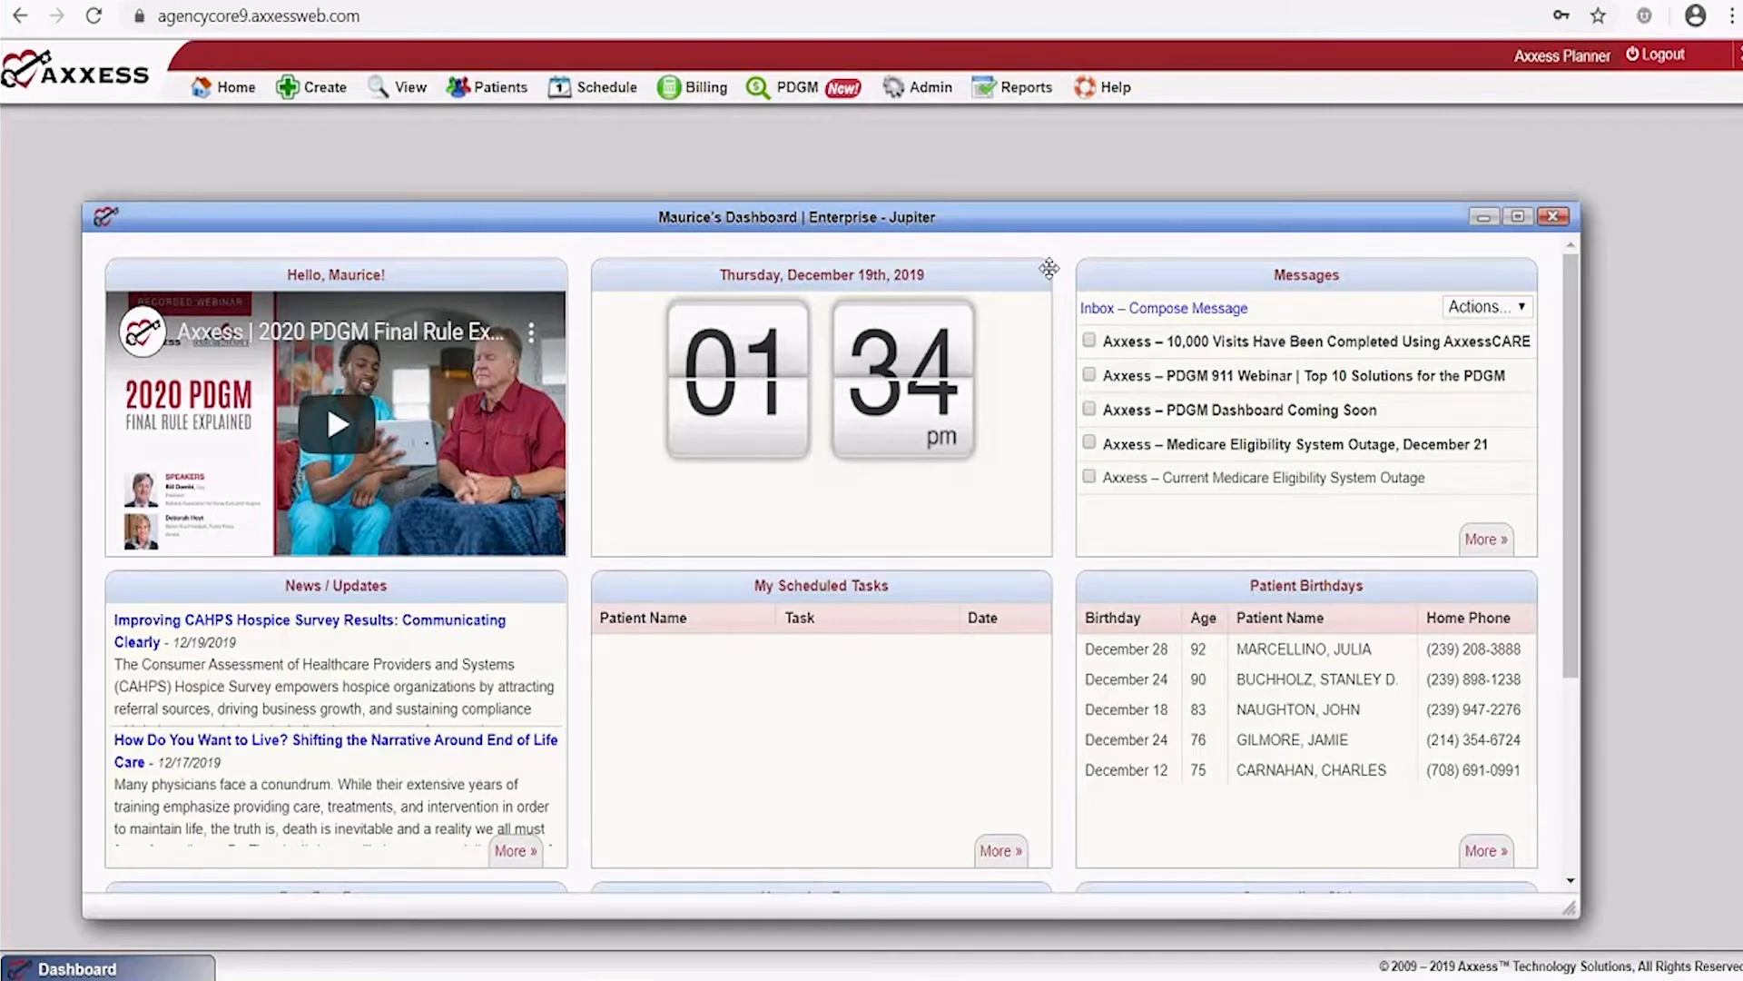
pyautogui.click(1554, 218)
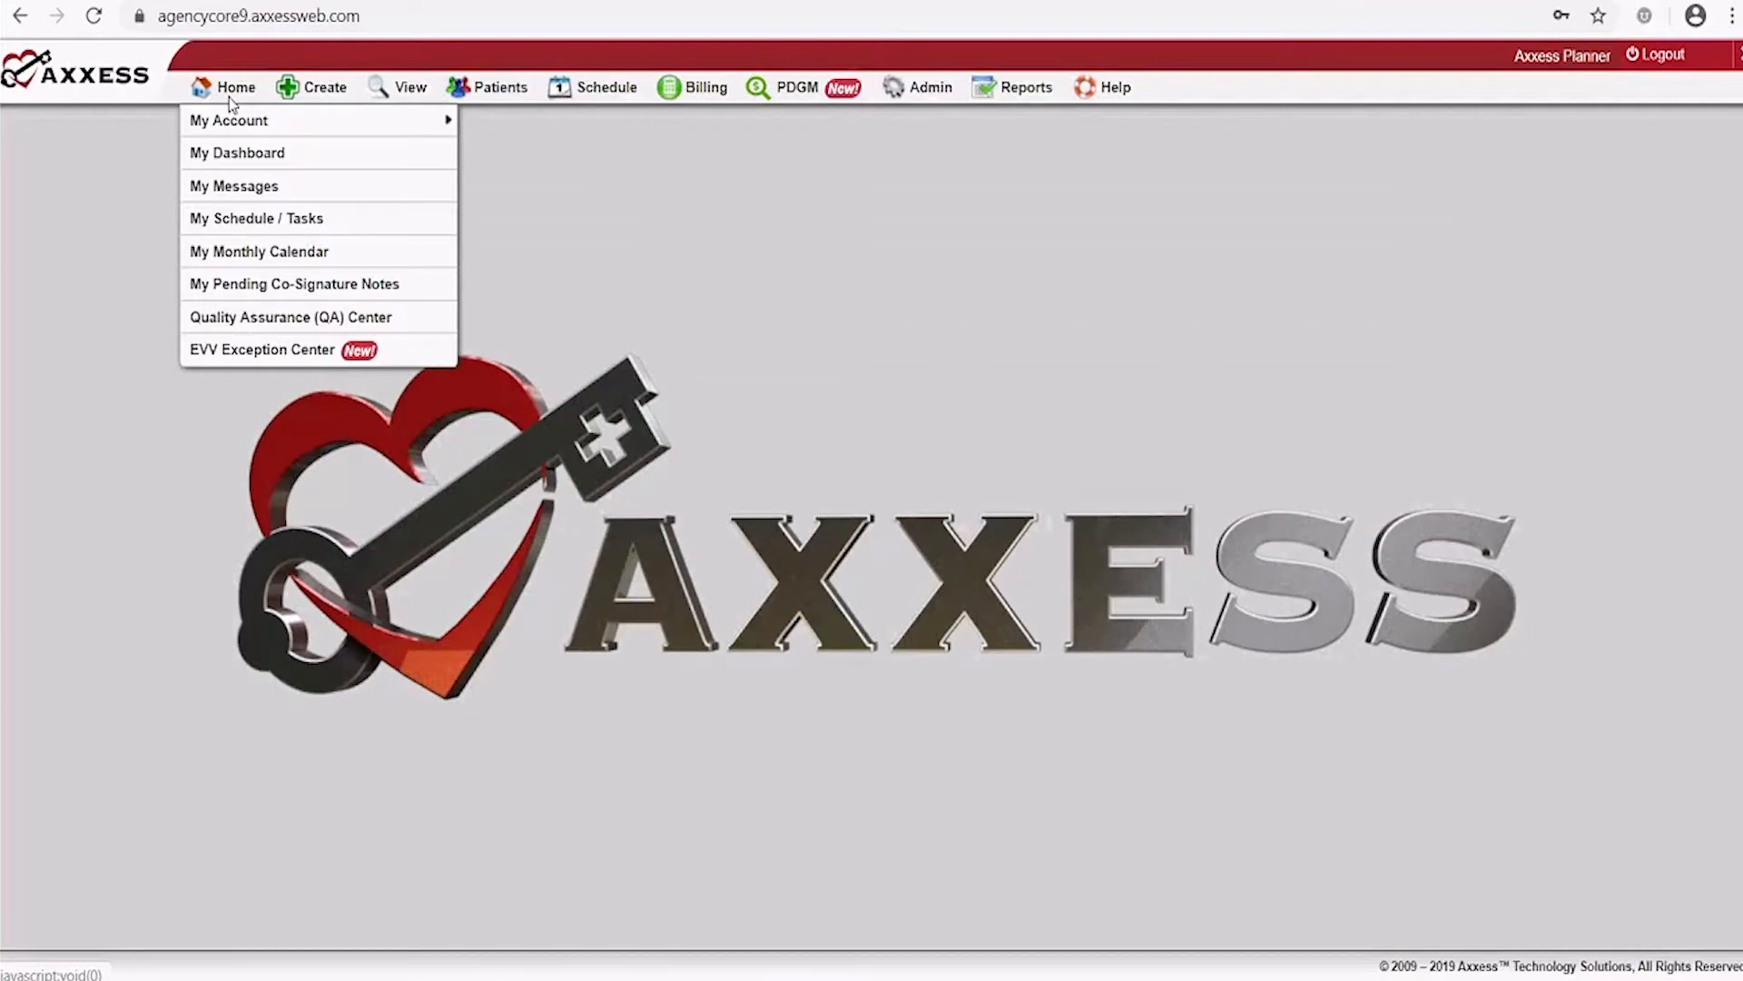
pyautogui.click(234, 189)
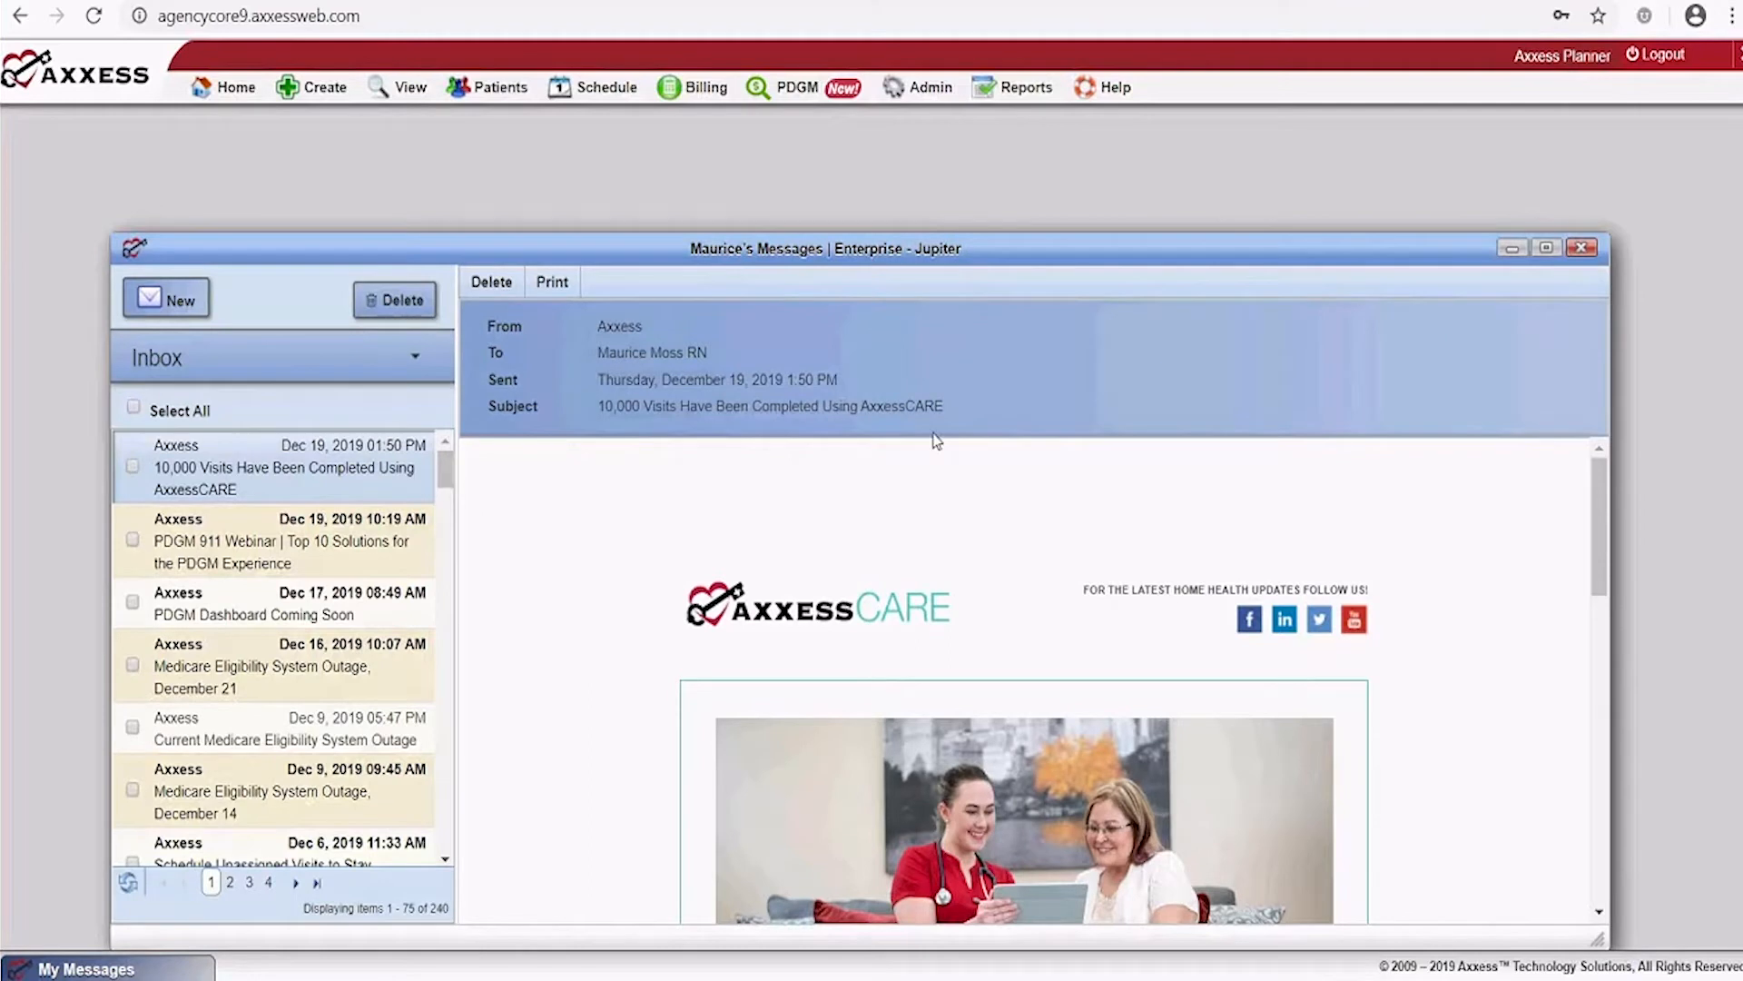
pyautogui.click(1546, 249)
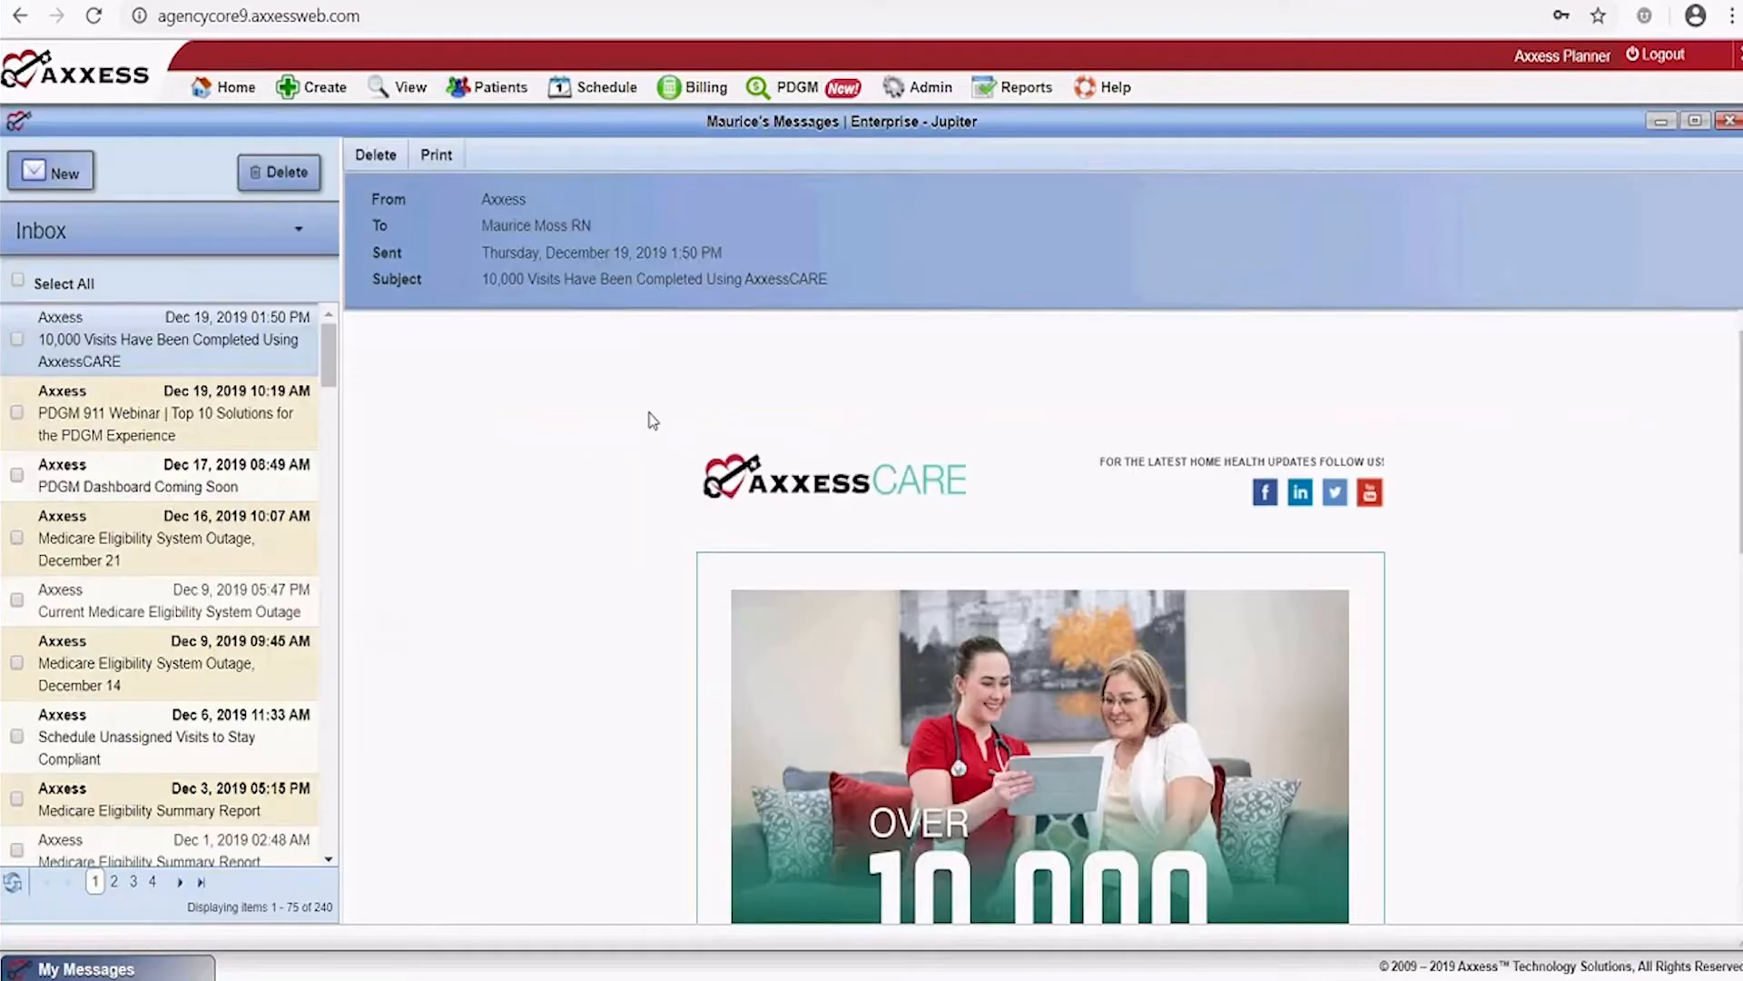
pyautogui.click(1728, 121)
pyautogui.moveTo(209, 65)
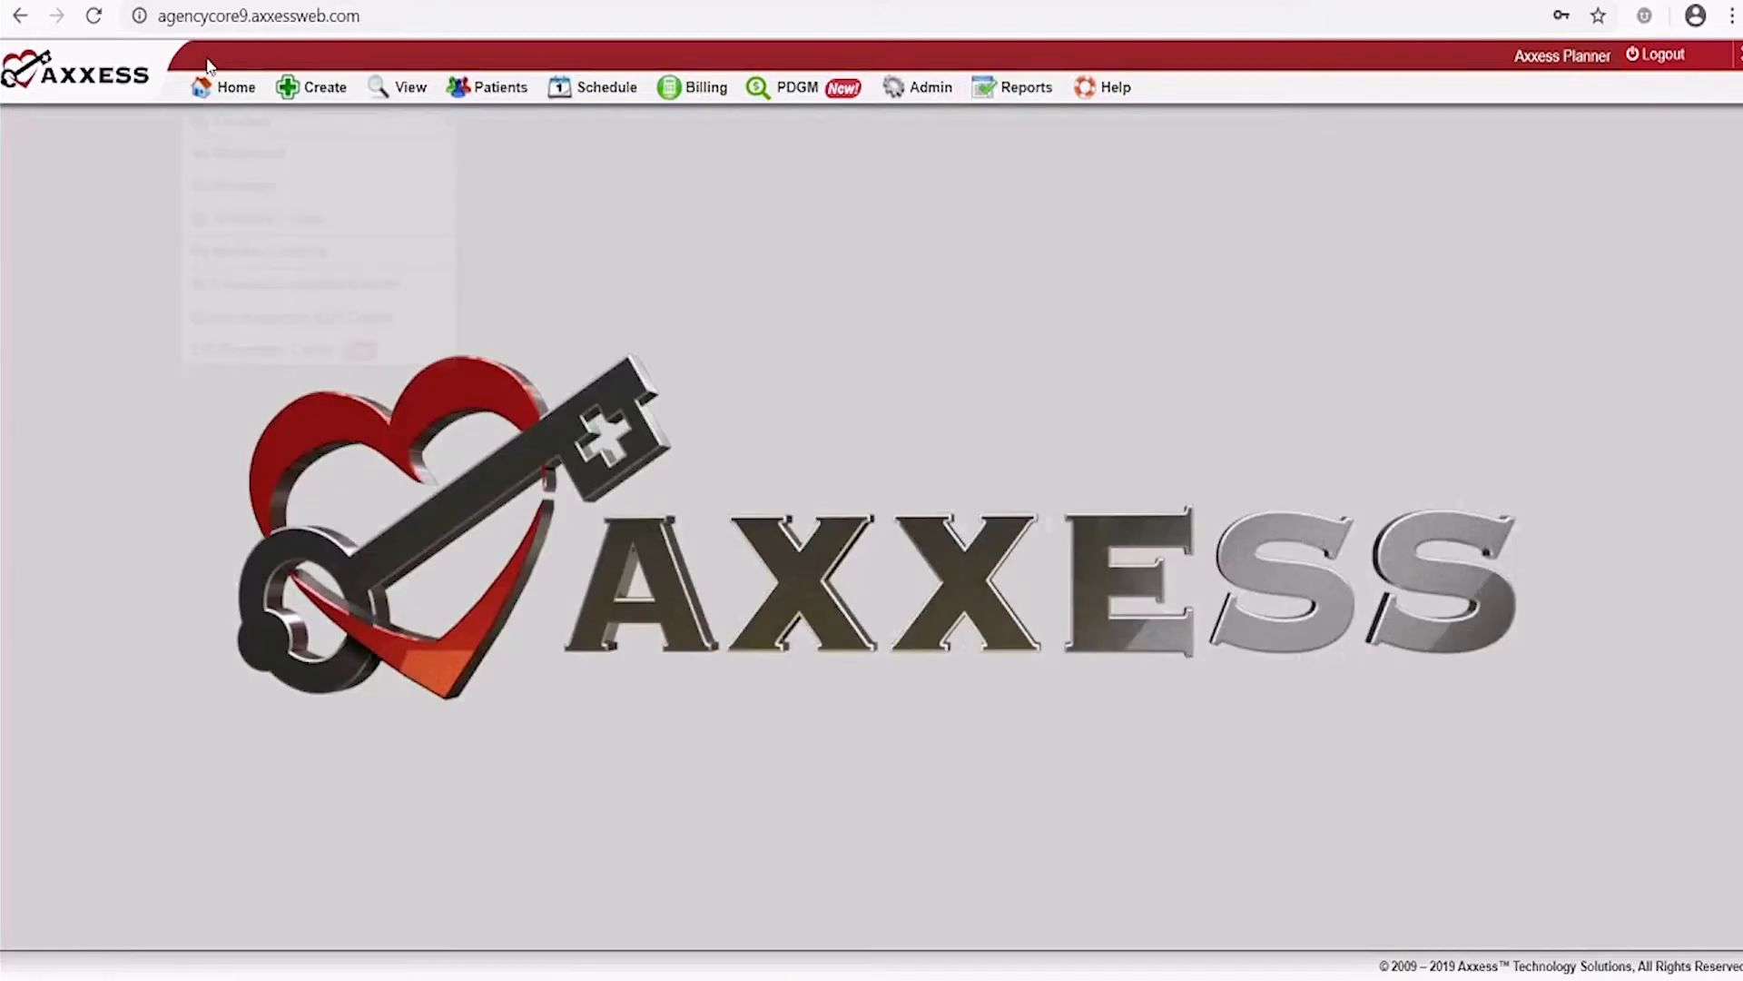
# Bring up the Create > New submenu listing referrals, patients and other record types
pyautogui.moveTo(325, 91)
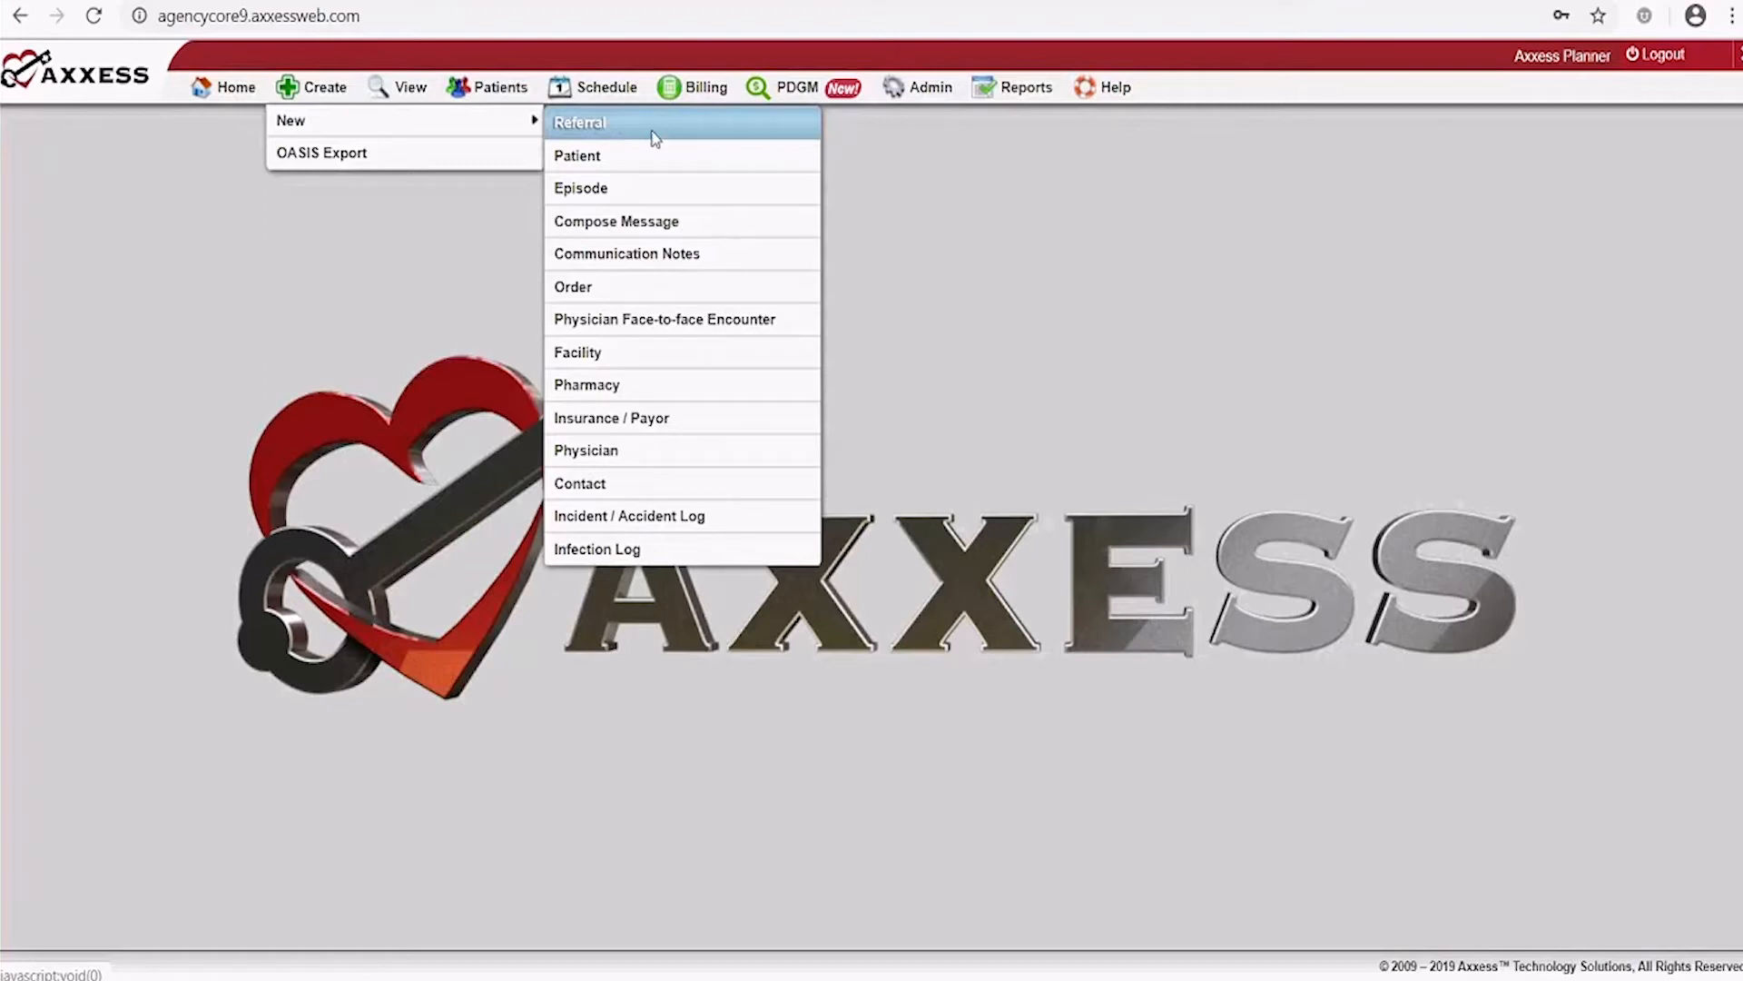
# Start a new referral, maximize its form, and view then dismiss the Certifying Physician help tip
pyautogui.click(656, 136)
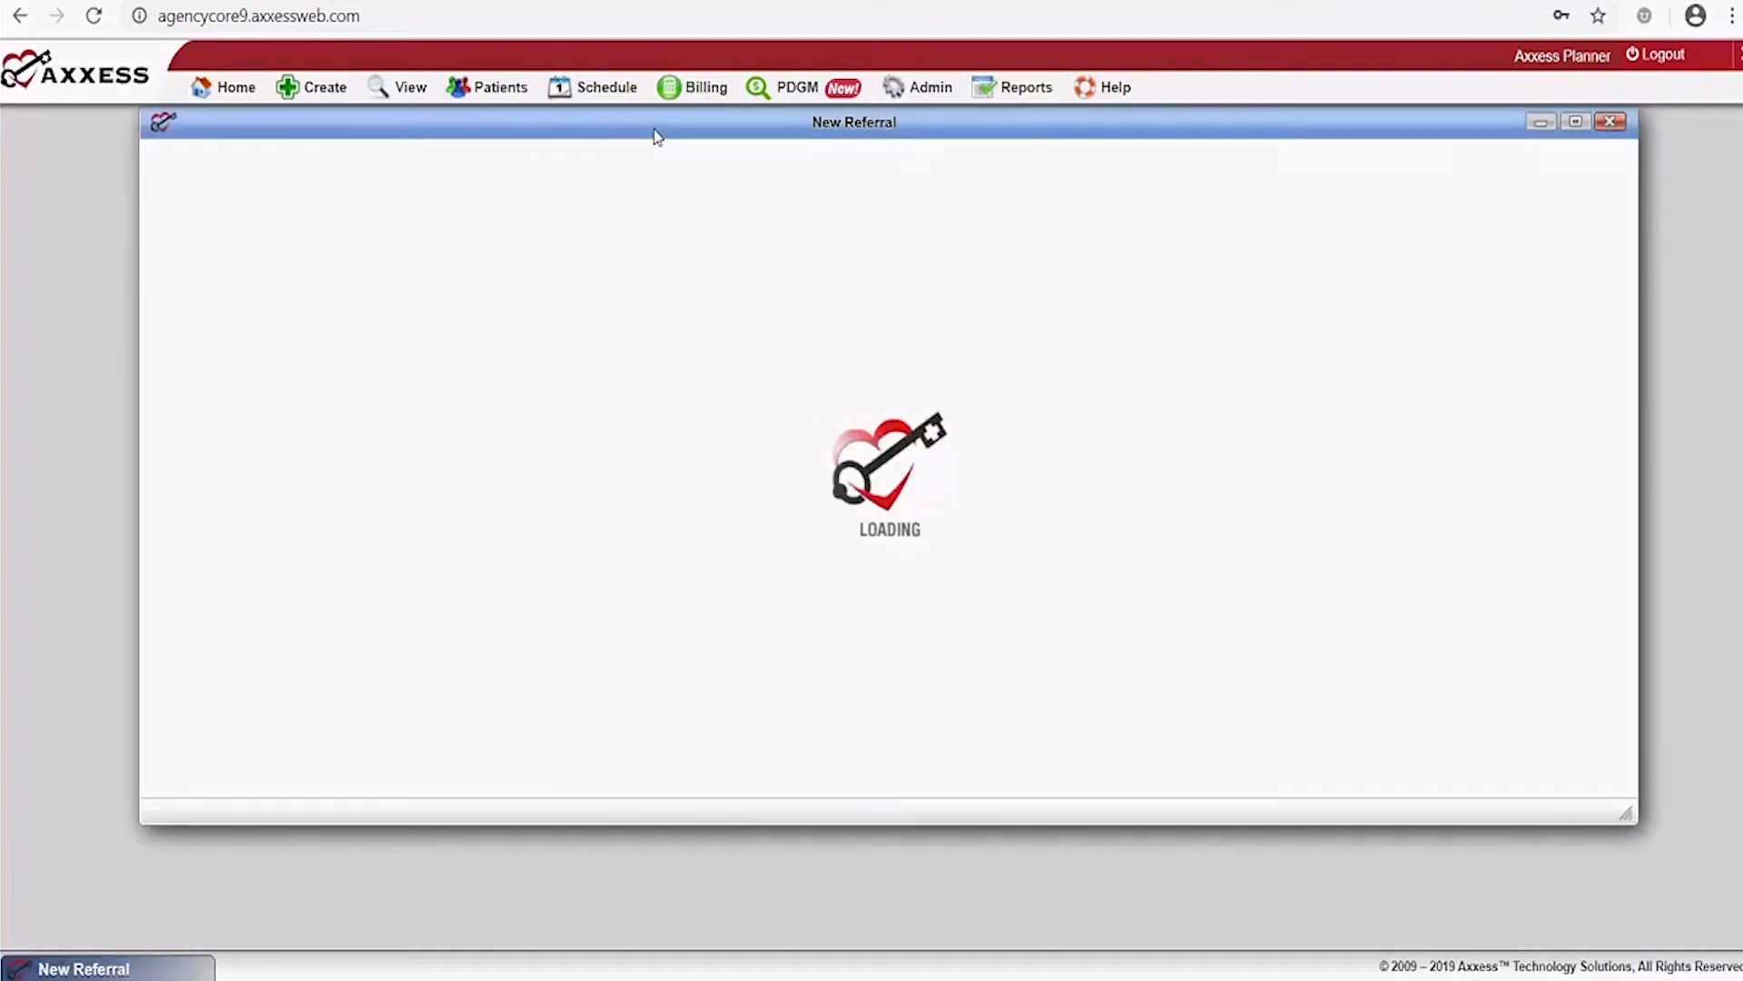
pyautogui.click(1575, 121)
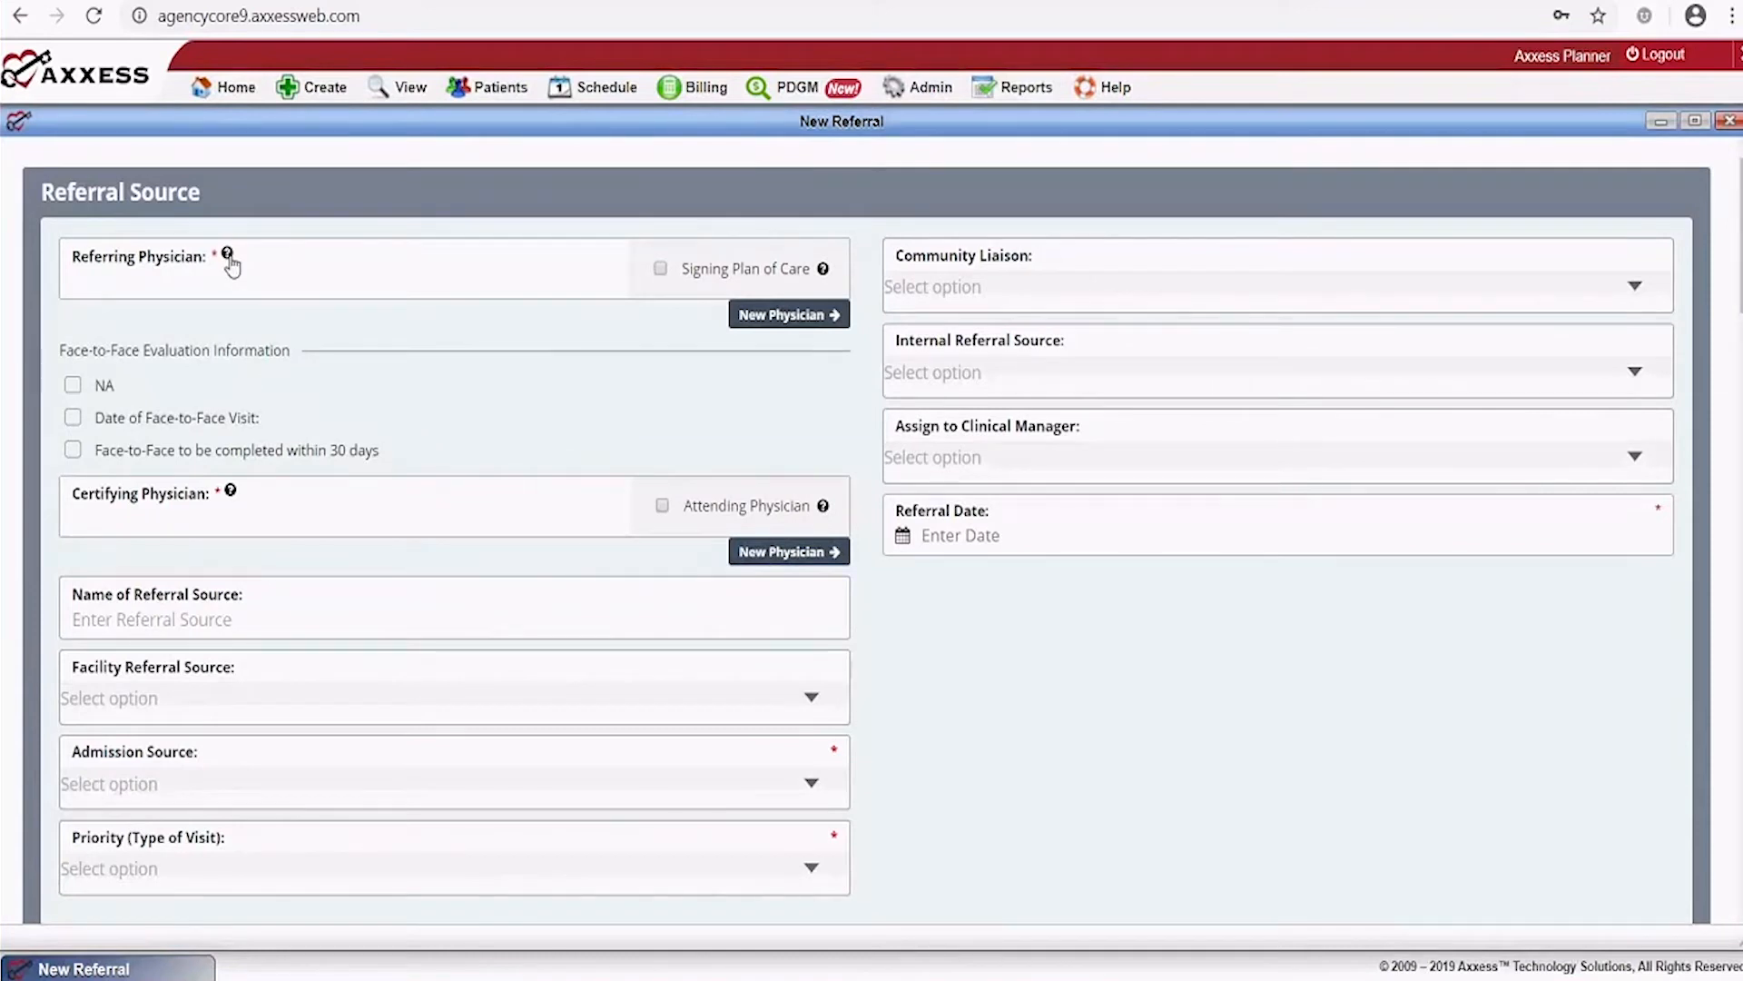
pyautogui.click(824, 270)
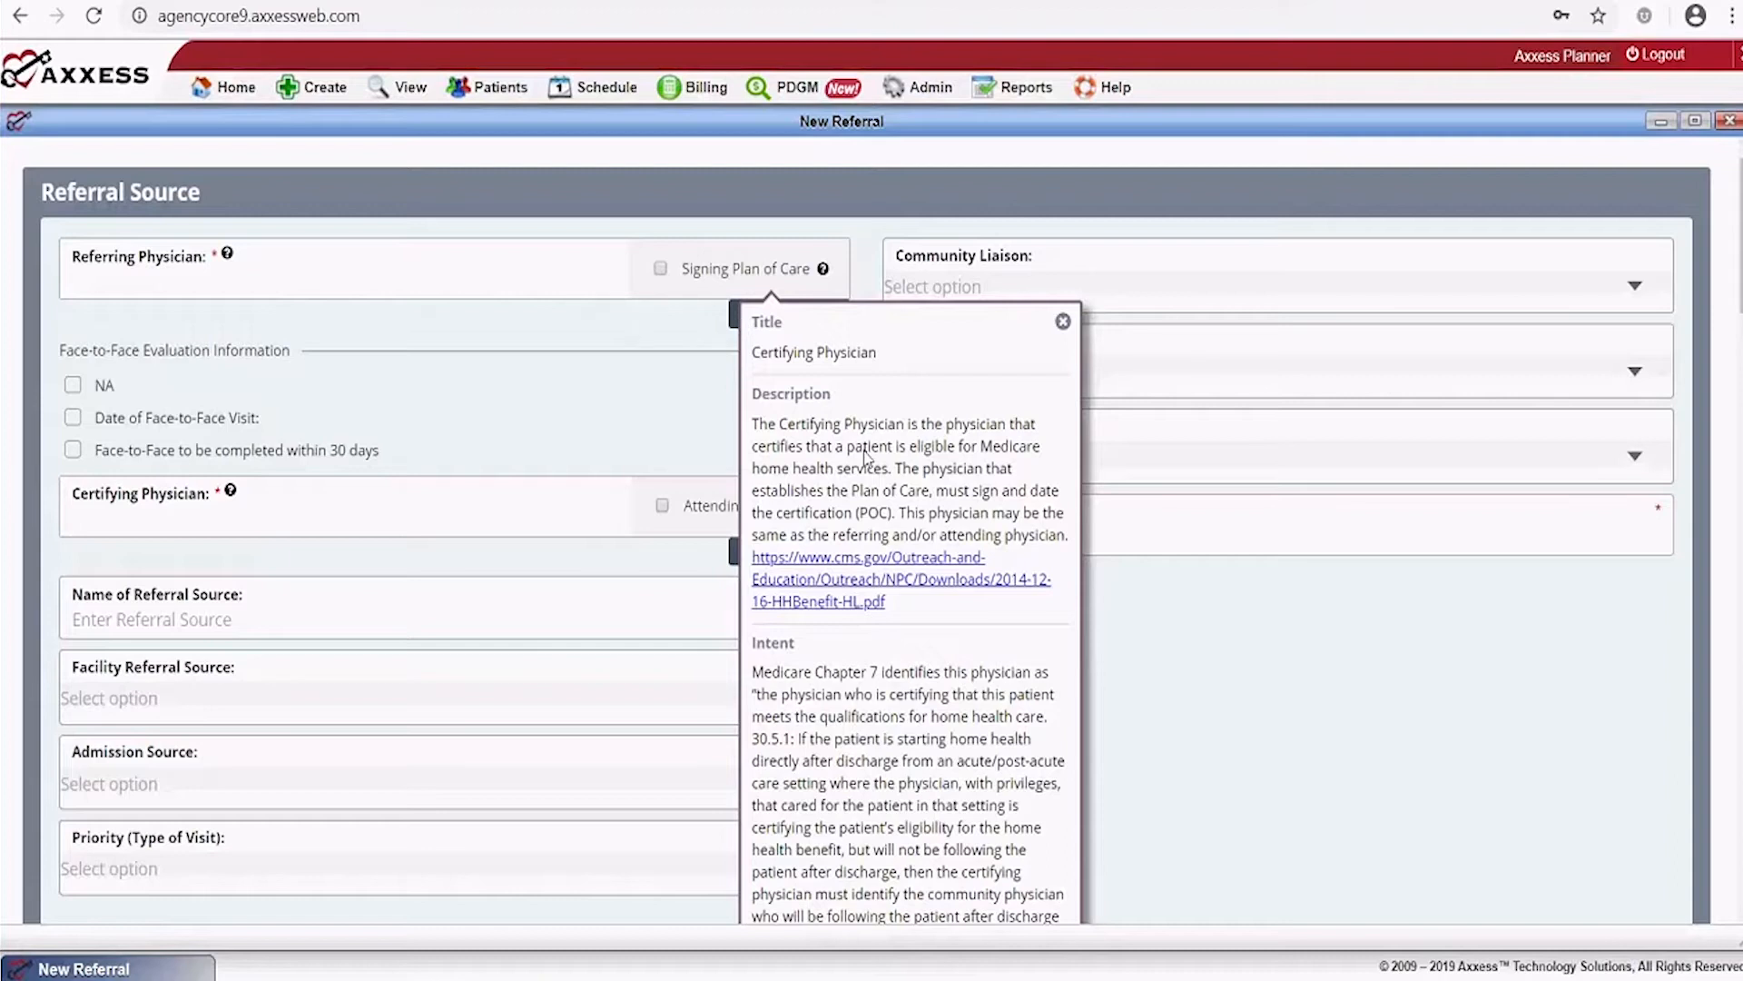
pyautogui.scroll(-3, 865, 458)
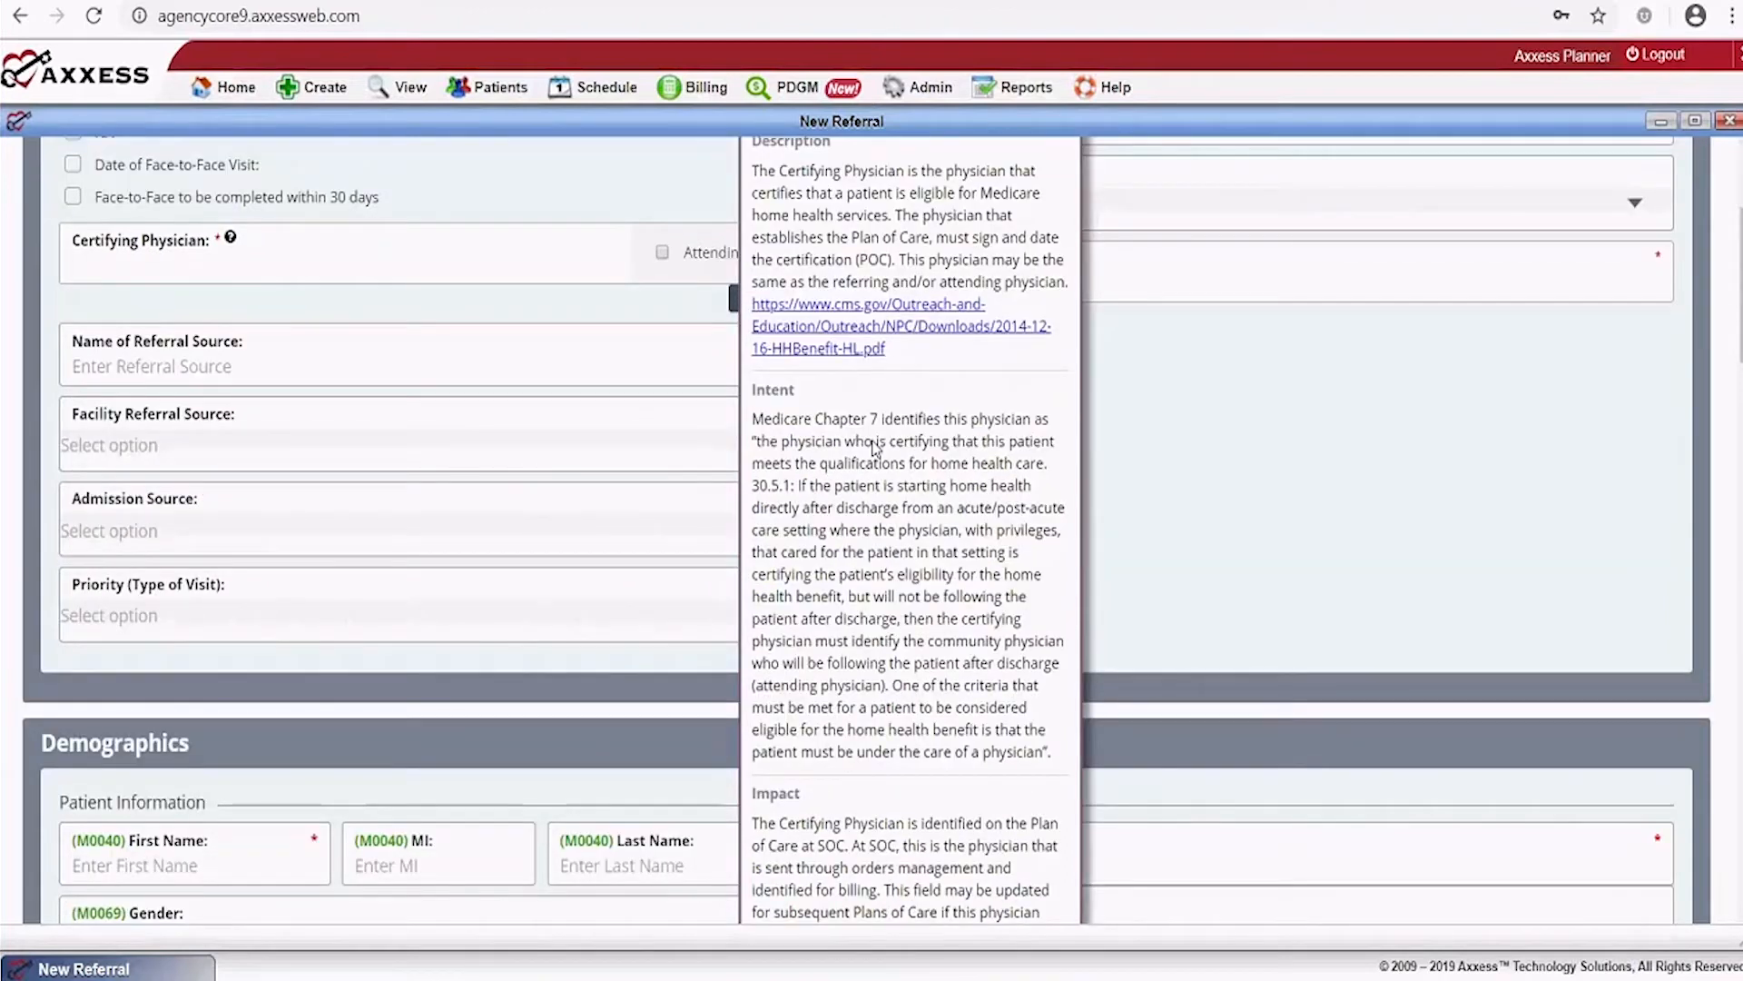
pyautogui.scroll(3, 874, 448)
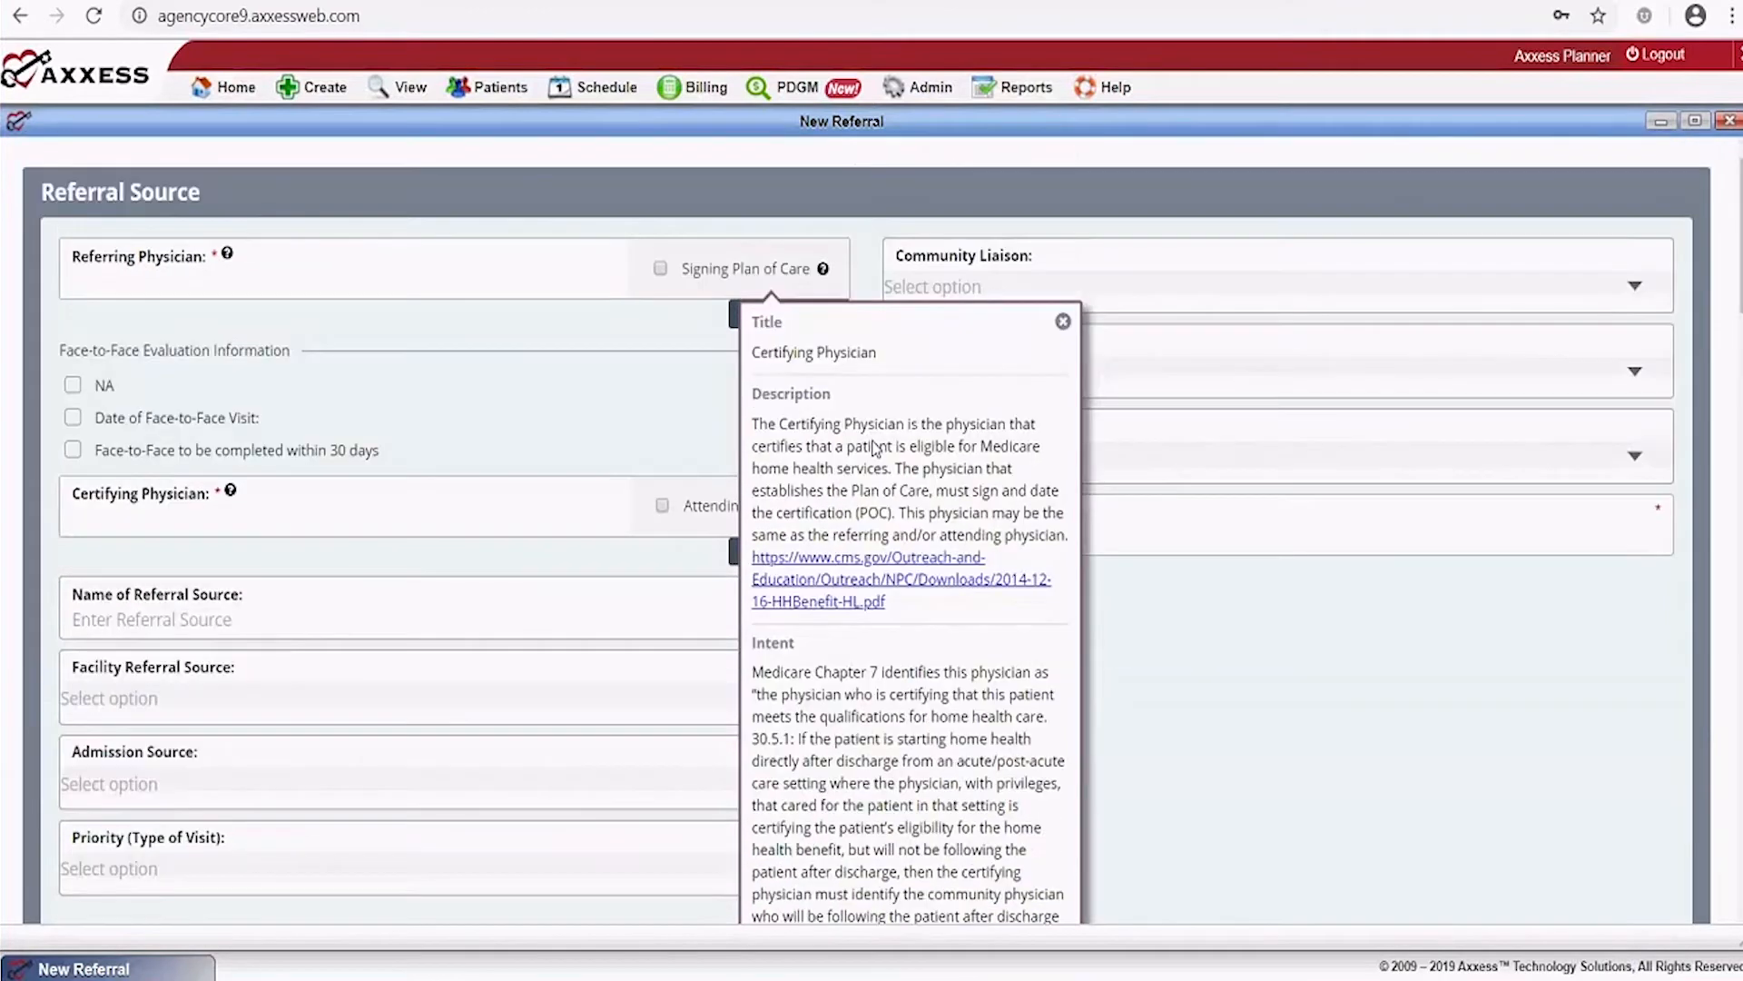
pyautogui.click(1195, 623)
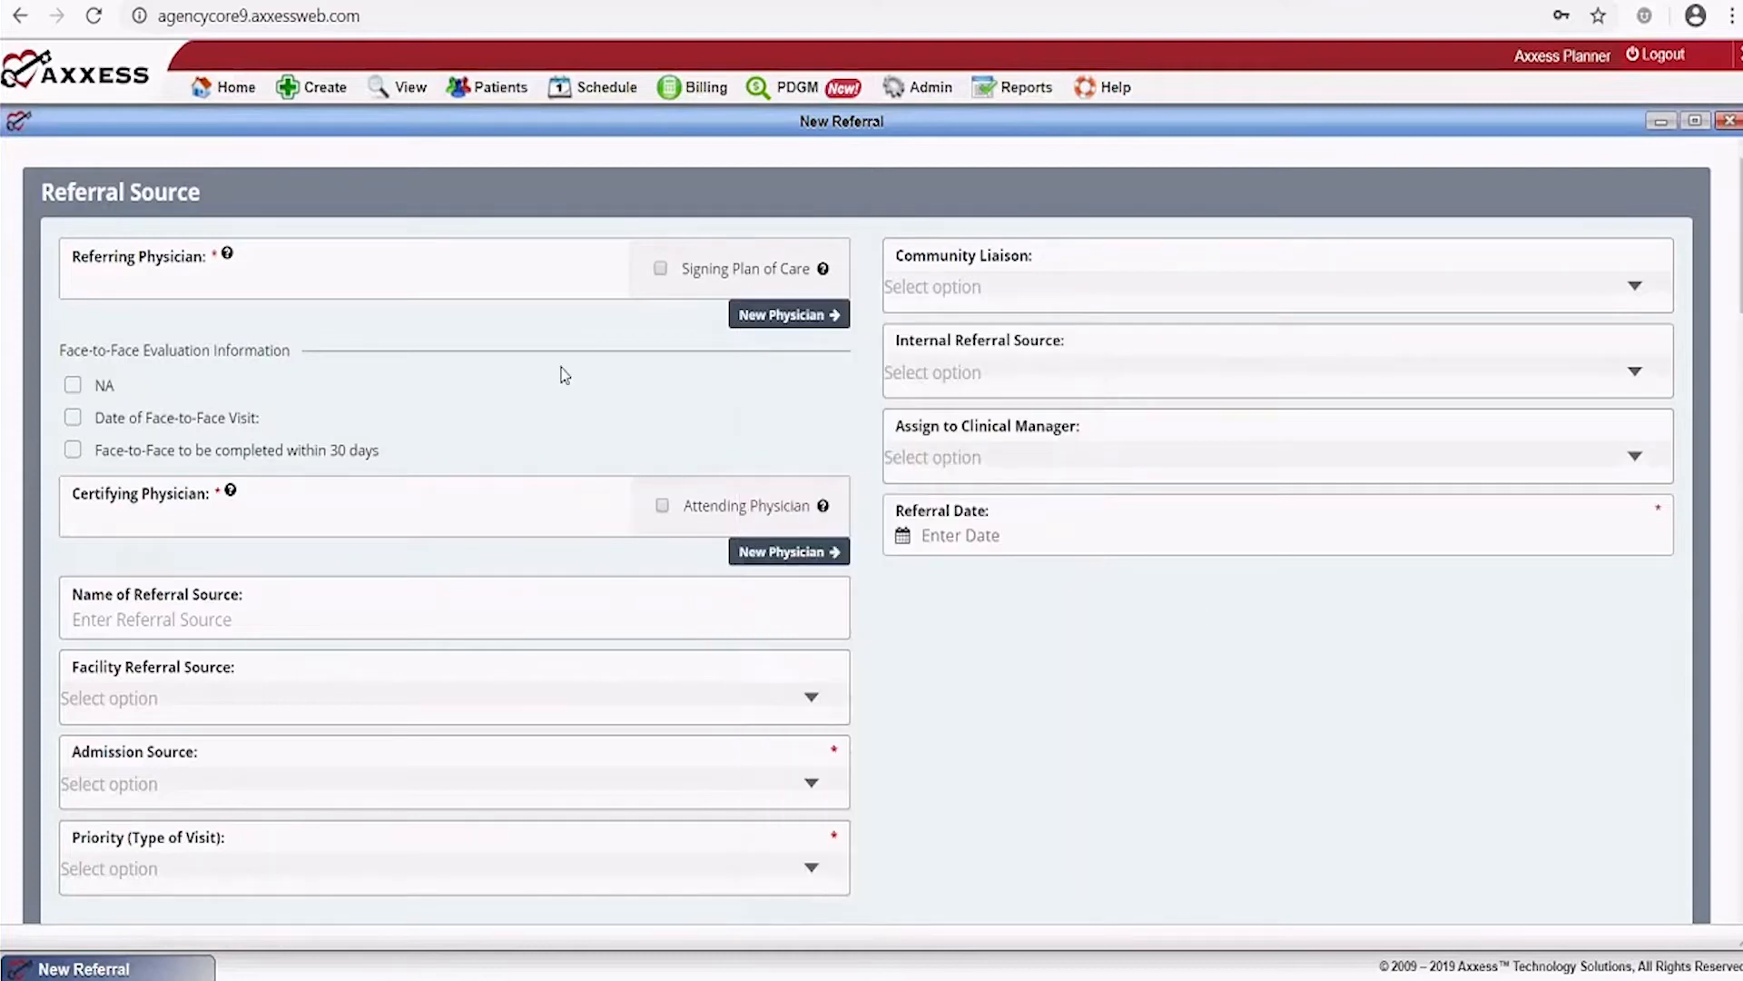
# Search the physician list by surname and select the matching physician as Referring Physician
pyautogui.click(89, 281)
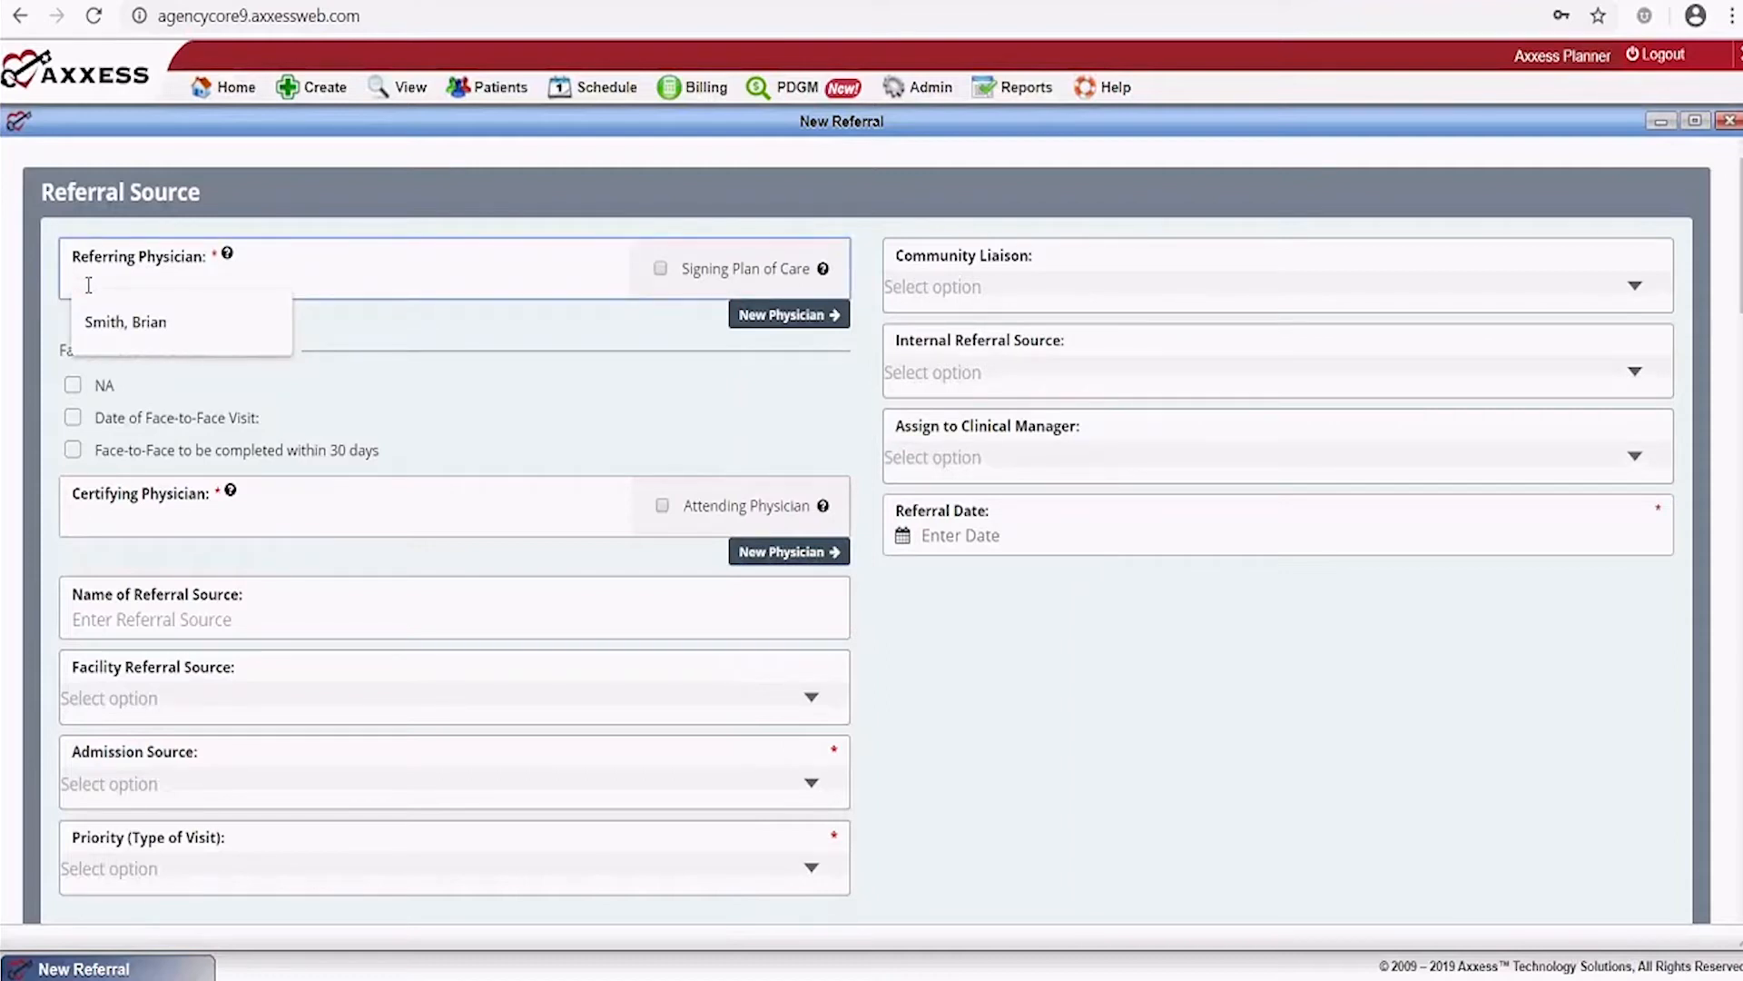
pyautogui.write('smith')
pyautogui.press('BackSpace')
pyautogui.press('BackSpace')
pyautogui.press('BackSpace')
pyautogui.press('BackSpace')
pyautogui.press('BackSpace')
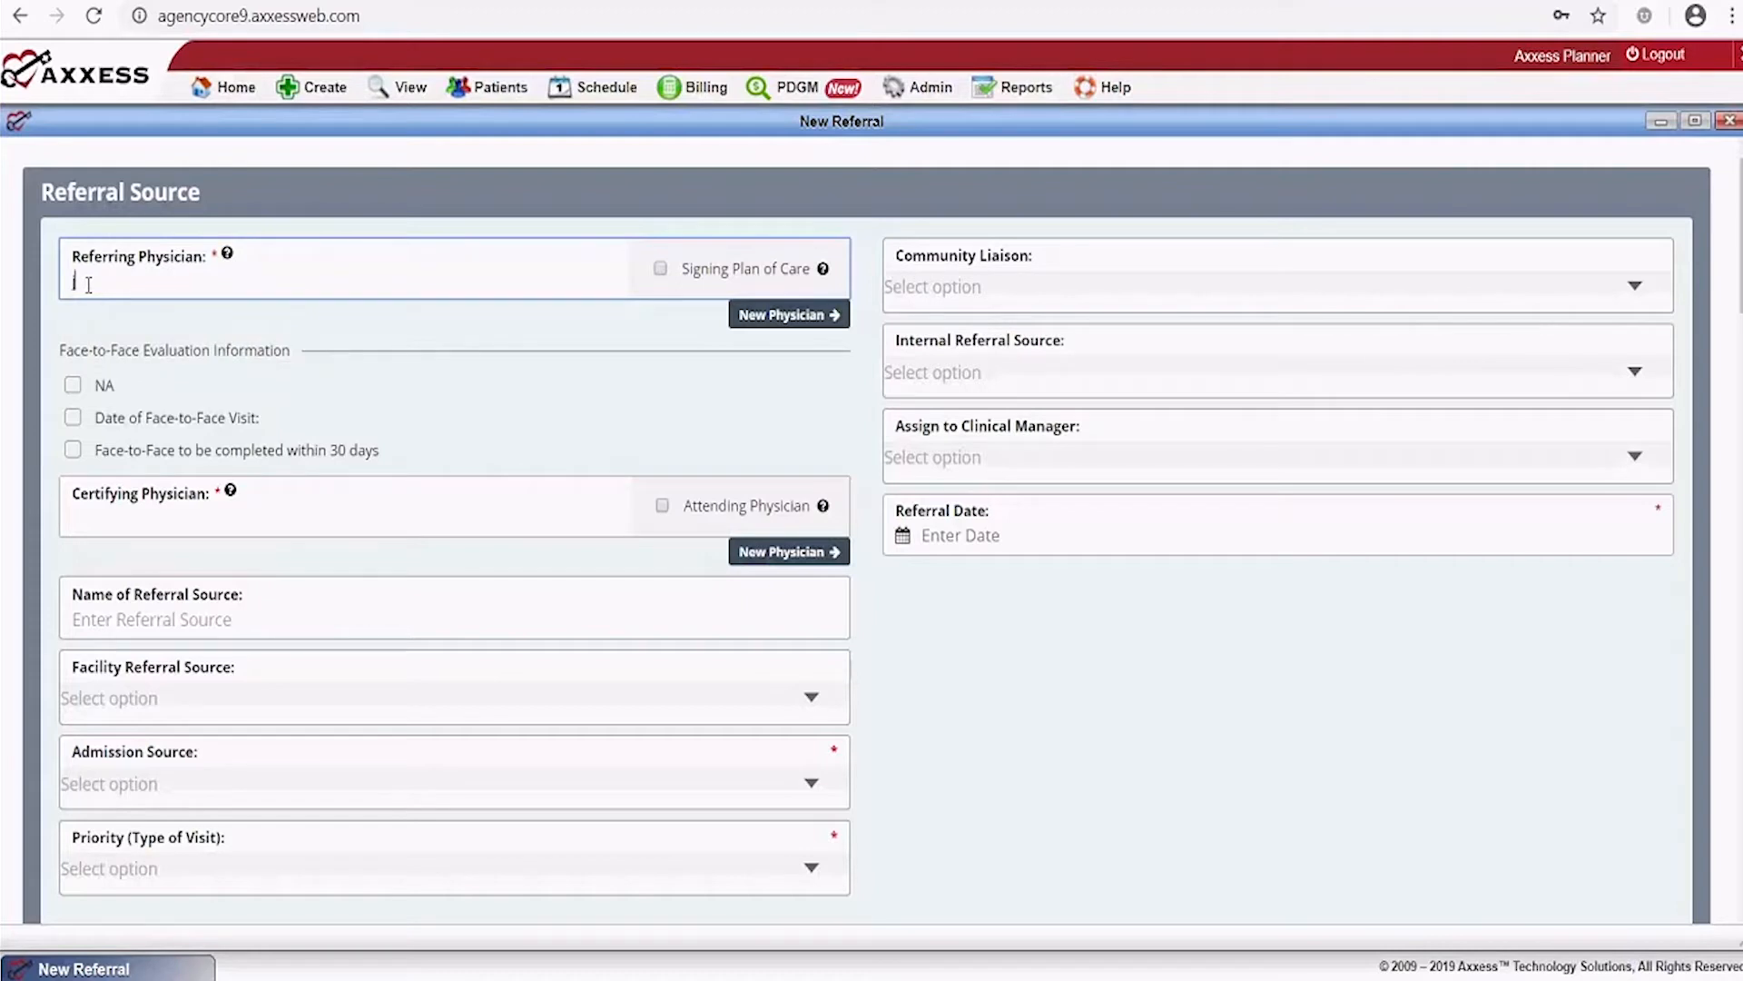
pyautogui.write('jone')
pyautogui.press('BackSpace')
pyautogui.press('BackSpace')
pyautogui.press('BackSpace')
pyautogui.press('BackSpace')
pyautogui.write('a')
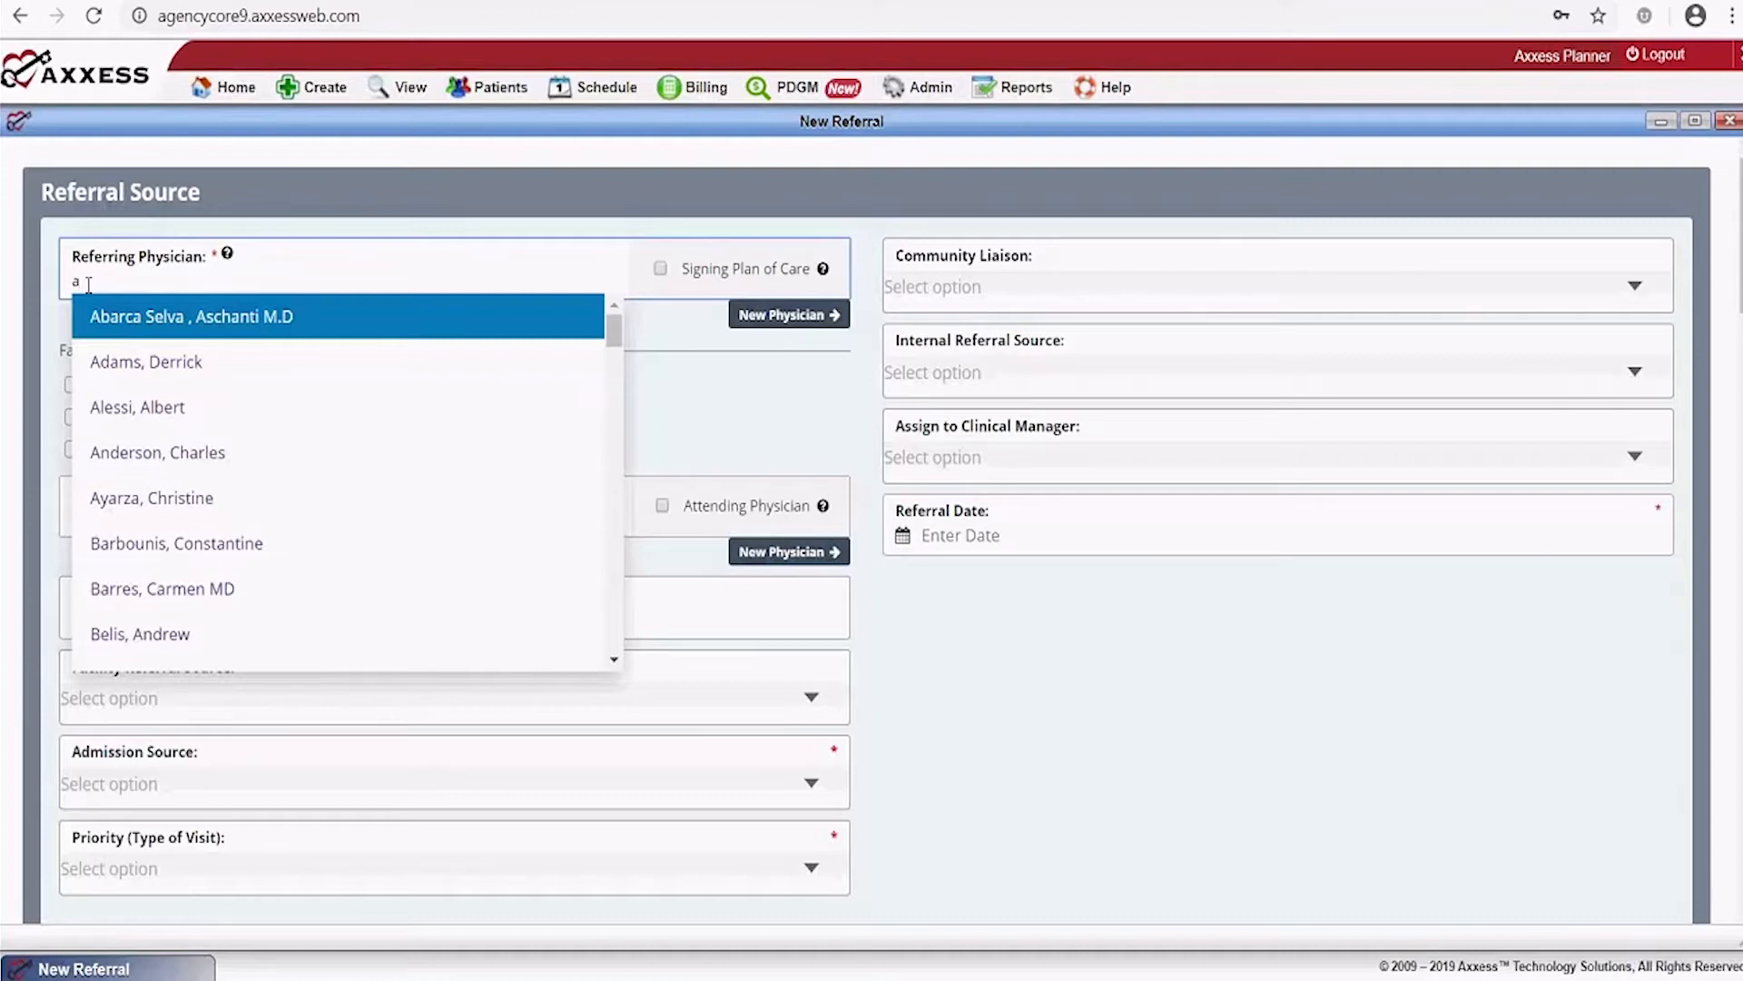
pyautogui.press('BackSpace')
pyautogui.write('smith')
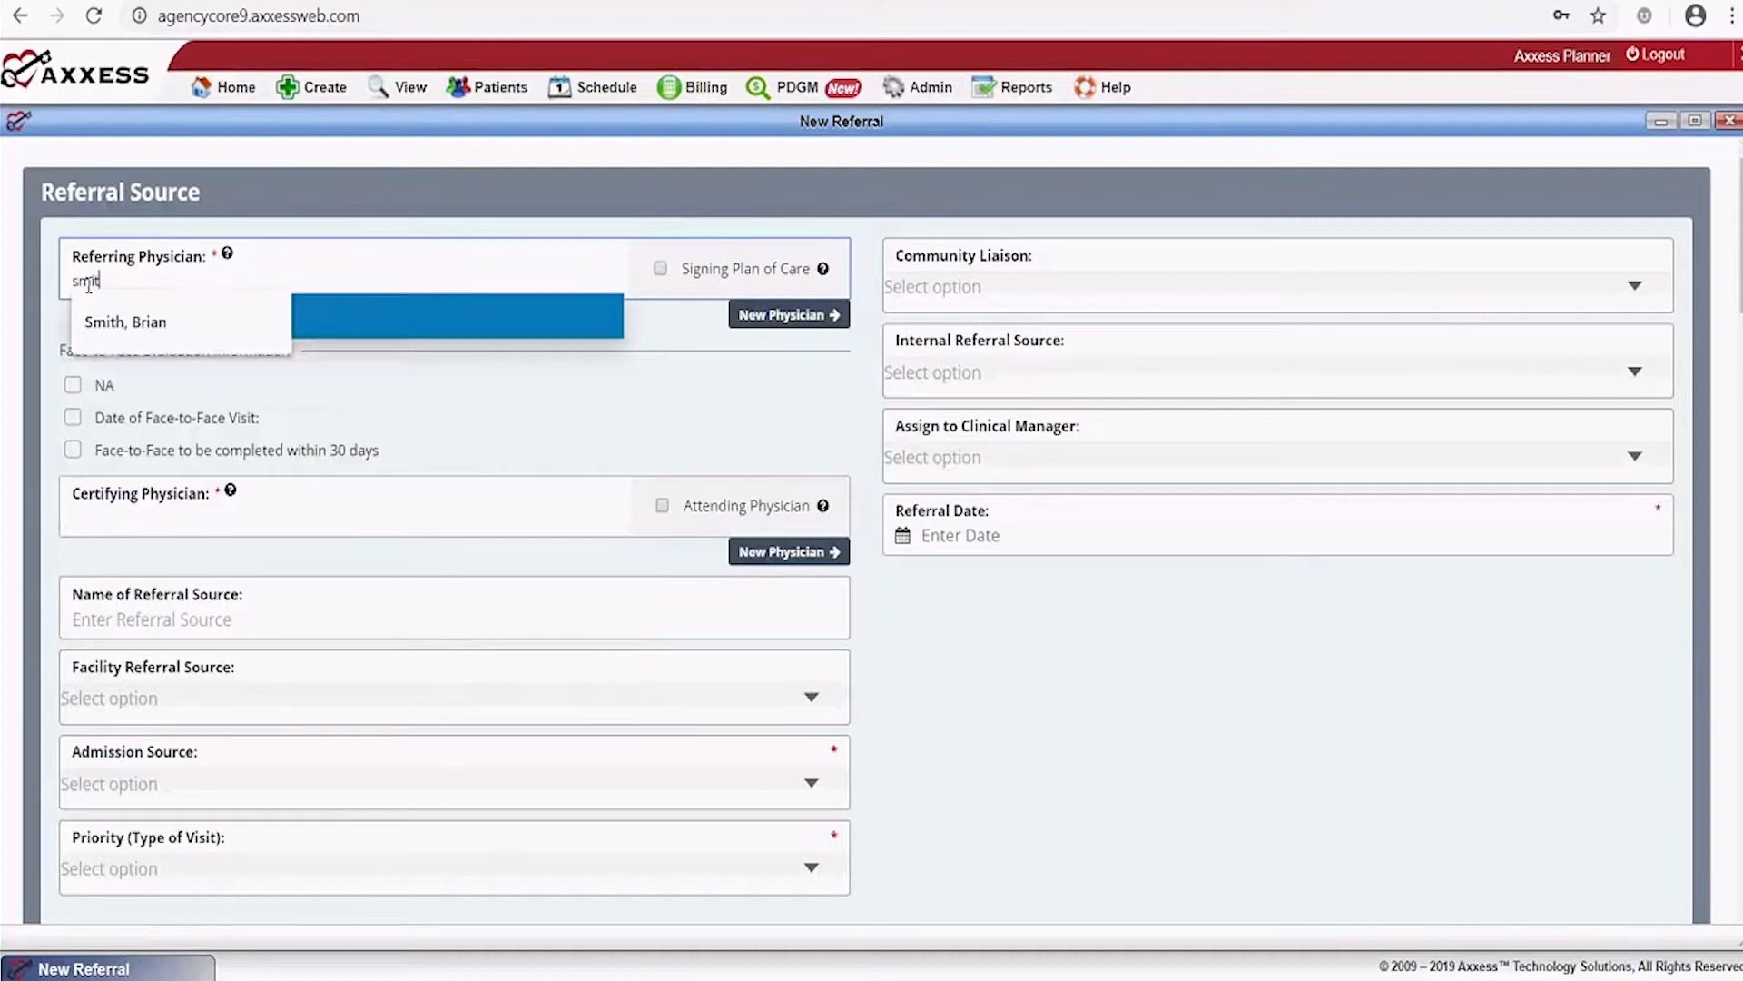
pyautogui.click(113, 333)
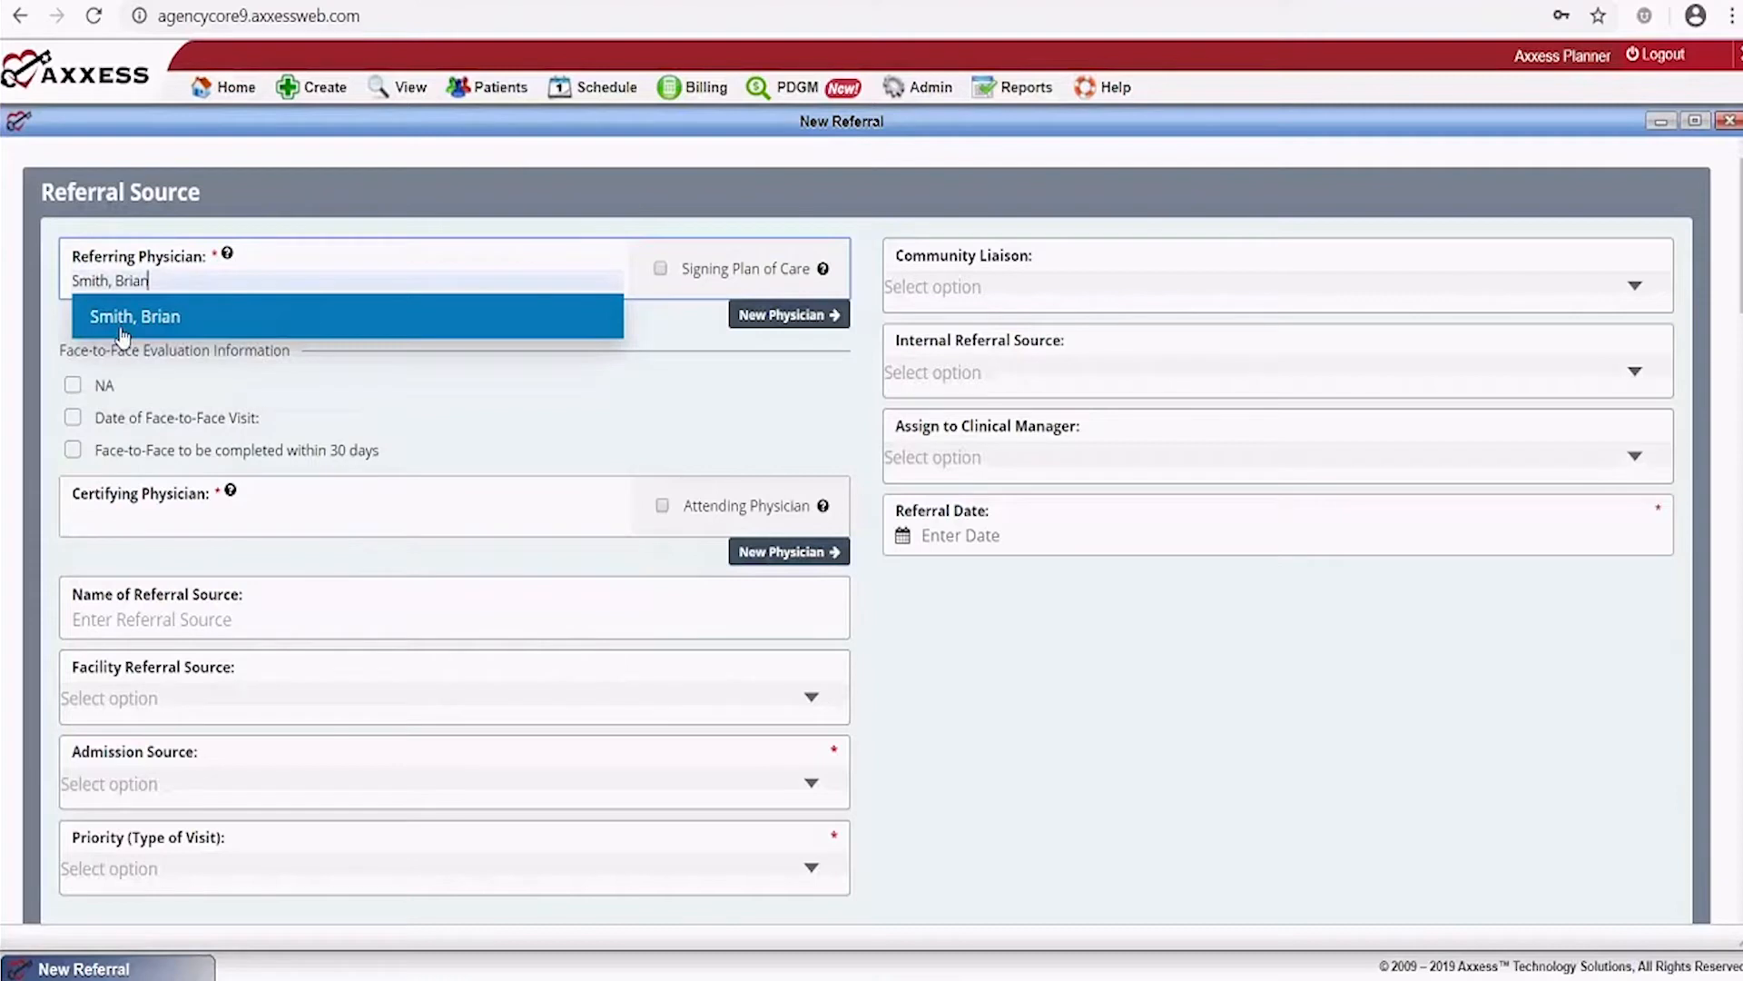
pyautogui.click(334, 315)
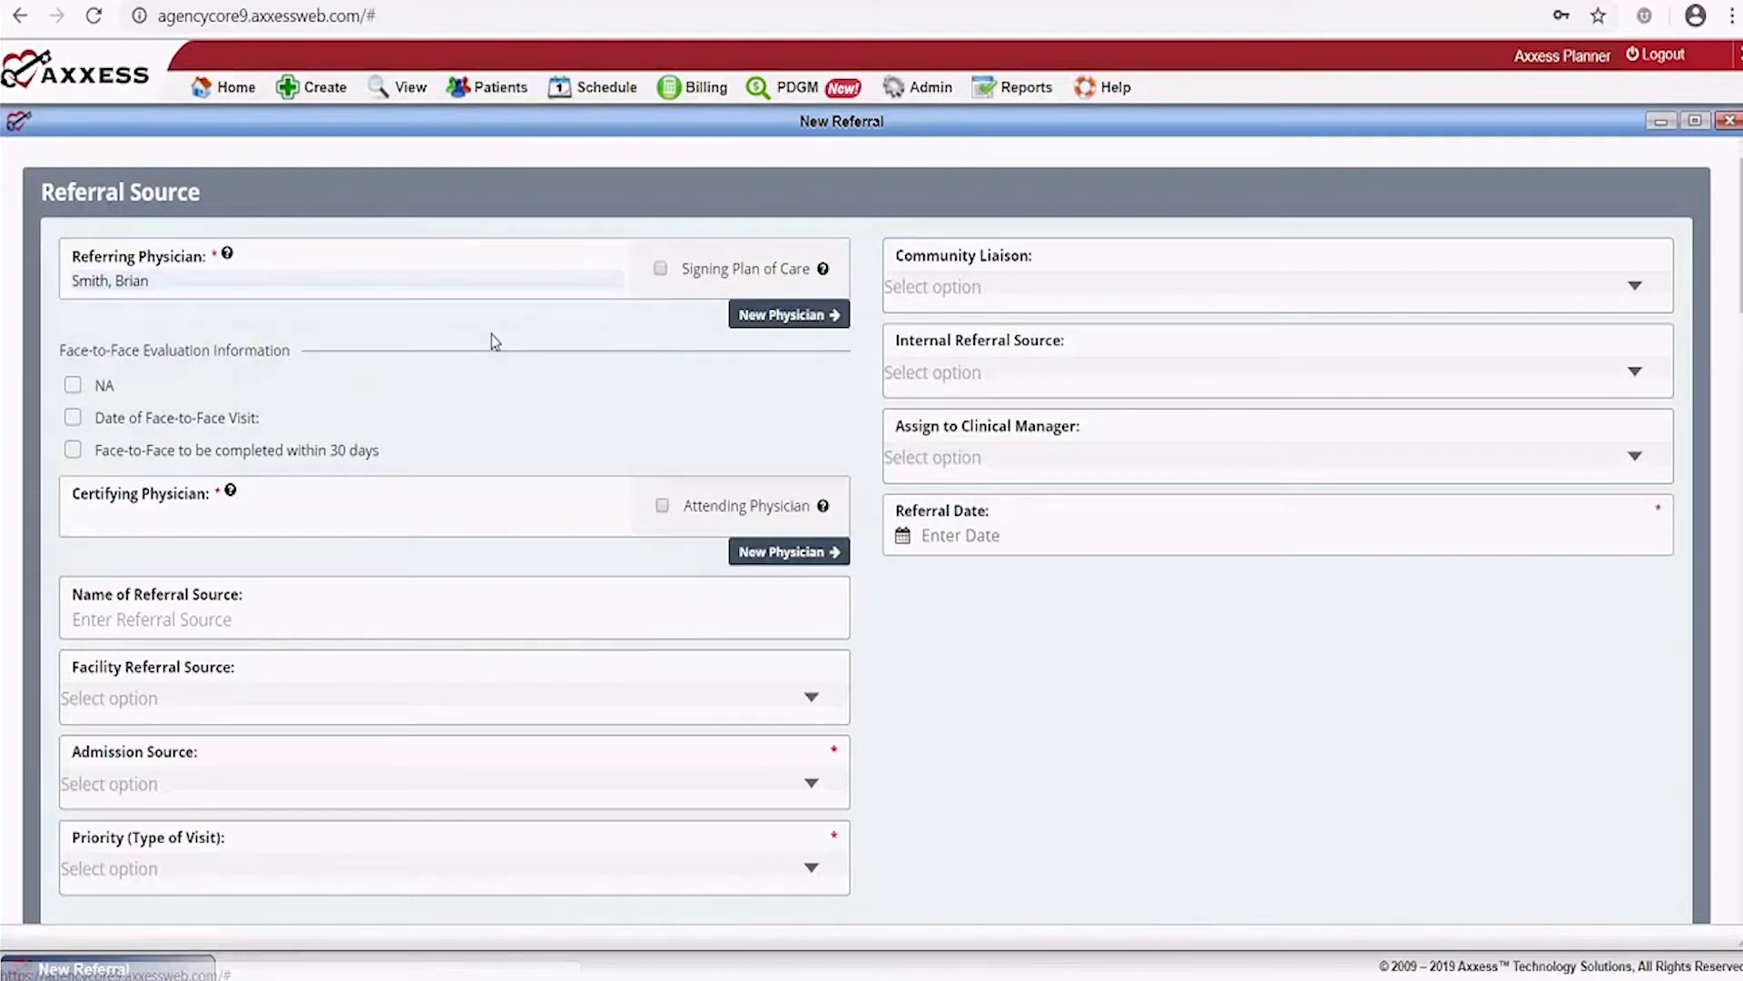
# Look up a physician by NPI number, autofill details from the first match, and exit the dialog
pyautogui.click(798, 320)
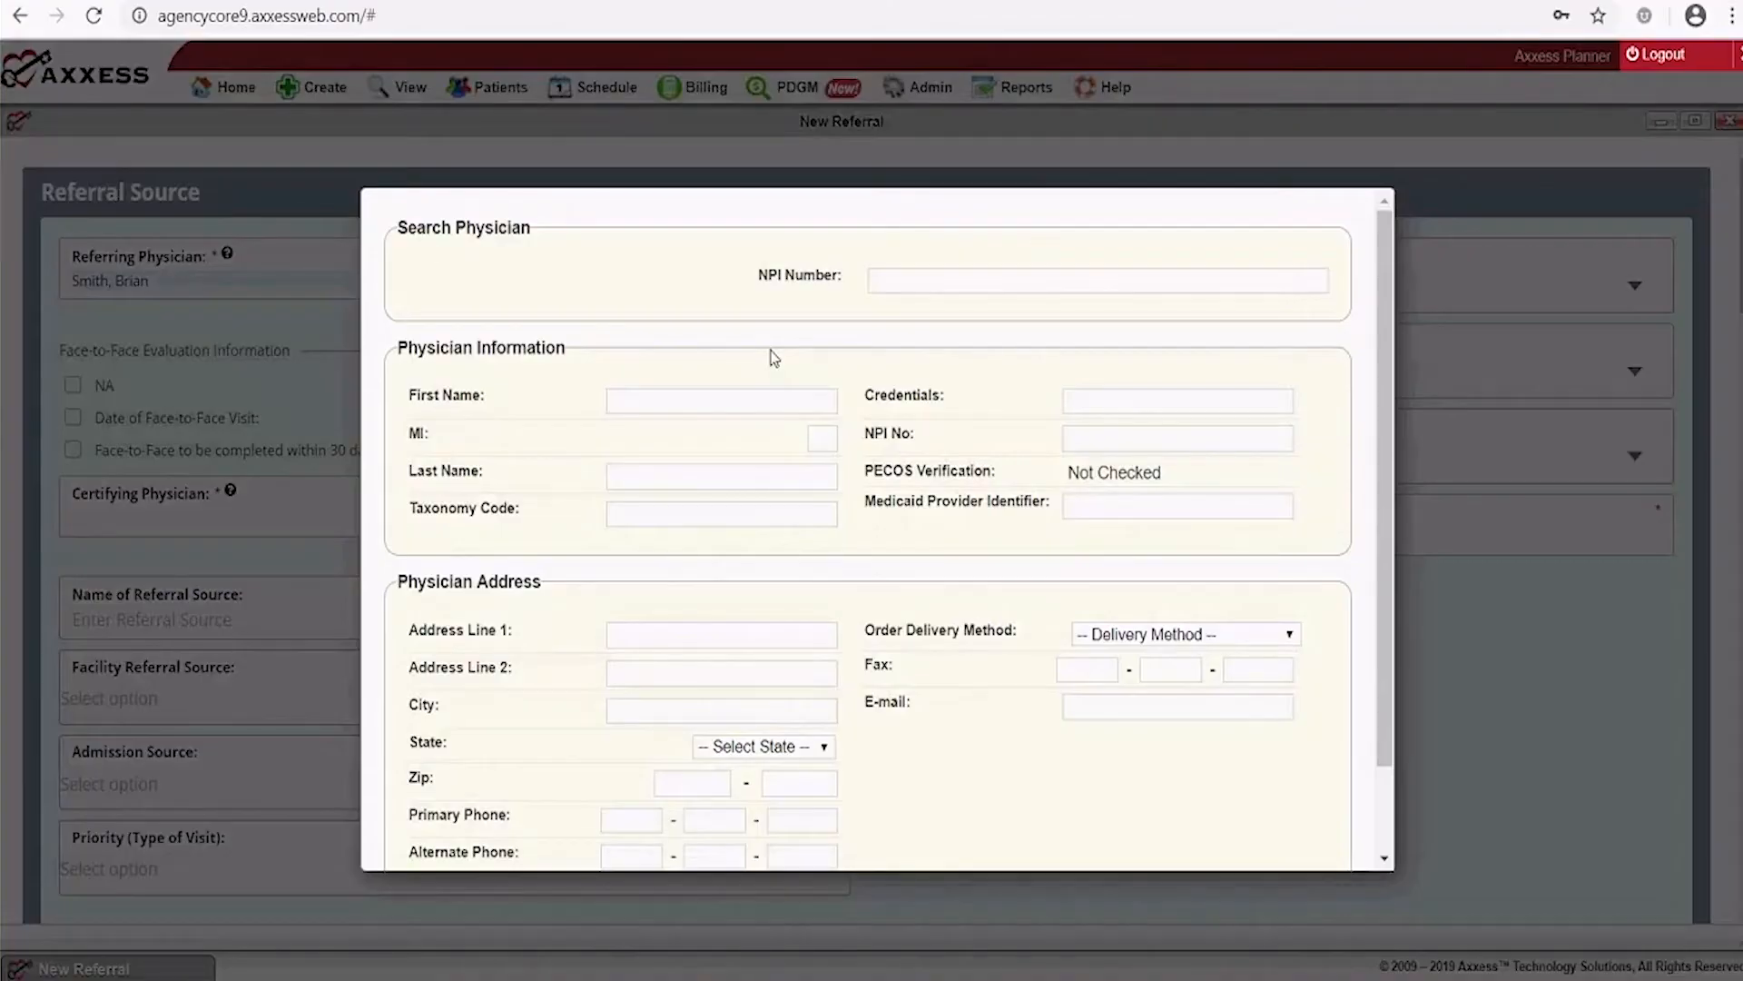
pyautogui.moveTo(1382, 259); pyautogui.dragTo(1396, 465)
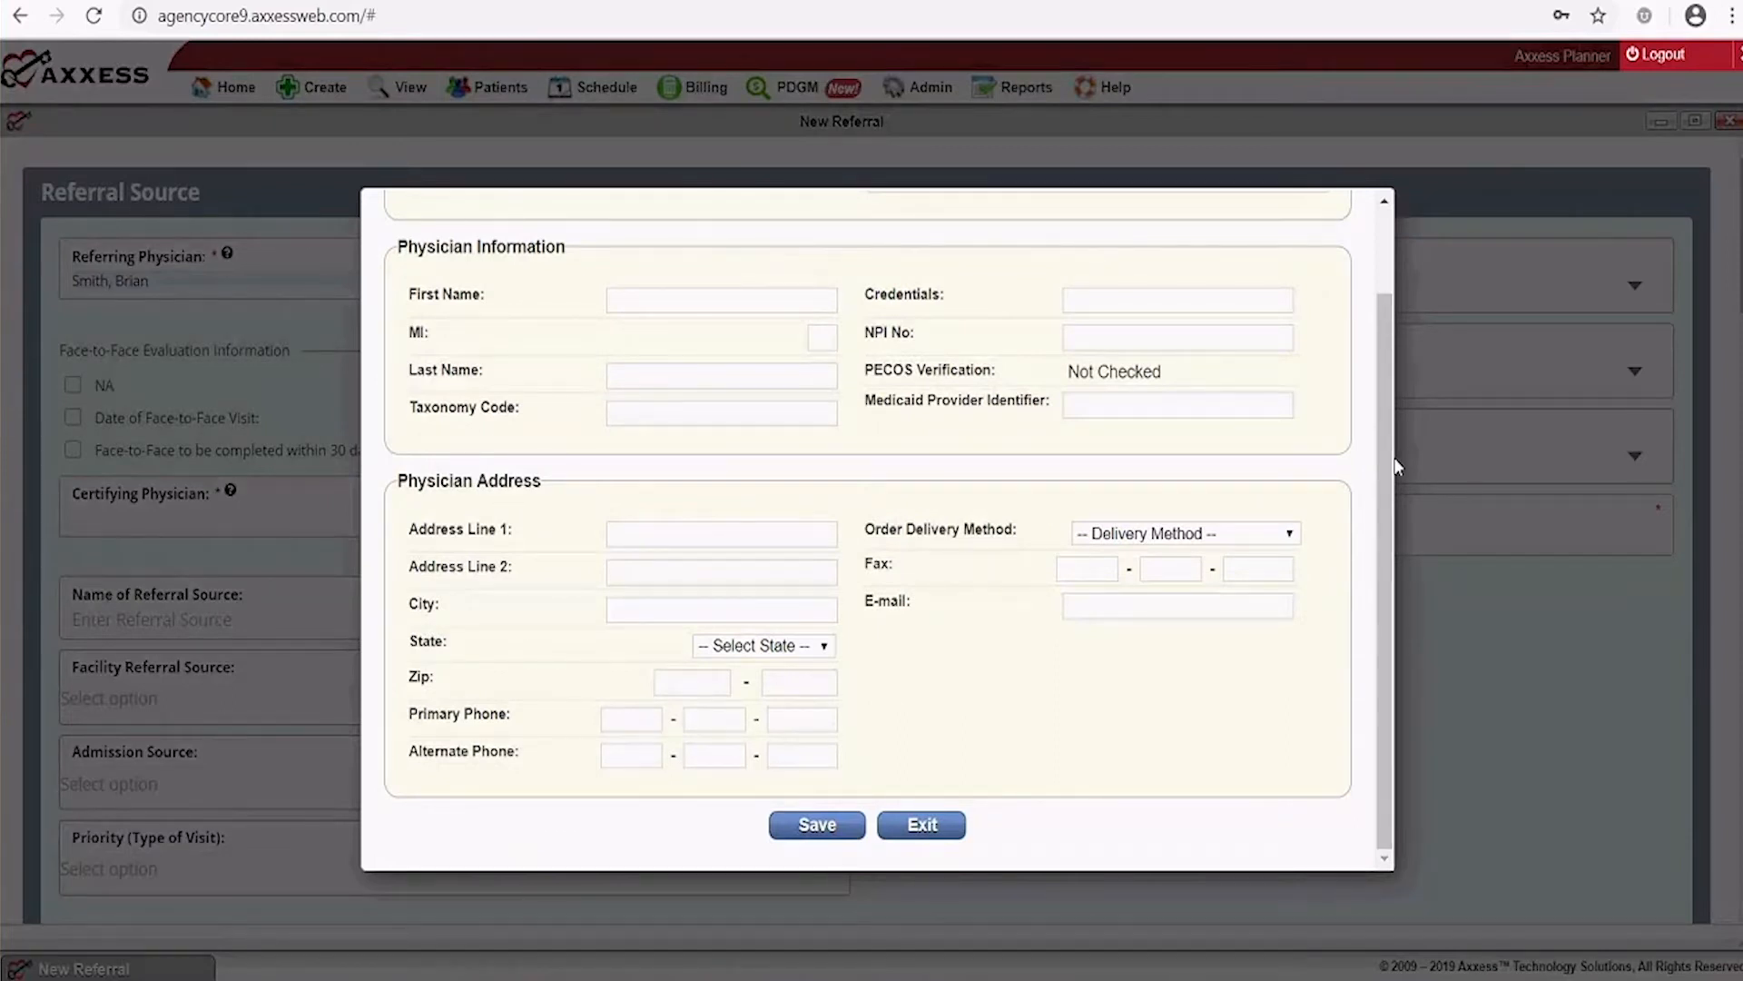
pyautogui.moveTo(1386, 452); pyautogui.dragTo(1388, 339)
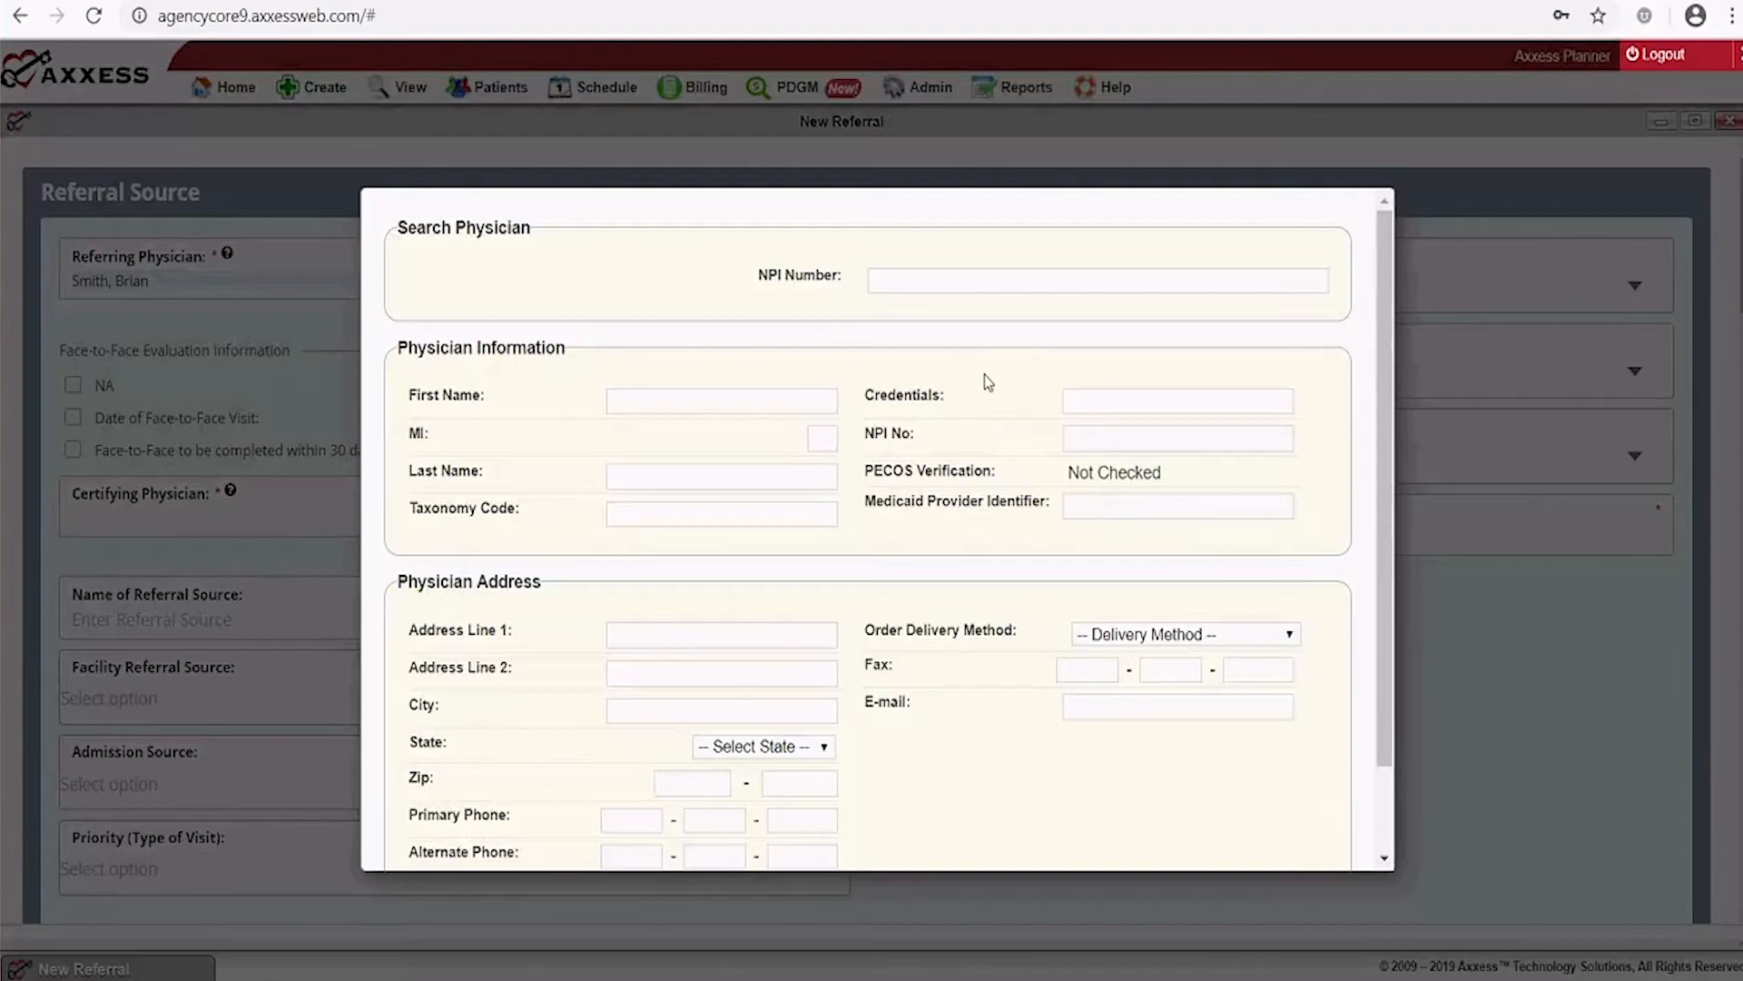
pyautogui.click(891, 278)
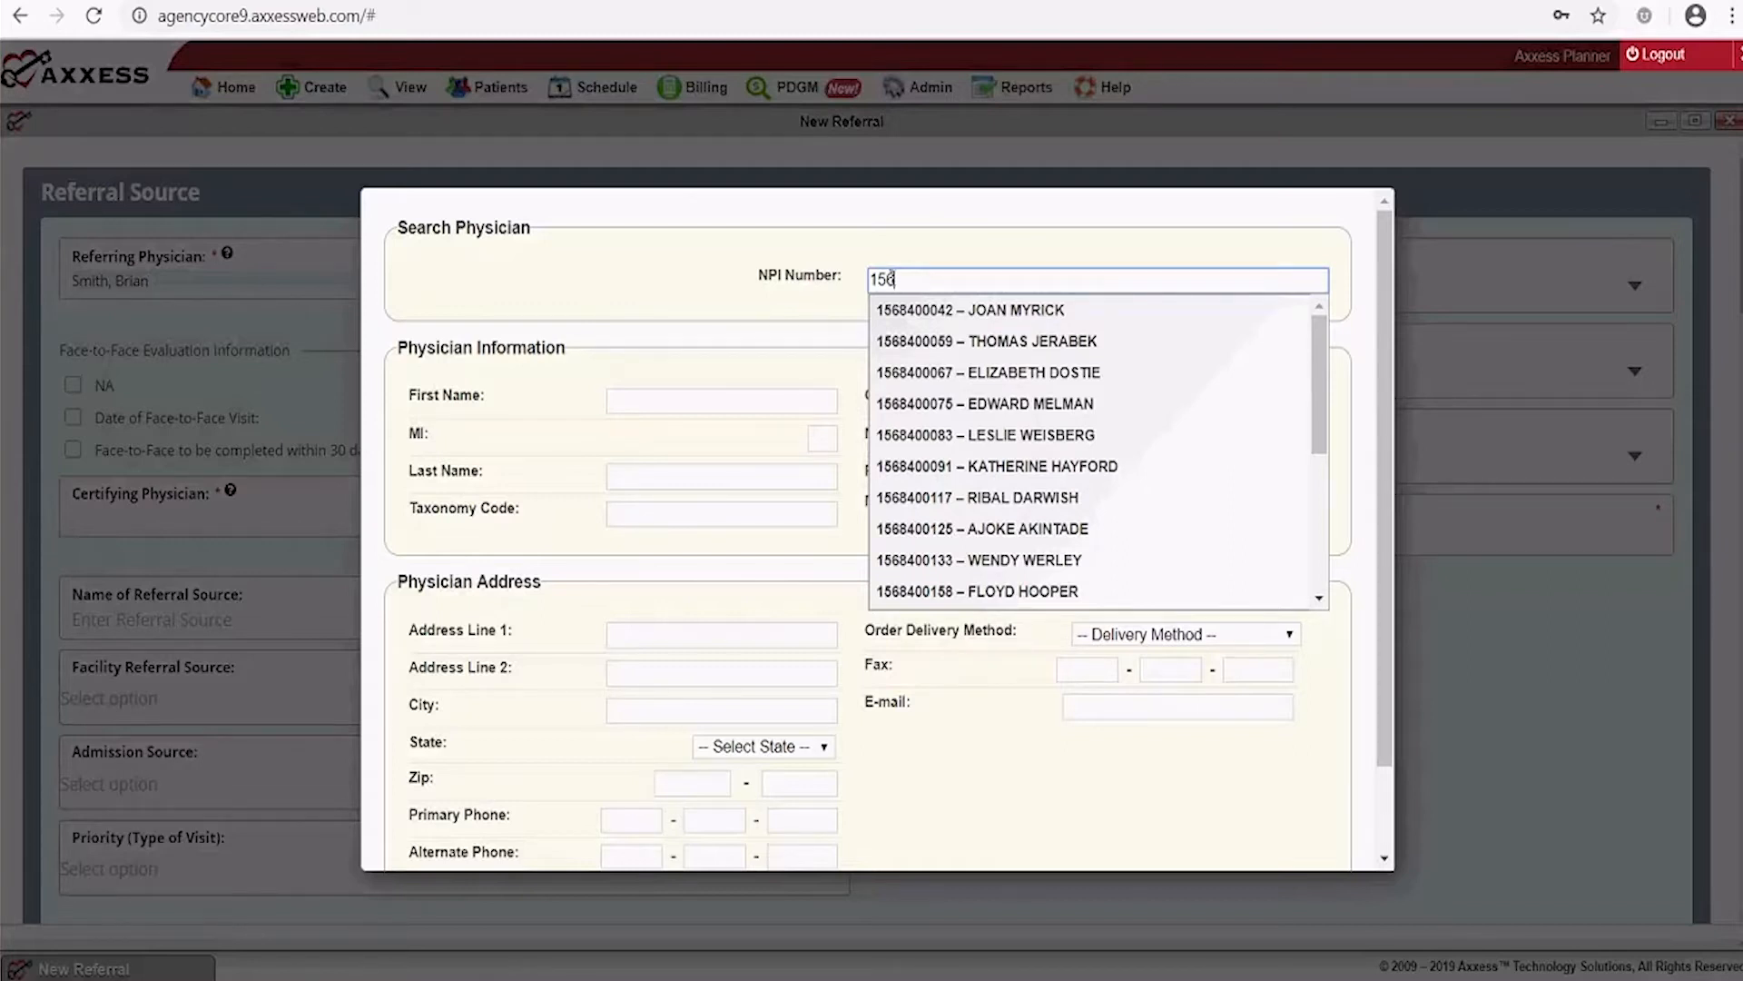
pyautogui.click(1002, 316)
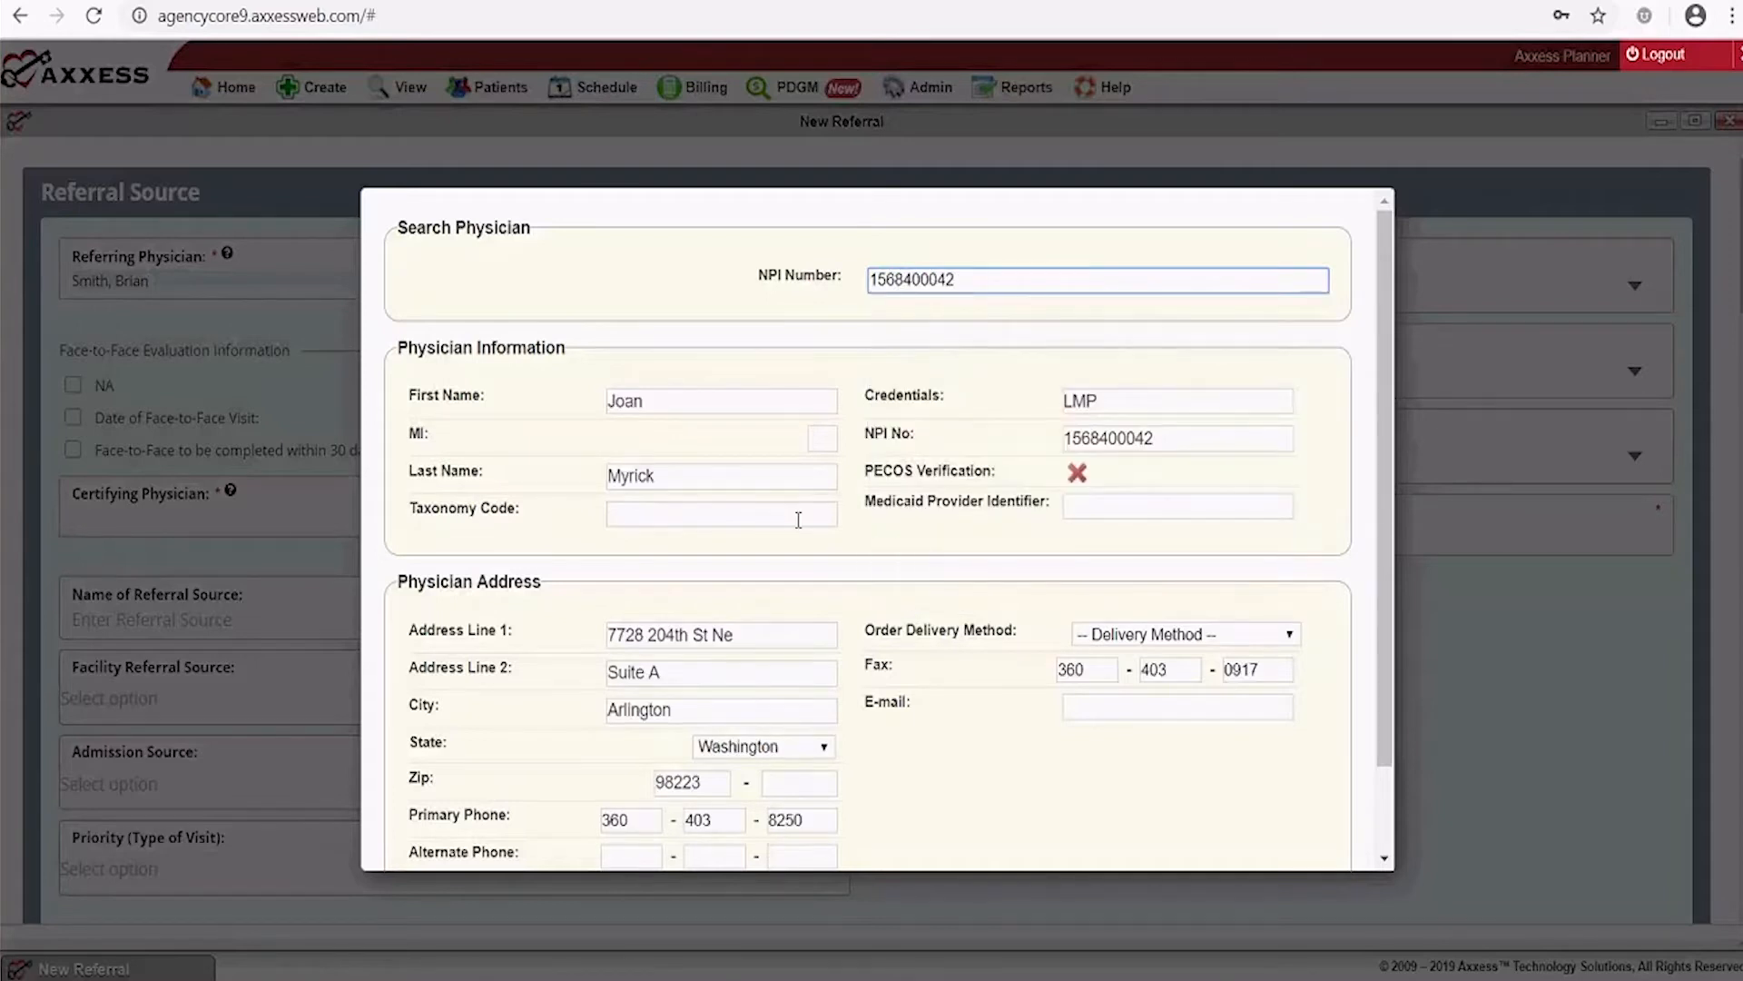
pyautogui.scroll(-1, 897, 530)
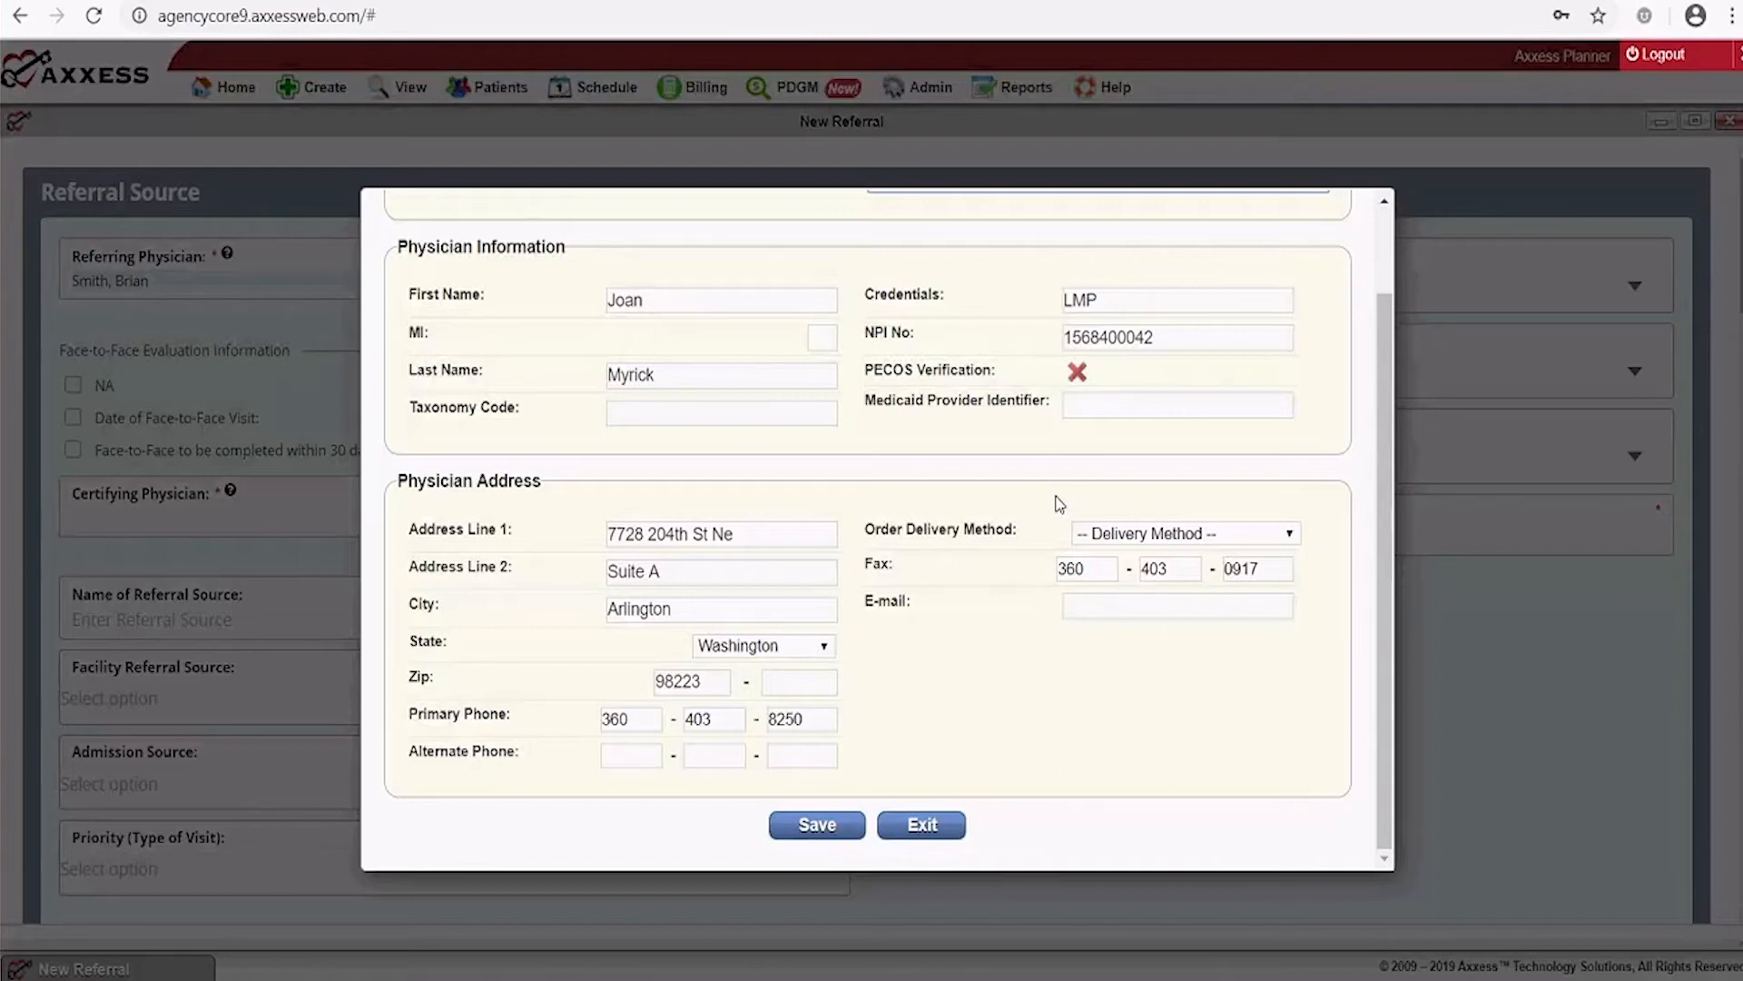
pyautogui.click(923, 825)
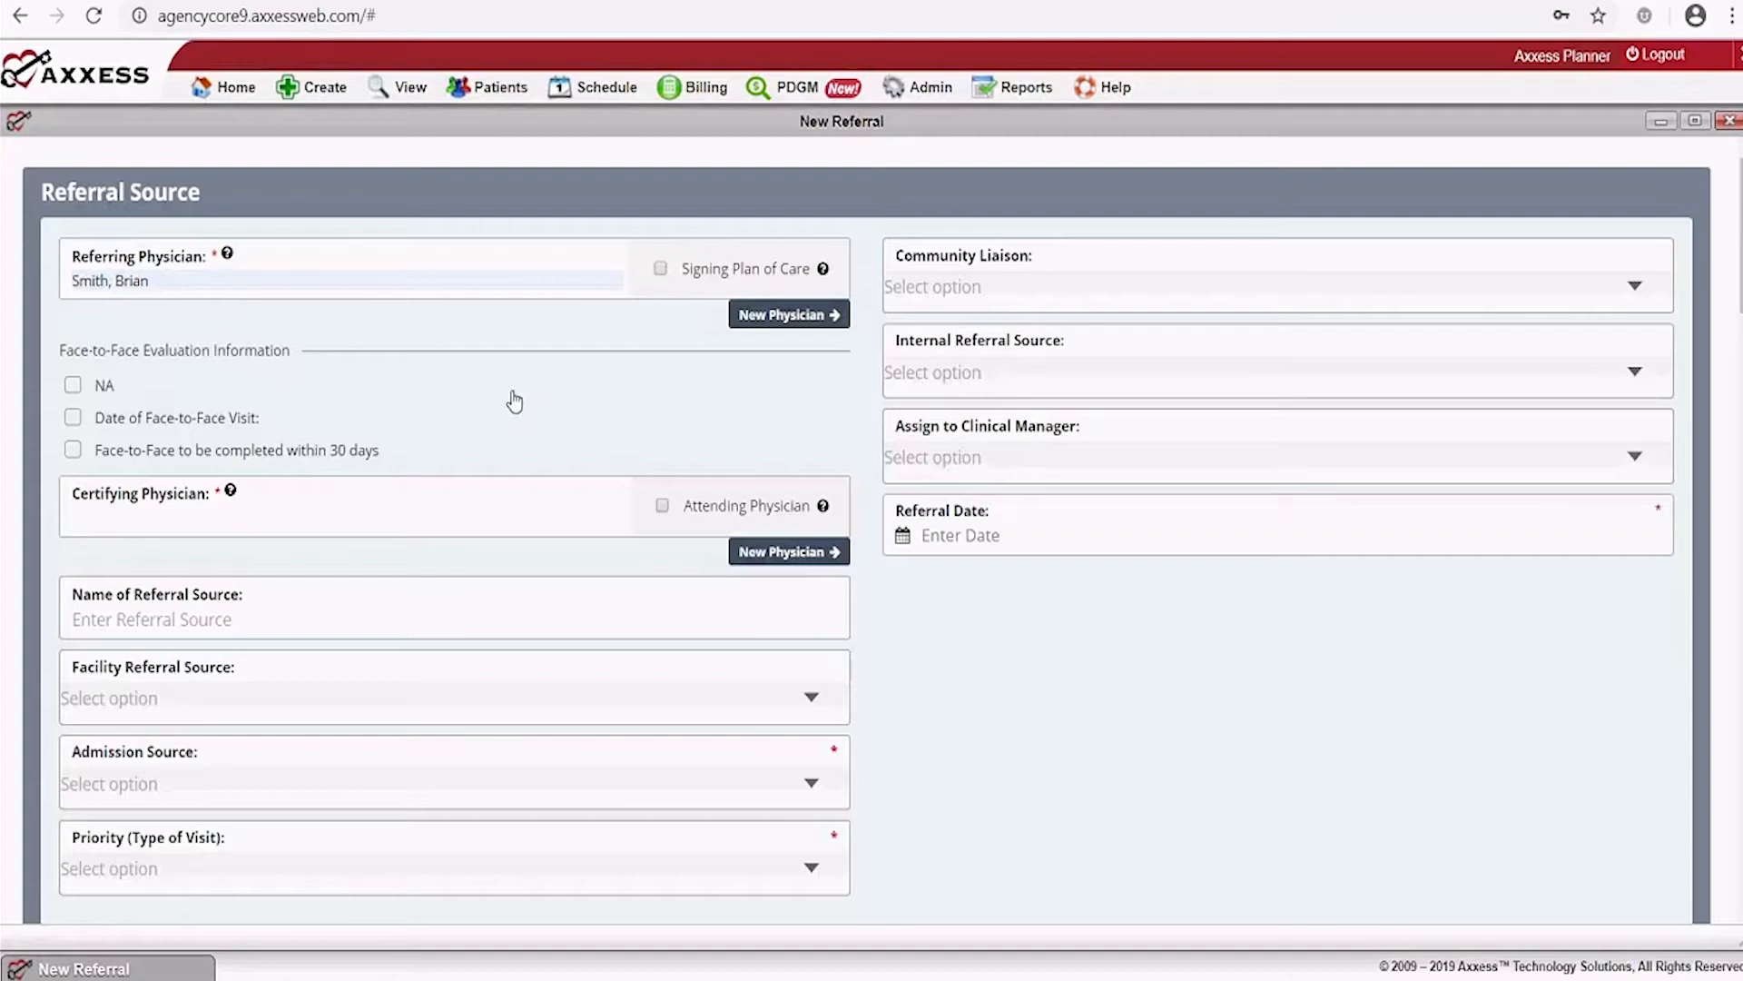
# Check Face-to-Face to be completed within 30 days and tick Signing Plan of Care
pyautogui.click(74, 420)
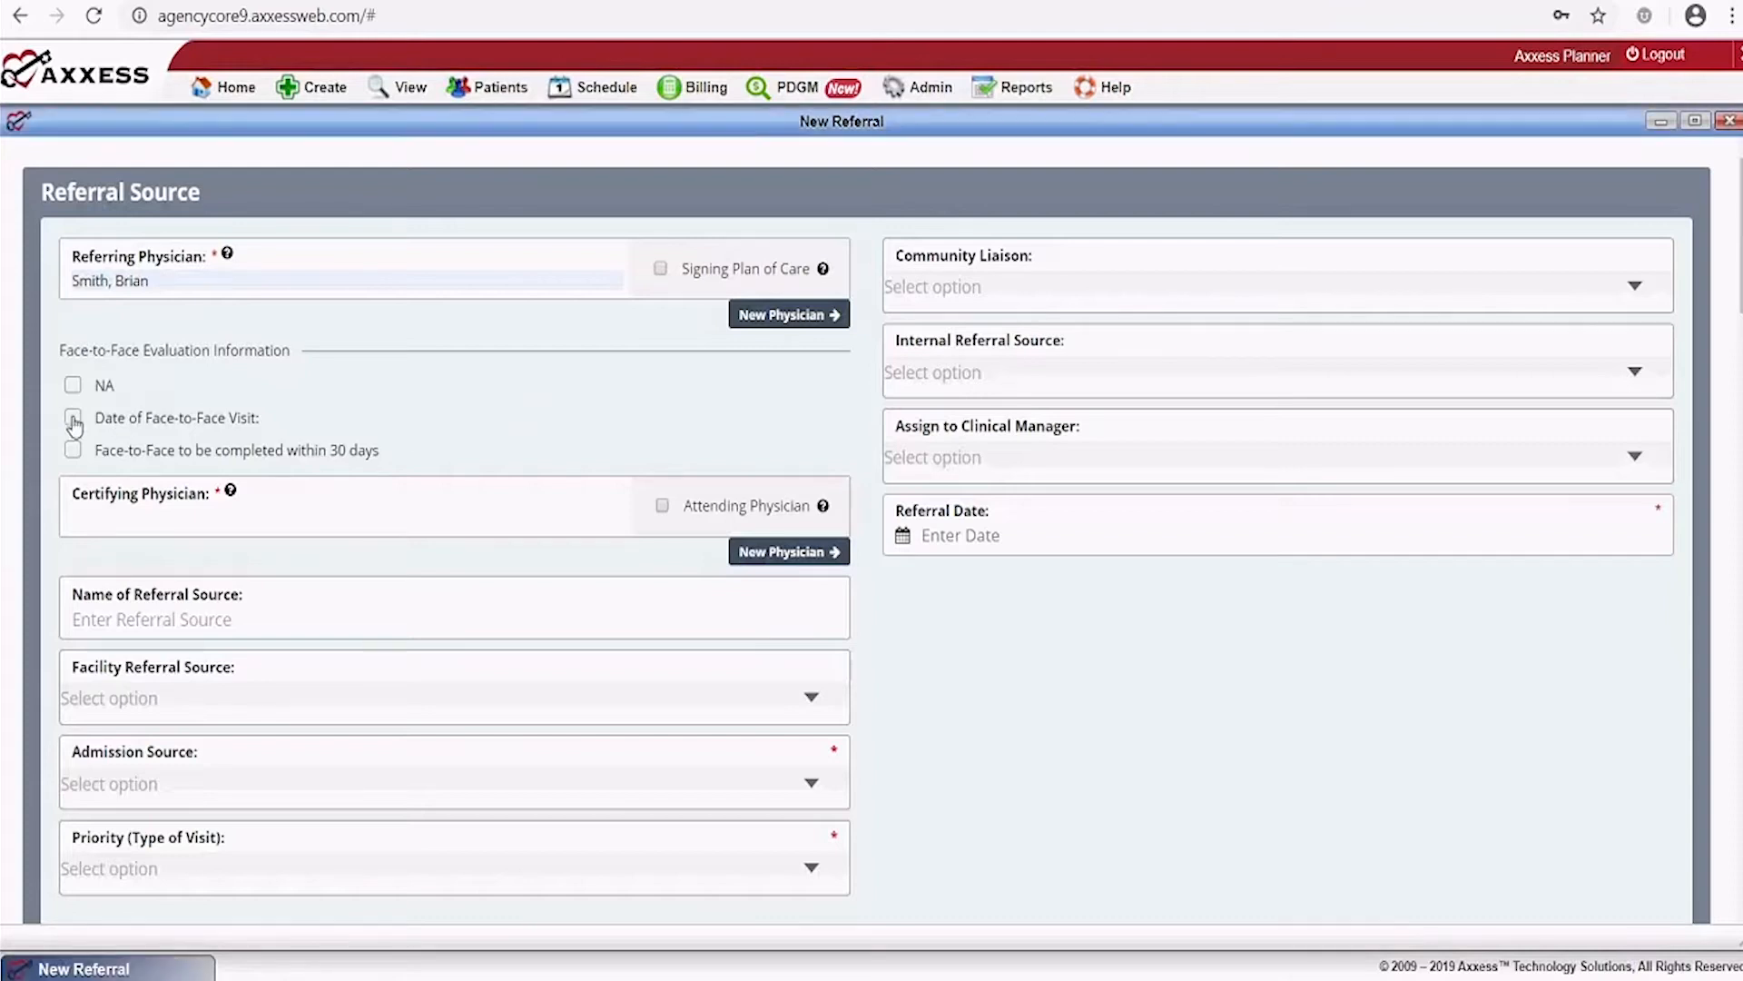
pyautogui.click(73, 420)
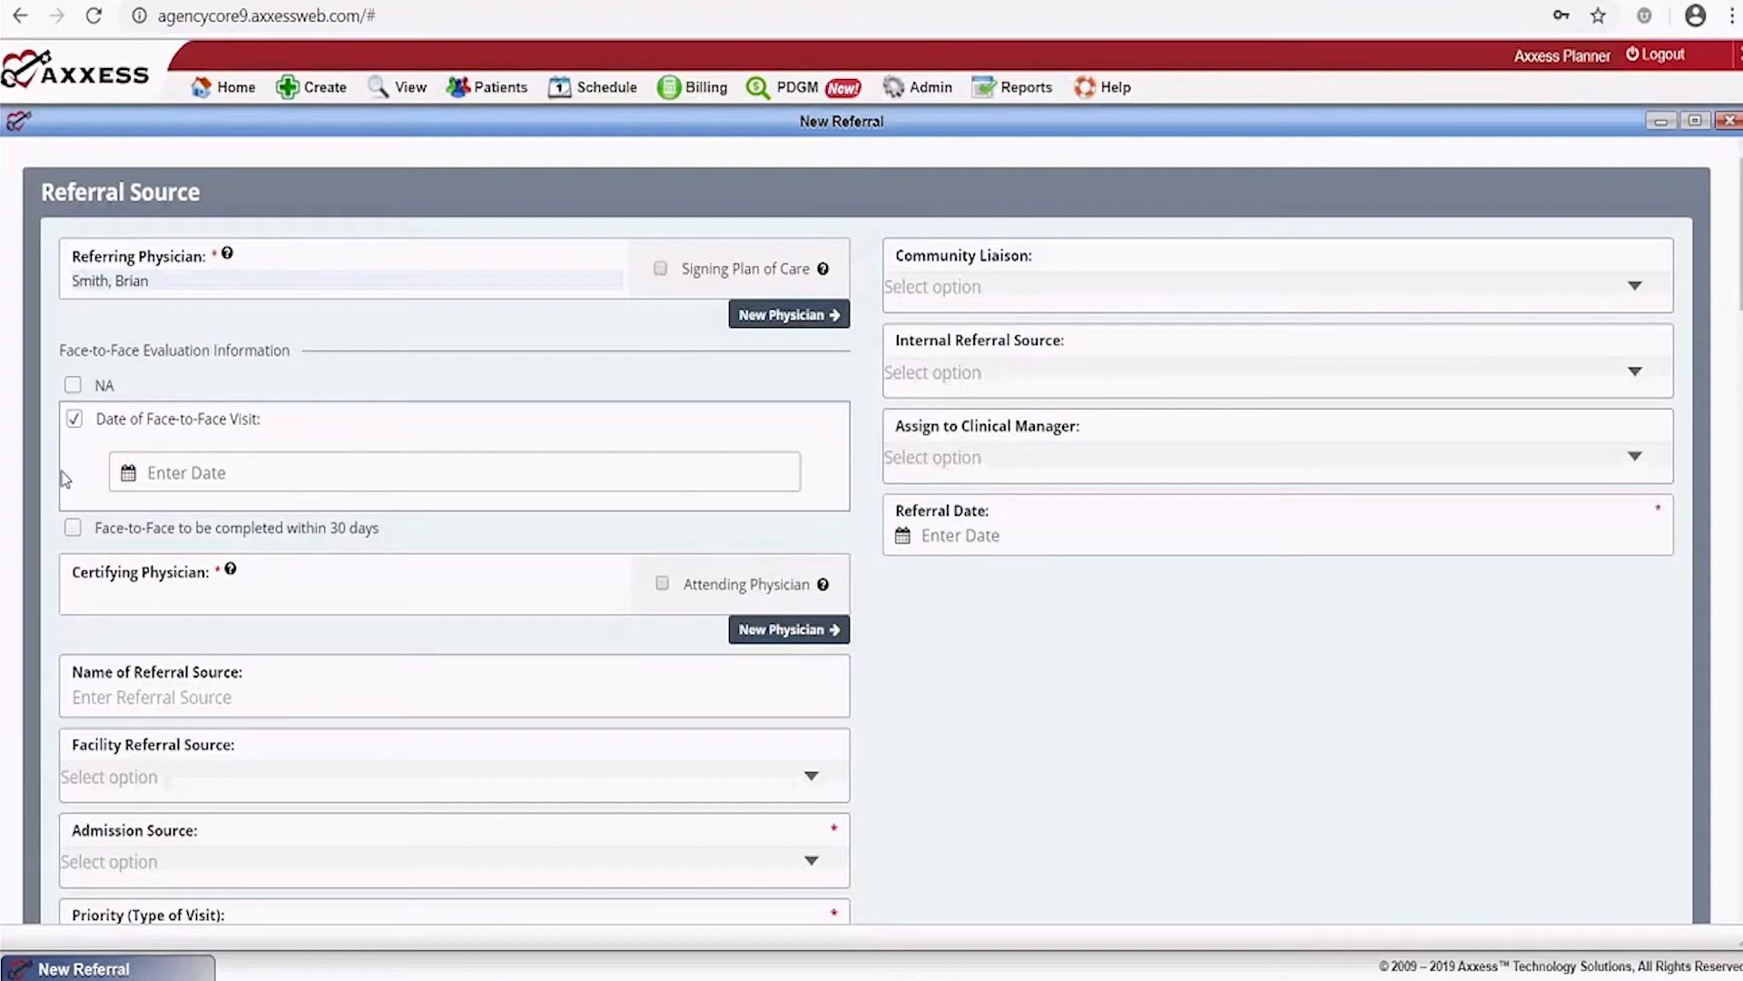
pyautogui.click(73, 527)
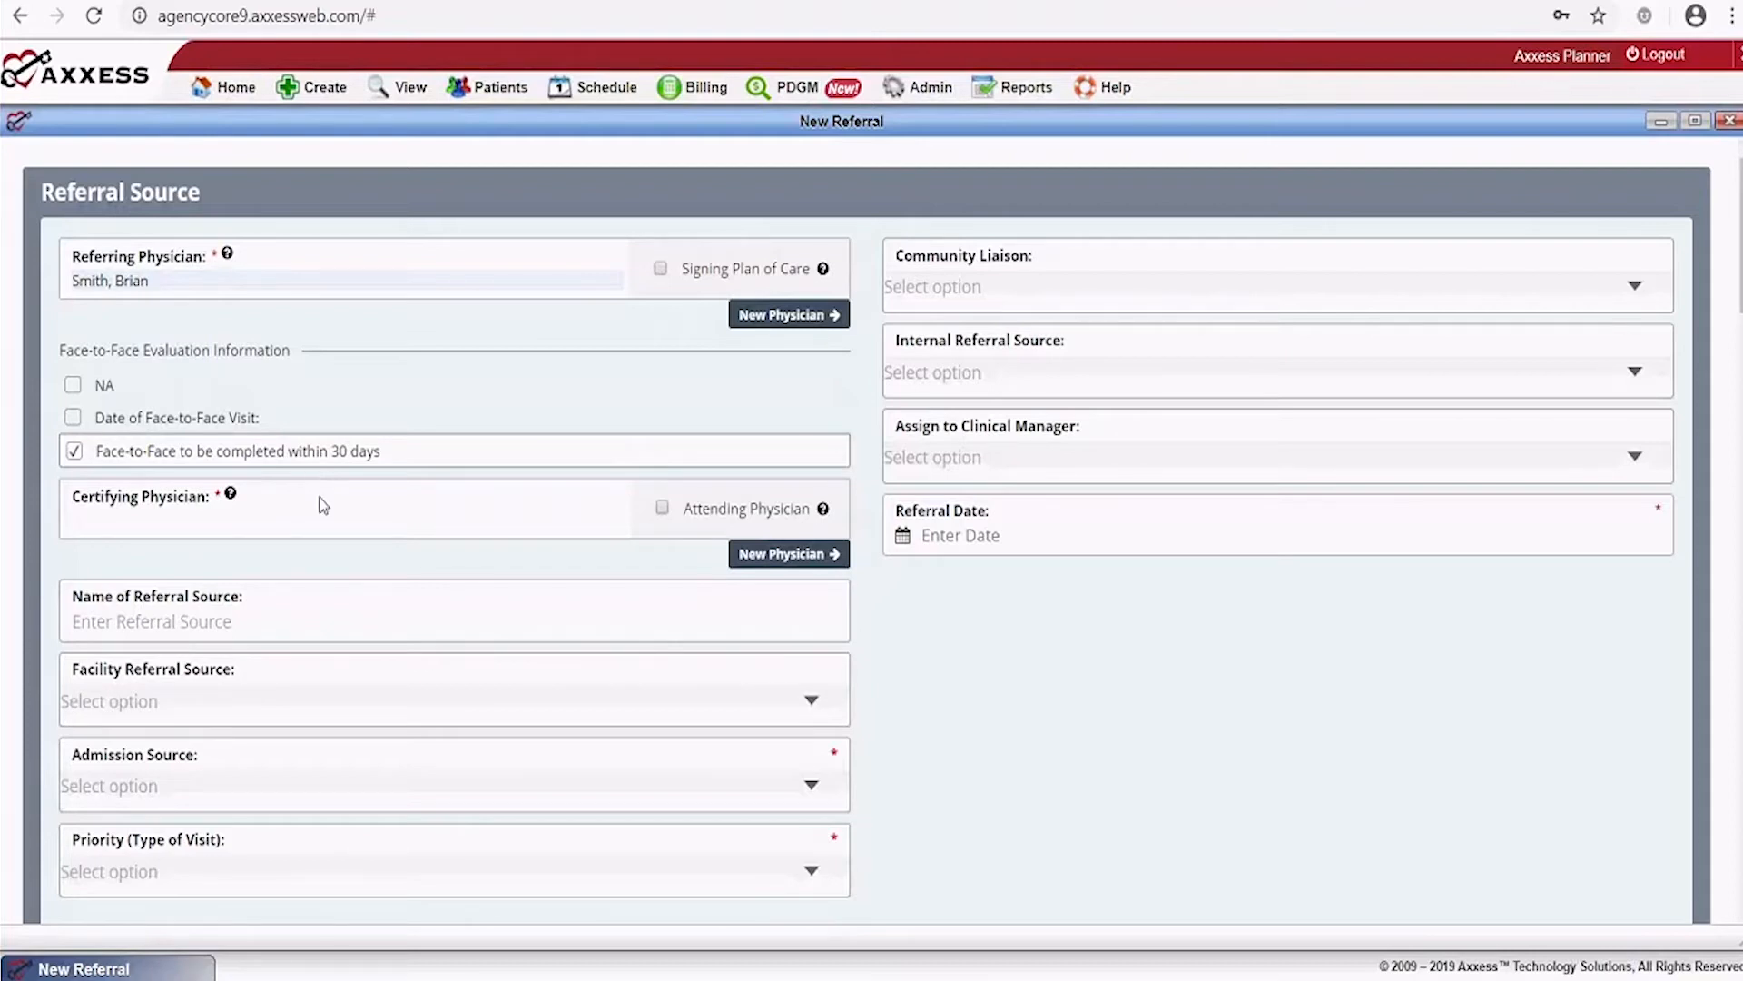
pyautogui.click(659, 269)
# Mark the certifying physician as Attending and set Facility Referral Source to Evans Health Care
pyautogui.click(662, 507)
pyautogui.click(213, 623)
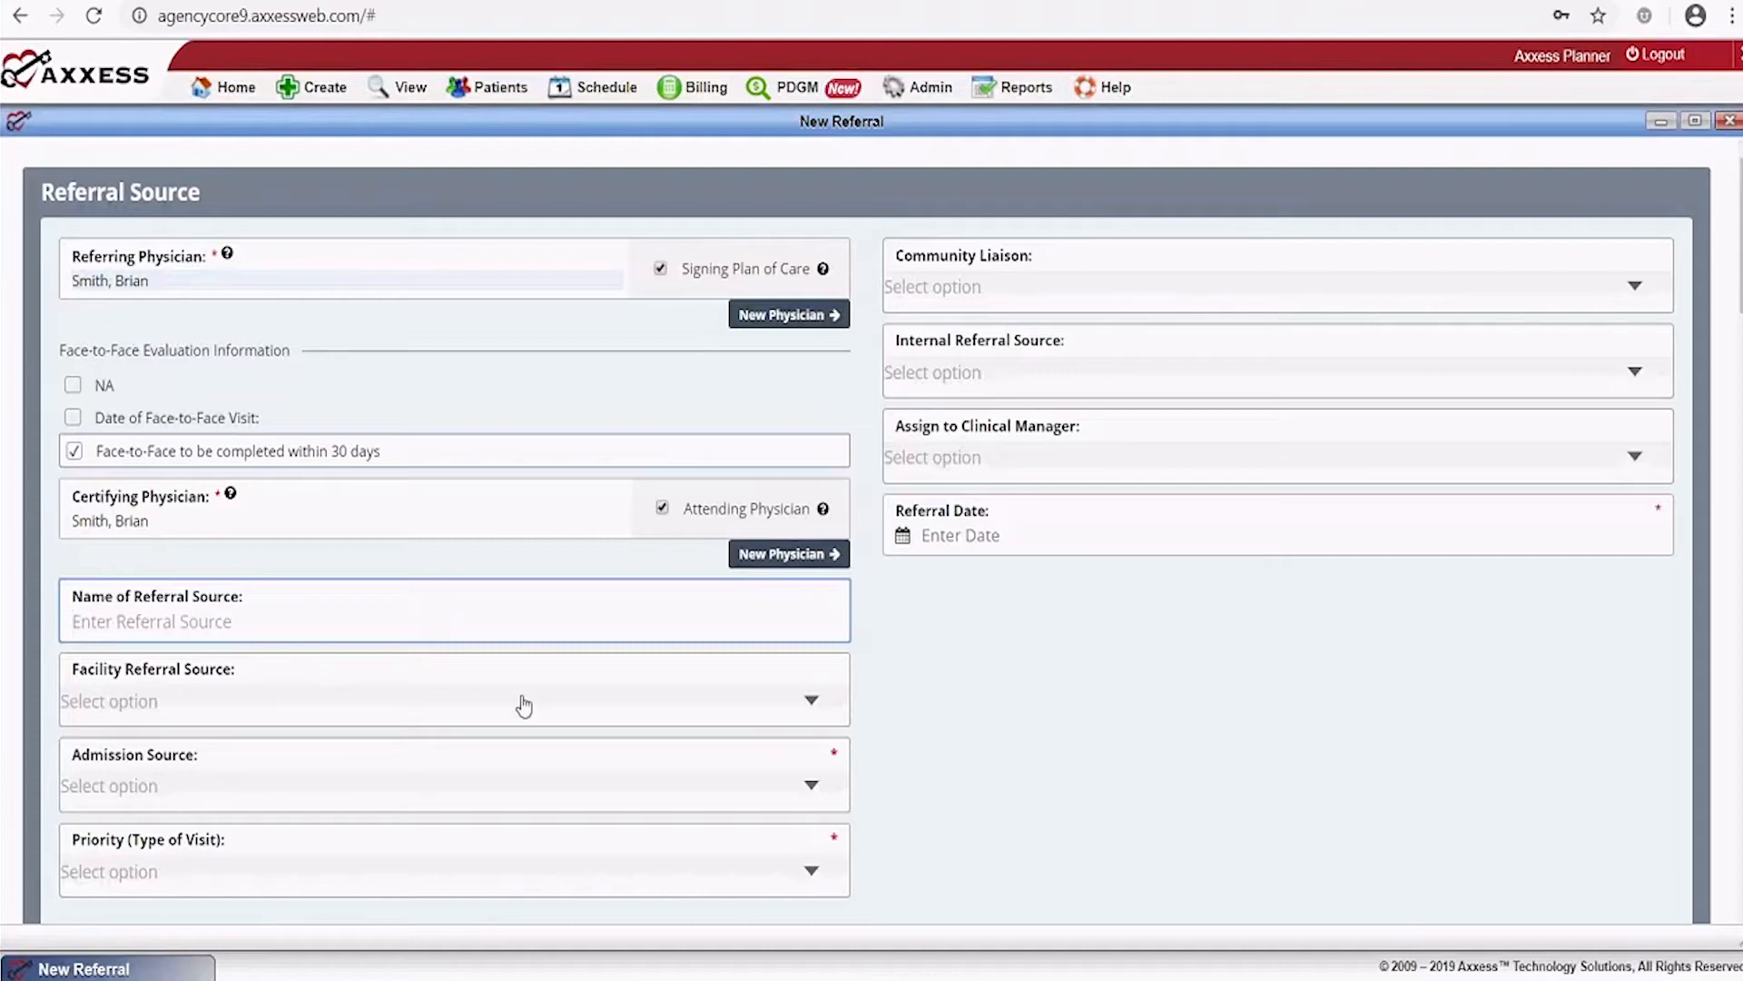
pyautogui.click(811, 705)
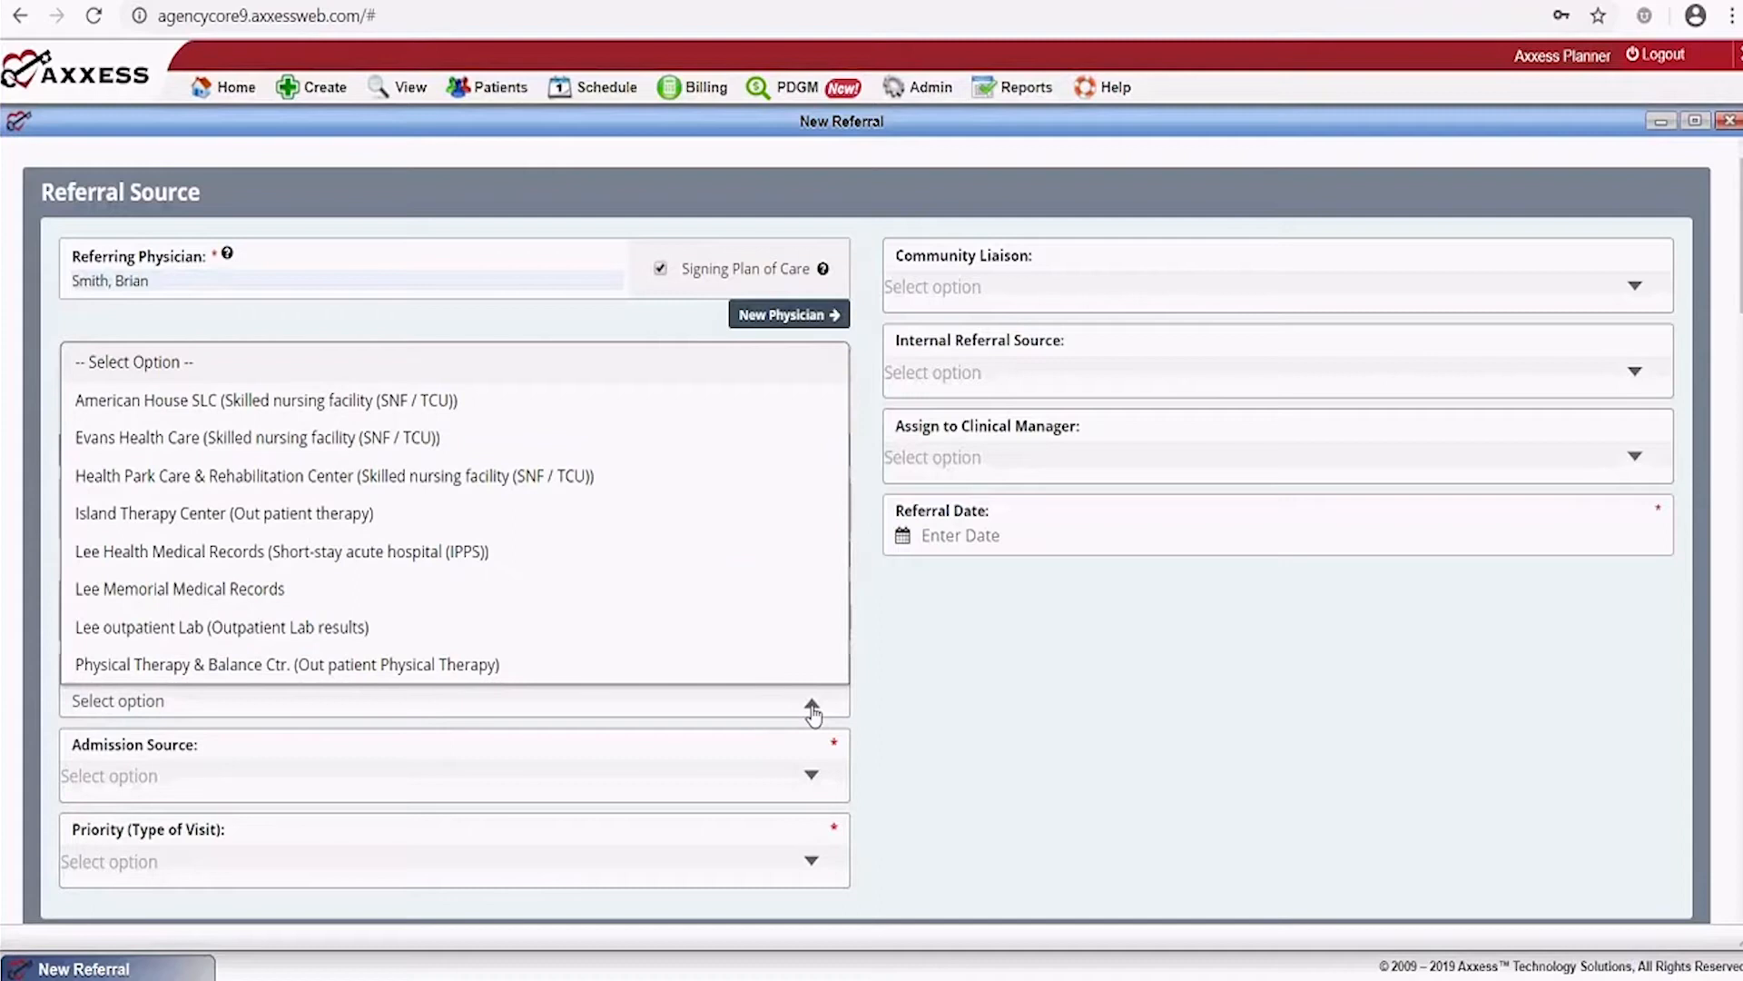
pyautogui.click(400, 438)
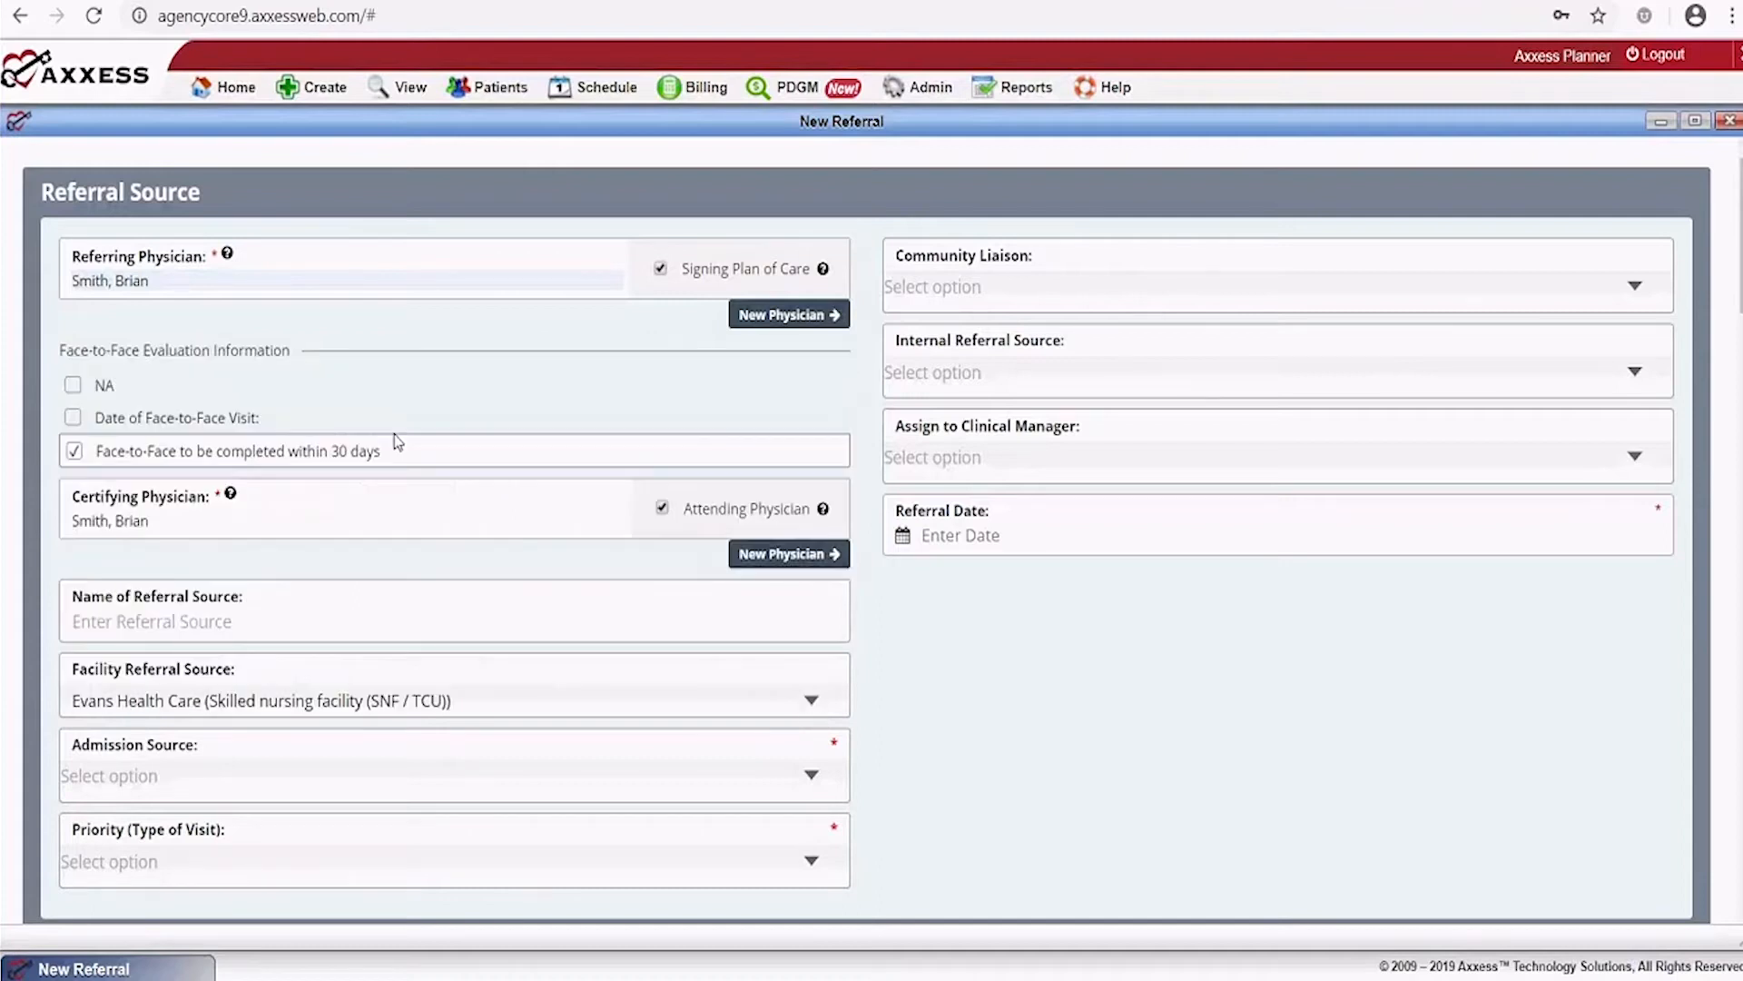
# Set Admission Source to (5) Transfer from SNF and Priority to Urgent
pyautogui.click(819, 790)
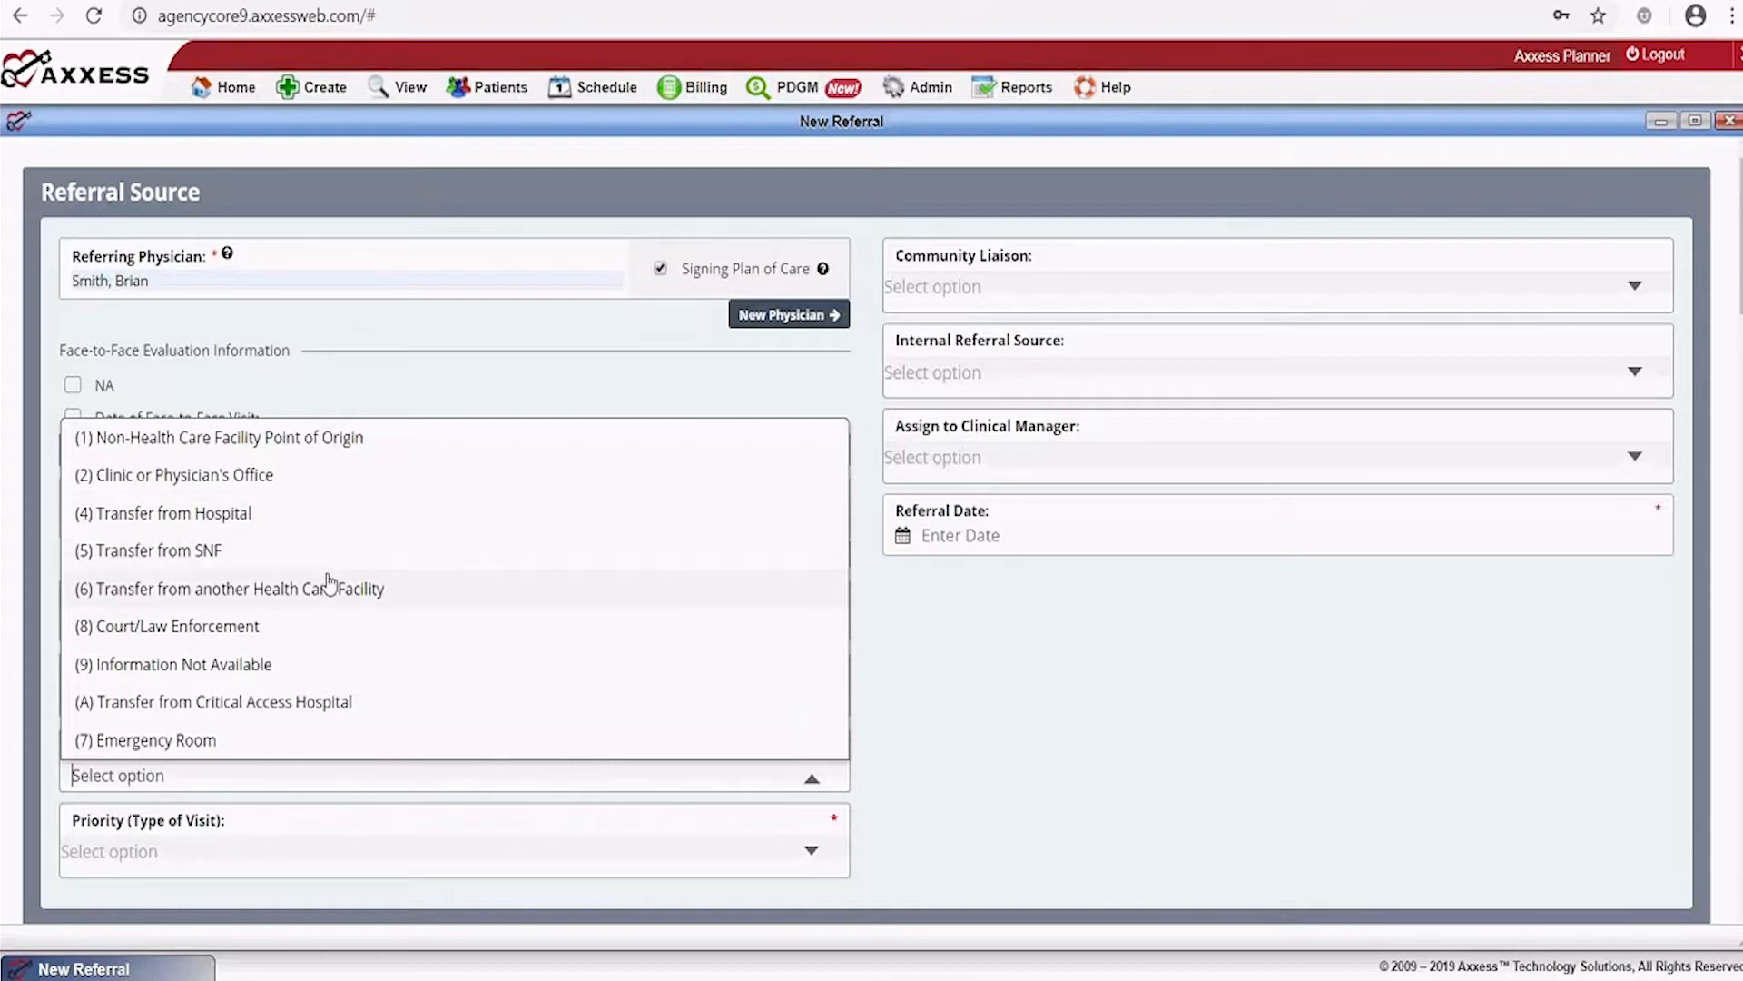
pyautogui.click(260, 550)
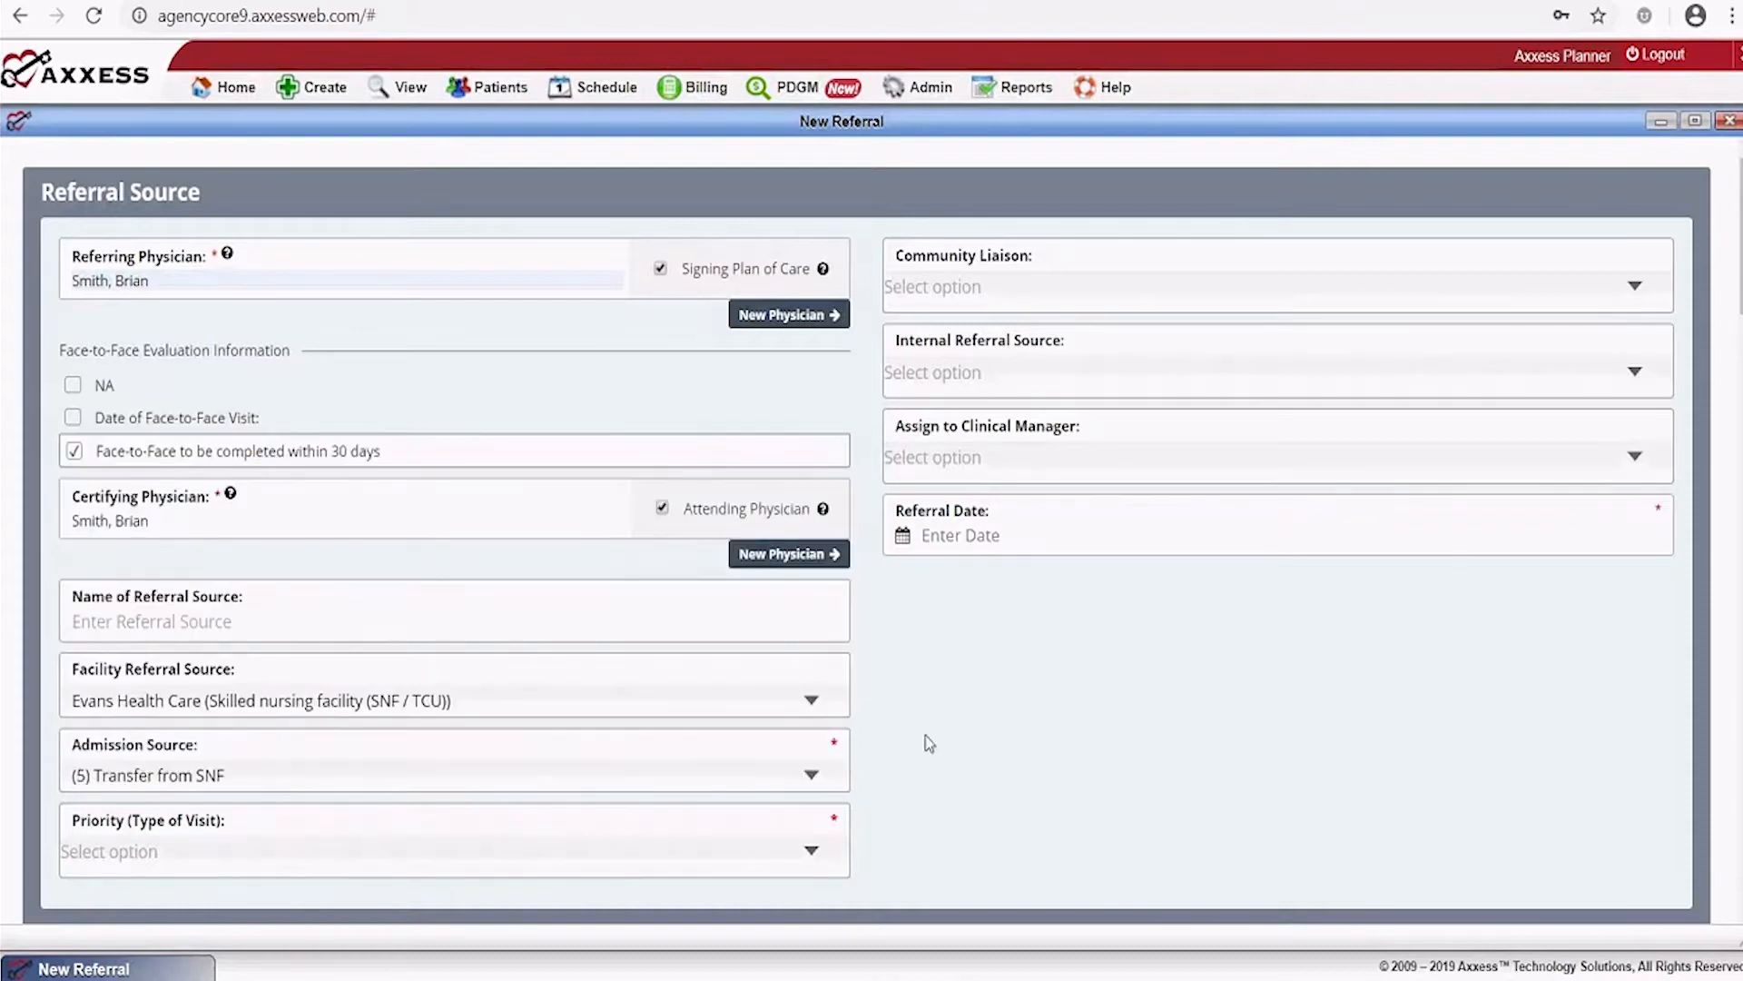
pyautogui.scroll(-4, 928, 743)
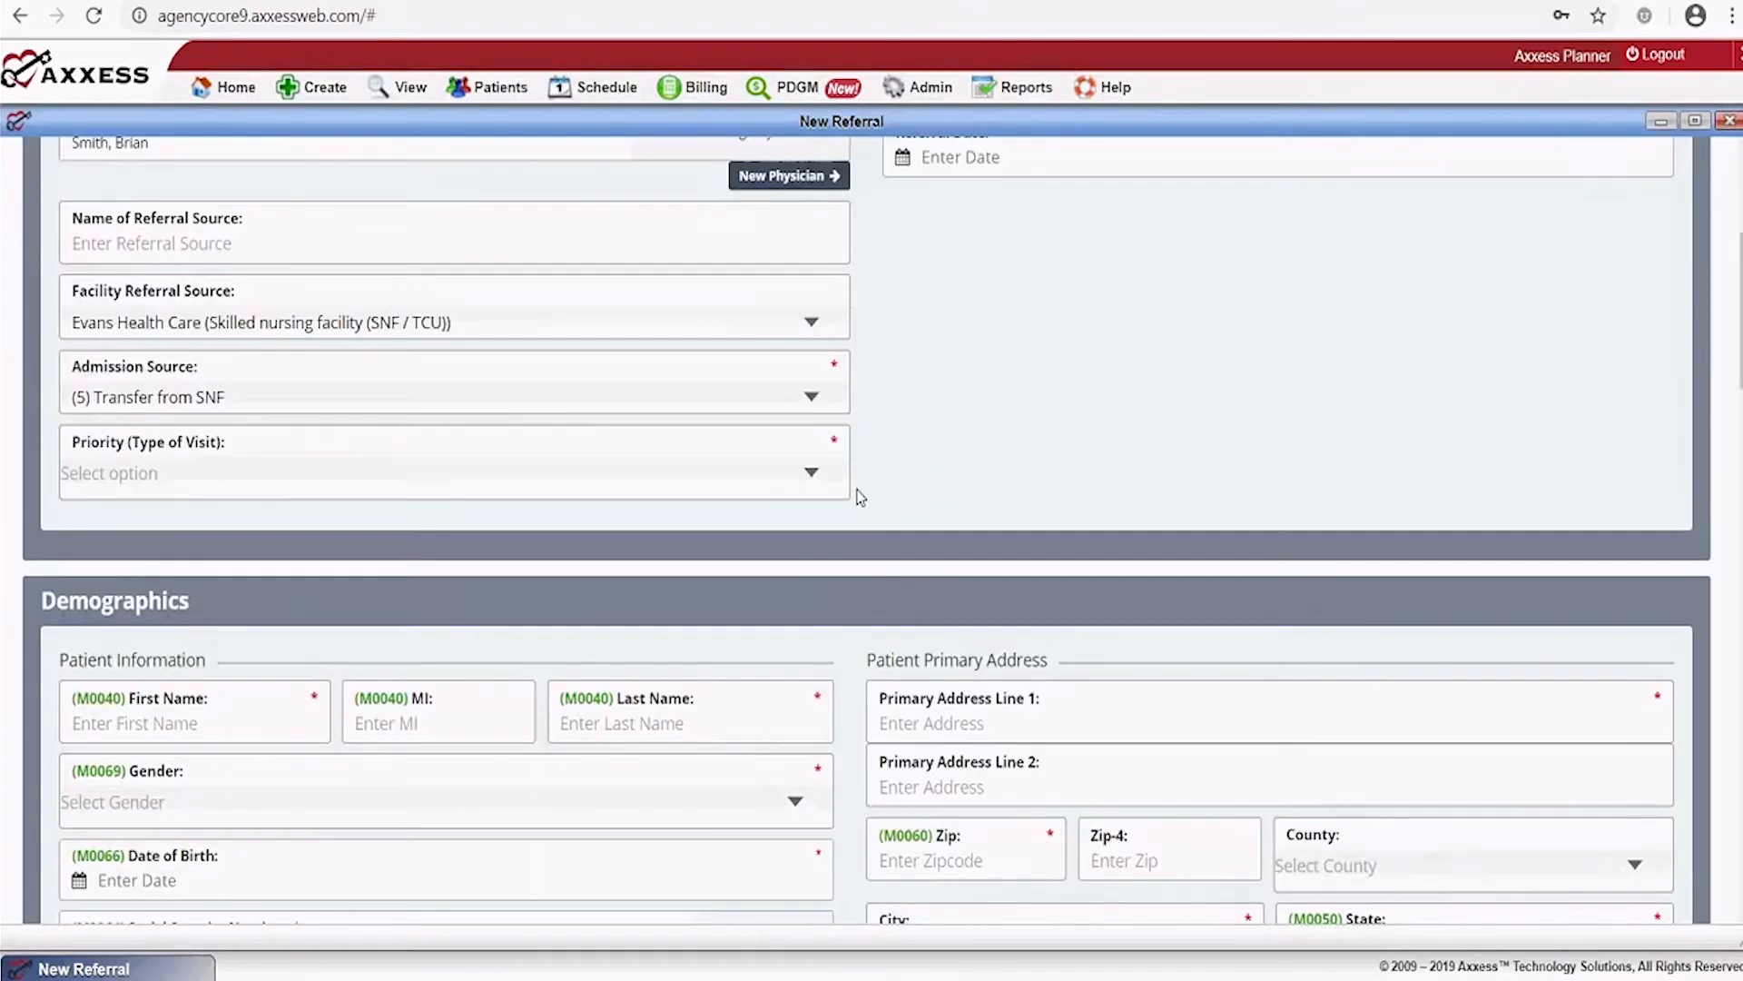
pyautogui.click(811, 473)
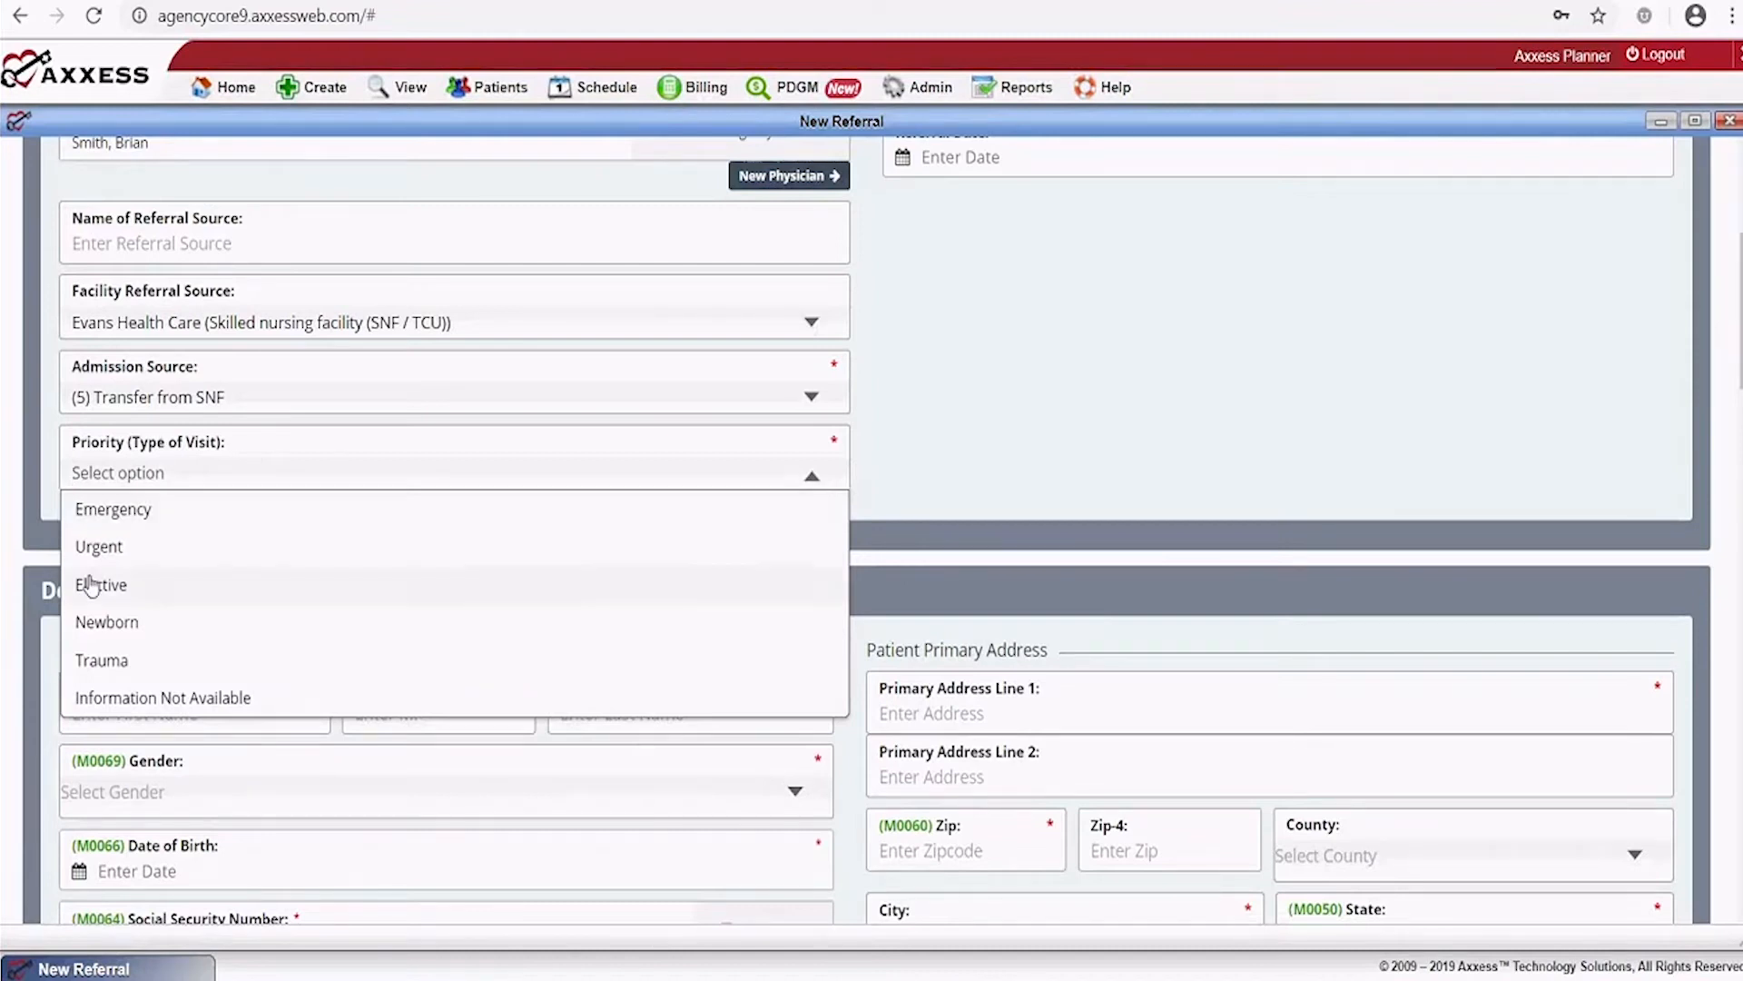
pyautogui.click(98, 547)
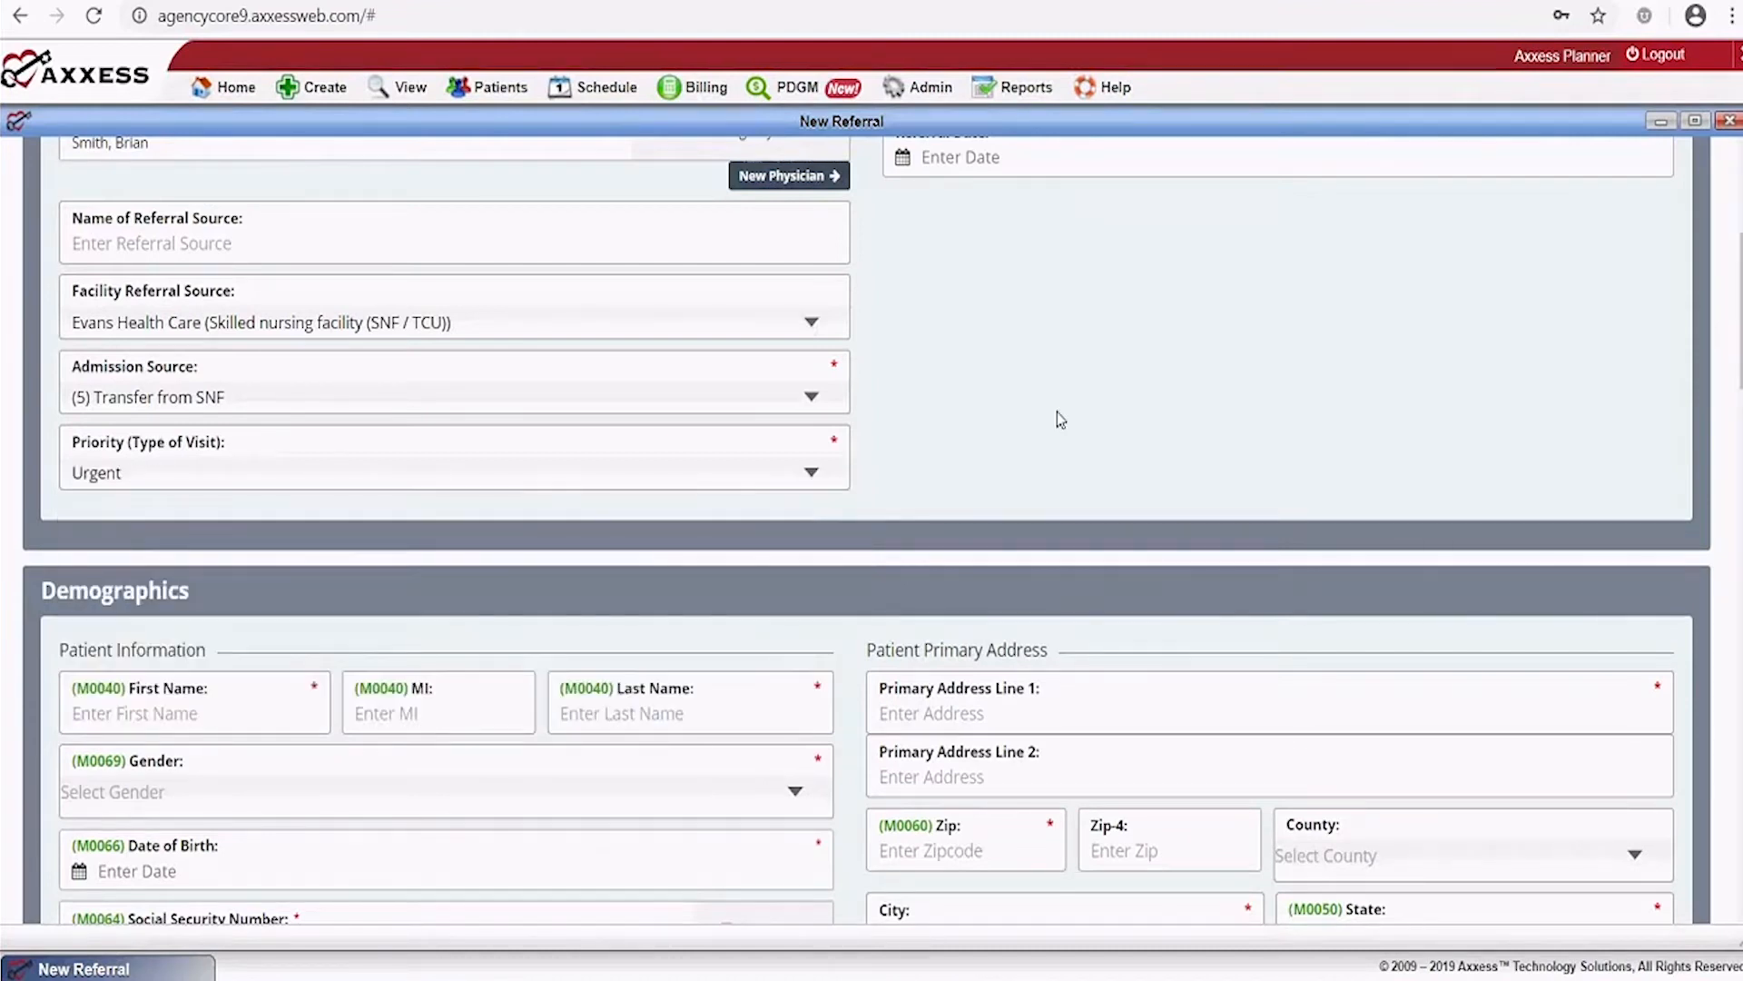
pyautogui.scroll(4, 1057, 411)
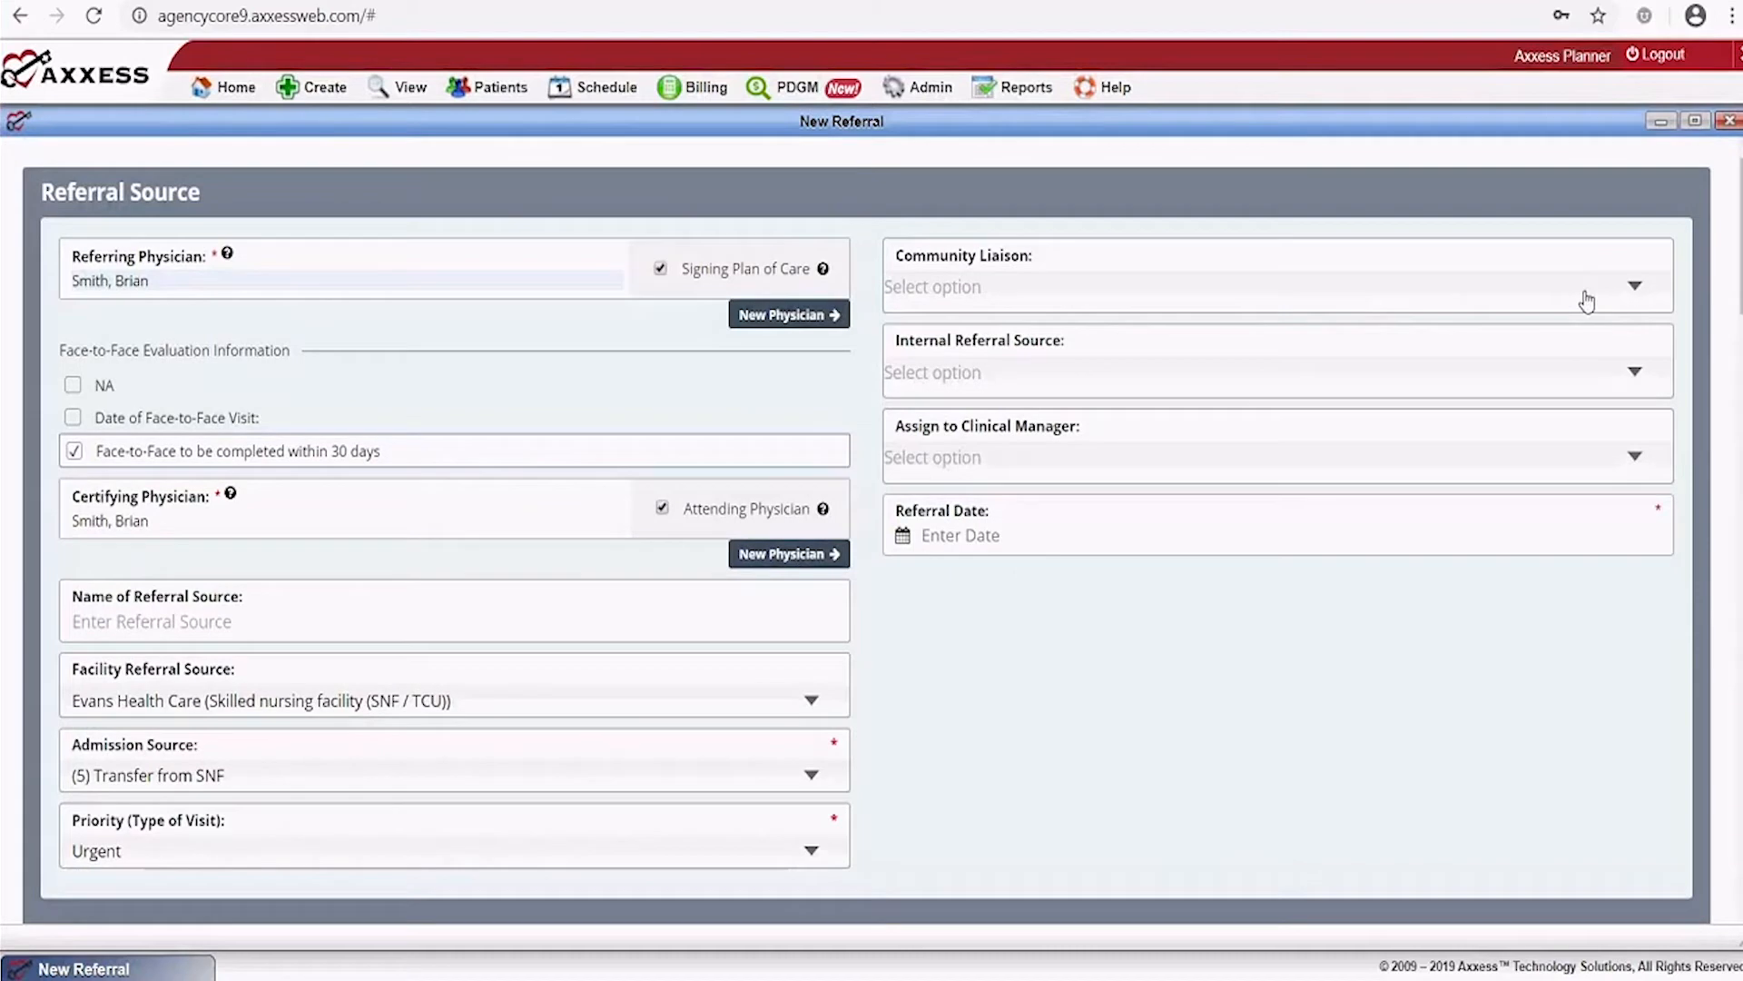
# Pick a community liaison, internal referral source and clinical manager, and set Referral Date to 12/18/2019
pyautogui.click(1638, 289)
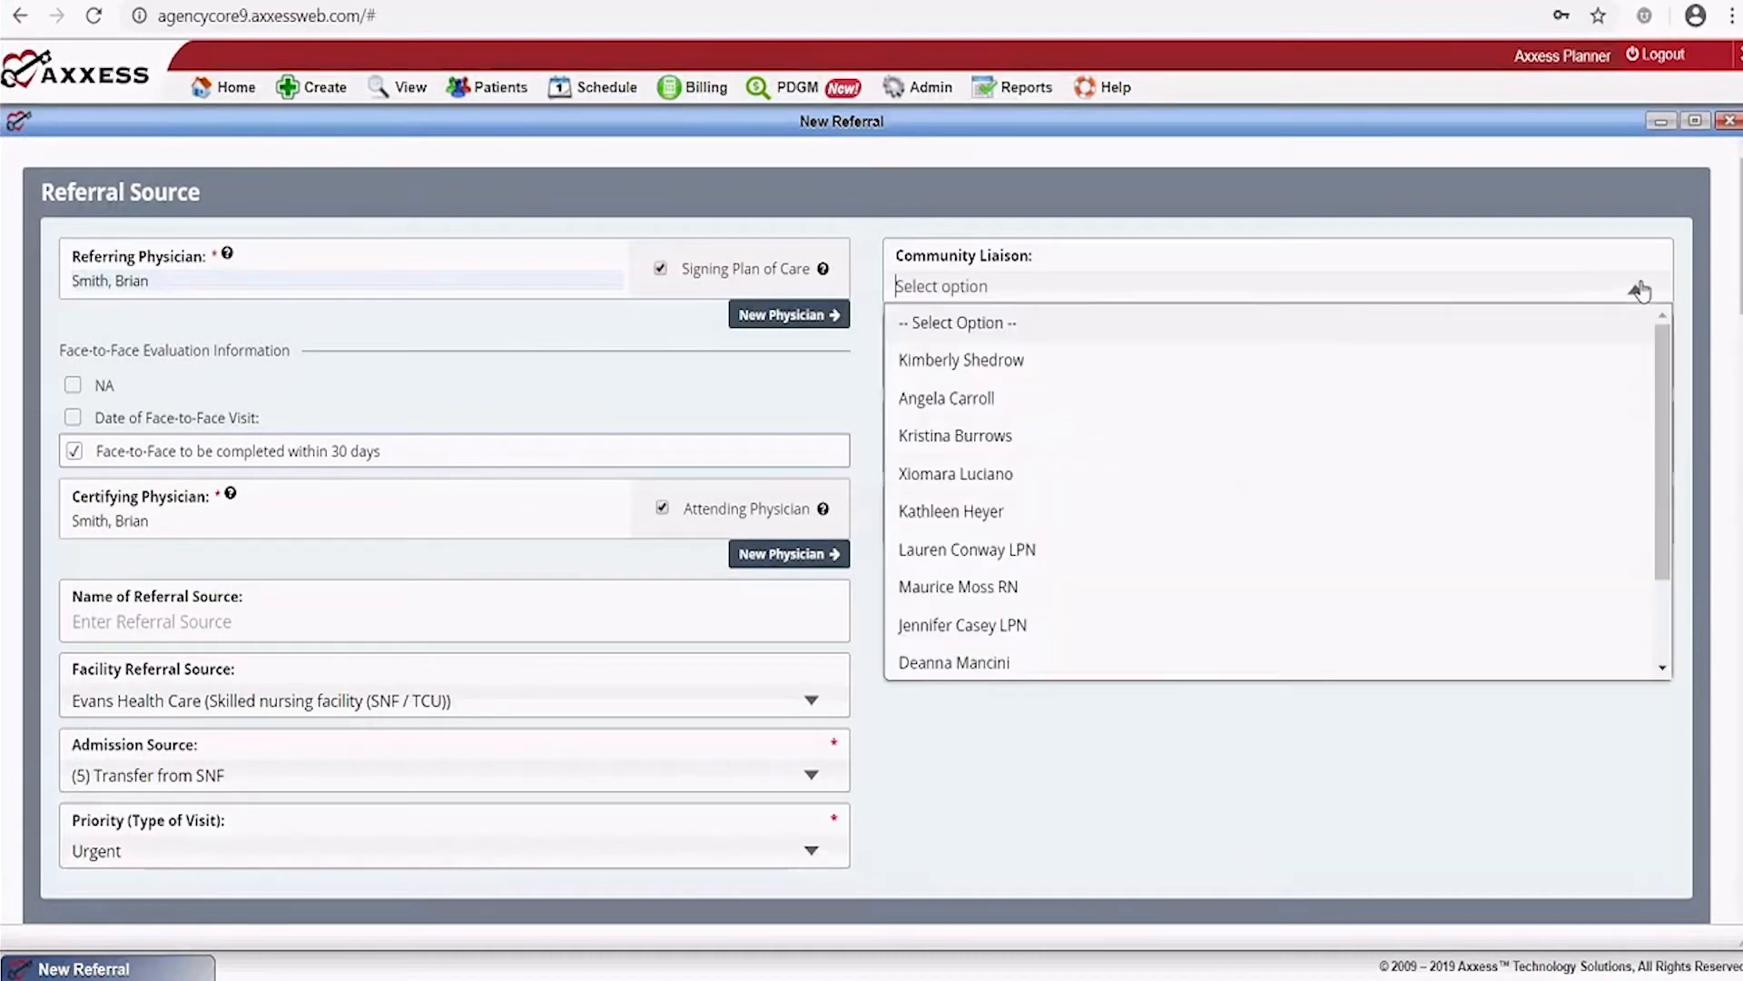
pyautogui.click(972, 363)
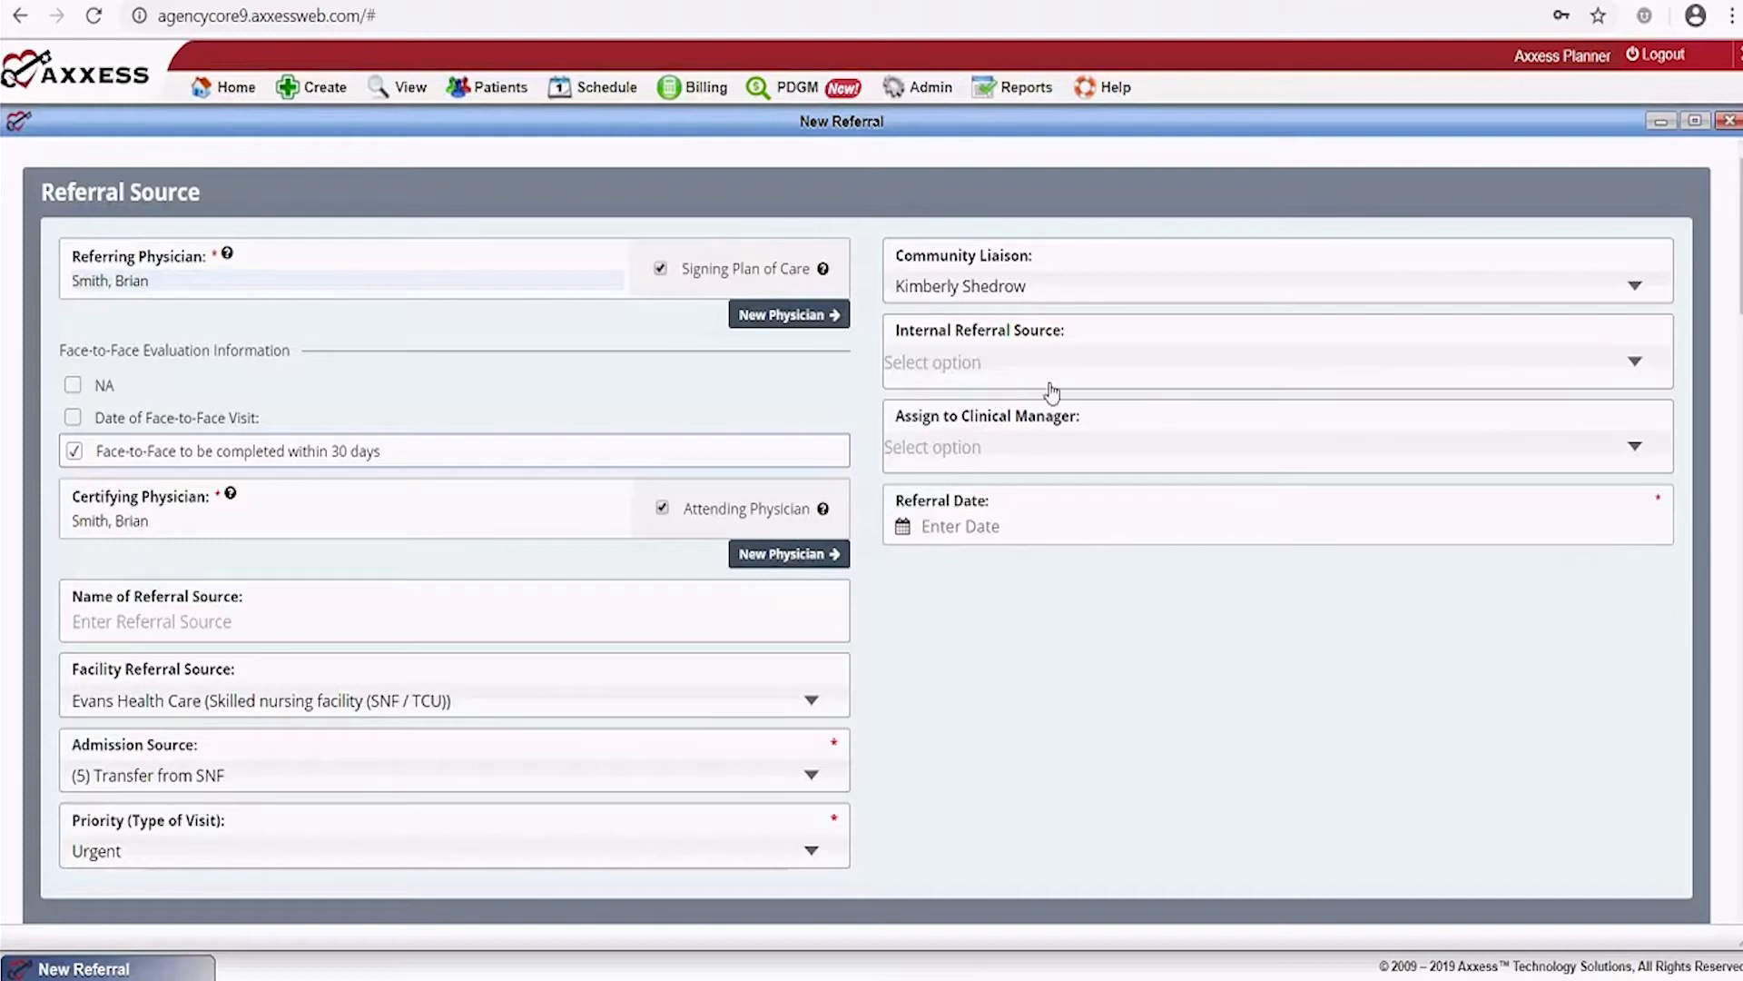
pyautogui.click(1233, 365)
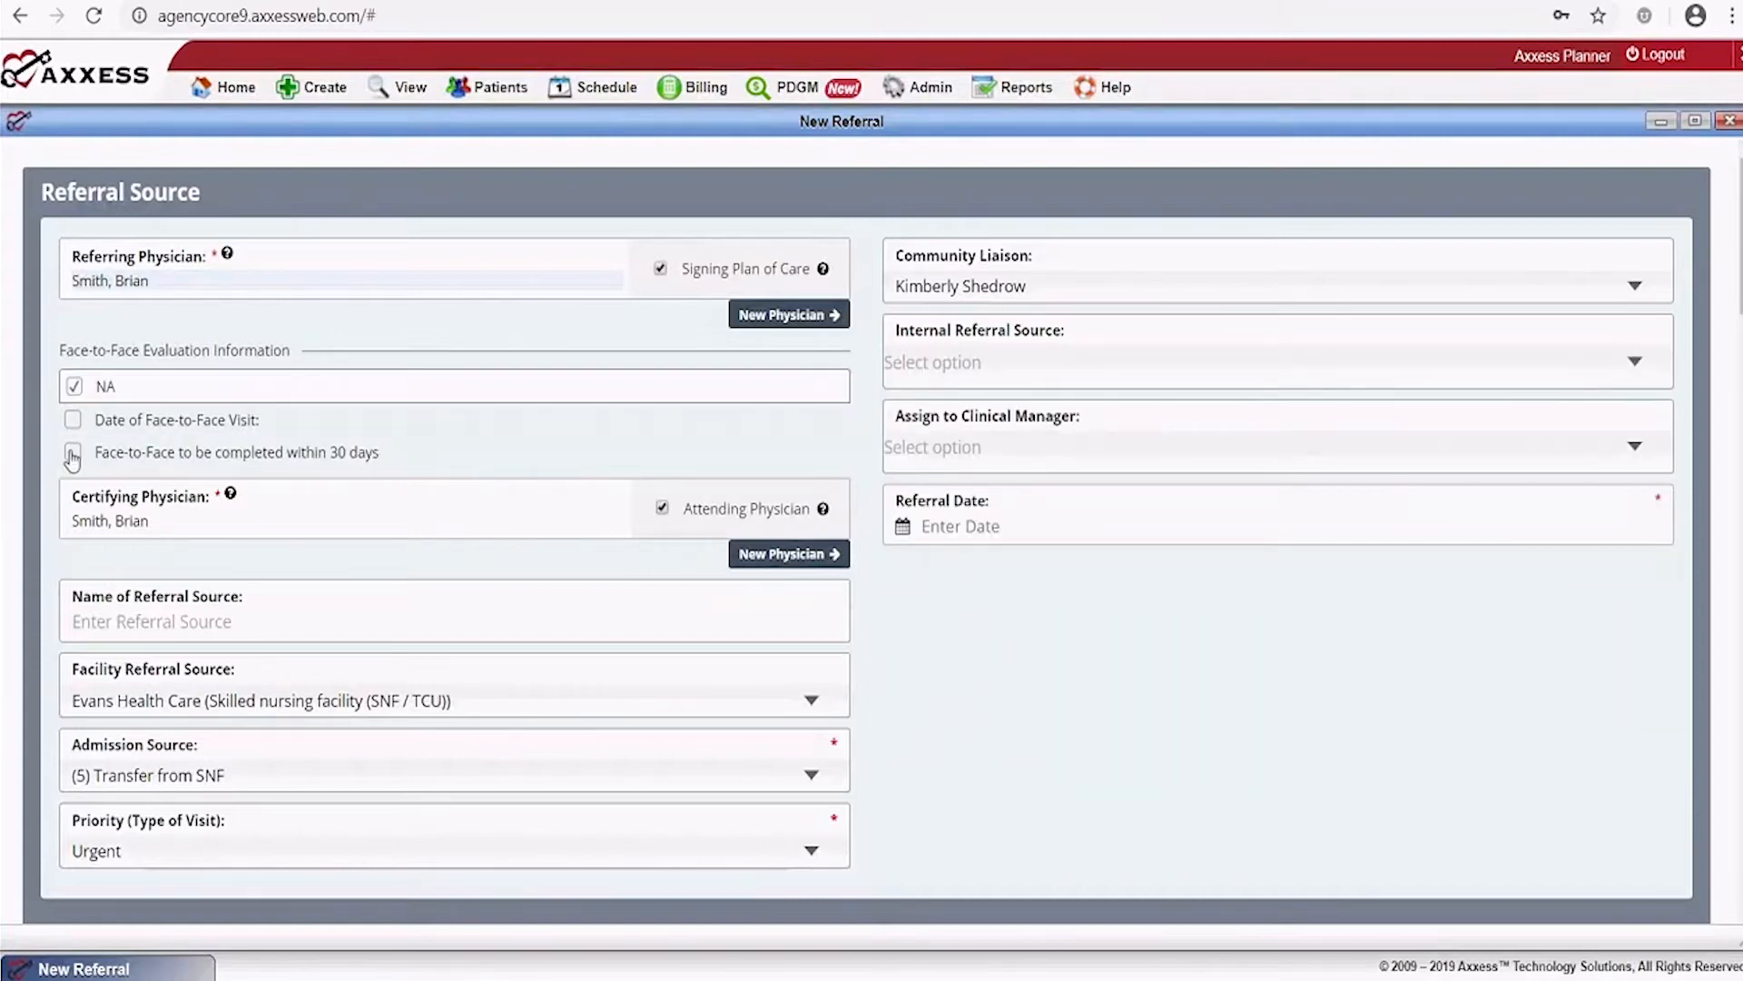
pyautogui.click(72, 453)
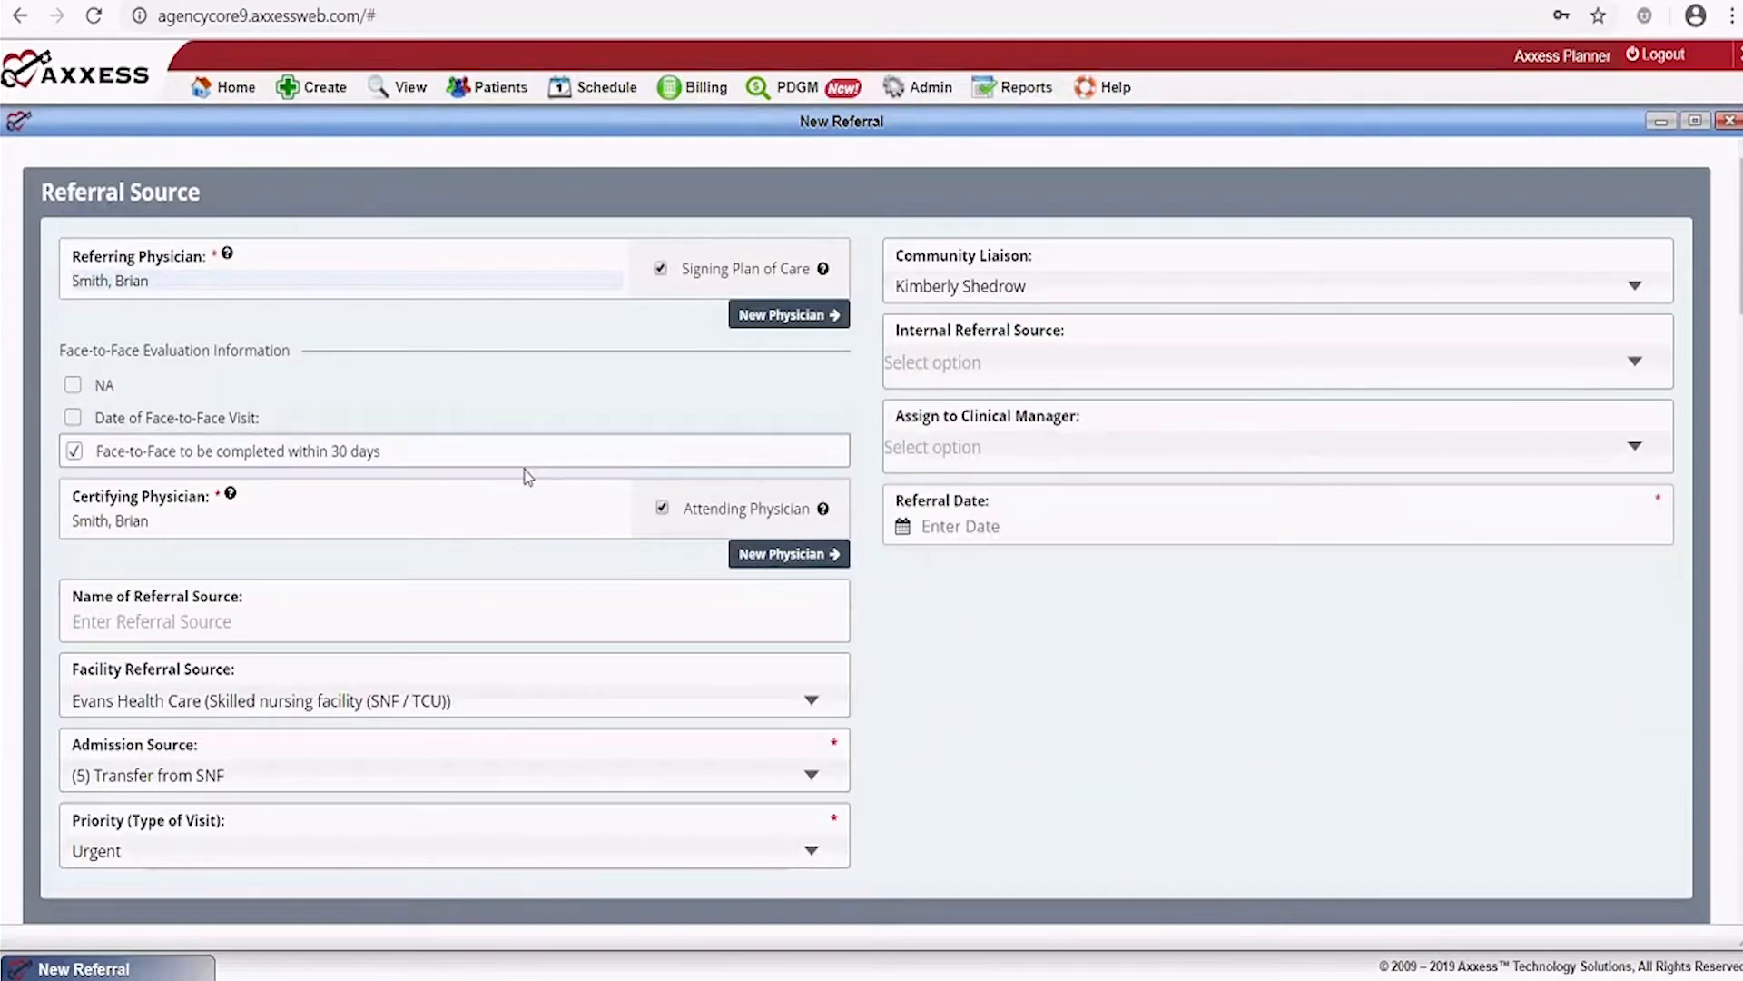
pyautogui.click(1094, 446)
pyautogui.click(1024, 489)
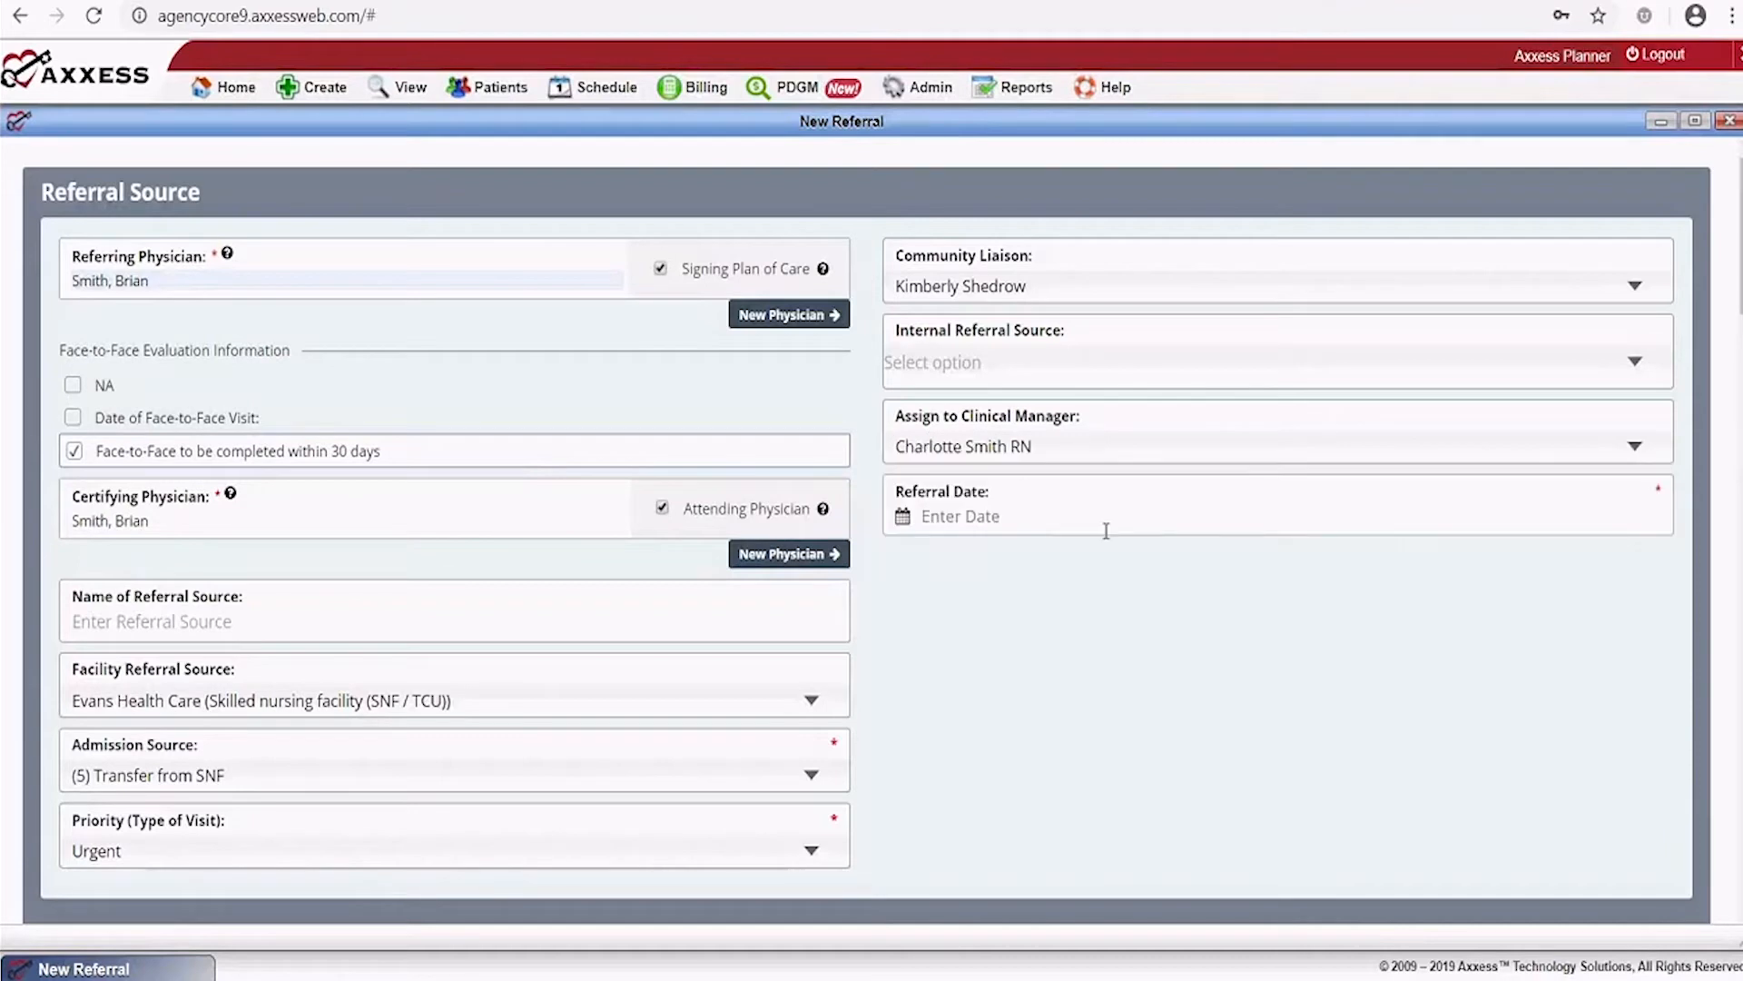
pyautogui.click(1092, 508)
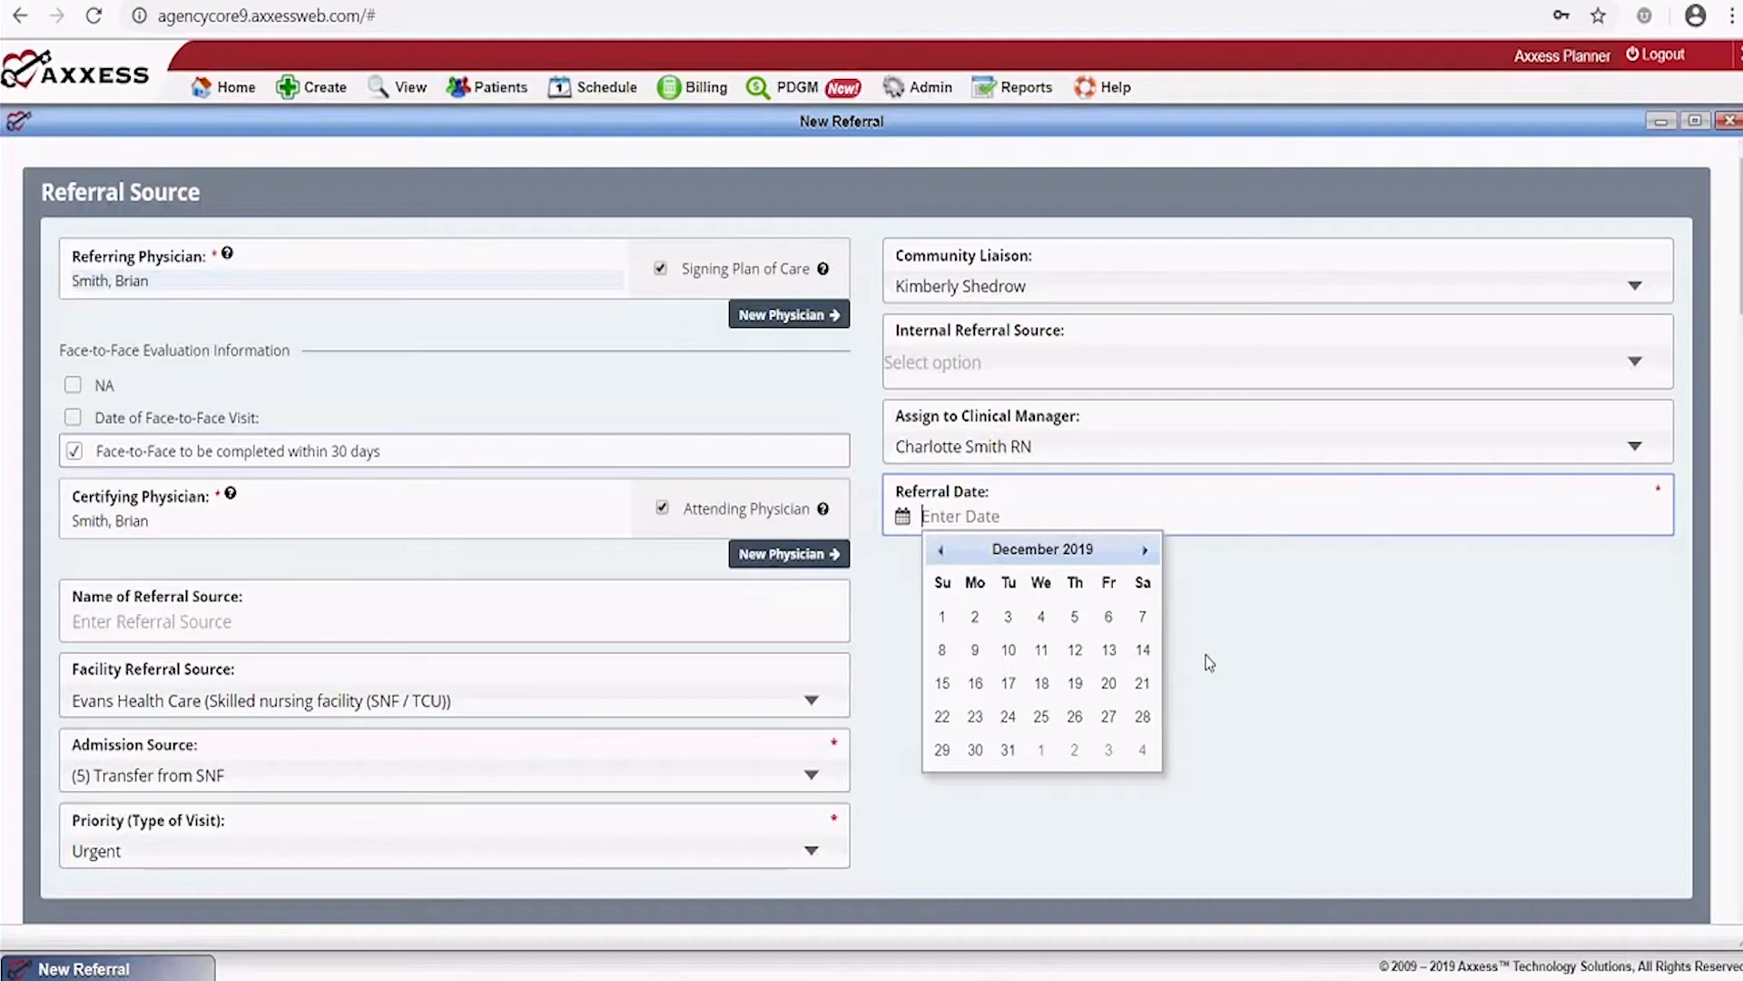
pyautogui.click(1041, 684)
pyautogui.scroll(-5, 1355, 622)
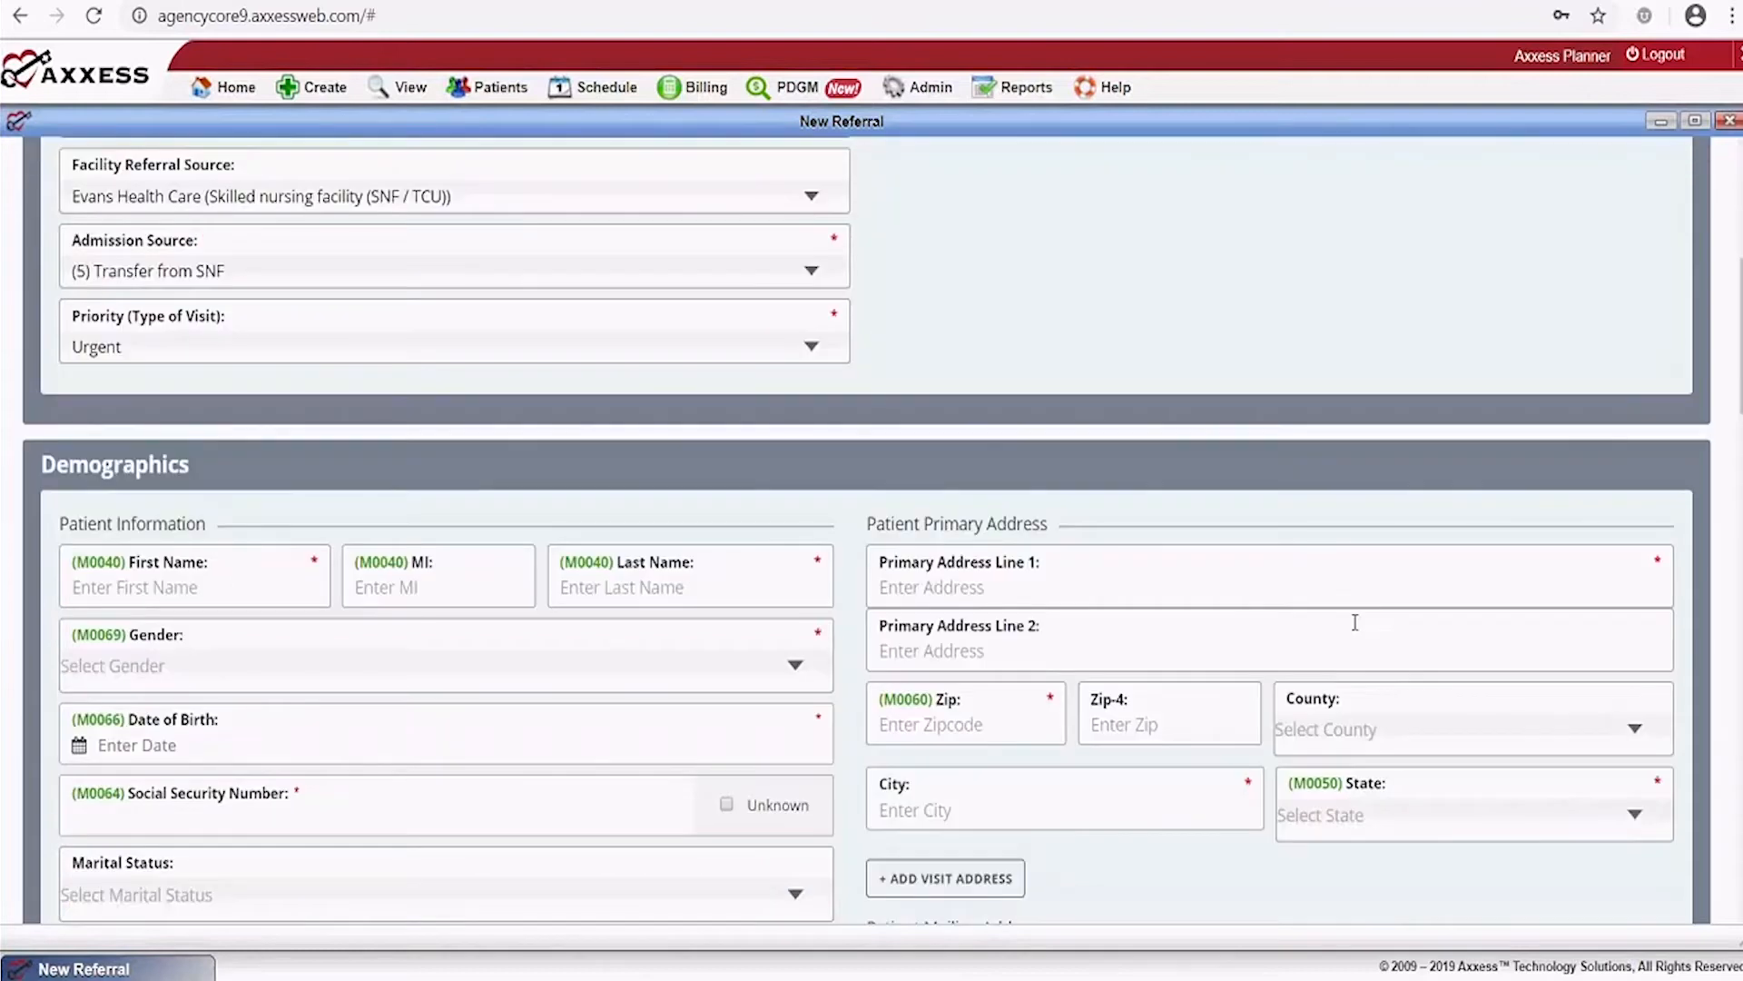
pyautogui.scroll(-1, 1354, 622)
pyautogui.scroll(-3, 1349, 621)
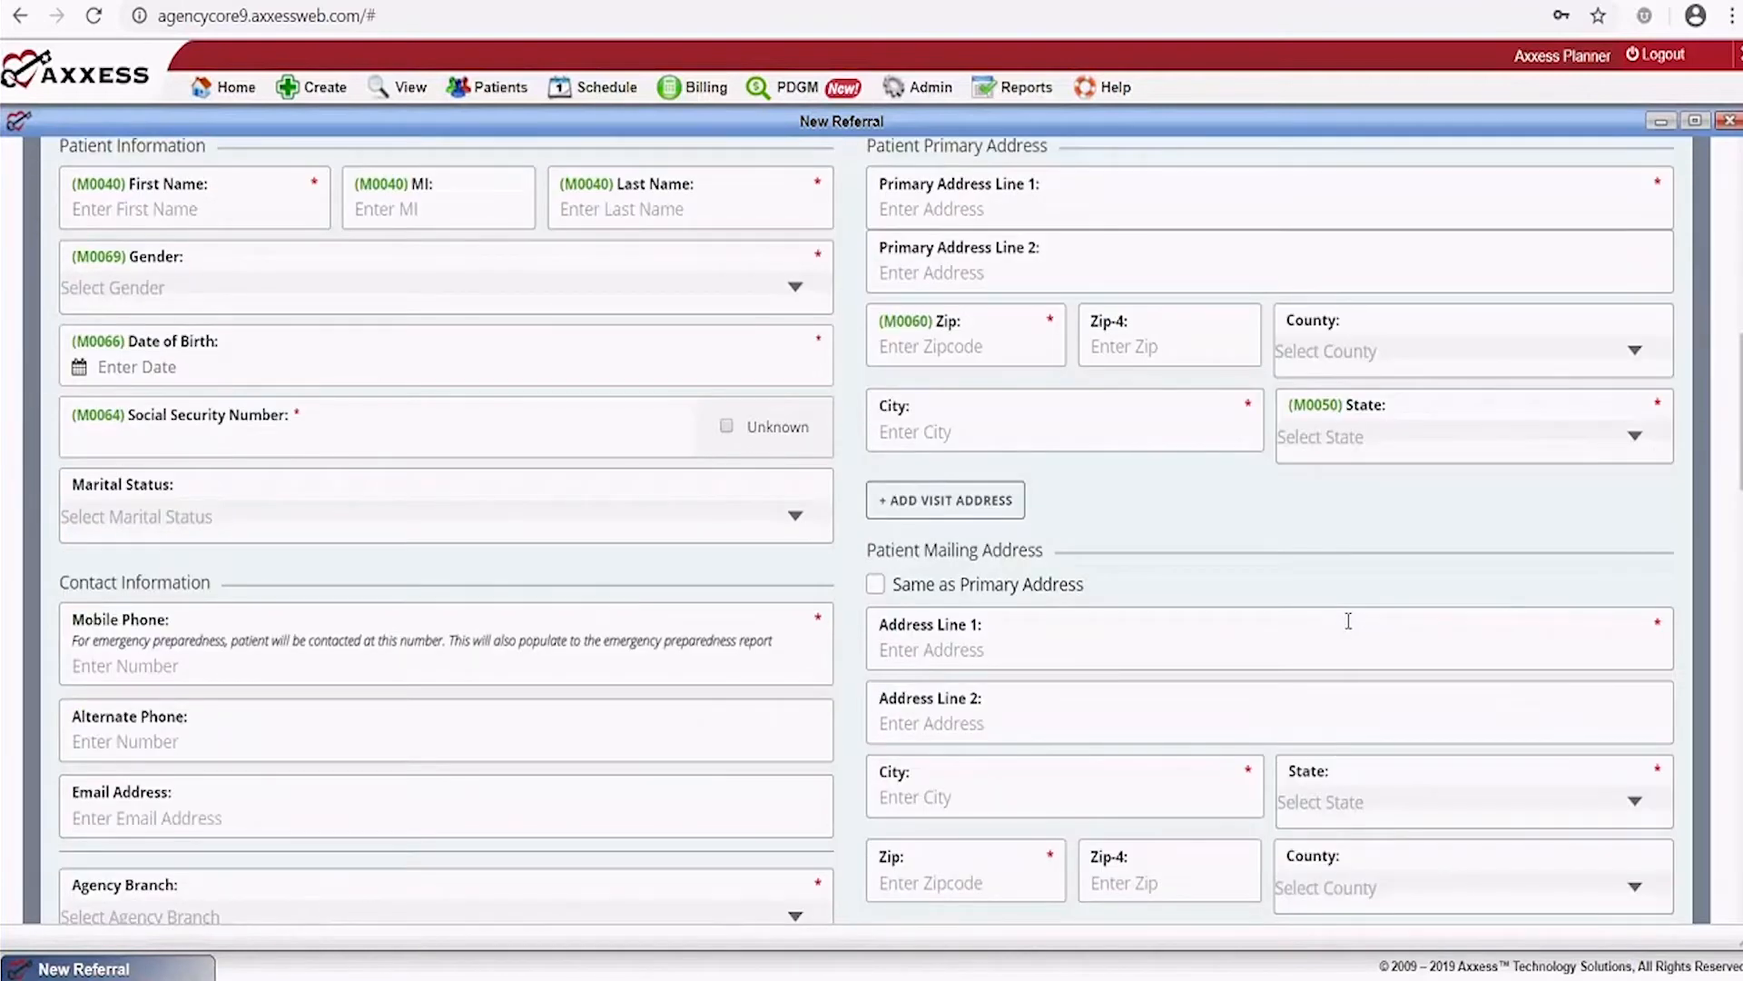
pyautogui.scroll(1, 1348, 621)
pyautogui.scroll(1, 1348, 621)
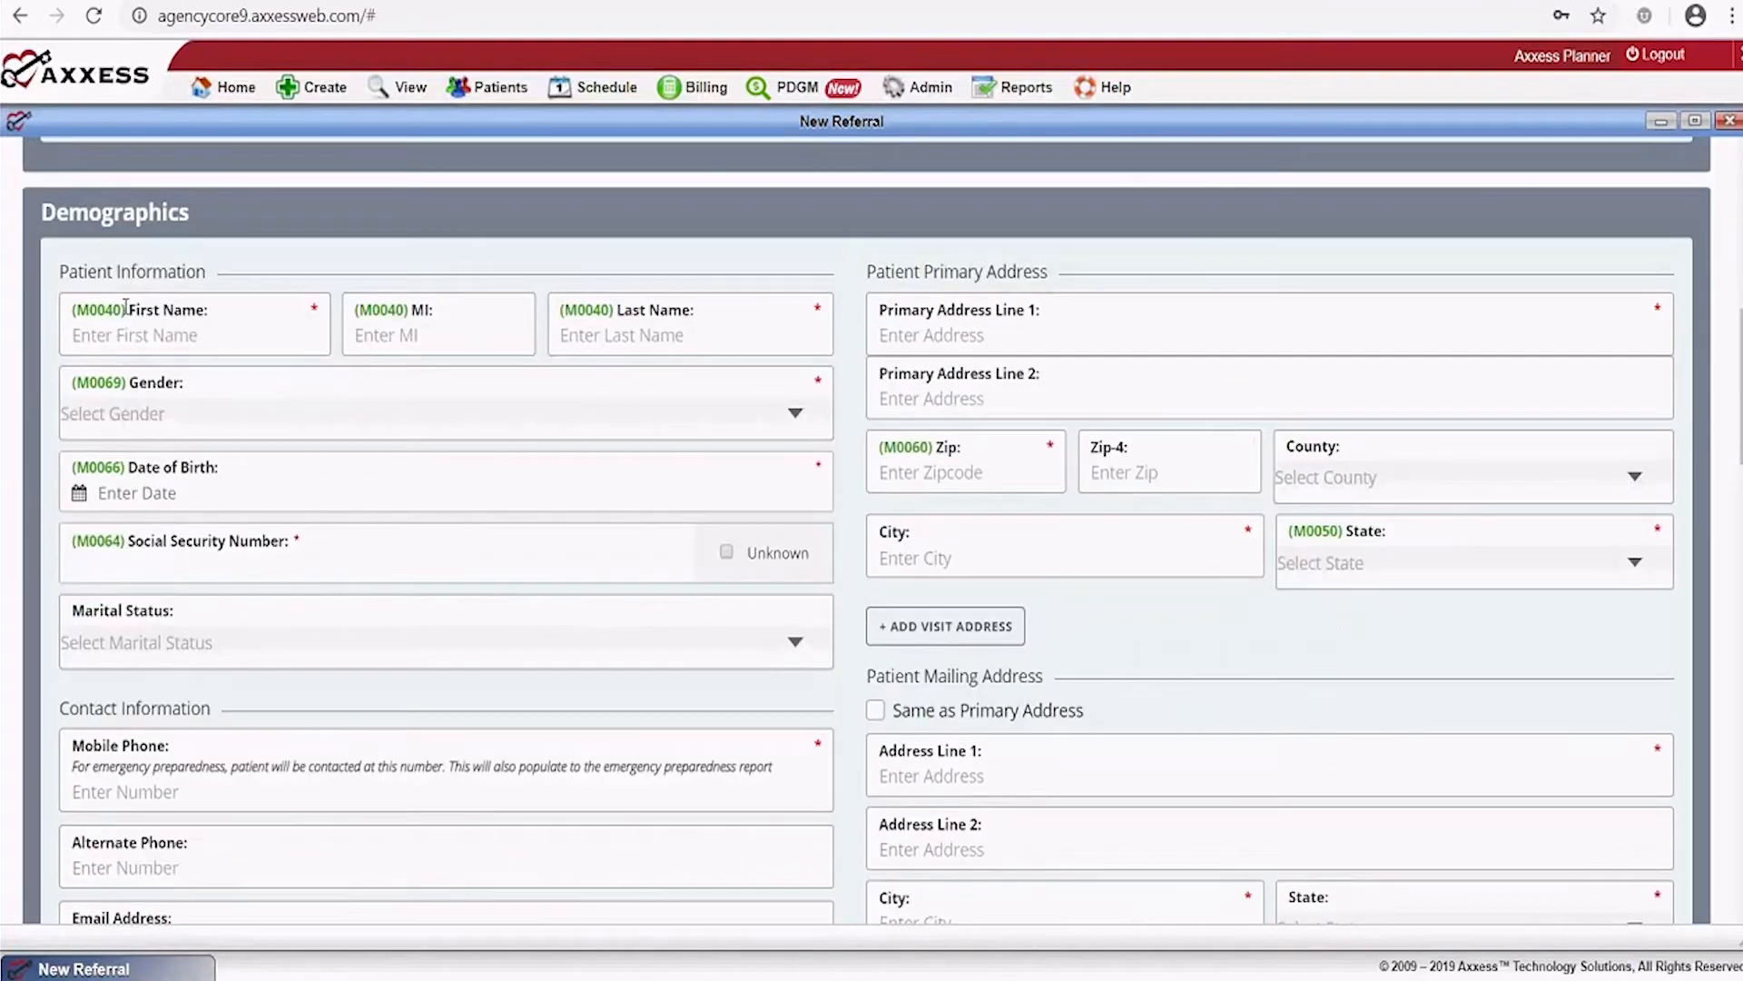
pyautogui.click(134, 329)
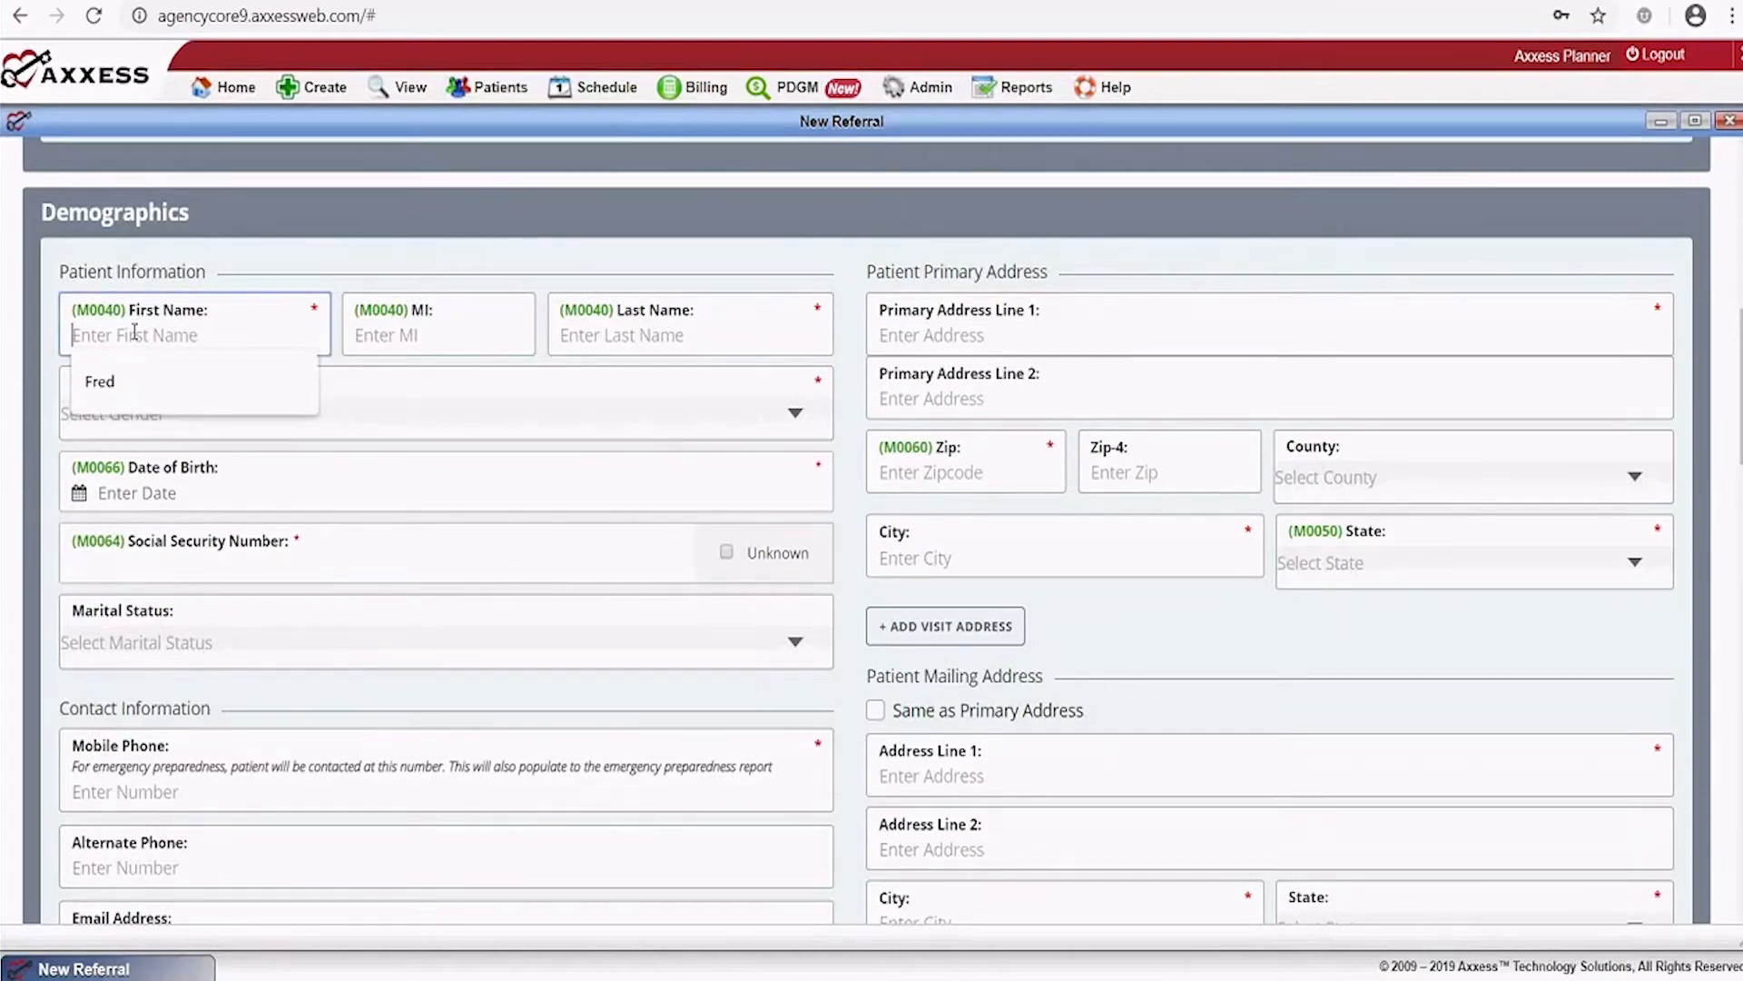
pyautogui.press('Tab')
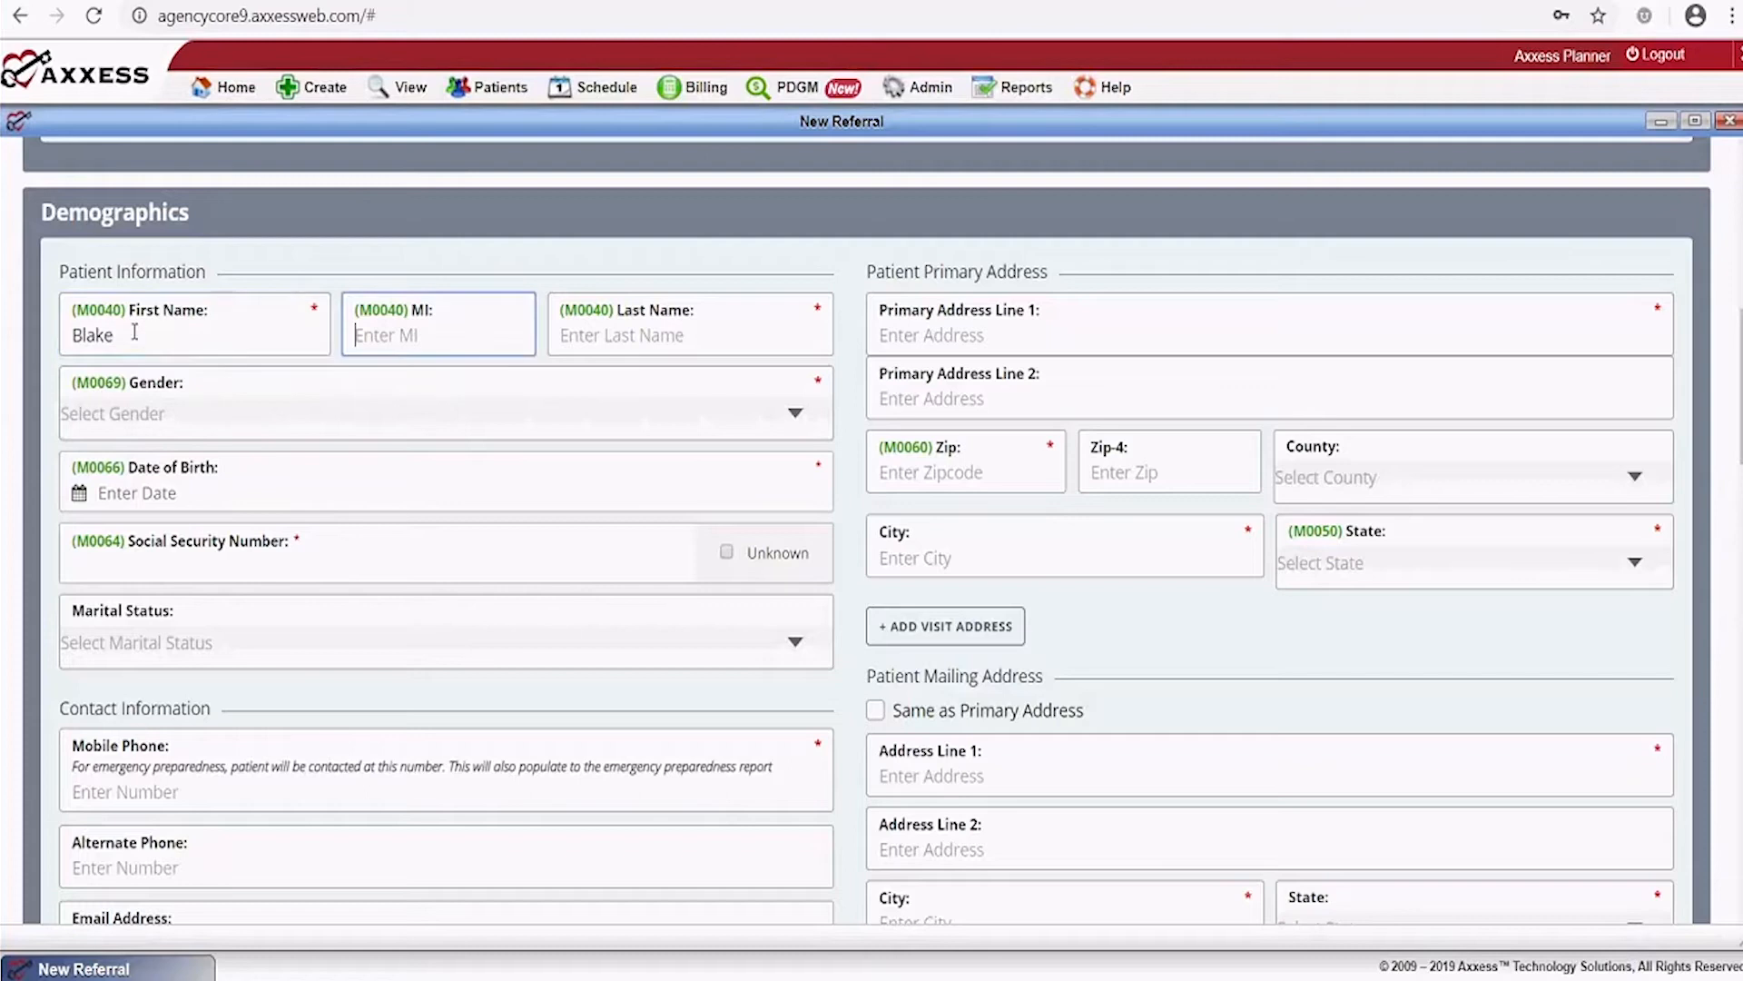
pyautogui.press('Tab')
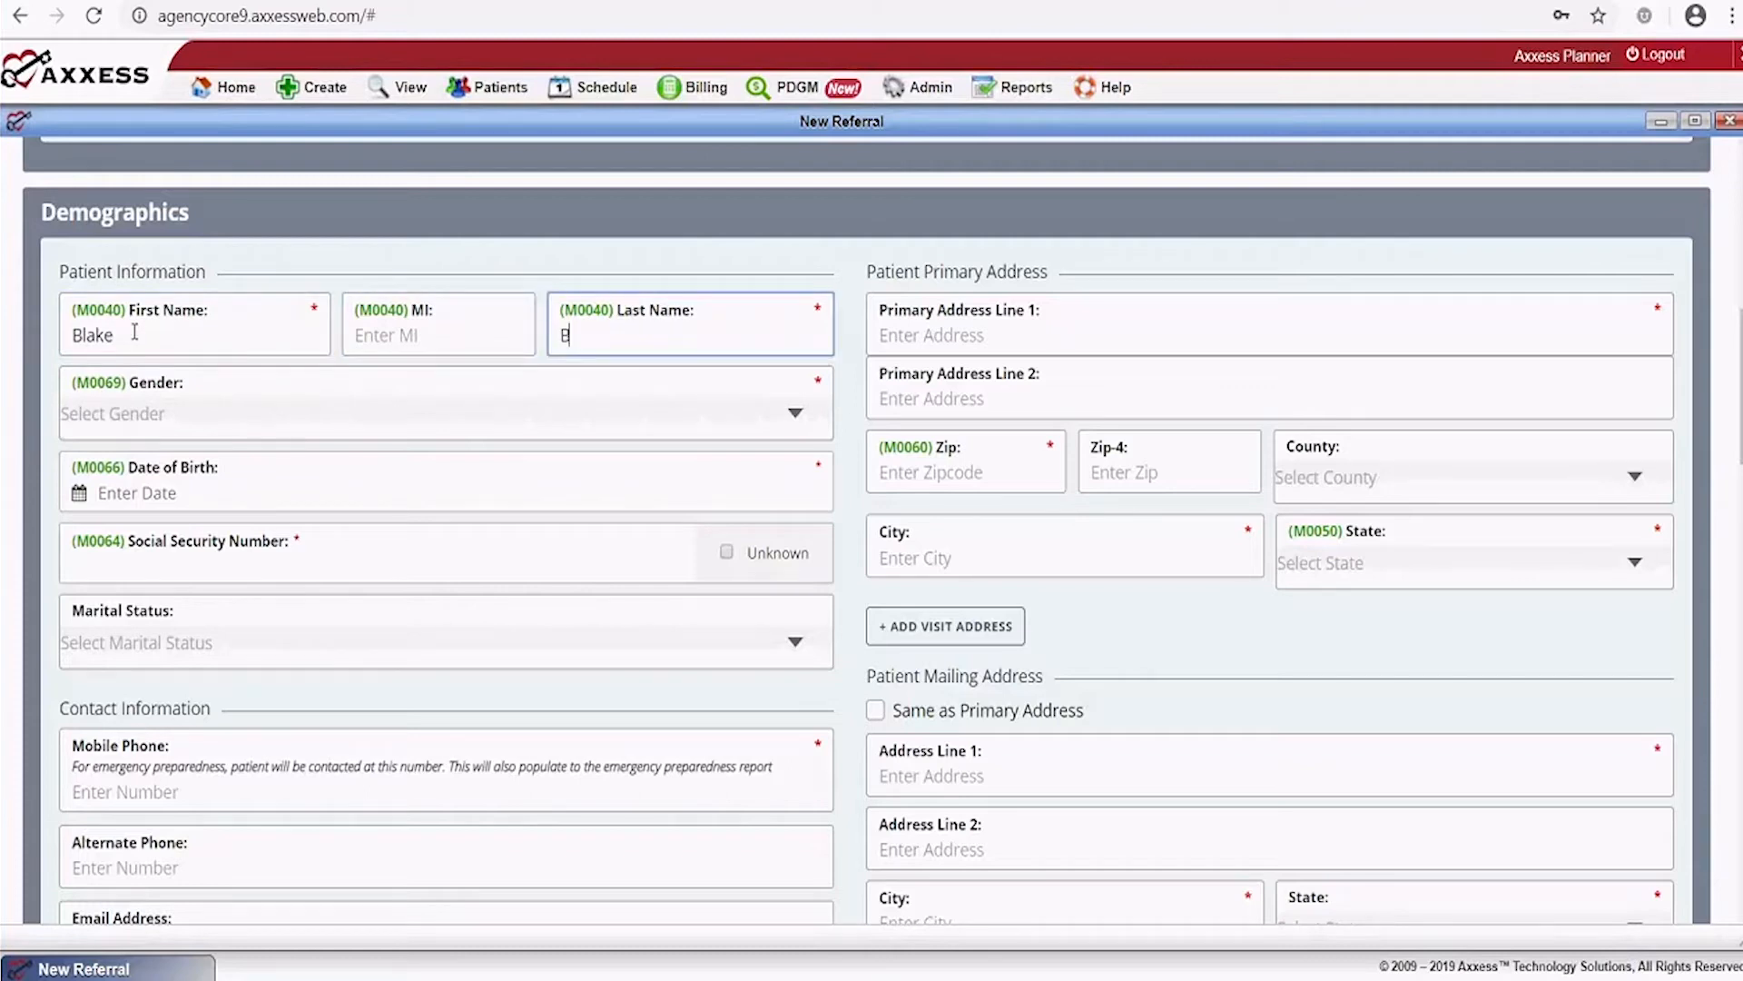
pyautogui.press('Tab')
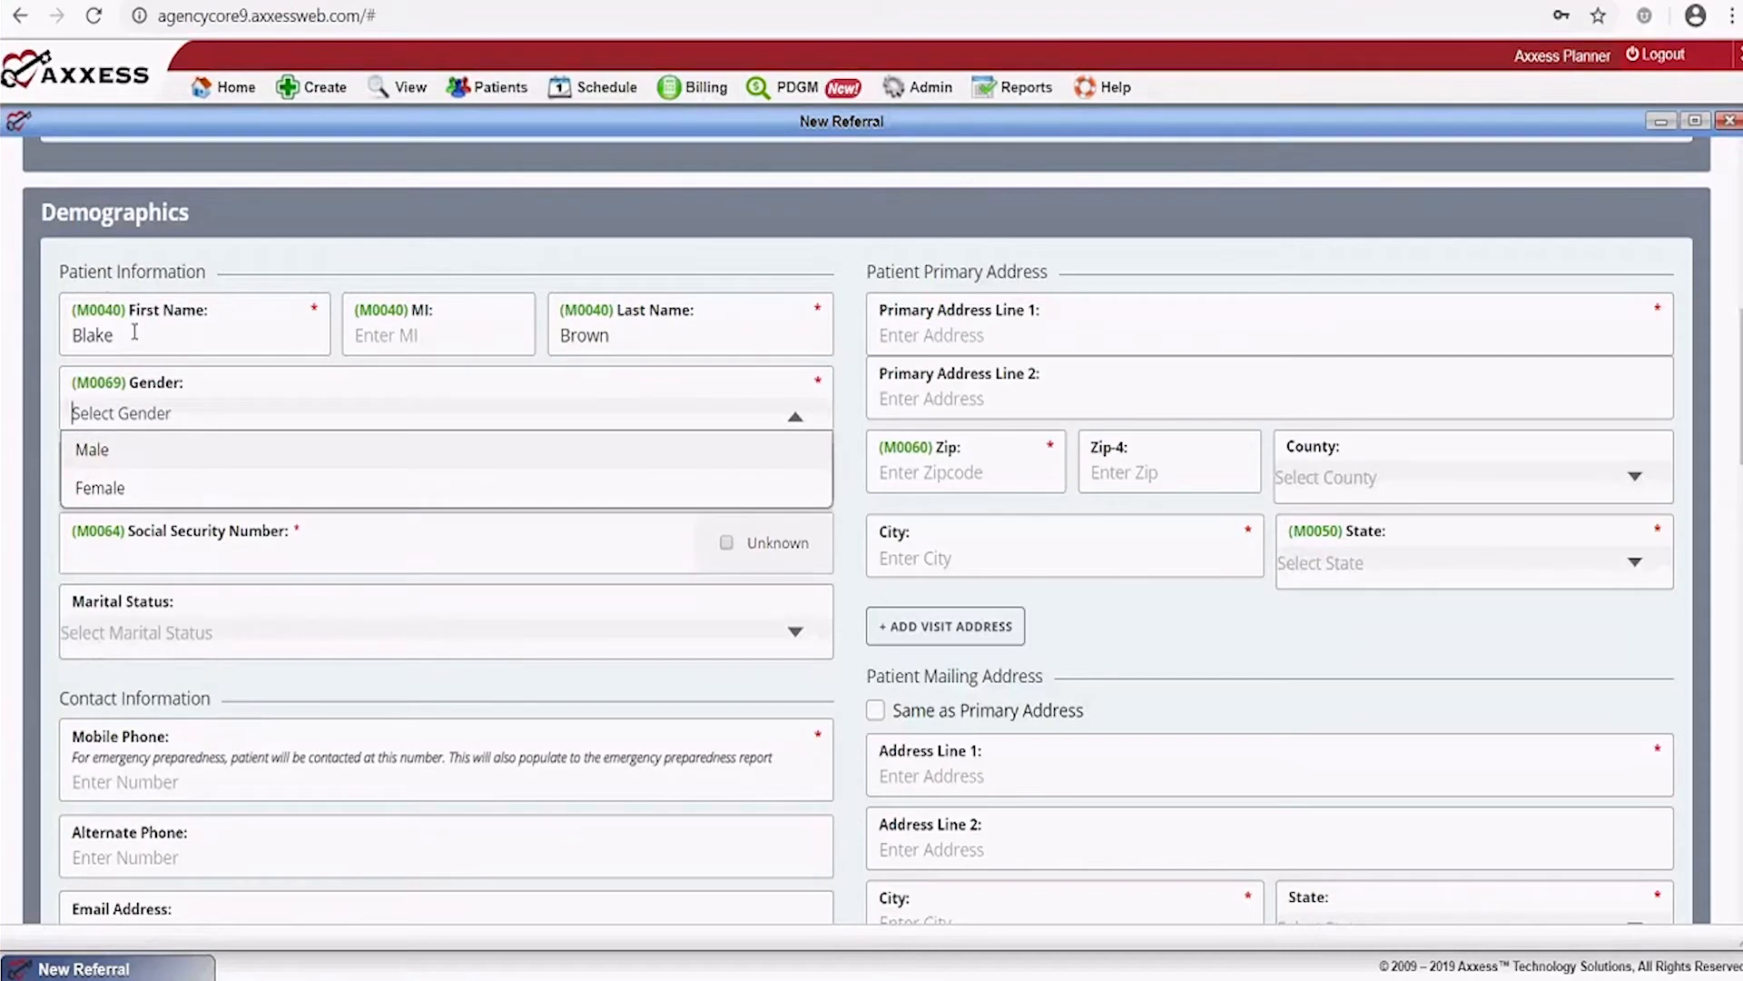
pyautogui.scroll(-3, 134, 332)
pyautogui.click(150, 198)
pyautogui.scroll(4, 617, 380)
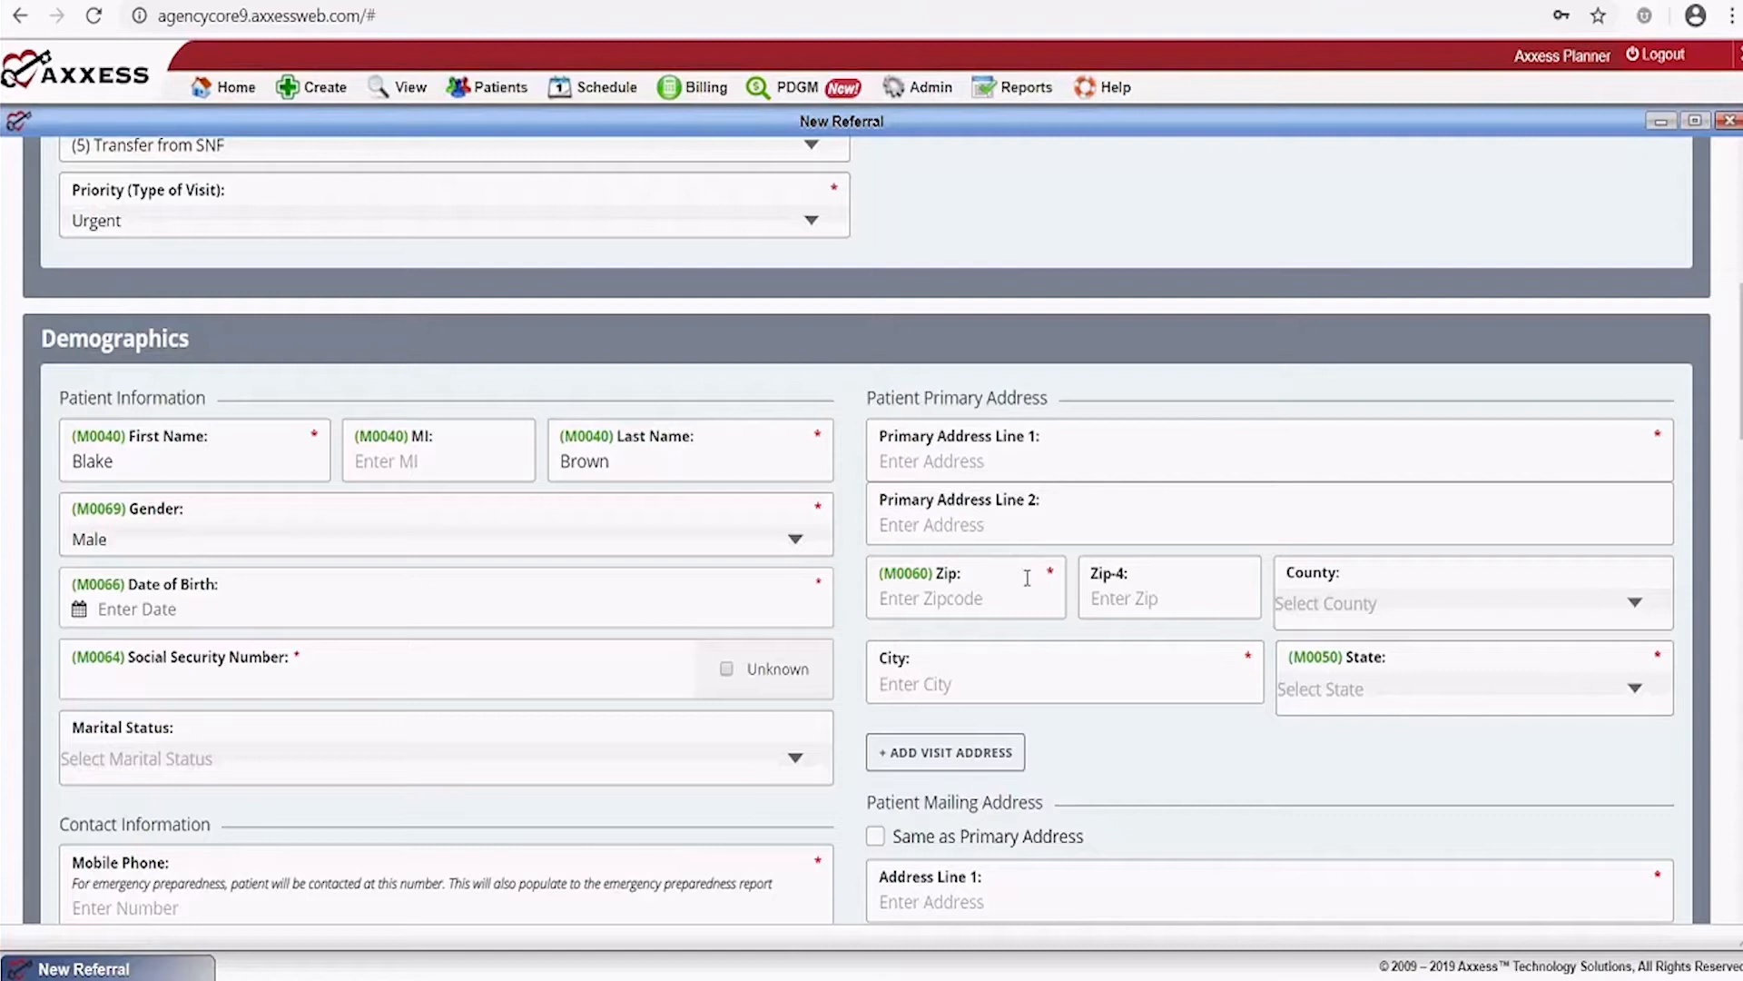
pyautogui.scroll(-1, 619, 749)
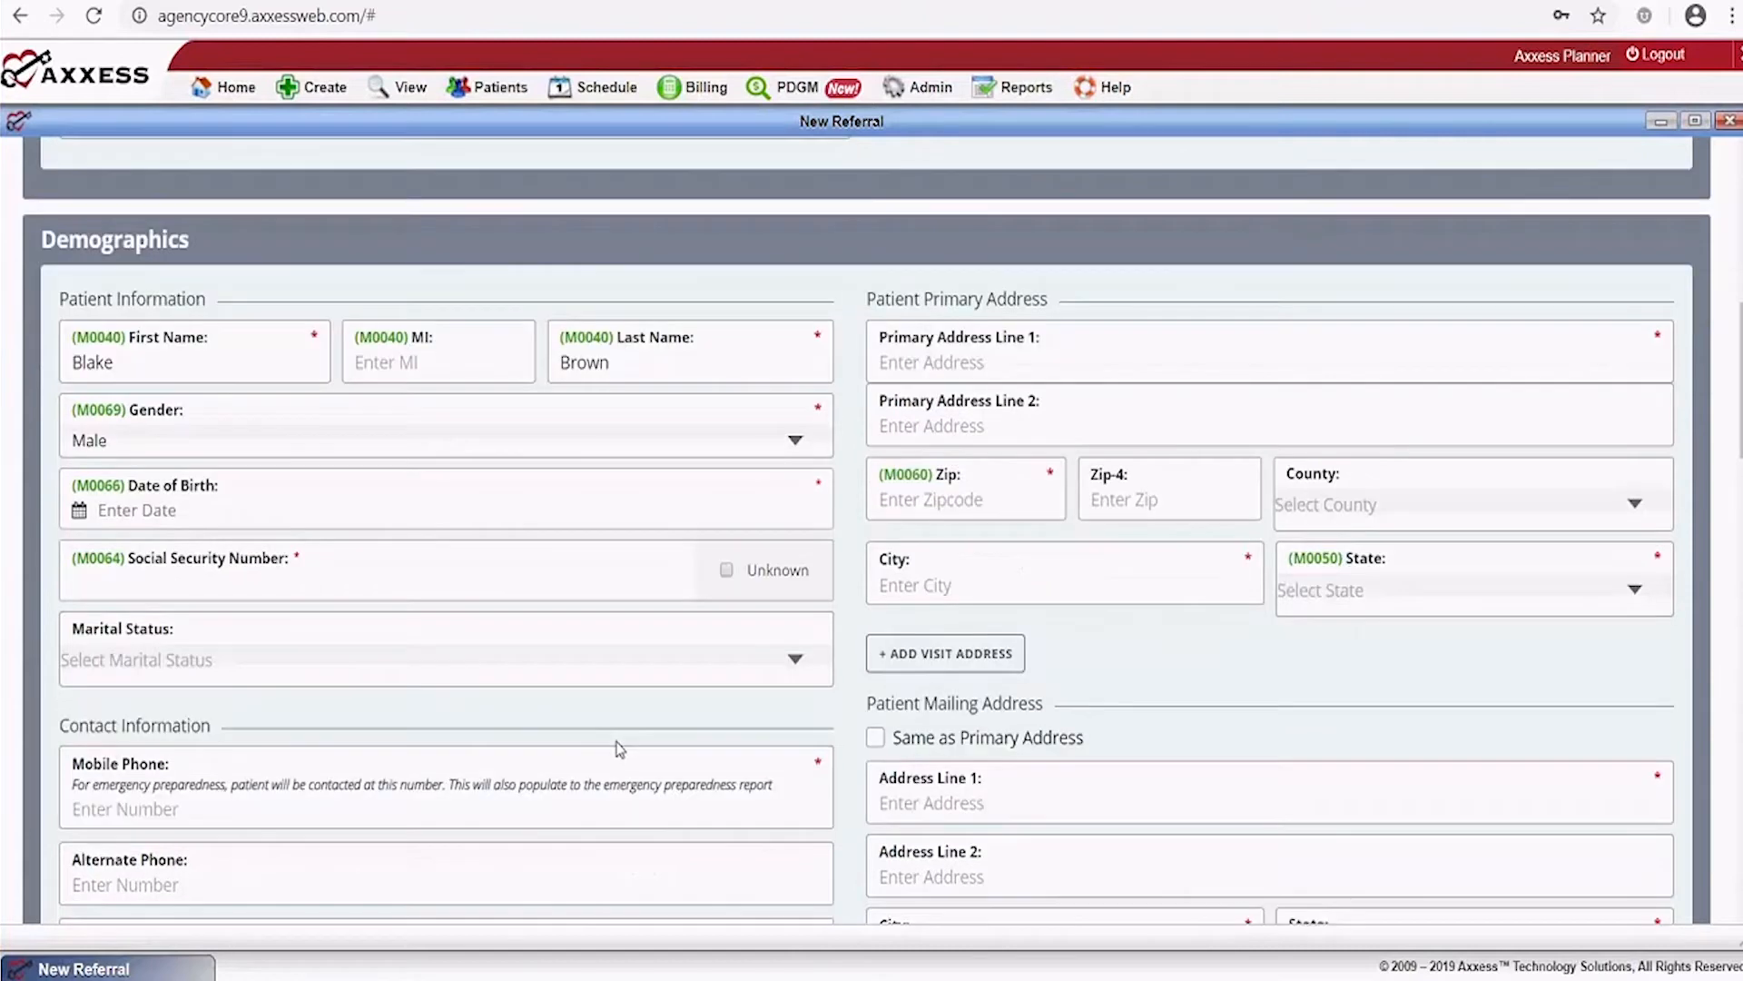
pyautogui.scroll(-2, 618, 749)
pyautogui.scroll(1, 875, 681)
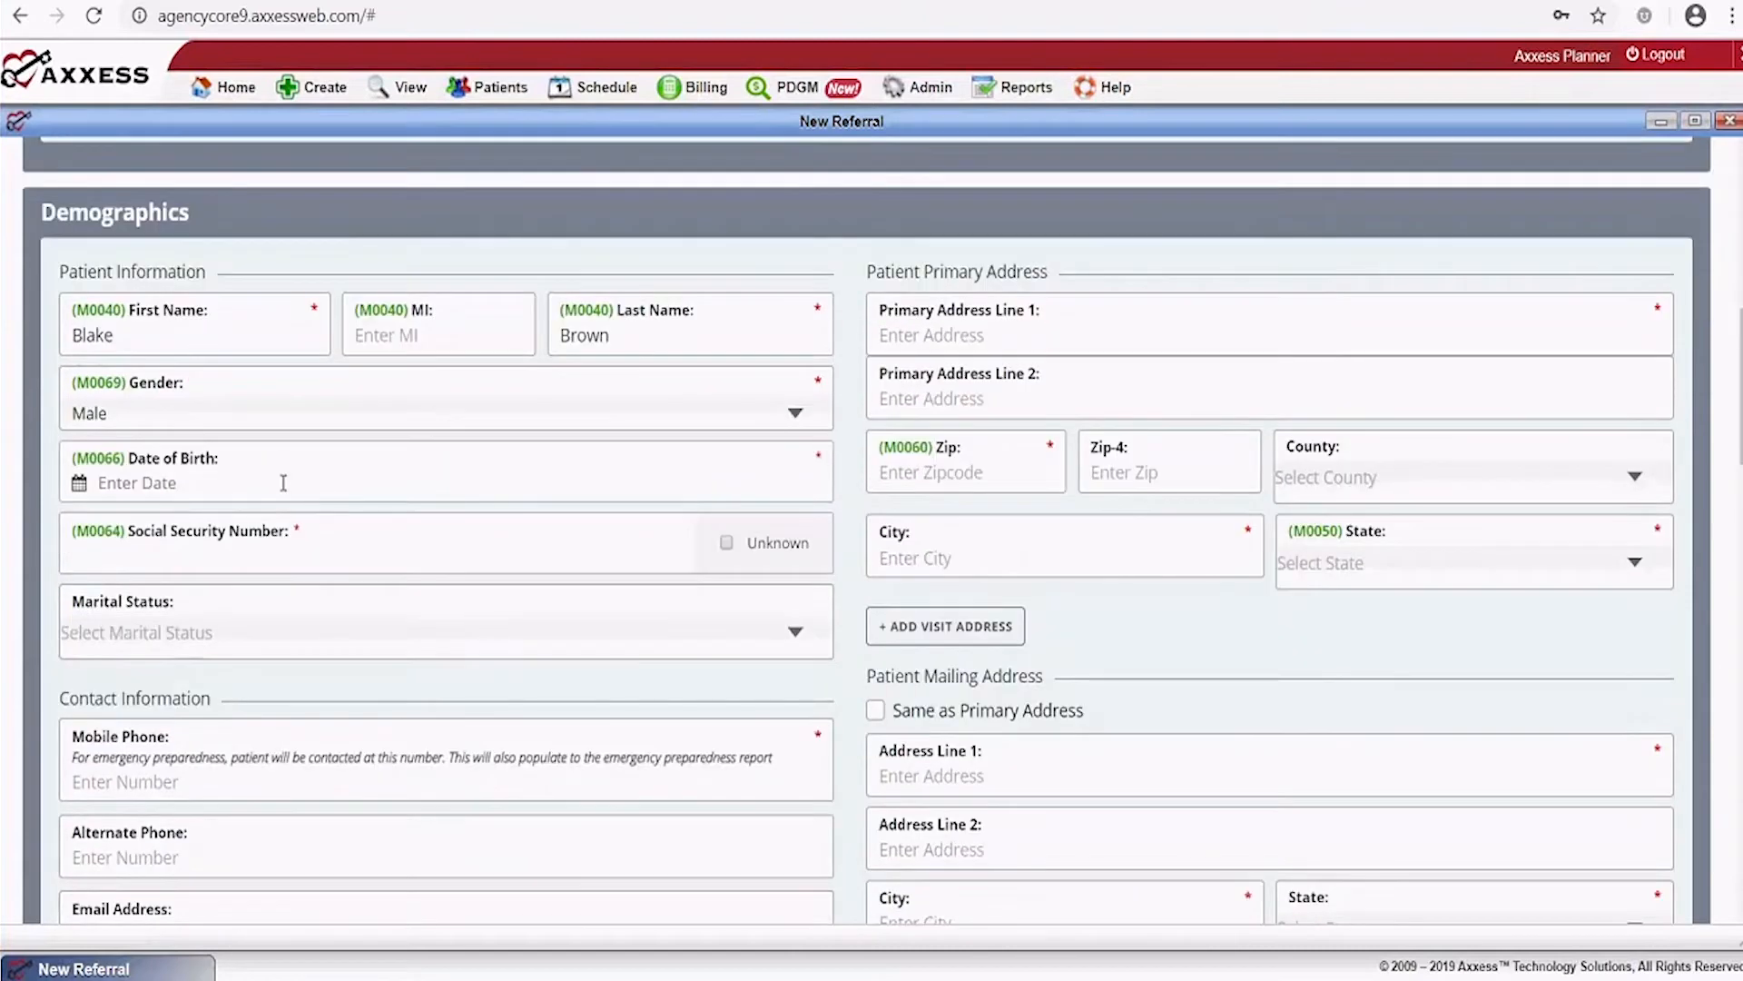
# Enter the patient's date of birth as 08/14/1949
pyautogui.click(119, 485)
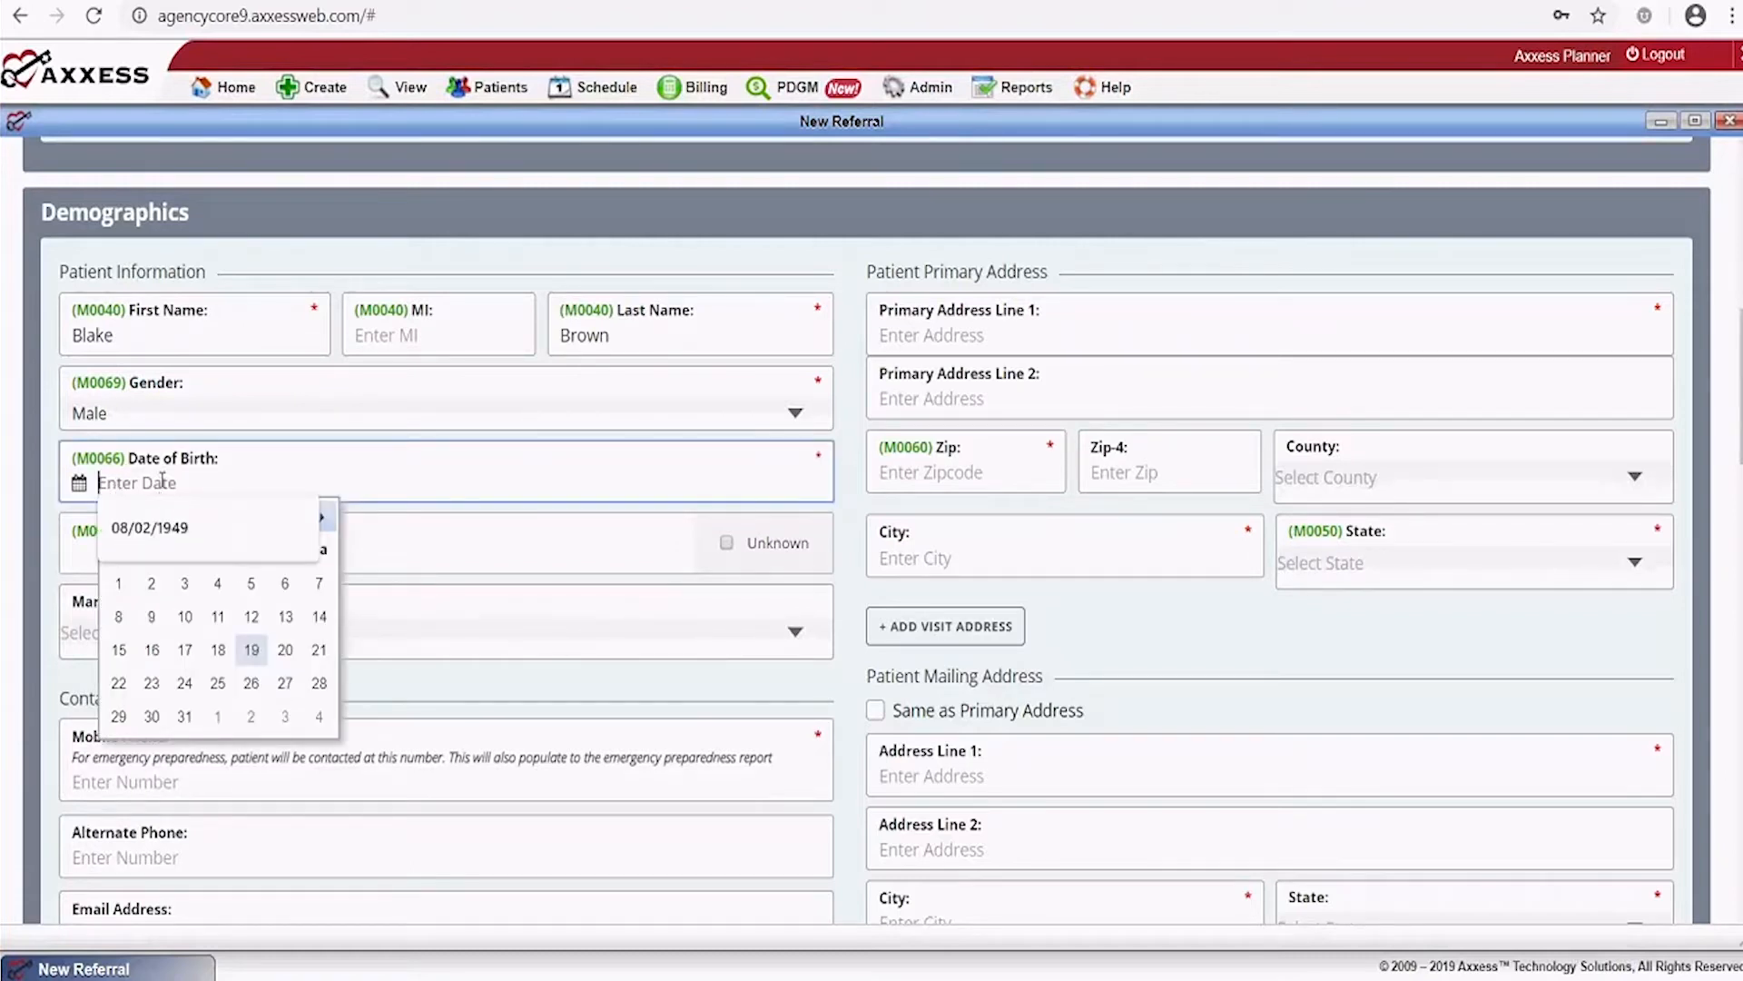
pyautogui.write('08/14/1')
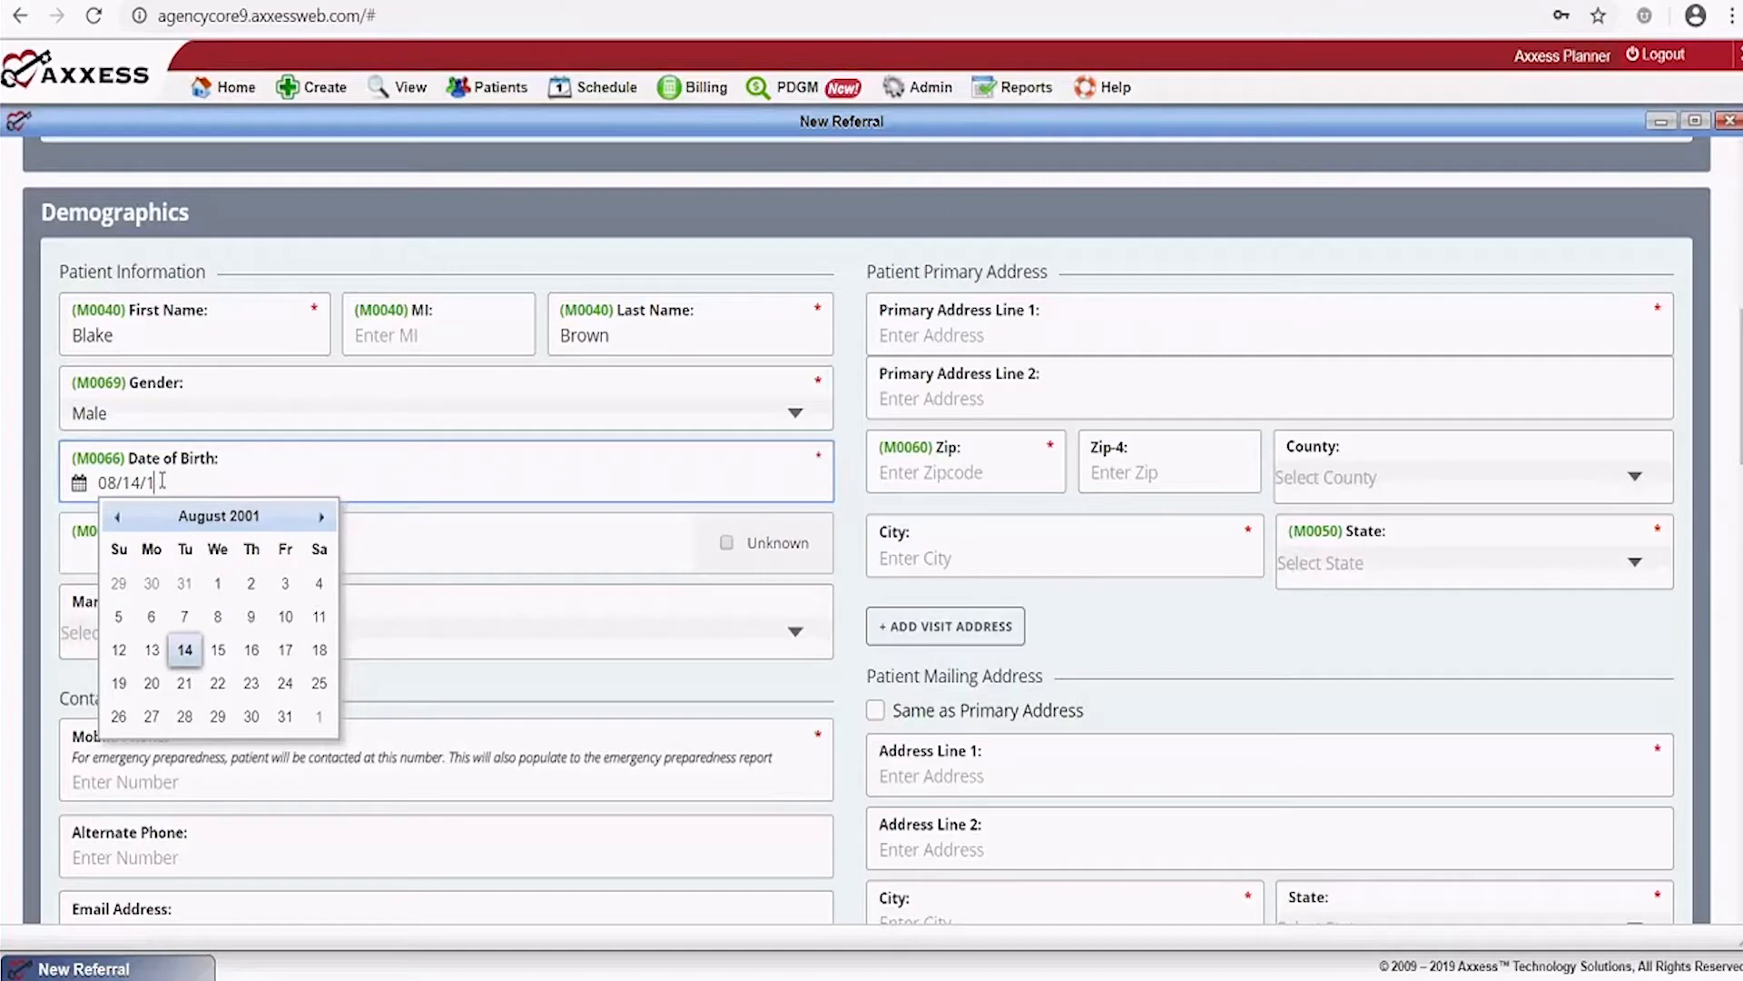
pyautogui.write('949')
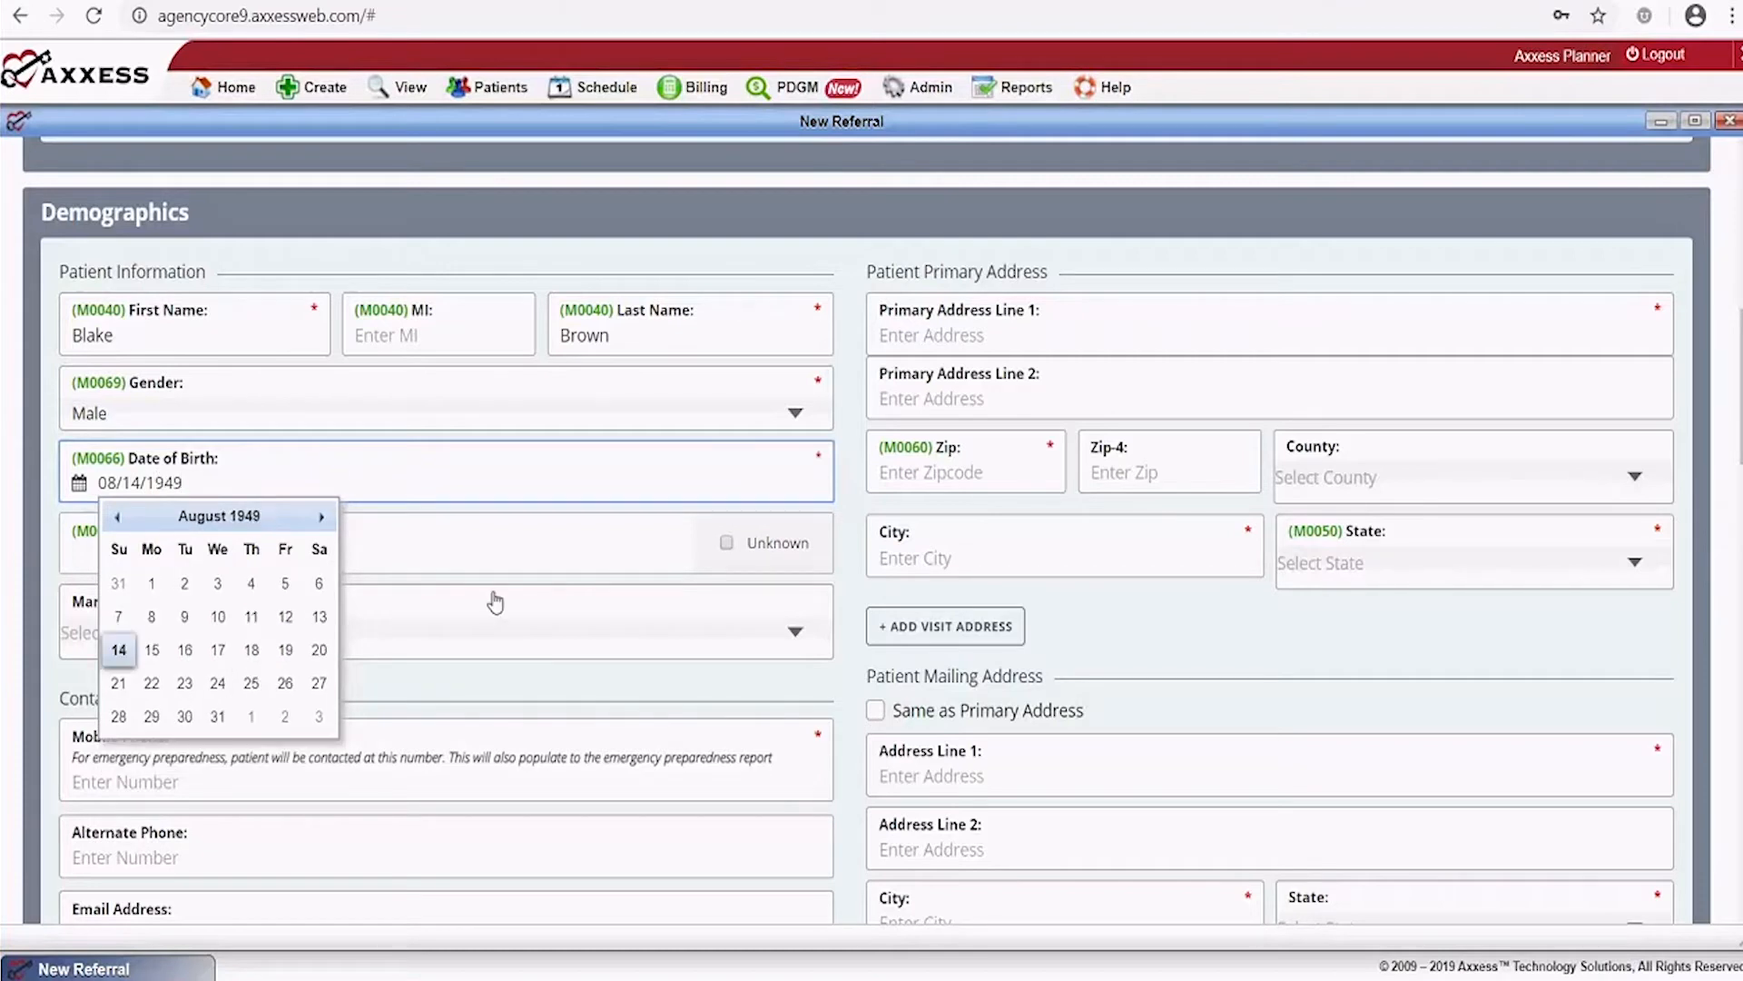
pyautogui.click(579, 620)
pyautogui.click(578, 620)
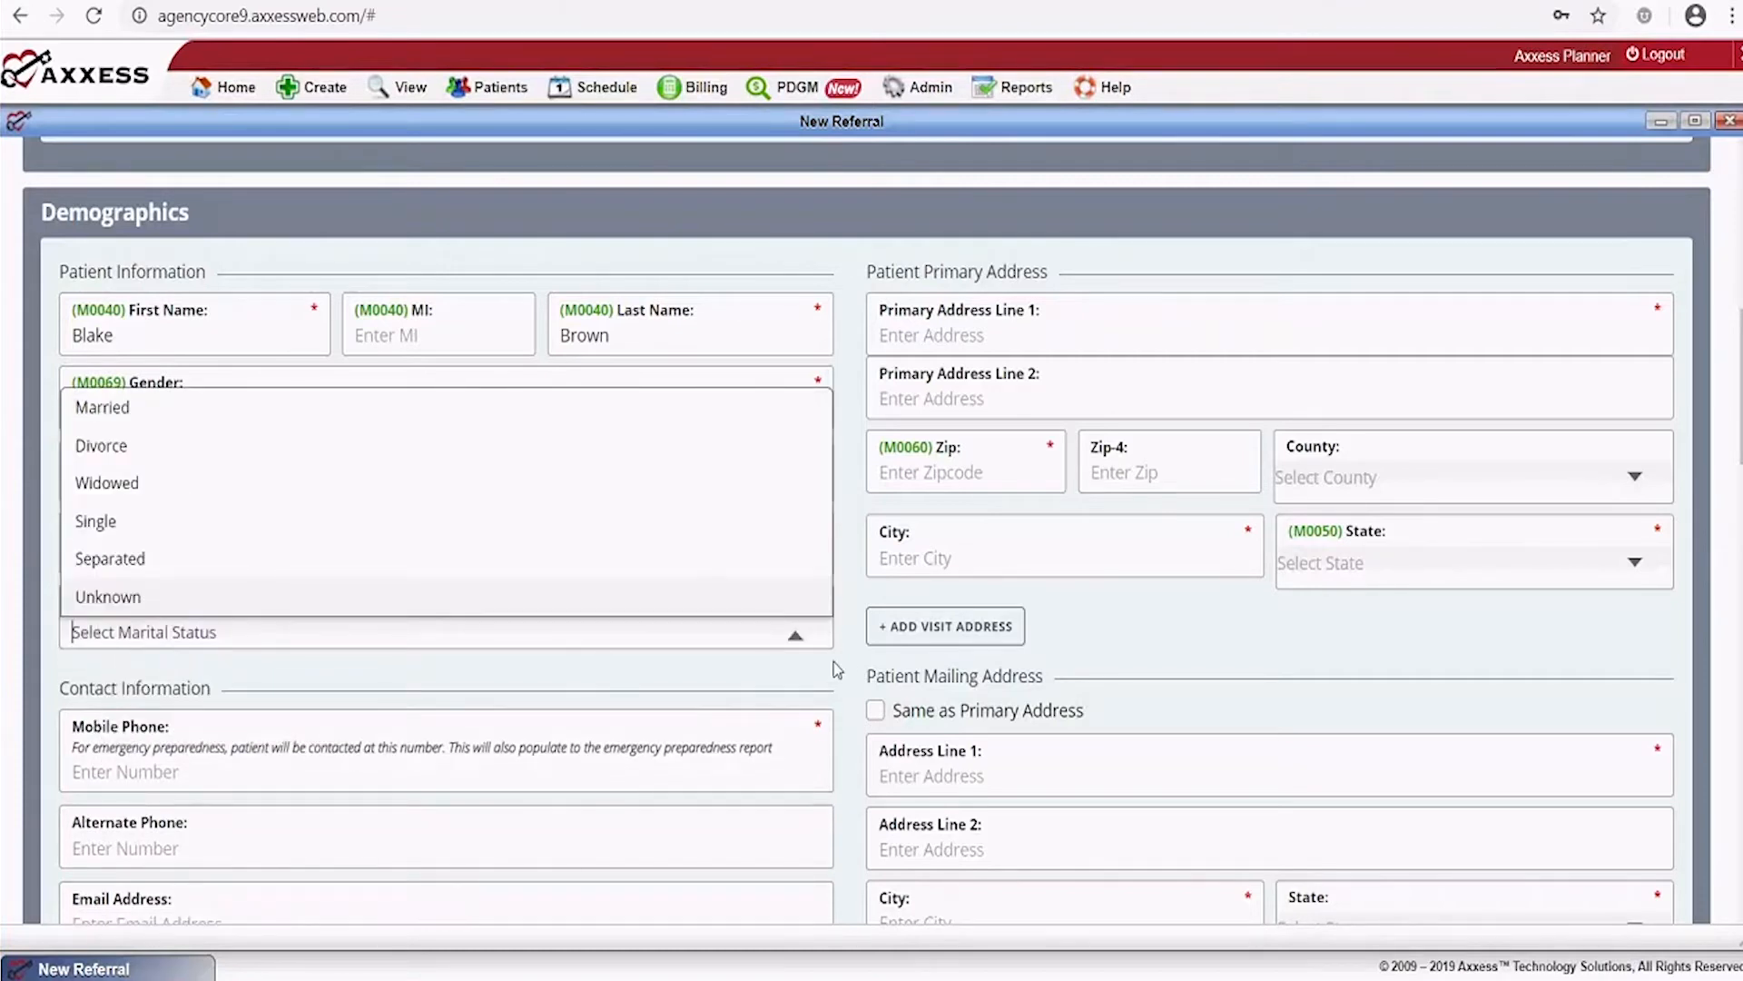
pyautogui.click(798, 631)
# Fill in the patient's Social Security number and set Marital Status to Married
pyautogui.click(219, 551)
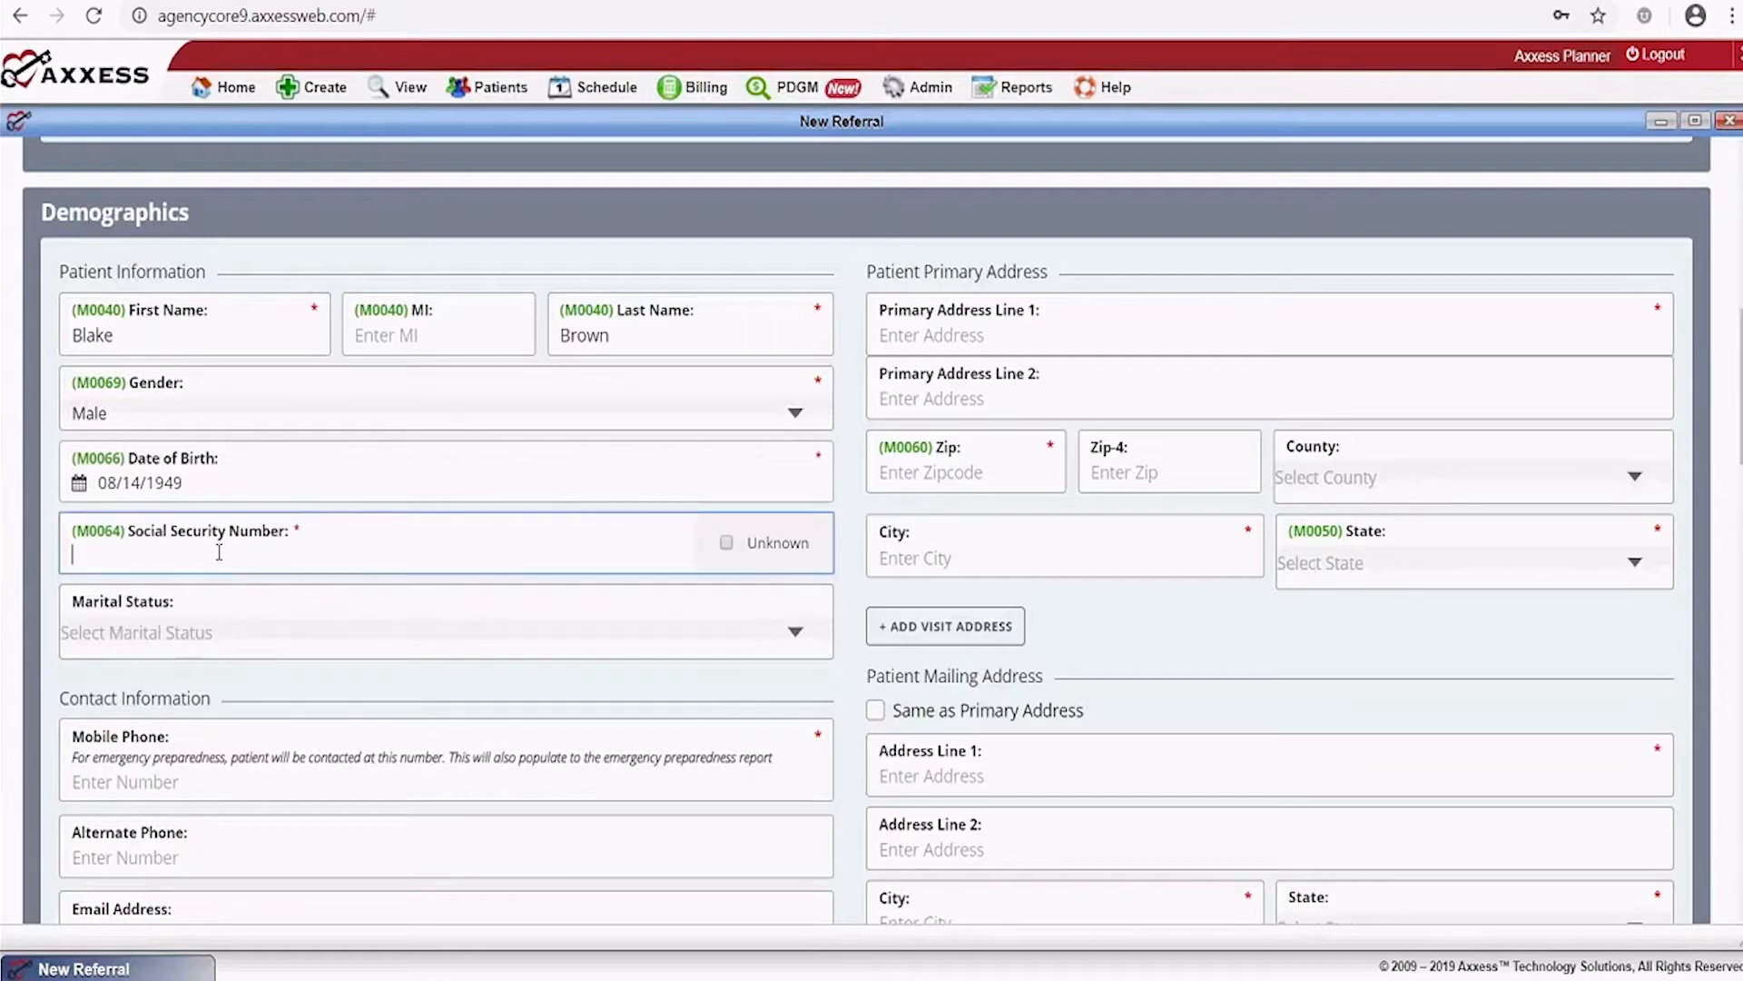
pyautogui.click(276, 634)
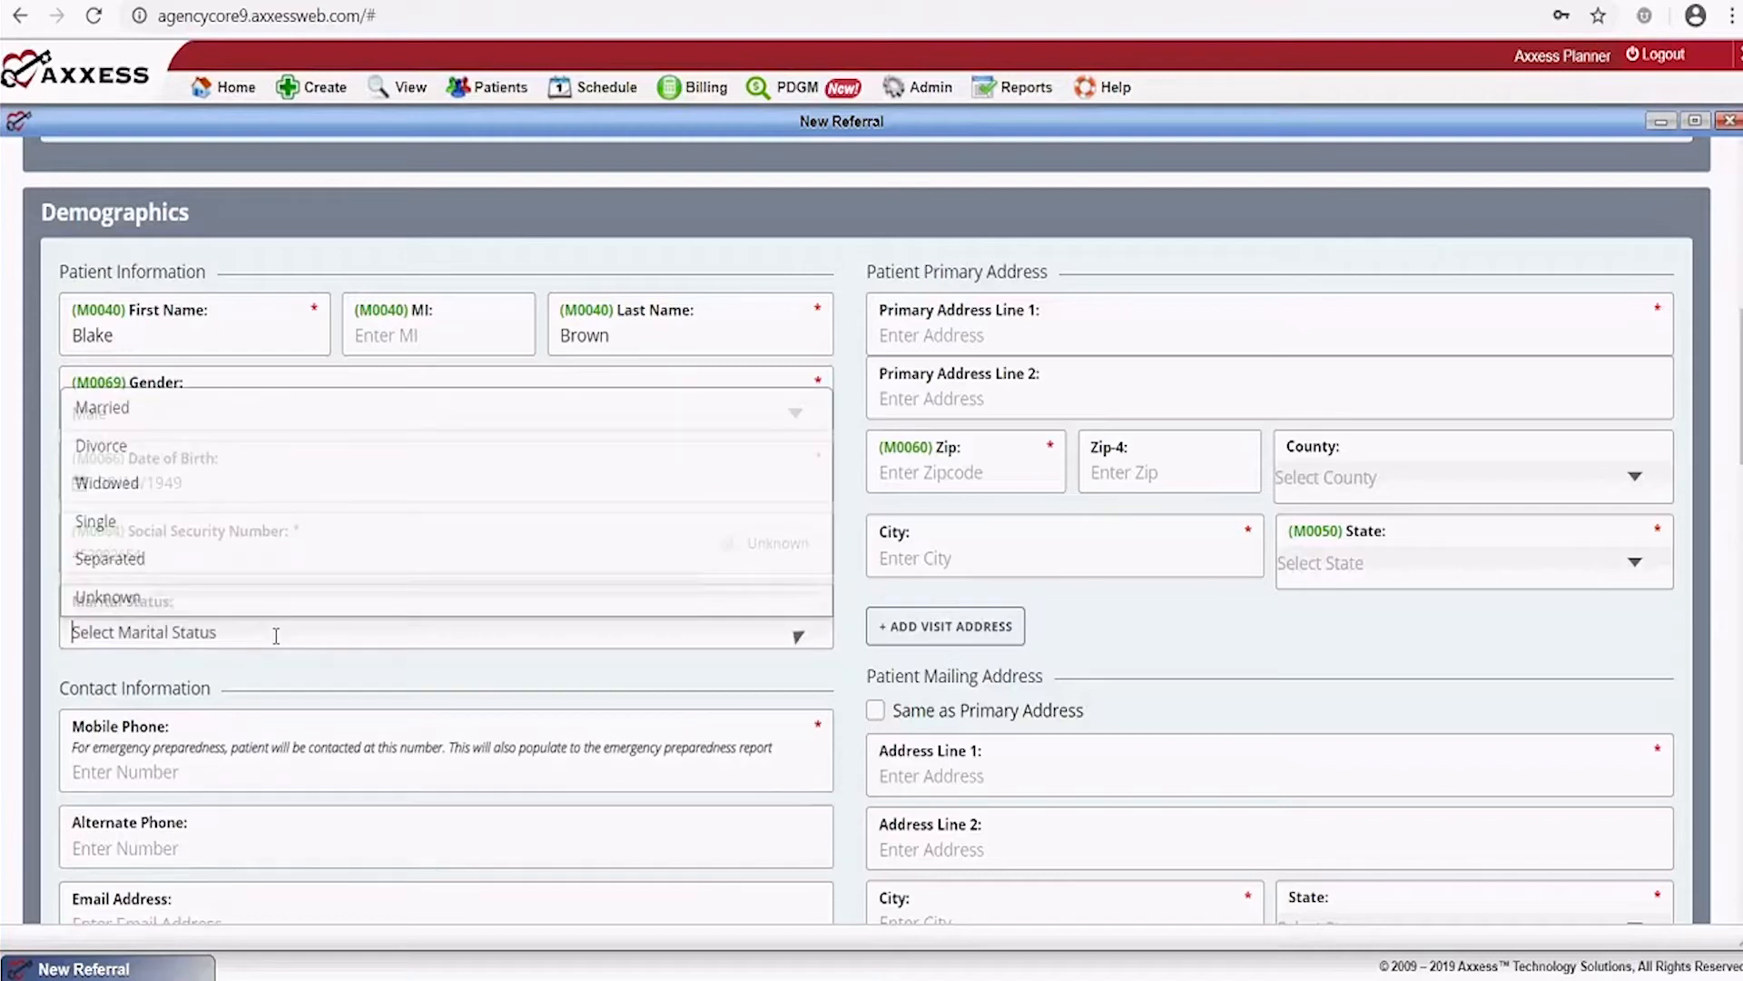
pyautogui.click(181, 408)
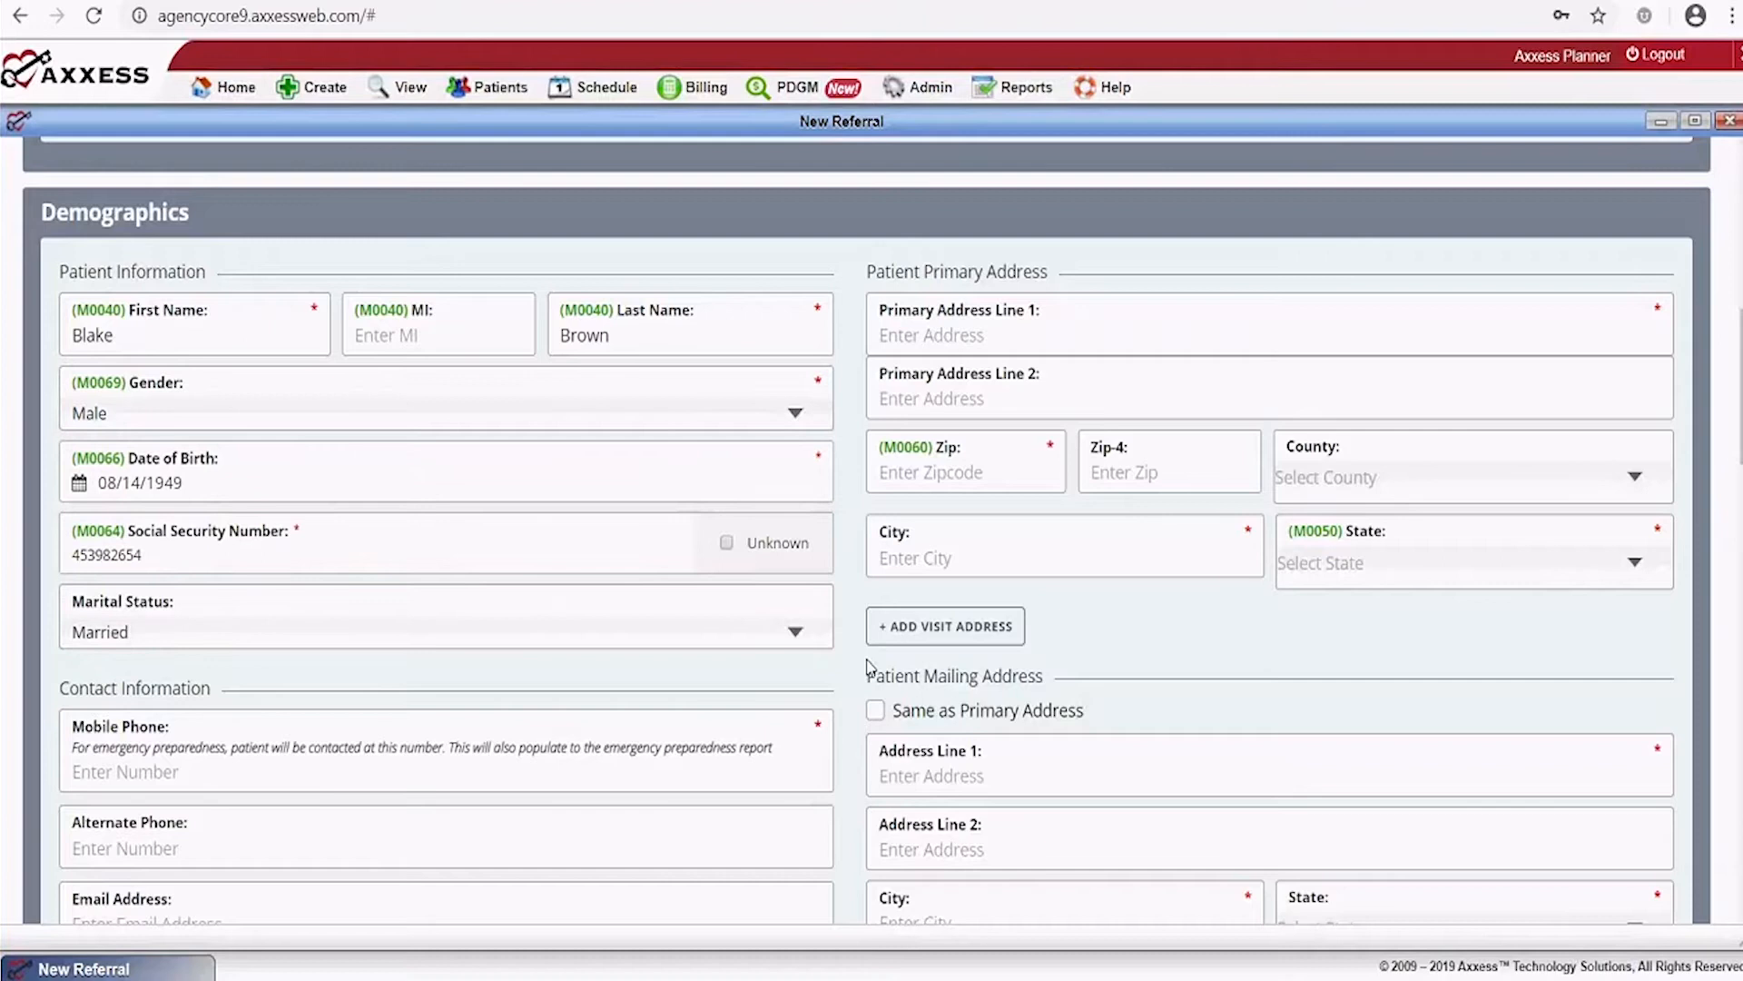
pyautogui.click(984, 335)
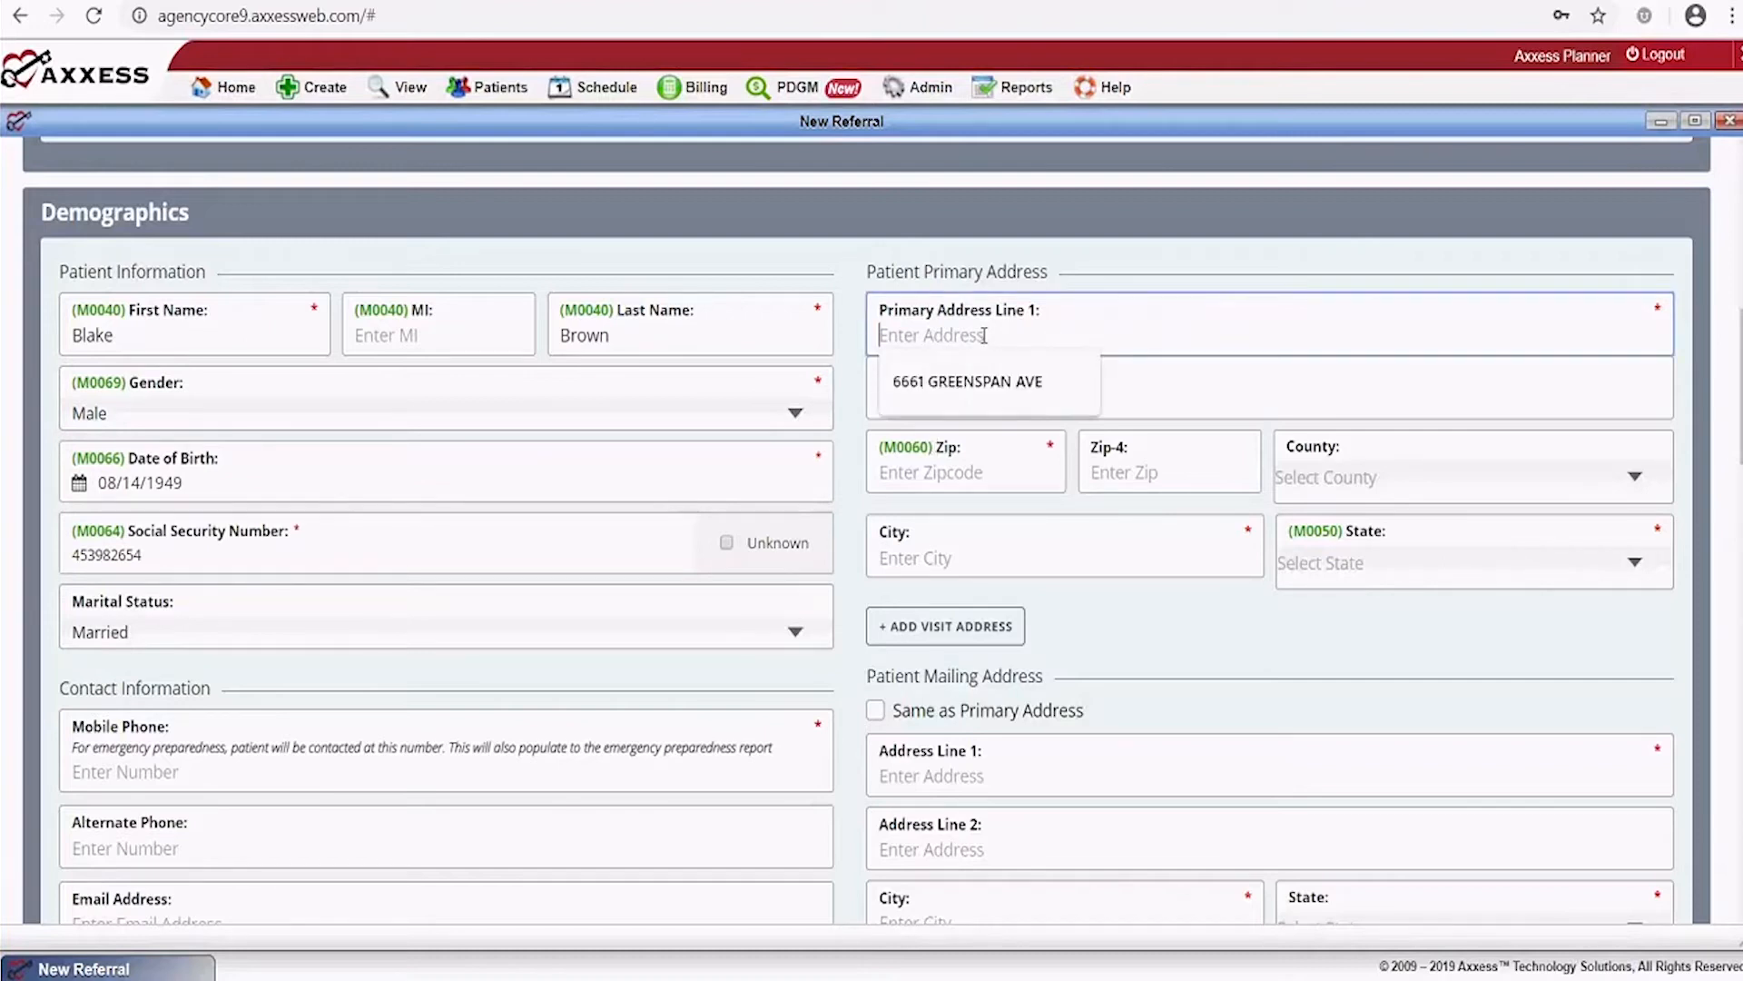
# Enter the patient's primary street and ZIP code so City, County and State auto-fill to Dallas, Texas
pyautogui.press('Tab')
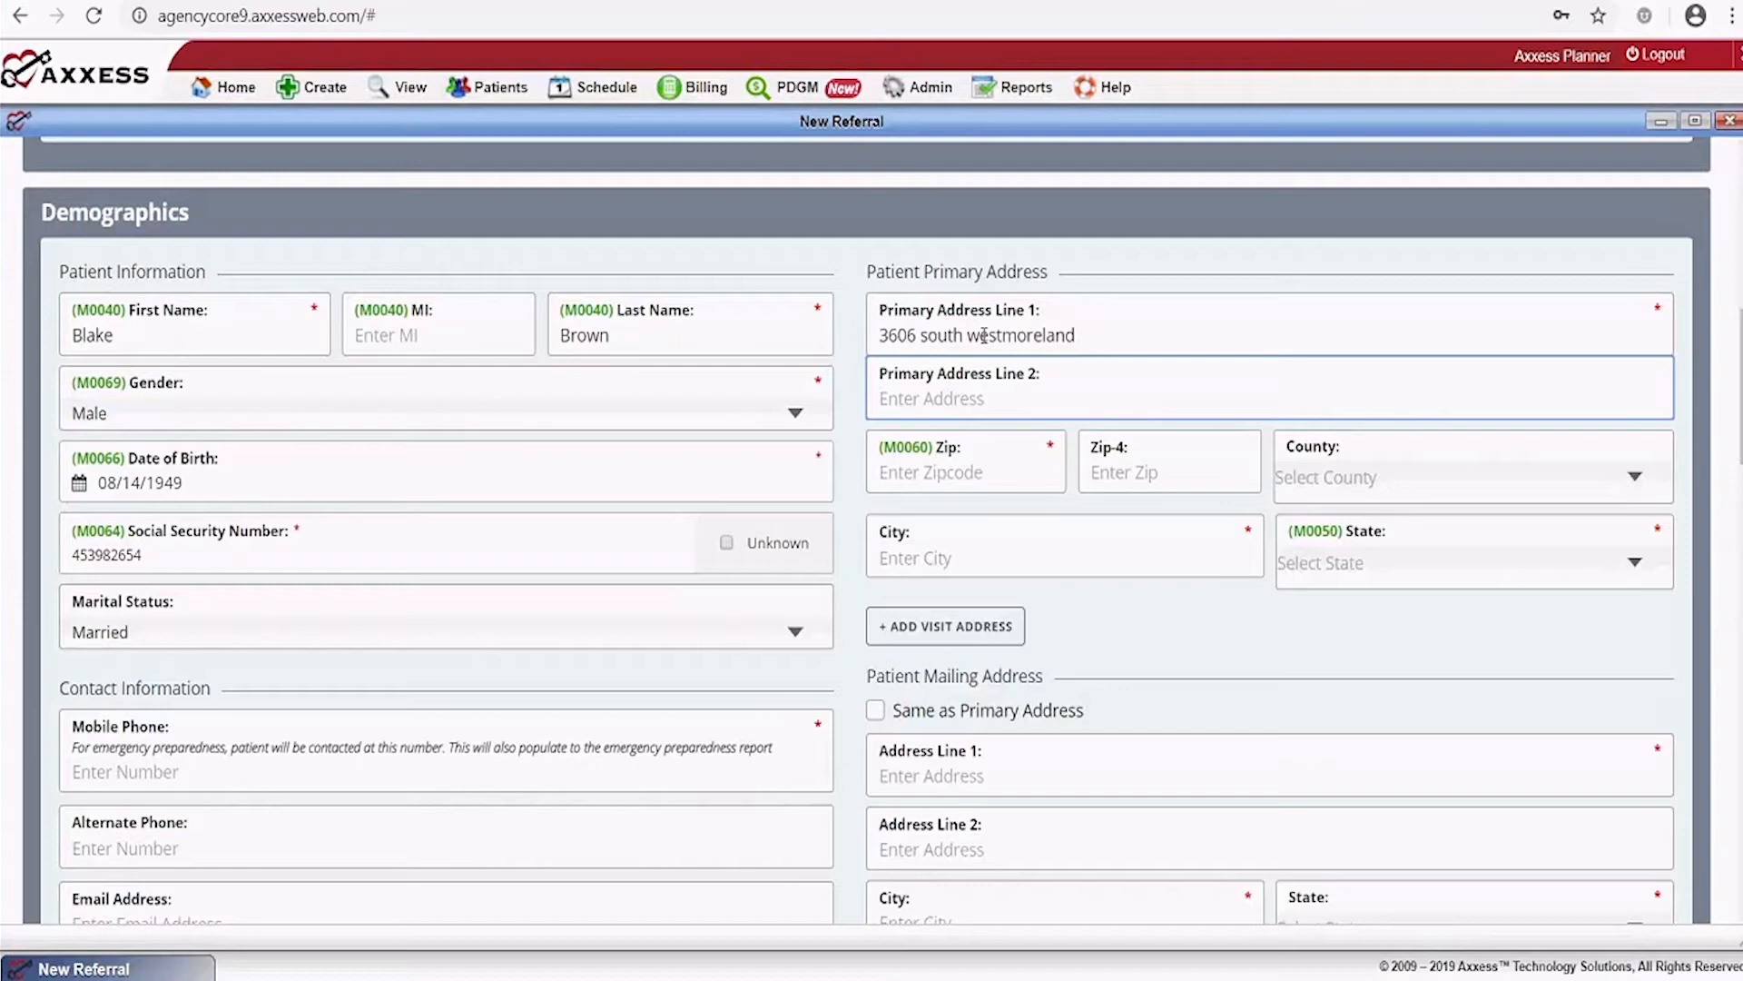
pyautogui.press('Tab')
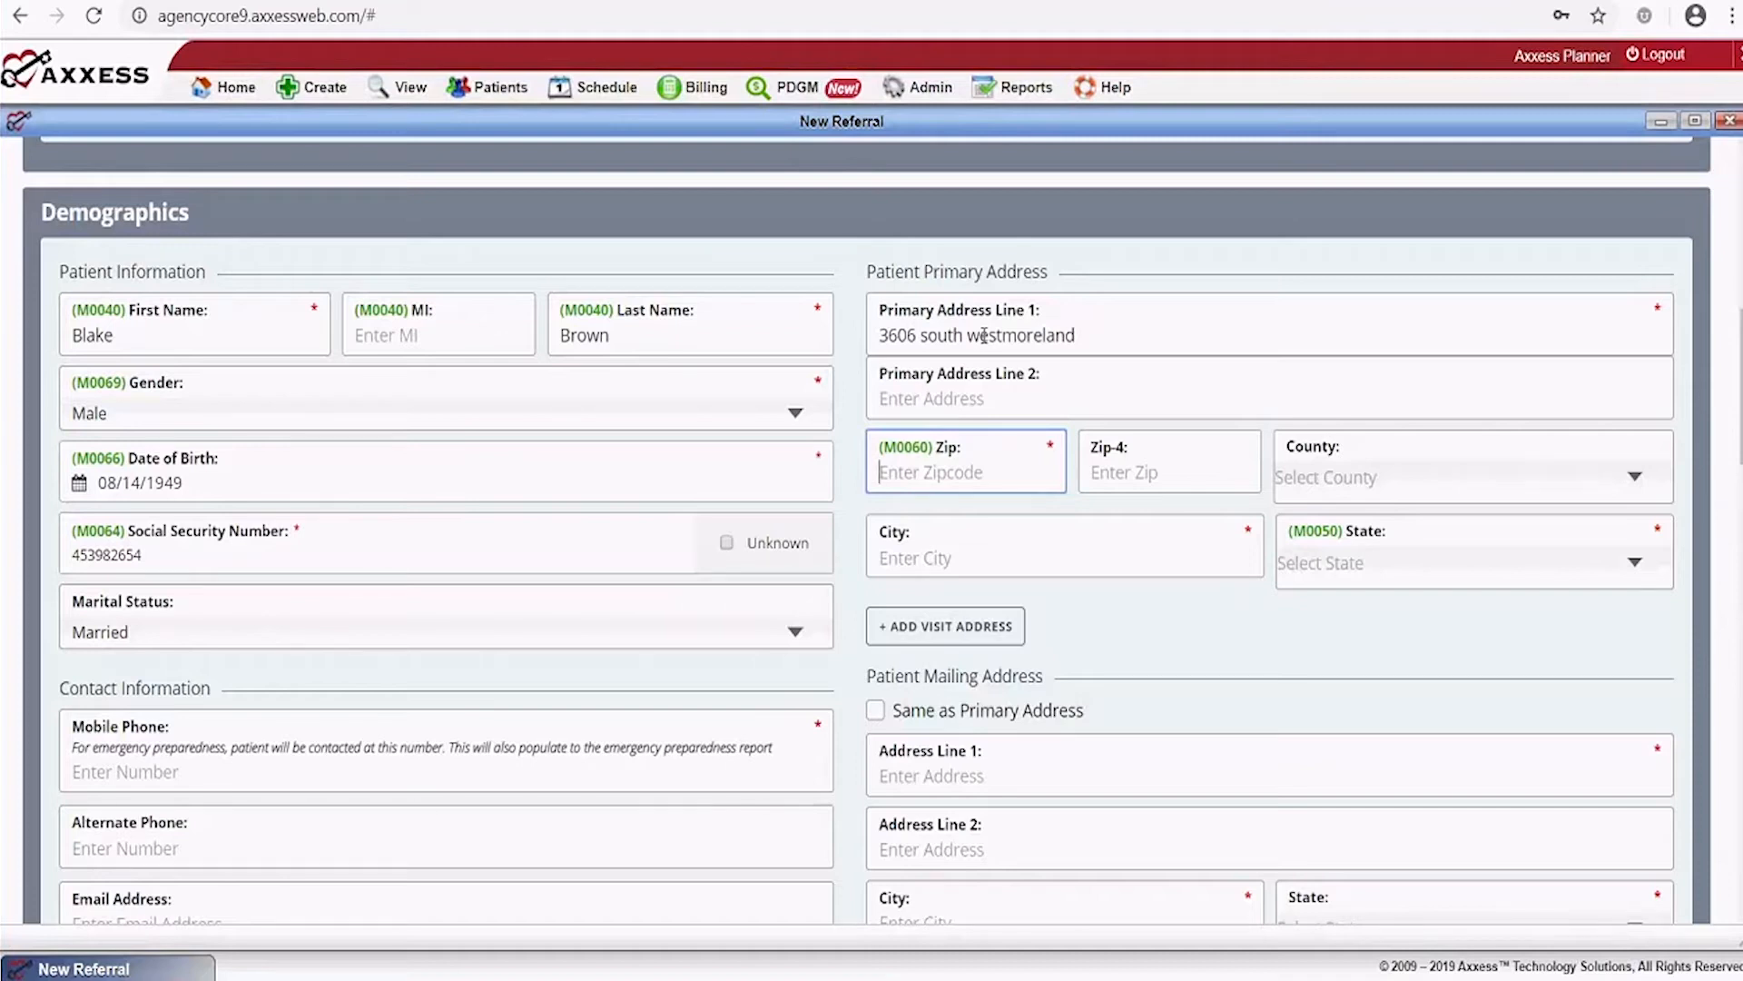
pyautogui.write('75211')
pyautogui.press('Tab')
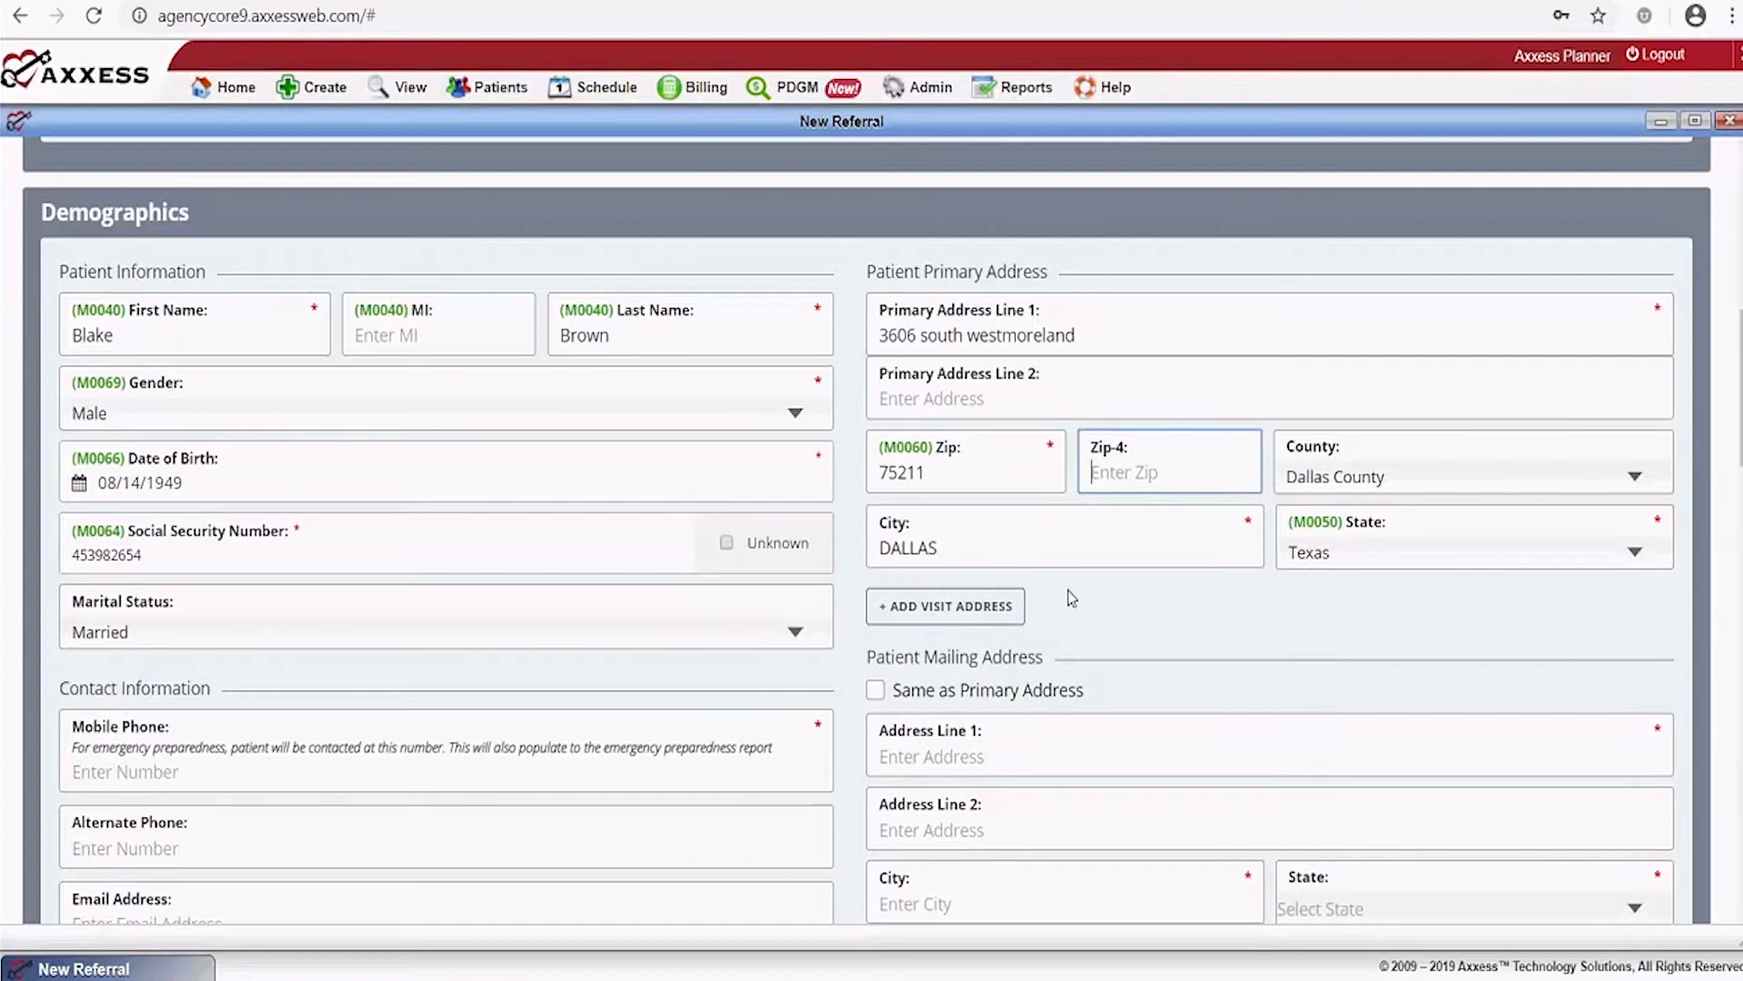
# Tick Same as Primary Address to copy the primary address into the mailing address
pyautogui.scroll(-3, 1079, 599)
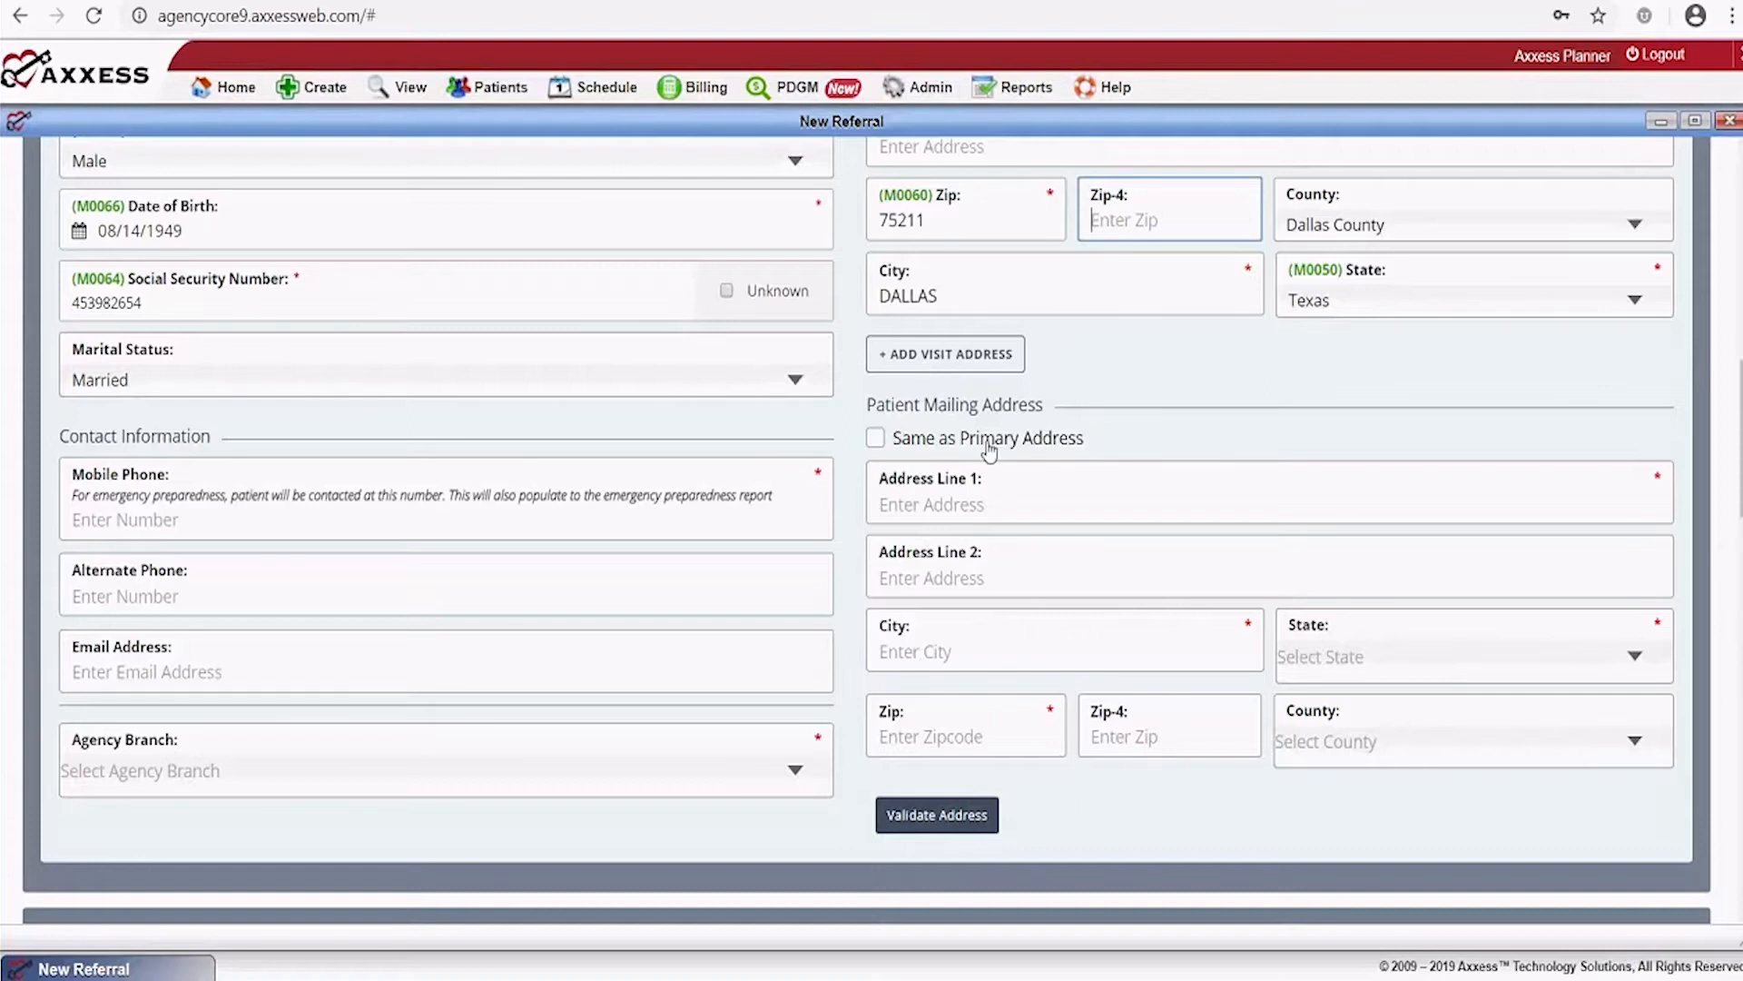
pyautogui.click(877, 440)
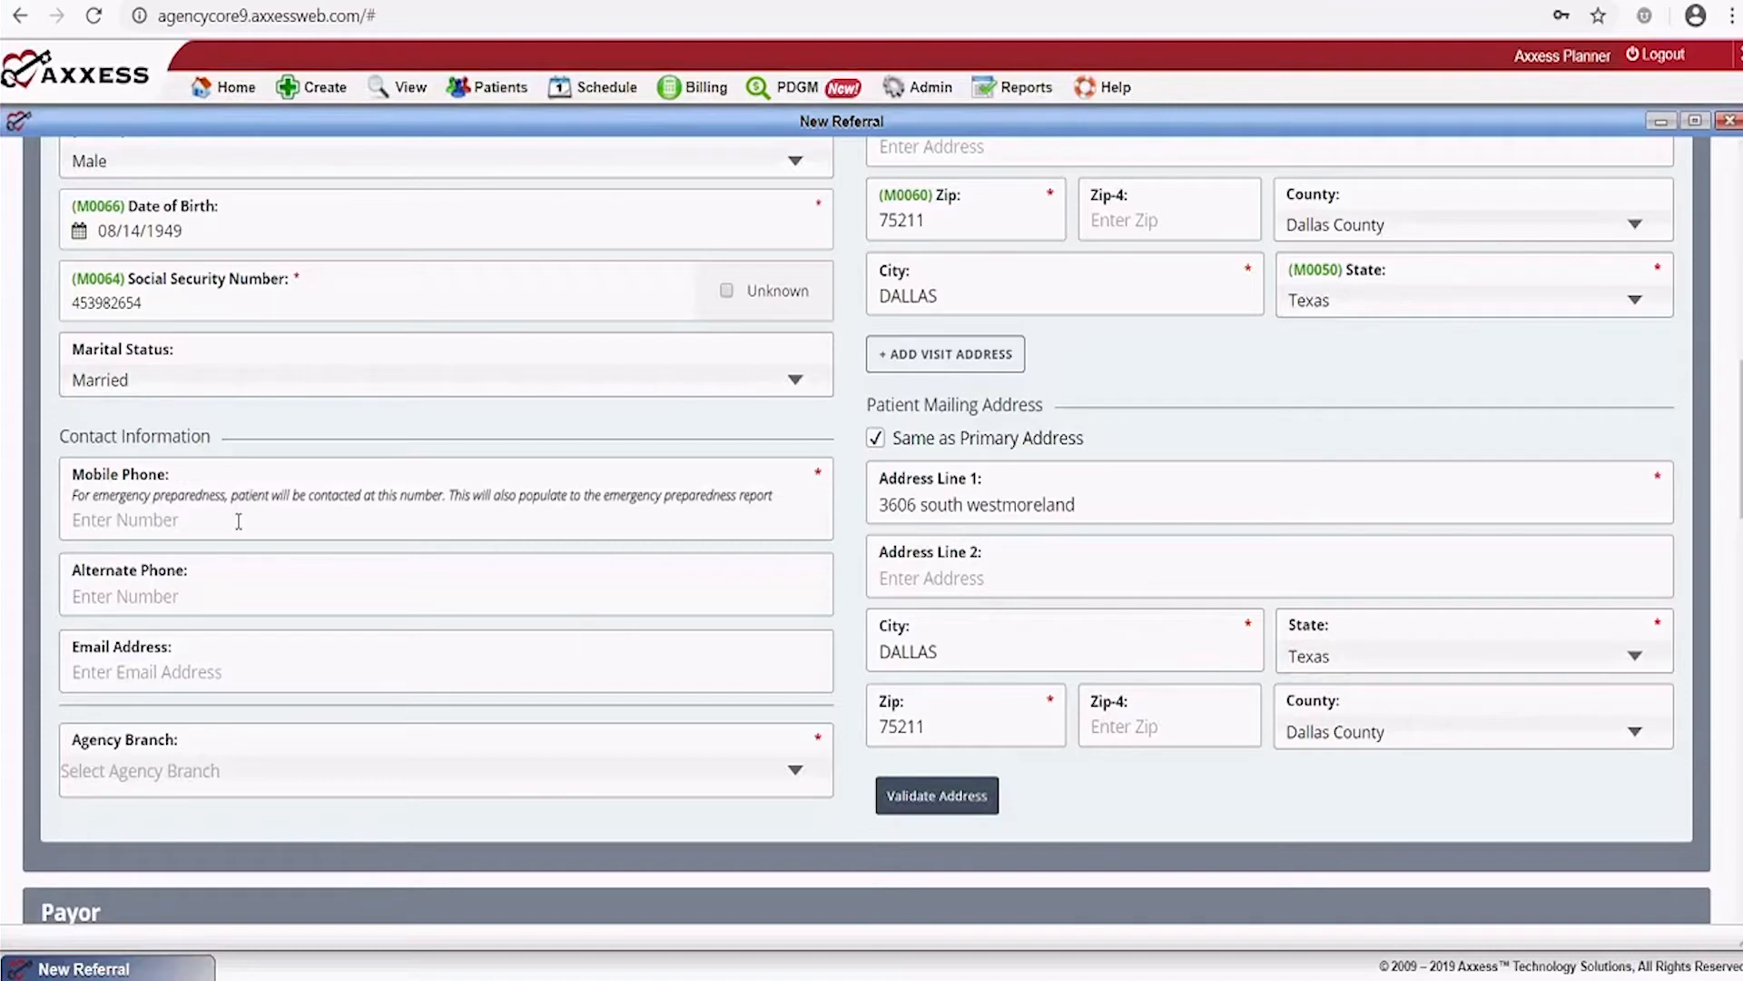
# After validation fails, fix the primary street line: capitalize the W and remove 'south'
pyautogui.click(915, 800)
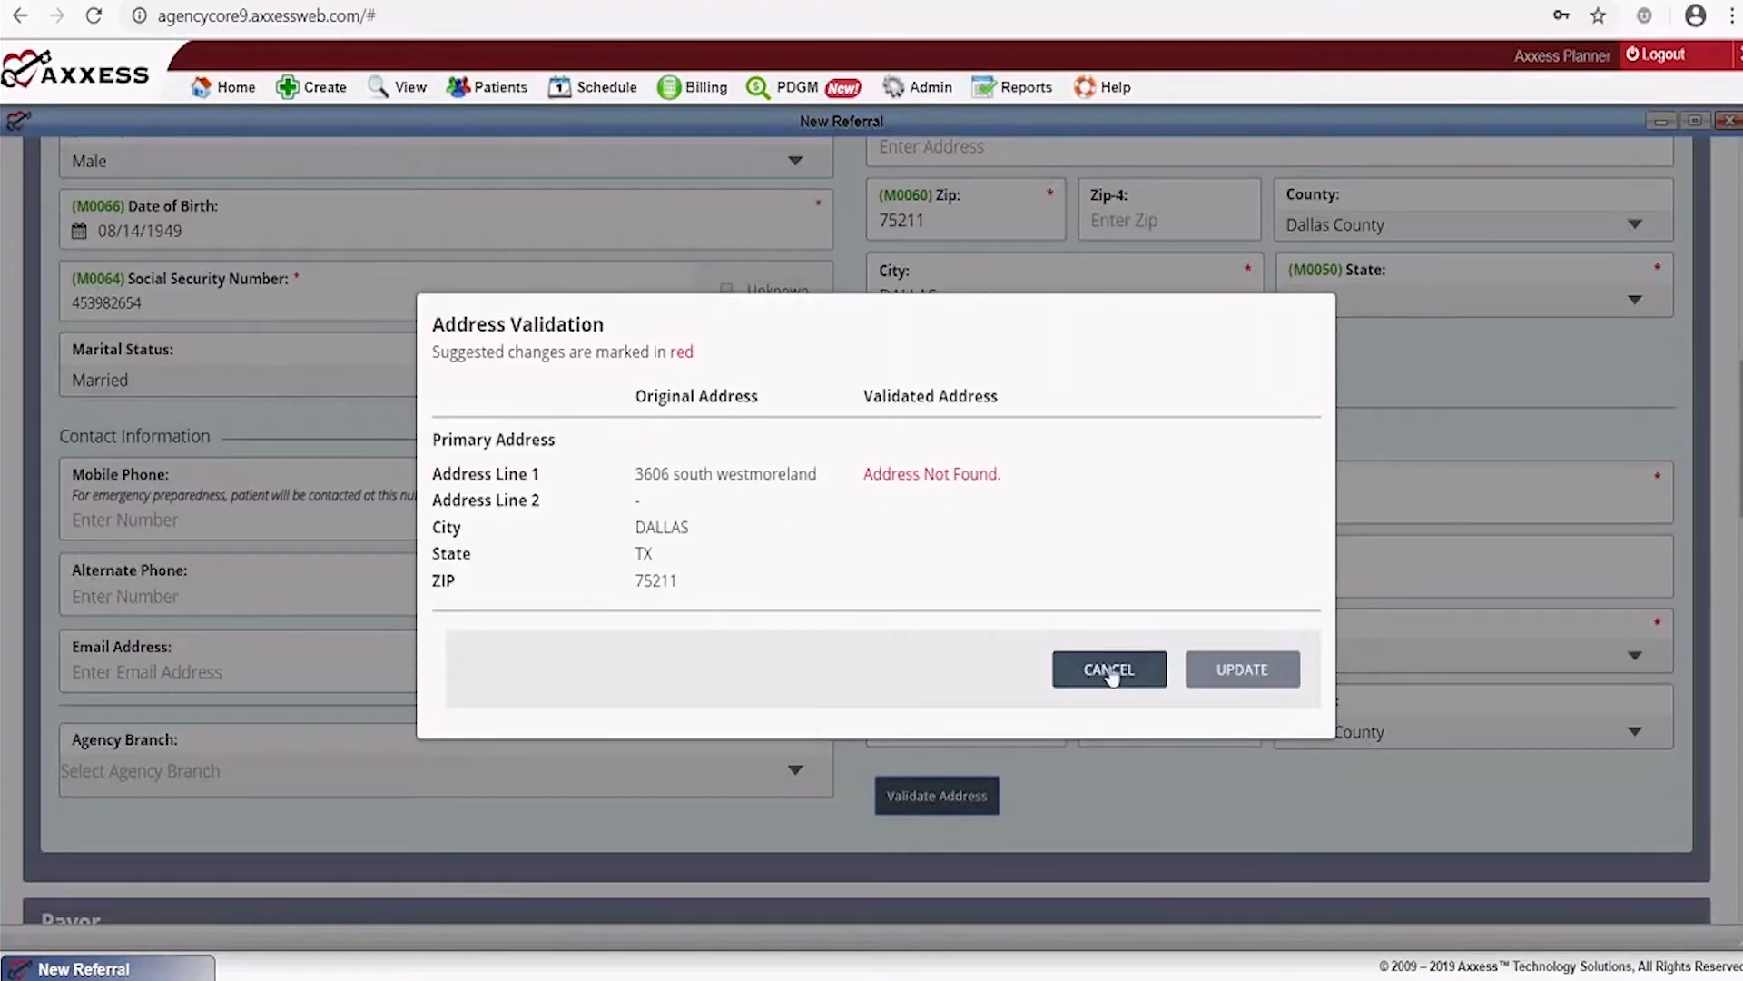
pyautogui.click(1112, 673)
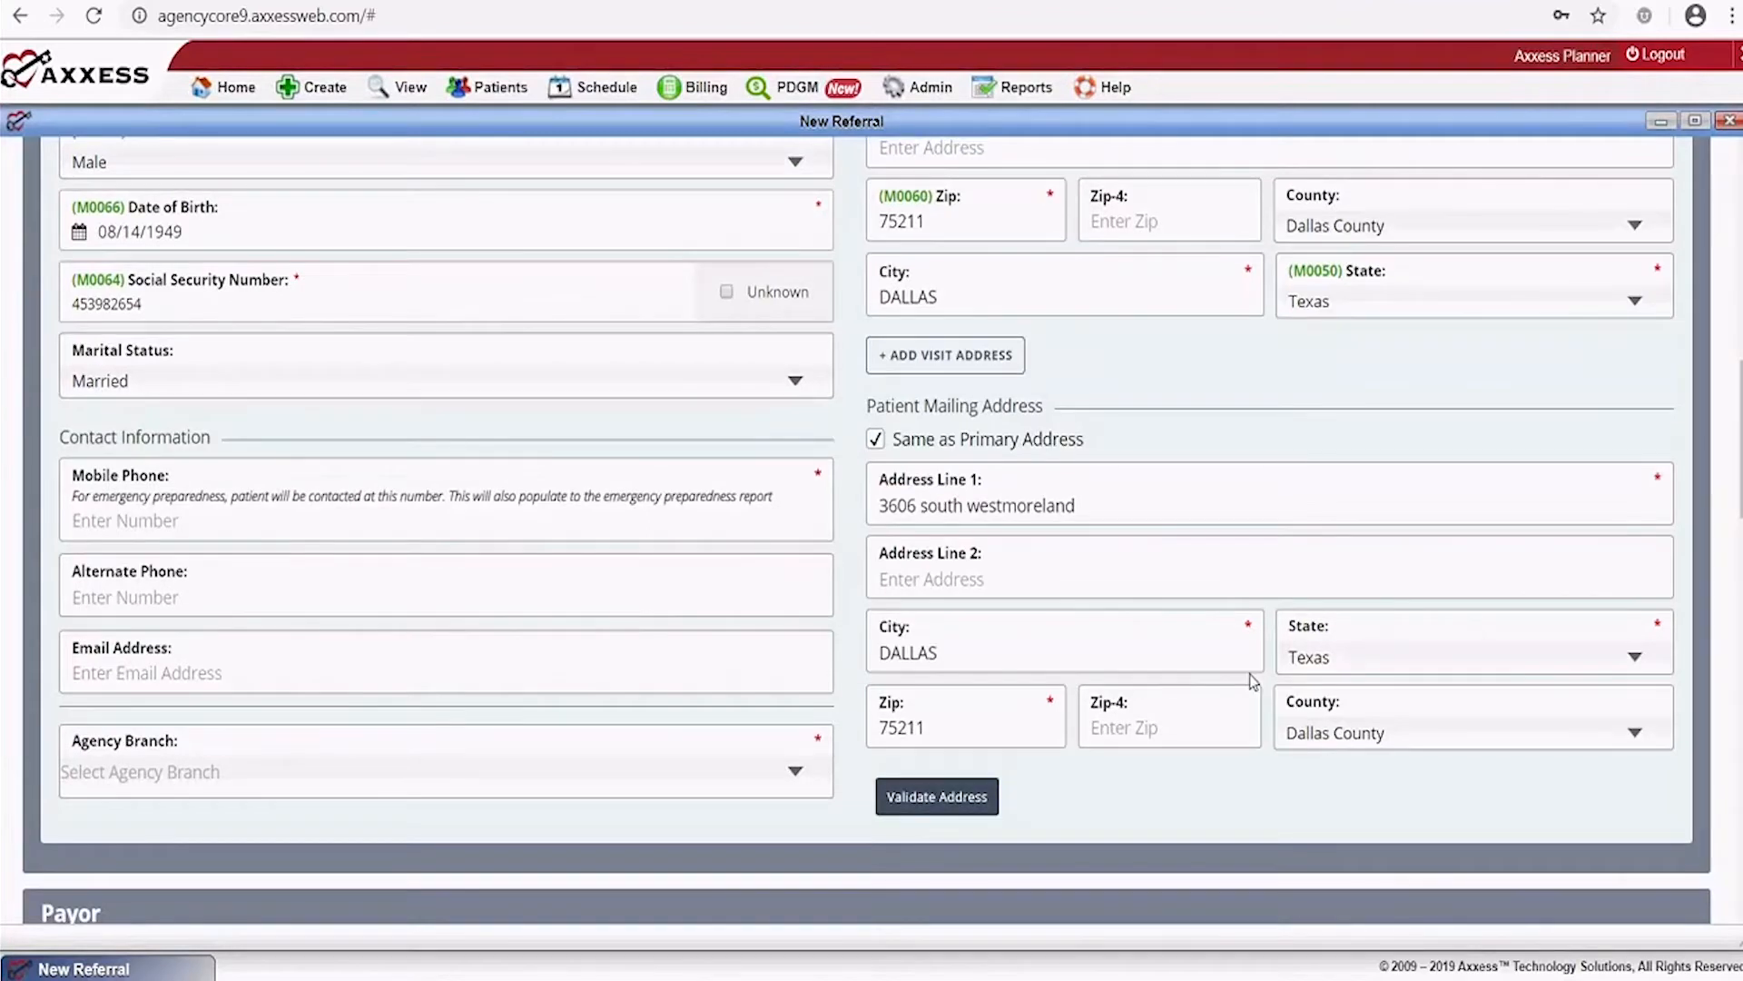
pyautogui.scroll(4, 1253, 681)
pyautogui.scroll(-2, 977, 330)
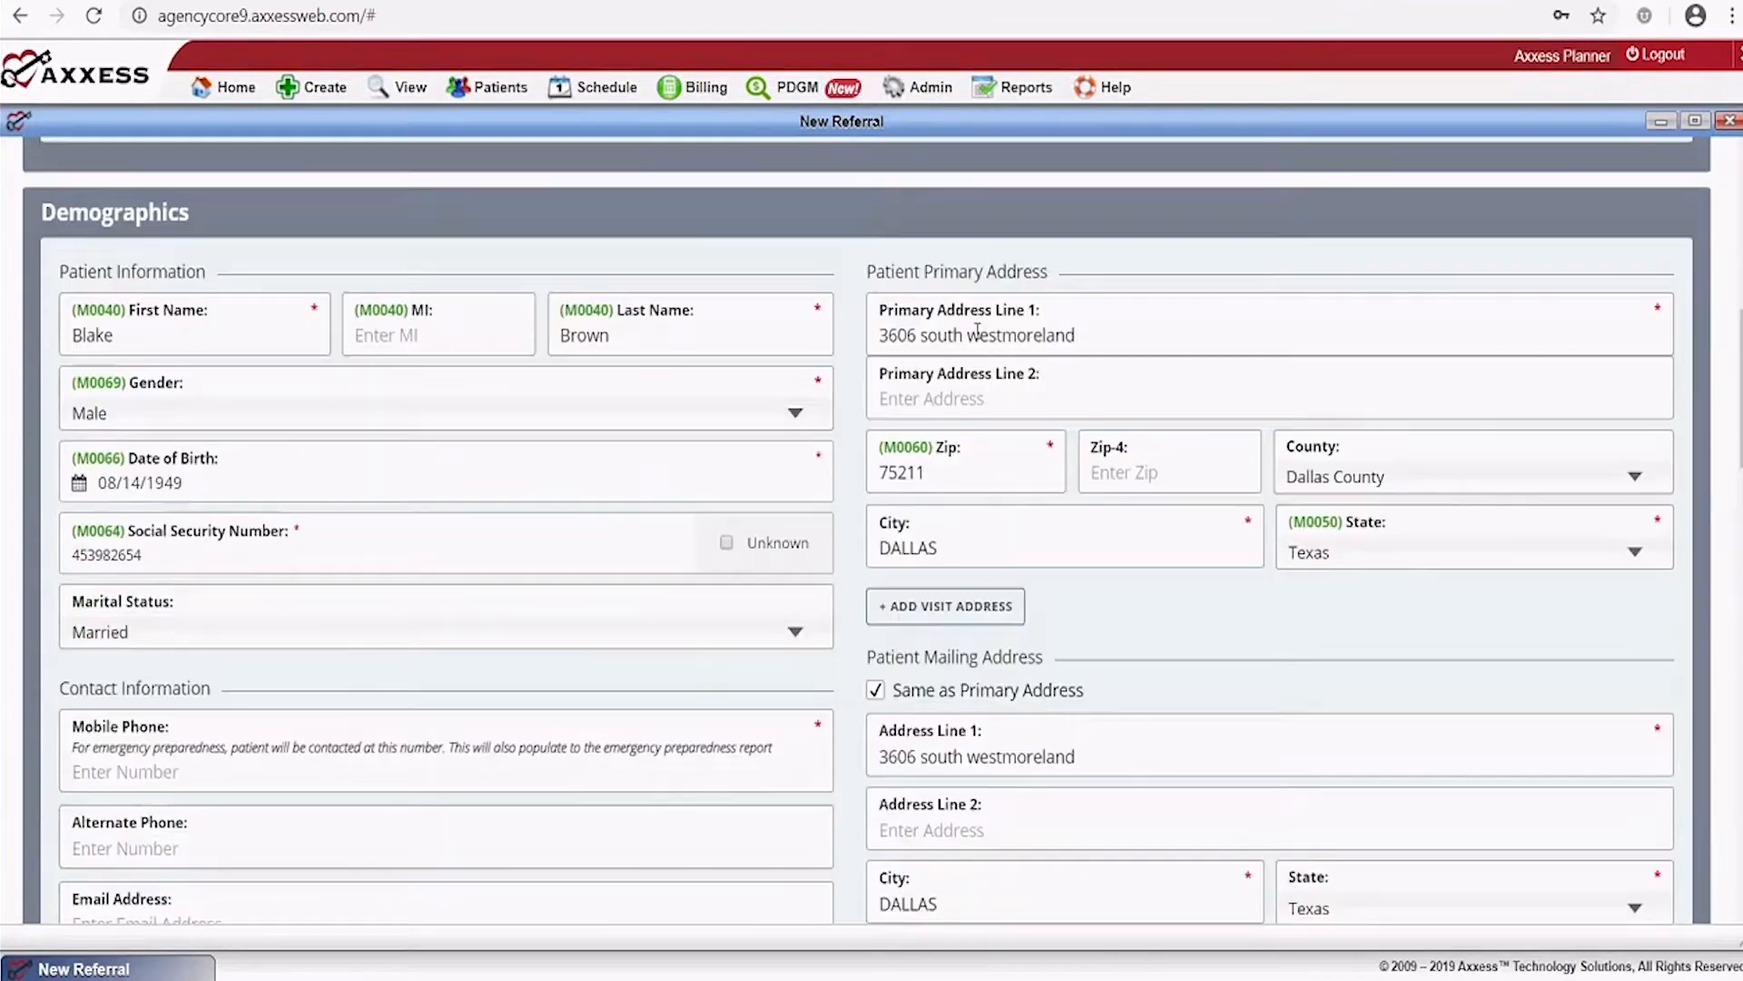
pyautogui.click(978, 332)
pyautogui.press('BackSpace')
pyautogui.write('W')
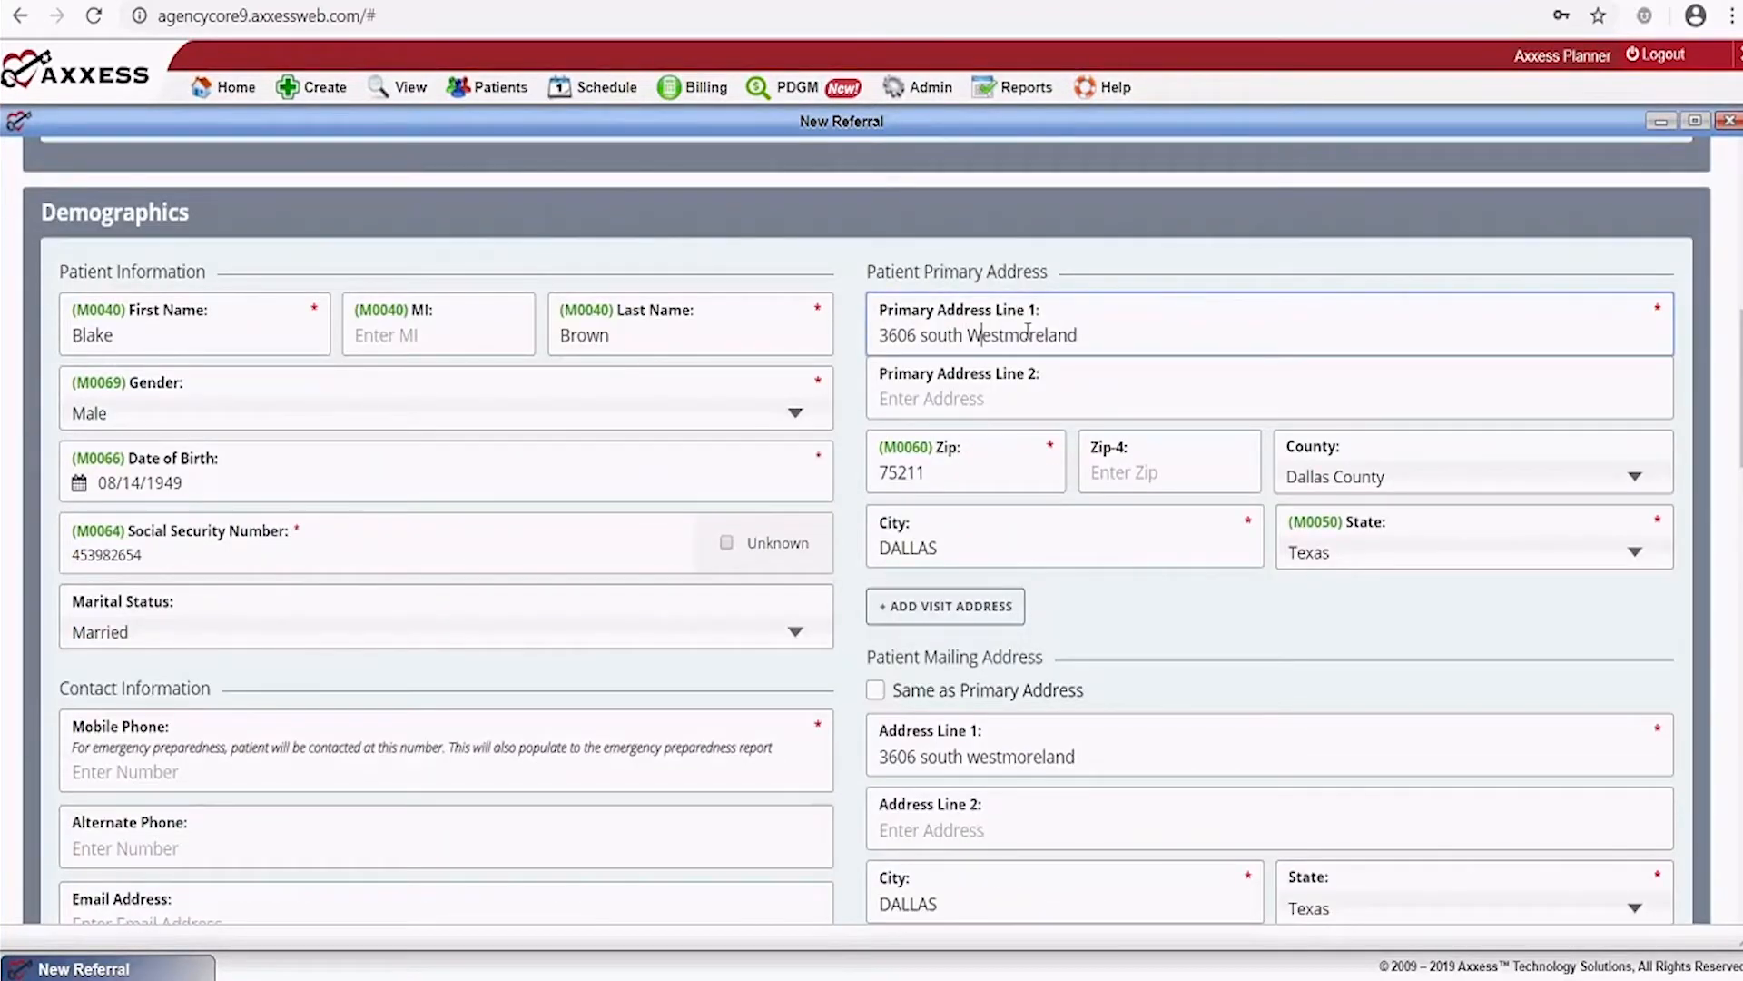
pyautogui.click(968, 336)
pyautogui.press('BackSpace')
pyautogui.press('BackSpace')
pyautogui.press('BackSpace')
pyautogui.press('BackSpace')
pyautogui.press('BackSpace')
pyautogui.press('BackSpace')
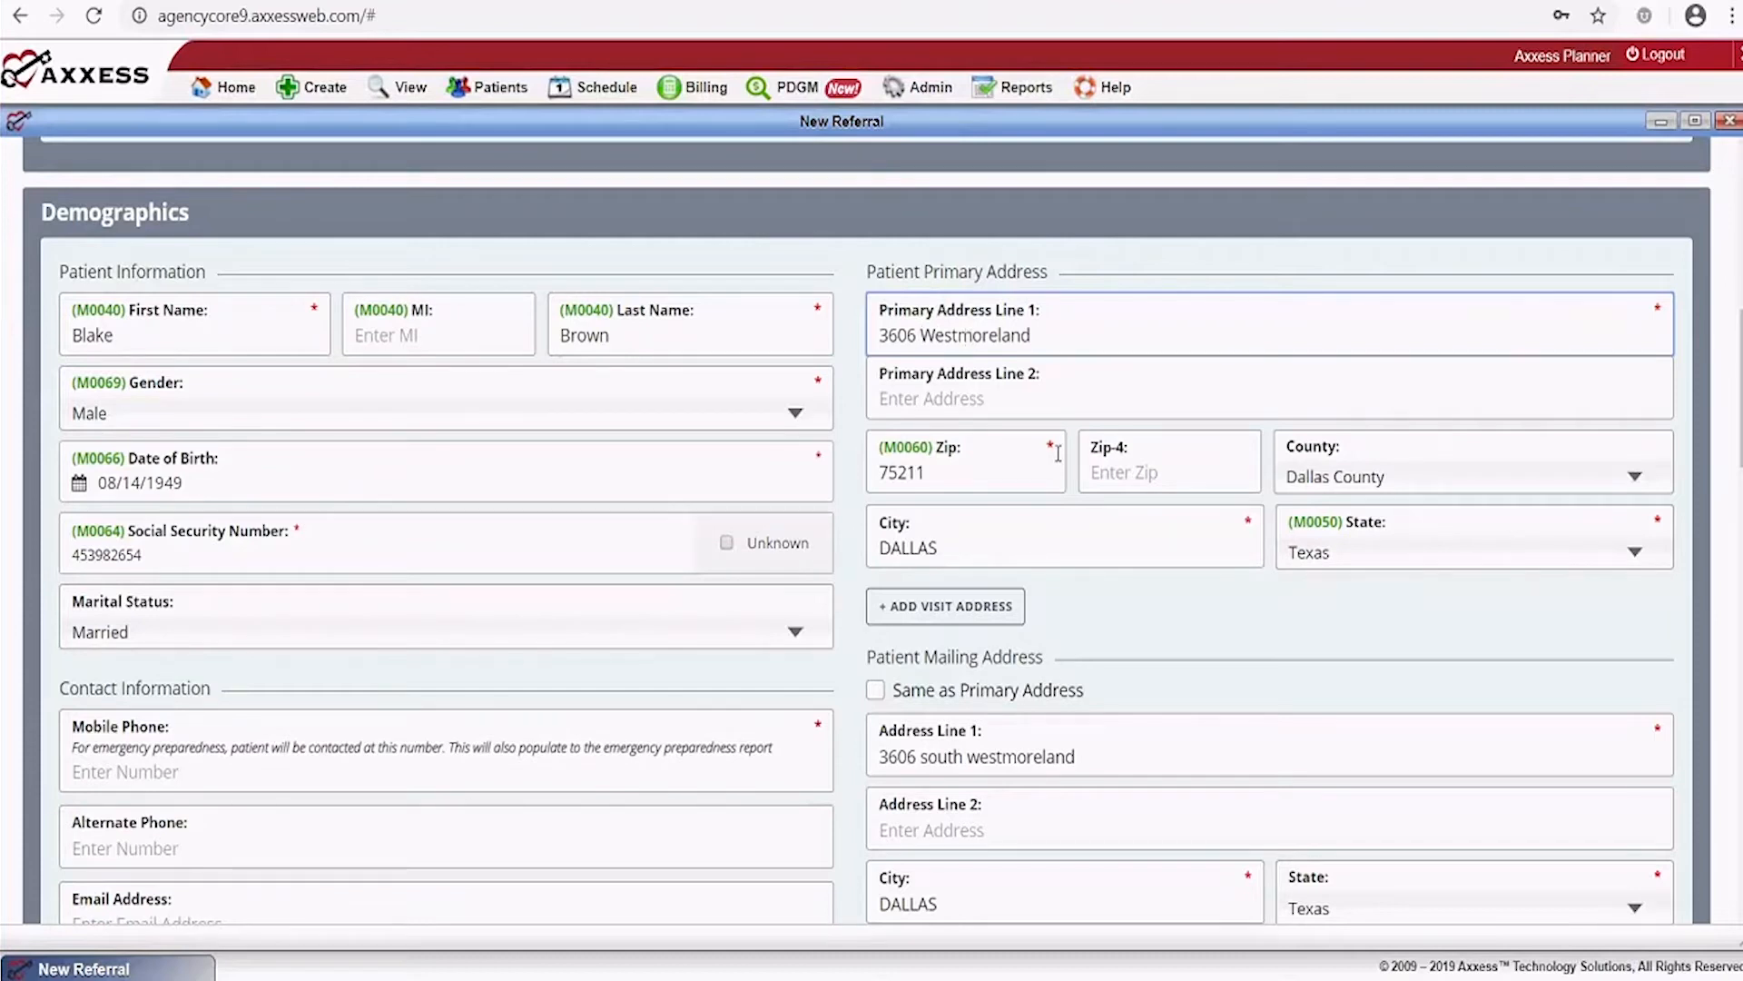
# Revalidate, then apply the same street-line correction to the mailing address
pyautogui.scroll(-4, 1058, 454)
pyautogui.click(930, 667)
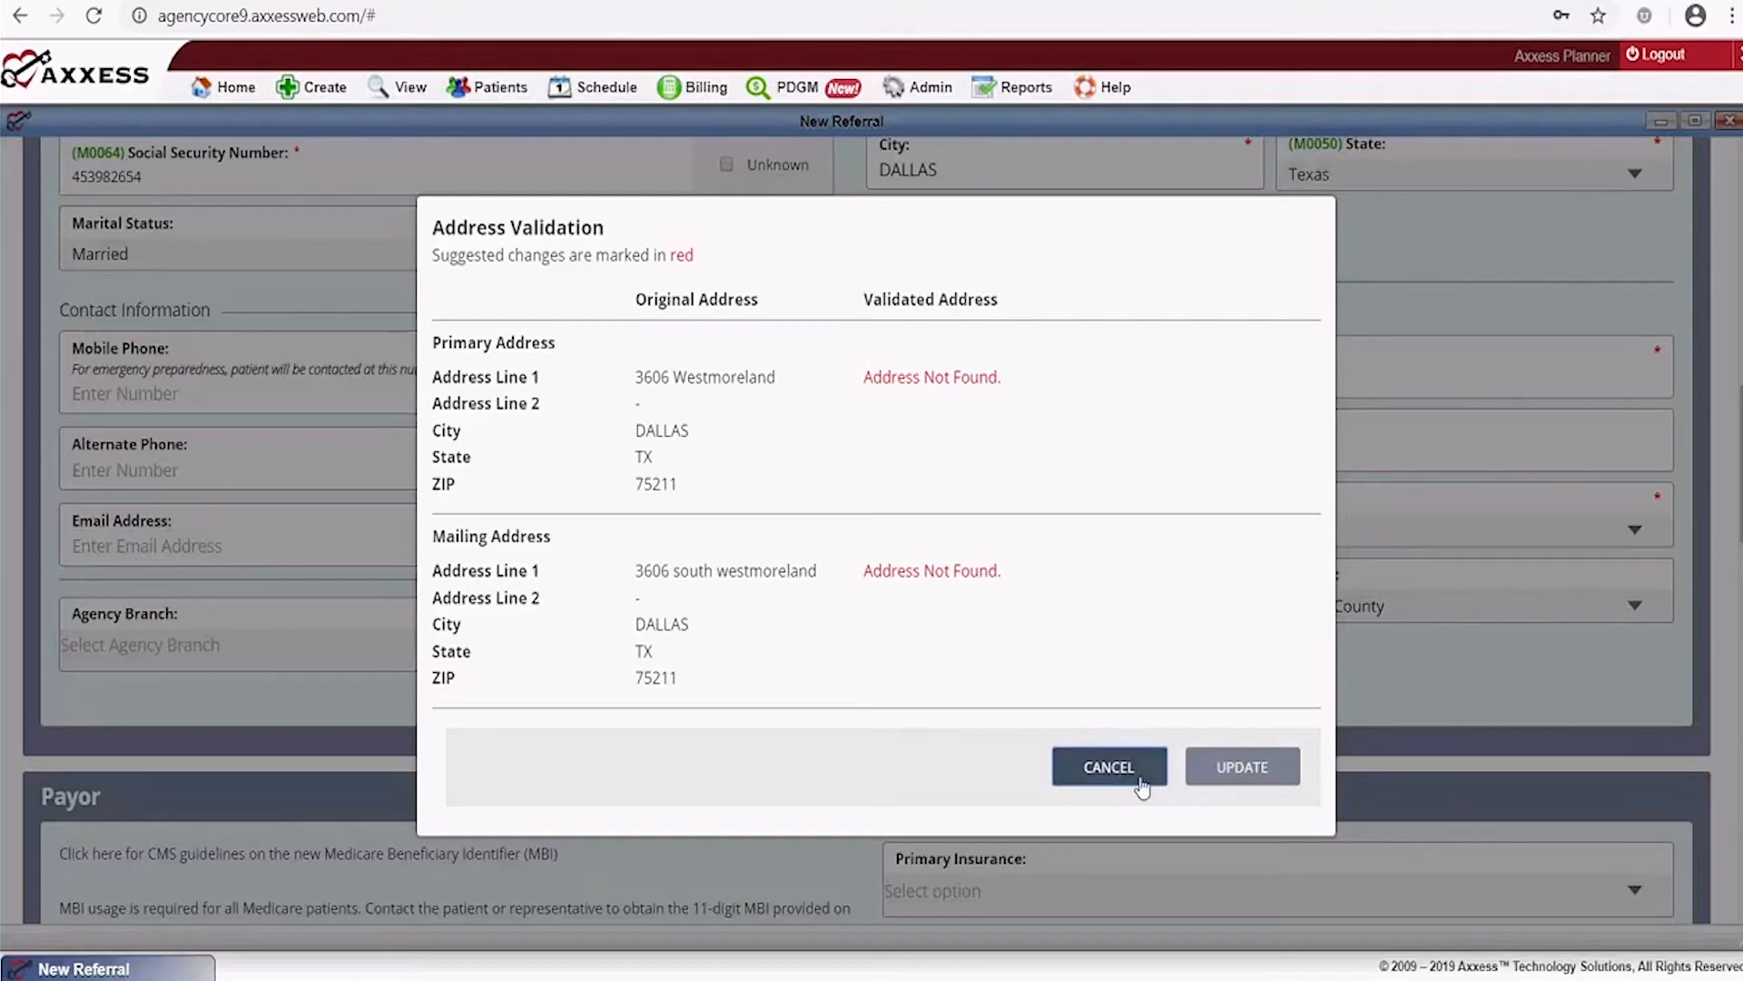
pyautogui.click(1110, 768)
pyautogui.click(964, 379)
pyautogui.press('BackSpace')
pyautogui.press('BackSpace')
pyautogui.press('BackSpace')
pyautogui.press('BackSpace')
pyautogui.press('BackSpace')
pyautogui.press('BackSpace')
pyautogui.press('Delete')
pyautogui.write('Westmoreland')
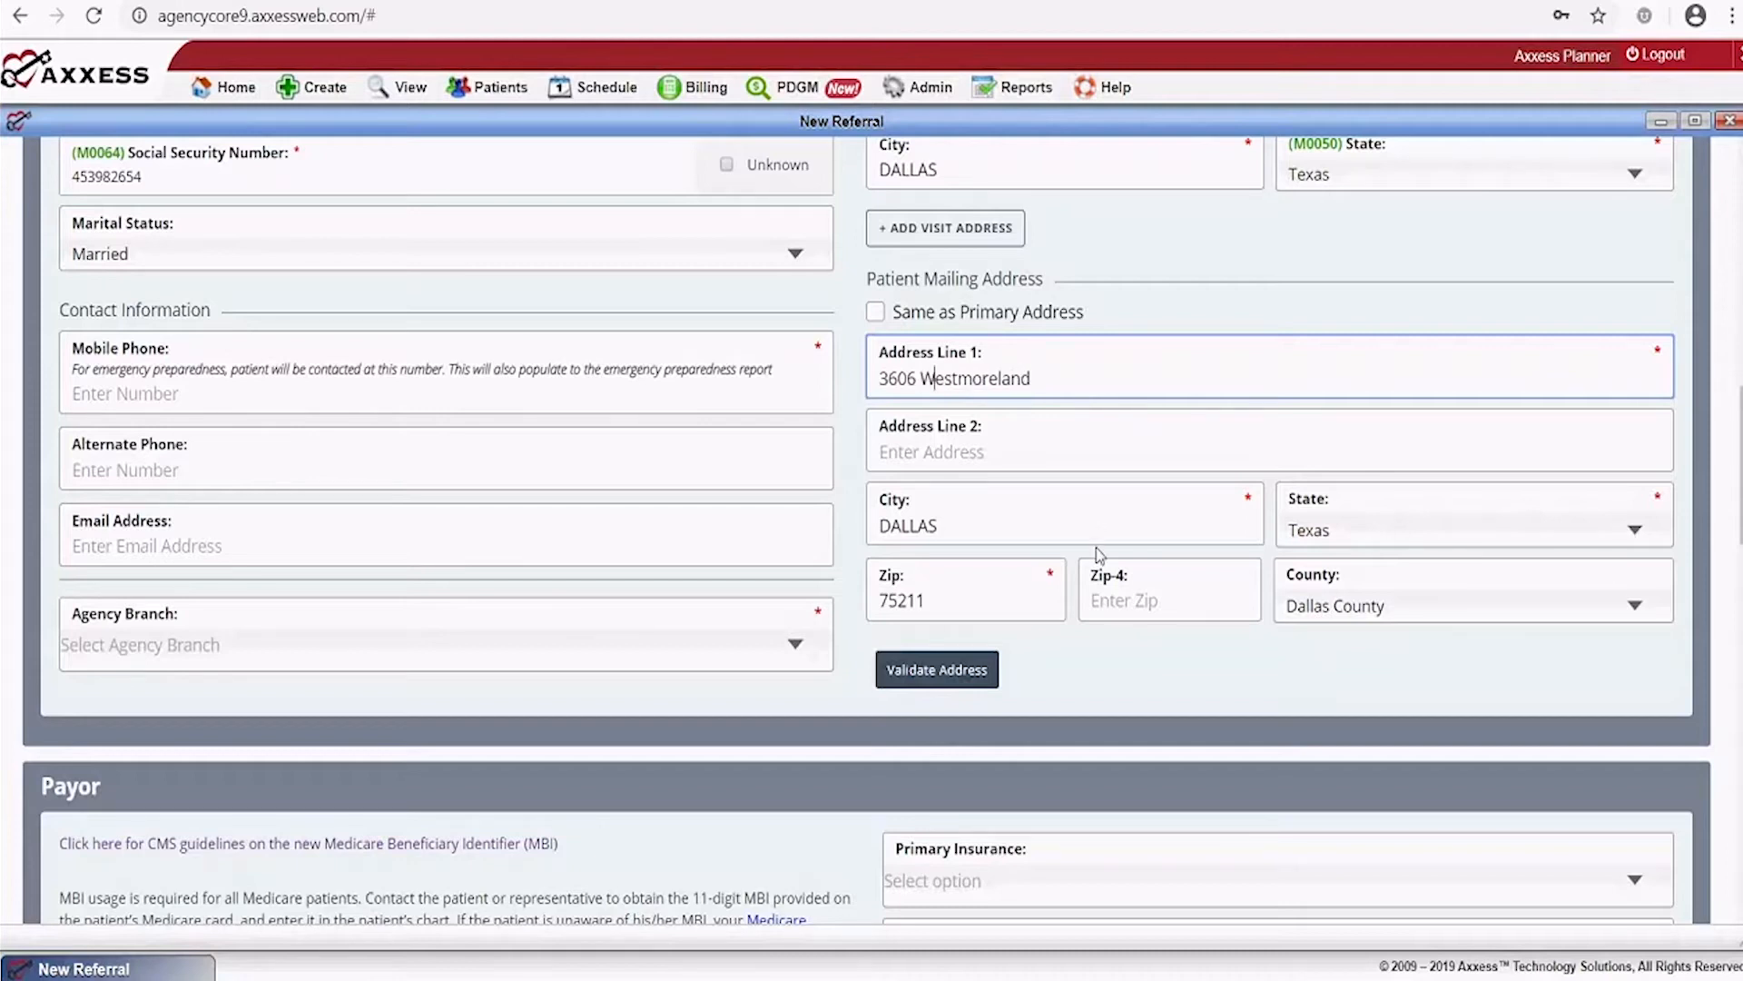
# Enter the patient's mobile phone number in Contact Information
pyautogui.scroll(-3, 1098, 549)
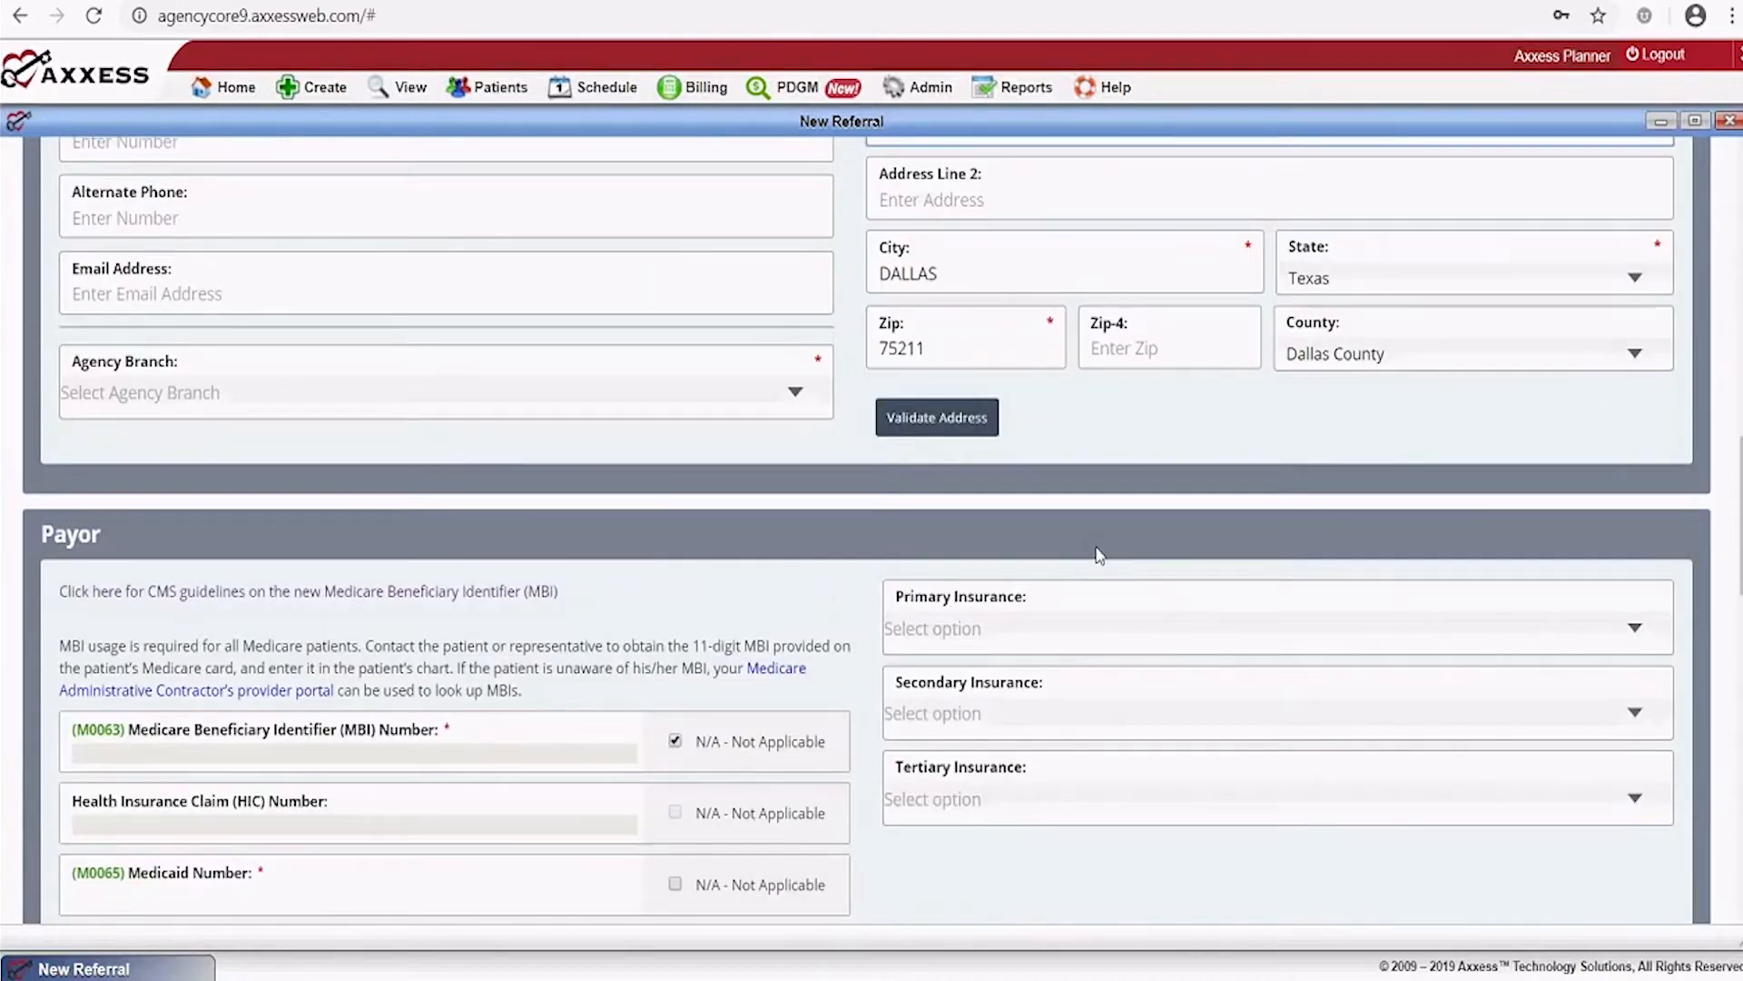
pyautogui.scroll(3, 1097, 554)
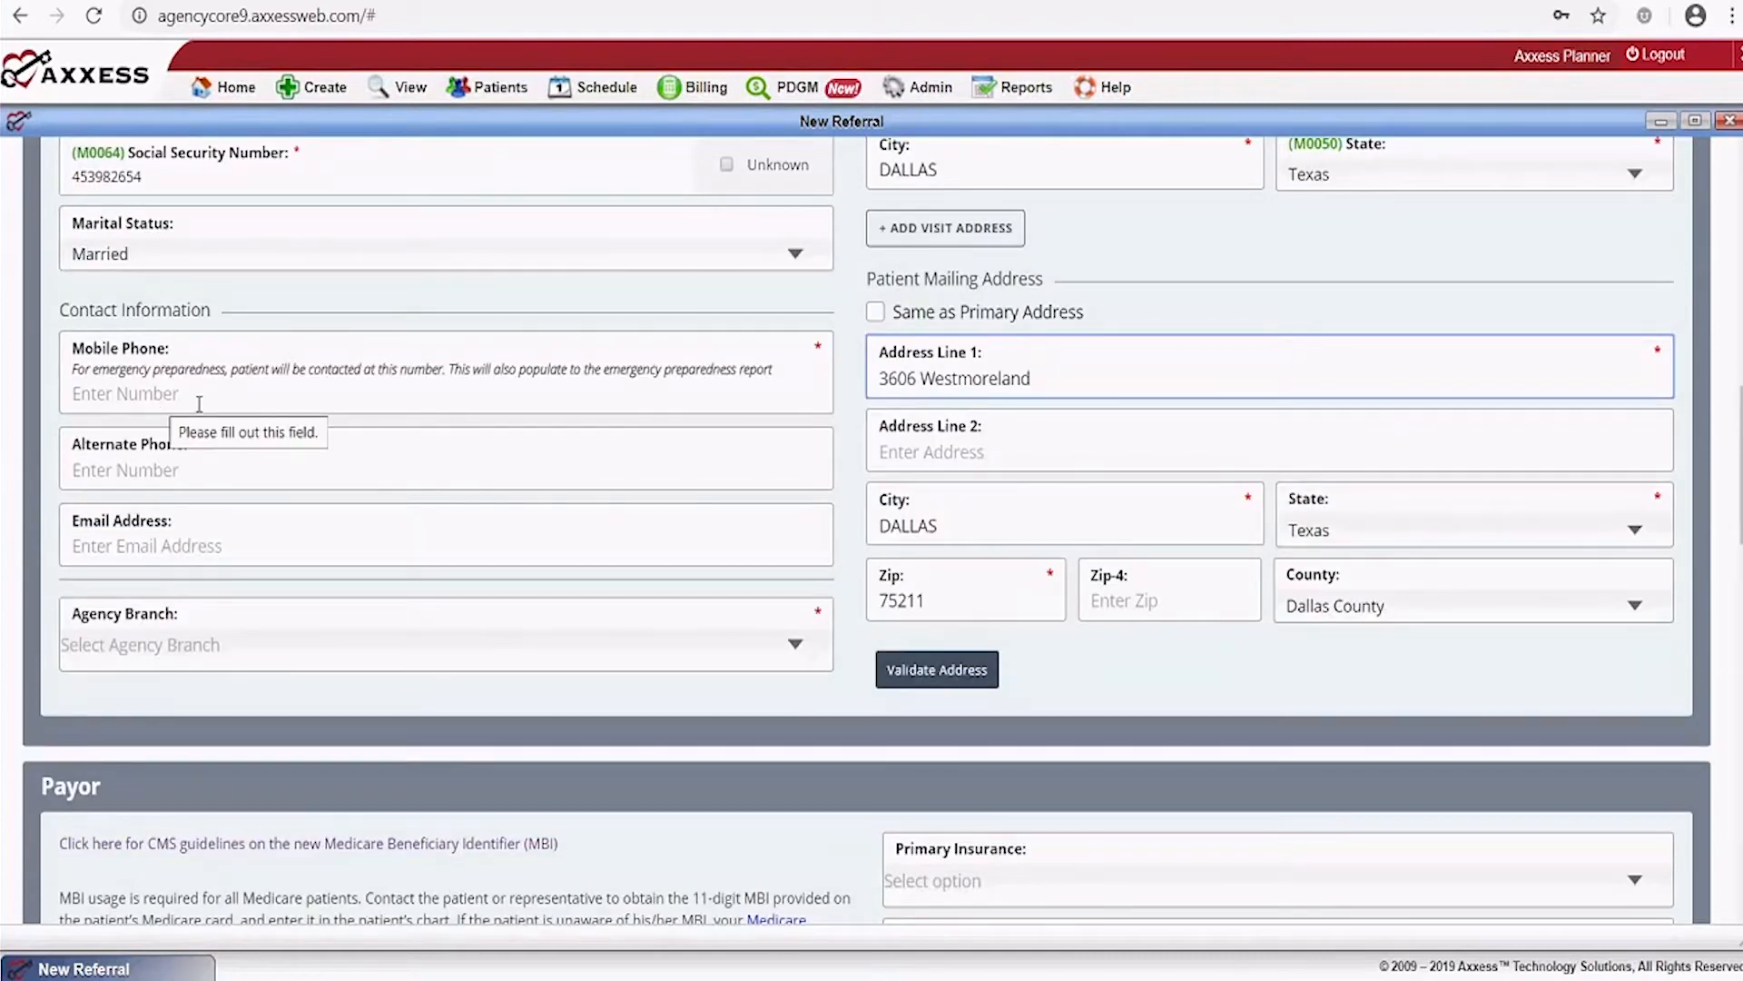
pyautogui.click(139, 390)
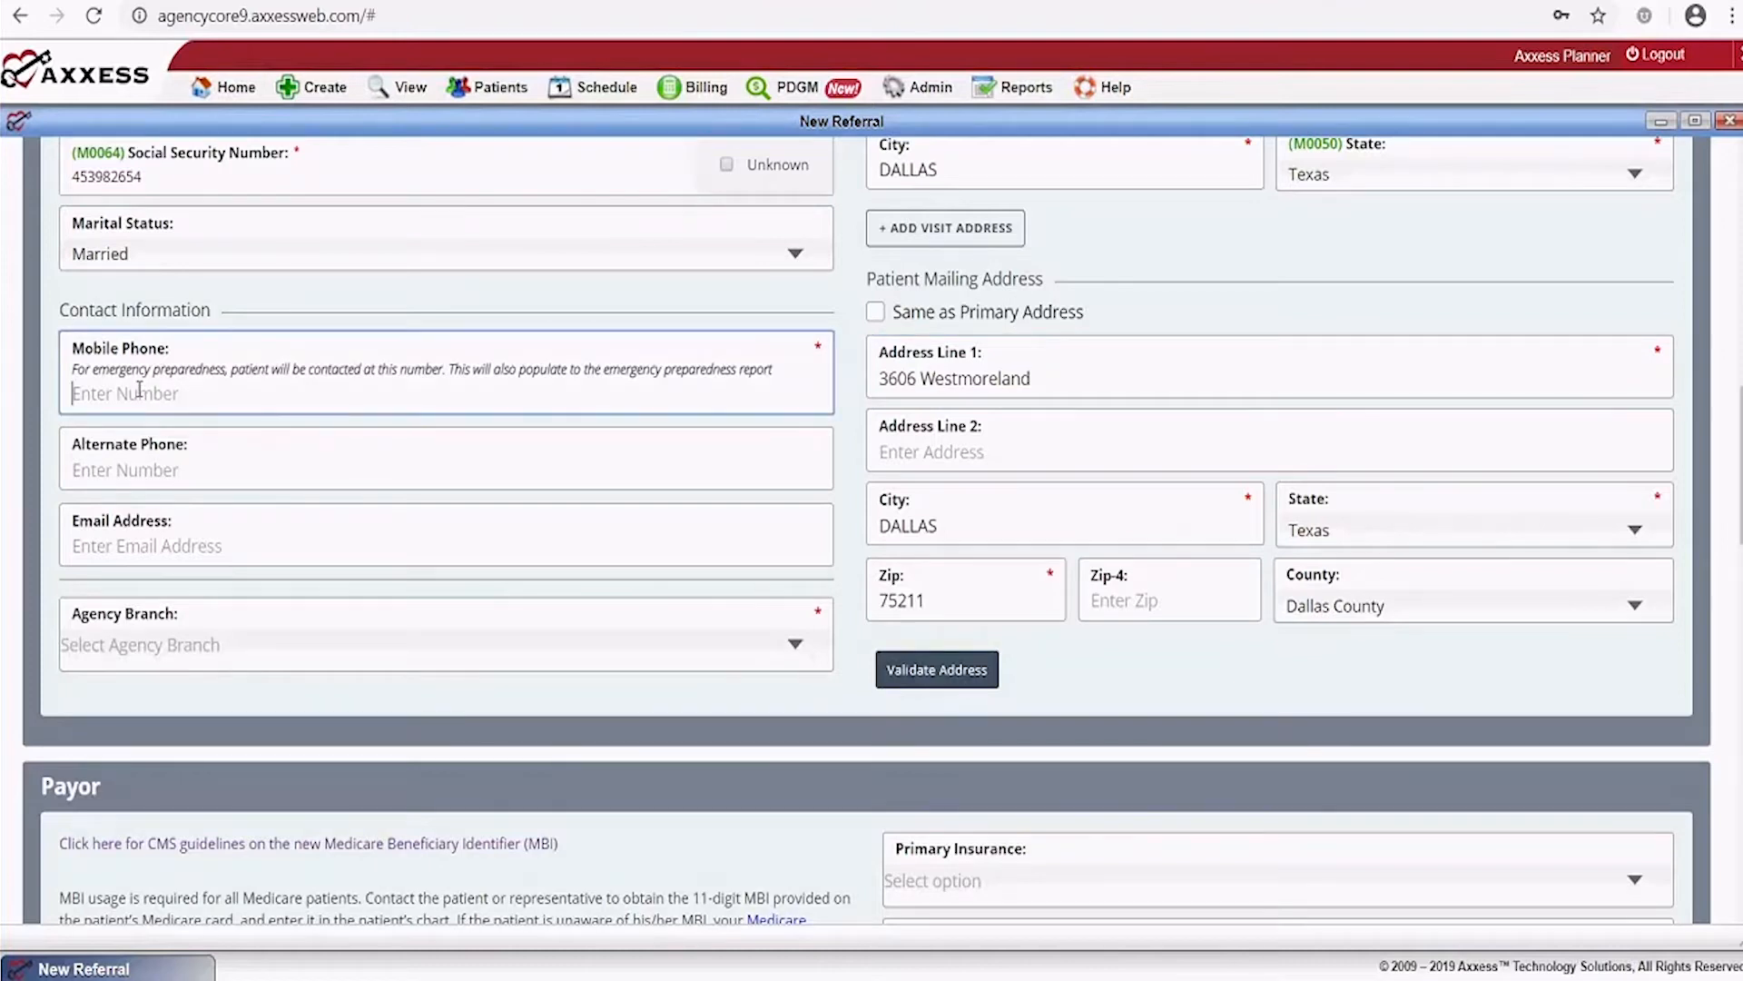
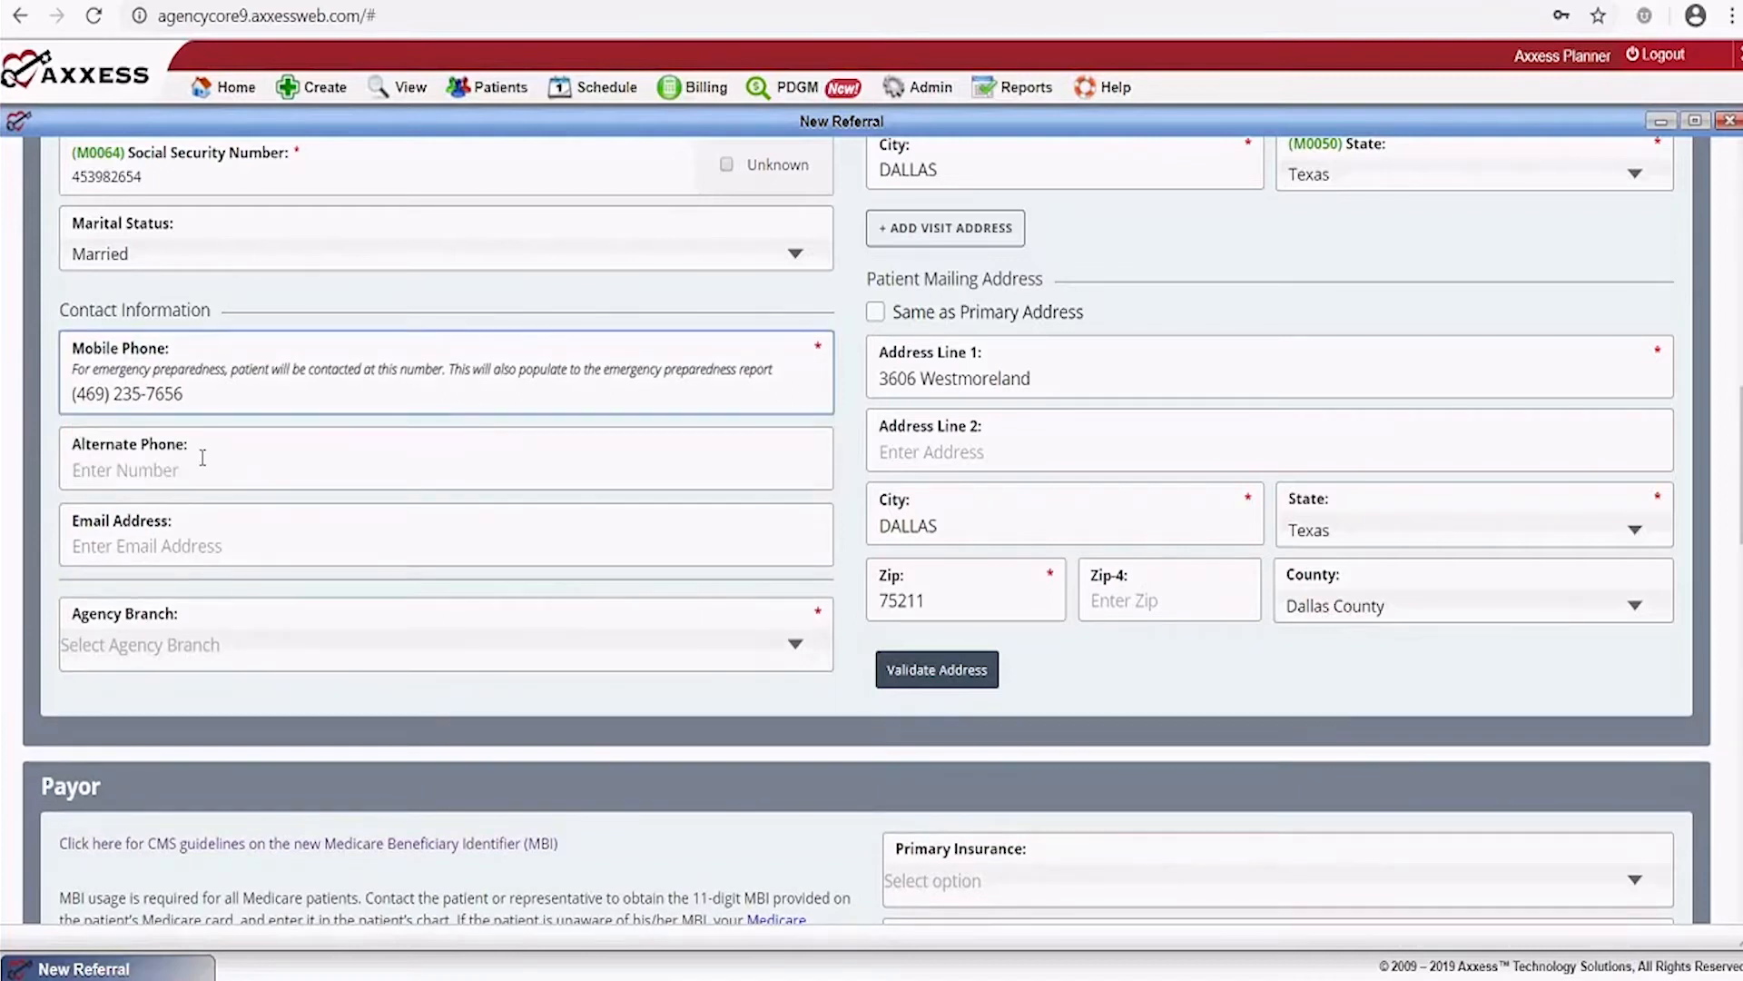
pyautogui.click(203, 457)
# Set Agency Branch to Enterprise - Jupiter
pyautogui.click(311, 548)
pyautogui.click(792, 643)
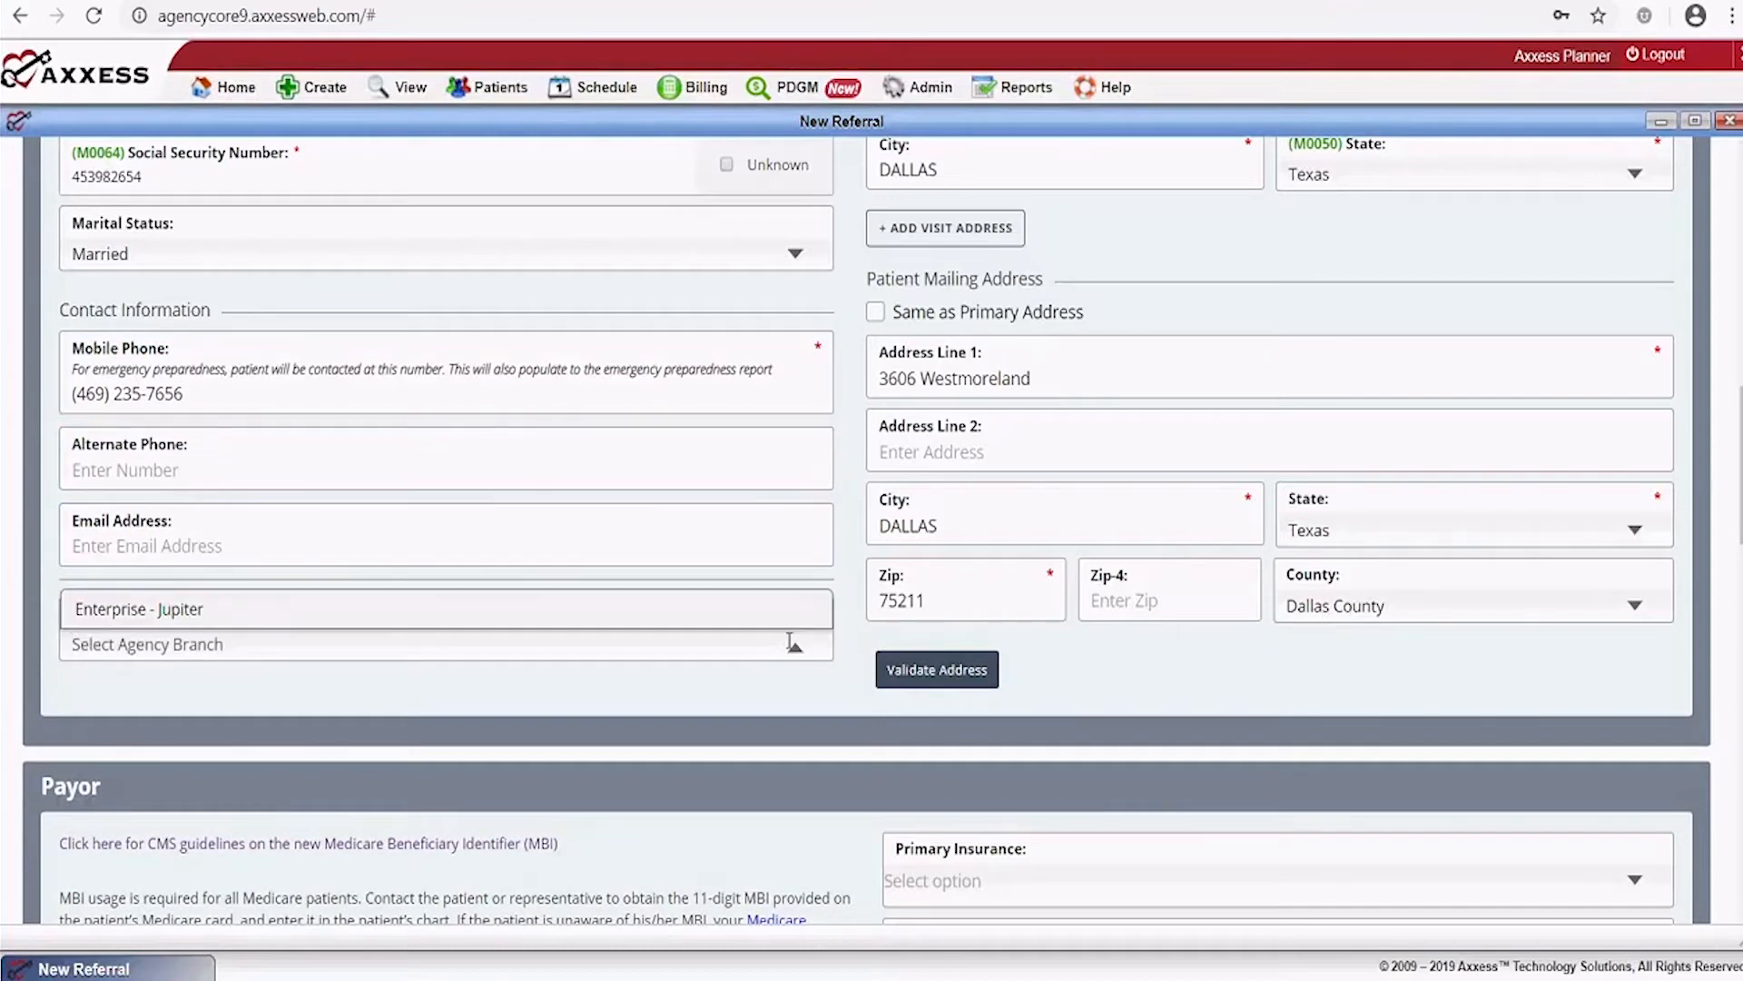
pyautogui.click(109, 610)
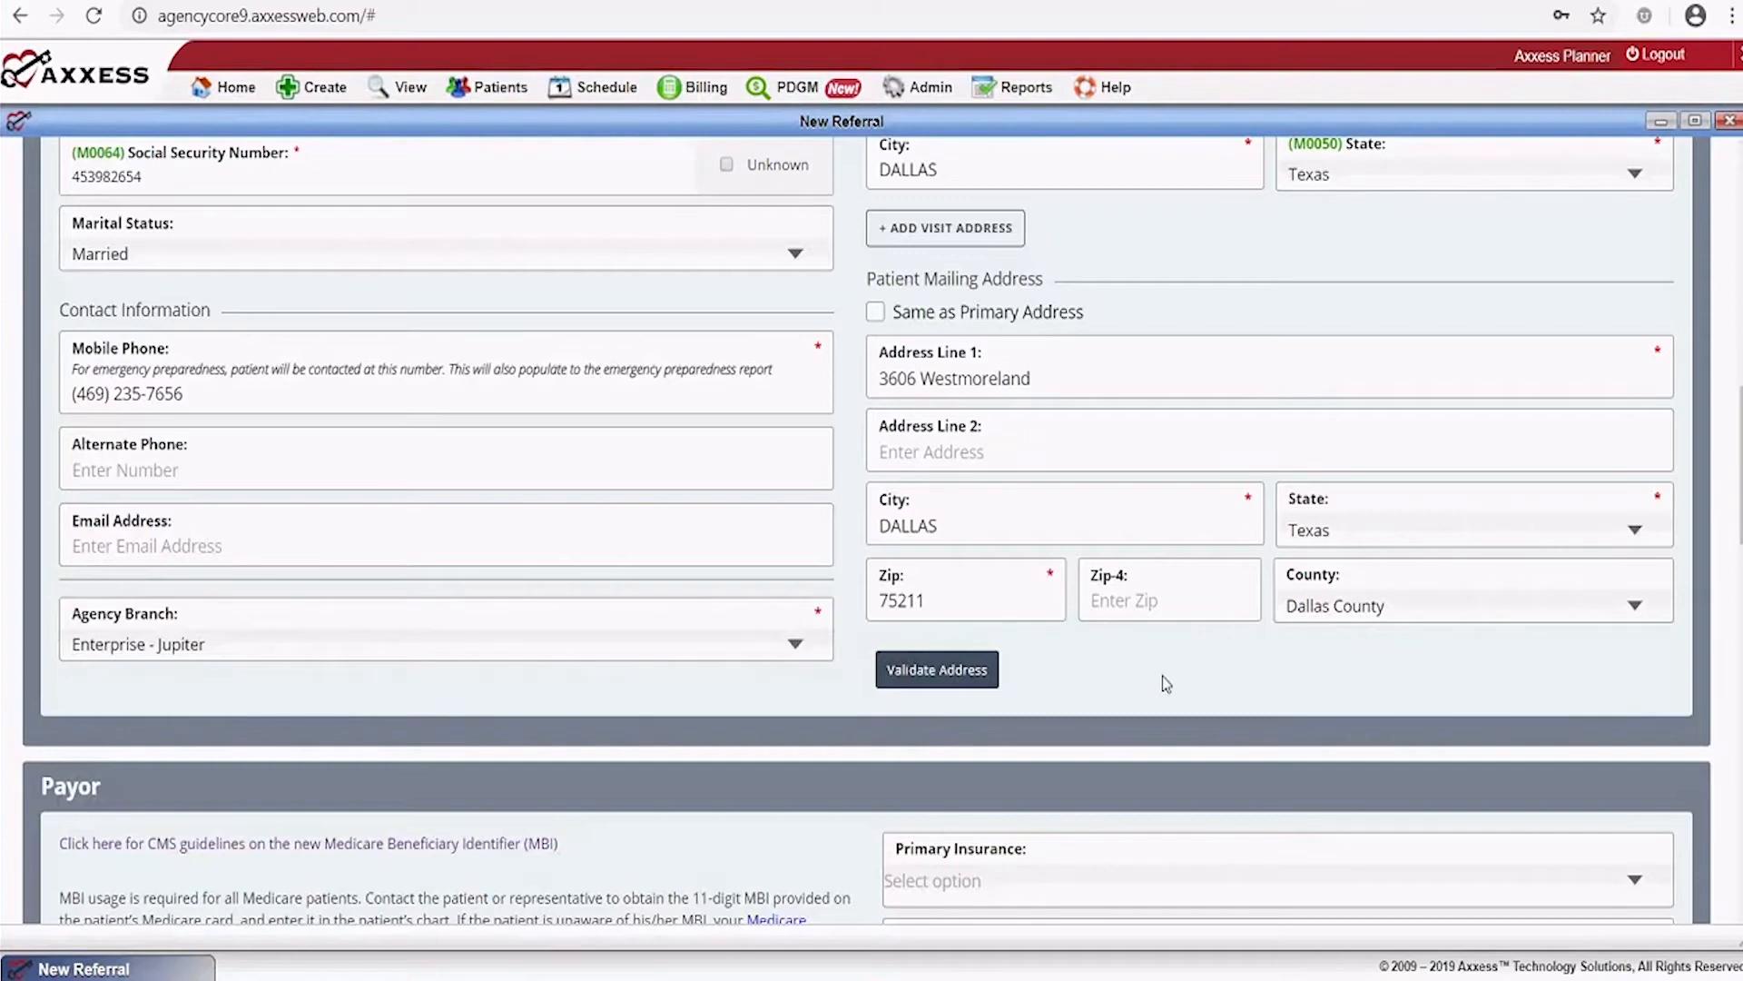
pyautogui.scroll(-1, 1166, 684)
# In the Payor section, choose Medicare(Palmetto GBA) as Primary Insurance
pyautogui.scroll(-3, 1228, 672)
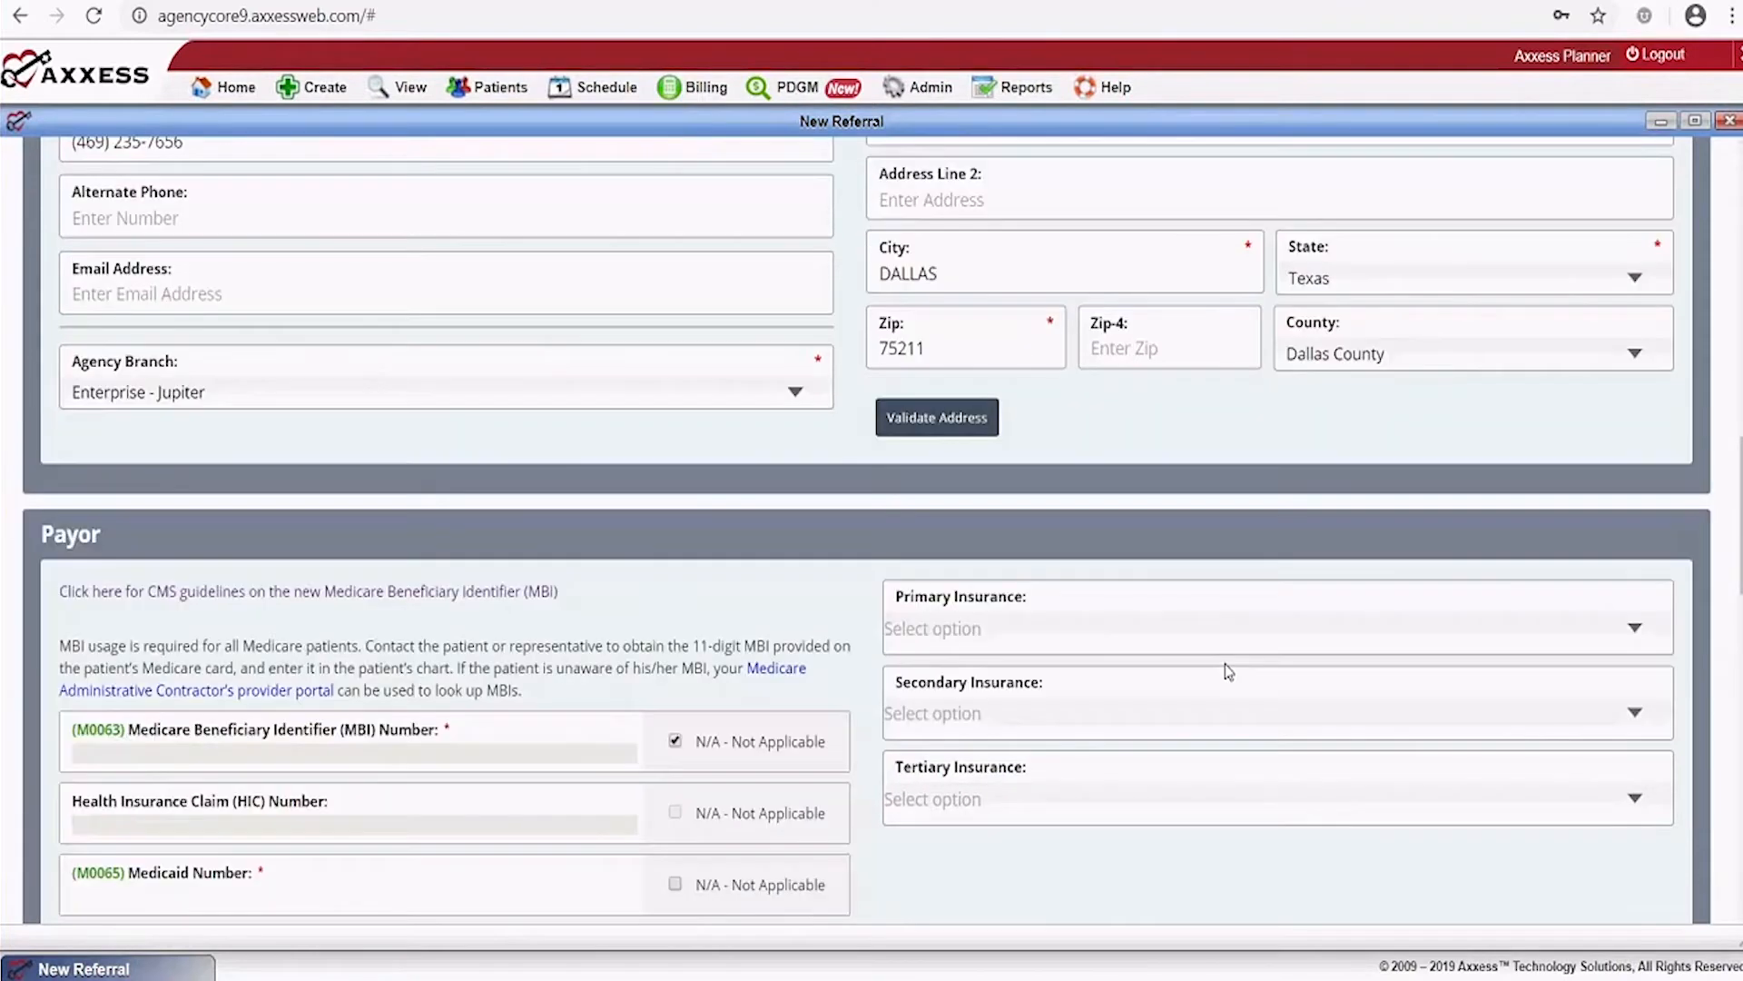
pyautogui.scroll(-3, 1228, 672)
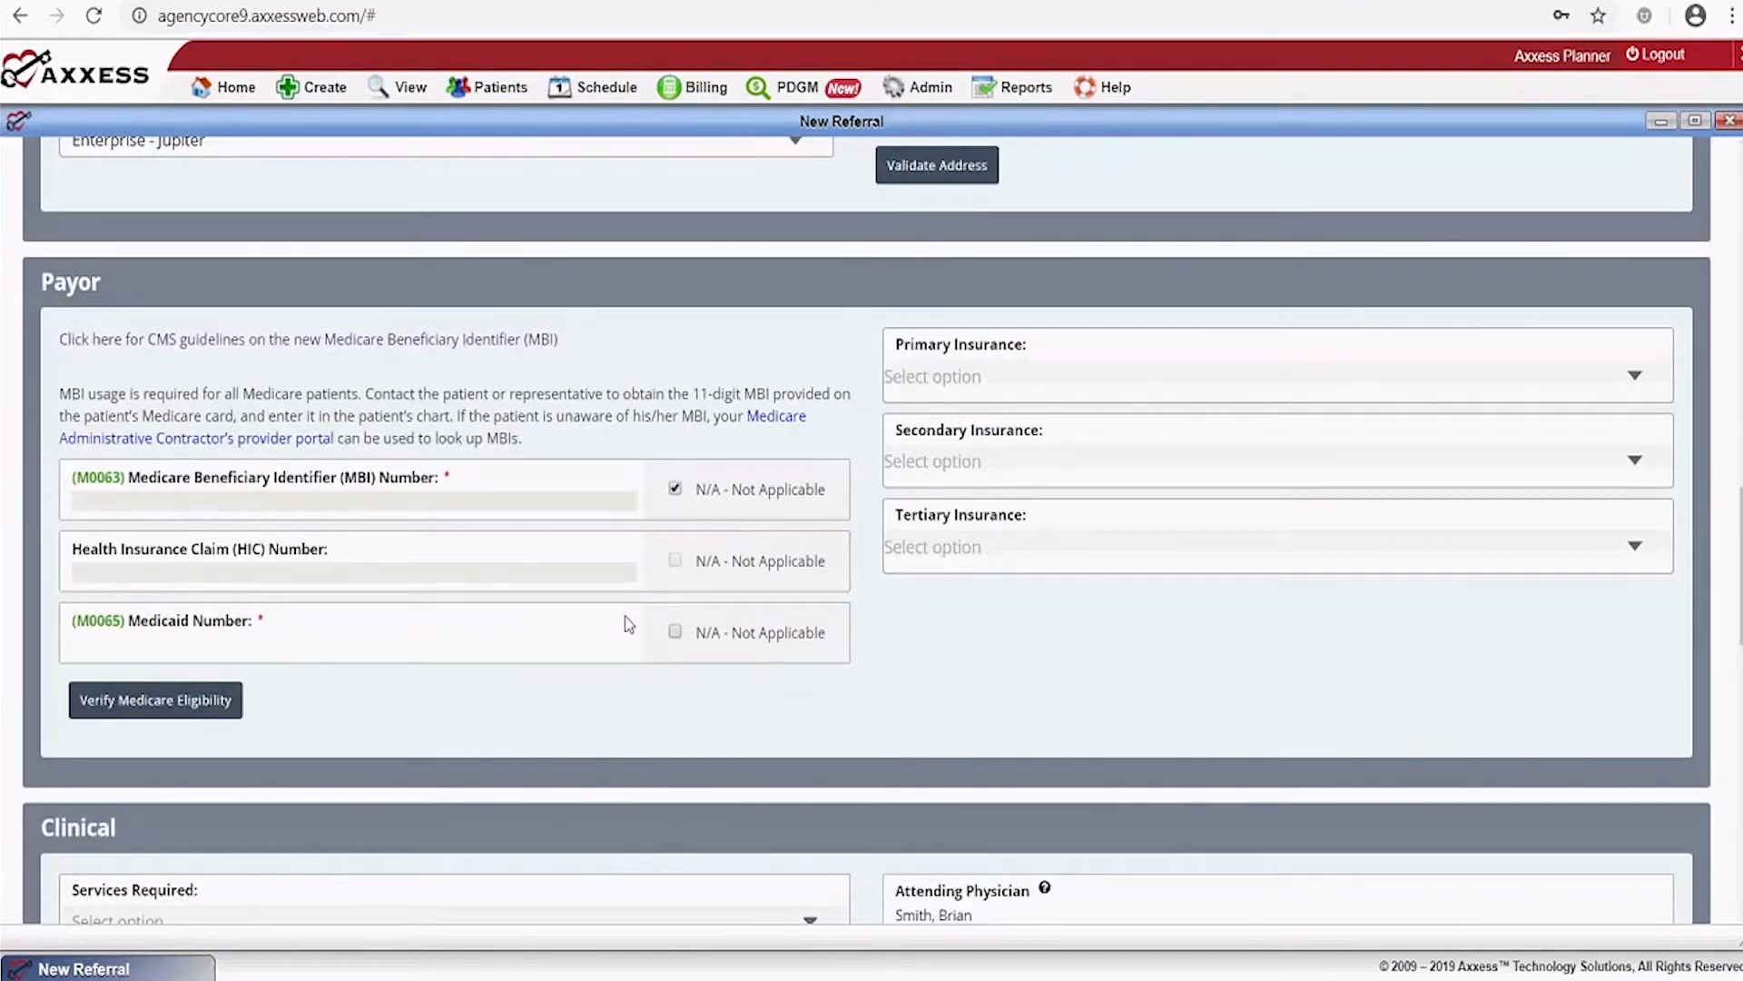
pyautogui.click(1004, 376)
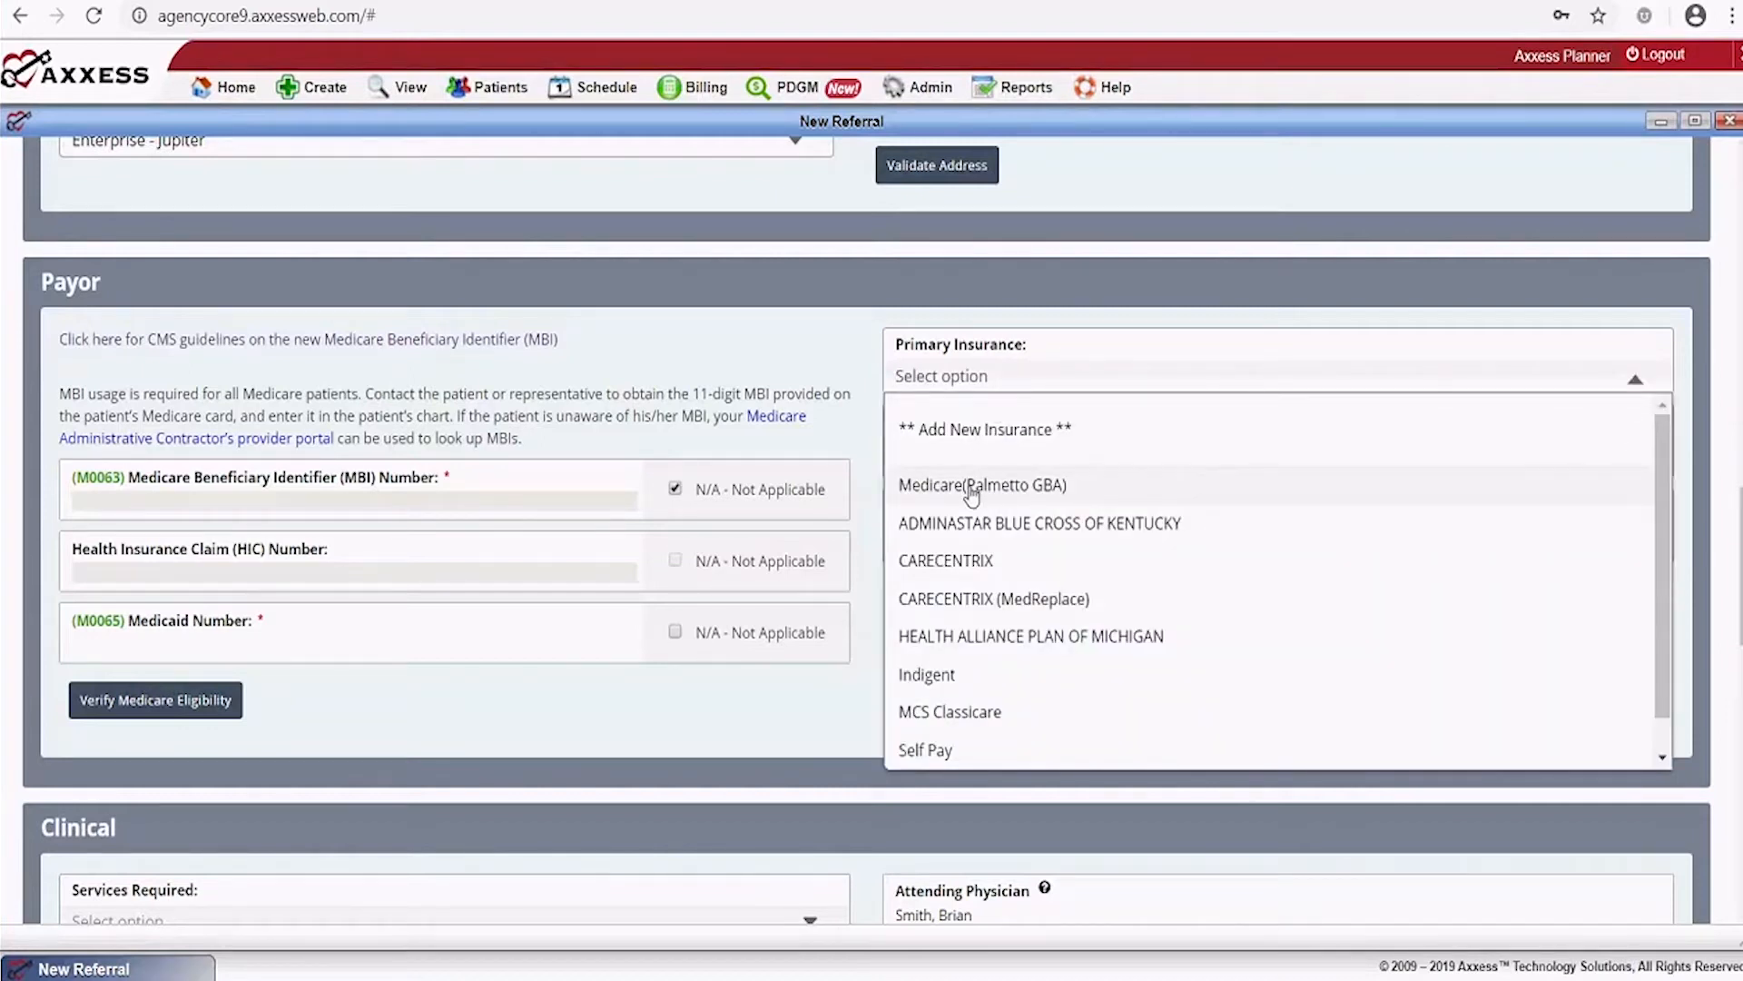
pyautogui.click(972, 491)
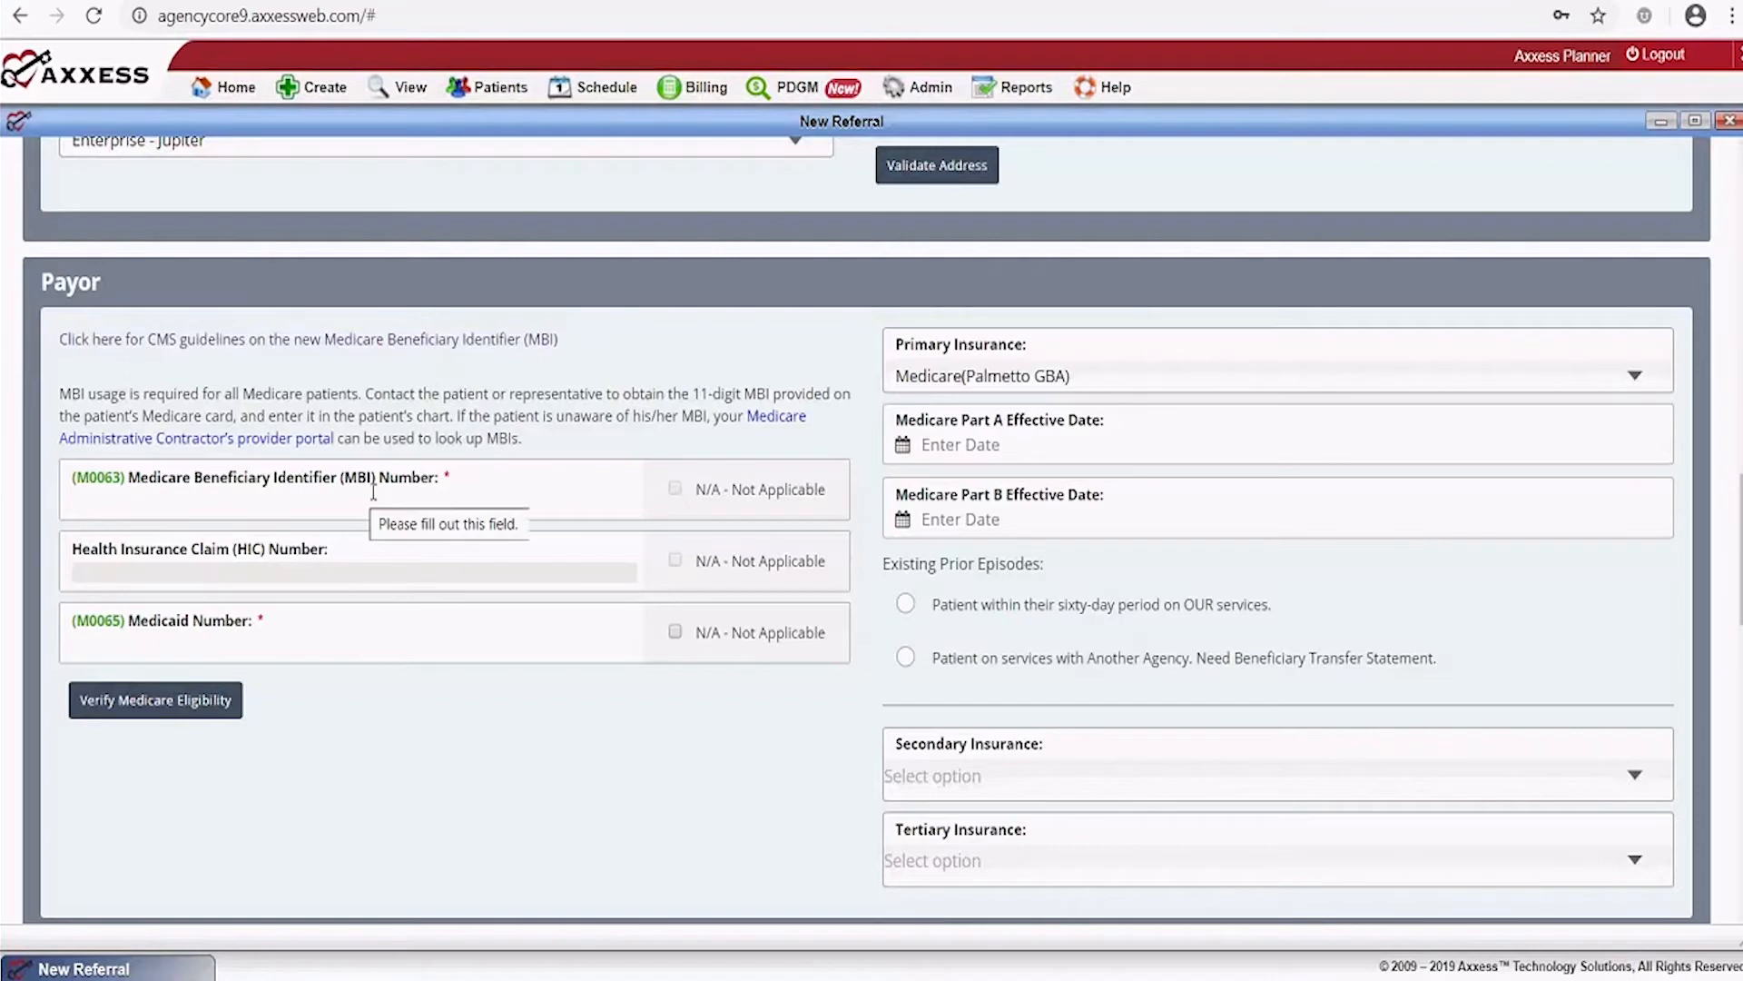
pyautogui.click(473, 500)
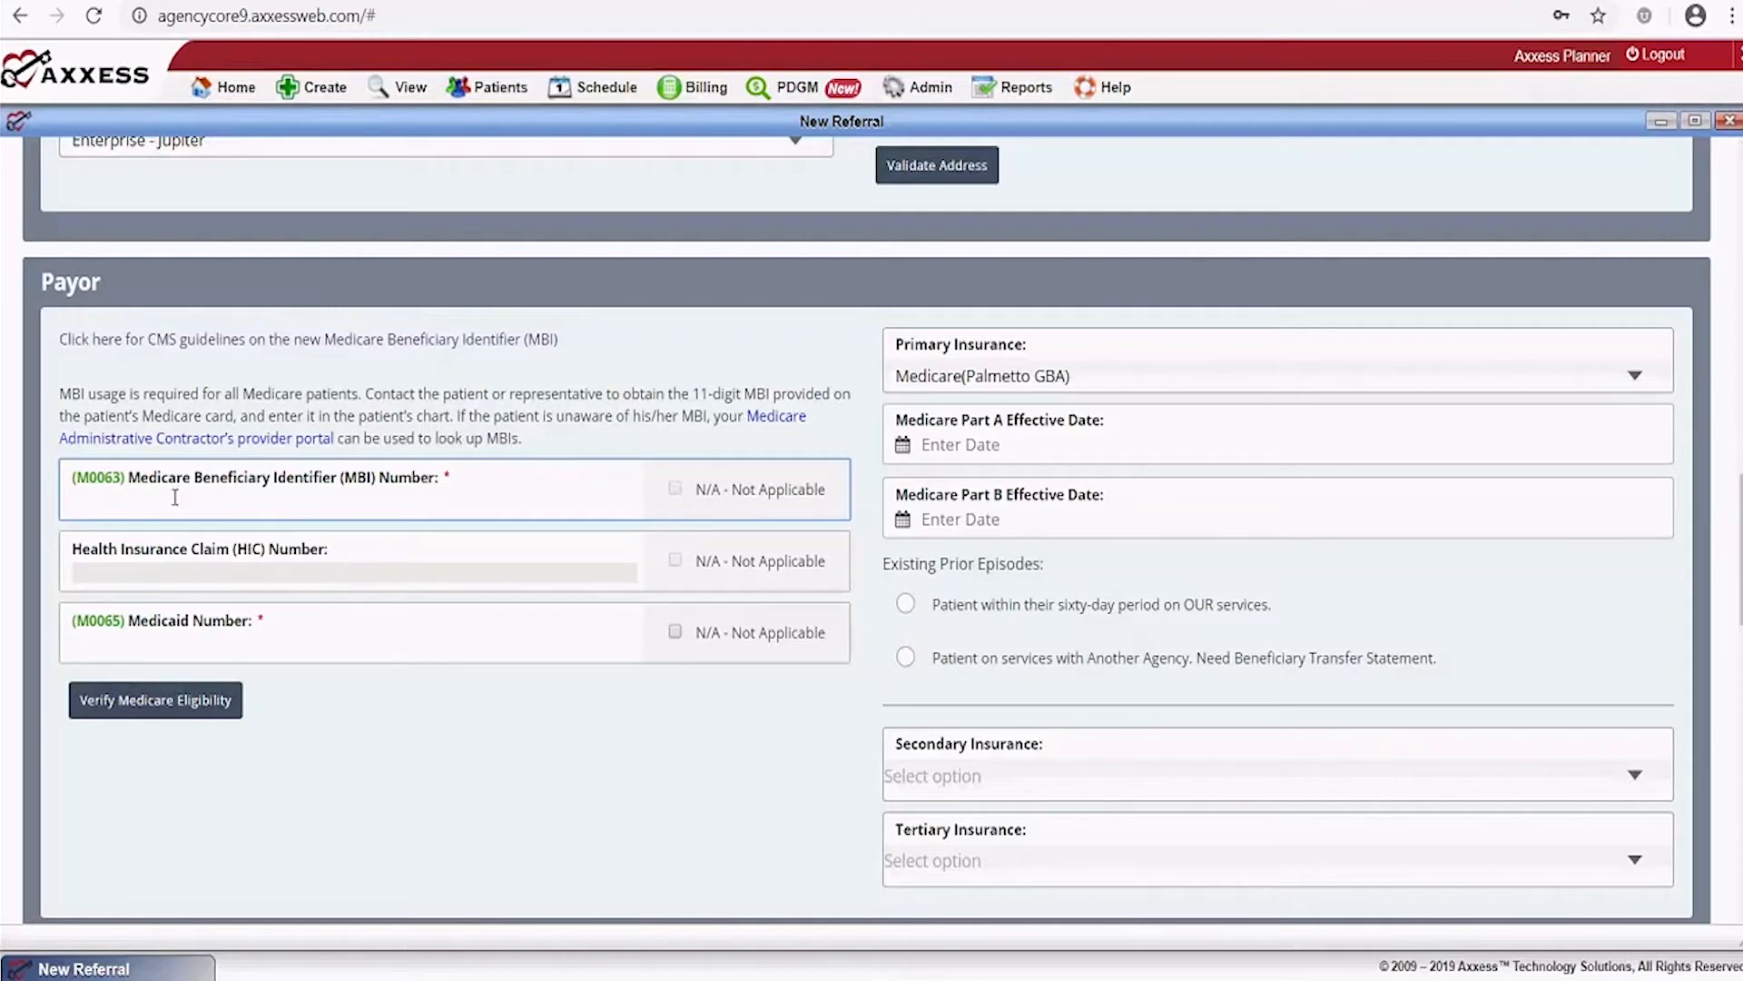
# Enter the patient's MBI number, correcting a mistype, and mark Medicaid Number N/A - Not Applicable
pyautogui.click(131, 634)
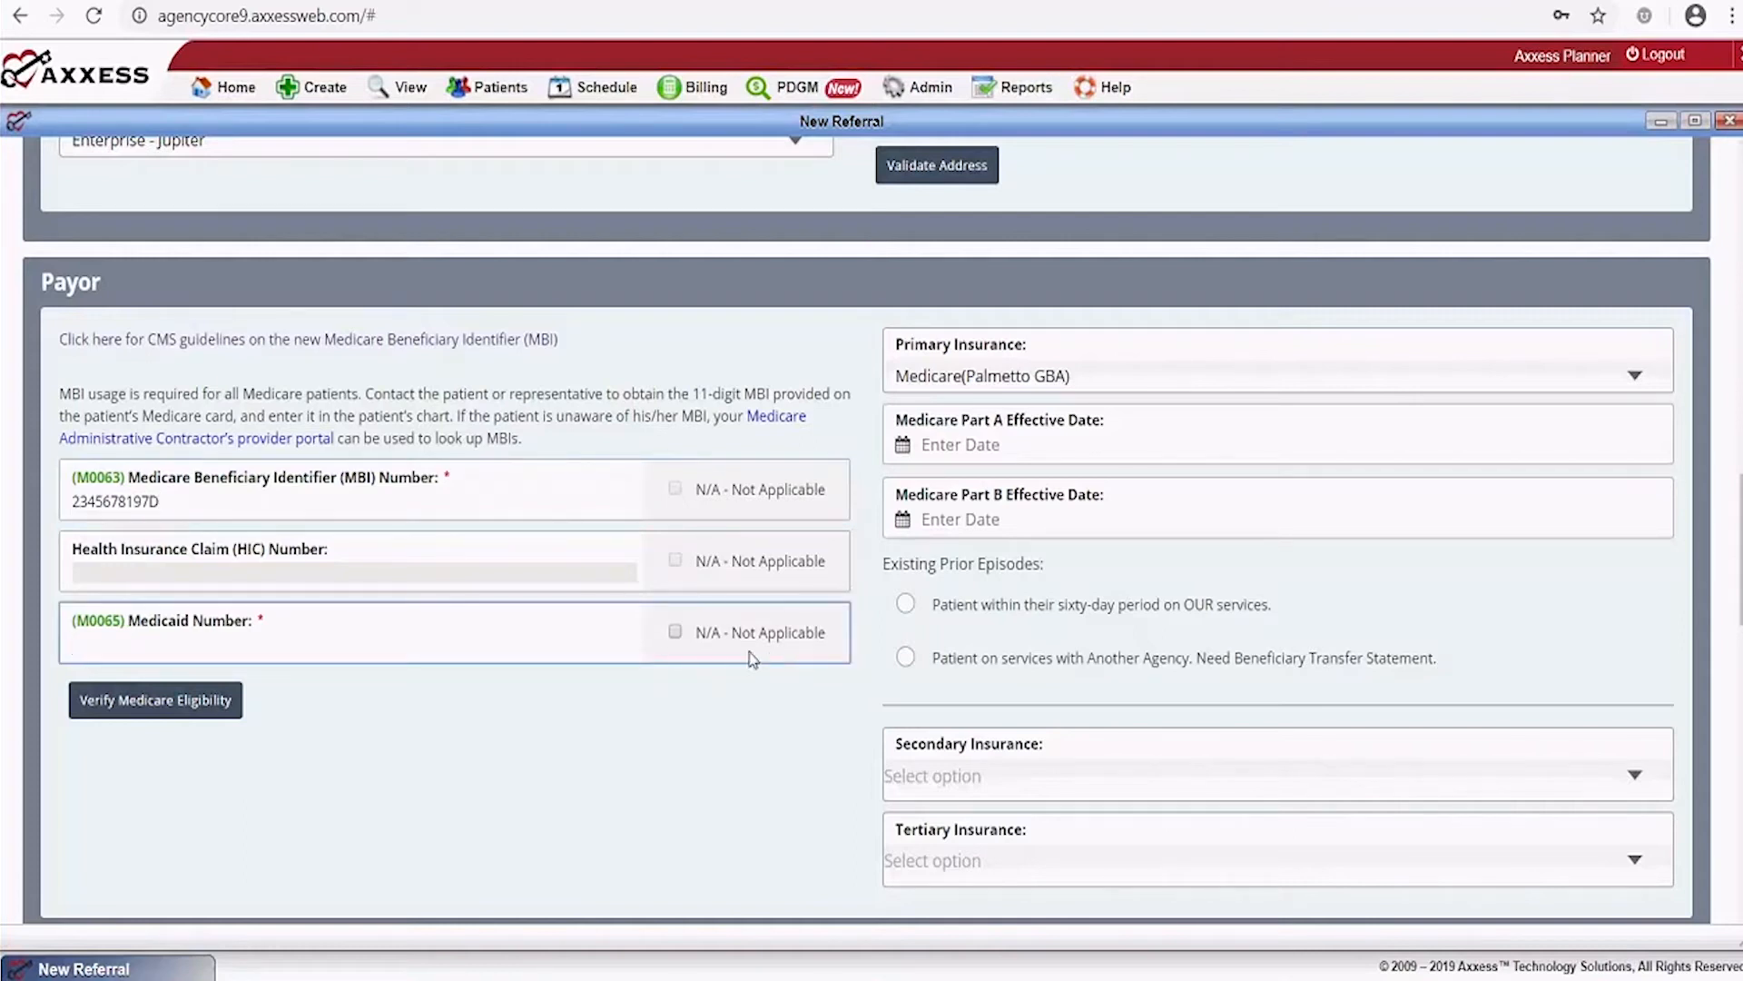
pyautogui.click(675, 632)
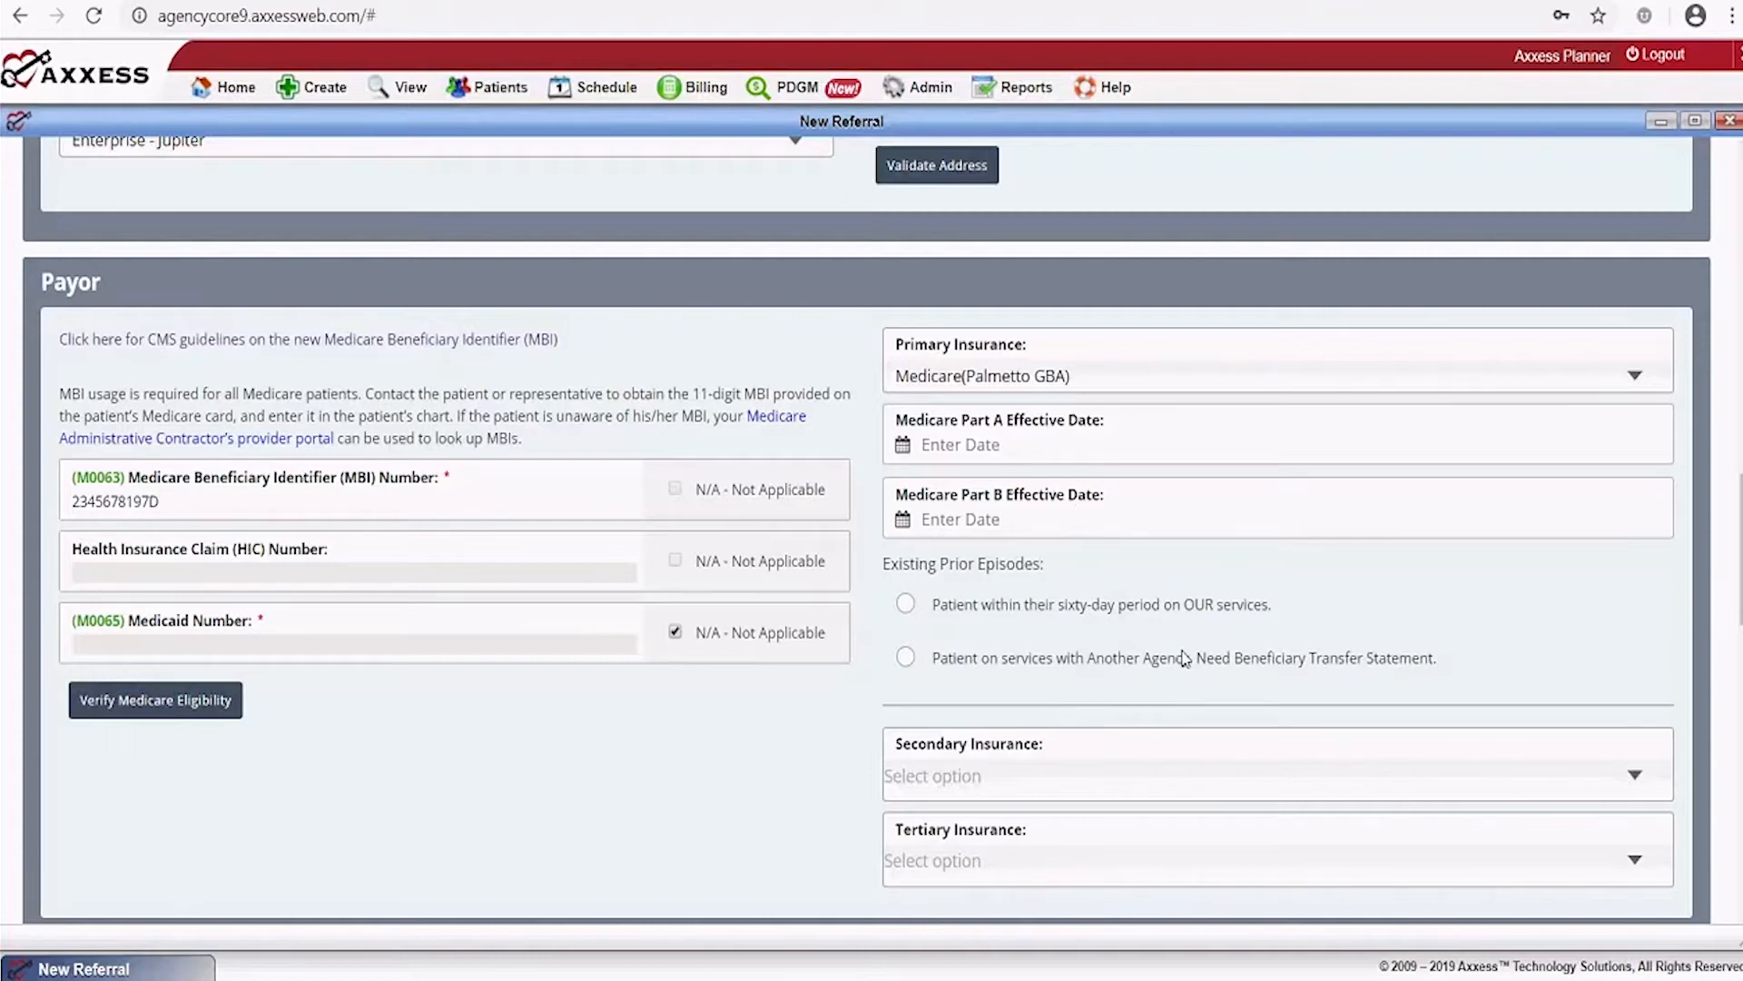
pyautogui.scroll(-4, 1185, 658)
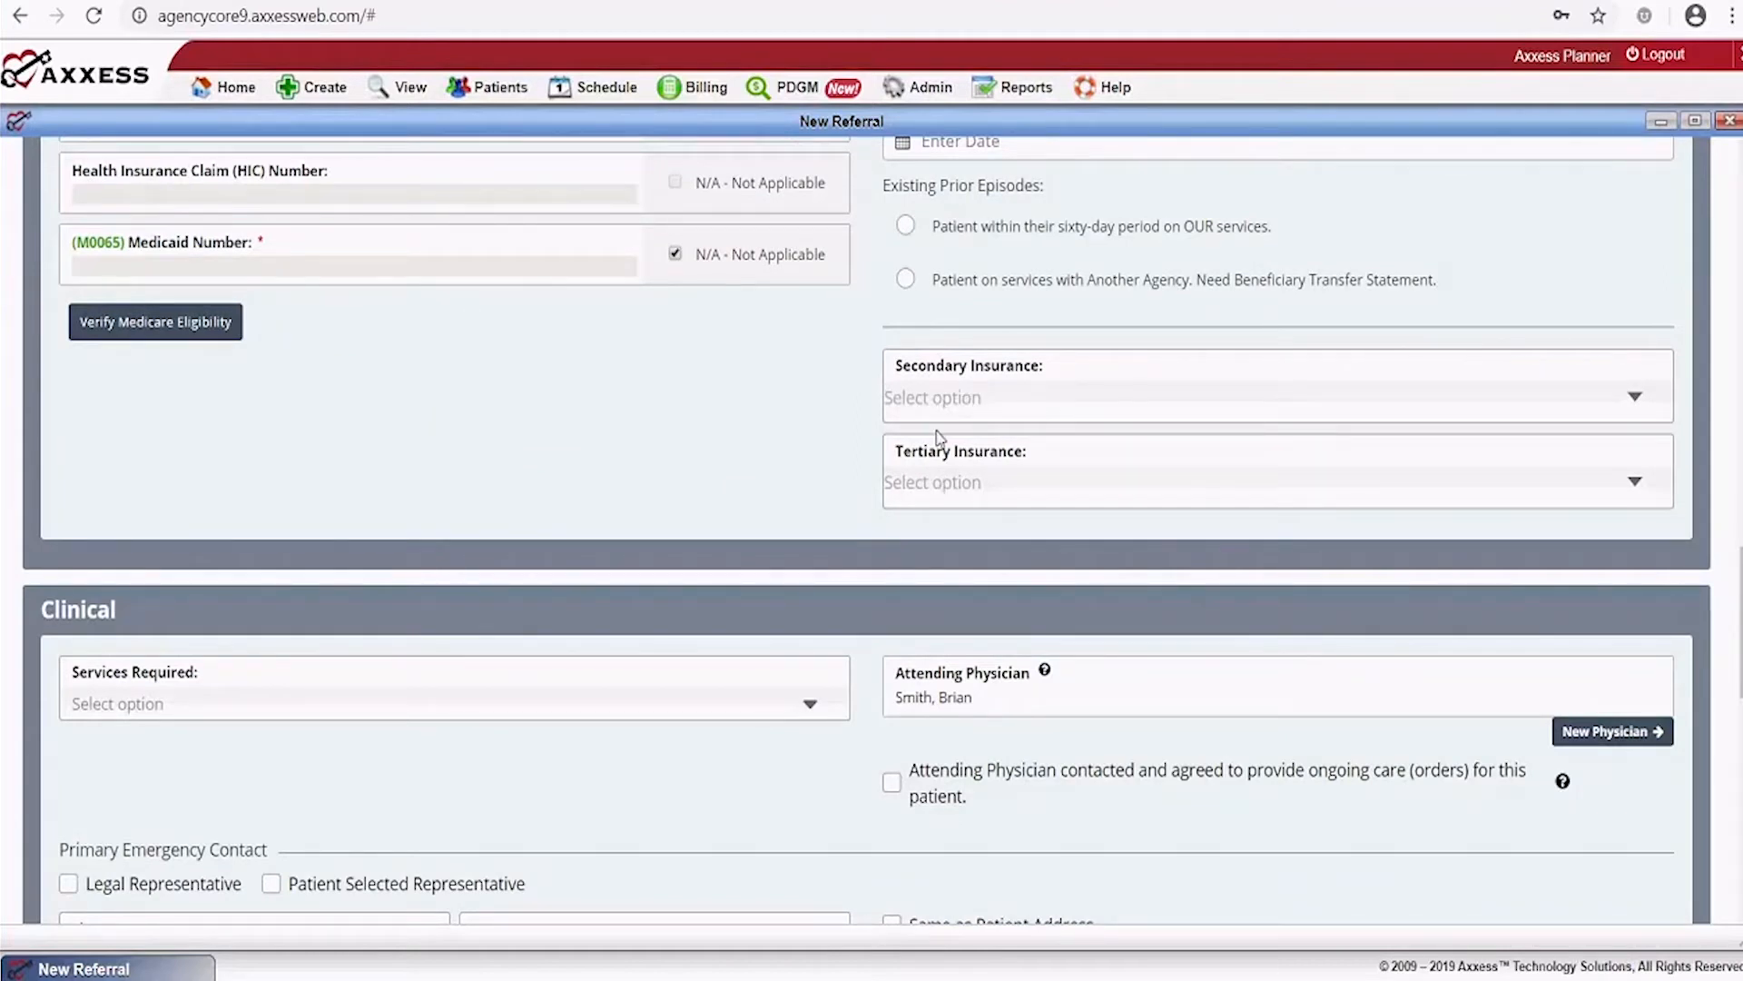
# Select SN under Services Required and tick that the attending physician agreed to ongoing care
pyautogui.scroll(4, 938, 438)
pyautogui.scroll(-7, 938, 438)
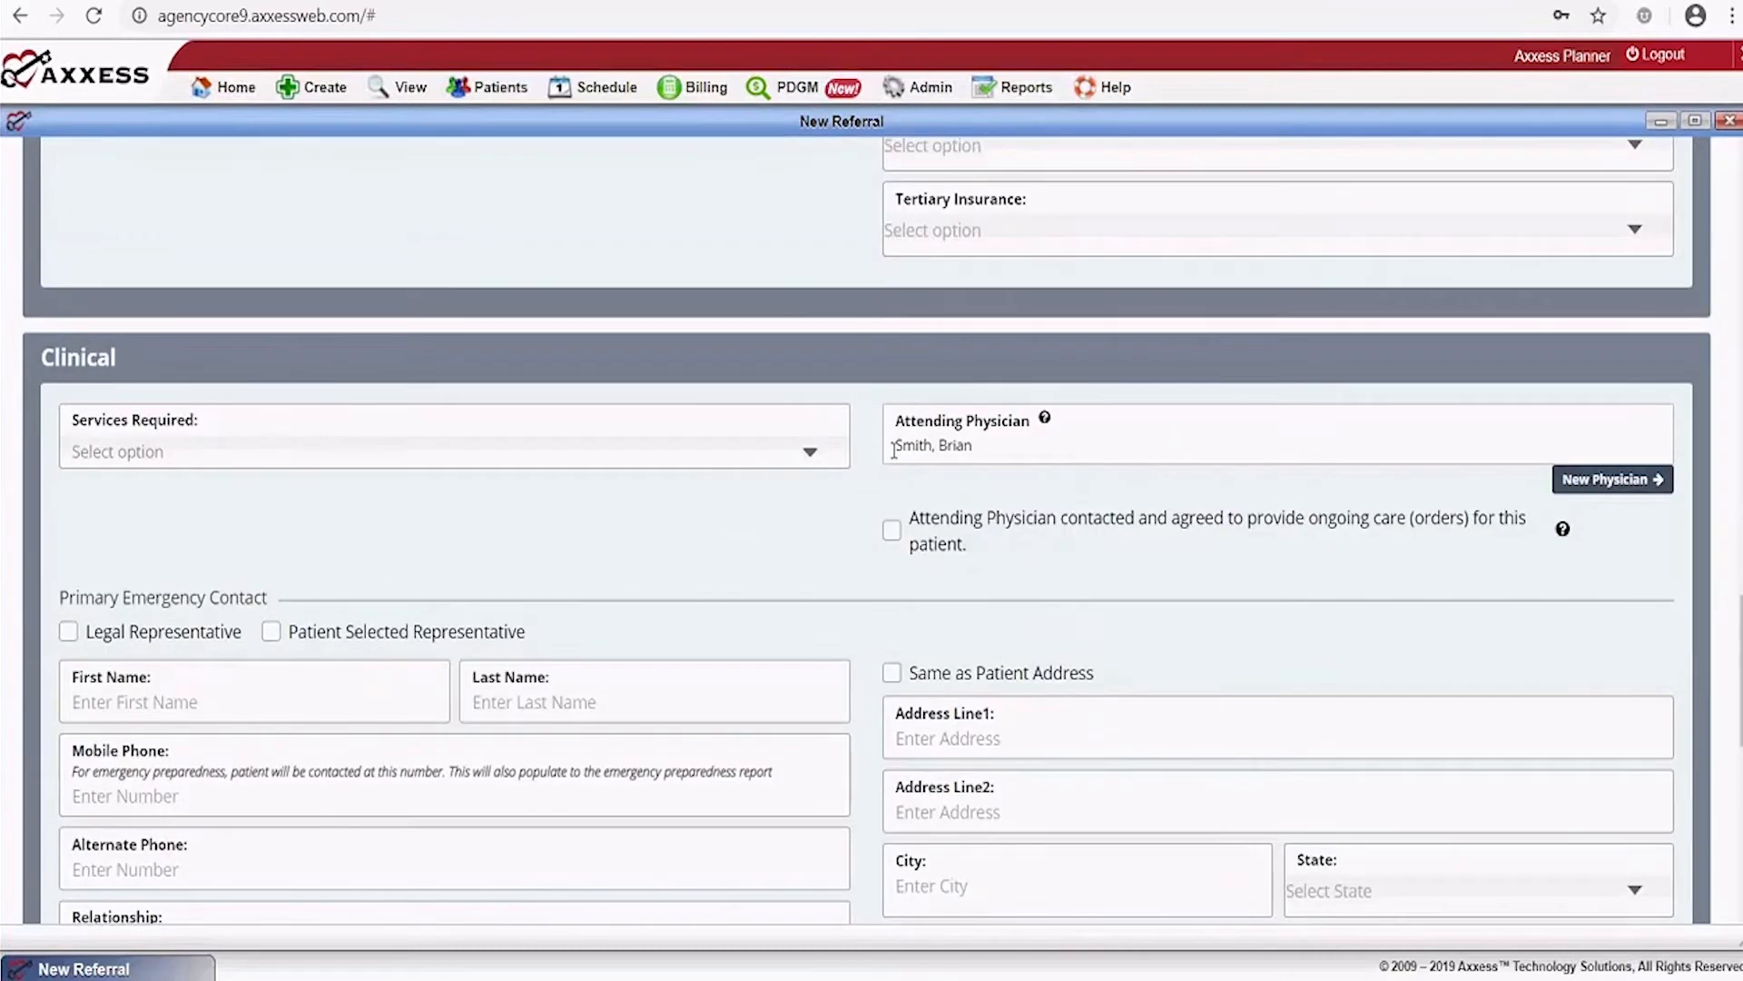
pyautogui.click(795, 463)
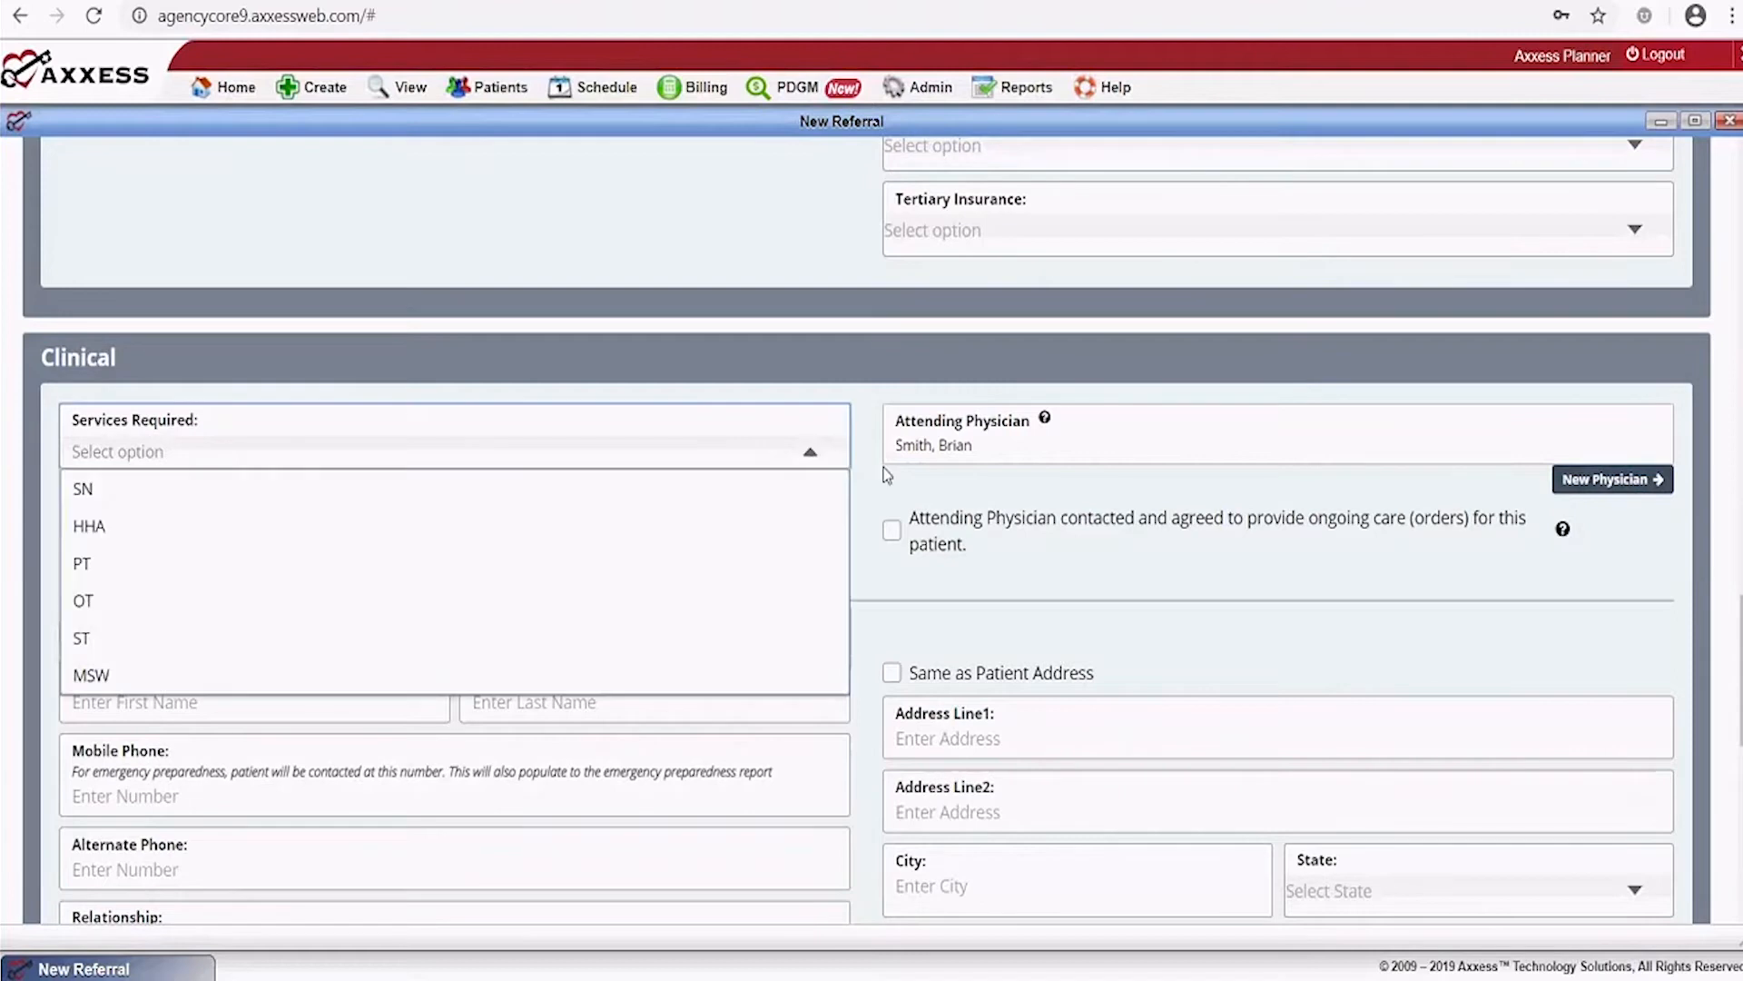
pyautogui.click(92, 491)
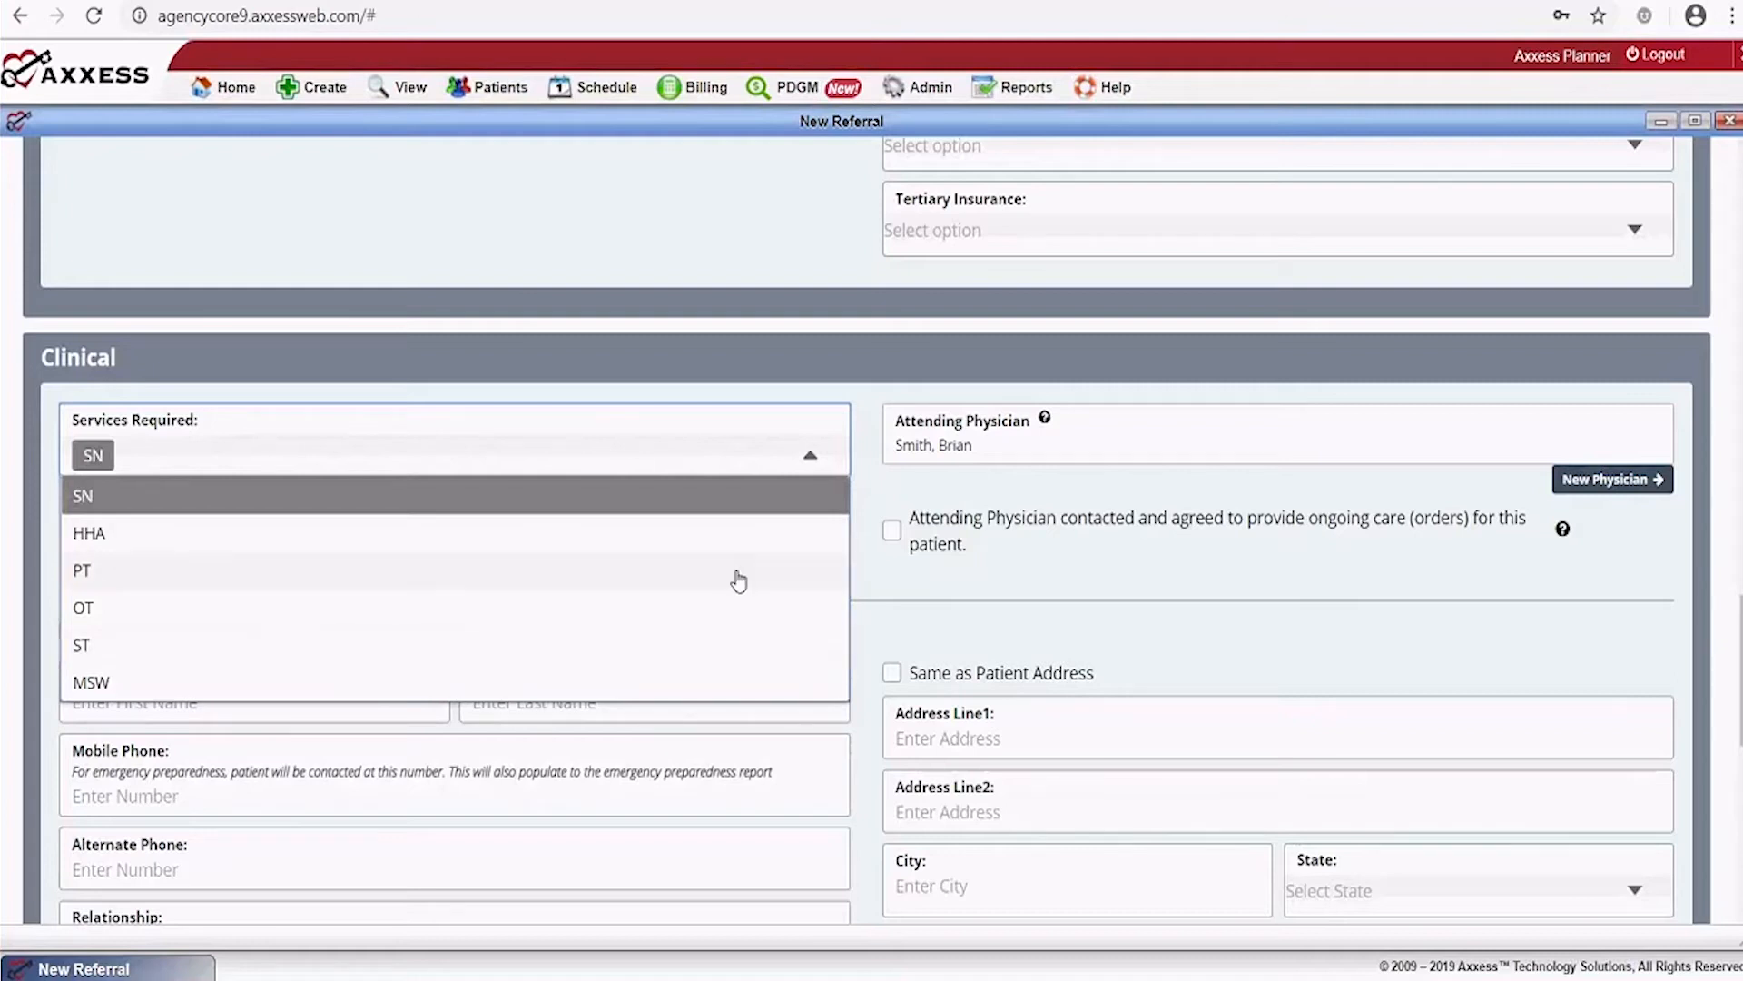
pyautogui.click(304, 468)
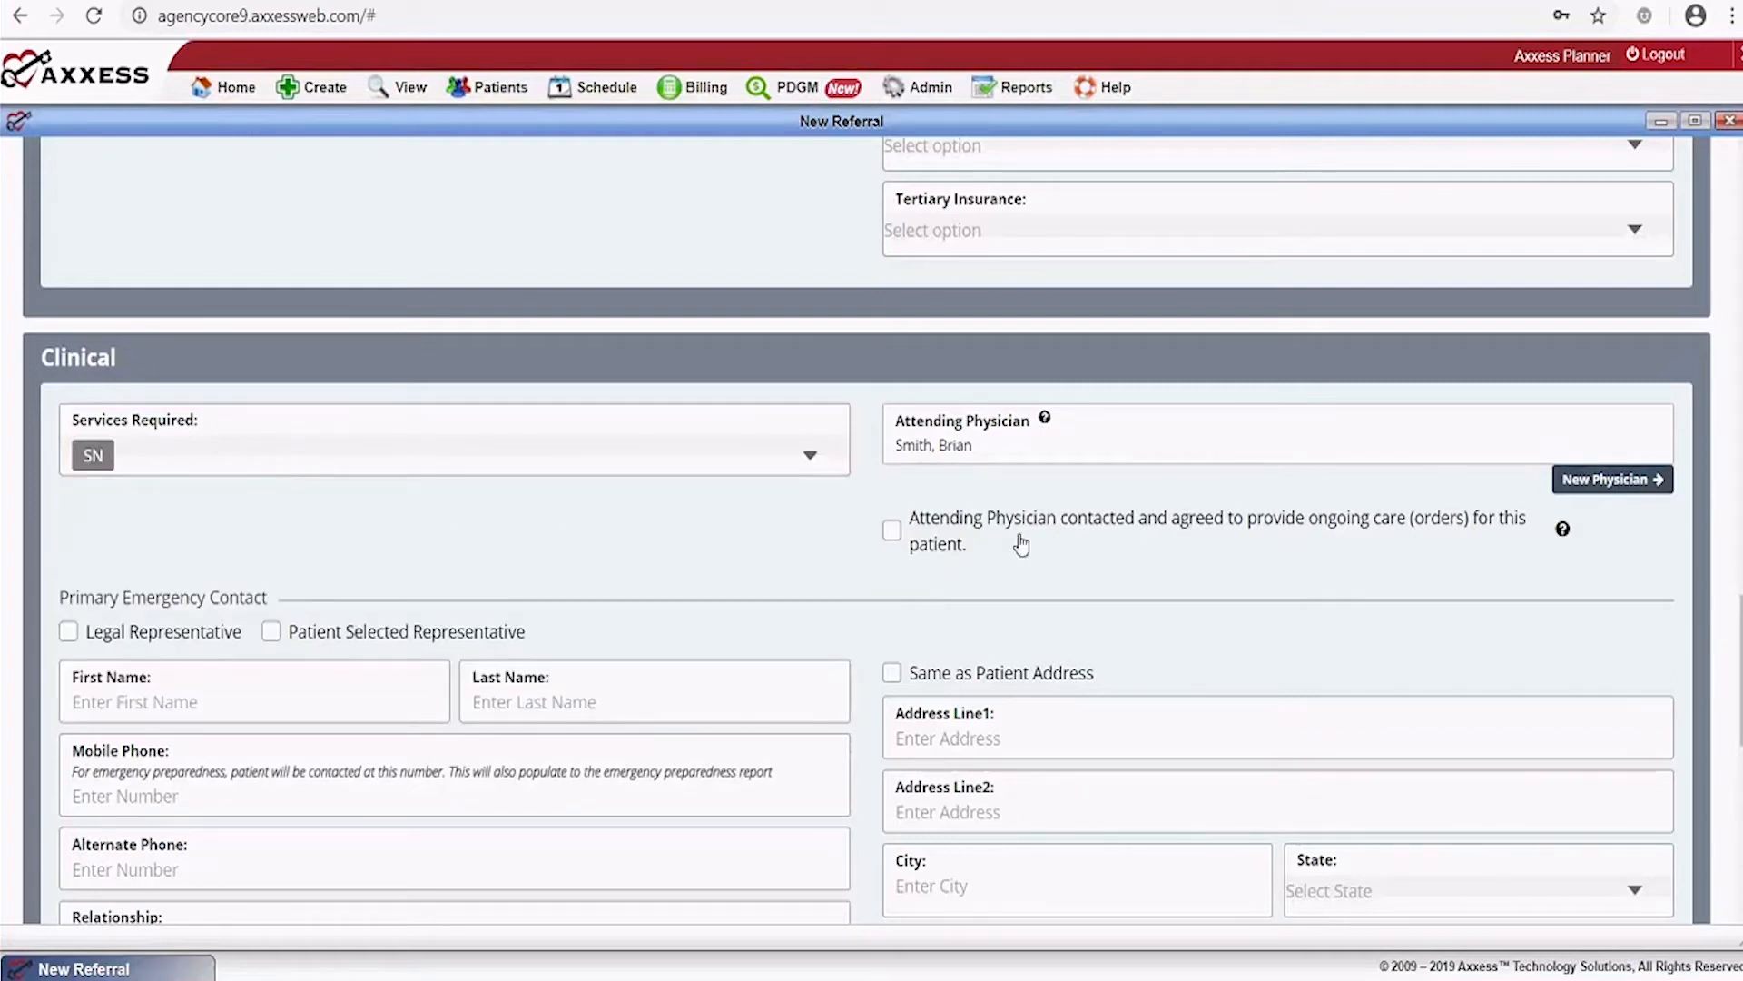
pyautogui.click(892, 531)
pyautogui.scroll(-1, 502, 565)
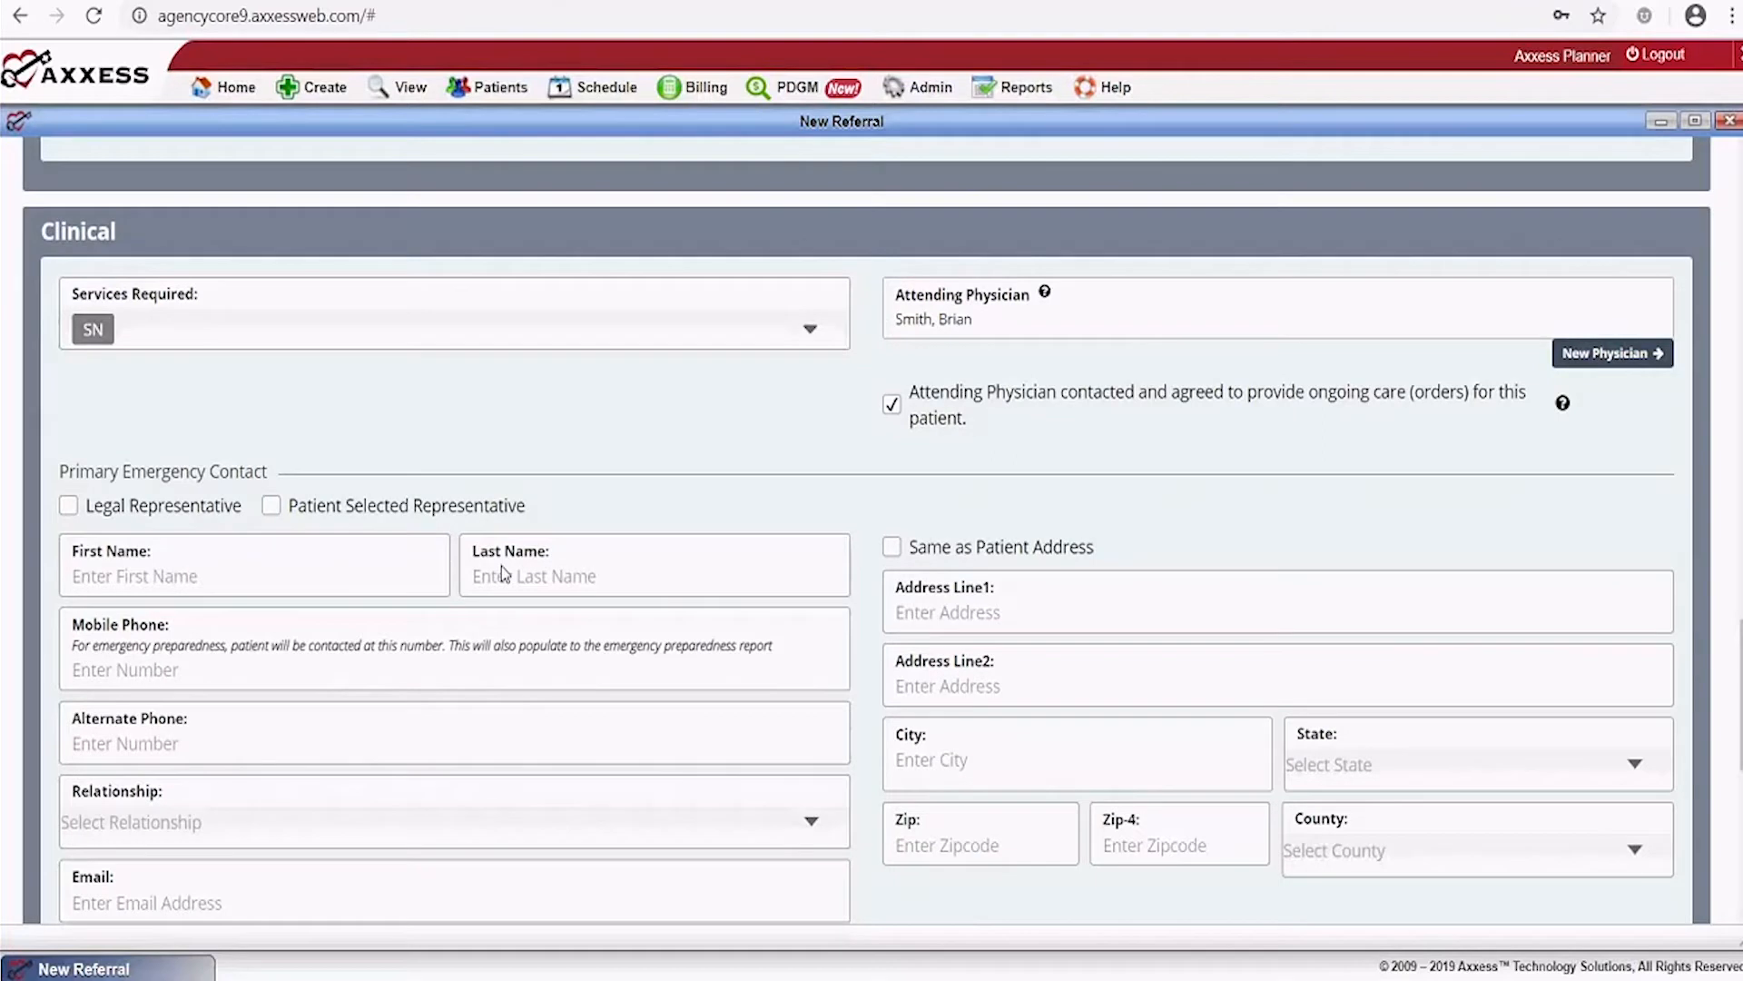
# Enter the emergency contact's first name, last name and mobile phone number
pyautogui.scroll(-2, 501, 565)
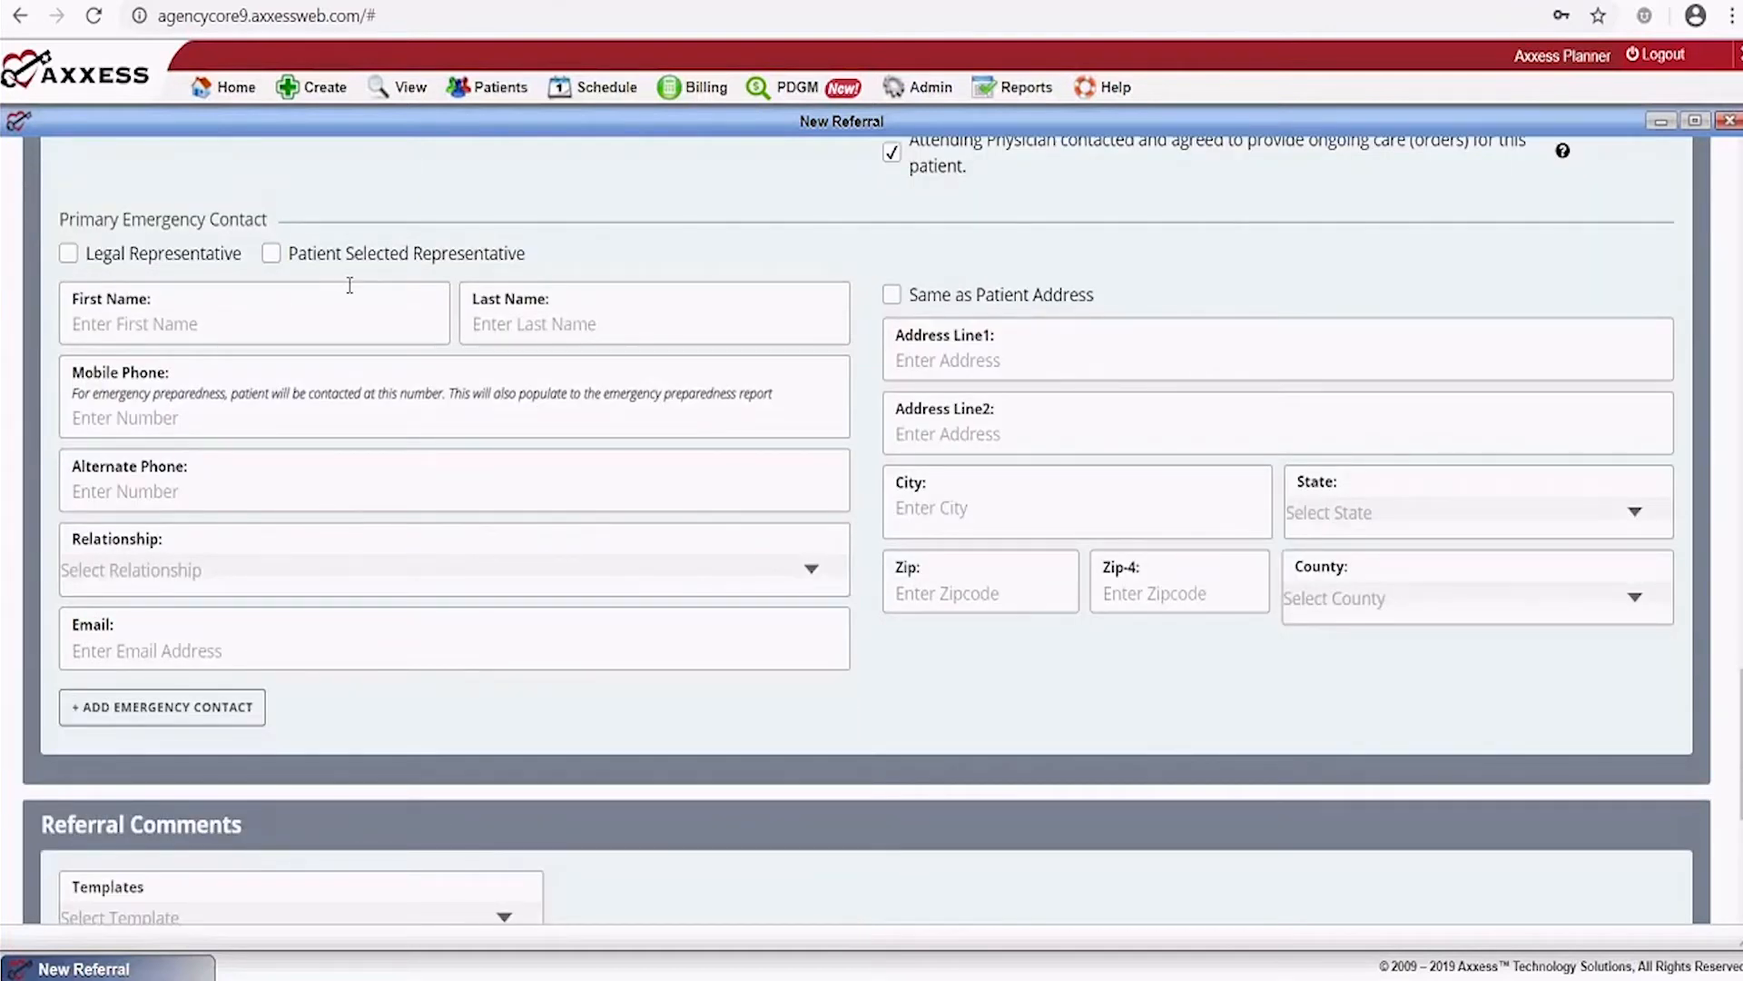
pyautogui.scroll(-4, 351, 285)
pyautogui.scroll(5, 351, 285)
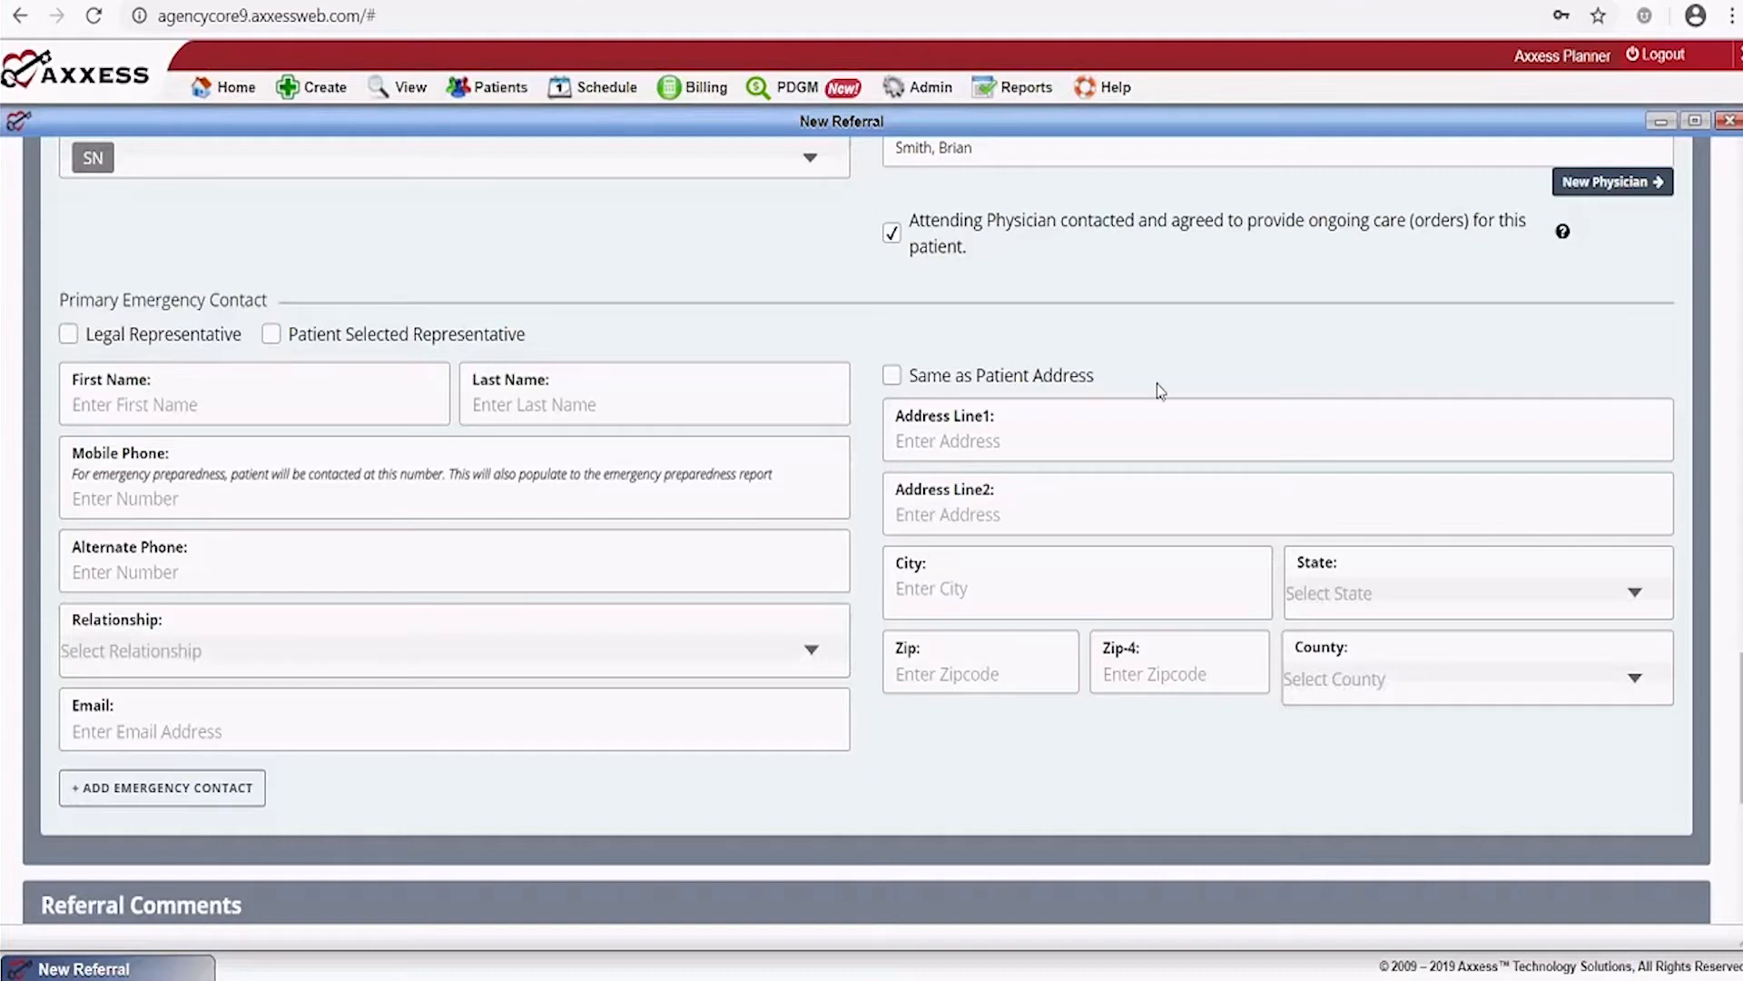
pyautogui.scroll(2, 1157, 383)
pyautogui.scroll(-2, 1157, 393)
pyautogui.click(194, 402)
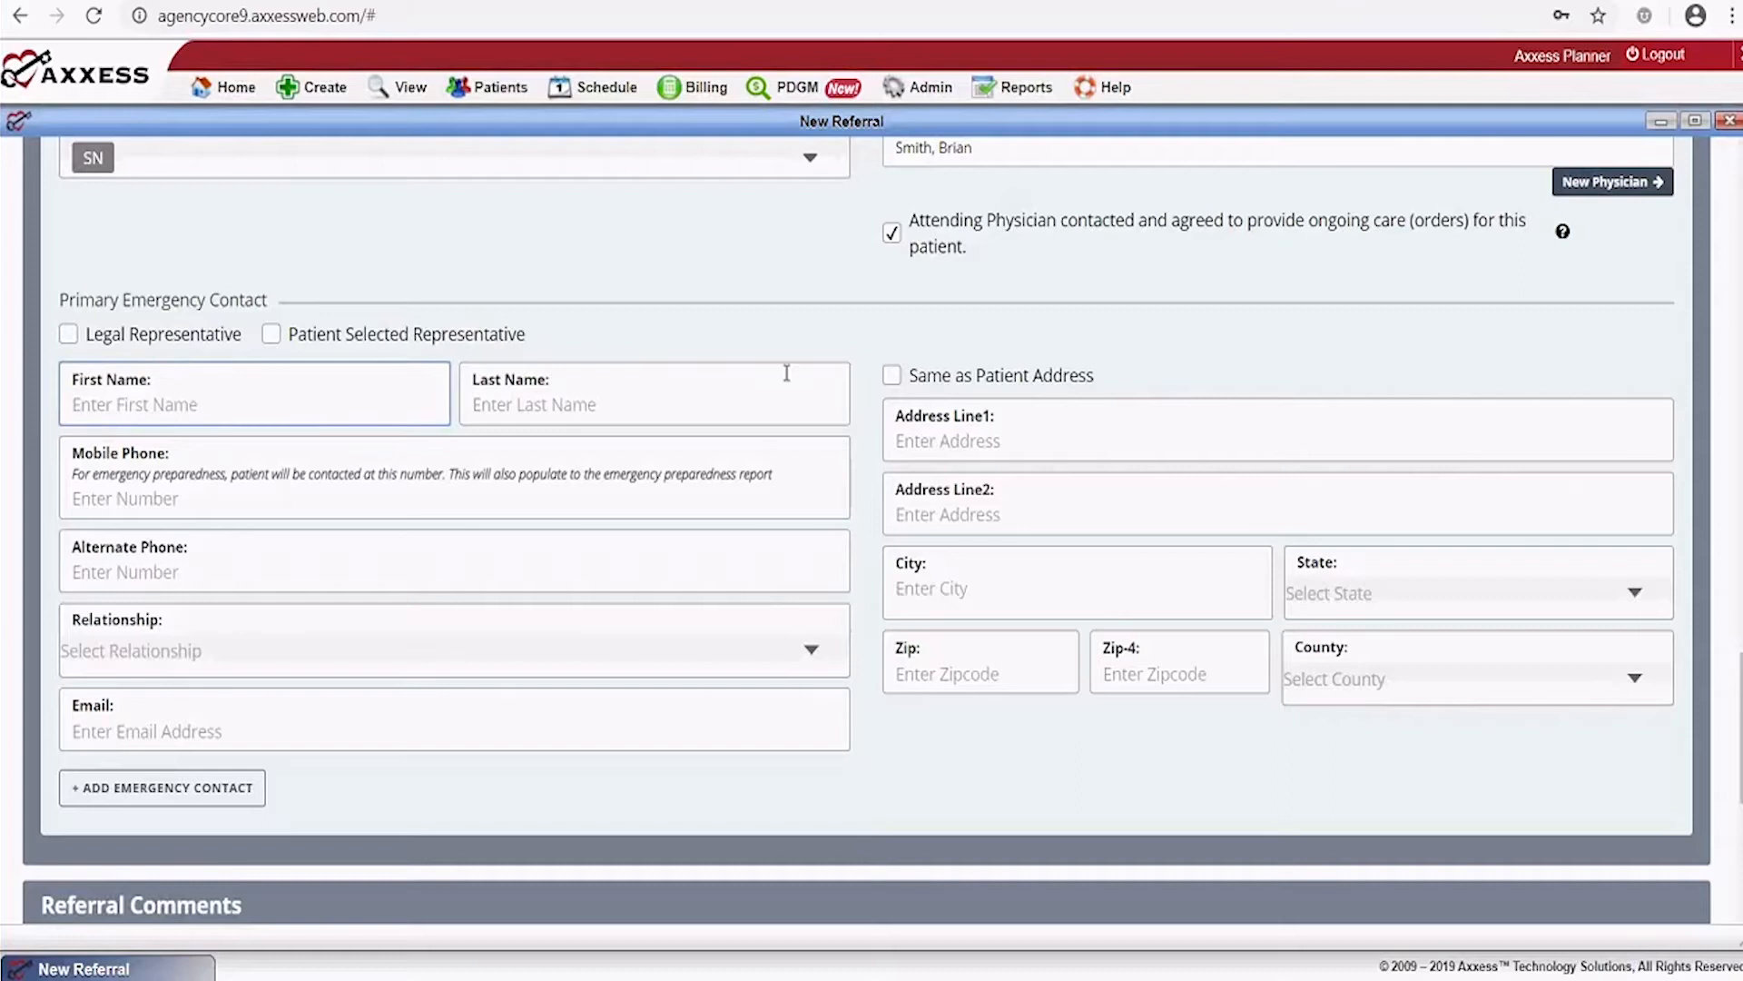
pyautogui.click(648, 408)
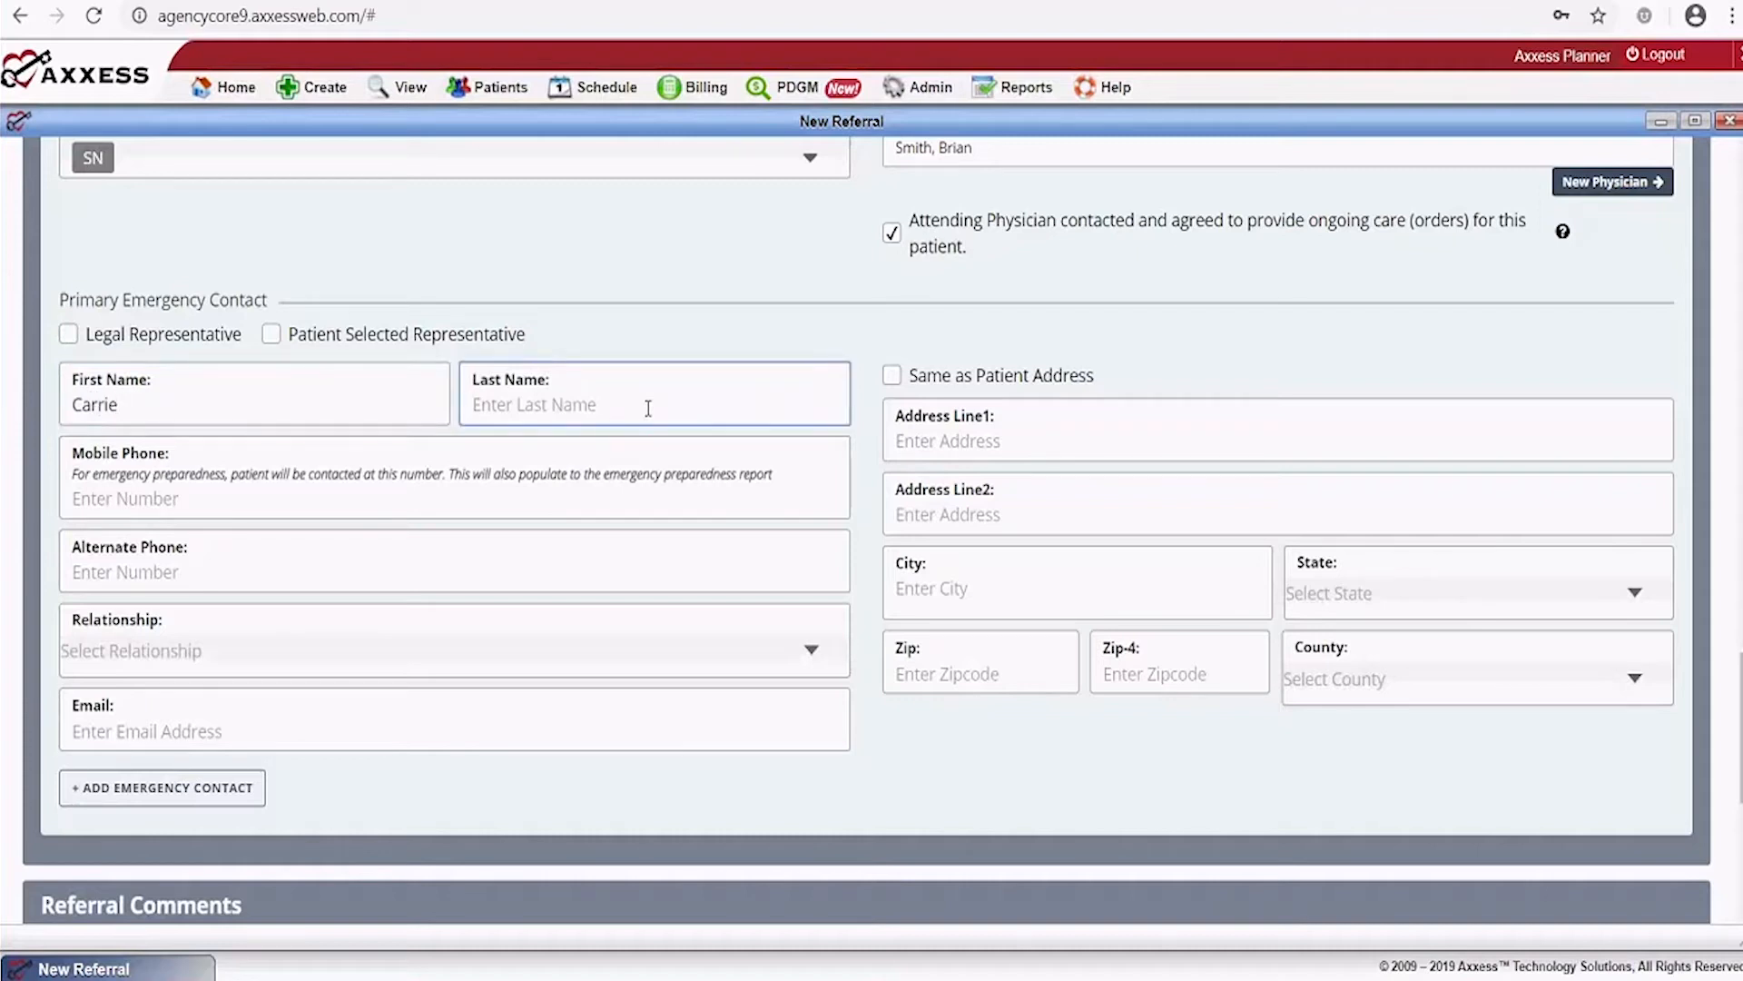
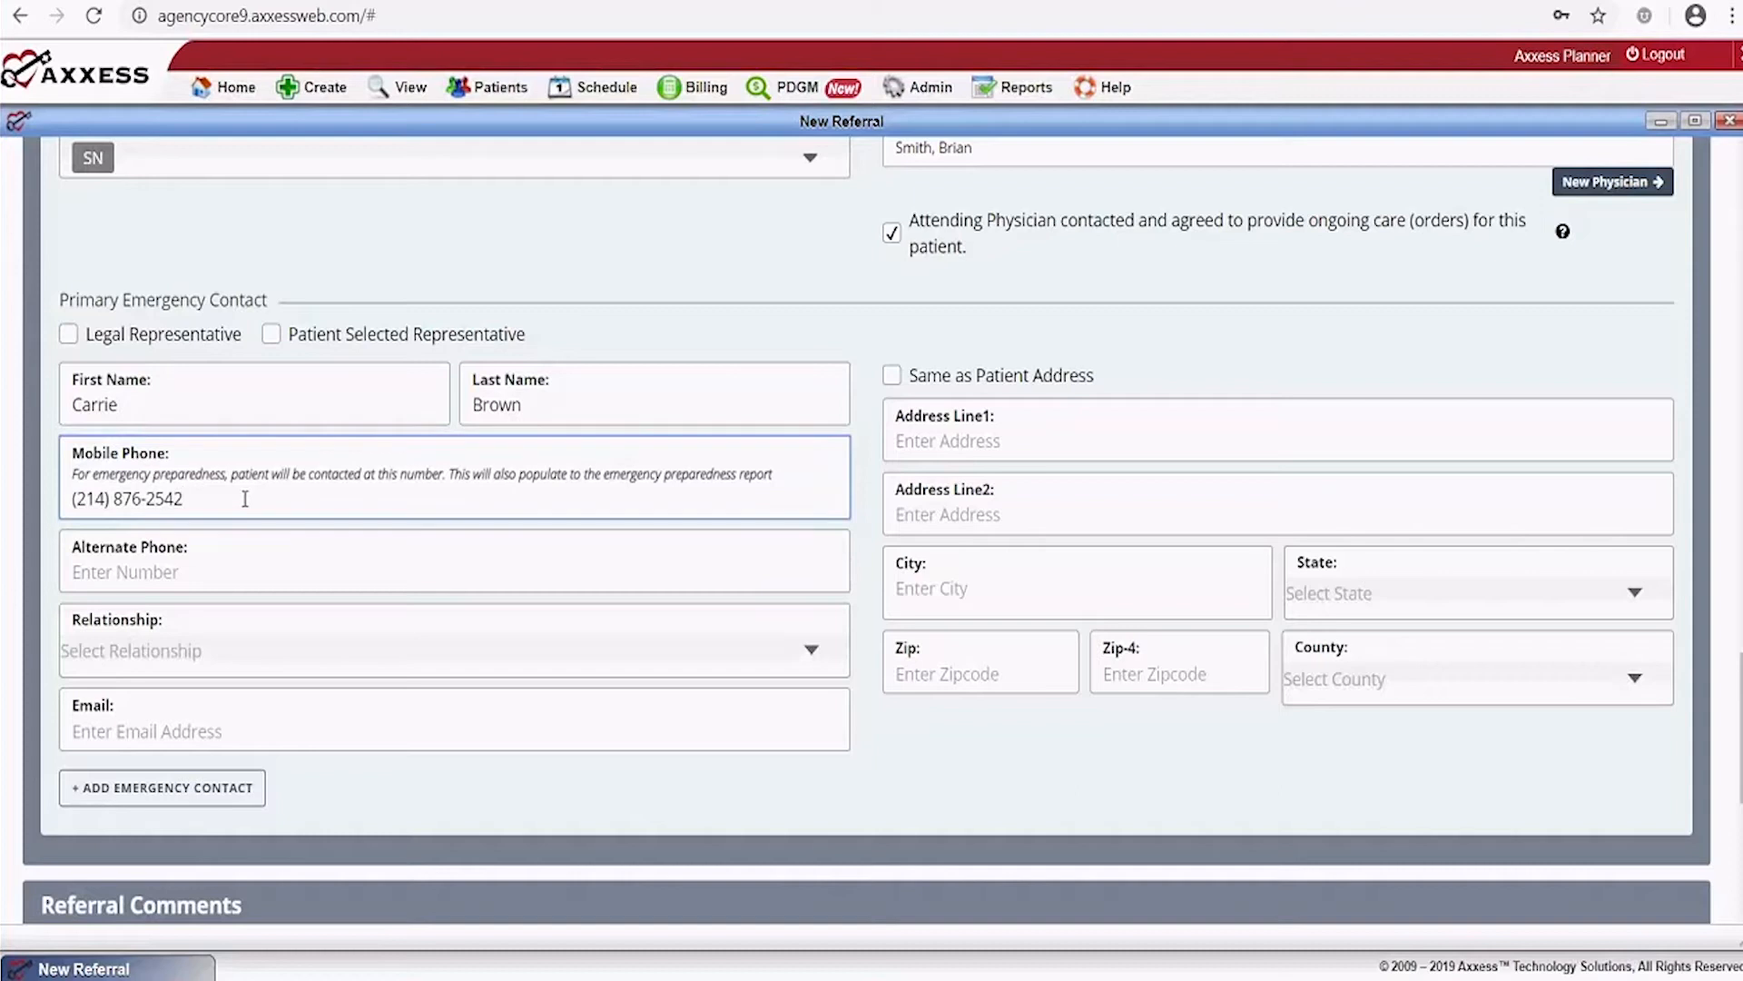
# Set the contact's relationship to Spouse and tick Same as Patient Address
pyautogui.click(726, 649)
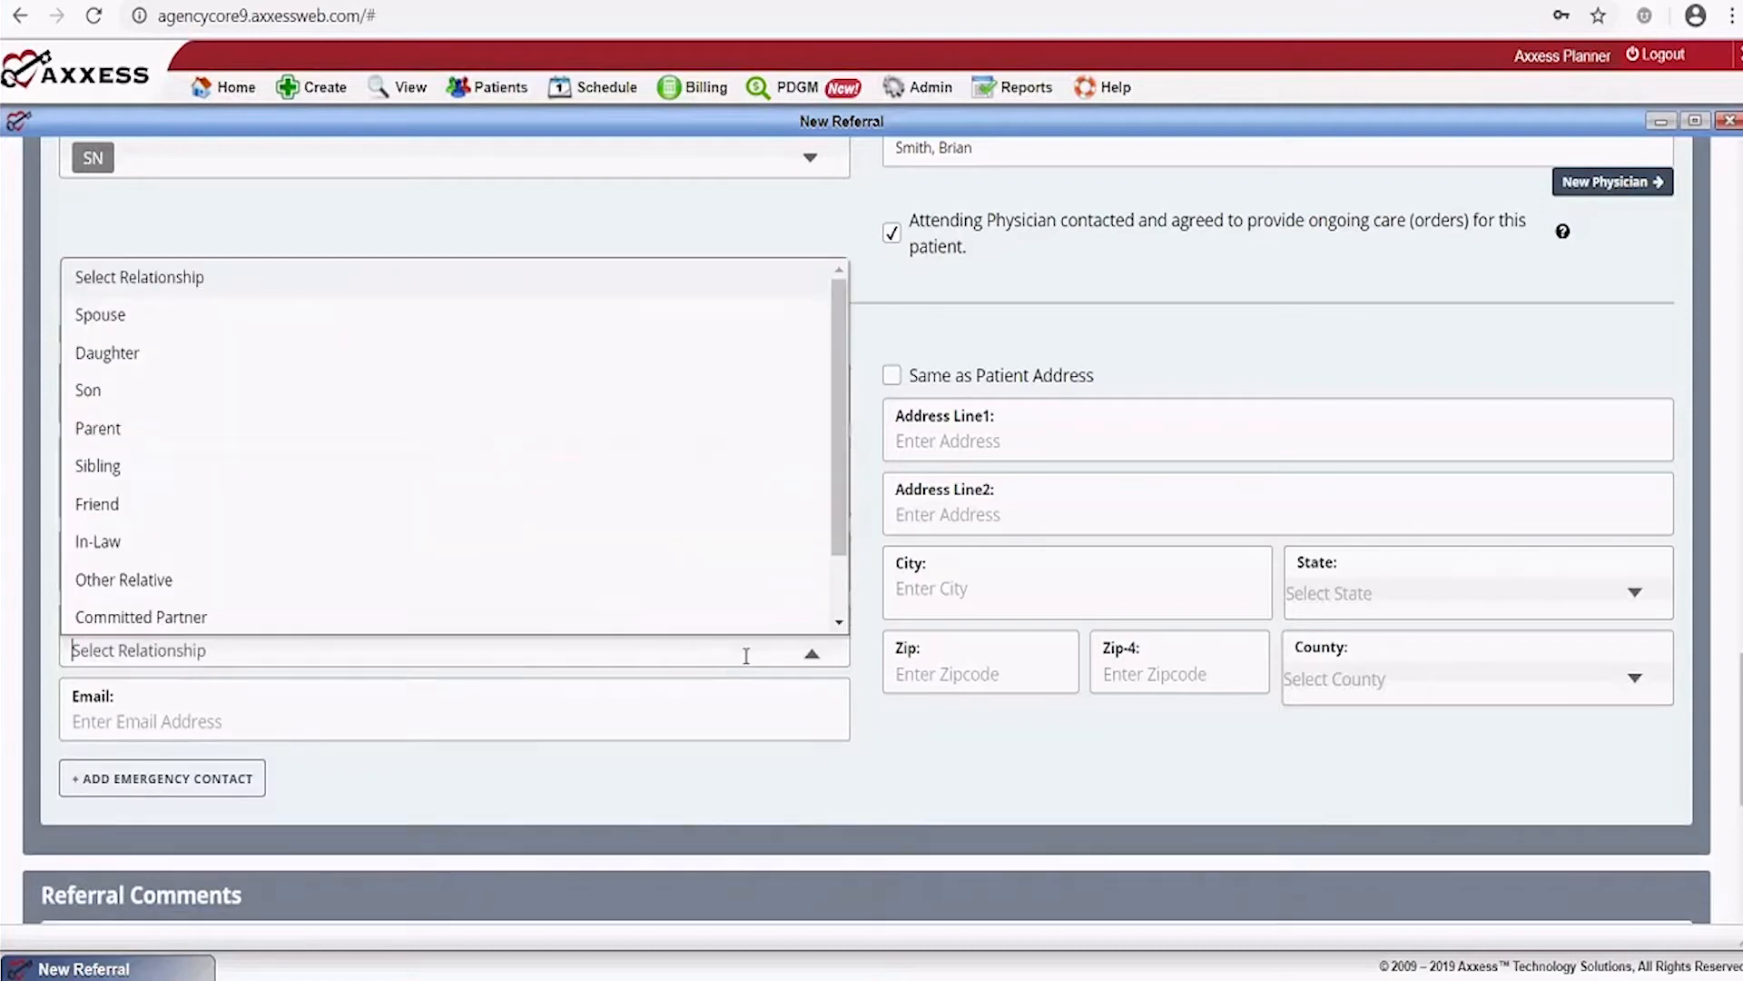
pyautogui.click(220, 320)
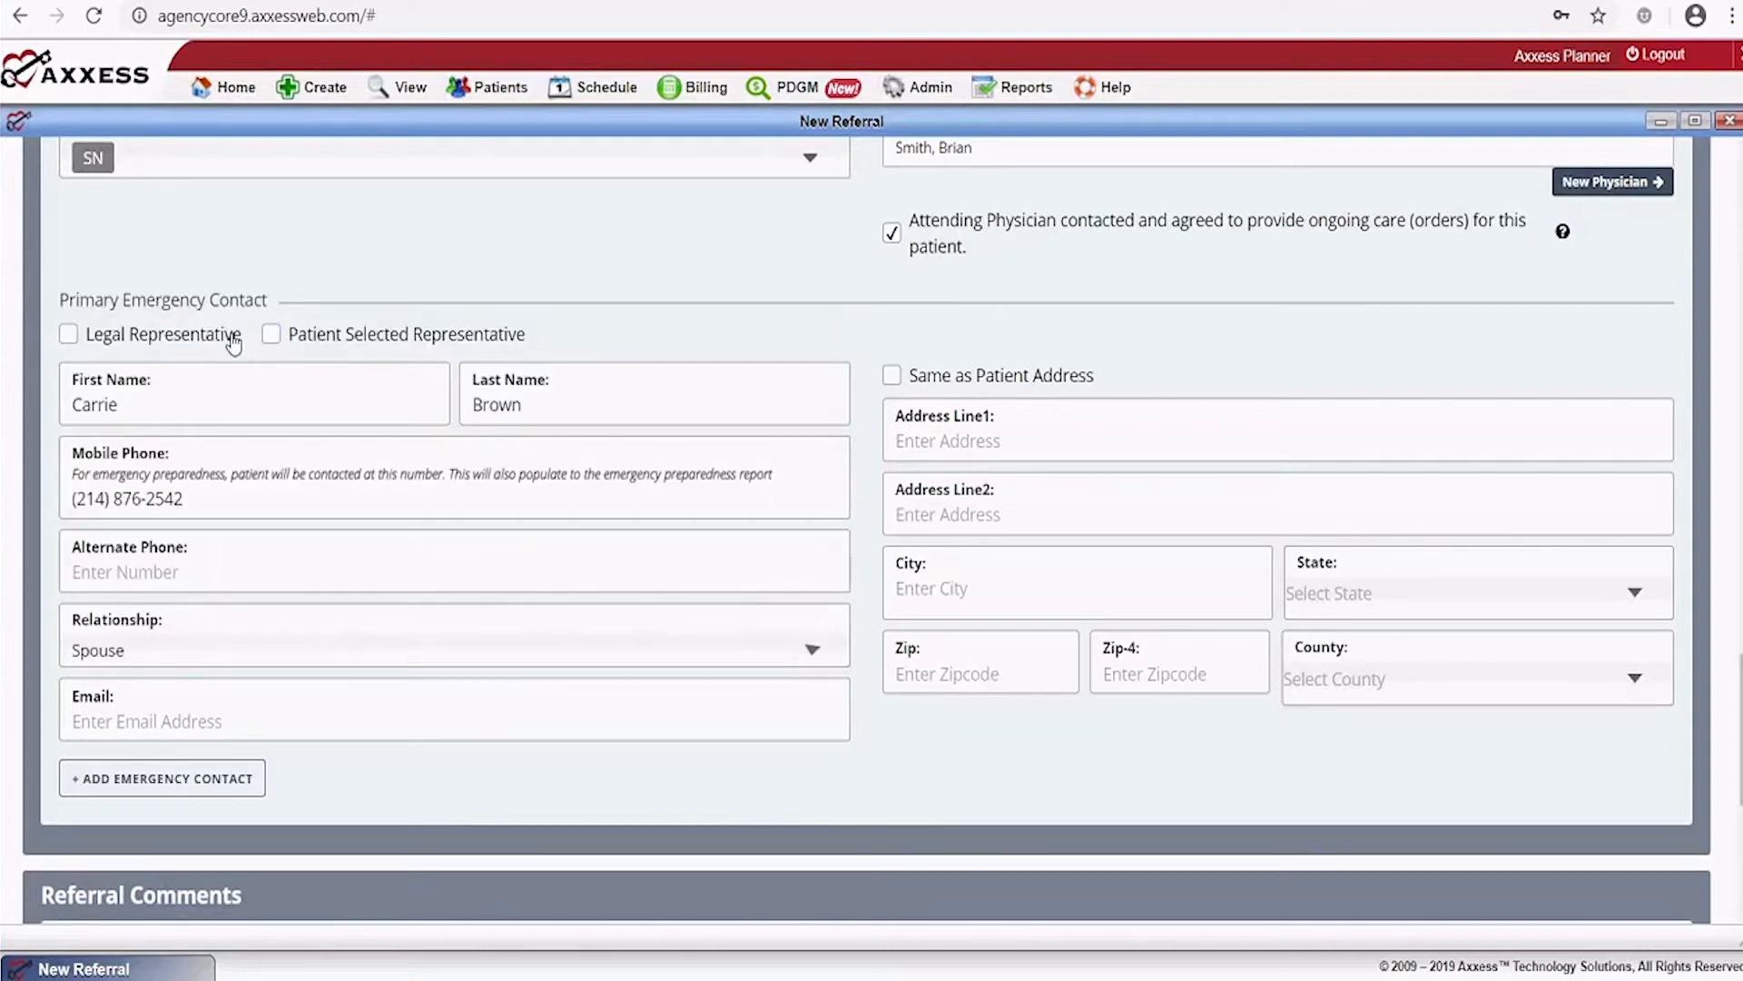
pyautogui.click(892, 376)
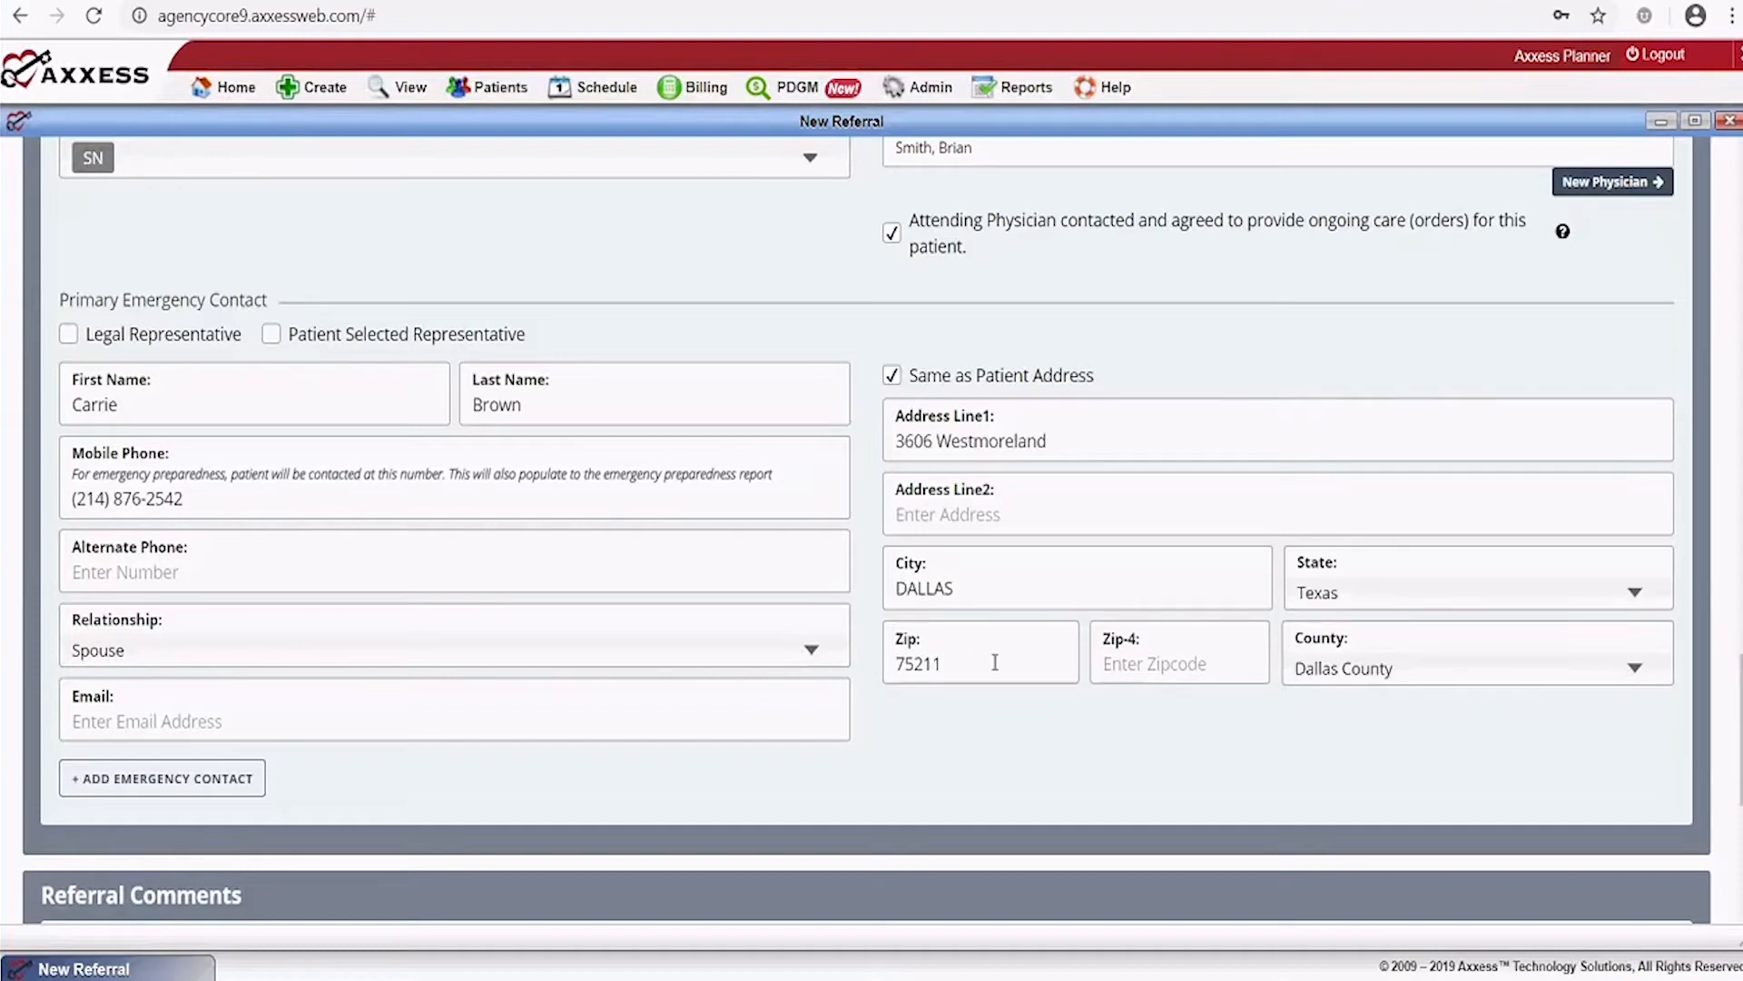
pyautogui.scroll(-4, 949, 670)
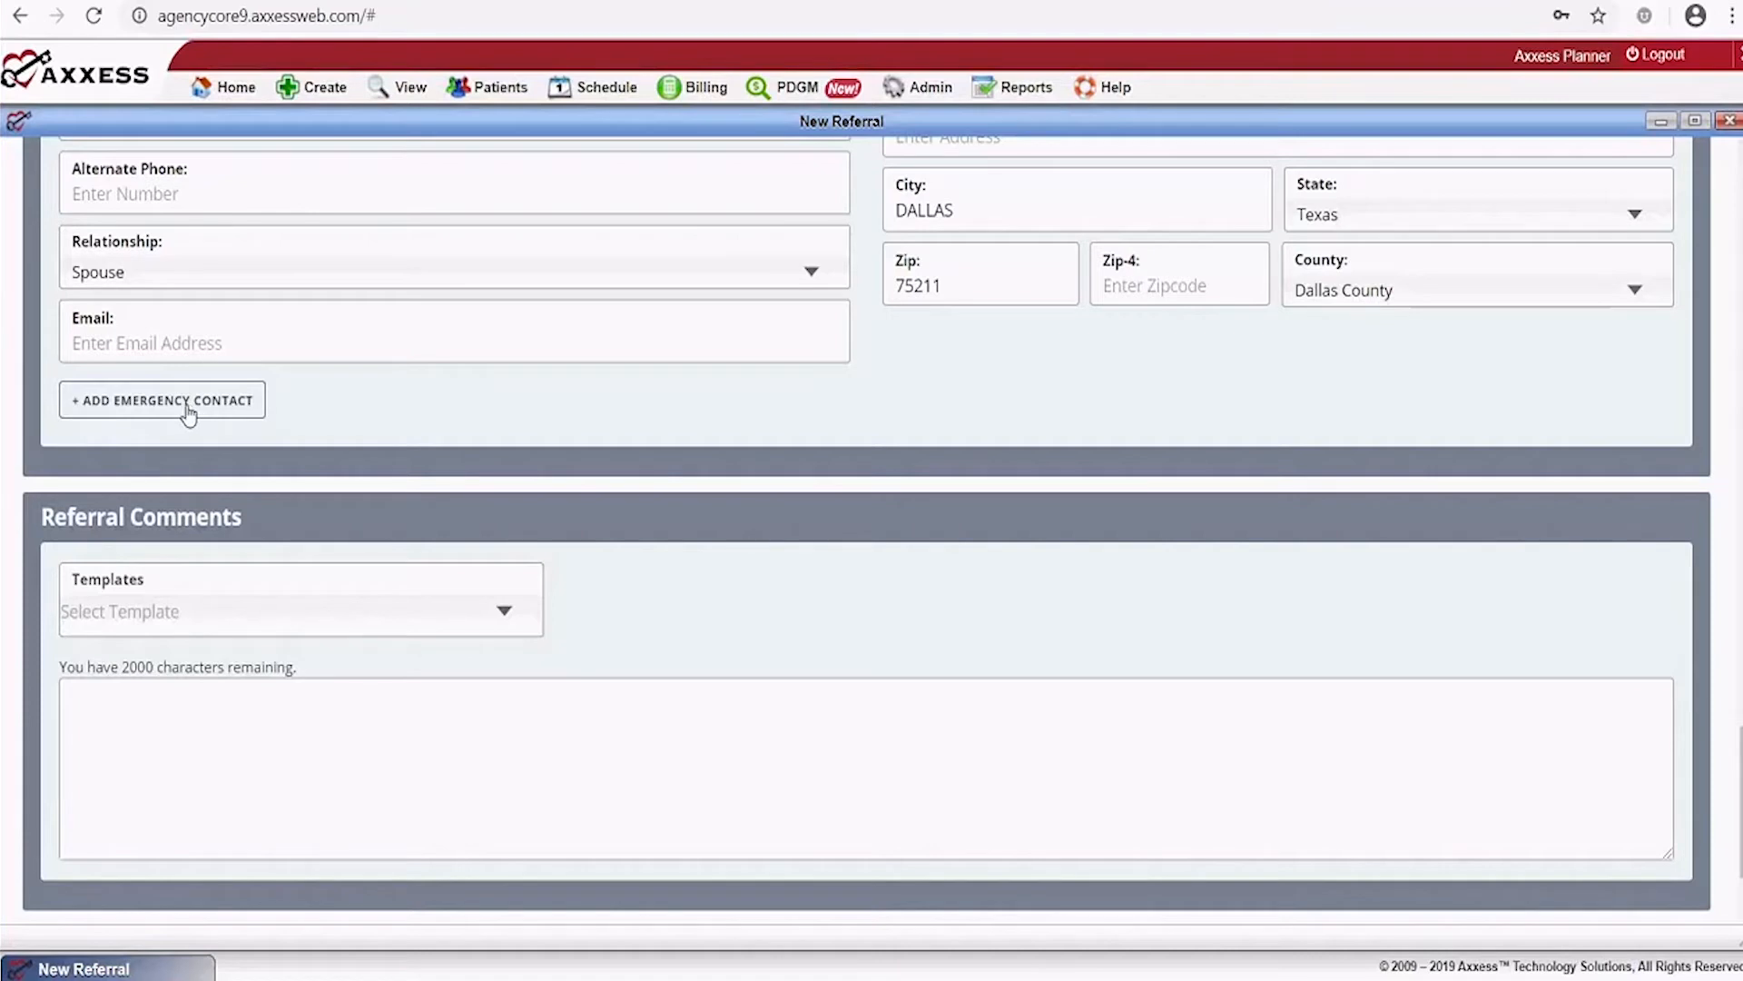
# Leave Referral Comments empty without a template and submit with ADD REFERRAL
pyautogui.scroll(-1, 759, 584)
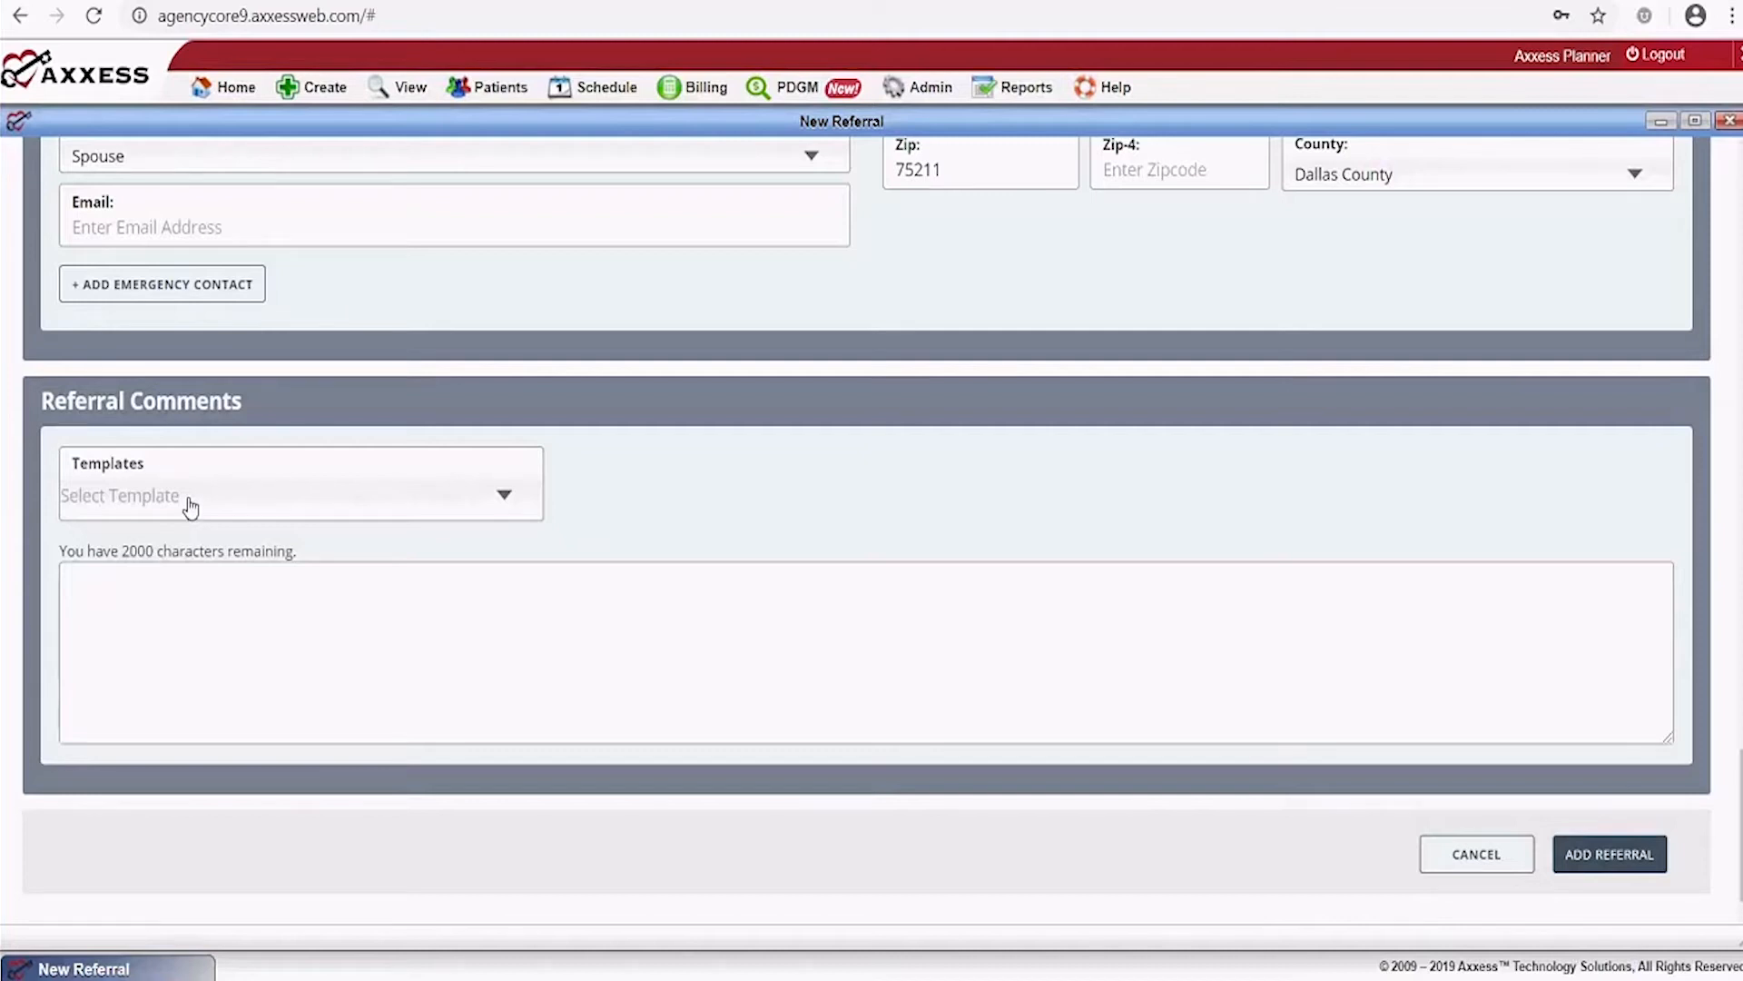
pyautogui.click(187, 497)
pyautogui.click(651, 534)
pyautogui.scroll(2, 1534, 763)
pyautogui.scroll(-1, 1611, 778)
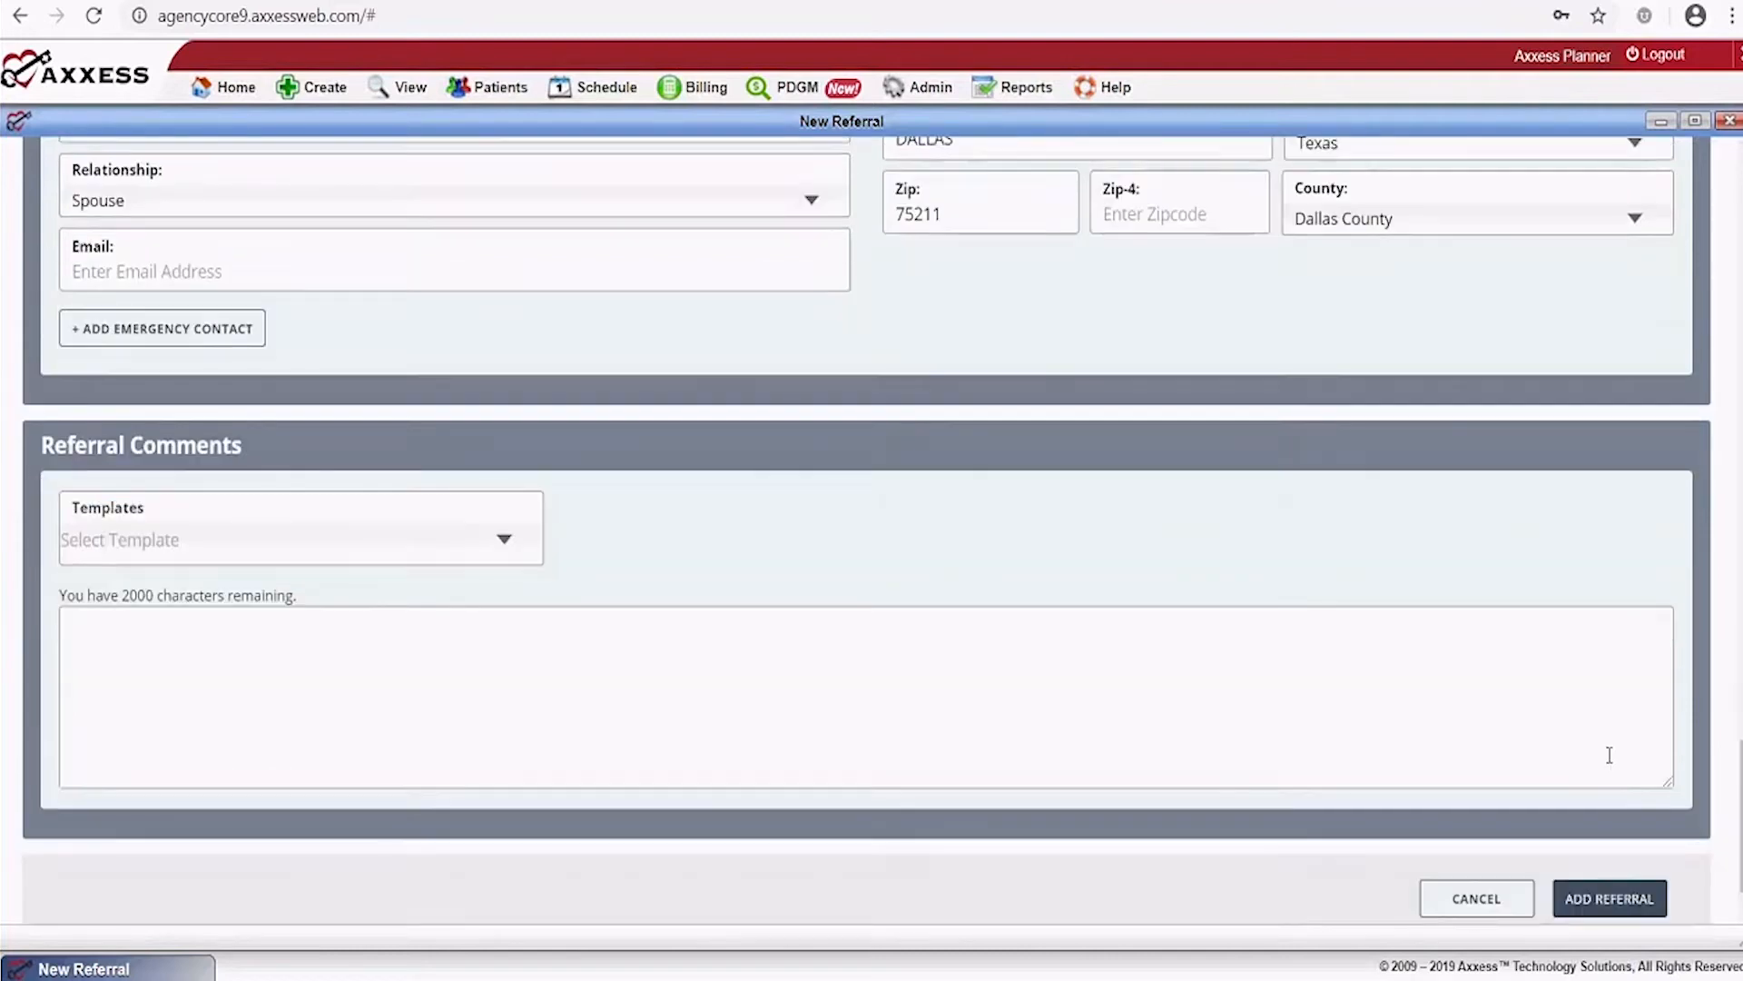
pyautogui.scroll(-1, 1609, 755)
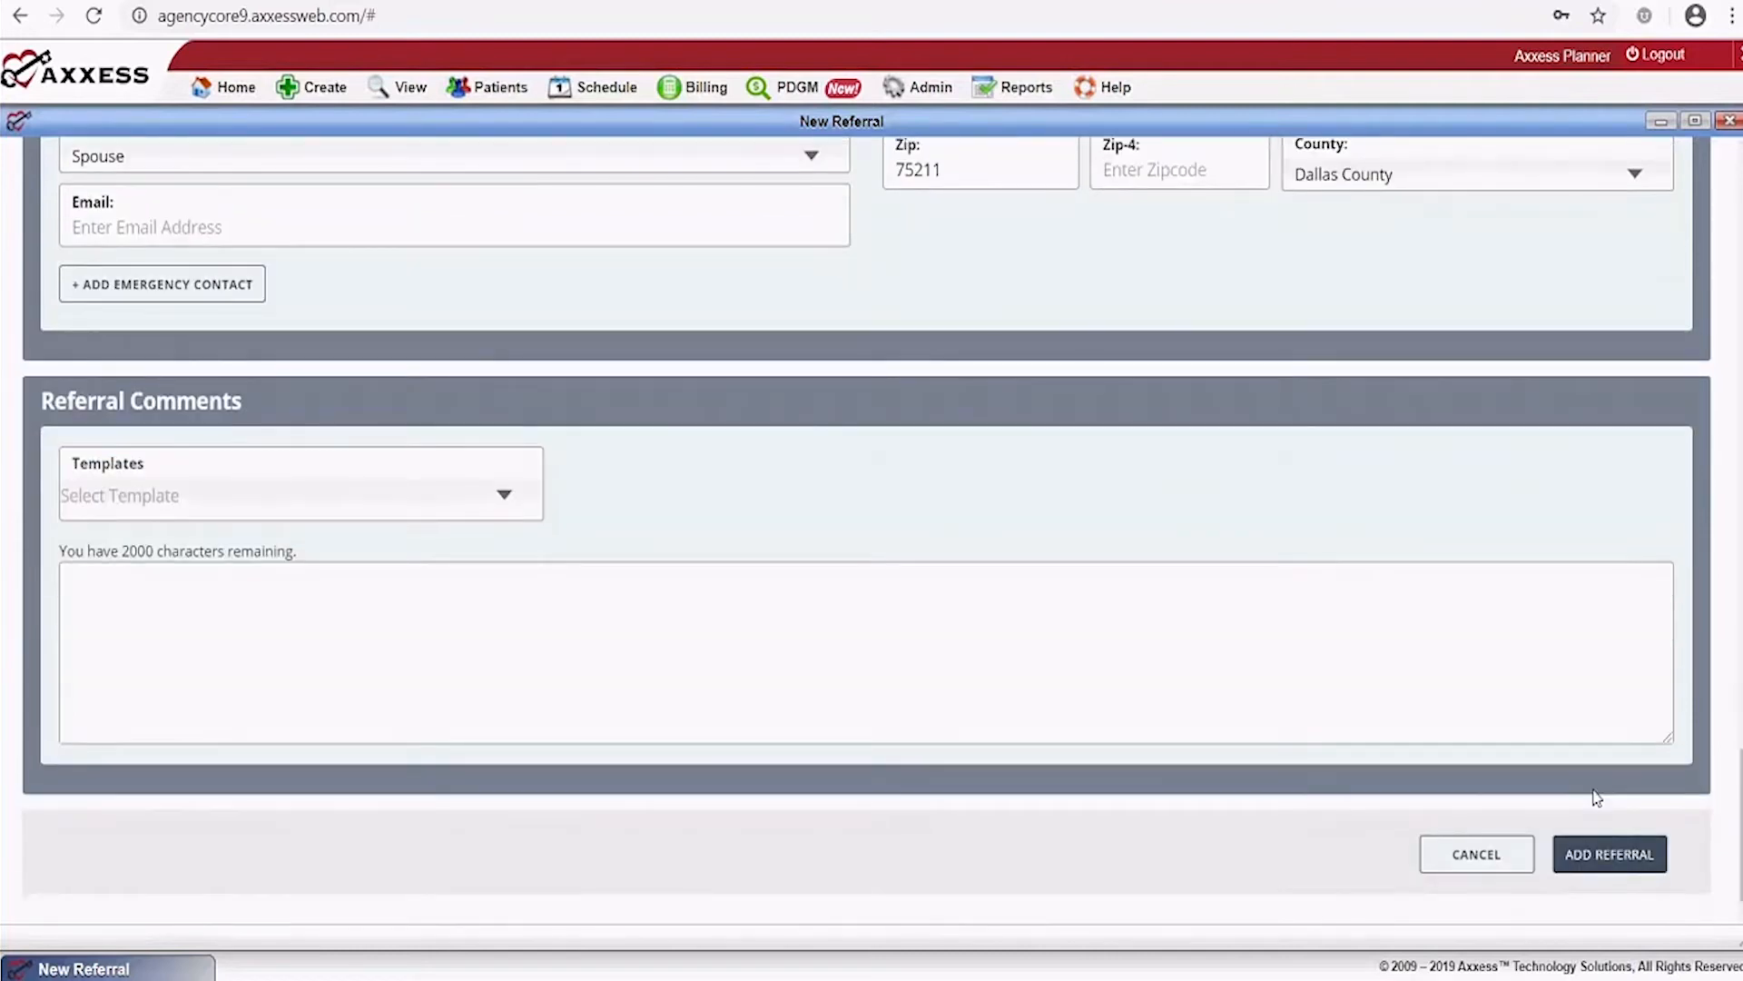
pyautogui.click(1596, 863)
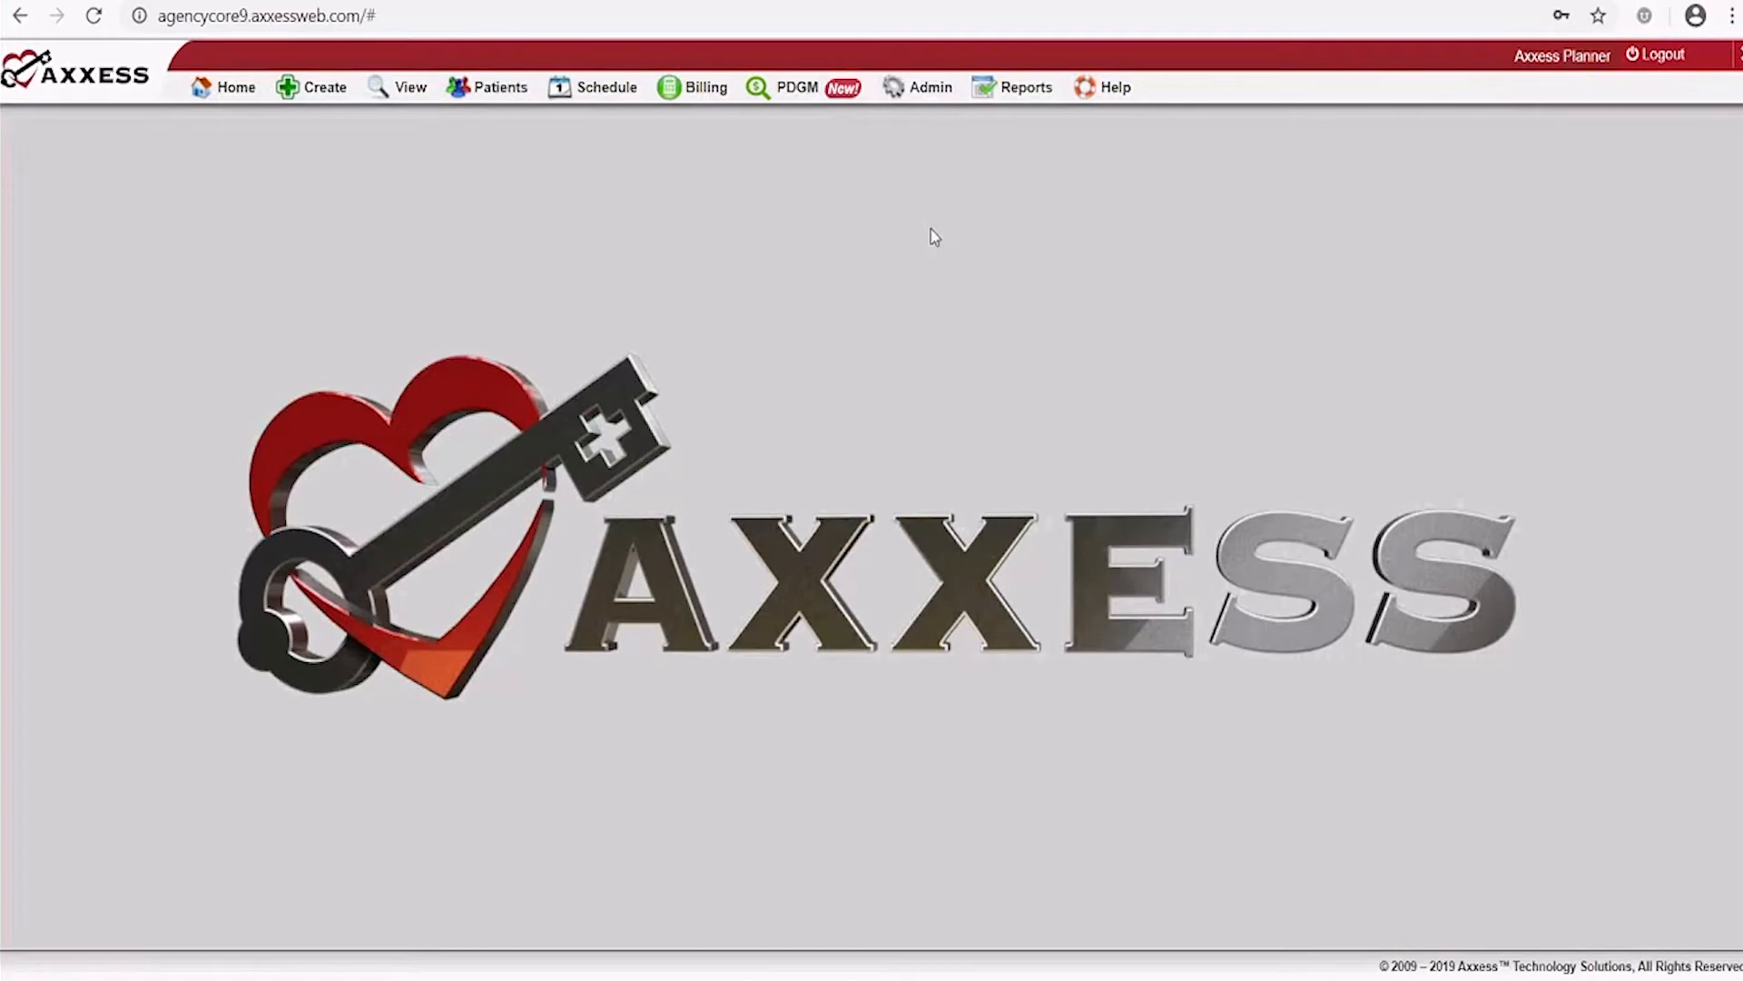
# Open a blank Admit Patient form from Create > New > Patient
pyautogui.moveTo(329, 97)
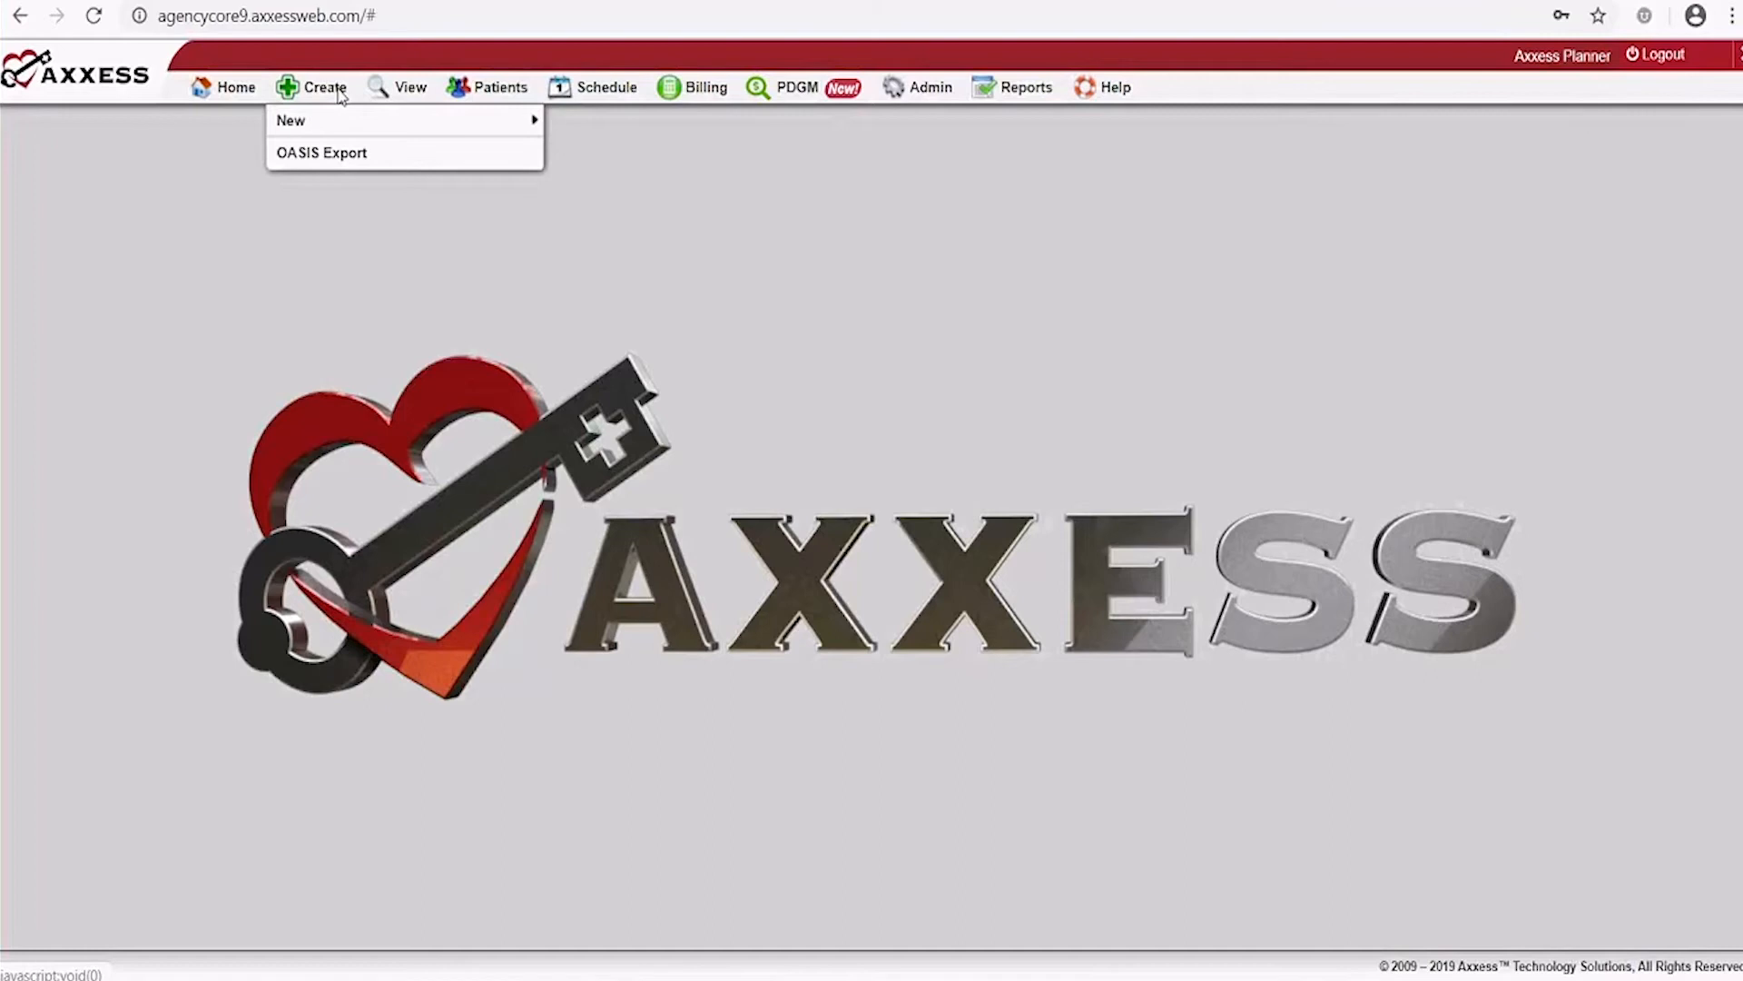
pyautogui.moveTo(336, 128)
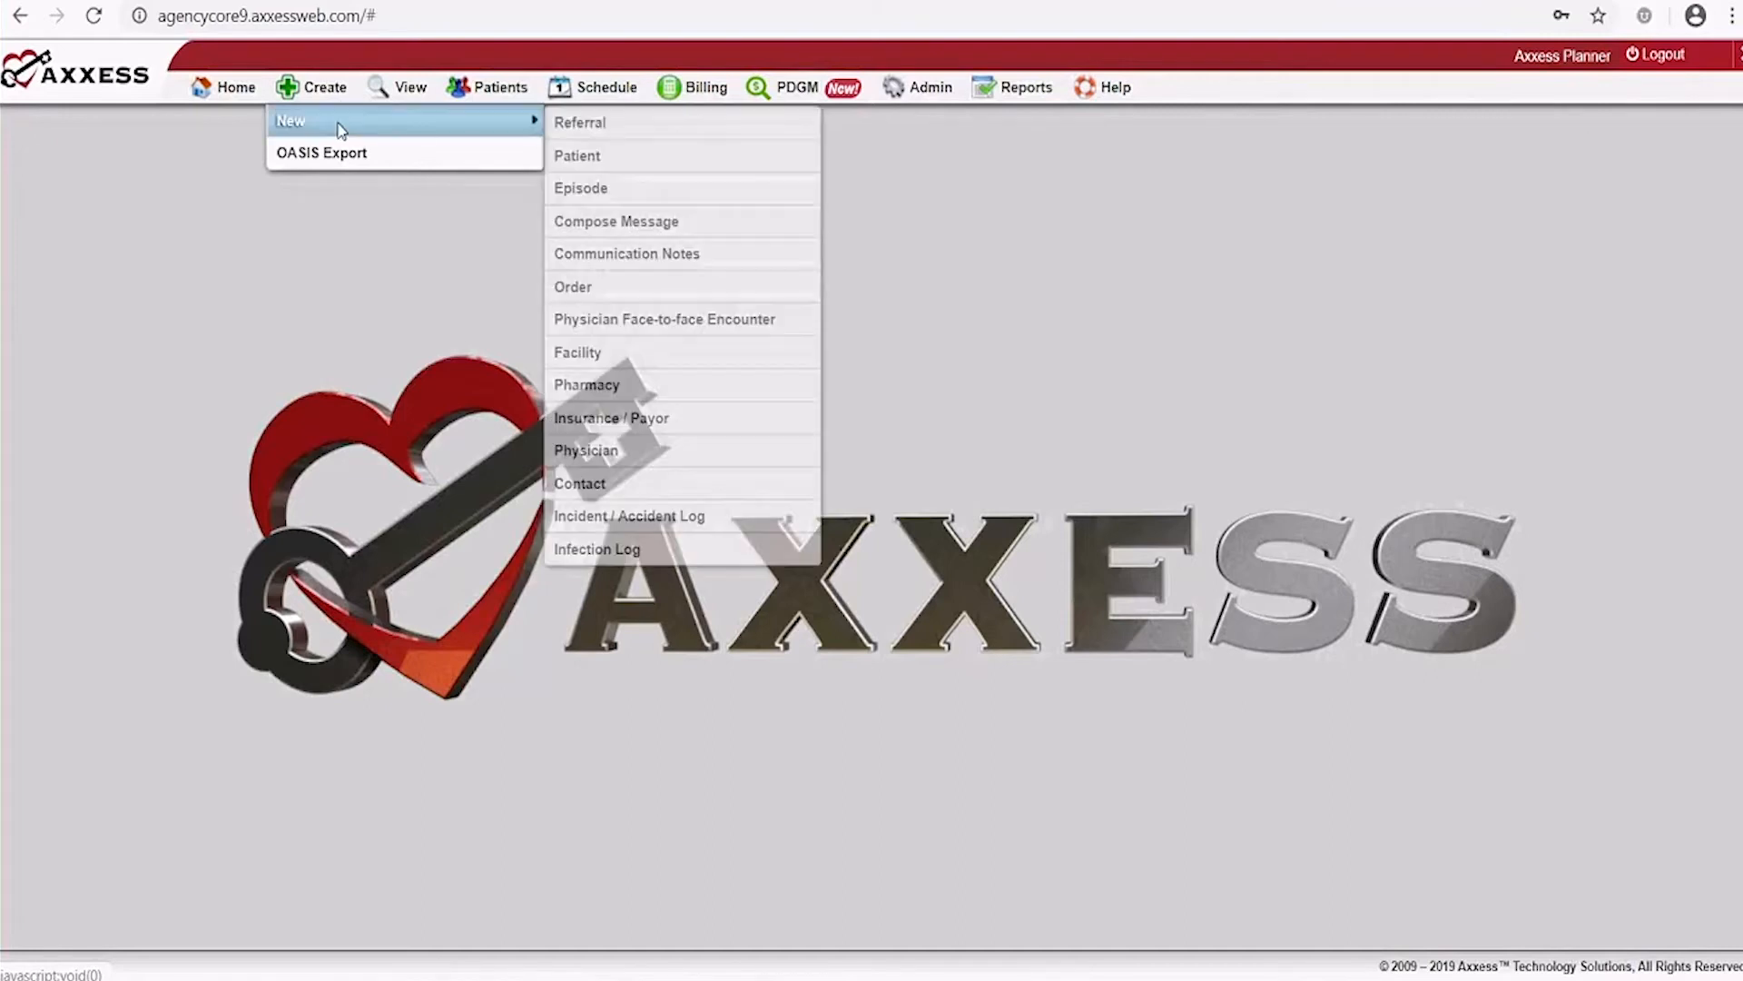
pyautogui.click(595, 156)
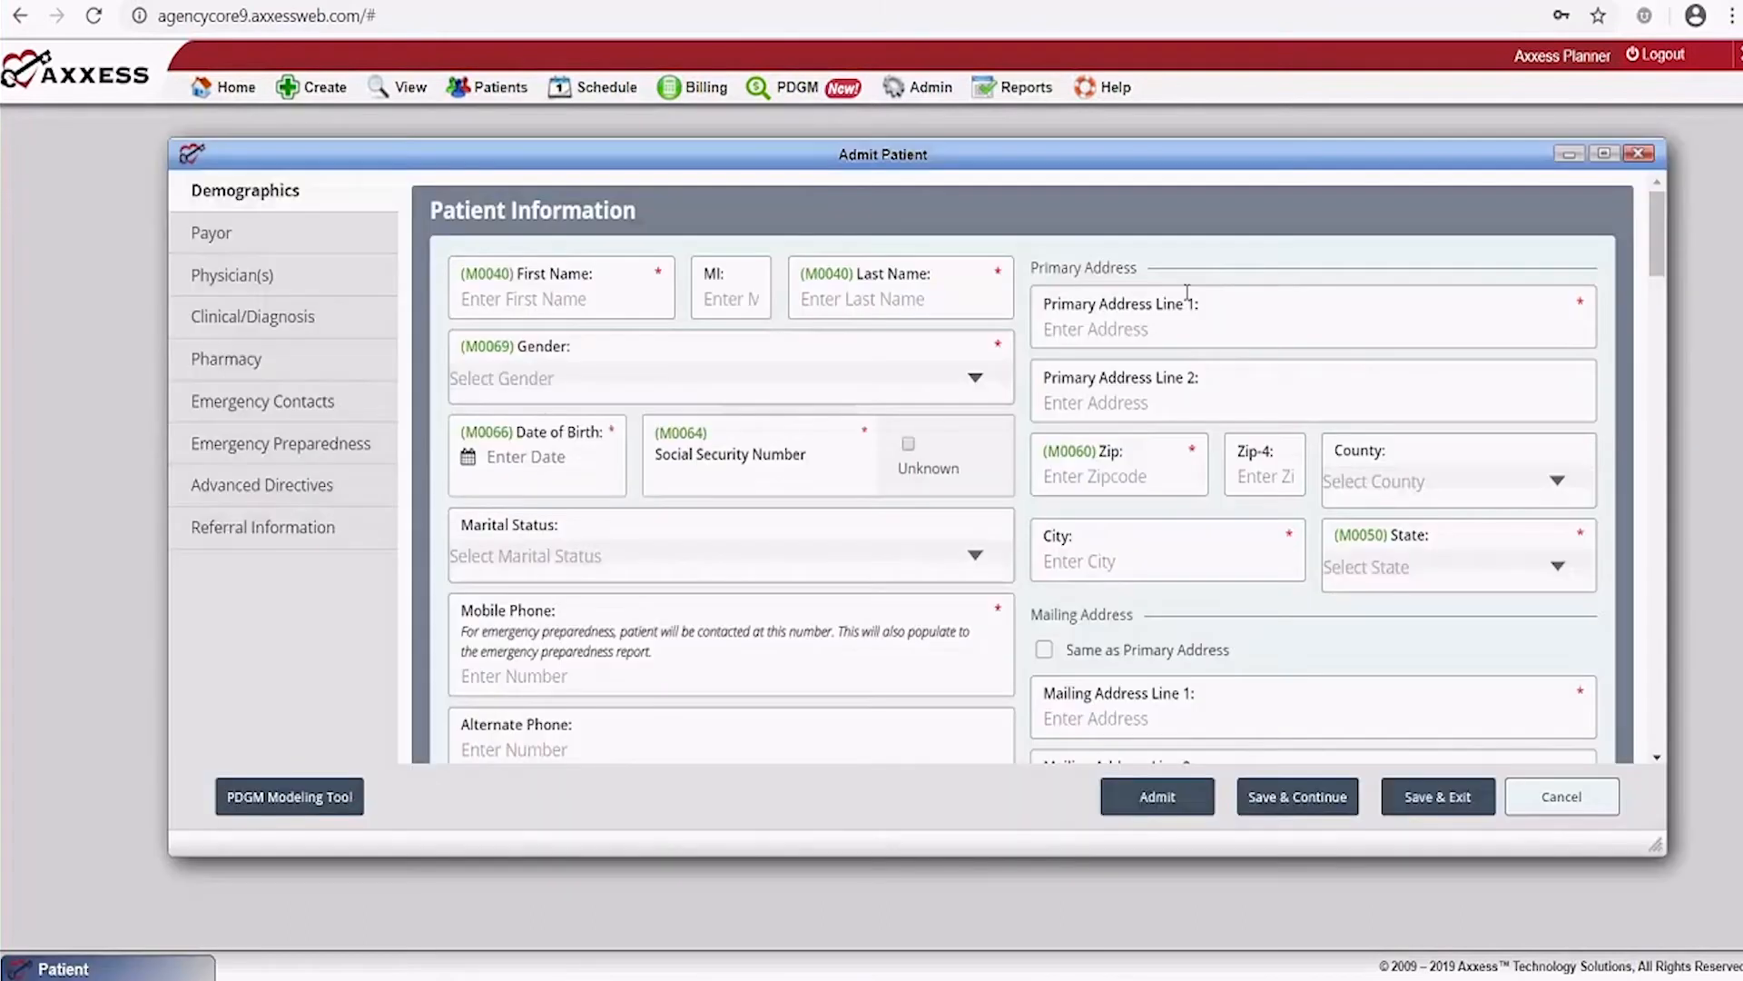
# Maximize the Admit Patient window, visit each section from Payor to Referral Information, then return to Demographics
pyautogui.click(1604, 154)
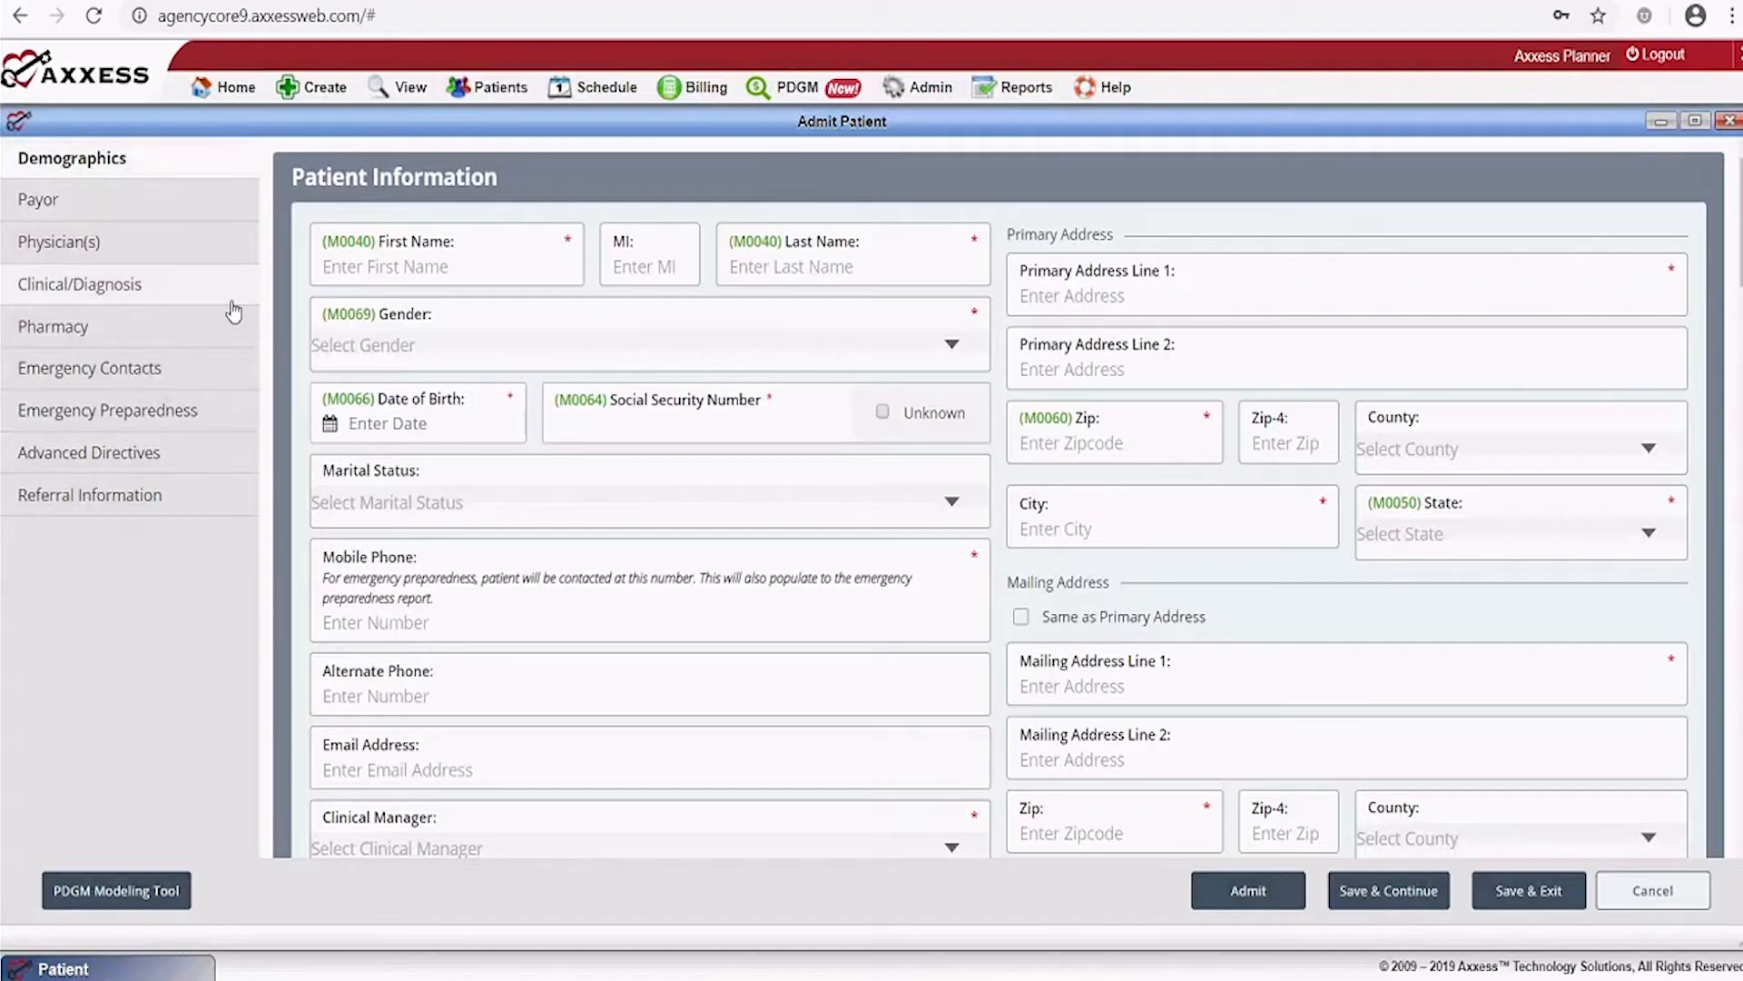
pyautogui.click(50, 204)
pyautogui.click(50, 240)
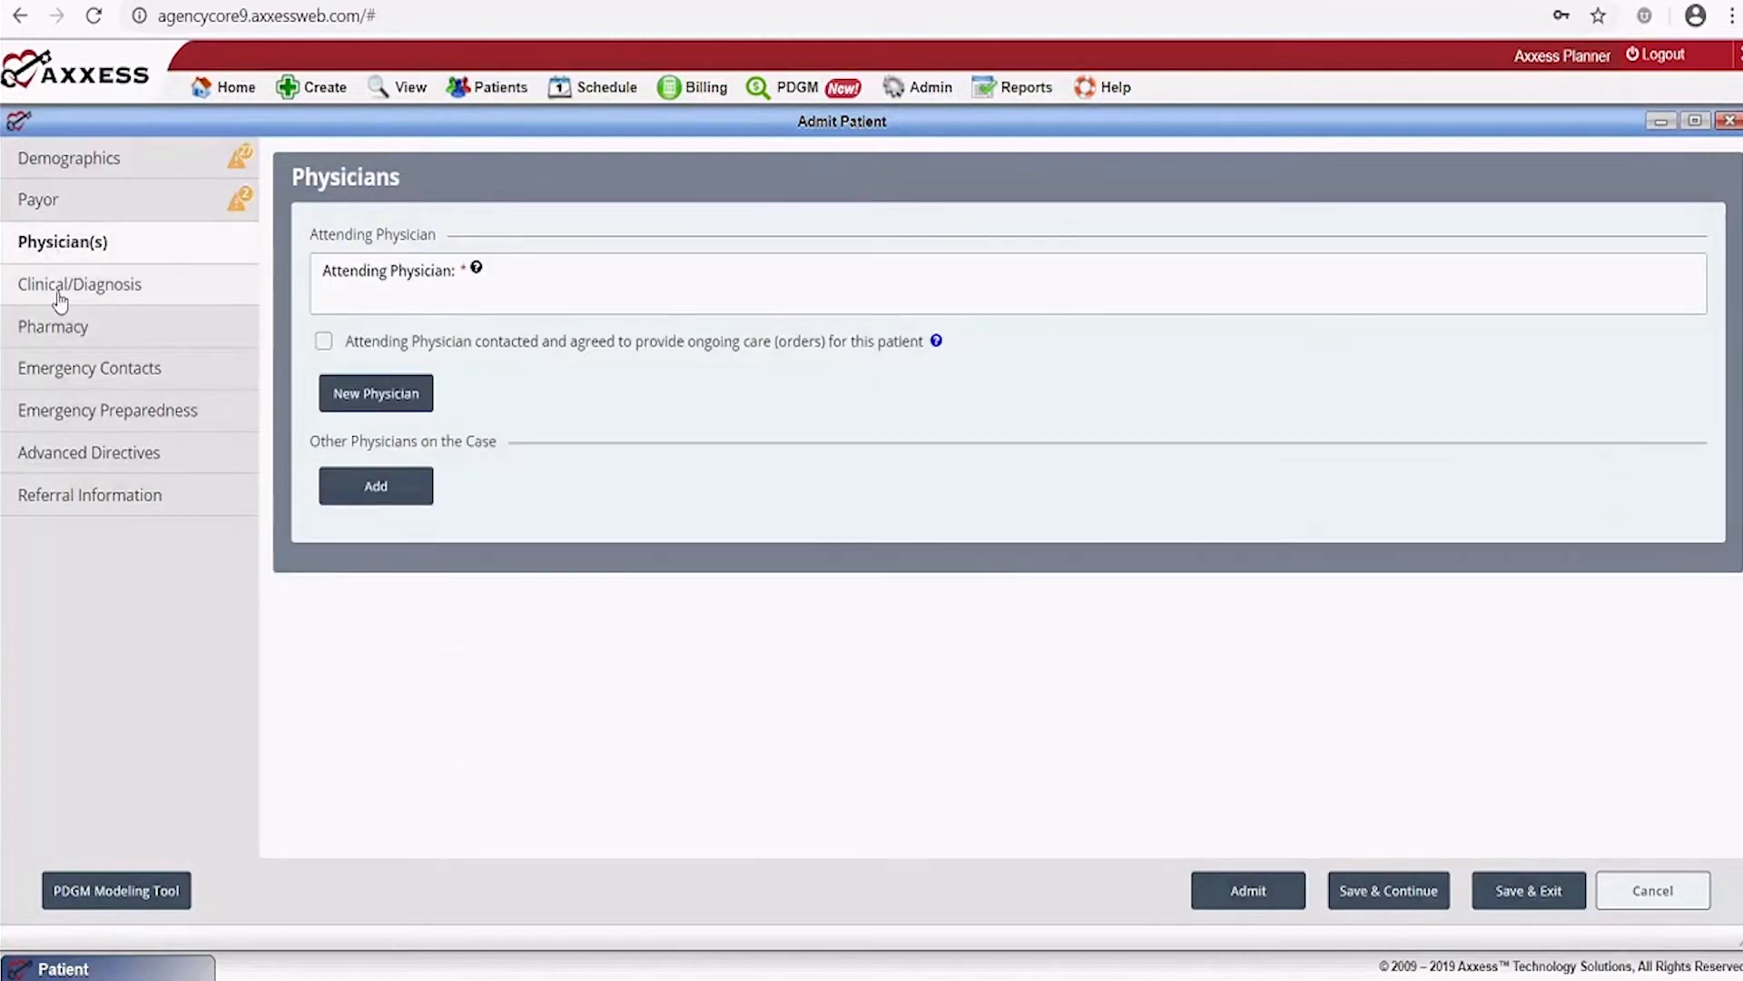
pyautogui.click(60, 294)
pyautogui.click(67, 328)
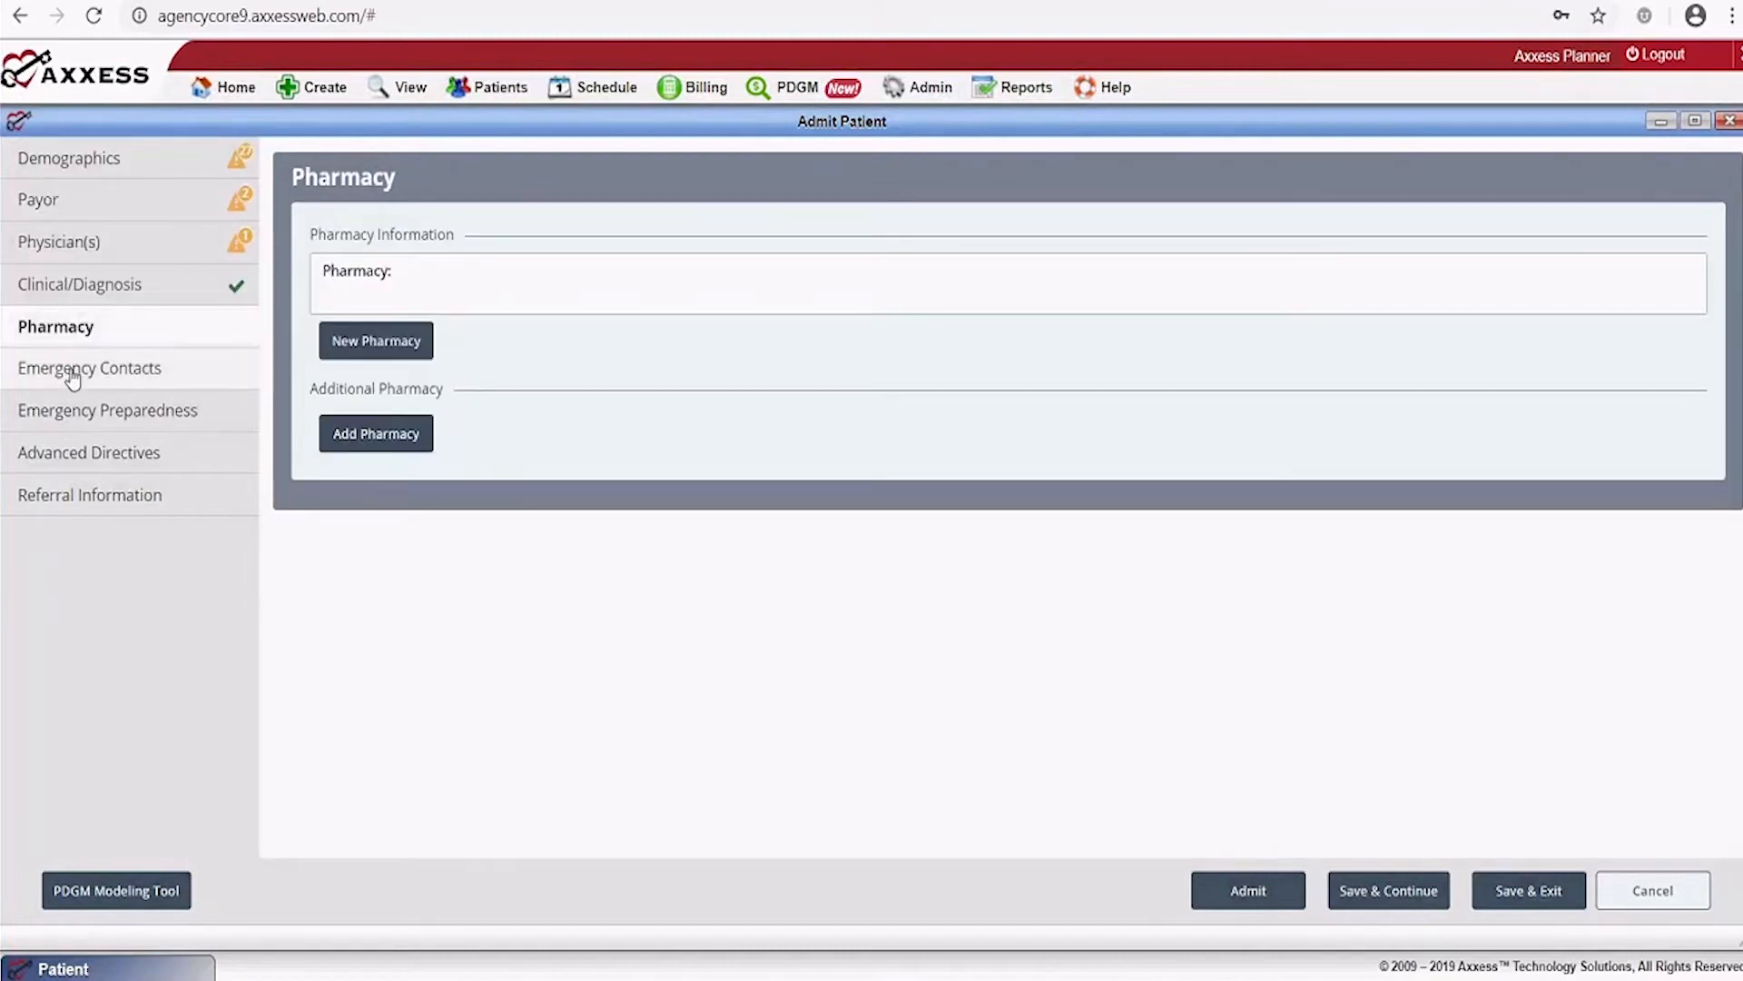
pyautogui.click(72, 374)
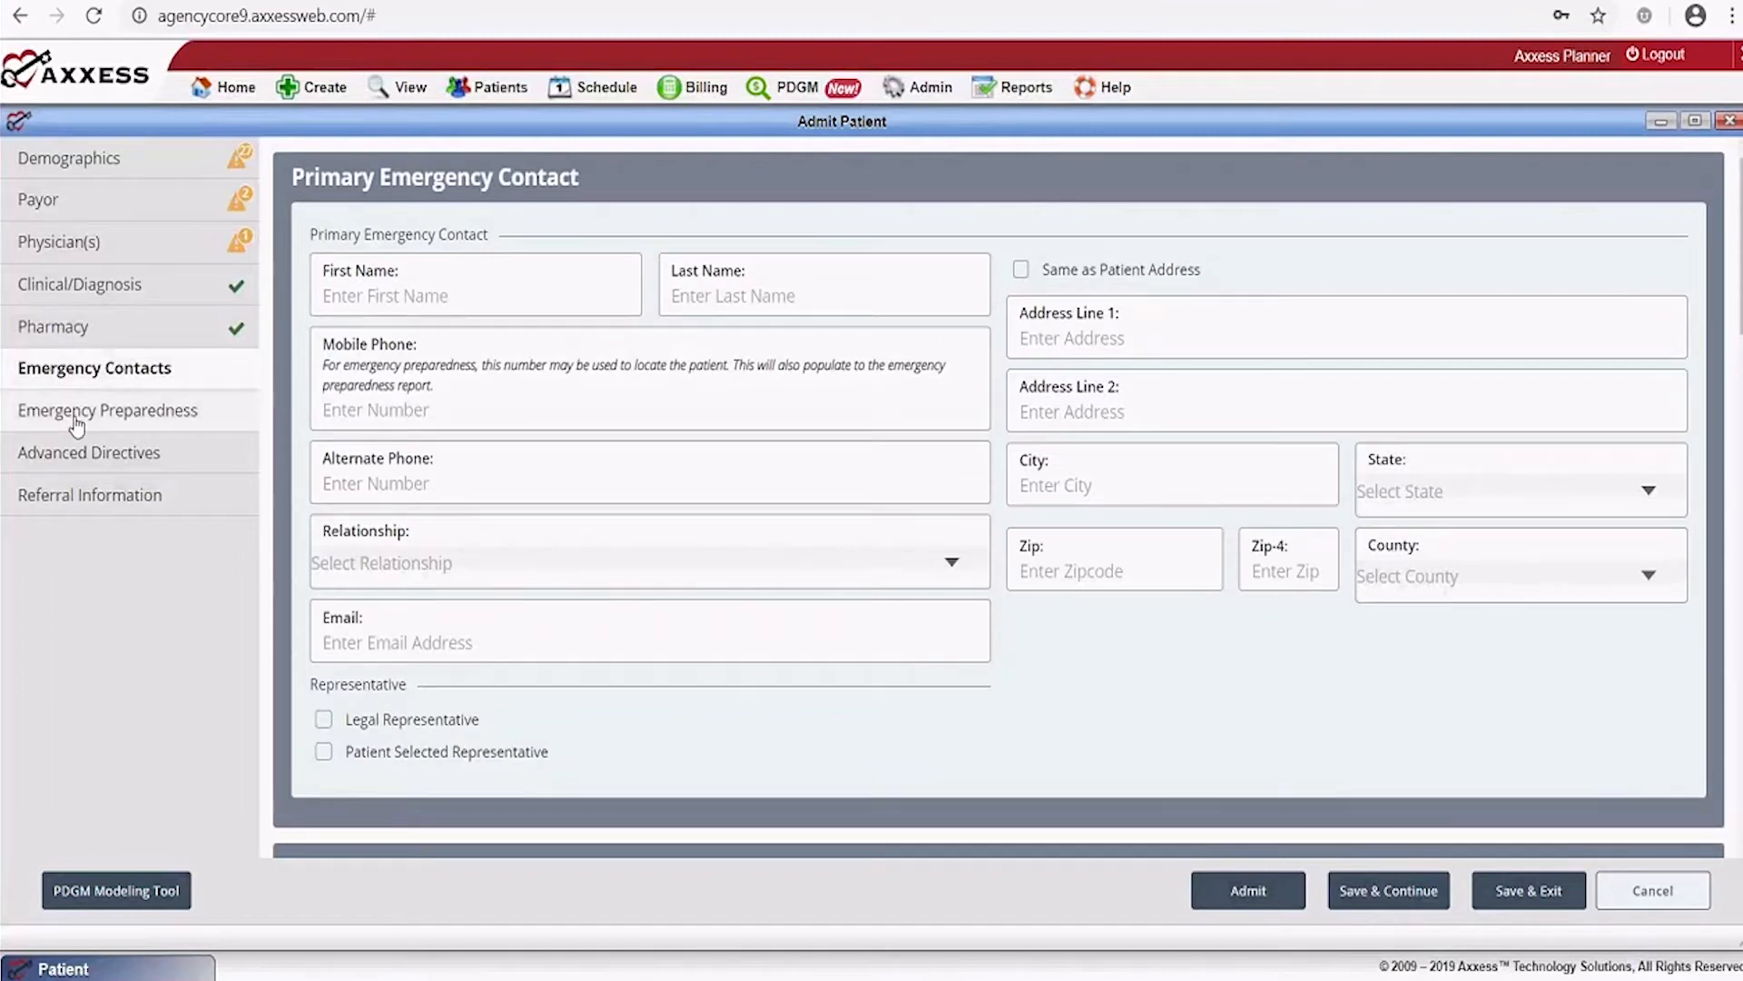
pyautogui.click(77, 419)
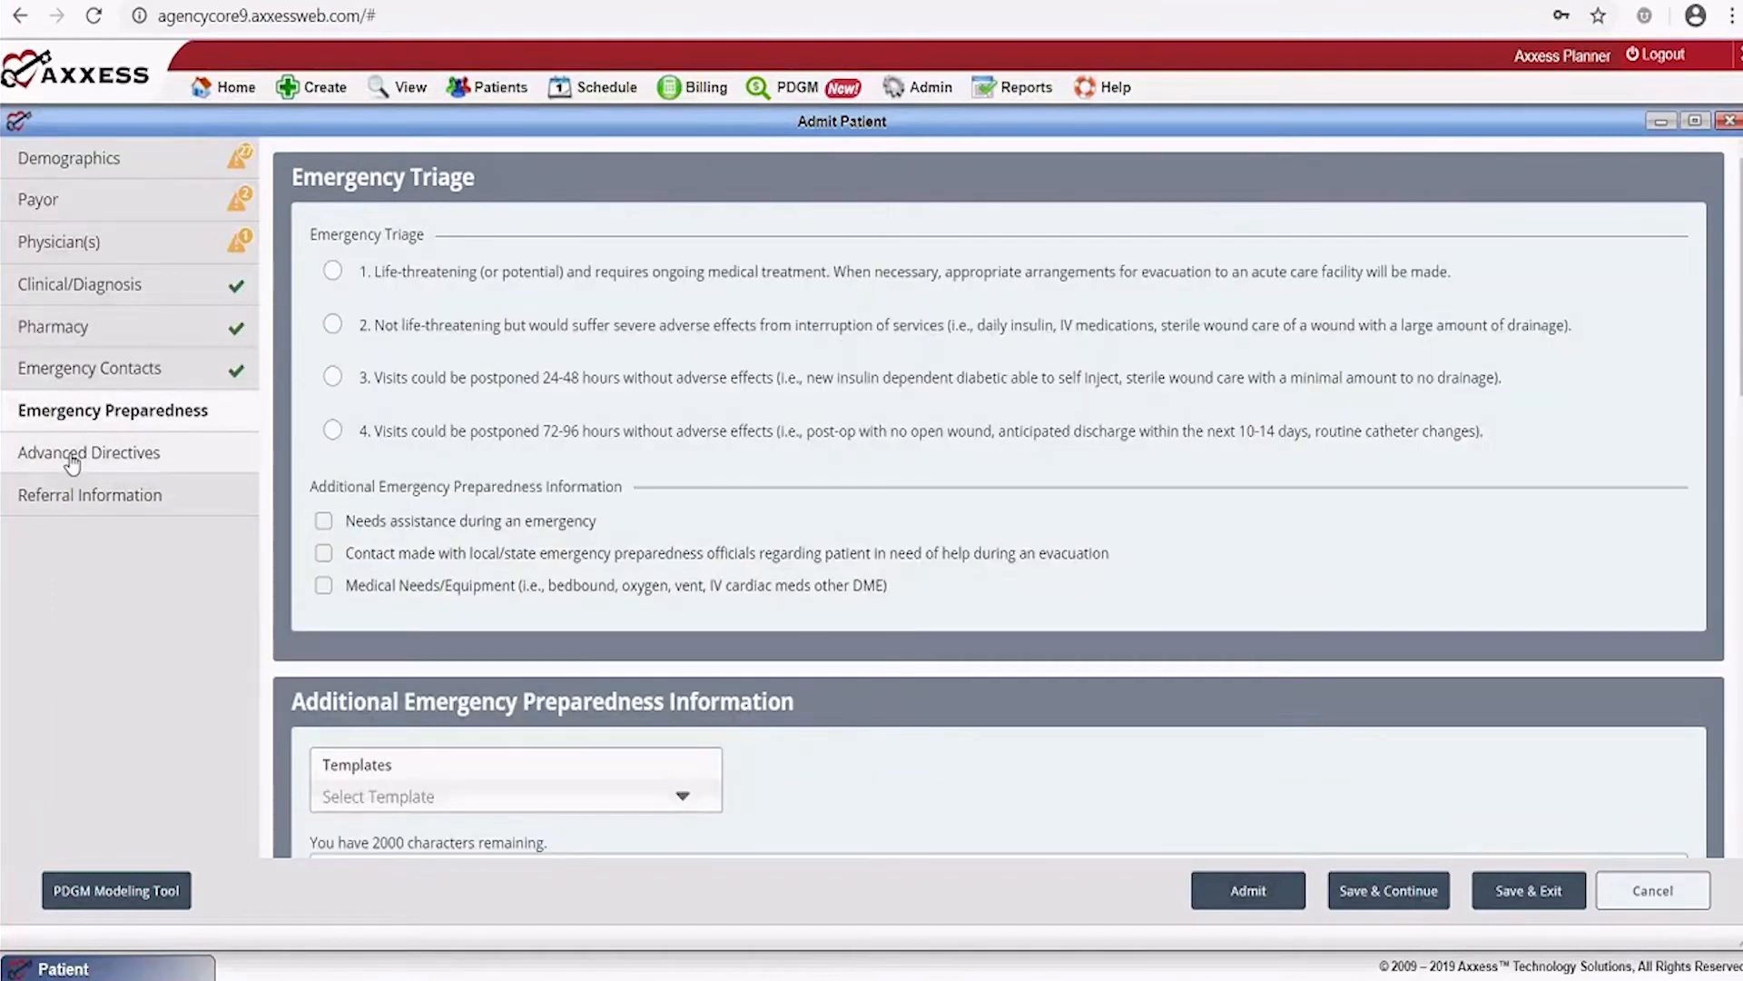
pyautogui.click(73, 462)
pyautogui.click(63, 498)
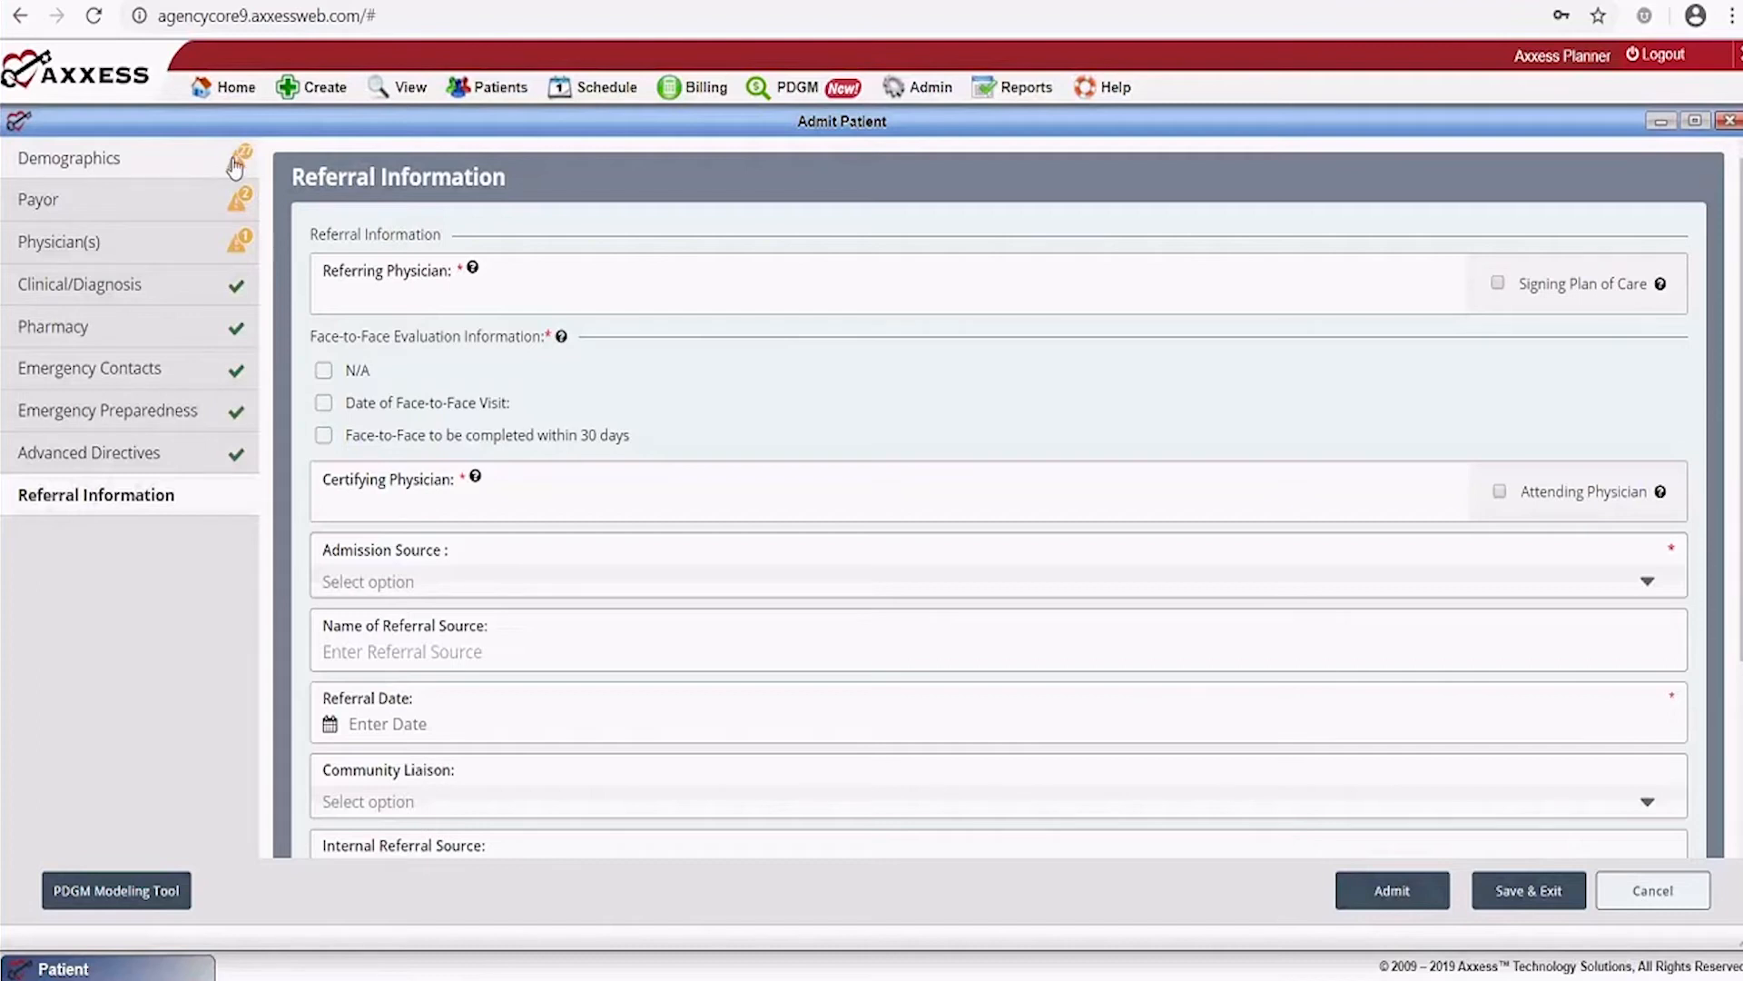
pyautogui.click(133, 169)
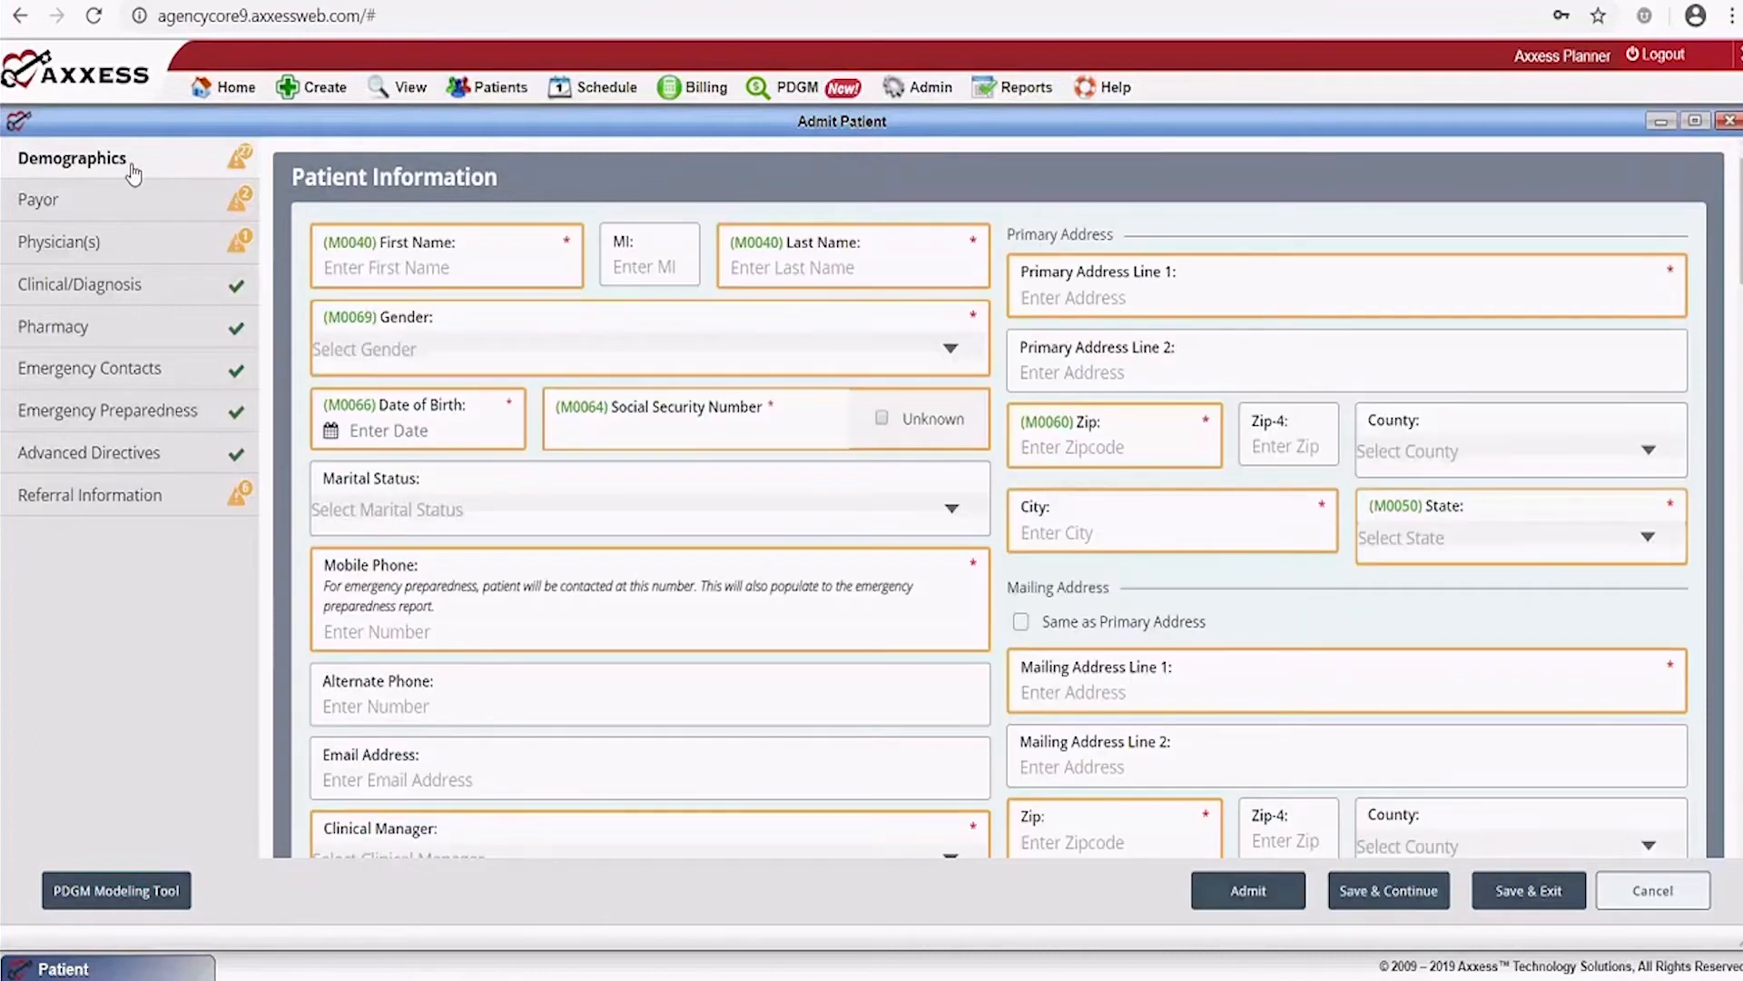
# Enter the patient's first and last name, Male gender and date of birth
pyautogui.click(453, 266)
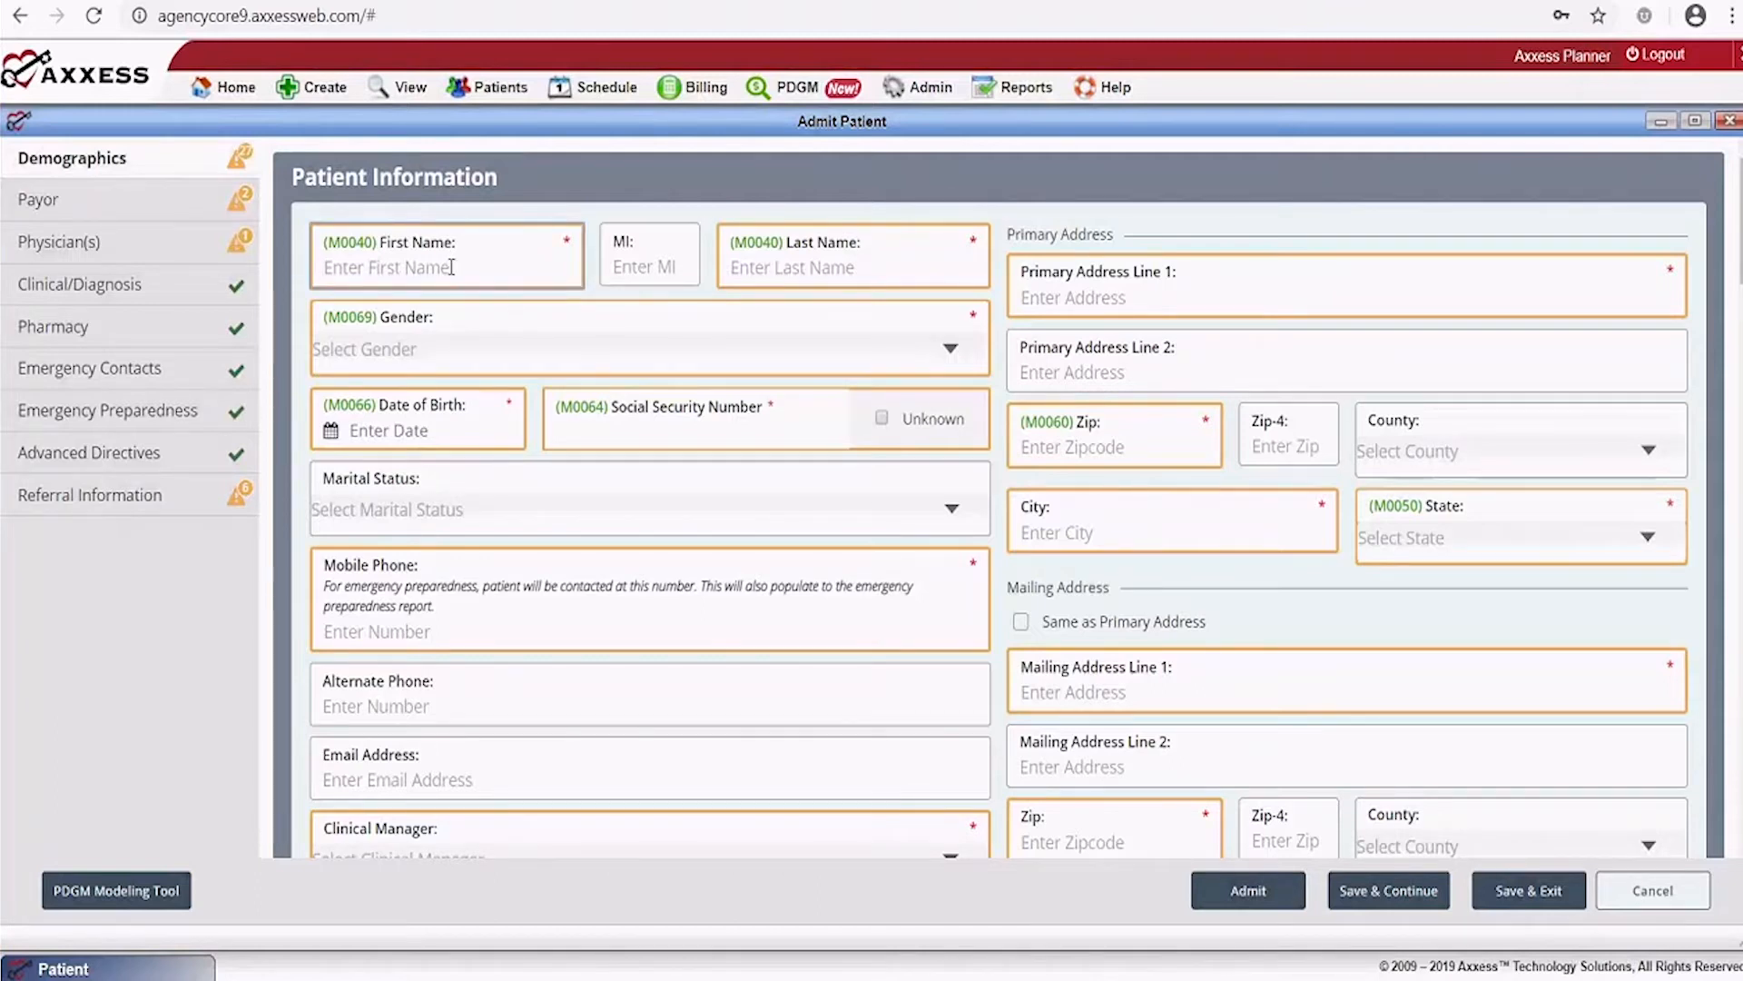
pyautogui.press('Tab')
pyautogui.press('Tab')
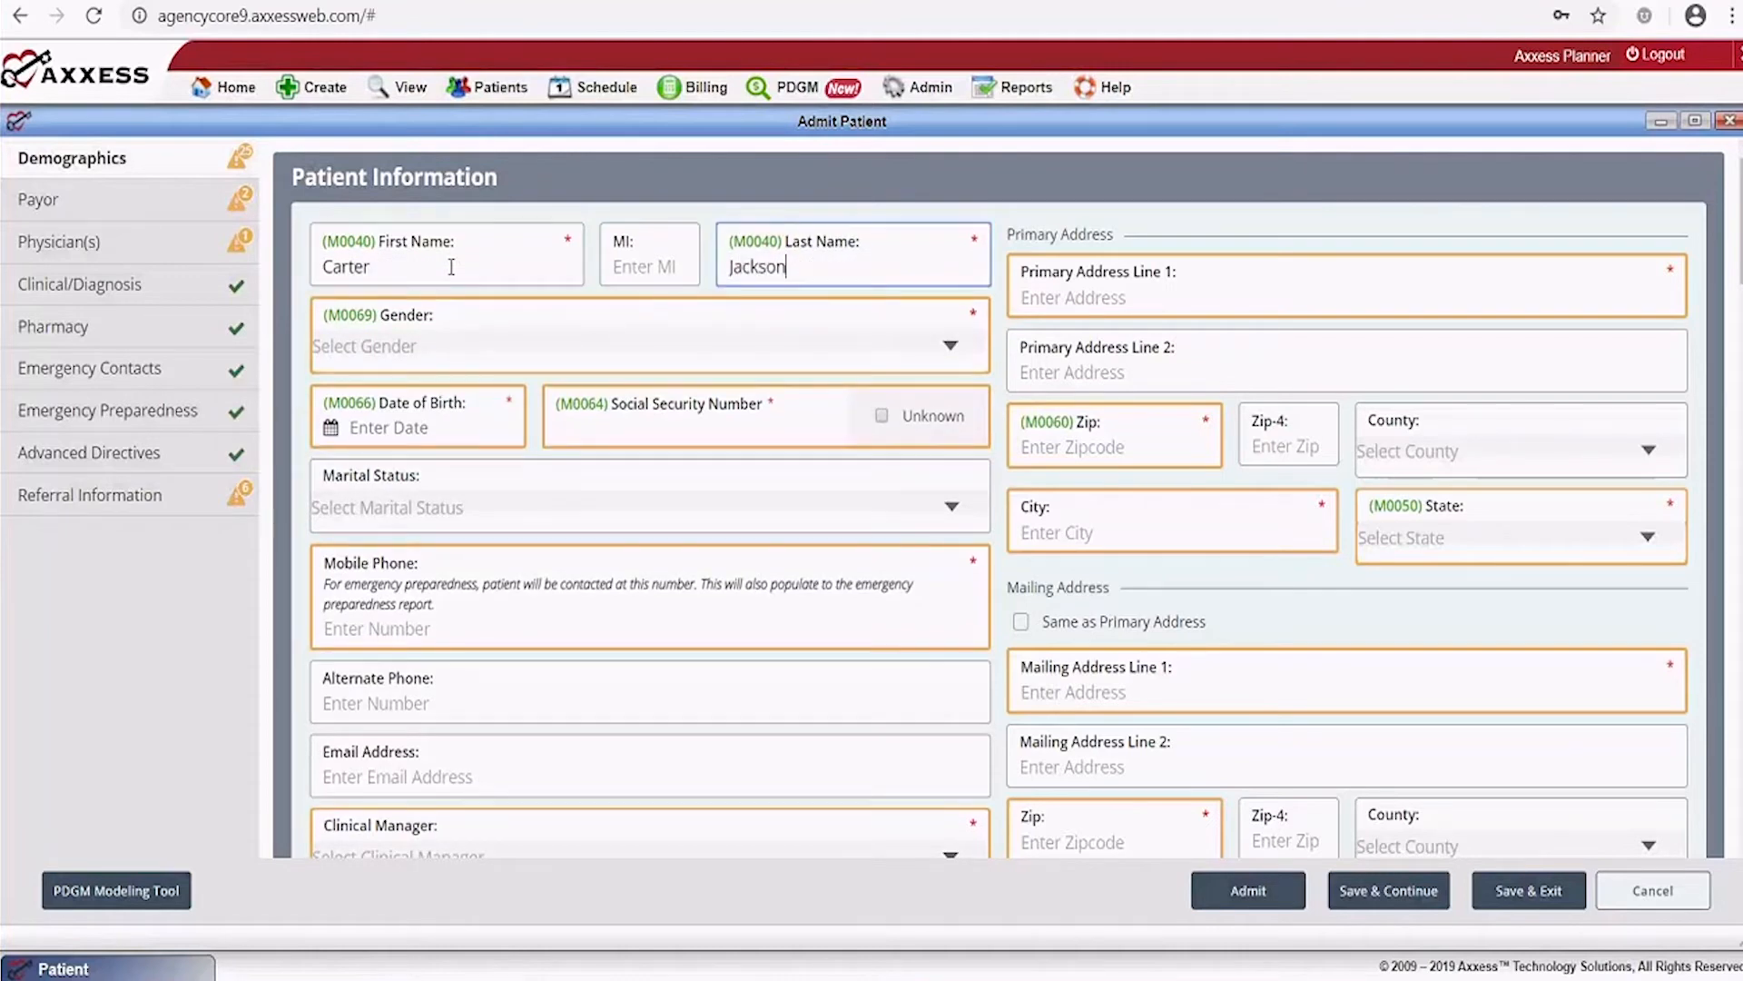
pyautogui.click(435, 345)
pyautogui.click(356, 386)
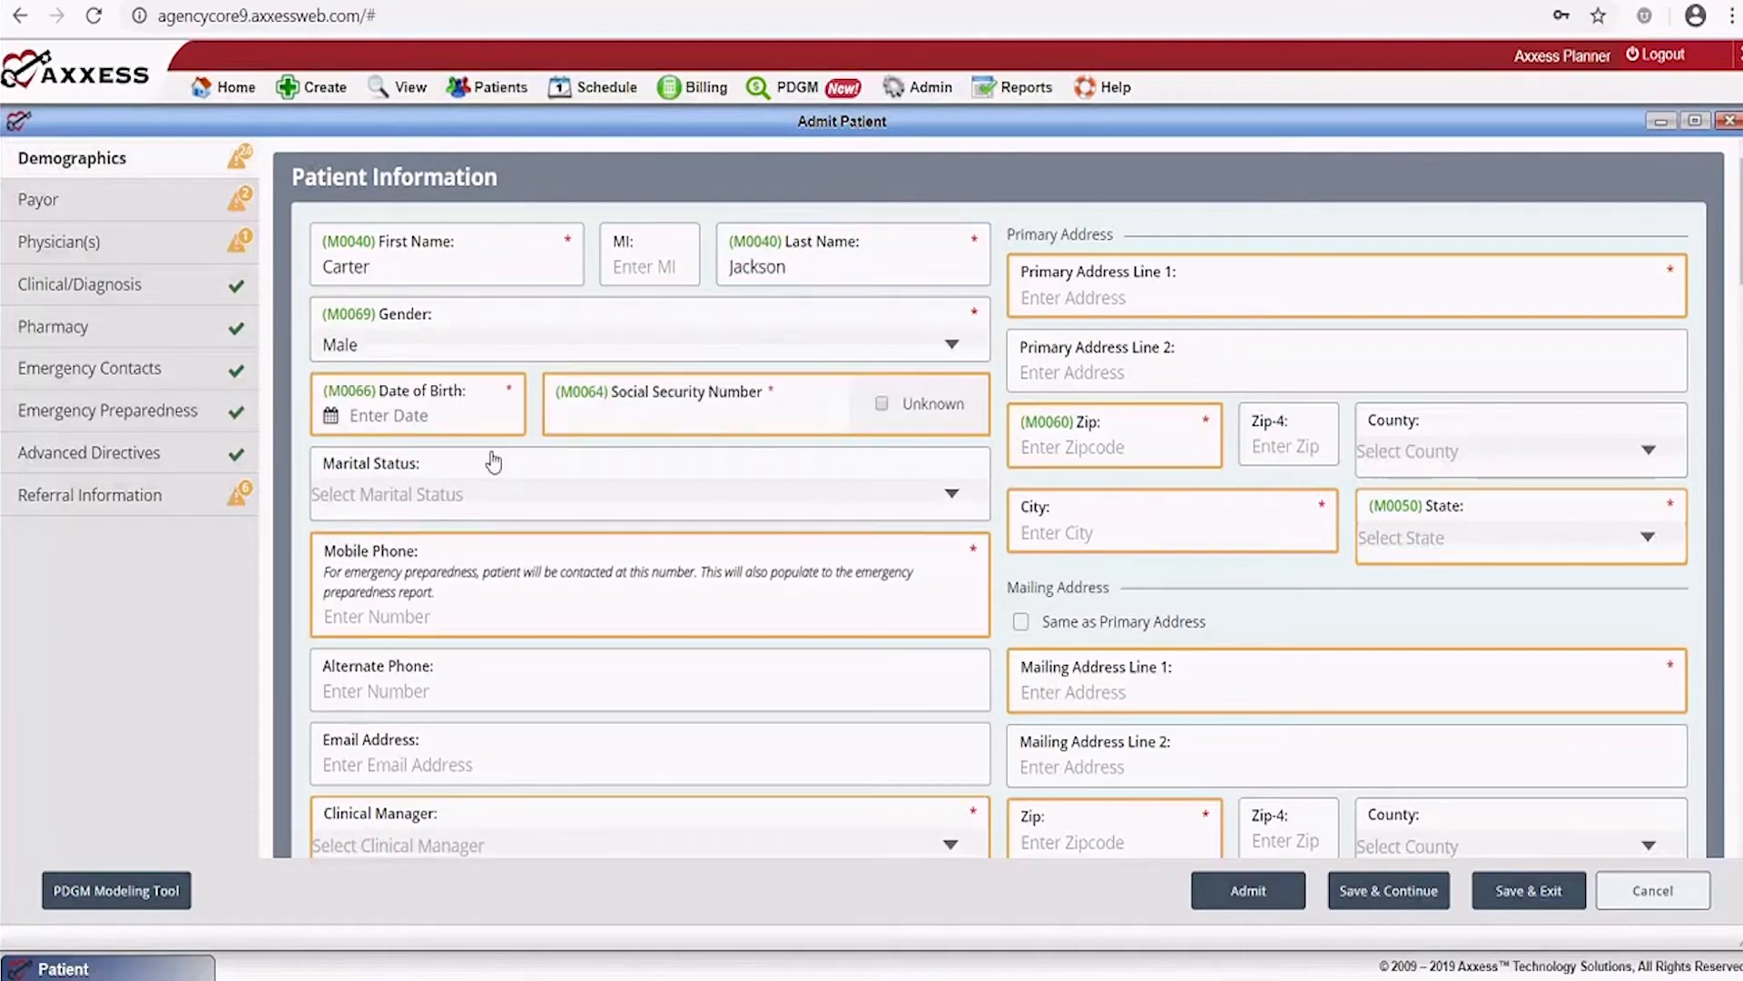
pyautogui.click(426, 413)
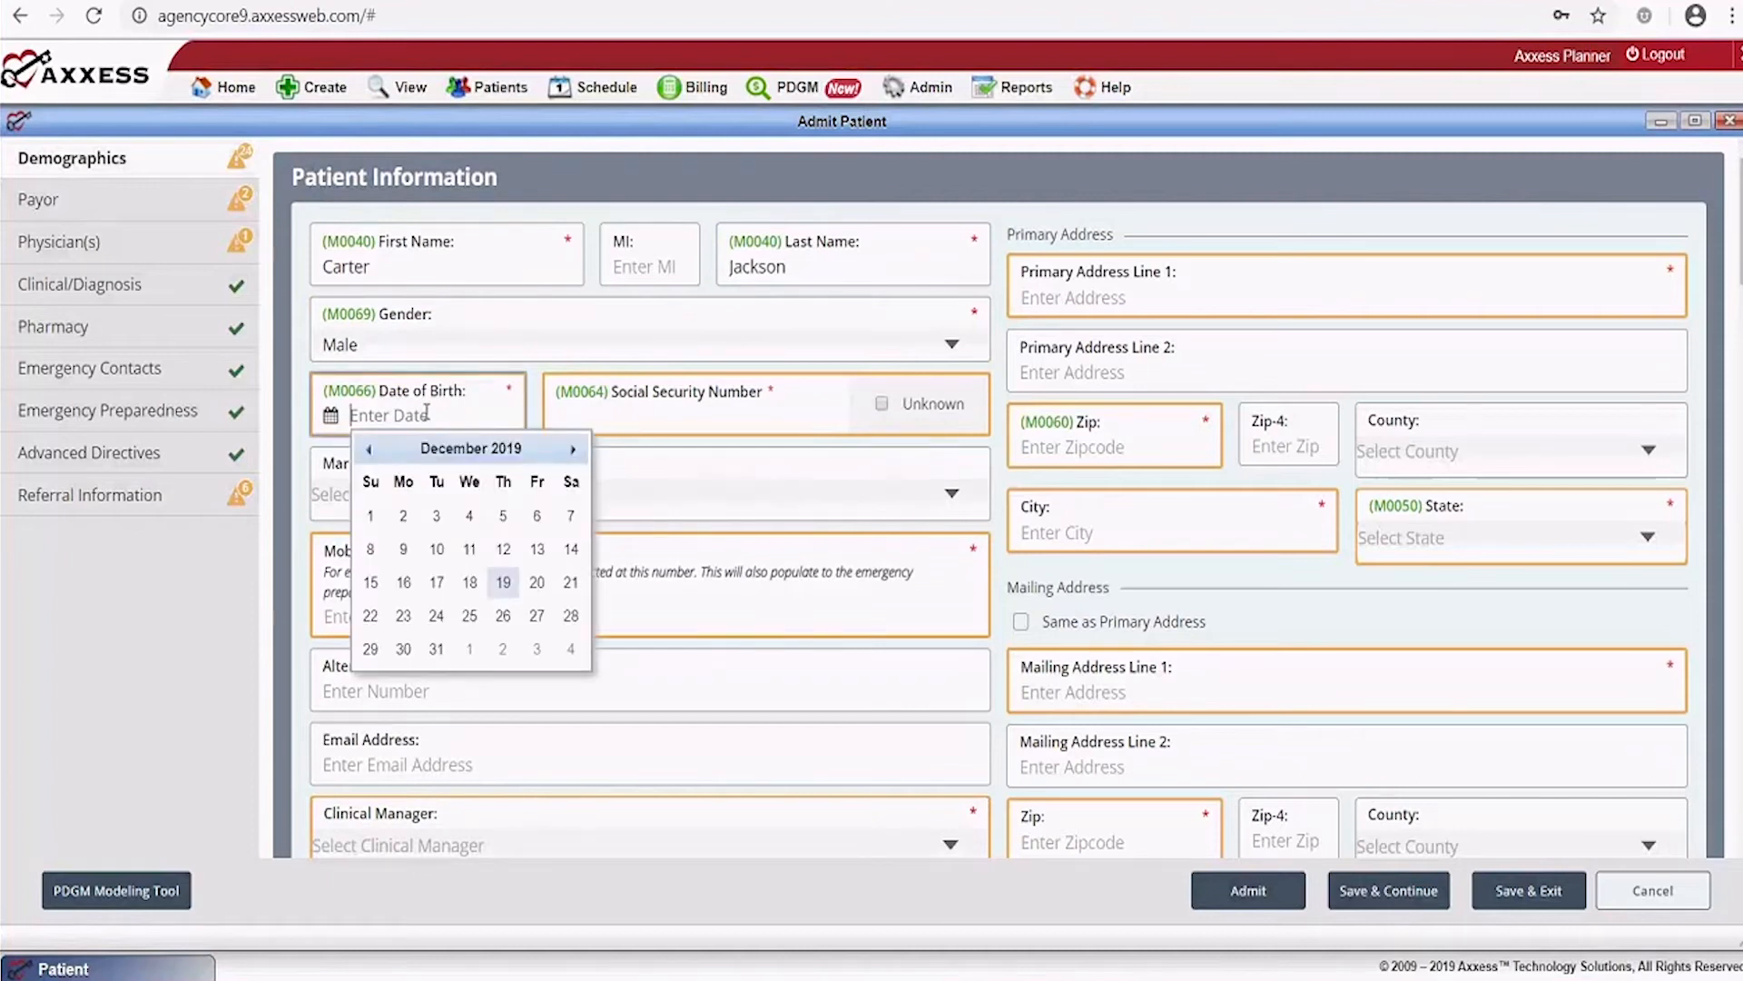
pyautogui.write('01/05/1949')
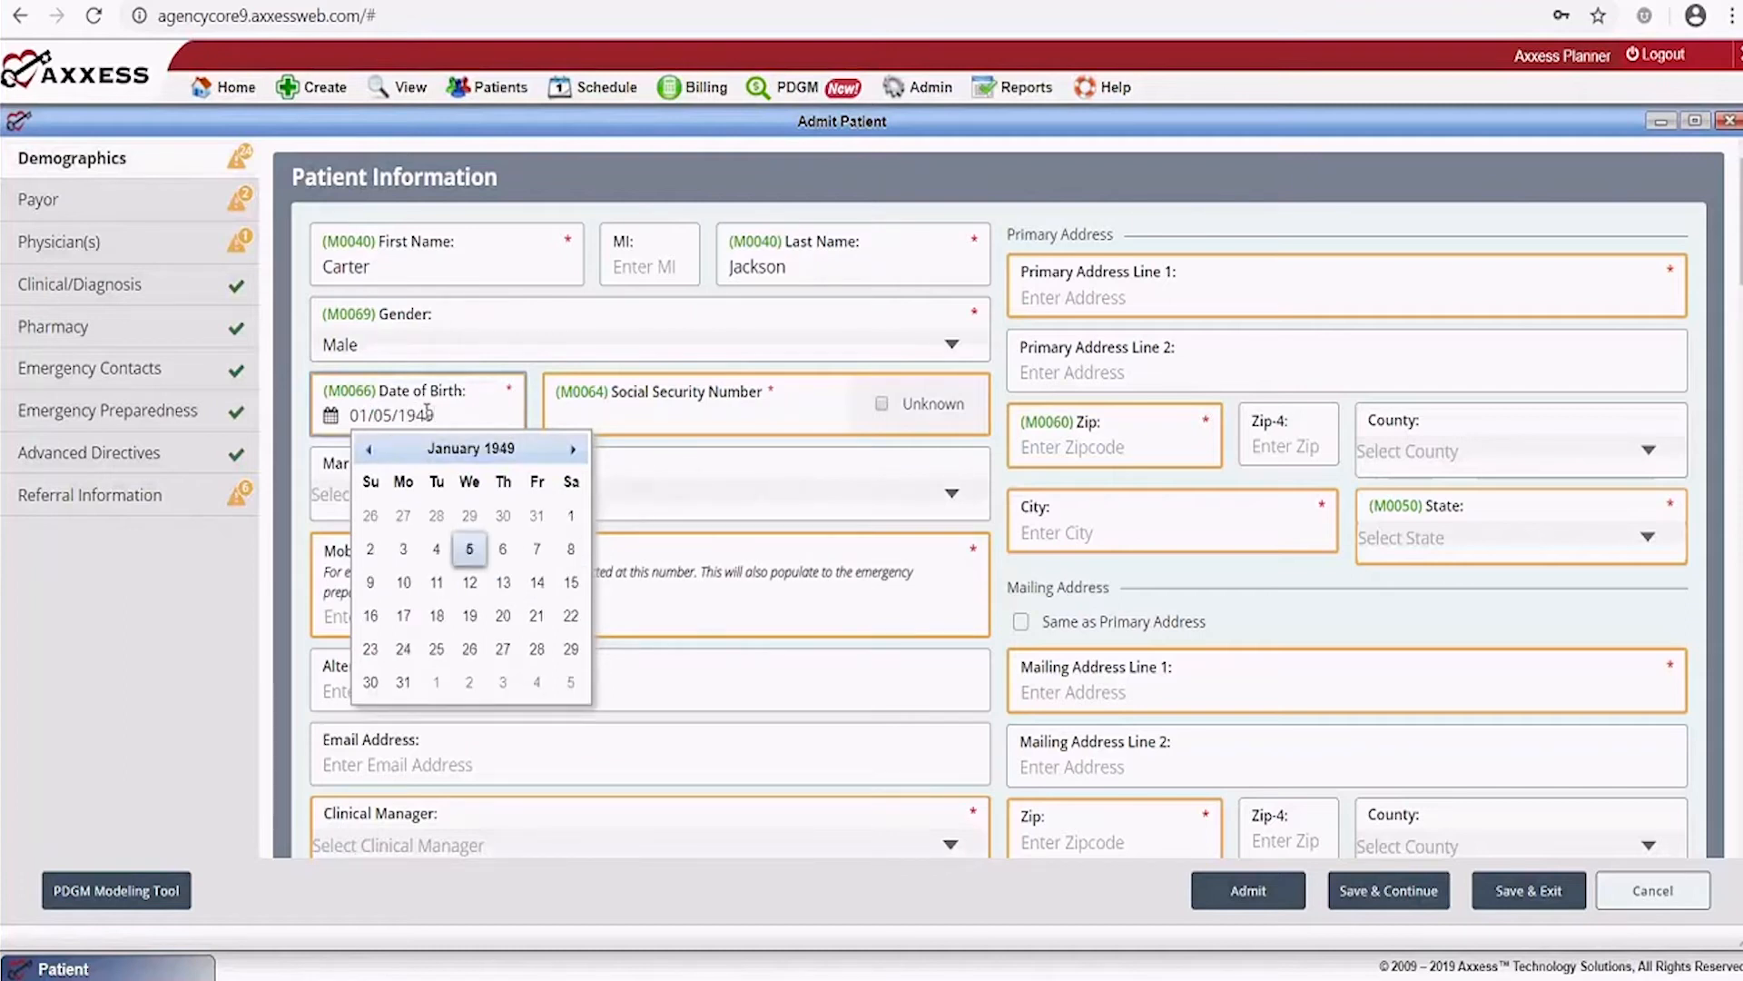
# Enter the patient's social security number, Married status and mobile phone number
pyautogui.press('Tab')
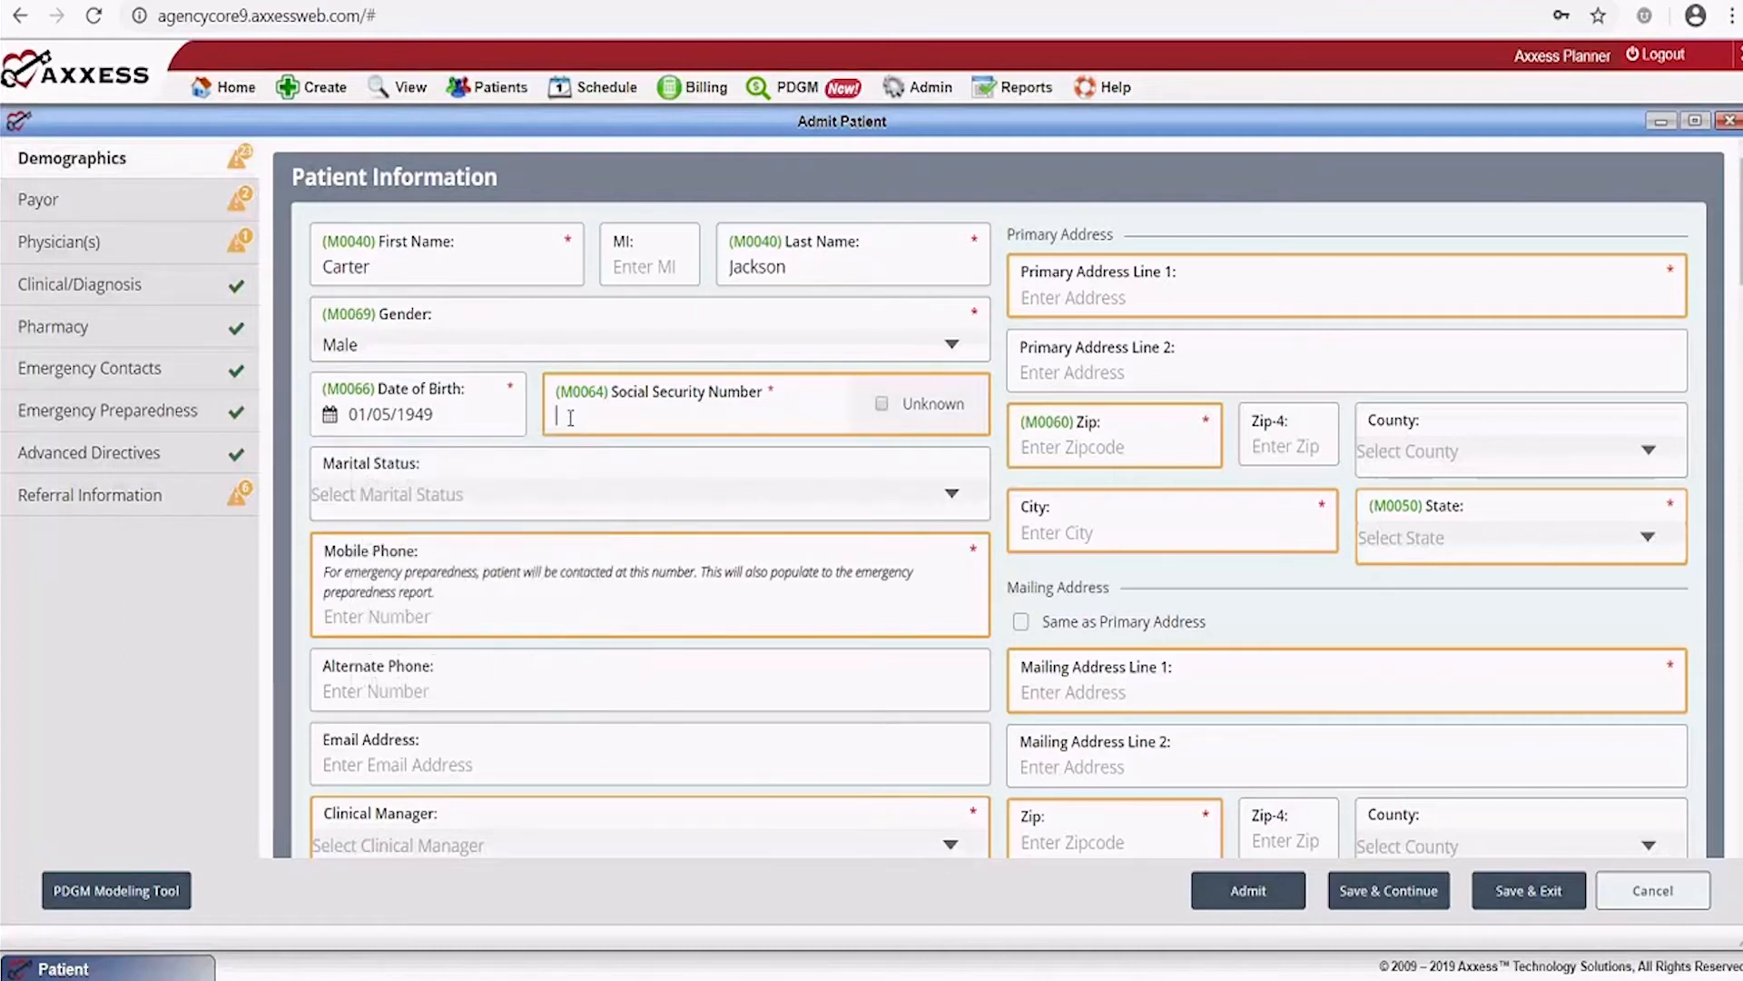
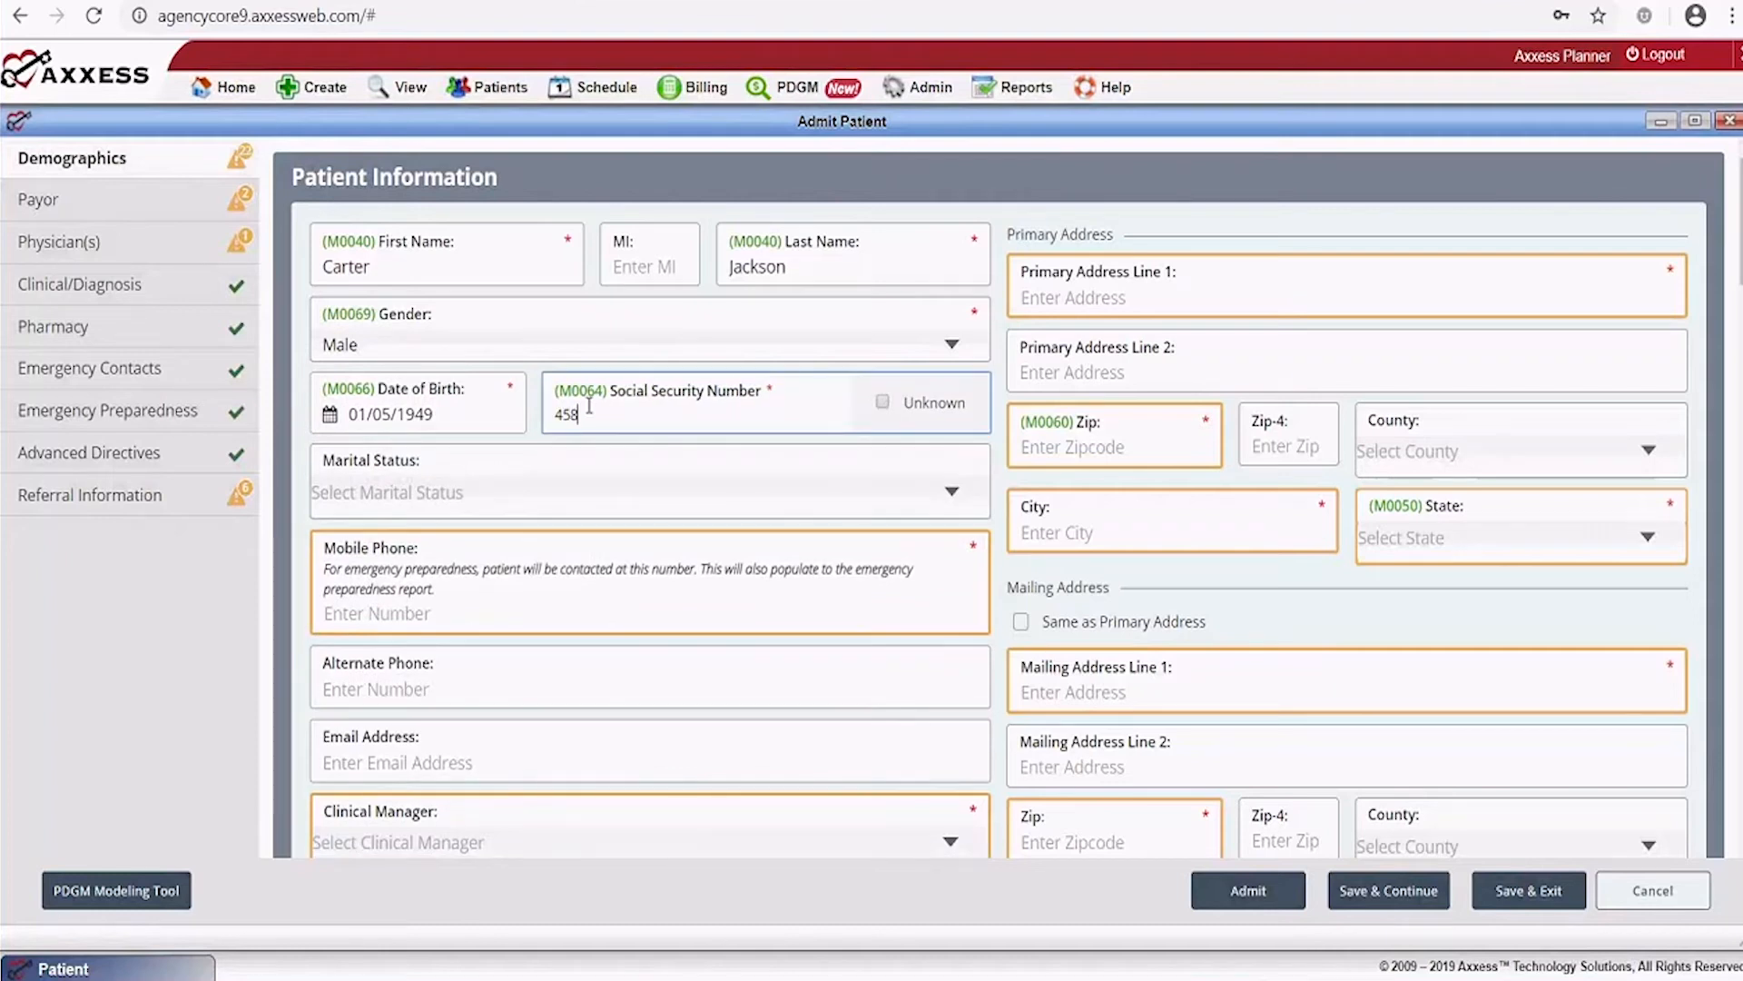
pyautogui.click(650, 493)
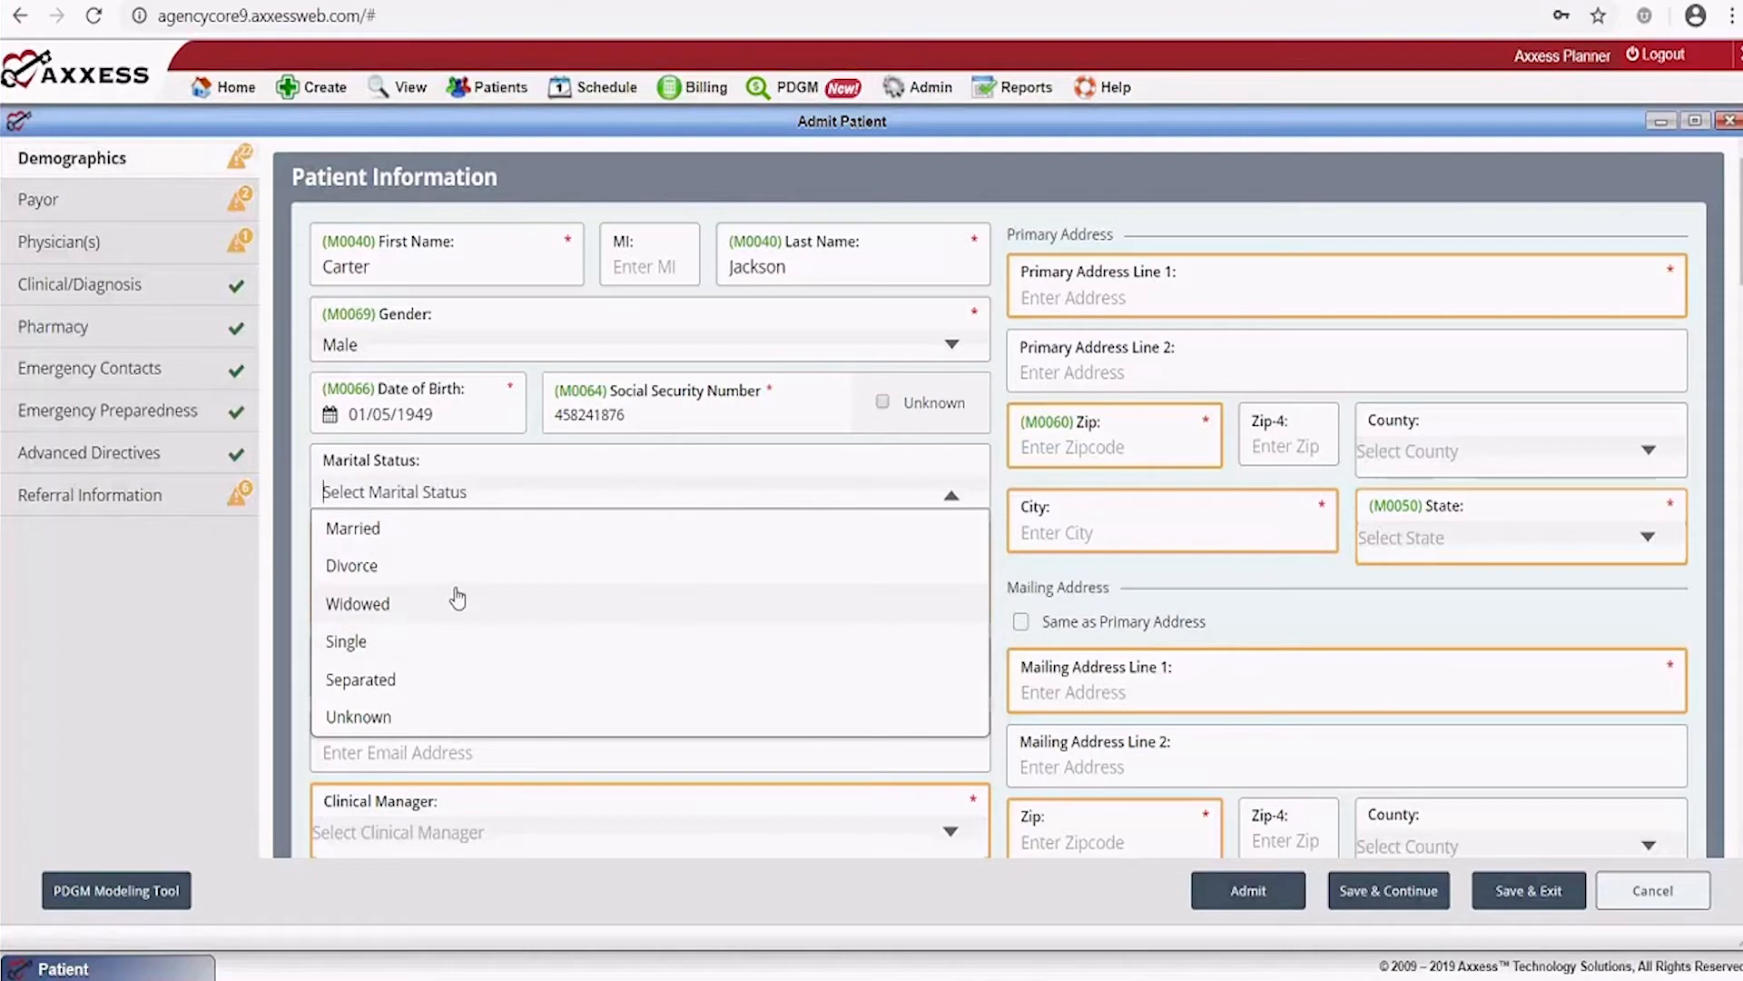
pyautogui.click(452, 534)
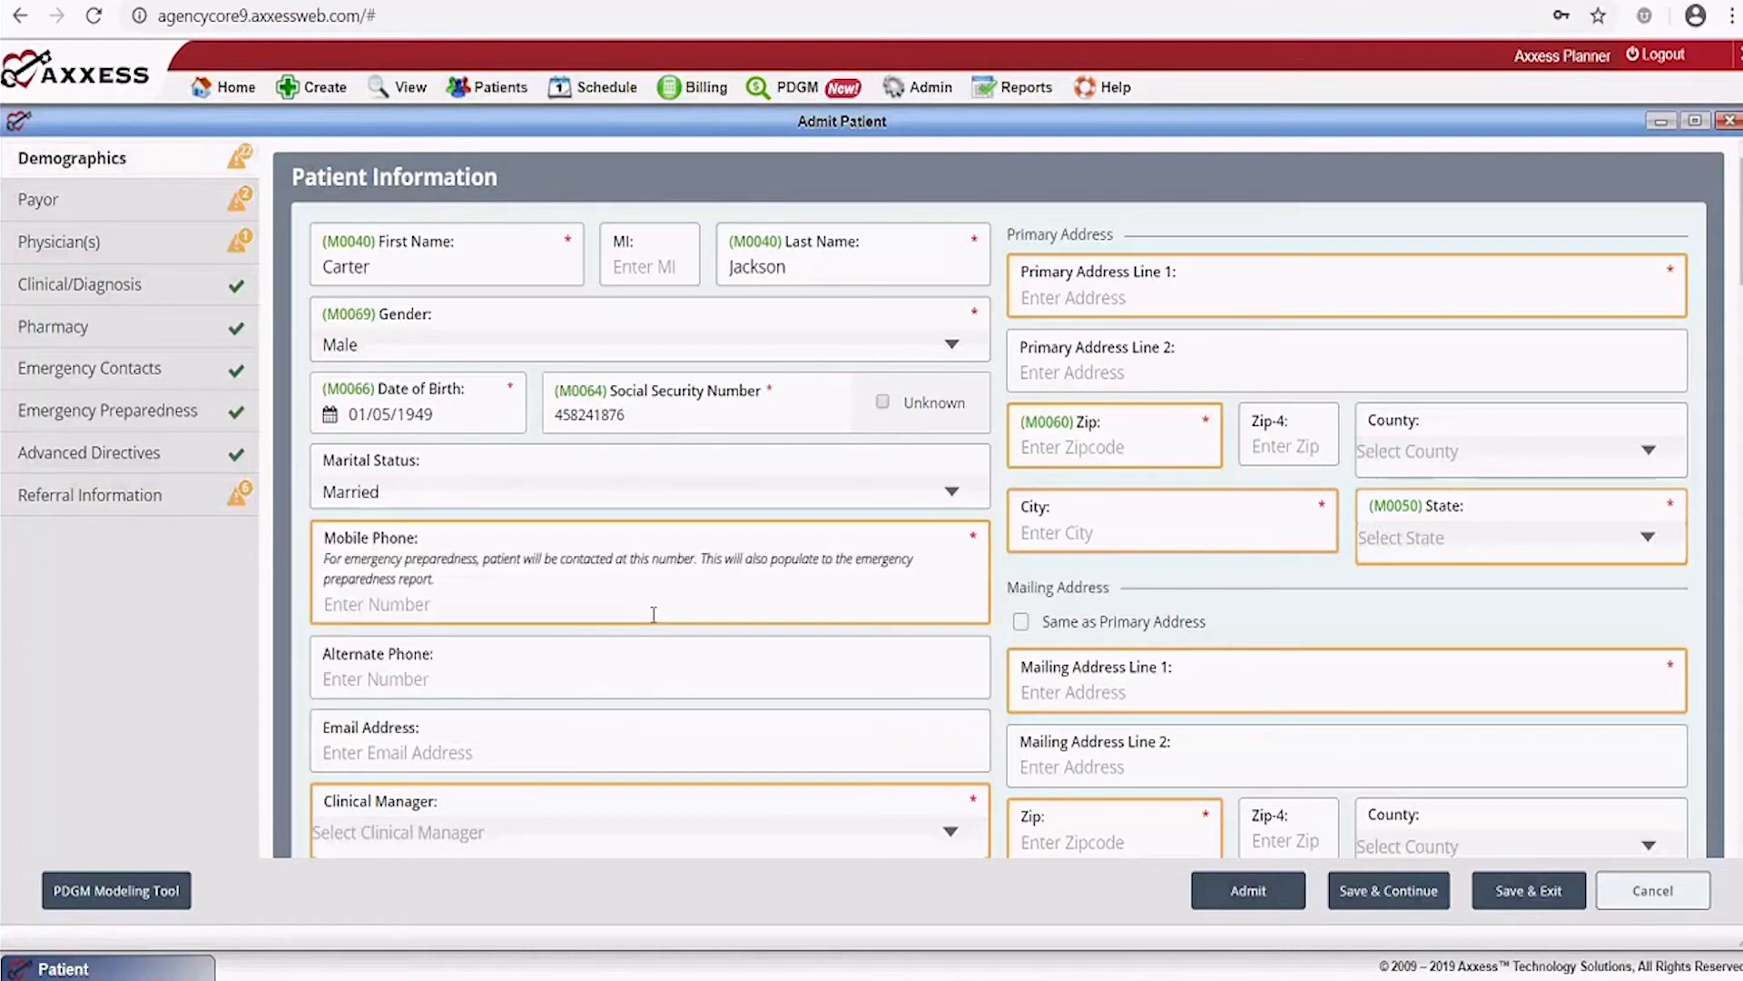
pyautogui.click(482, 617)
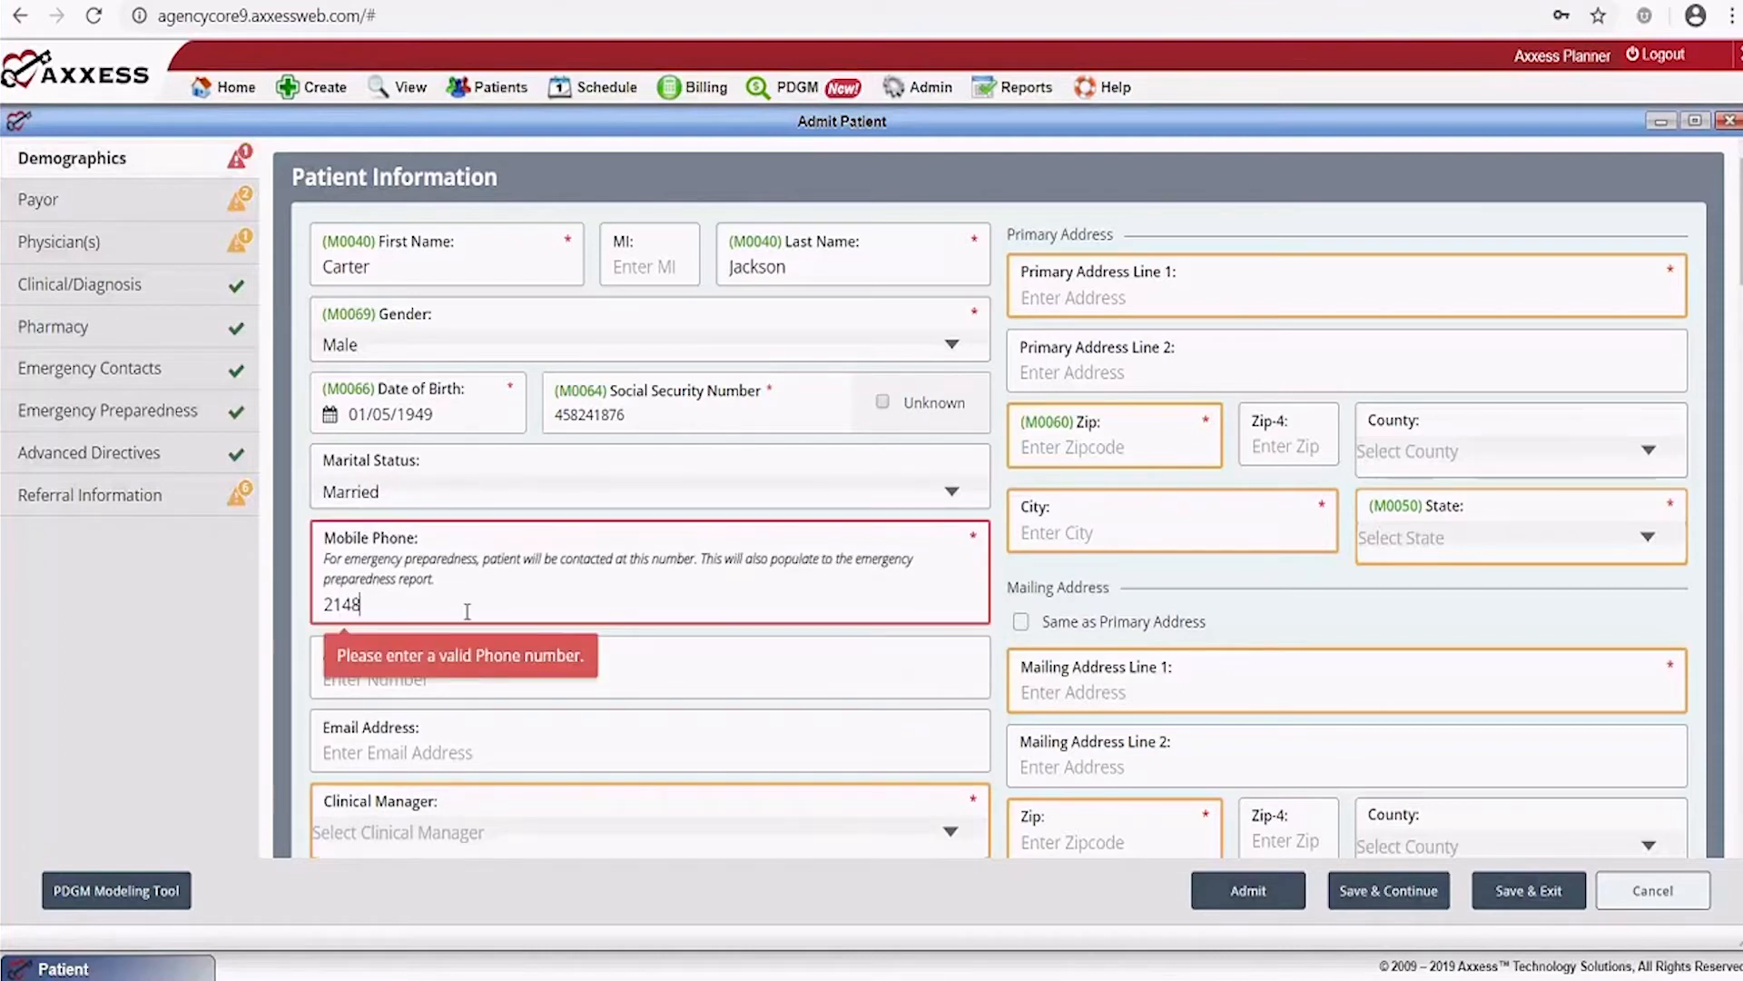
pyautogui.press('Tab')
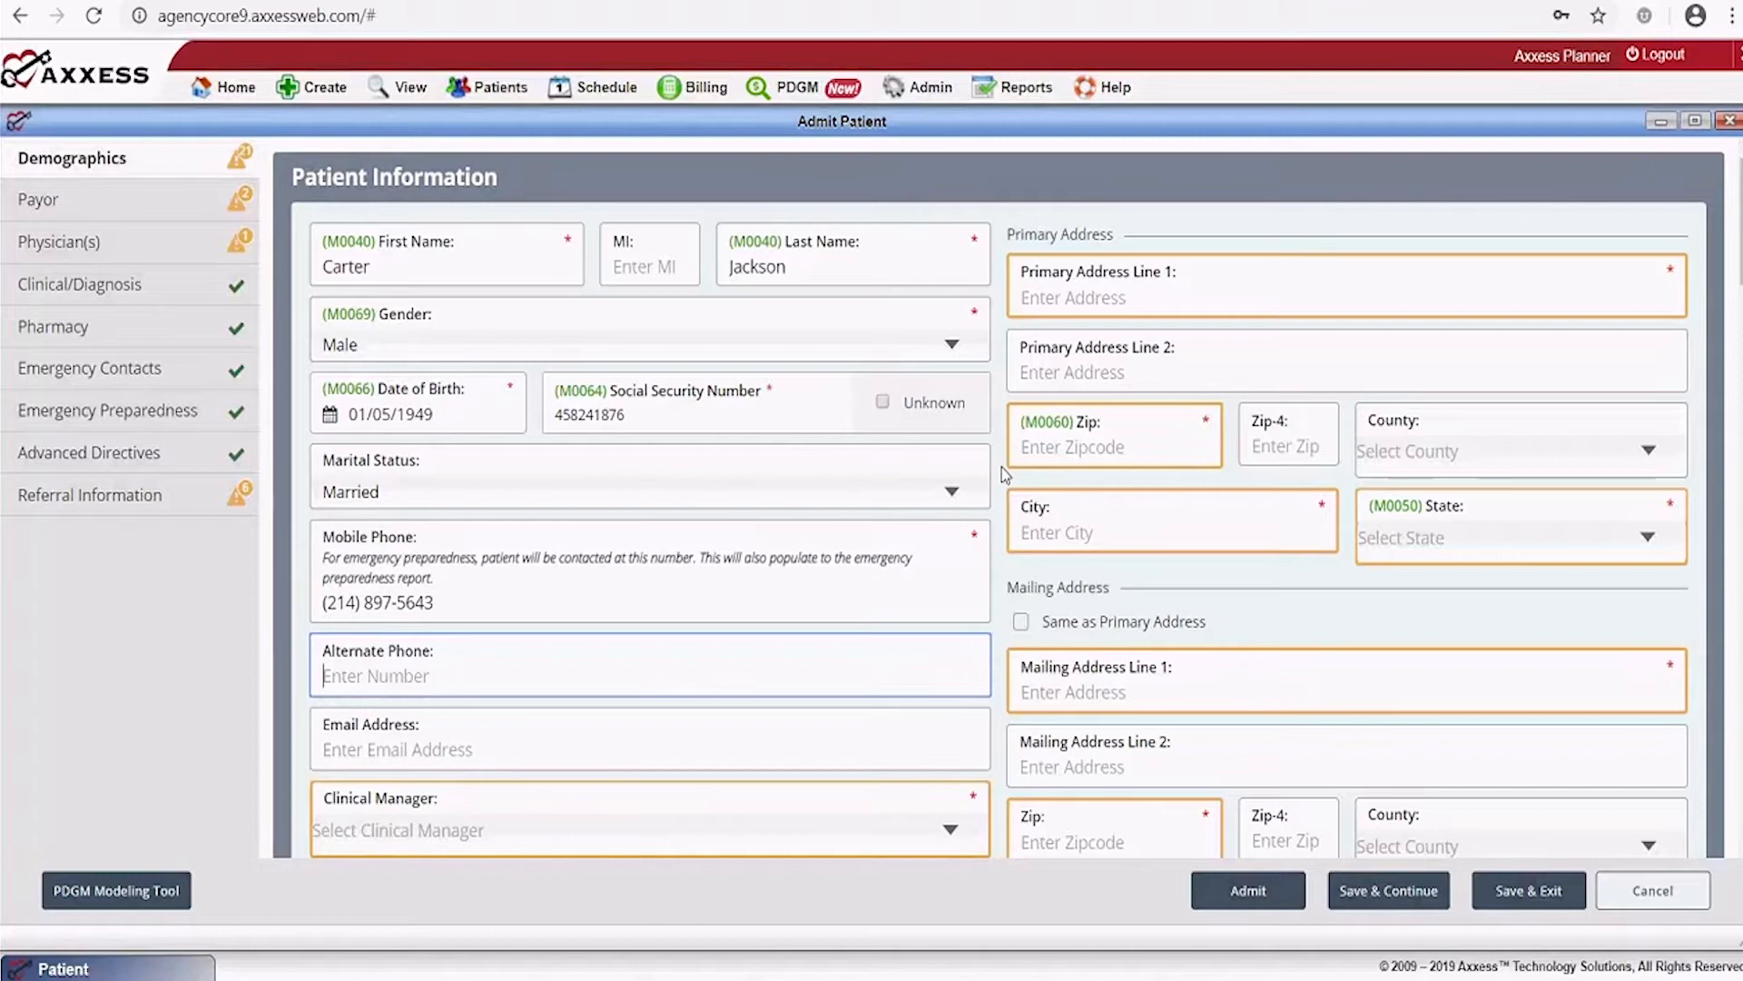
# Enter the patient's primary street address and zip code so city, state and county fill in
pyautogui.click(1086, 294)
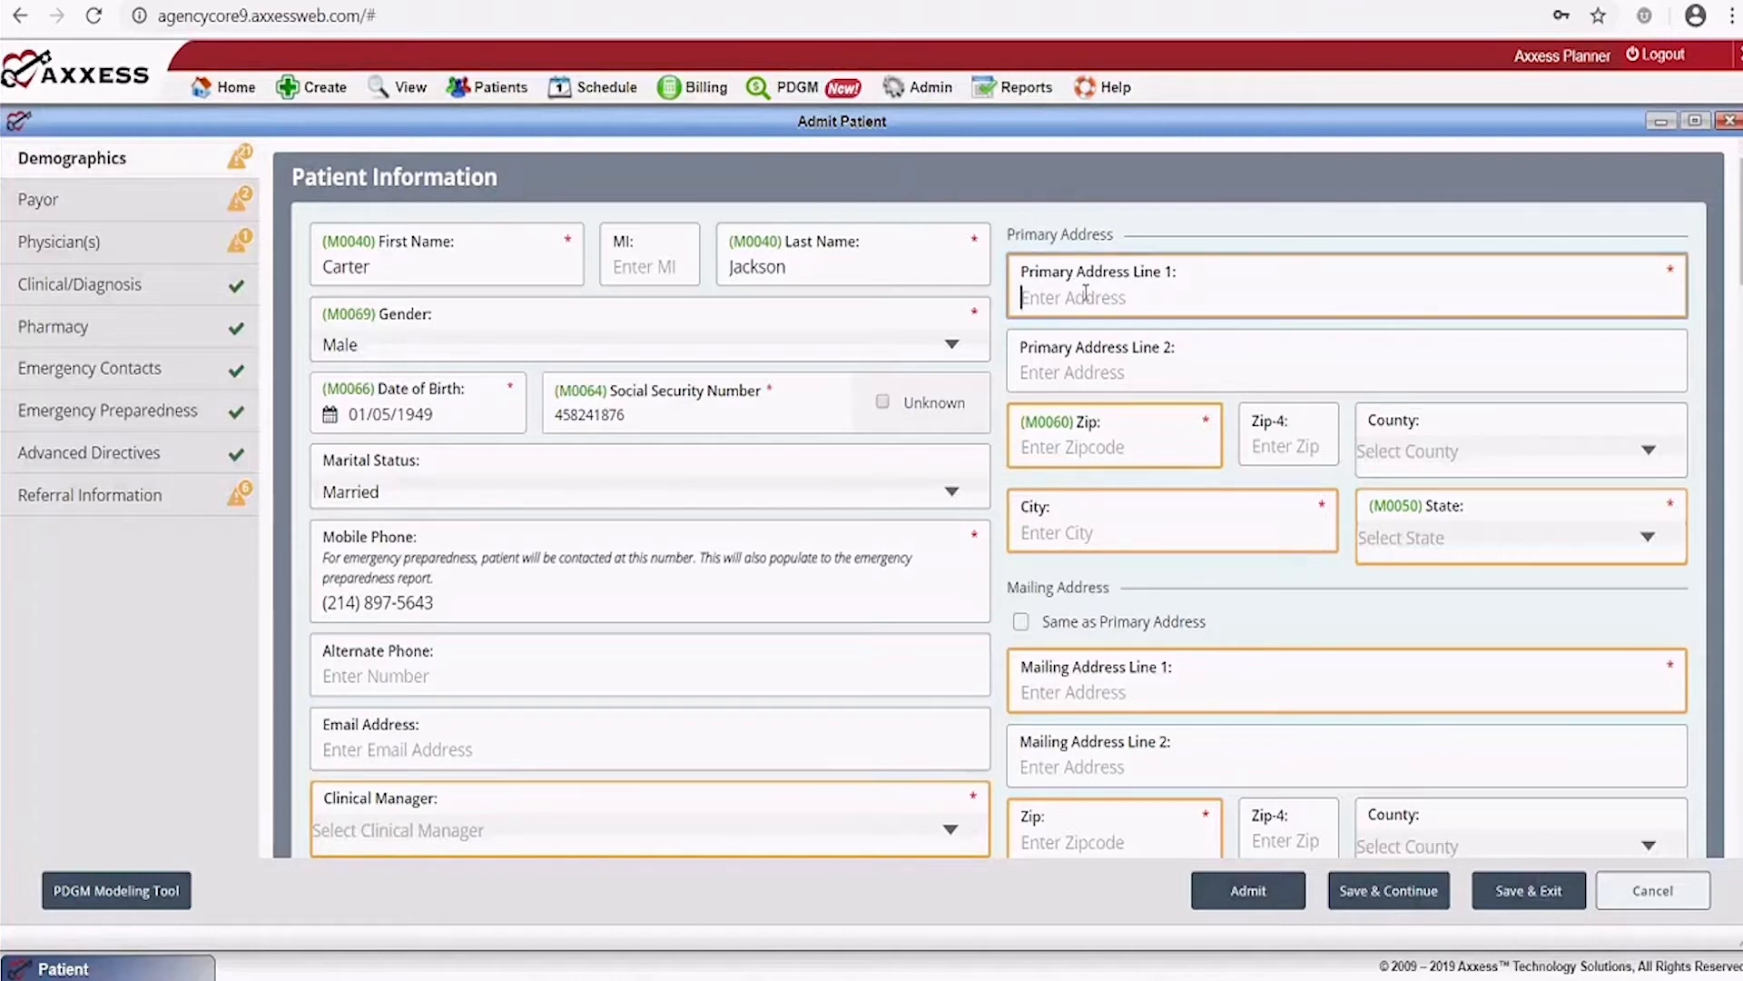
pyautogui.click(1086, 294)
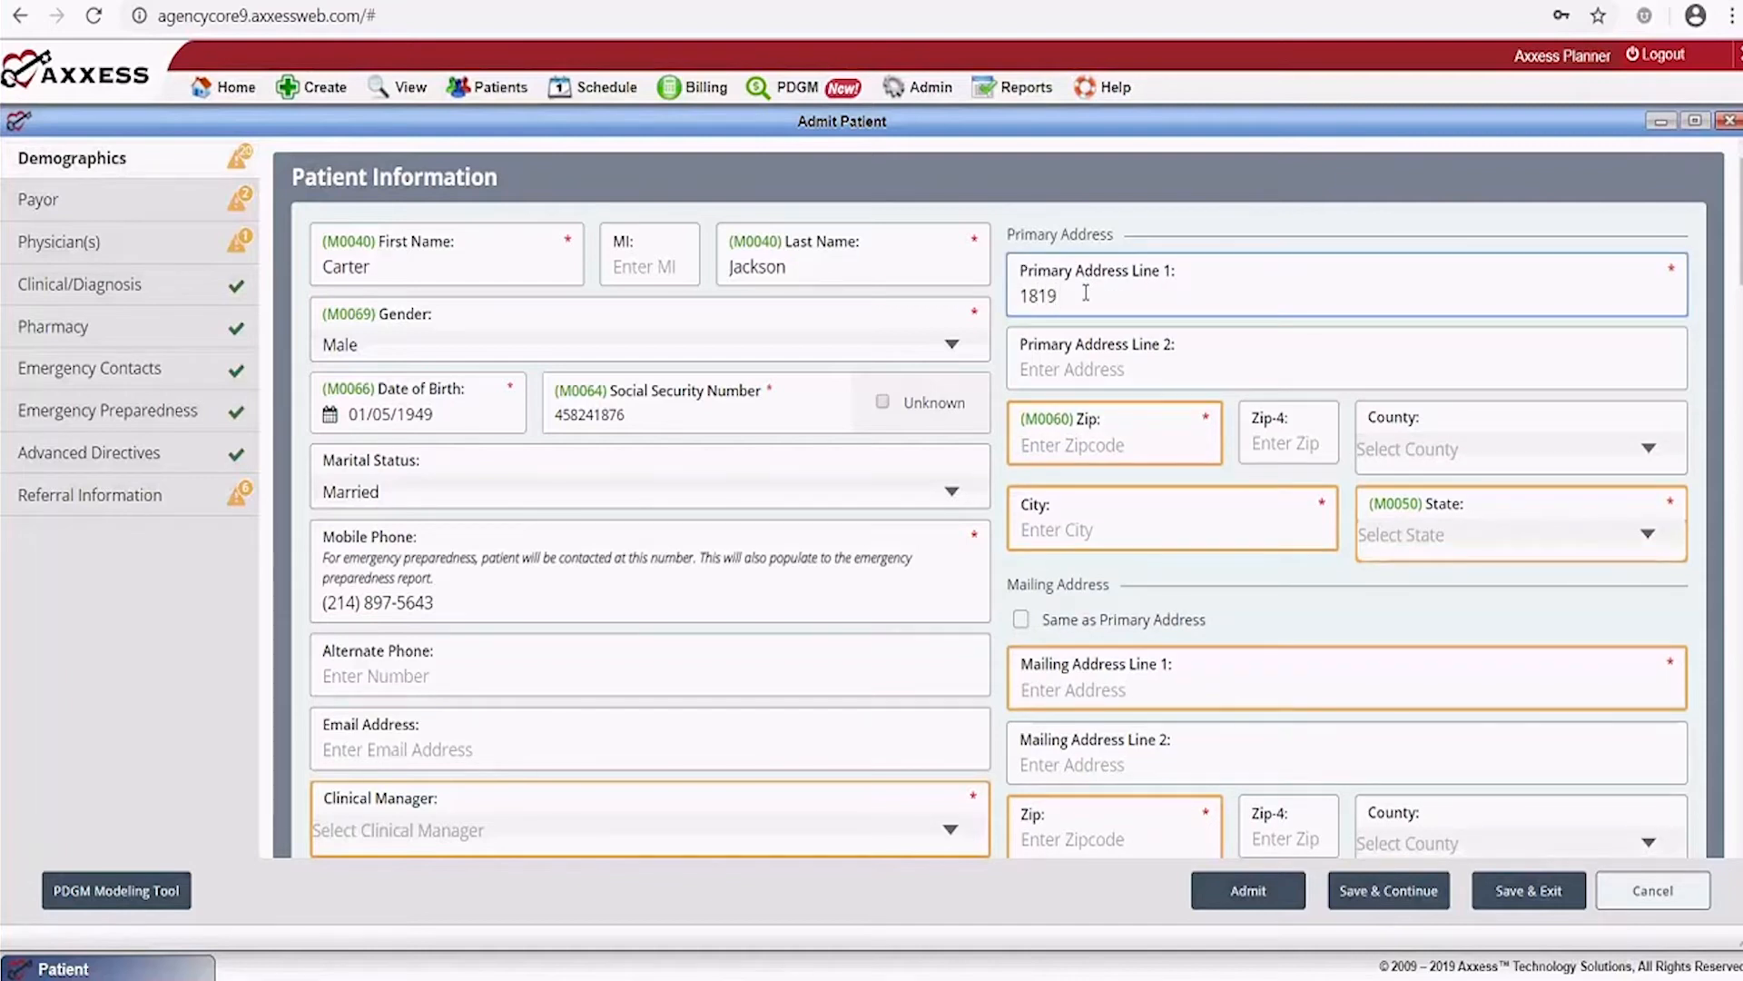
pyautogui.press('Tab')
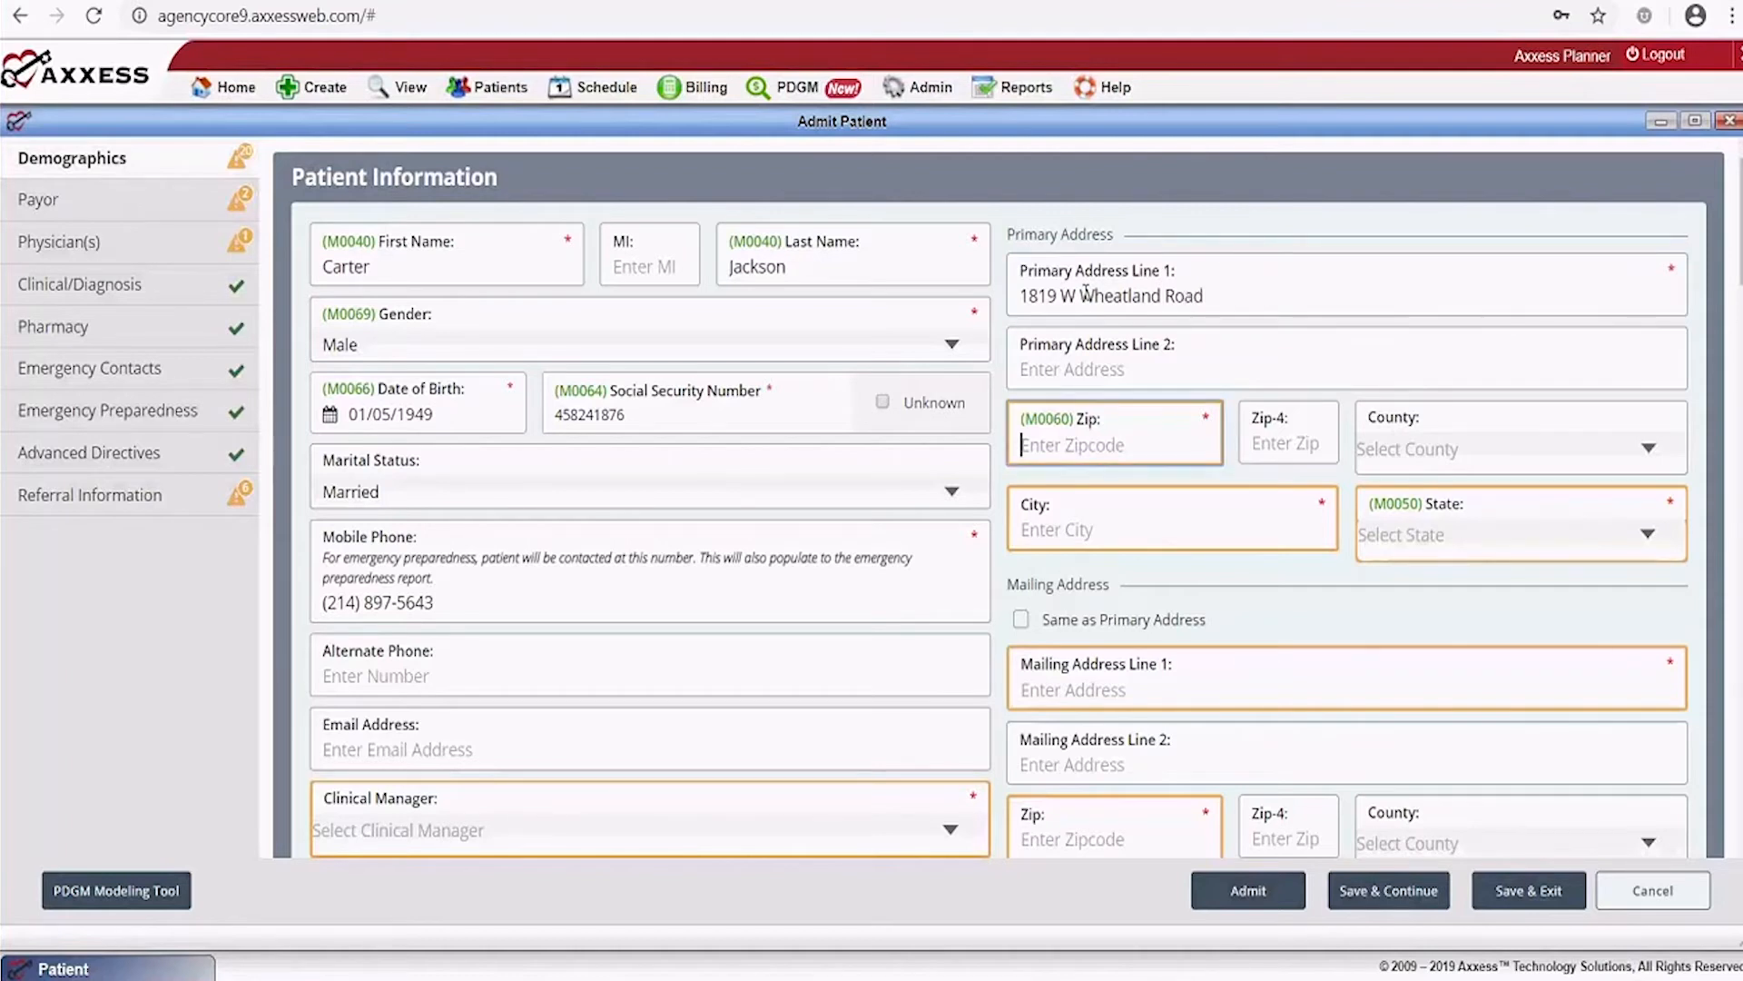
pyautogui.write('7')
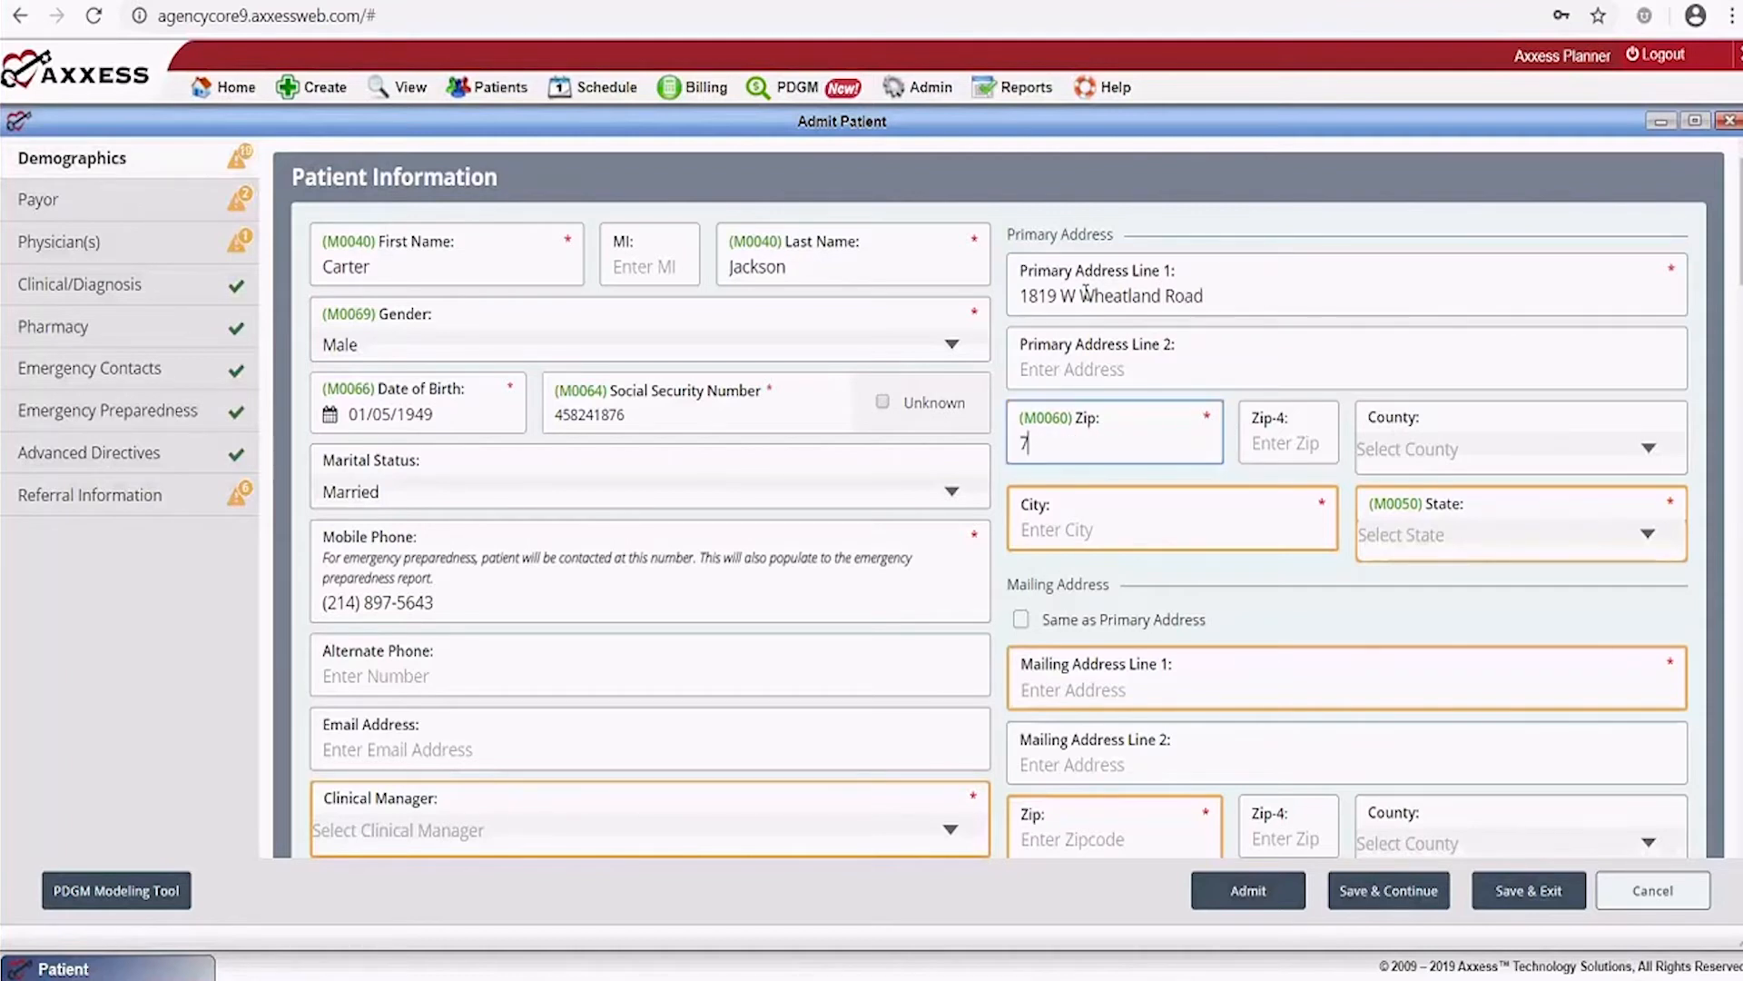
pyautogui.write('5232')
pyautogui.press('Tab')
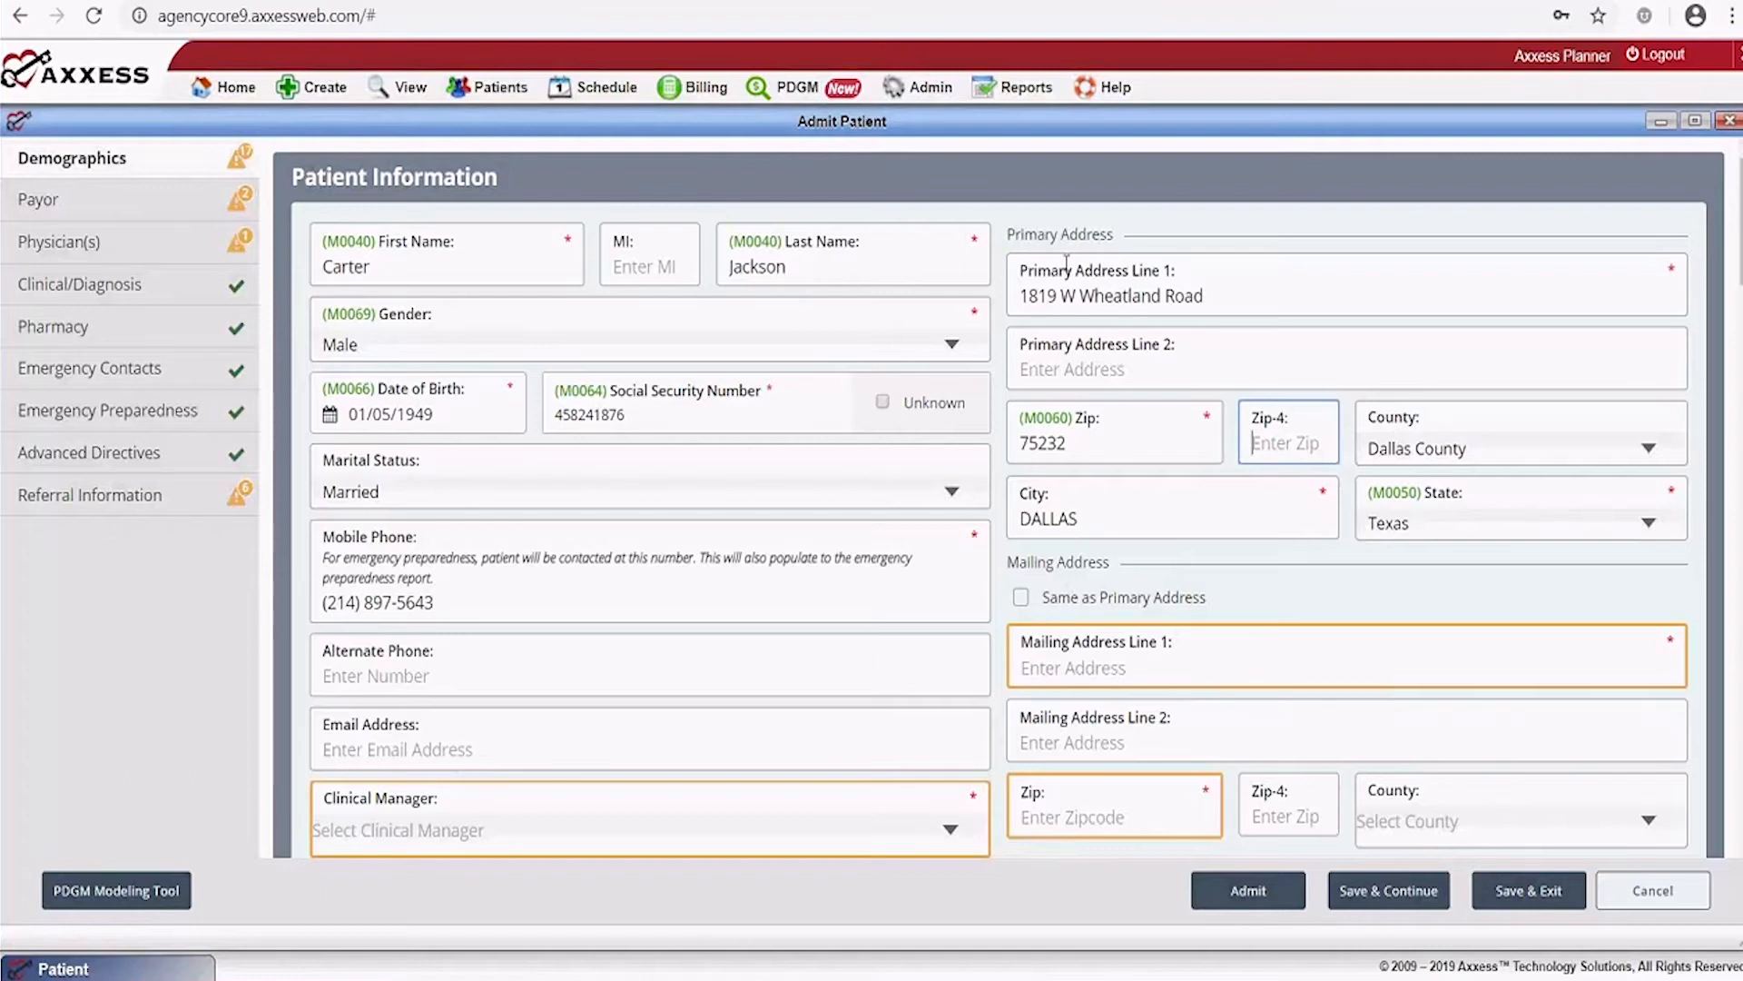
# Copy the primary address to the mailing address and run address validation
pyautogui.click(1022, 598)
pyautogui.scroll(-2, 1218, 584)
pyautogui.scroll(-2, 1207, 563)
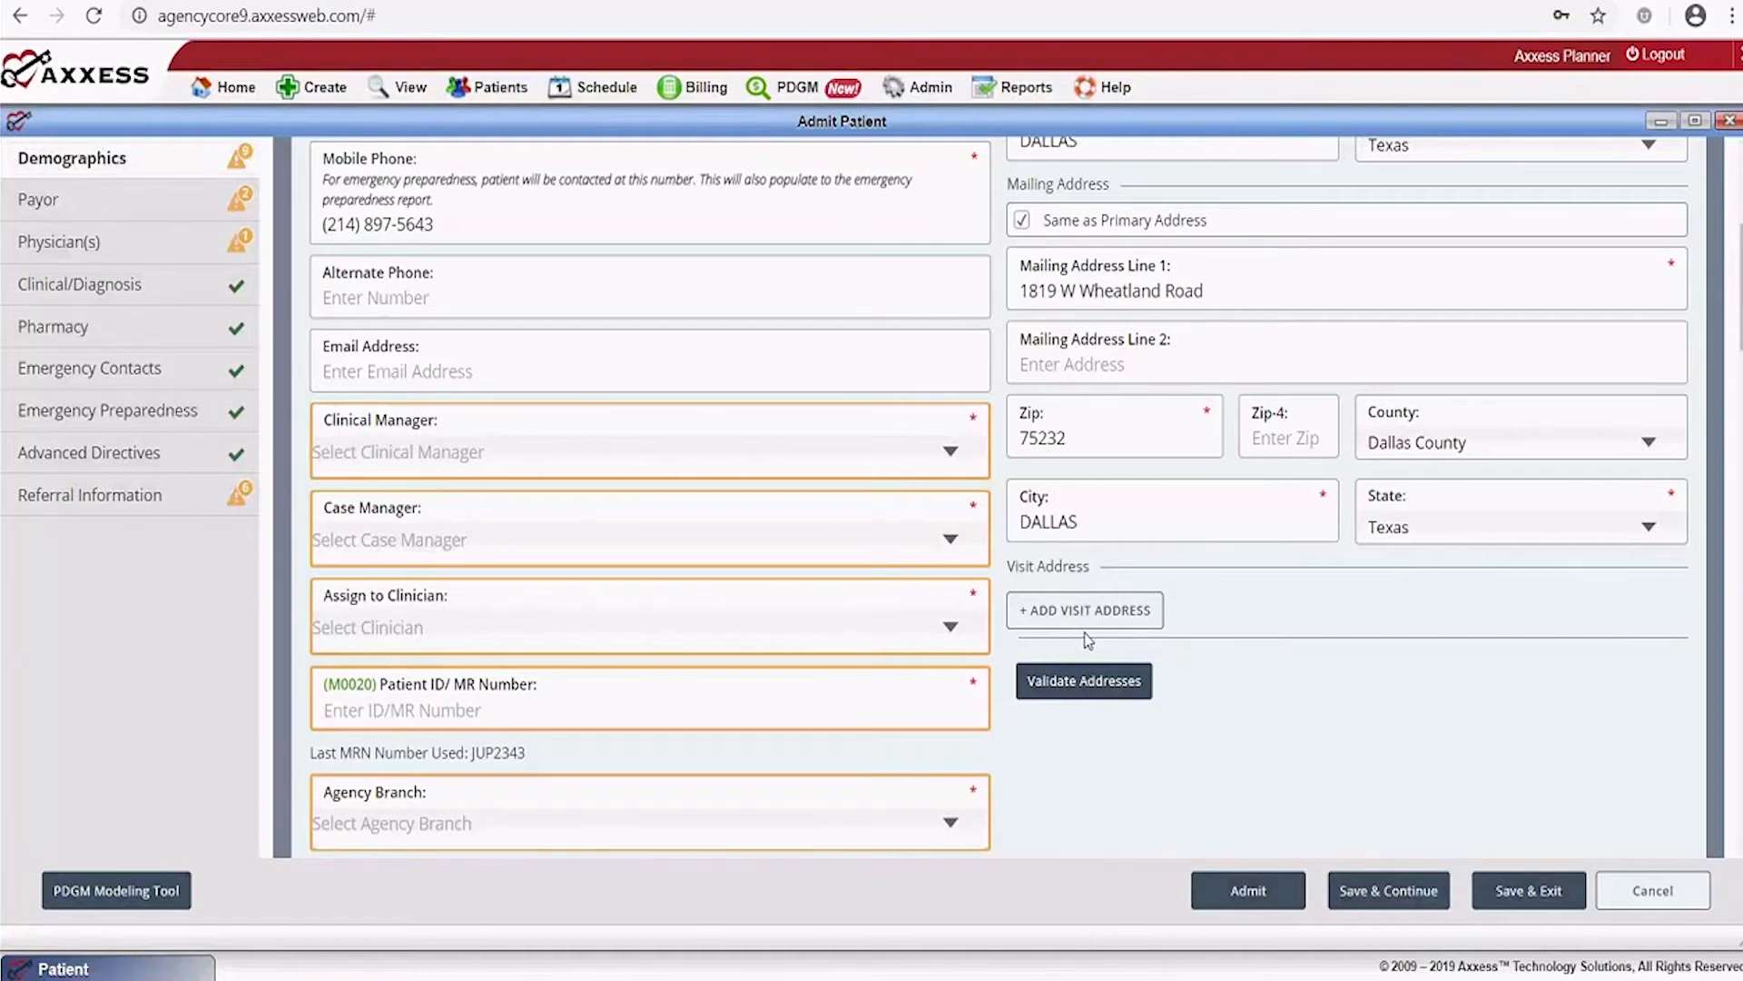
pyautogui.click(1085, 682)
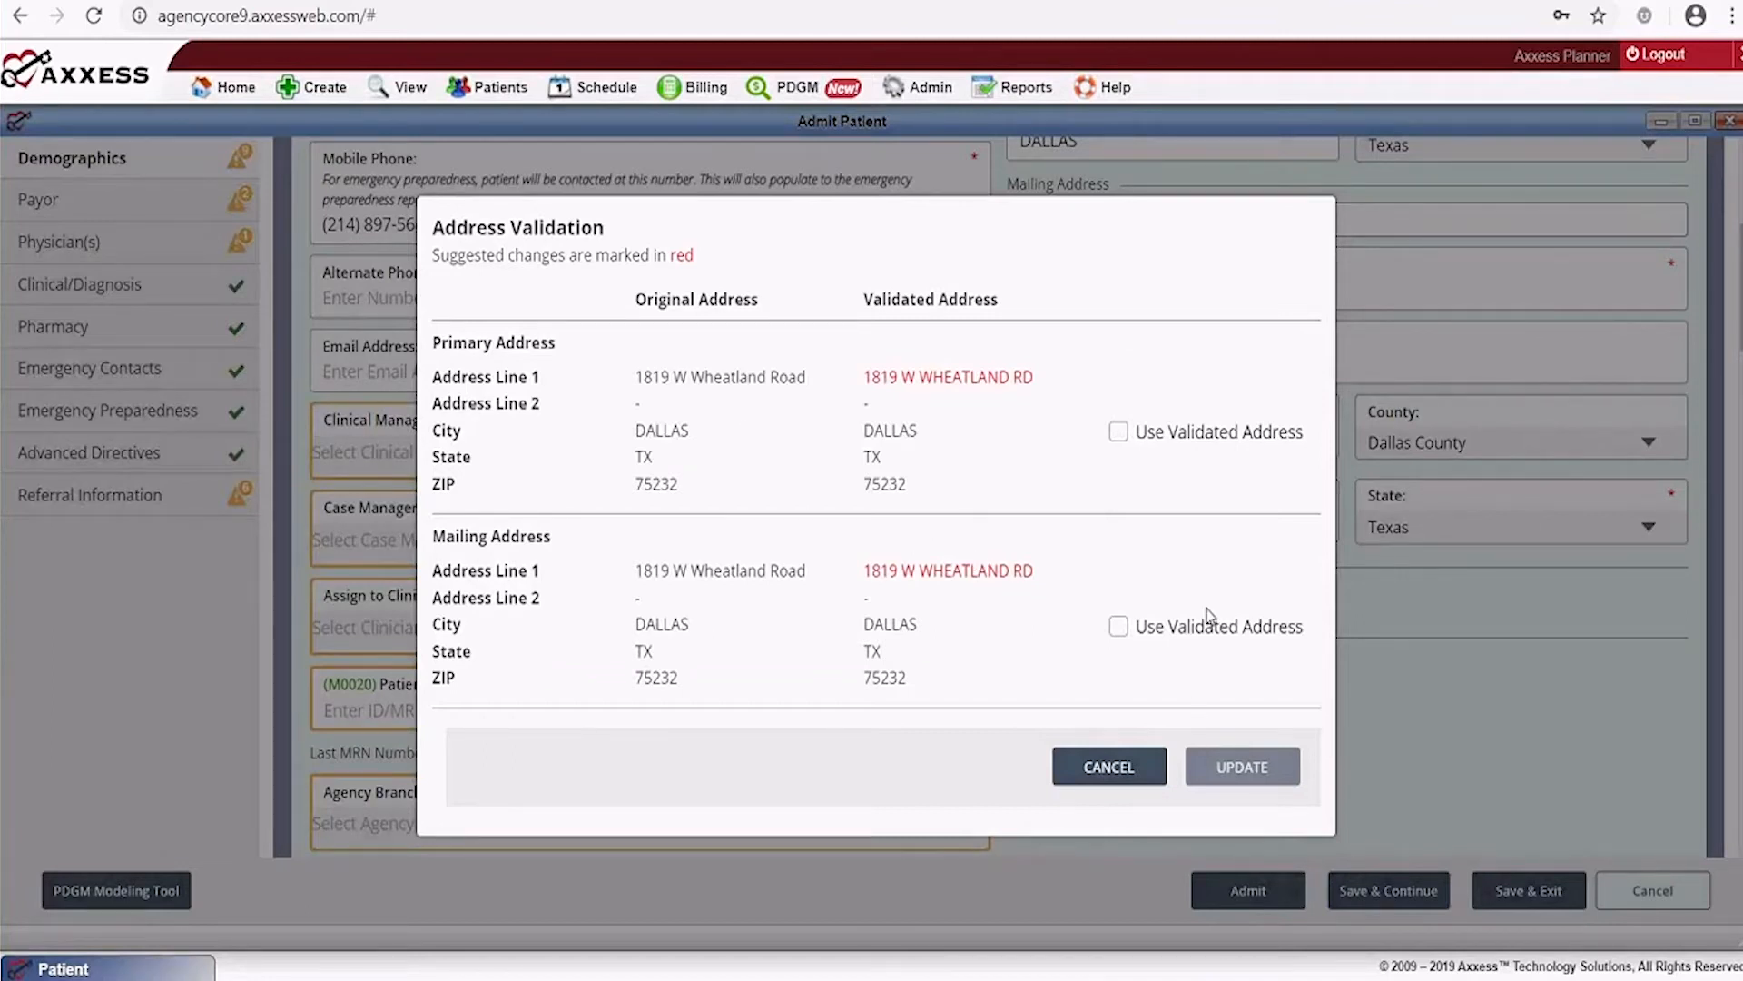
# Accept the validated street line for both primary and mailing addresses and apply the update
pyautogui.click(1118, 433)
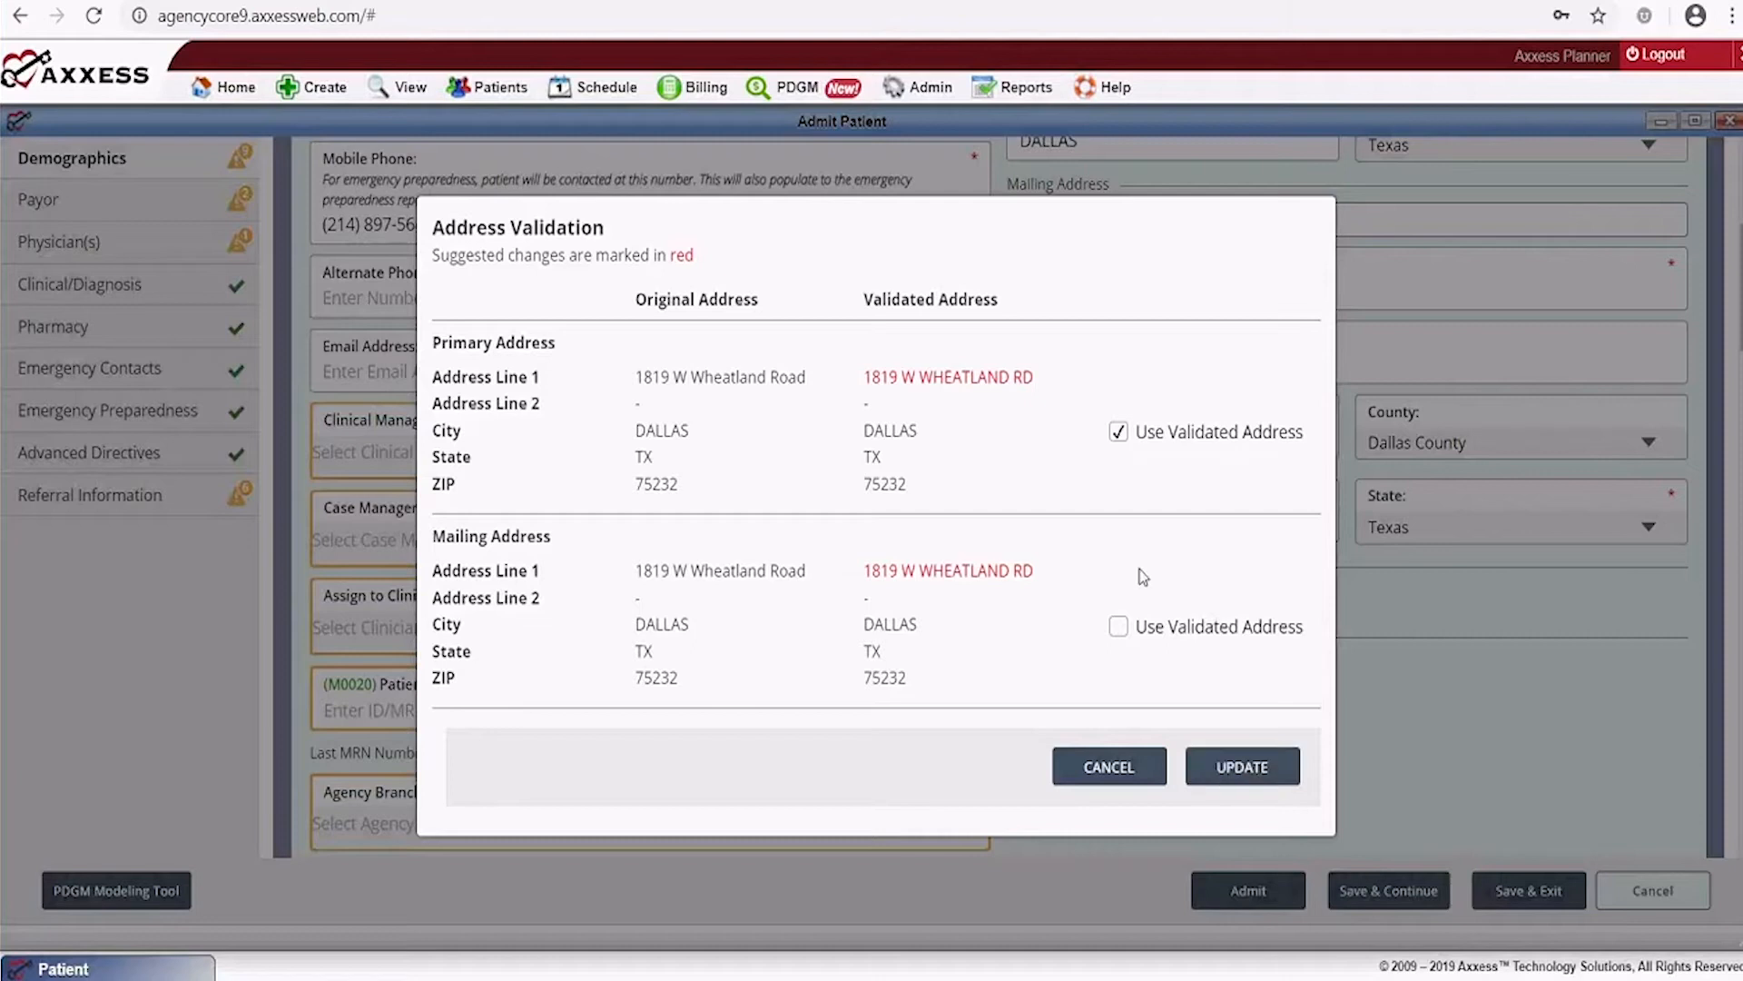
pyautogui.click(1120, 628)
pyautogui.click(1244, 771)
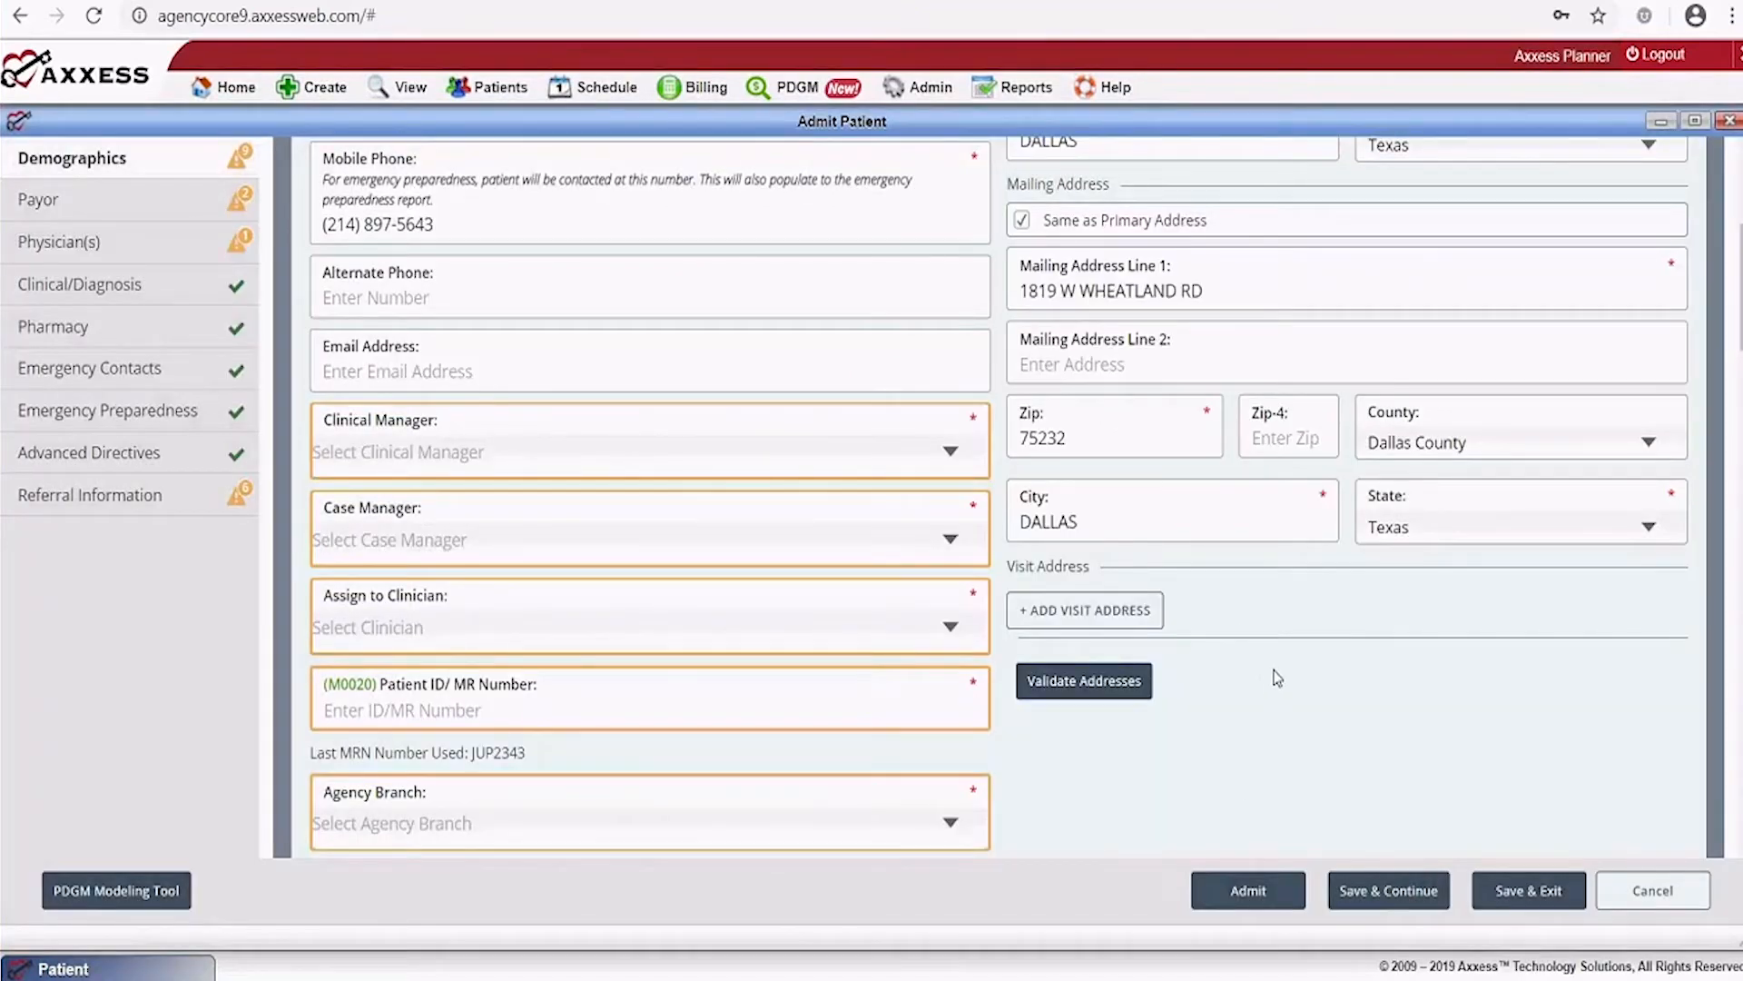
# Assign the patient's clinical manager, case manager and clinician from their dropdowns
pyautogui.scroll(-2, 1277, 679)
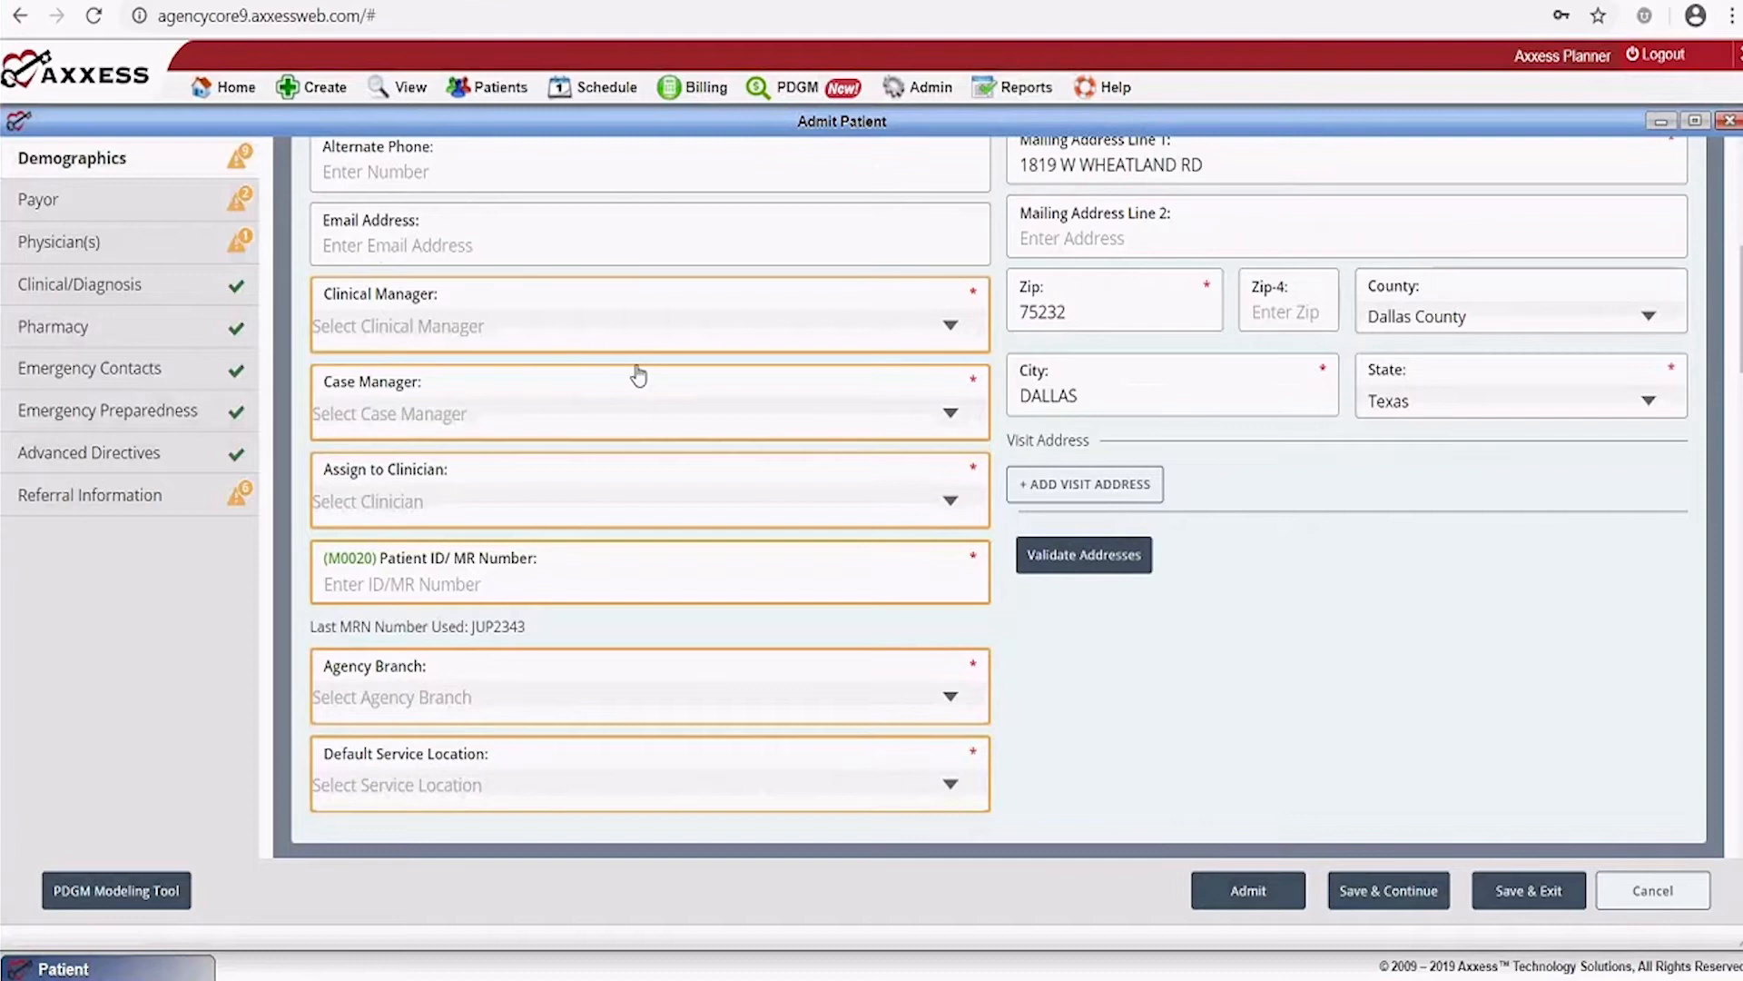
pyautogui.scroll(4, 565, 445)
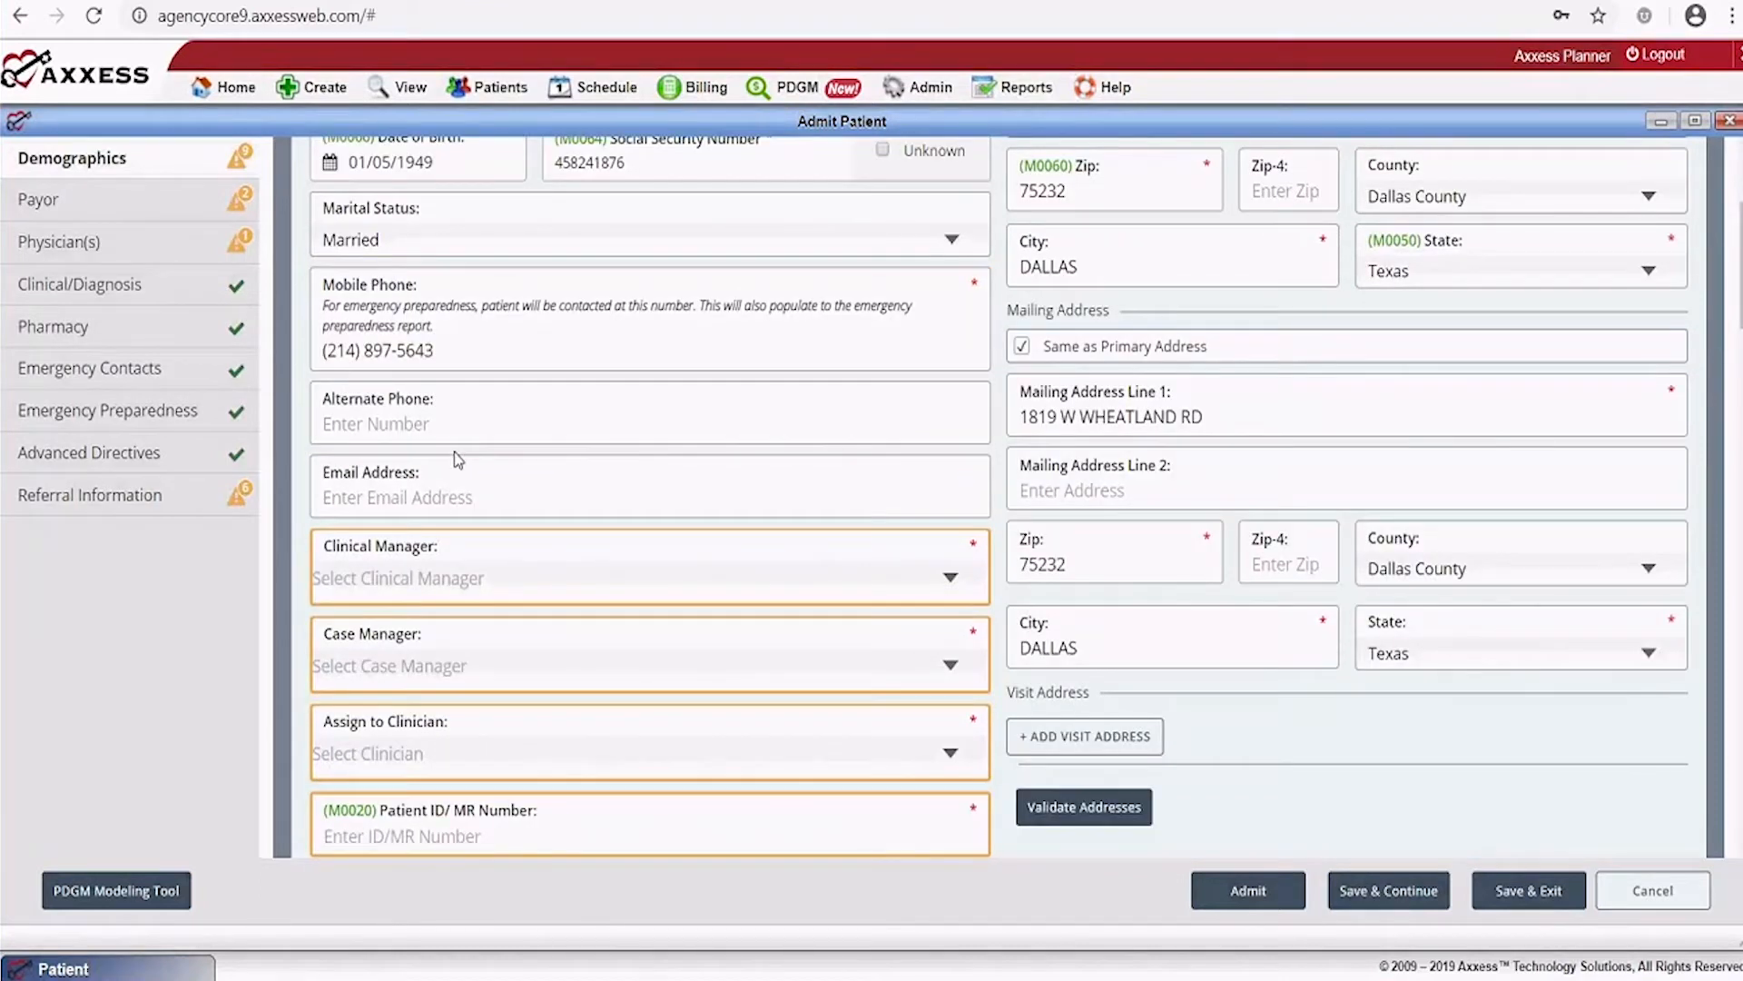
pyautogui.scroll(-2, 458, 458)
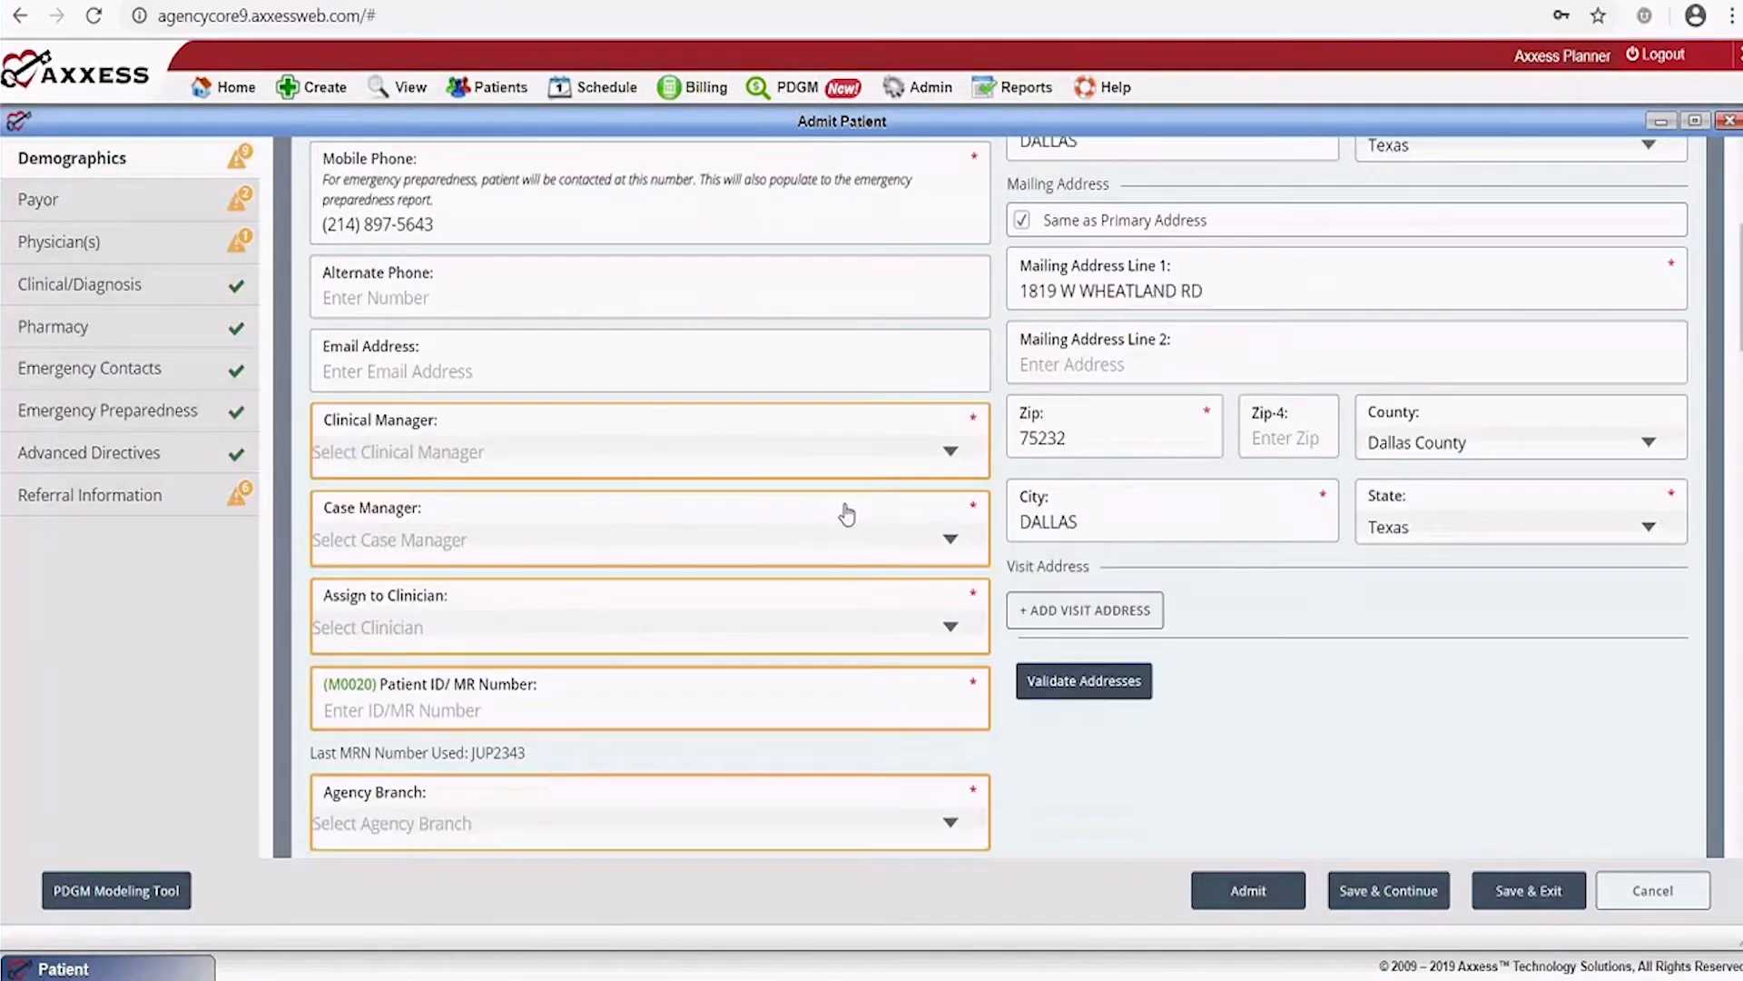
pyautogui.click(945, 451)
pyautogui.click(454, 490)
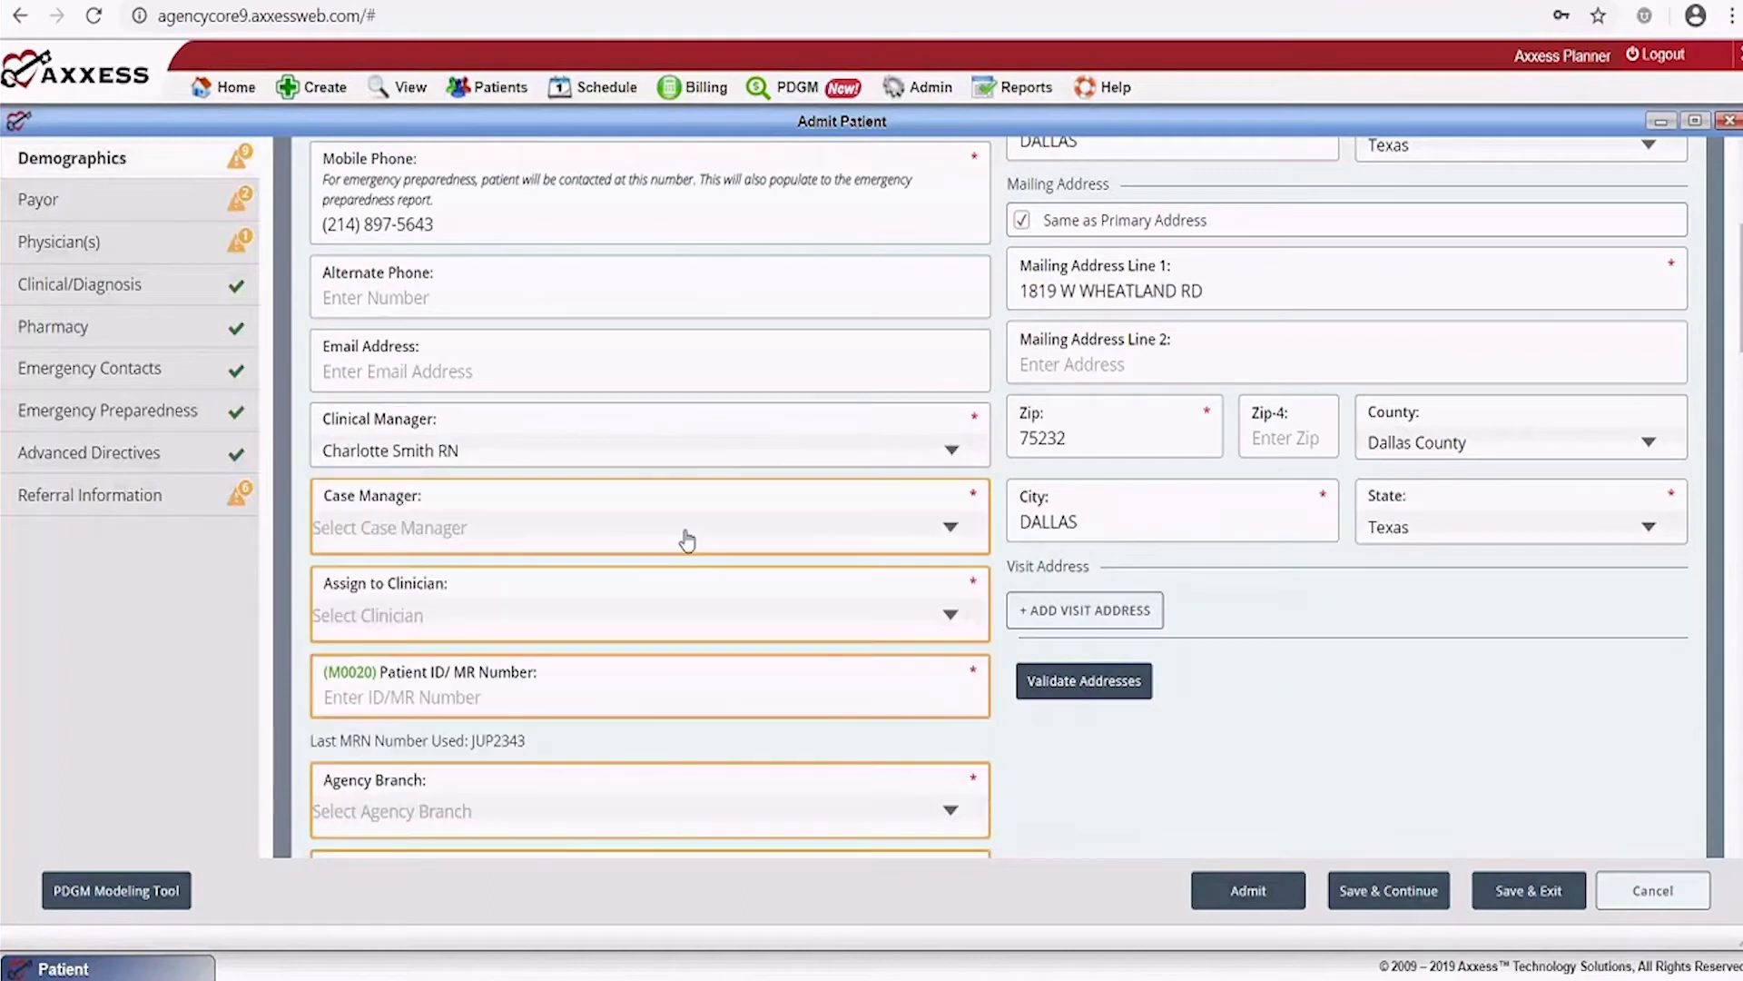
pyautogui.click(887, 530)
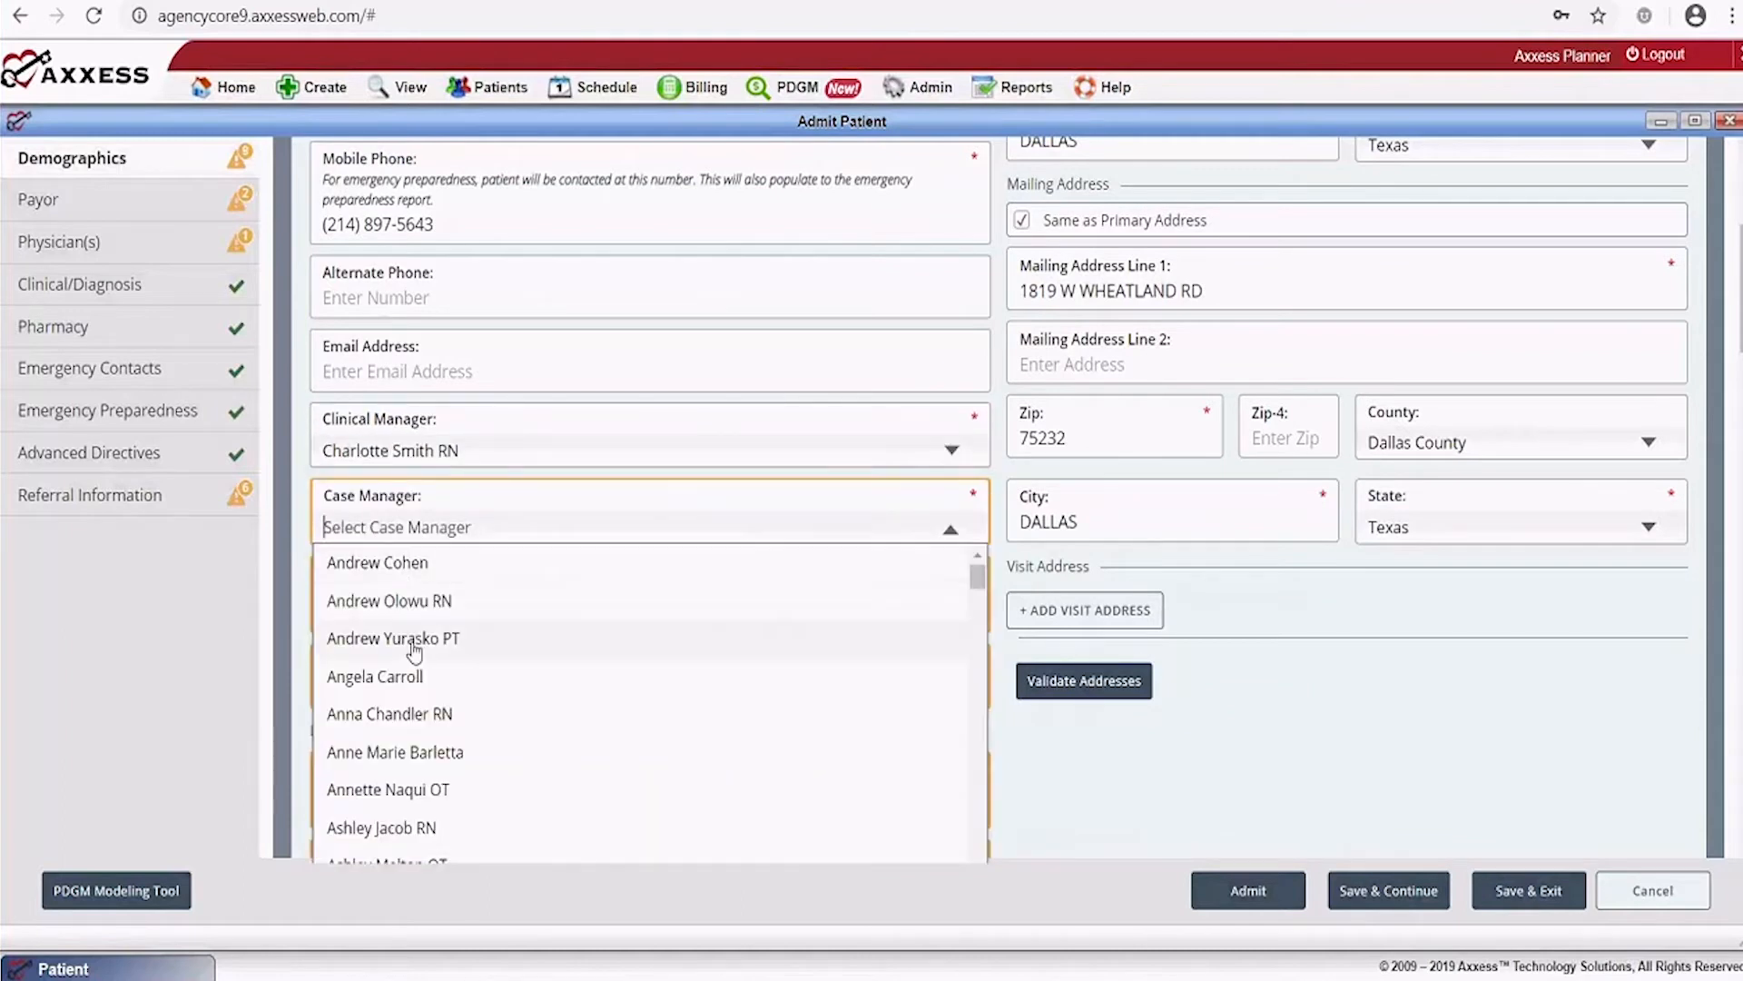
pyautogui.click(399, 715)
pyautogui.click(642, 606)
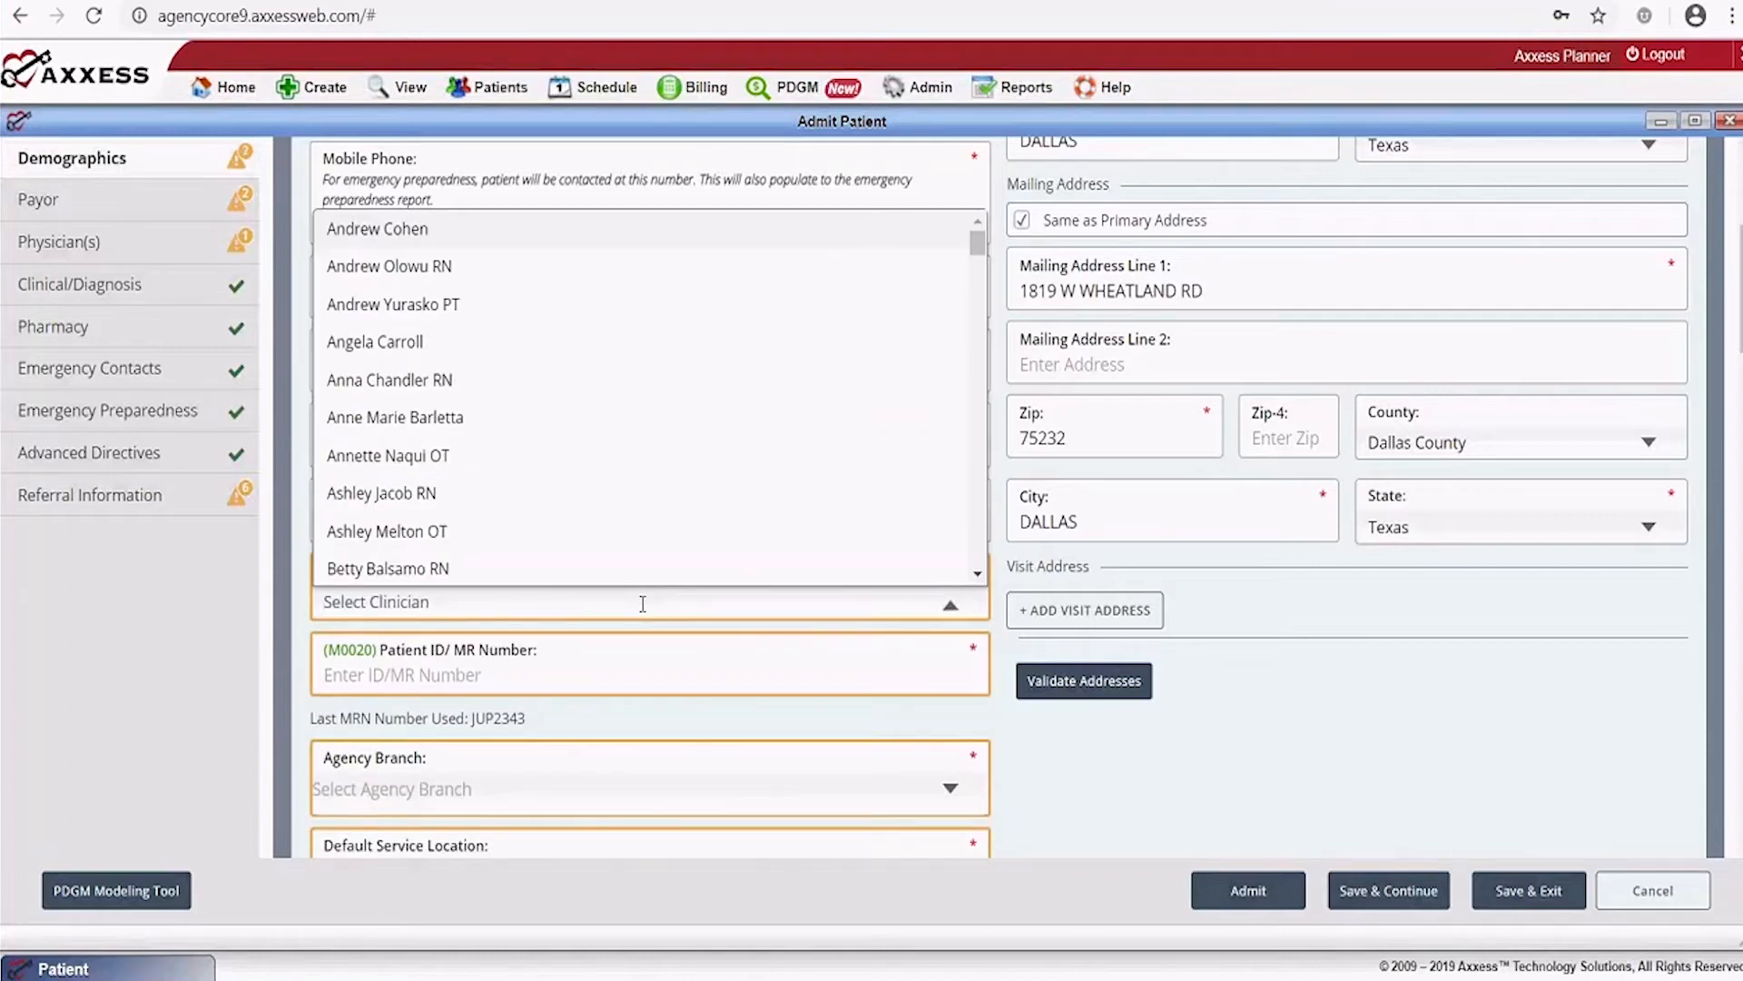
pyautogui.click(425, 266)
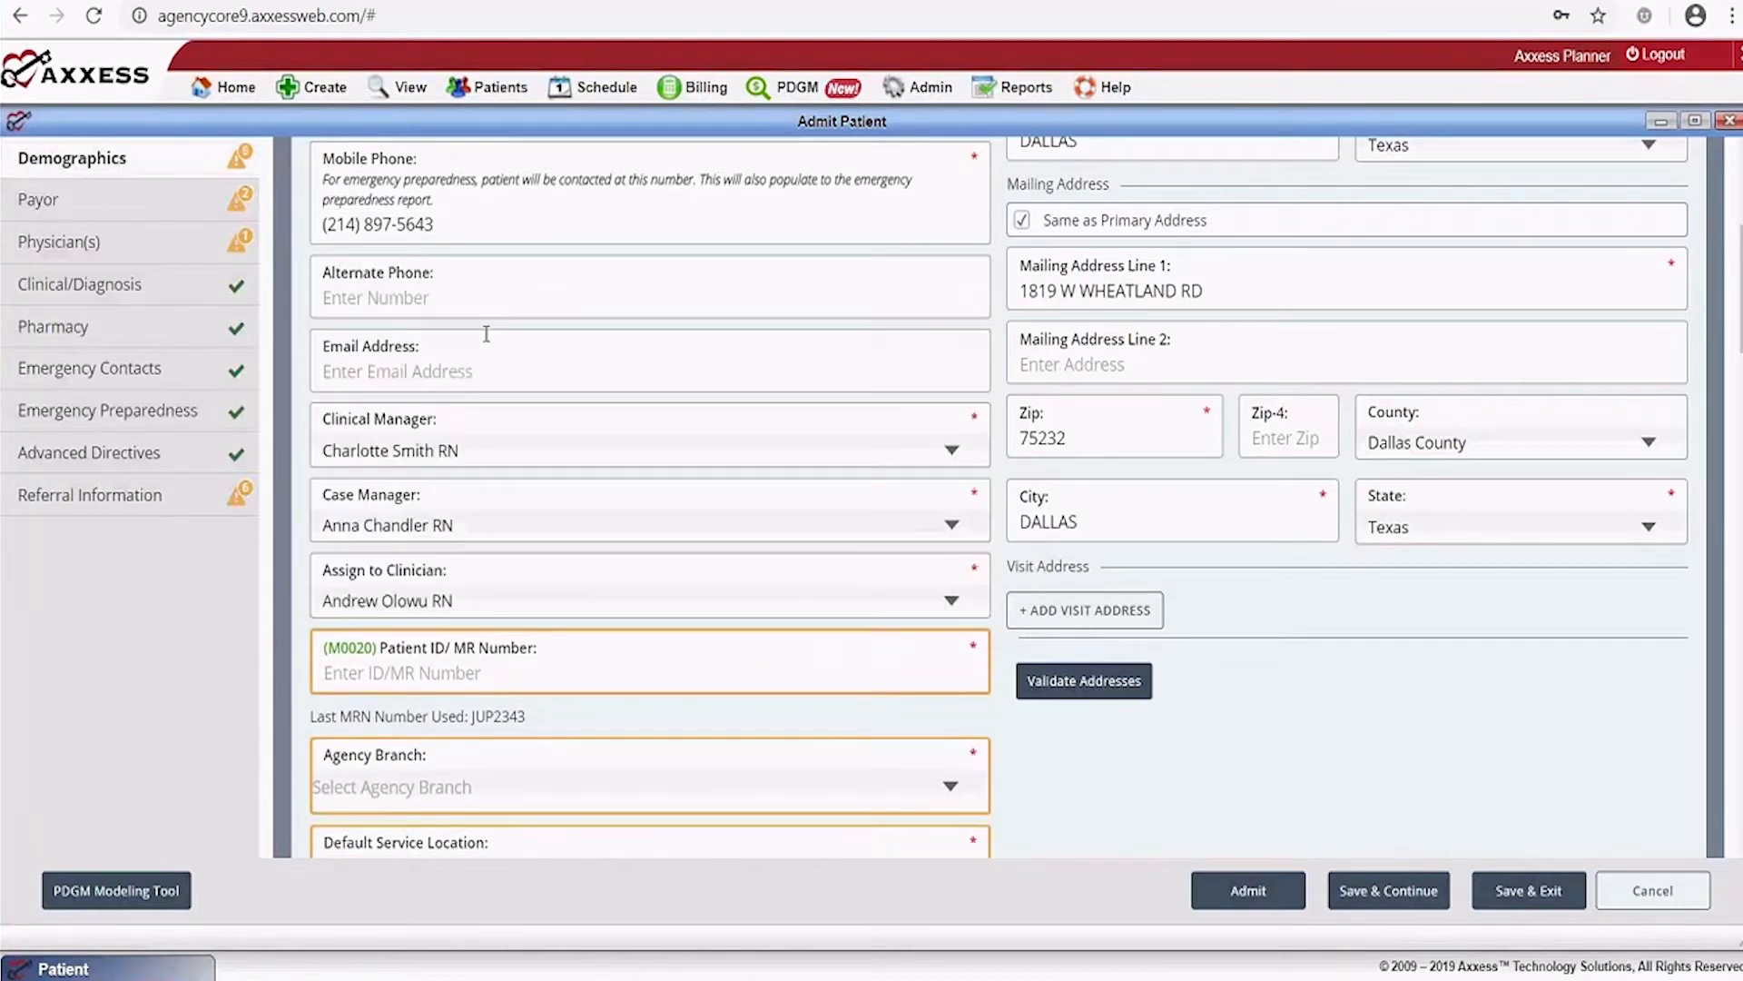
# Enter the patient's MR number, branch Enterprise - Jupiter, and service location Patient's Home/Residence (Q5001)
pyautogui.click(417, 660)
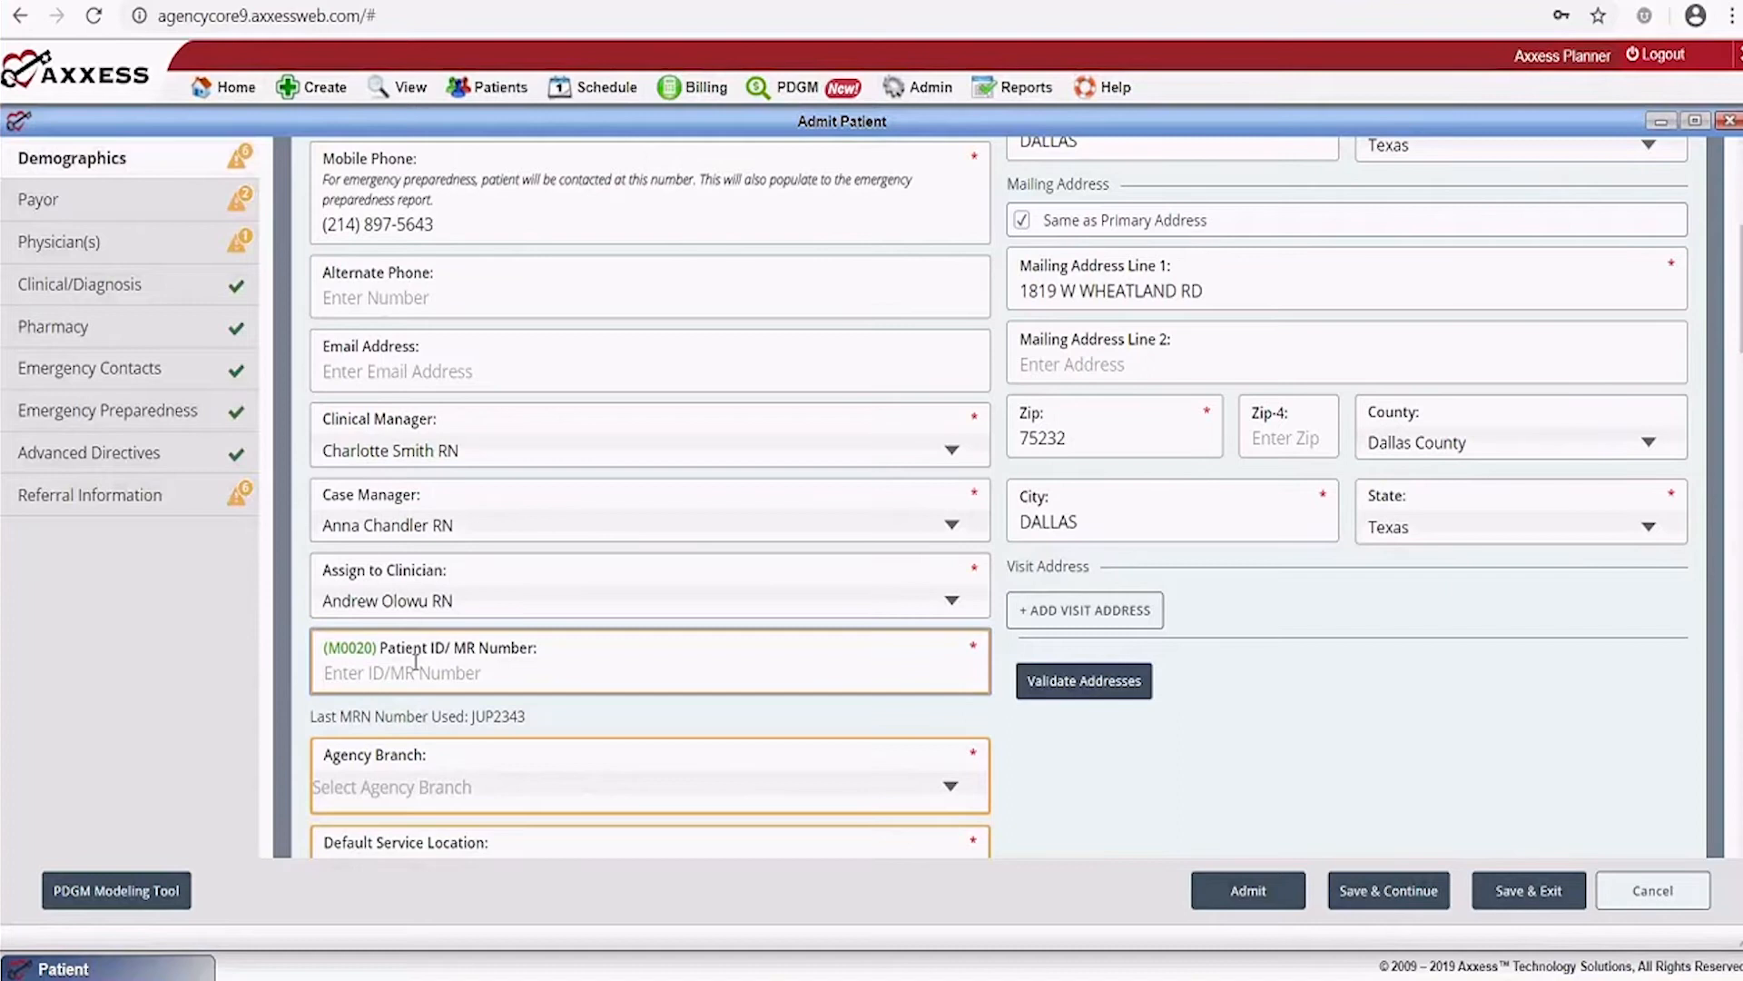
pyautogui.write('JUP1234')
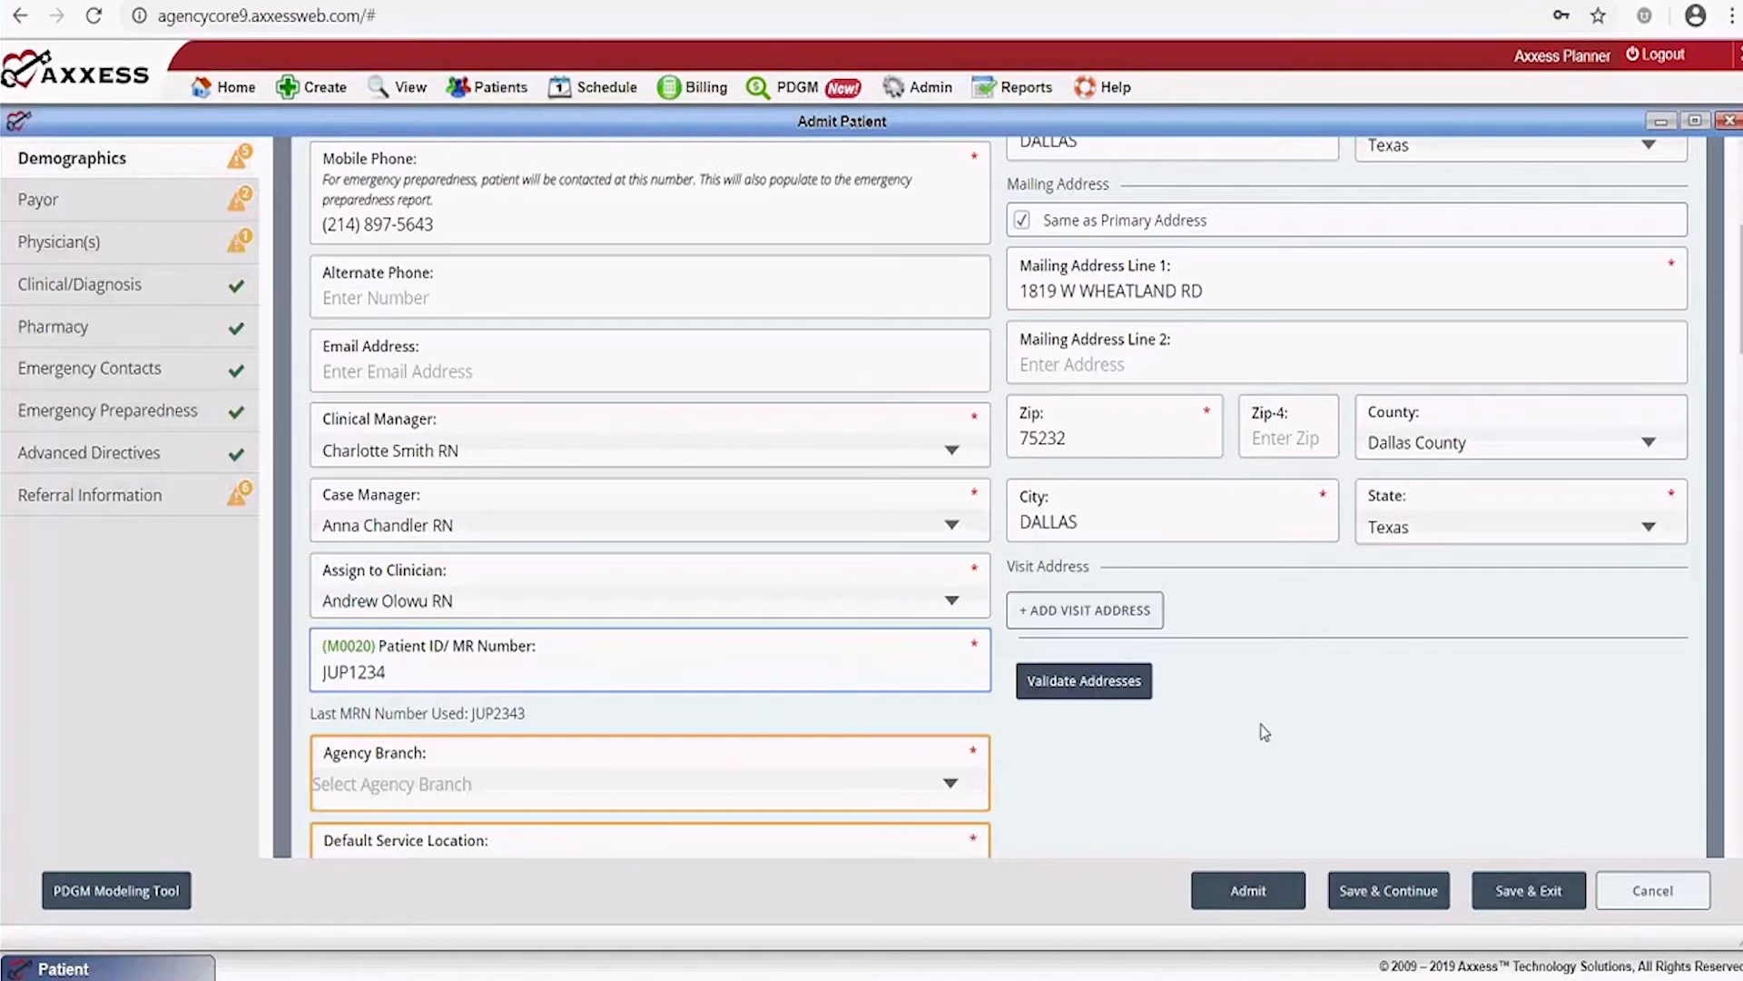
pyautogui.scroll(-1, 1264, 732)
pyautogui.scroll(-5, 1264, 732)
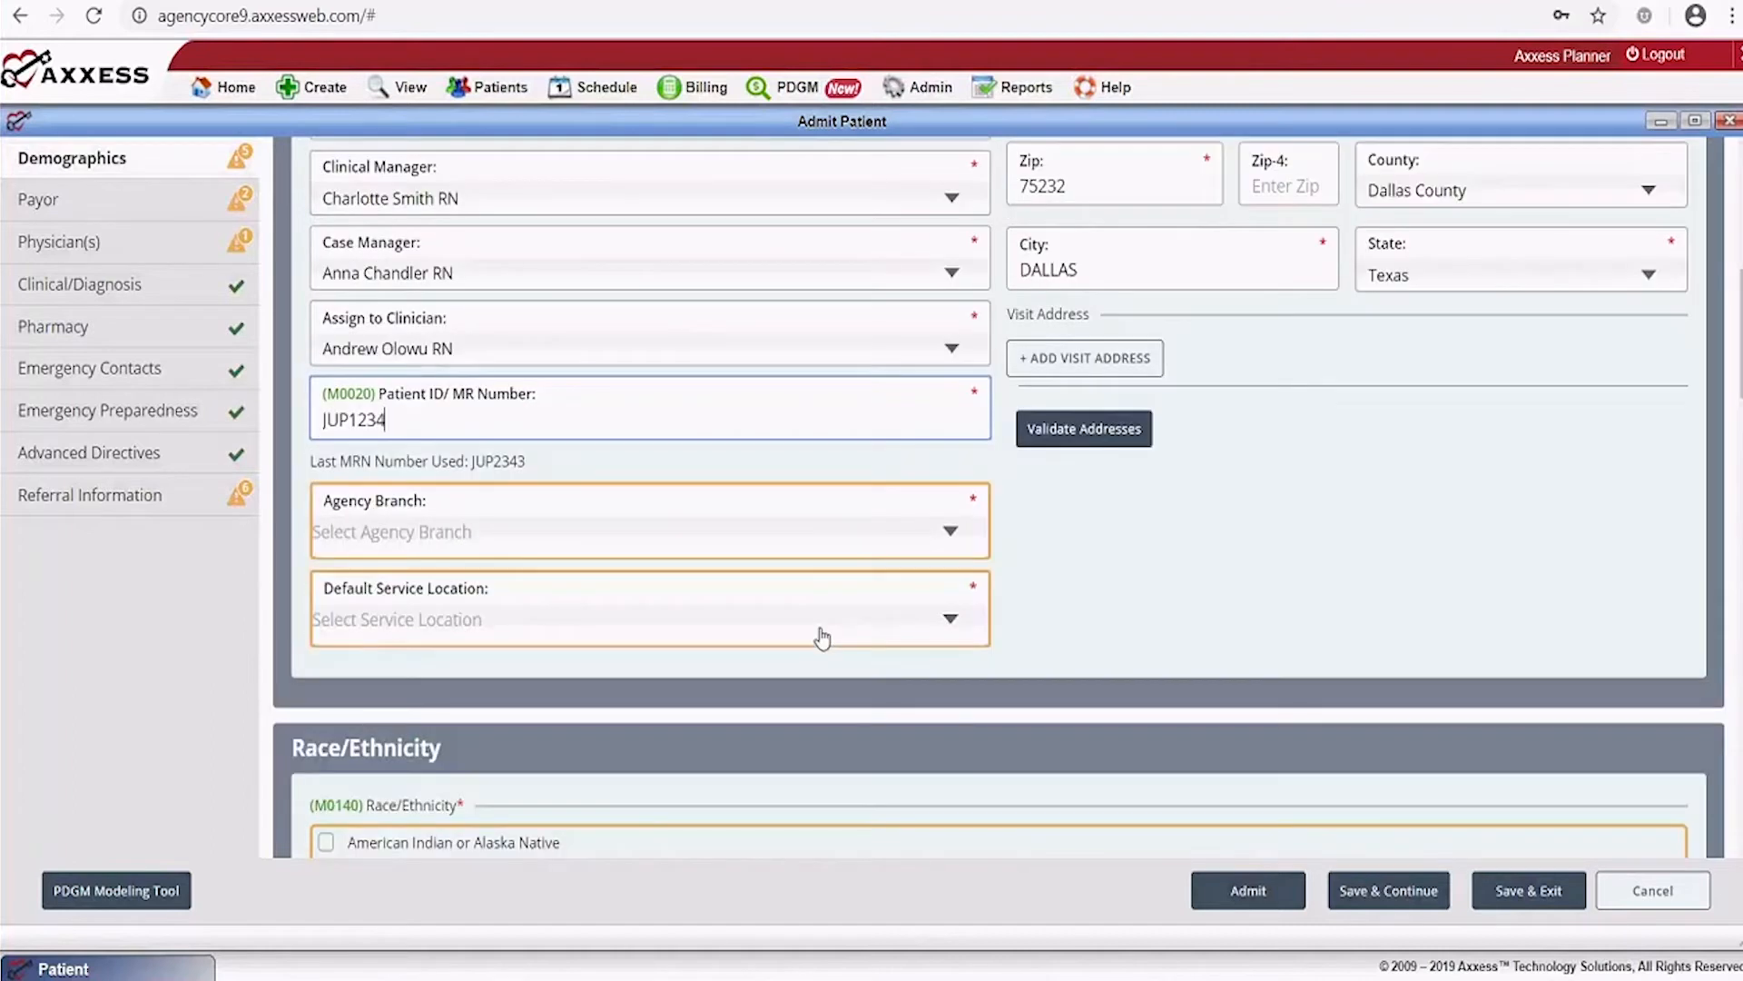
pyautogui.click(821, 538)
pyautogui.click(580, 572)
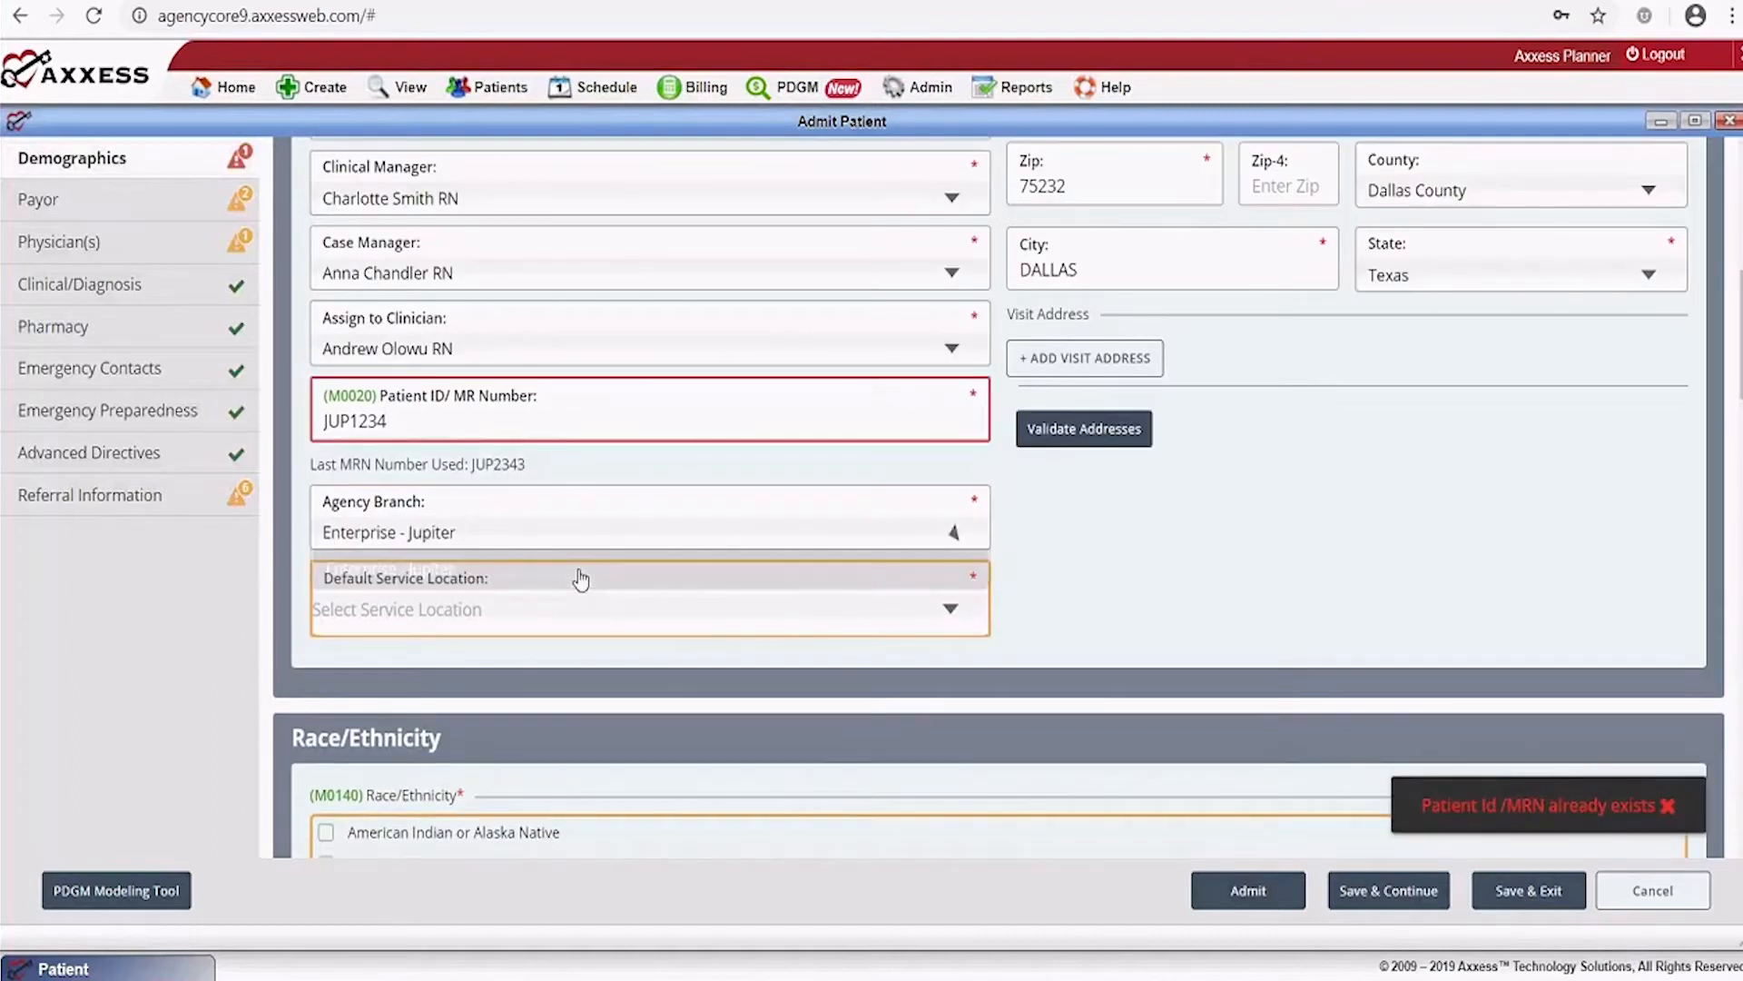
pyautogui.click(809, 599)
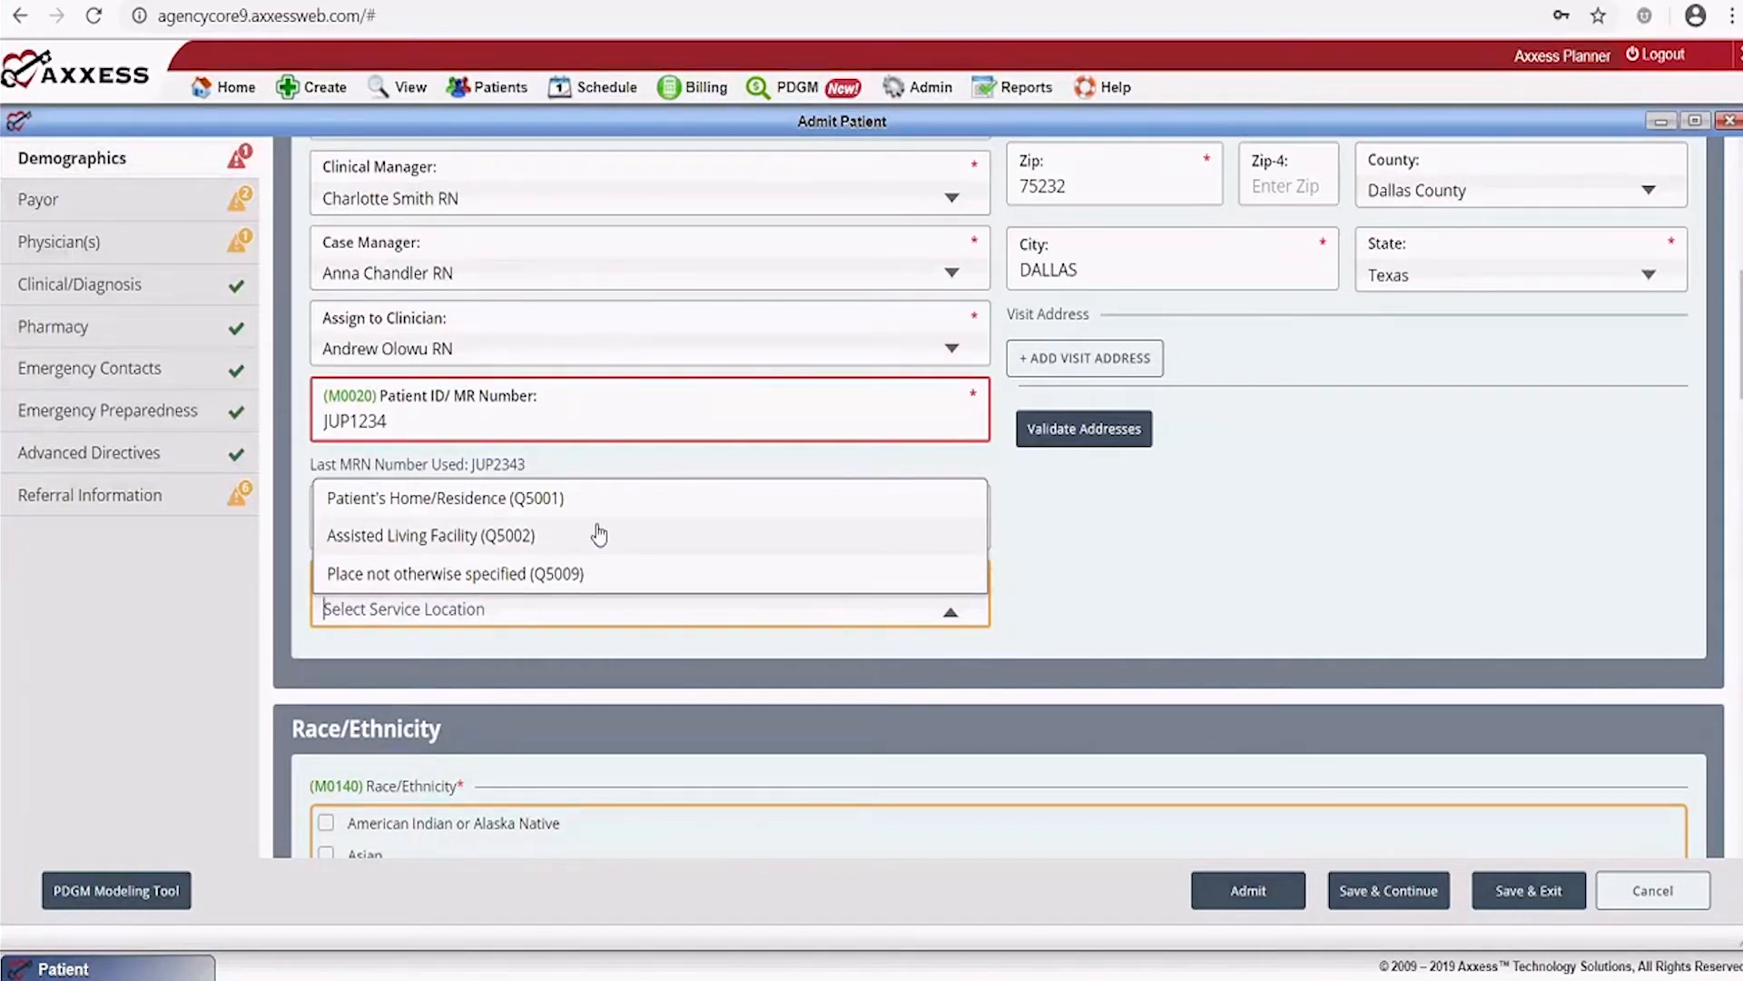
pyautogui.click(420, 498)
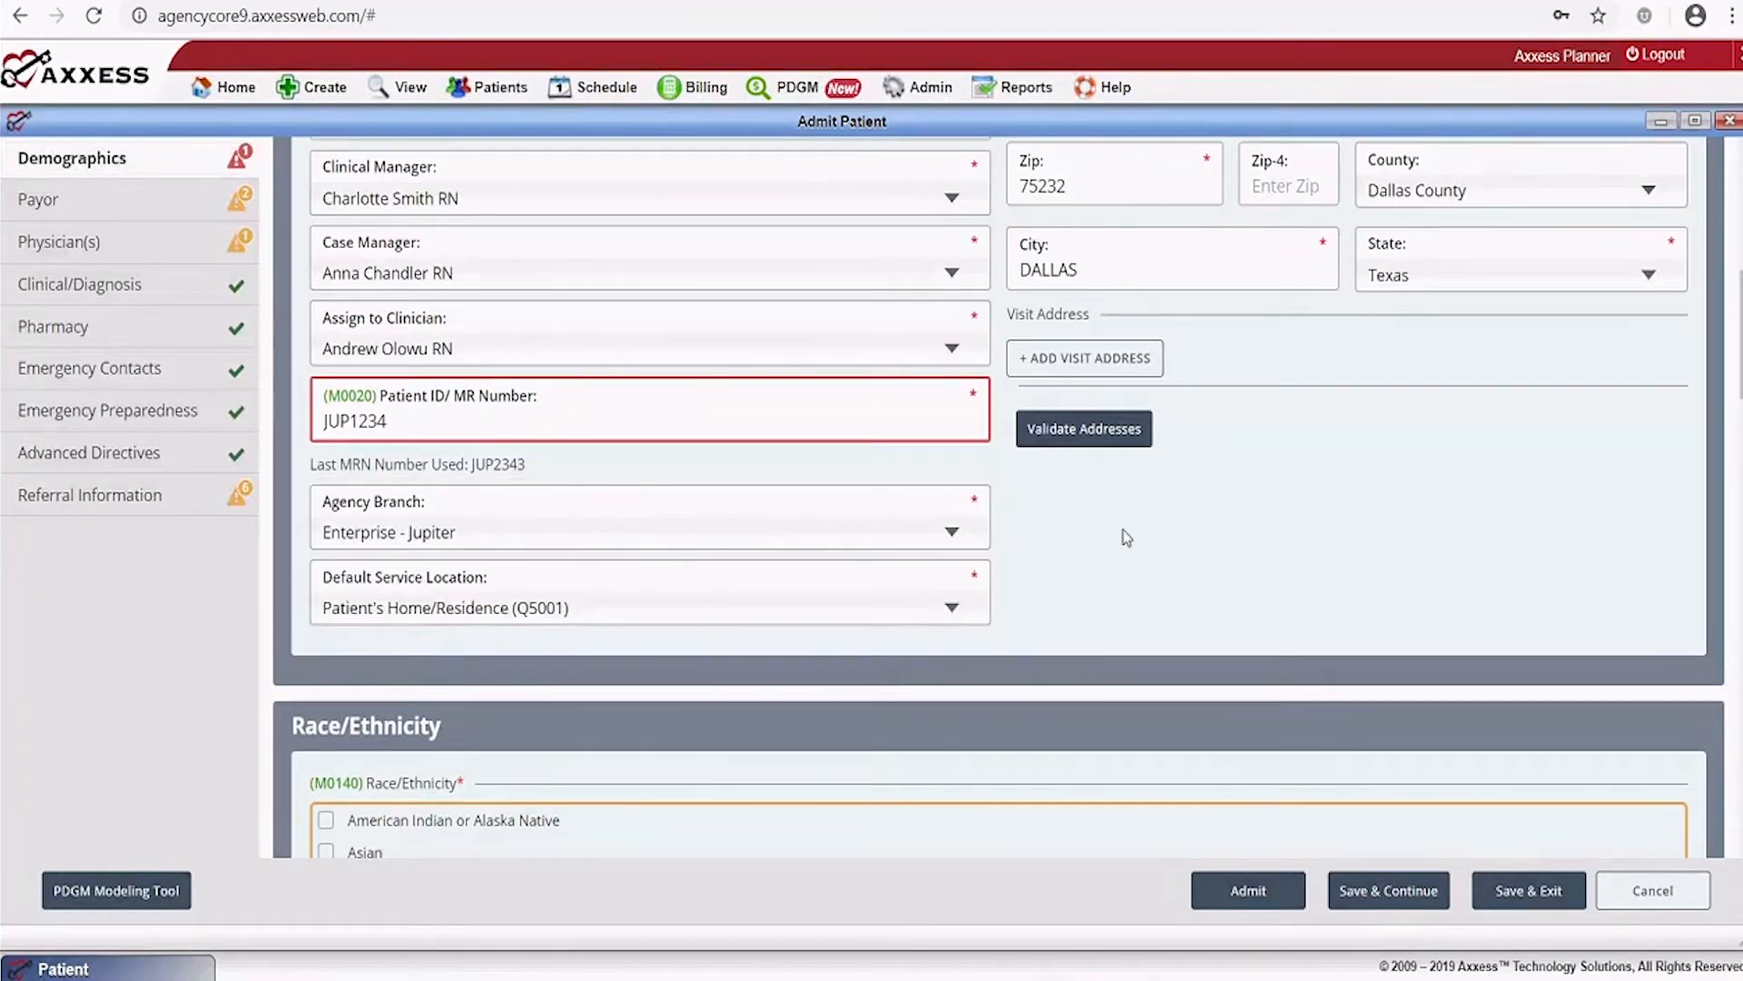
pyautogui.scroll(-4, 1126, 537)
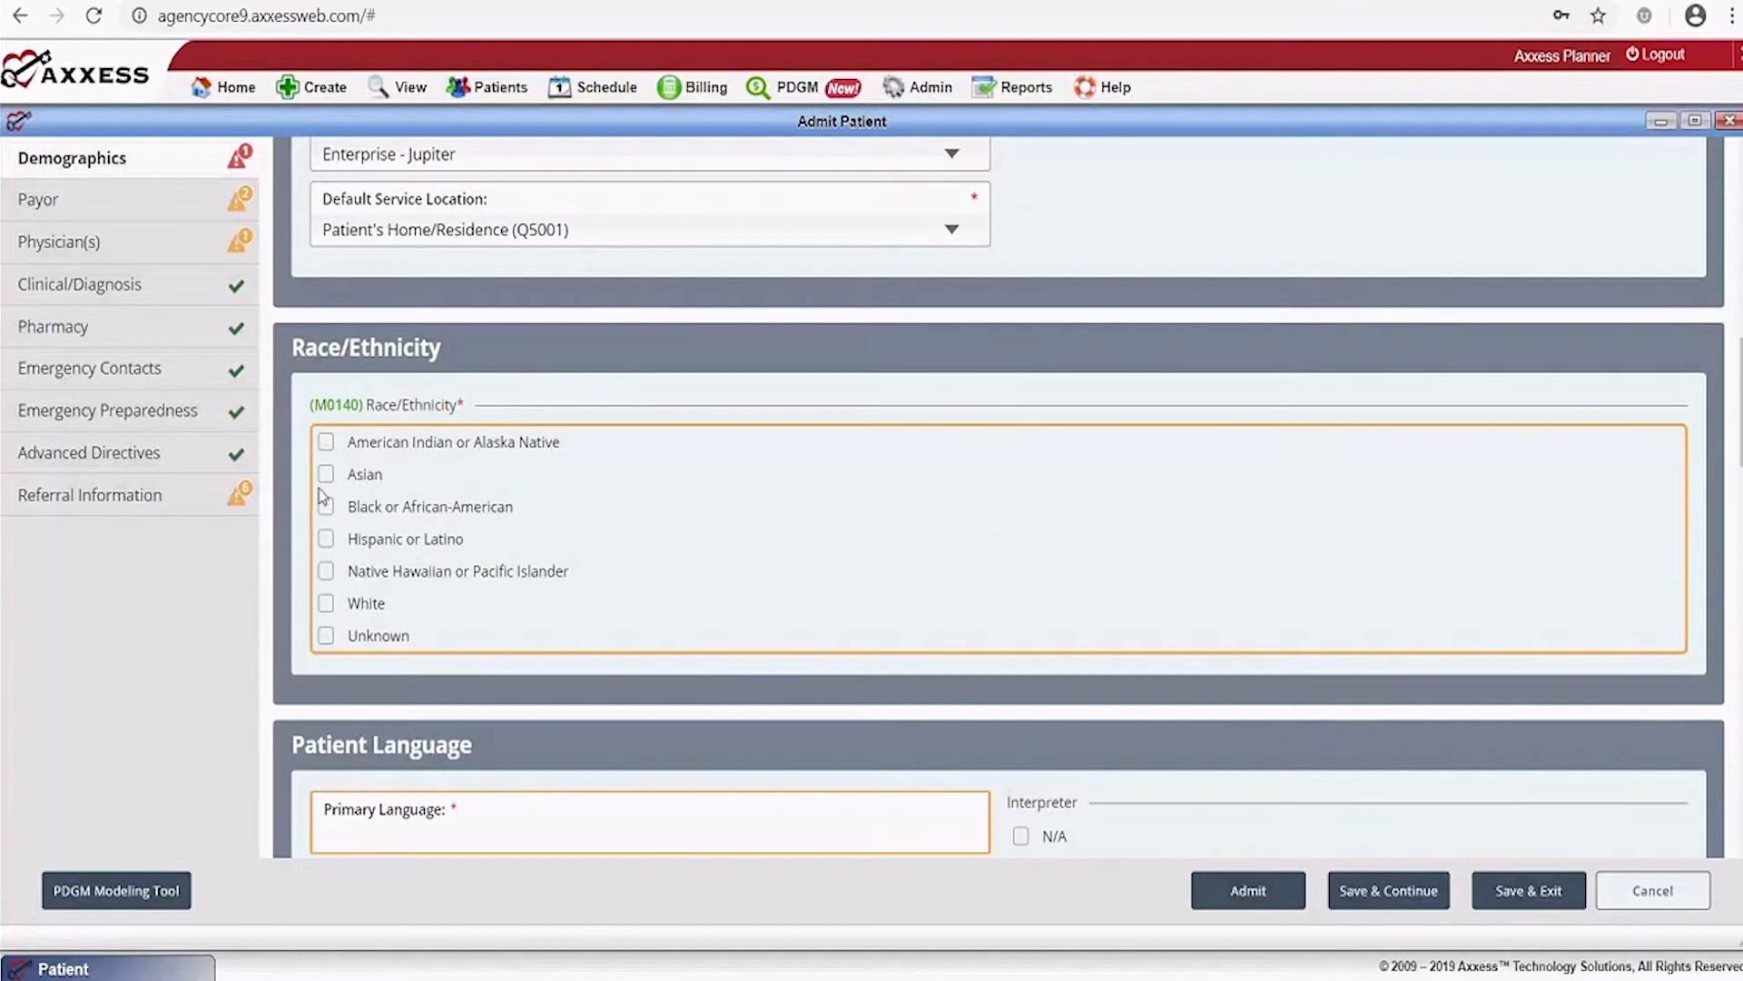
# Mark race as American Indian or Alaska Native and set primary language to English
pyautogui.click(326, 442)
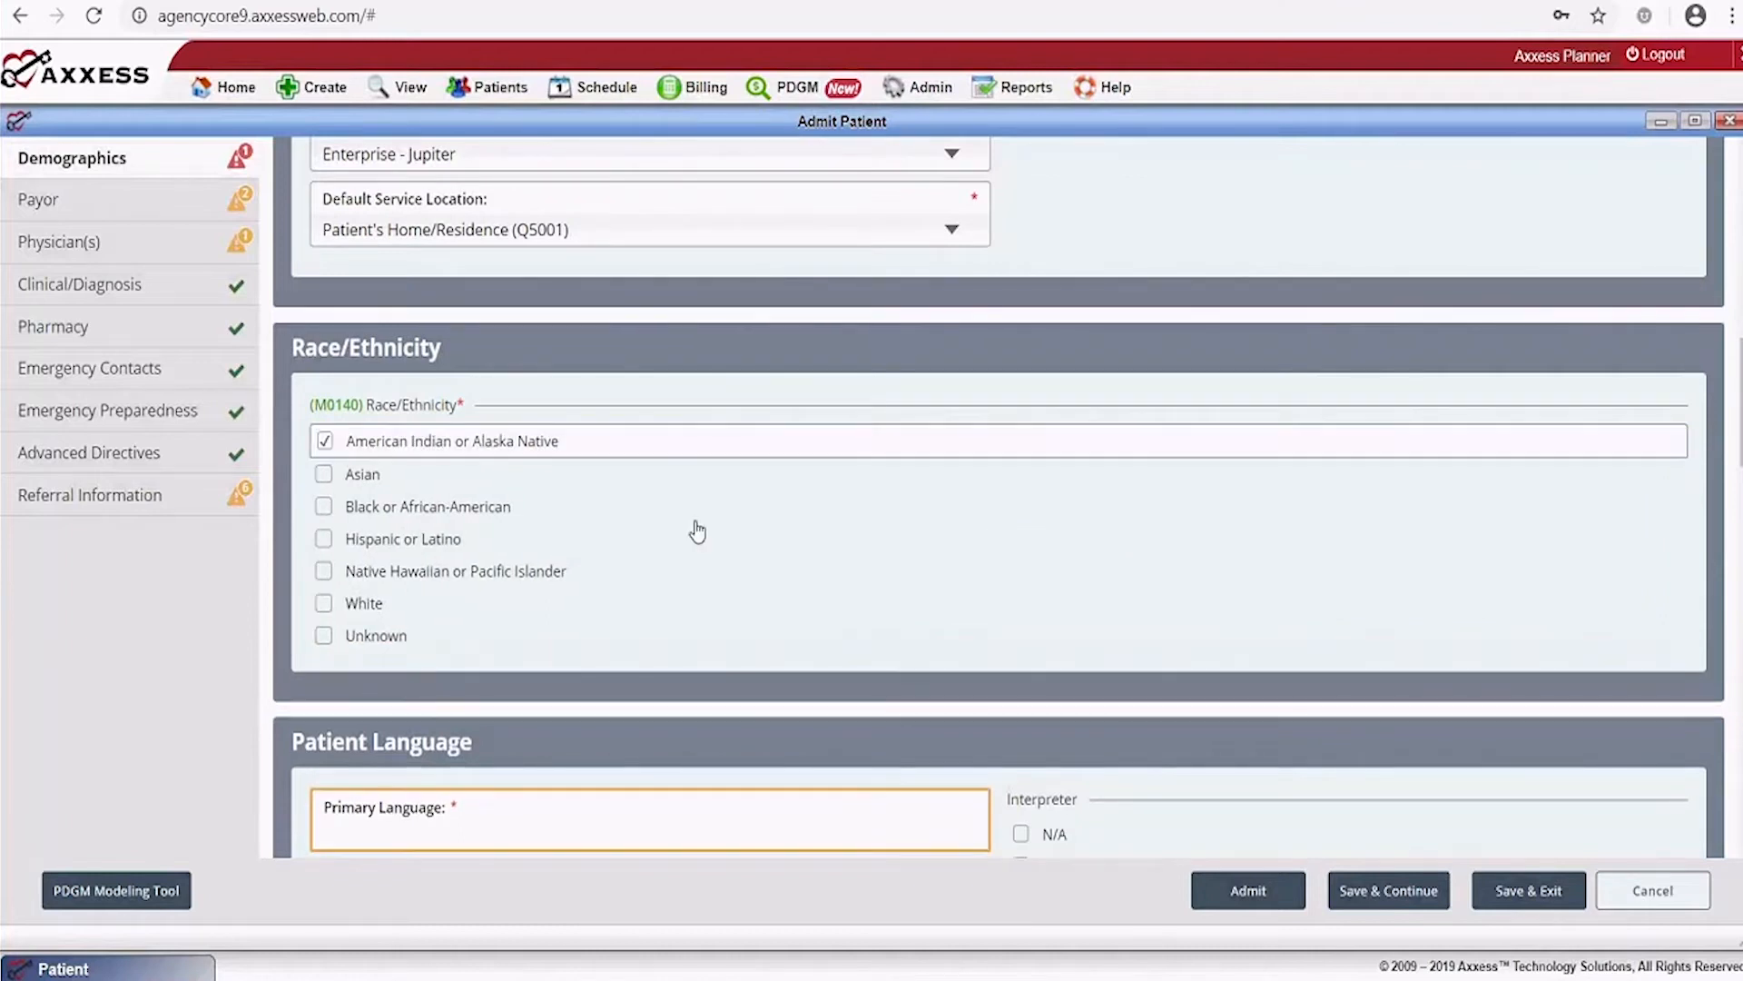
pyautogui.scroll(-5, 697, 532)
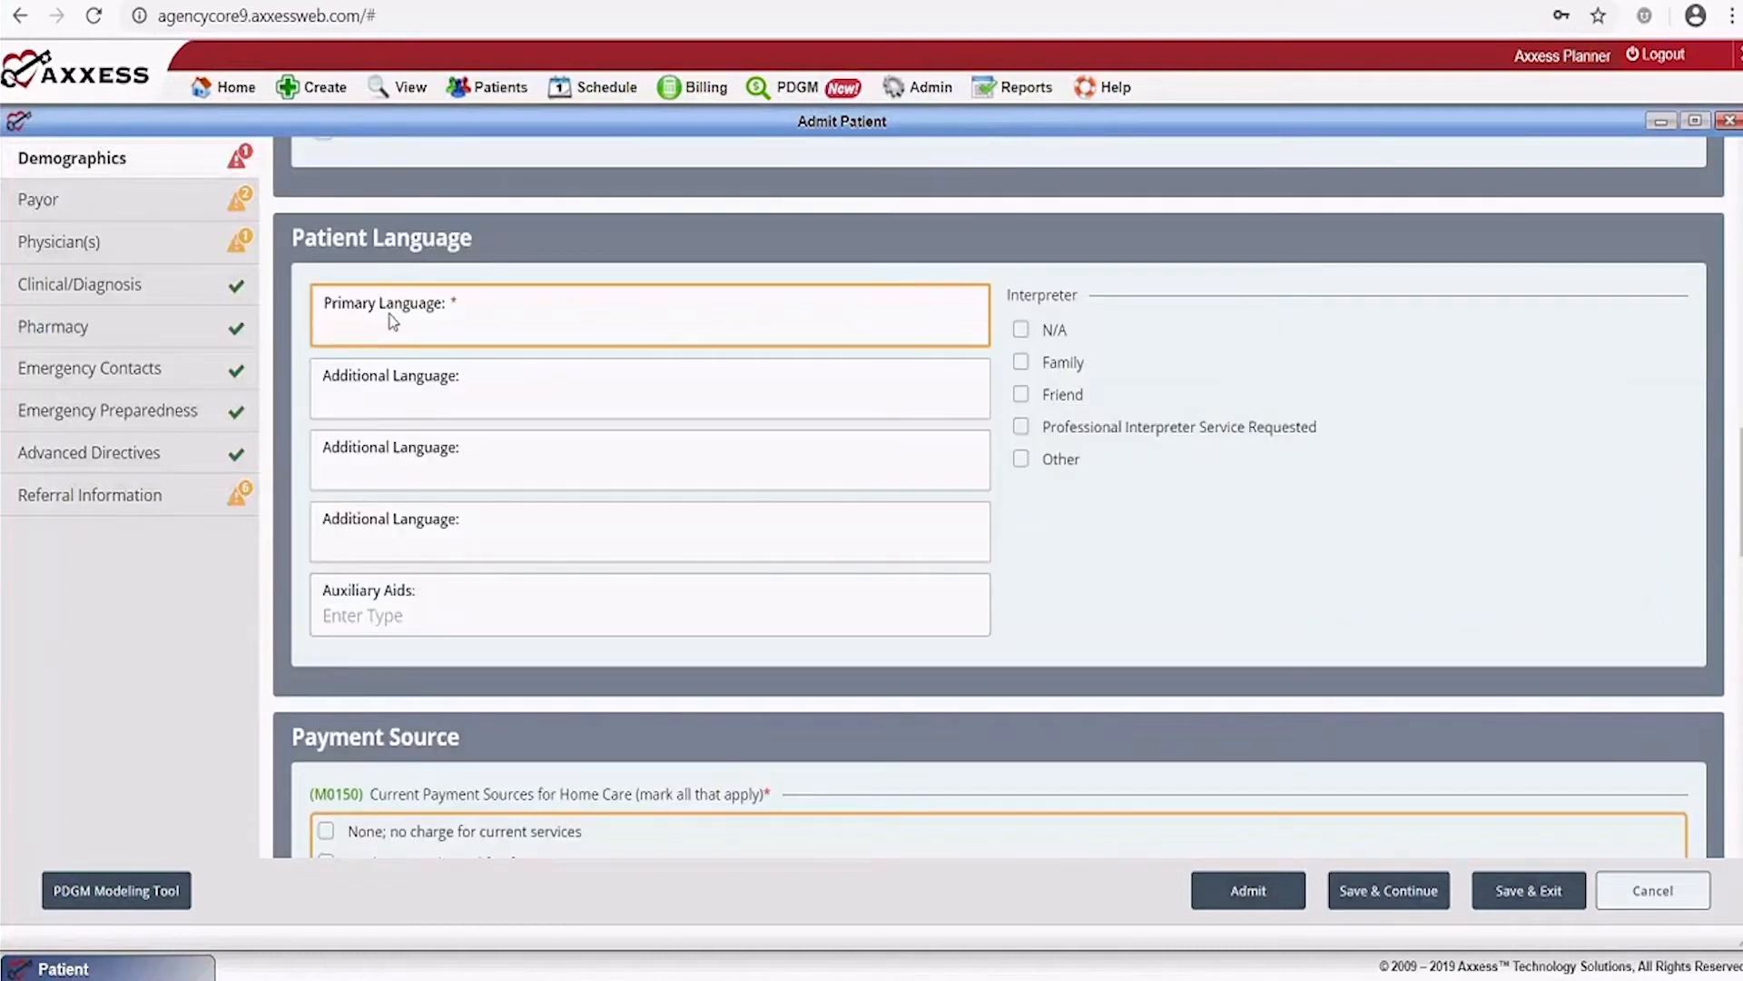
pyautogui.click(380, 323)
pyautogui.click(363, 367)
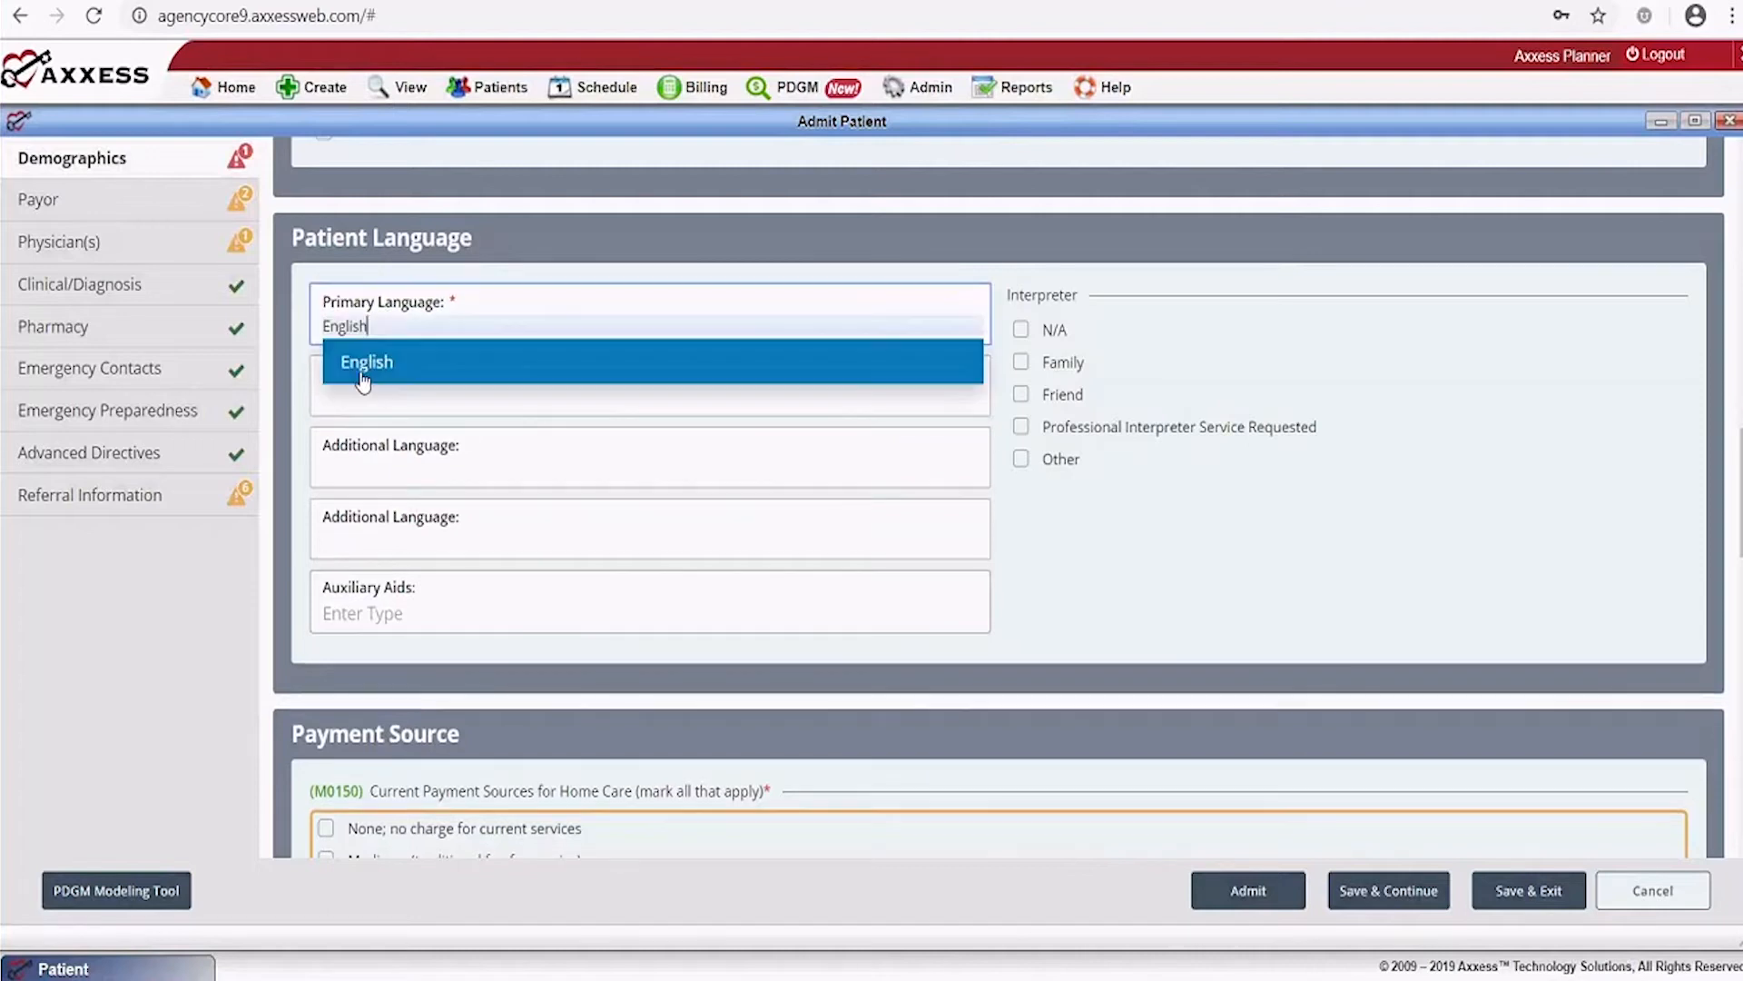
pyautogui.click(434, 379)
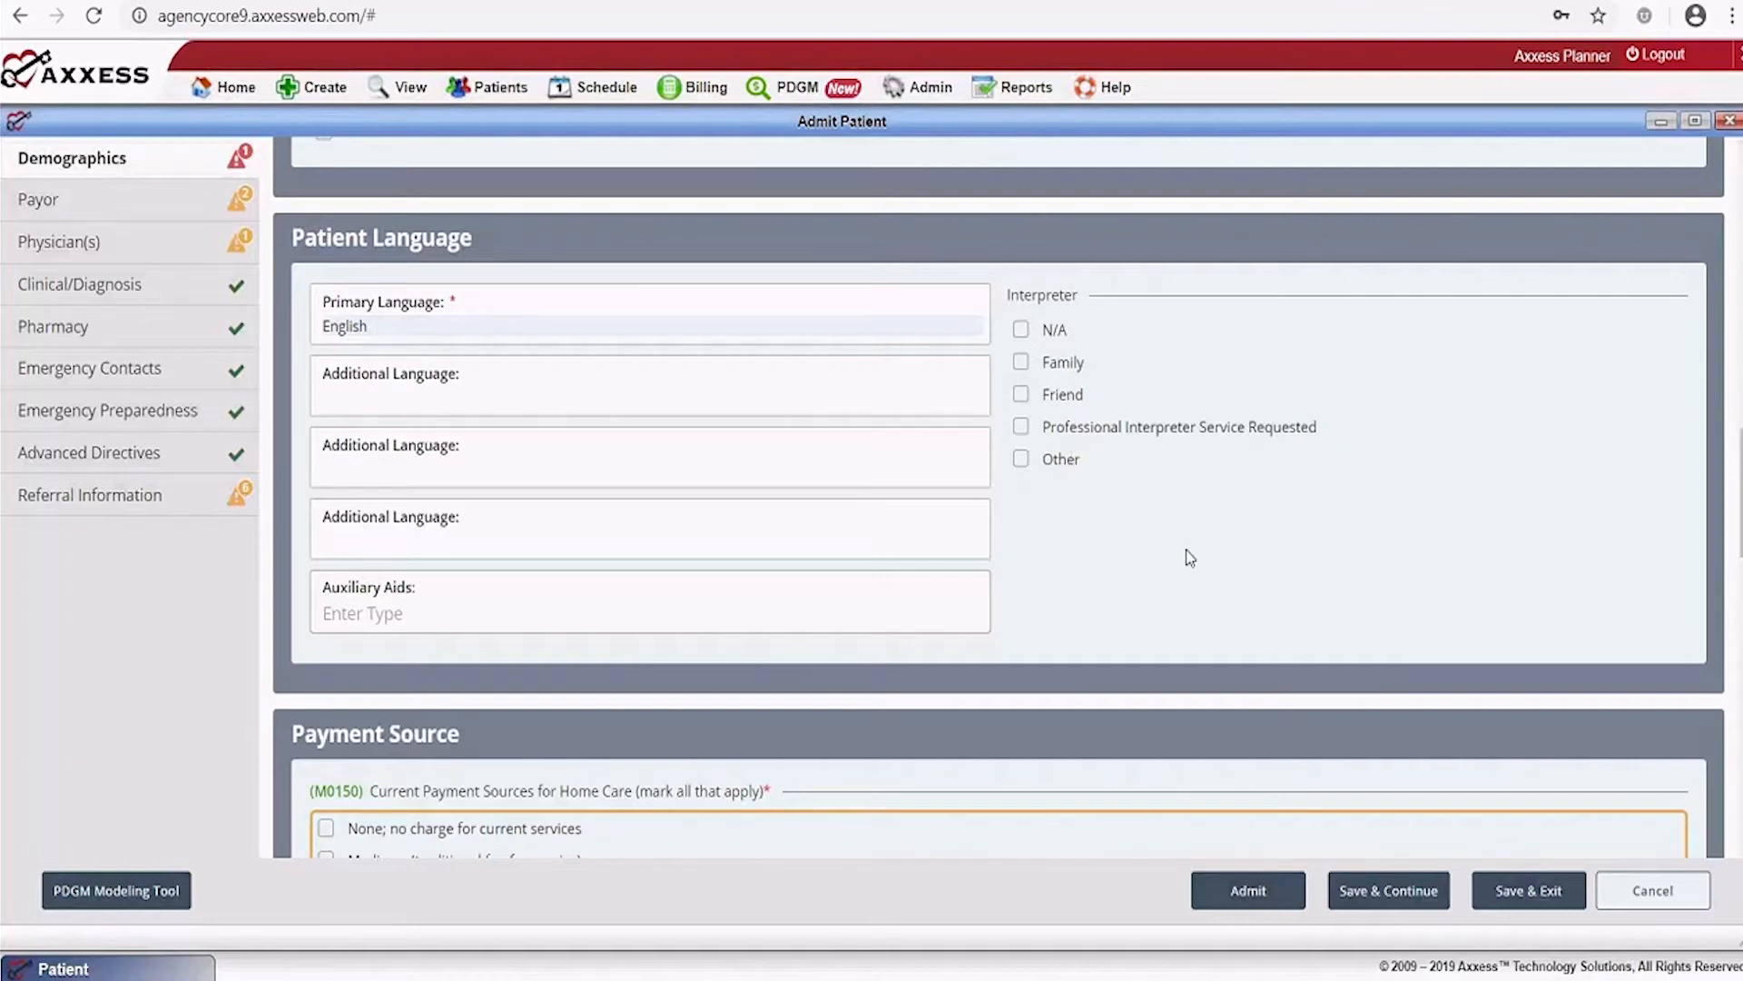
# Select Medicare (traditional fee-for-service) as payment source and 2-SNF as admission source
pyautogui.scroll(-5, 1189, 557)
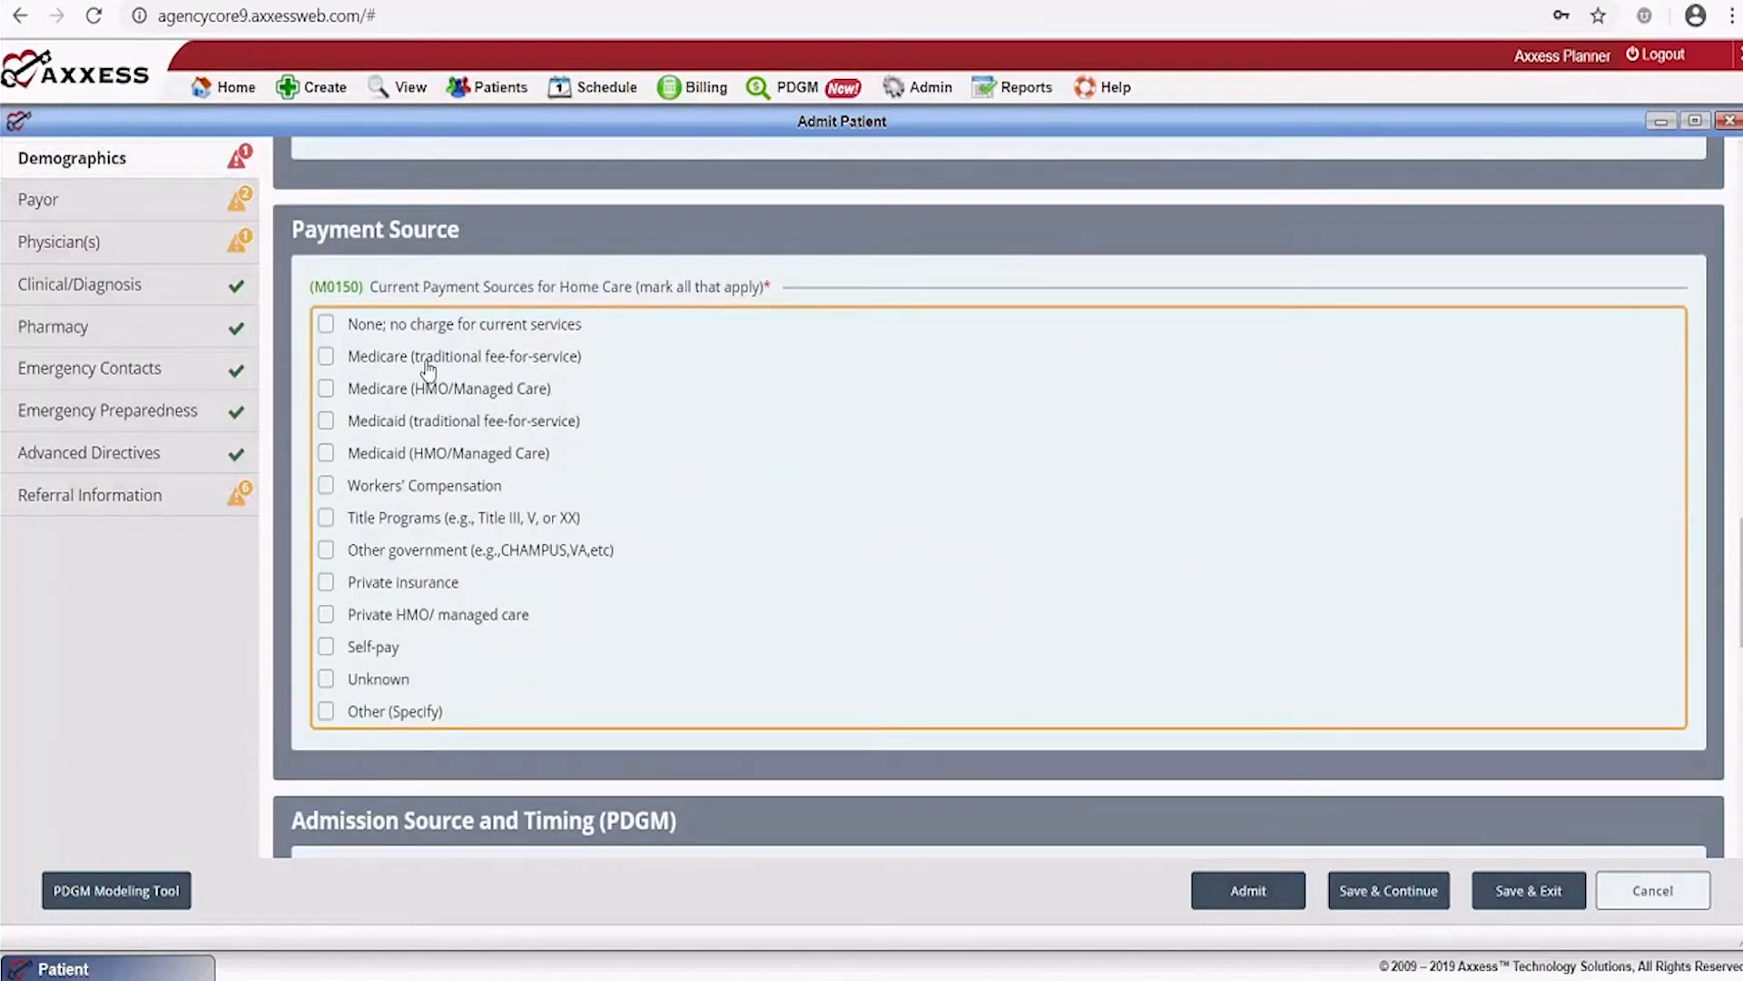
pyautogui.click(325, 357)
pyautogui.scroll(-5, 872, 408)
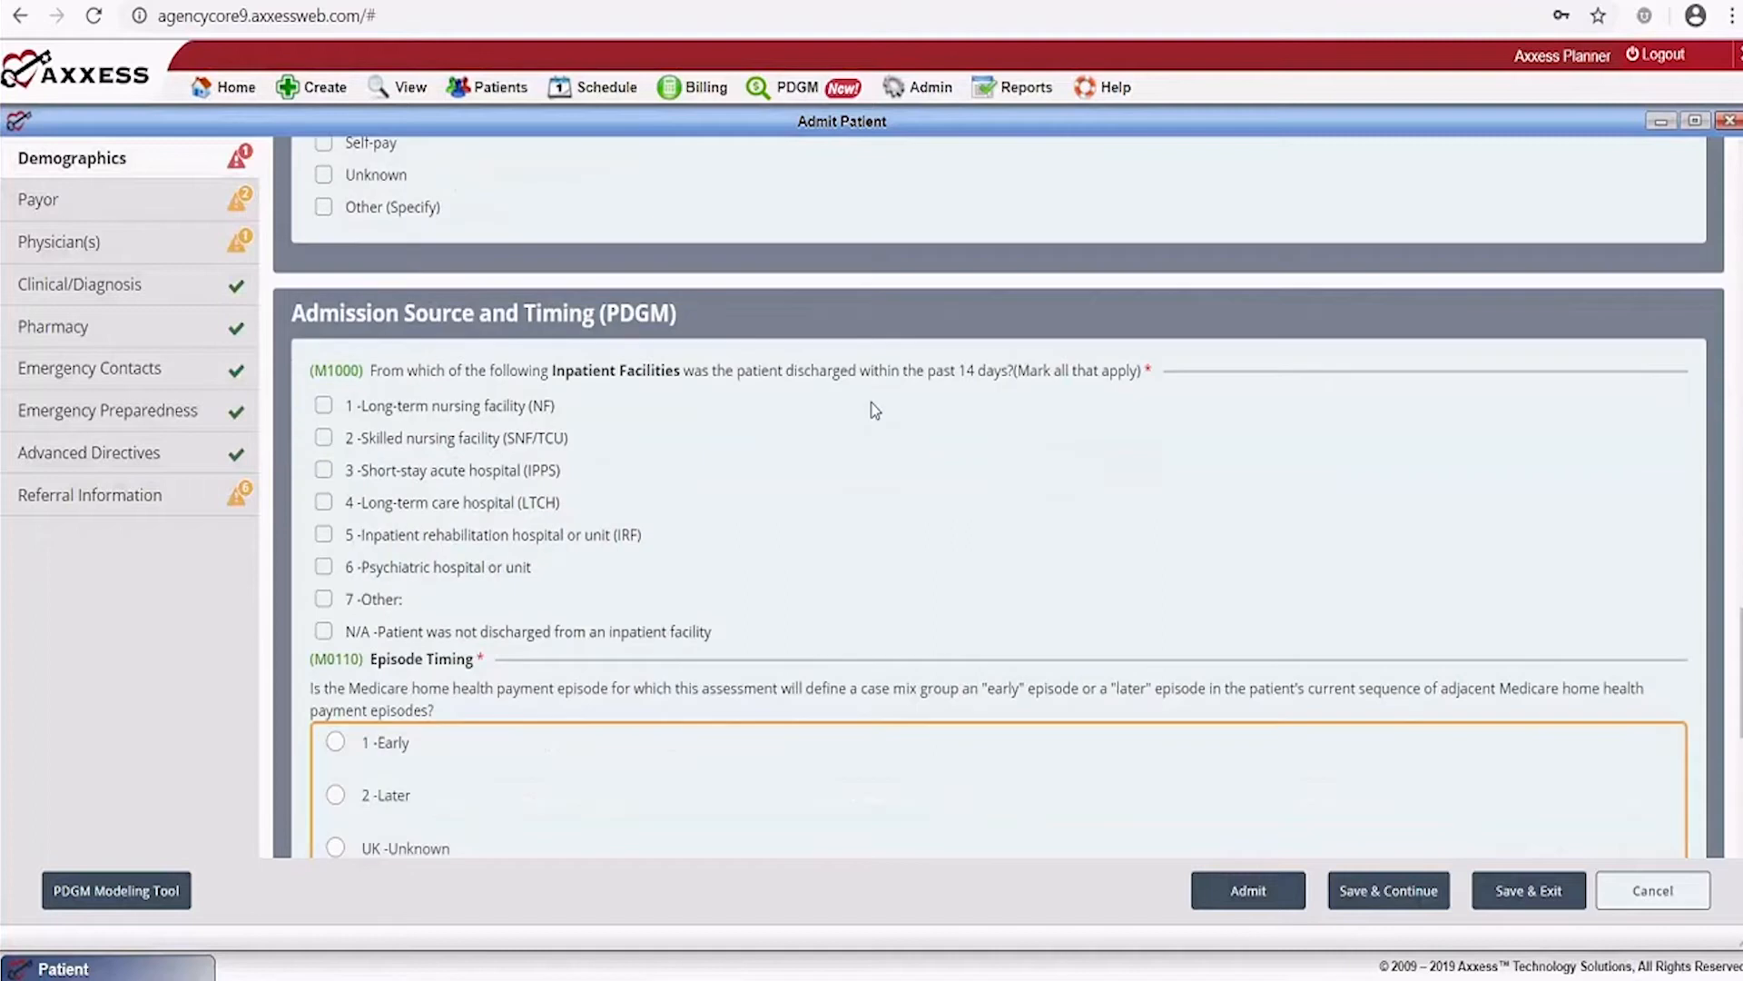
pyautogui.scroll(-1, 875, 410)
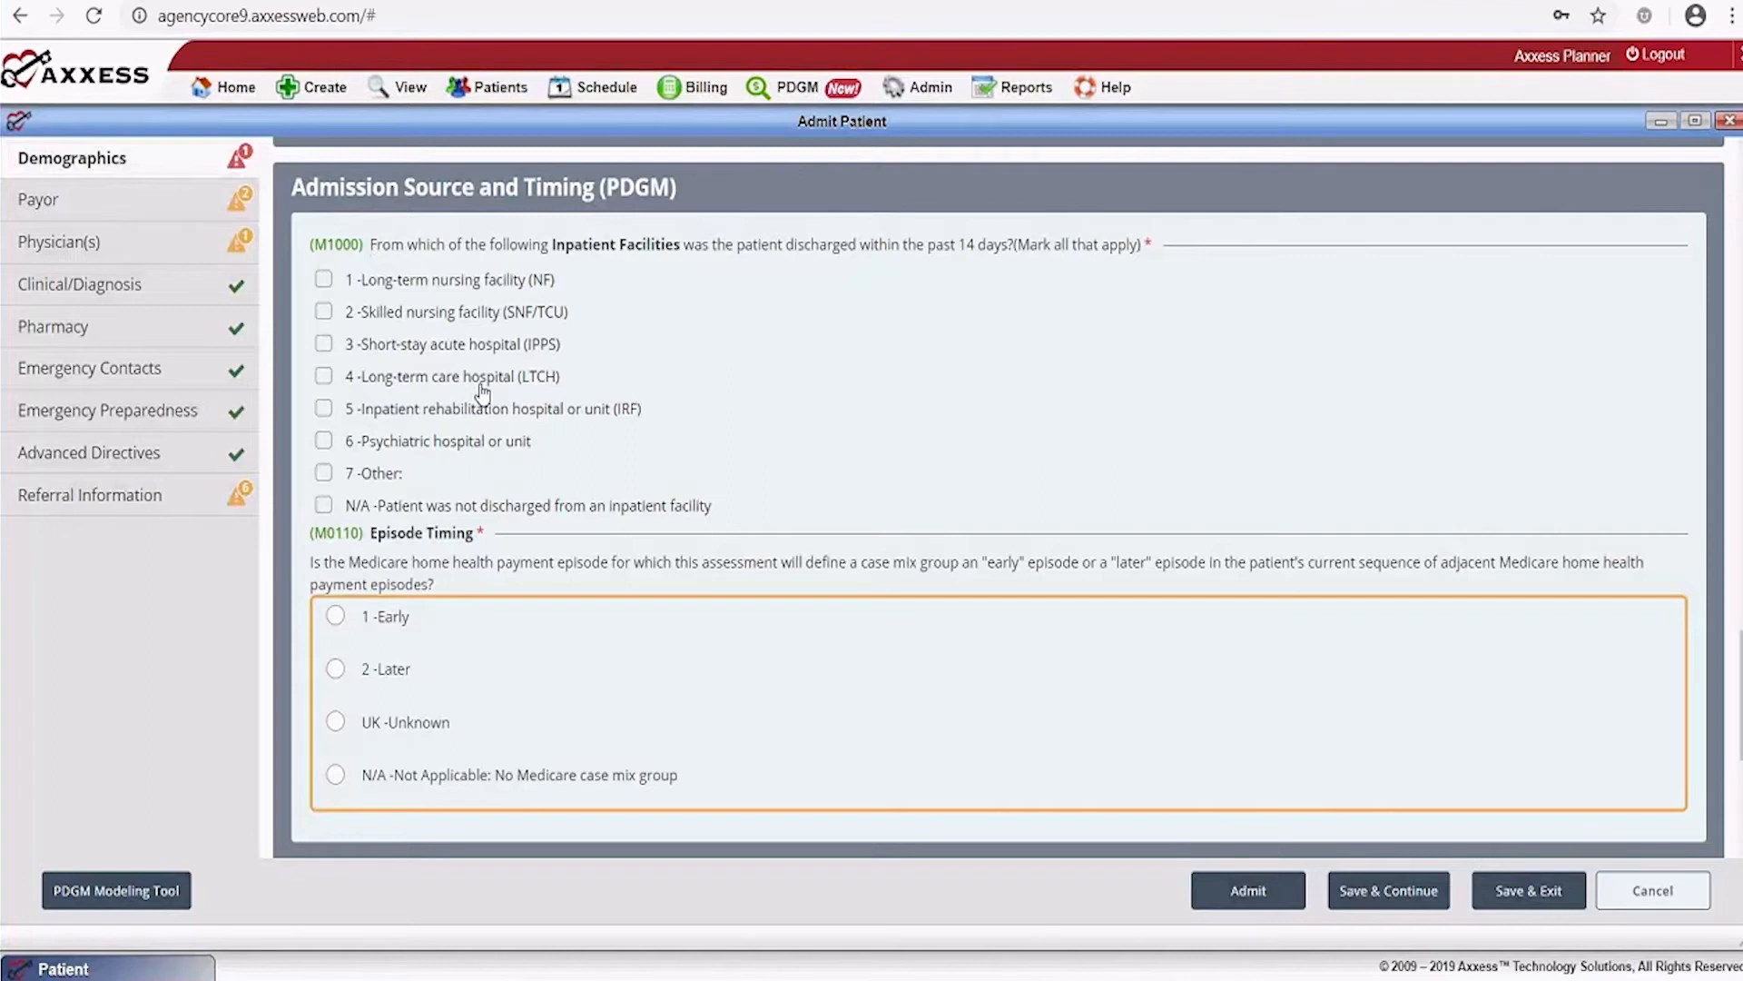
pyautogui.click(324, 312)
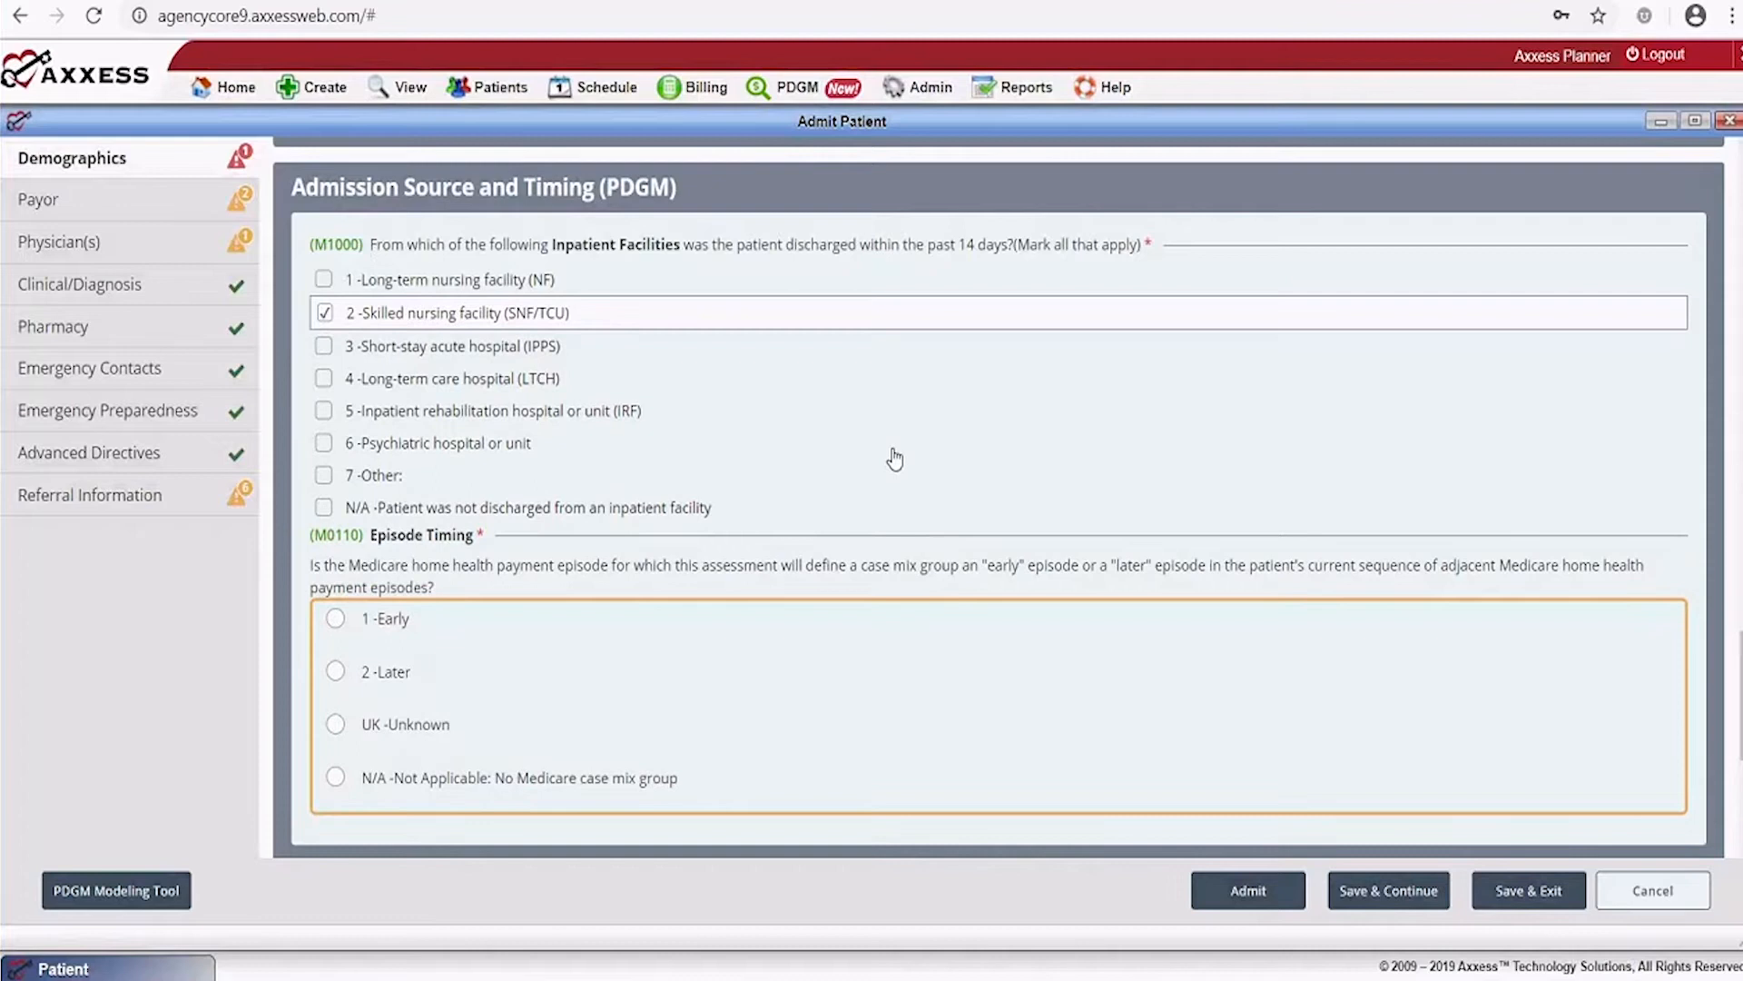
# Set episode timing to 1-Early and start of care date to 12/19/2019
pyautogui.scroll(-2, 895, 459)
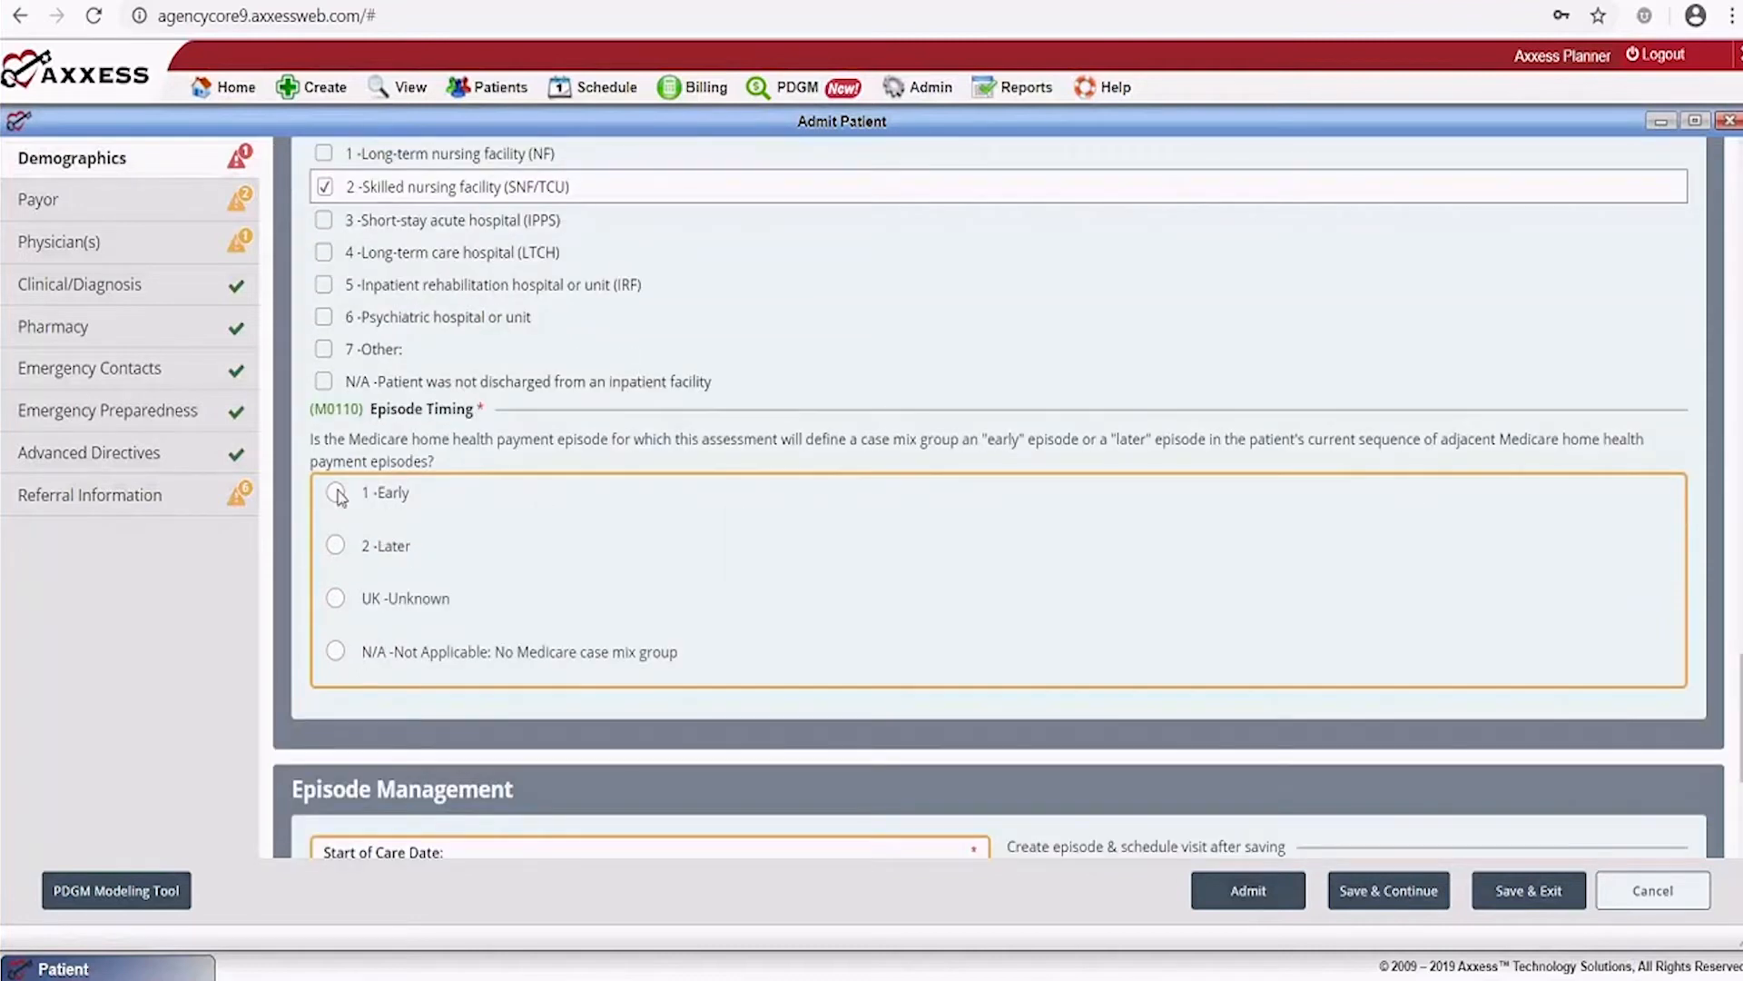
pyautogui.click(336, 493)
pyautogui.scroll(-5, 893, 547)
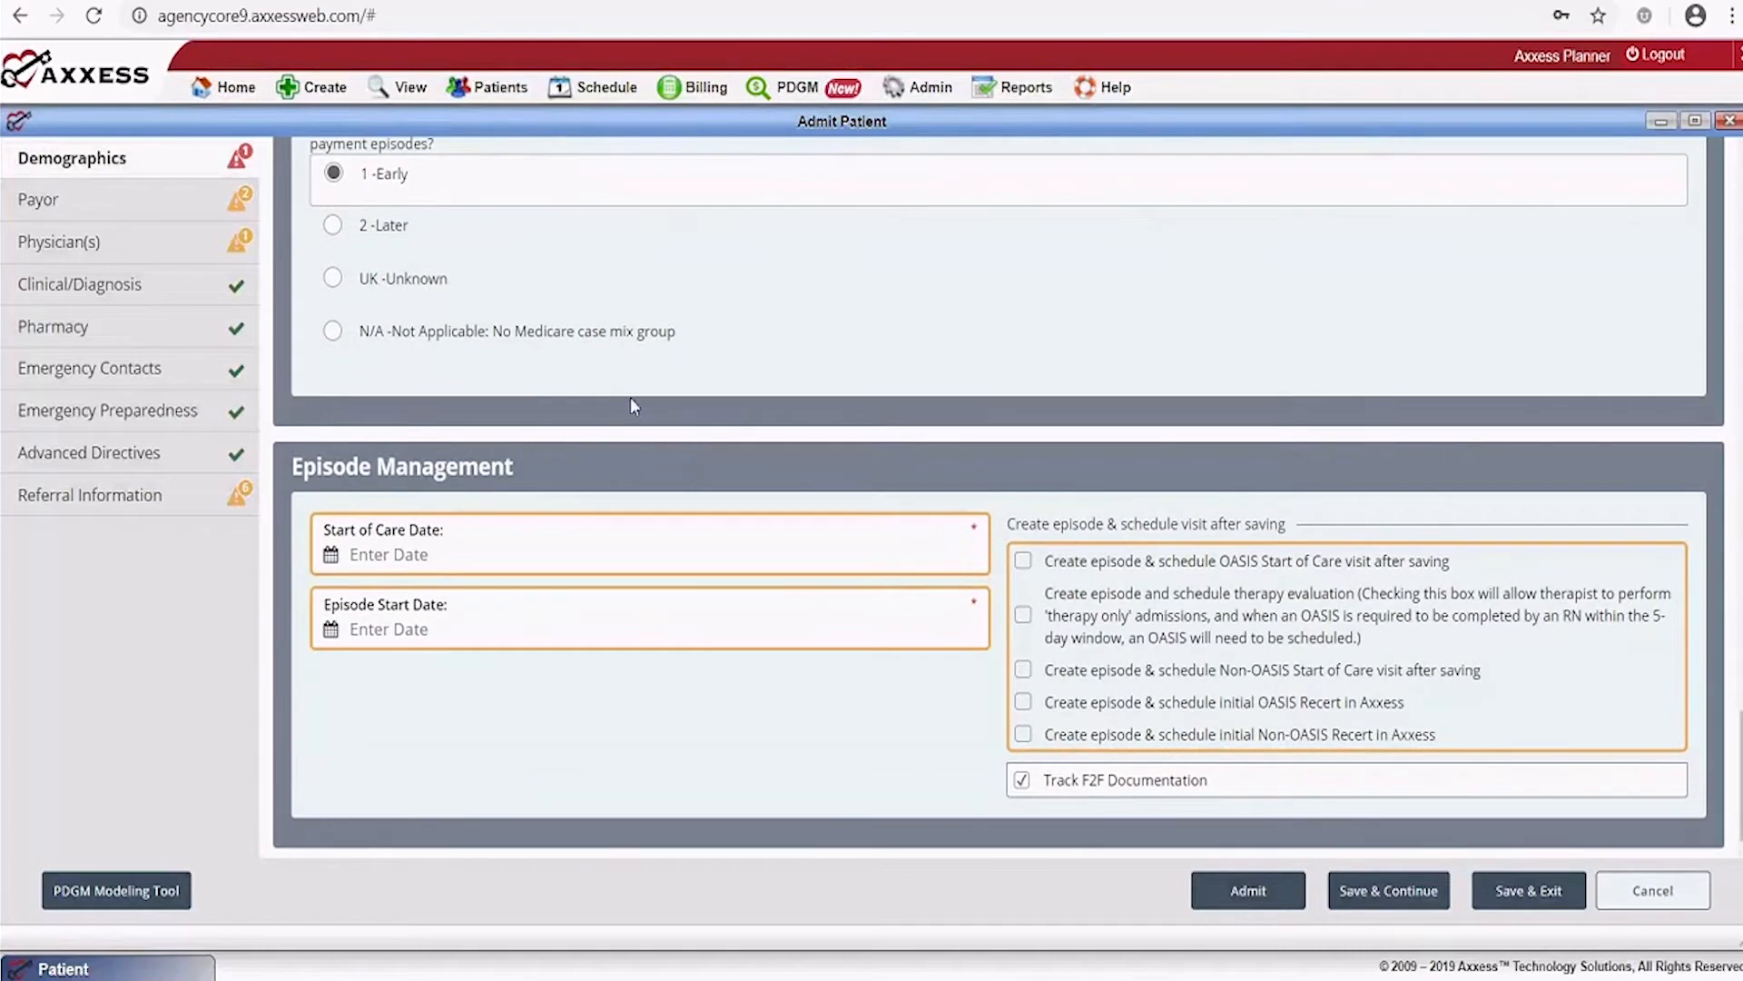
pyautogui.click(568, 555)
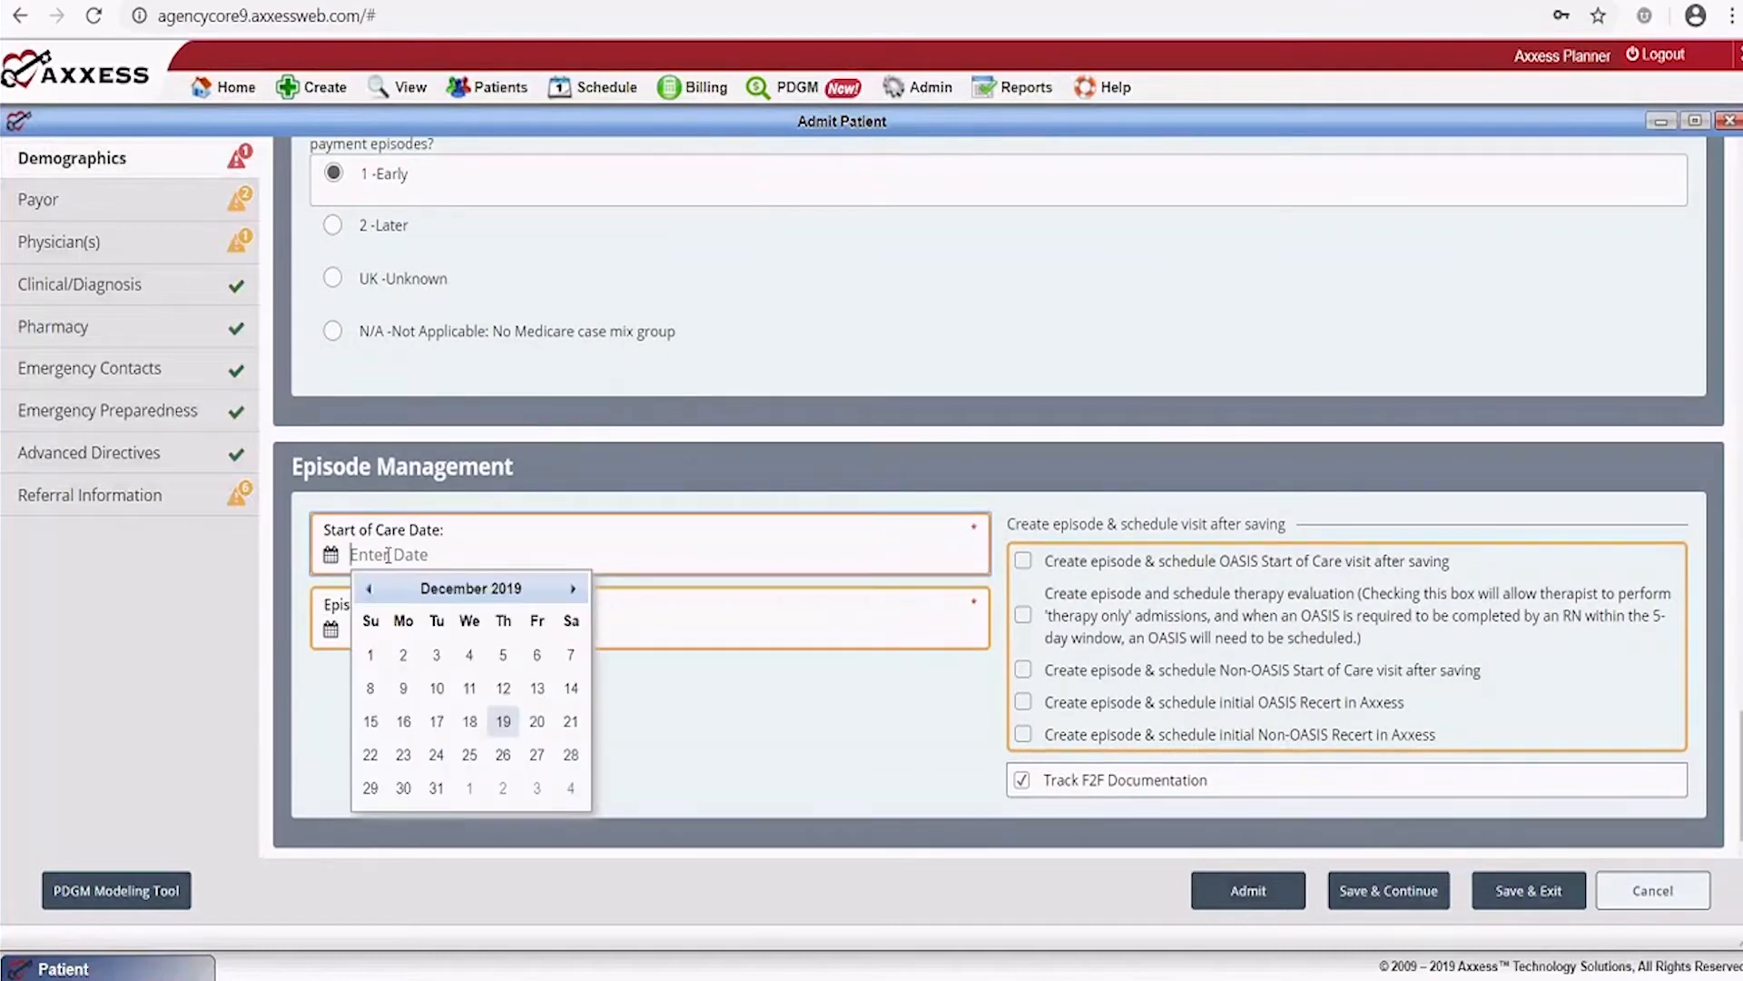
pyautogui.click(504, 724)
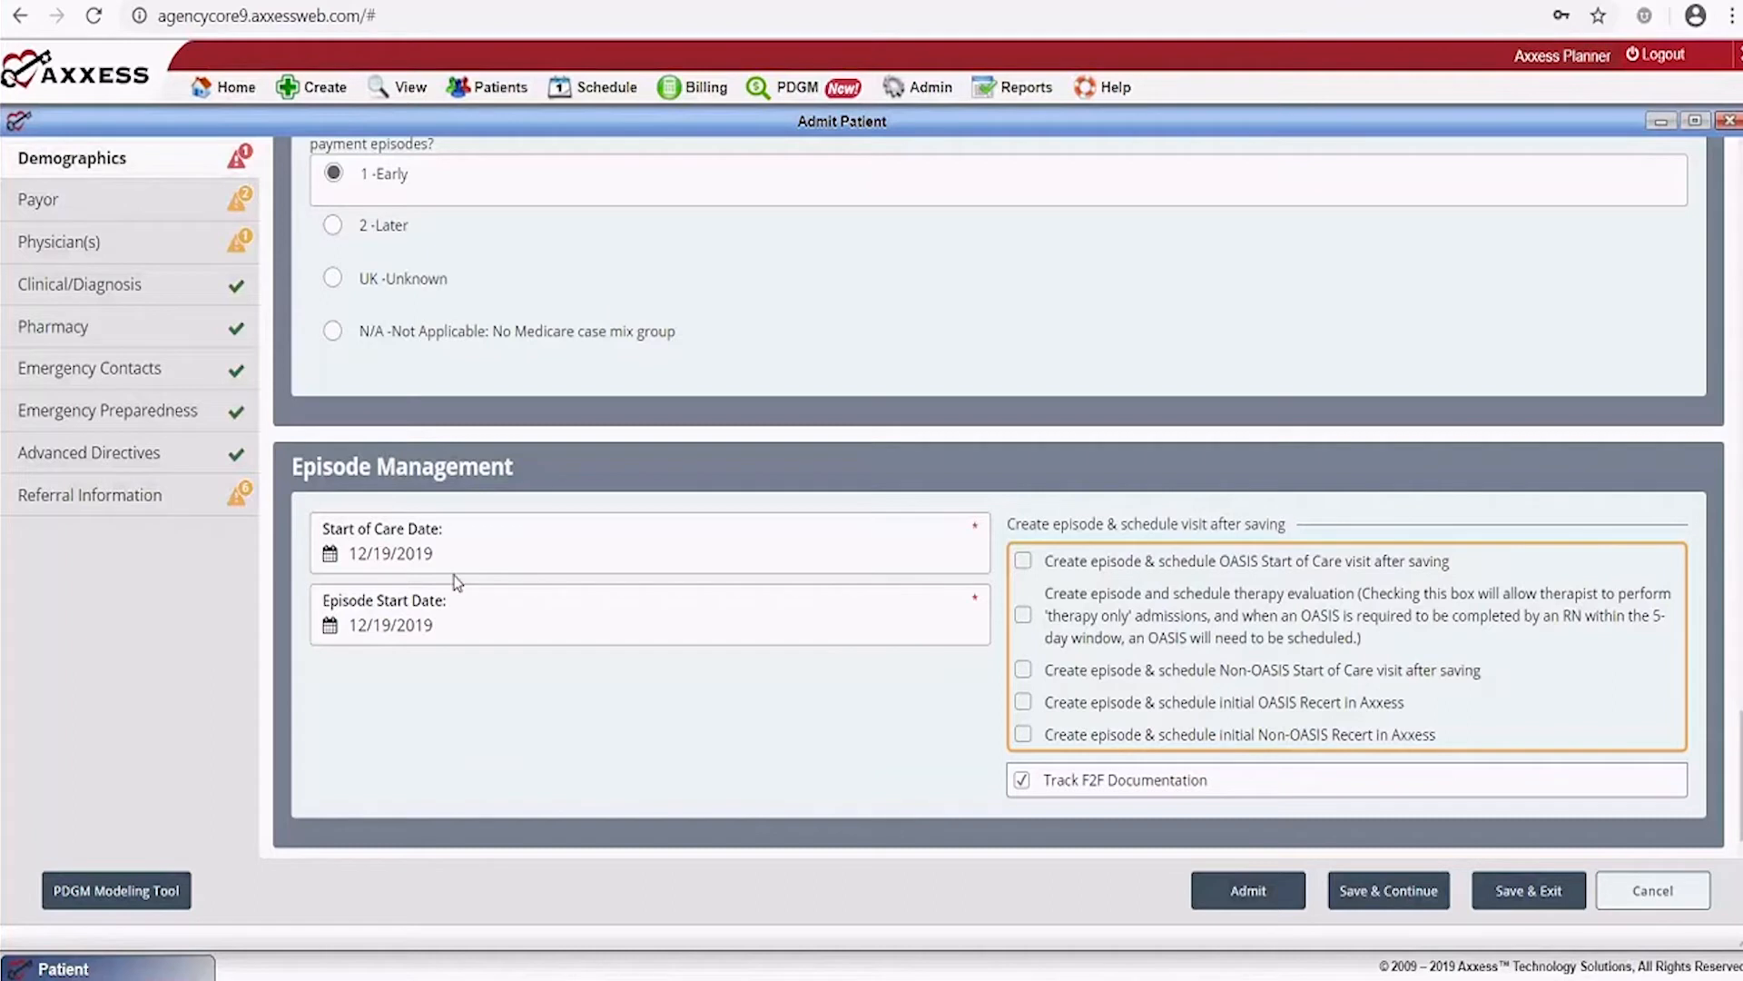
# Schedule an OASIS Start of Care (SN) visit with the new episode and attempt to save the admission
pyautogui.click(1023, 563)
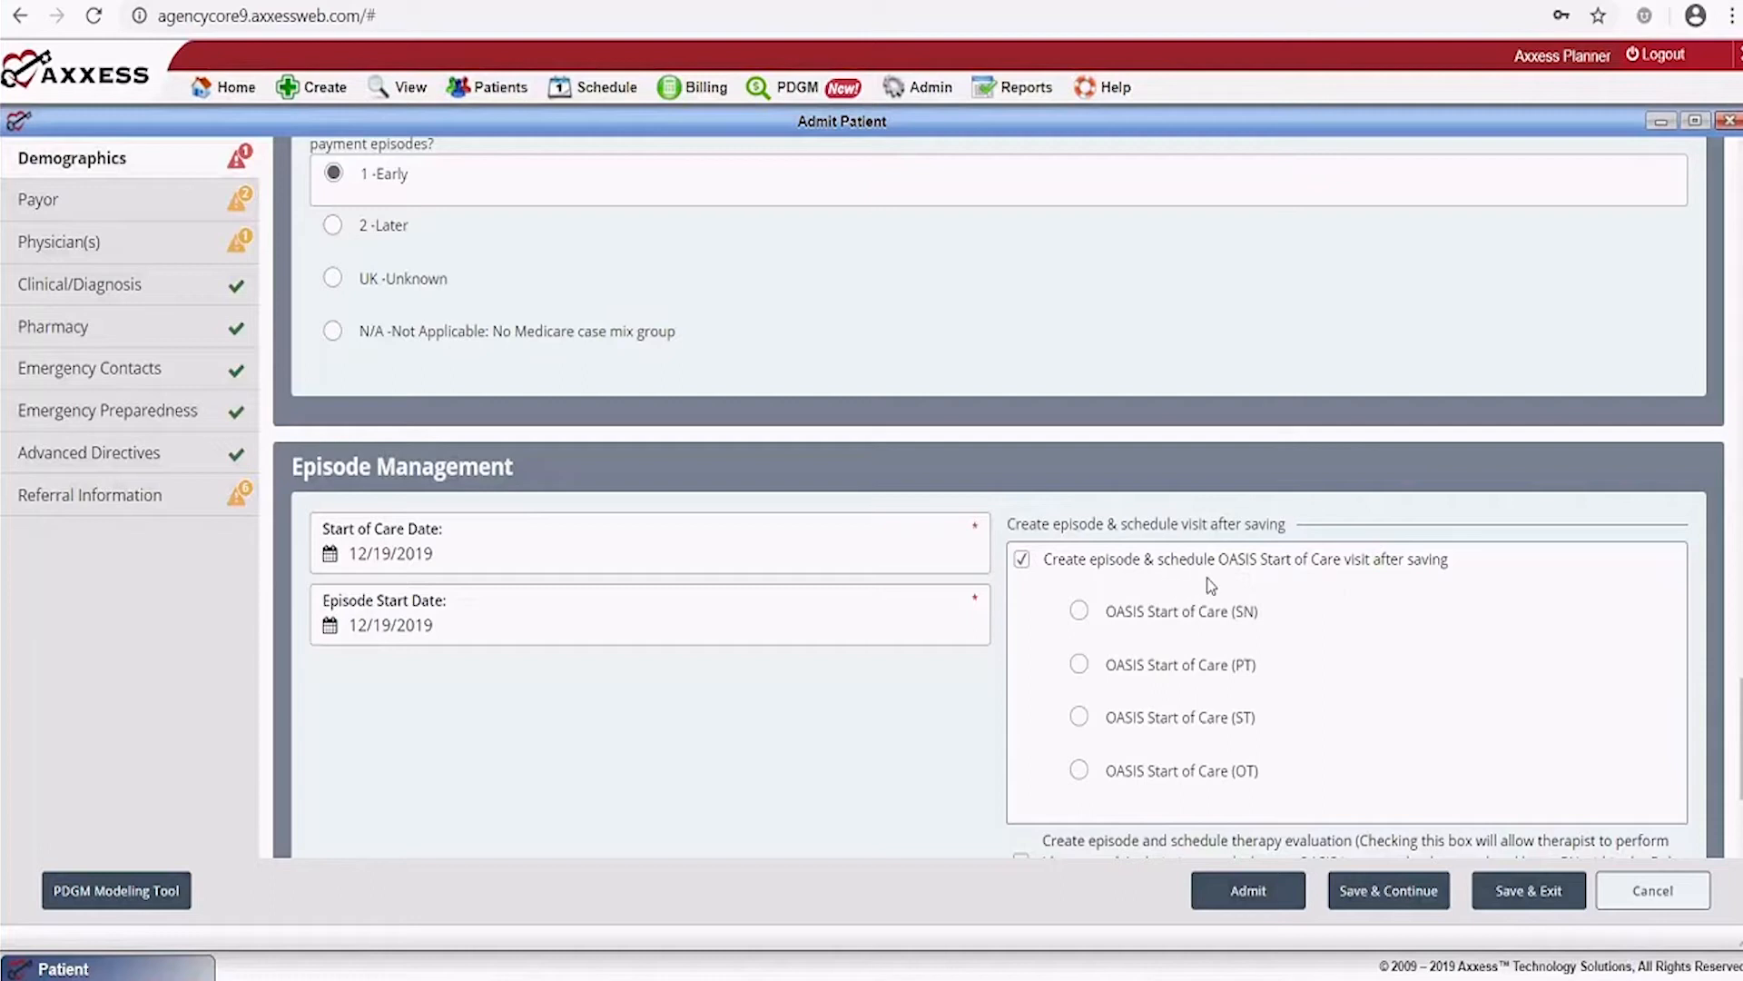
pyautogui.click(1080, 611)
pyautogui.scroll(-3, 934, 648)
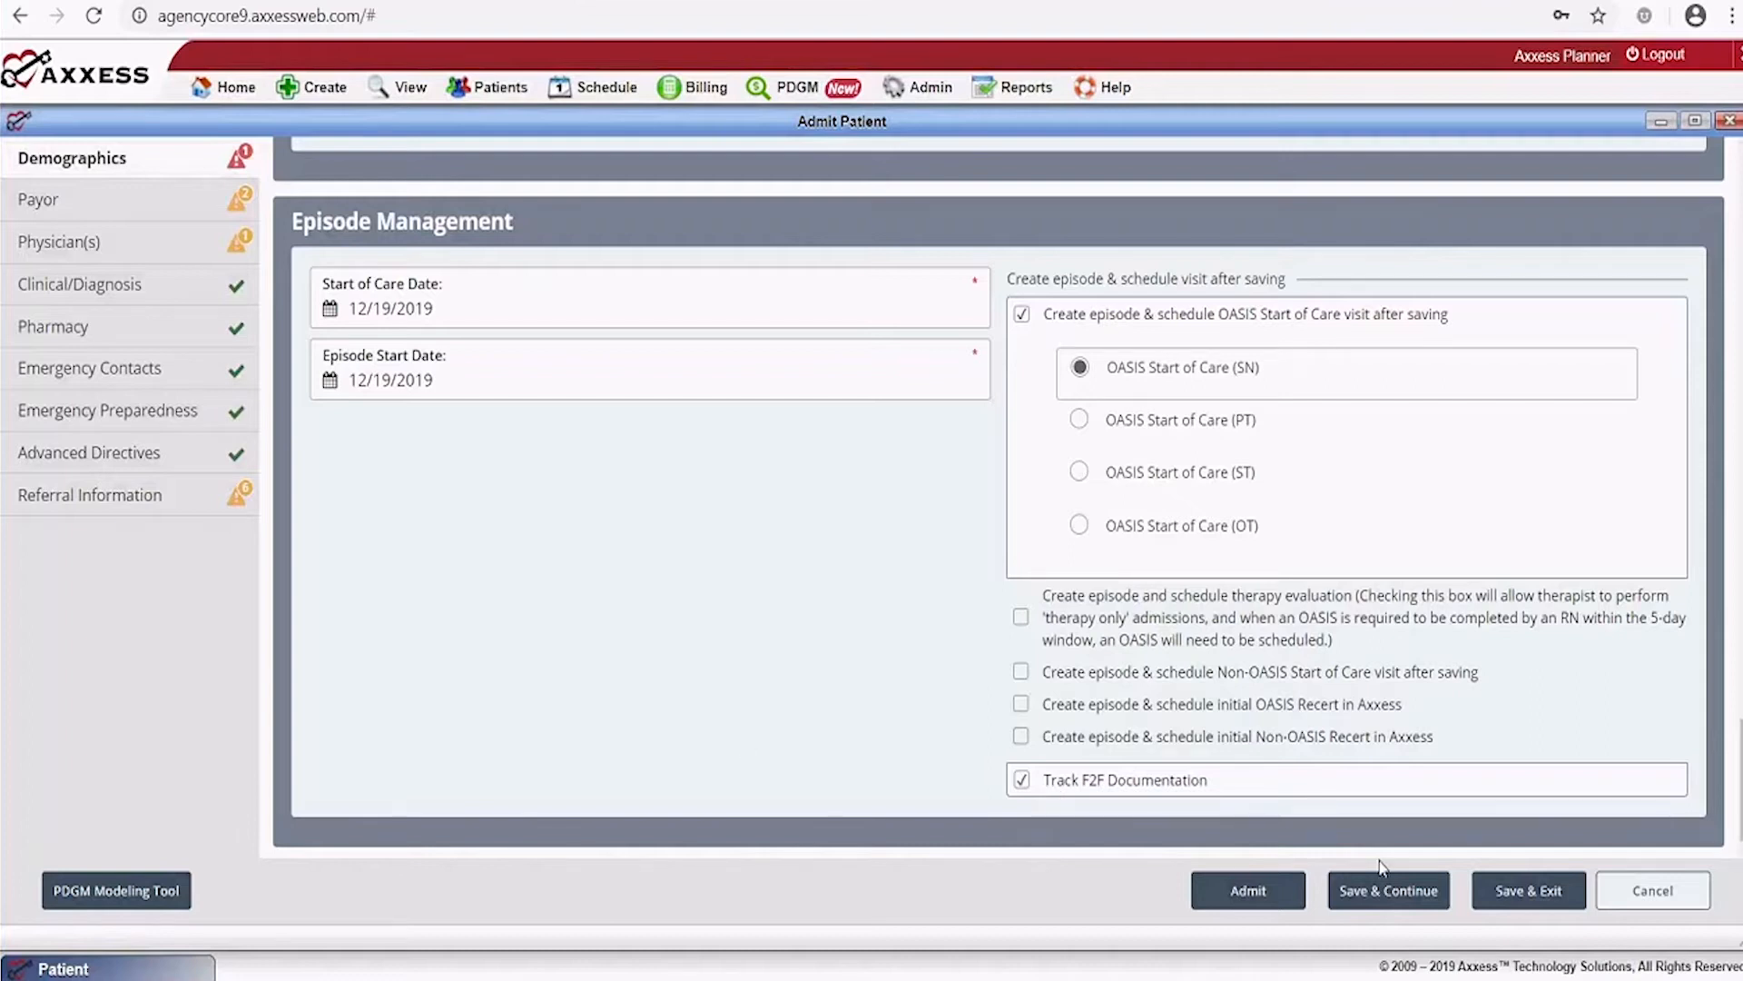
pyautogui.click(1382, 897)
# Replace the duplicate Patient ID/MR number's trailing digits with 9999 to make it unique
pyautogui.scroll(15, 1462, 831)
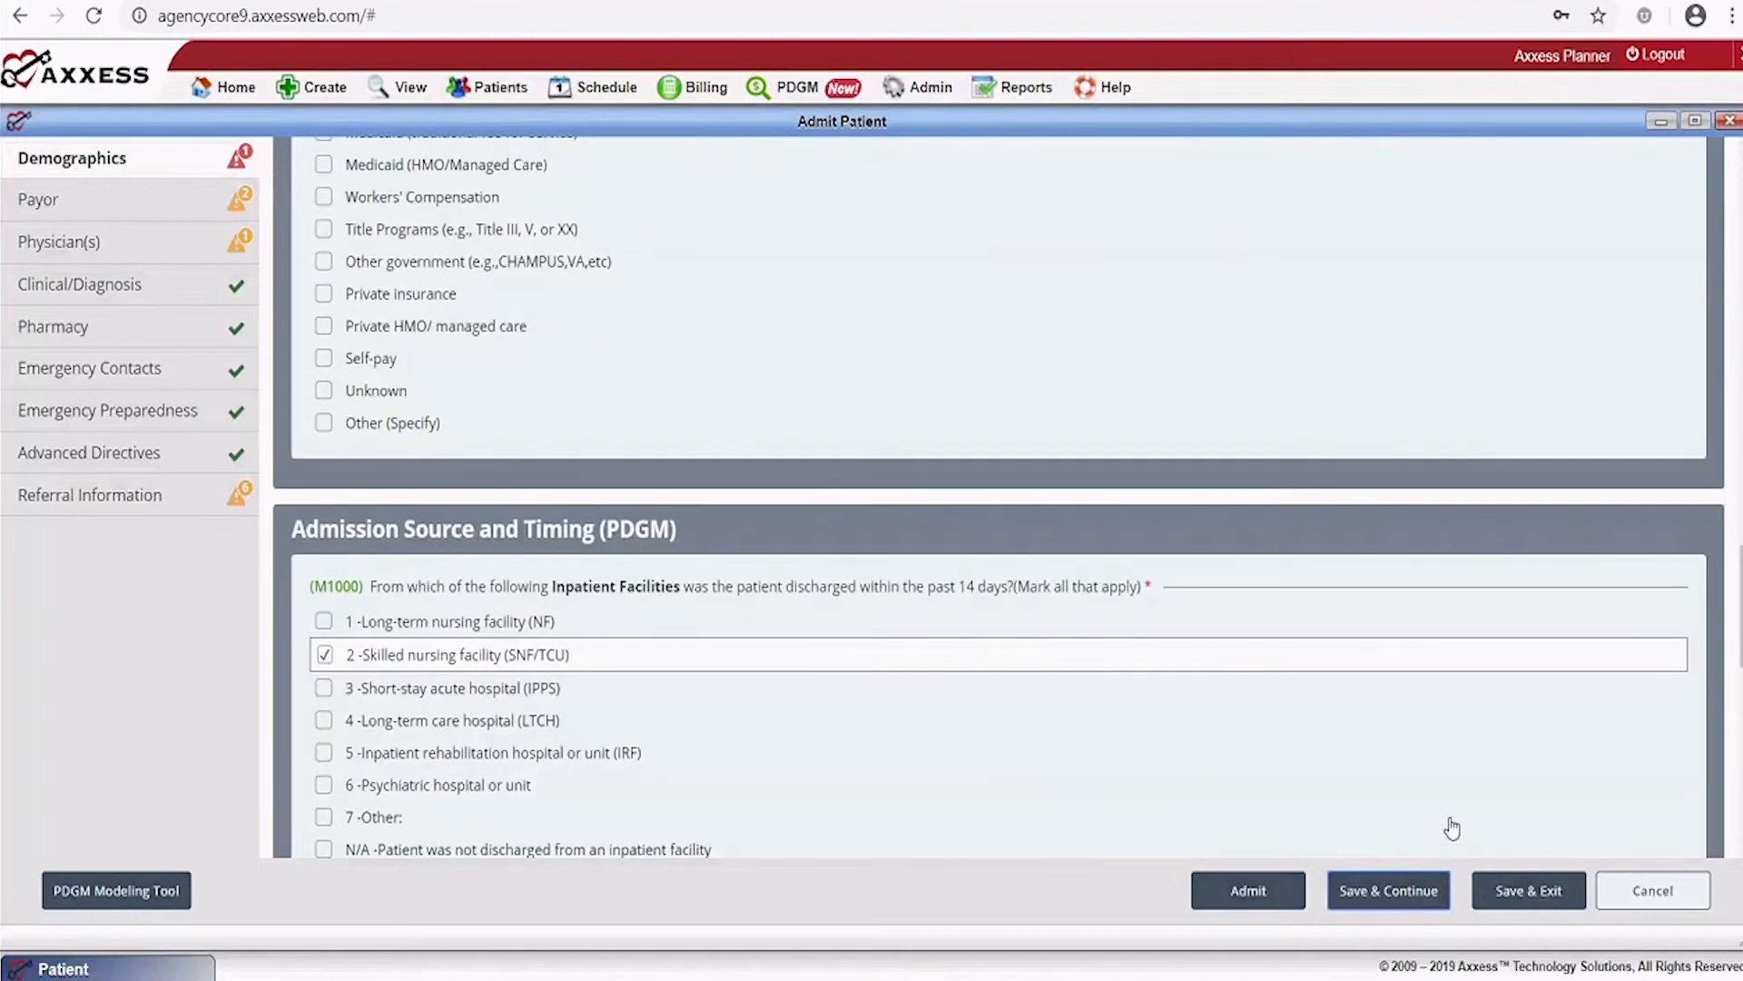
pyautogui.scroll(15, 1451, 828)
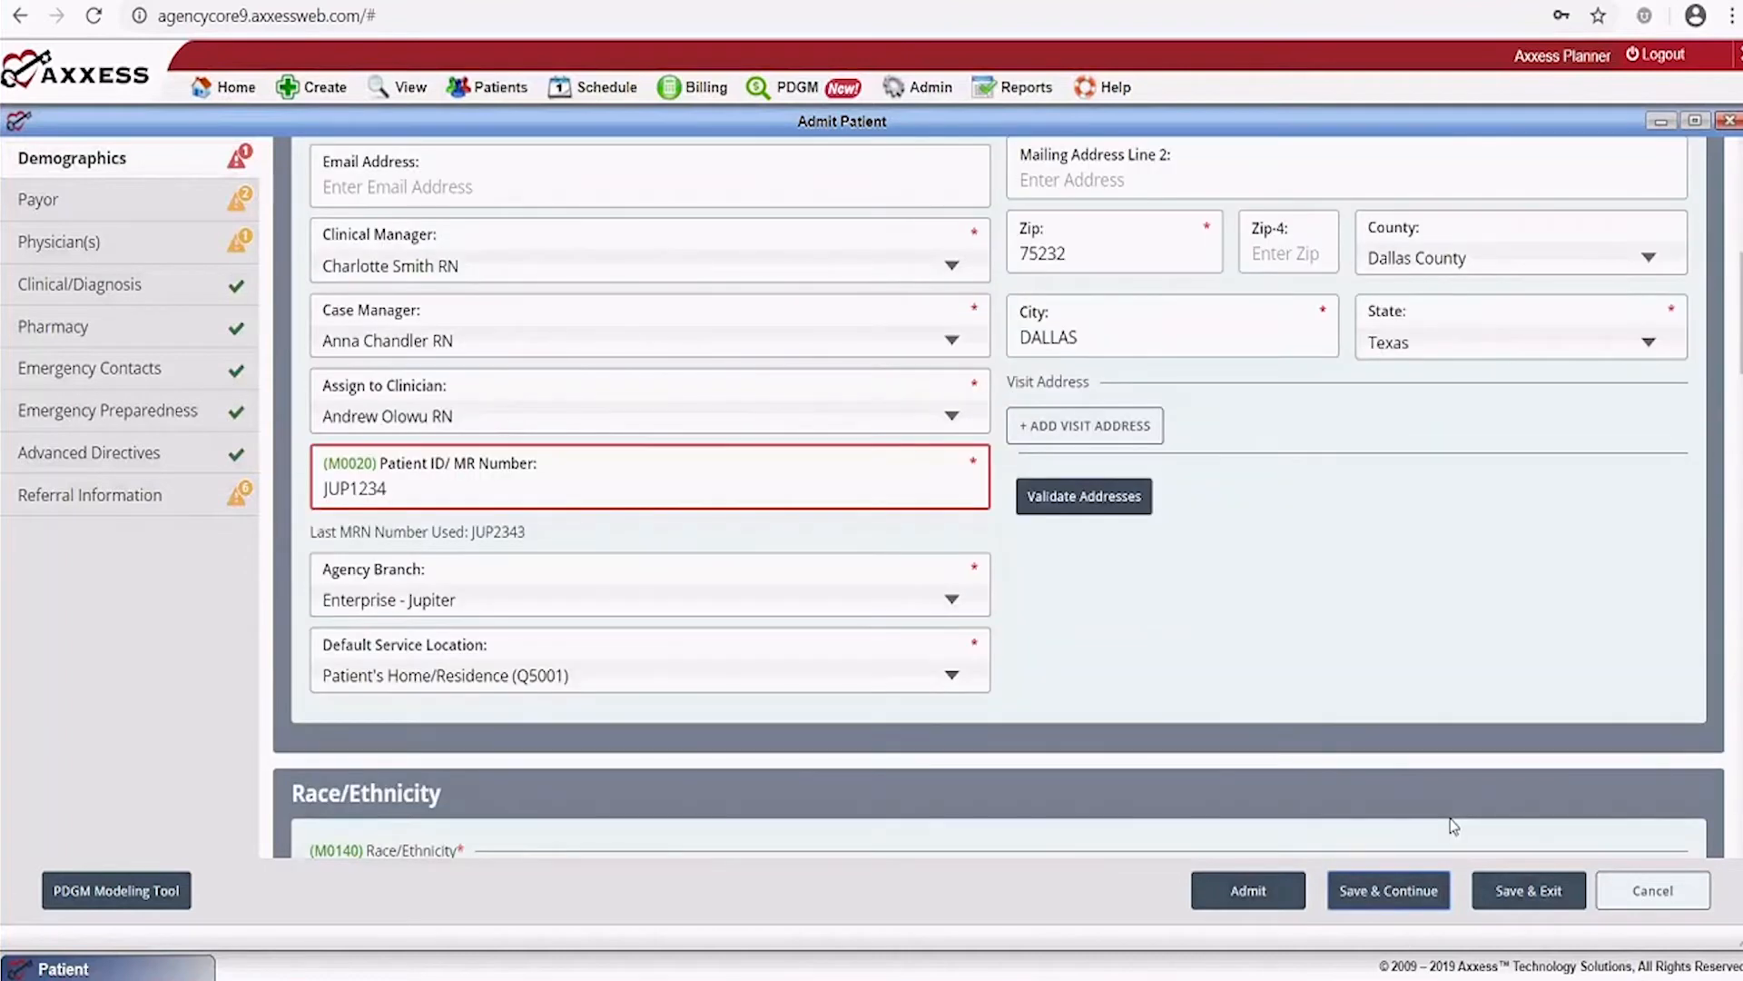
pyautogui.click(423, 494)
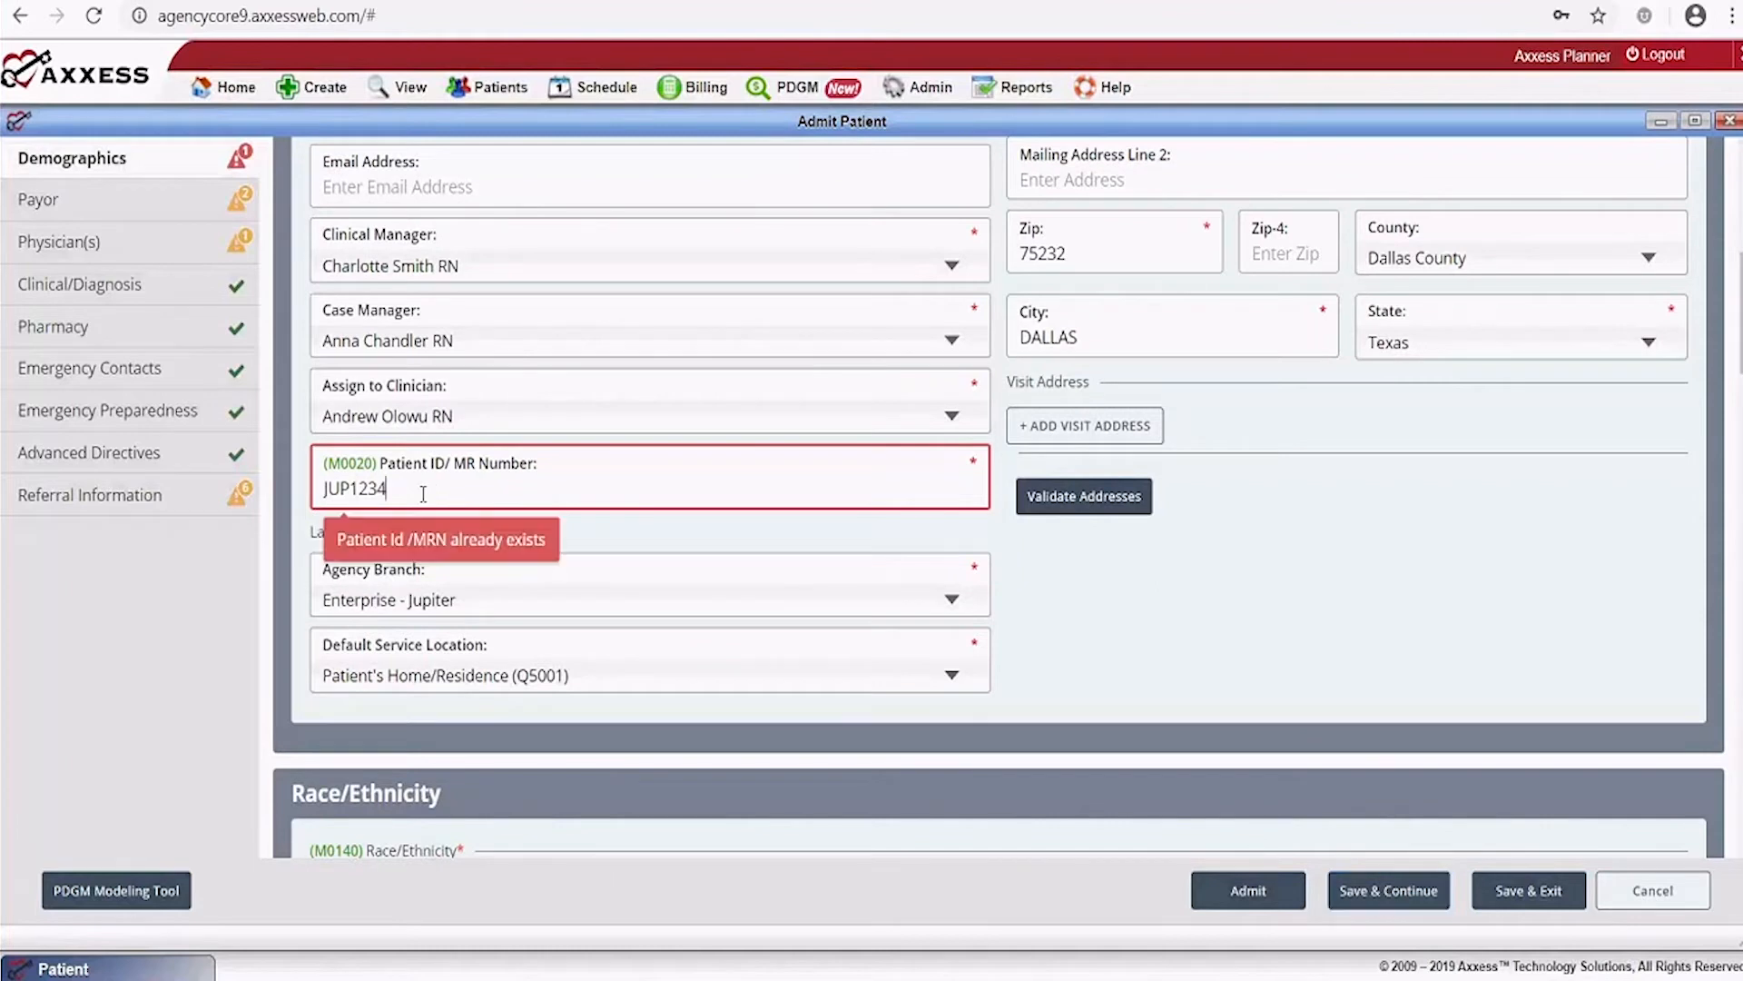
pyautogui.moveTo(410, 494); pyautogui.dragTo(293, 516)
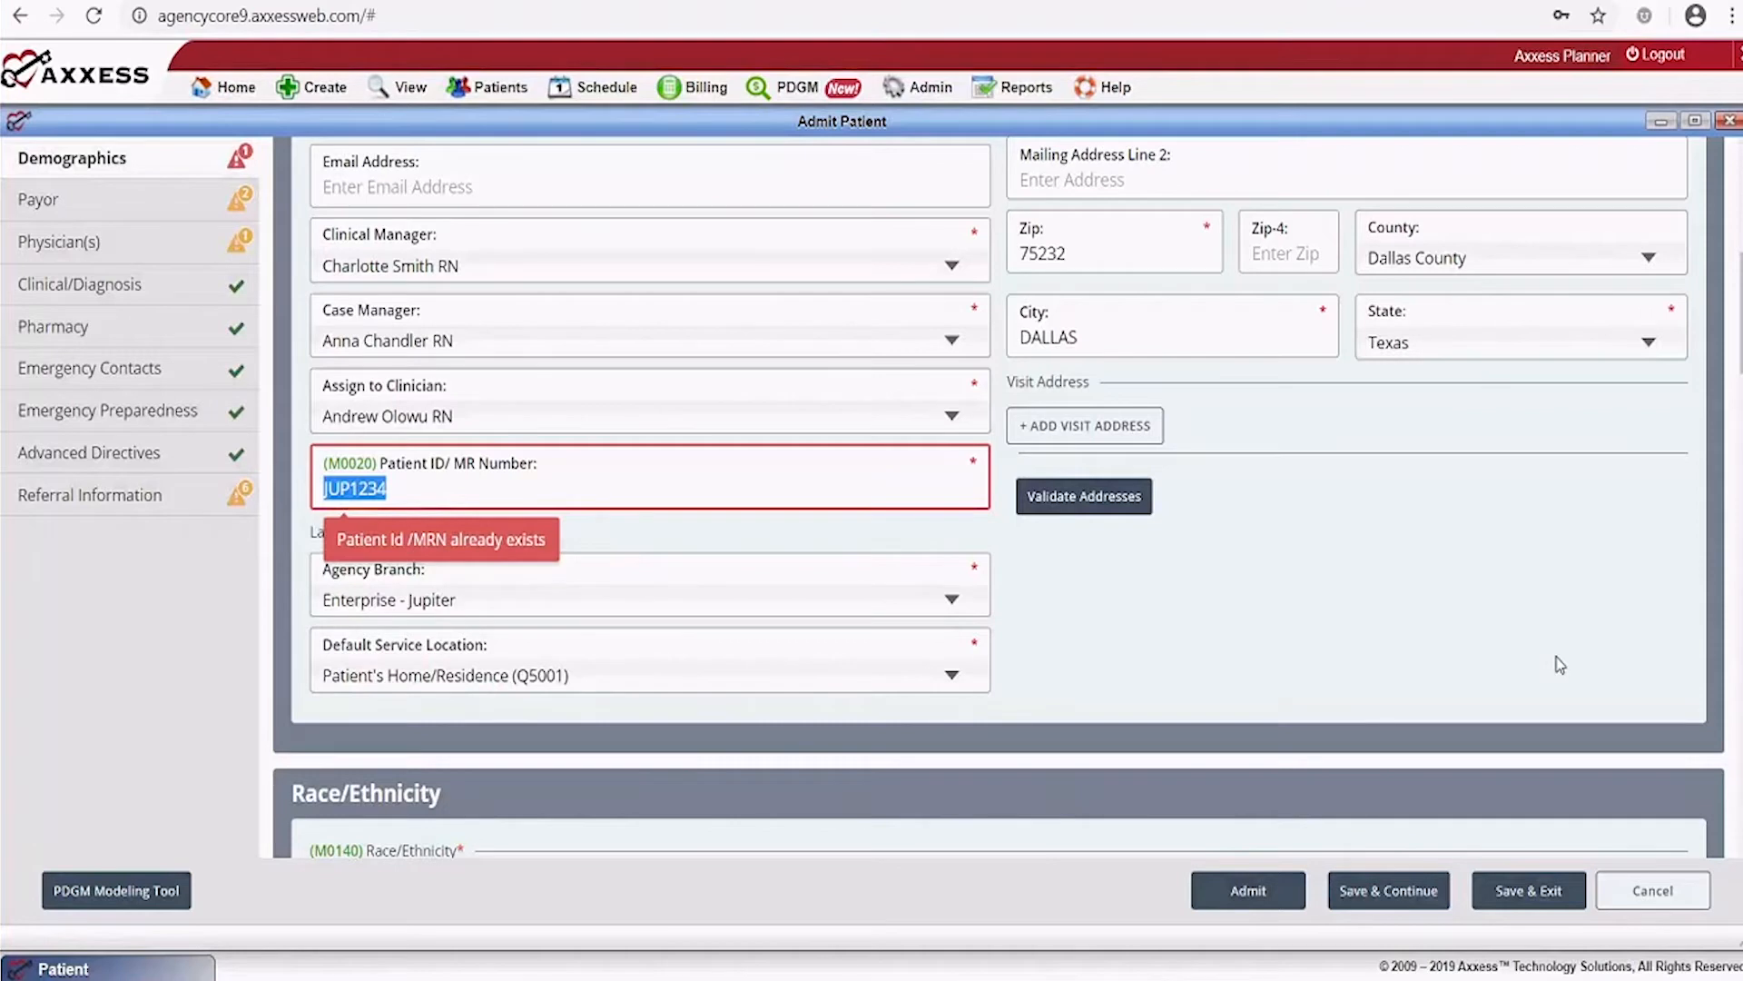
pyautogui.press('Right')
pyautogui.press('BackSpace')
pyautogui.press('BackSpace')
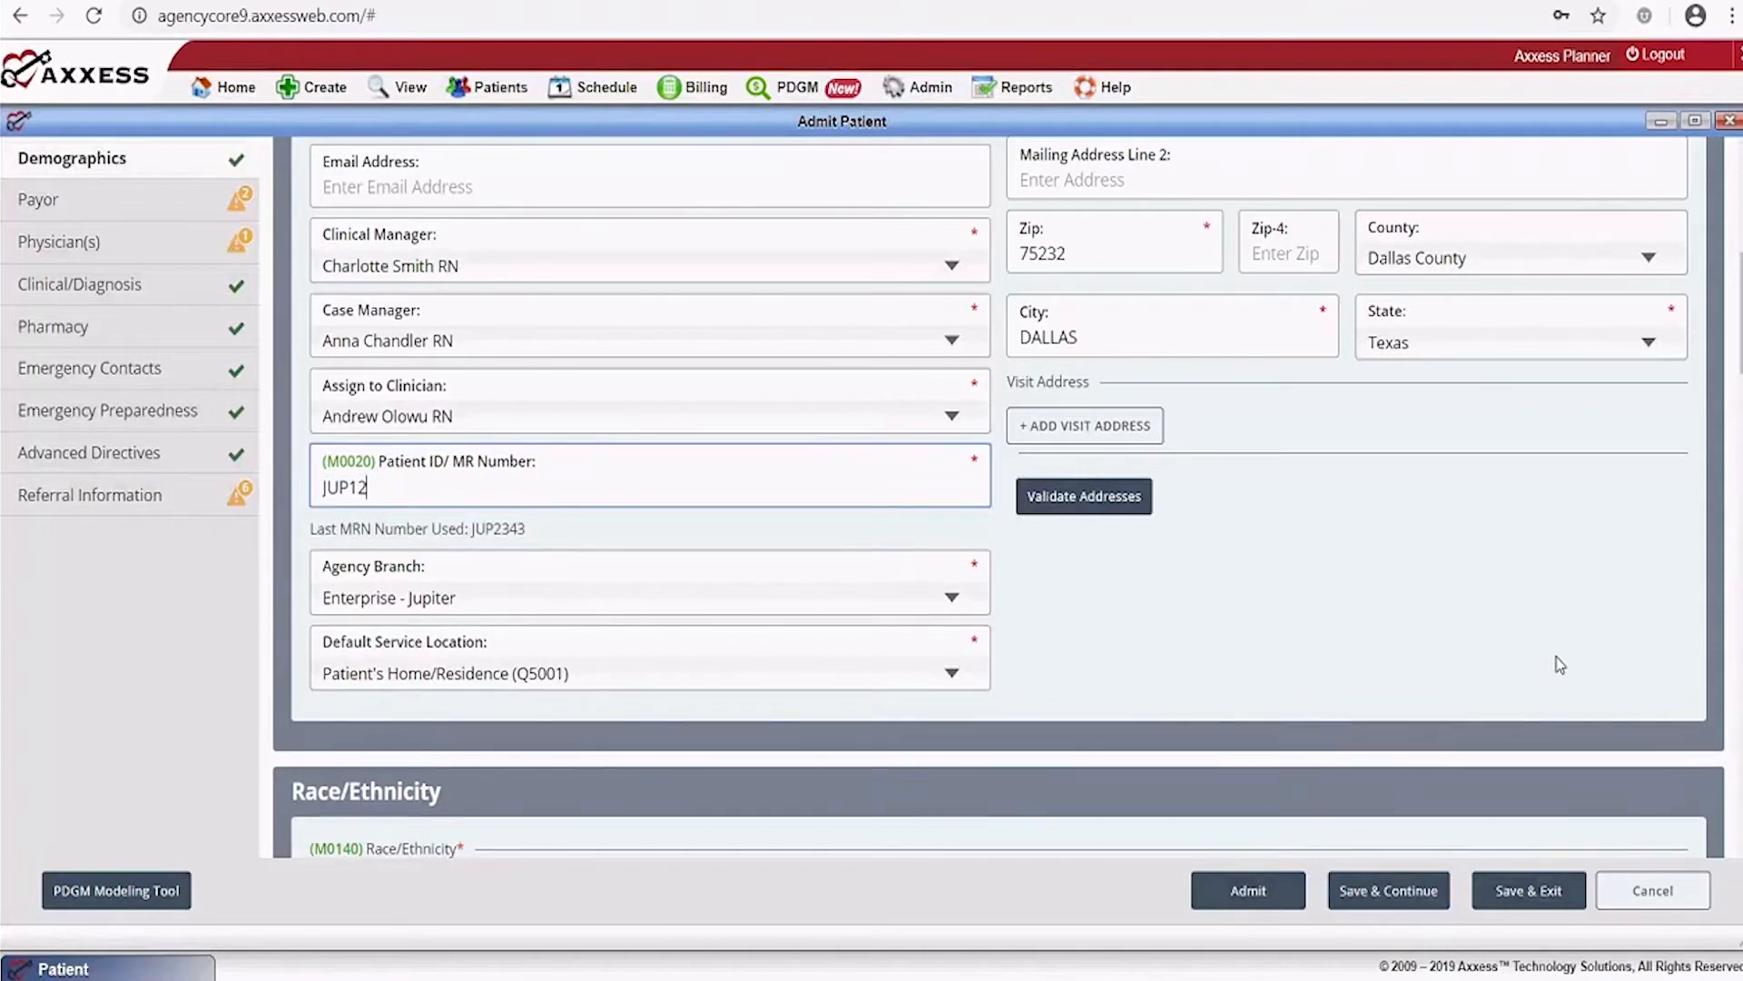
pyautogui.press('BackSpace')
pyautogui.press('BackSpace')
pyautogui.write('9999')
pyautogui.scroll(-15, 1264, 596)
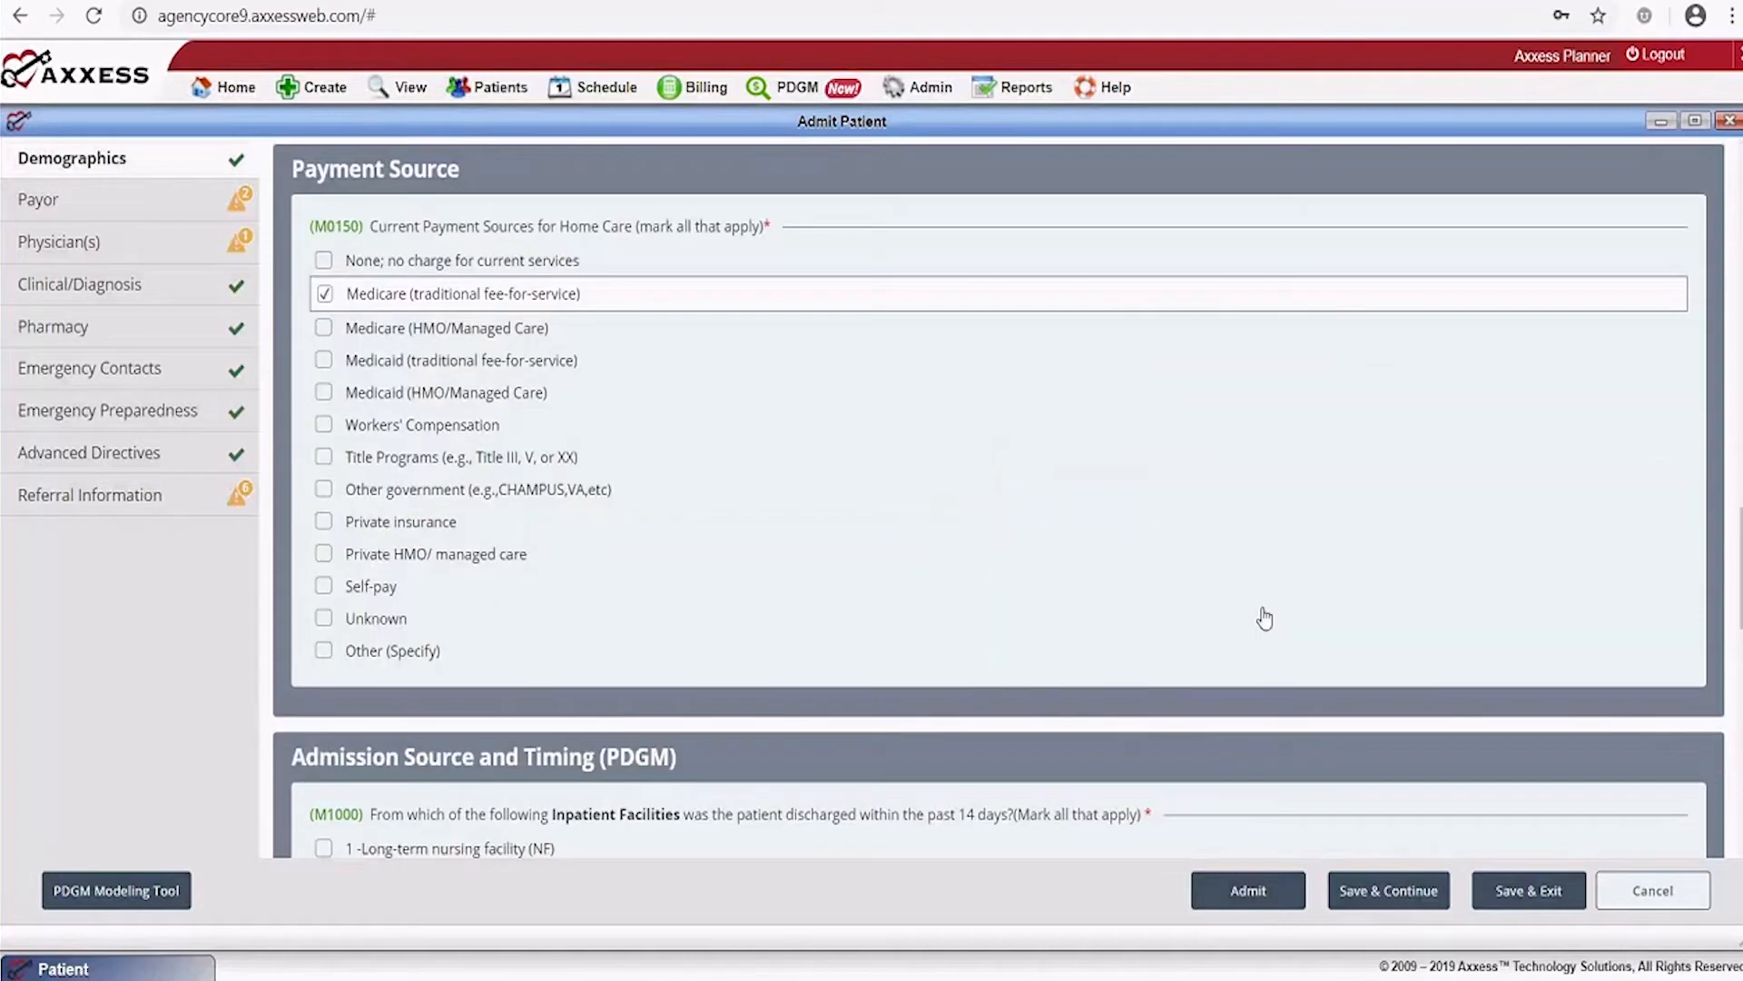
# Set primary insurance to Medicare(Palmetto GBA), enter the patient's MBI number, and mark Medicaid Number N/A
pyautogui.click(1381, 899)
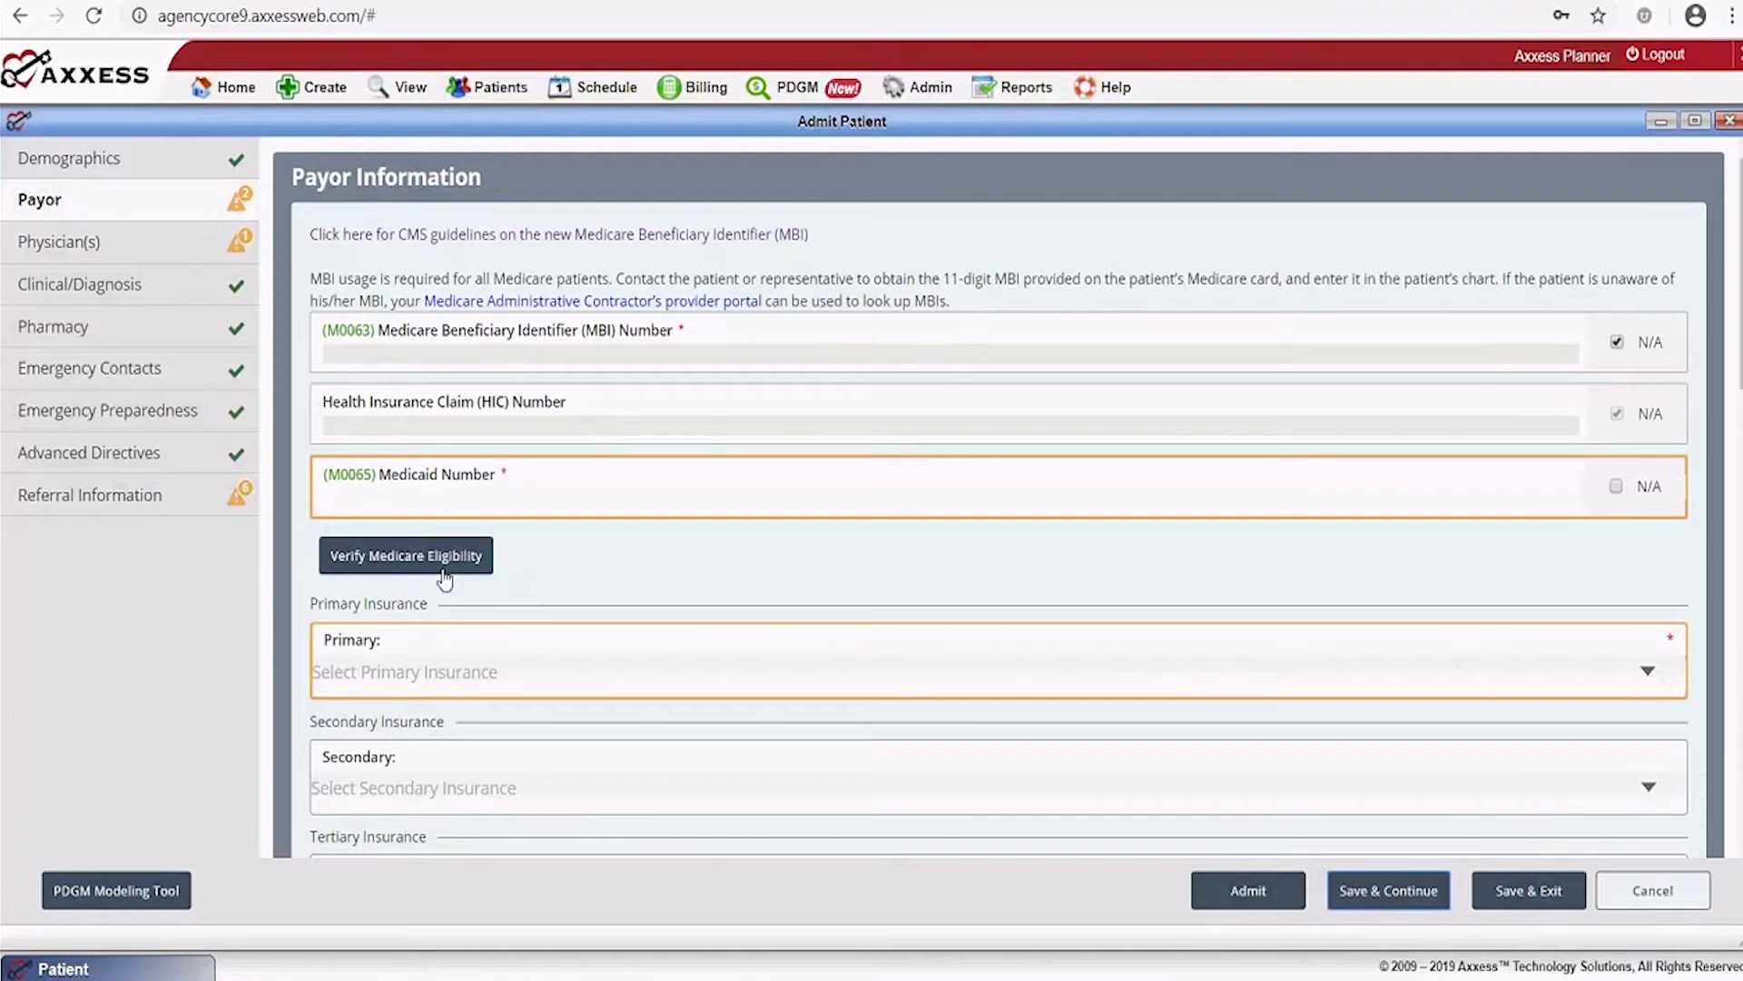
pyautogui.click(1648, 670)
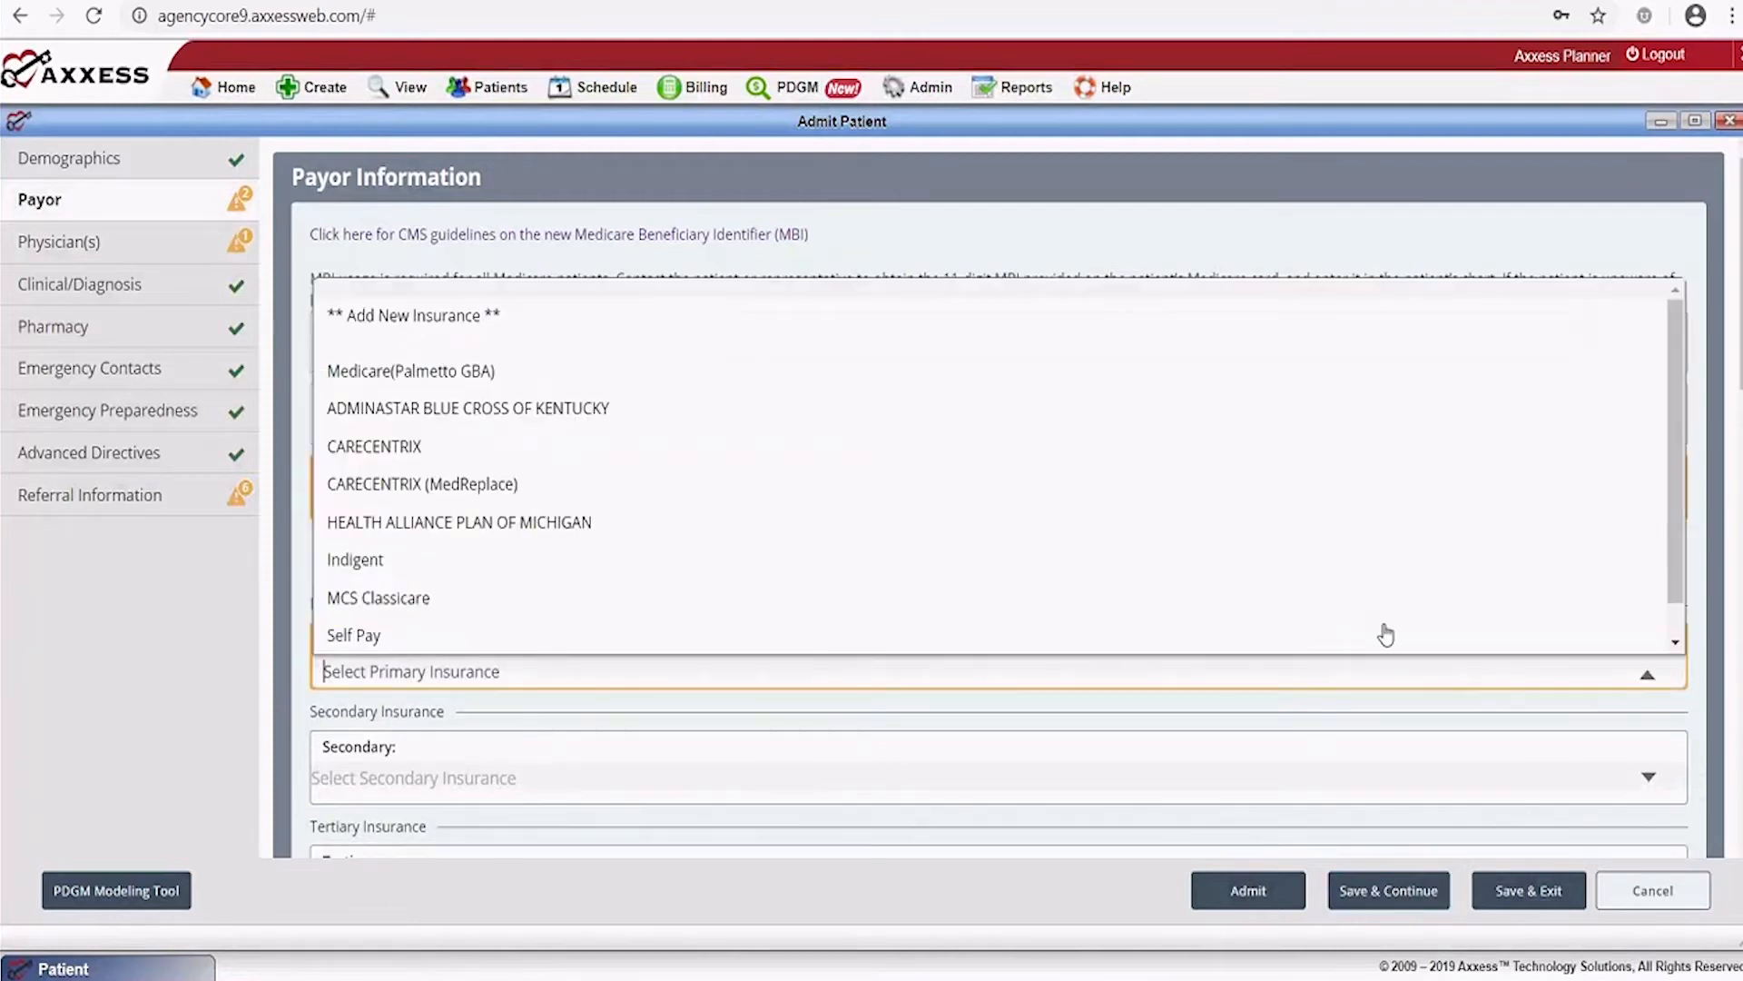
pyautogui.click(419, 372)
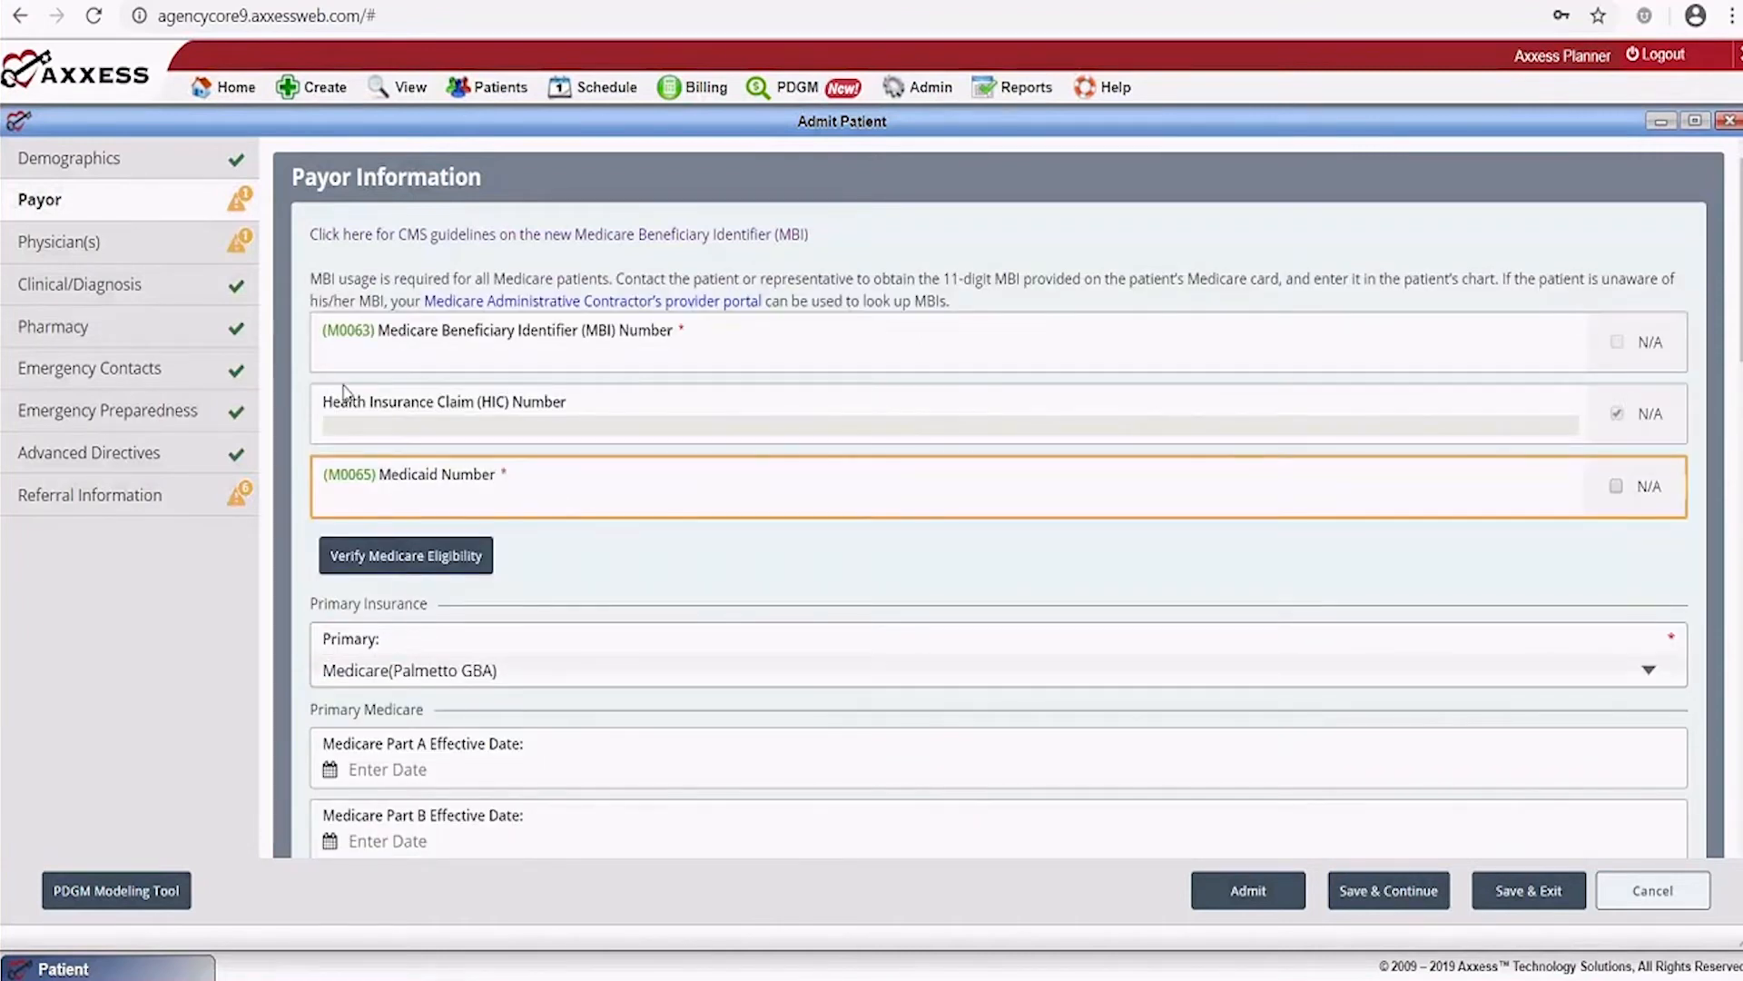
pyautogui.click(340, 355)
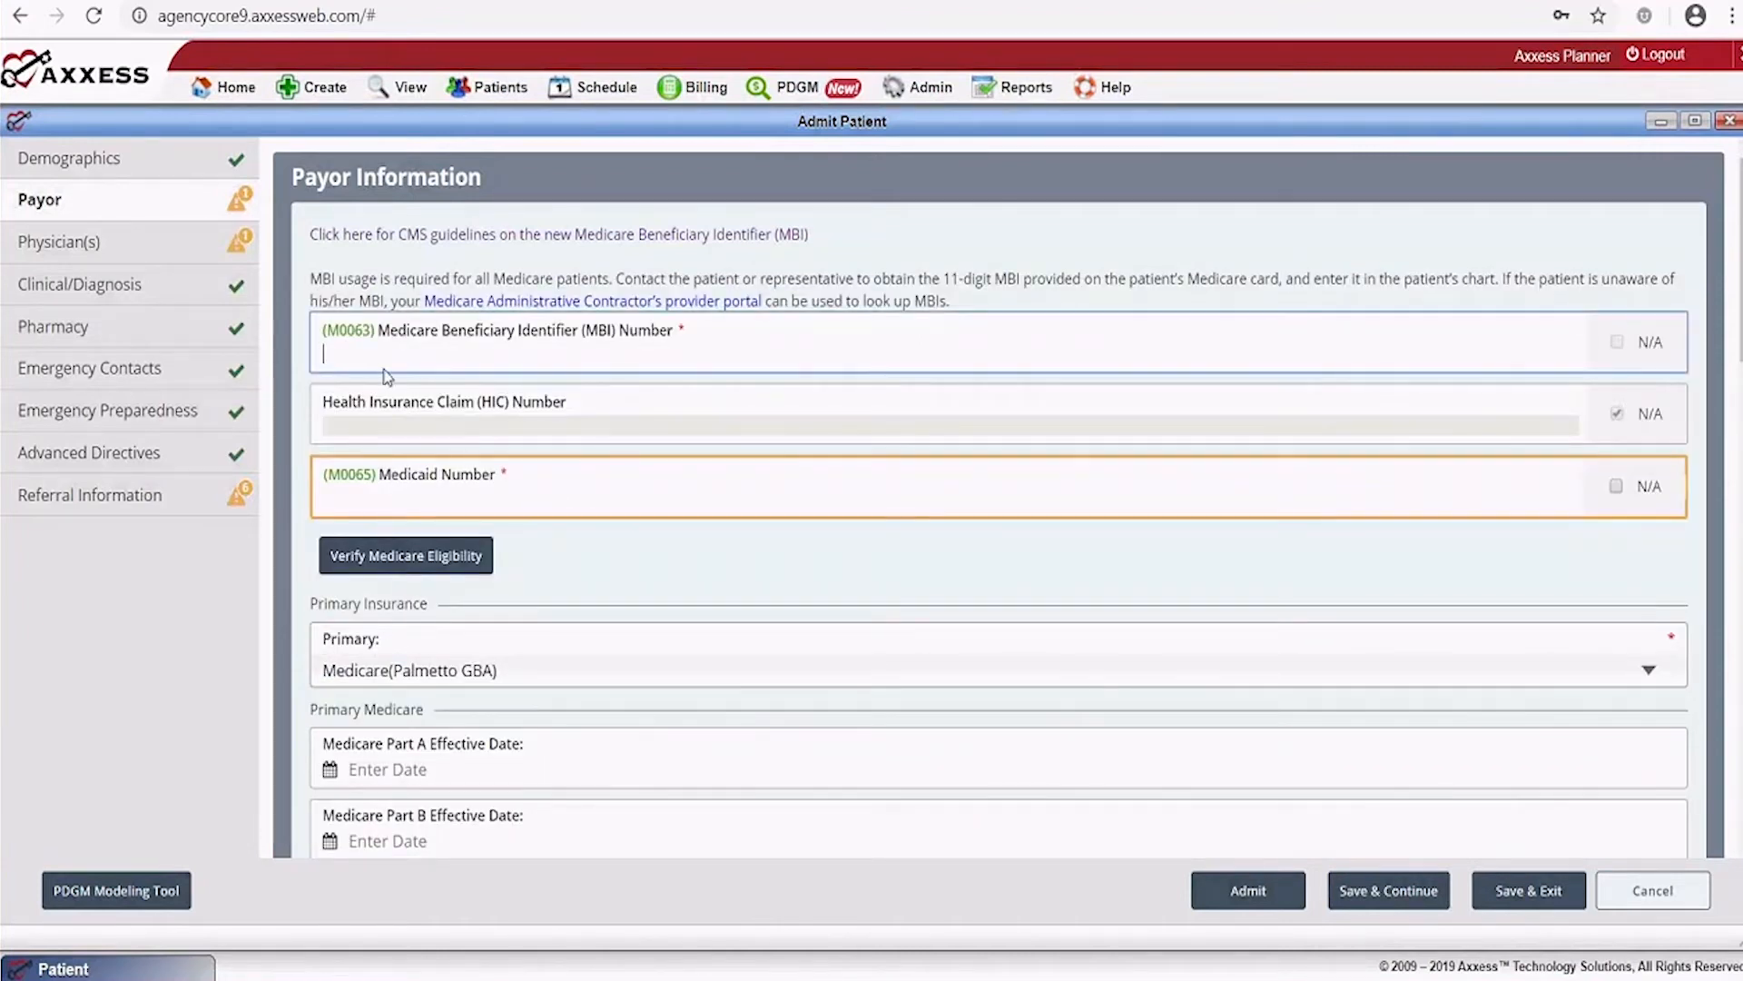
pyautogui.click(1615, 487)
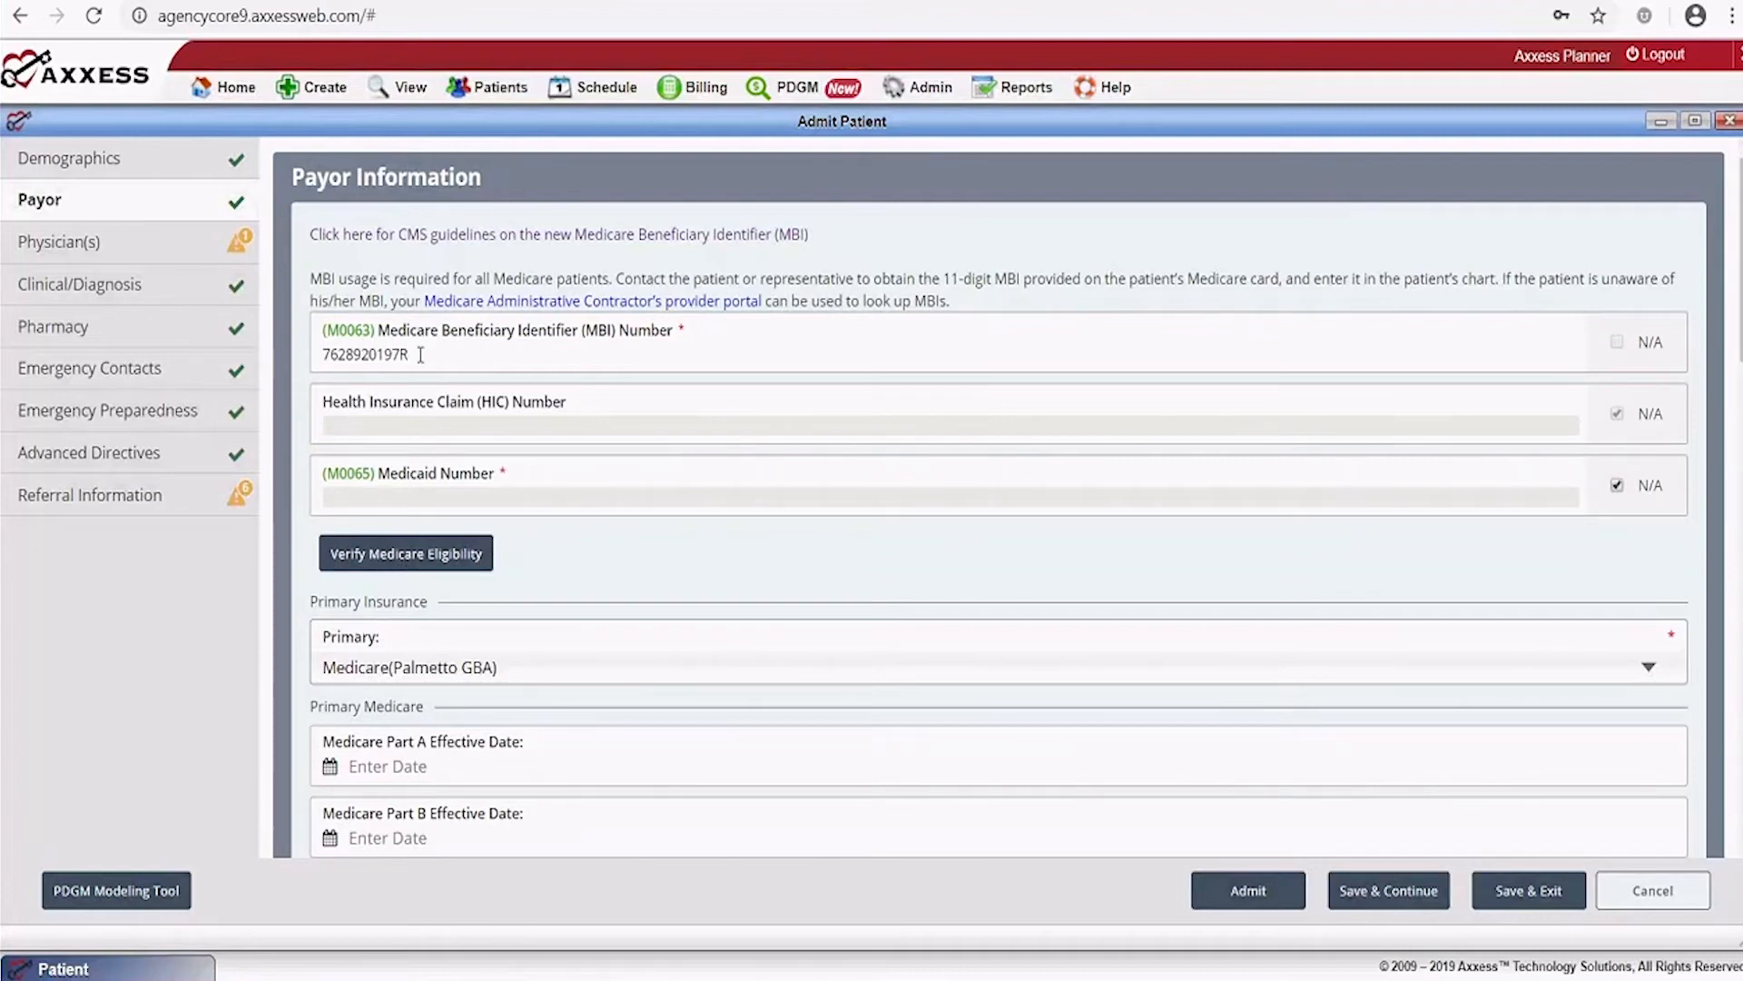
# Review Secondary/Tertiary Insurance, UB04 Locators and Additional Billing fields, leaving them blank, and save the payor details
pyautogui.scroll(-4, 613, 511)
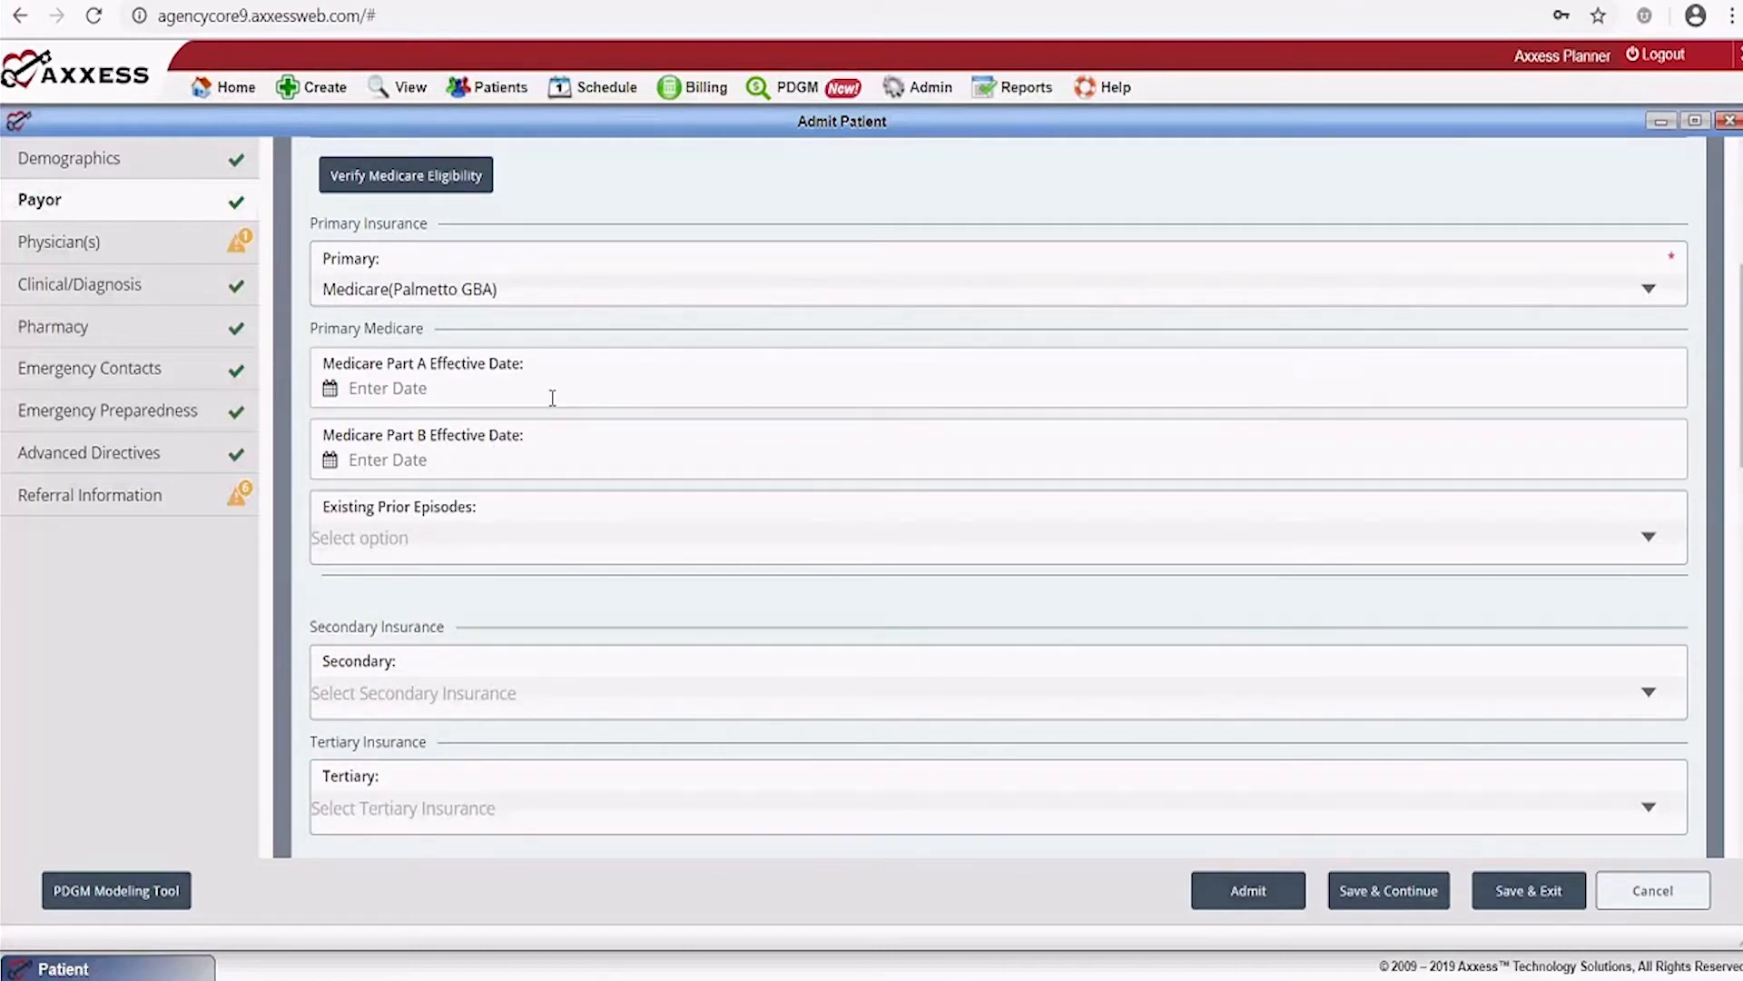
pyautogui.scroll(-3, 709, 560)
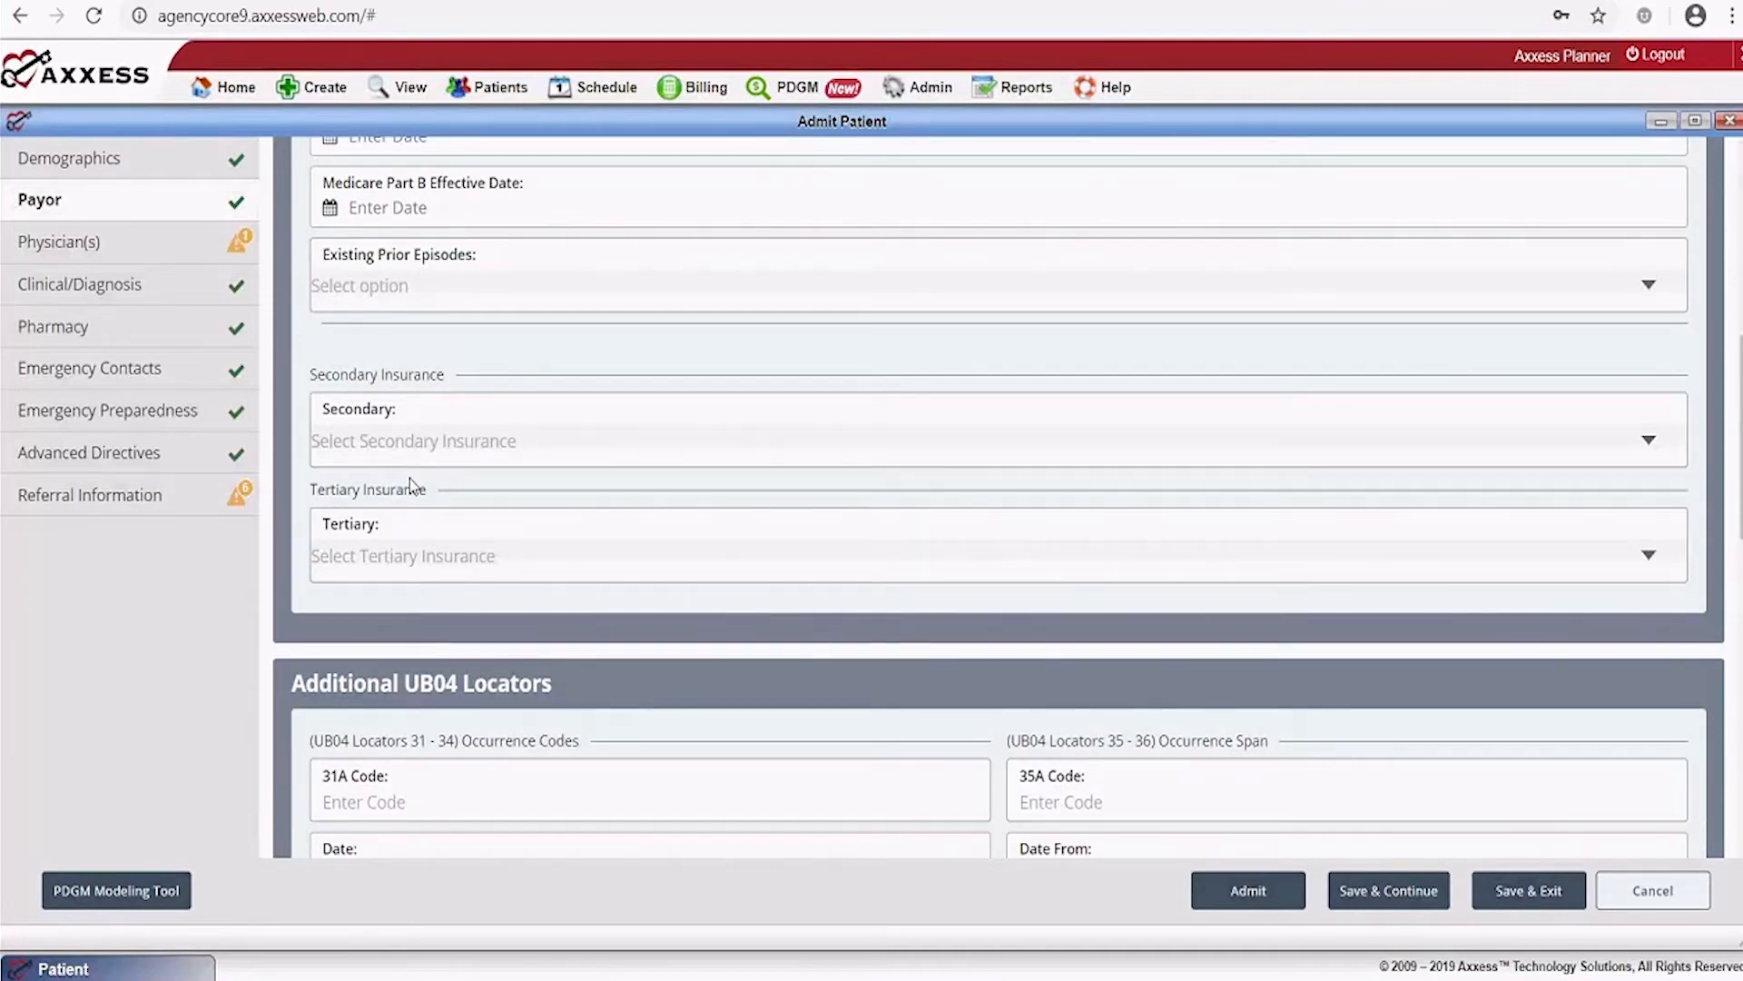
pyautogui.scroll(-1, 646, 506)
pyautogui.scroll(-2, 646, 506)
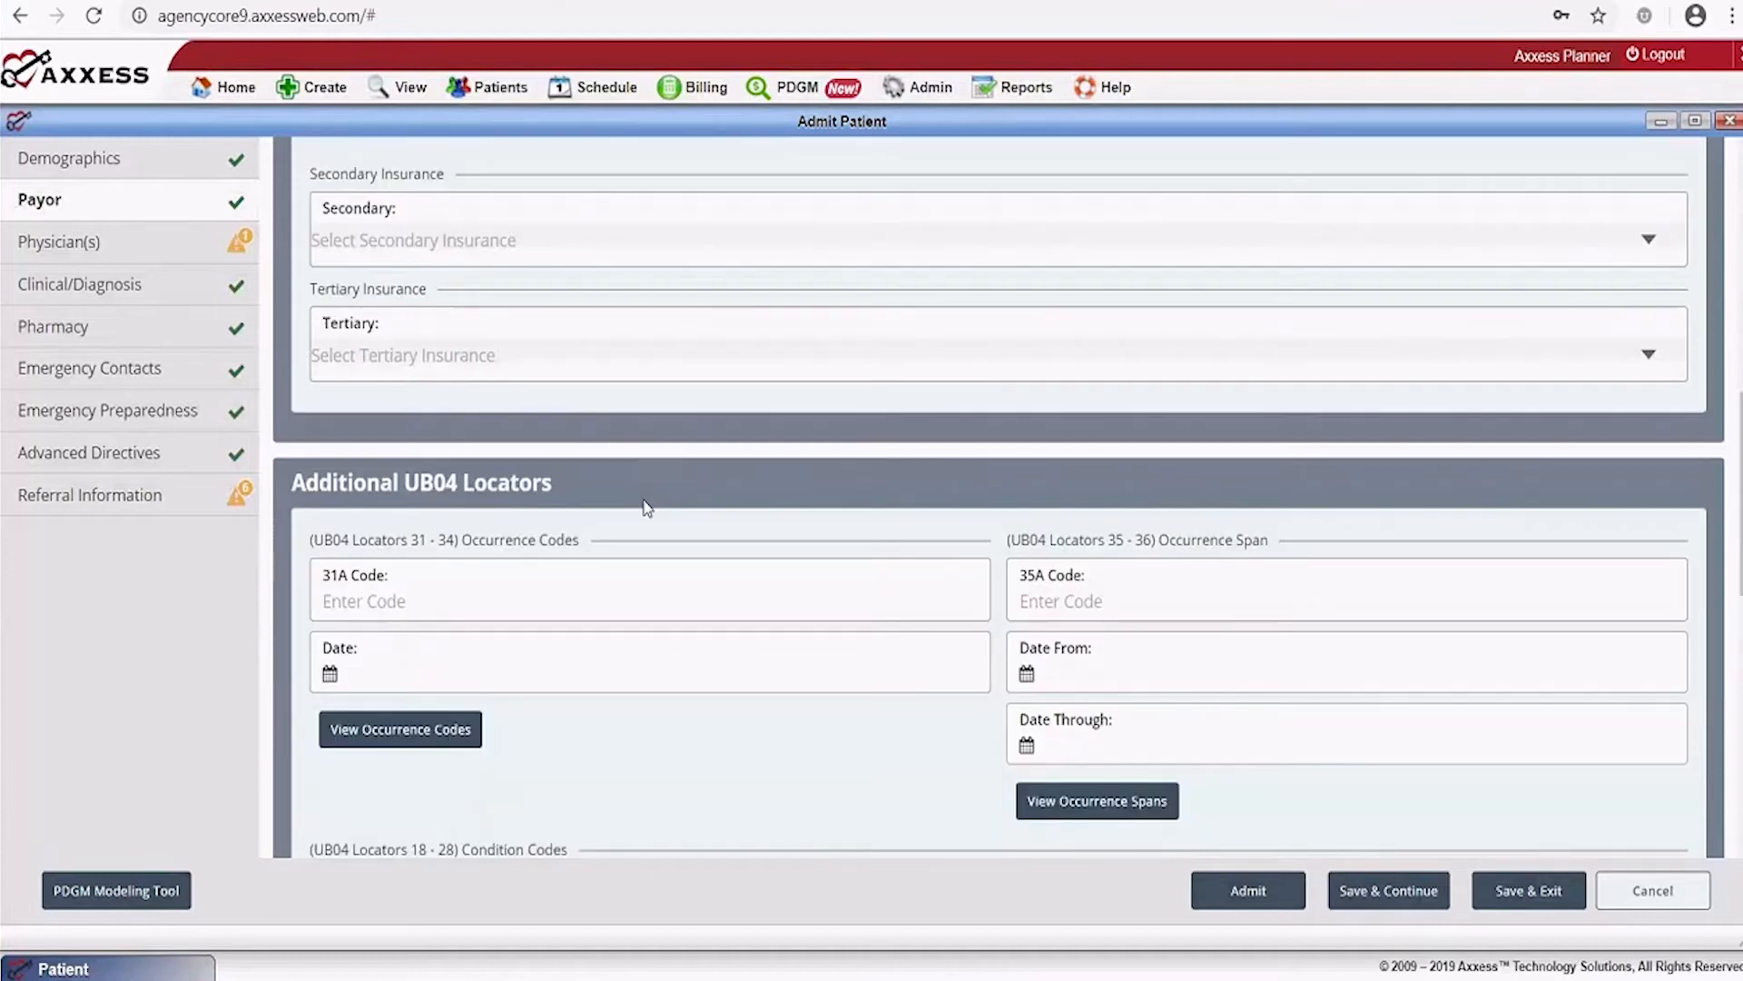
pyautogui.scroll(-1, 644, 500)
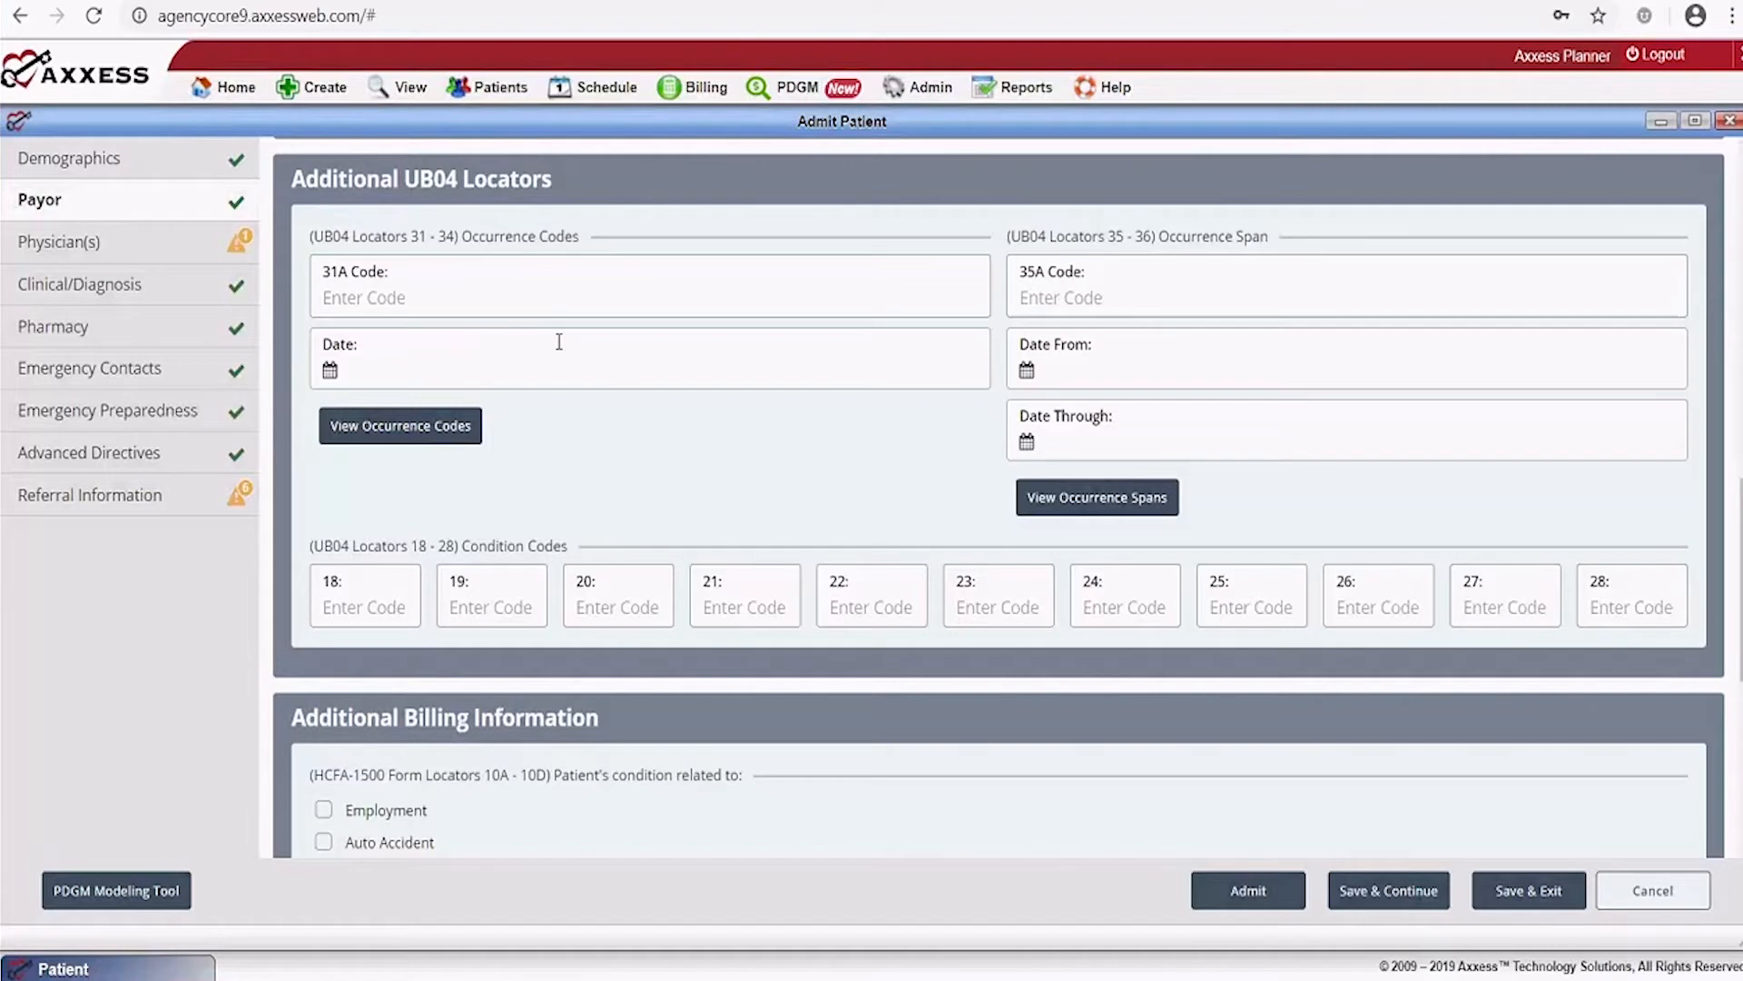
pyautogui.scroll(-4, 581, 363)
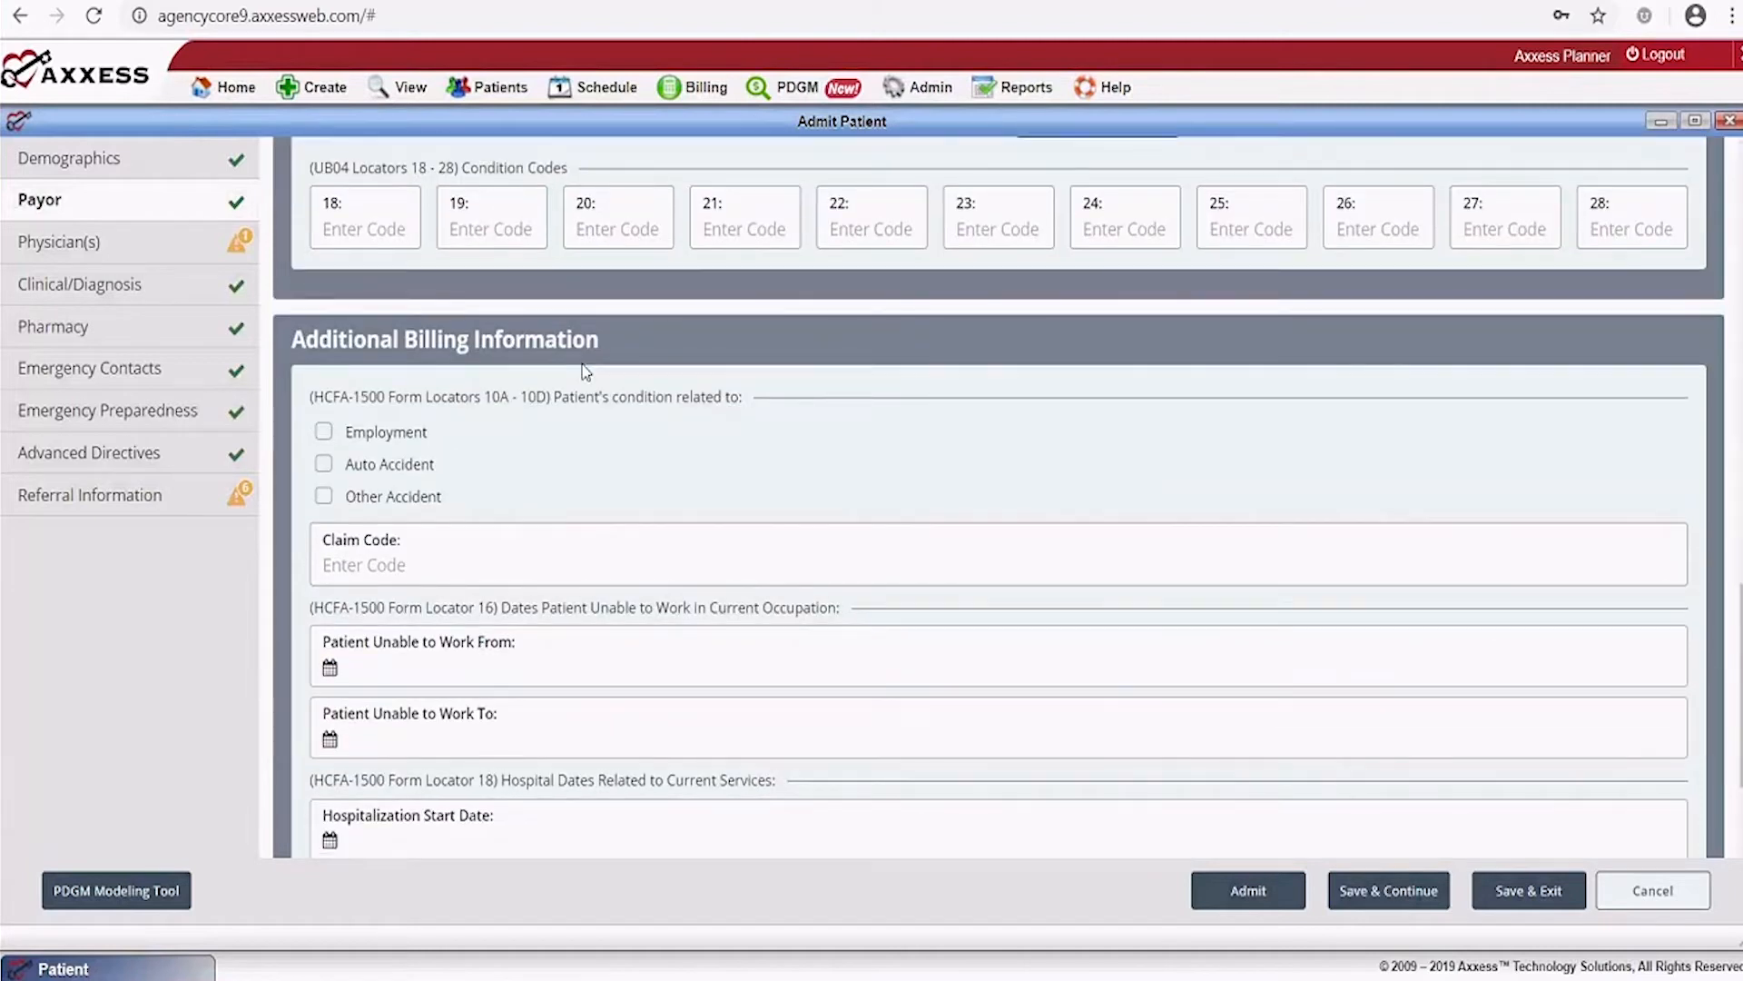
pyautogui.scroll(-2, 585, 367)
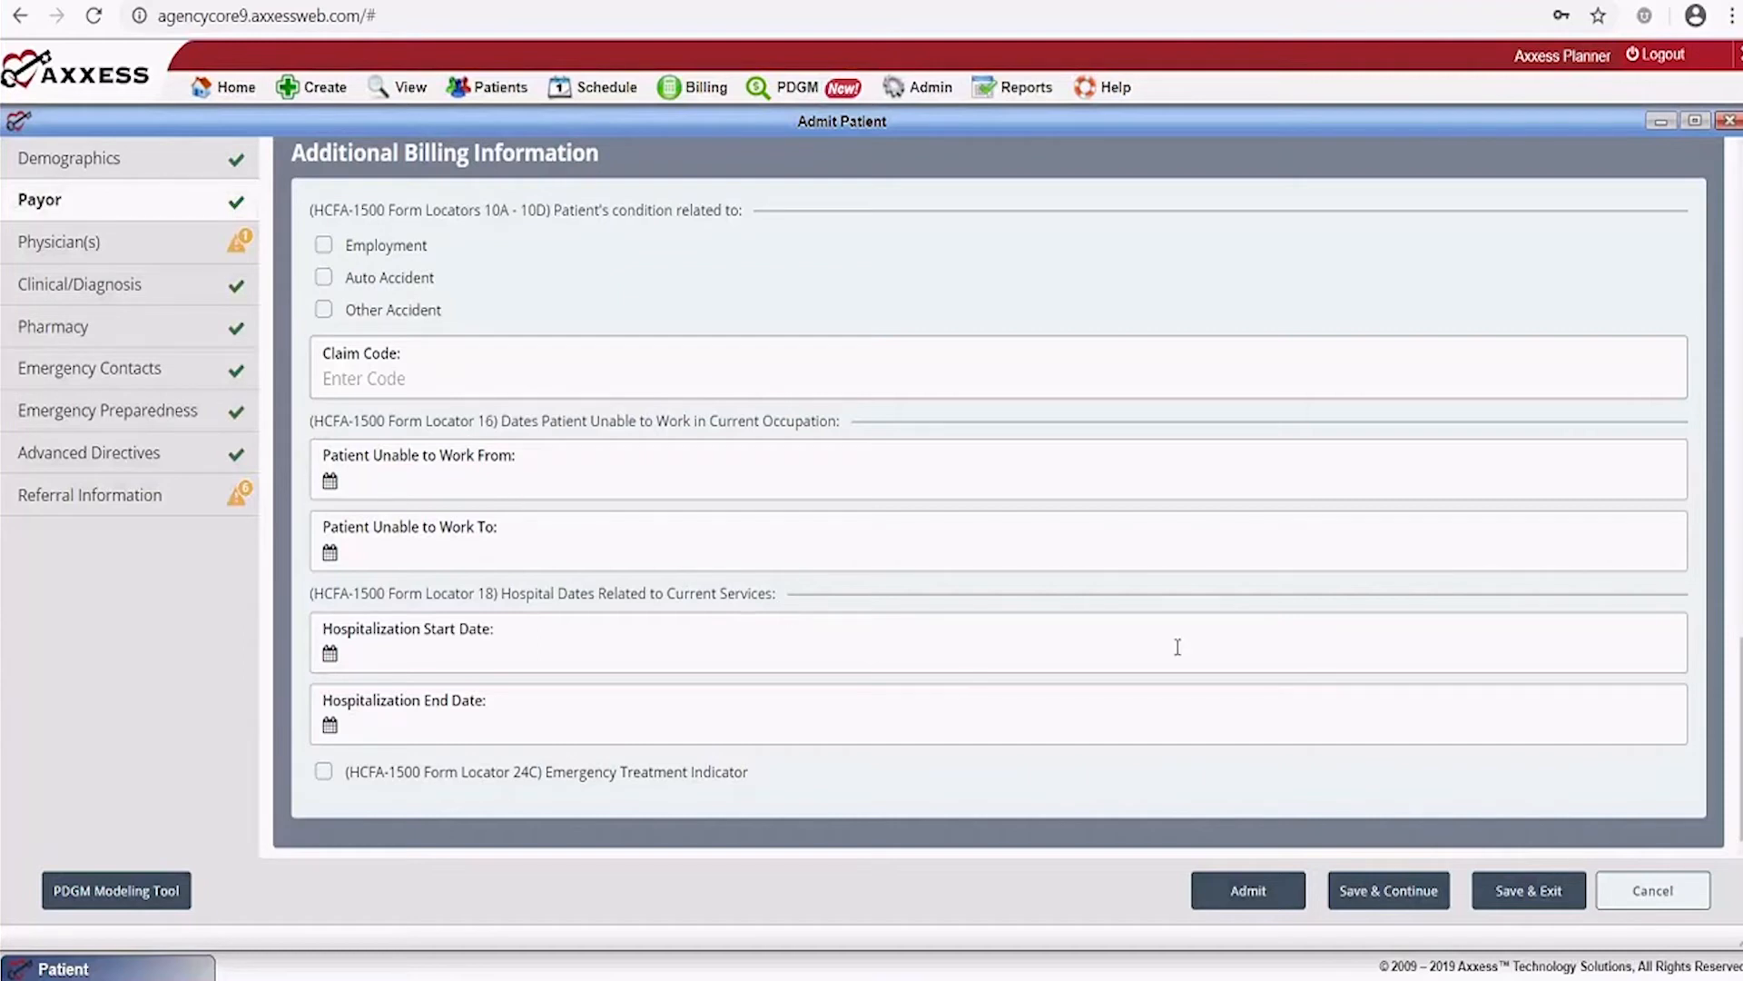
pyautogui.scroll(20, 1271, 695)
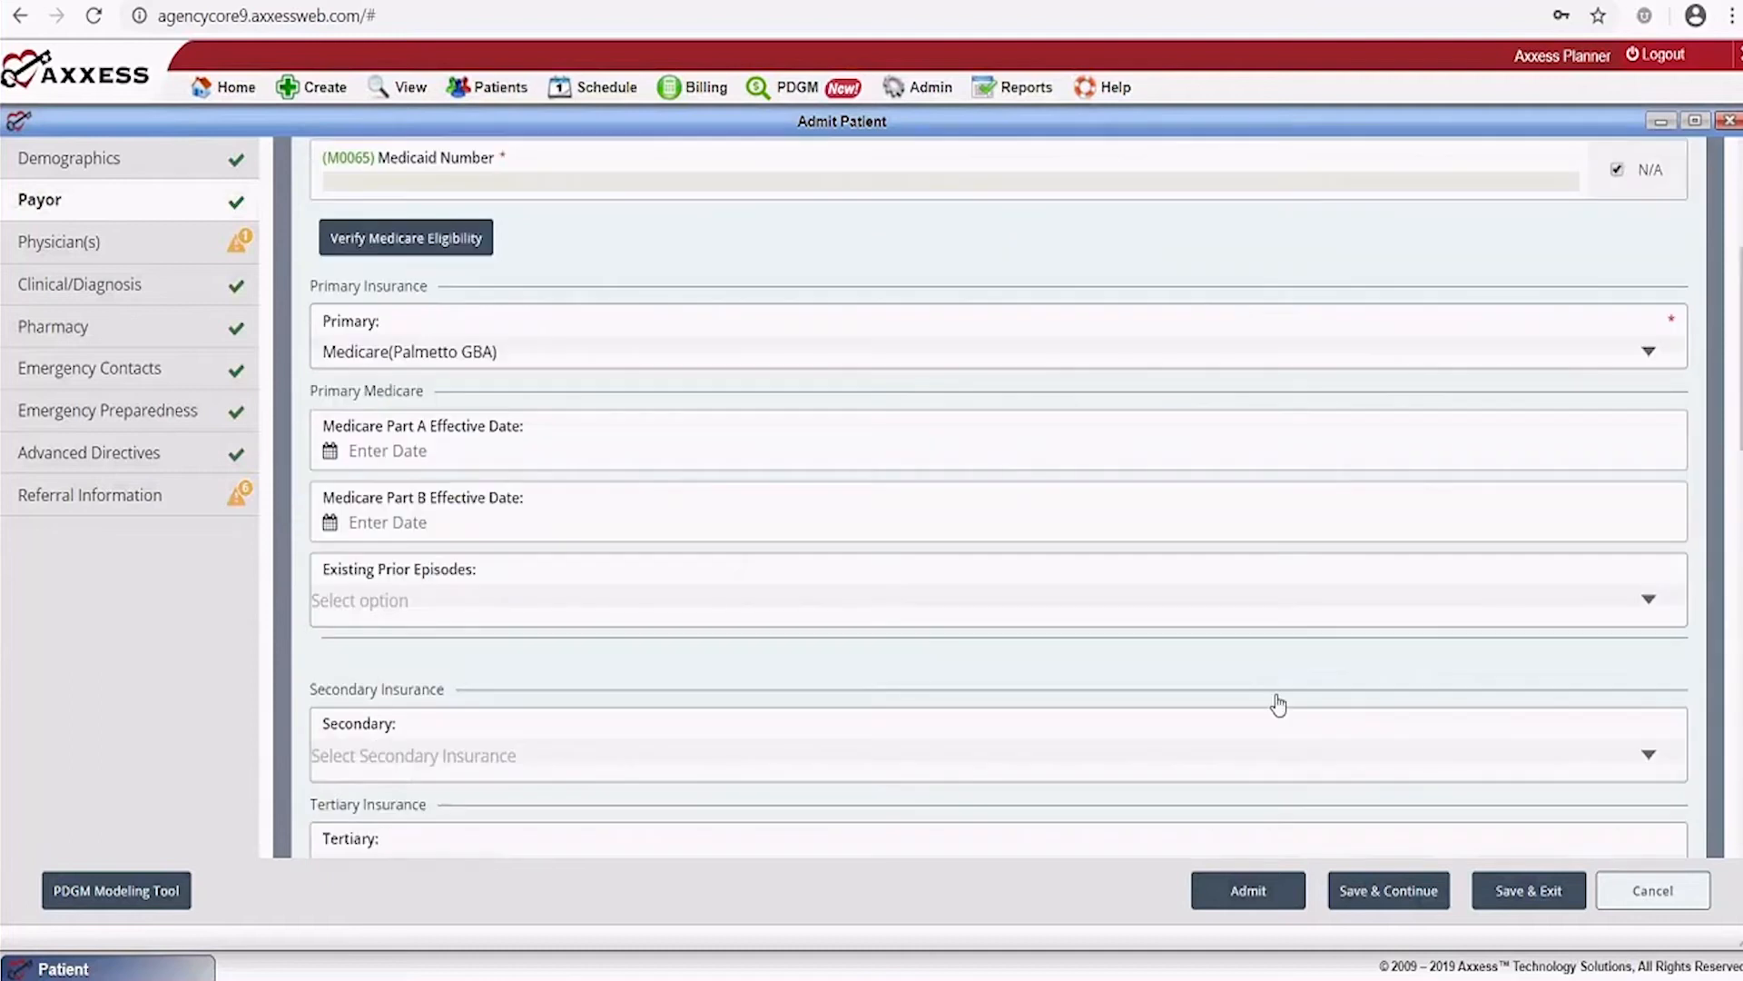
pyautogui.scroll(-15, 1279, 704)
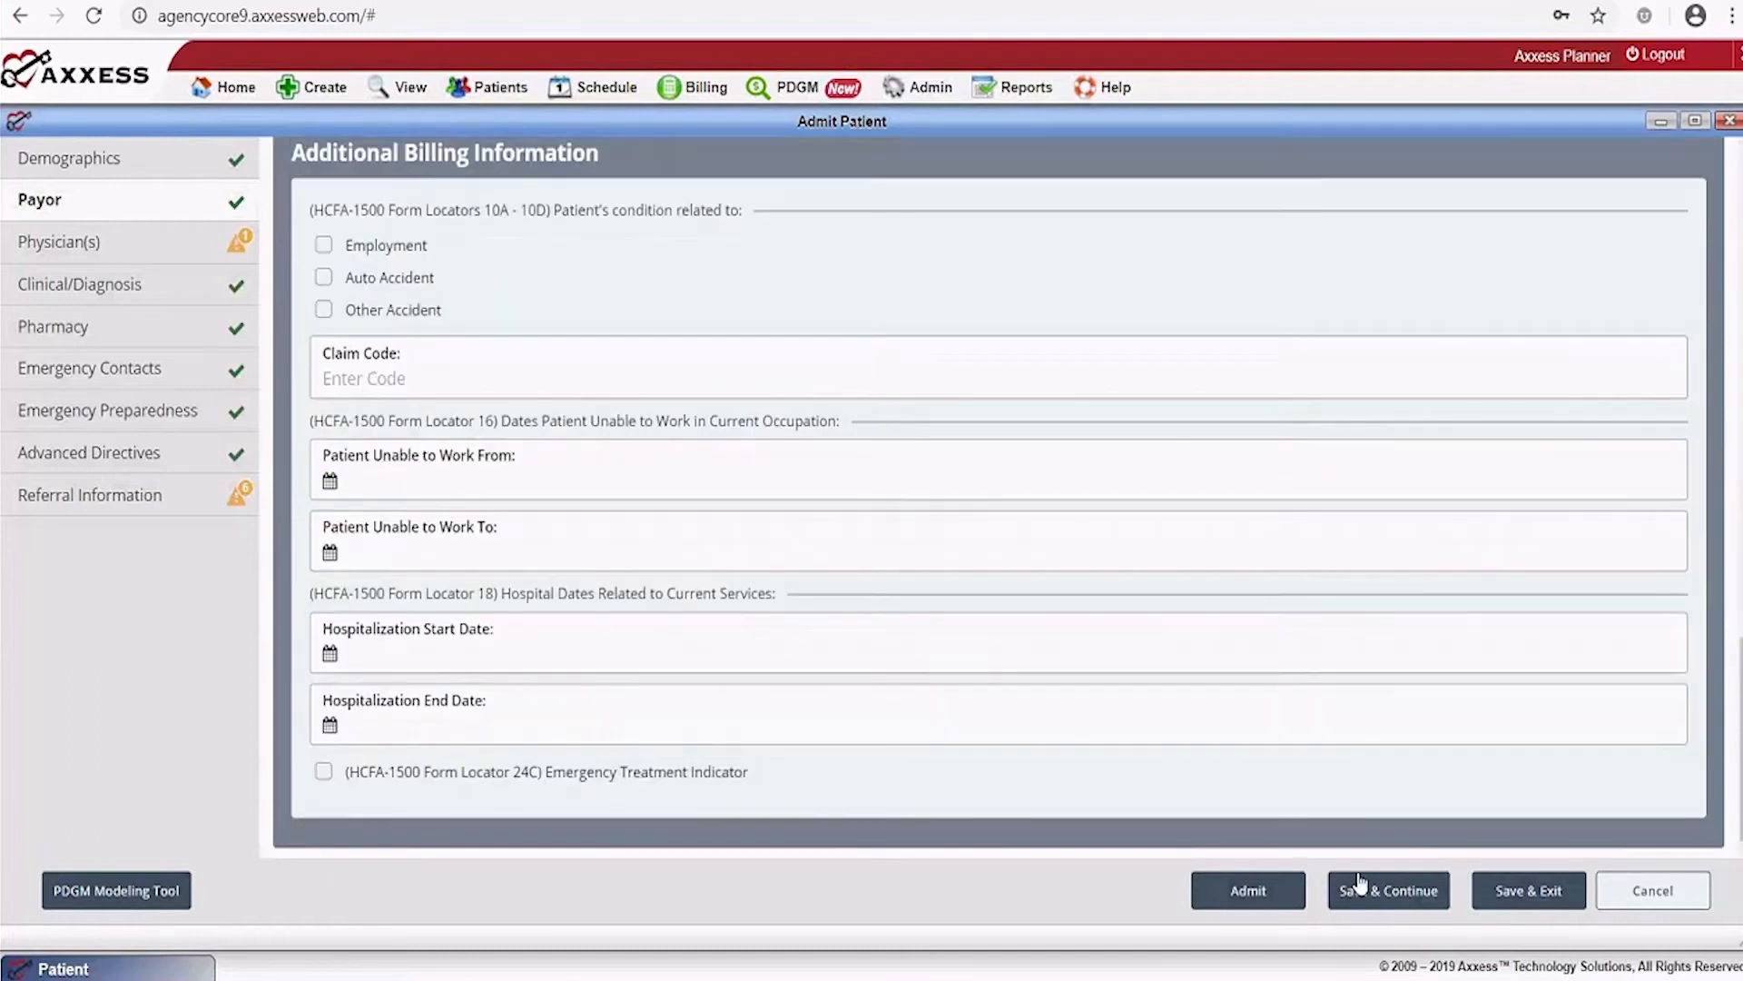
pyautogui.click(1392, 891)
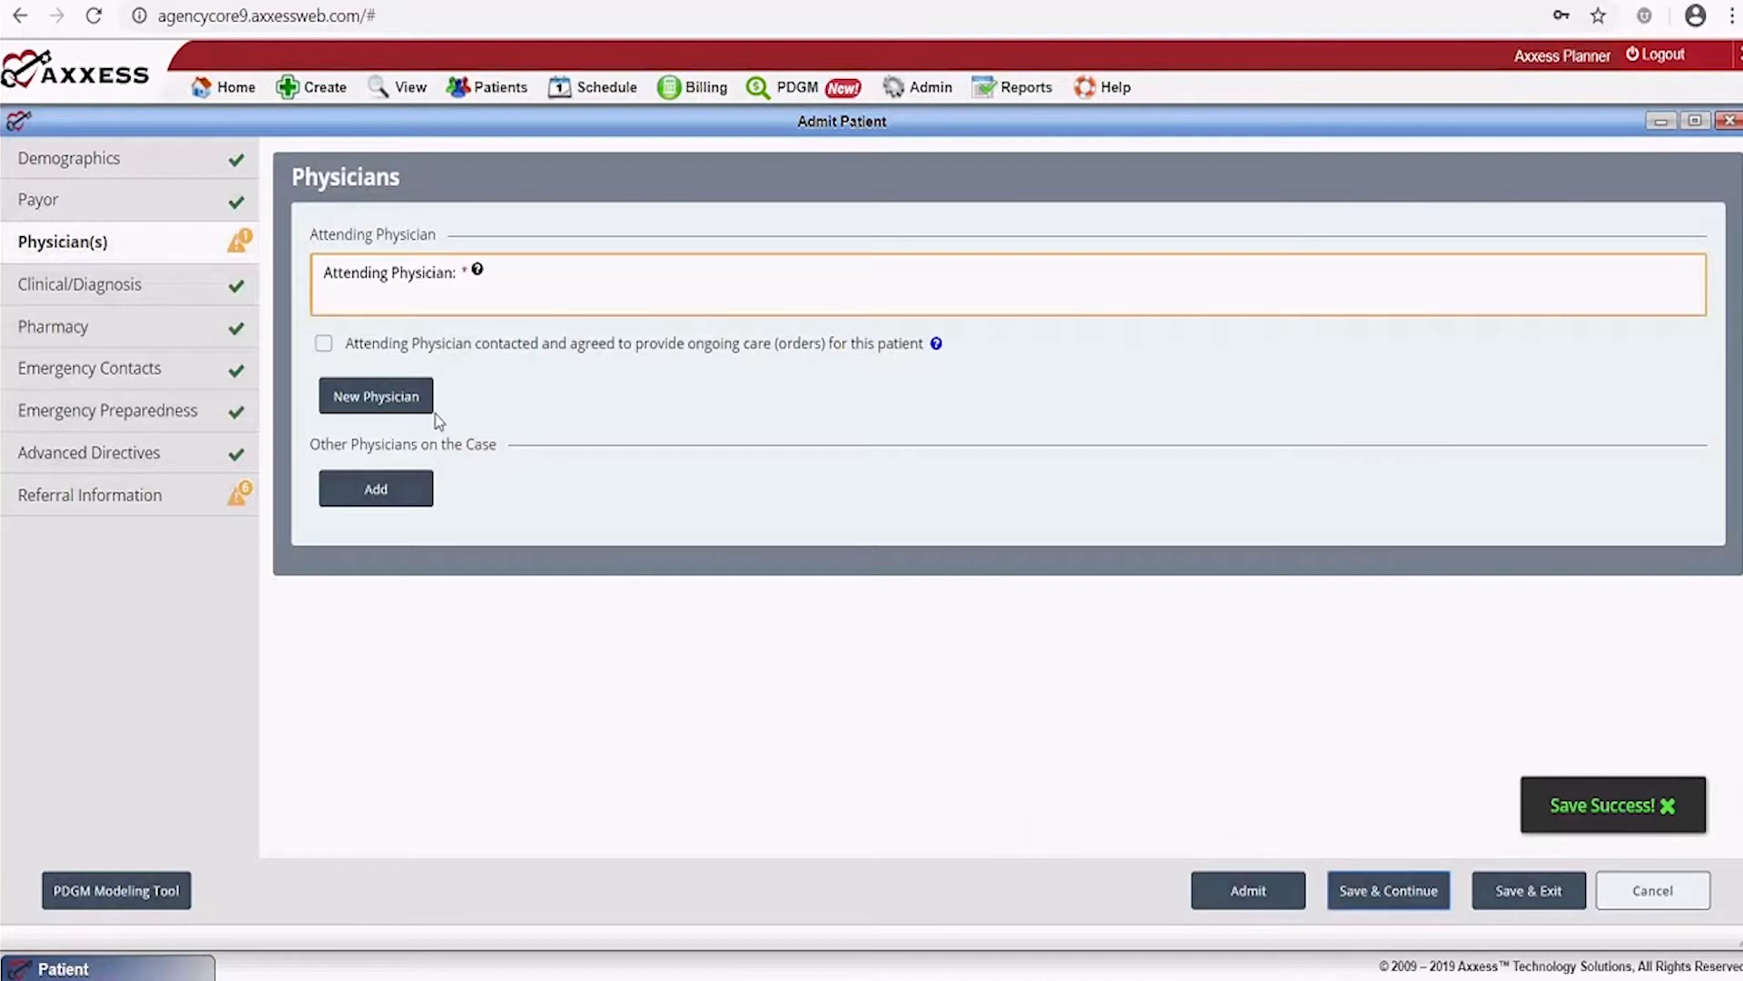
# Assign the attending physician found by surname, record their ongoing-care agreement, and save the Physicians section
pyautogui.click(354, 298)
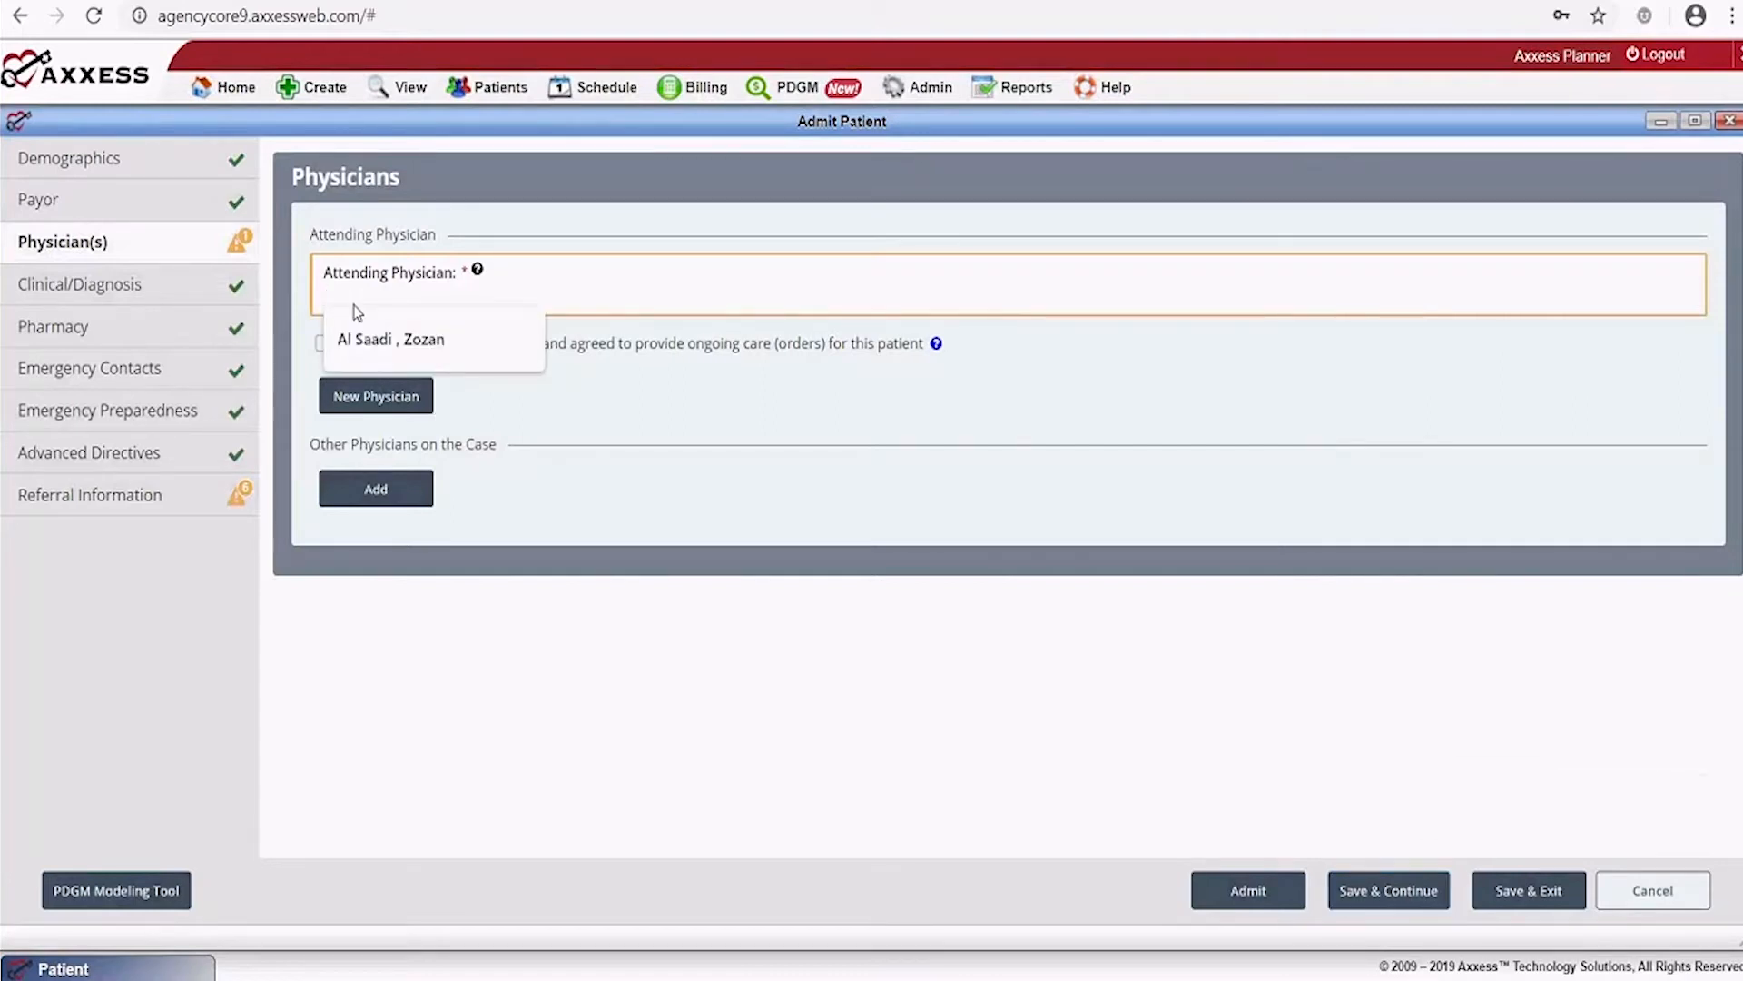
pyautogui.write('smith')
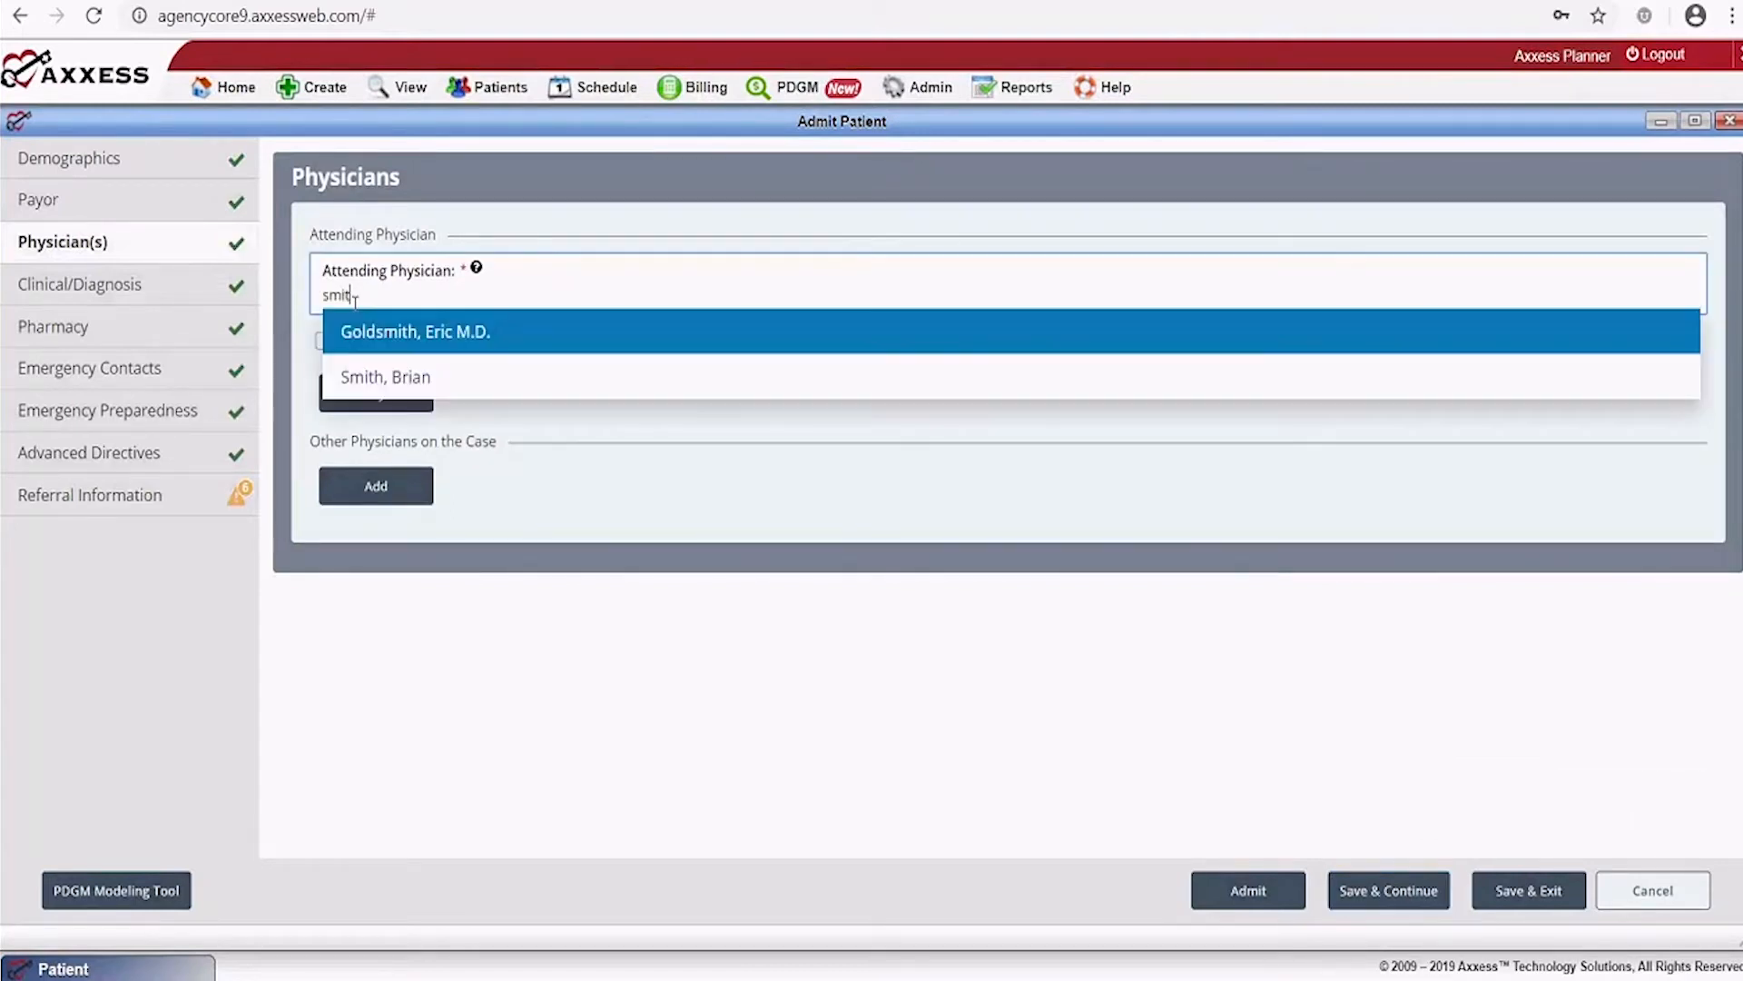
pyautogui.click(395, 373)
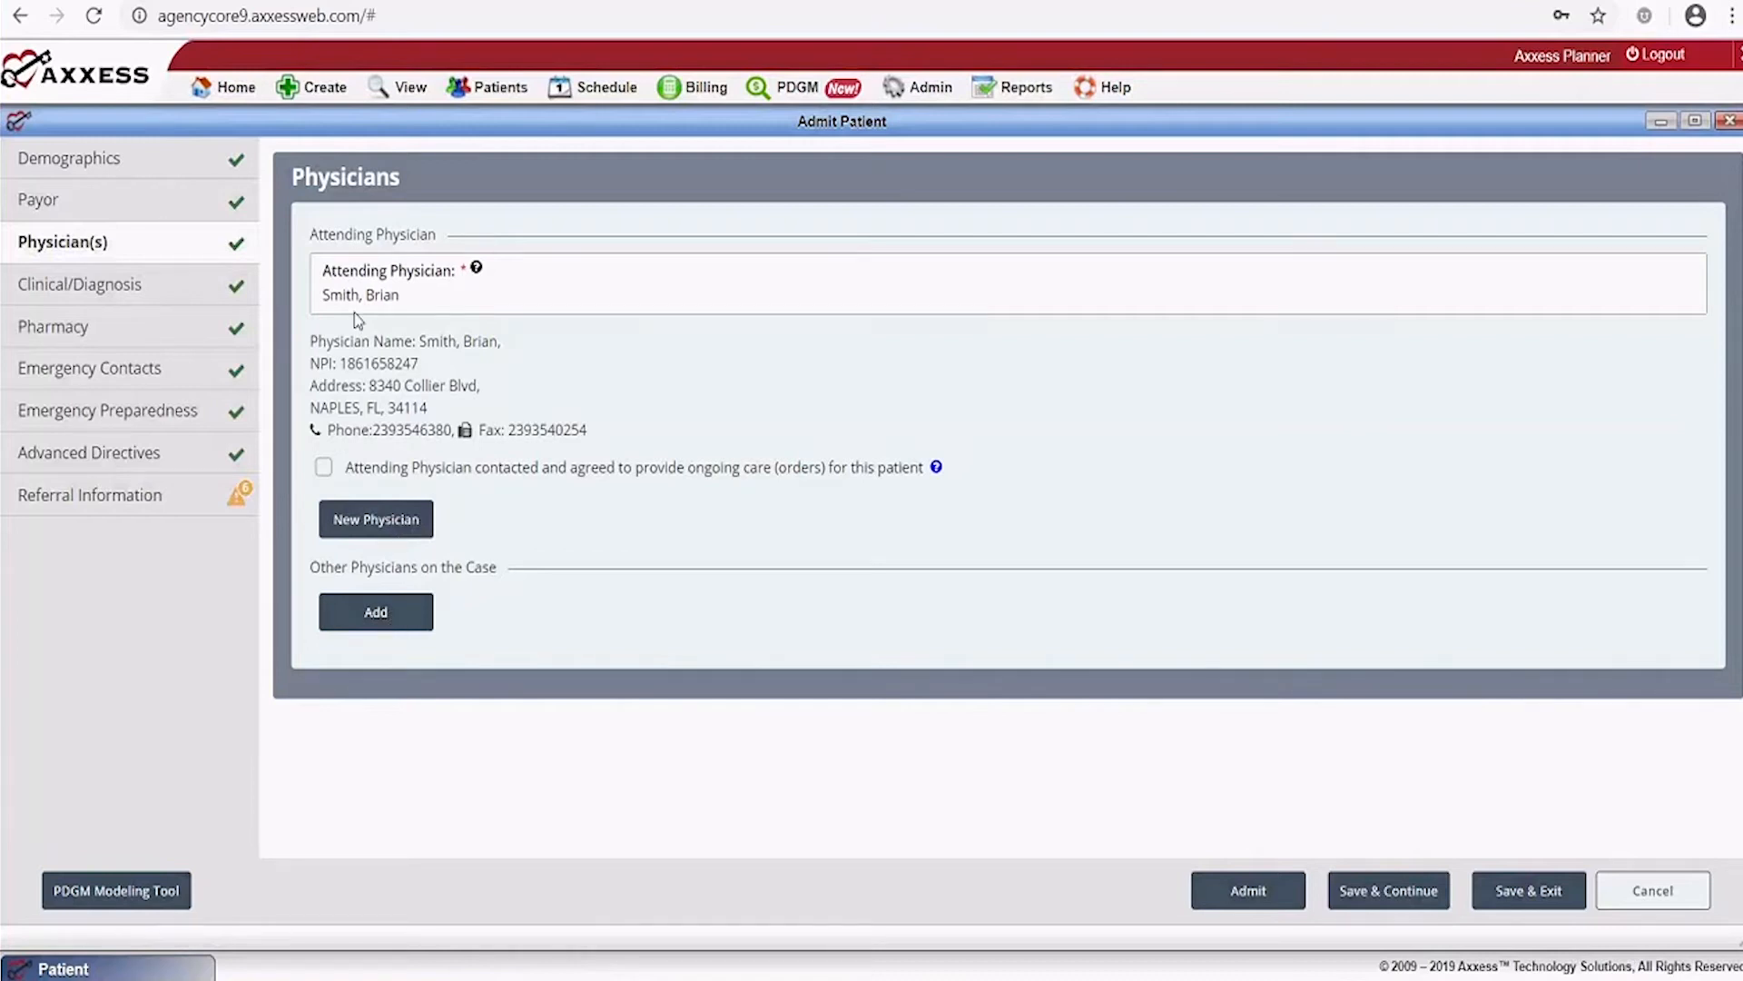
pyautogui.click(323, 468)
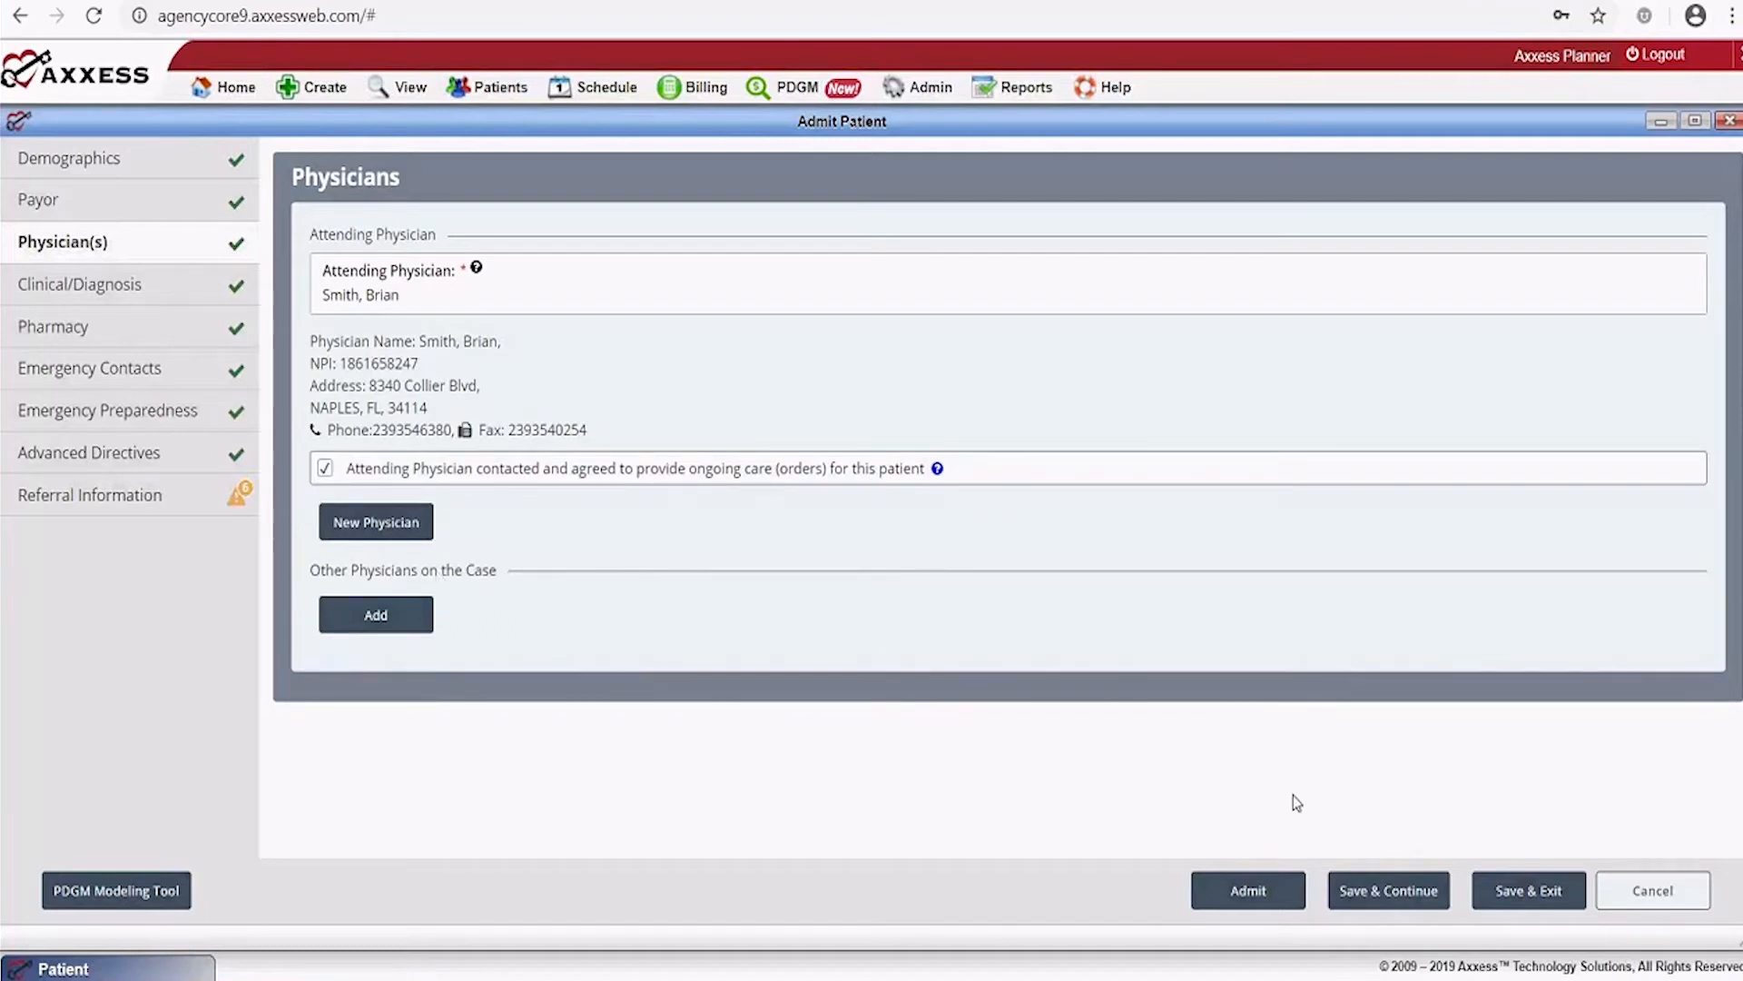
pyautogui.click(1386, 897)
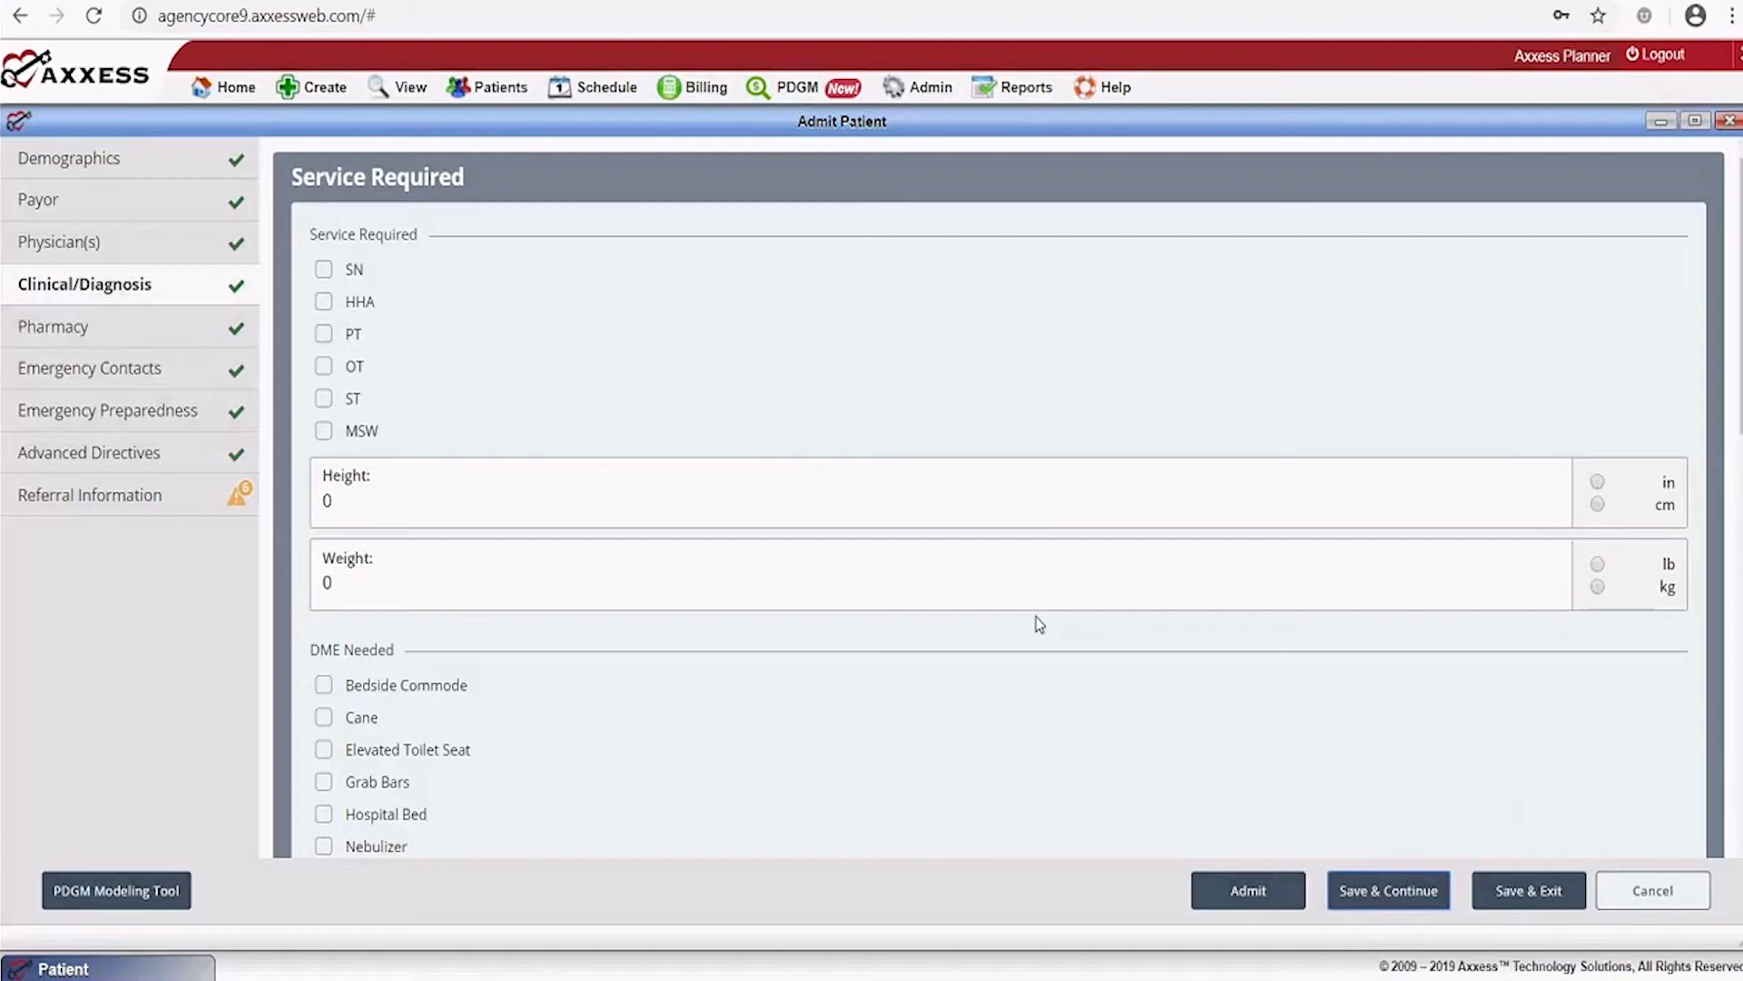
# Tick SN under Service Required and enter height 67 in and weight 225 lb
pyautogui.click(323, 270)
pyautogui.click(358, 500)
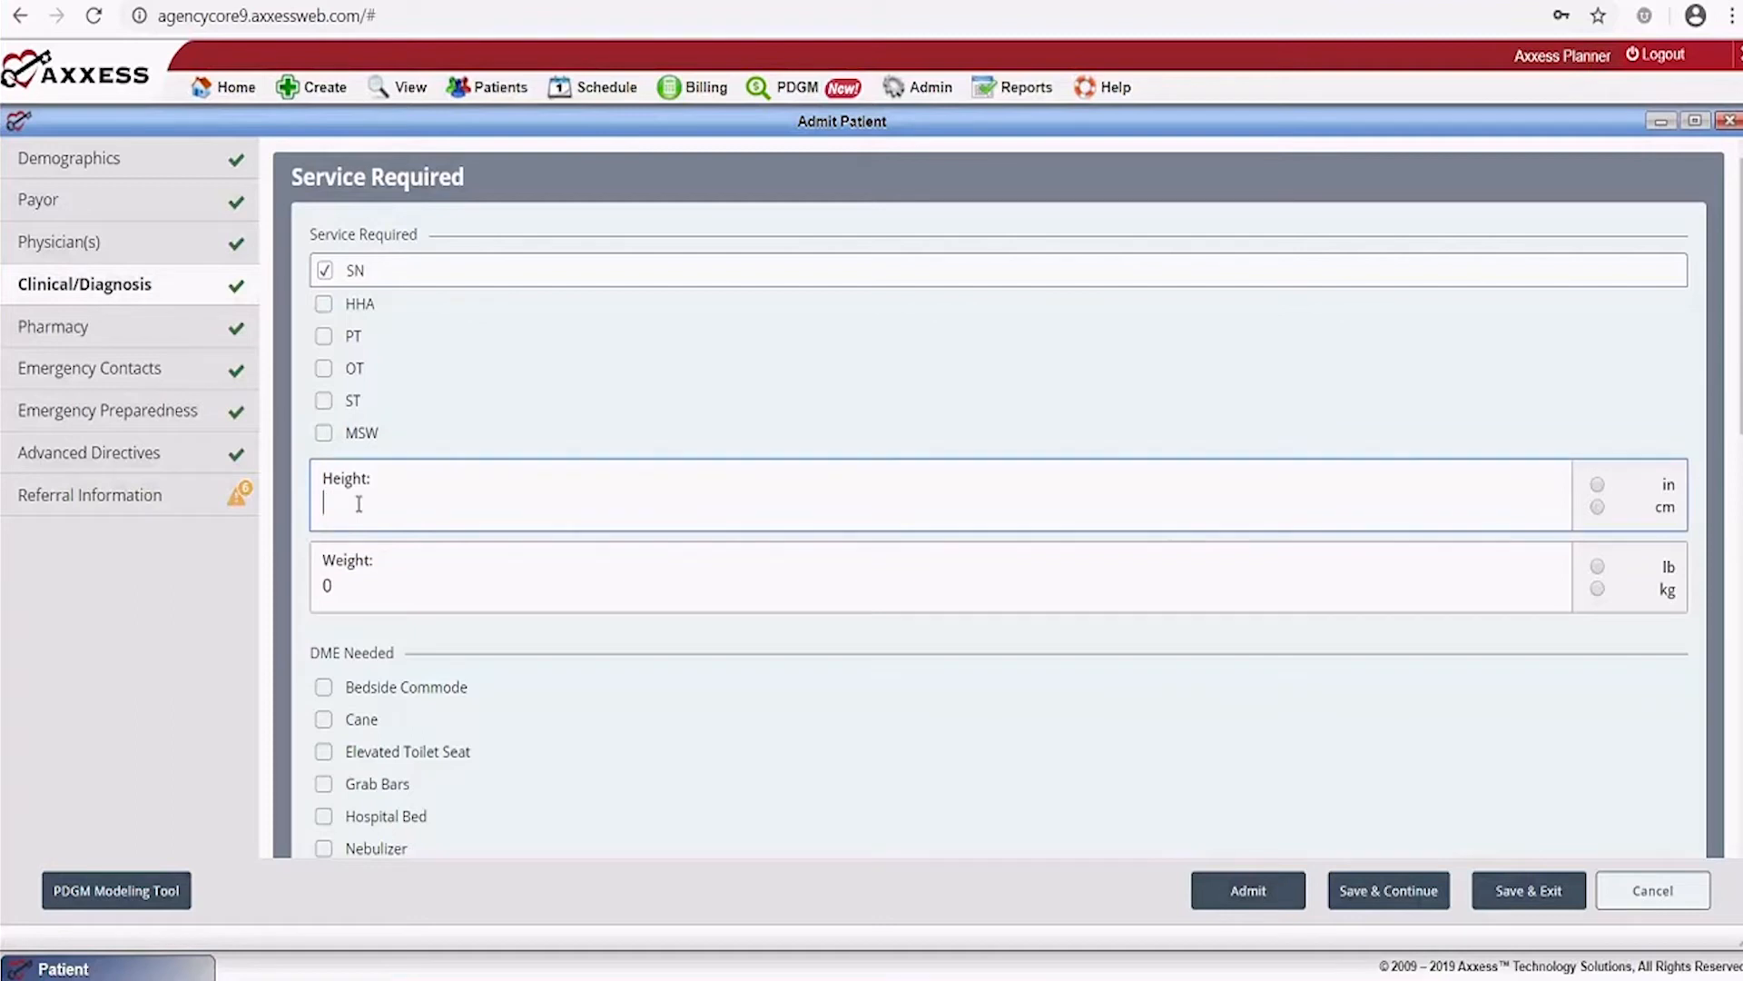
pyautogui.write('67')
pyautogui.scroll(-3, 579, 424)
pyautogui.scroll(2, 1480, 536)
pyautogui.click(1597, 359)
pyautogui.click(338, 451)
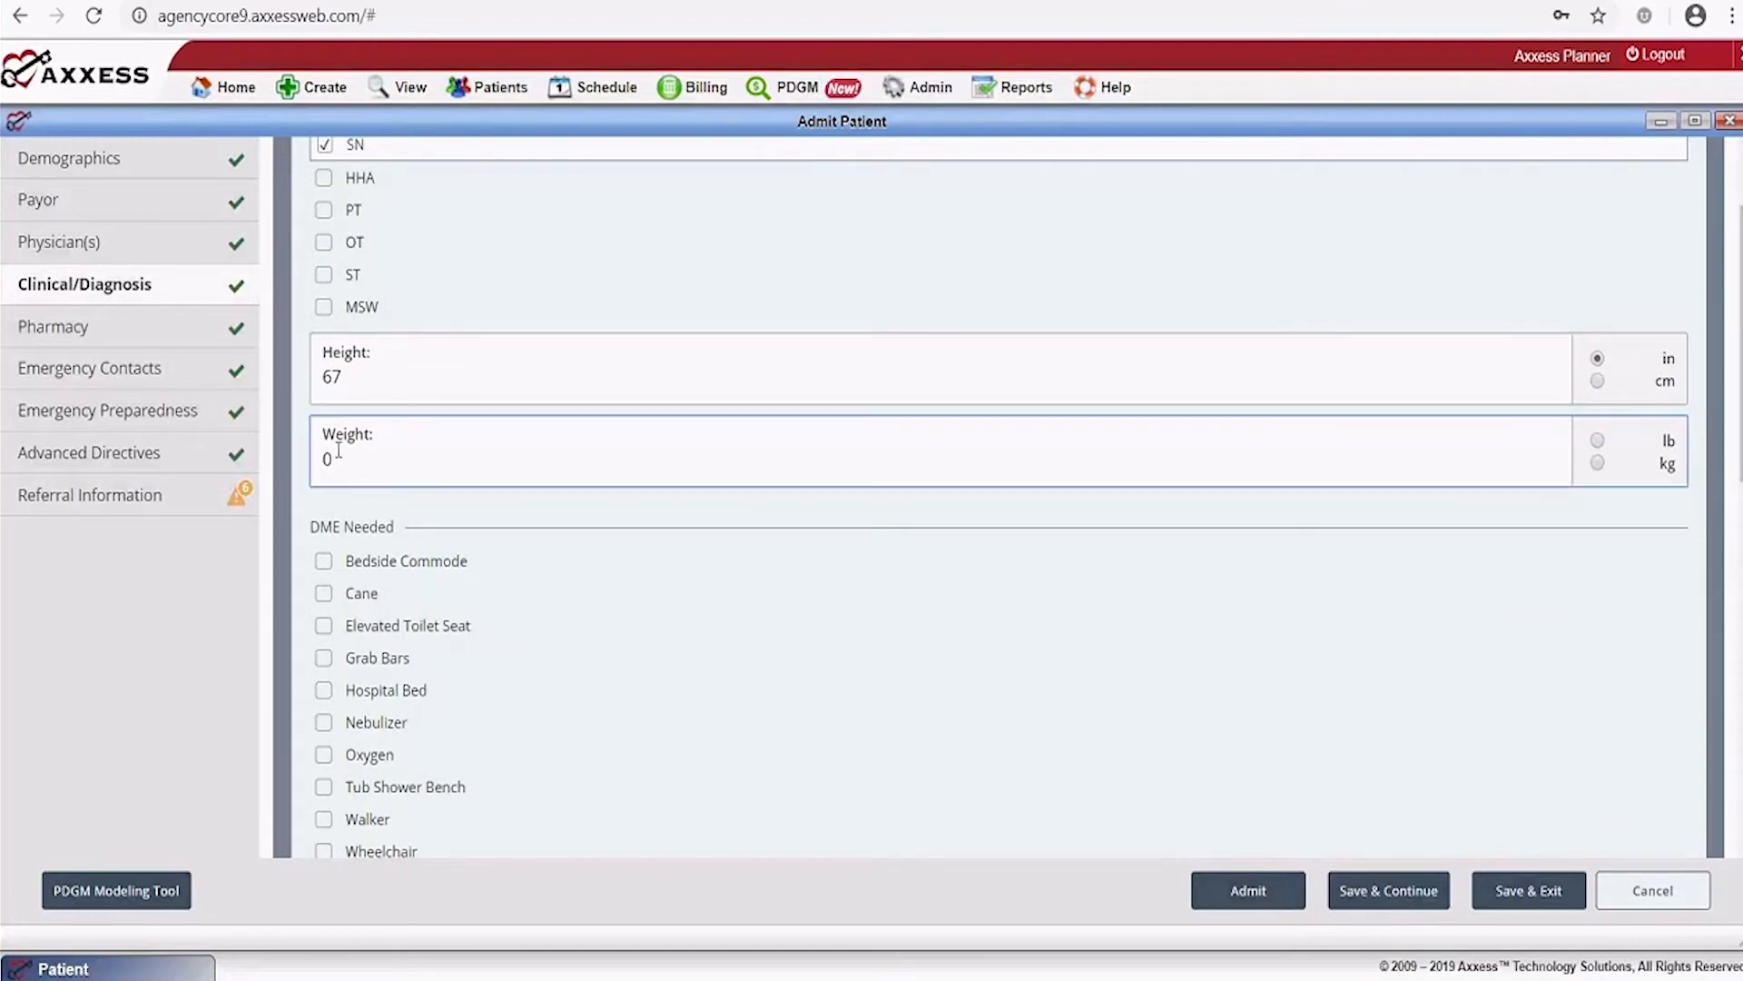
pyautogui.press('BackSpace')
pyautogui.write('225')
pyautogui.click(1598, 442)
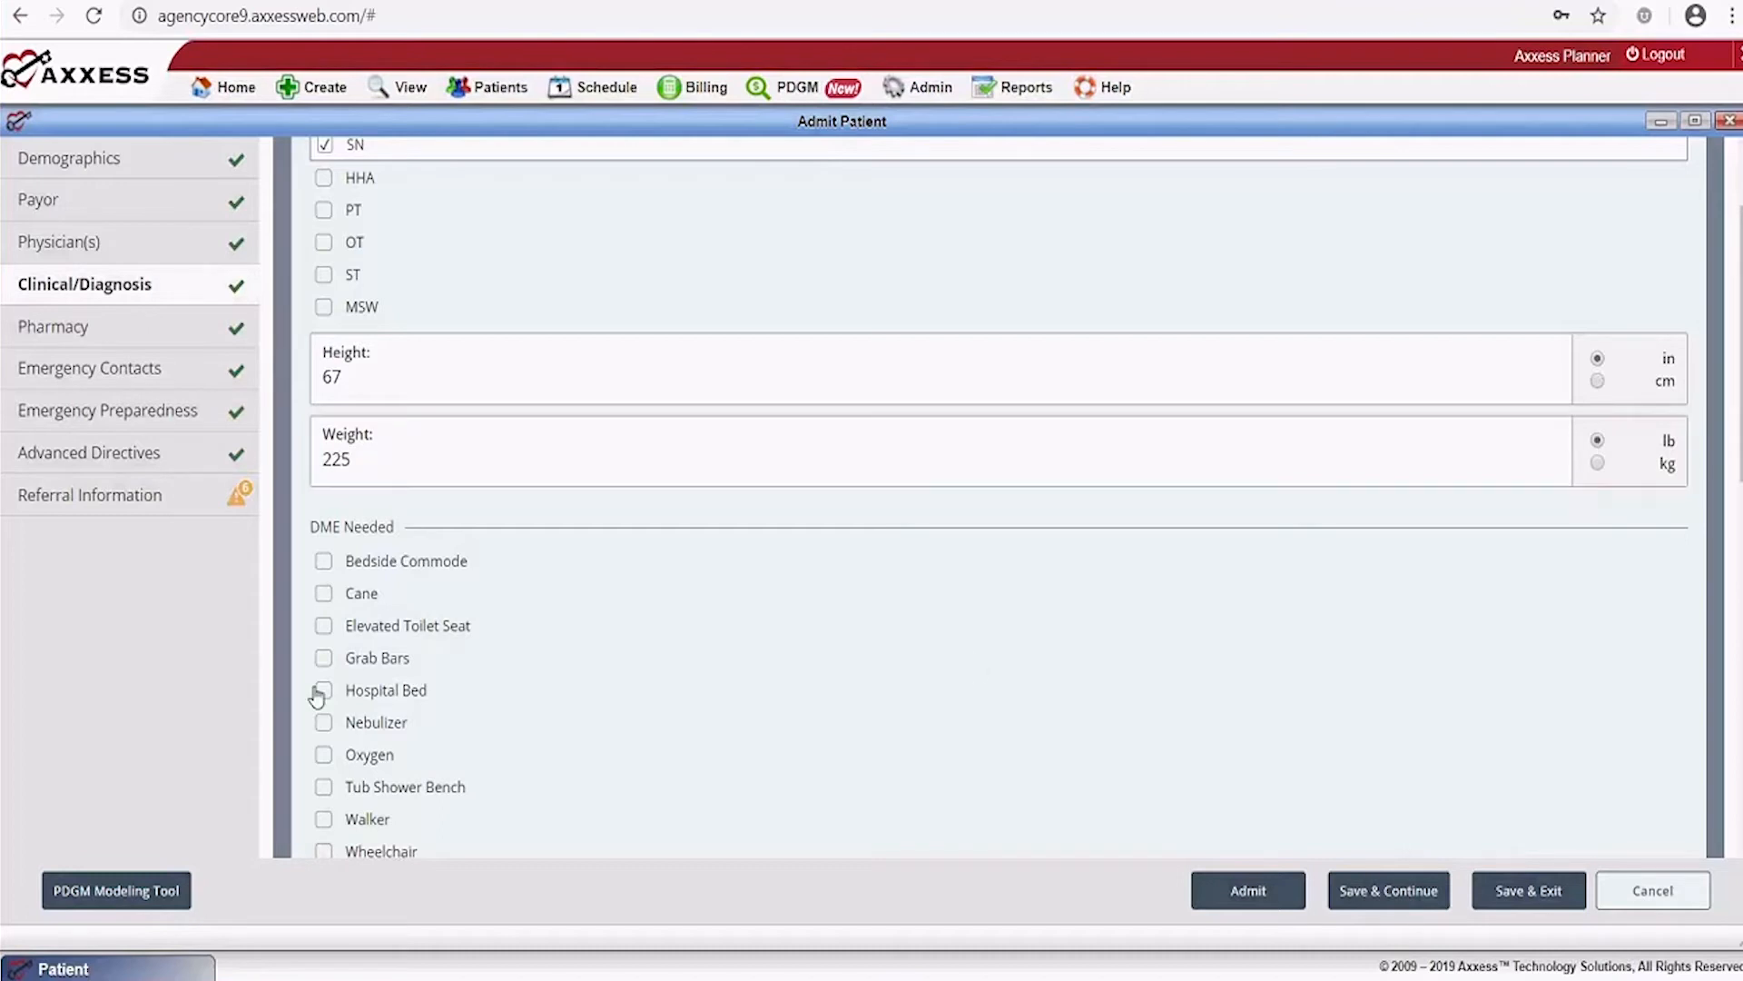
pyautogui.scroll(-4, 484, 620)
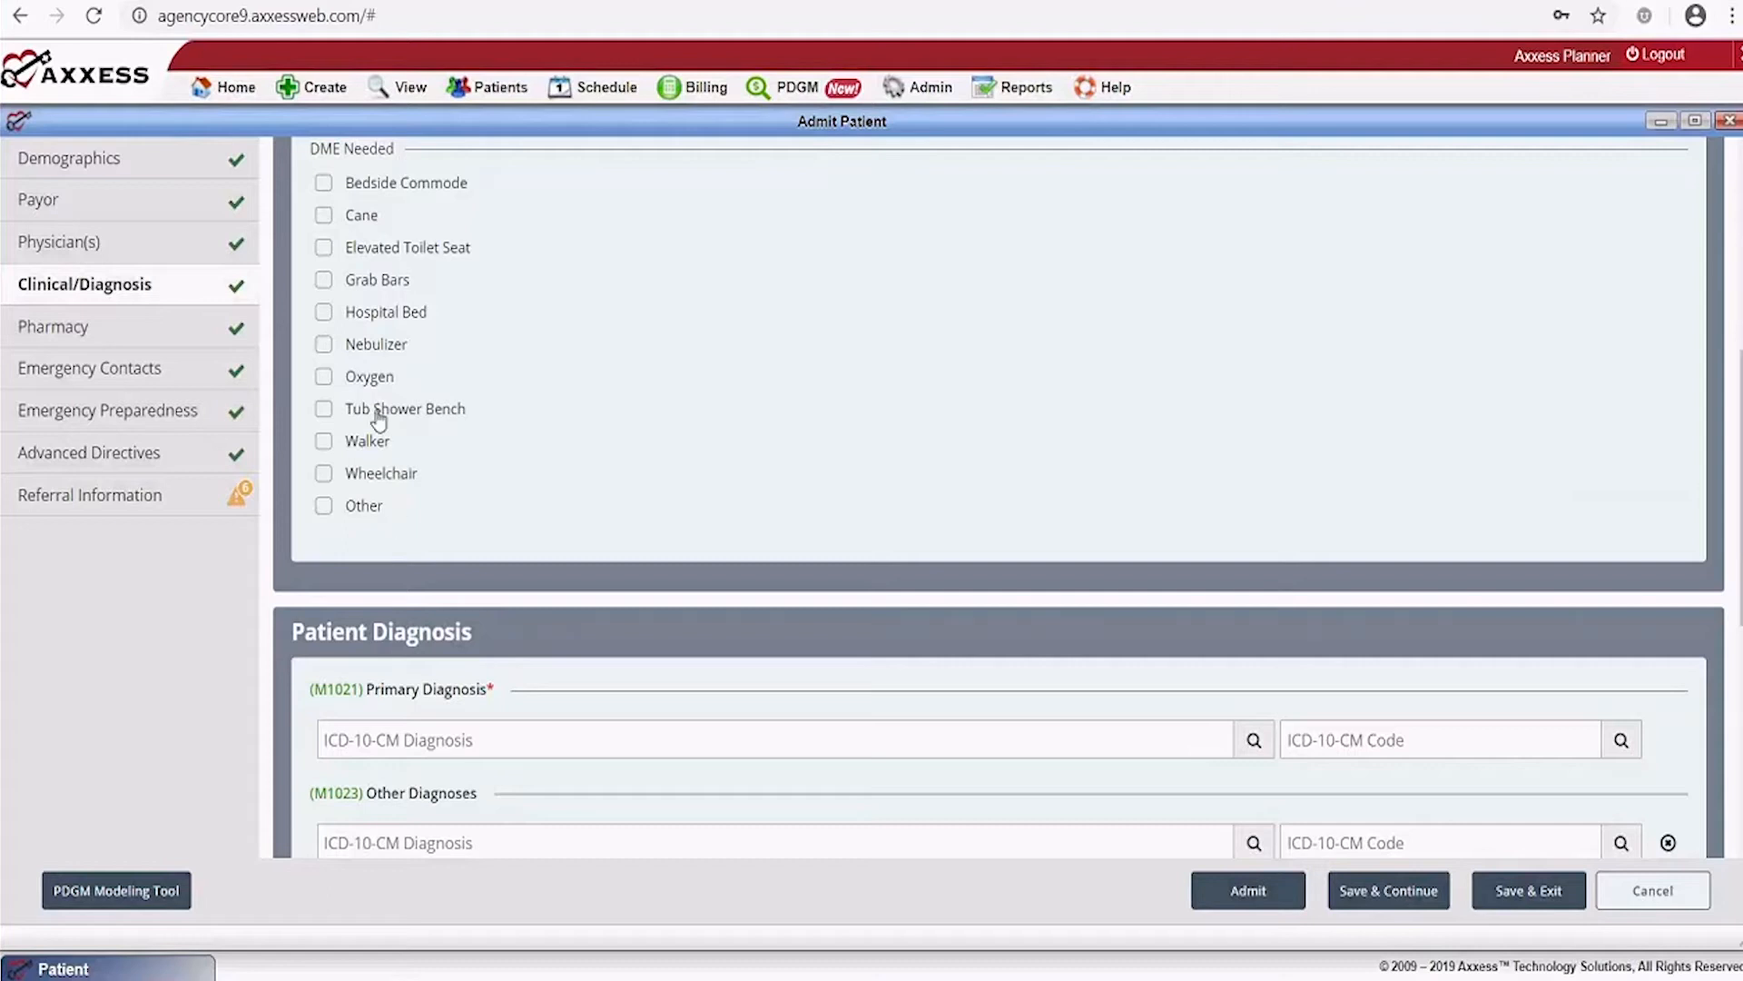
pyautogui.scroll(-3, 878, 469)
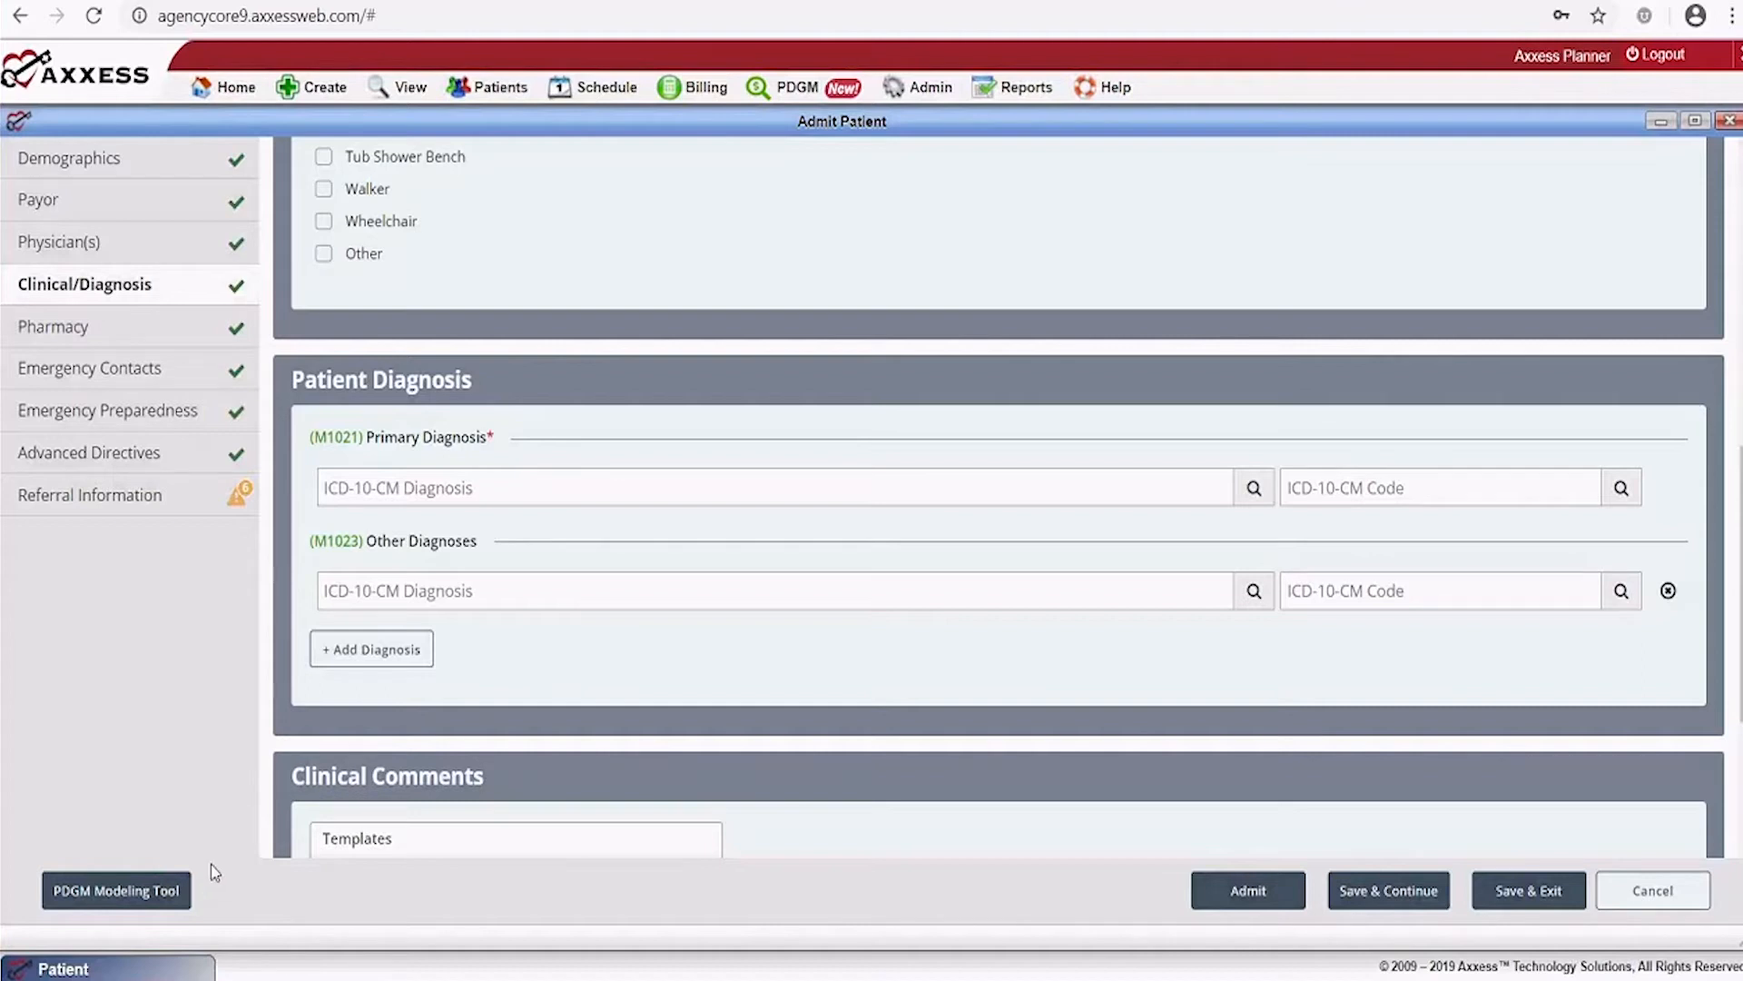
# Set the M1021 primary diagnosis to R53.1 Weakness using a 'weakness' description search
pyautogui.click(1113, 88)
pyautogui.click(1319, 484)
pyautogui.click(806, 491)
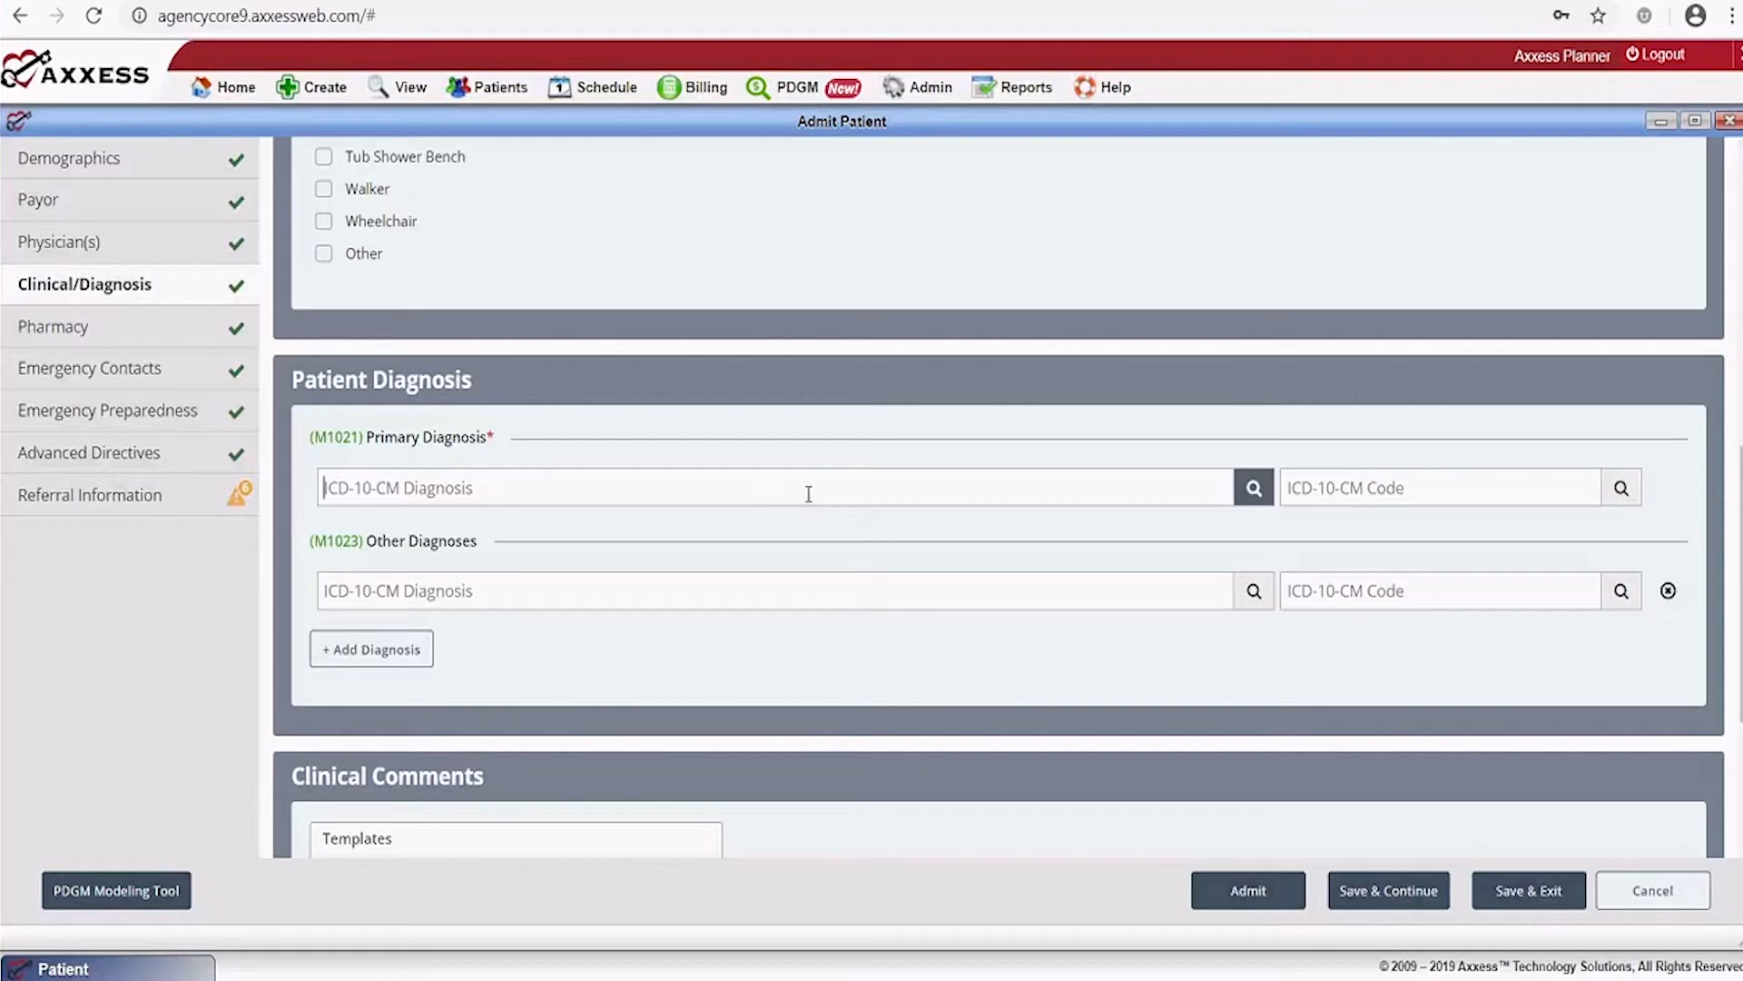
pyautogui.write('wea')
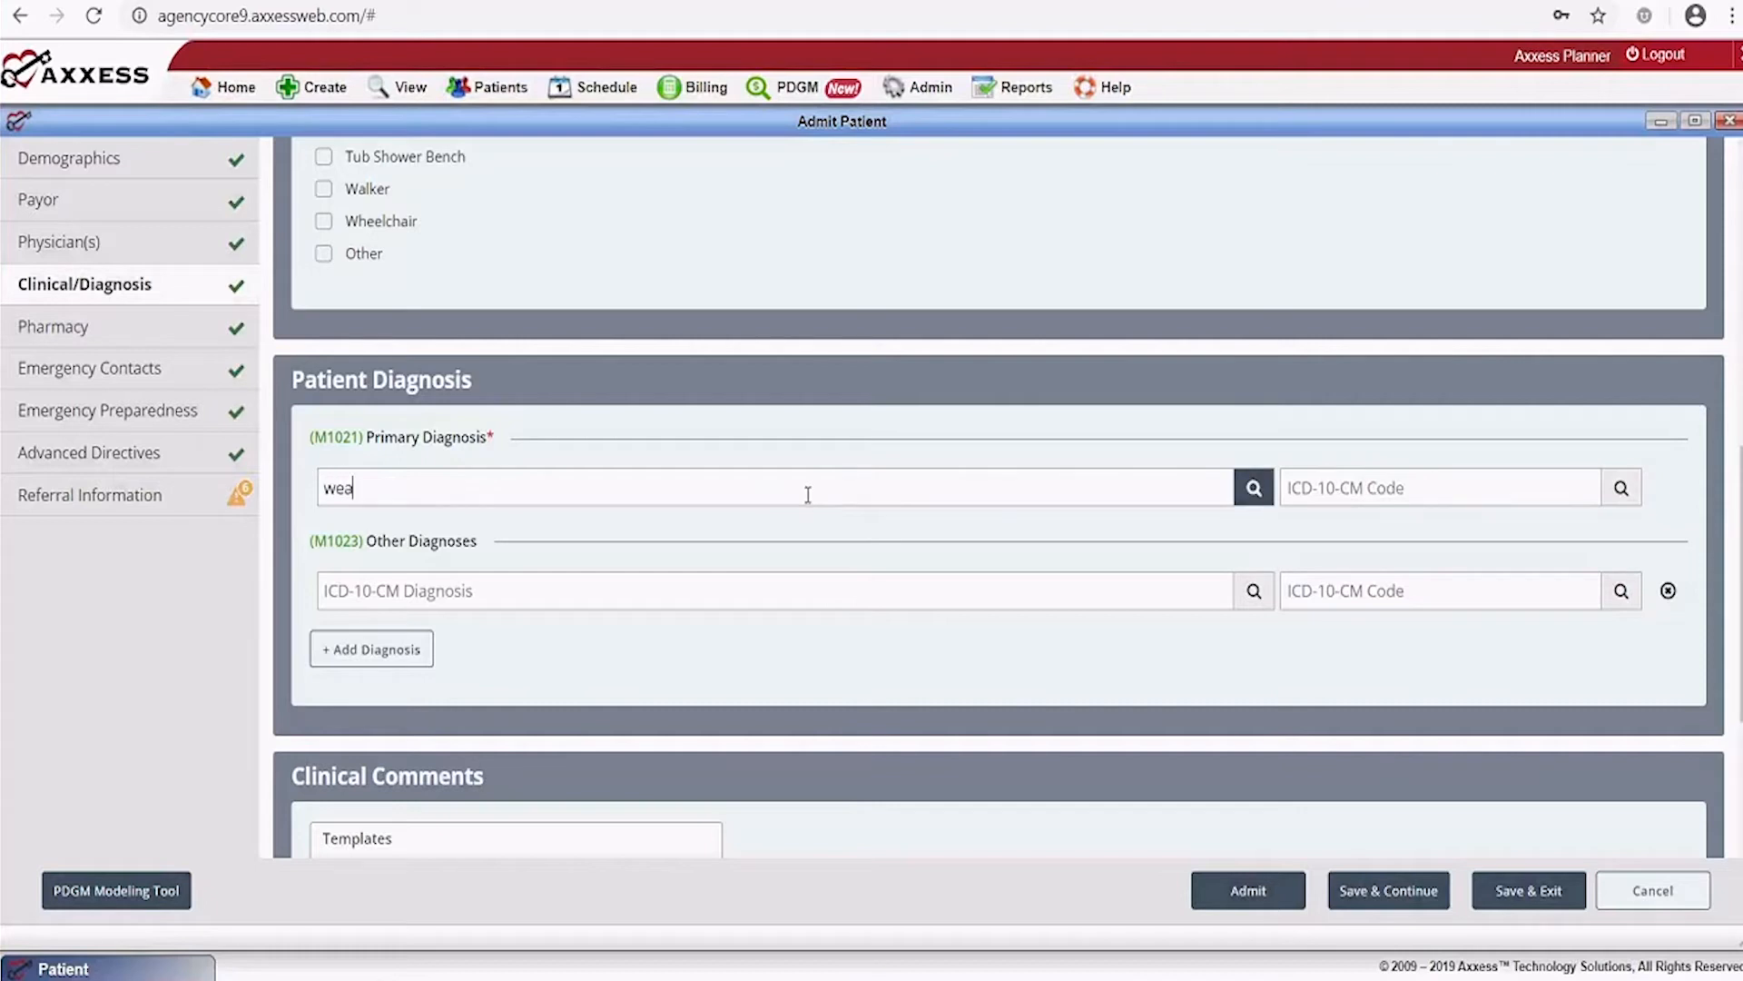
pyautogui.write('kness')
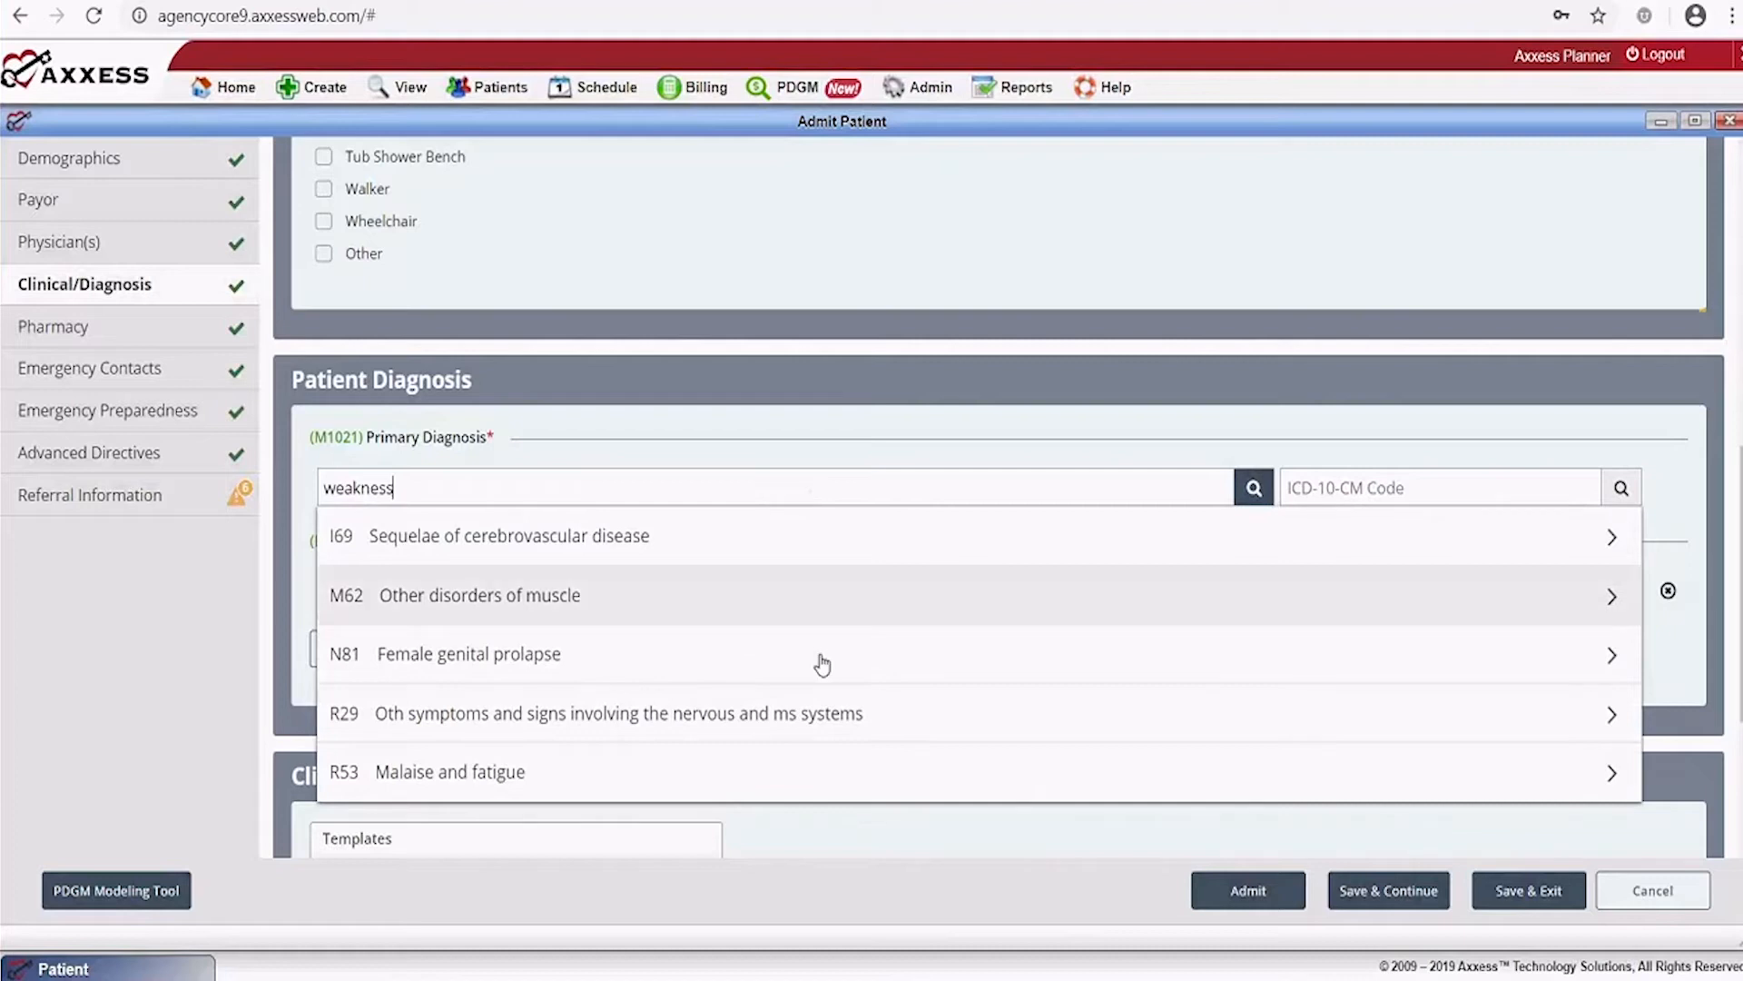
pyautogui.click(611, 770)
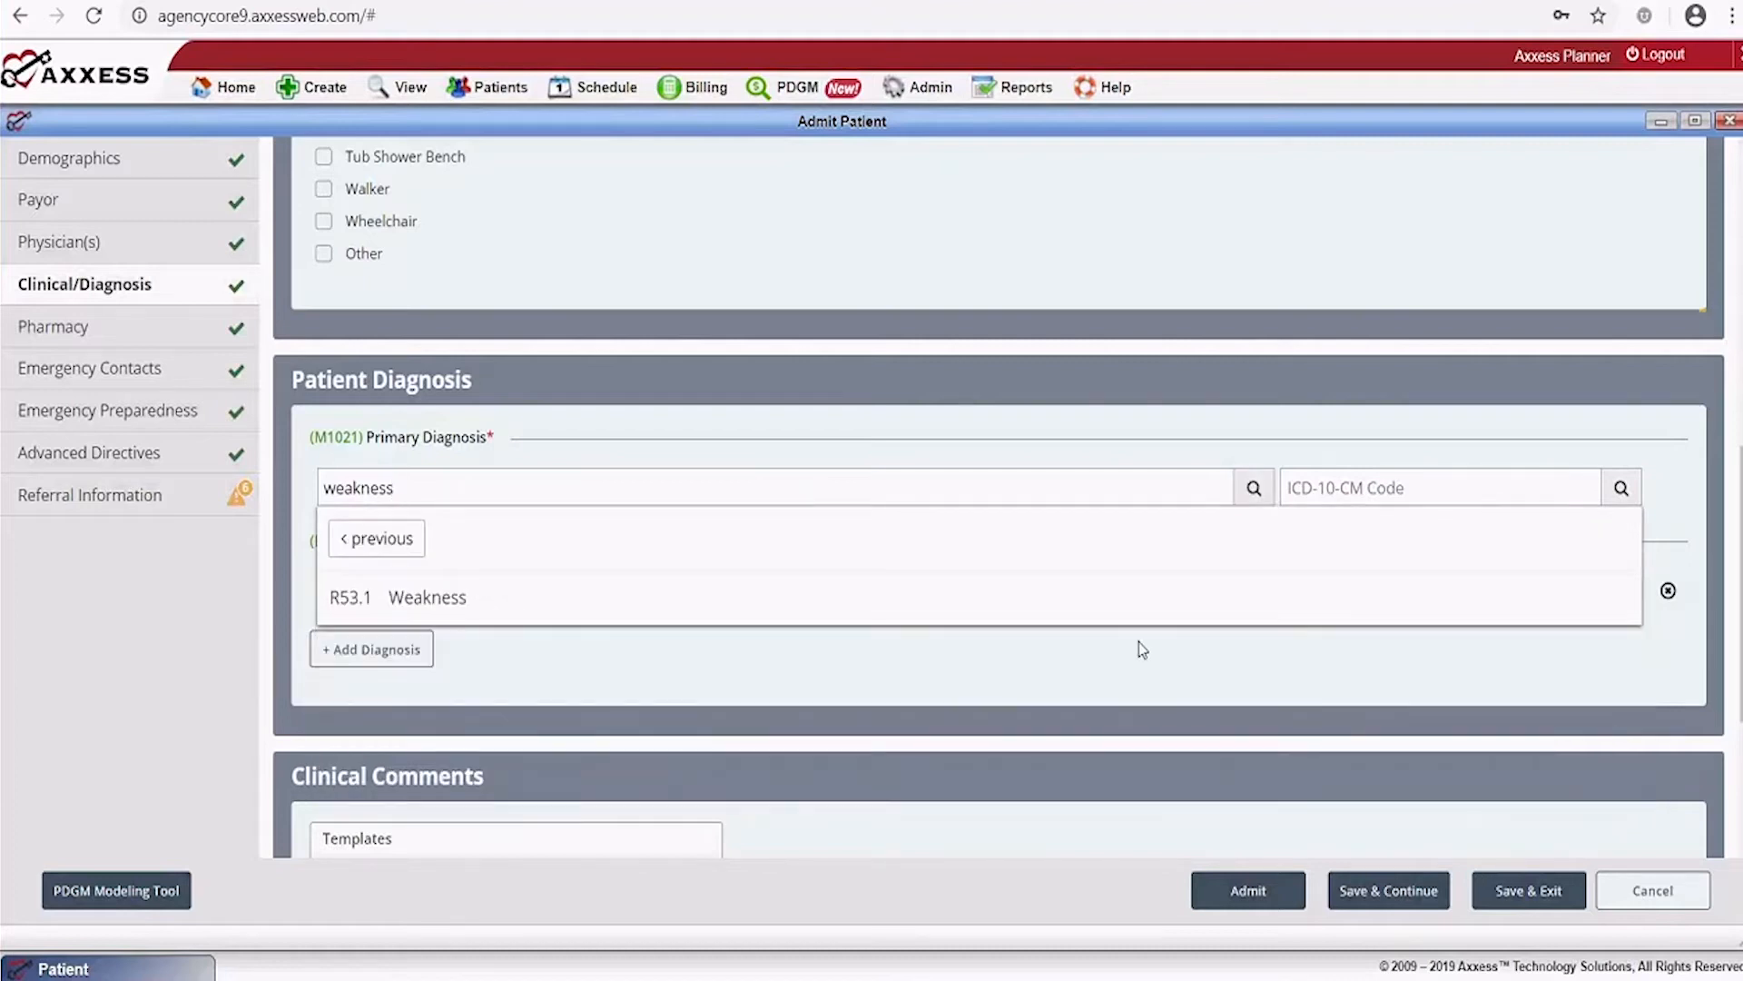
pyautogui.click(440, 601)
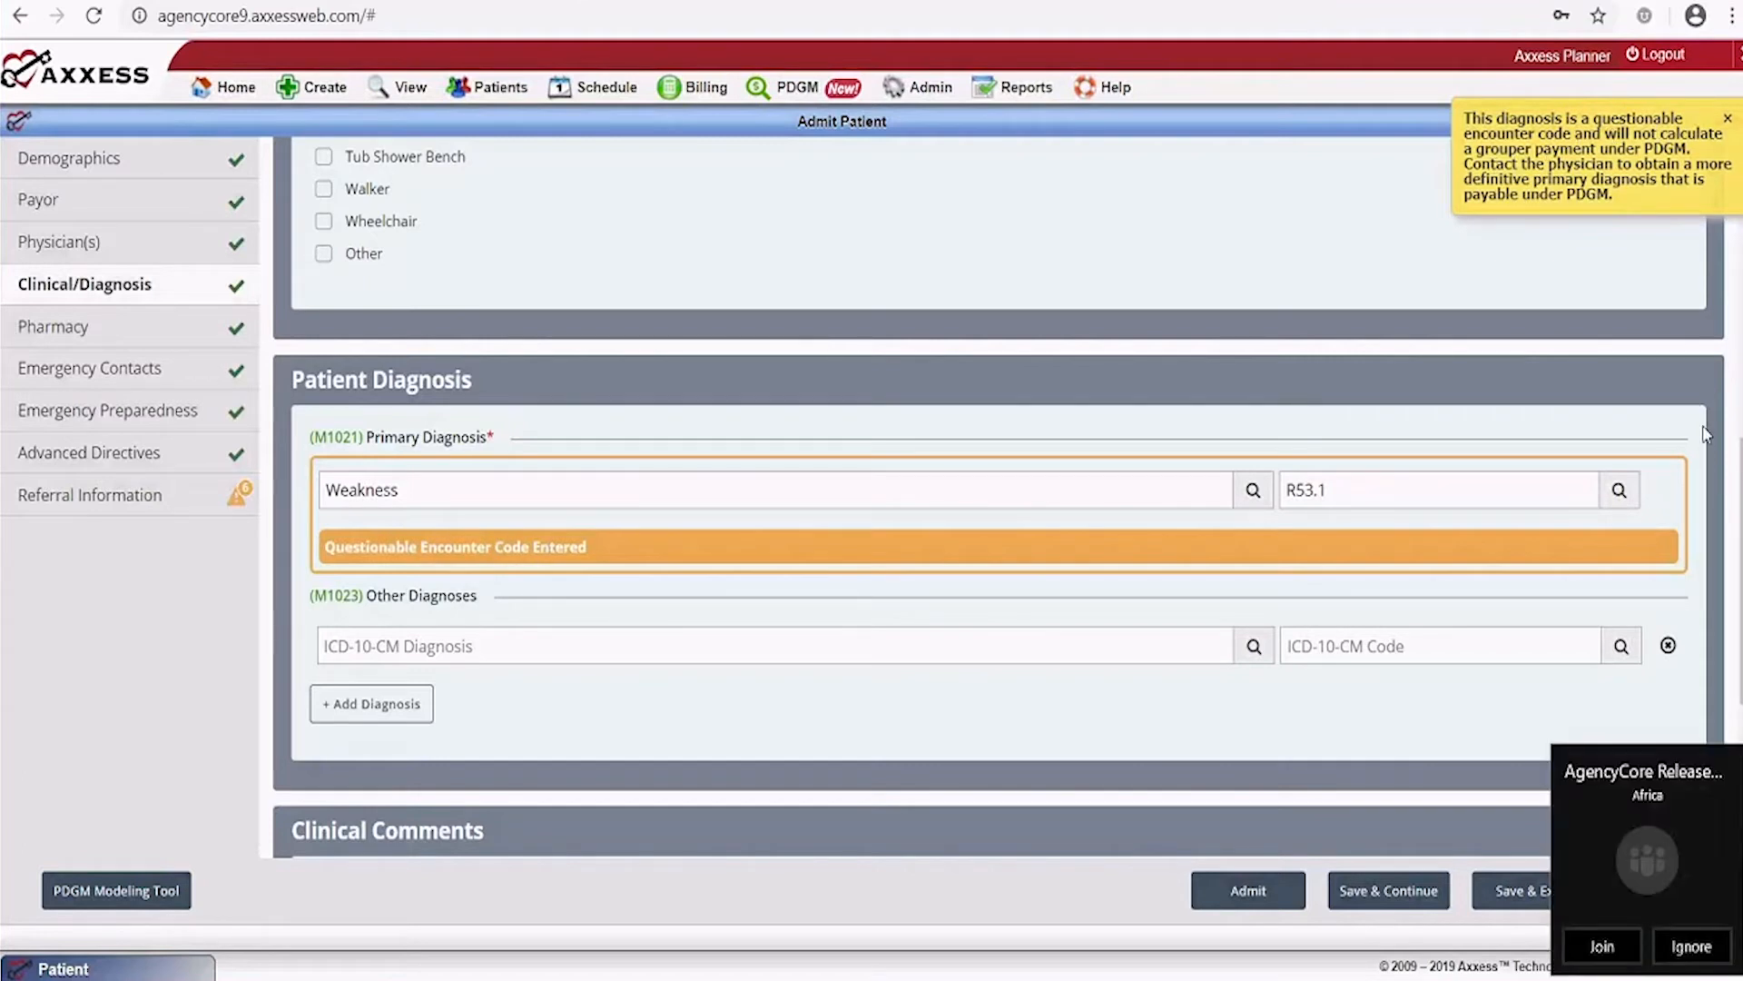
pyautogui.click(1687, 949)
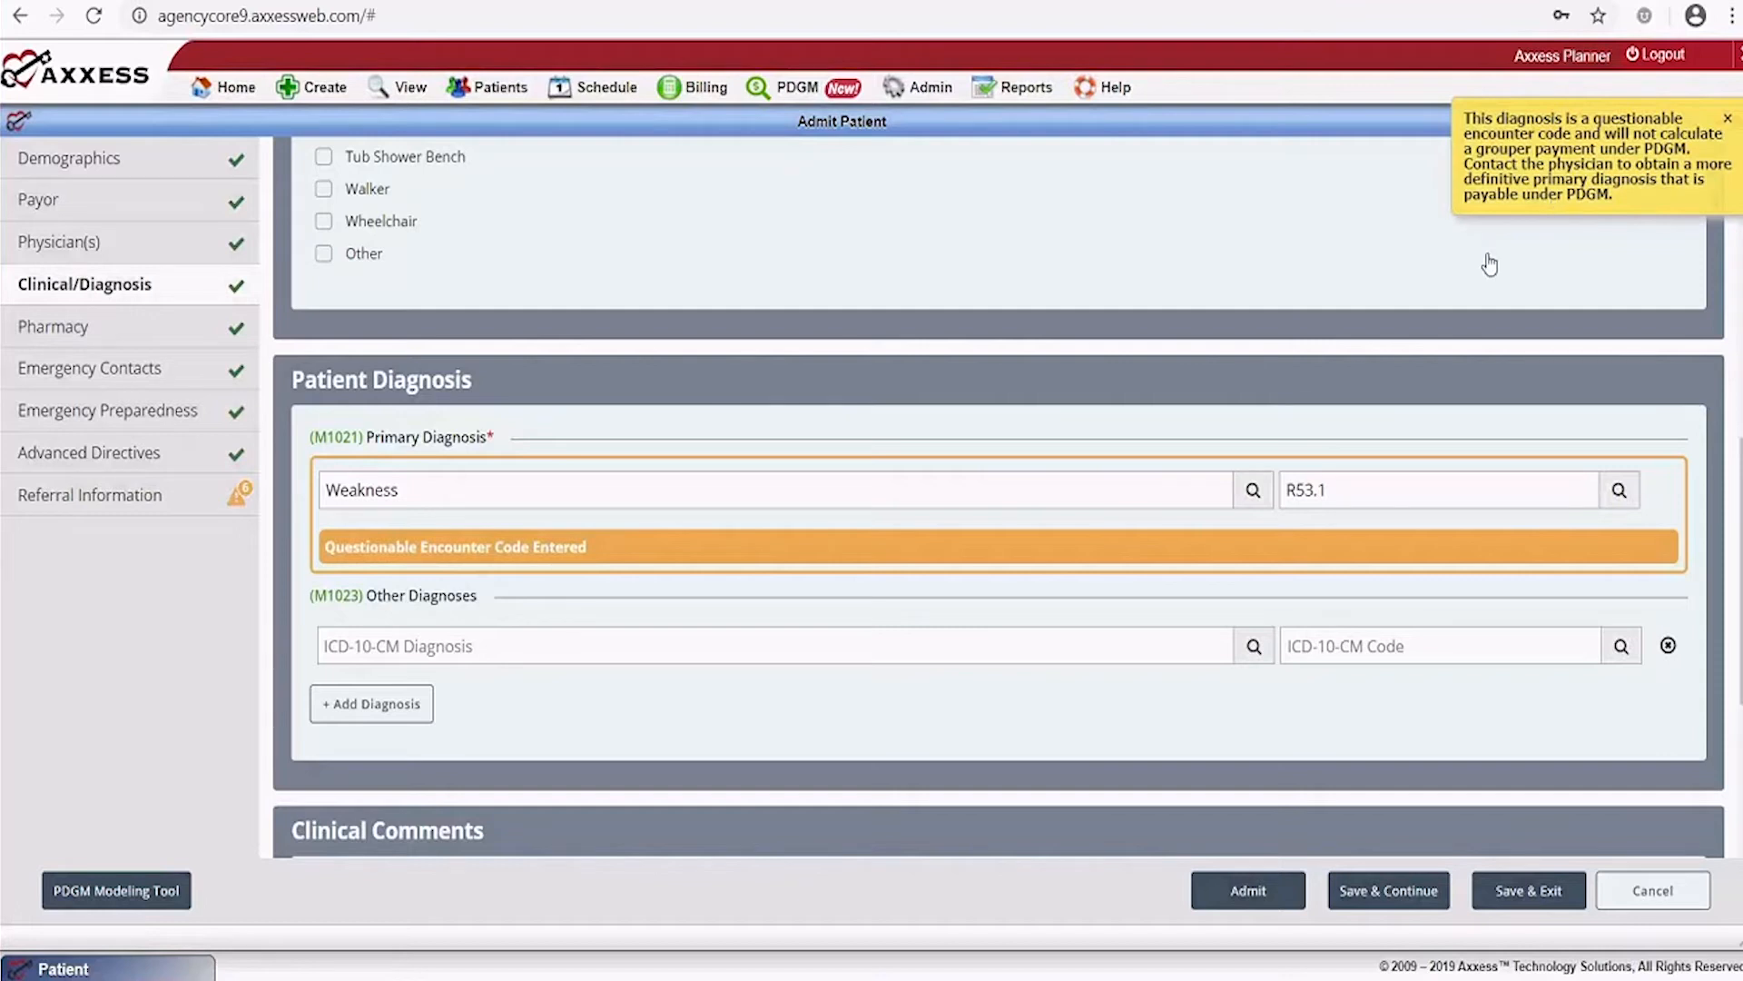
# Dismiss the PDGM warning and change the primary diagnosis from R53.1 to E11.22
pyautogui.click(1728, 120)
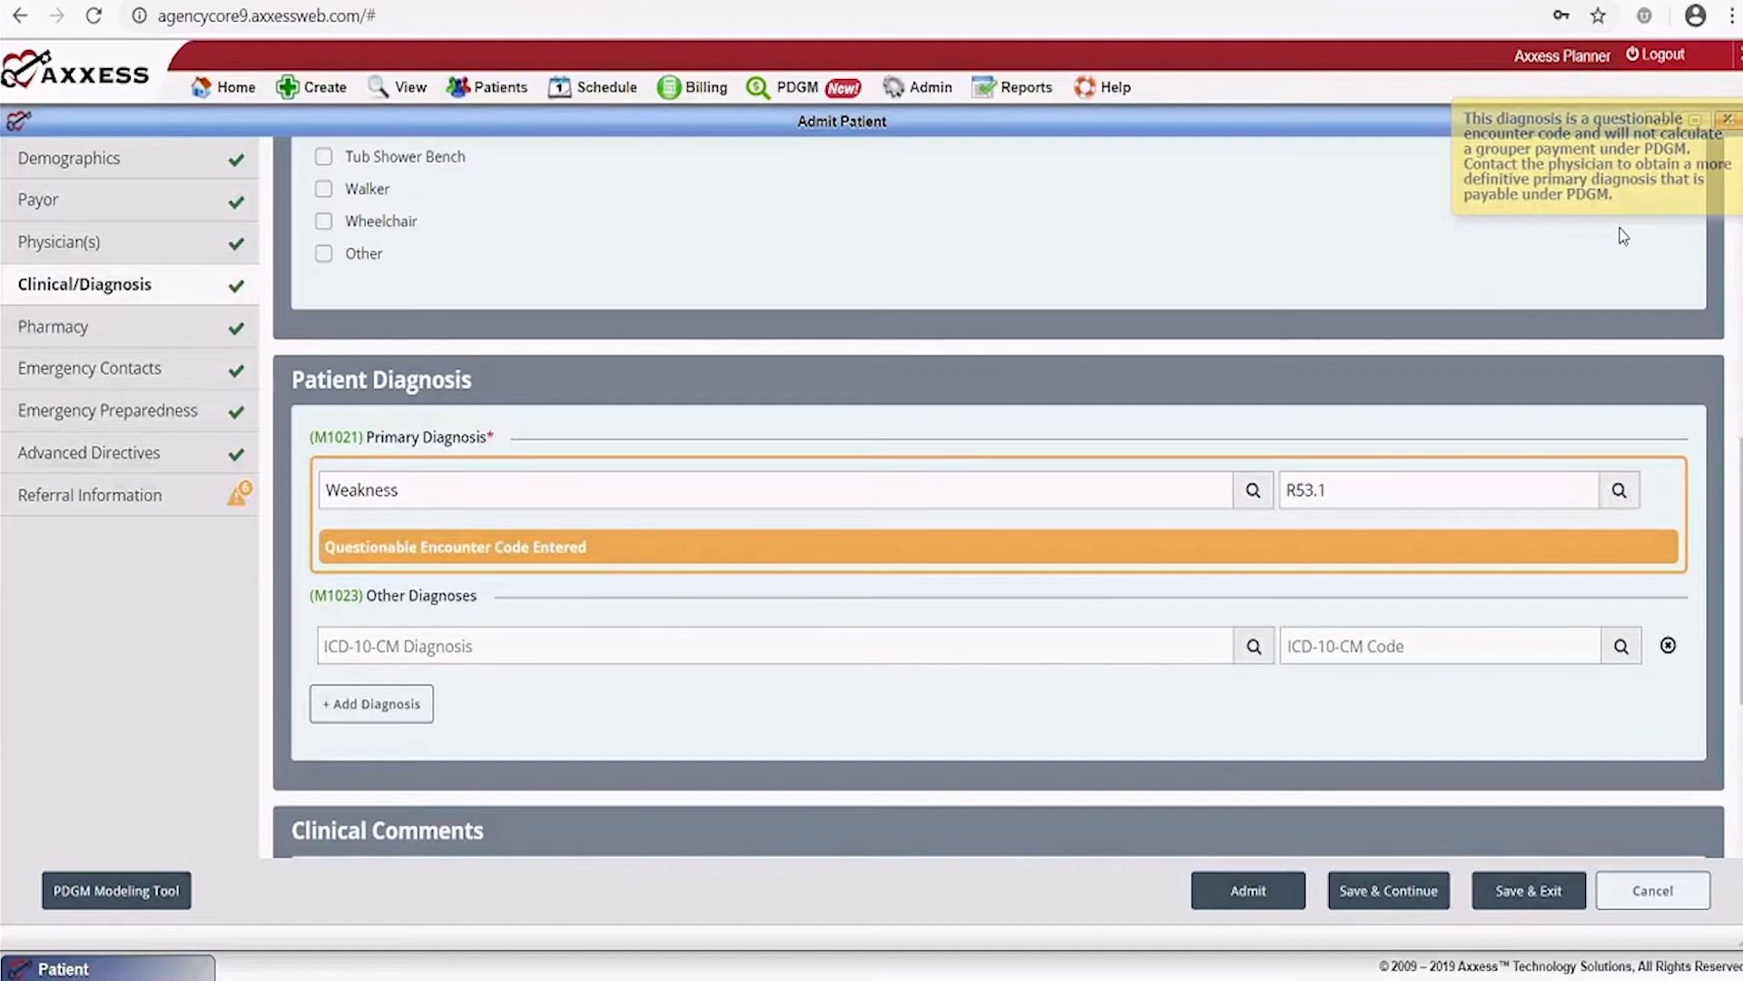
pyautogui.click(1341, 490)
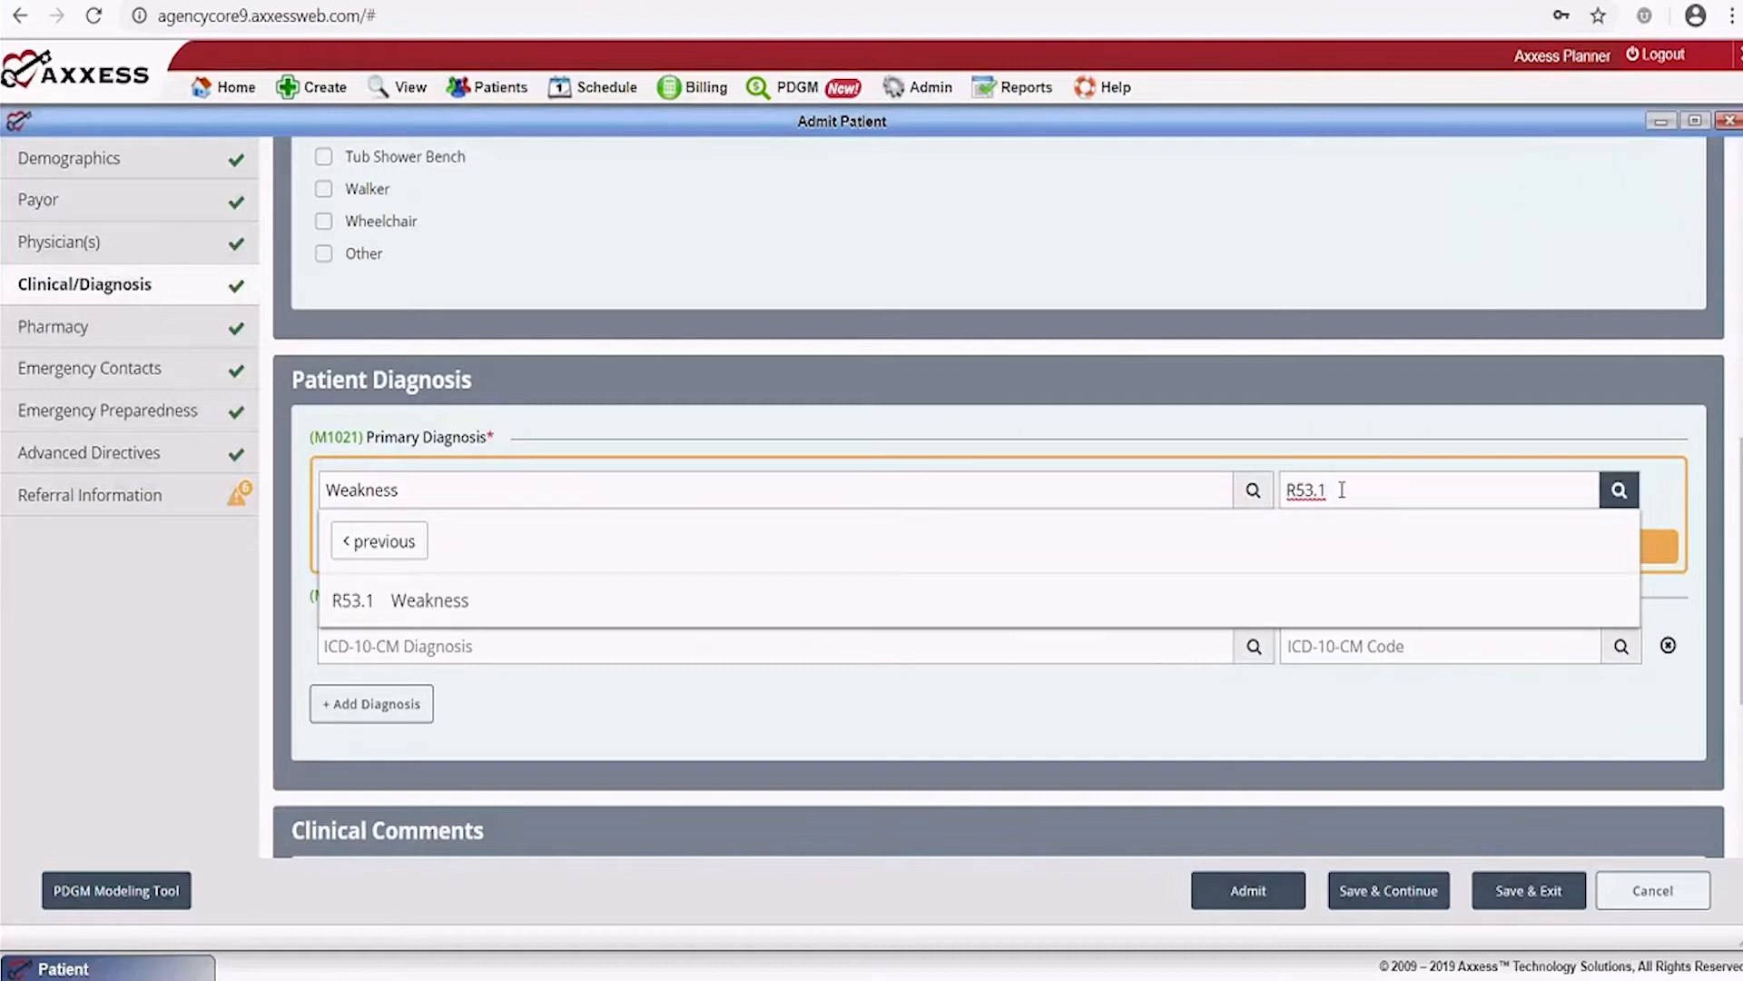
pyautogui.press('BackSpace')
pyautogui.press('BackSpace')
pyautogui.press('BackSpace')
pyautogui.press('BackSpace')
pyautogui.press('BackSpace')
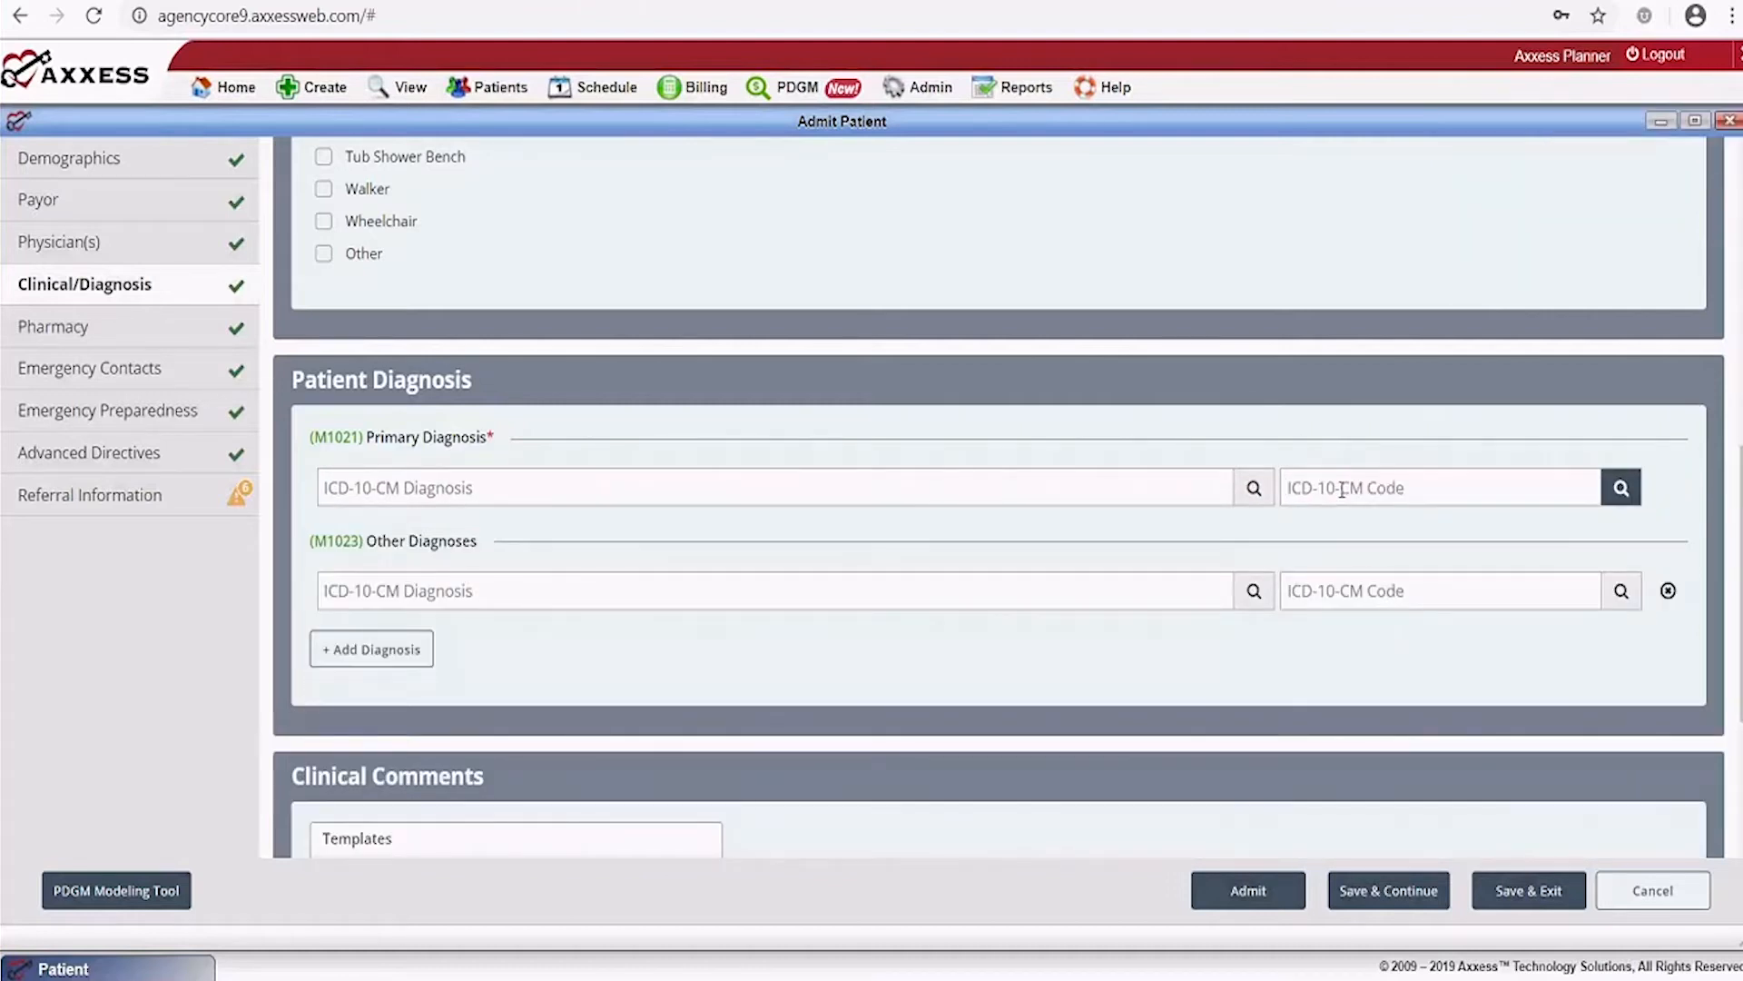
pyautogui.write('e11')
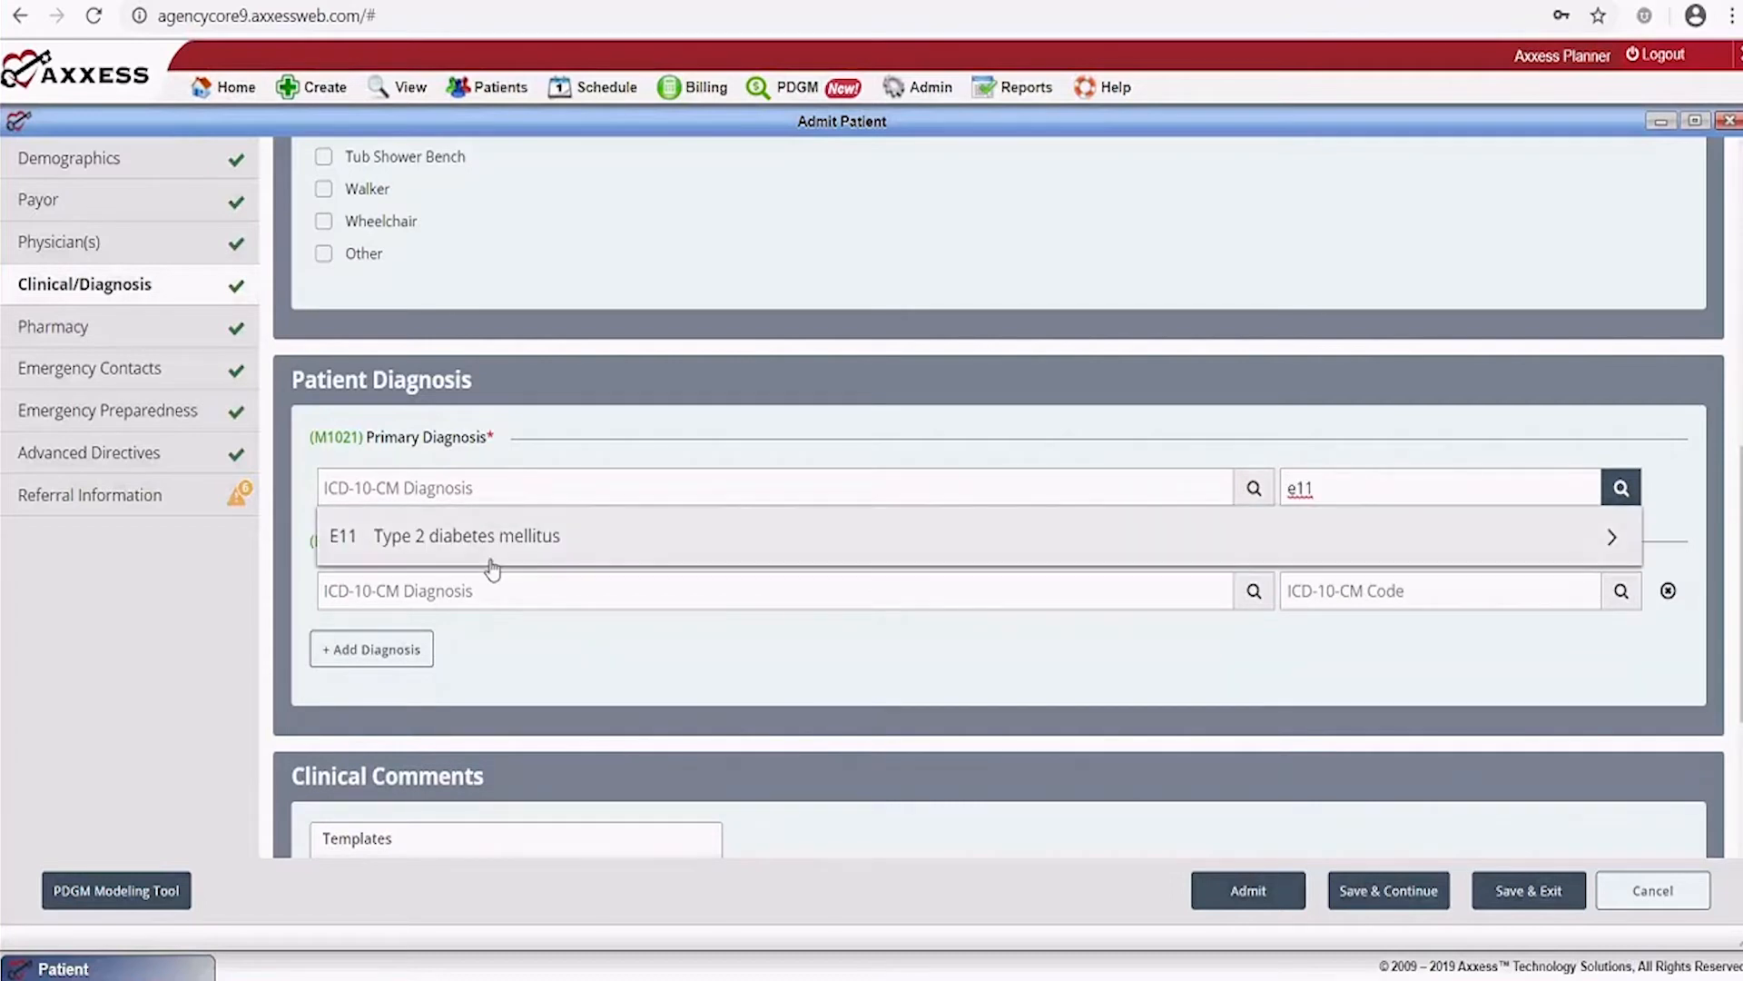
pyautogui.click(486, 543)
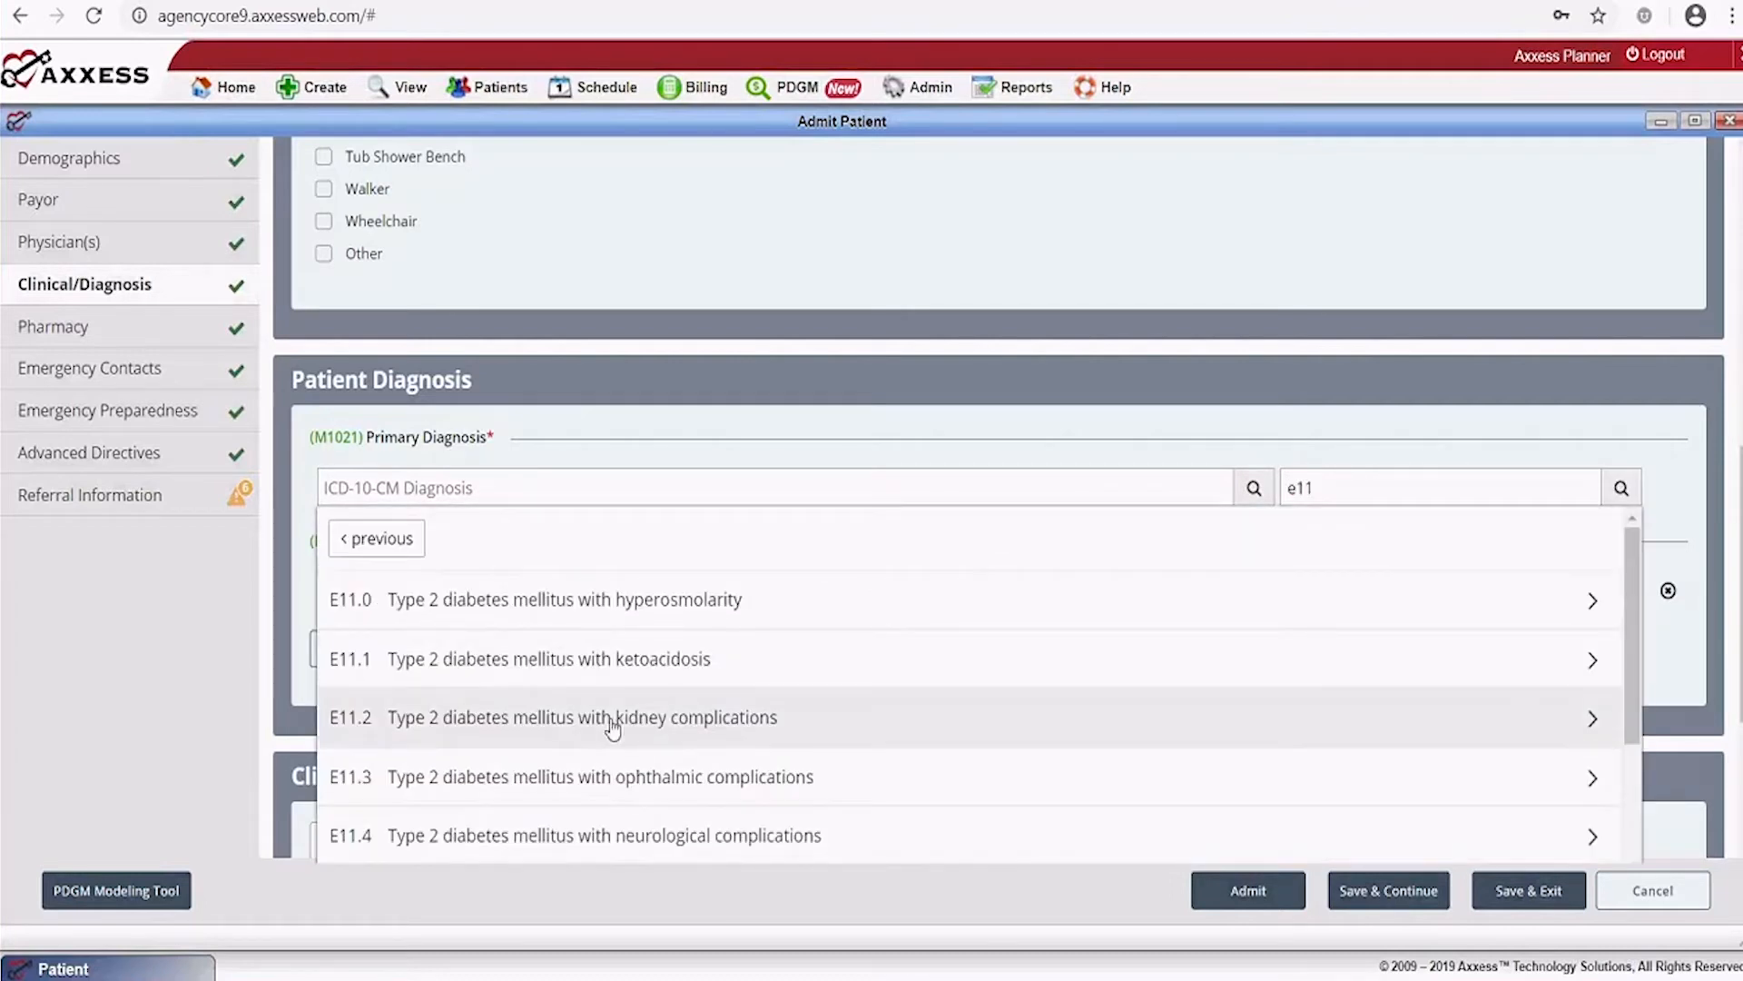
pyautogui.click(536, 717)
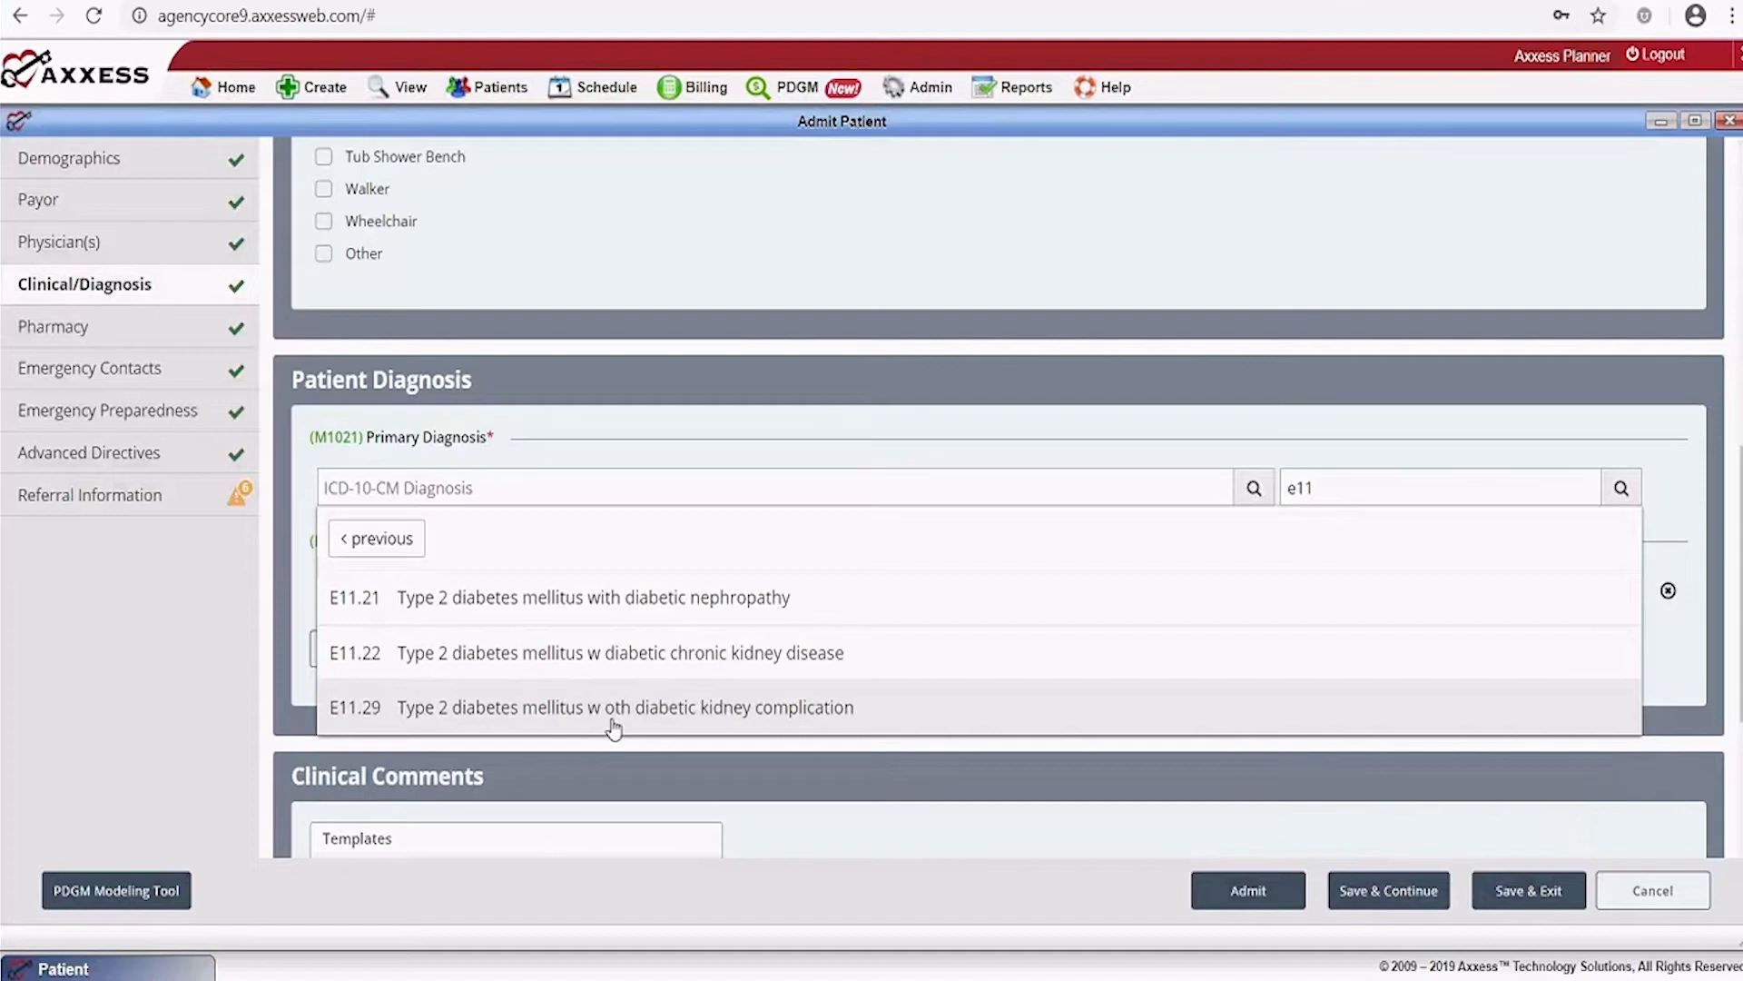
pyautogui.click(713, 654)
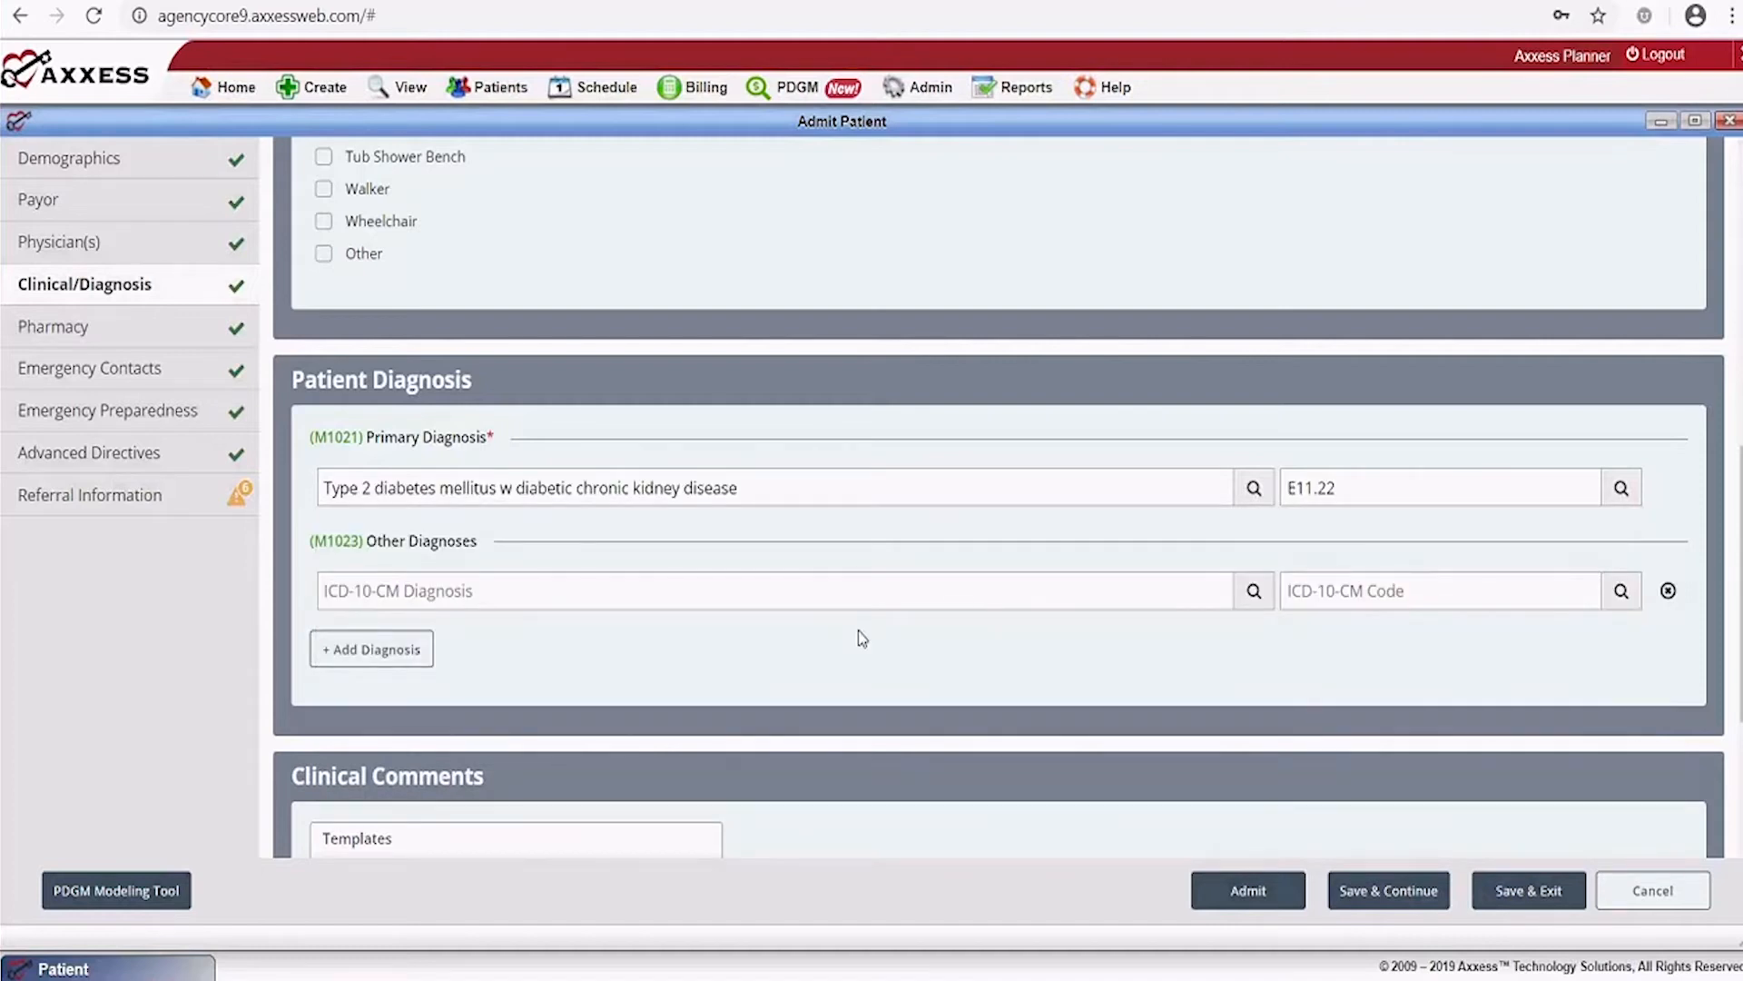
pyautogui.click(1344, 593)
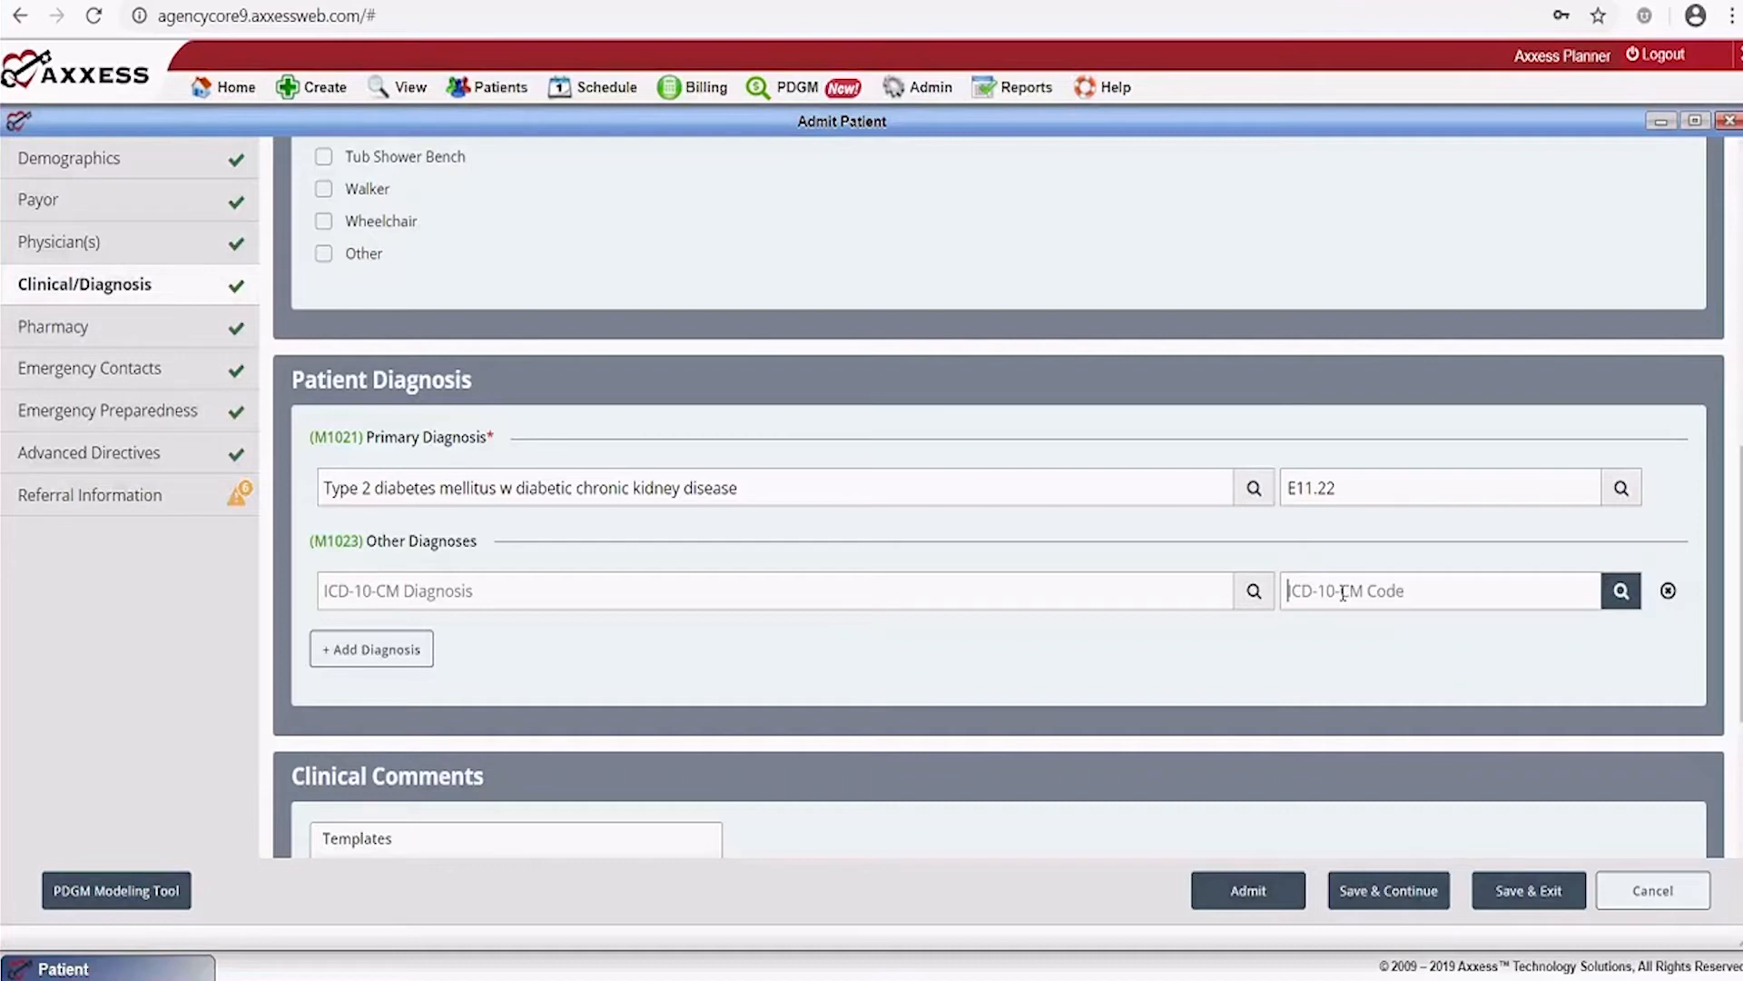
# Add I10 Essential (primary) hypertension as an M1023 other diagnosis
pyautogui.write('I10')
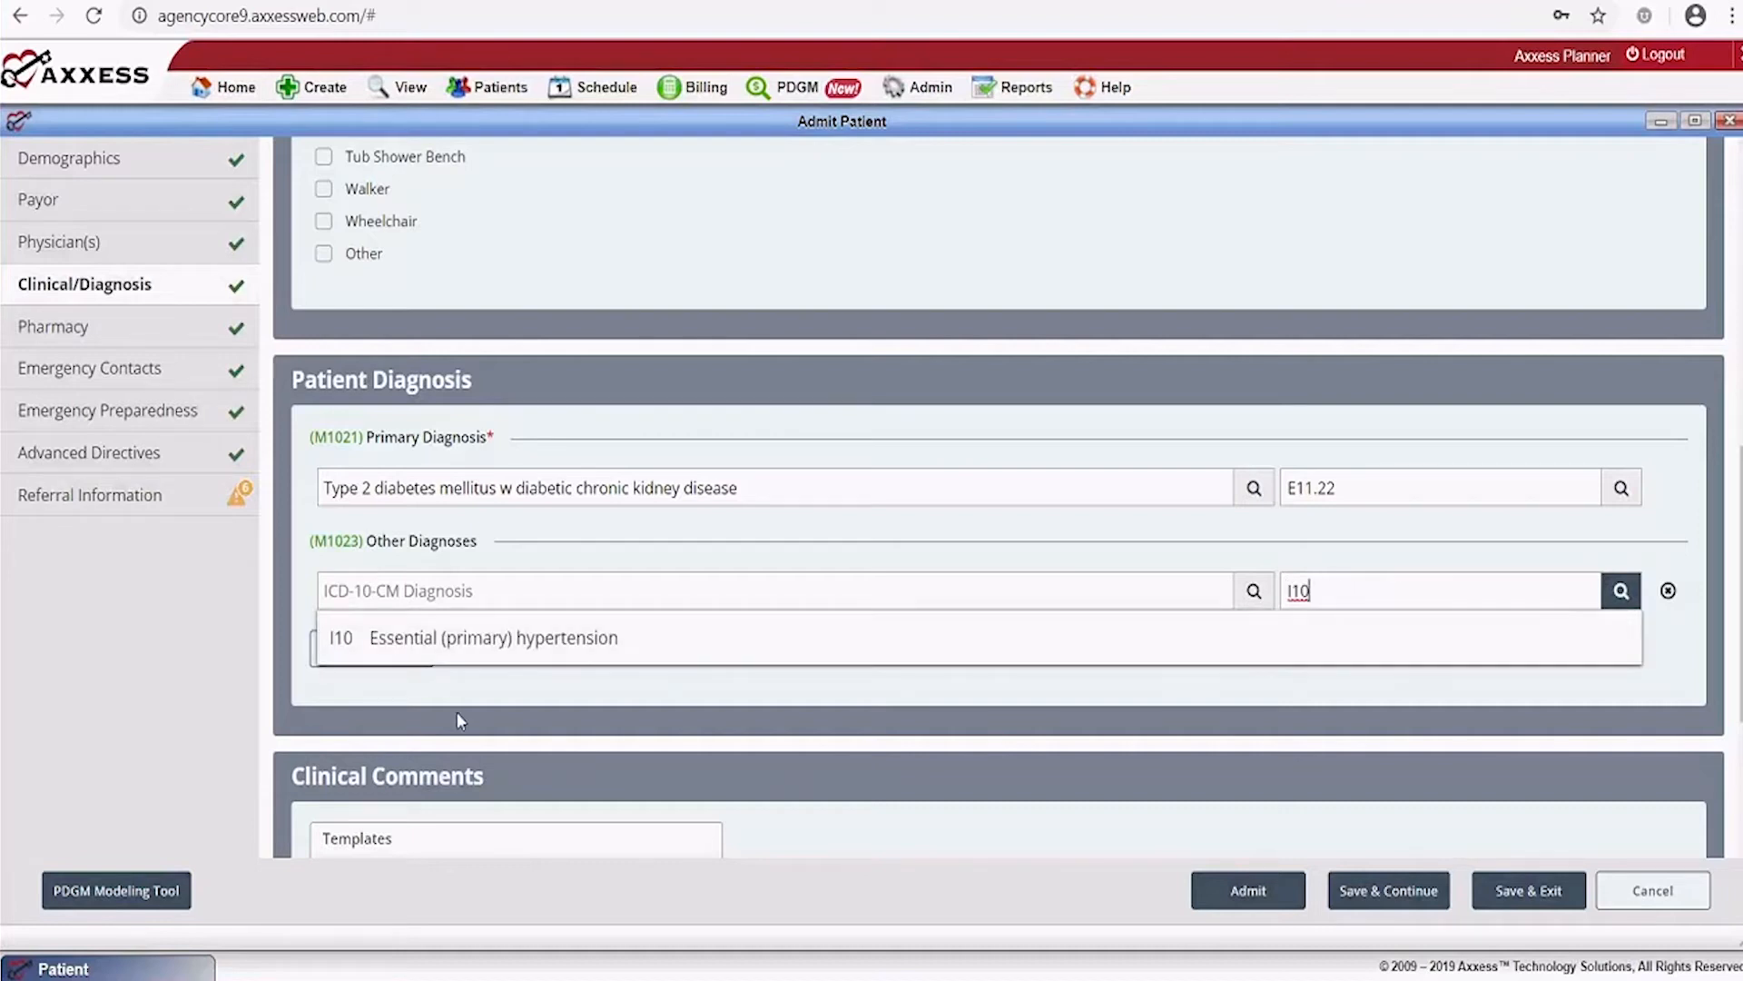
pyautogui.click(563, 644)
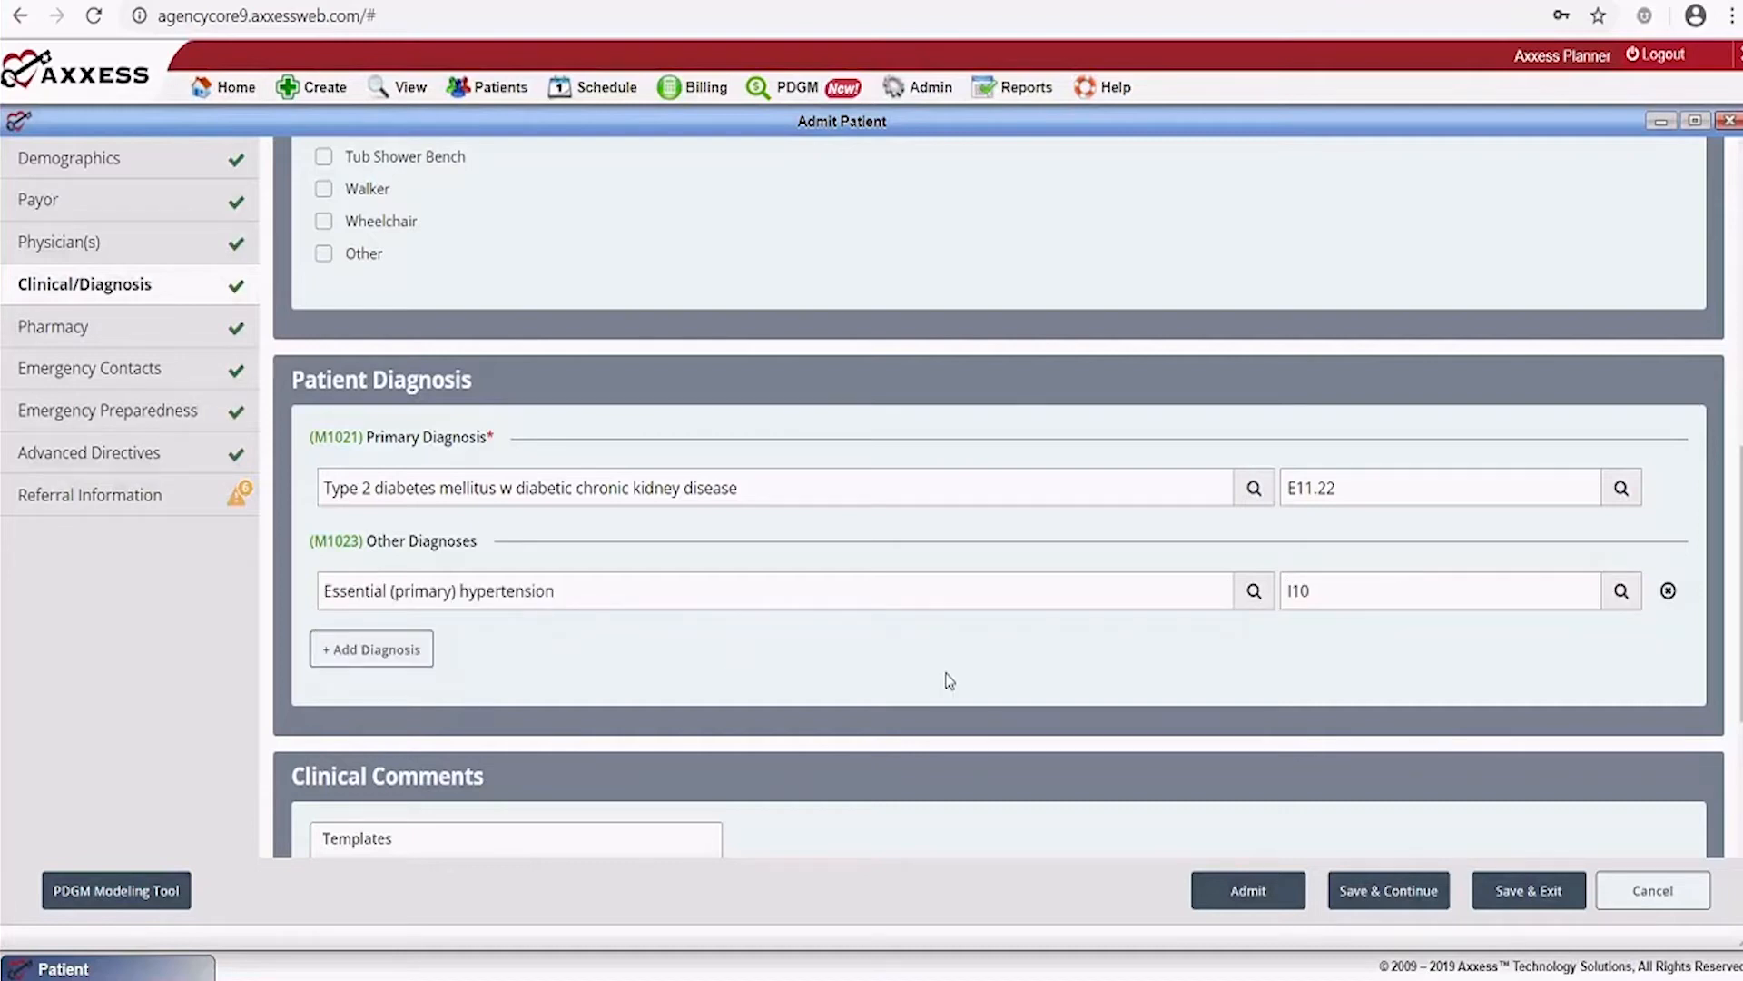
pyautogui.scroll(-3, 949, 681)
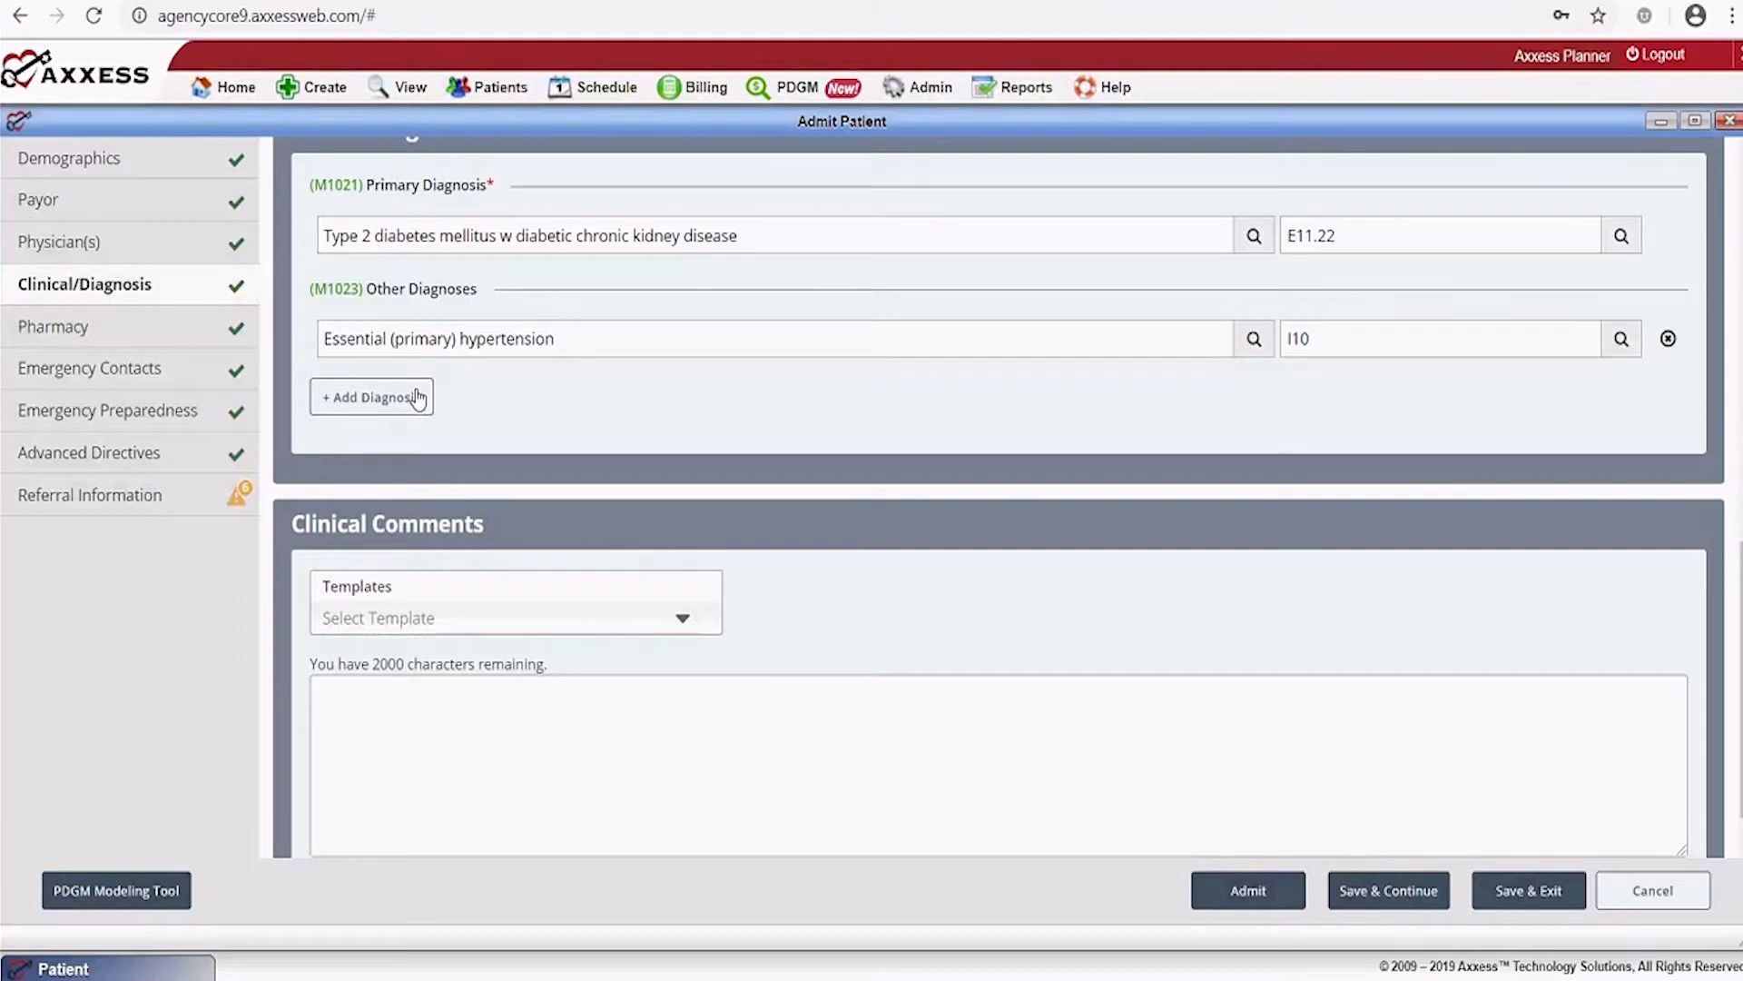
pyautogui.scroll(-1, 706, 455)
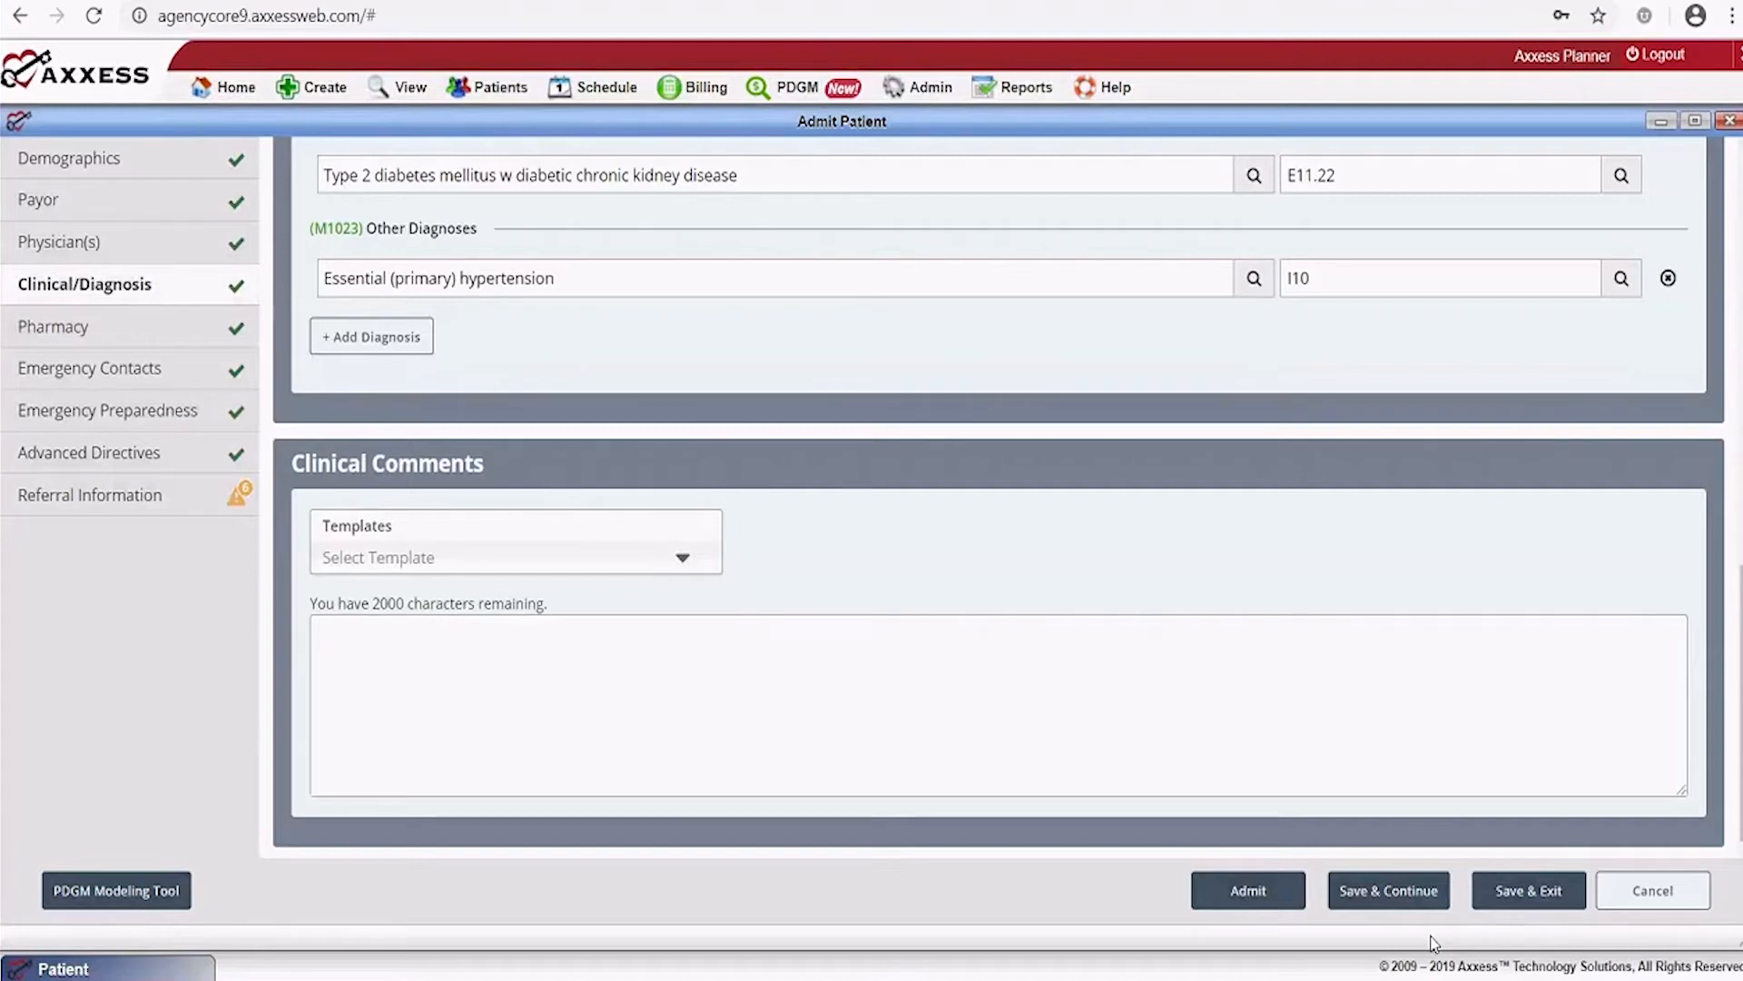
# Save the diagnoses, then leave Pharmacy empty after a trial 'cvs' search and continue
pyautogui.click(1409, 897)
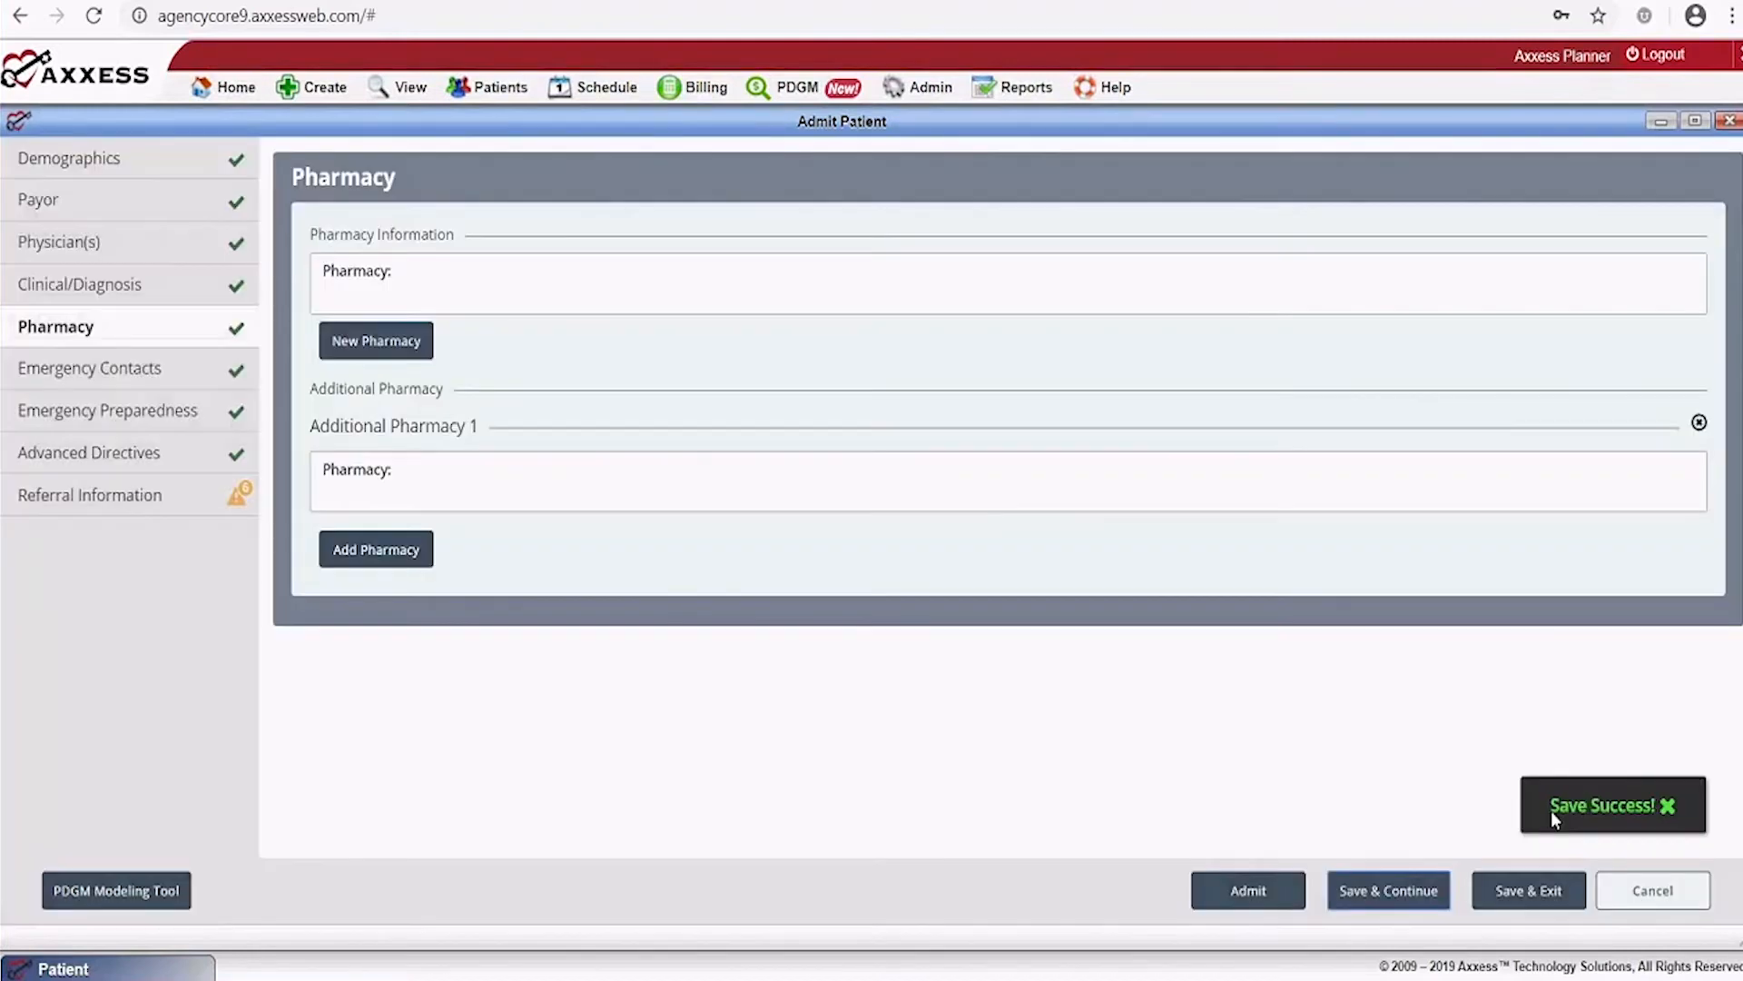
pyautogui.click(418, 300)
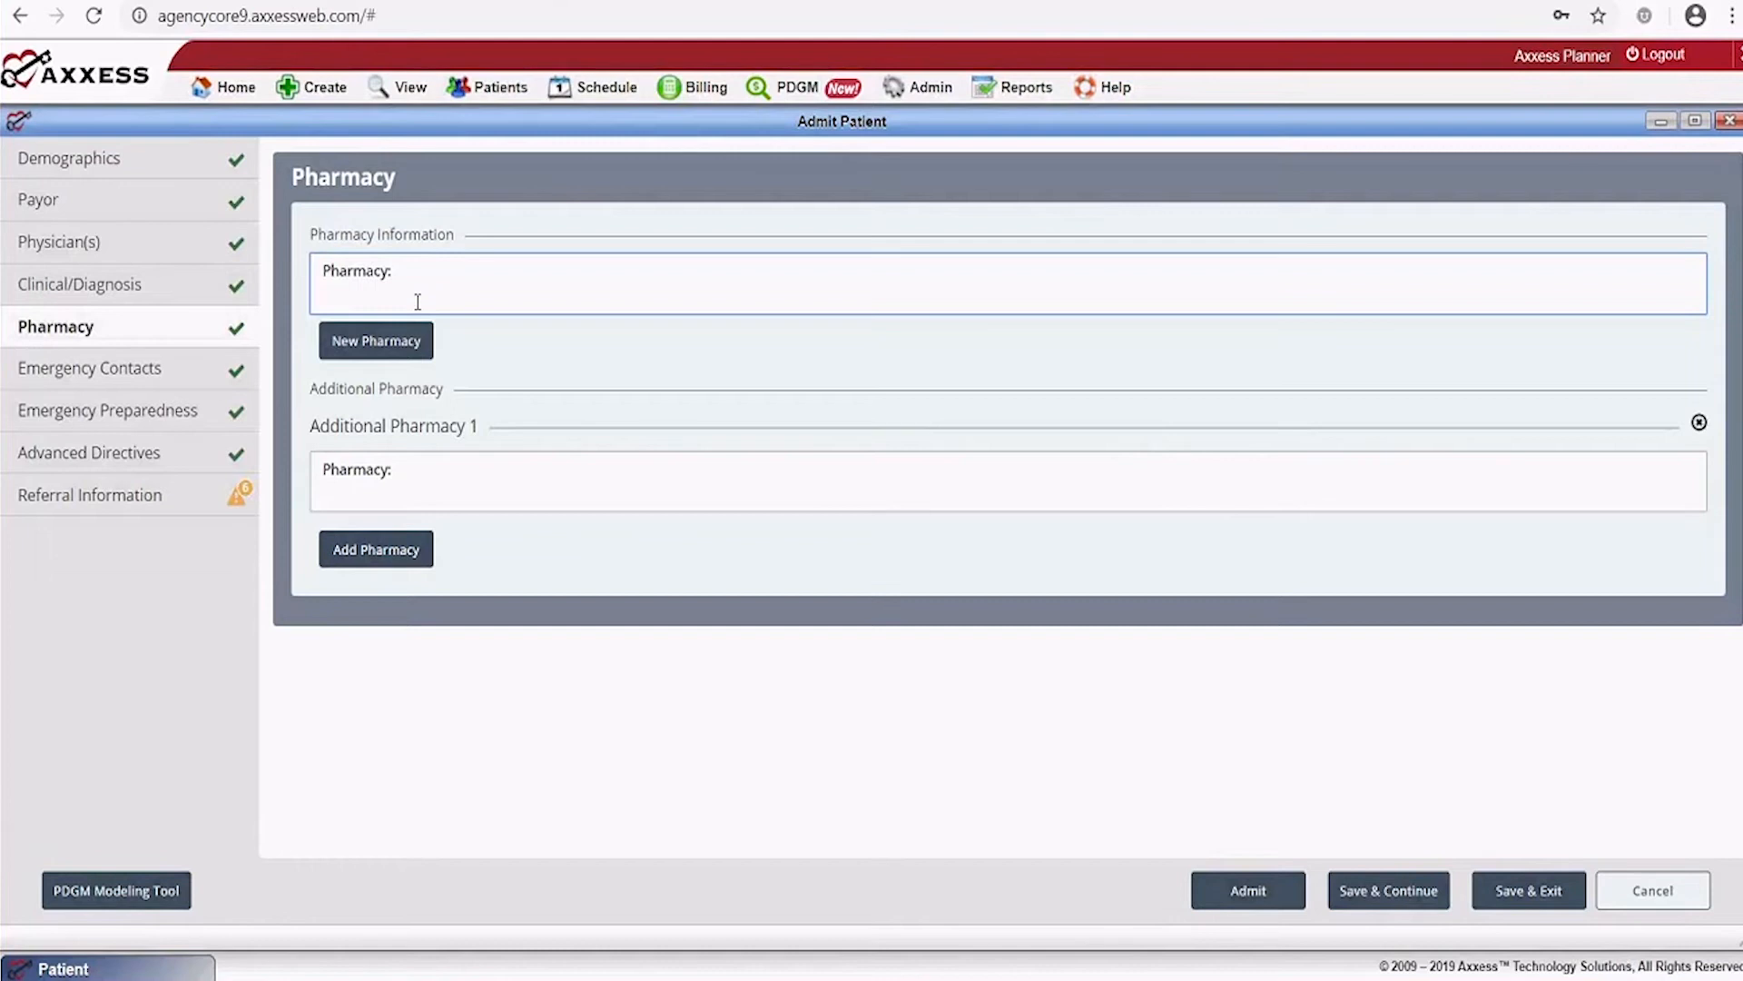
pyautogui.write('cvs')
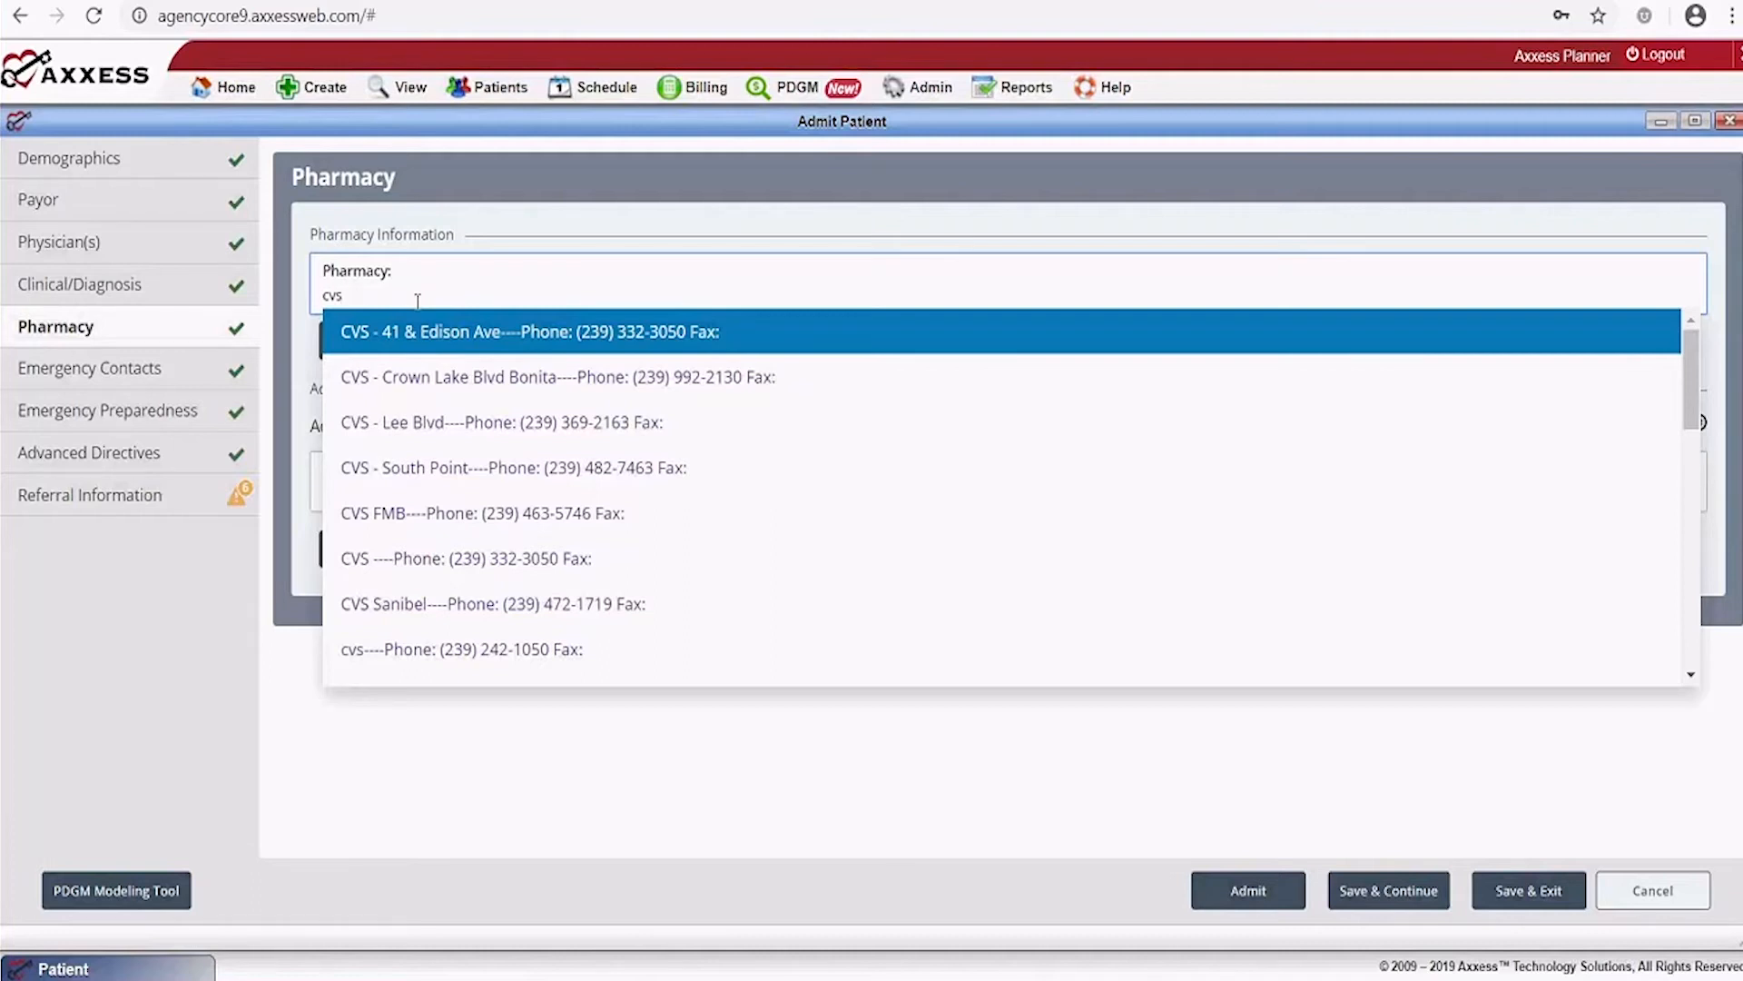
pyautogui.press('BackSpace')
pyautogui.press('BackSpace')
pyautogui.press('BackSpace')
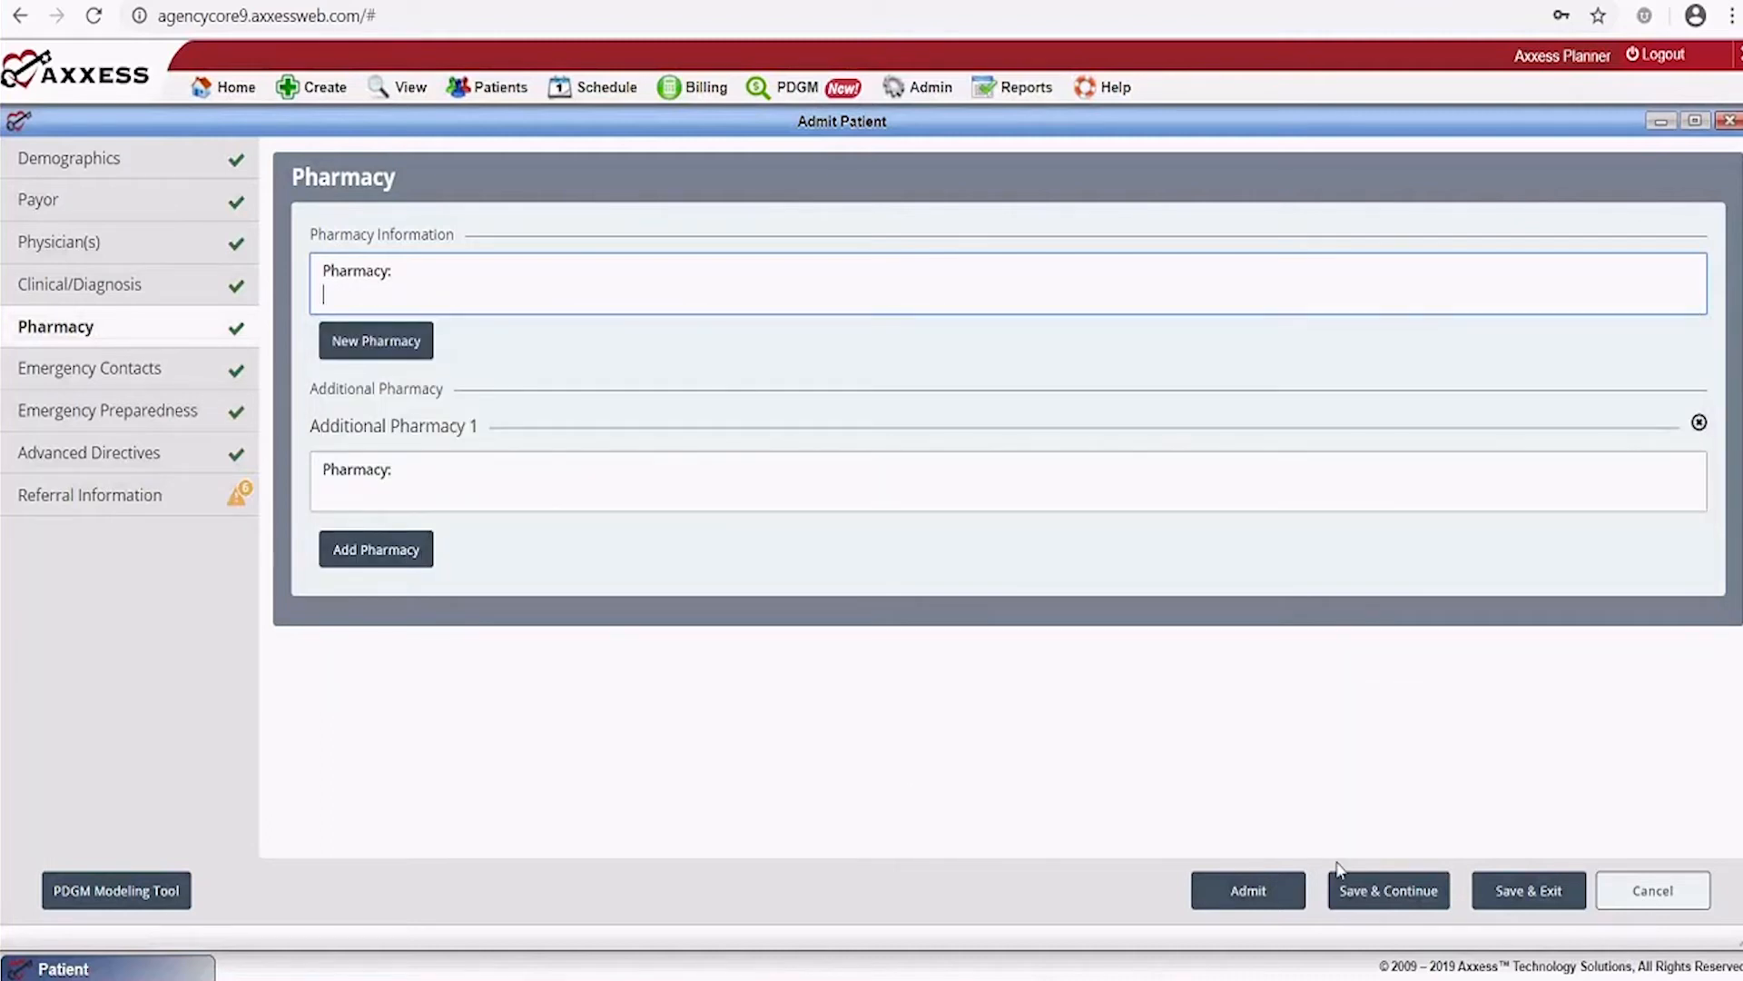
pyautogui.click(1403, 893)
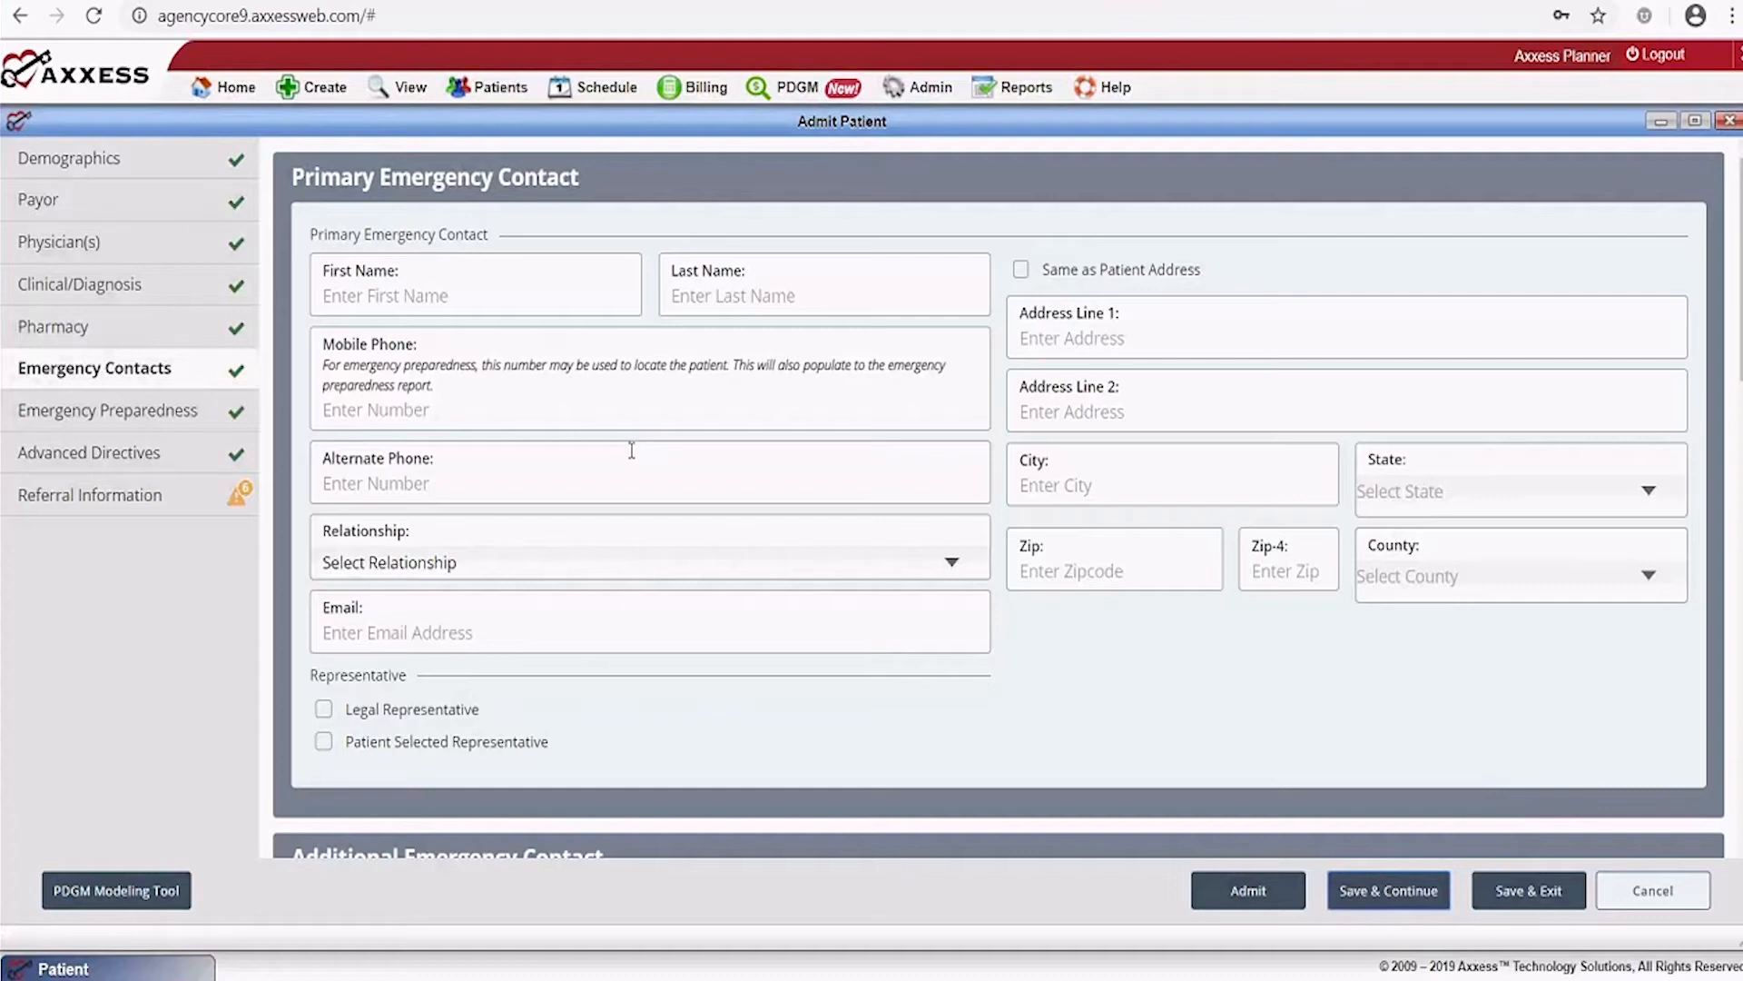
# Enter the primary emergency contact's first and last name
pyautogui.click(499, 307)
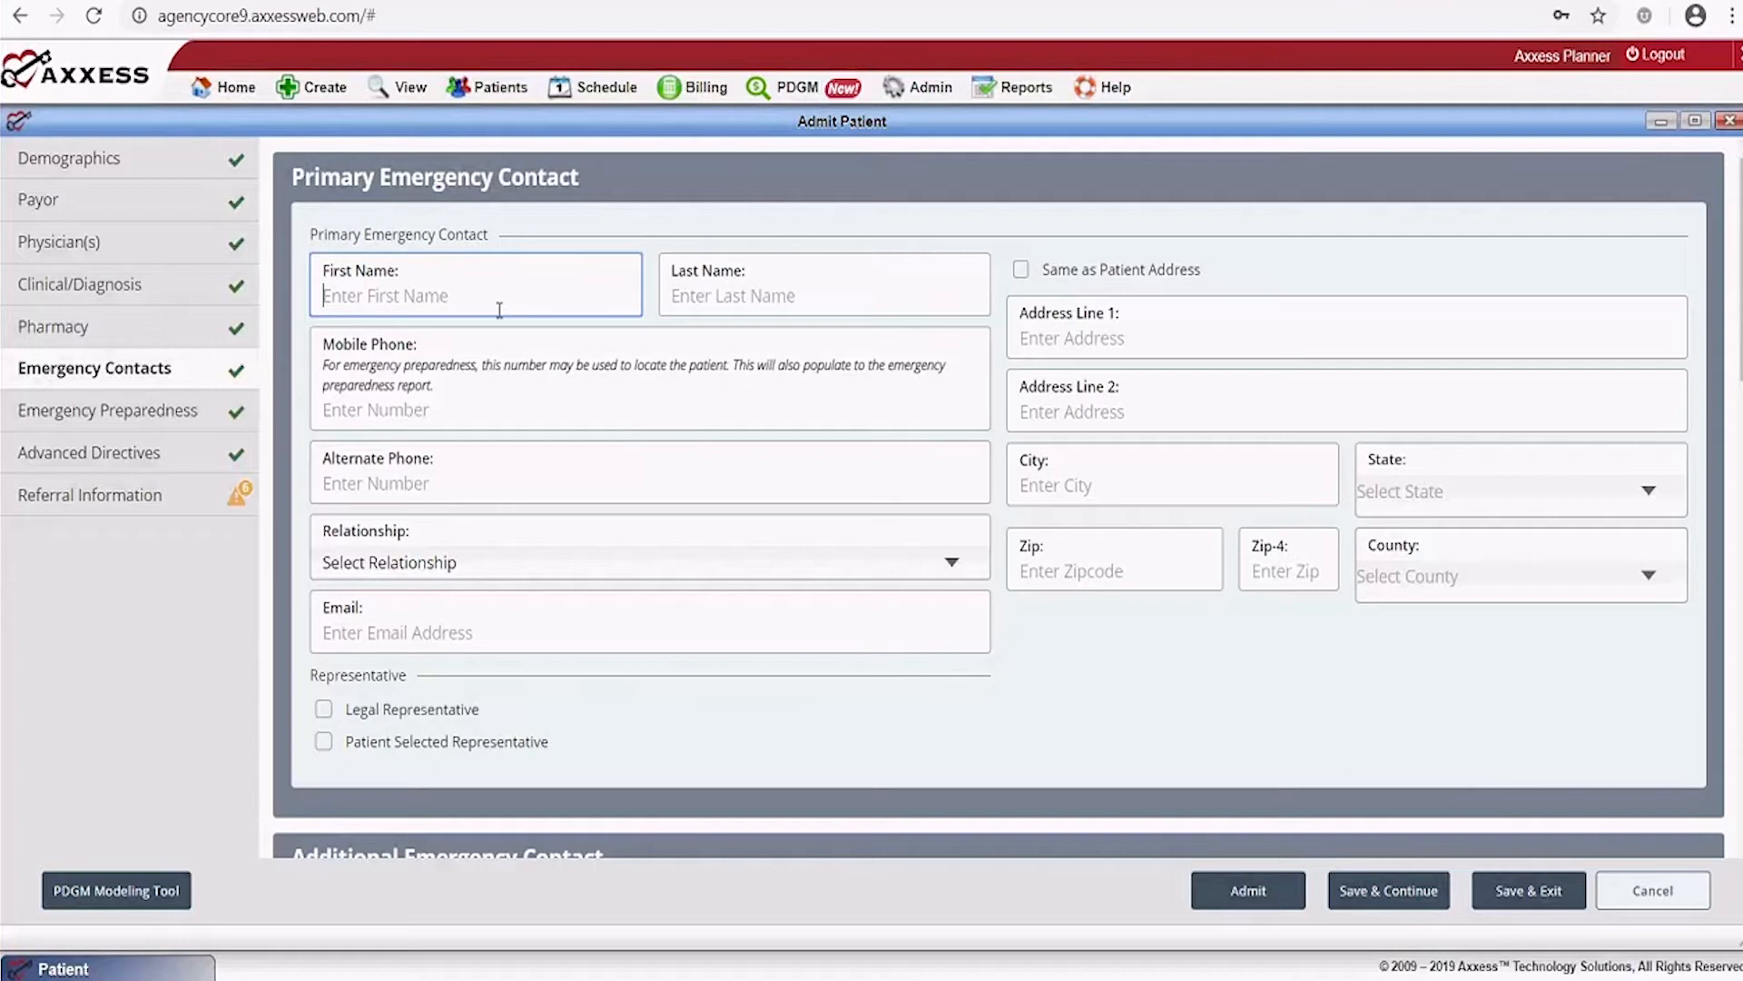
pyautogui.write('JUdy')
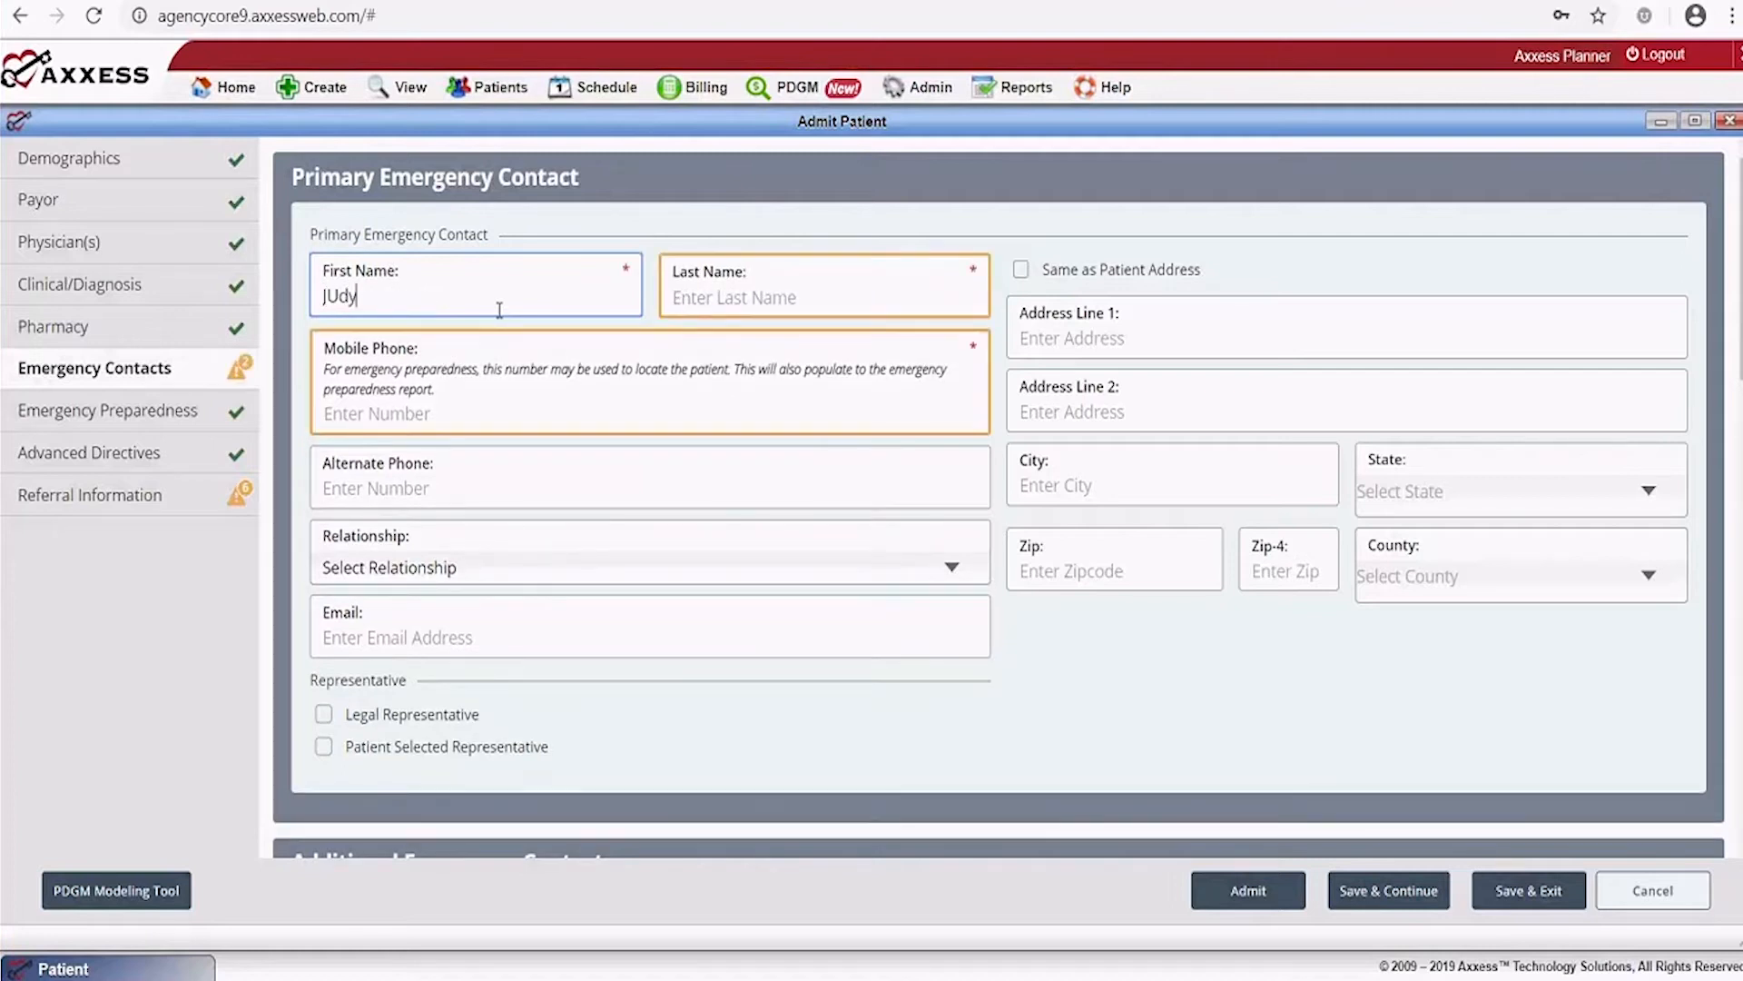
pyautogui.press('BackSpace')
pyautogui.press('BackSpace')
pyautogui.press('BackSpace')
pyautogui.press('BackSpace')
pyautogui.press('Tab')
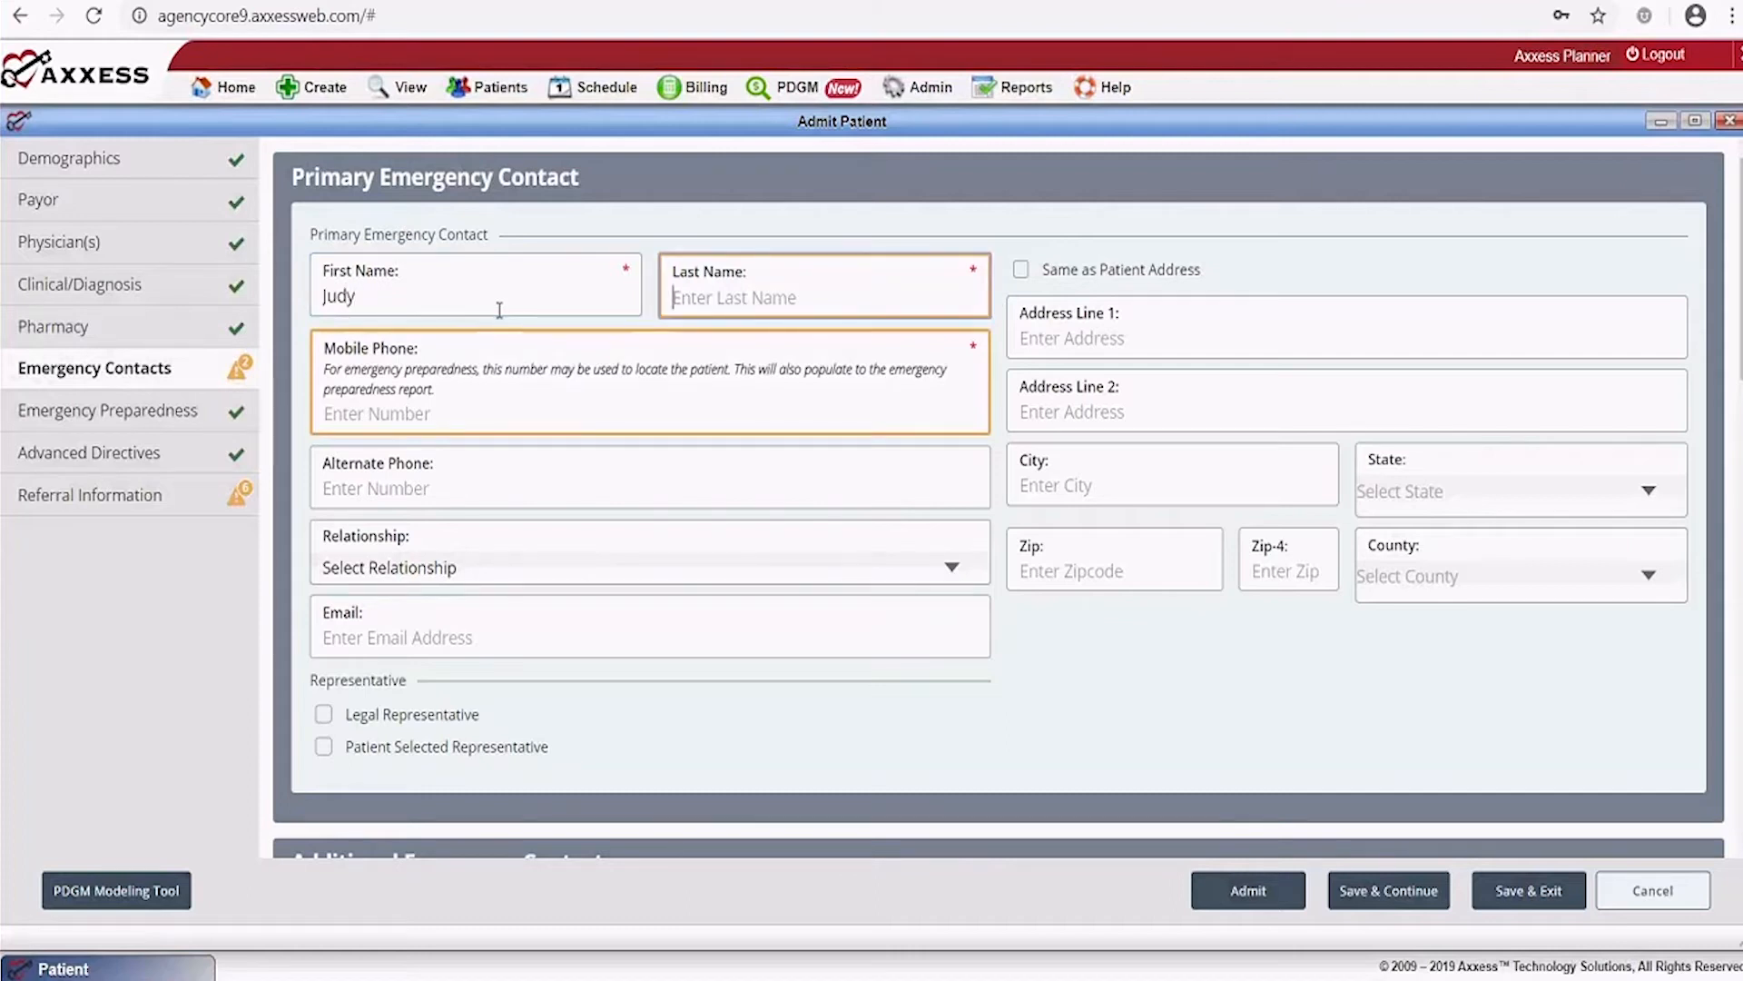
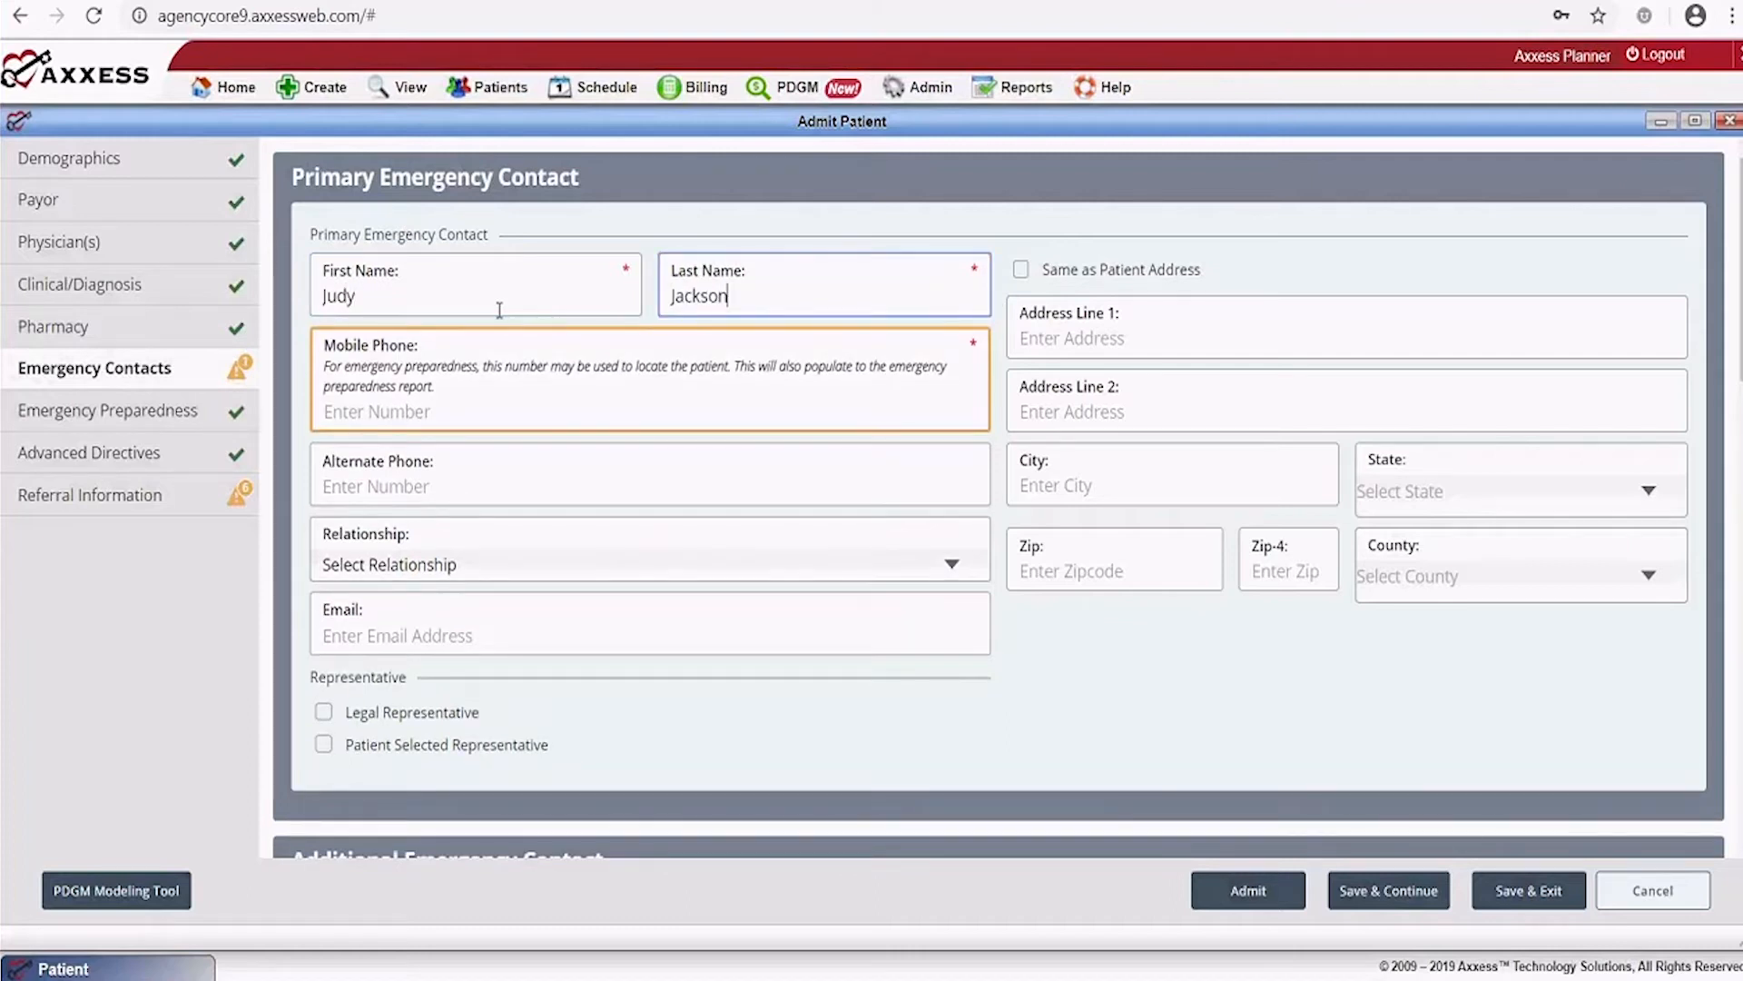
# Copy the patient's address to the contact, add the mobile number, and choose relationship Spouse
pyautogui.click(1023, 272)
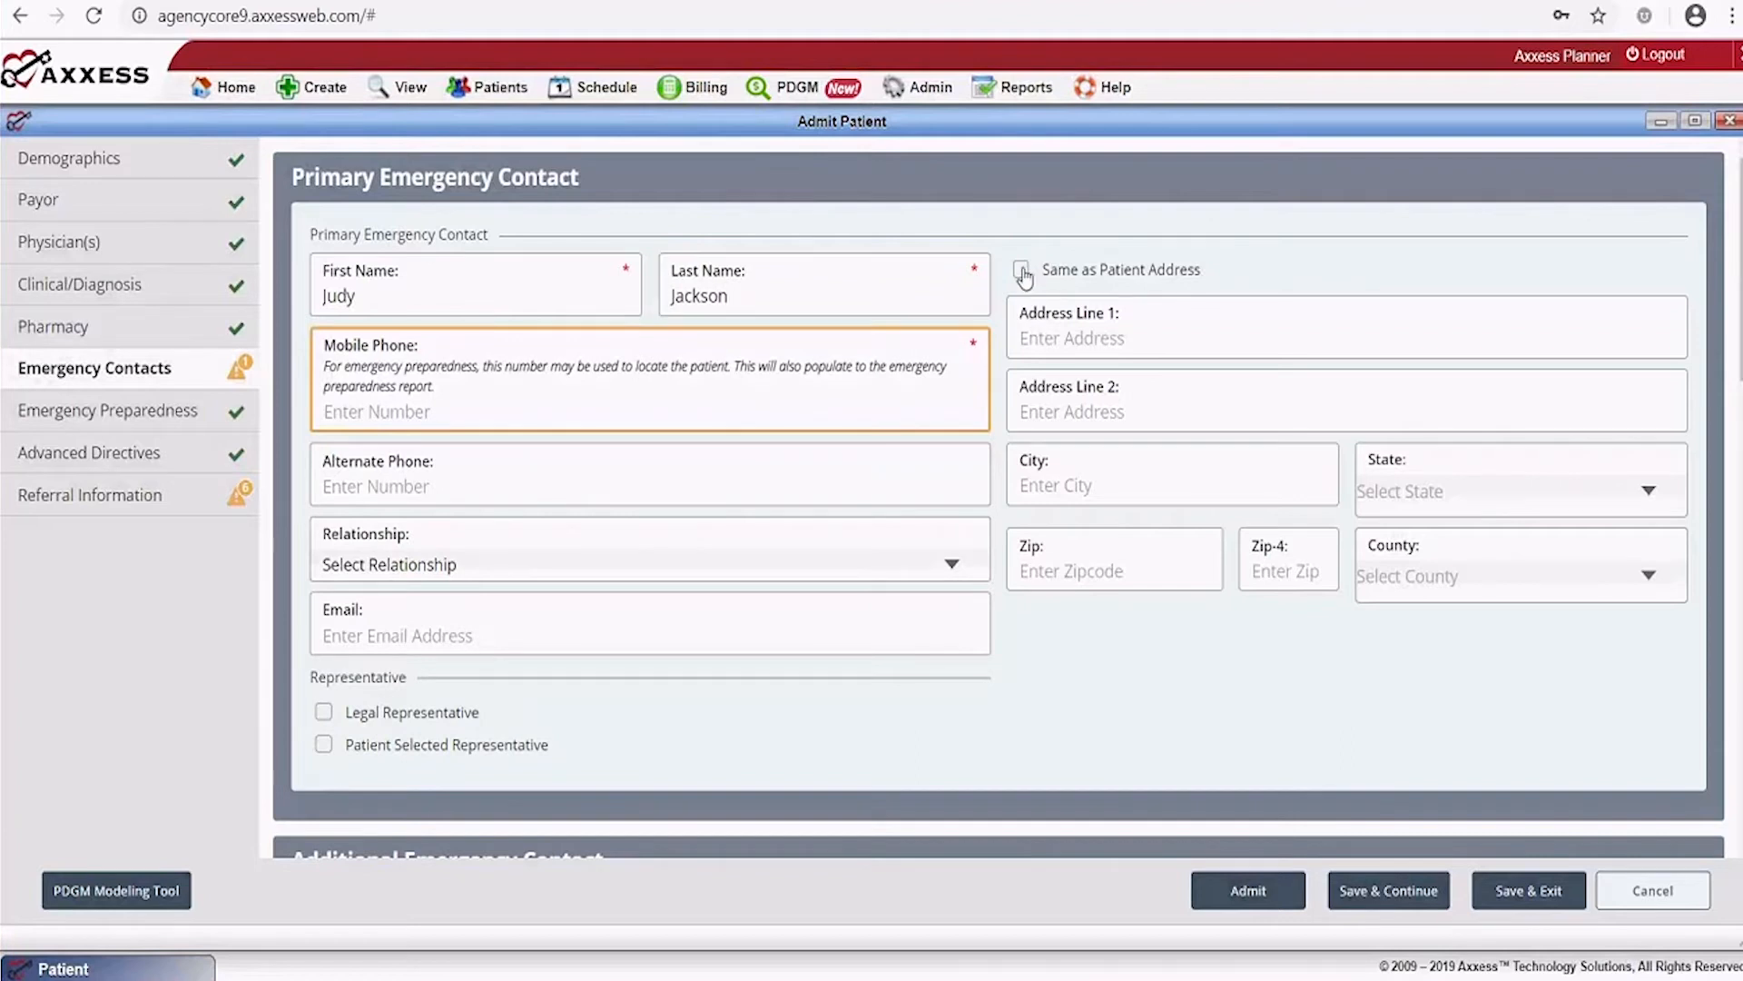
pyautogui.click(1024, 272)
pyautogui.click(464, 407)
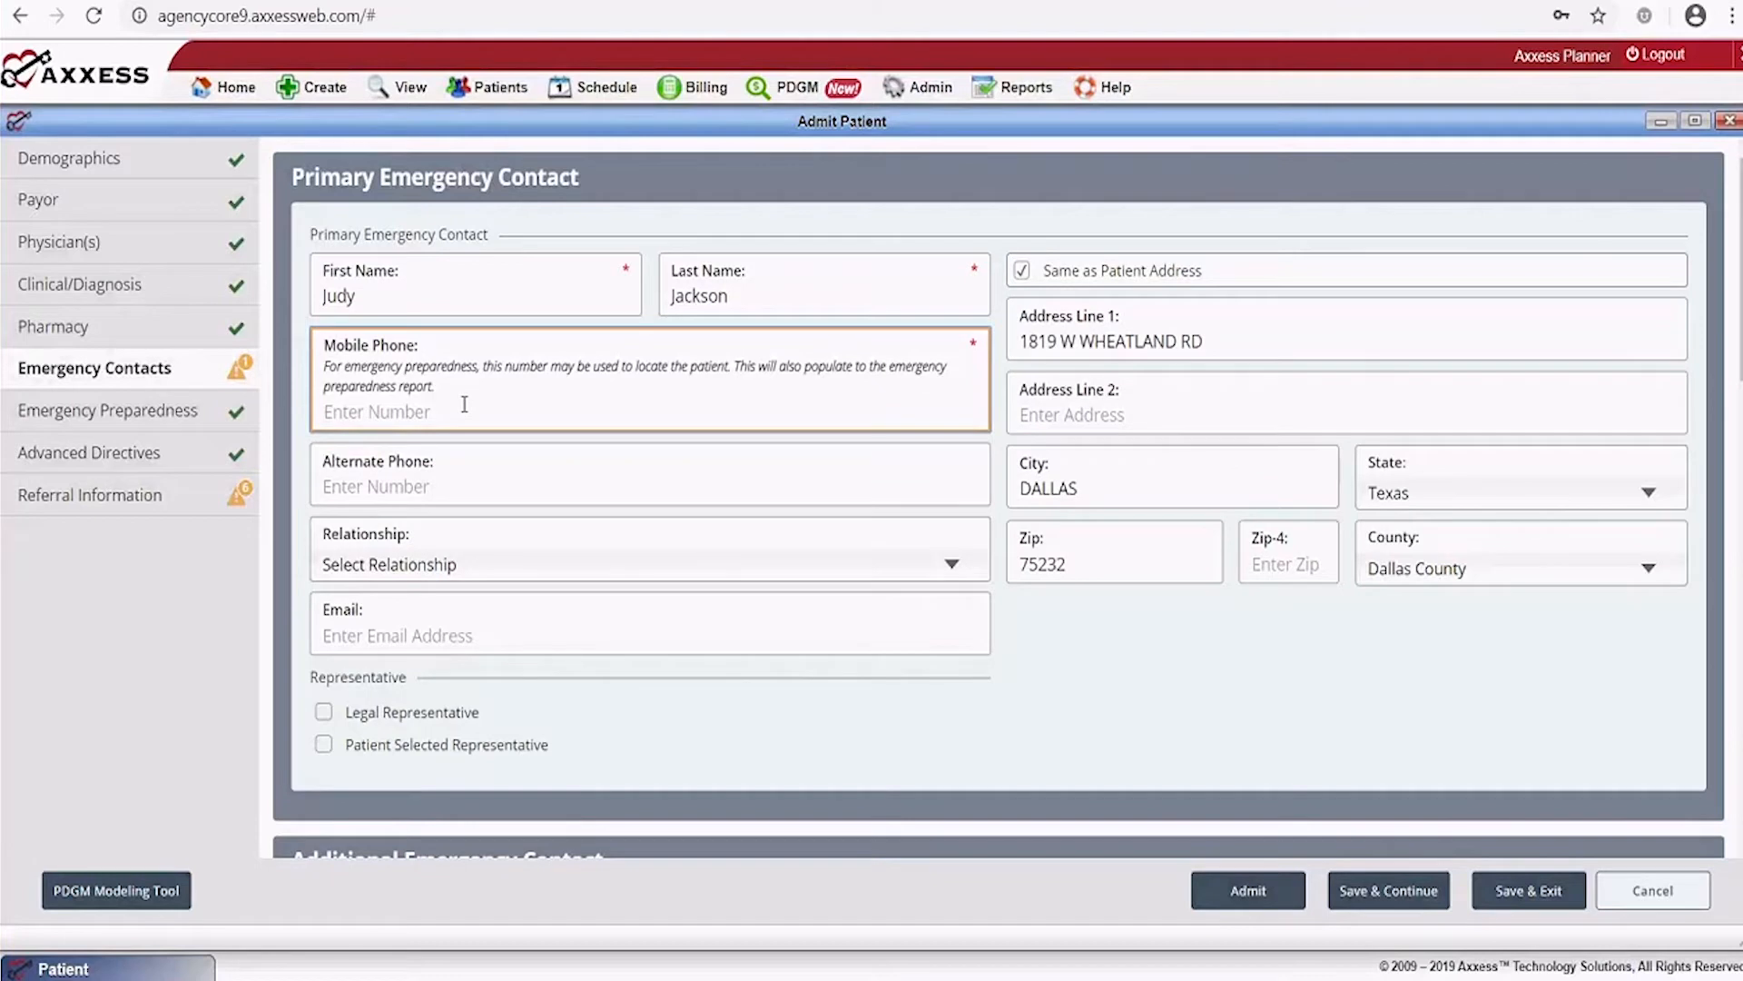
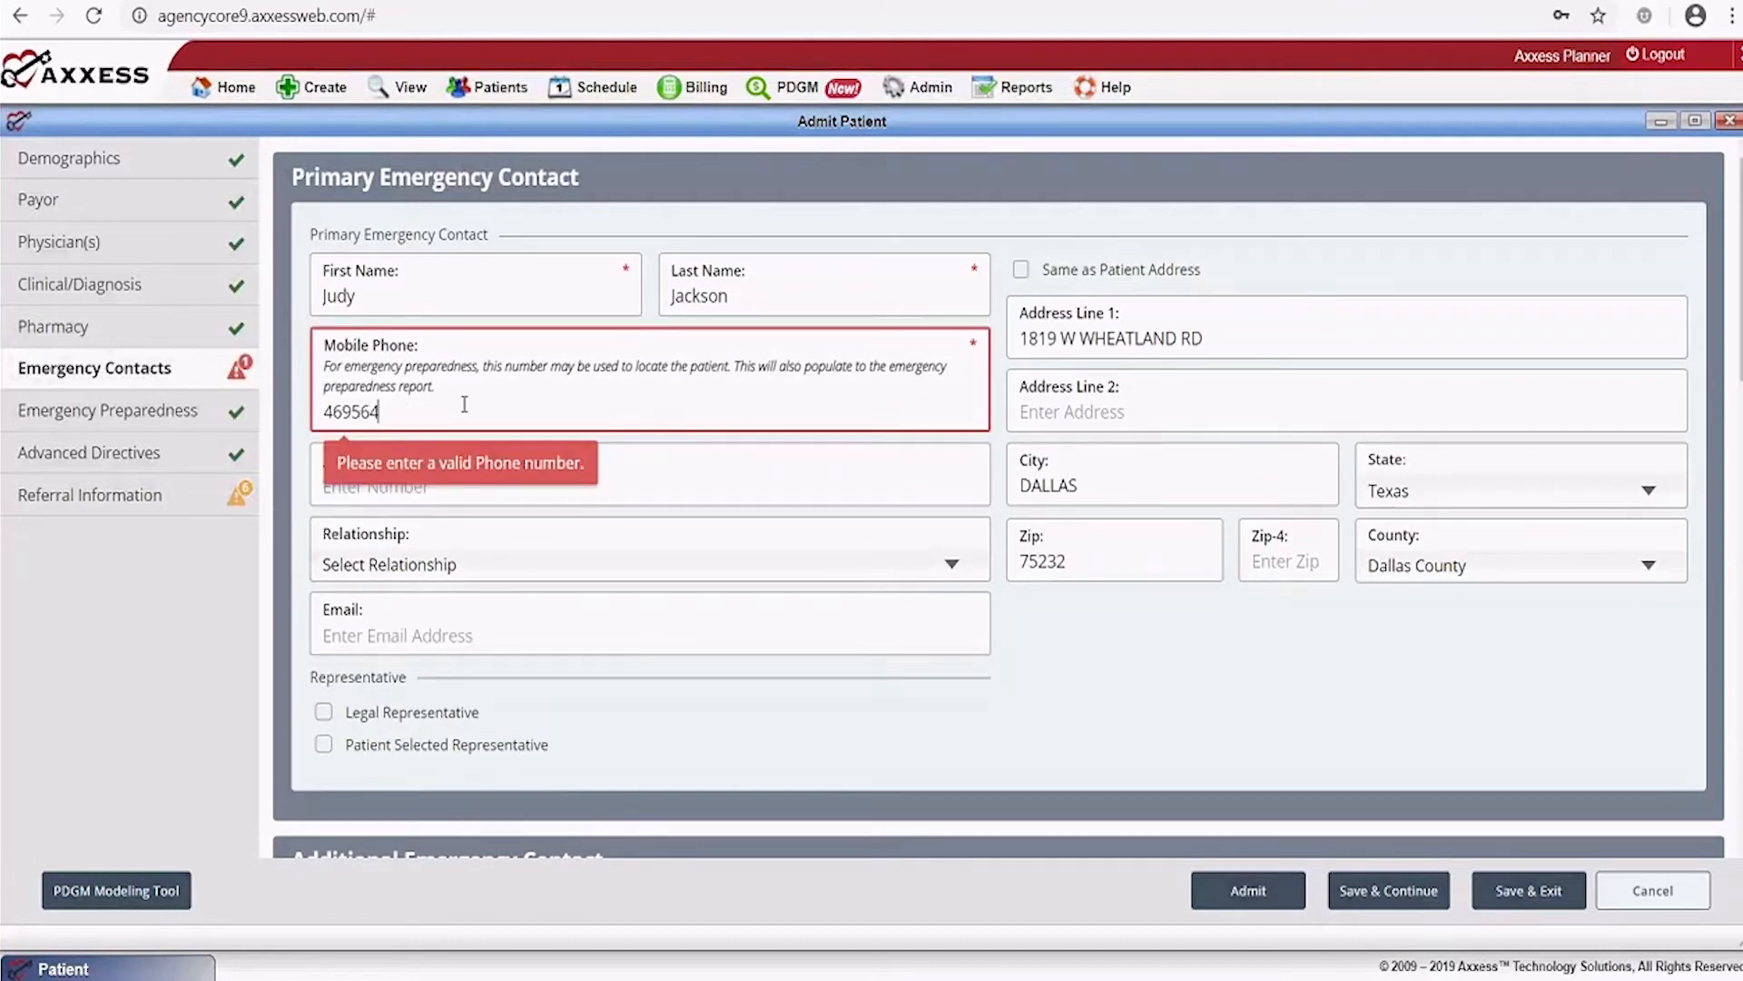
pyautogui.press('Tab')
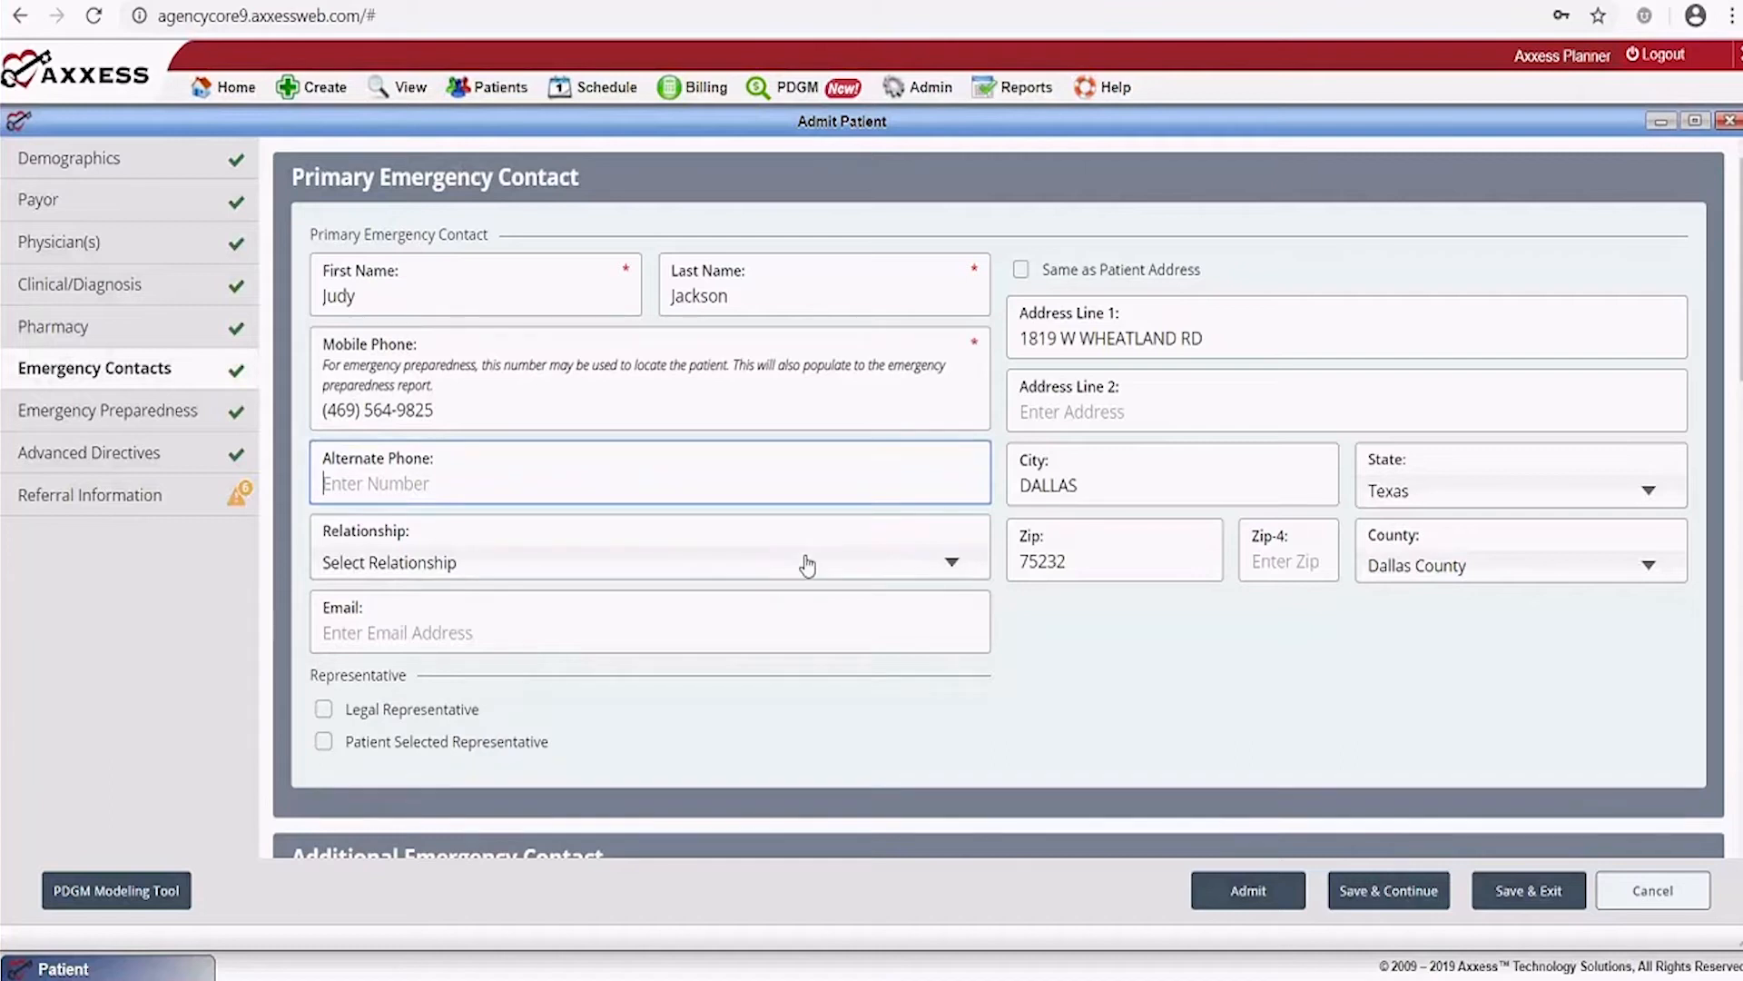
pyautogui.click(806, 562)
pyautogui.click(350, 636)
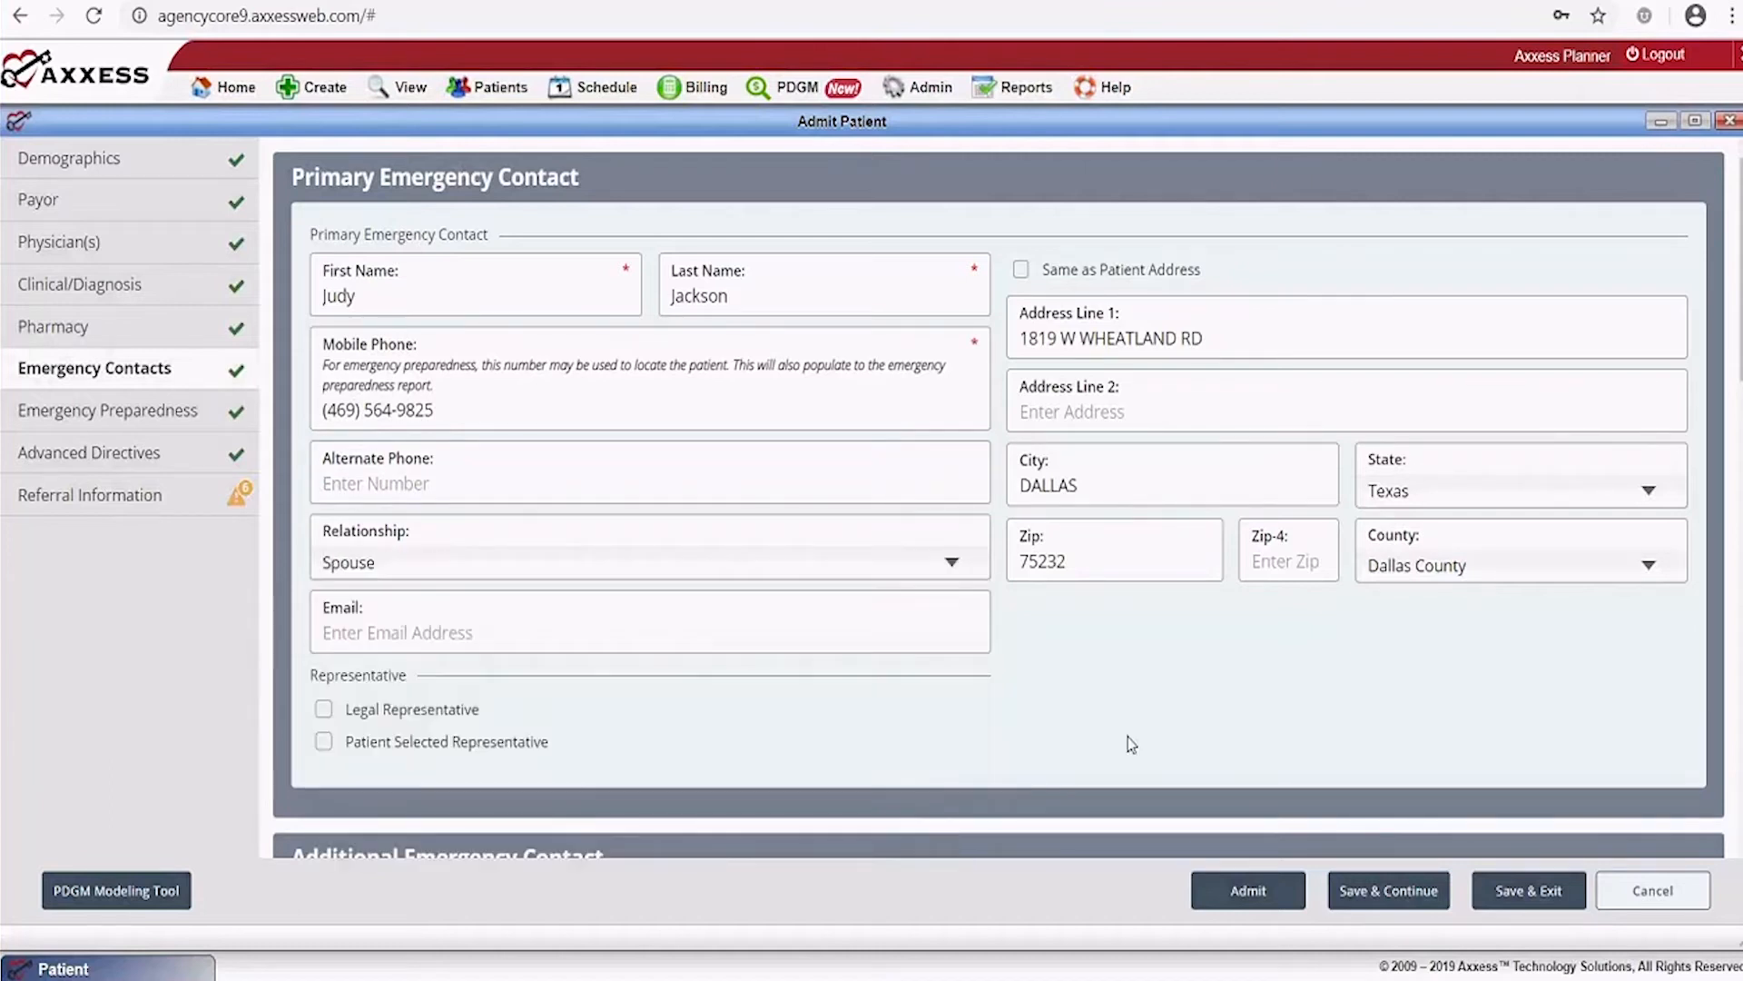
pyautogui.scroll(-1, 892, 743)
pyautogui.scroll(-1, 887, 723)
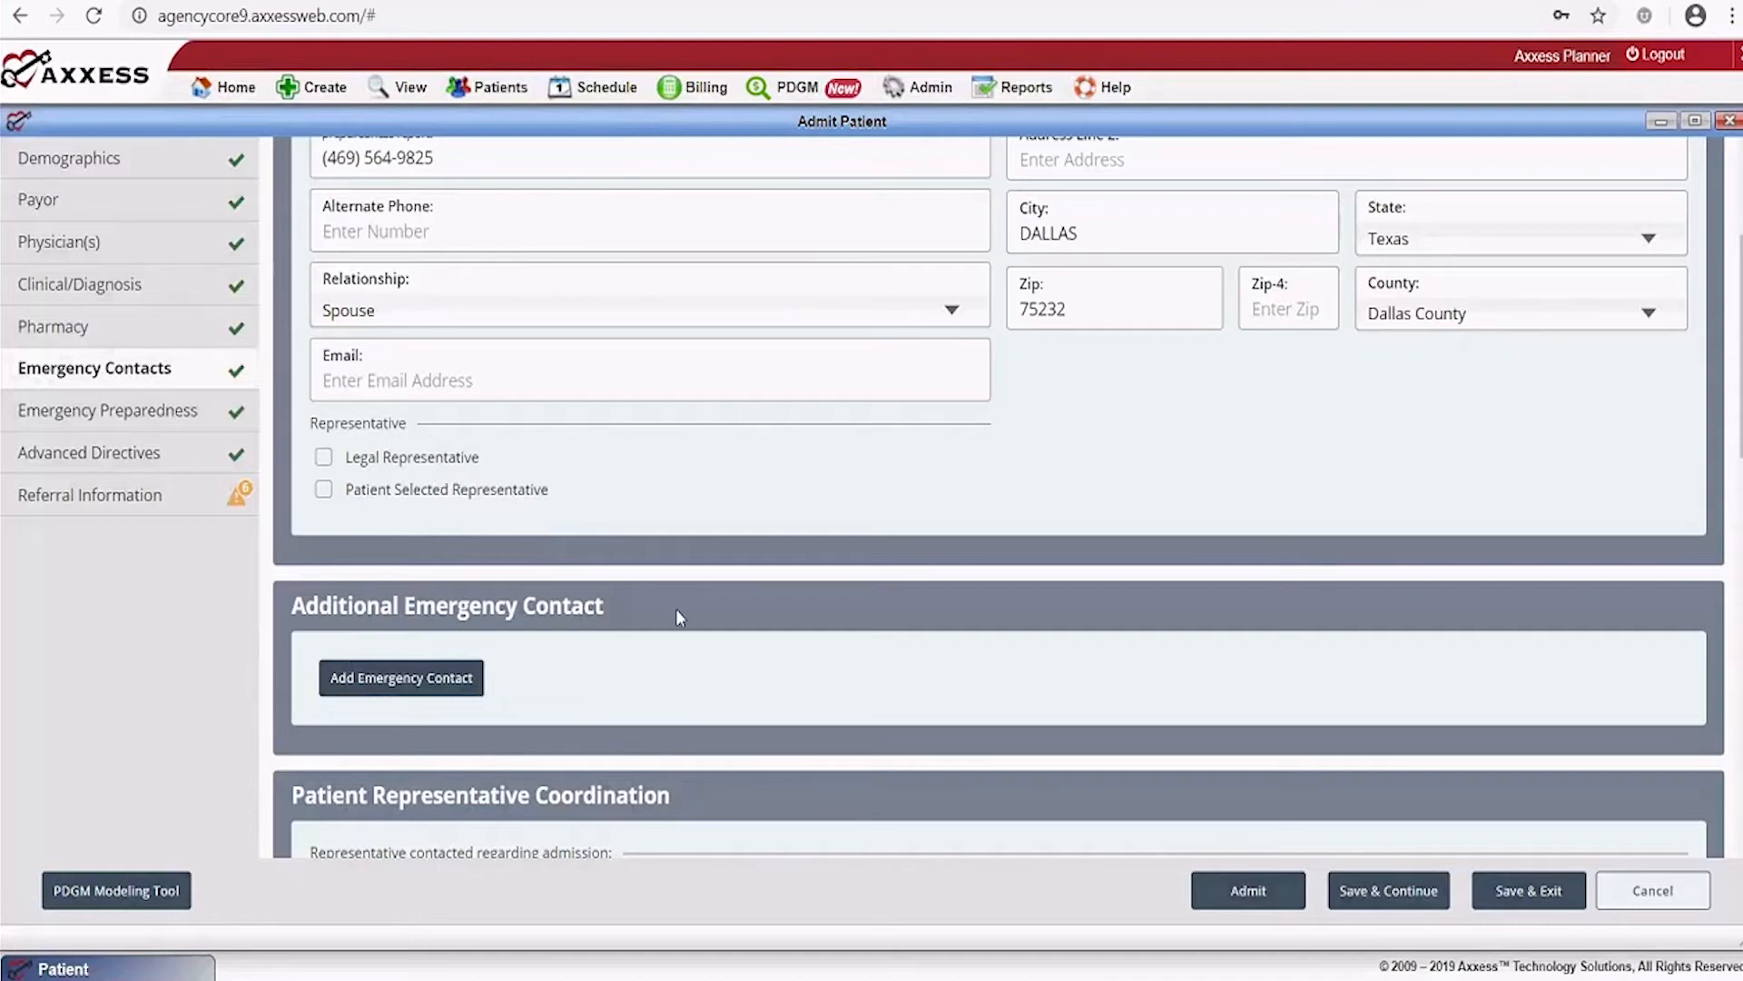
pyautogui.scroll(-3, 677, 616)
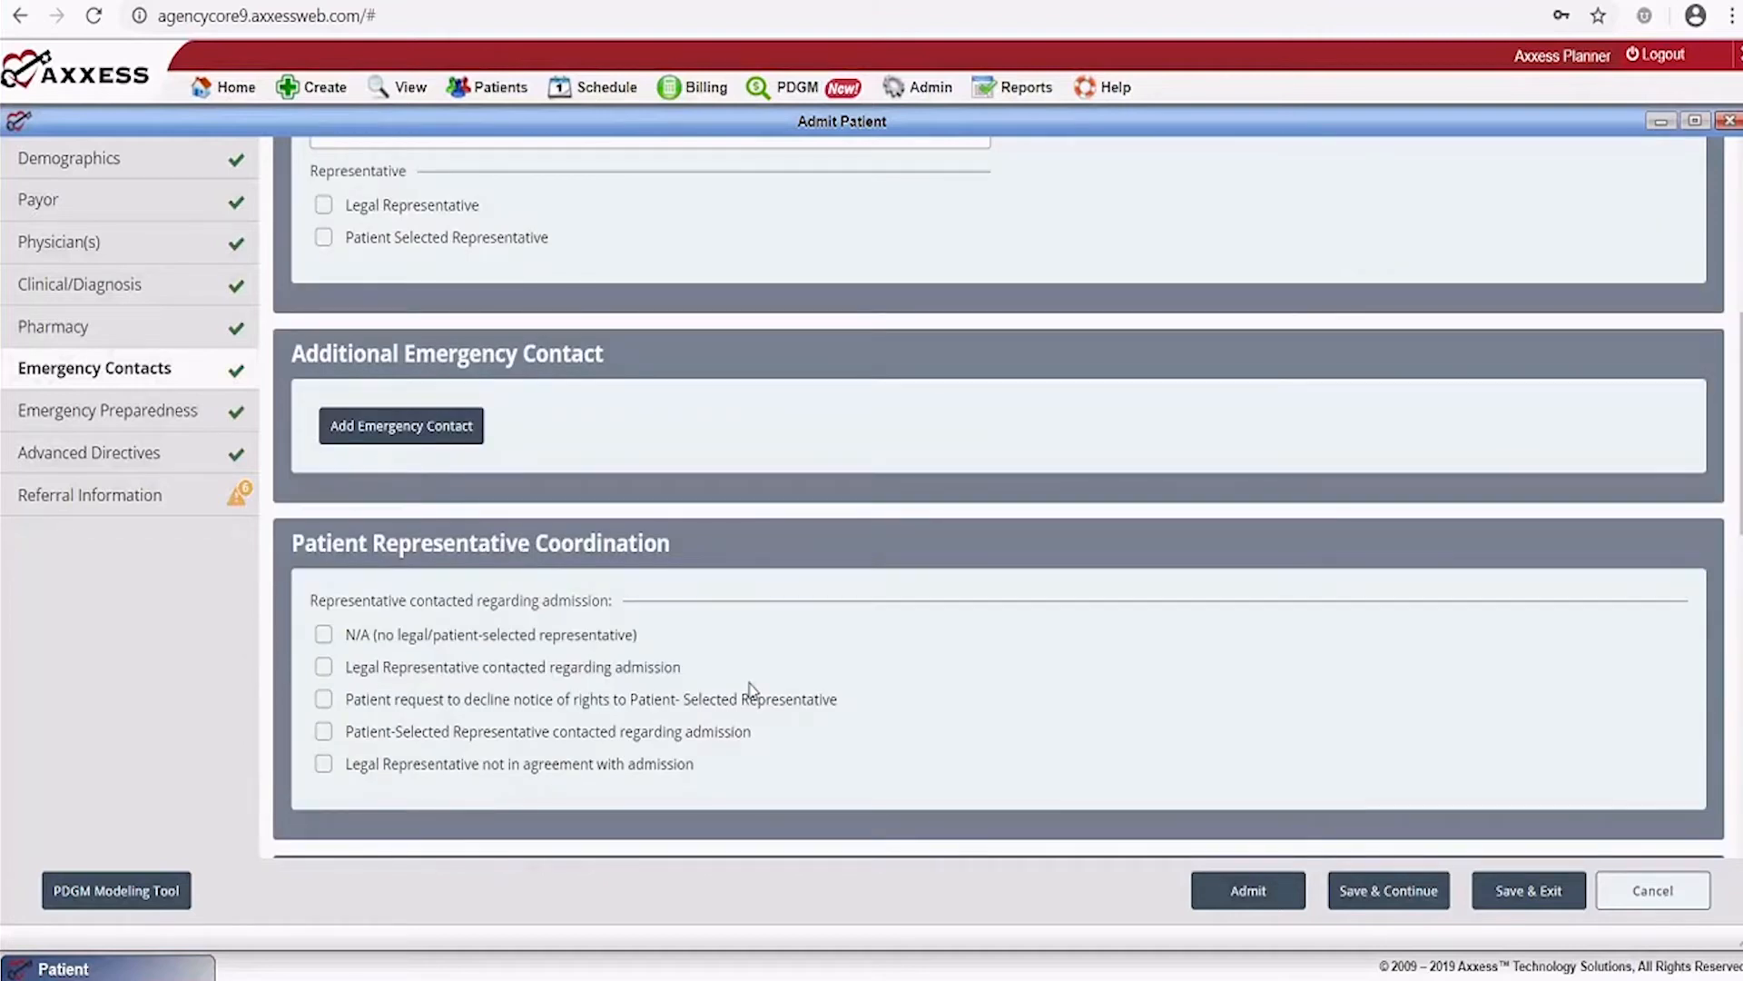
pyautogui.scroll(-3, 740, 676)
pyautogui.scroll(-2, 734, 667)
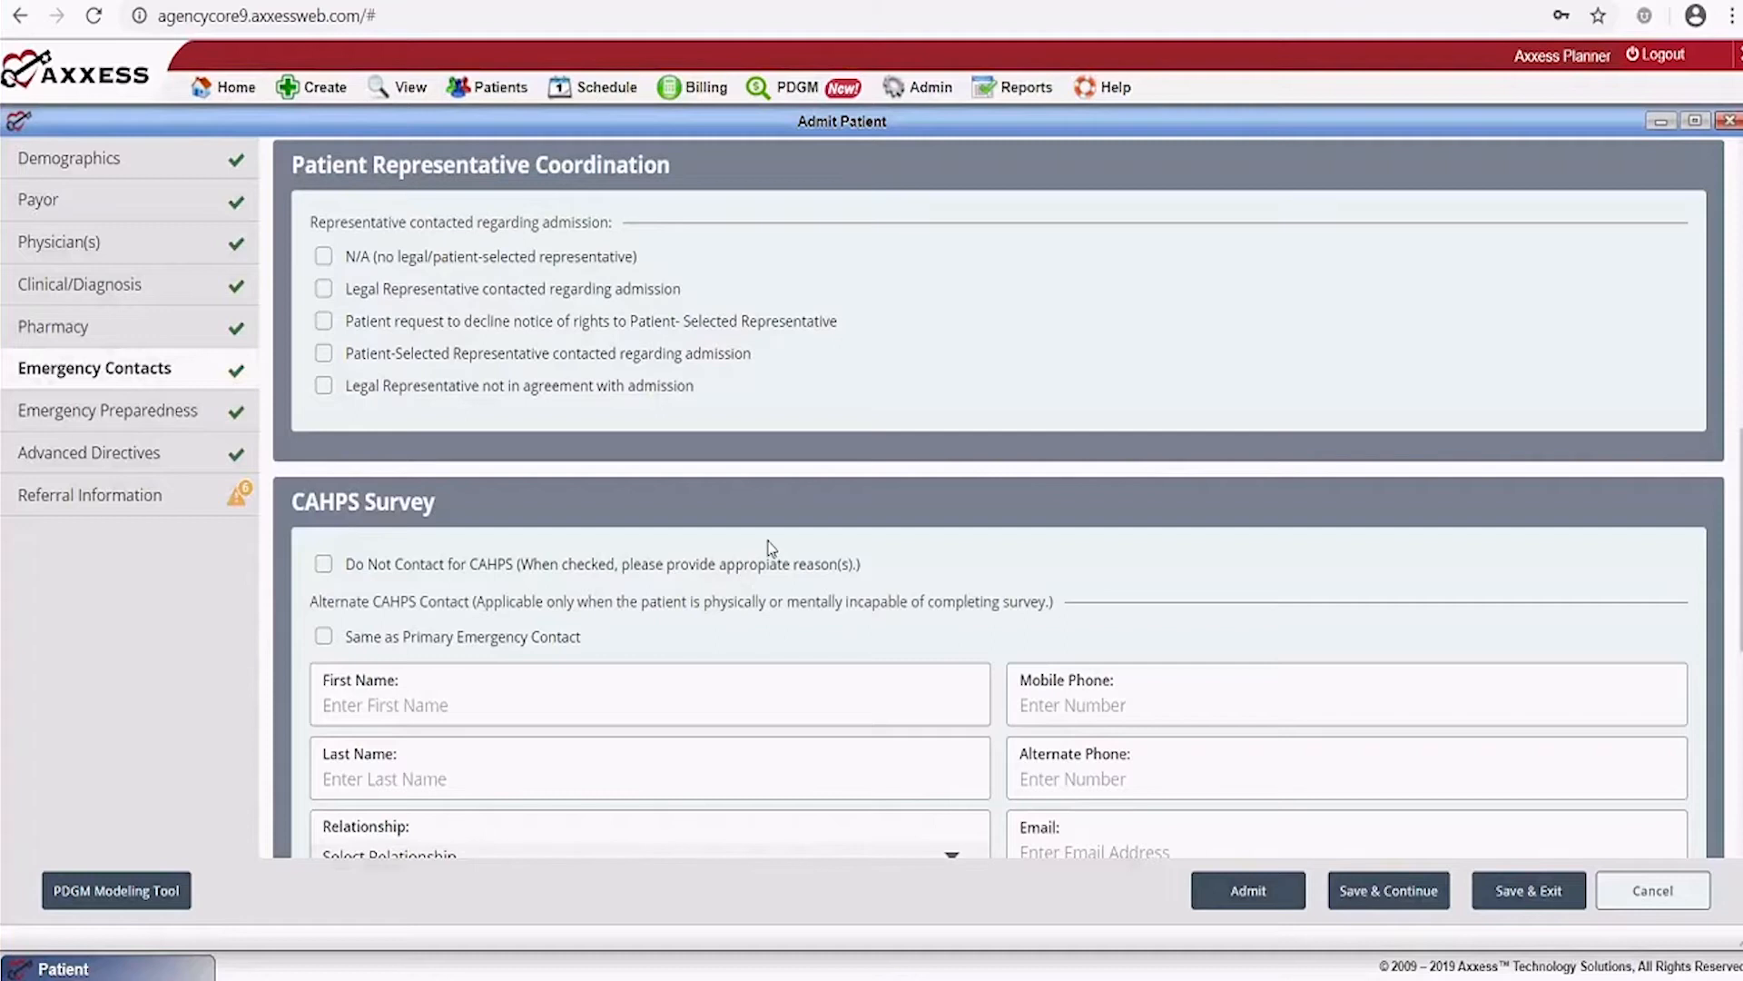
pyautogui.scroll(-2, 781, 562)
pyautogui.scroll(-1, 790, 567)
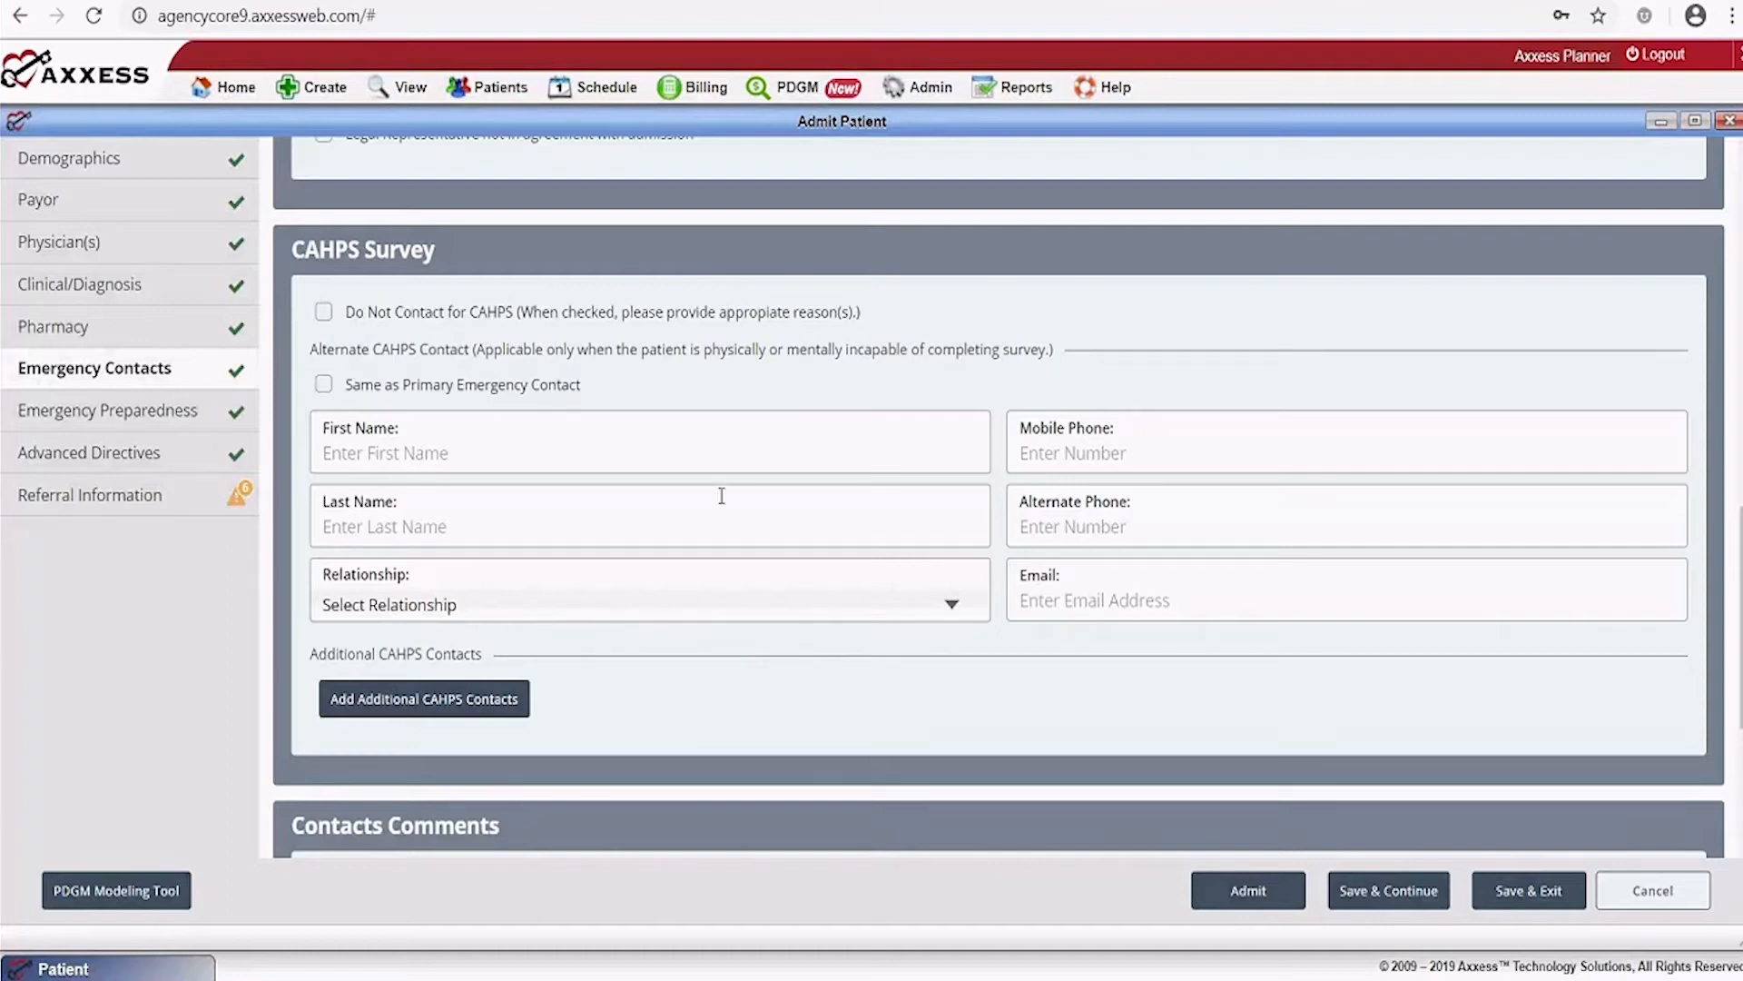
pyautogui.scroll(-3, 922, 572)
pyautogui.scroll(-1, 922, 572)
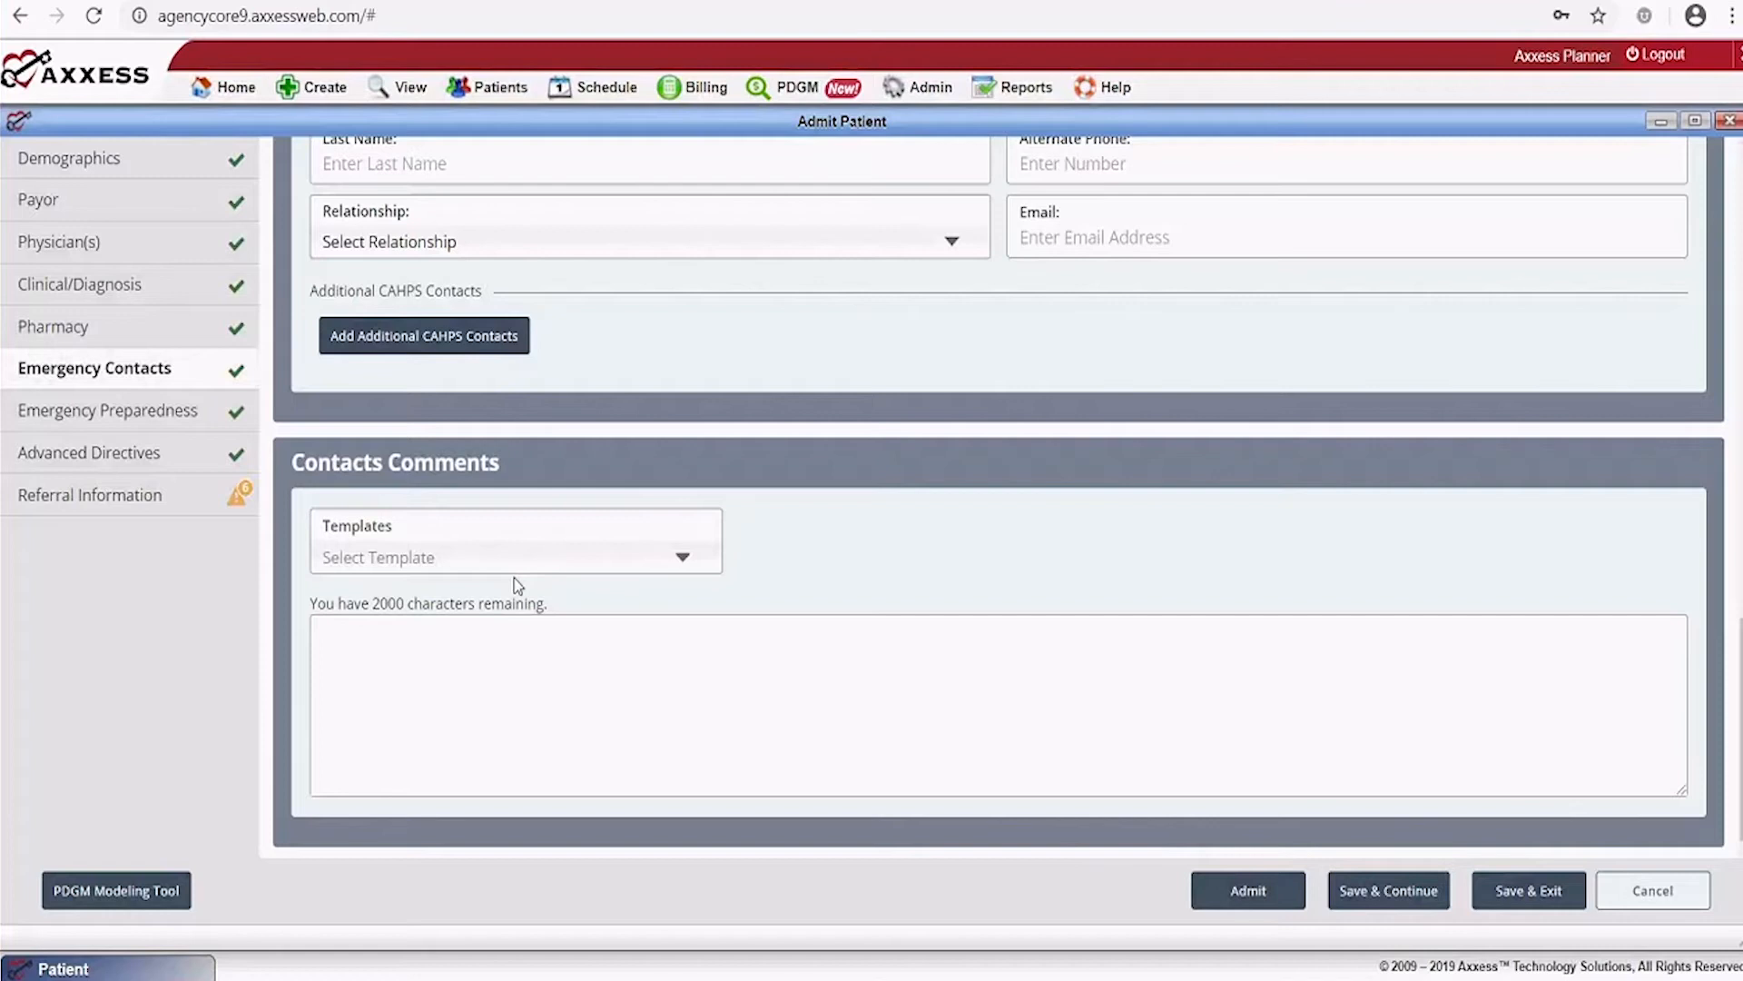
pyautogui.click(680, 563)
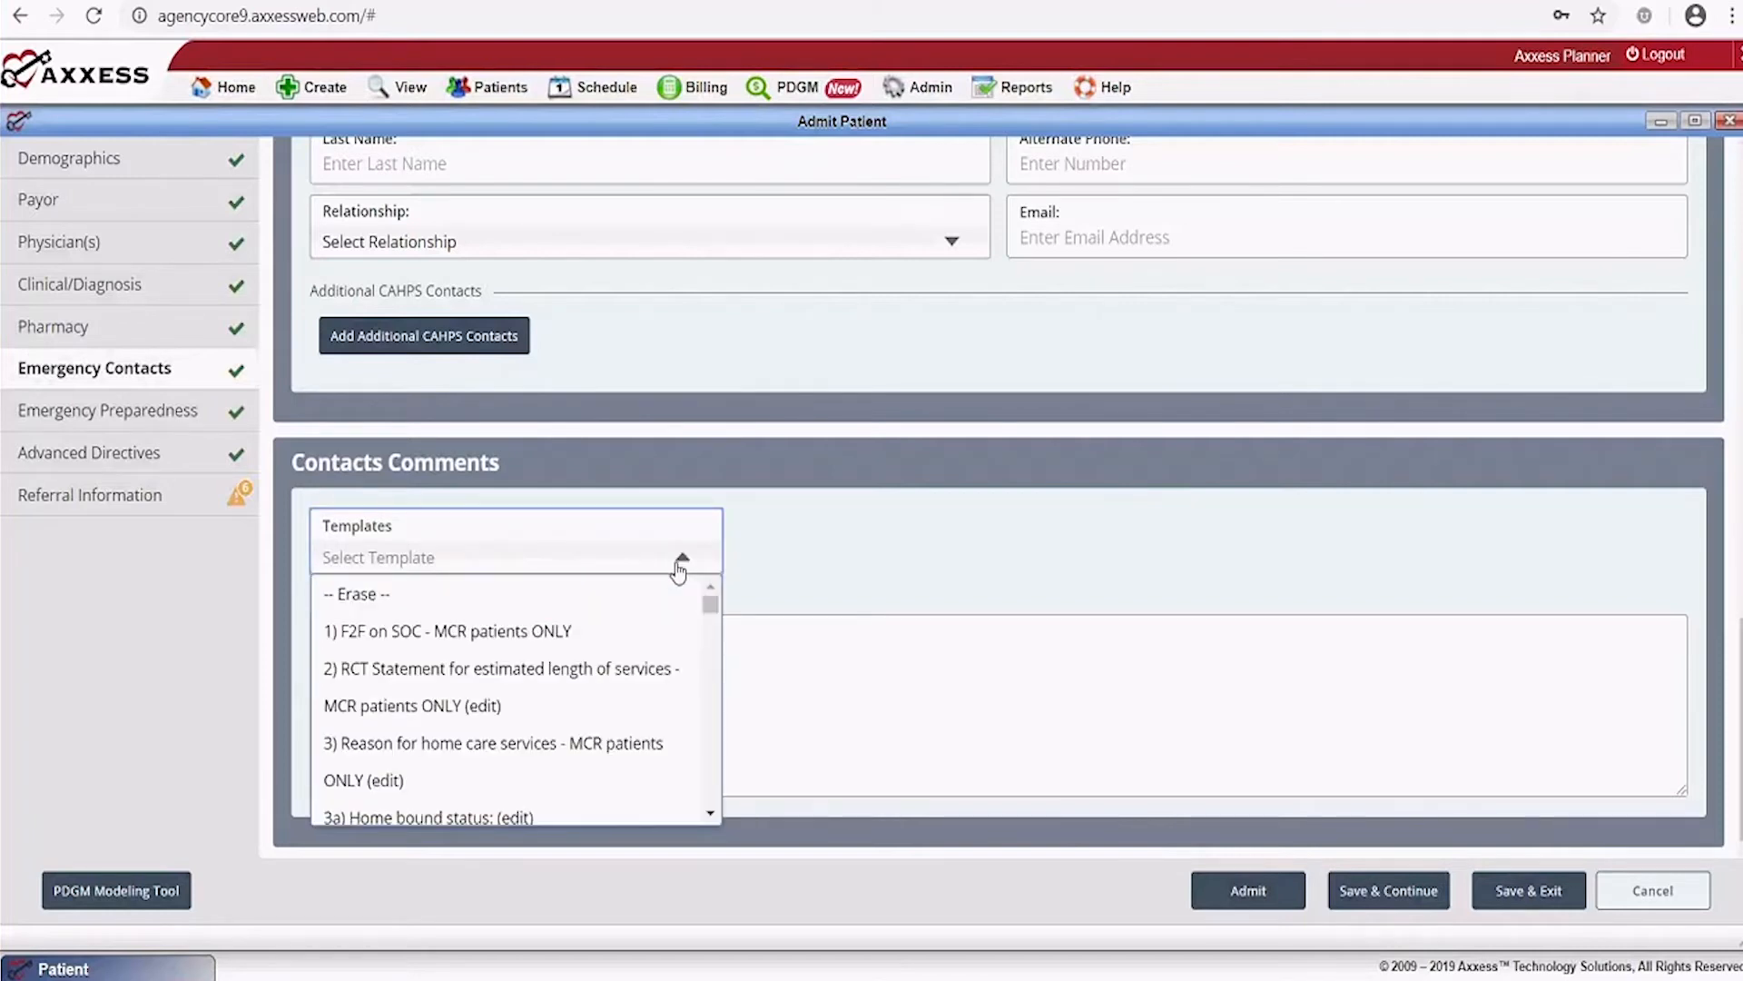
pyautogui.click(832, 565)
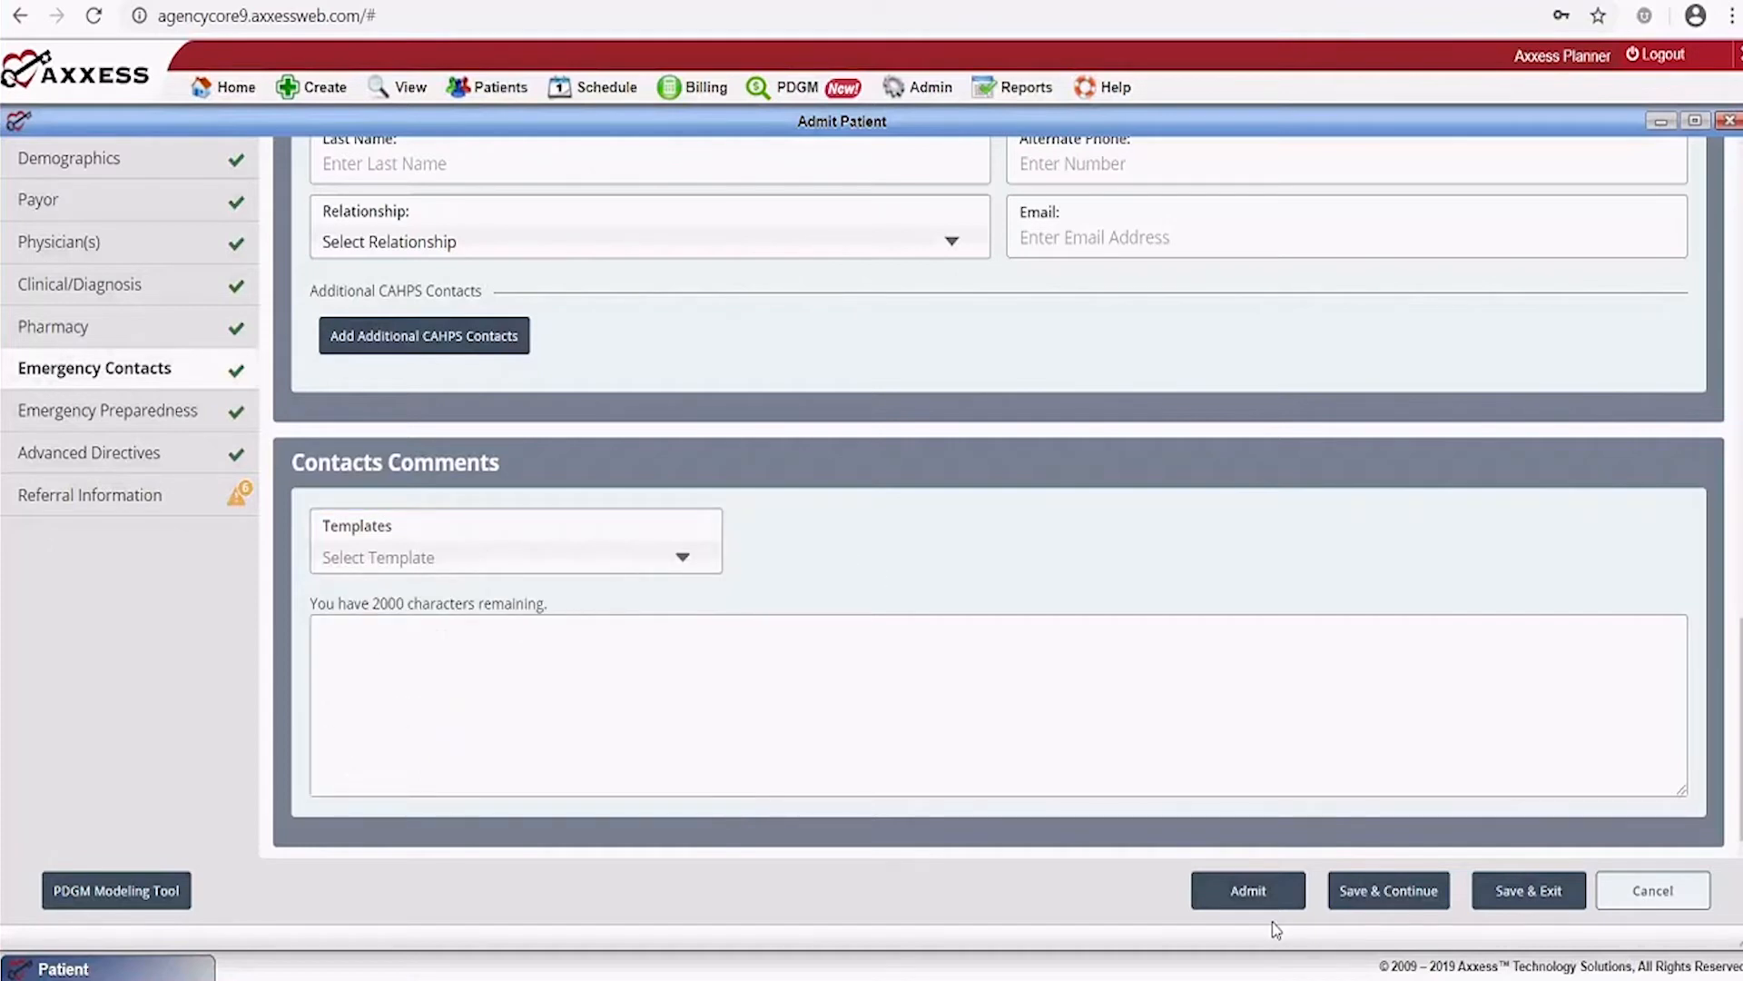
# Save the emergency contacts with Save & Continue to reach Emergency Preparedness
pyautogui.click(1407, 890)
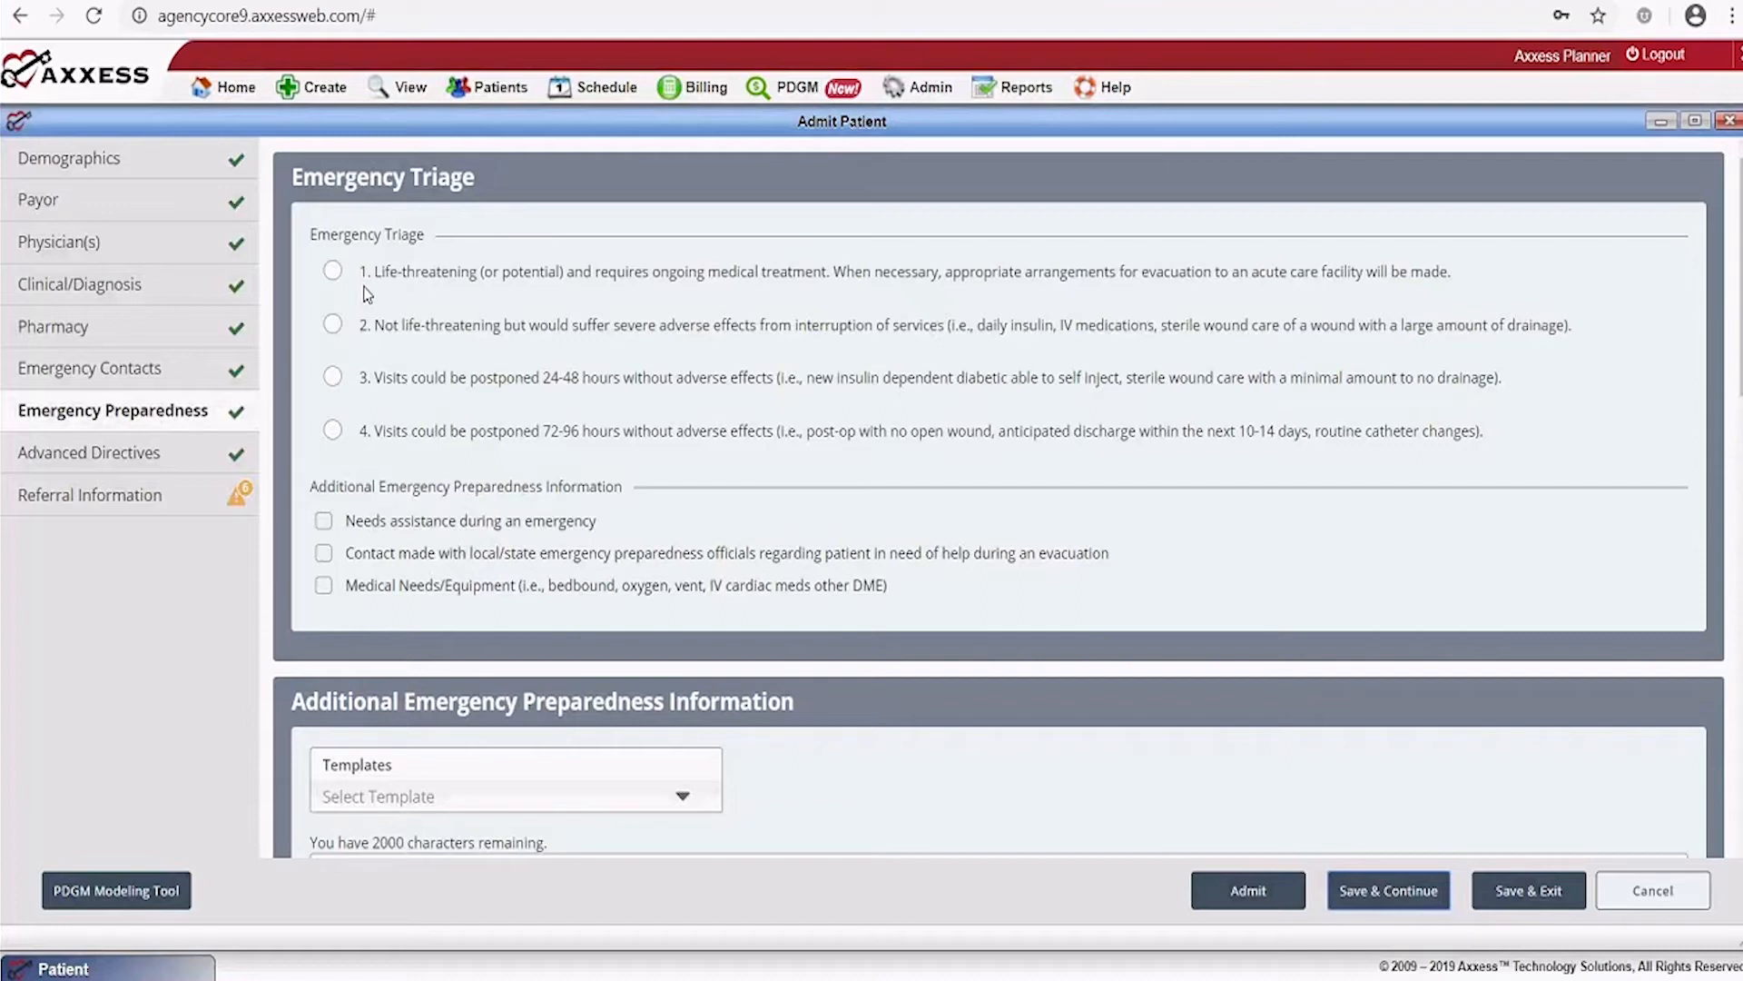
# Choose emergency triage level 3 (visits postponable 24-48 hours) and save the section
pyautogui.click(332, 377)
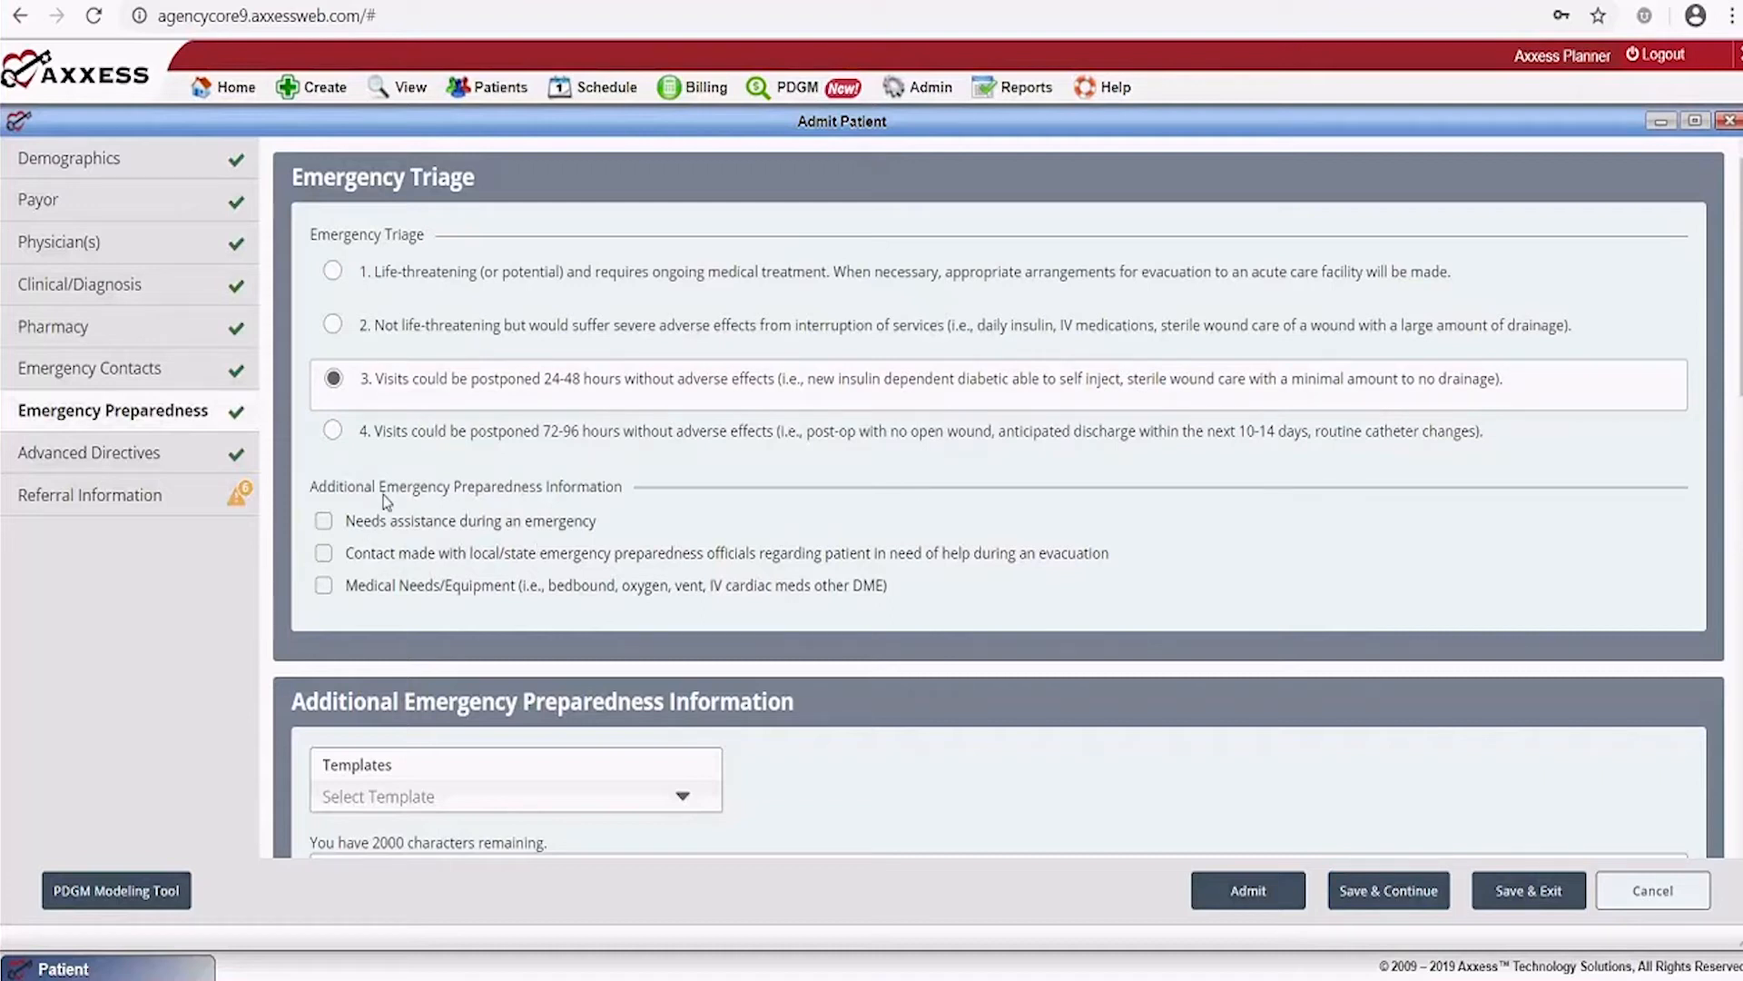
pyautogui.scroll(-2, 643, 545)
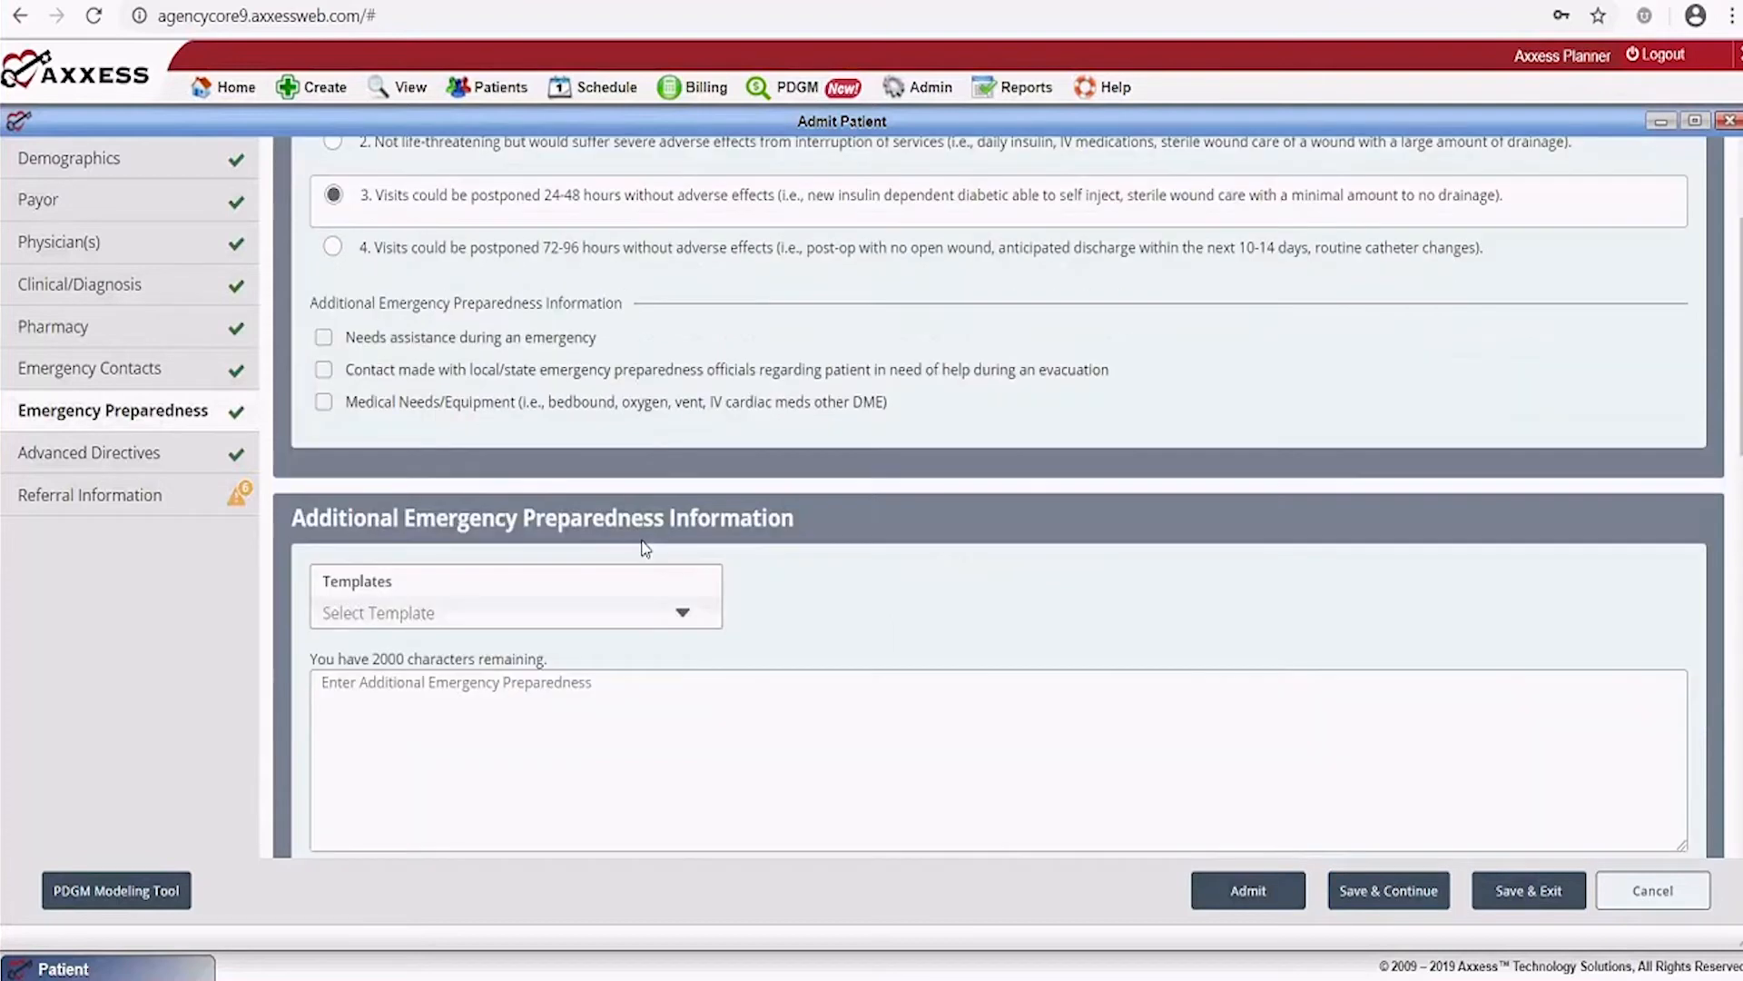
pyautogui.scroll(-1, 644, 548)
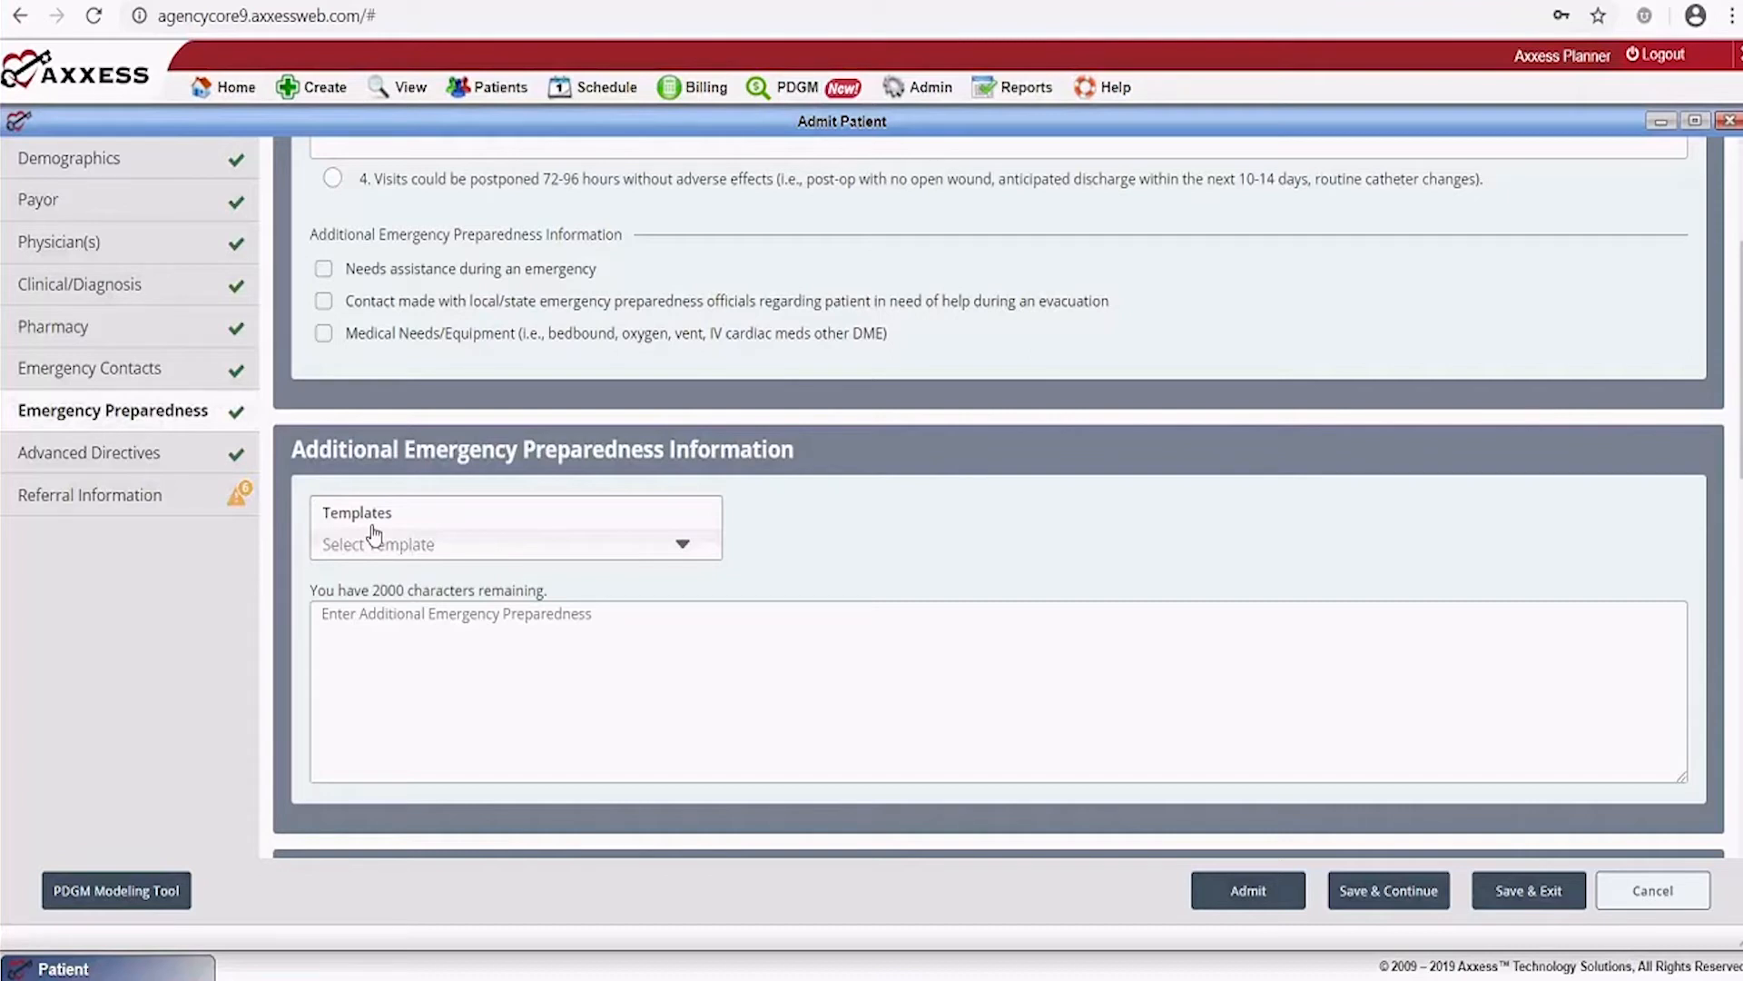
pyautogui.click(1395, 893)
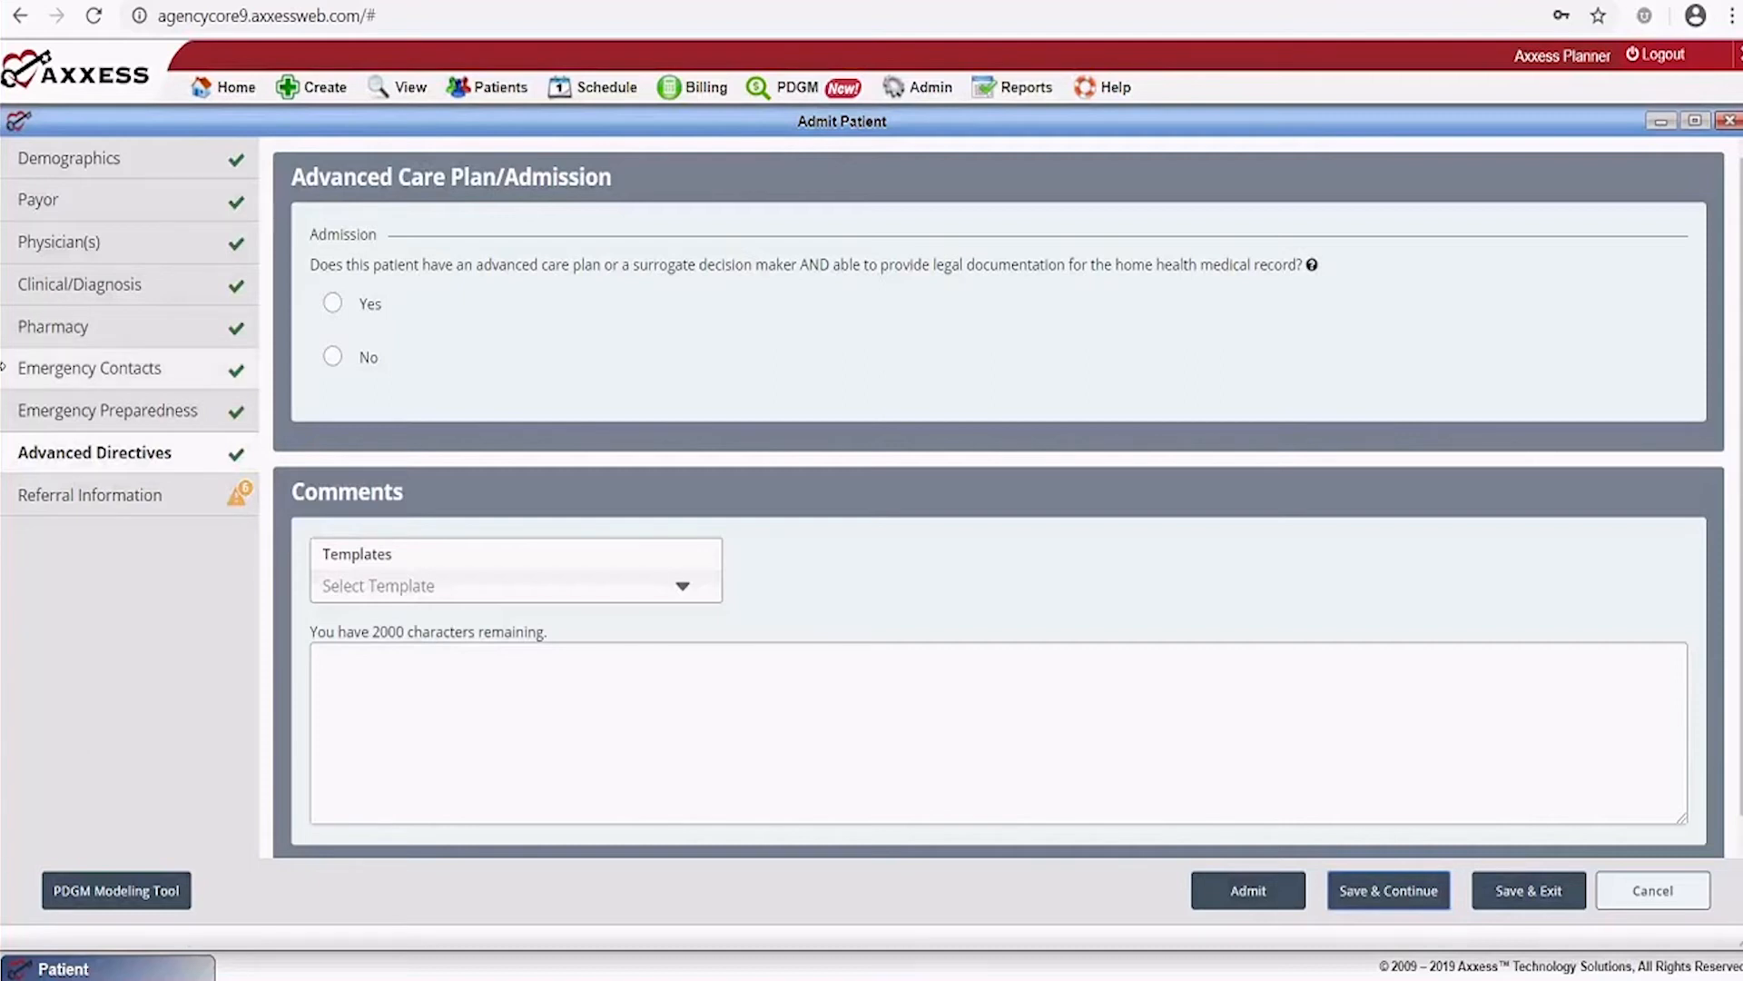
# Answer No to the advanced care plan question and save Advanced Directives
pyautogui.click(330, 359)
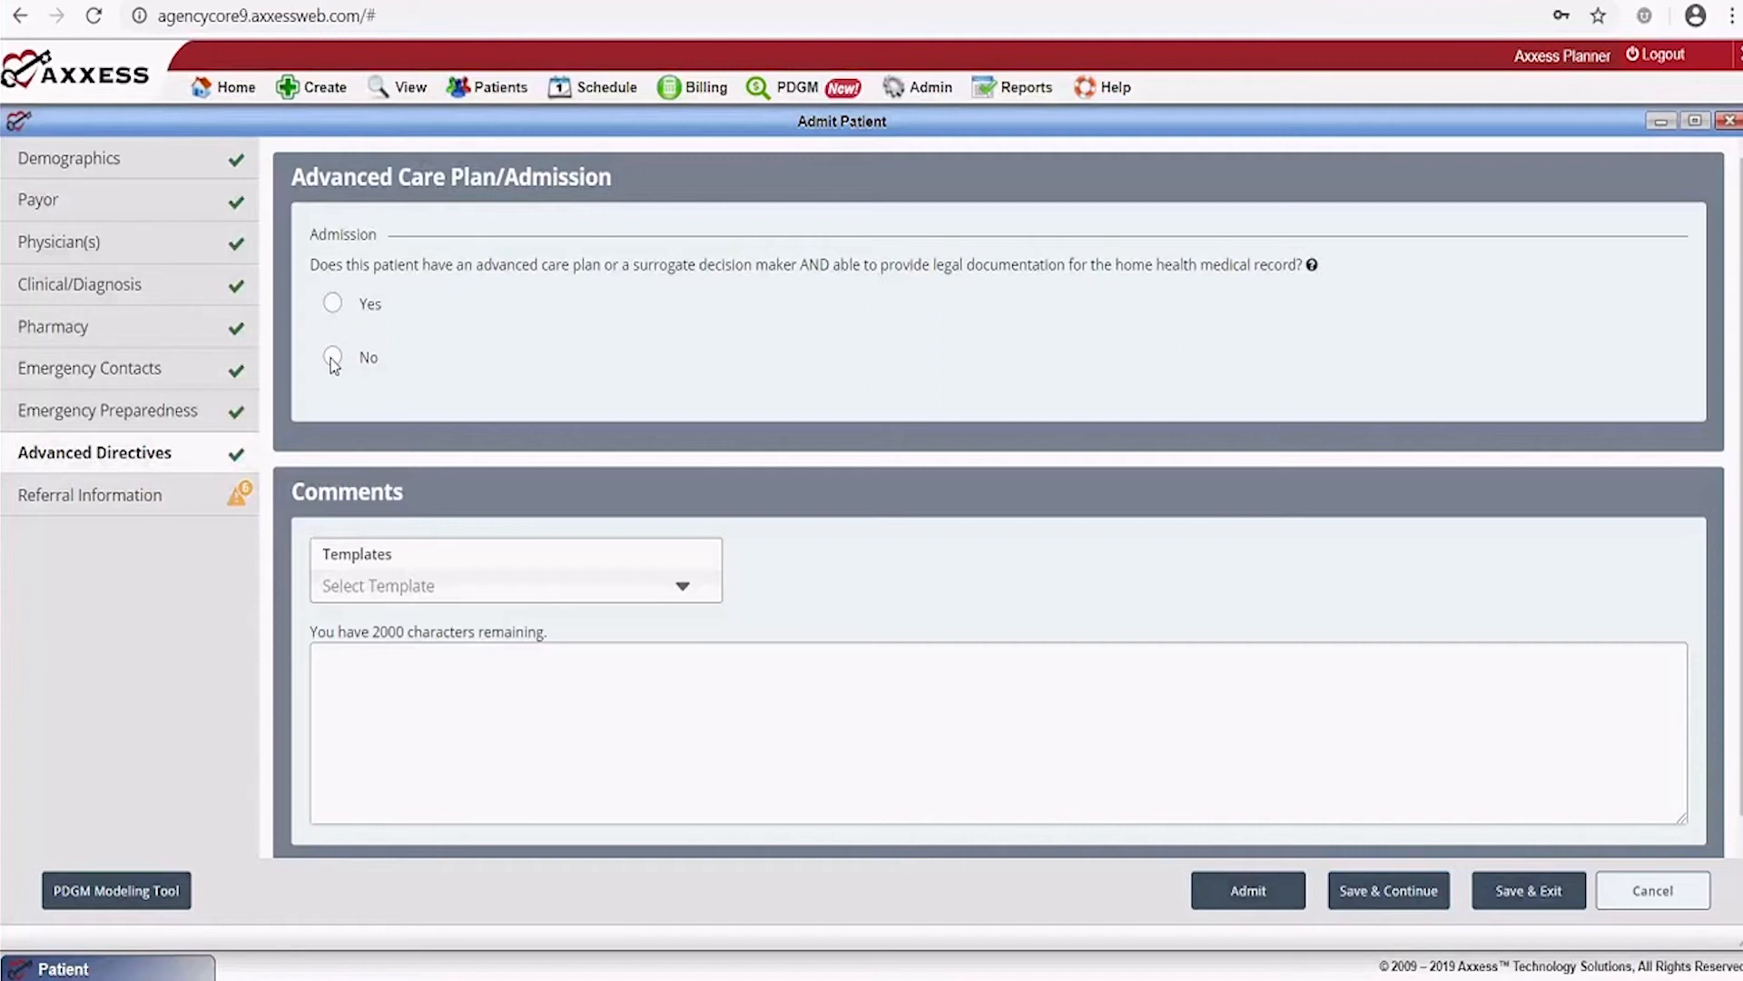
pyautogui.click(332, 362)
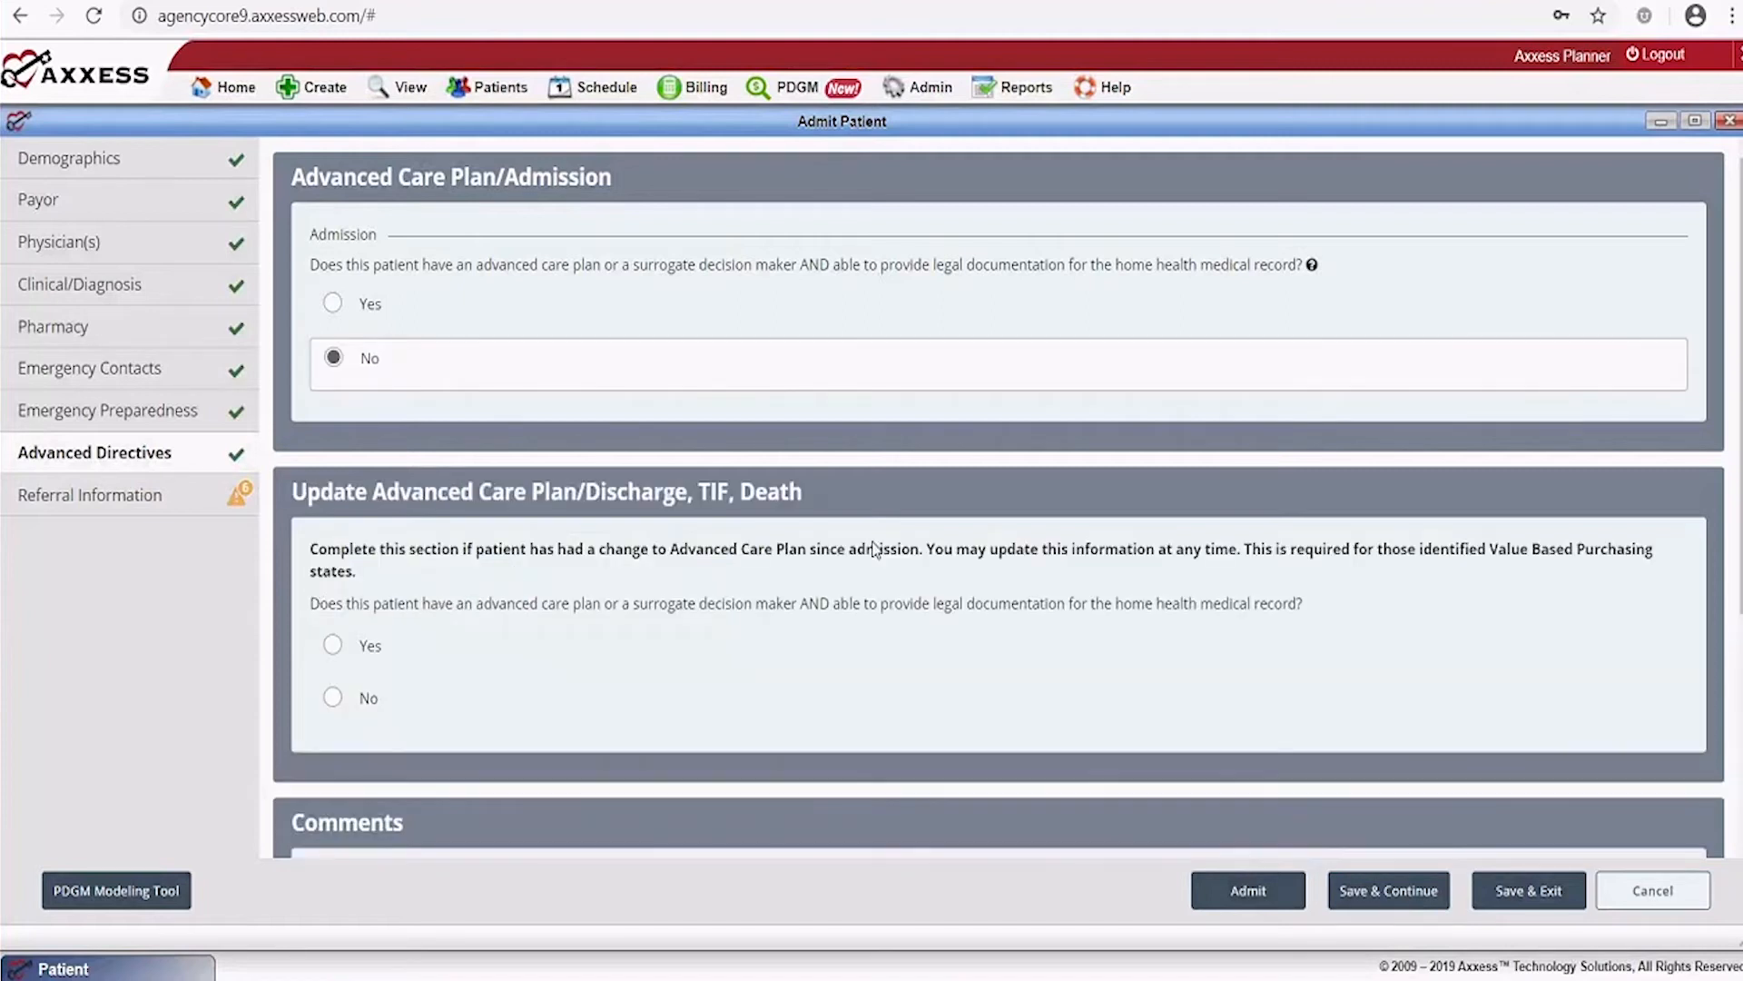
pyautogui.scroll(-4, 873, 549)
pyautogui.scroll(3, 874, 542)
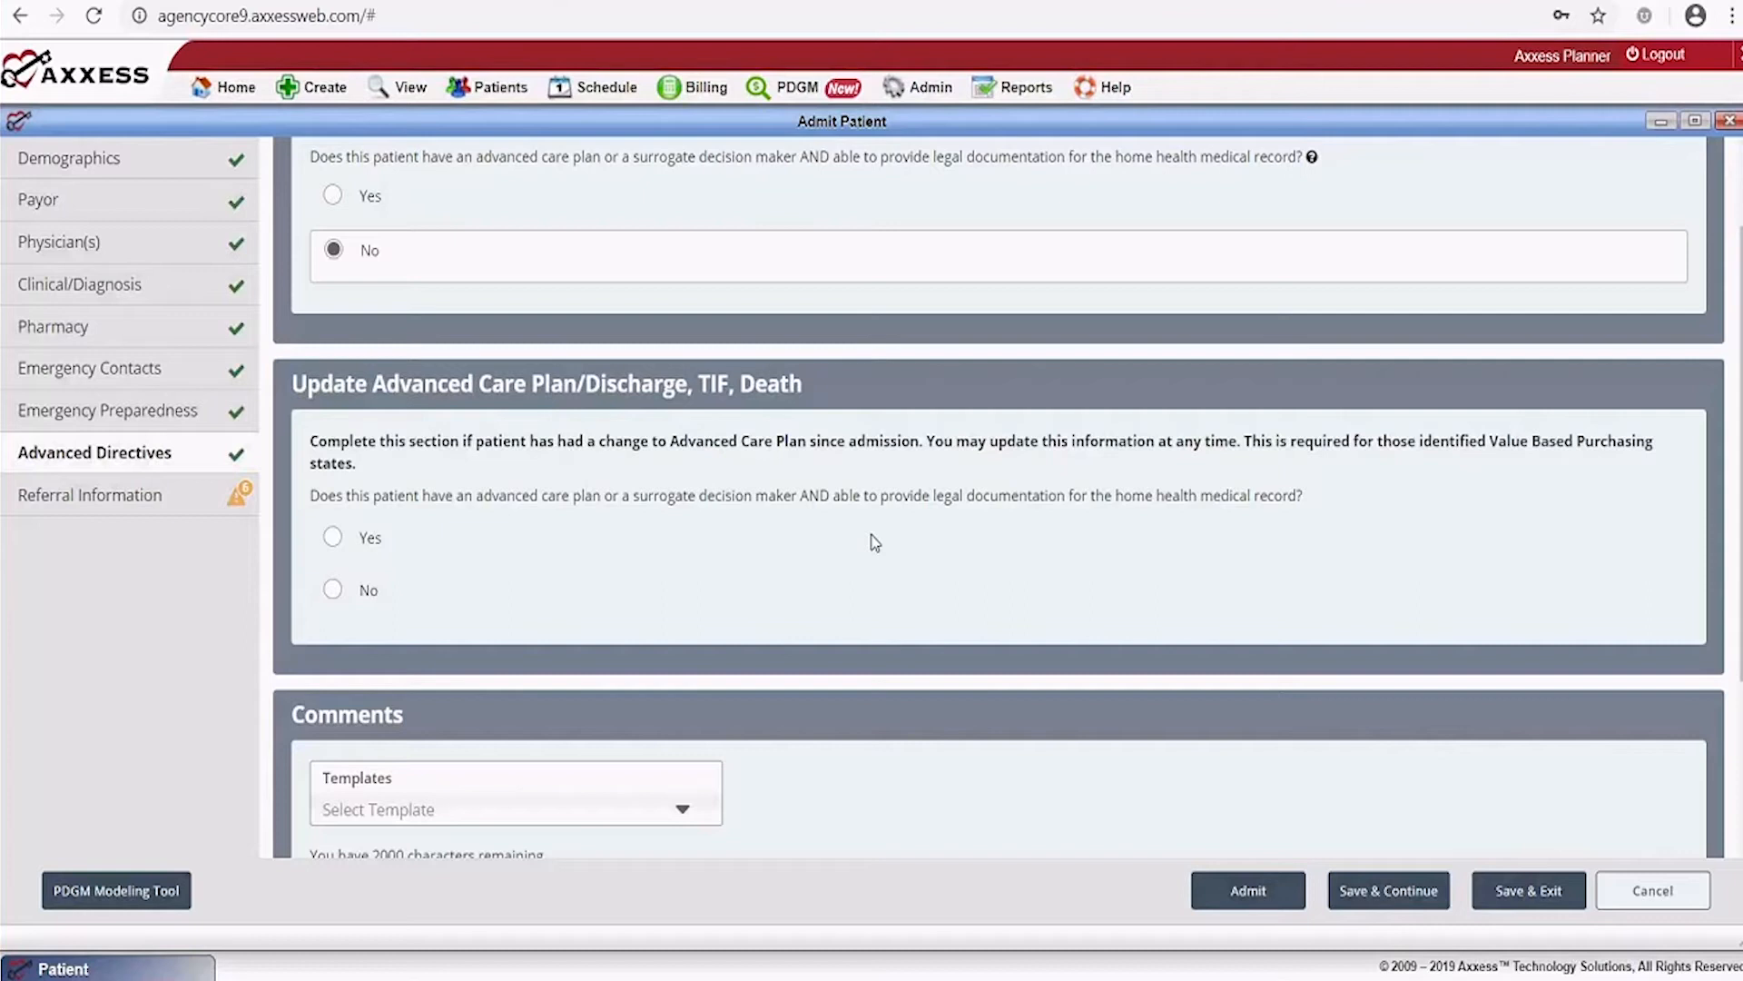
pyautogui.scroll(1, 922, 634)
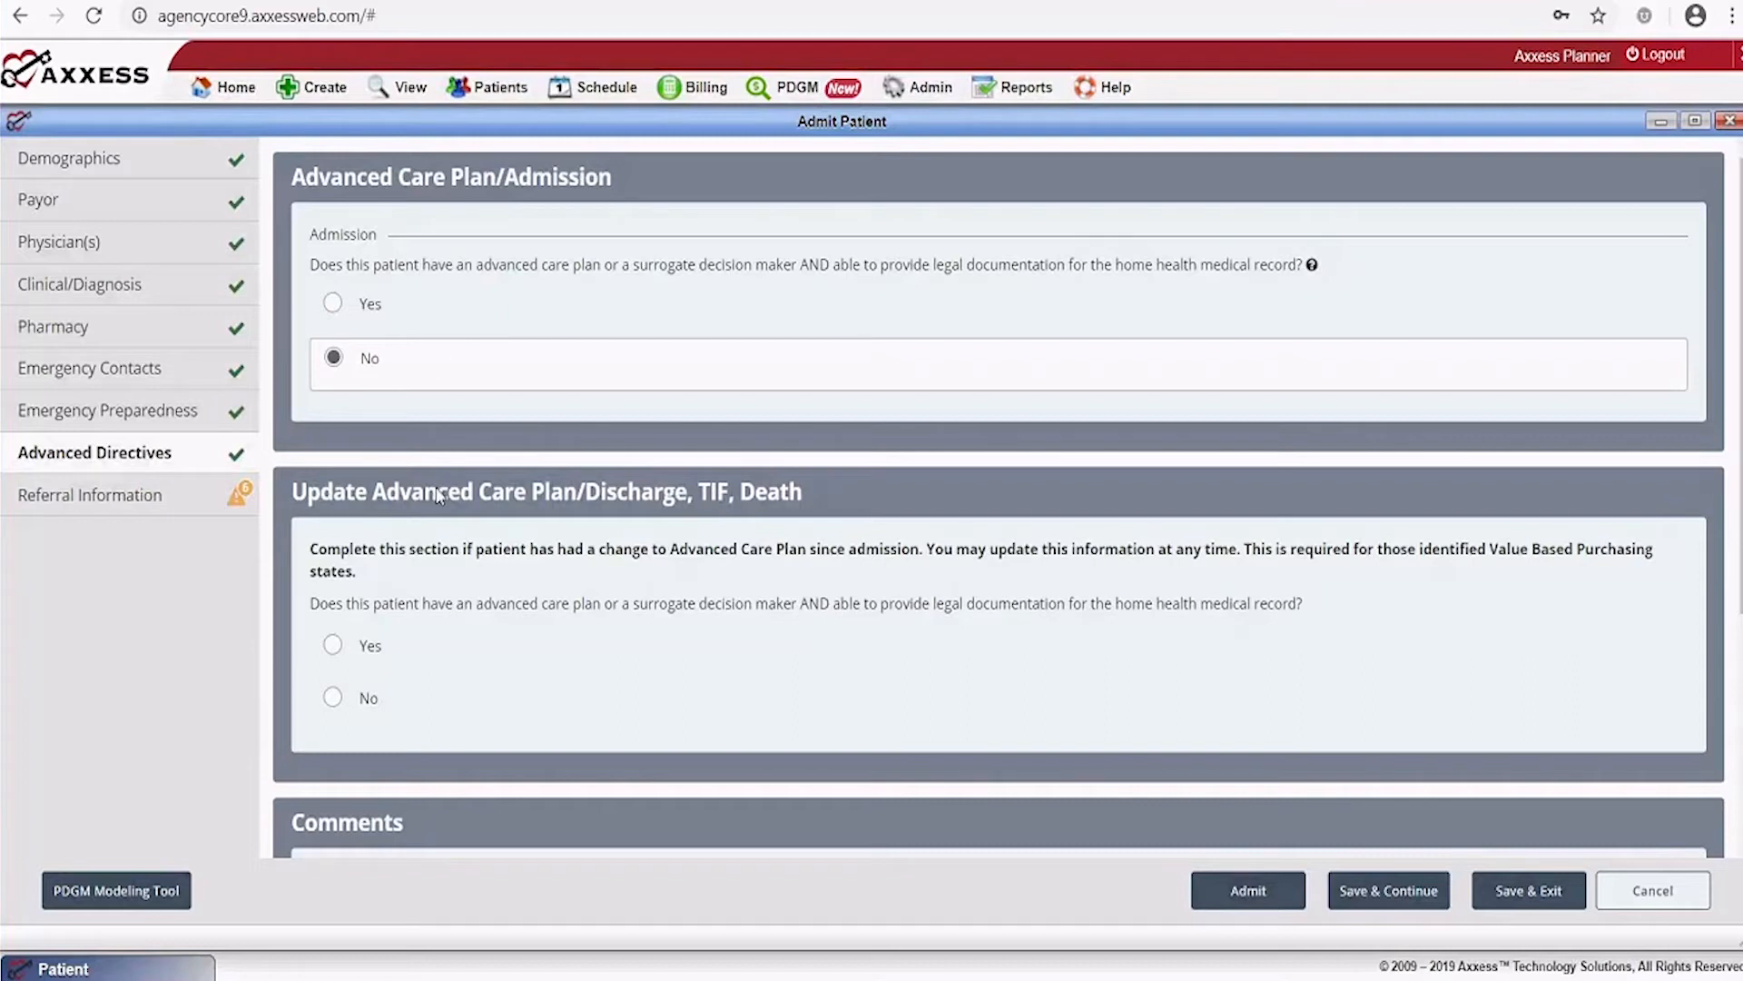
pyautogui.scroll(-4, 509, 509)
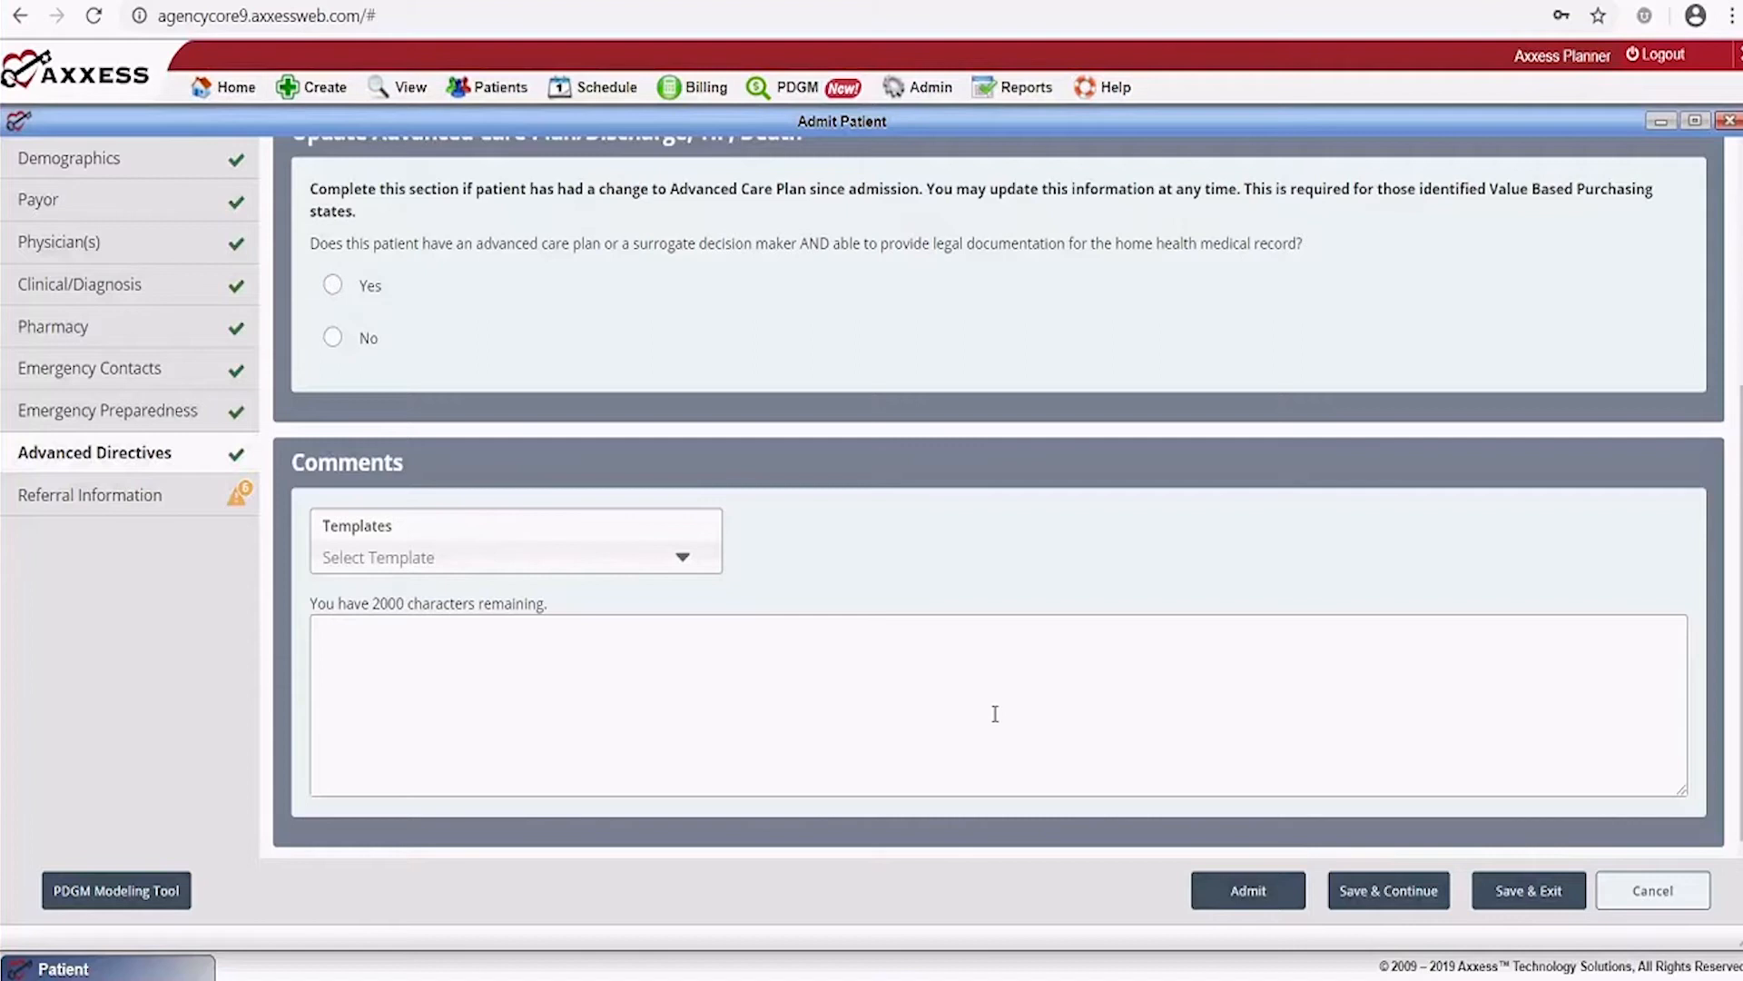
pyautogui.click(1382, 894)
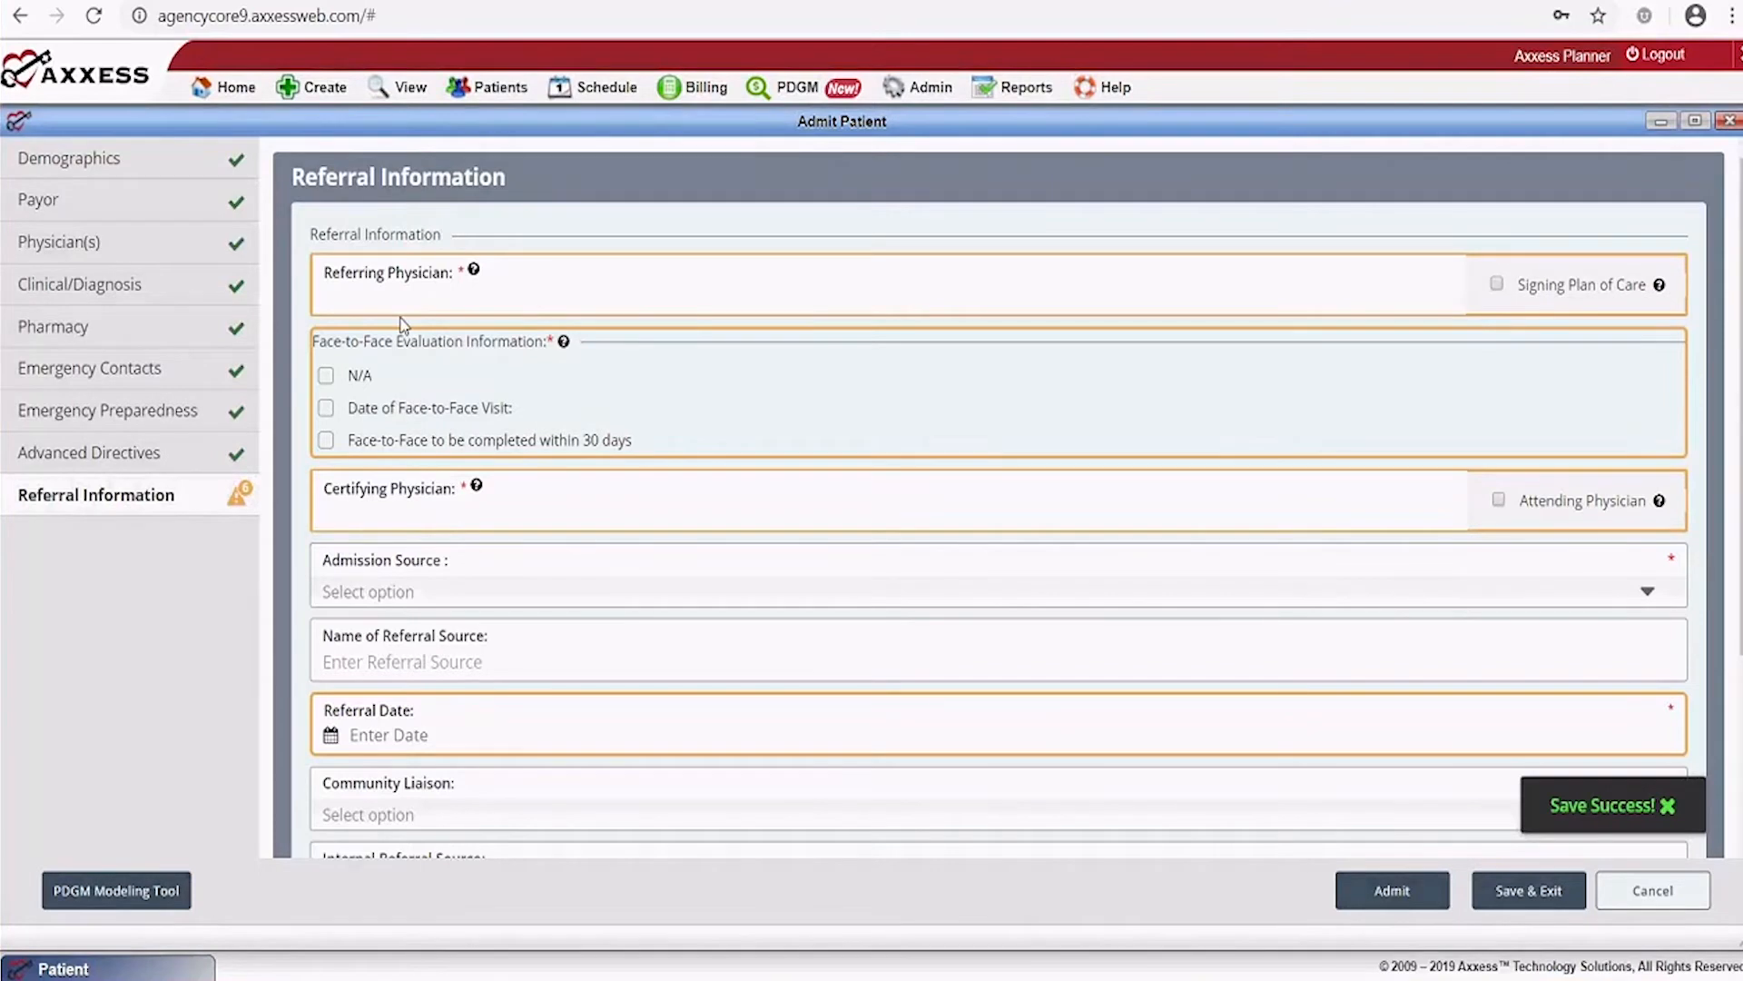
# Search for and select the referring physician
pyautogui.click(374, 298)
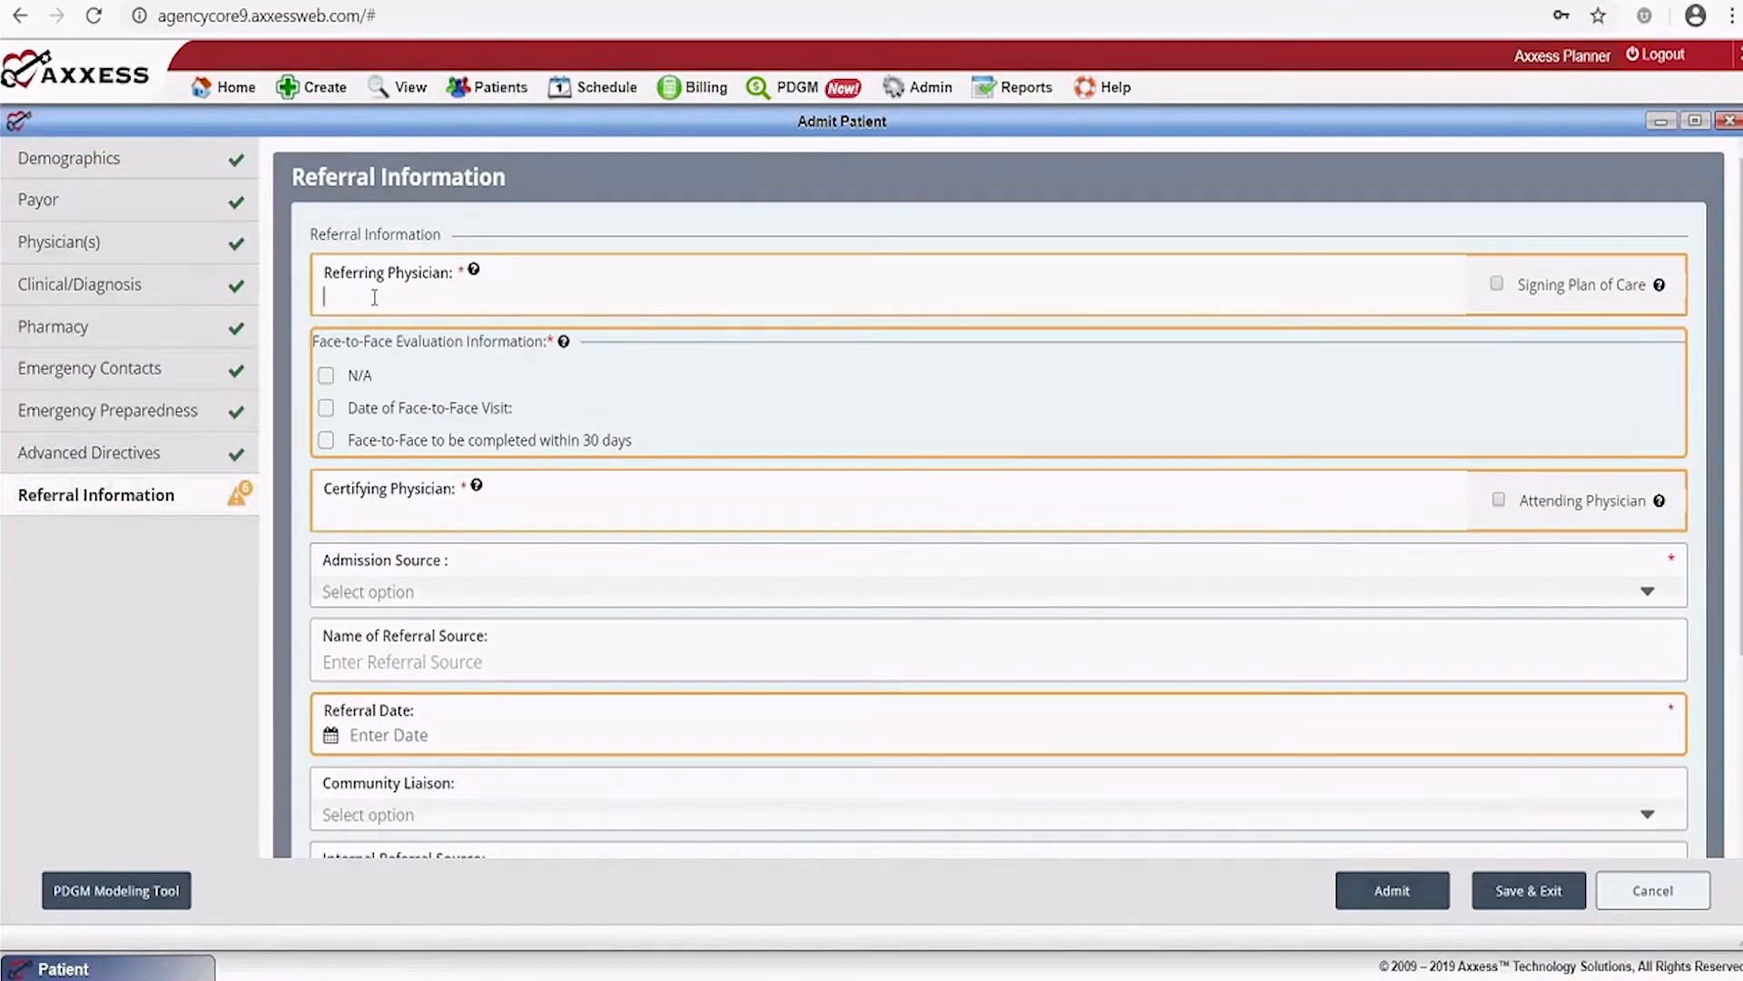
pyautogui.write('br')
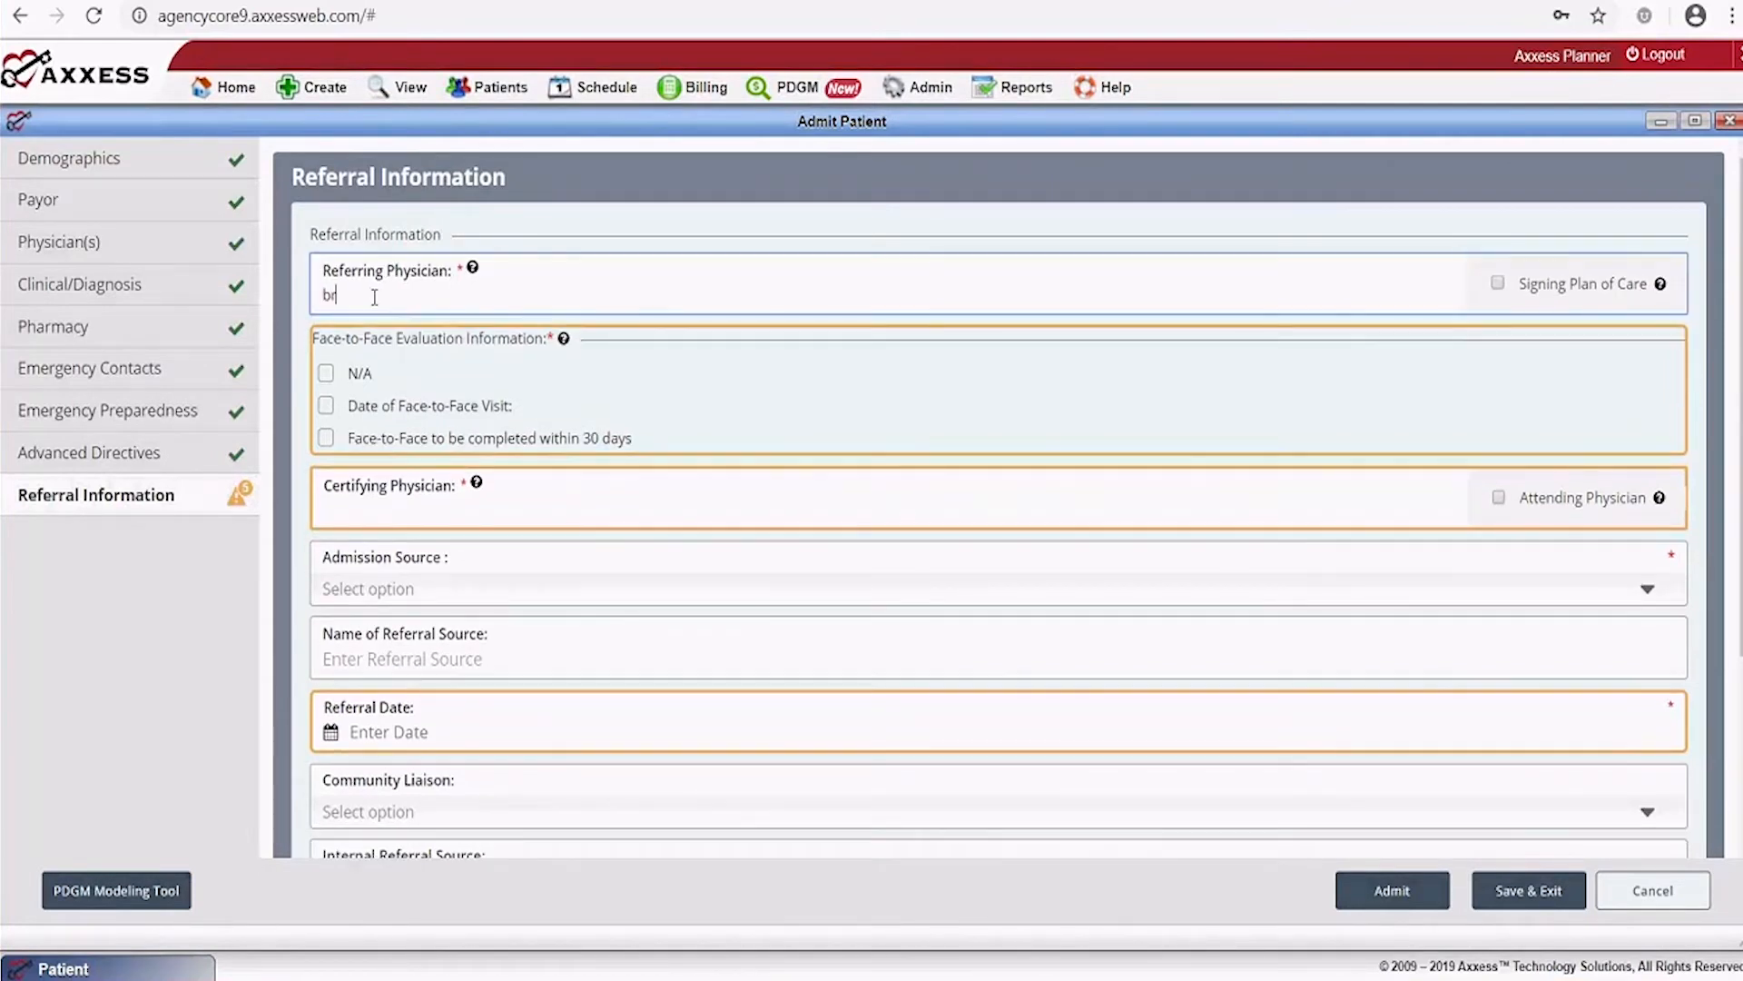
pyautogui.press('BackSpace')
pyautogui.press('BackSpace')
pyautogui.write('sm')
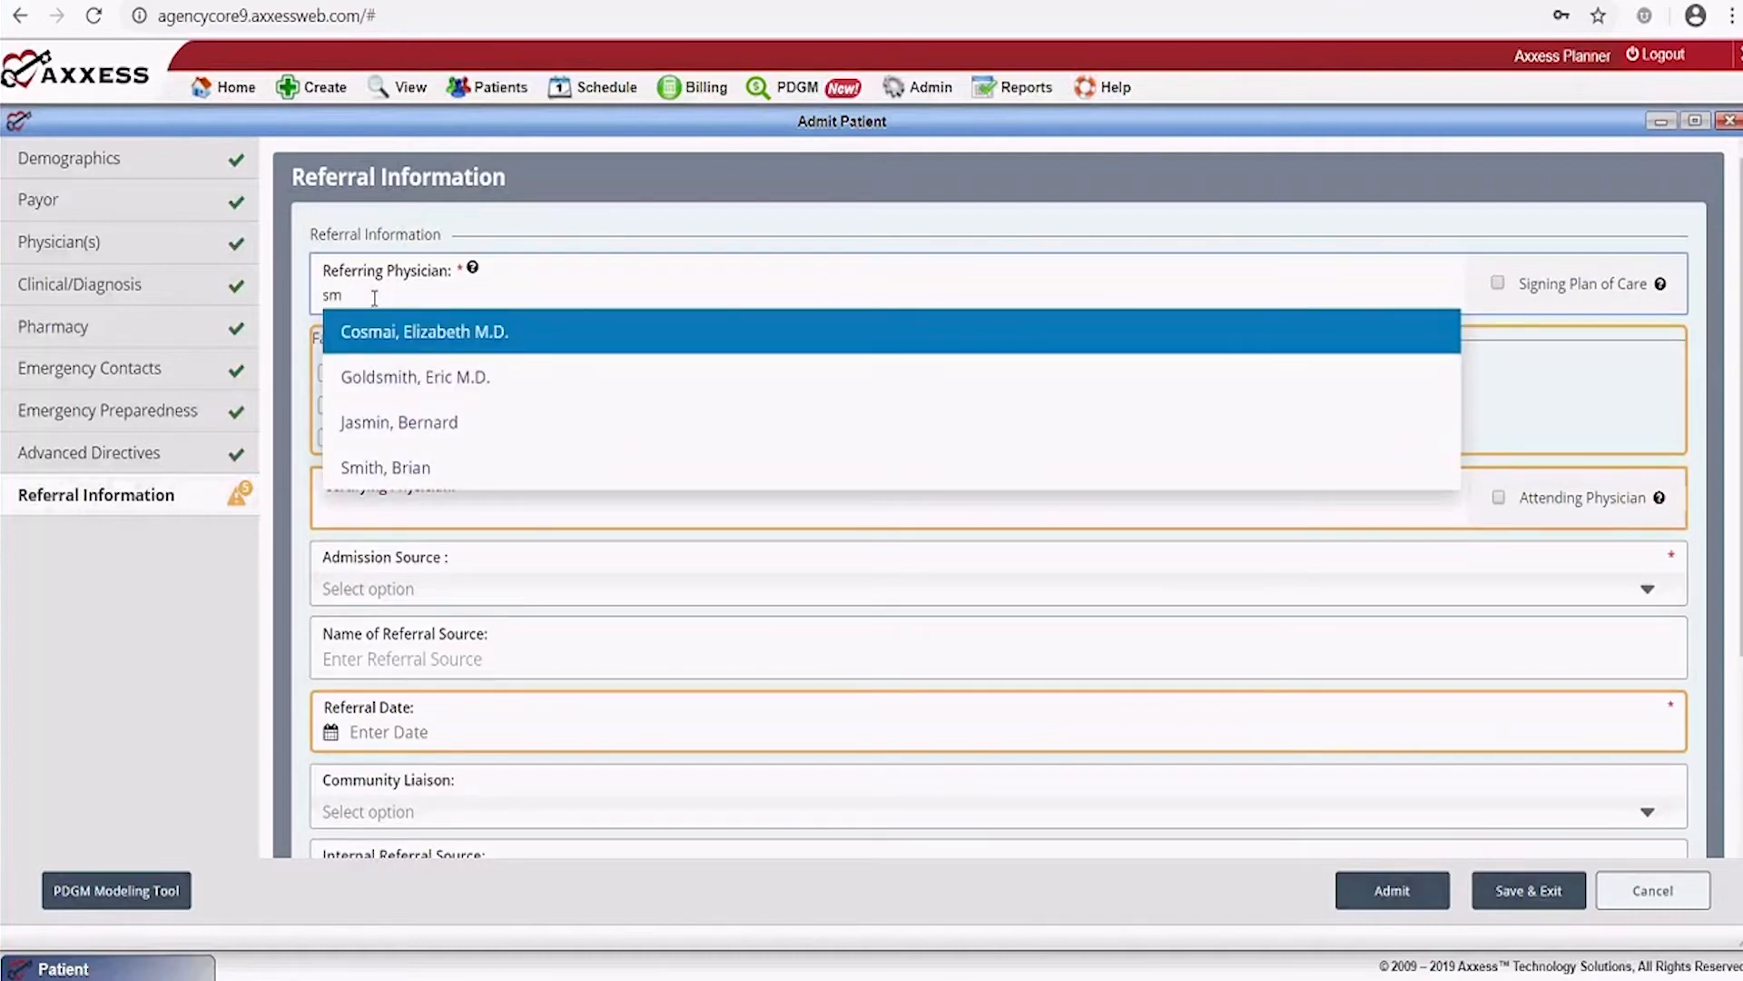
pyautogui.click(385, 467)
pyautogui.click(1497, 283)
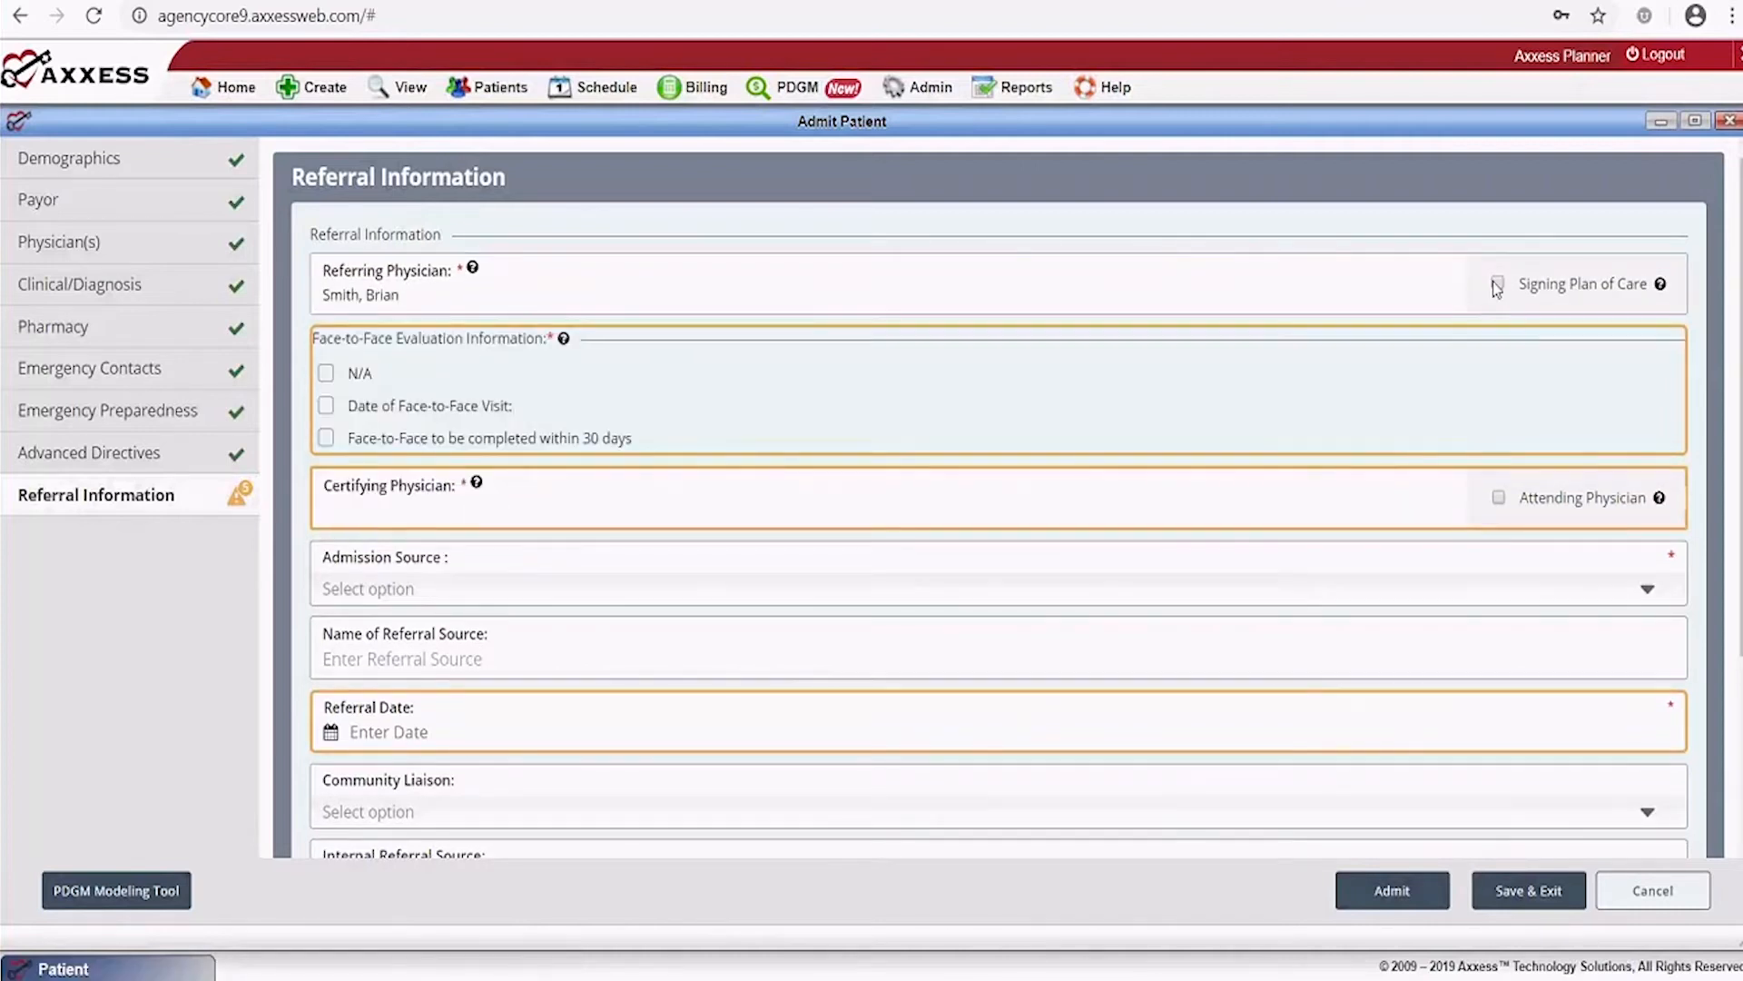
# Tick F2F within 30 days and Attending Physician, set admission source Transfer from SNF, referral source 'Advanced Skilled Nursing'
pyautogui.click(326, 441)
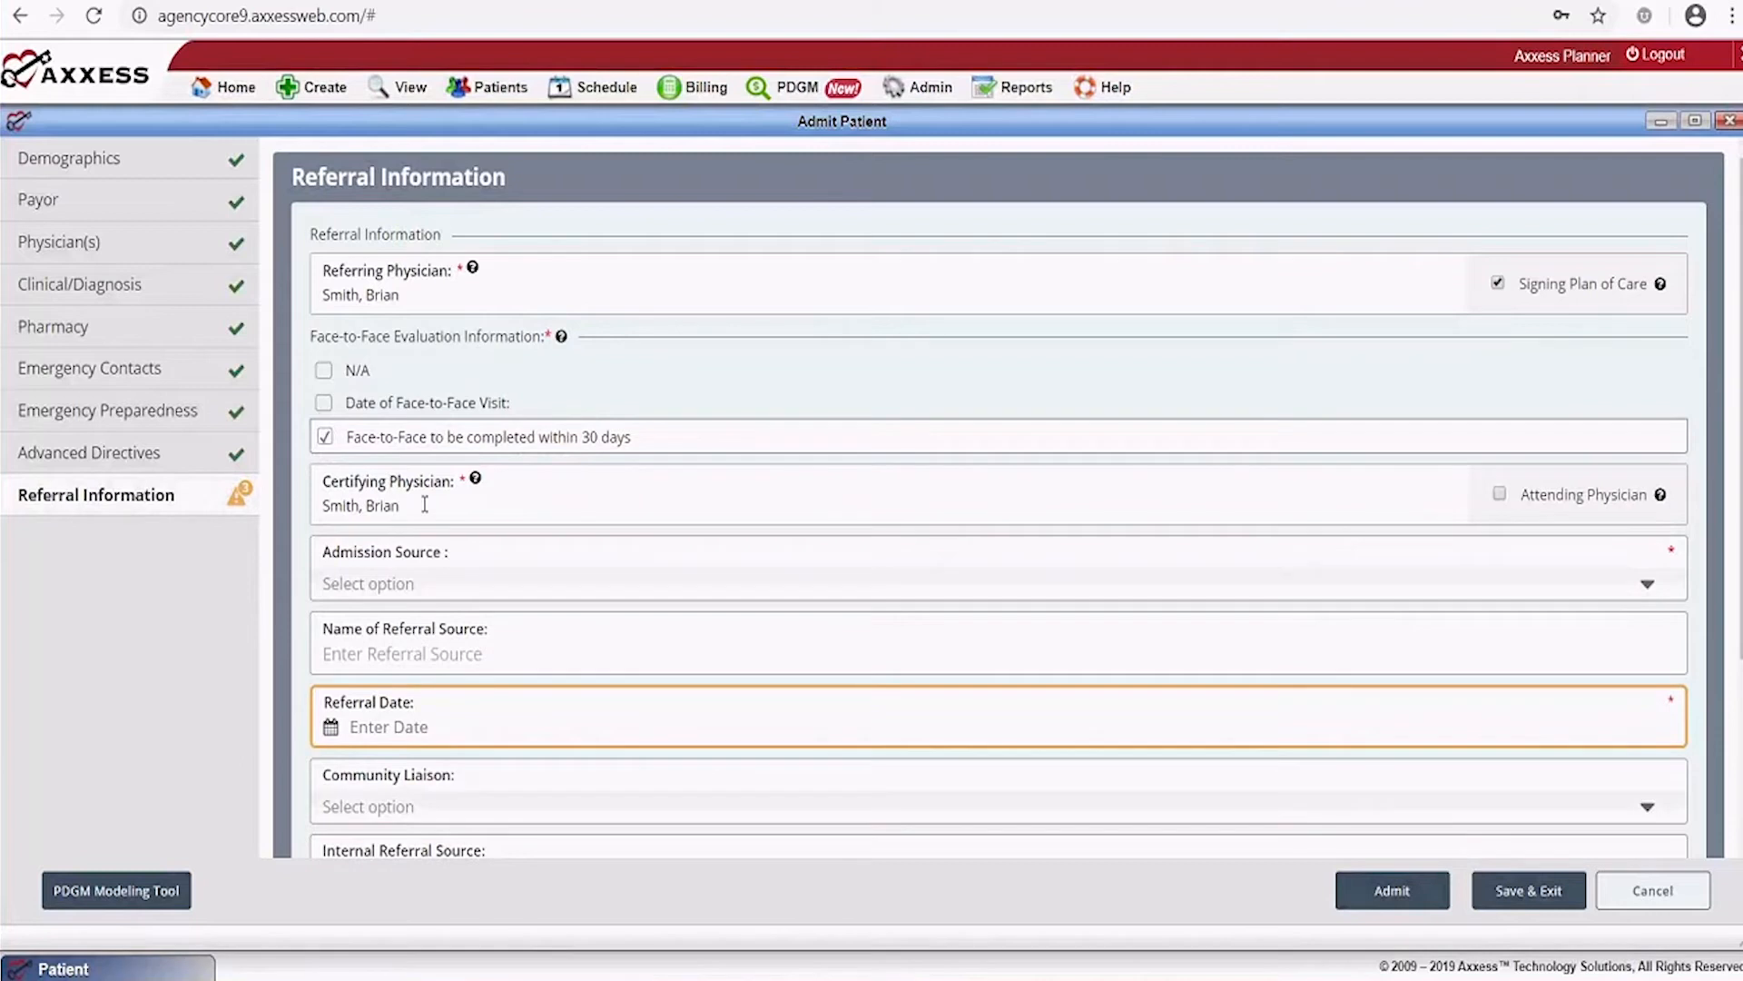
pyautogui.click(1500, 495)
pyautogui.click(404, 589)
pyautogui.click(438, 729)
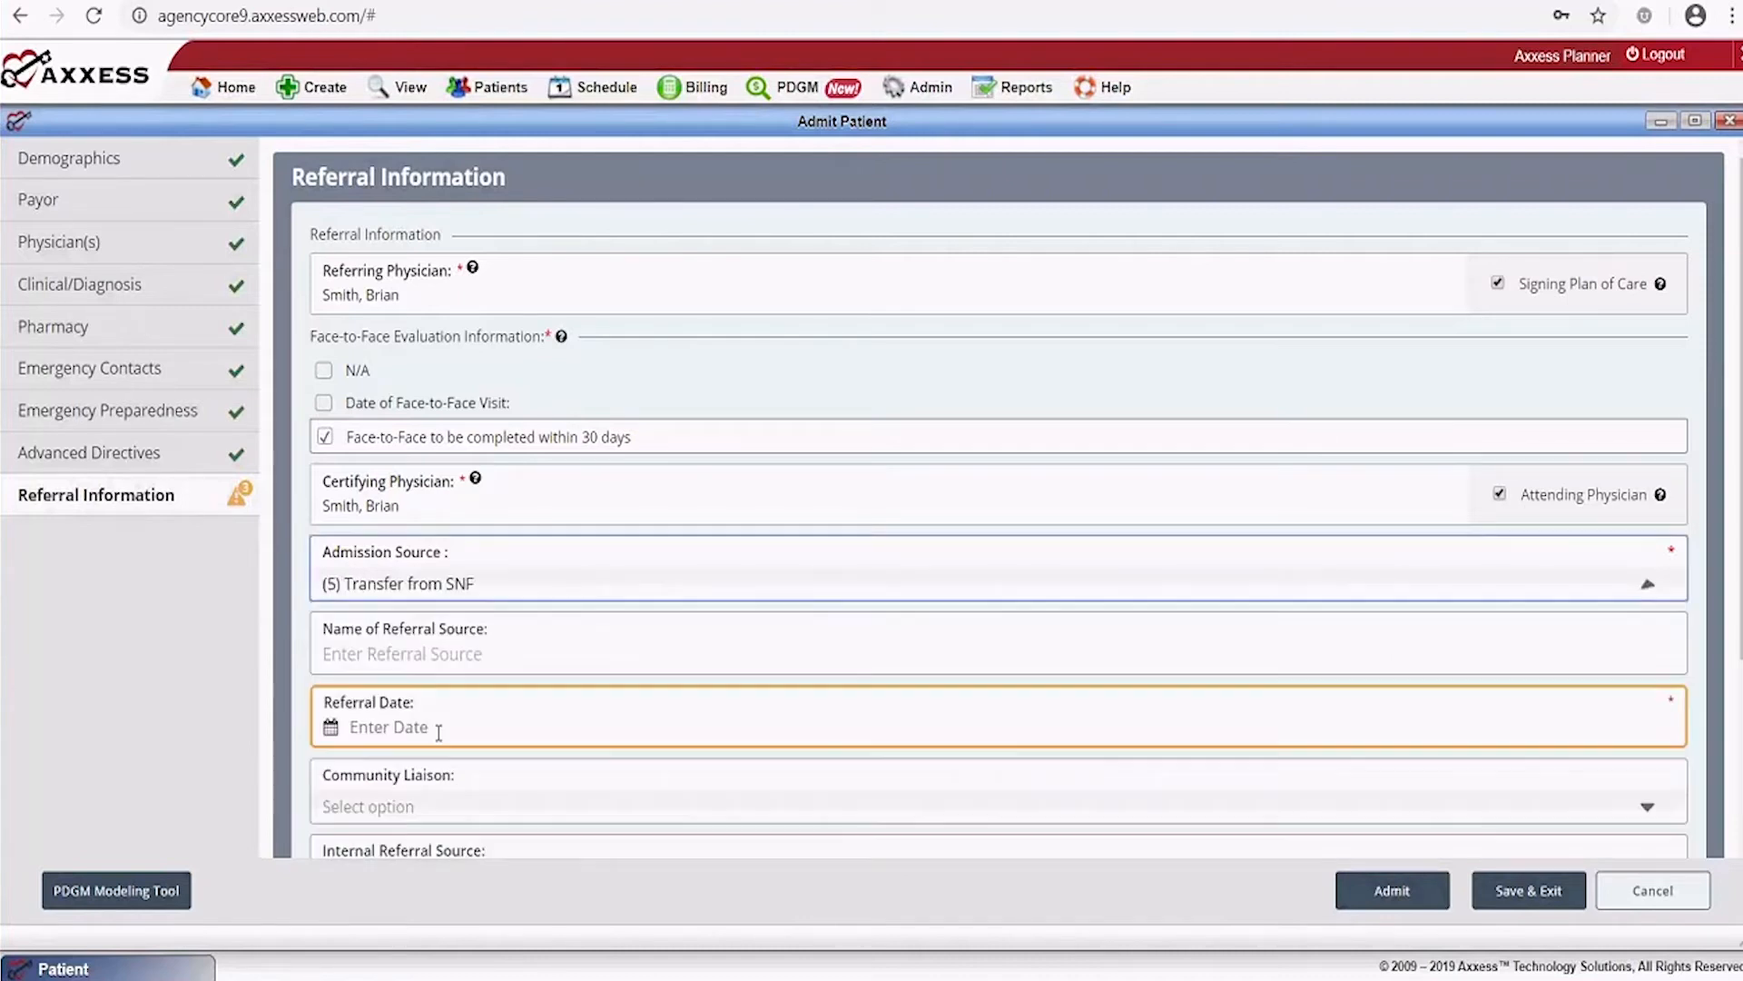
pyautogui.click(507, 647)
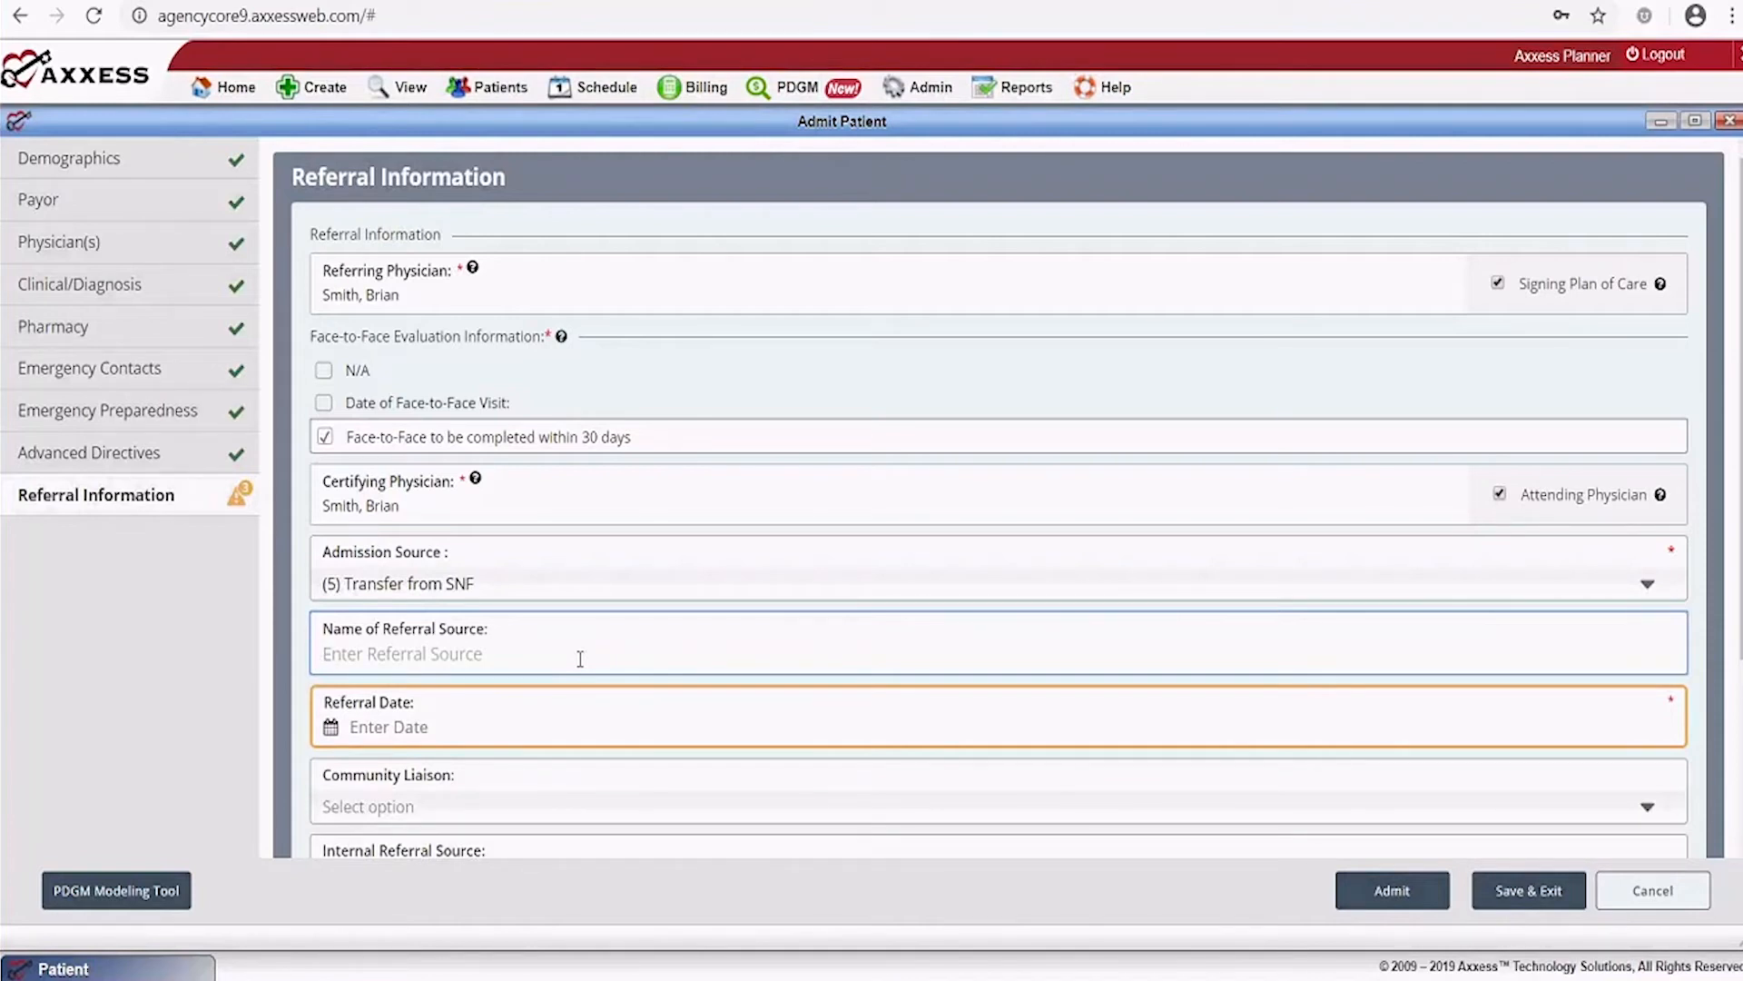
pyautogui.write('Advanced Skilled N')
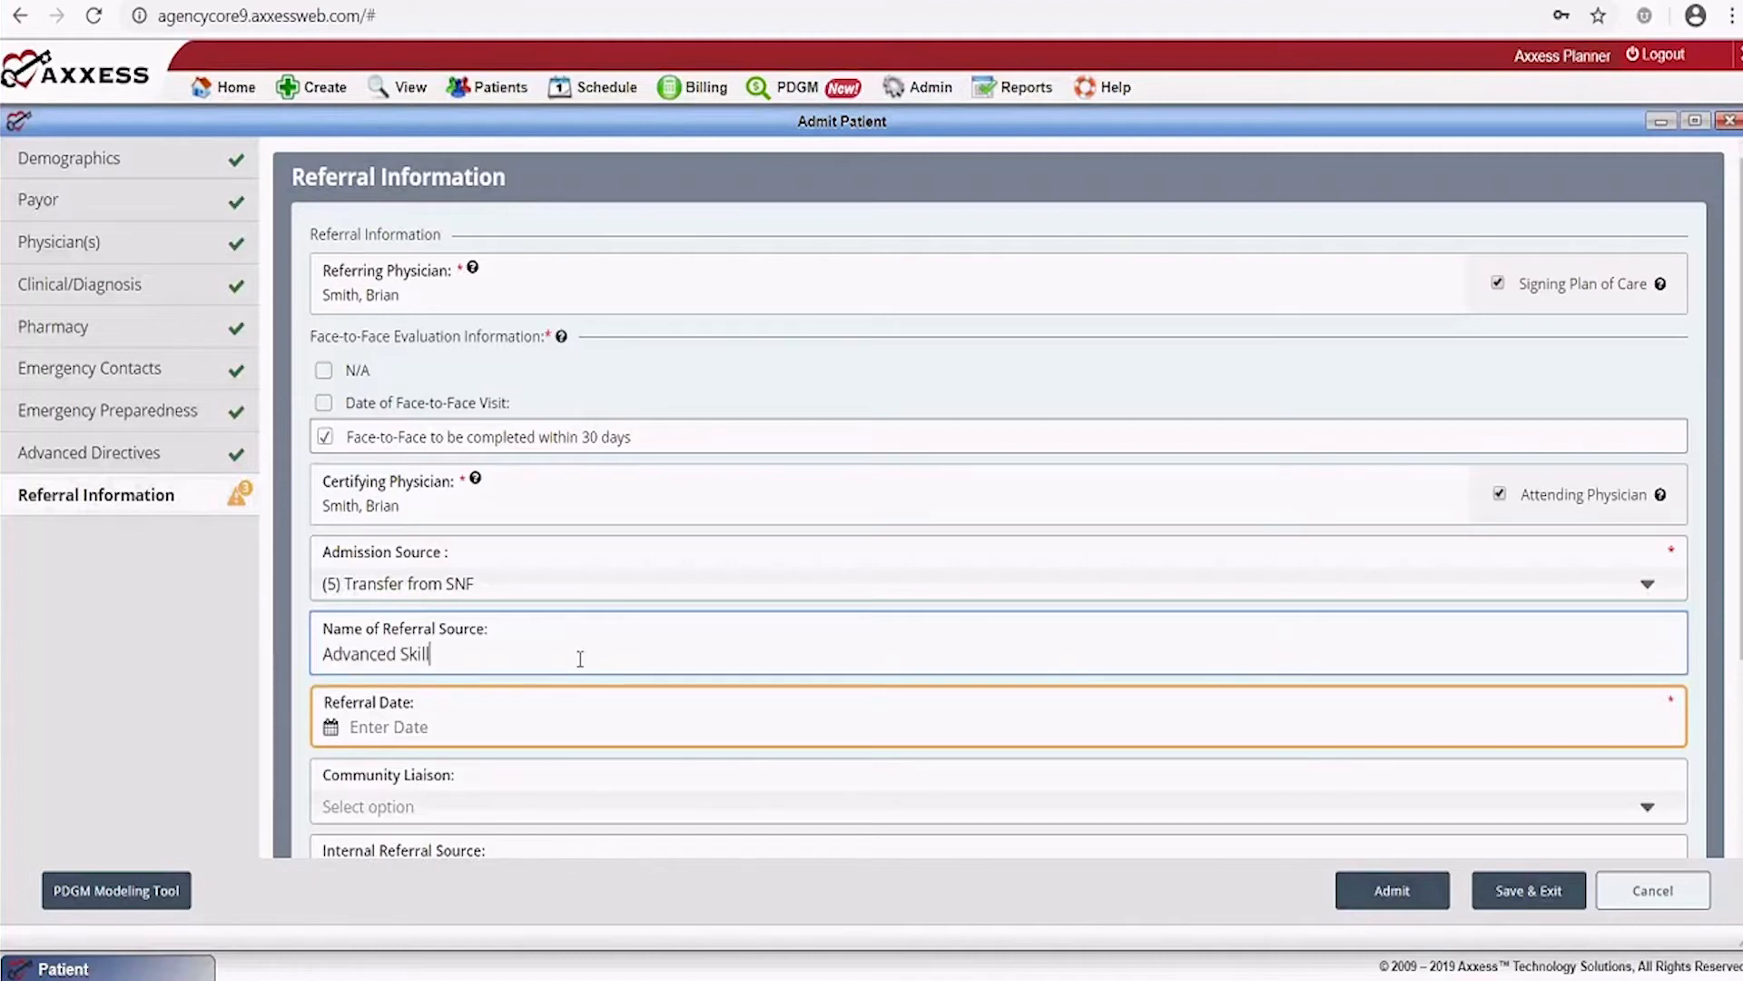
pyautogui.write('ursing')
# Set the referral date to 12/18/2019 and assign a community liaison
pyautogui.click(595, 723)
pyautogui.click(474, 897)
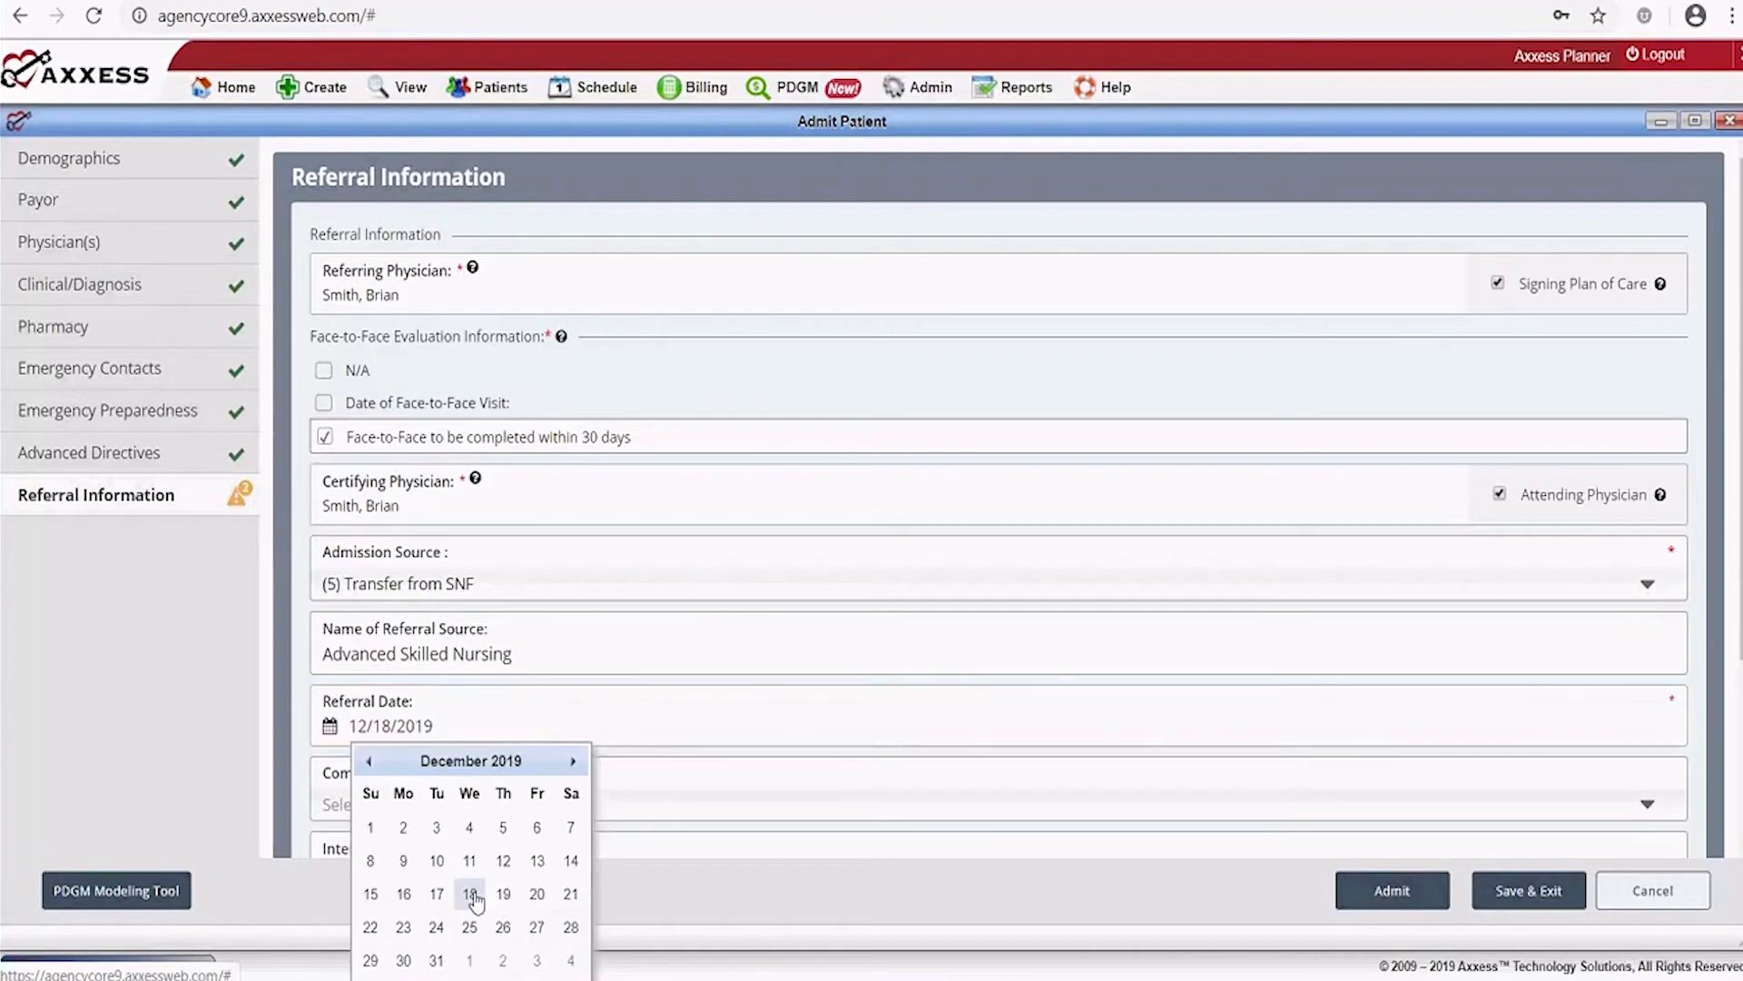
pyautogui.scroll(-3, 686, 760)
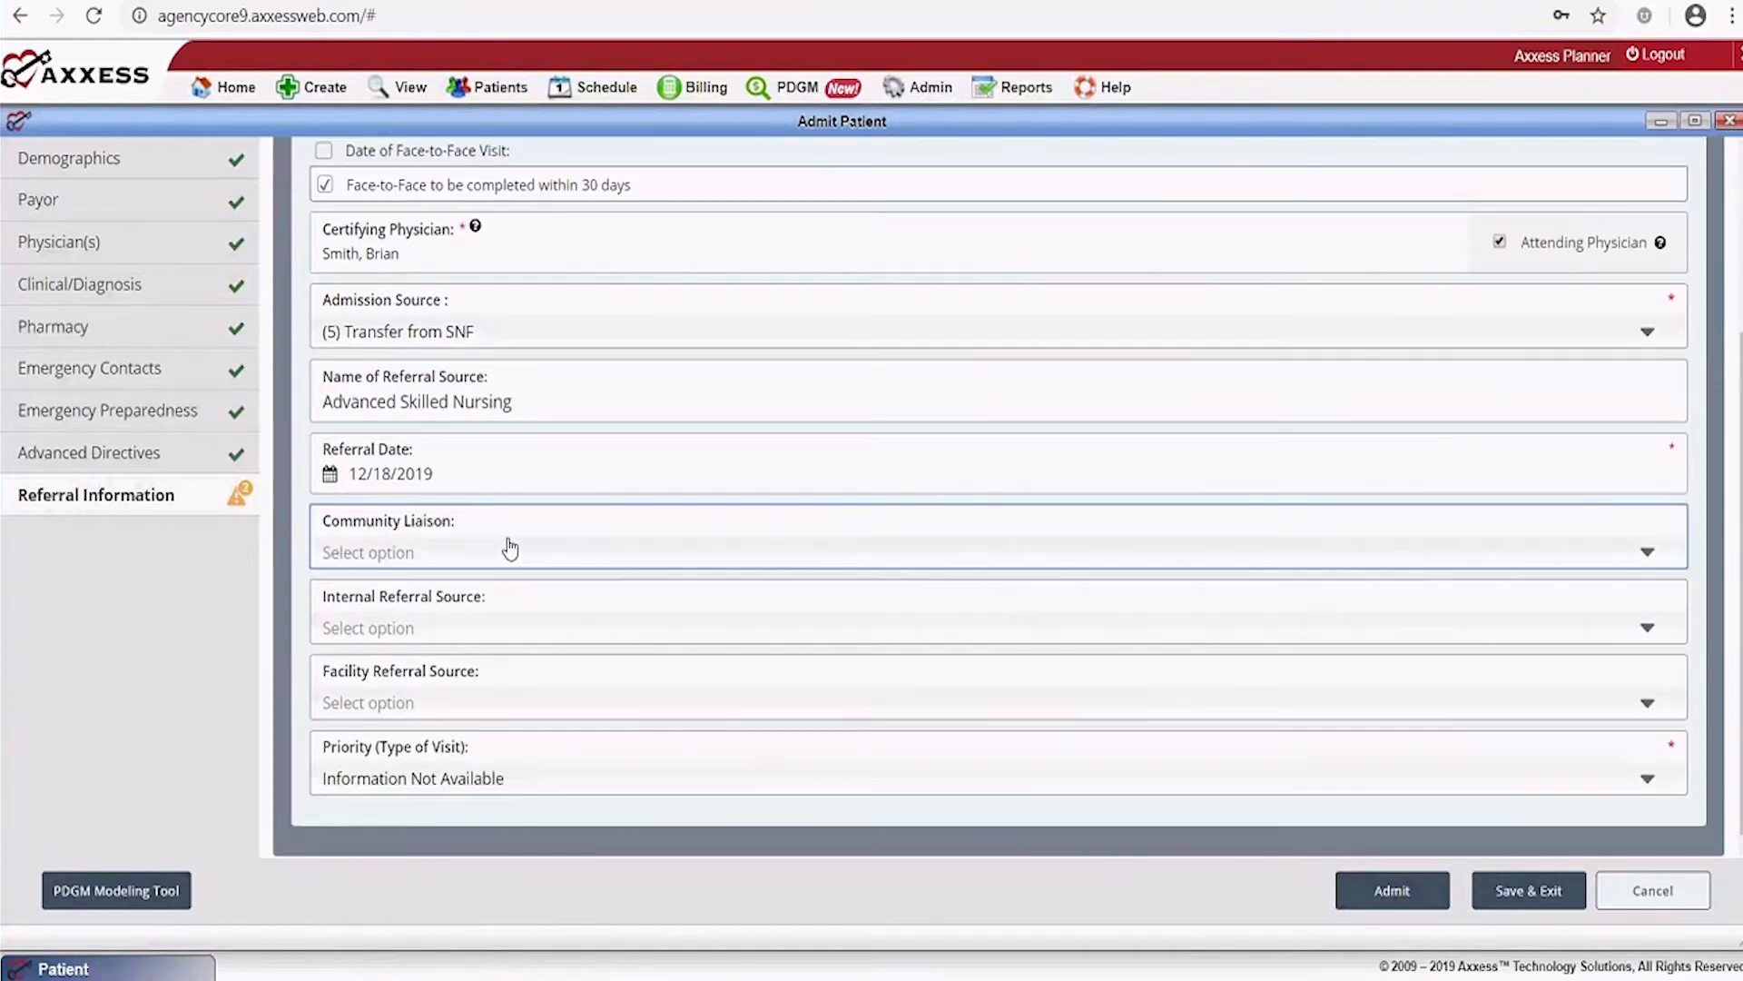
pyautogui.click(506, 549)
pyautogui.click(404, 669)
# Leave the facility referral source empty and set Priority (Type of Visit) to Urgent
pyautogui.click(437, 707)
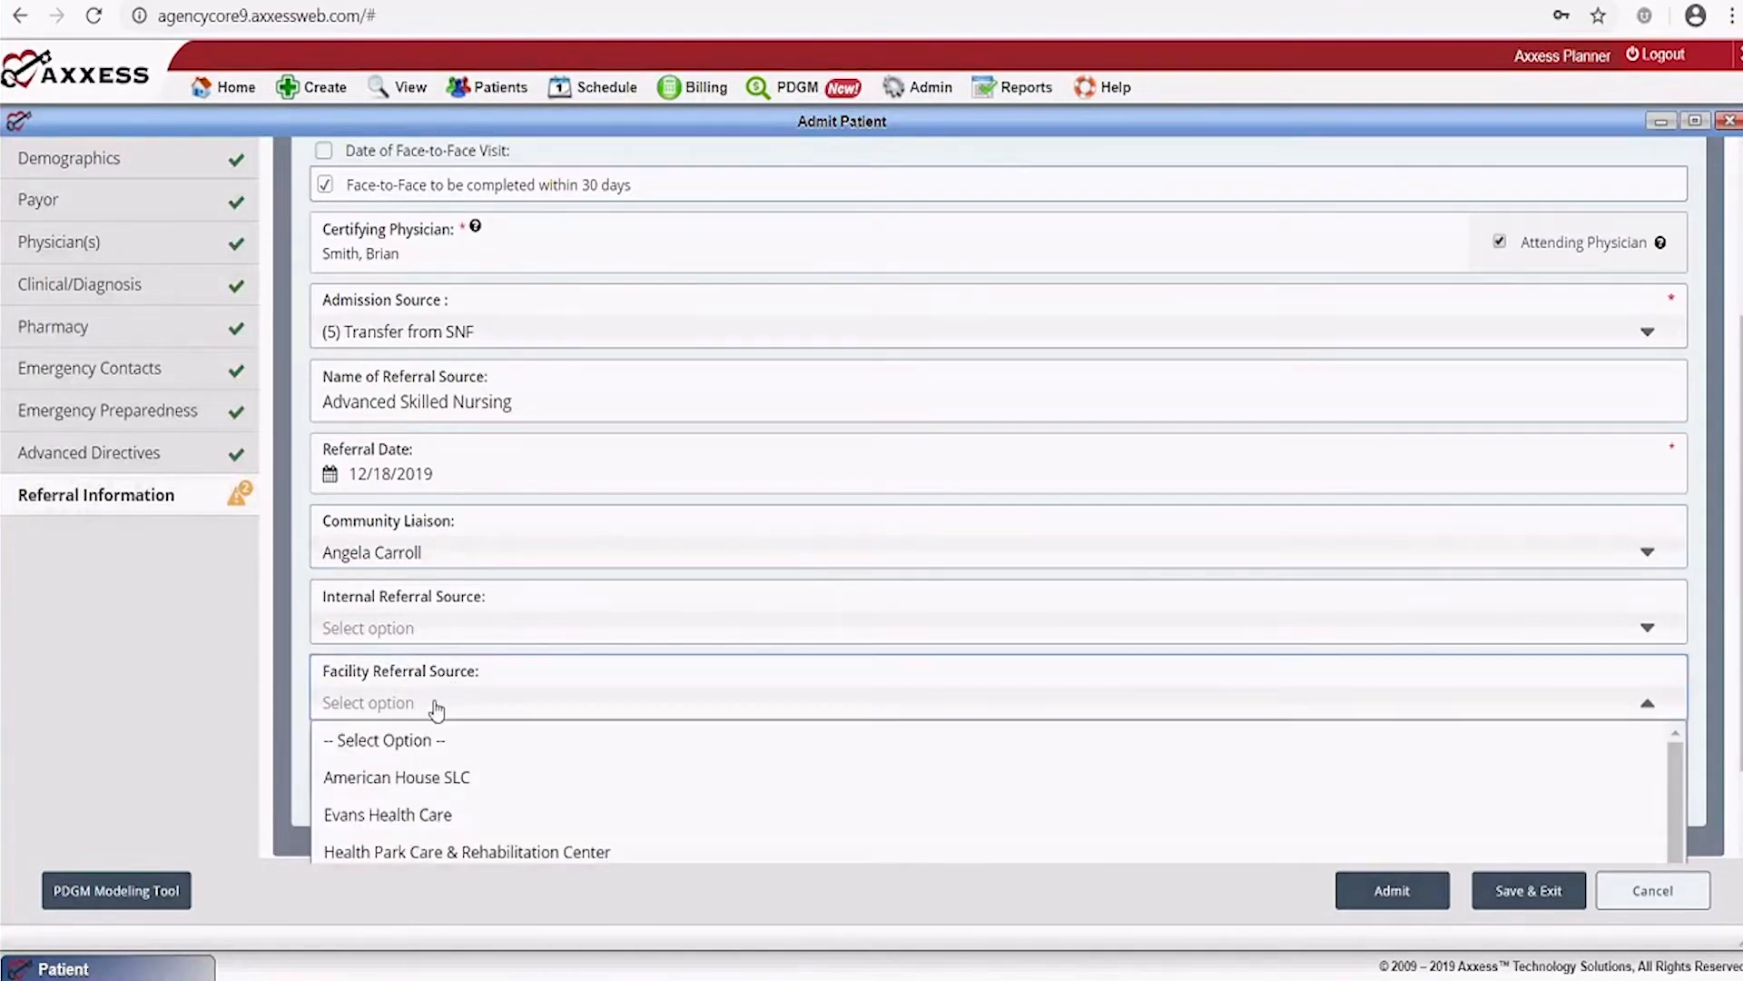
pyautogui.scroll(-1, 625, 686)
pyautogui.scroll(-1, 625, 686)
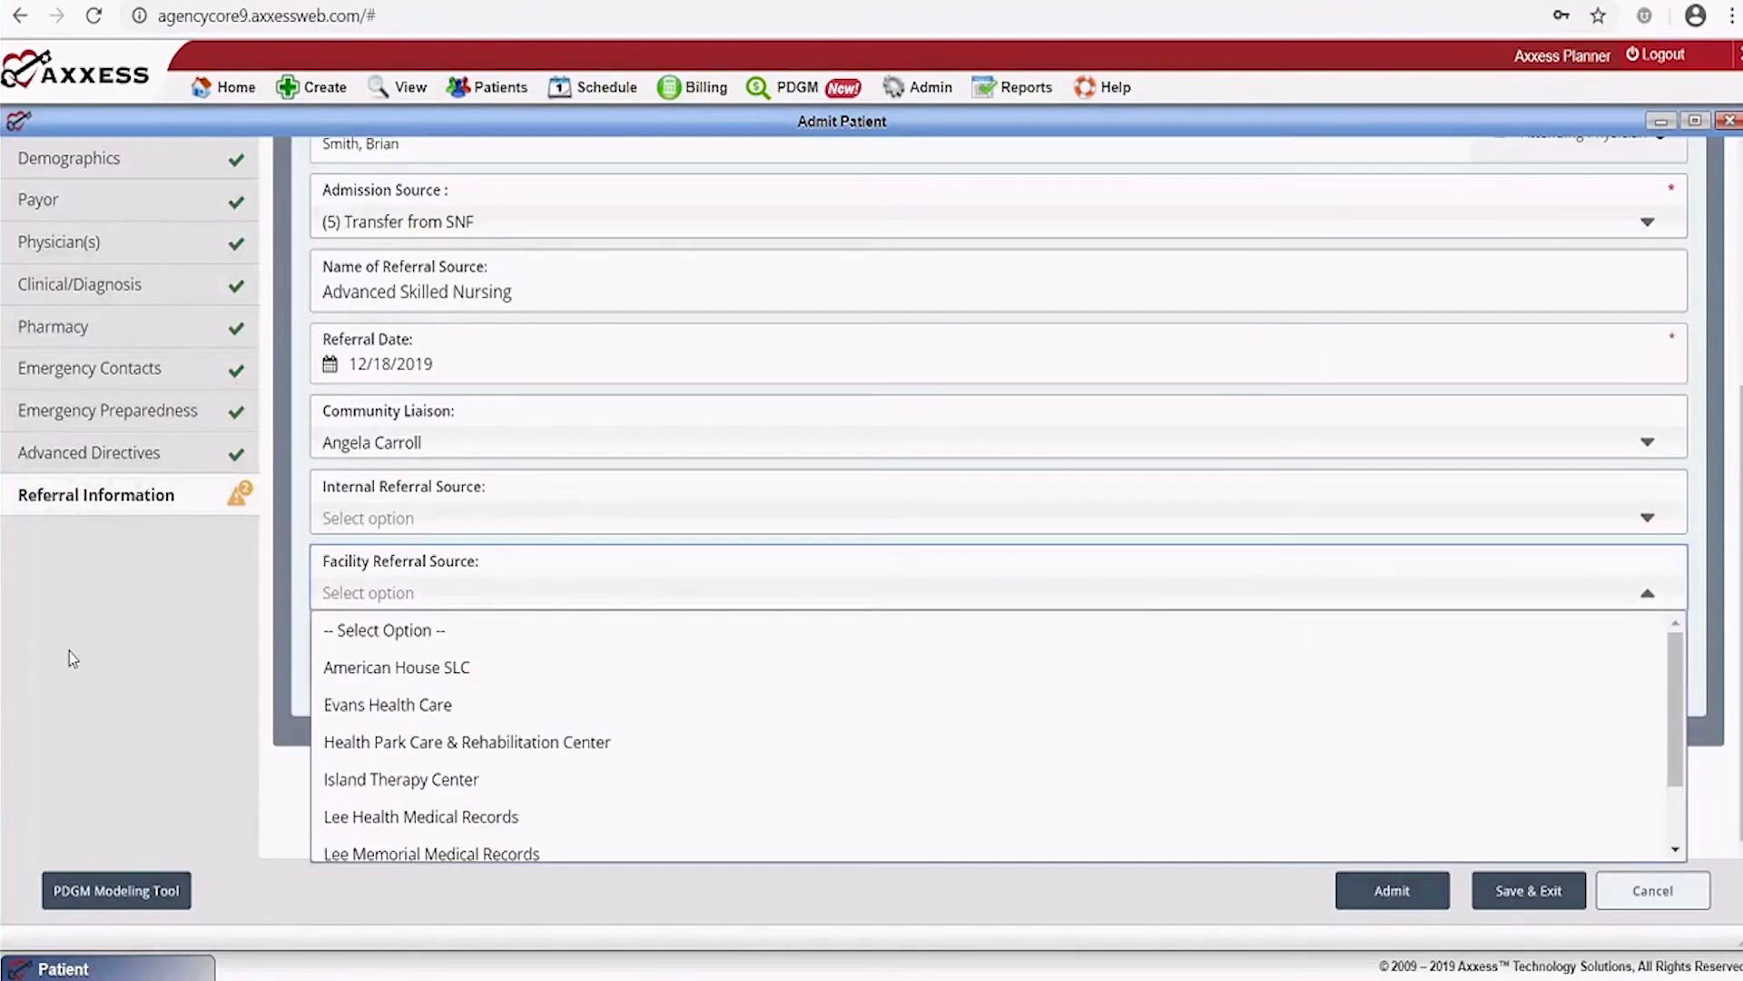
pyautogui.click(214, 650)
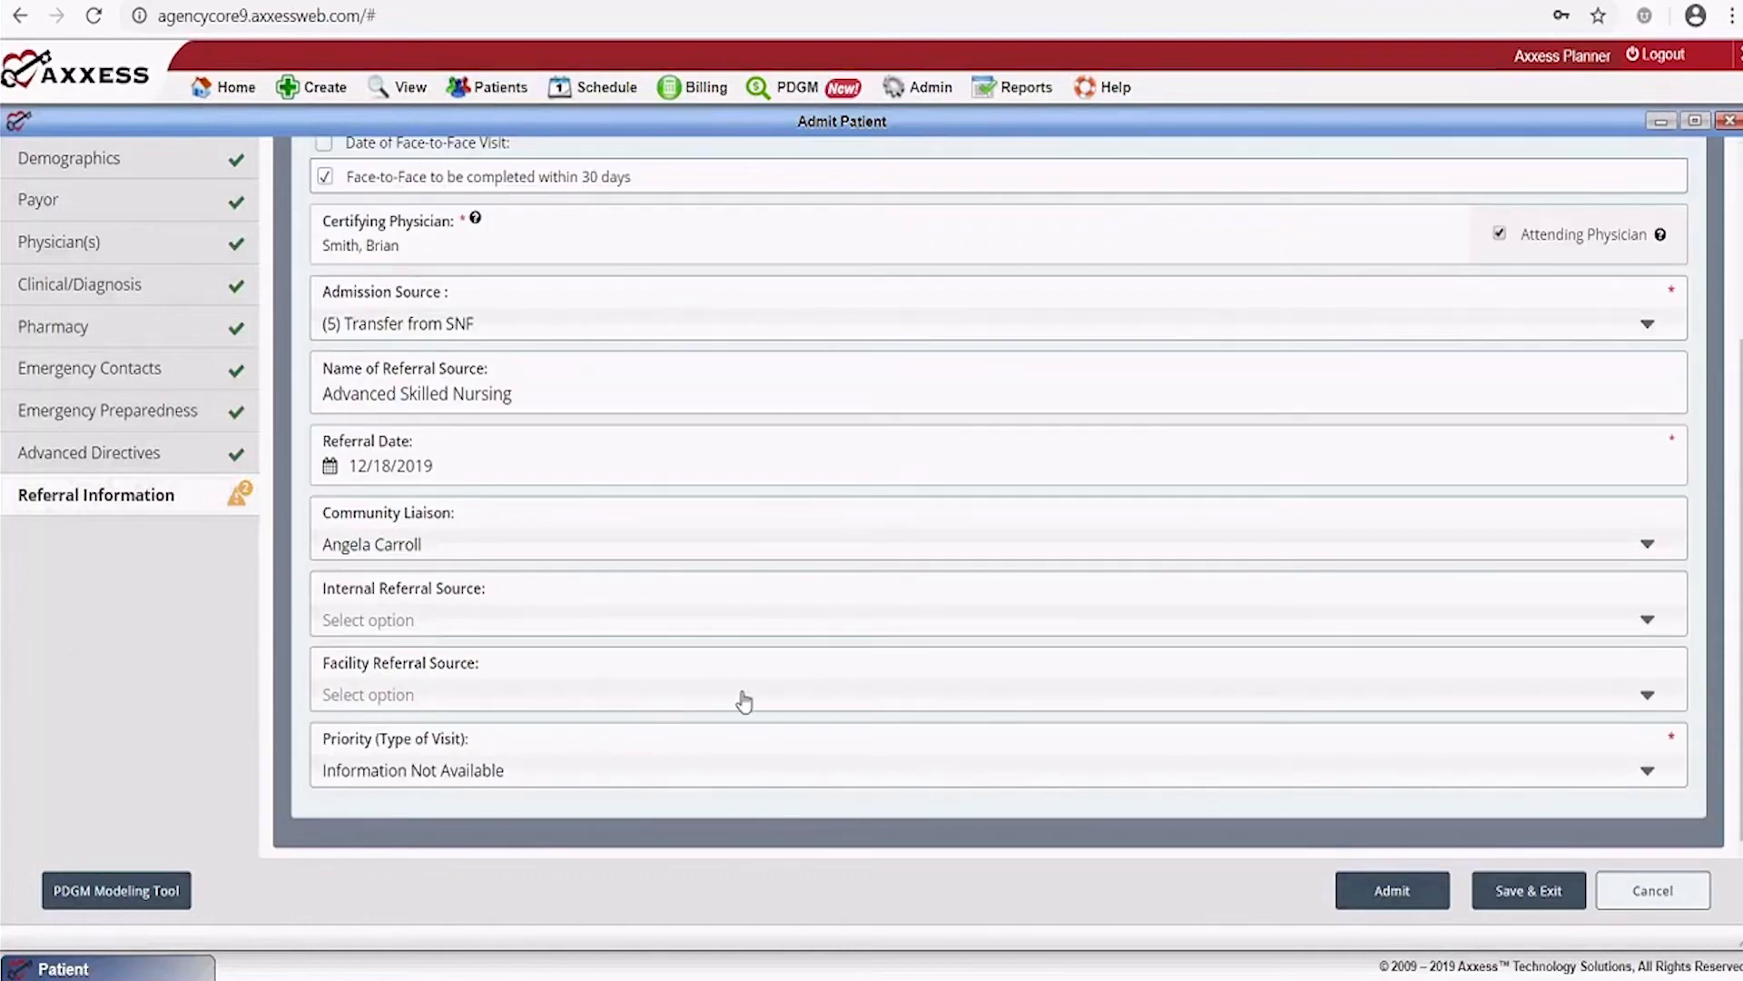
pyautogui.click(552, 770)
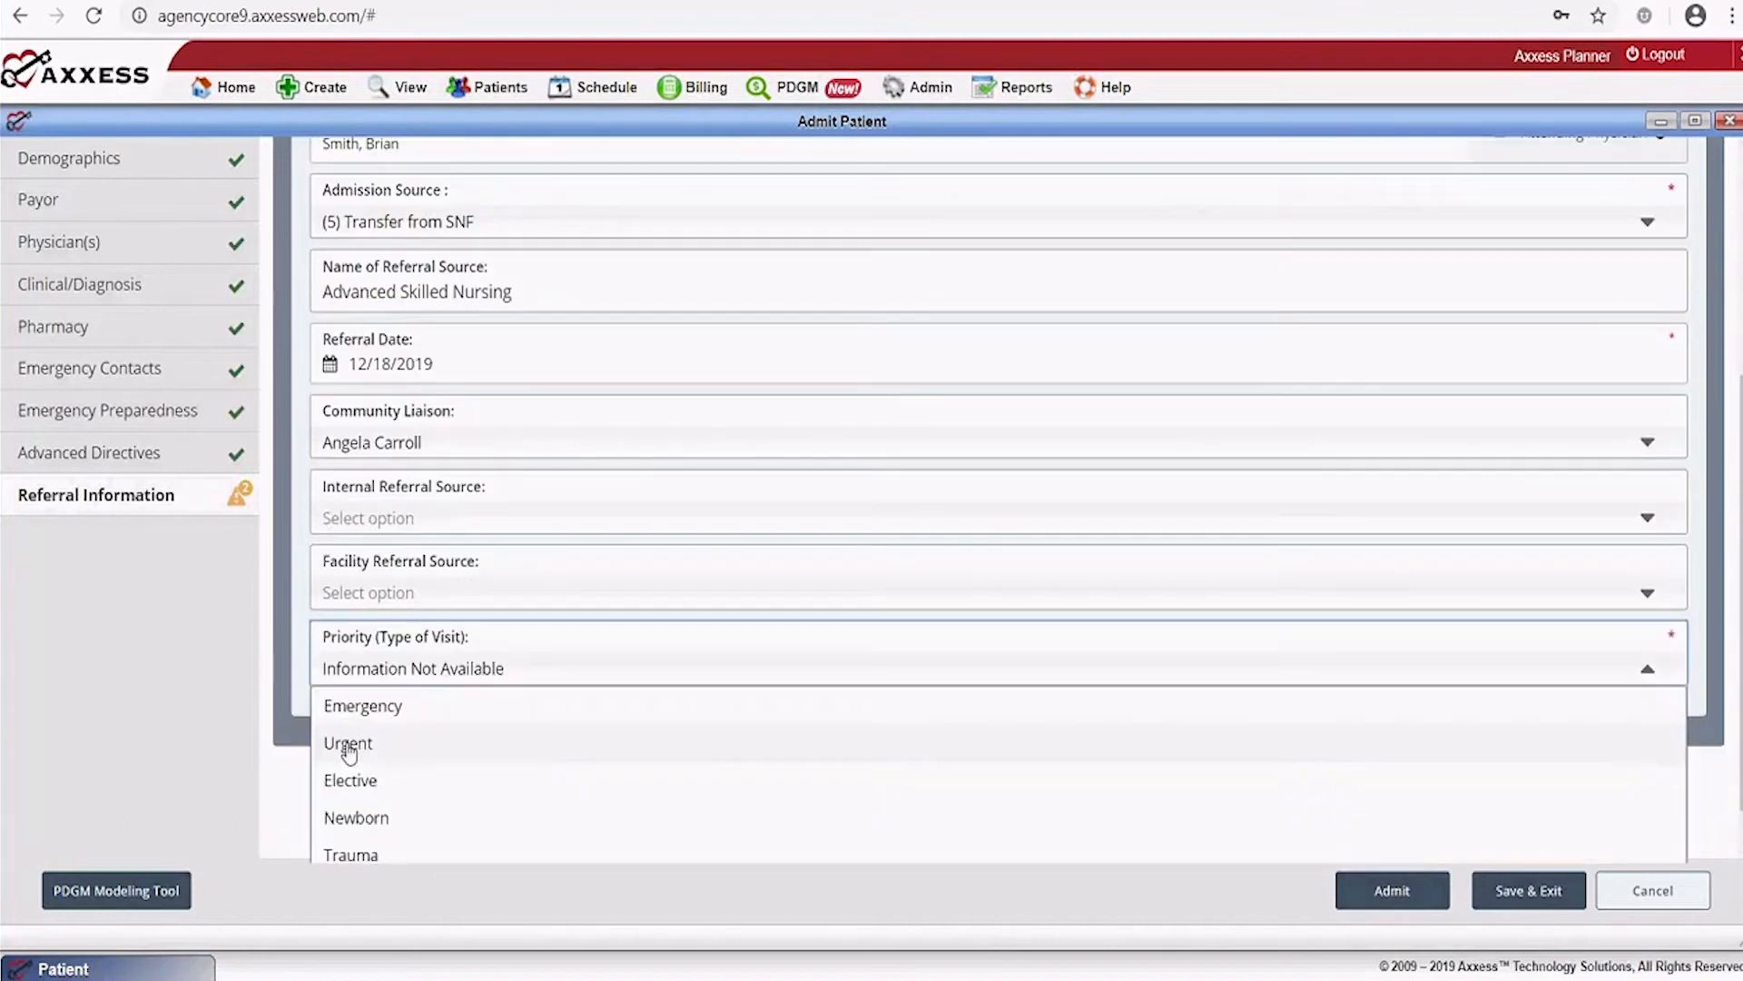
pyautogui.click(351, 743)
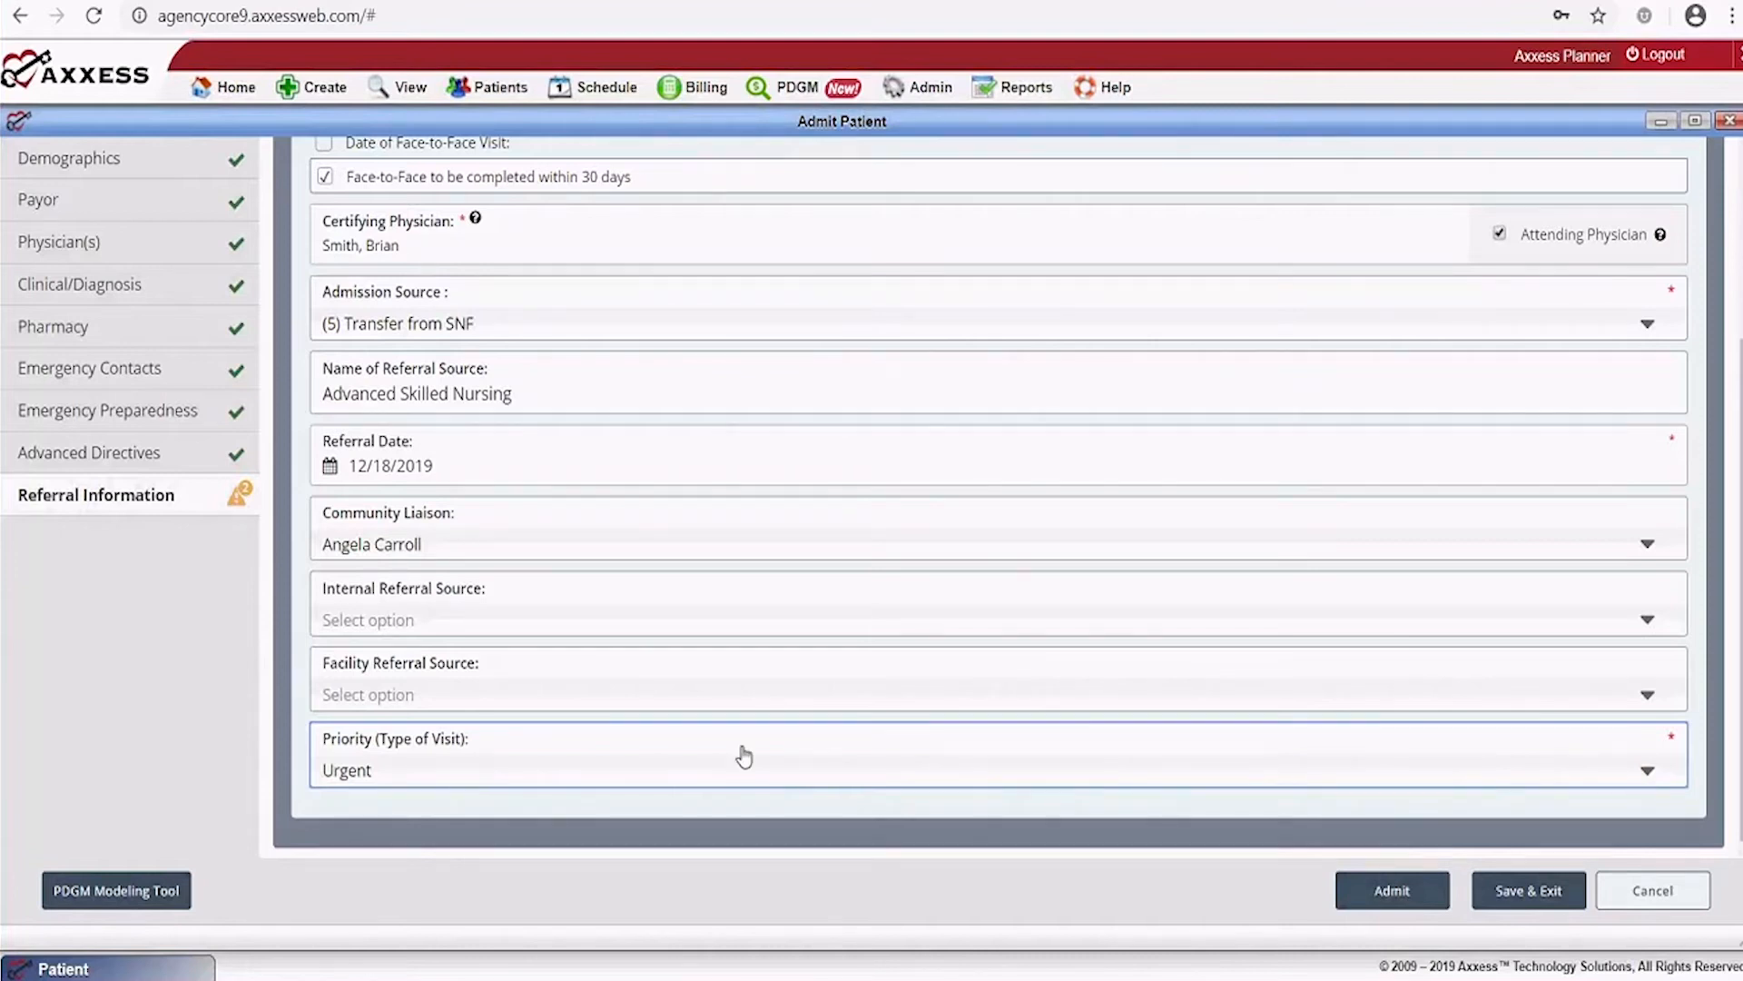
pyautogui.scroll(3, 1332, 830)
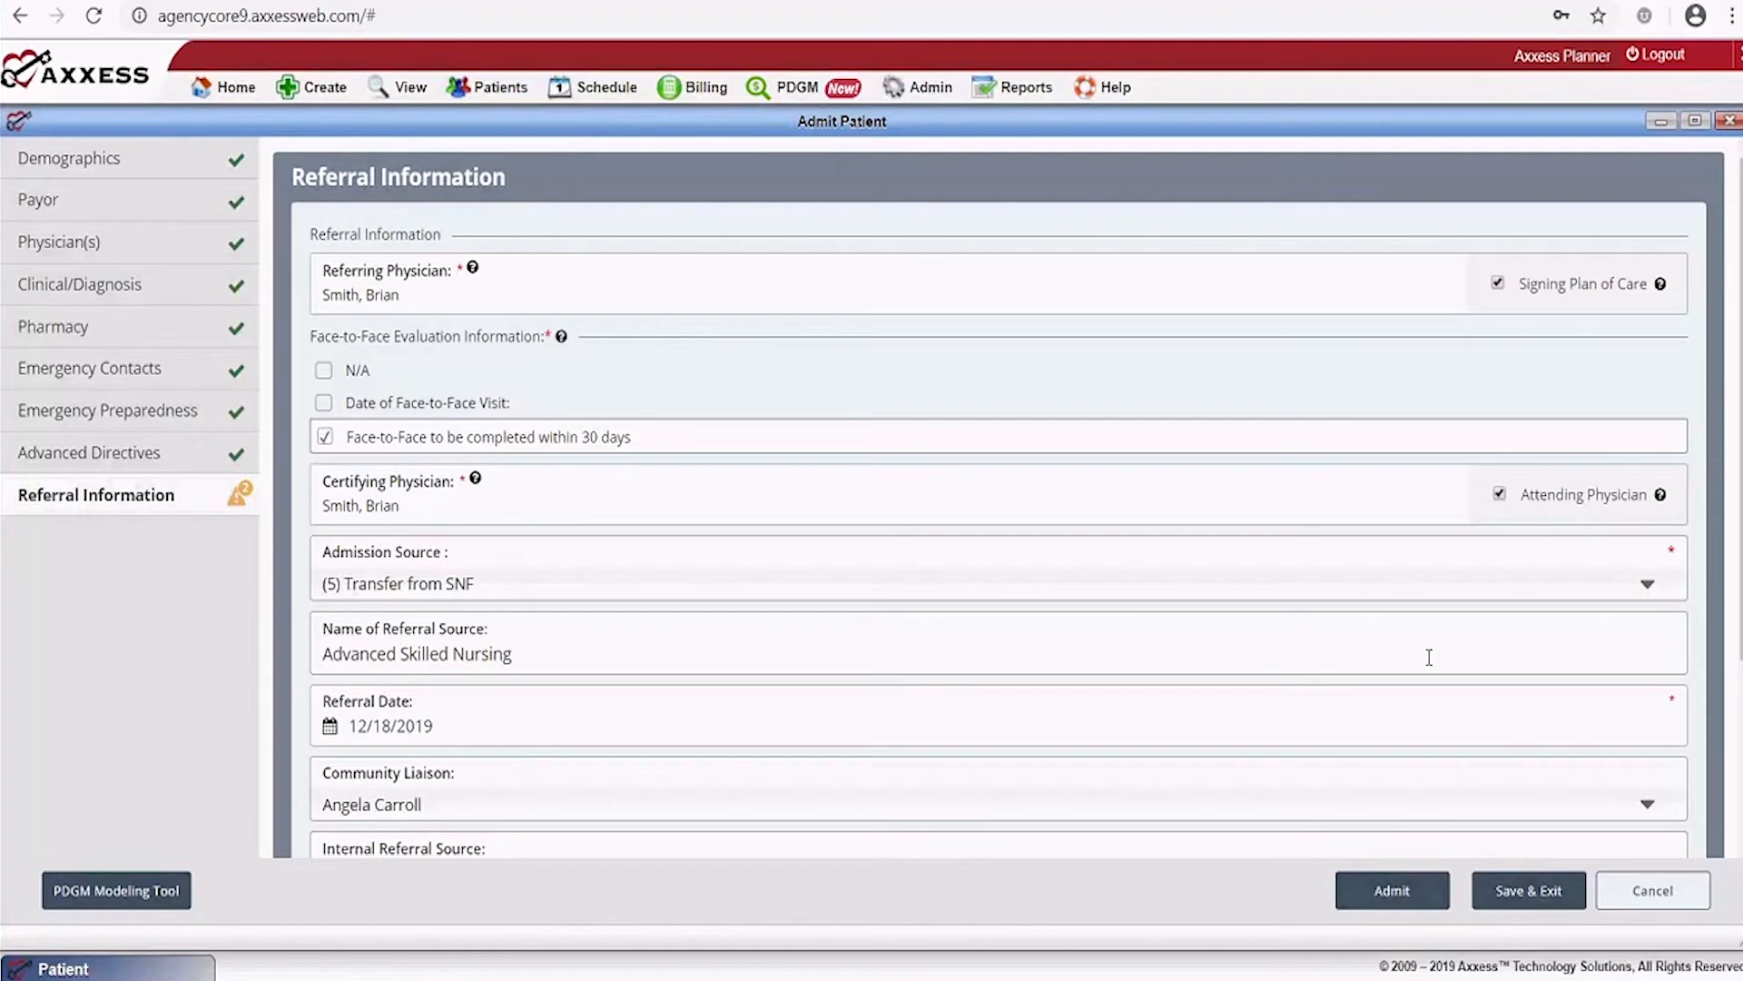
pyautogui.scroll(-3, 966, 672)
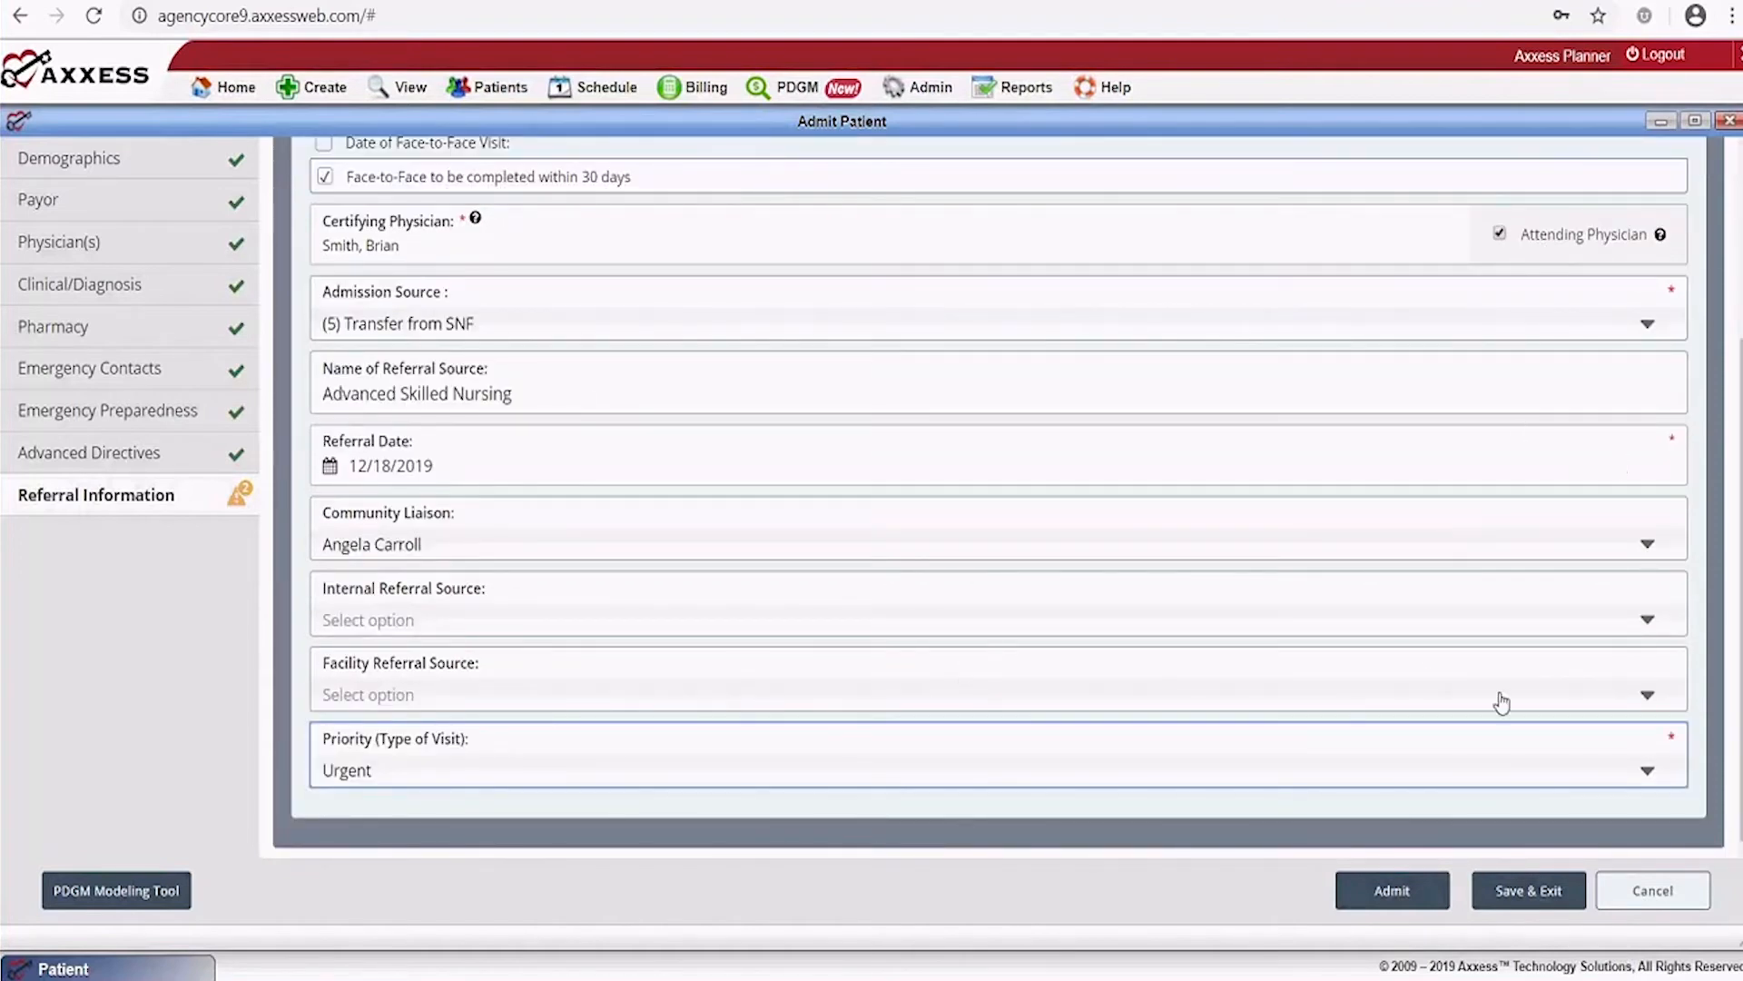
pyautogui.click(1382, 898)
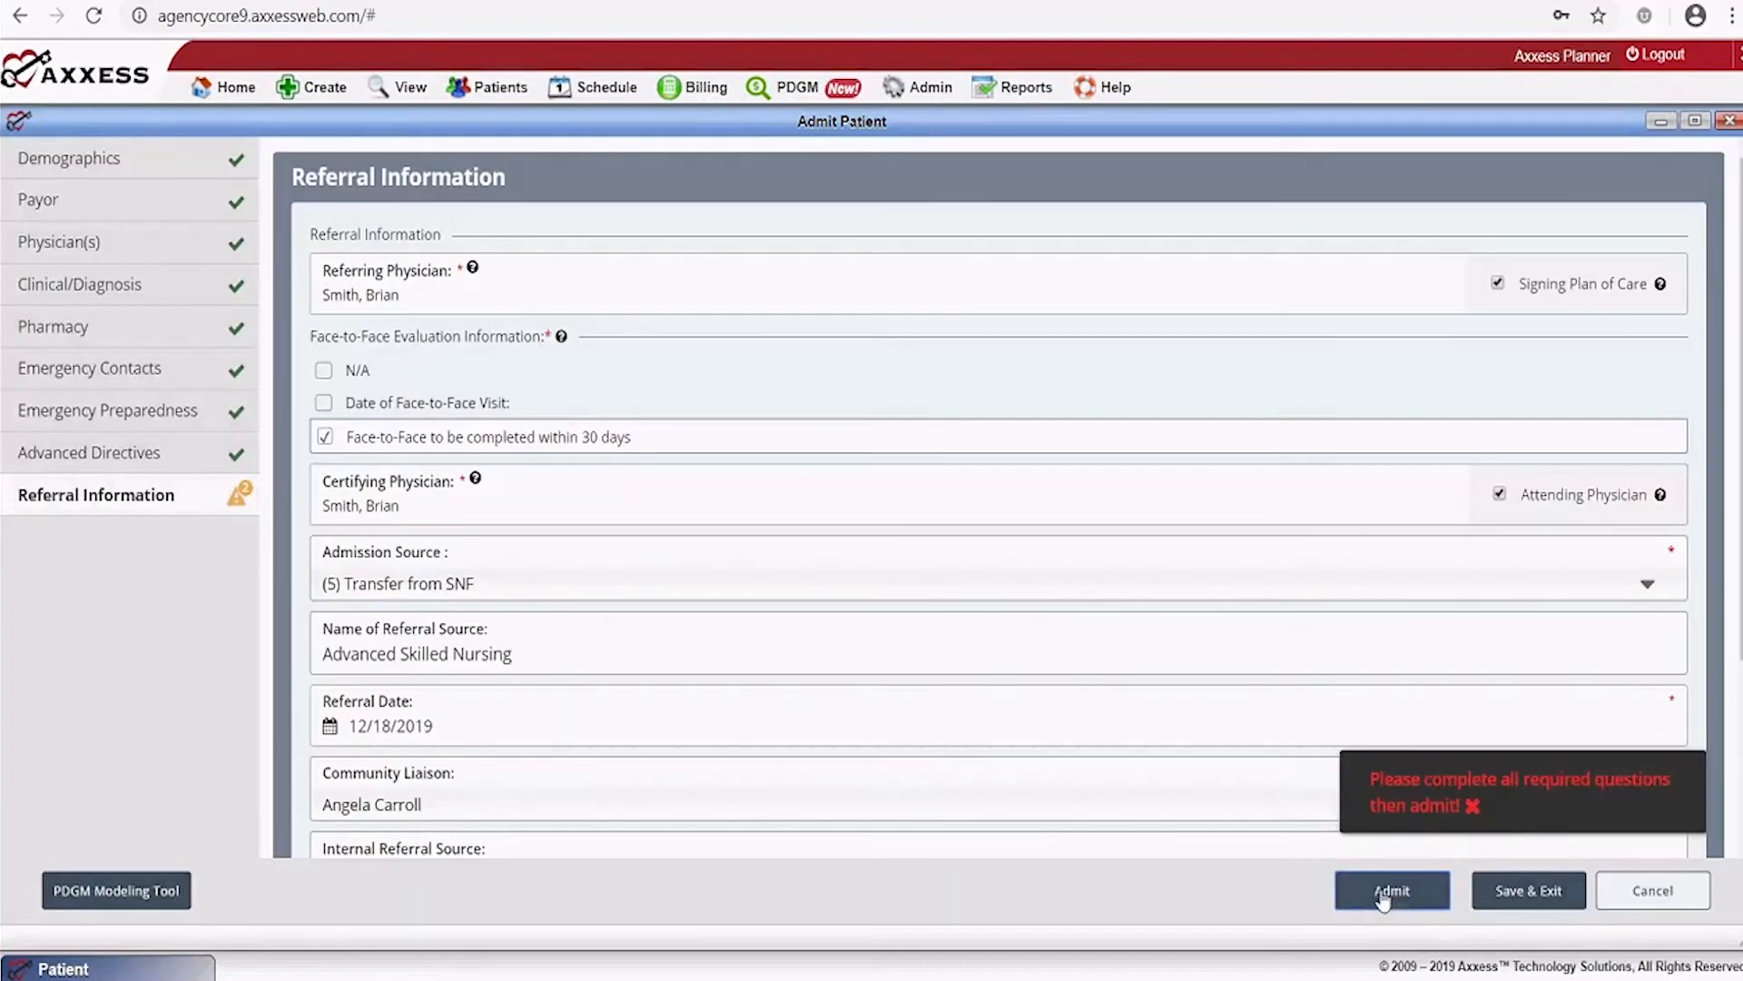
pyautogui.scroll(-3, 1141, 708)
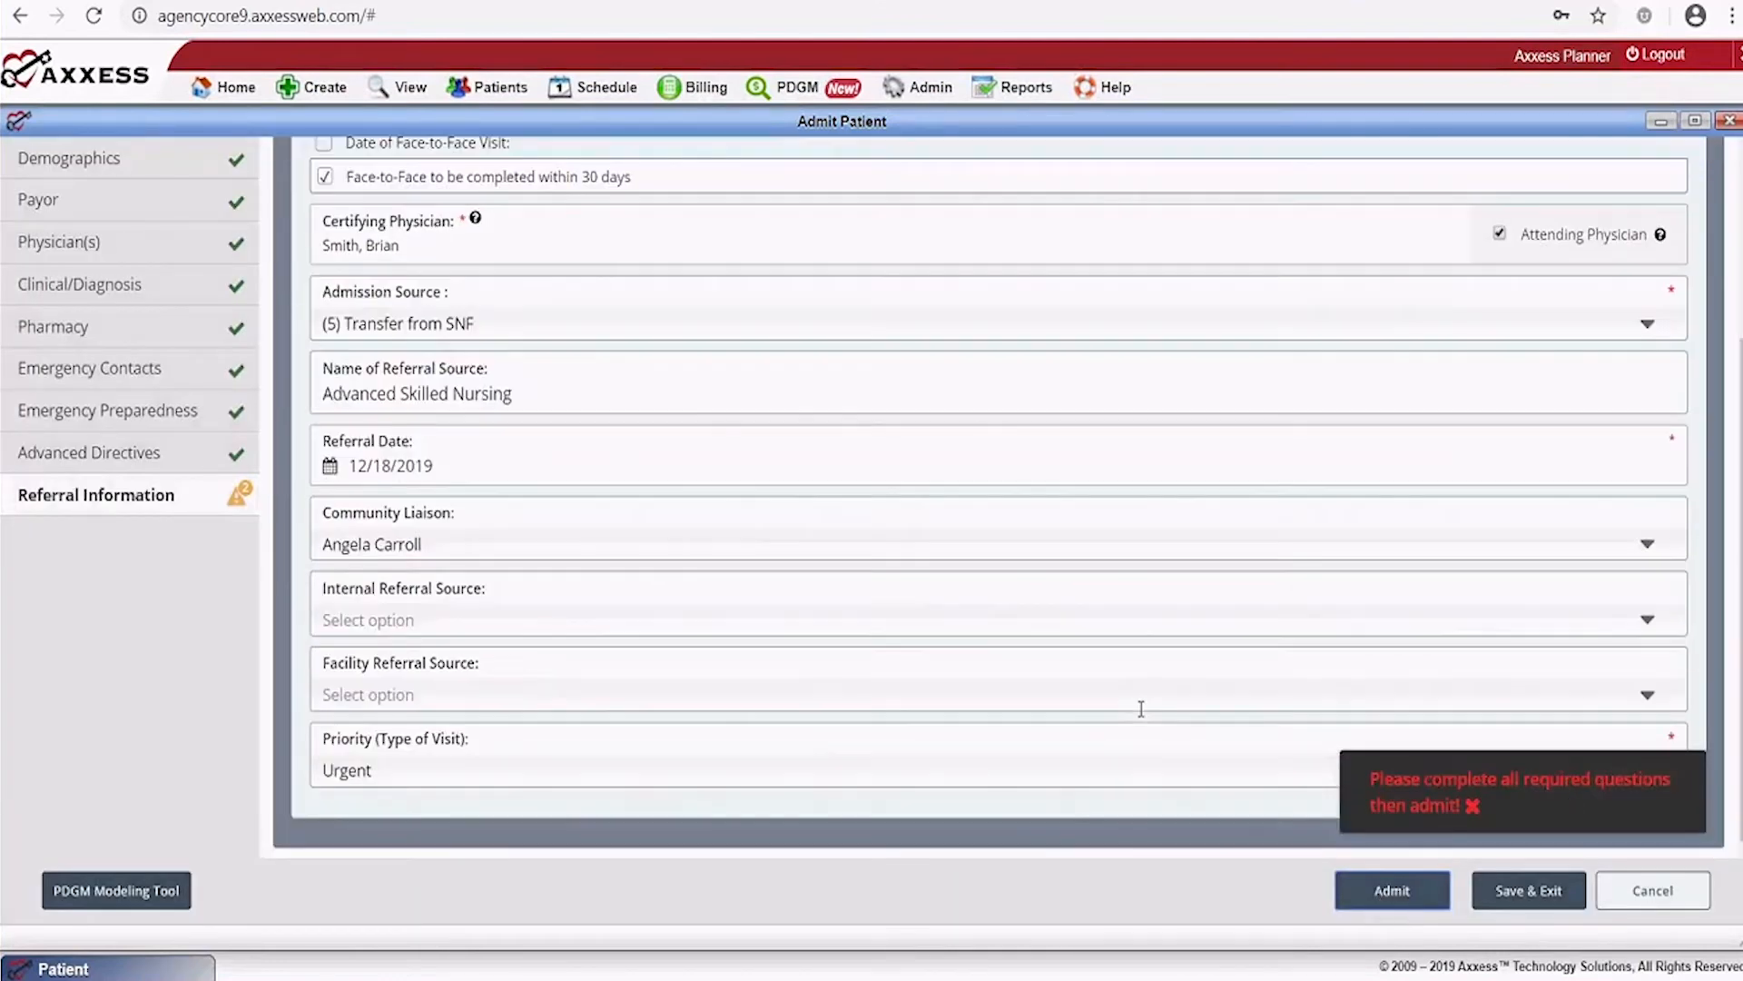
pyautogui.scroll(3, 1142, 709)
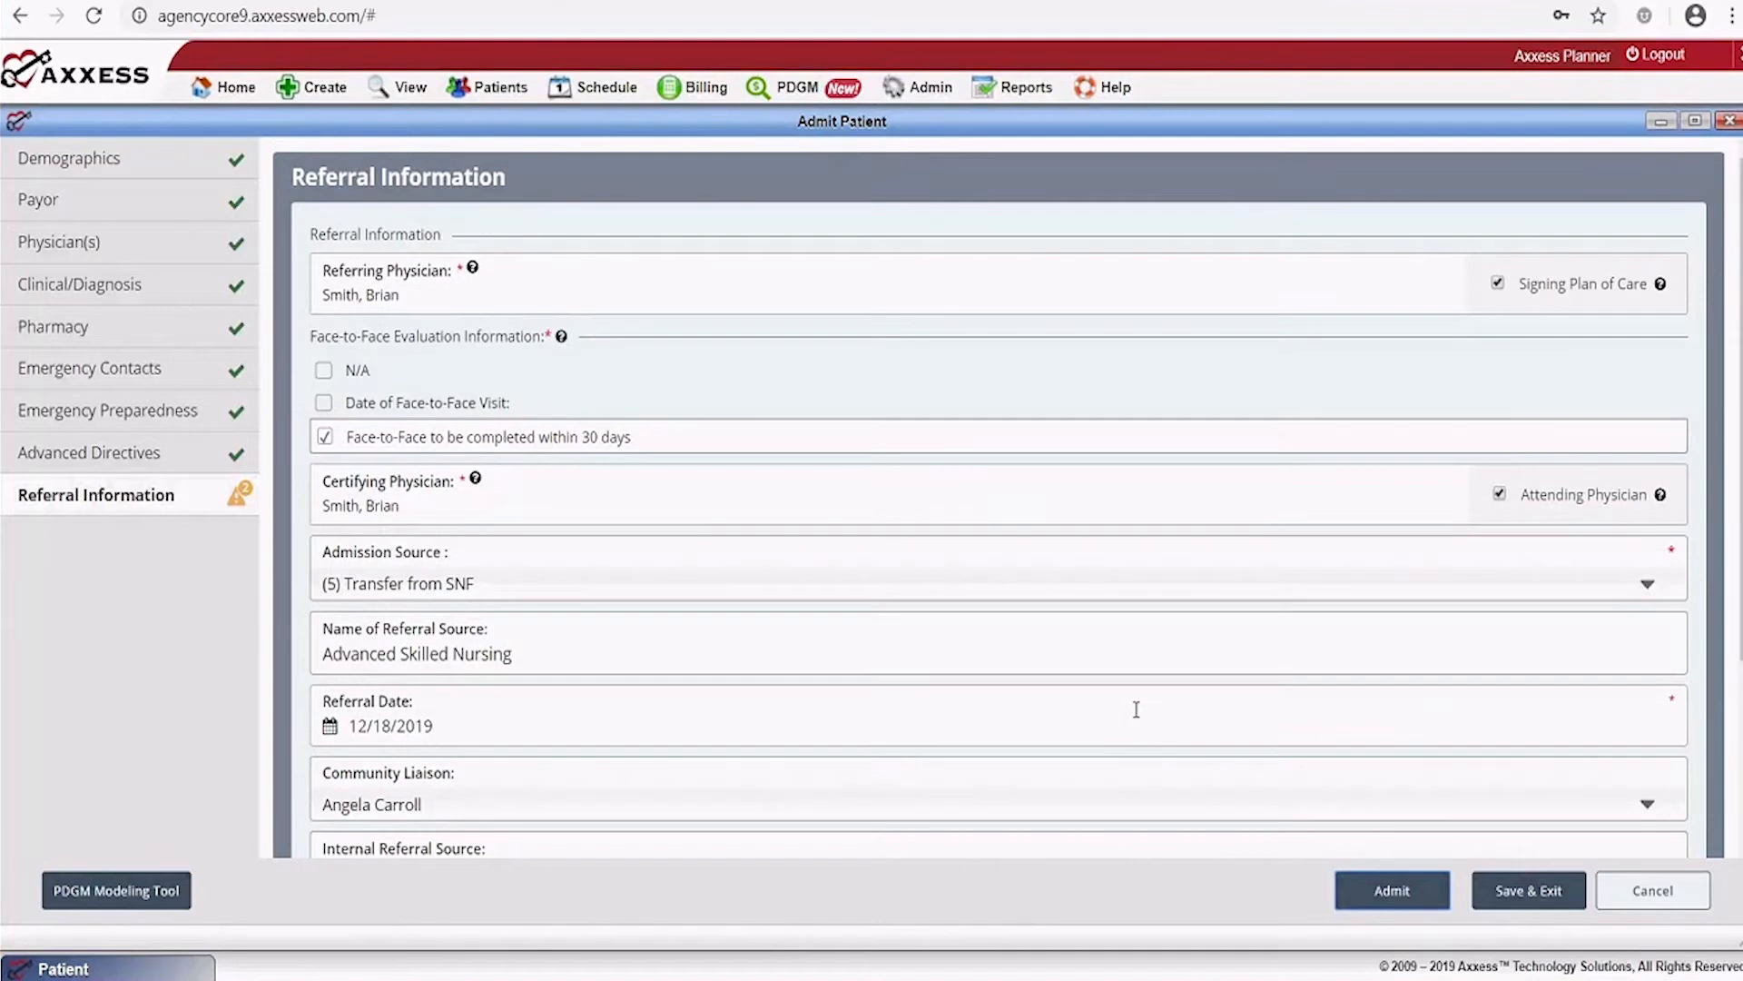
pyautogui.scroll(-3, 1214, 517)
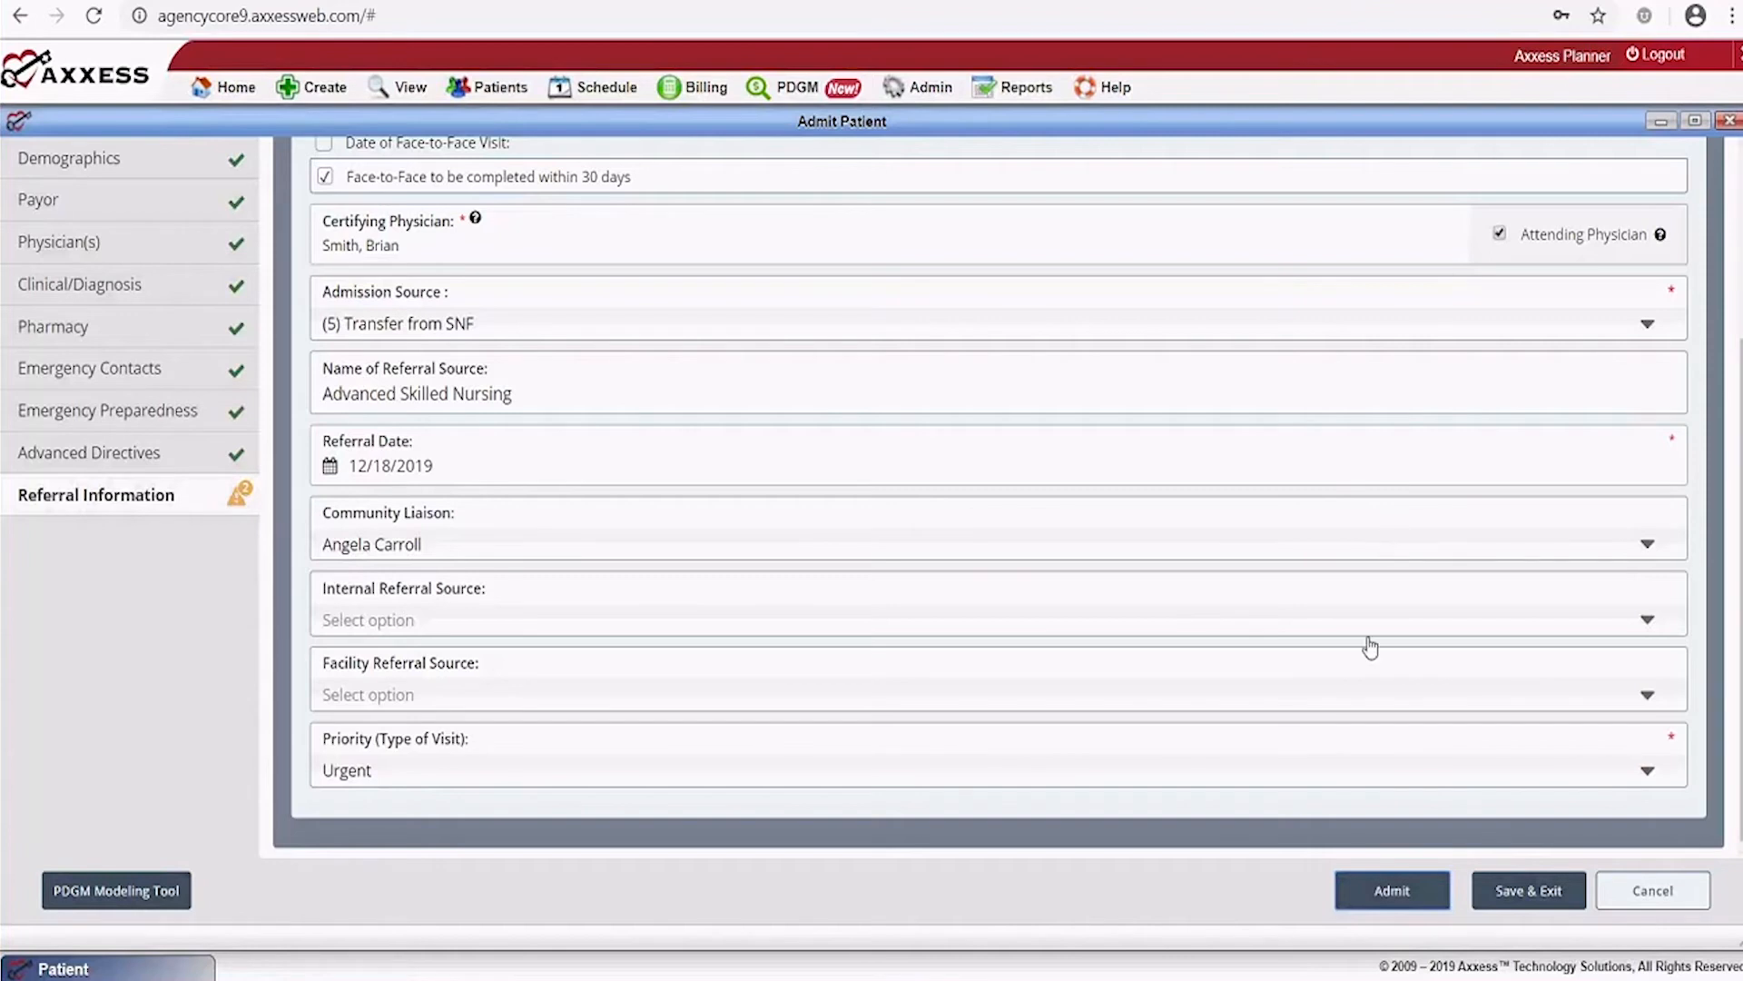
# Set facility referral source to American House SLC and pick a staff member as internal referral source
pyautogui.click(1635, 710)
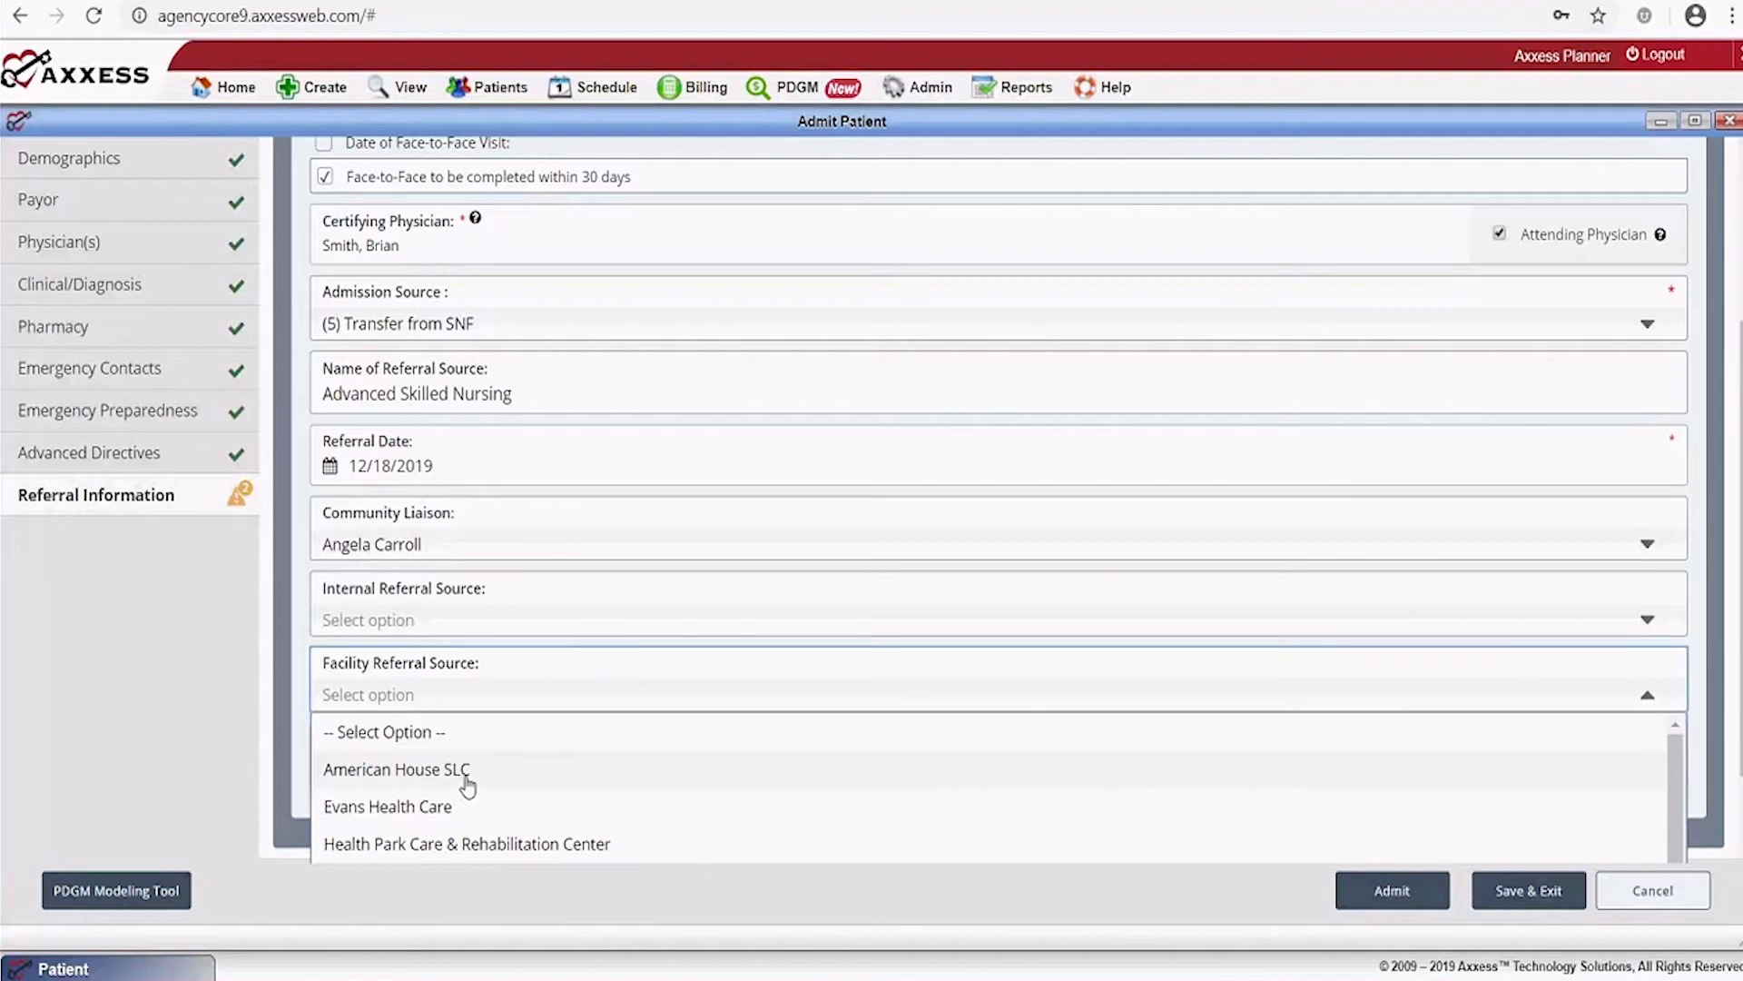
pyautogui.click(563, 787)
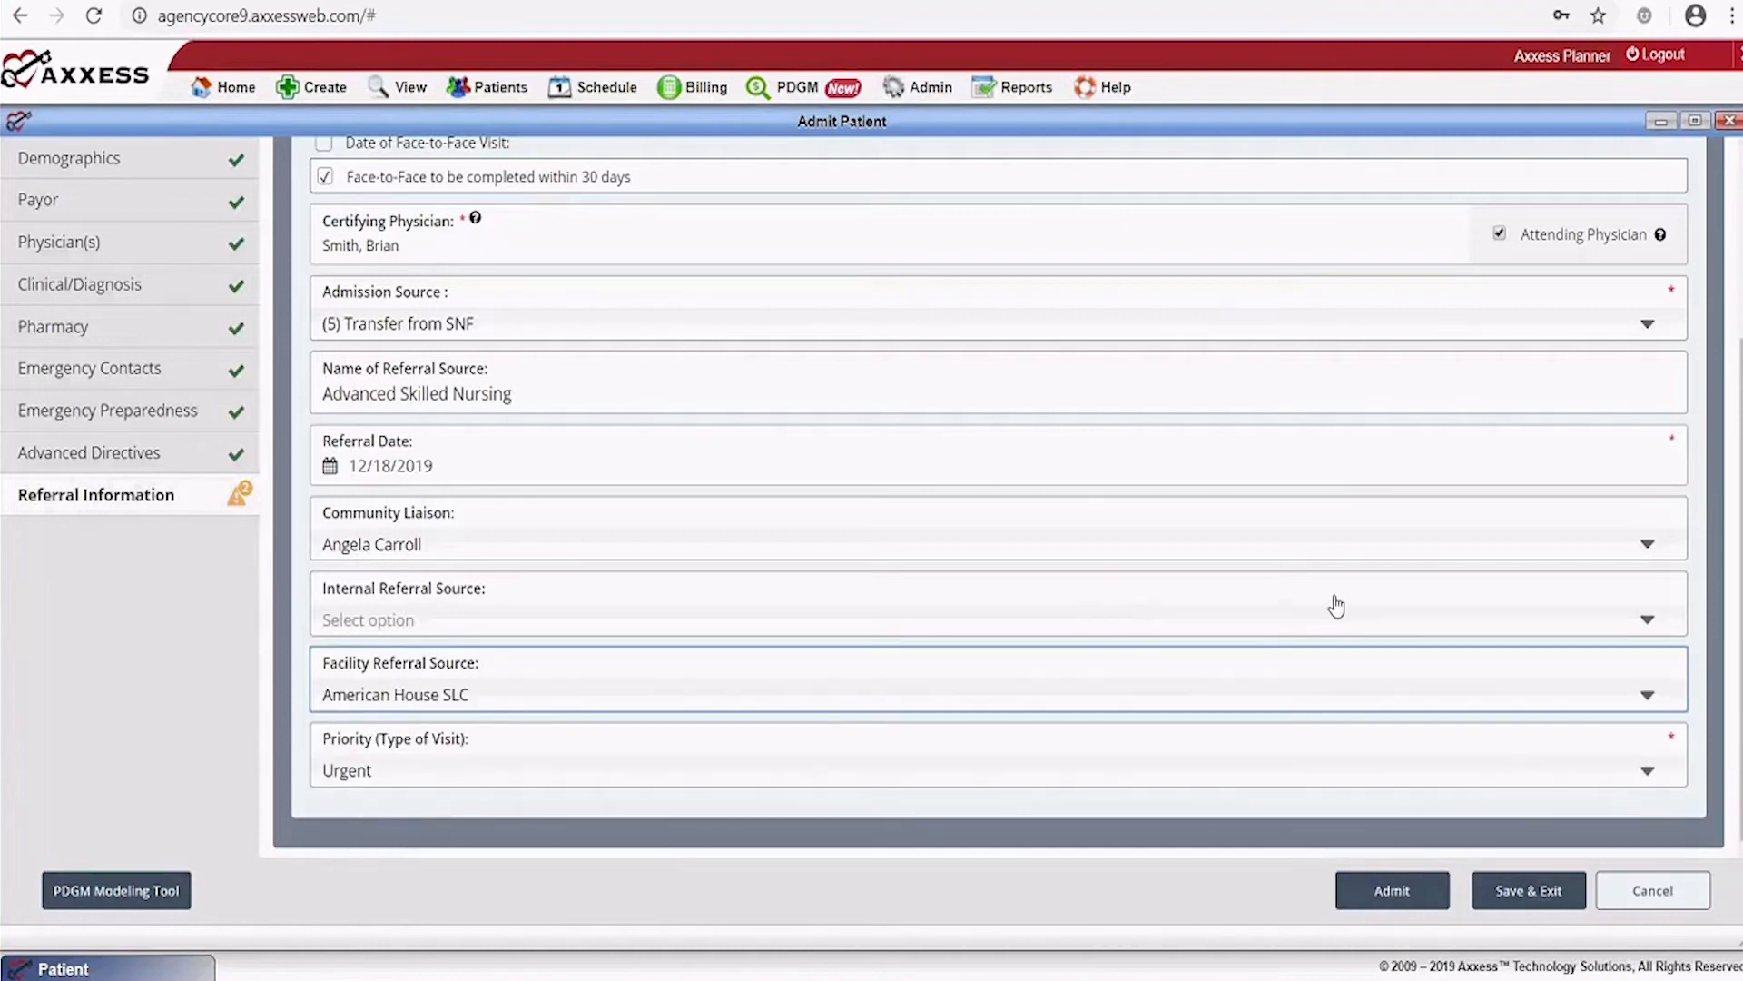
pyautogui.scroll(3, 1337, 607)
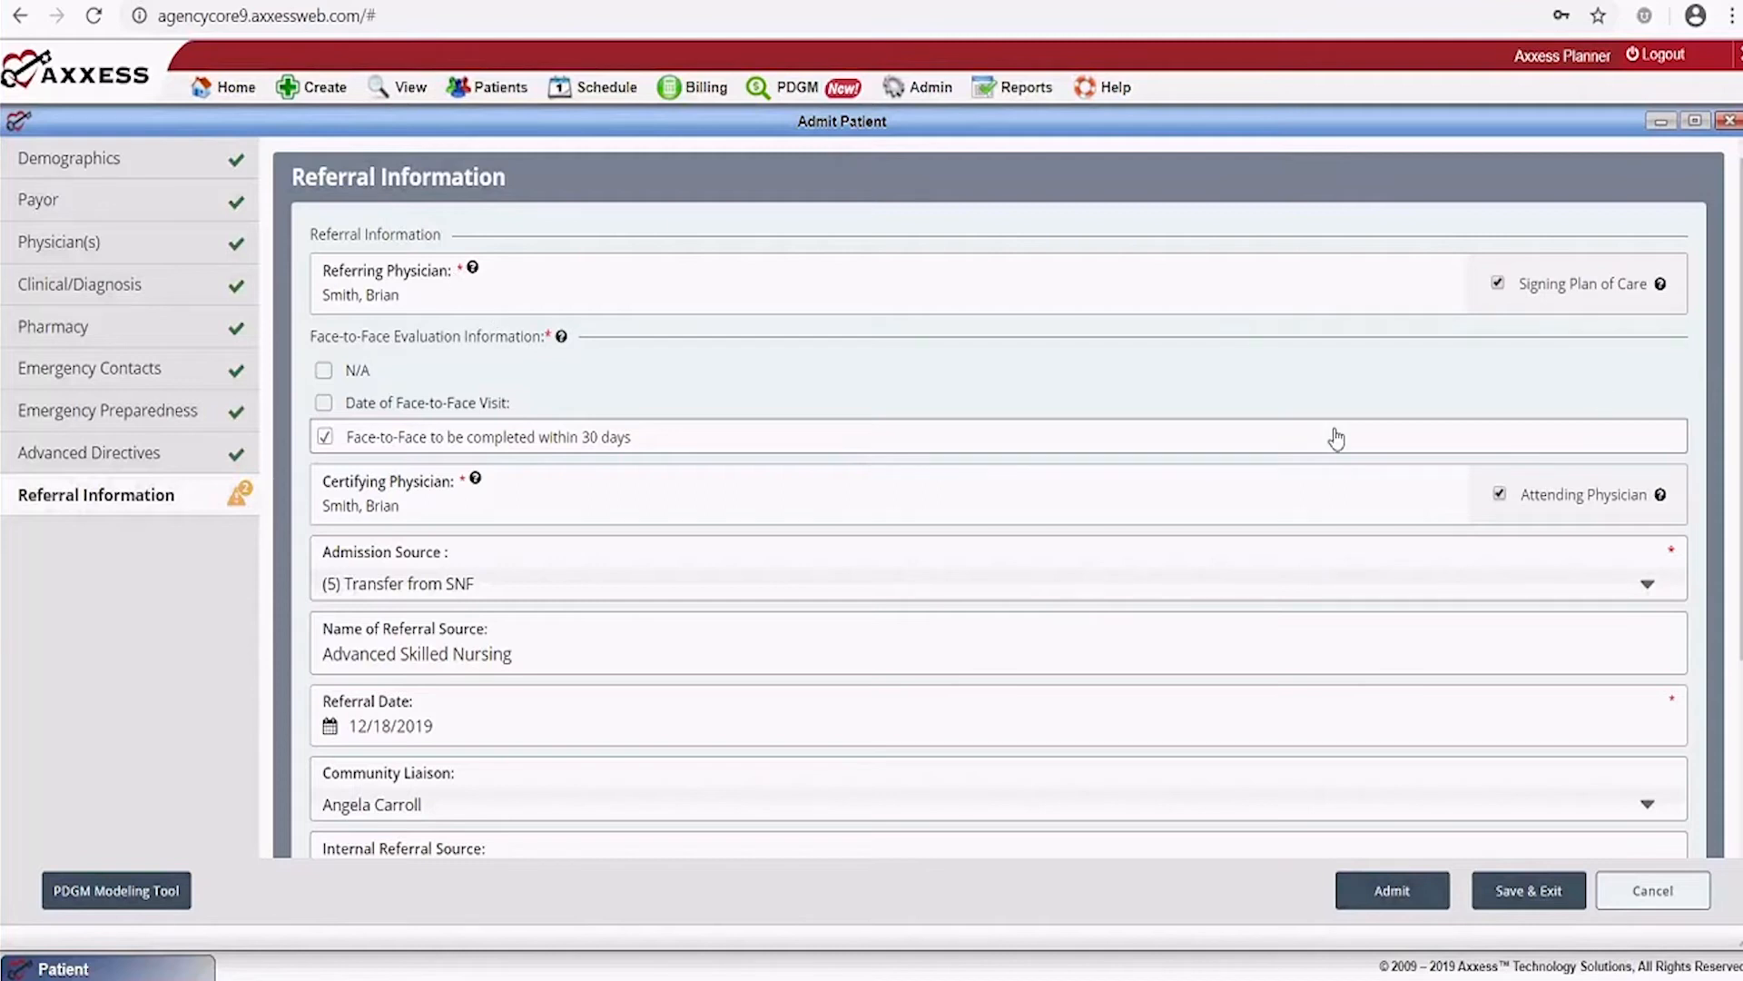
pyautogui.scroll(-3, 1330, 462)
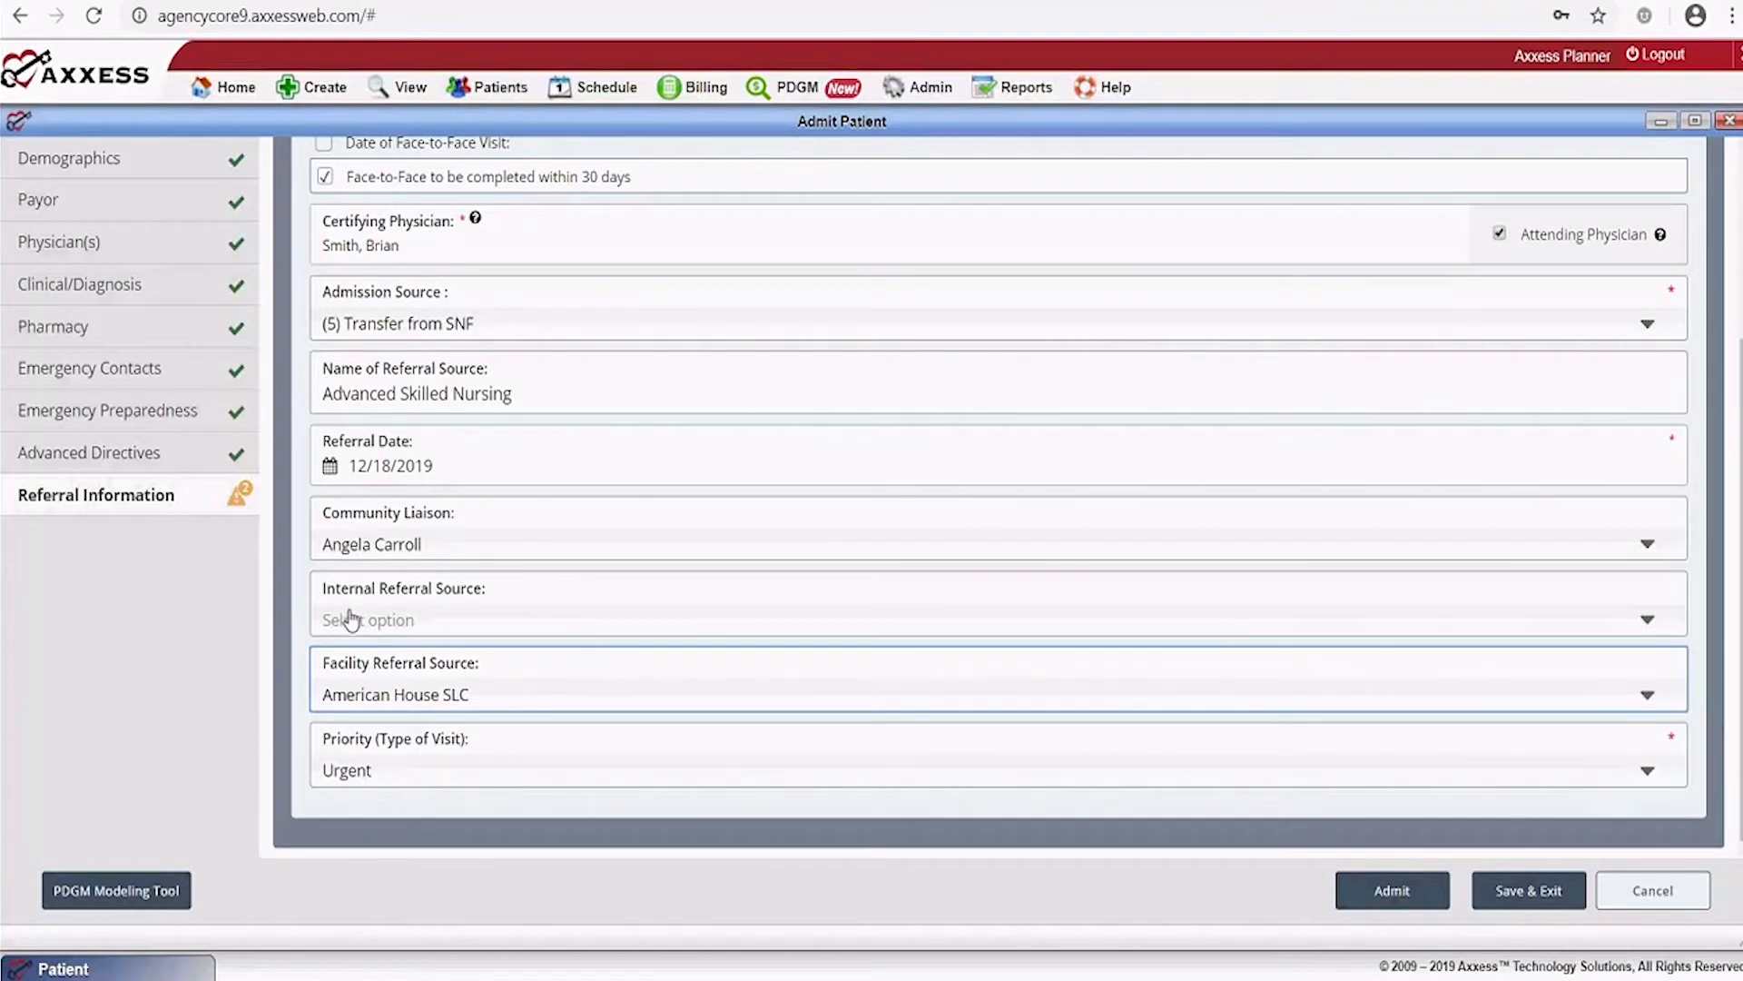
pyautogui.click(484, 624)
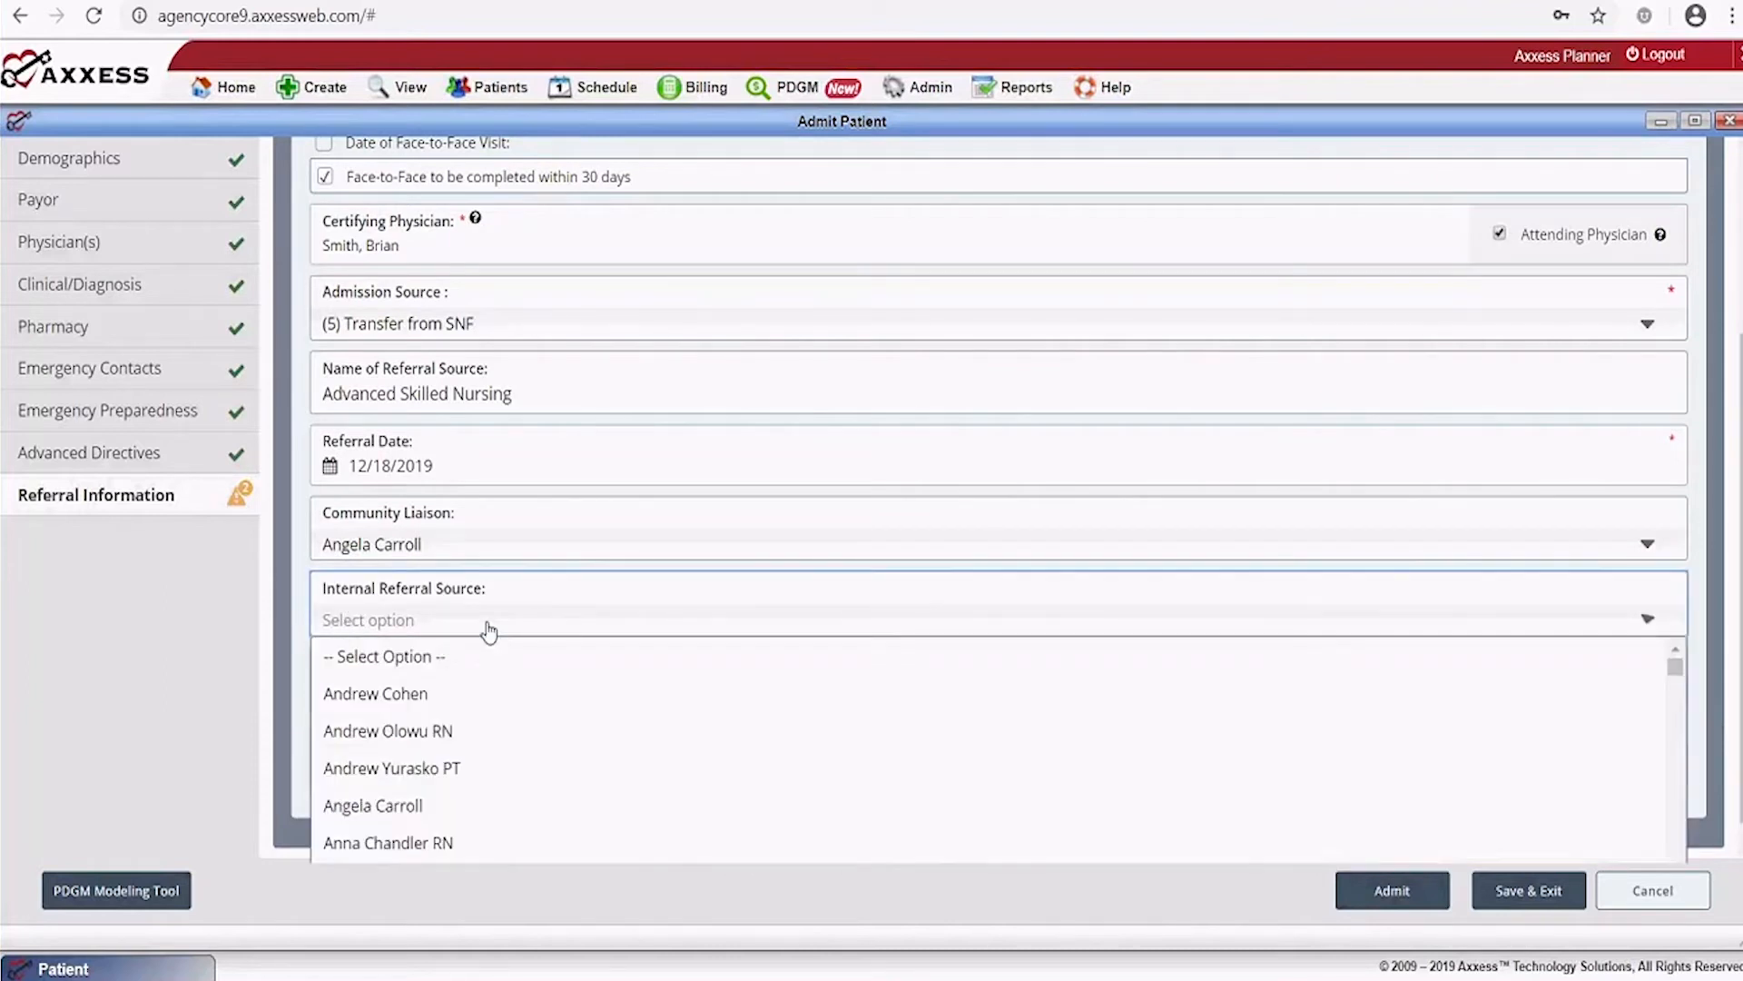
pyautogui.click(413, 693)
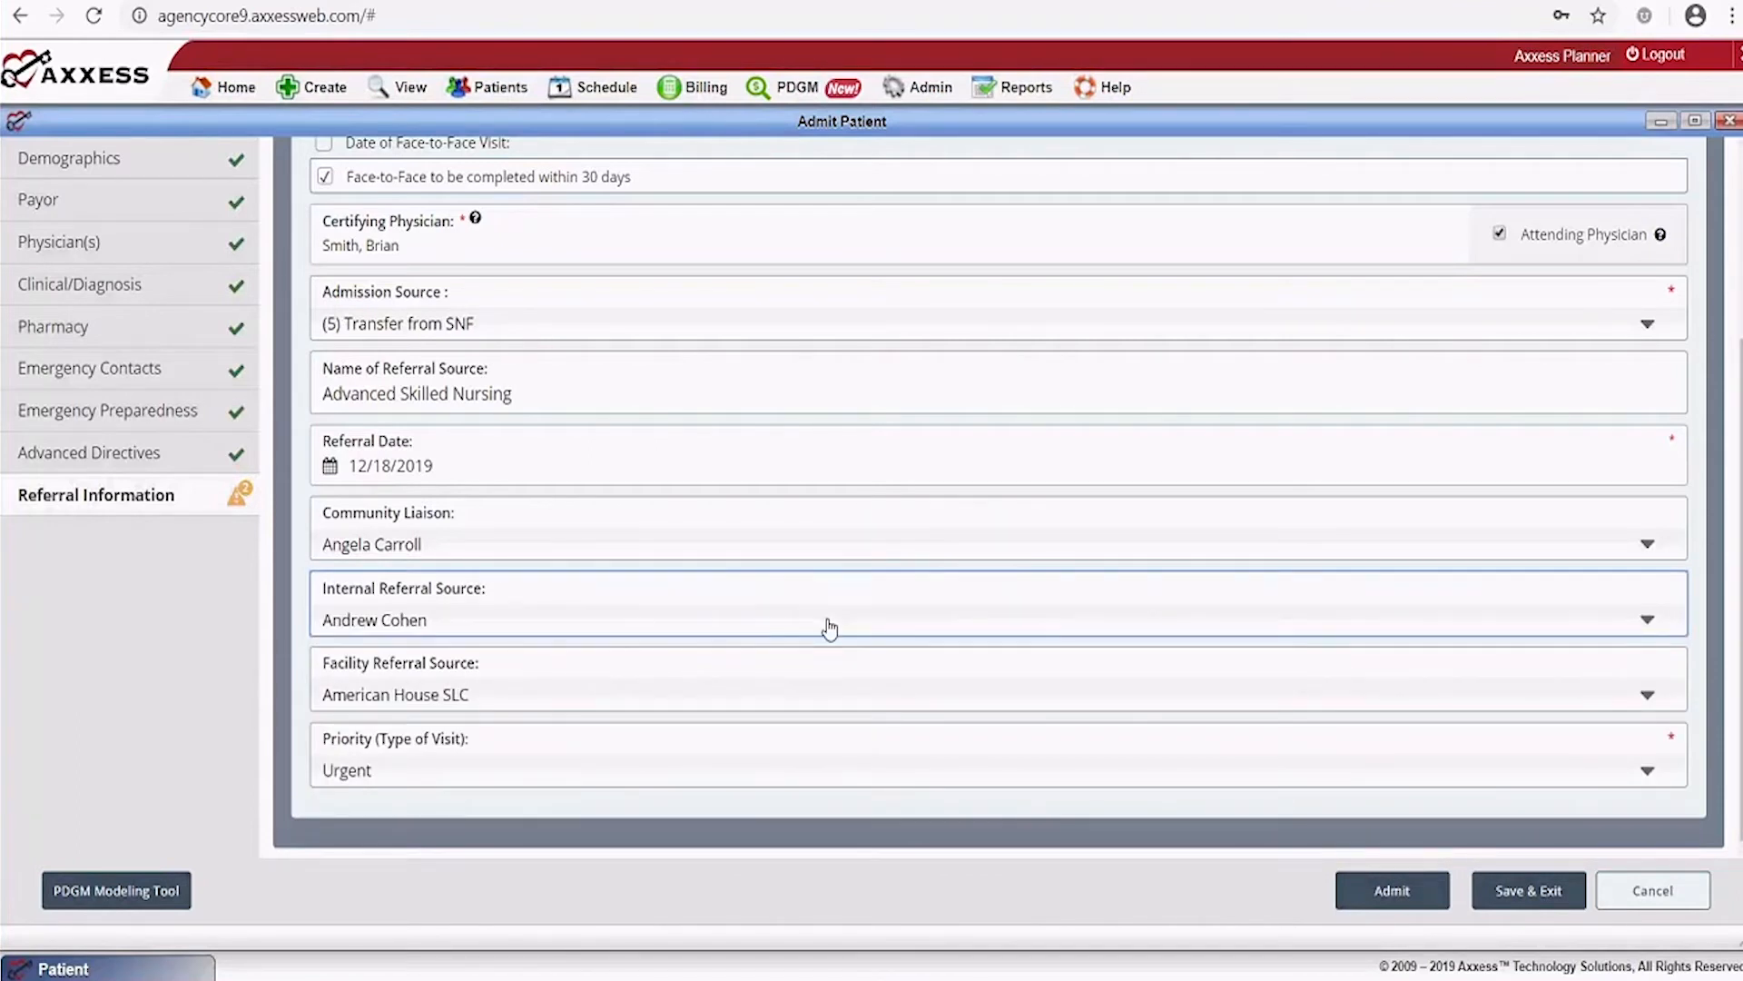
# Clear the visit priority and Save & Exit the admission form
pyautogui.click(1404, 893)
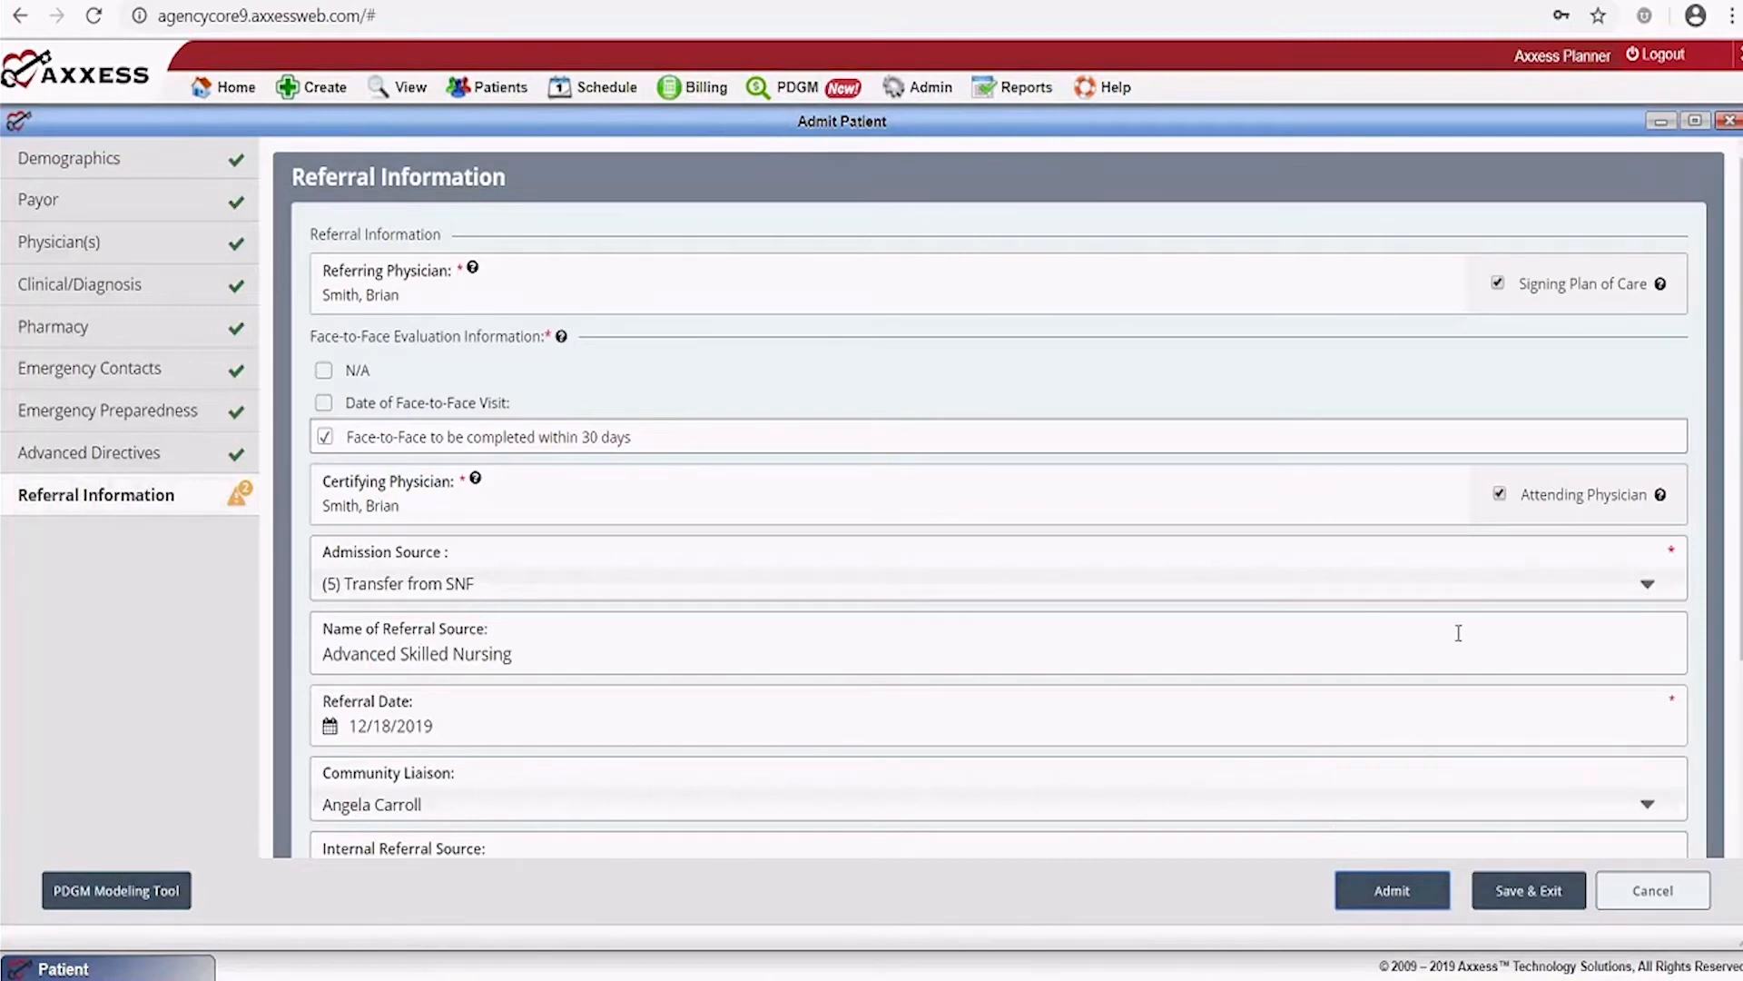
pyautogui.scroll(-3, 1458, 633)
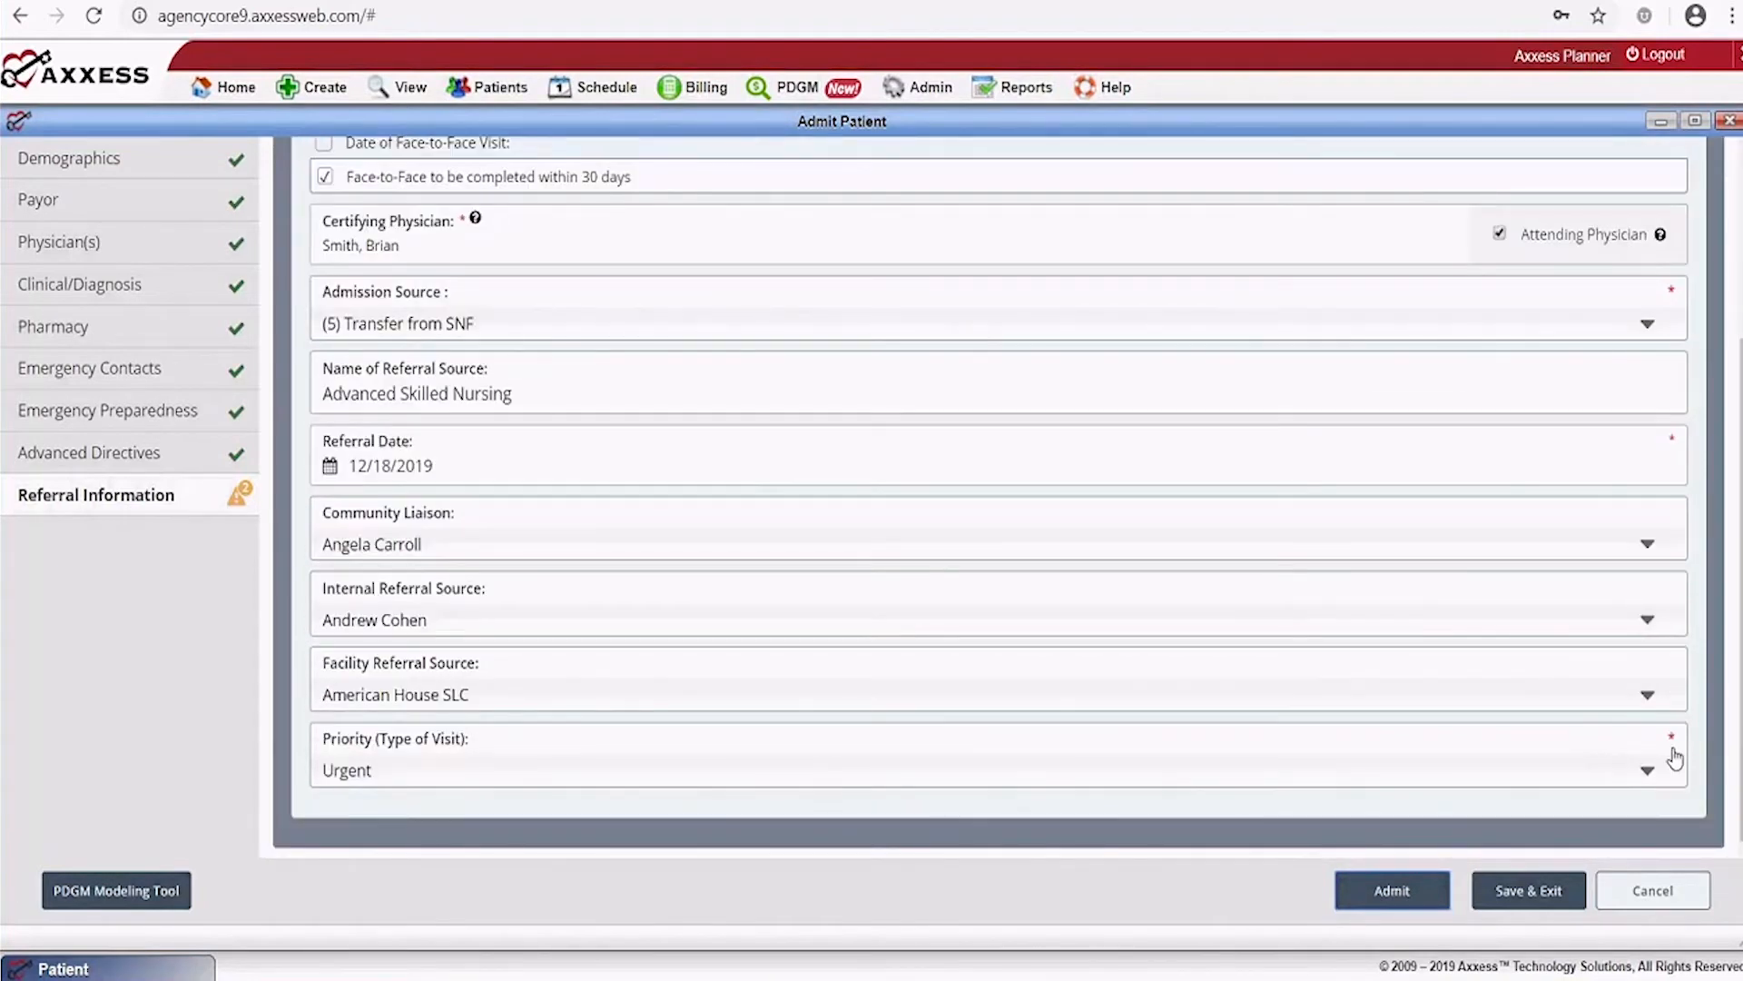
pyautogui.click(1638, 770)
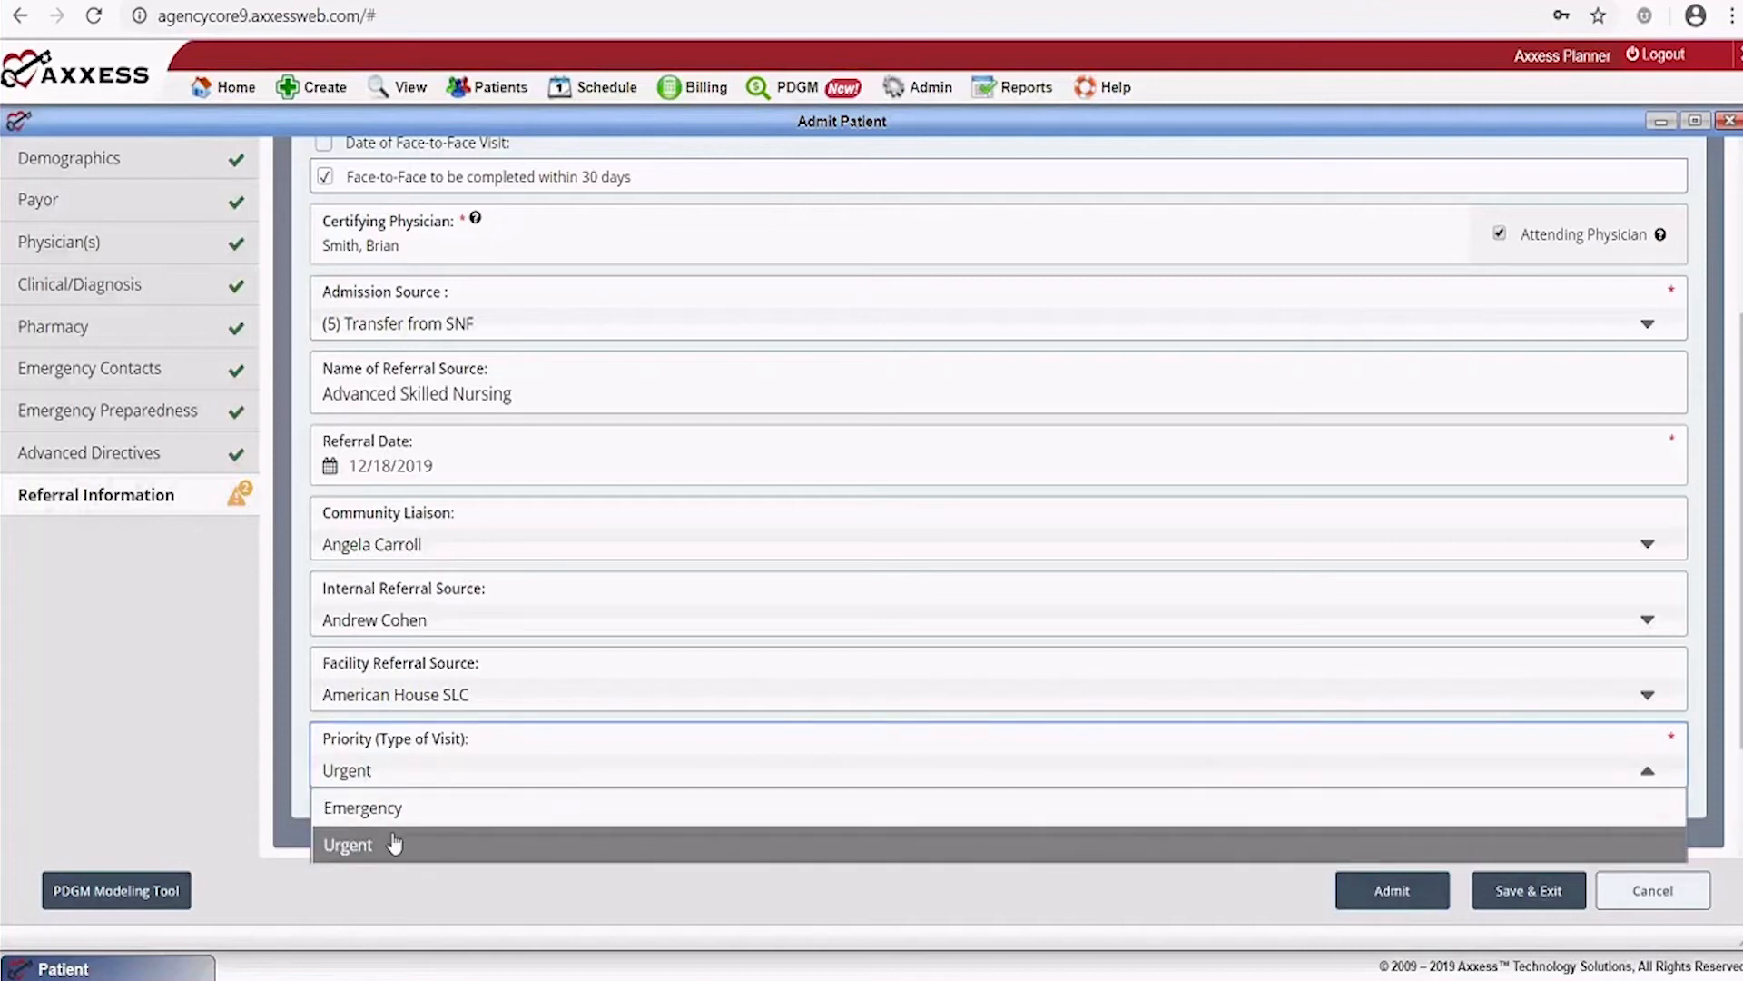
pyautogui.click(603, 774)
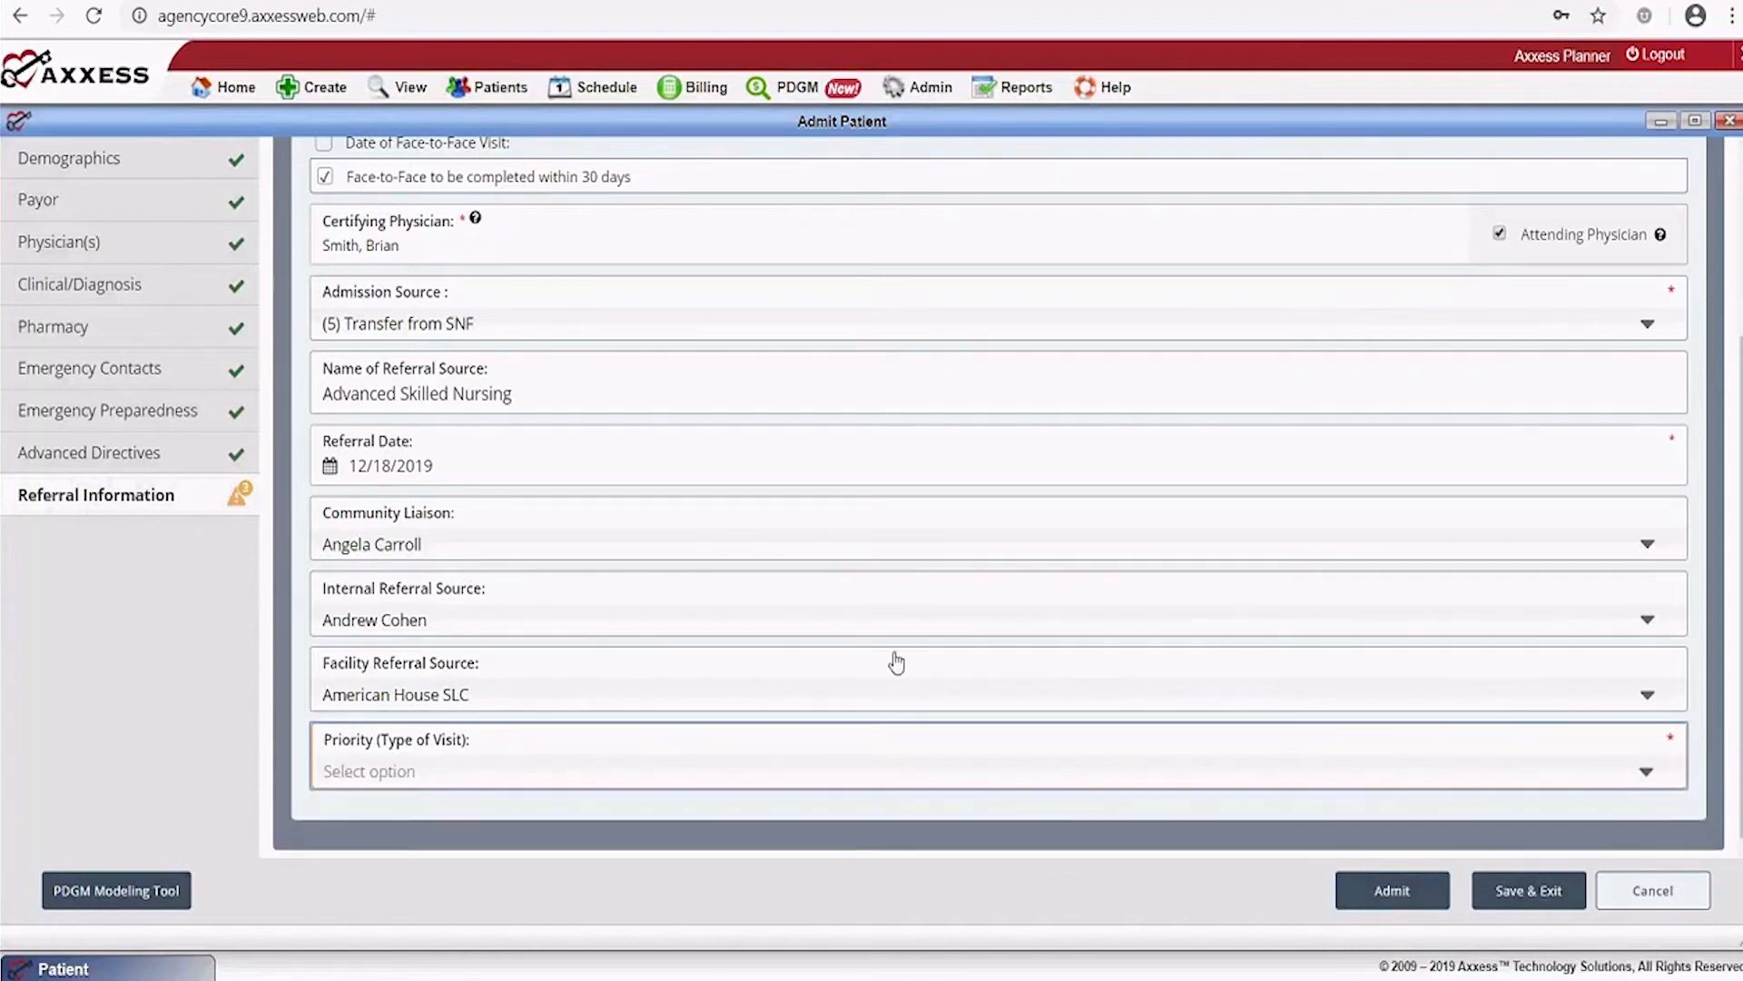
pyautogui.scroll(1, 896, 649)
pyautogui.scroll(2, 897, 634)
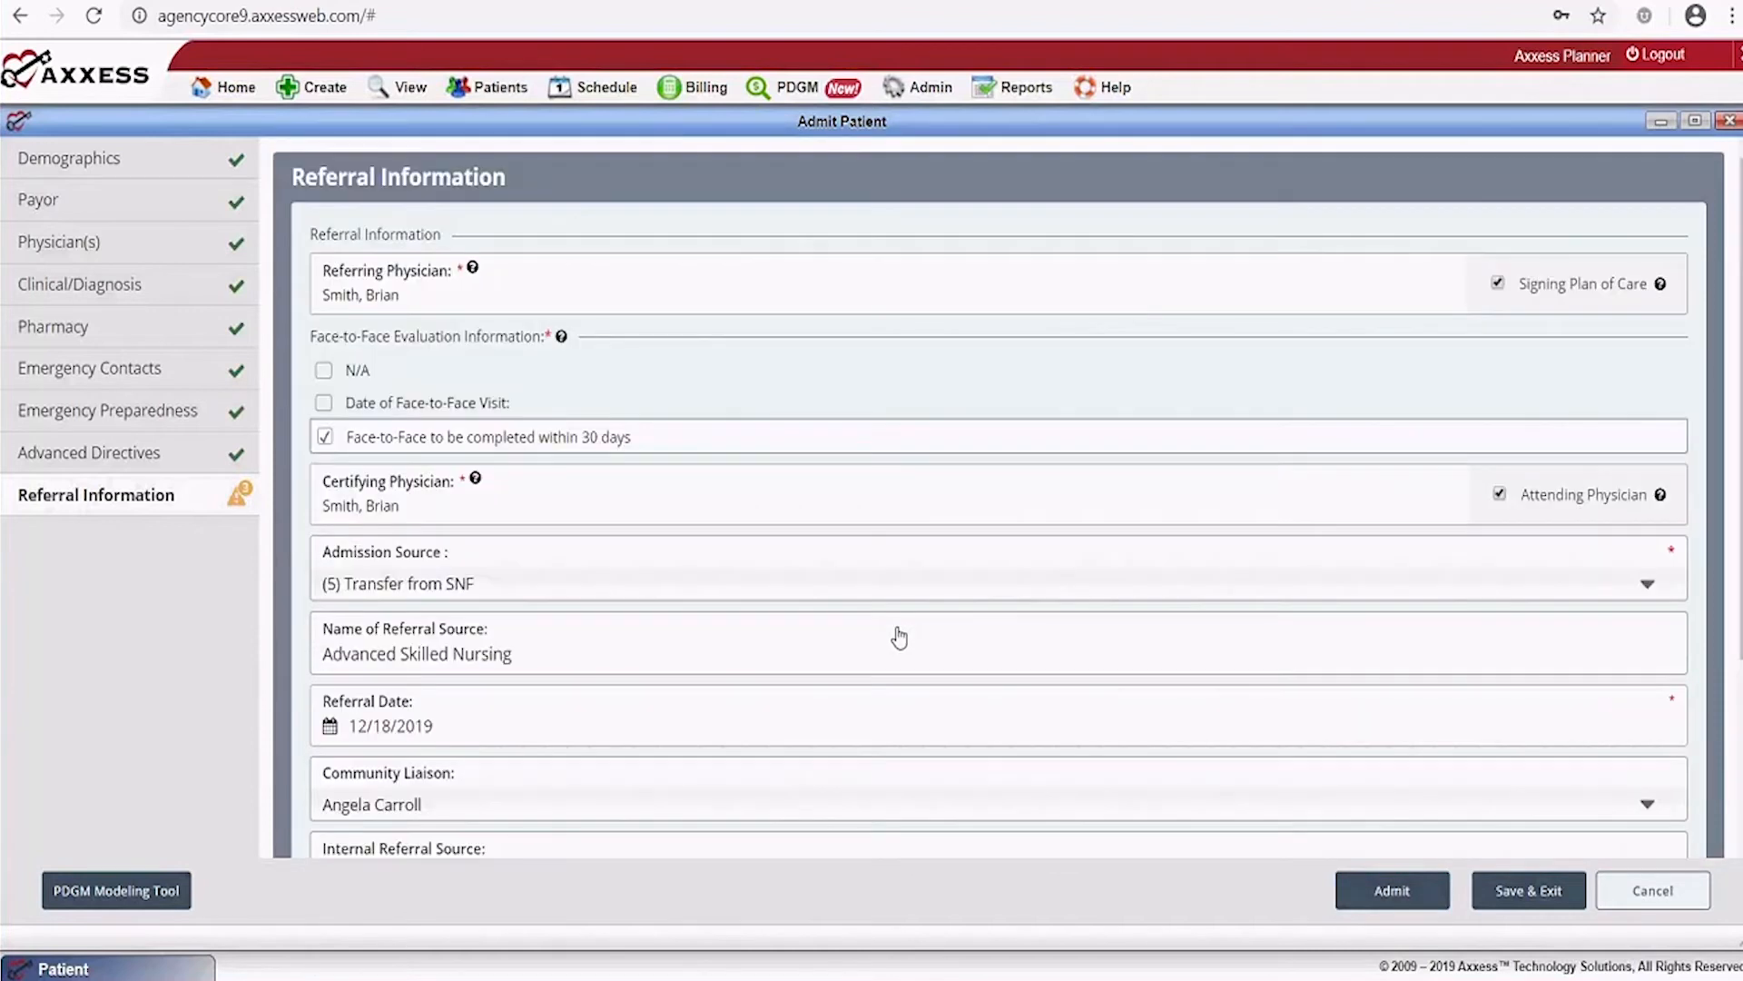
pyautogui.scroll(-3, 898, 627)
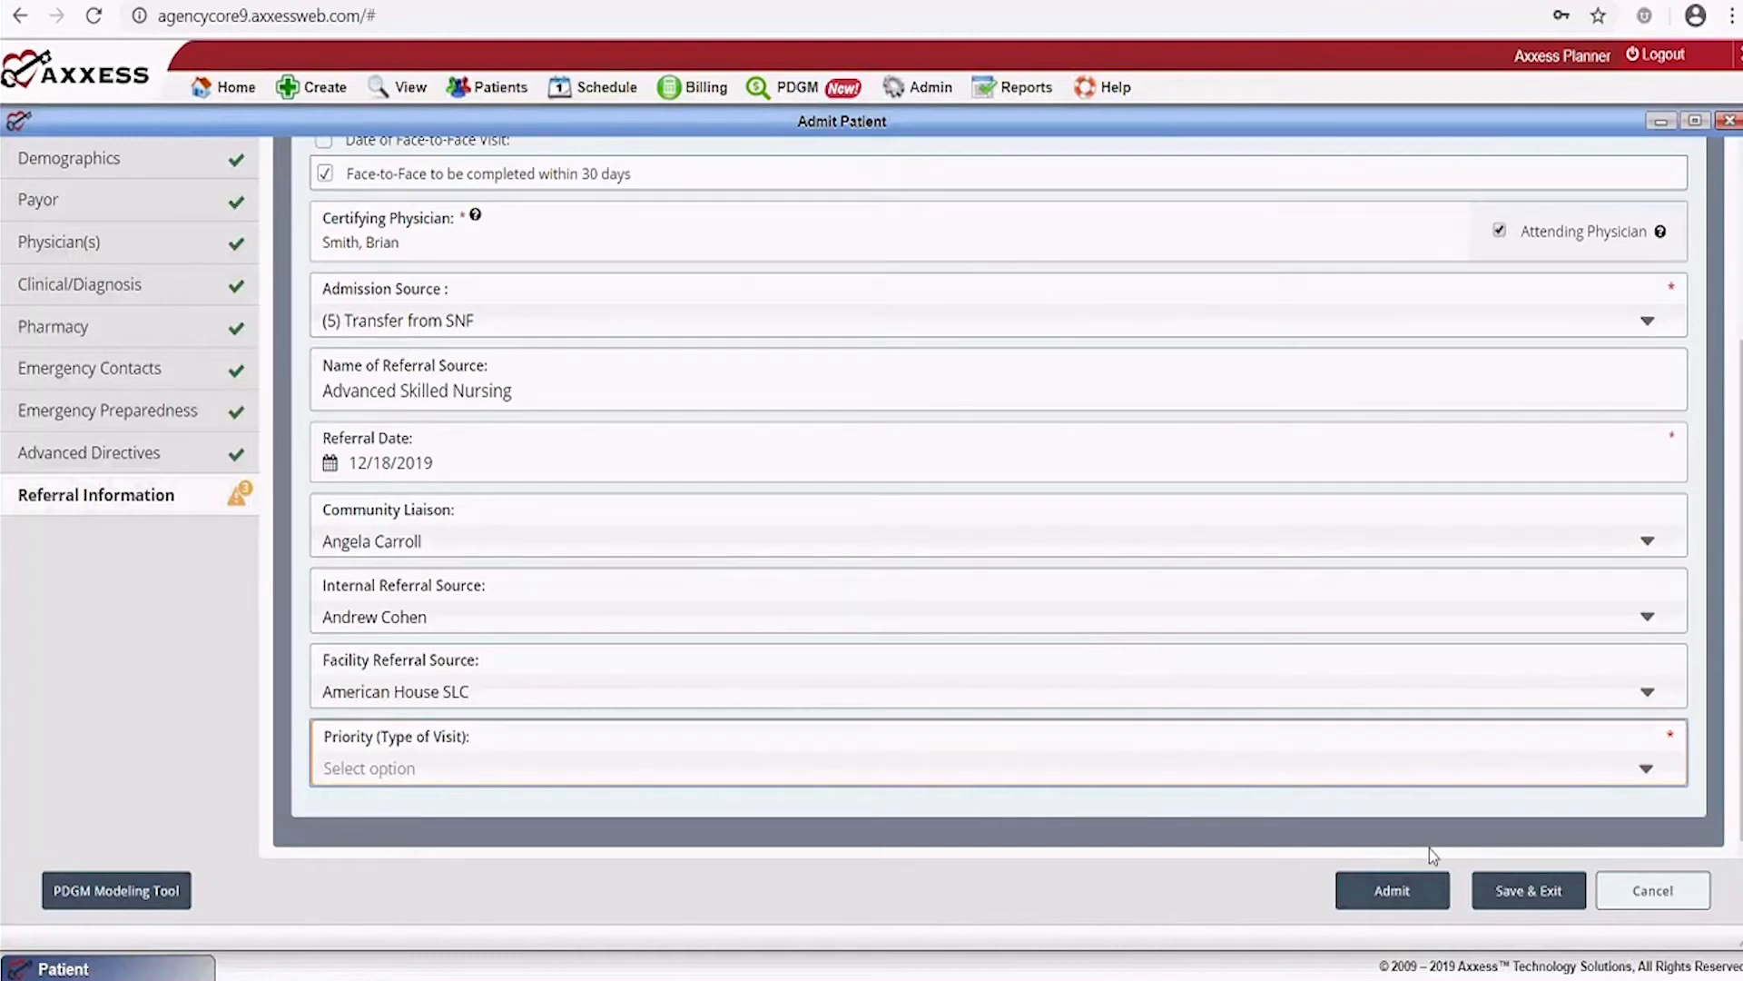
pyautogui.scroll(3, 1549, 857)
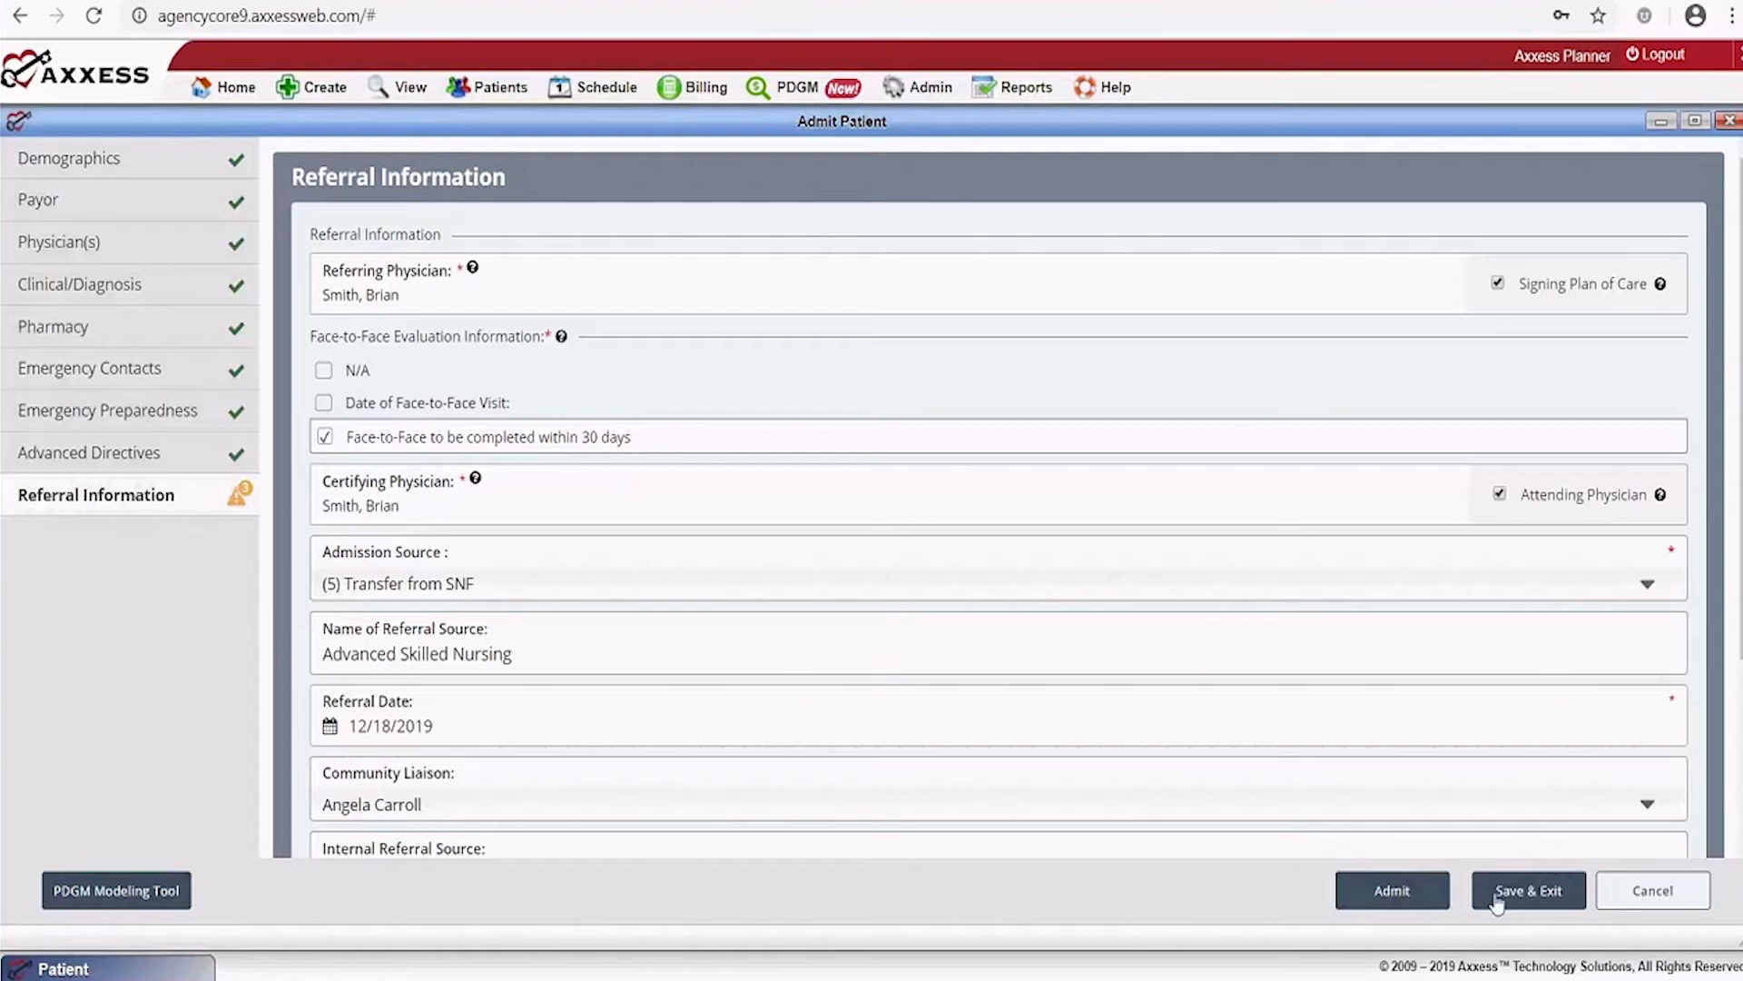
pyautogui.scroll(-3, 1355, 693)
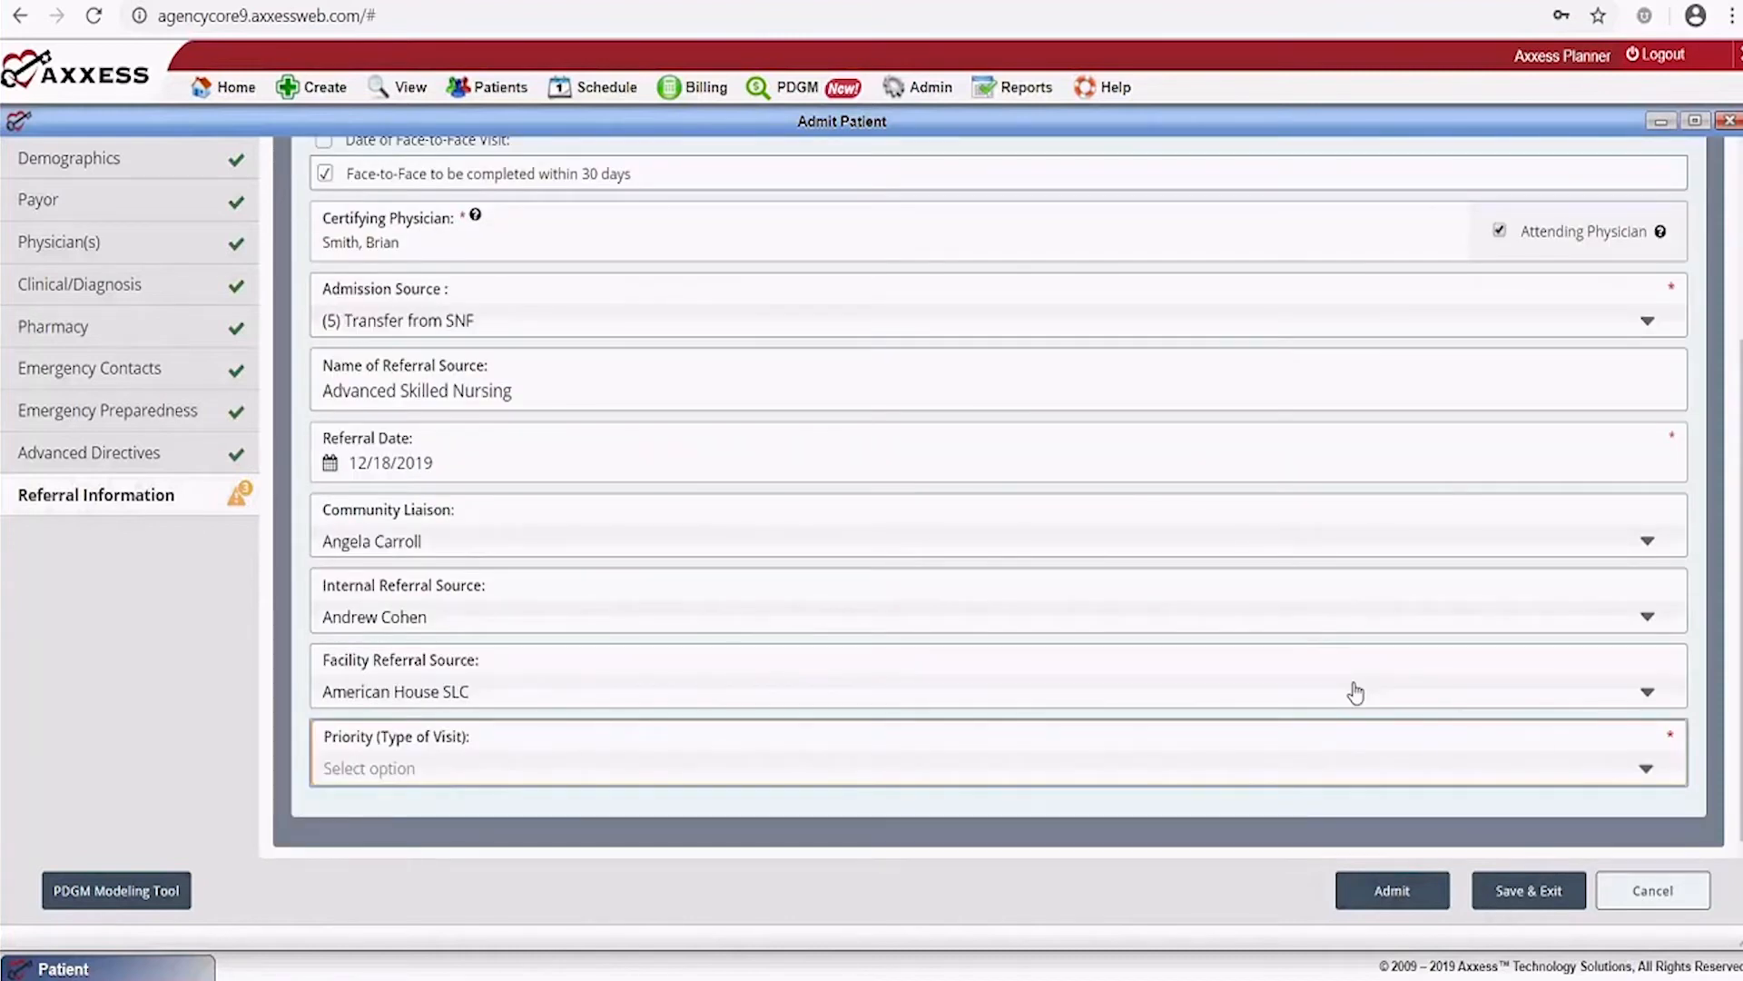
pyautogui.click(1531, 893)
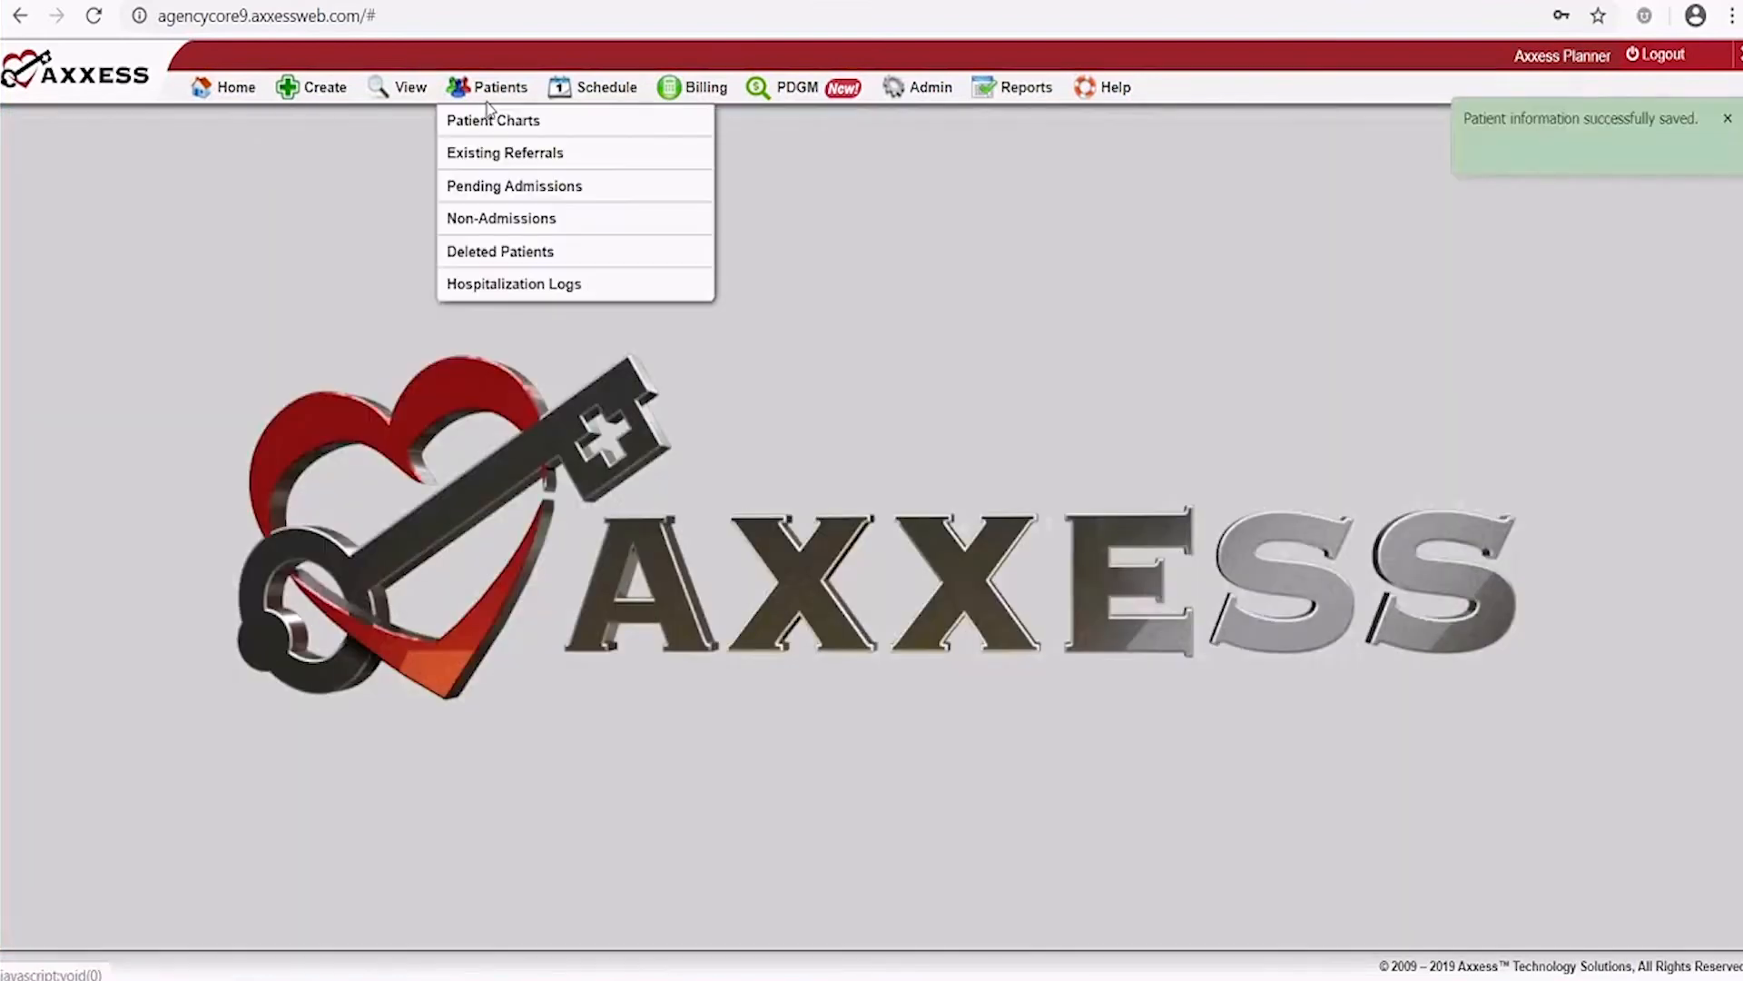
# Open the patient list filtered to all statuses
pyautogui.moveTo(405, 99)
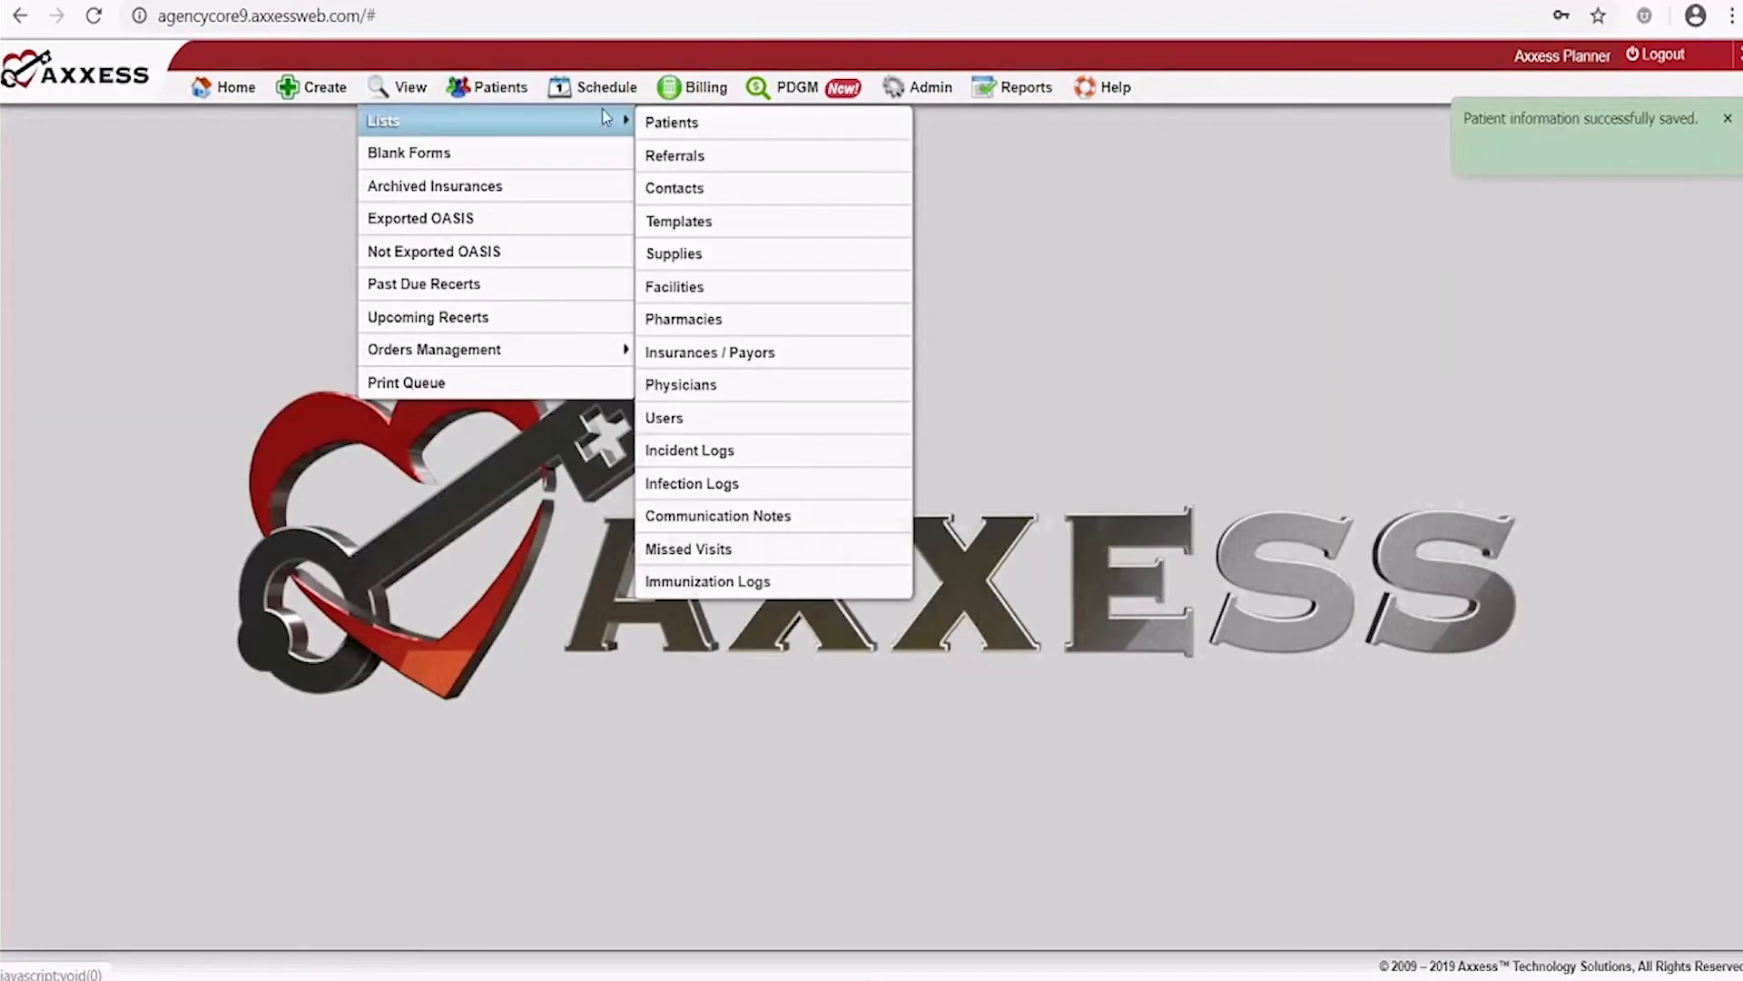
pyautogui.click(683, 124)
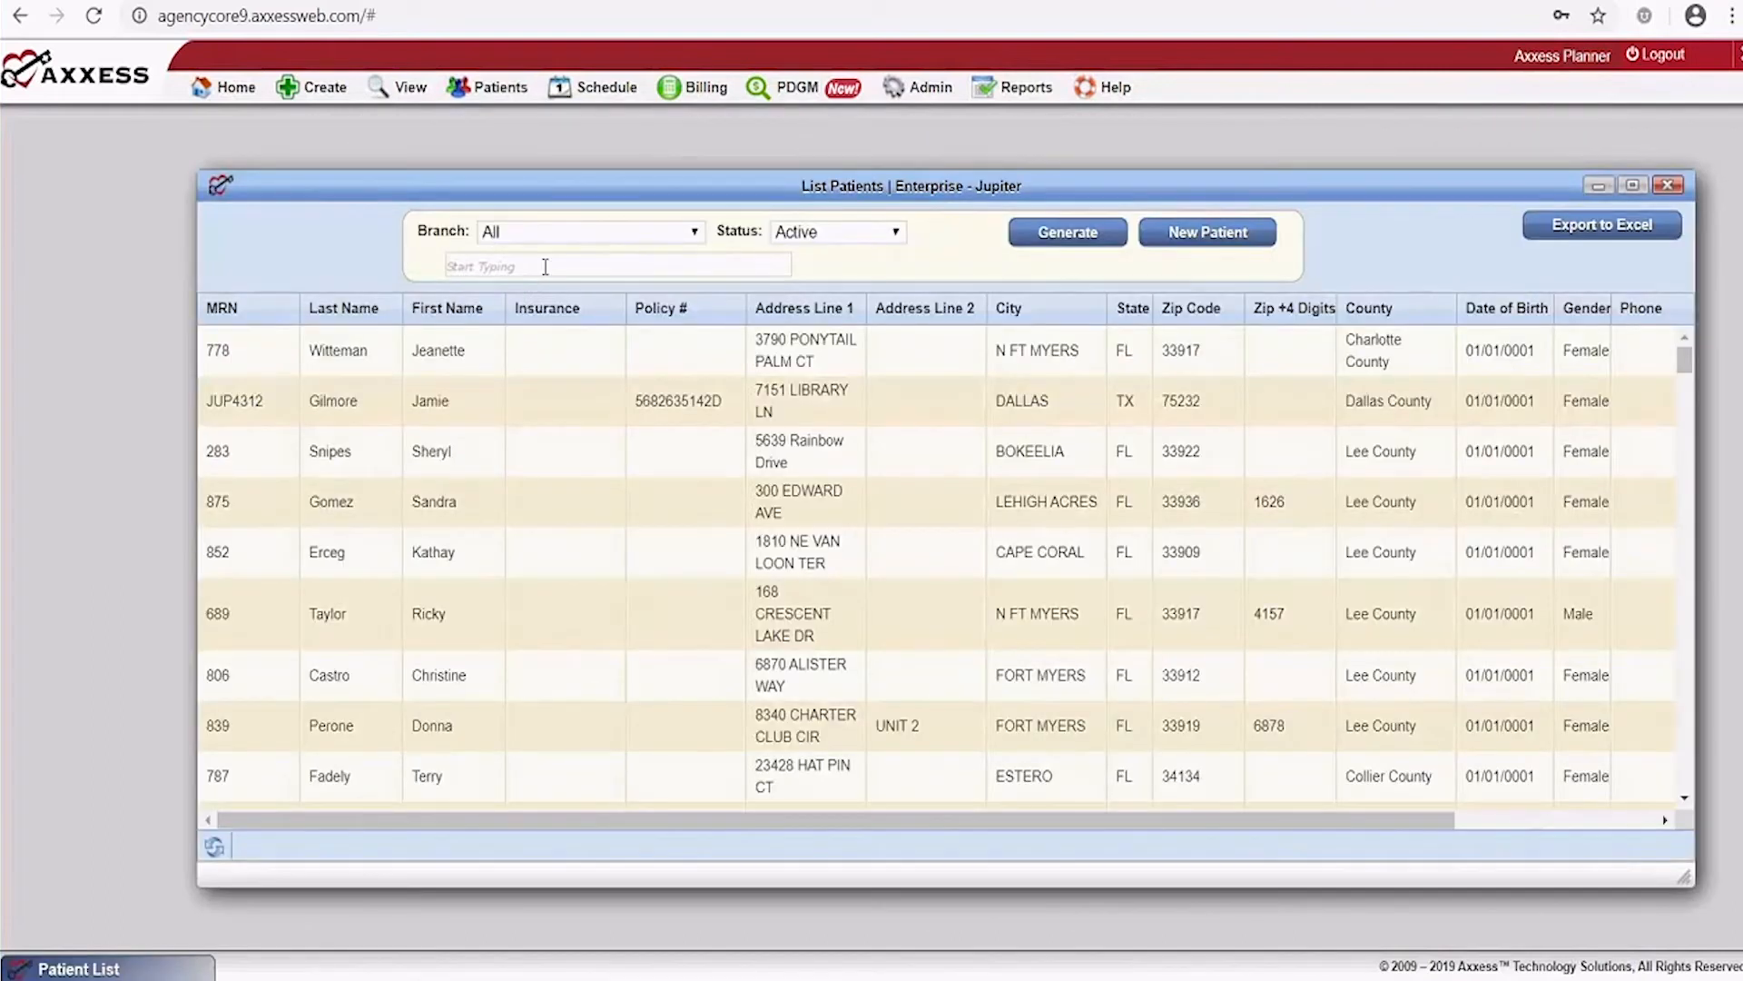
pyautogui.click(843, 234)
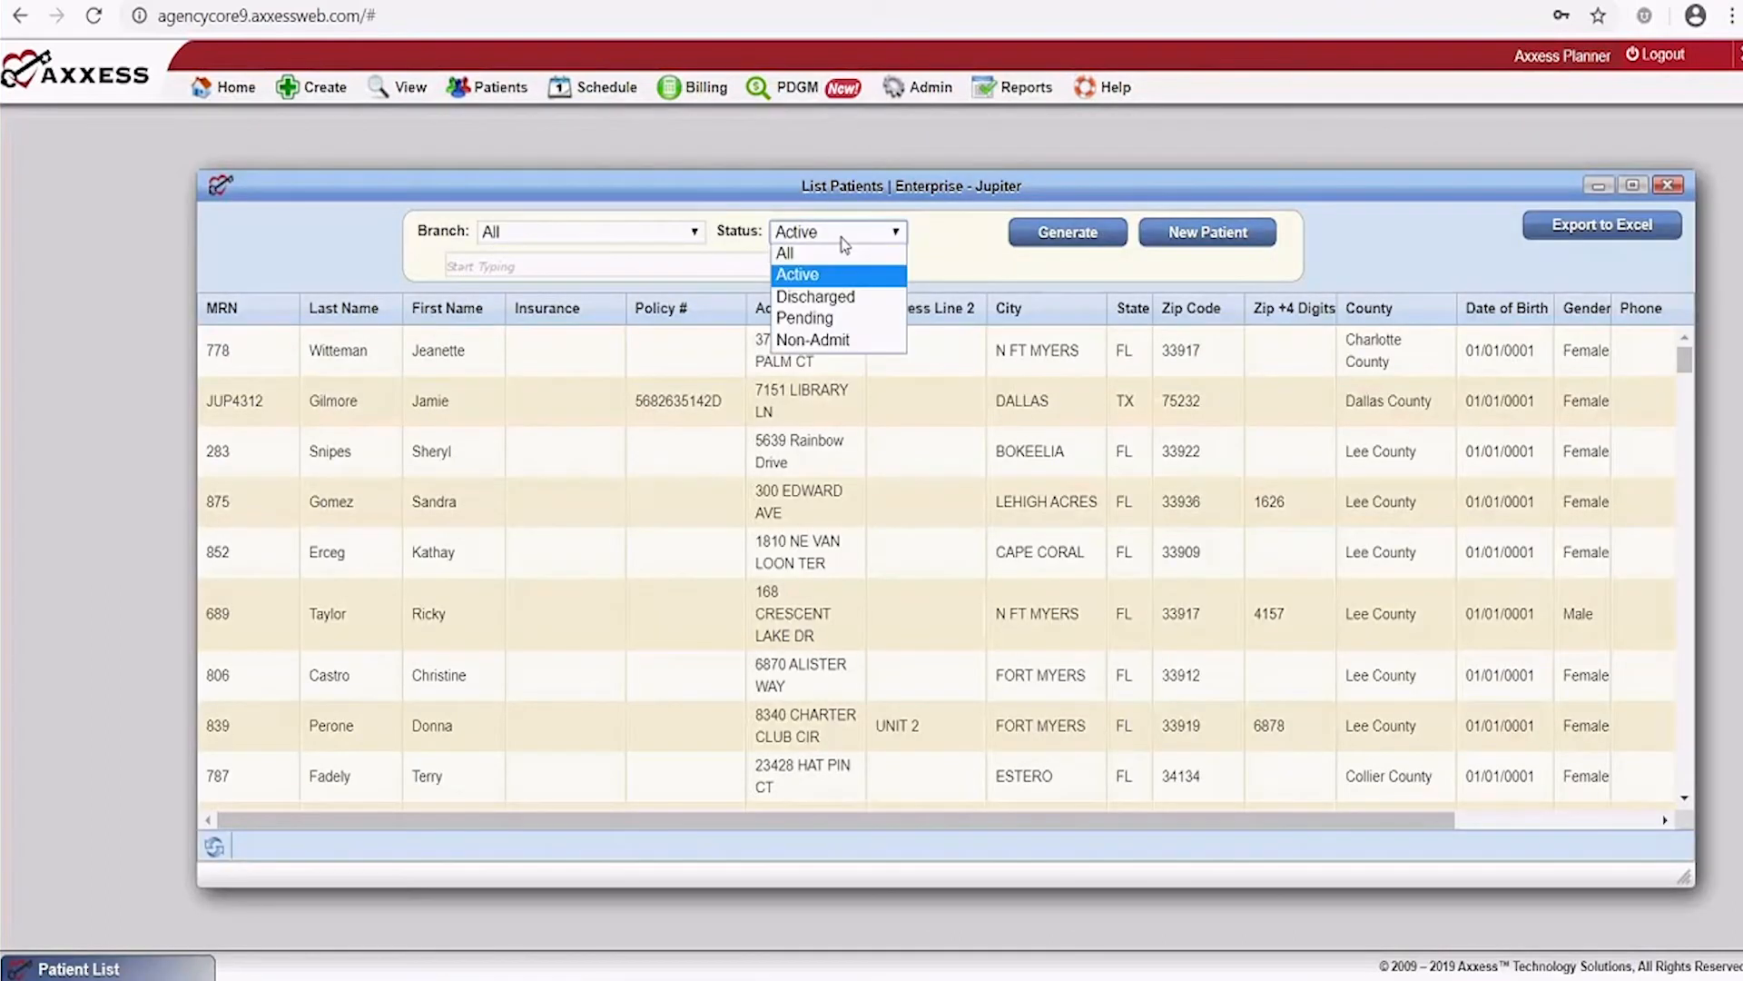
pyautogui.click(845, 253)
# Search the list by each patient's last name, generate results, and close the window
pyautogui.click(664, 263)
pyautogui.write('moss')
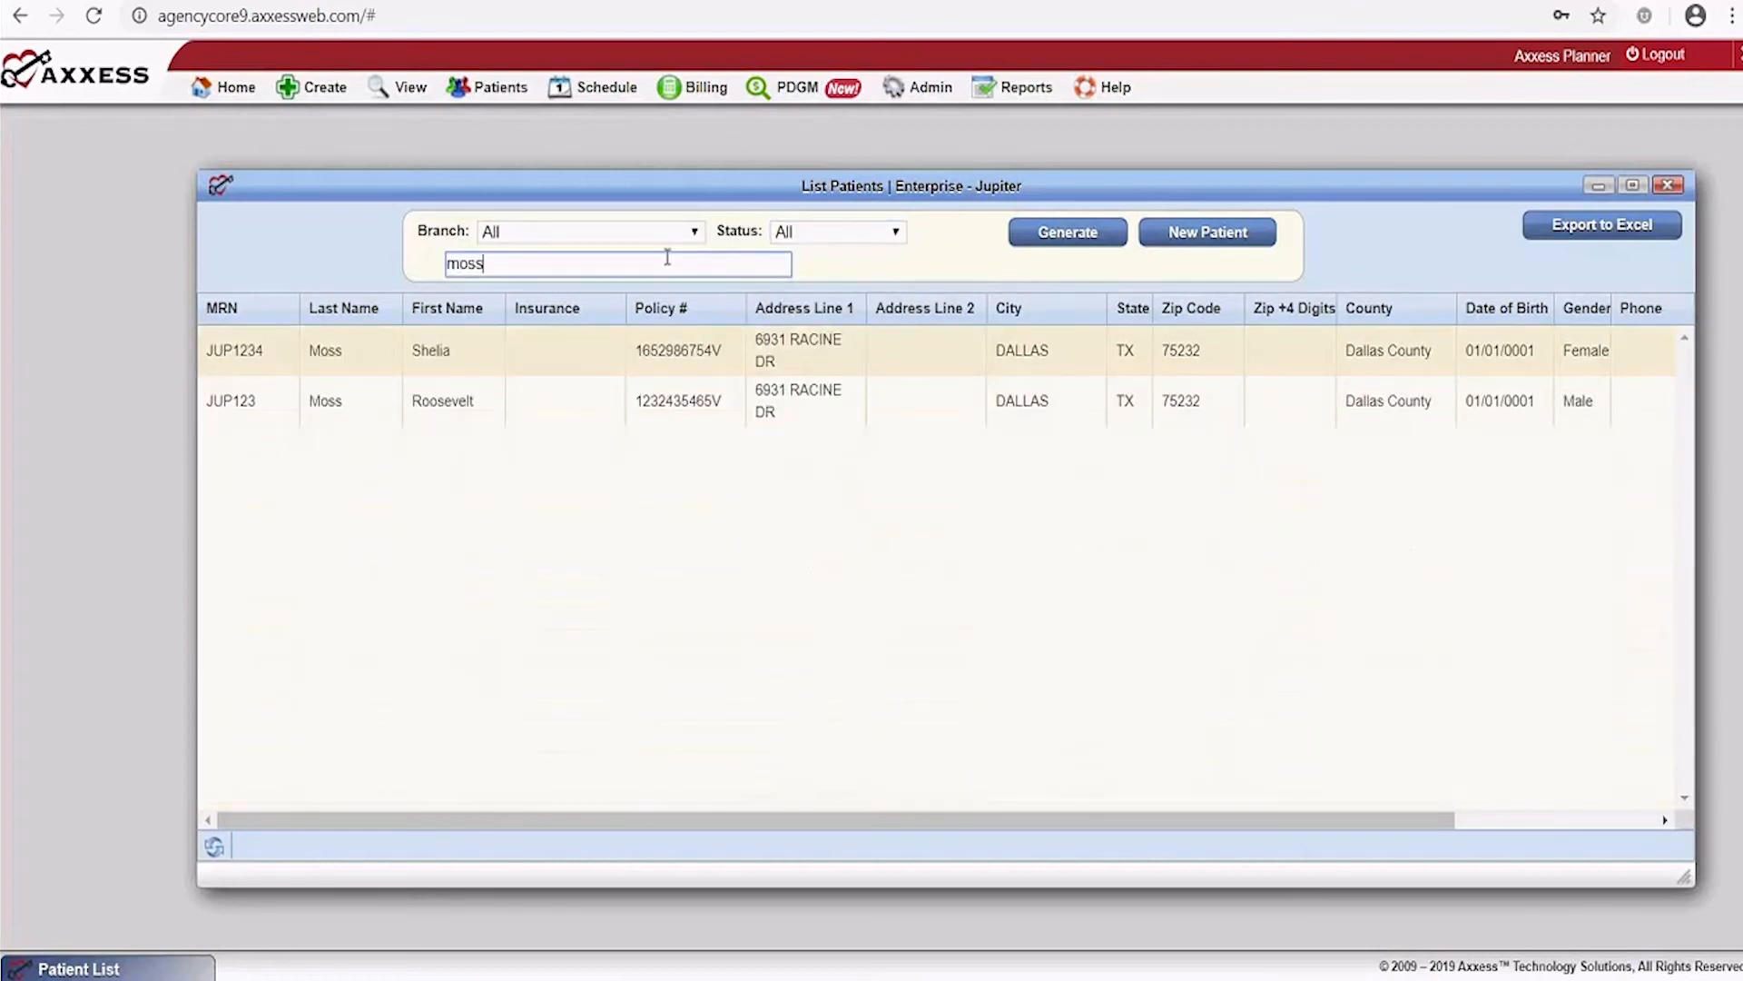
pyautogui.press('BackSpace')
pyautogui.press('BackSpace')
pyautogui.press('BackSpace')
pyautogui.press('BackSpace')
pyautogui.write('jackson')
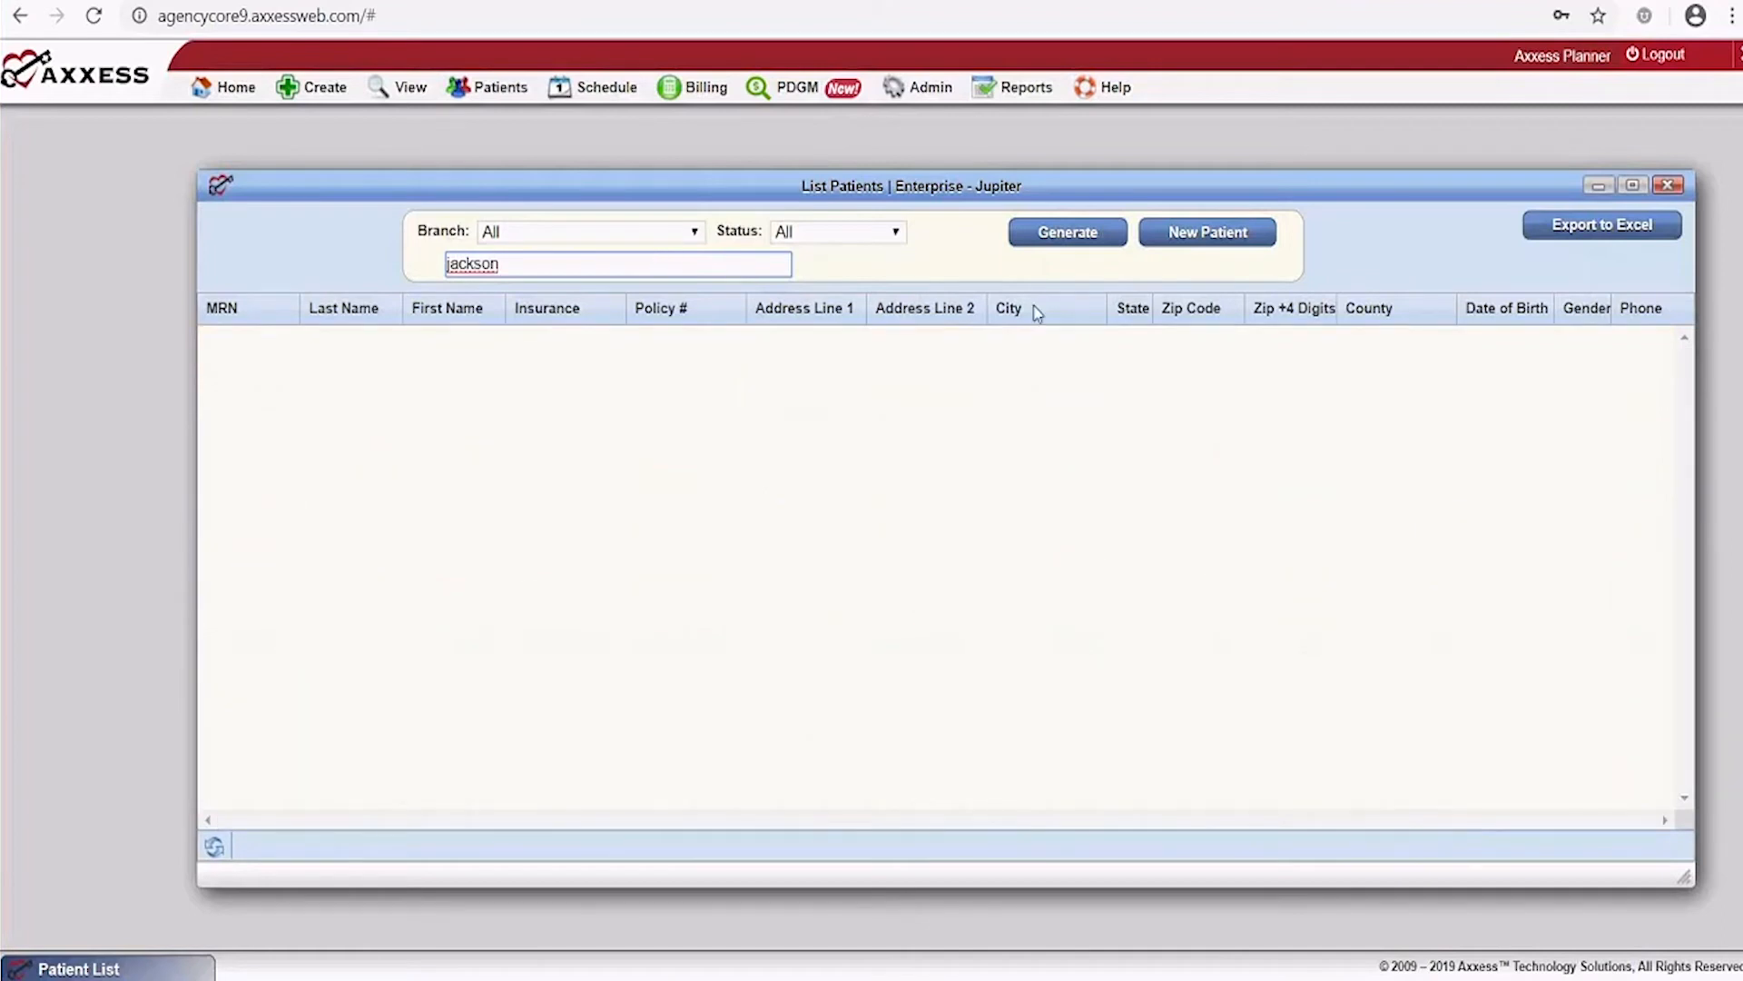
pyautogui.click(1068, 233)
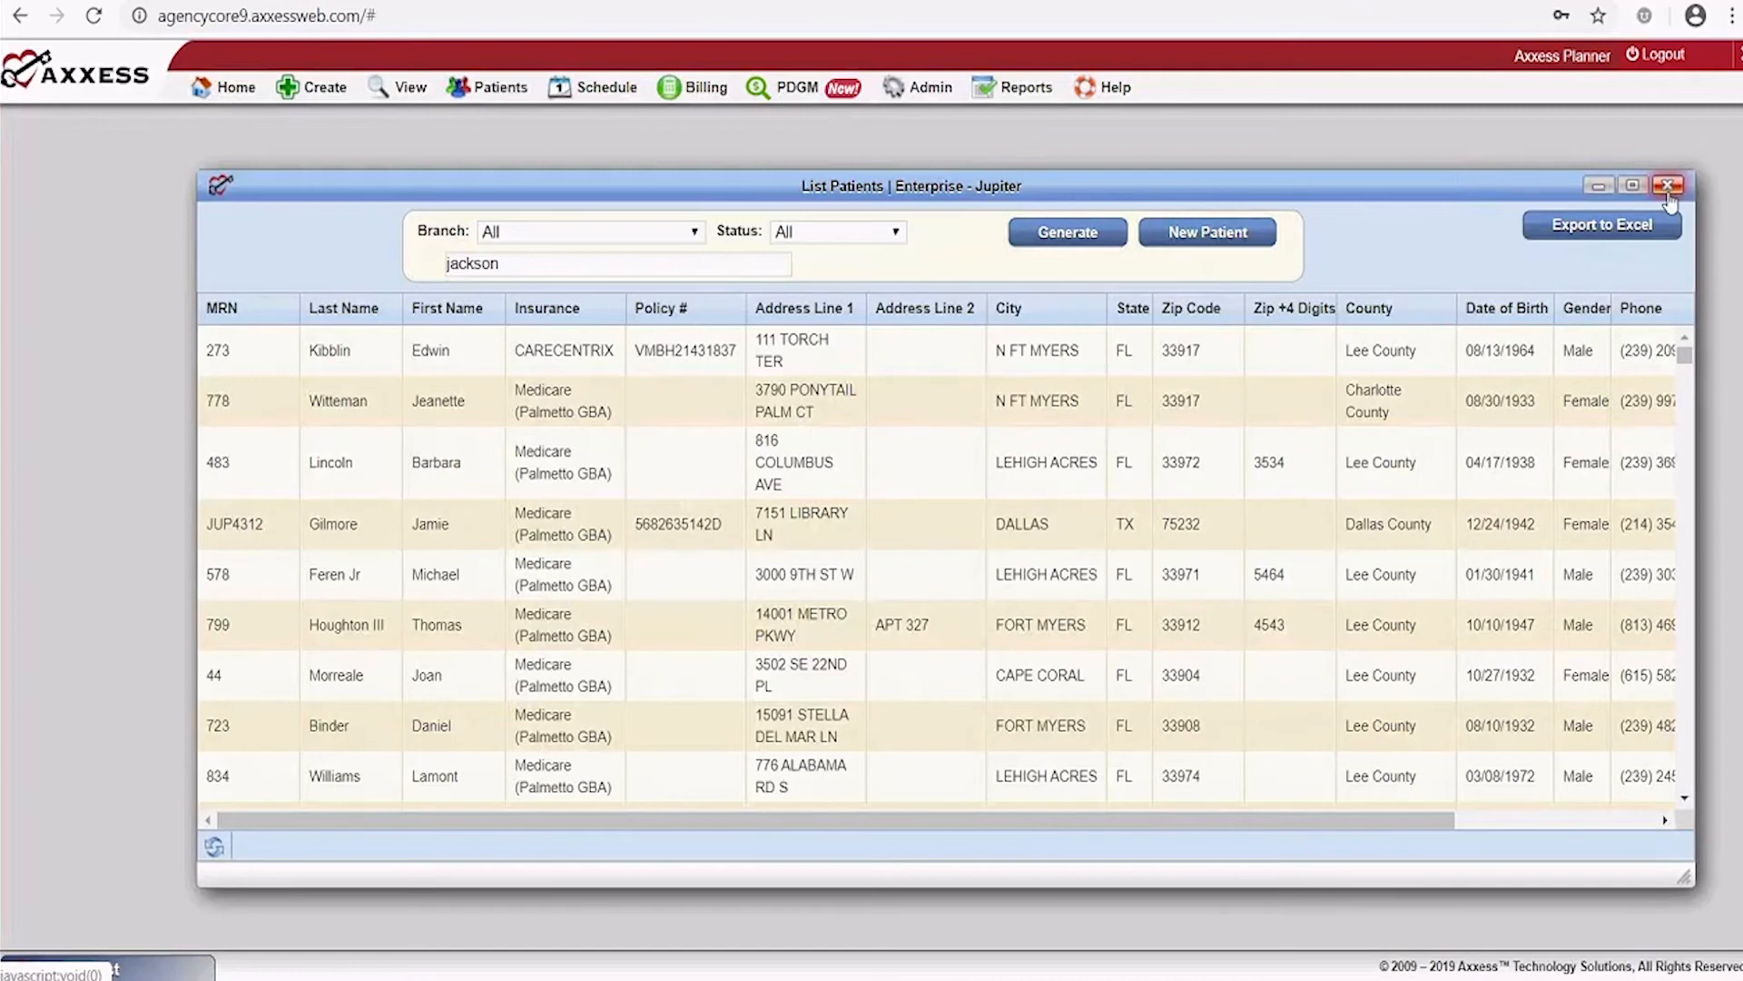
pyautogui.scroll(-10, 734, 381)
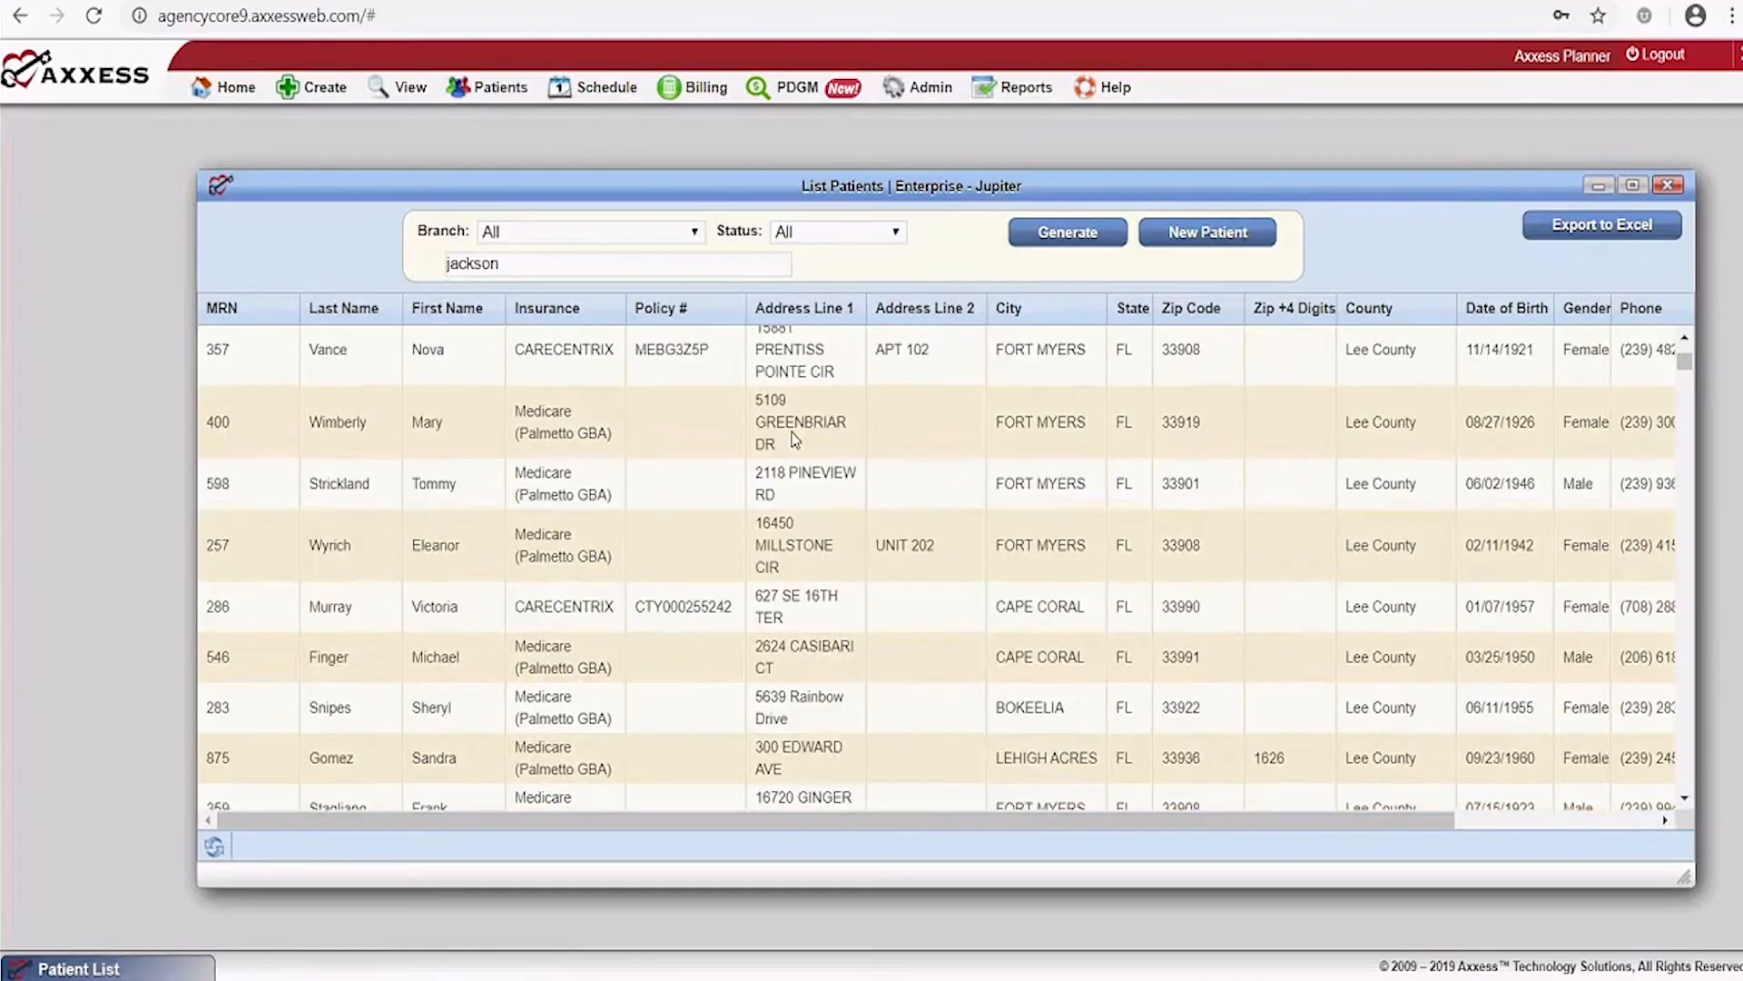
pyautogui.scroll(-5, 797, 454)
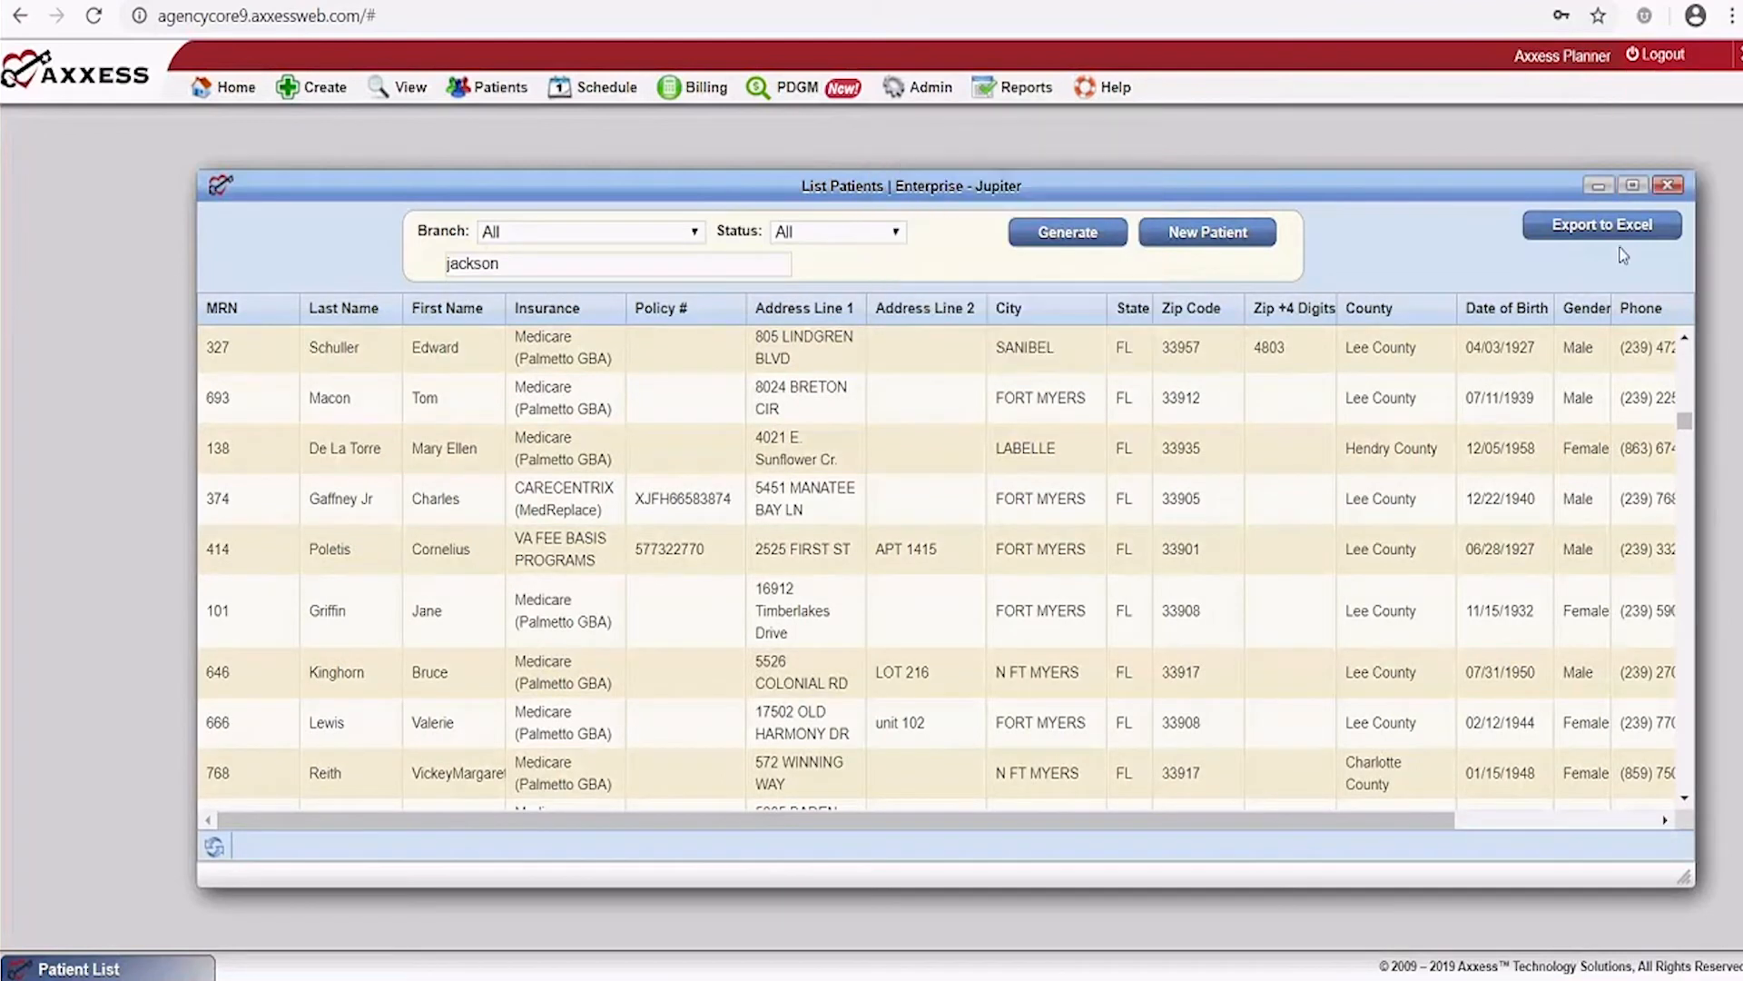
pyautogui.click(1667, 187)
pyautogui.moveTo(395, 102)
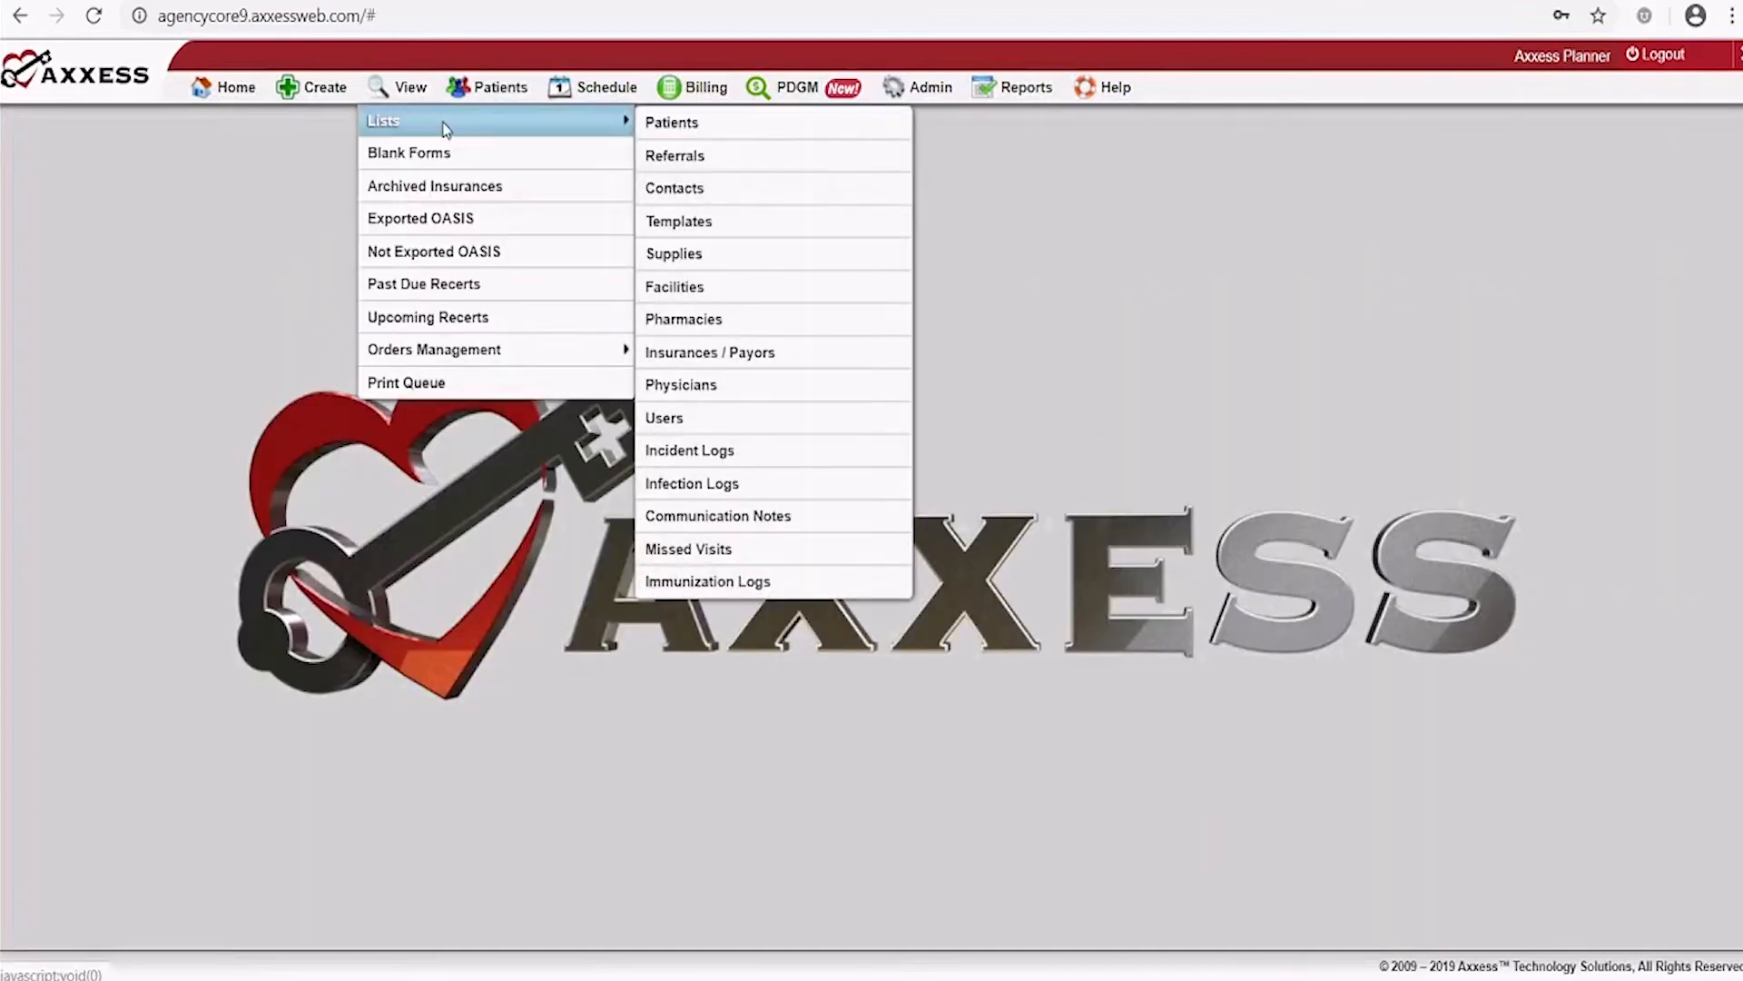
# List pending patients and search for the new patient by last name
pyautogui.click(672, 127)
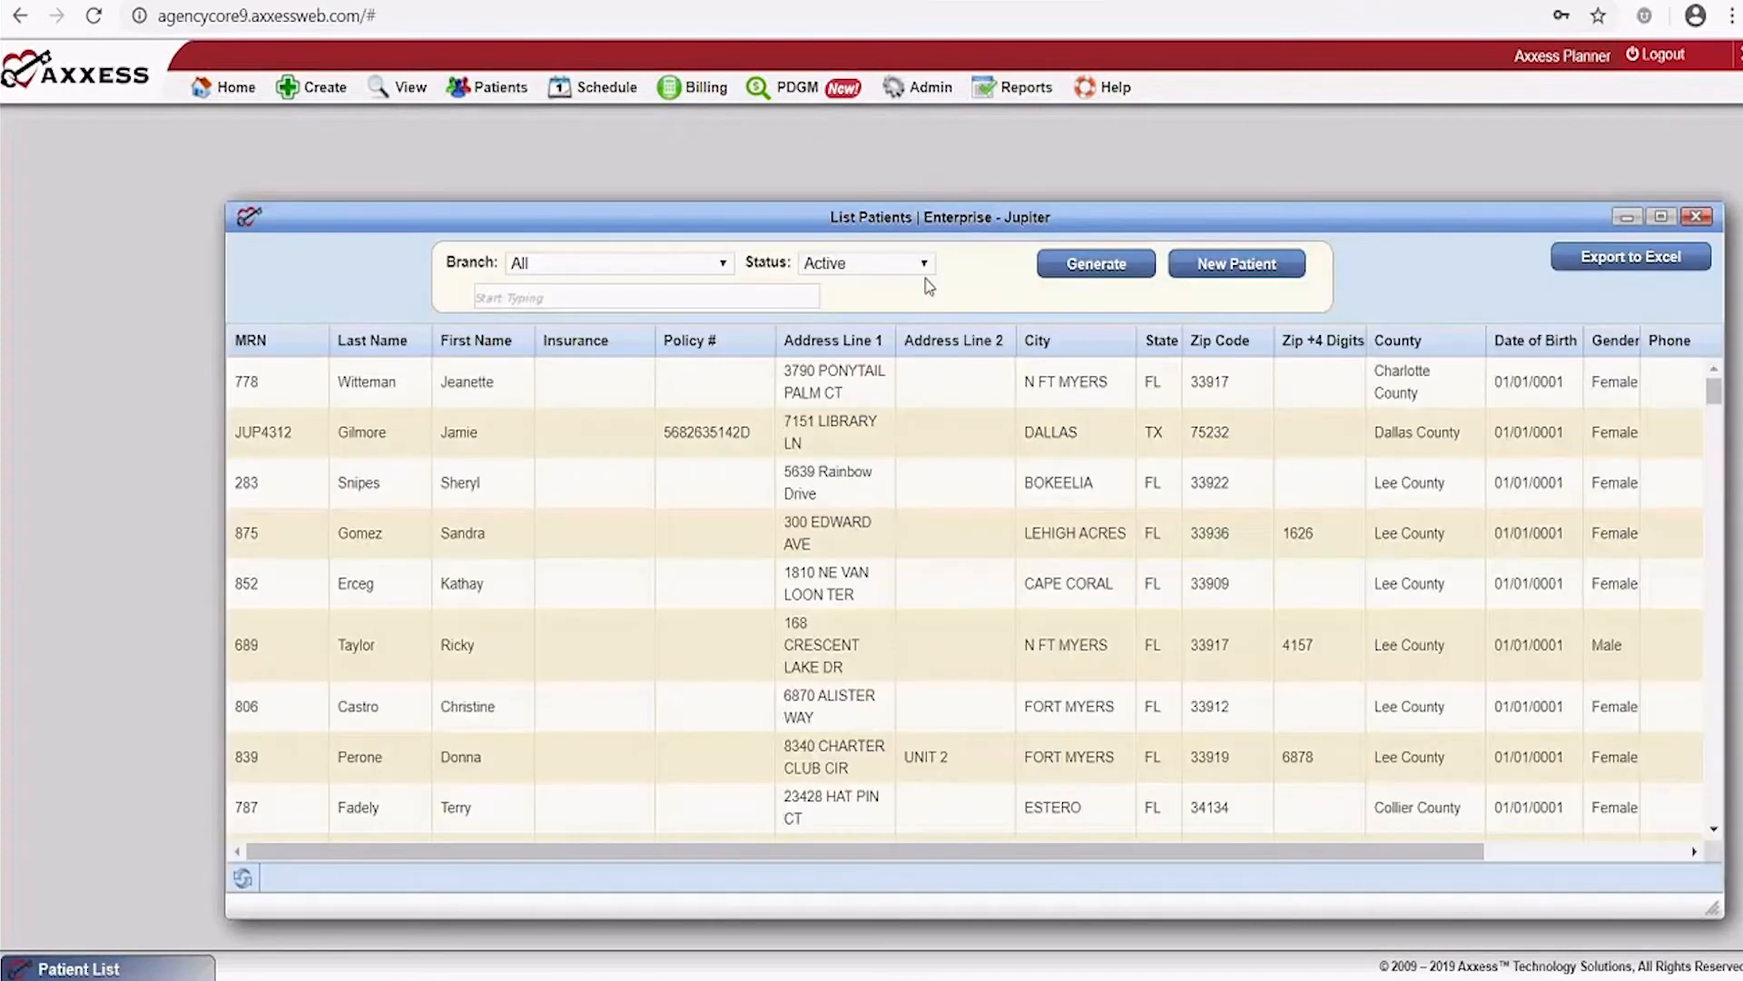
pyautogui.click(922, 263)
pyautogui.click(840, 351)
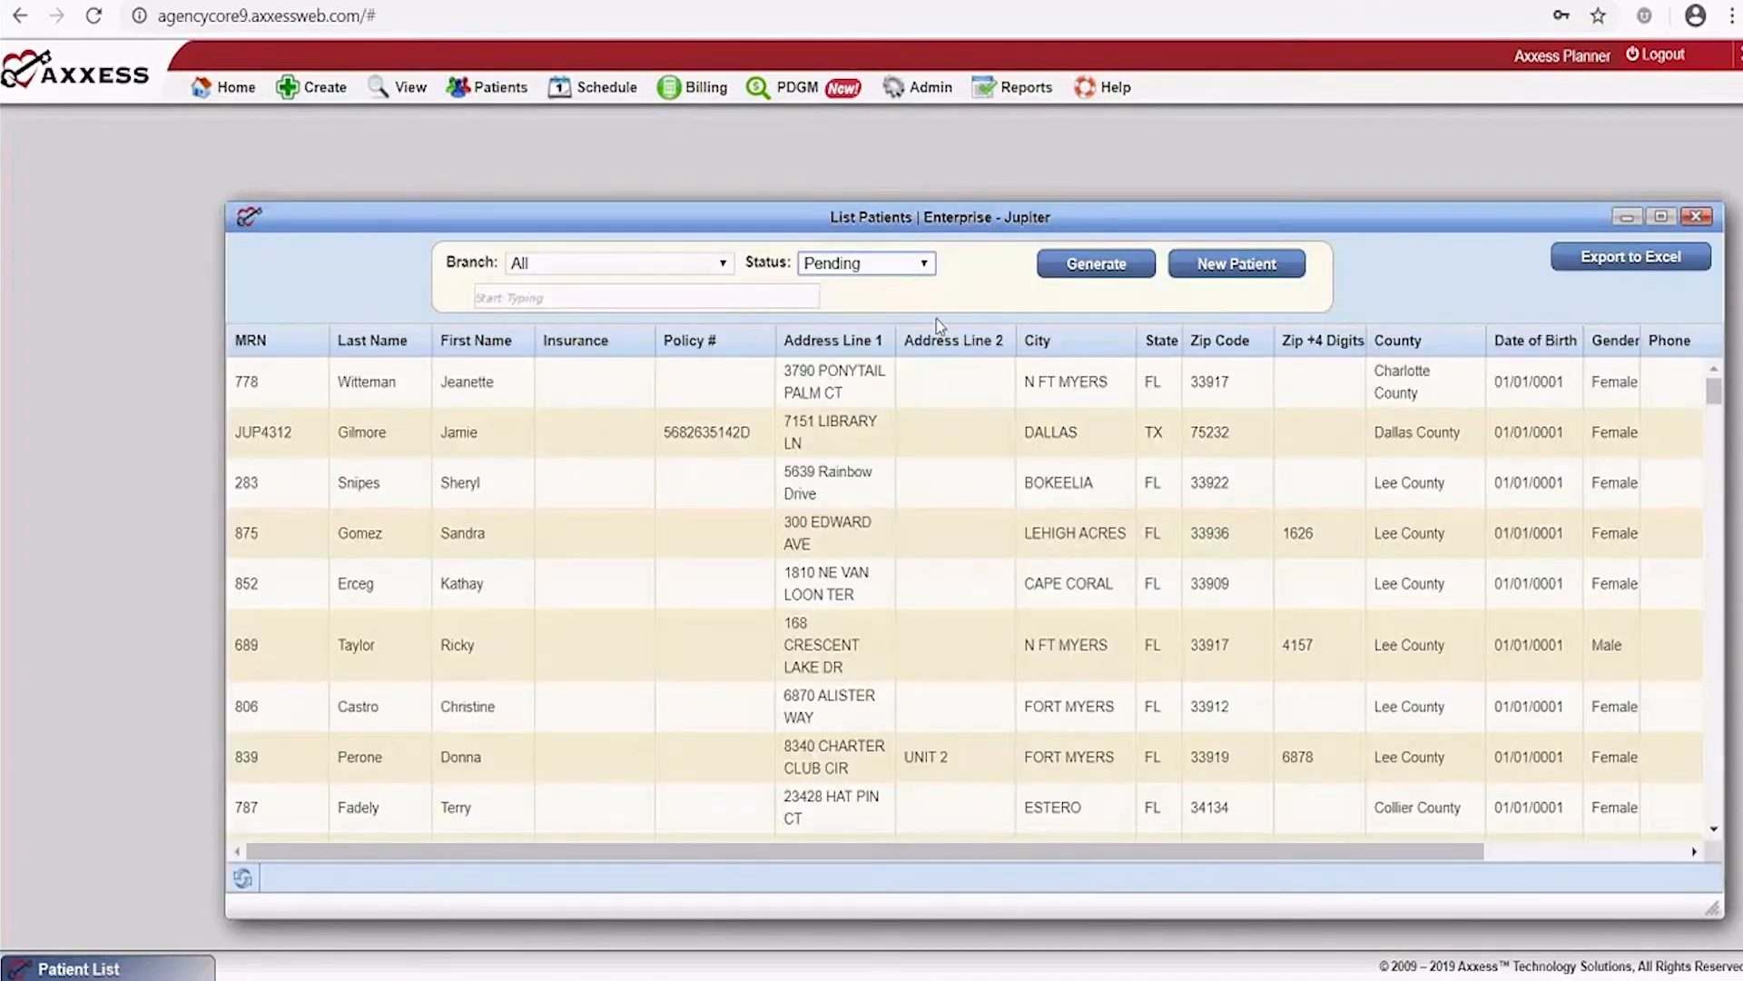
pyautogui.click(1053, 265)
pyautogui.click(558, 302)
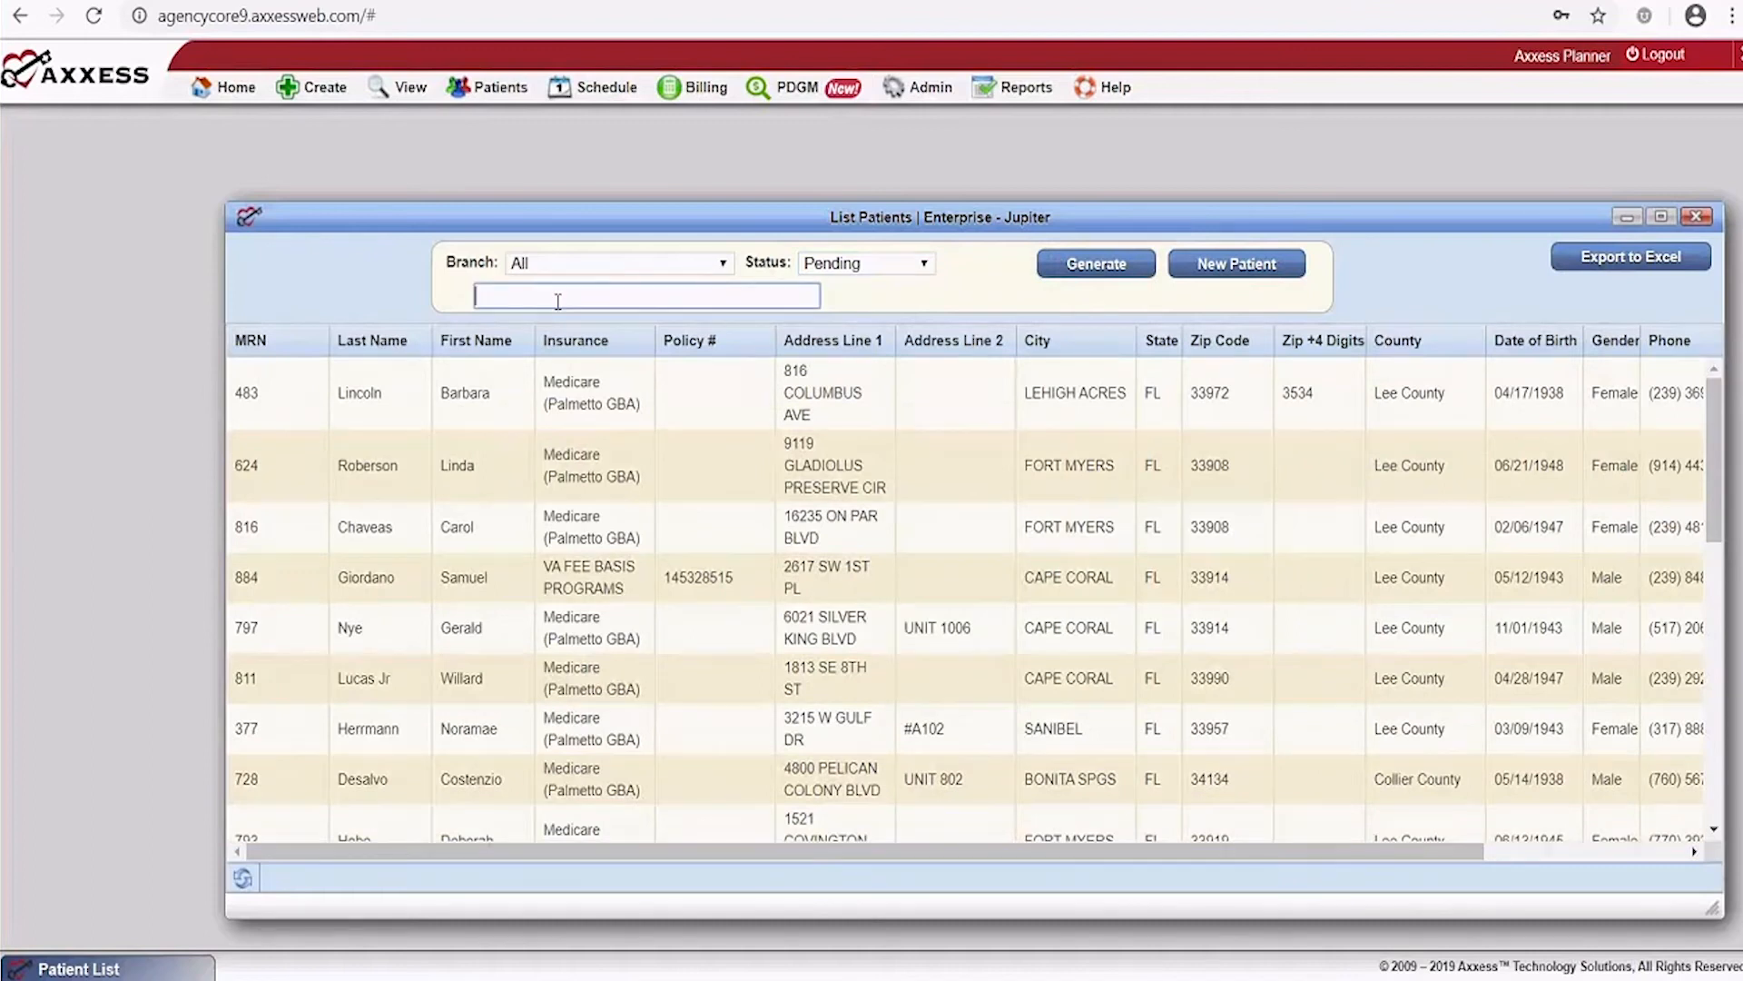
pyautogui.write('jacks')
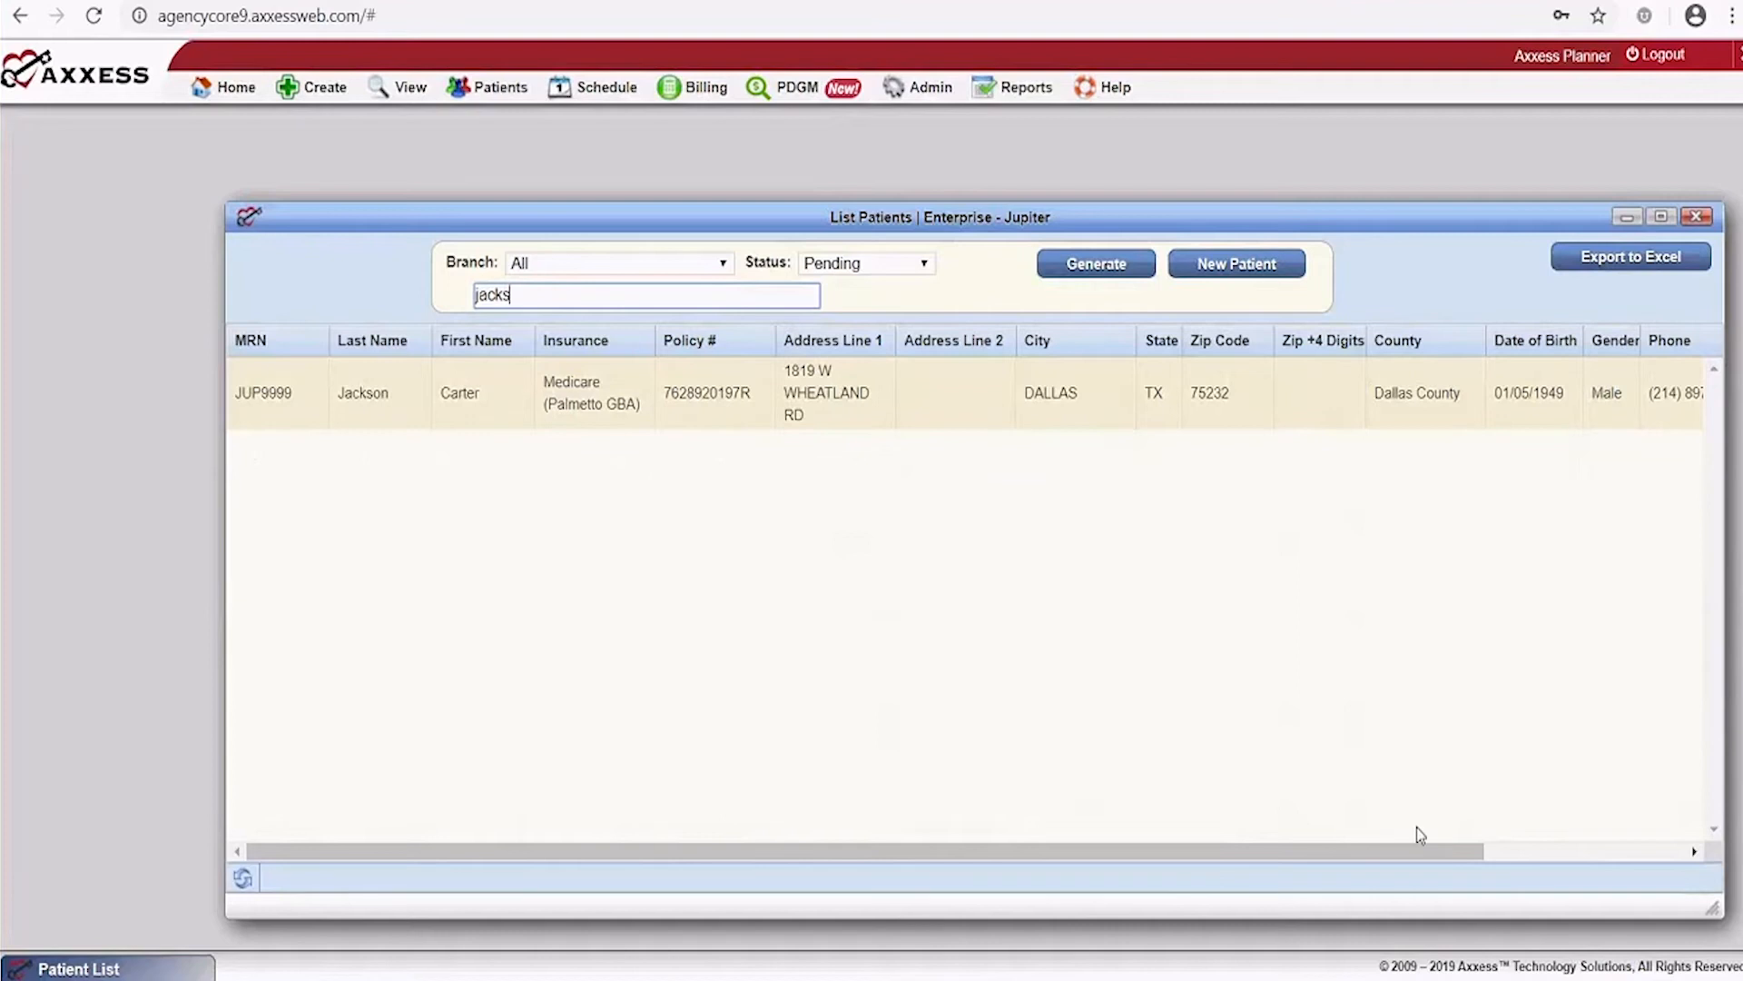
pyautogui.moveTo(1425, 853); pyautogui.dragTo(1680, 687)
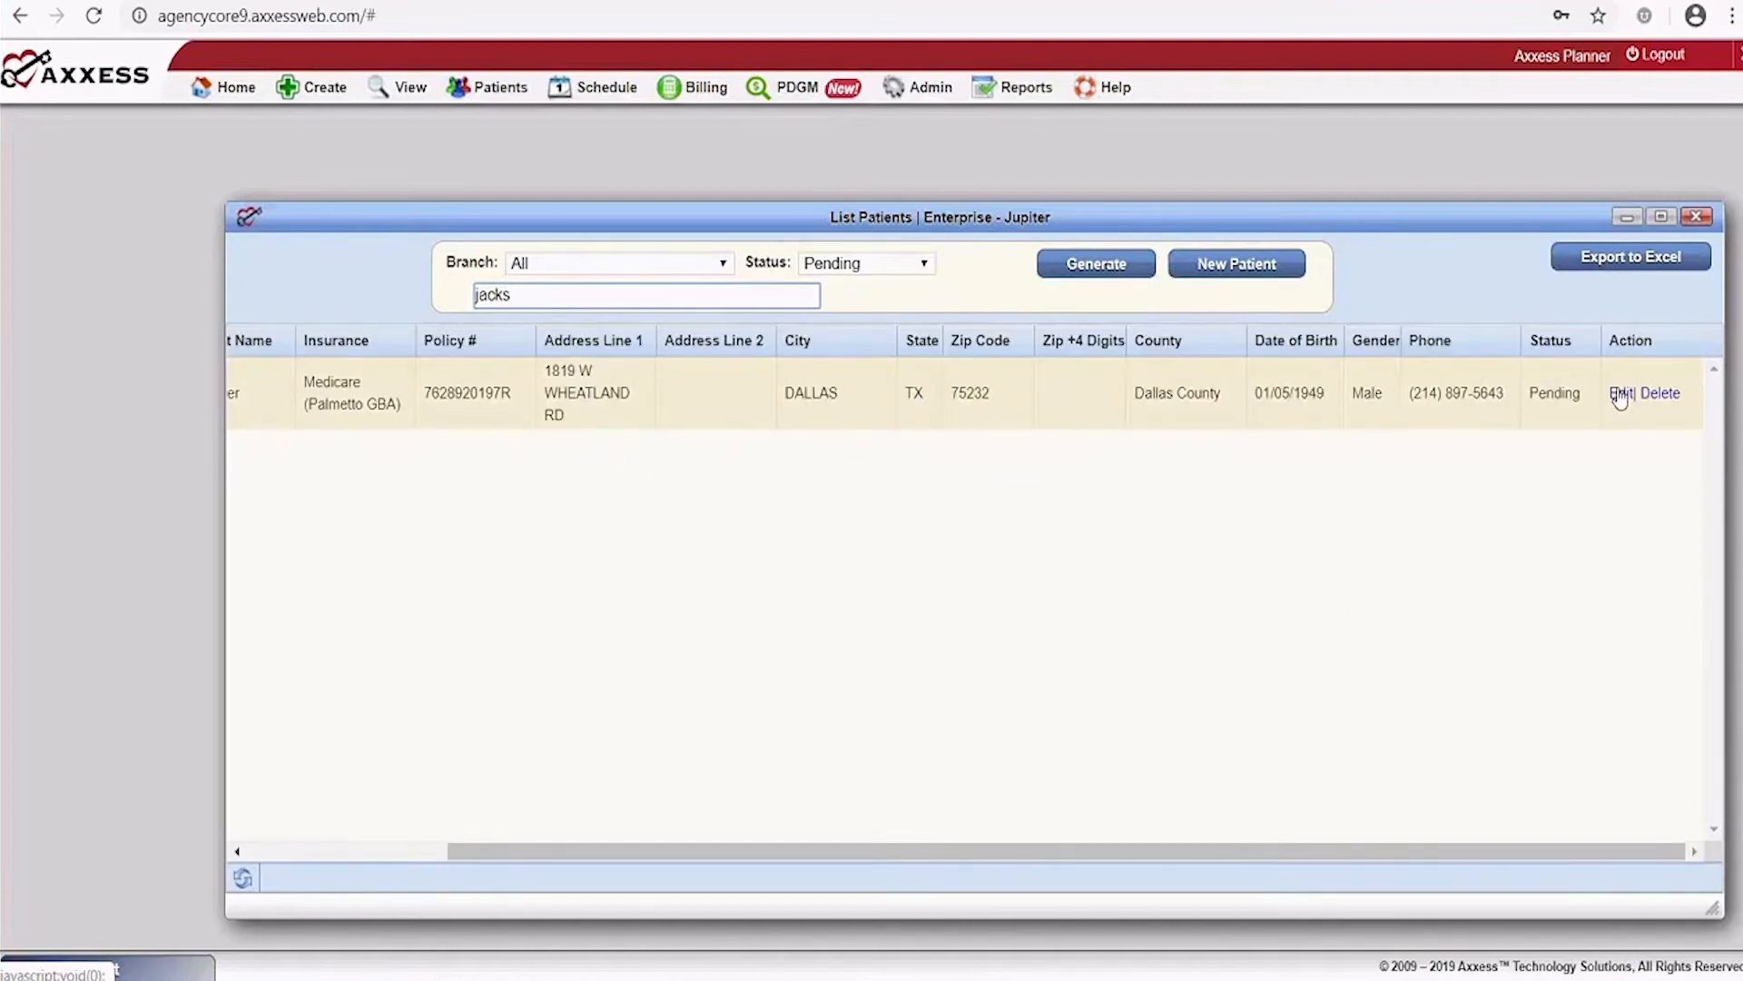
# Edit the found patient, admit them, and close the patient list
pyautogui.click(1619, 393)
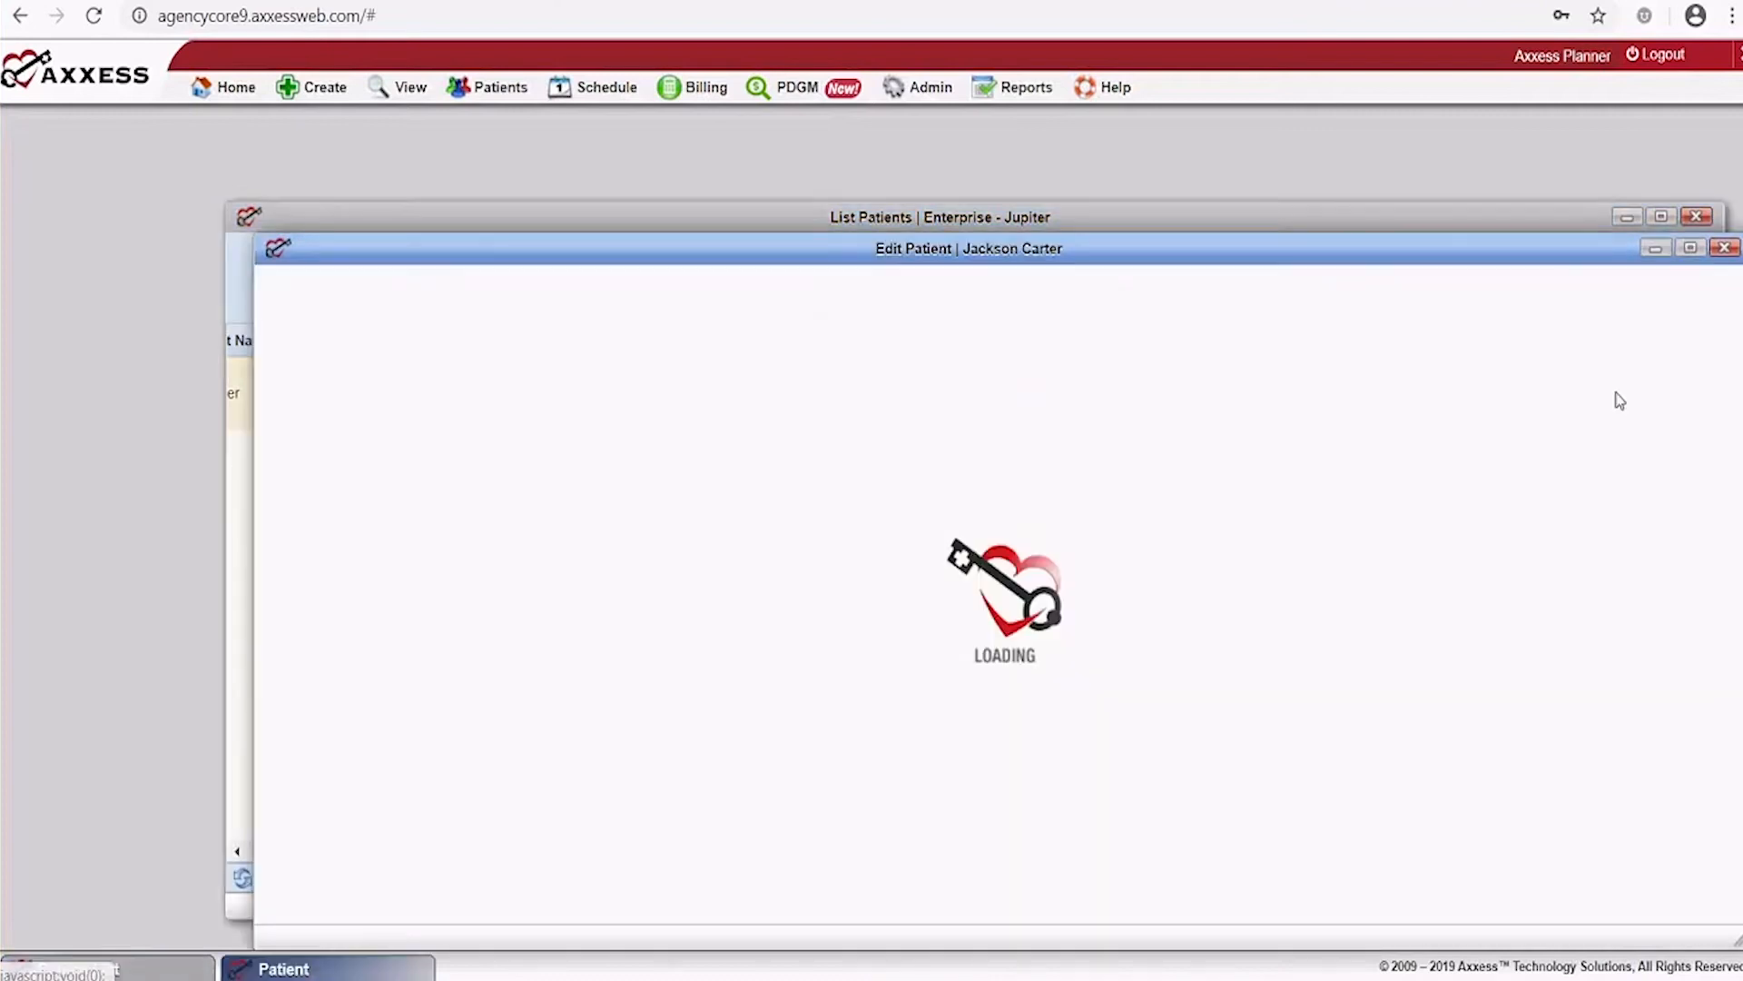
pyautogui.scroll(-10, 1268, 420)
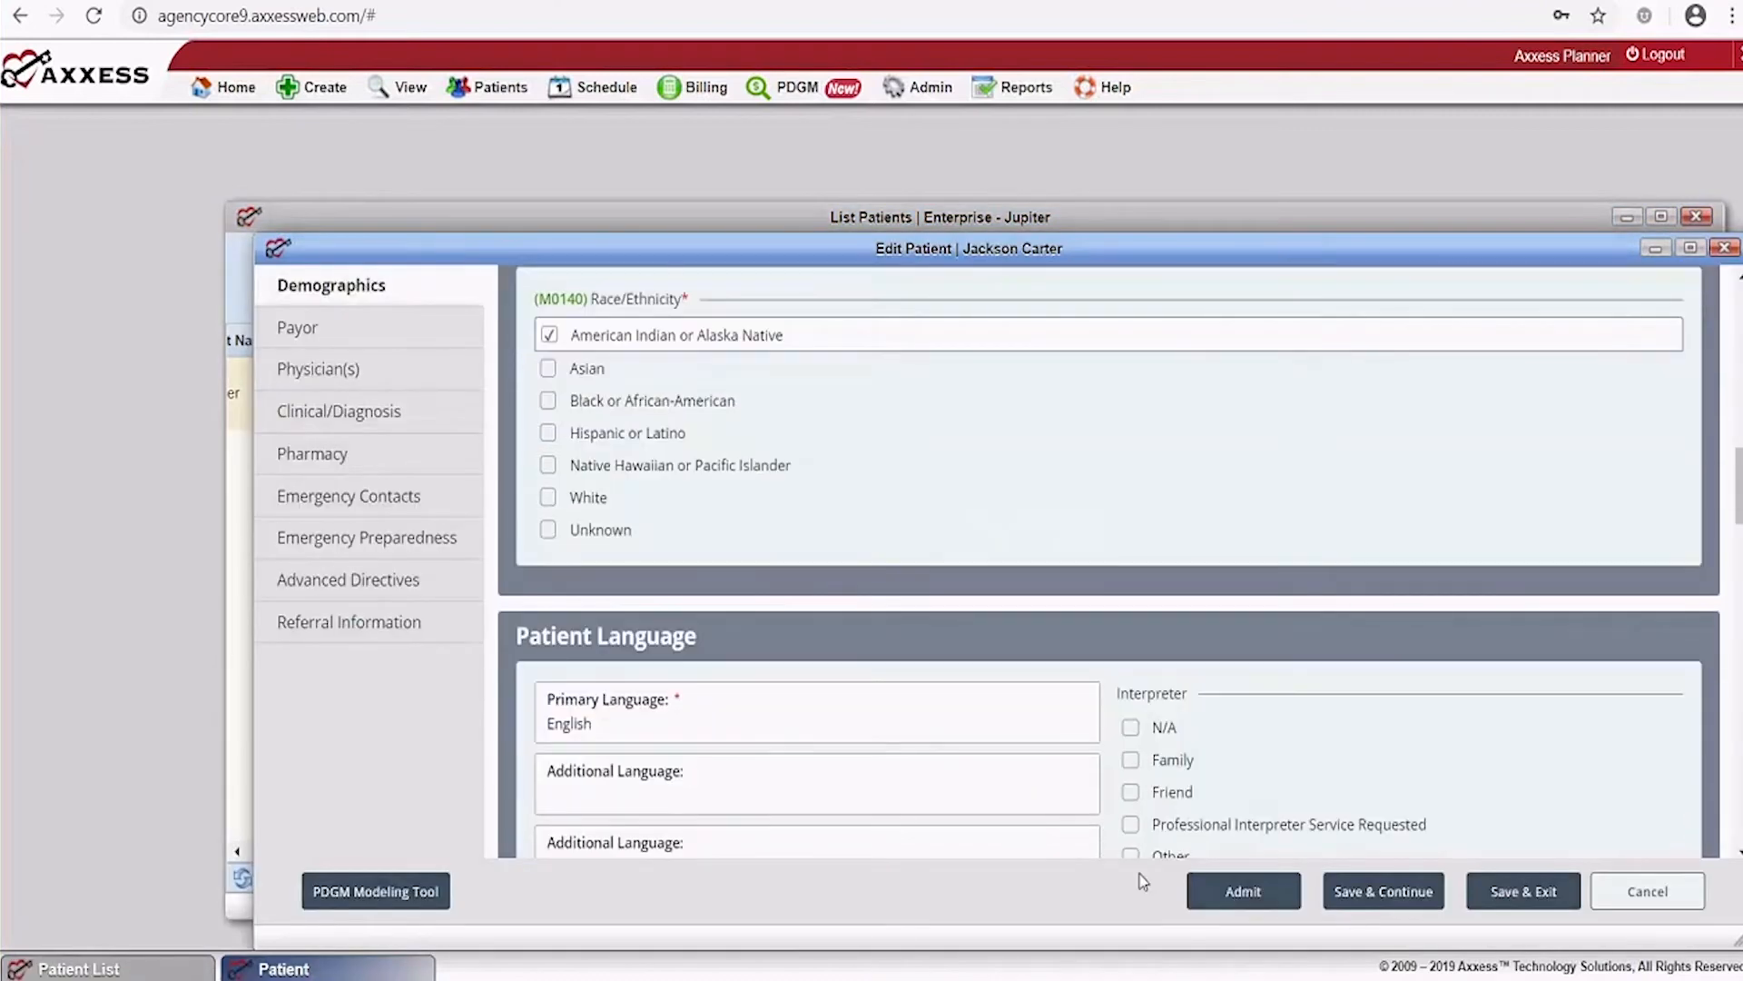
pyautogui.click(1238, 894)
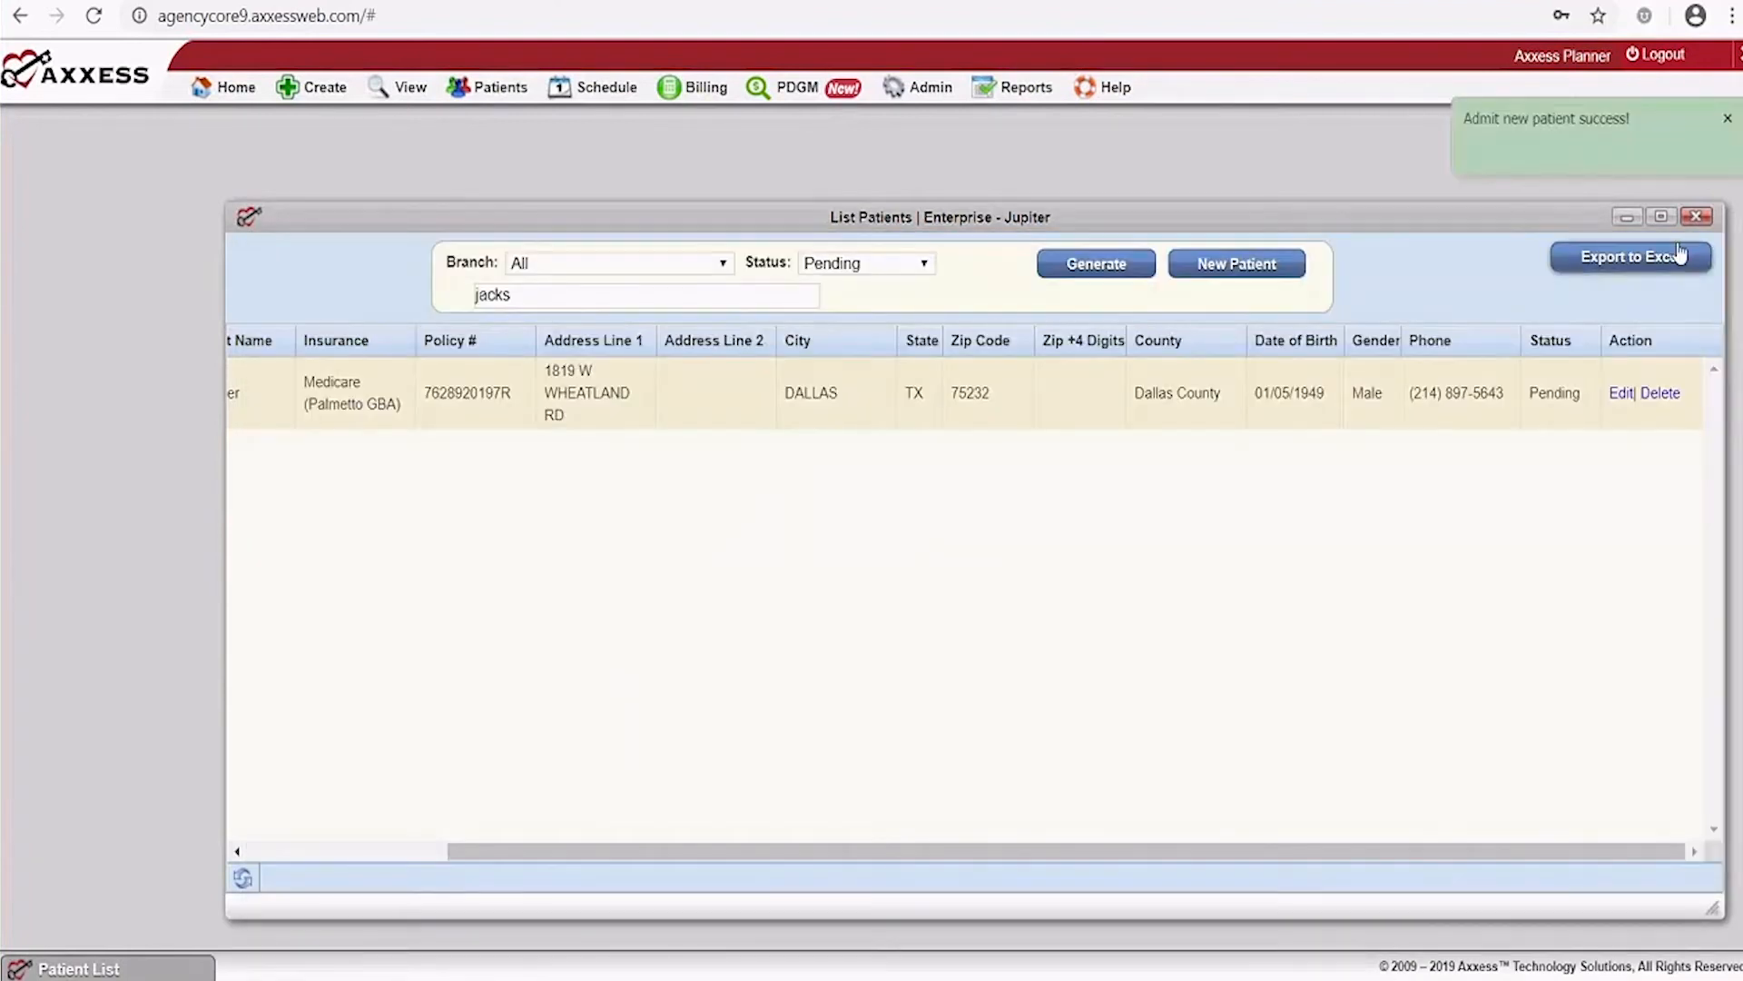
pyautogui.click(1697, 218)
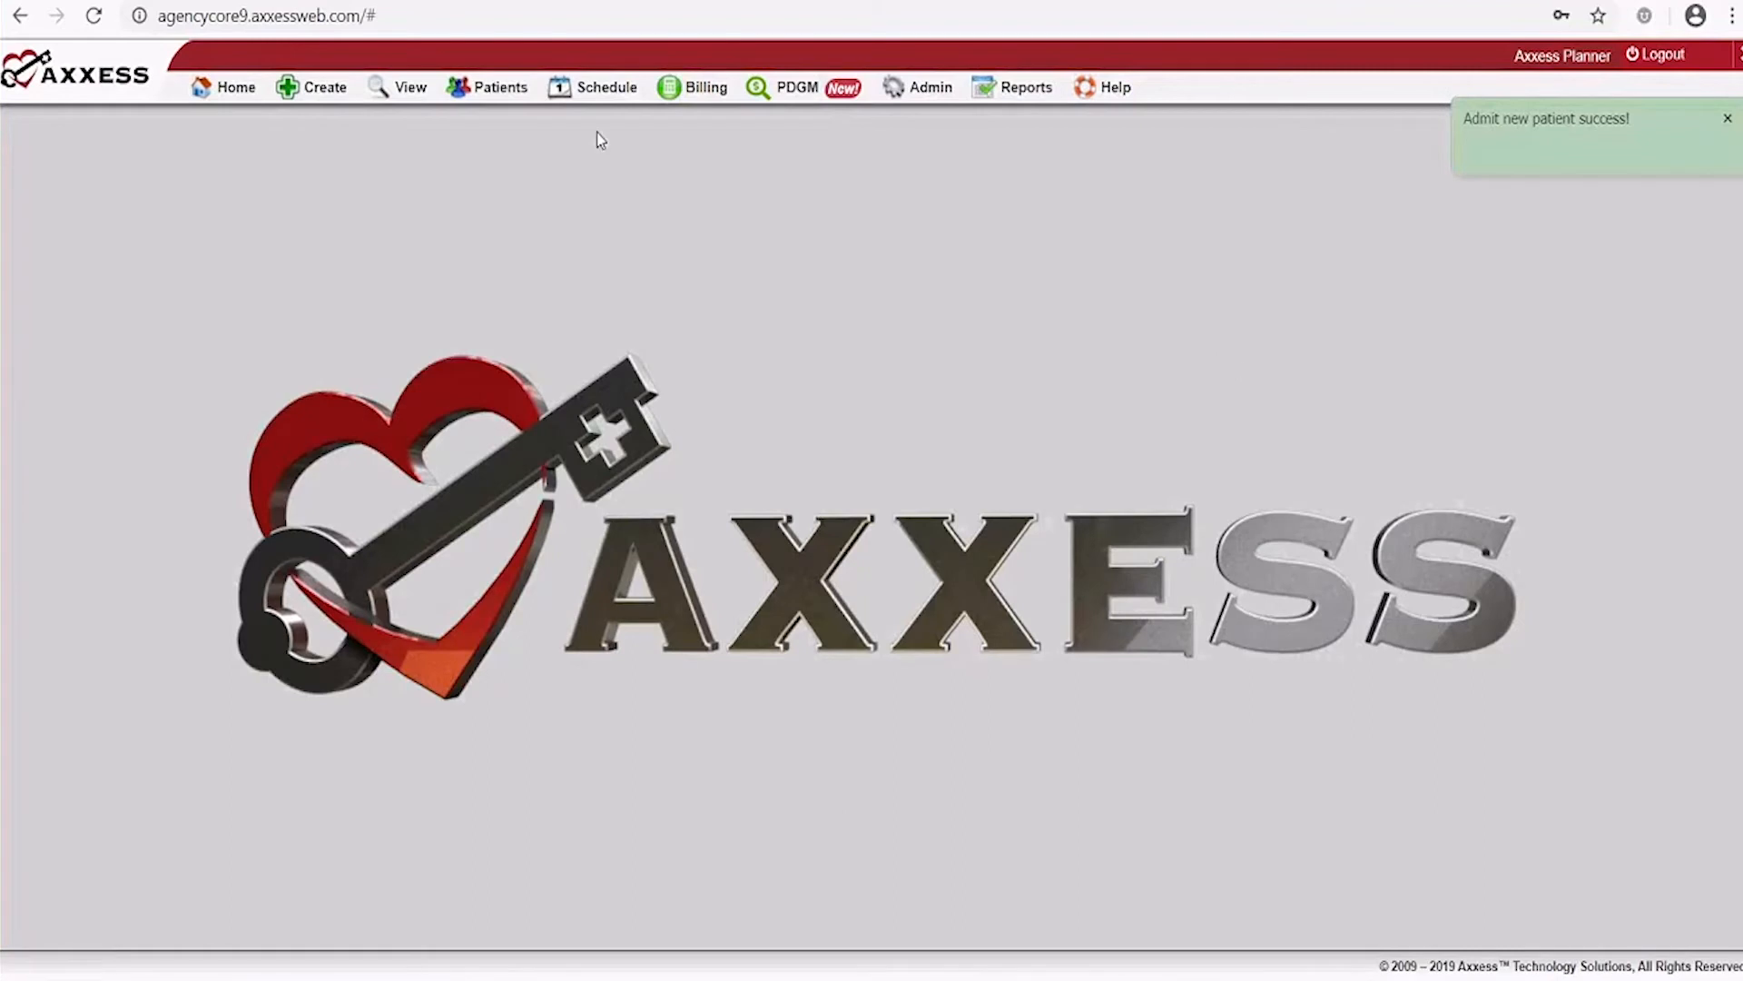
pyautogui.moveTo(346, 91)
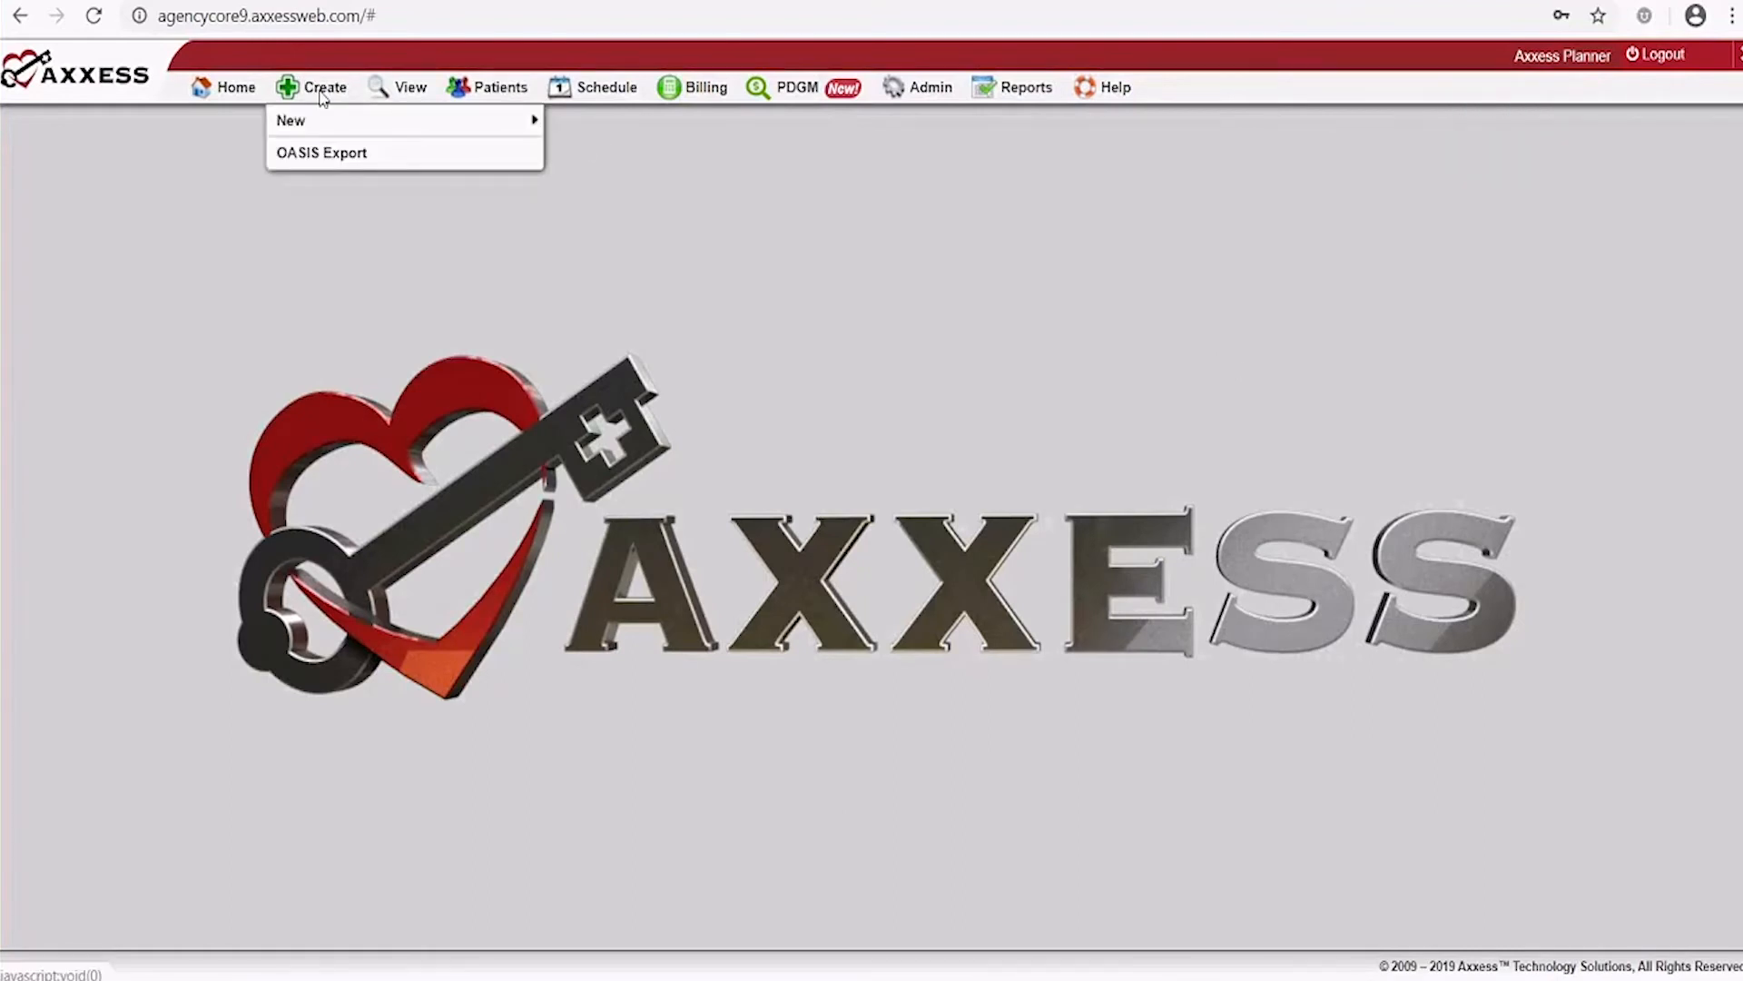
pyautogui.moveTo(545, 120)
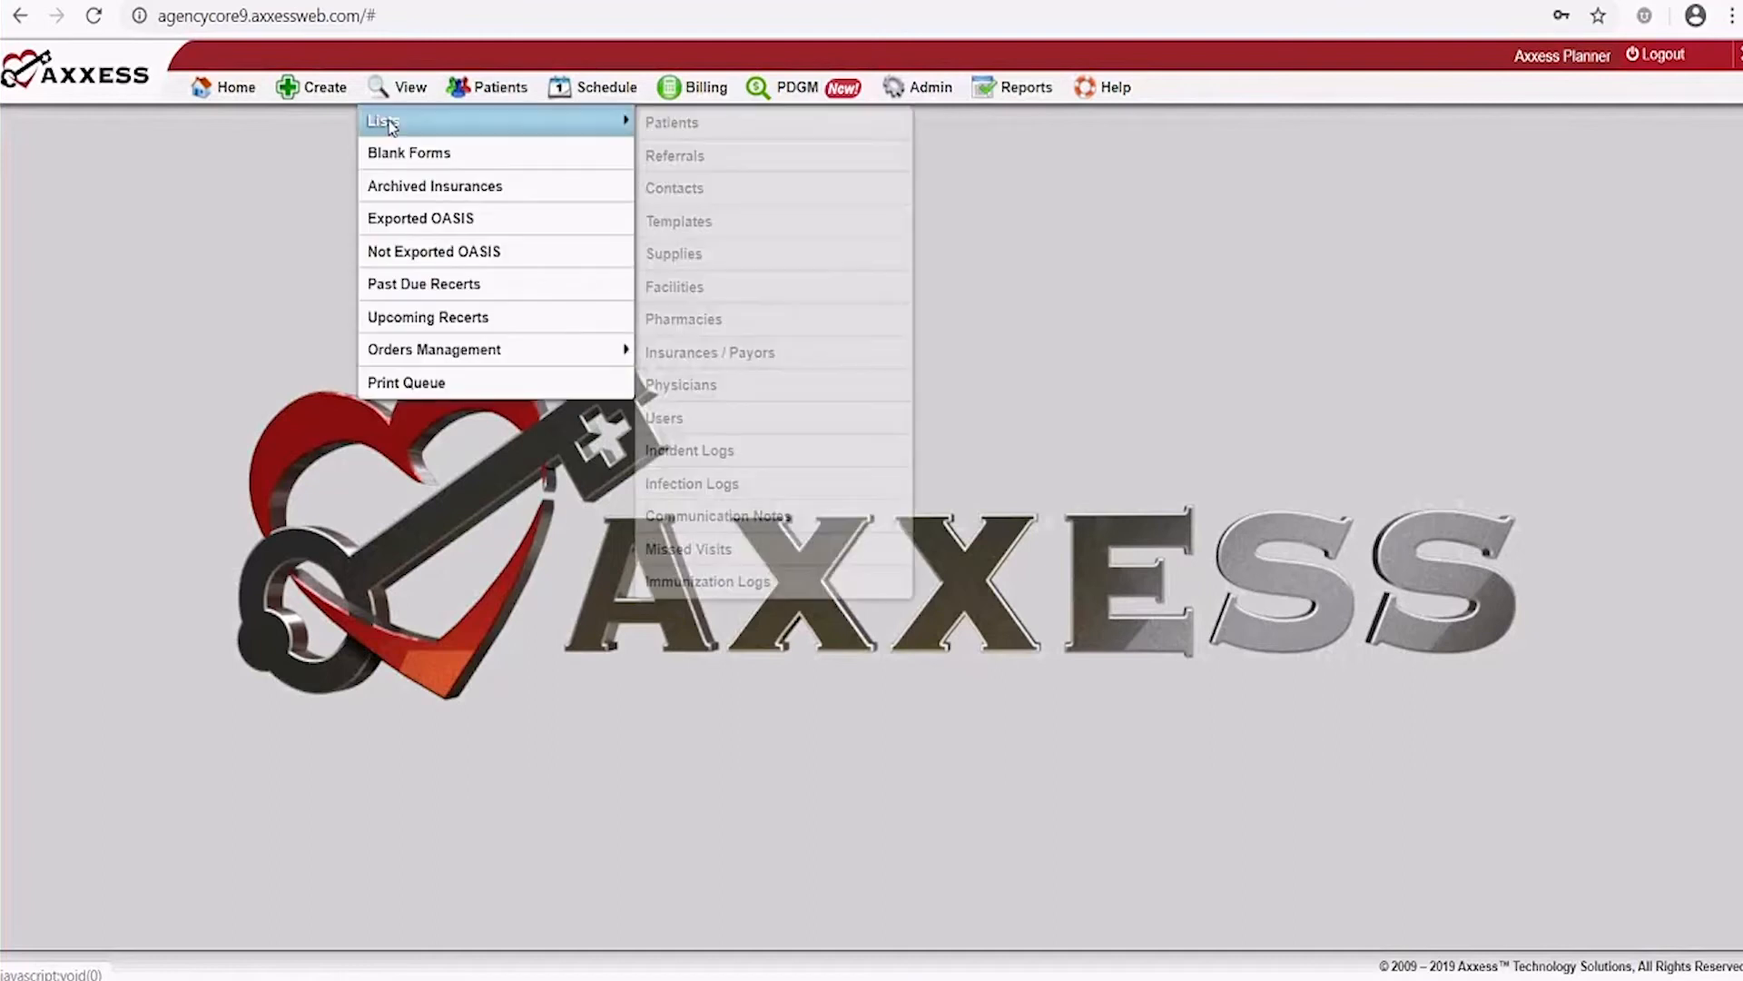
pyautogui.click(717, 124)
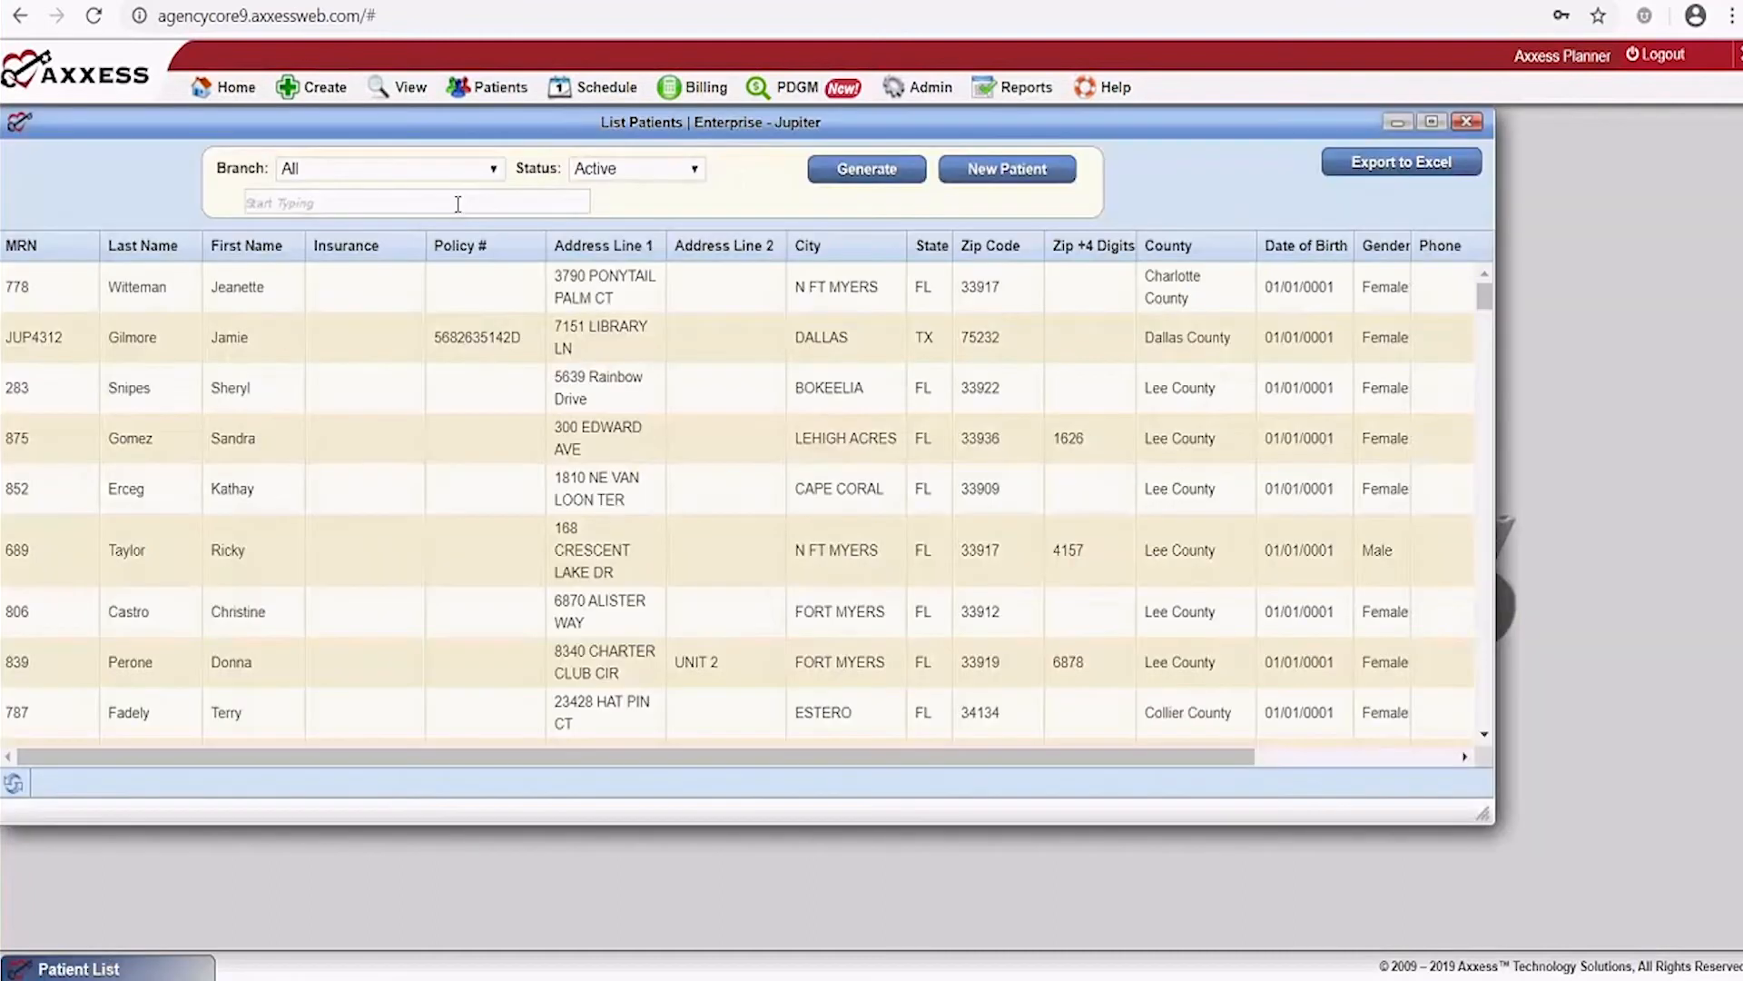
pyautogui.click(455, 203)
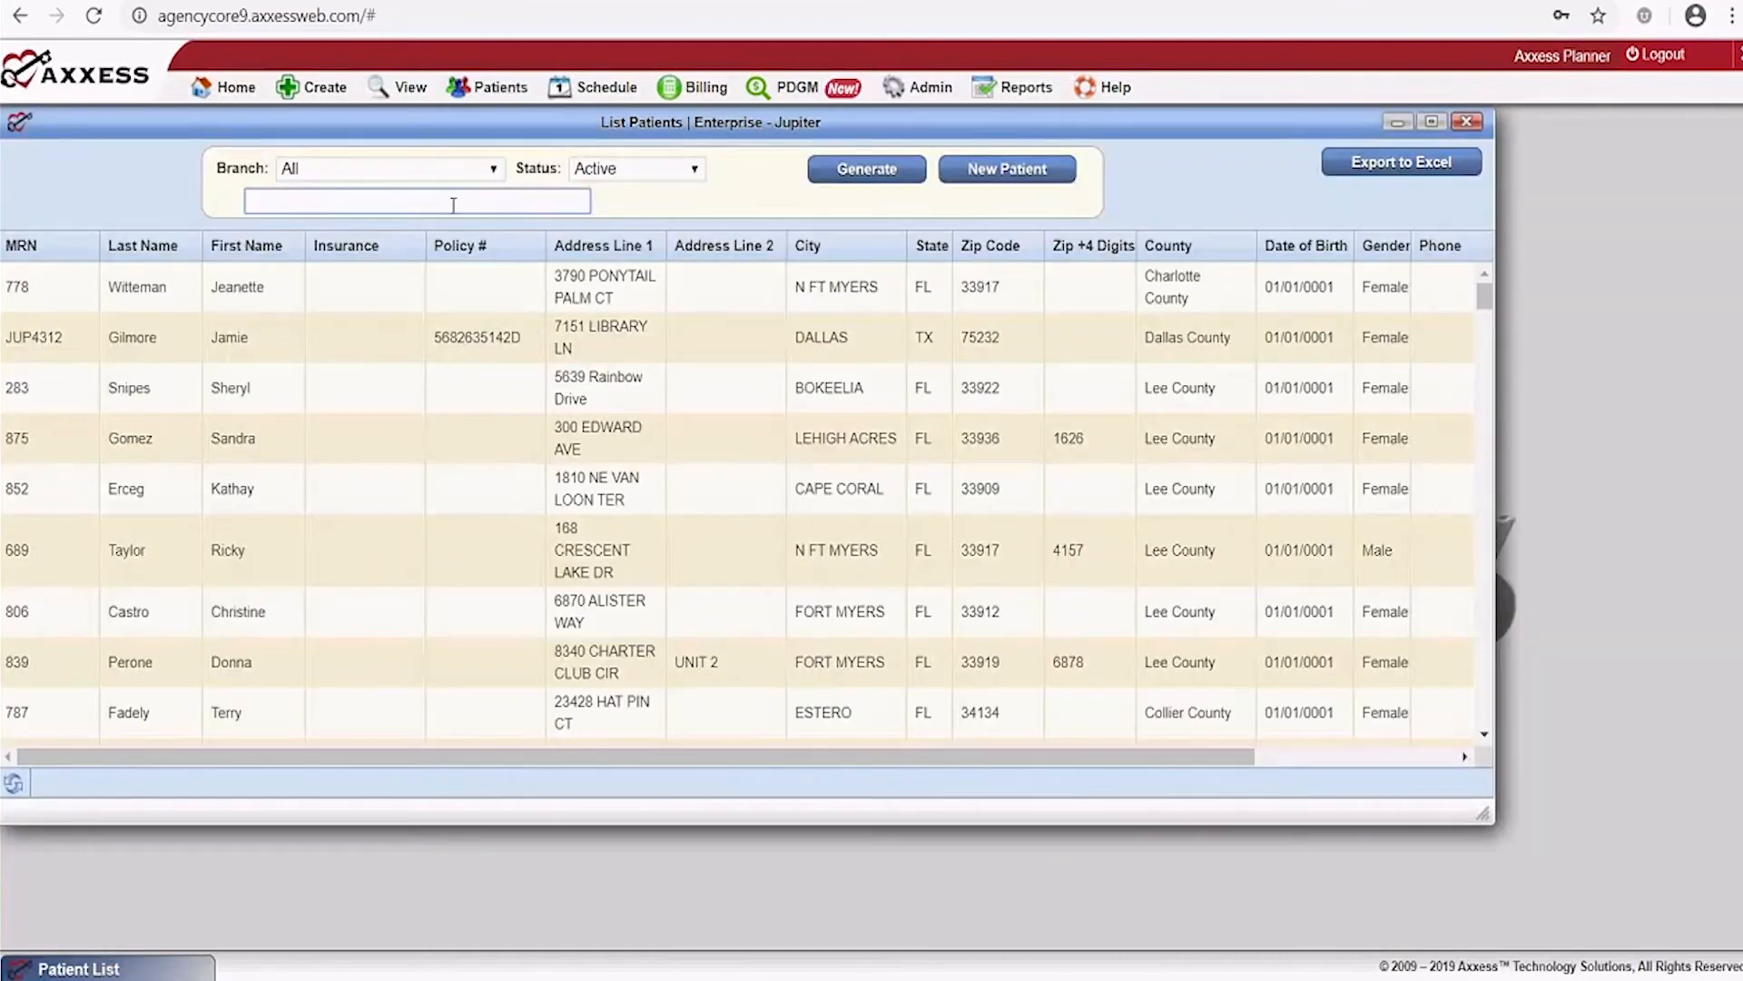
pyautogui.write('Jackson')
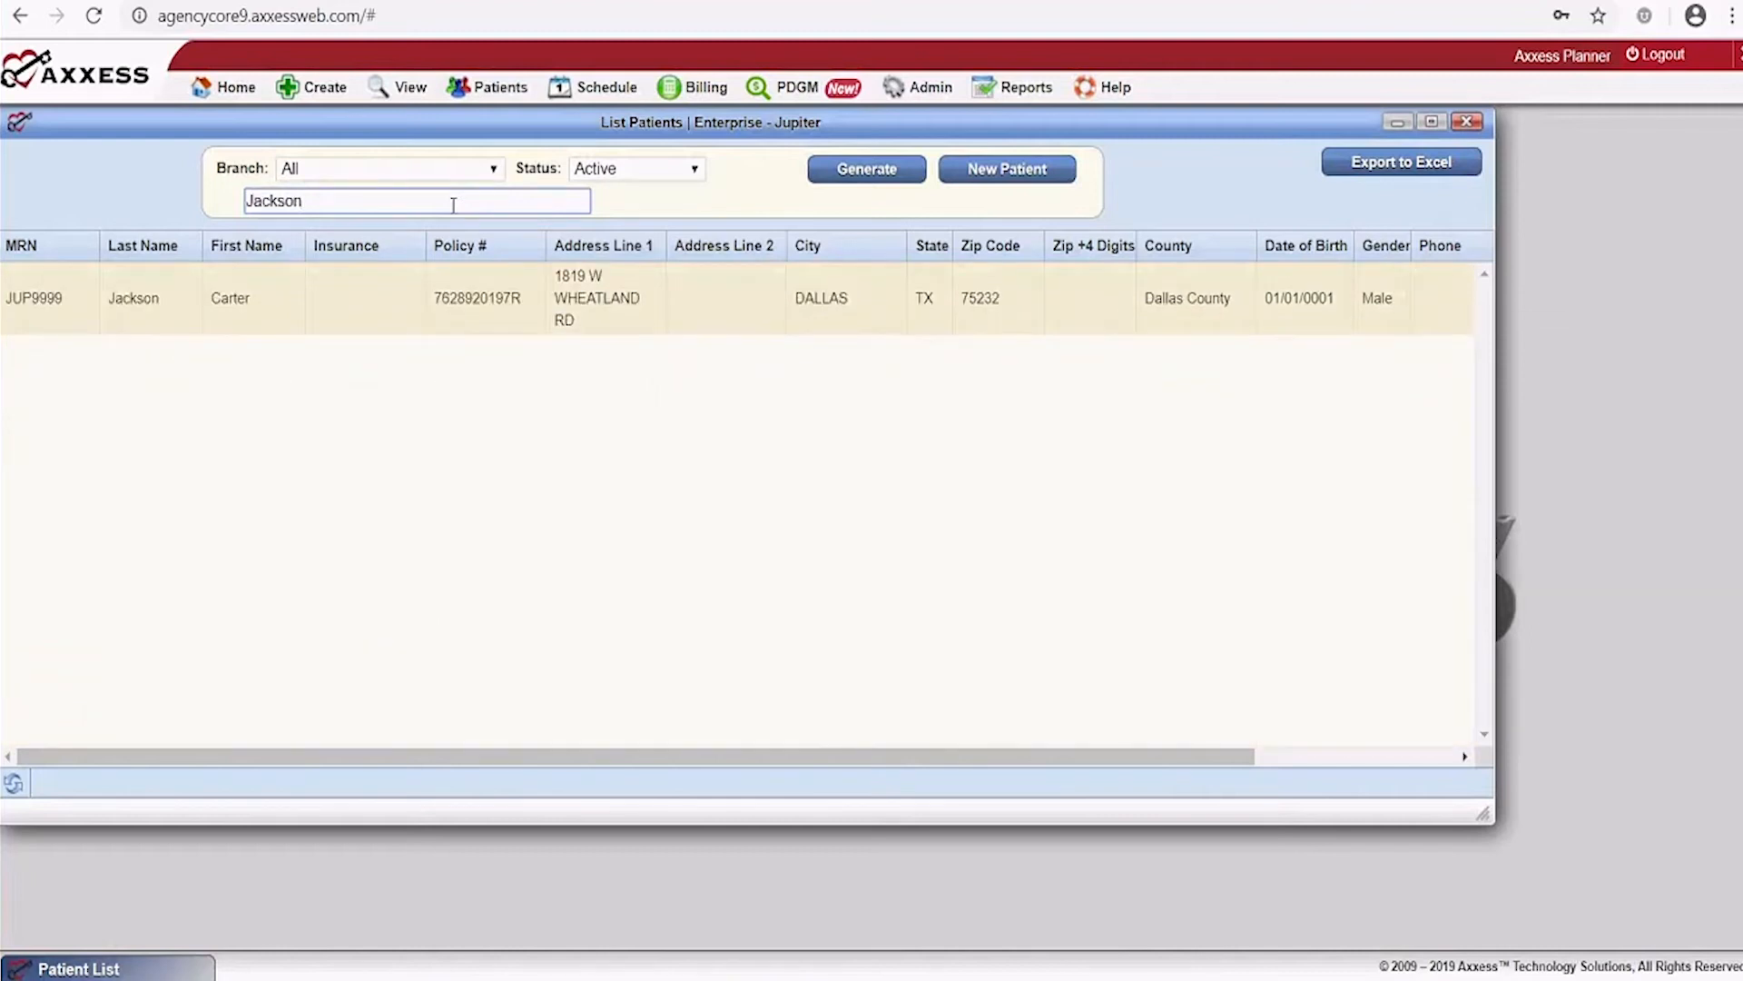
pyautogui.click(1467, 123)
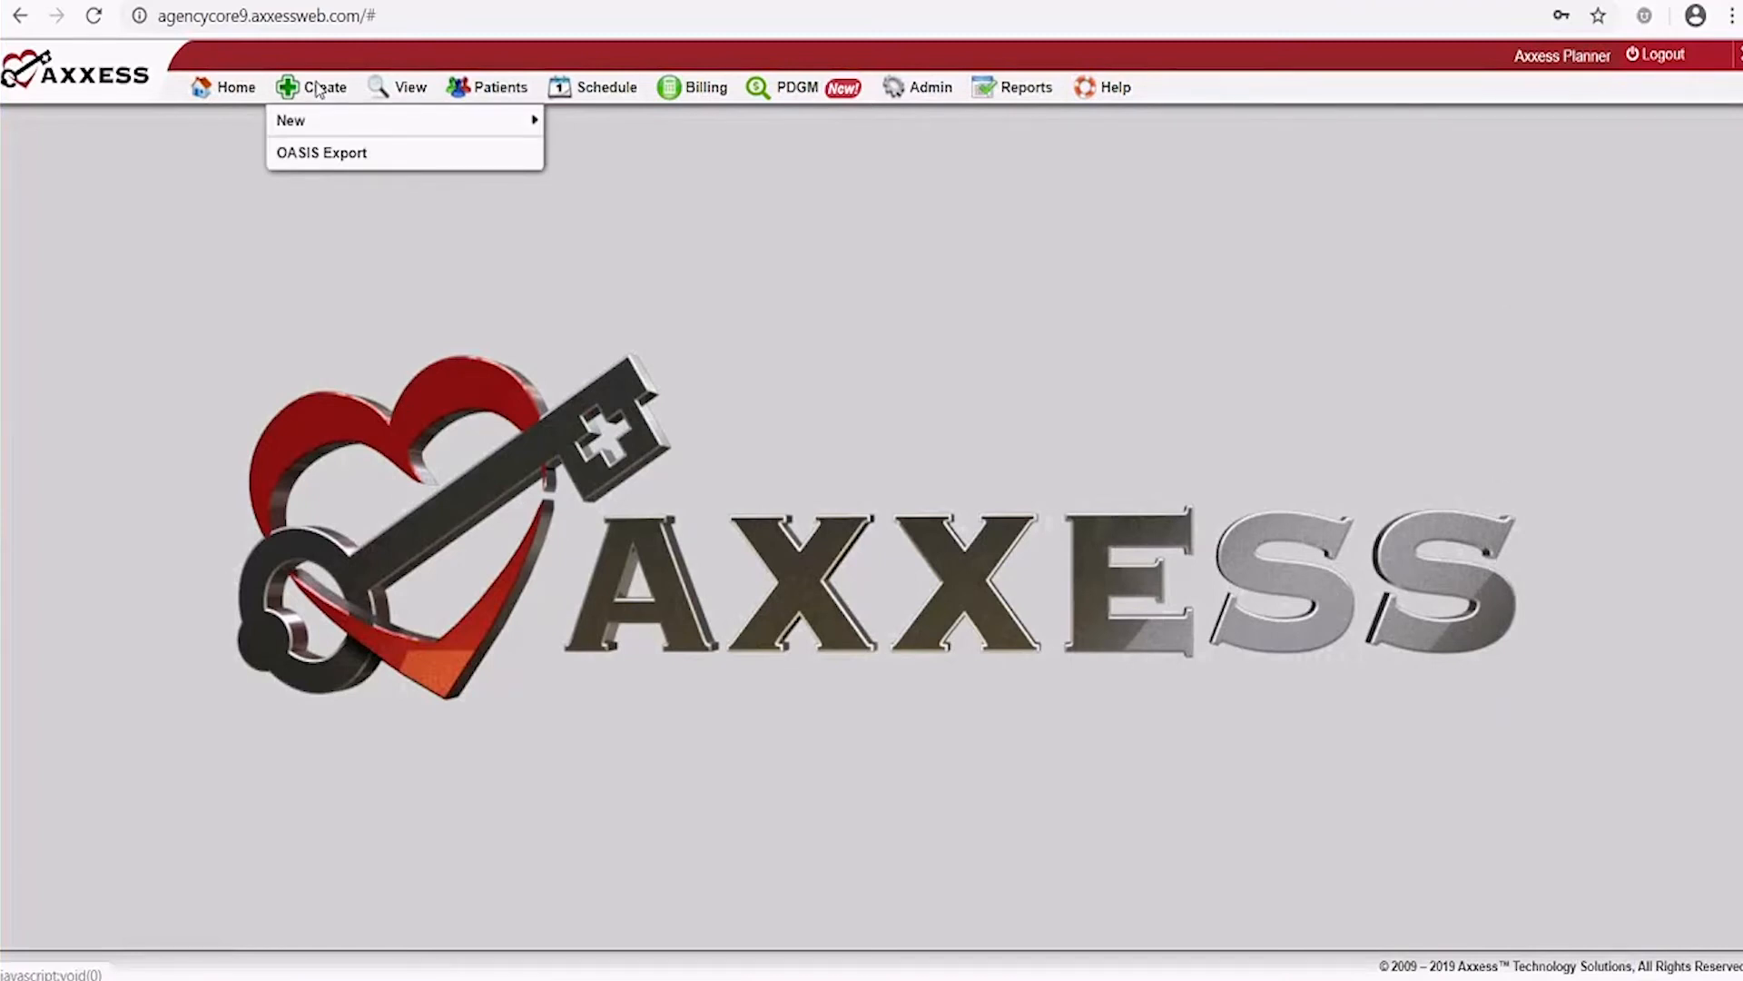
# Start a new communication note for the patient with episode 12/19/2019-02/16/2020
pyautogui.moveTo(314, 127)
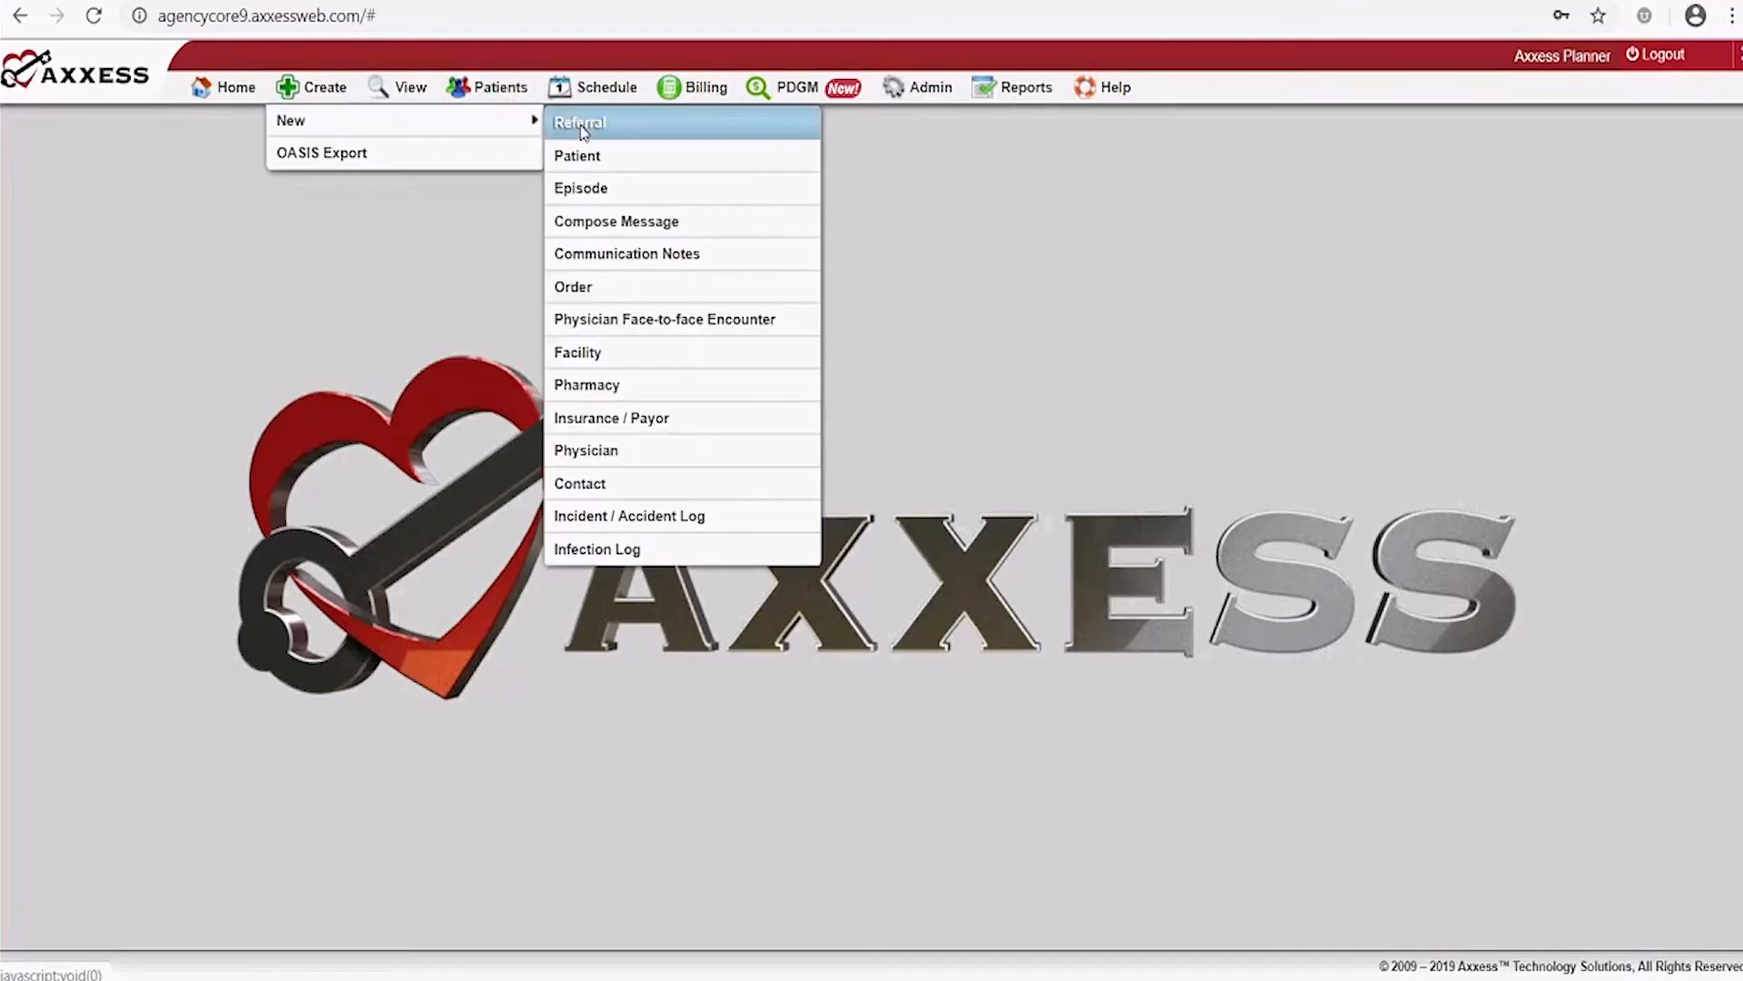
pyautogui.click(584, 254)
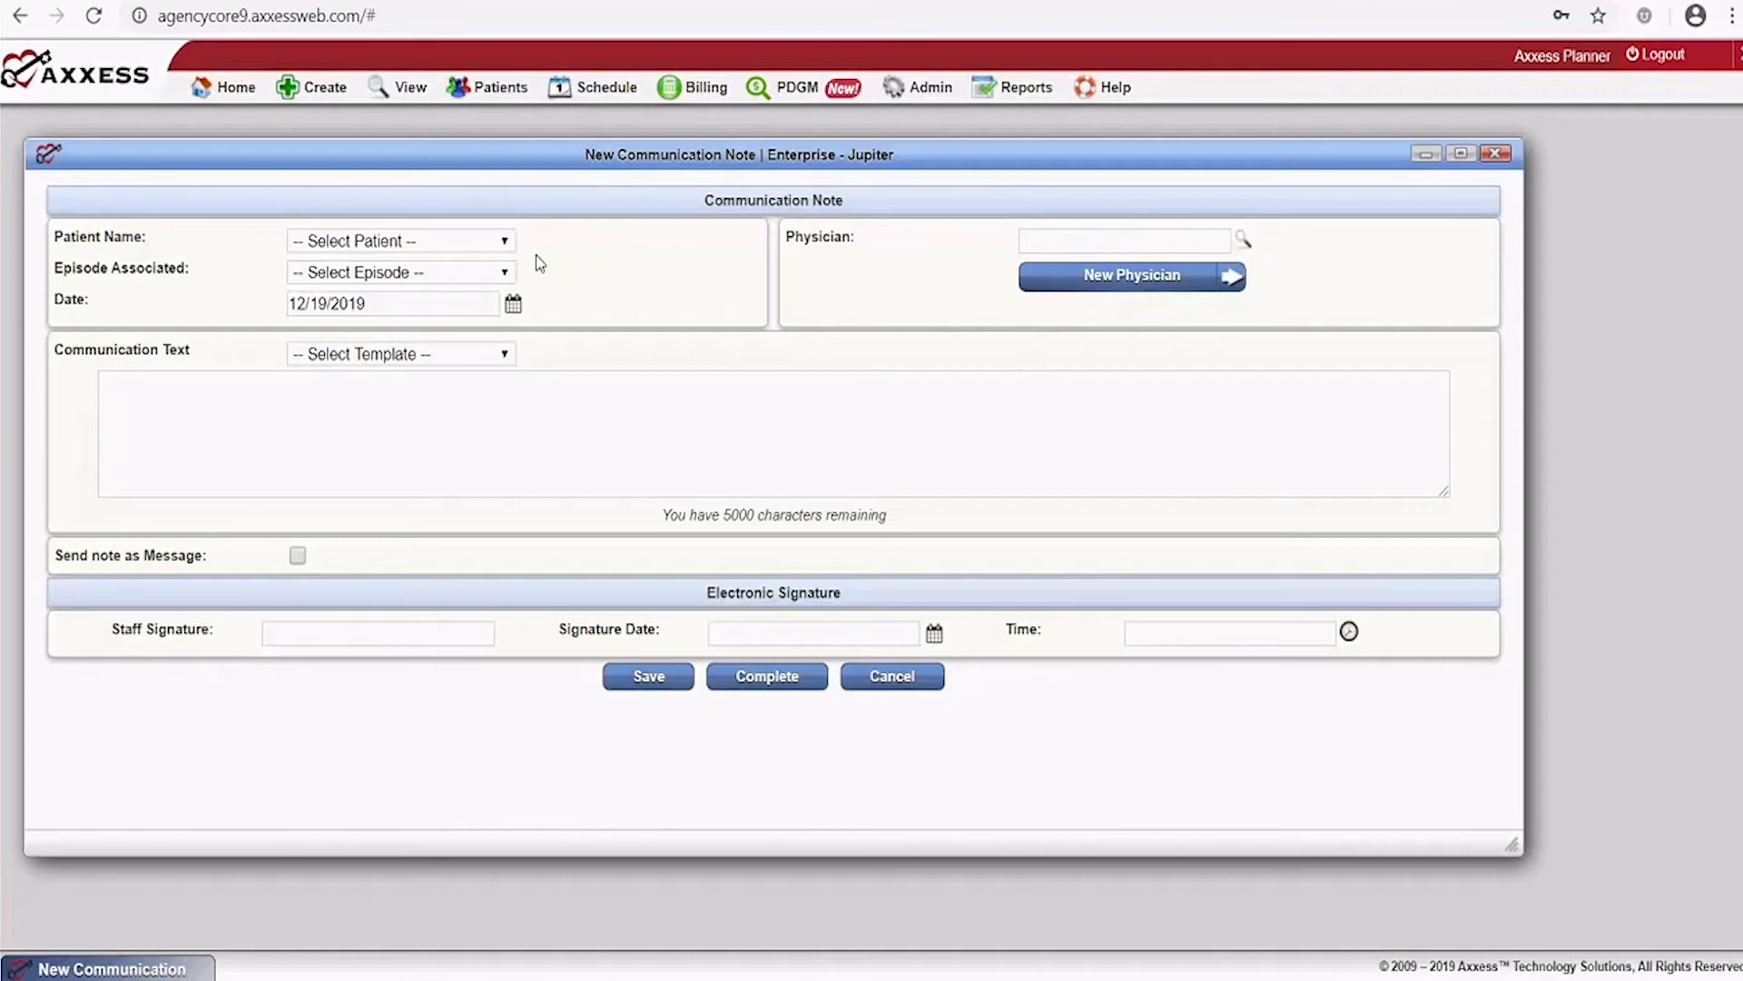
pyautogui.click(505, 242)
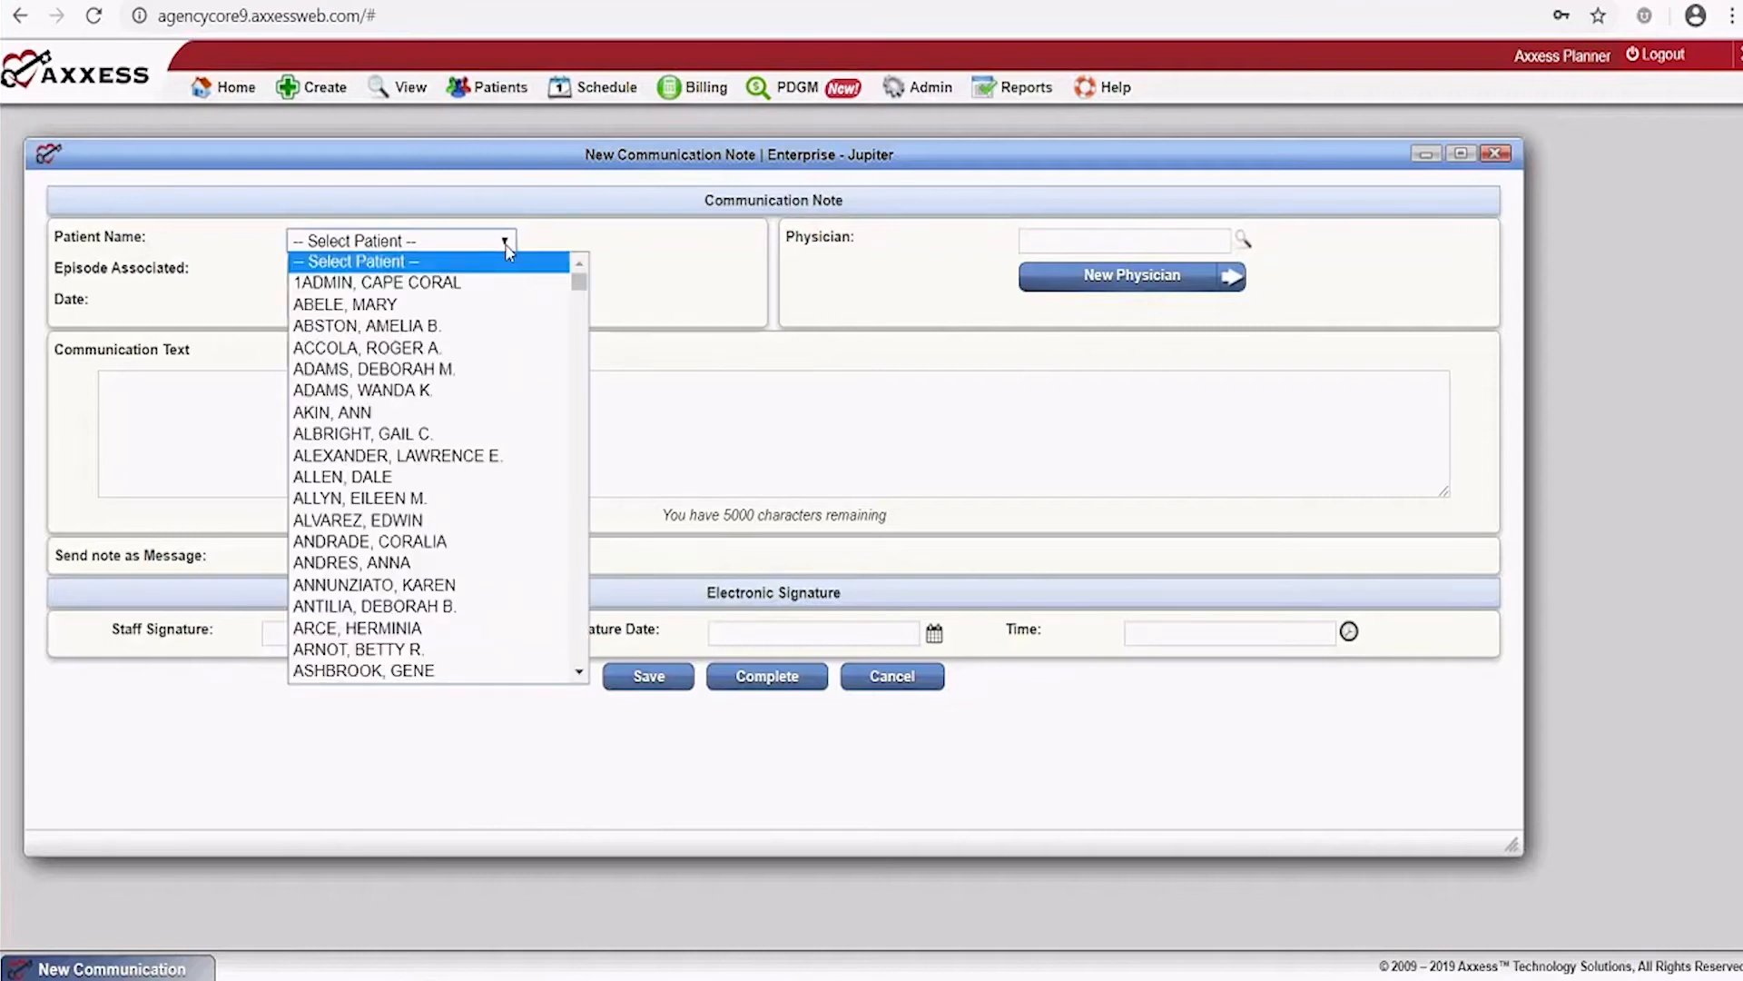
pyautogui.press('j')
pyautogui.press('j')
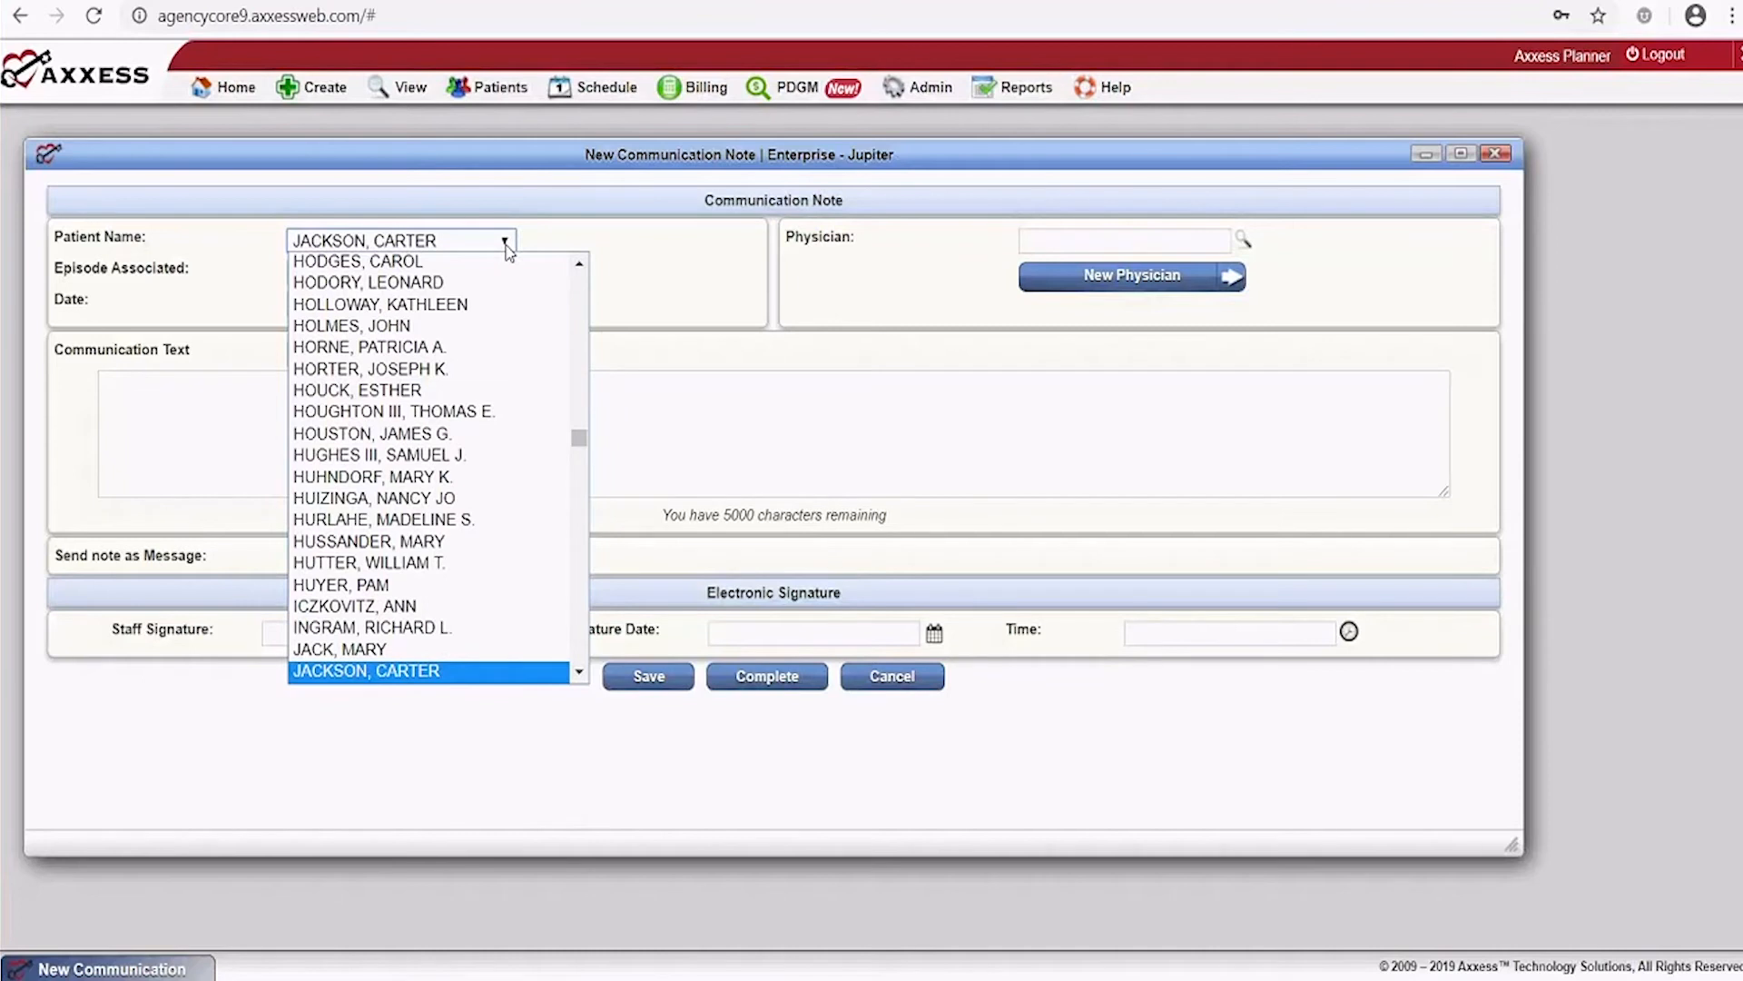
pyautogui.click(467, 670)
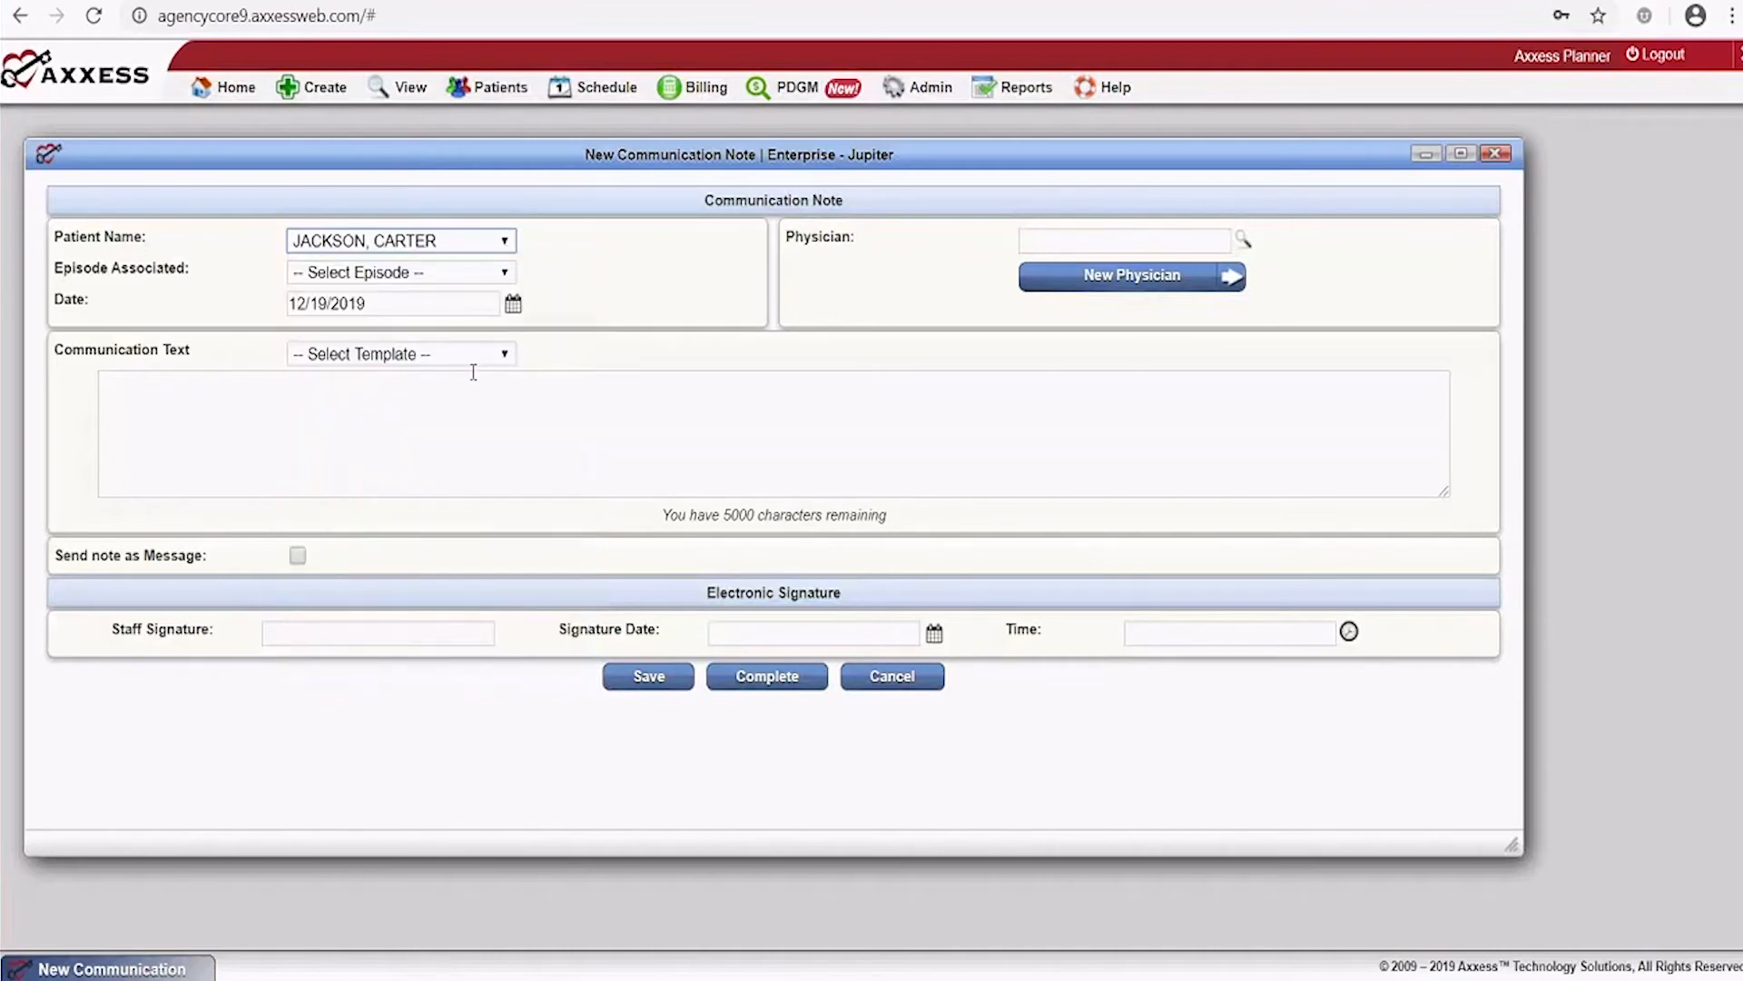
pyautogui.click(463, 275)
pyautogui.click(439, 310)
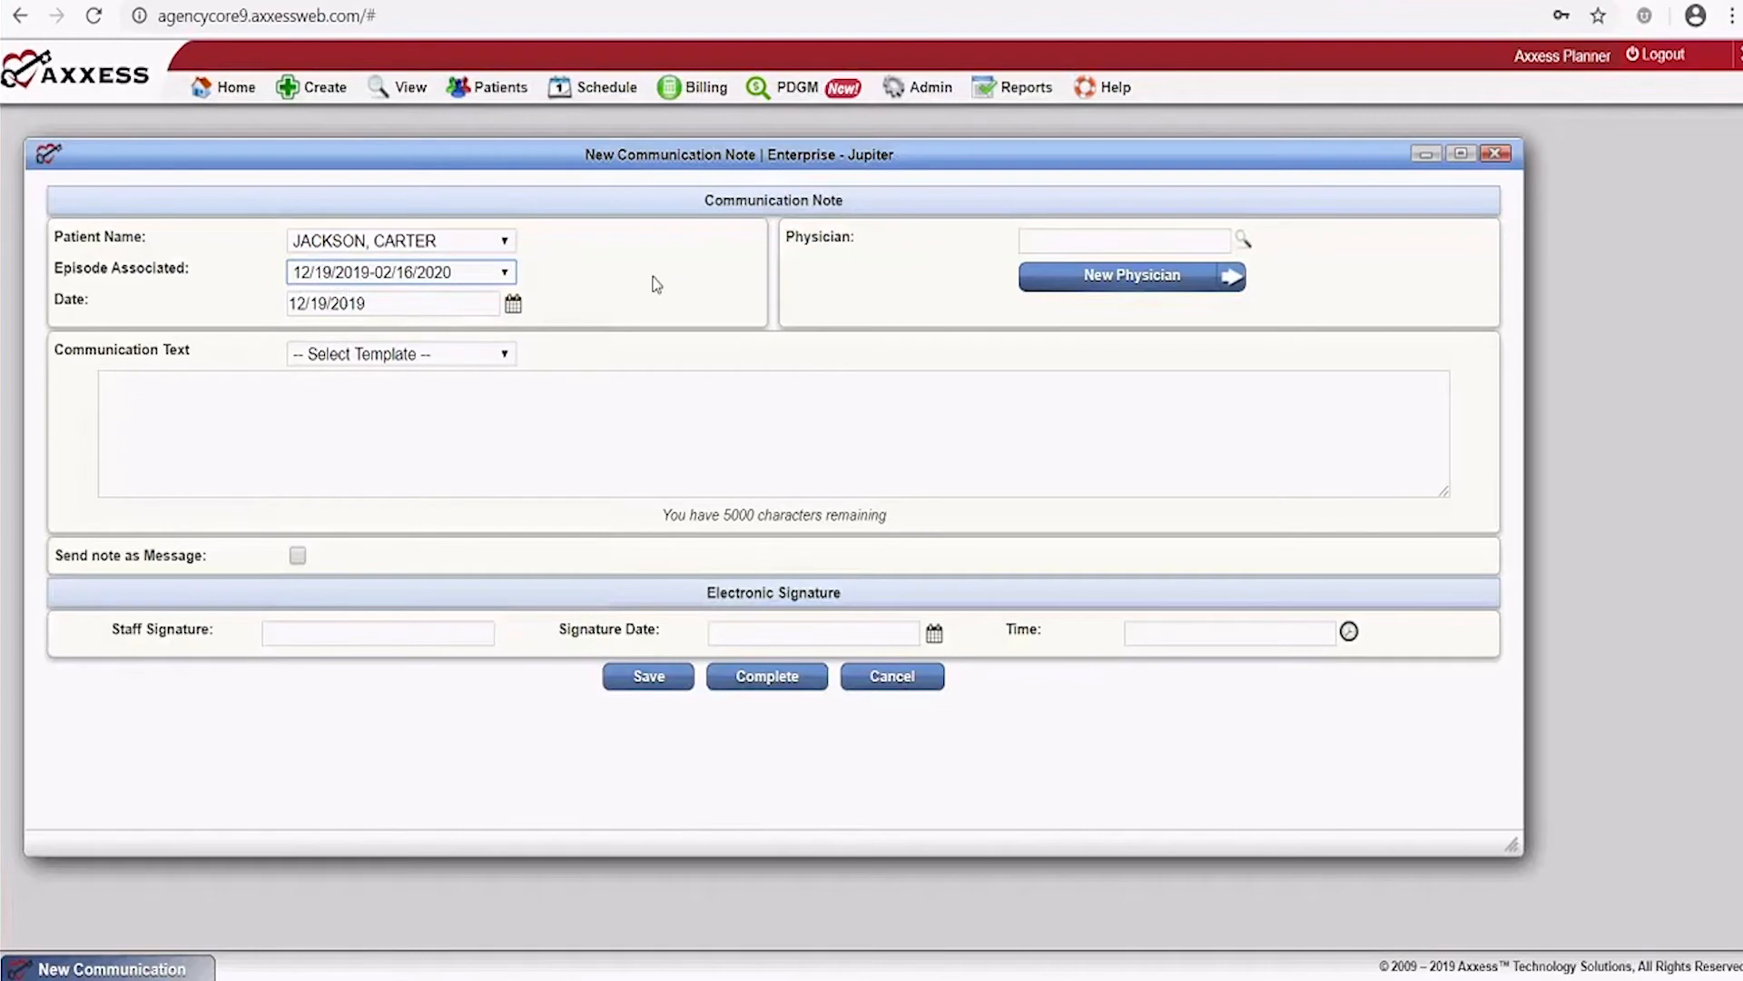
# Select the physician from the autocomplete suggestions, leaving the note template unset
pyautogui.click(1100, 245)
pyautogui.write('smith')
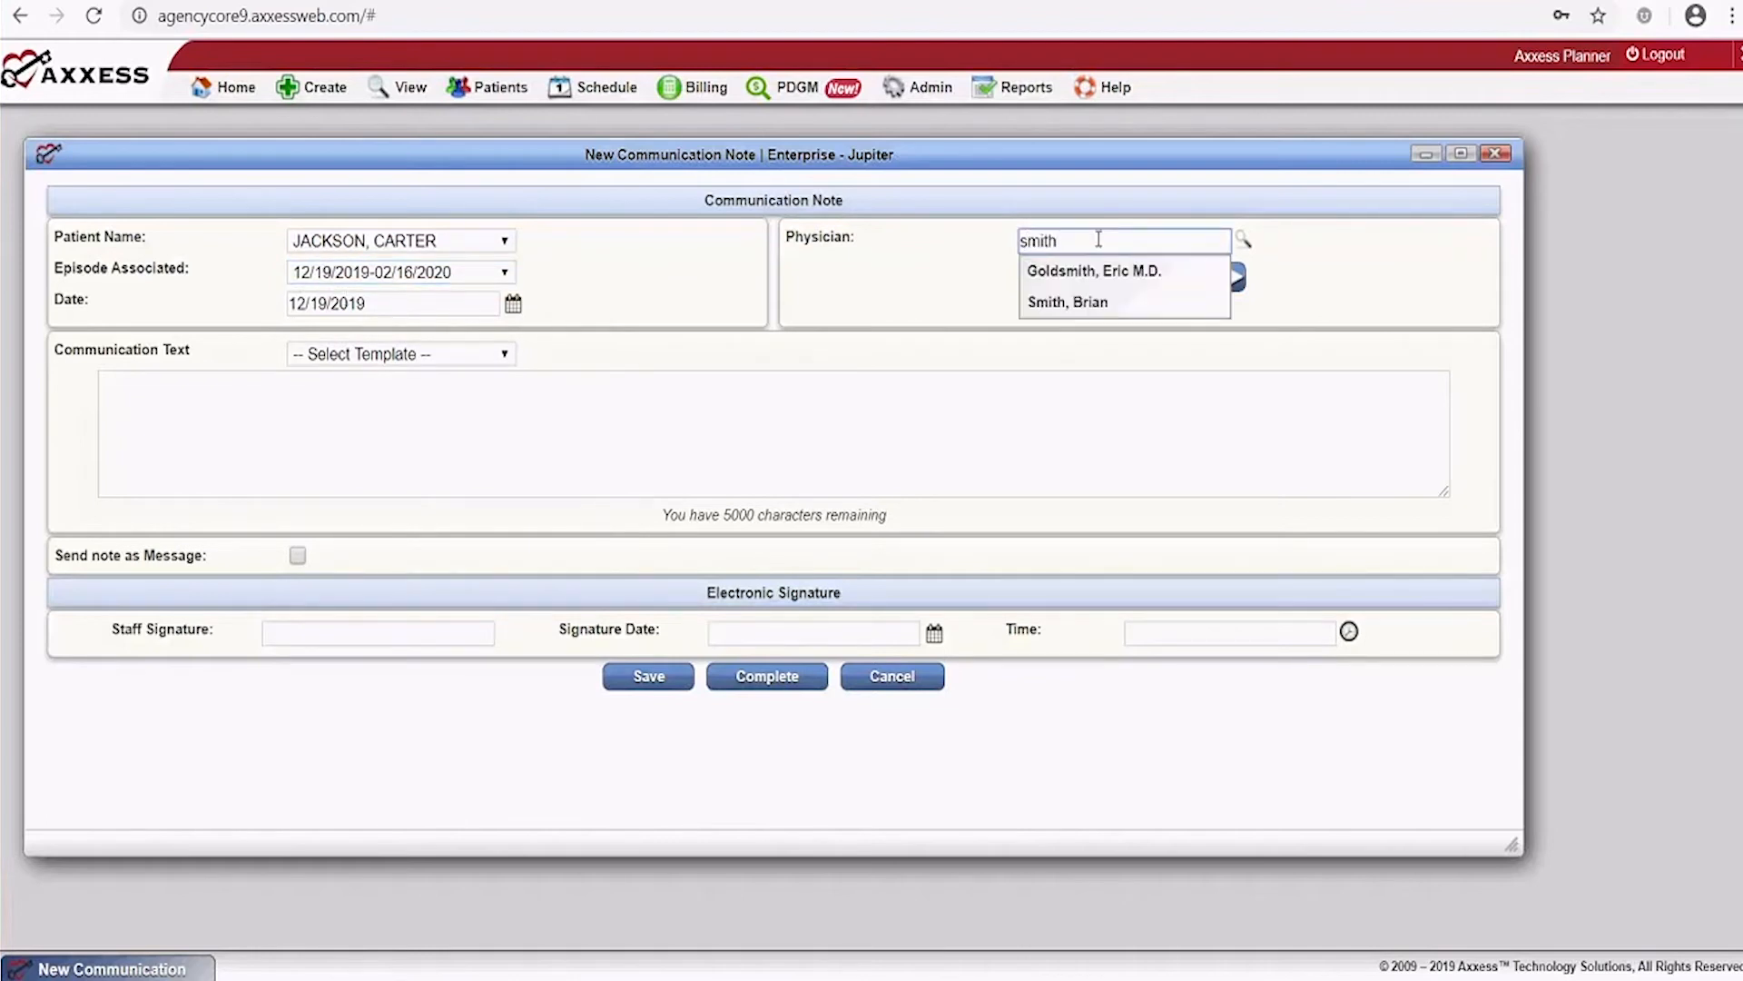
pyautogui.click(1083, 309)
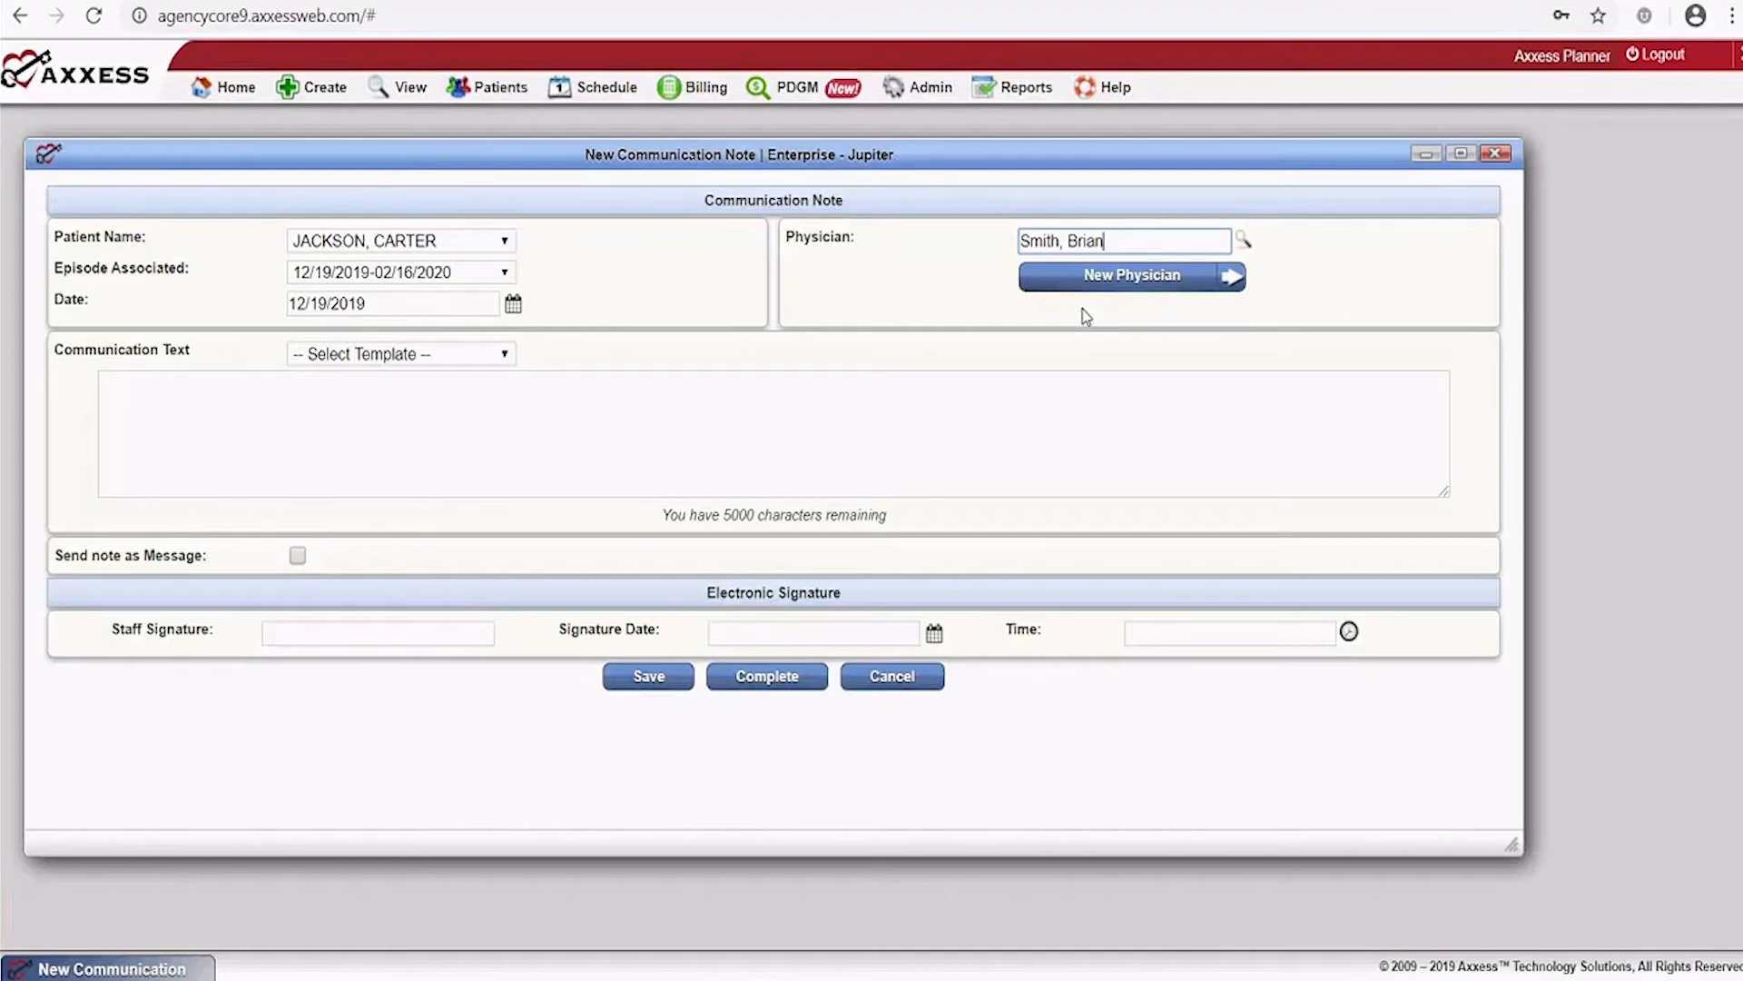
pyautogui.click(171, 416)
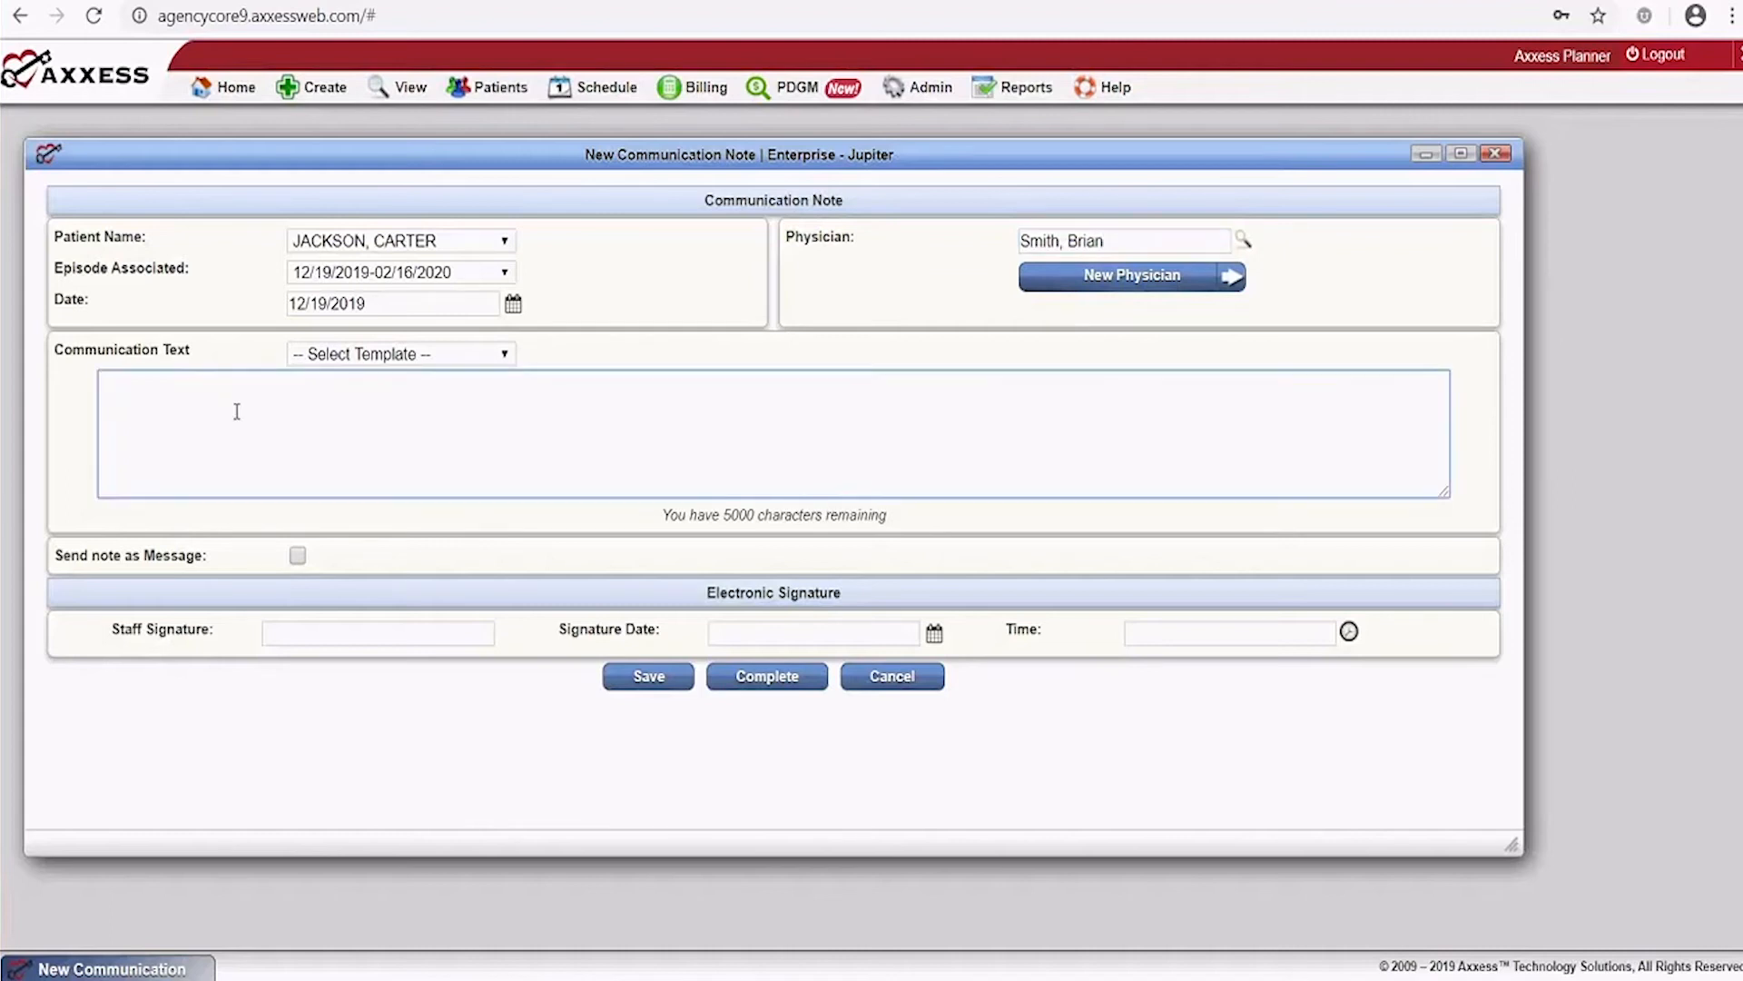
pyautogui.click(396, 356)
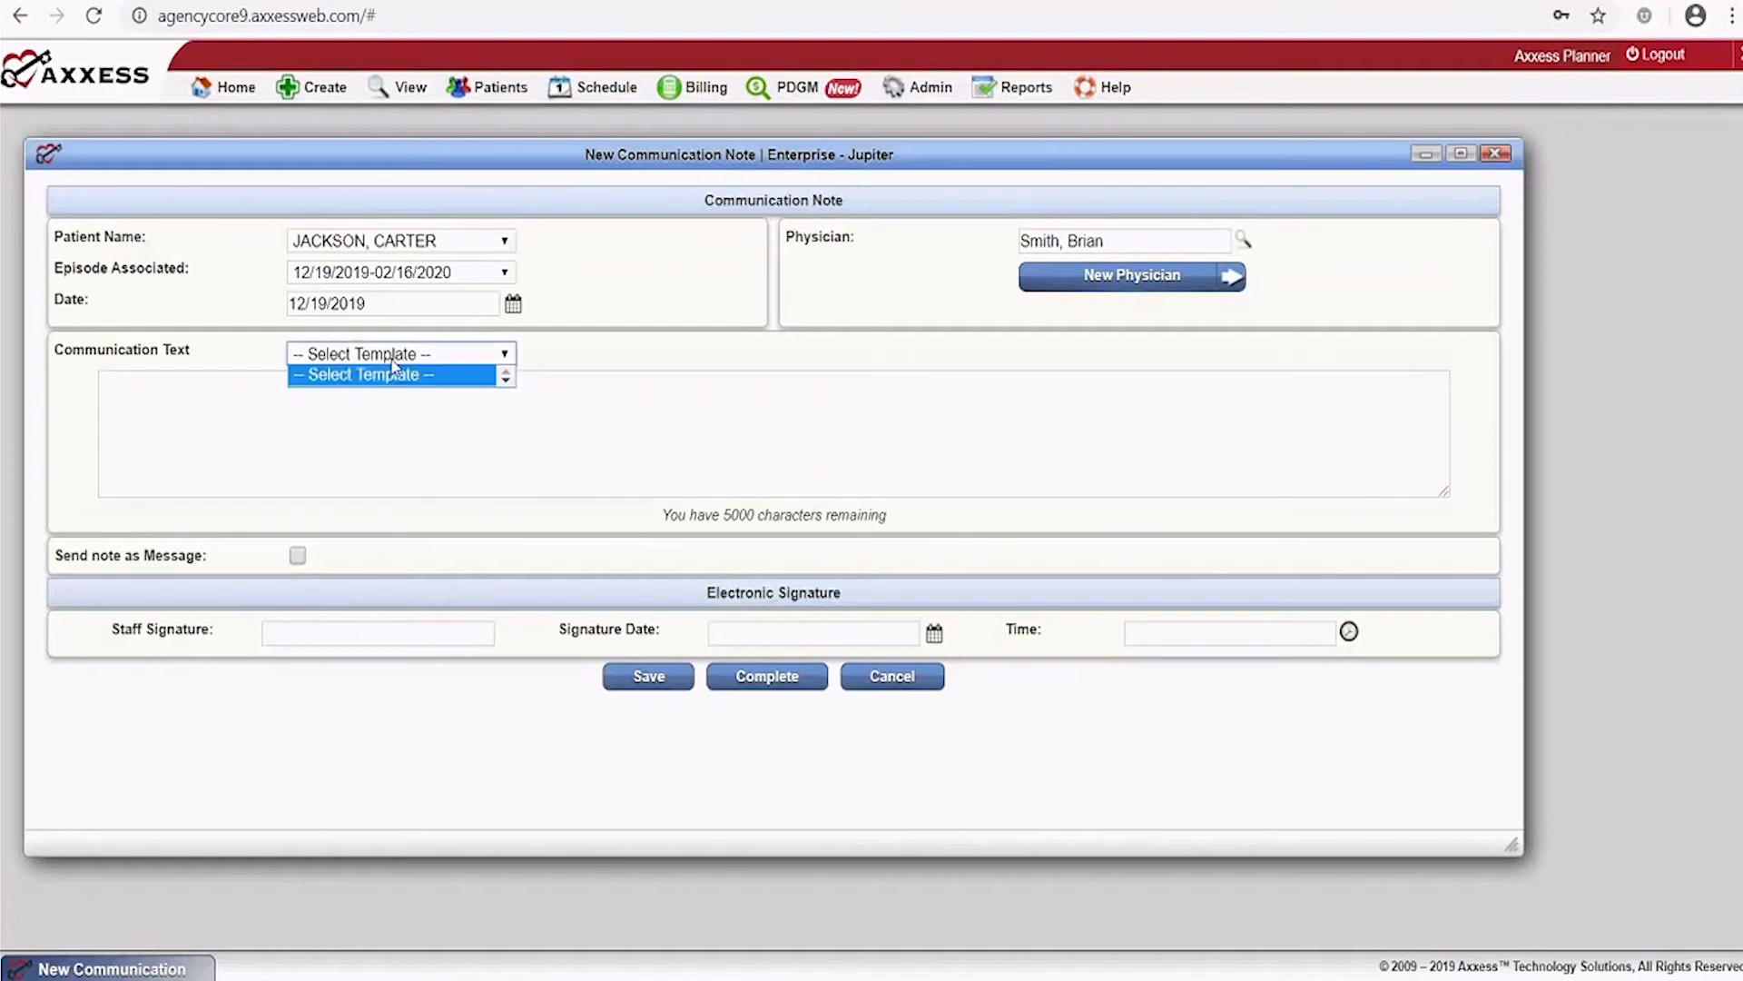
pyautogui.click(563, 372)
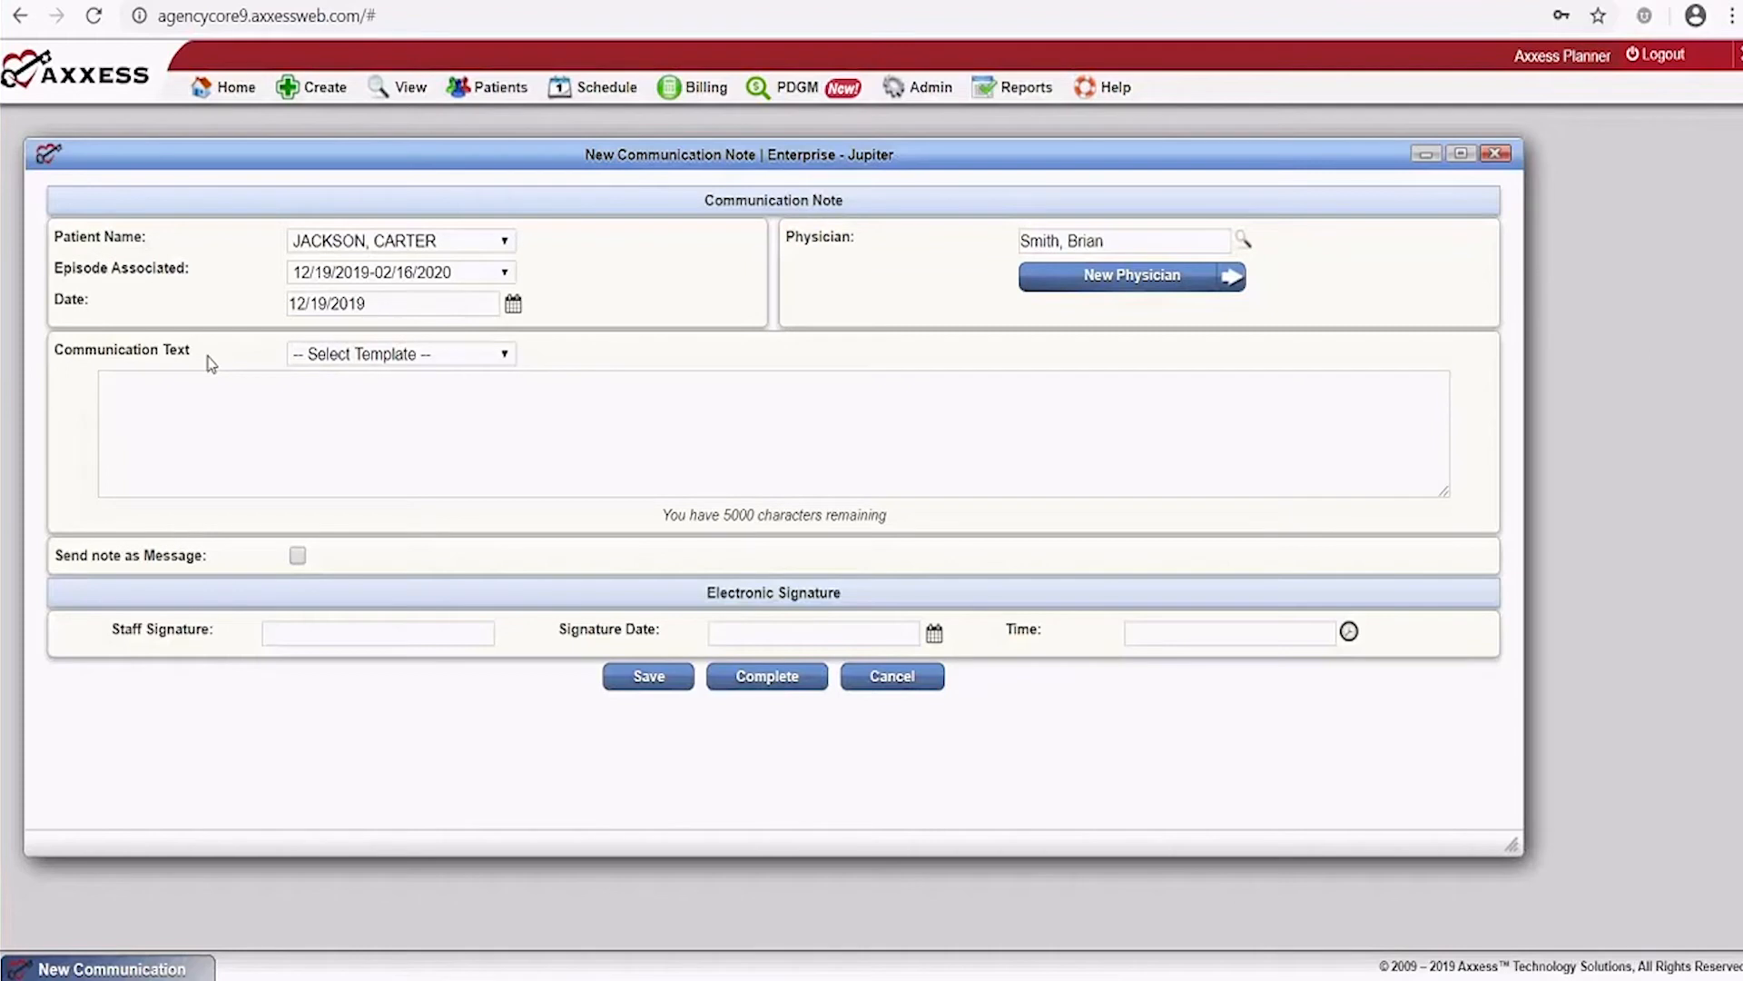
# Write 'Patient was in a serious altercation with neighbor' as the note text, then cancel the note
pyautogui.click(254, 413)
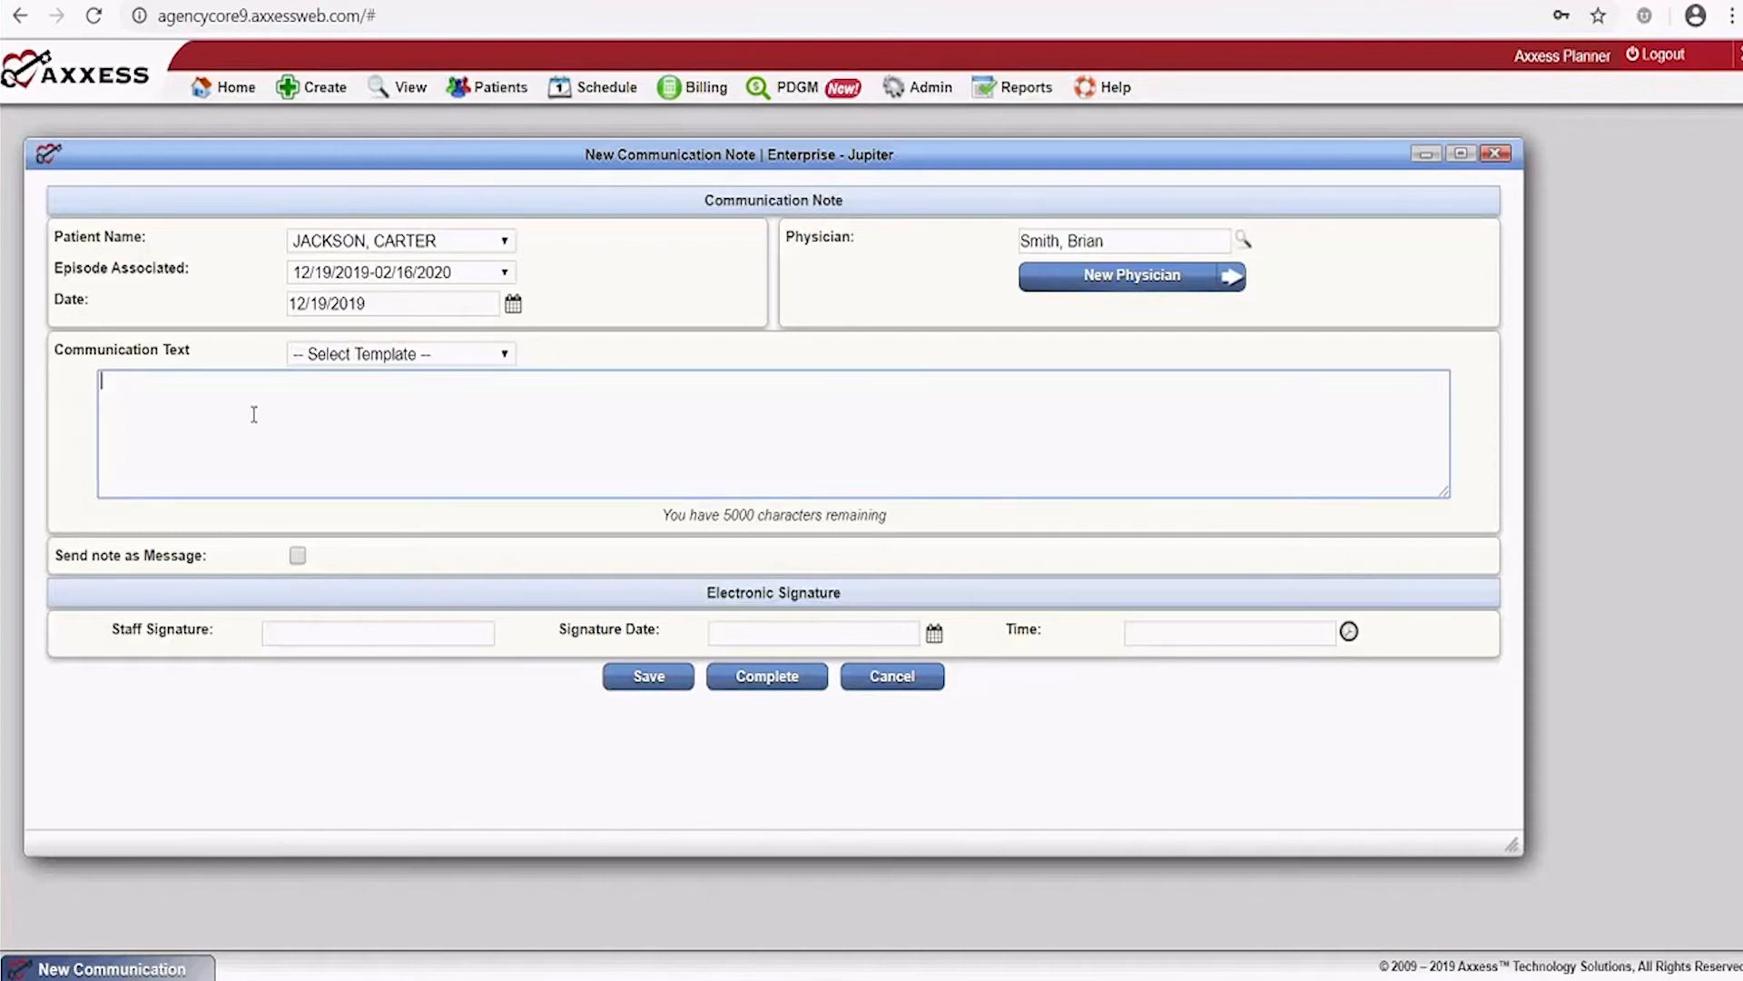
pyautogui.write('Patient was in a serious sita')
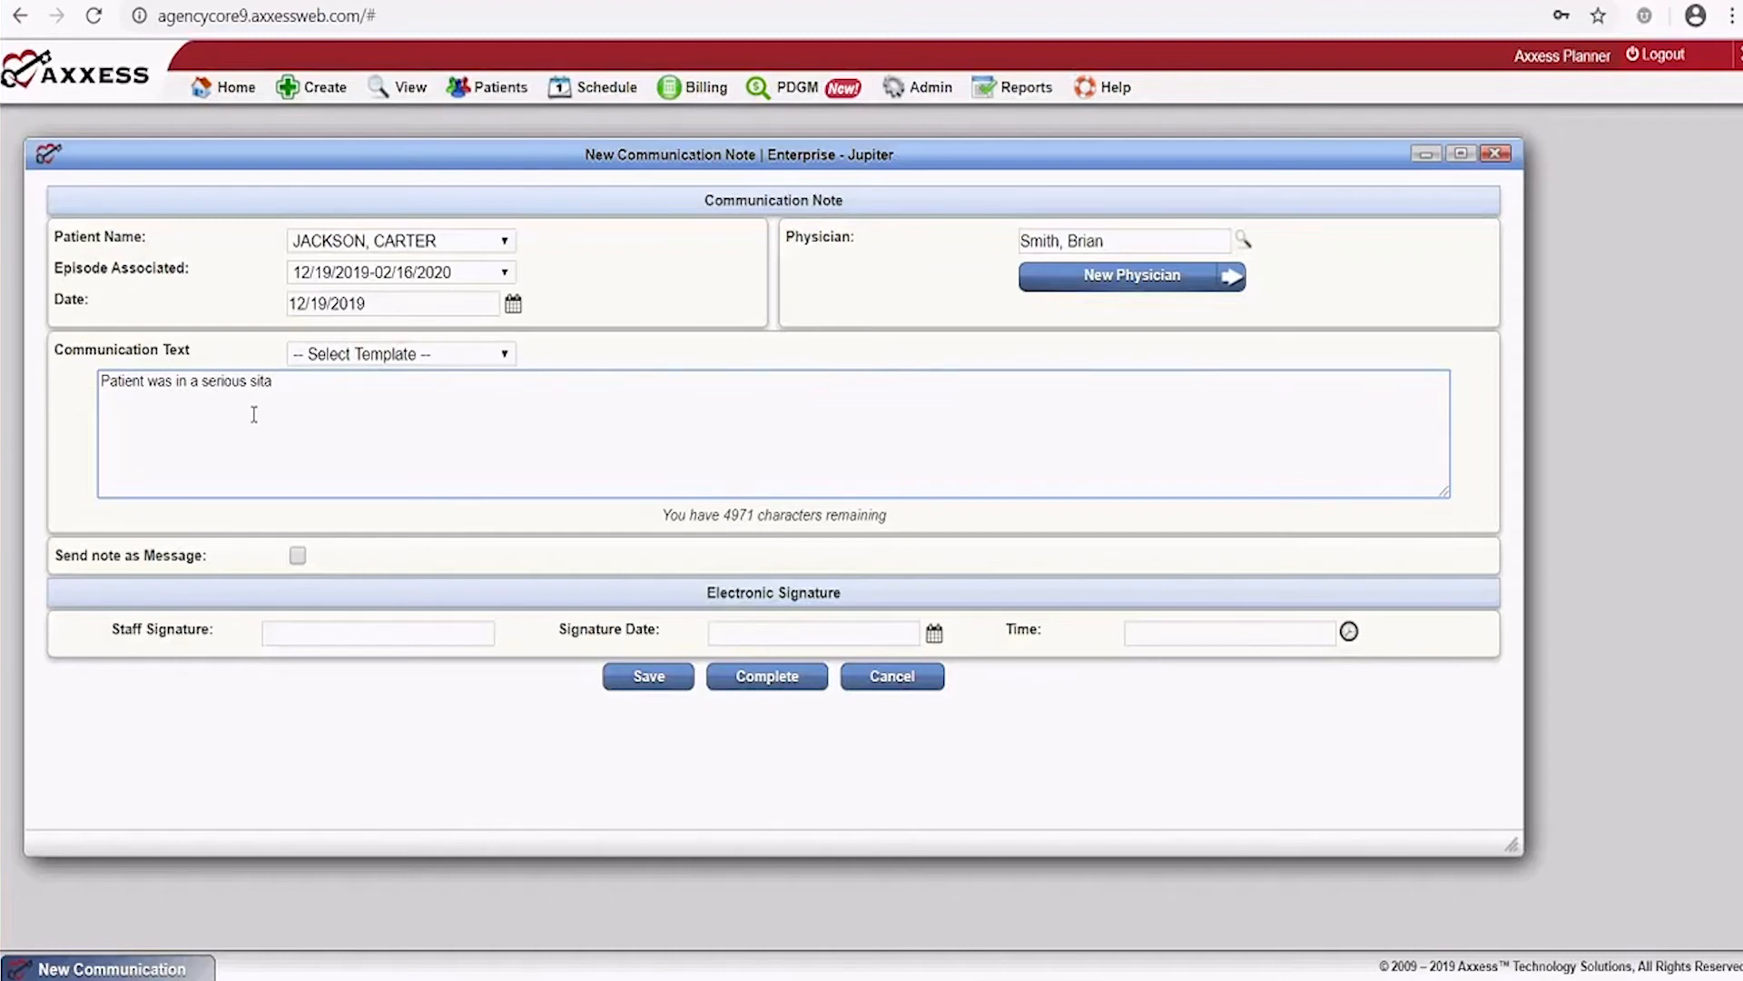
pyautogui.press('BackSpace')
pyautogui.press('BackSpace')
pyautogui.write('tution')
pyautogui.press('BackSpace')
pyautogui.press('BackSpace')
pyautogui.press('BackSpace')
pyautogui.press('BackSpace')
pyautogui.press('BackSpace')
pyautogui.write('ation')
pyautogui.hotkey('ctrl', 'BackSpace')
pyautogui.write('altercation with neighbor')
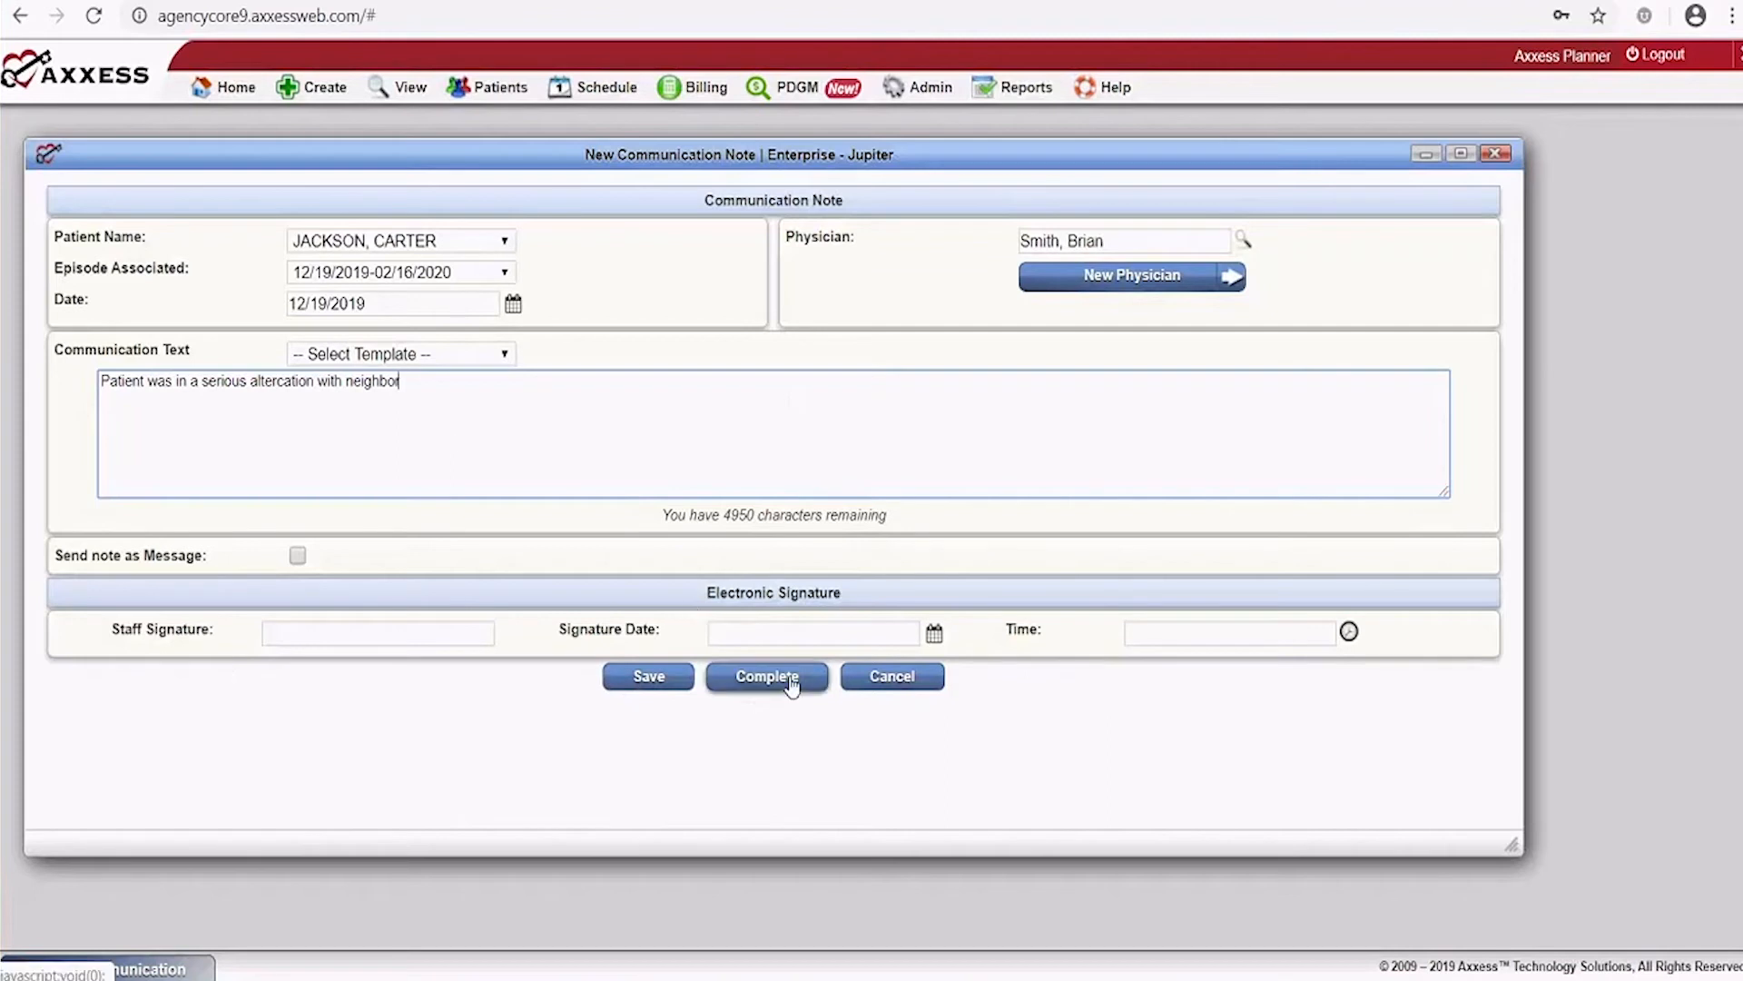
pyautogui.click(872, 686)
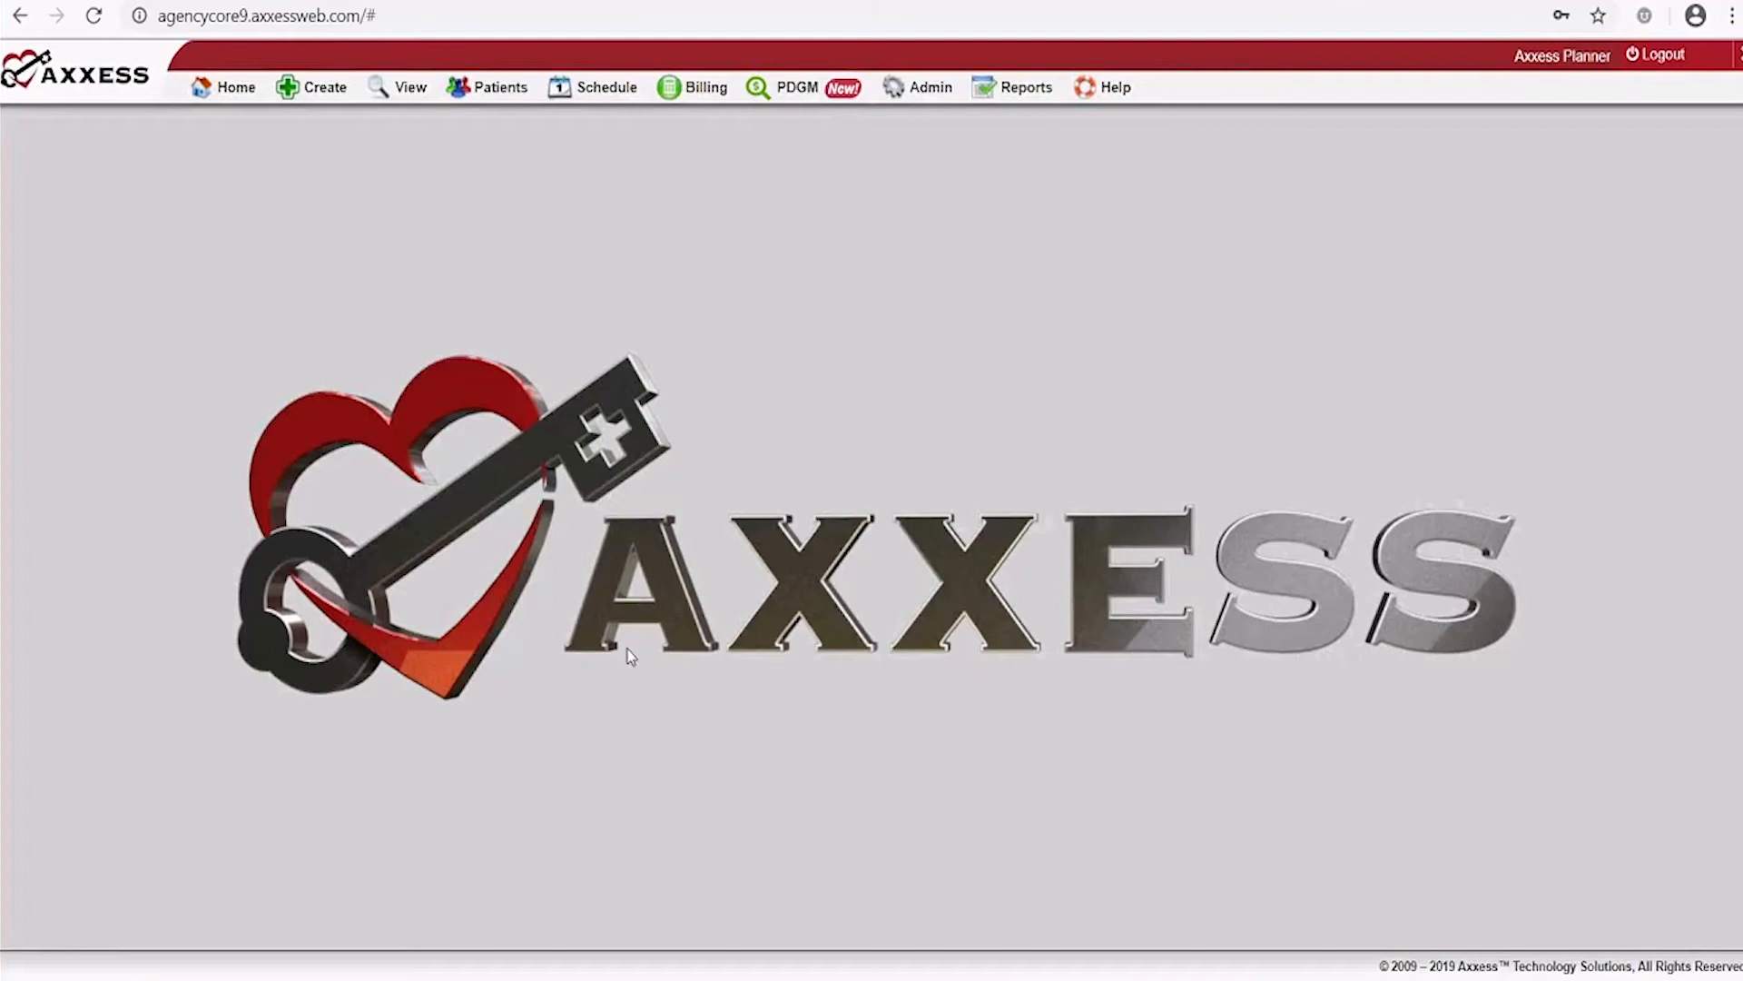
# Start a new Incident/Accident Log and pick a patient from the search results
pyautogui.moveTo(315, 75)
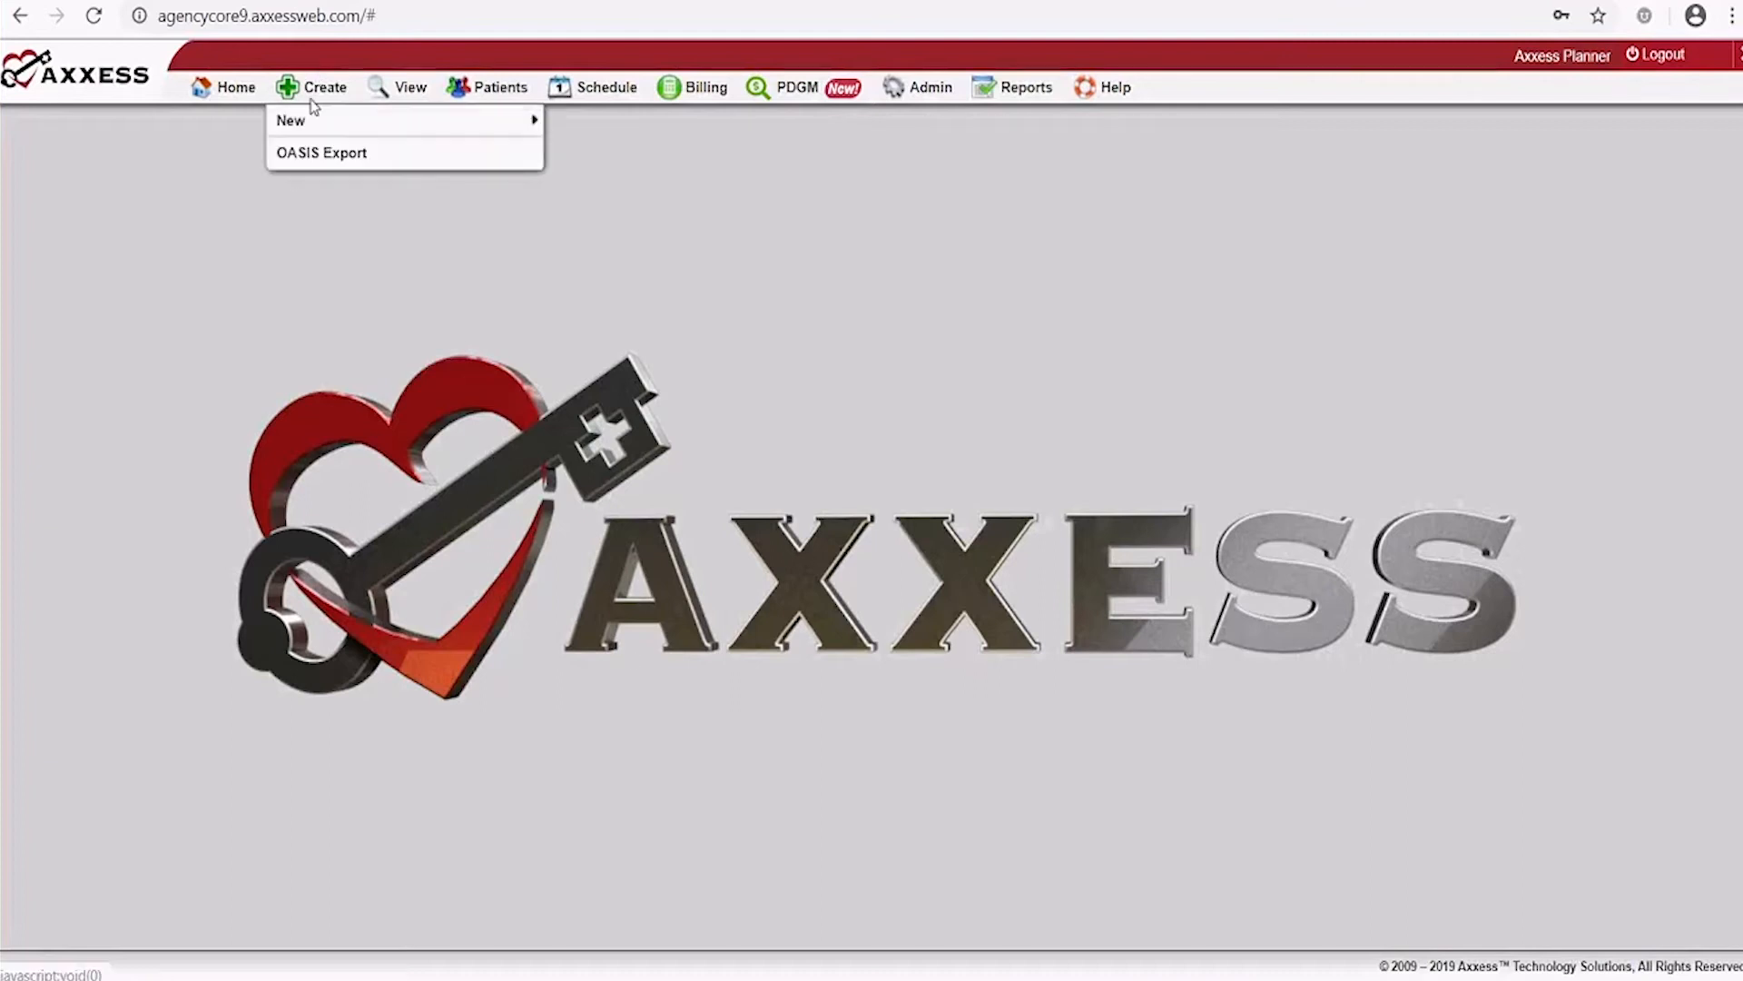
pyautogui.moveTo(309, 124)
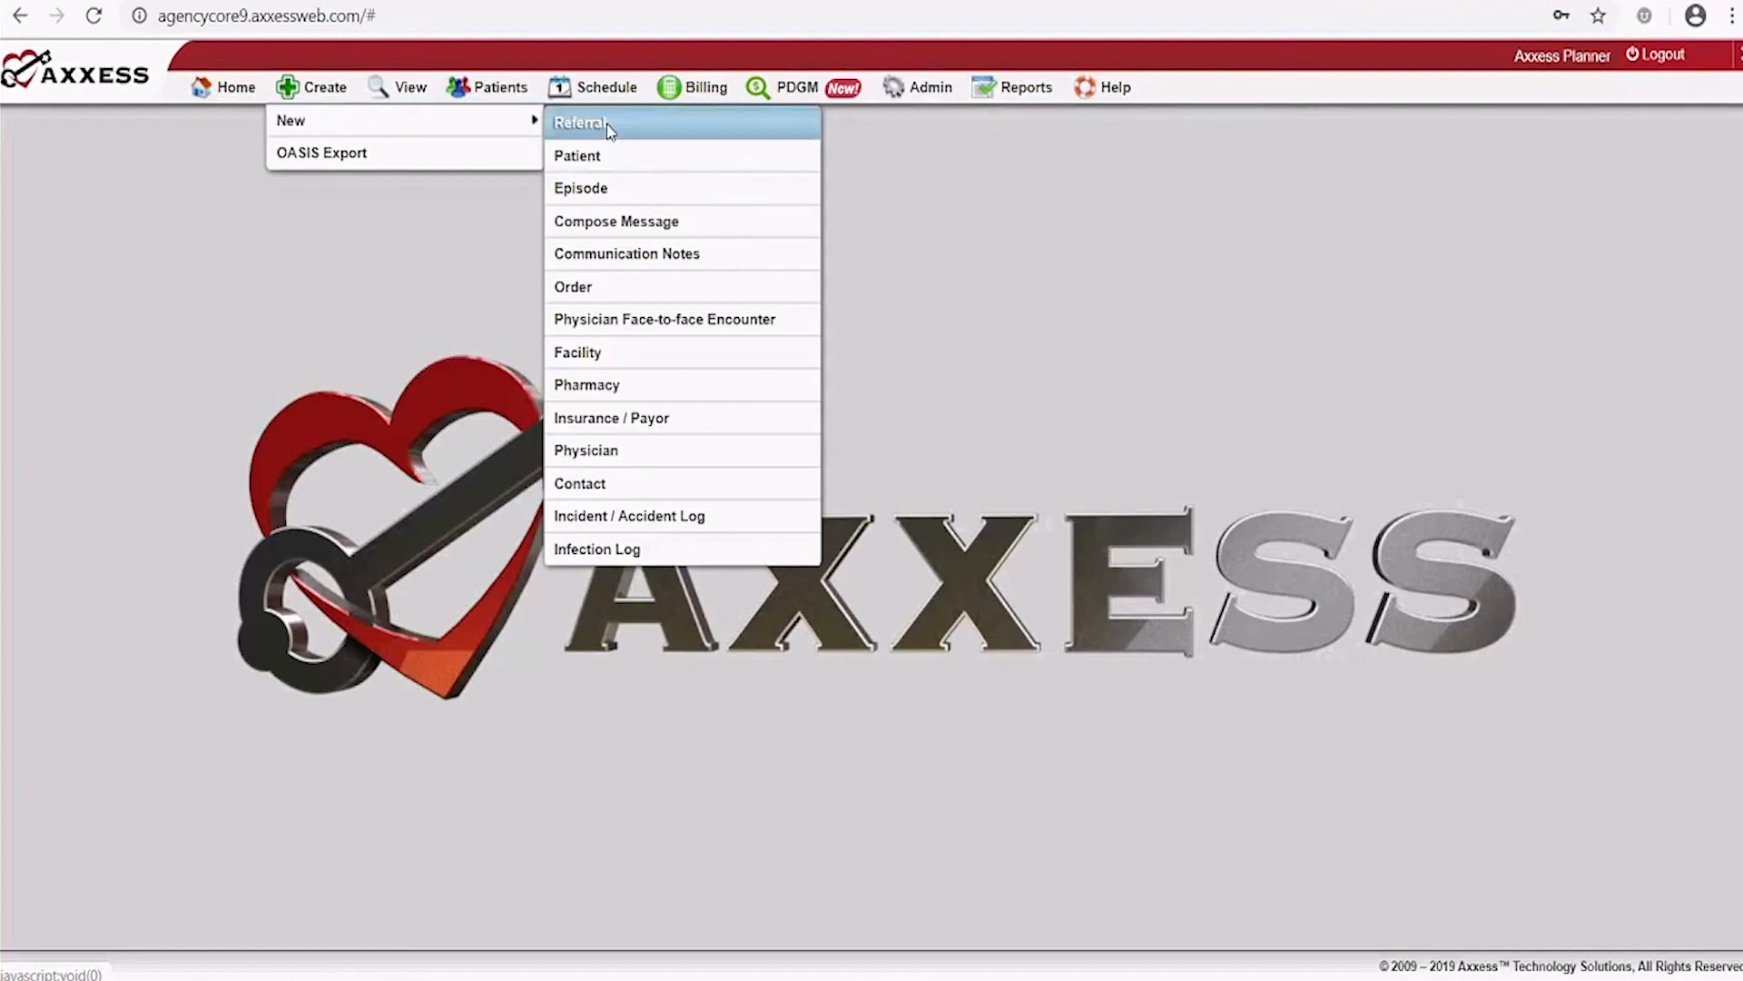
pyautogui.click(619, 517)
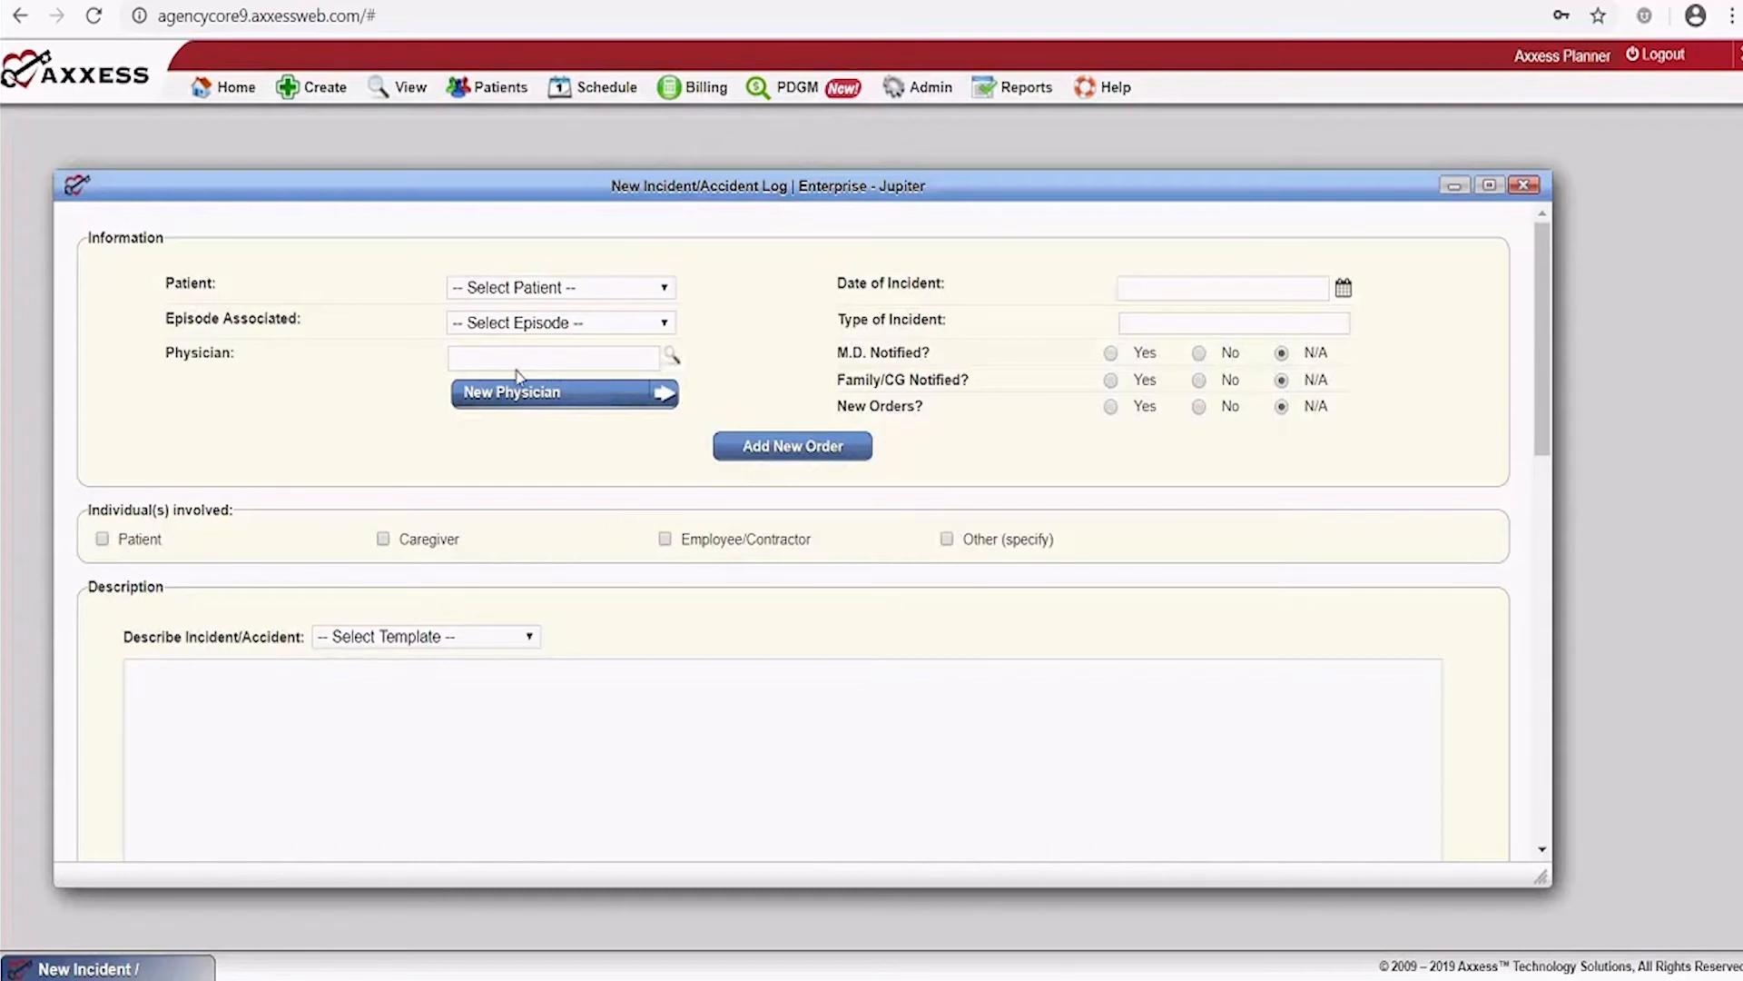
pyautogui.click(658, 288)
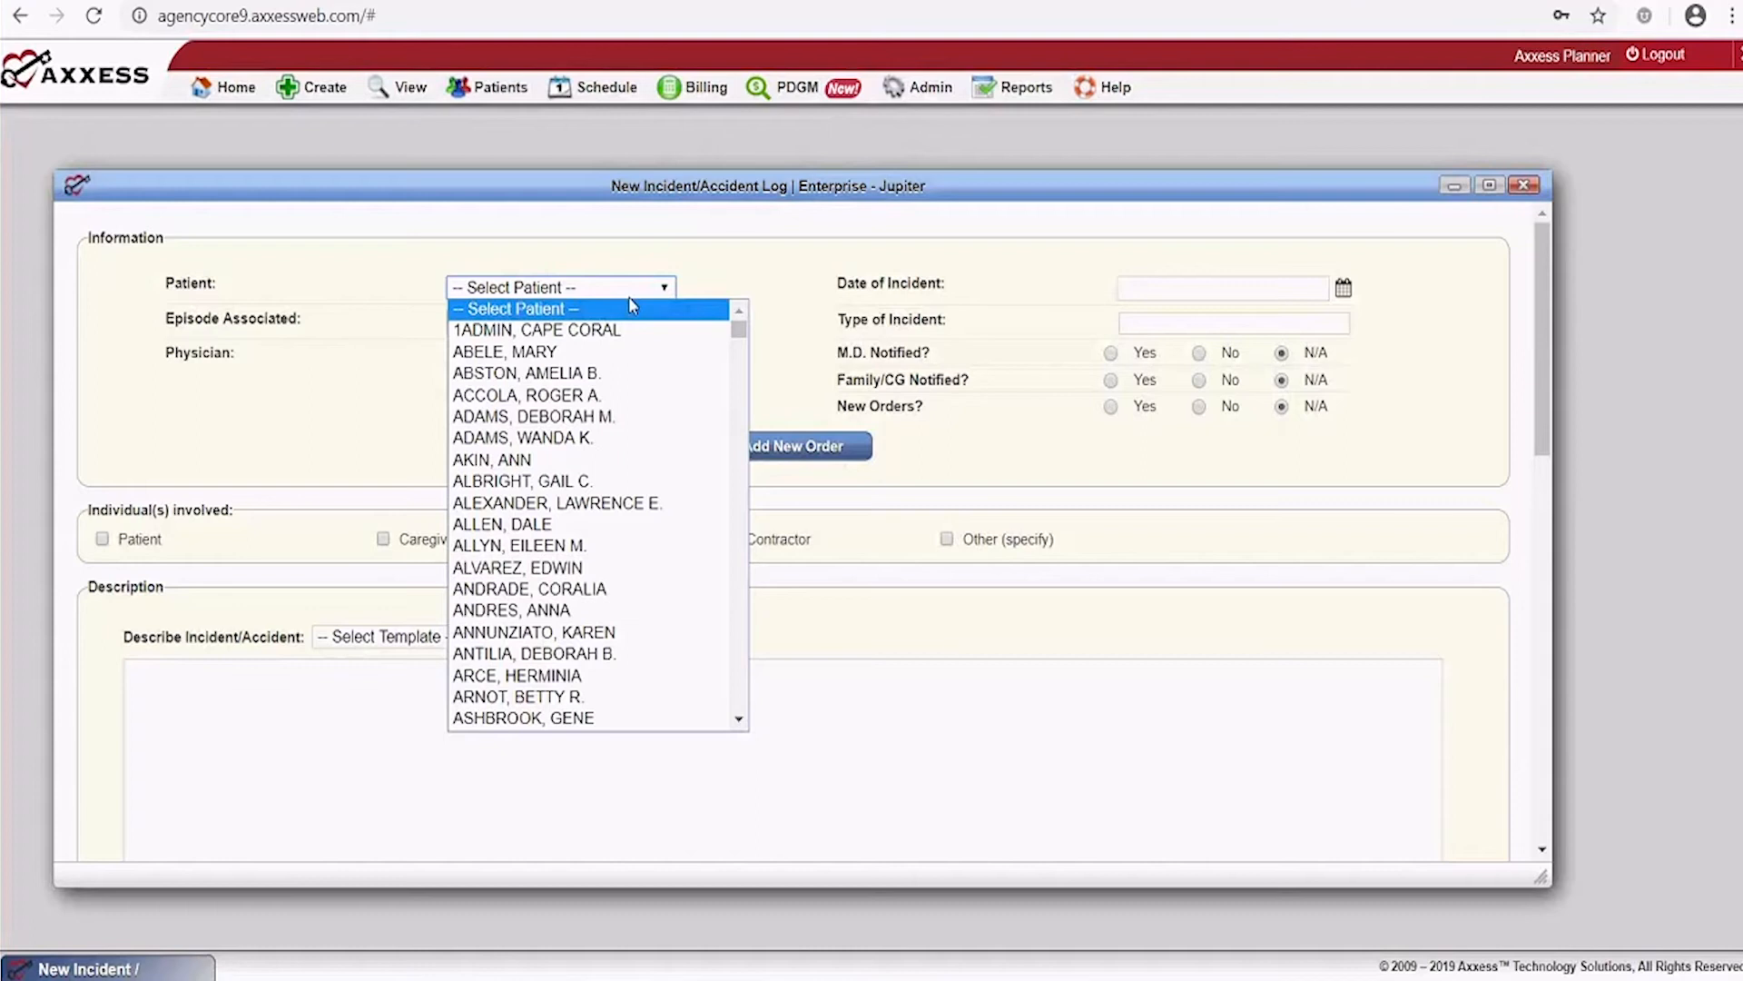
pyautogui.write('jacks')
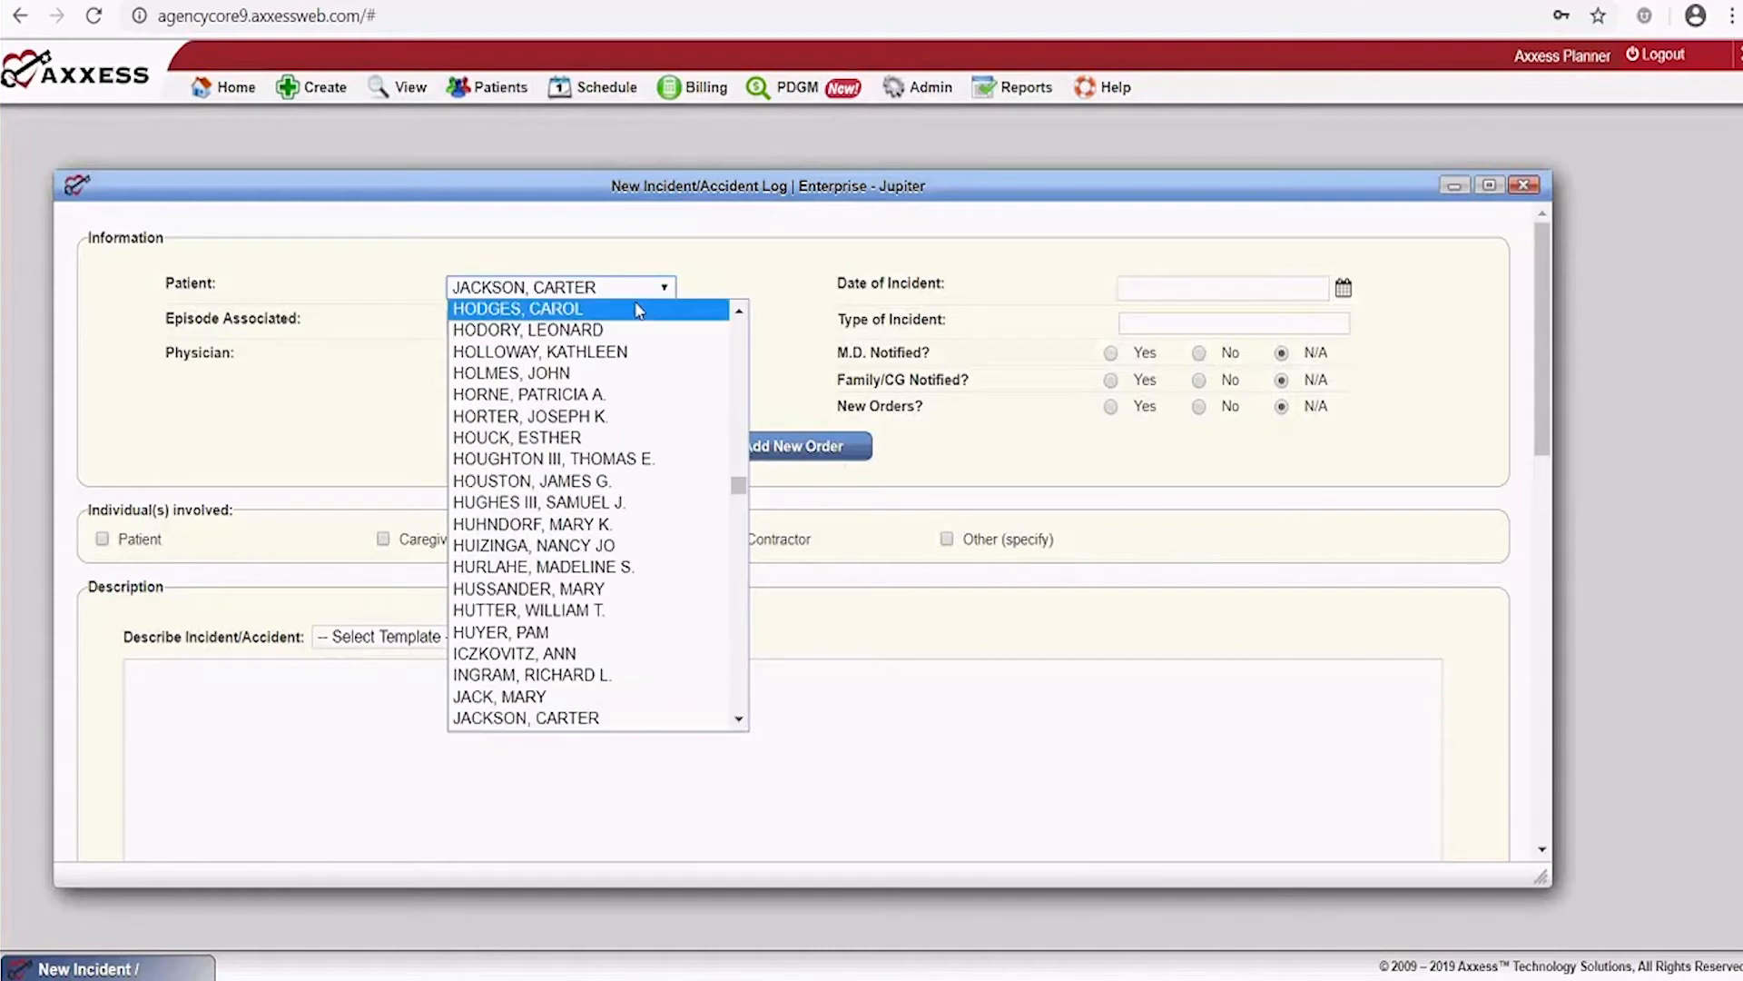
pyautogui.click(637, 718)
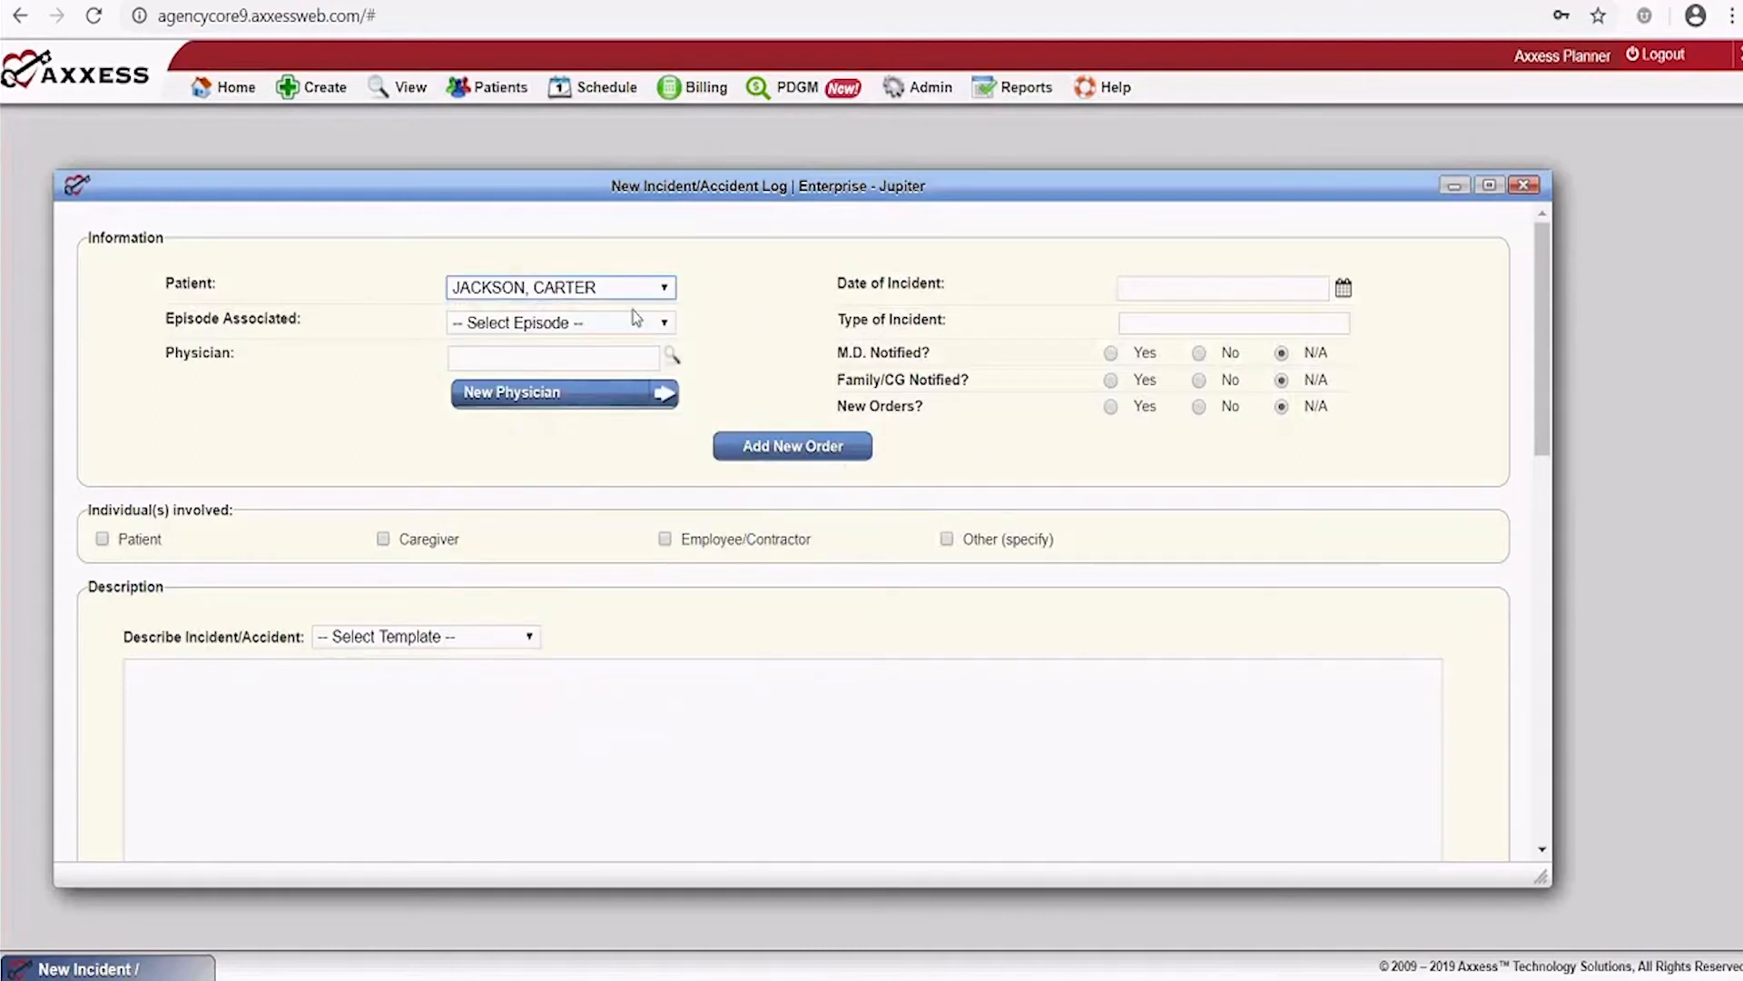
# Switch the log to the intended patient after the first showed no episodes
pyautogui.click(658, 320)
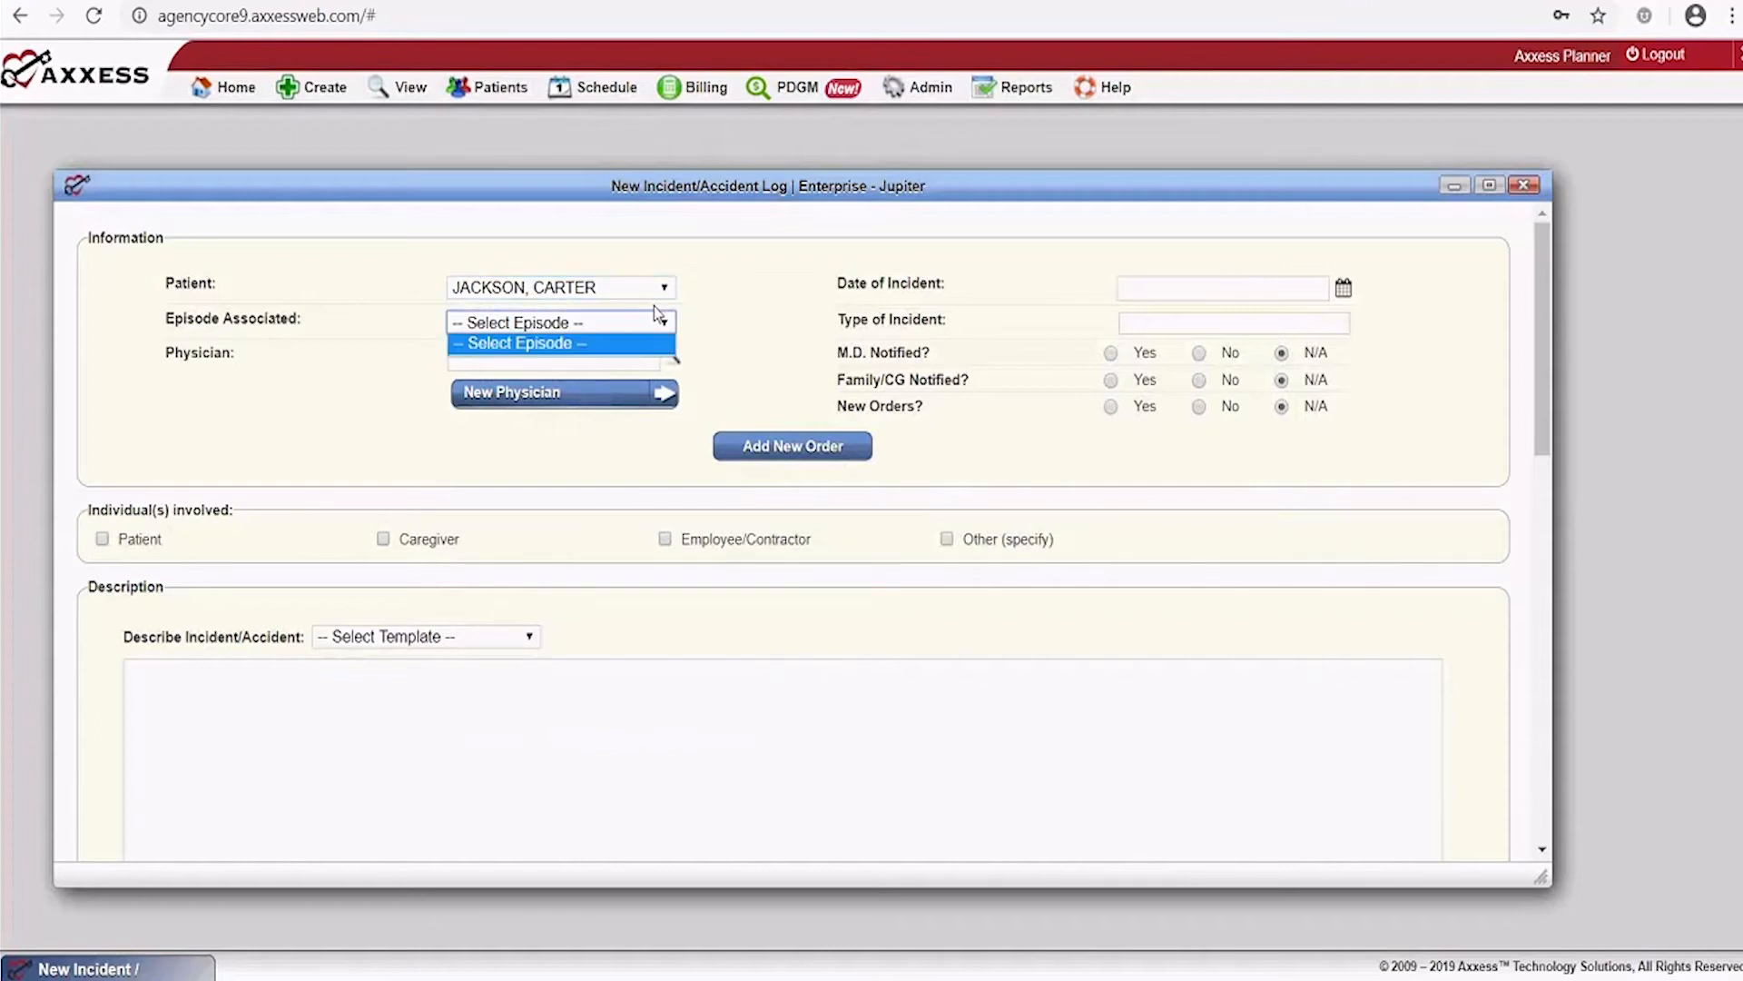
pyautogui.click(662, 328)
pyautogui.click(662, 329)
pyautogui.click(662, 290)
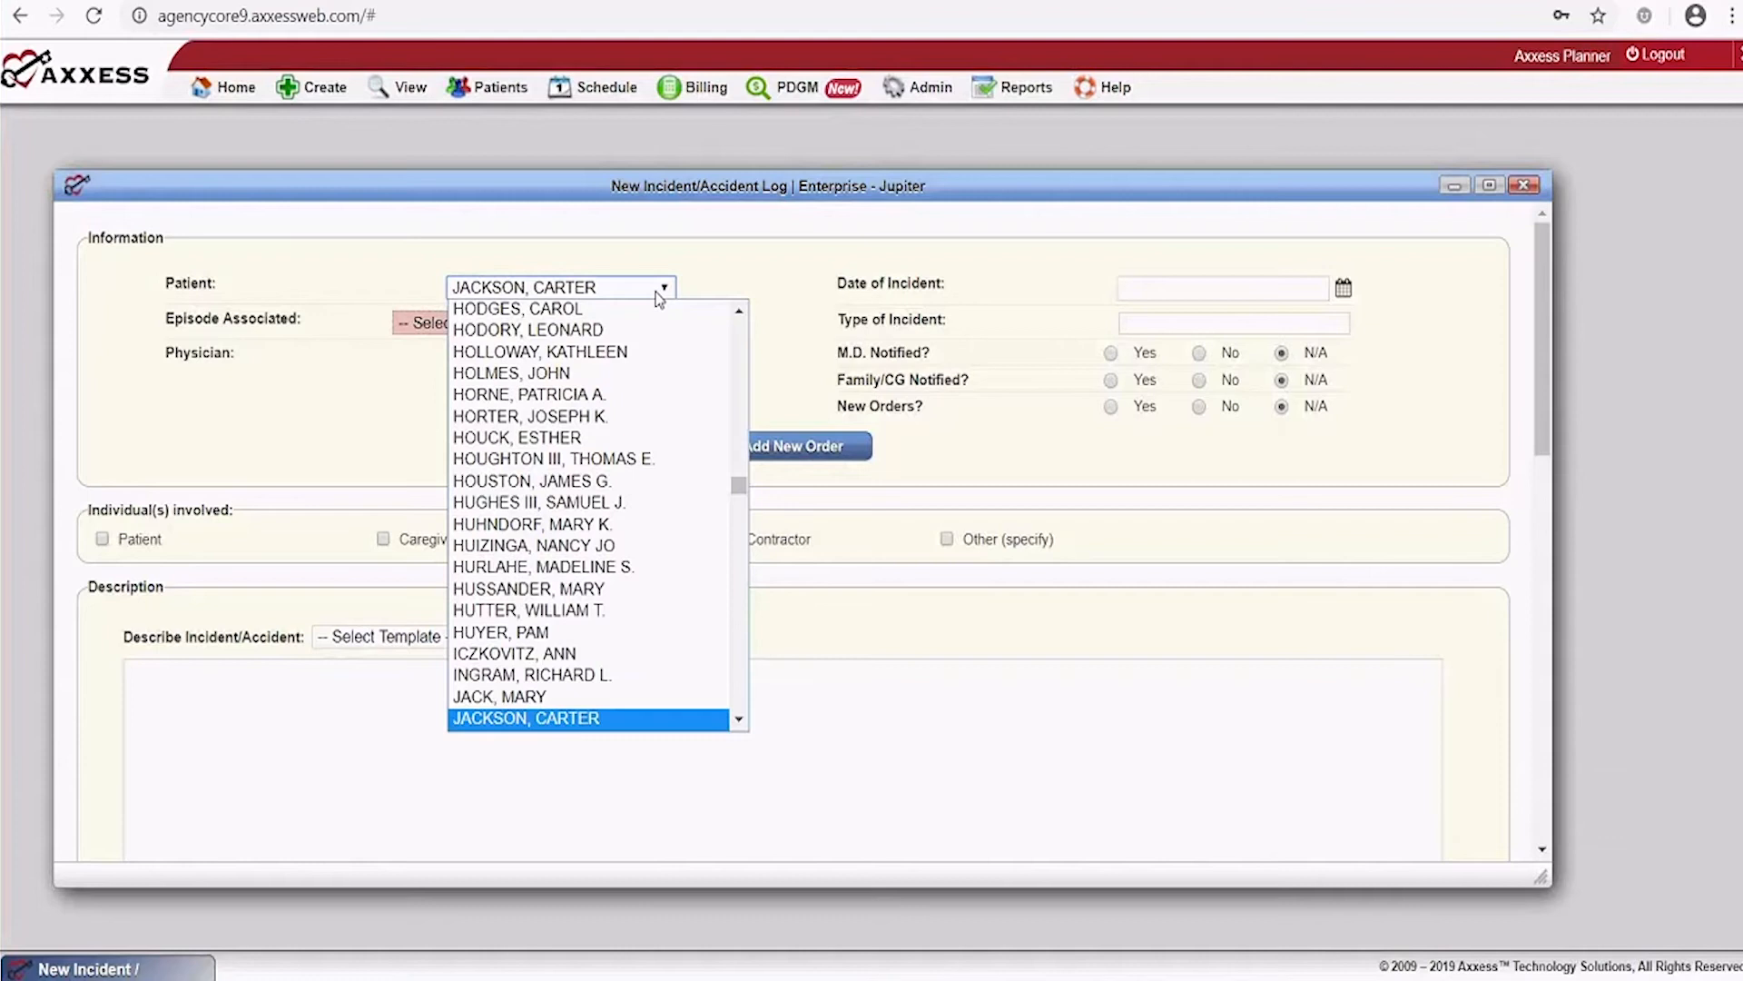
pyautogui.write('mos')
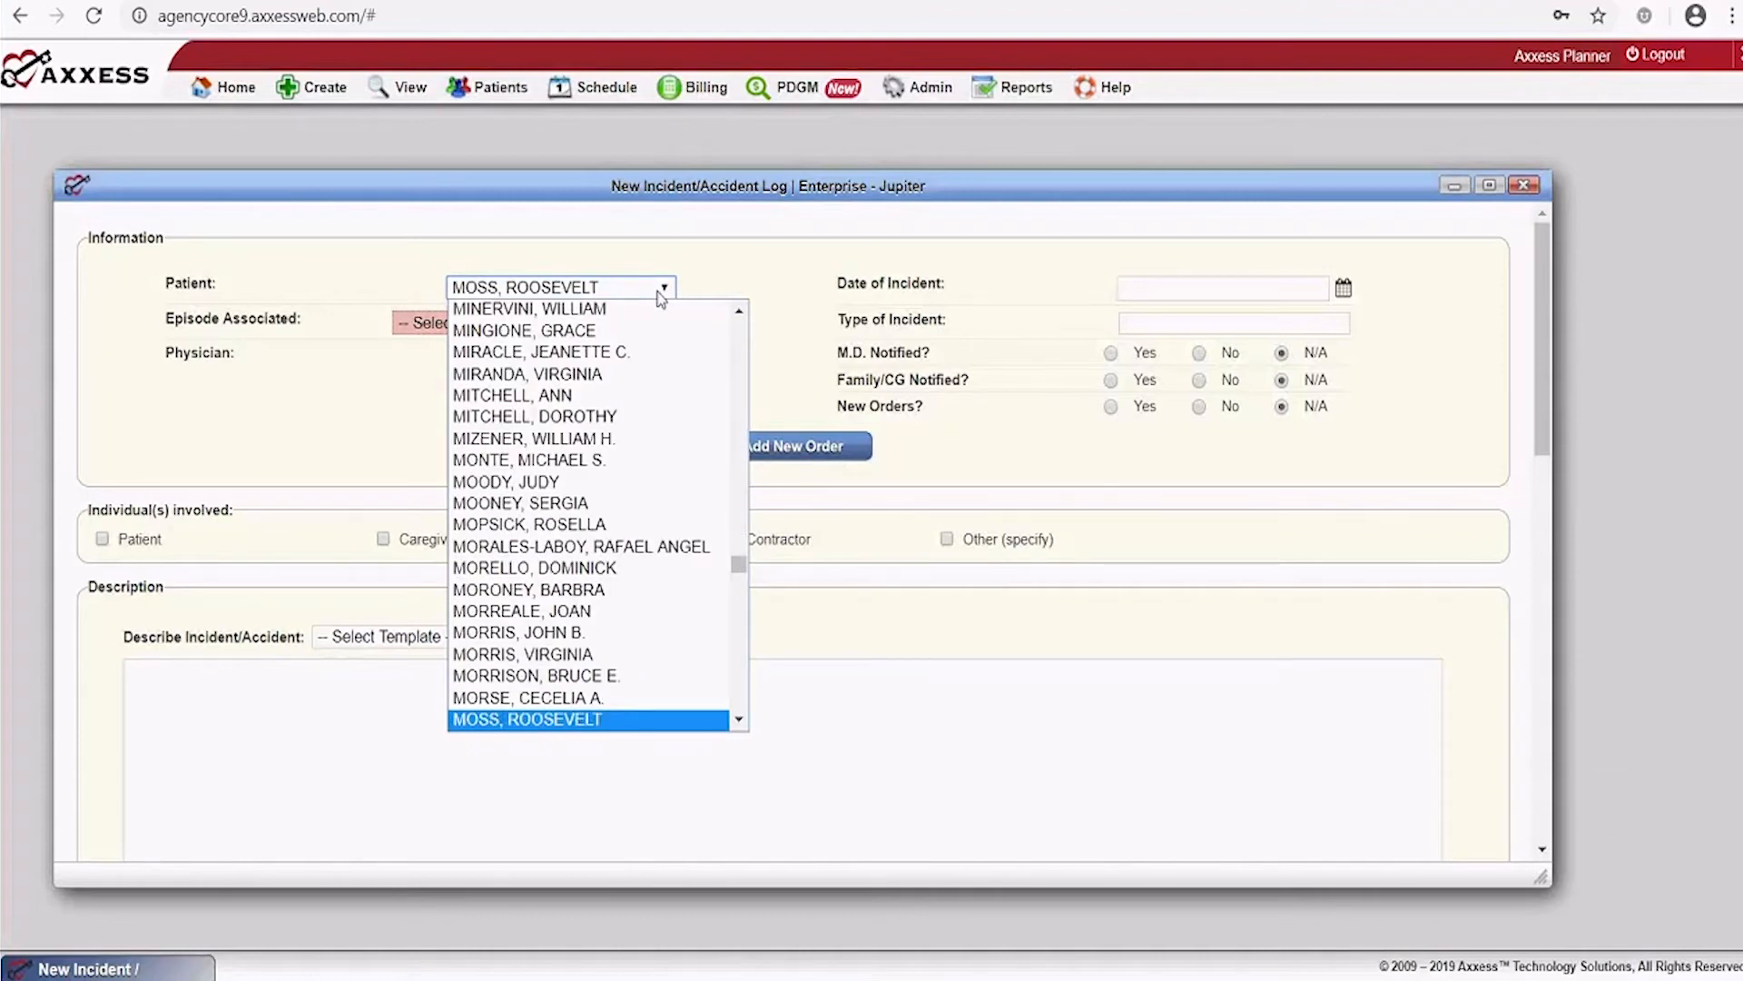
pyautogui.click(662, 289)
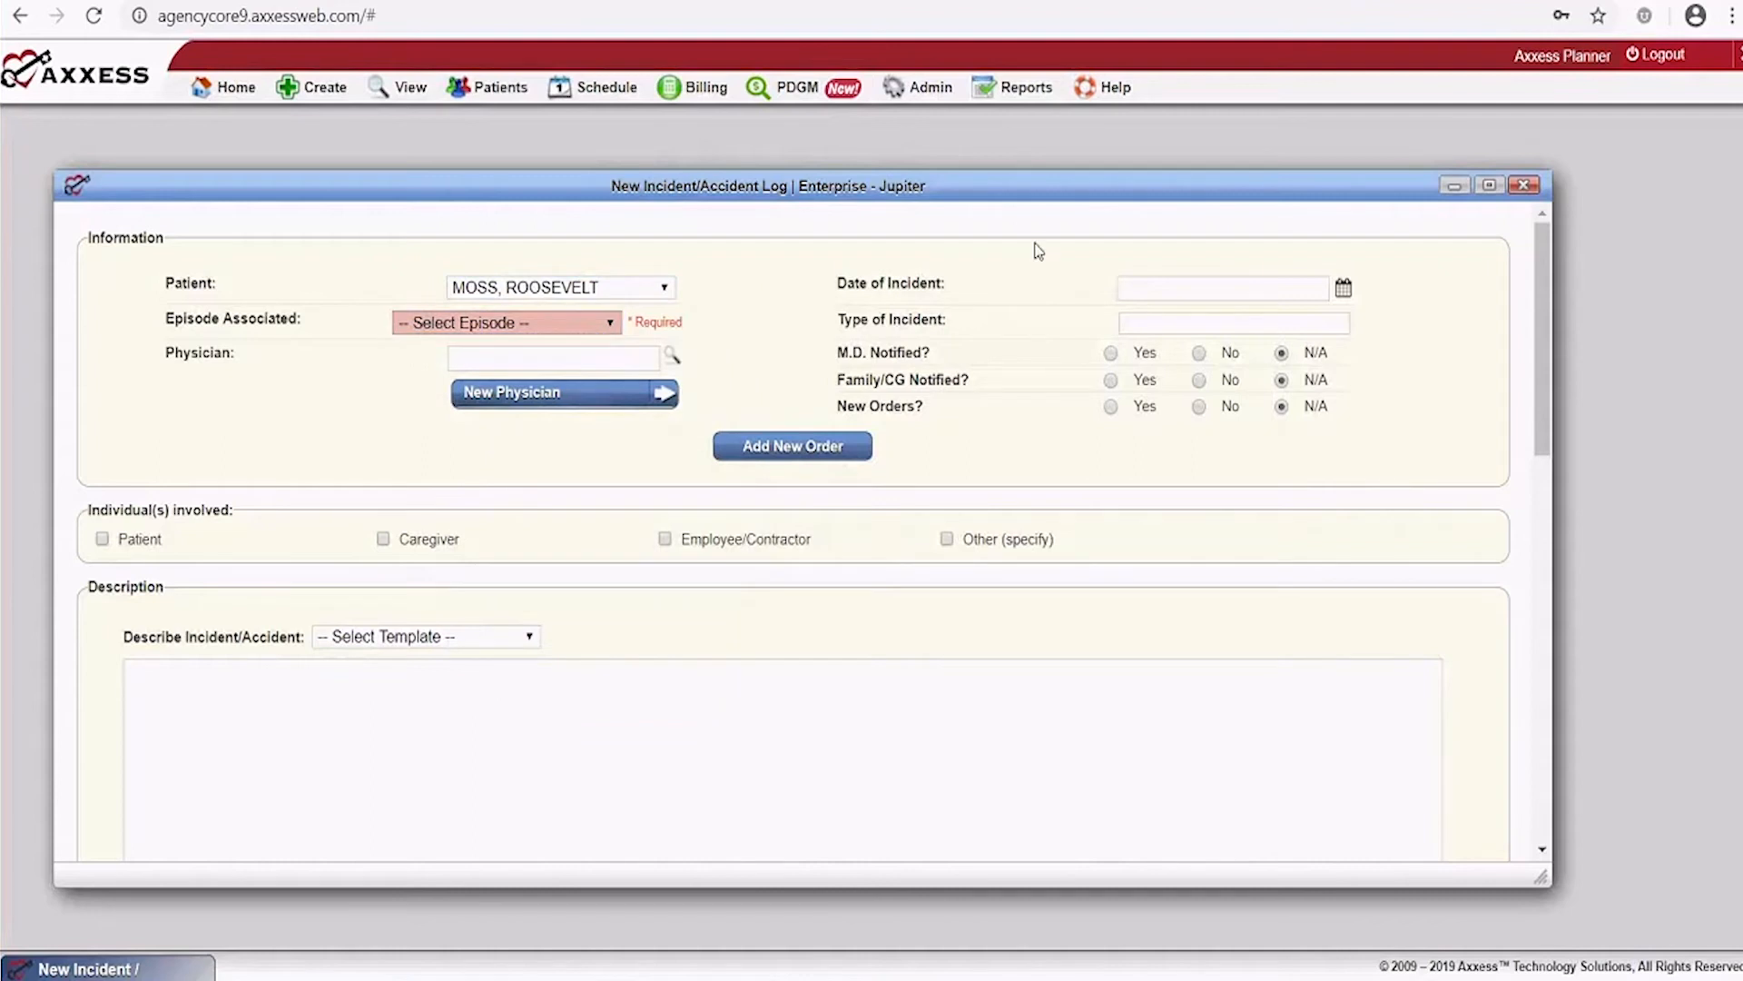
# Link the log to the 12/19/2019-02/16/2020 episode and search for the physician
pyautogui.click(599, 324)
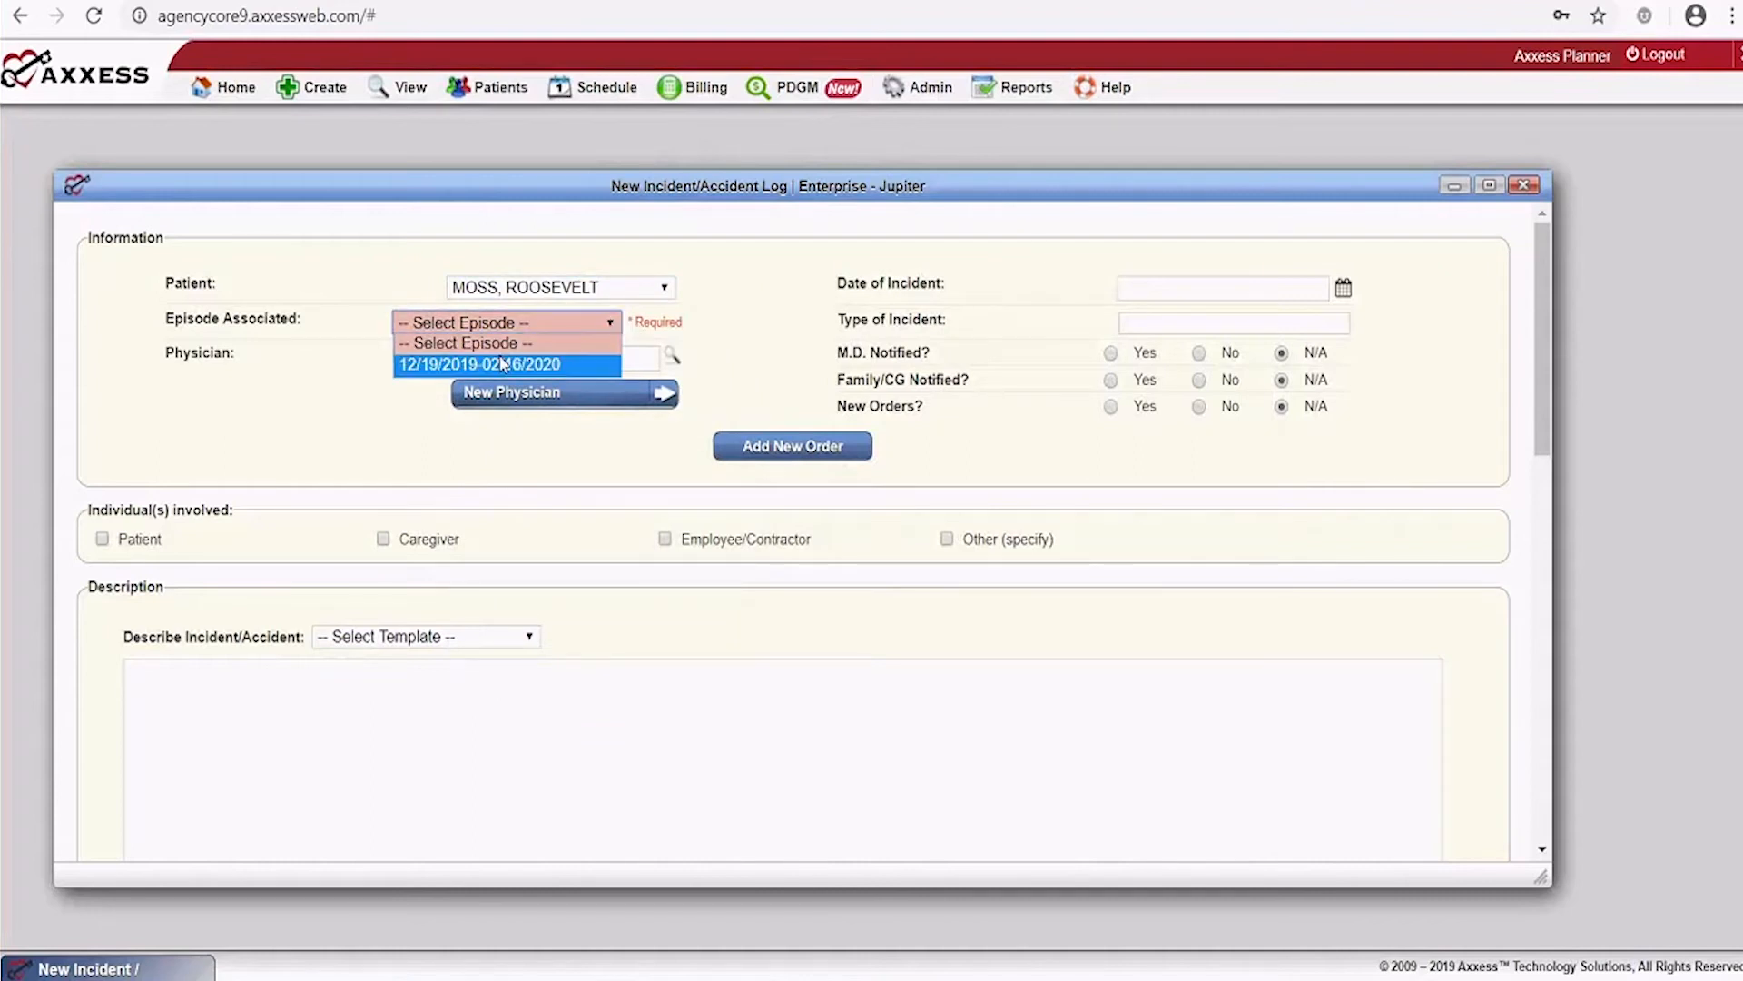
pyautogui.click(501, 364)
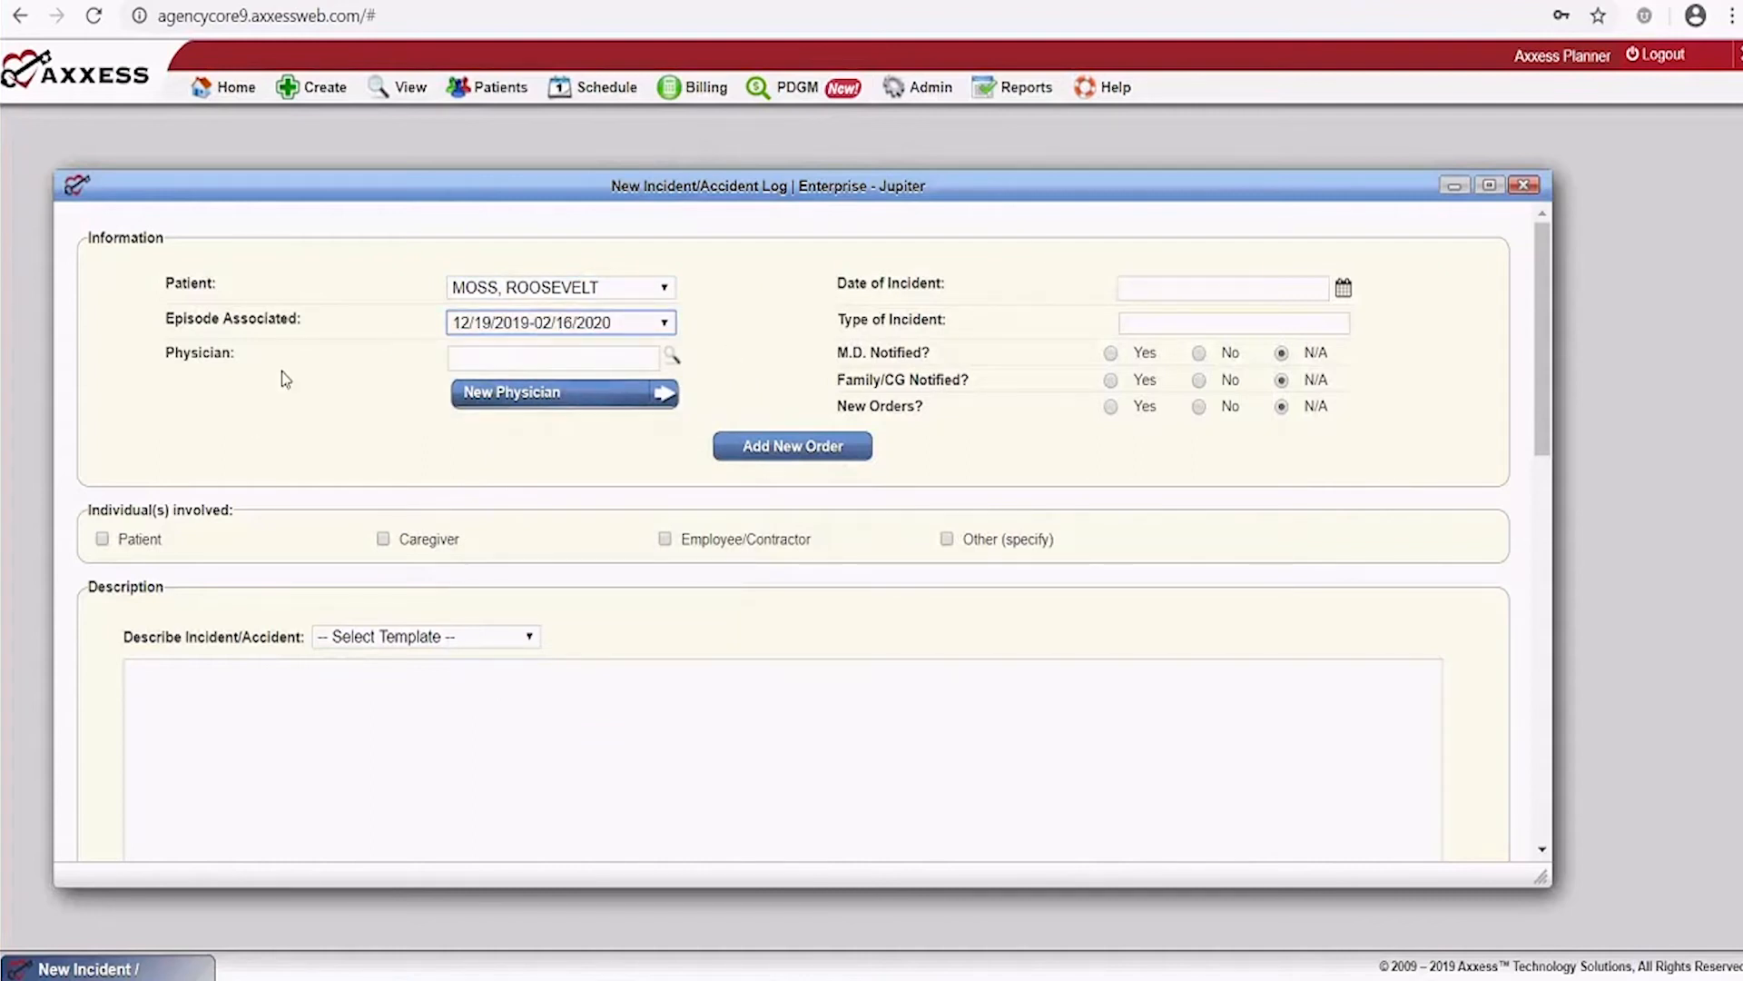
pyautogui.click(545, 358)
pyautogui.write('smith')
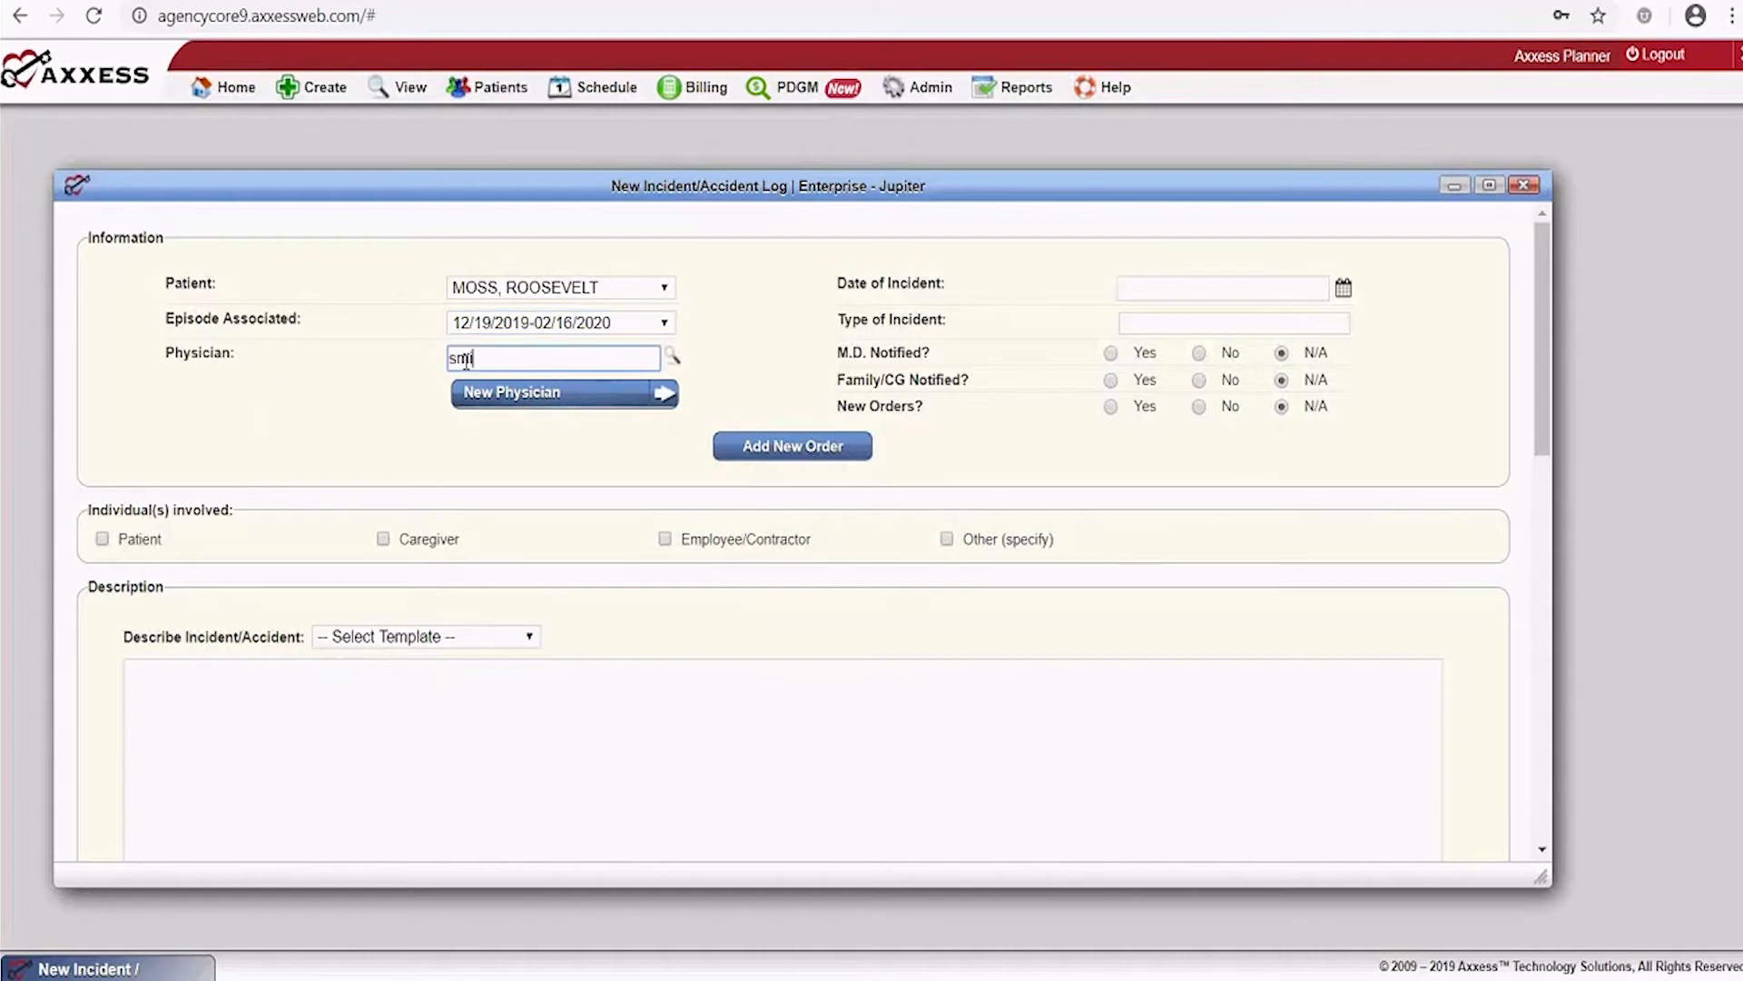
# Select the physician, set the incident date to 12/17/2019, and enter incident type Fall
pyautogui.click(528, 426)
pyautogui.click(1153, 287)
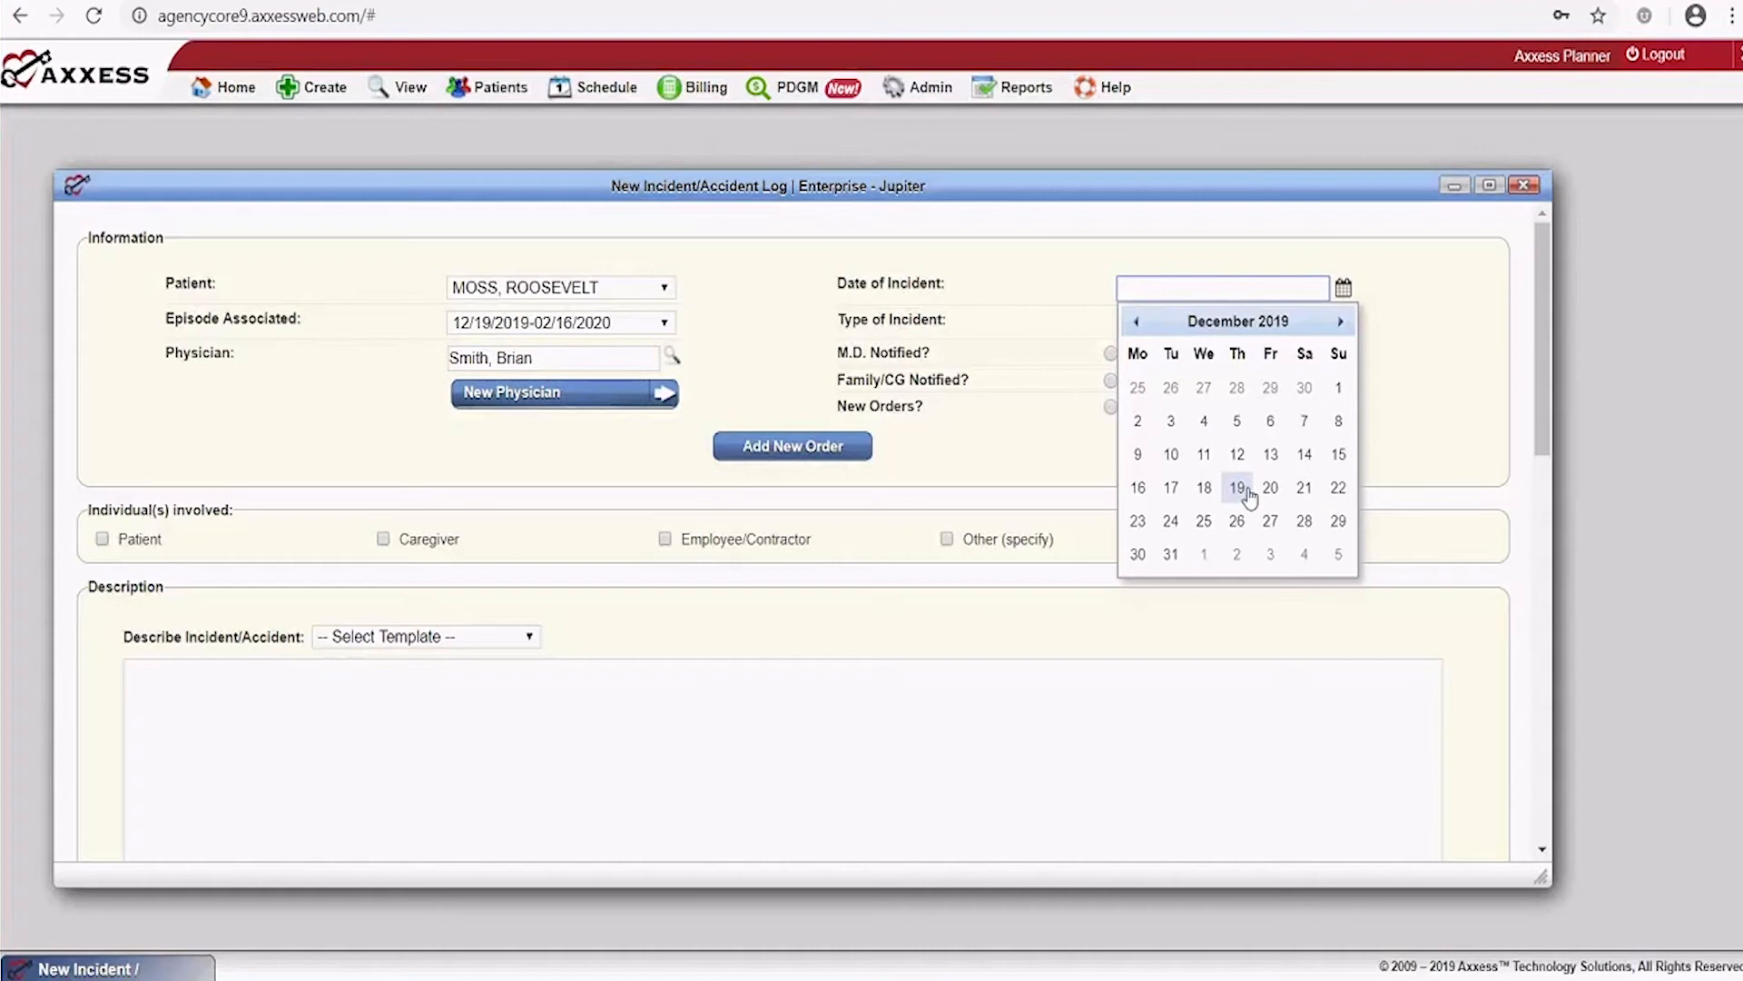
pyautogui.click(1170, 488)
pyautogui.click(1157, 331)
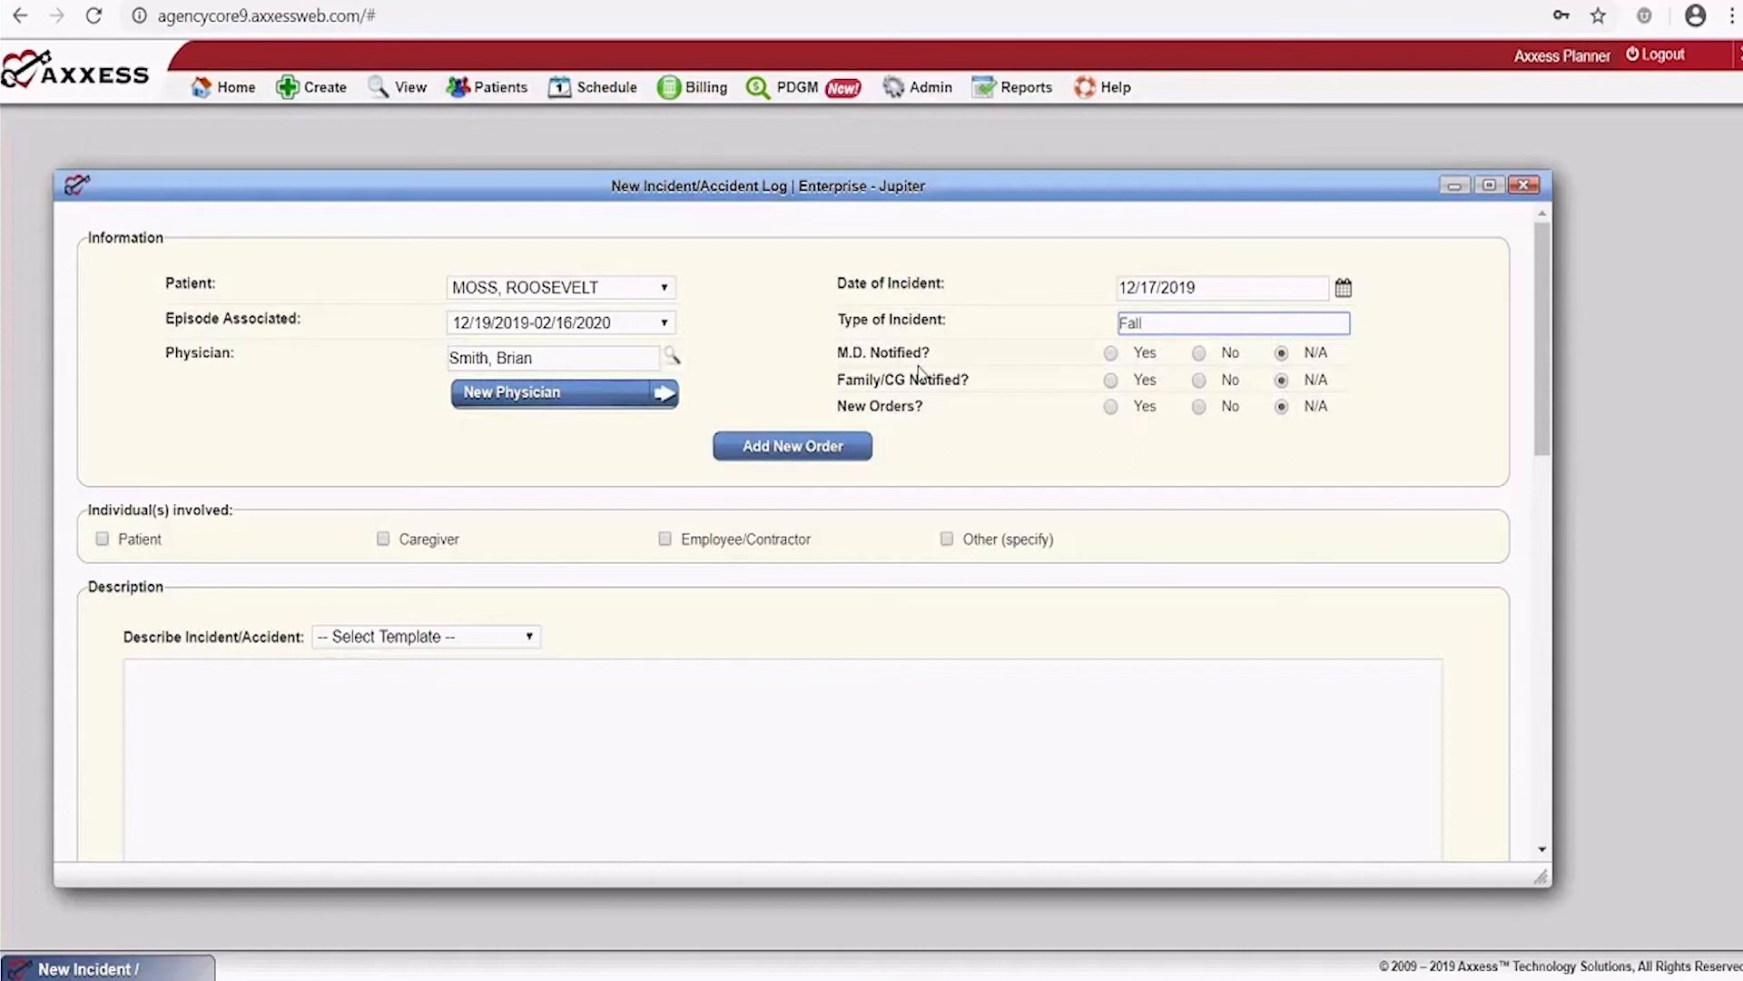
# Mark M.D. and family notified, no new orders, and the patient as involved
pyautogui.click(1110, 353)
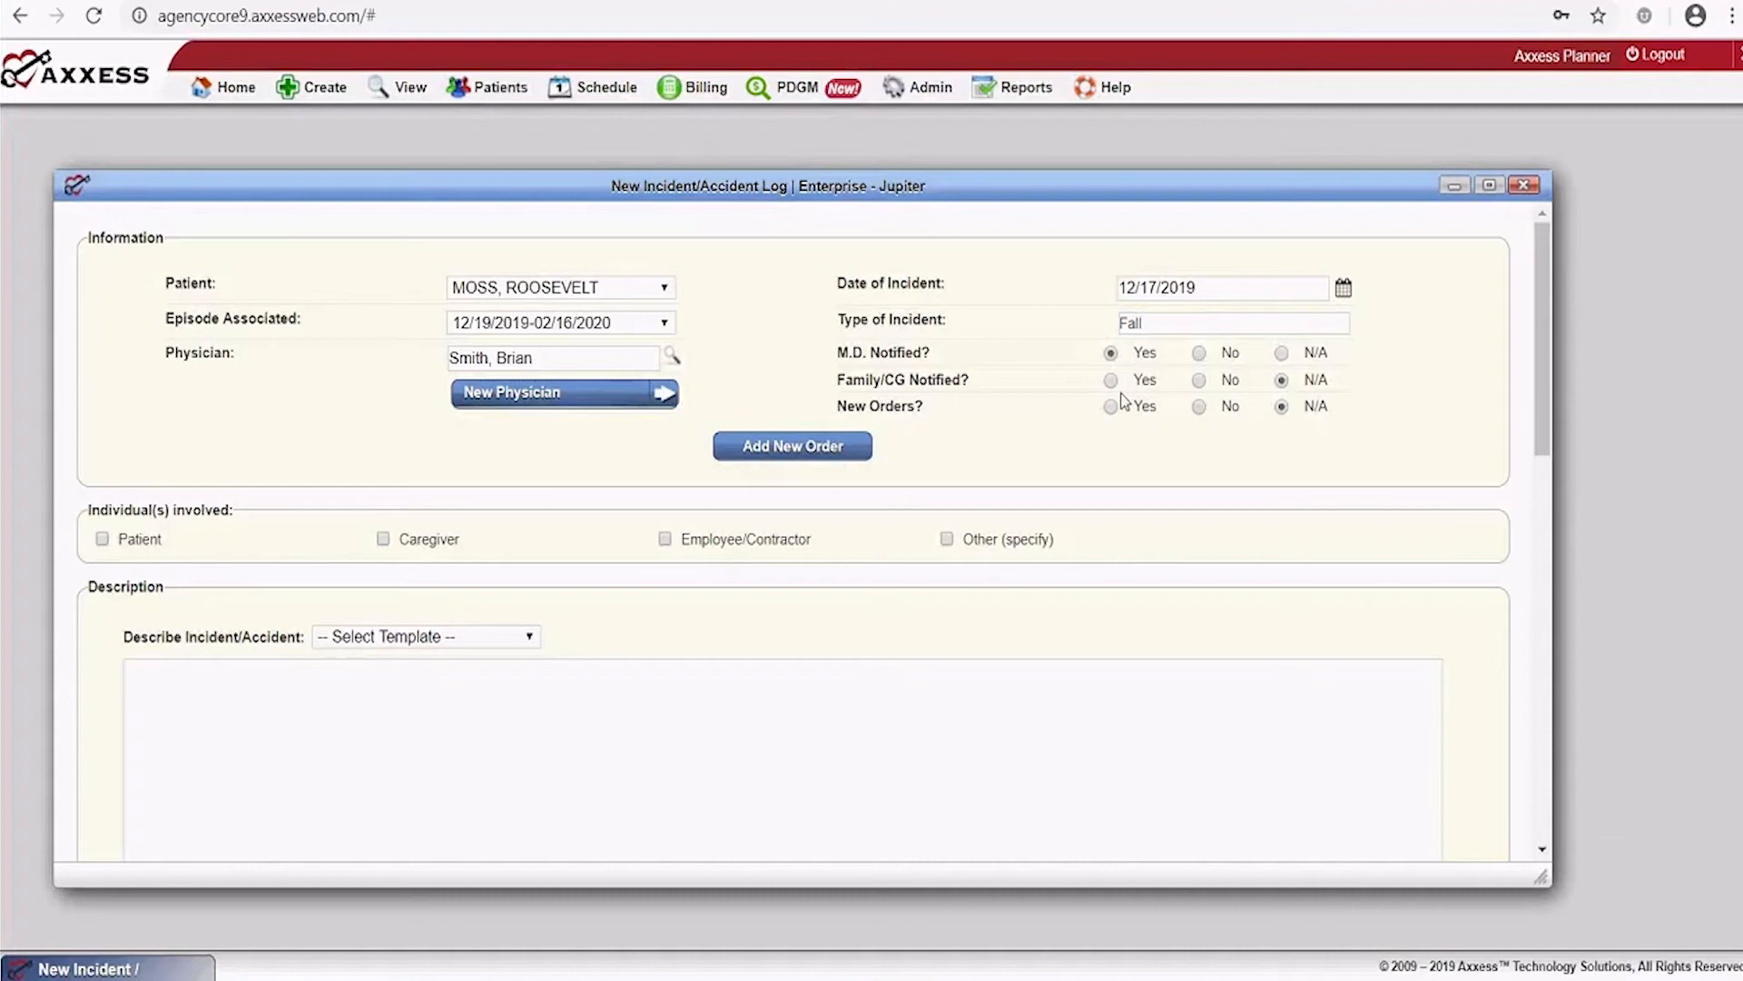
pyautogui.click(1110, 379)
pyautogui.click(1198, 407)
pyautogui.click(103, 539)
# Describe the incident as 'Fatient had a bad fall'
pyautogui.scroll(-3, 636, 794)
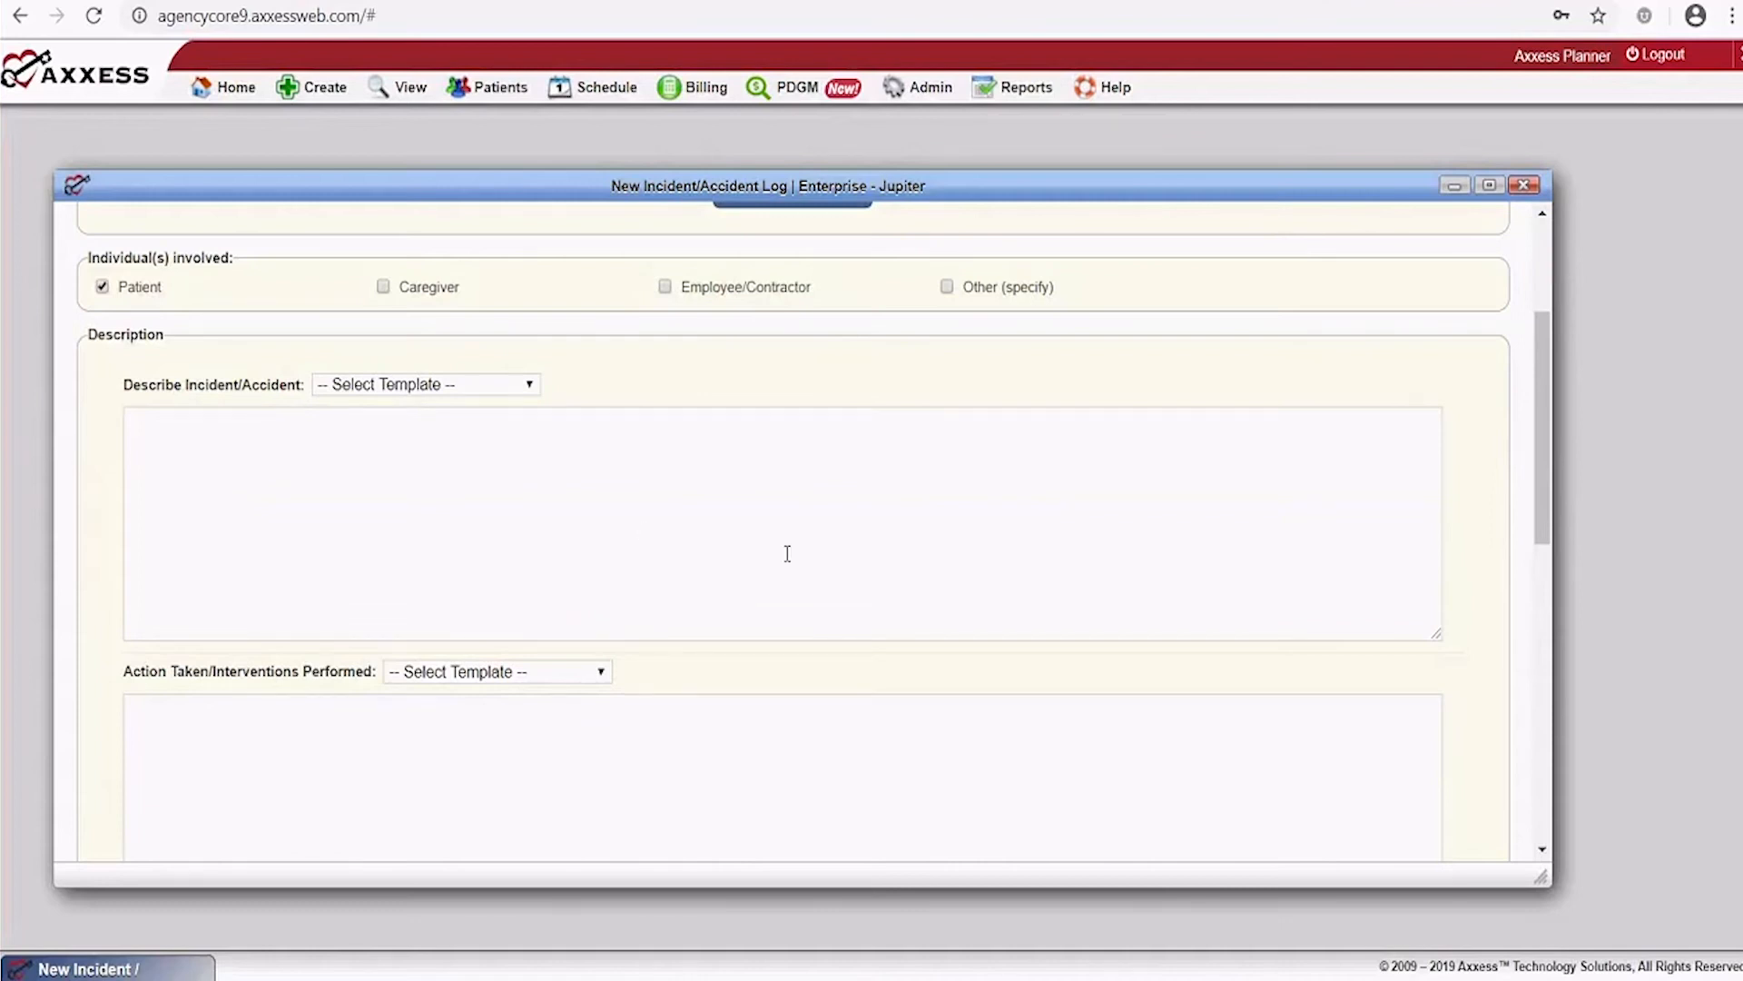
pyautogui.click(488, 483)
pyautogui.write('Fatient')
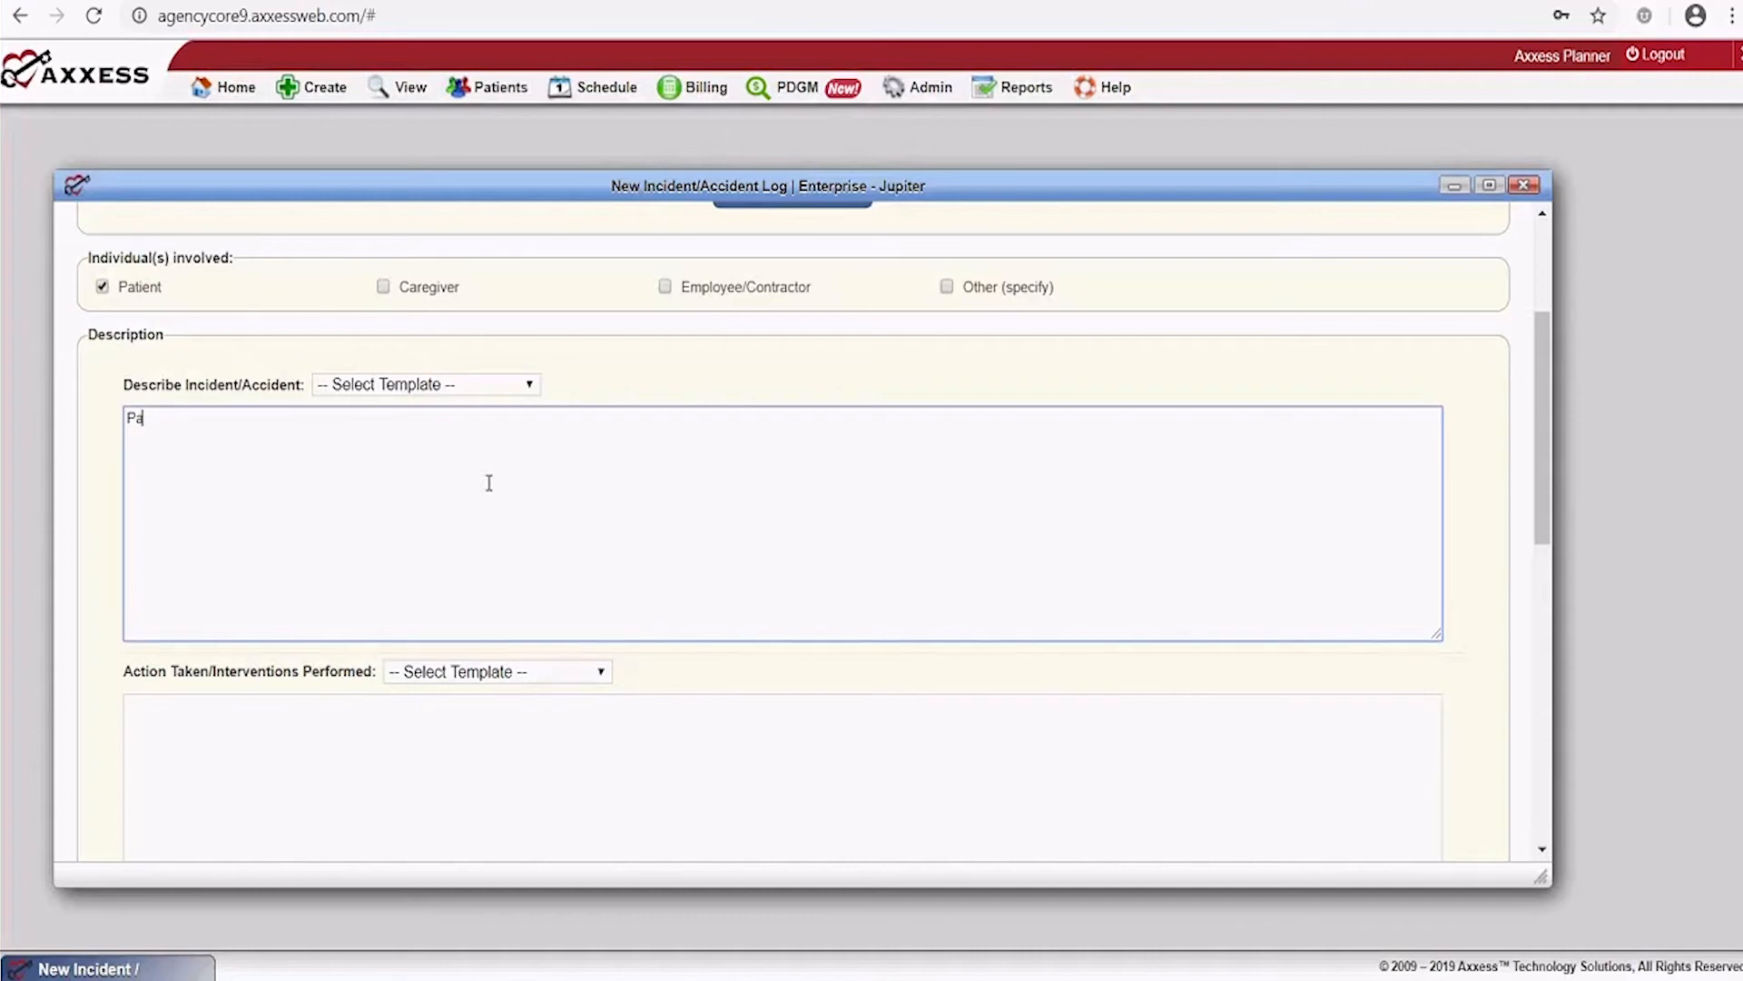
pyautogui.write(' had a bad fall')
# Enter 'Triaged the patient at the site of the fall' as the action taken
pyautogui.scroll(-5, 330, 324)
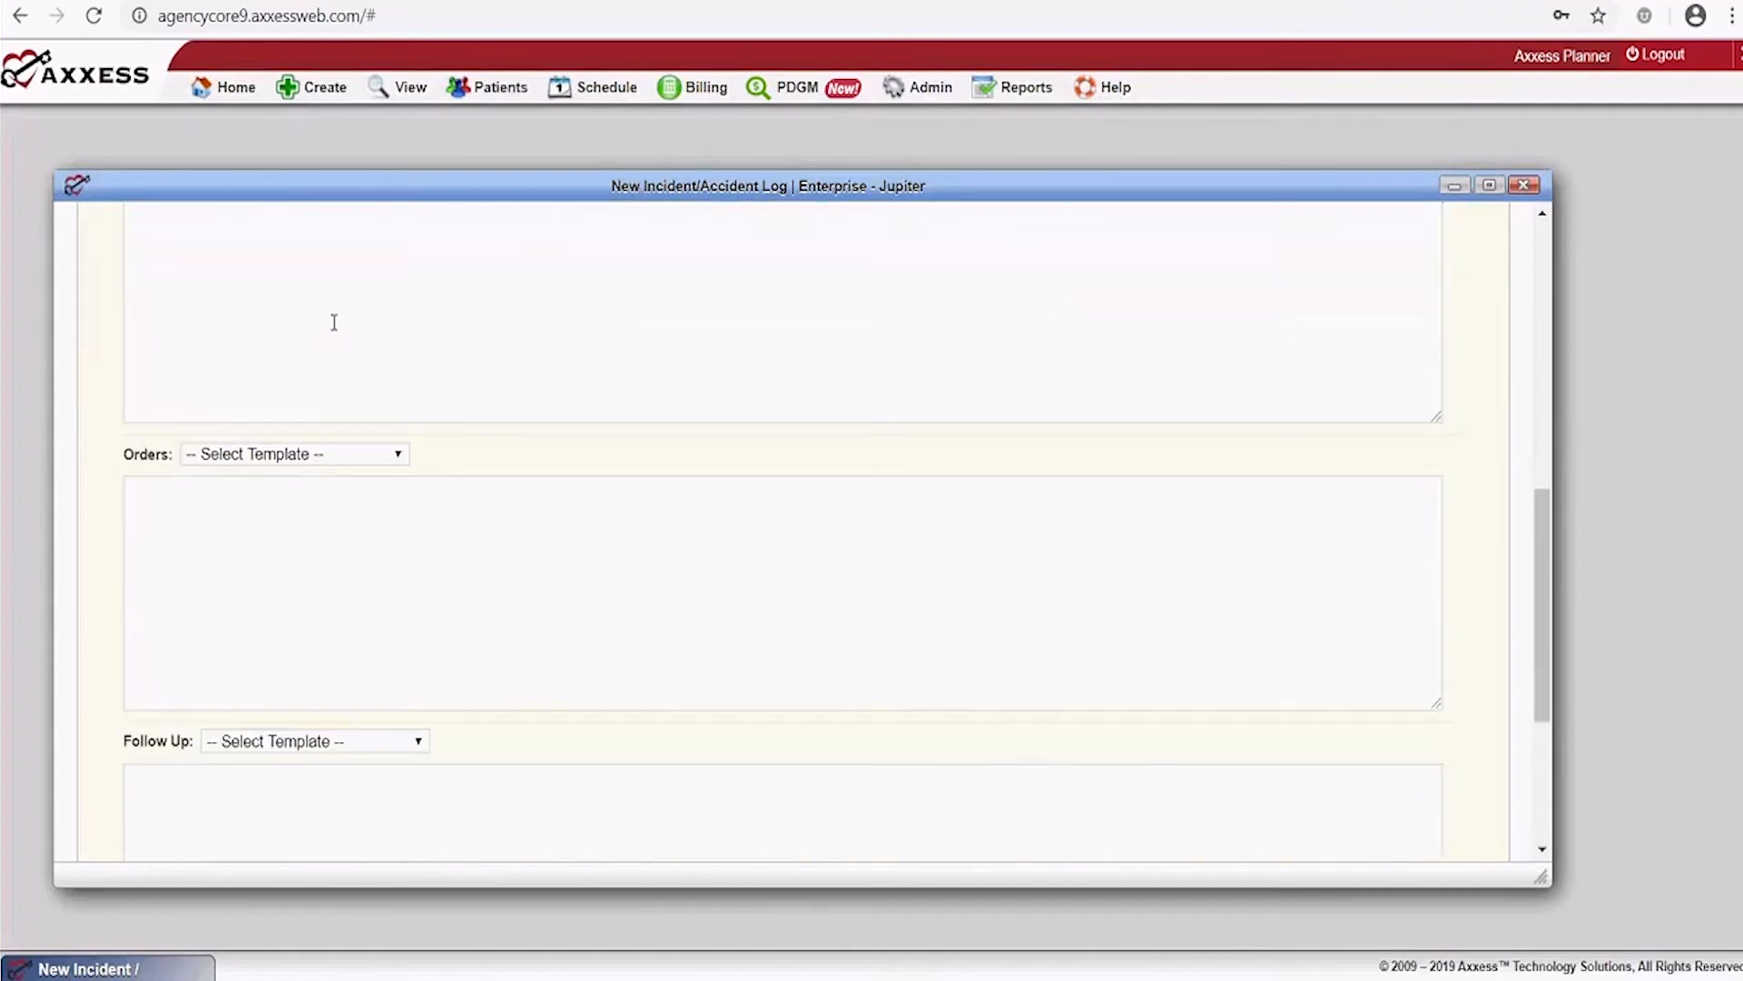
pyautogui.scroll(1, 353, 352)
pyautogui.click(223, 422)
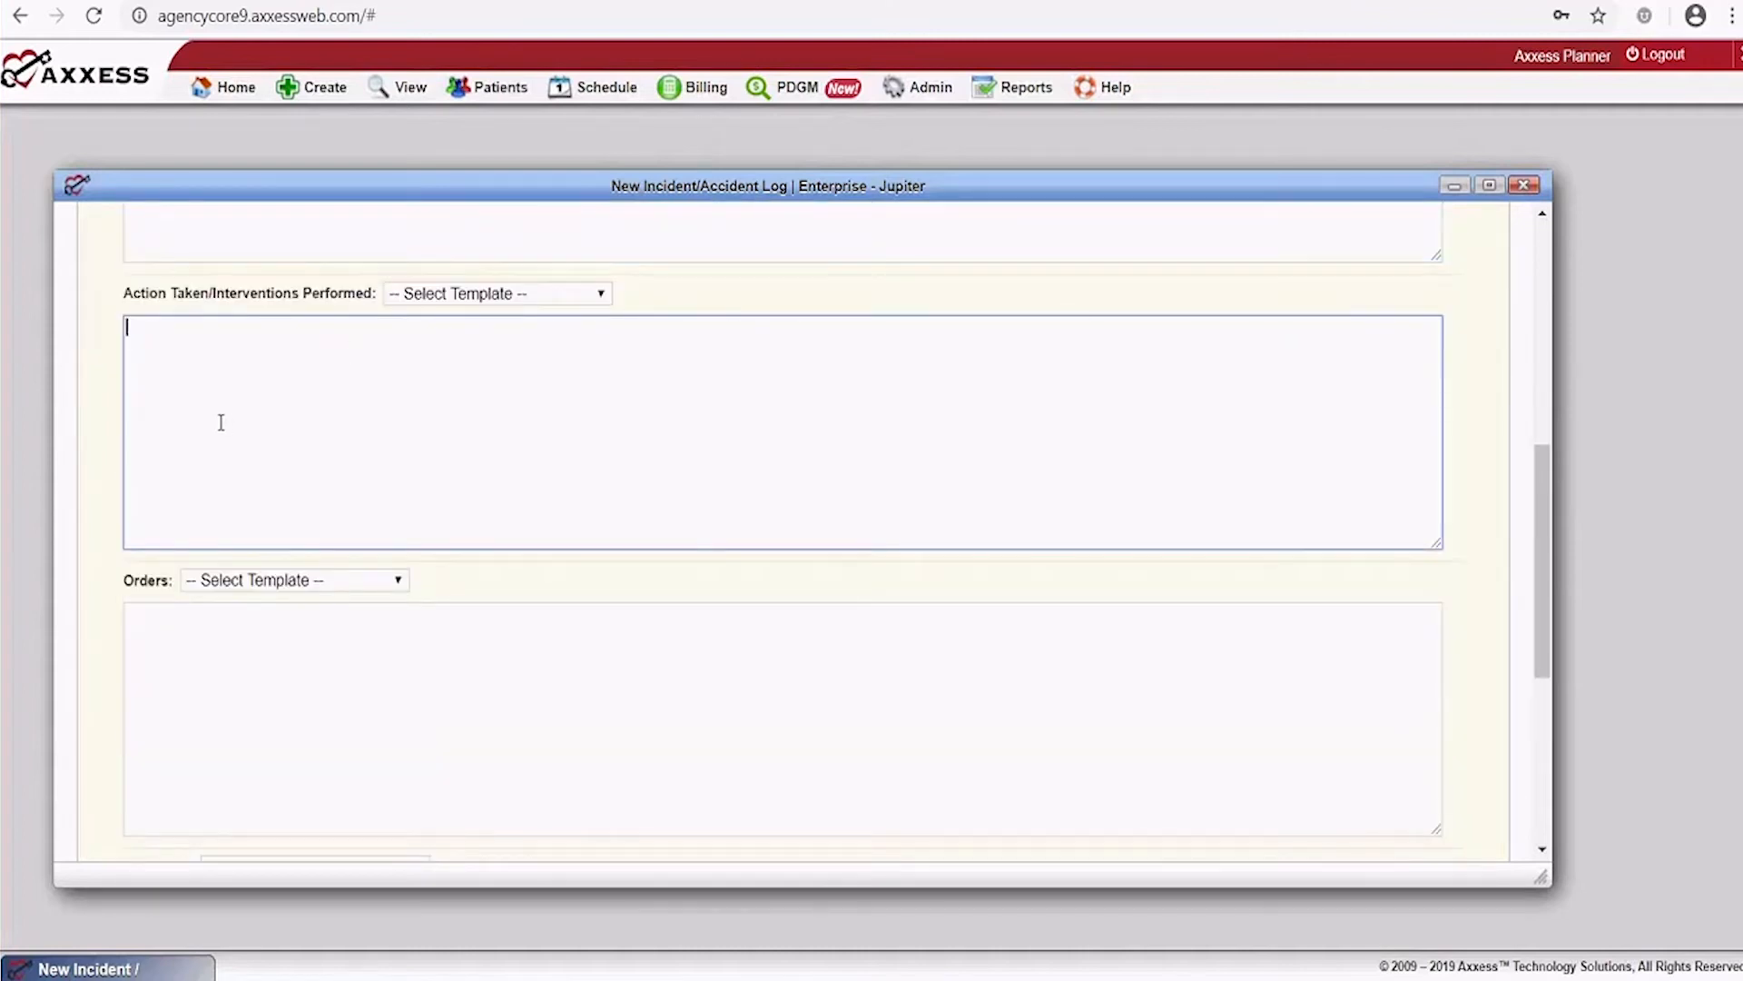
pyautogui.write('Tr')
pyautogui.write('iaged the patient at the site of the fall')
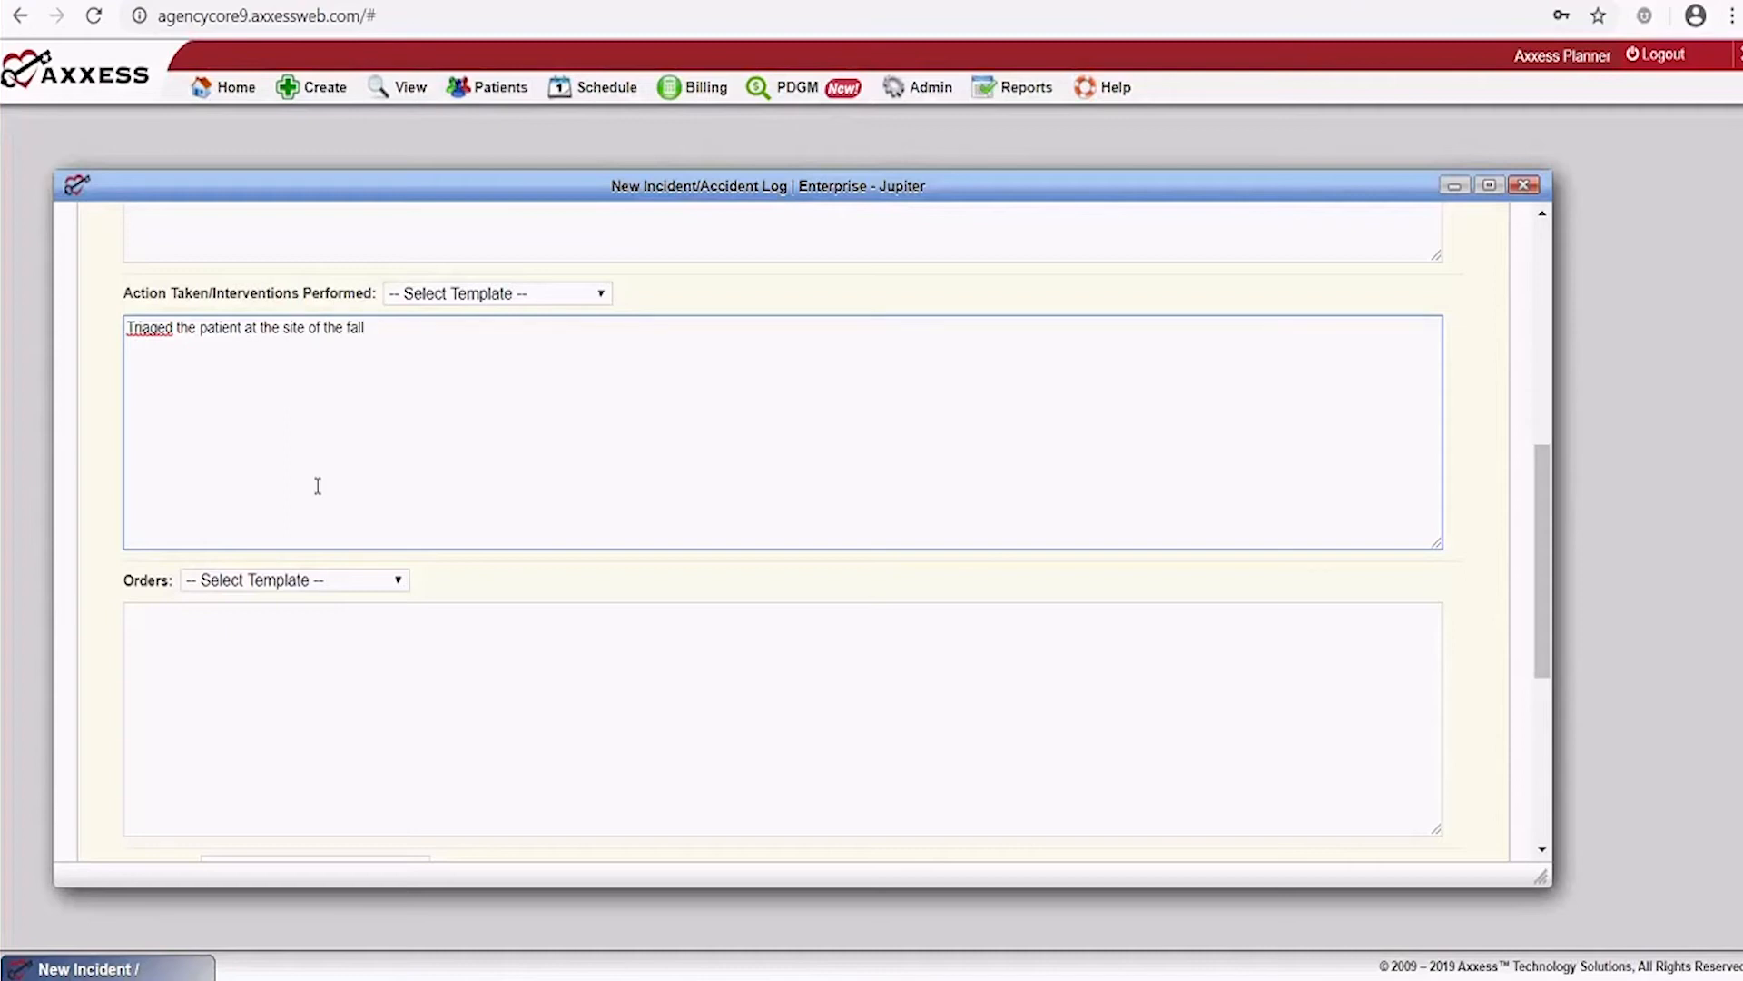
pyautogui.scroll(-5, 393, 673)
pyautogui.scroll(4, 525, 645)
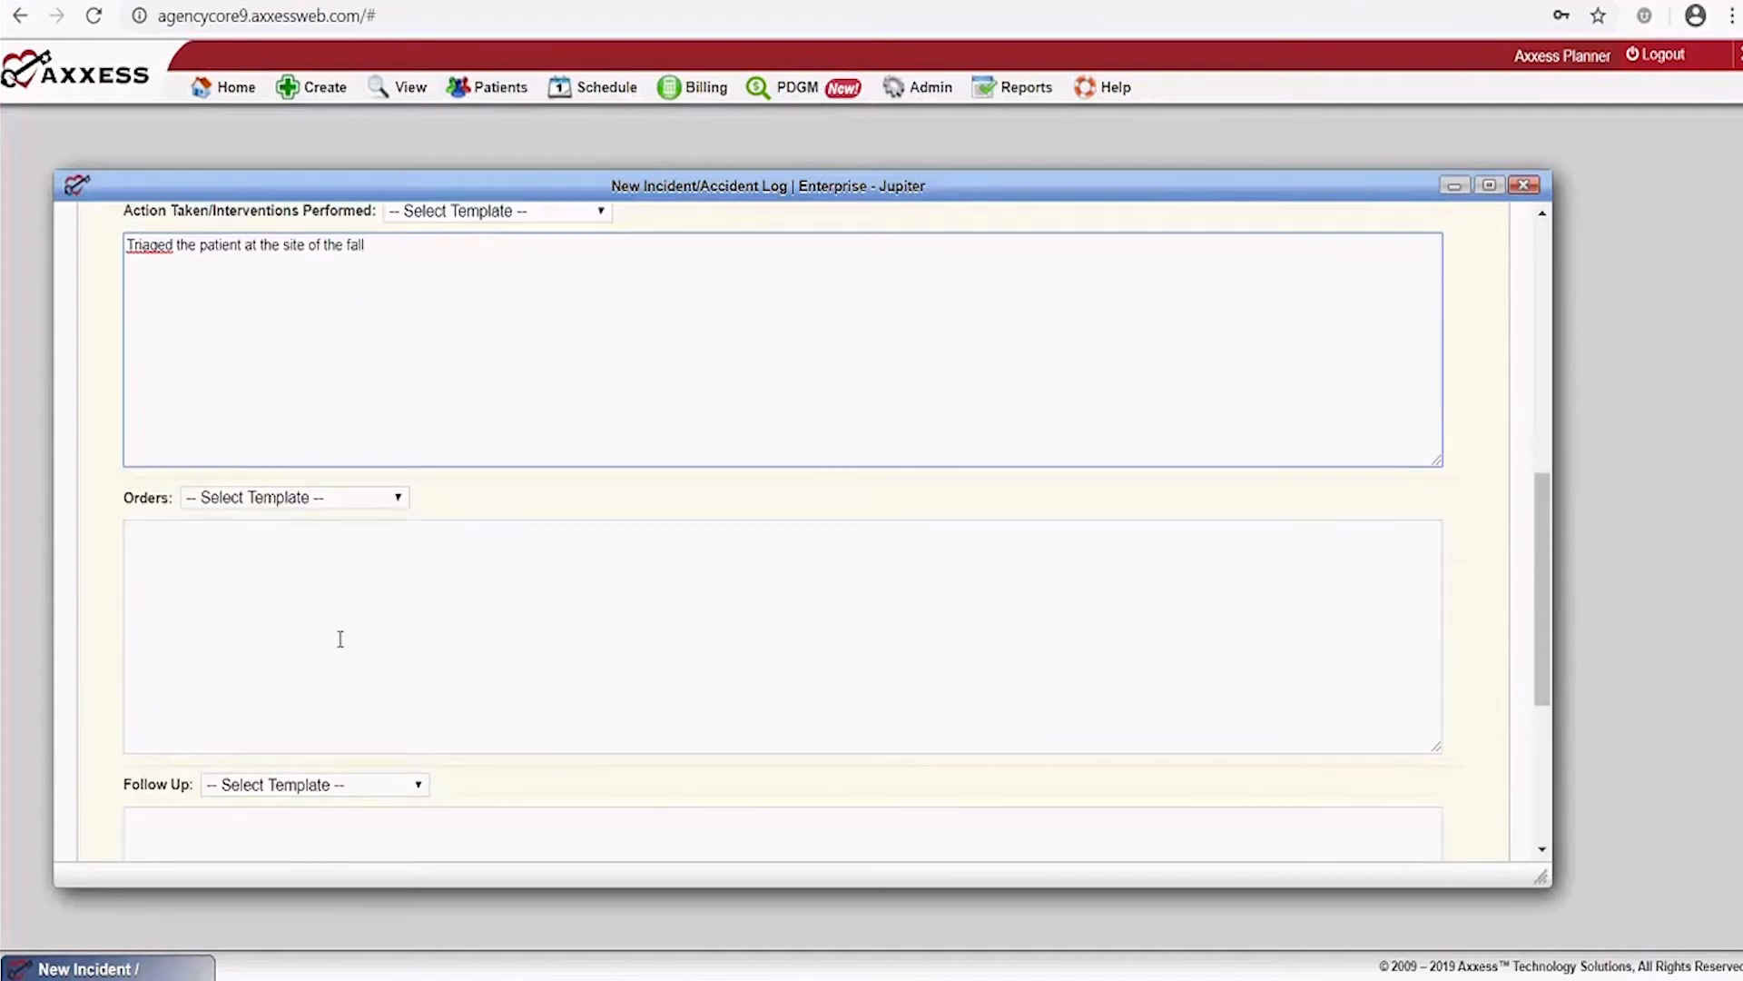
pyautogui.scroll(-4, 304, 572)
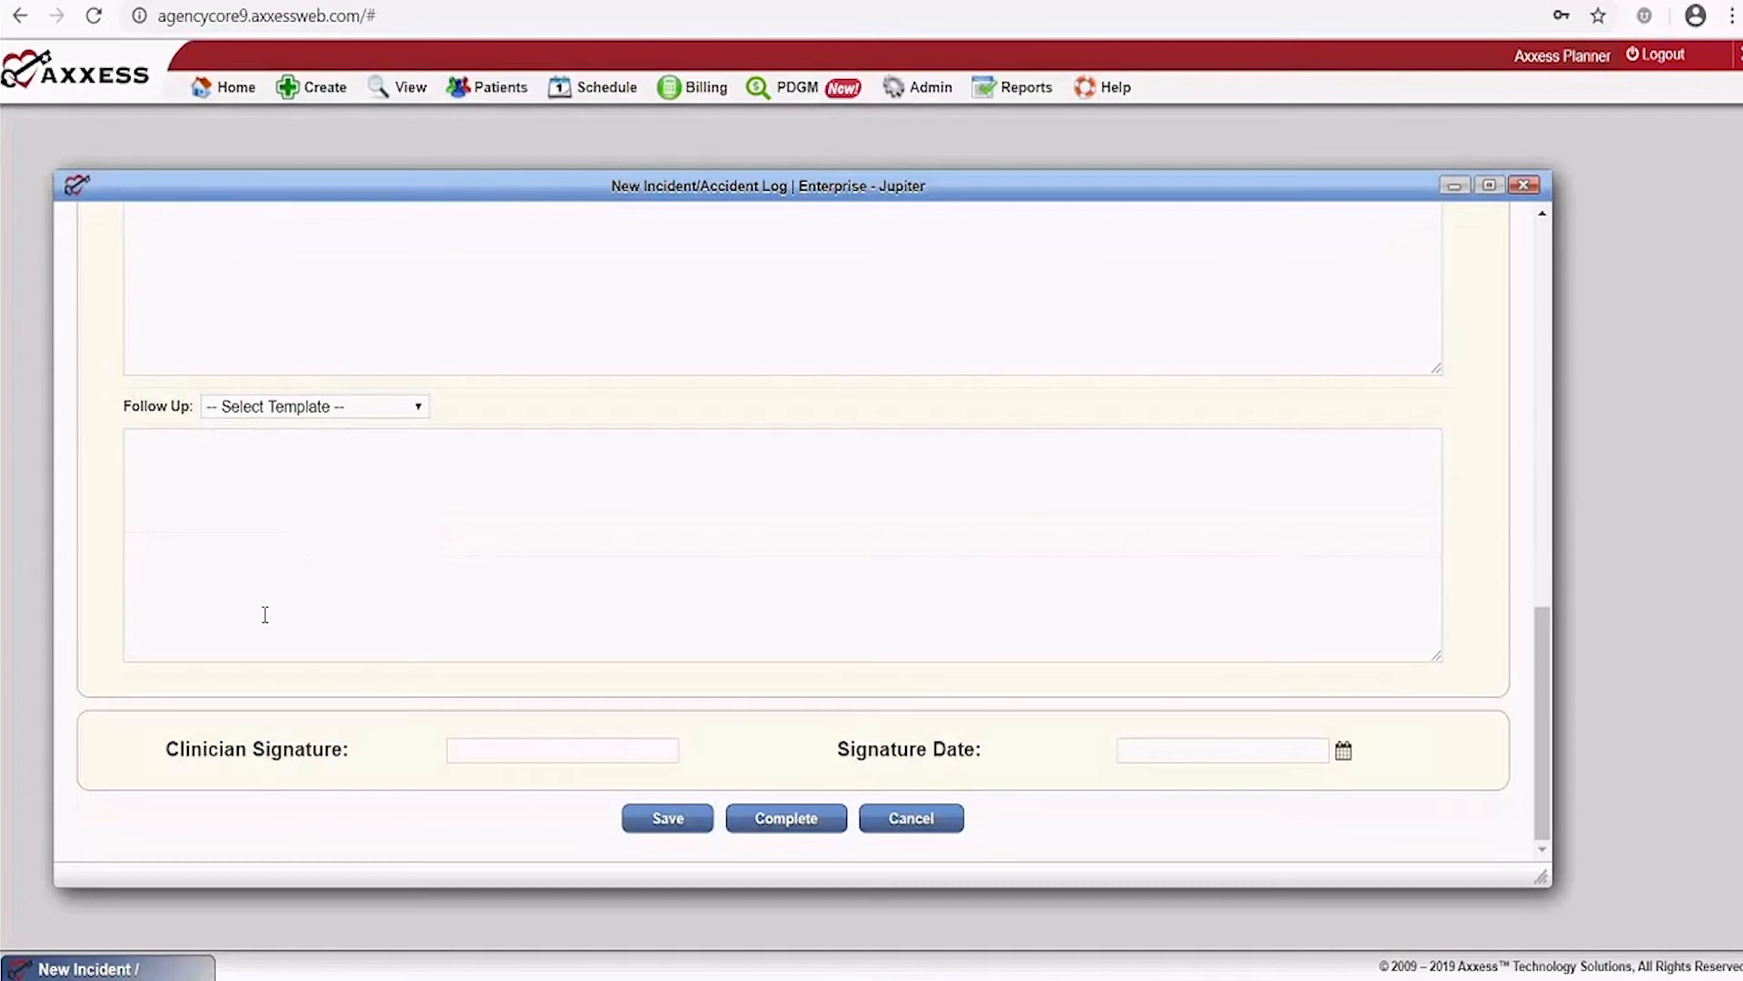
# Add follow-up note 'cheking for bruises on tomorrow' and close the incident log
pyautogui.click(239, 480)
pyautogui.write('ch')
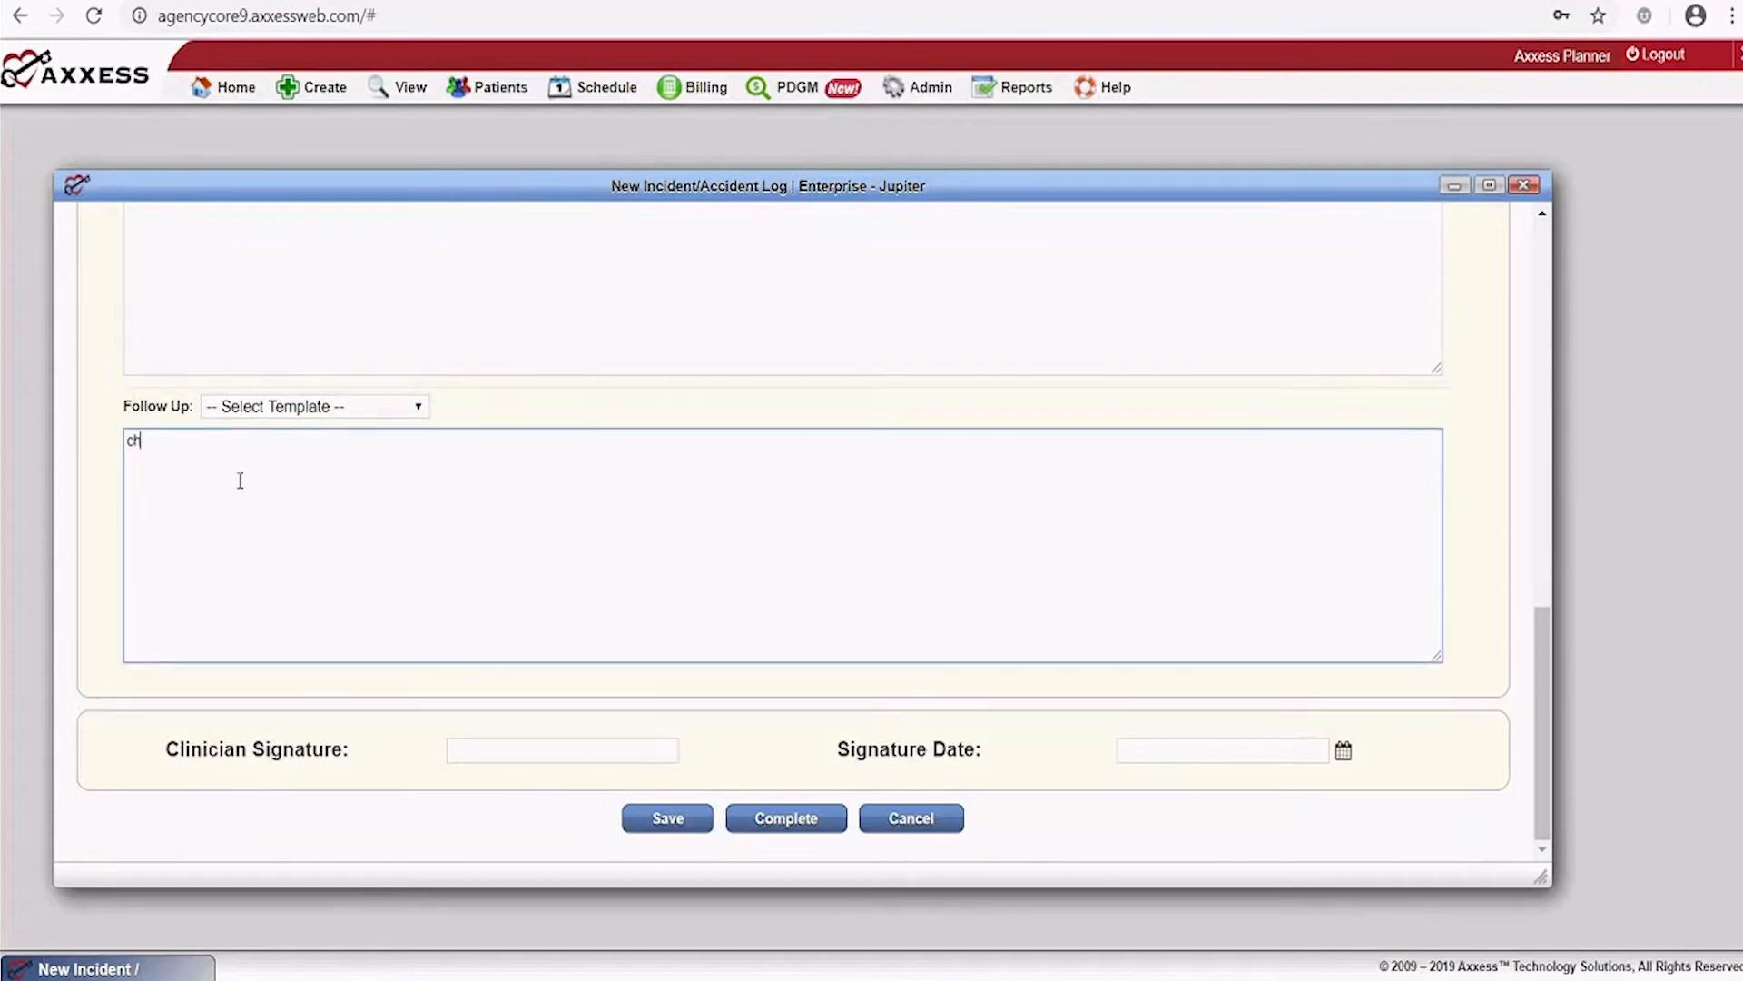
pyautogui.write('eking')
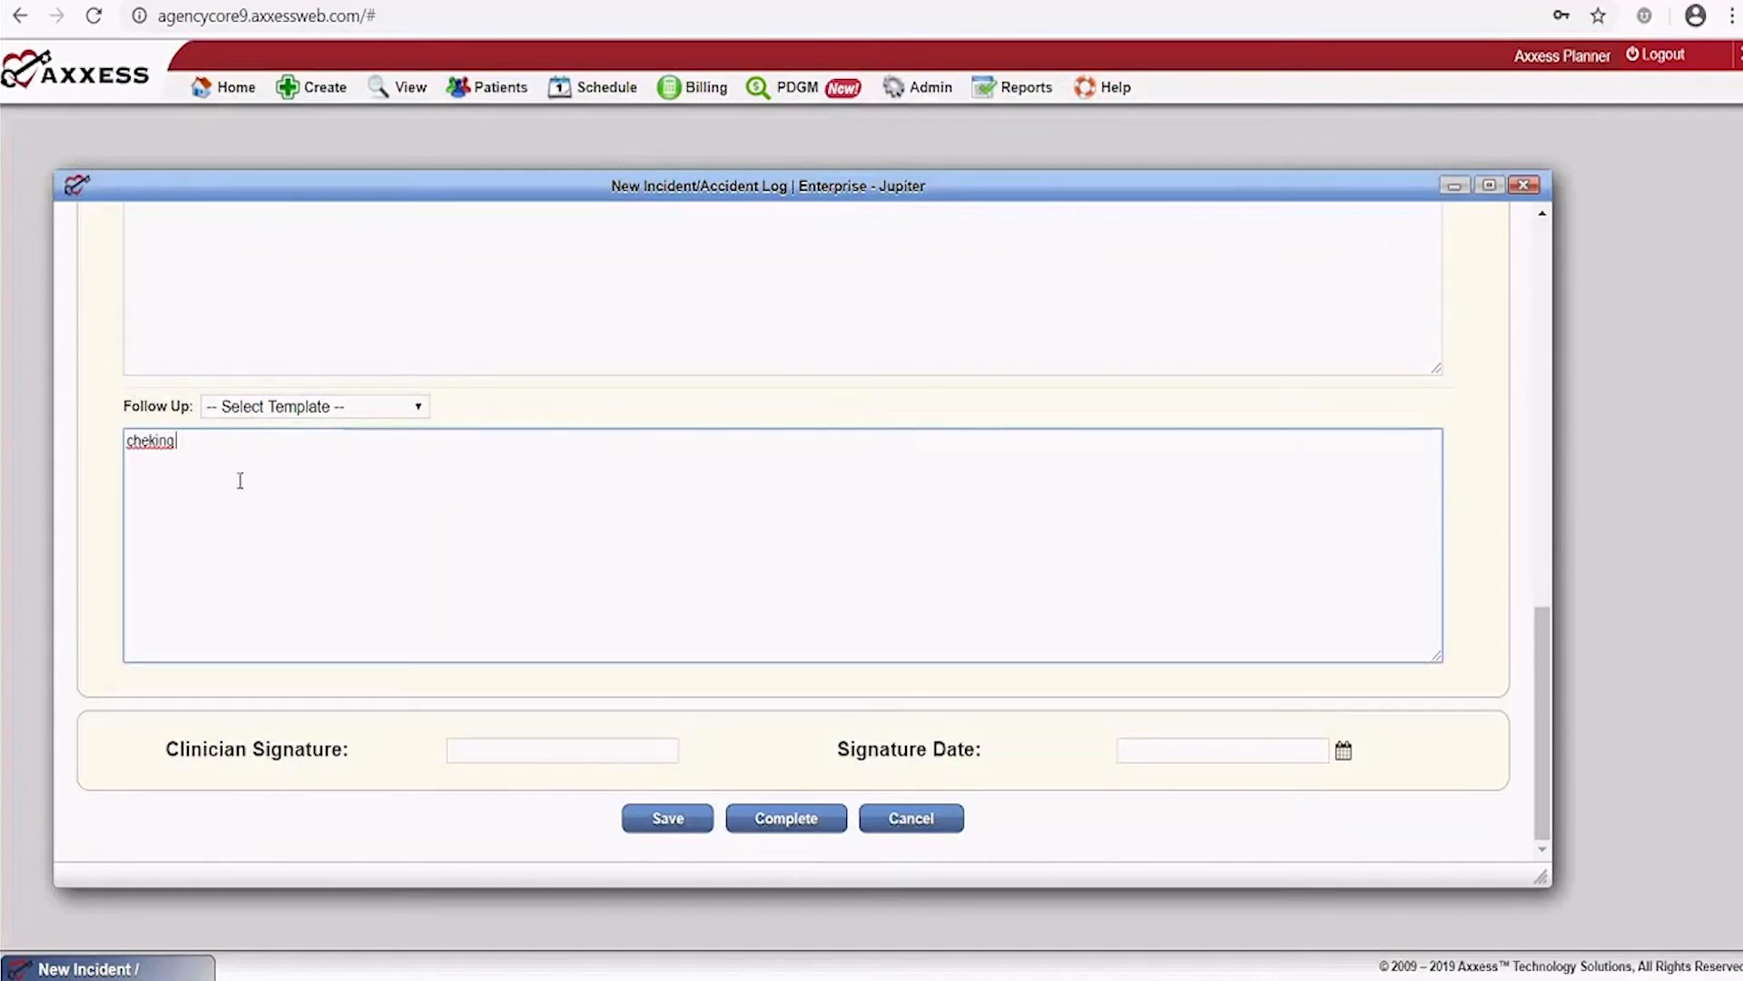
pyautogui.write(' for bruises on tomorrow')
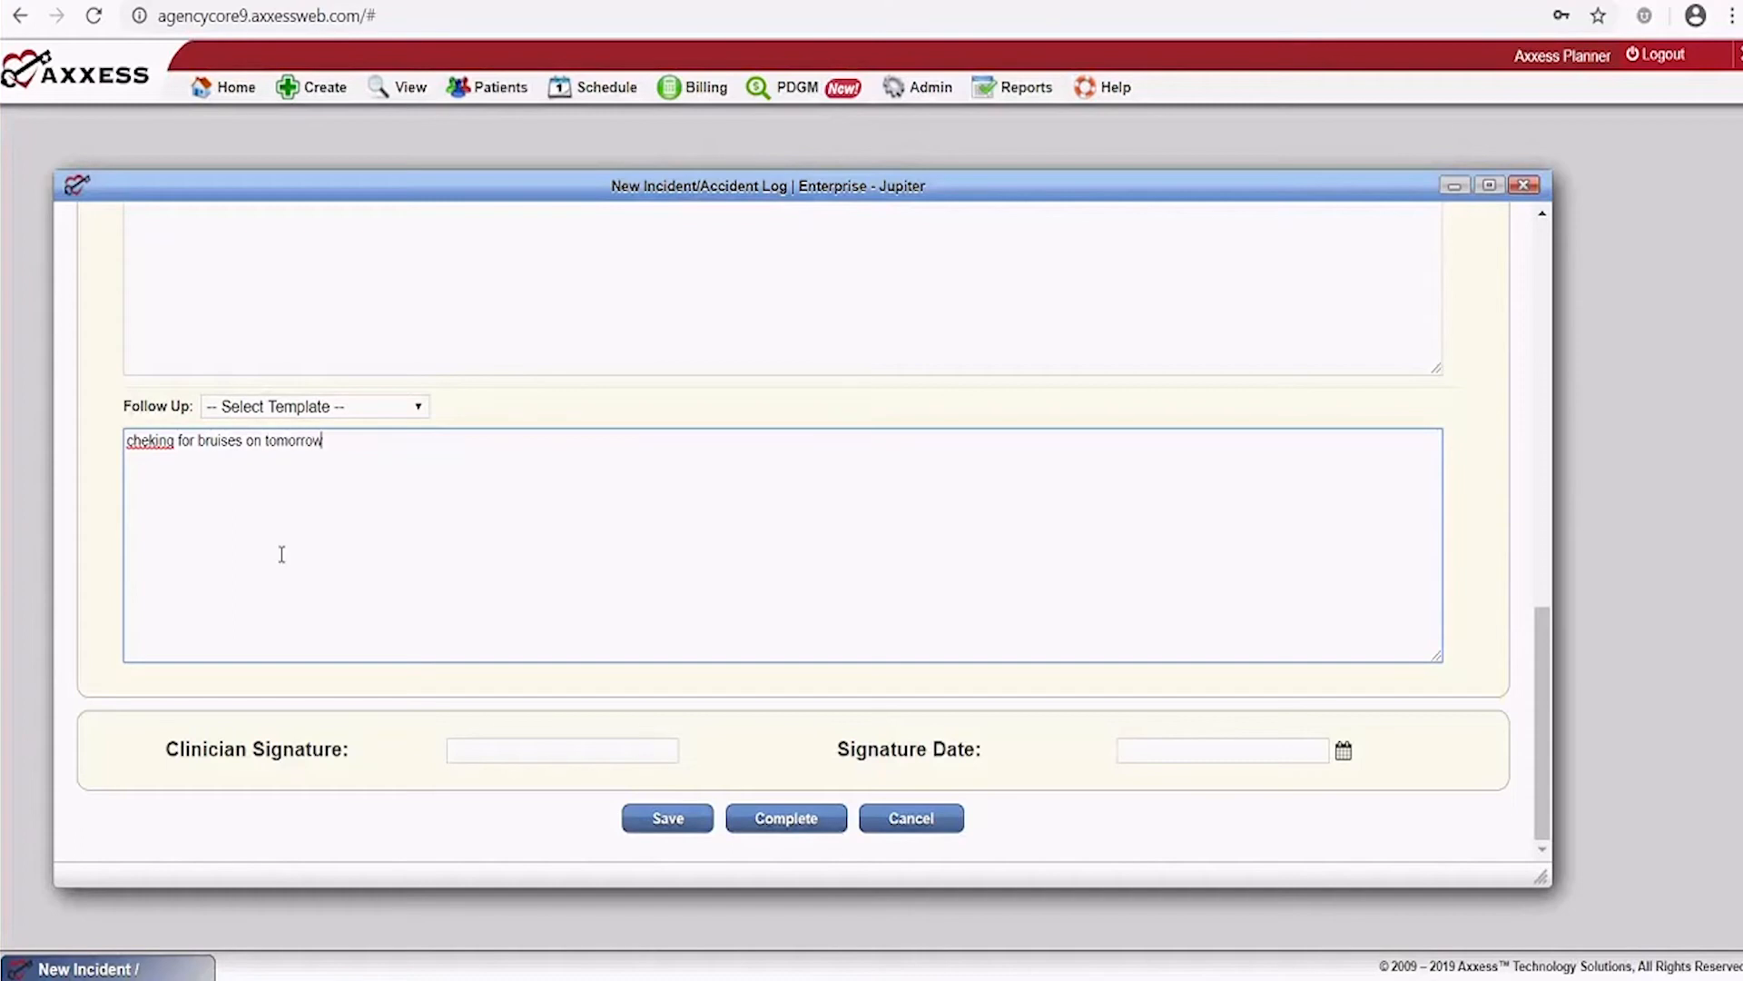
pyautogui.scroll(10, 947, 603)
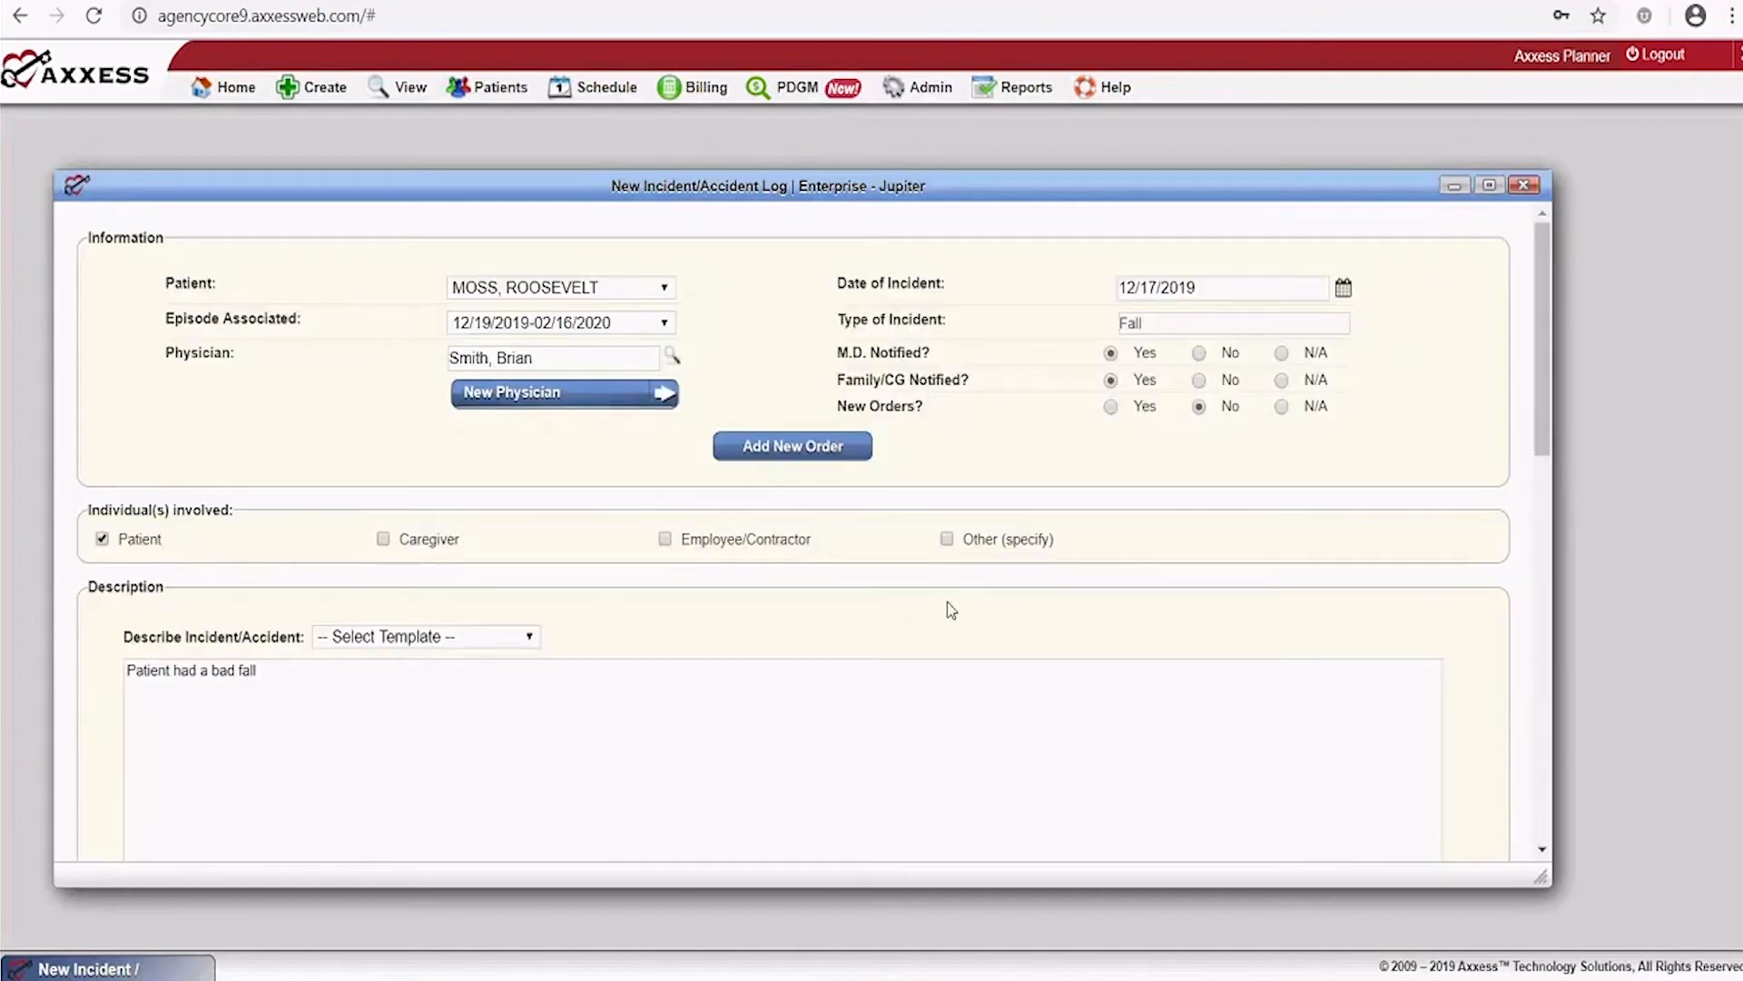
pyautogui.scroll(-10, 948, 608)
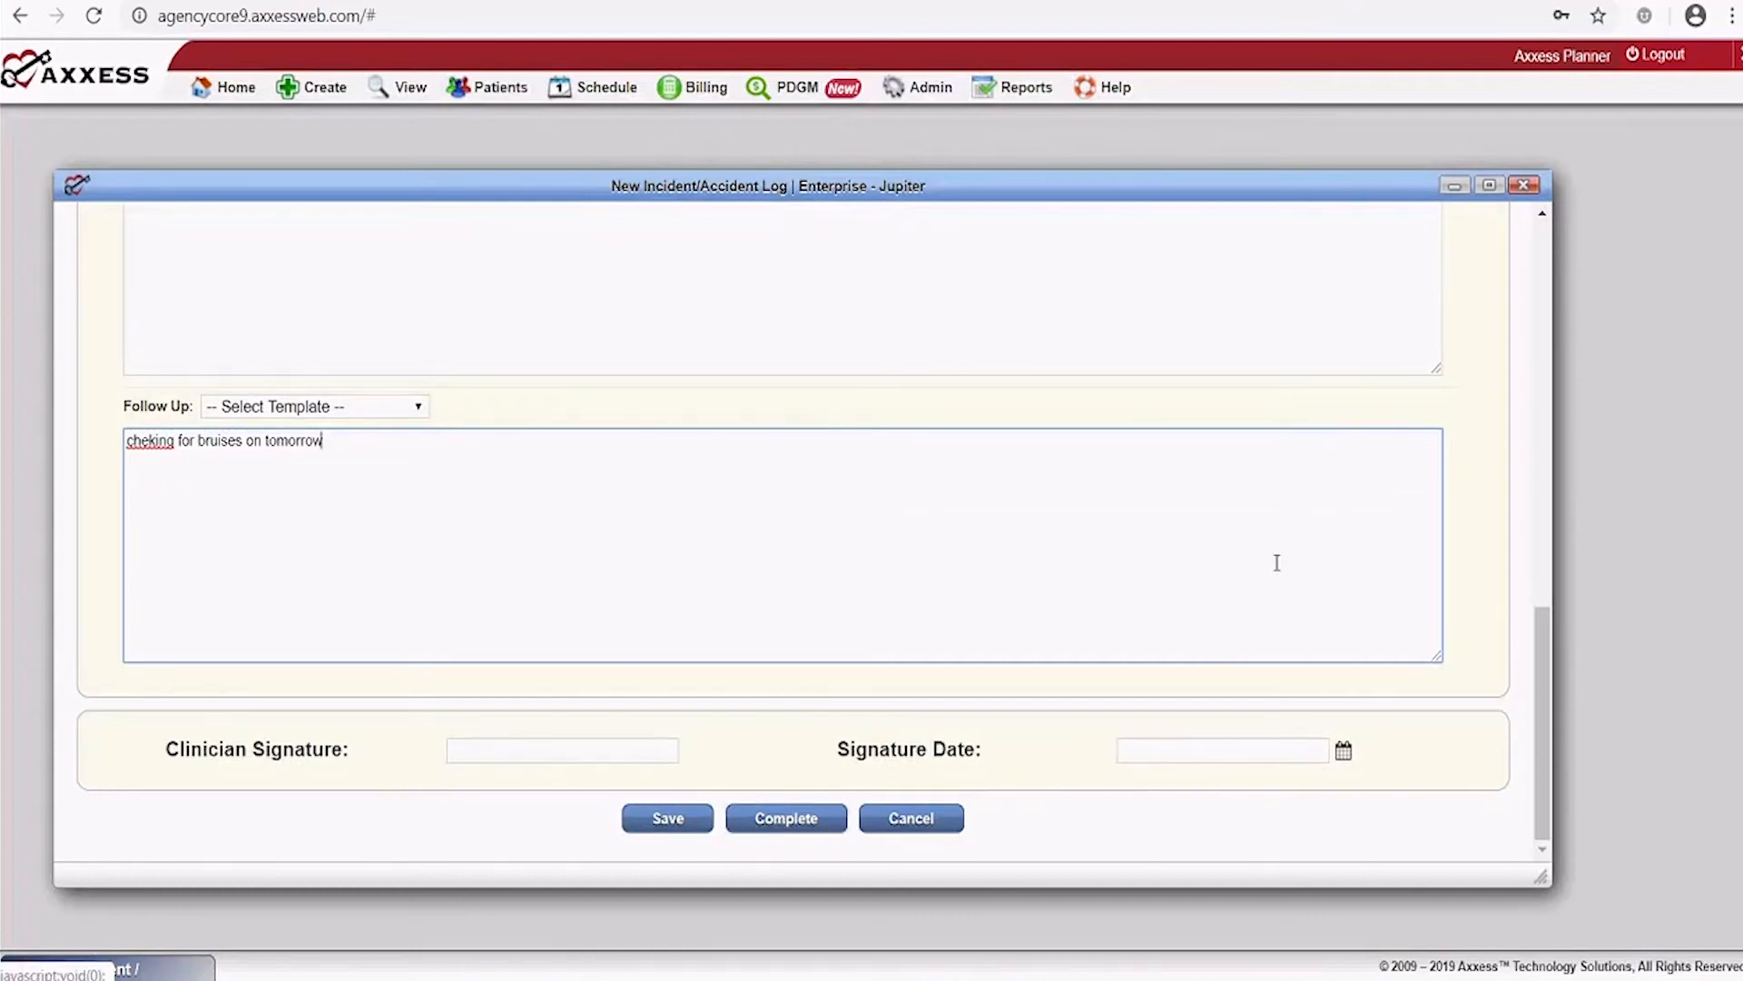
pyautogui.click(1524, 186)
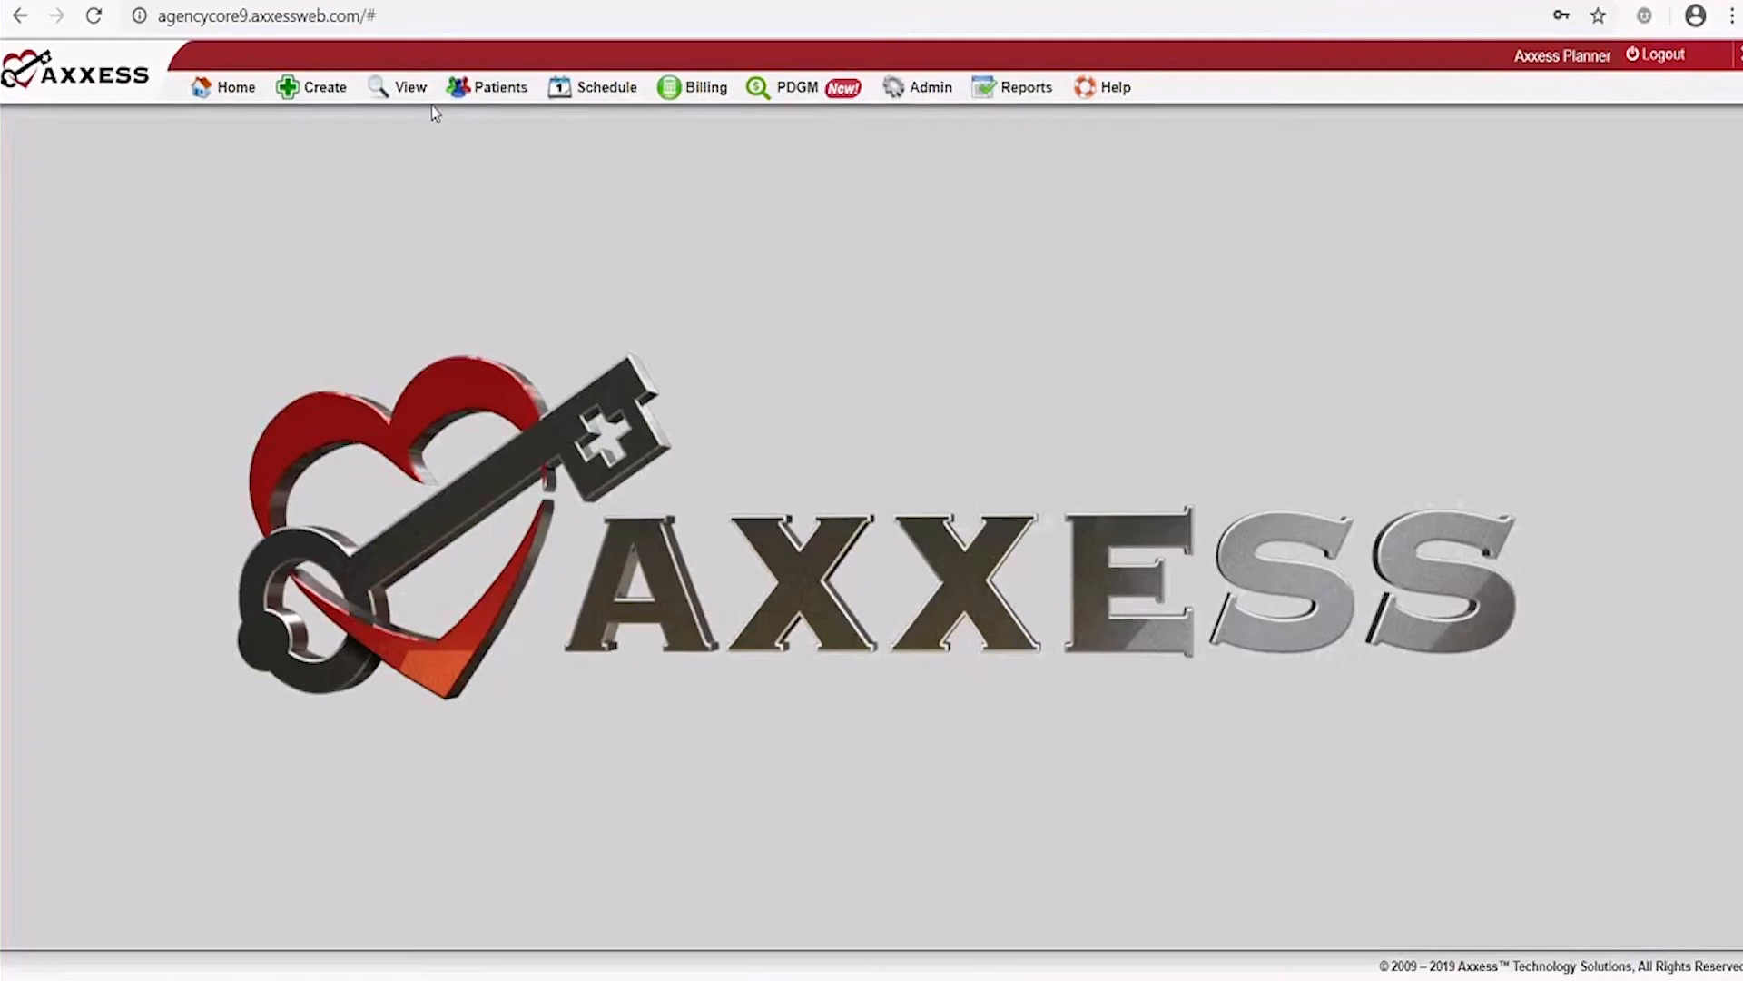
# Bring up the Create menu's New submenu of record types
pyautogui.click(342, 98)
pyautogui.moveTo(341, 127)
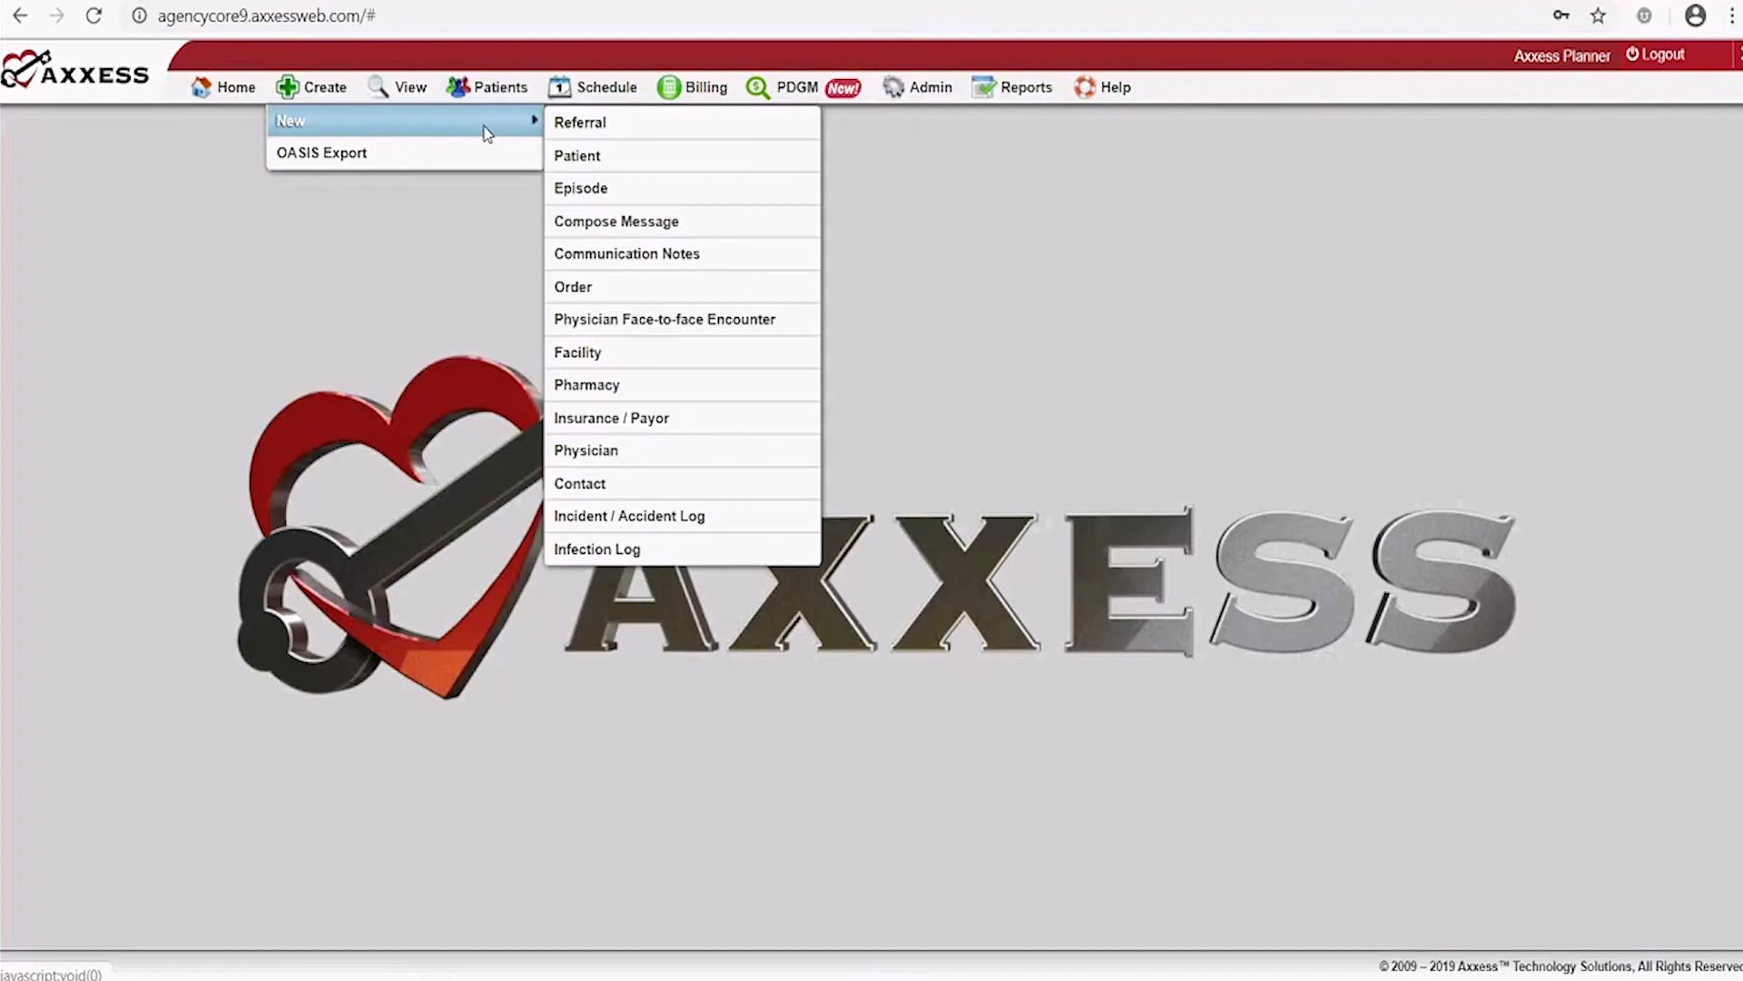
# Choose Insurance / Payor from Create > New to open the Step 1 payor details form
pyautogui.click(672, 418)
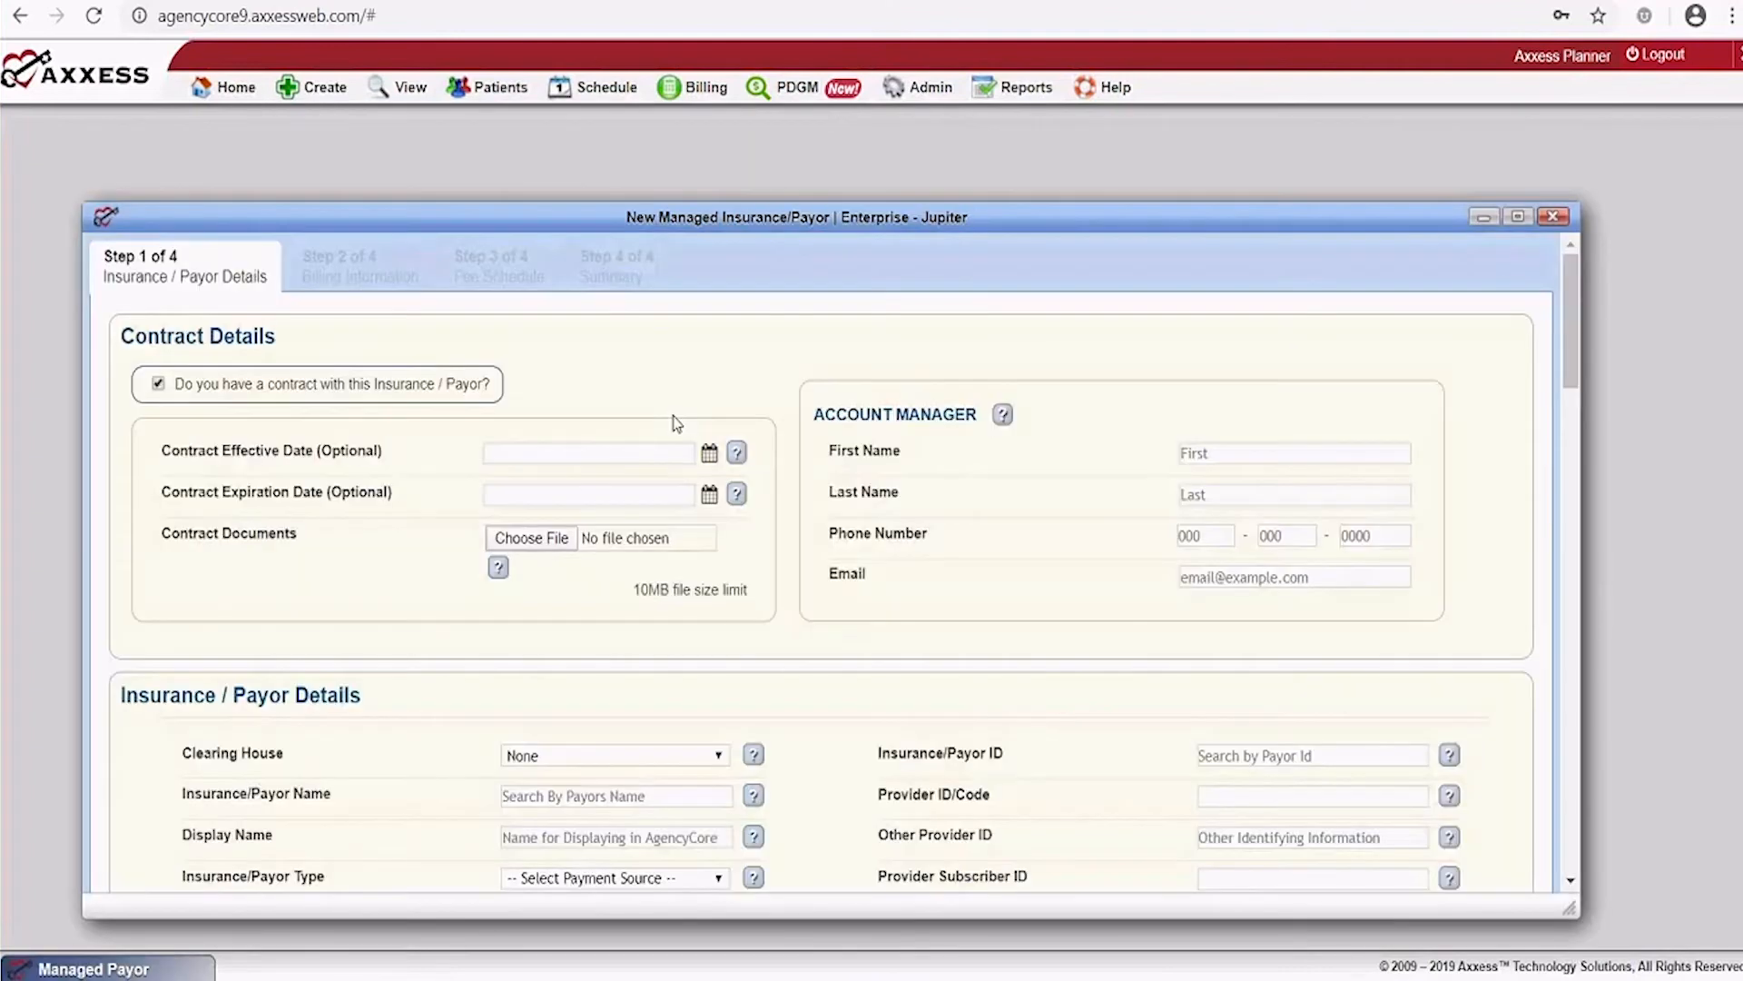
# Maximize the payor form and scroll through its details down to the Billing Information button
pyautogui.click(1519, 218)
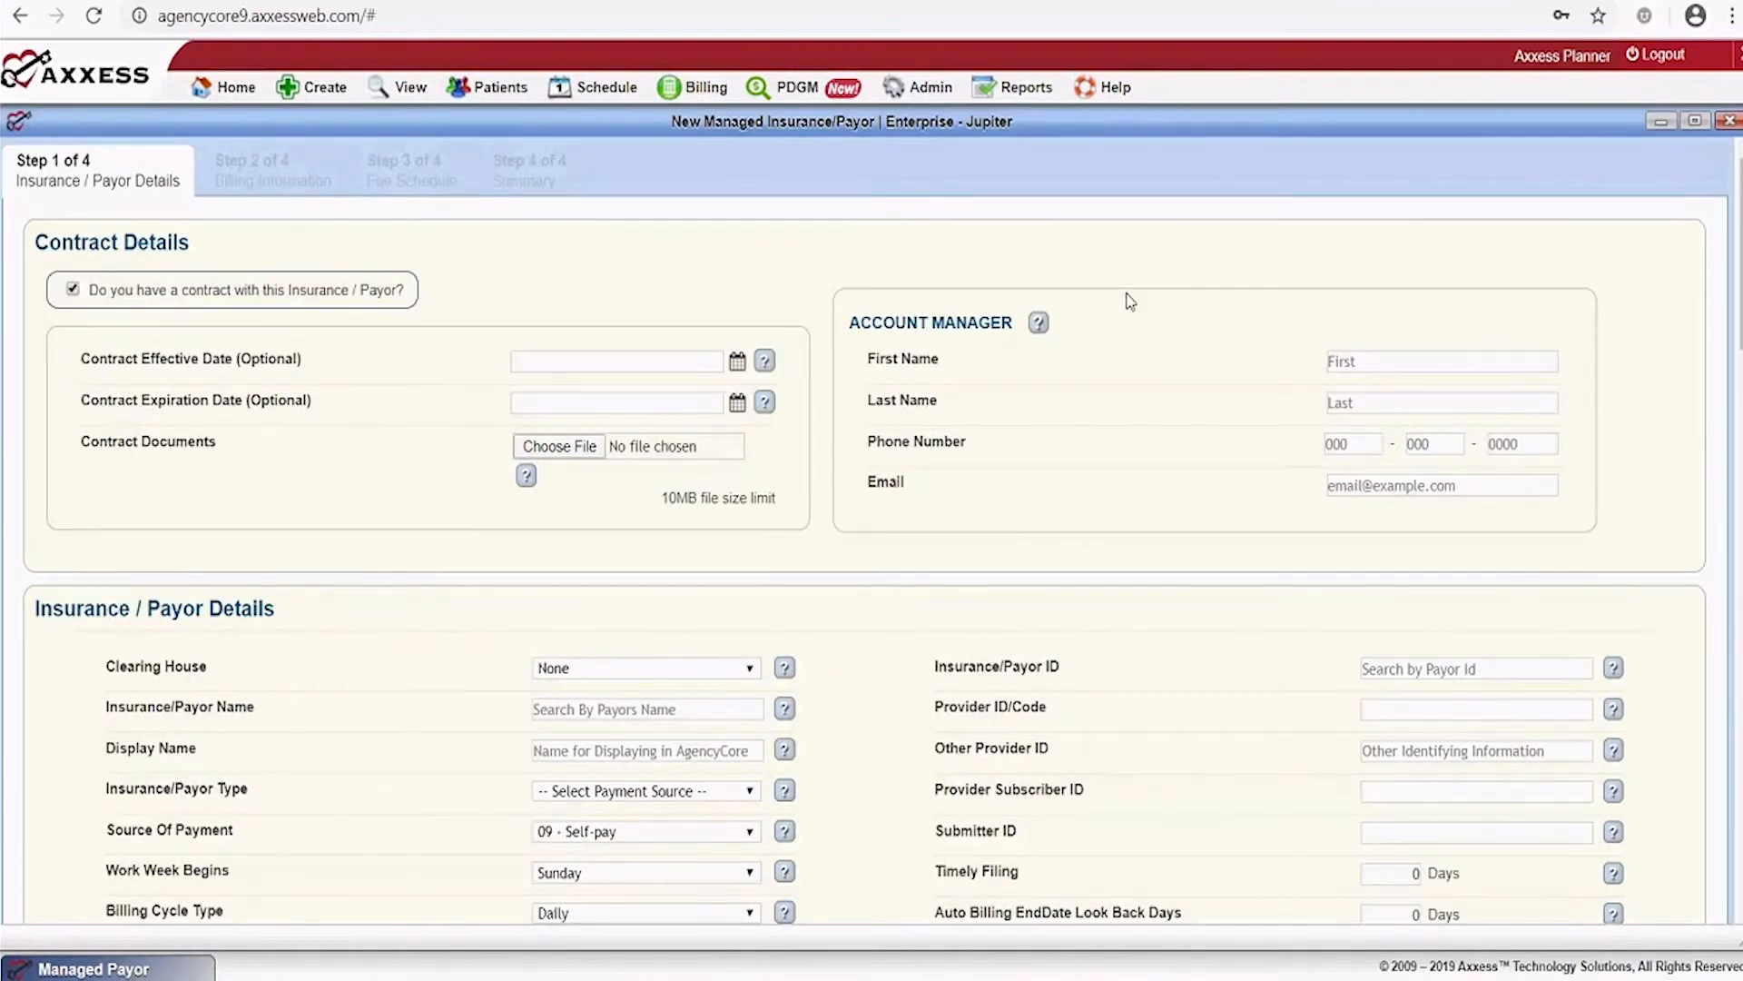
pyautogui.scroll(-1, 1129, 297)
pyautogui.scroll(-3, 1129, 300)
pyautogui.scroll(4, 1129, 300)
pyautogui.scroll(-2, 1128, 299)
pyautogui.scroll(-7, 1129, 300)
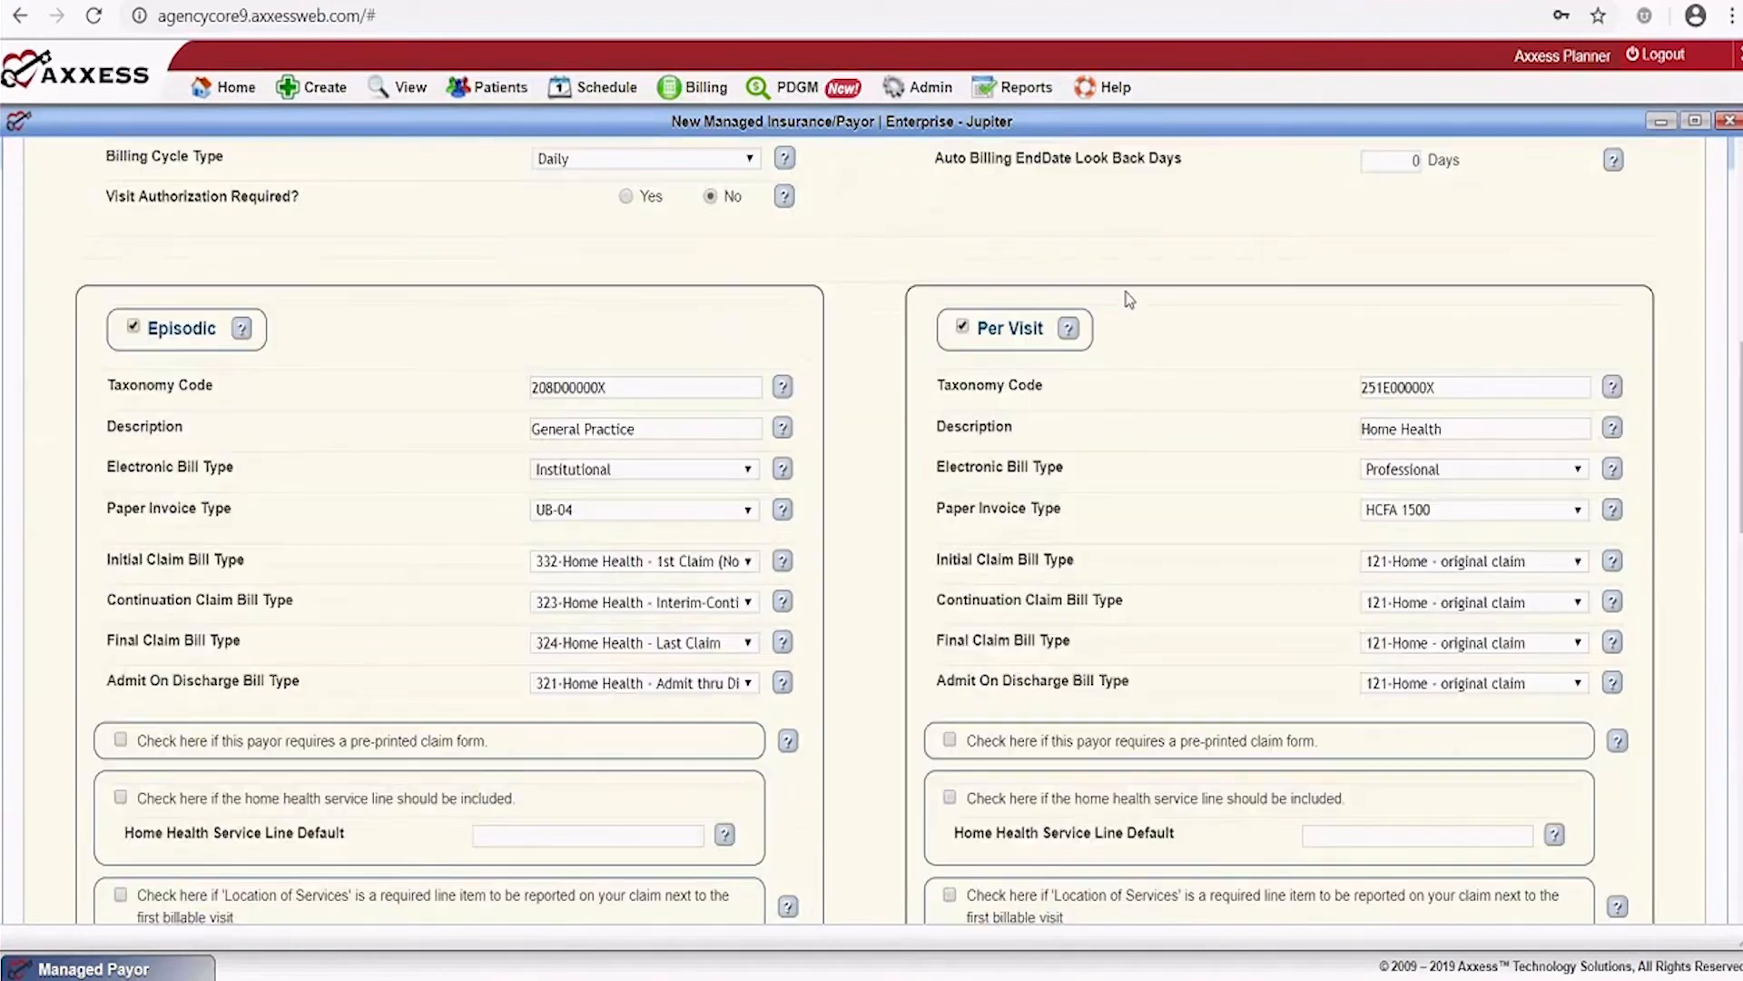
pyautogui.scroll(-2, 1128, 300)
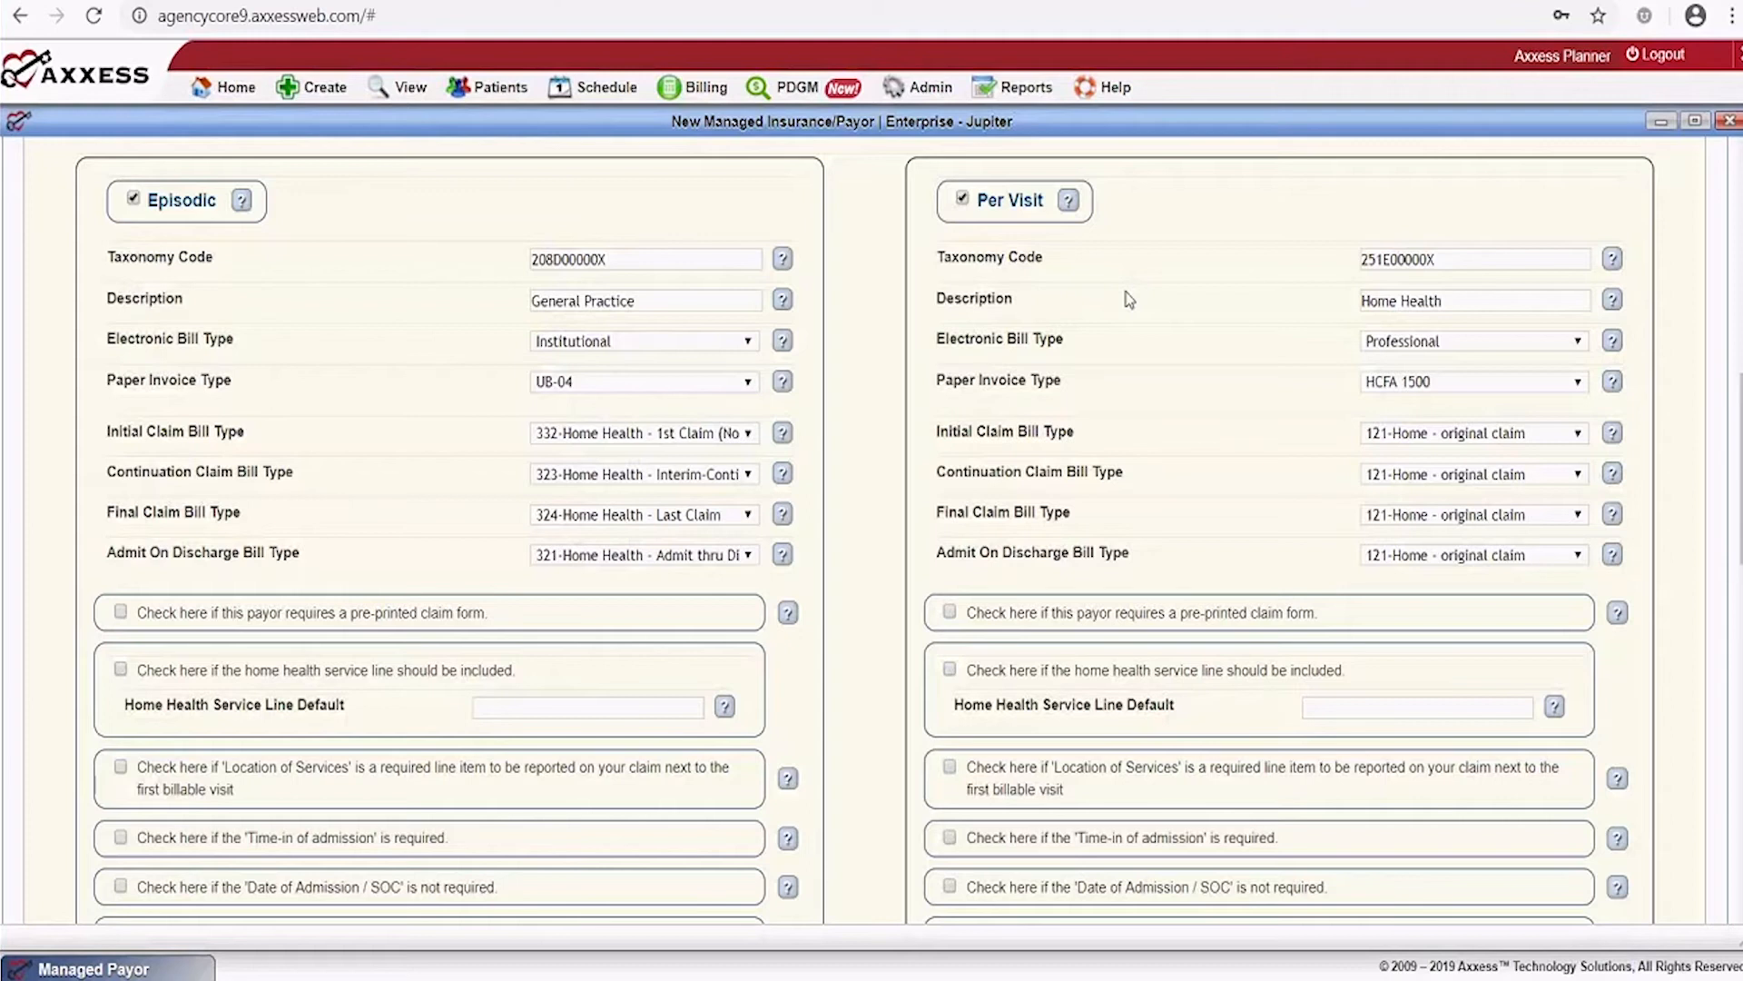
pyautogui.scroll(-10, 1129, 299)
pyautogui.scroll(-6, 1129, 299)
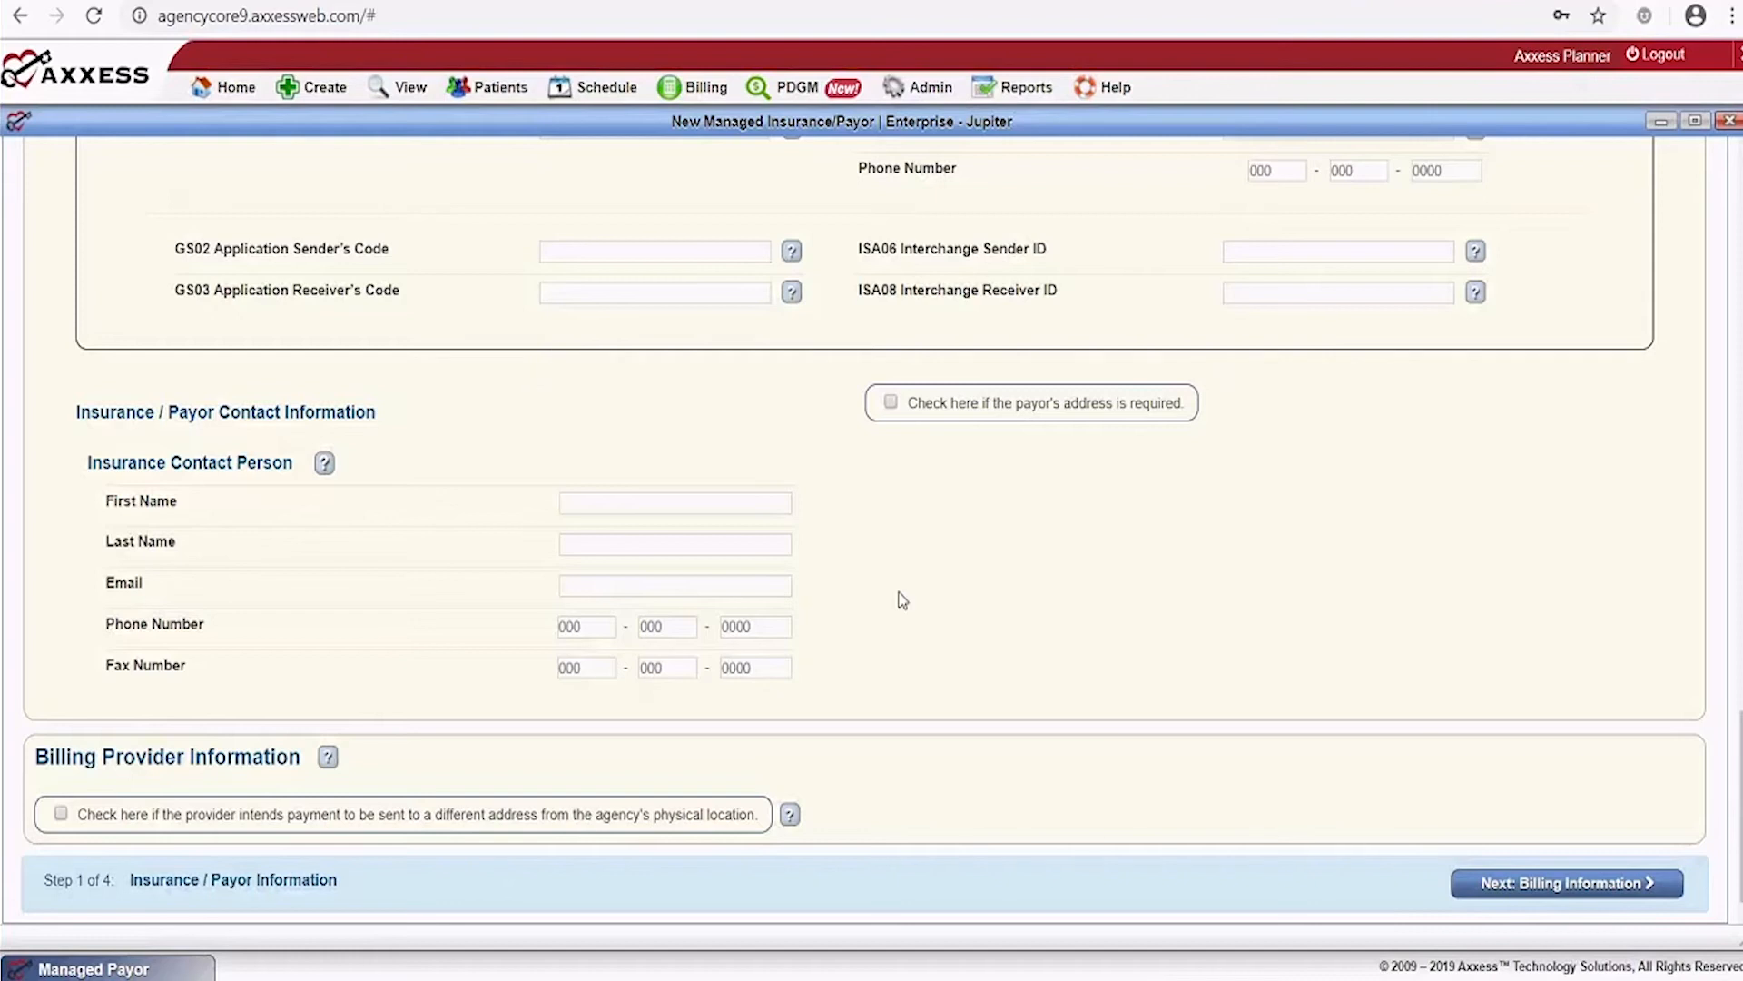
# Try advancing to billing information and review the required fields flagged by validation
pyautogui.click(1591, 895)
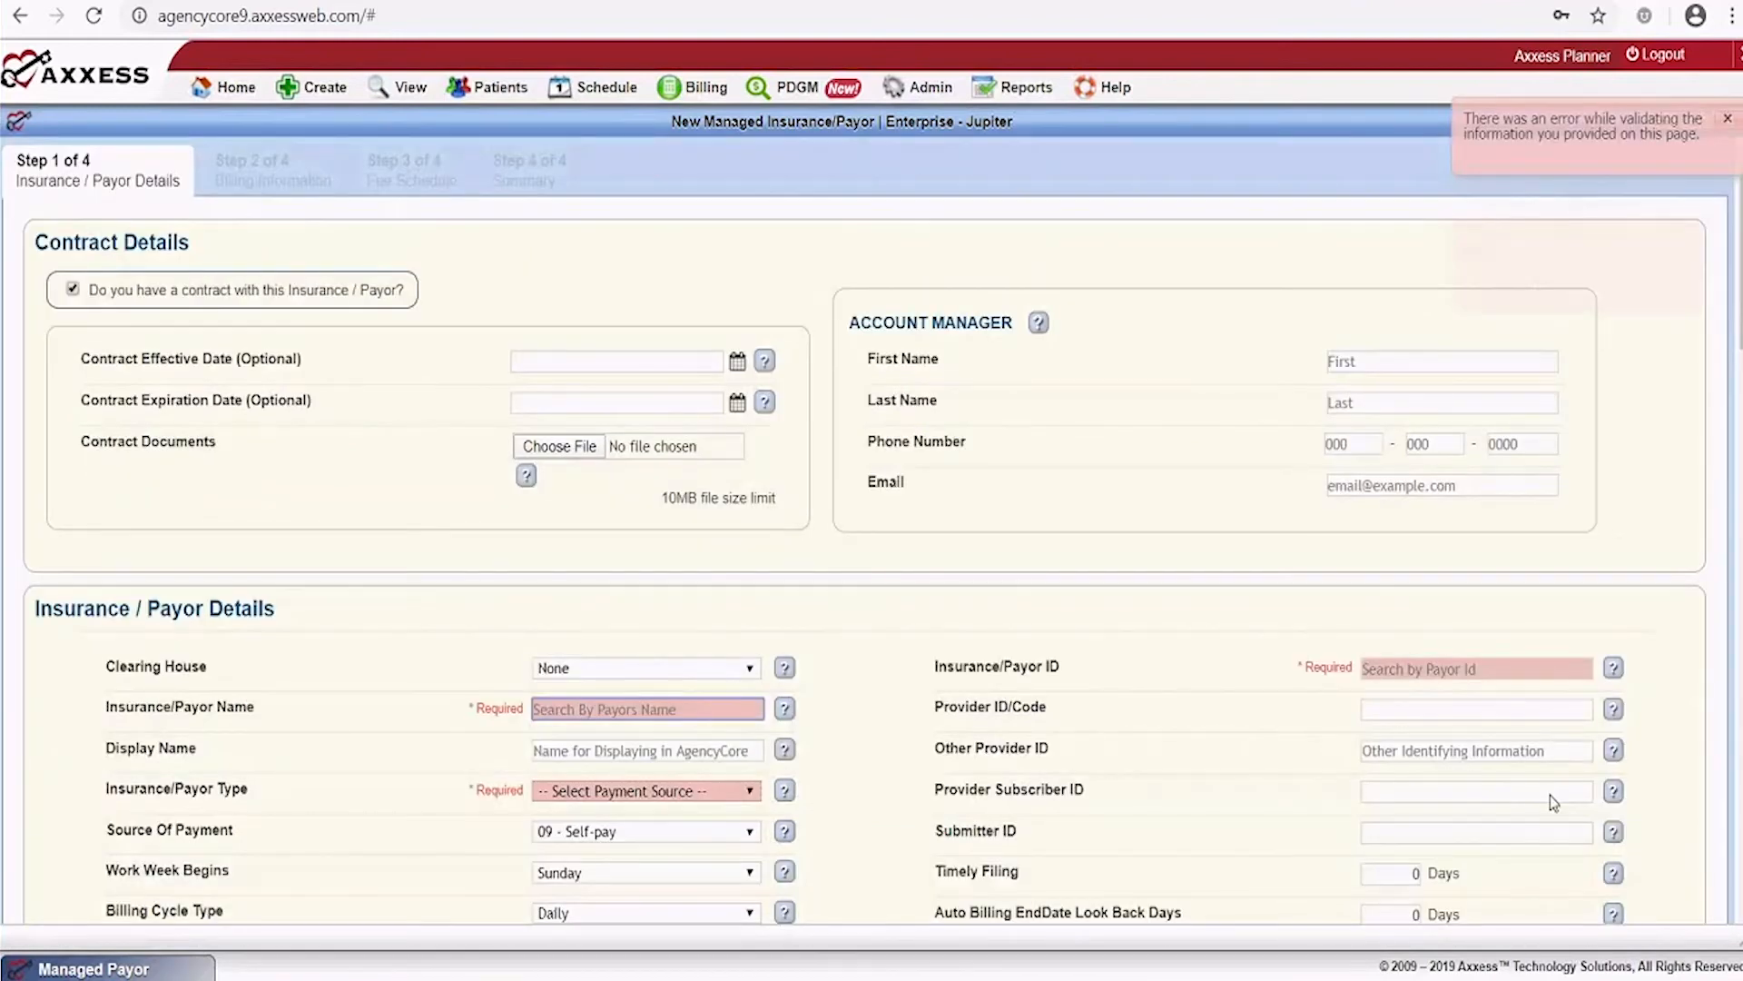
pyautogui.scroll(-2, 1126, 551)
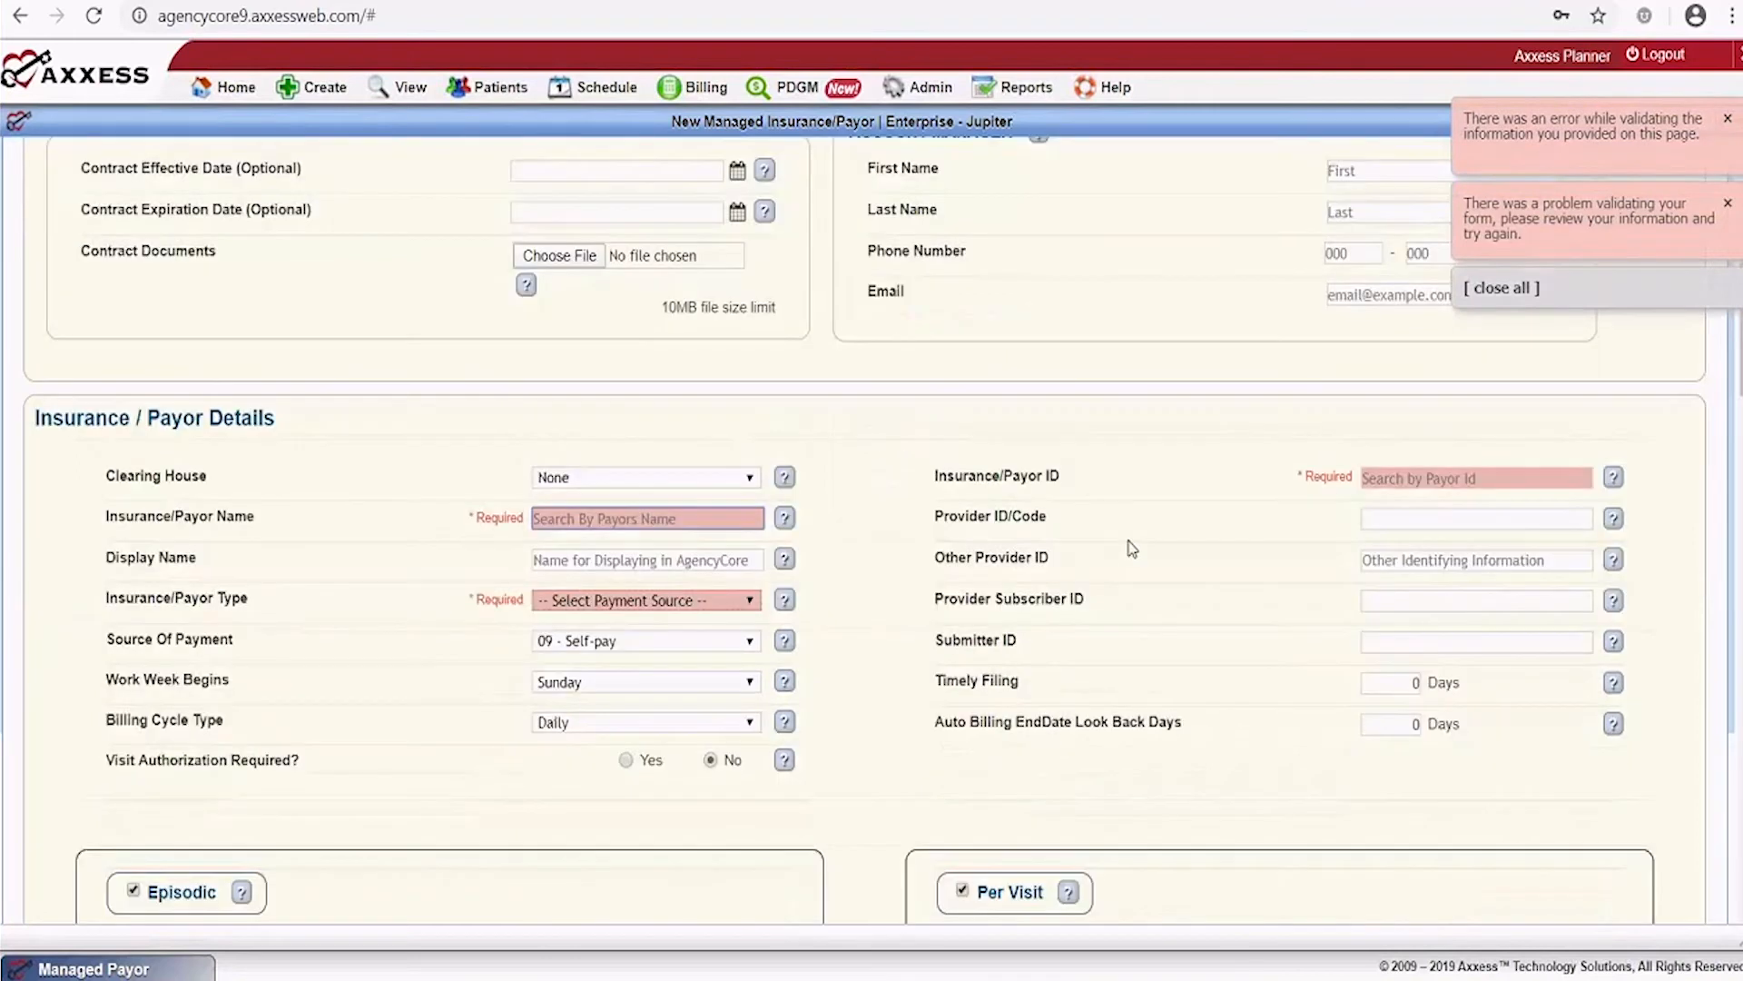
pyautogui.scroll(-3, 1131, 548)
pyautogui.scroll(5, 1416, 595)
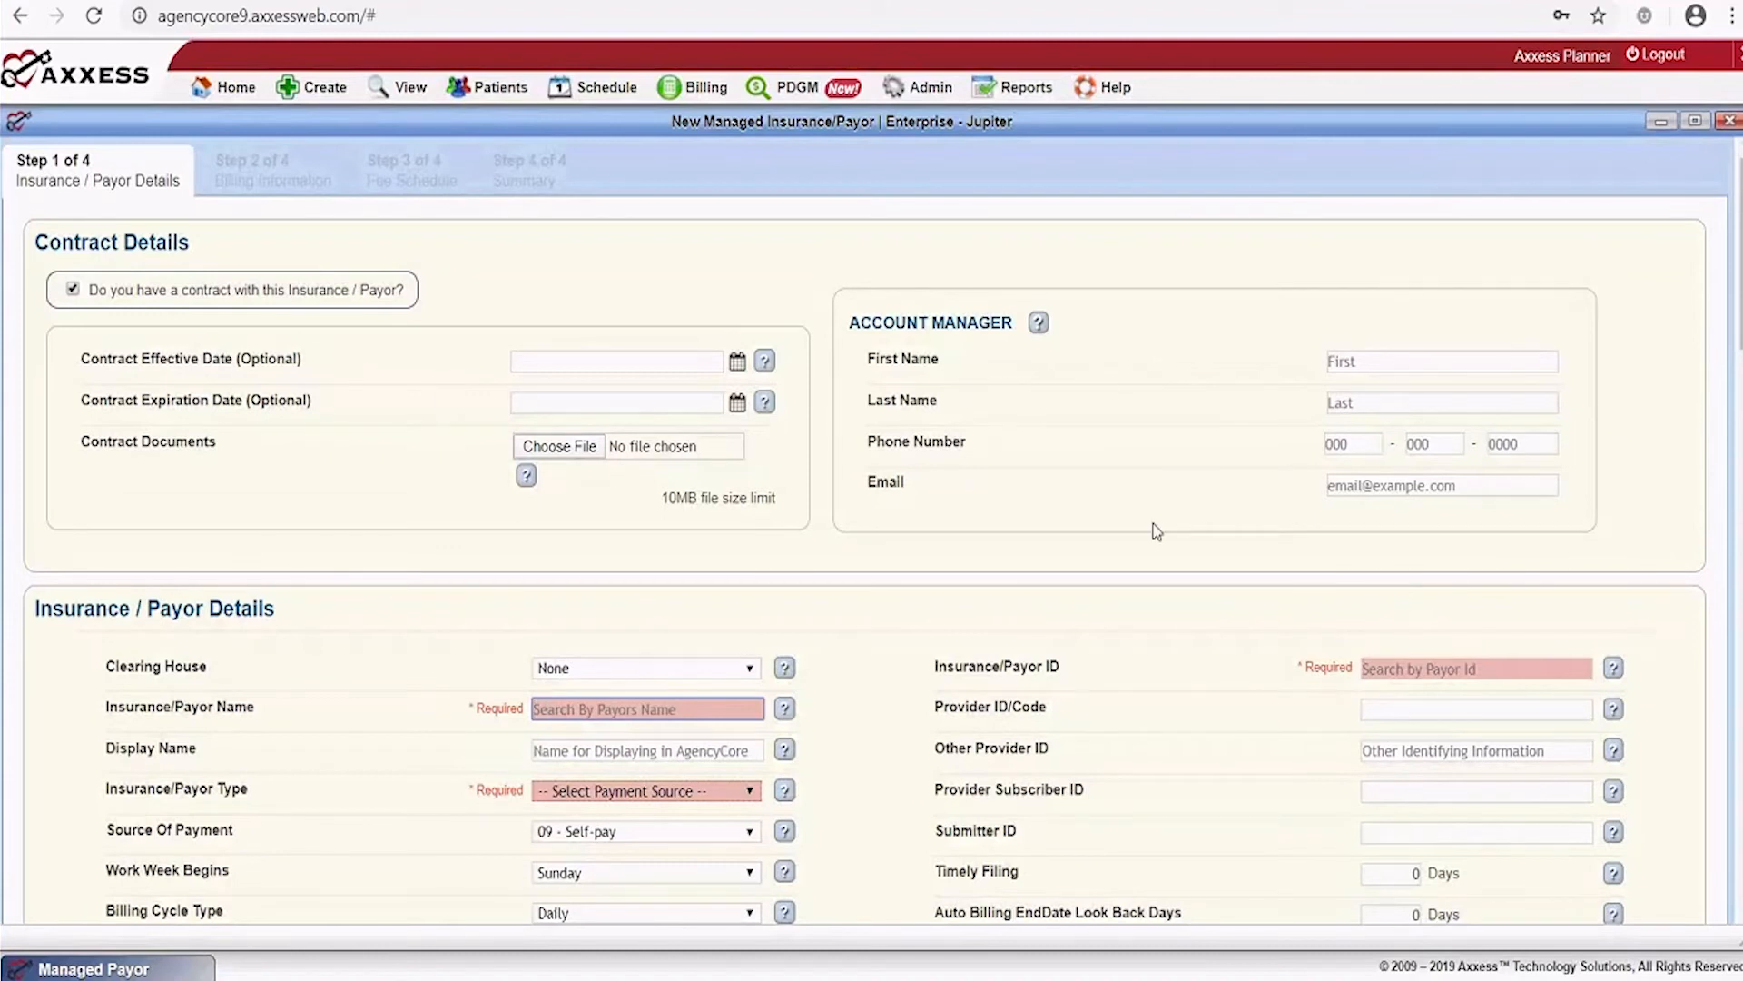
pyautogui.scroll(-1, 1156, 531)
pyautogui.scroll(-5, 1156, 531)
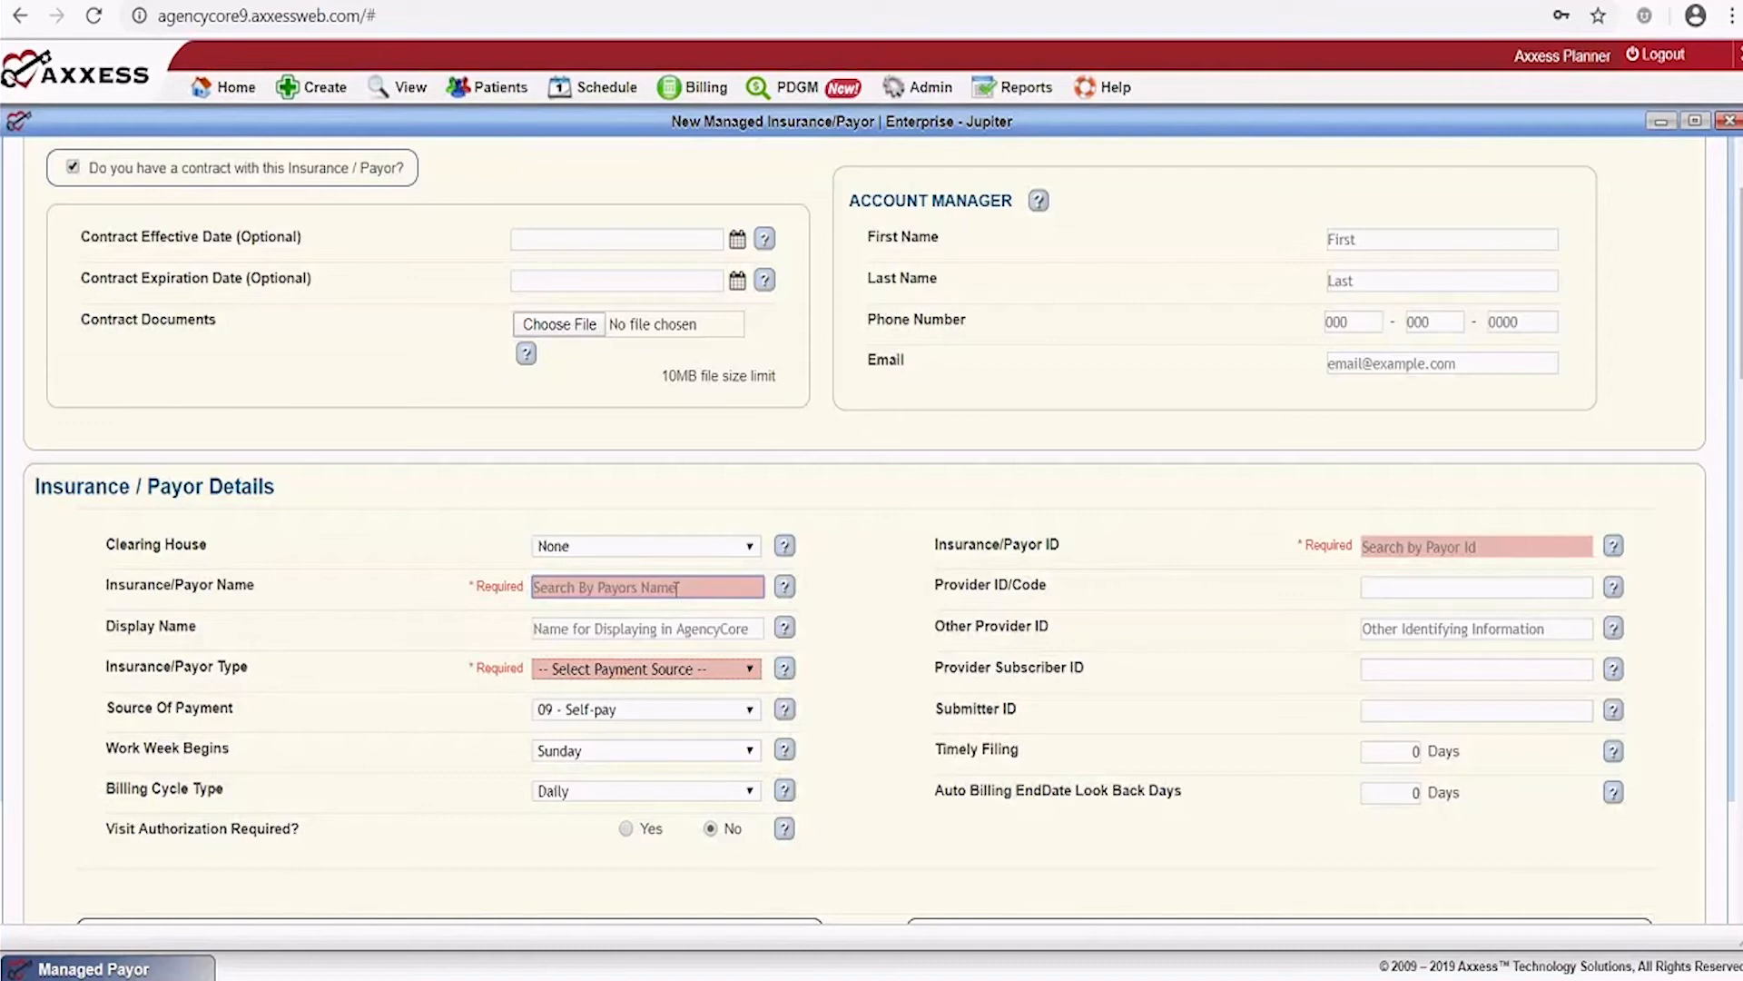
# Search 'Blue', pick ADMINASTAR BLUE CROSS OF KENTUCKY, and set type Private HMO/managed care
pyautogui.write('Blue')
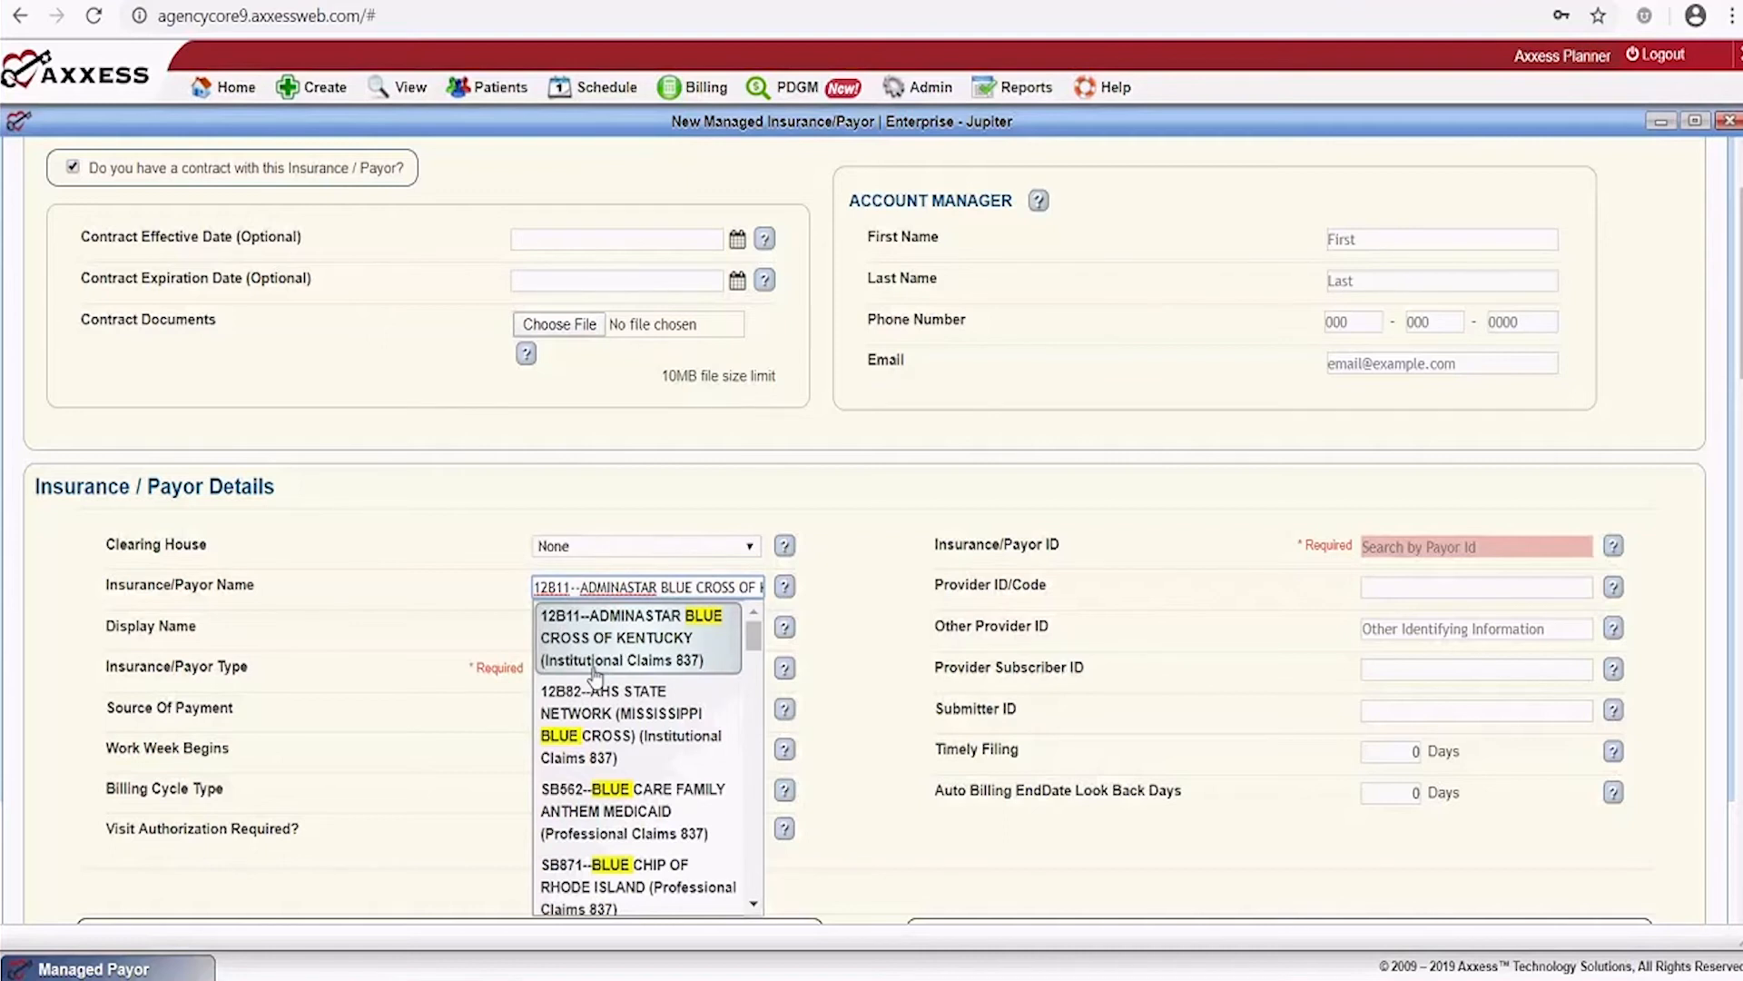
pyautogui.click(627, 652)
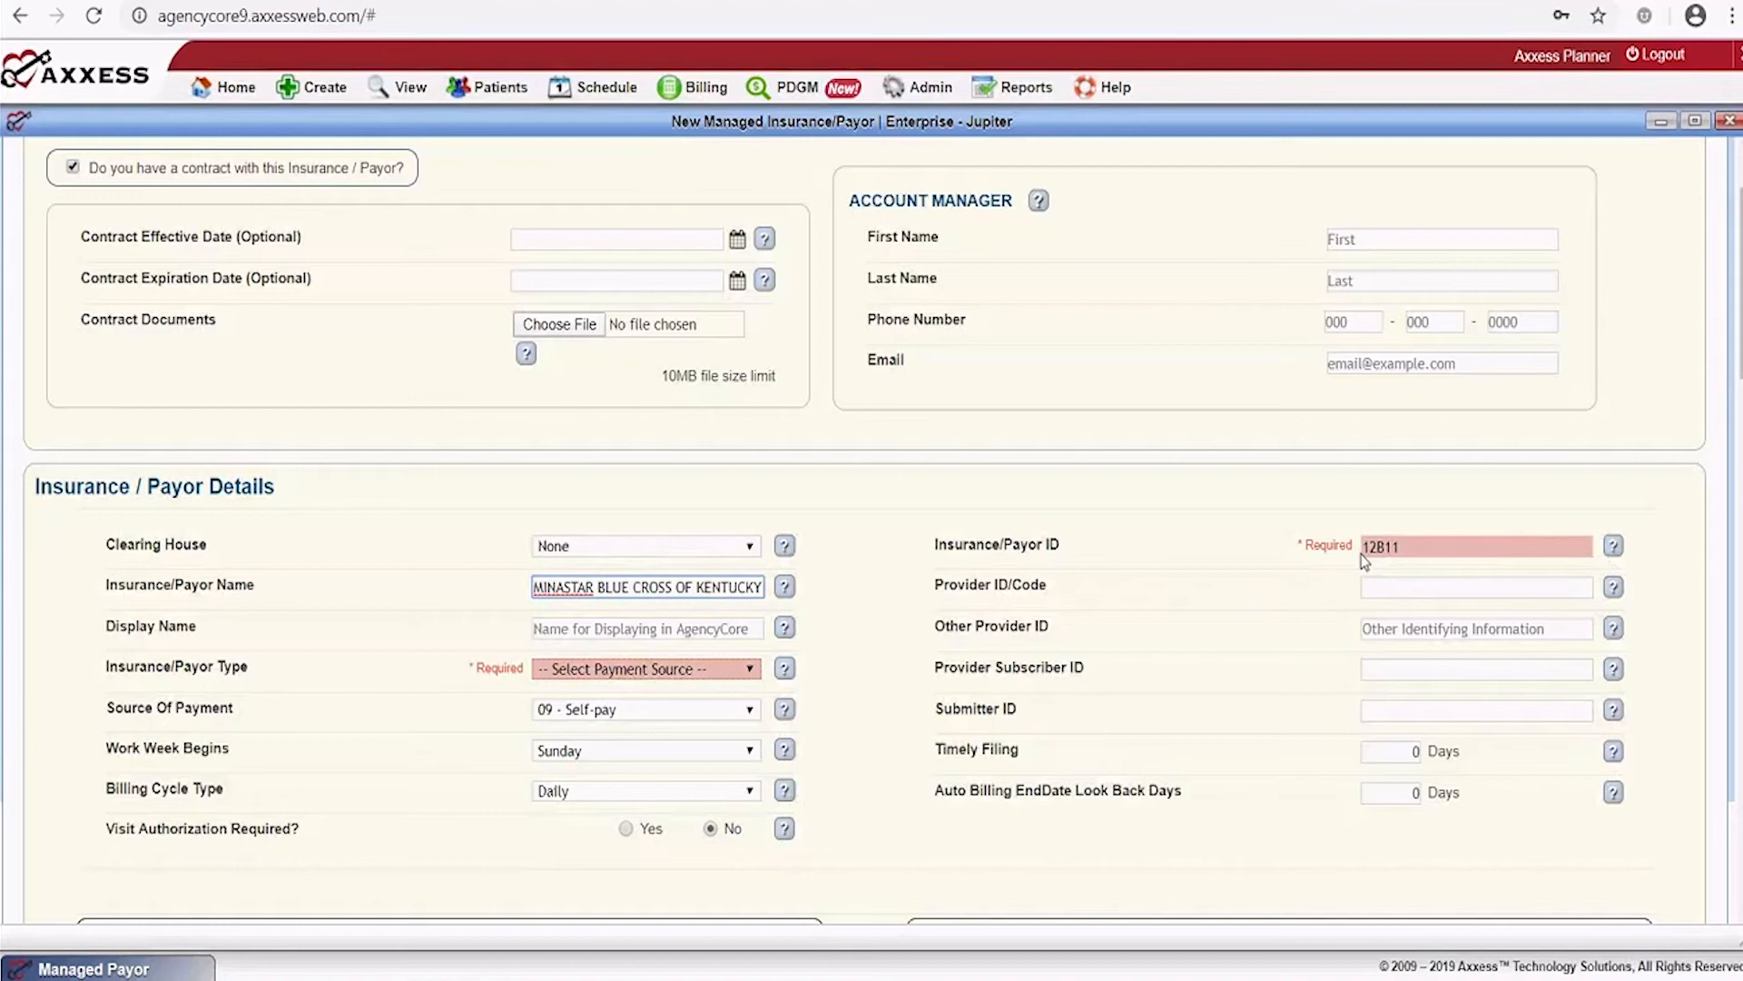
pyautogui.click(599, 669)
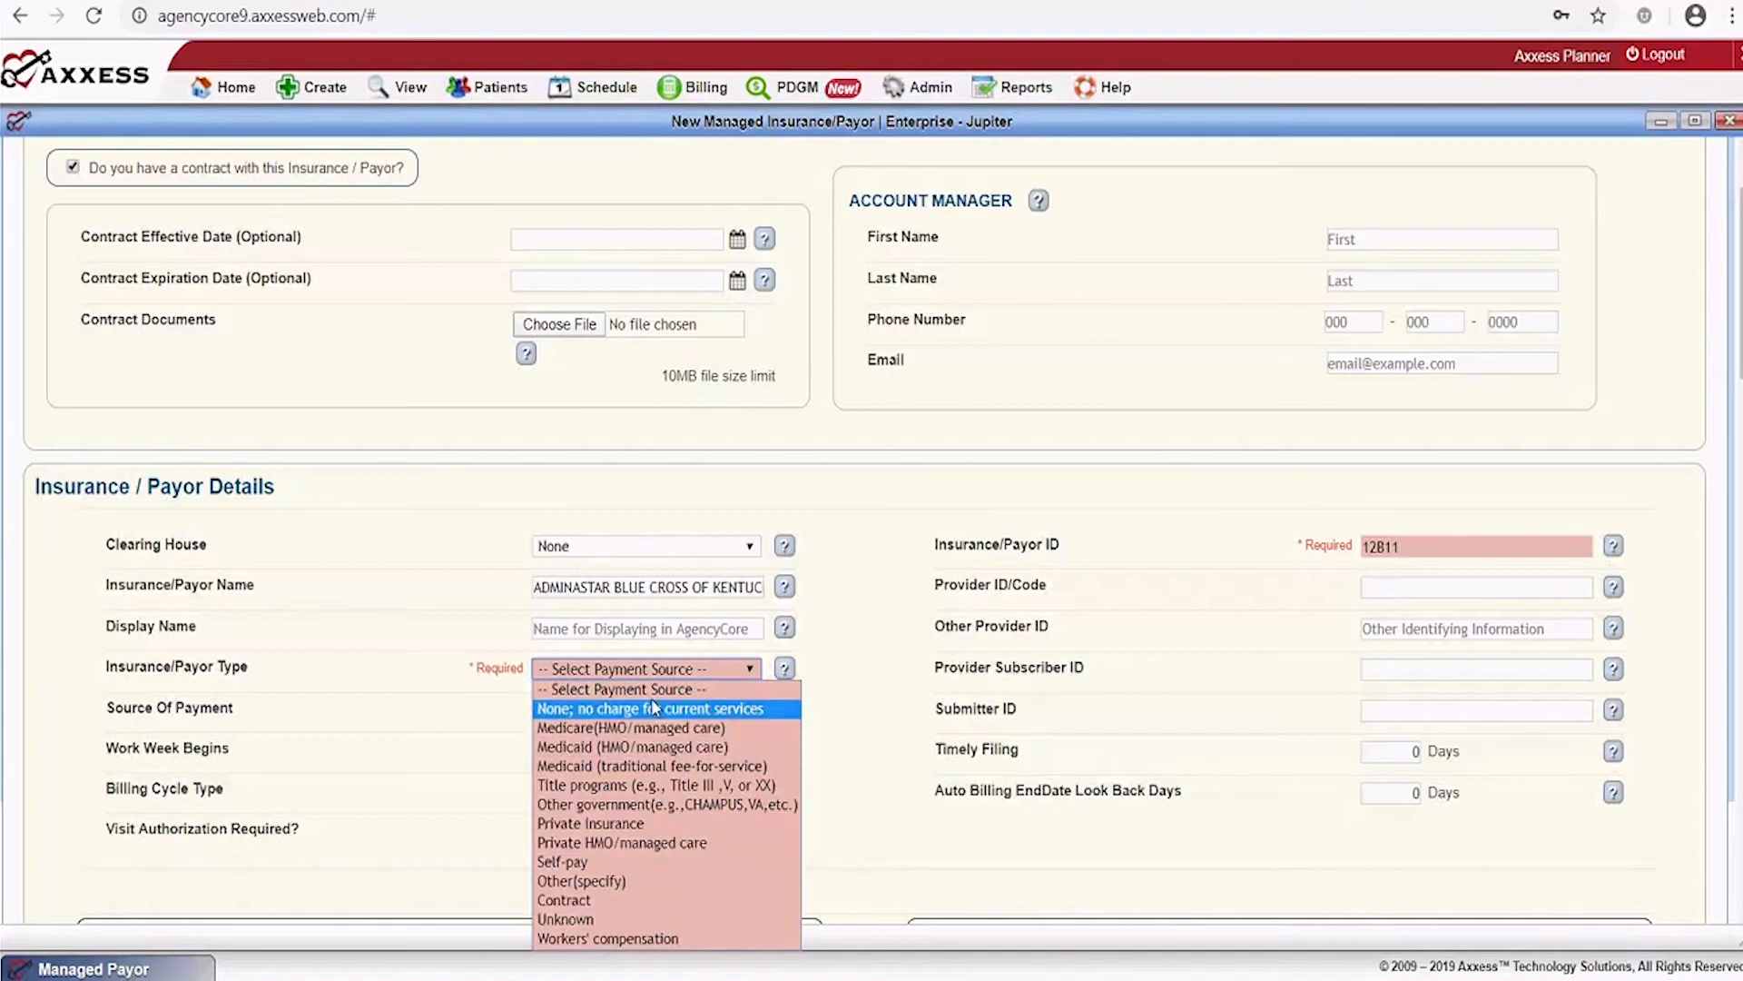
pyautogui.click(641, 844)
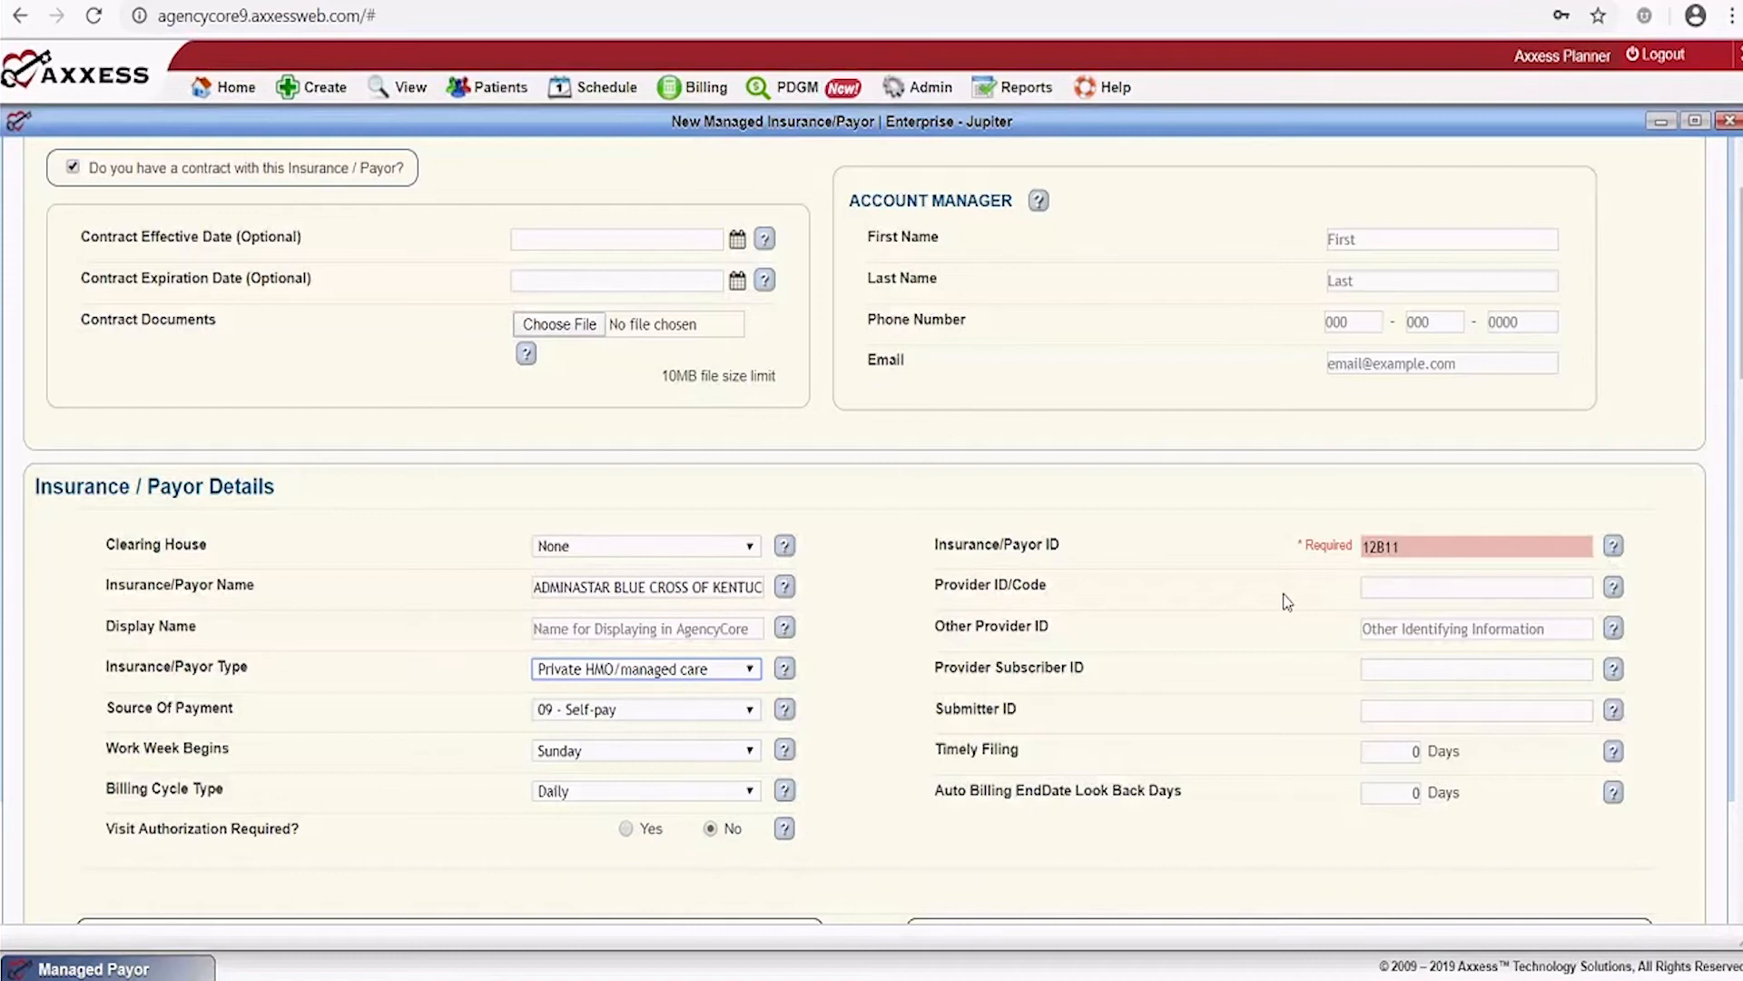
pyautogui.scroll(-20, 1410, 581)
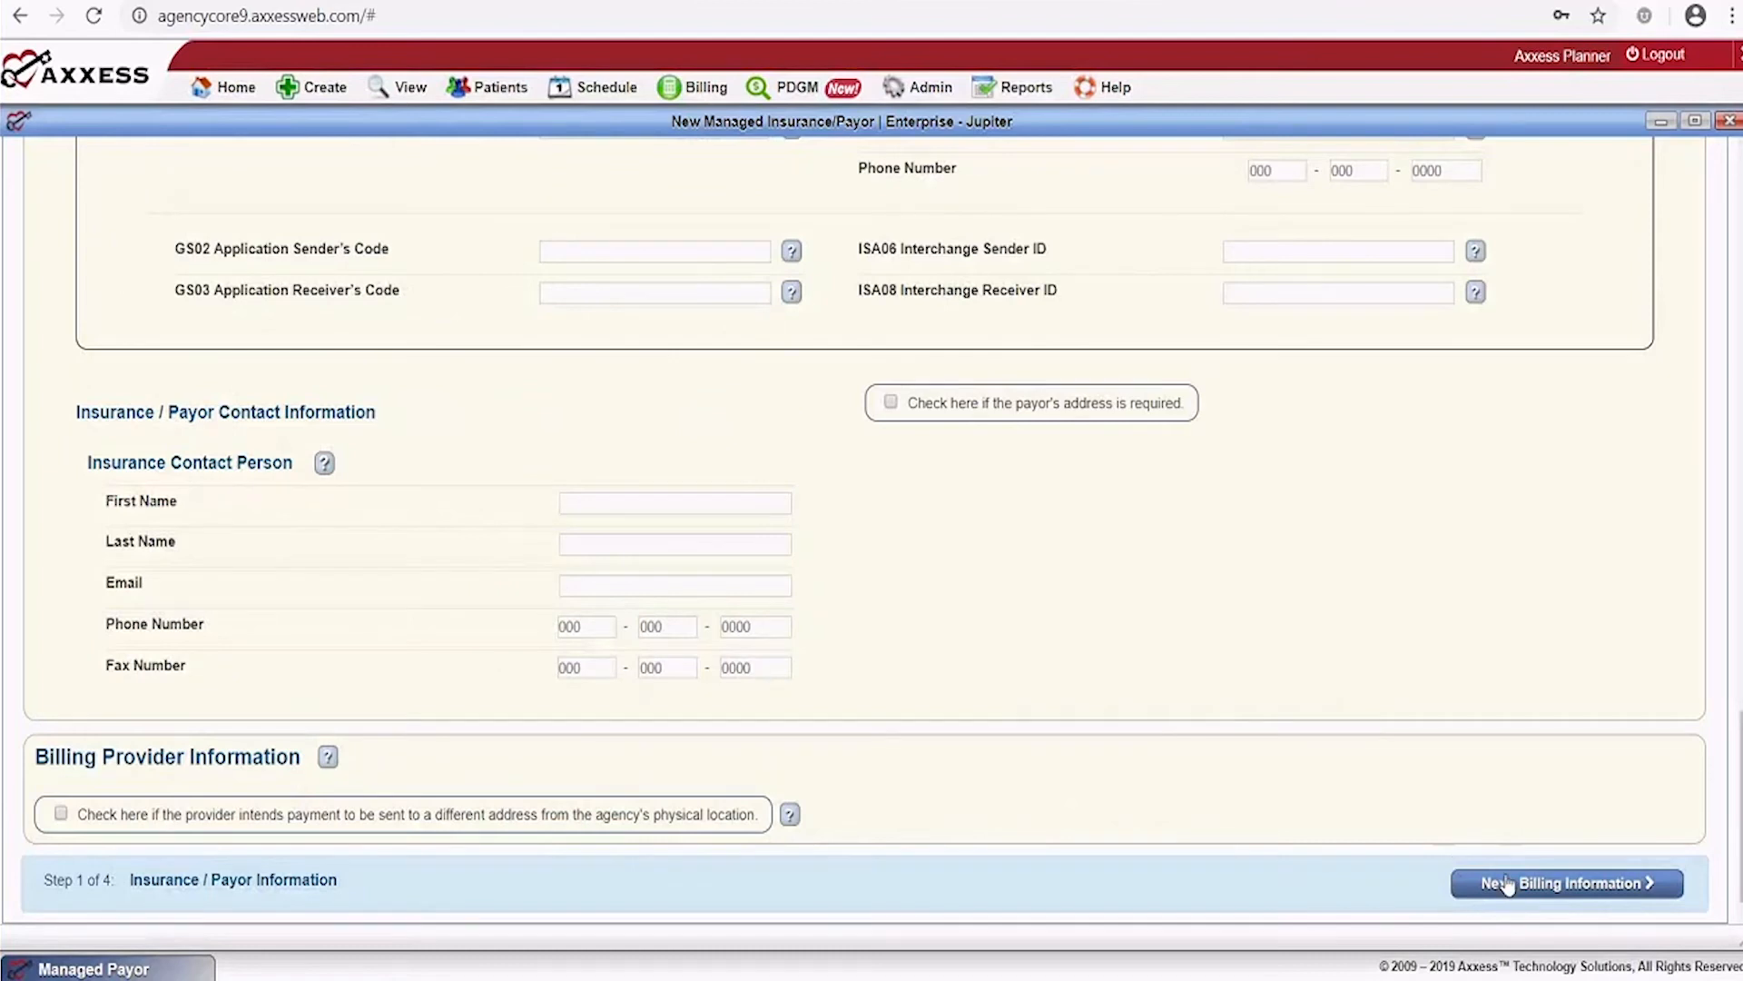
# Save the payor details, accept the default billing information, and reach Step 3 Fee Schedule
pyautogui.click(1532, 888)
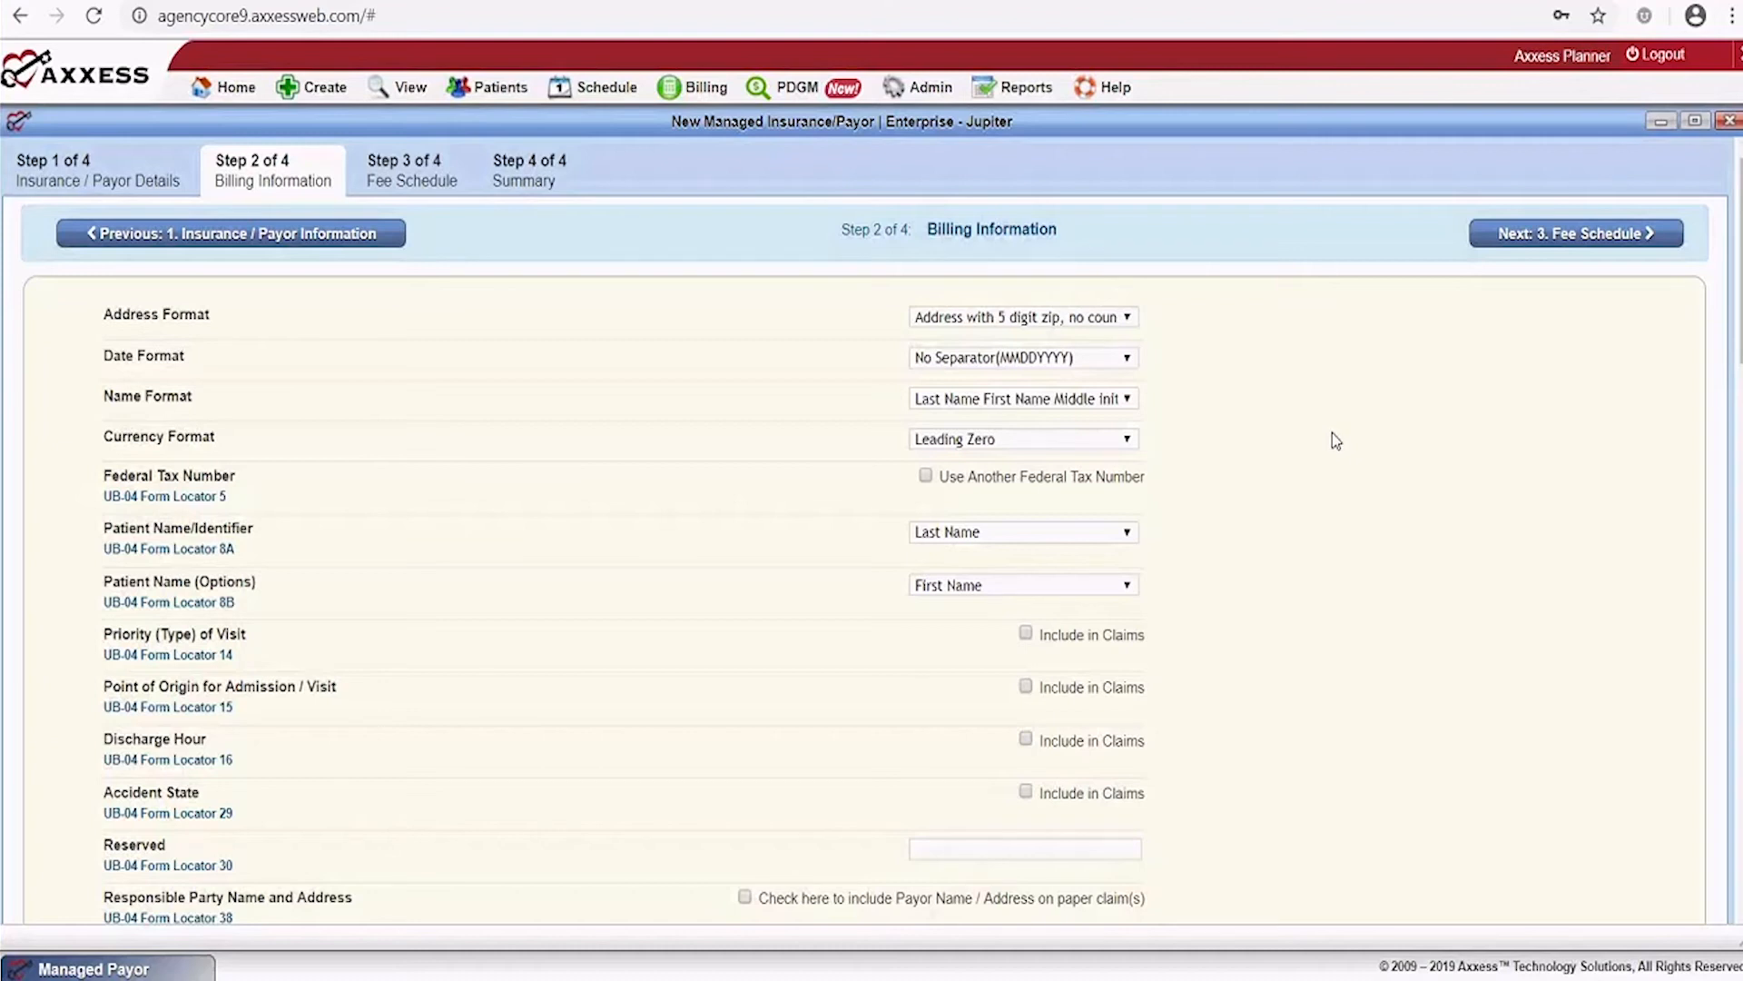
pyautogui.scroll(-7, 1332, 432)
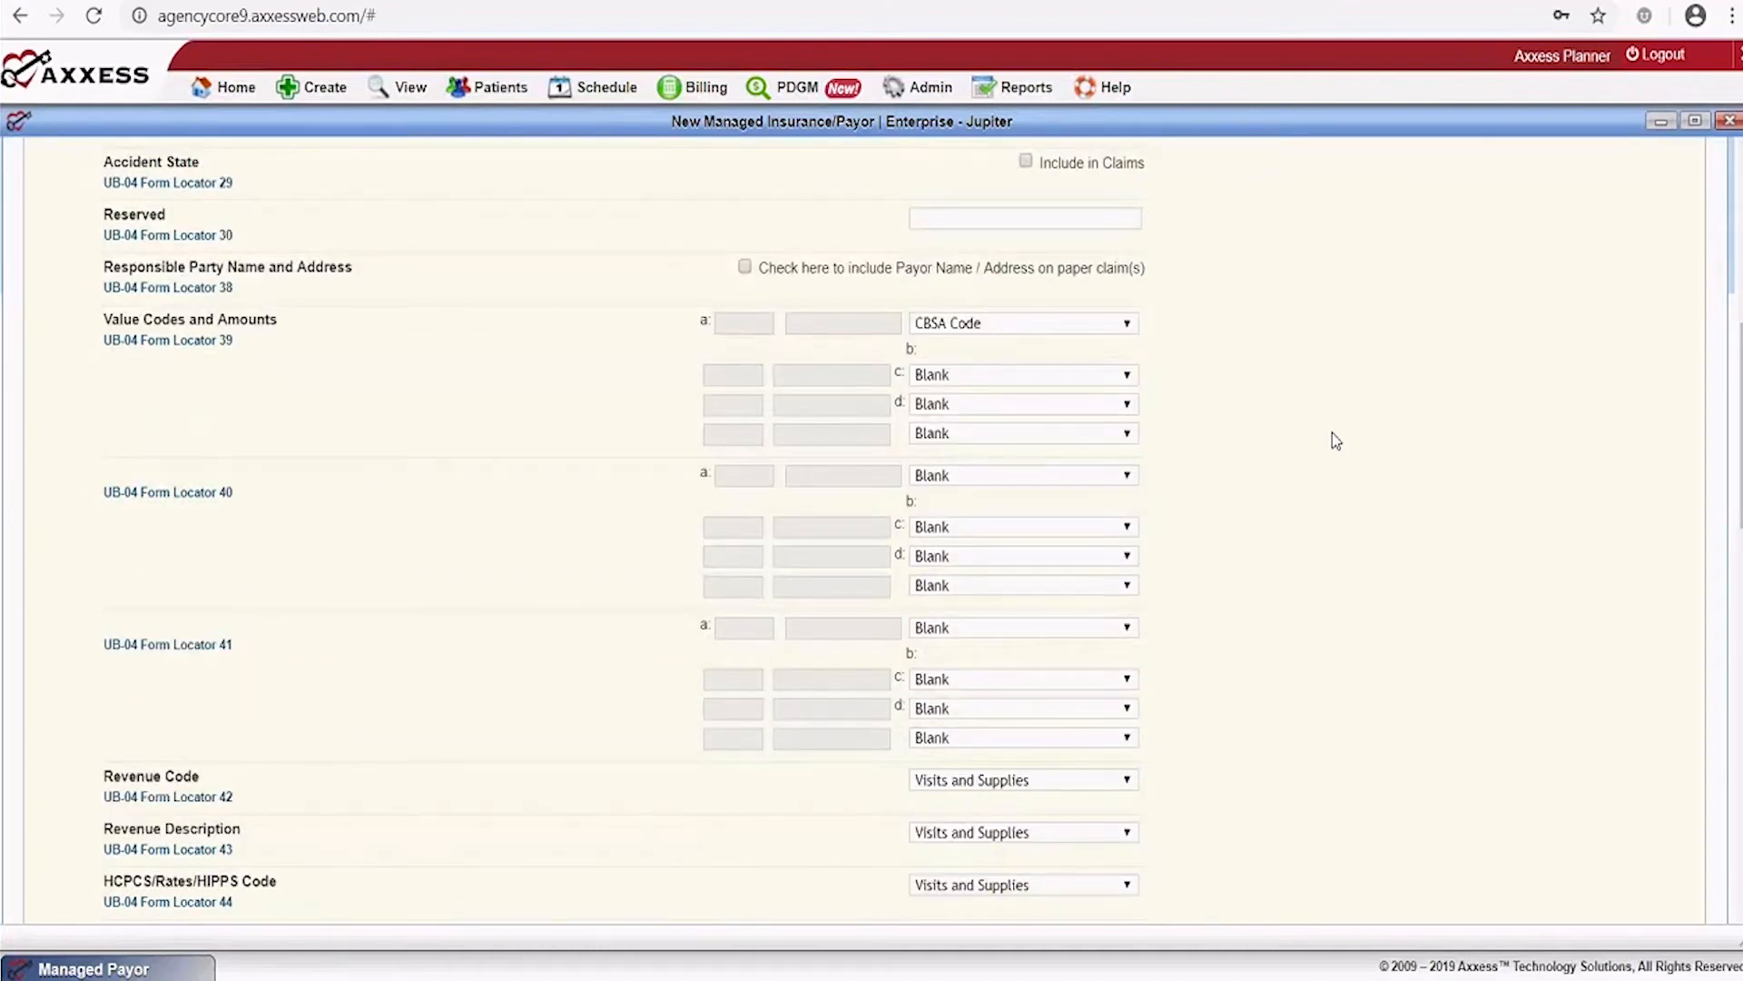
pyautogui.scroll(-10, 1334, 440)
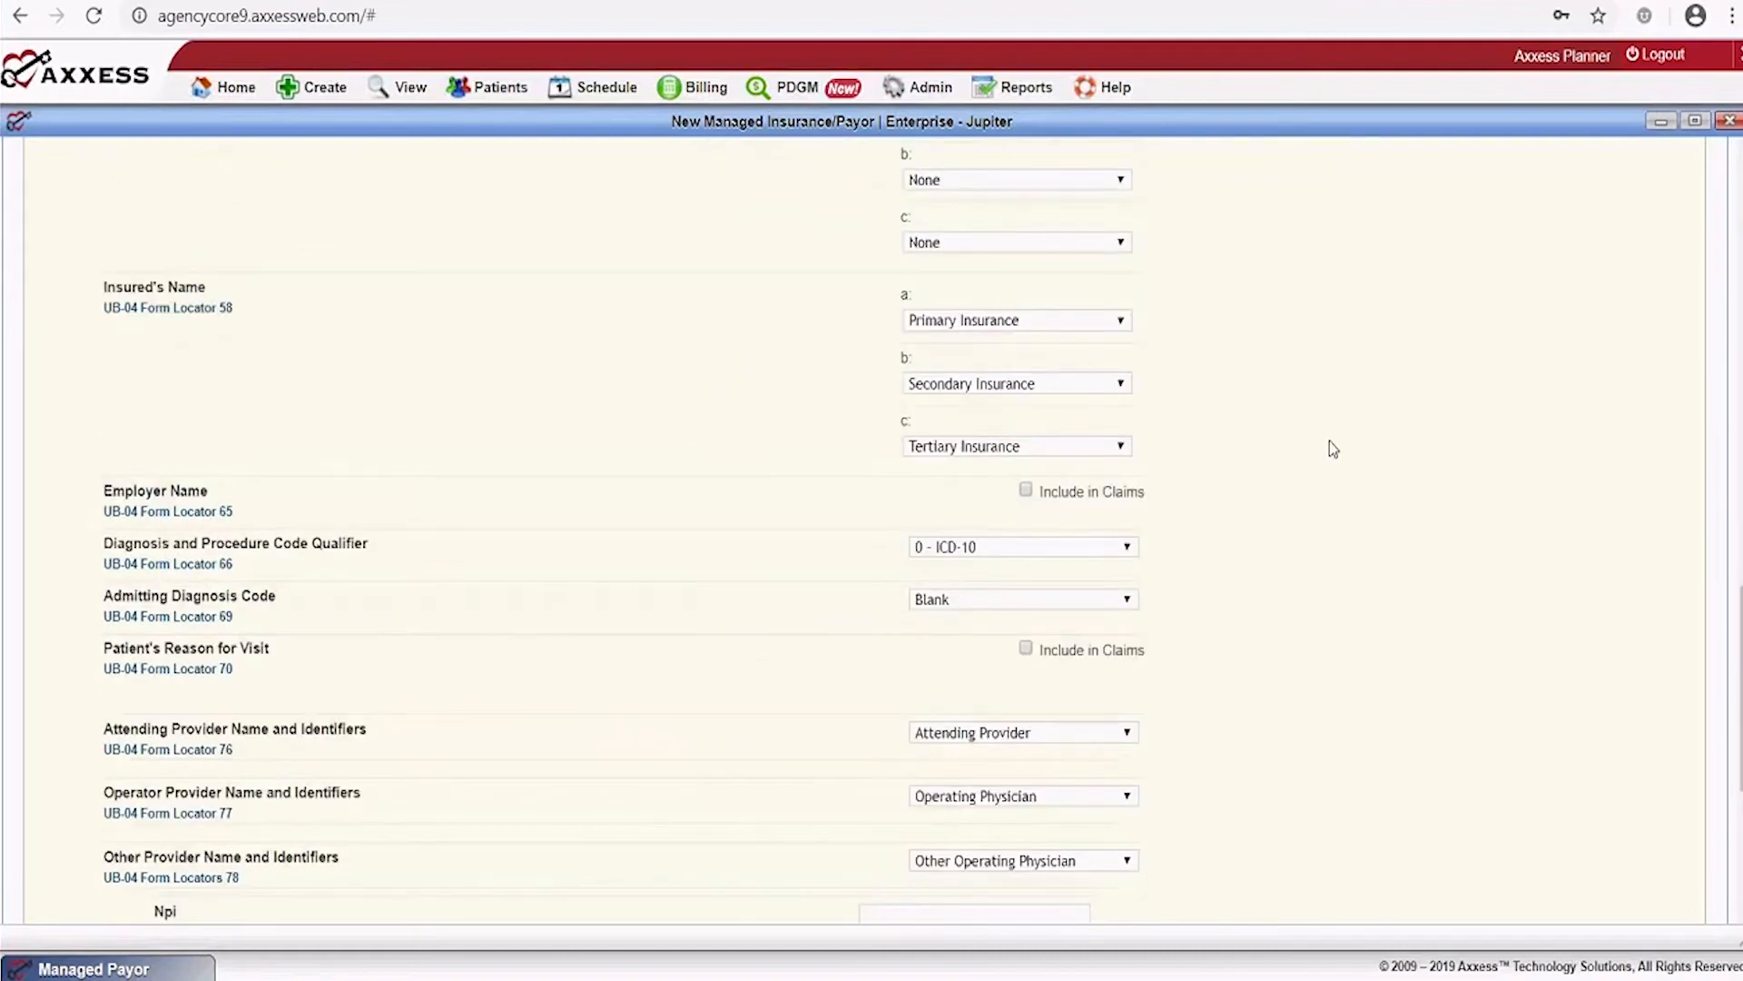
pyautogui.scroll(-5, 1330, 443)
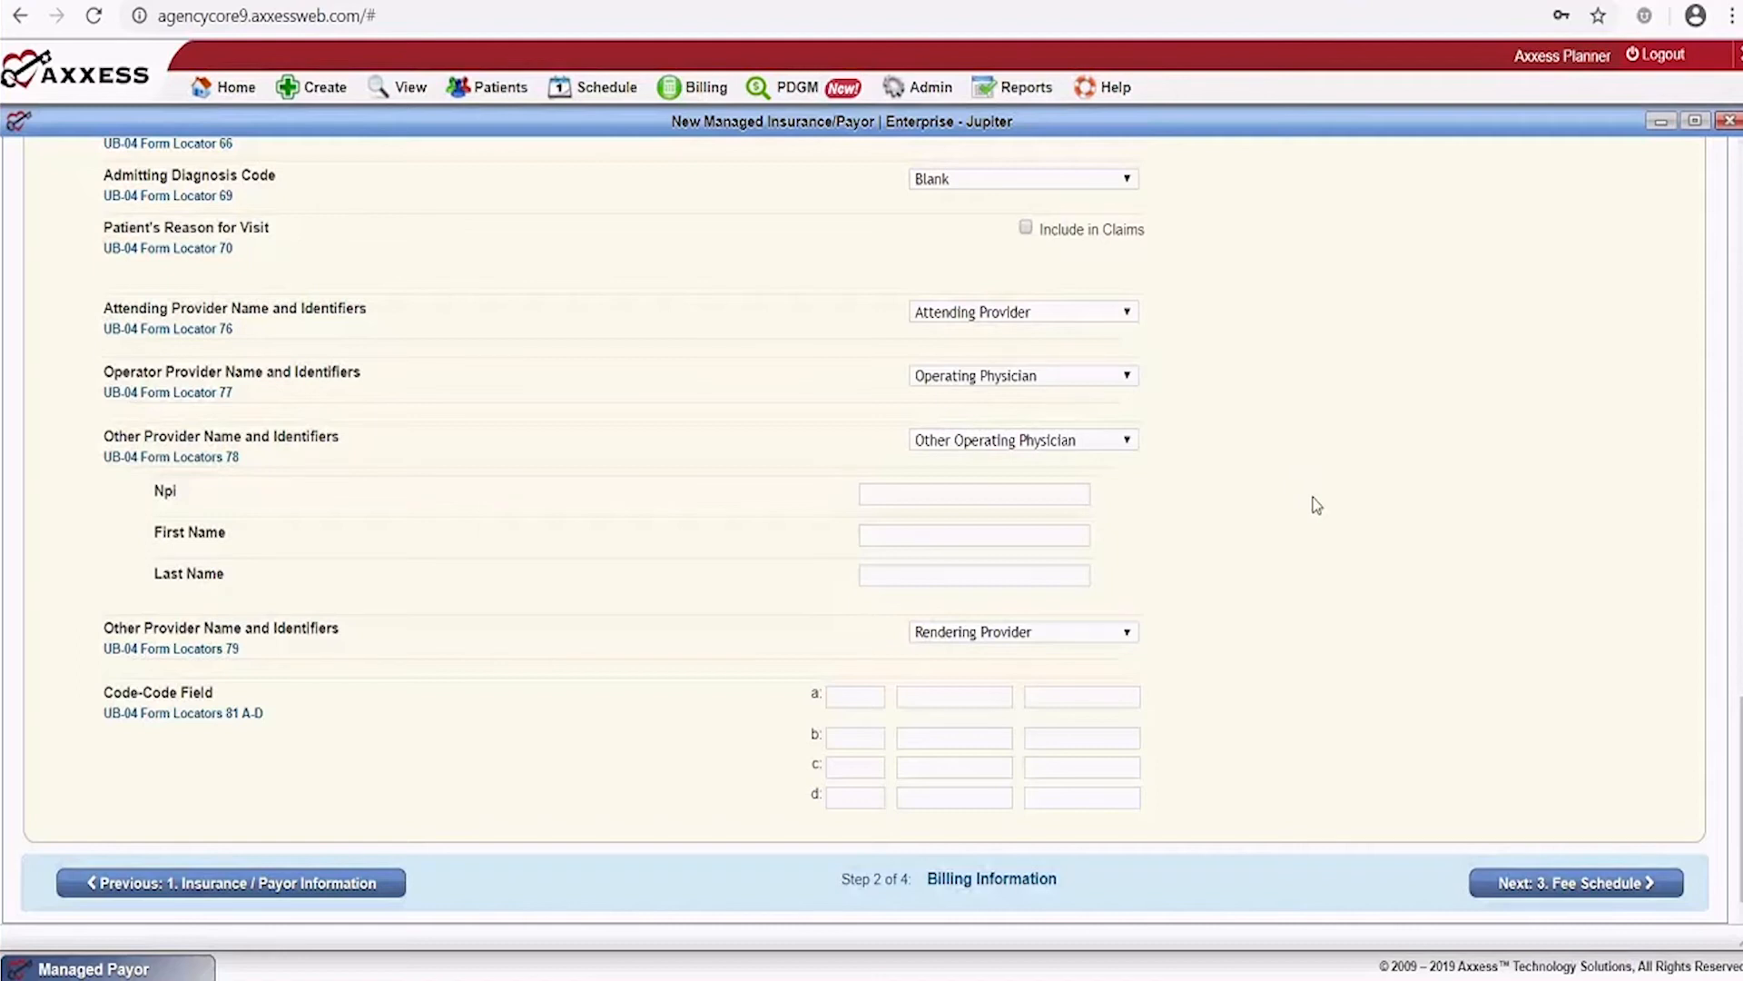
pyautogui.click(1548, 889)
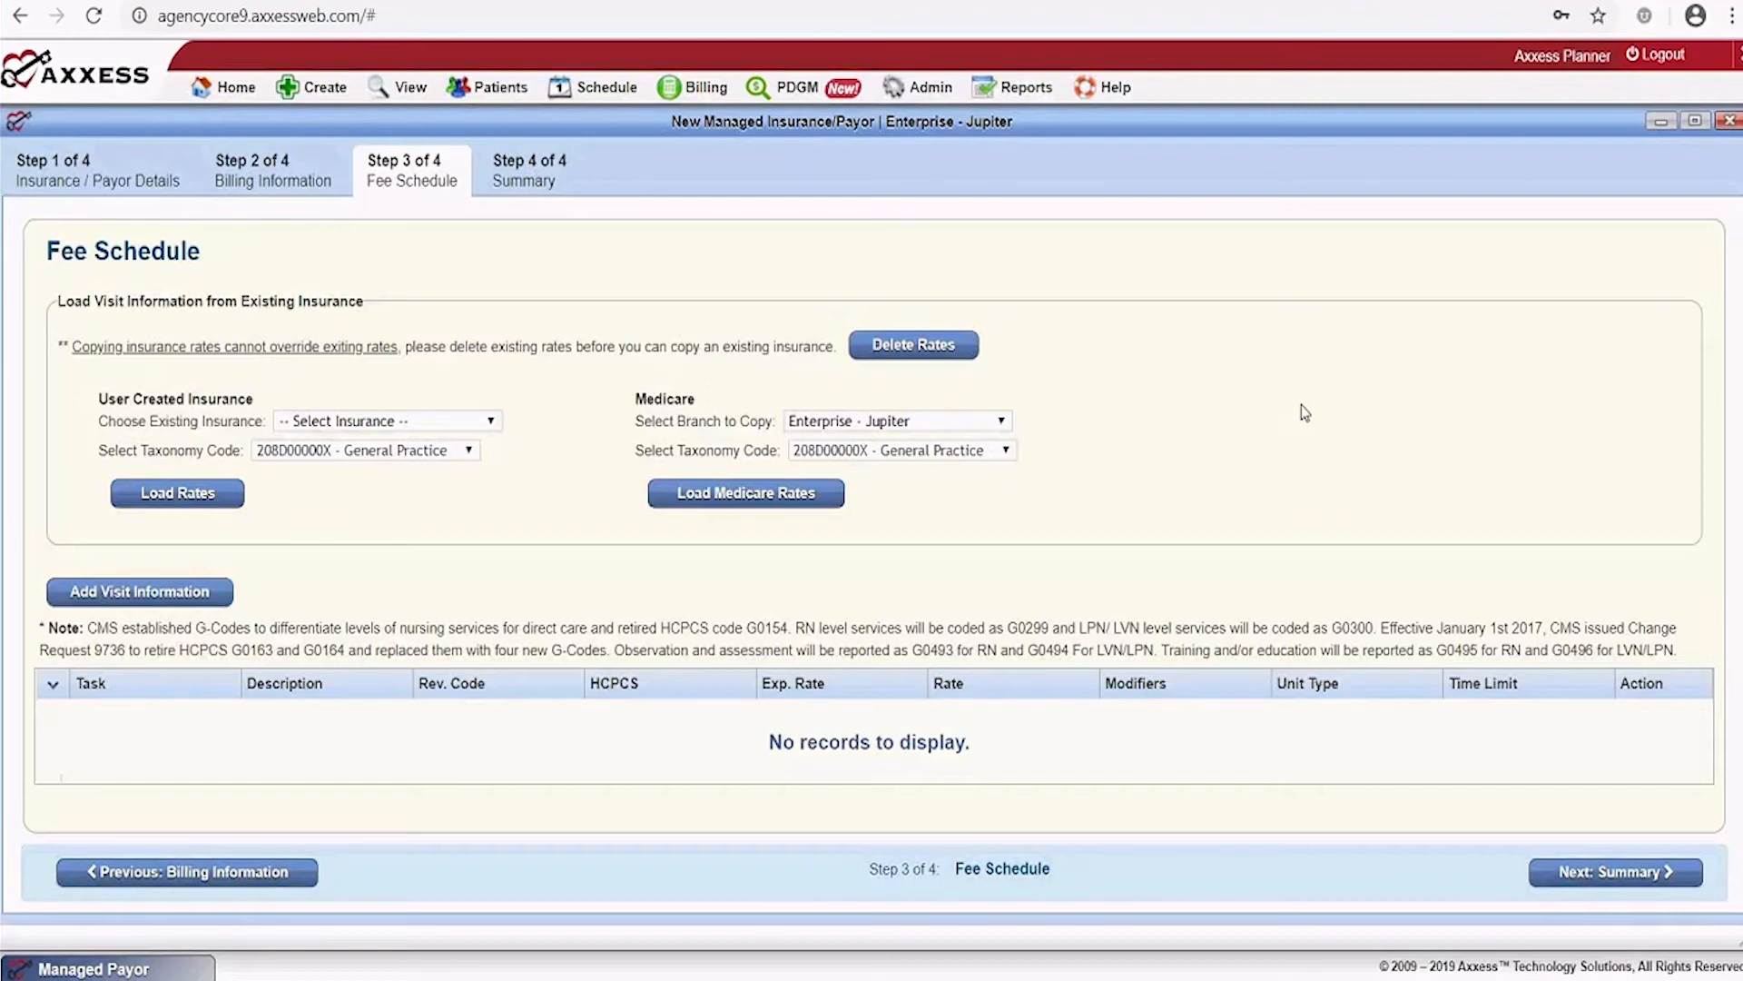
pyautogui.click(491, 424)
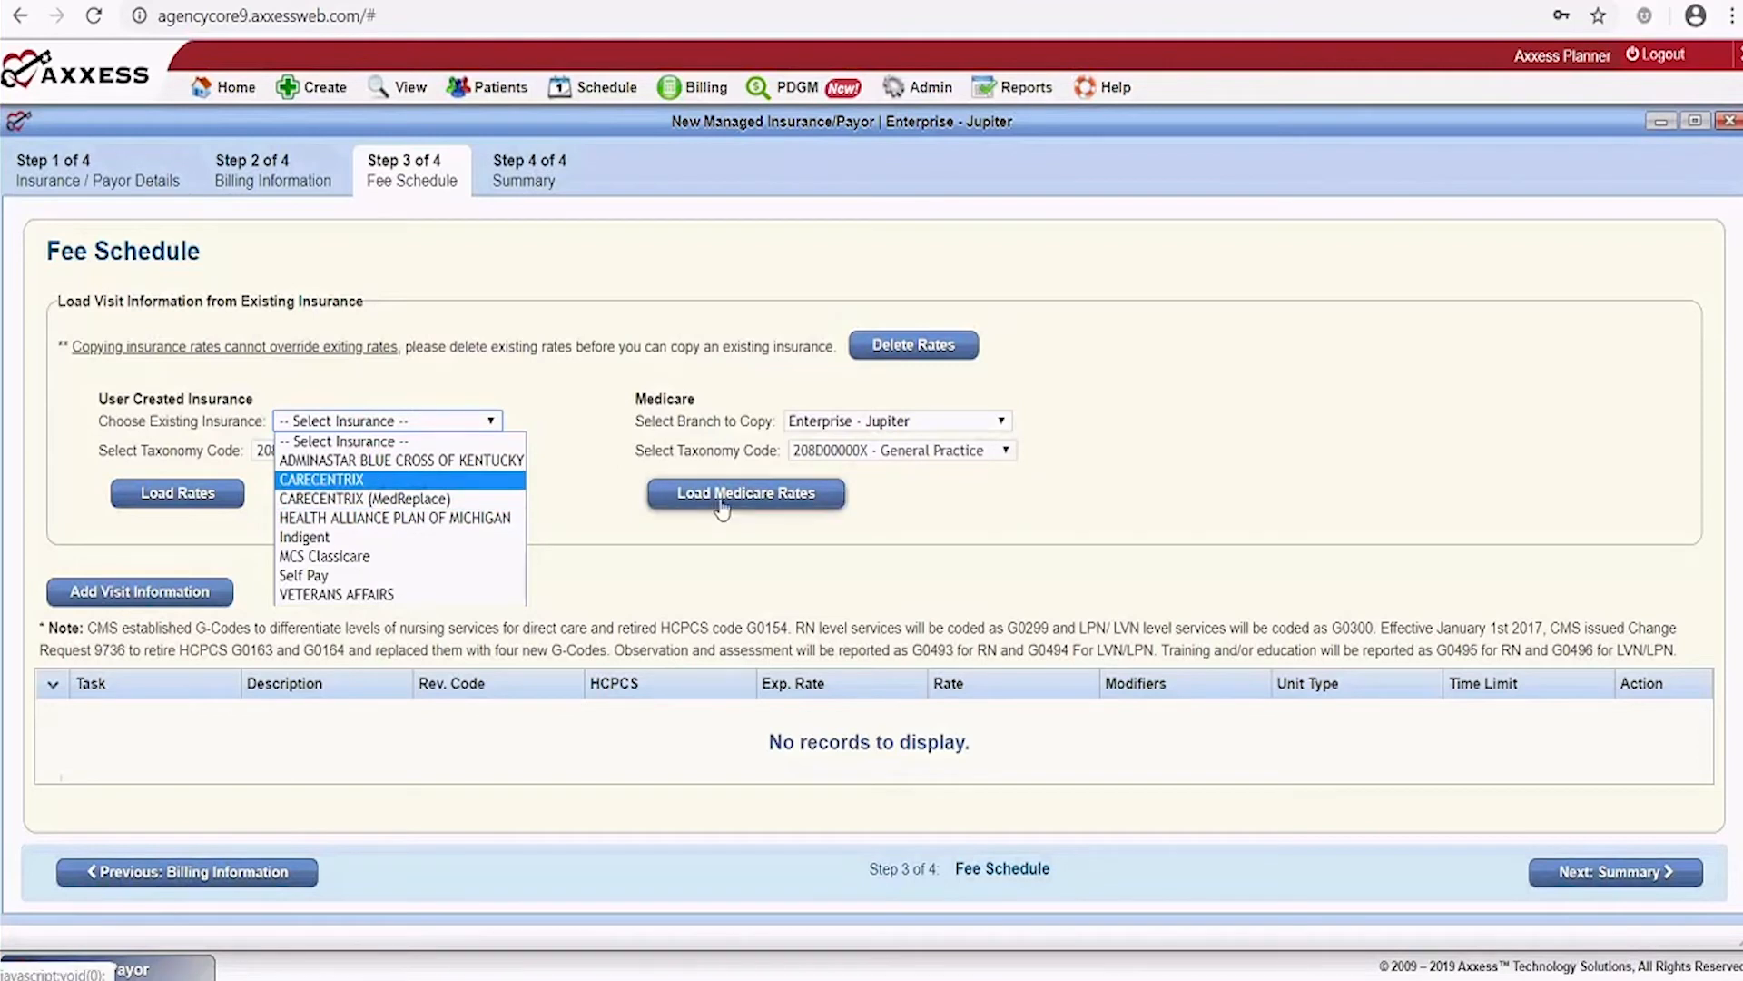
pyautogui.click(1190, 396)
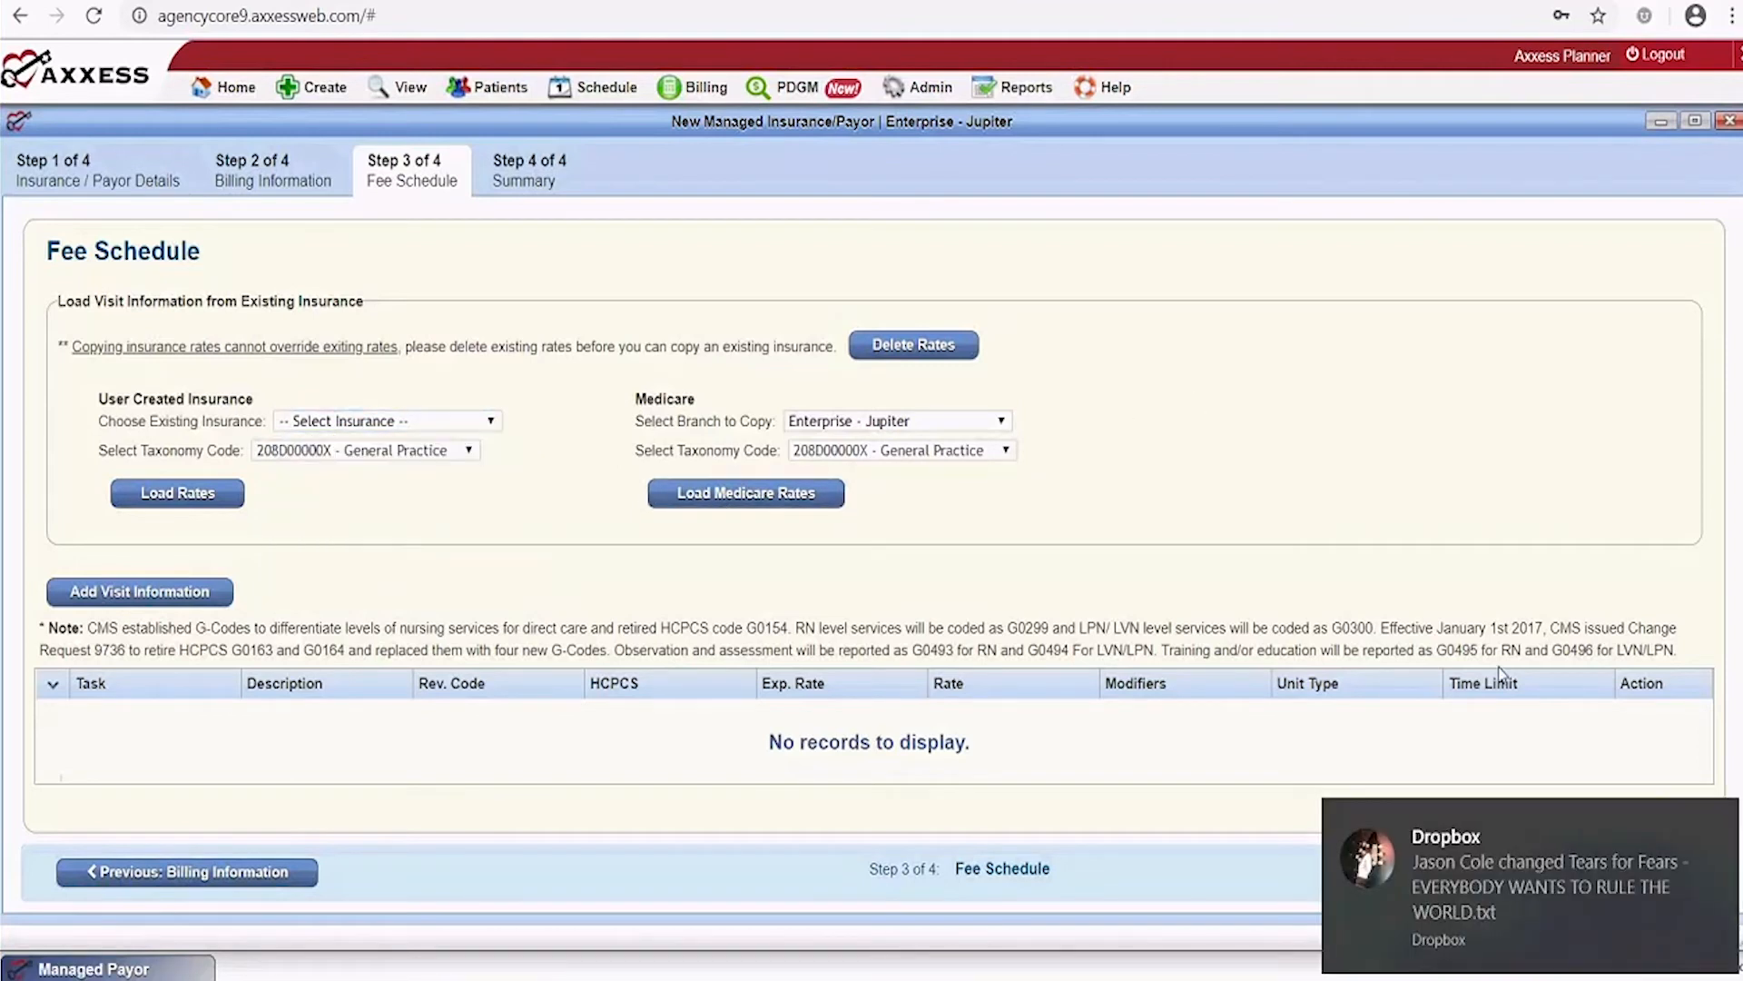
pyautogui.click(1722, 825)
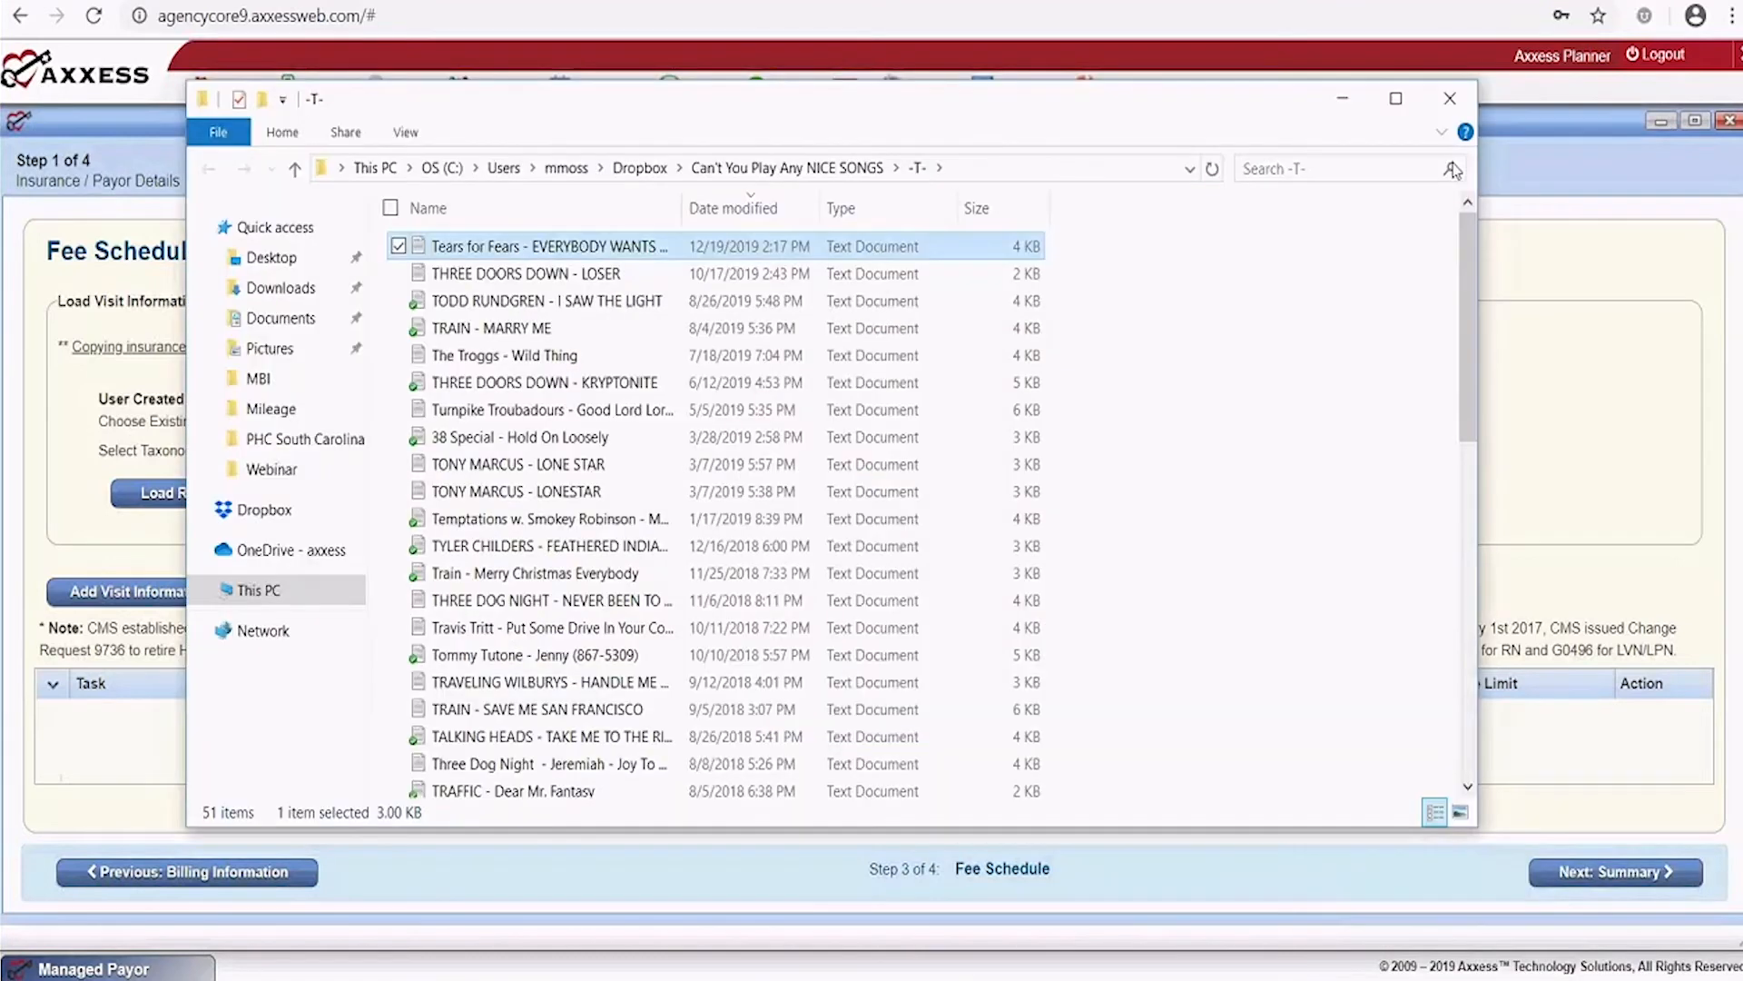
pyautogui.click(1450, 98)
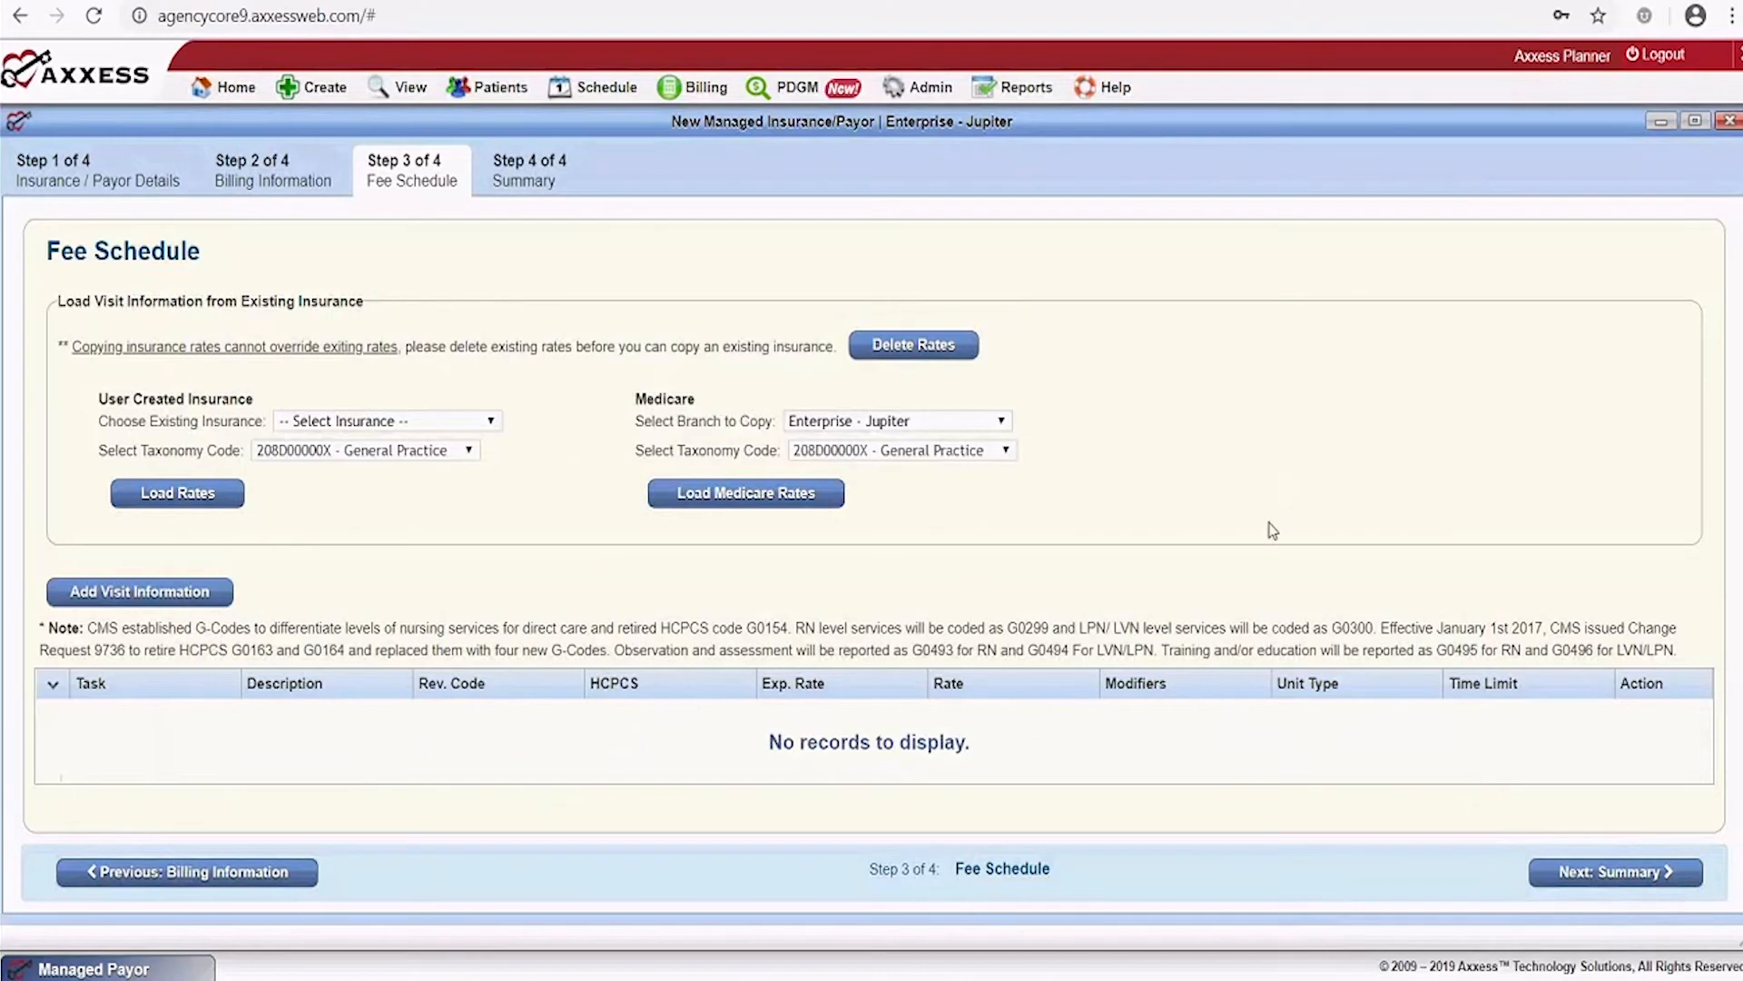
# Review the payor summary, then close the wizard without completing so it stays pending
pyautogui.click(1635, 871)
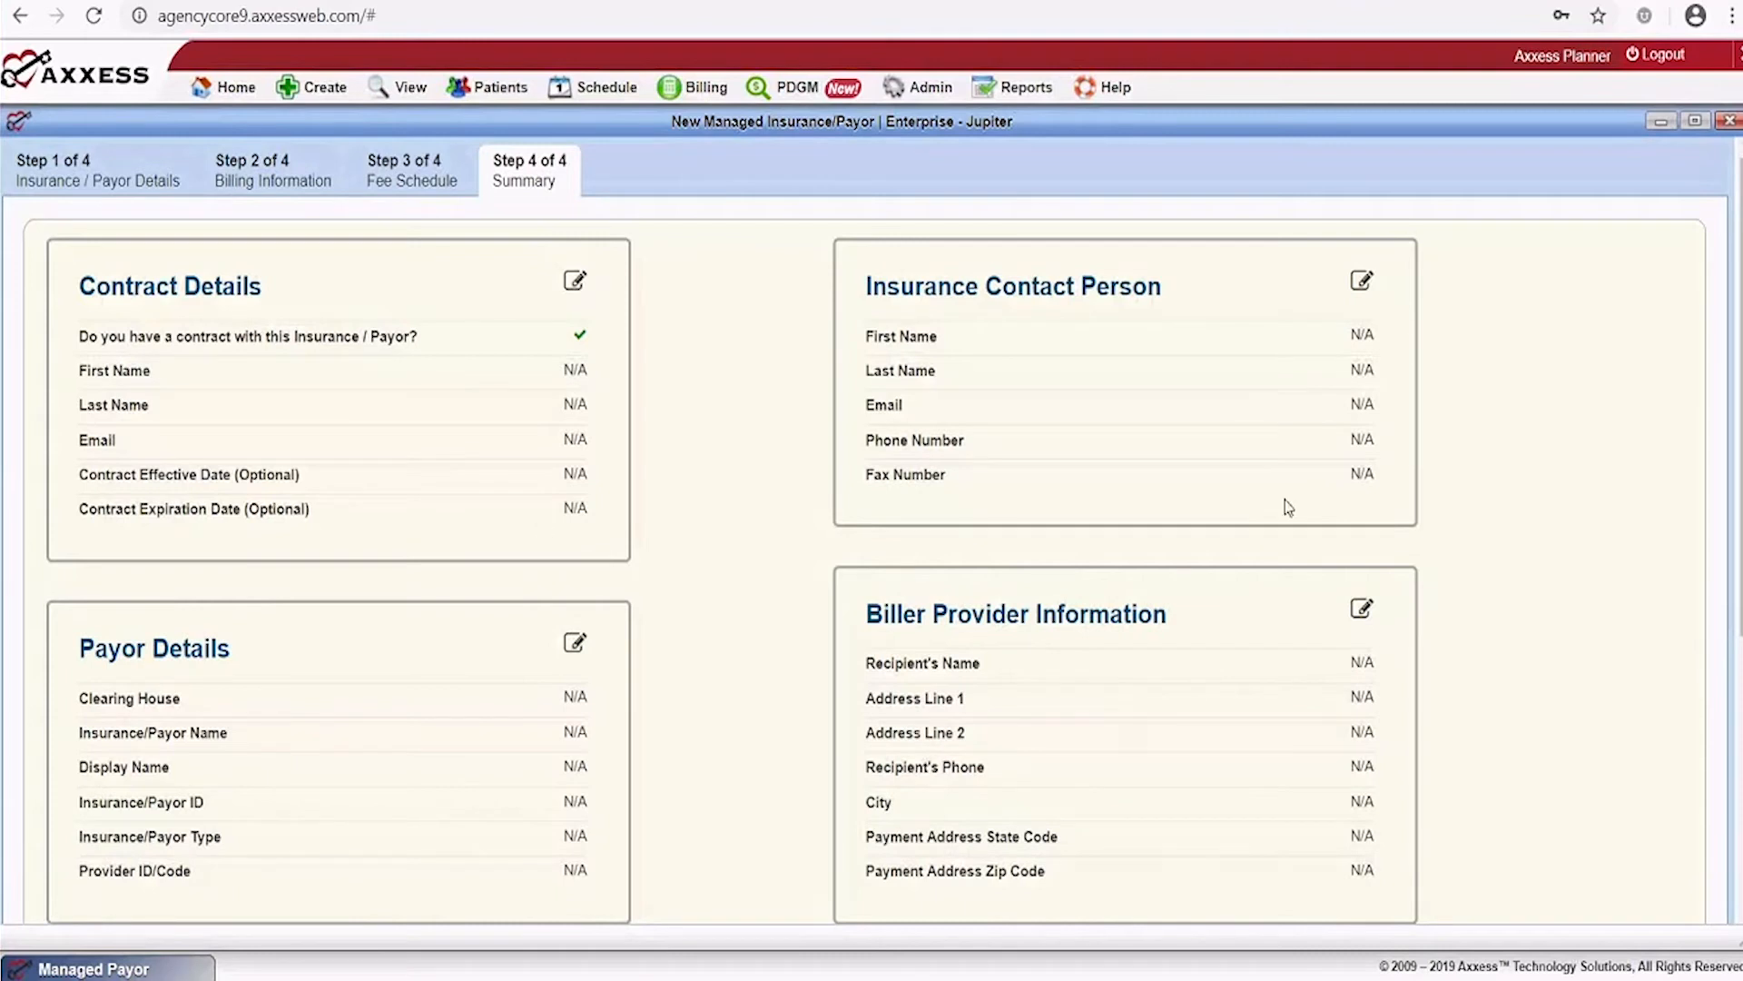
pyautogui.scroll(-5, 1288, 507)
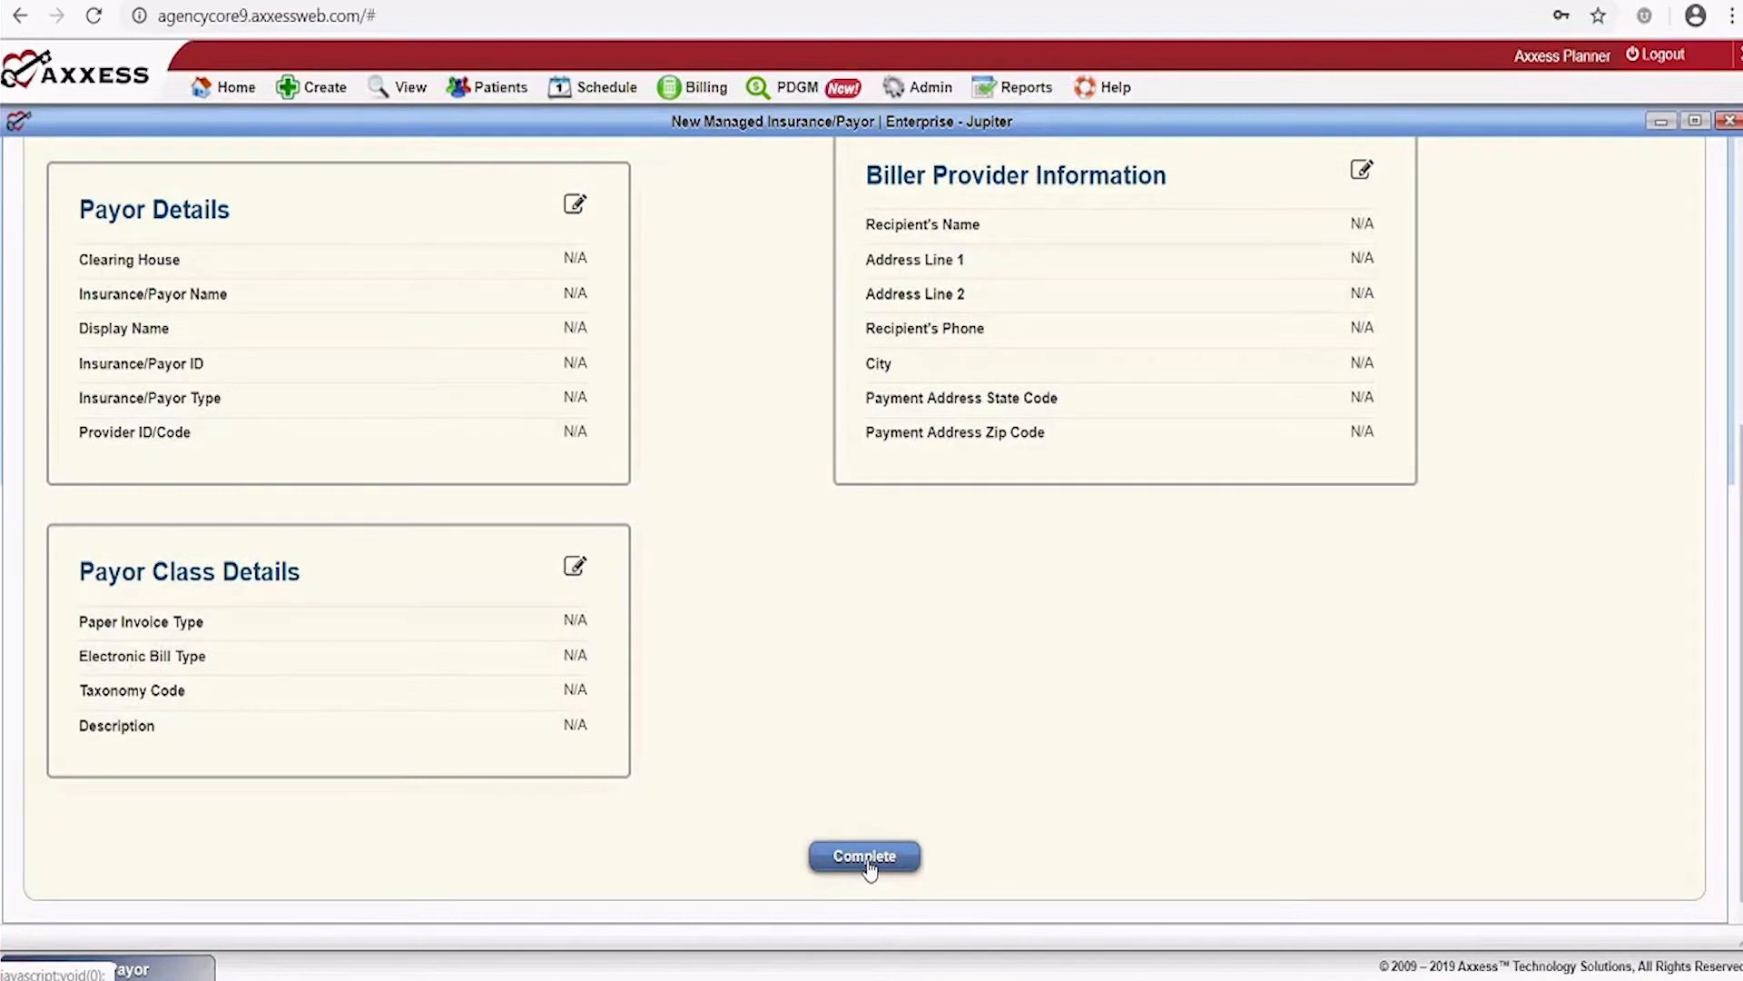
pyautogui.click(1731, 122)
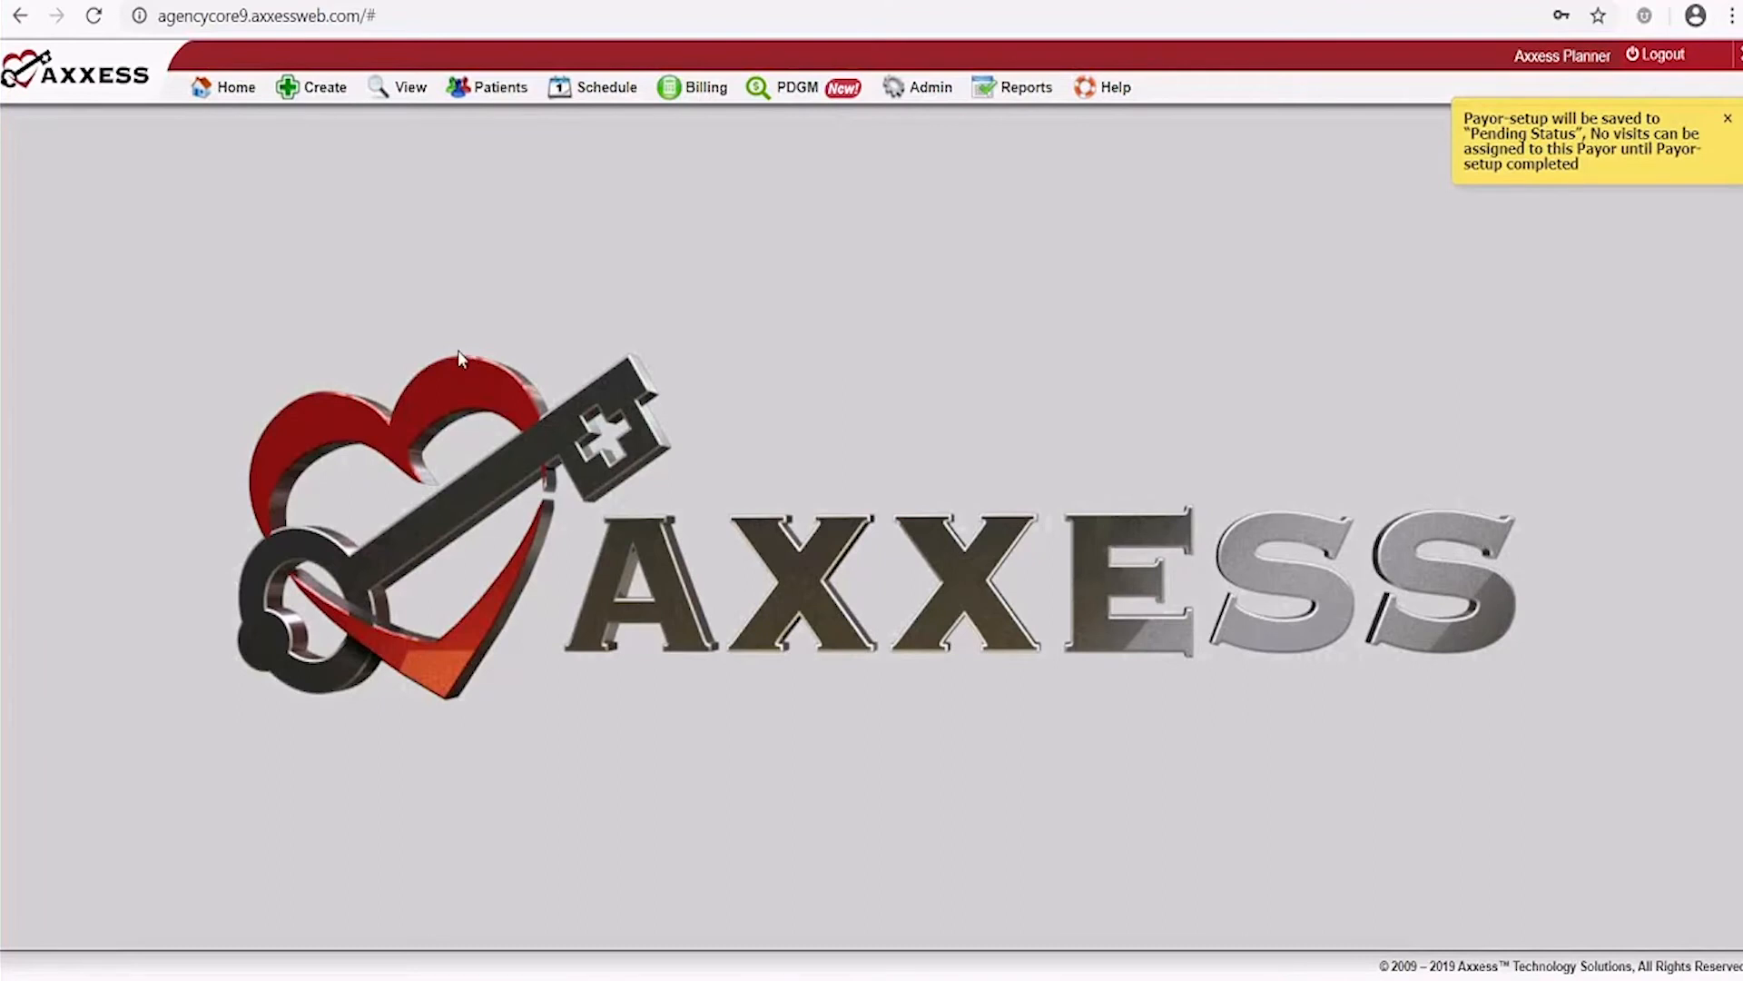
# Dismiss the pending-status notice and open View > Lists > Patients
pyautogui.click(1729, 119)
pyautogui.moveTo(415, 89)
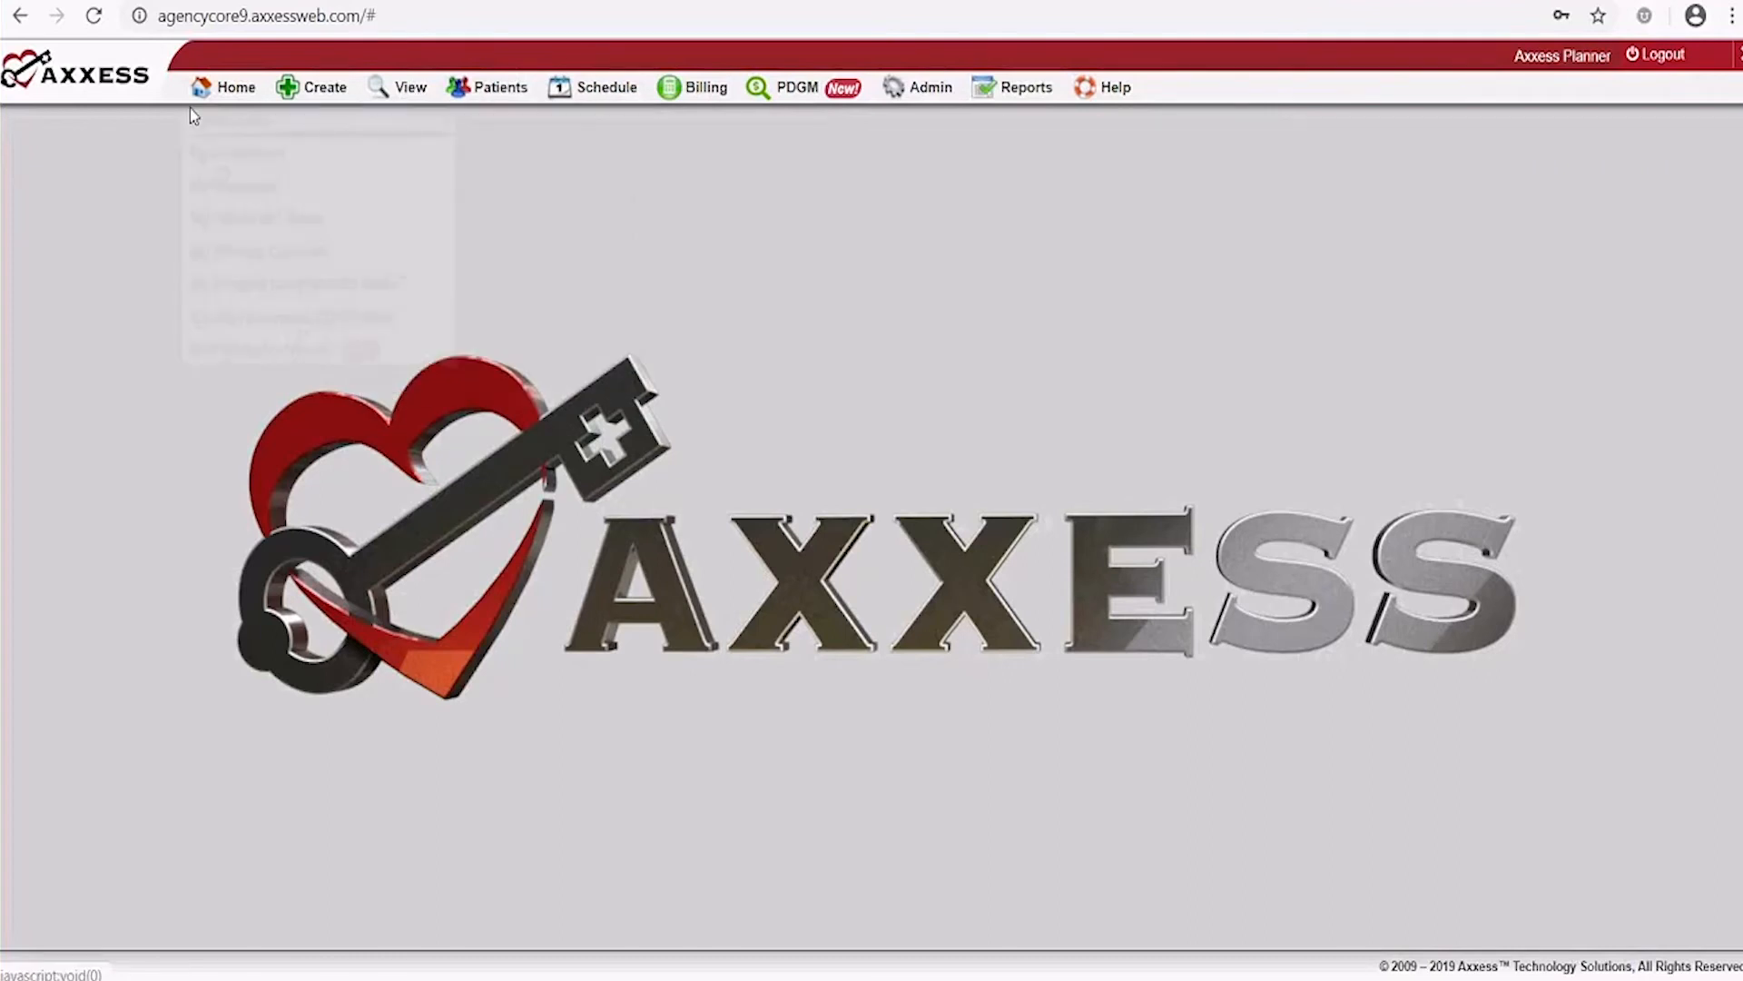
pyautogui.moveTo(206, 107)
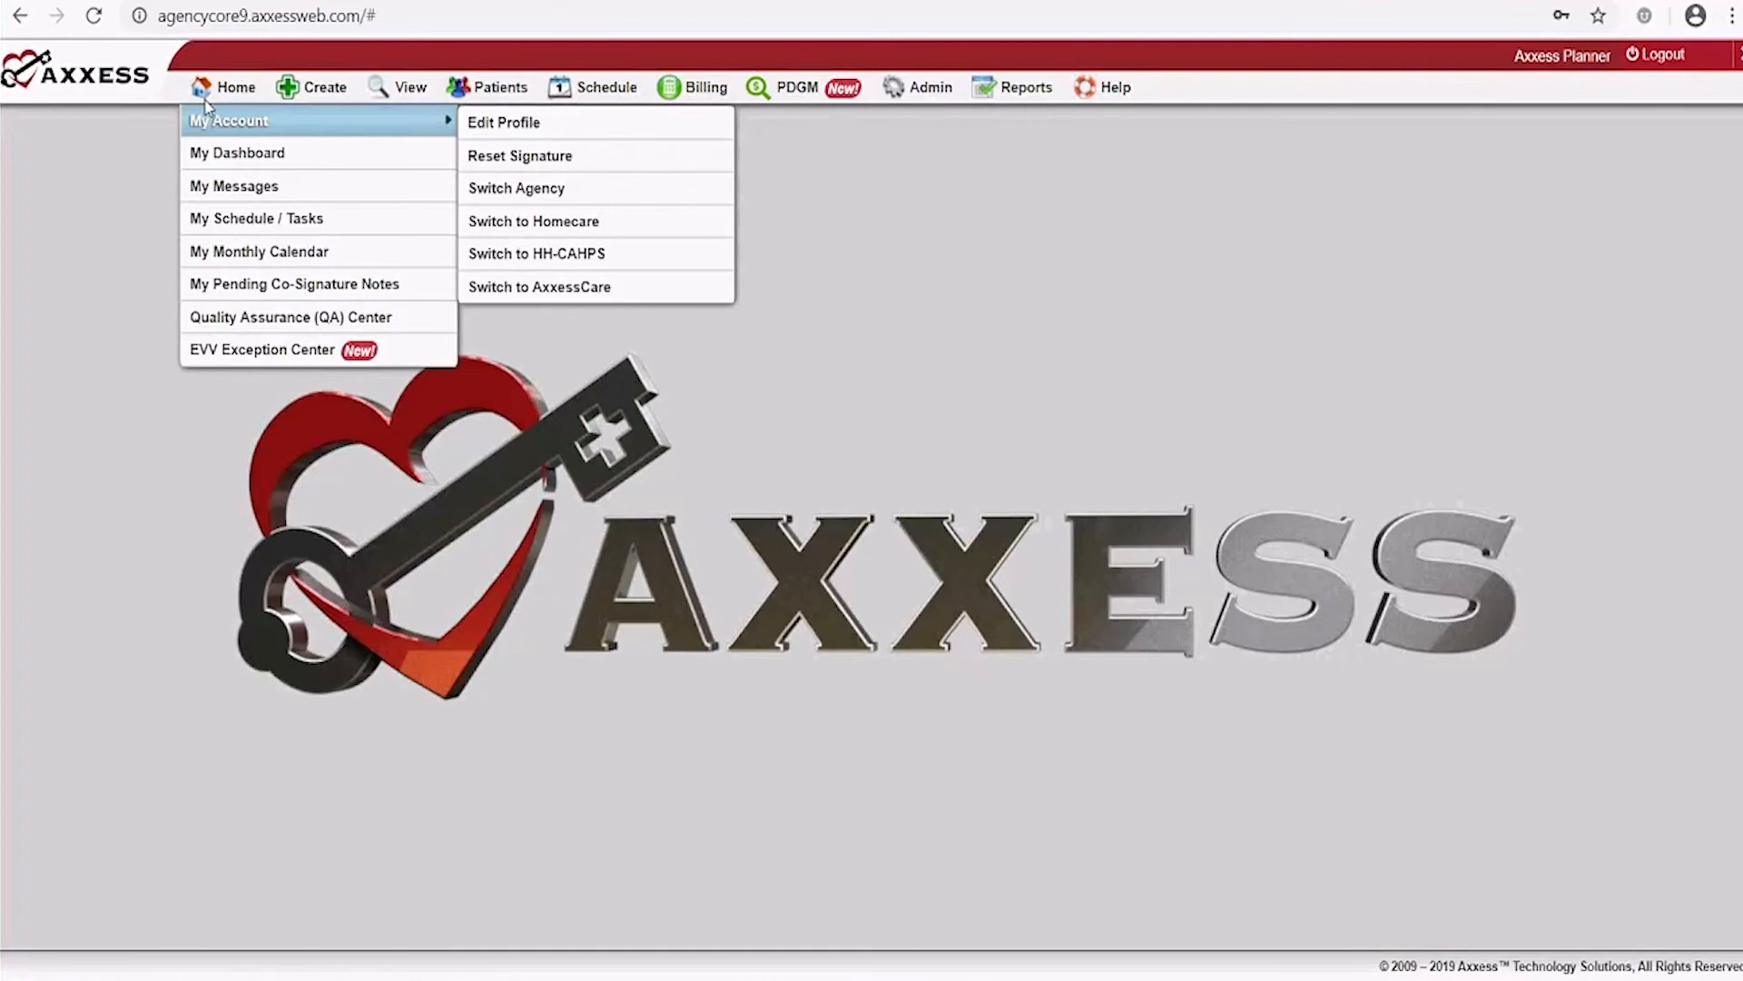
pyautogui.moveTo(331, 98)
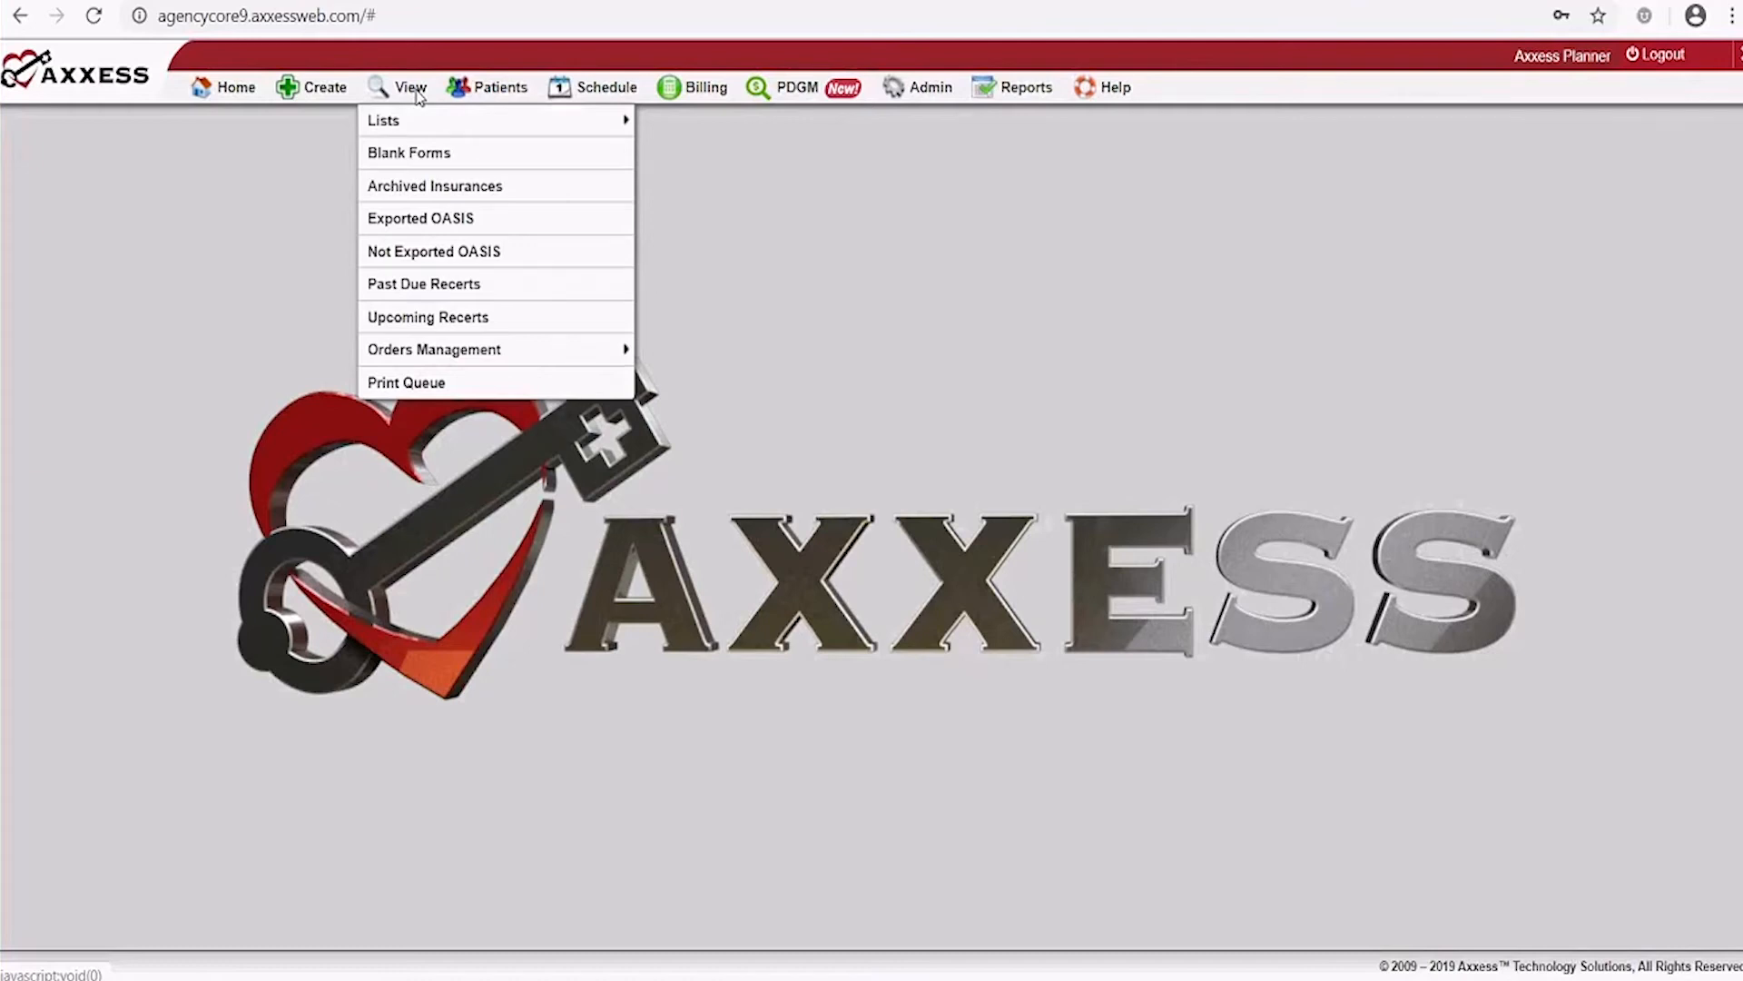
pyautogui.moveTo(390, 125)
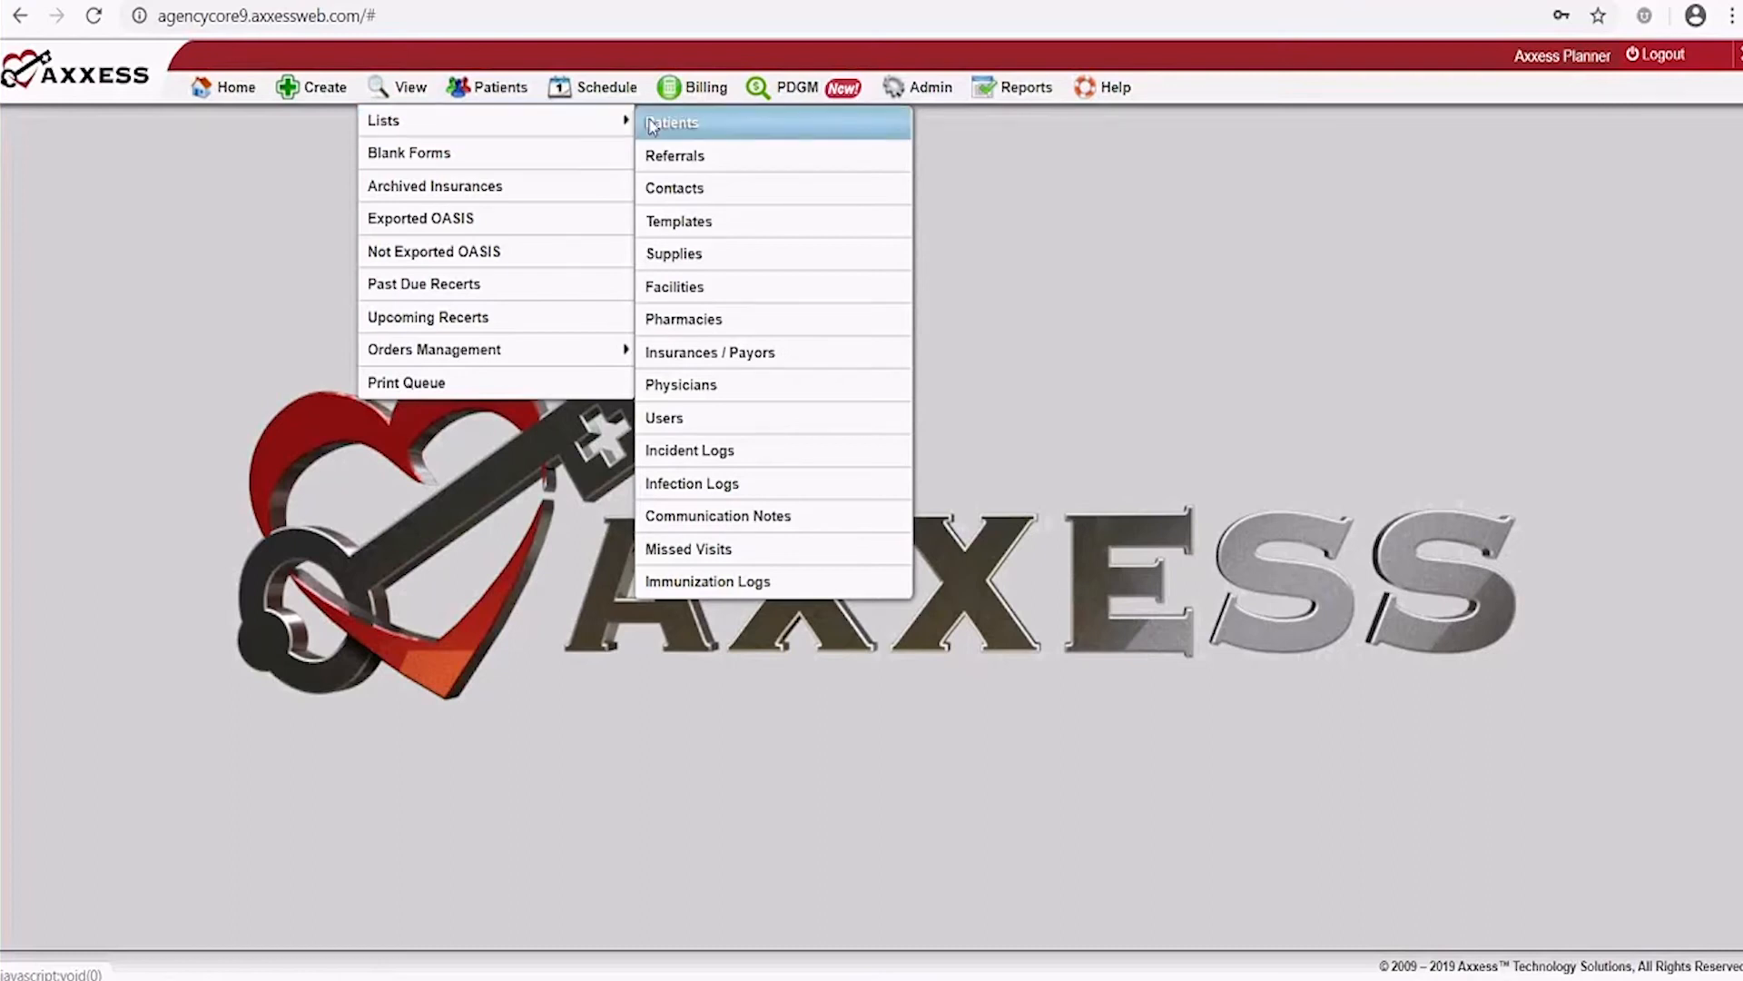
pyautogui.click(687, 123)
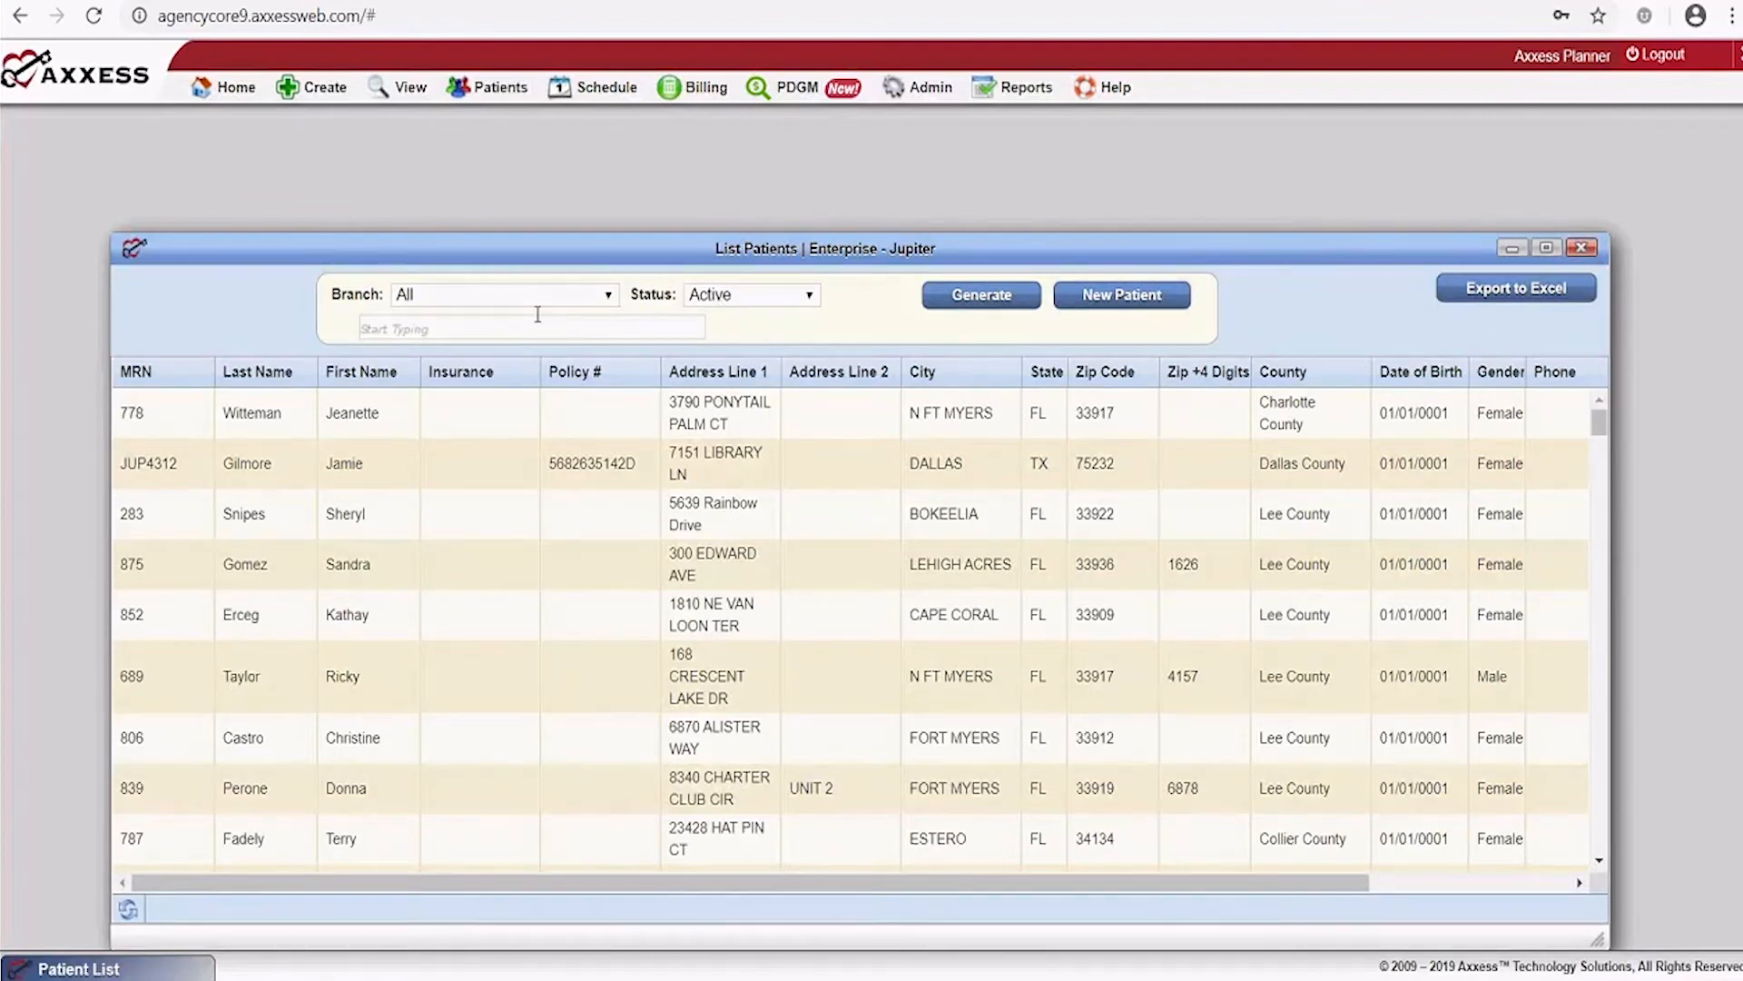
# Review the Status and Branch options, keep Active and All, and close the patient list
pyautogui.click(747, 295)
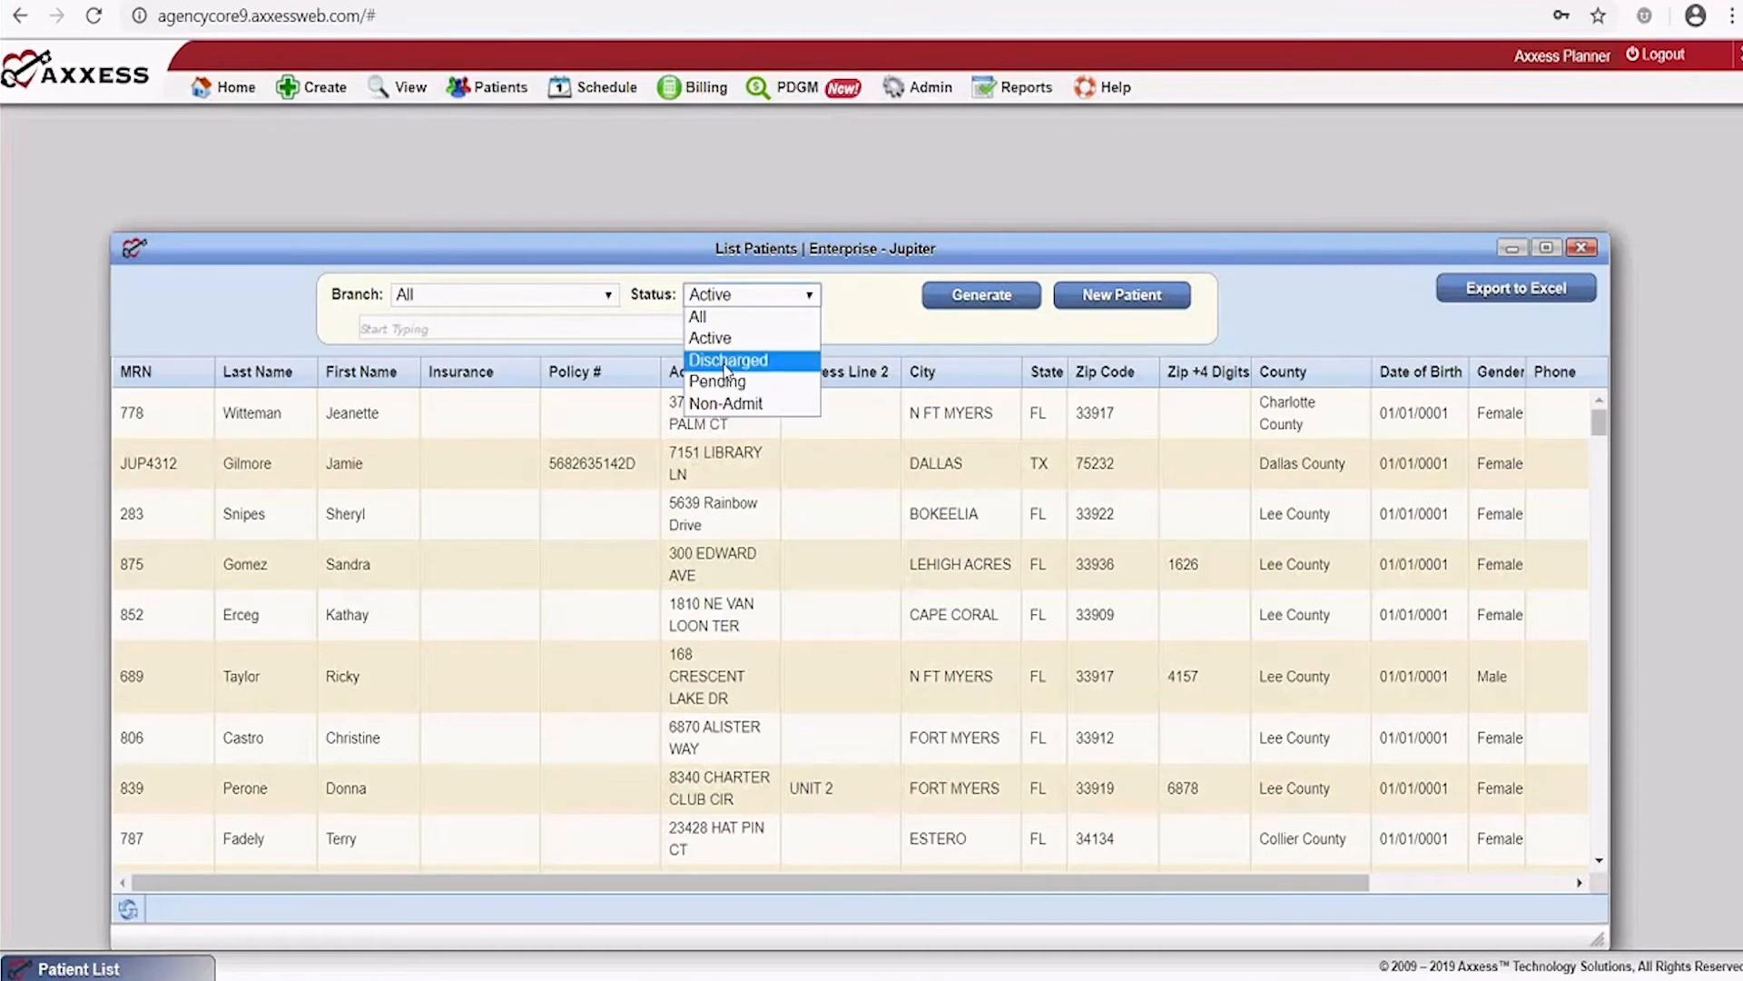
pyautogui.click(598, 292)
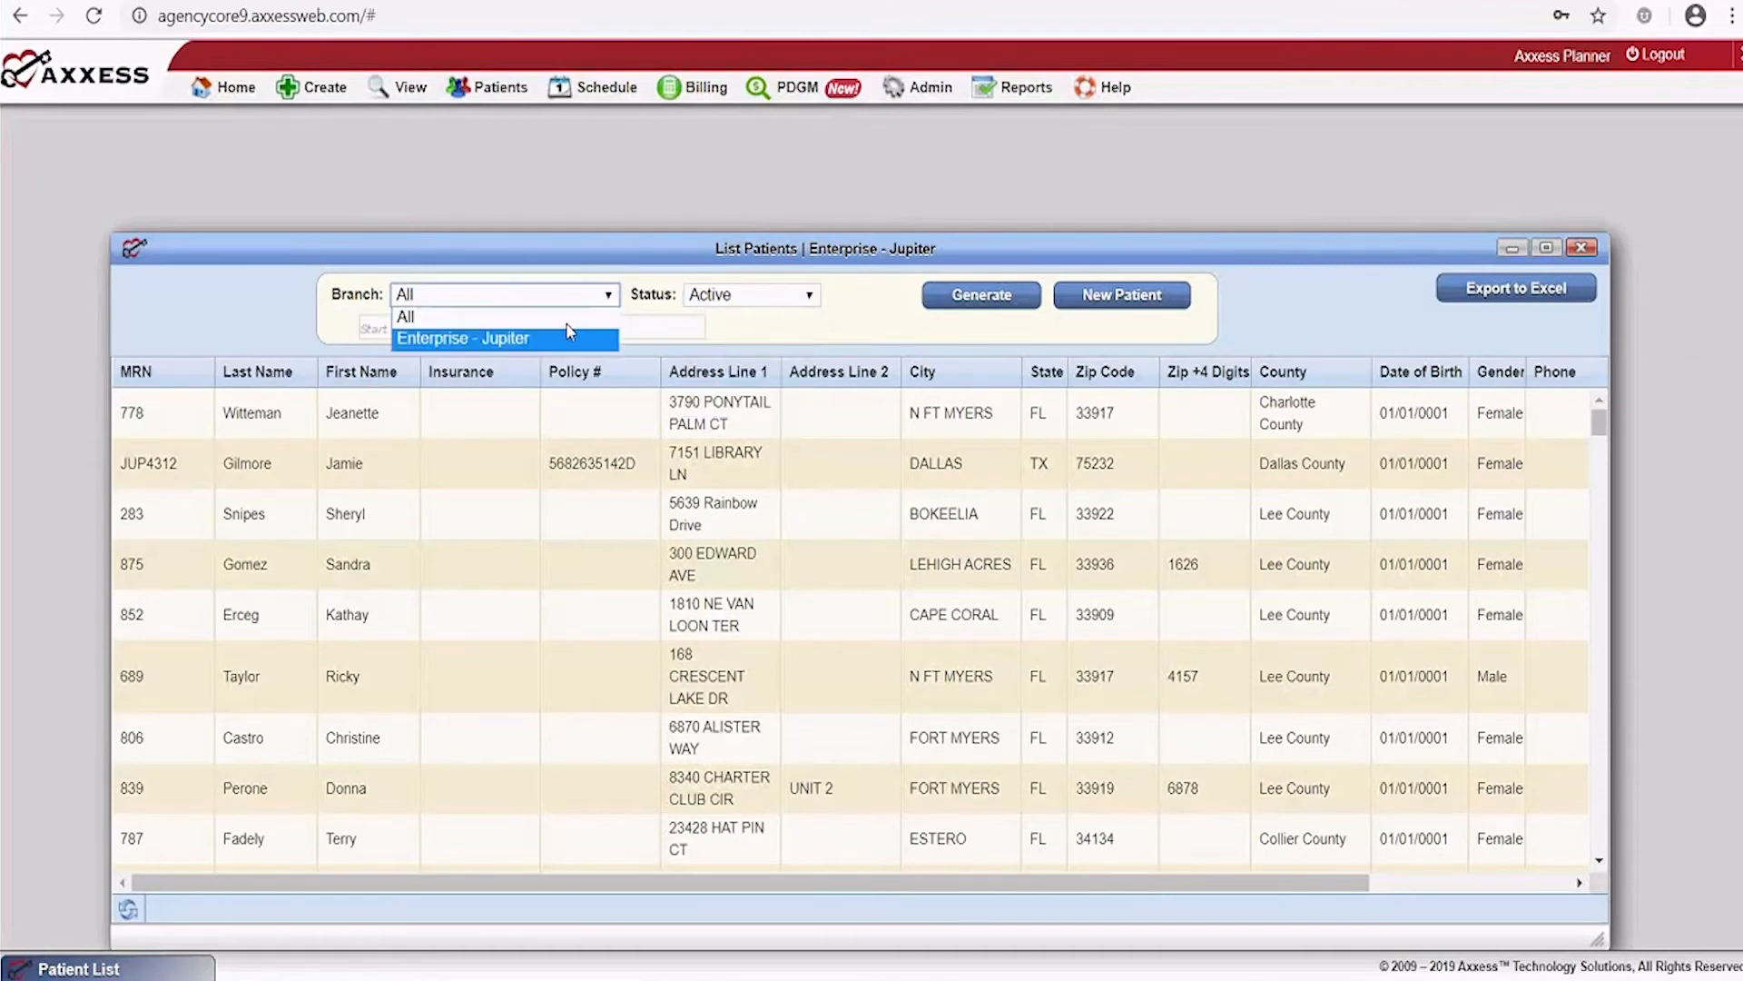
pyautogui.click(822, 332)
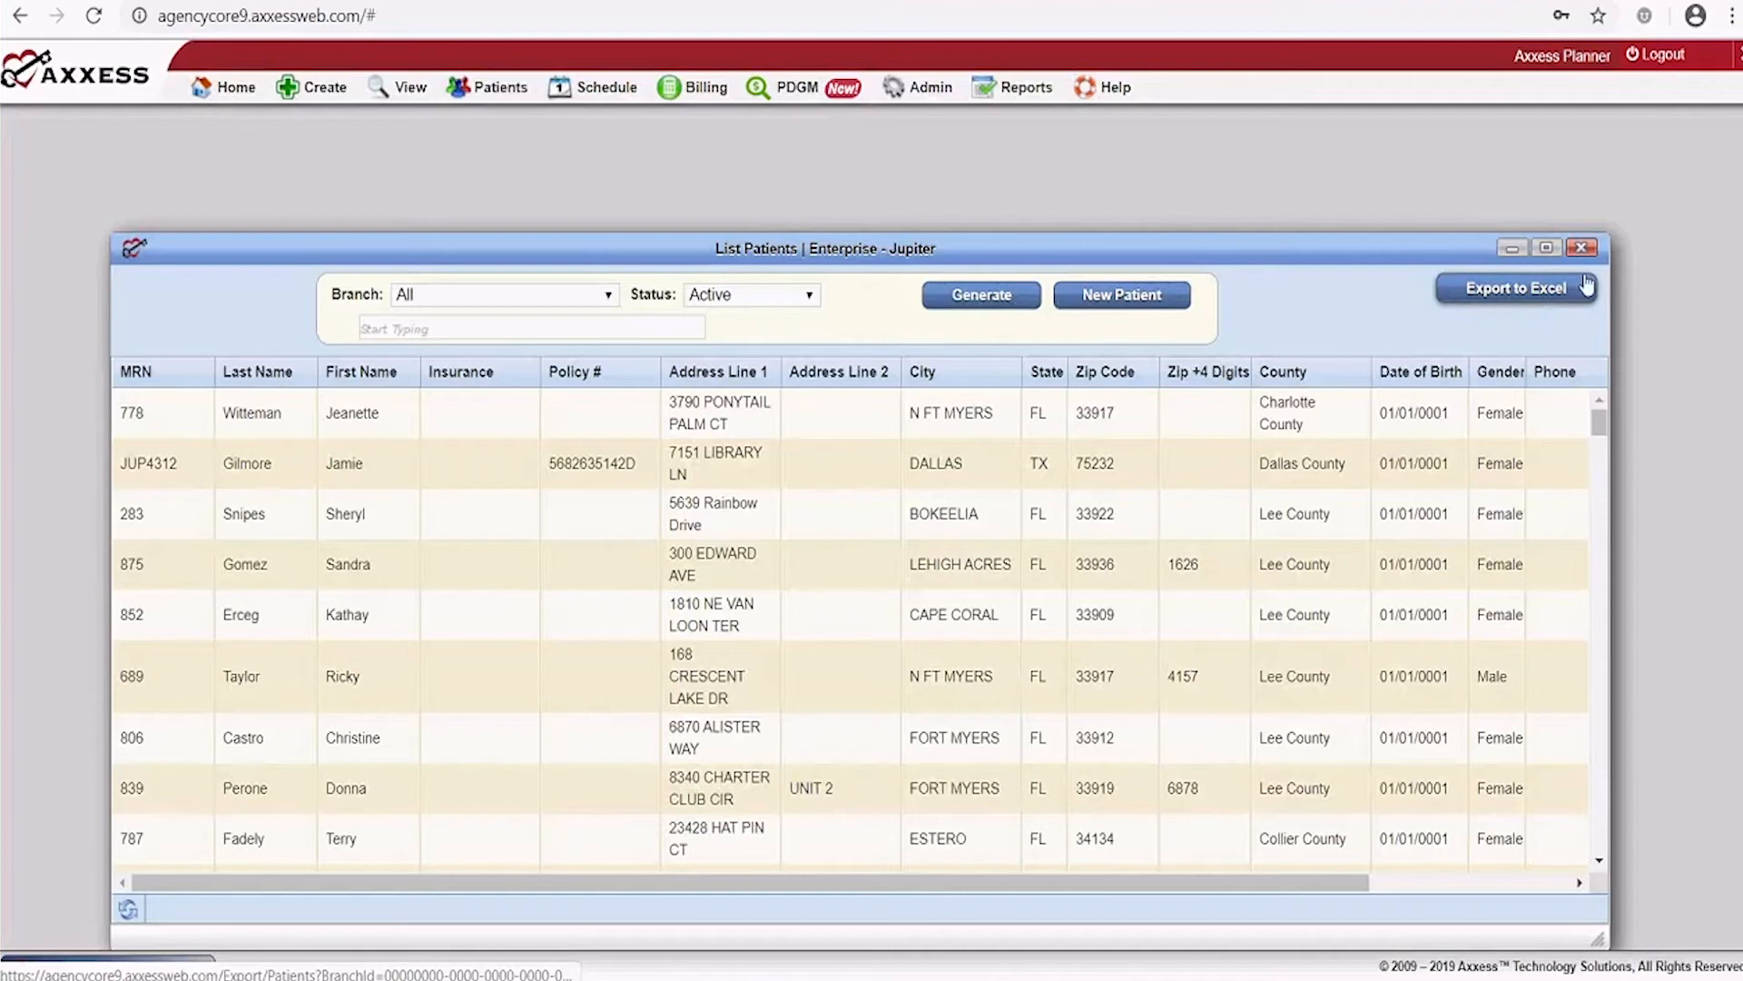
pyautogui.click(1581, 247)
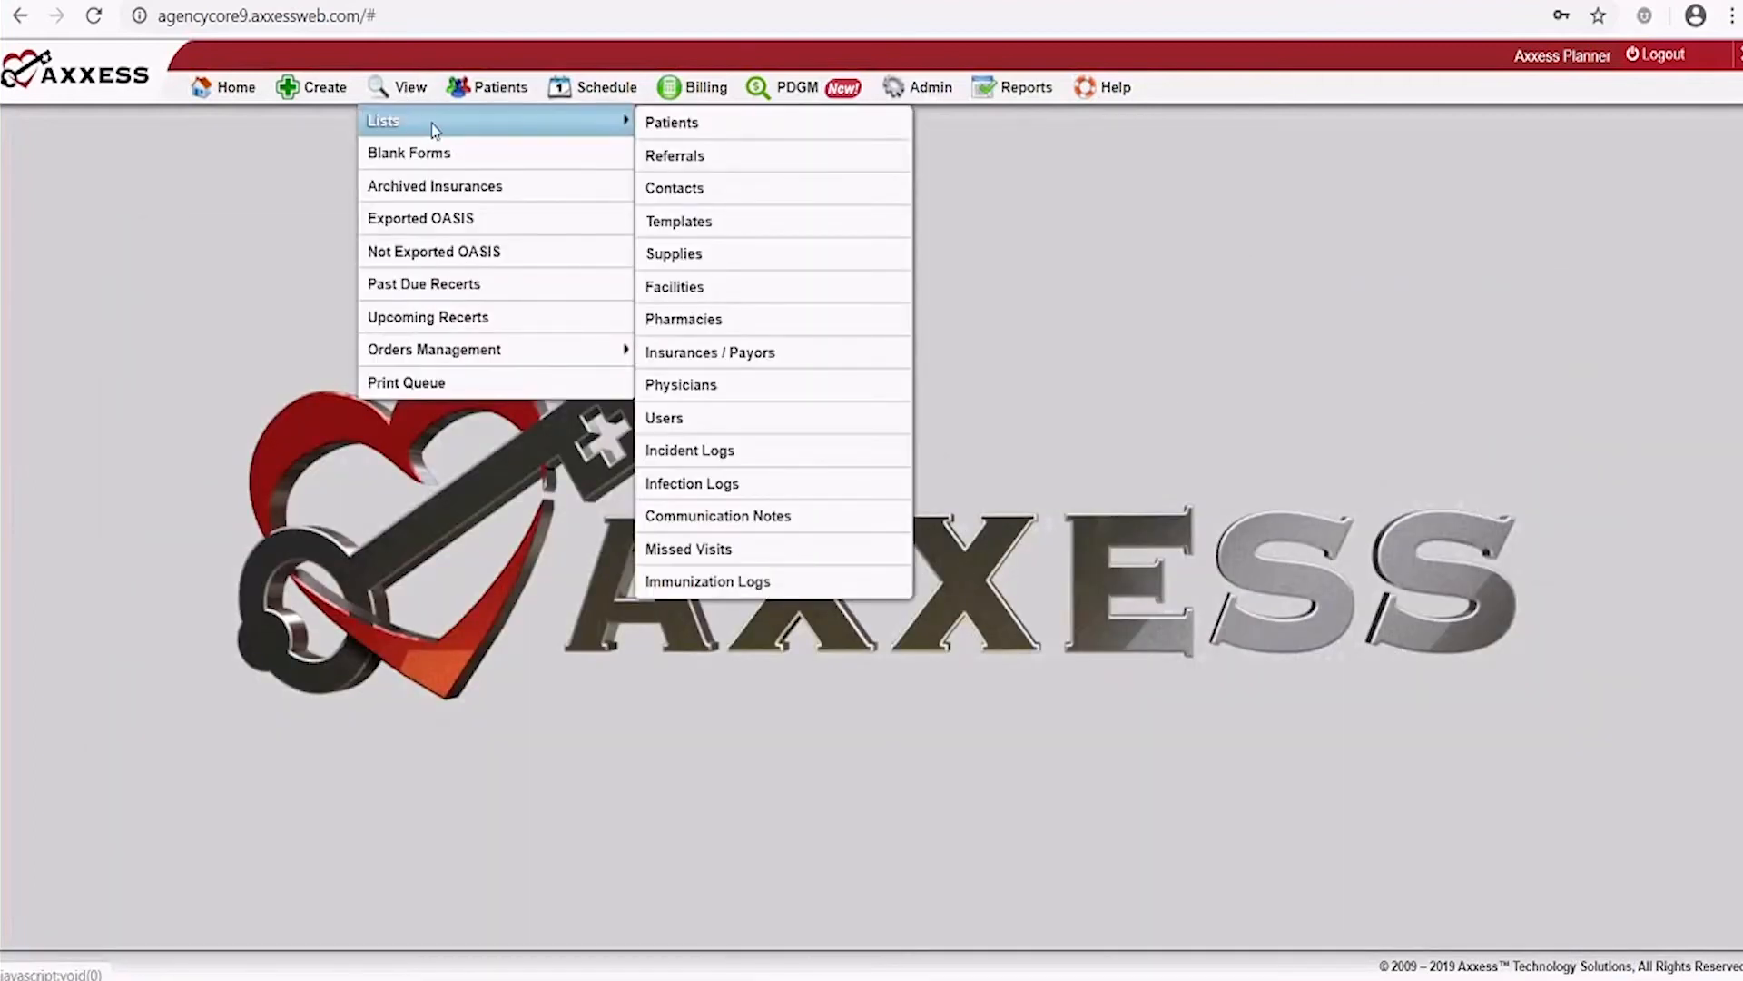
# View and close the Existing Referral List, then open the List Missed Visits window
pyautogui.click(675, 156)
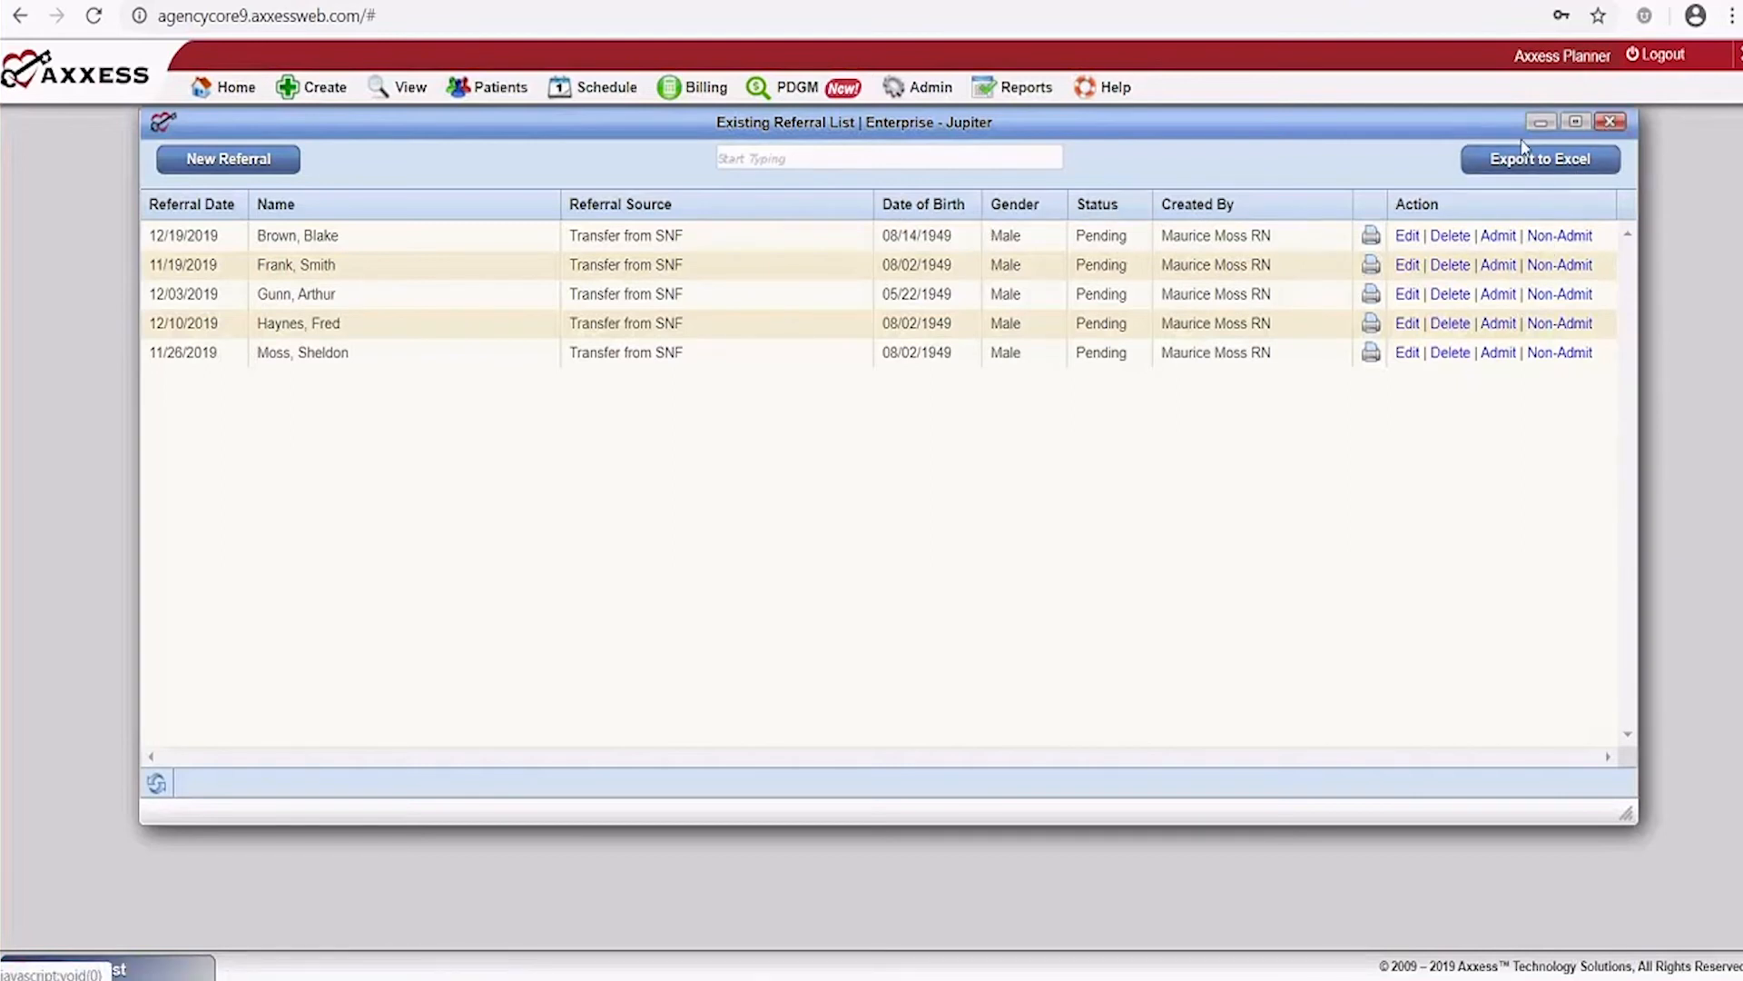
pyautogui.click(1610, 121)
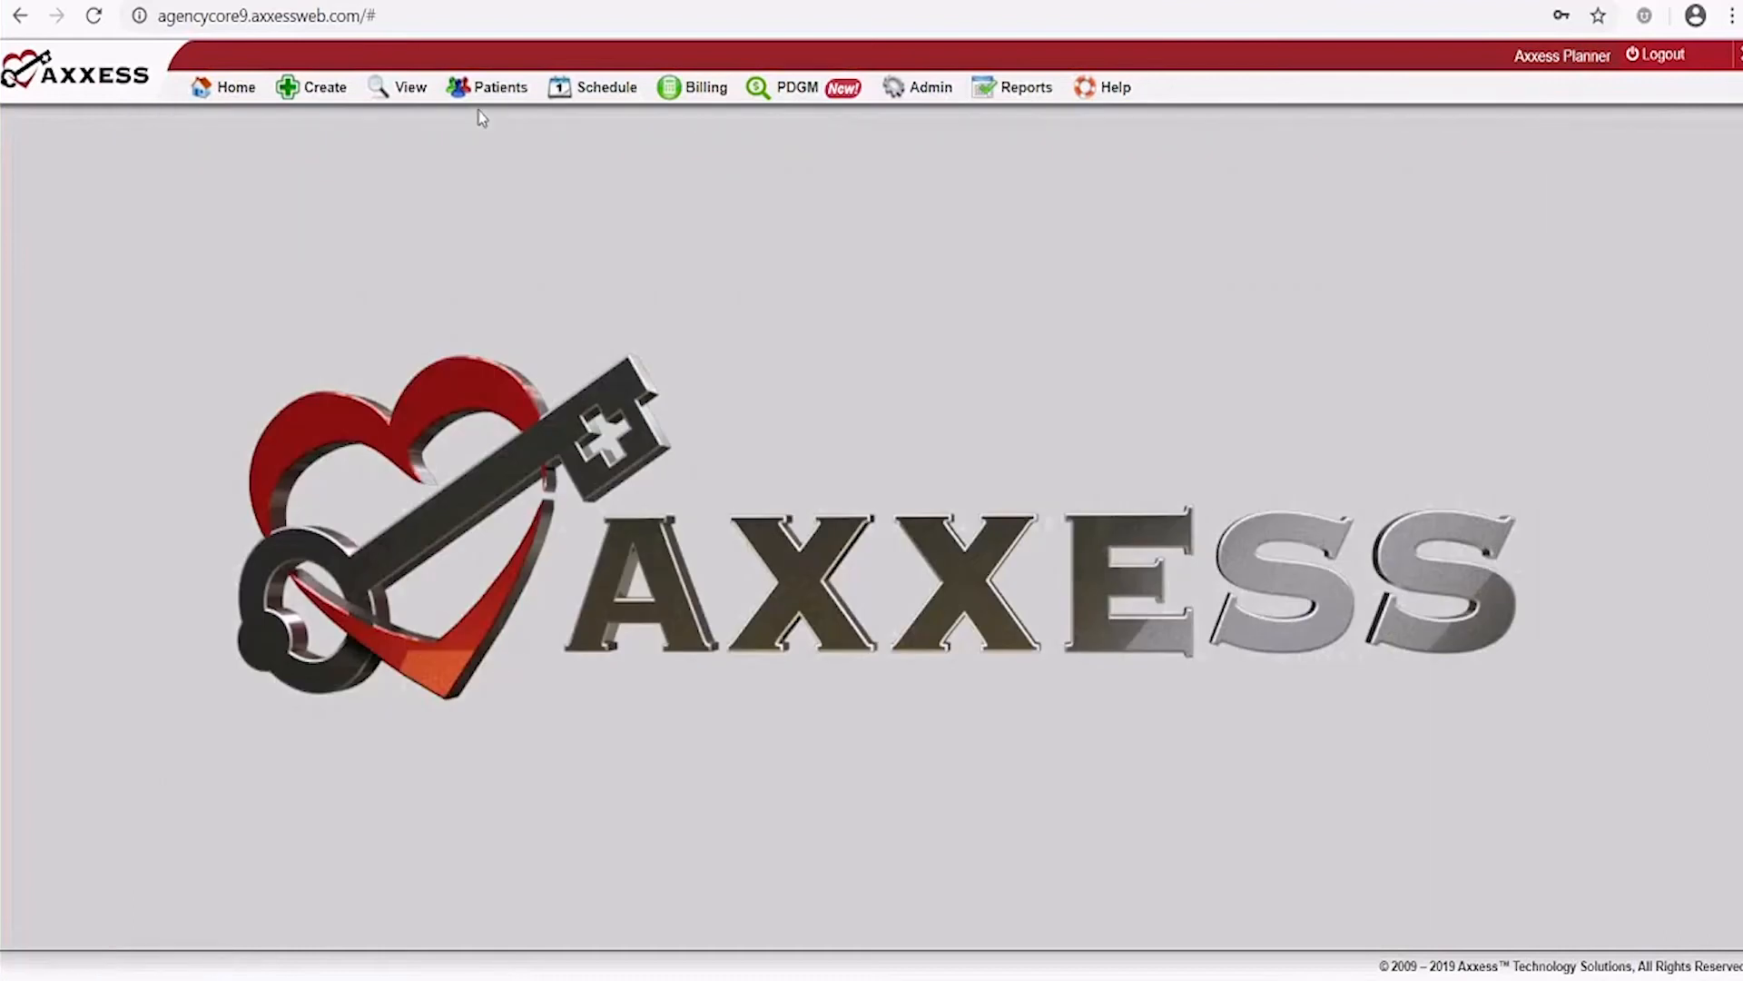
pyautogui.moveTo(408, 96)
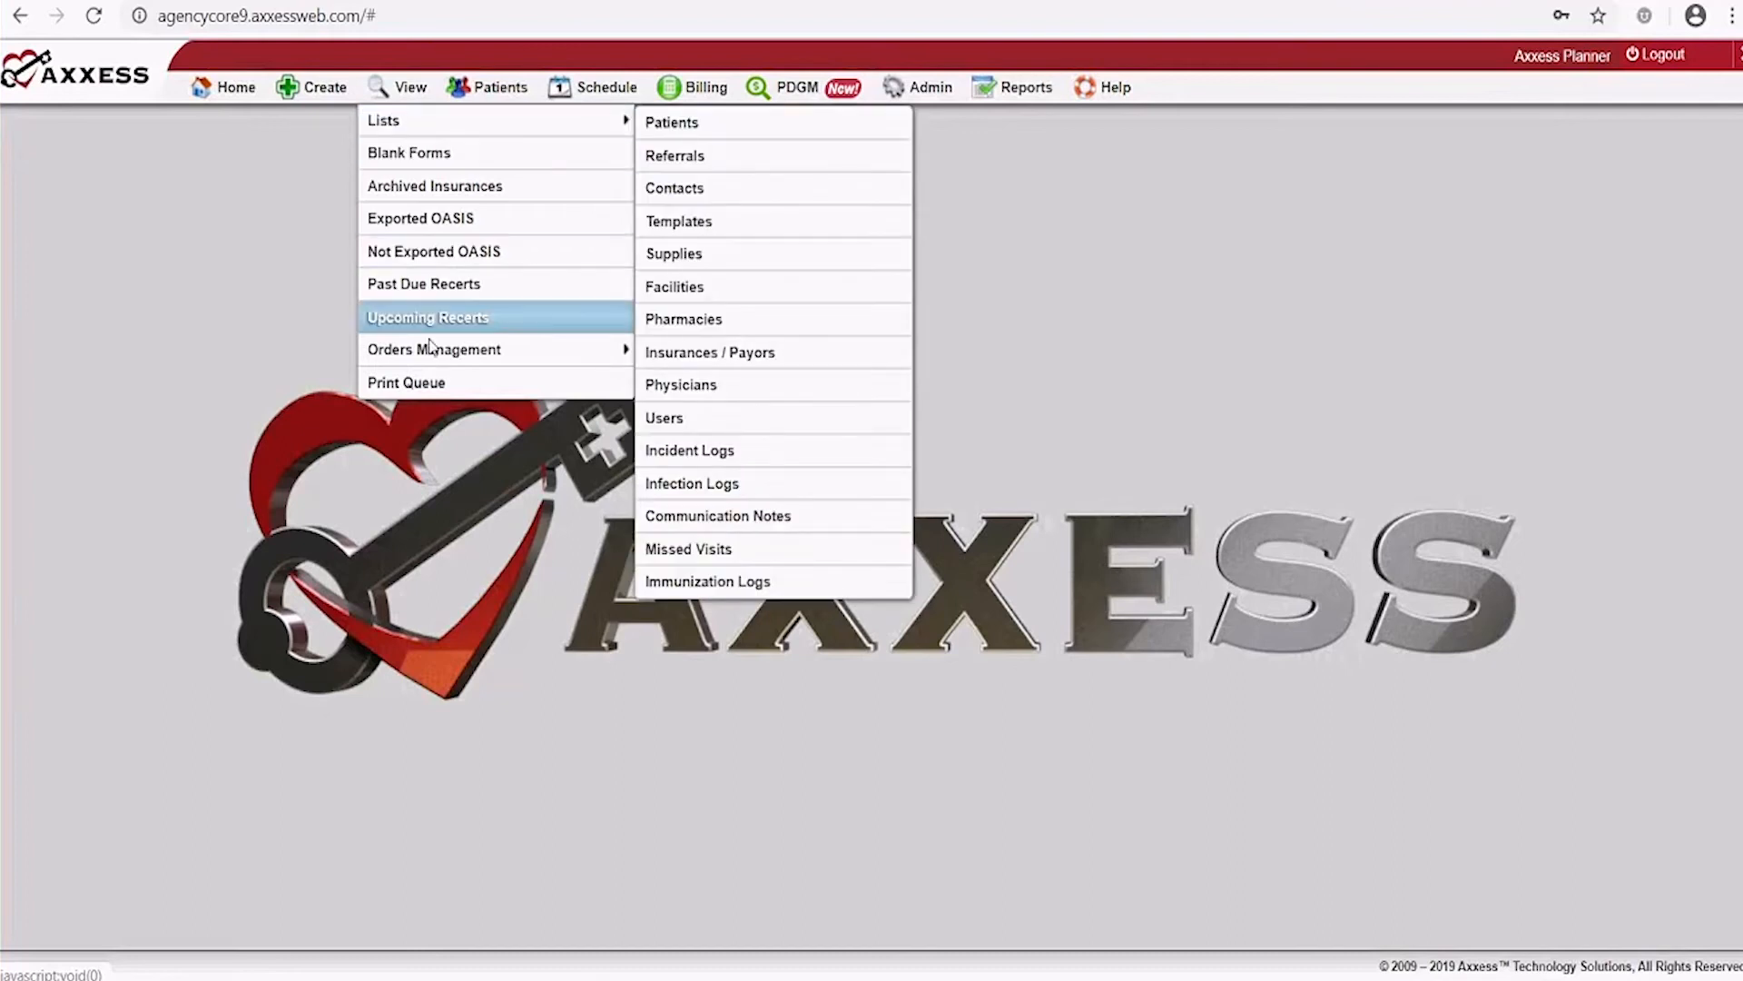
pyautogui.moveTo(422, 362)
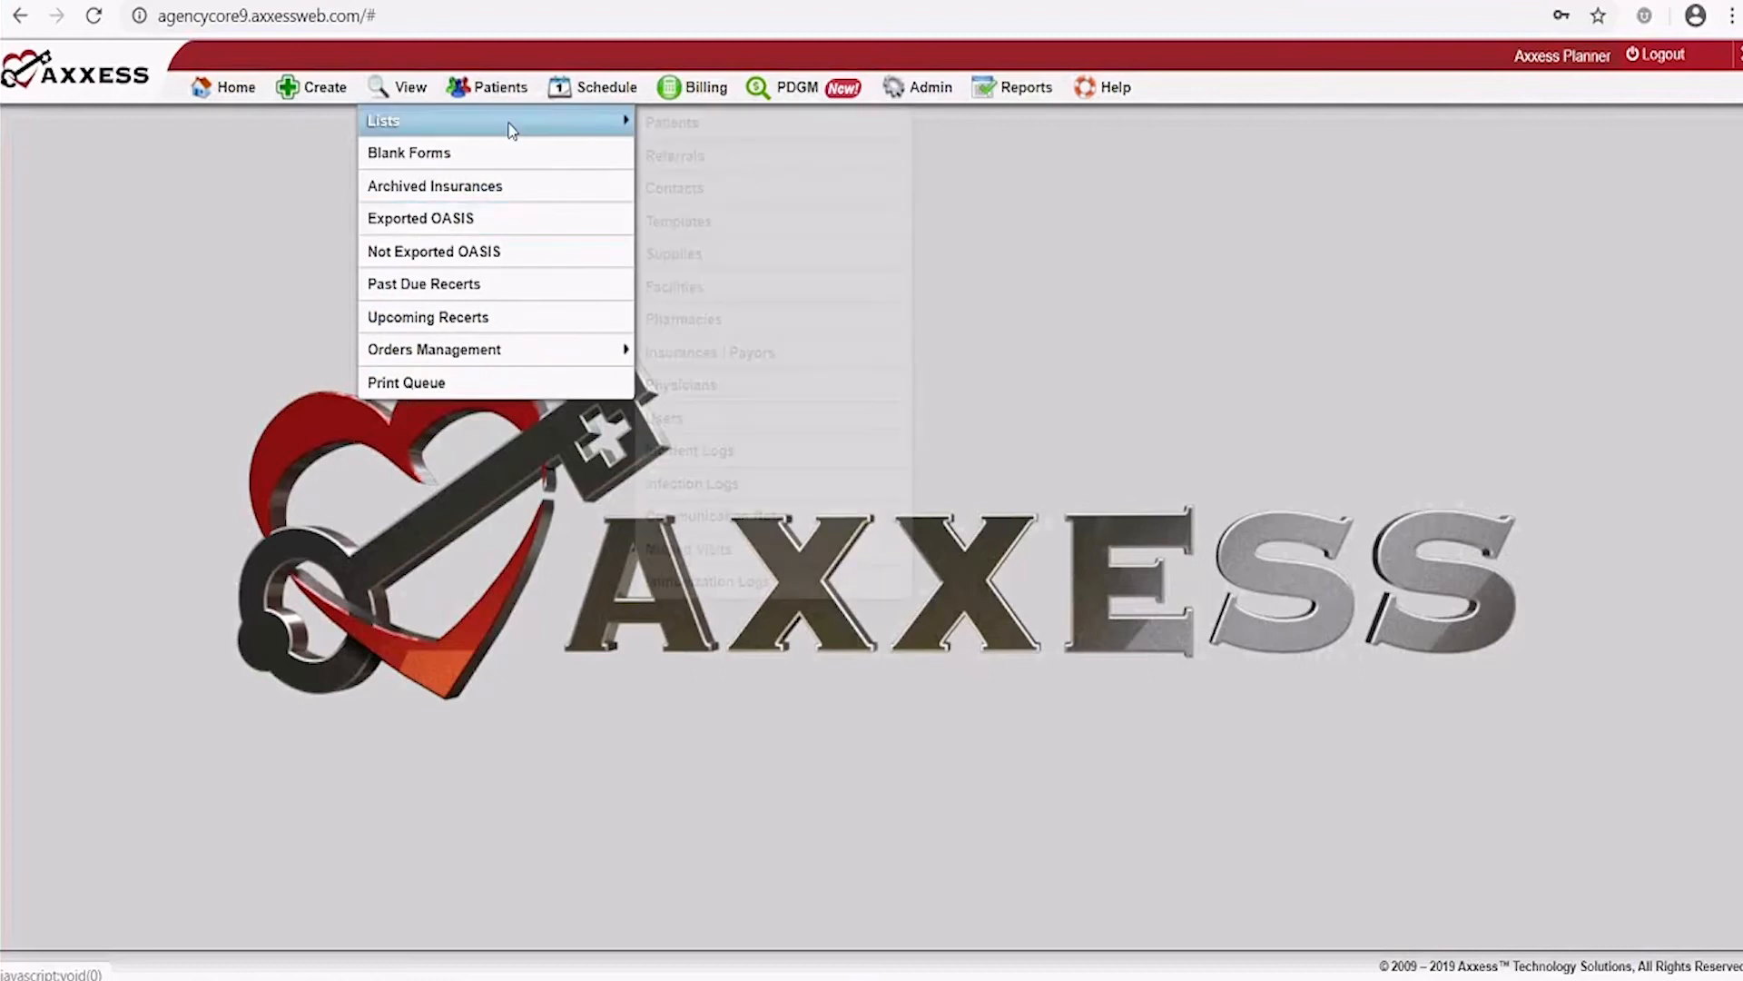
pyautogui.moveTo(506, 122)
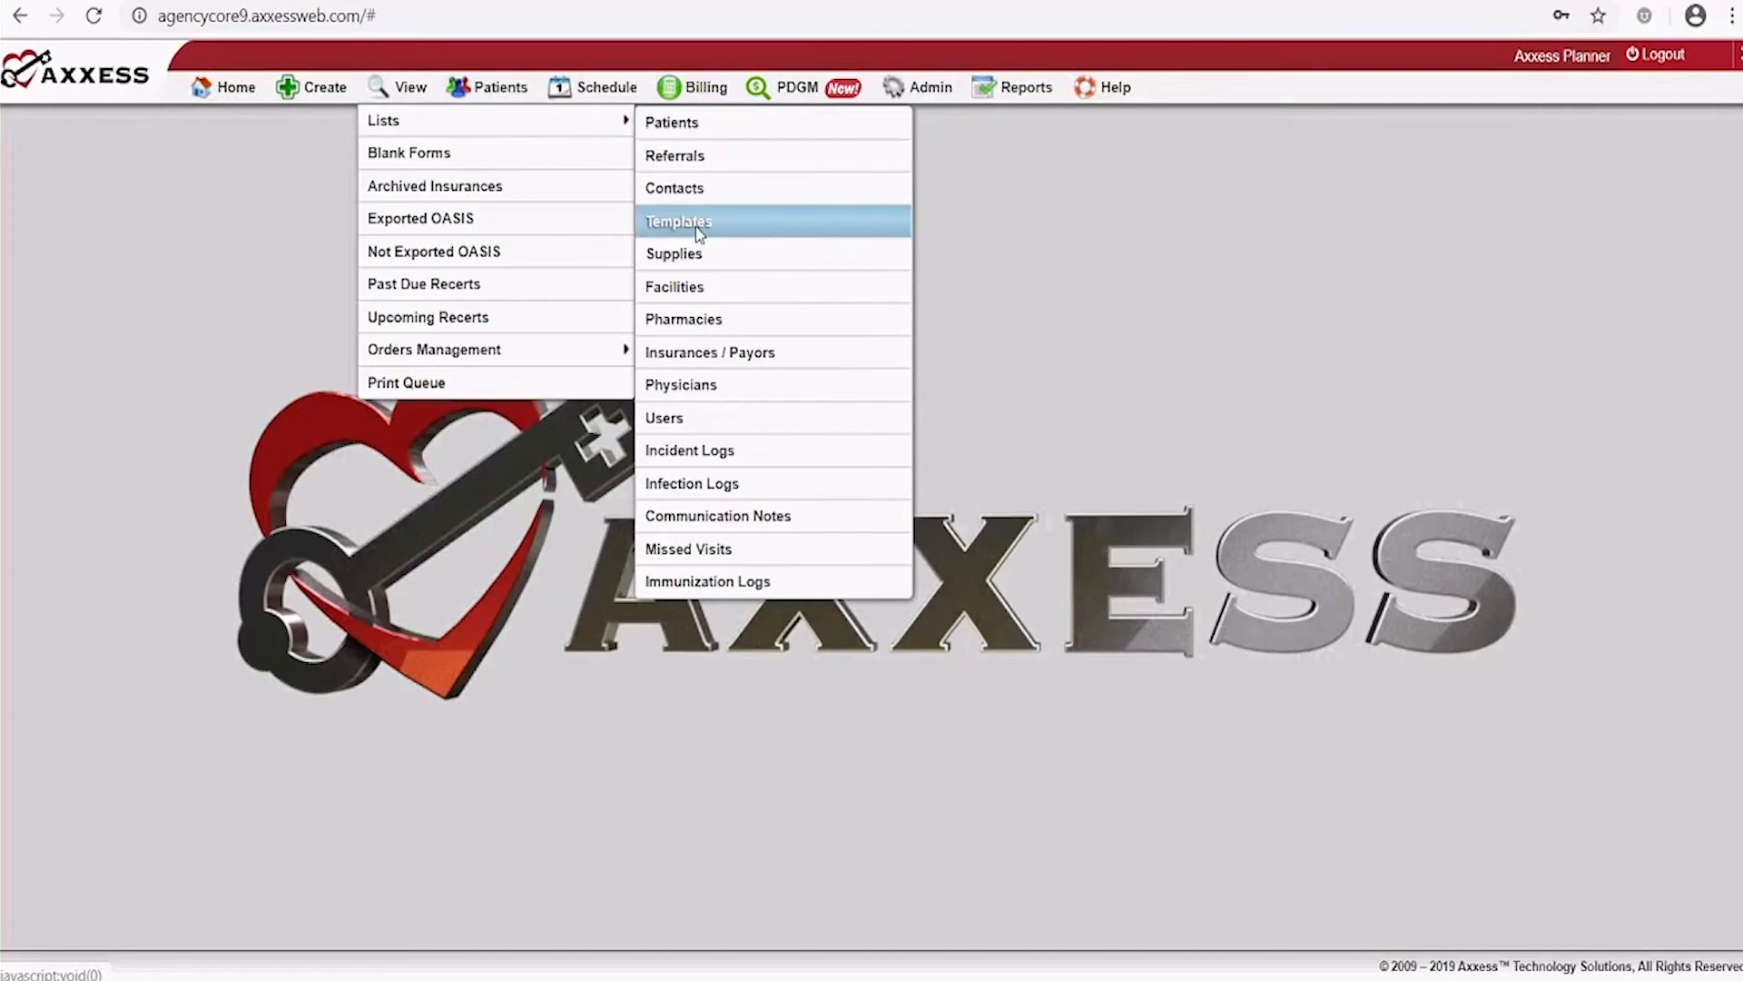
pyautogui.click(743, 548)
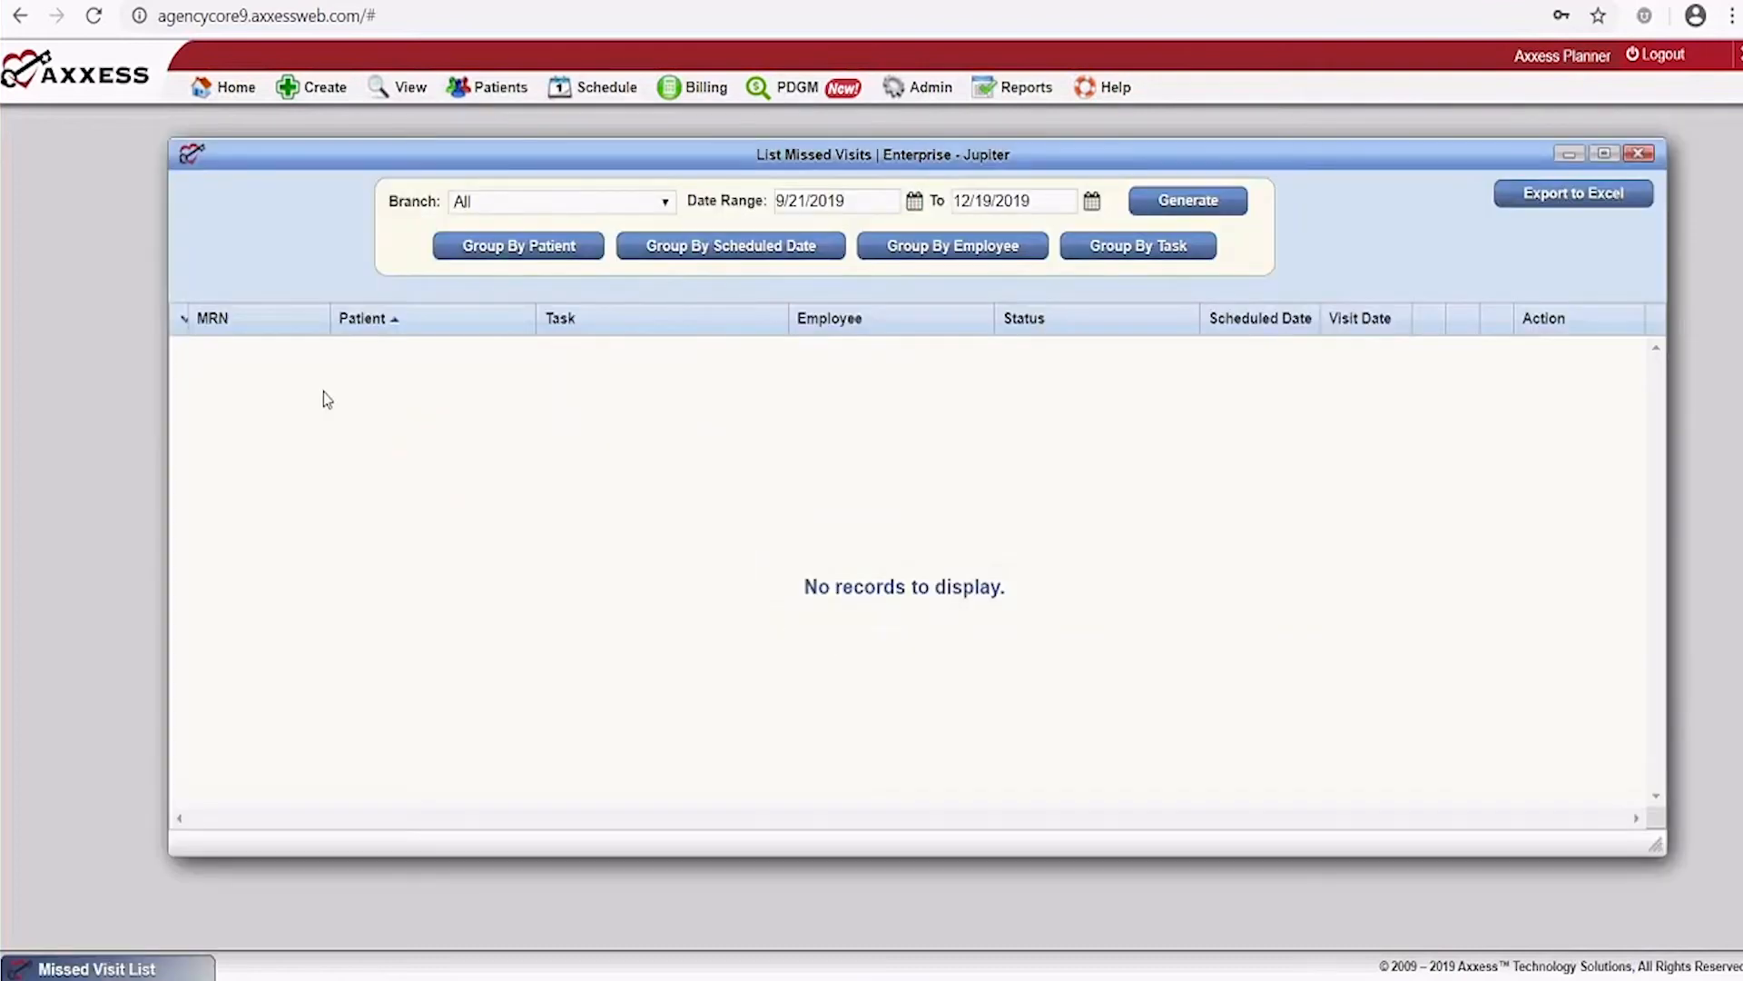
# Change the start date to 09/21/2017 and generate the missed visits list
pyautogui.click(846, 200)
pyautogui.press('BackSpace')
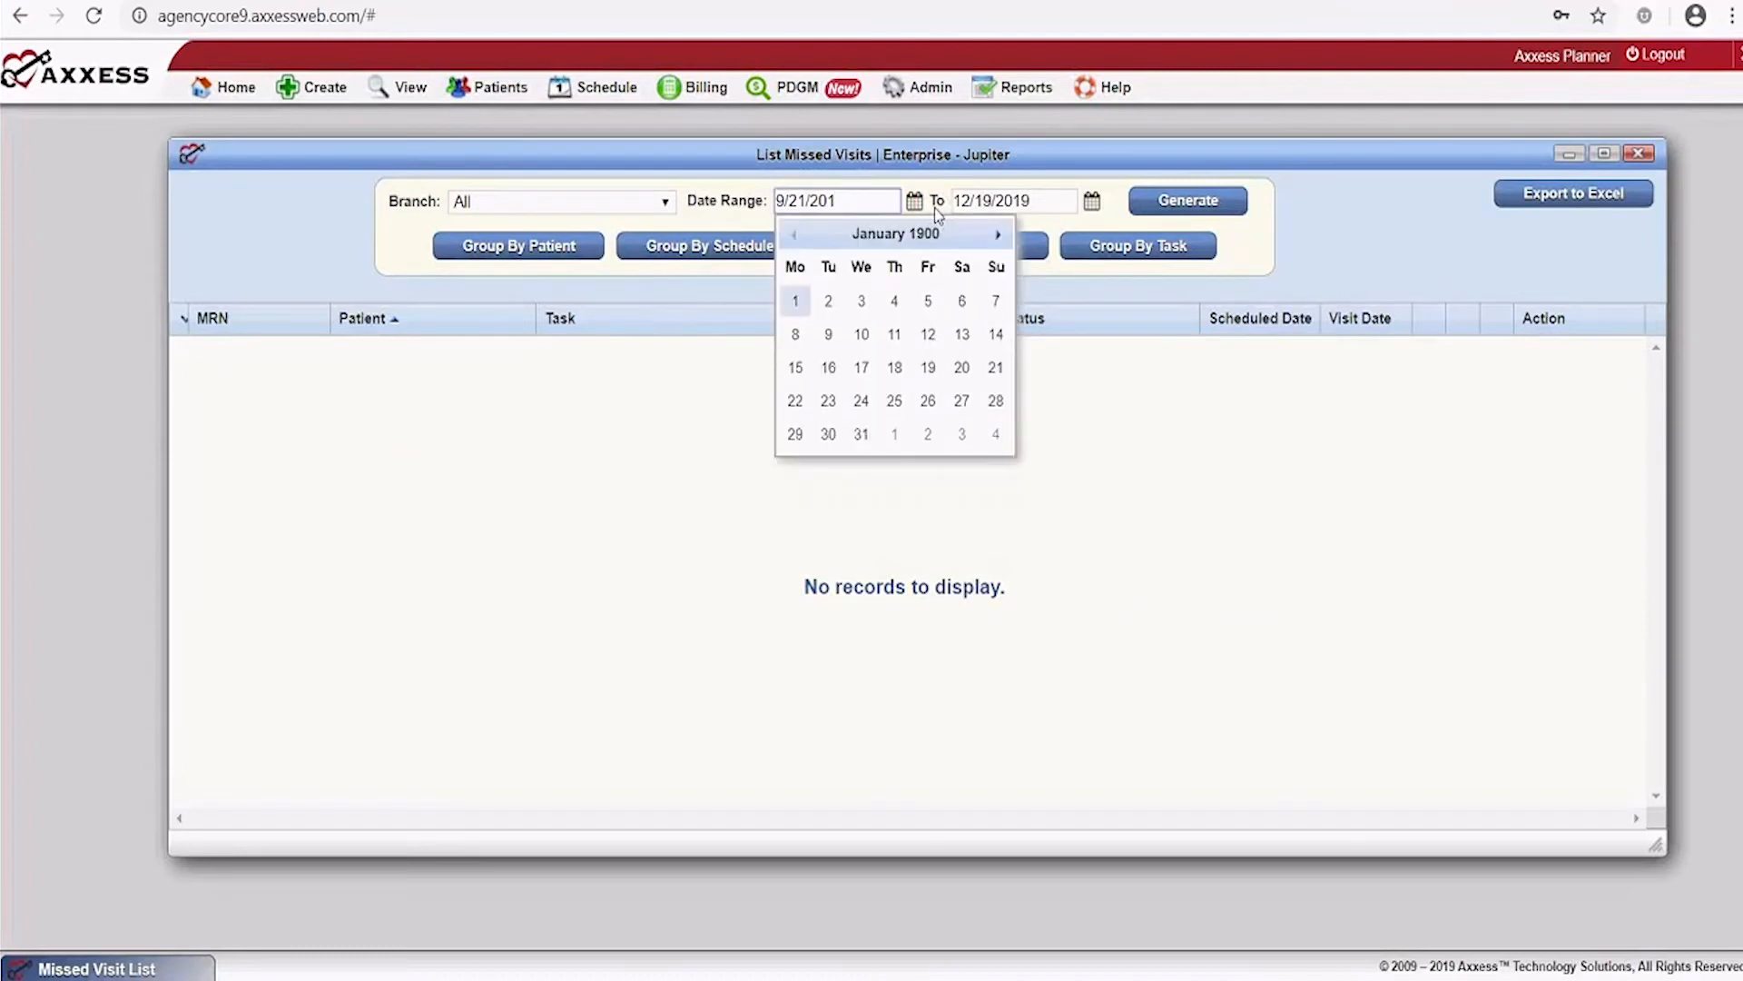
pyautogui.write('7')
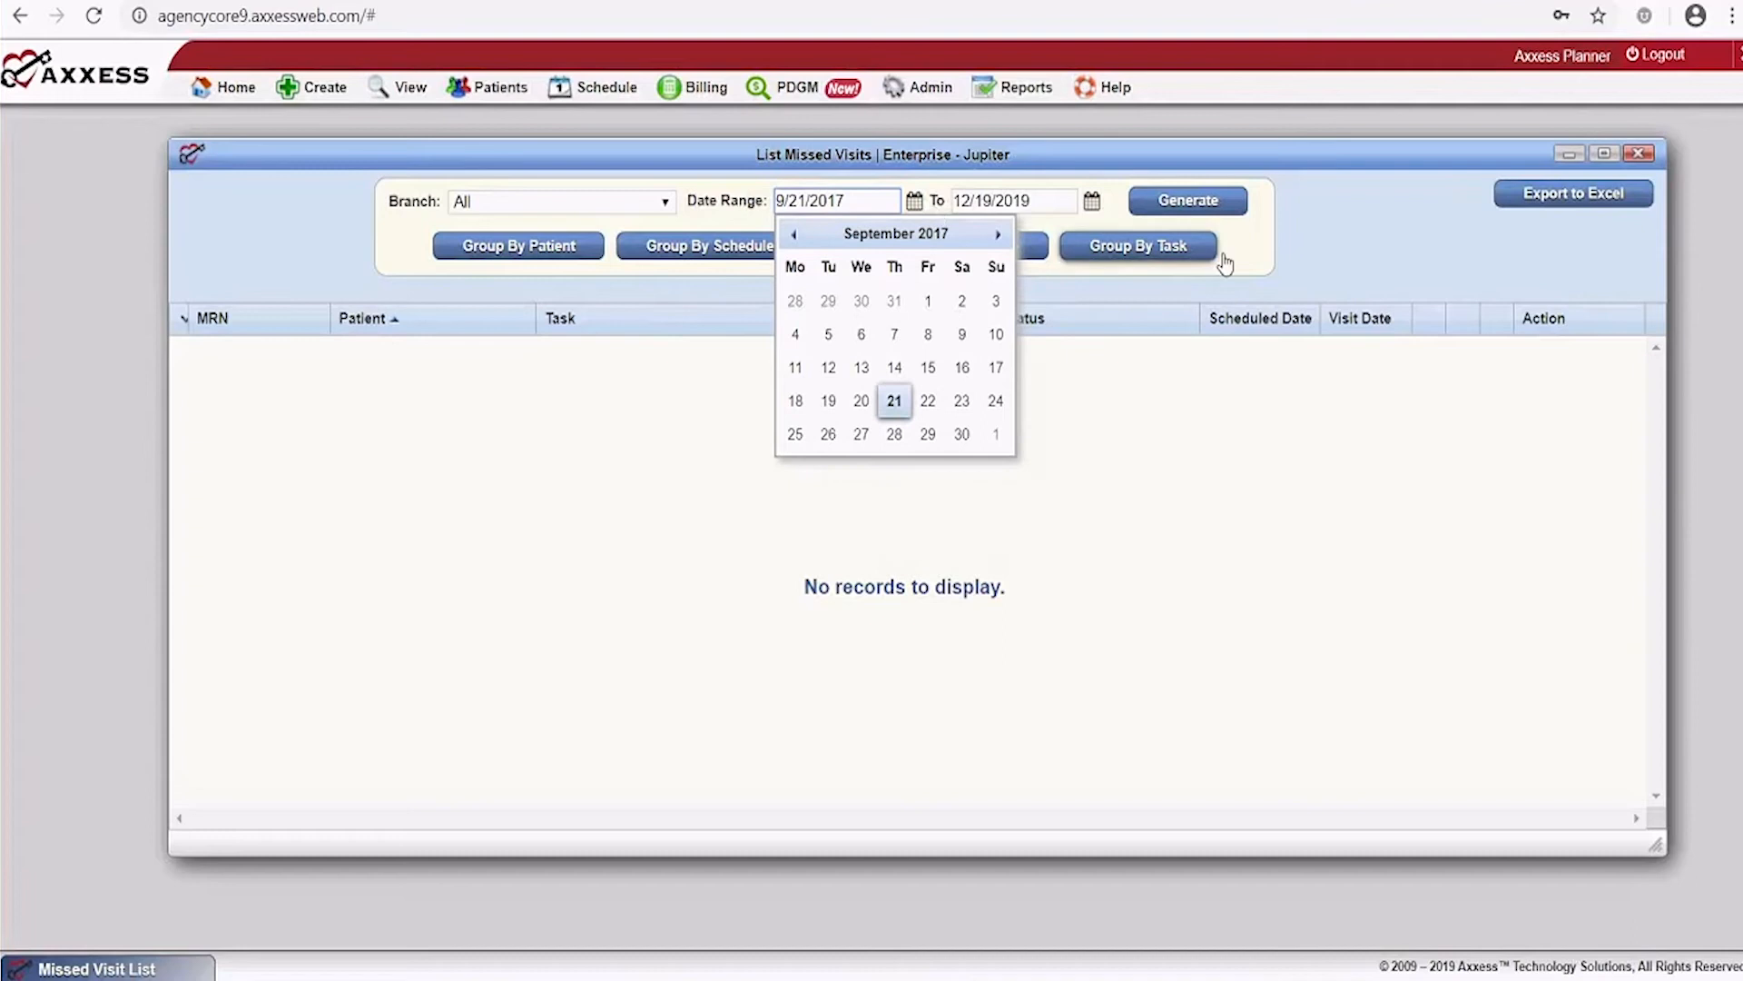
pyautogui.click(1319, 257)
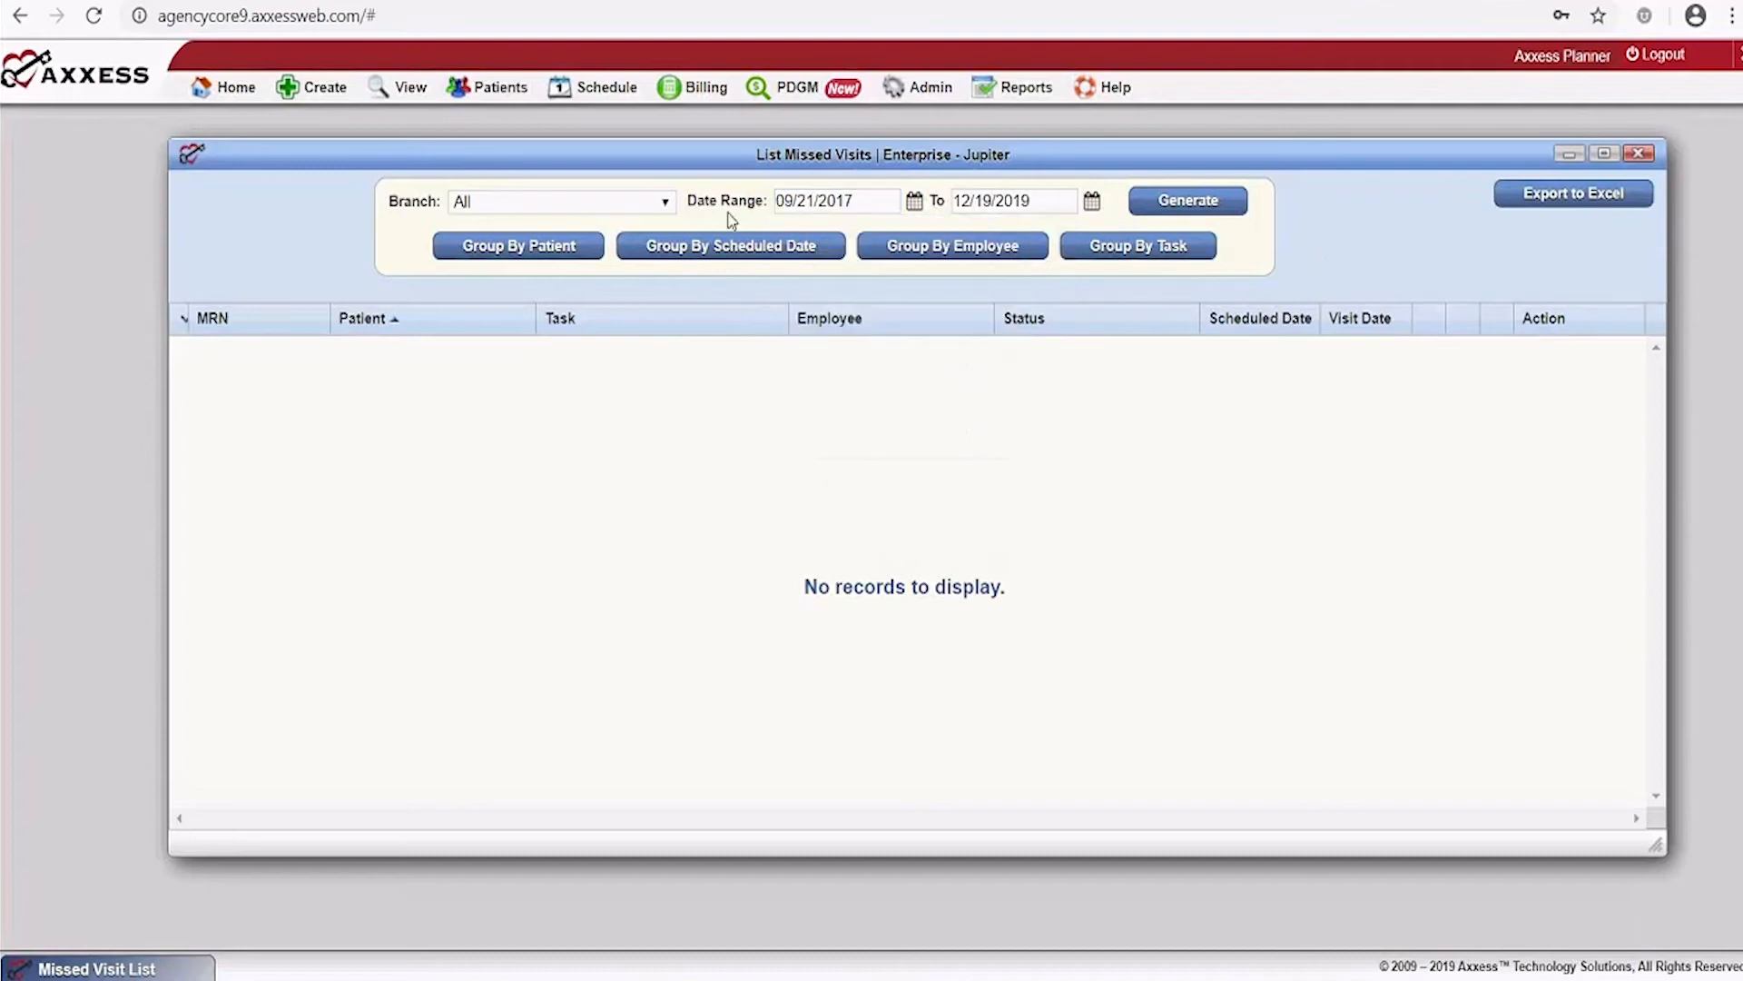
pyautogui.click(1153, 201)
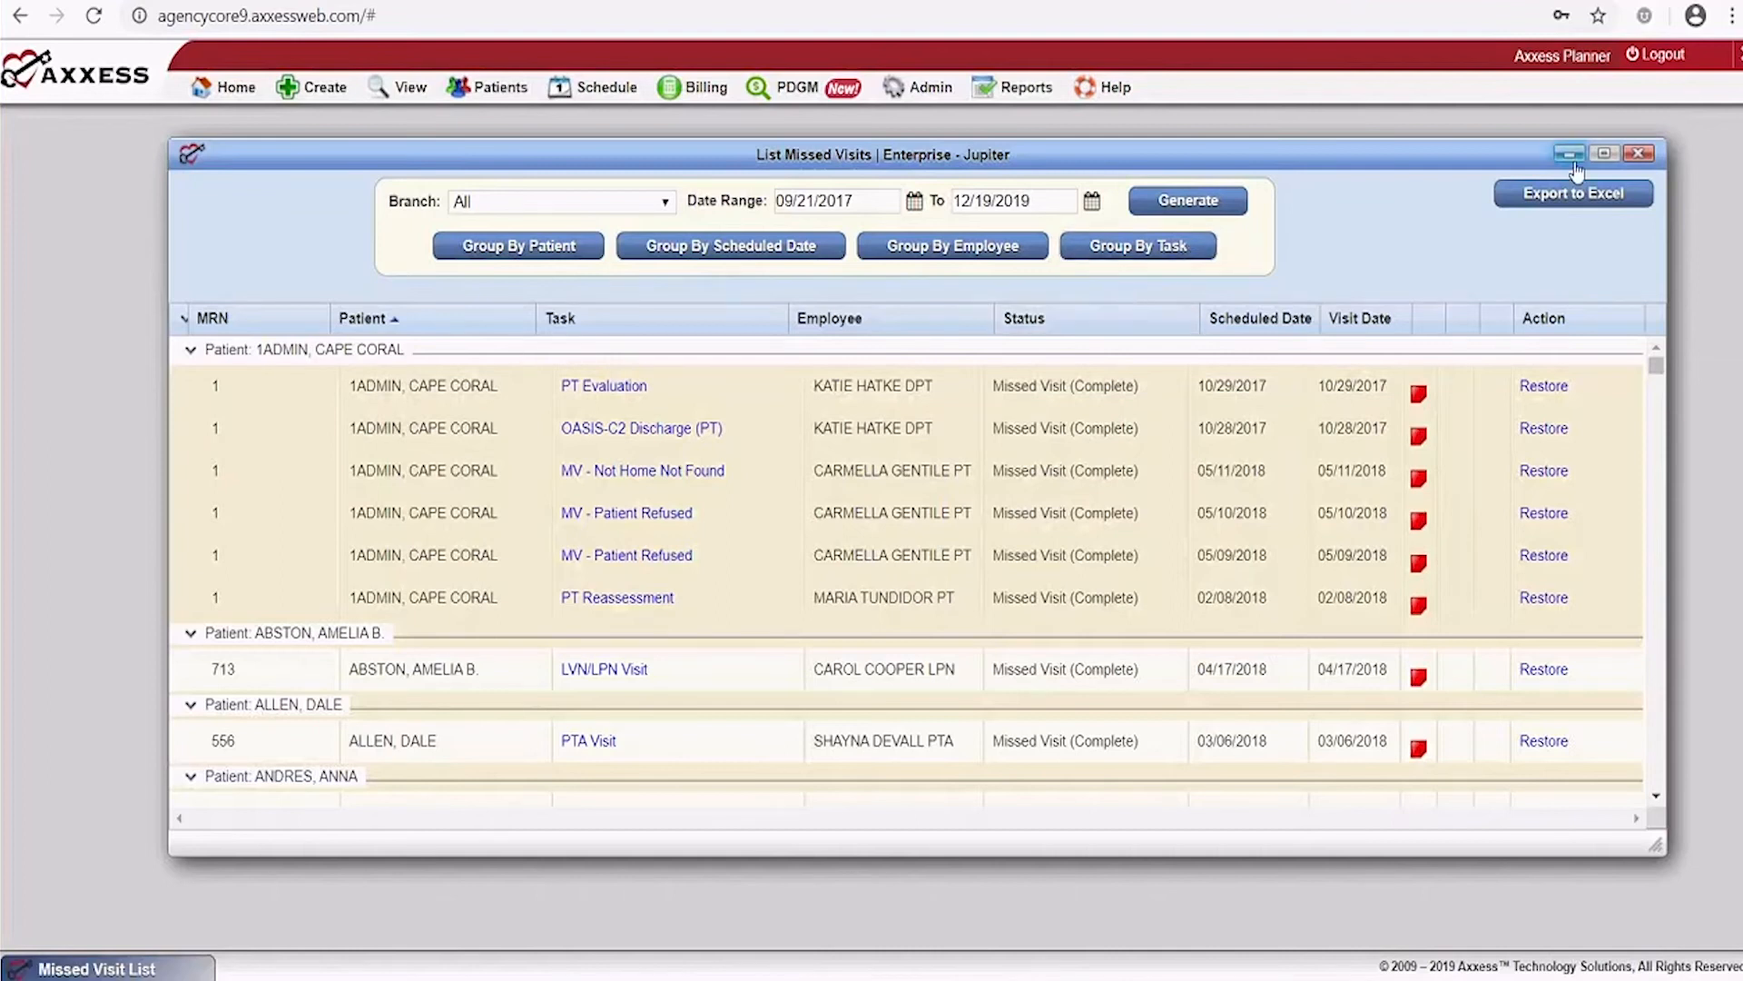
# Export the missed visits list to Excel and close the window
pyautogui.click(1577, 198)
pyautogui.moveTo(1418, 399)
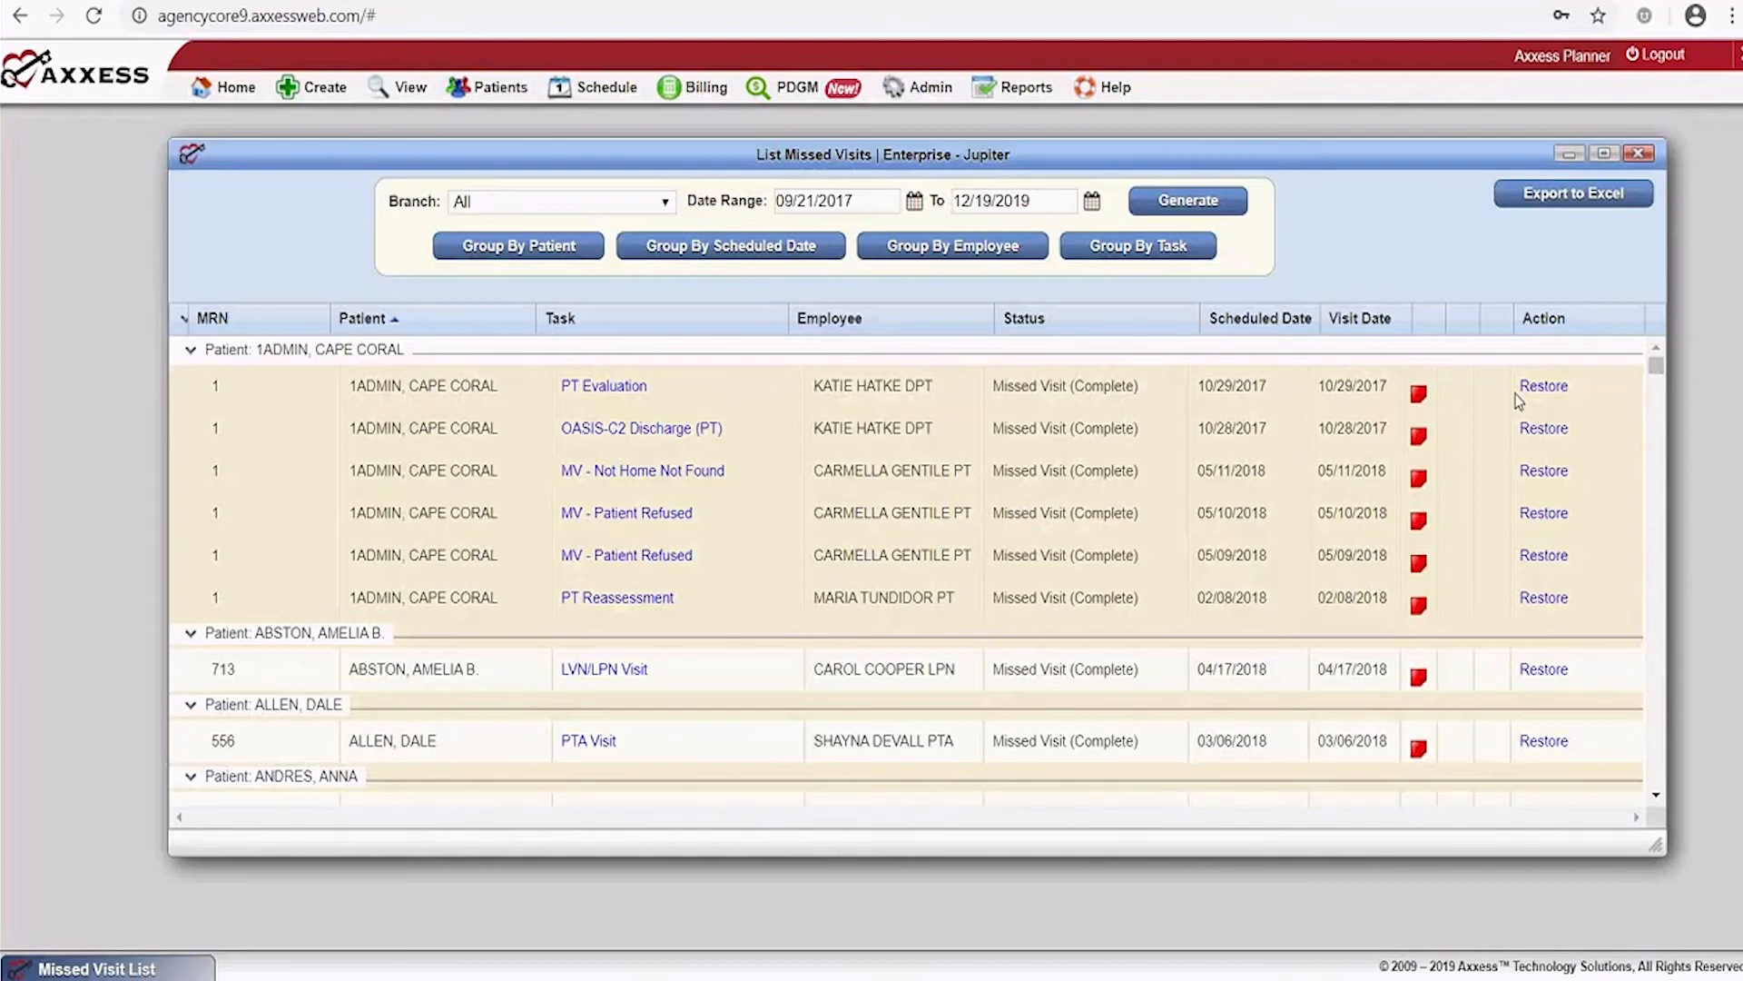
pyautogui.click(1638, 153)
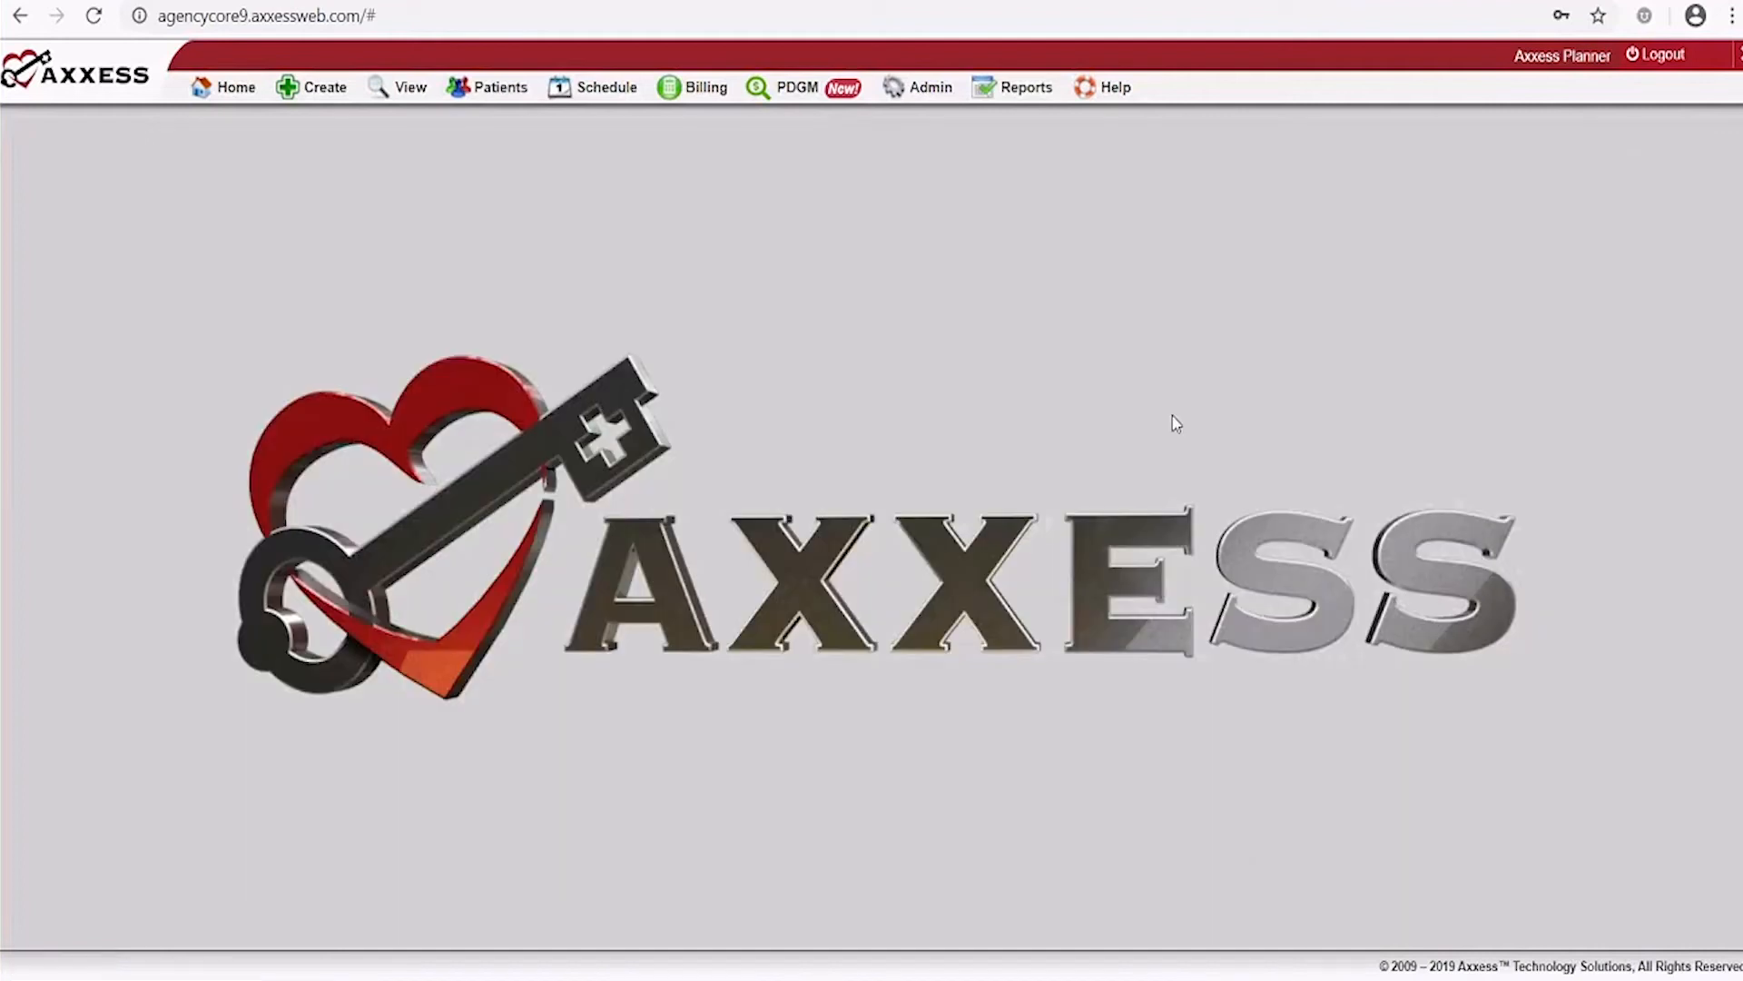
pyautogui.click(919, 87)
pyautogui.click(400, 89)
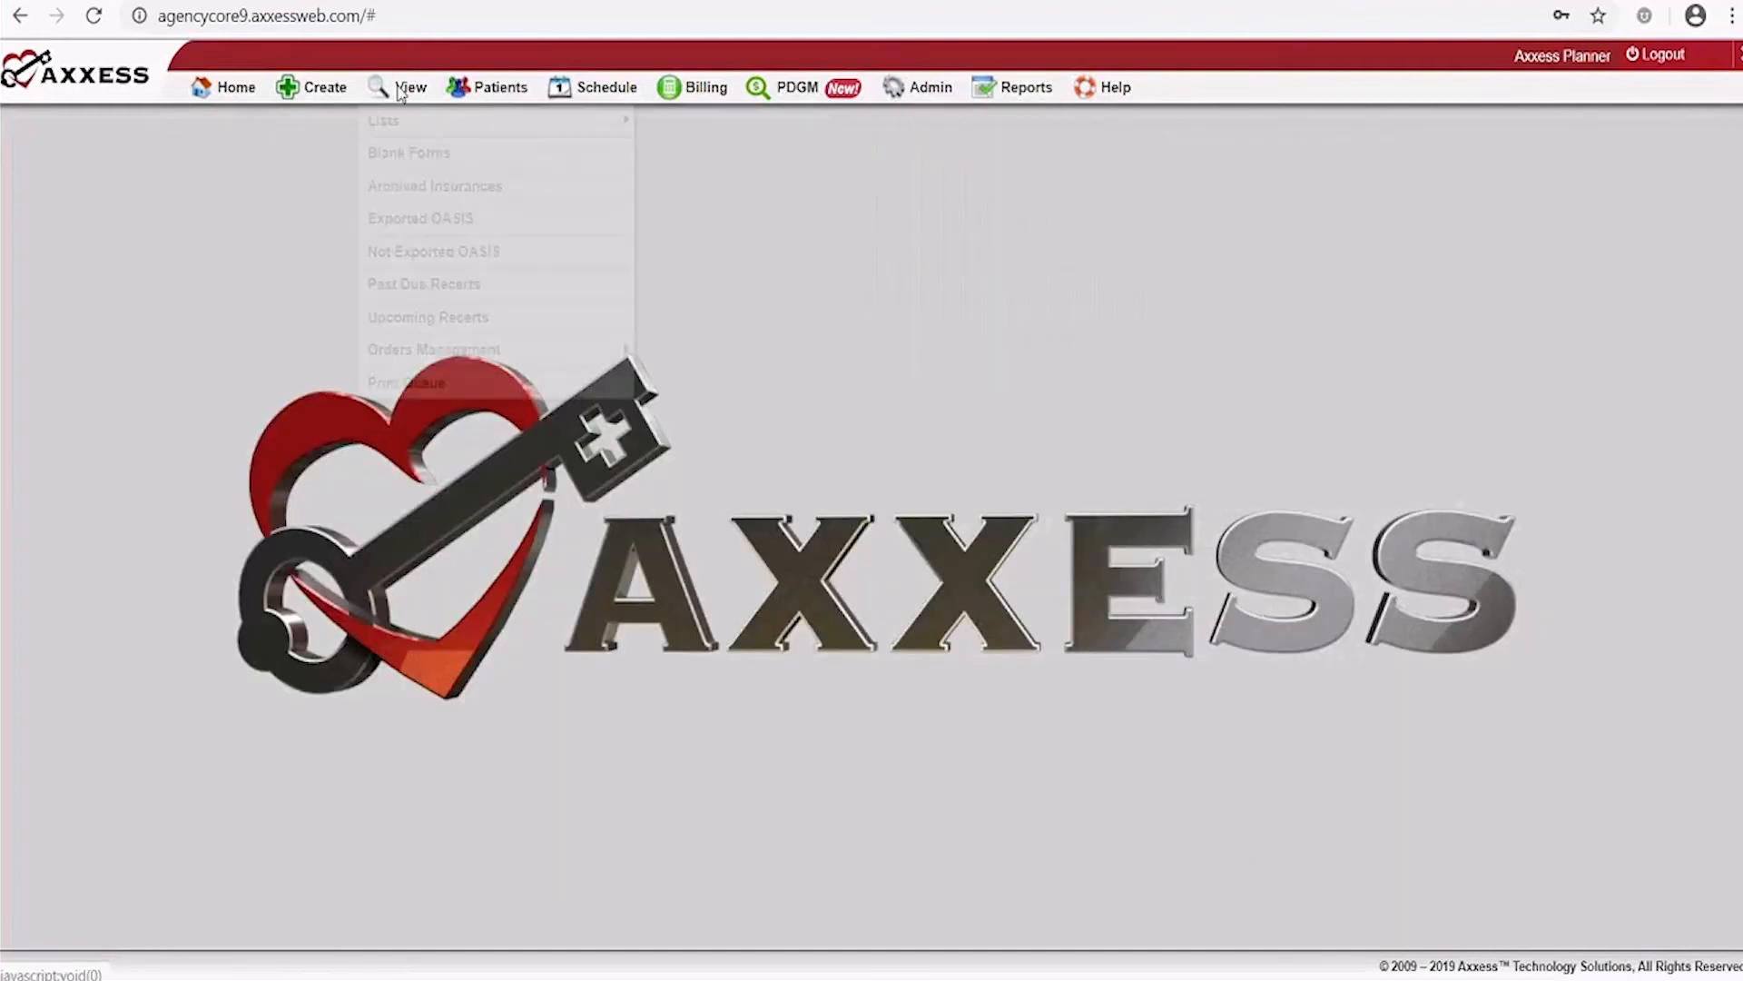
pyautogui.moveTo(406, 117)
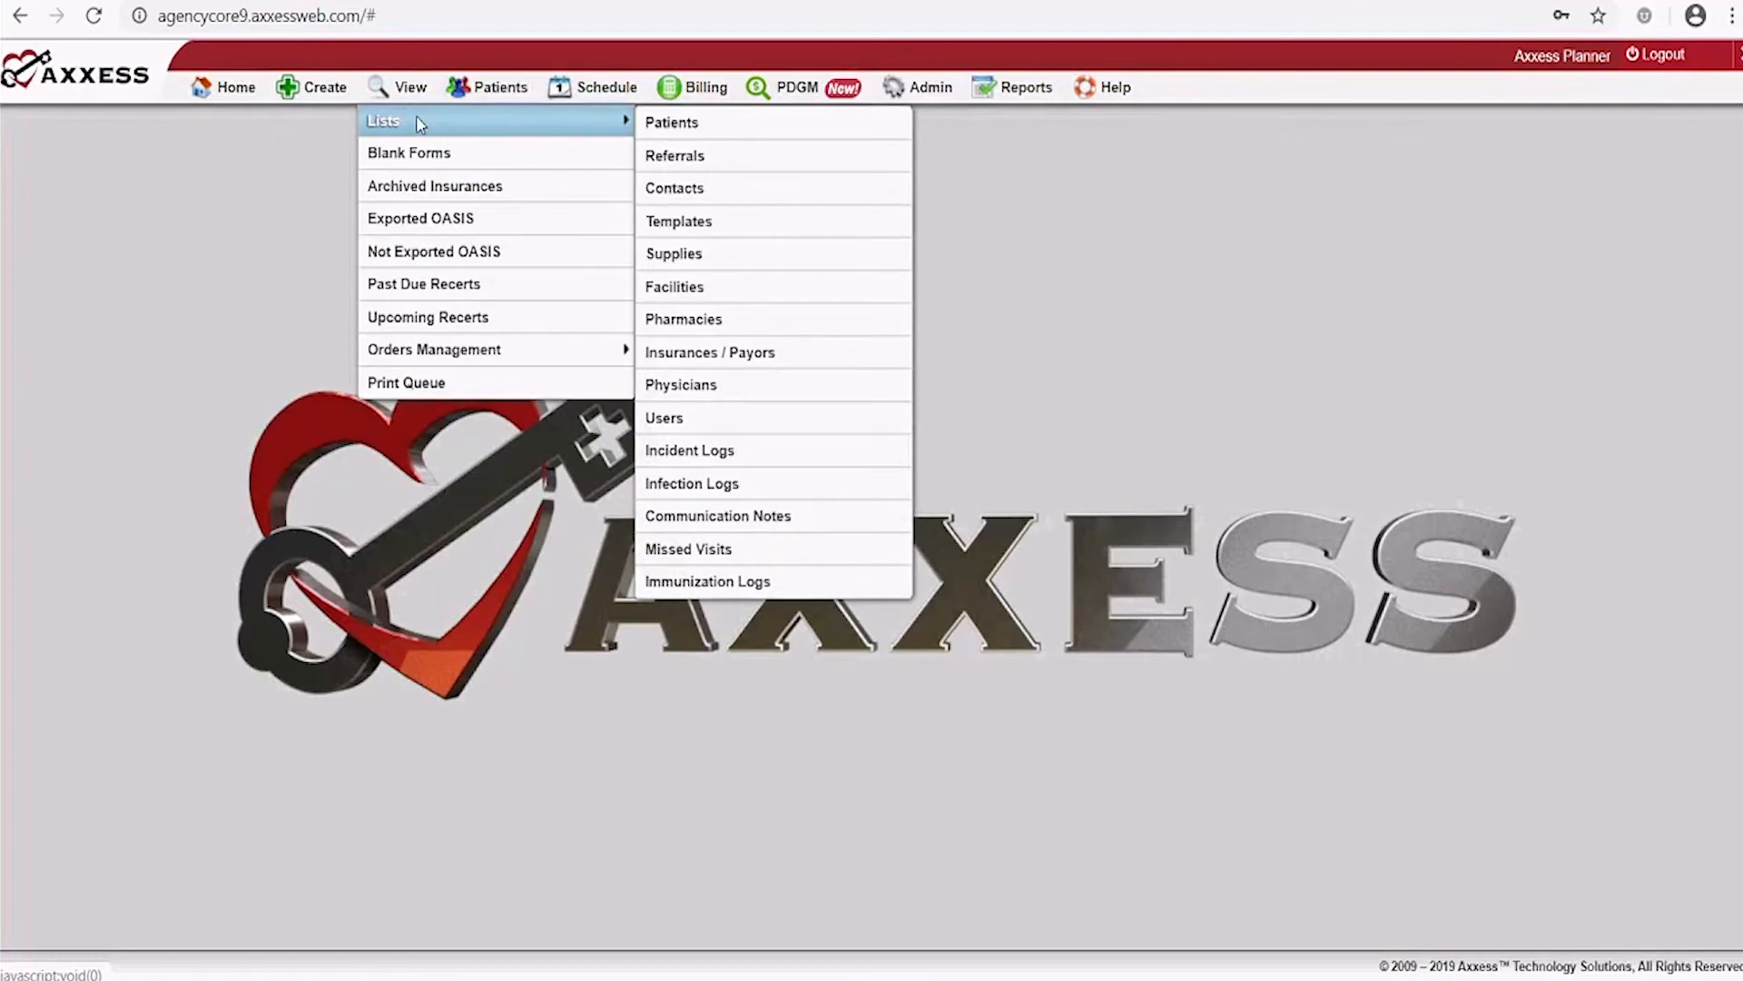
pyautogui.click(681, 259)
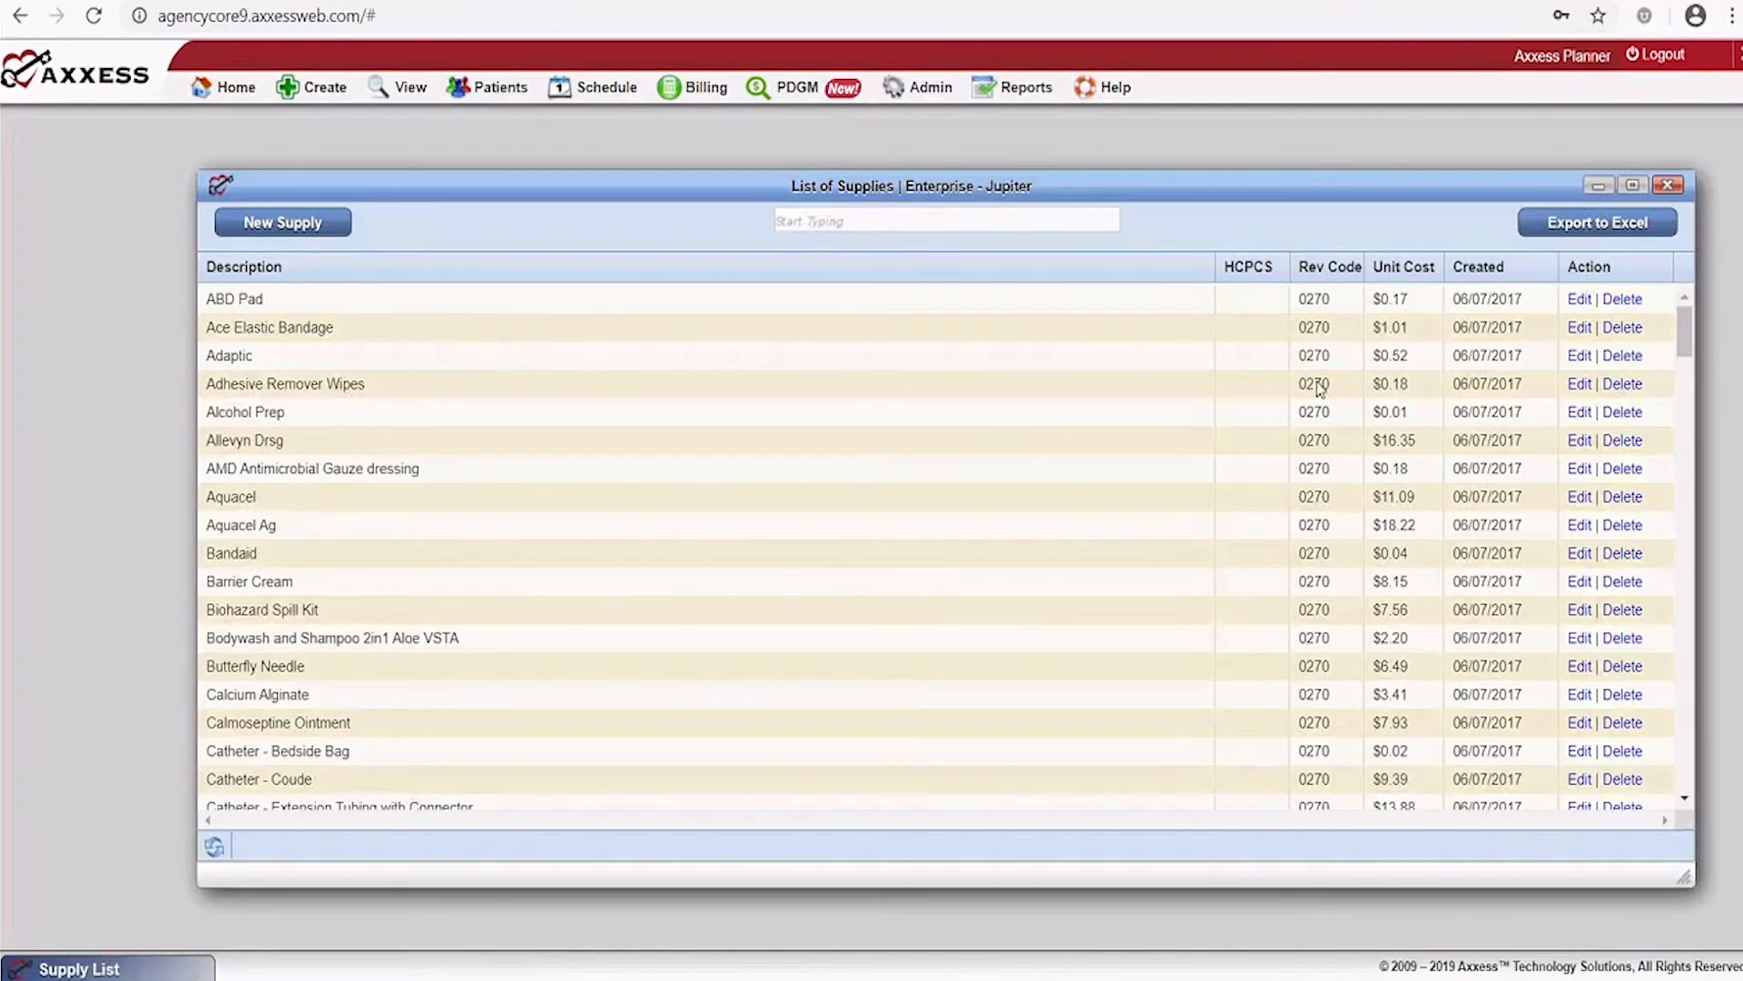
pyautogui.scroll(-20, 1319, 389)
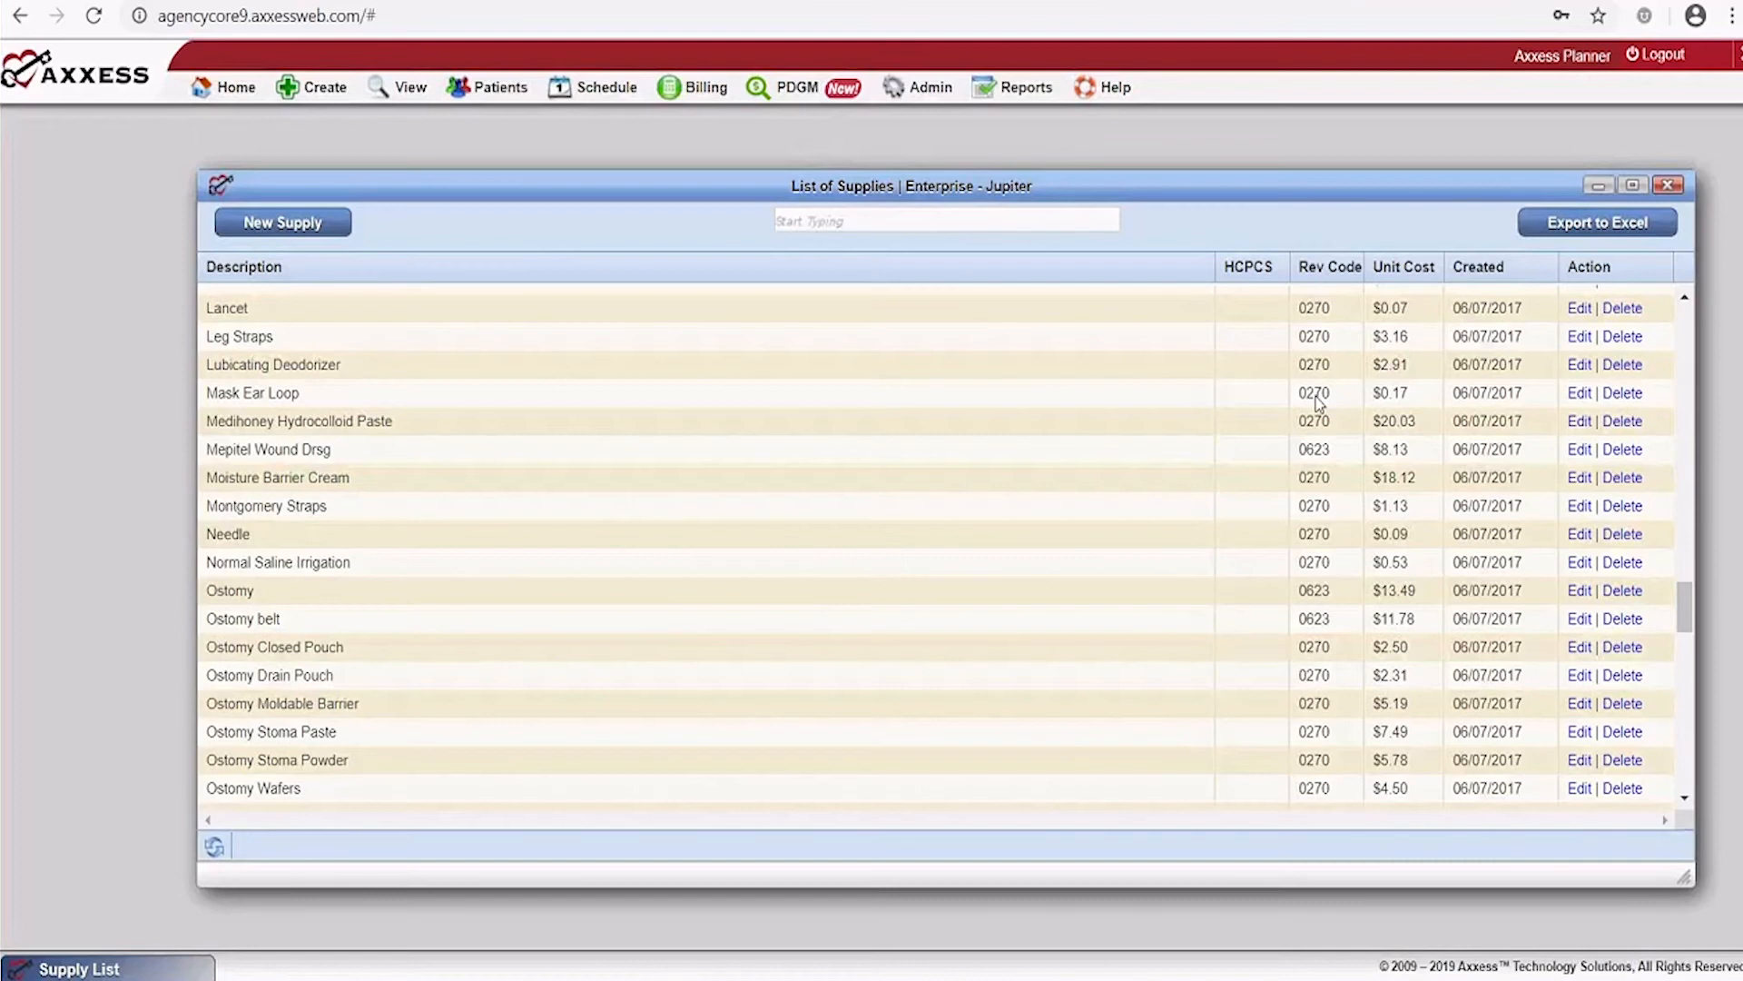
pyautogui.scroll(-3, 1319, 402)
pyautogui.scroll(20, 1320, 409)
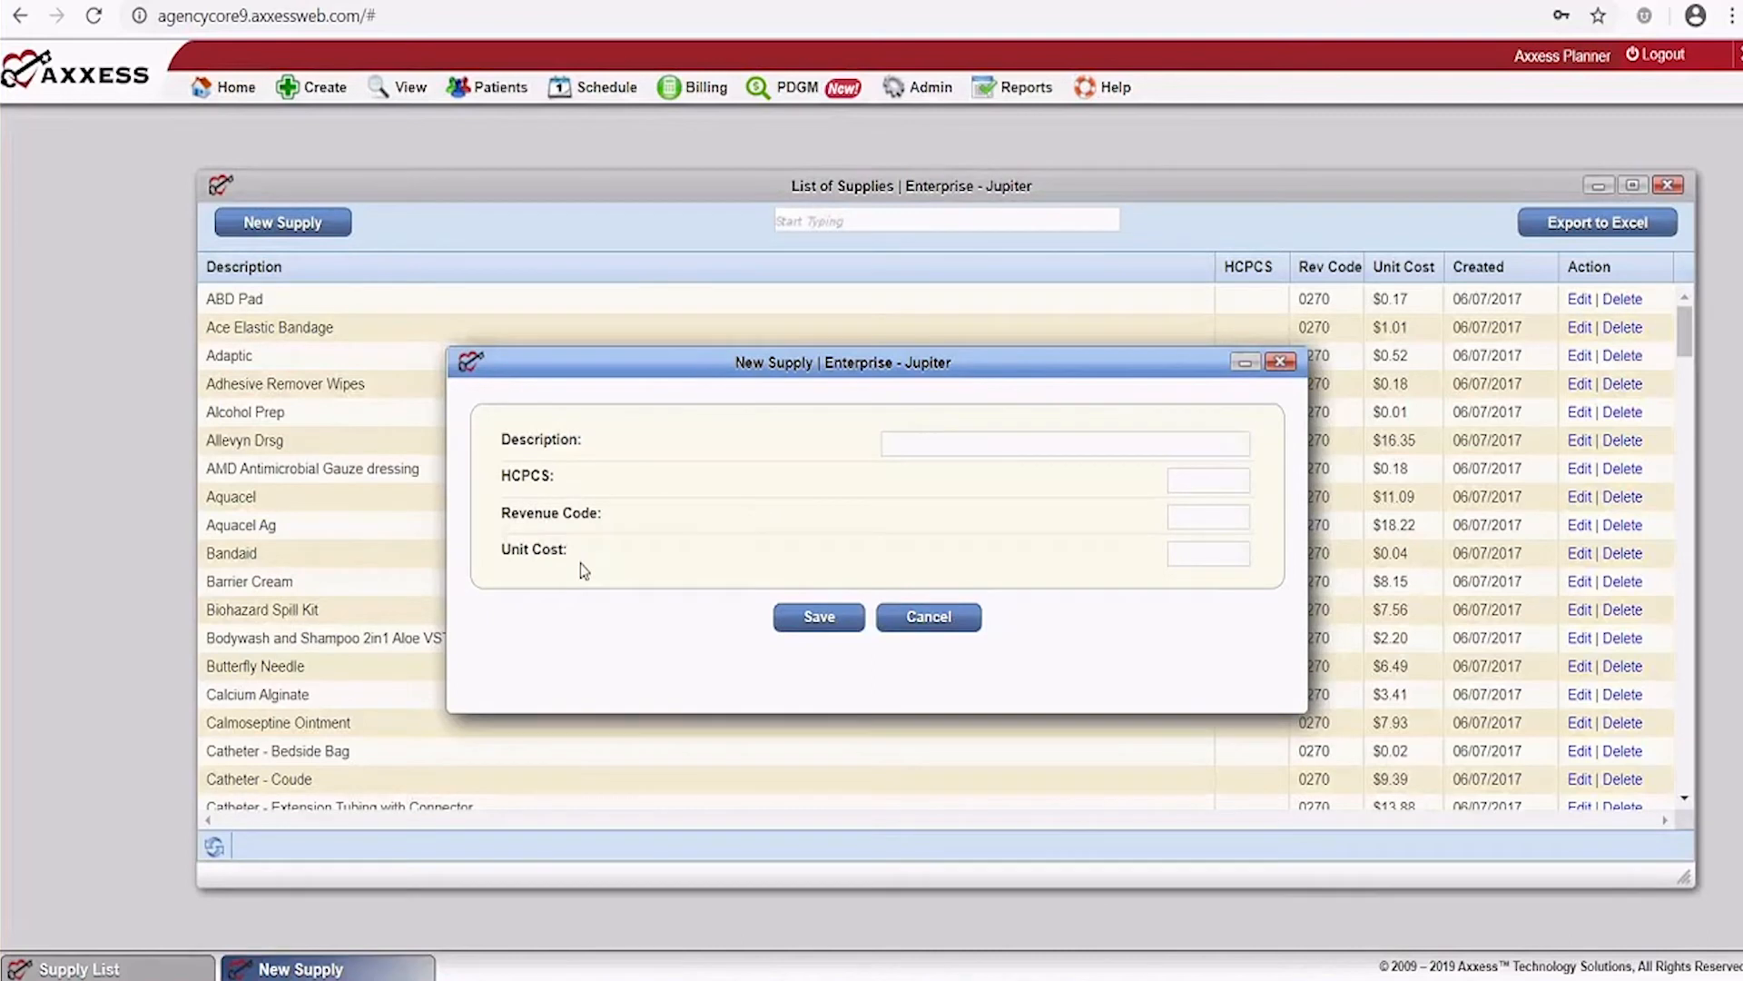
pyautogui.click(904, 622)
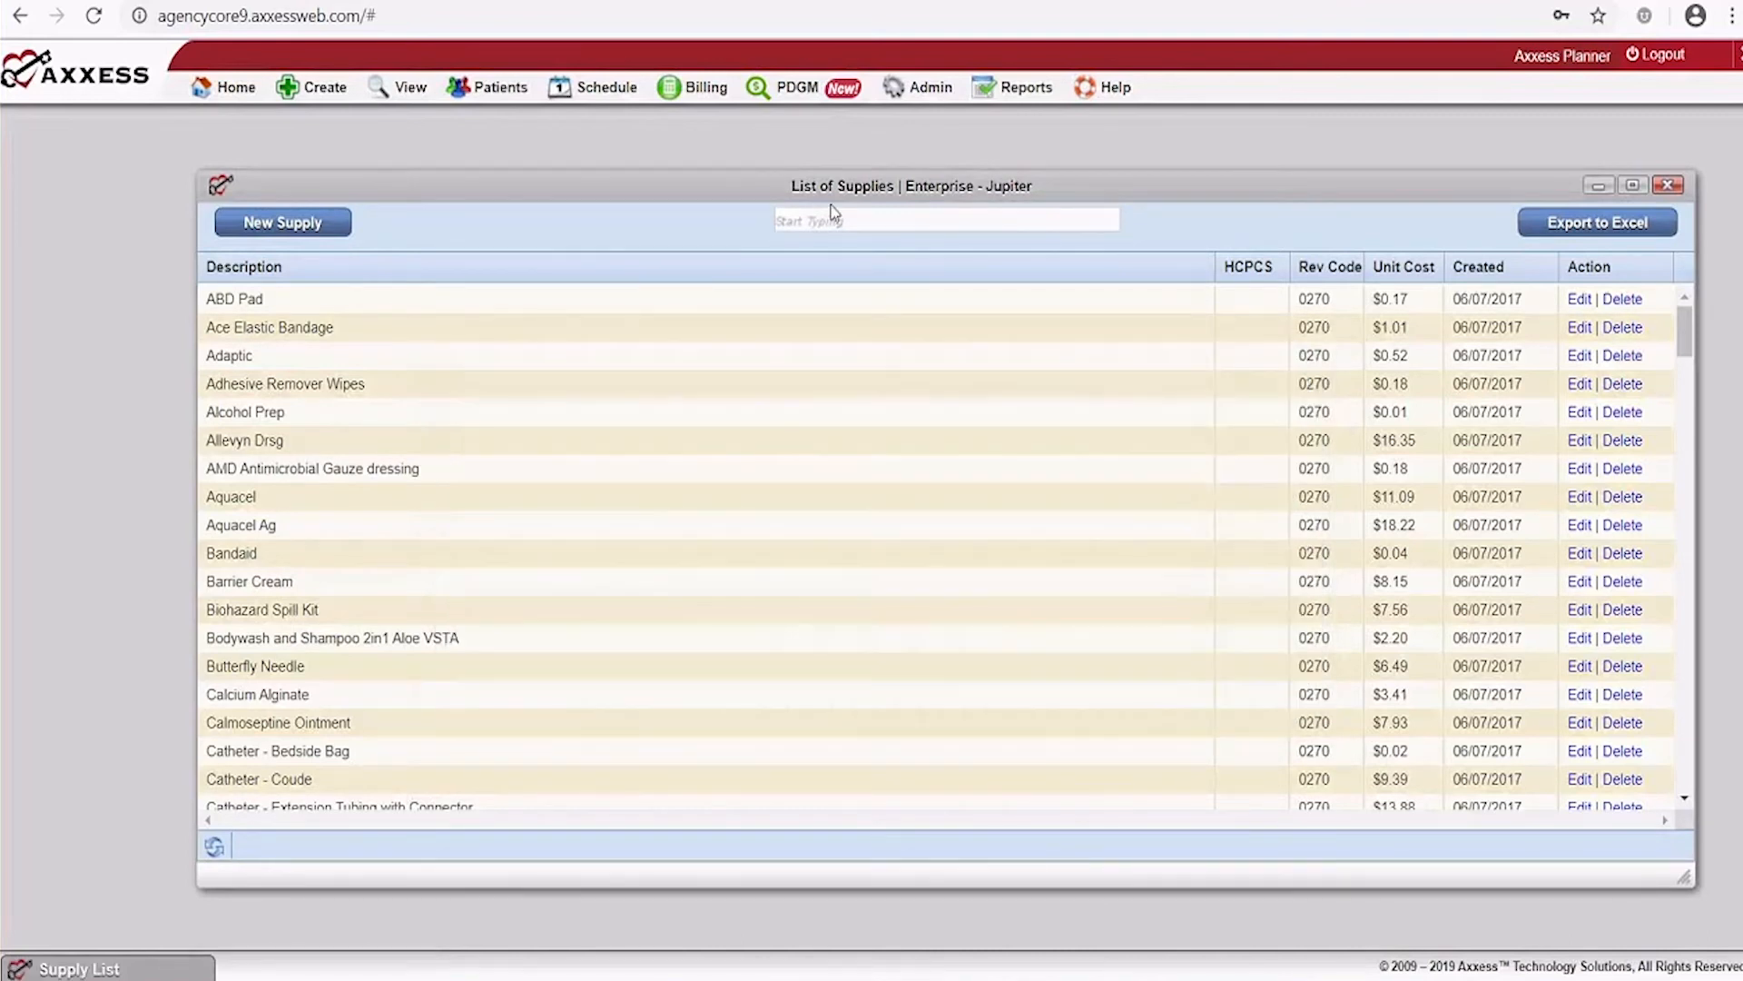
pyautogui.click(1667, 186)
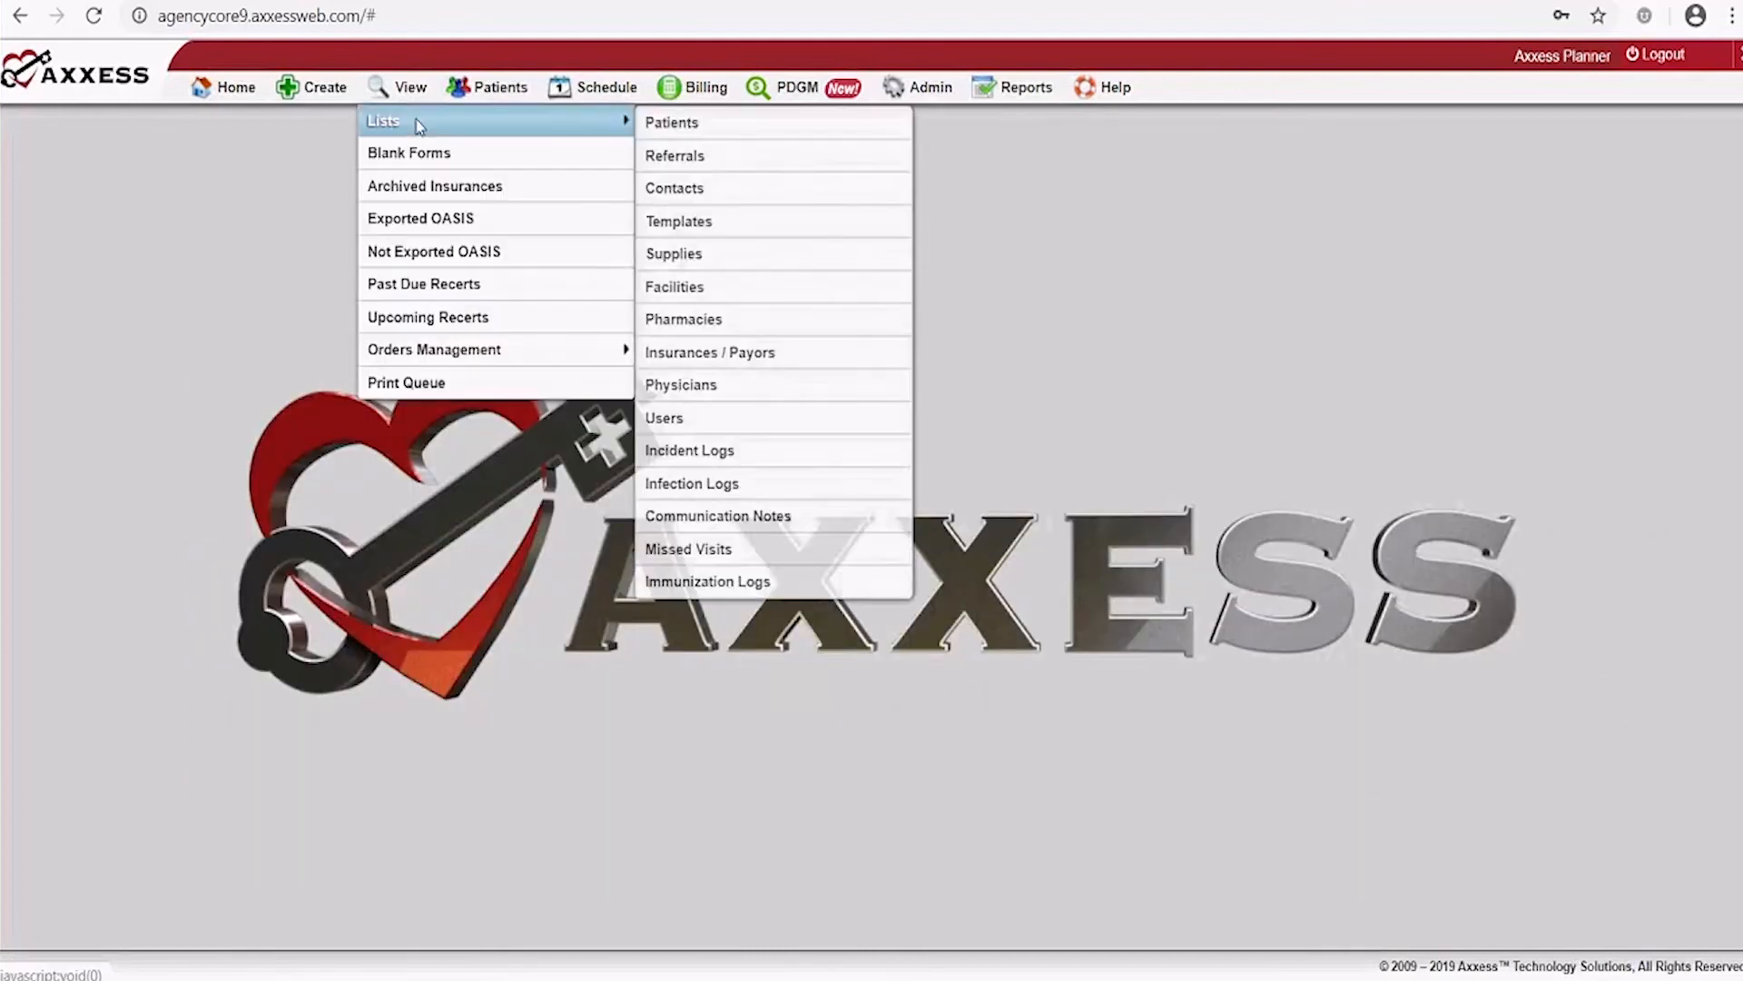
pyautogui.moveTo(404, 87)
pyautogui.moveTo(549, 123)
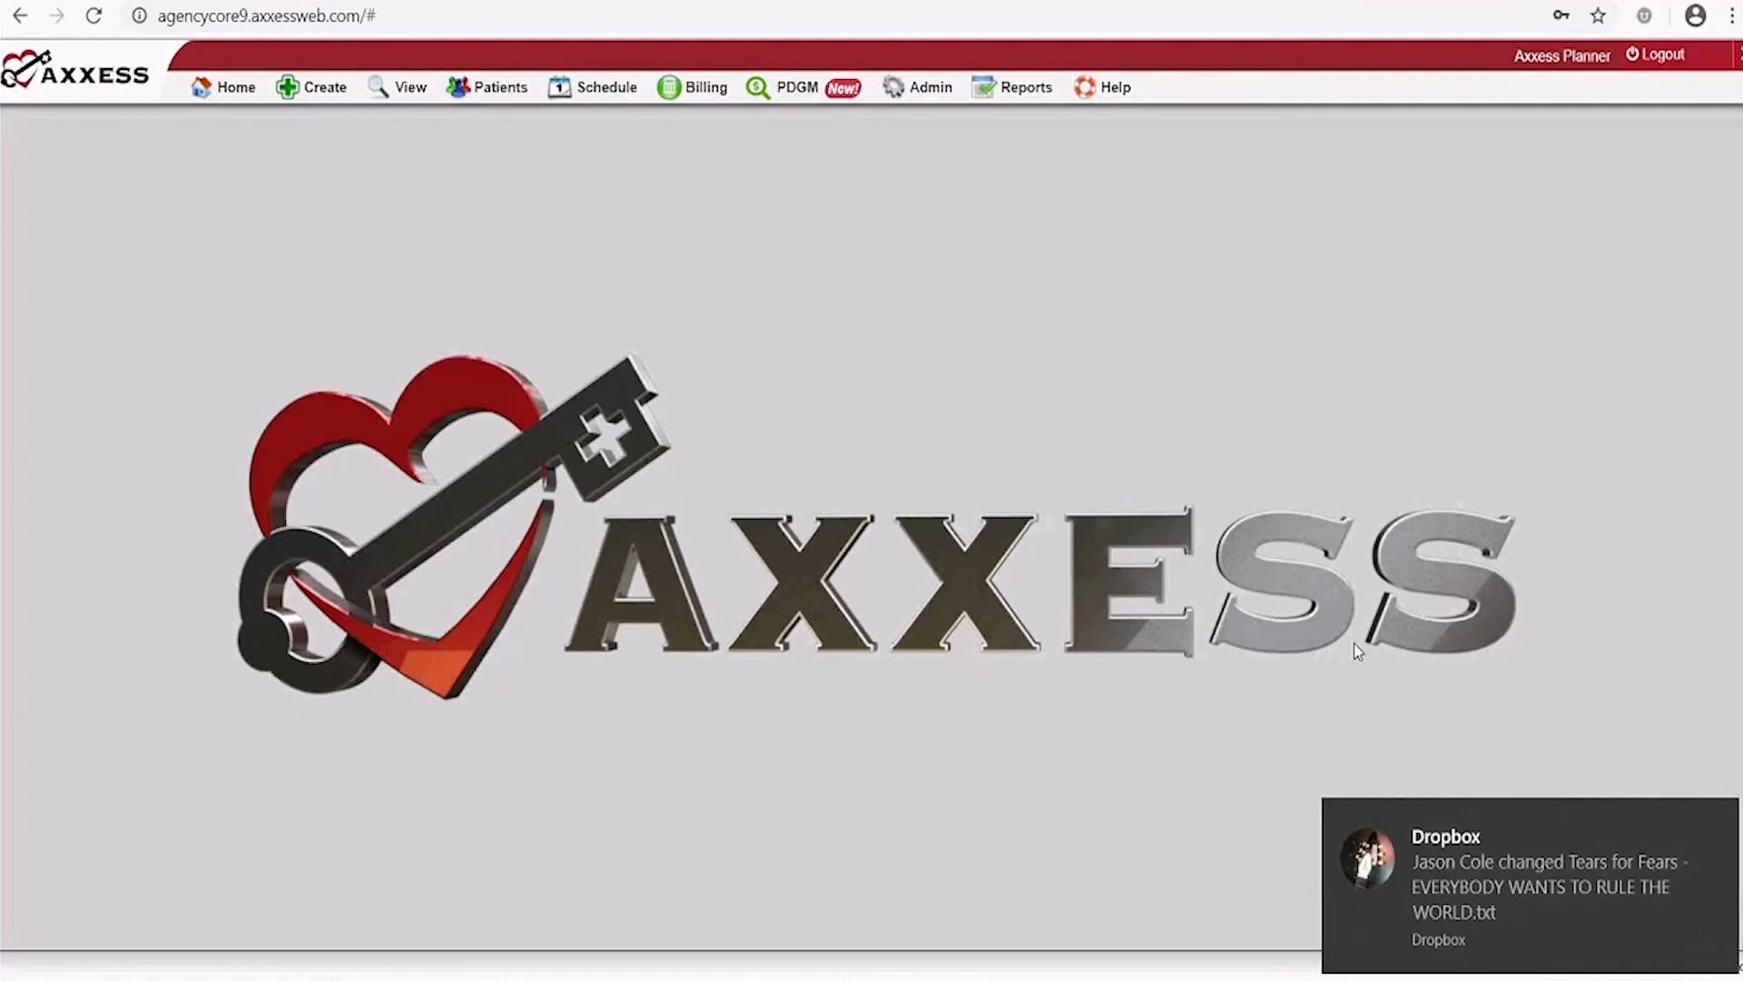
pyautogui.moveTo(494, 90)
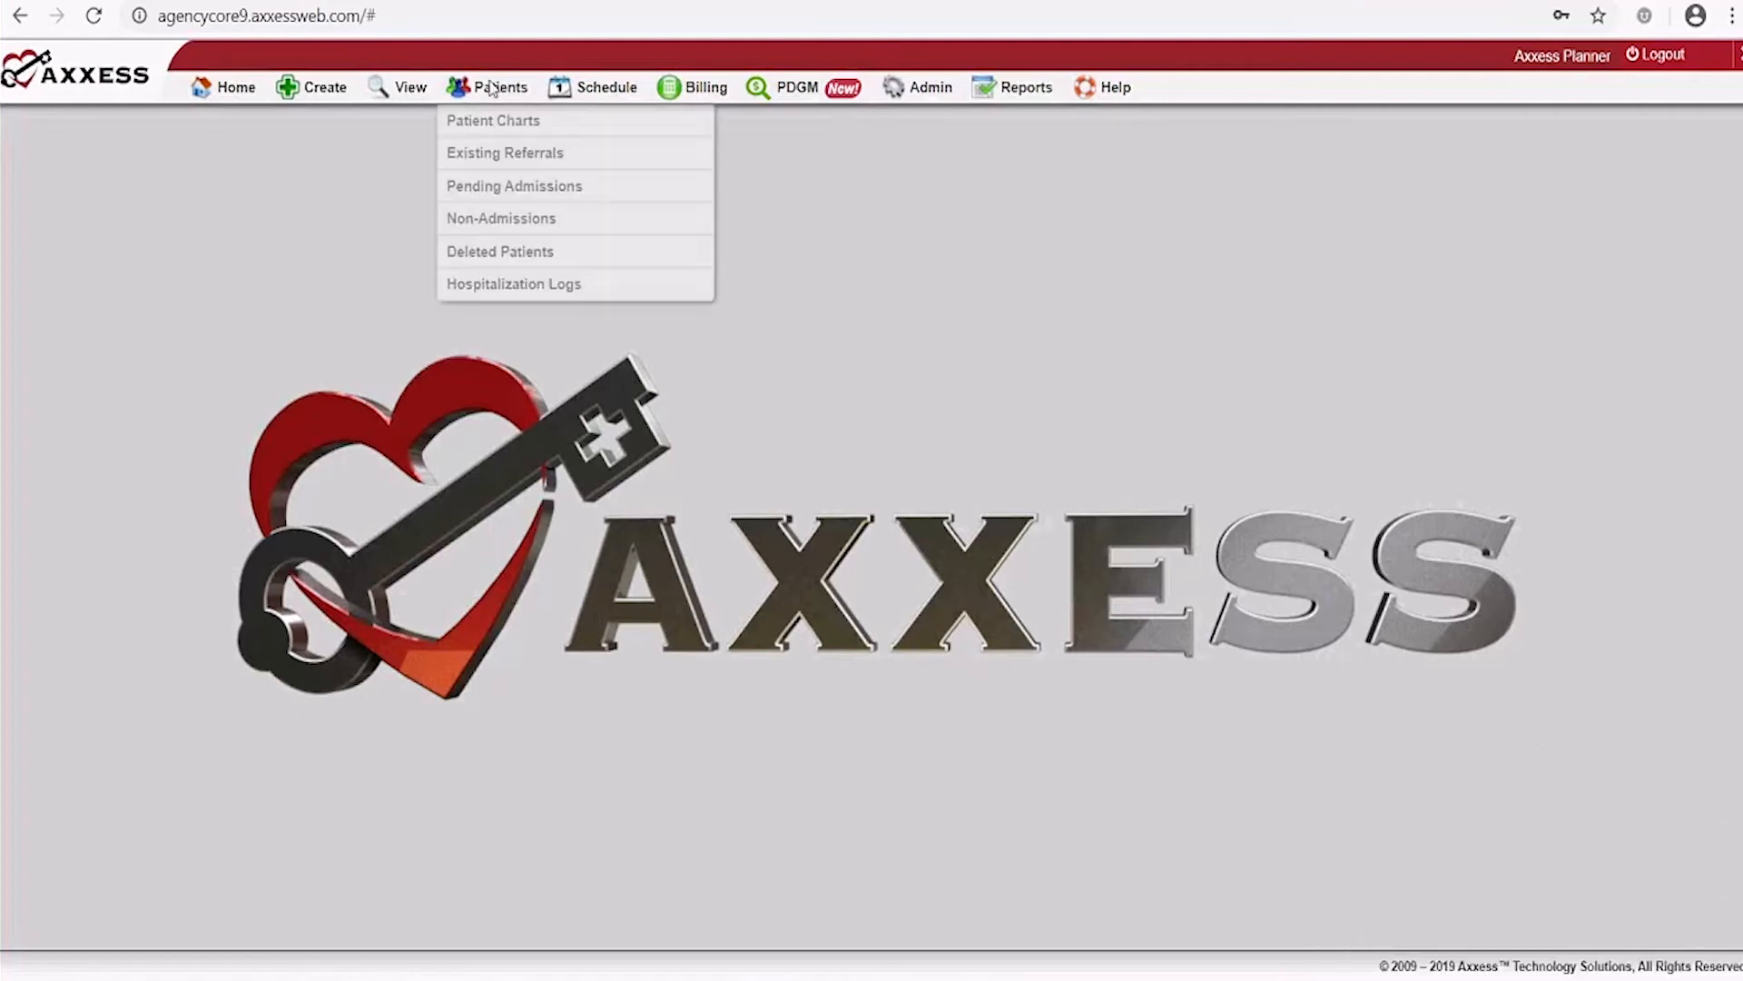
# Open Patient Charts full-page and check the branch filter, keeping All
pyautogui.click(499, 121)
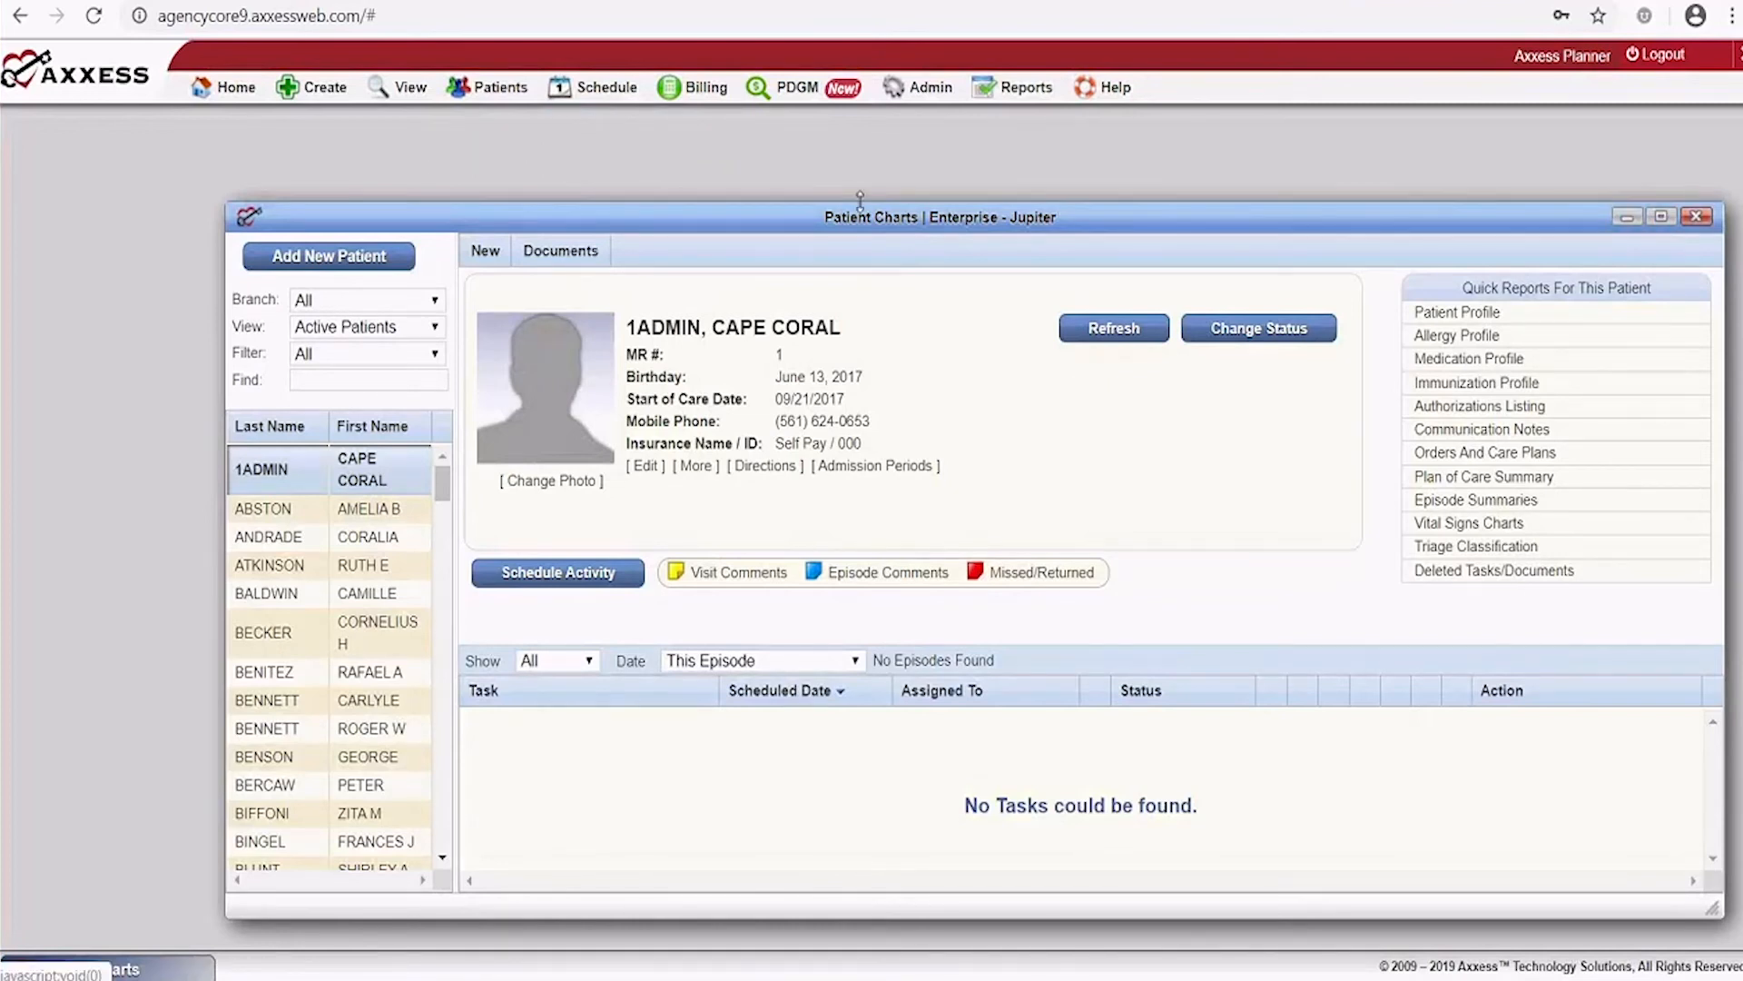
pyautogui.click(1661, 217)
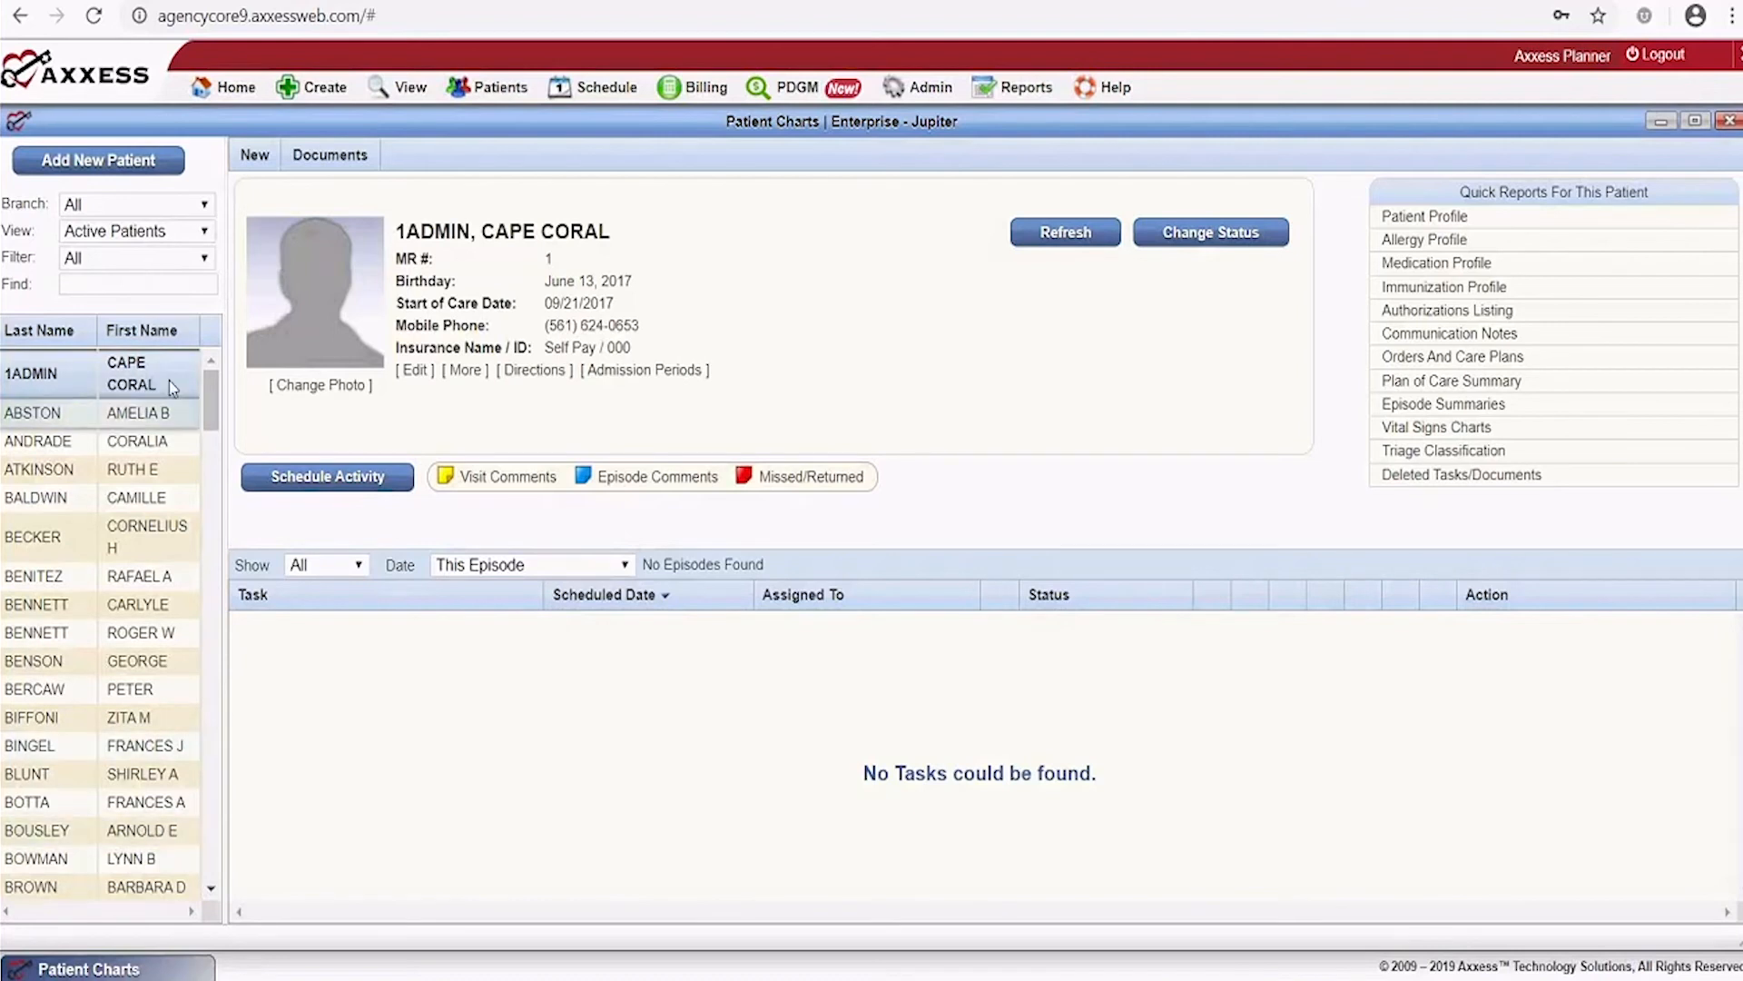
pyautogui.click(174, 207)
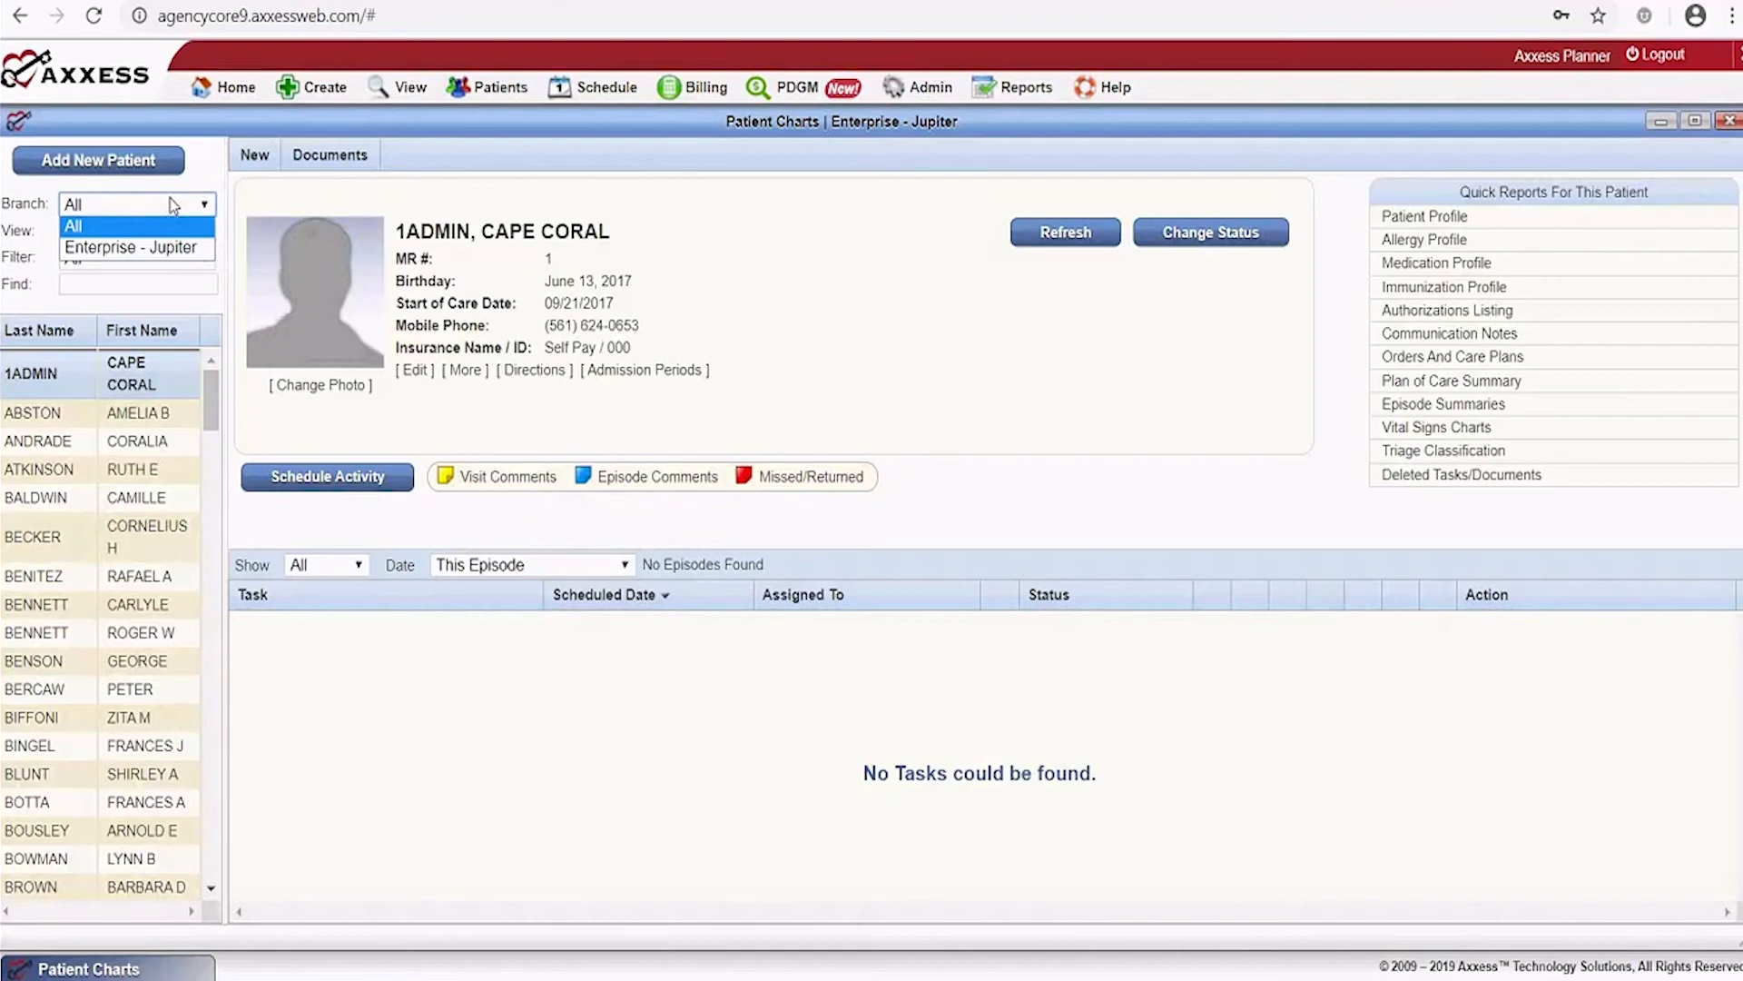
pyautogui.click(171, 200)
# Review the patient status and insurance filters, then show the New record options
pyautogui.click(171, 237)
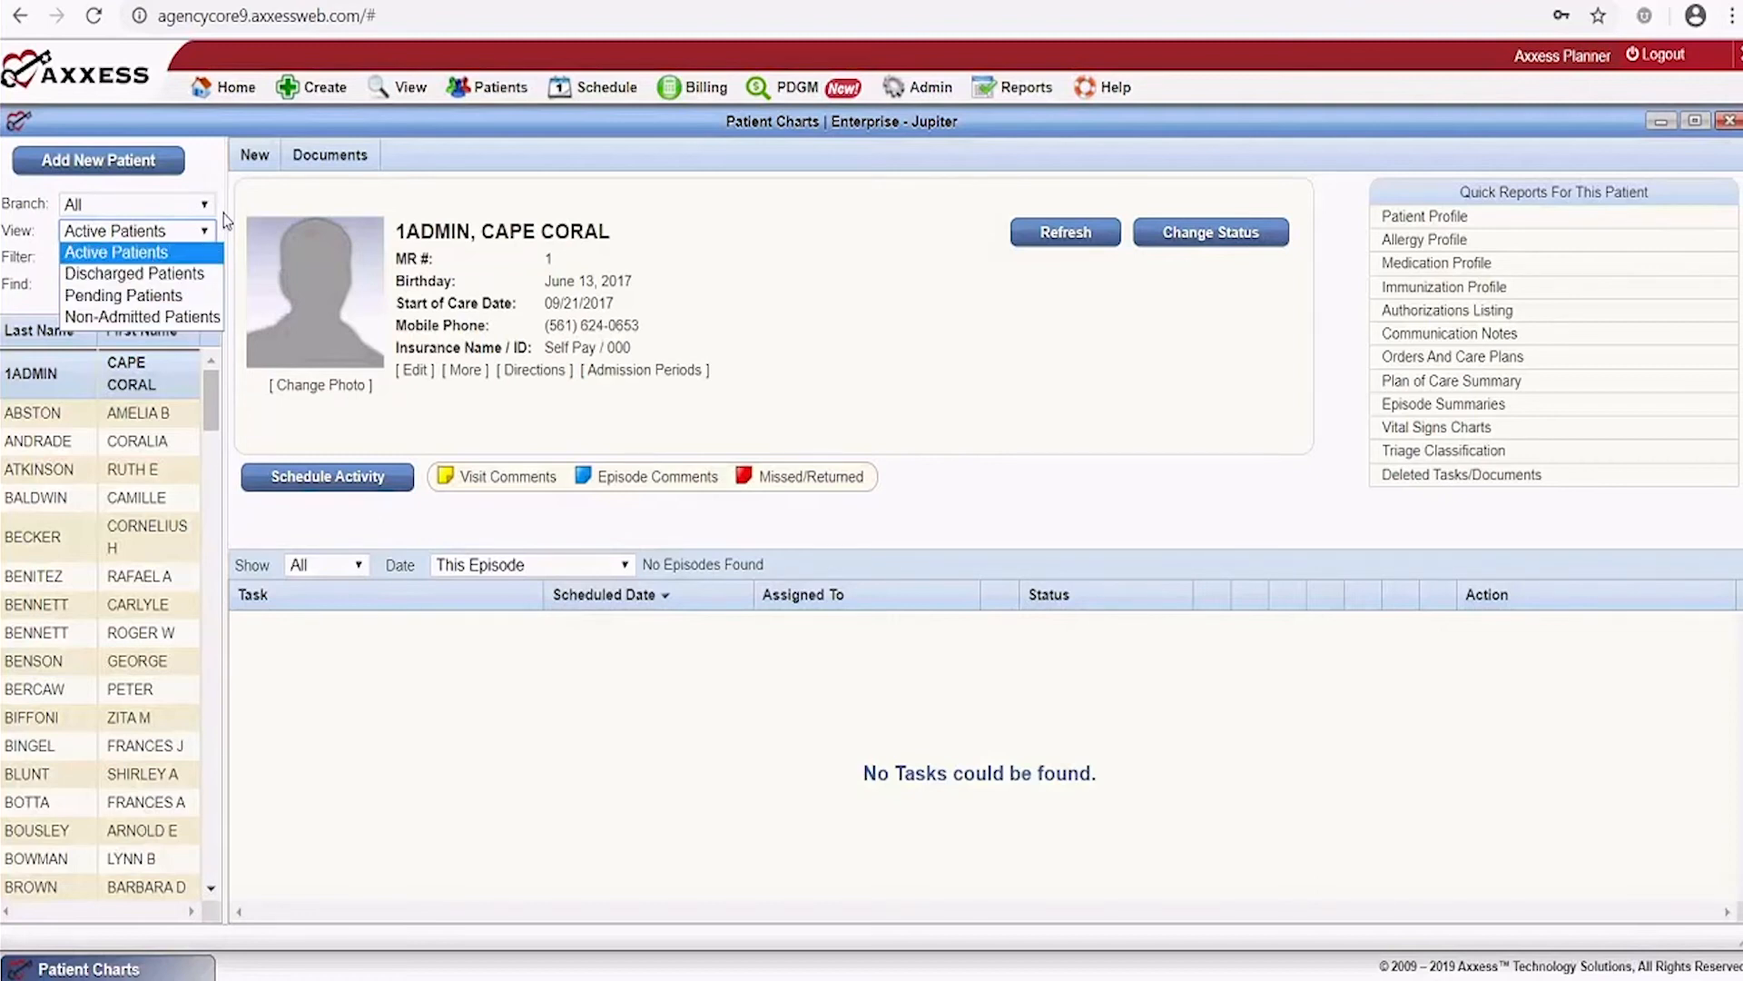
pyautogui.click(224, 181)
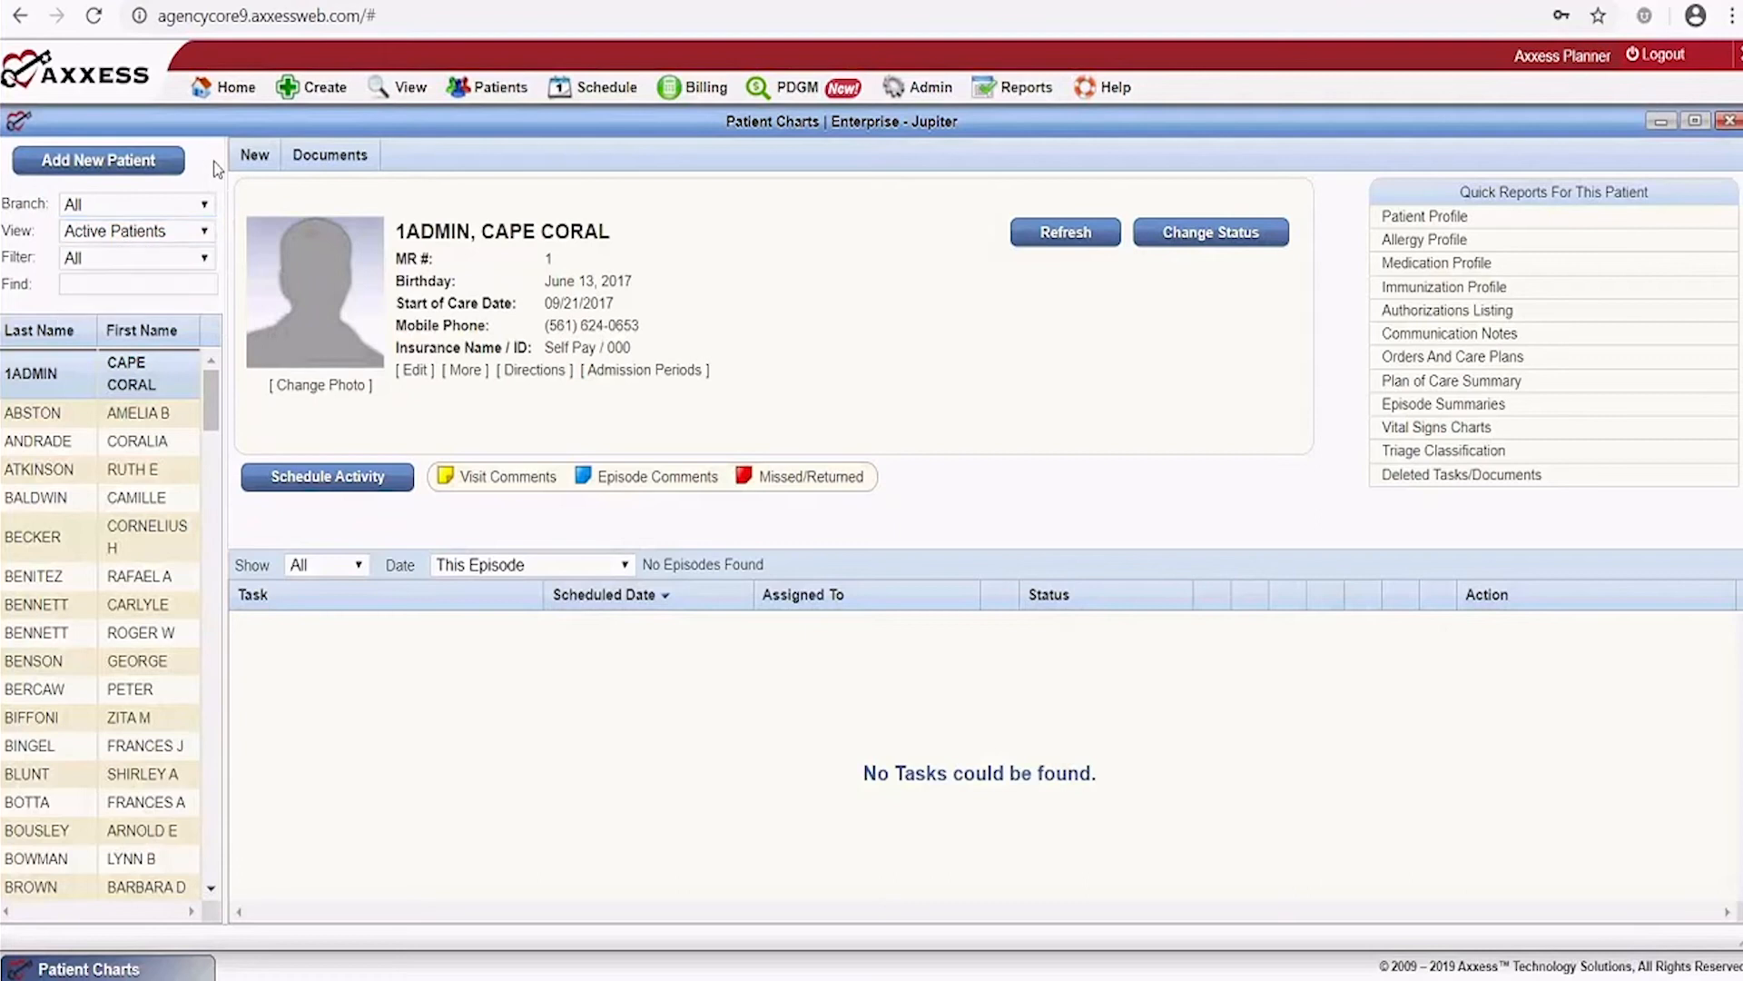
pyautogui.click(107, 257)
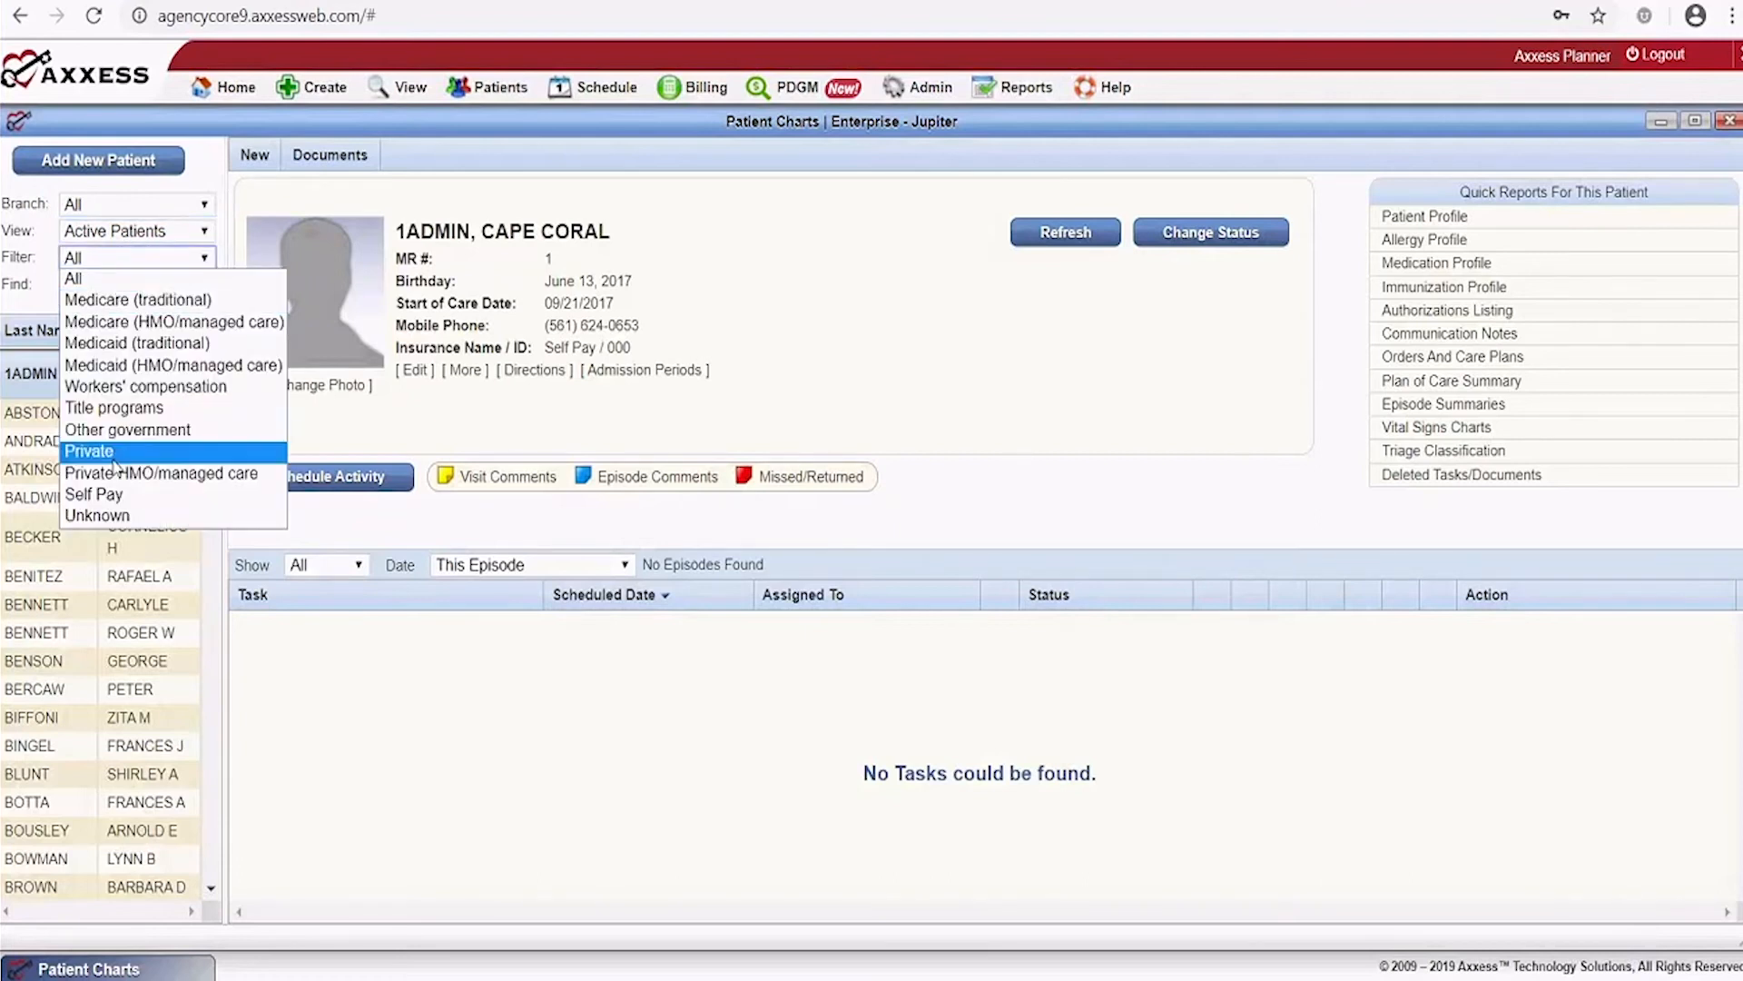
pyautogui.click(172, 267)
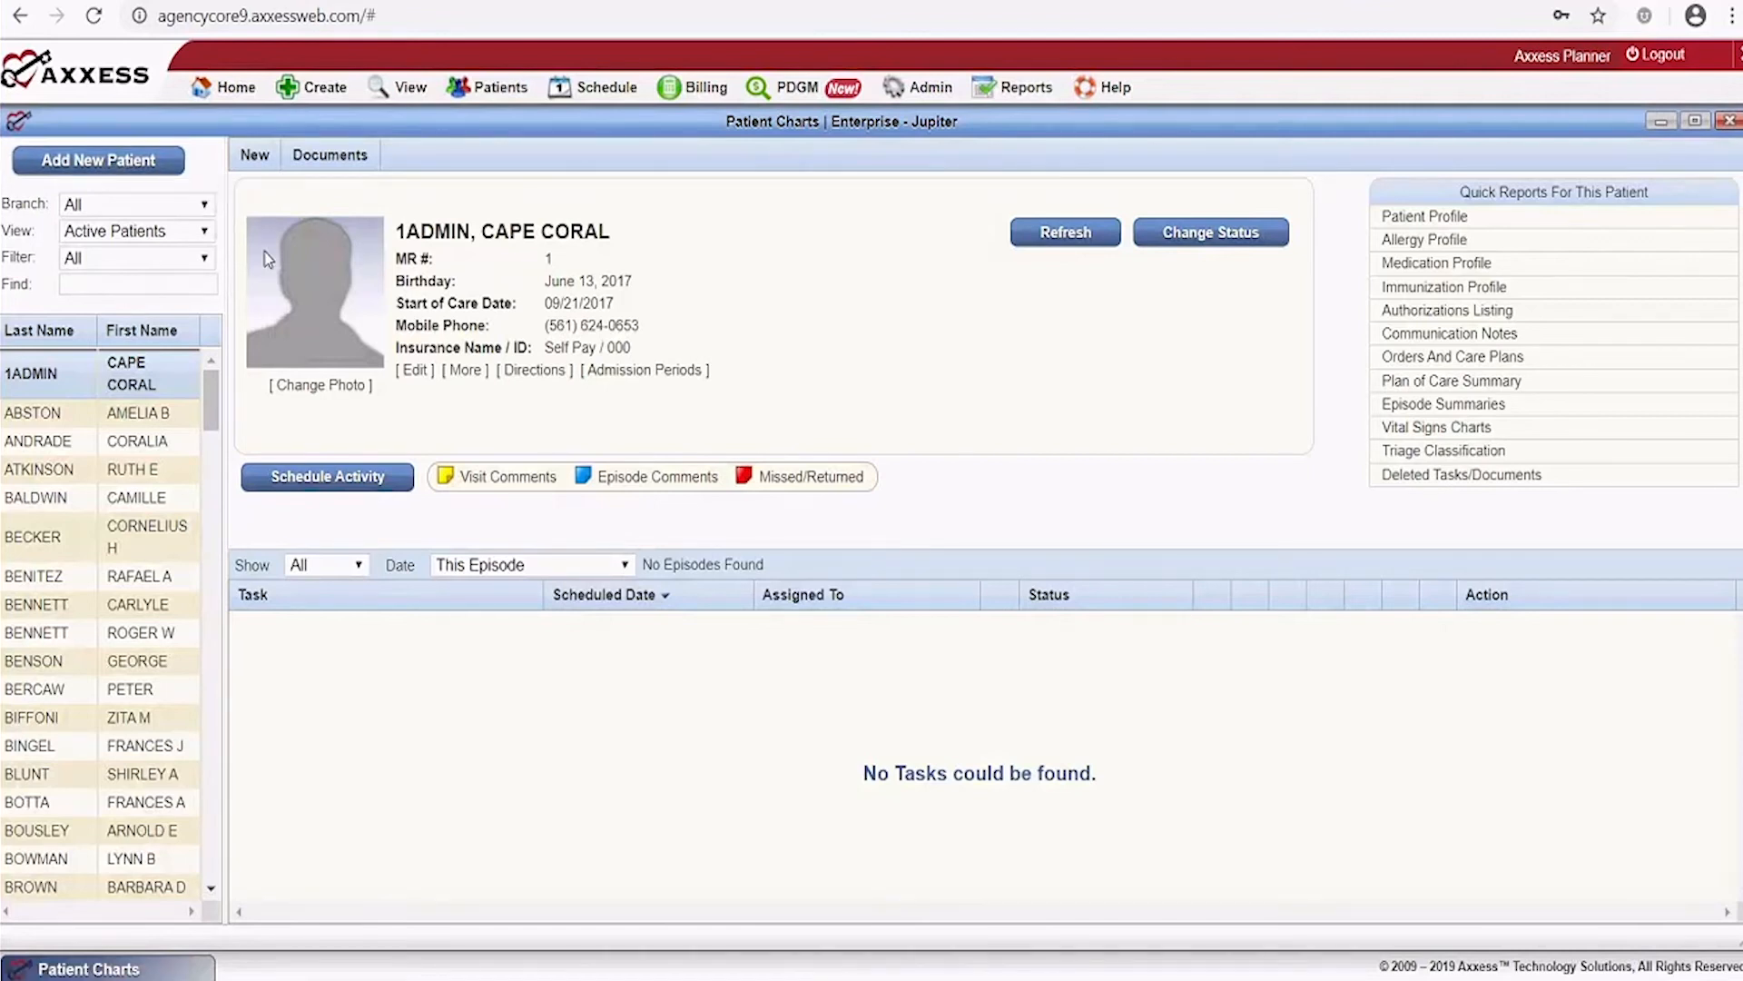
pyautogui.click(257, 160)
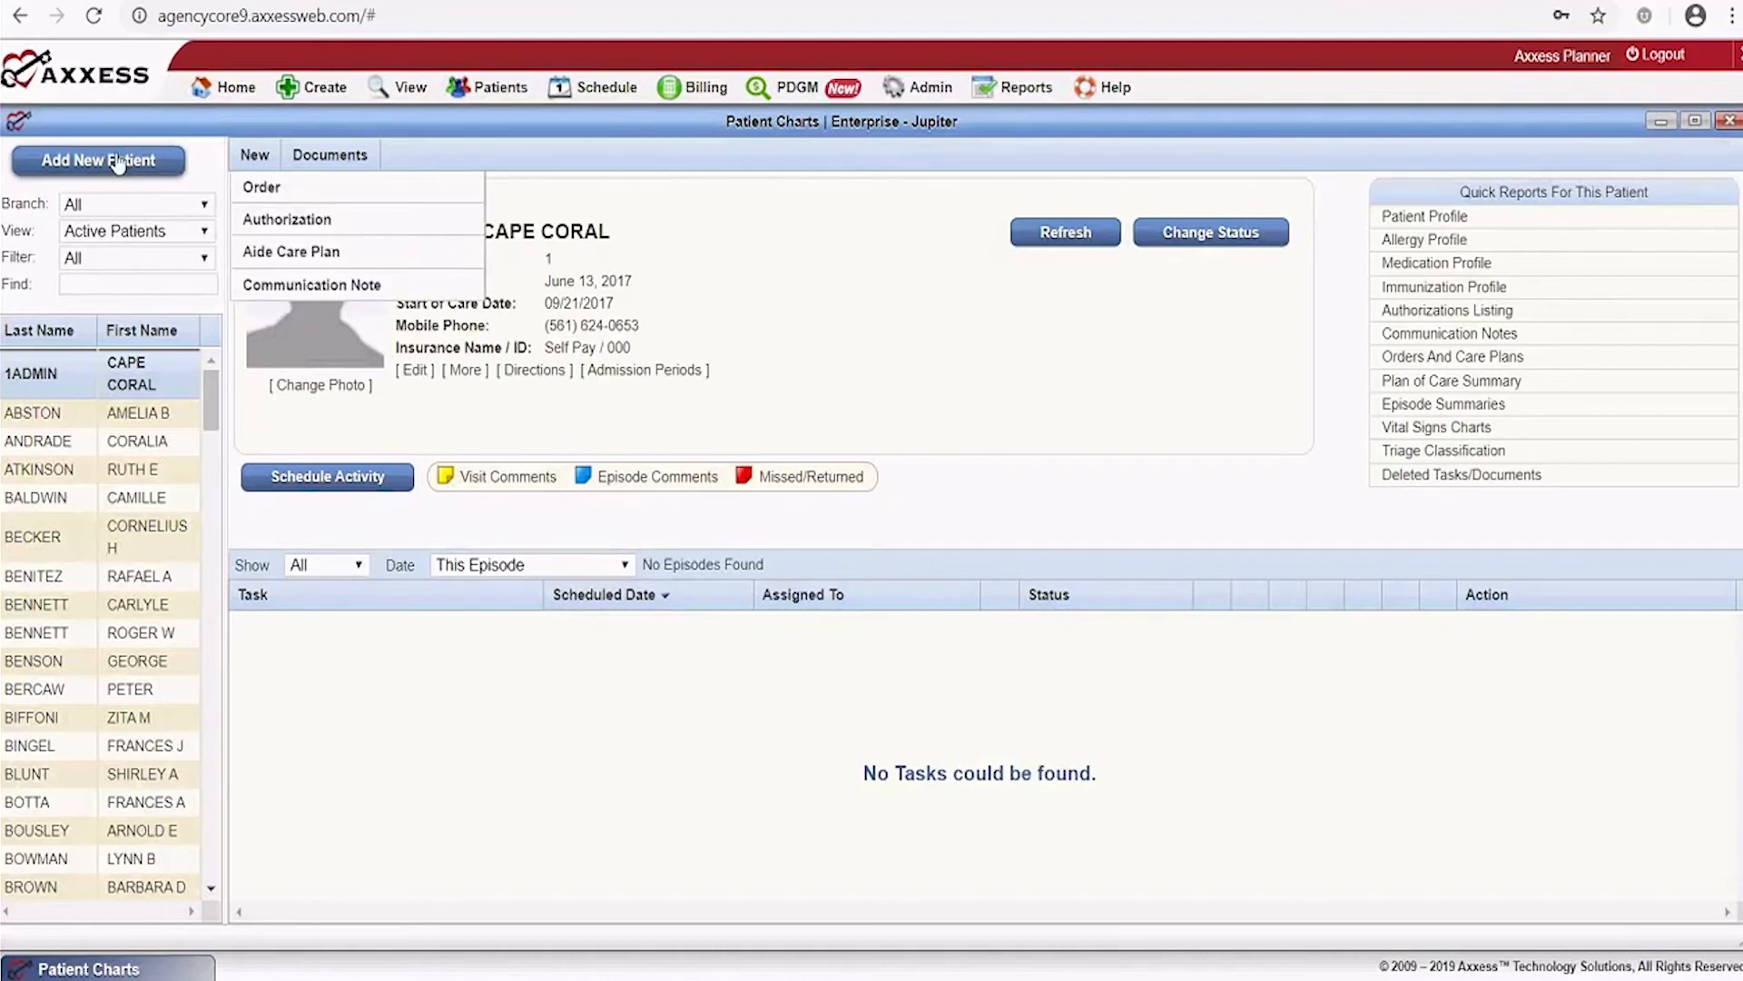
# Search patients for 'moss', open the second match's chart, and show its empty Documents list
pyautogui.click(135, 286)
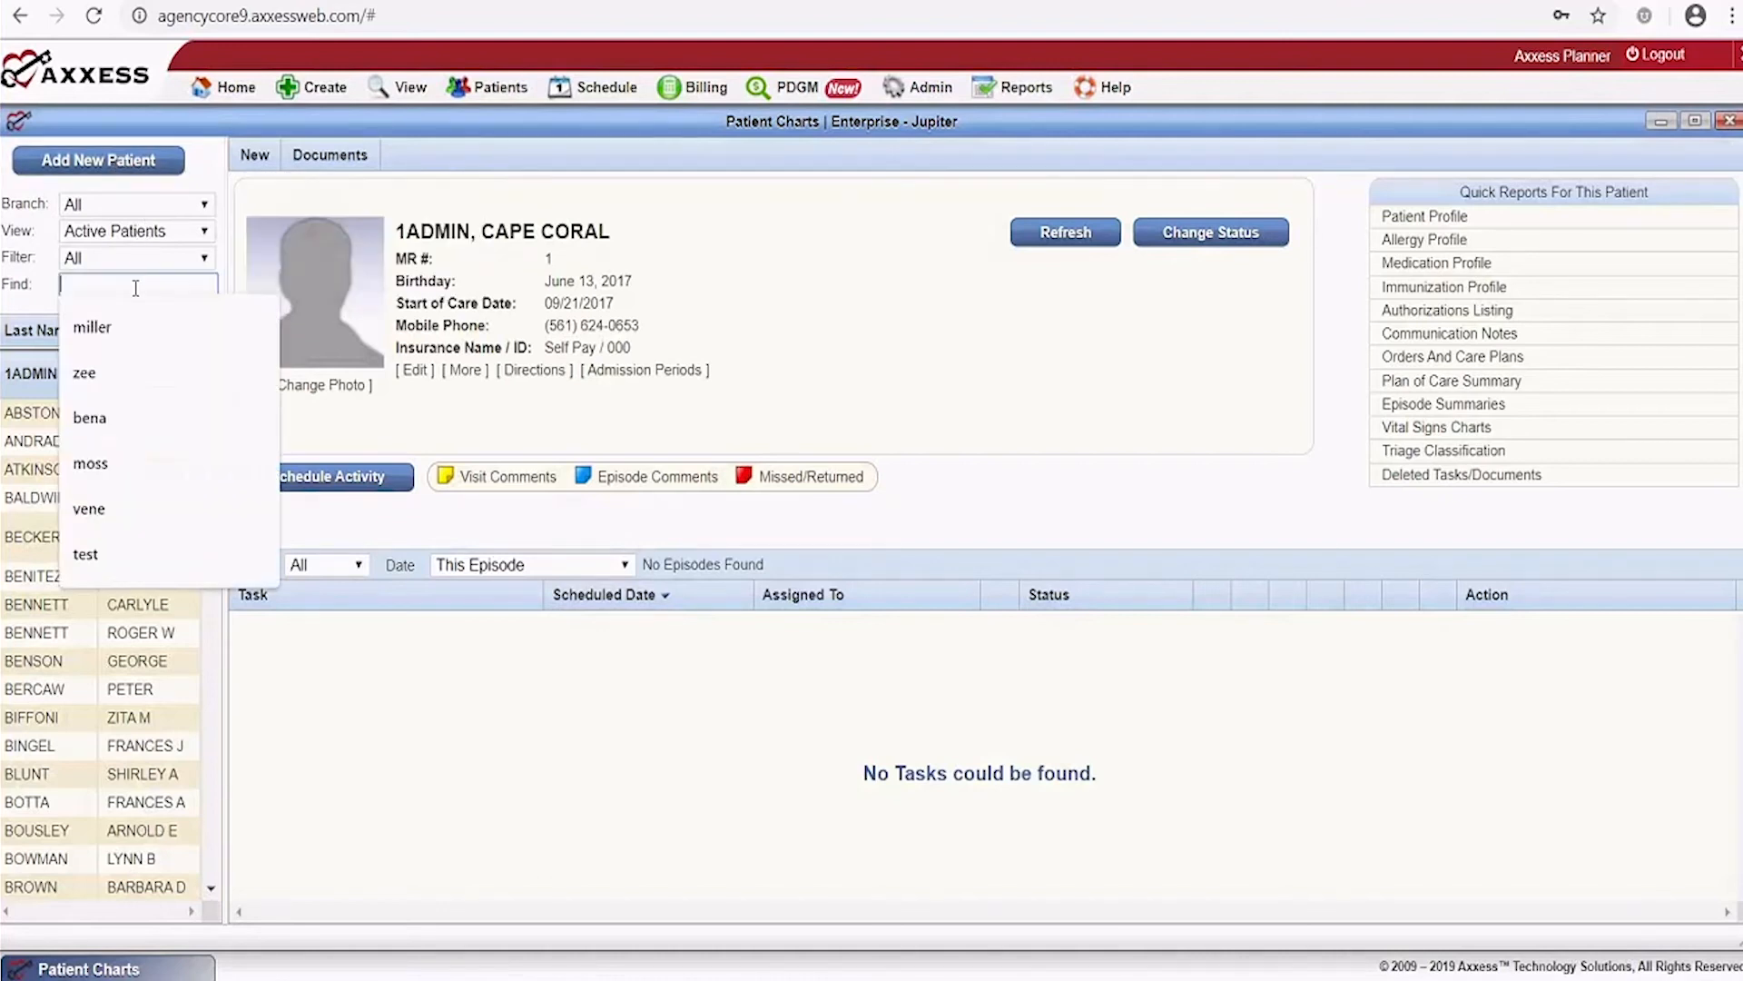
pyautogui.write('moss')
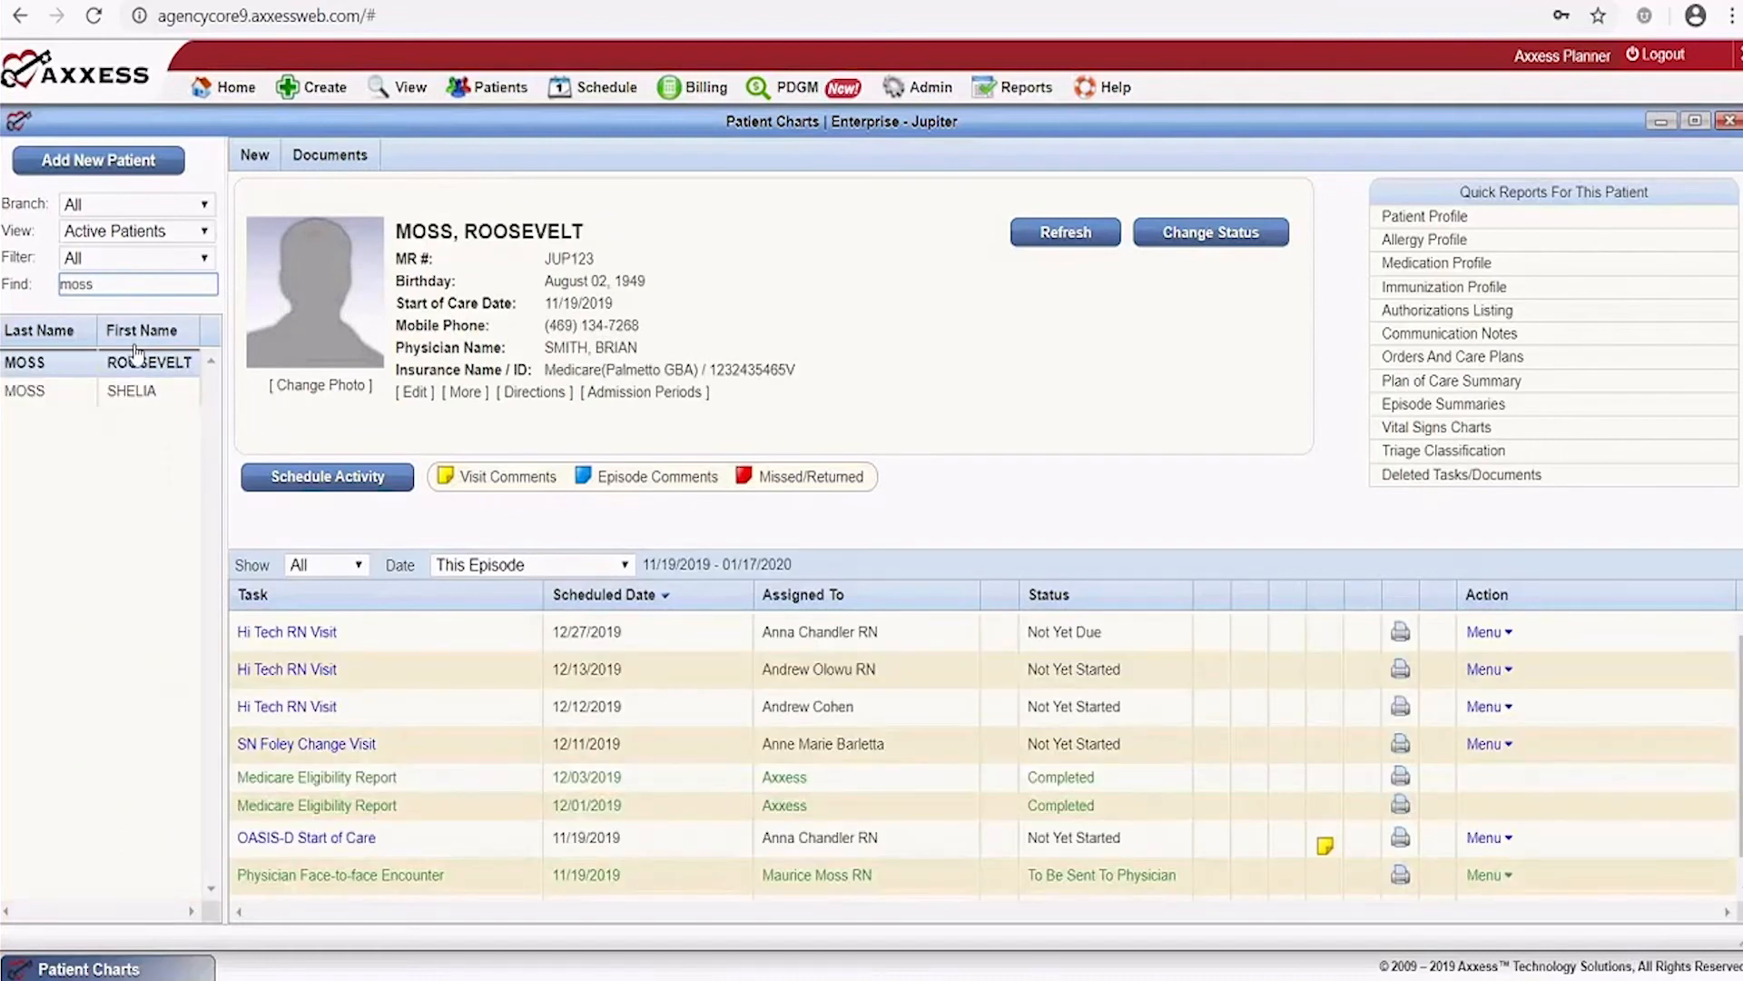
pyautogui.click(132, 391)
pyautogui.moveTo(247, 161)
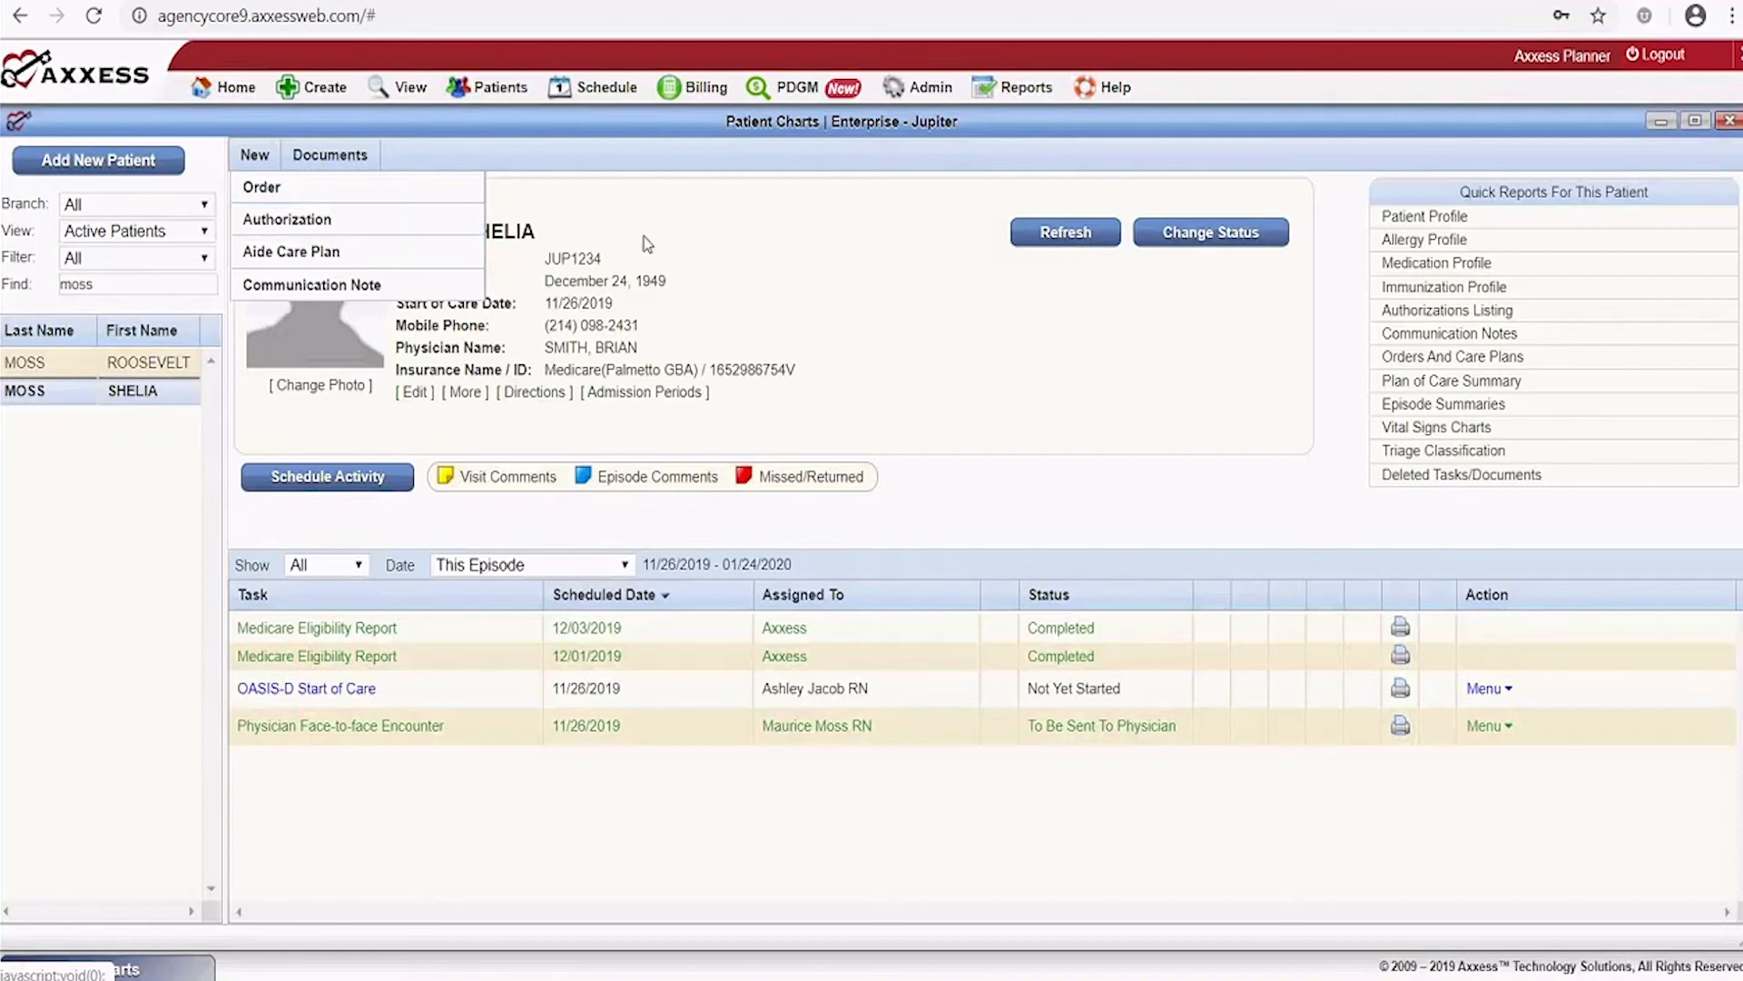
pyautogui.click(327, 160)
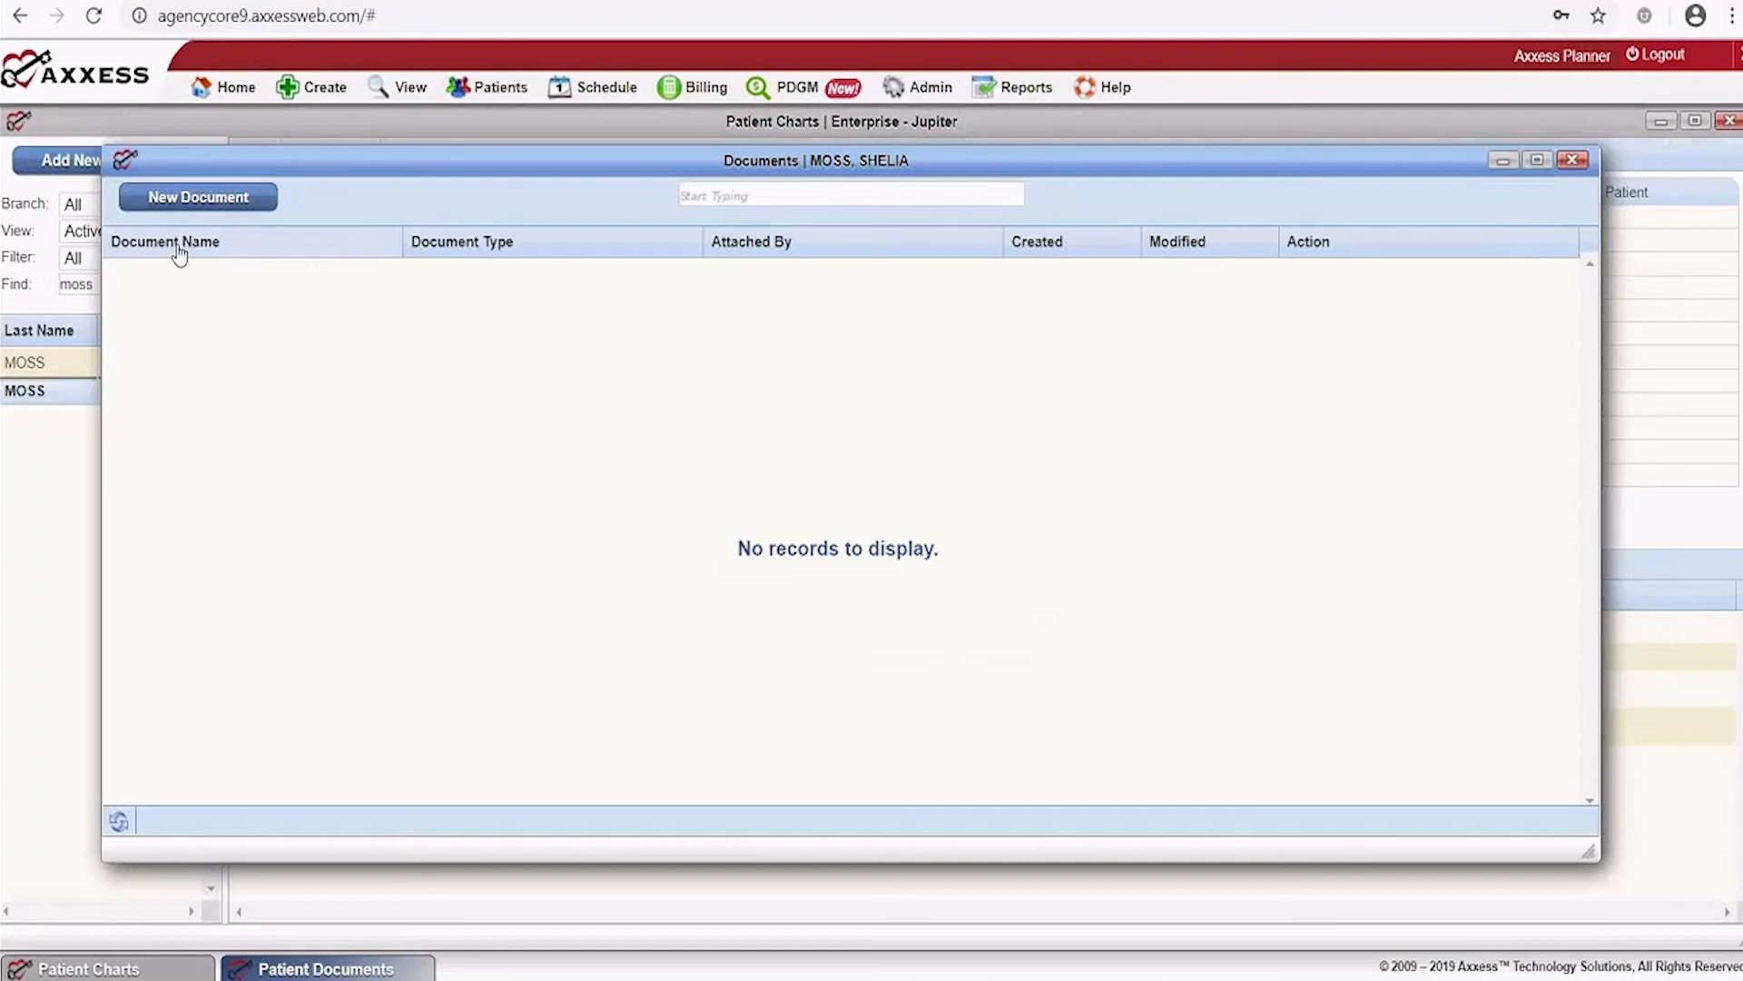
# Start a new patient document and attach the Intake and Scheduling file
pyautogui.click(196, 204)
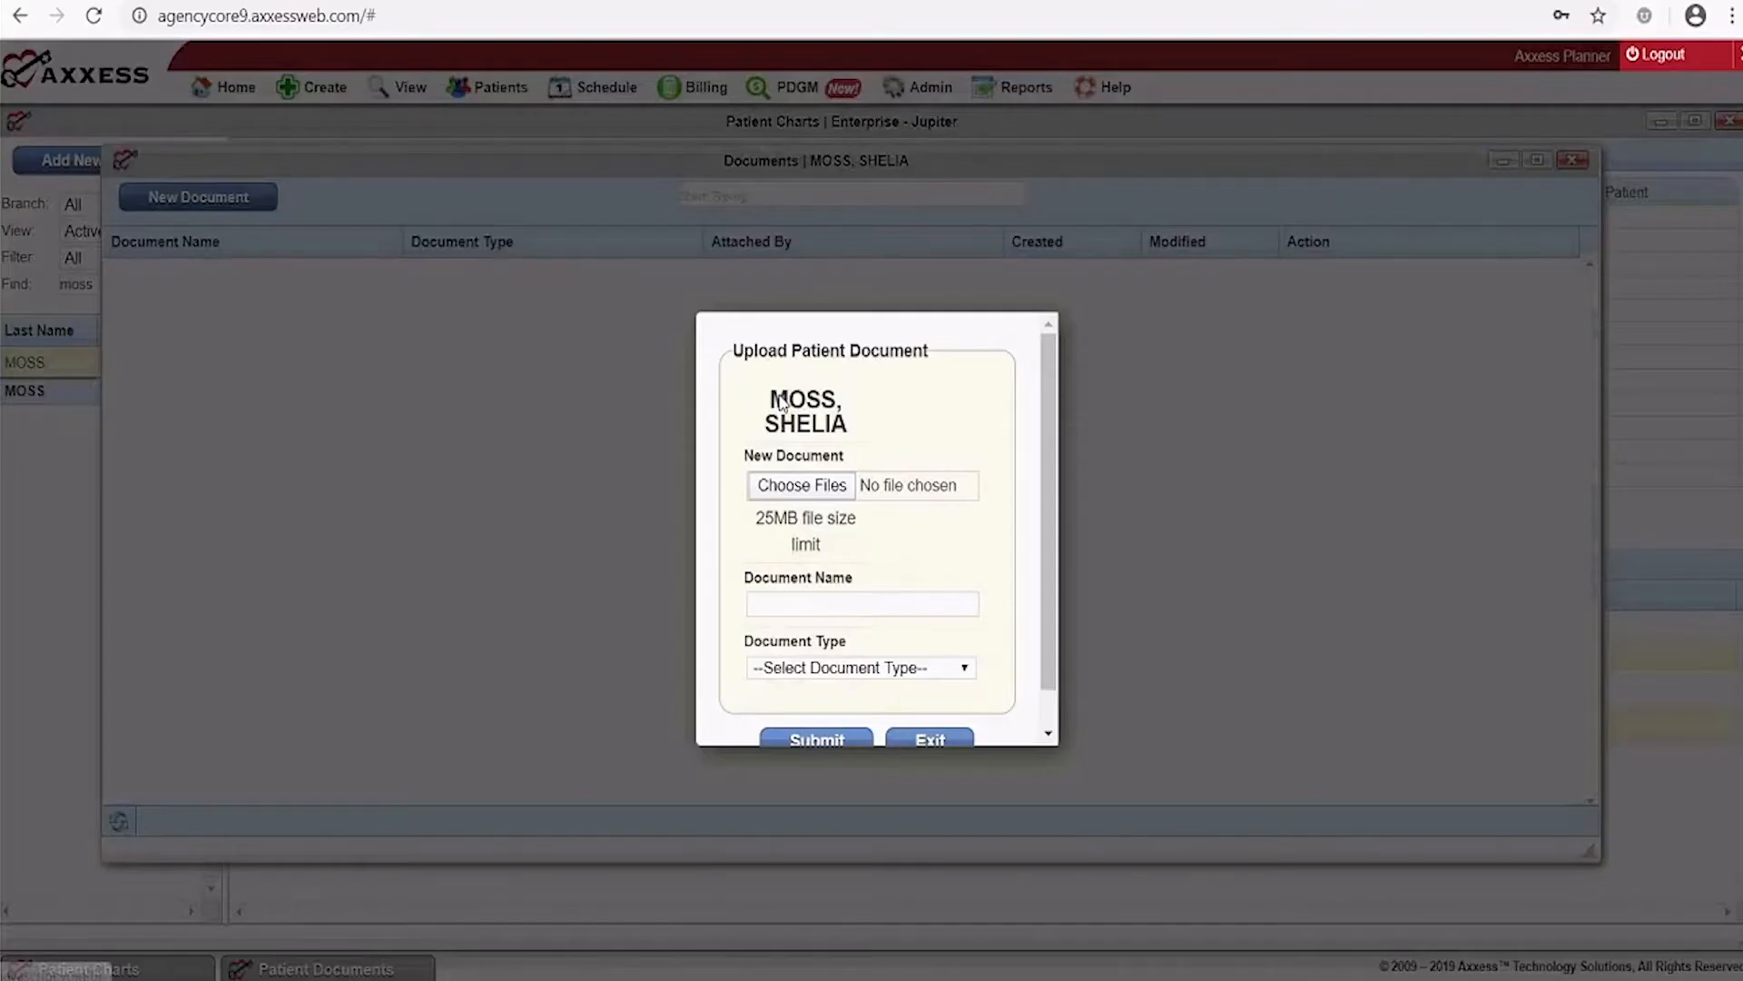
pyautogui.click(789, 488)
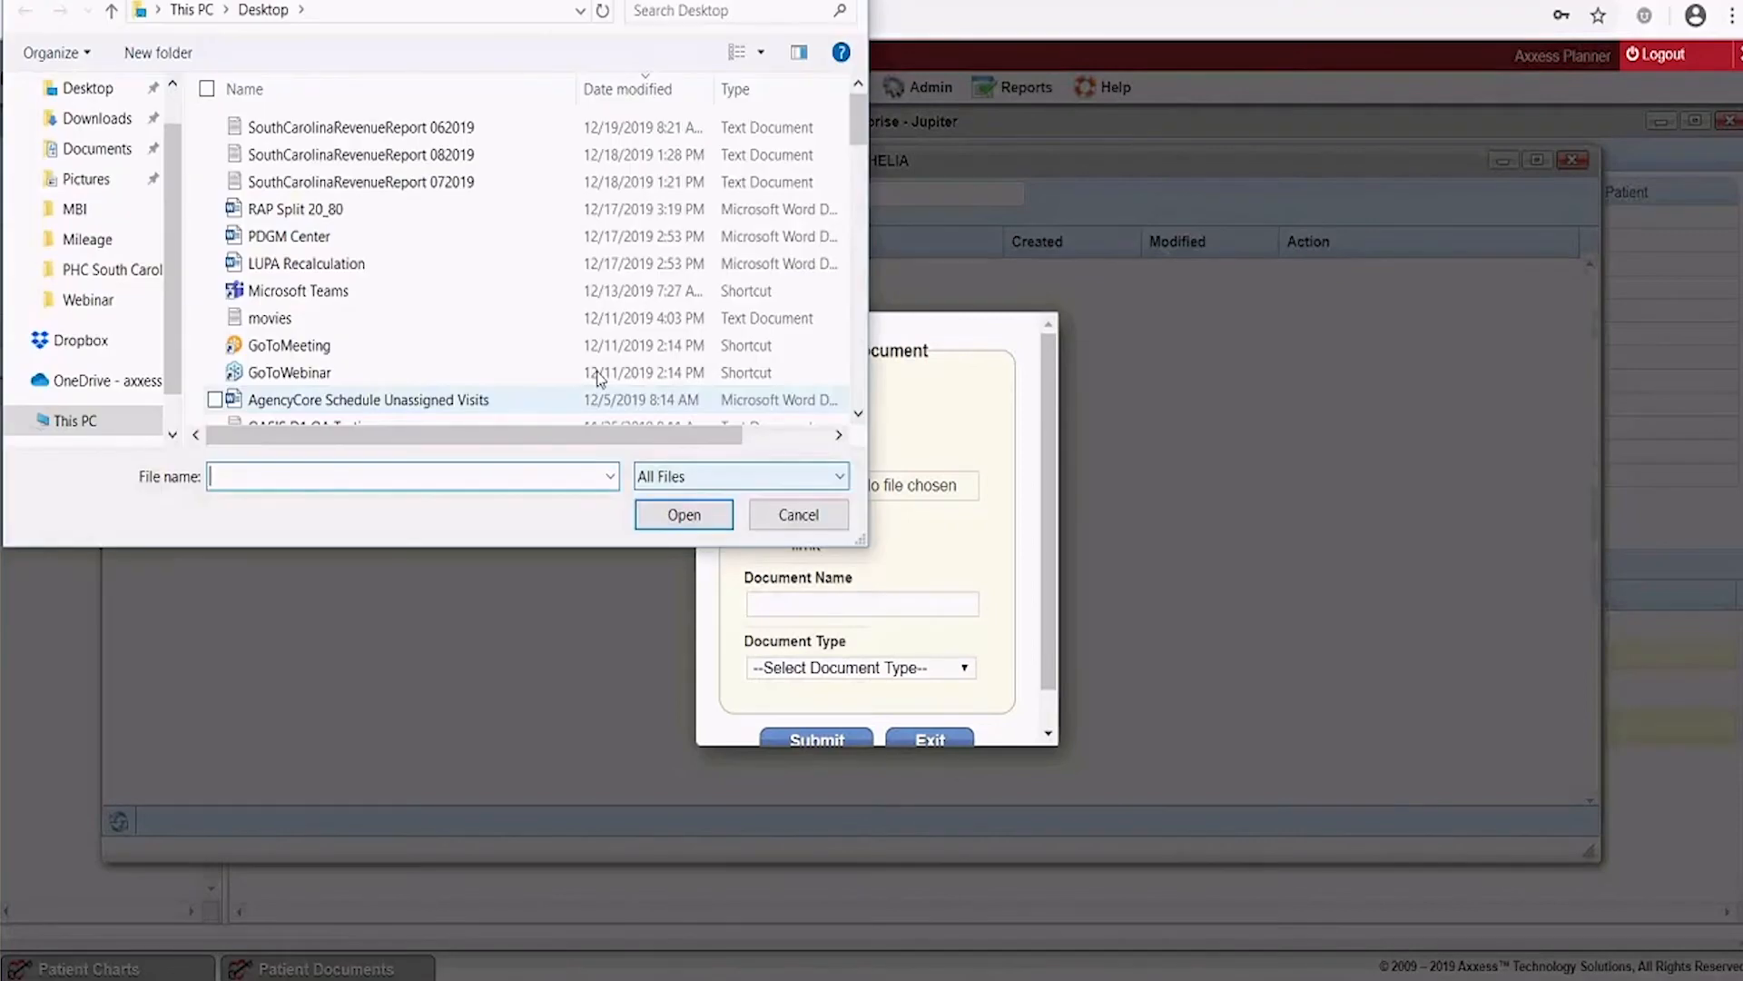
pyautogui.scroll(-4, 382, 312)
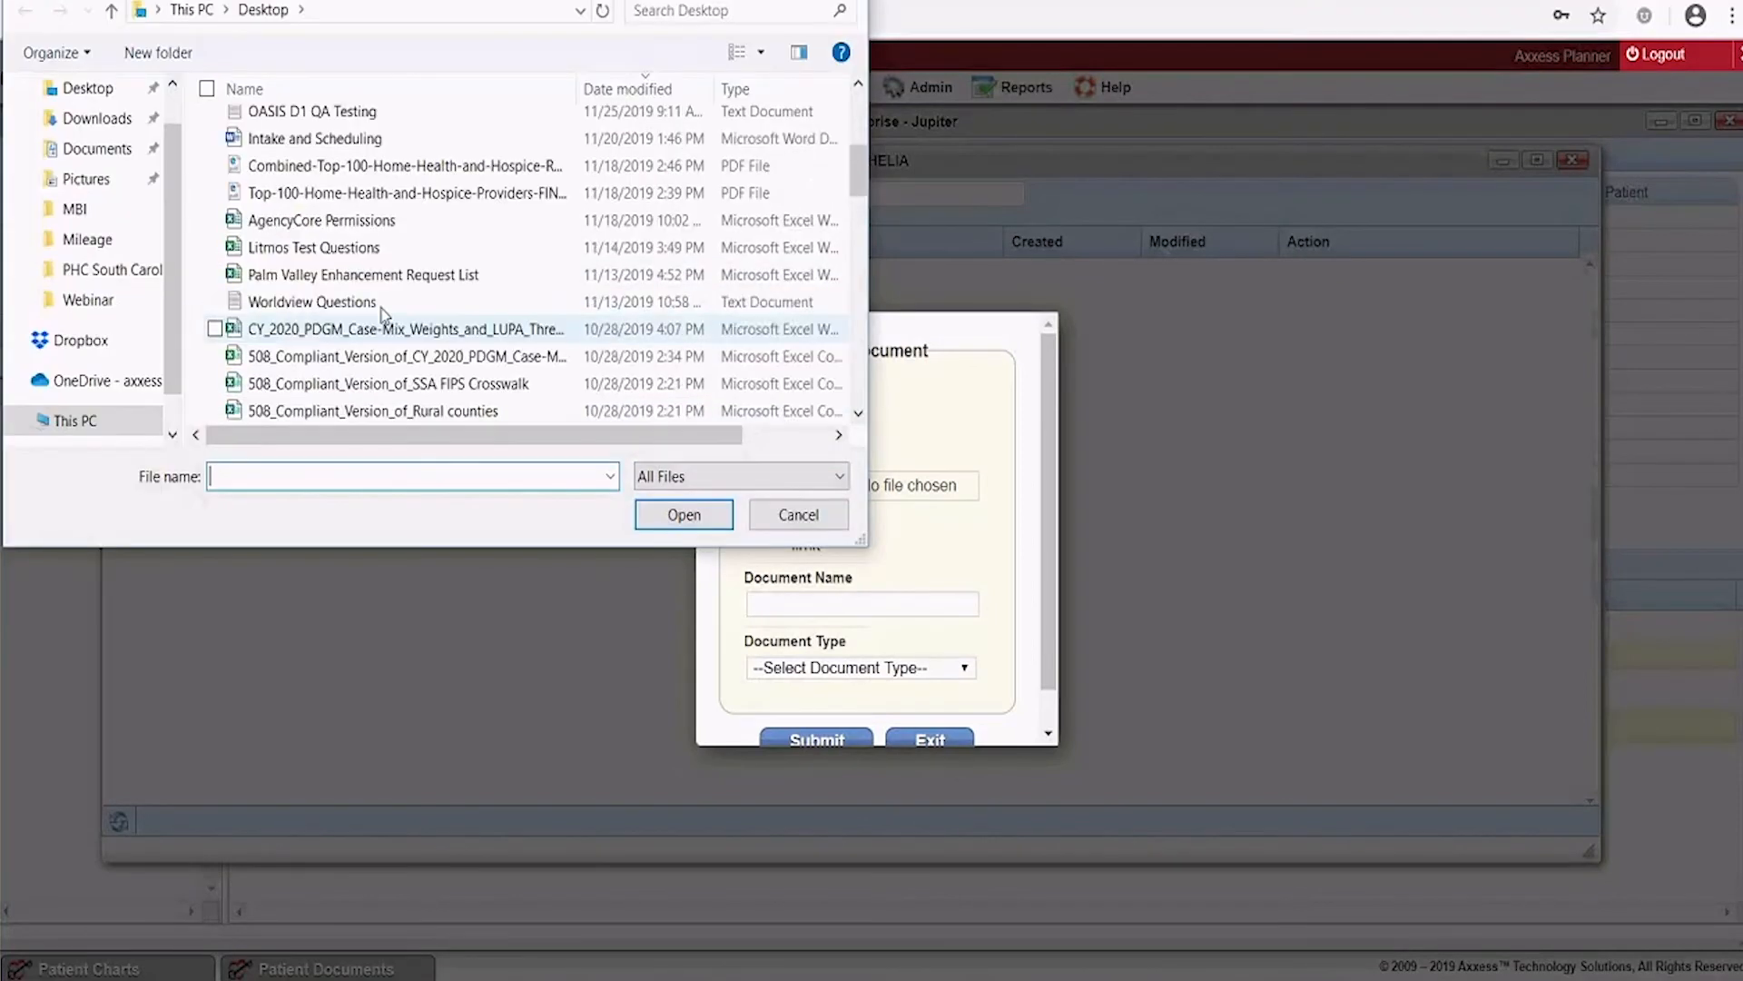
pyautogui.click(345, 138)
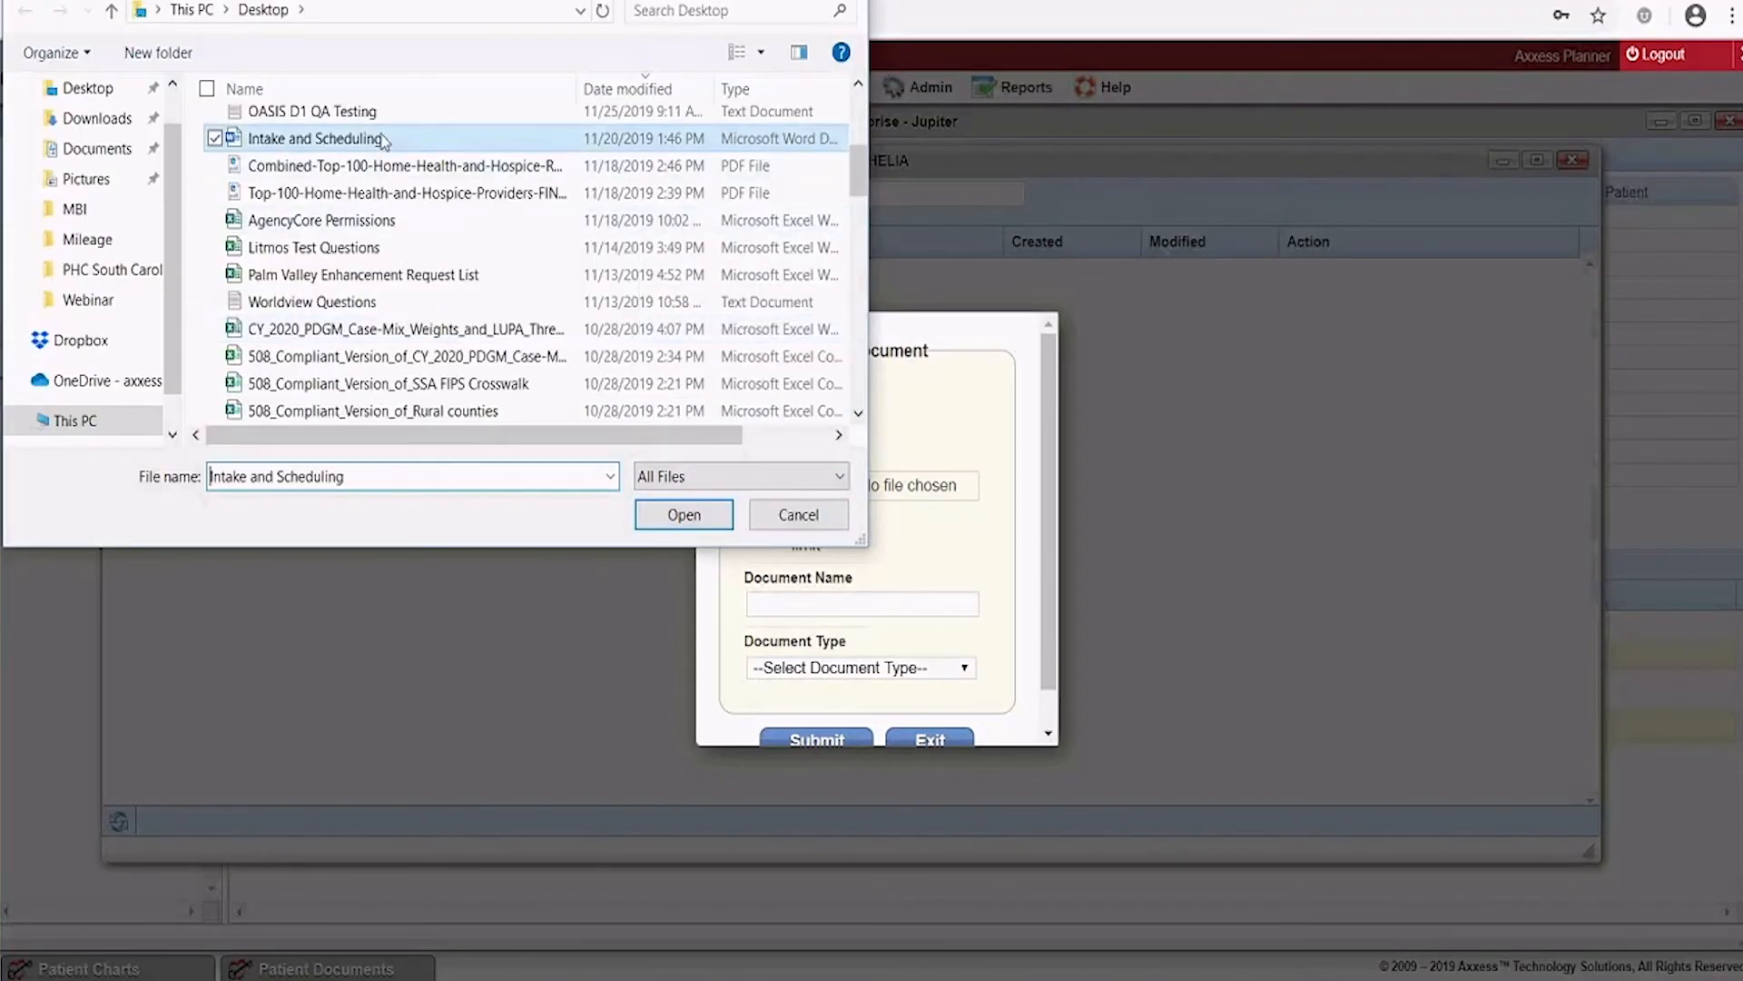
pyautogui.doubleClick(279, 143)
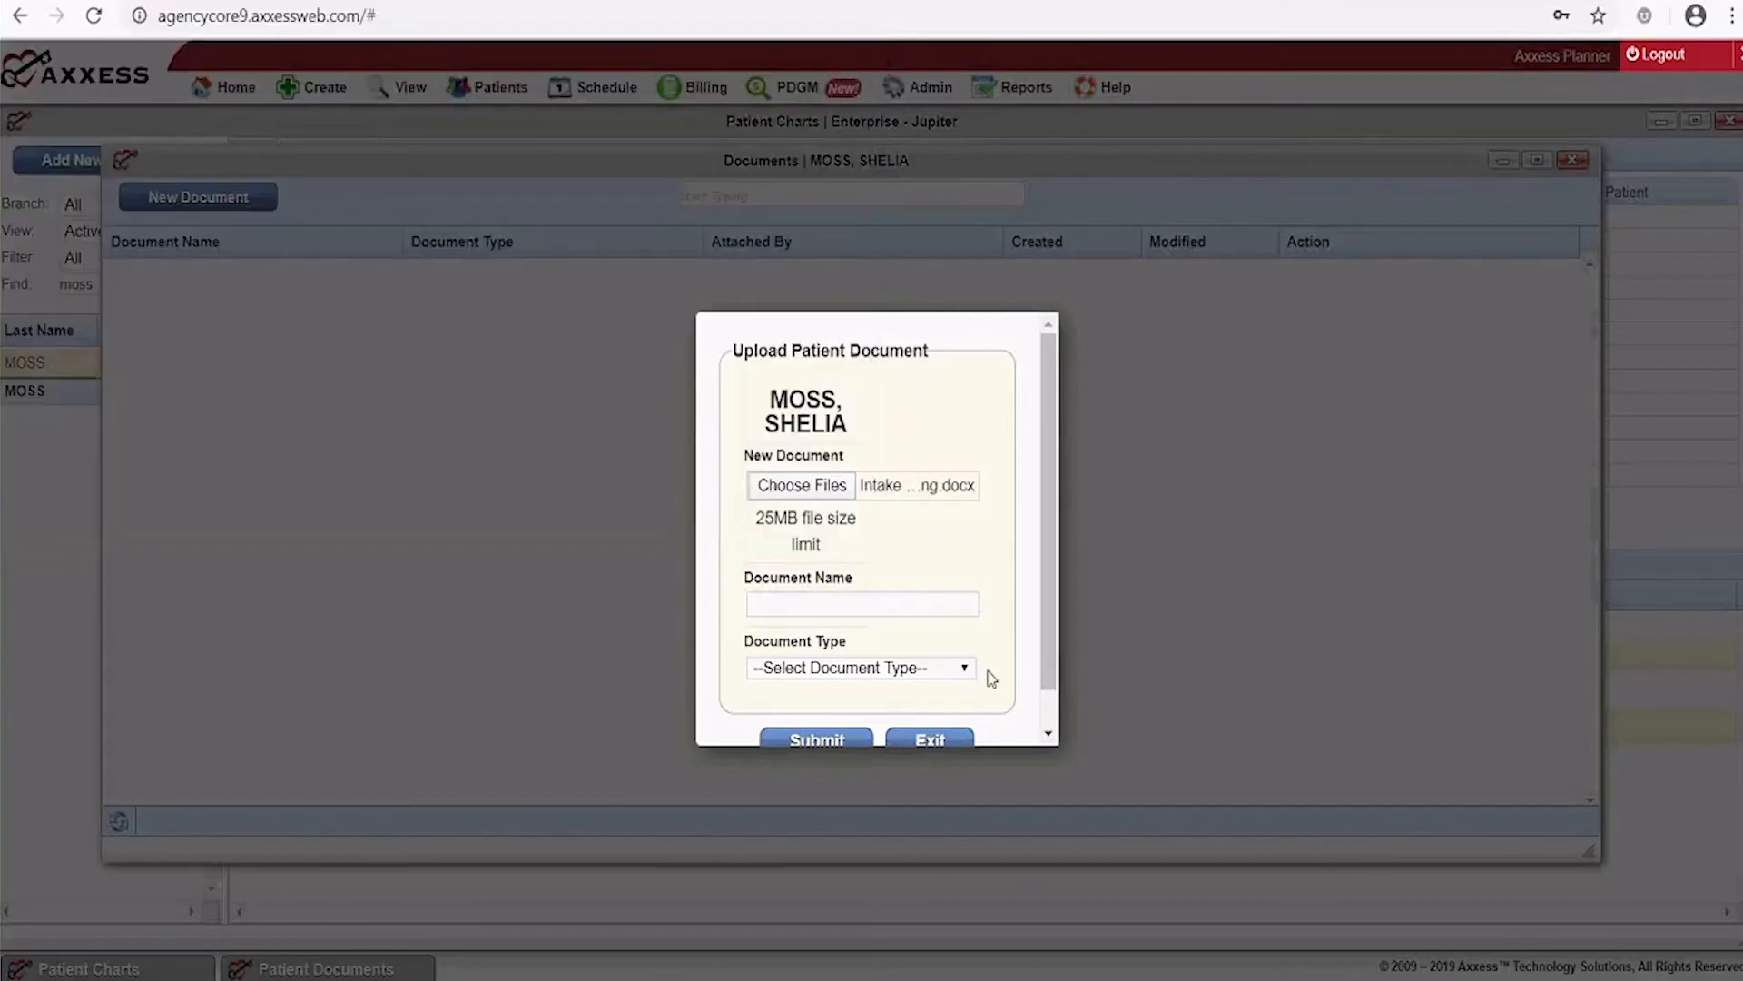
# Name it 'Intake Information', set type Admission Documents, submit, and close the documents window
pyautogui.click(802, 605)
pyautogui.write('Intake ')
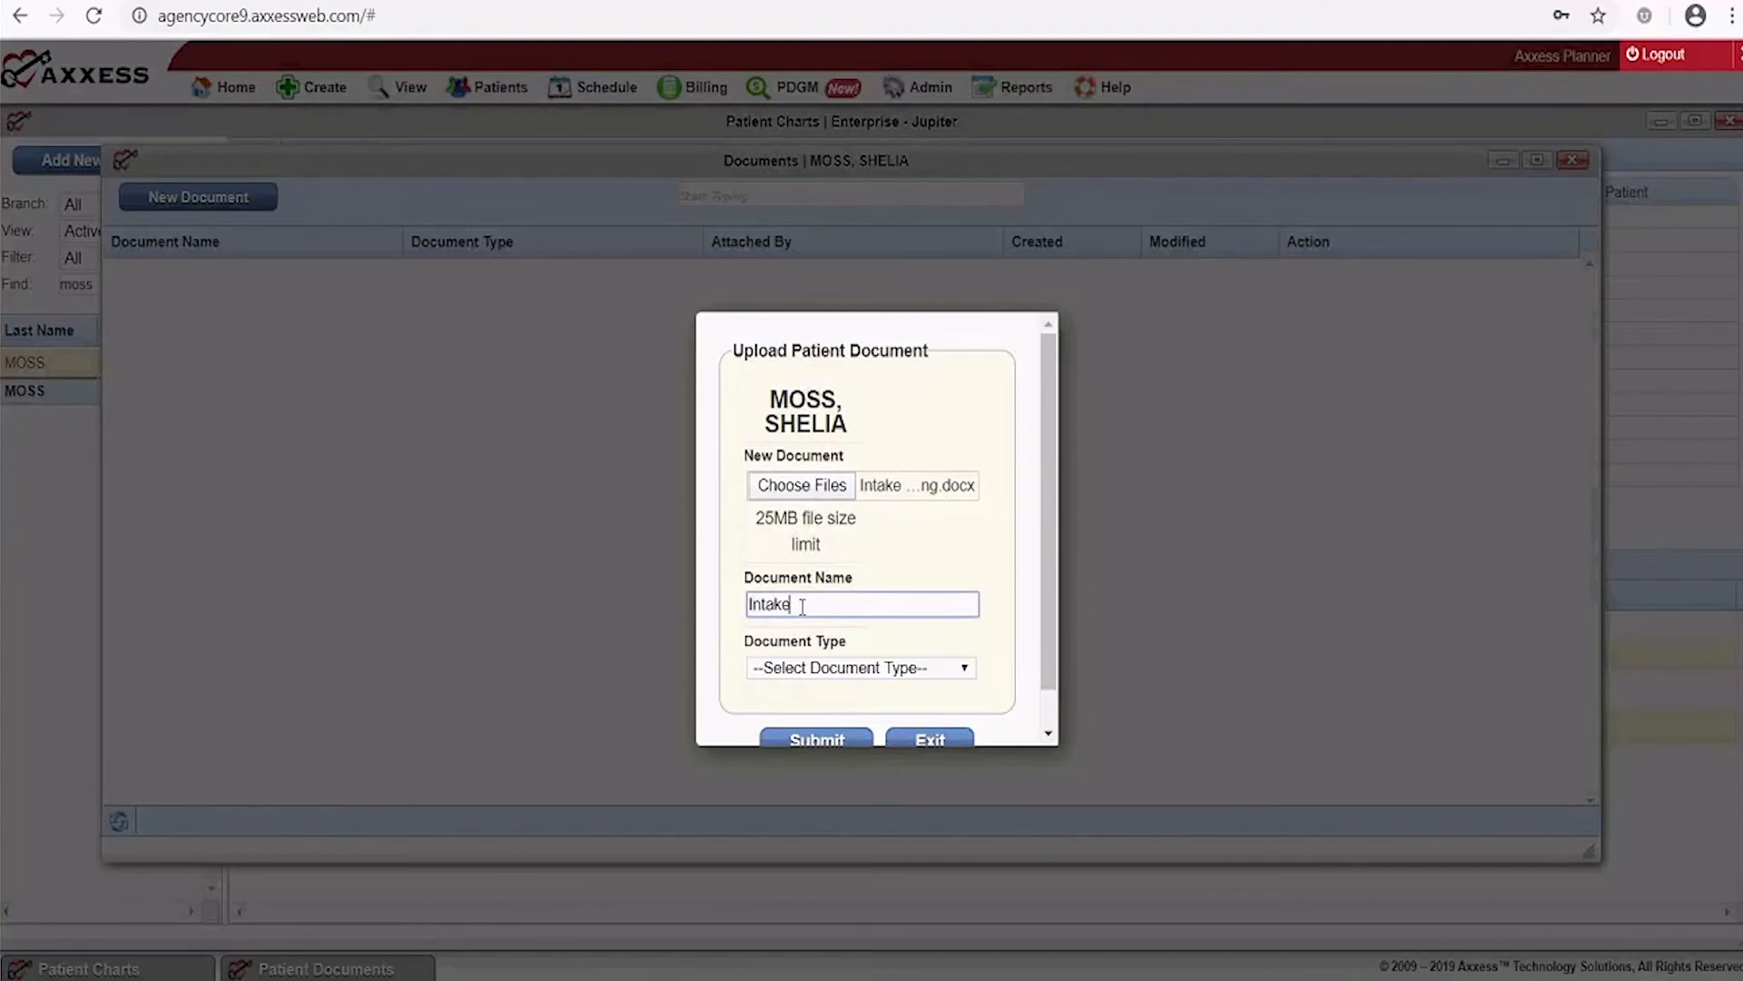
pyautogui.write('Information')
pyautogui.click(963, 669)
pyautogui.click(924, 714)
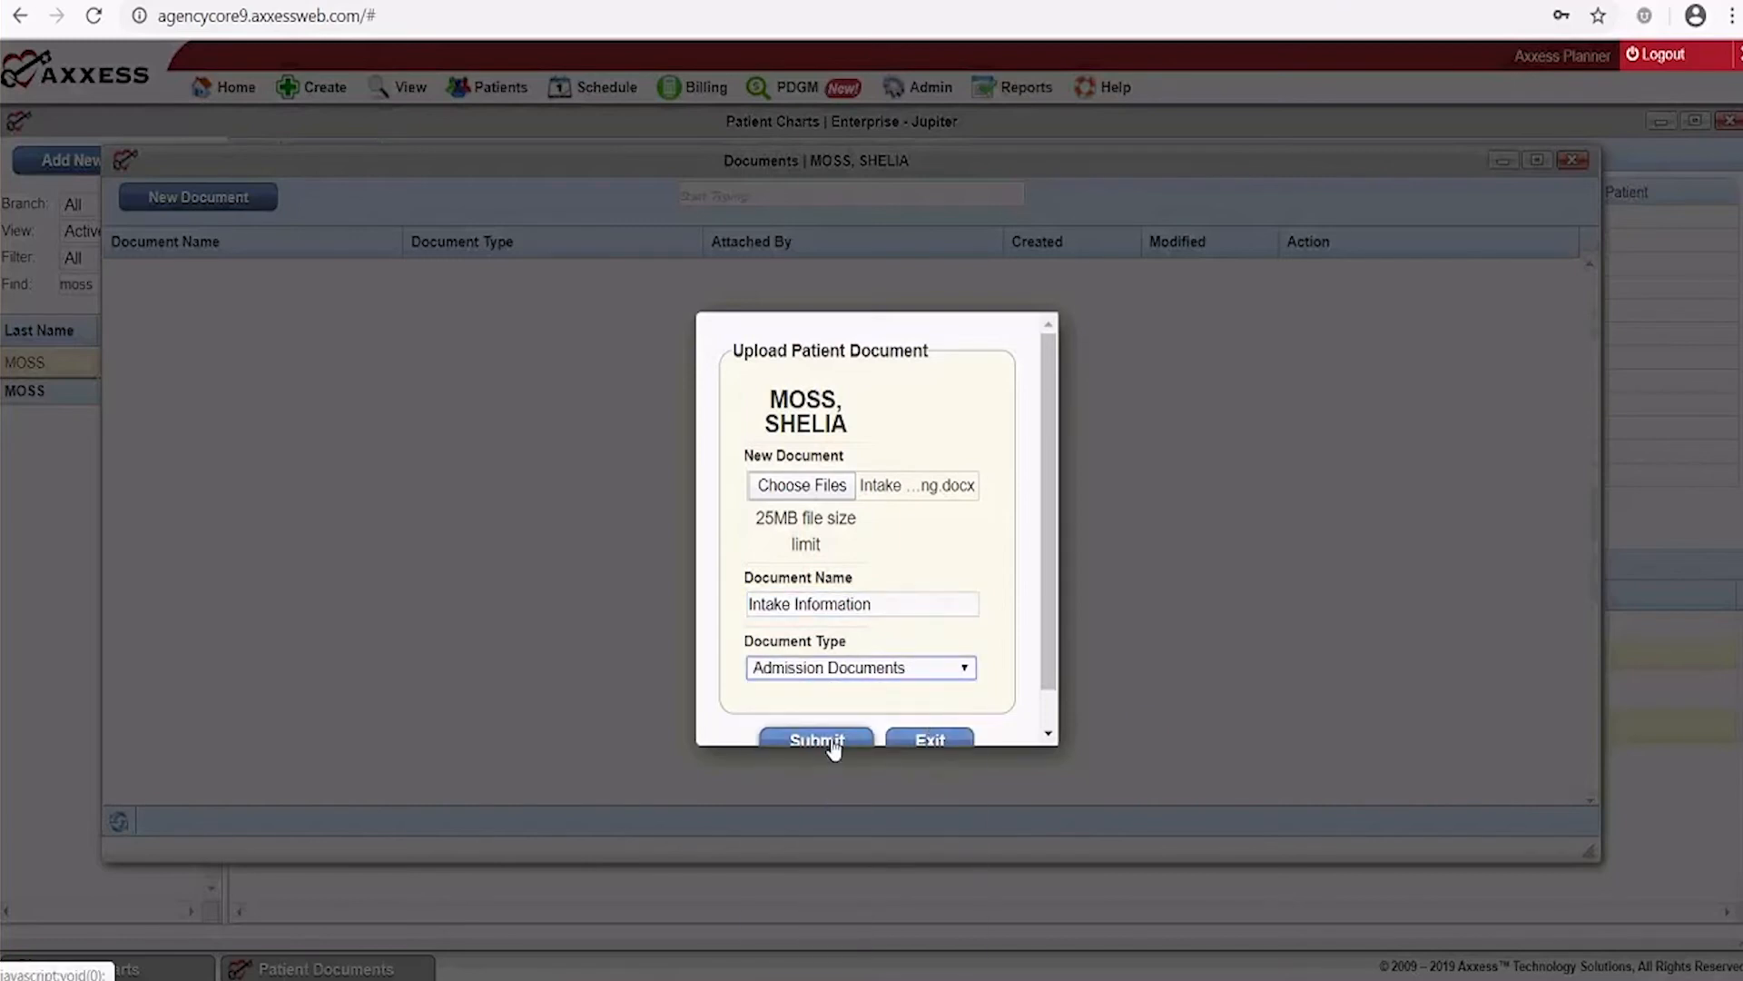
pyautogui.scroll(-1, 834, 747)
pyautogui.click(832, 704)
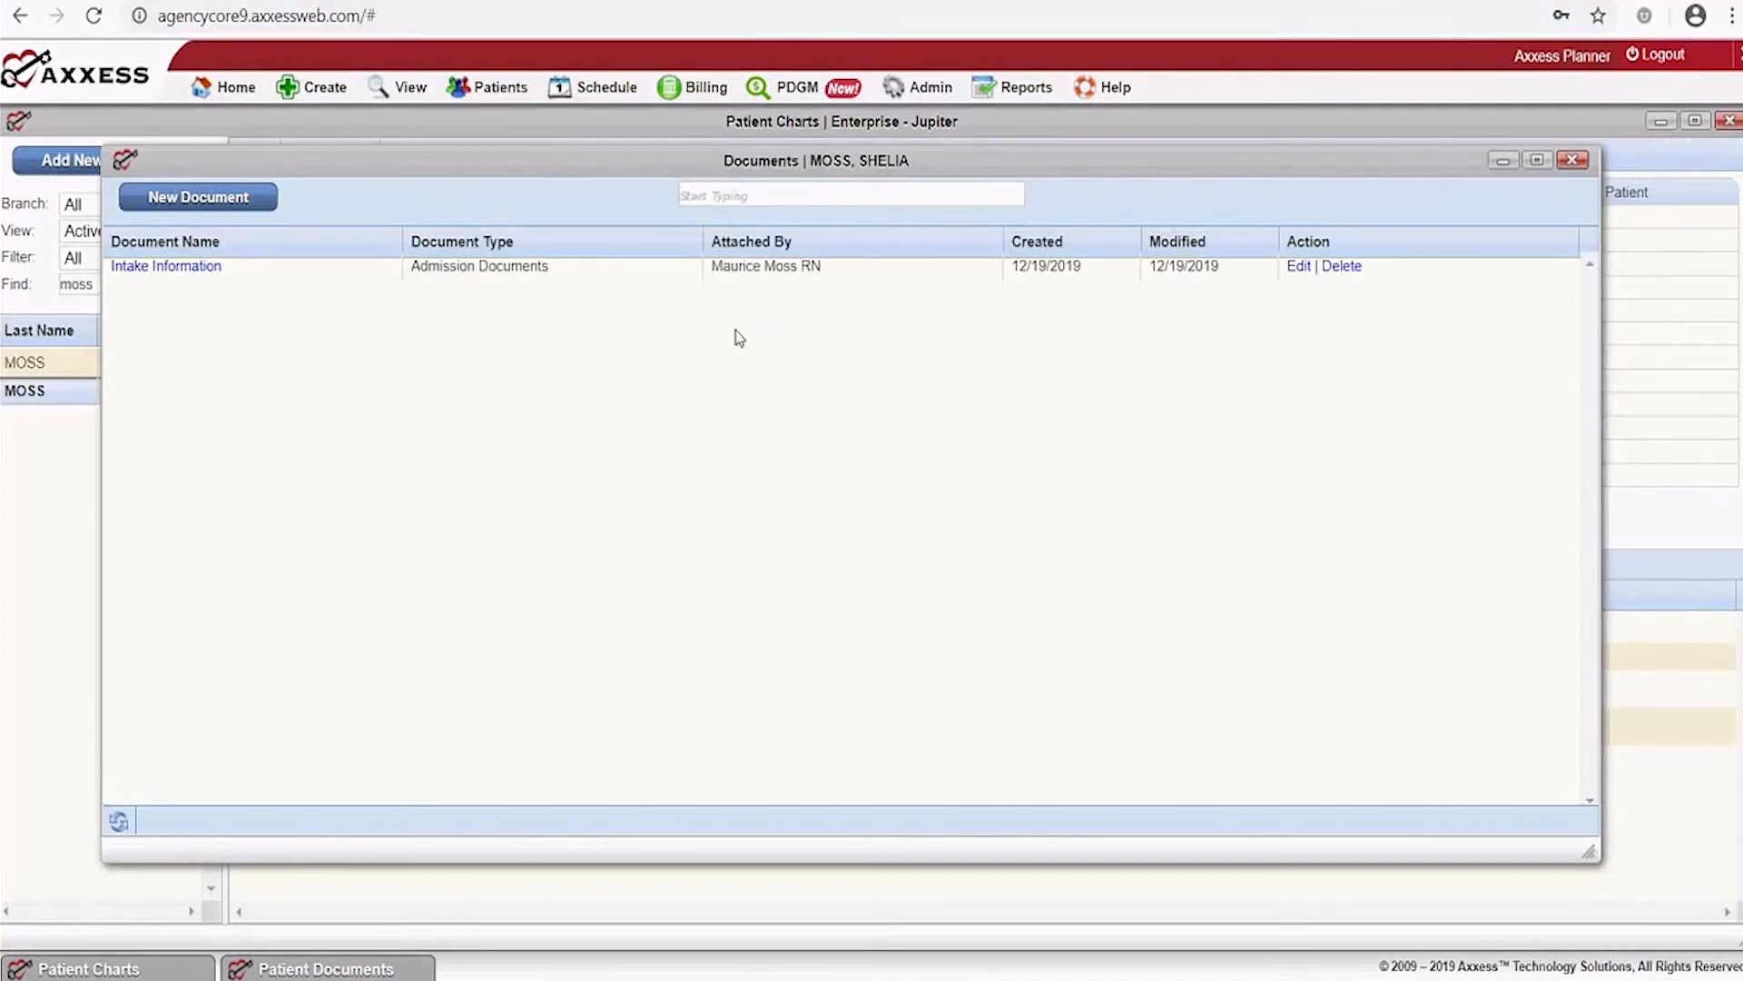
pyautogui.click(1571, 161)
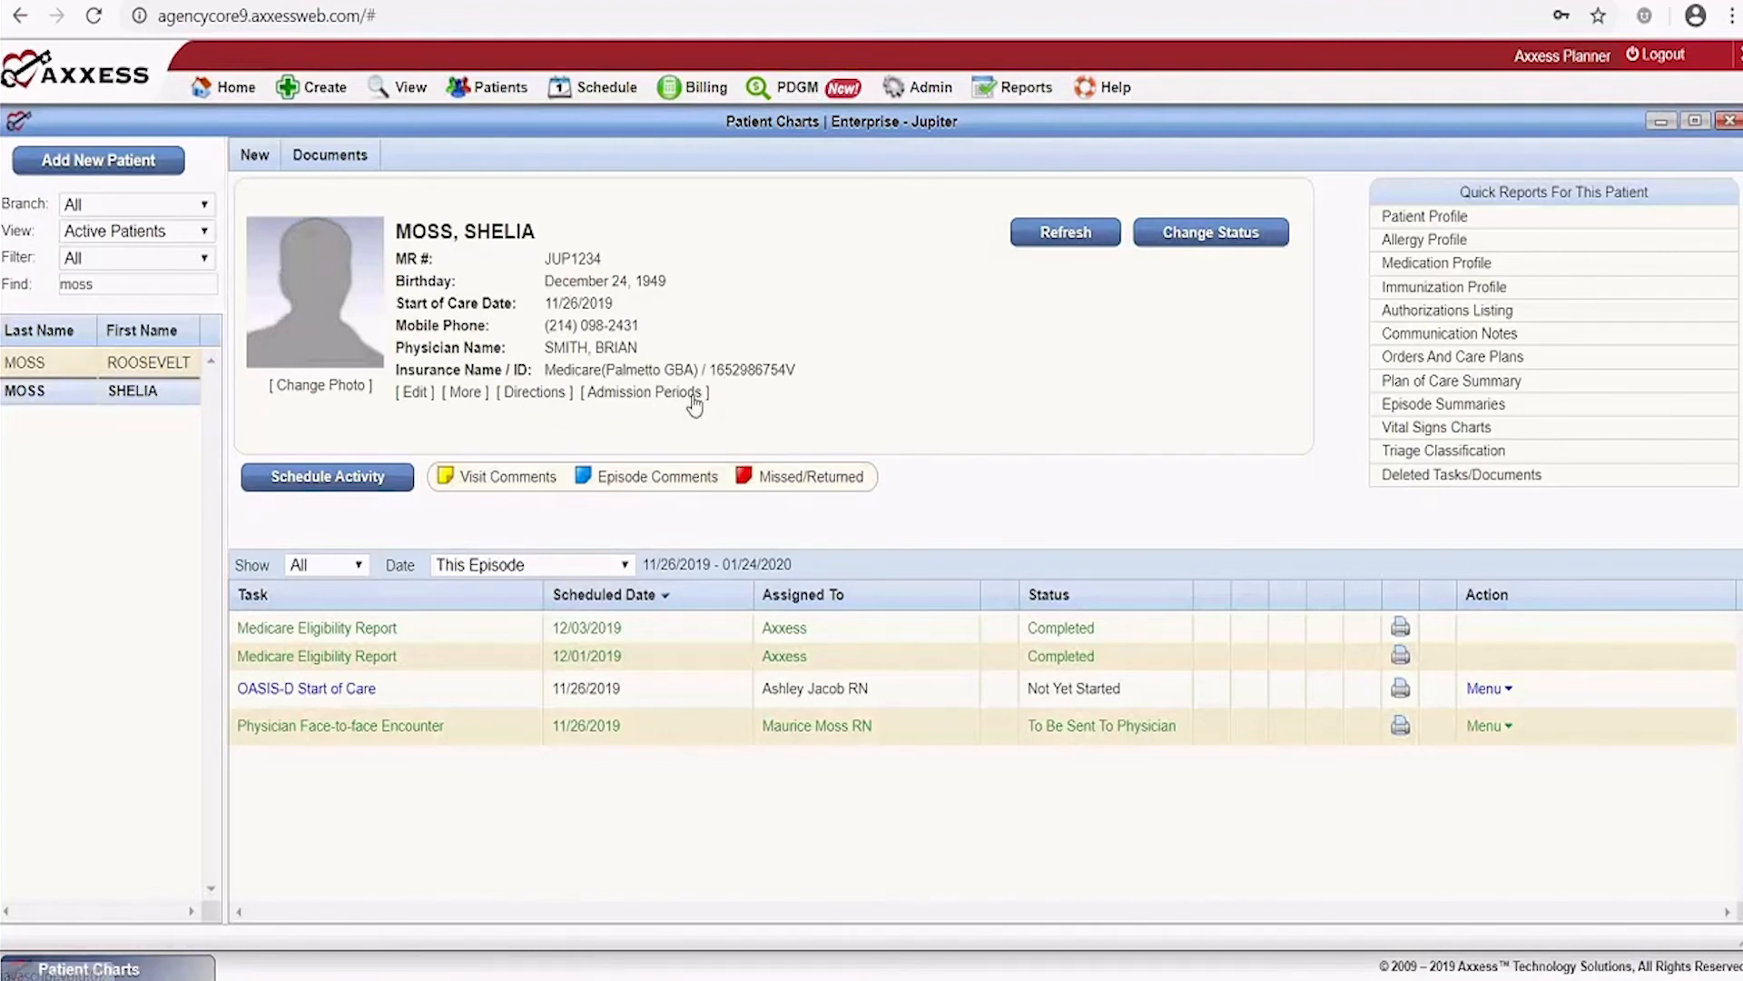
pyautogui.click(419, 394)
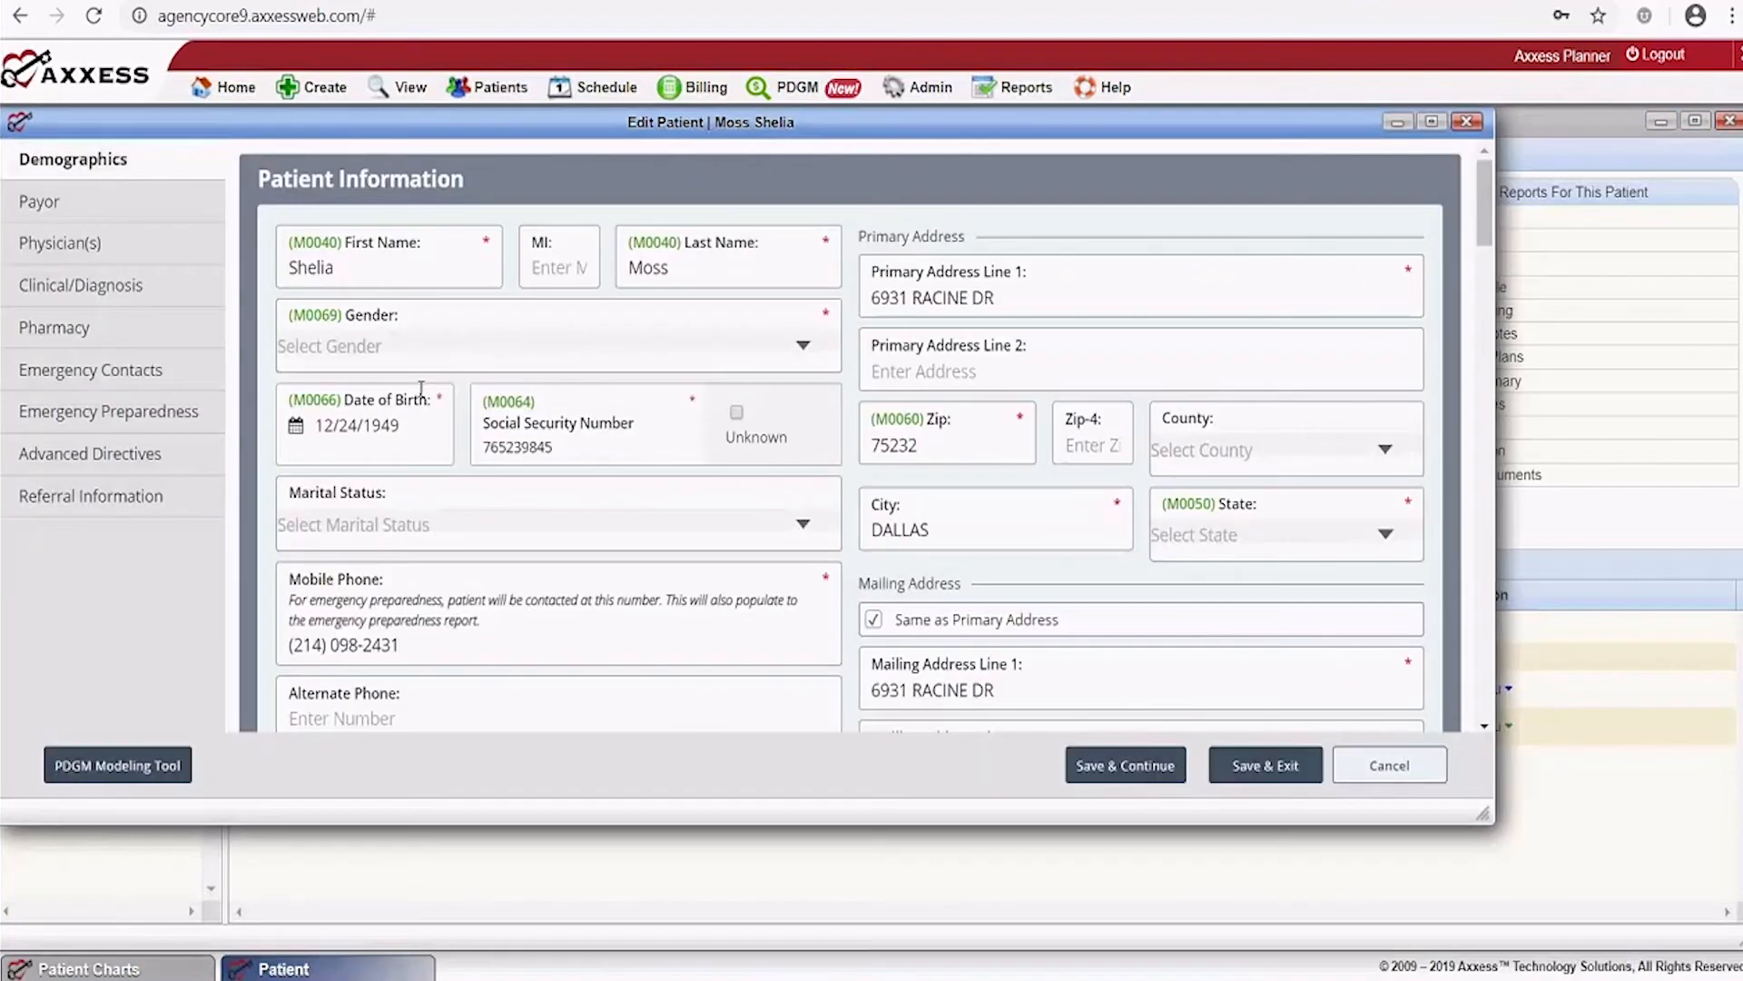
pyautogui.click(154, 454)
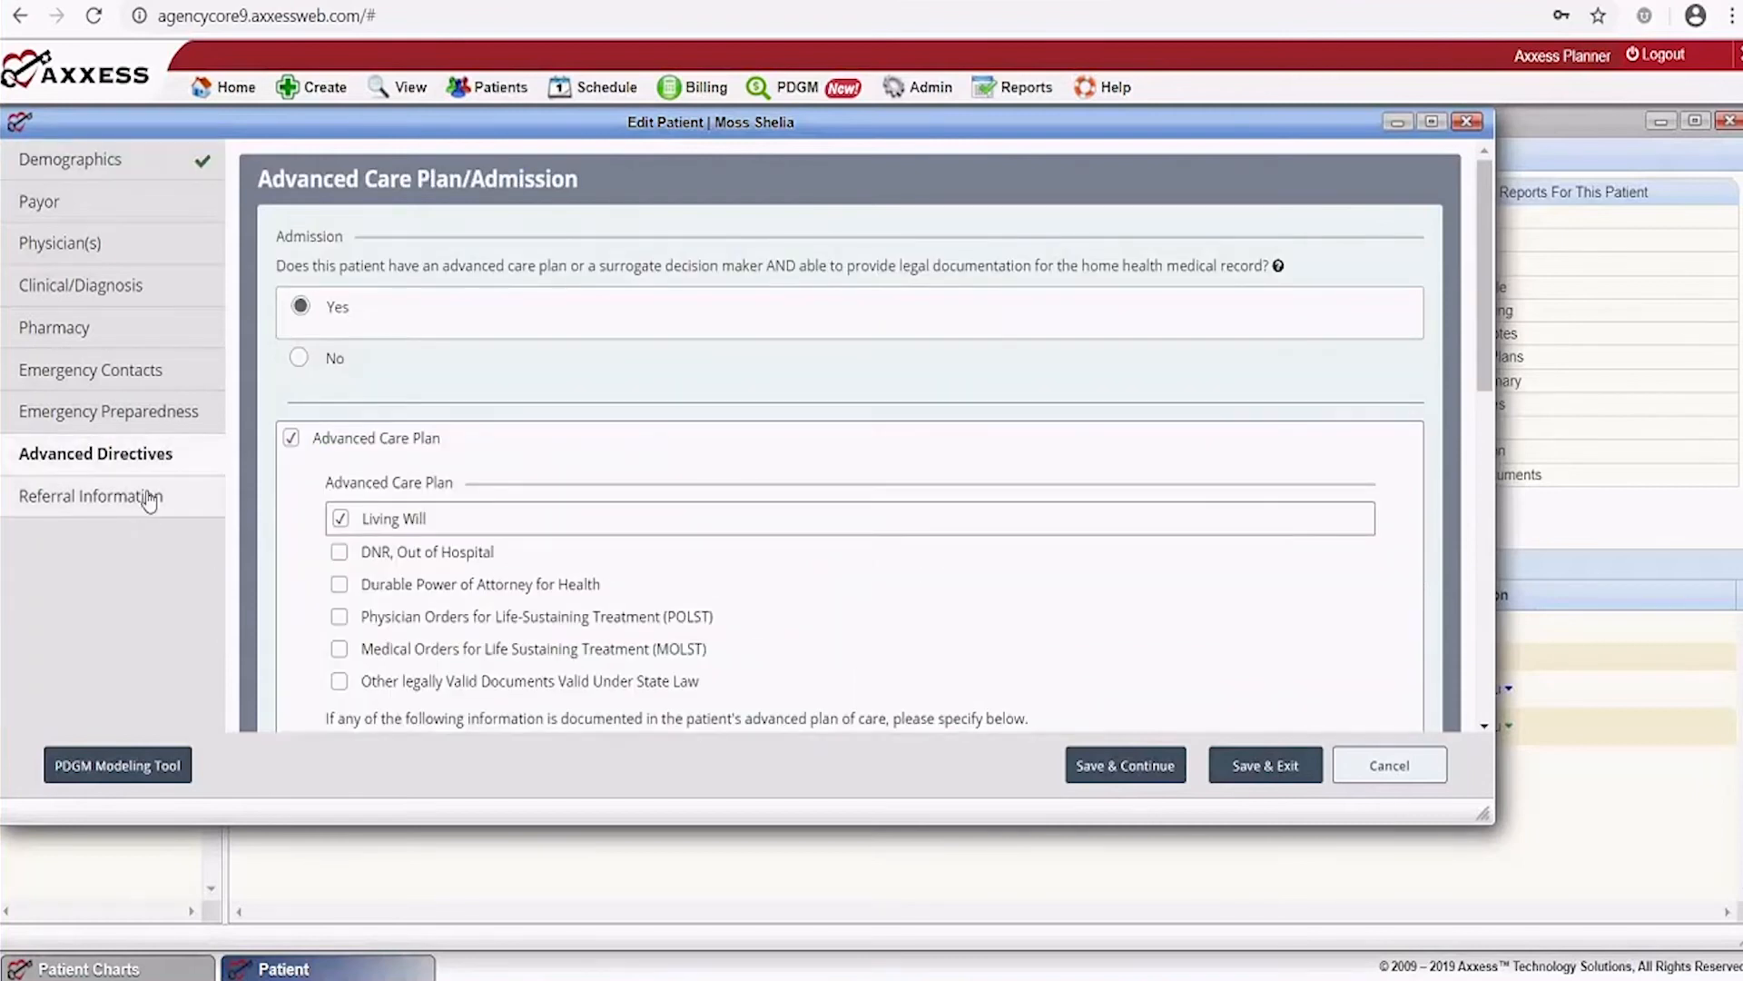
pyautogui.scroll(-5, 709, 378)
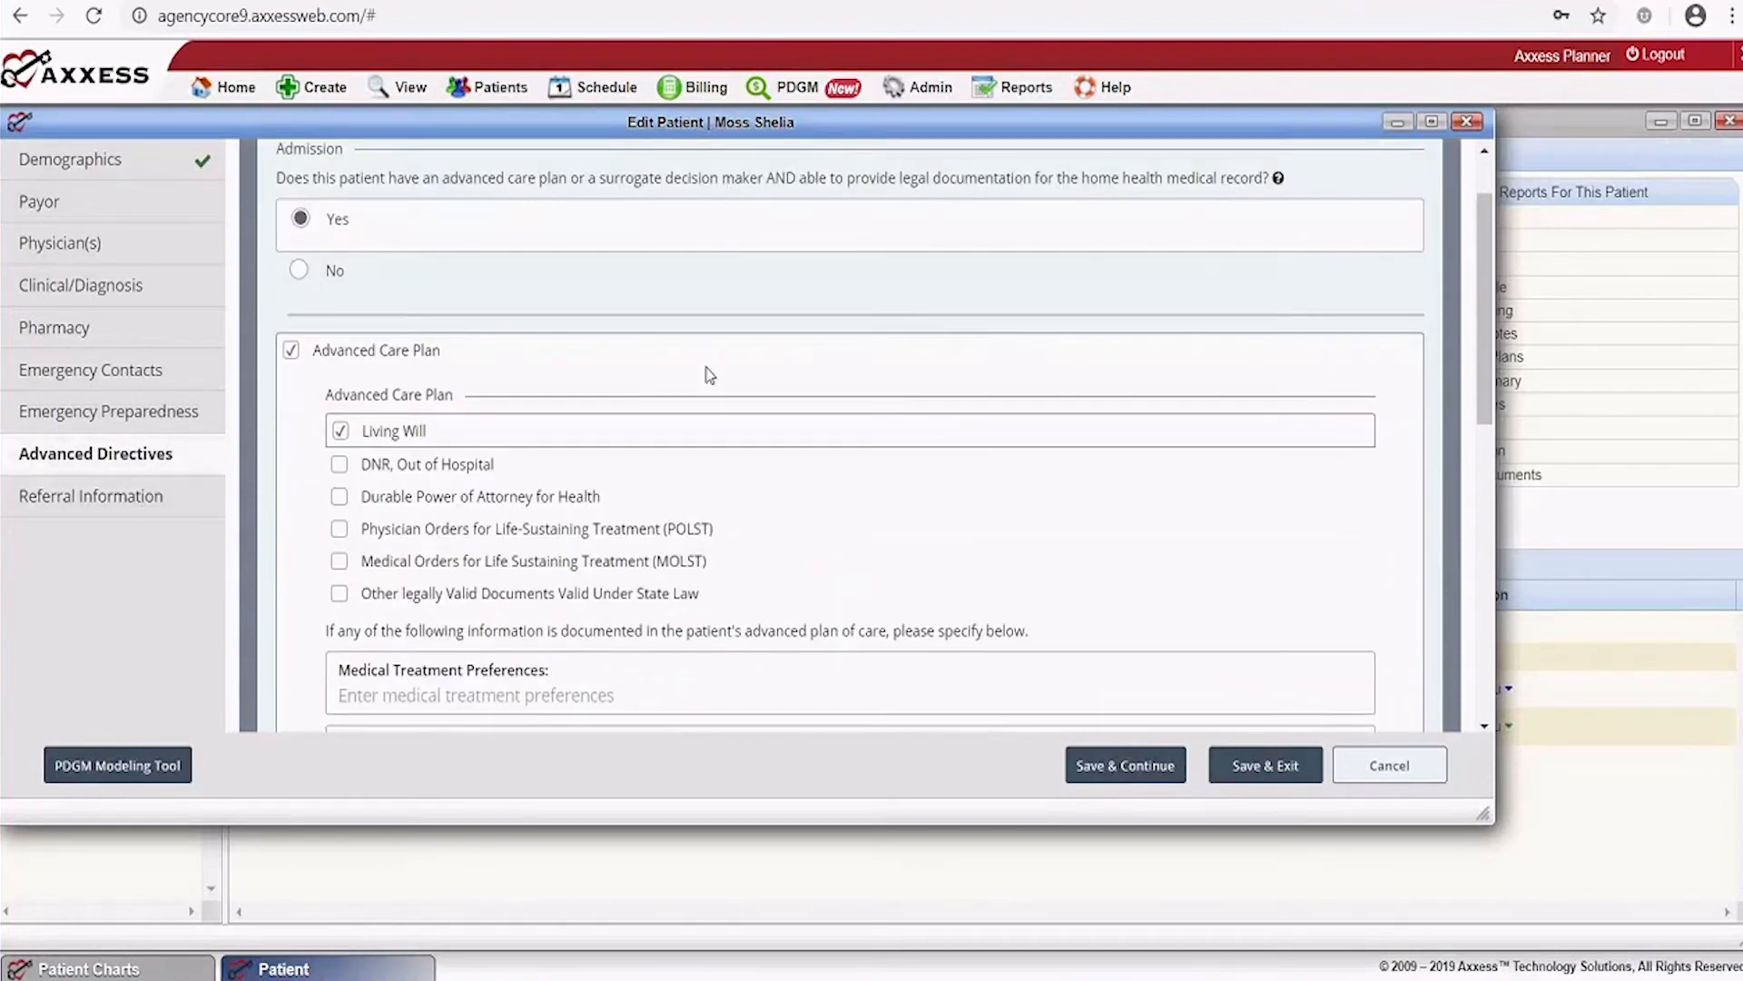
pyautogui.scroll(4, 709, 375)
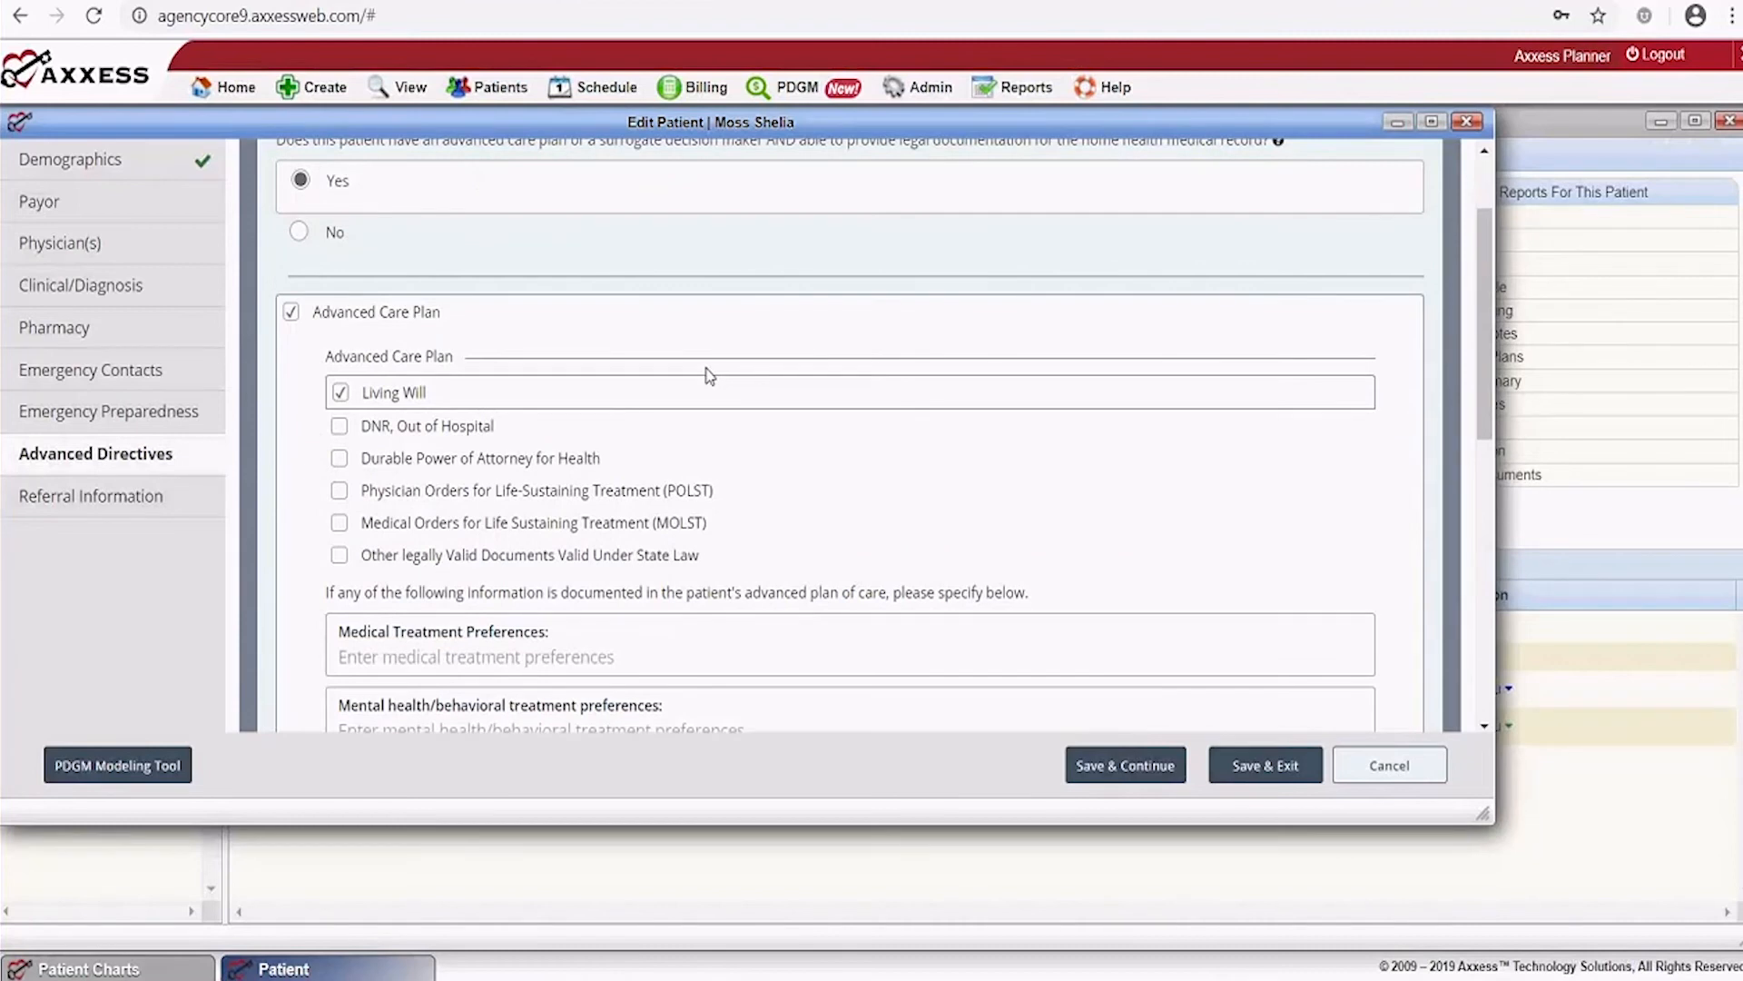
pyautogui.scroll(2, 709, 375)
pyautogui.scroll(-3, 427, 338)
pyautogui.scroll(-6, 478, 336)
pyautogui.scroll(8, 480, 340)
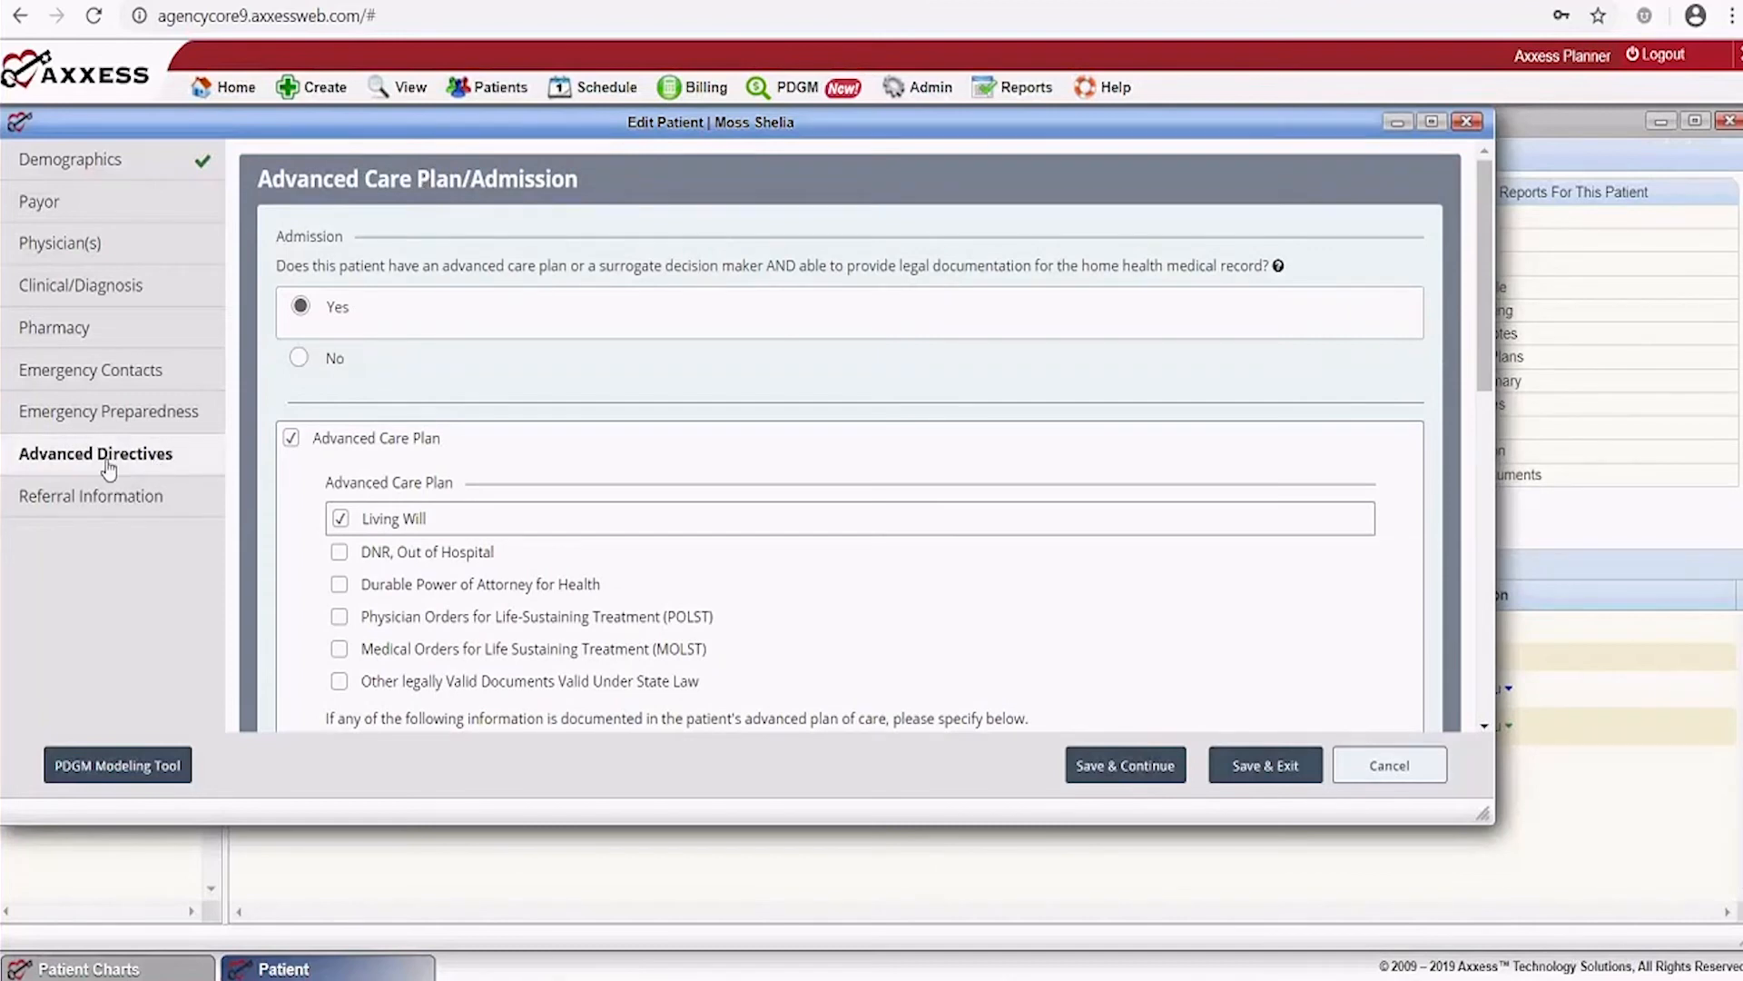
pyautogui.click(1407, 758)
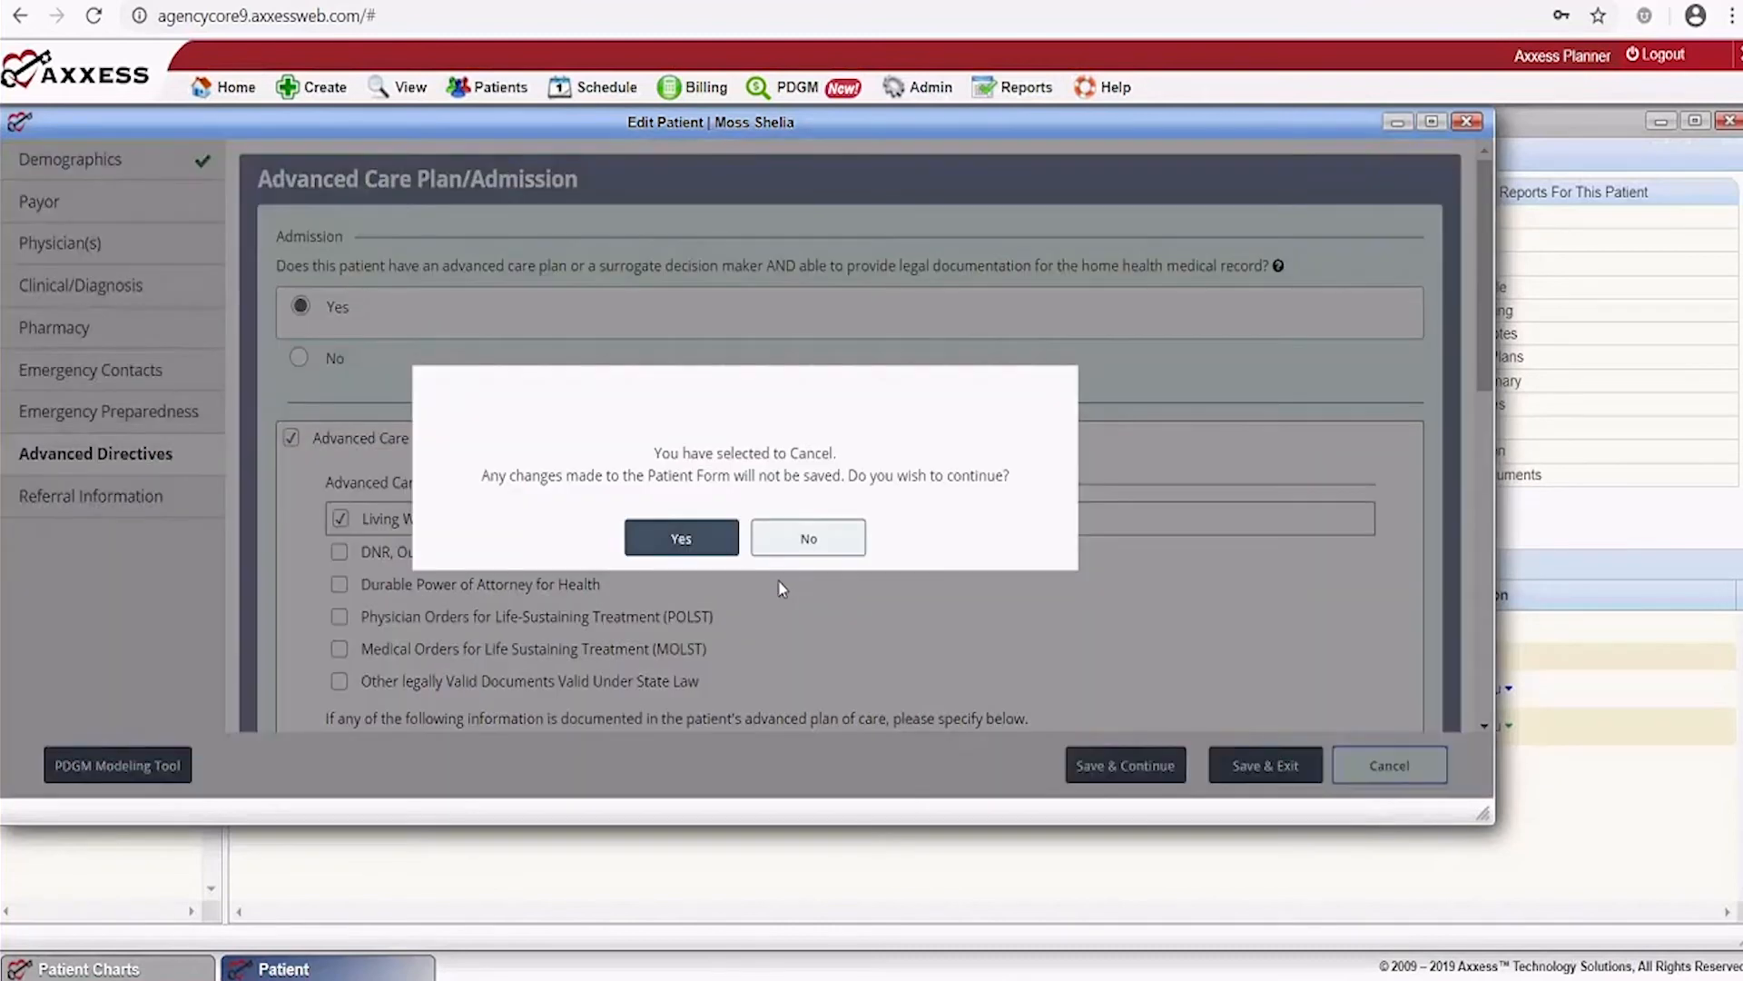
pyautogui.click(682, 539)
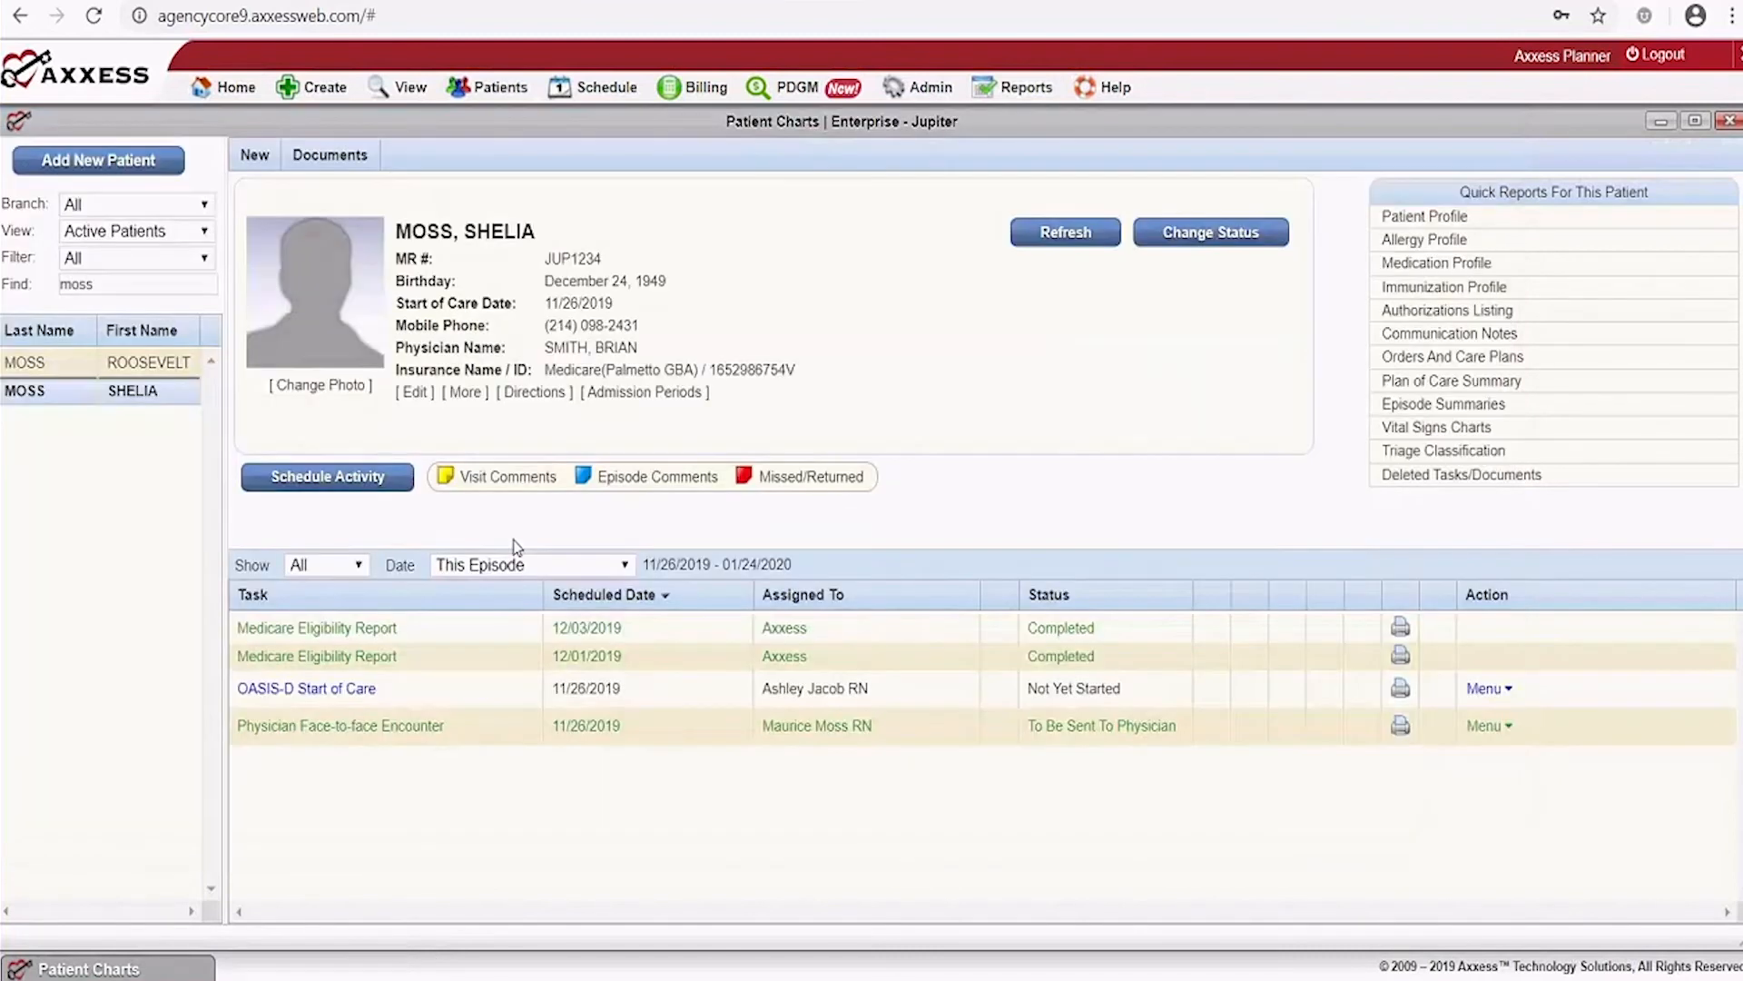
pyautogui.click(467, 393)
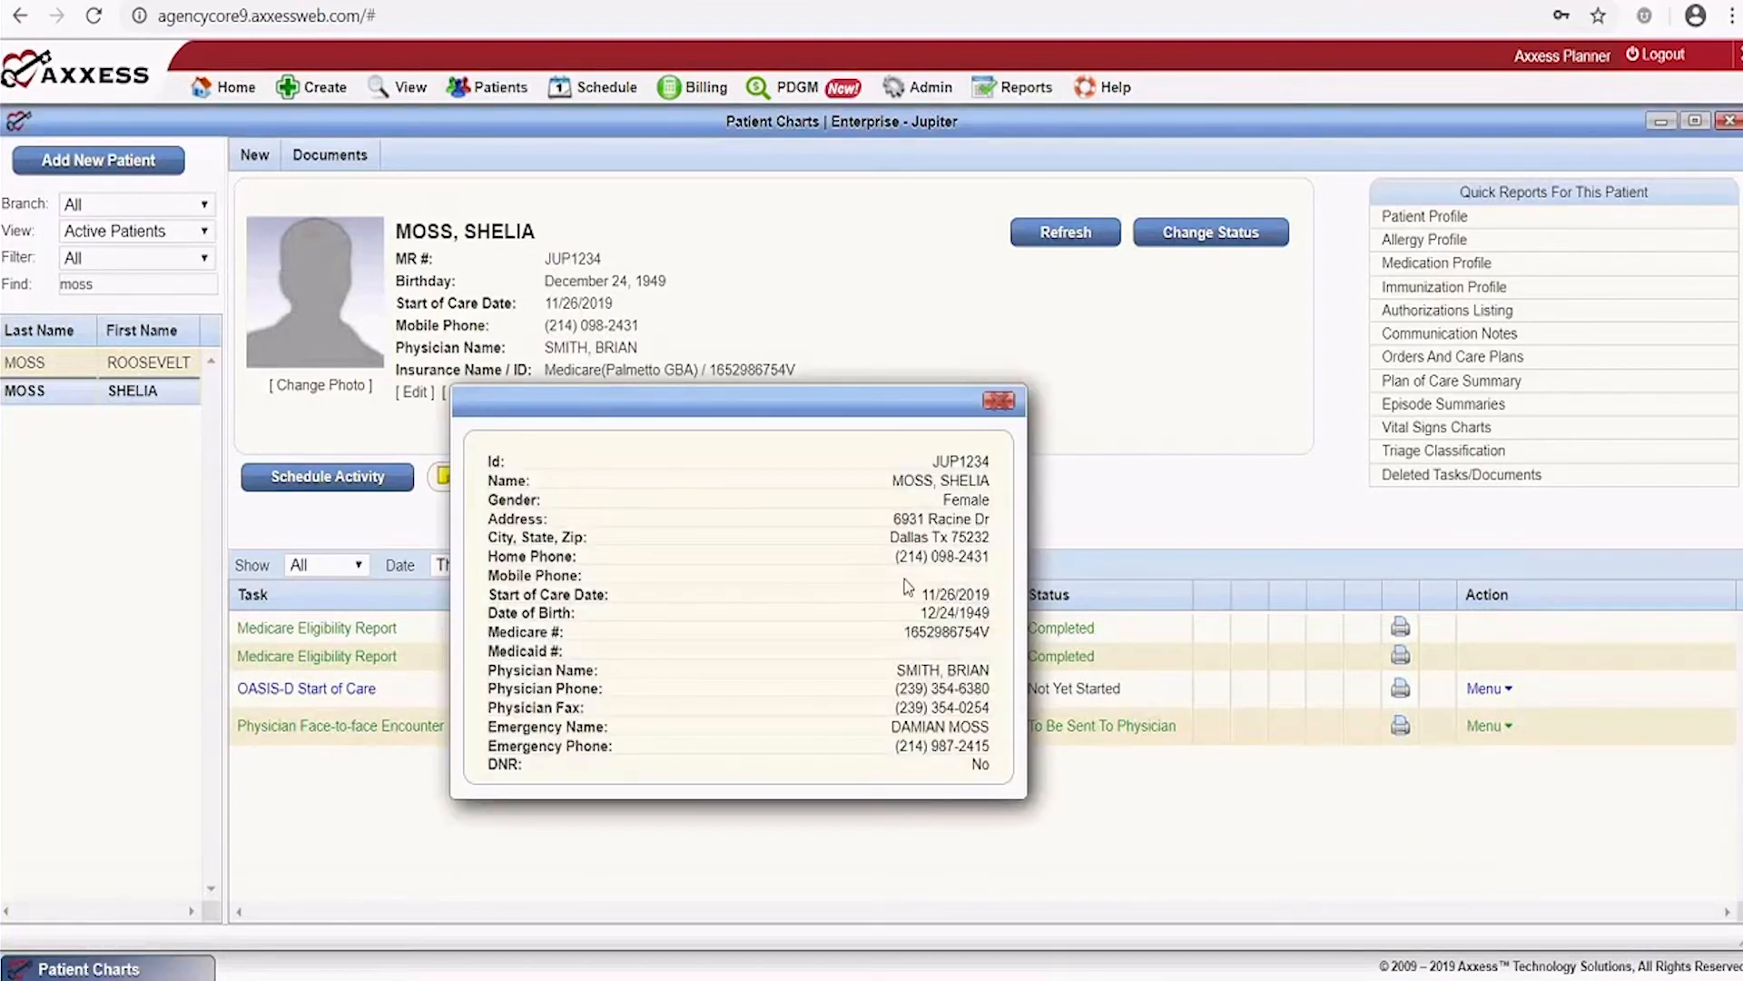
pyautogui.click(999, 401)
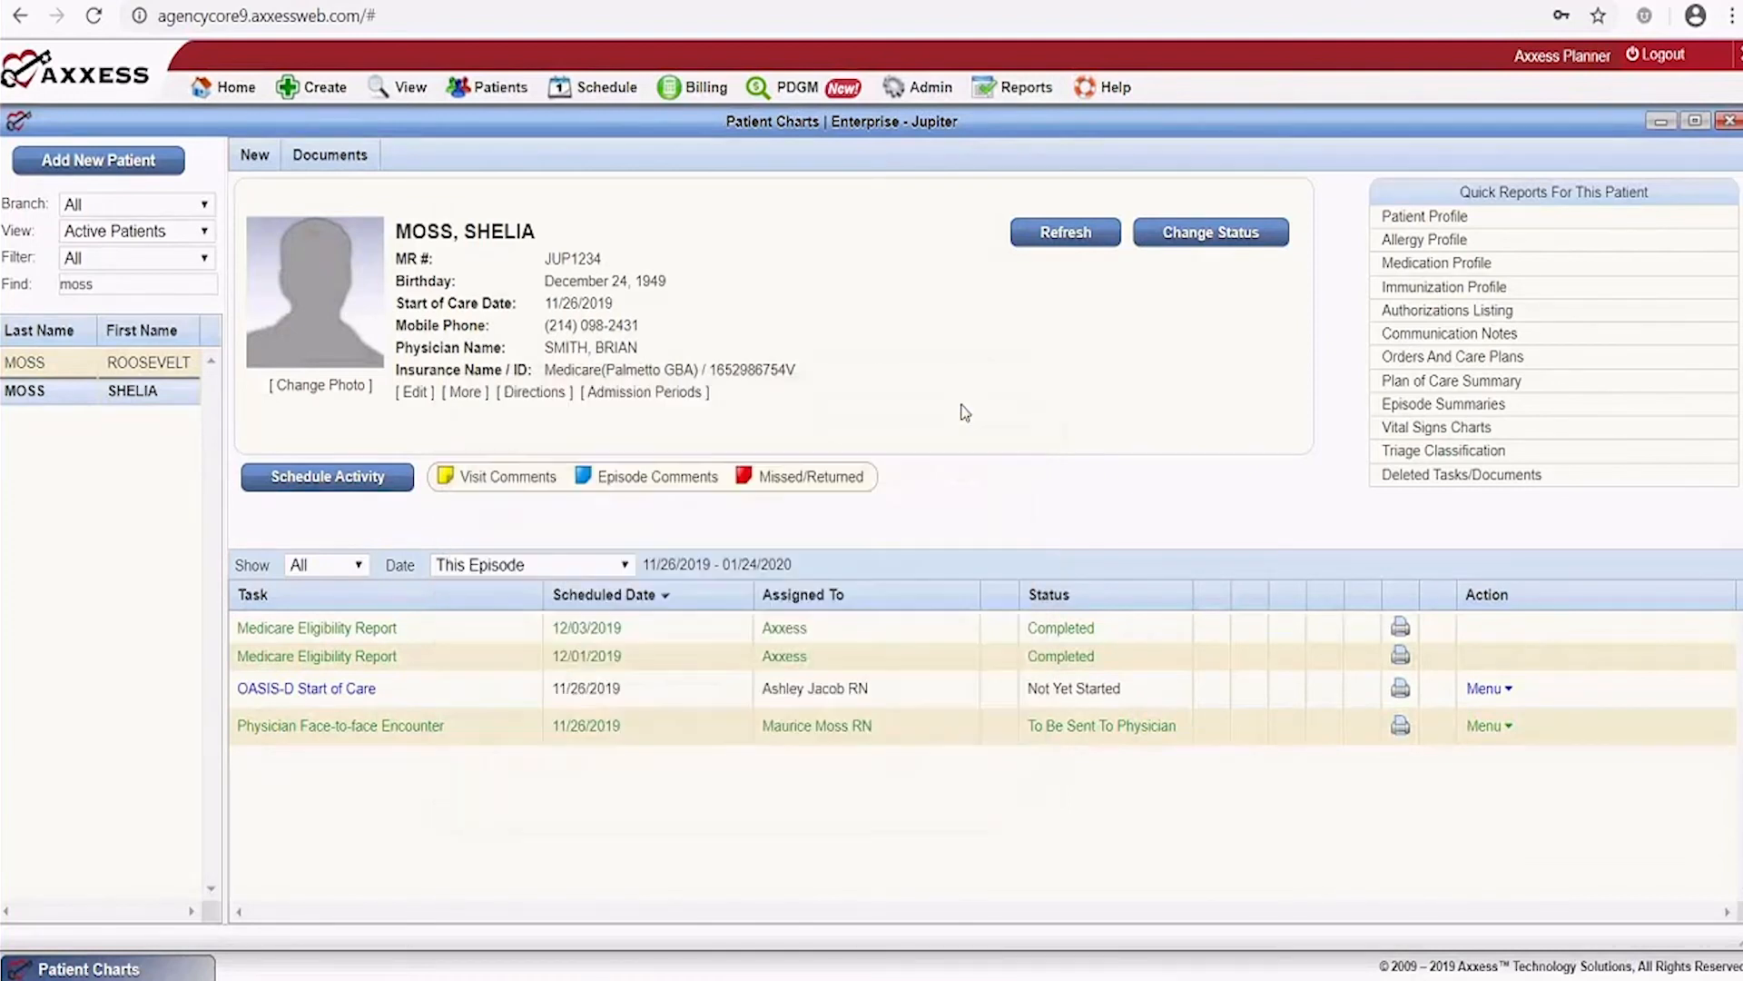
pyautogui.click(531, 392)
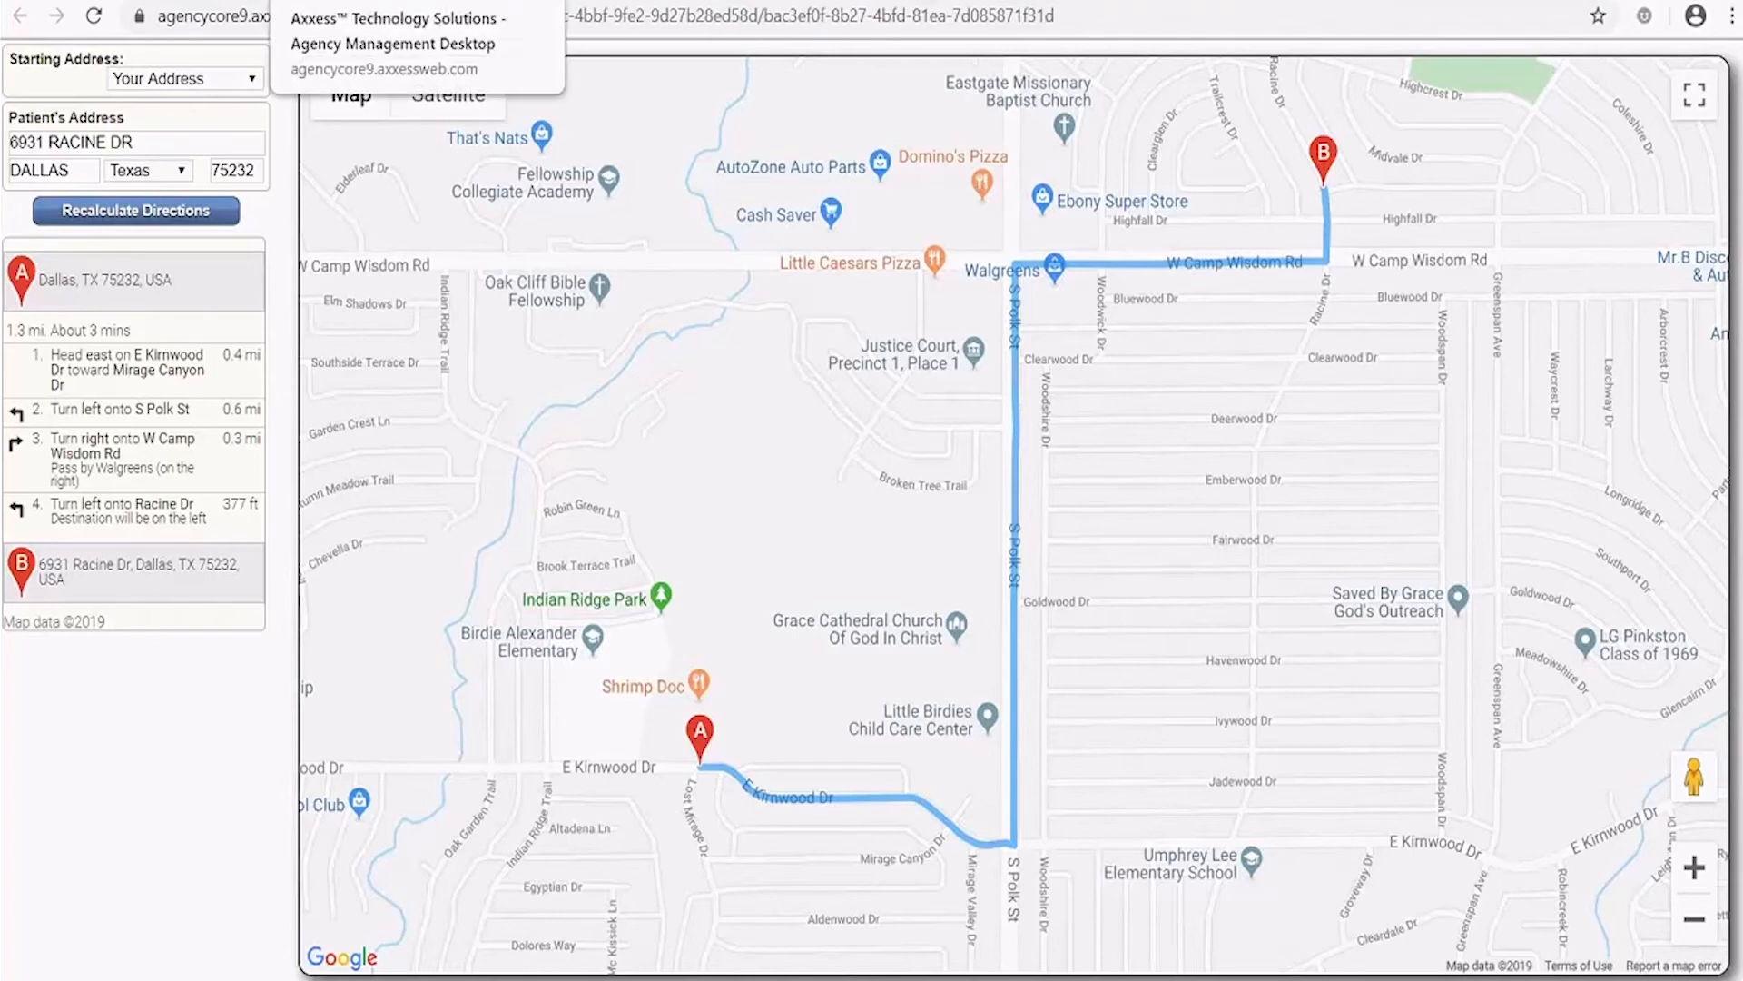
pyautogui.click(400, 2)
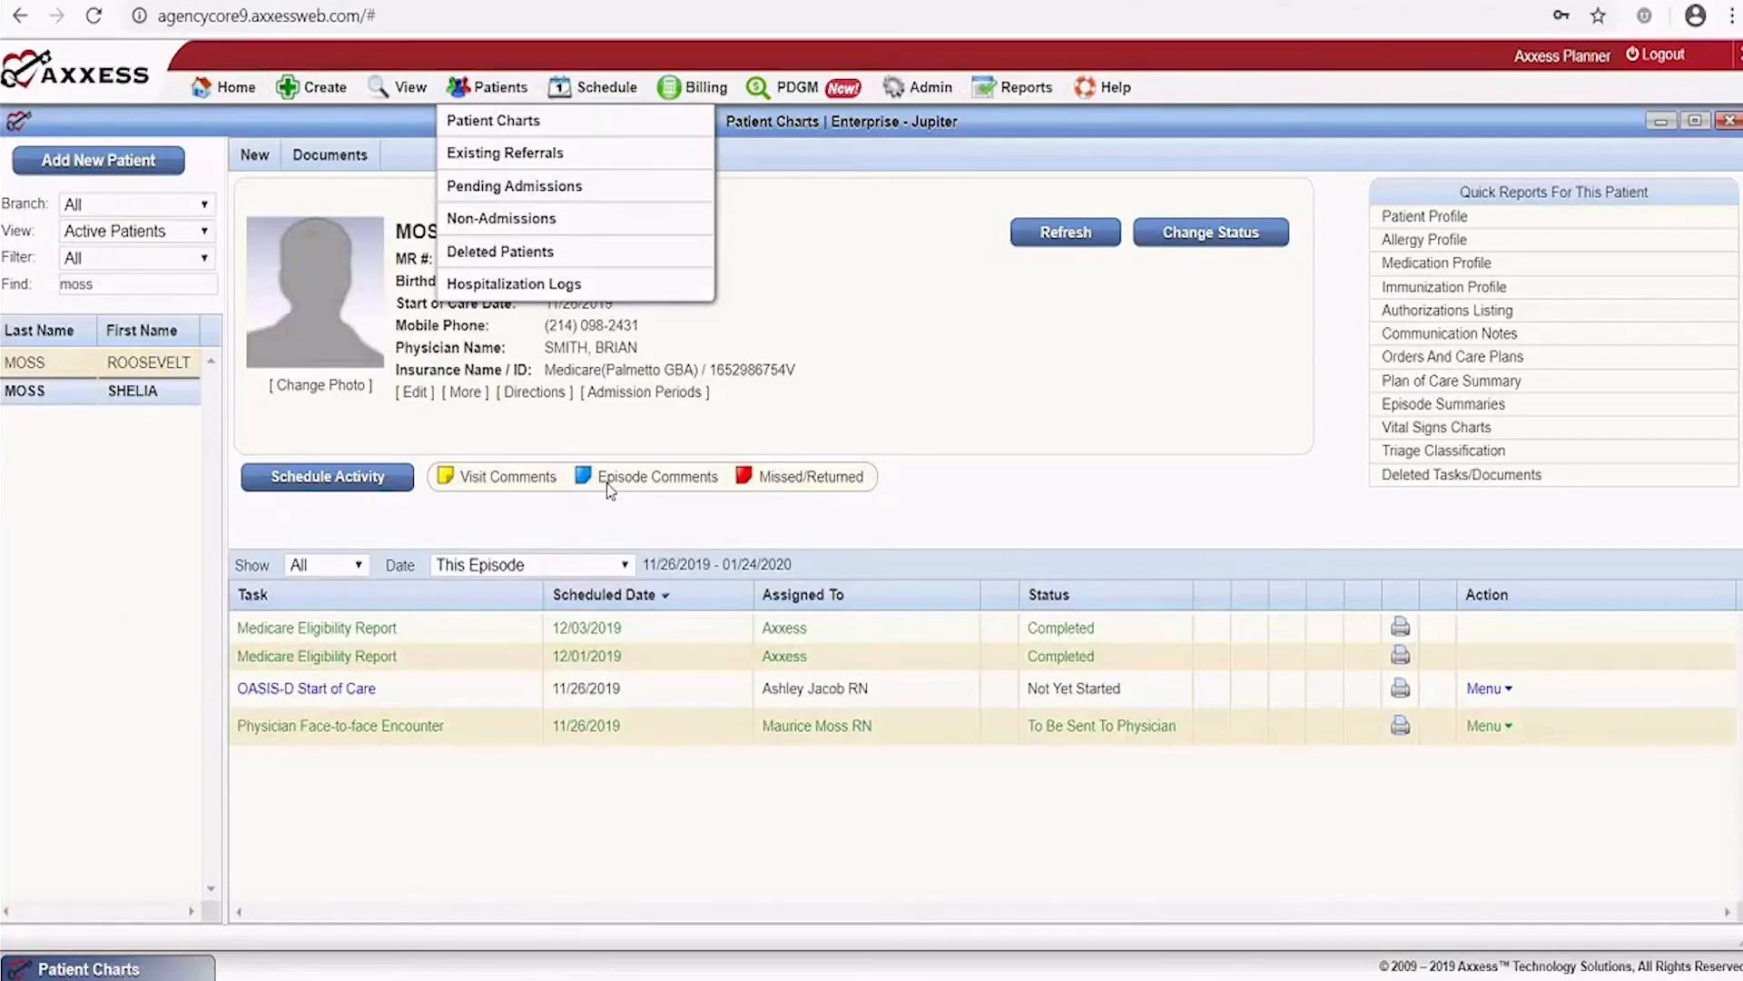
pyautogui.click(685, 393)
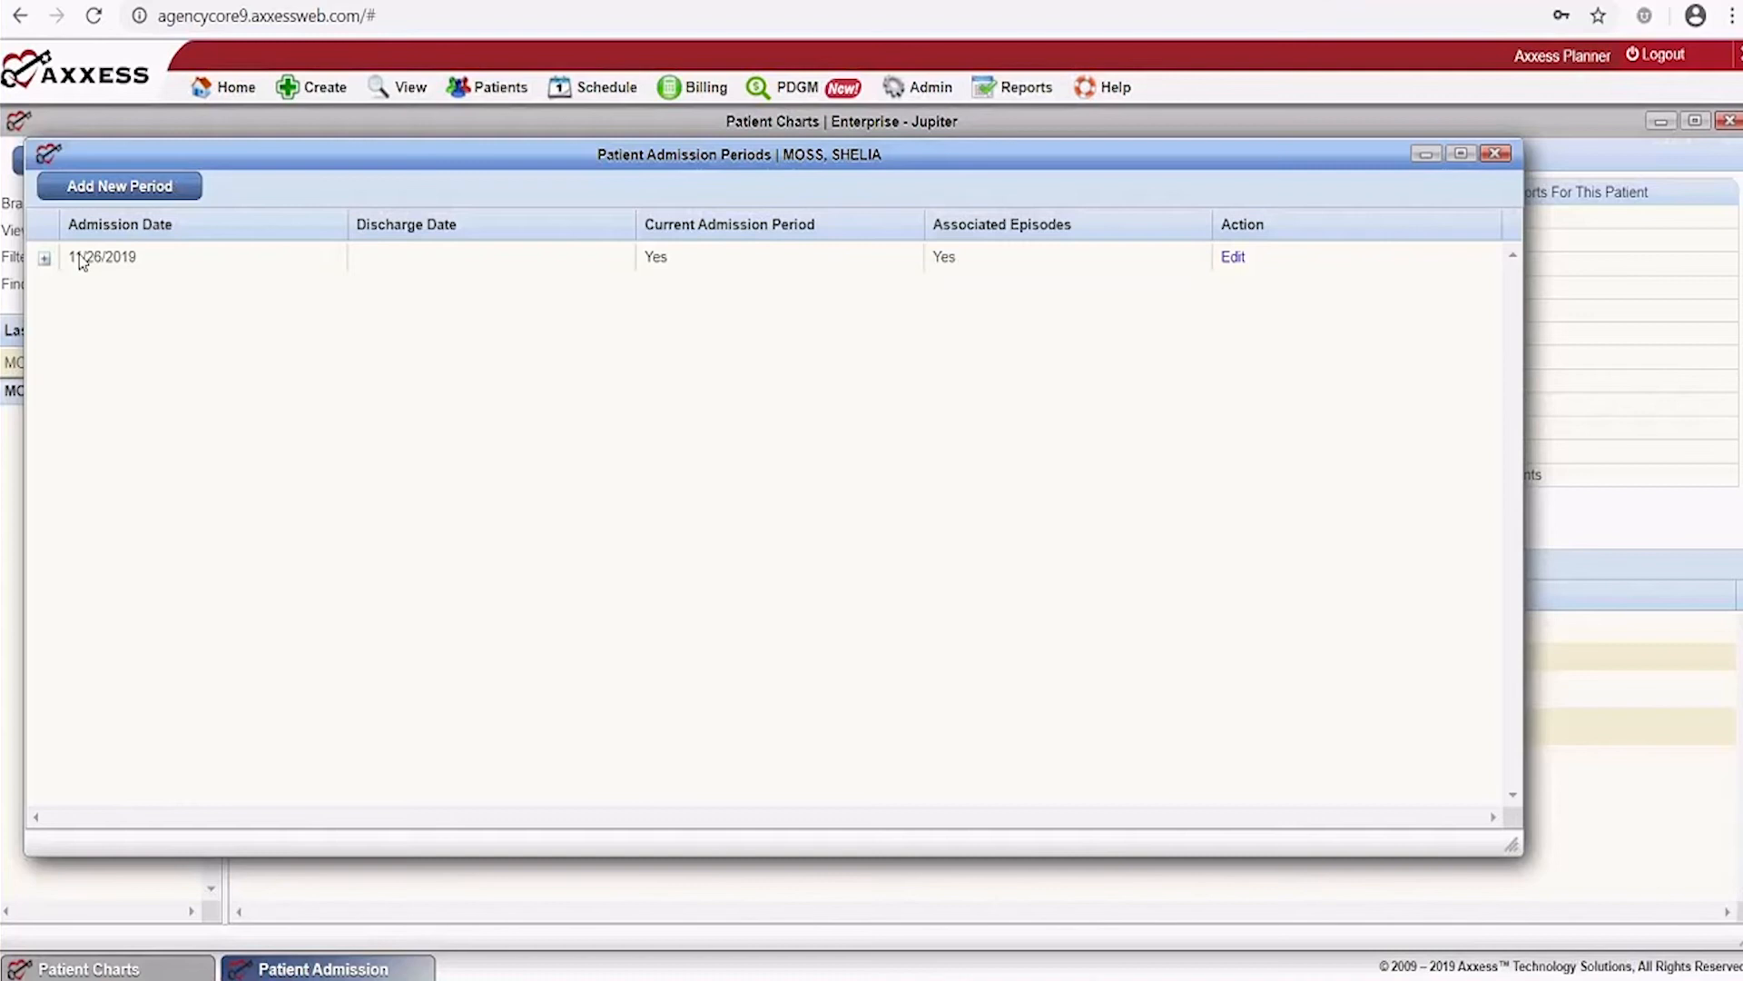
pyautogui.click(1496, 154)
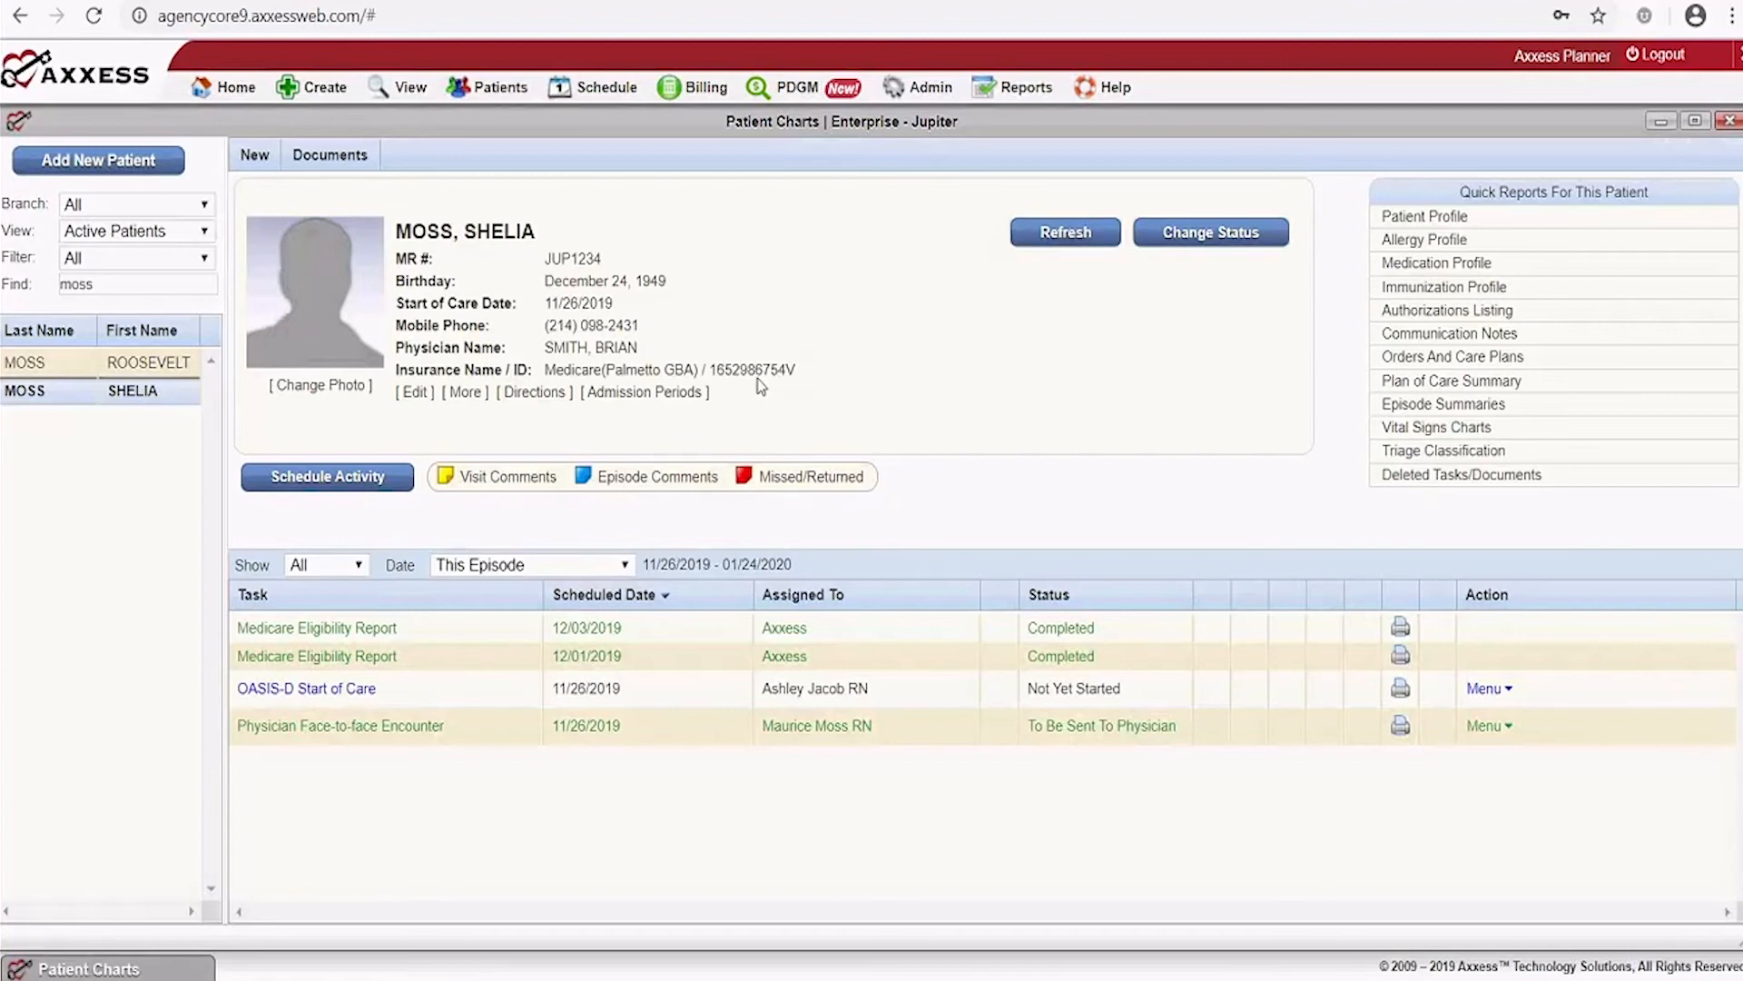
pyautogui.click(1237, 238)
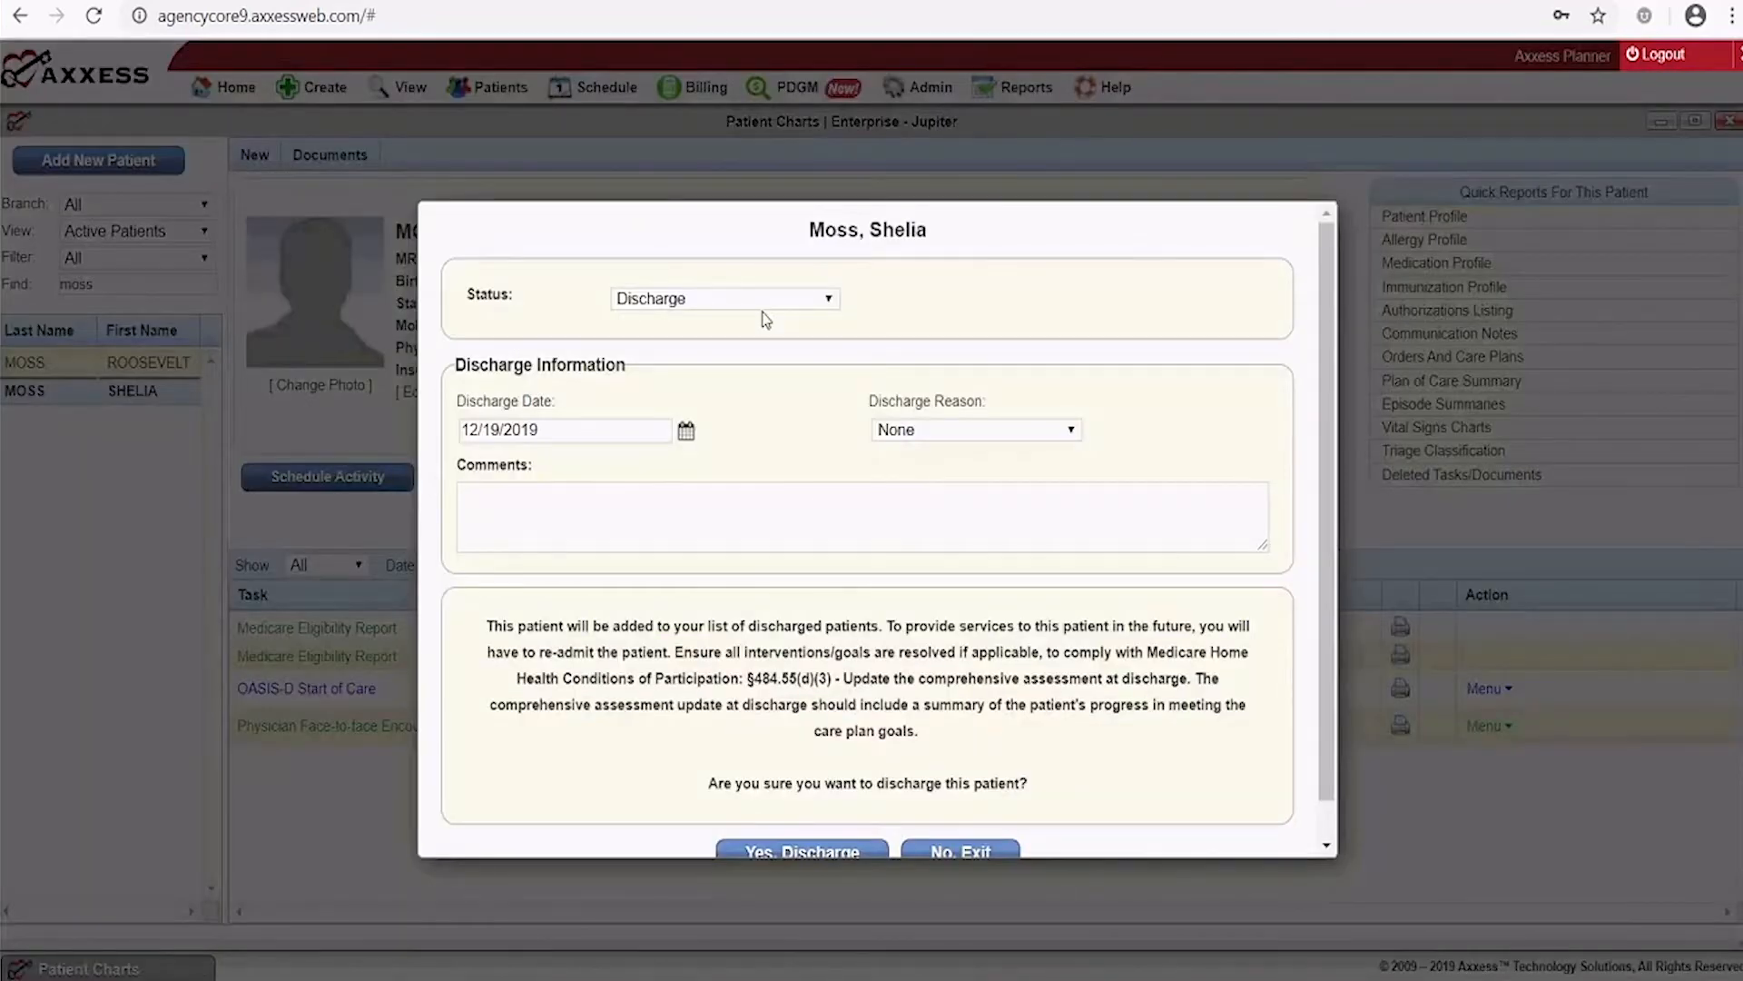
pyautogui.click(763, 307)
pyautogui.click(929, 320)
pyautogui.click(963, 850)
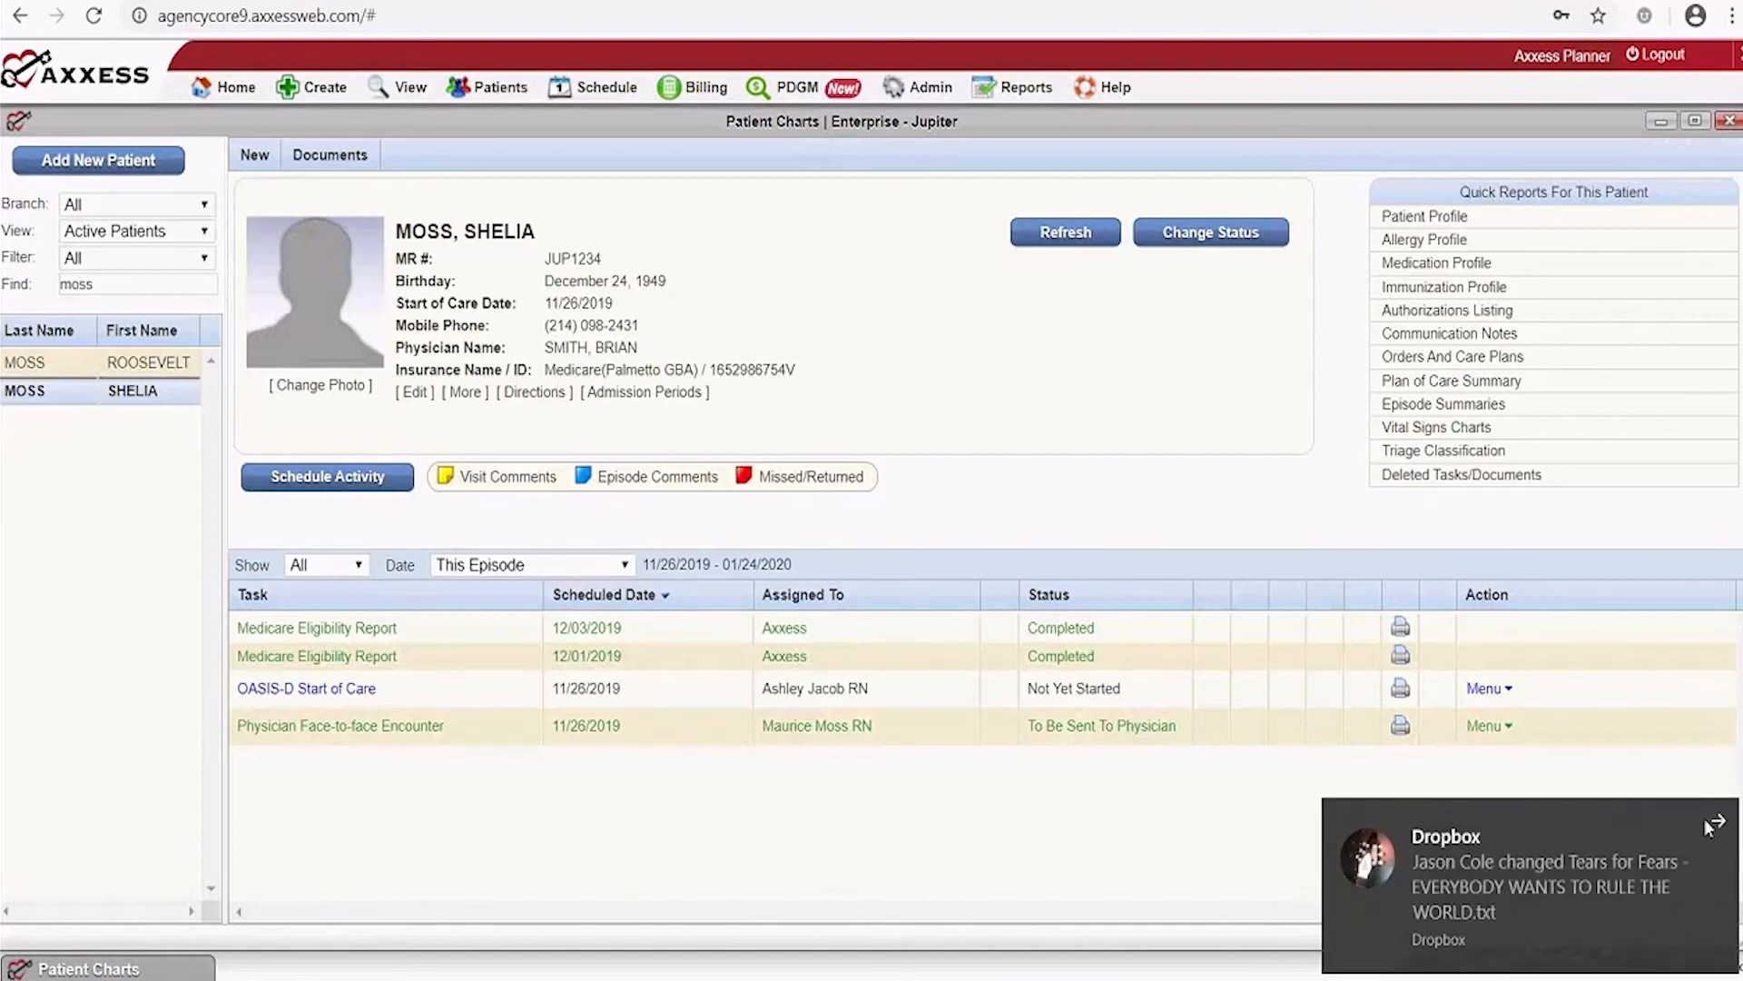
# Dismiss the notification, keep all task types shown, and open the task Date dropdown
pyautogui.click(1718, 825)
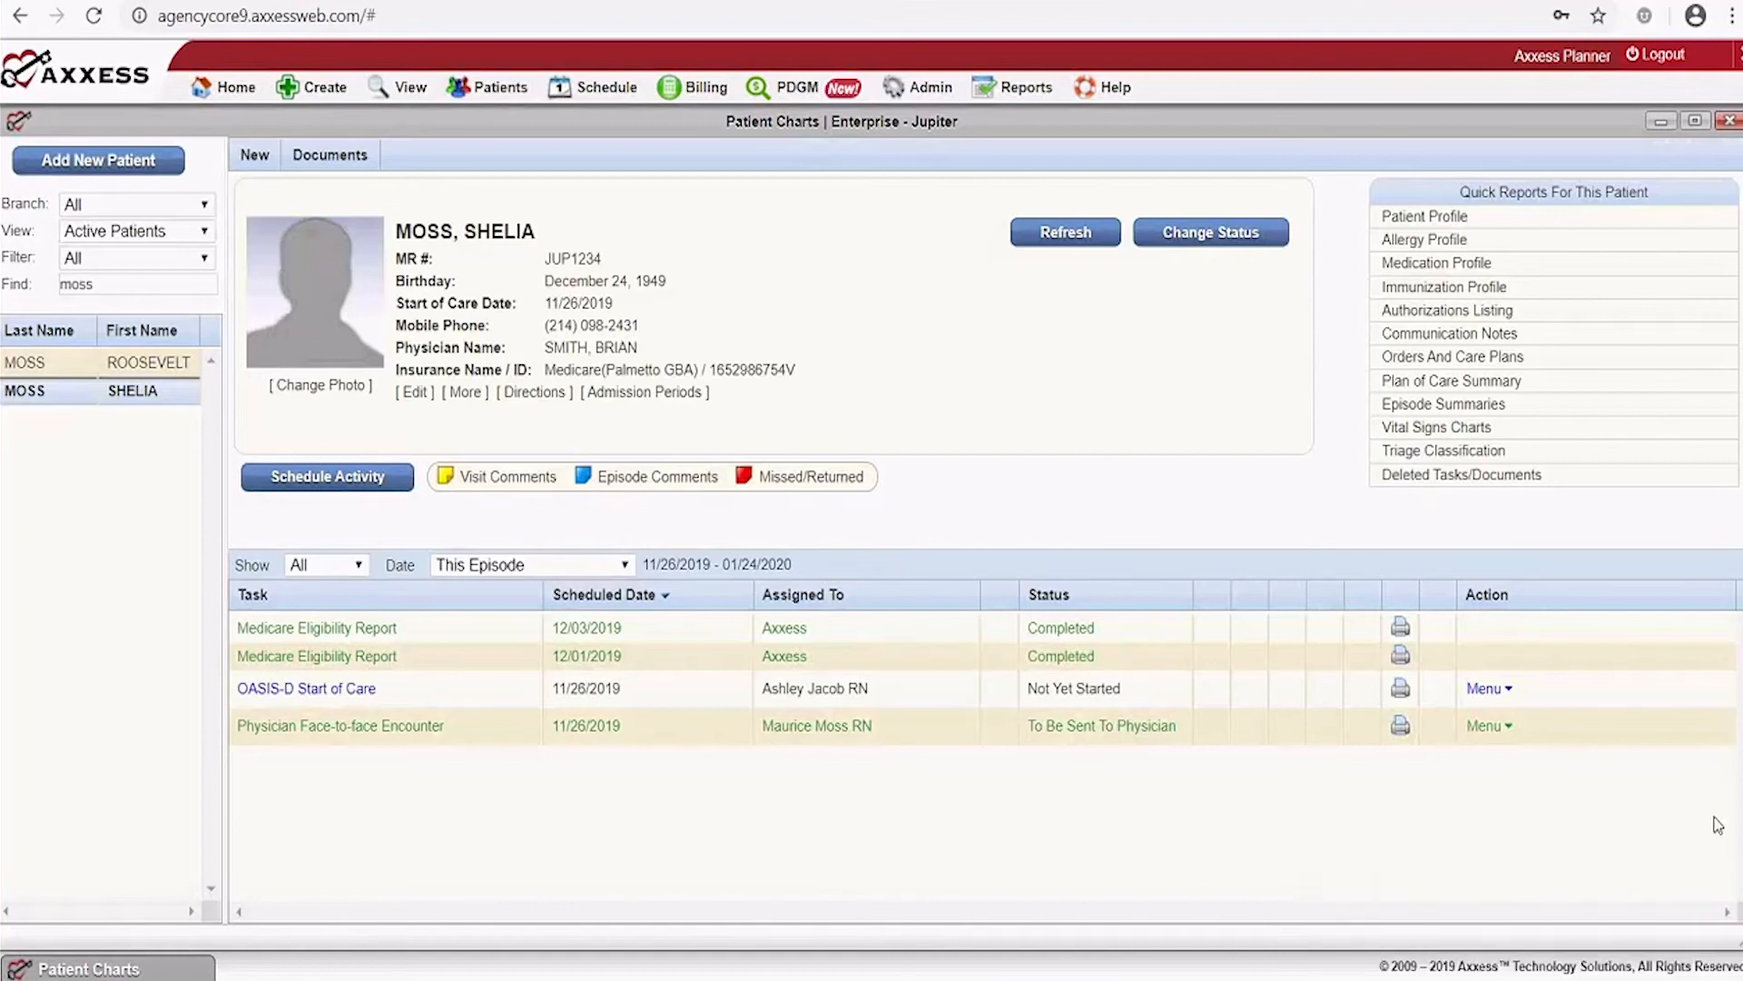
pyautogui.click(361, 567)
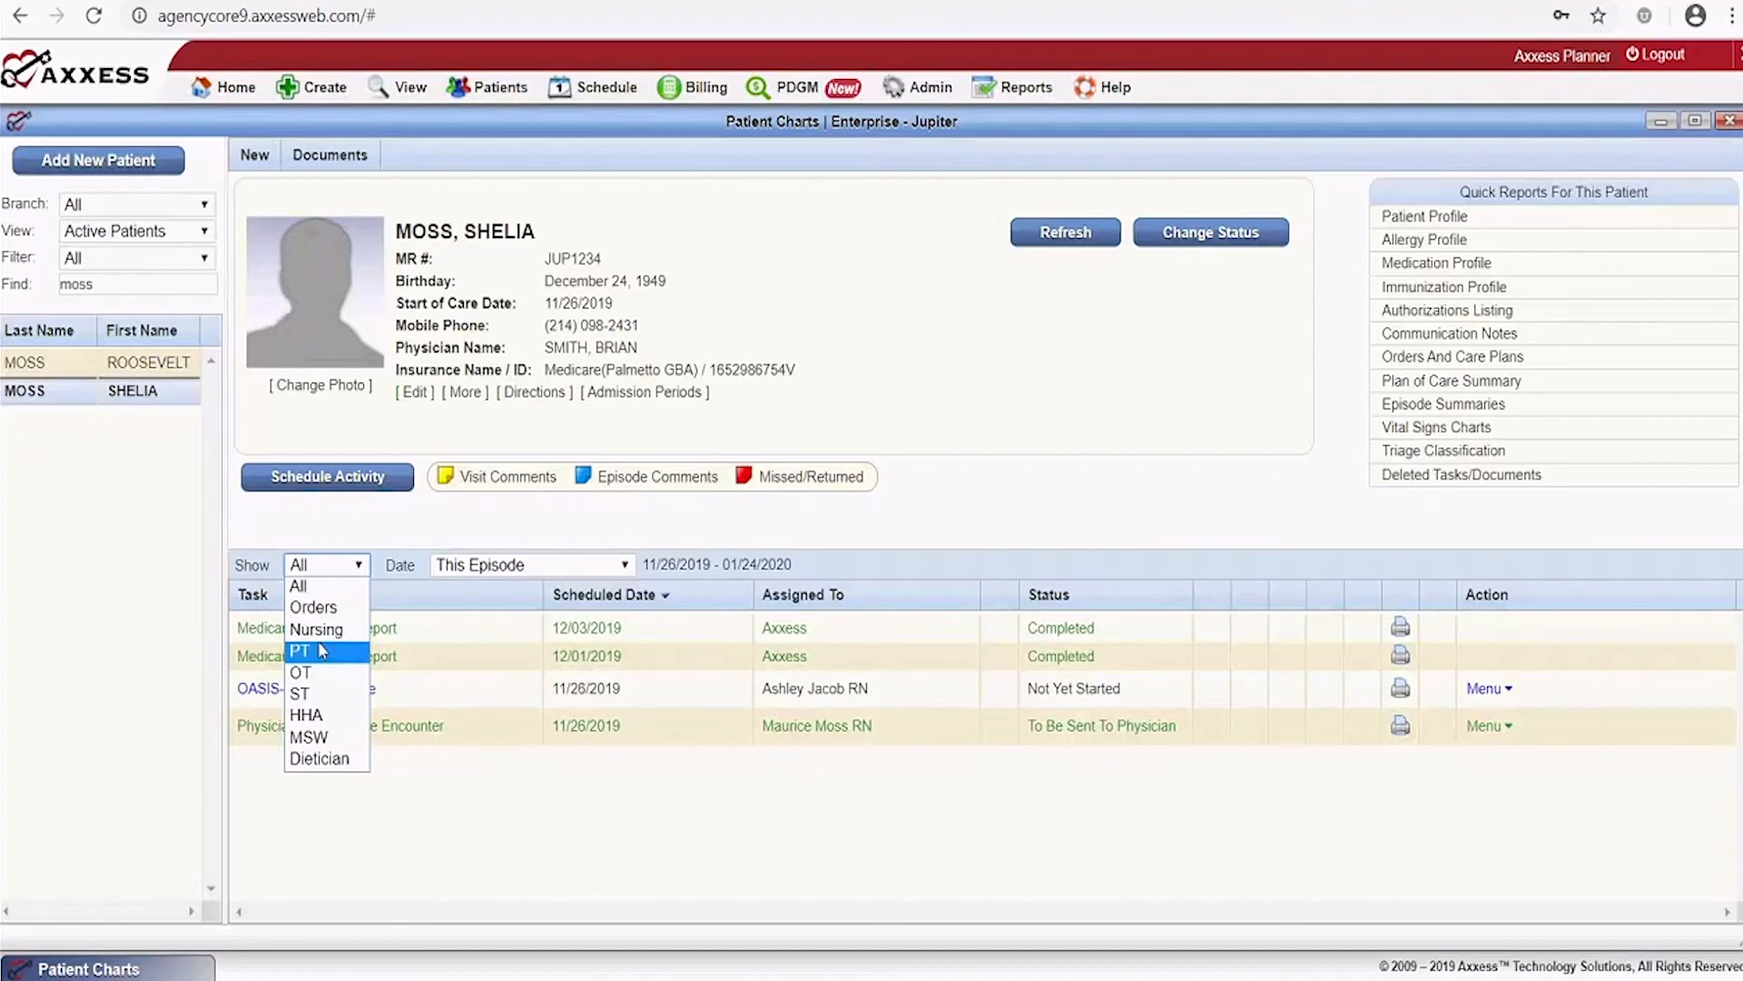
pyautogui.click(711, 545)
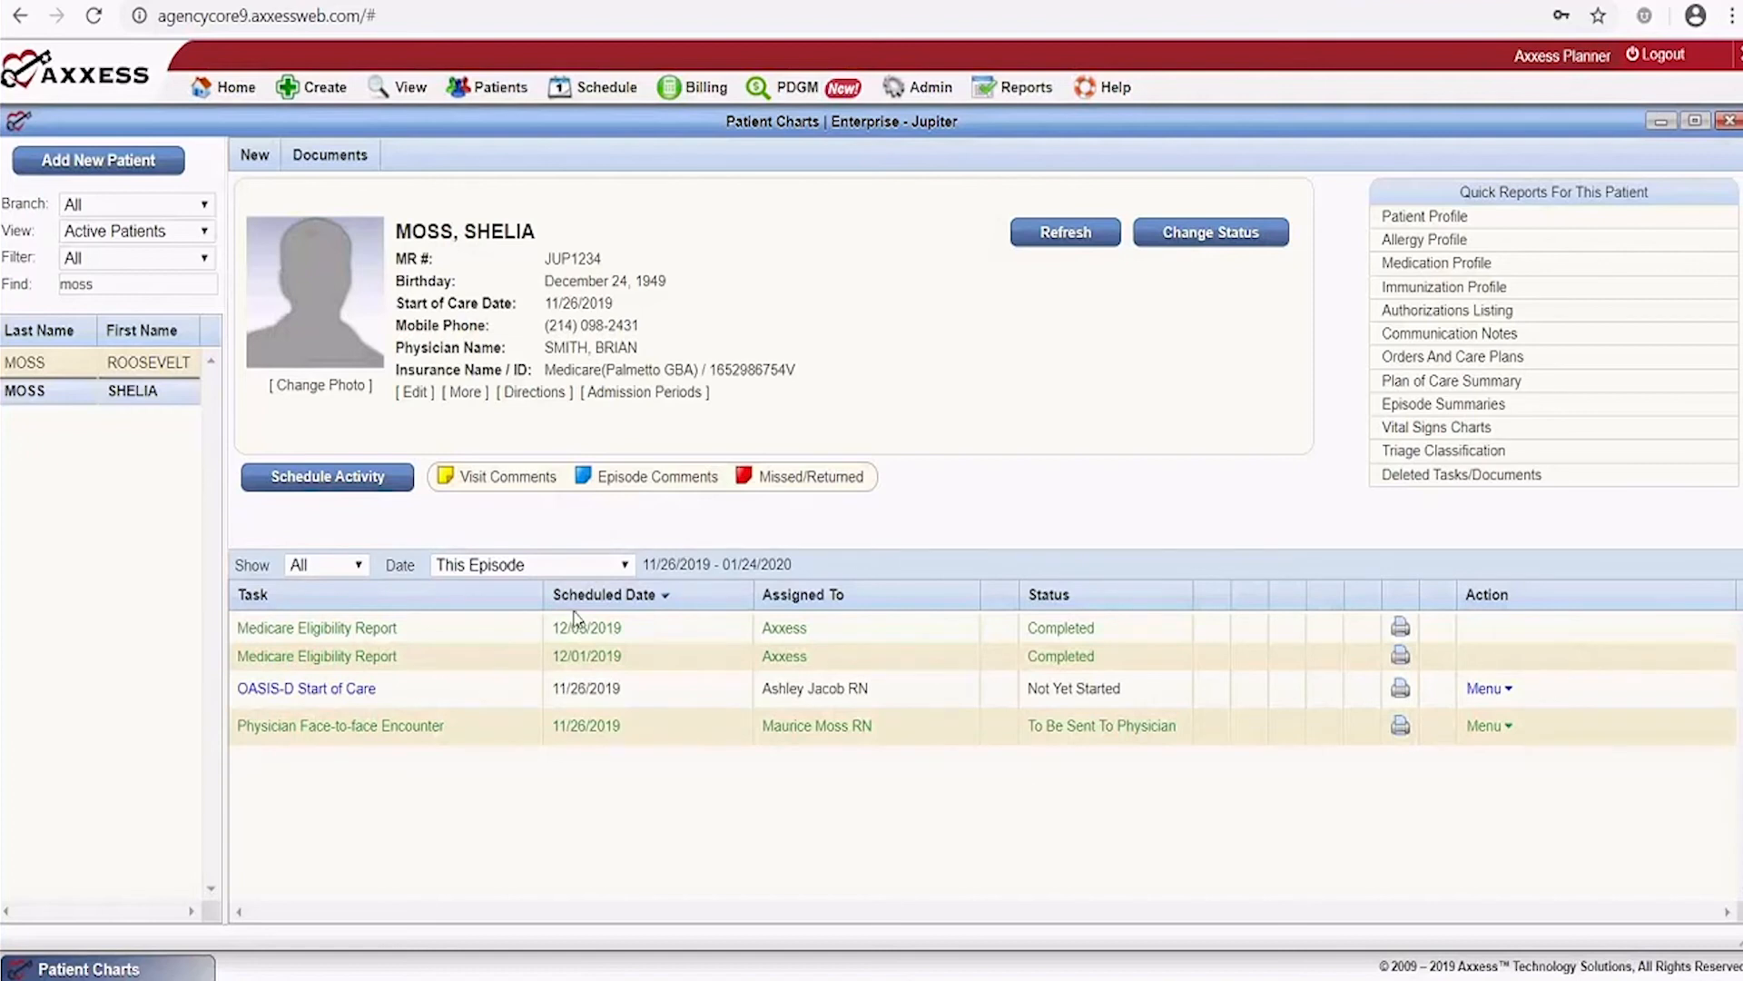
pyautogui.click(626, 565)
# Filter tasks to the date range 10/20/2019–12/19/2019 and open the OASIS-D Start of Care action menu
pyautogui.scroll(-1, 611, 490)
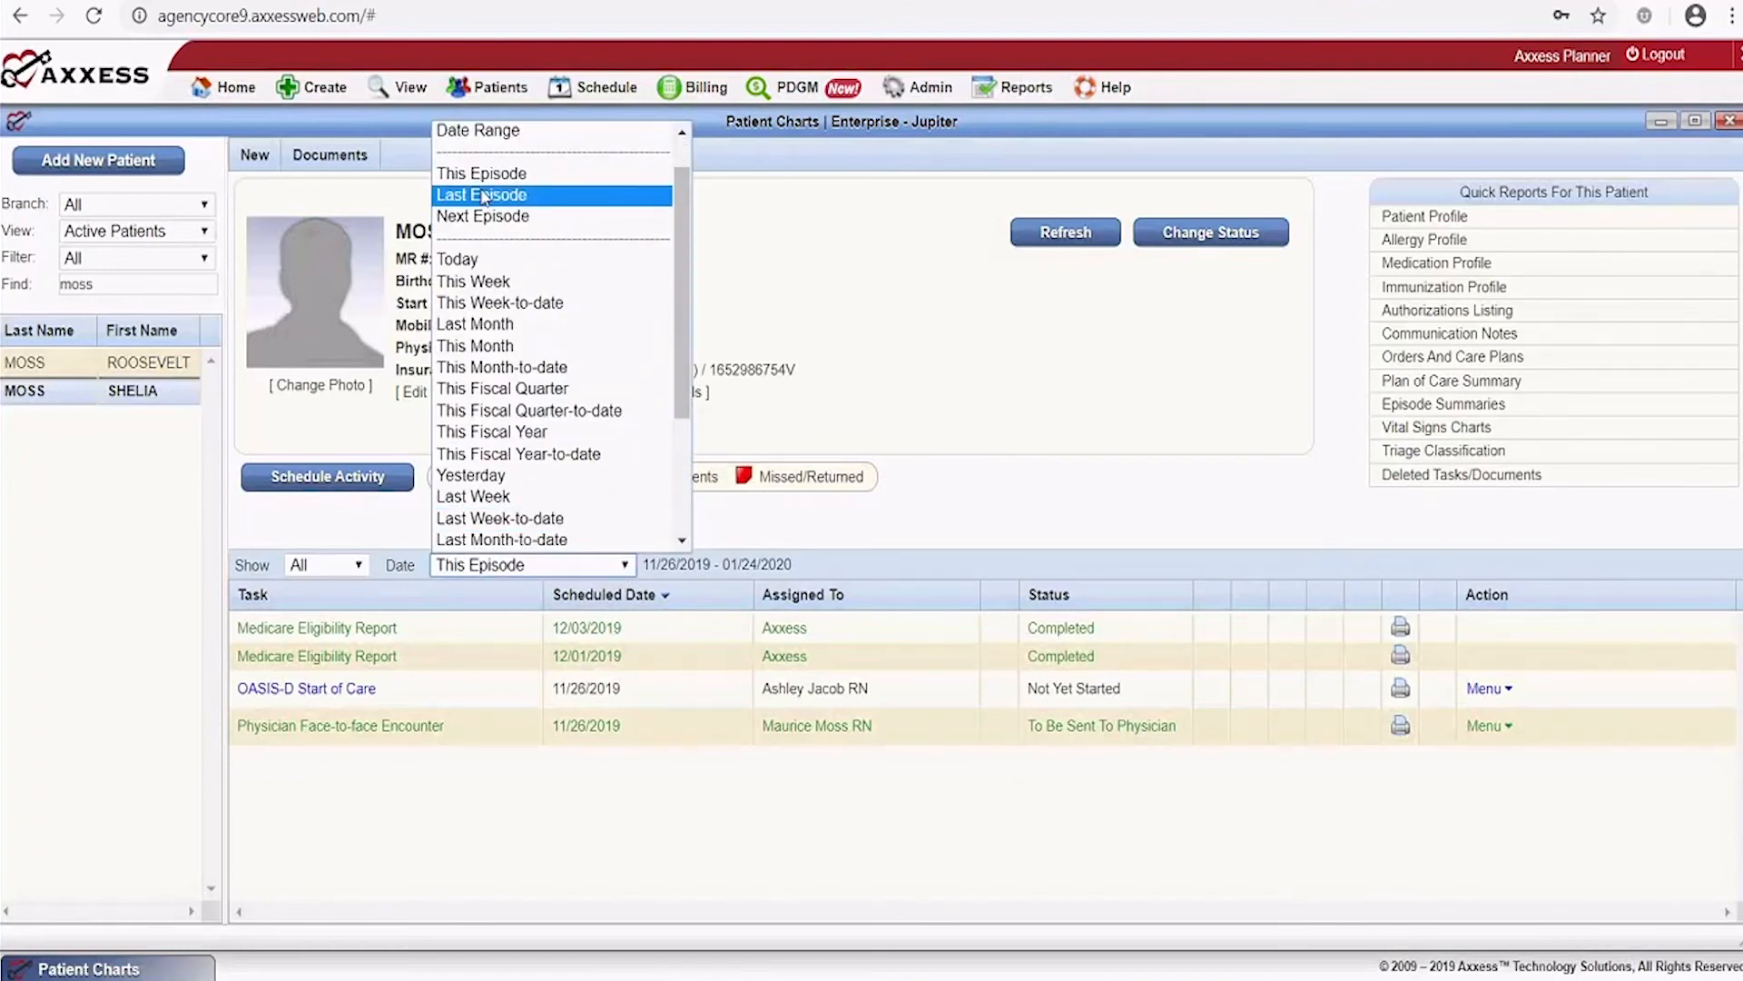
pyautogui.click(477, 130)
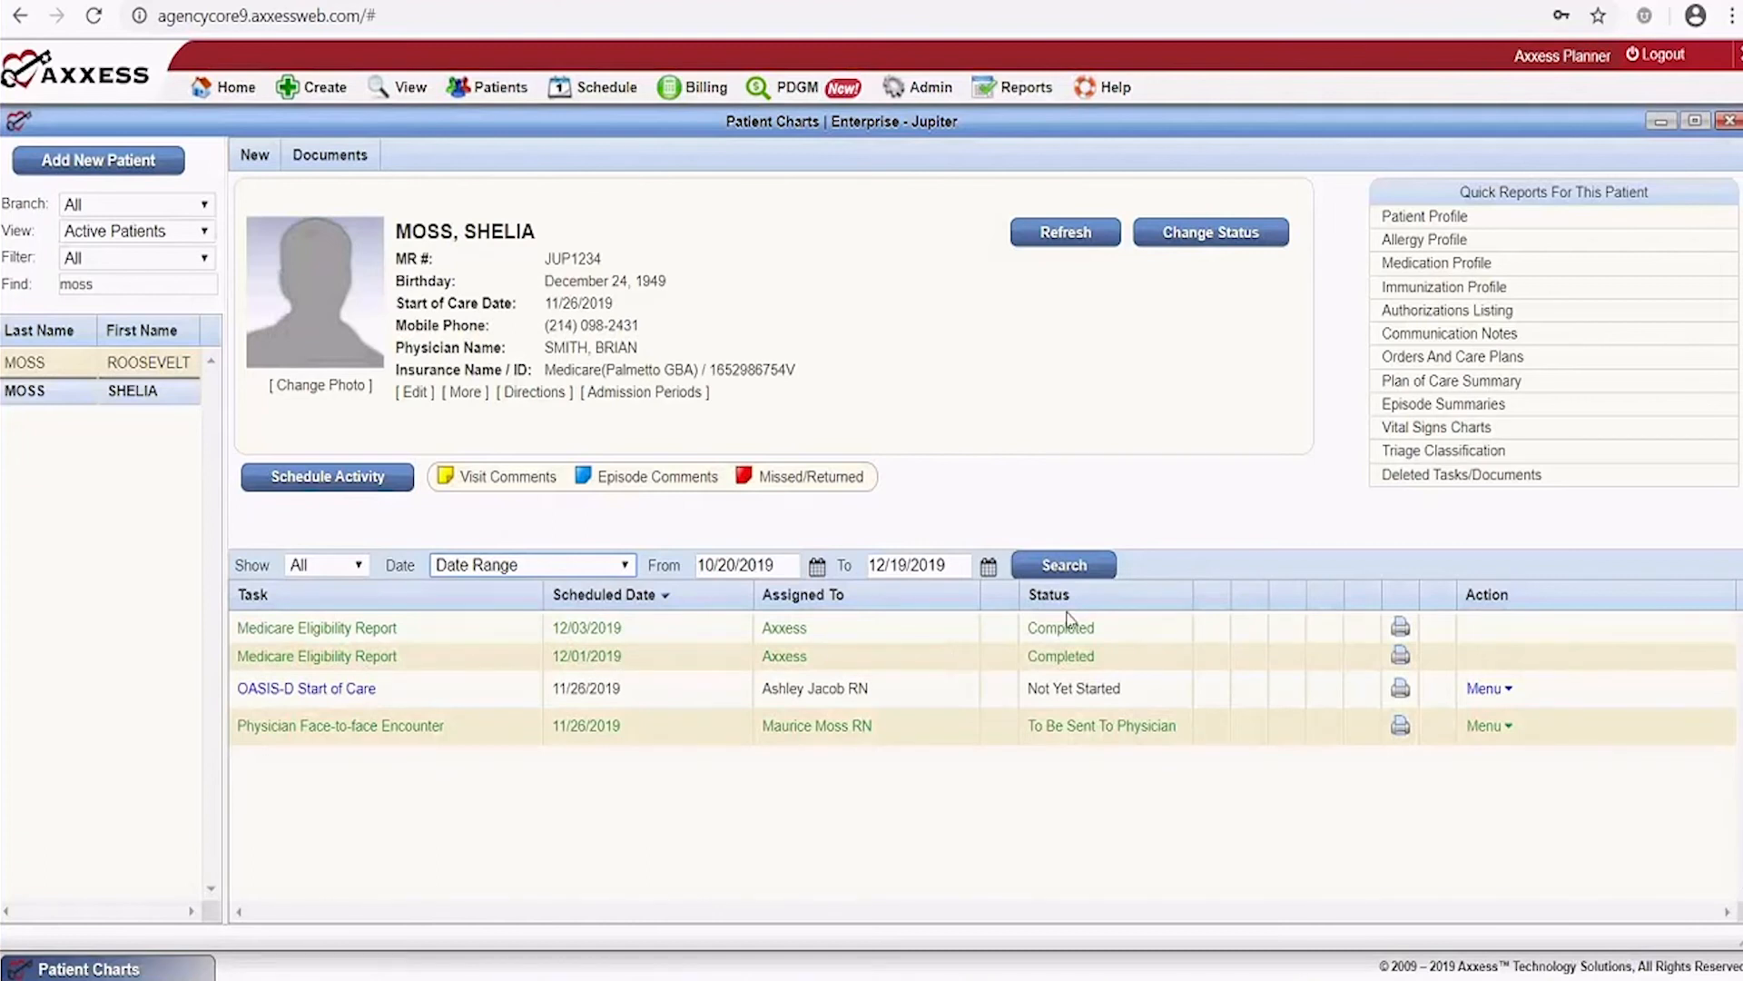
pyautogui.click(1721, 822)
pyautogui.click(1487, 688)
pyautogui.click(1506, 695)
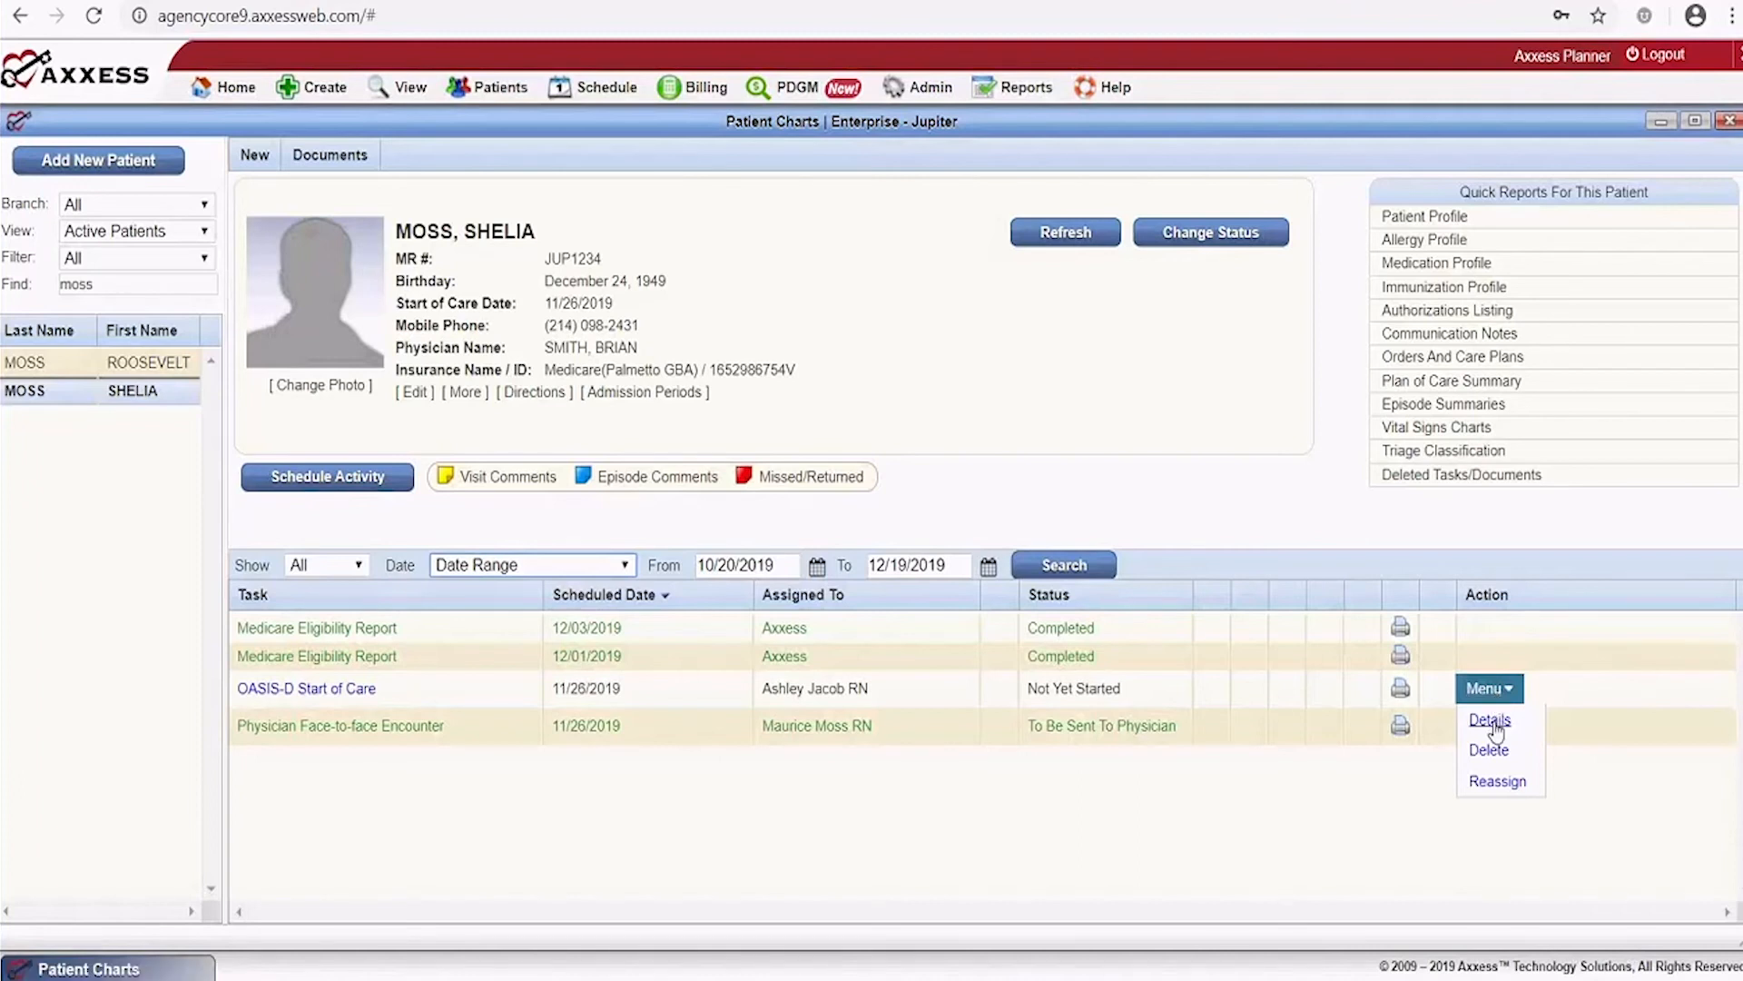
# In the OASIS-D Start of Care details, enter comment 'Remember to do a blood draw' and save
pyautogui.click(1491, 721)
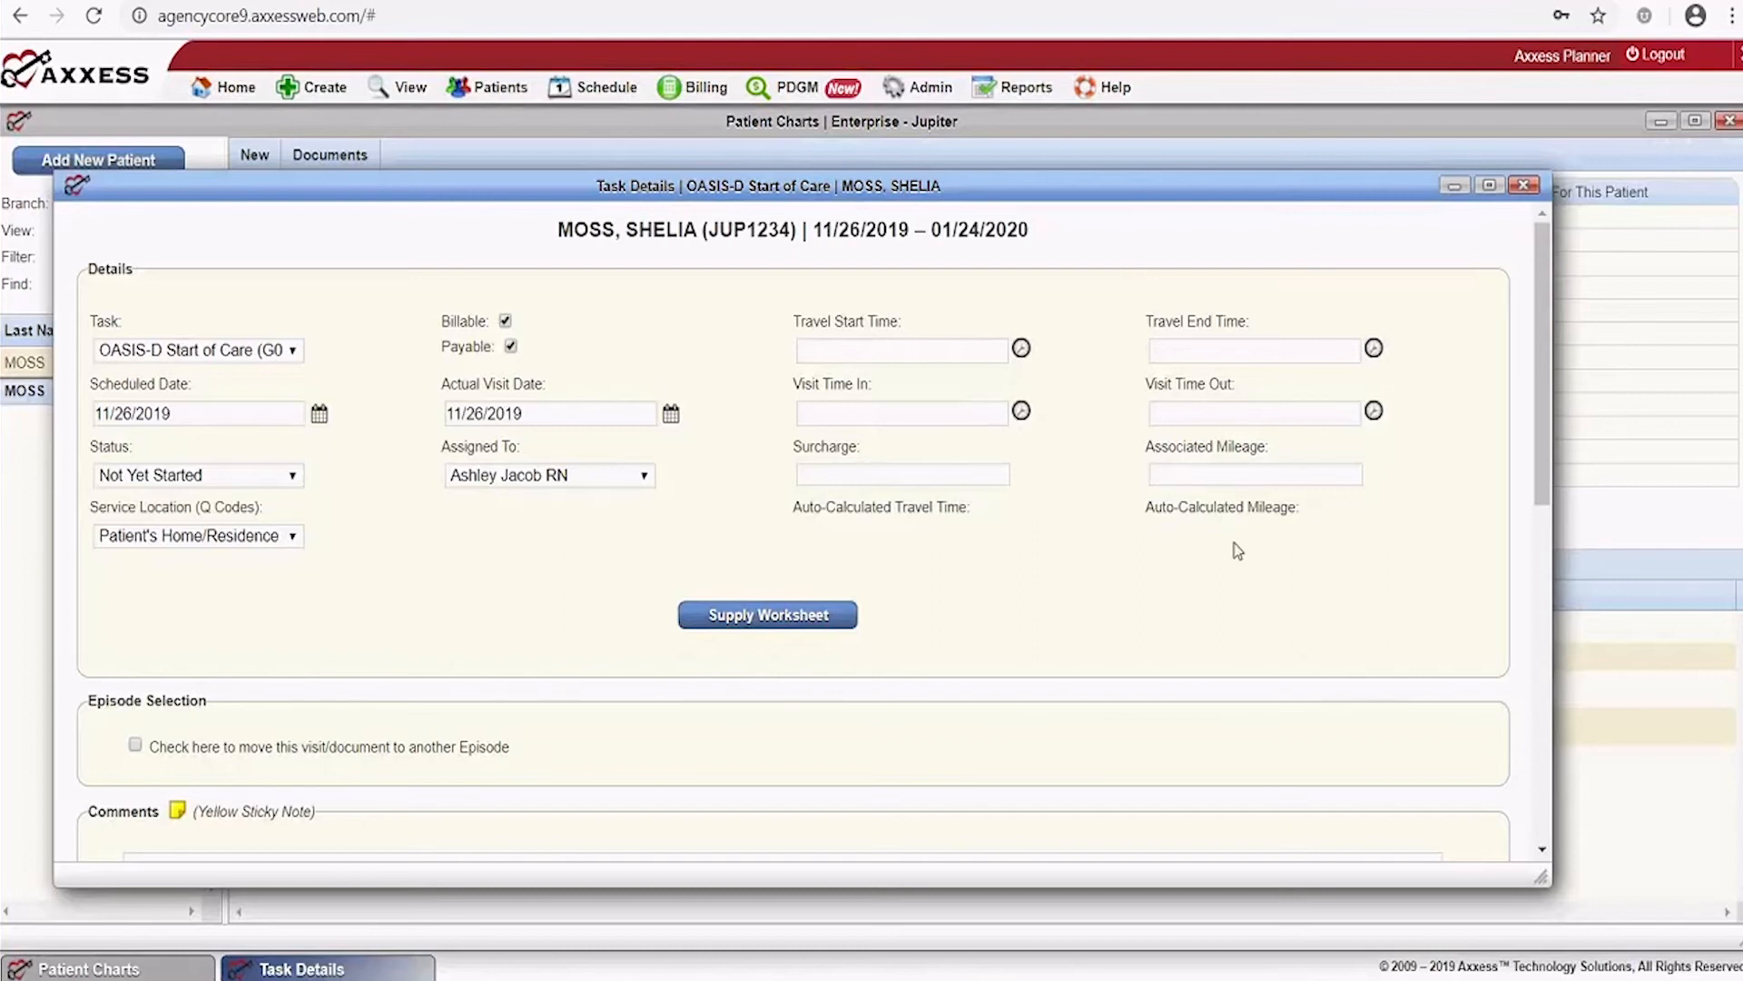
pyautogui.scroll(-2, 1236, 550)
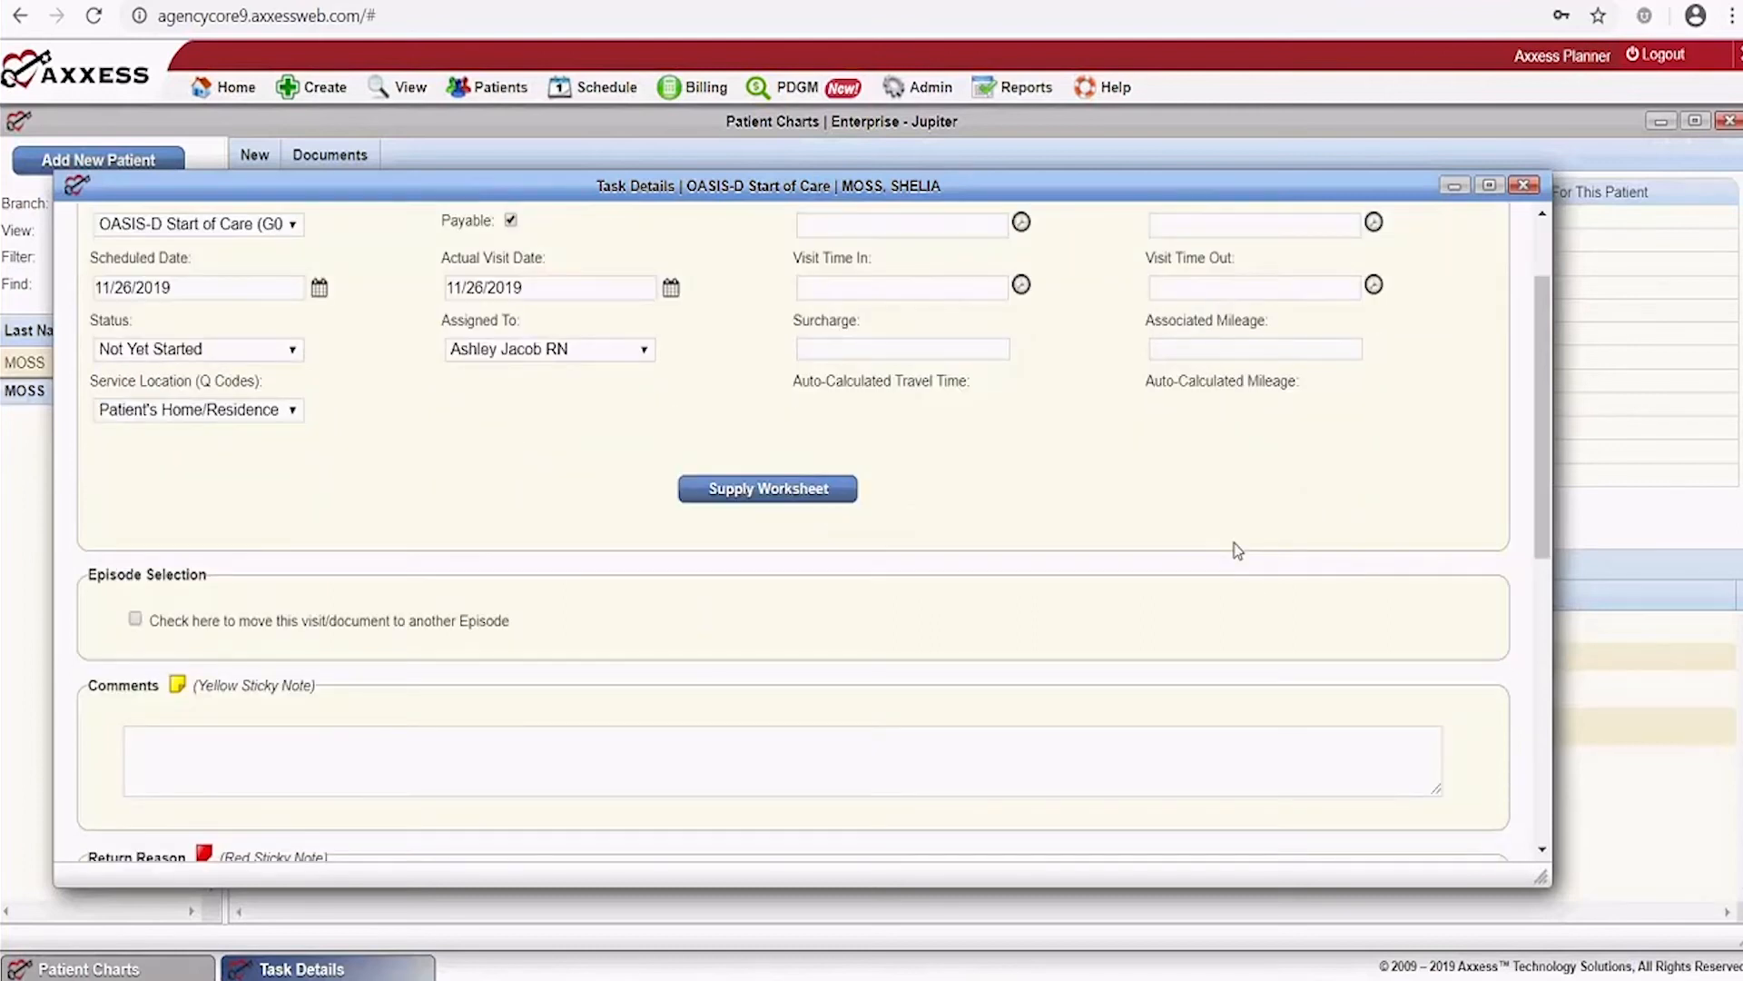
pyautogui.scroll(-4, 1237, 550)
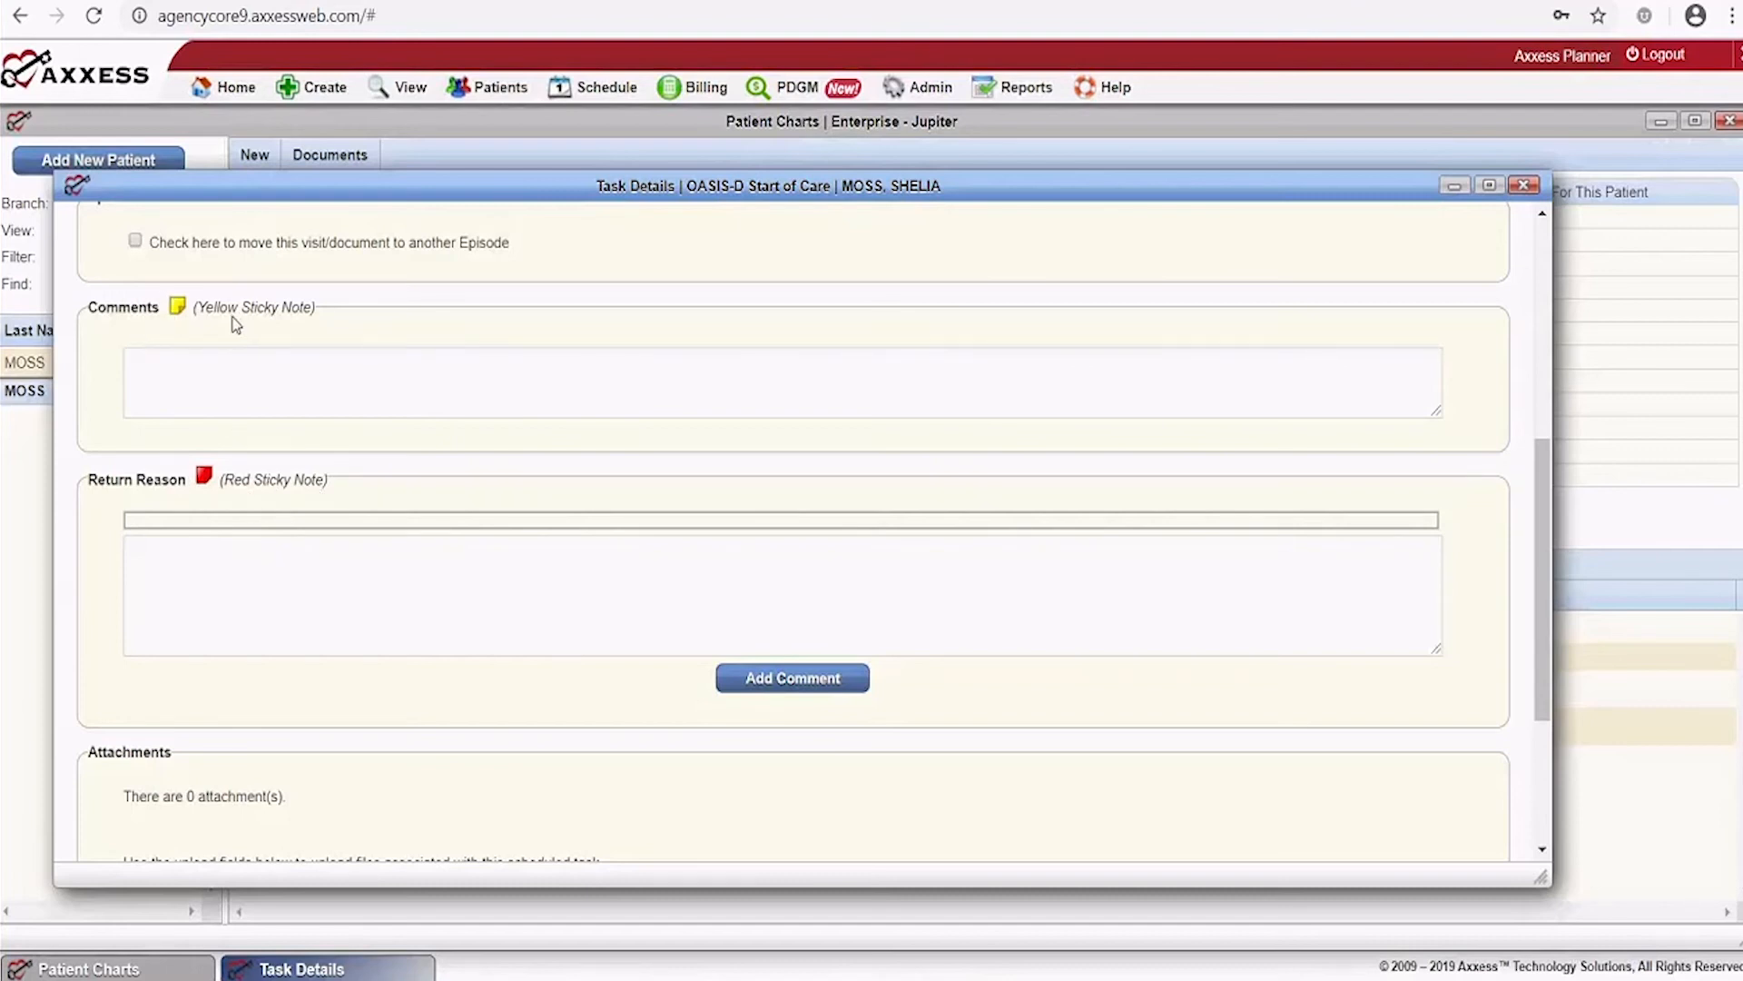
pyautogui.click(200, 365)
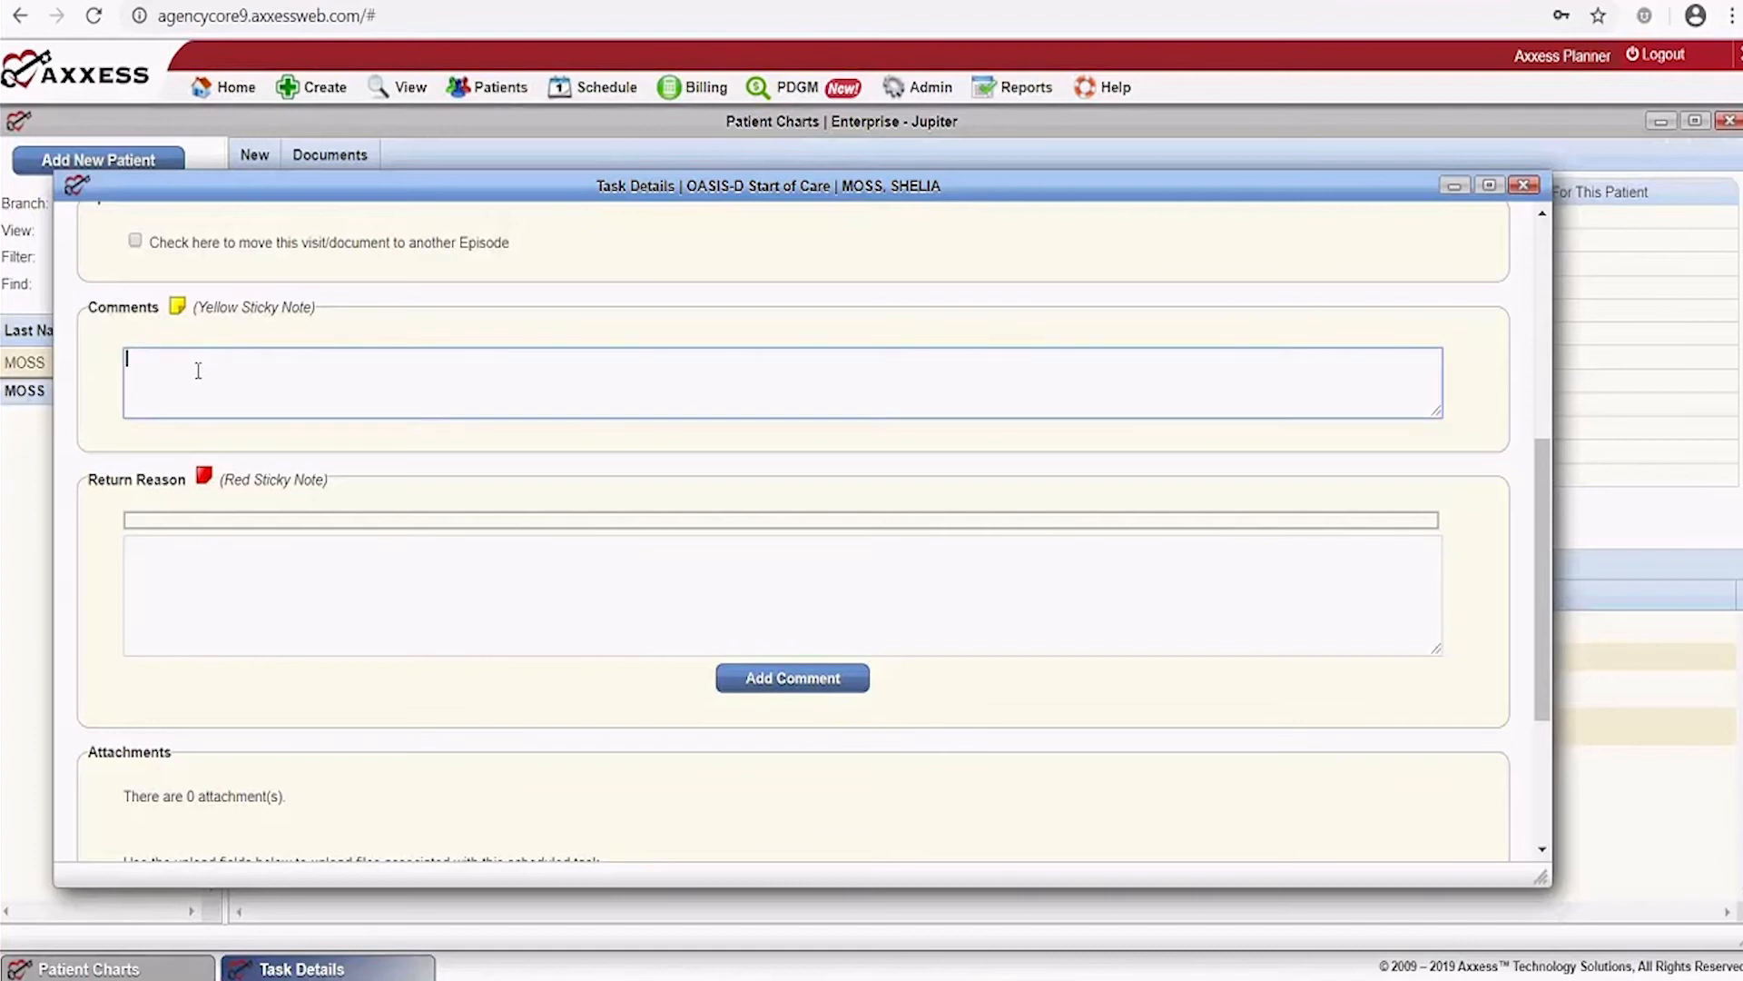
pyautogui.write('Remember to do a blood draw')
pyautogui.scroll(-3, 668, 496)
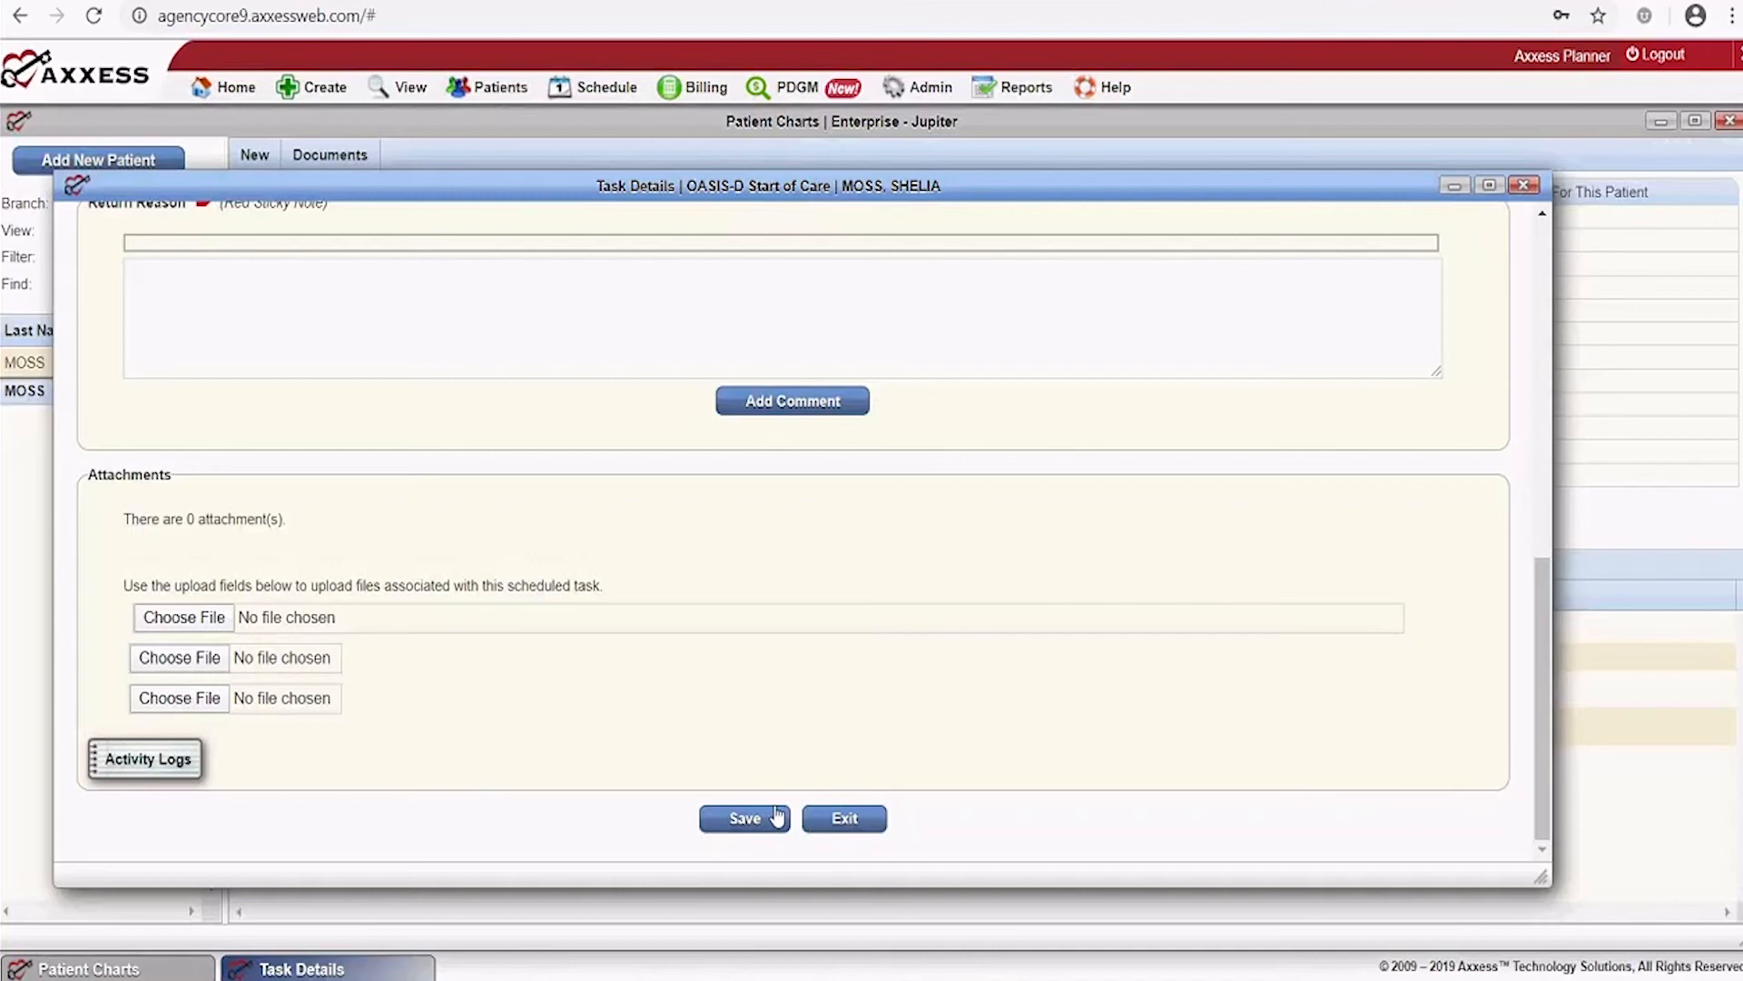
pyautogui.click(745, 819)
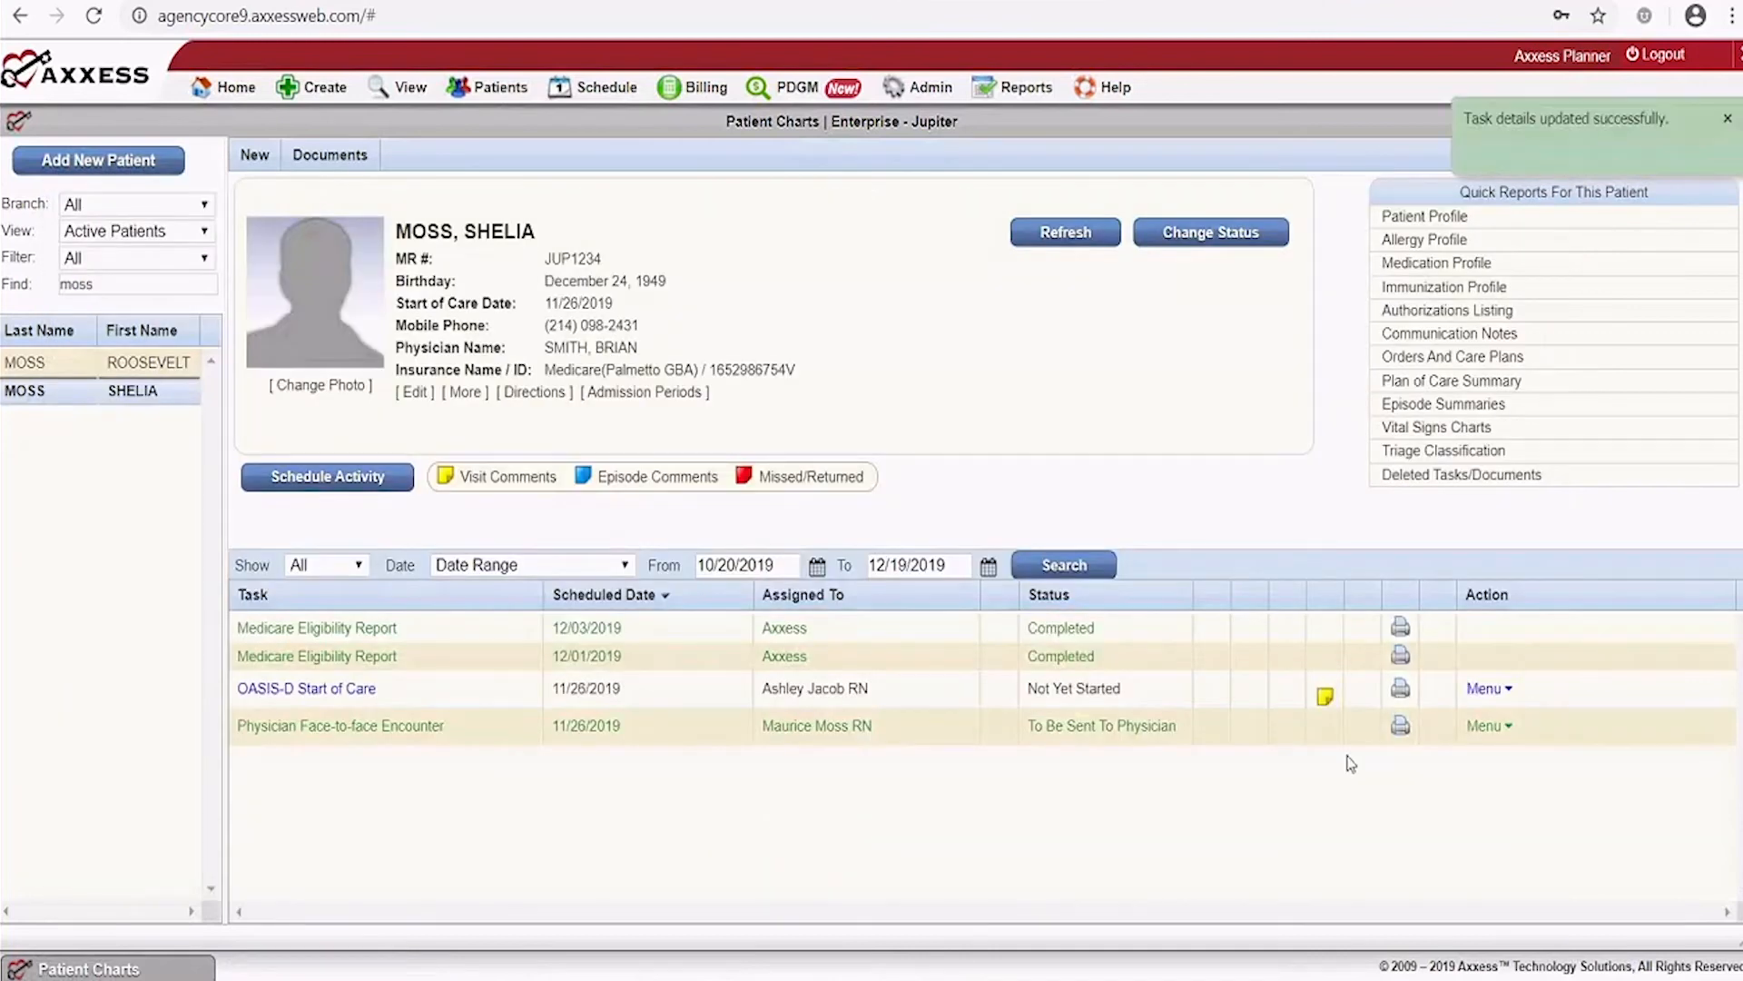
# Open the Patient Profile quick report for this patient
pyautogui.moveTo(1326, 699)
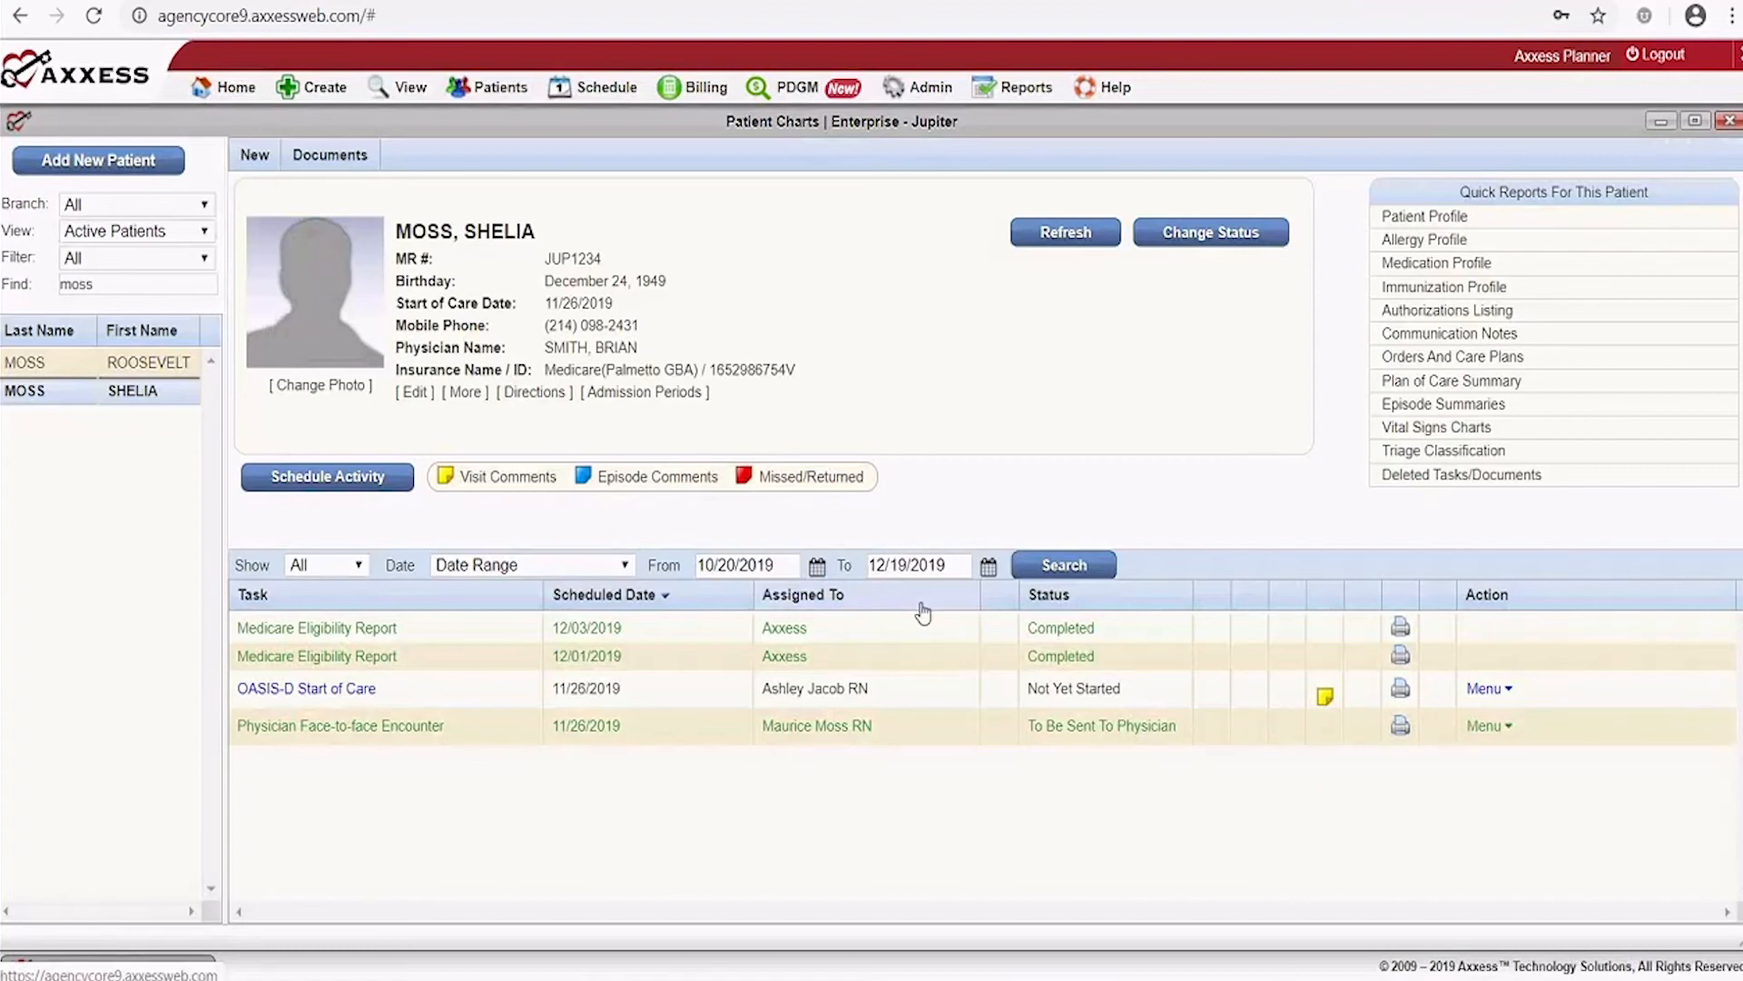
pyautogui.click(1420, 218)
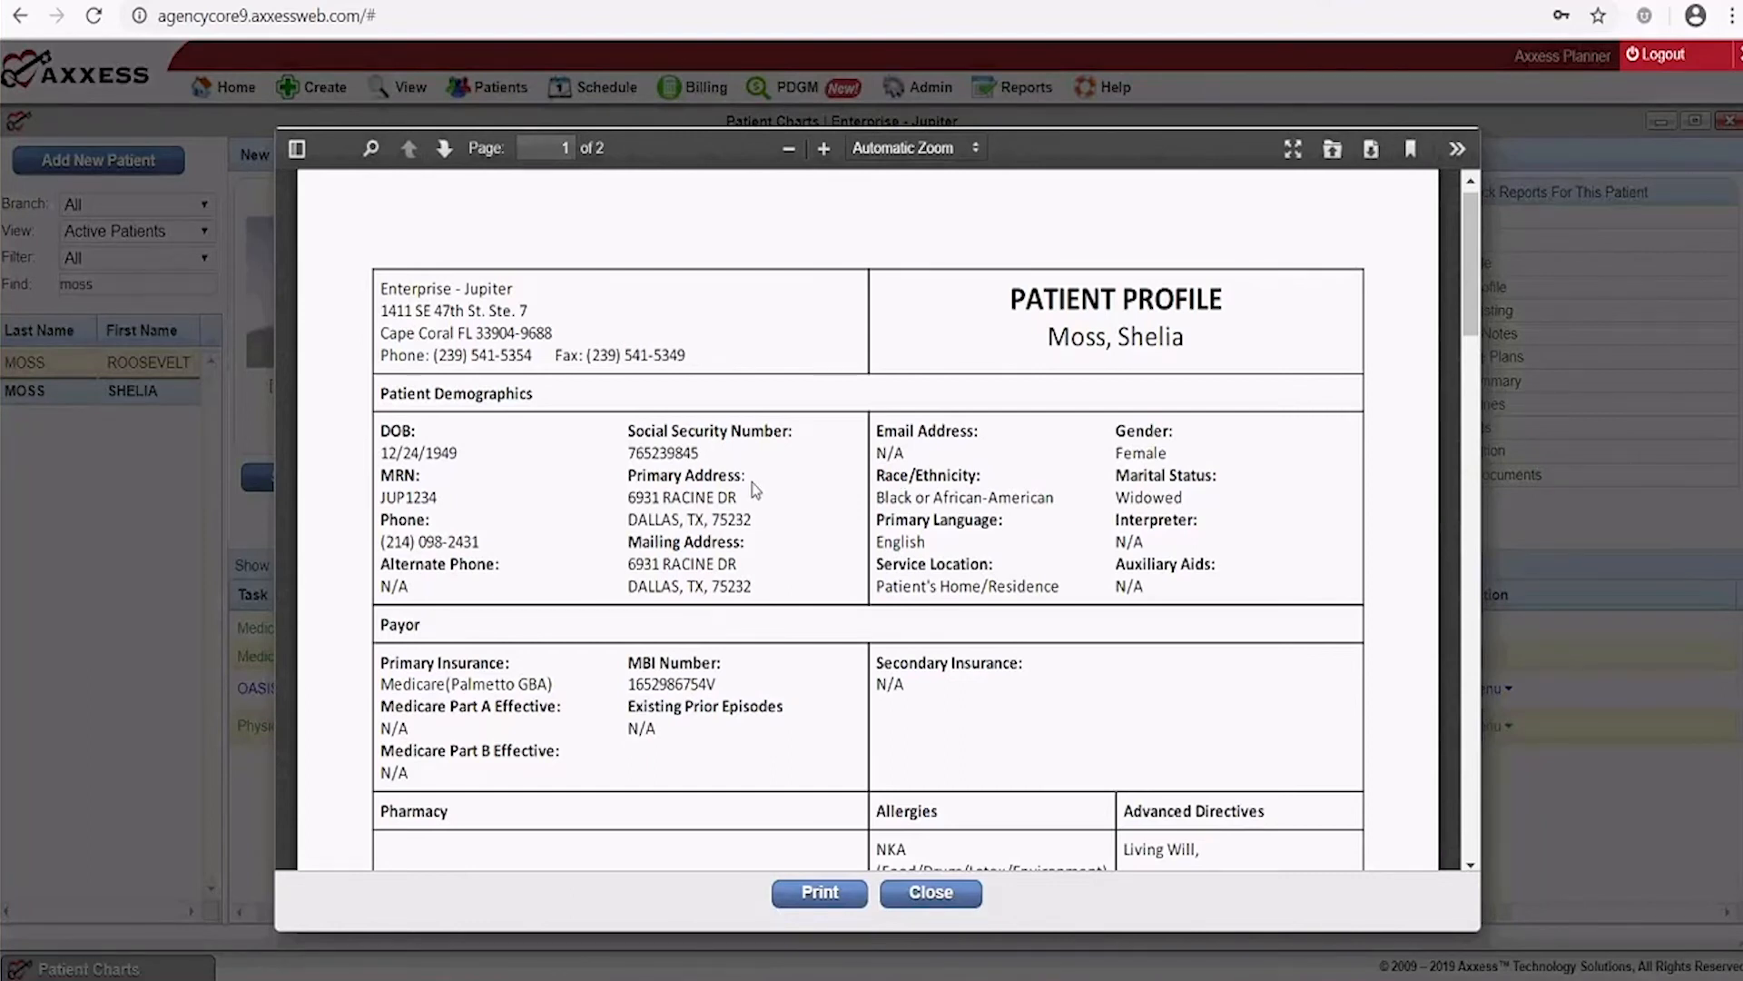
# Page through the two-page Patient Profile report to the referral and emergency details, then close it
pyautogui.scroll(-10, 756, 490)
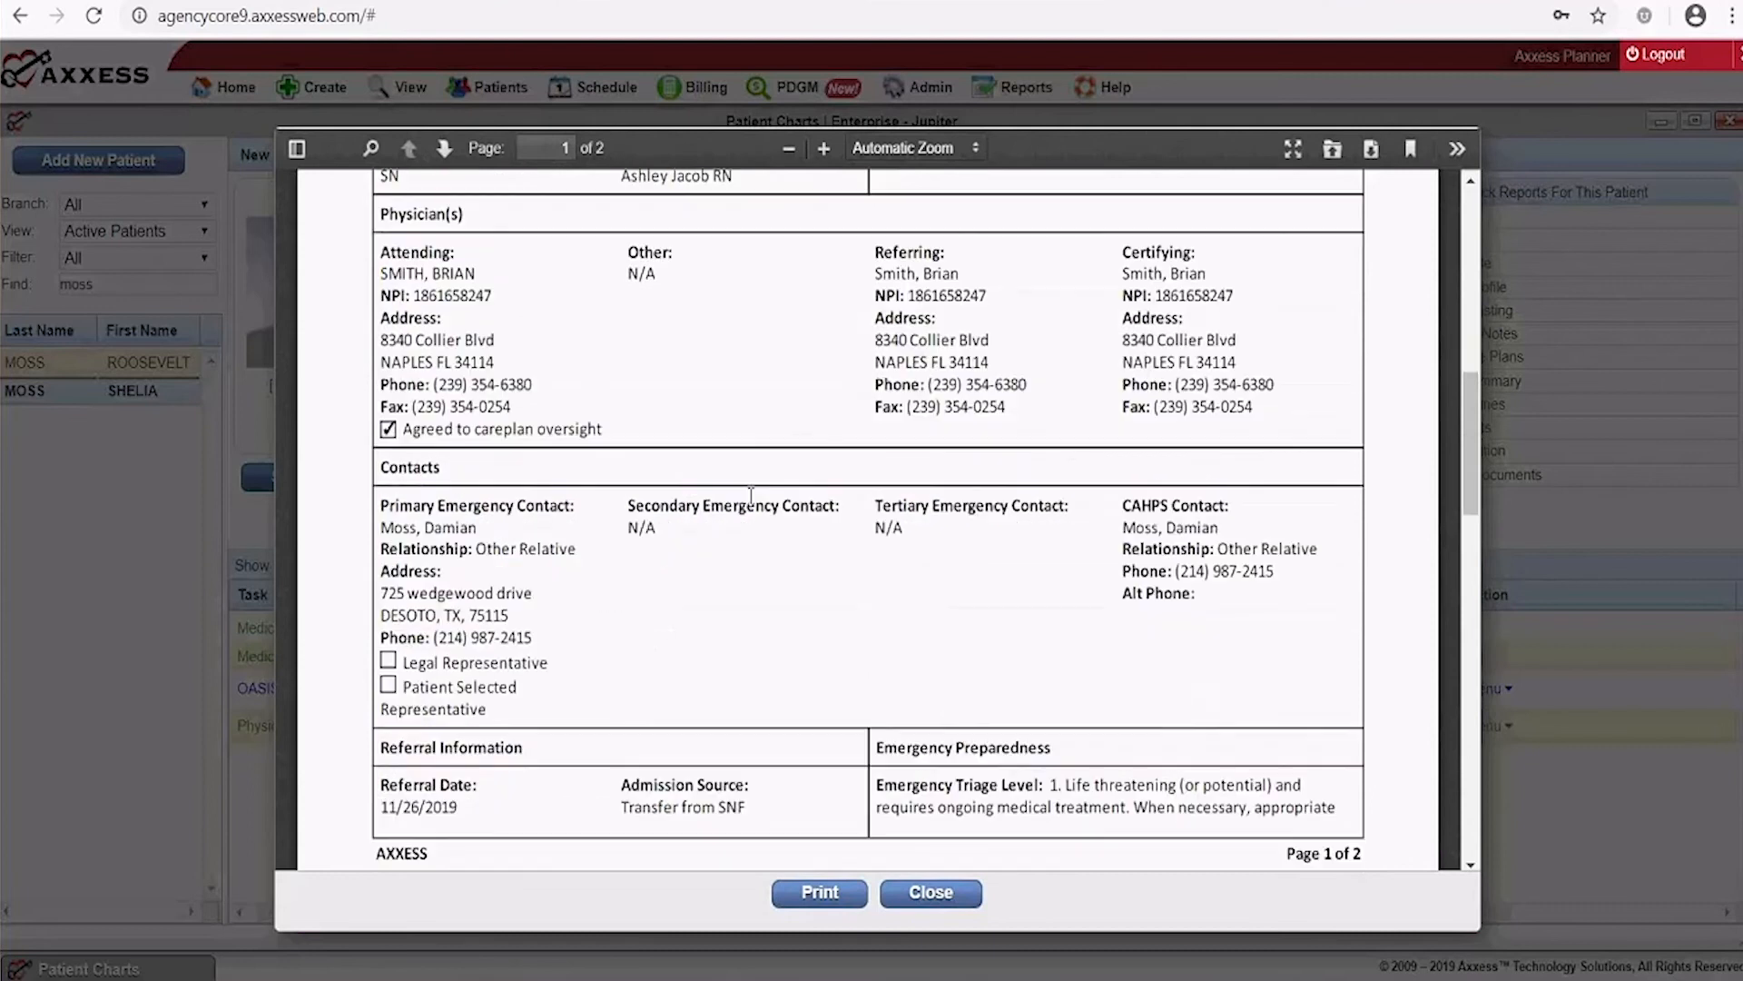
pyautogui.scroll(-9, 751, 494)
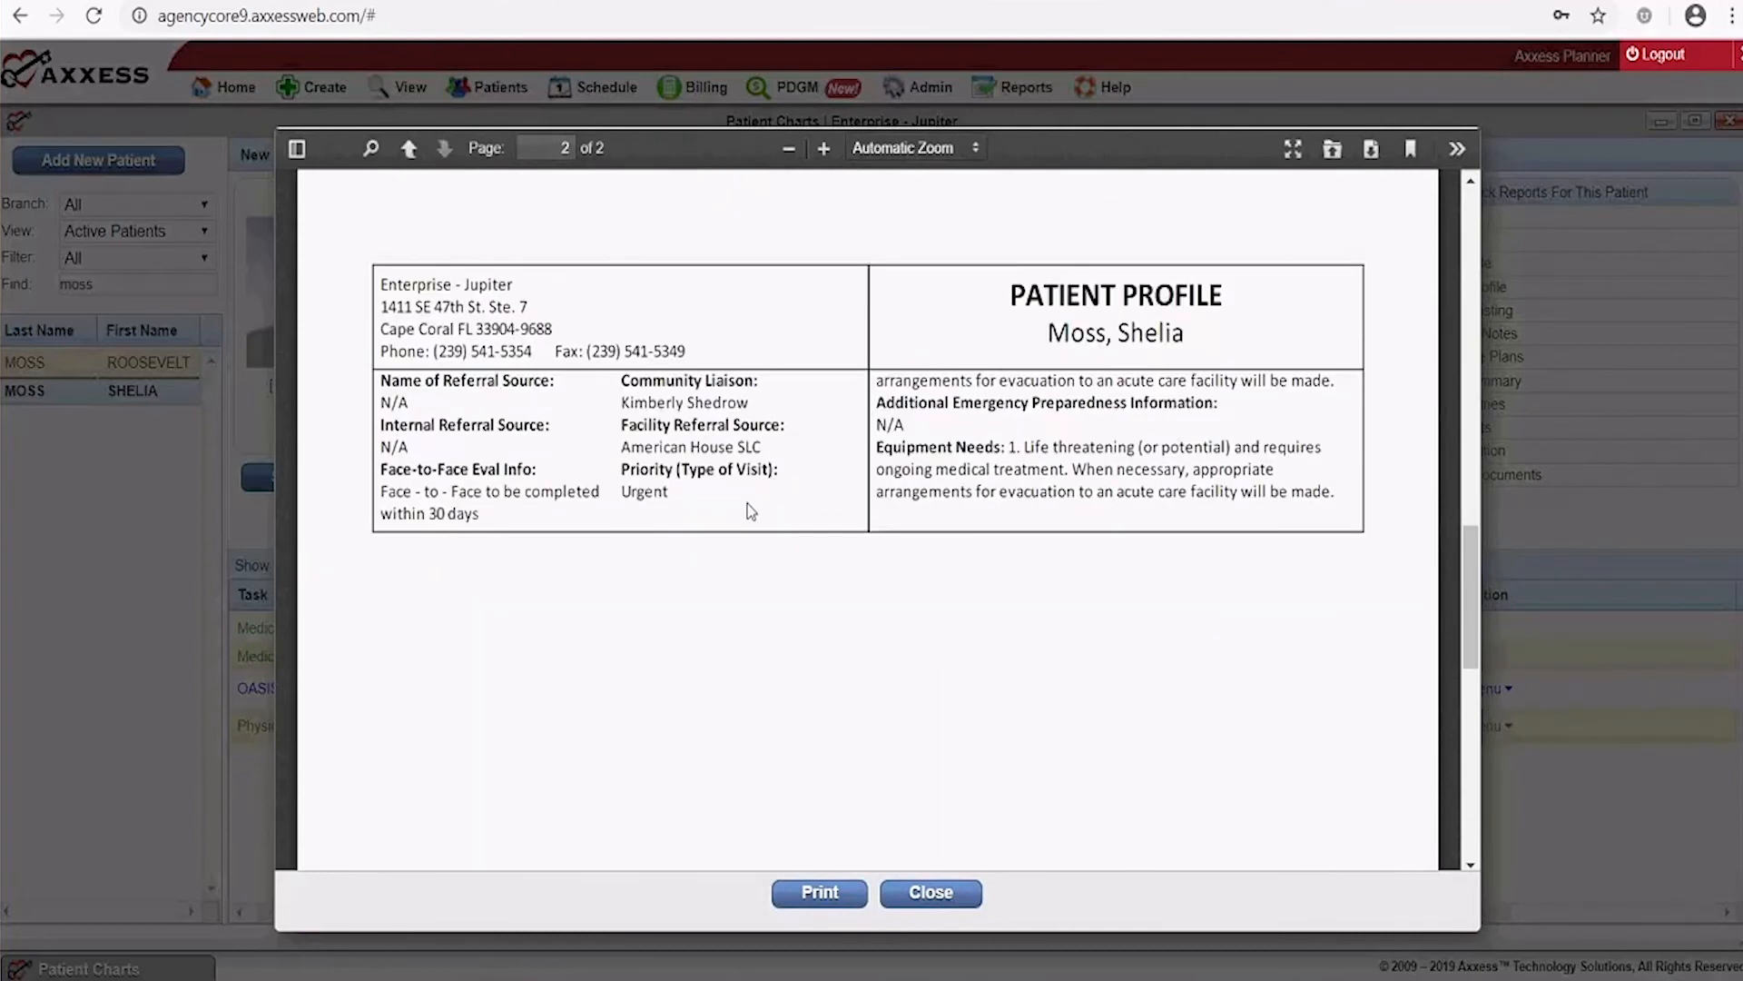
pyautogui.scroll(3, 751, 511)
pyautogui.scroll(1, 751, 512)
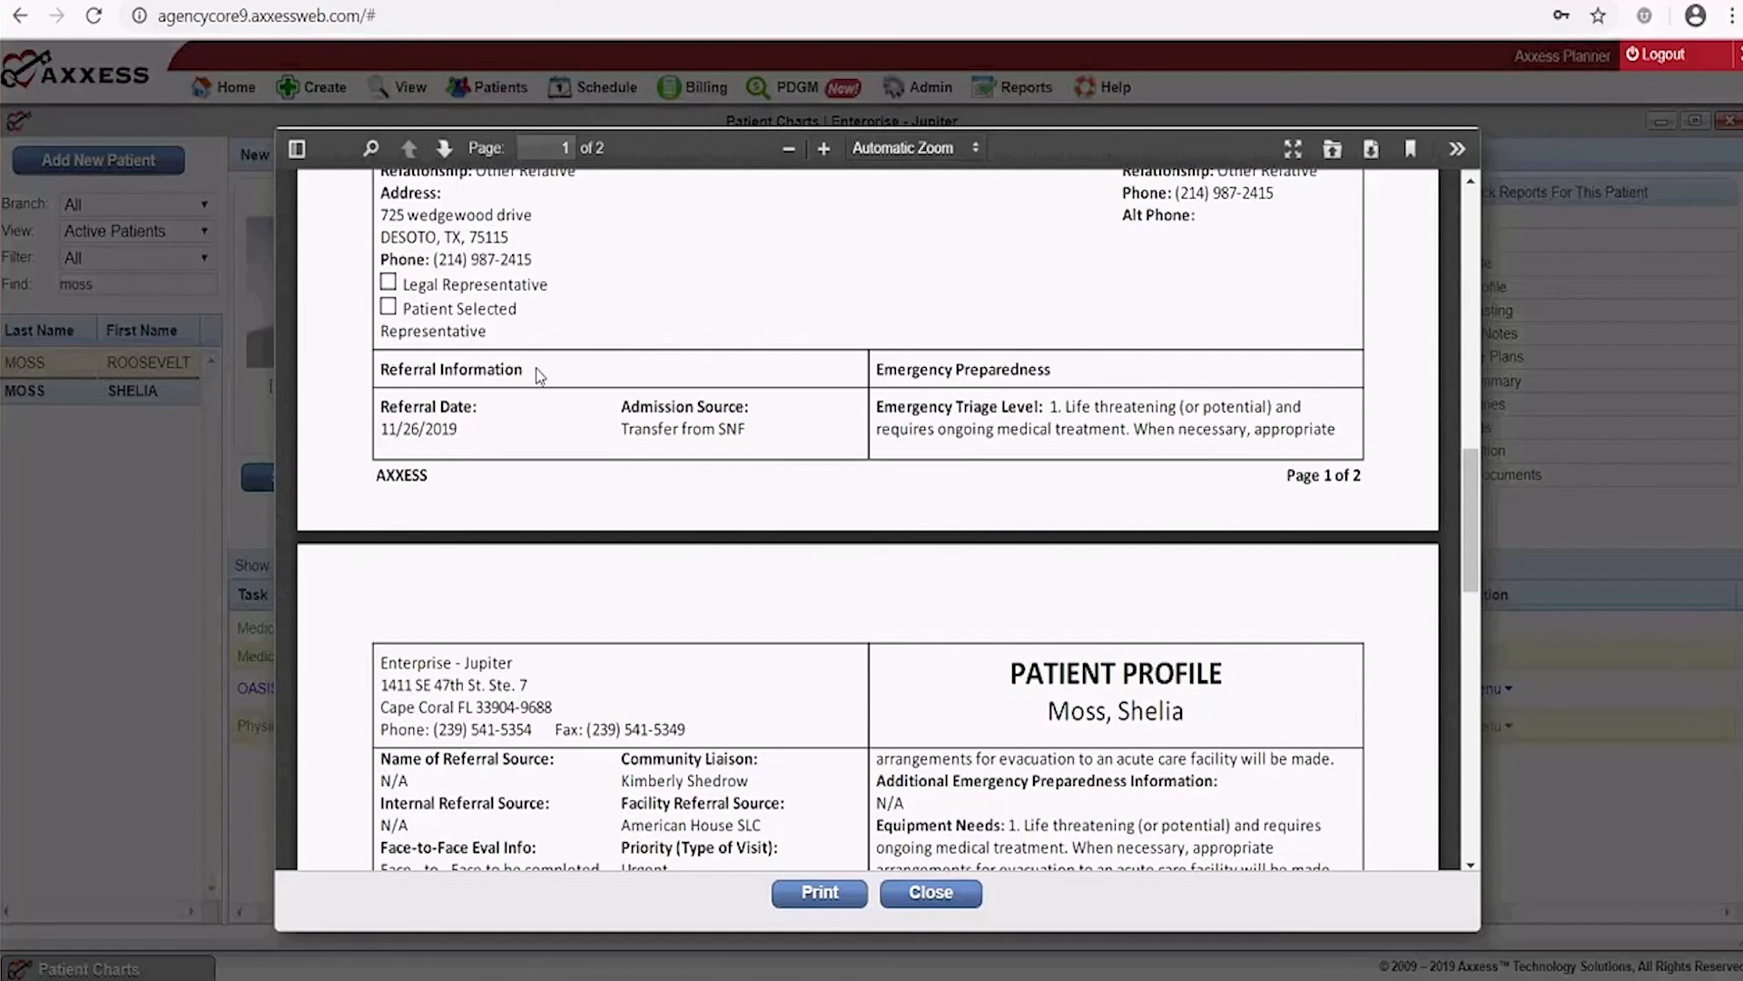
pyautogui.scroll(-3, 978, 693)
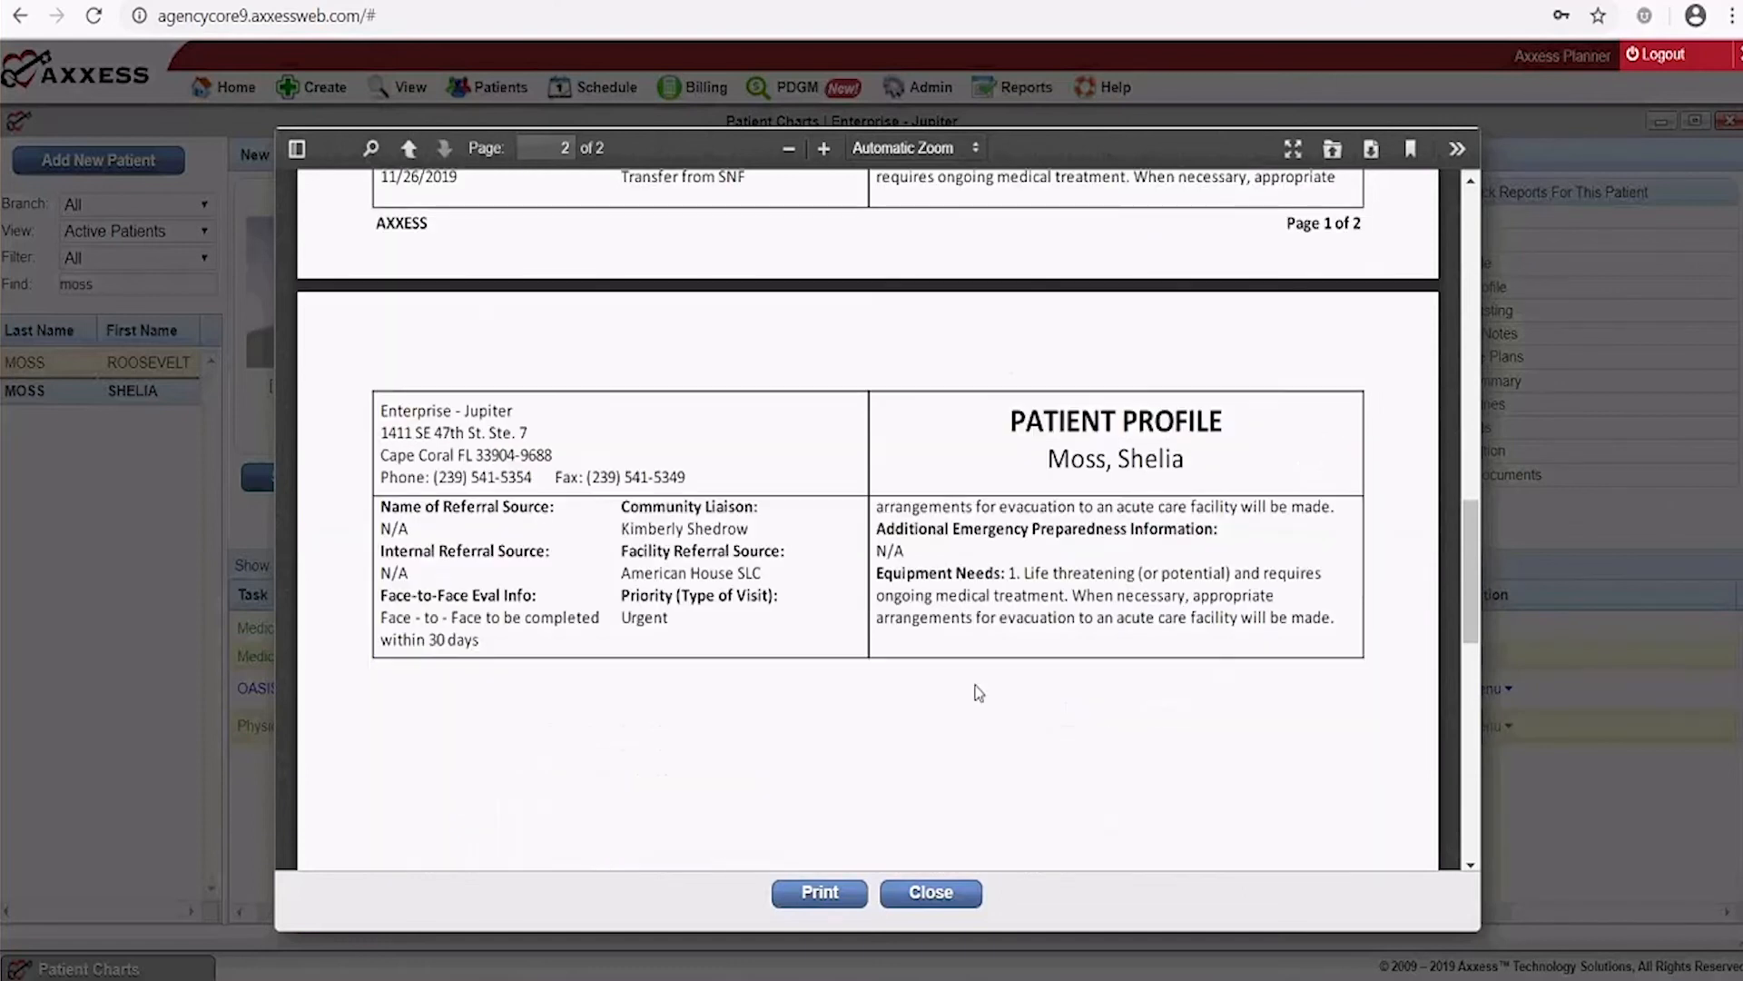
pyautogui.scroll(-4, 978, 692)
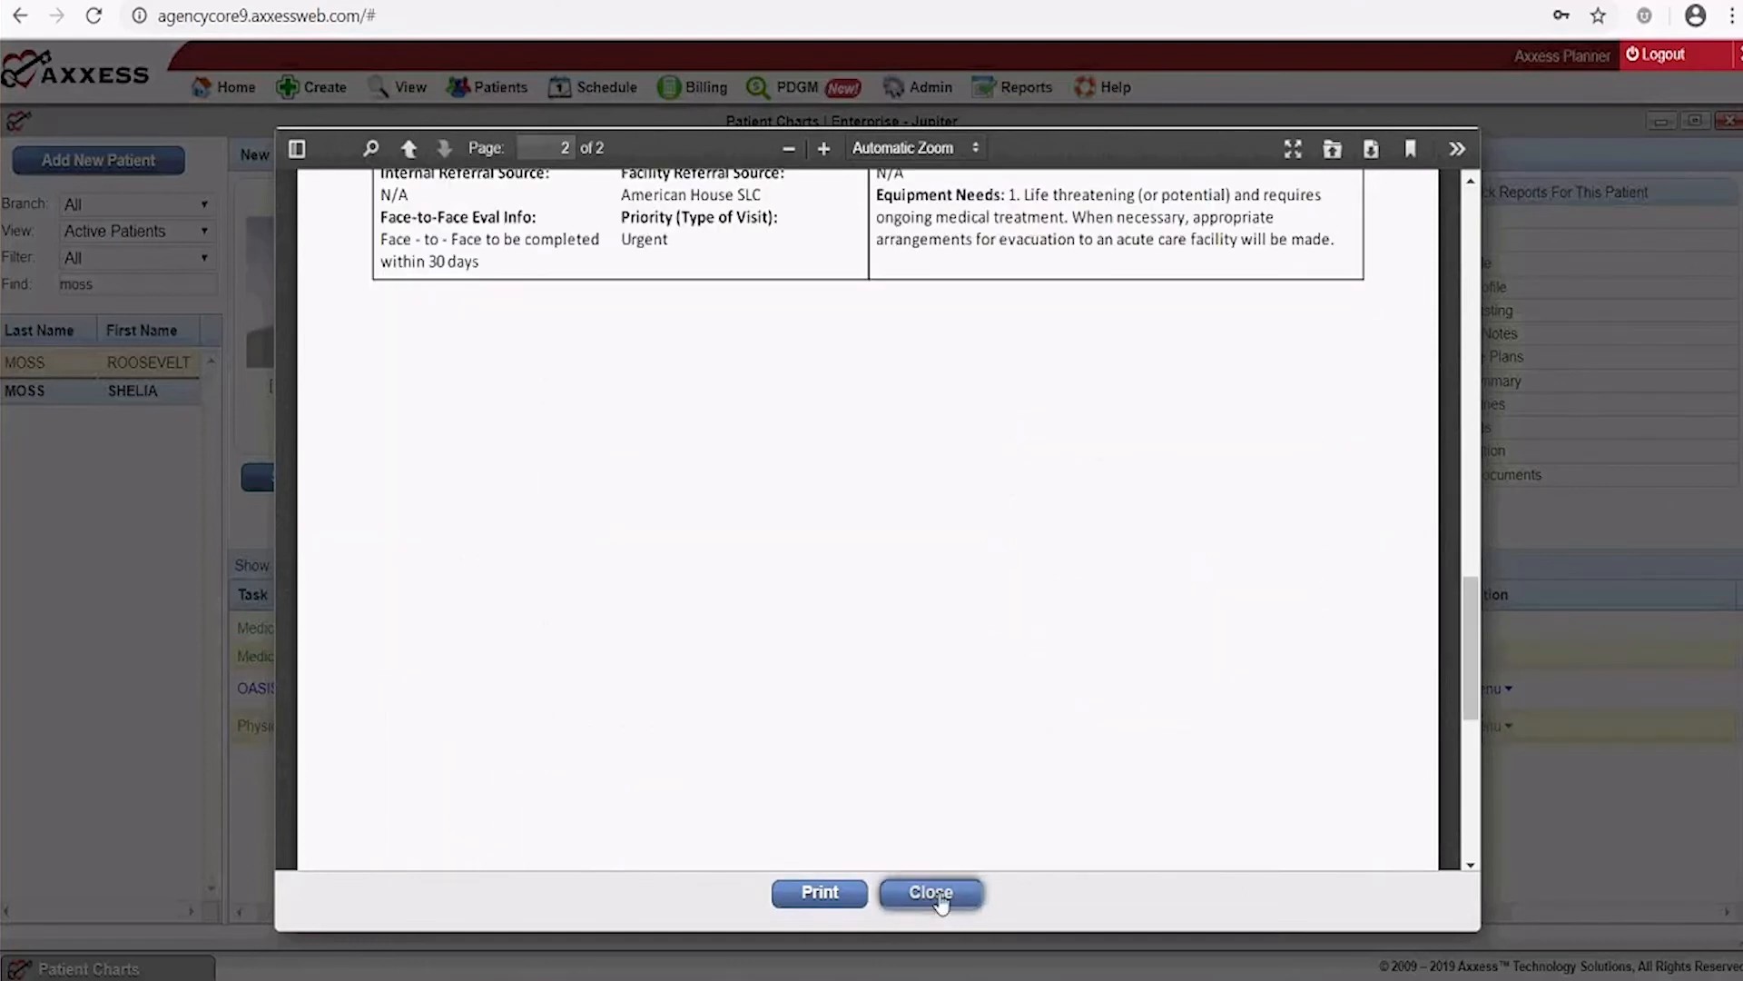
pyautogui.click(935, 894)
# Add 'bananas' as a Food allergy in the Allergy Profile, save it, and close the profile
pyautogui.click(1419, 242)
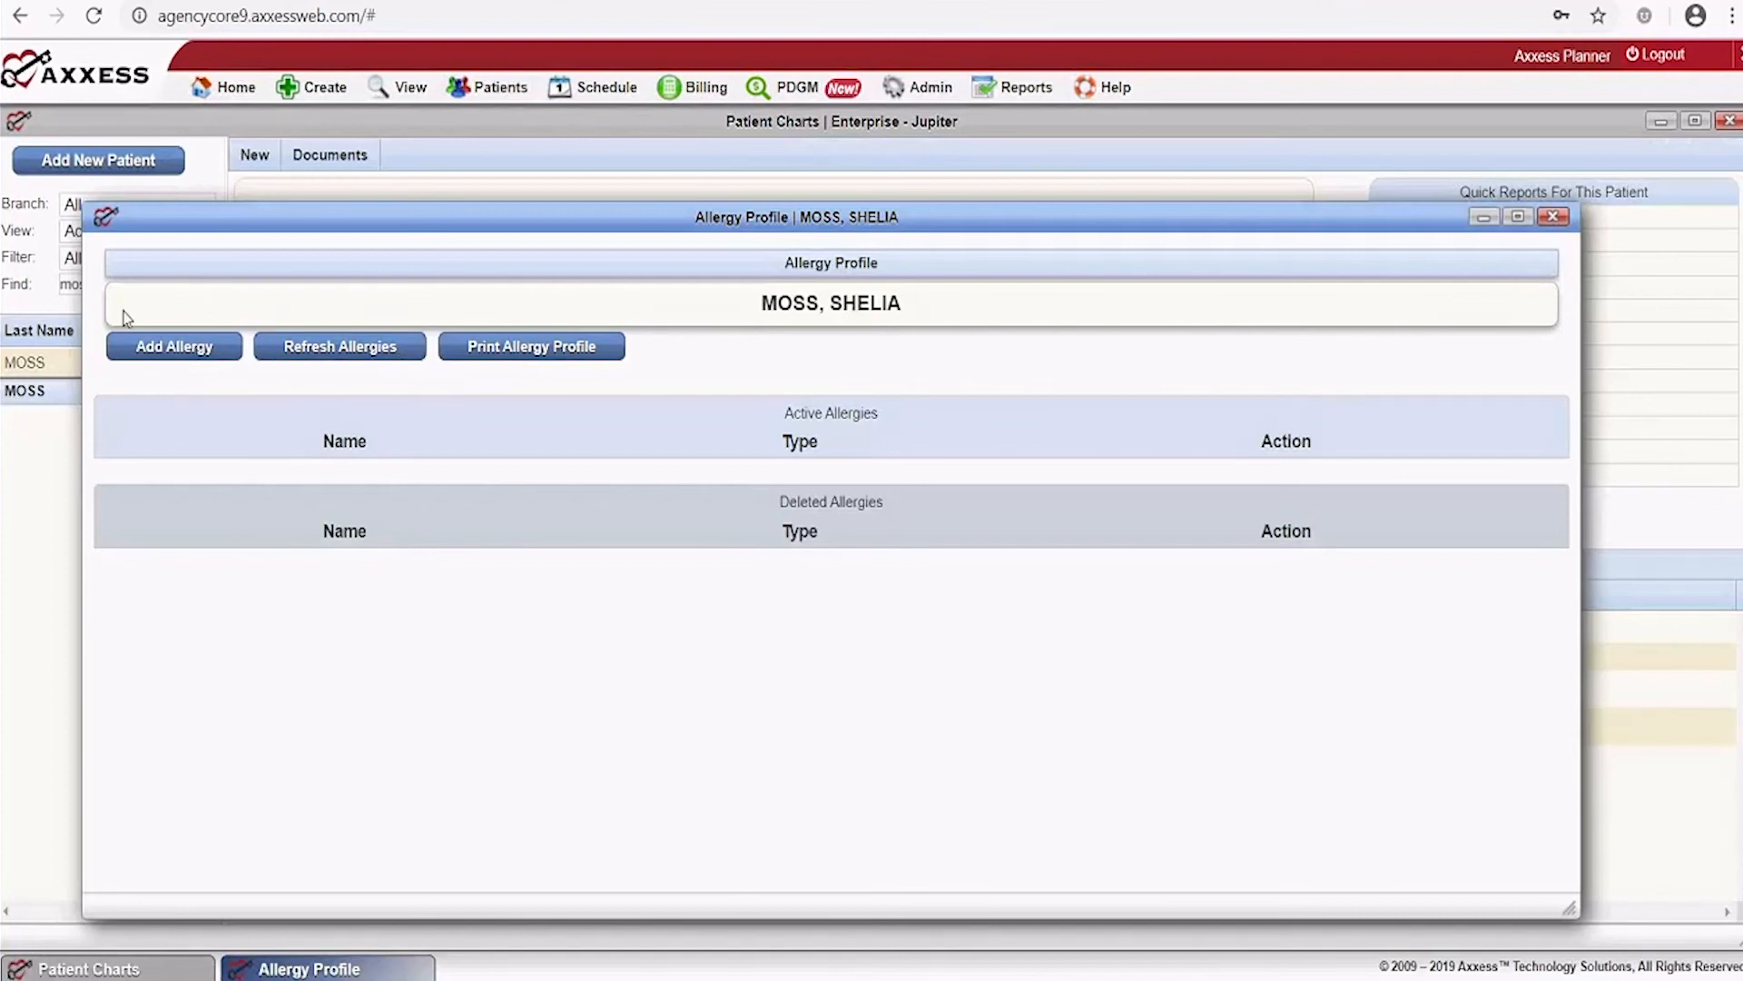
pyautogui.click(175, 348)
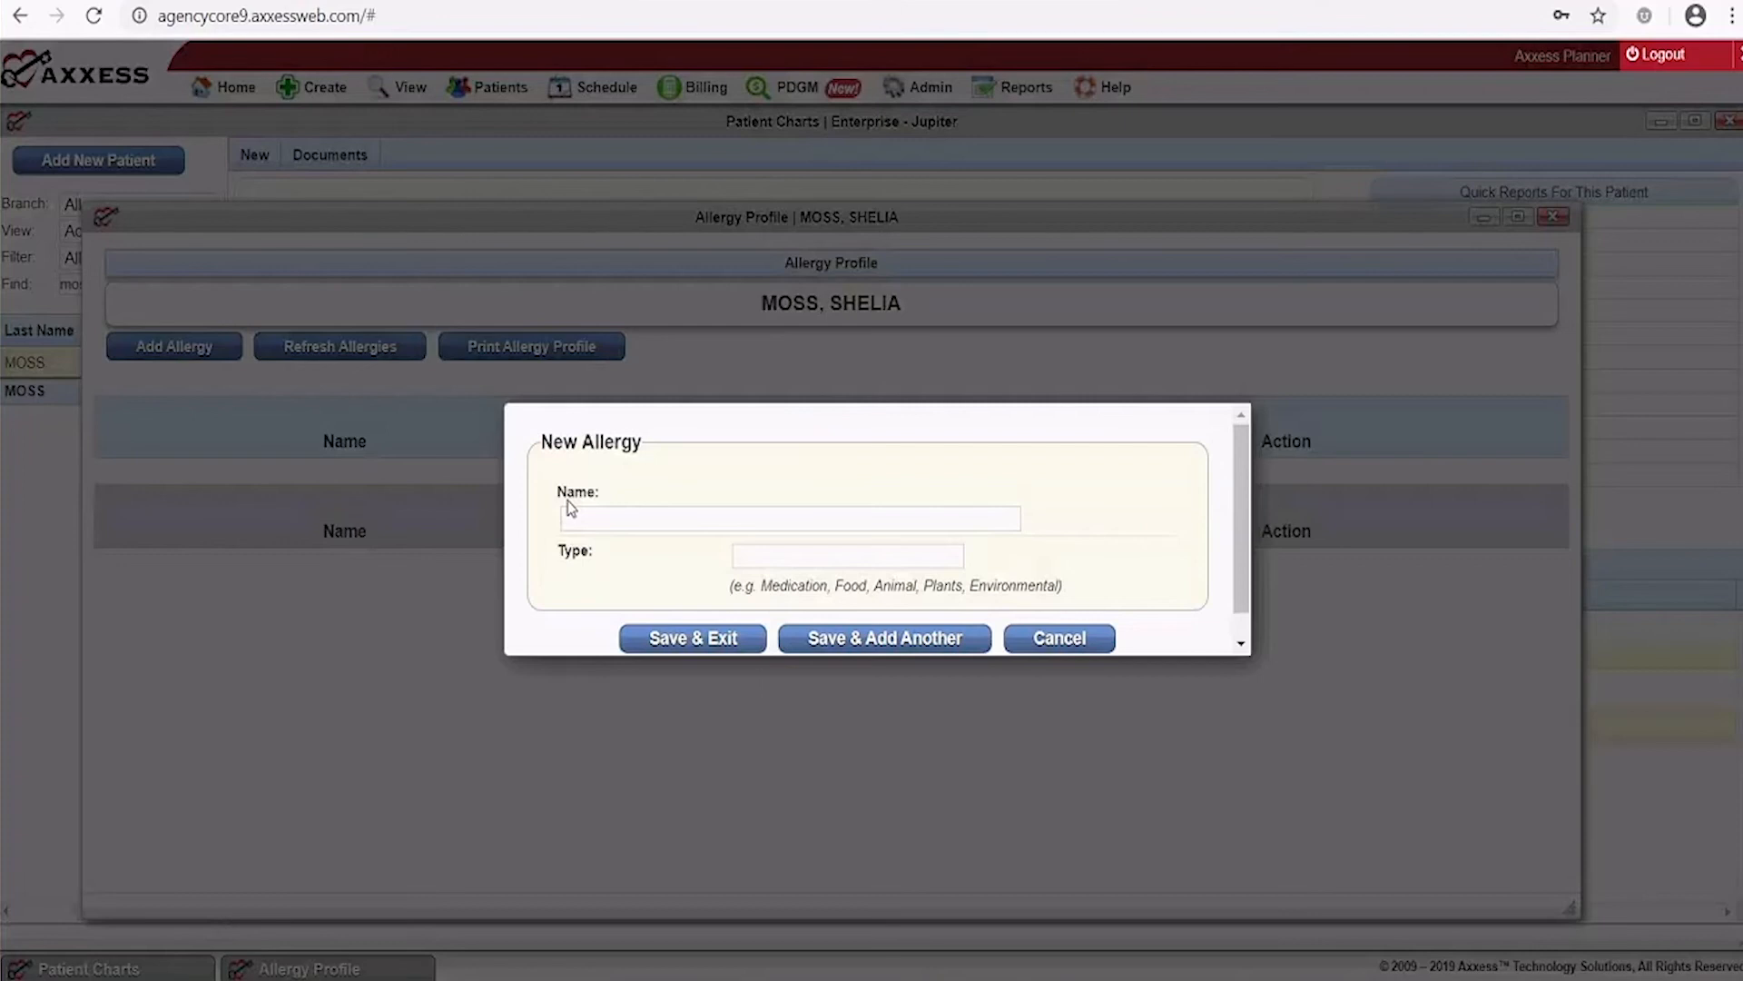
pyautogui.click(602, 517)
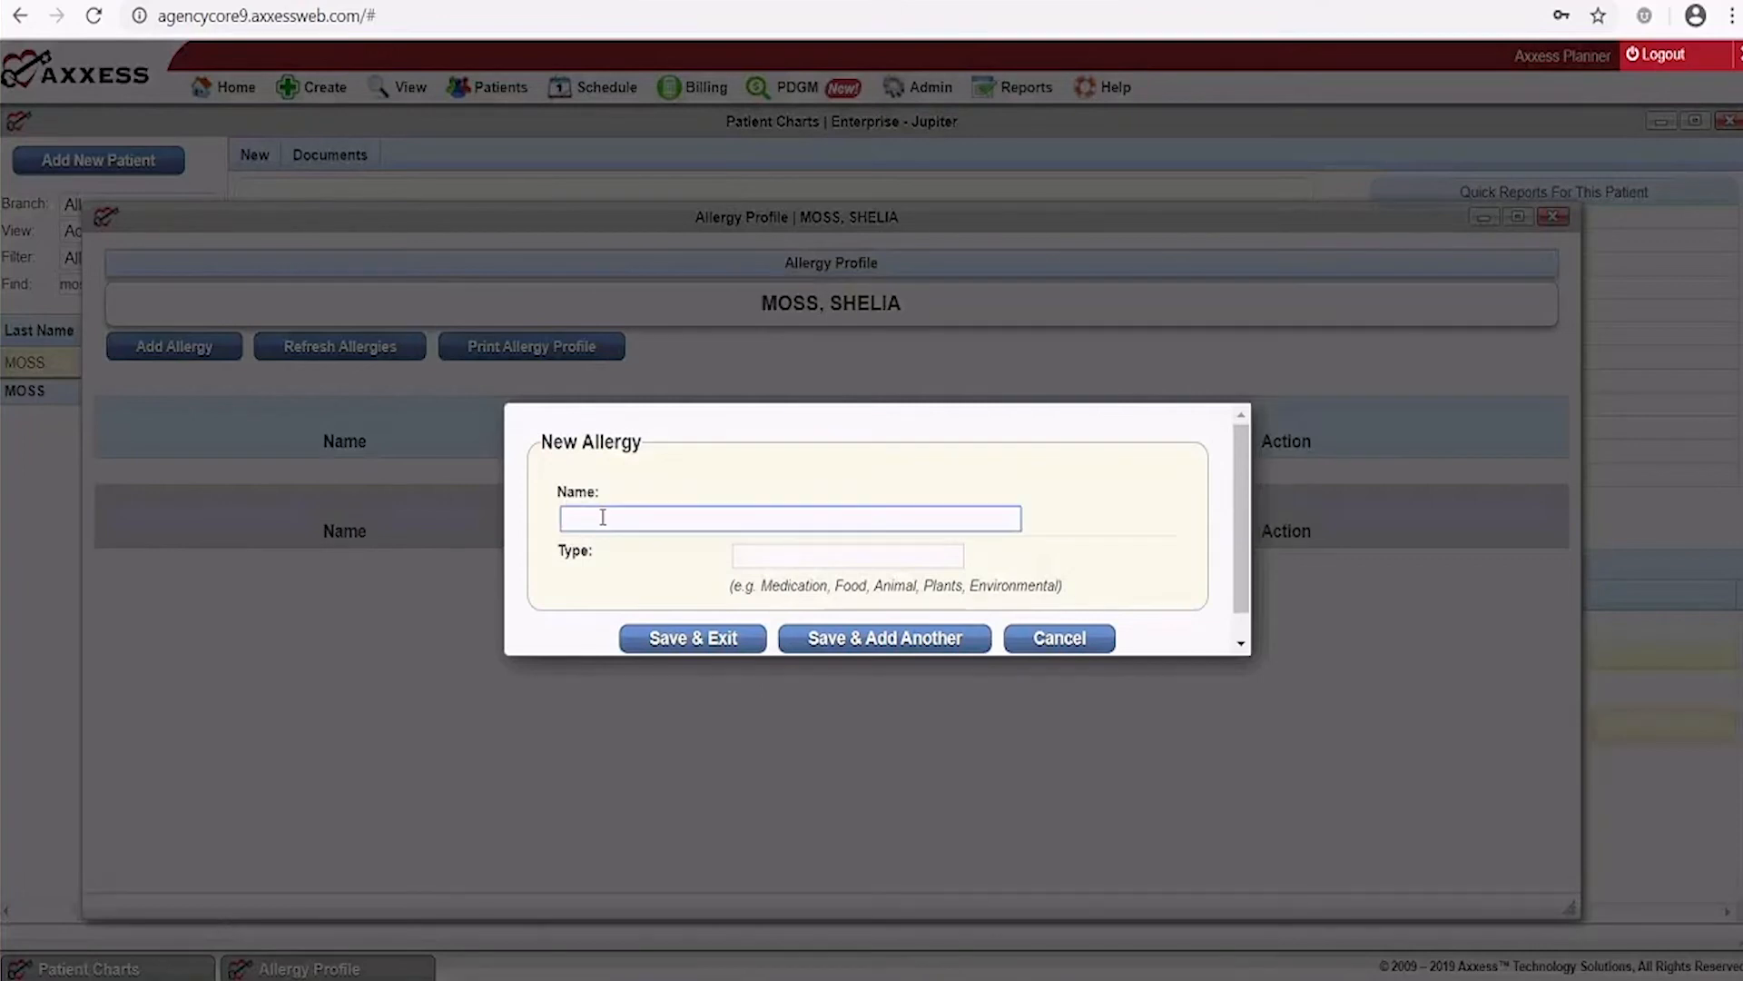
pyautogui.write('bananas')
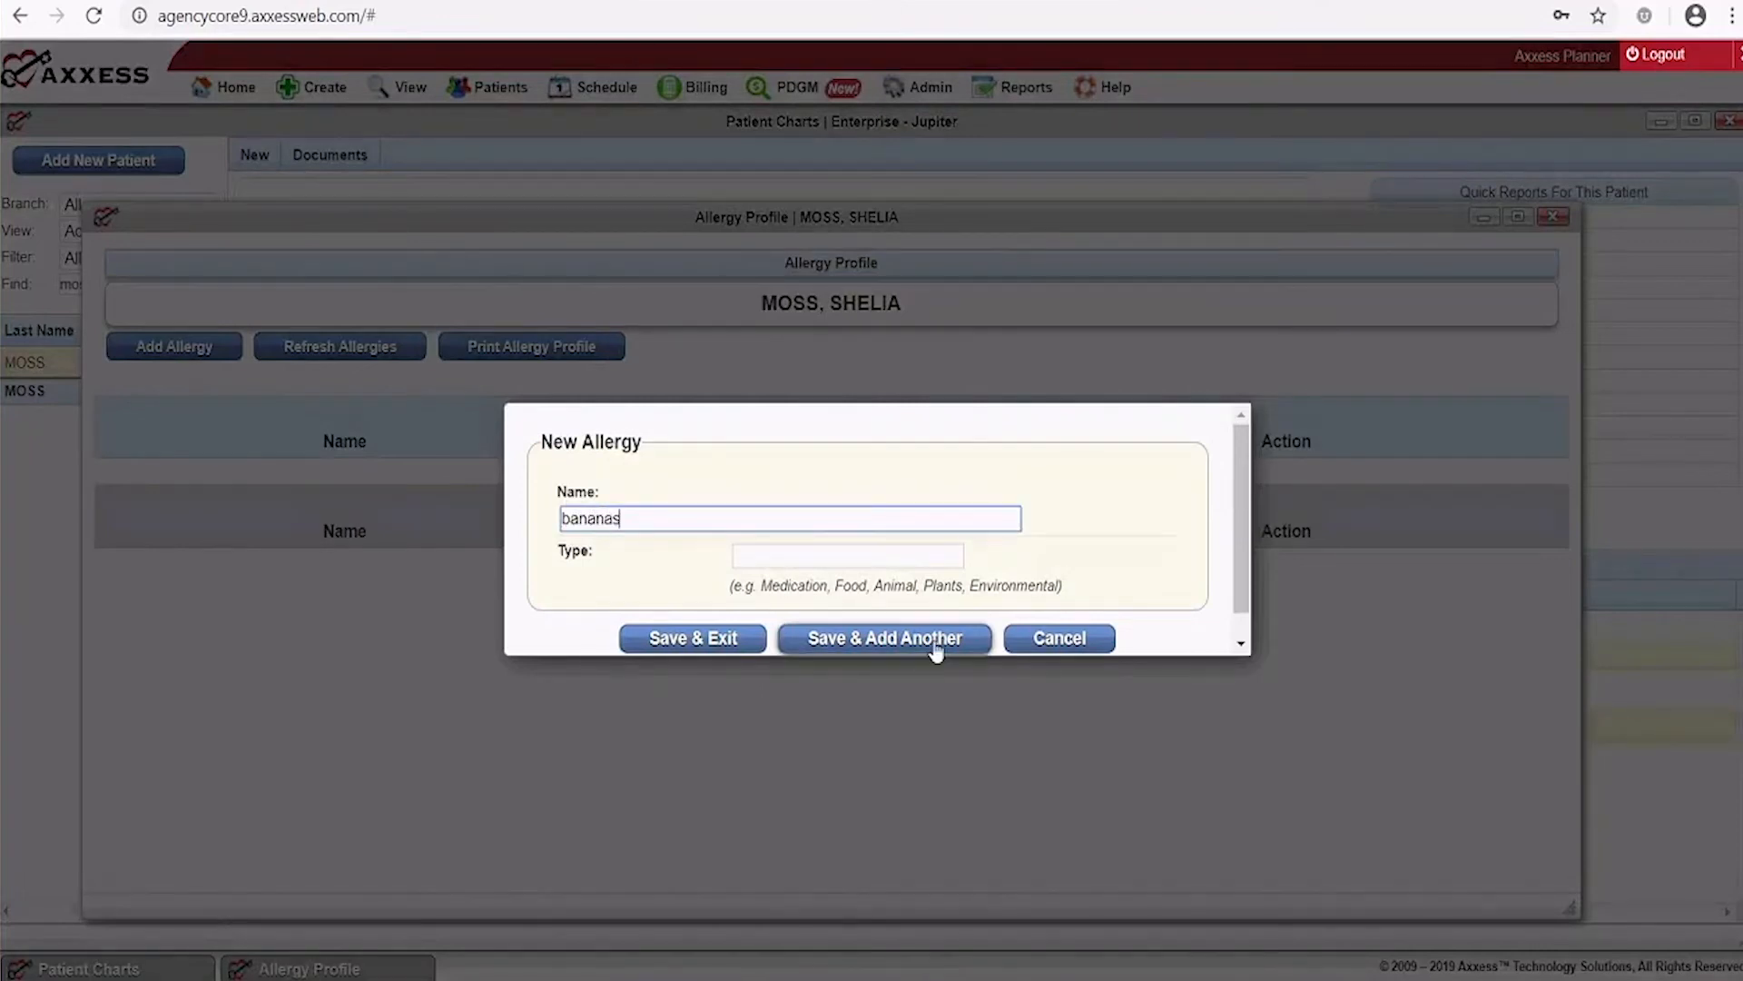
pyautogui.click(822, 555)
pyautogui.write('food')
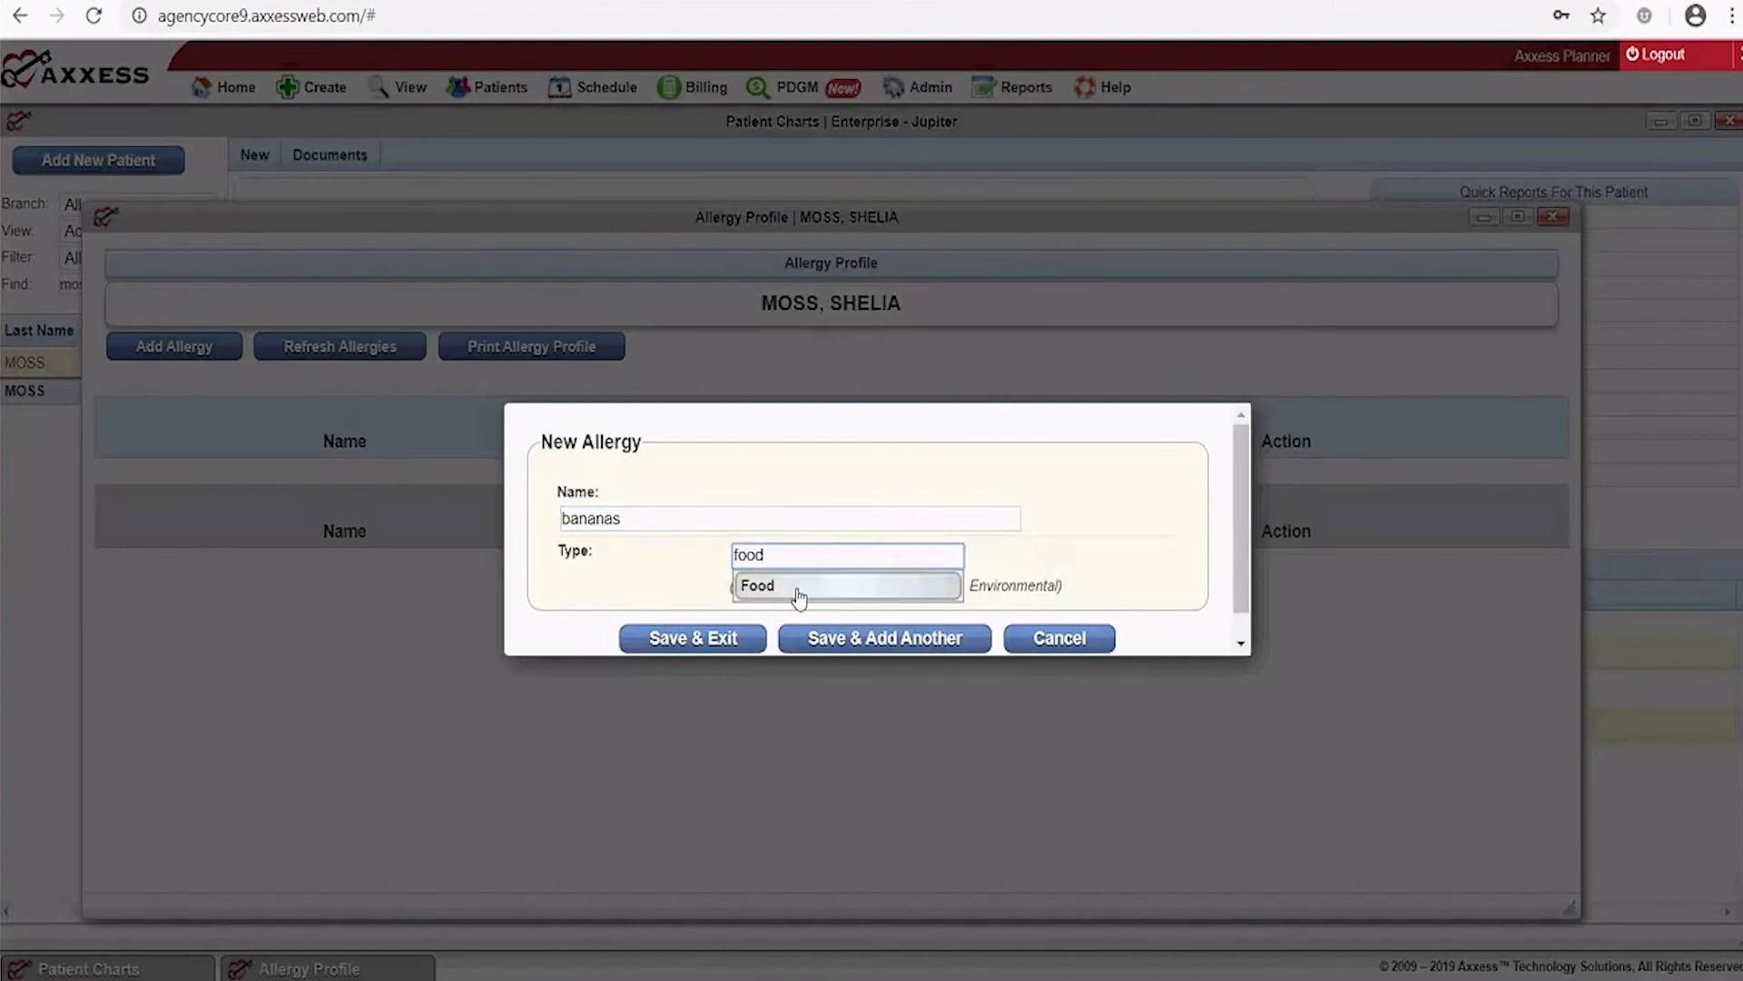
pyautogui.click(800, 587)
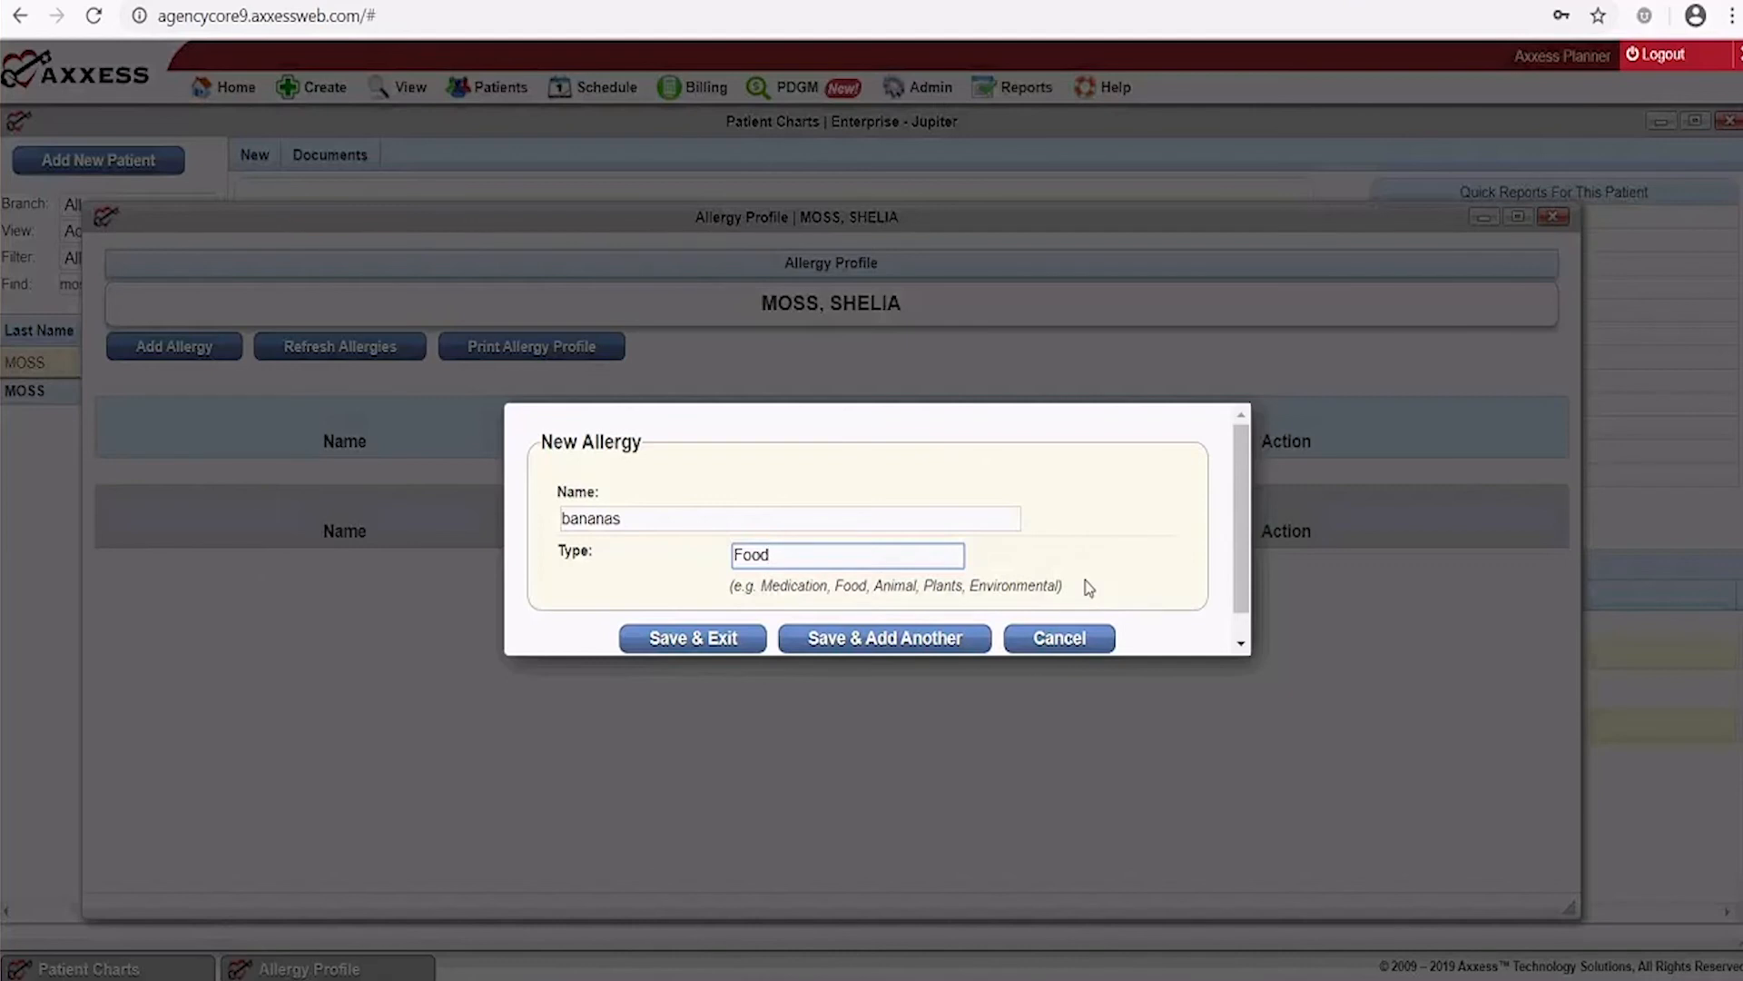
pyautogui.click(704, 641)
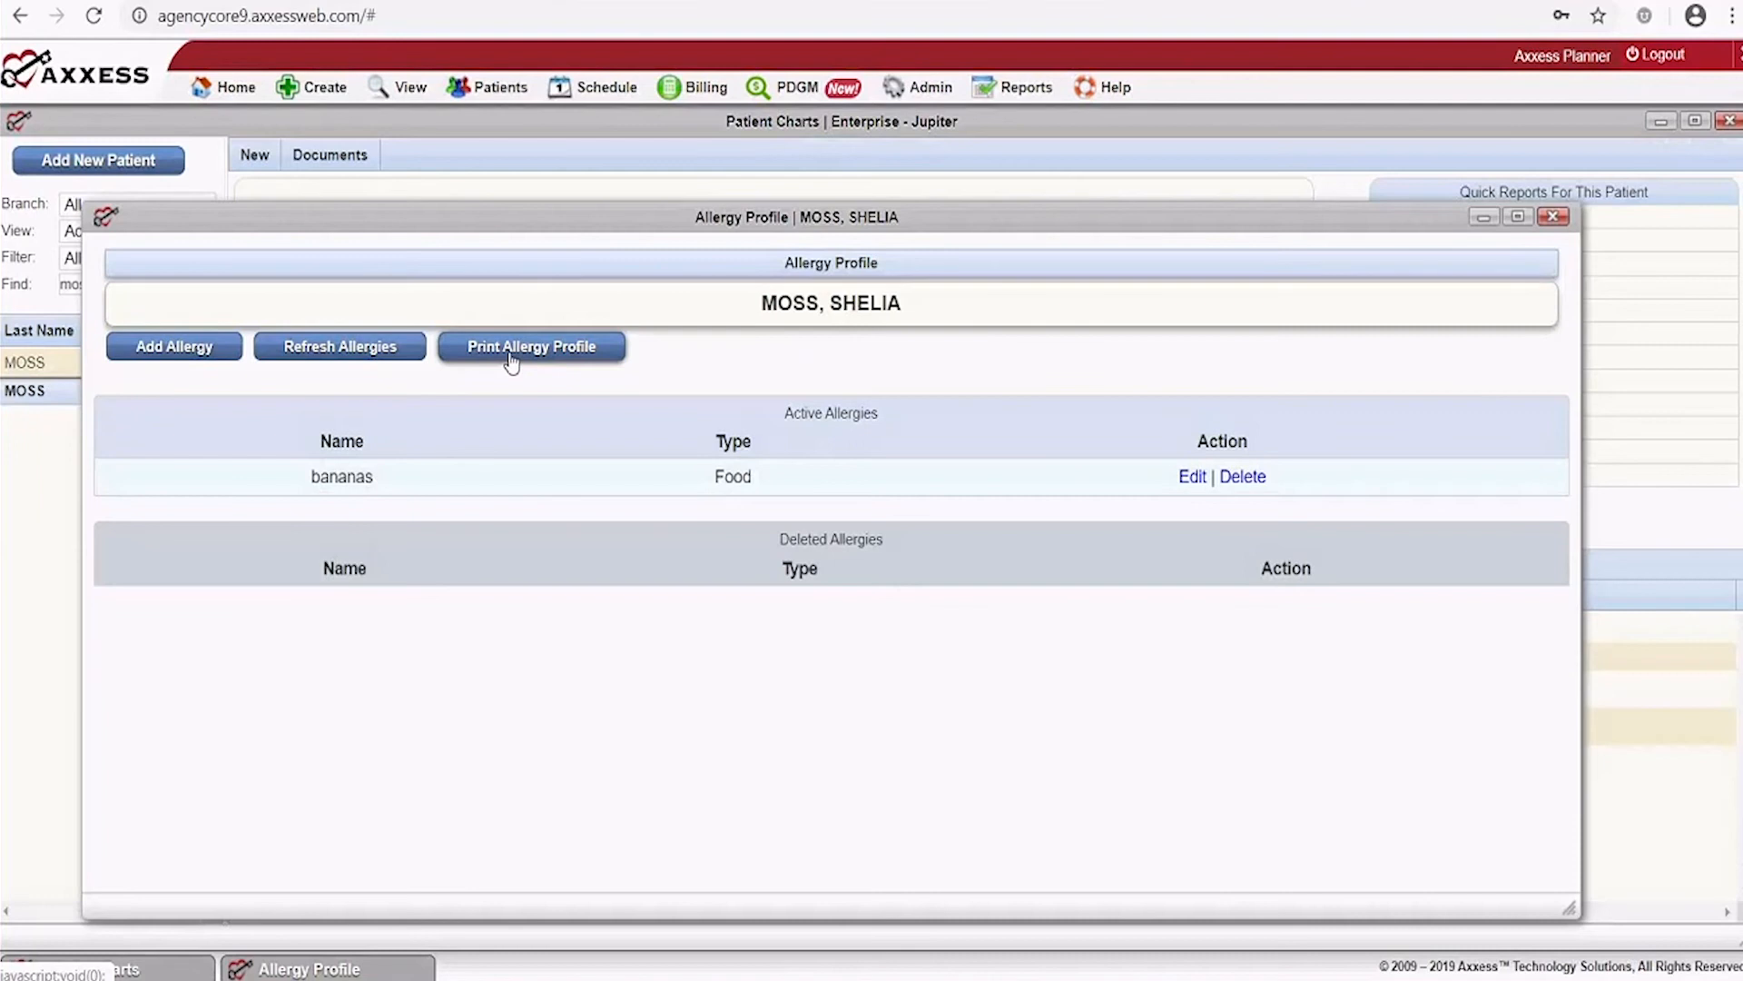
pyautogui.click(1553, 221)
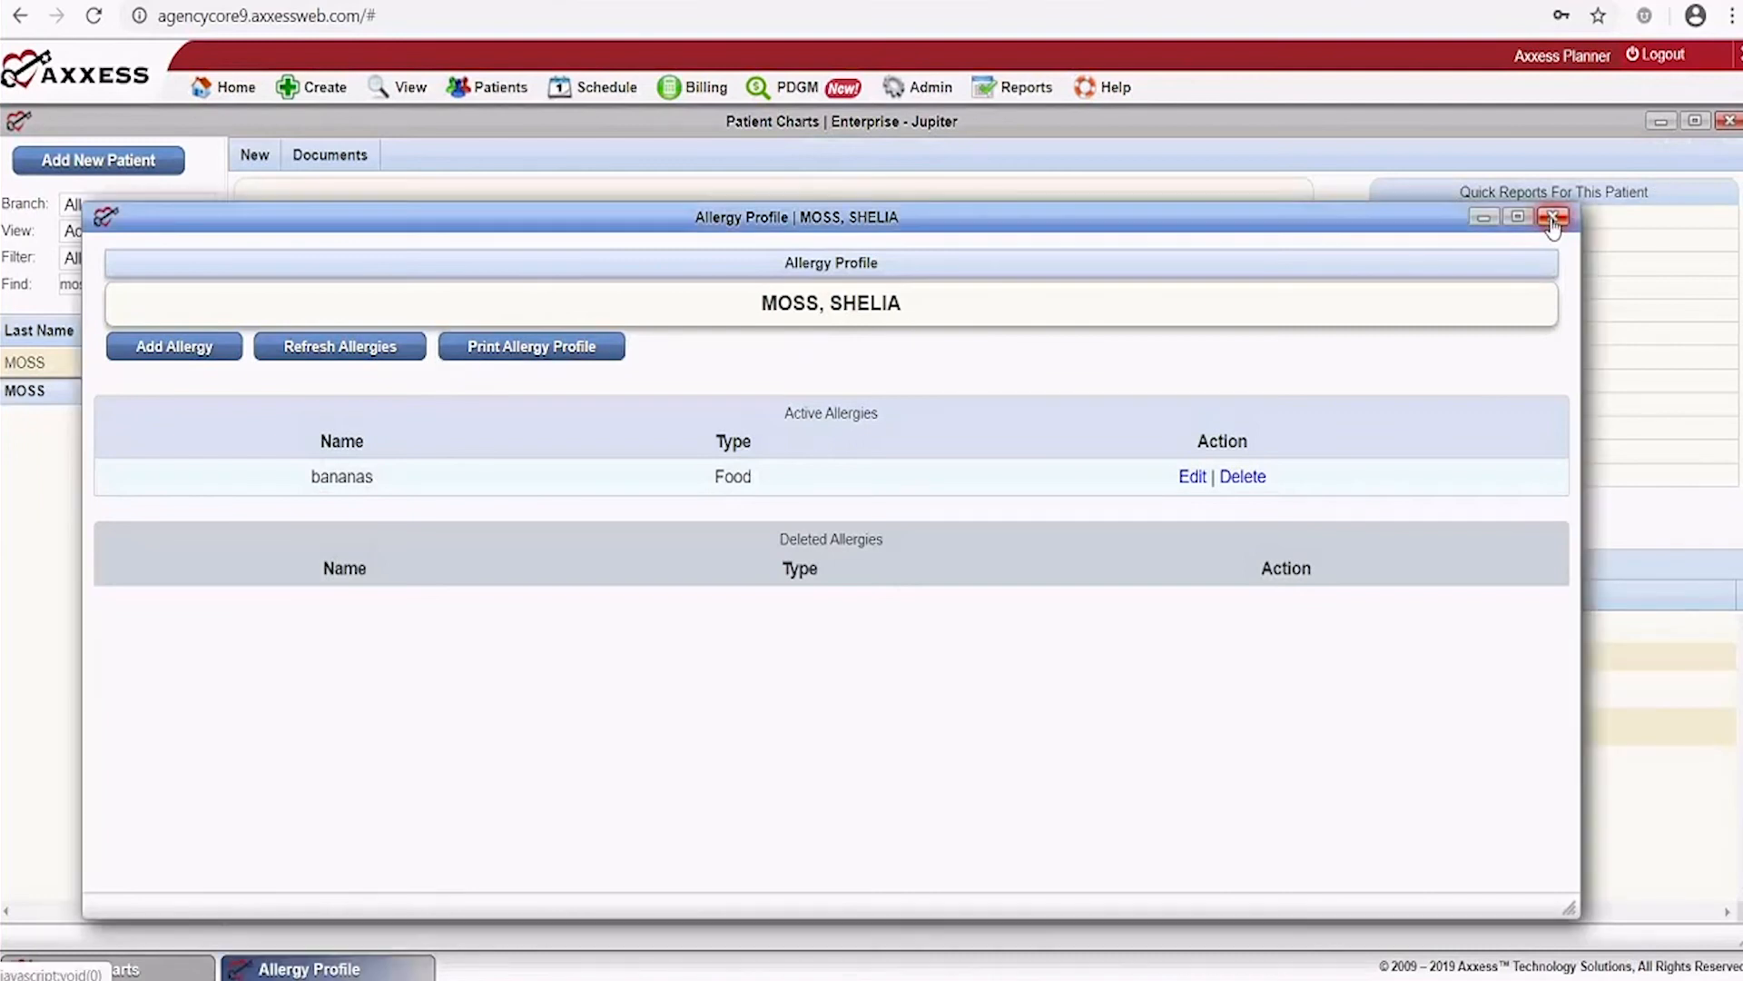
pyautogui.click(1552, 220)
pyautogui.click(1443, 262)
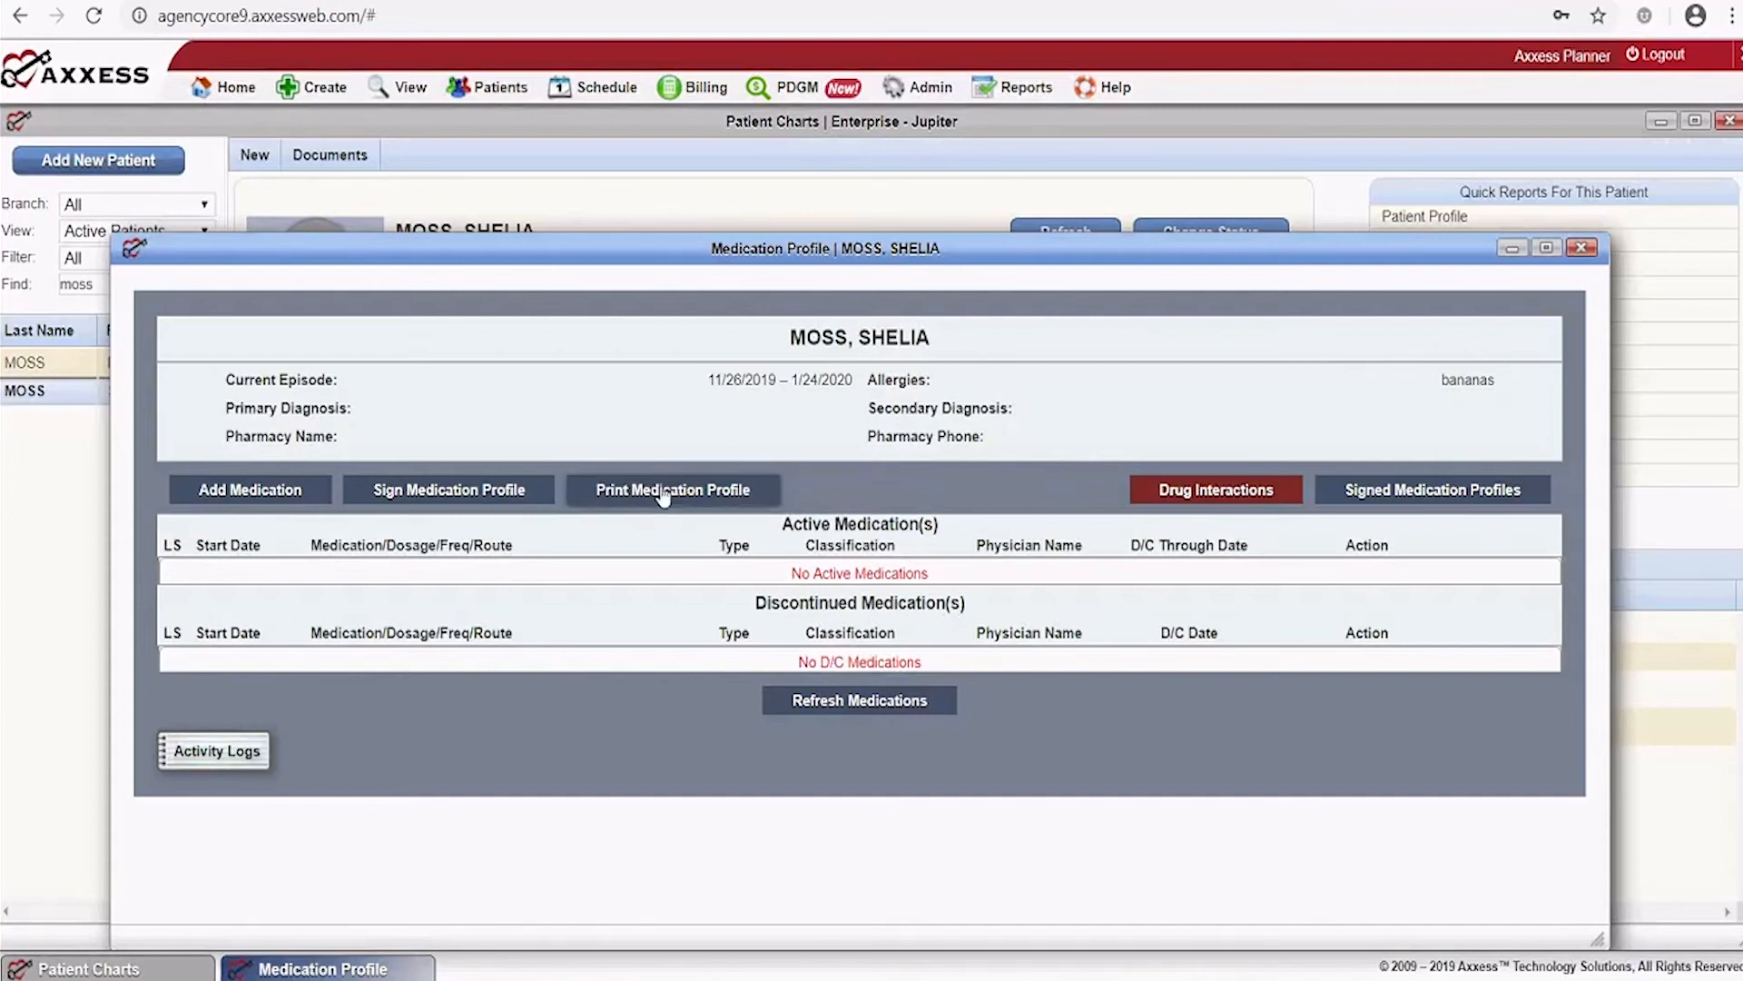
pyautogui.click(1581, 248)
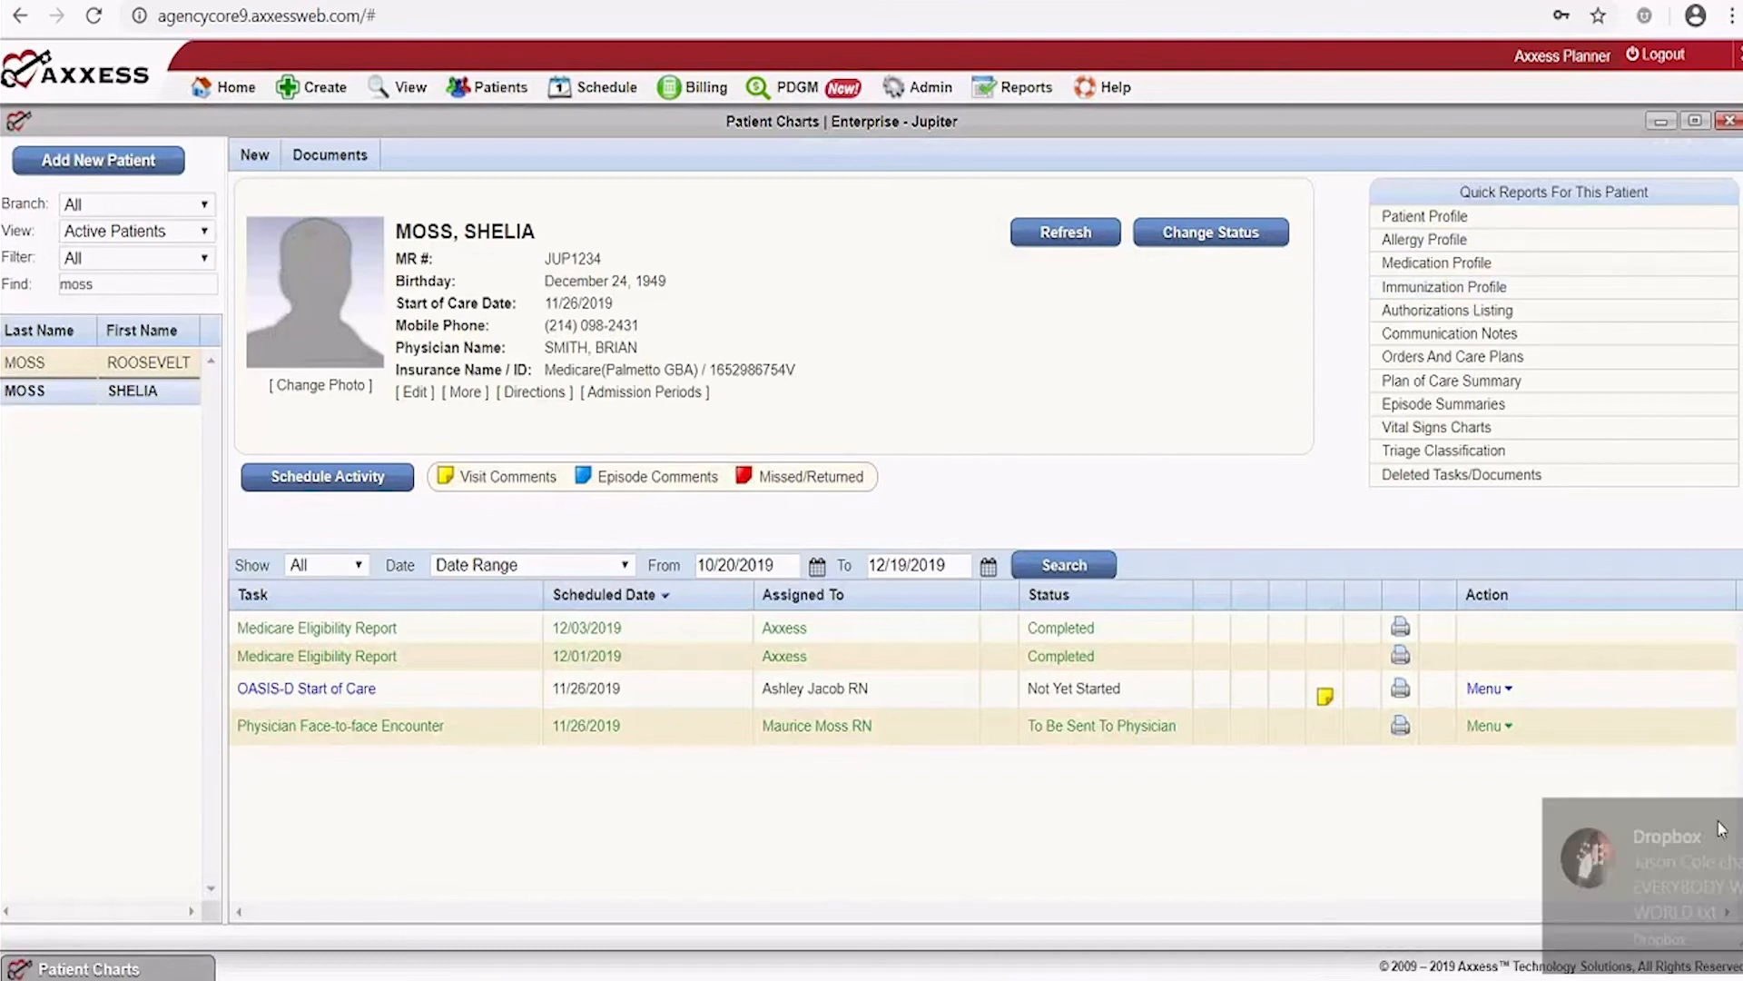
# Start a new Flu immunization in the Immunization Profile, given by a Skilled Nurse
pyautogui.click(1423, 290)
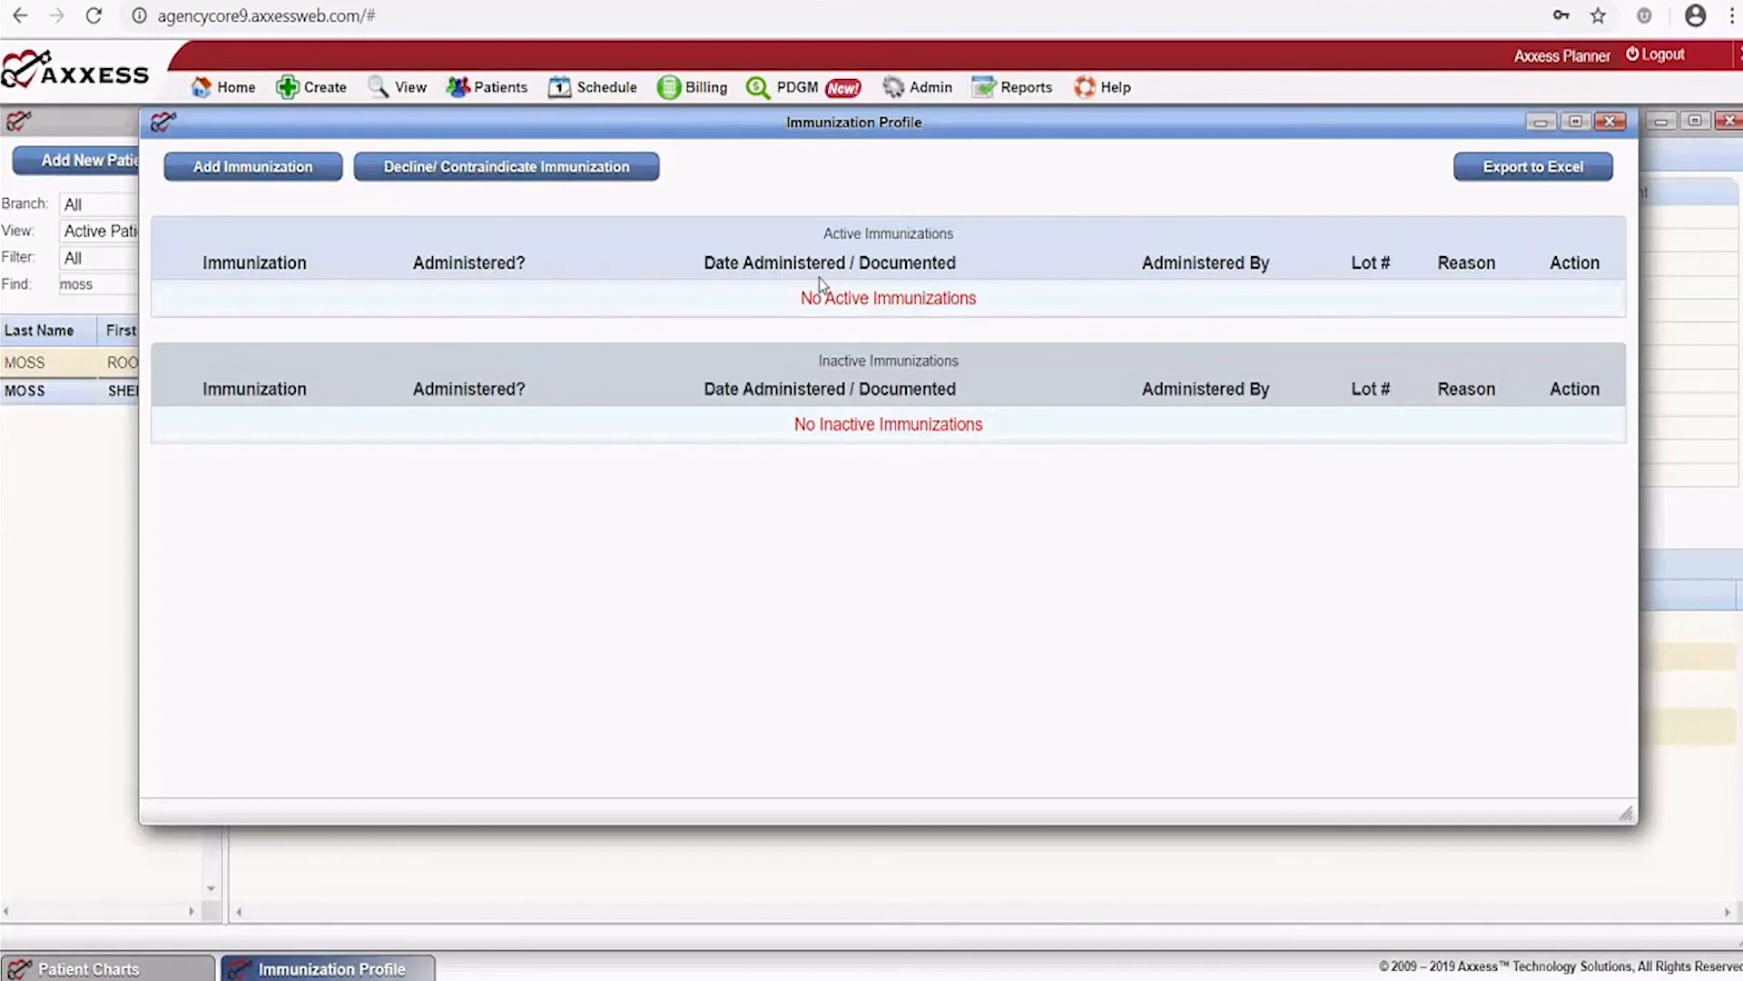
pyautogui.click(228, 172)
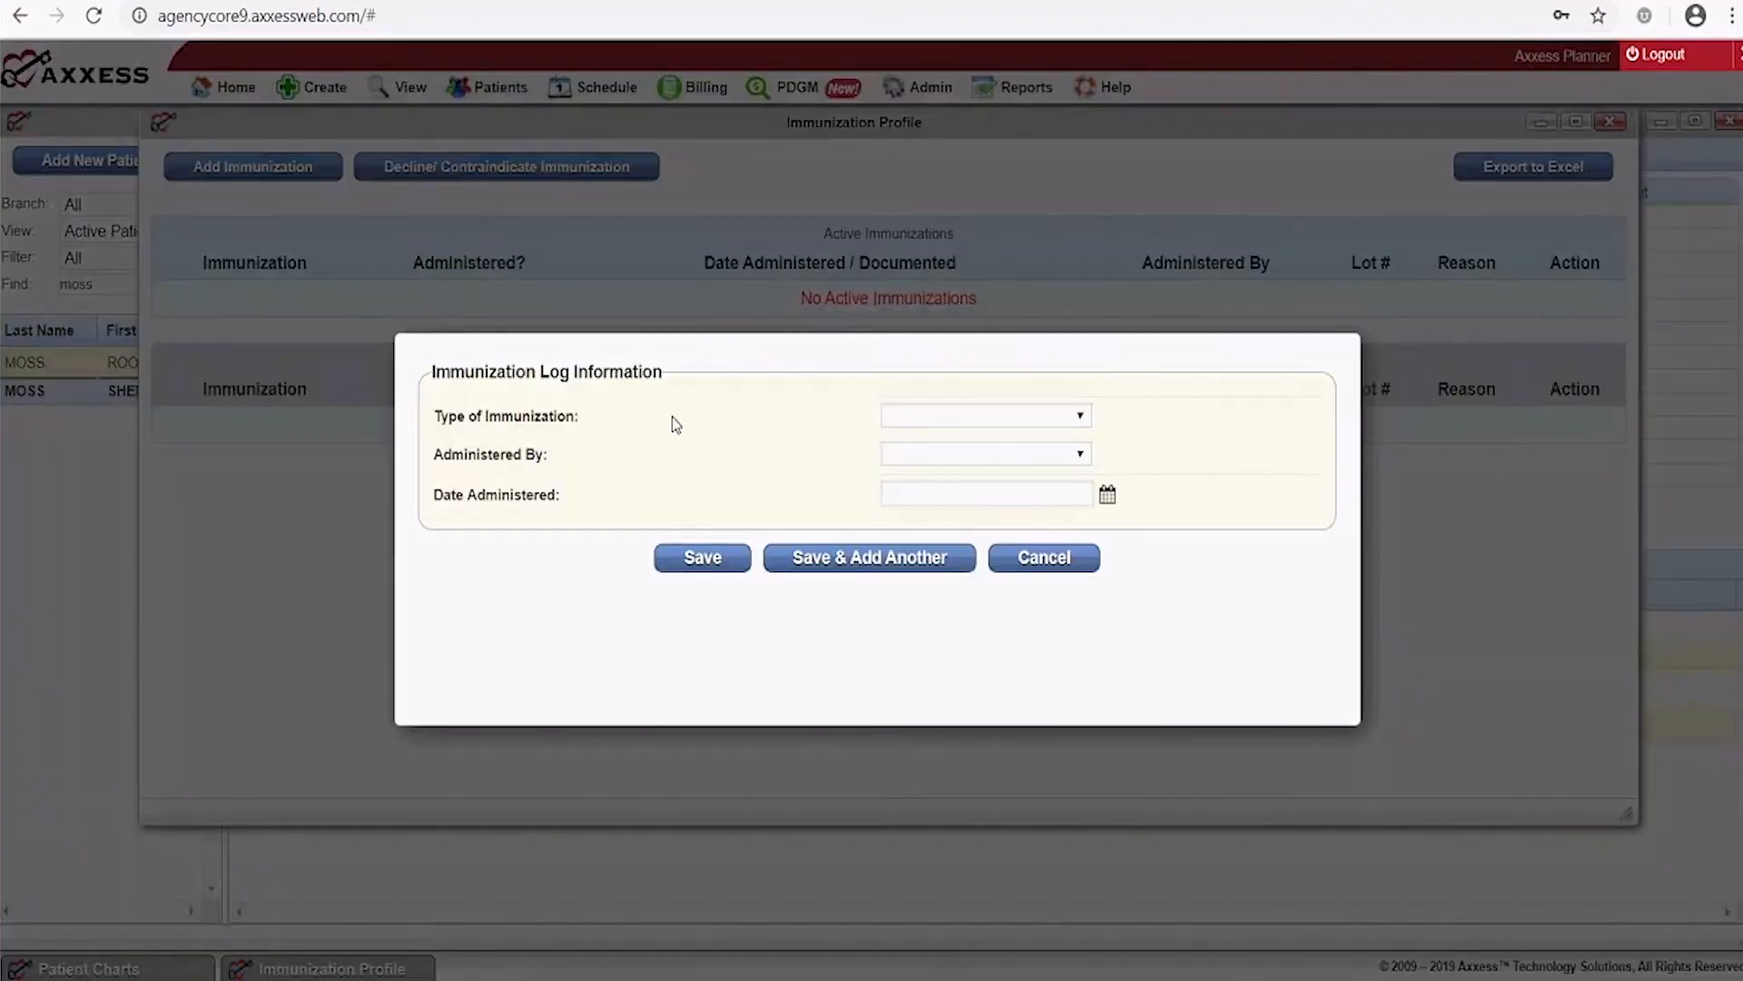
pyautogui.click(1080, 417)
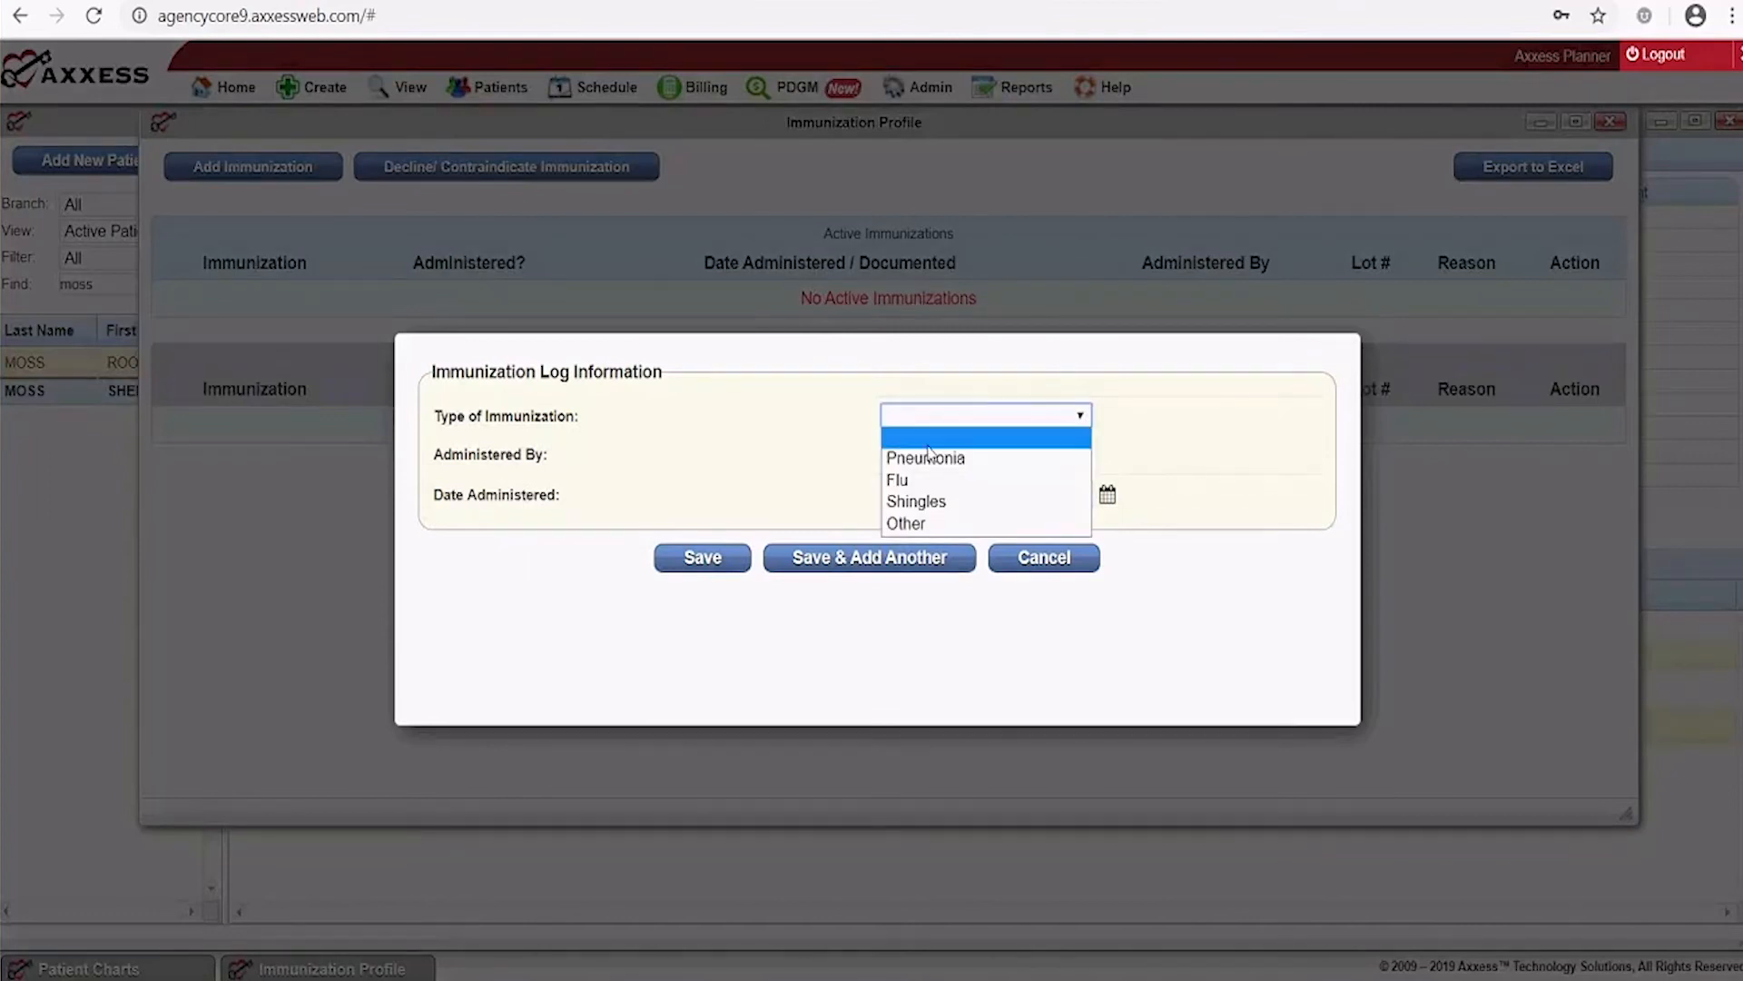
pyautogui.click(925, 480)
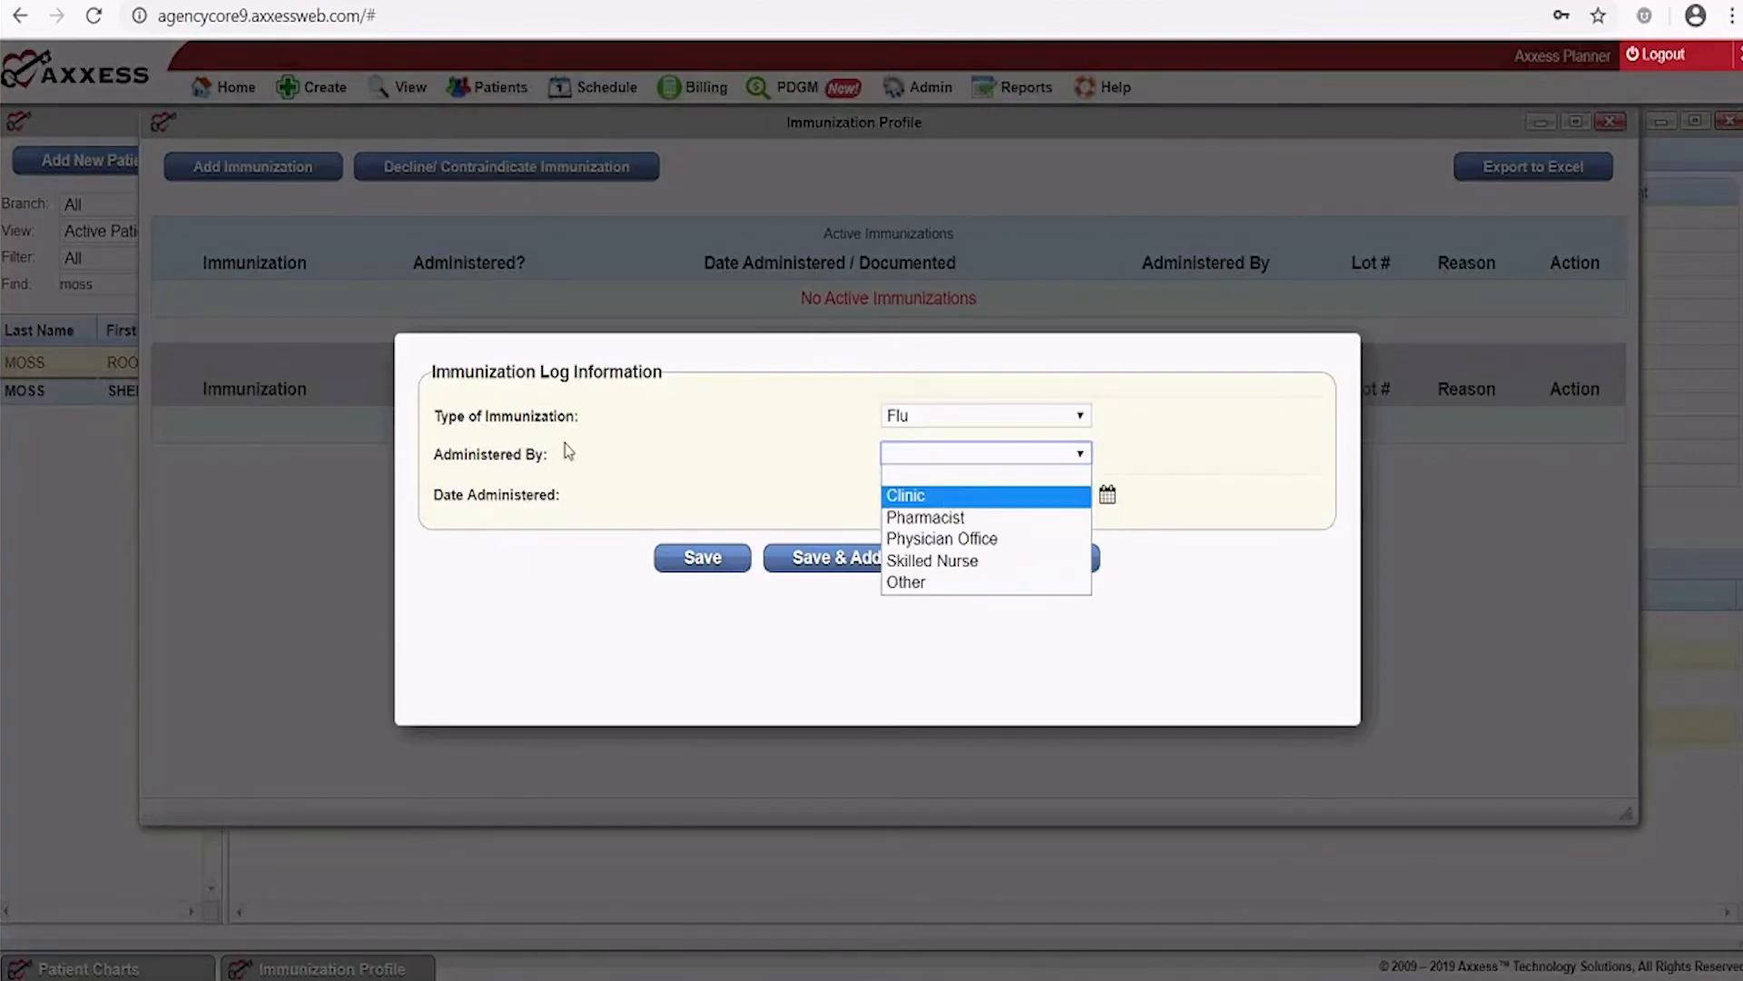
pyautogui.click(894, 563)
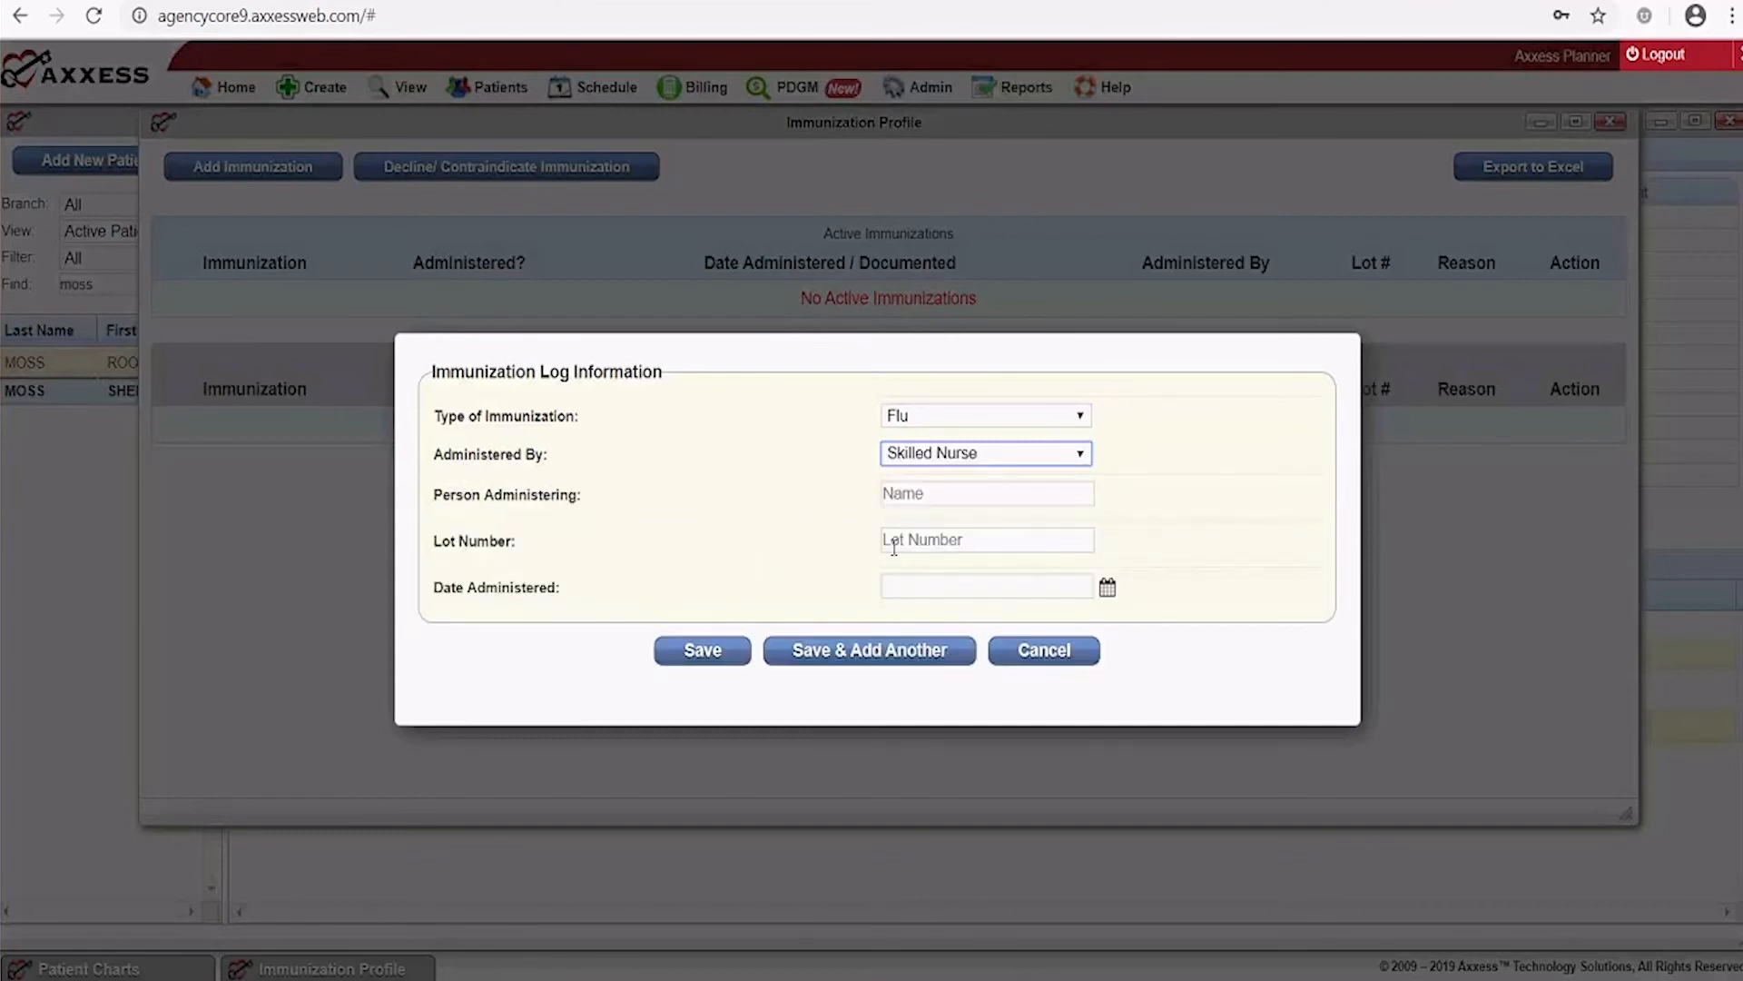
# Enter the administering person's name, lot 1234 and date 12/18/2019, save, and close the profile
pyautogui.click(911, 494)
pyautogui.write('Maurice Modds')
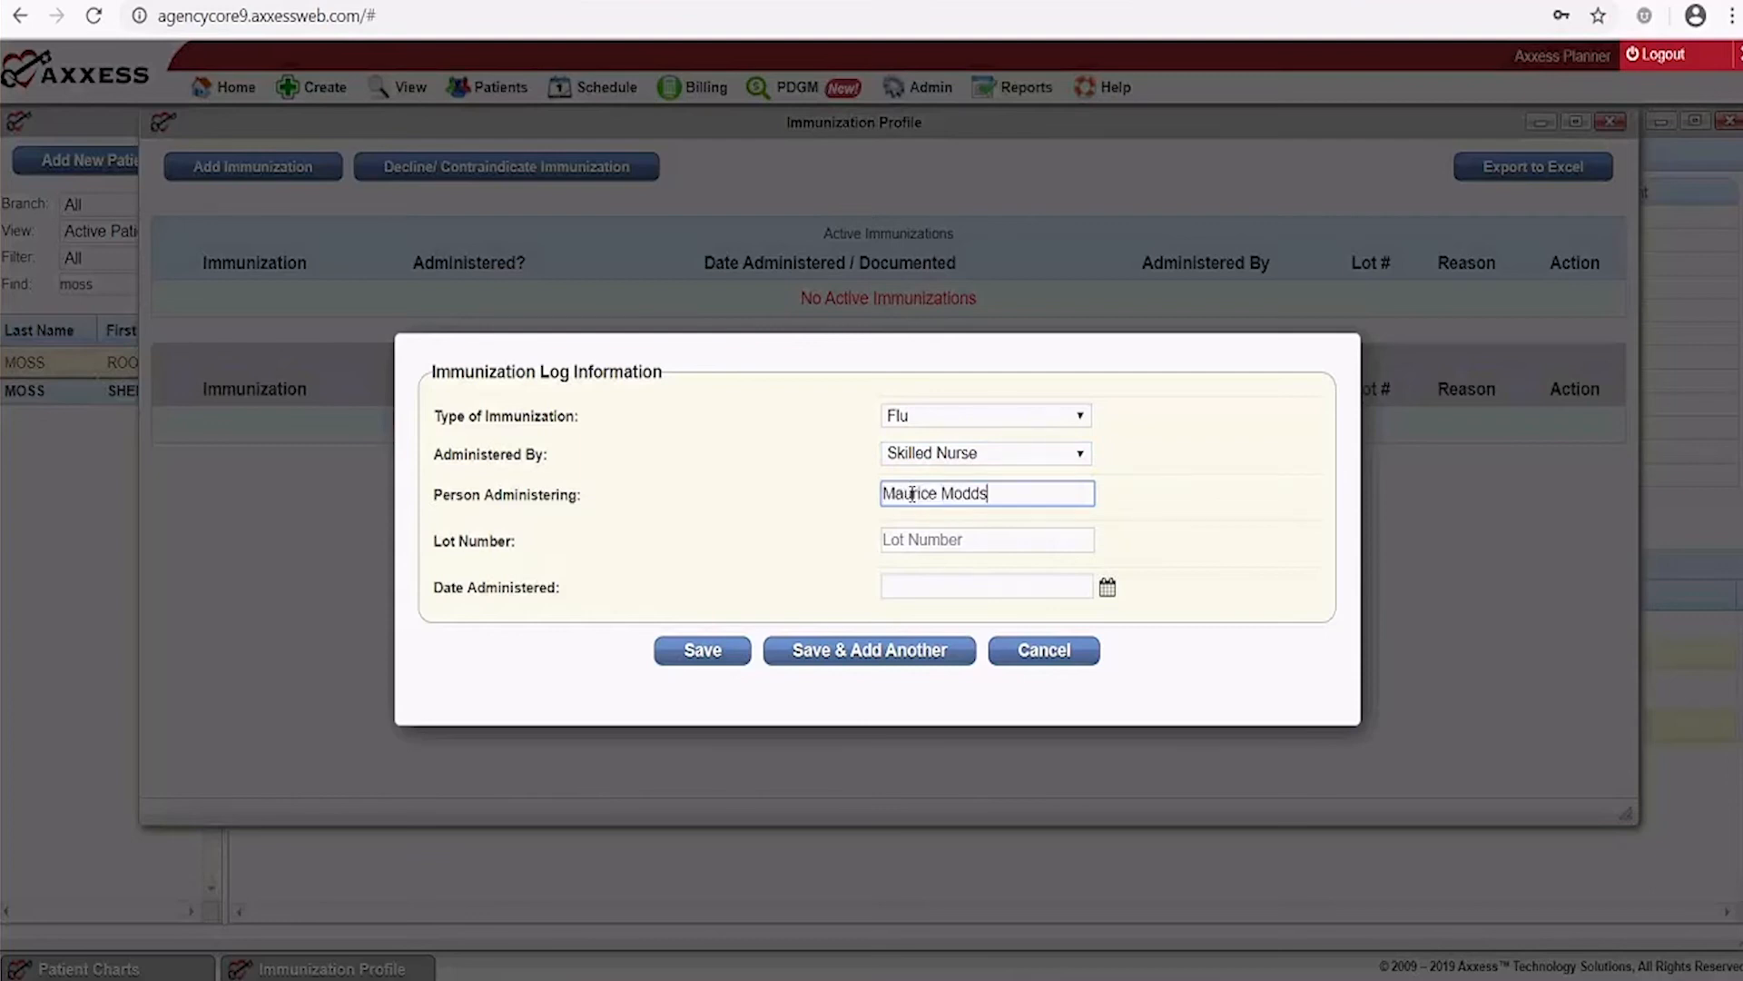
pyautogui.press('BackSpace')
pyautogui.press('BackSpace')
pyautogui.press('BackSpace')
pyautogui.write('ss')
pyautogui.click(950, 542)
pyautogui.write('1234')
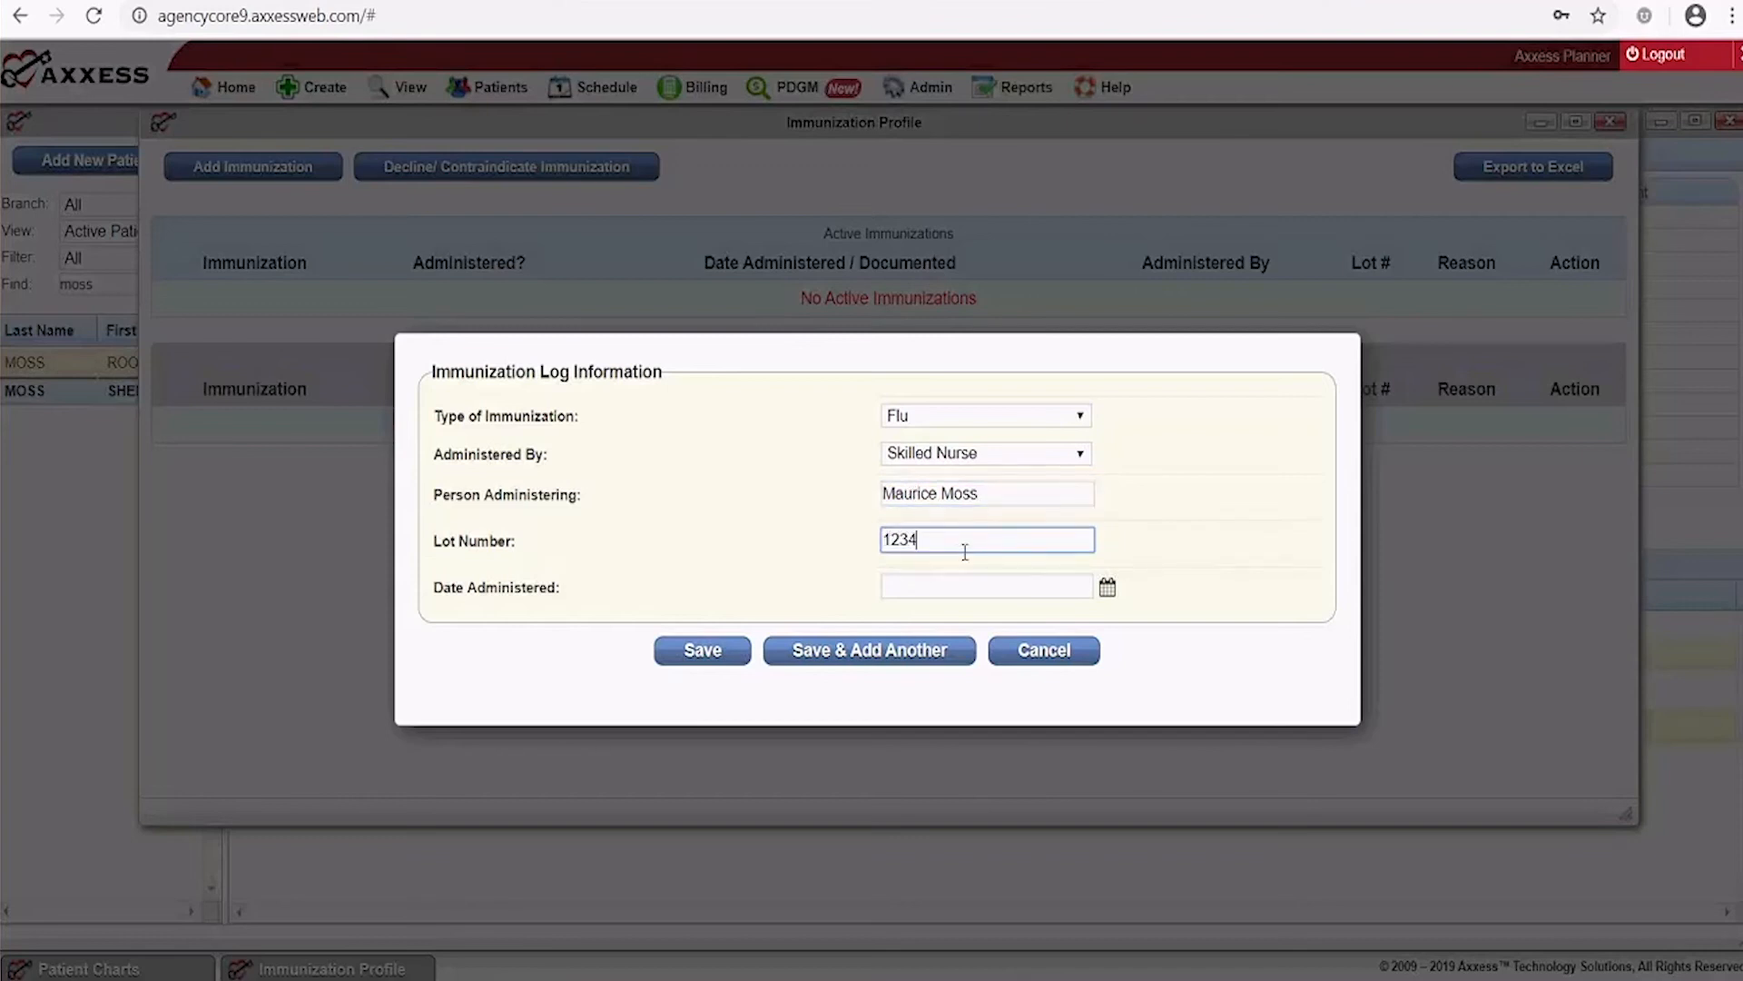
pyautogui.click(915, 588)
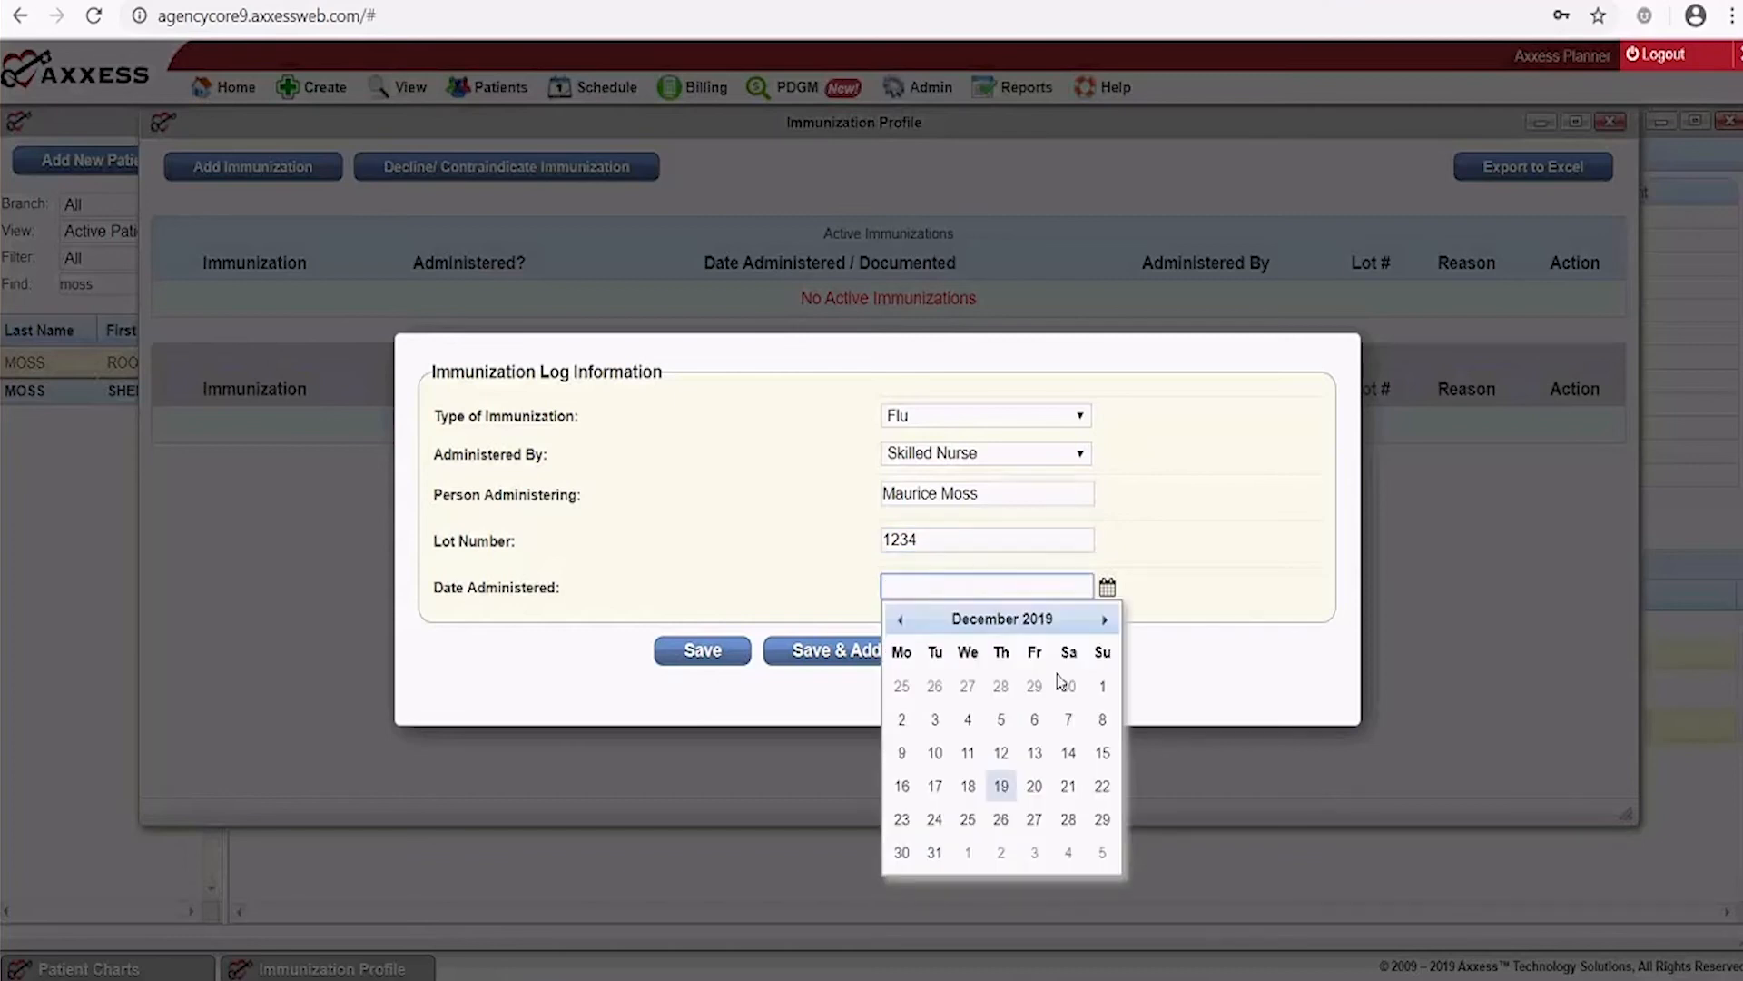
pyautogui.click(968, 785)
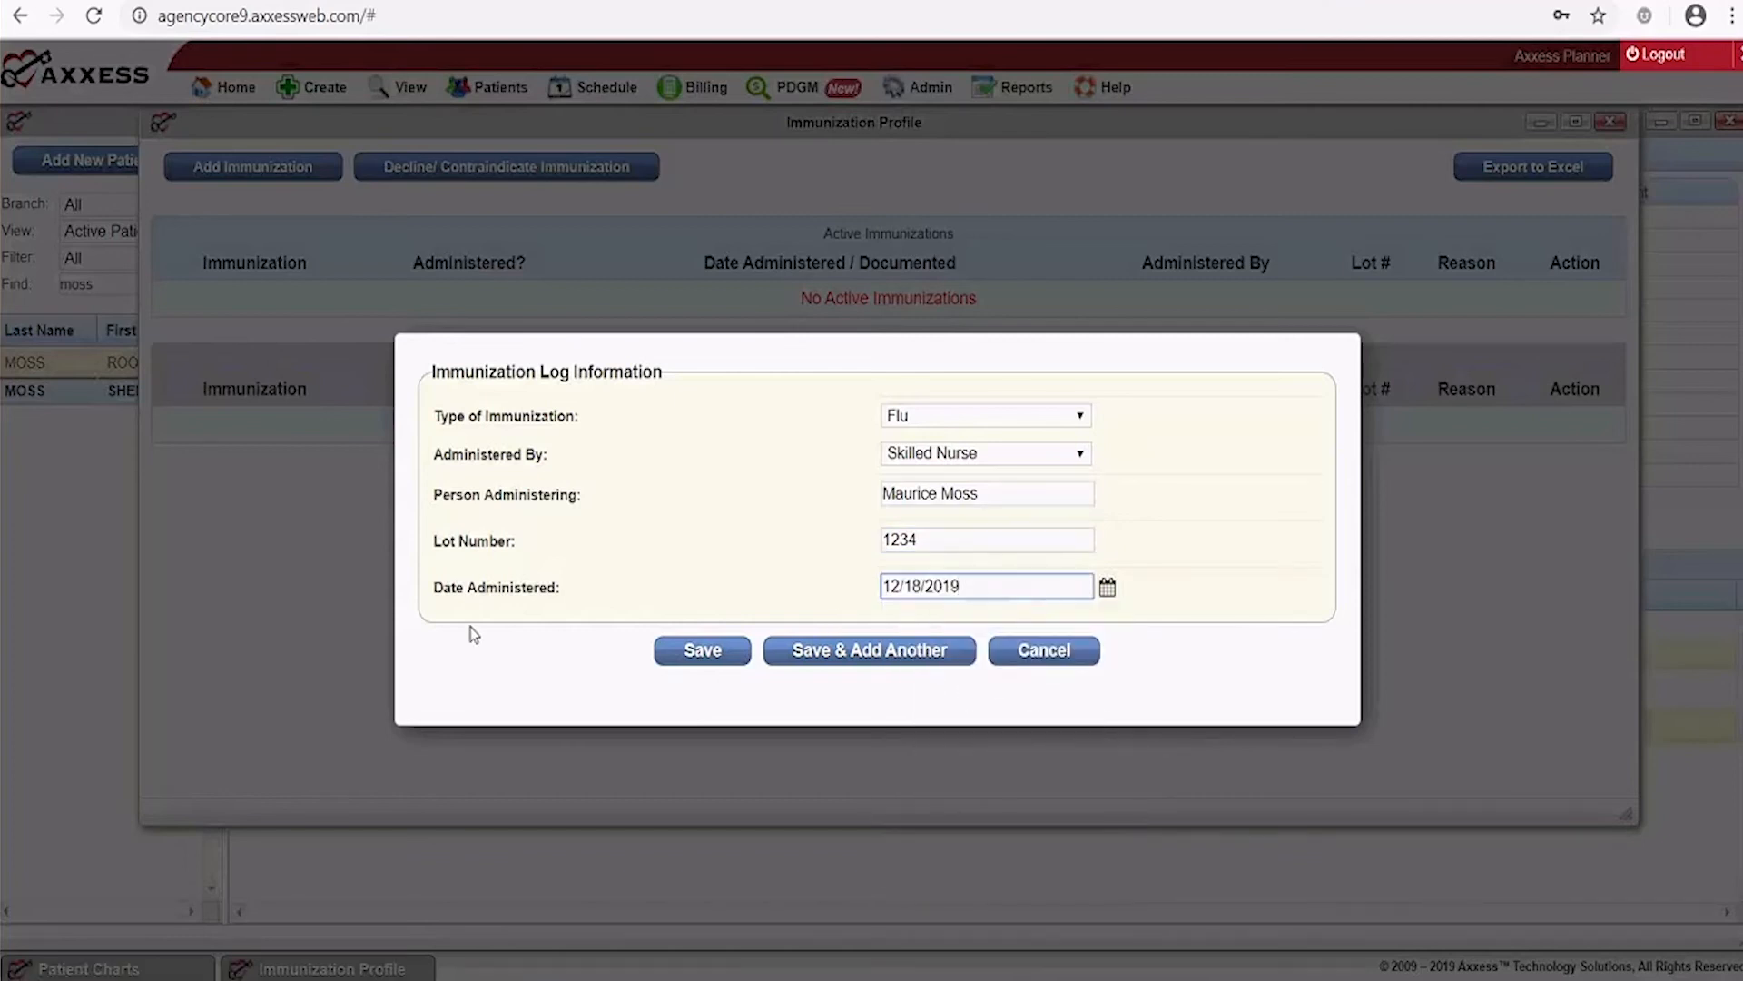
pyautogui.click(714, 670)
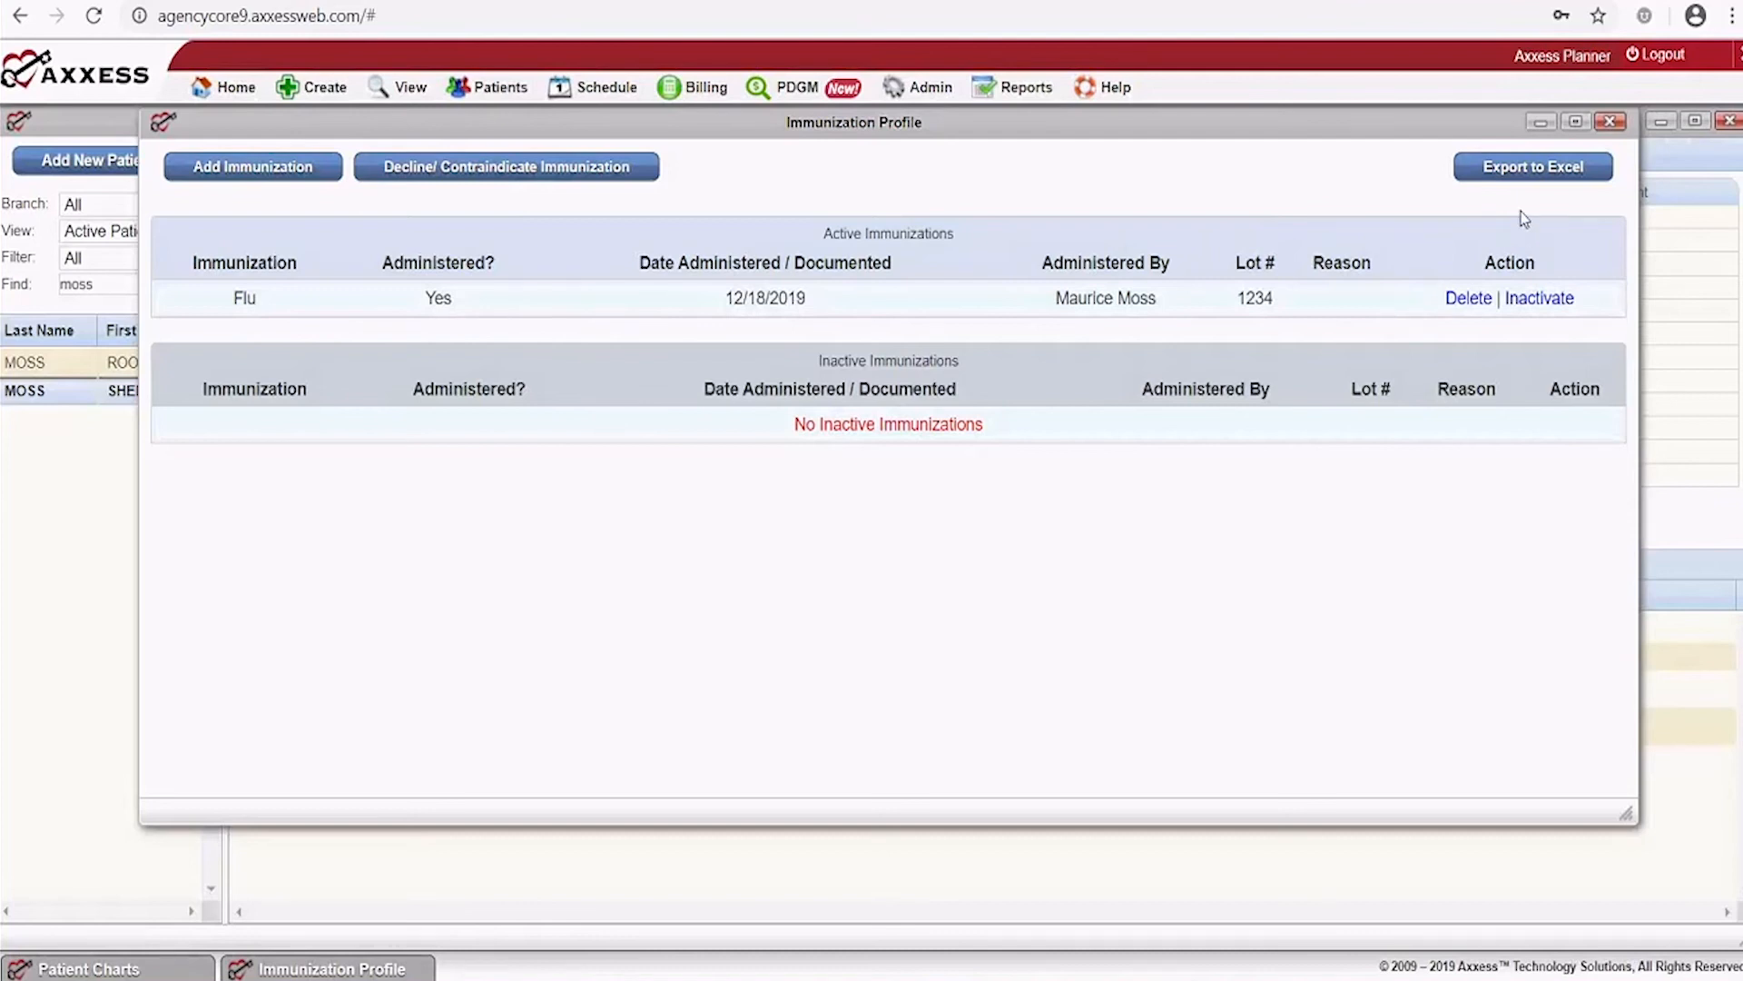
pyautogui.click(1610, 123)
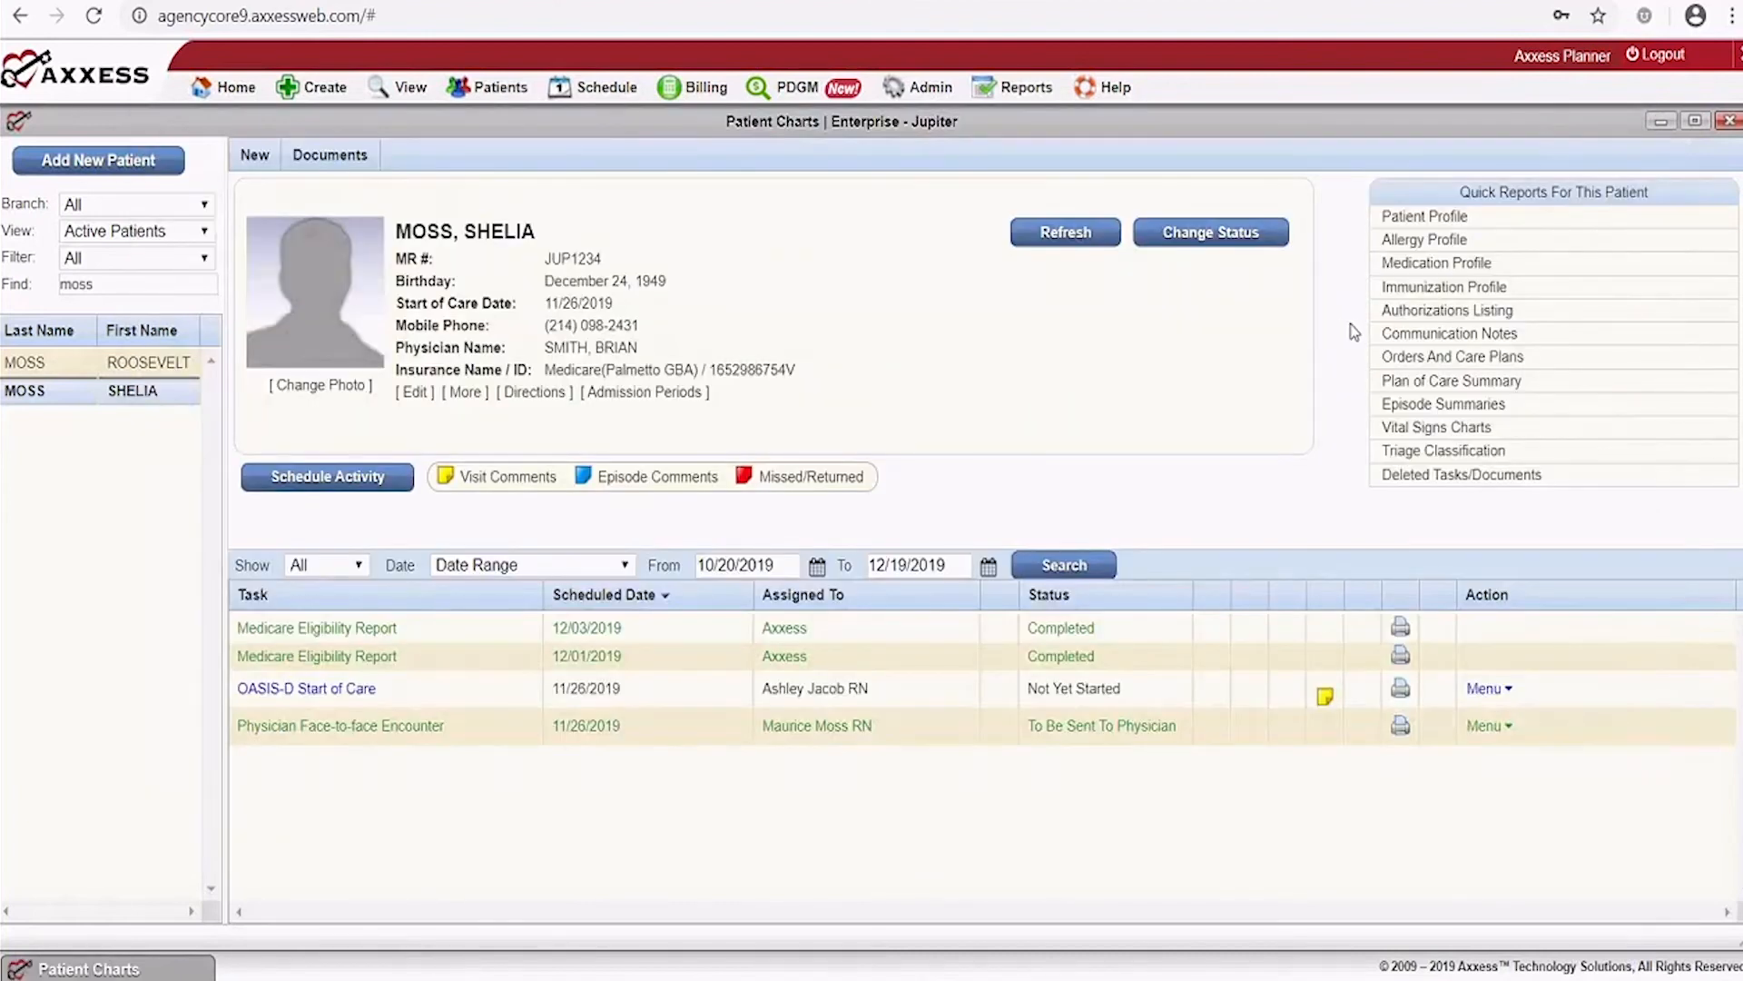
pyautogui.click(1430, 312)
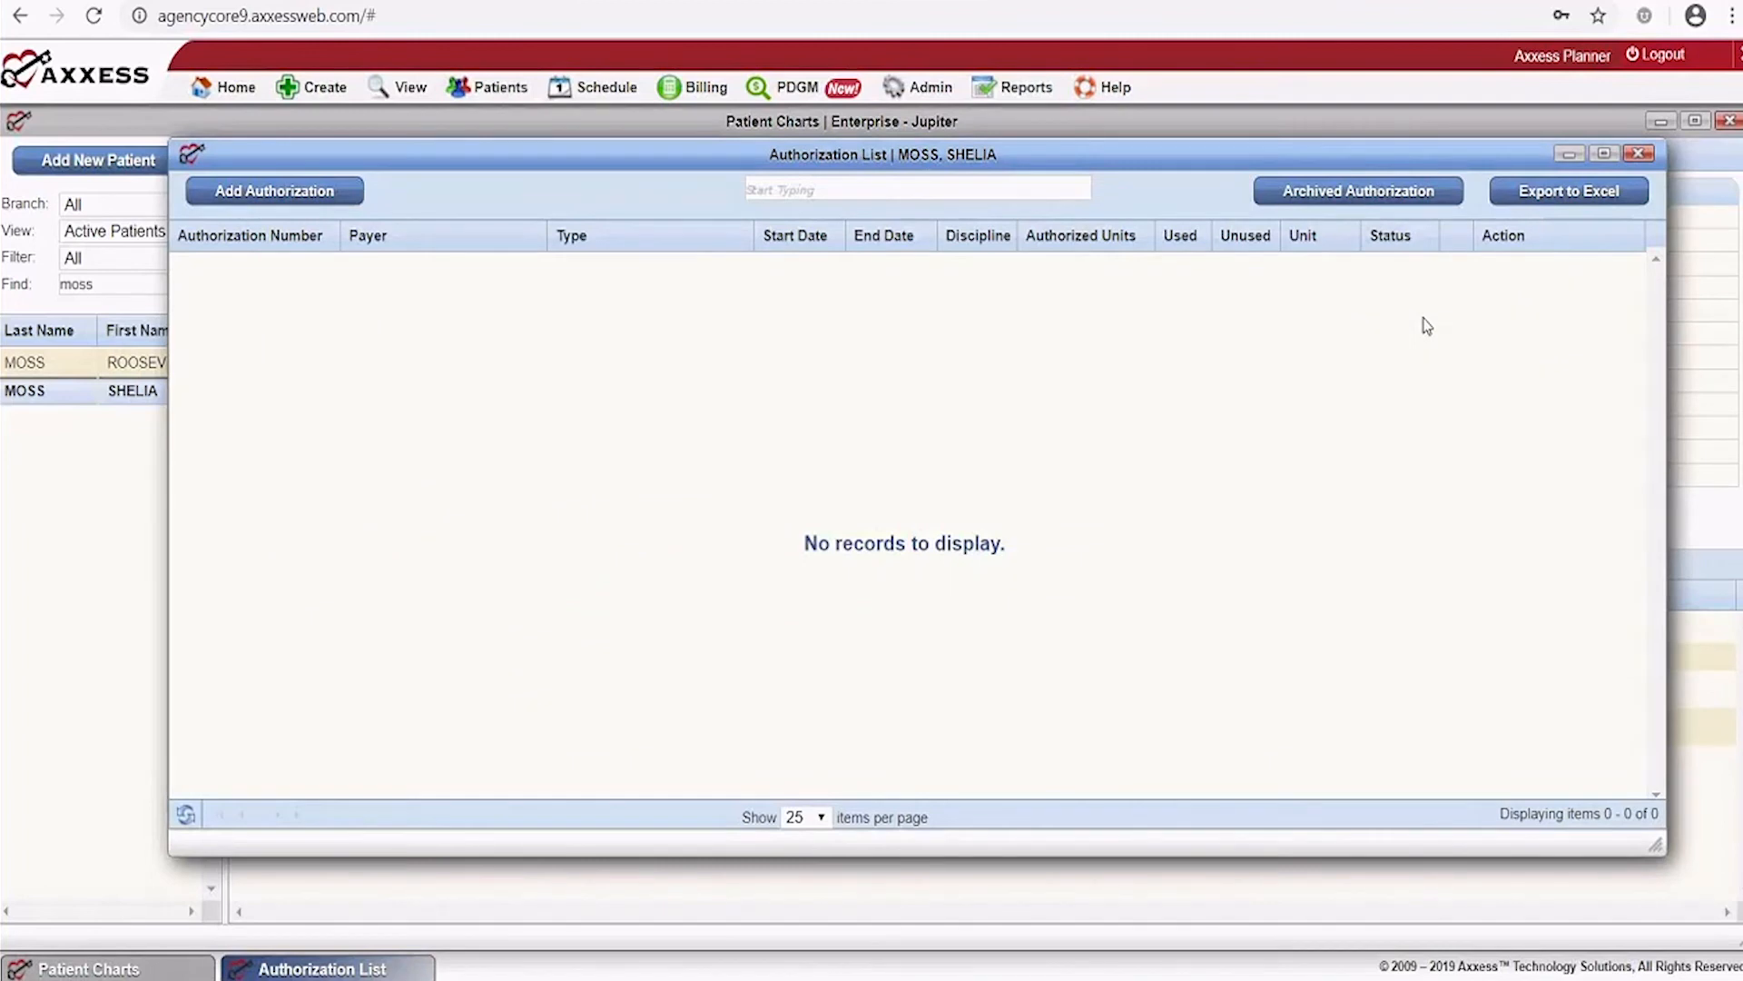
pyautogui.click(302, 195)
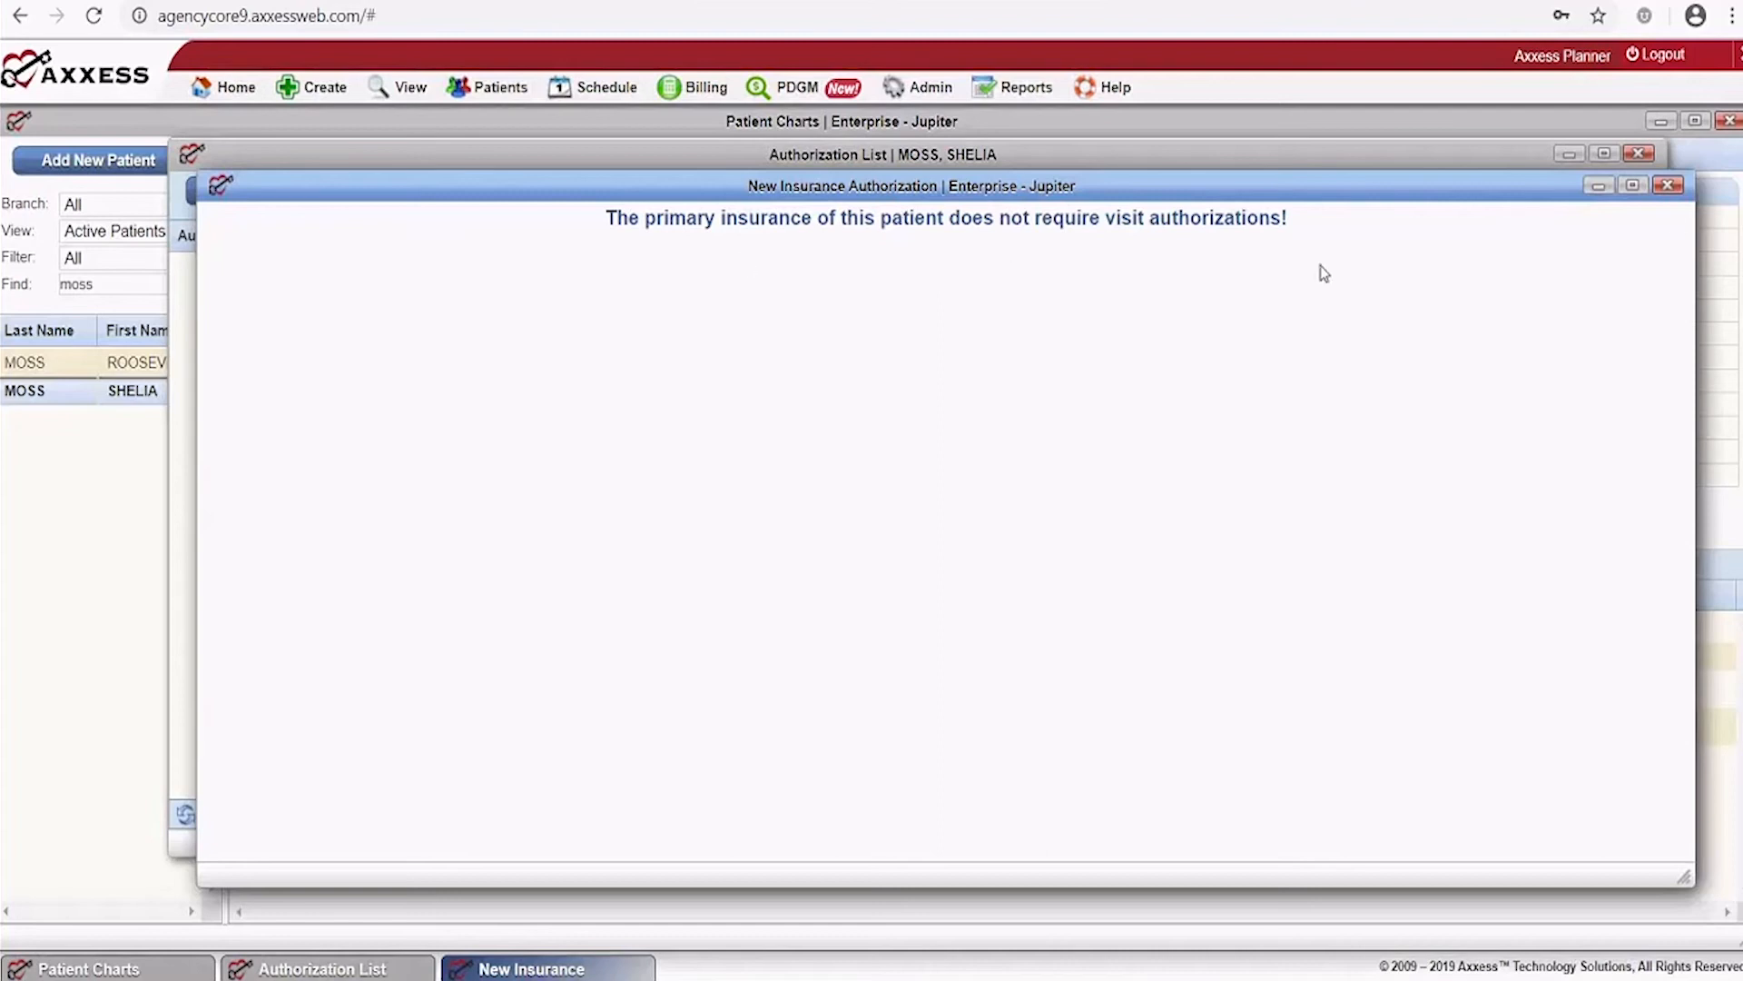
pyautogui.click(1669, 188)
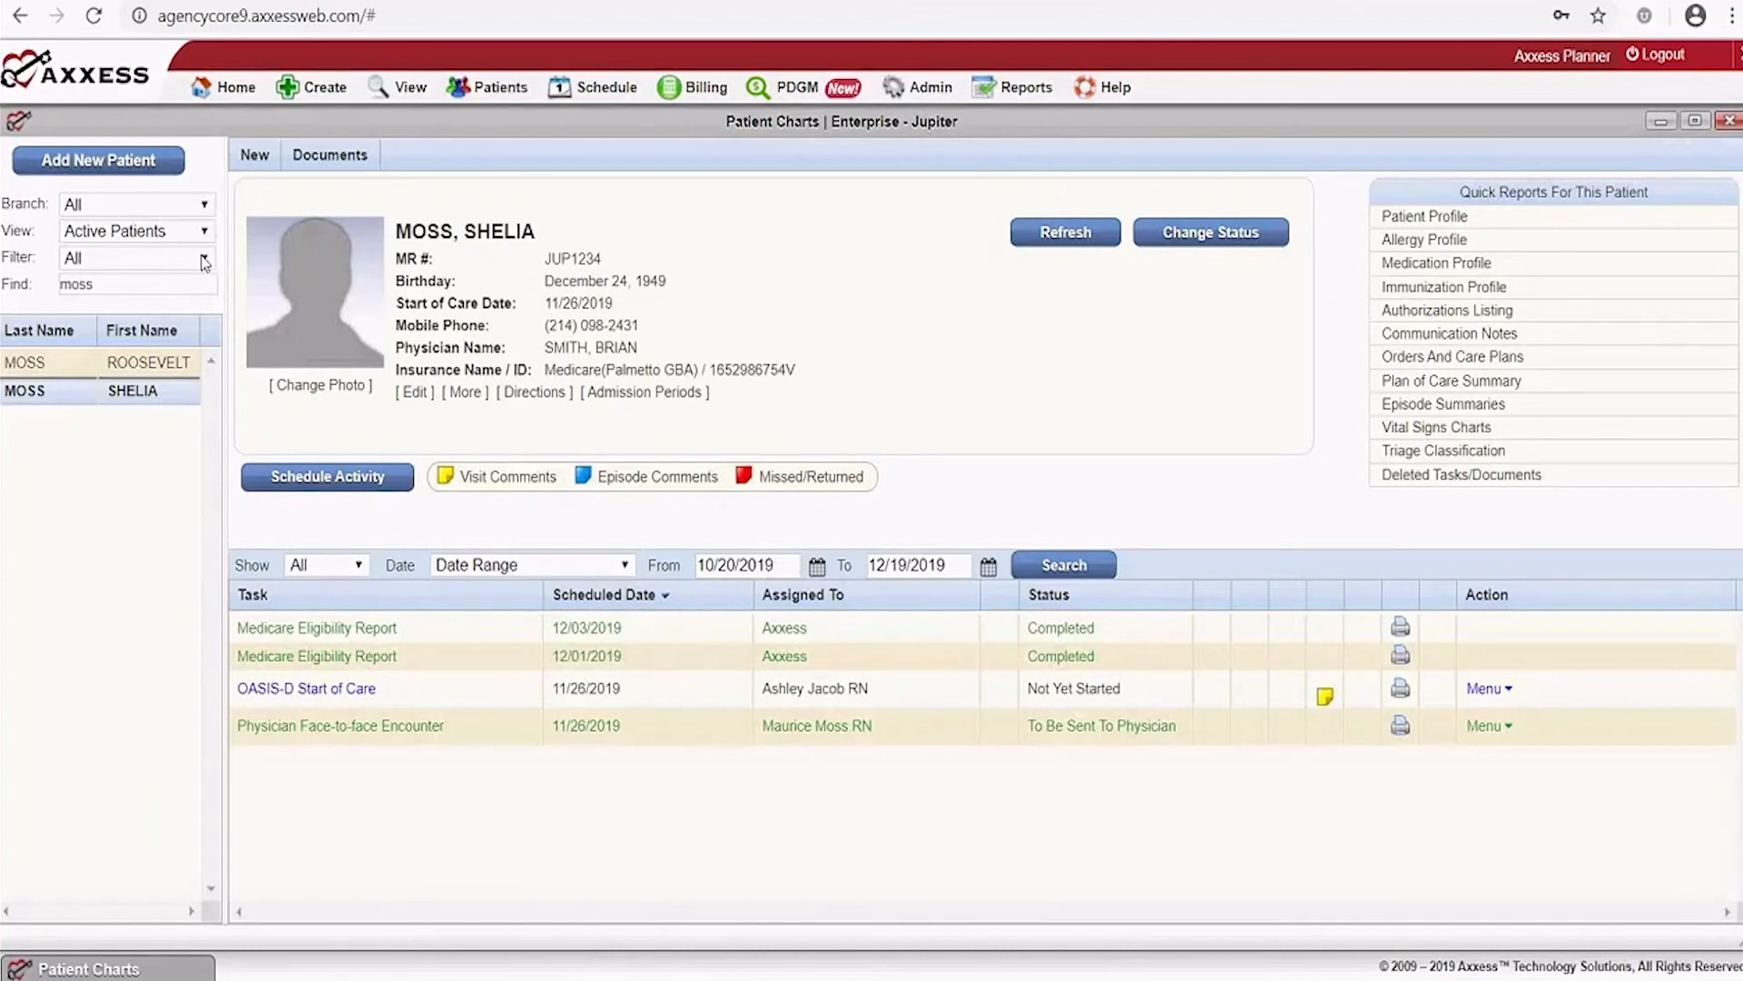
# Filter to Private HMO/managed care, clear the name search, and open the second patient's authorization list
pyautogui.click(214, 177)
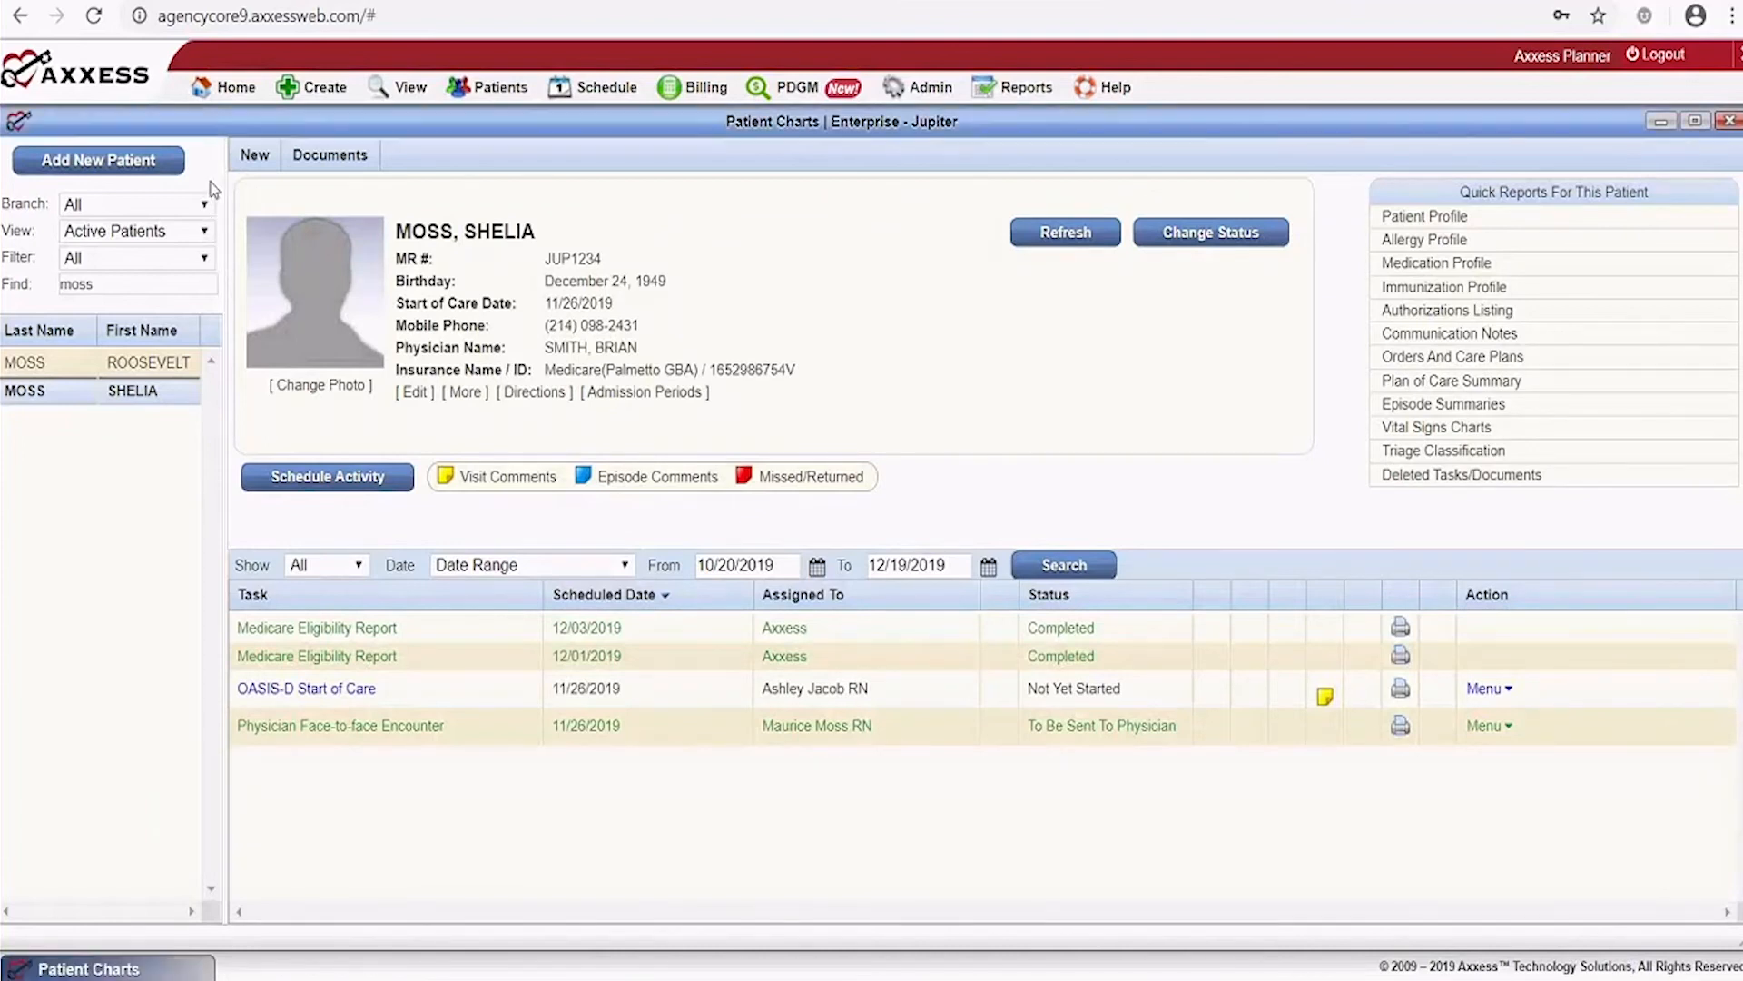
pyautogui.click(203, 261)
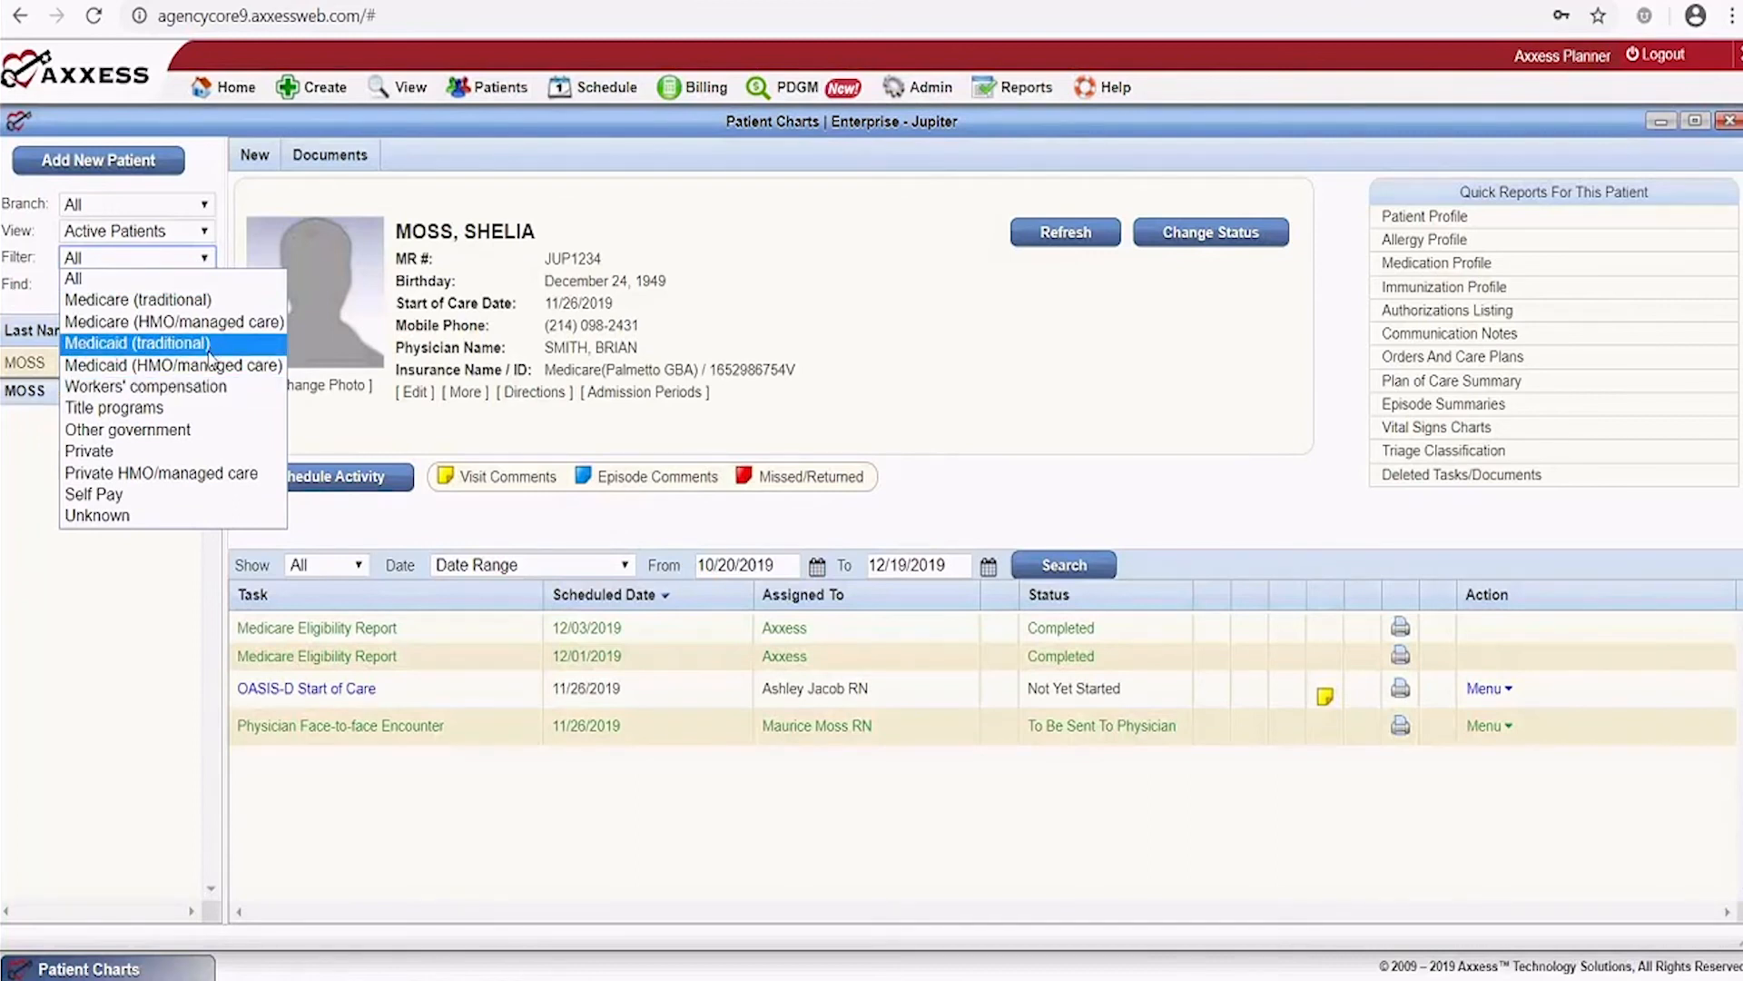
pyautogui.click(181, 473)
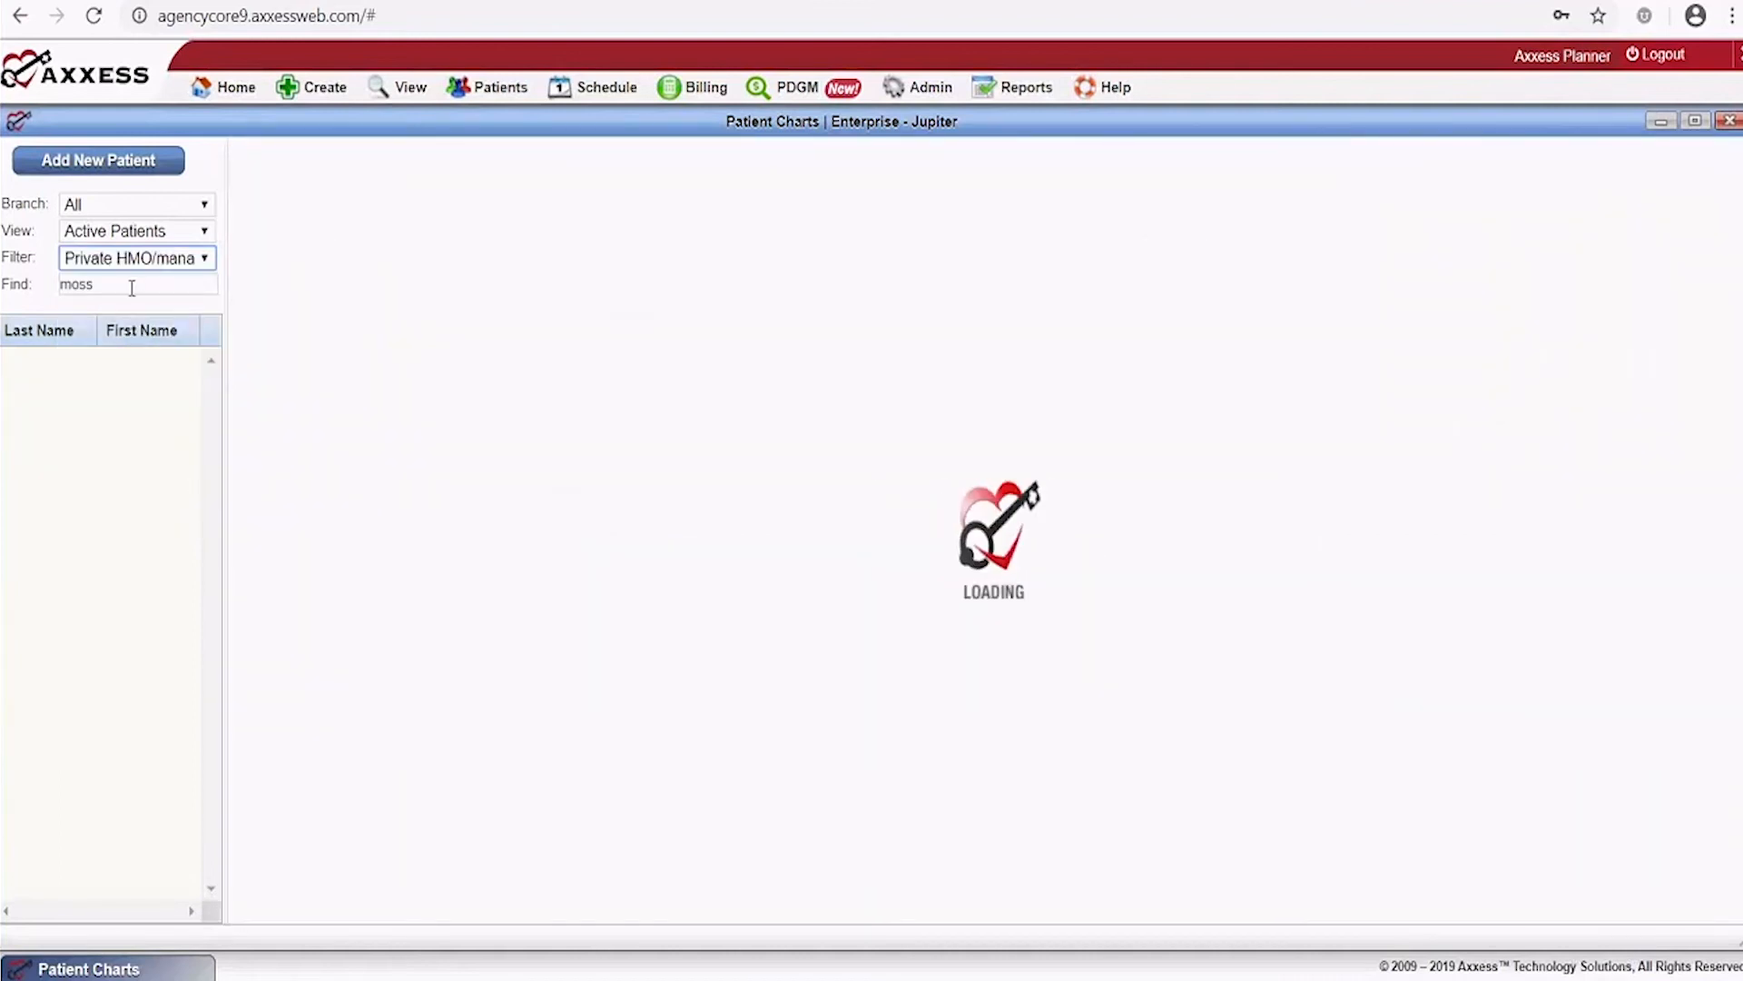
pyautogui.moveTo(128, 287); pyautogui.dragTo(2, 293)
pyautogui.press('BackSpace')
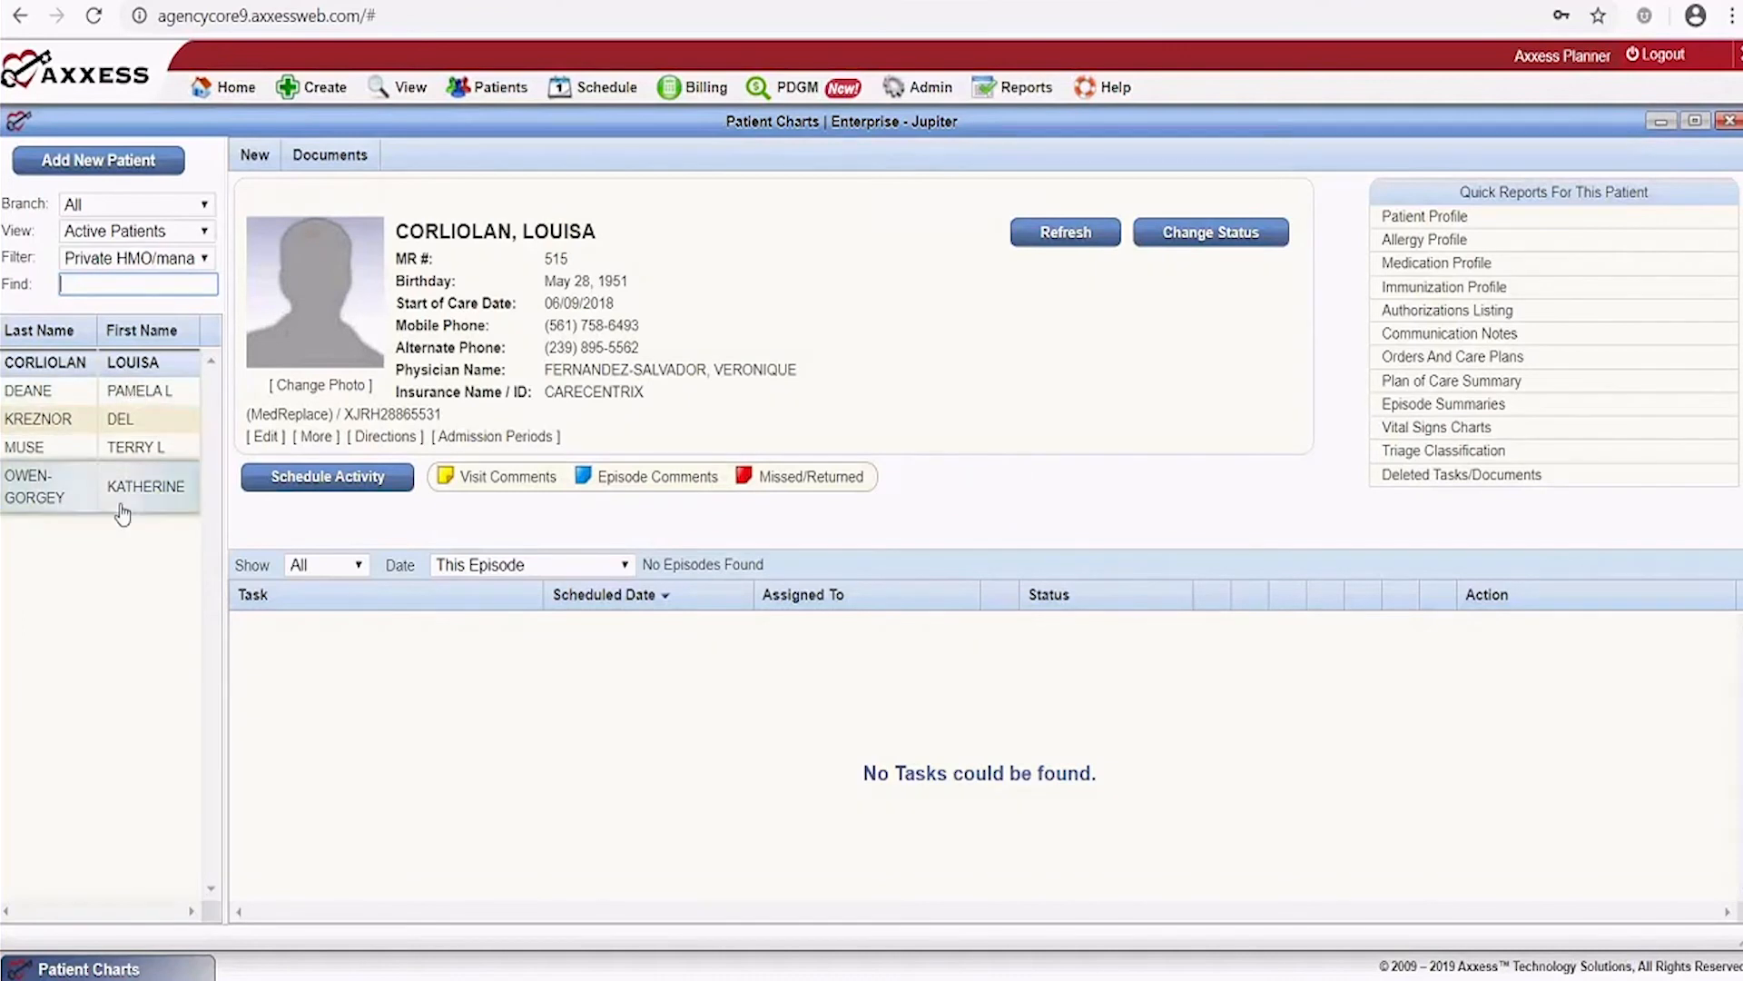
pyautogui.click(134, 400)
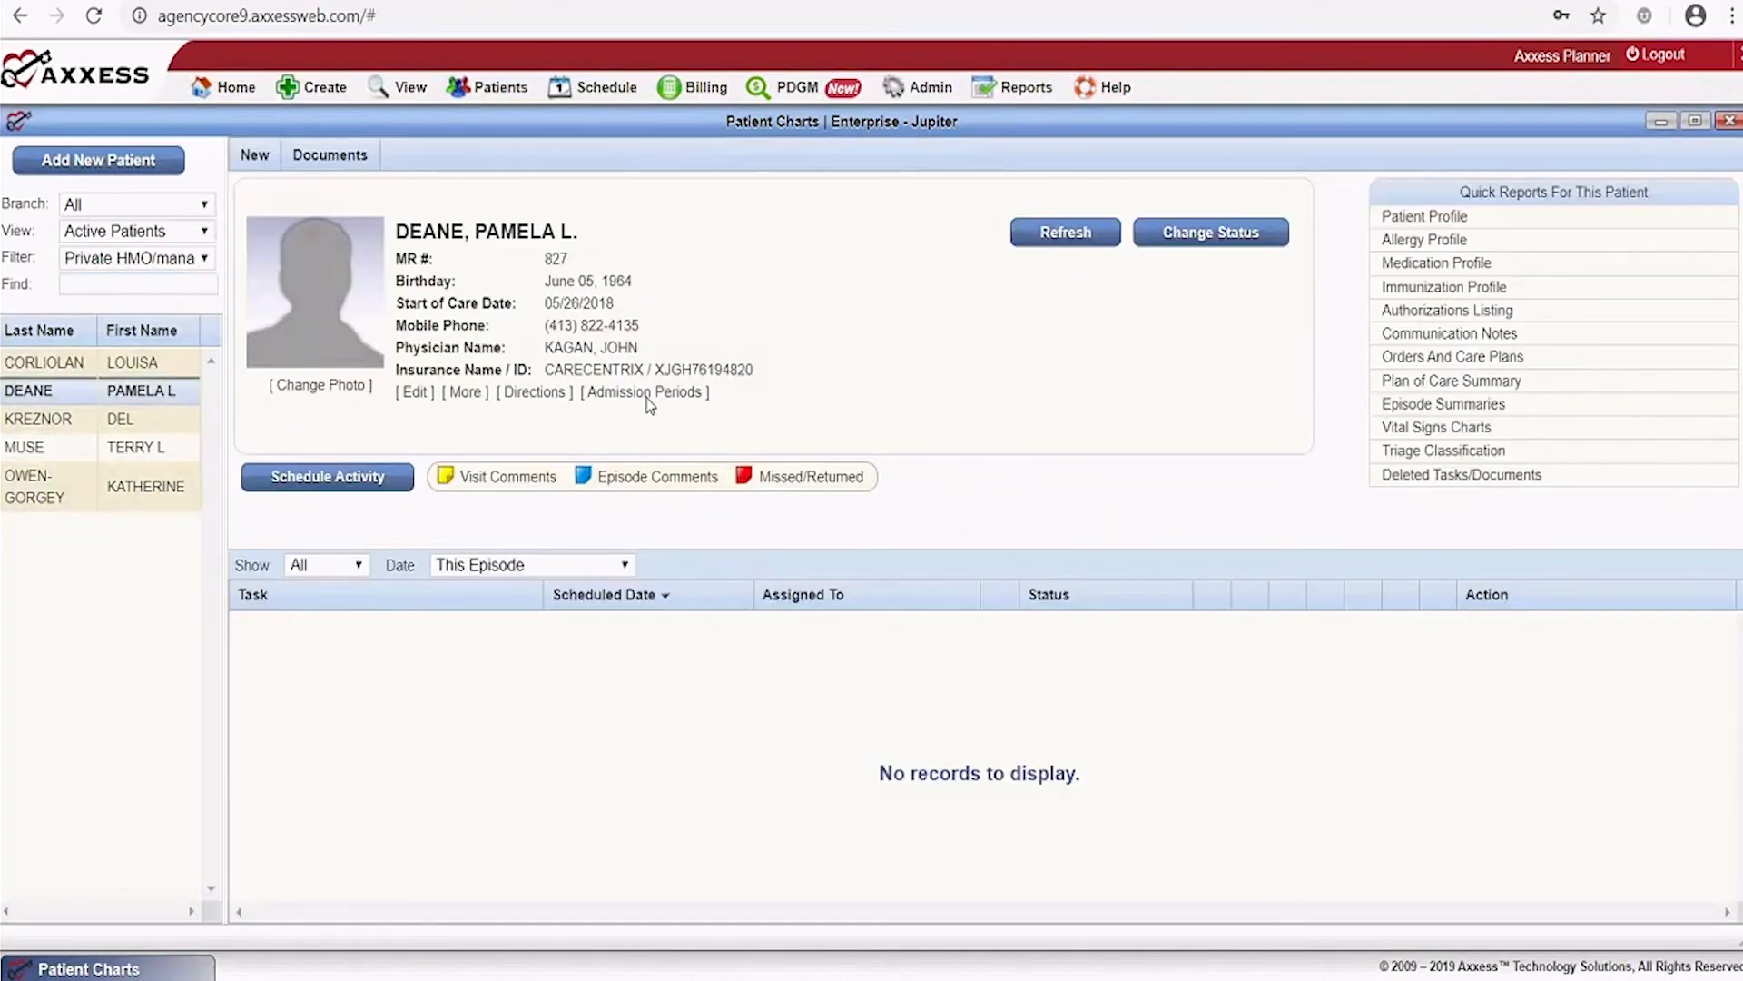
pyautogui.click(1444, 309)
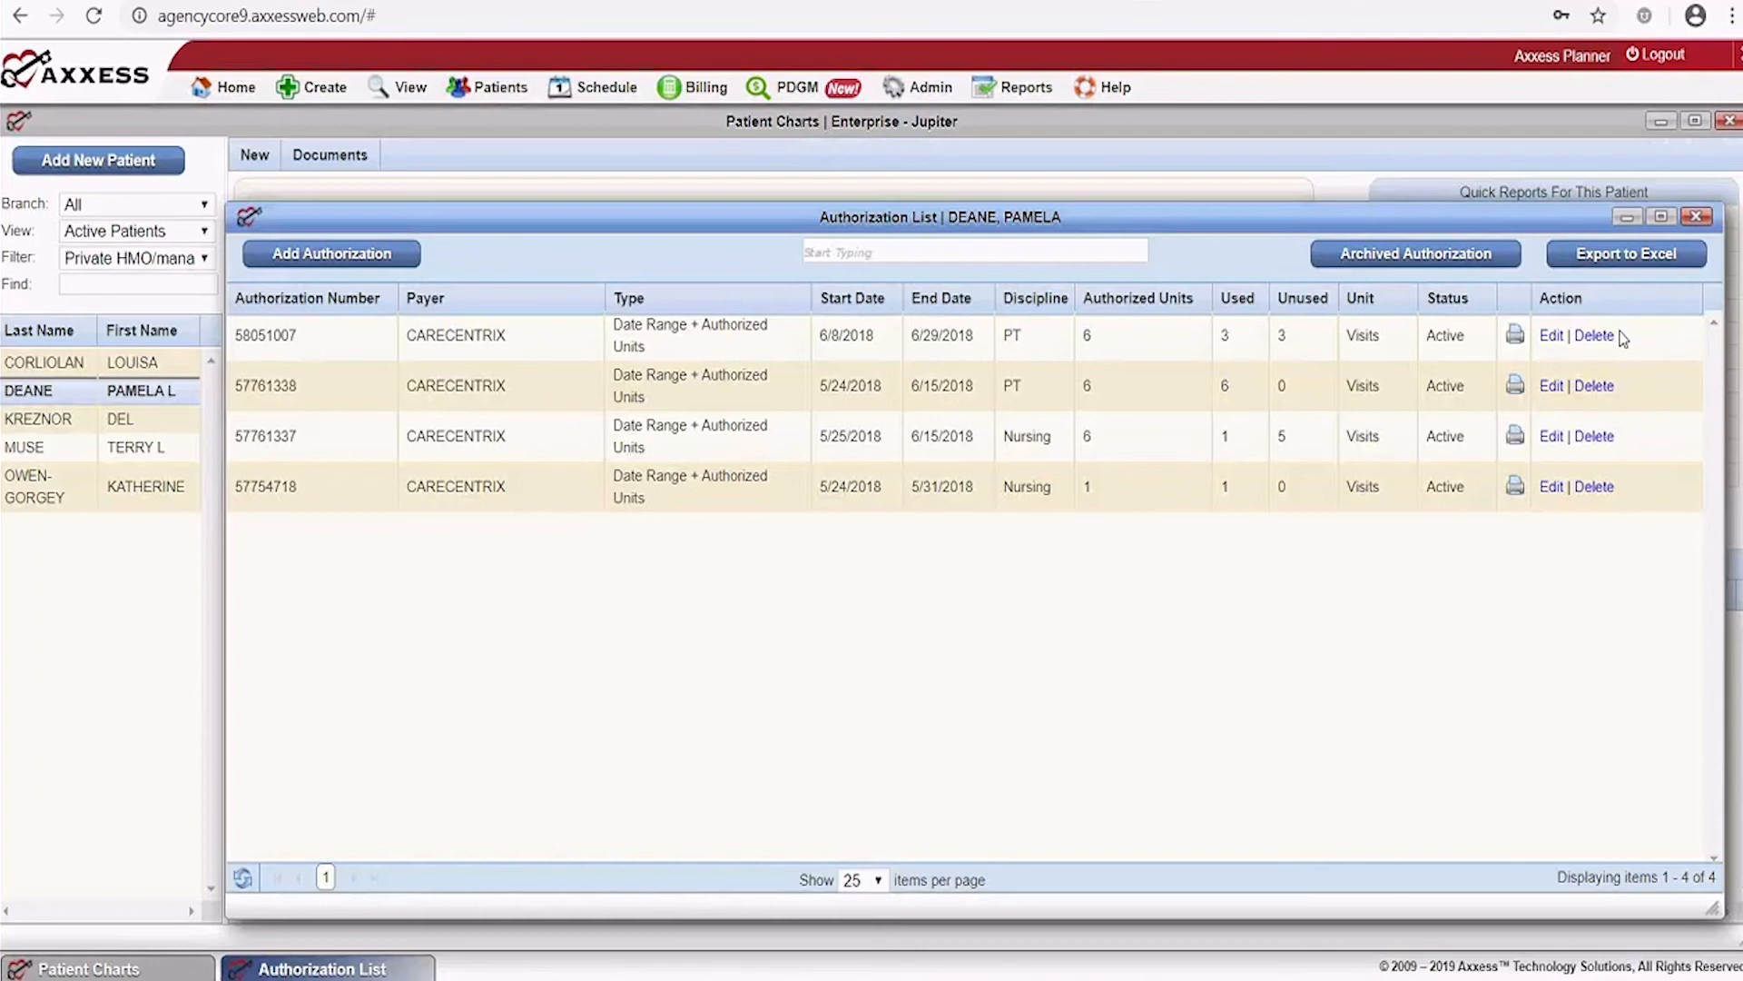
# Start a new authorization, review the authorization types, and set the discipline to PT
pyautogui.click(360, 261)
pyautogui.scroll(-4, 956, 420)
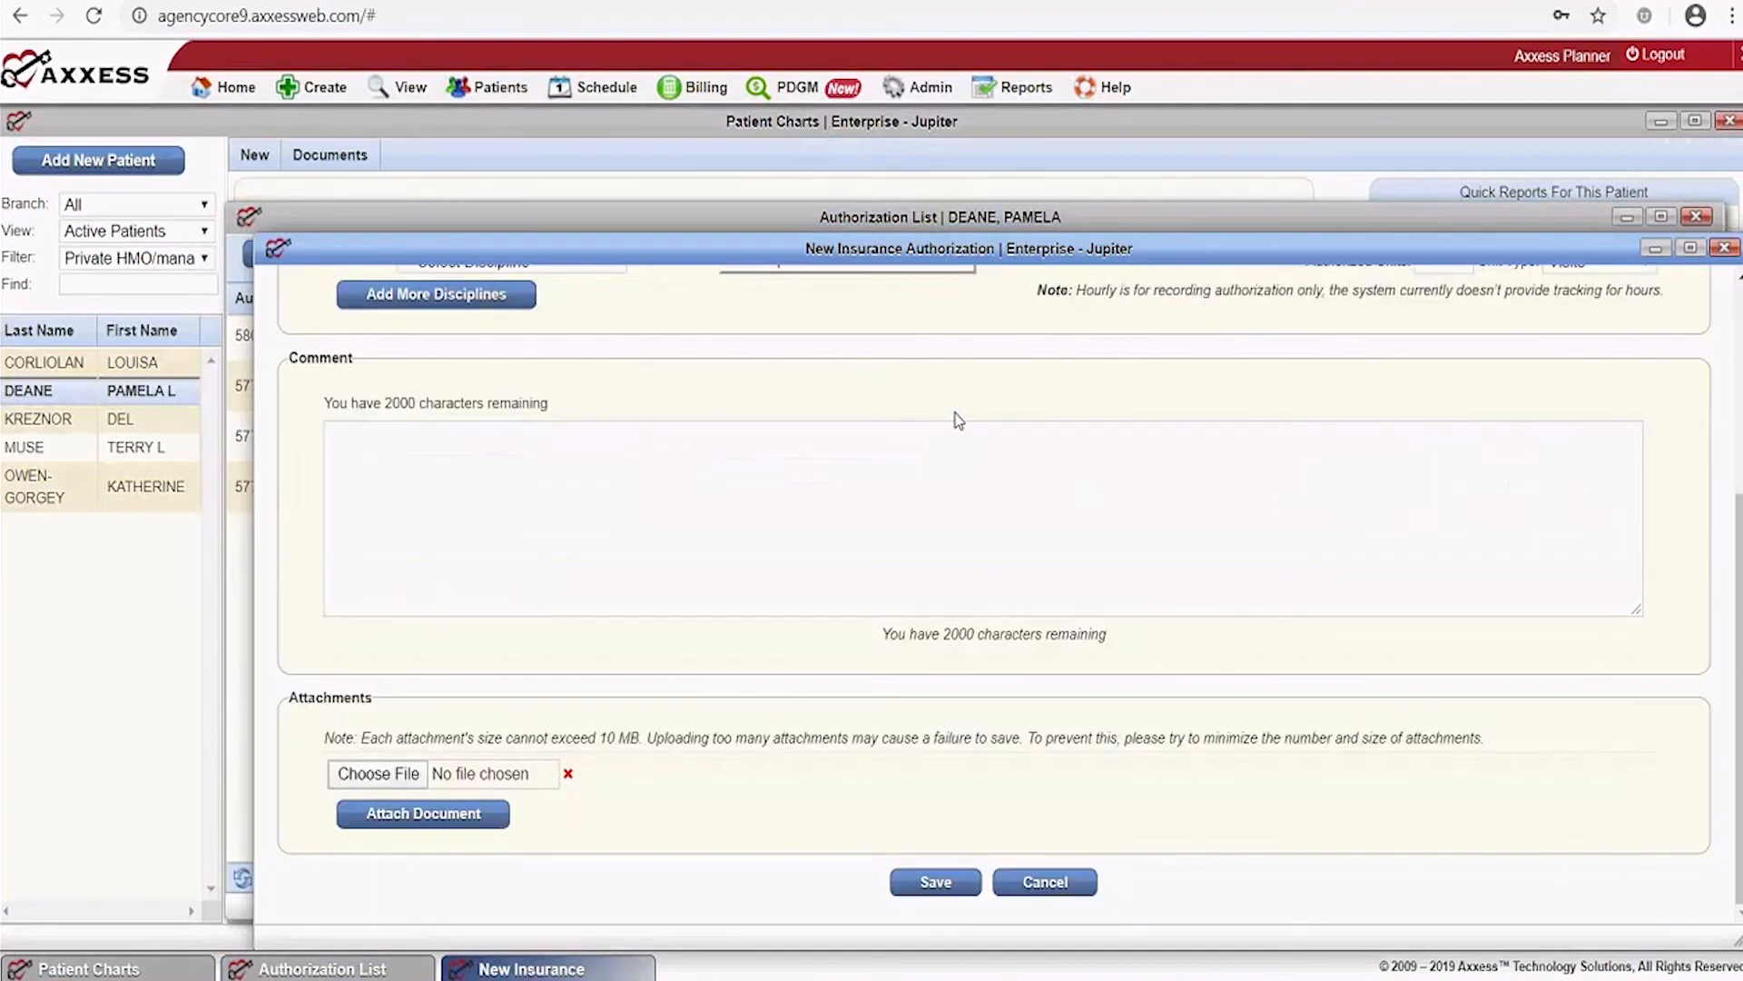
pyautogui.scroll(4, 953, 417)
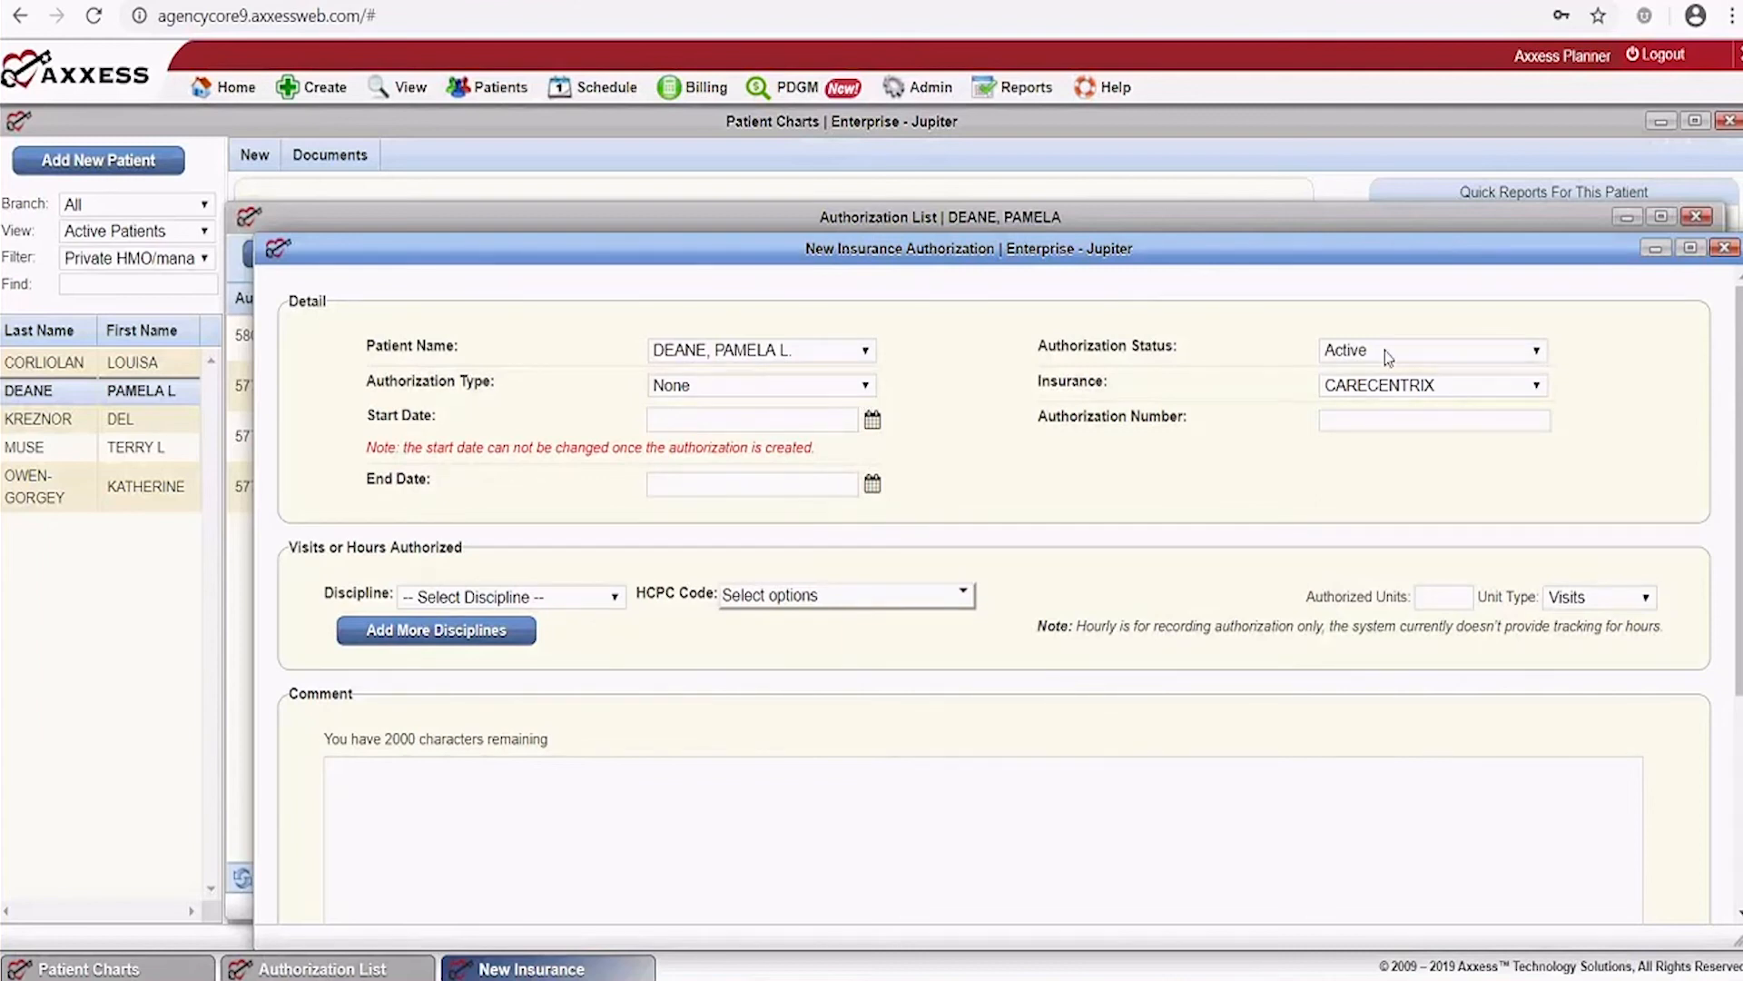
pyautogui.click(788, 387)
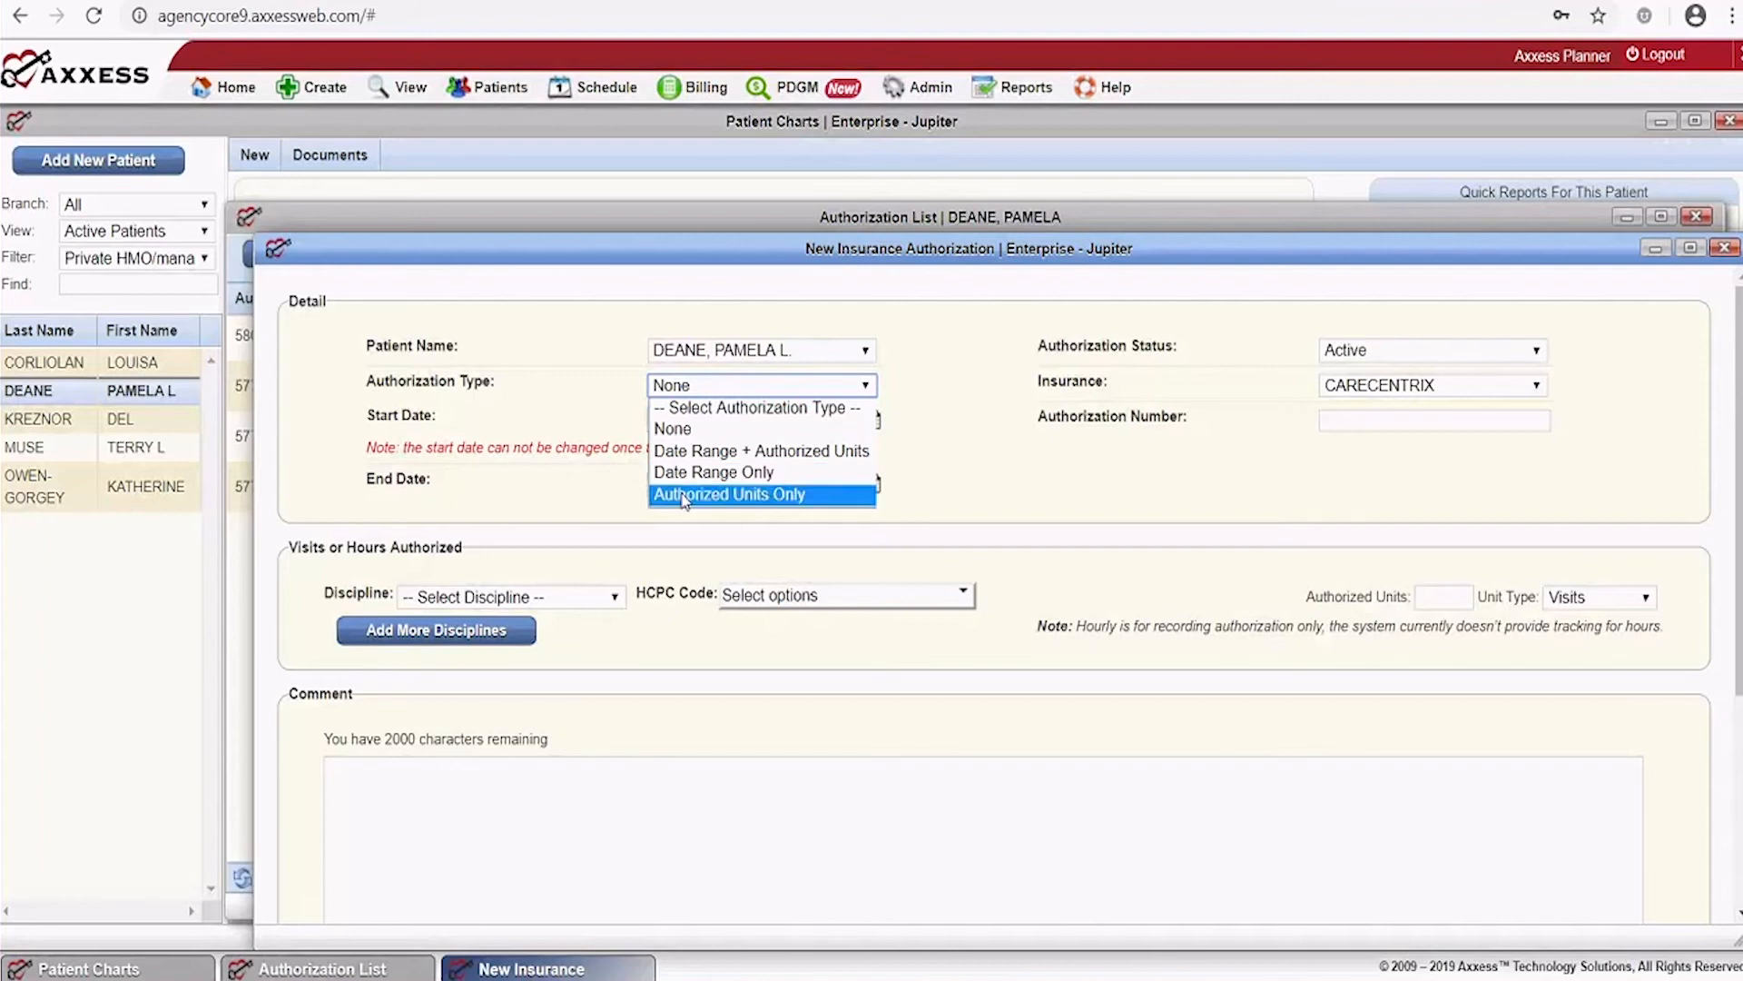
pyautogui.click(1053, 465)
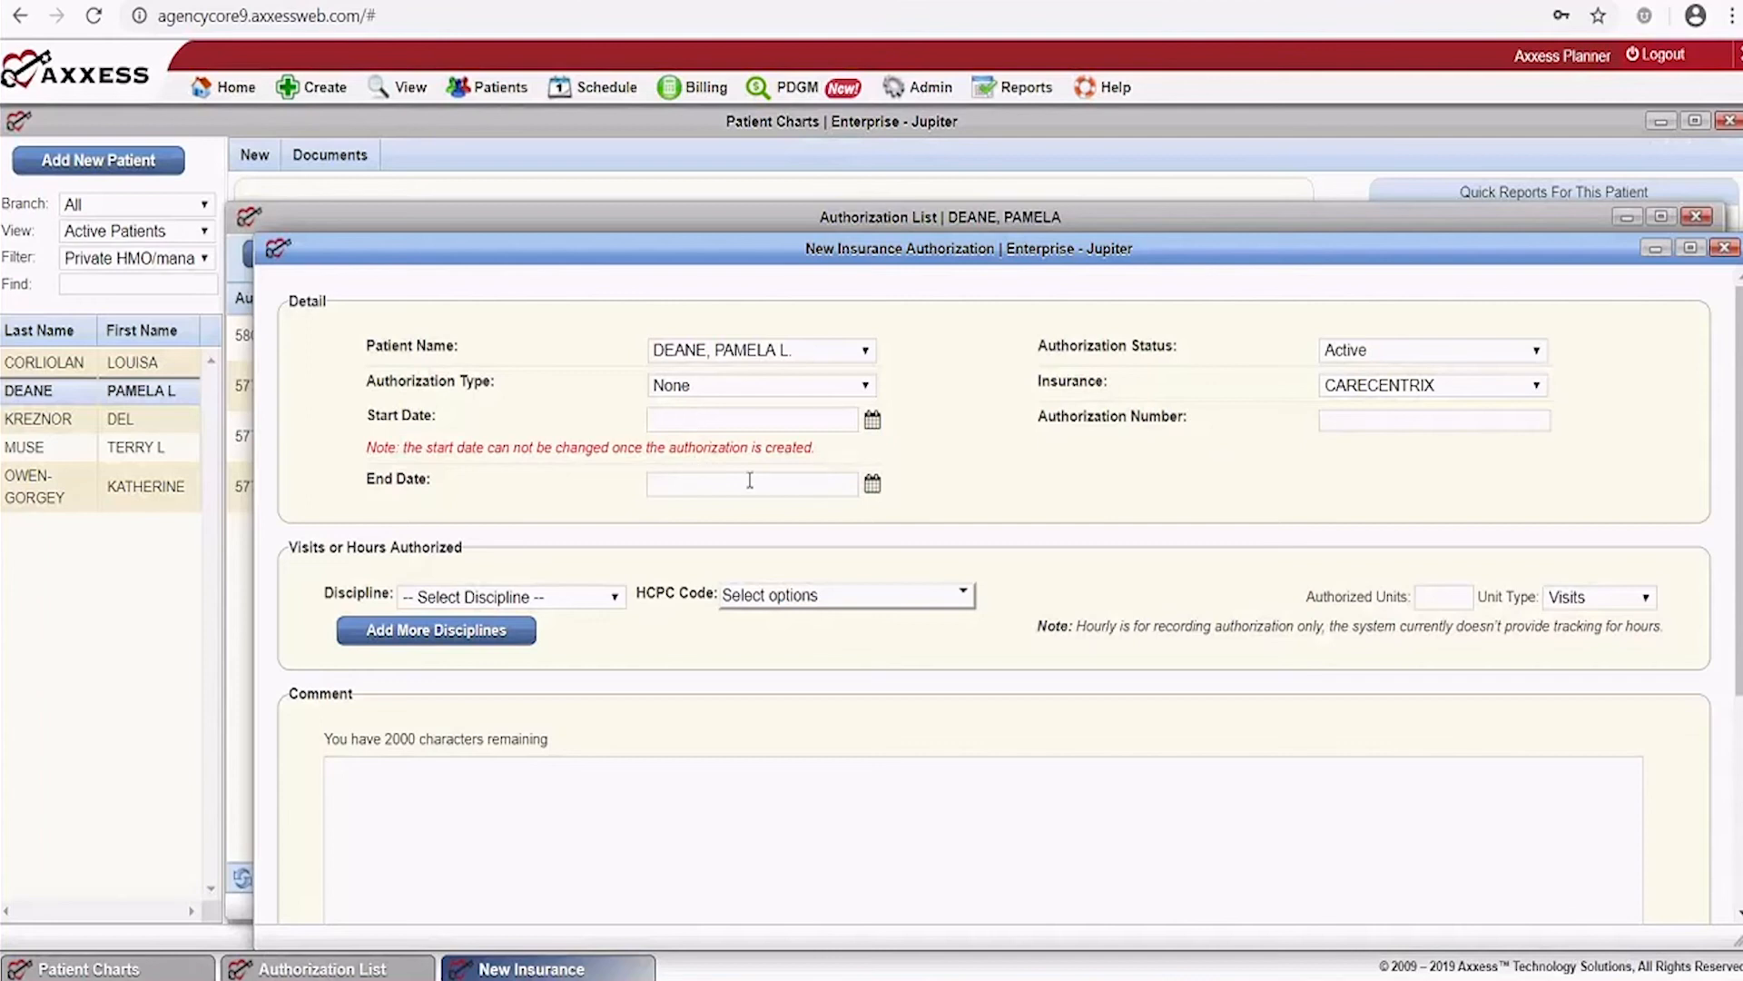
pyautogui.click(617, 596)
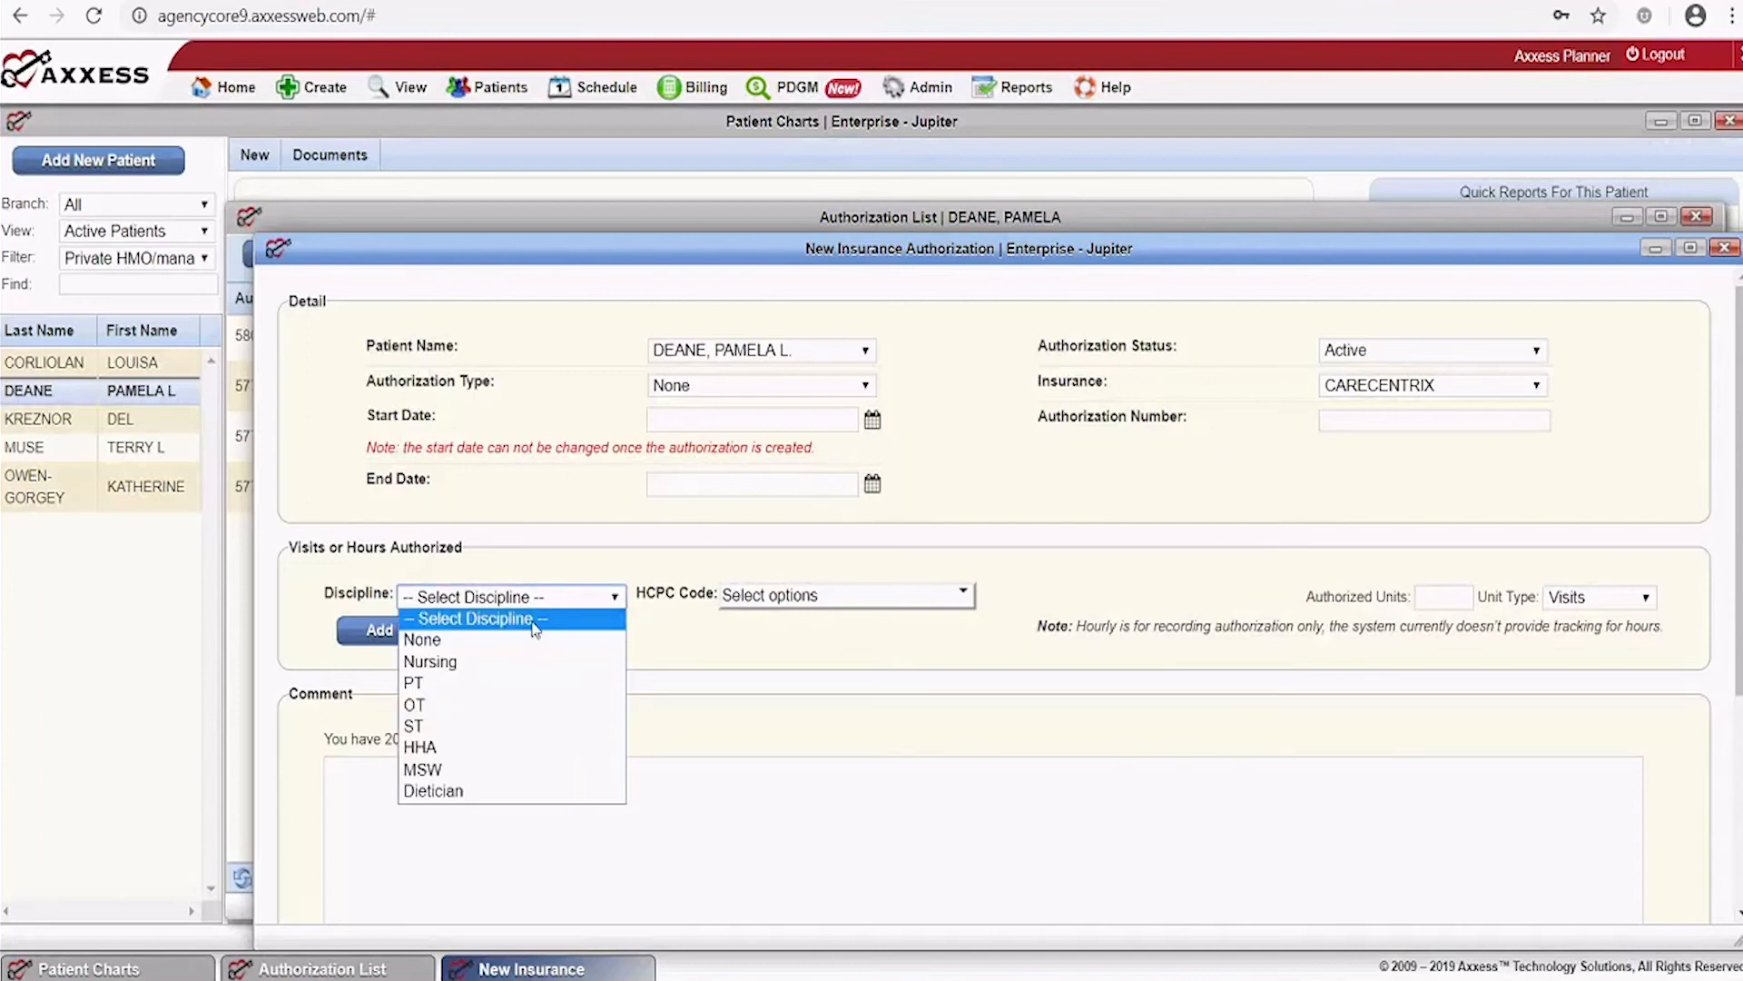
pyautogui.click(522, 684)
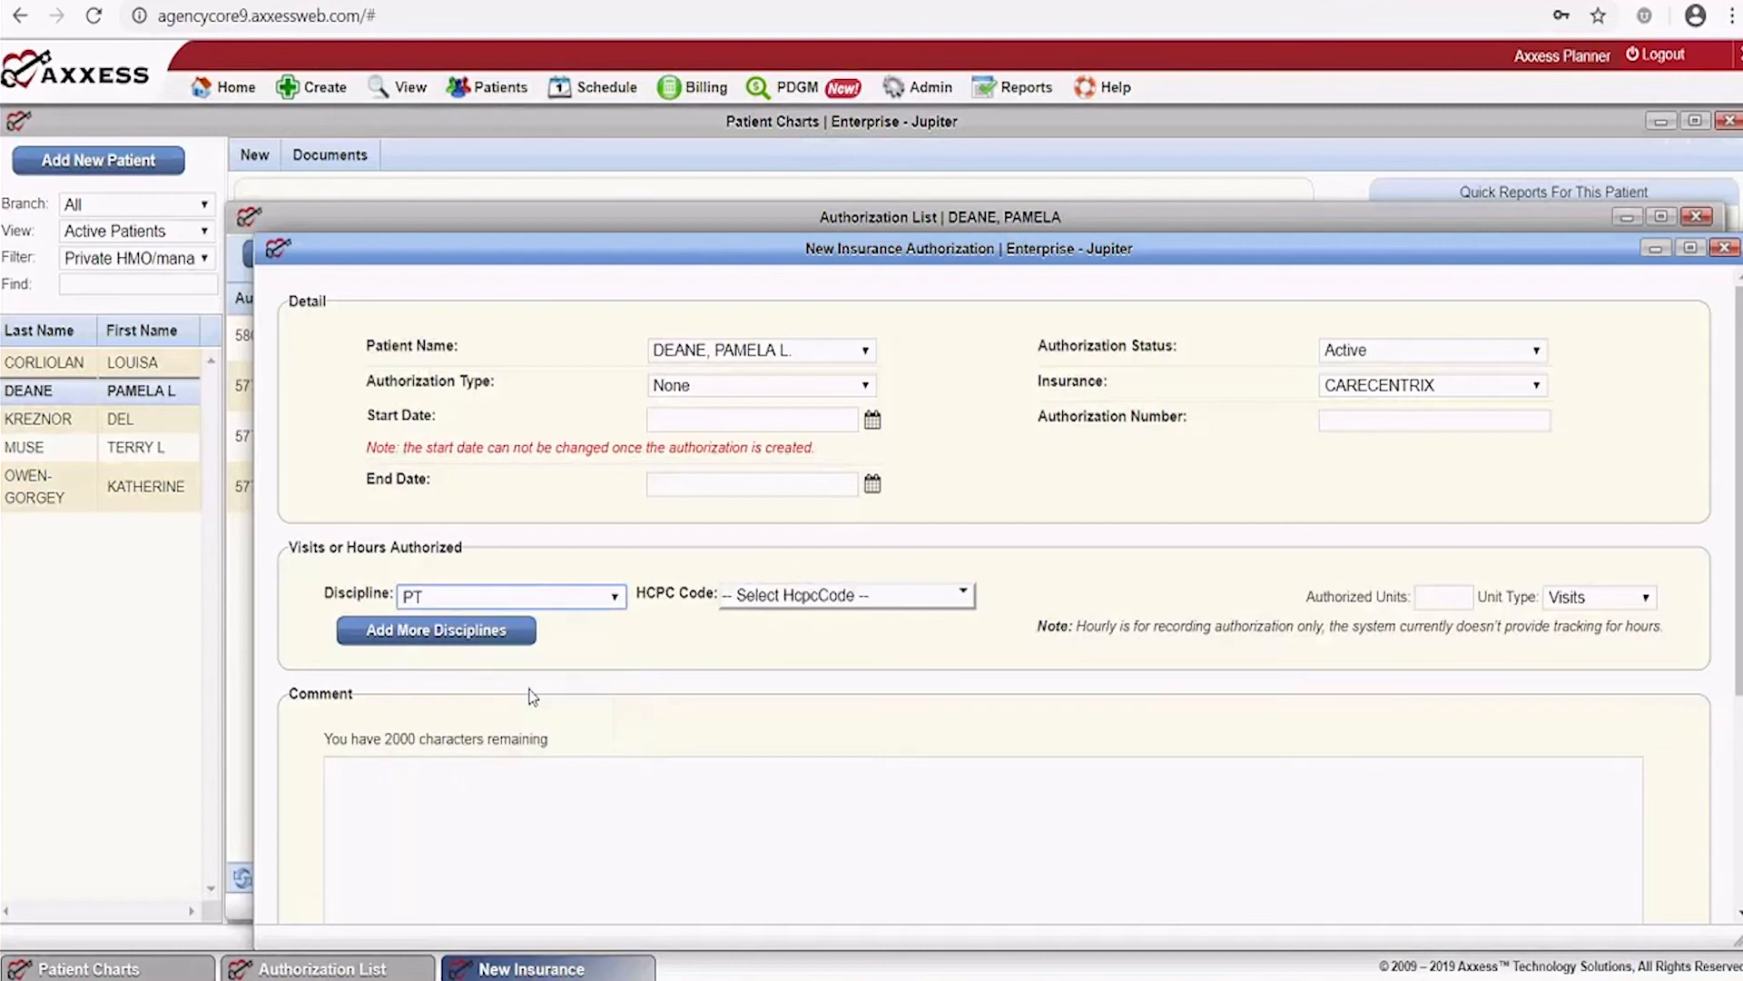
# Review the PT HCPC codes and unit types (keeping Visits), then cancel and close the Authorization List
pyautogui.click(966, 598)
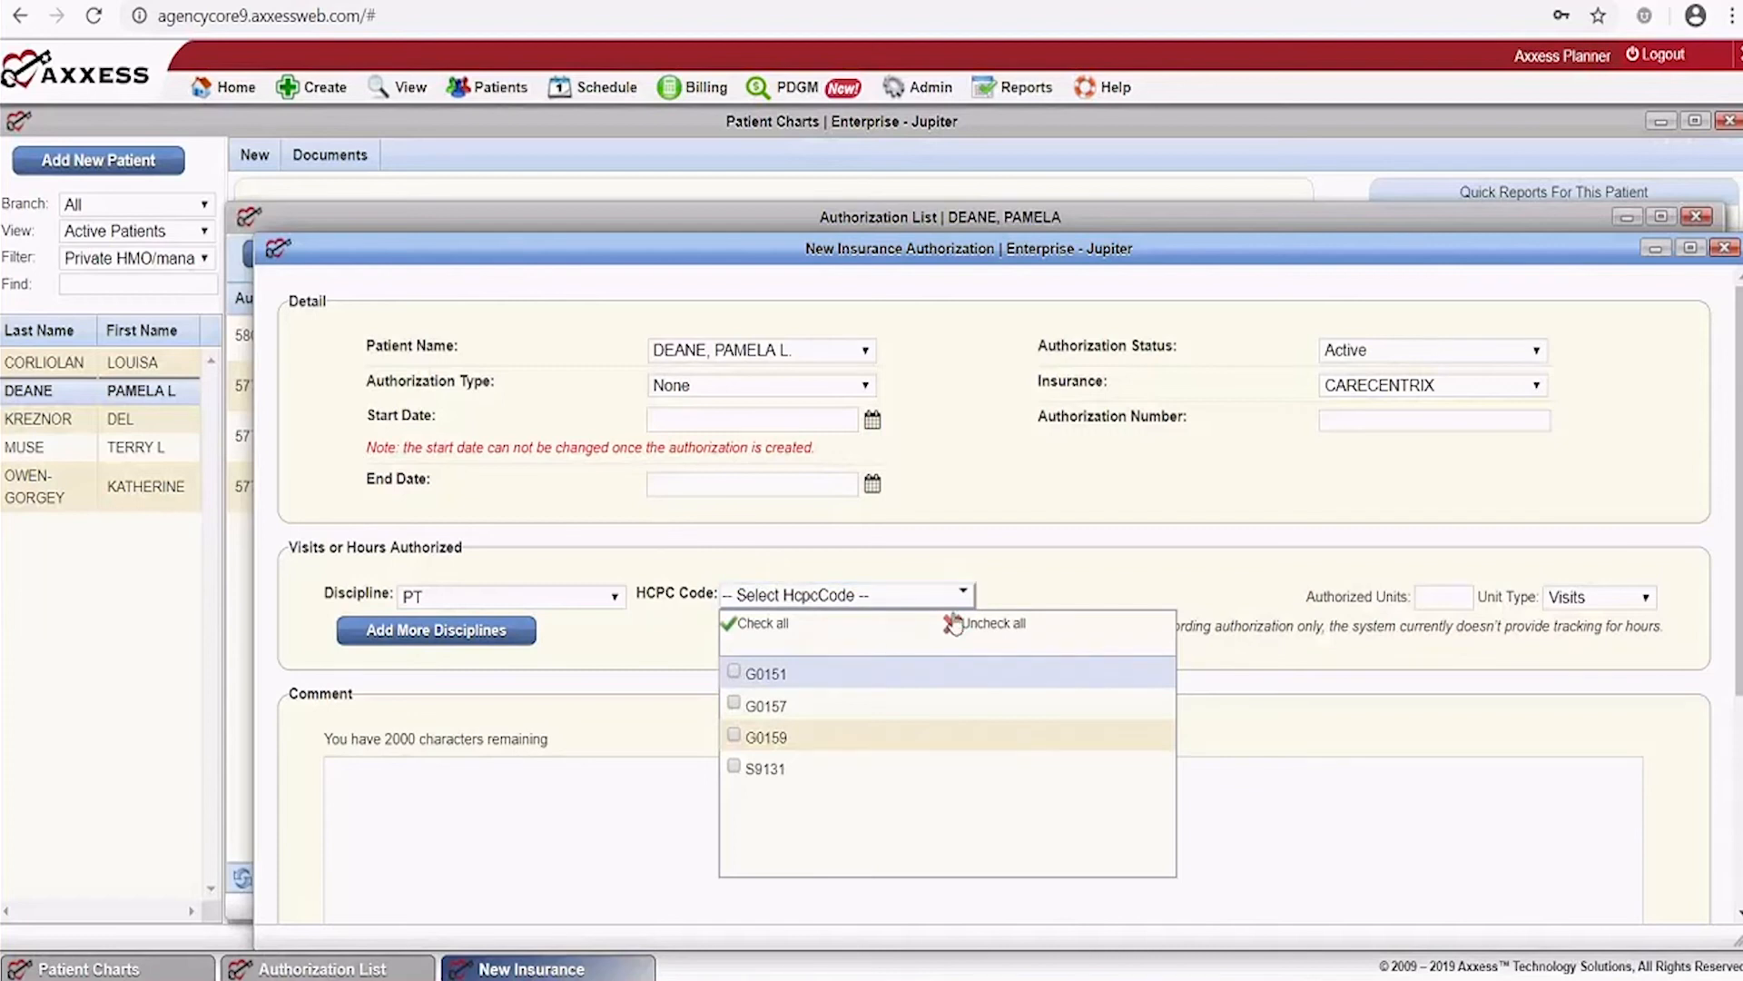
pyautogui.click(1085, 552)
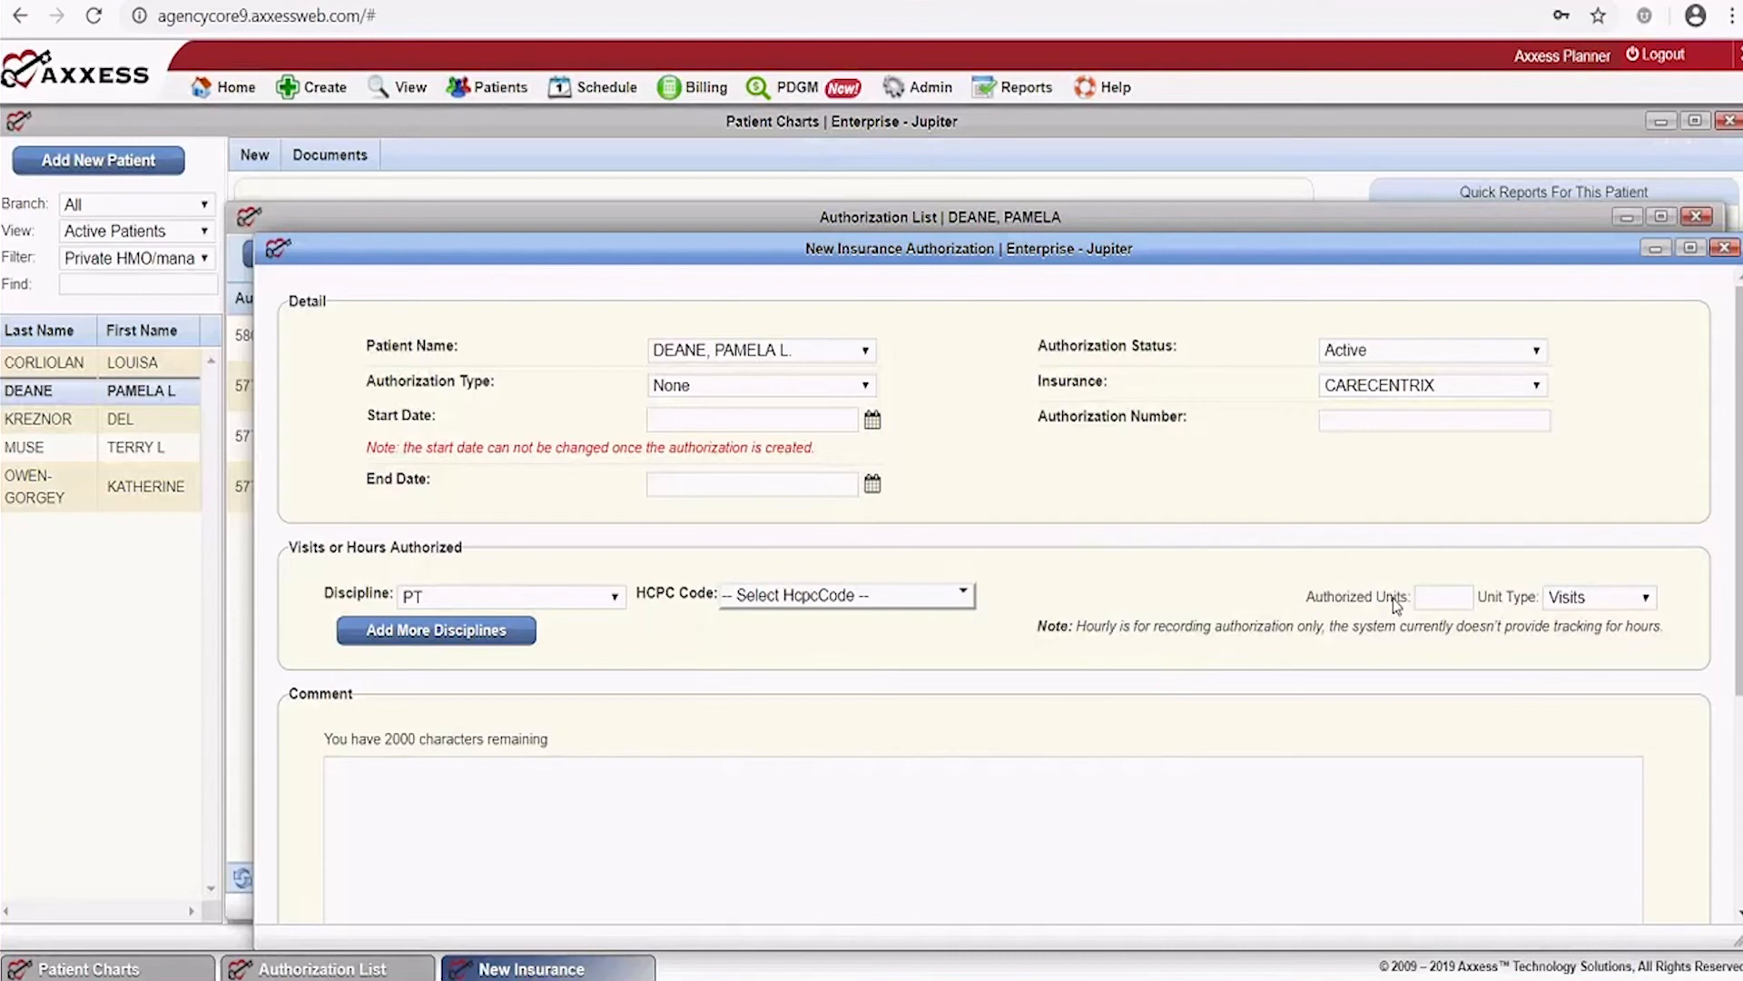
pyautogui.click(1589, 597)
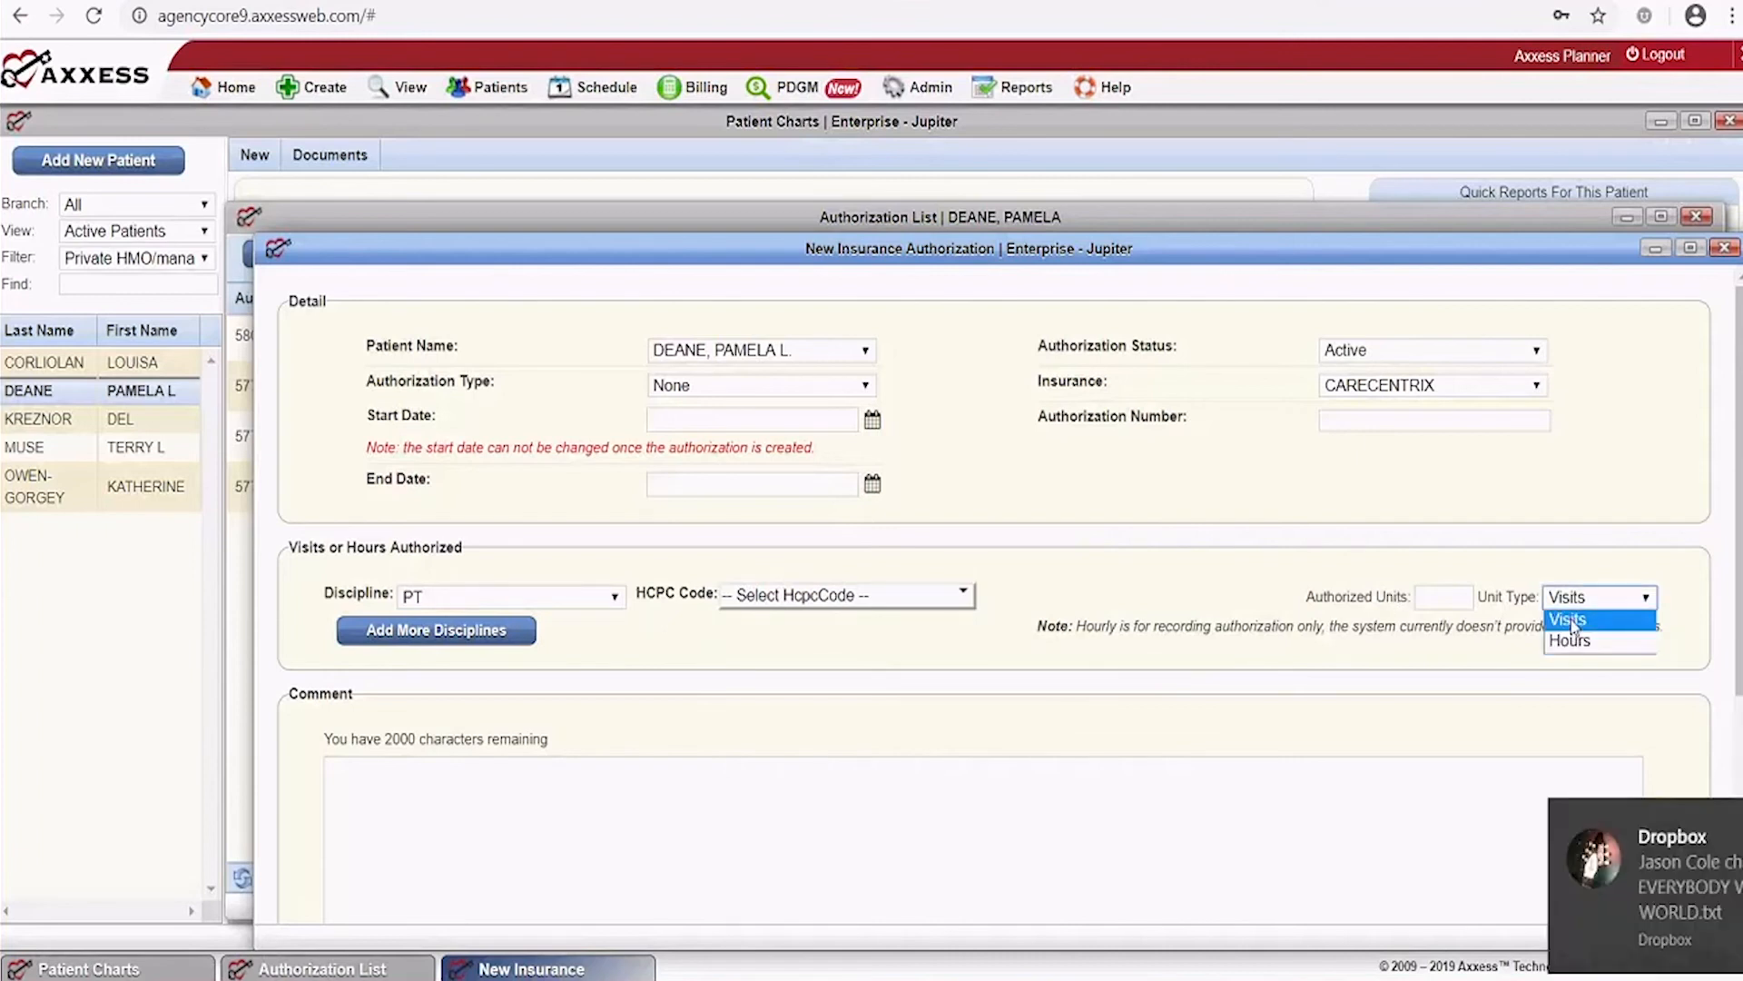
pyautogui.click(1707, 822)
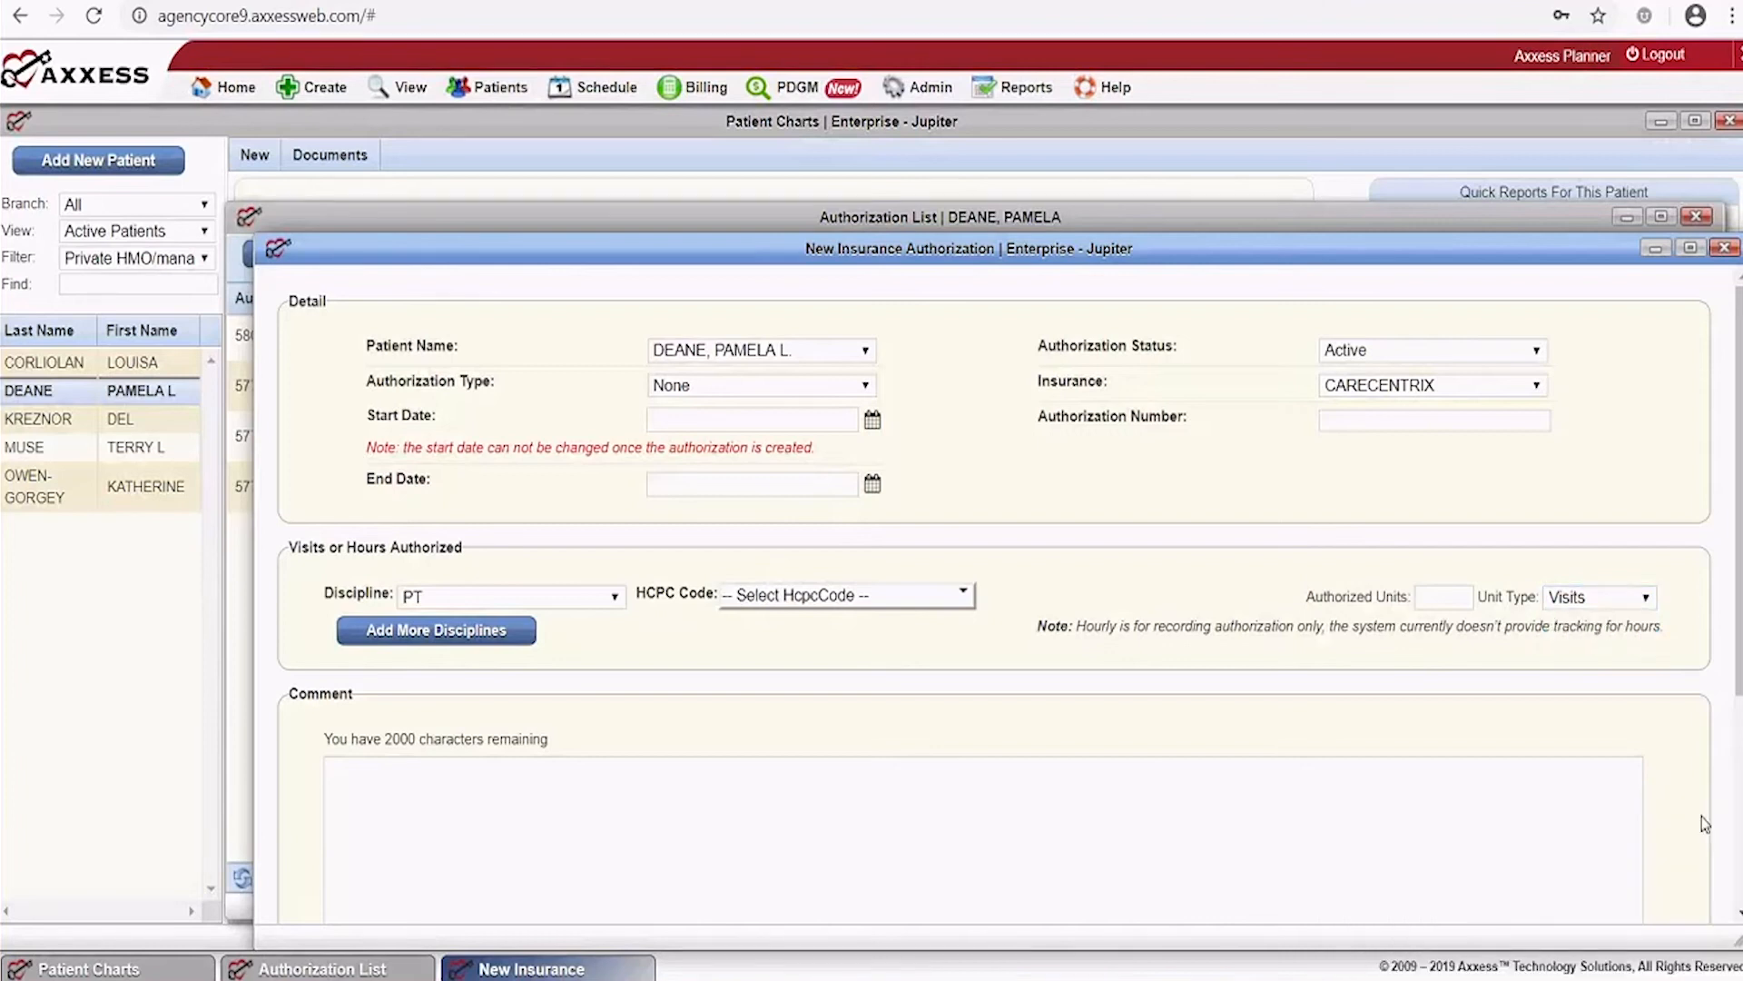
pyautogui.click(1646, 602)
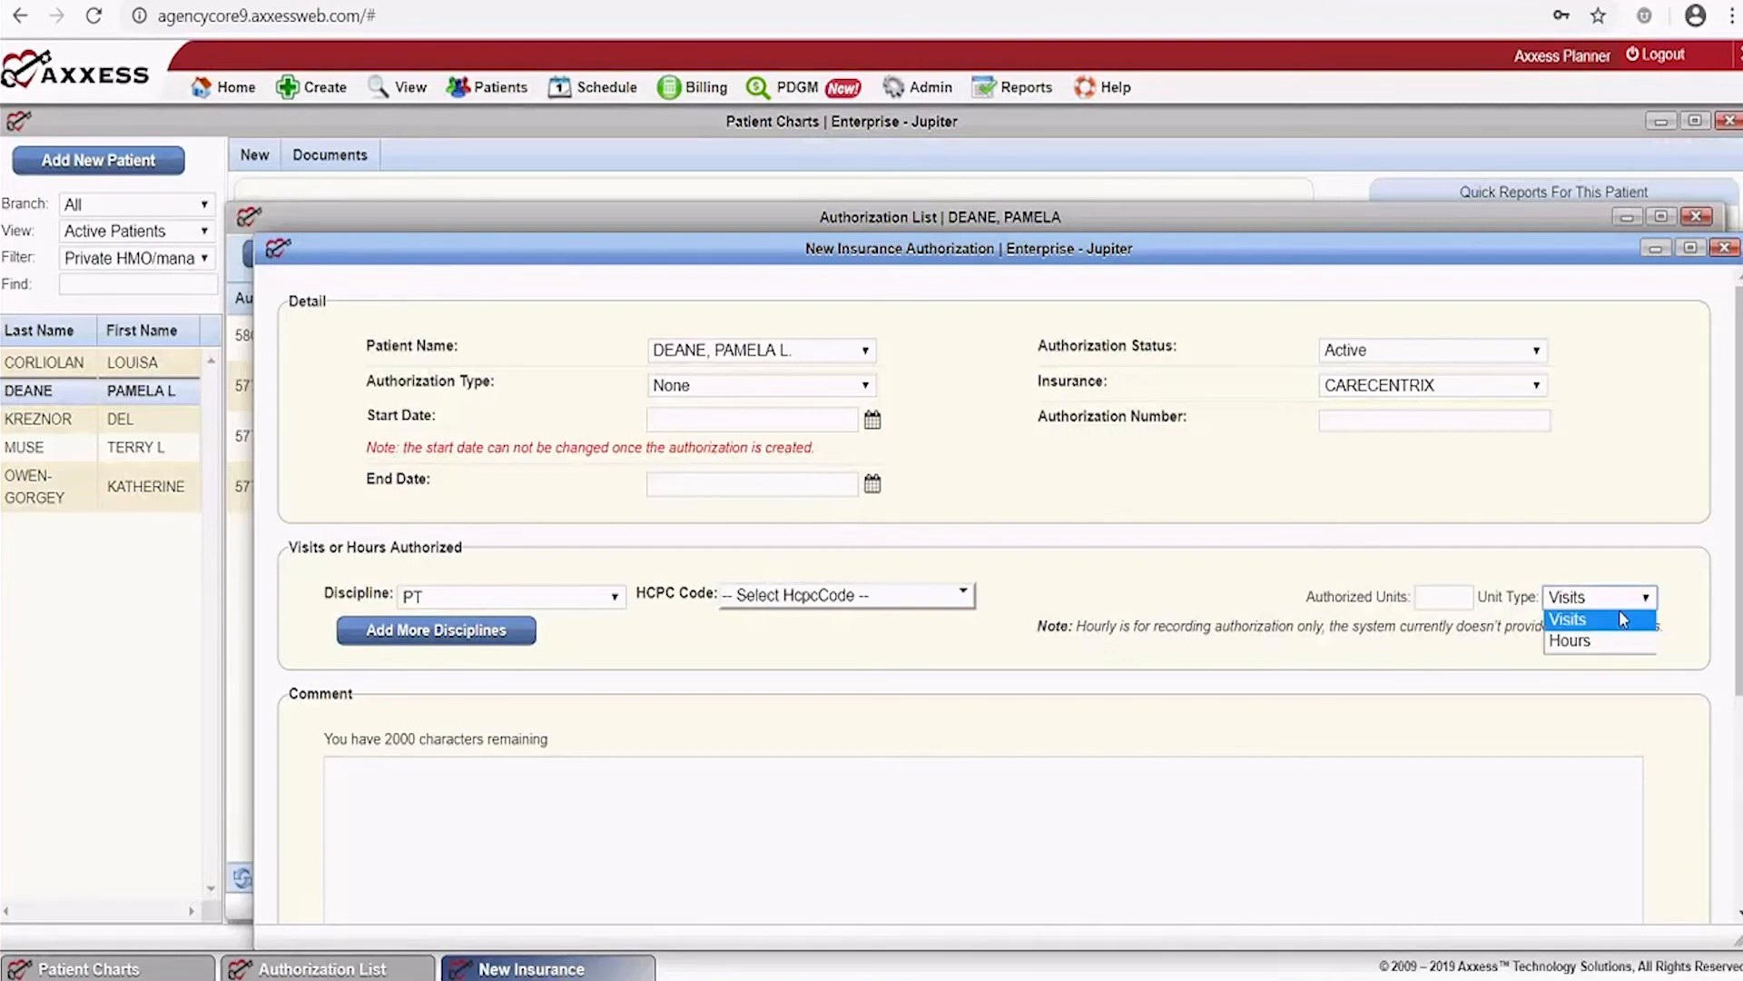
pyautogui.scroll(-2, 446, 665)
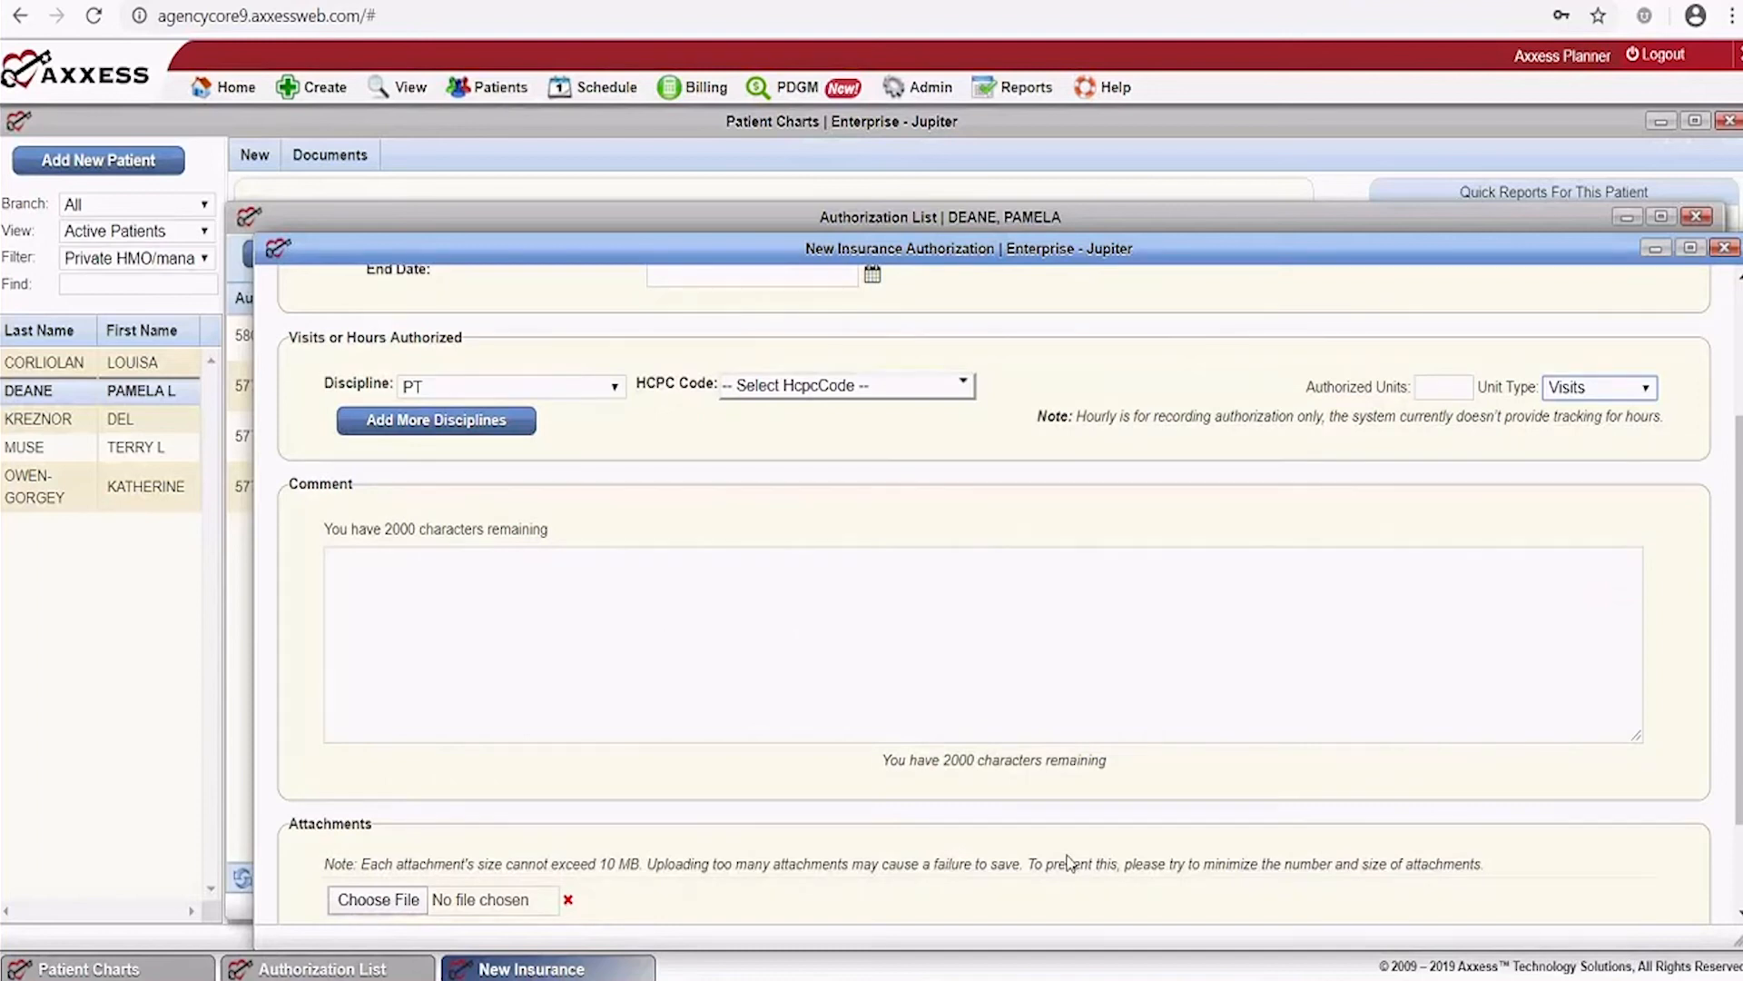
pyautogui.scroll(-2, 1068, 860)
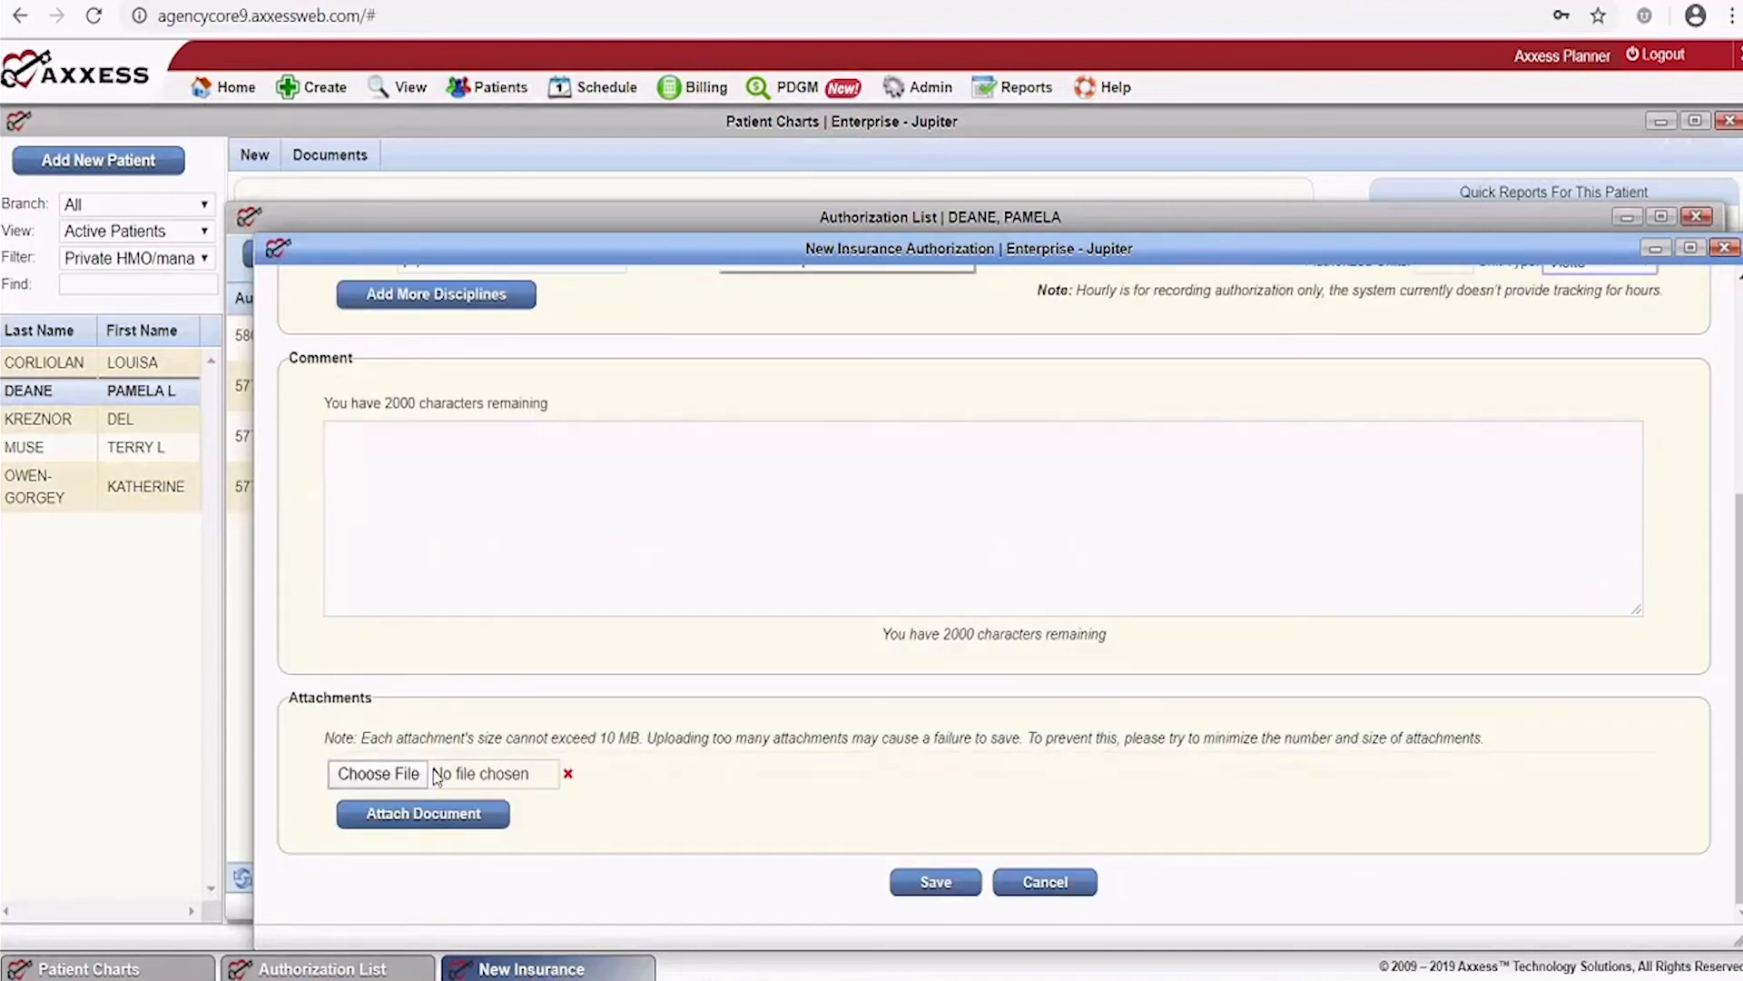
pyautogui.click(1053, 892)
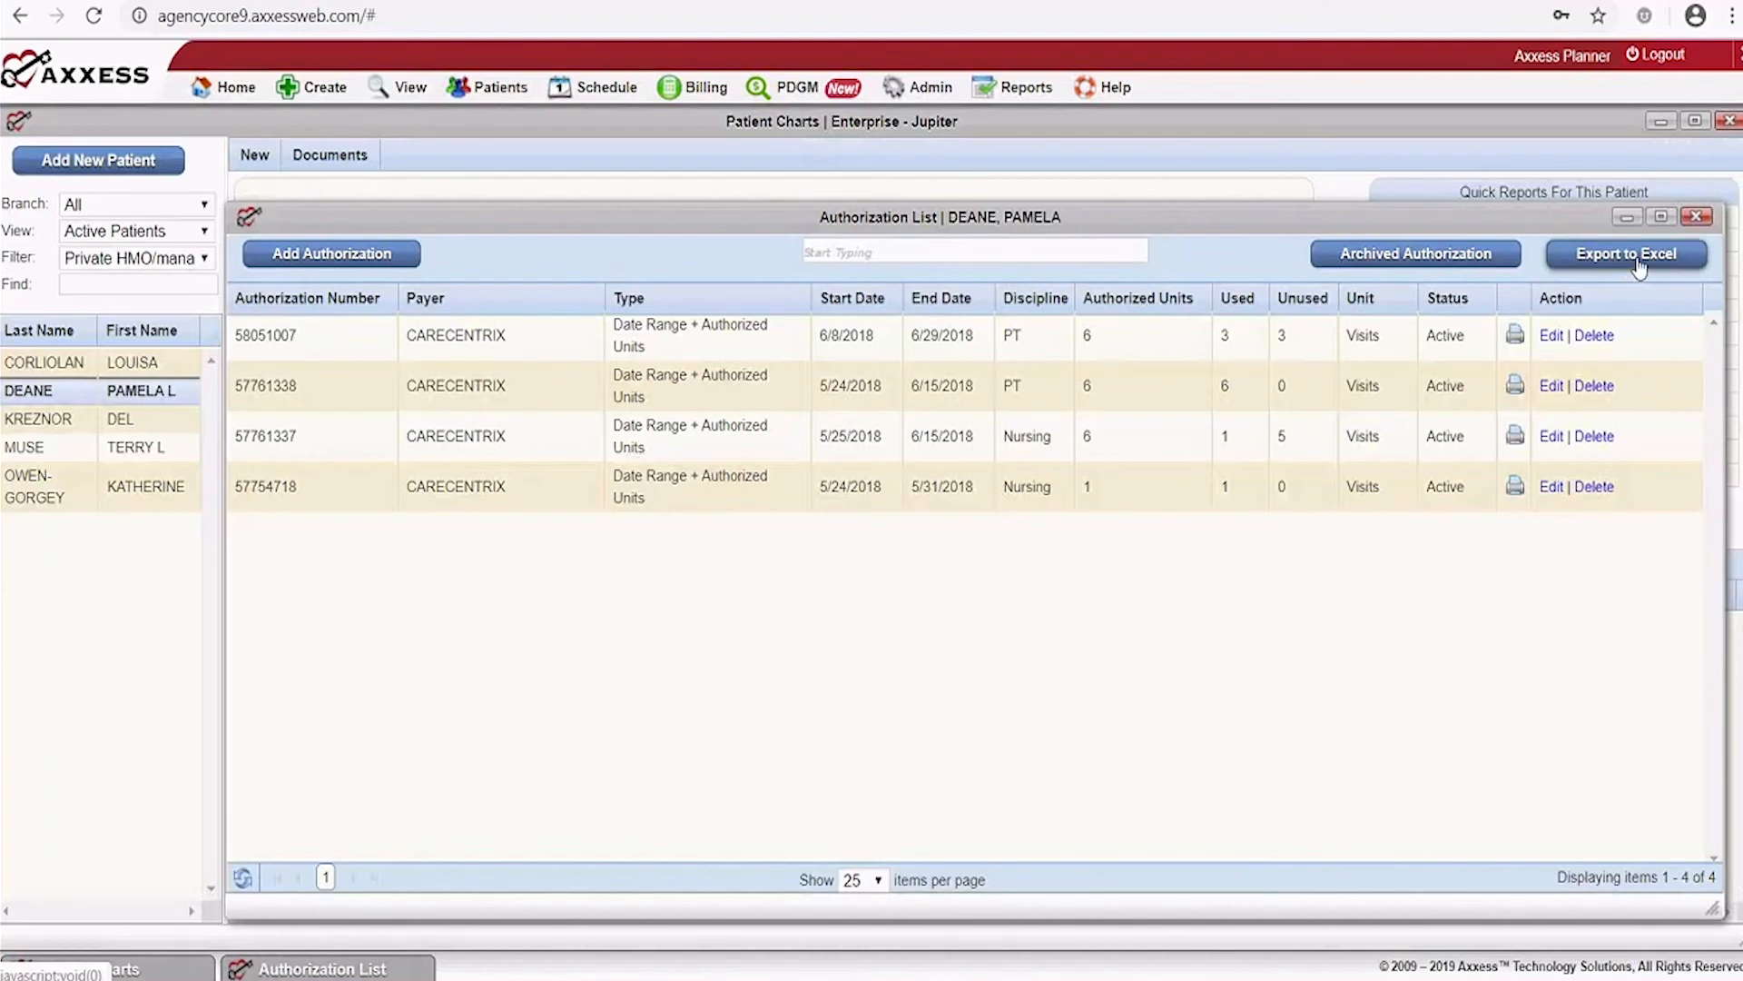
pyautogui.click(1695, 218)
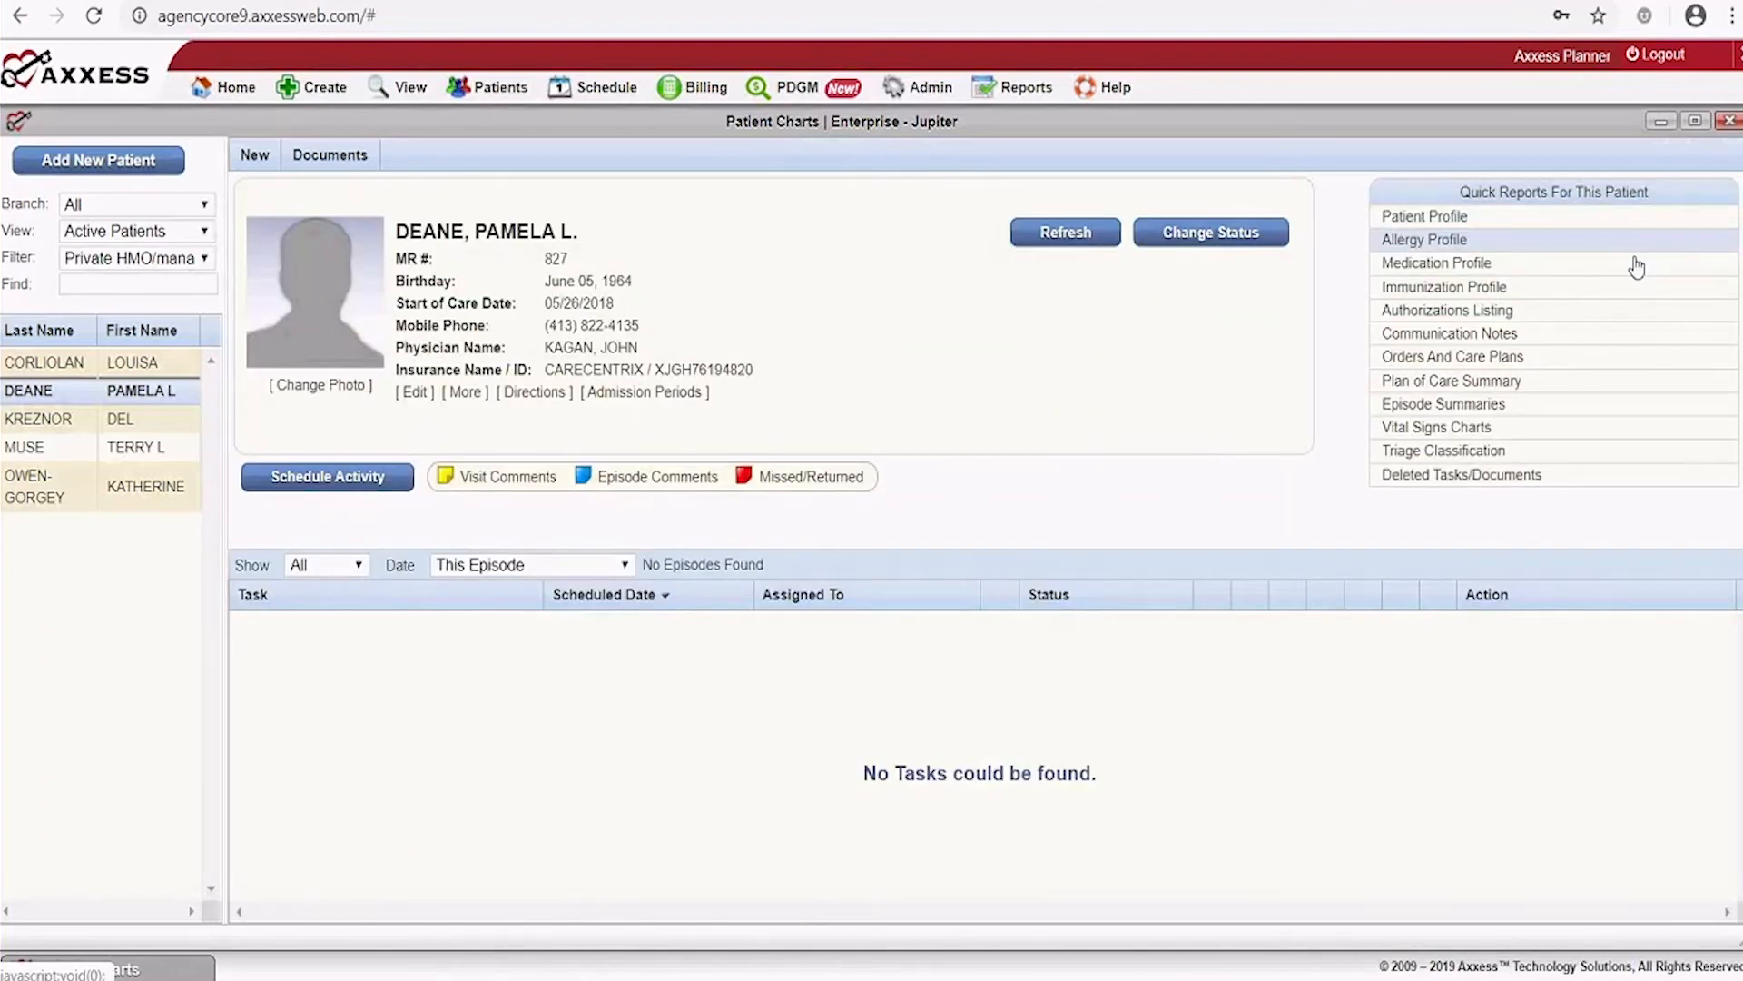
pyautogui.click(1453, 335)
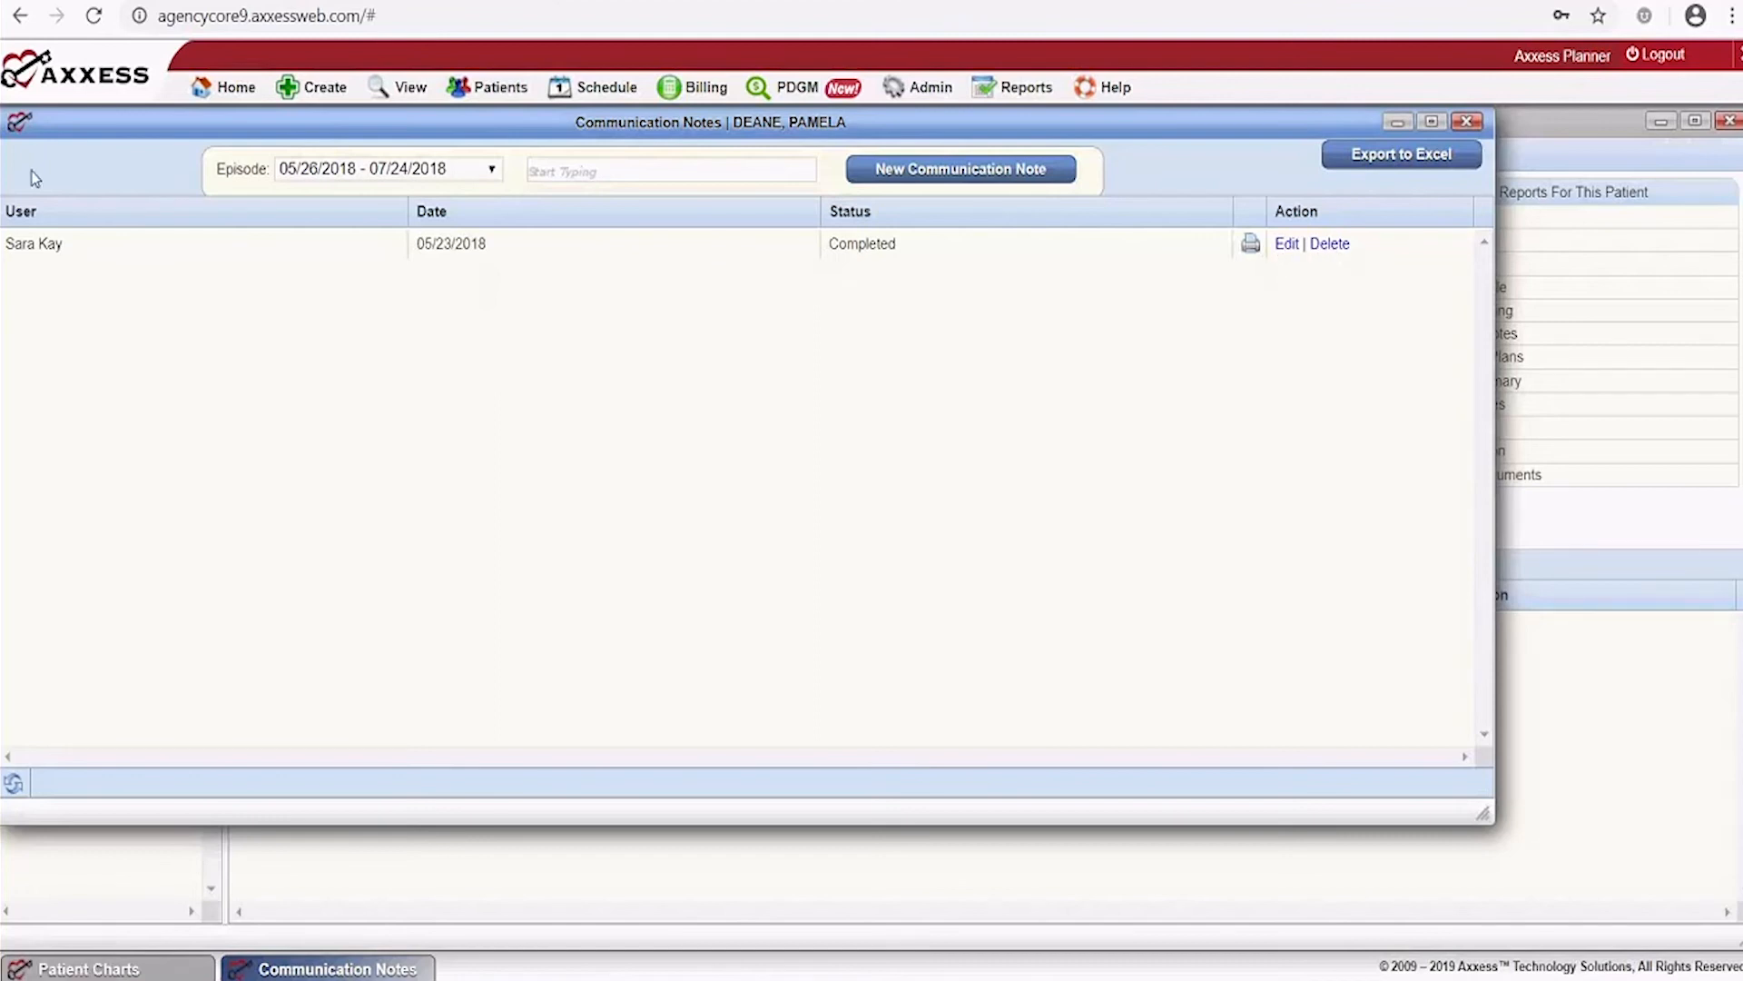
pyautogui.click(420, 180)
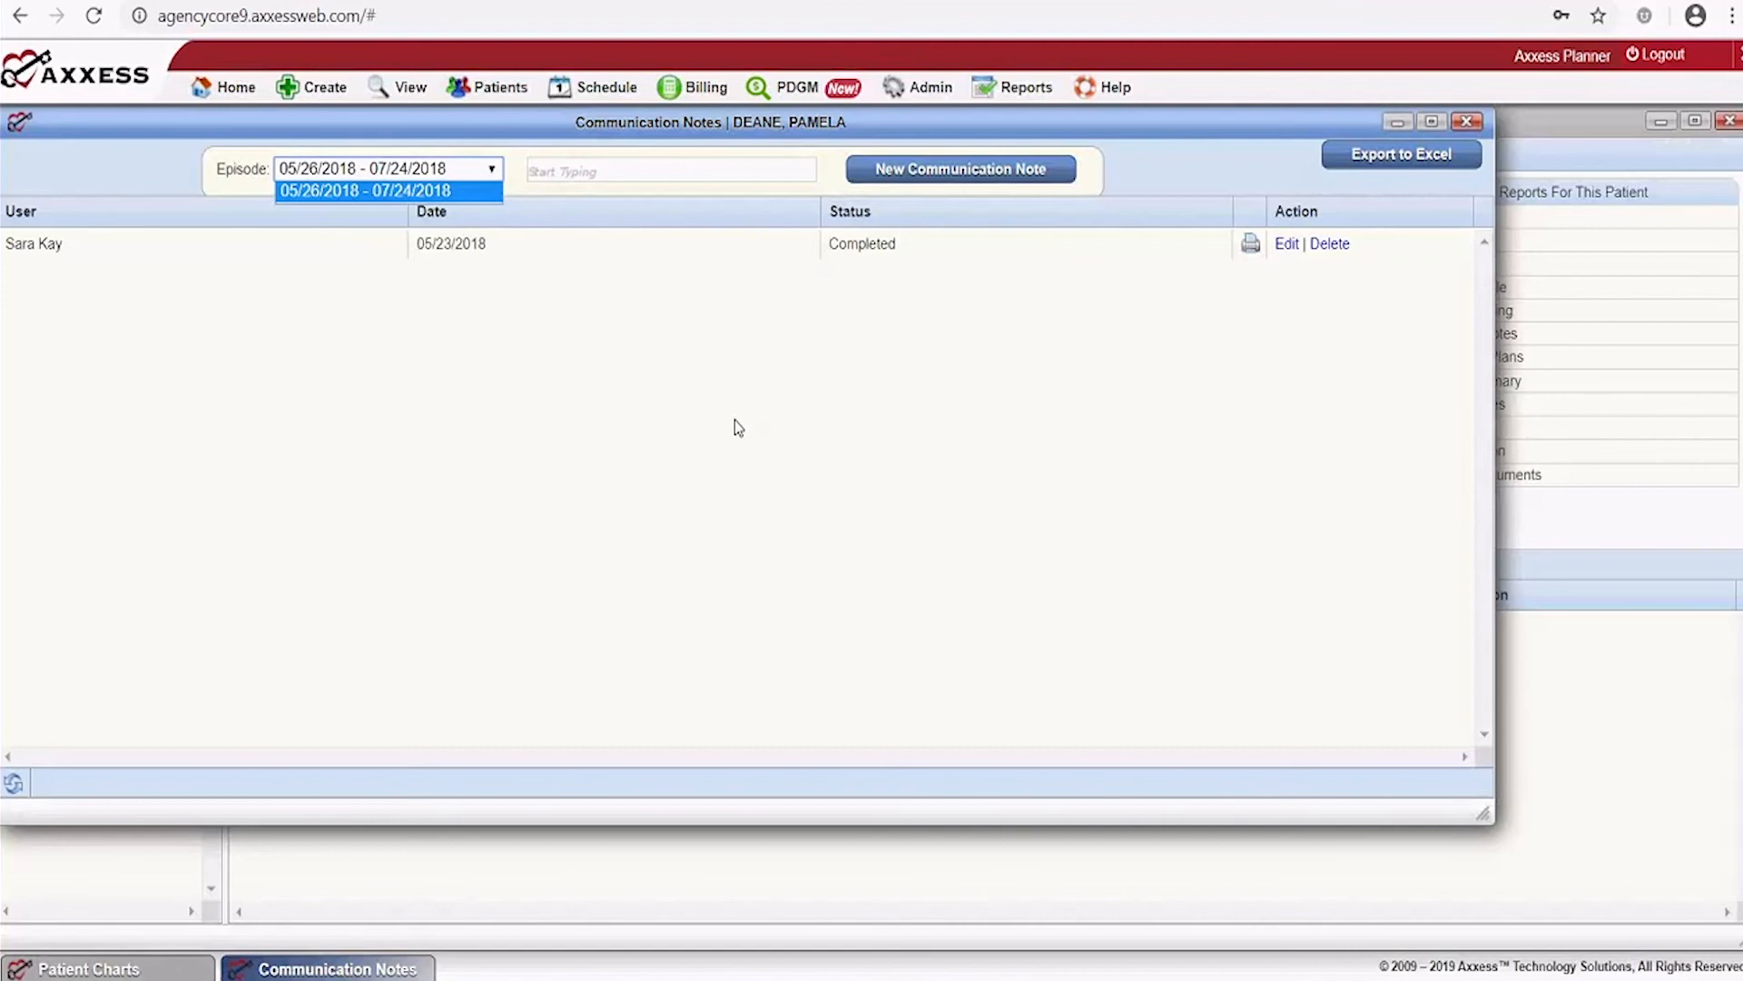
pyautogui.click(1468, 125)
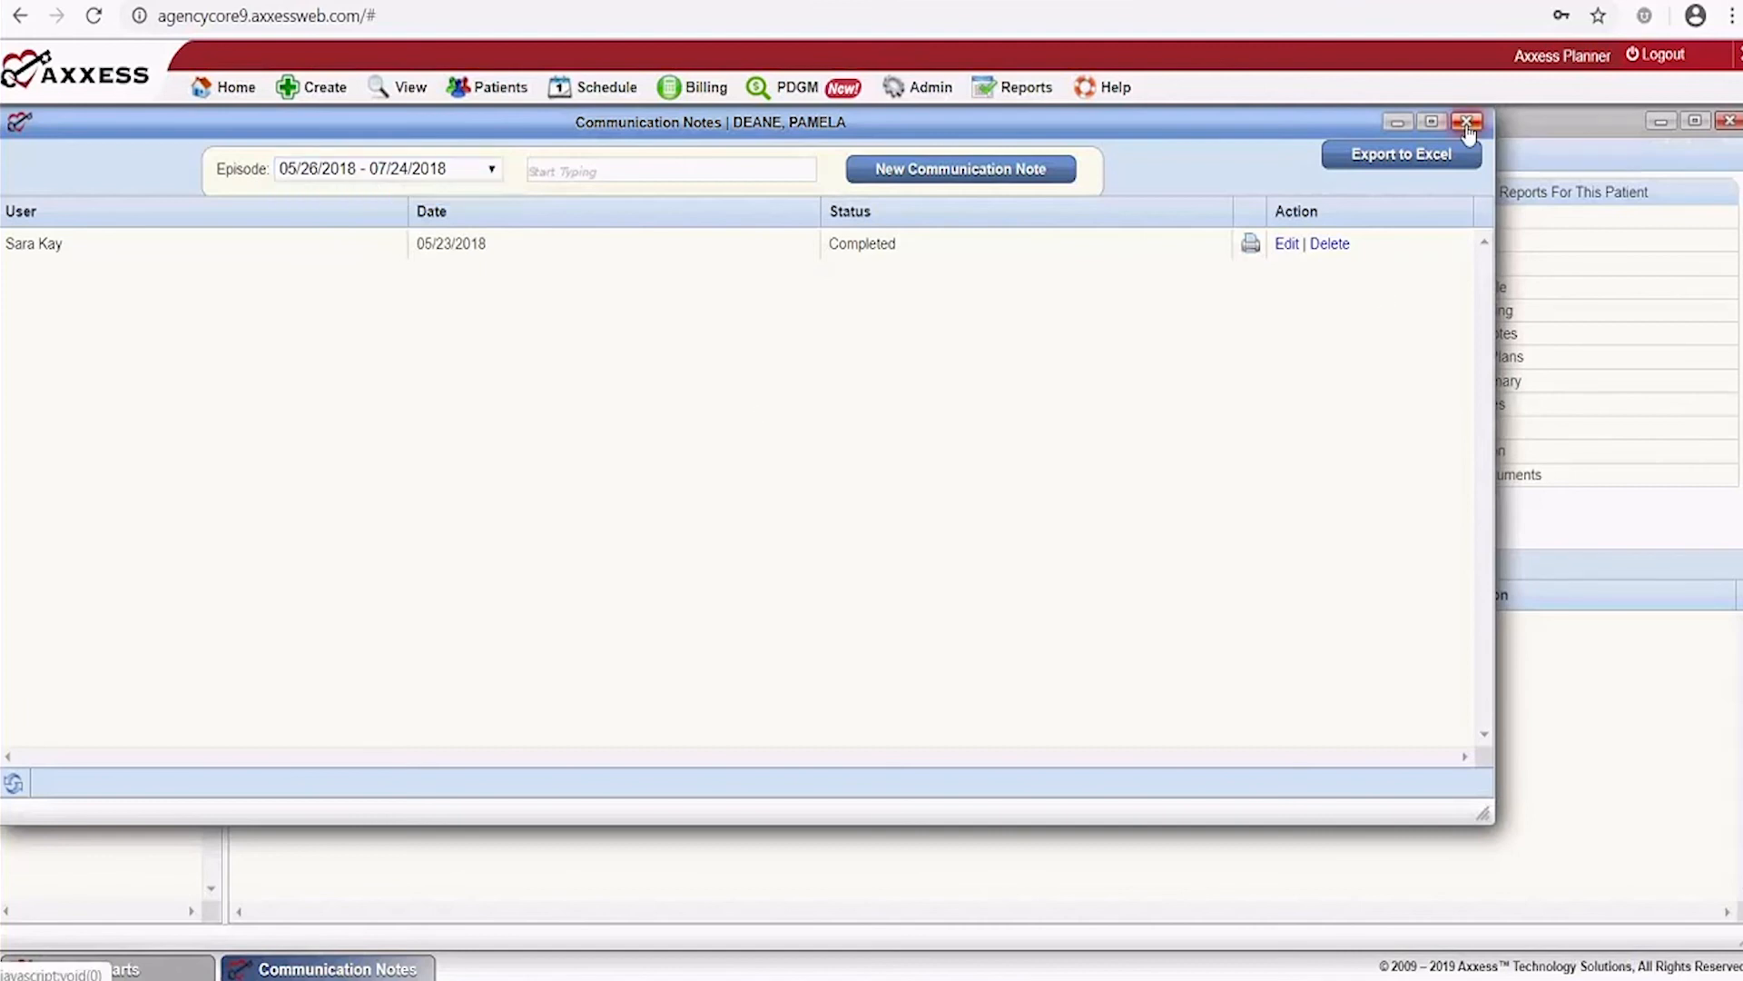
pyautogui.click(1470, 124)
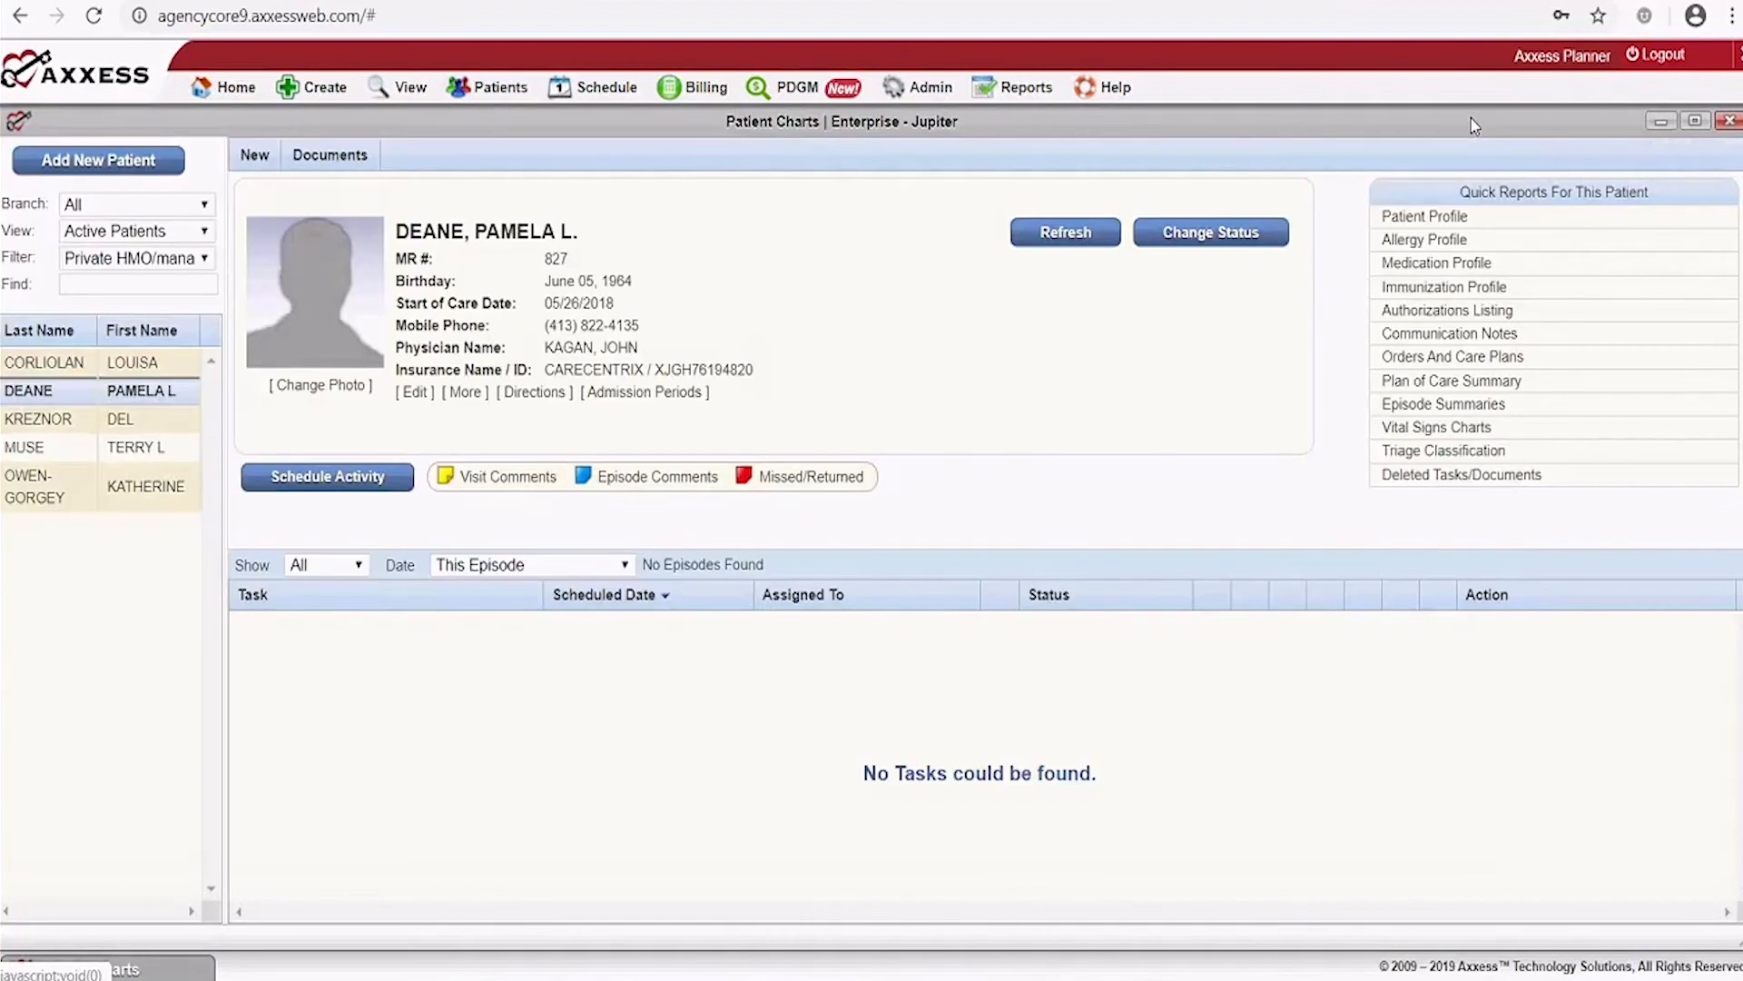
# Open Patient Order History and rerun it with the start year's last digit changed to 8
pyautogui.click(1450, 357)
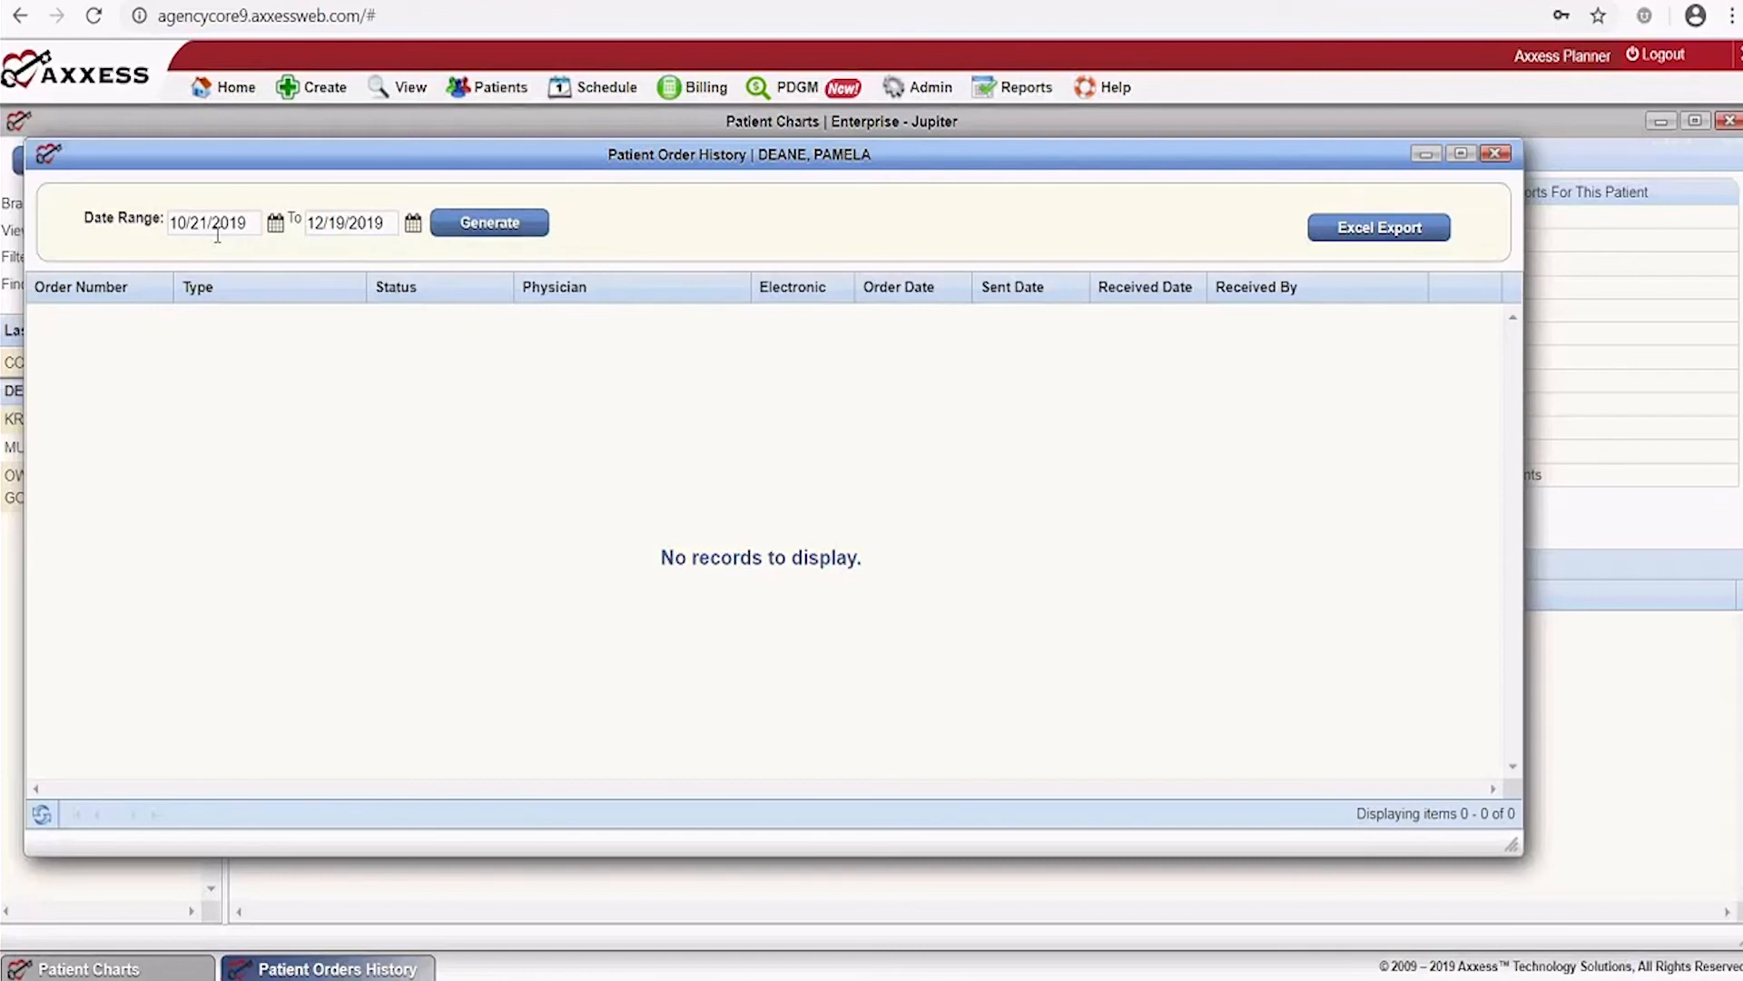
pyautogui.click(244, 226)
pyautogui.press('BackSpace')
pyautogui.write('8')
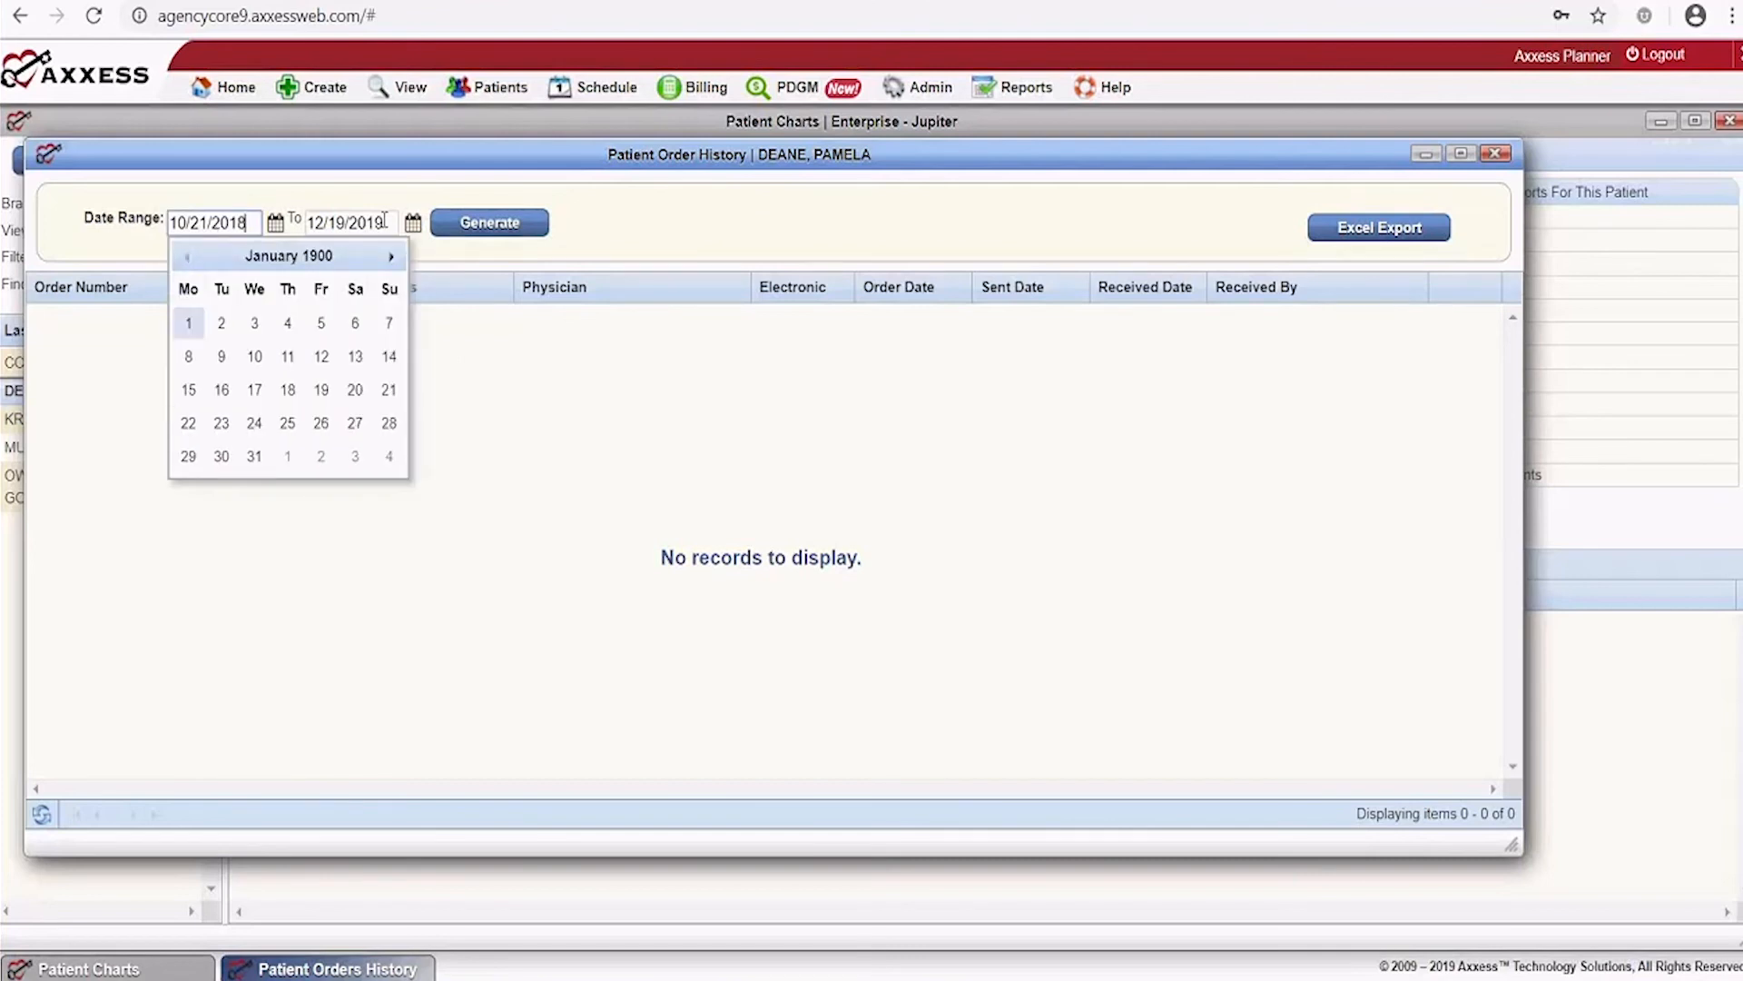
pyautogui.click(664, 223)
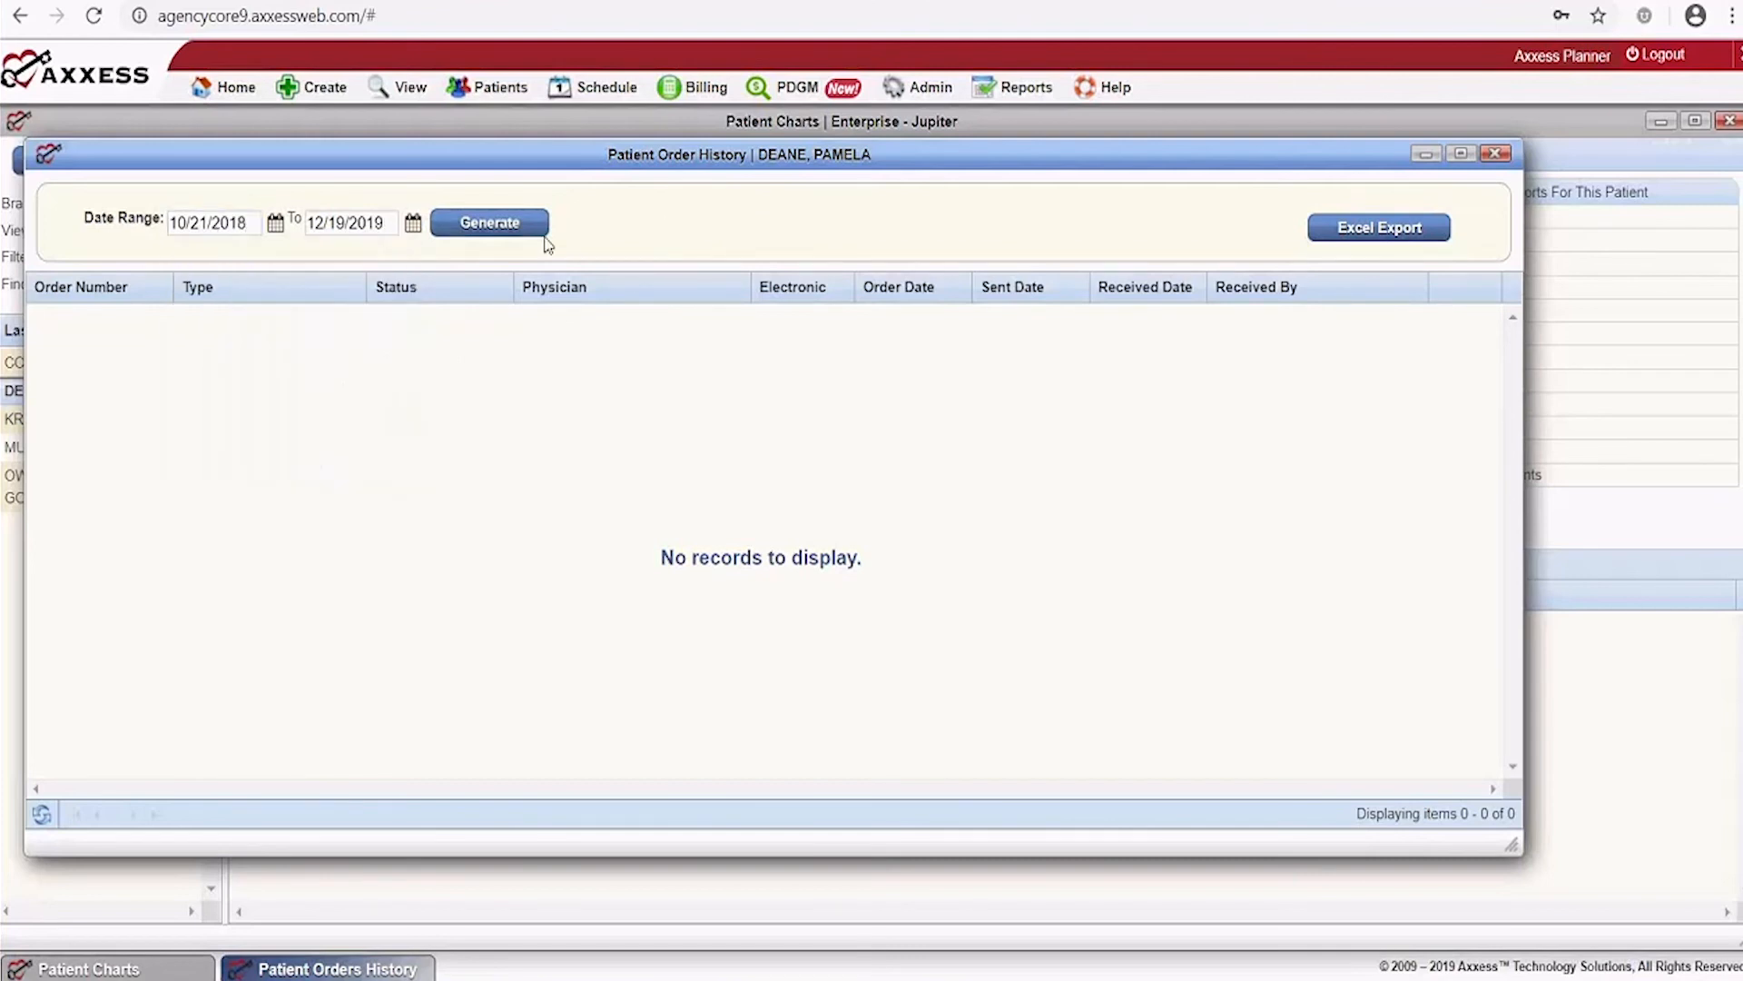
pyautogui.click(530, 229)
# Generate the order history from 10/21/2017, showing one Plan Of Care order, then close it
pyautogui.click(243, 223)
pyautogui.press('BackSpace')
pyautogui.write('7')
pyautogui.click(627, 250)
pyautogui.click(489, 223)
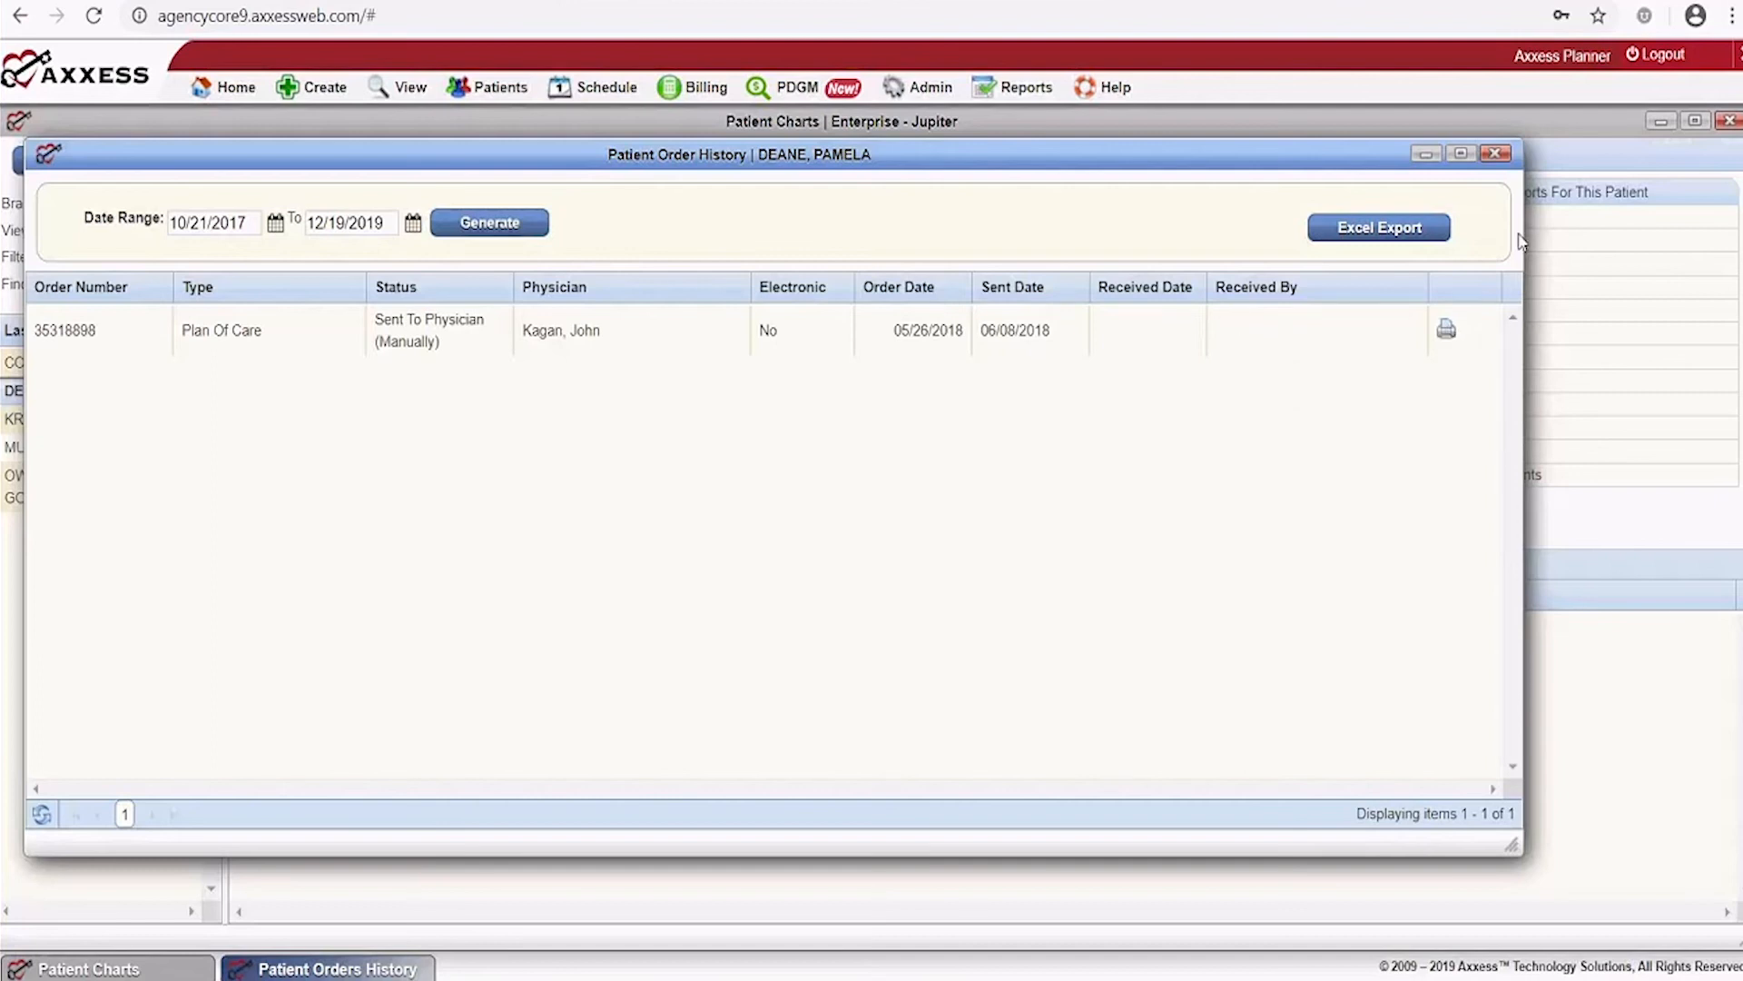
pyautogui.click(1495, 154)
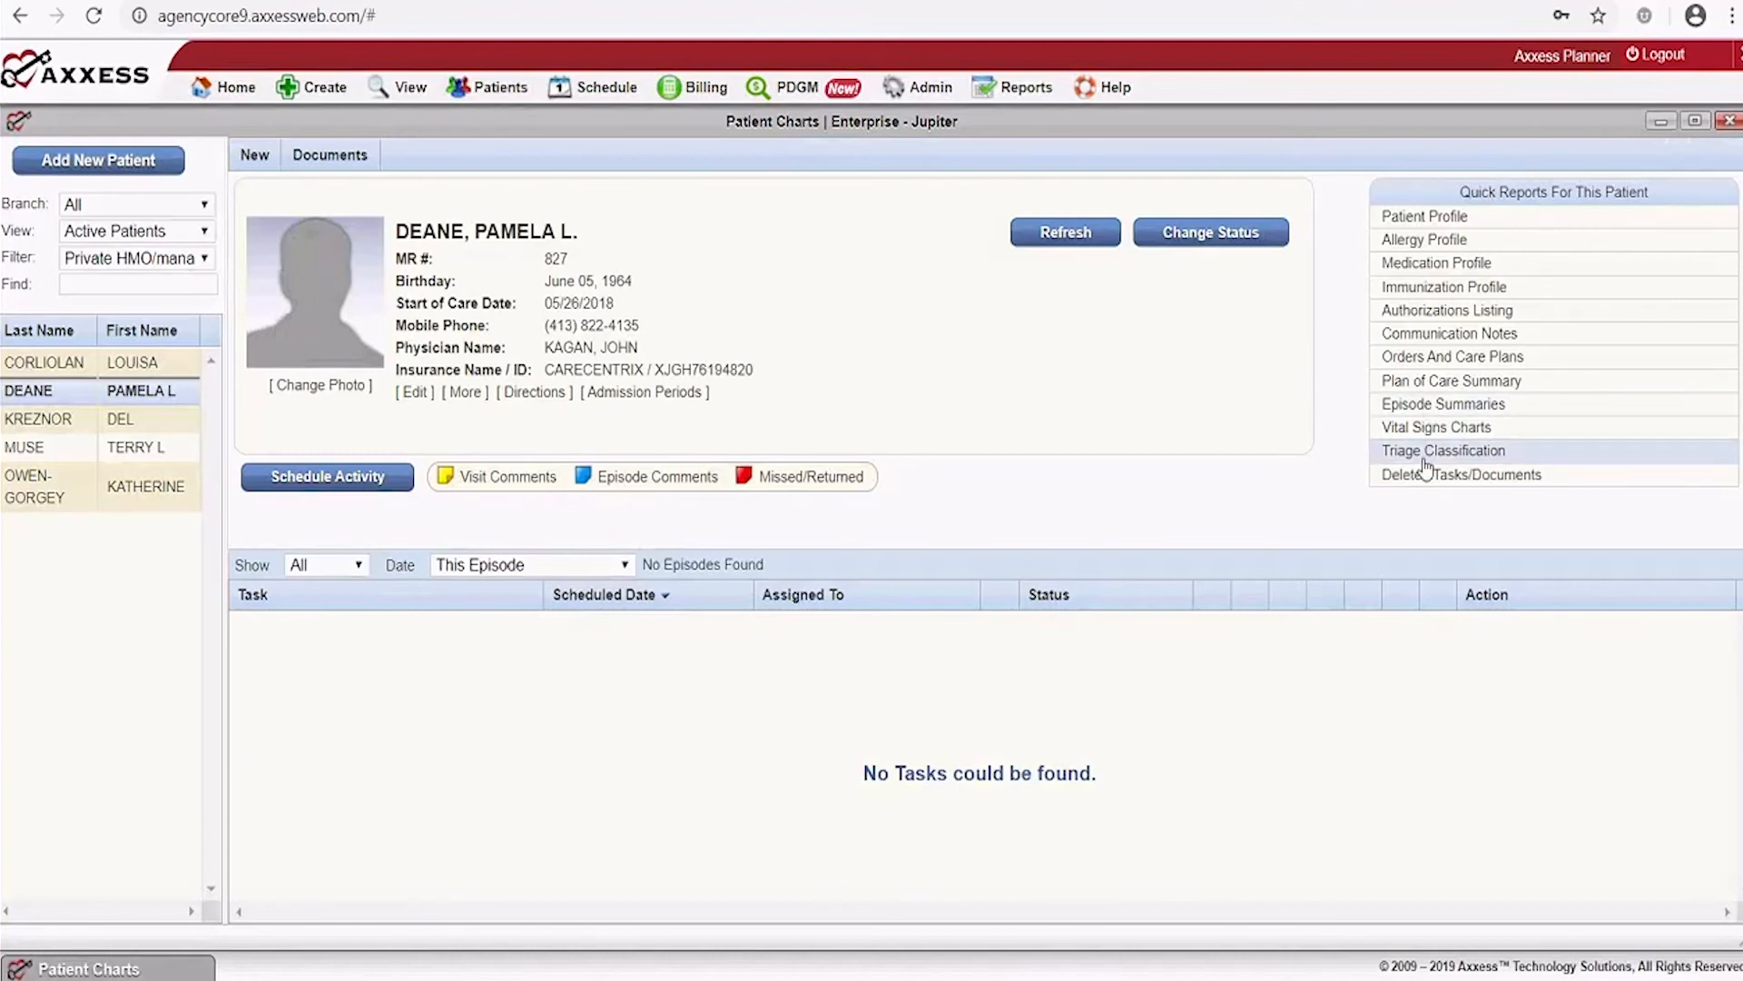
pyautogui.click(1452, 382)
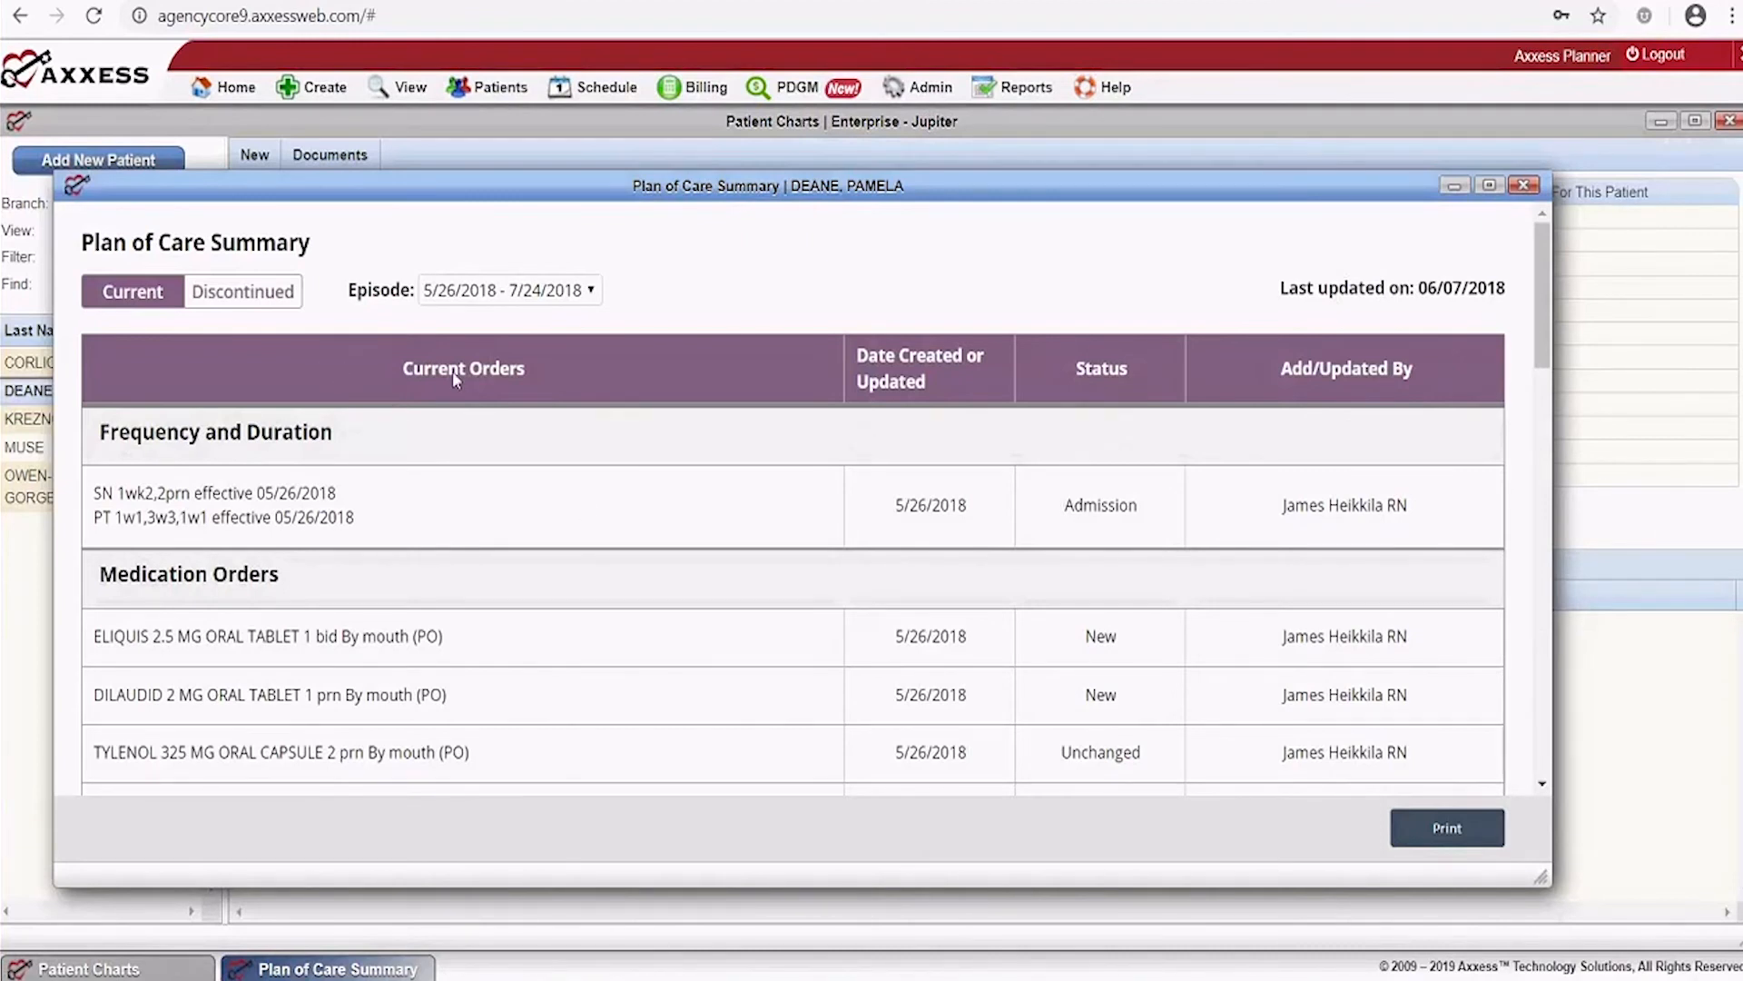
pyautogui.click(1490, 187)
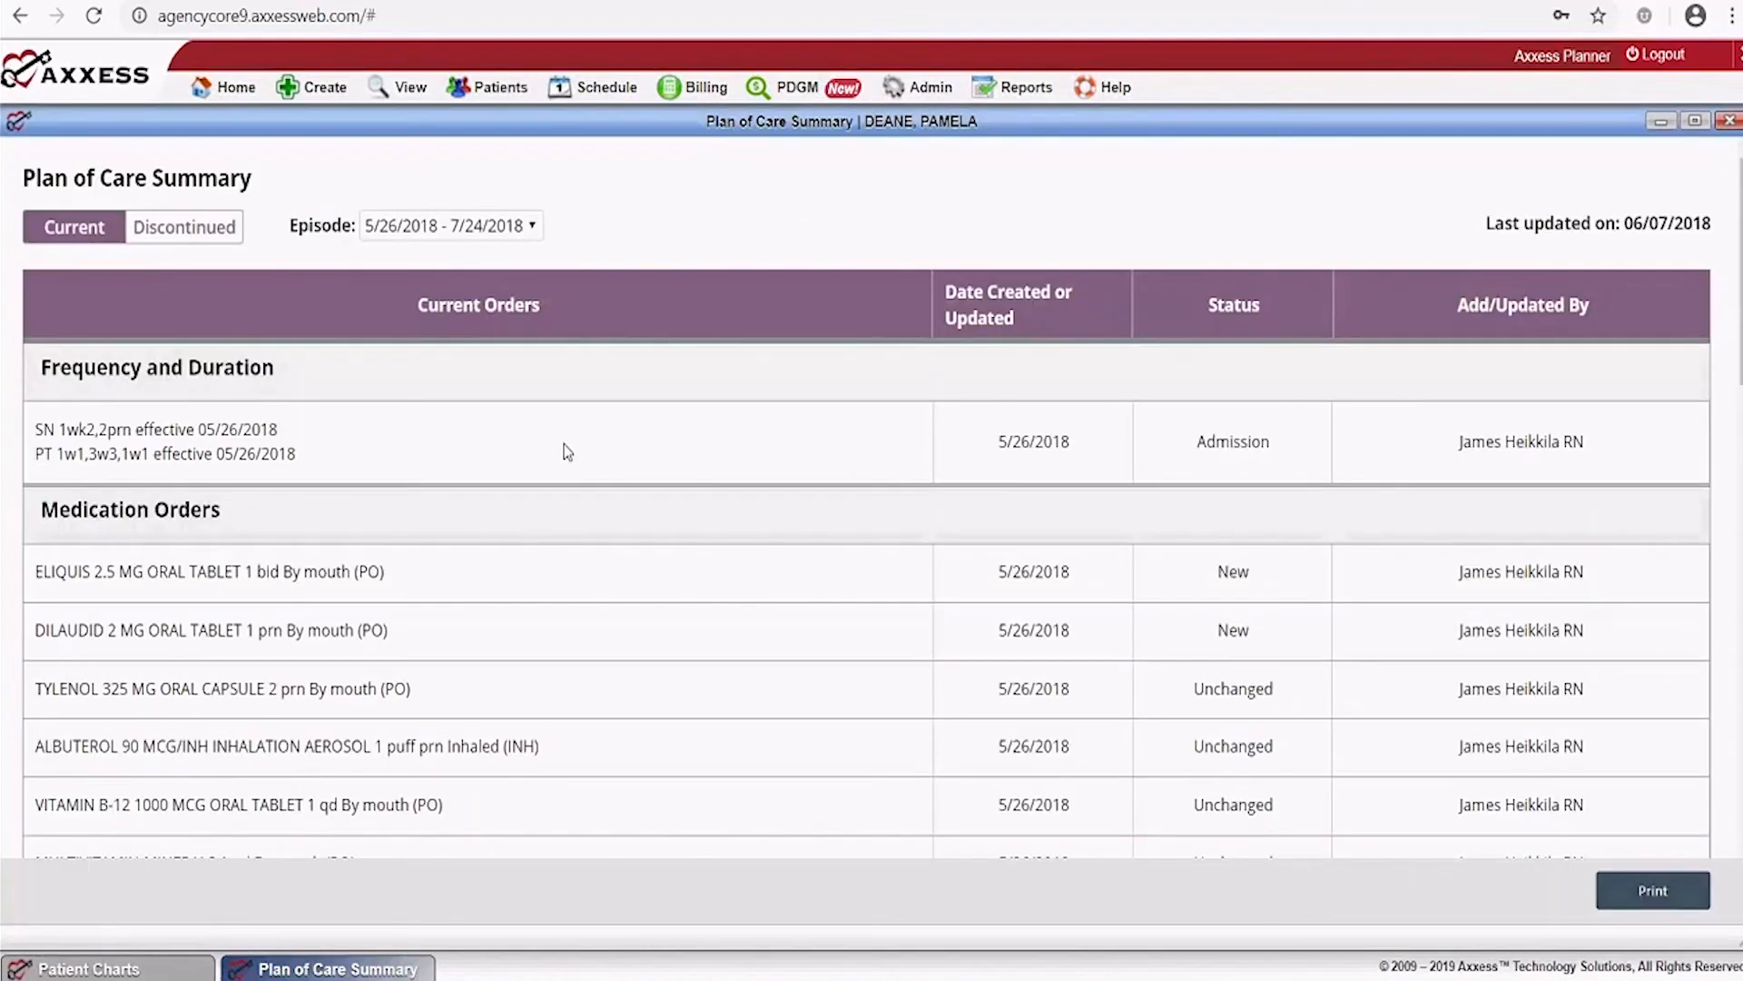
pyautogui.scroll(-4, 566, 451)
pyautogui.scroll(-7, 568, 452)
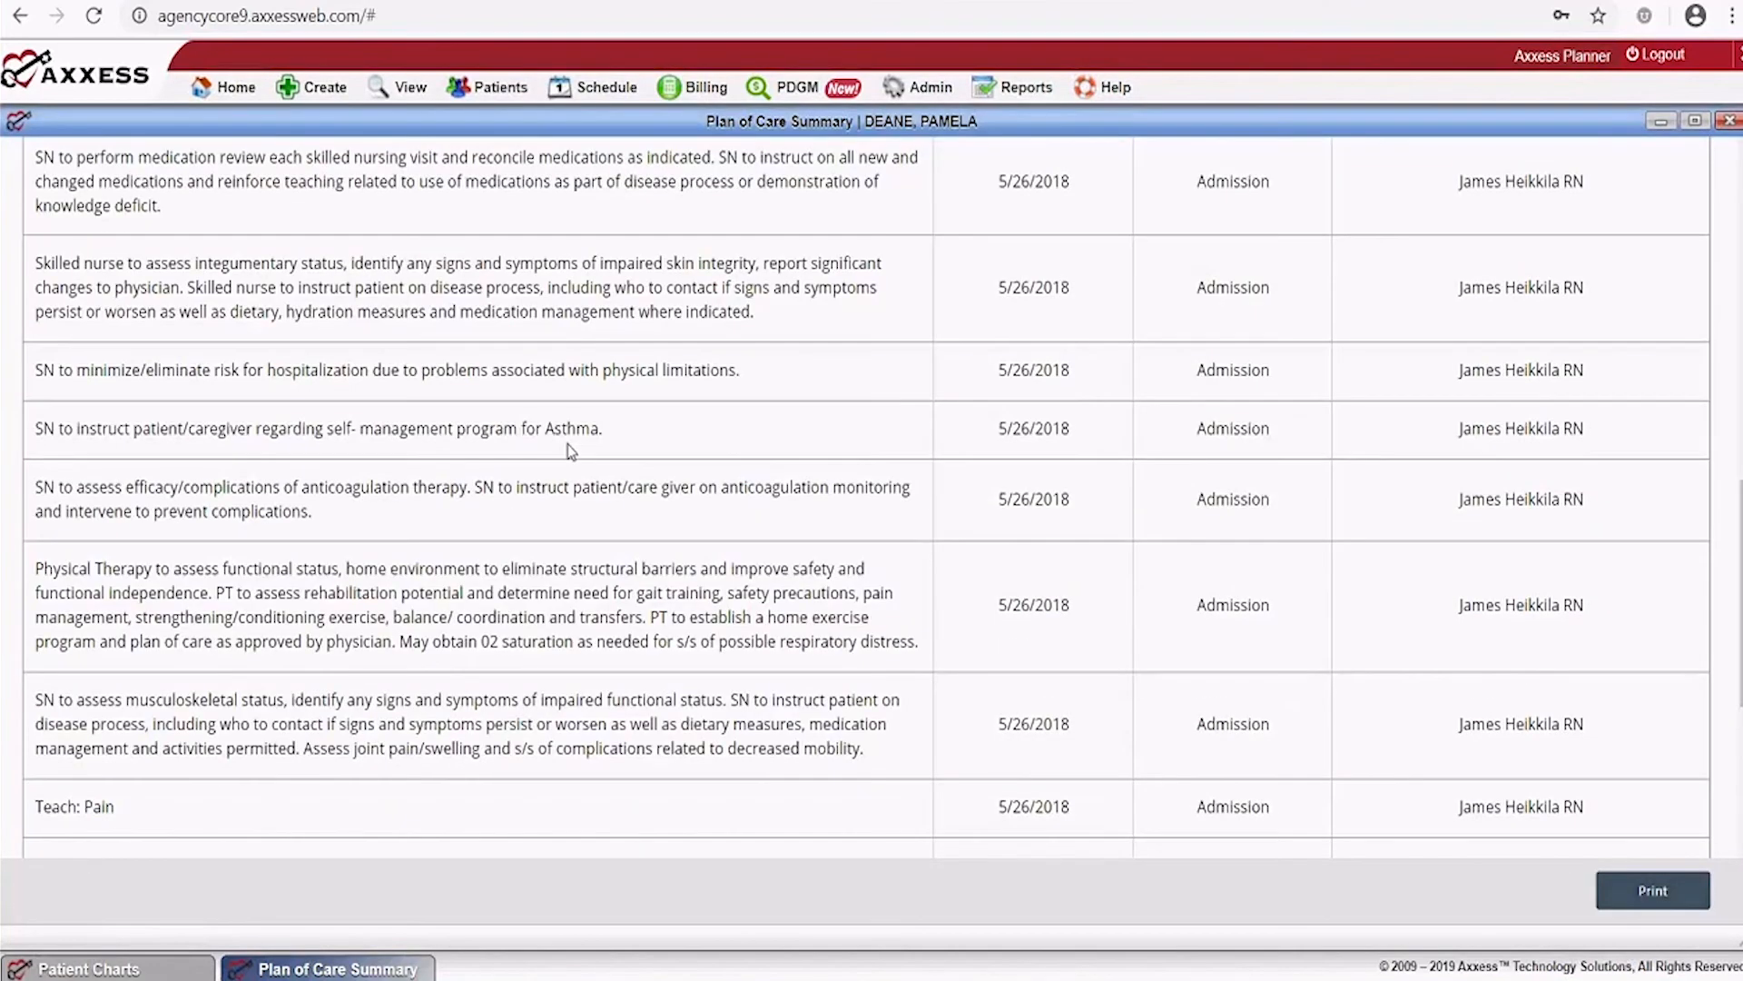
pyautogui.scroll(10, 569, 444)
pyautogui.click(527, 227)
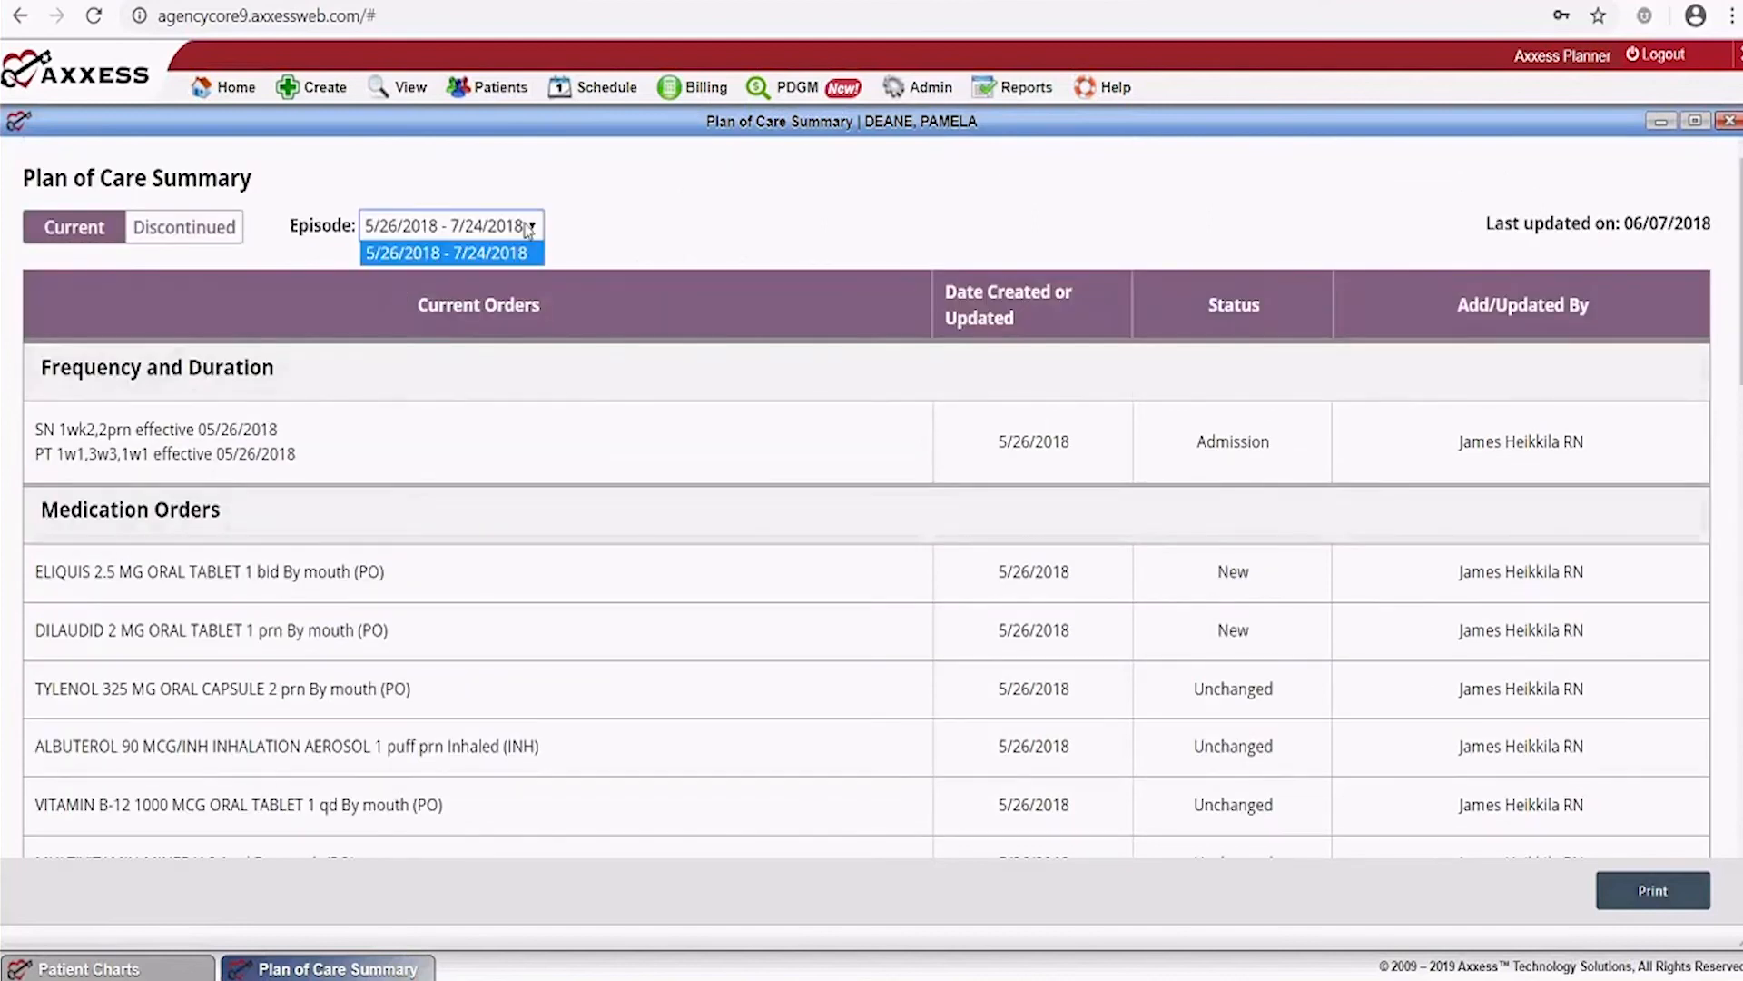
pyautogui.click(711, 211)
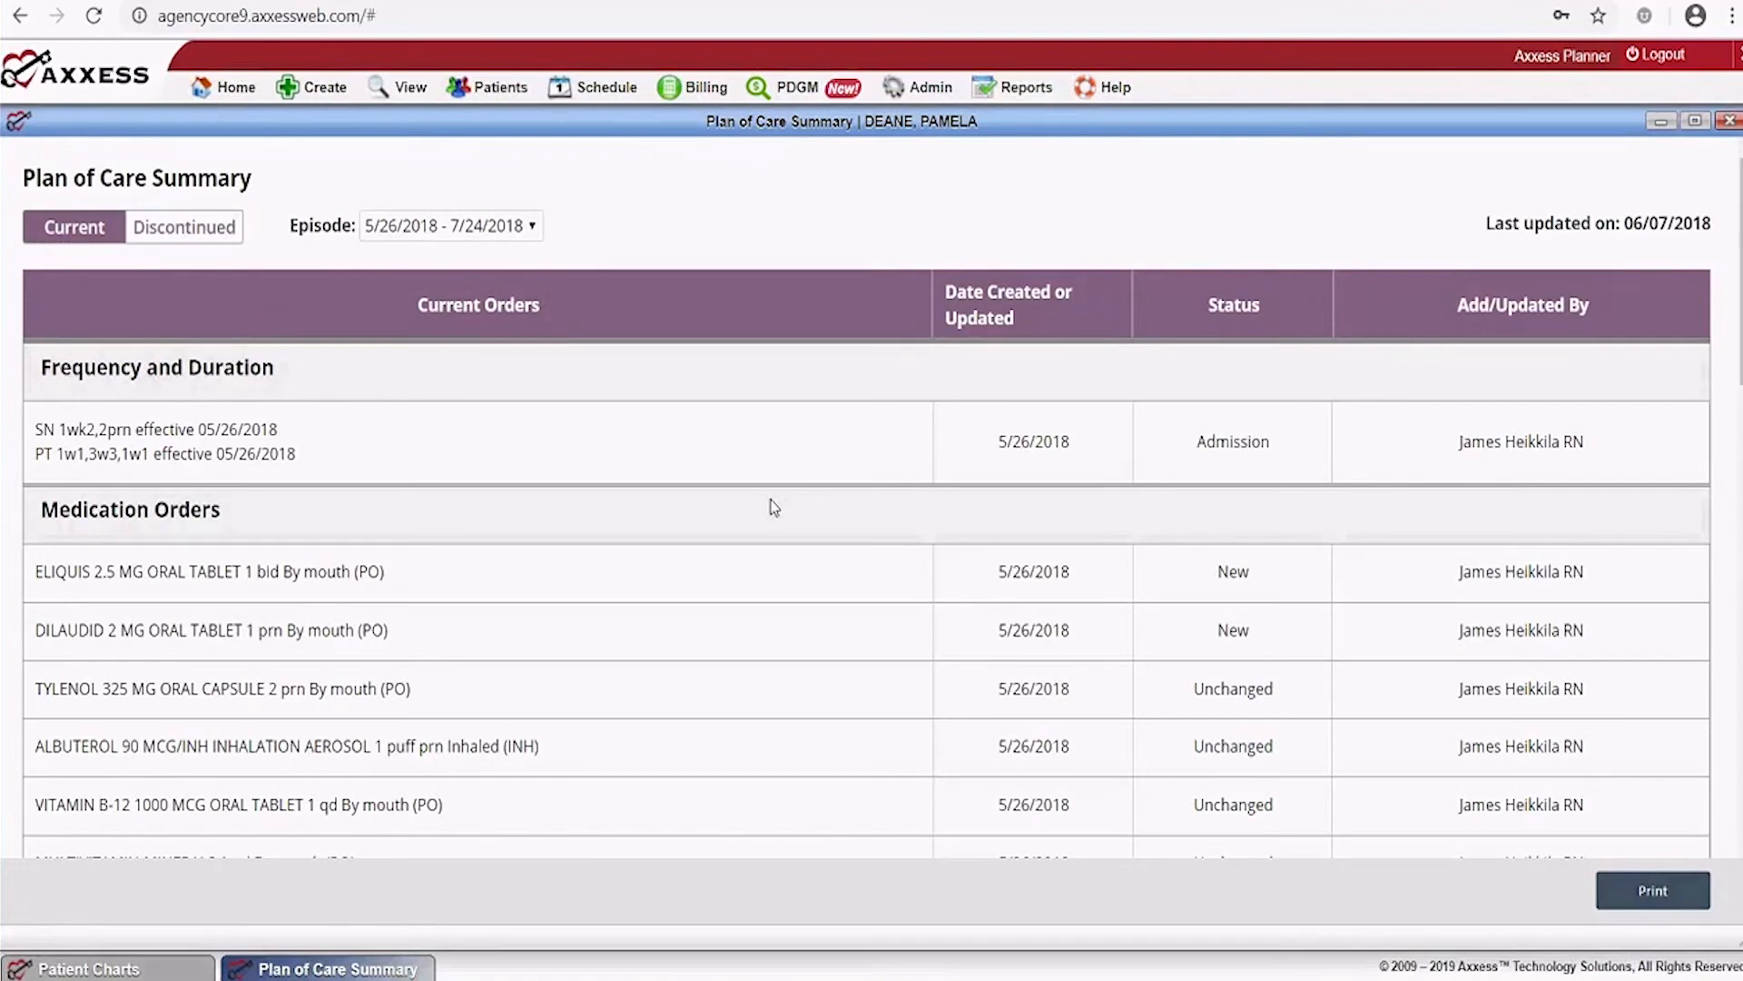
pyautogui.click(207, 234)
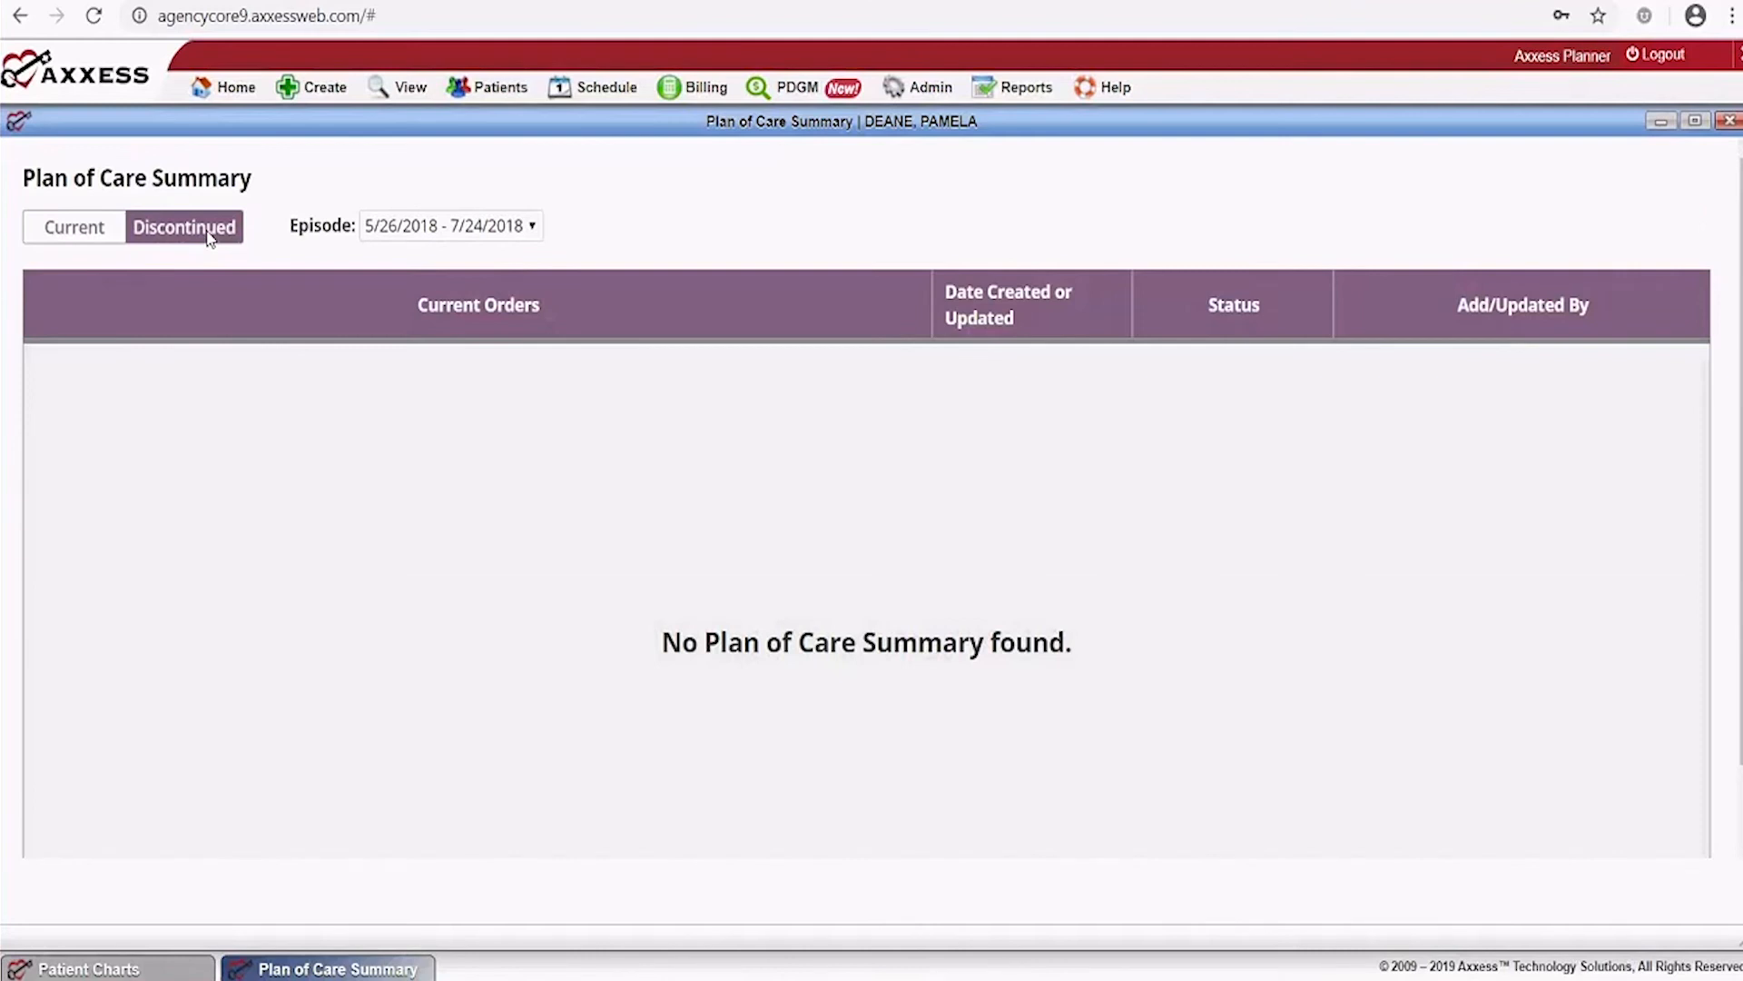
pyautogui.click(79, 229)
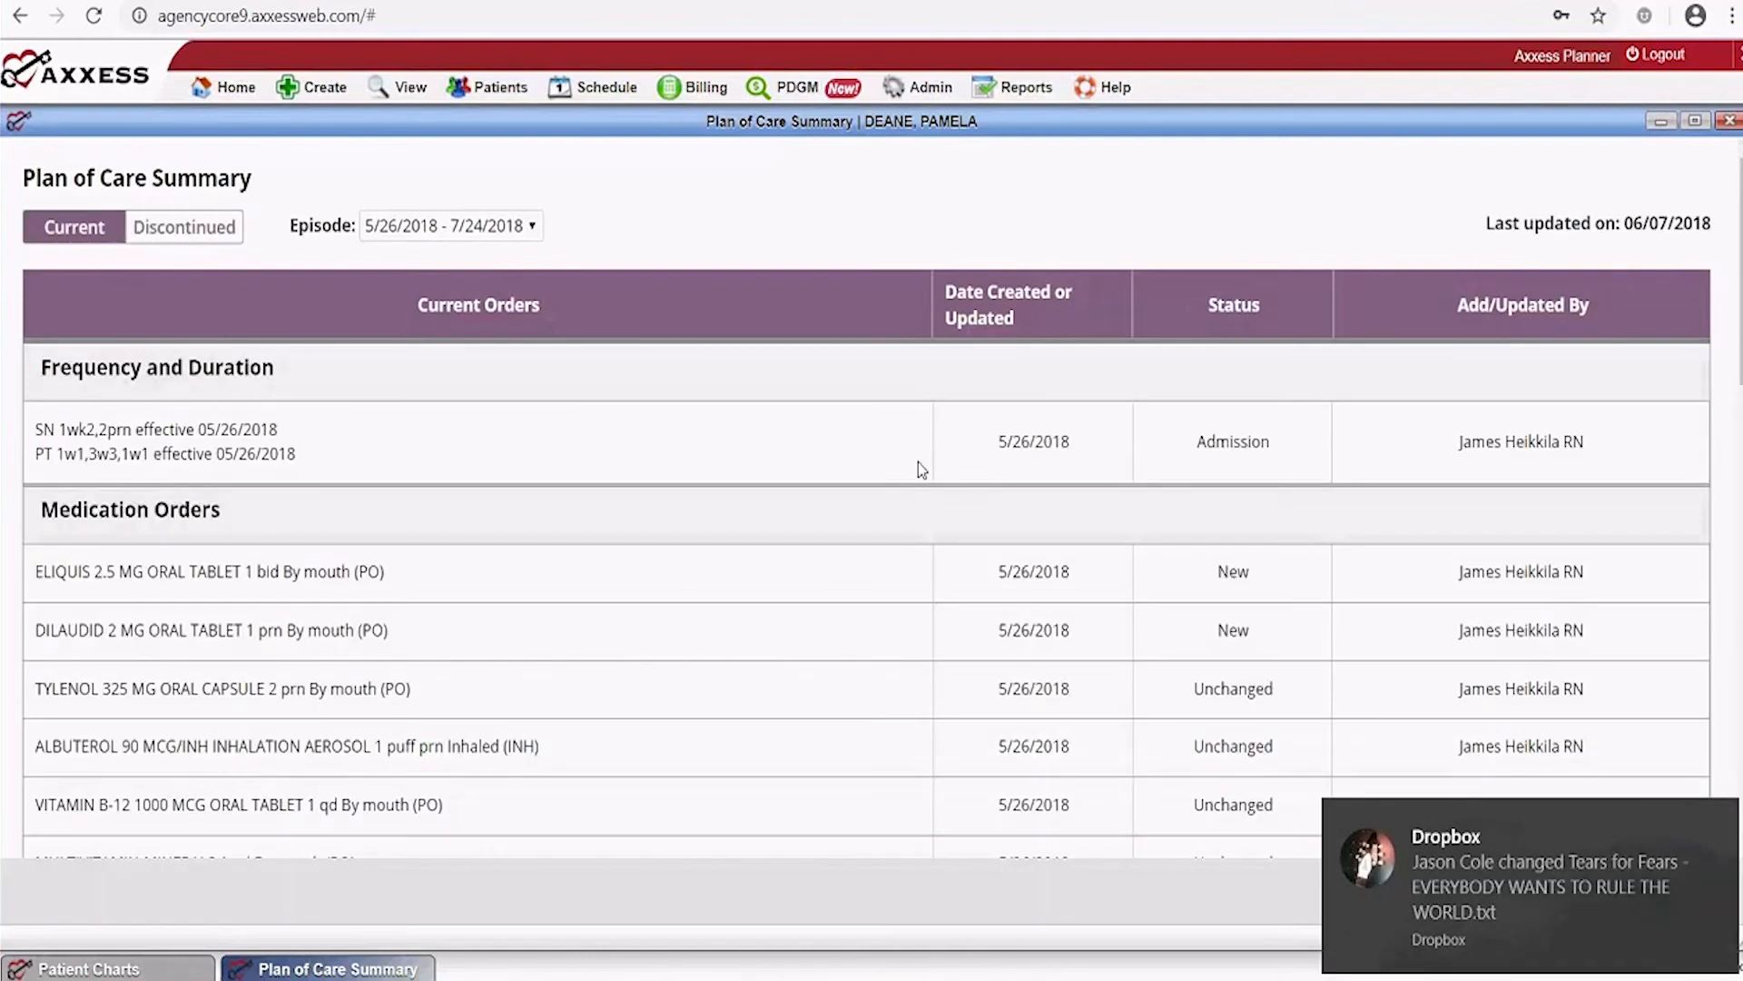
pyautogui.moveTo(1722, 810)
pyautogui.click(1719, 825)
pyautogui.scroll(-1, 552, 446)
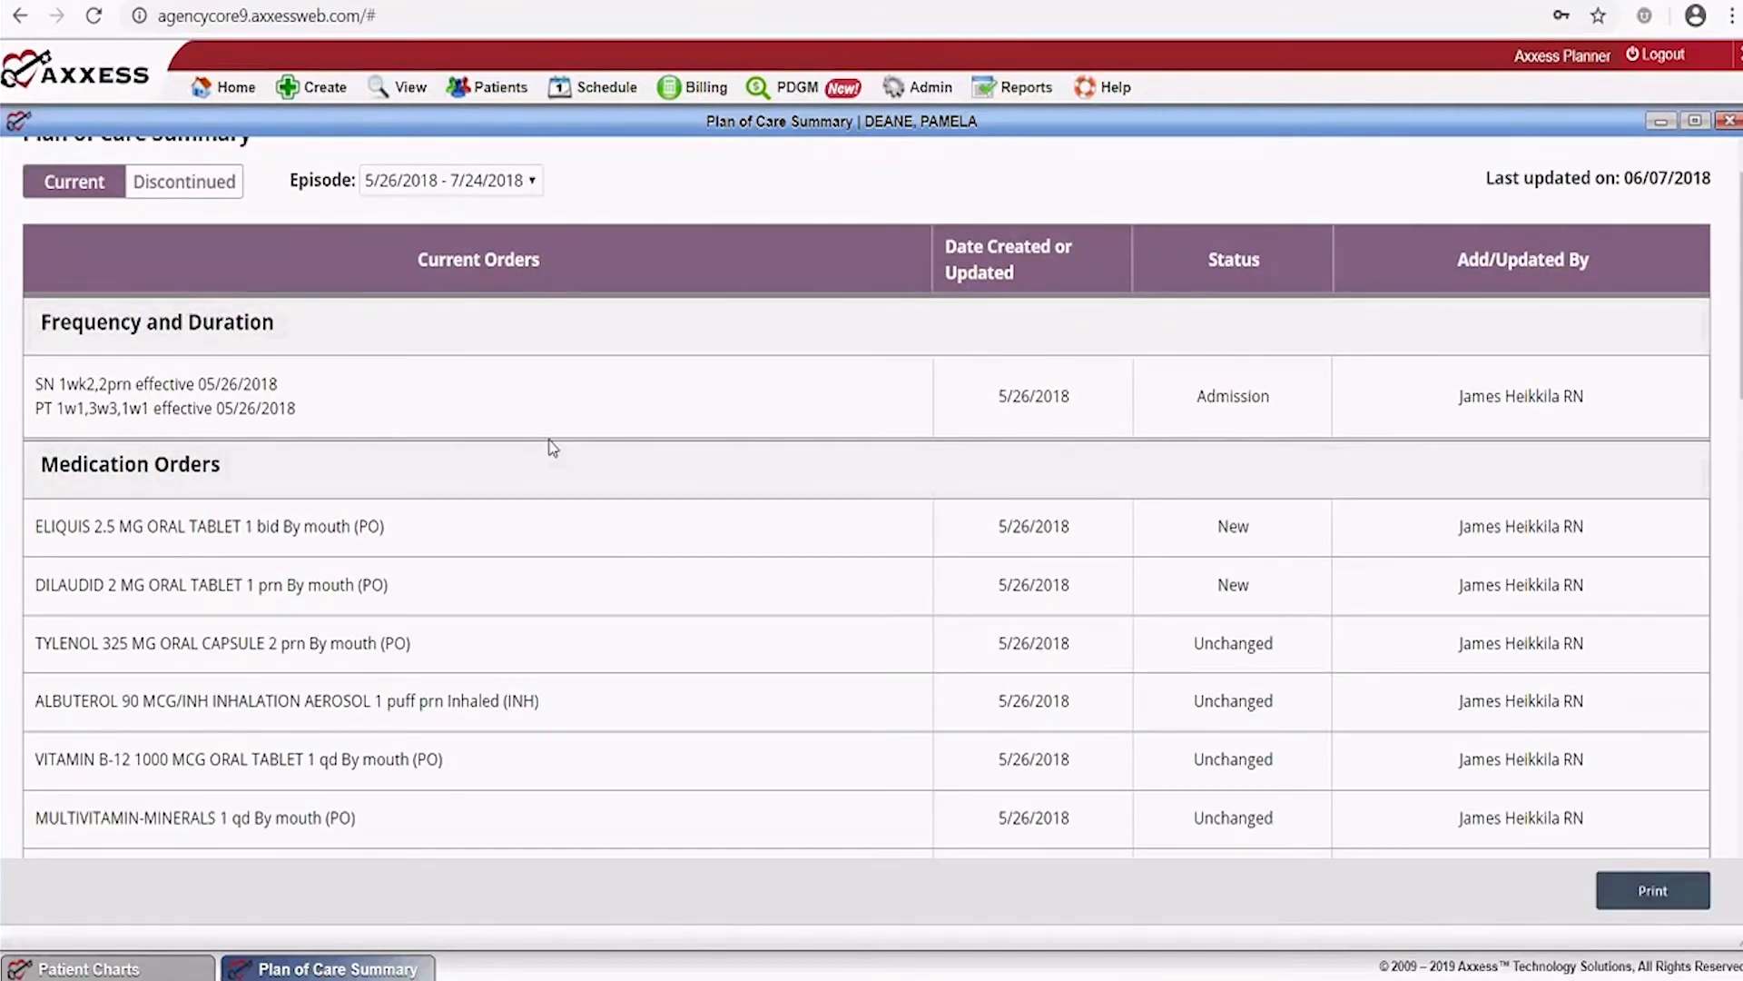
pyautogui.scroll(1, 552, 447)
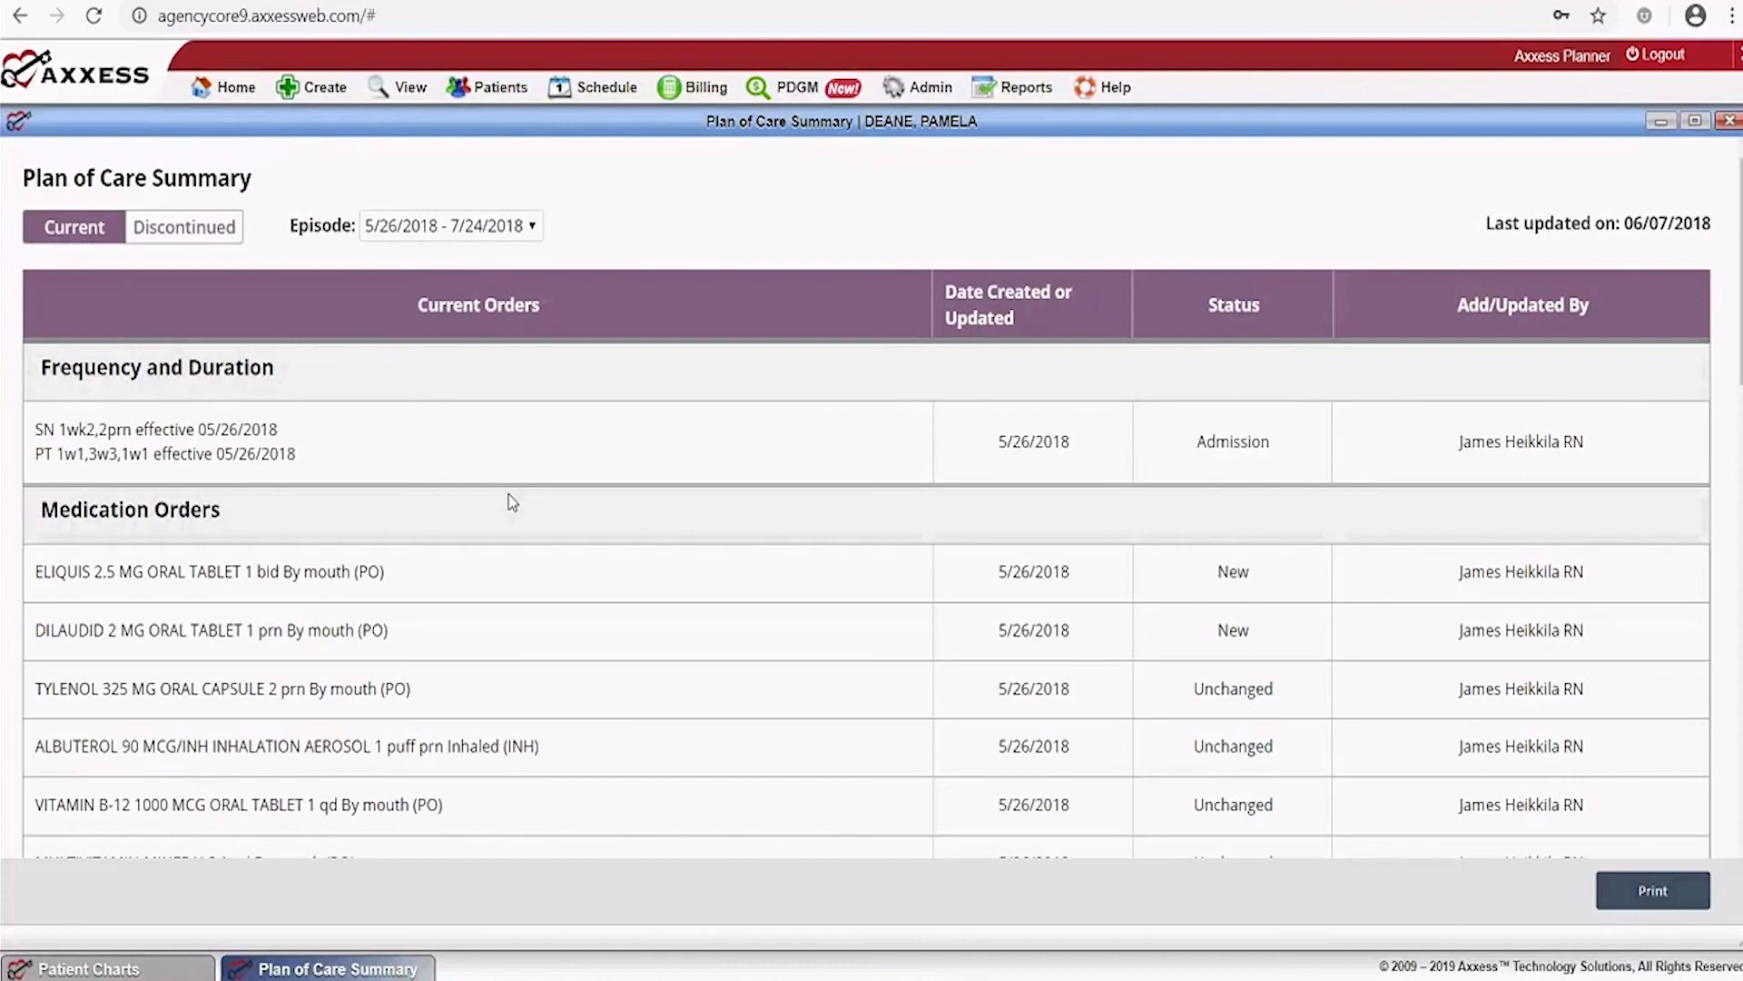
pyautogui.scroll(-1, 378, 541)
pyautogui.scroll(-5, 375, 536)
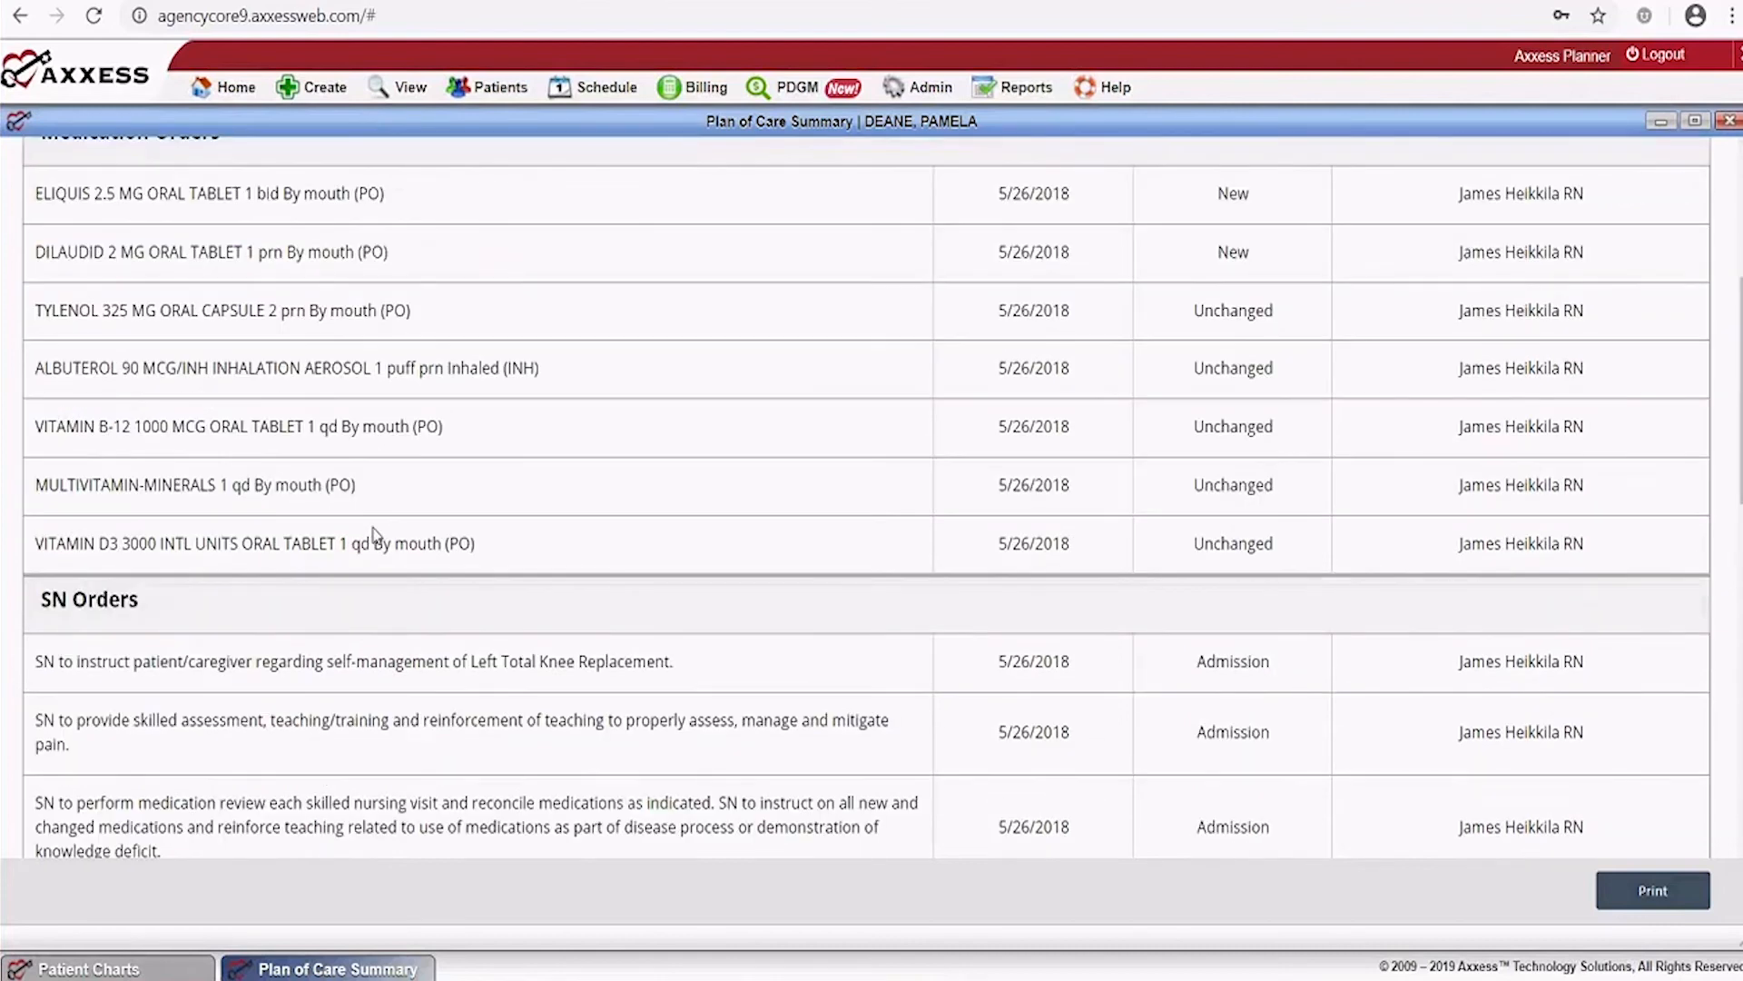
pyautogui.scroll(-4, 375, 536)
pyautogui.scroll(-7, 376, 536)
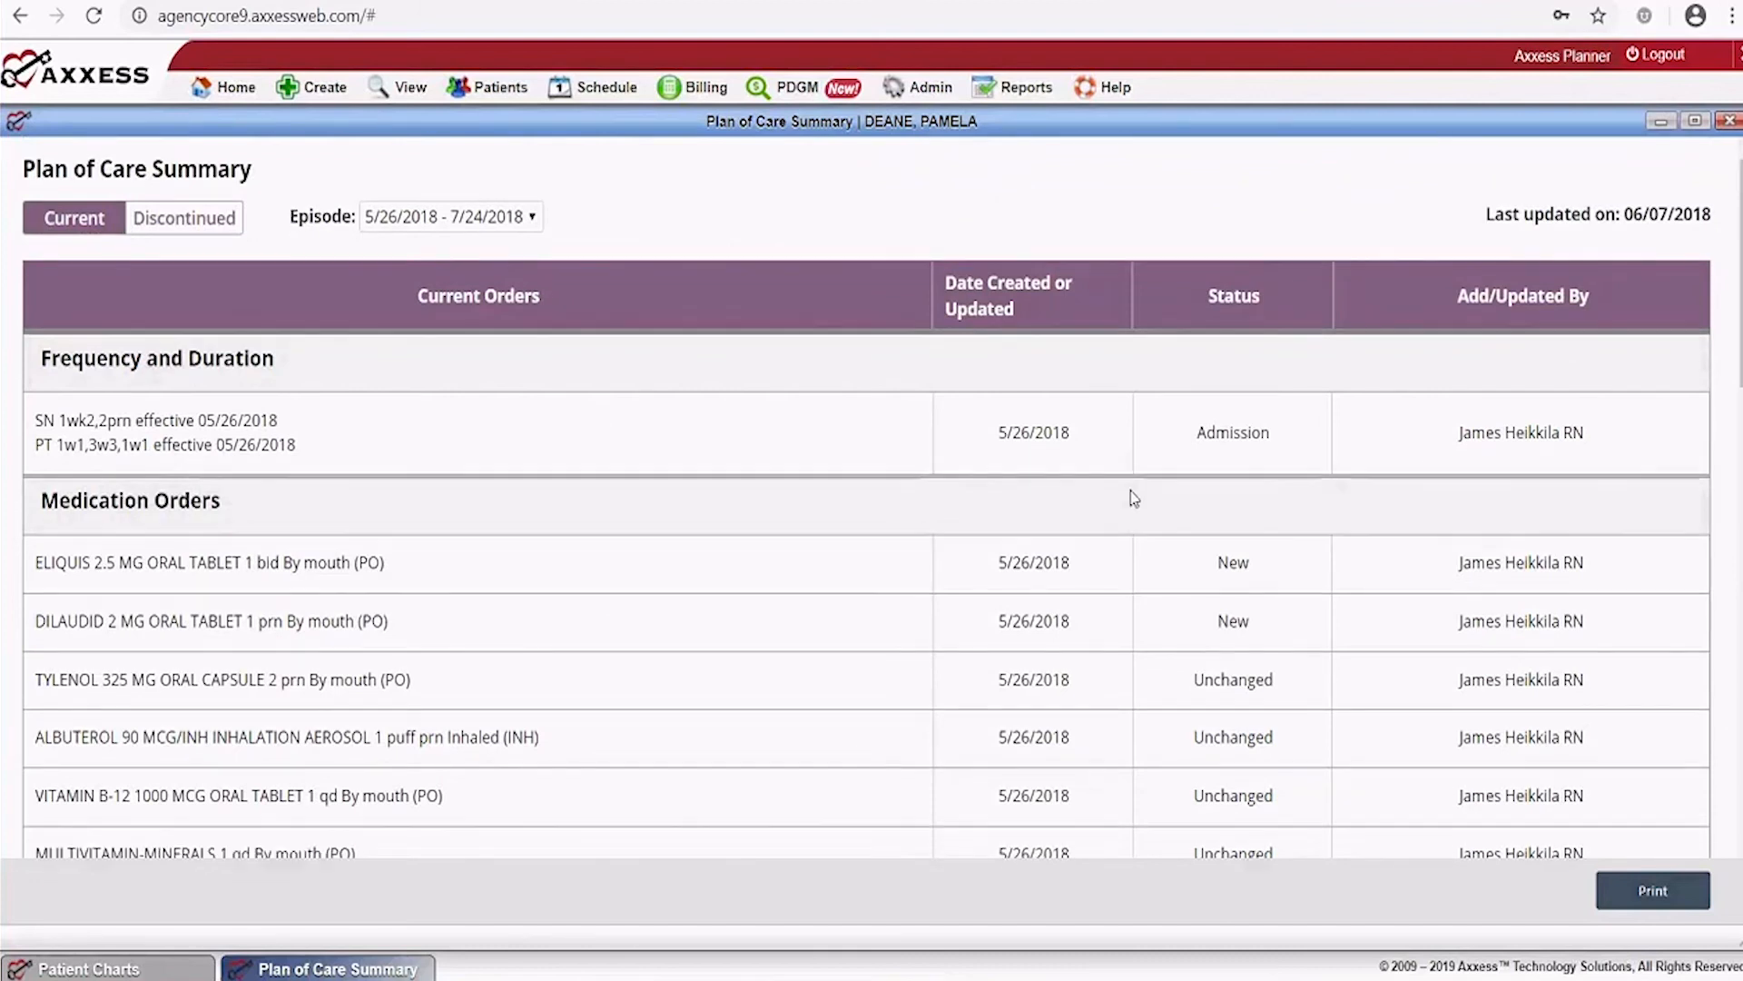
pyautogui.scroll(-1, 1037, 325)
pyautogui.scroll(-1, 1151, 617)
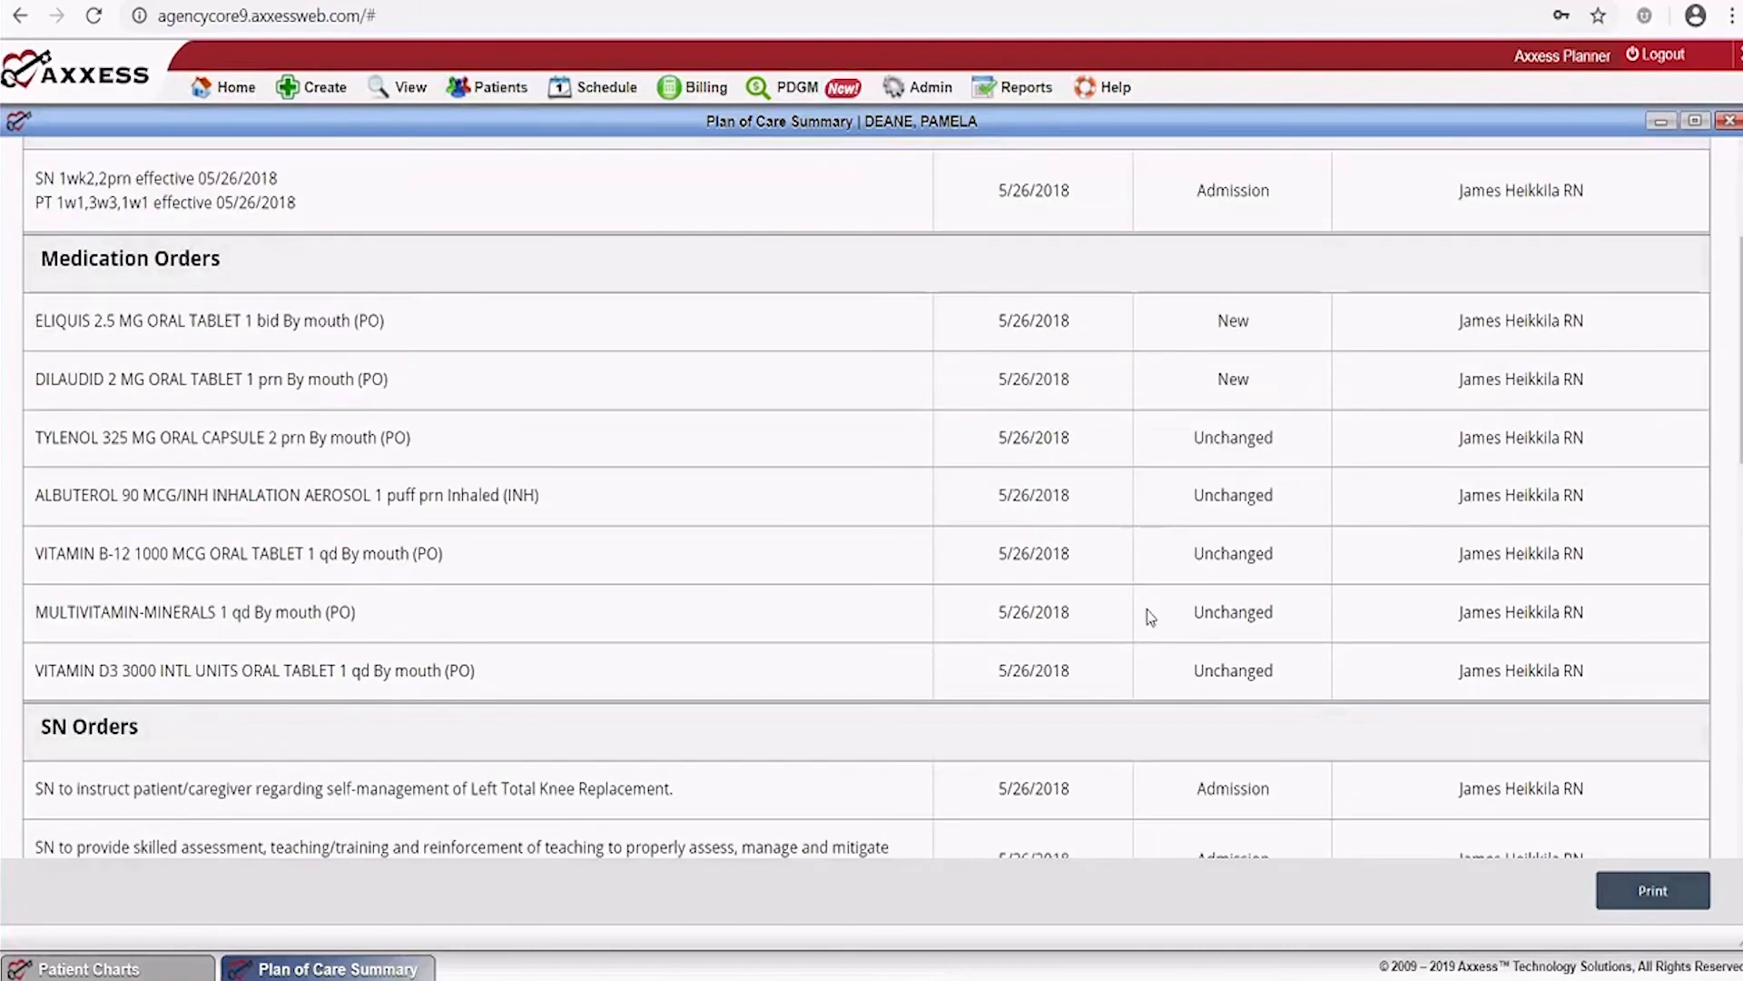
pyautogui.scroll(-4, 1214, 401)
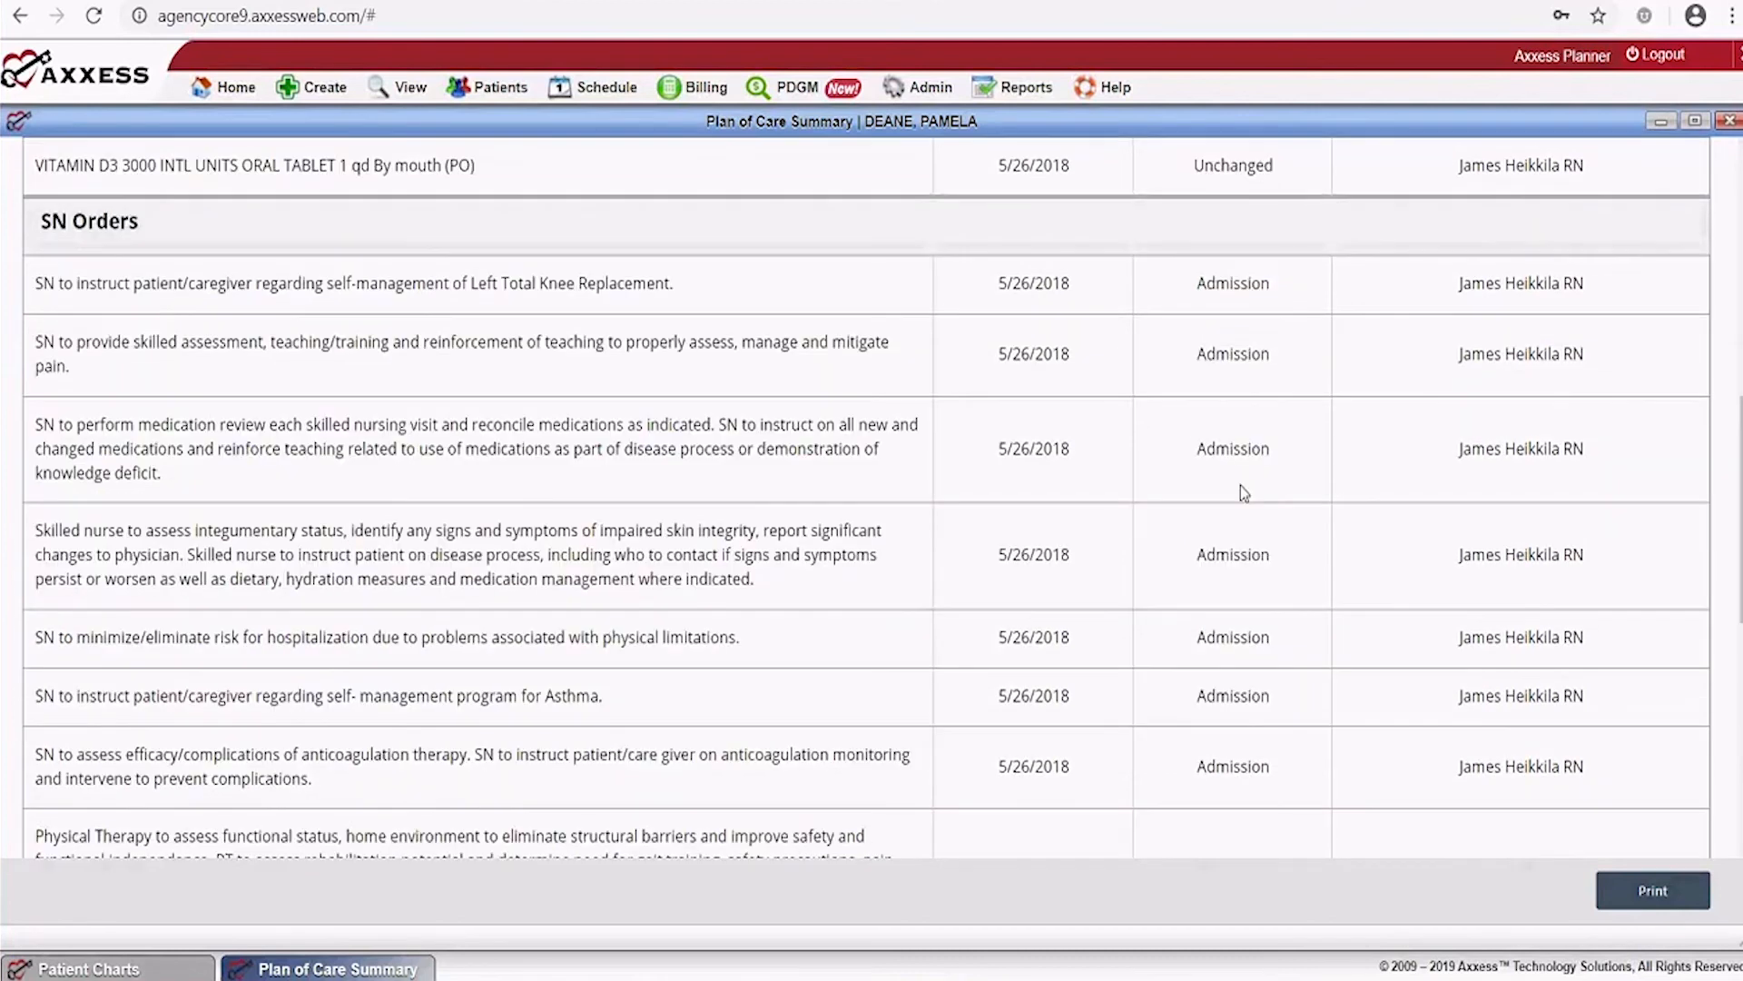
pyautogui.scroll(-5, 1243, 493)
pyautogui.scroll(-1, 52, 416)
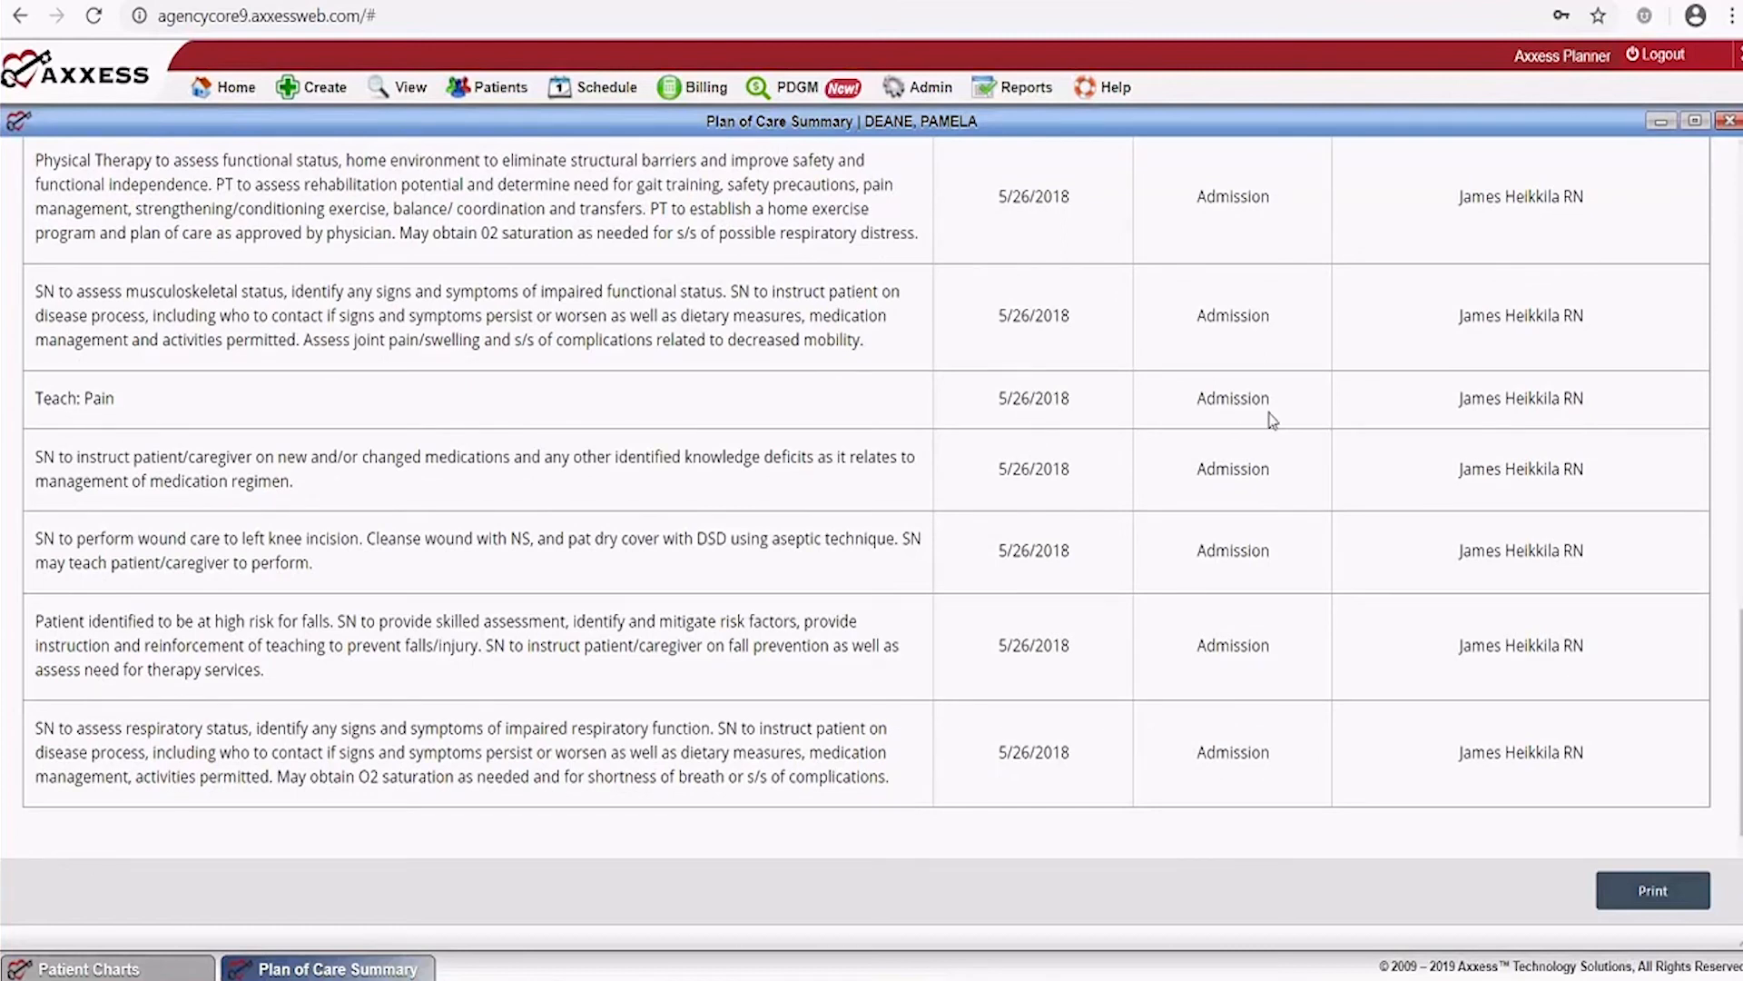
pyautogui.scroll(3, 1272, 419)
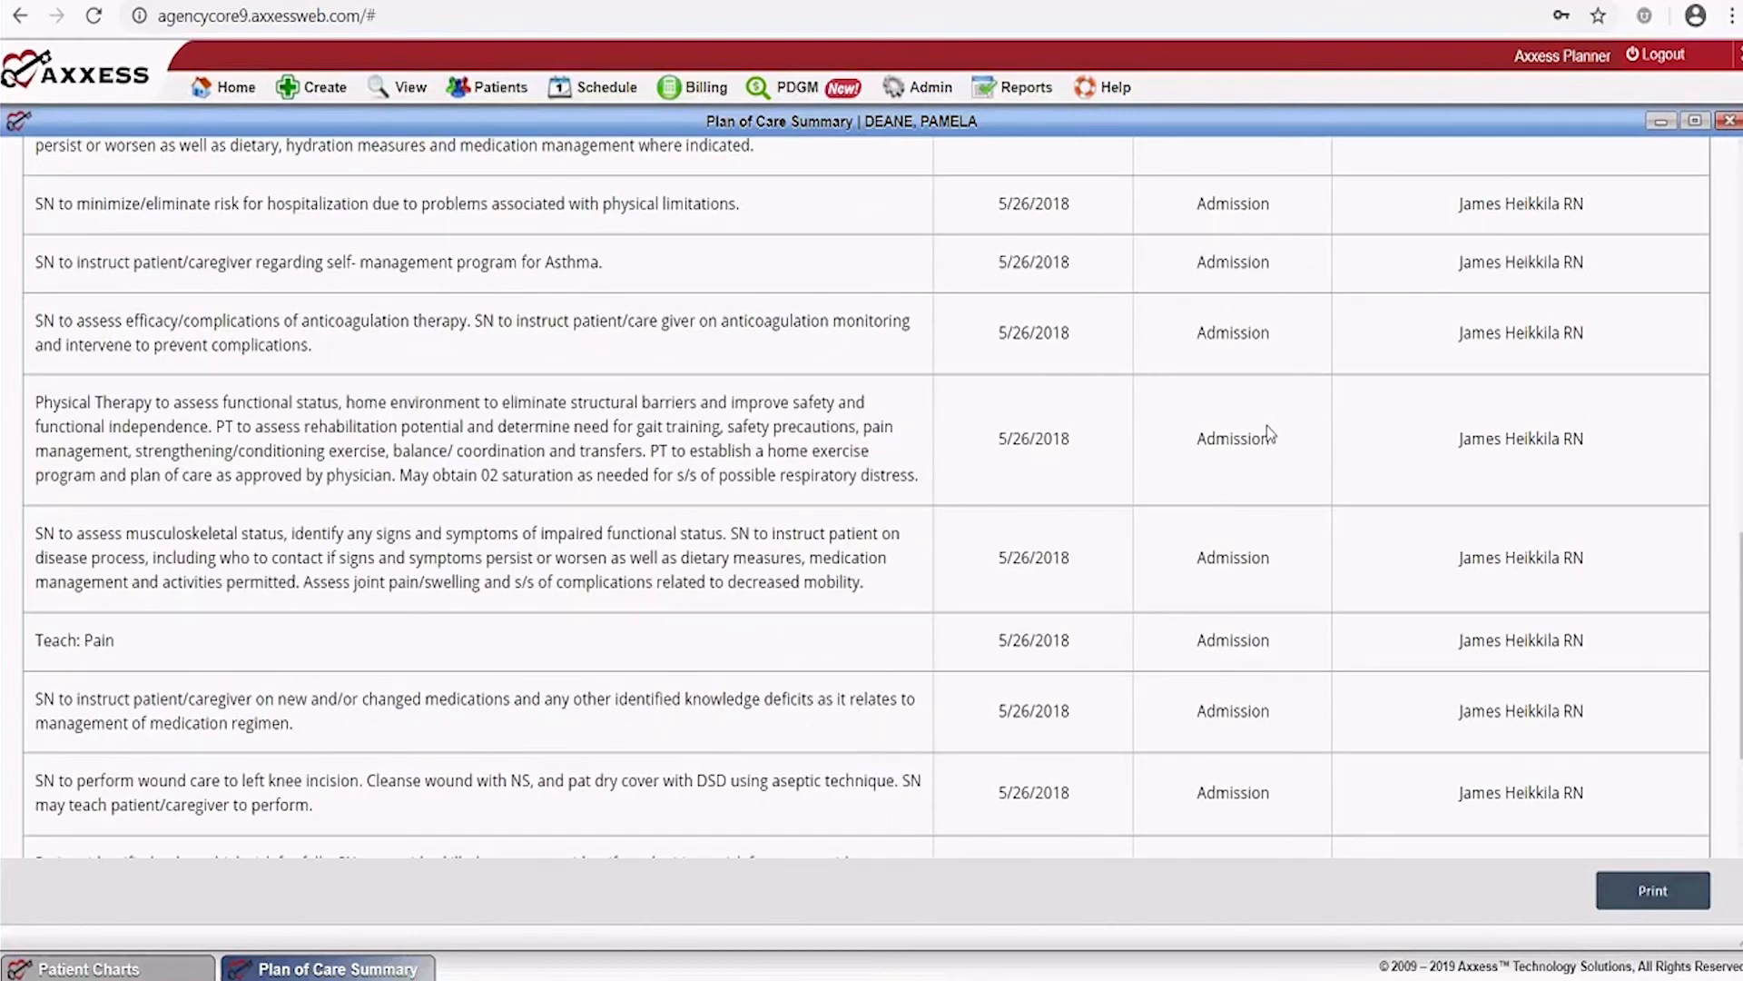
pyautogui.scroll(8, 1269, 434)
pyautogui.scroll(-8, 1267, 462)
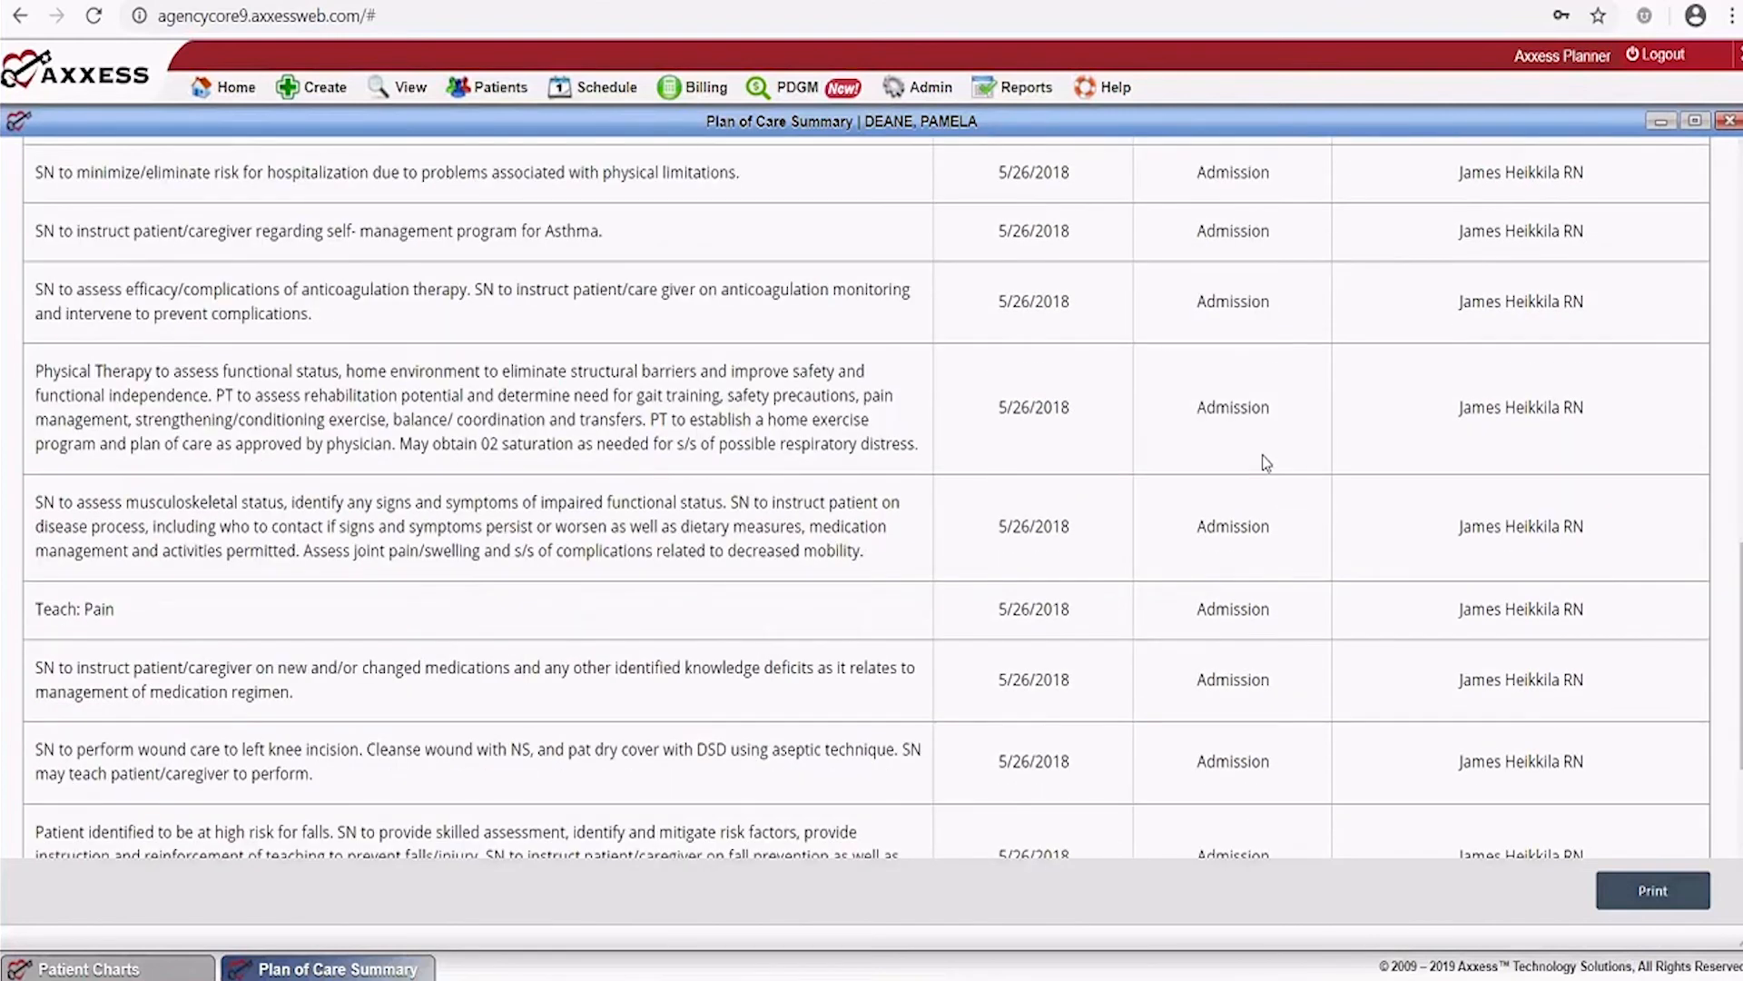
pyautogui.scroll(-3, 1267, 462)
pyautogui.scroll(1, 1517, 488)
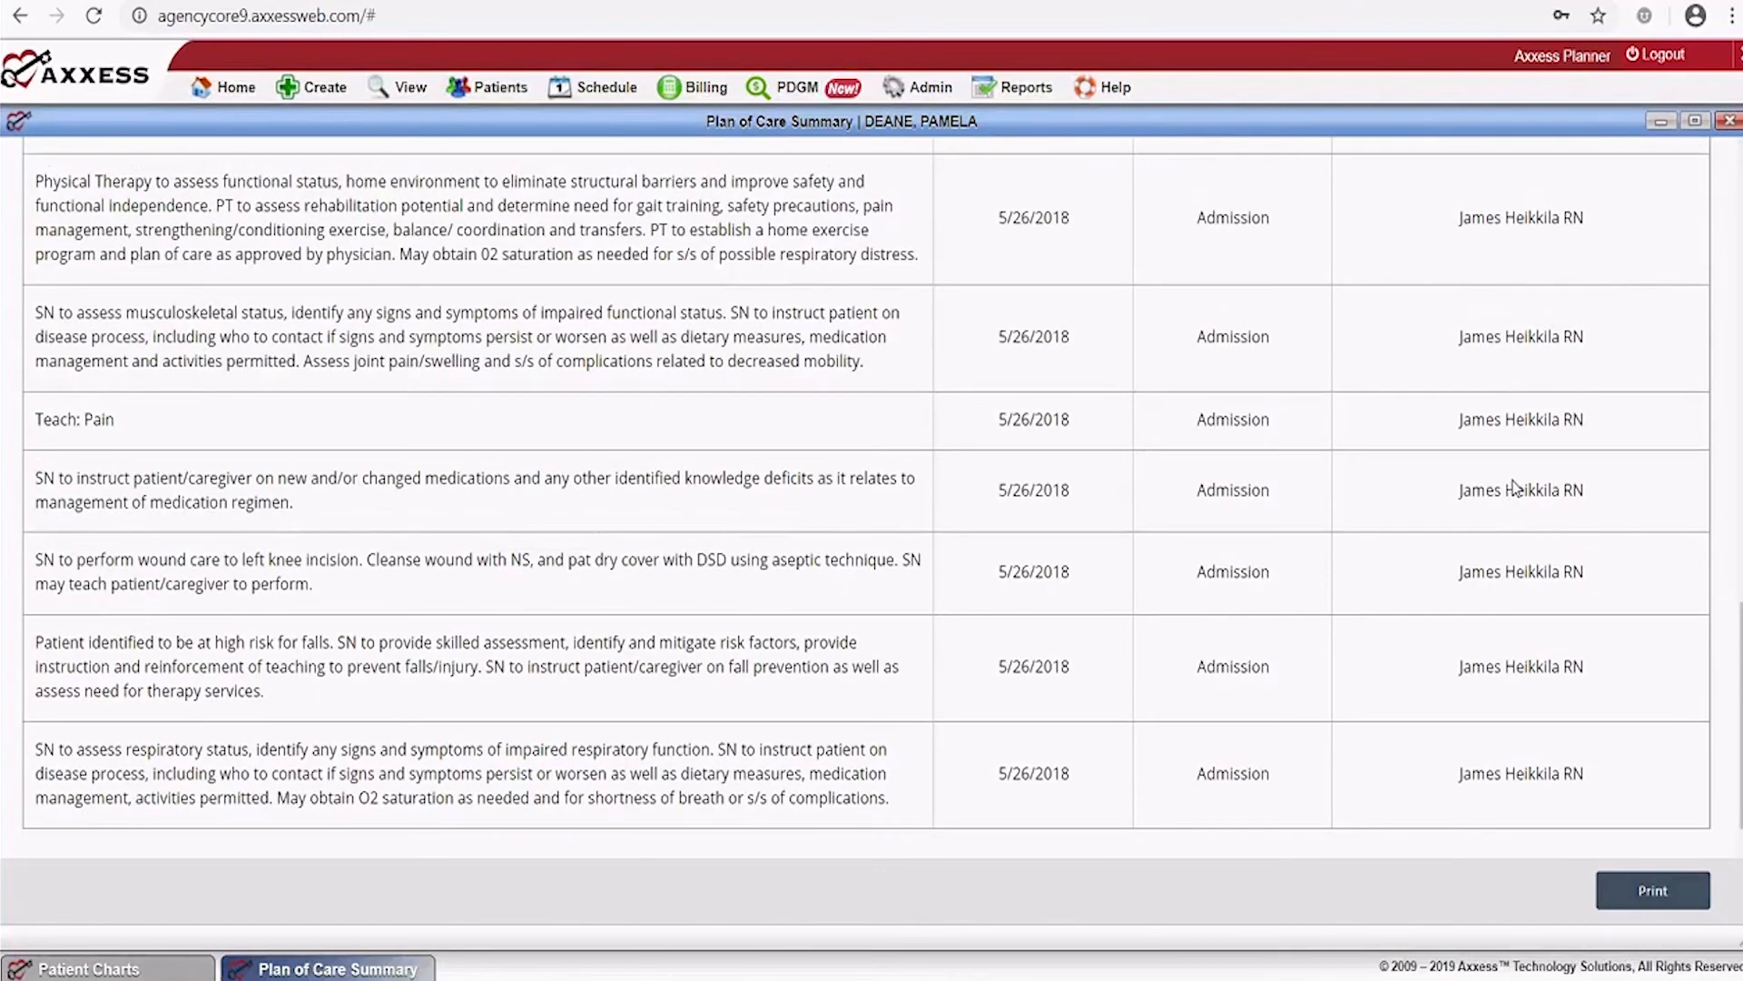
pyautogui.scroll(12, 1514, 487)
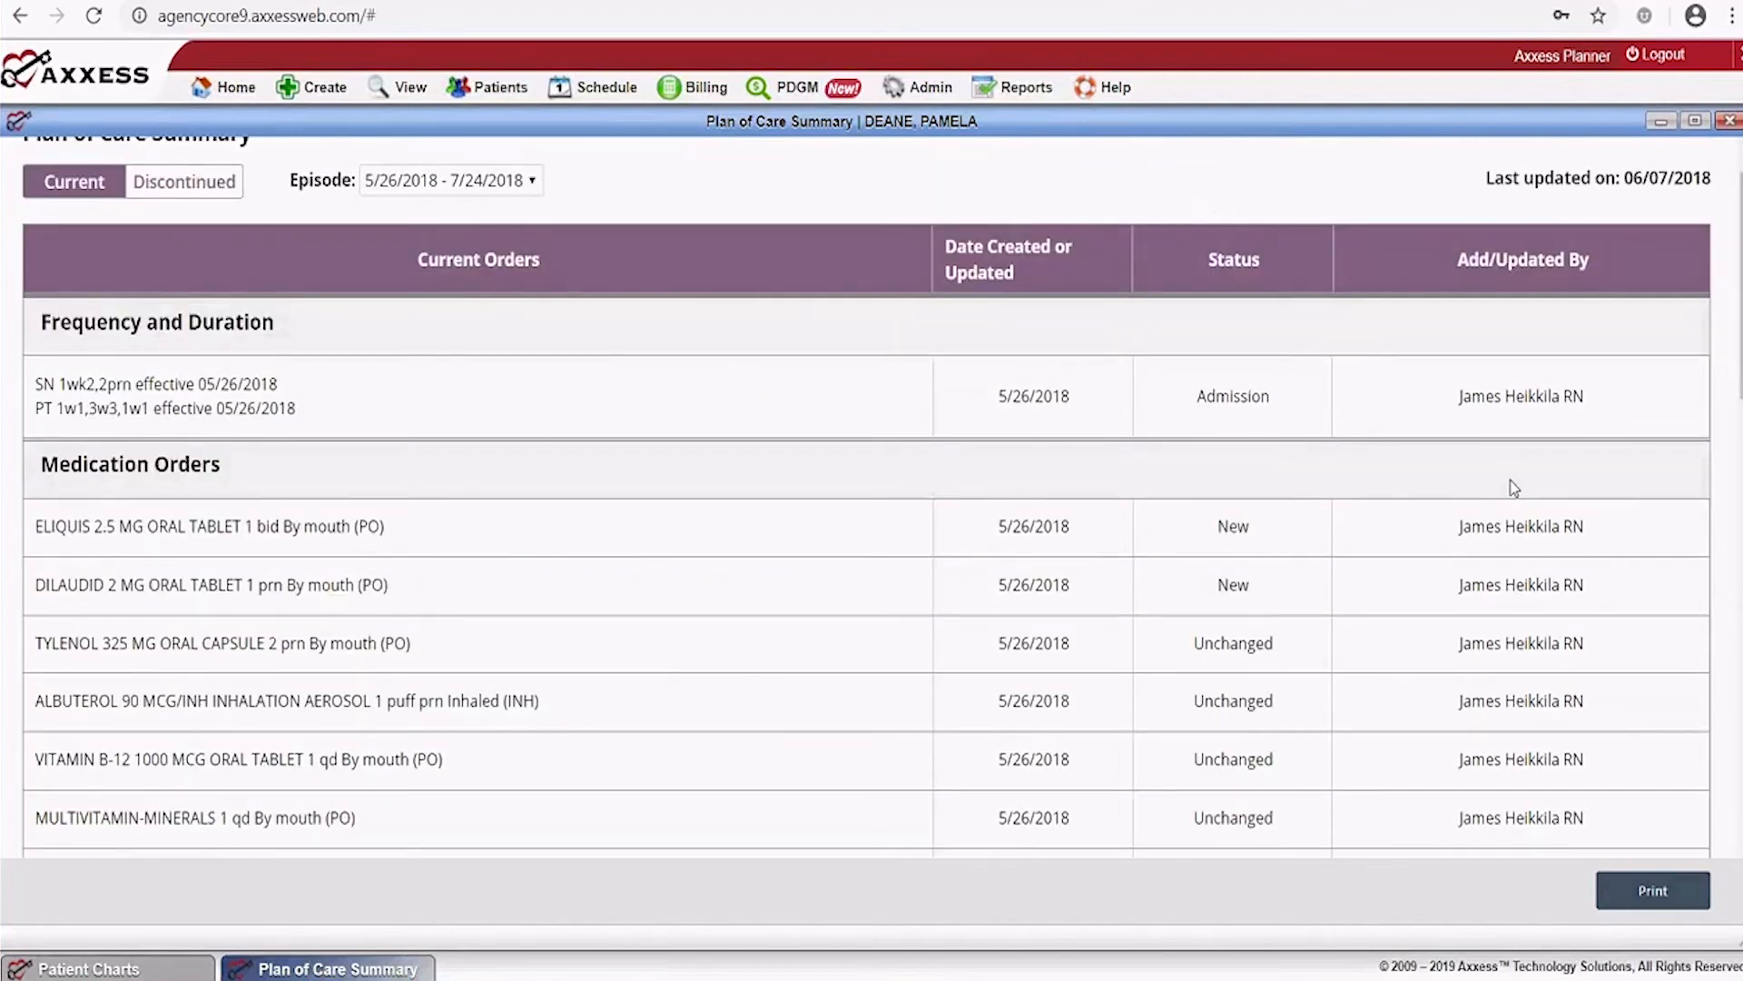
pyautogui.scroll(1, 1514, 487)
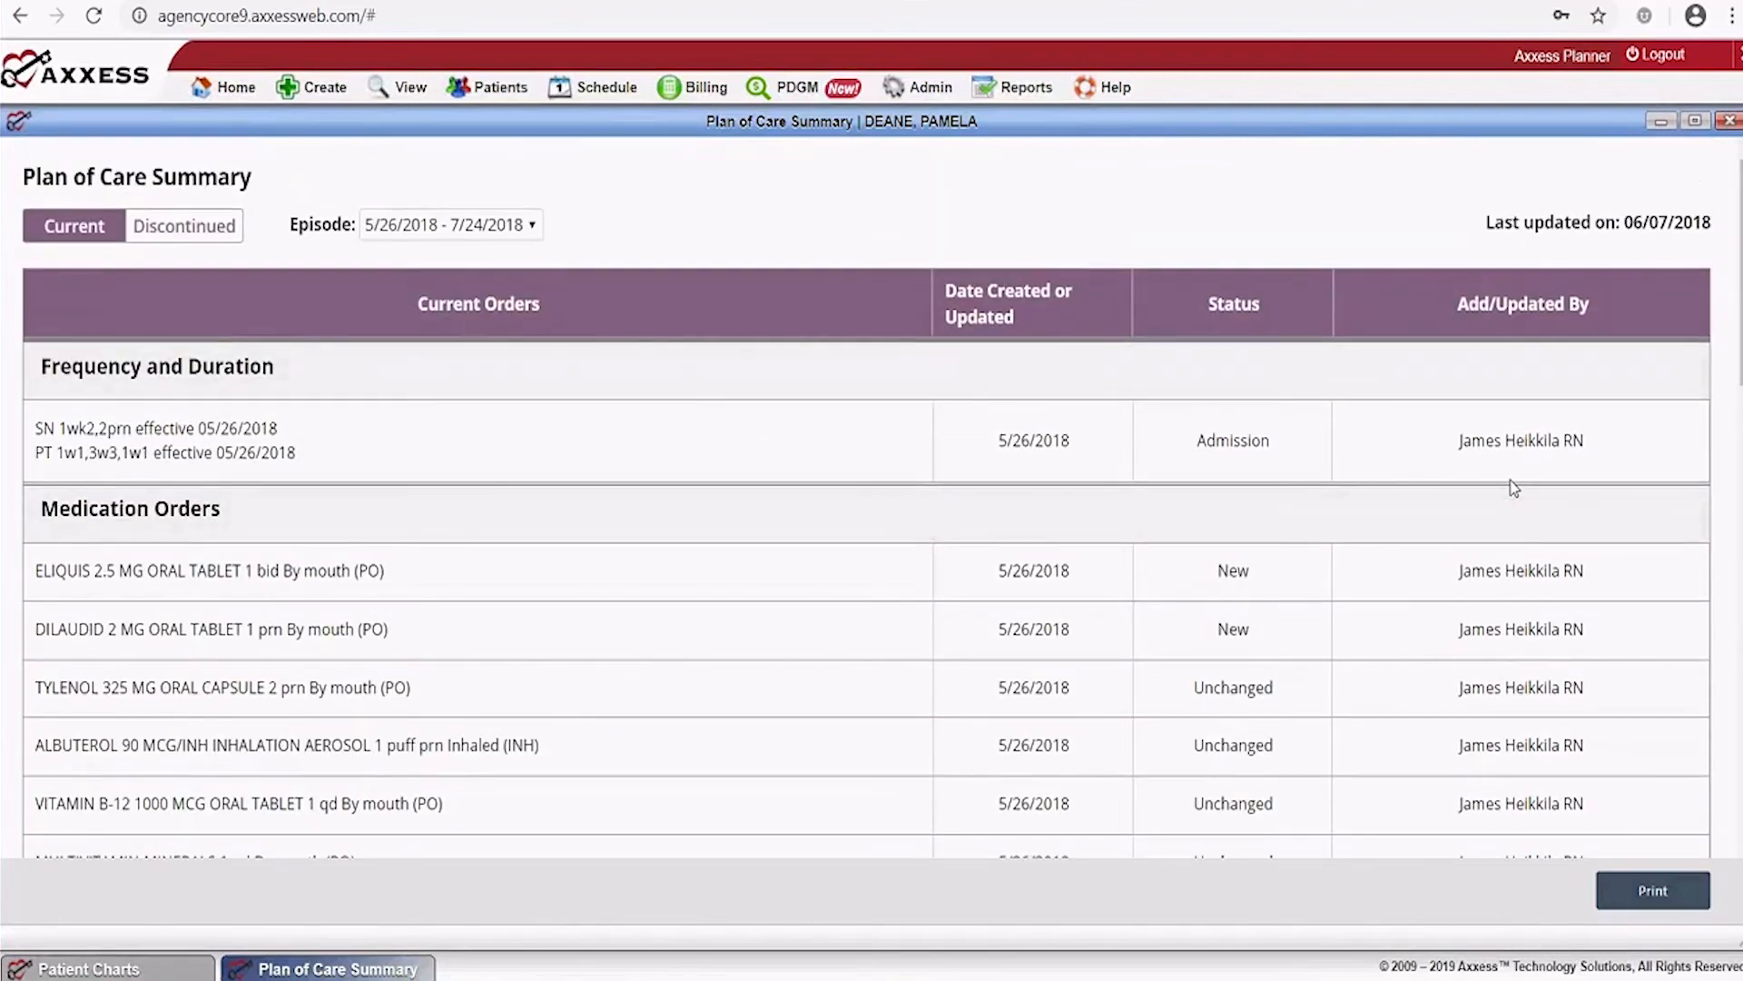
pyautogui.click(1730, 122)
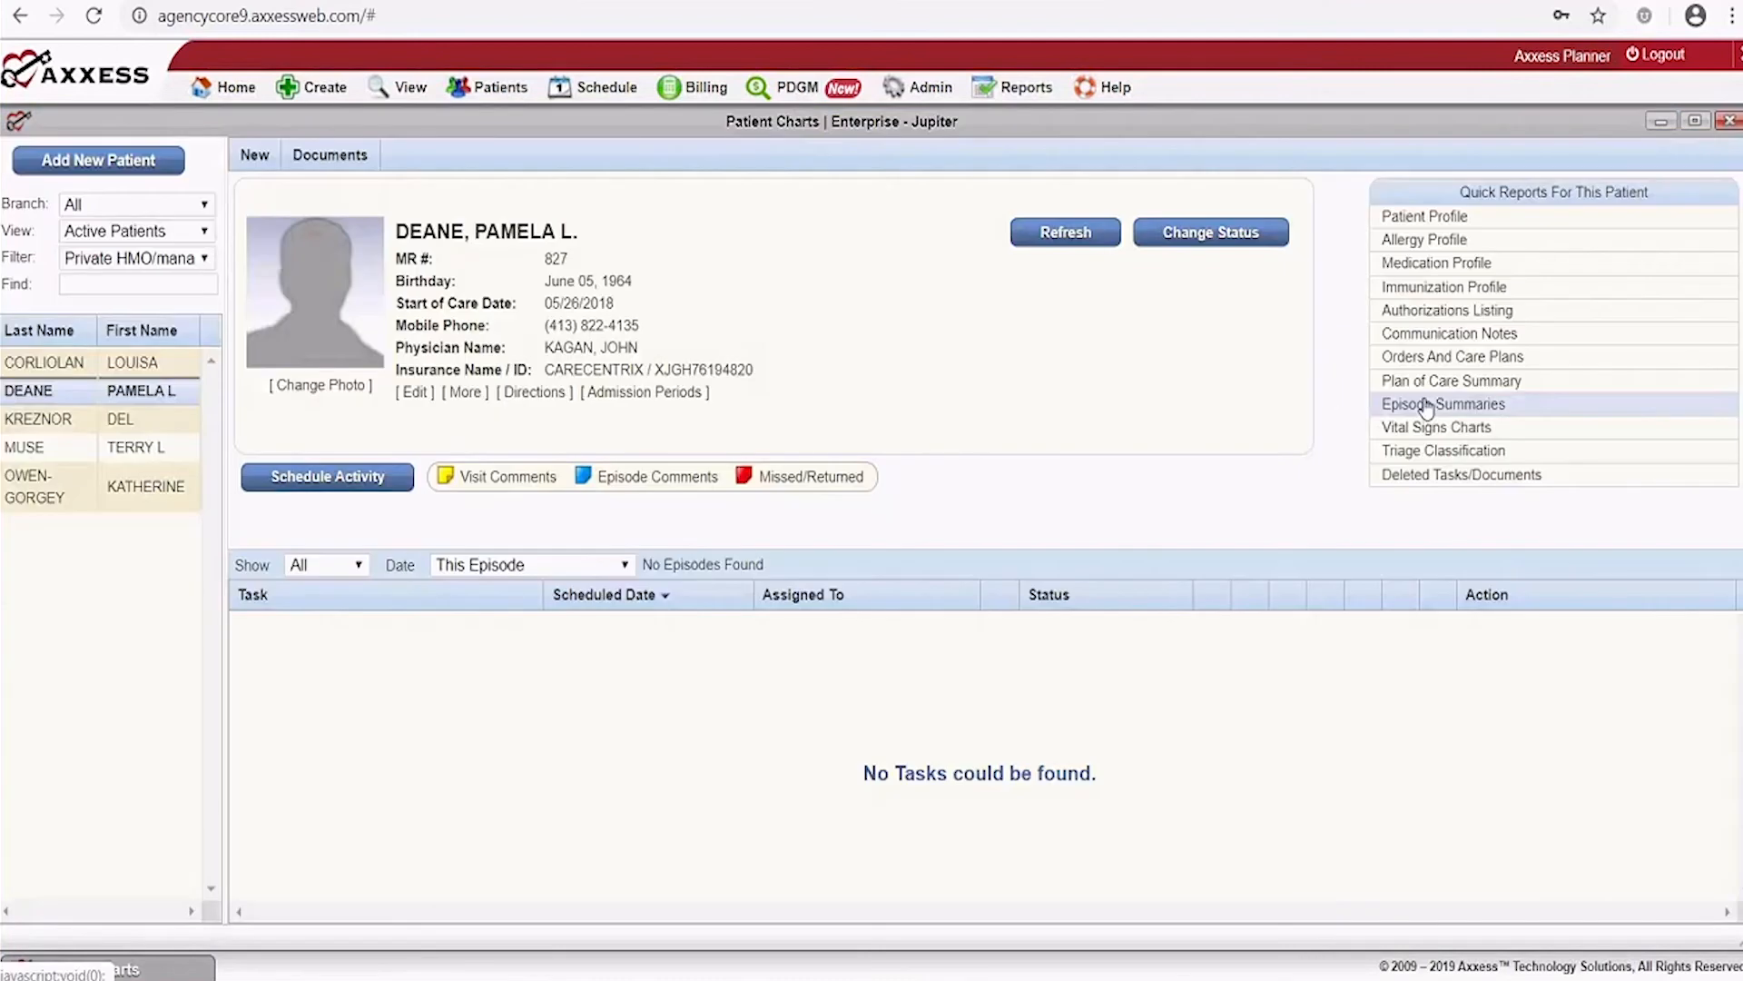
# From Episode Summaries, begin a new episode summary and list the Summary Title options
pyautogui.click(1426, 405)
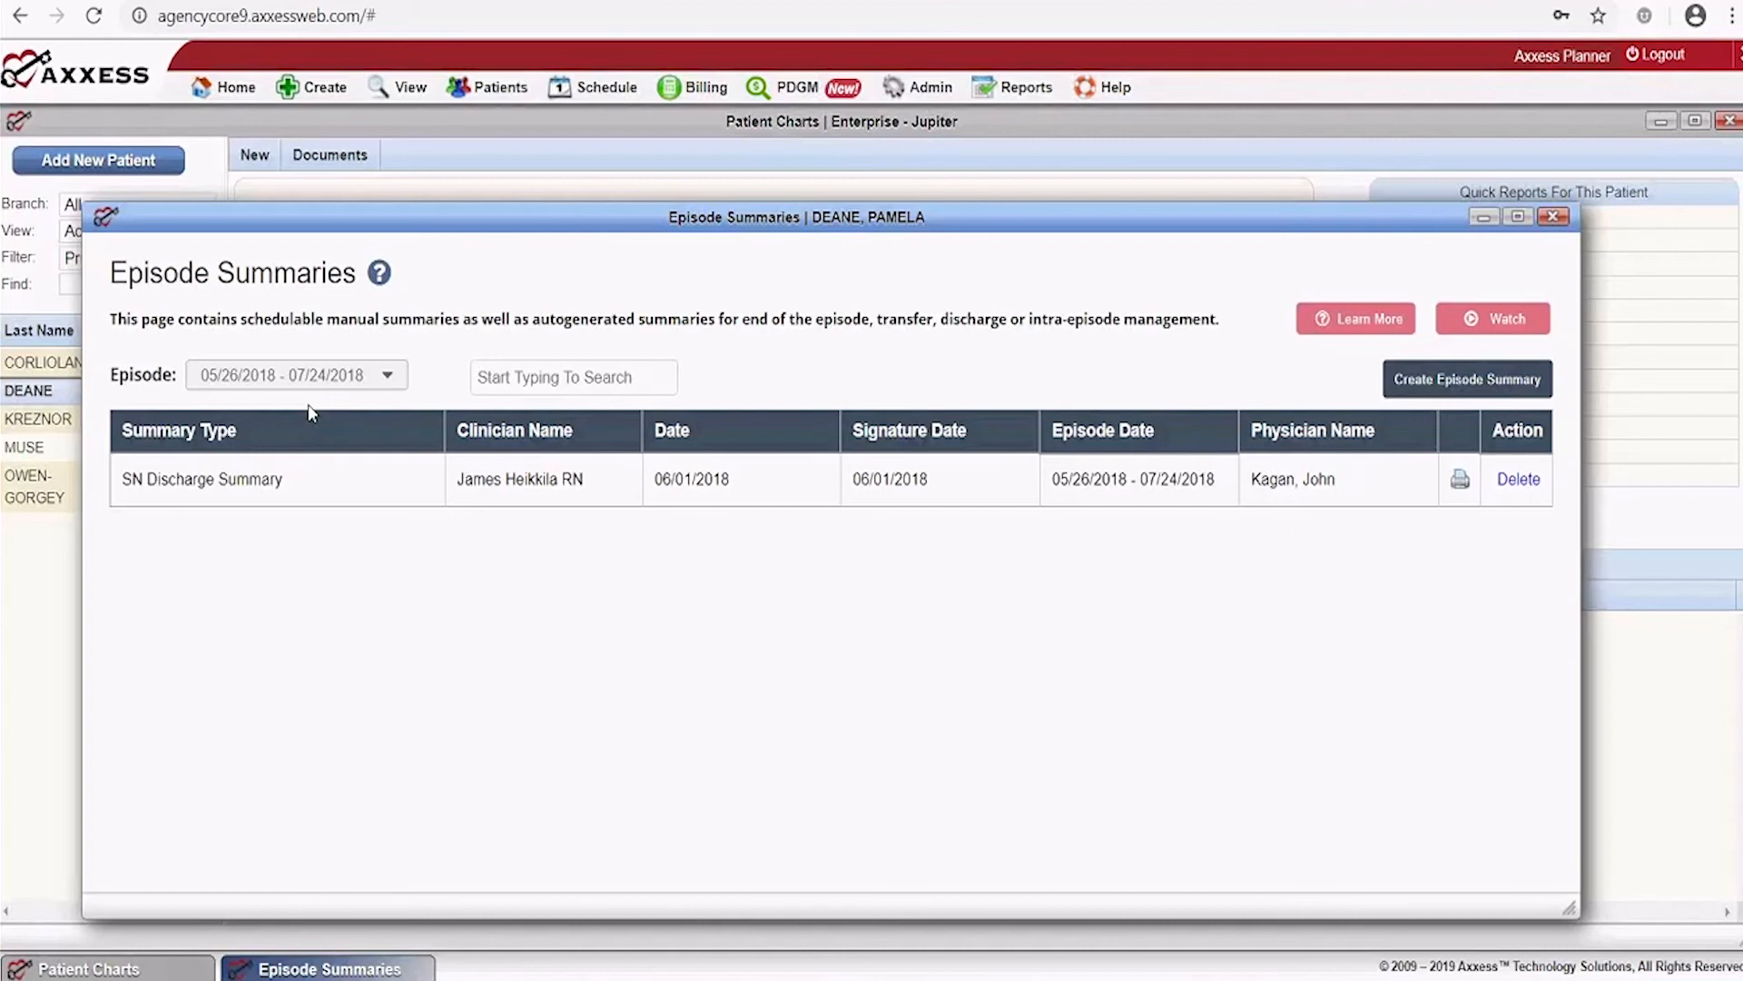
pyautogui.click(387, 380)
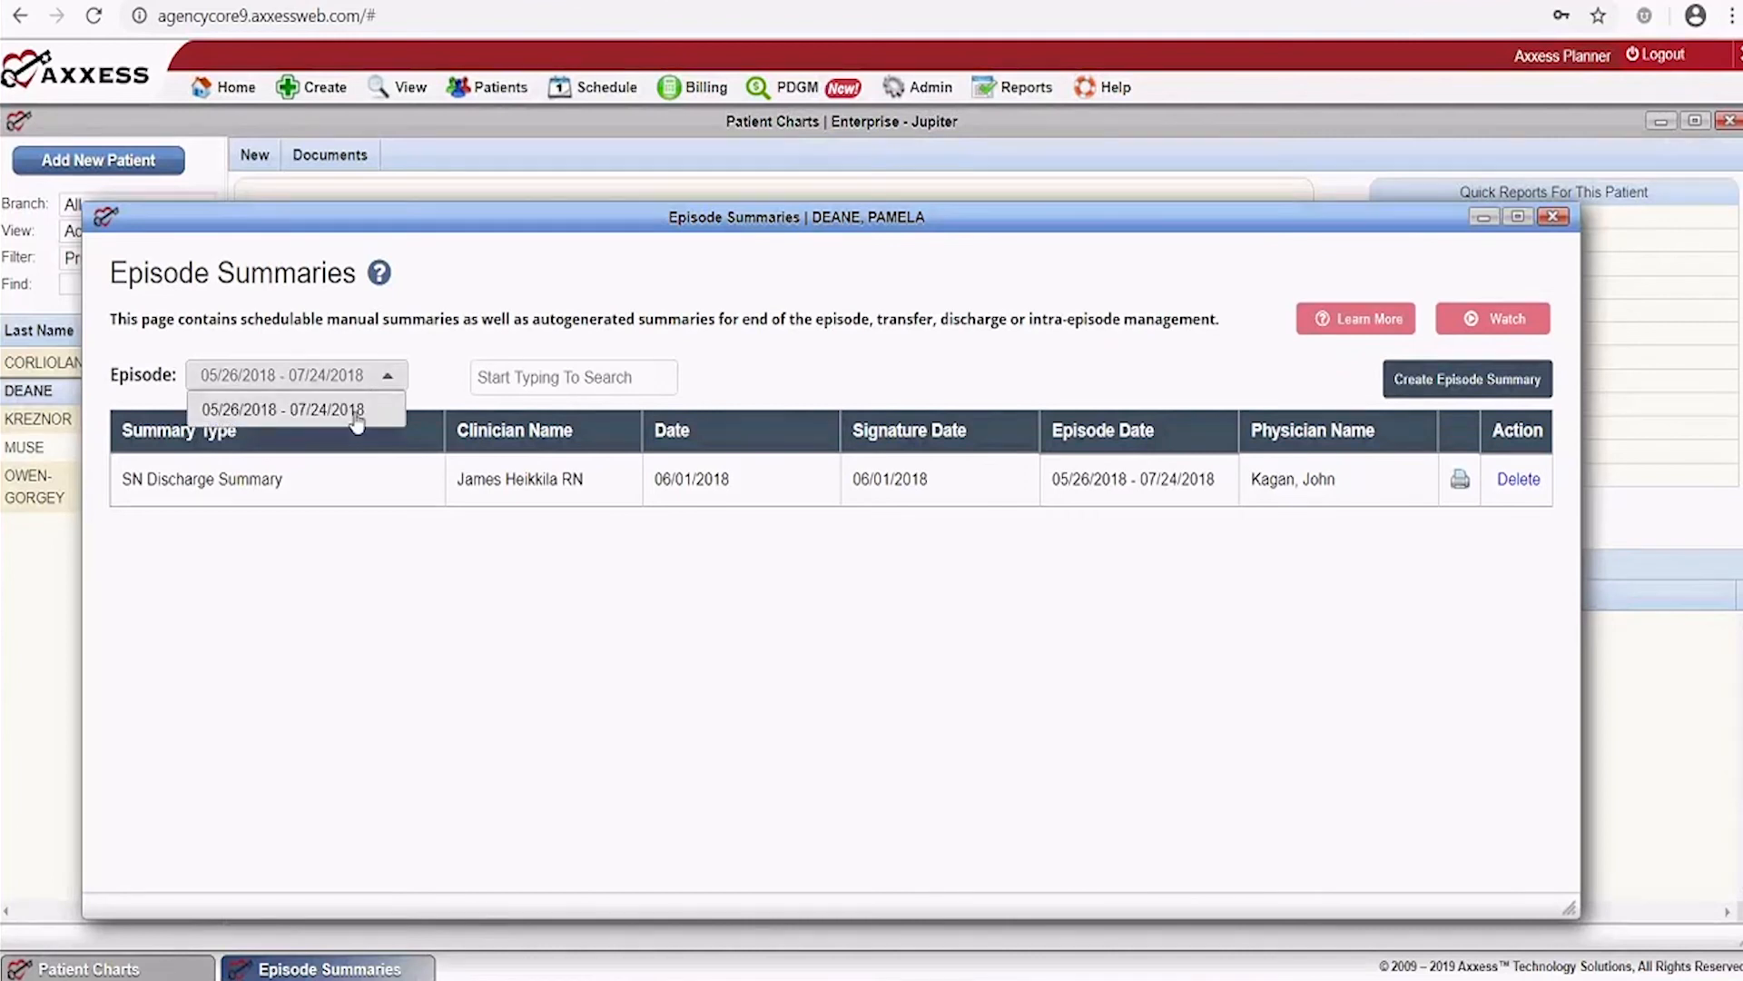
pyautogui.click(1457, 379)
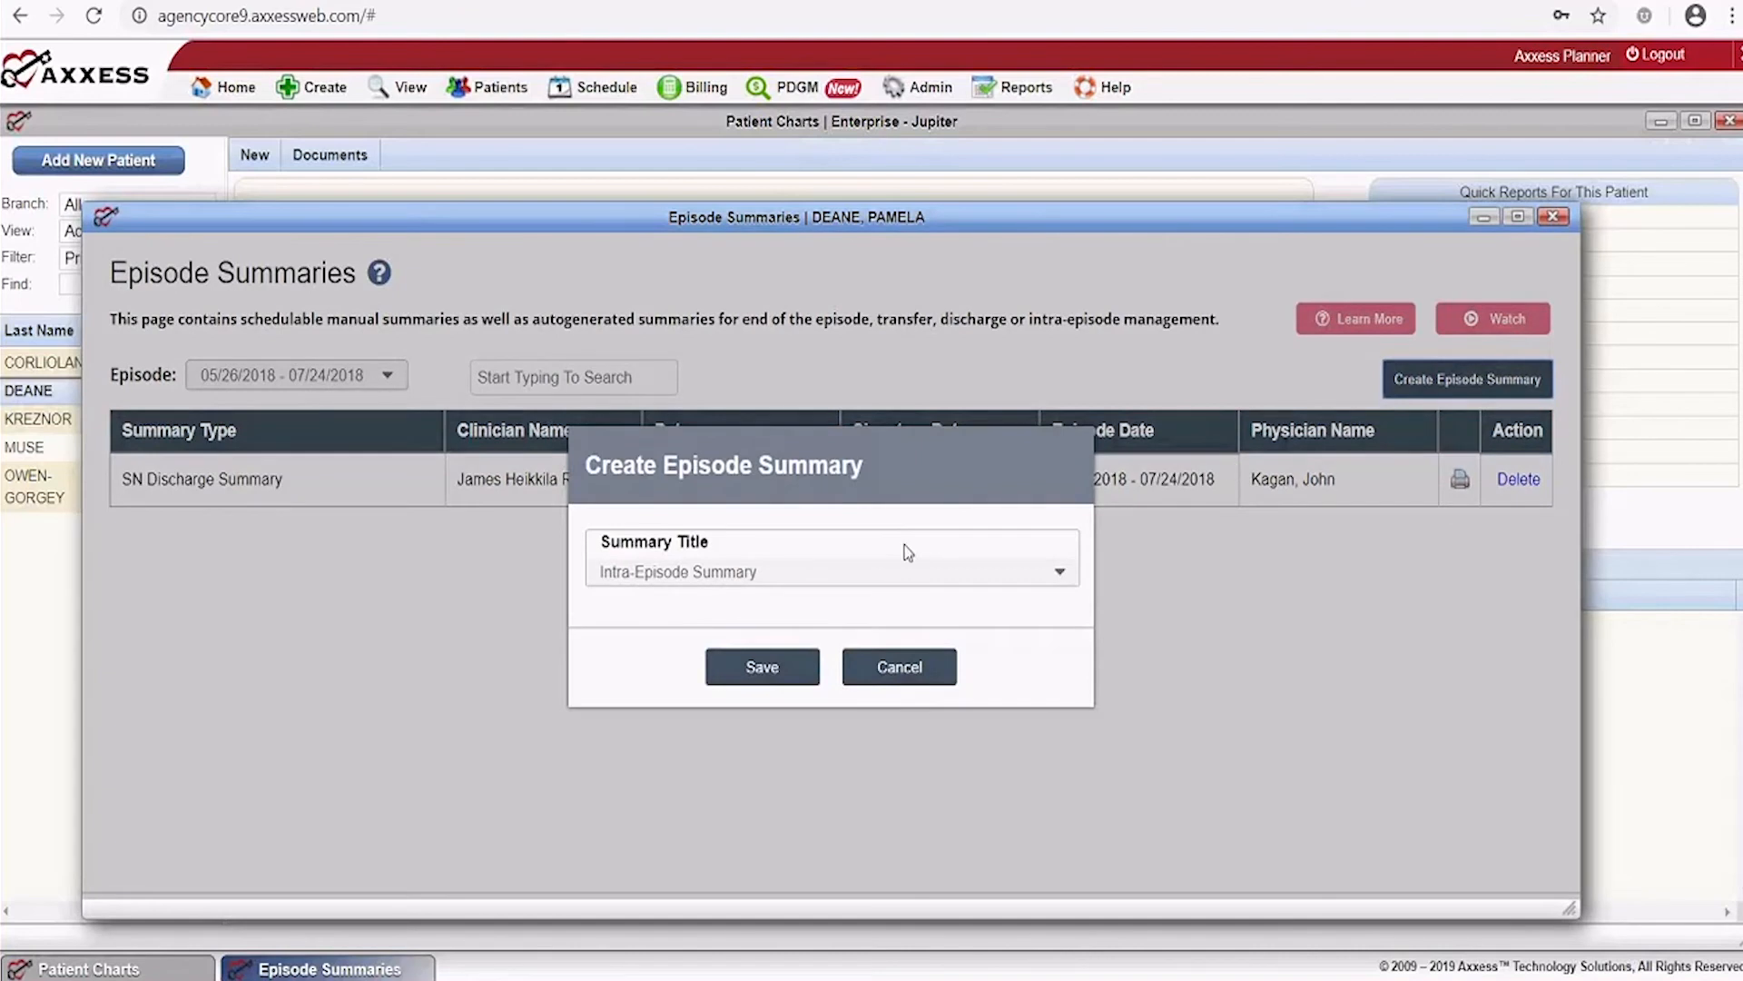
pyautogui.click(844, 573)
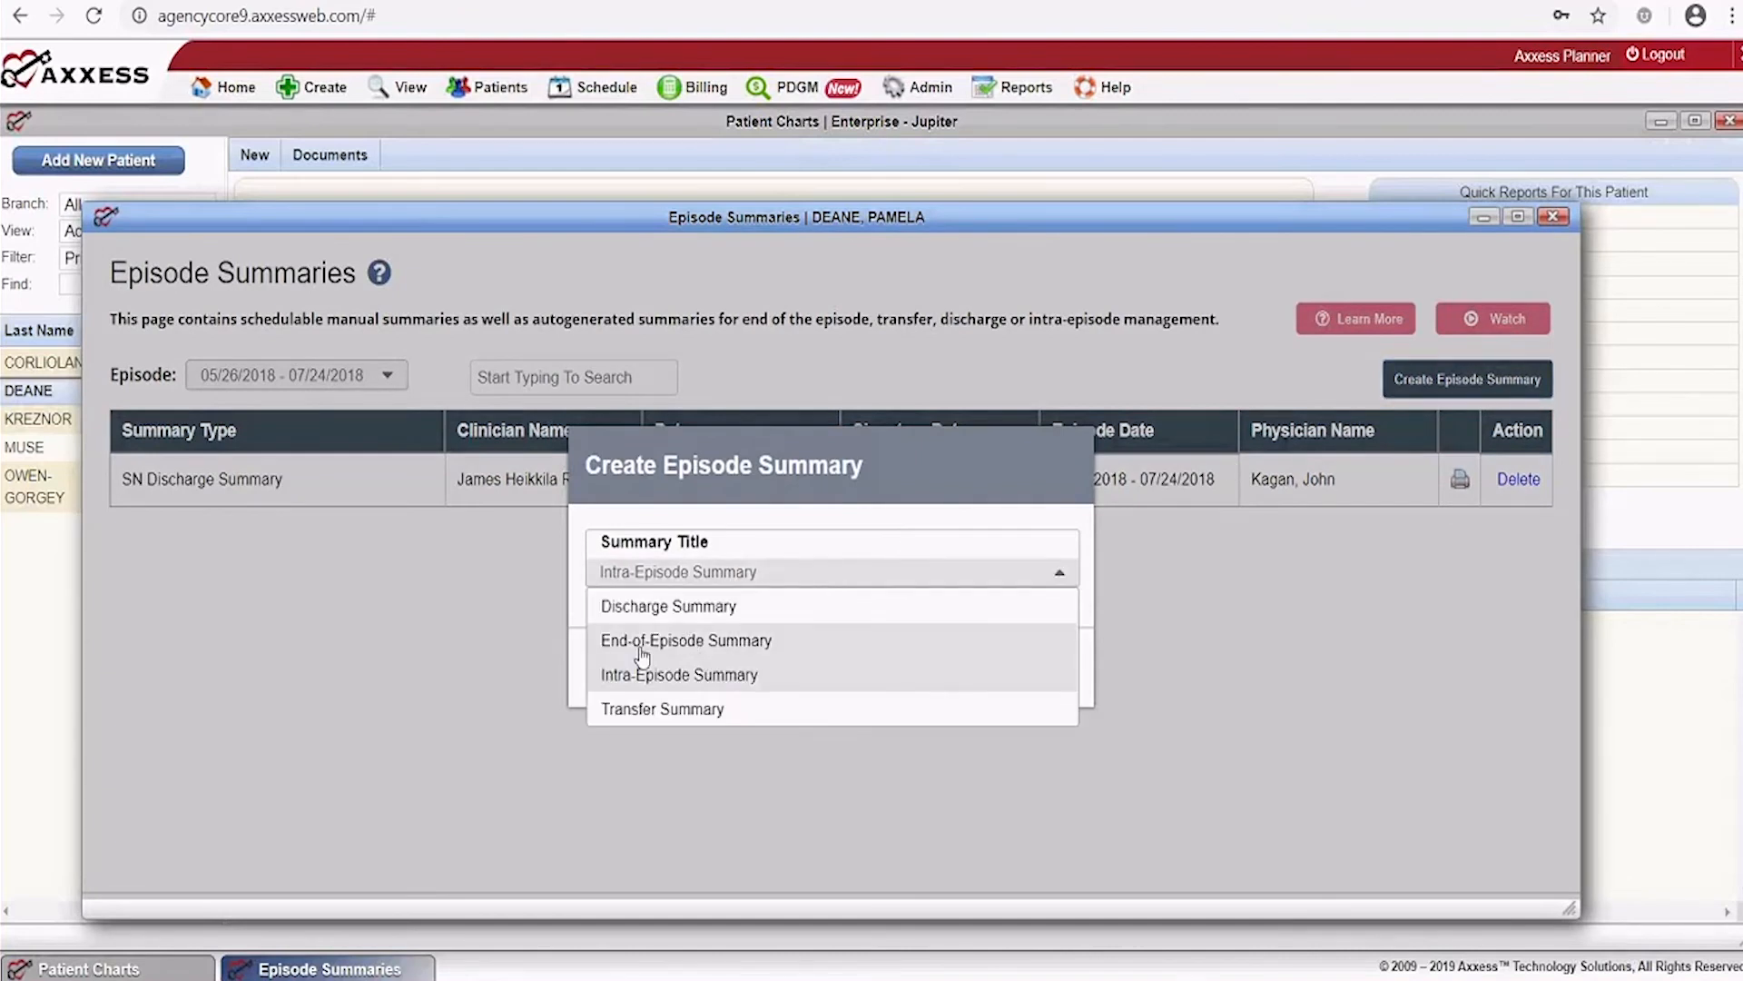
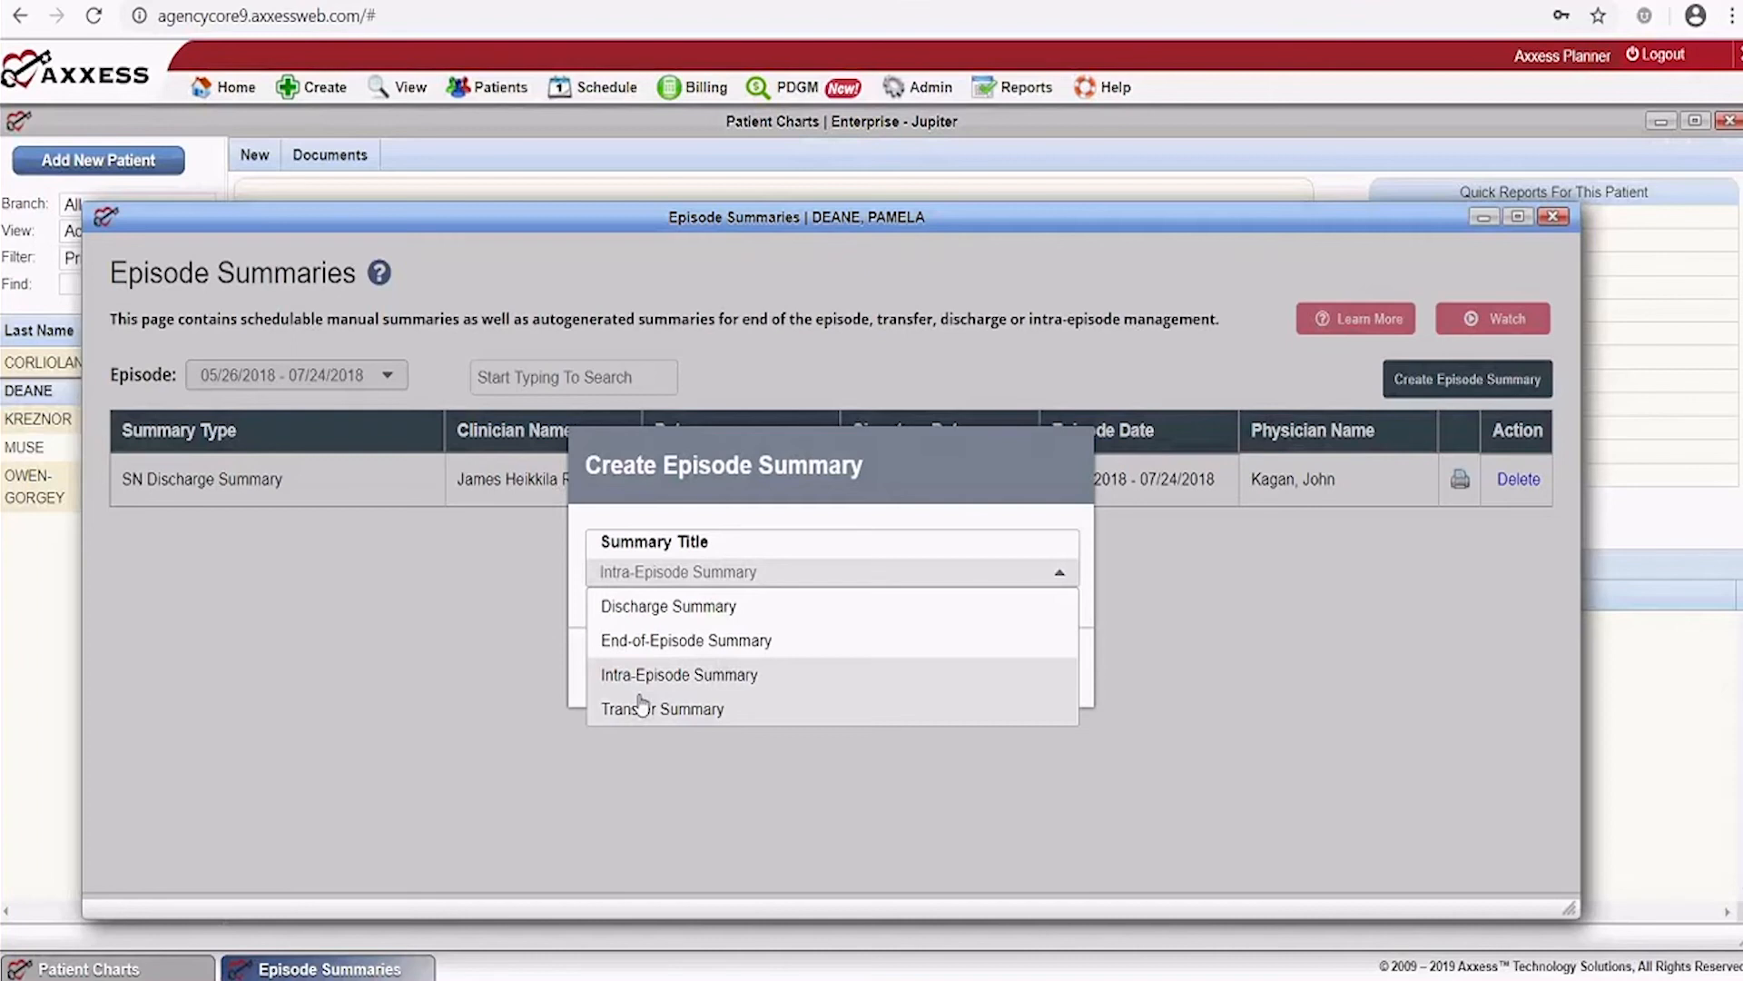
# Choose Transfer Summary as the summary title and save the new episode summary
pyautogui.click(667, 712)
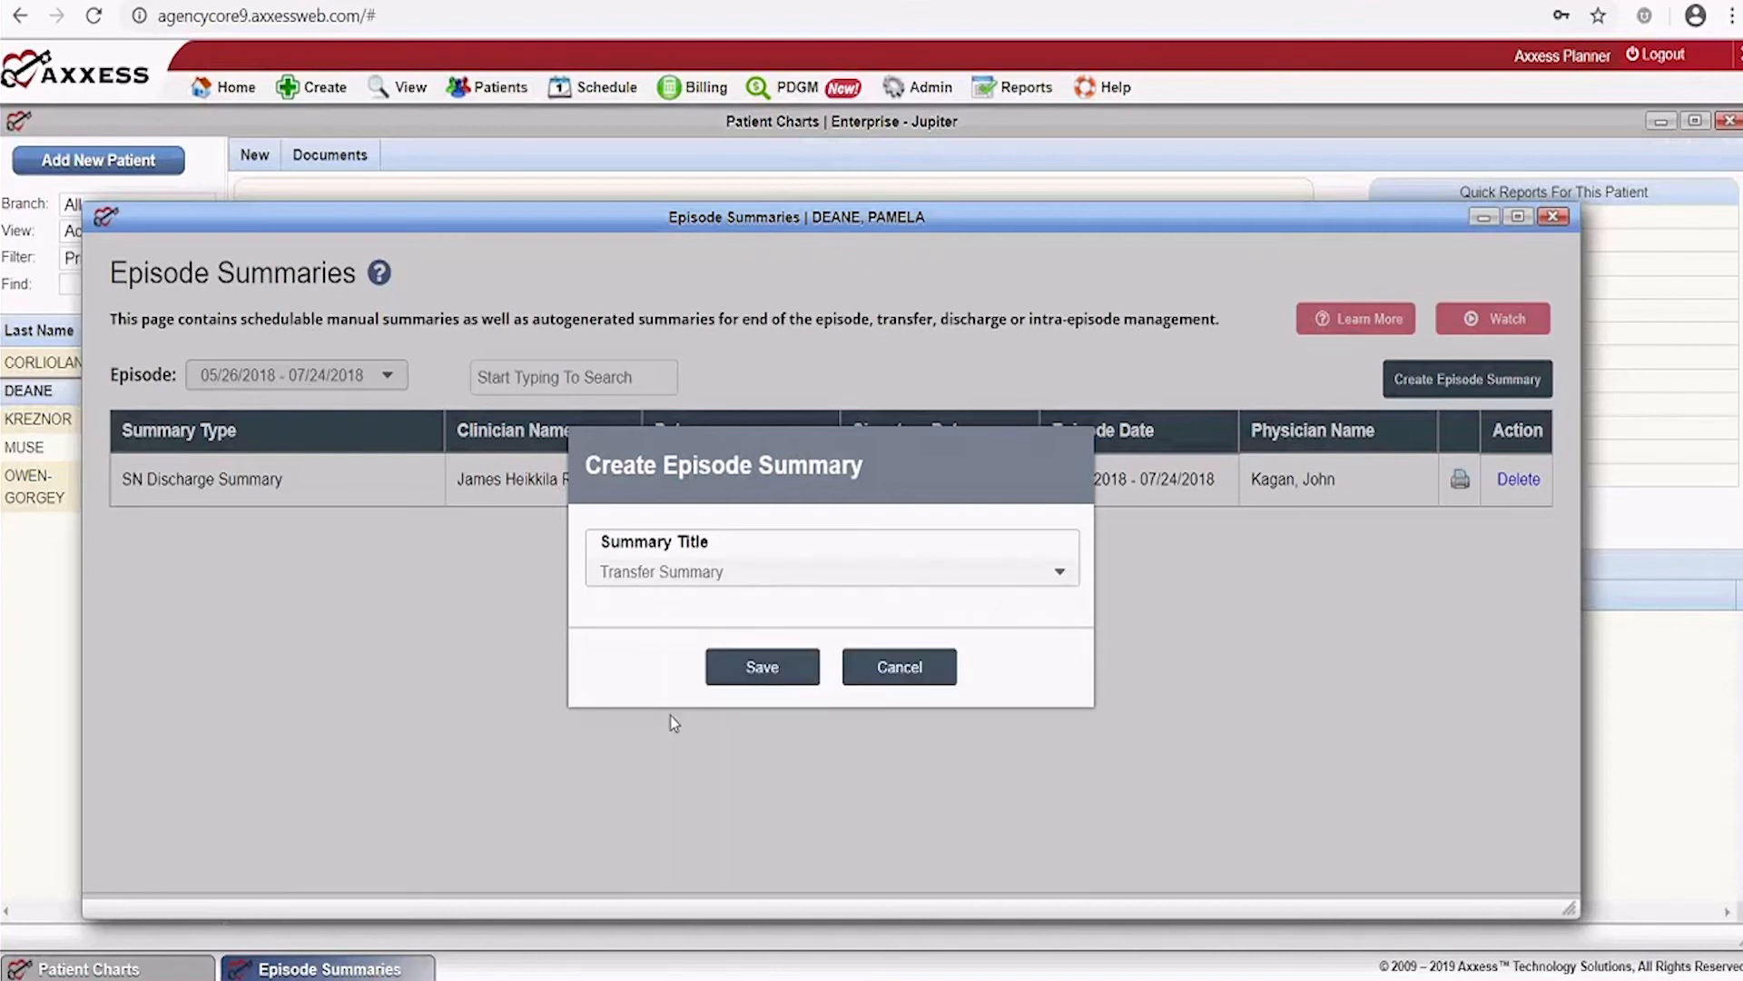
pyautogui.click(783, 679)
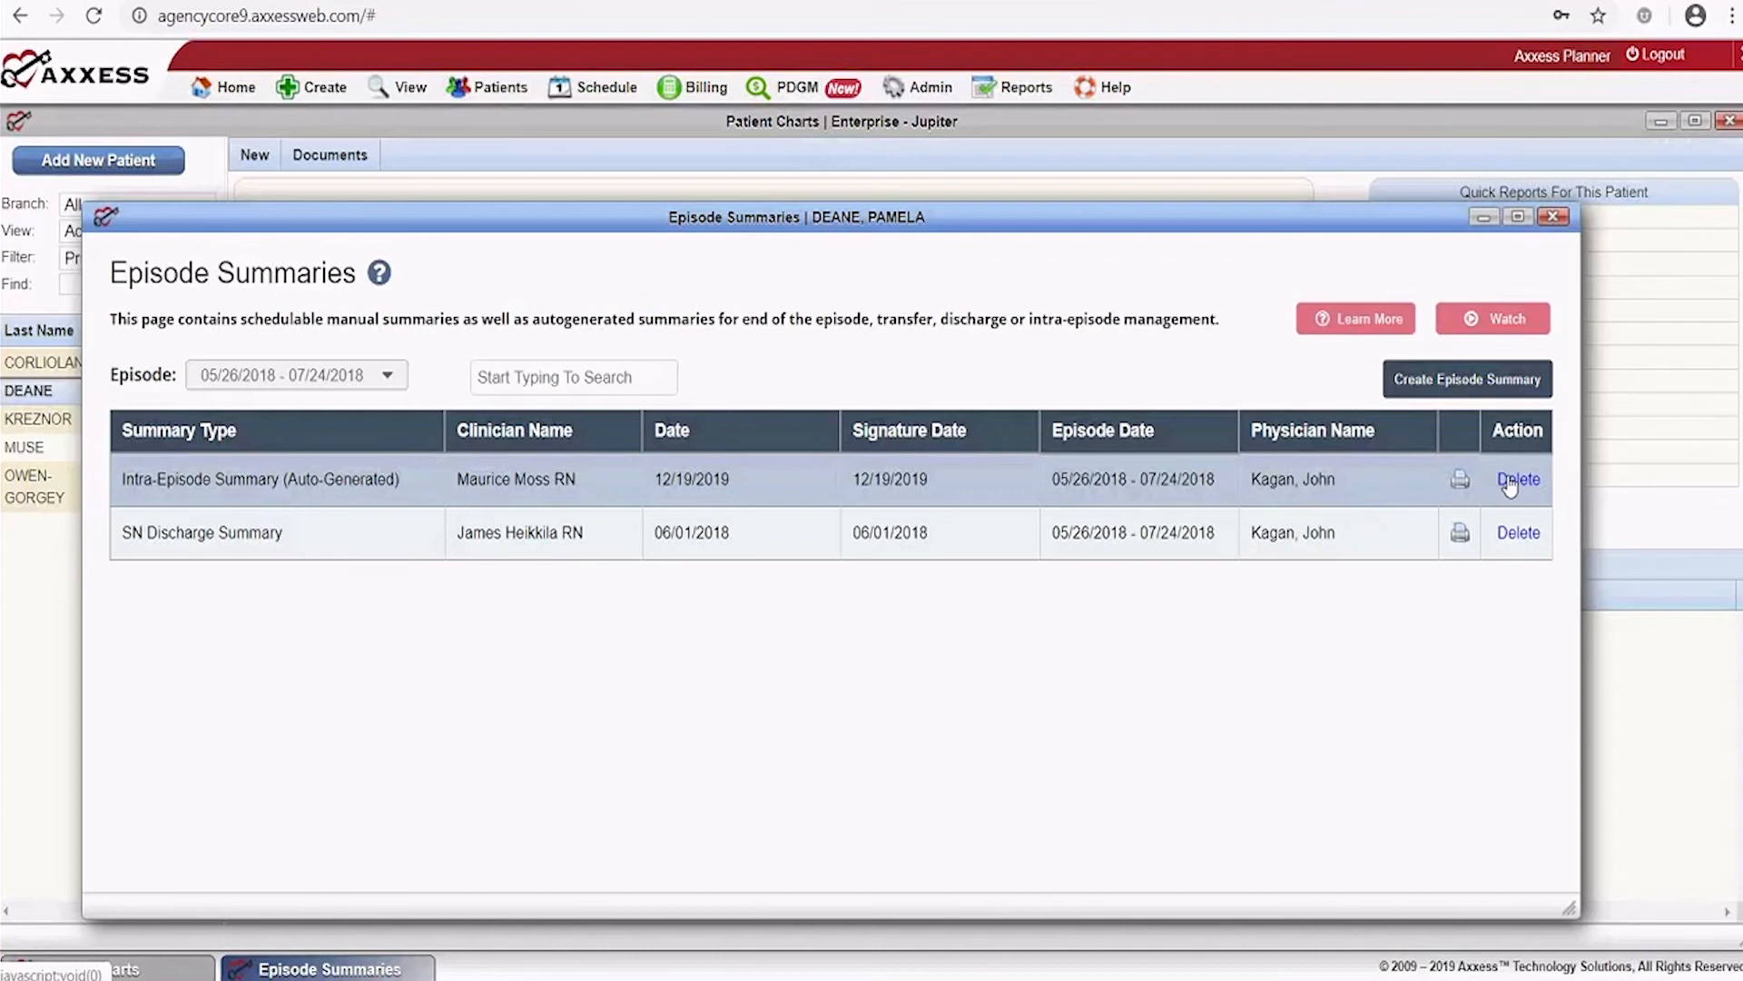
# Open the print preview of the new Home Health Transfer Summary and read through both pages
pyautogui.click(1461, 481)
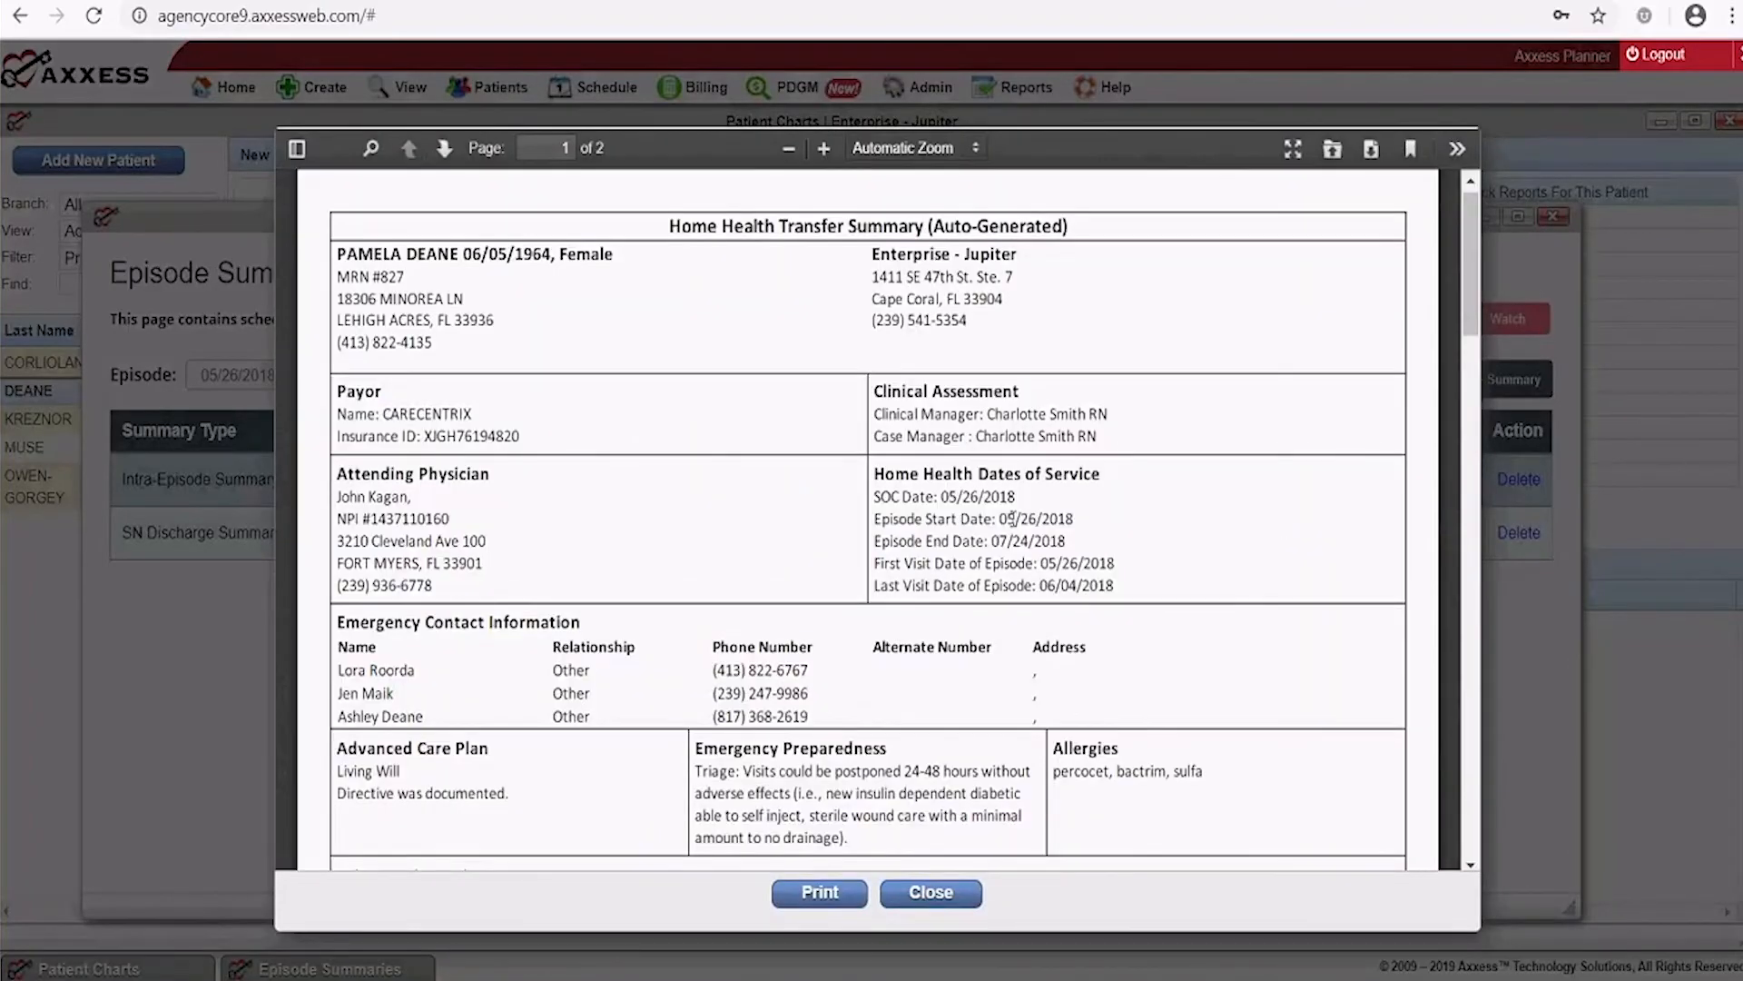
pyautogui.scroll(-3, 934, 558)
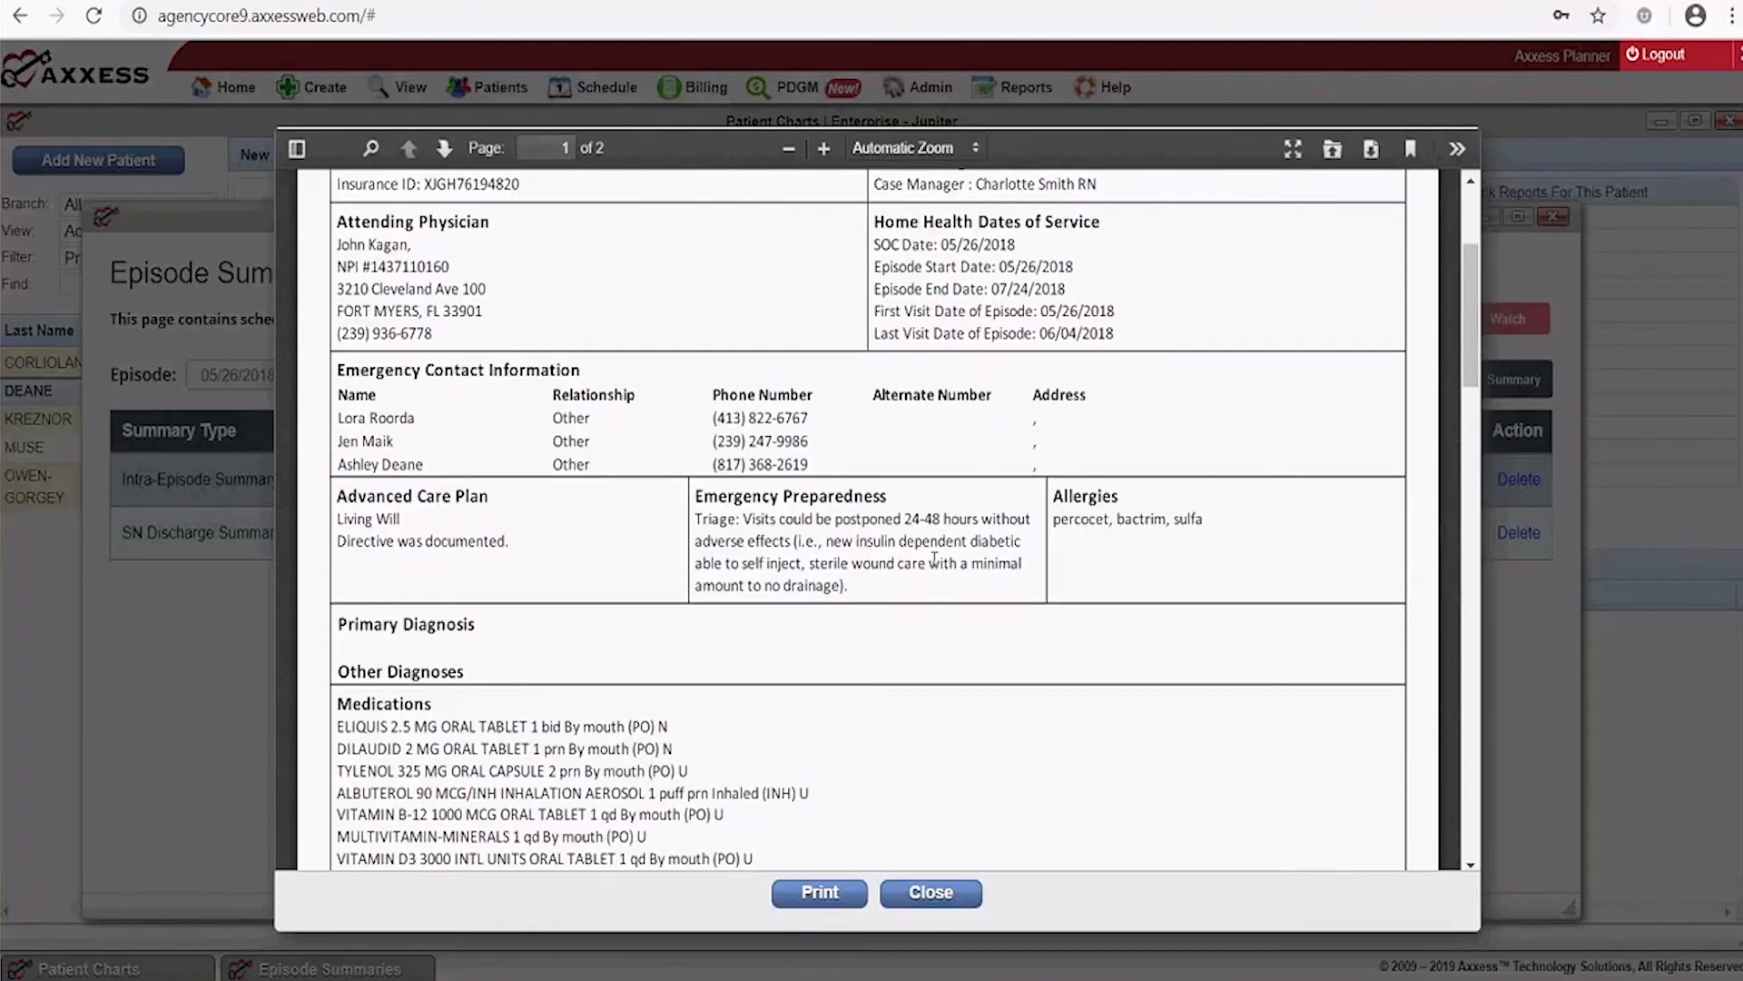
pyautogui.scroll(-4, 934, 558)
pyautogui.scroll(-1, 935, 558)
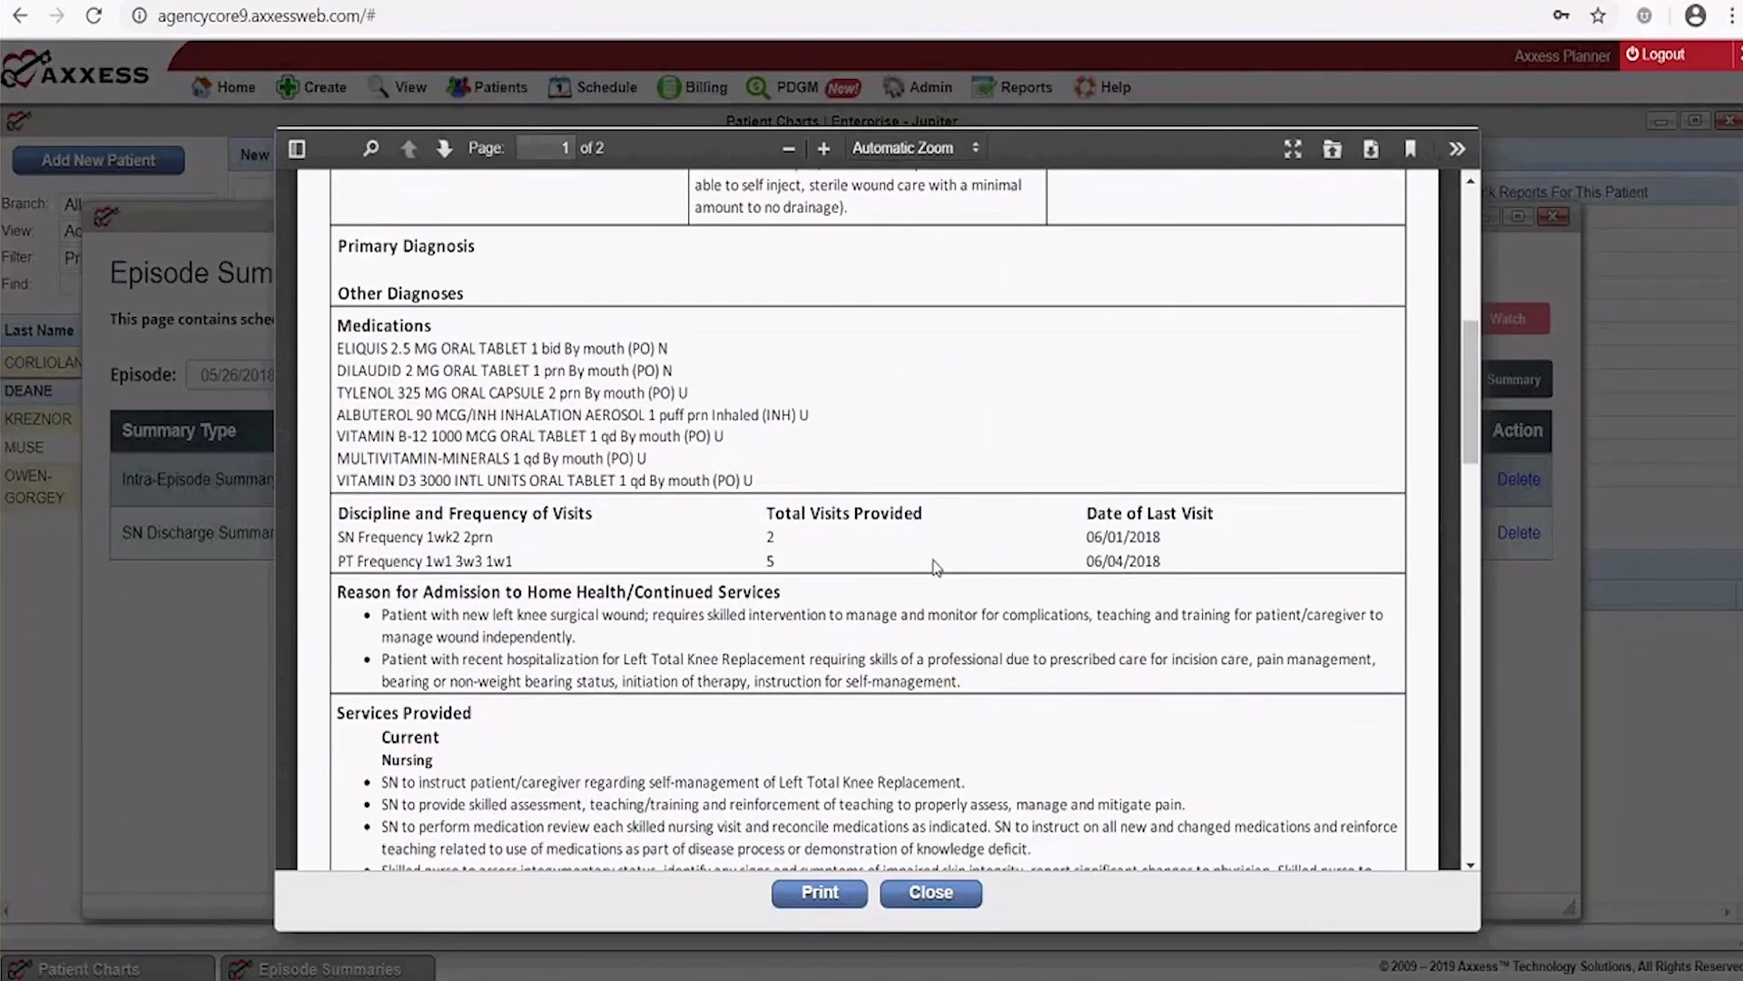
pyautogui.scroll(-3, 935, 566)
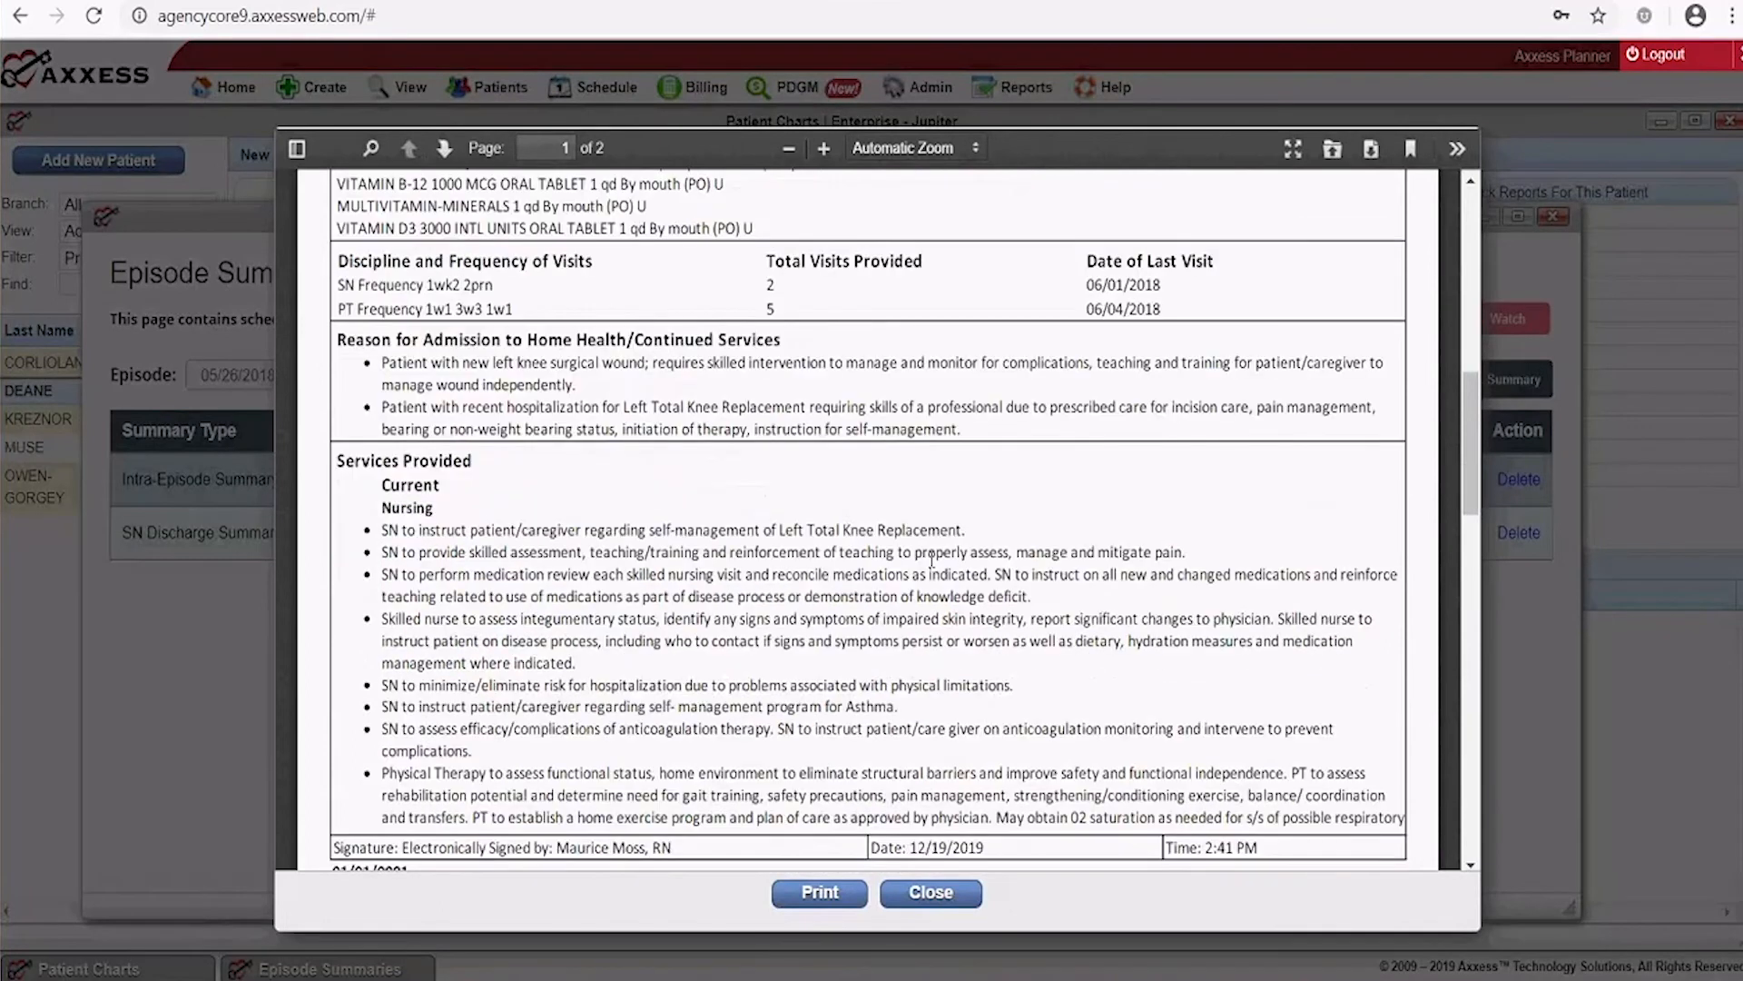
pyautogui.scroll(-2, 932, 561)
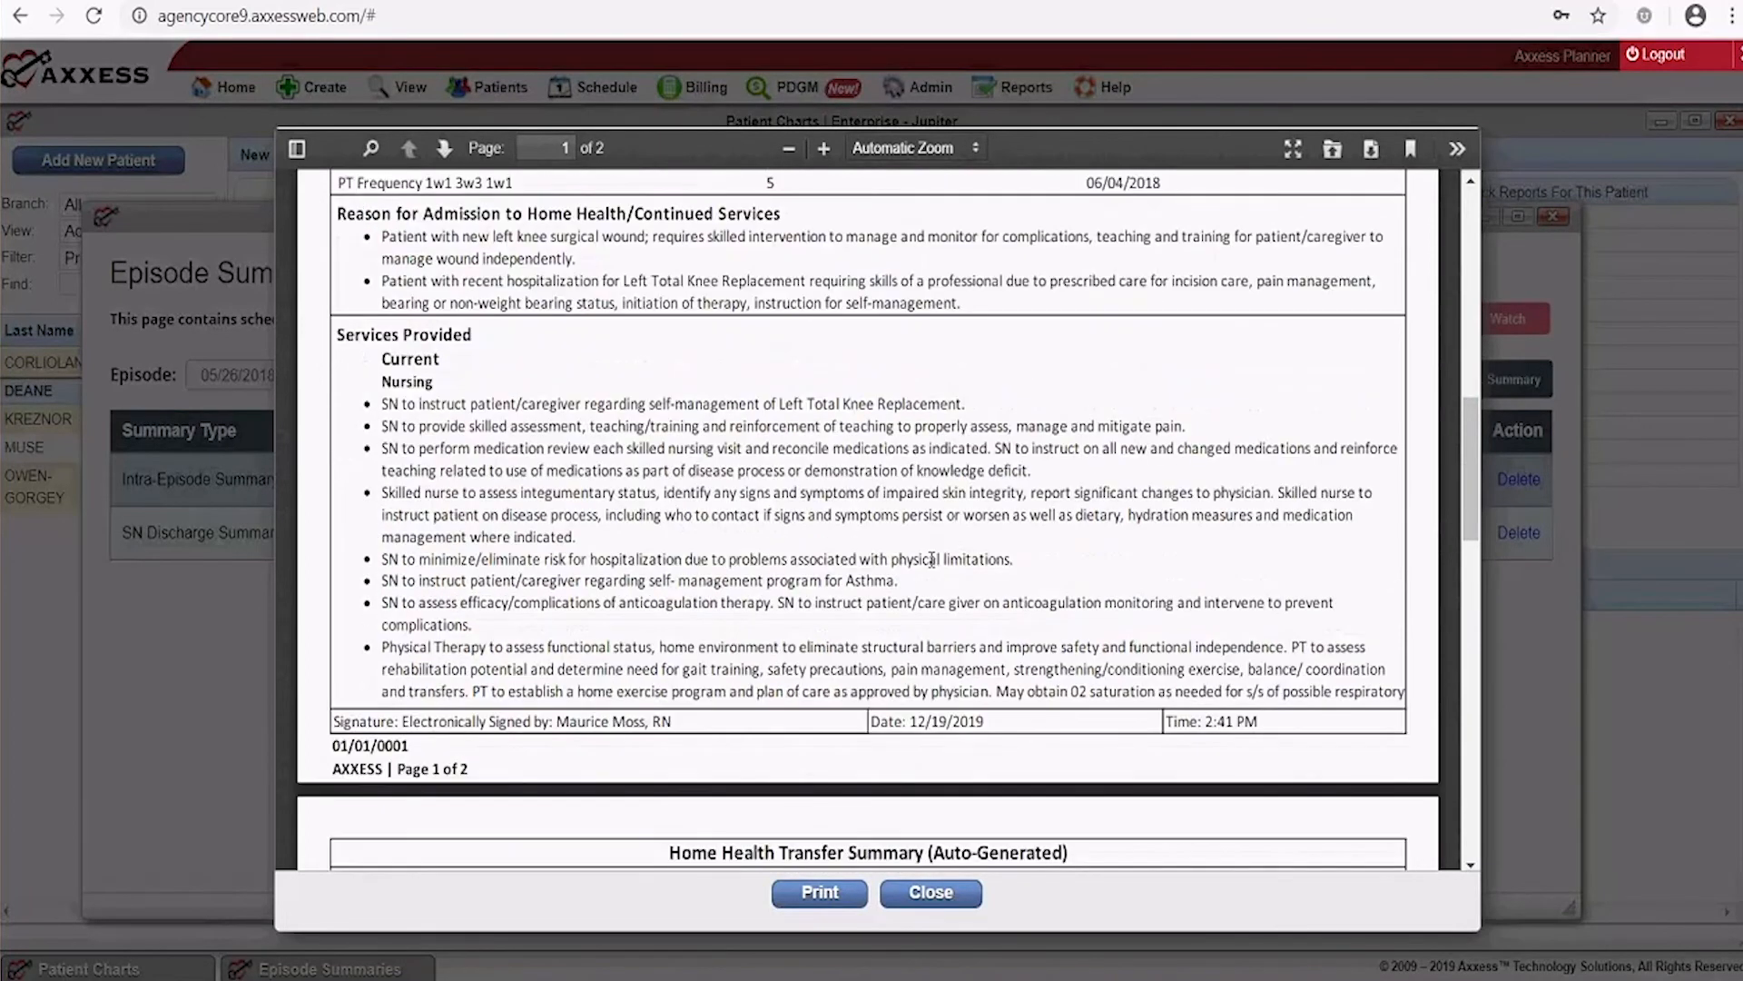
pyautogui.scroll(-4, 931, 559)
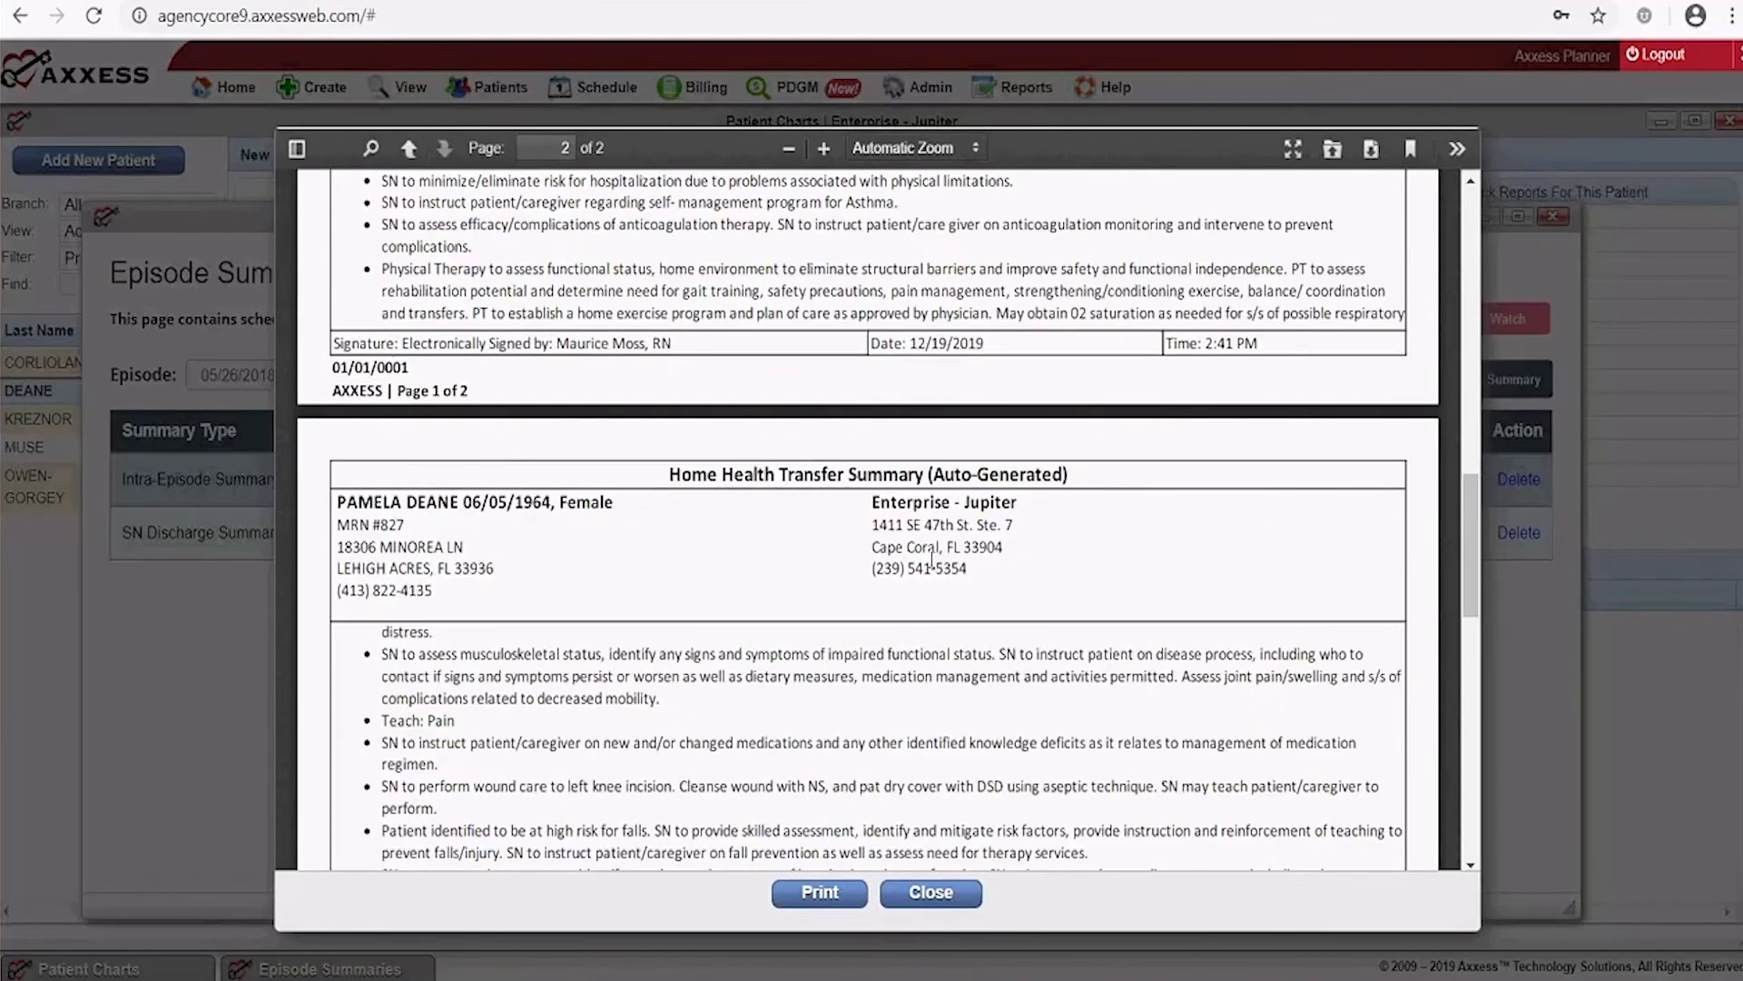
pyautogui.scroll(-5, 931, 561)
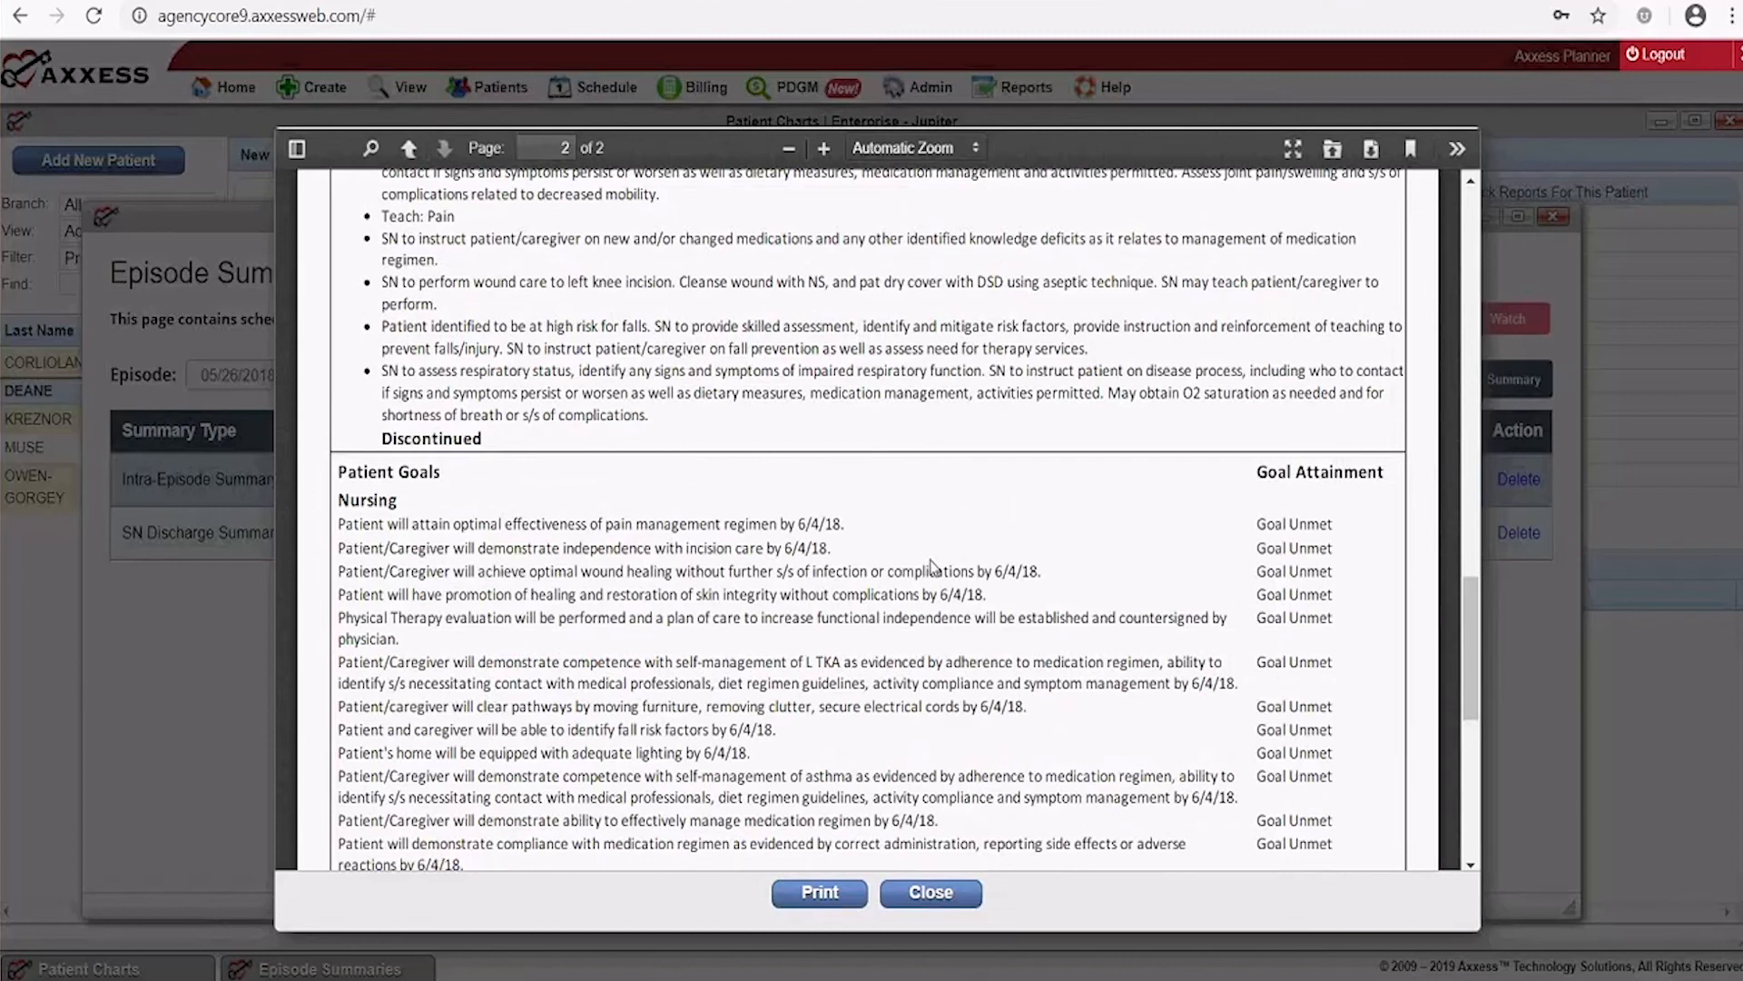
pyautogui.scroll(-6, 931, 563)
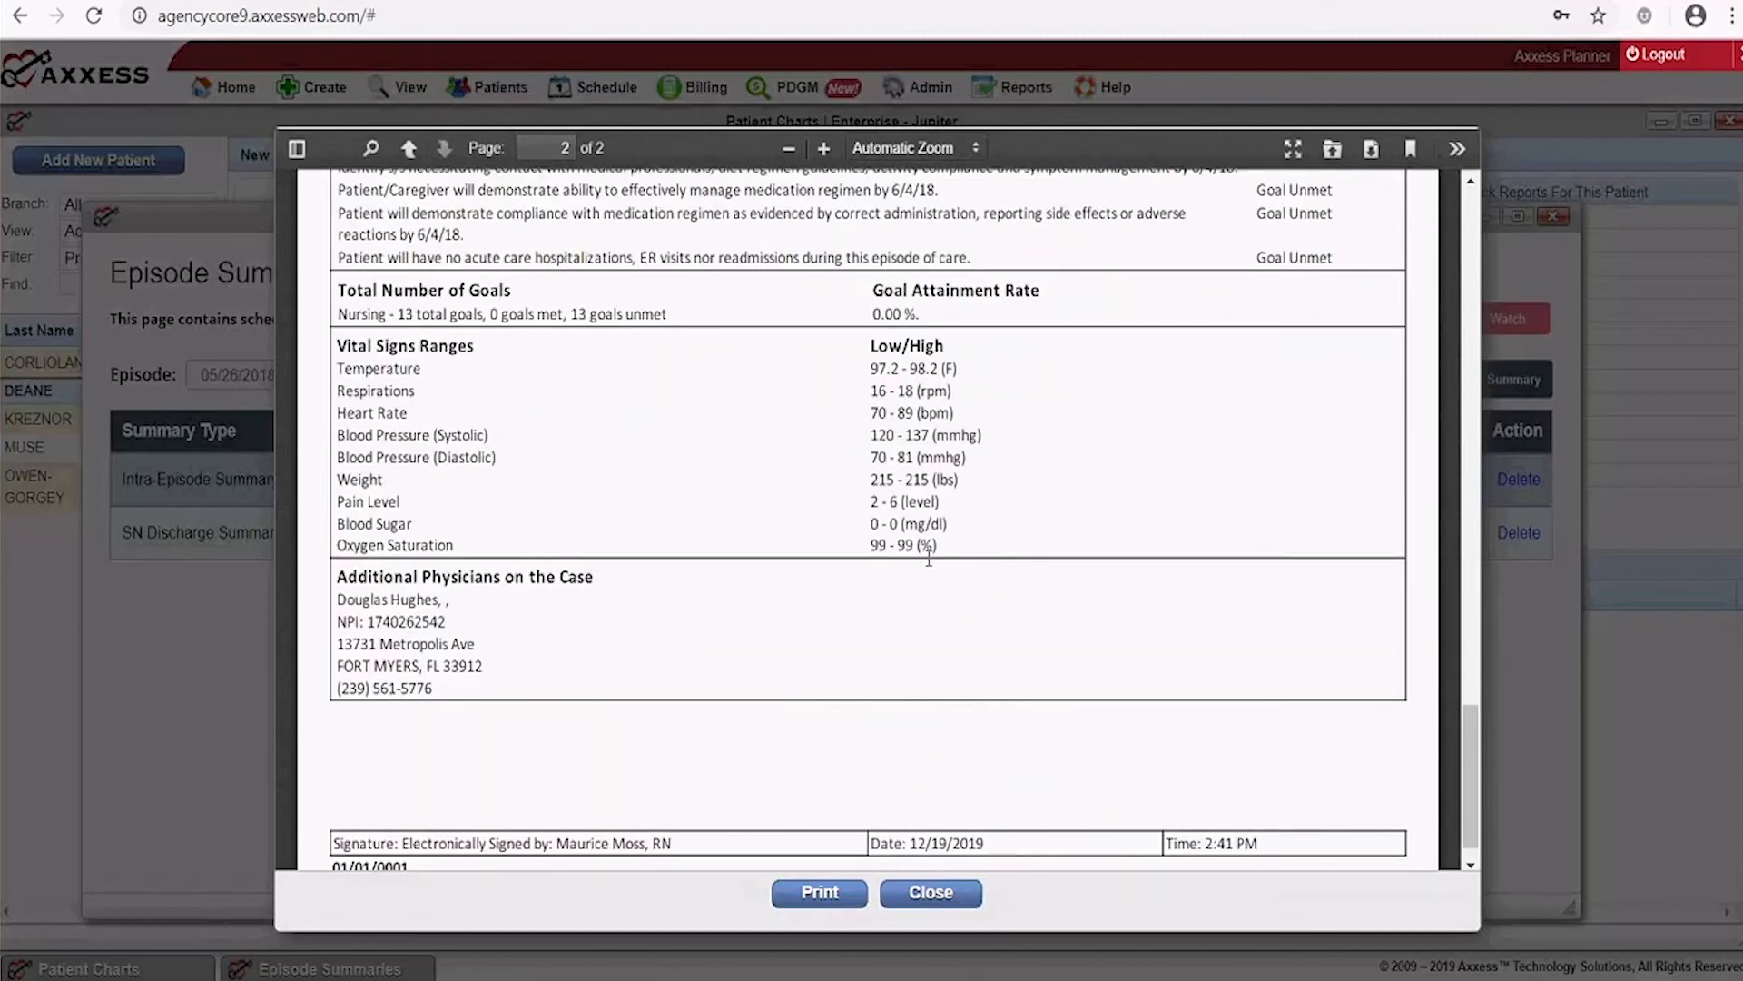
pyautogui.scroll(3, 929, 558)
pyautogui.scroll(9, 928, 557)
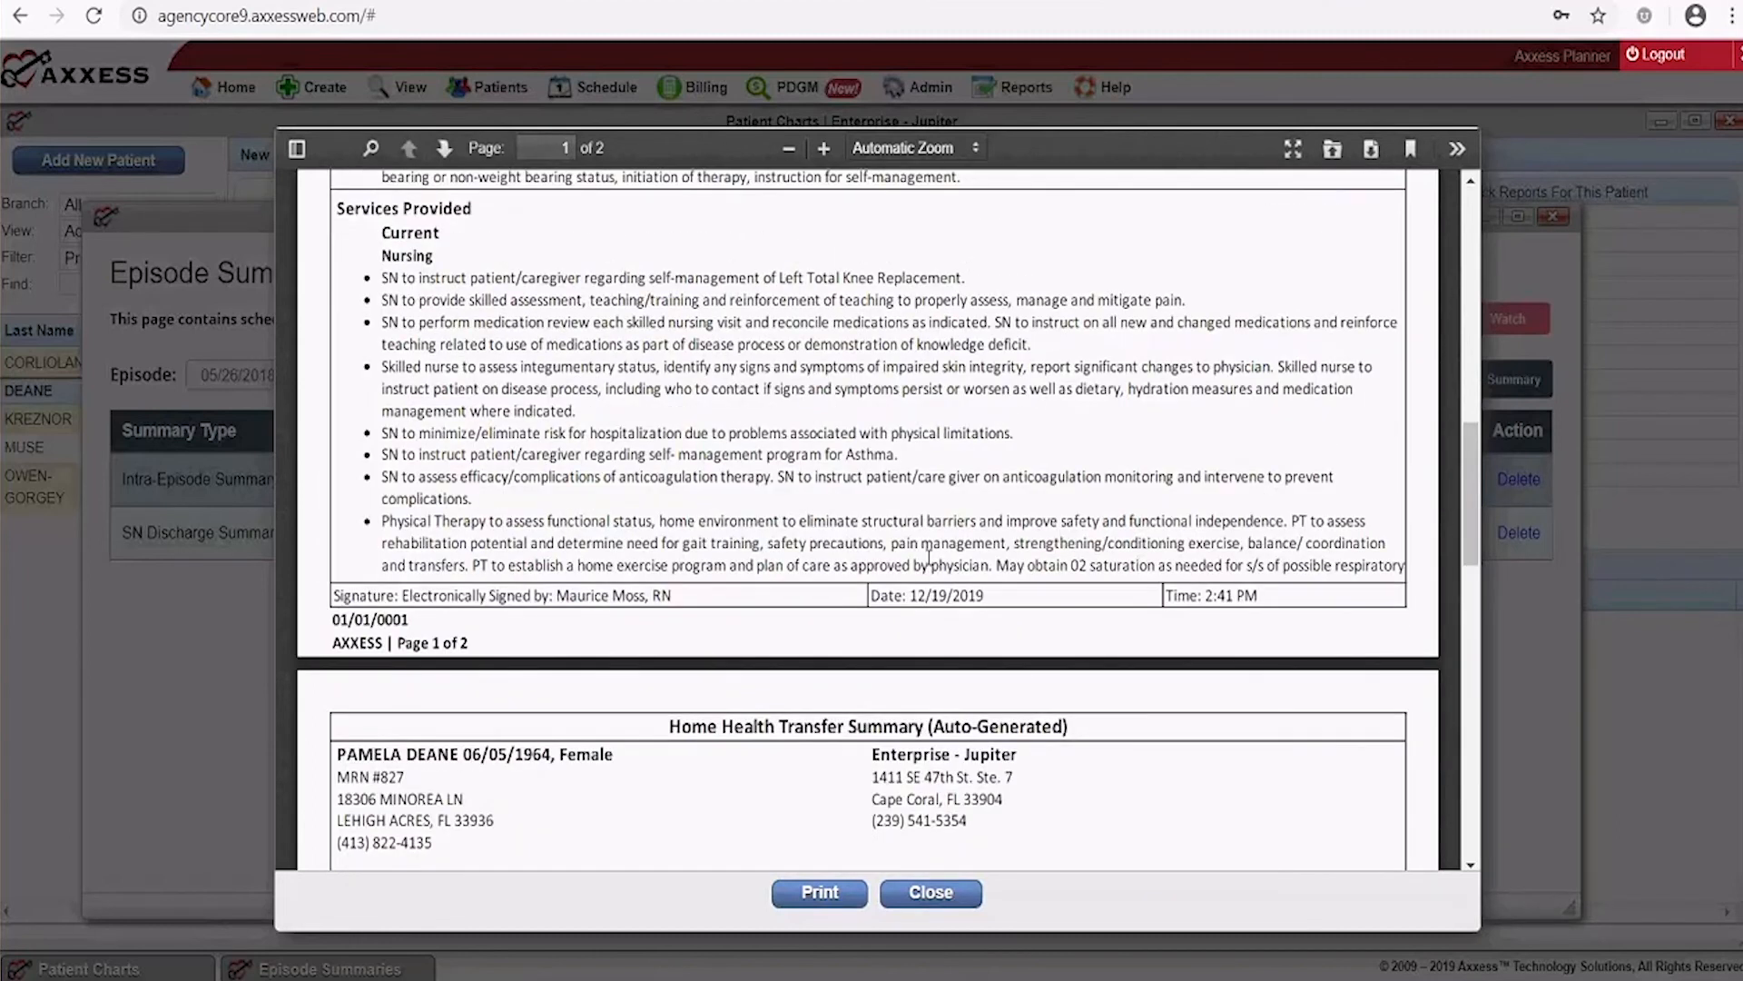
pyautogui.scroll(-8, 929, 557)
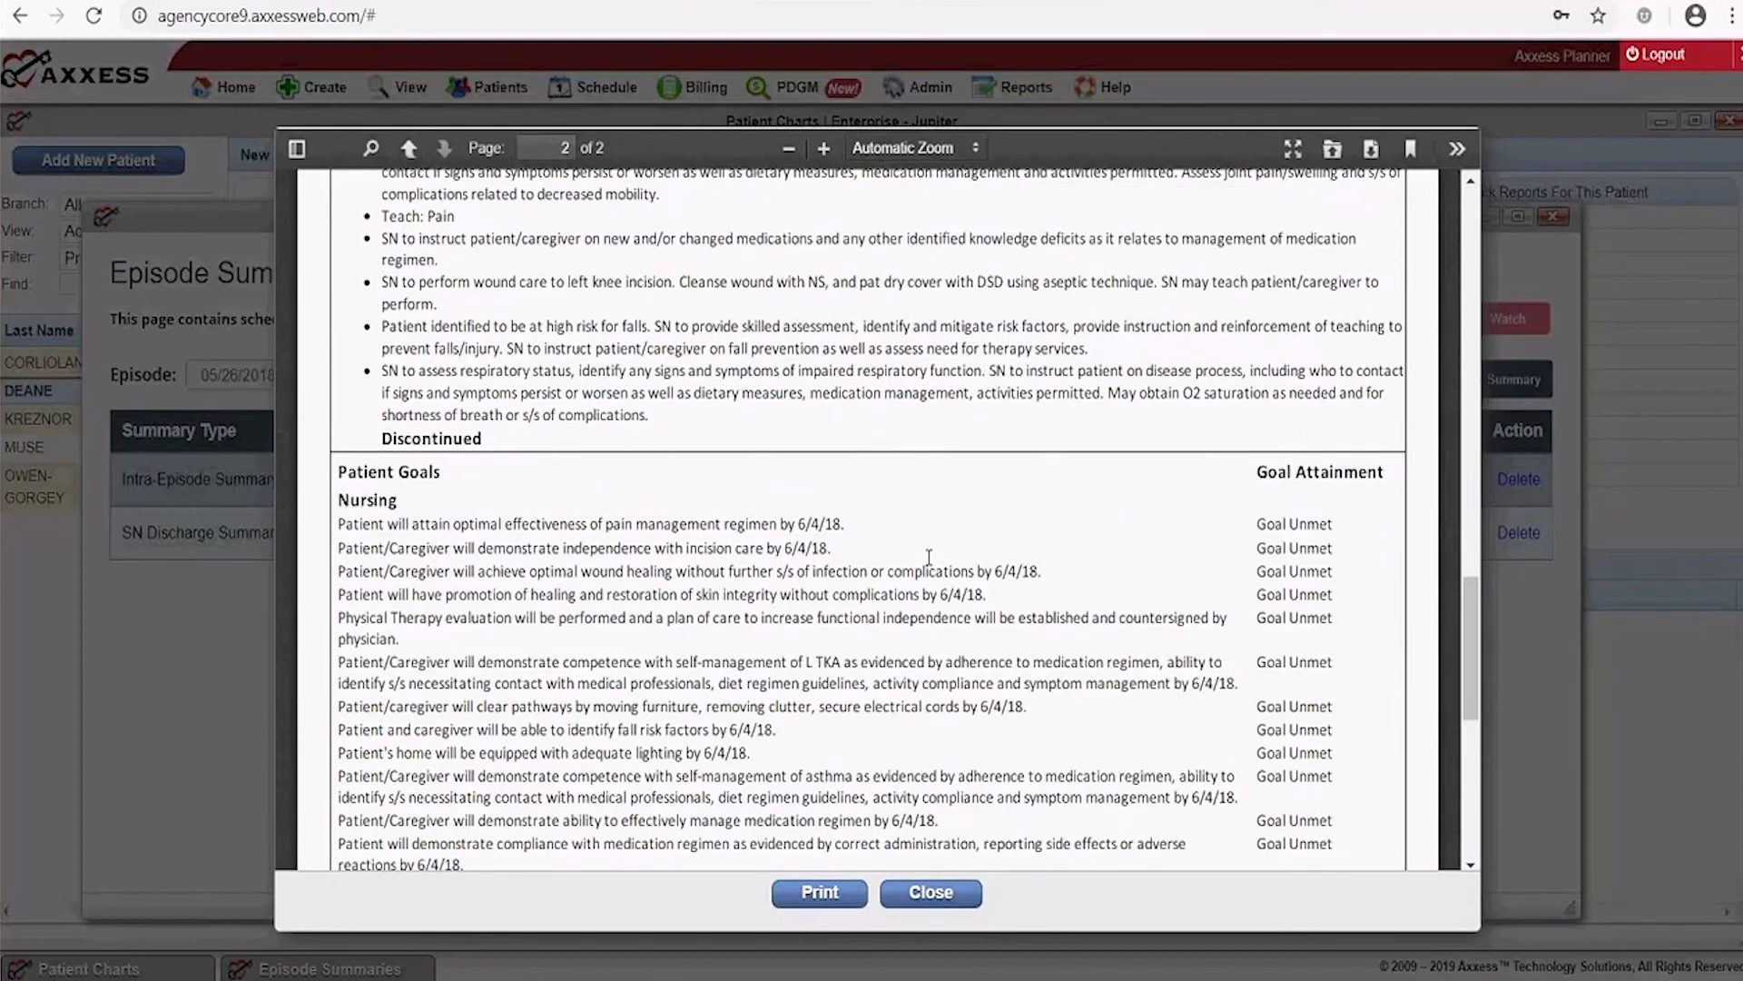
pyautogui.scroll(-5, 928, 557)
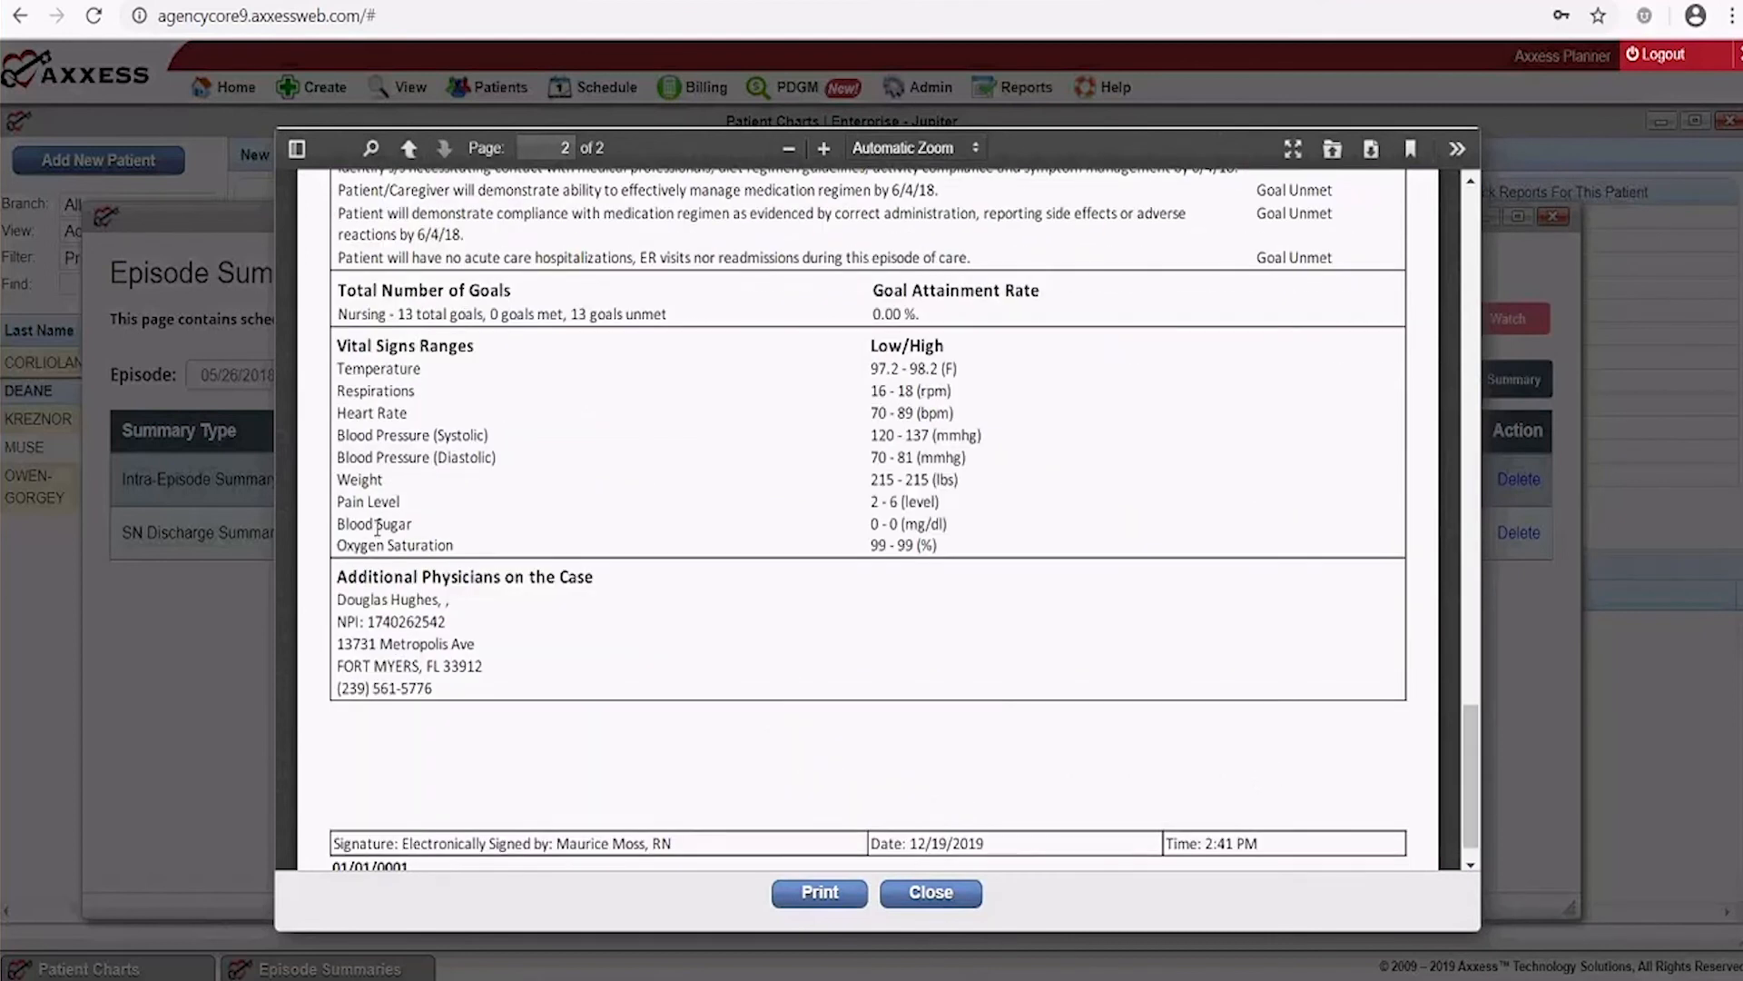
pyautogui.scroll(-1, 569, 610)
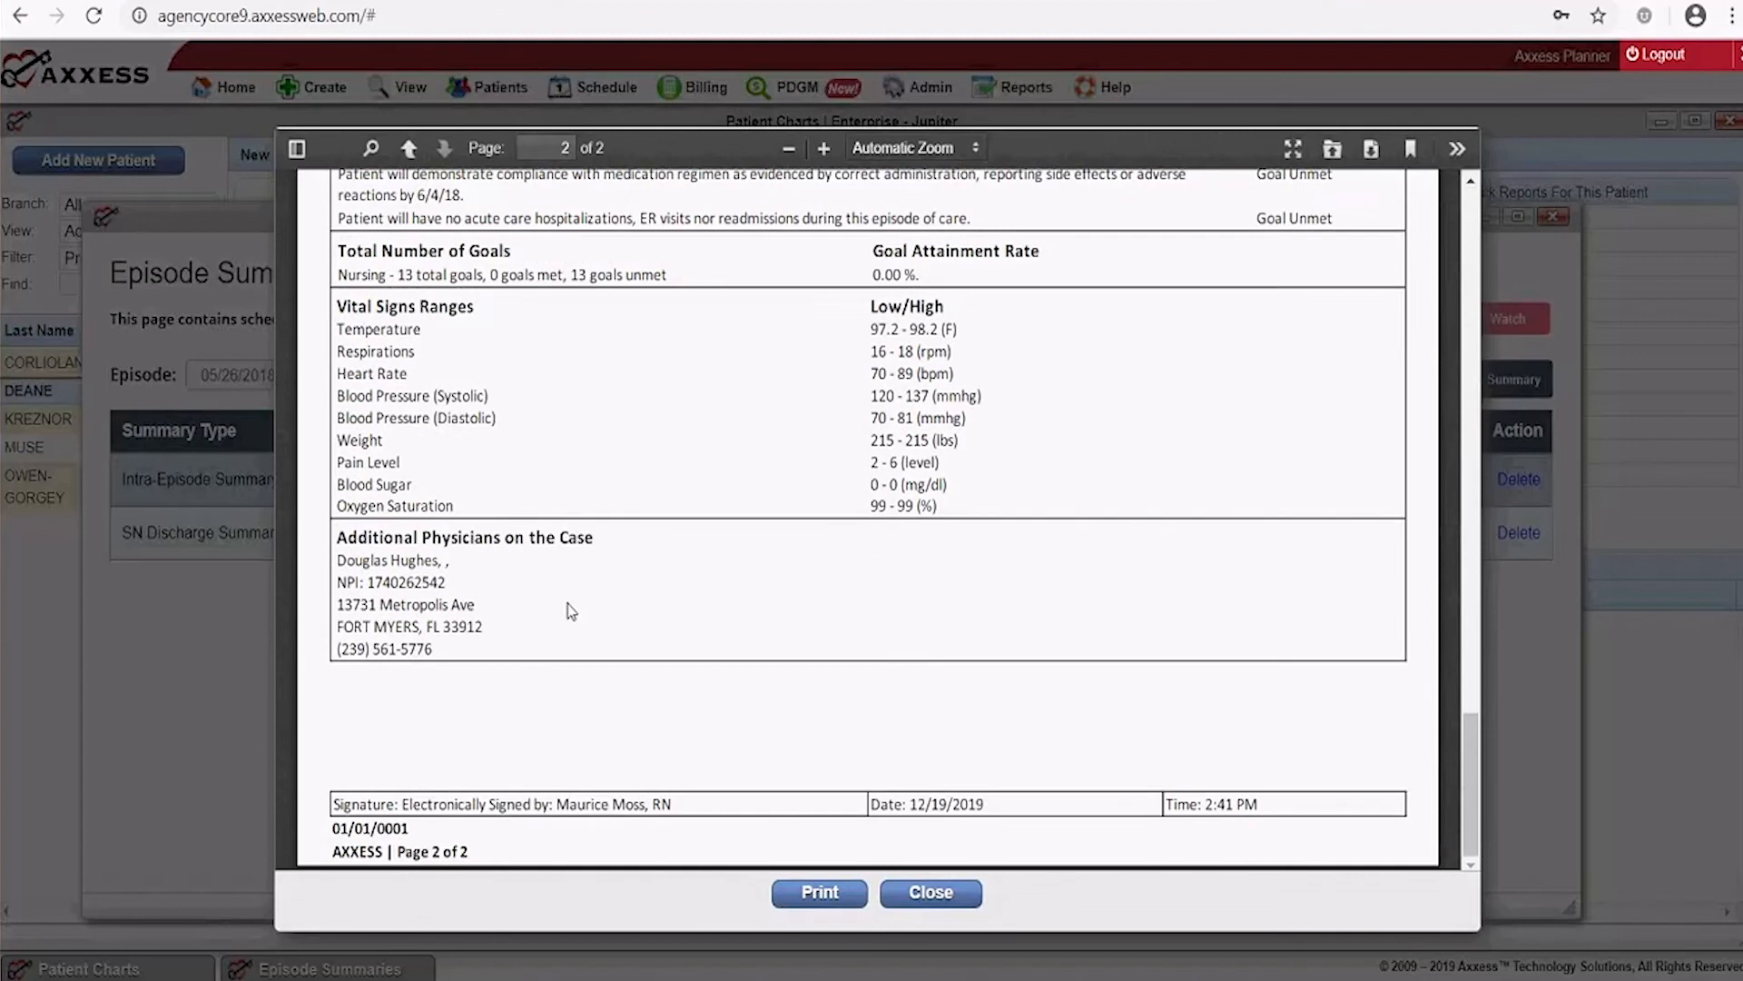
pyautogui.scroll(15, 715, 603)
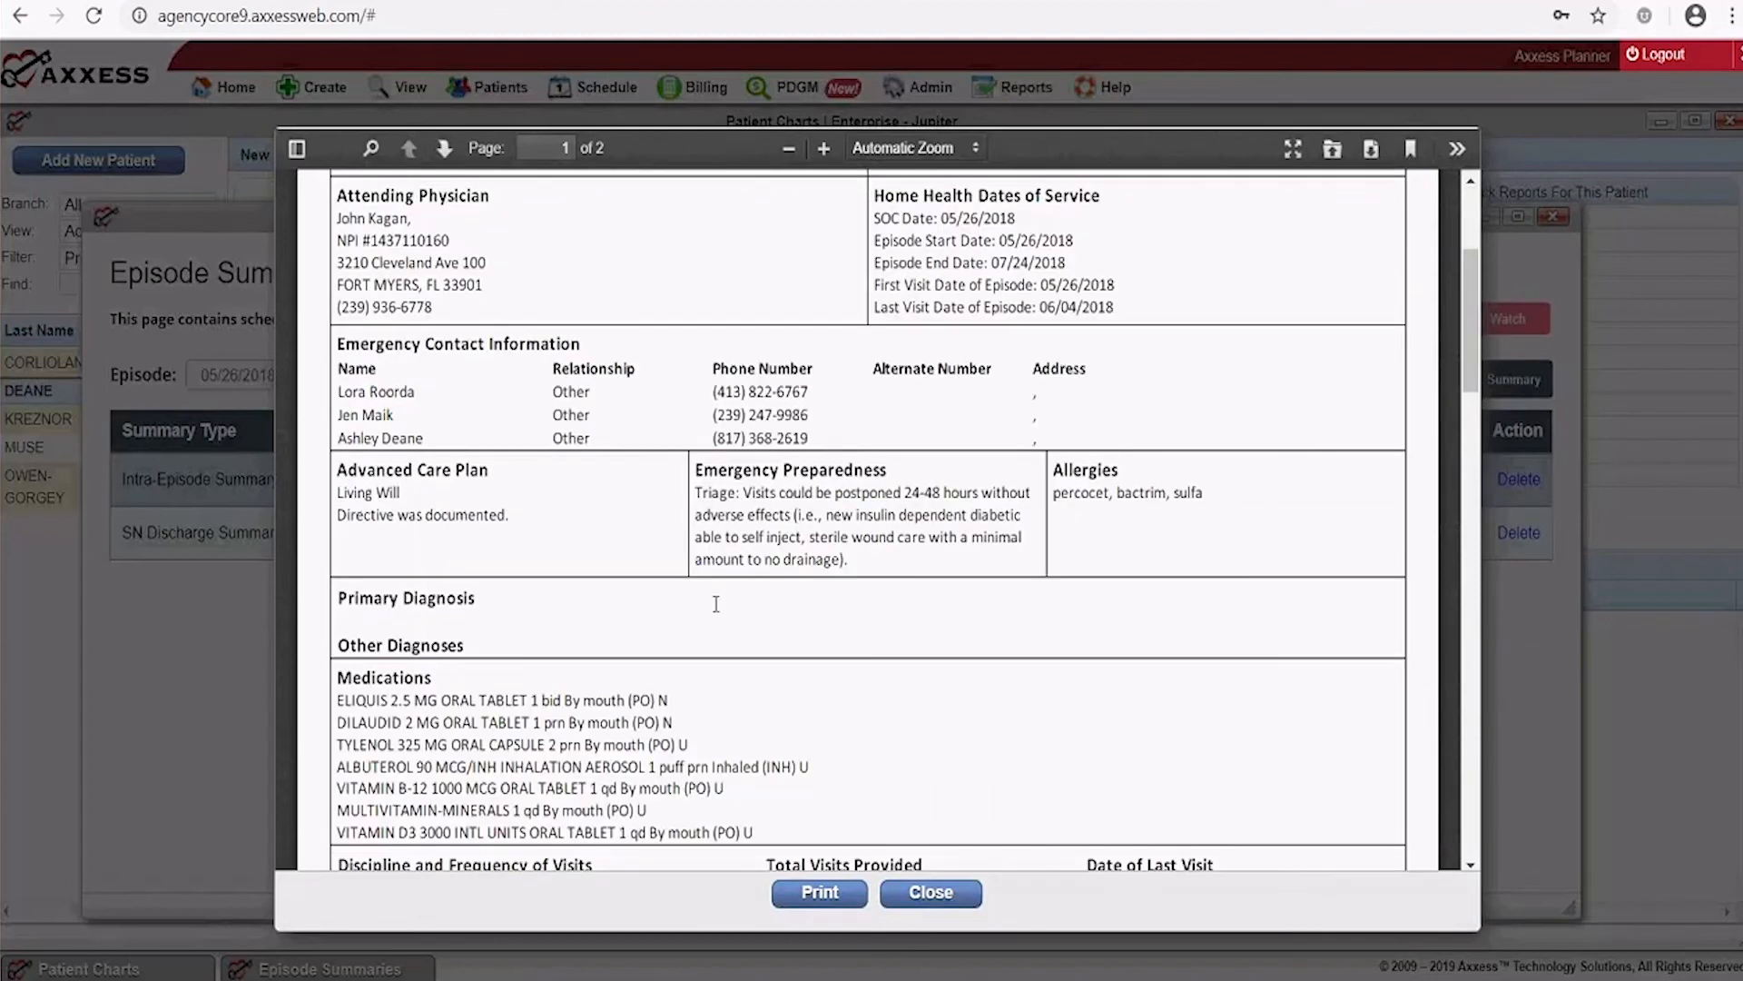
pyautogui.scroll(3, 715, 604)
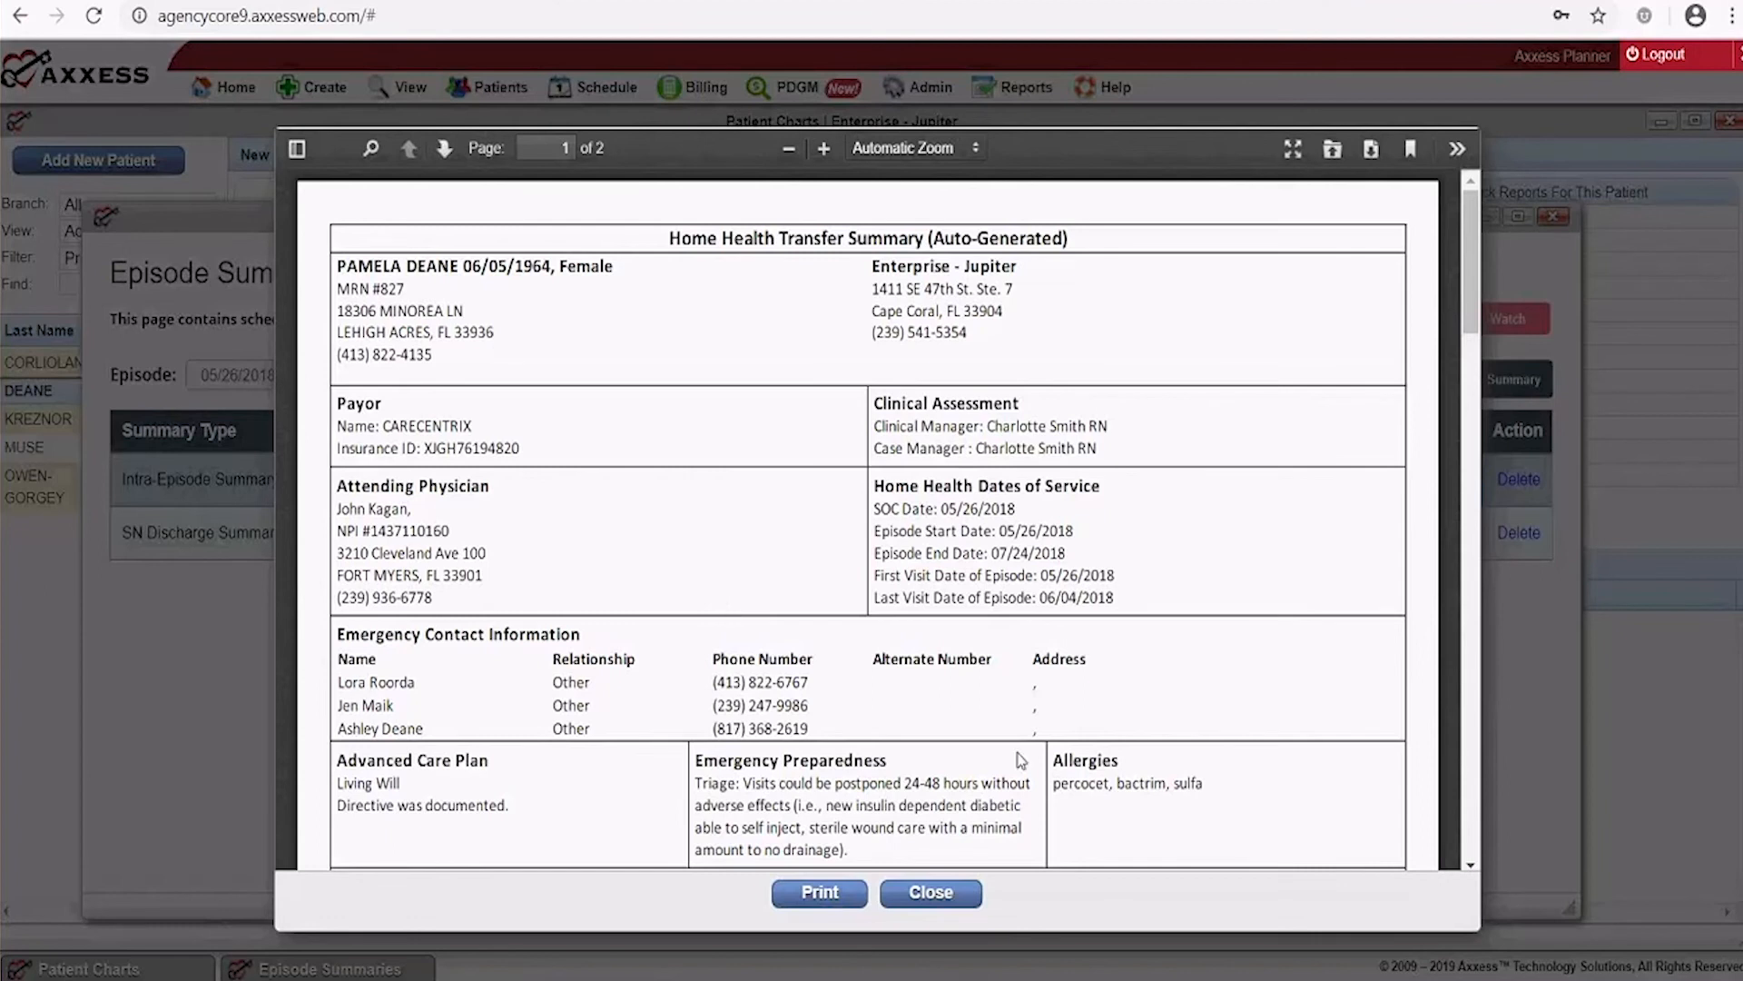
# Close the summary preview and the Episode Summaries window
pyautogui.click(928, 895)
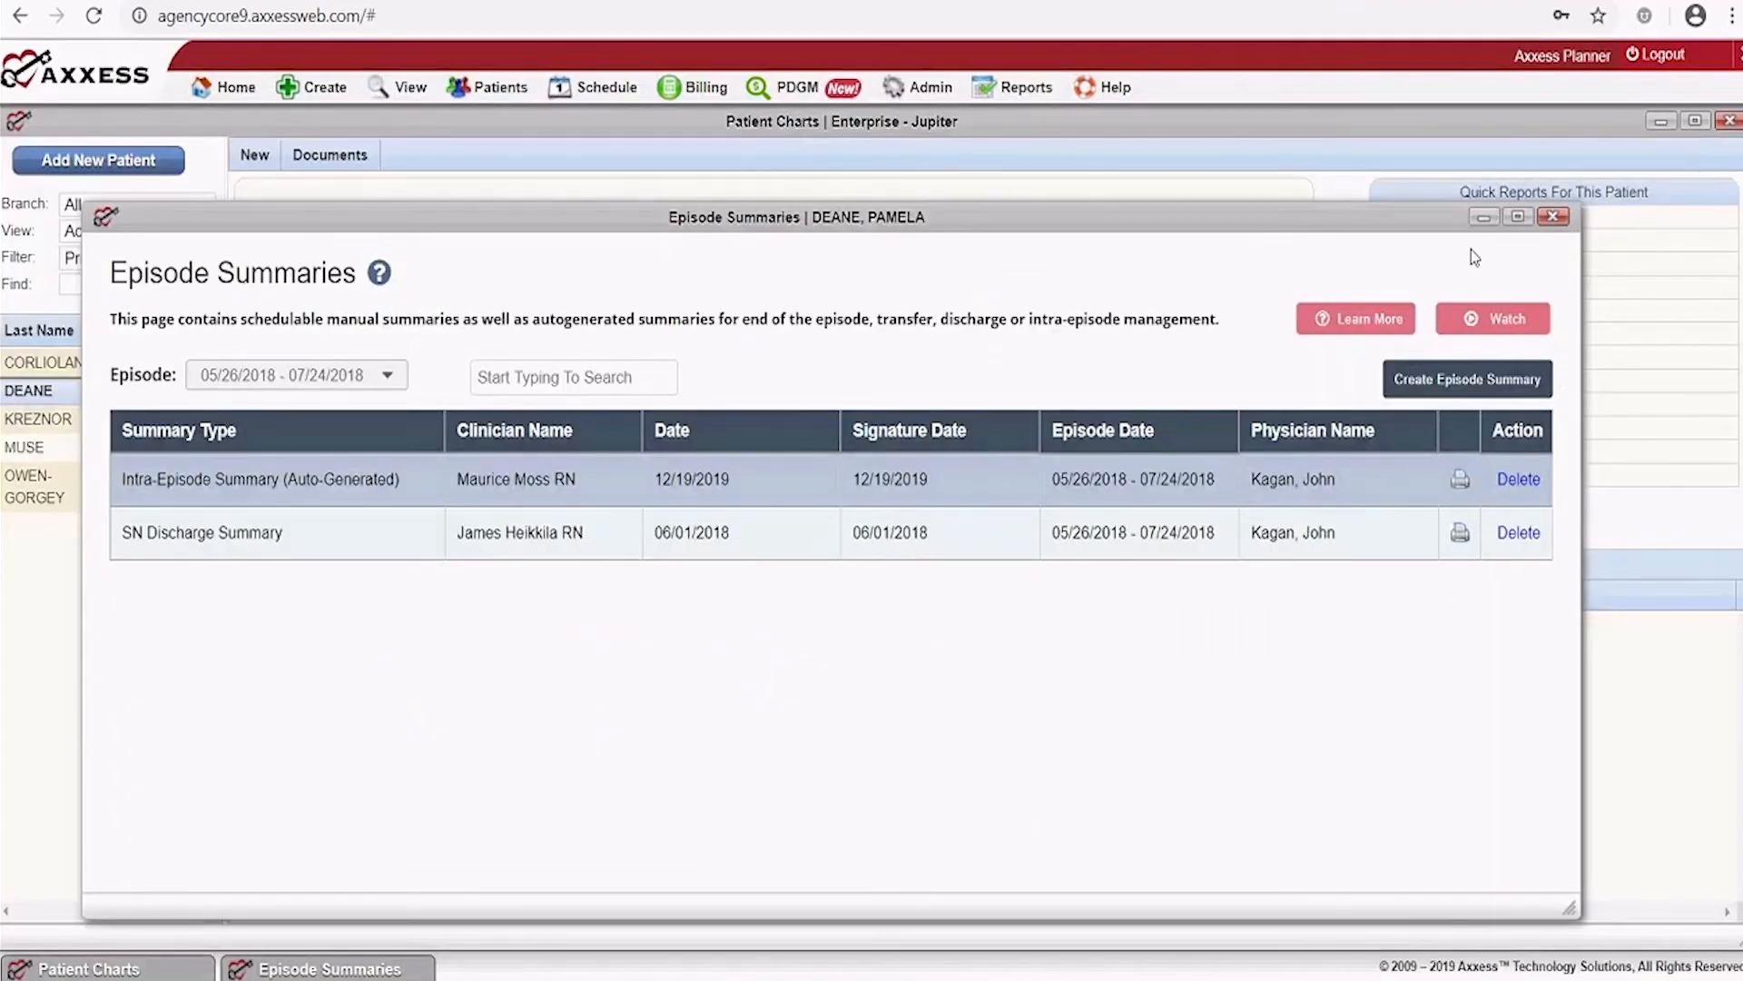
pyautogui.click(1545, 227)
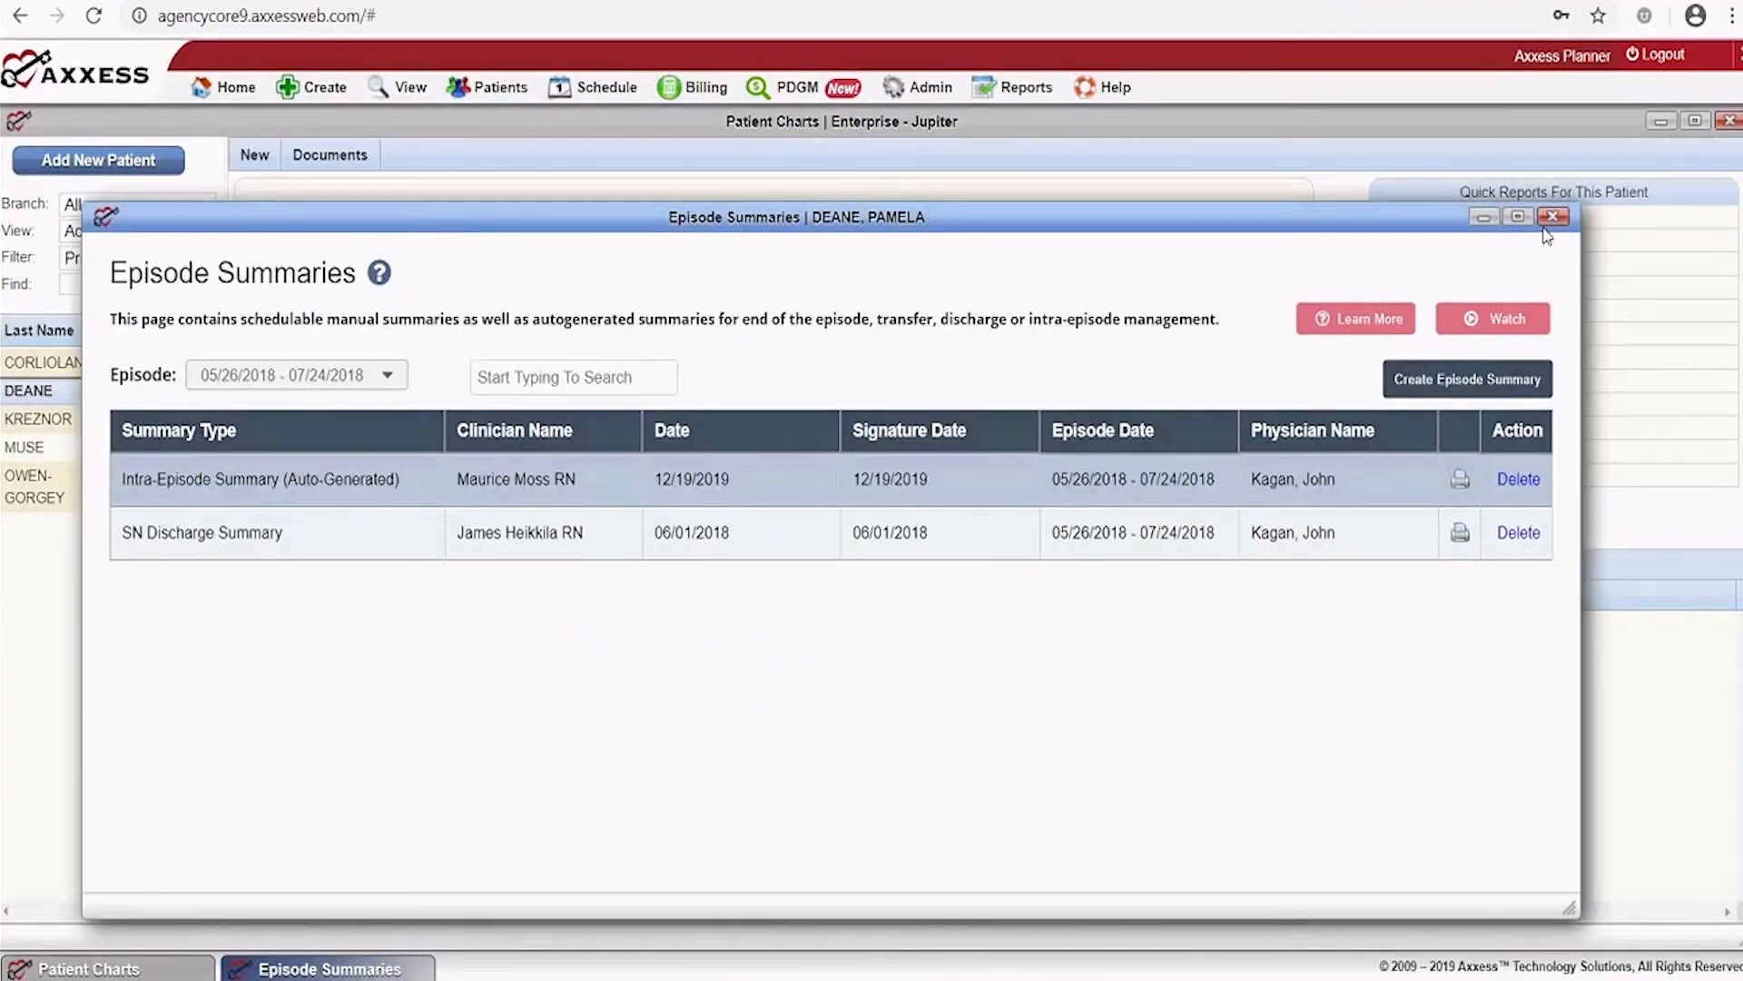
pyautogui.click(1551, 220)
# Open Patient Vital Signs and check temperatures: 97.9 on 06/01/2018 to 97.2 on 06/04/2018
pyautogui.click(1442, 432)
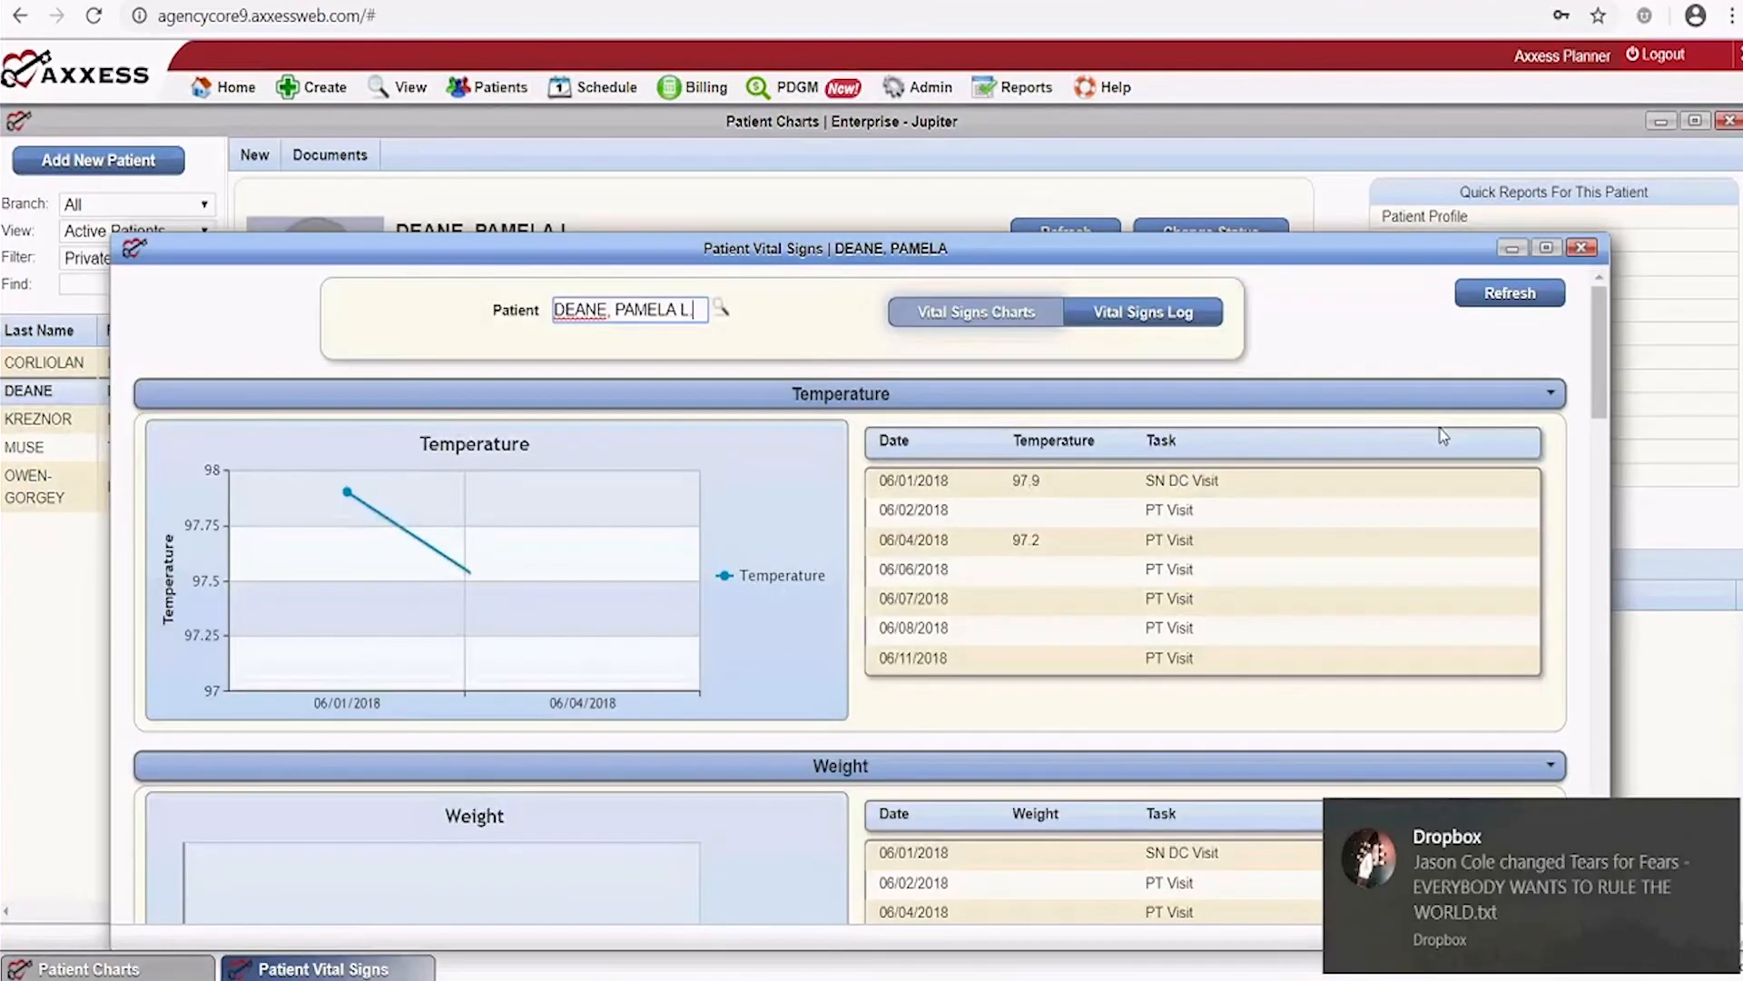
pyautogui.click(1728, 821)
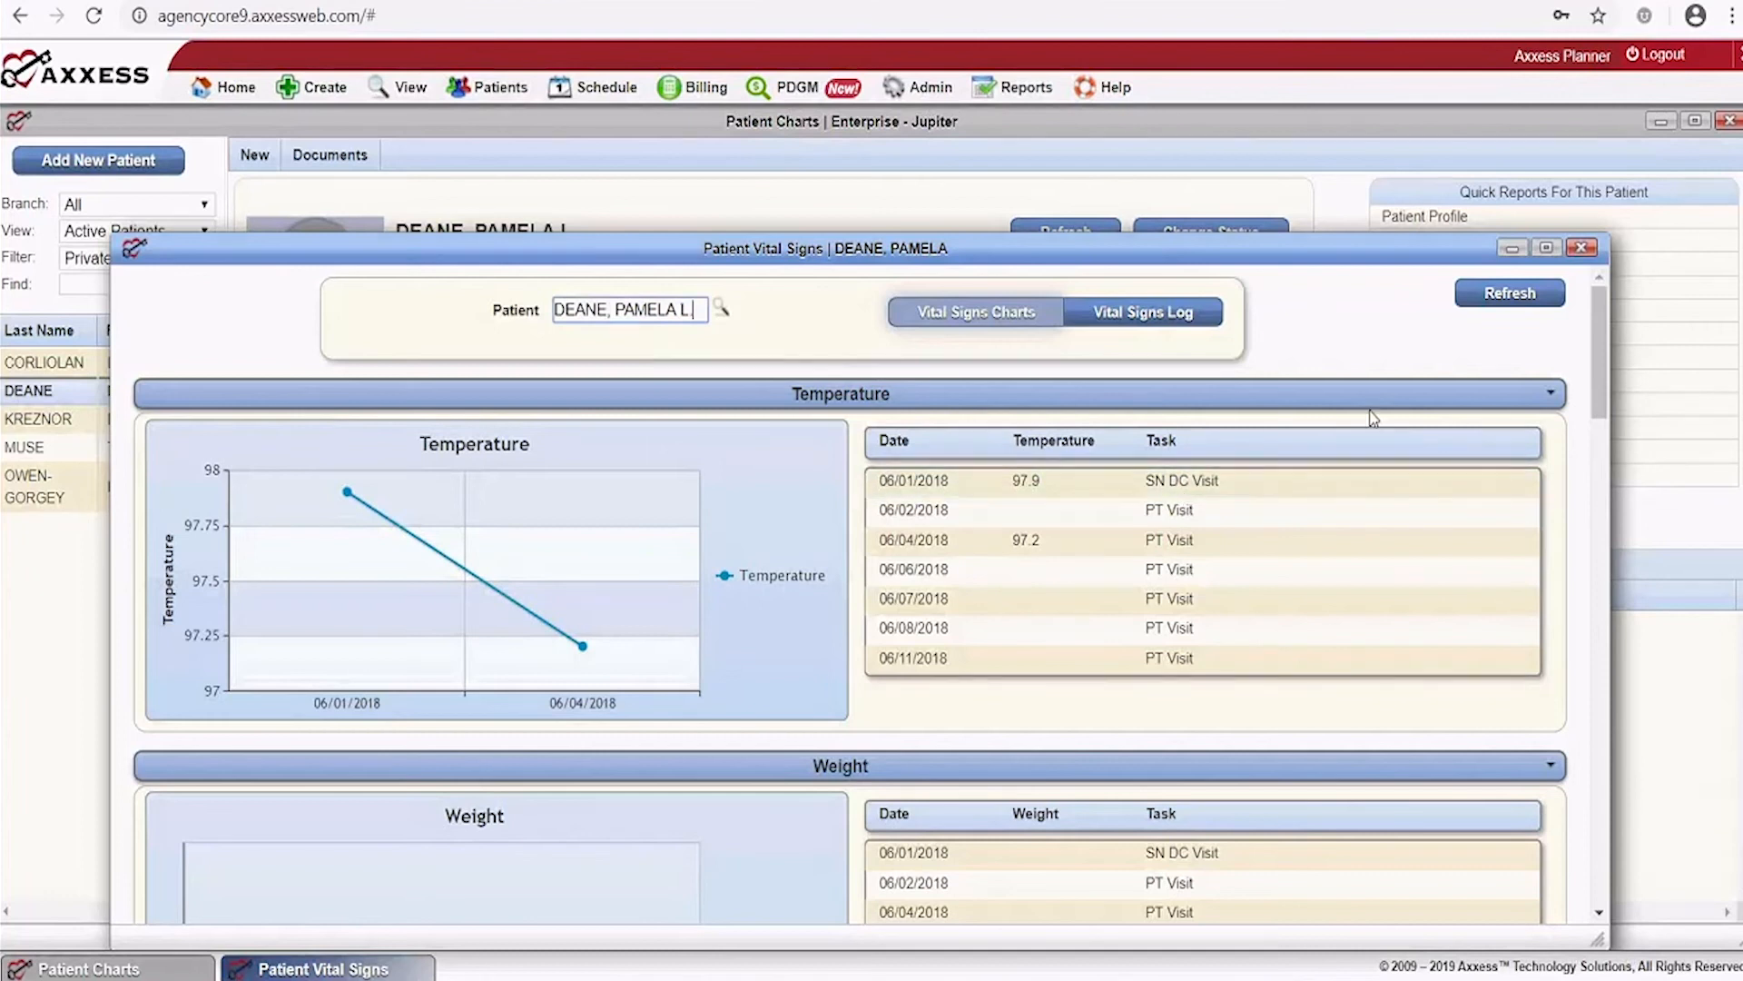
pyautogui.moveTo(269, 631)
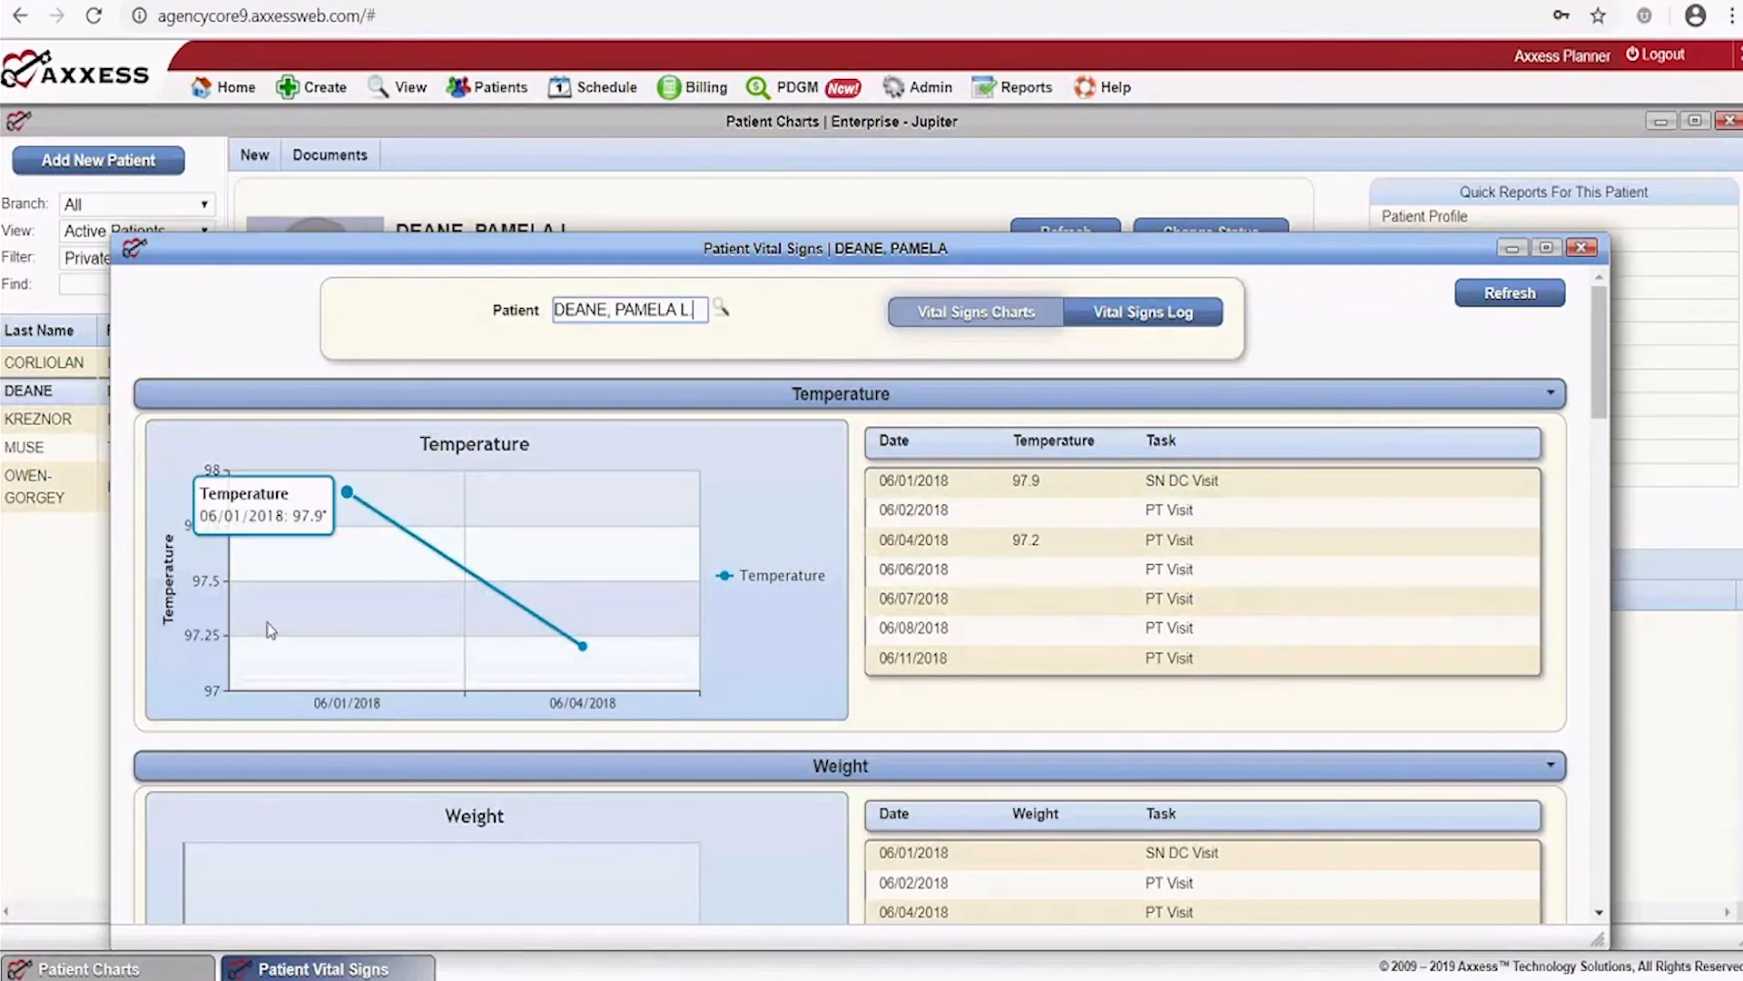
pyautogui.moveTo(483, 672)
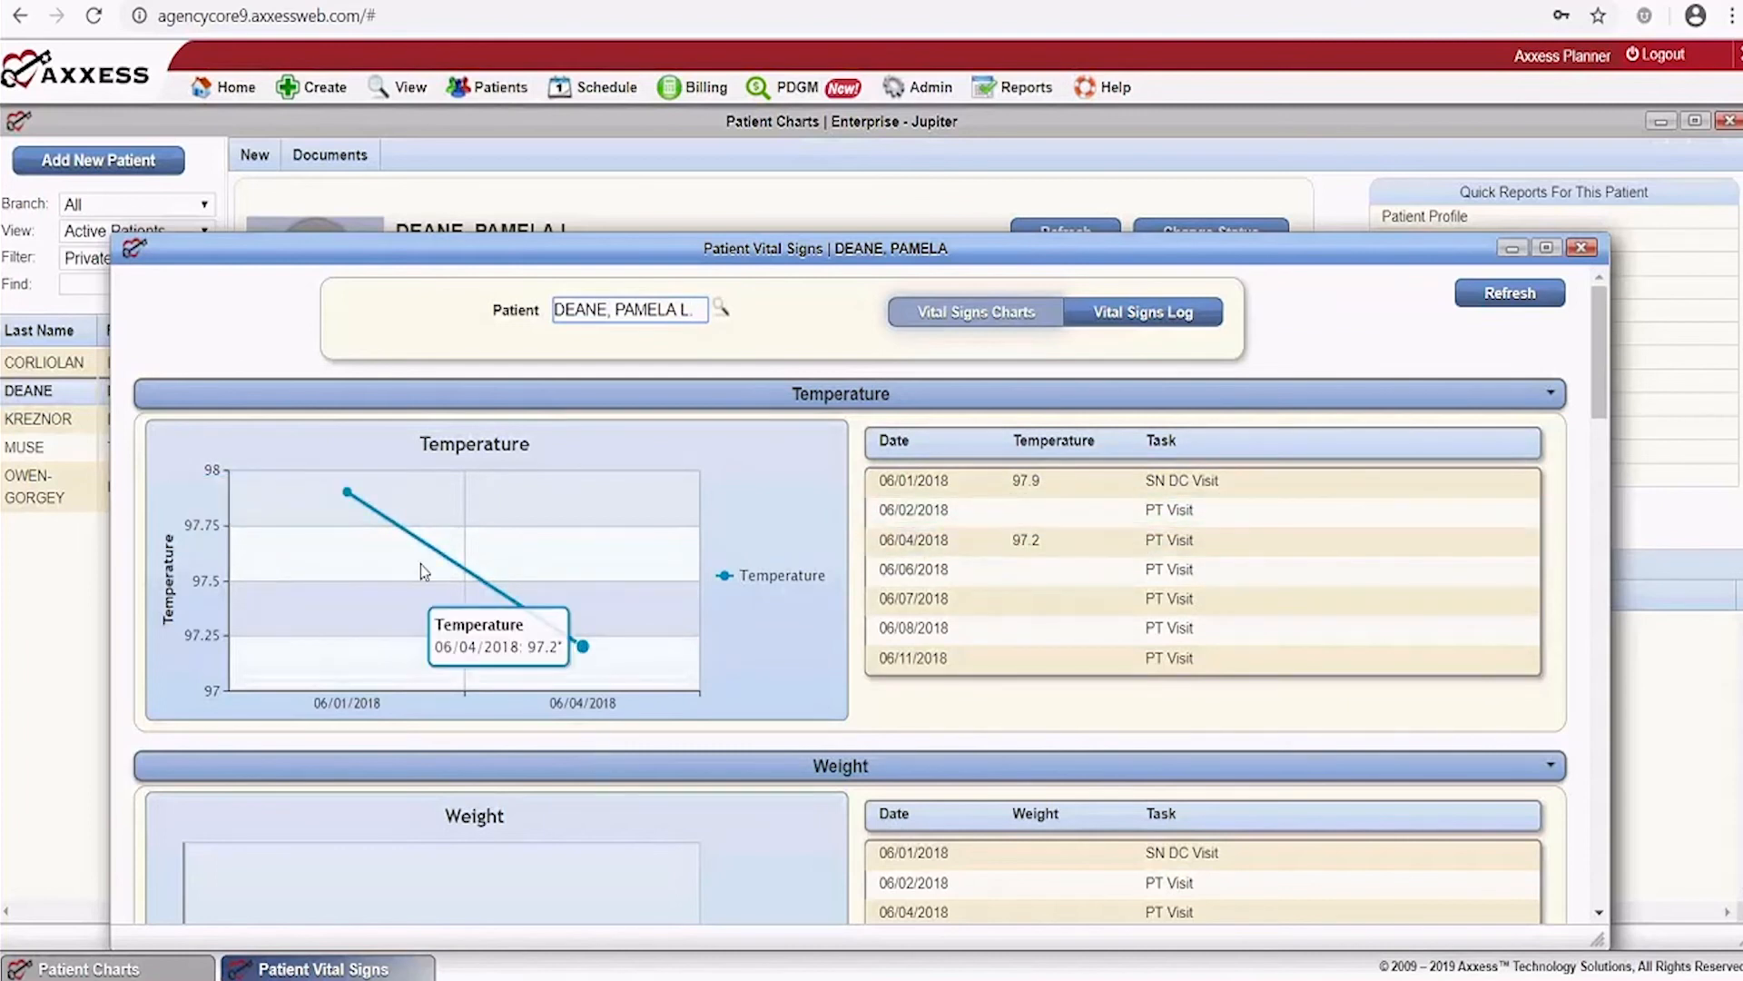
pyautogui.moveTo(538, 623)
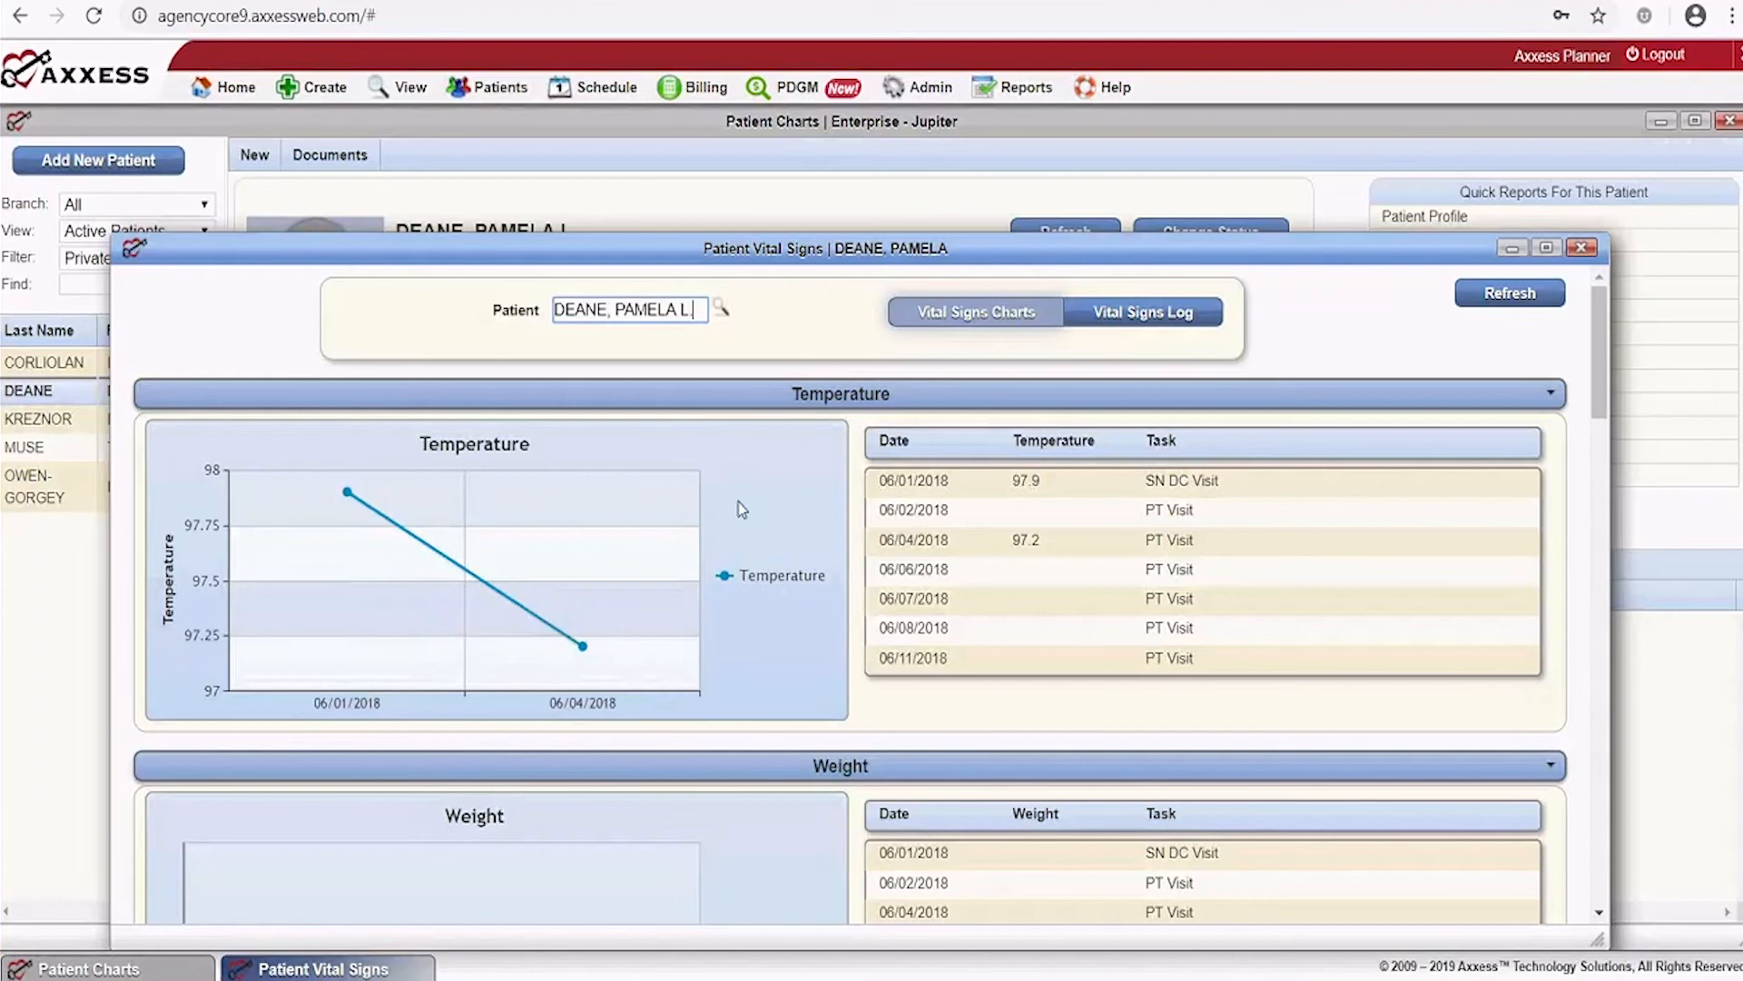
pyautogui.moveTo(261, 584)
pyautogui.moveTo(588, 652)
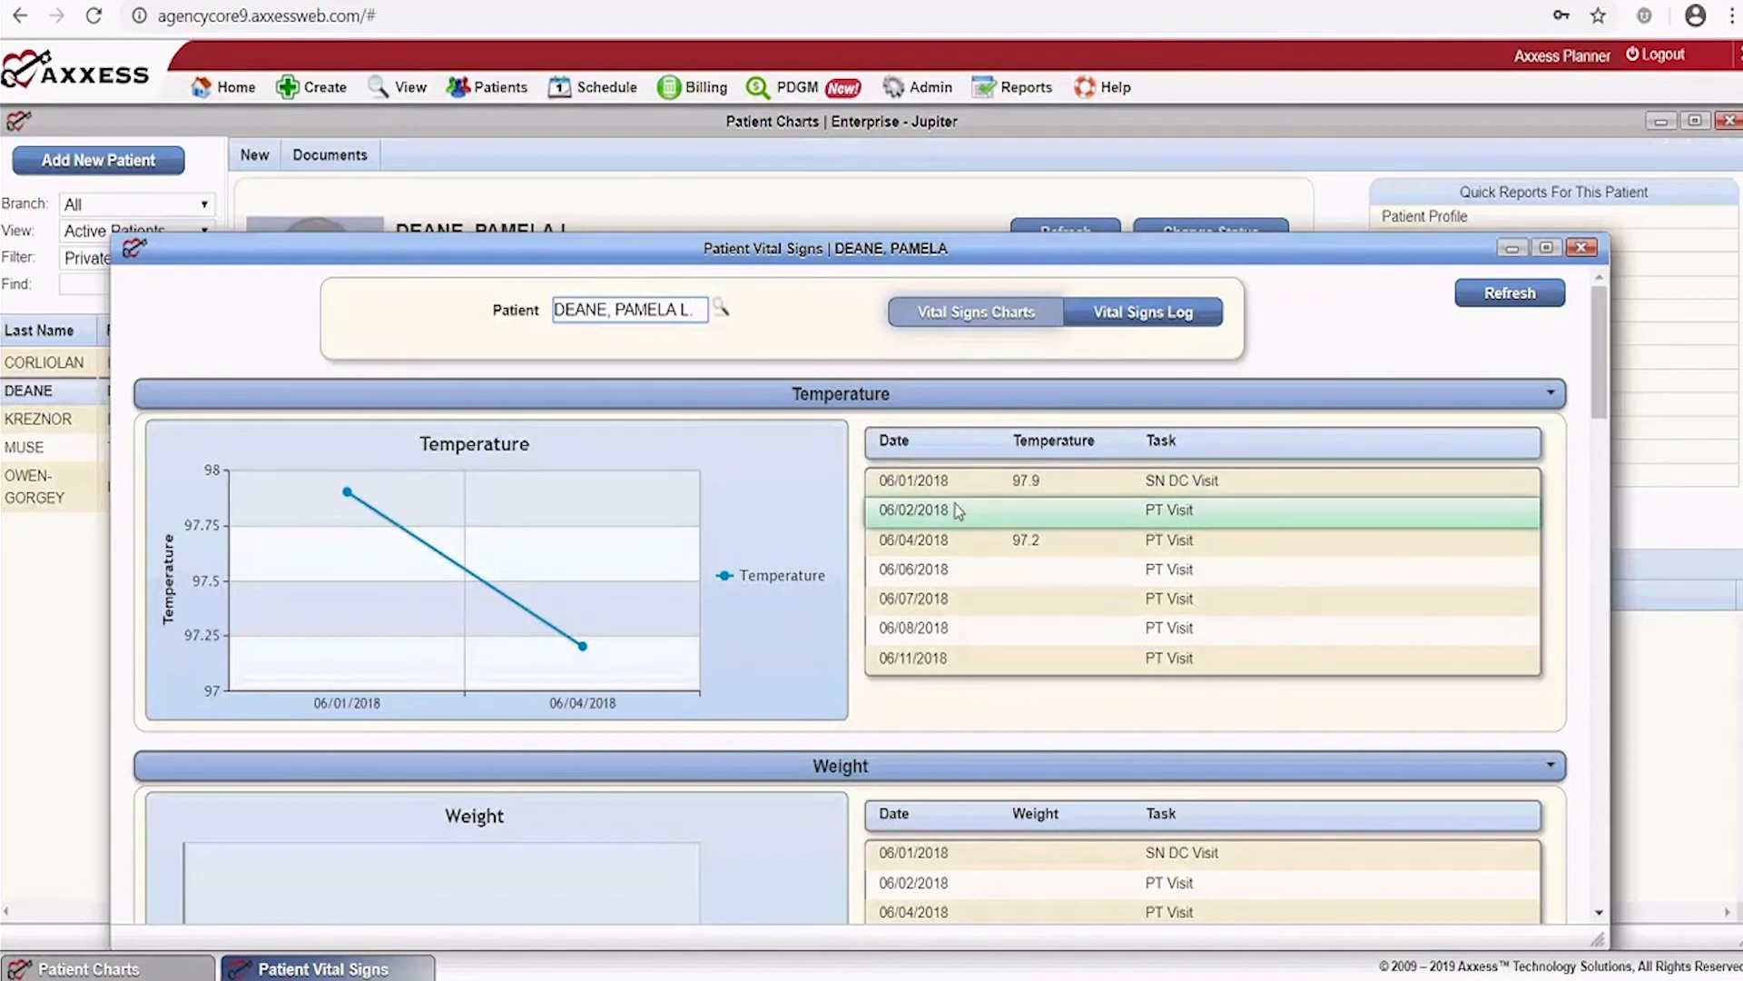
pyautogui.scroll(-4, 1207, 518)
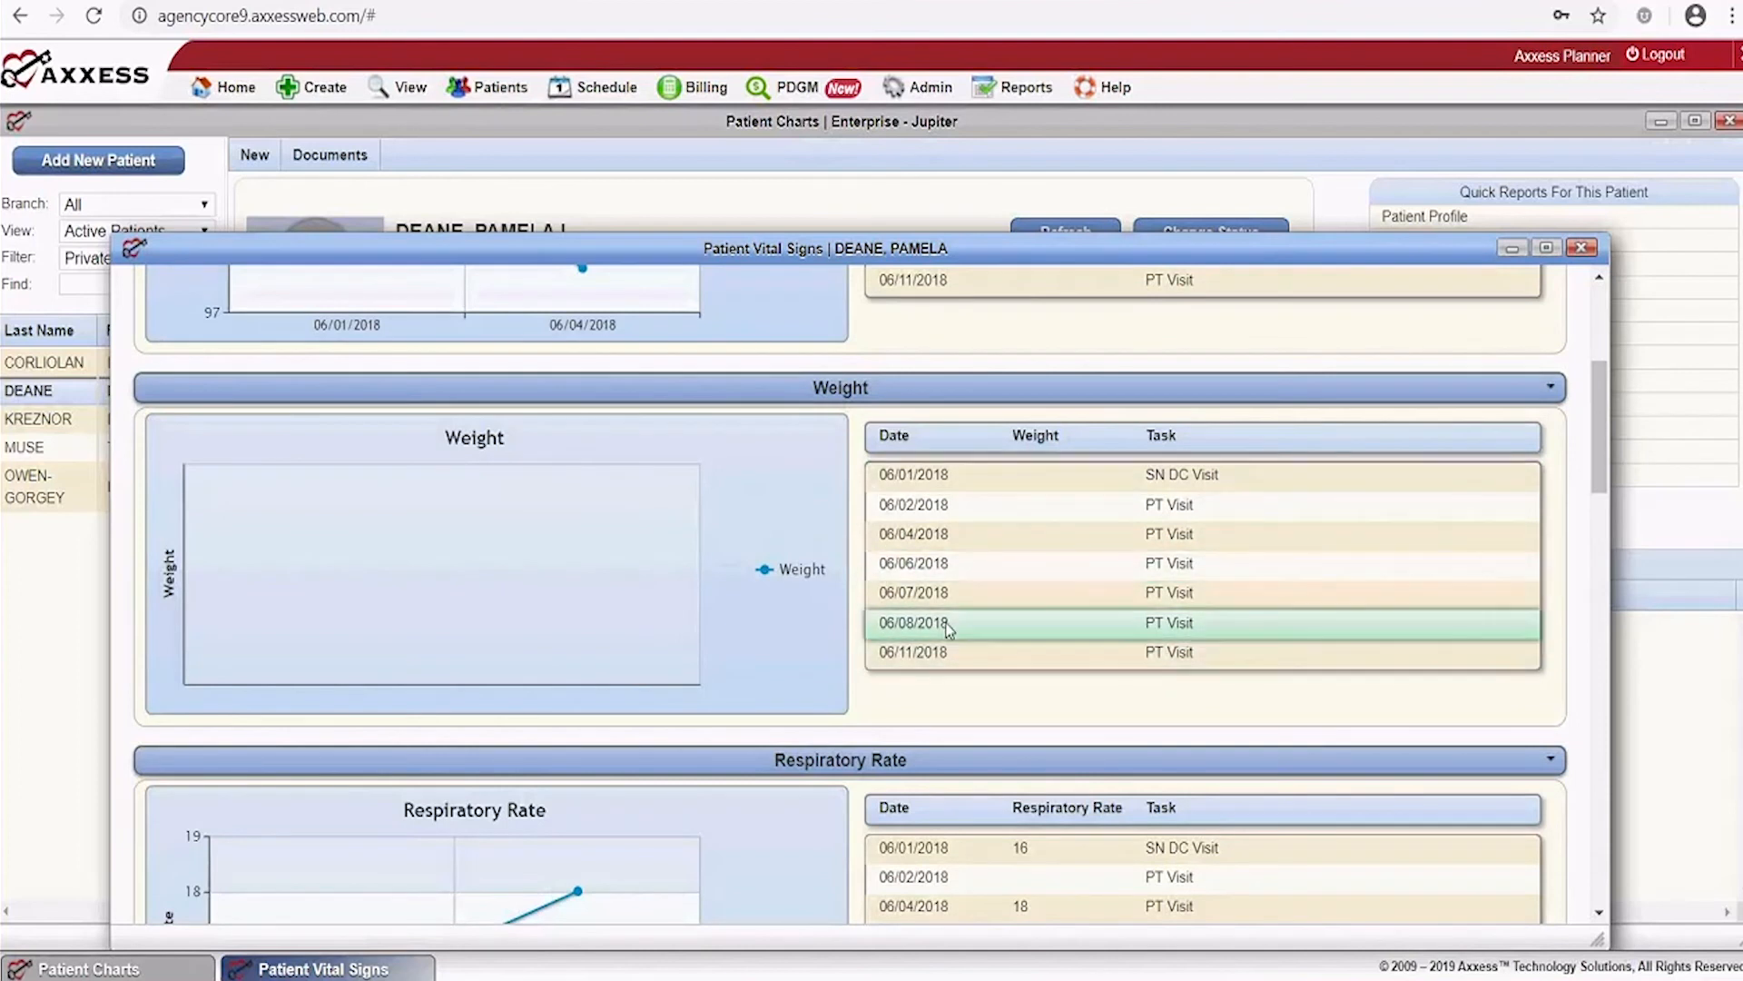
pyautogui.scroll(-1, 949, 627)
pyautogui.scroll(-2, 949, 629)
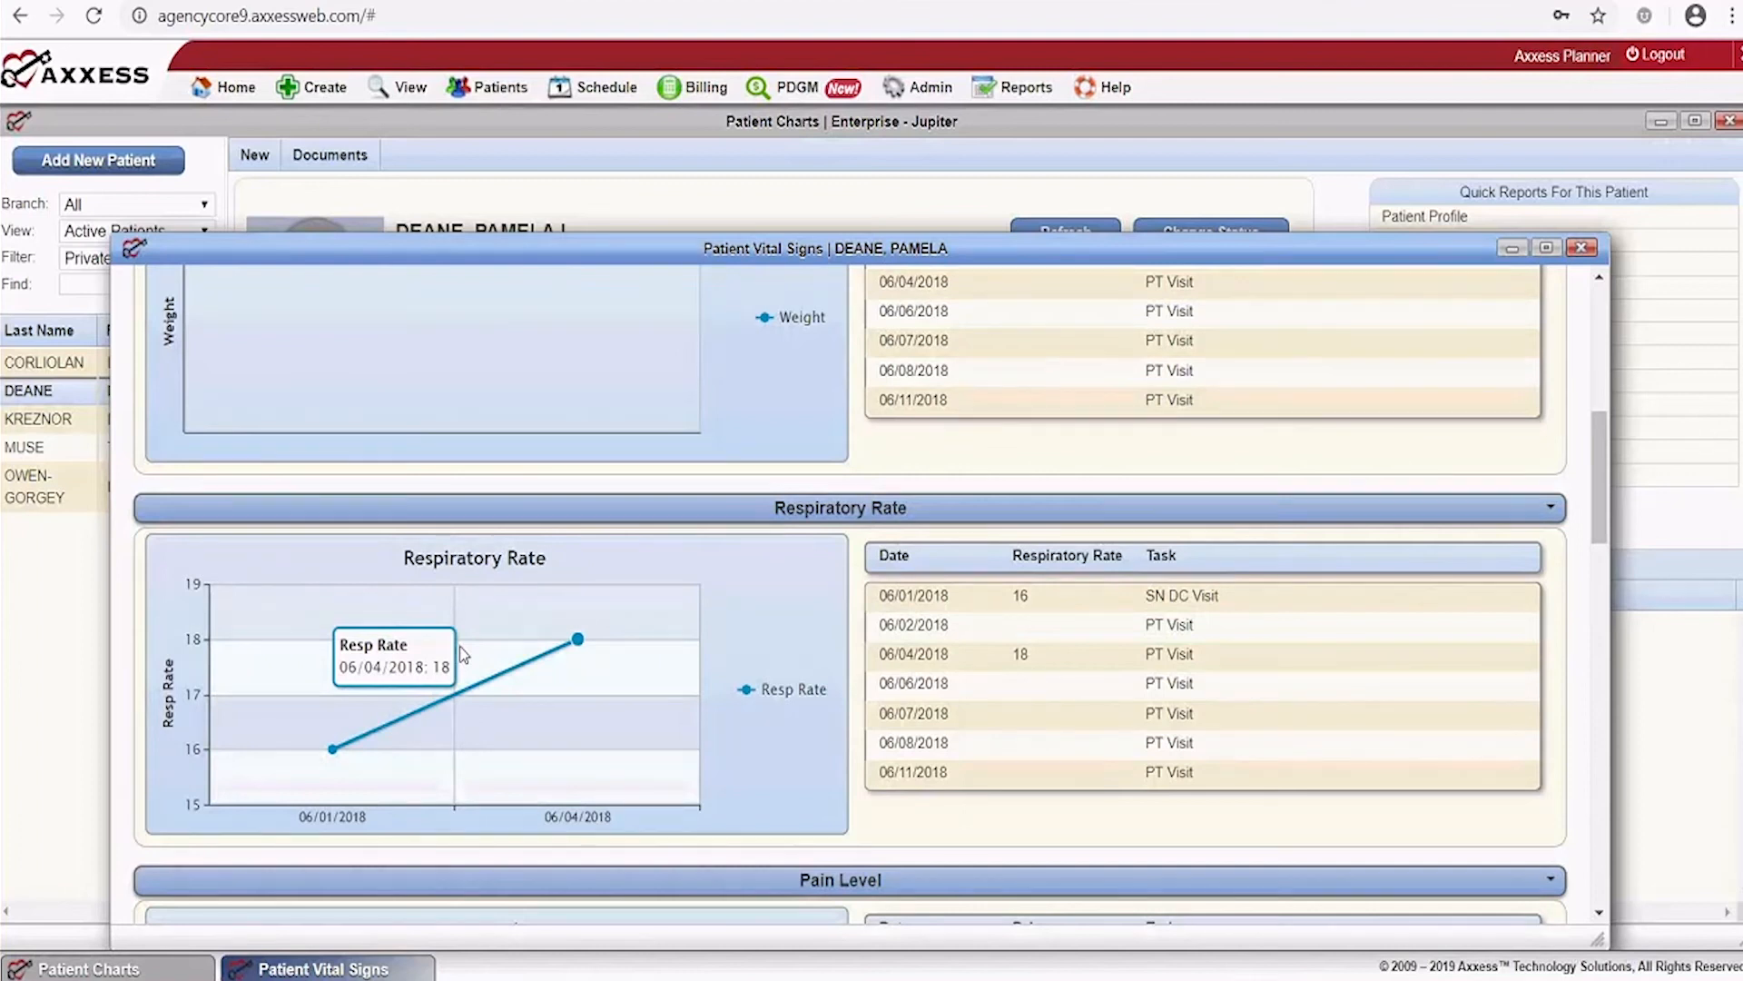
pyautogui.scroll(-1, 602, 572)
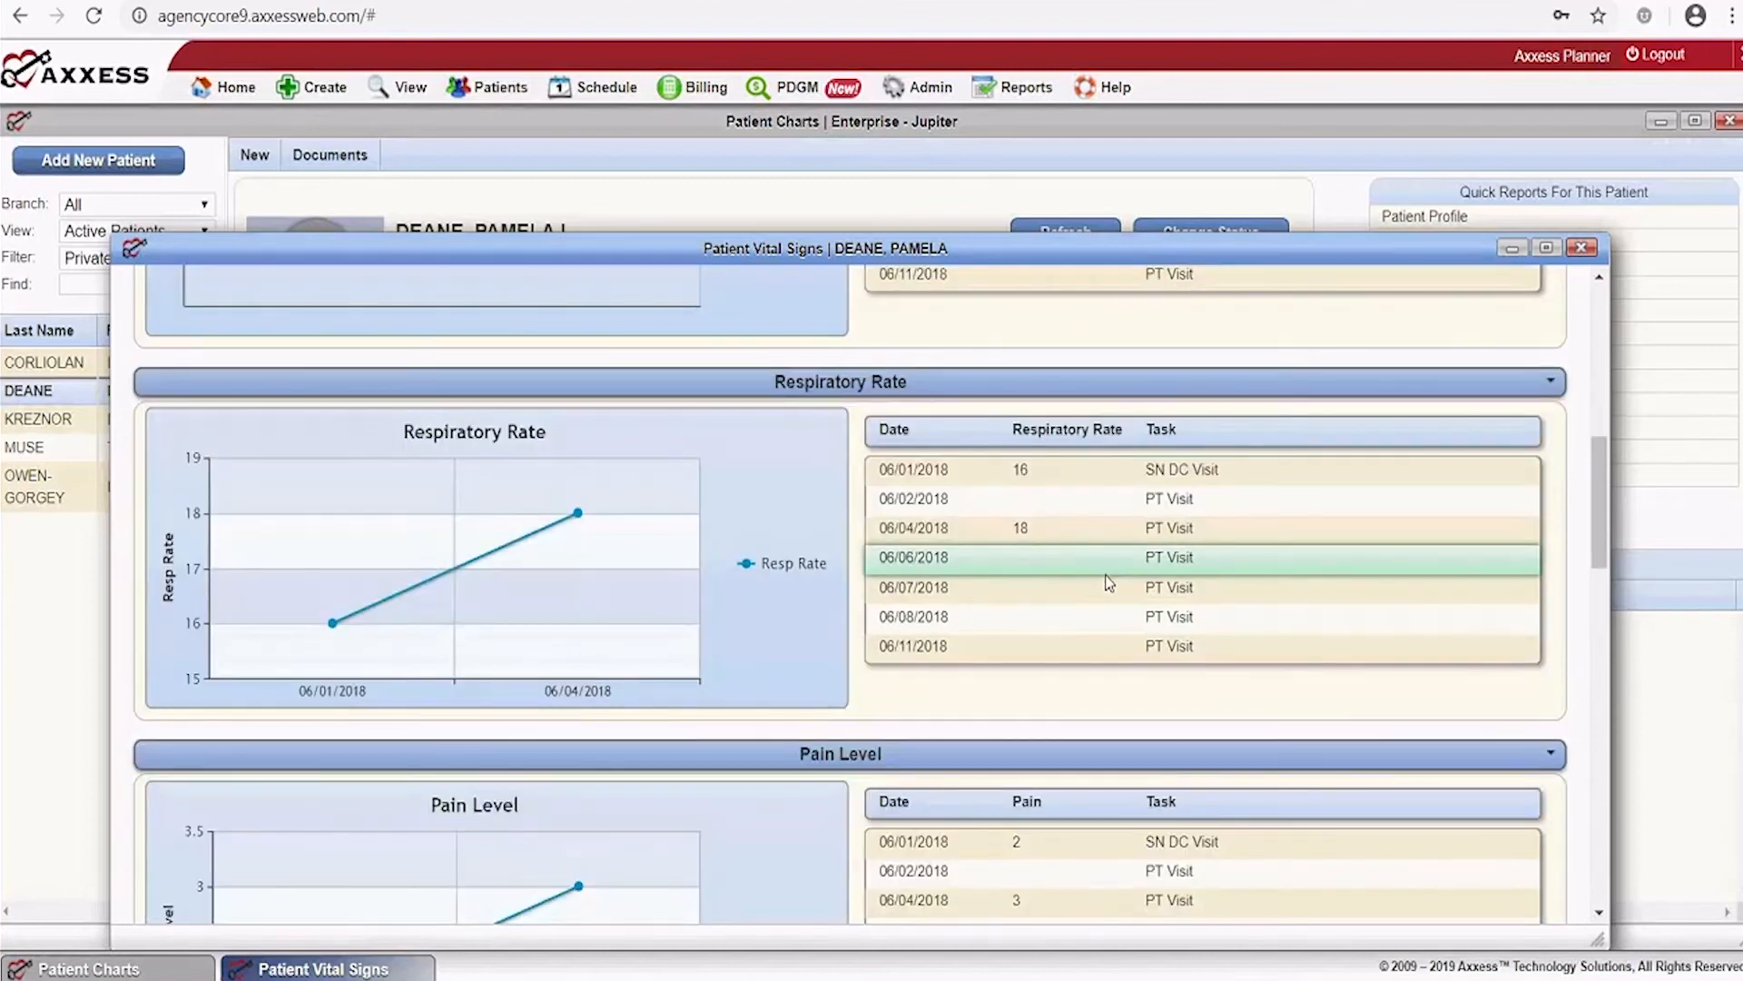
pyautogui.scroll(-2, 1109, 584)
pyautogui.moveTo(296, 701)
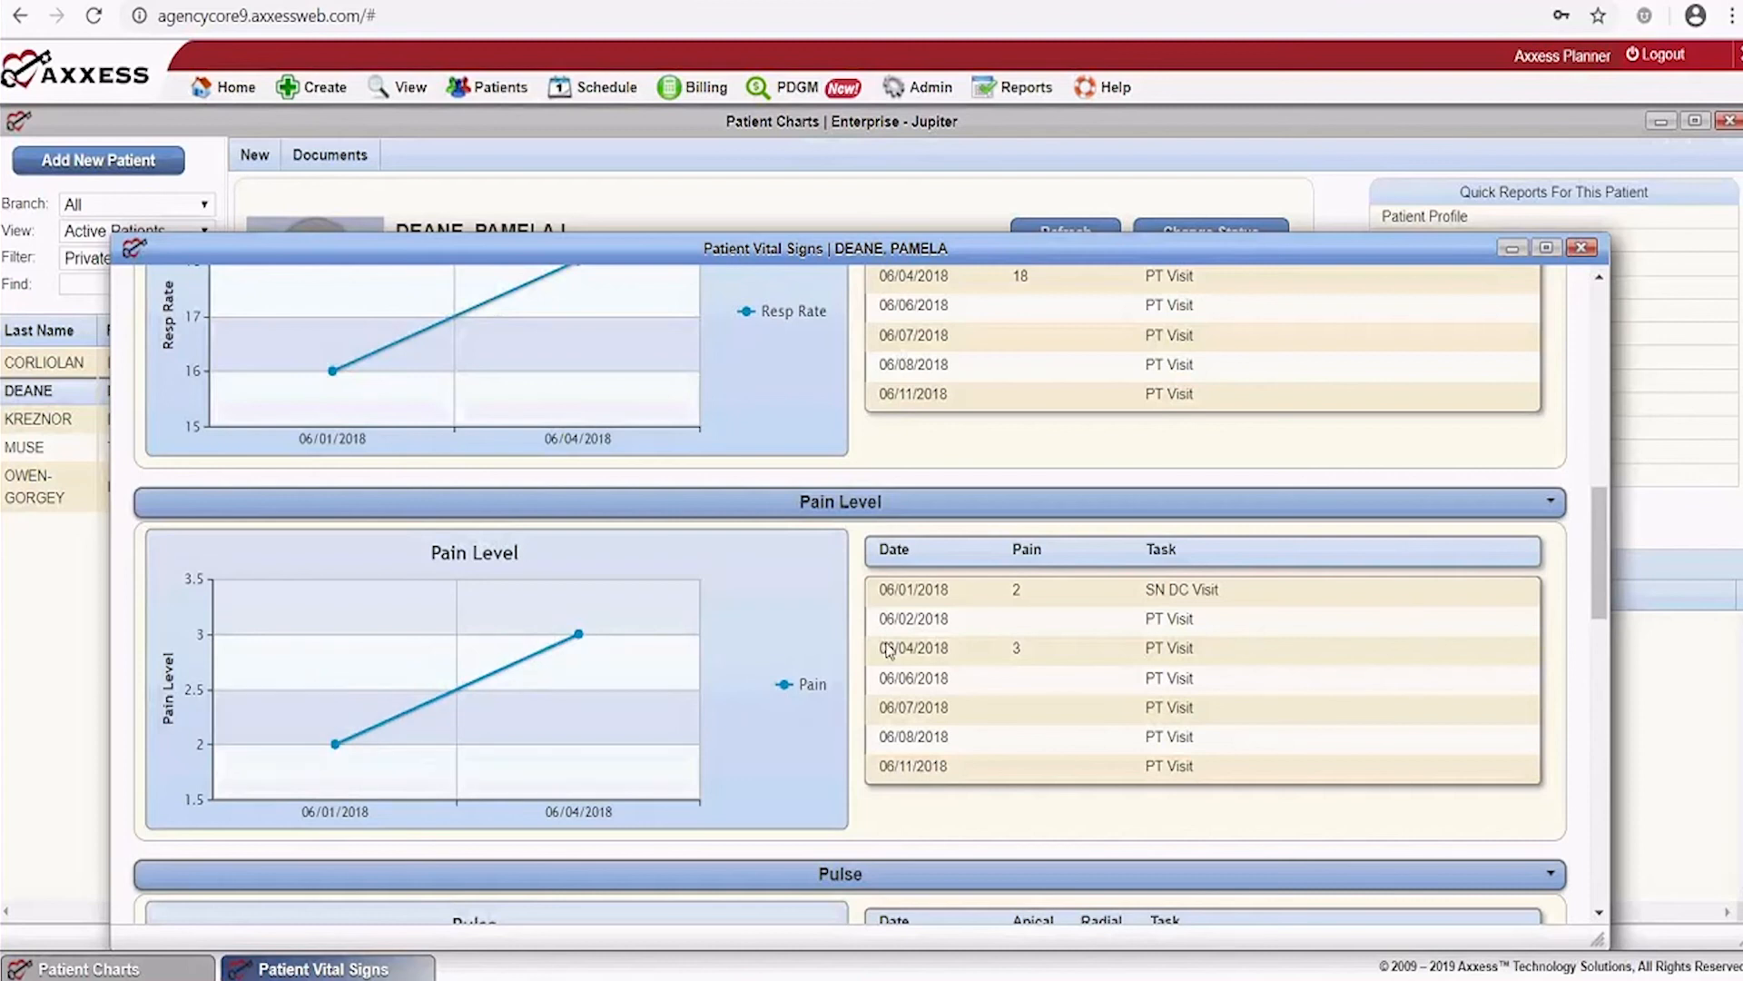
pyautogui.scroll(-4, 1102, 635)
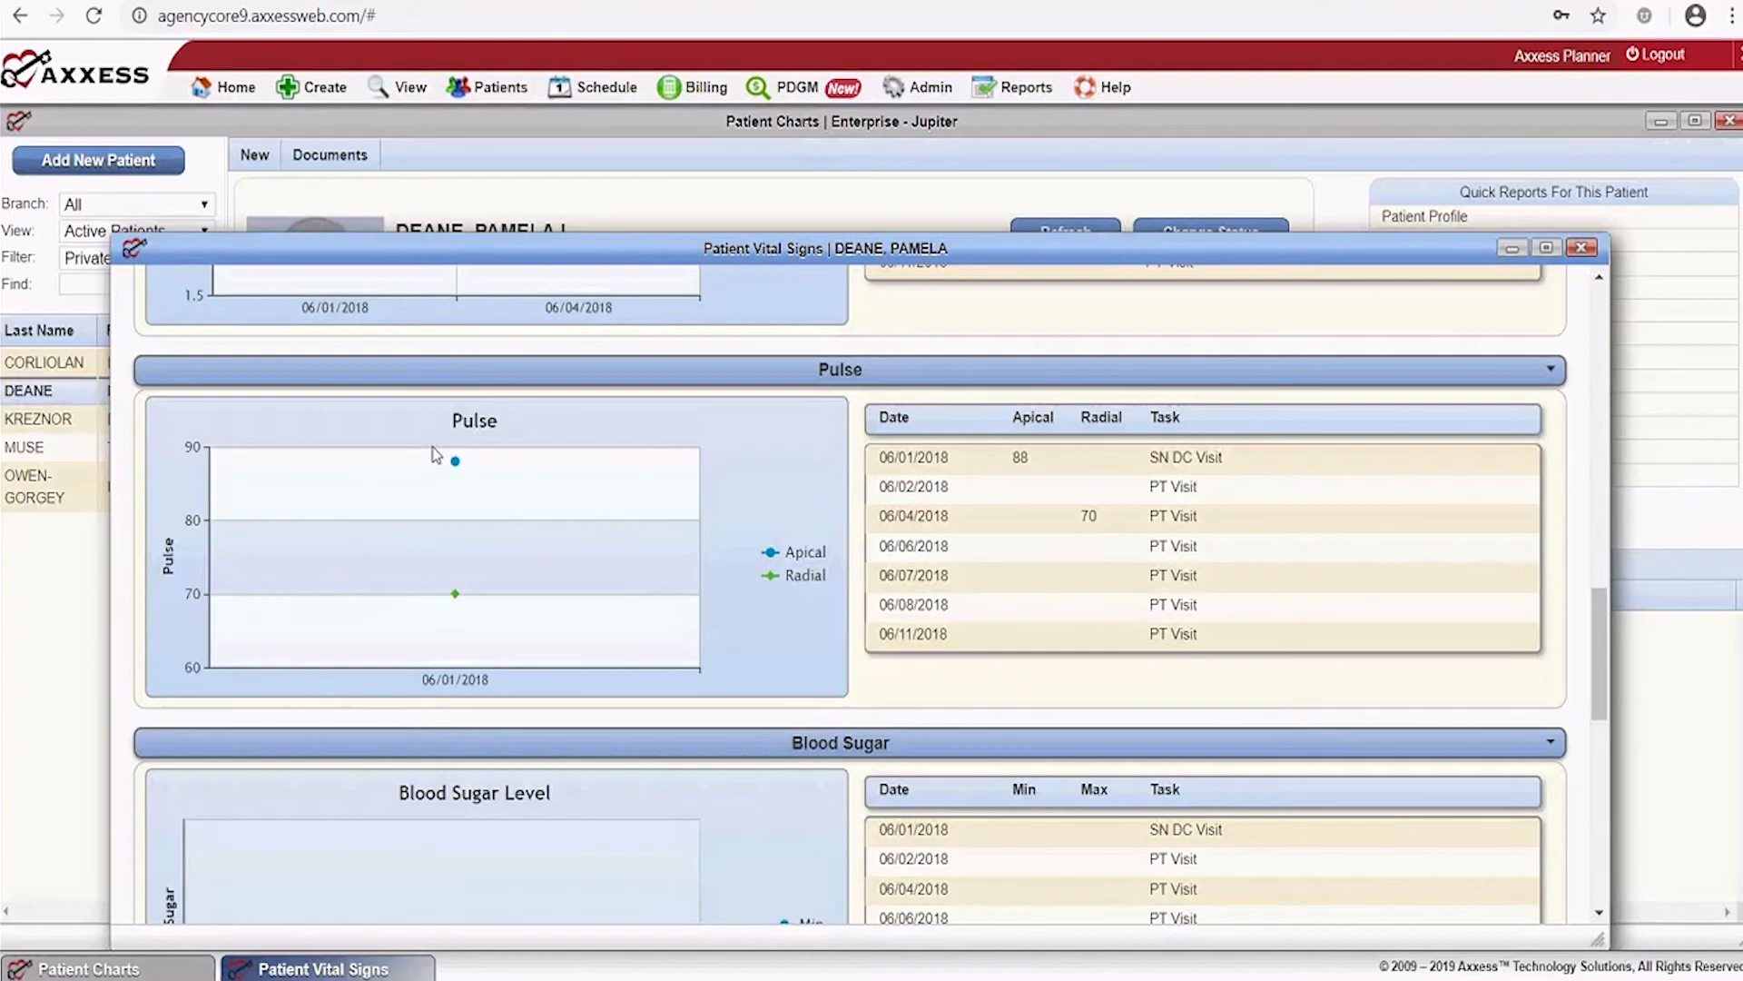
pyautogui.scroll(-1, 1062, 556)
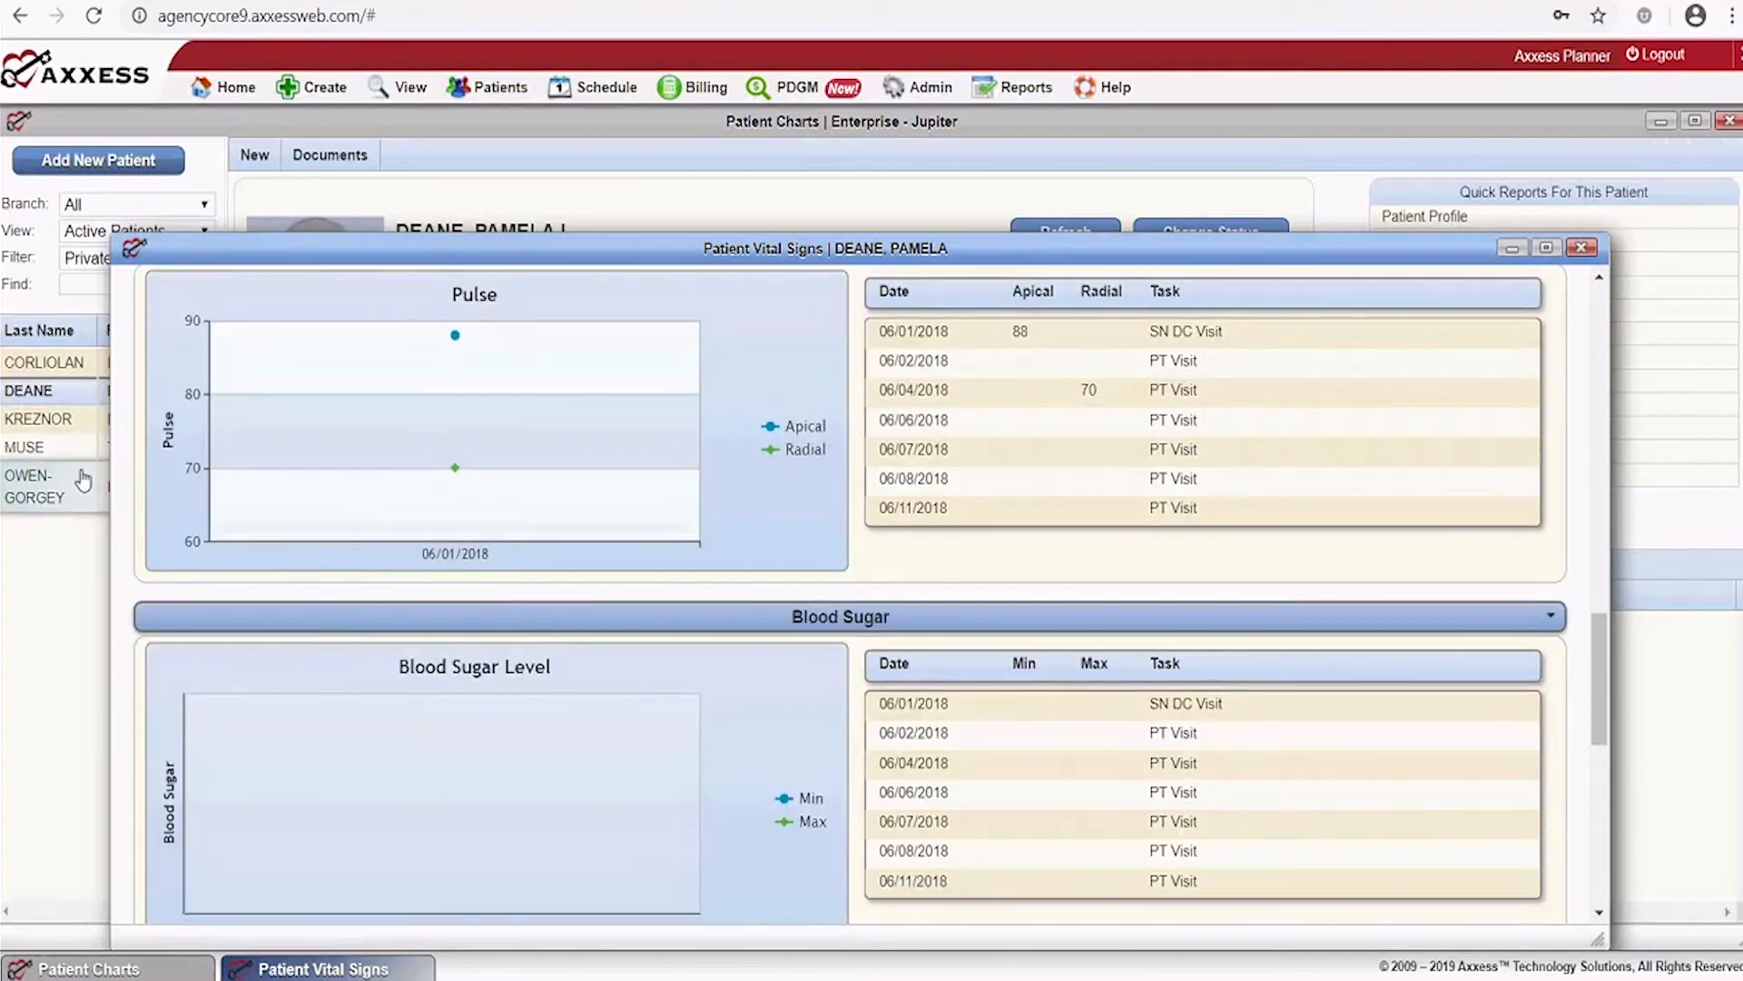
pyautogui.scroll(3, 625, 642)
pyautogui.scroll(4, 625, 642)
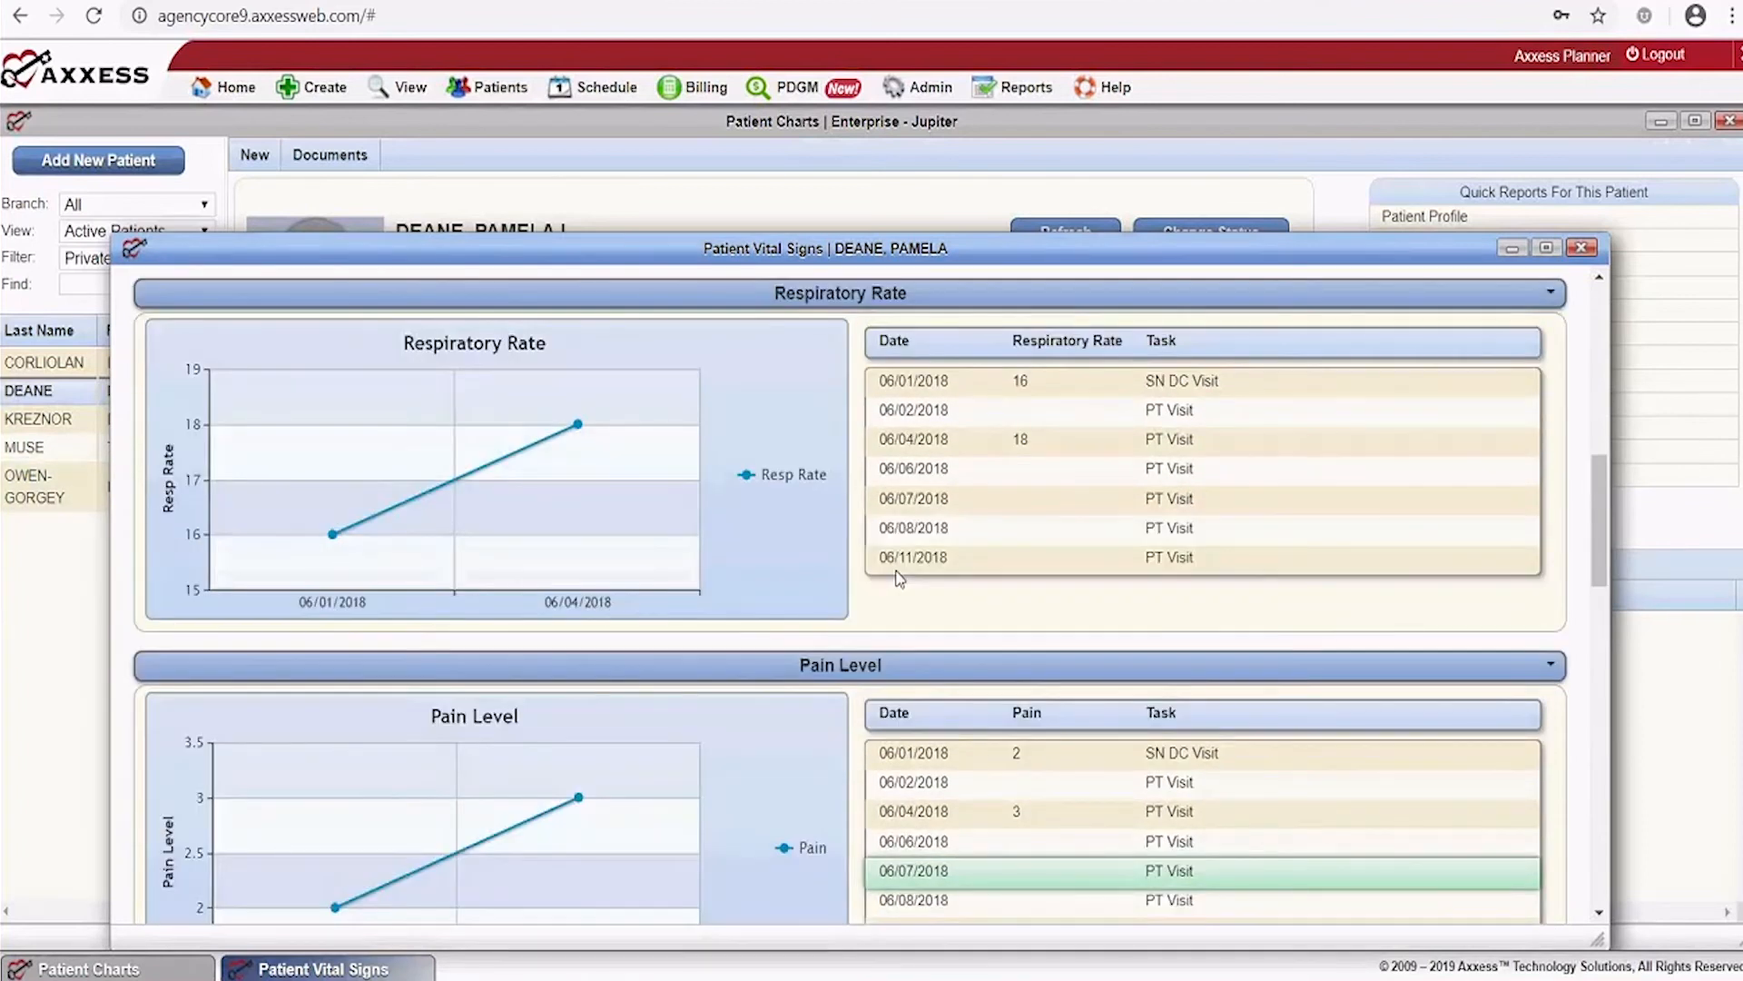
pyautogui.scroll(5, 899, 579)
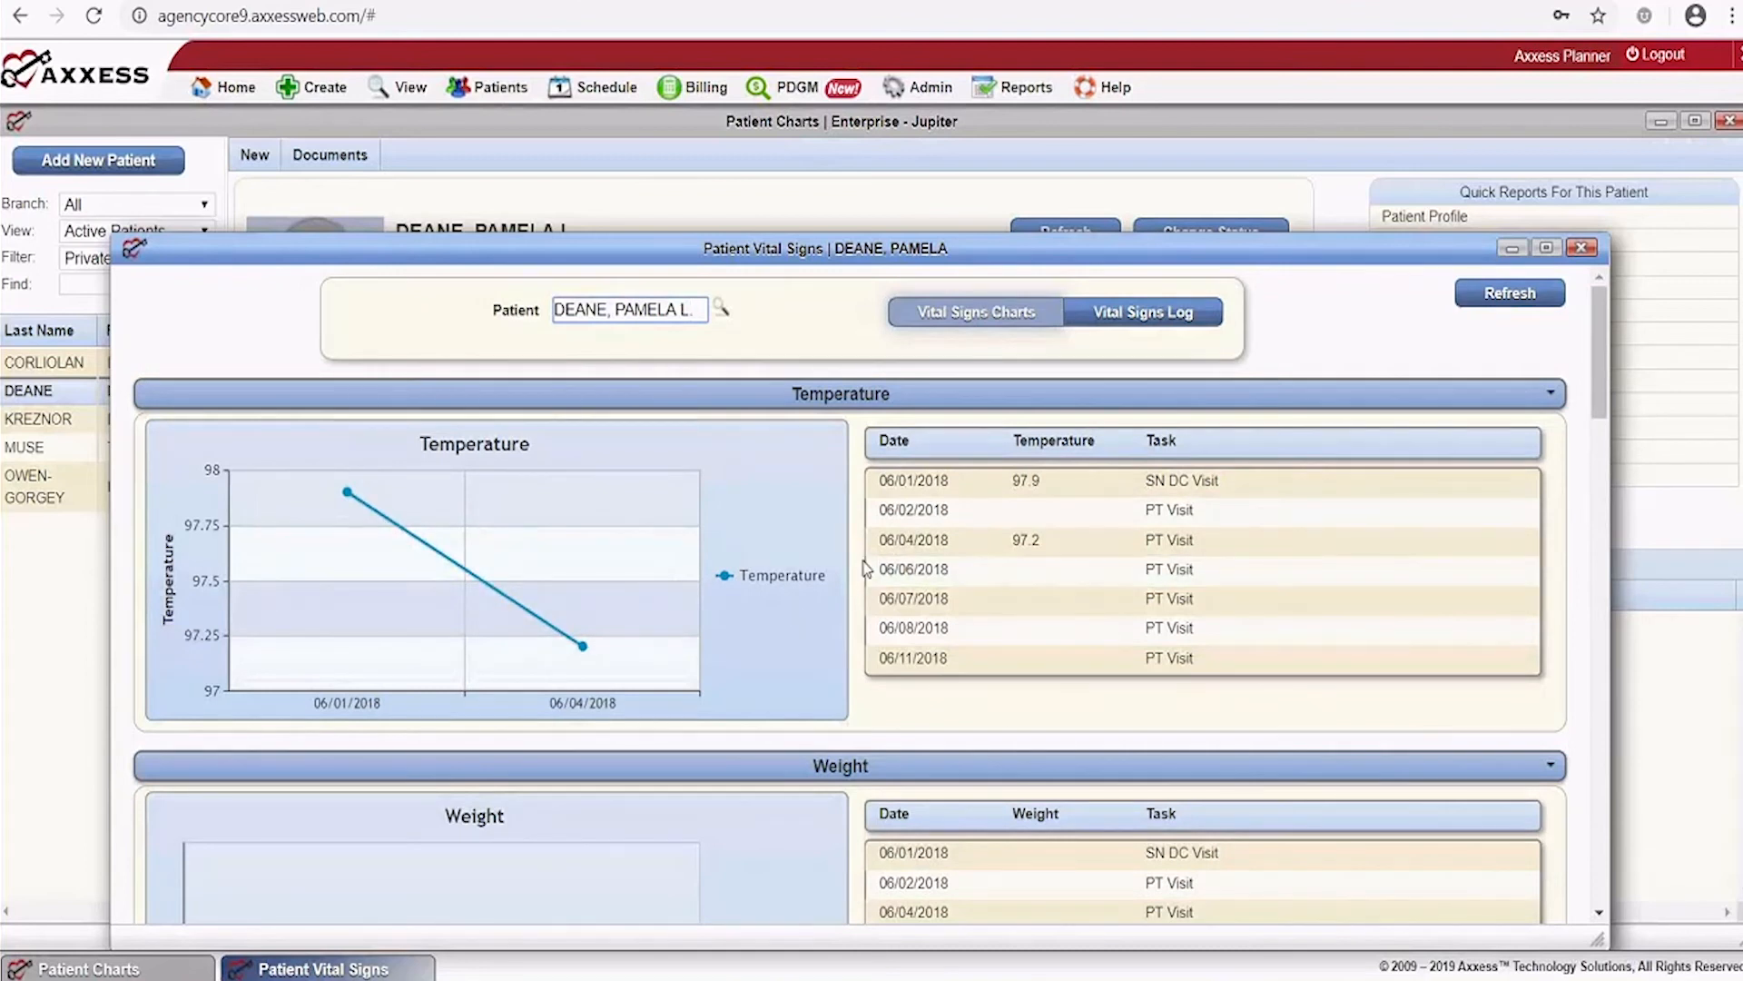
pyautogui.scroll(-5, 865, 569)
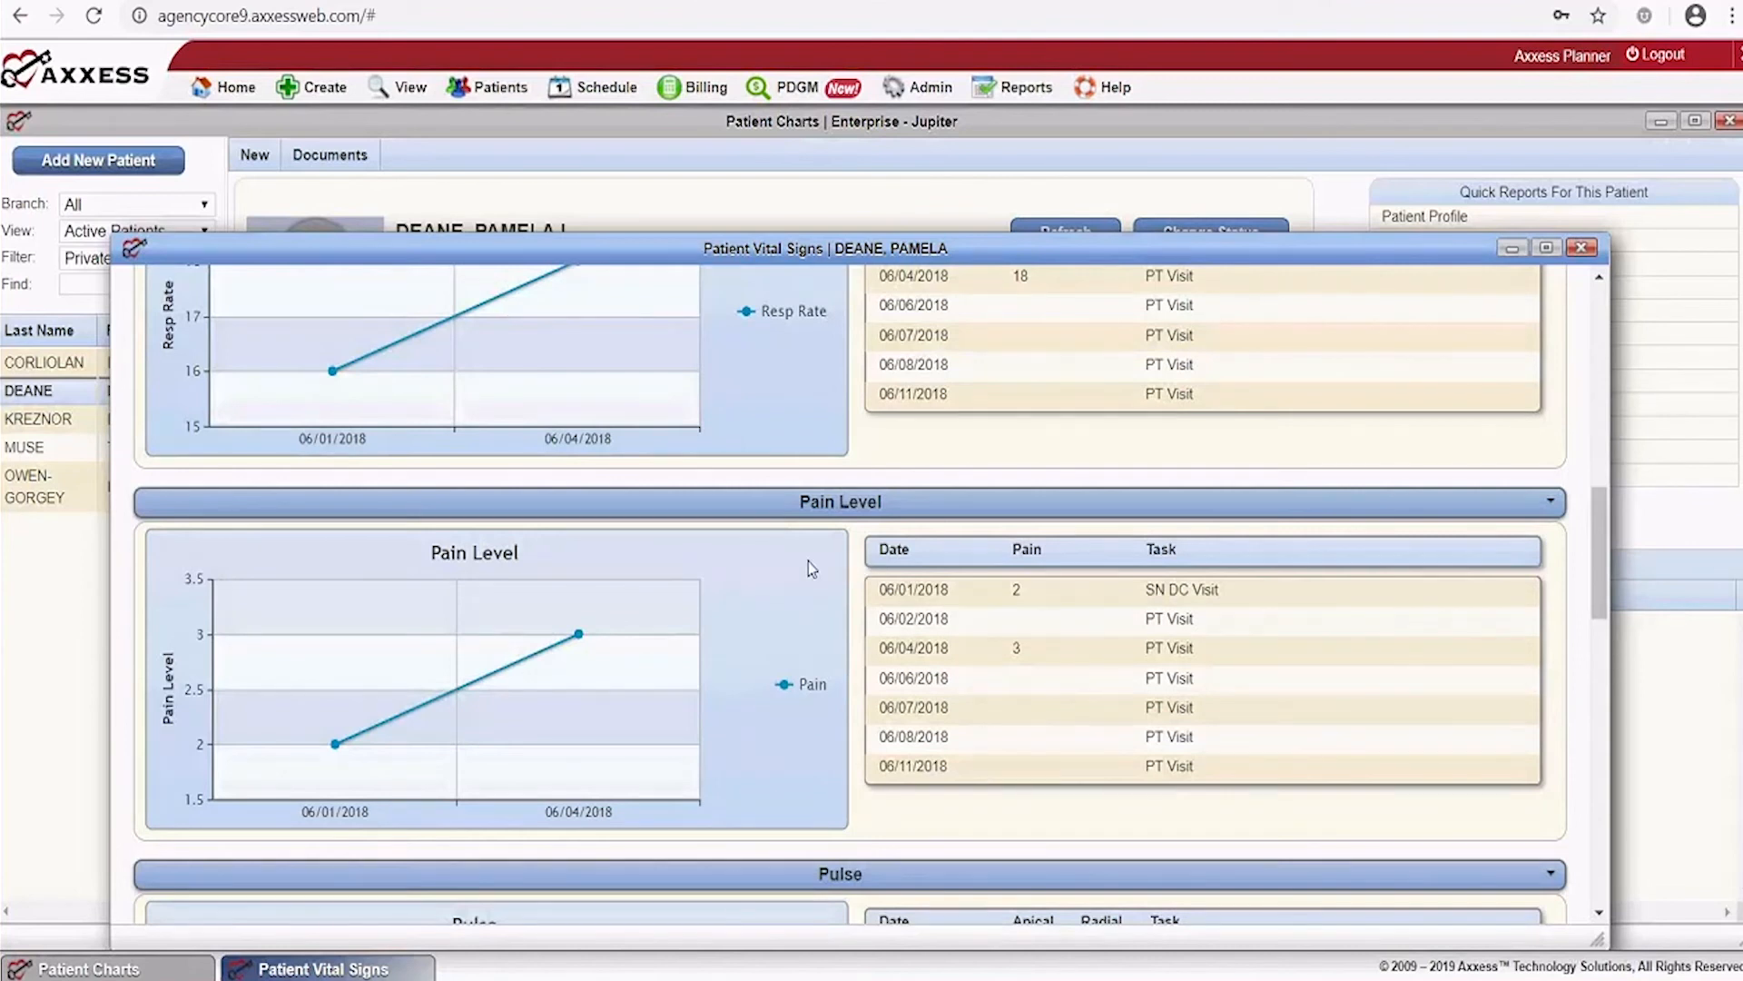
pyautogui.scroll(-3, 808, 561)
pyautogui.scroll(-2, 804, 565)
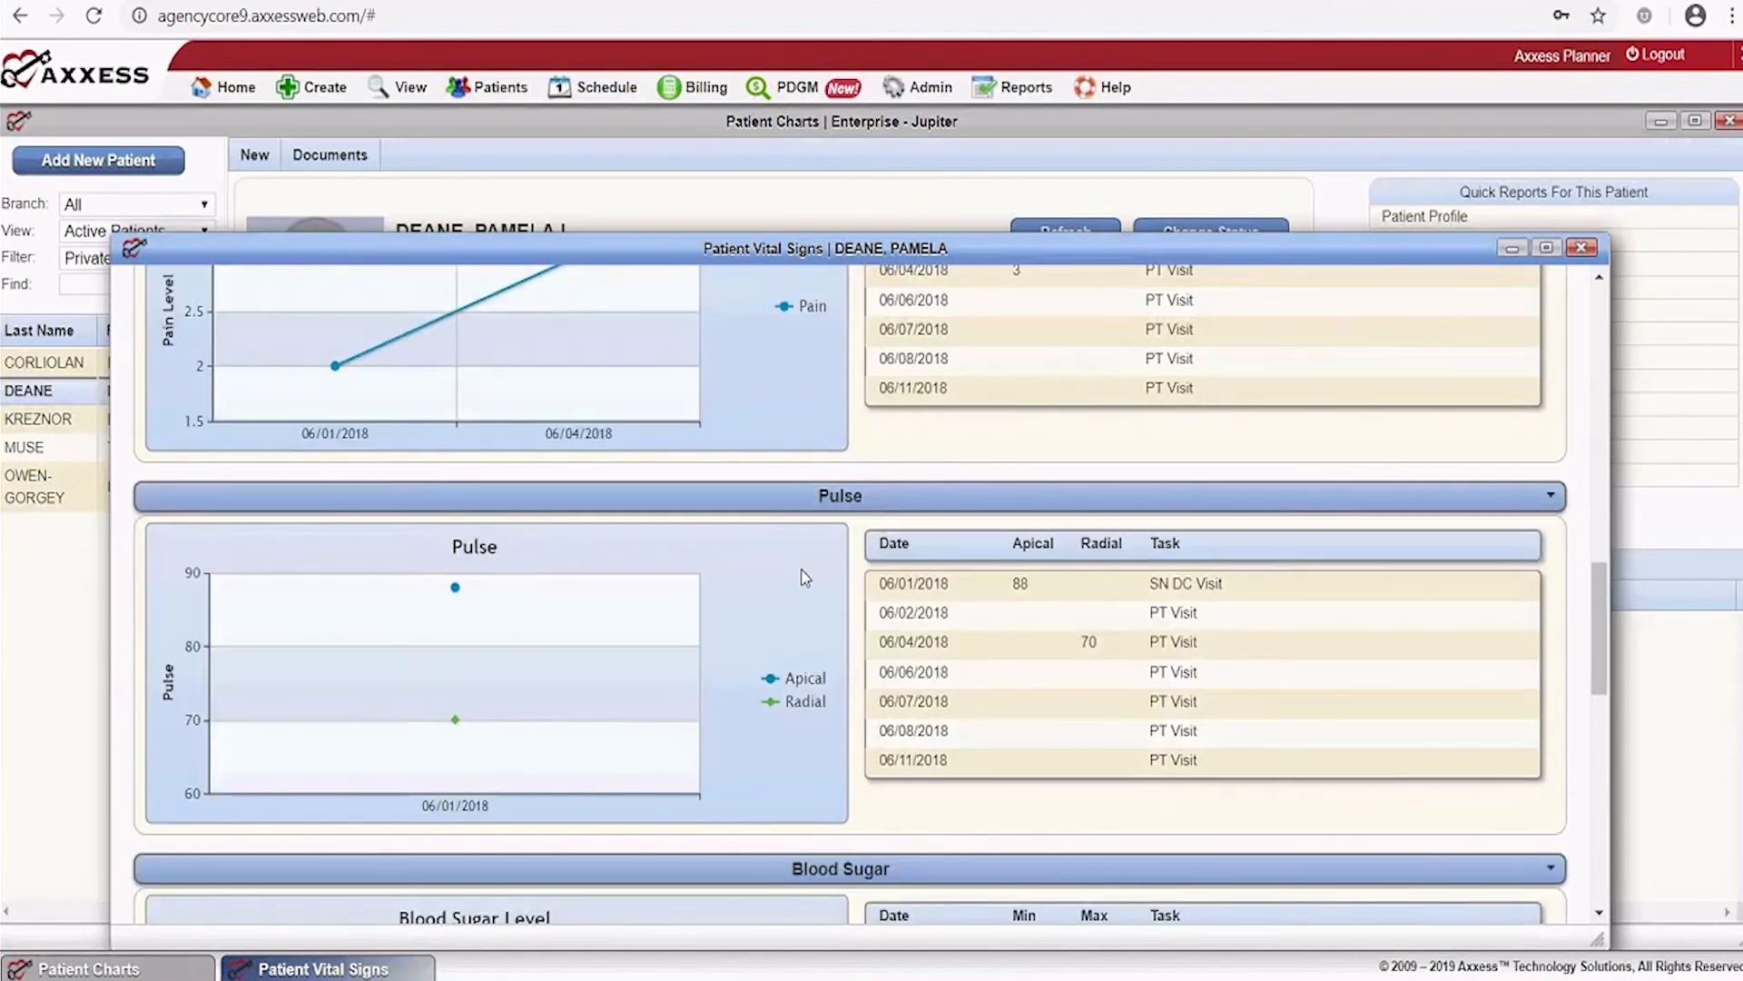
pyautogui.scroll(-3, 799, 571)
pyautogui.scroll(-1, 799, 574)
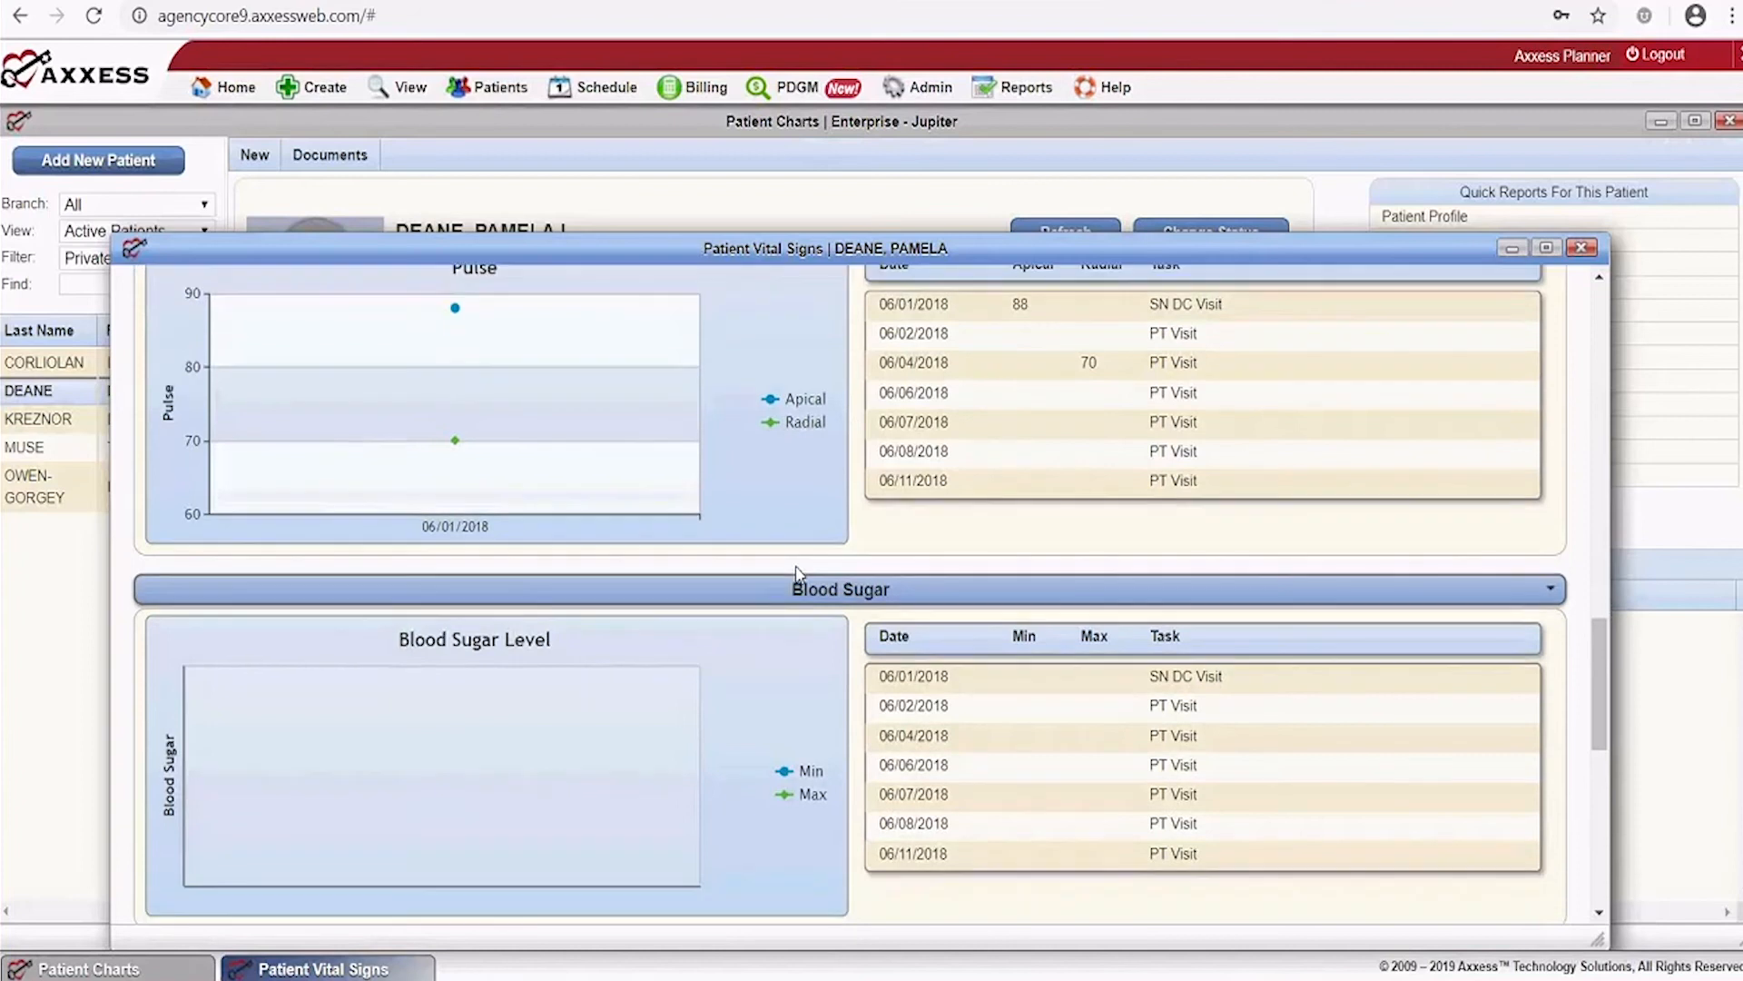
pyautogui.scroll(-4, 796, 573)
pyautogui.scroll(1, 798, 574)
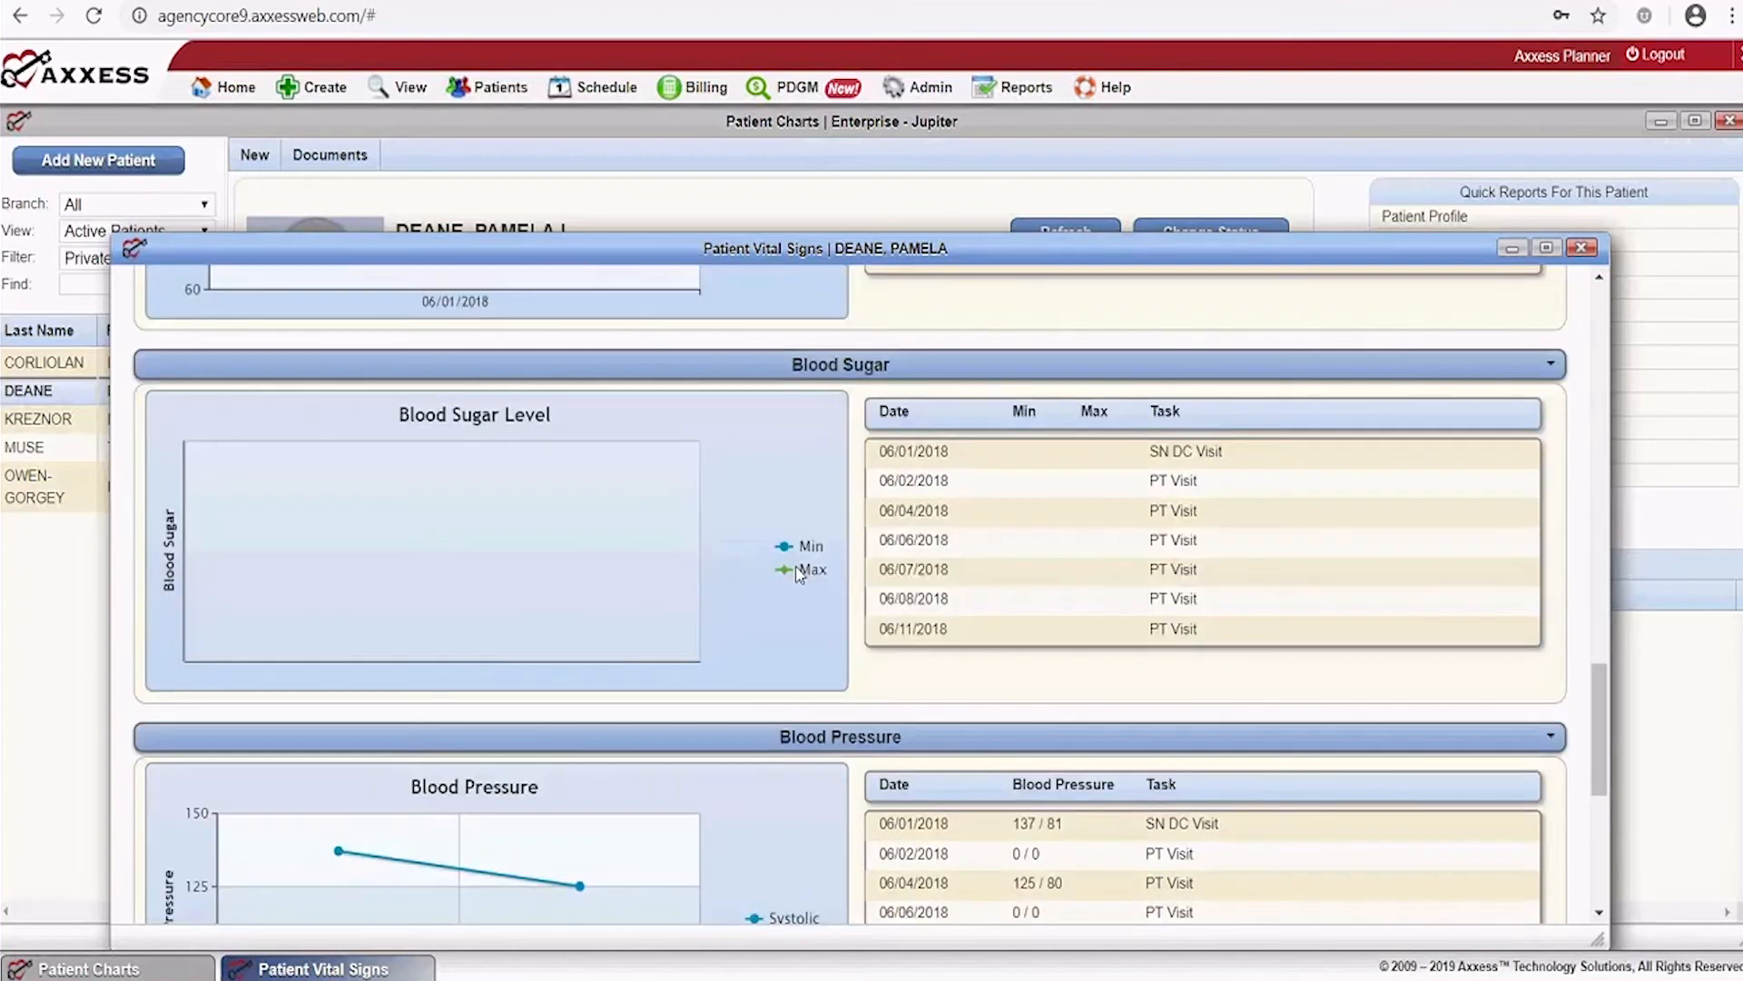
pyautogui.scroll(2, 799, 574)
pyautogui.scroll(-5, 799, 574)
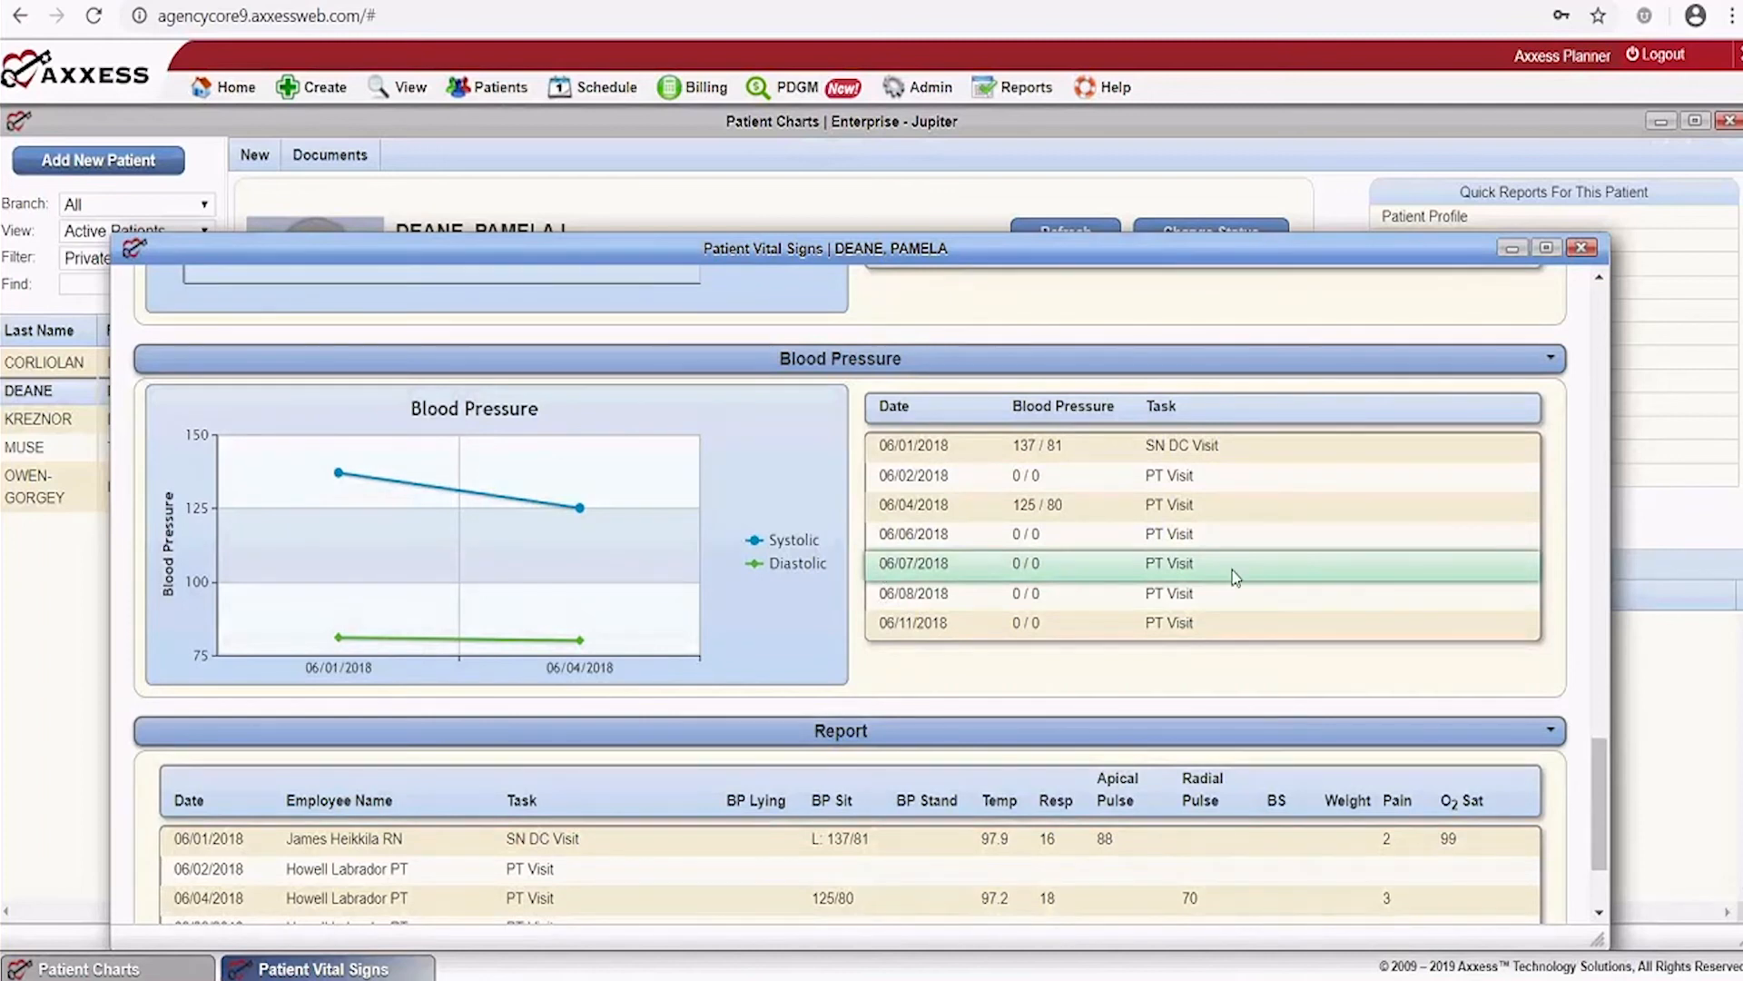
pyautogui.scroll(-2, 1081, 618)
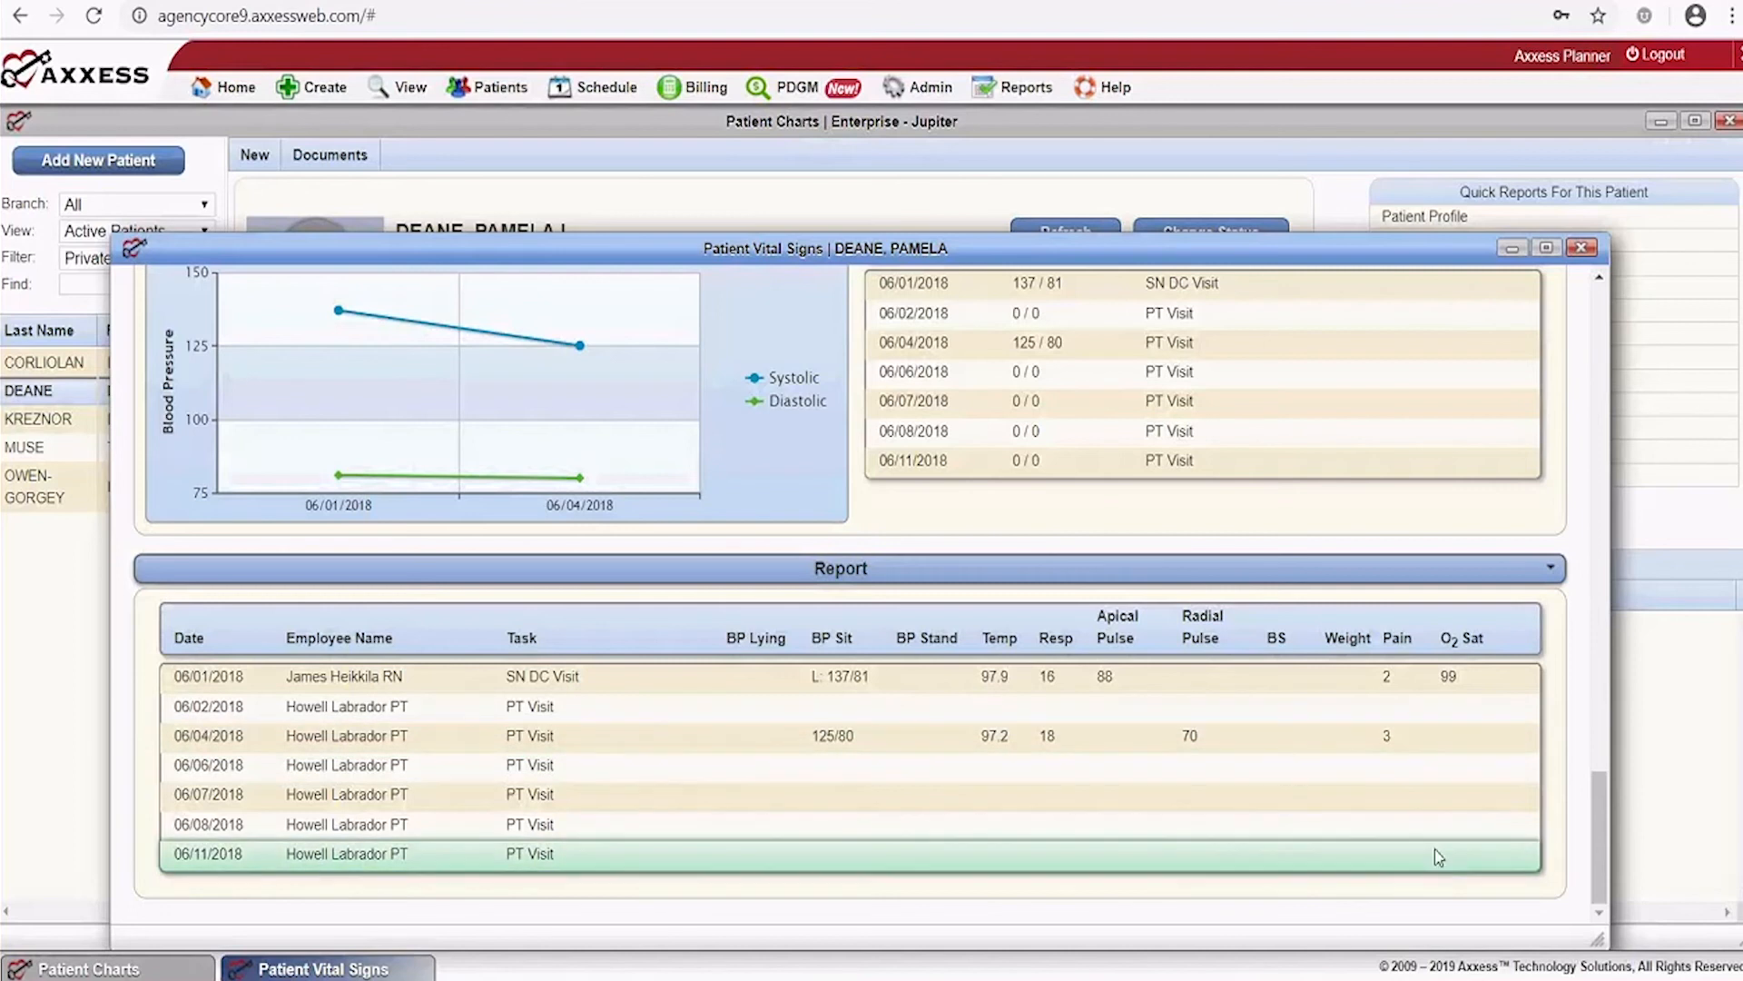
# Close Vital Signs, review the category 3 Triage Classification report, then close it
pyautogui.click(1582, 248)
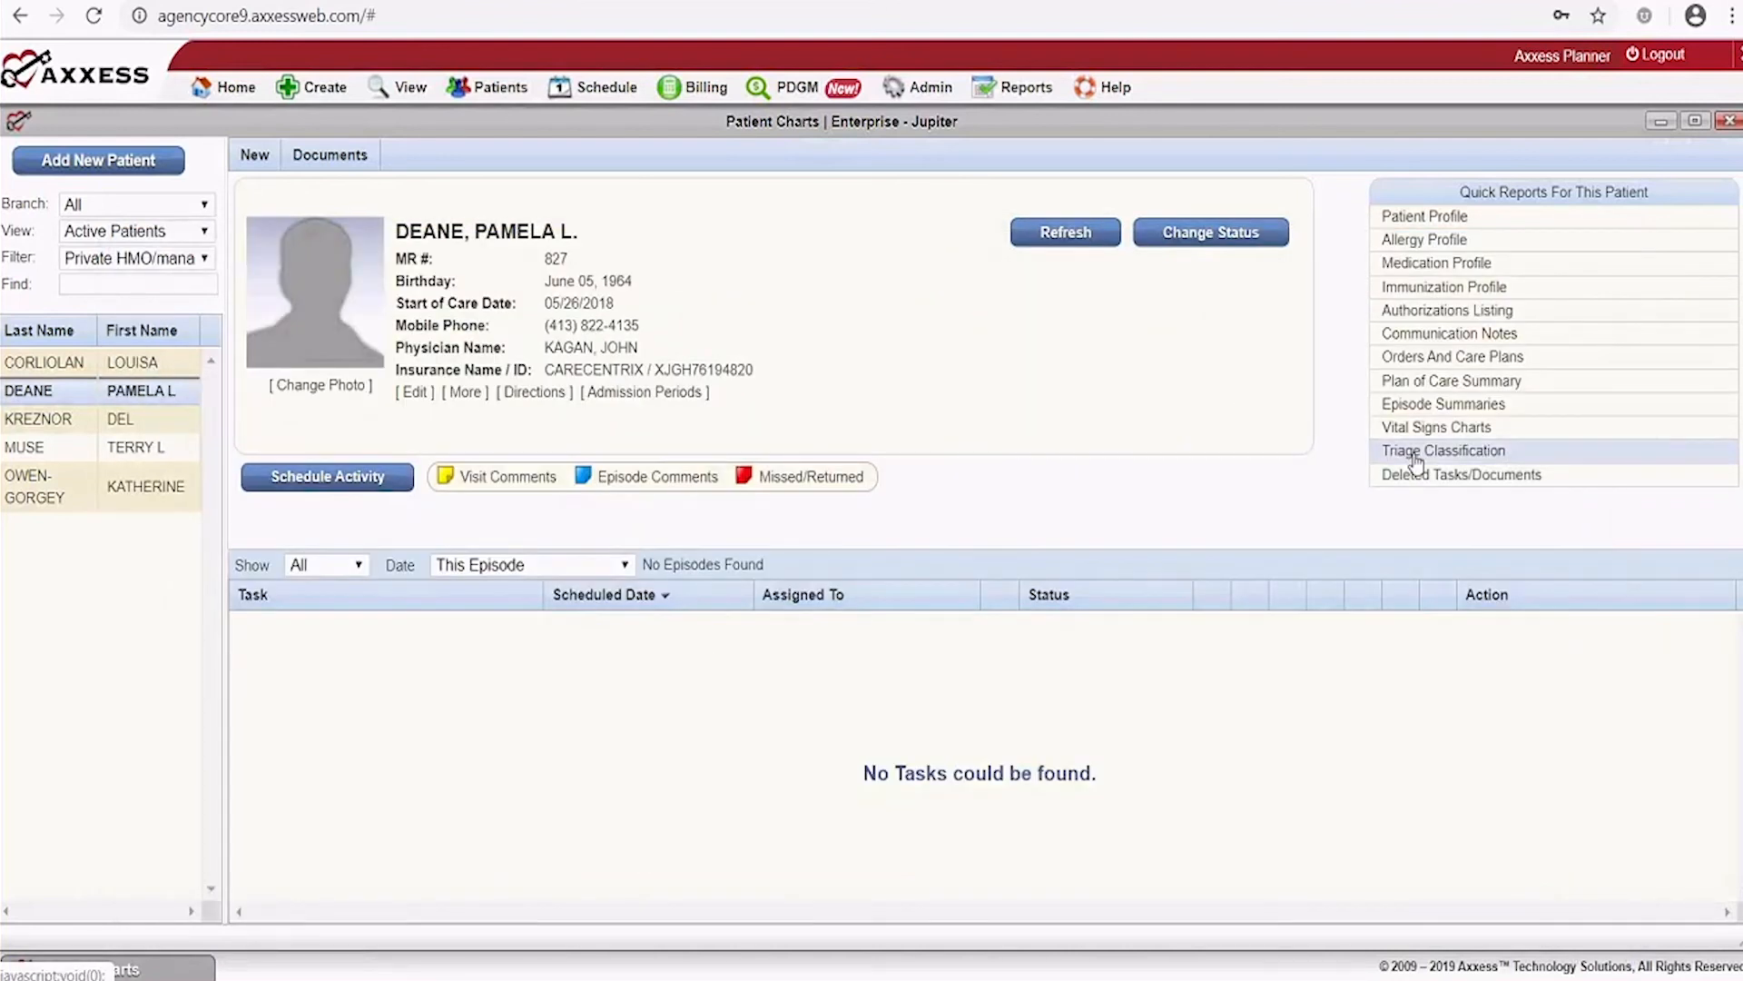
pyautogui.click(1418, 454)
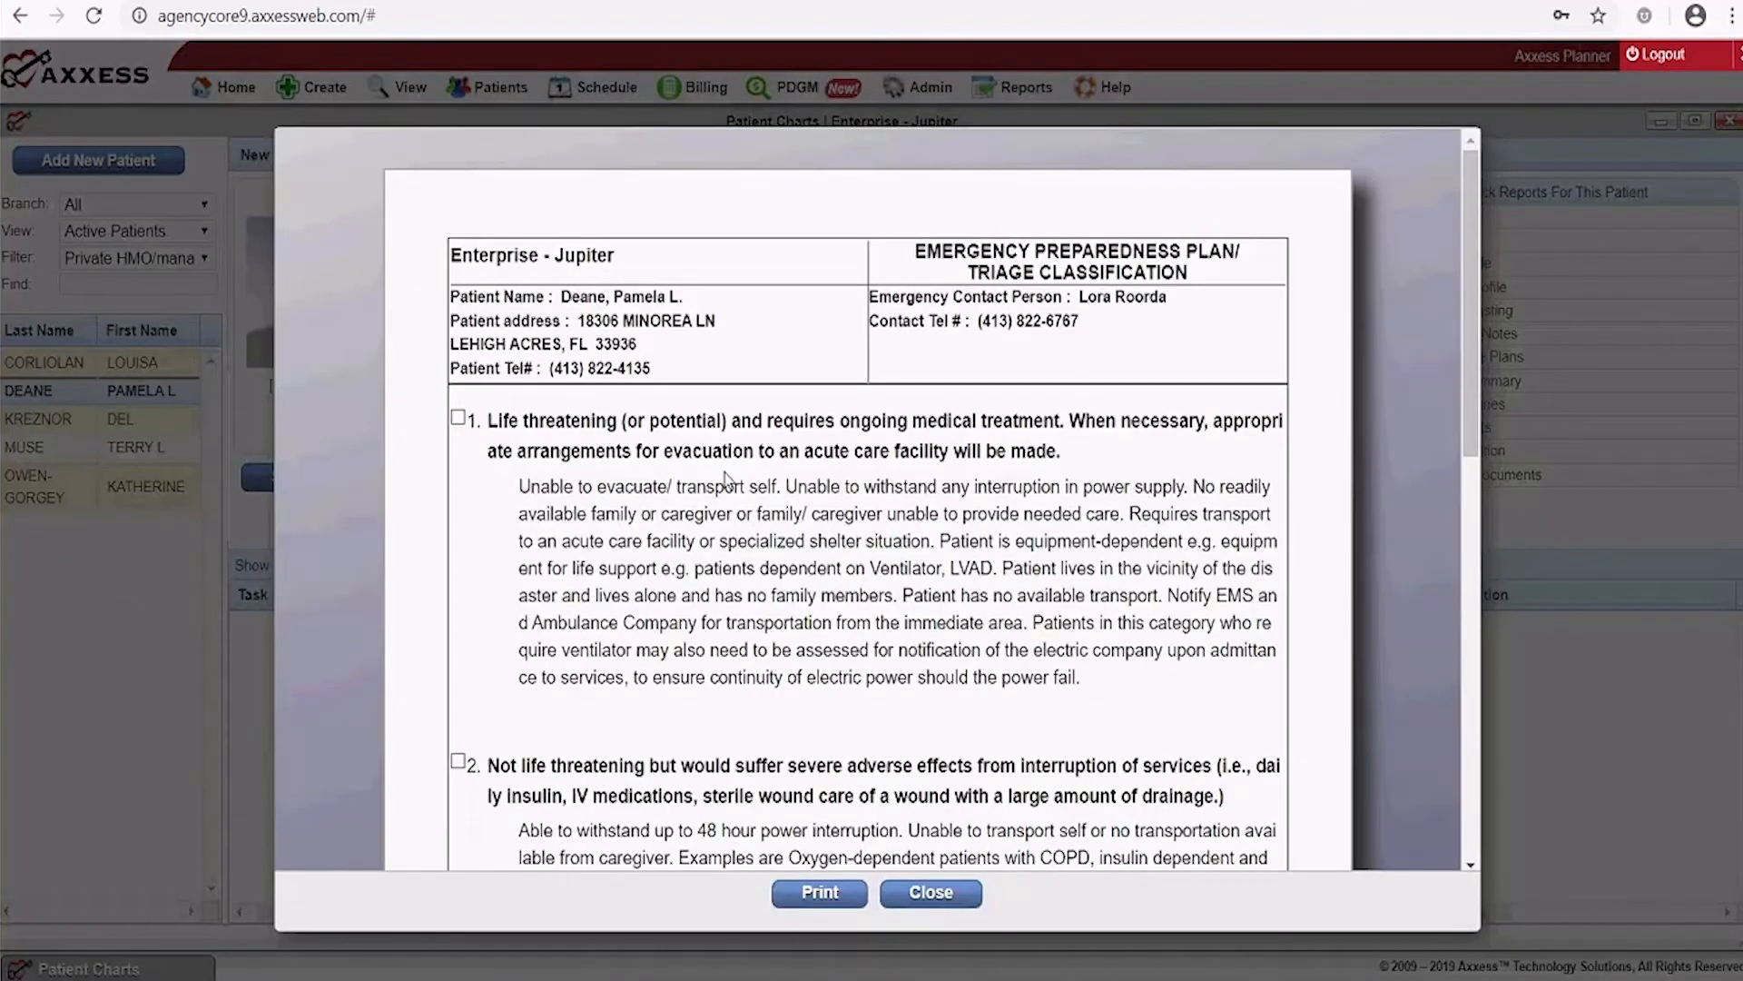
pyautogui.scroll(-5, 729, 472)
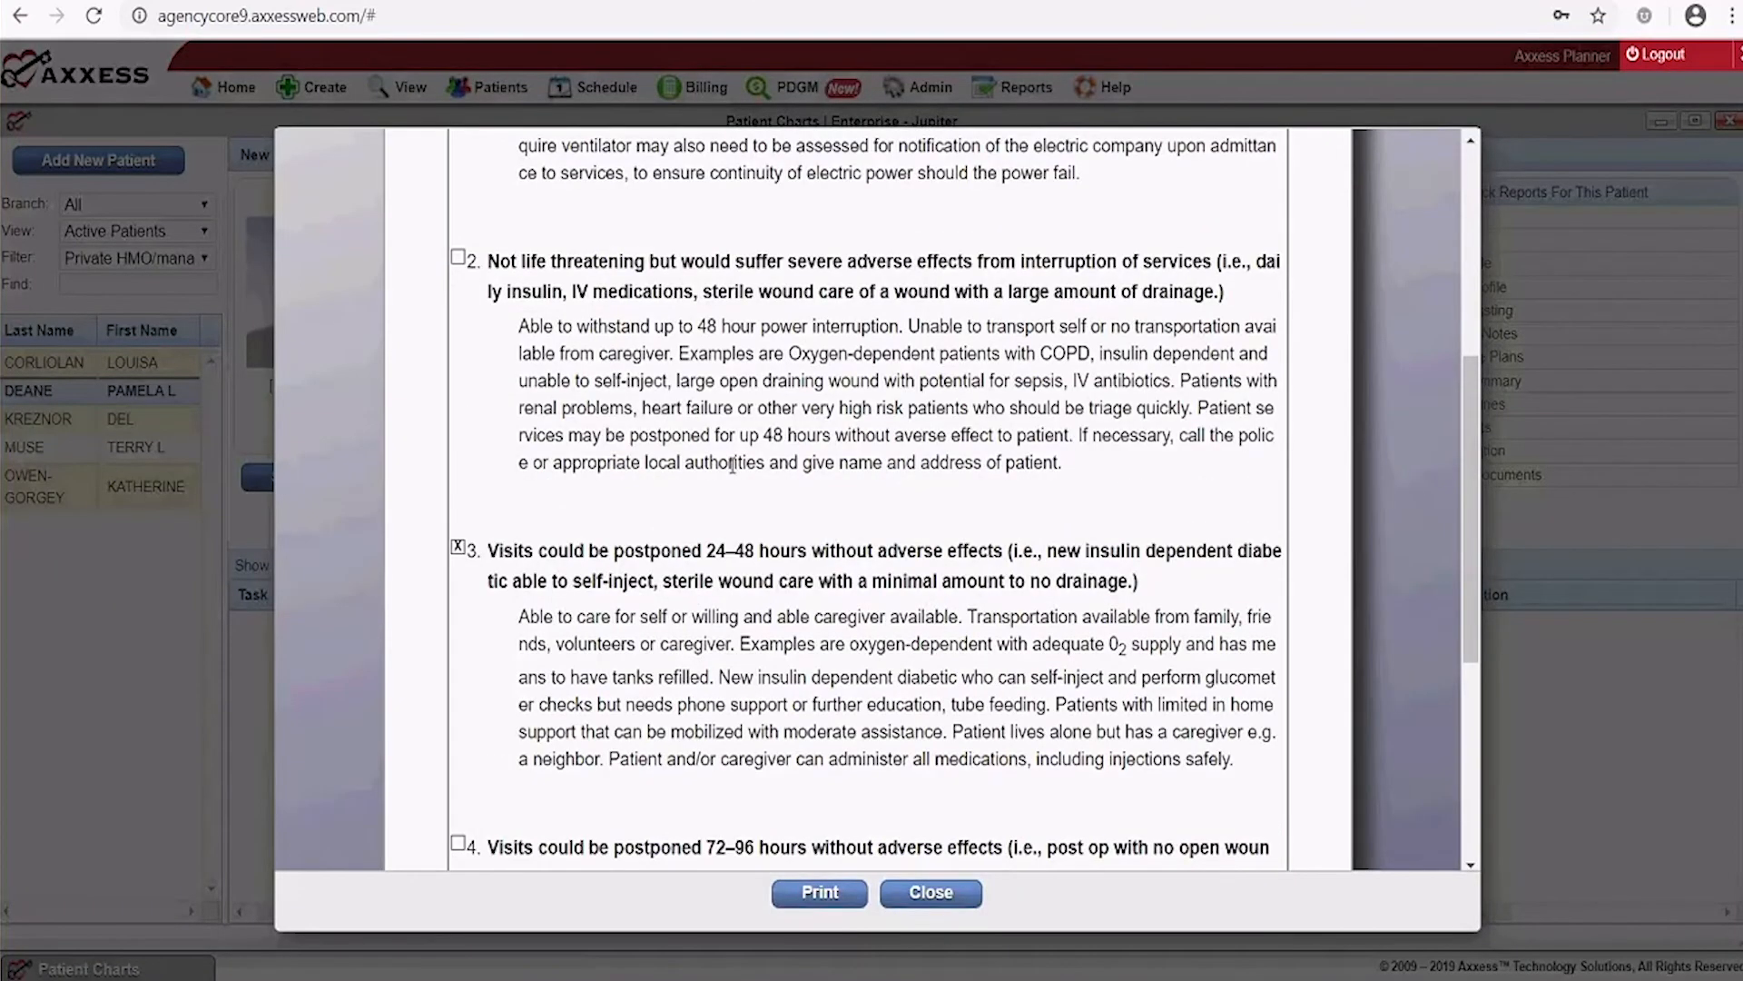
pyautogui.scroll(-5, 732, 465)
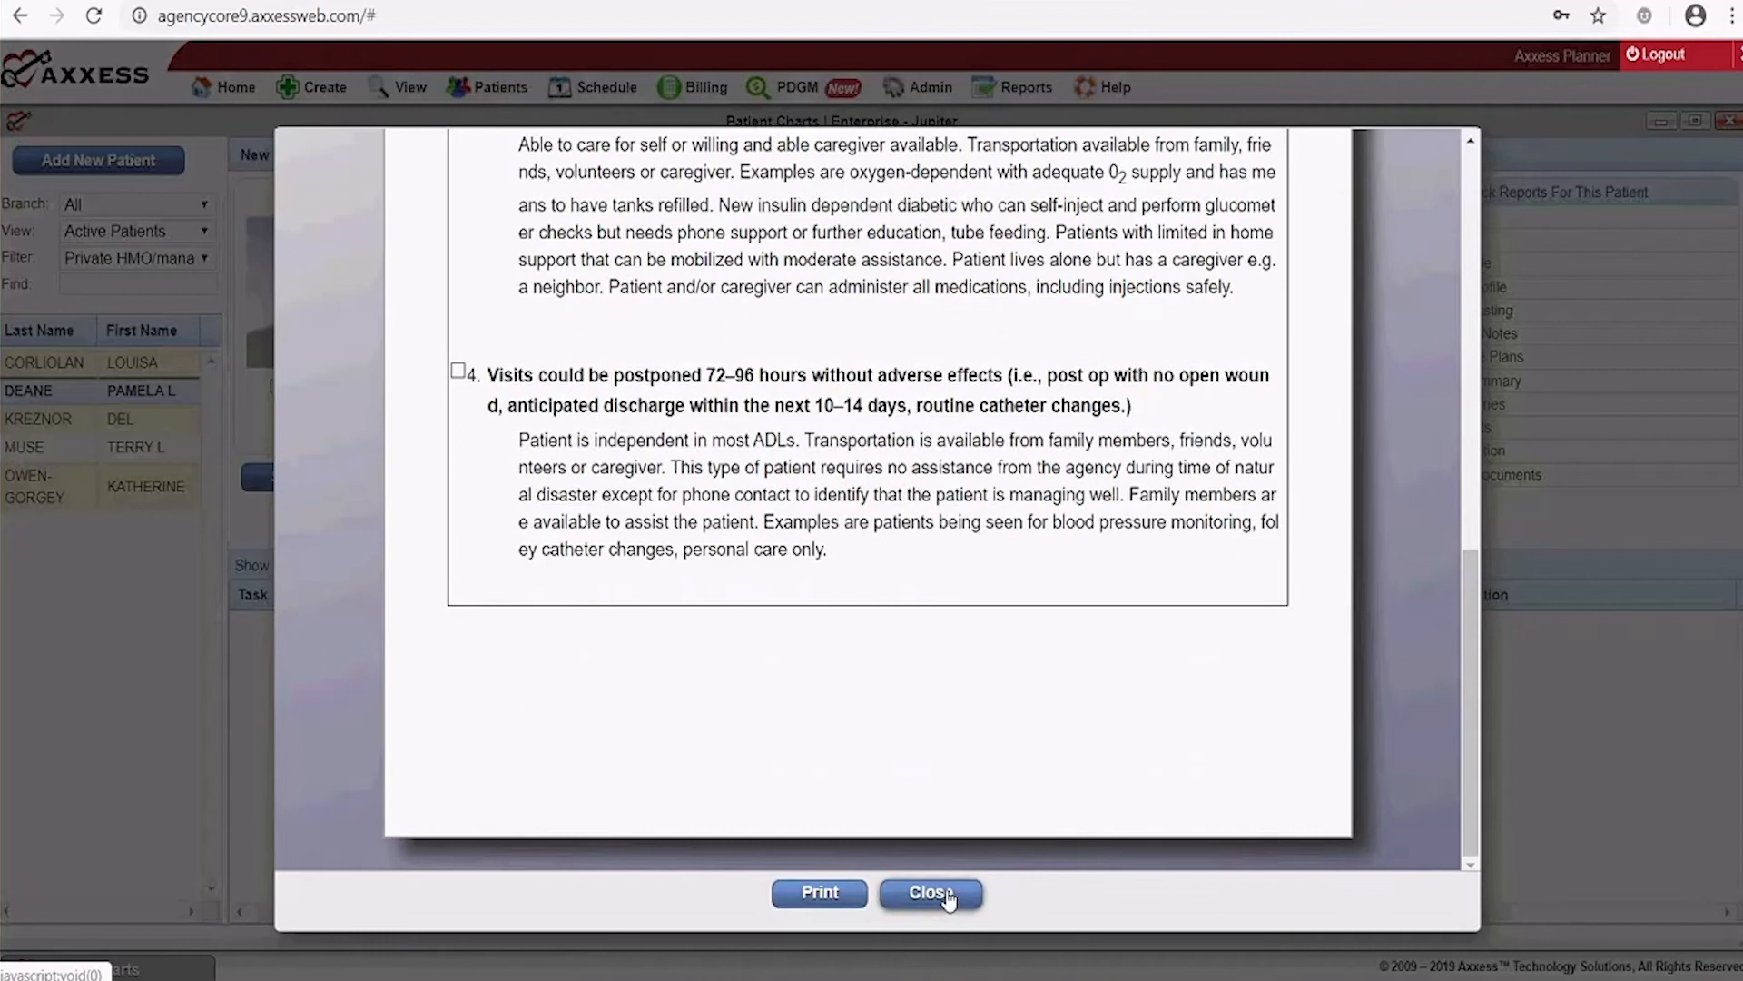
pyautogui.click(931, 893)
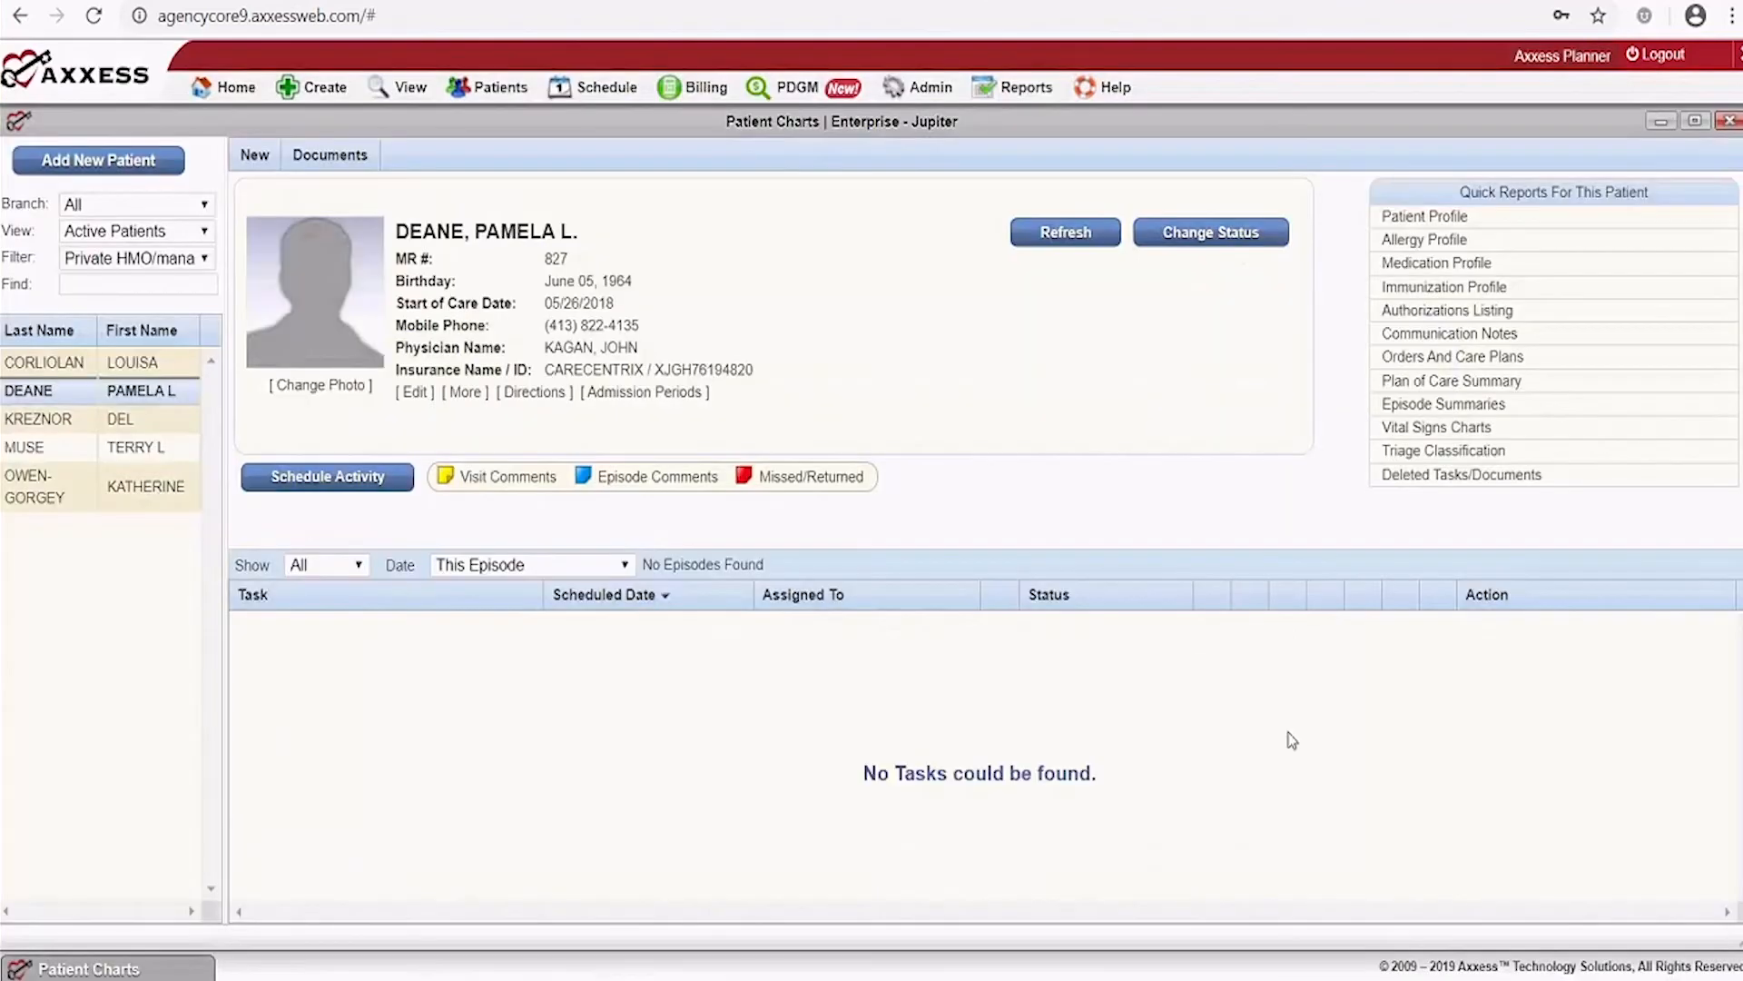
pyautogui.click(1486, 475)
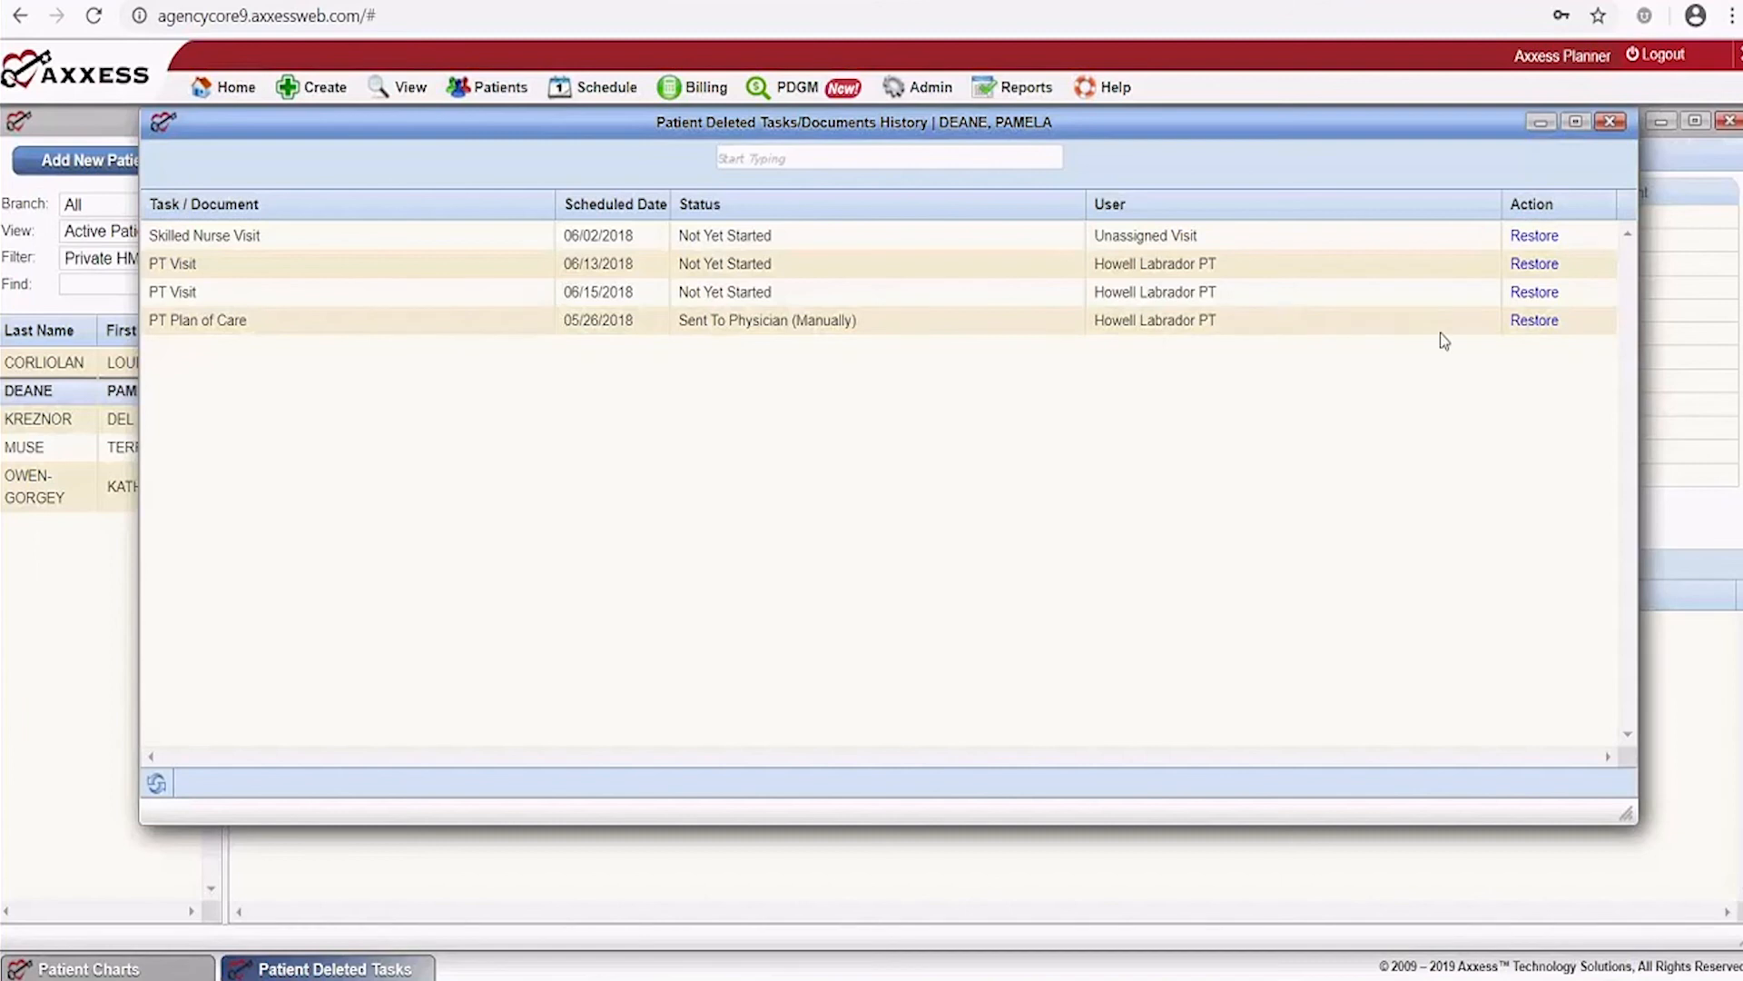
pyautogui.click(1610, 124)
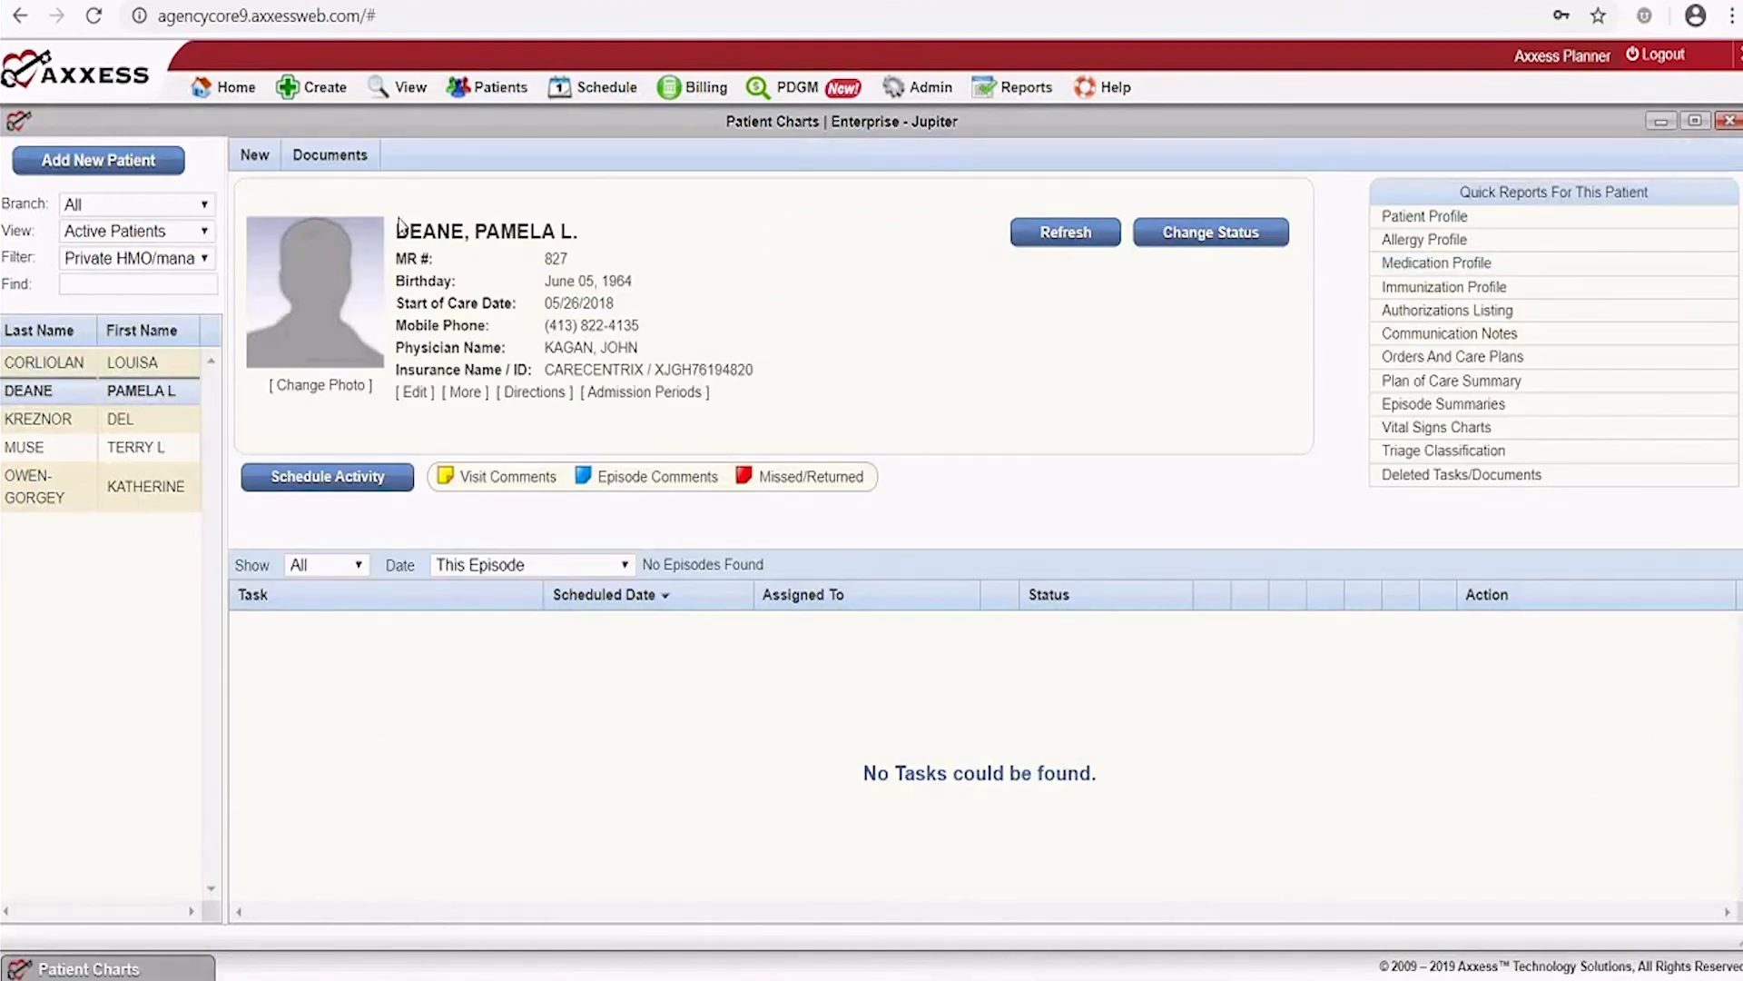
pyautogui.moveTo(584, 97)
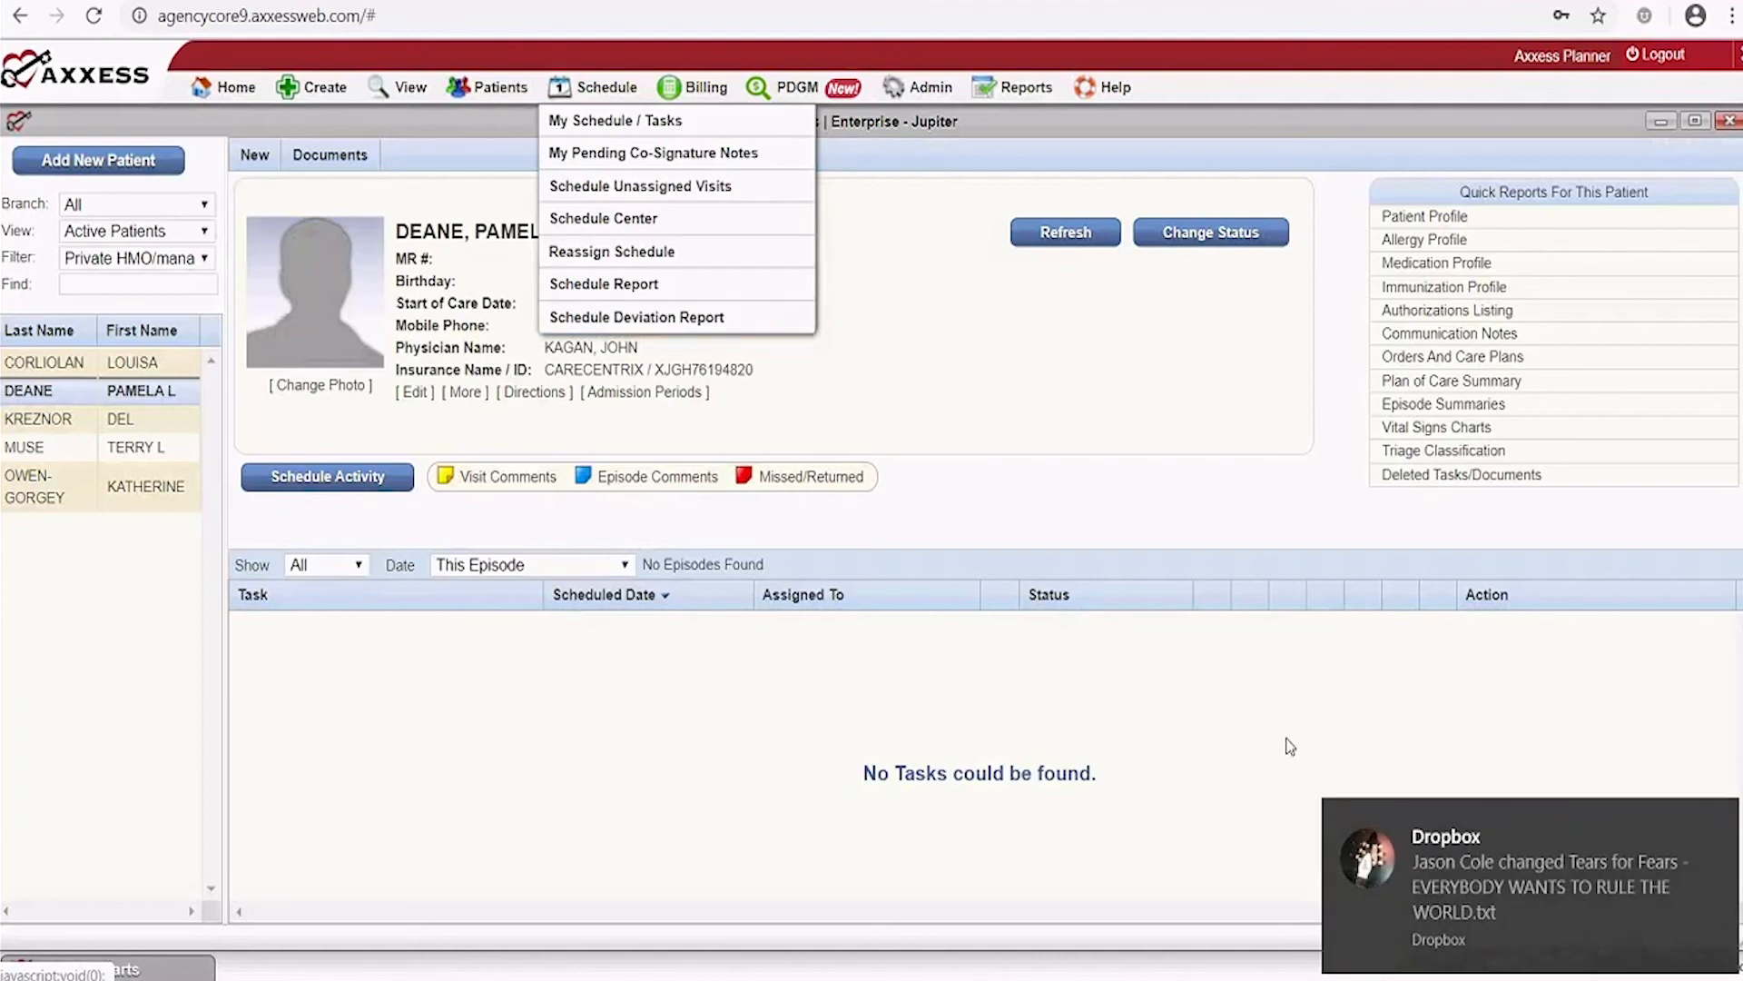
pyautogui.click(1722, 824)
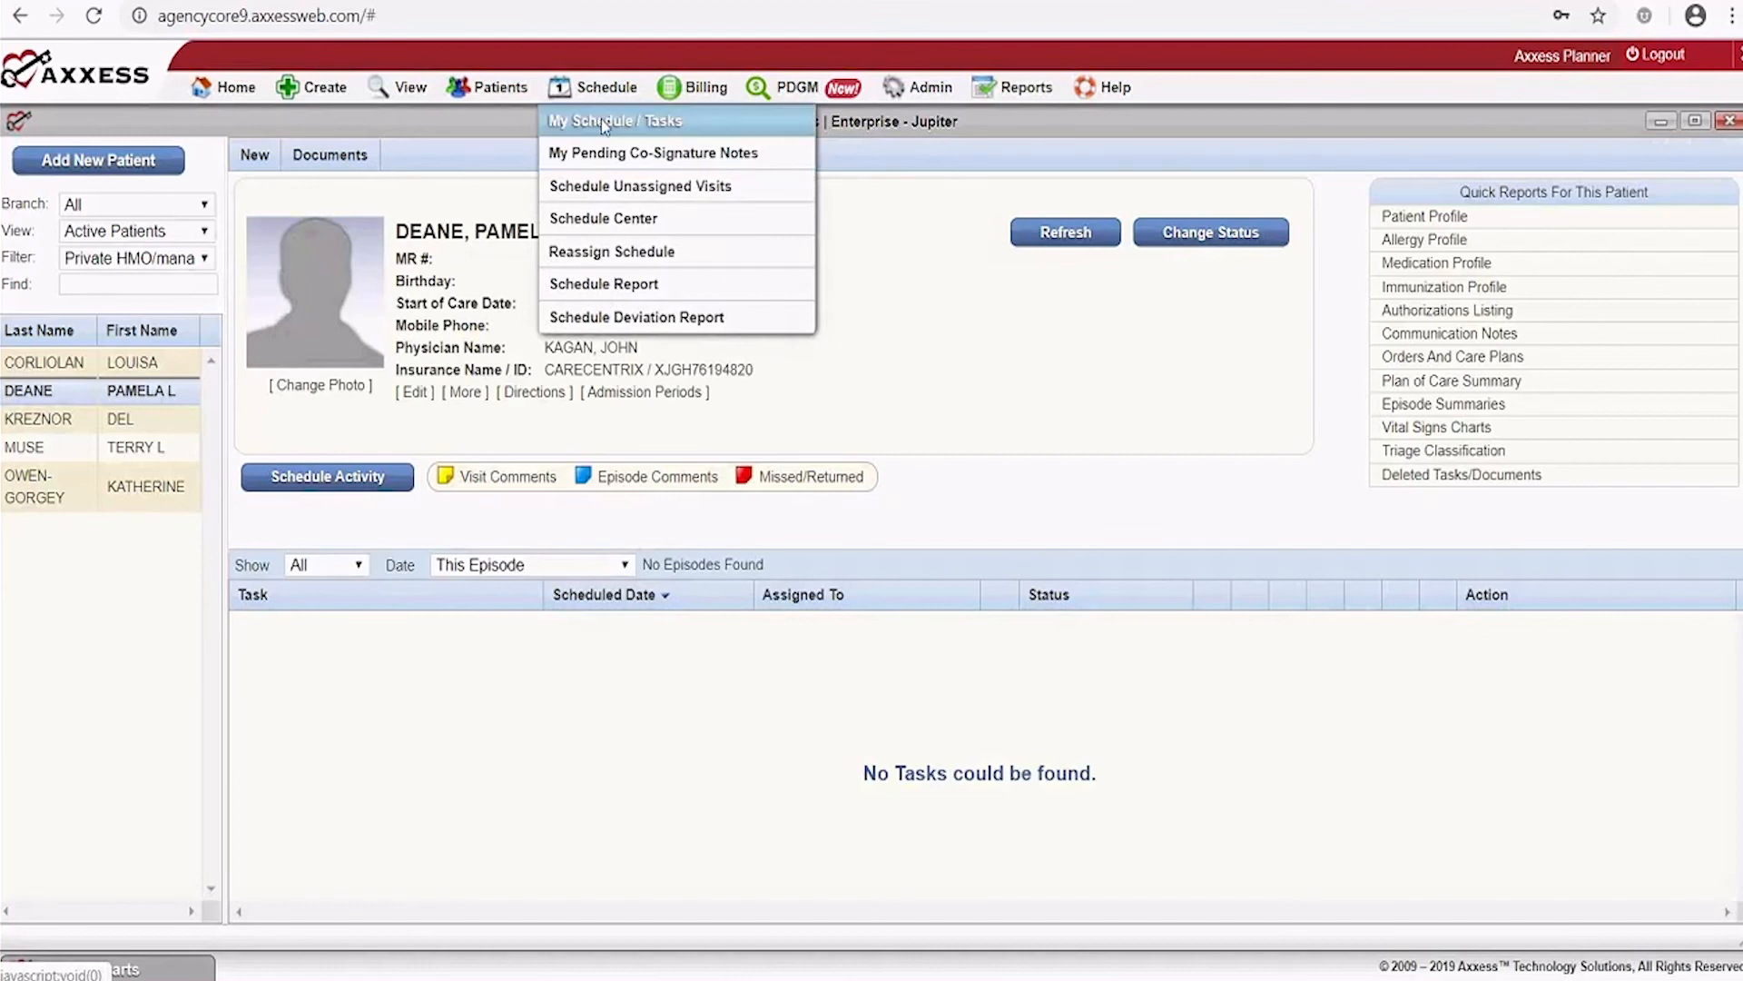
pyautogui.click(601, 121)
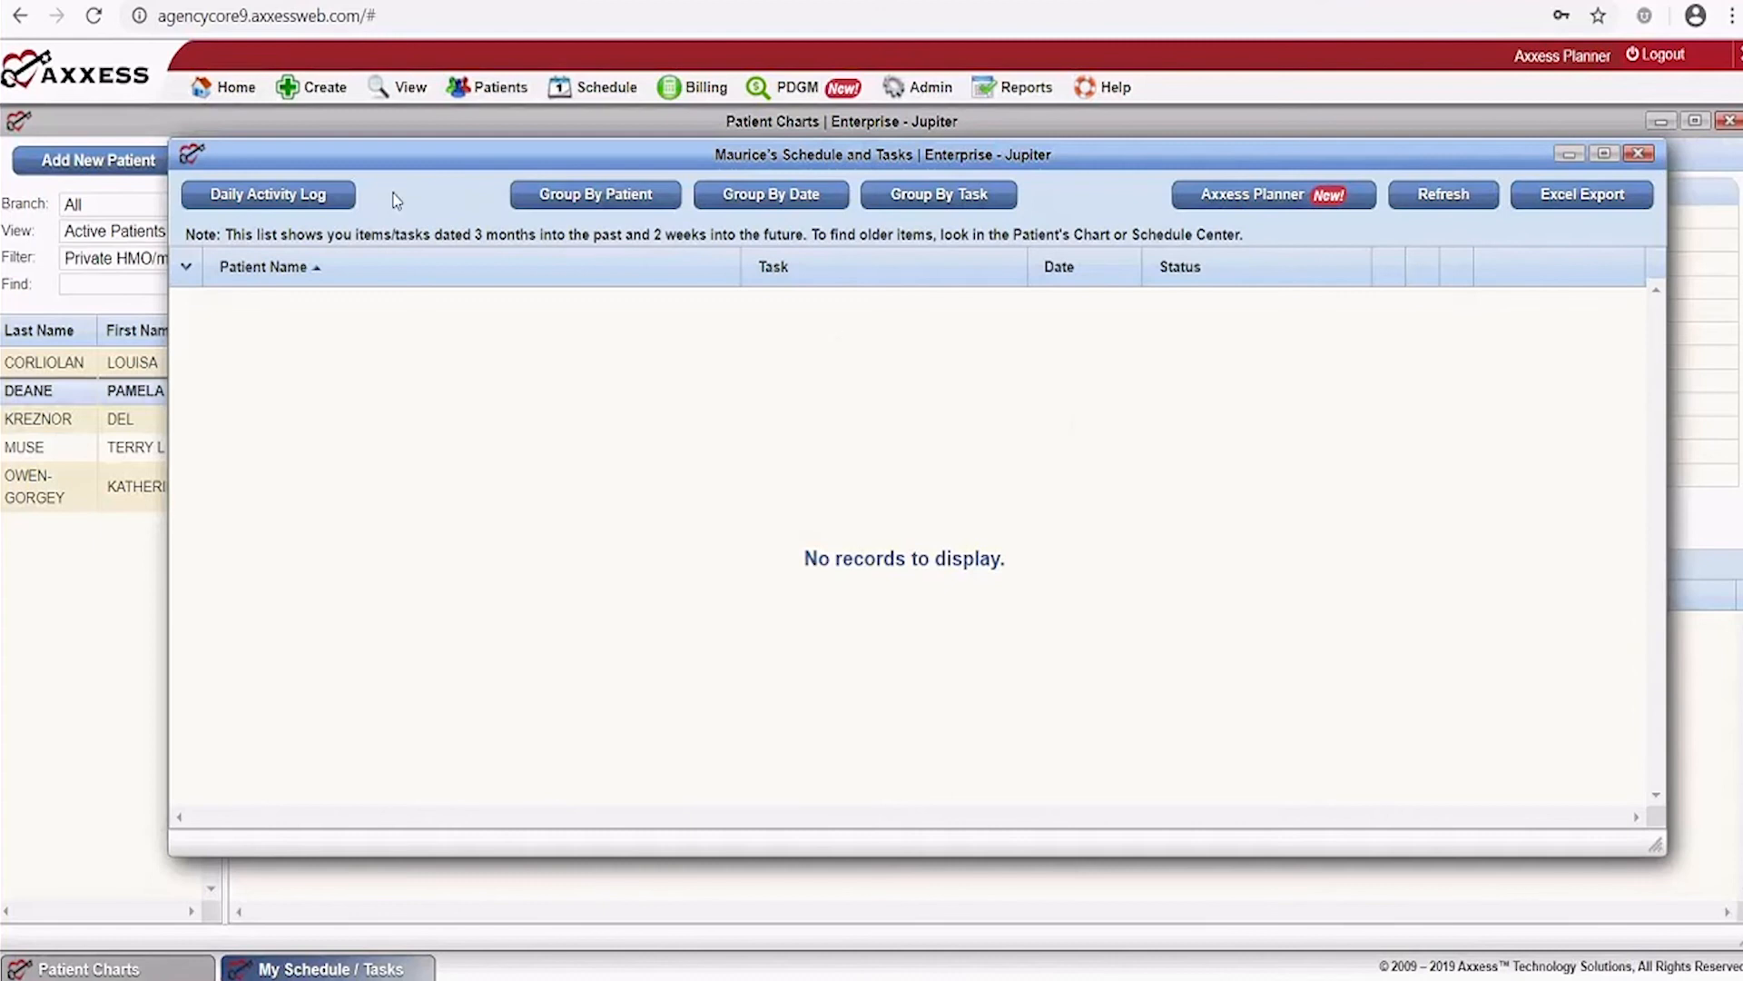
pyautogui.click(291, 205)
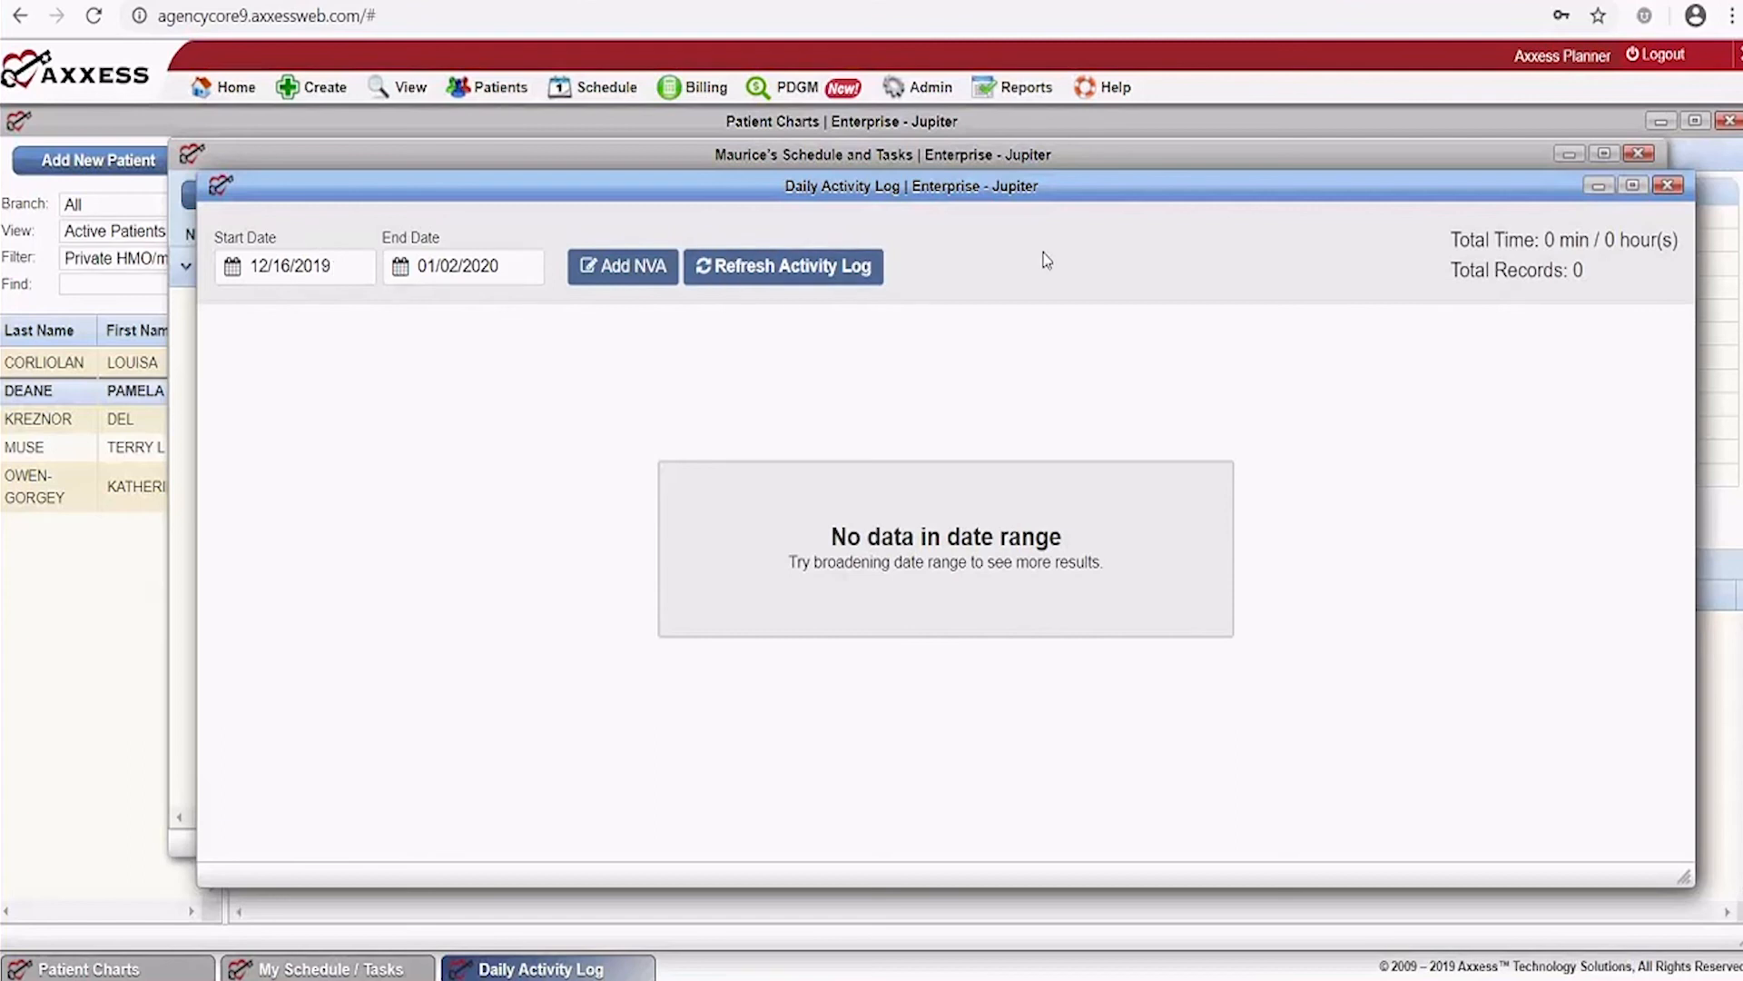
pyautogui.click(1669, 186)
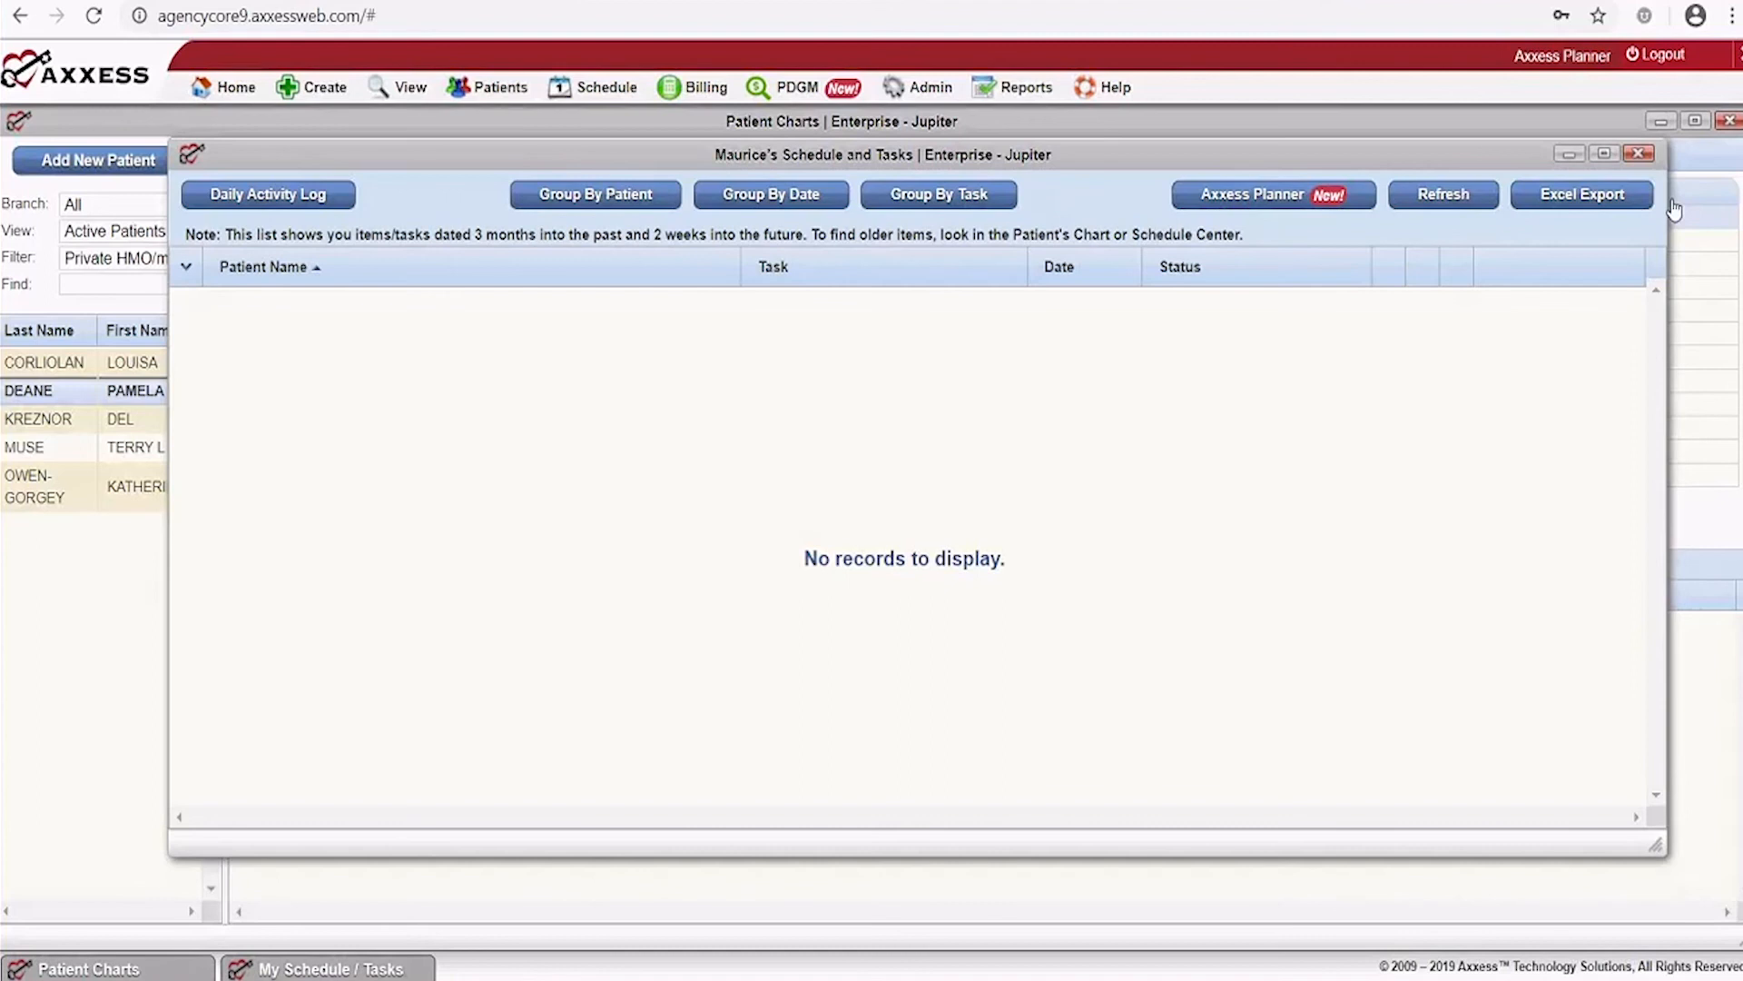
pyautogui.click(1638, 156)
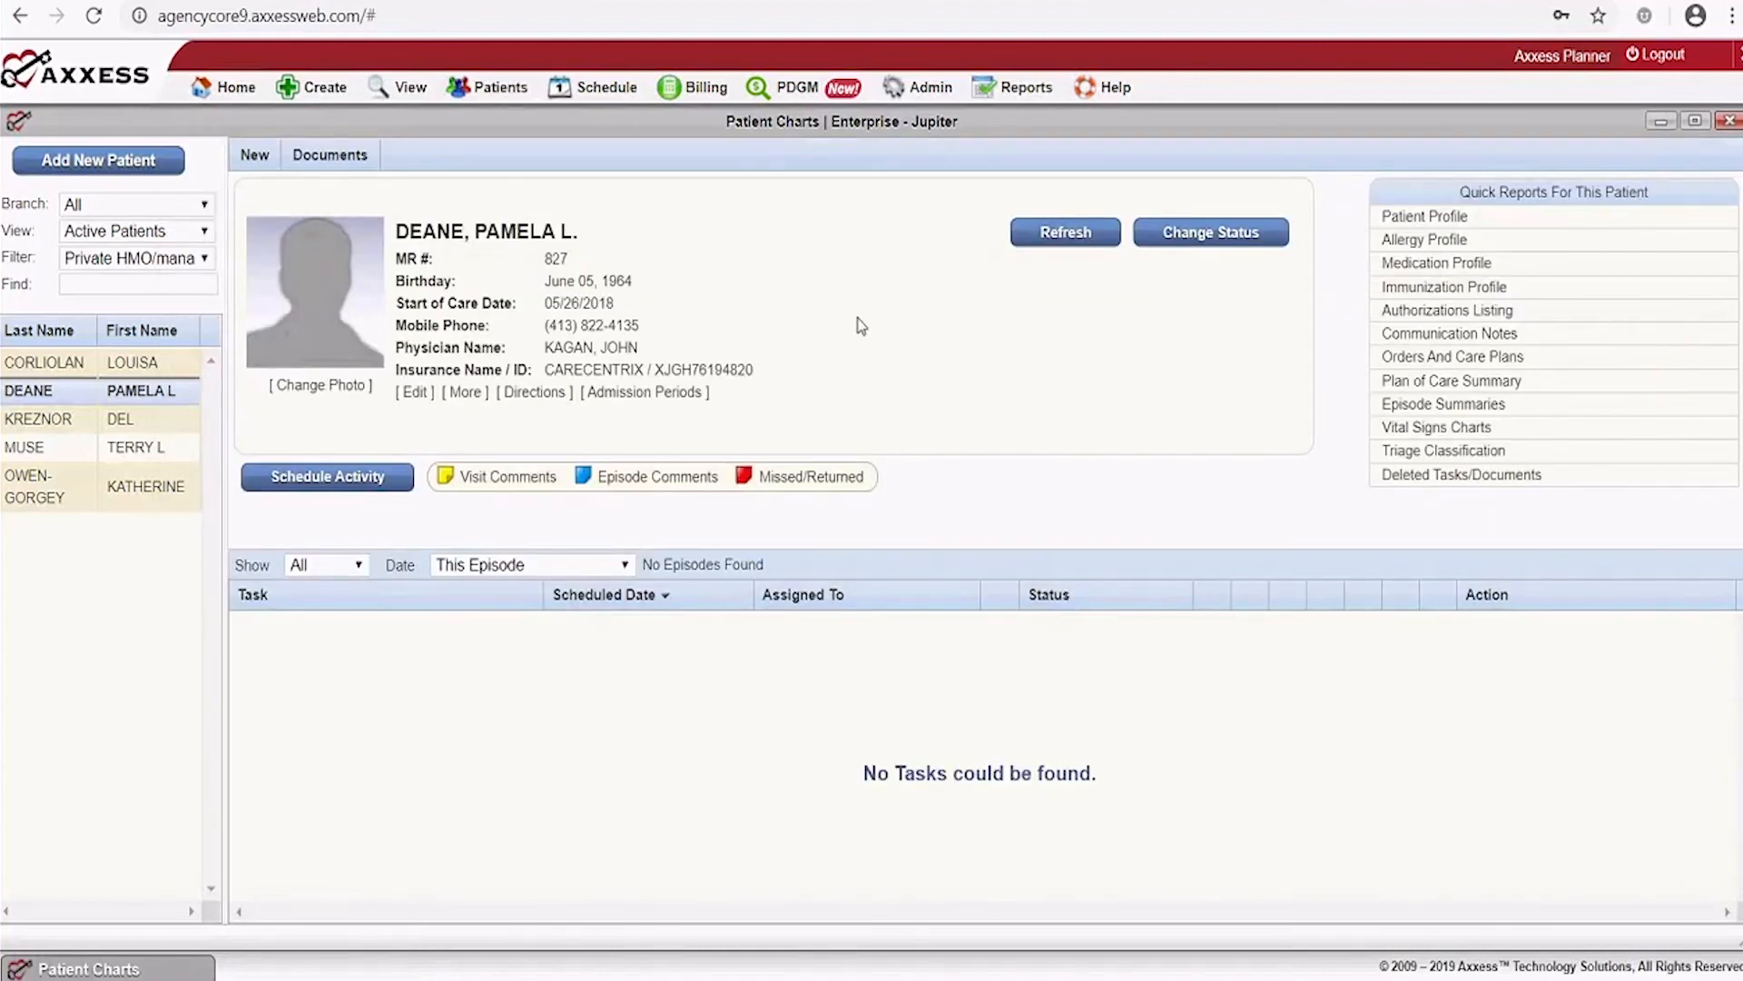
# Open My Pending Co-Signature Notes from the Schedule menu, showing no notes for 10/20–12/19/2019
pyautogui.click(599, 87)
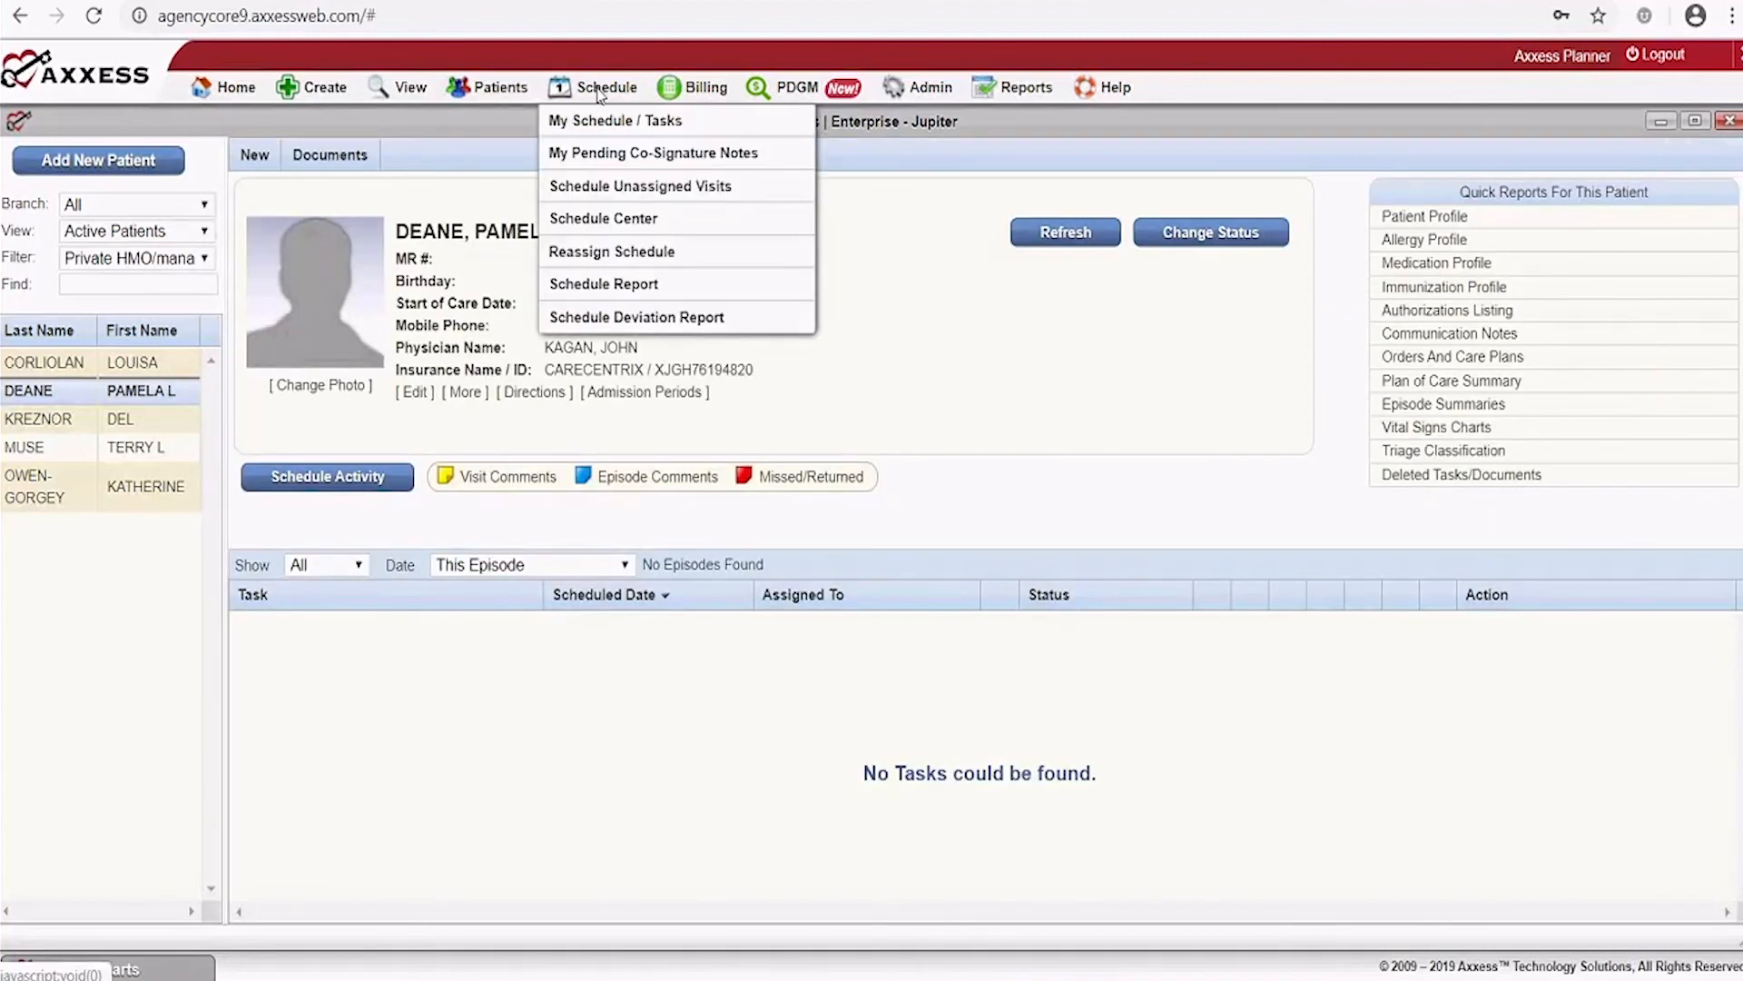
pyautogui.click(601, 156)
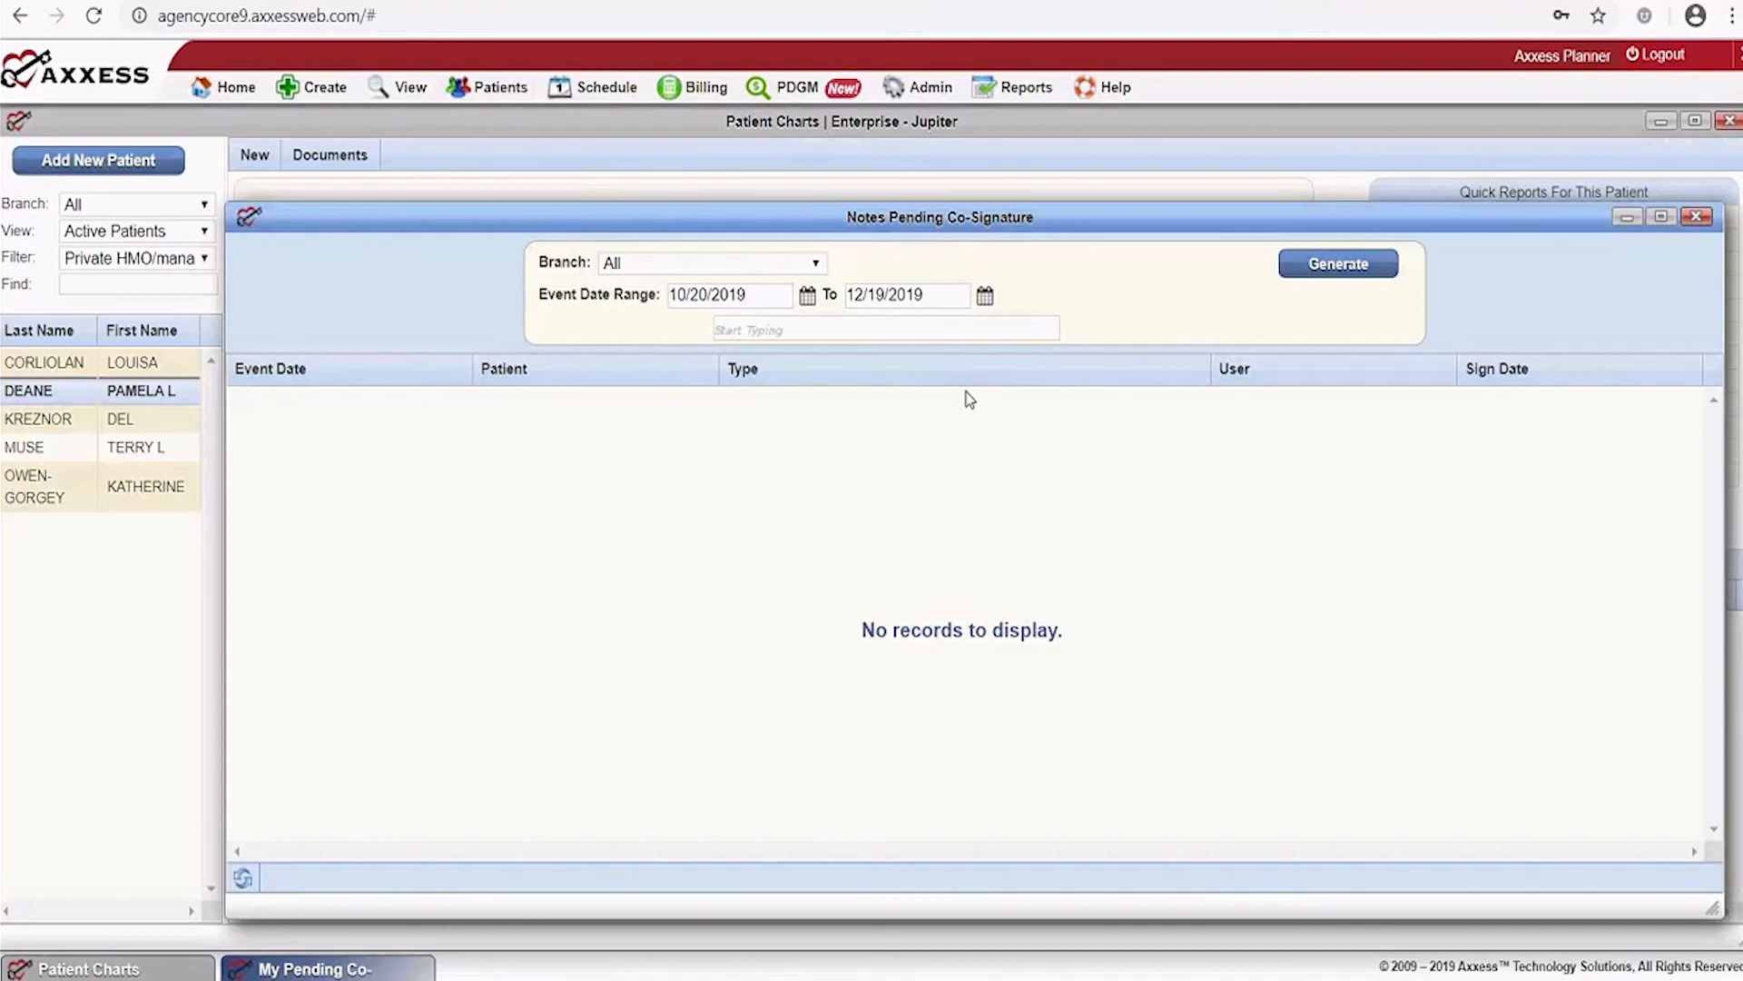
pyautogui.moveTo(693, 79)
pyautogui.moveTo(606, 89)
# Close the co-signature notes, check Schedule Unassigned Visits (no patients listed), then close it
pyautogui.click(1695, 218)
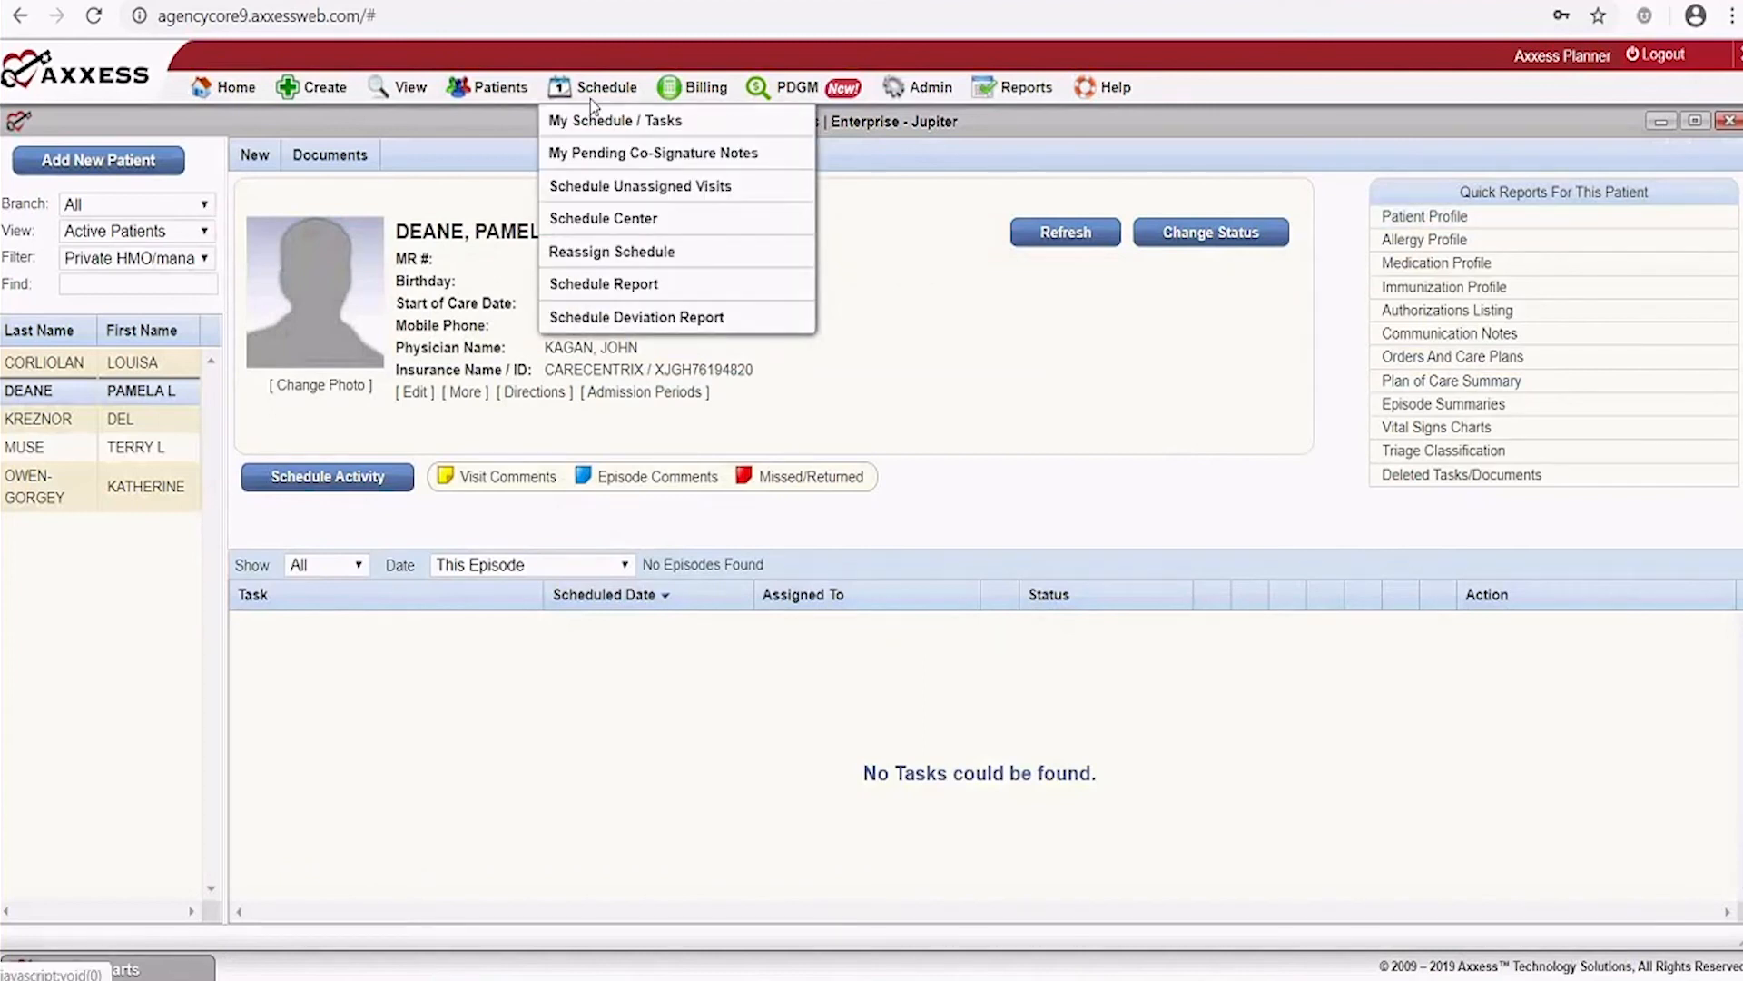
pyautogui.click(564, 194)
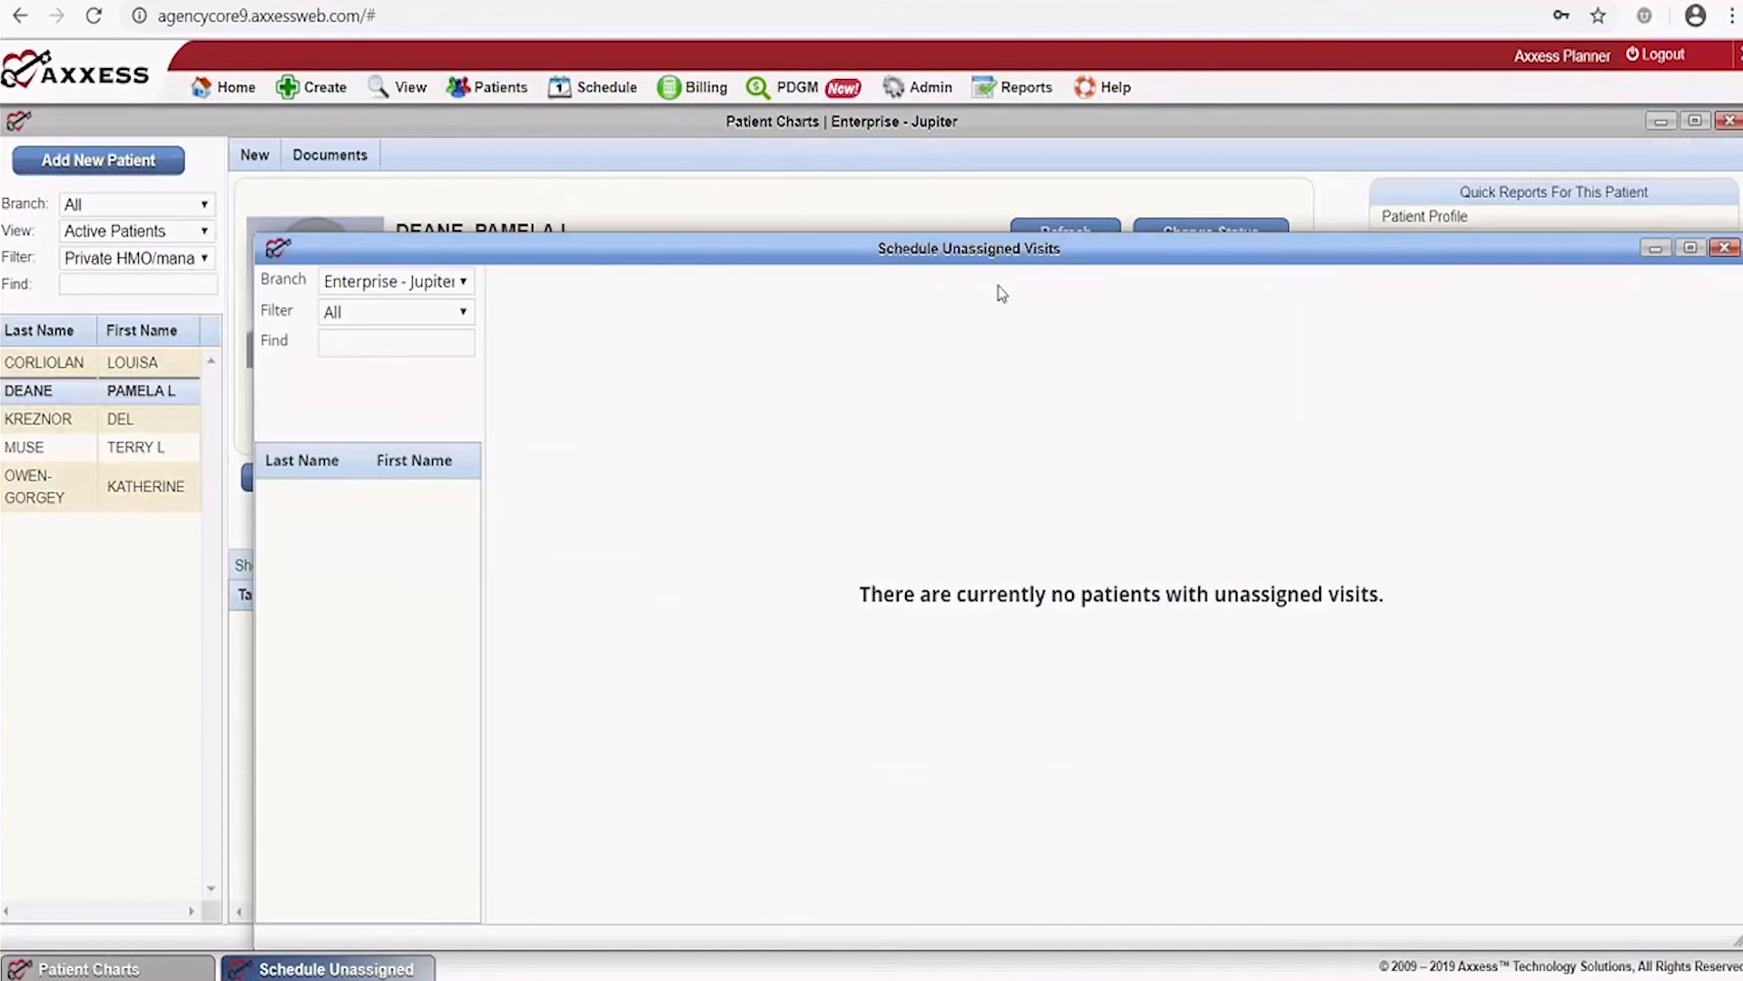
pyautogui.moveTo(1195, 248); pyautogui.dragTo(1054, 136)
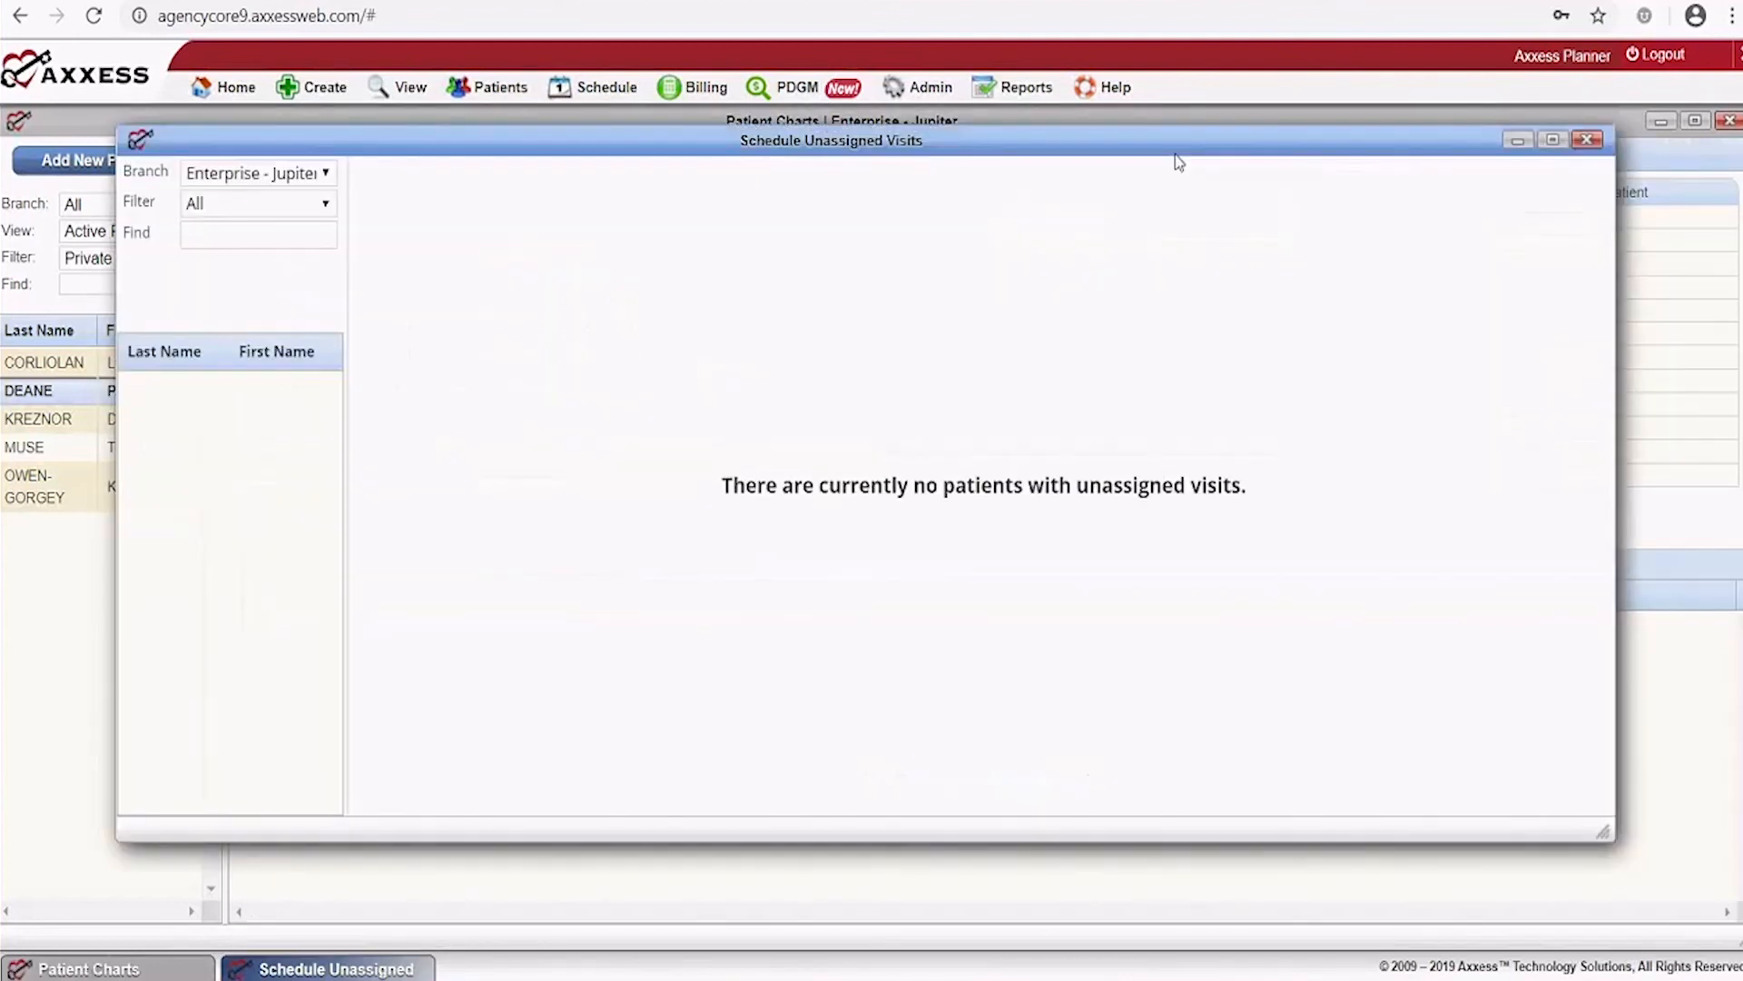
pyautogui.click(1585, 140)
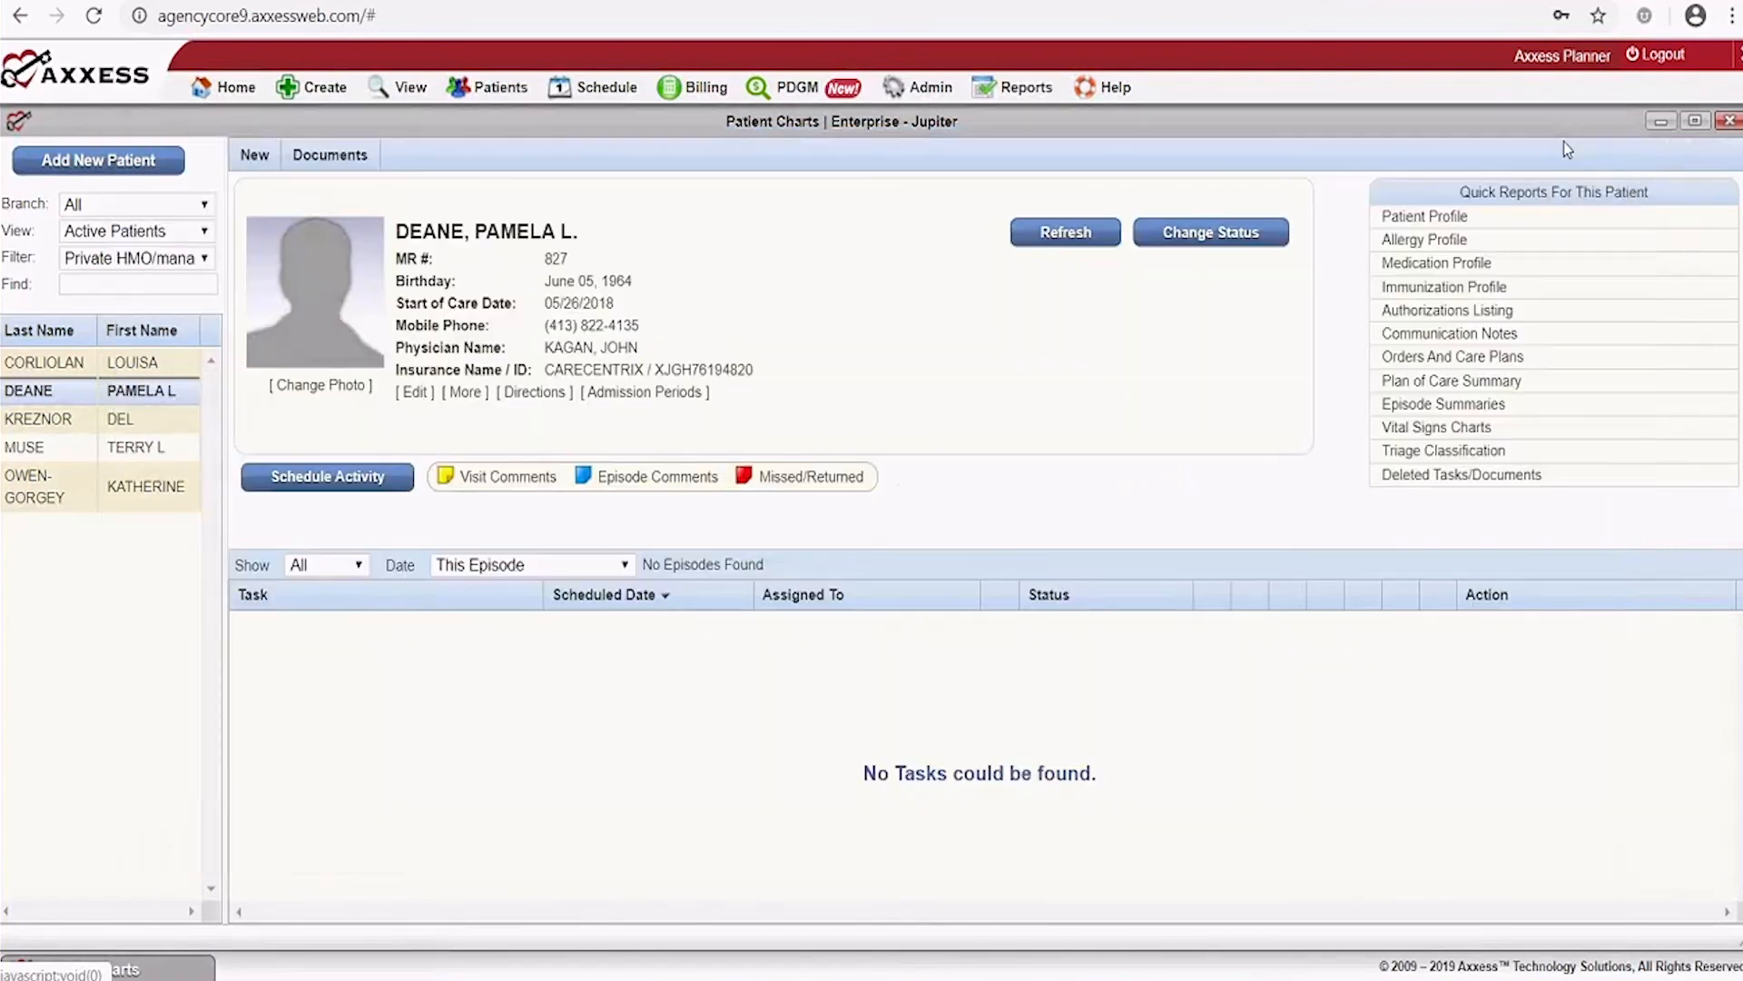
# Open the Schedule menu drop-down over the patient's chart
pyautogui.click(595, 88)
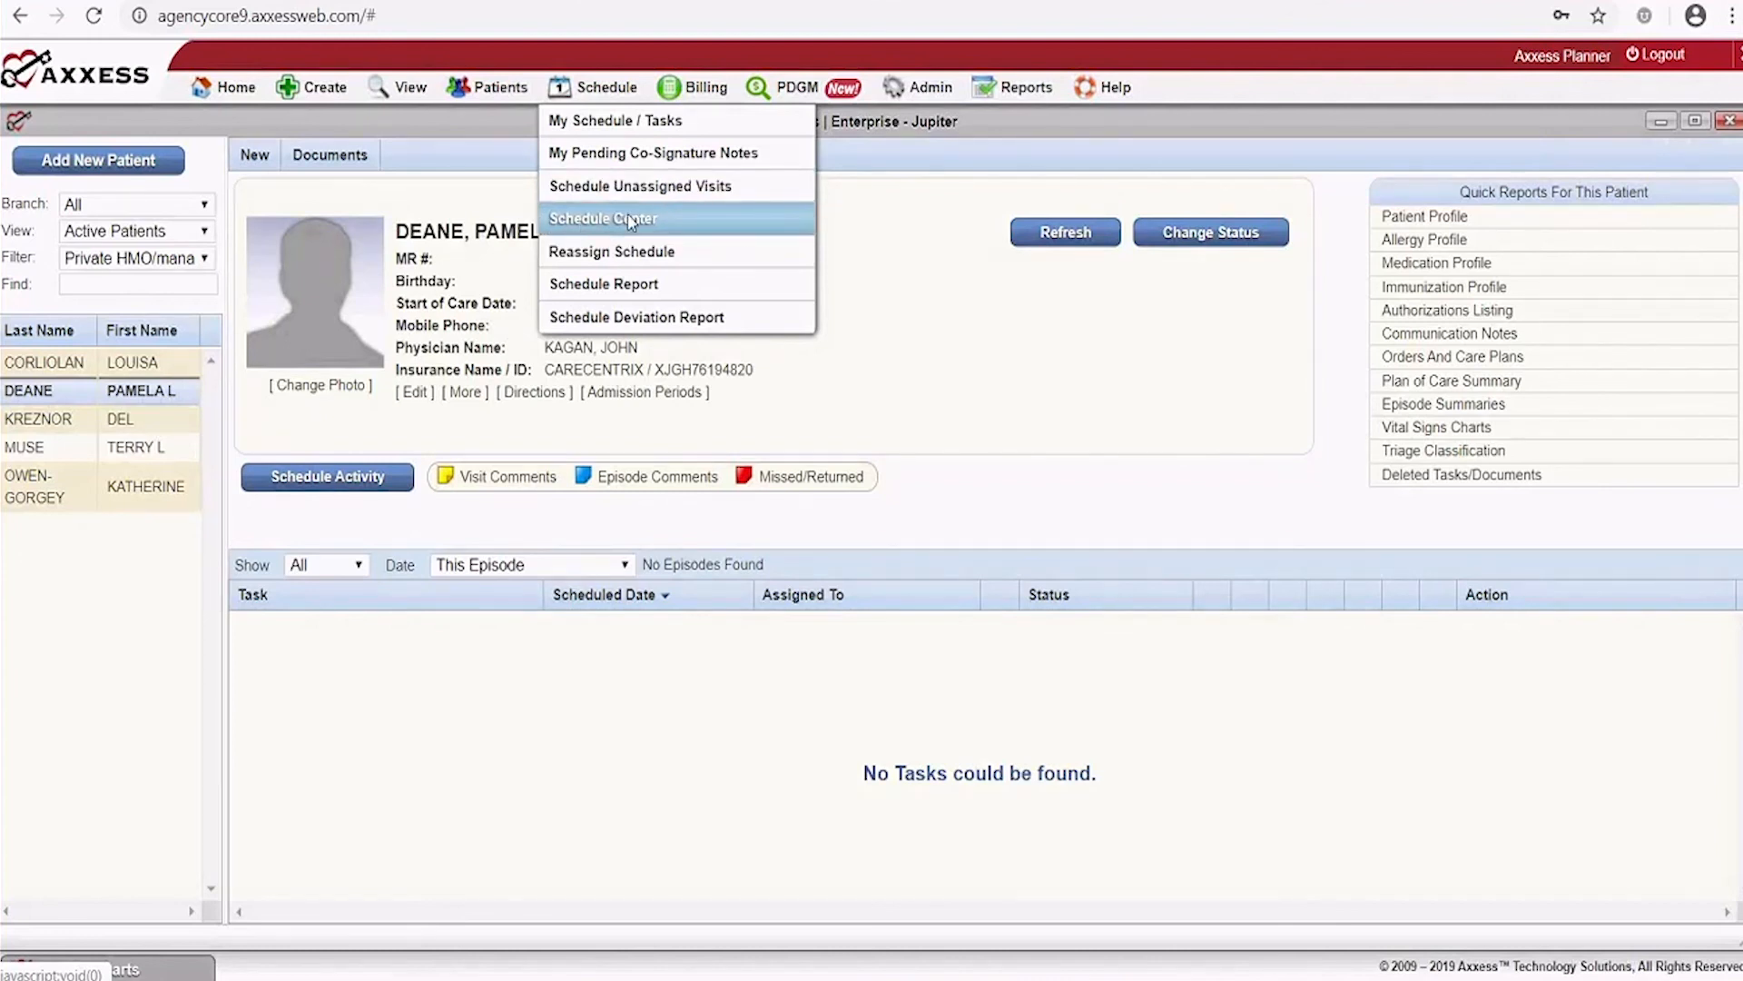
pyautogui.click(587, 261)
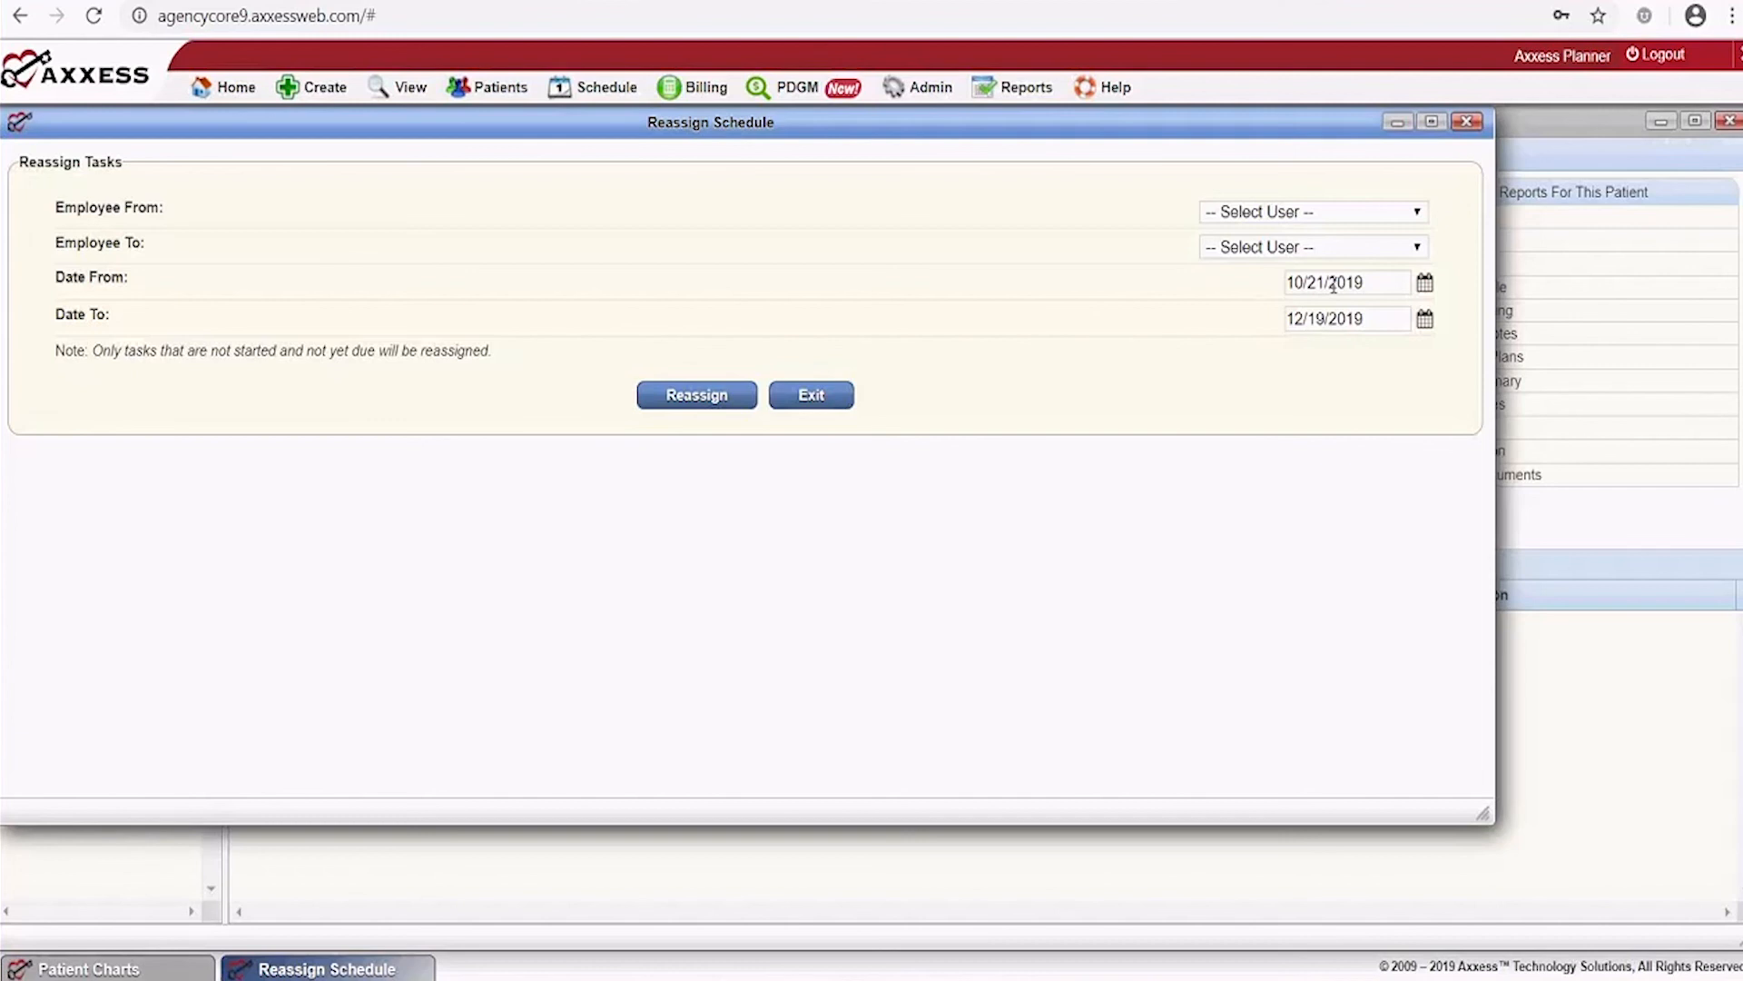
pyautogui.click(1414, 219)
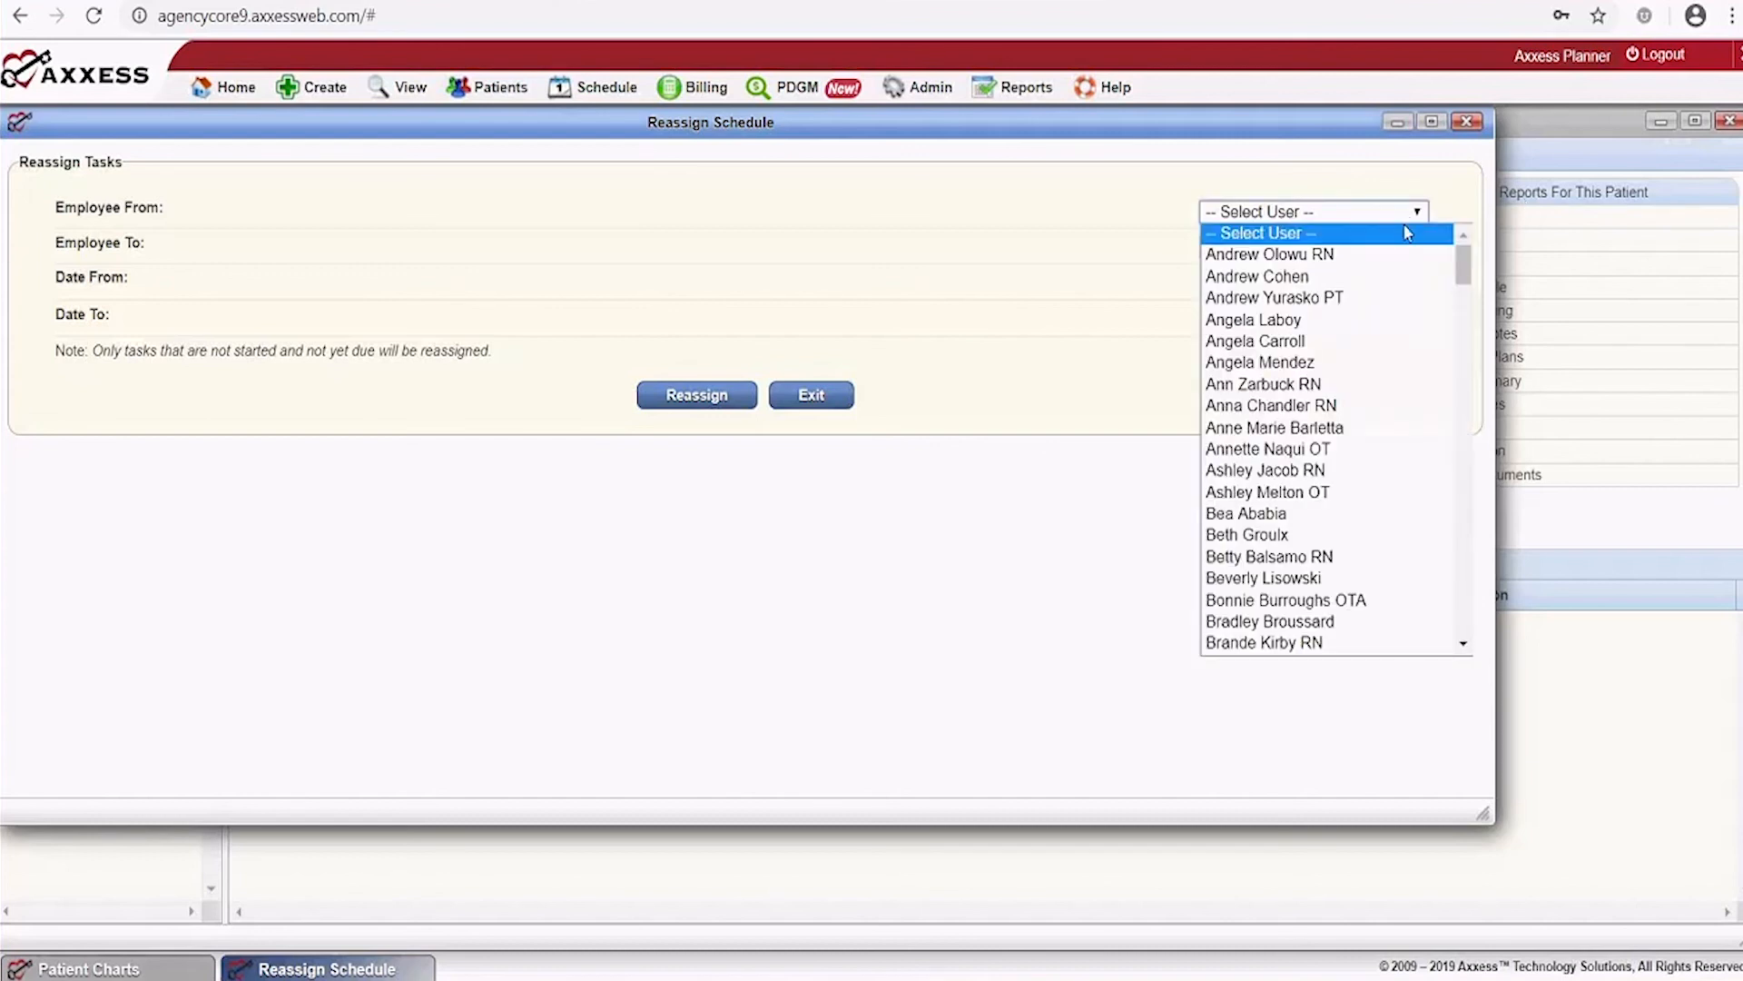
pyautogui.click(1328, 260)
pyautogui.click(1346, 252)
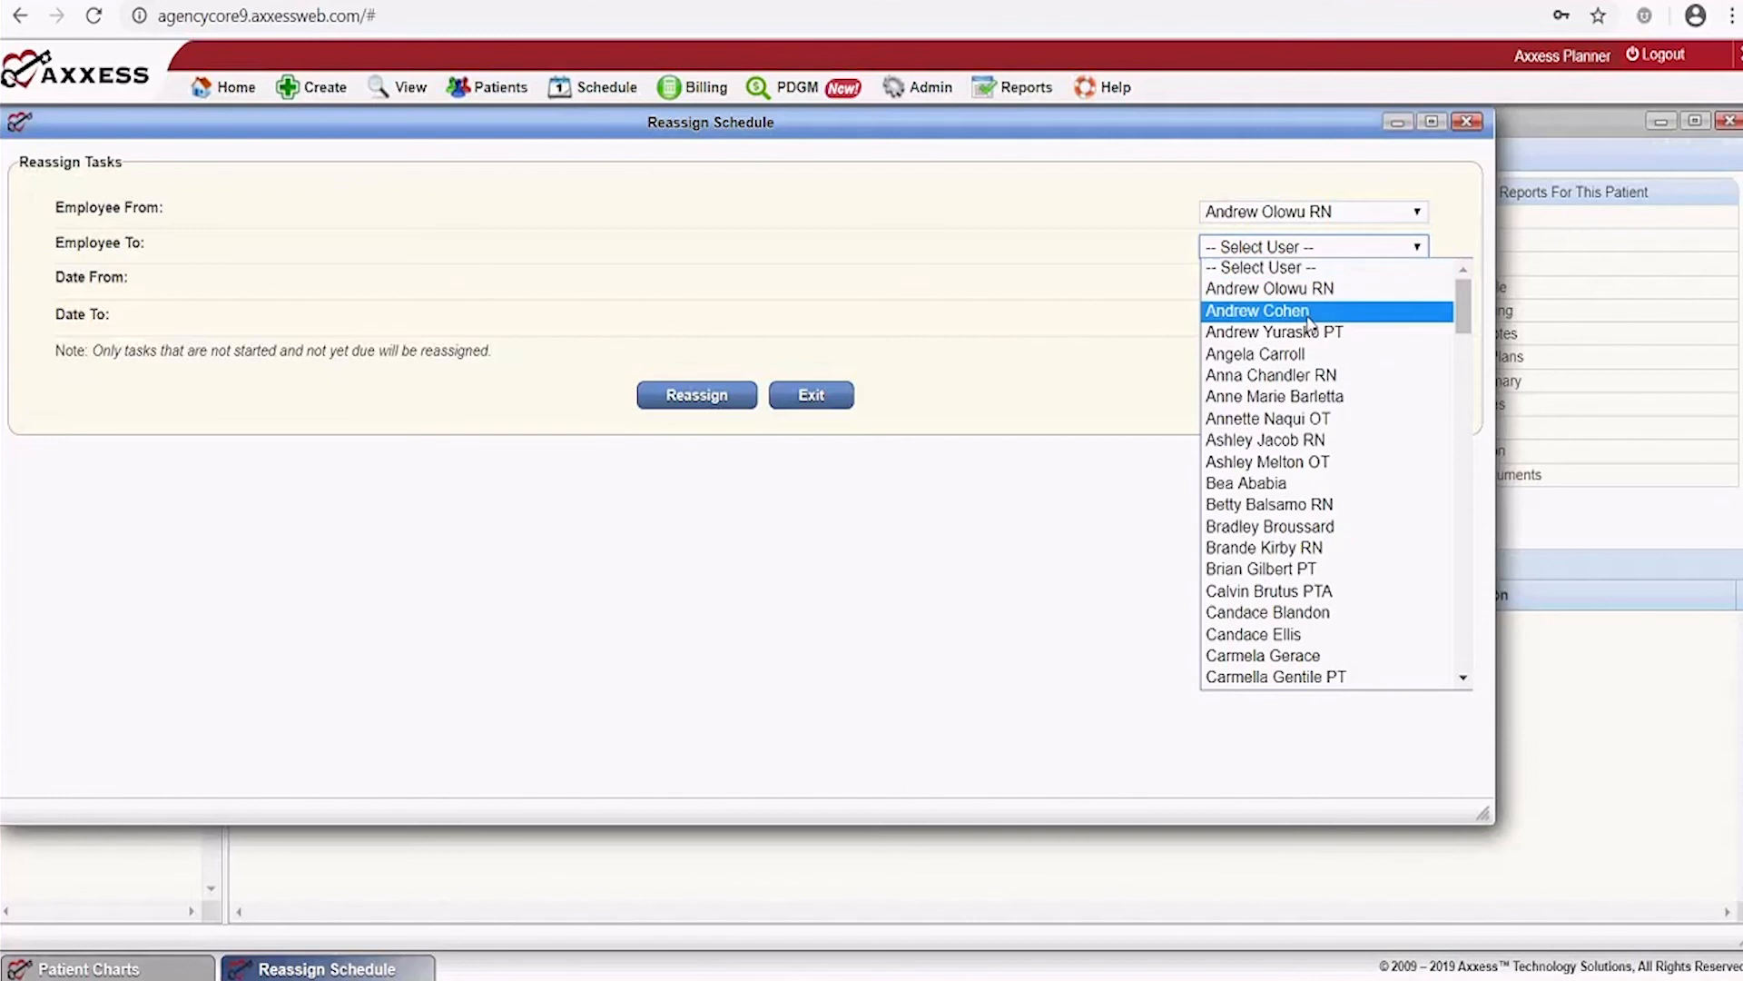
pyautogui.click(1294, 375)
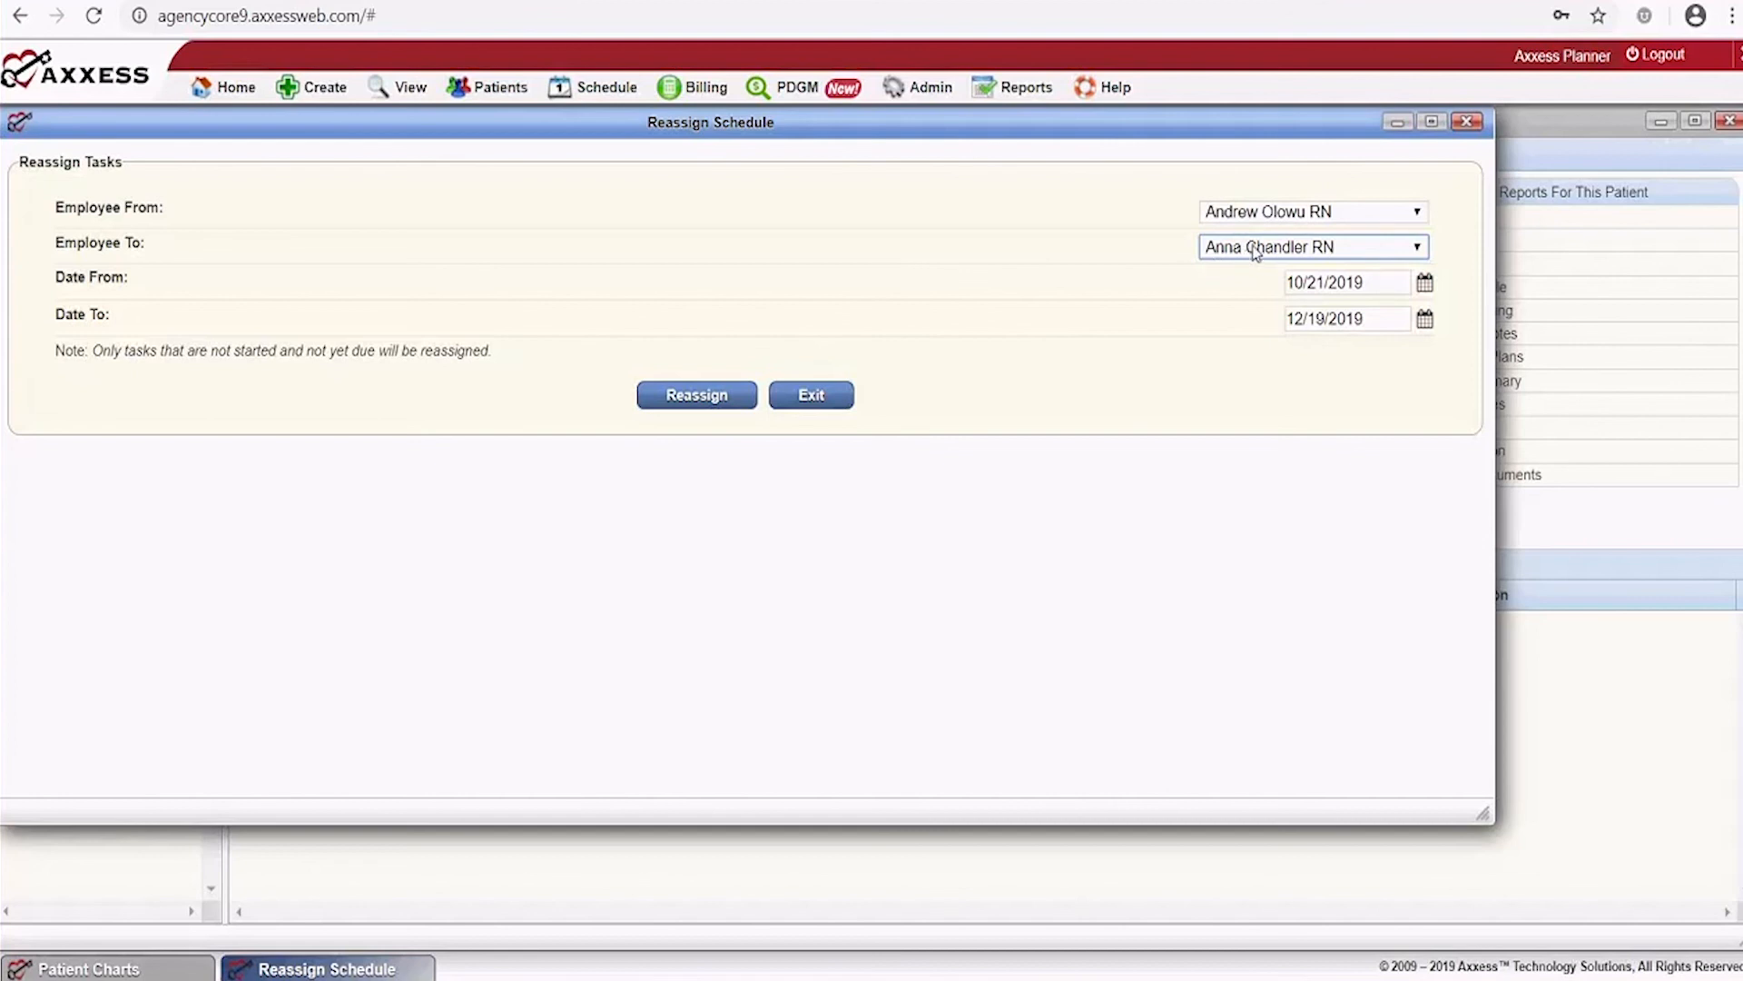
pyautogui.click(1465, 124)
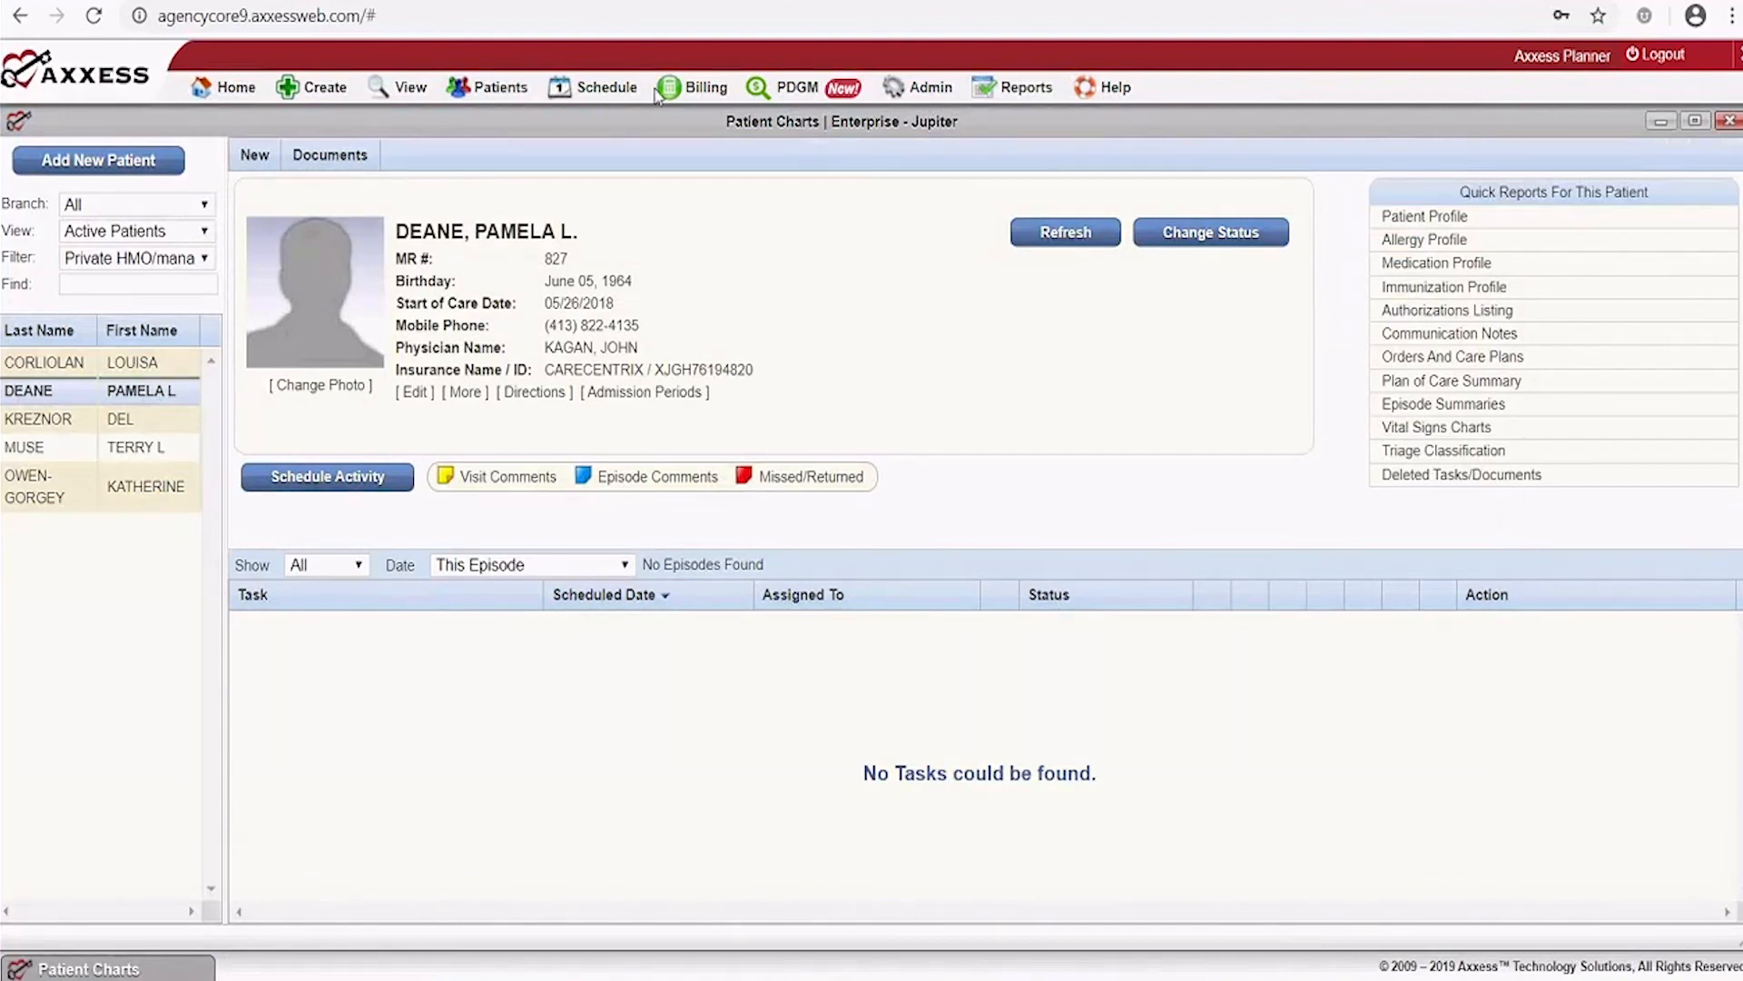
# Open the Schedule Report and set its From date to 10/21/2017
pyautogui.moveTo(606, 87)
pyautogui.click(557, 281)
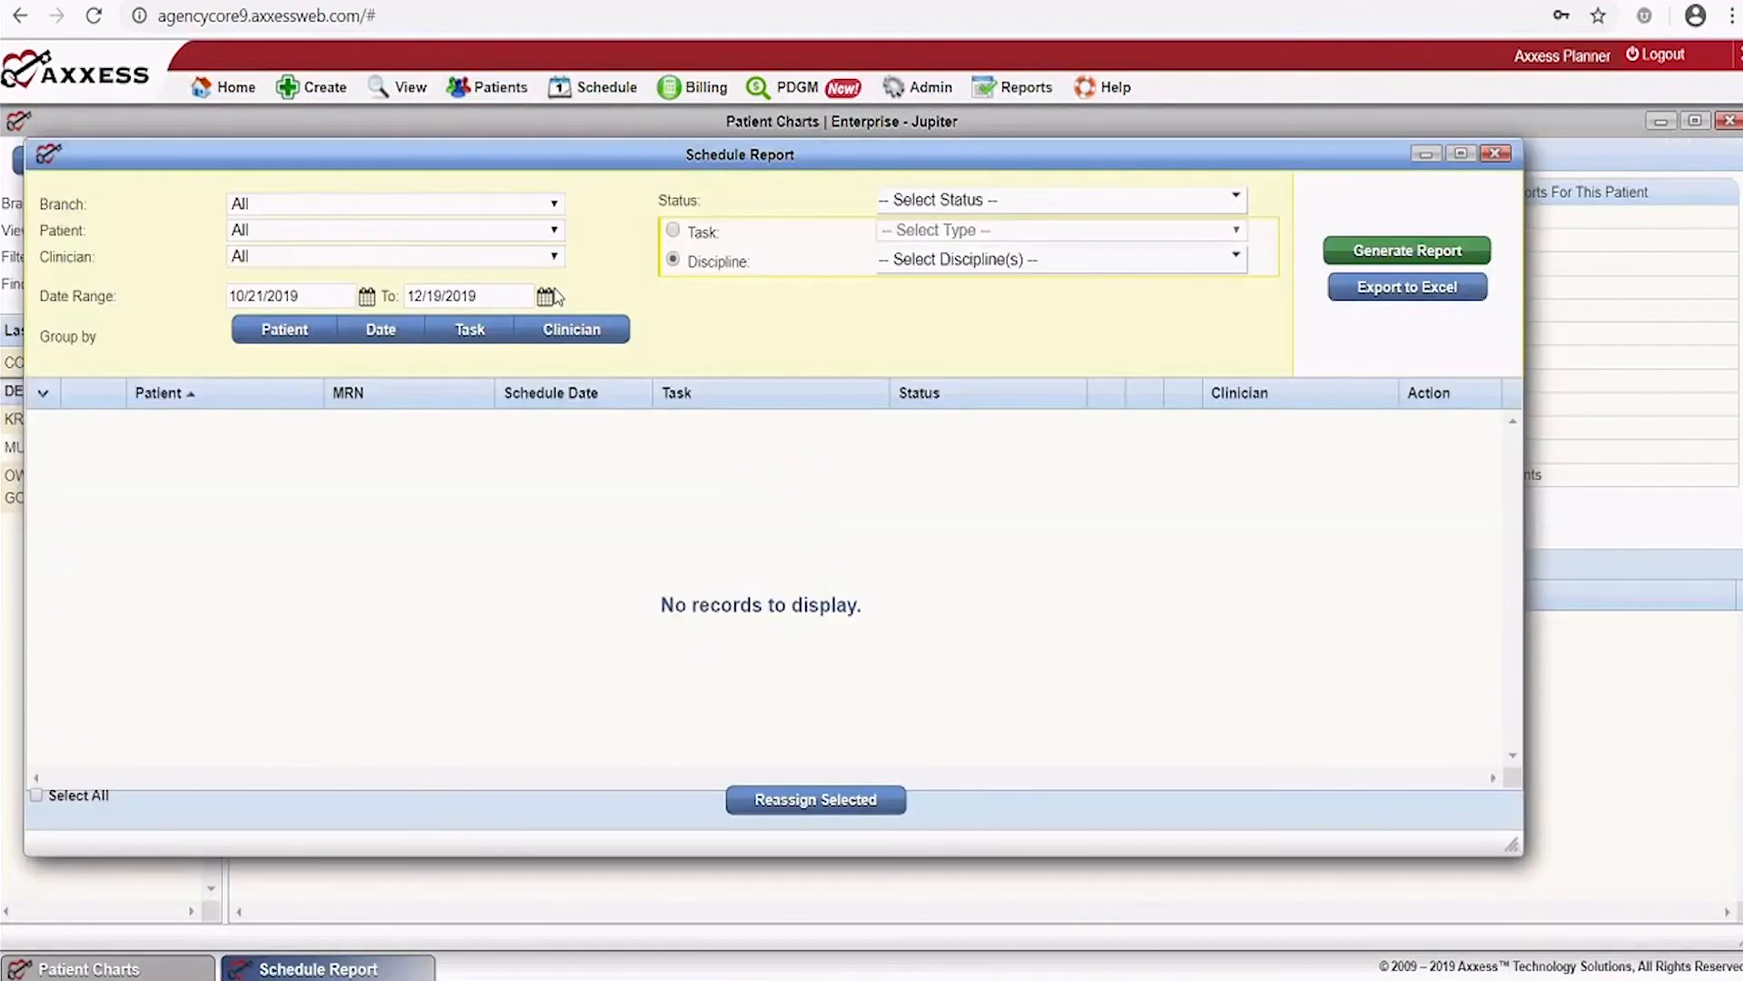
pyautogui.click(312, 300)
pyautogui.press('BackSpace')
pyautogui.write('7')
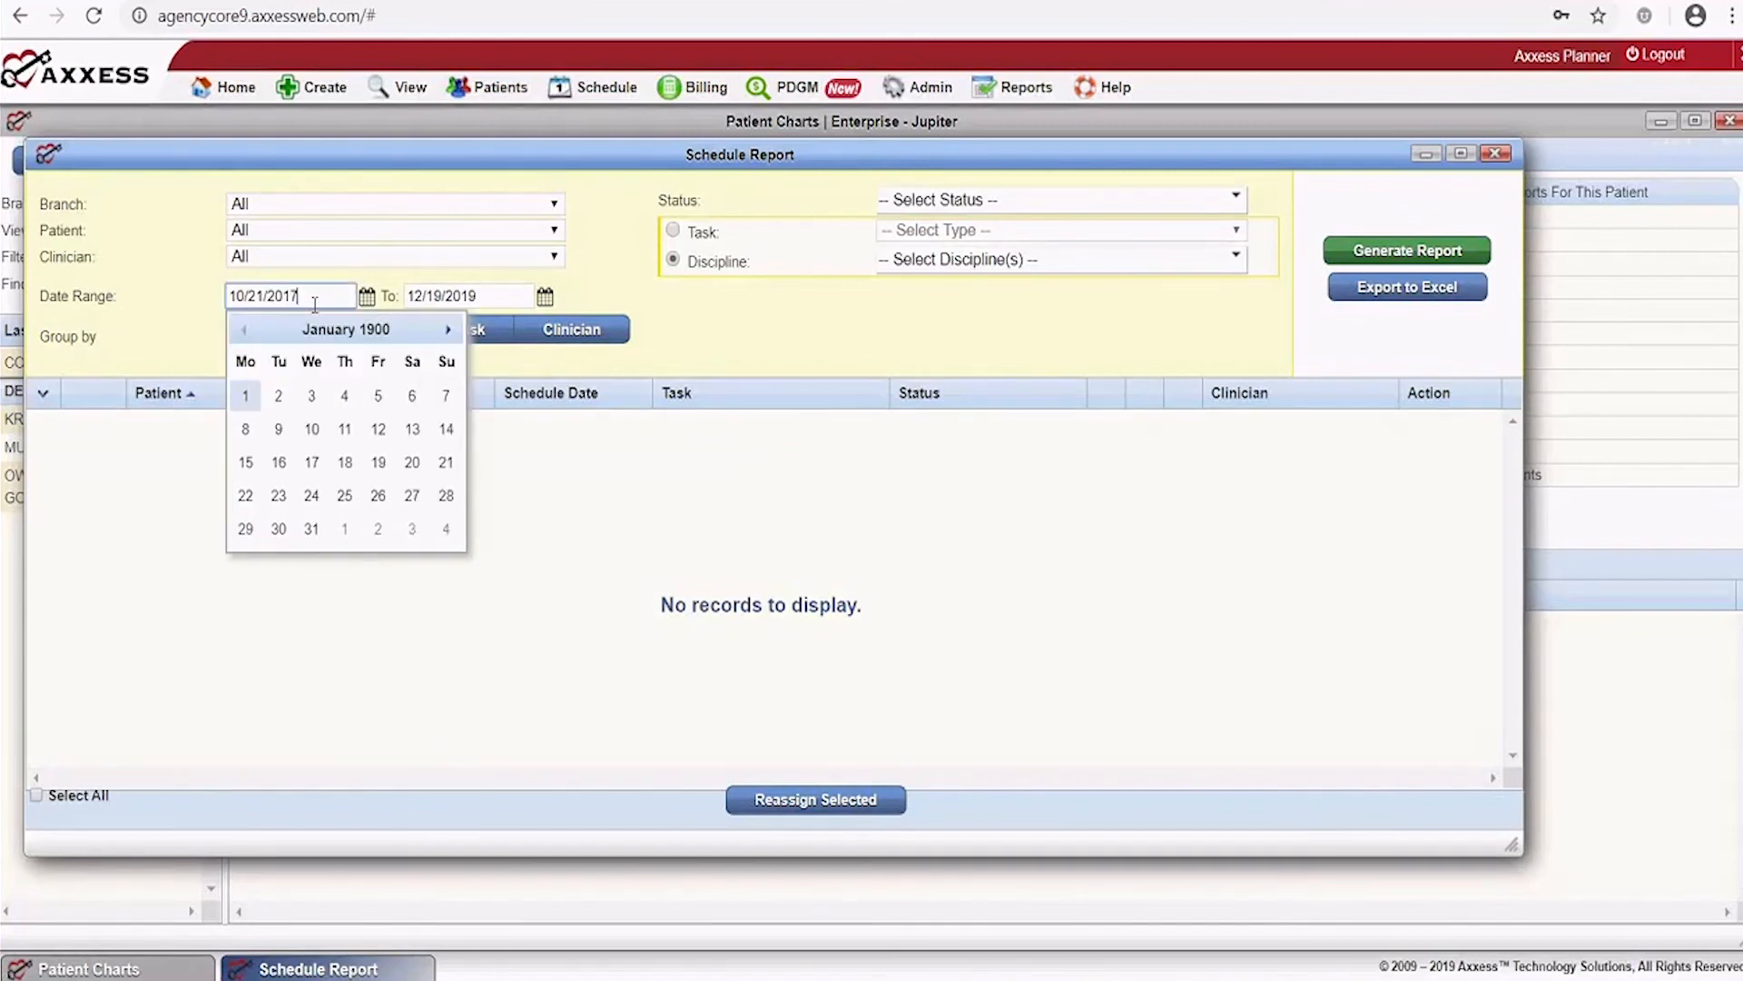
pyautogui.click(752, 301)
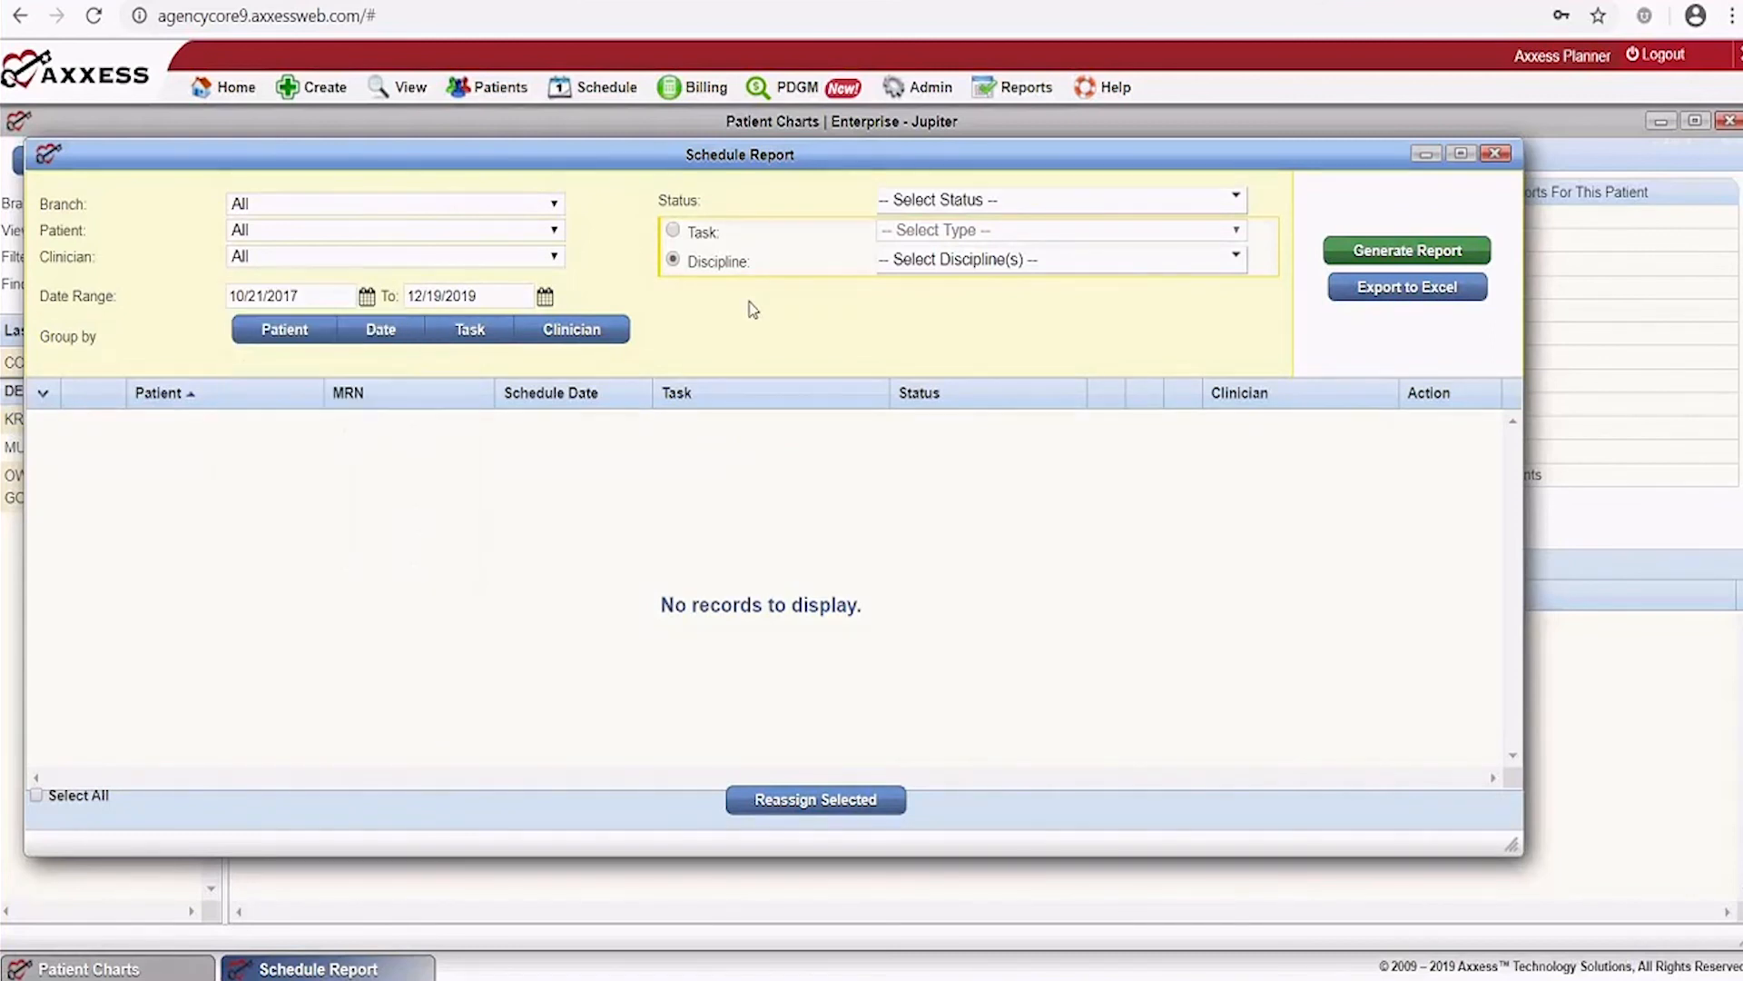
# Include all task statuses and all disciplines, then generate the report
pyautogui.click(1411, 254)
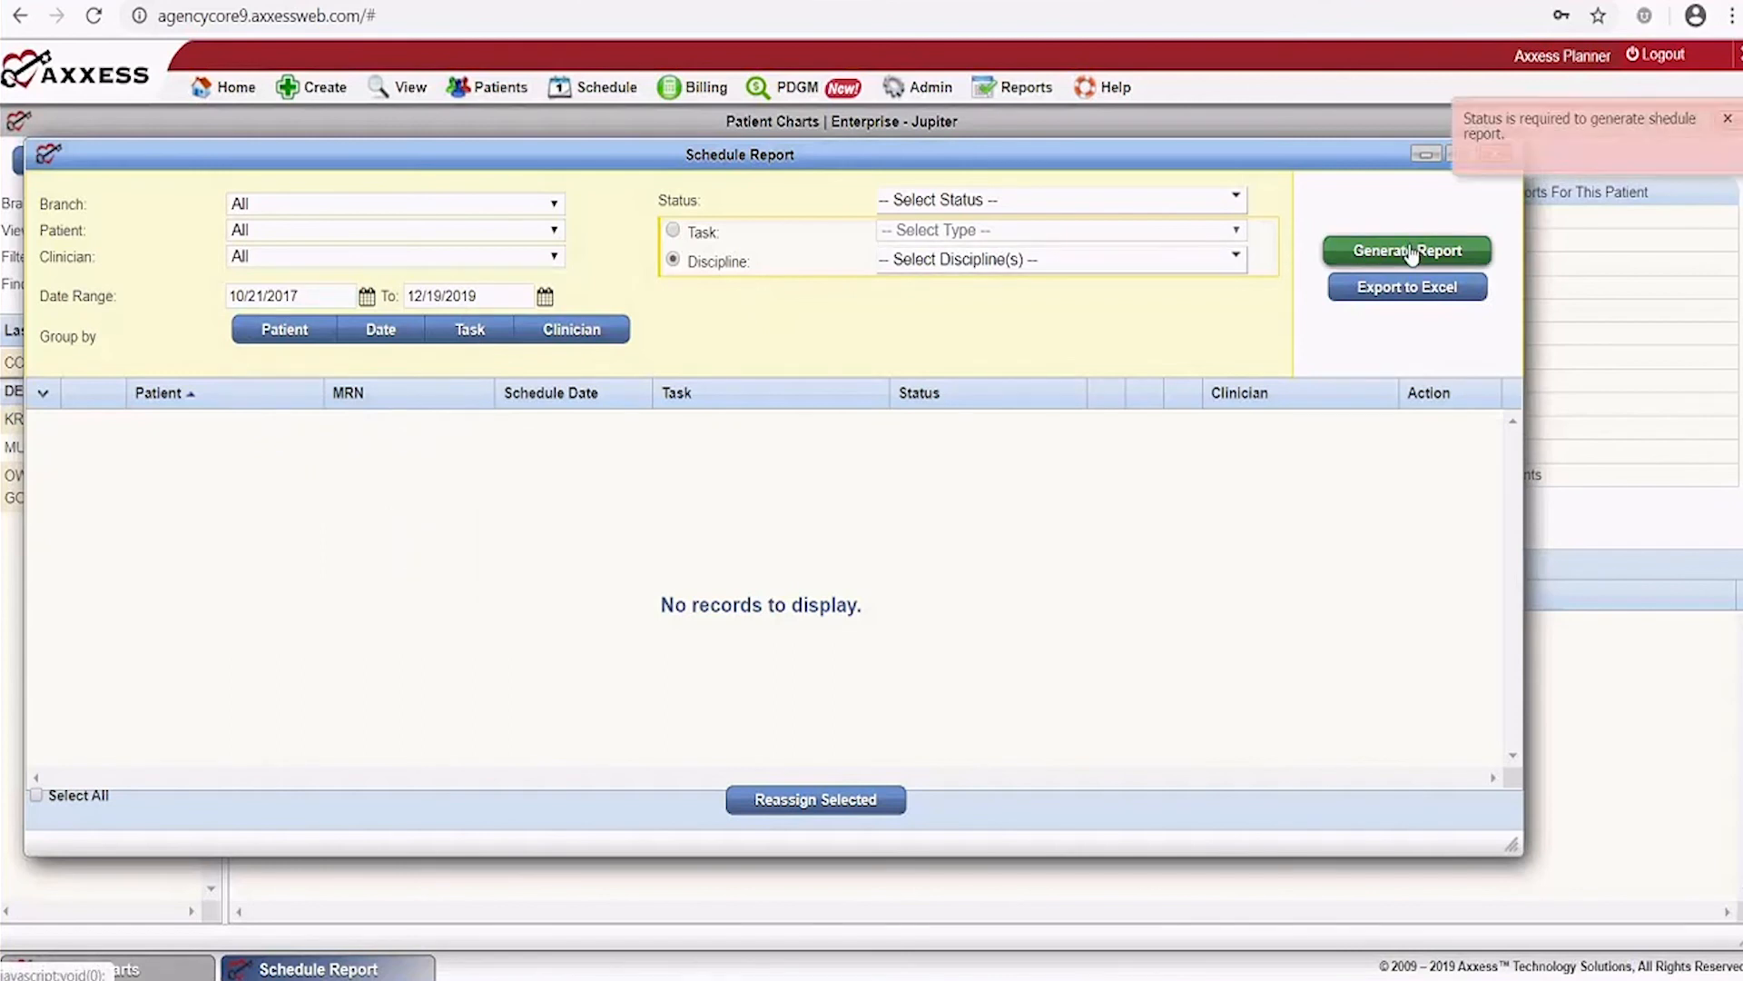
pyautogui.click(1195, 201)
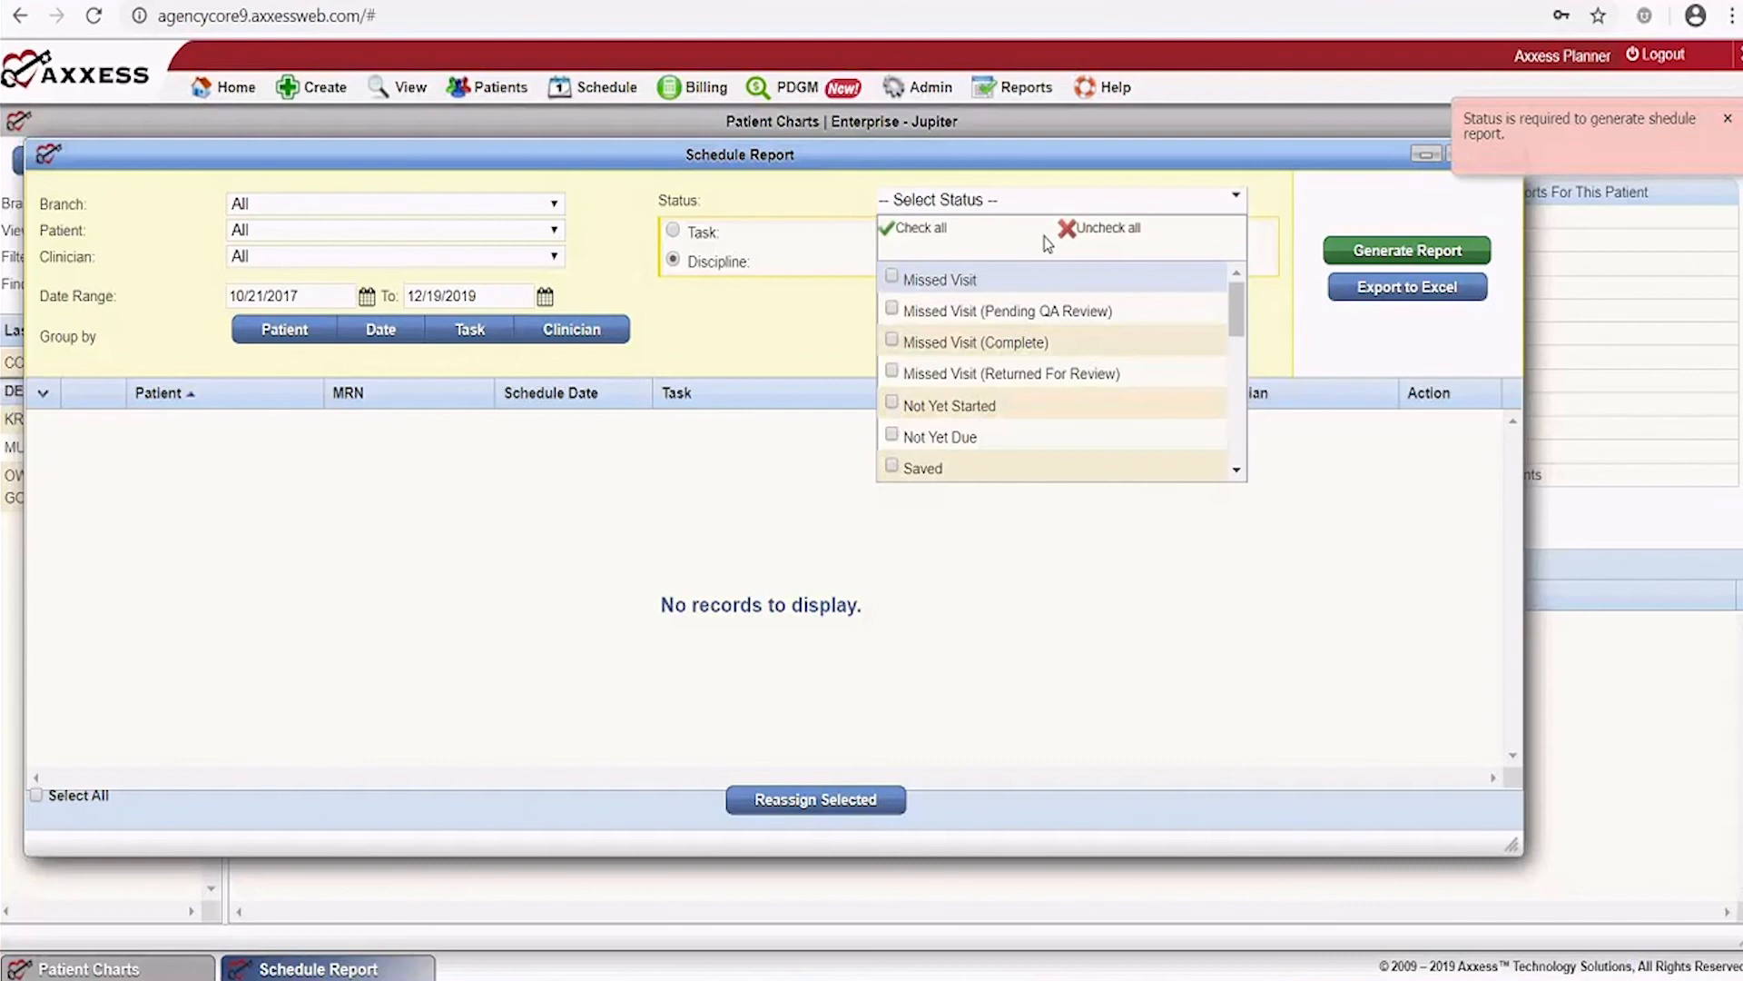
pyautogui.doubleClick(932, 229)
pyautogui.click(936, 233)
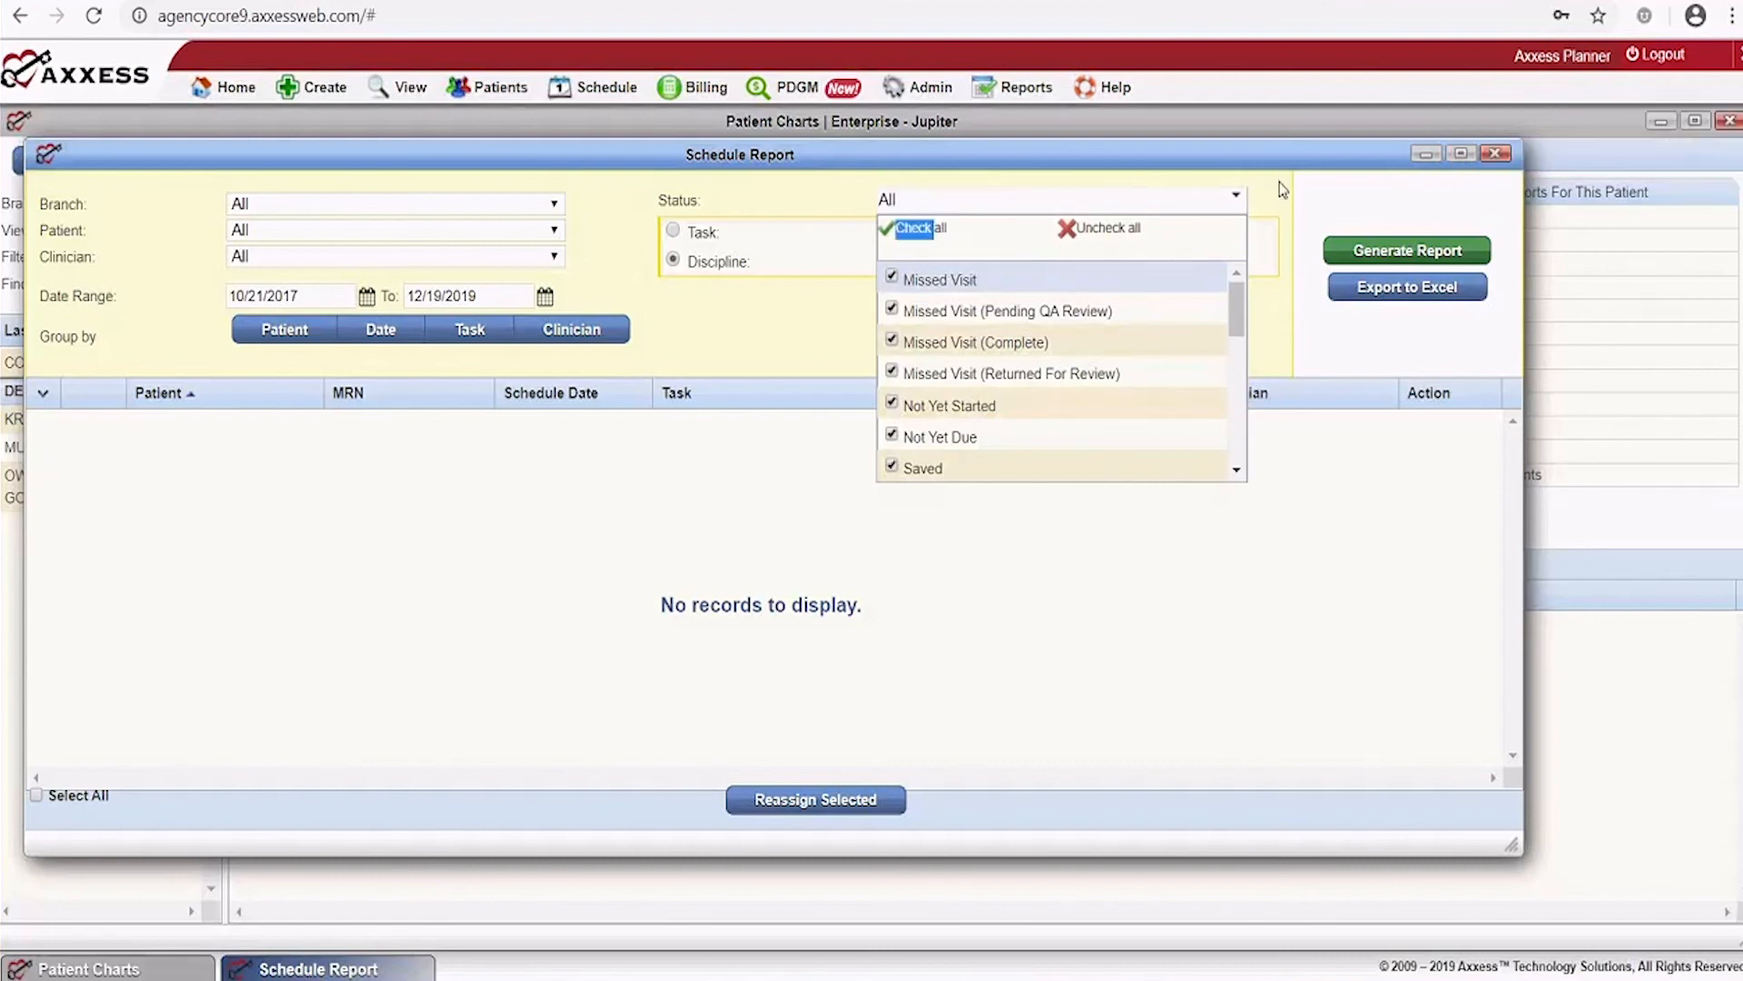
pyautogui.click(1301, 203)
pyautogui.click(1377, 252)
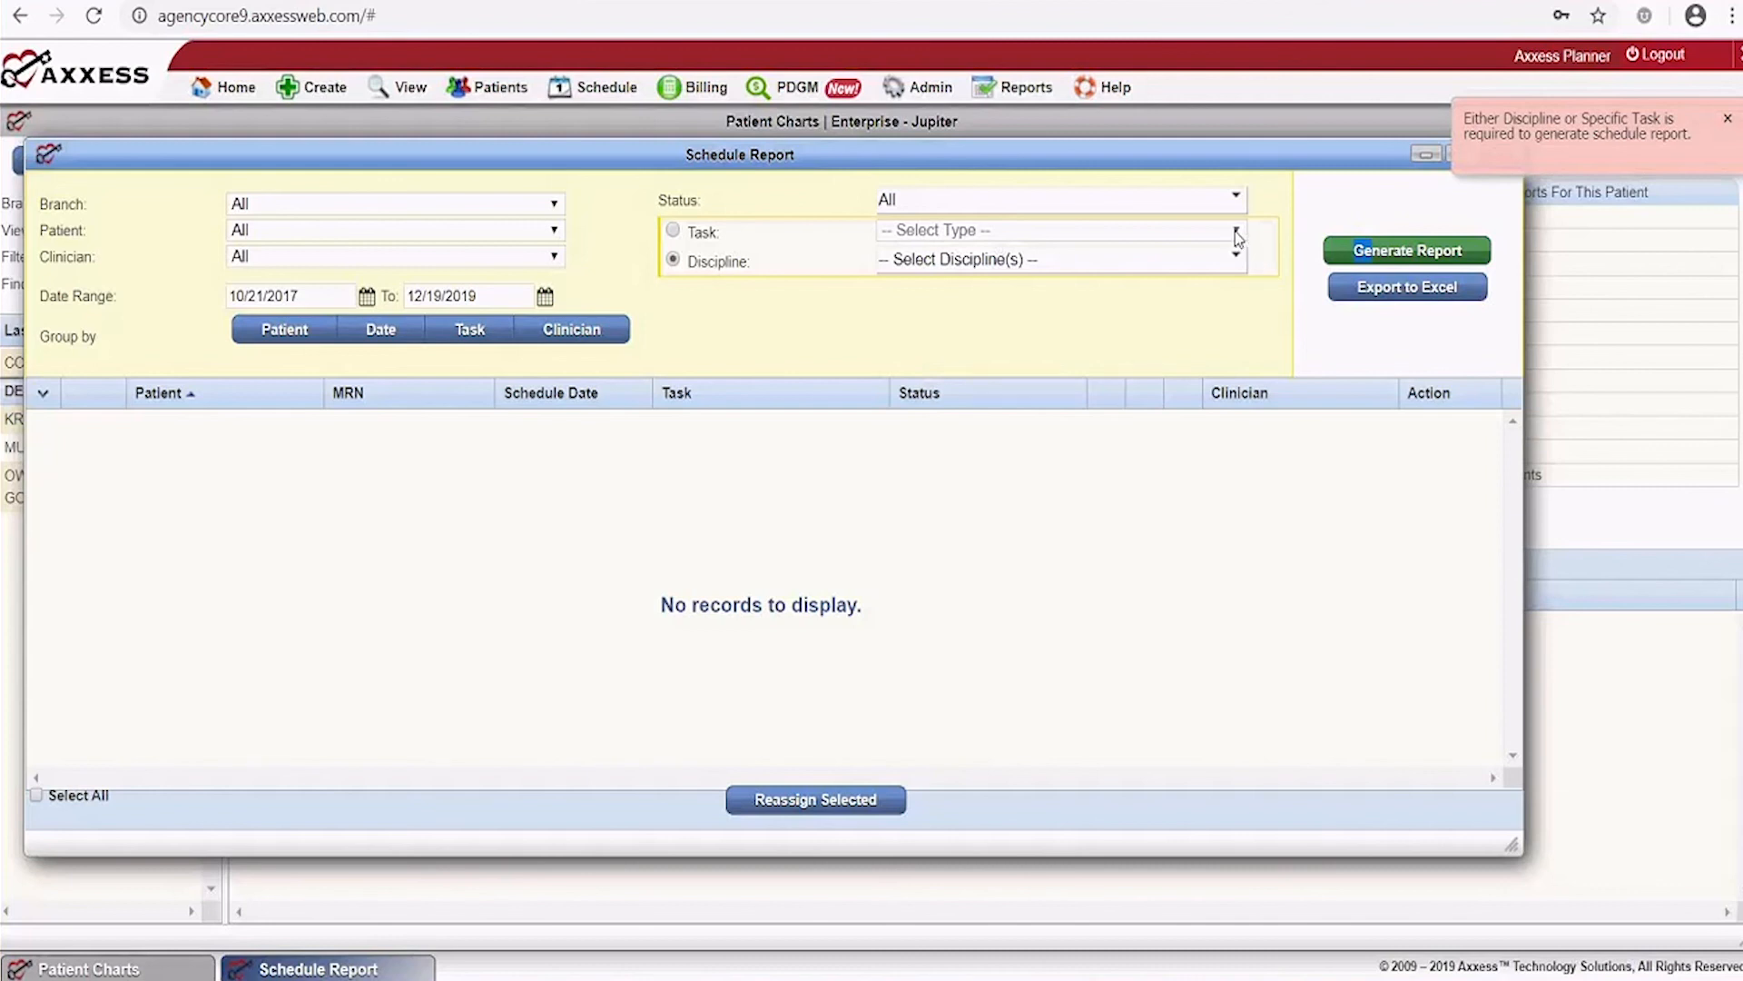
pyautogui.click(1236, 256)
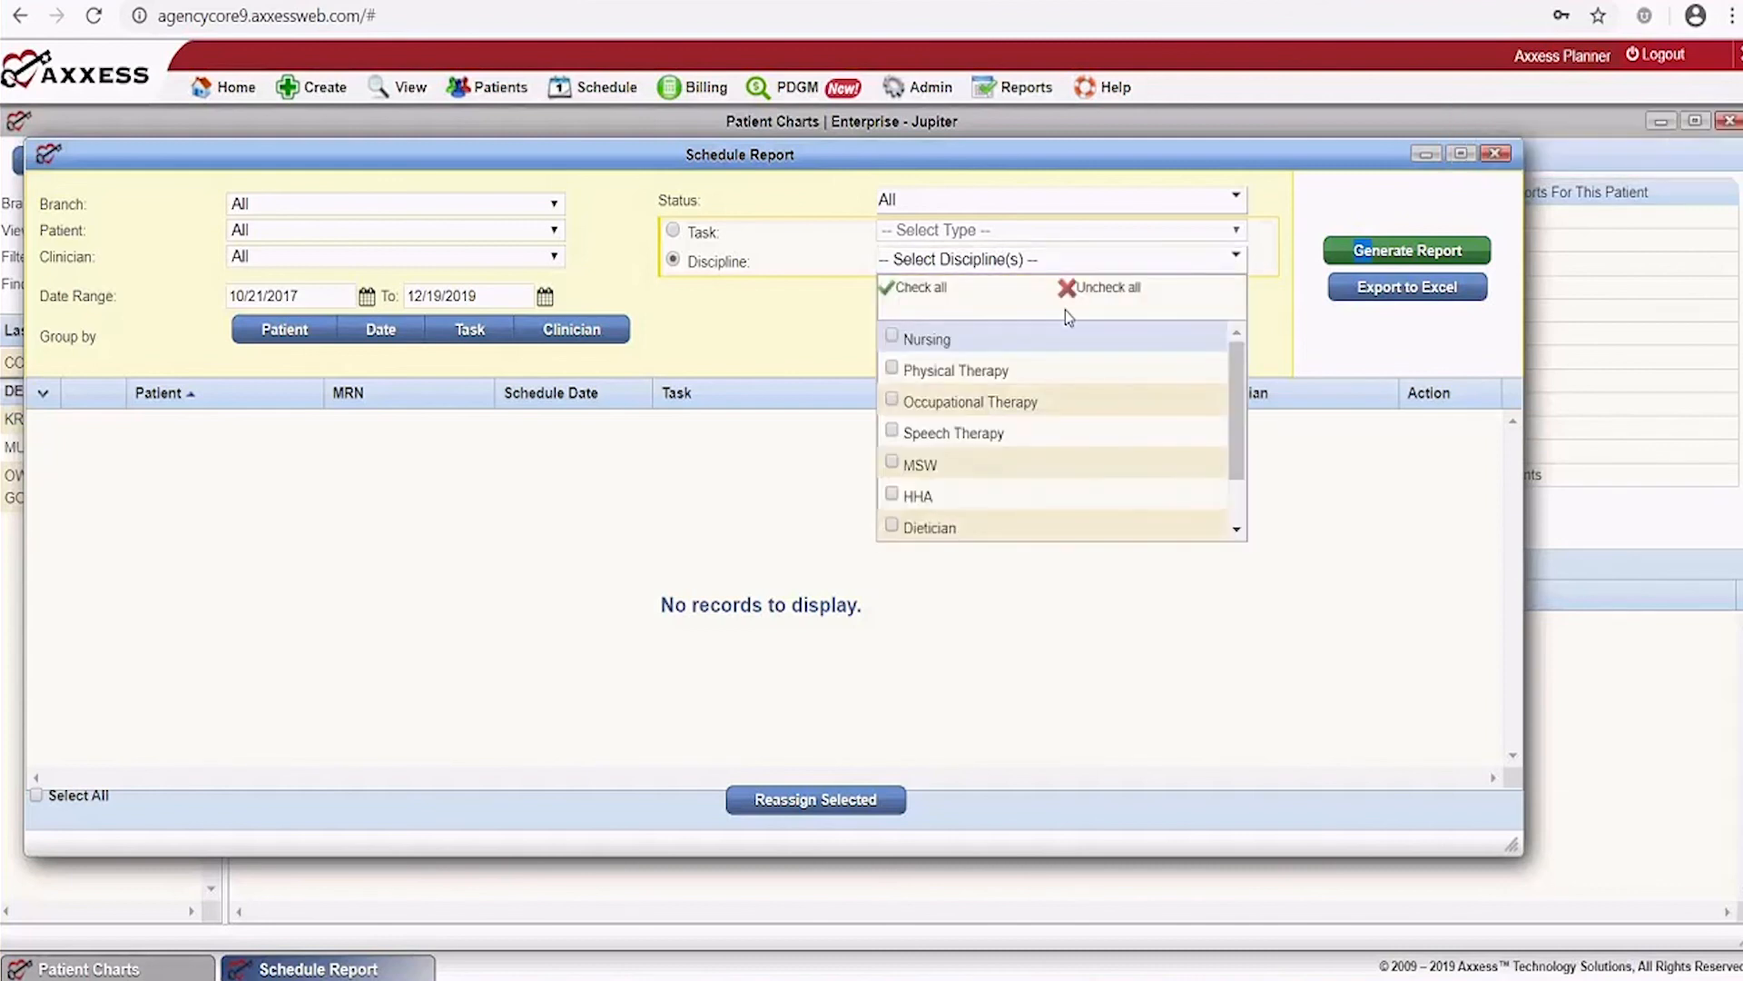
pyautogui.click(908, 289)
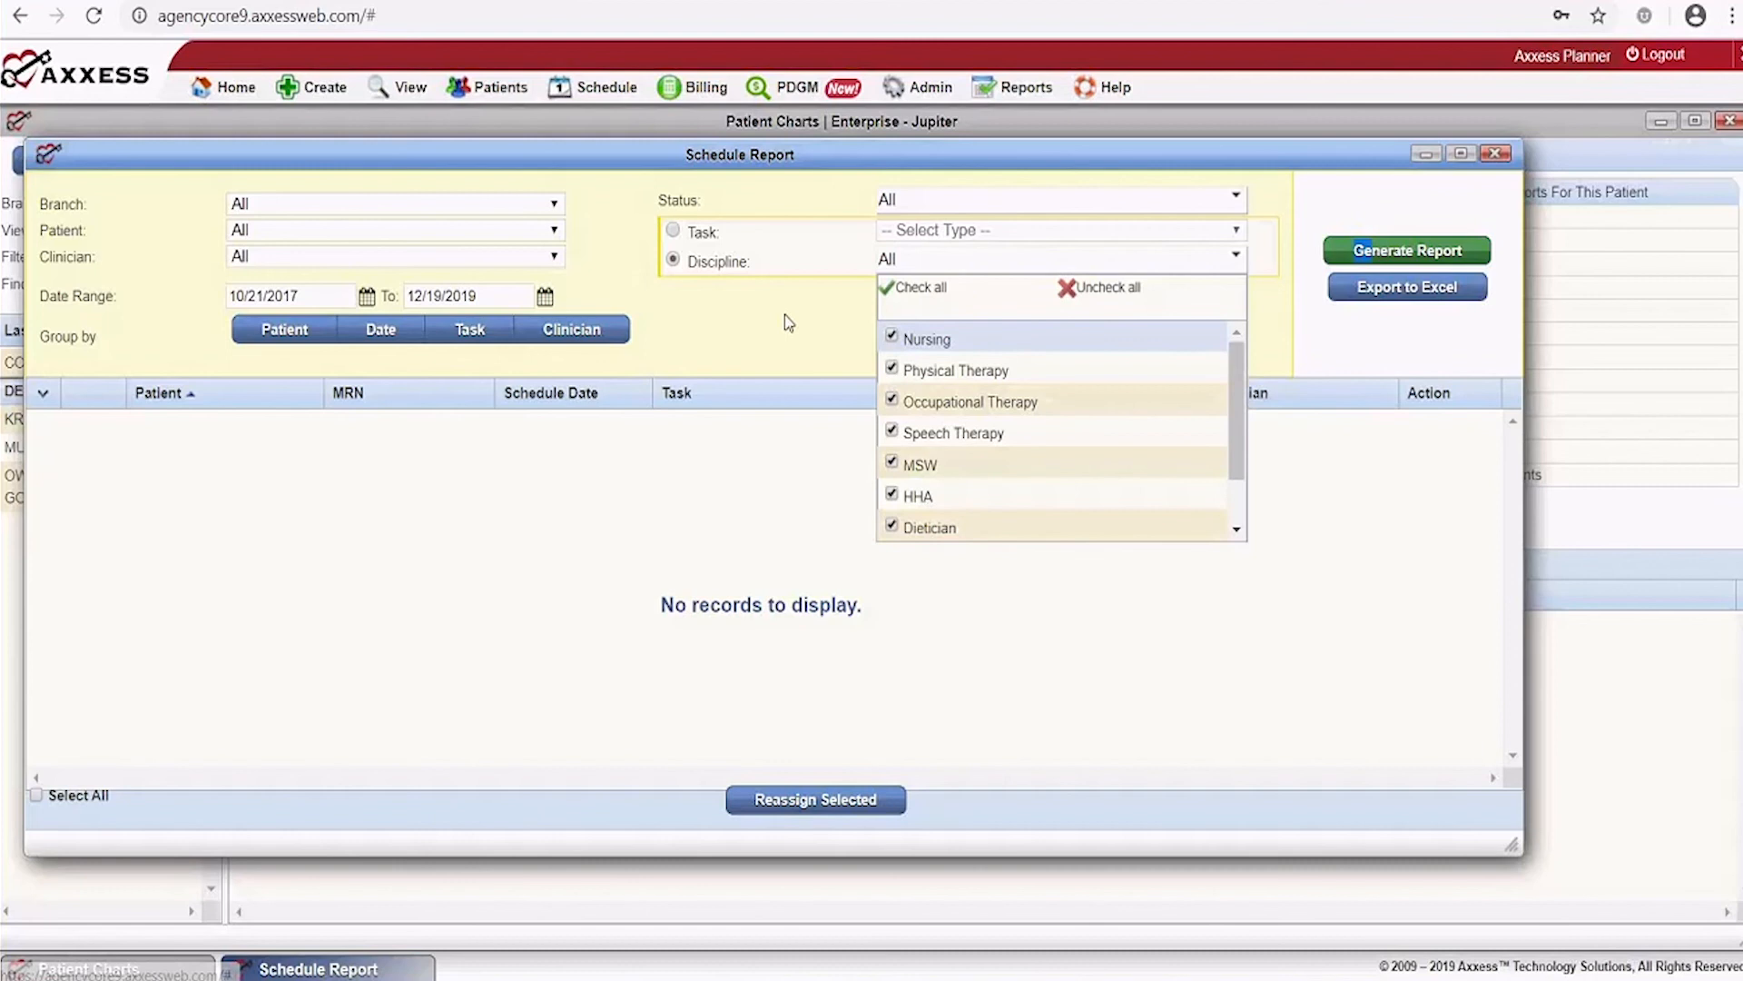
pyautogui.click(971, 320)
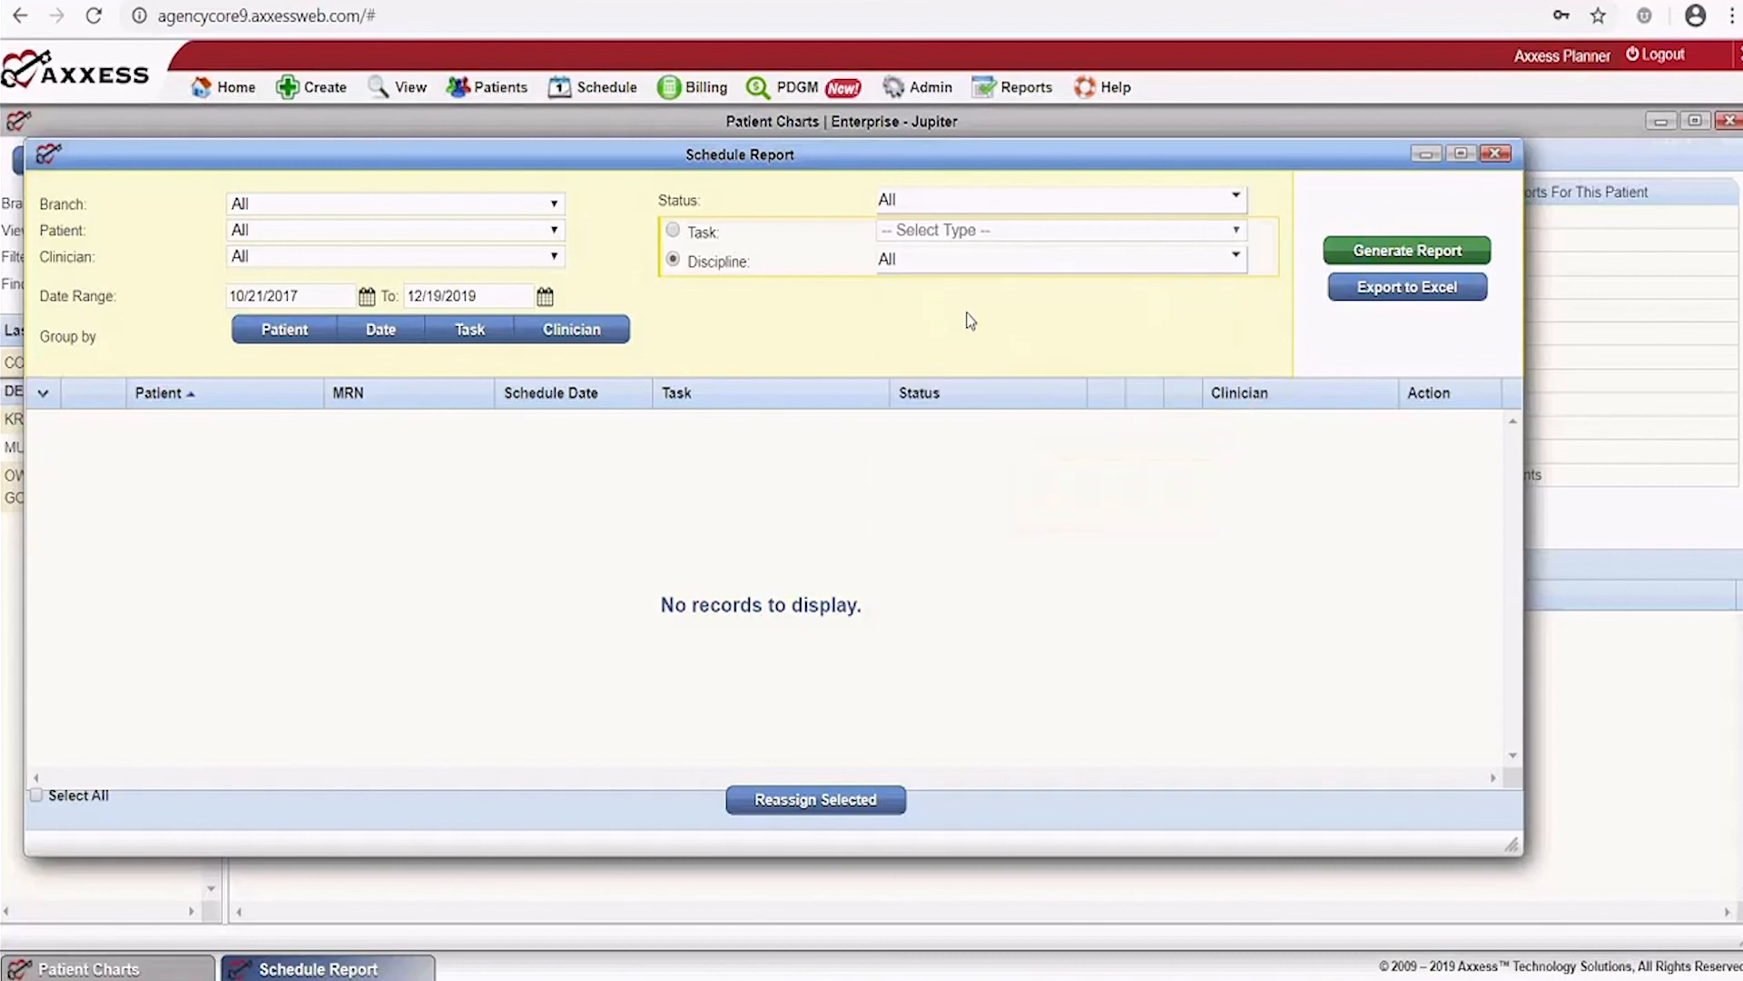
pyautogui.click(1373, 264)
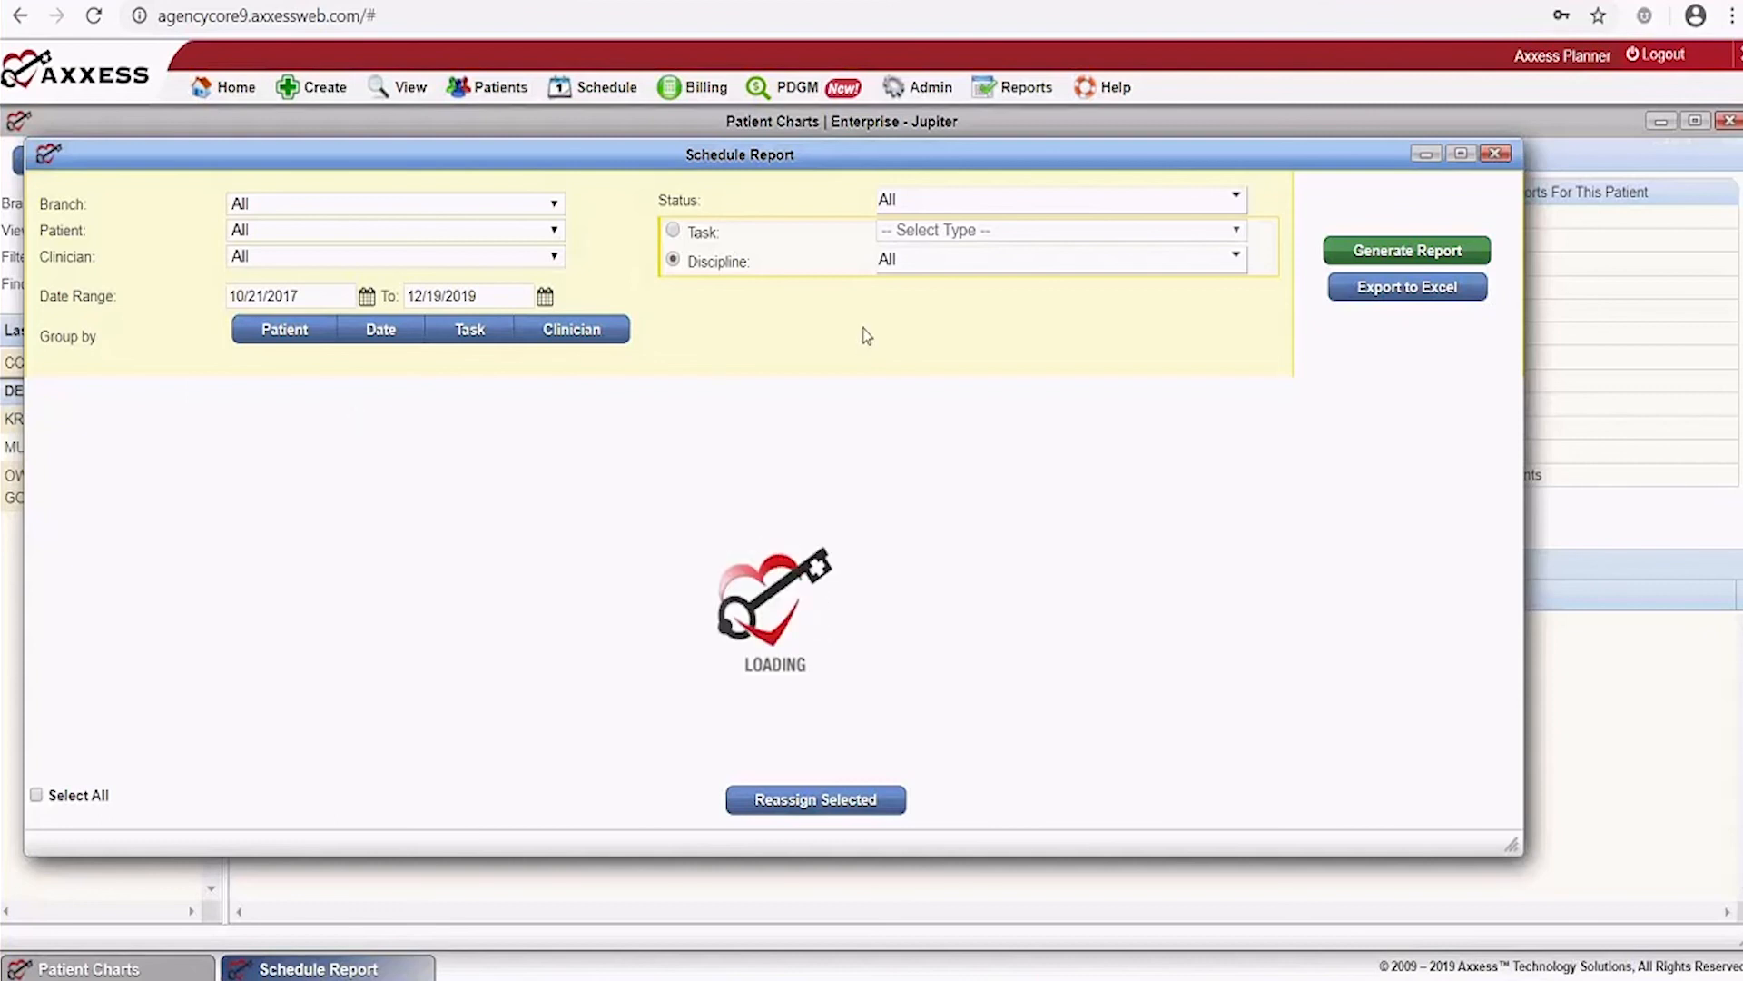
# Maximize the report window, tick the first two tasks, and scroll through the list
pyautogui.click(1461, 153)
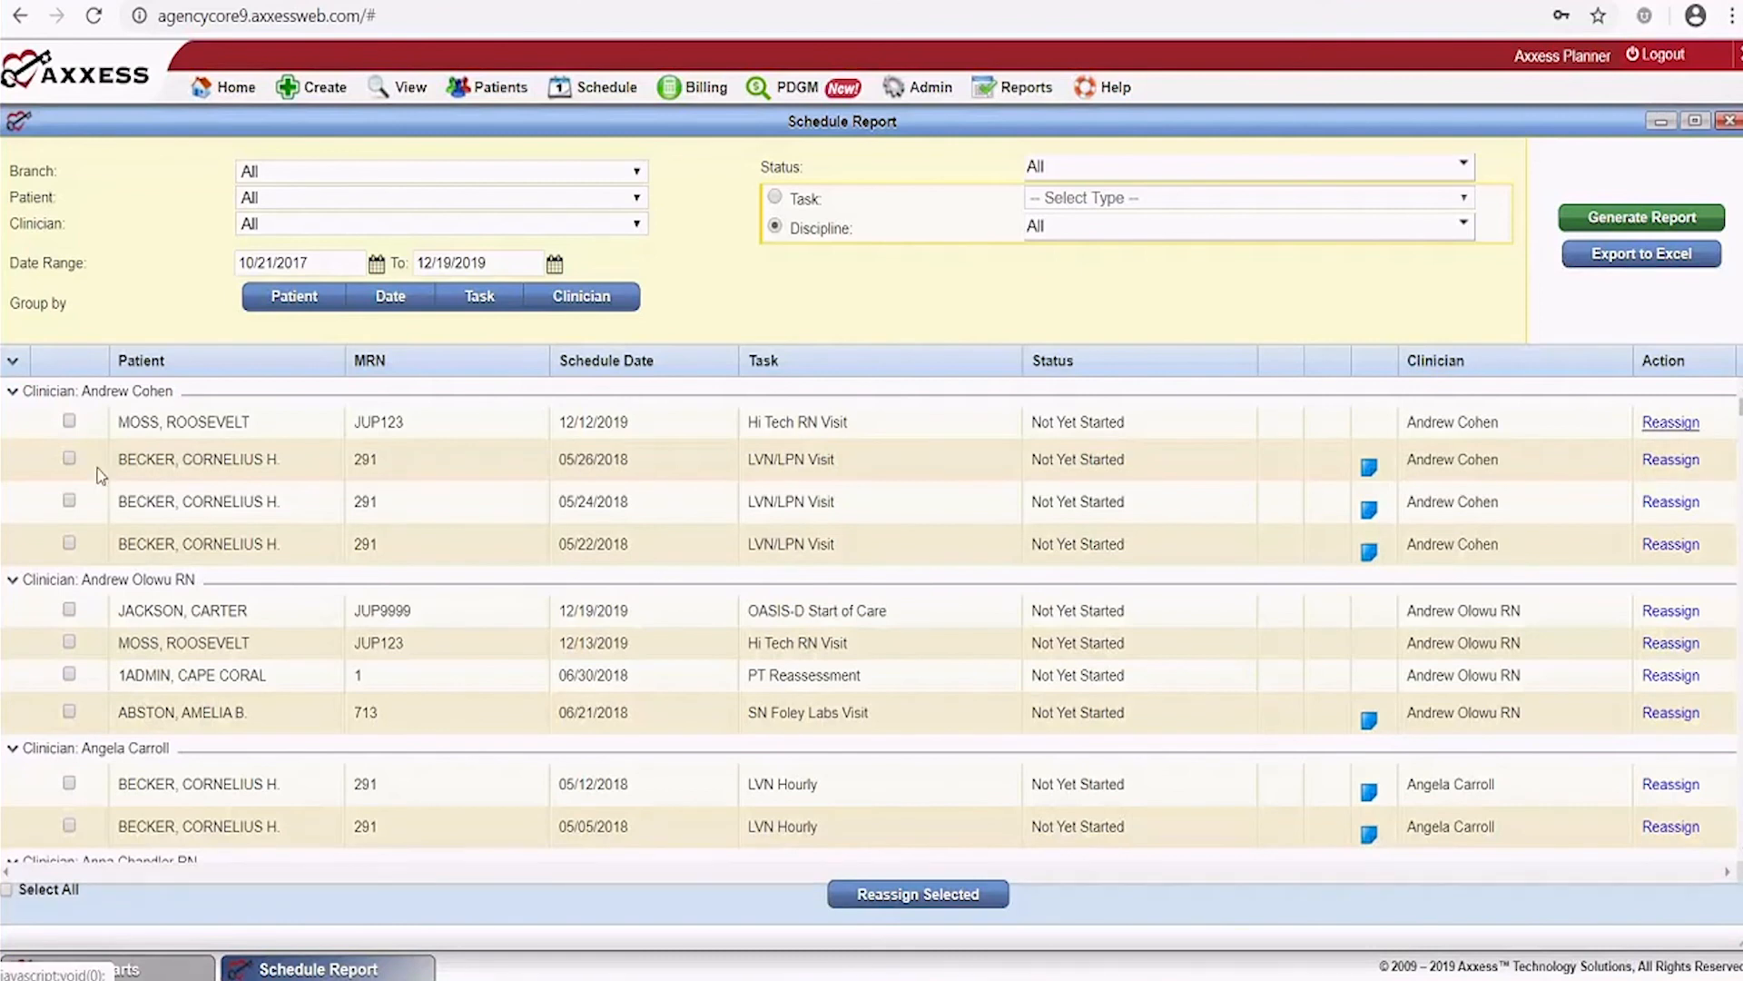
pyautogui.click(70, 421)
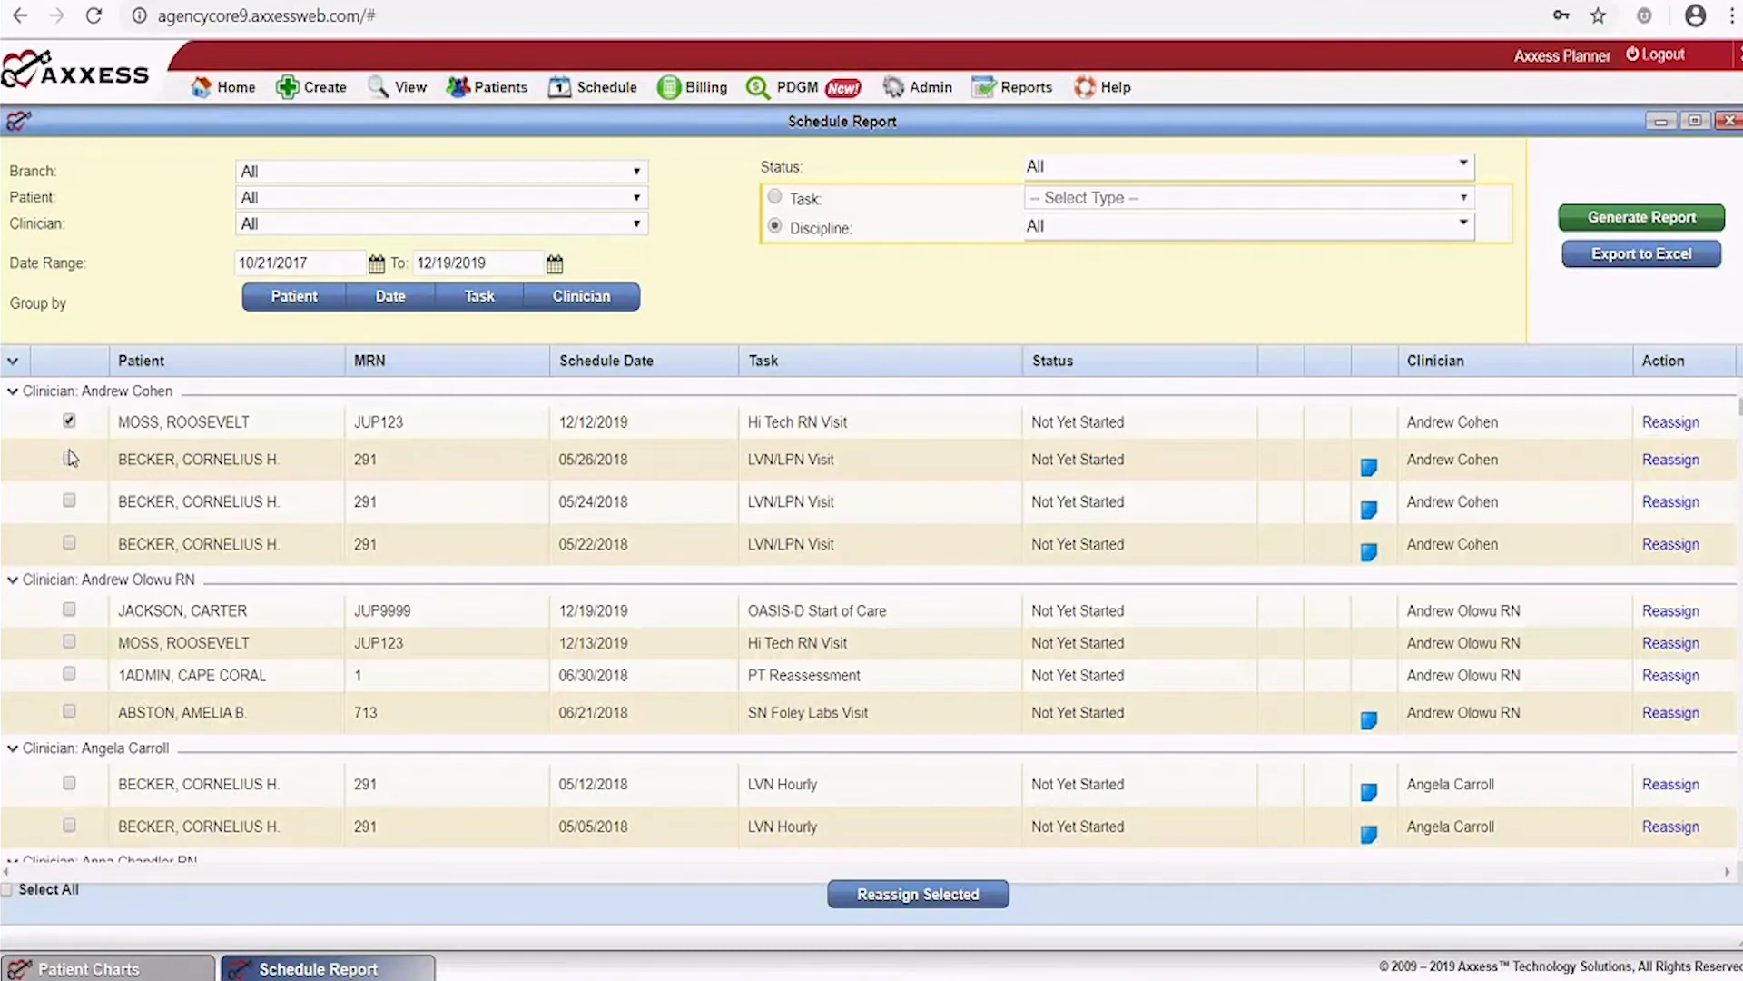
pyautogui.click(69, 459)
pyautogui.scroll(-3, 454, 786)
pyautogui.scroll(-5, 734, 720)
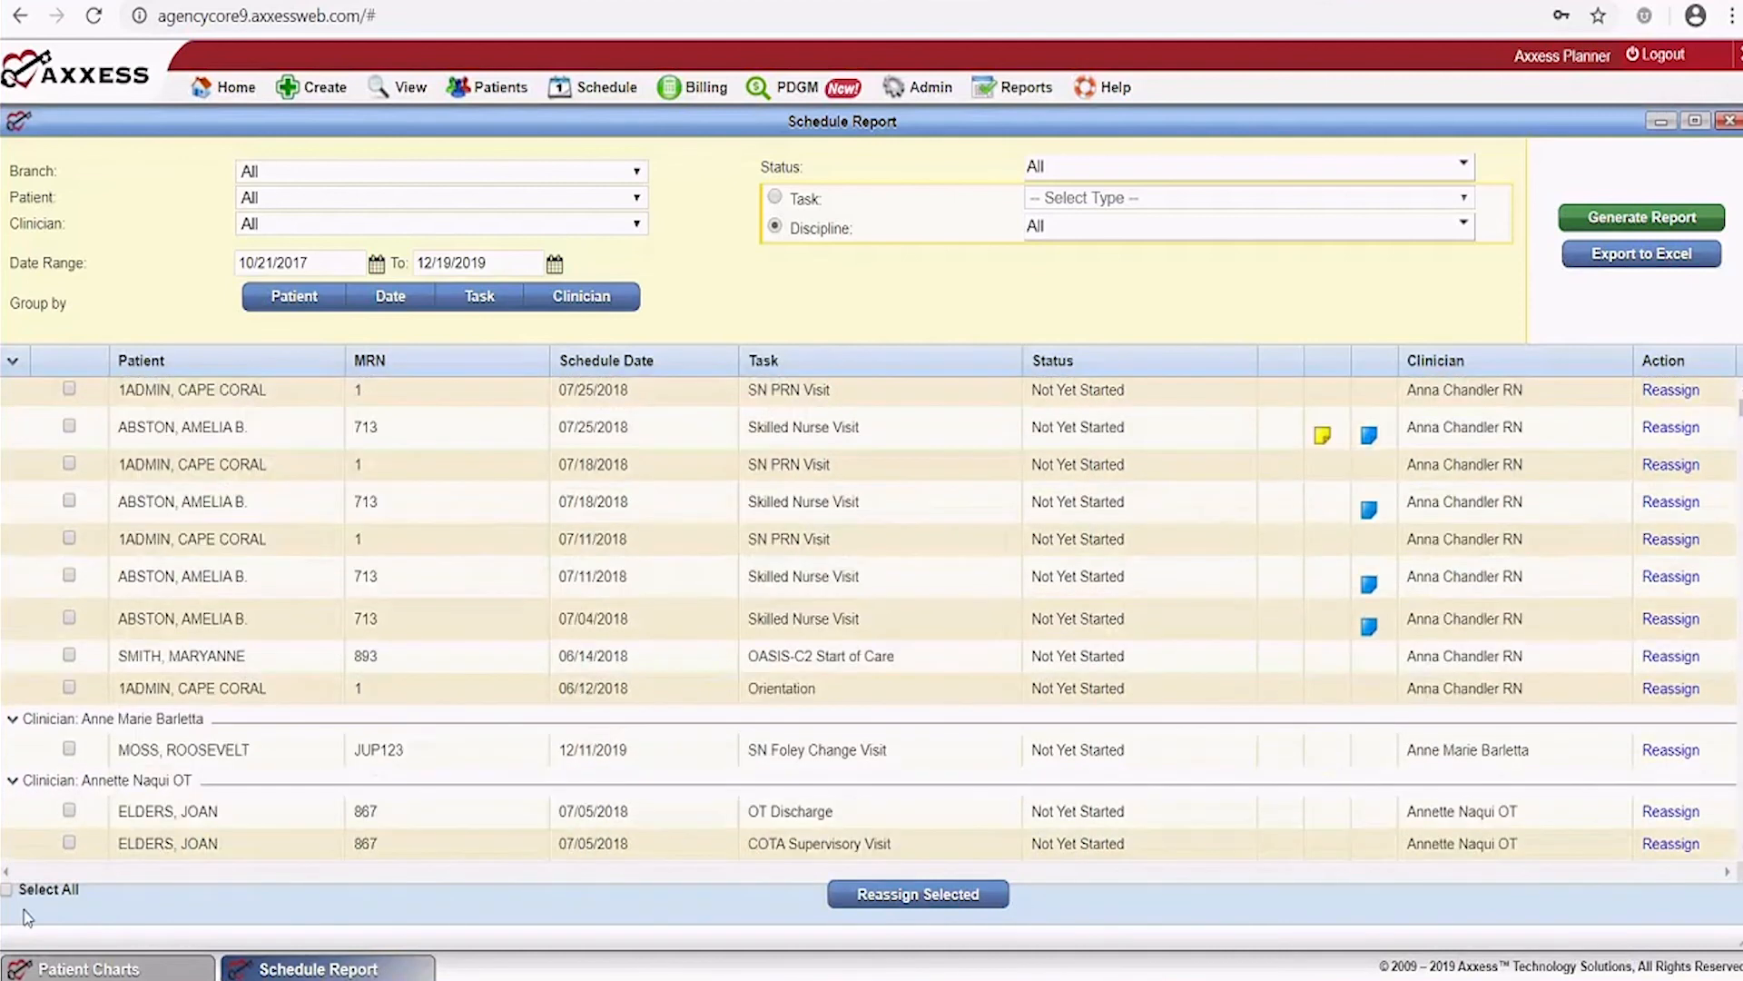
pyautogui.scroll(-5, 24, 917)
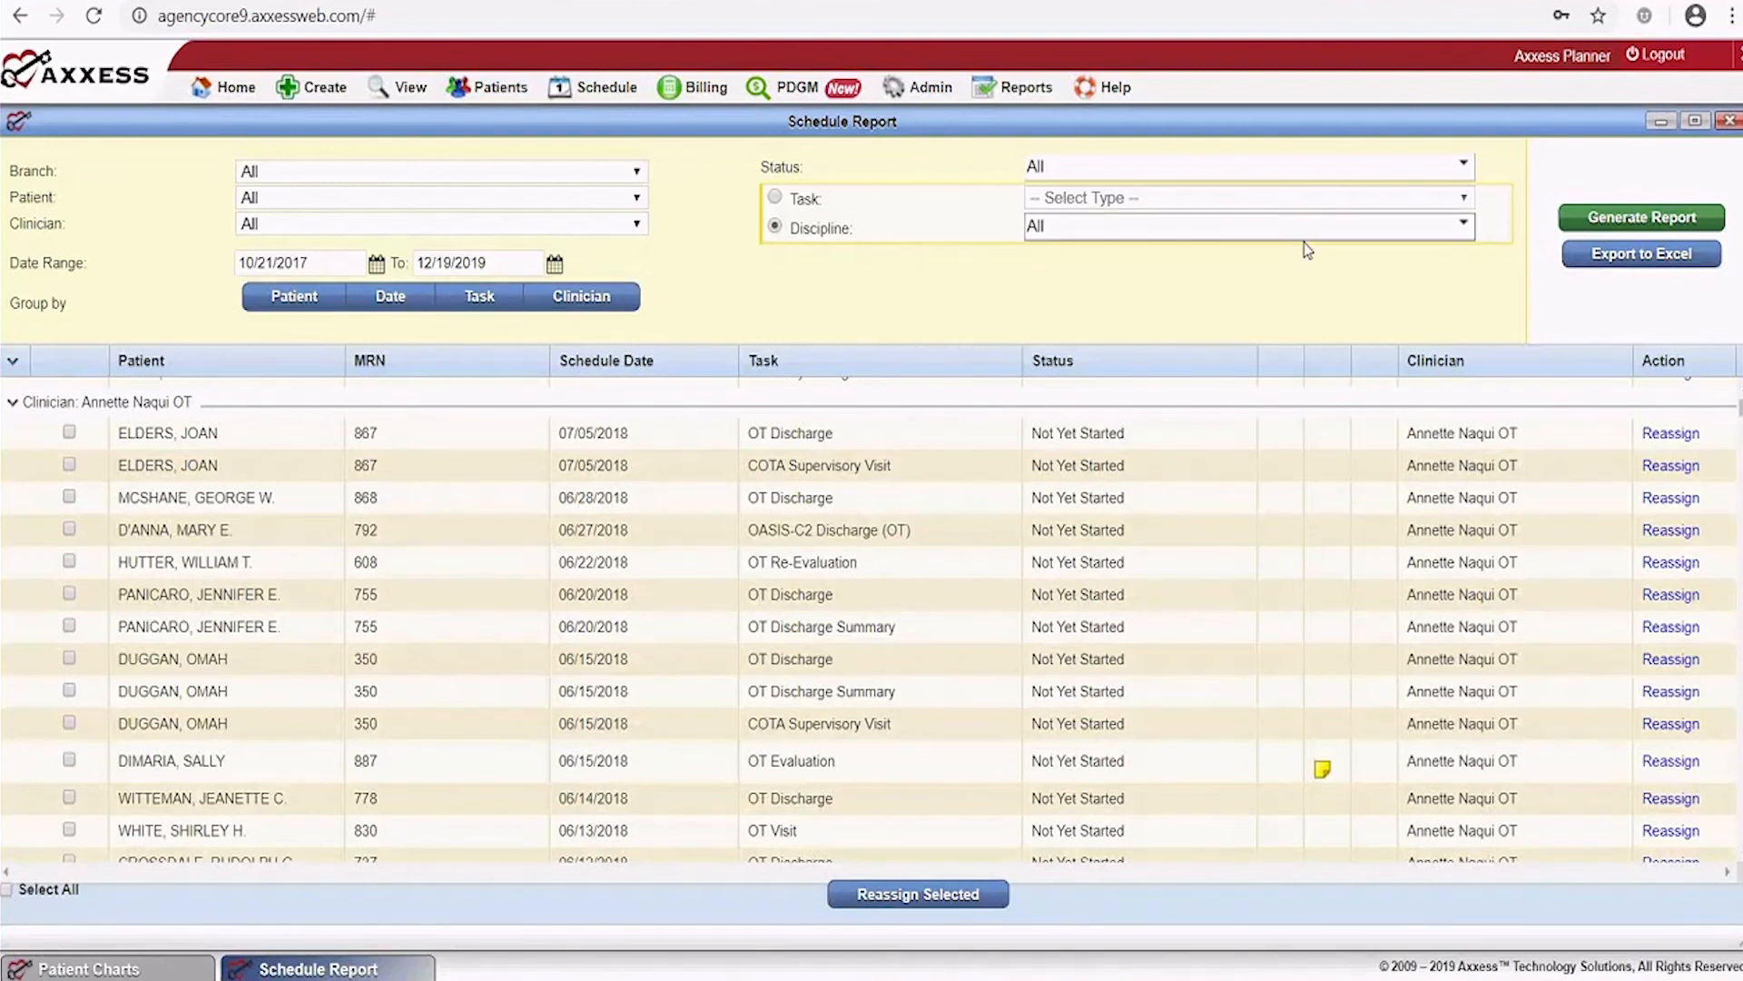
# Narrow the report's discipline filter to Nursing only and regenerate it
pyautogui.click(1453, 236)
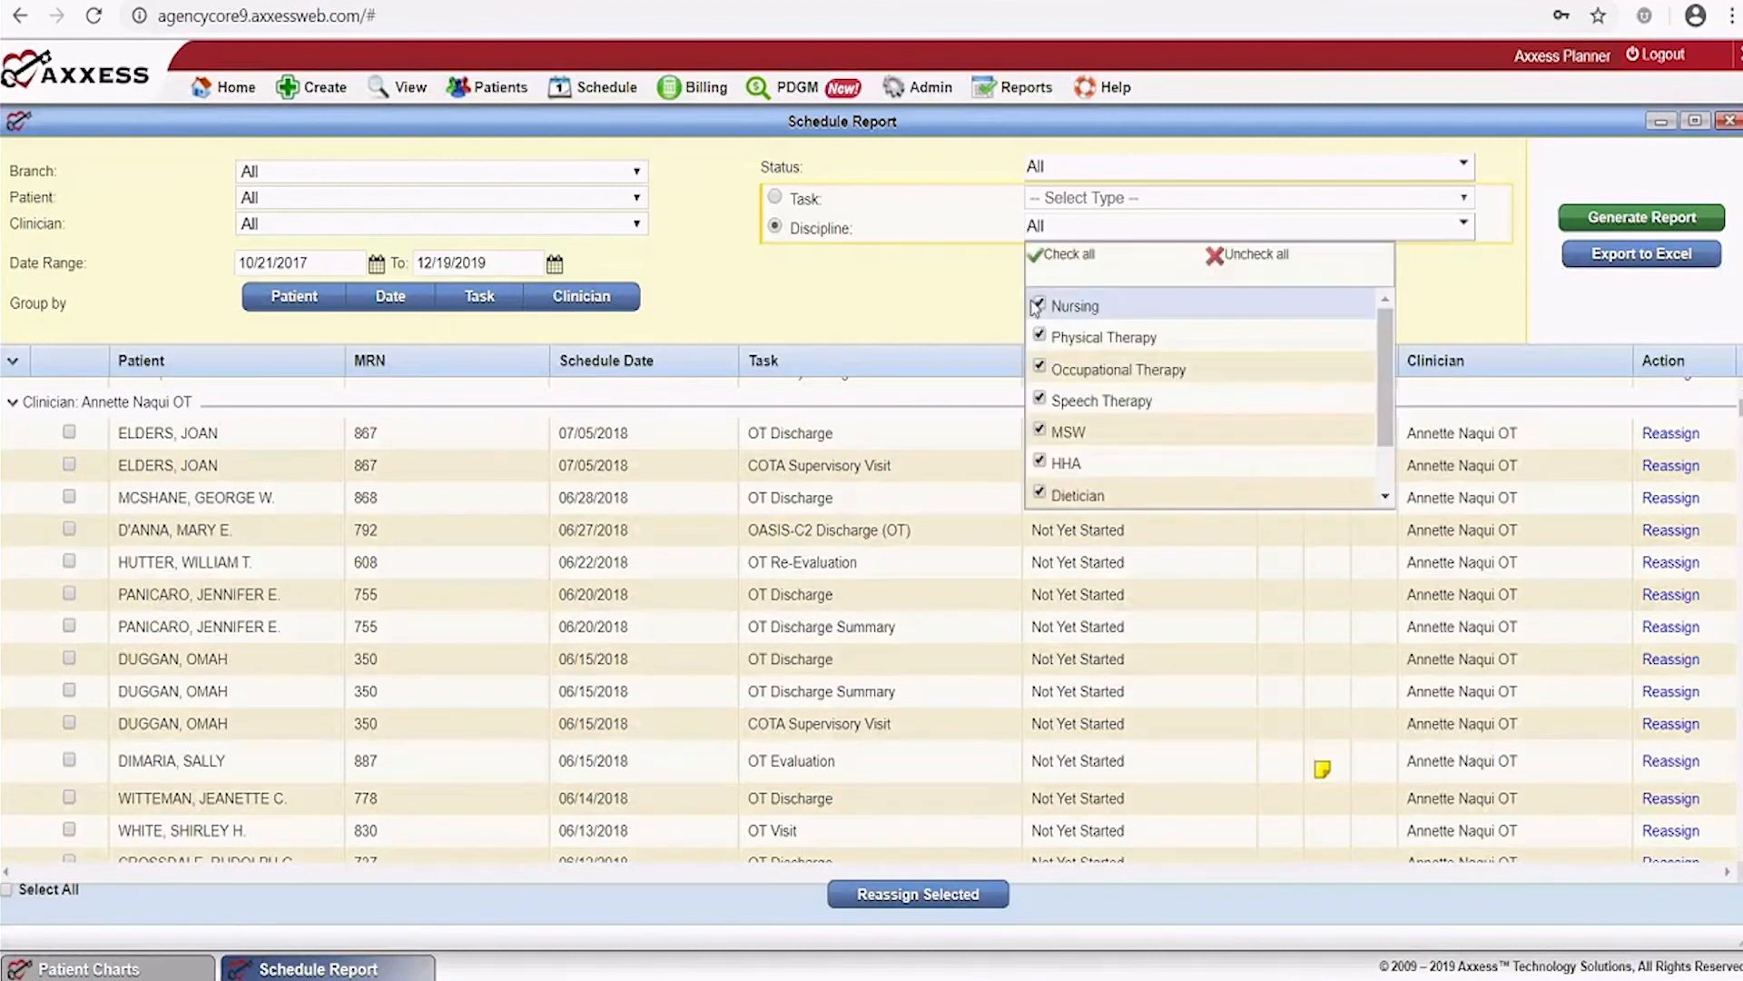
pyautogui.click(1242, 259)
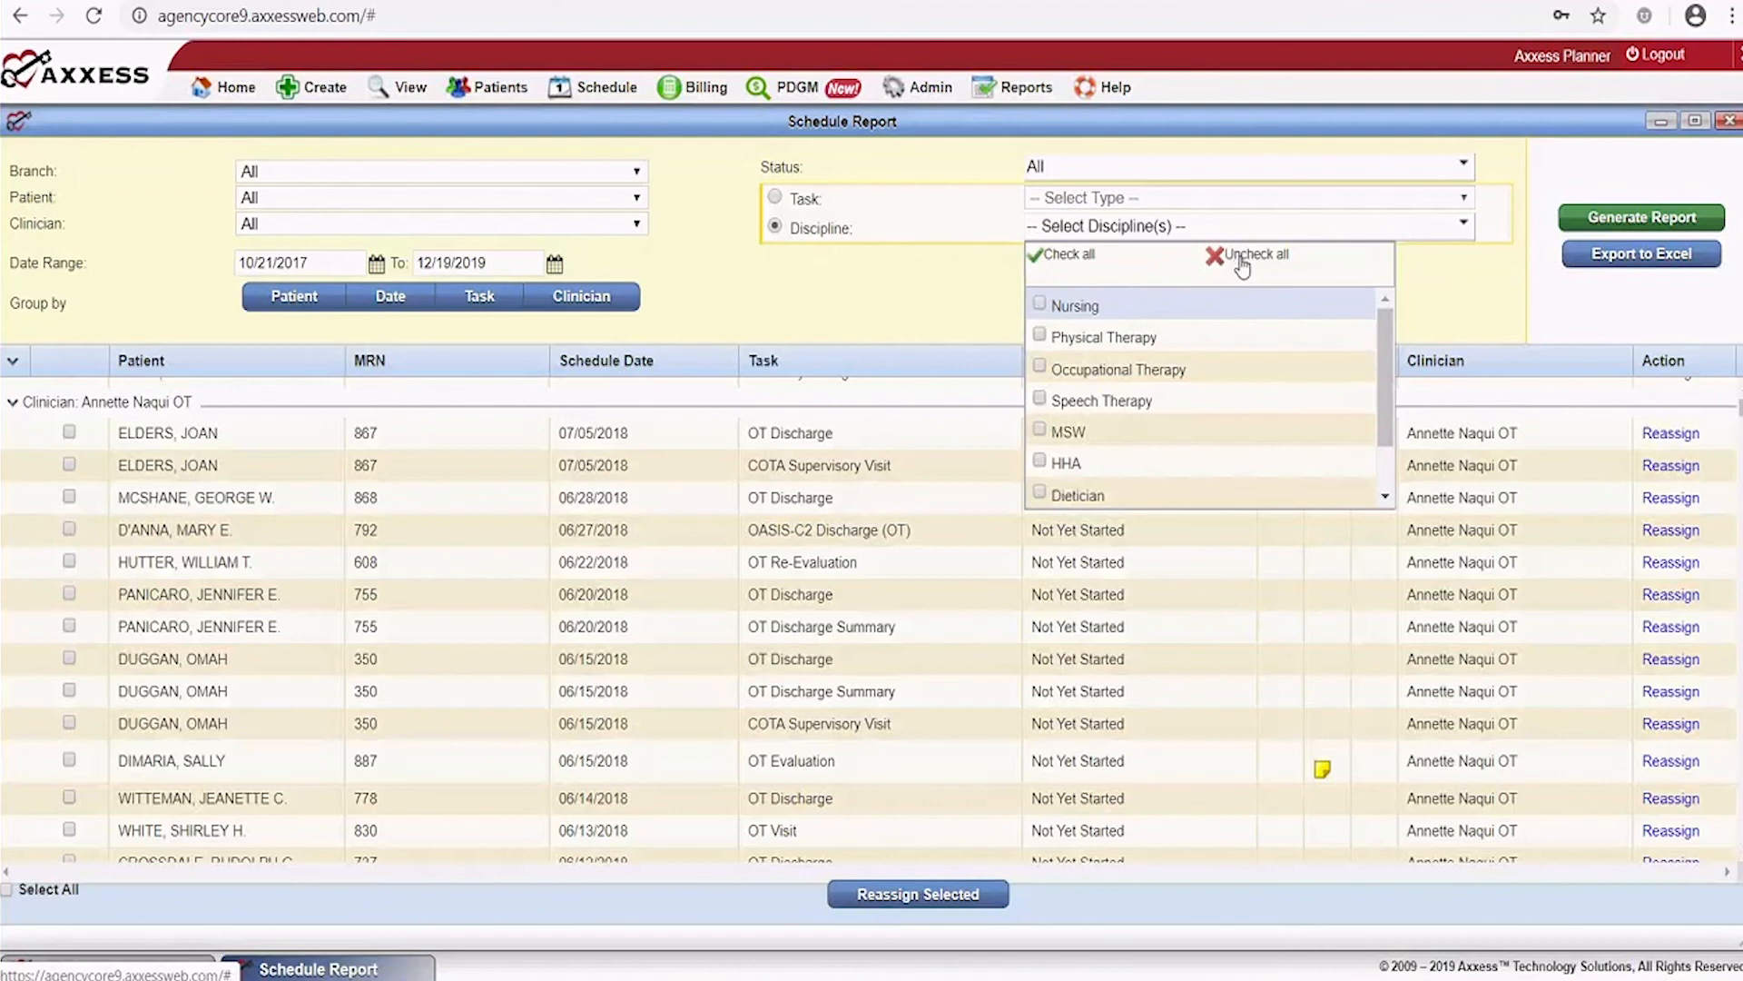
pyautogui.click(1040, 307)
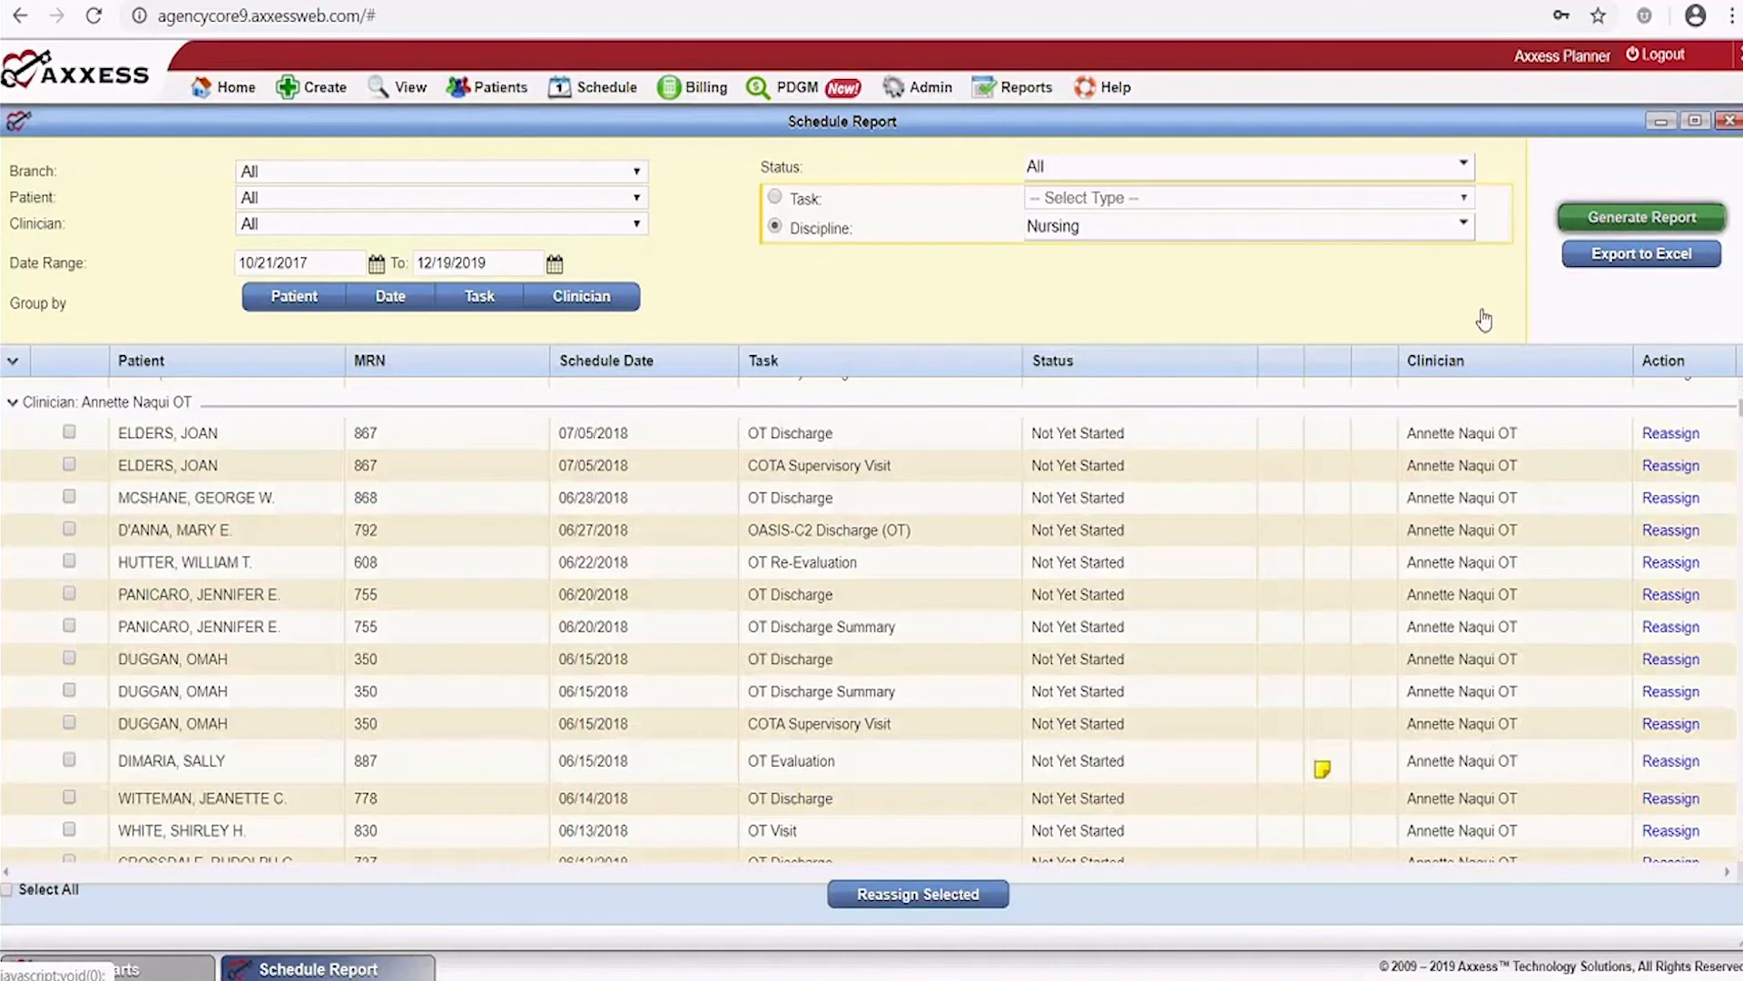
pyautogui.click(1640, 220)
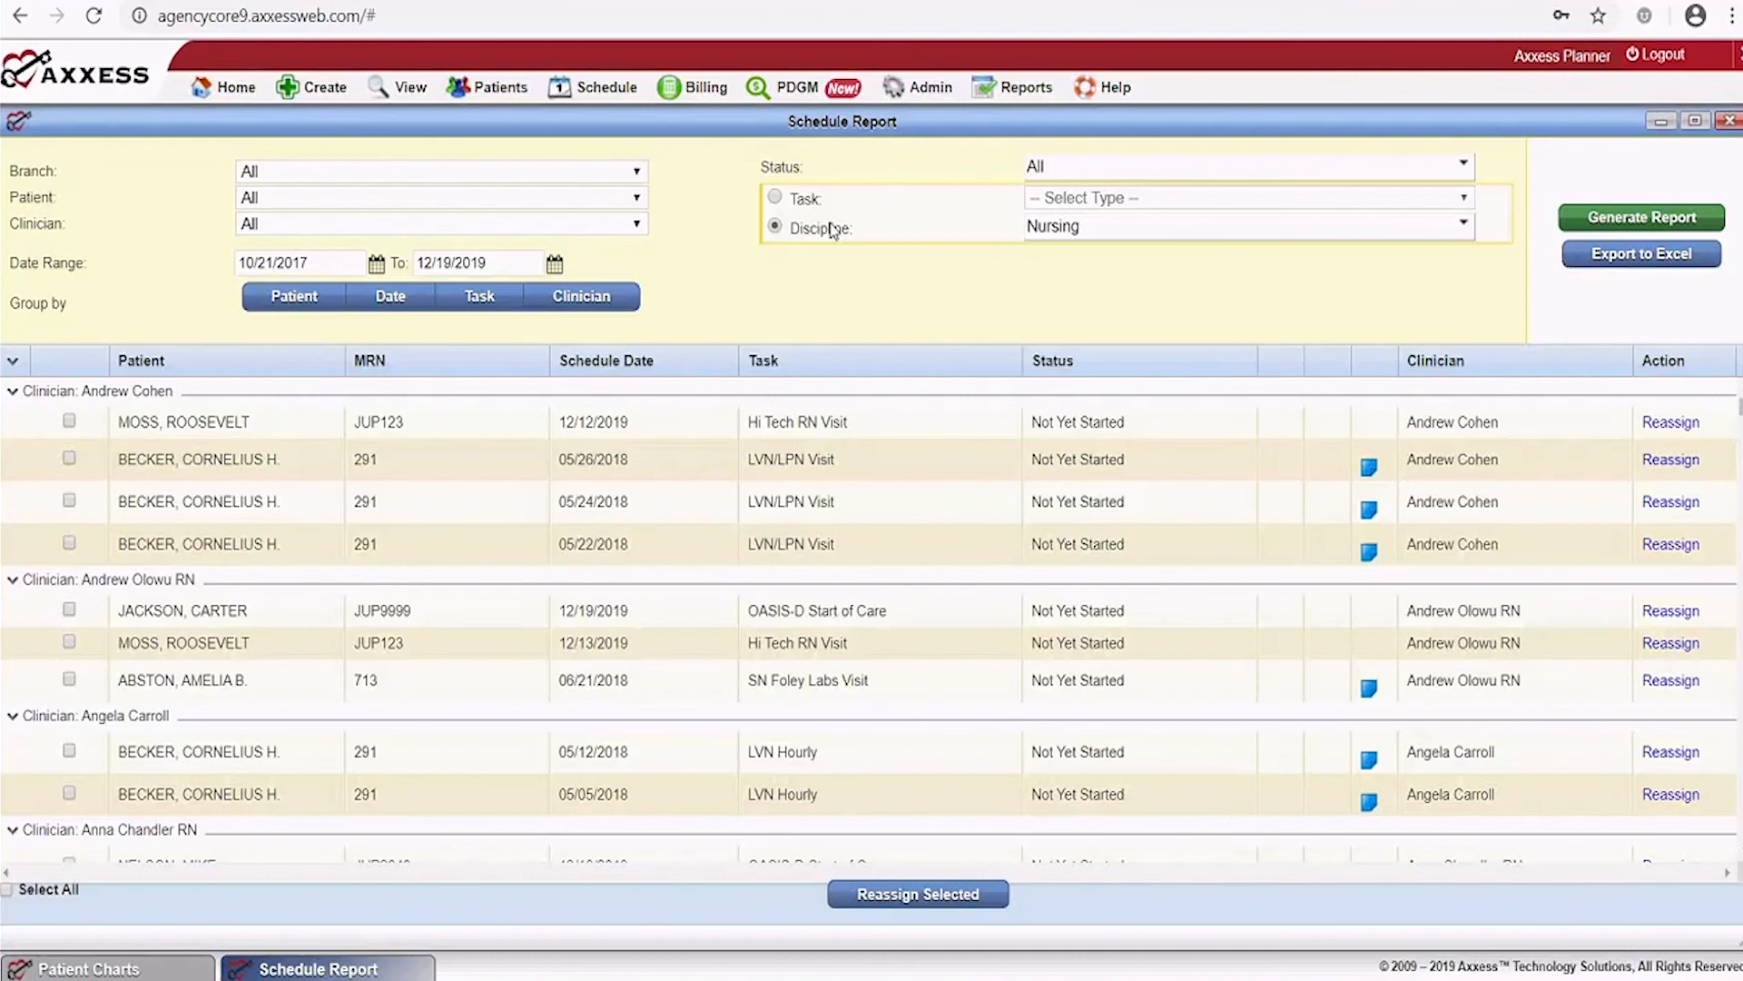
# Switch the report filter from Discipline to Task, leaving task type and patient unchosen
pyautogui.click(776, 199)
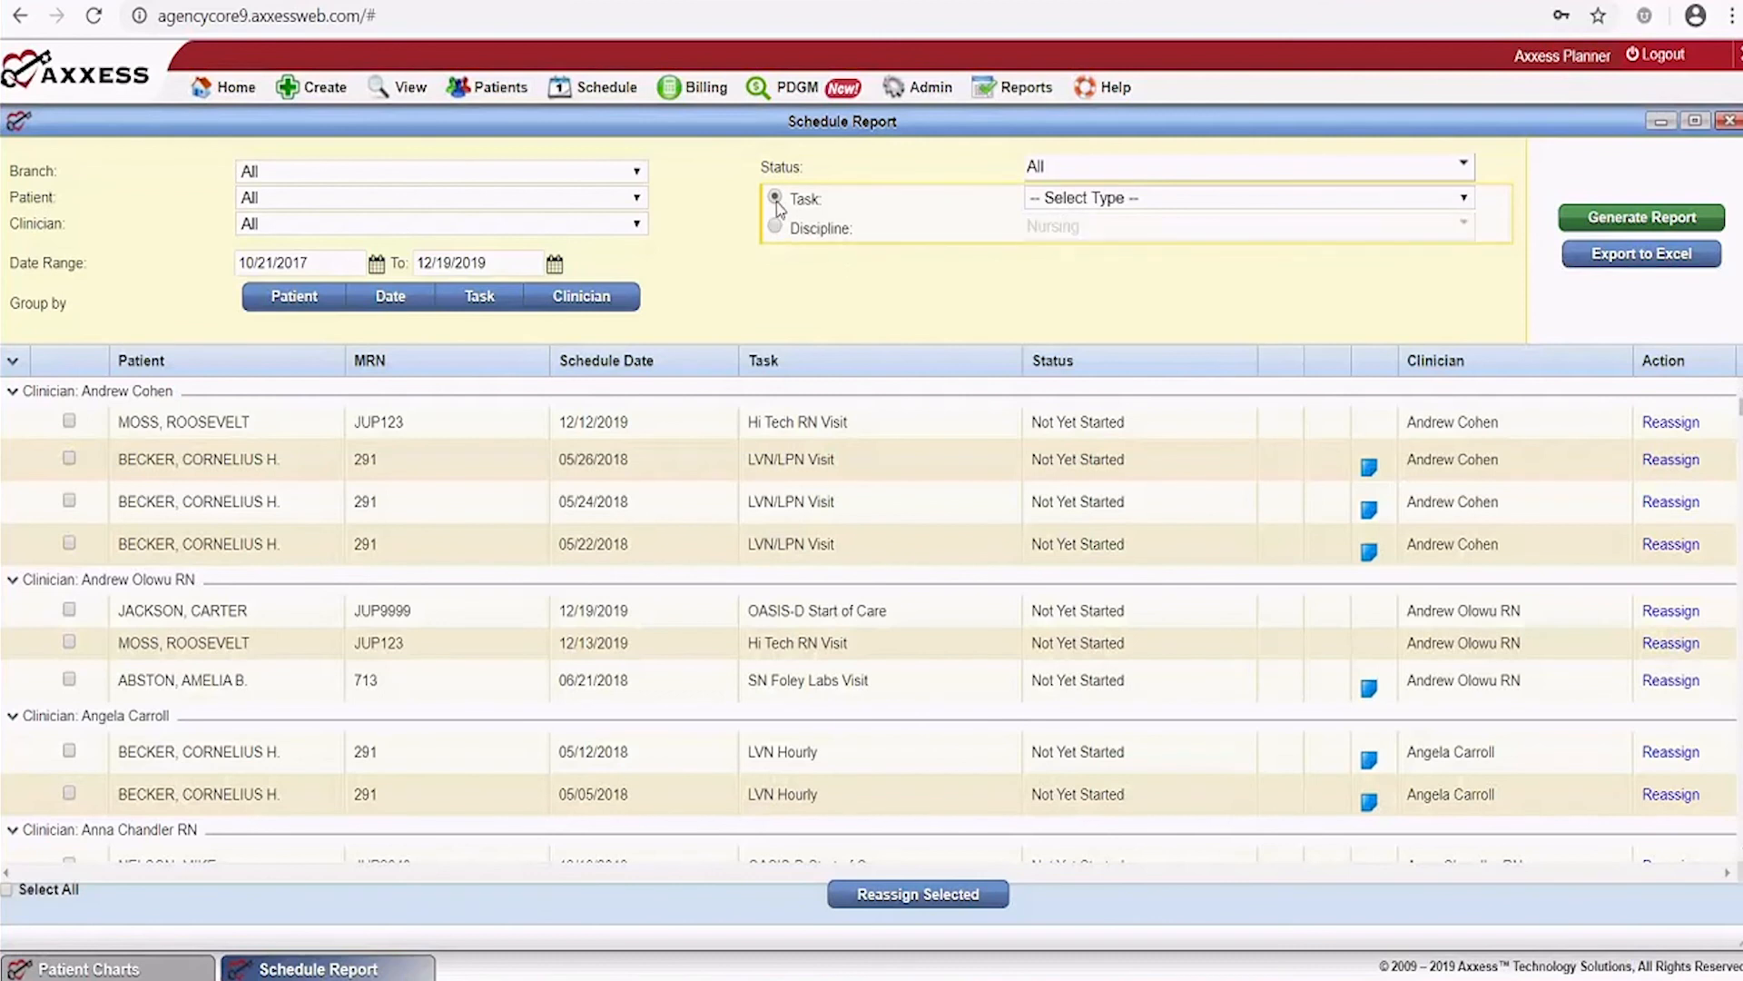
pyautogui.click(1464, 202)
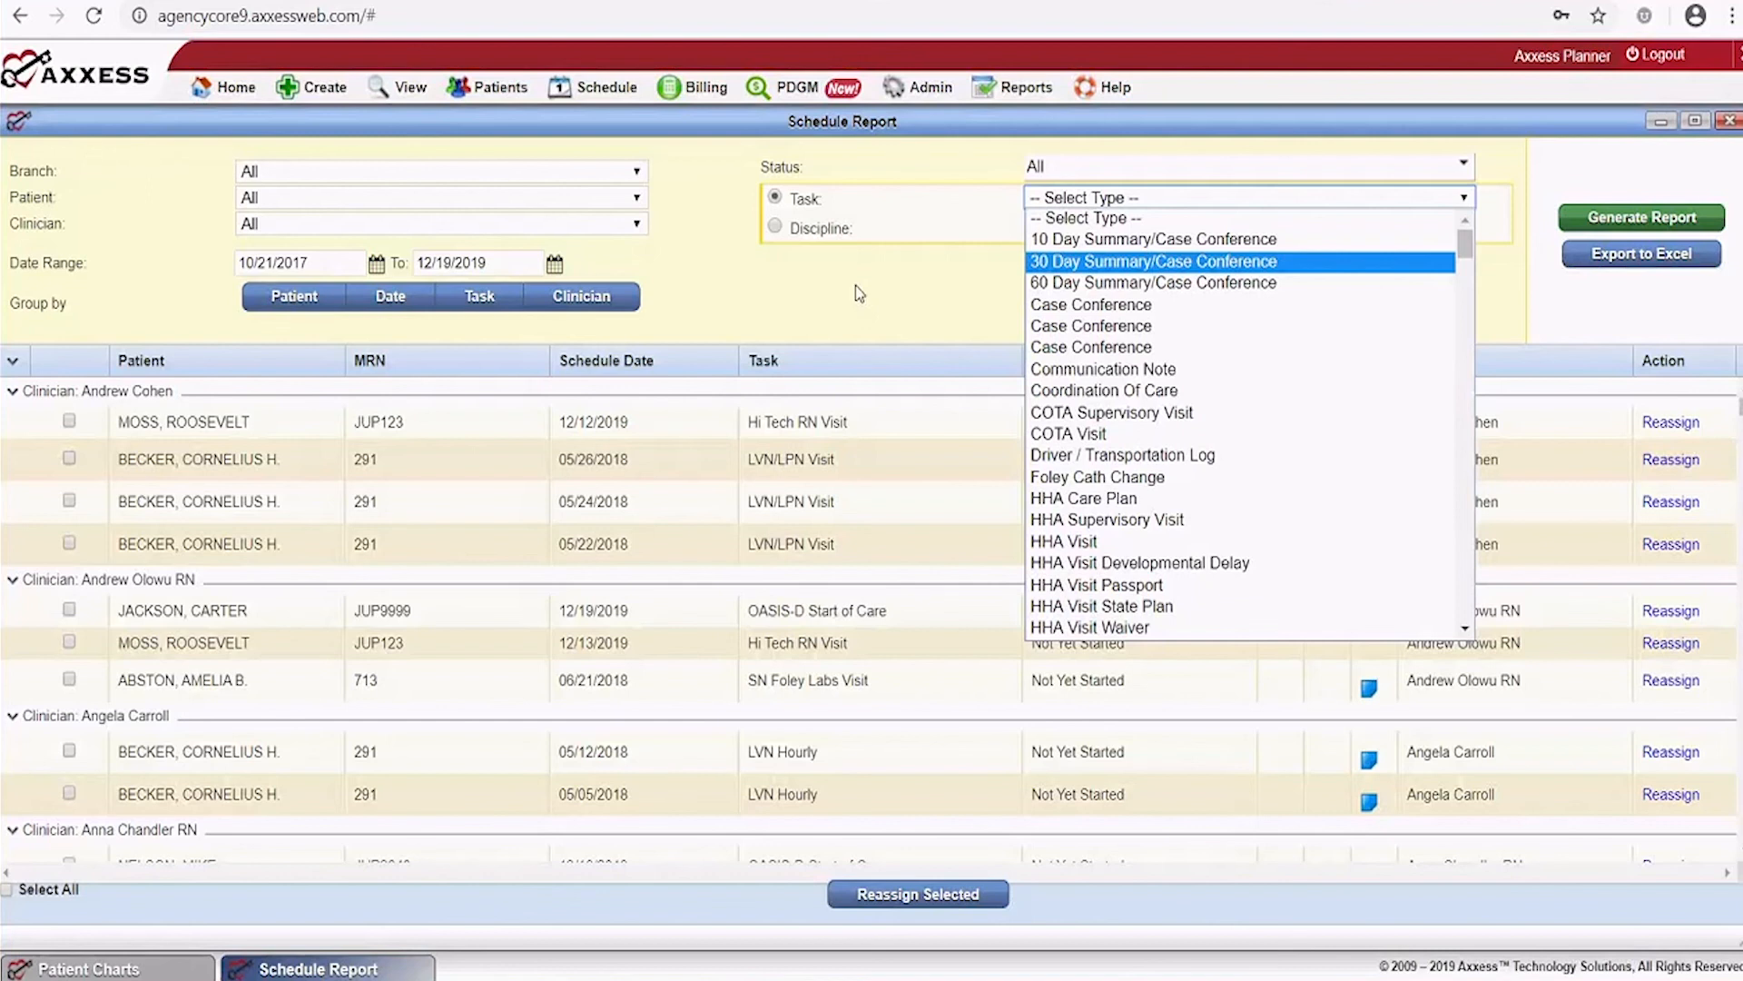
pyautogui.click(768, 272)
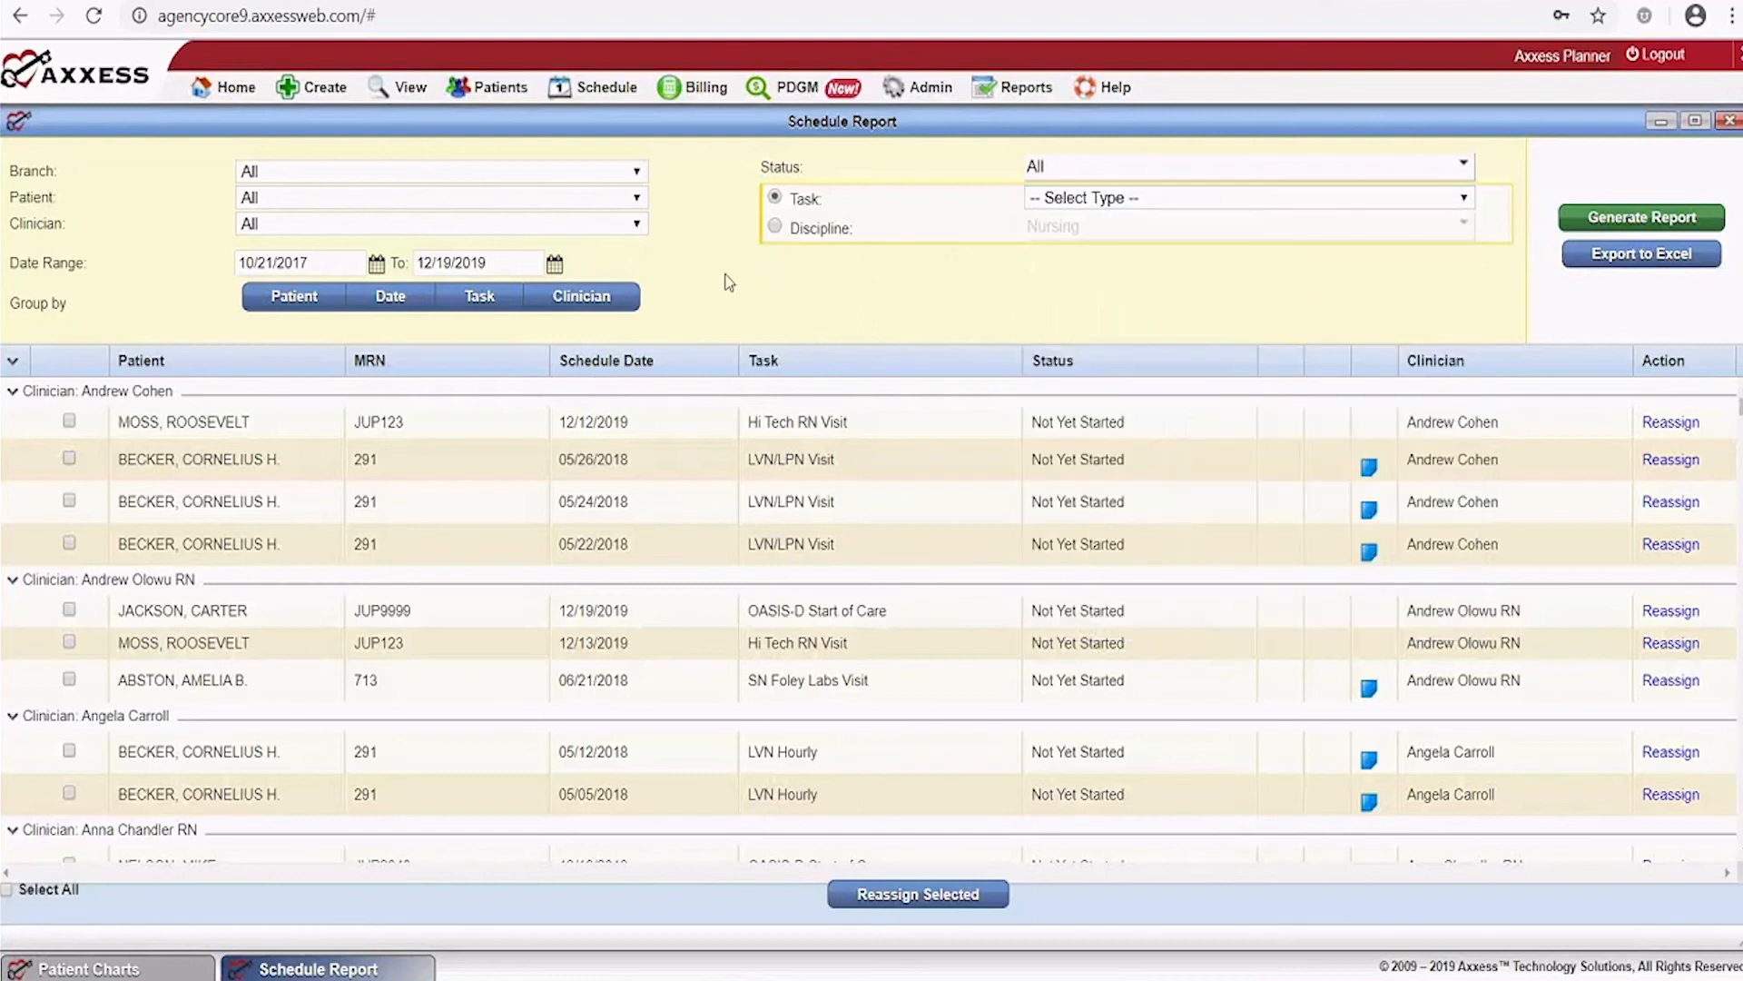
pyautogui.click(307, 206)
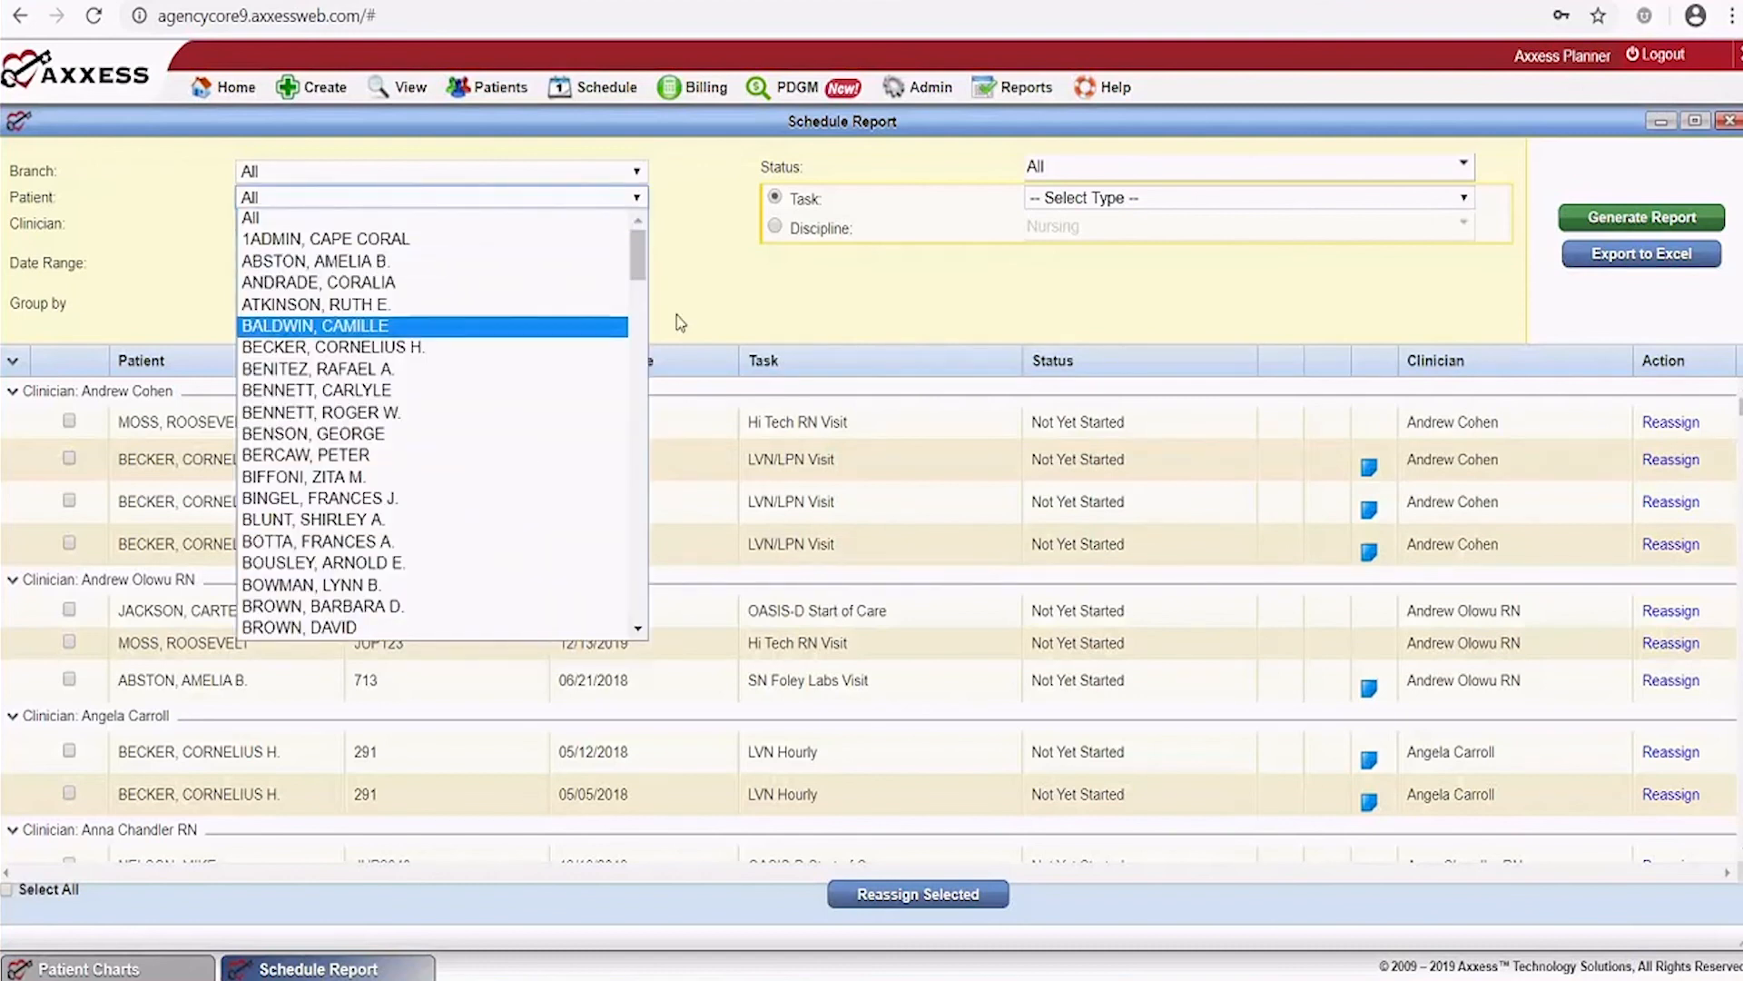
pyautogui.click(699, 277)
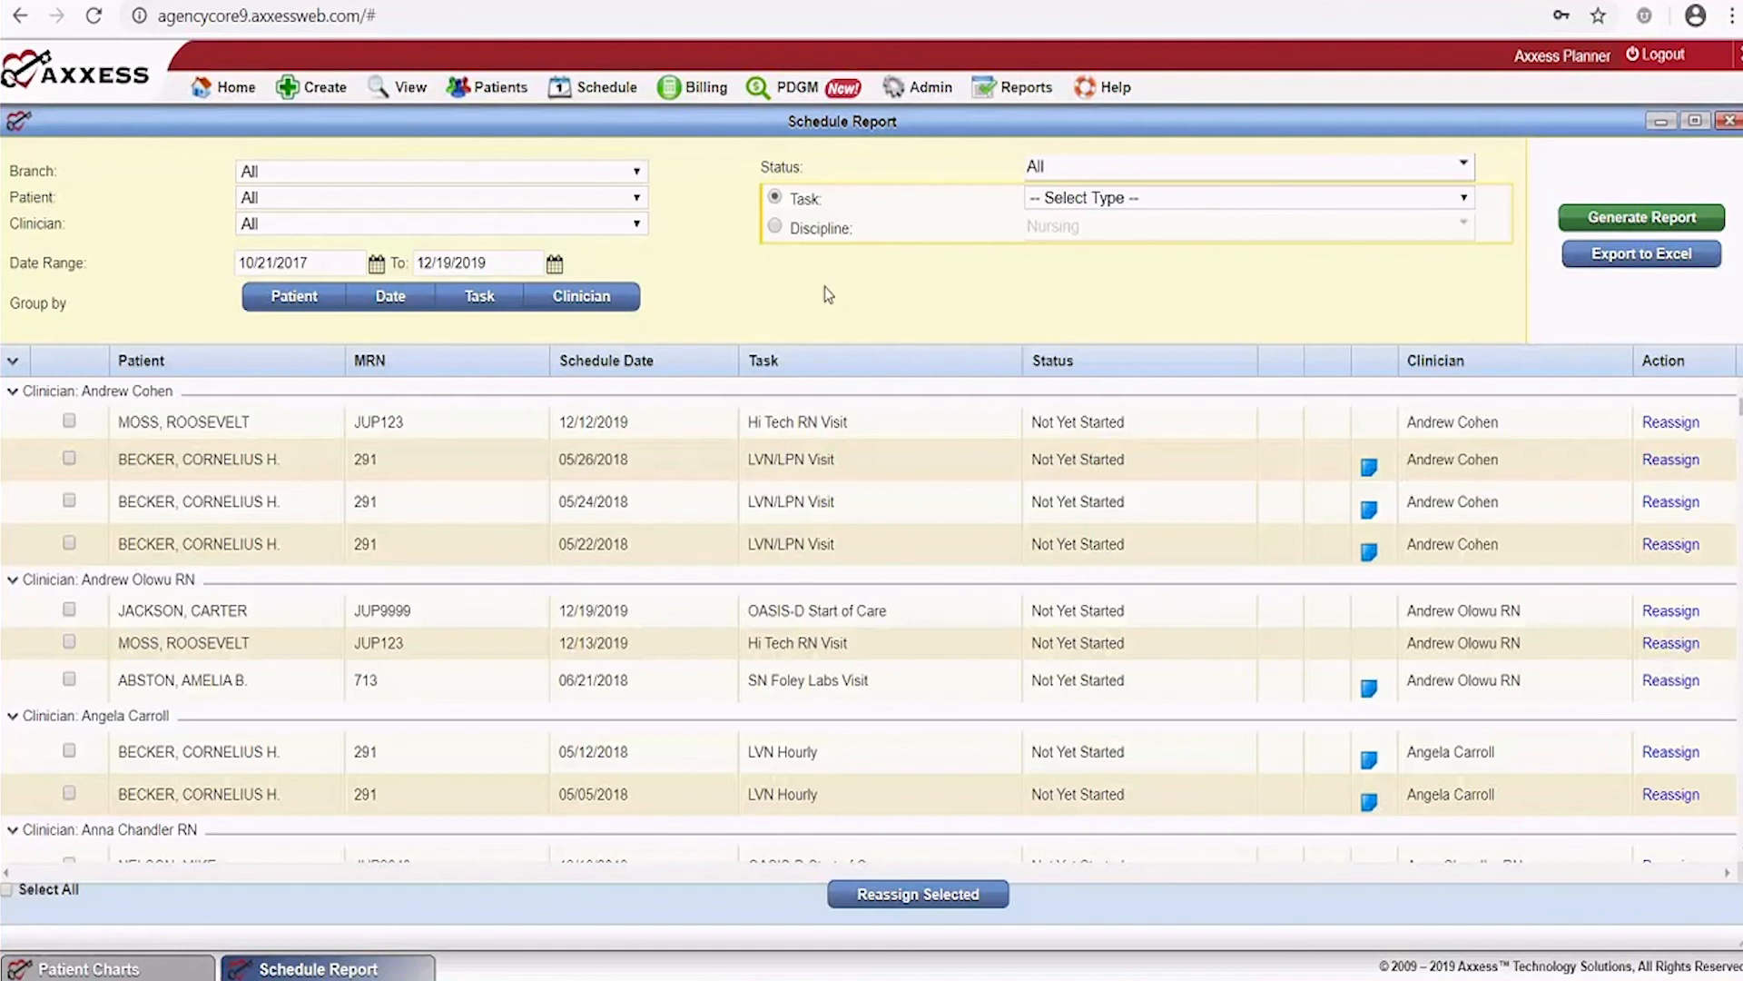
# Close the Schedule Report and open the Schedule Deviation Report
pyautogui.click(1730, 125)
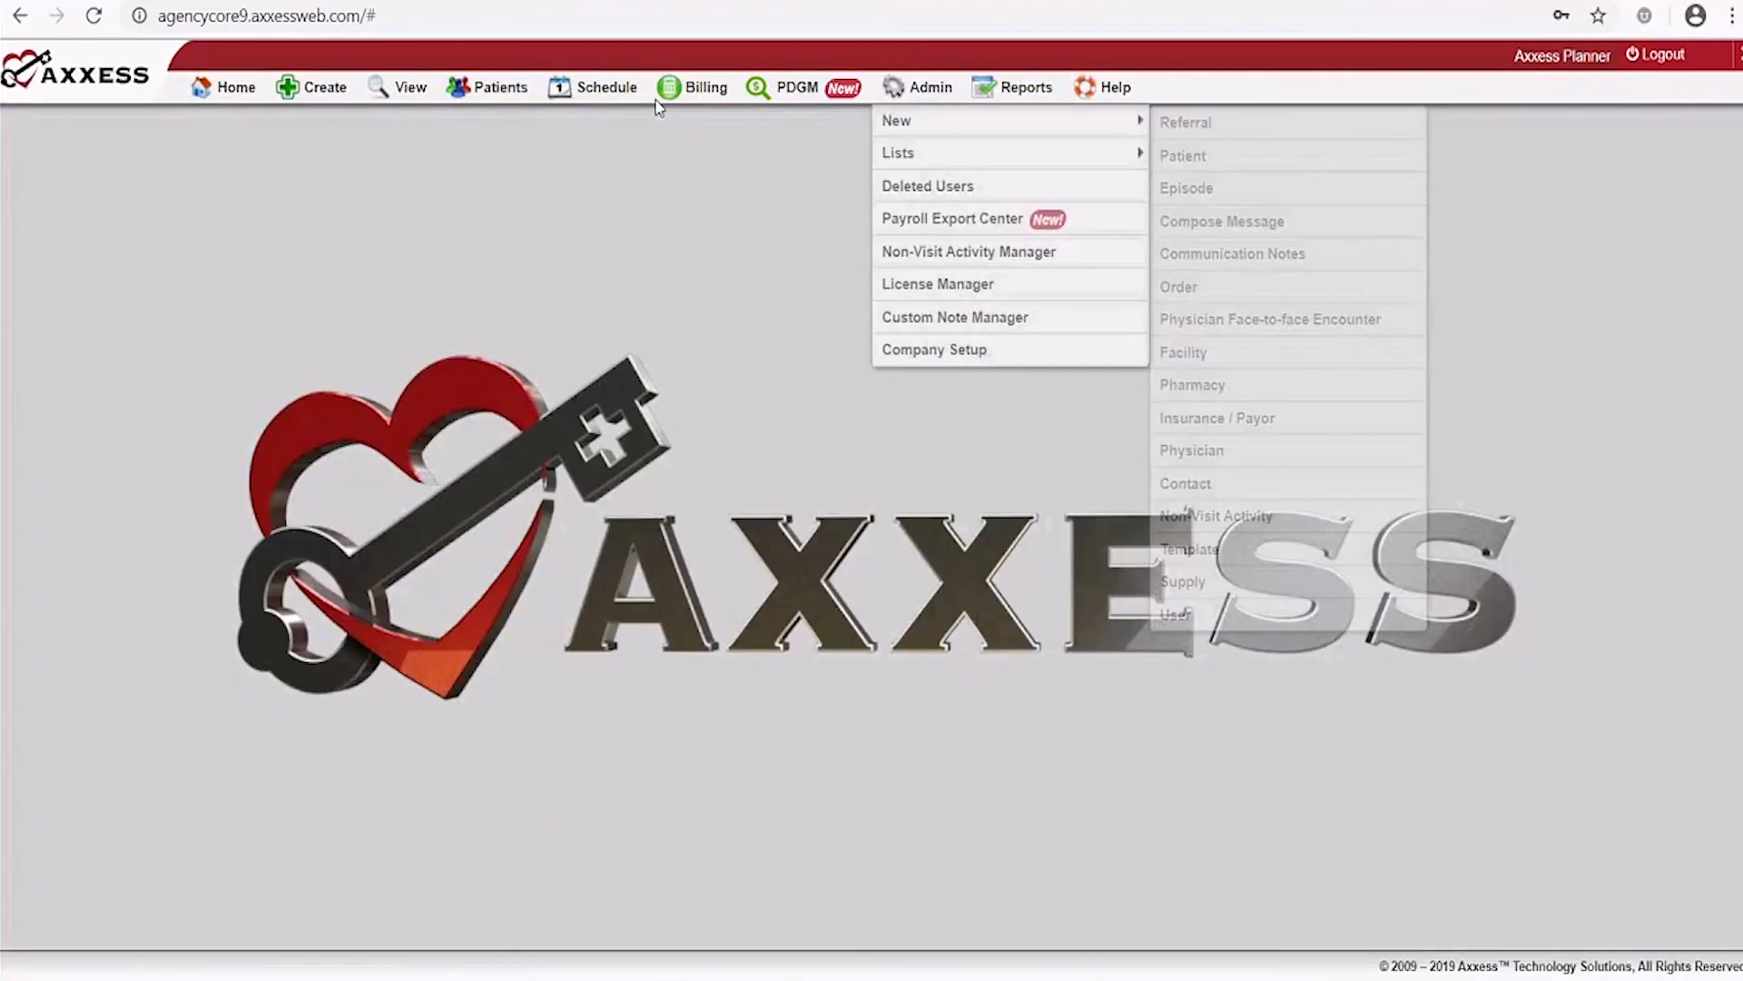
pyautogui.moveTo(599, 100)
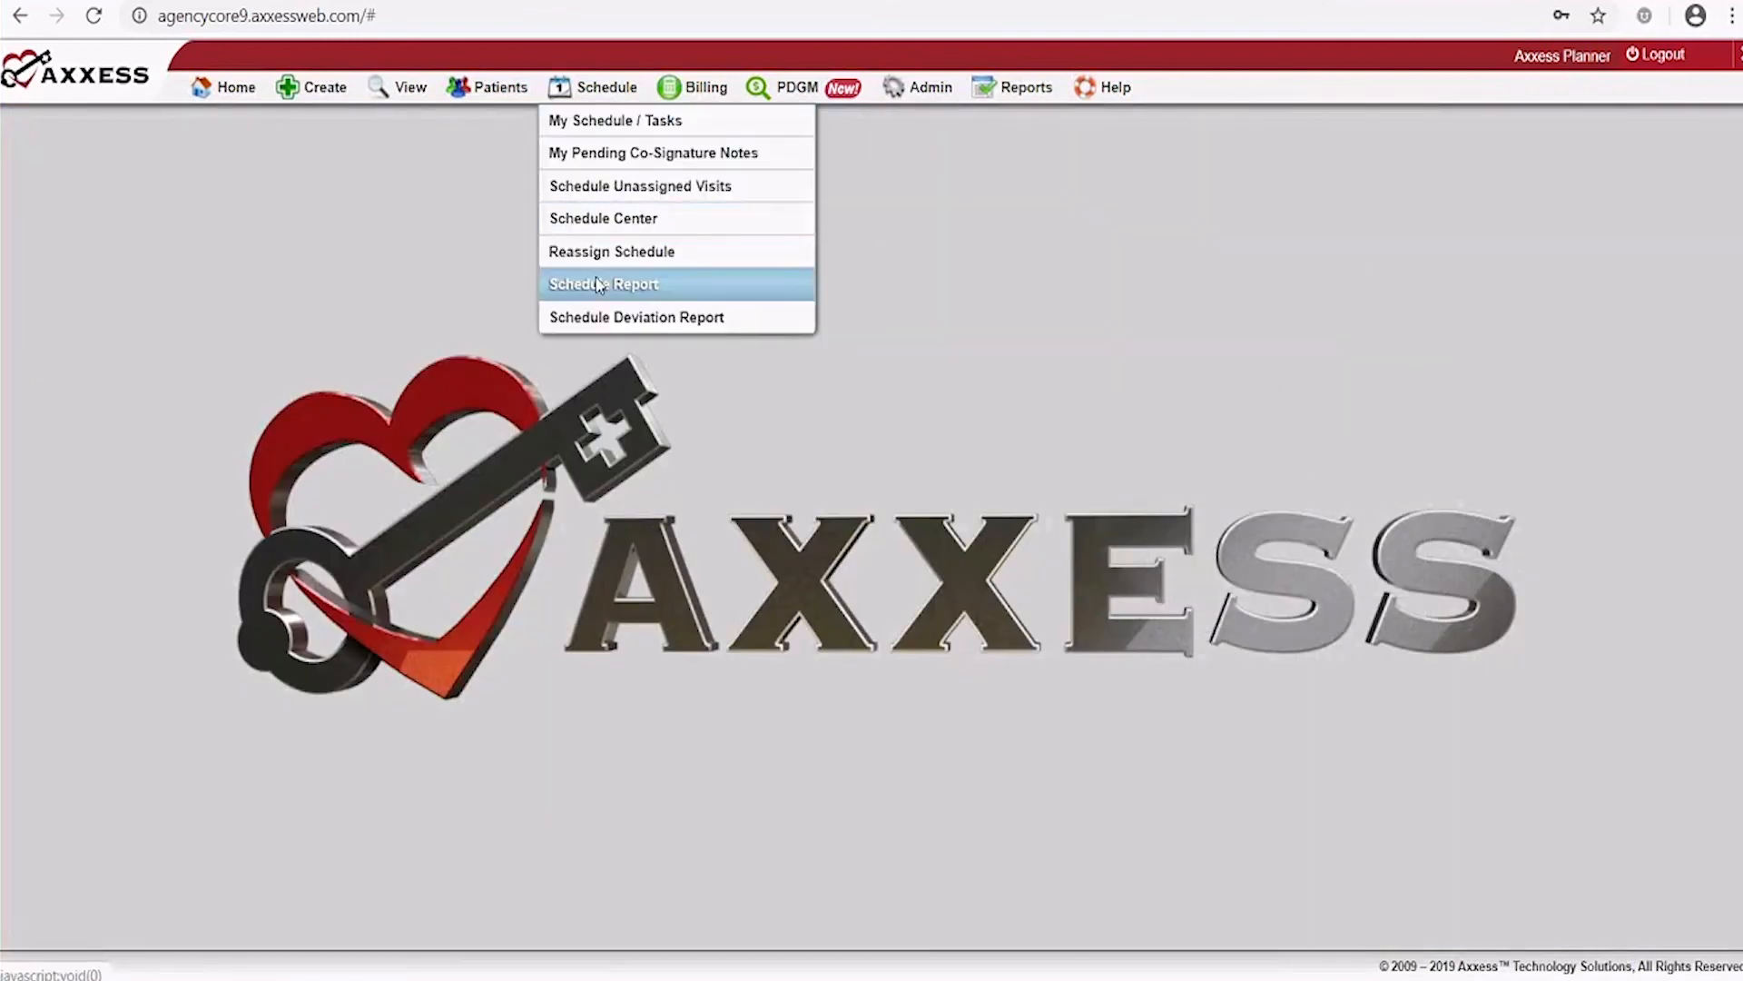
pyautogui.click(621, 318)
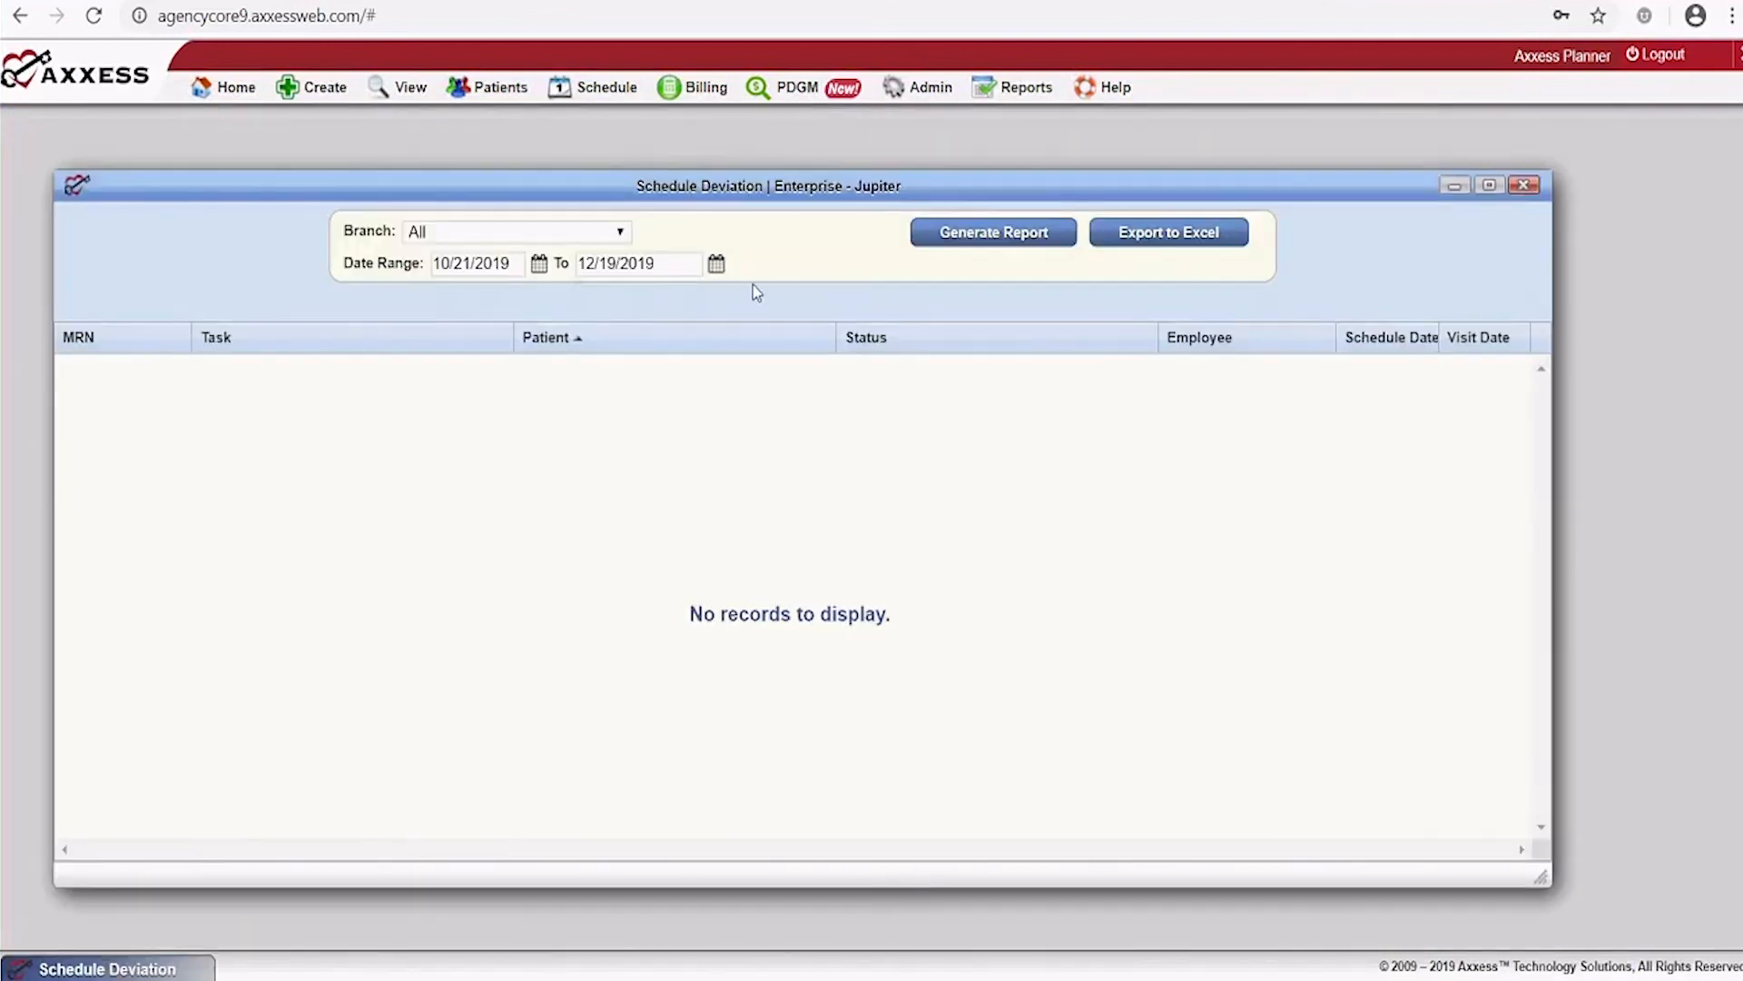
# Set the From date to 10/21/2017 and generate the deviation report through 12/19/2019
pyautogui.click(541, 264)
pyautogui.press('BackSpace')
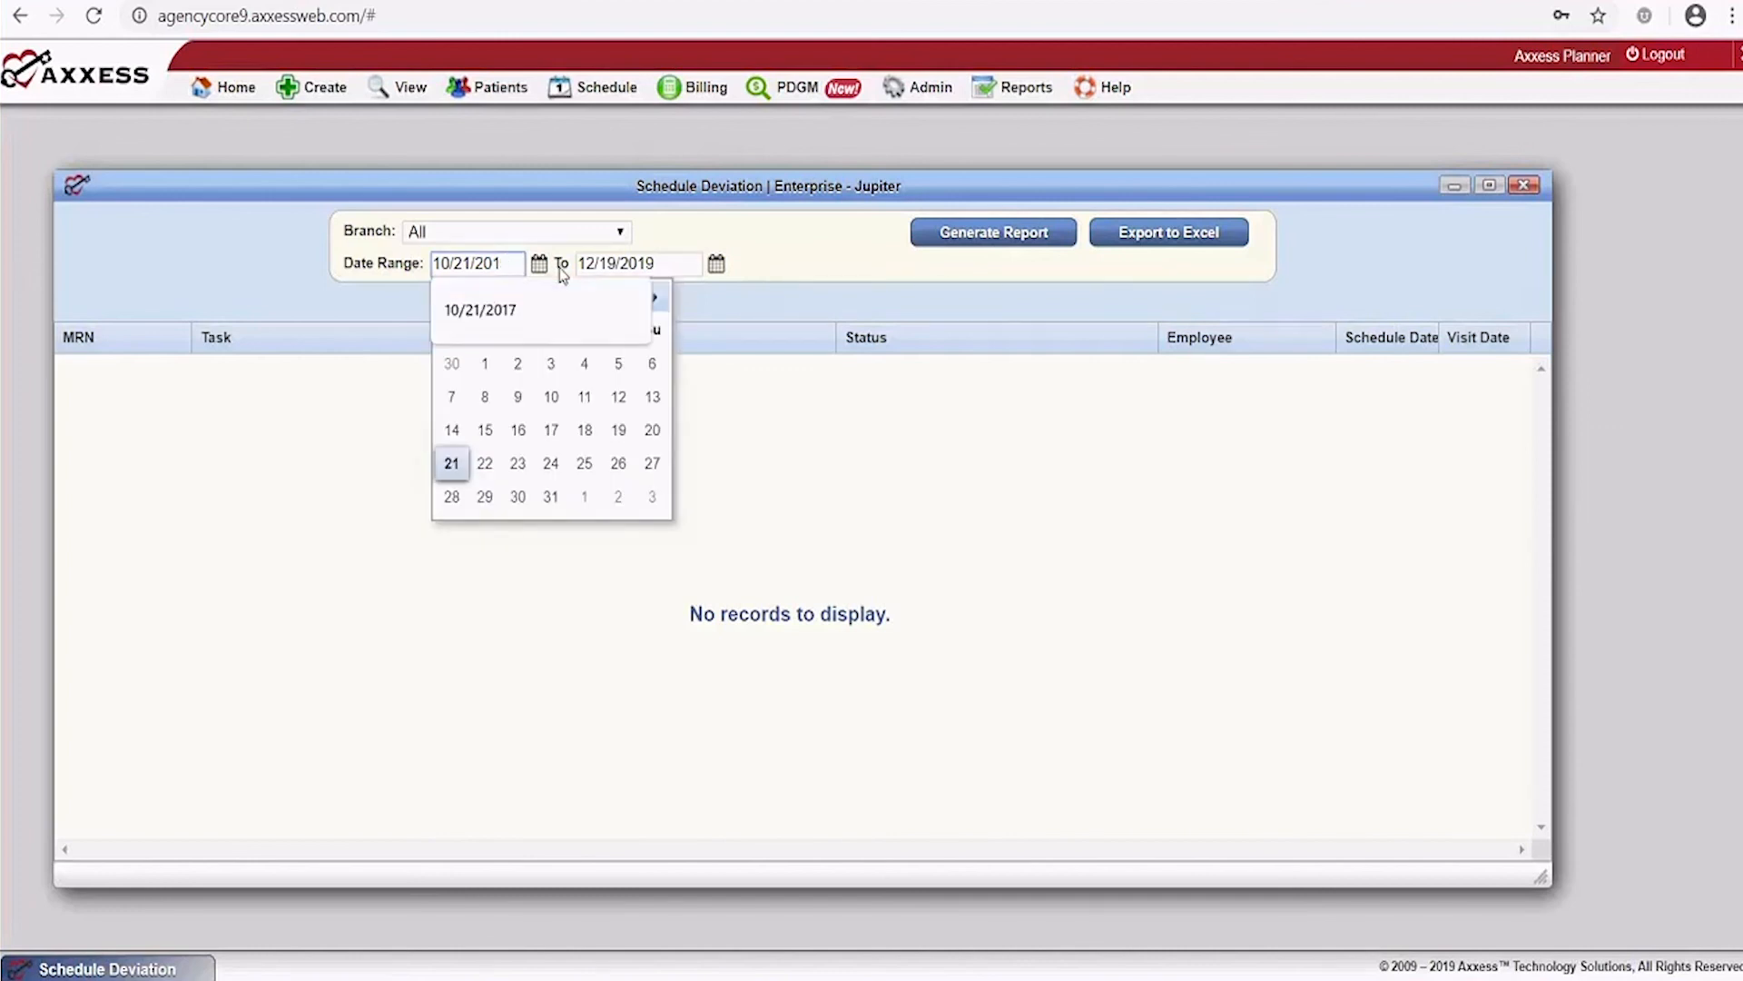
pyautogui.write('8')
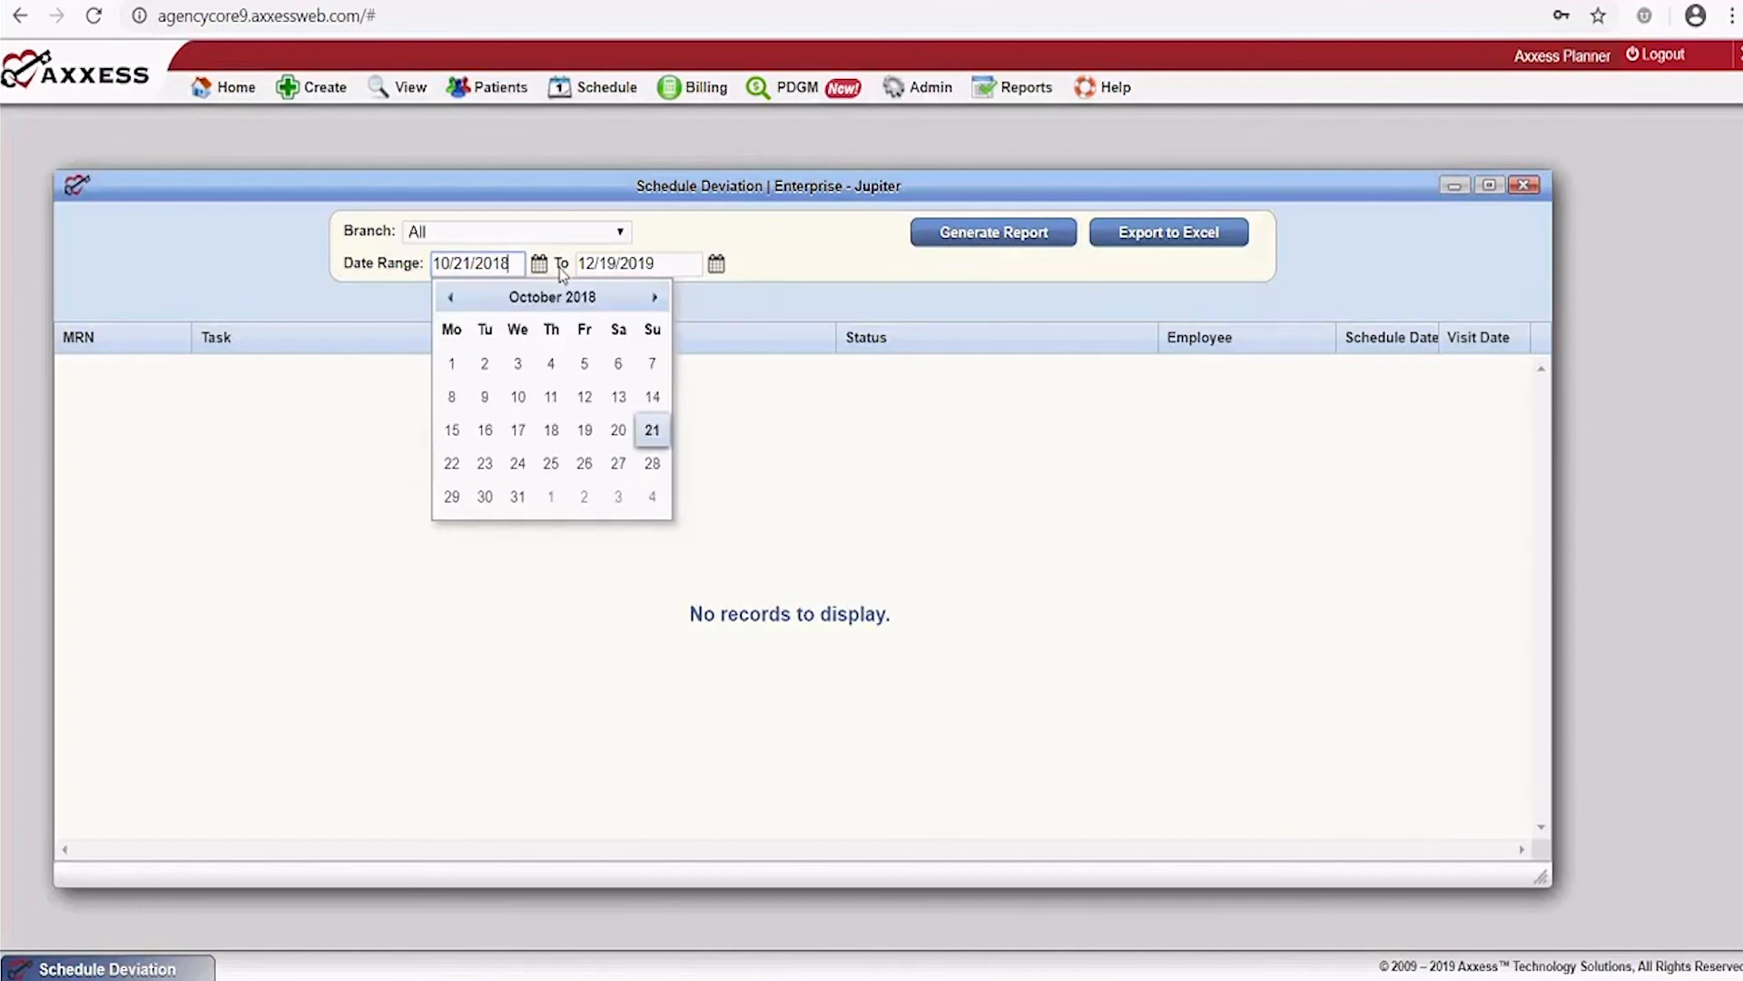
pyautogui.click(945, 286)
pyautogui.click(999, 238)
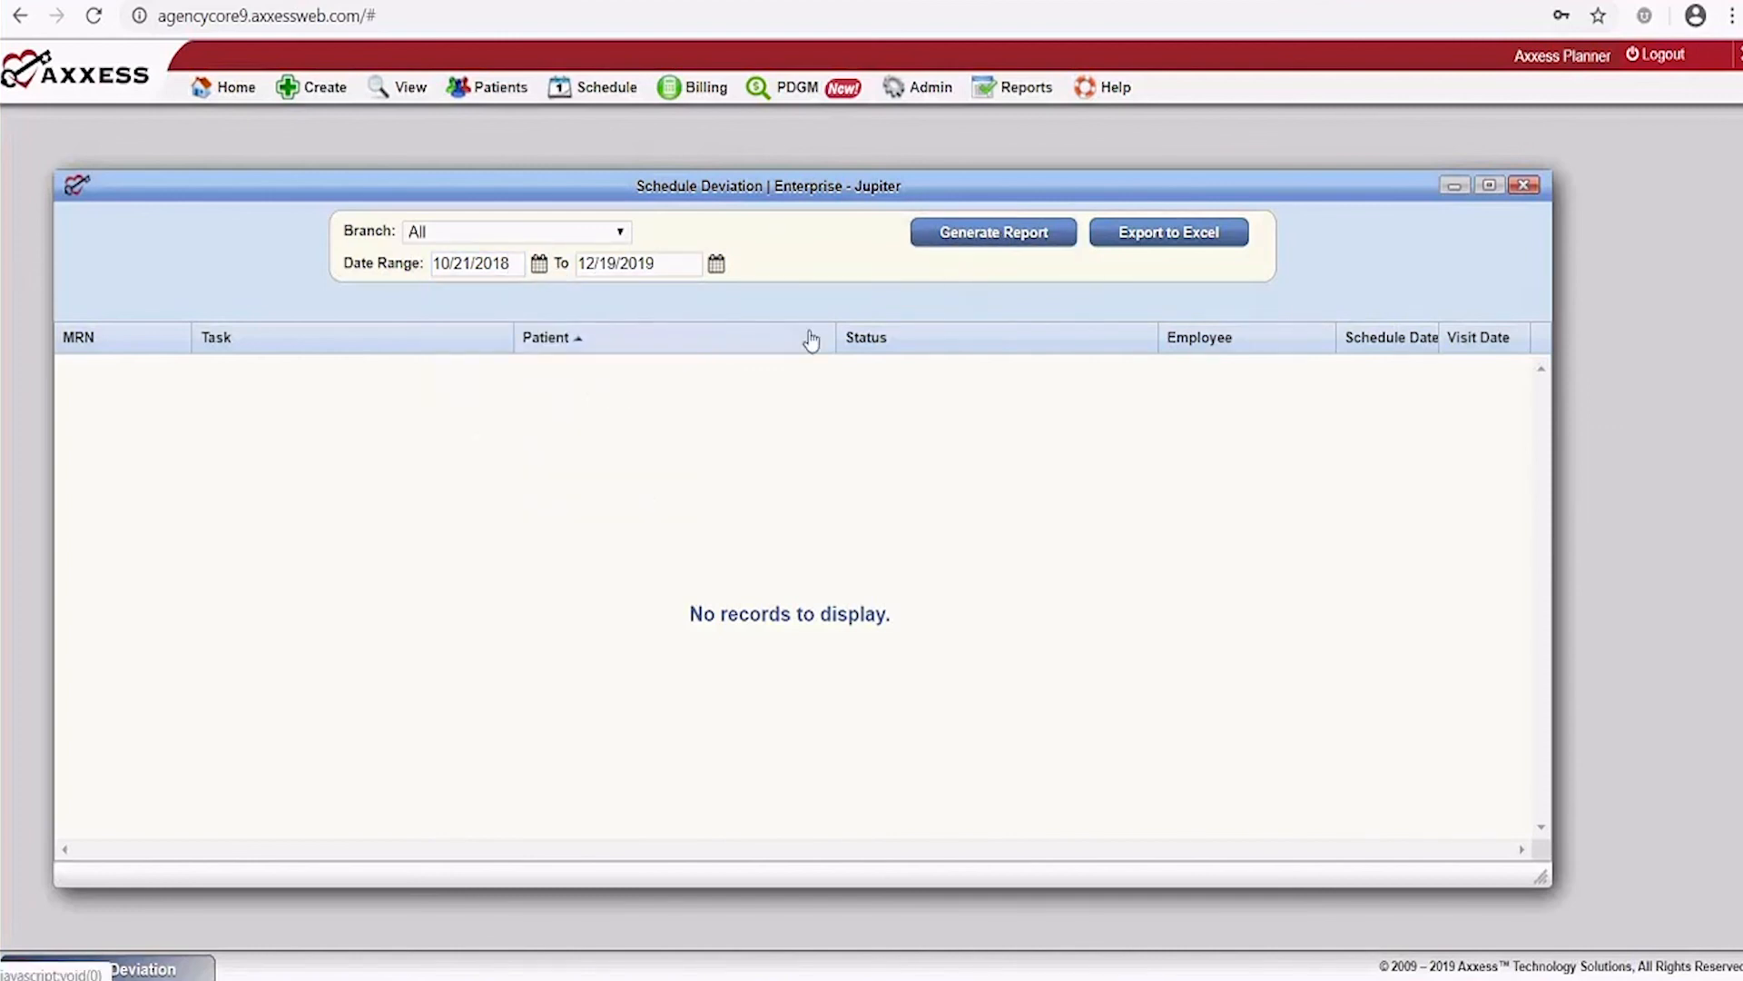
pyautogui.click(539, 264)
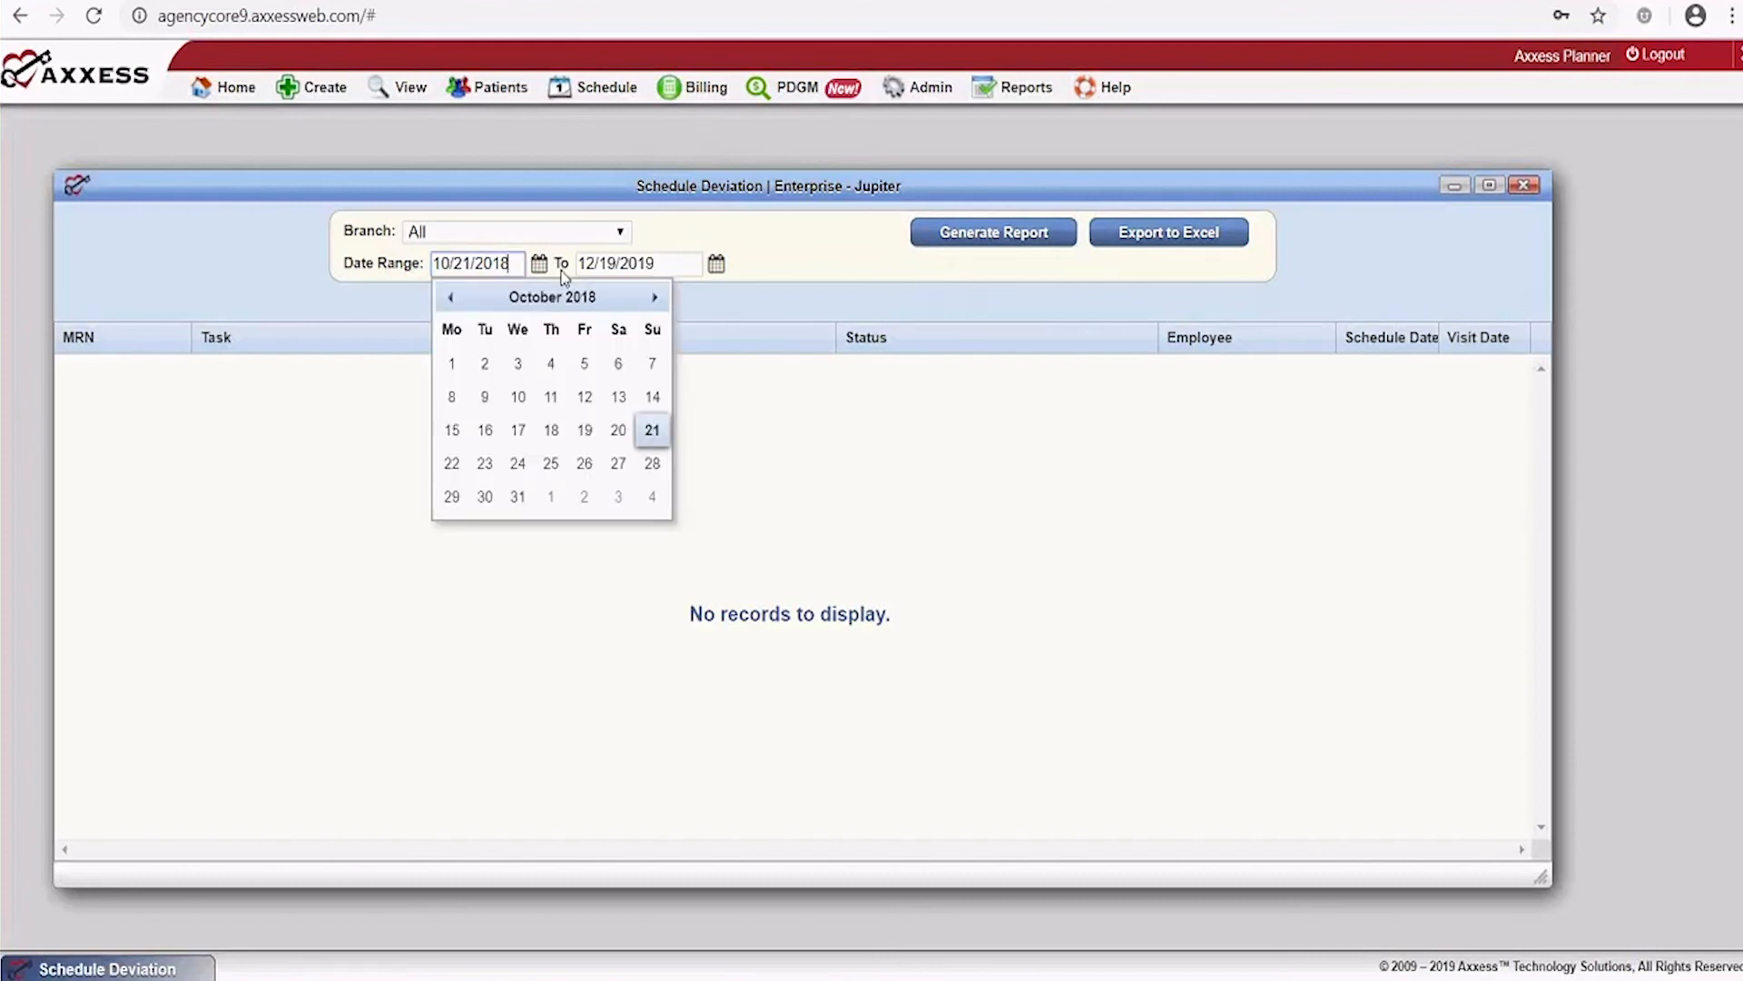
pyautogui.press('BackSpace')
pyautogui.write('7')
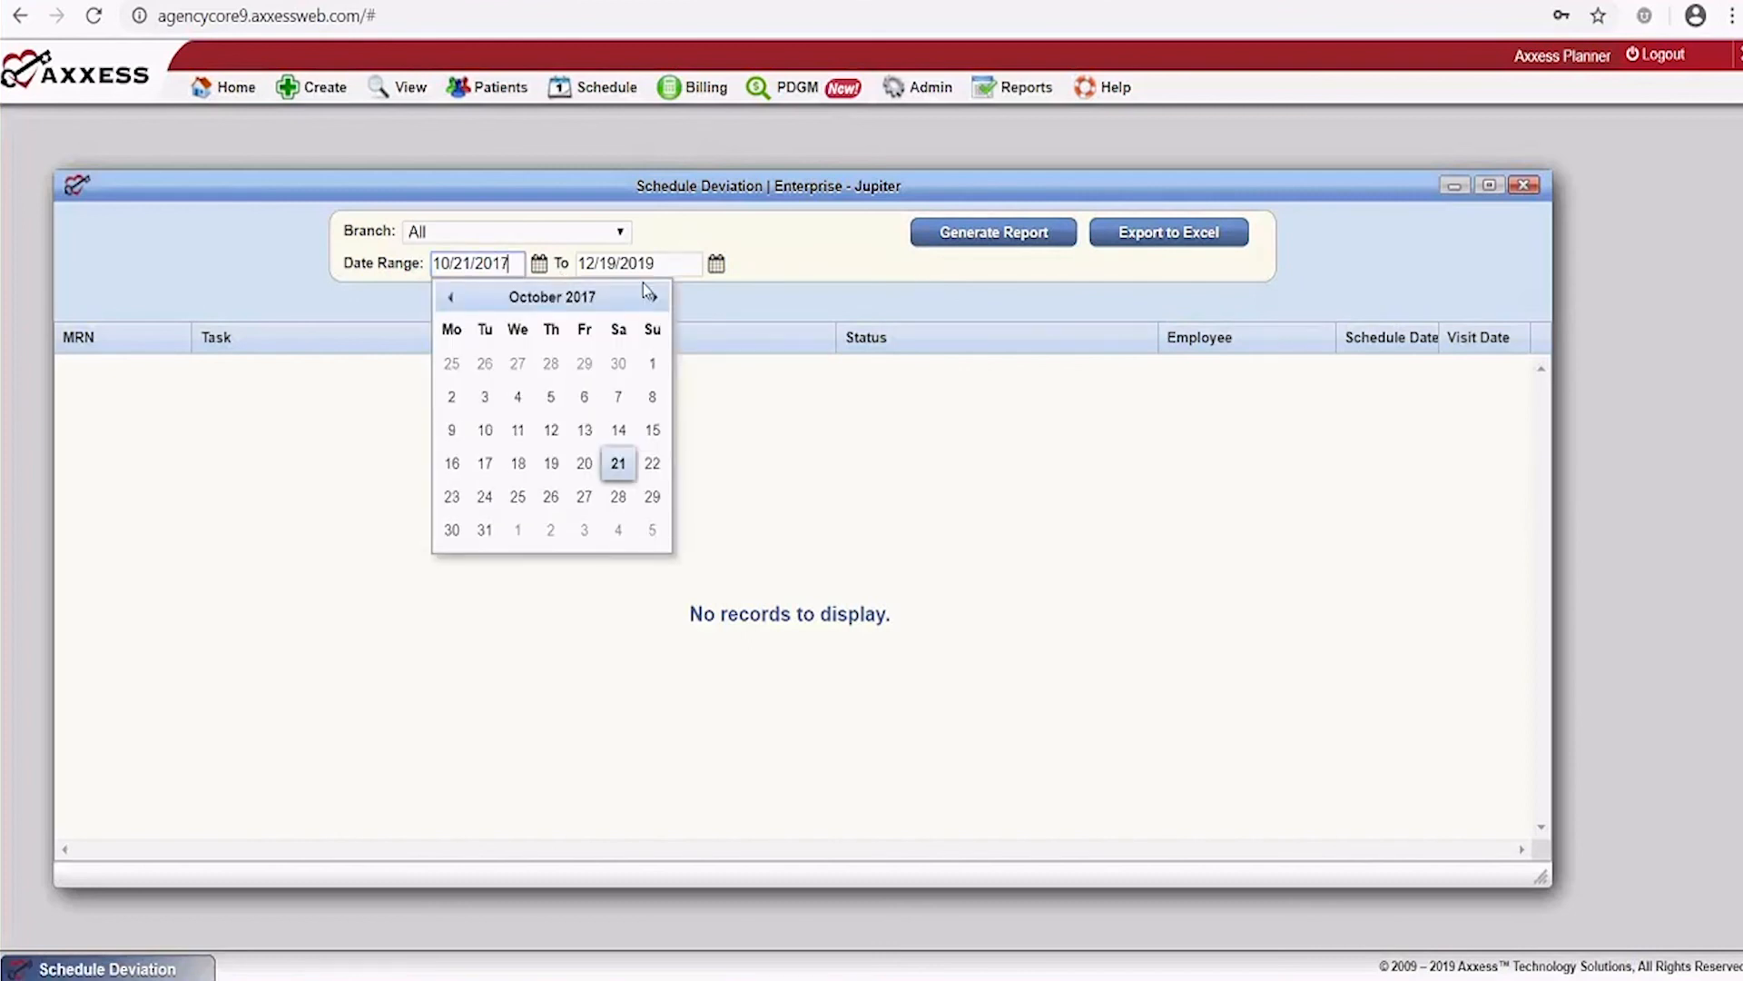
pyautogui.click(1015, 276)
pyautogui.click(1006, 233)
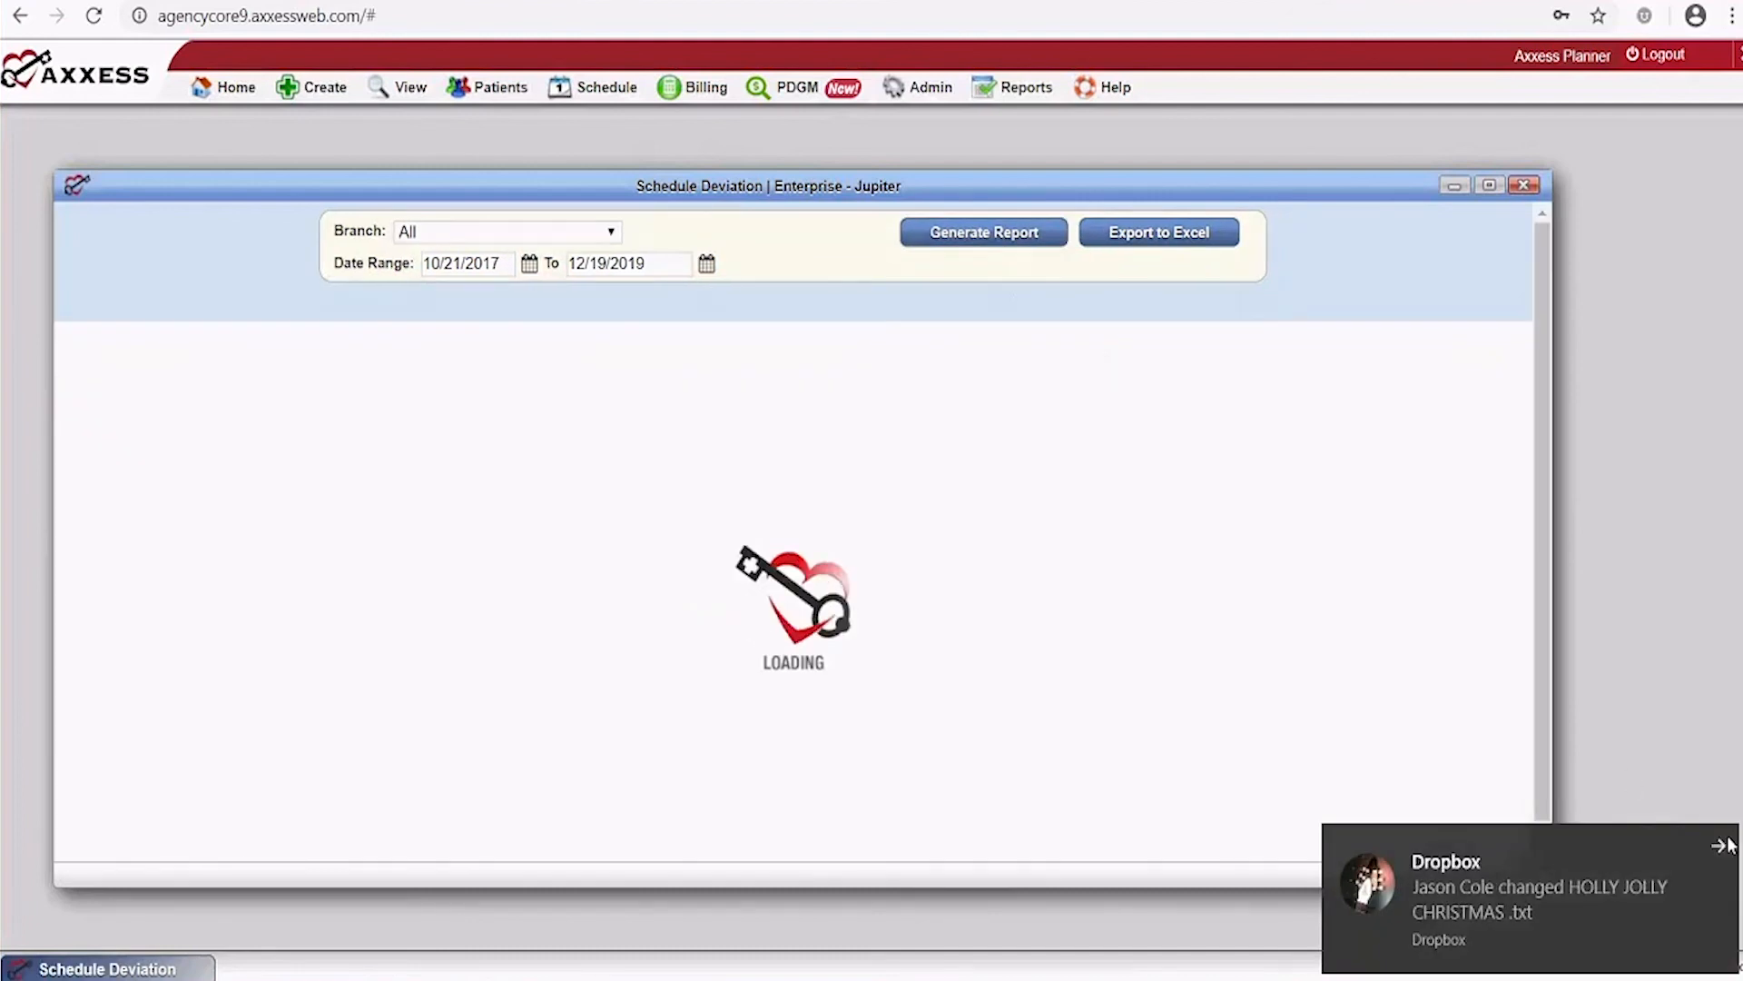
pyautogui.click(1722, 844)
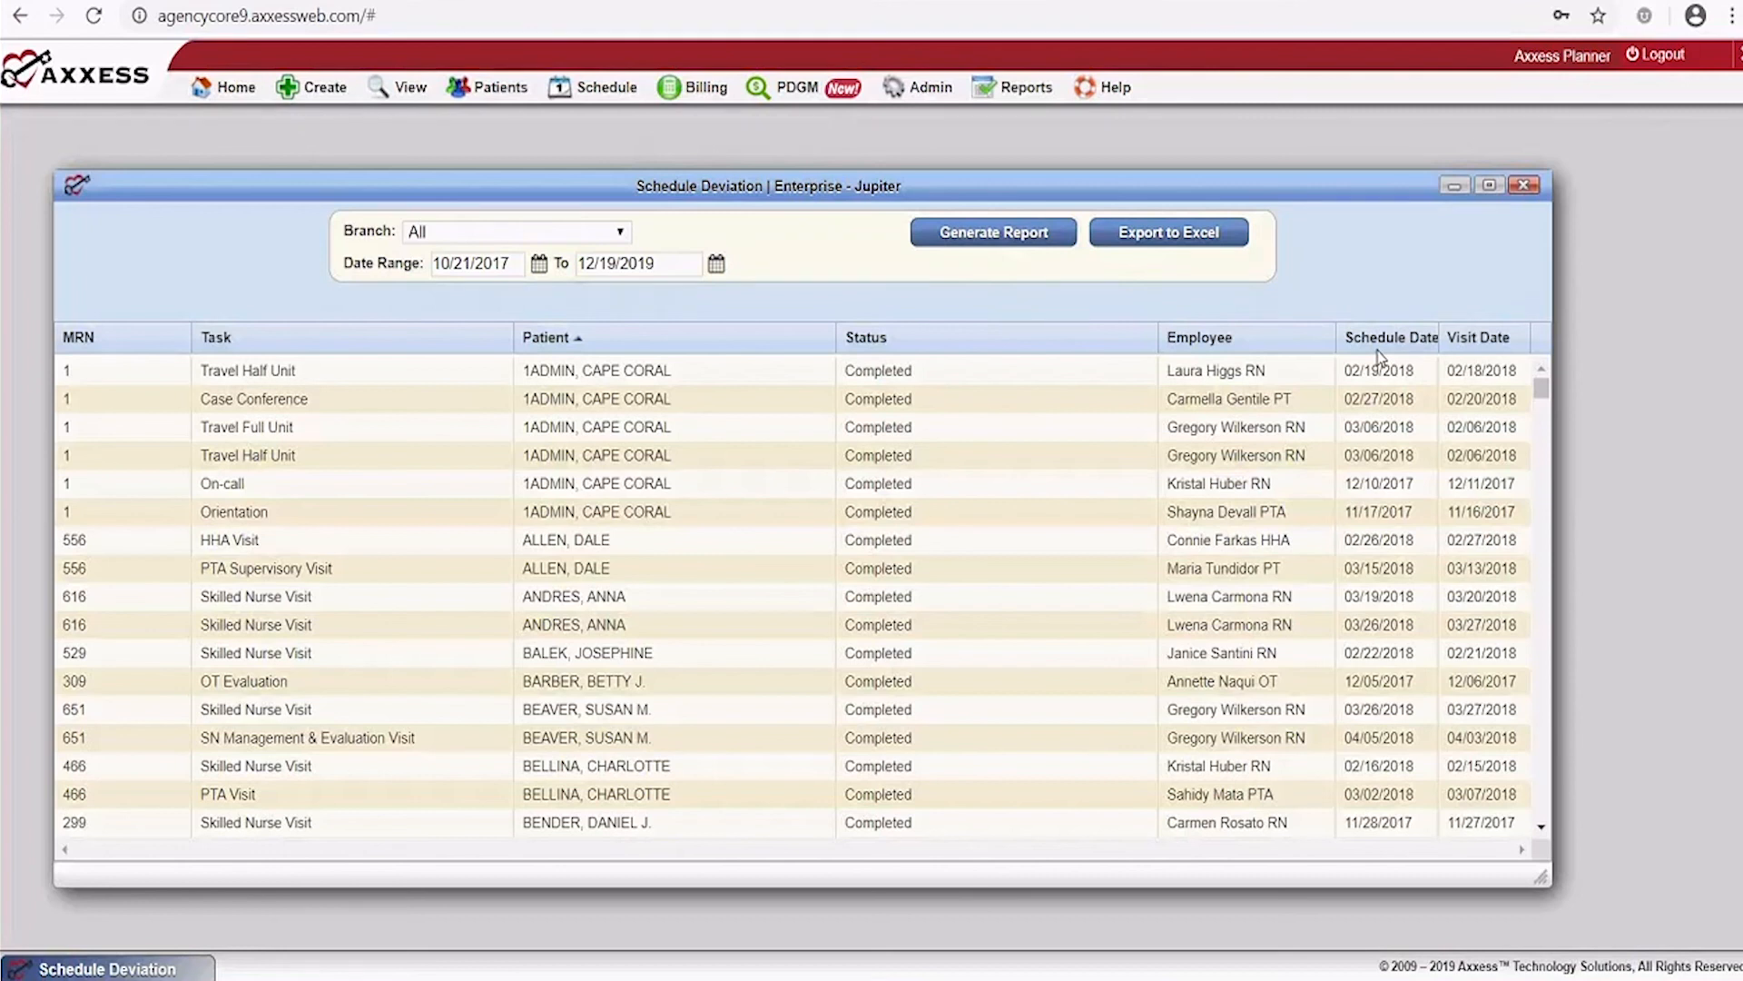
# Maximize the Schedule Deviation window so more visit rows are visible
pyautogui.click(1487, 186)
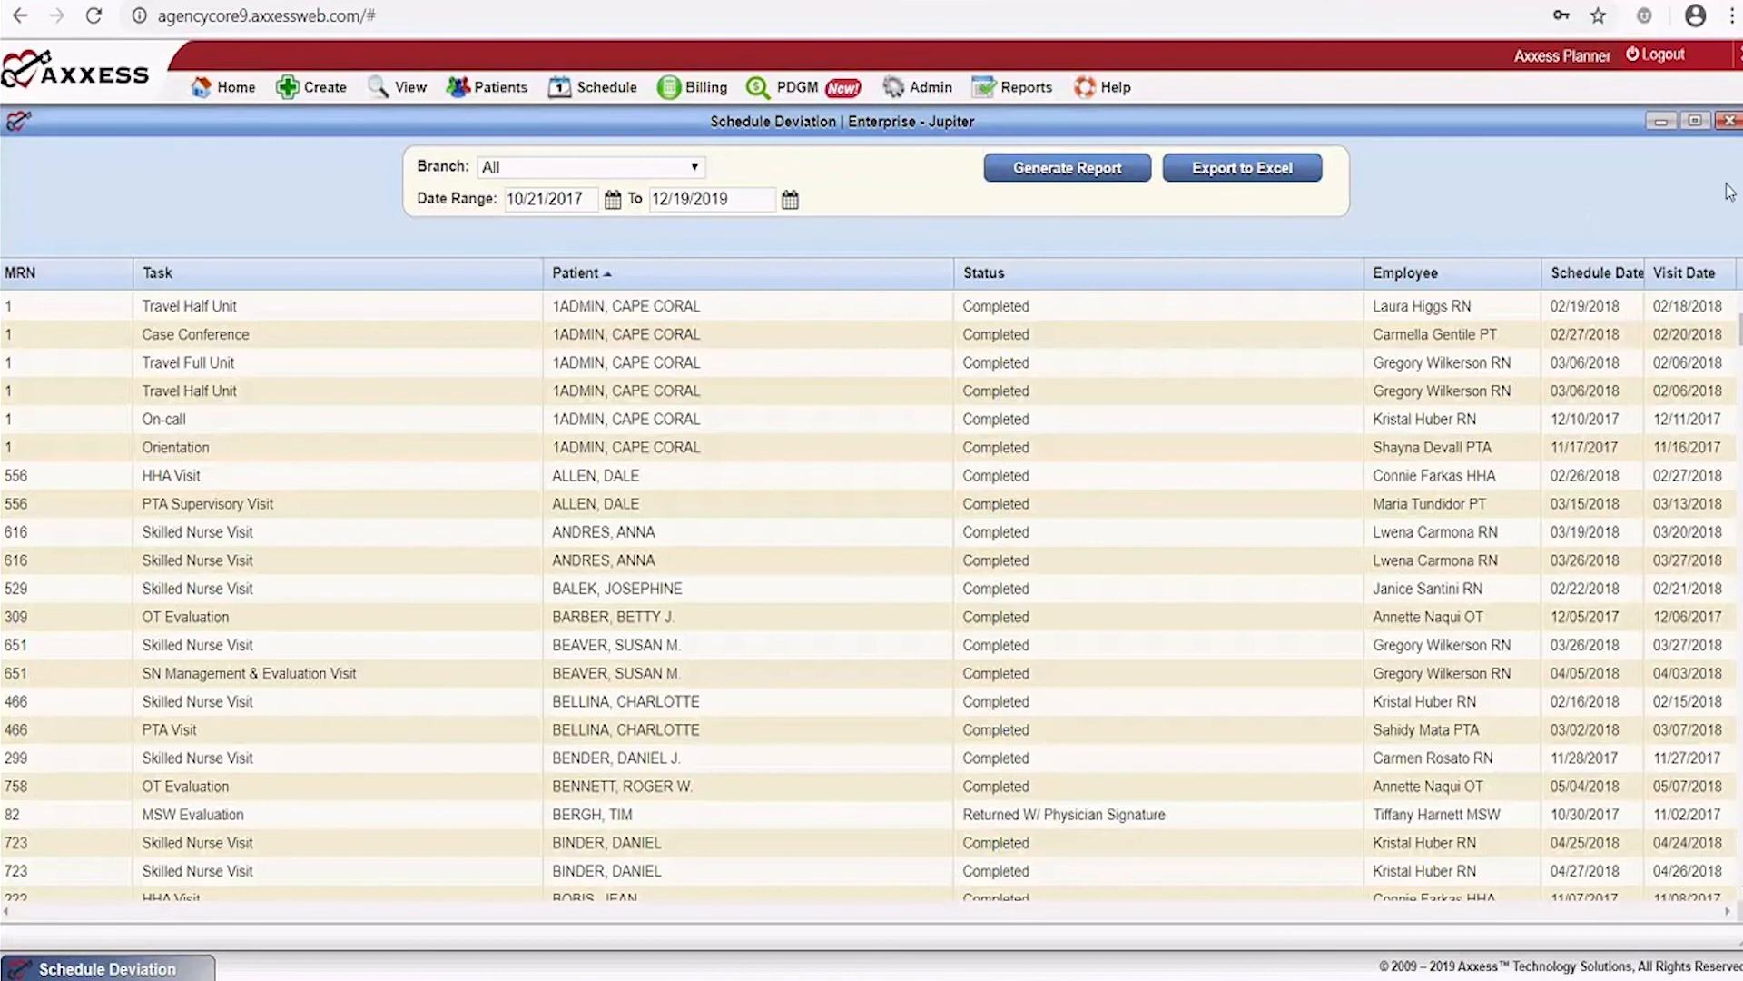
# Close the deviation report and open the Schedule Center maximized
pyautogui.click(1730, 123)
pyautogui.moveTo(607, 87)
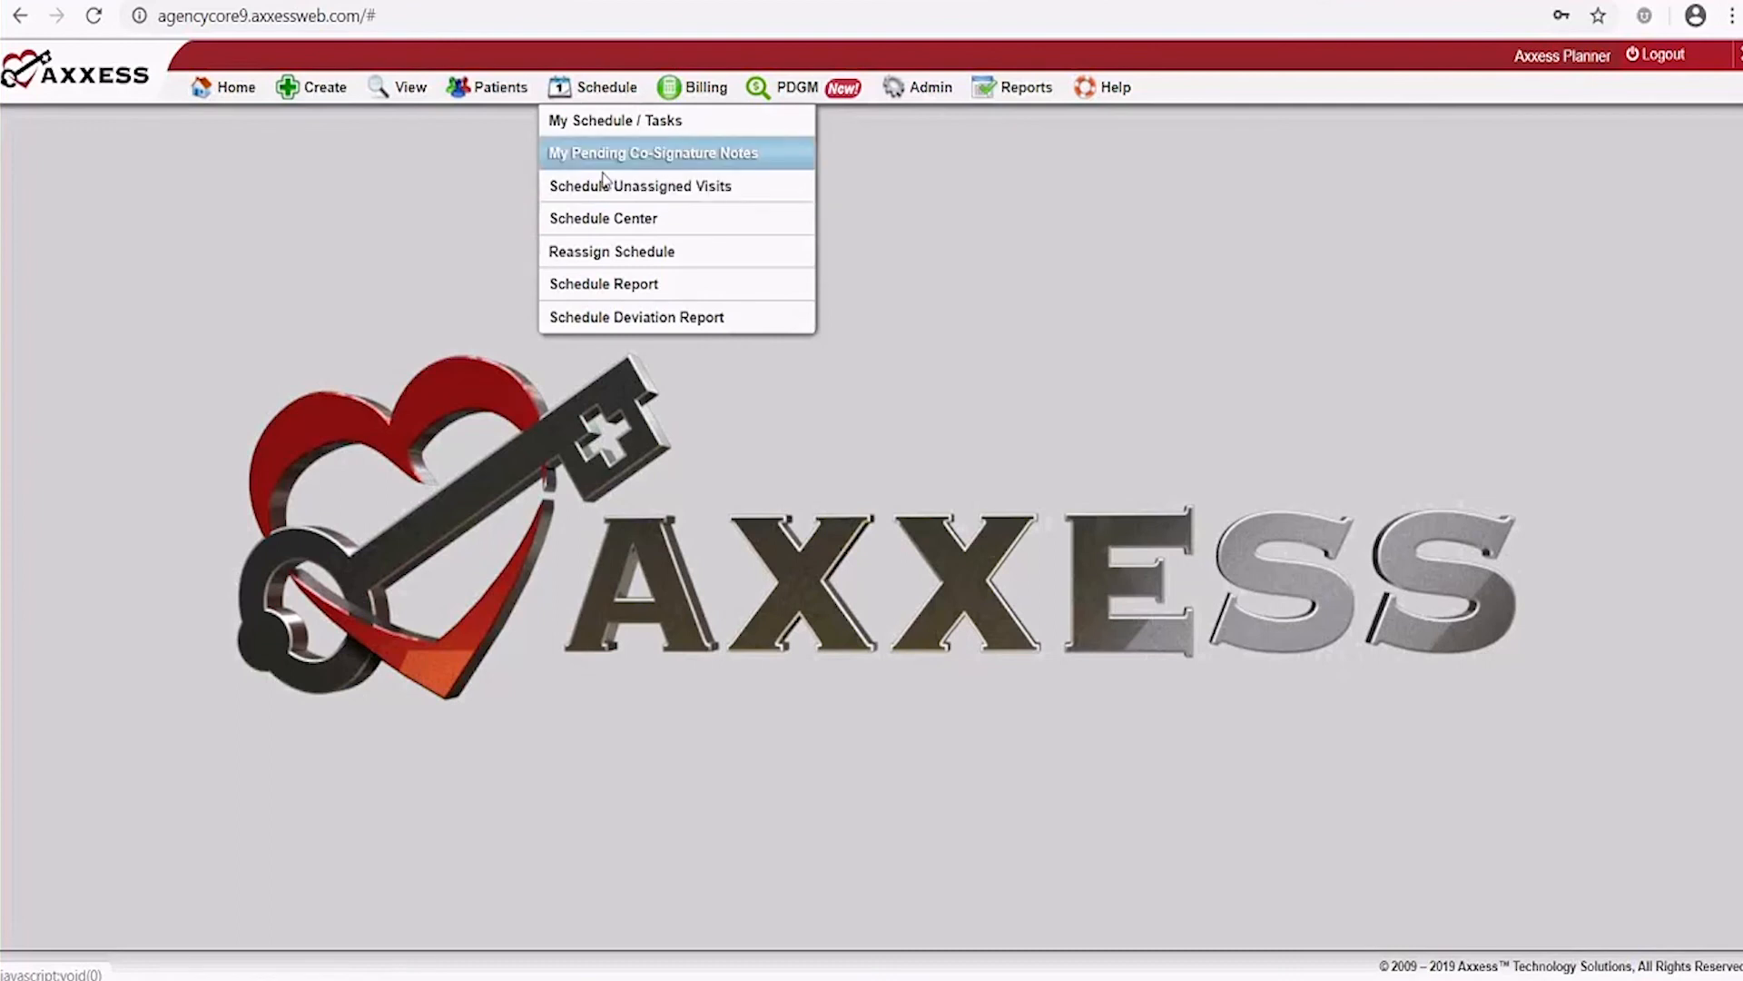
pyautogui.click(617, 232)
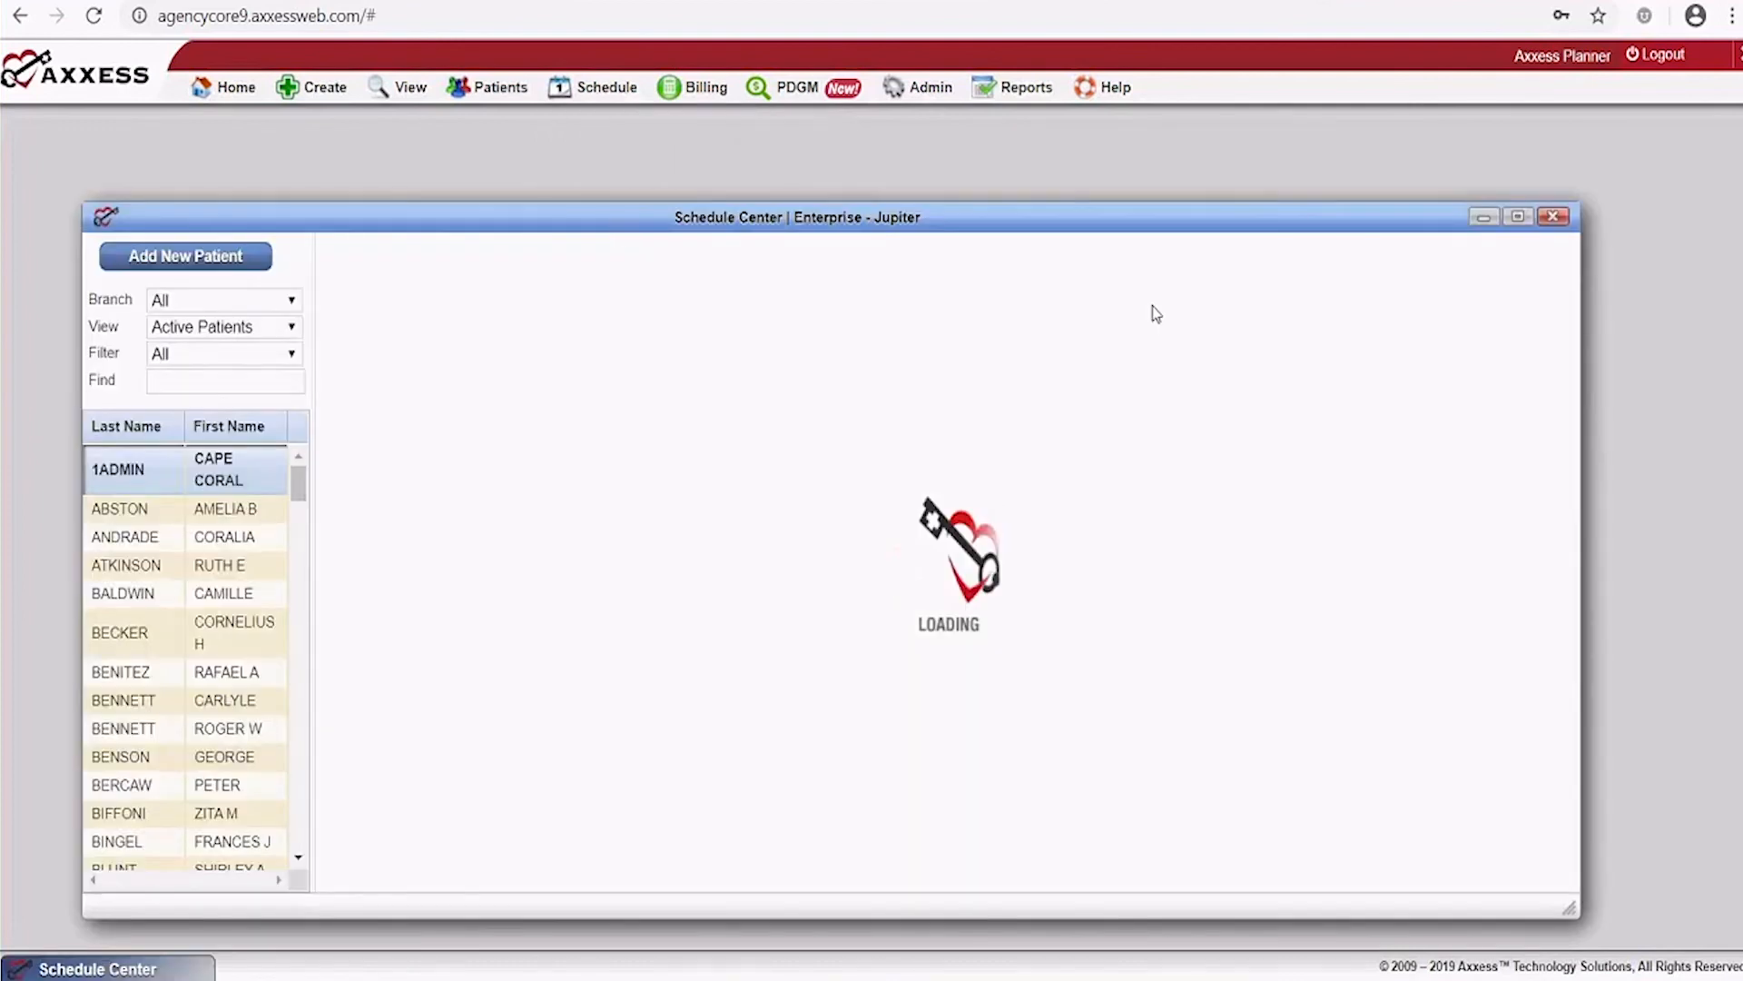
pyautogui.click(1516, 217)
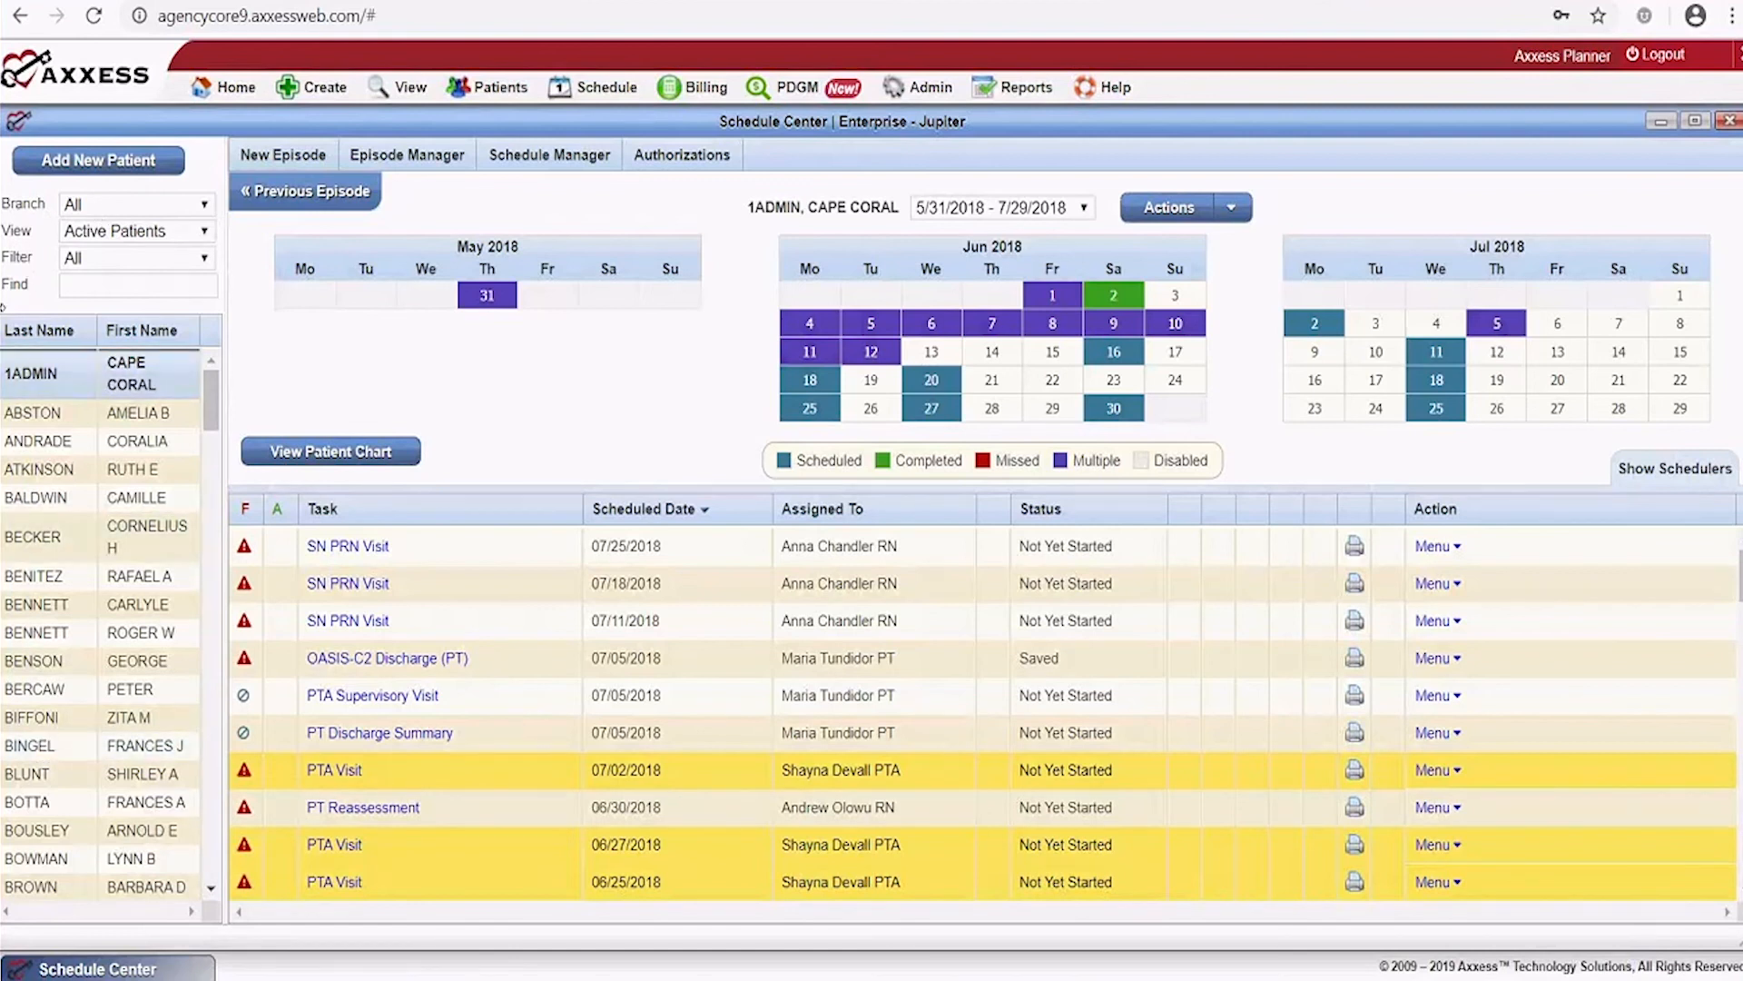
# Keep the View on active patients and the payer filter on All
pyautogui.click(190, 233)
pyautogui.click(188, 241)
pyautogui.click(167, 265)
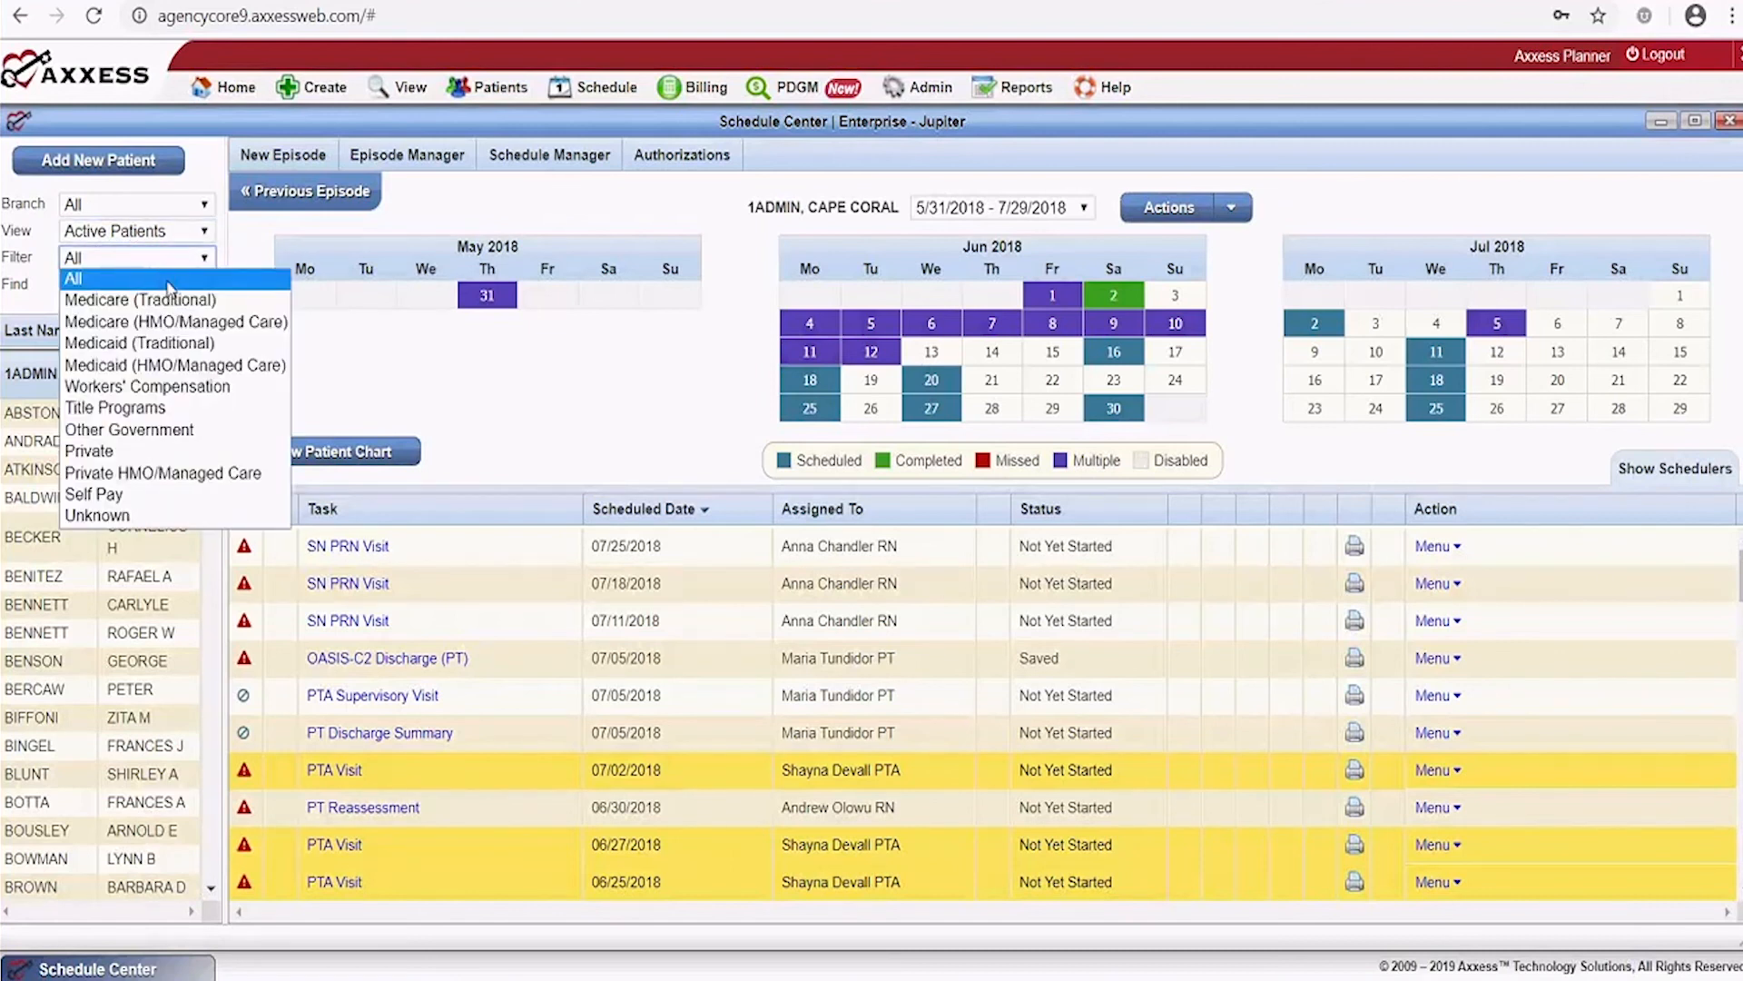
pyautogui.click(39, 313)
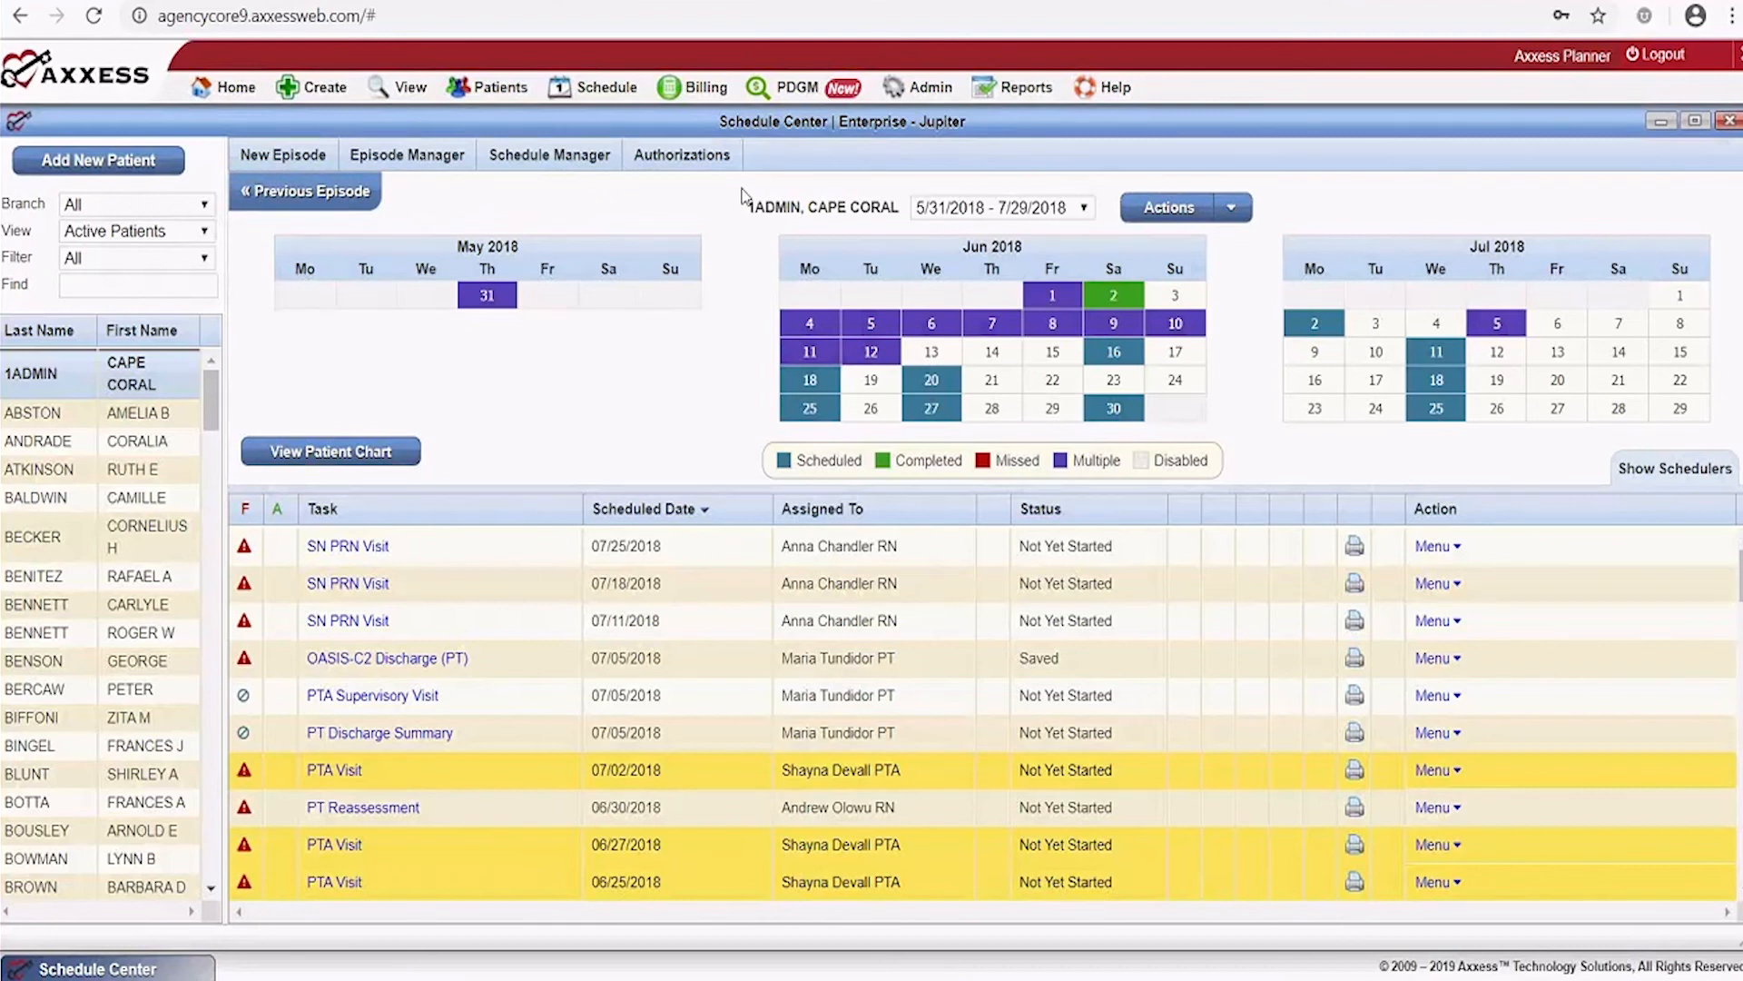
pyautogui.click(275, 191)
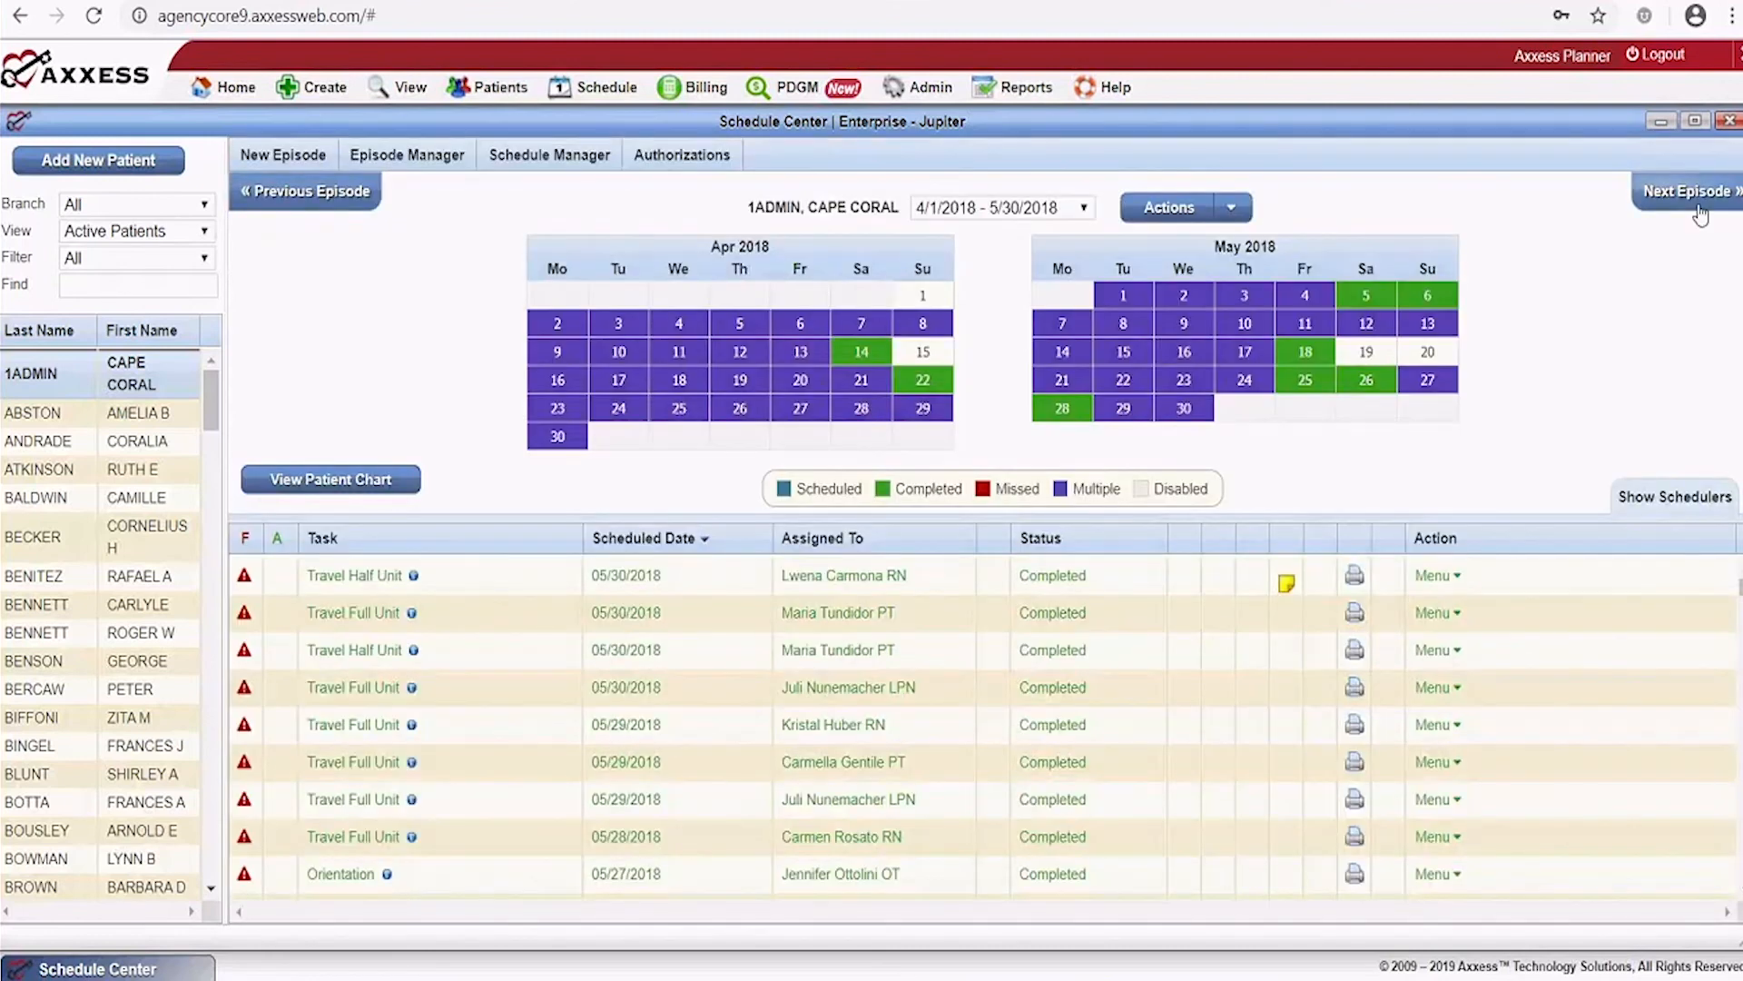
pyautogui.click(1685, 190)
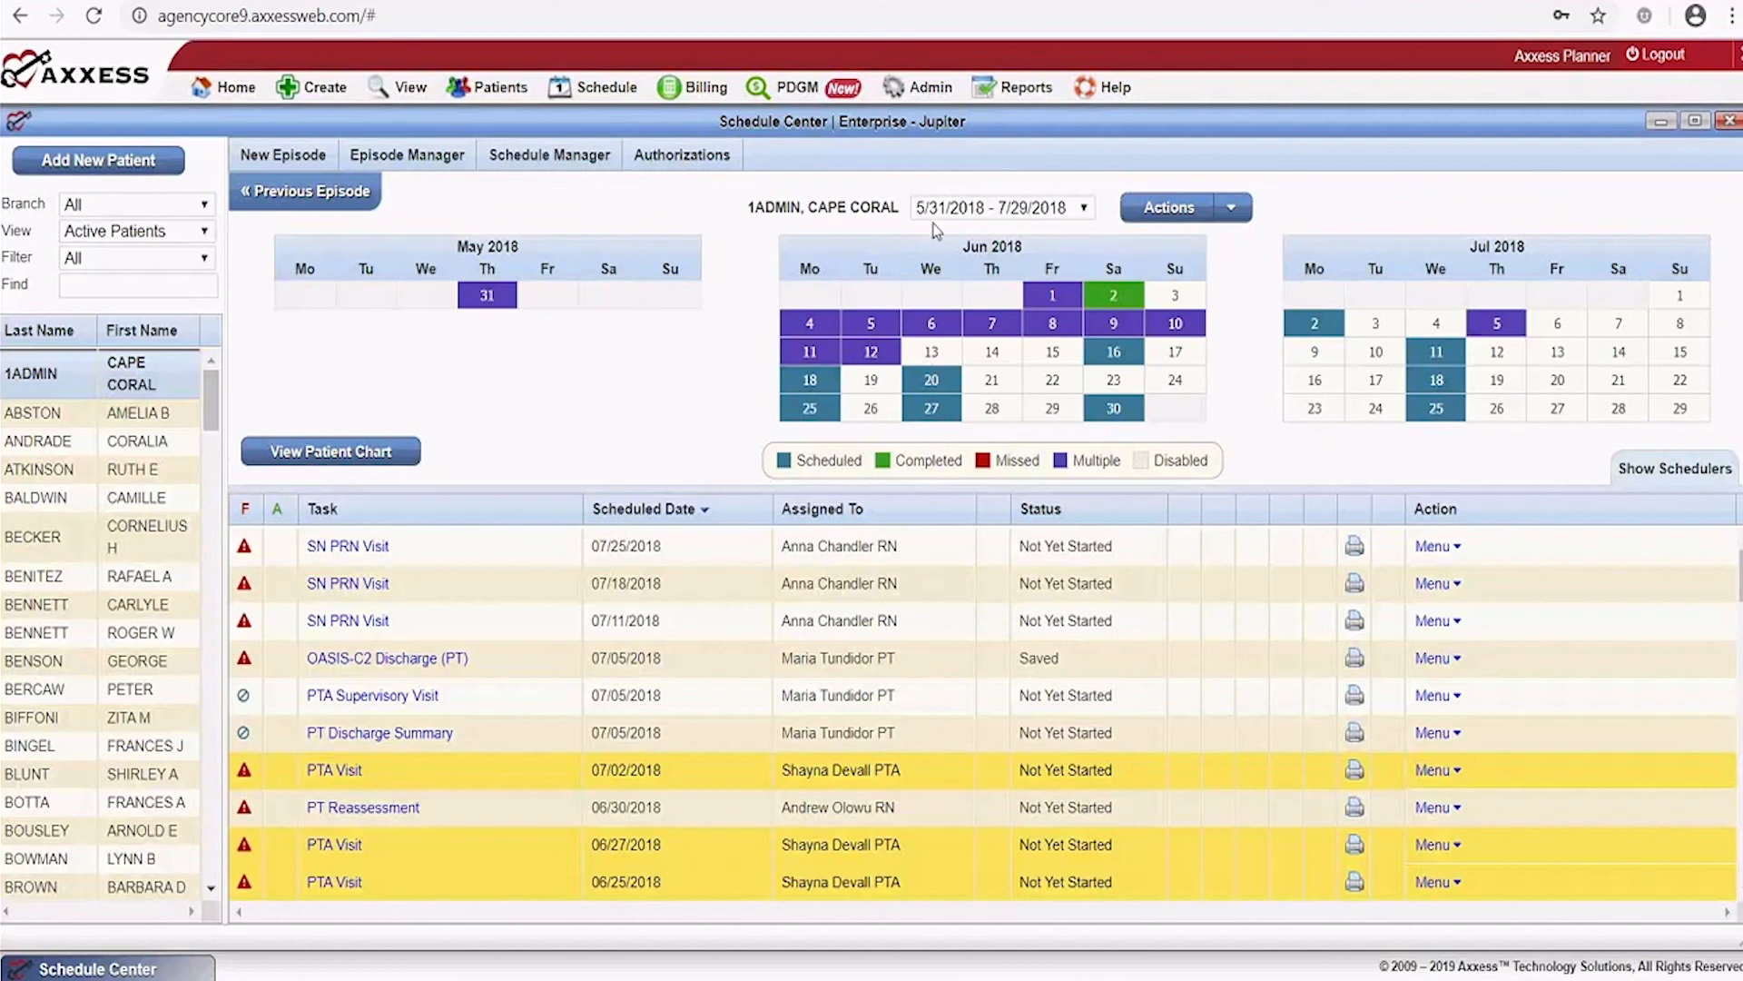
pyautogui.click(1075, 216)
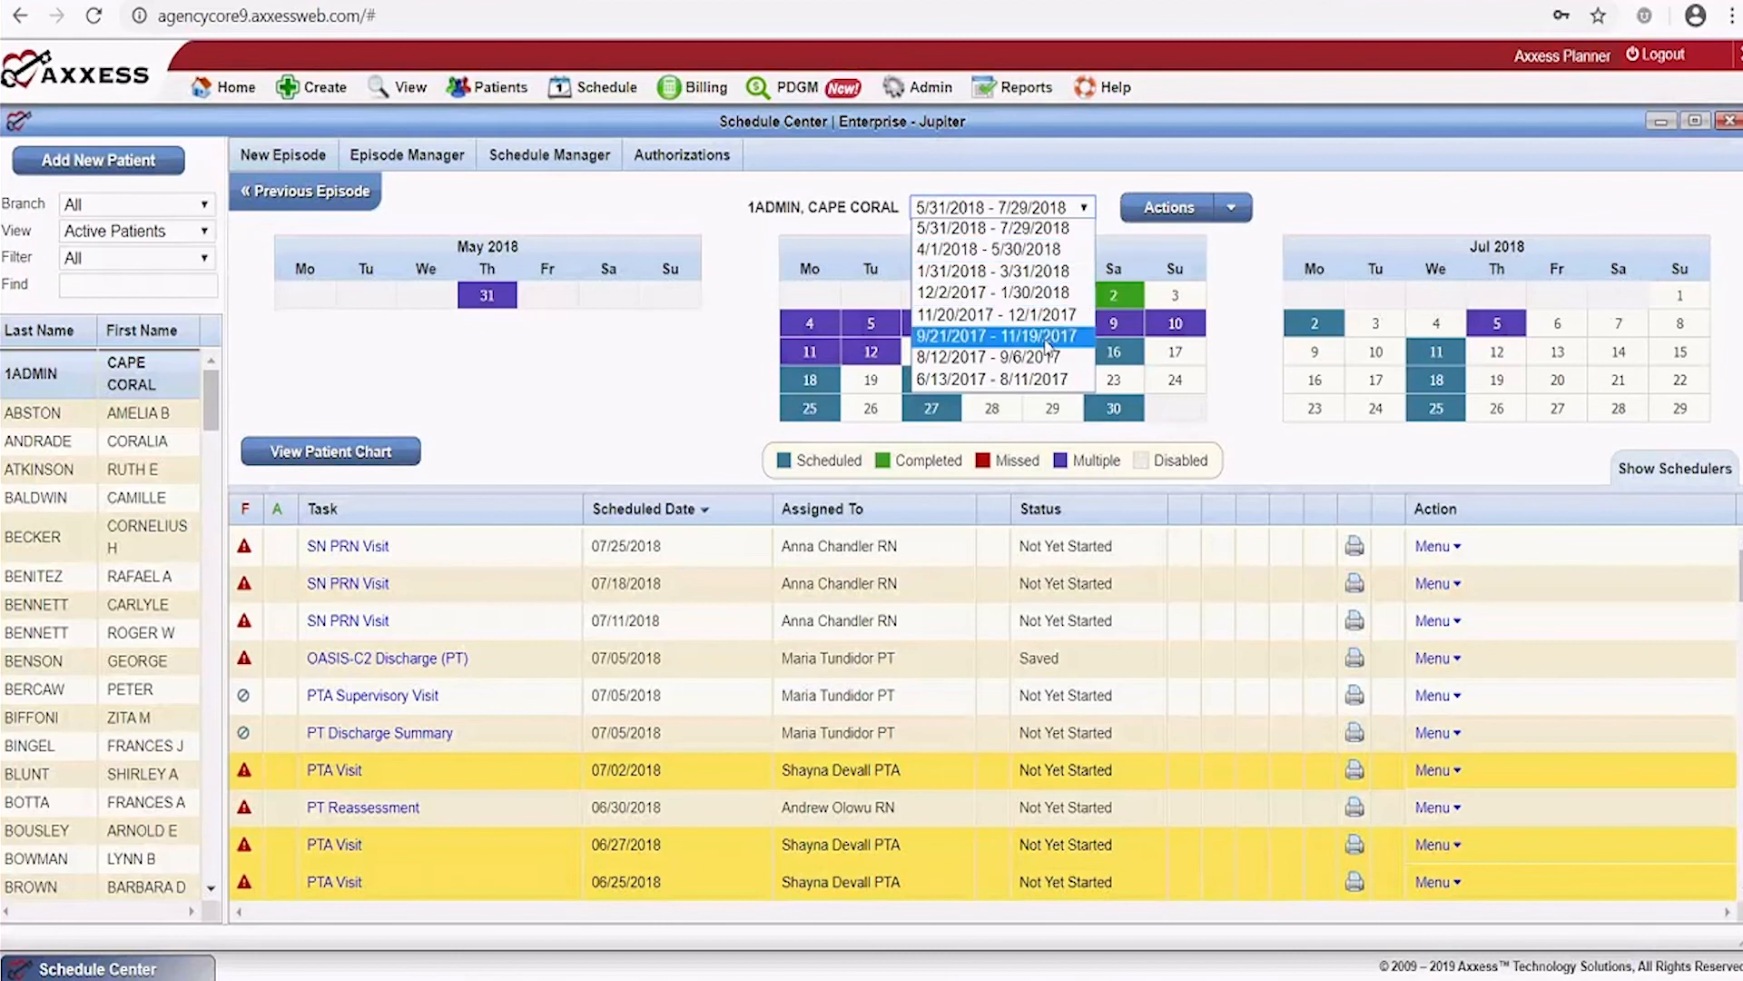
pyautogui.click(1117, 184)
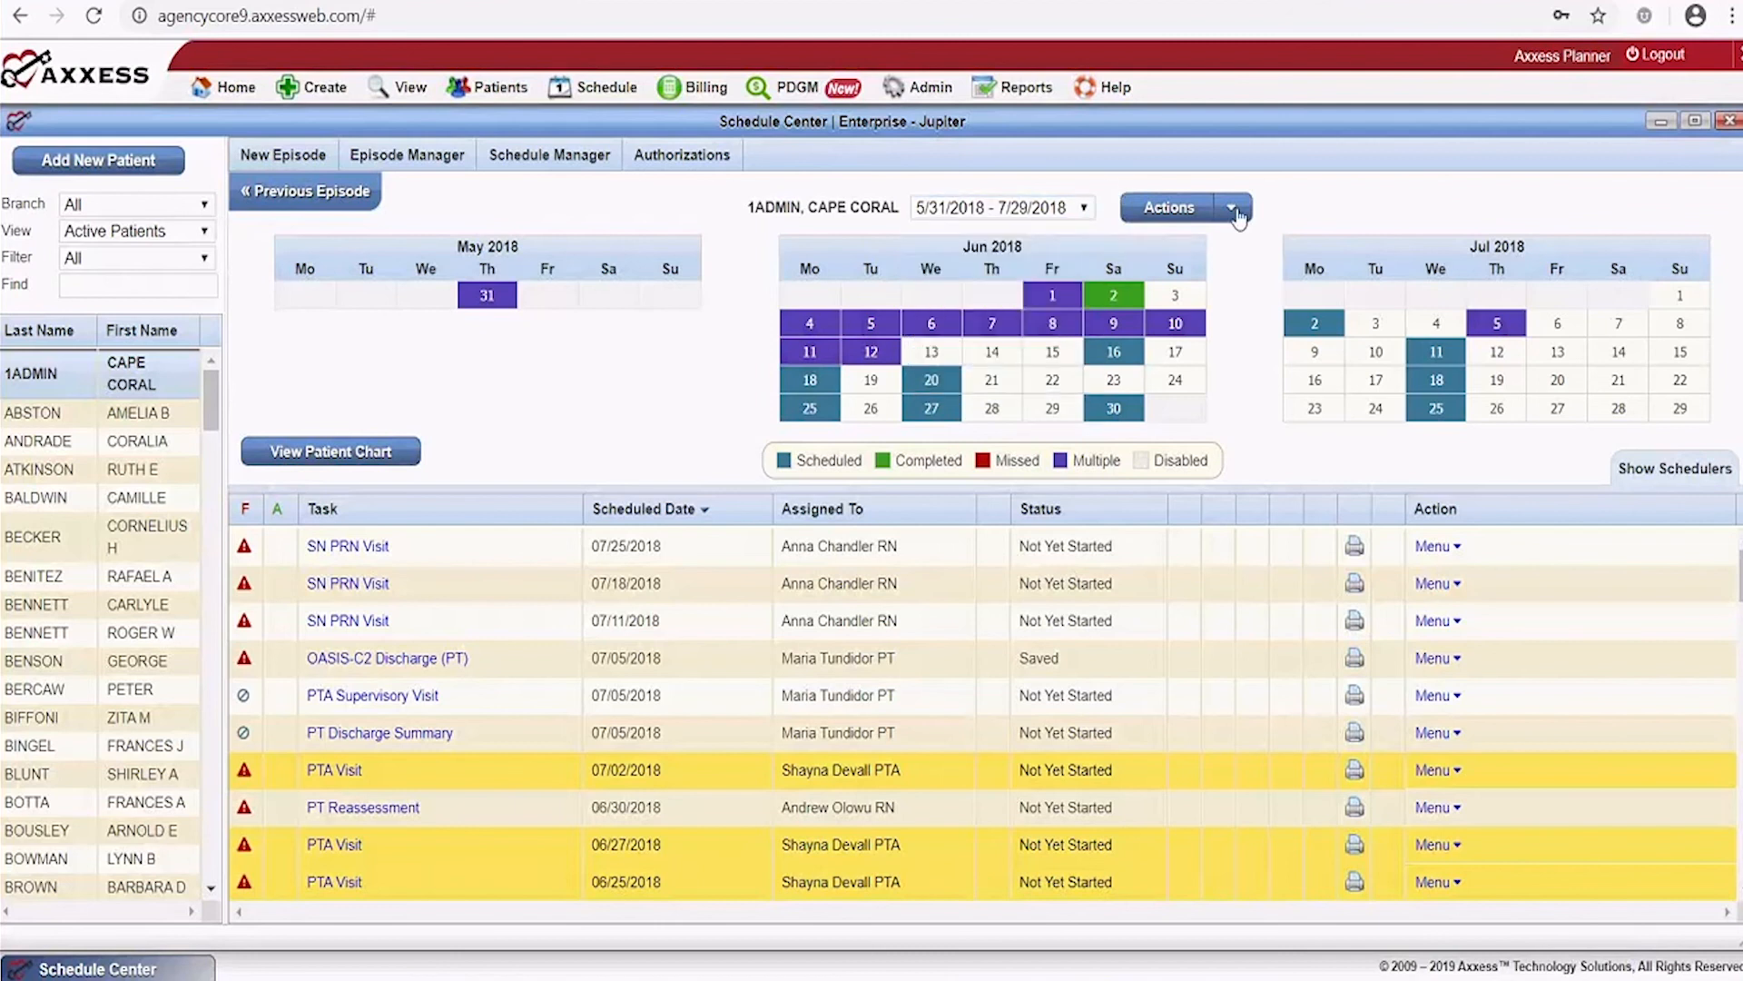
pyautogui.click(1234, 209)
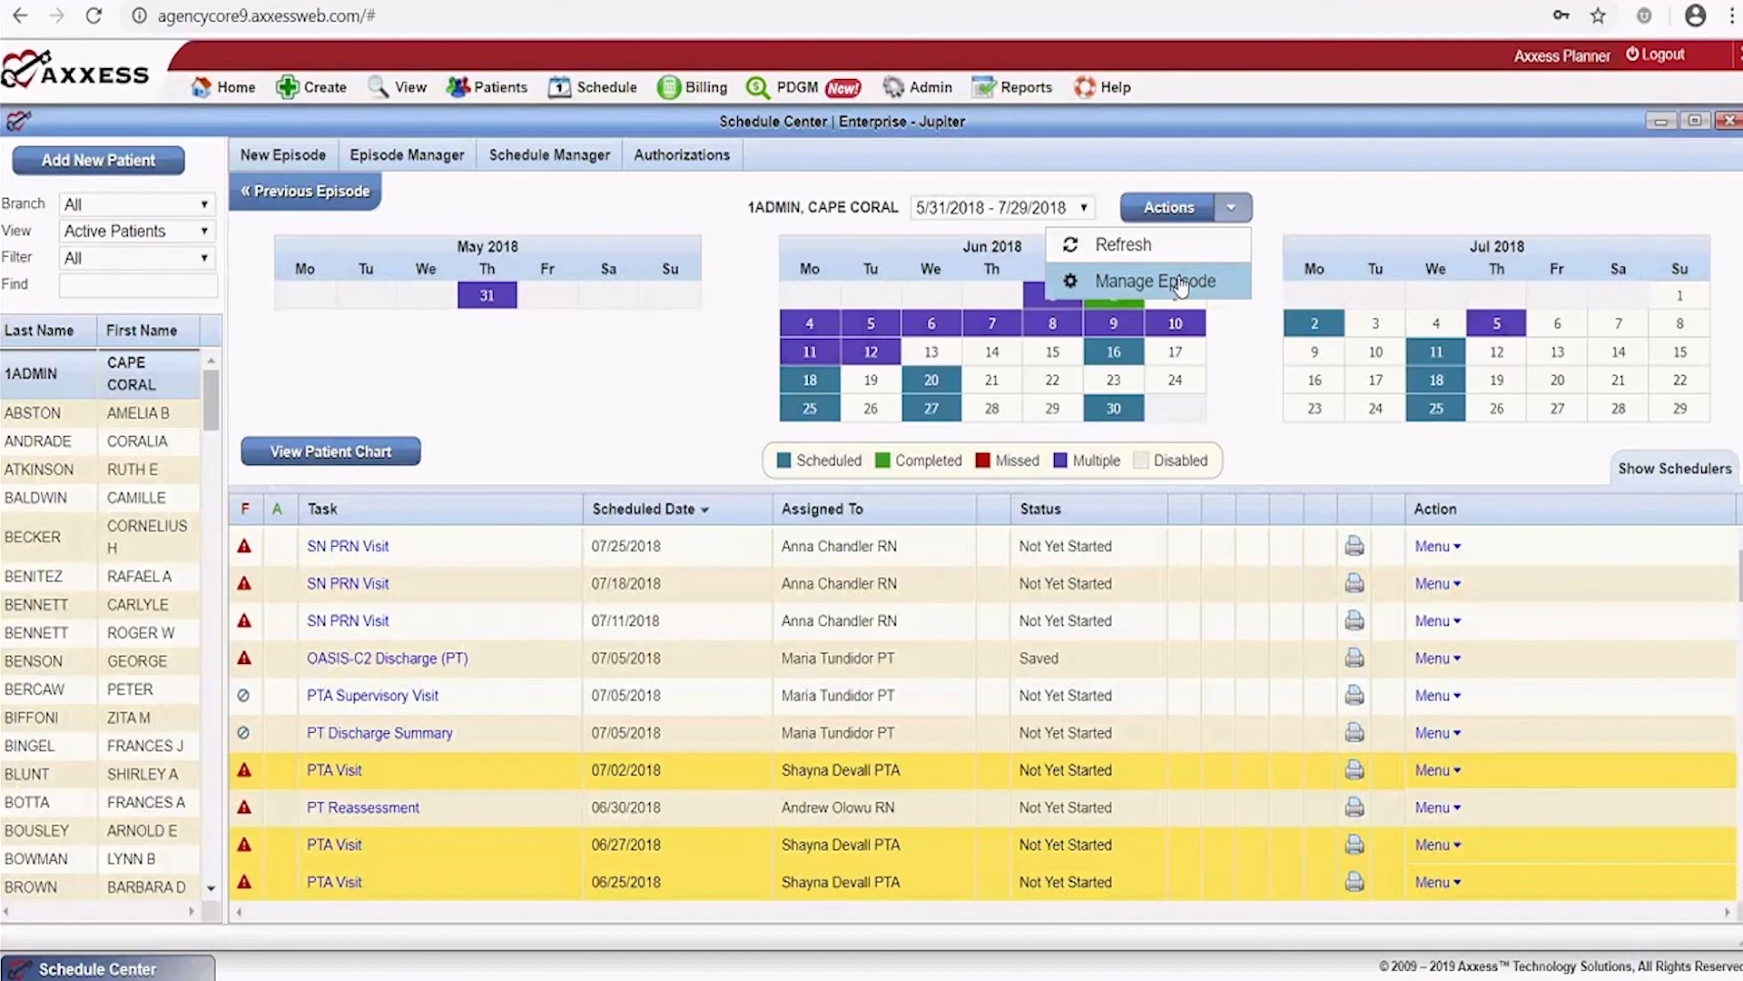
pyautogui.click(1469, 173)
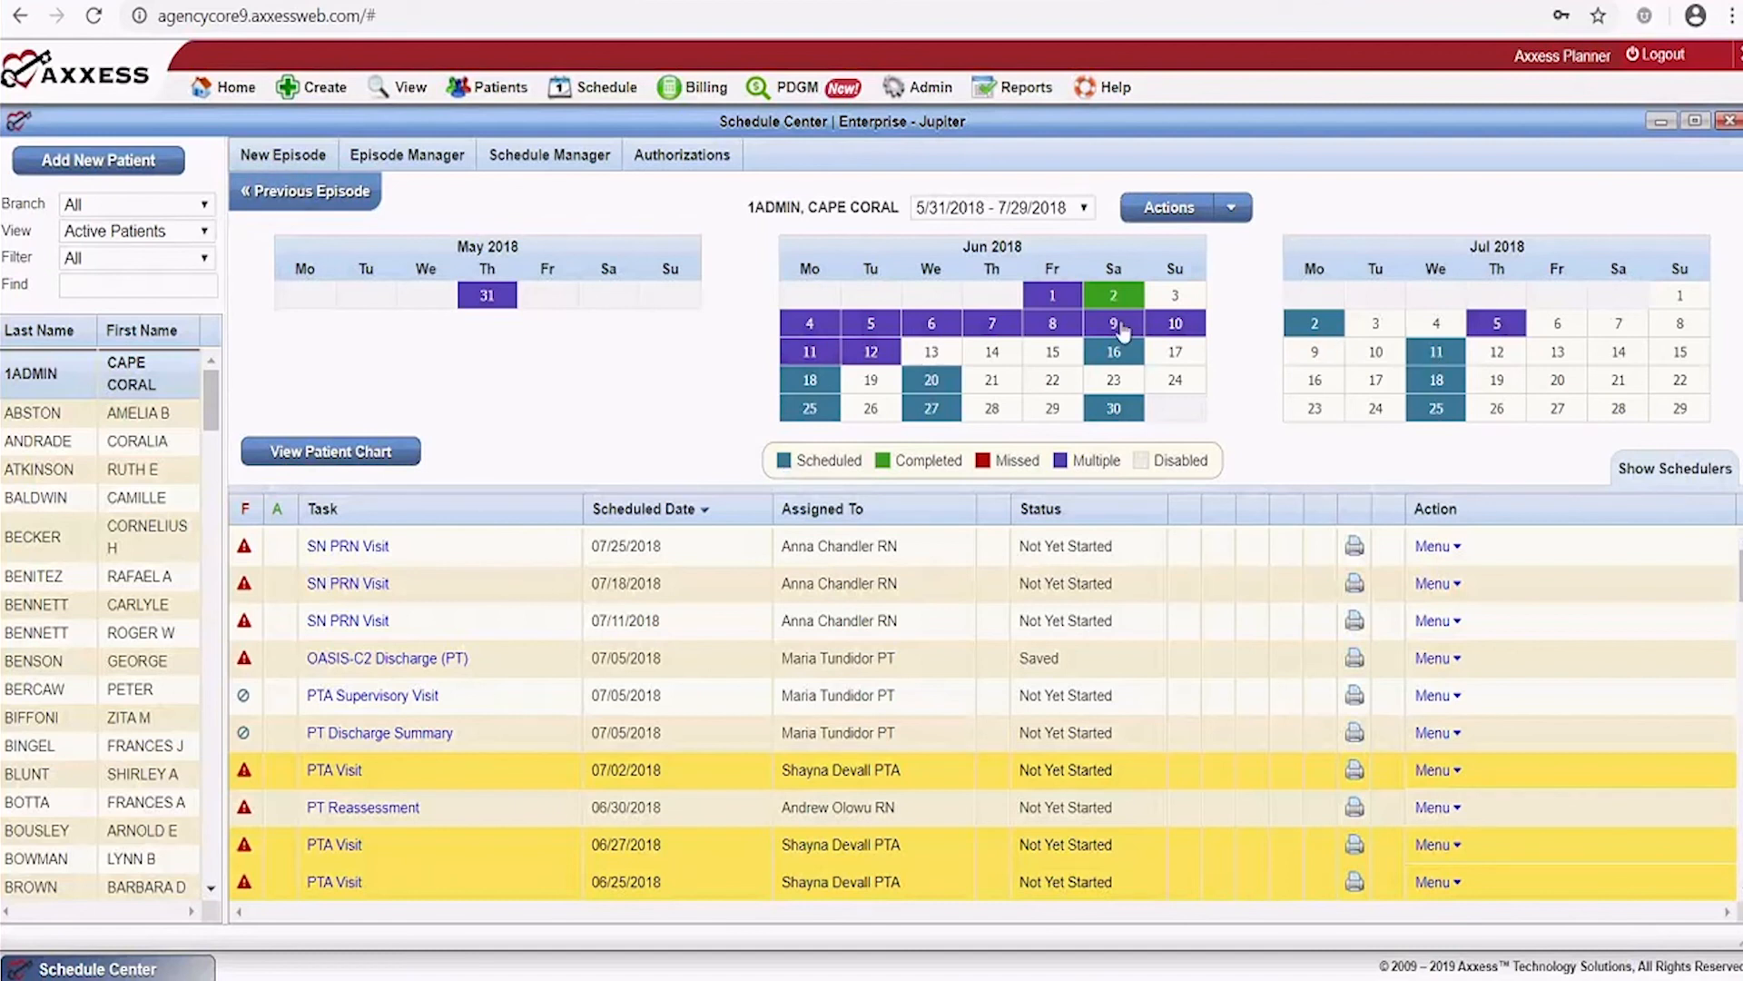
# Review the calendar tasks and open the Menu for the 07/25/2018 SN PRN Visit
pyautogui.moveTo(1467, 368)
pyautogui.moveTo(1117, 302)
pyautogui.moveTo(873, 334)
pyautogui.moveTo(243, 555)
pyautogui.moveTo(247, 546)
pyautogui.click(1451, 546)
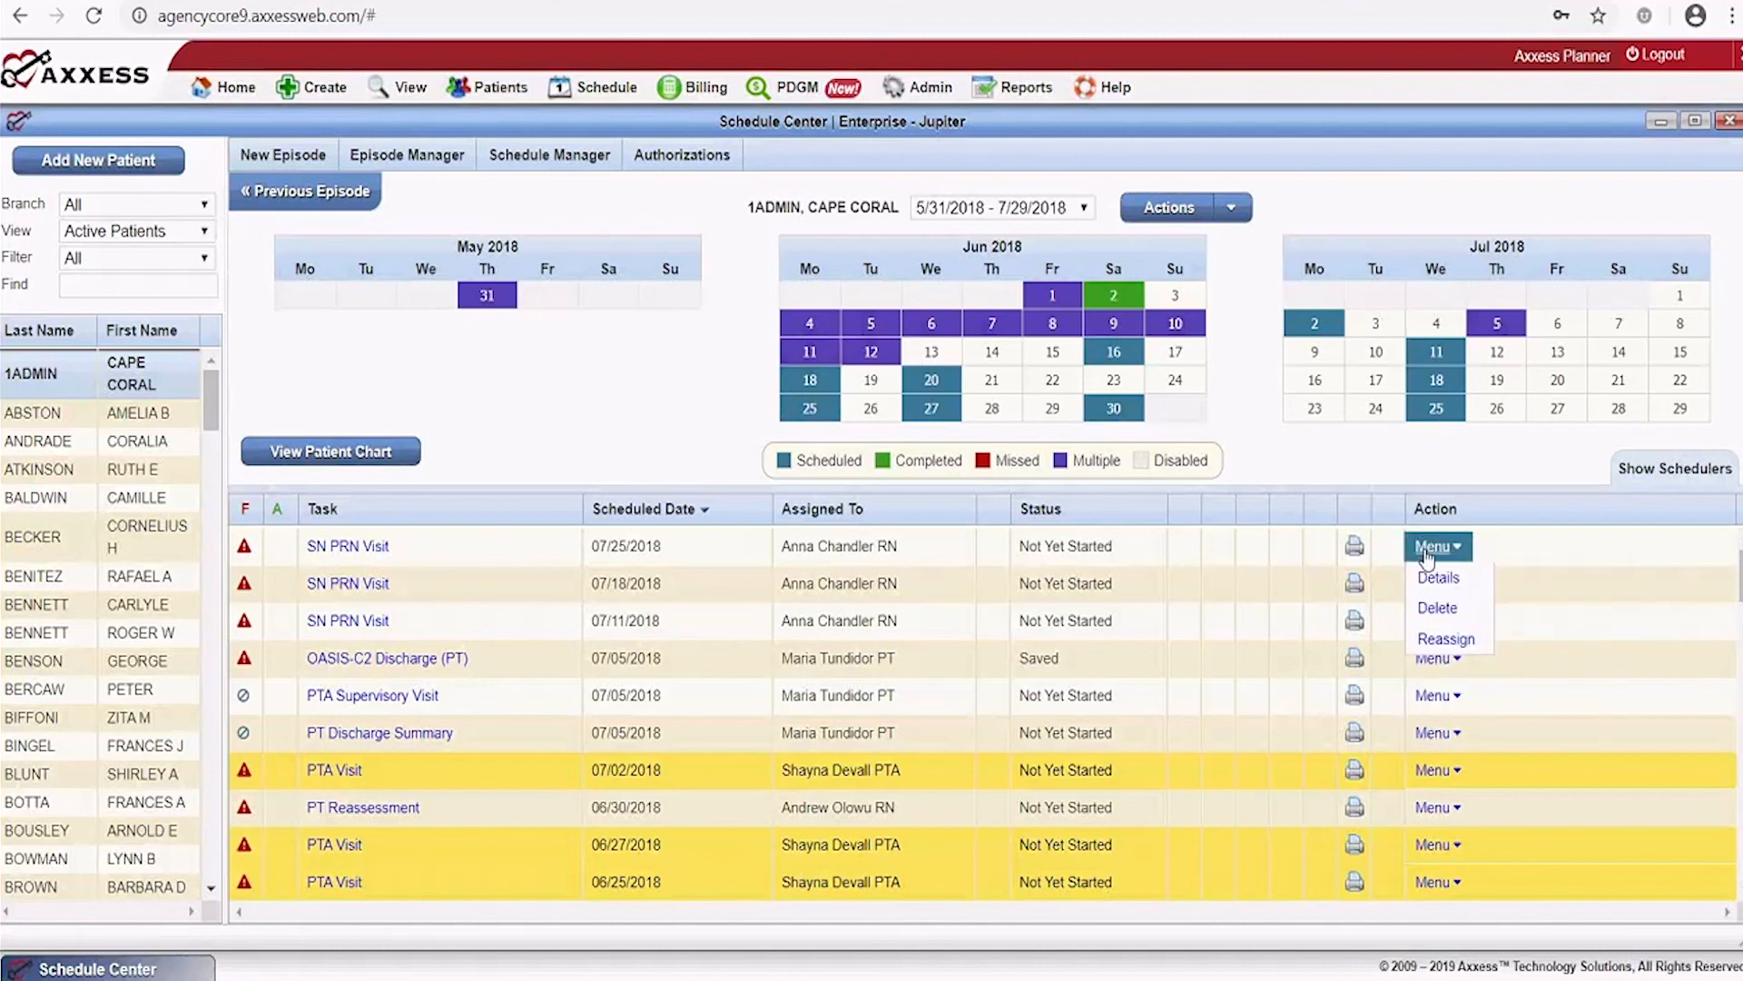
pyautogui.click(1439, 577)
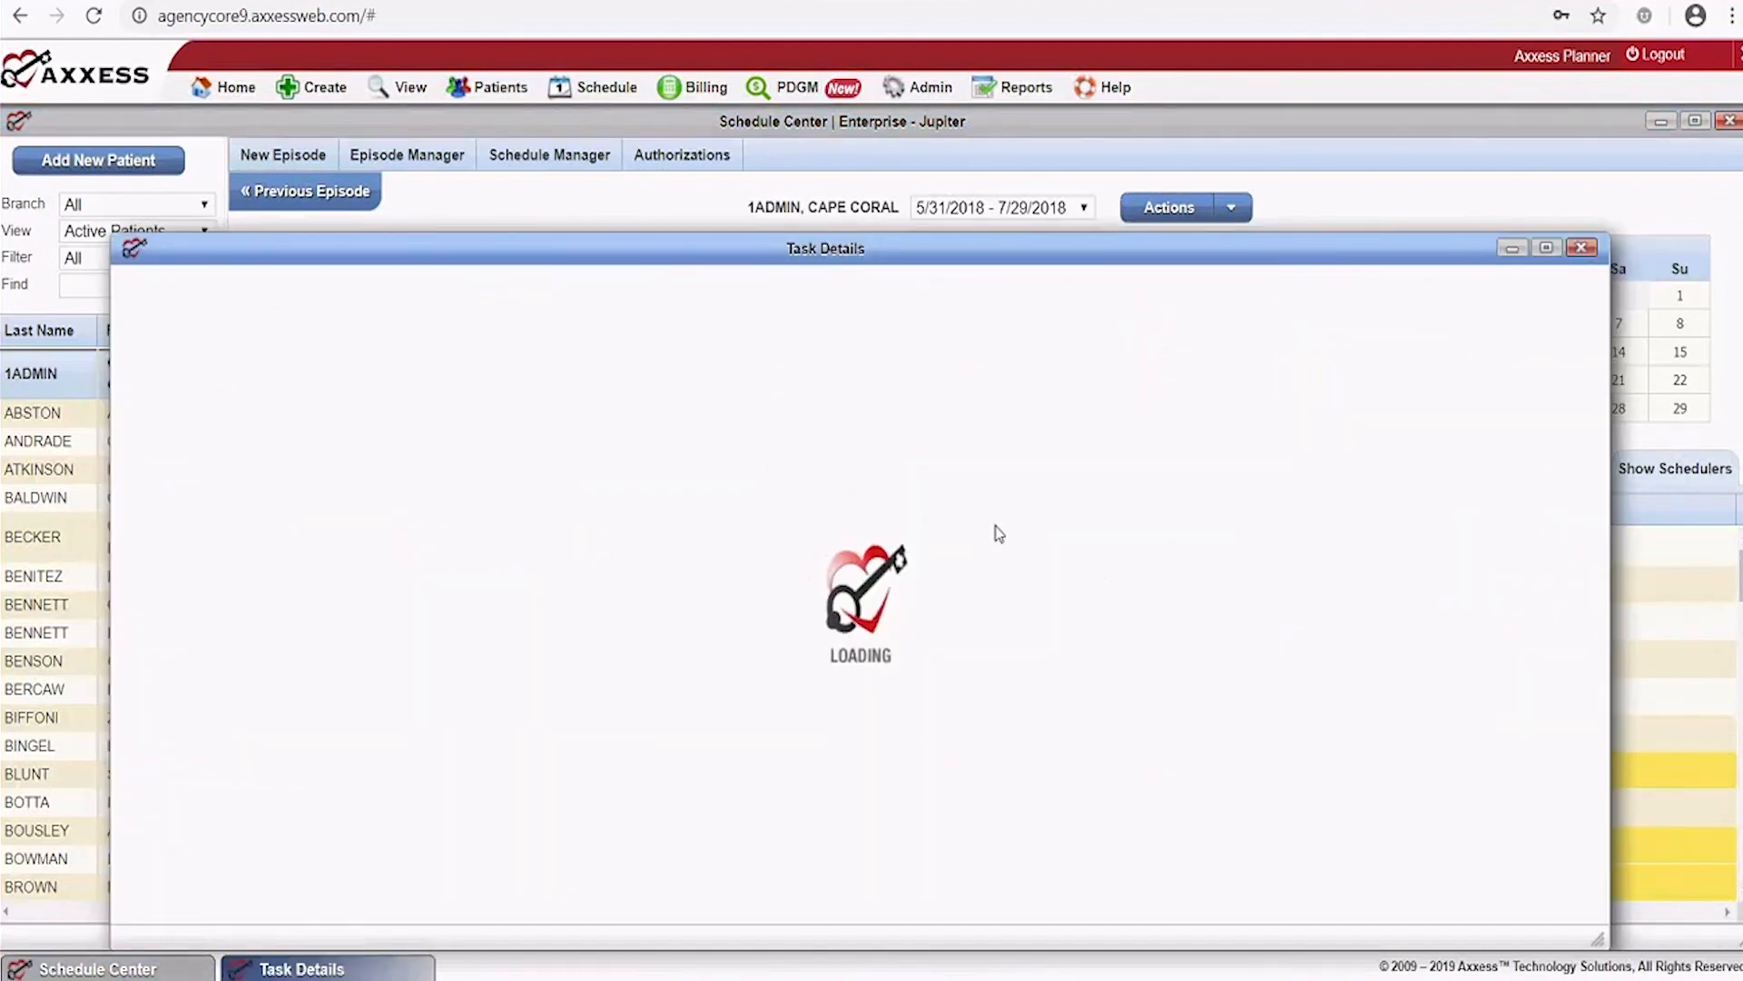
pyautogui.scroll(-4, 751, 506)
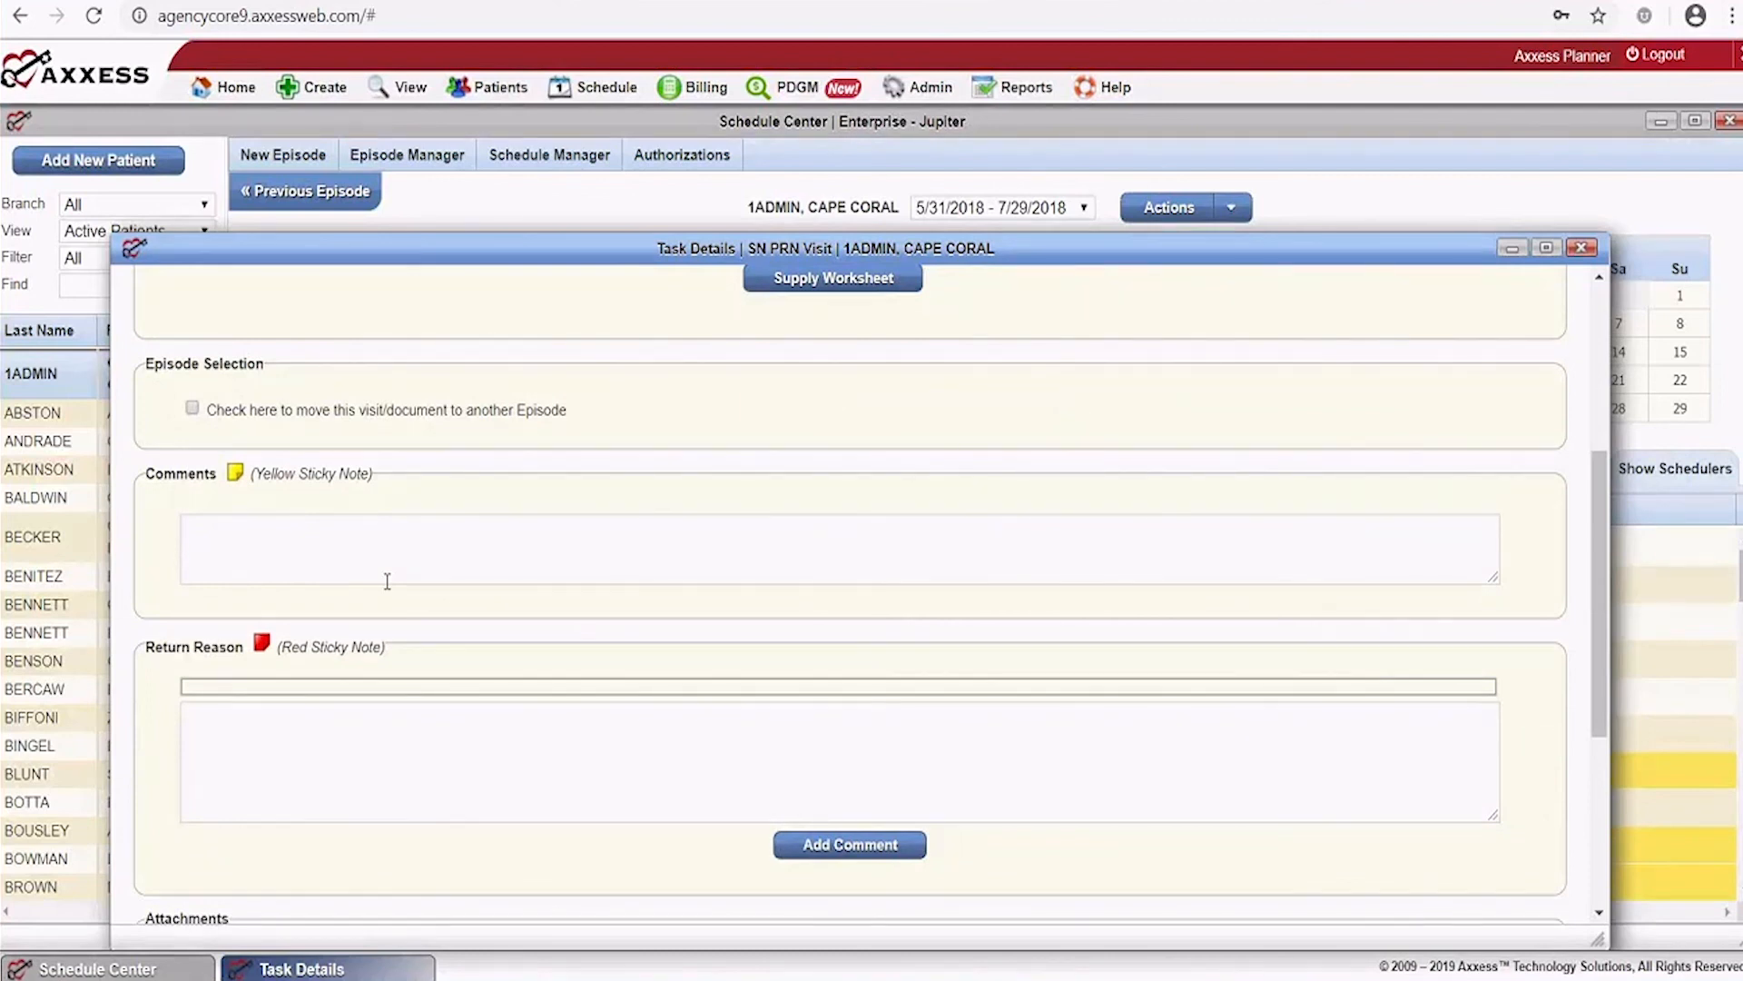
pyautogui.scroll(-4, 399, 617)
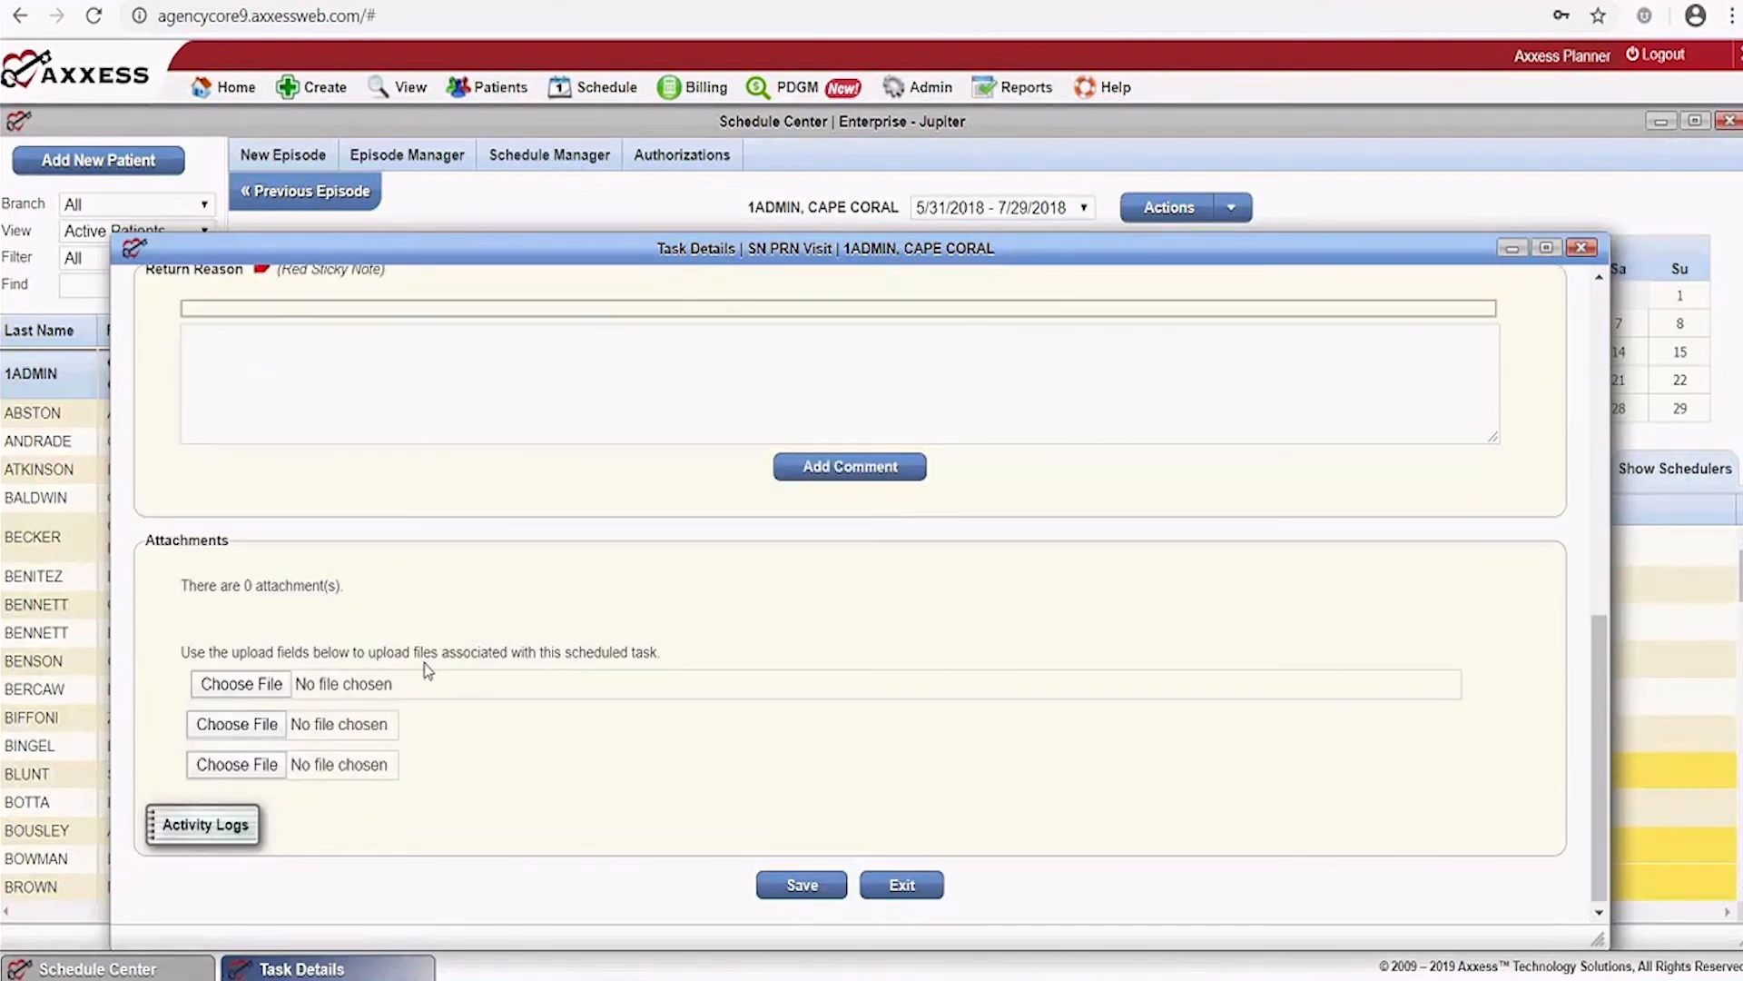
pyautogui.scroll(-1, 257, 654)
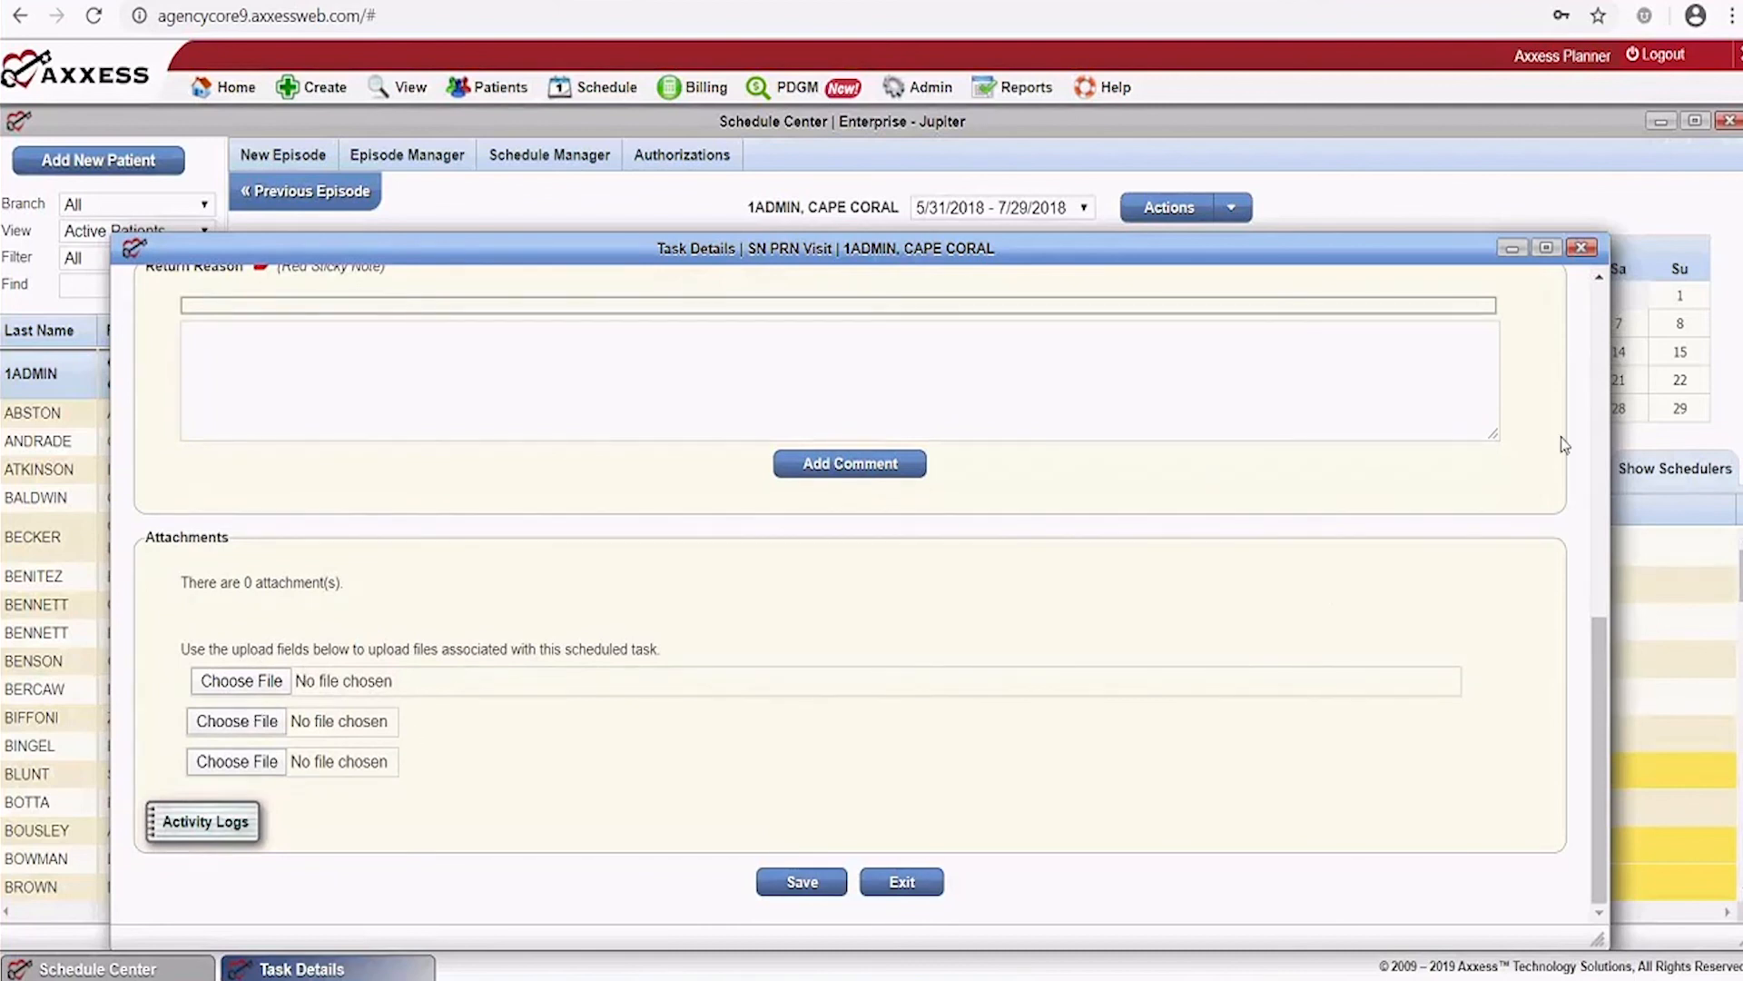
pyautogui.click(1582, 249)
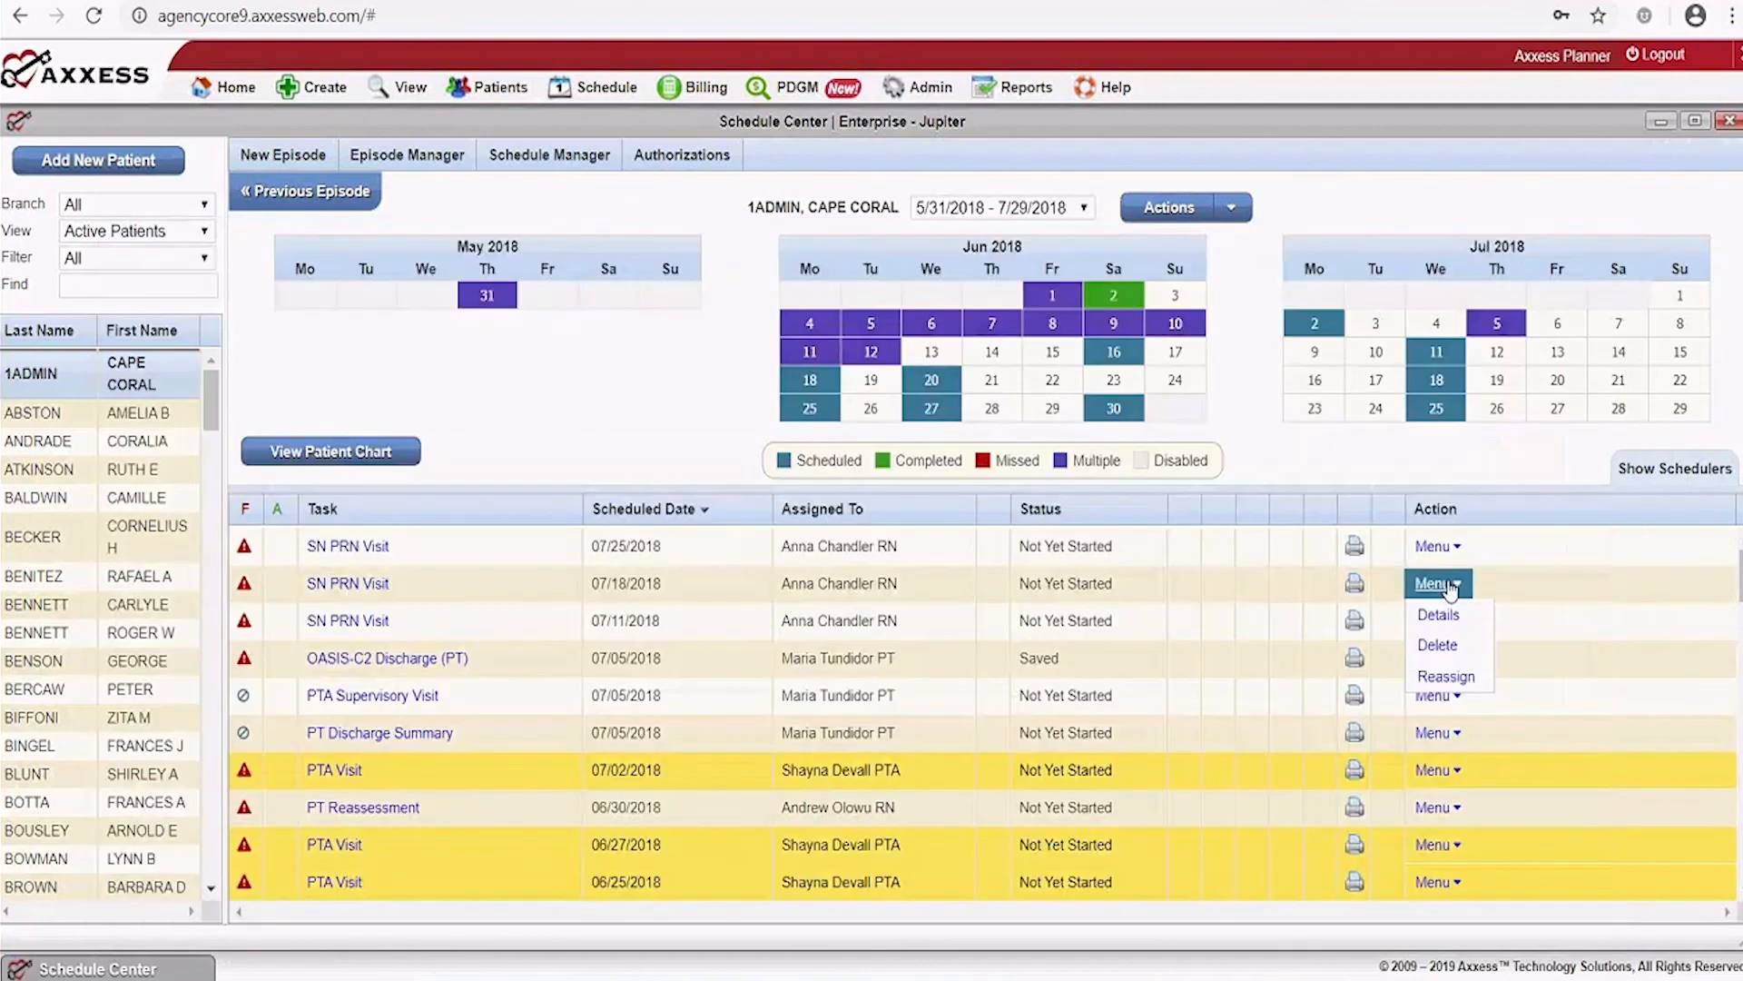
# Cancel reassigning the 07/18/2018 SN PRN Visit, keeping its current nurse, then open Episode Manager
pyautogui.click(1444, 678)
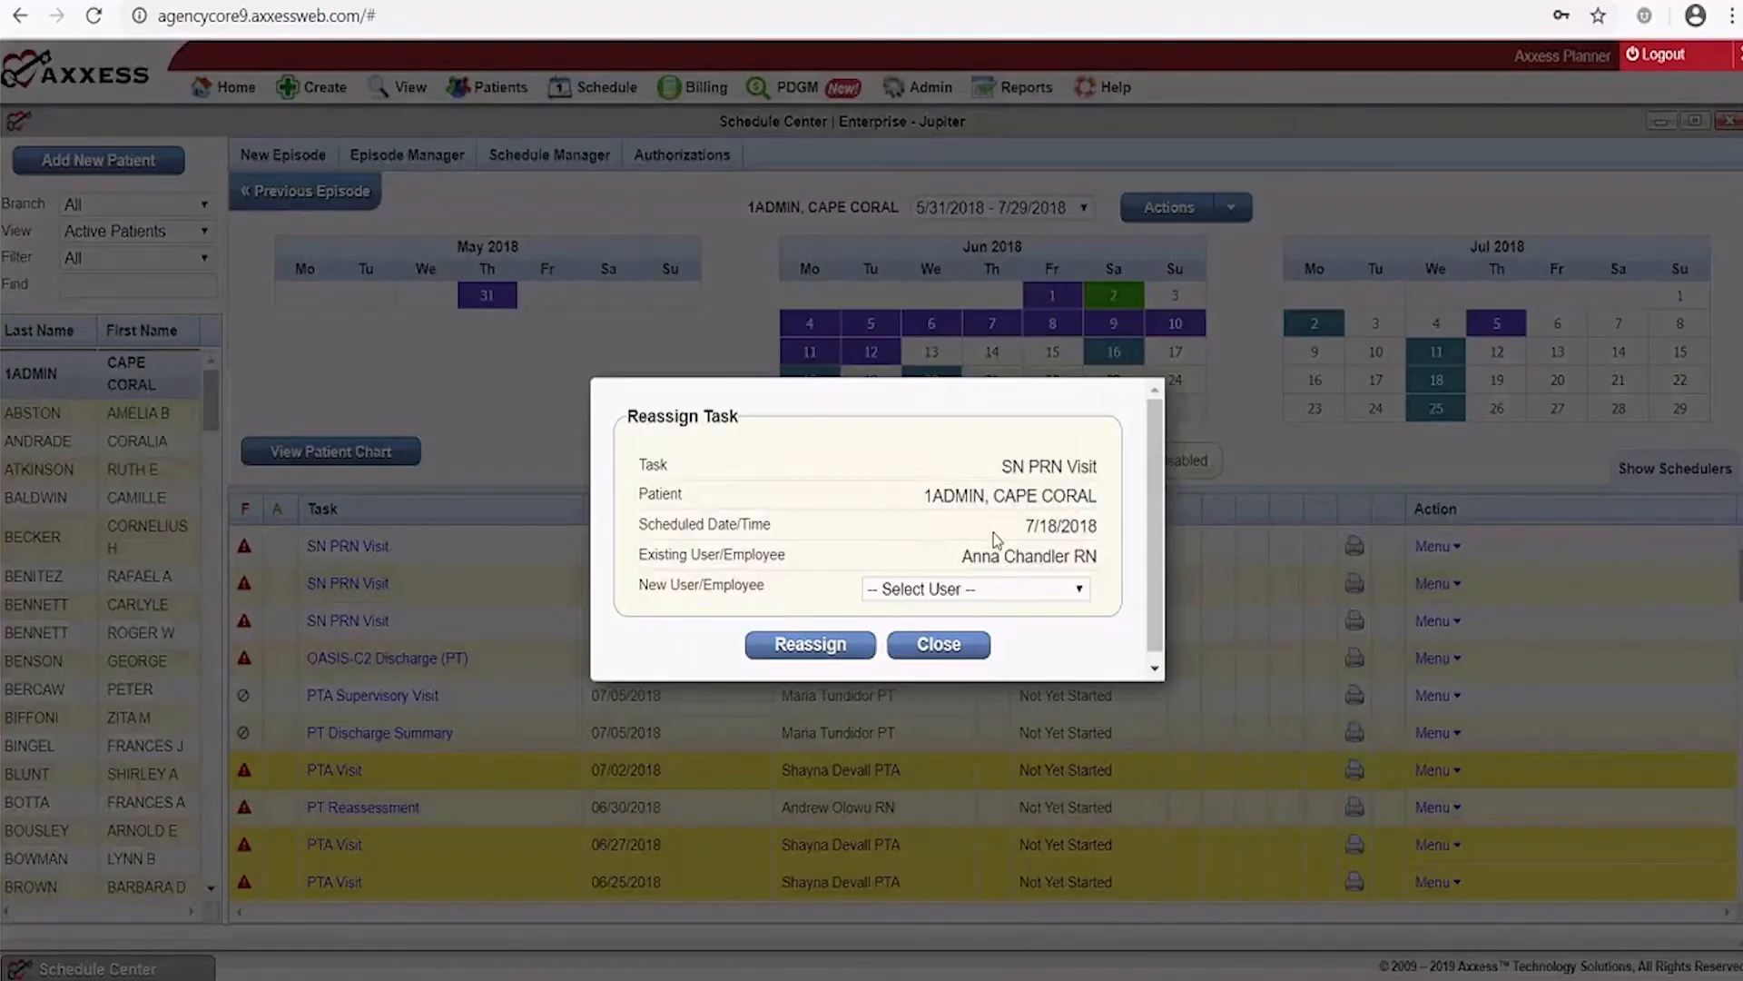
pyautogui.click(1080, 592)
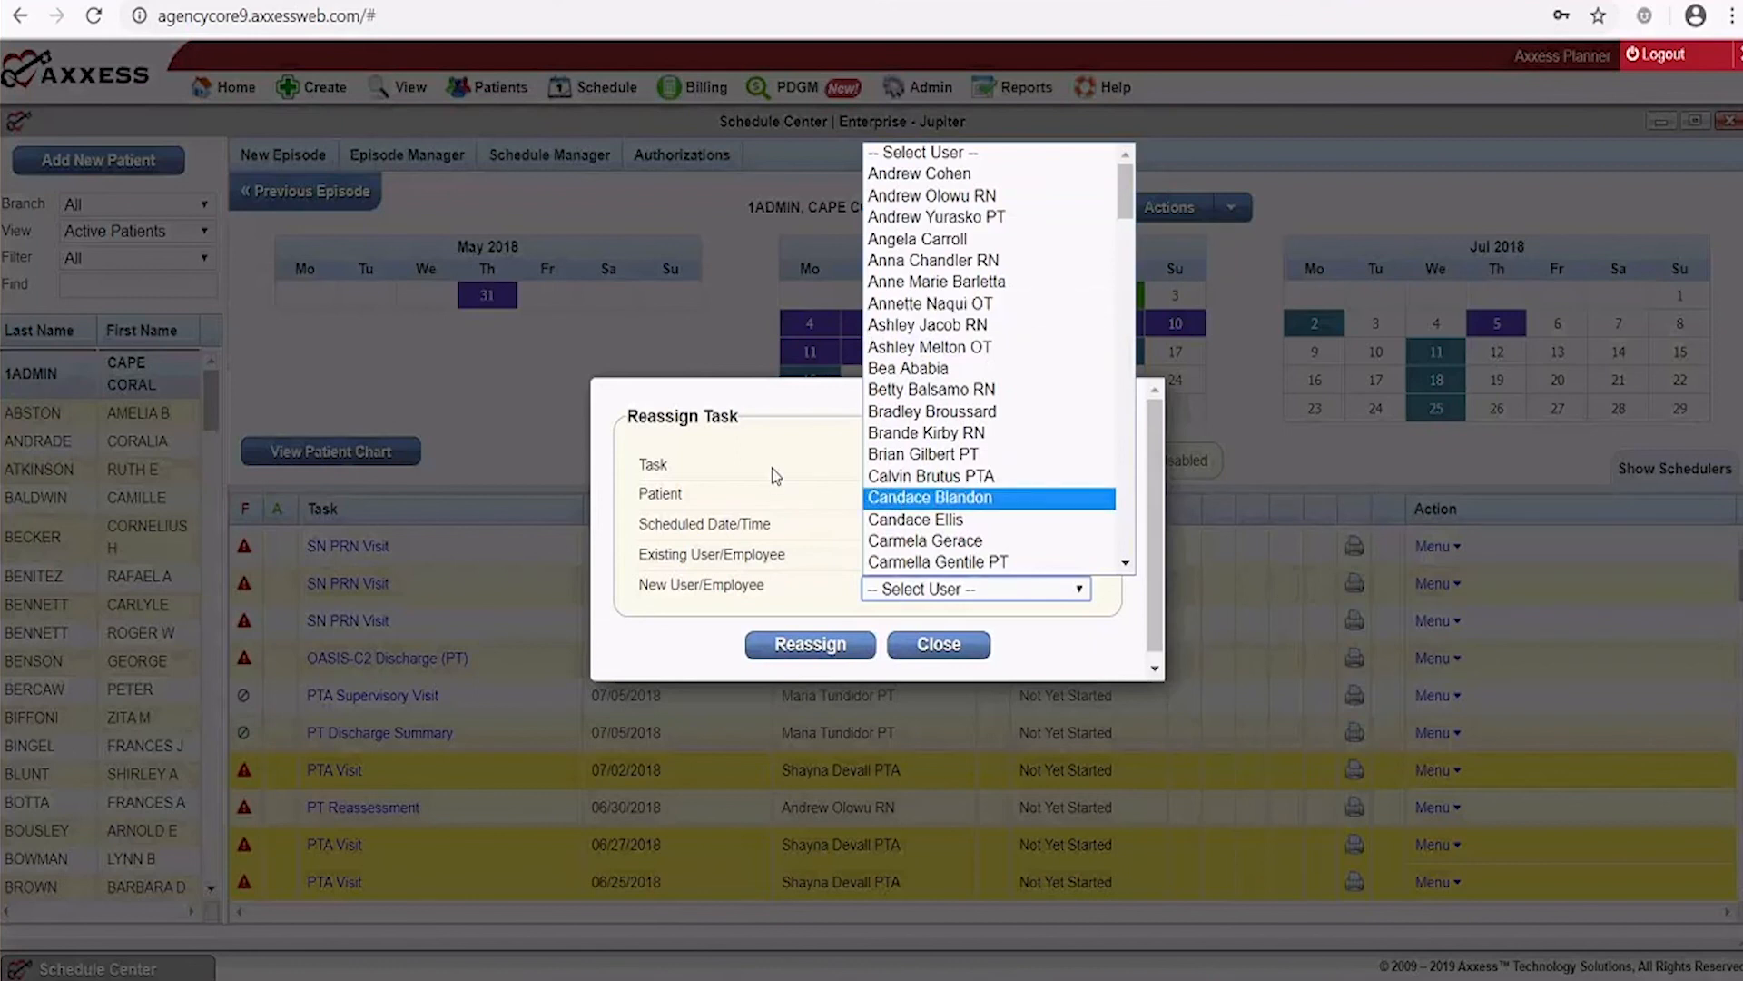
pyautogui.click(804, 551)
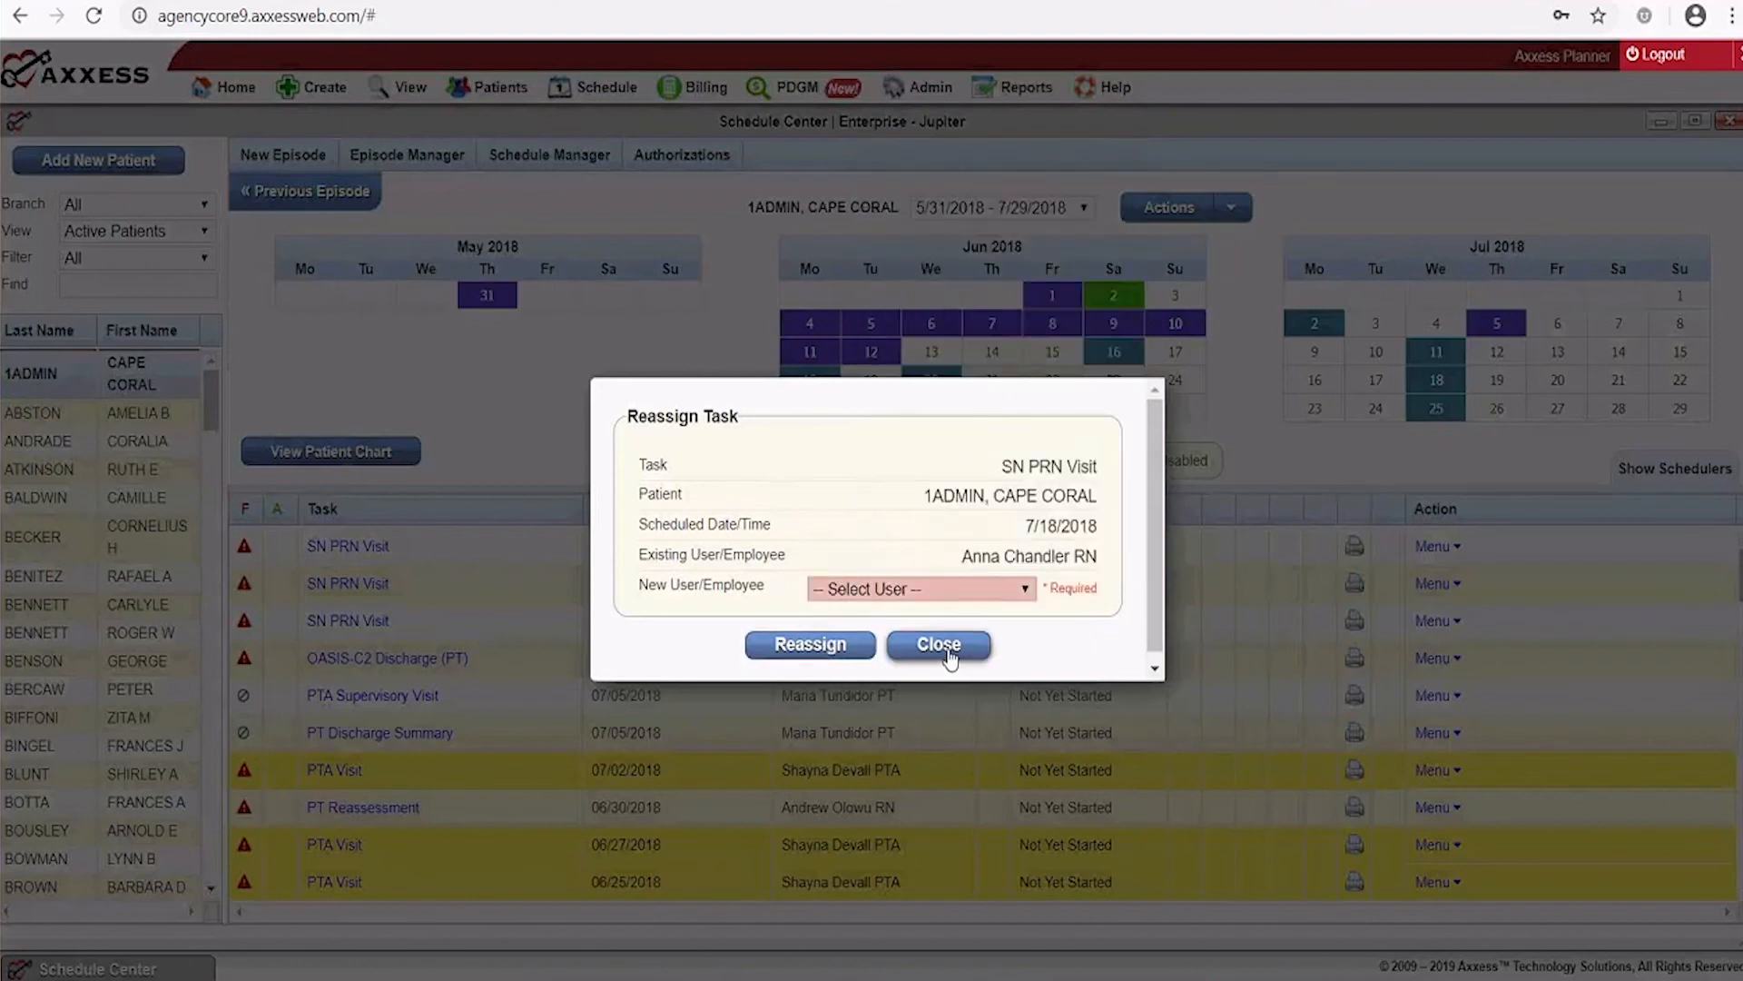
pyautogui.click(939, 645)
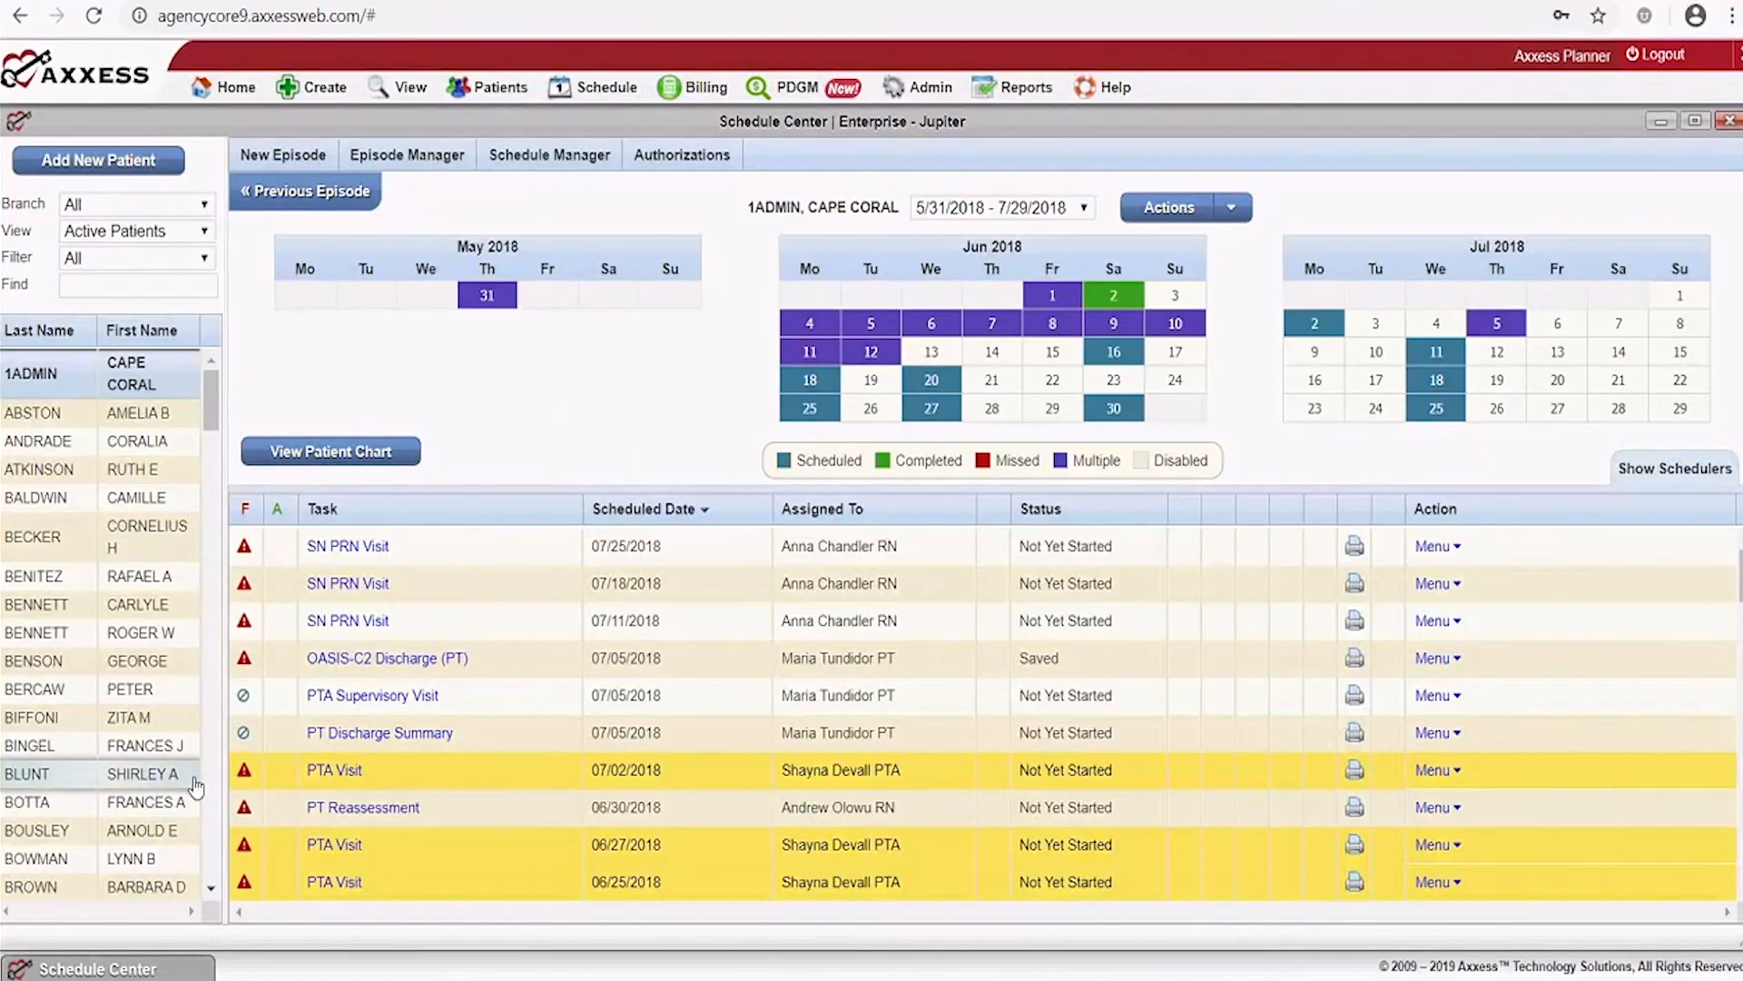
pyautogui.moveTo(523, 156)
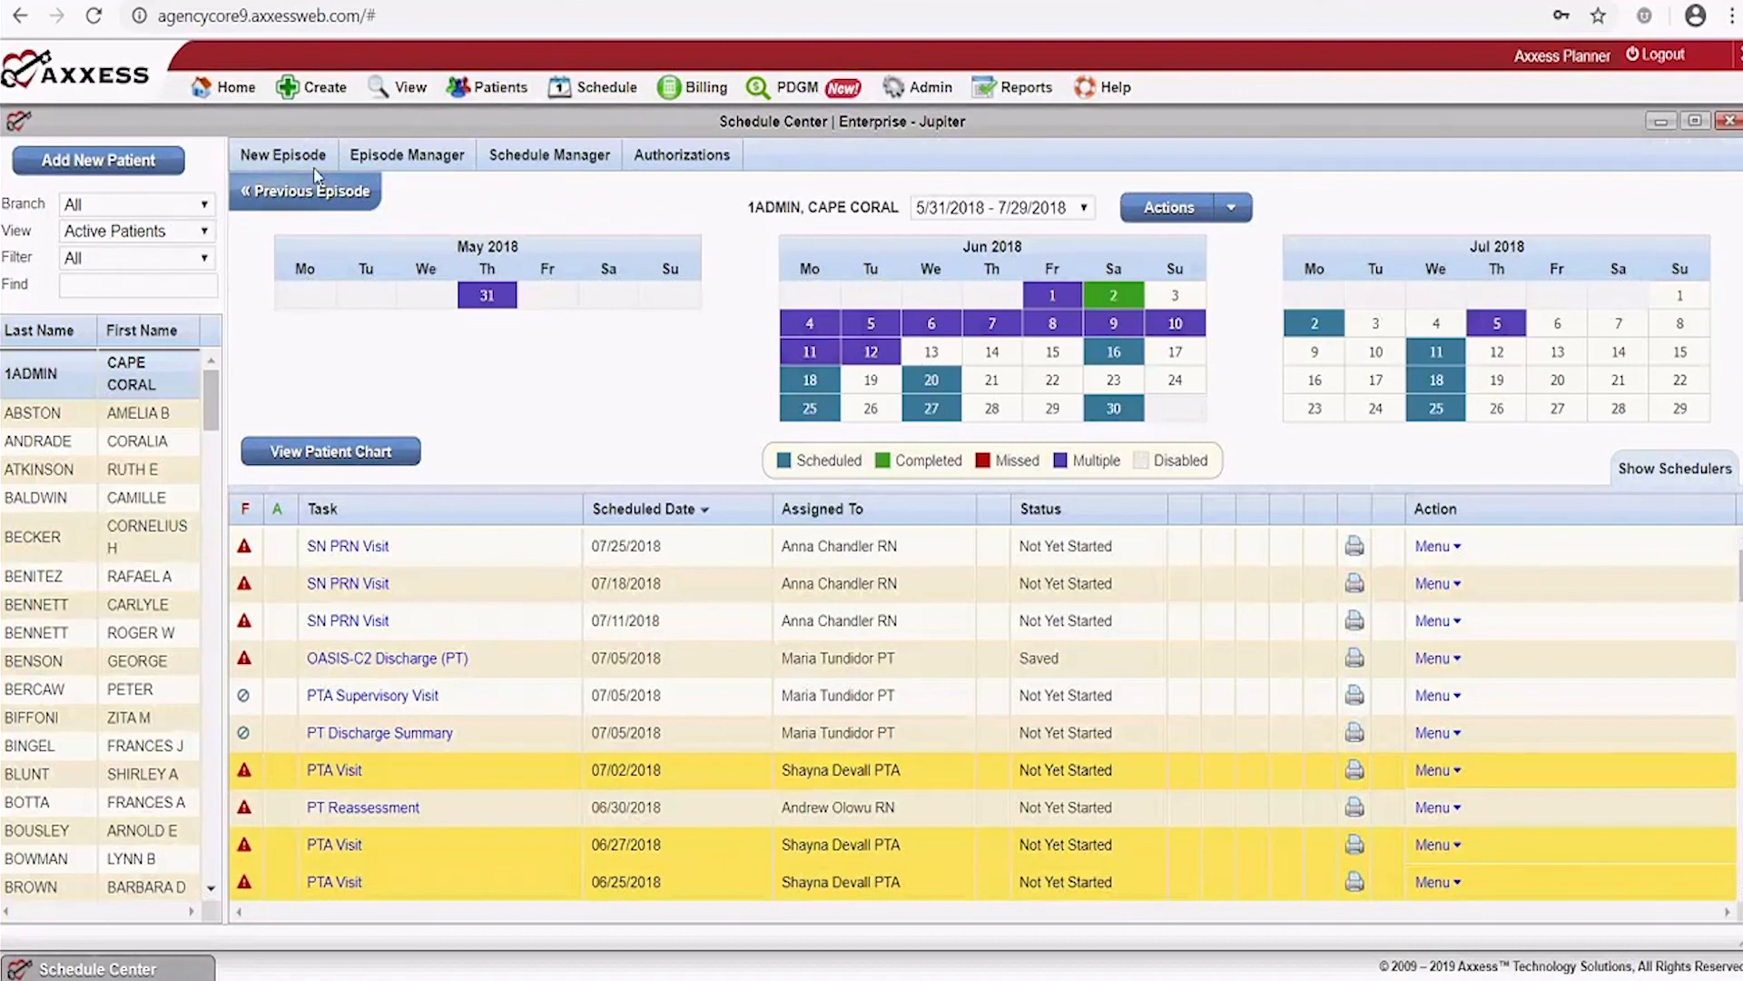
pyautogui.click(406, 155)
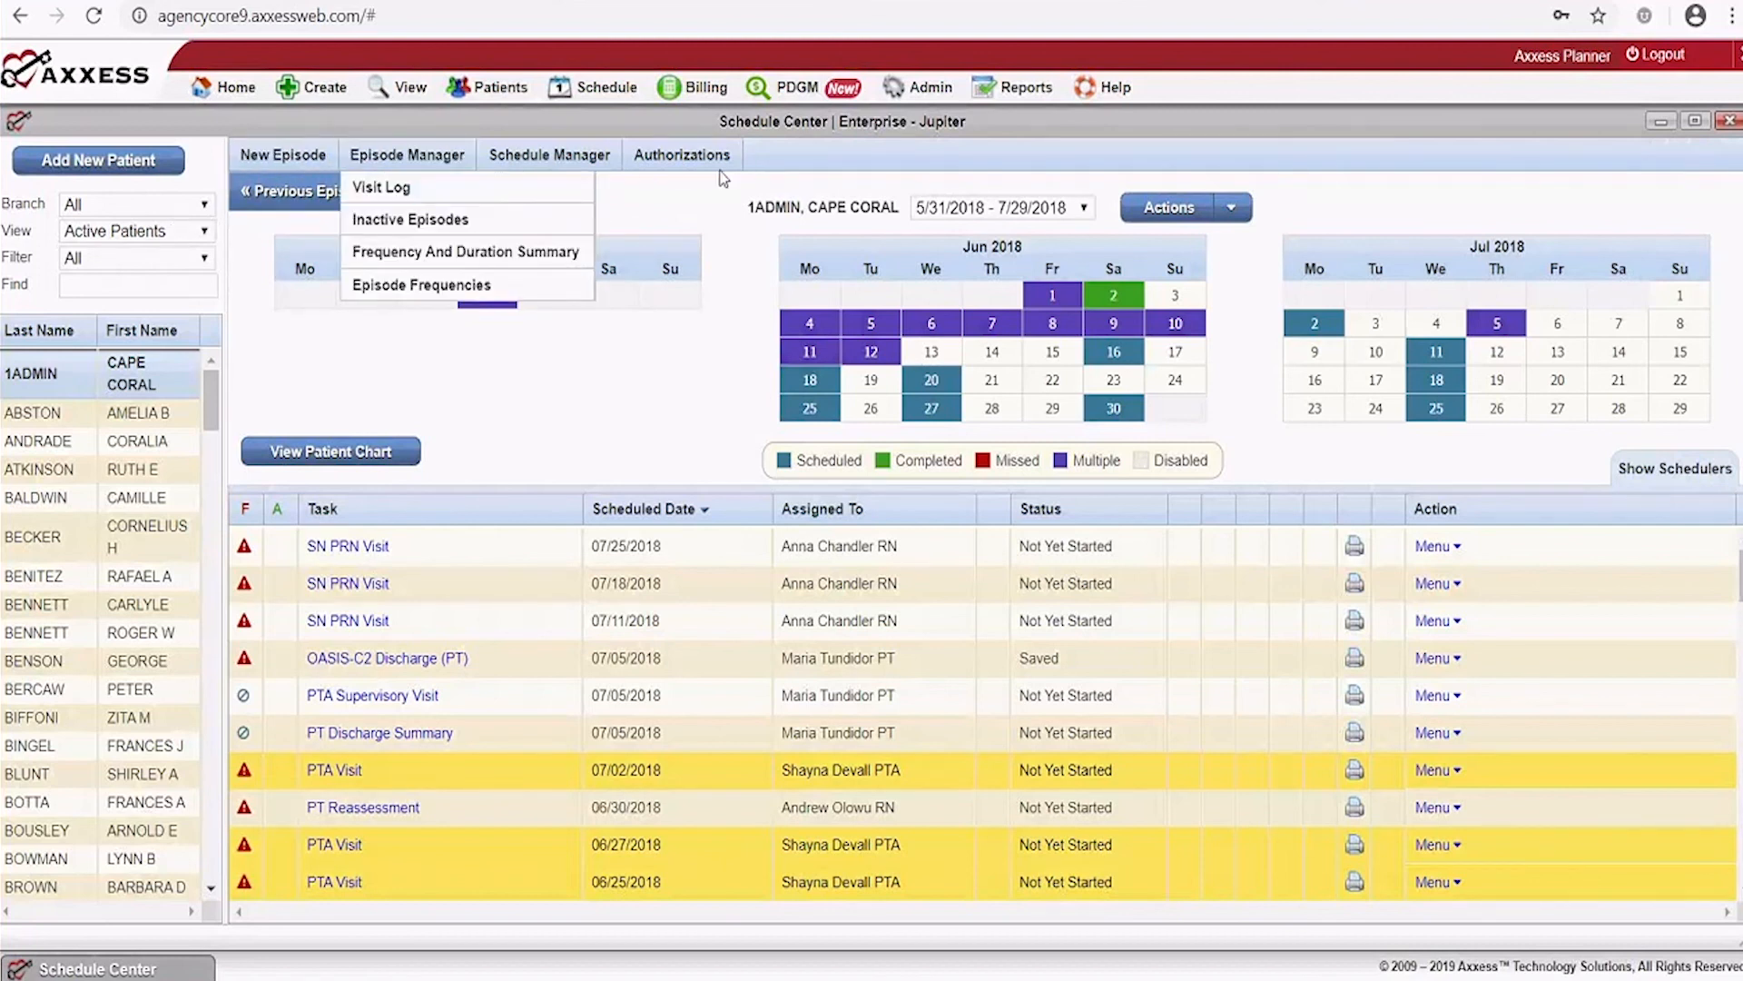
# Create a new 7/30/2018–9/27/2018 episode with the comment 'Always knock'
pyautogui.click(284, 152)
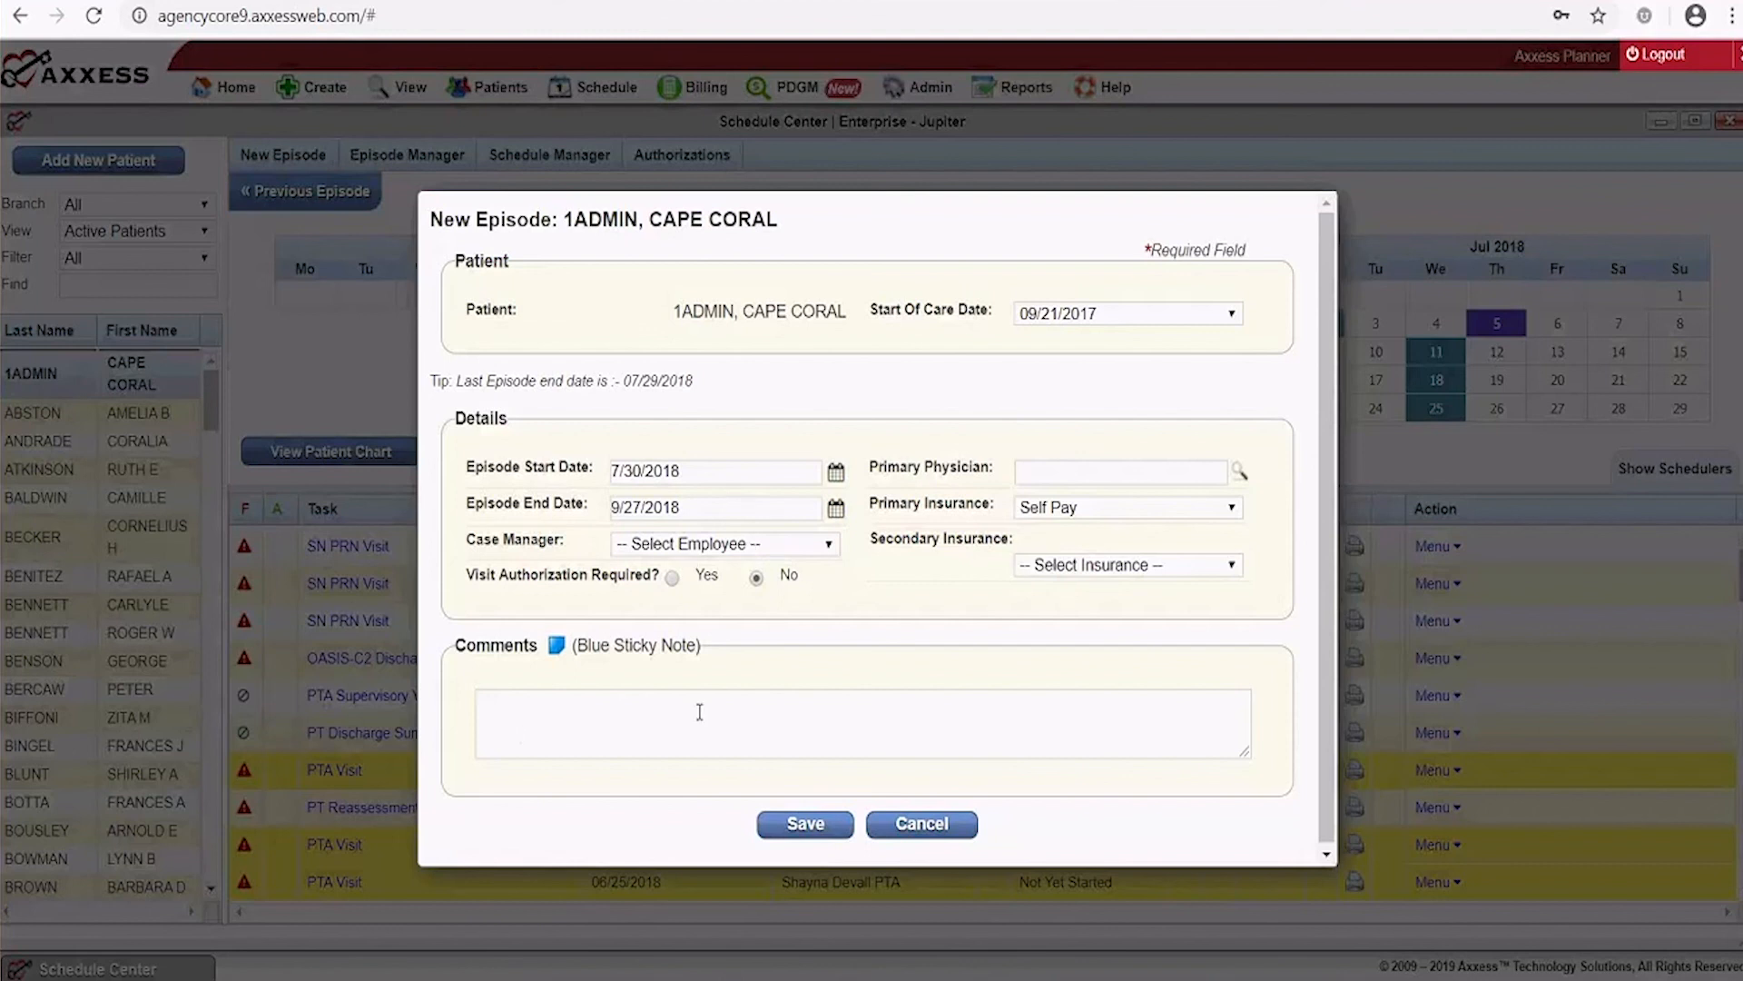
pyautogui.click(620, 721)
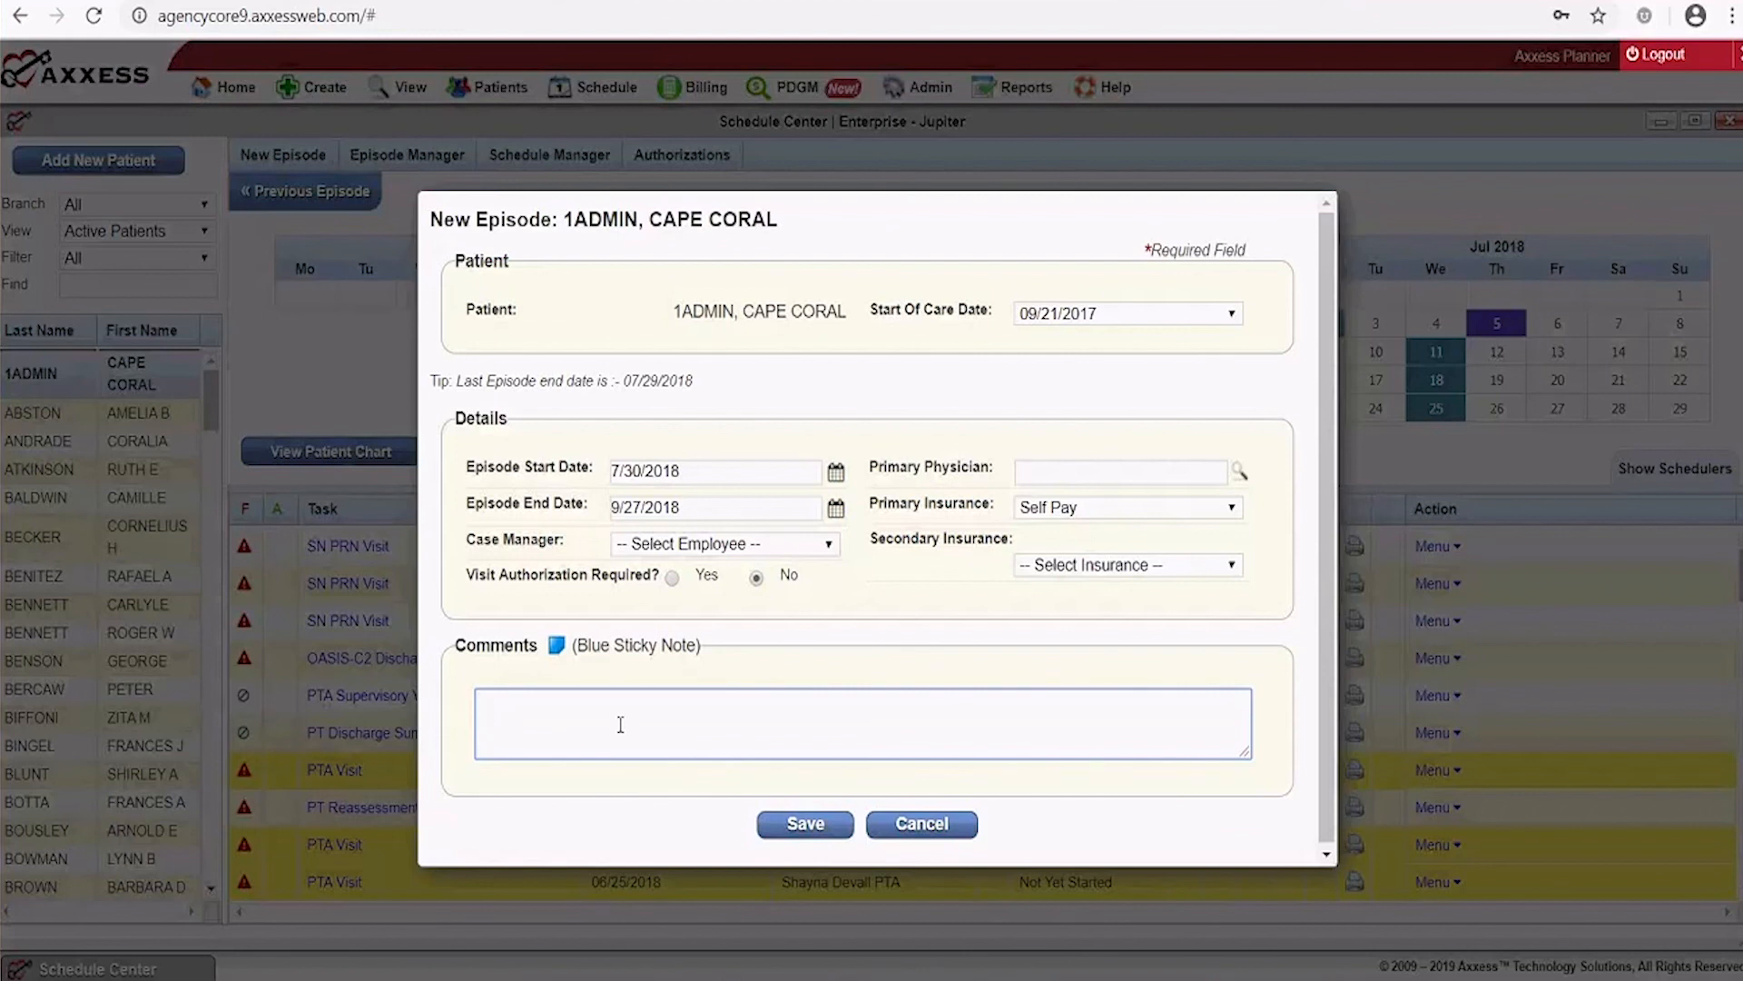
pyautogui.write('Always knock')
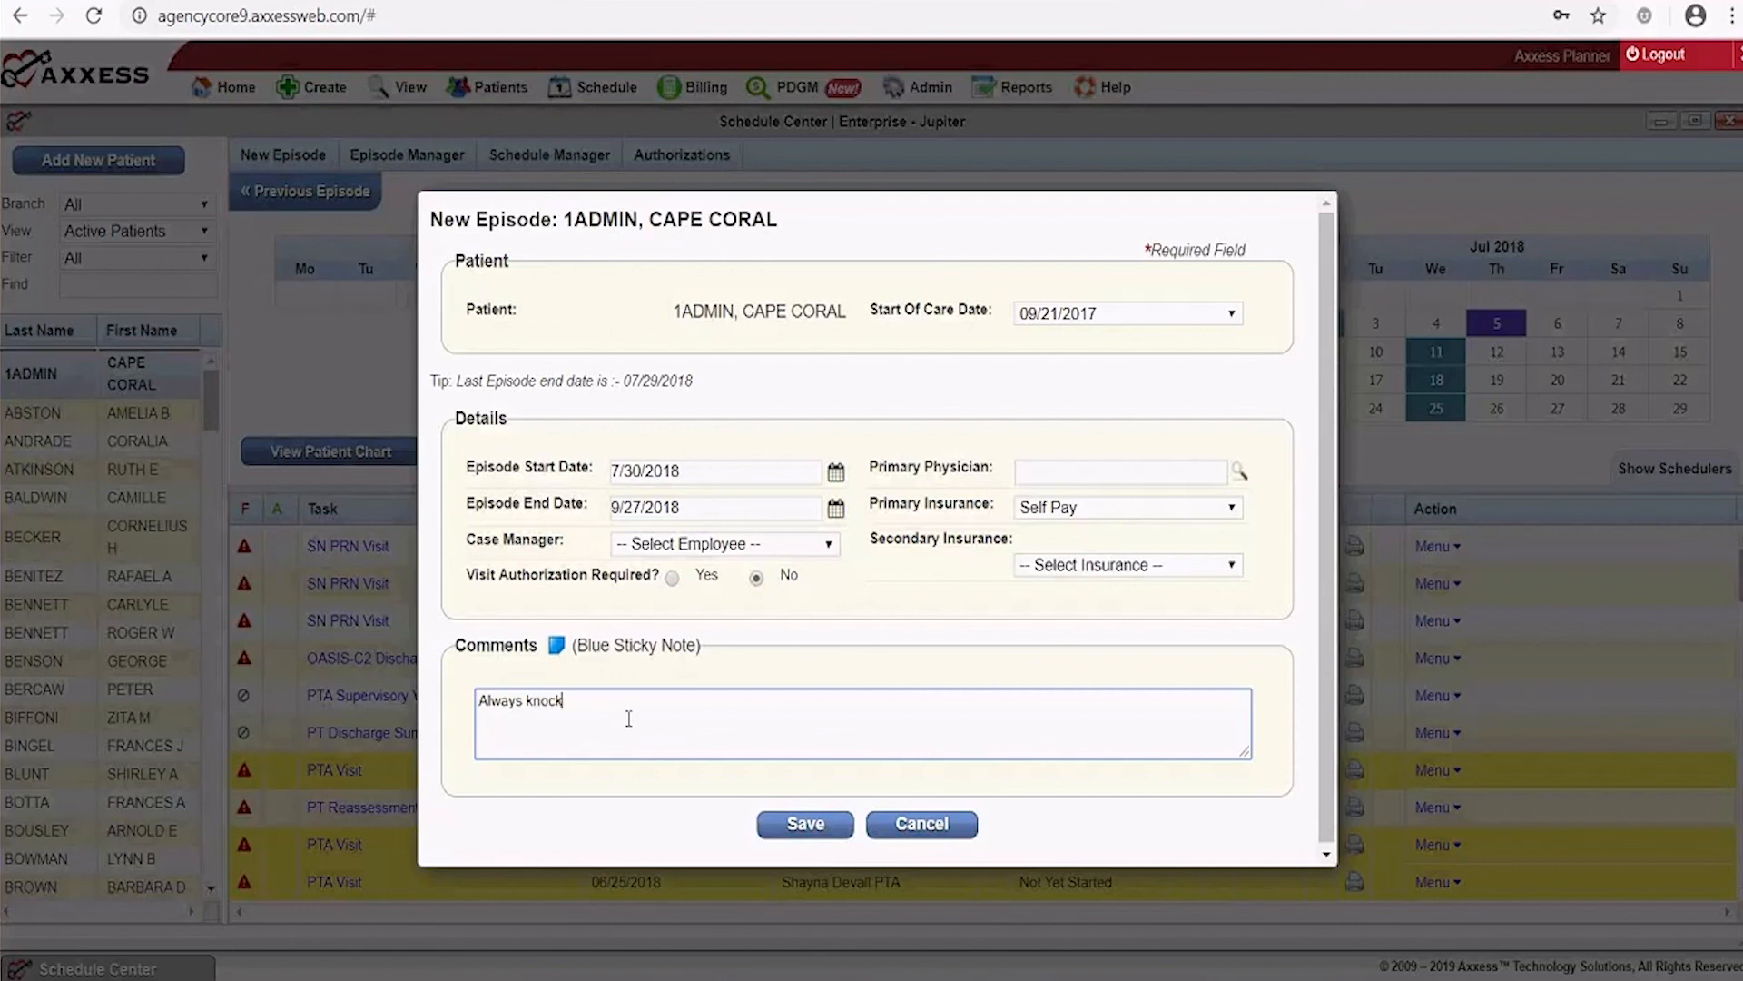
pyautogui.click(803, 826)
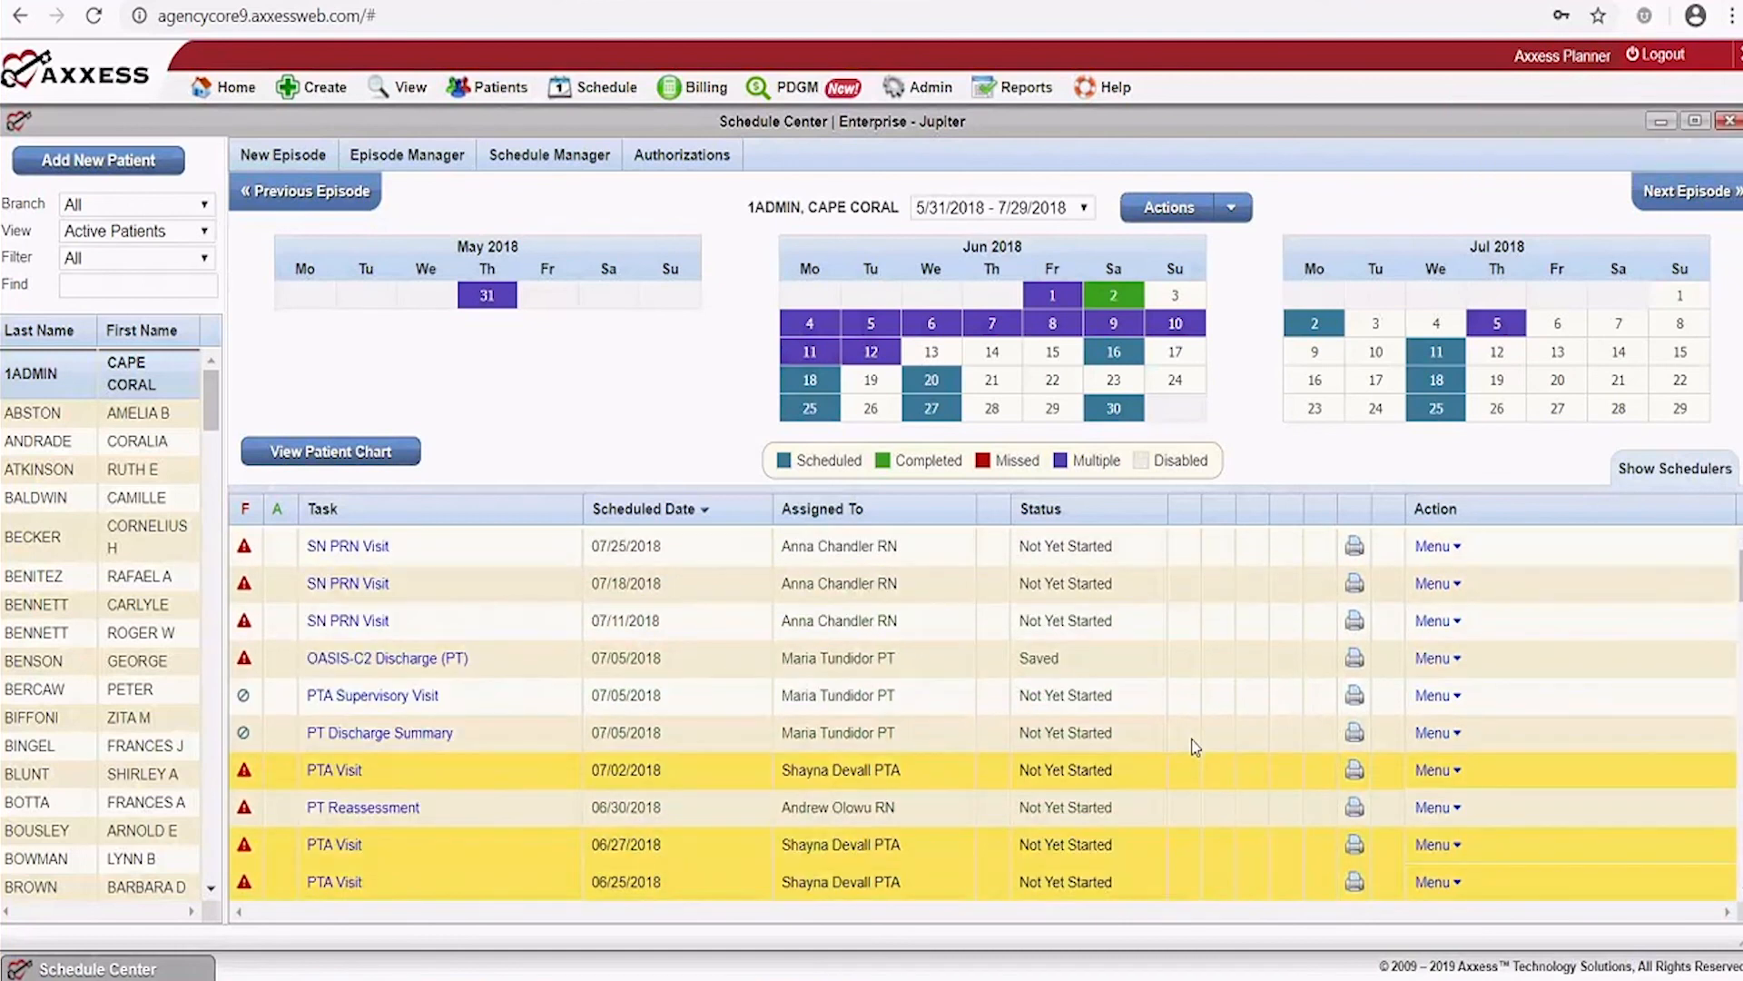
# Start a second new episode and cancel it without saving
pyautogui.click(309, 163)
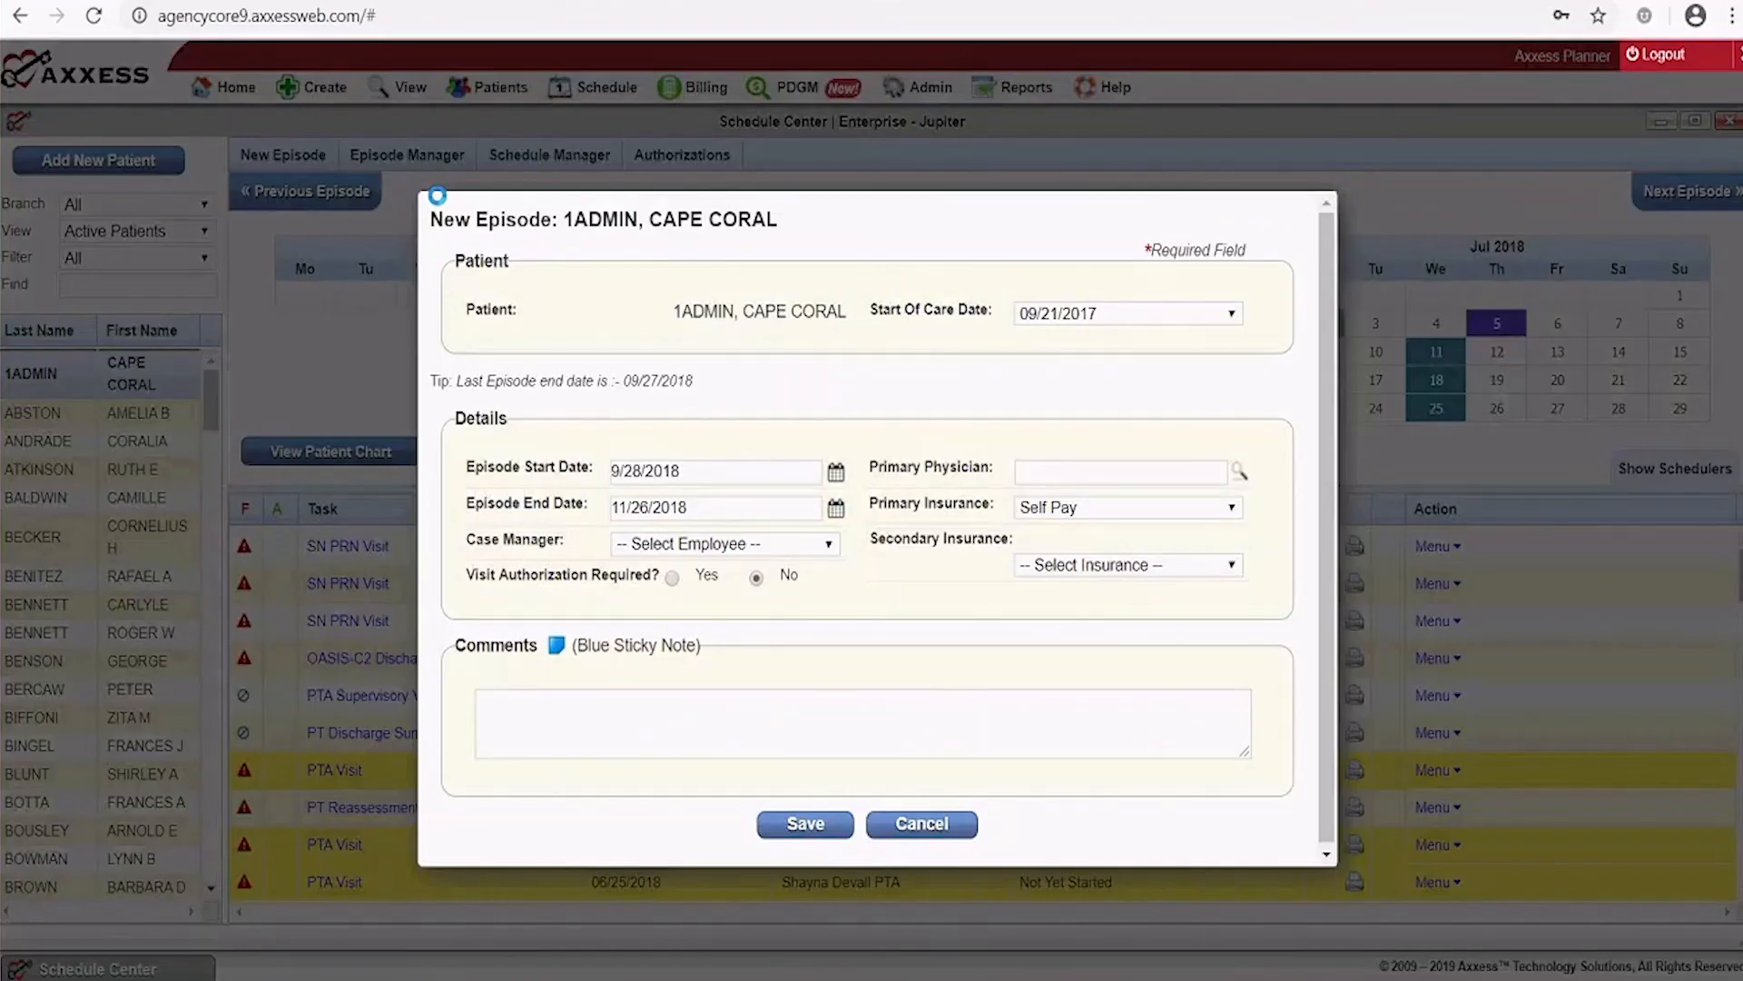
pyautogui.click(910, 826)
pyautogui.moveTo(414, 168)
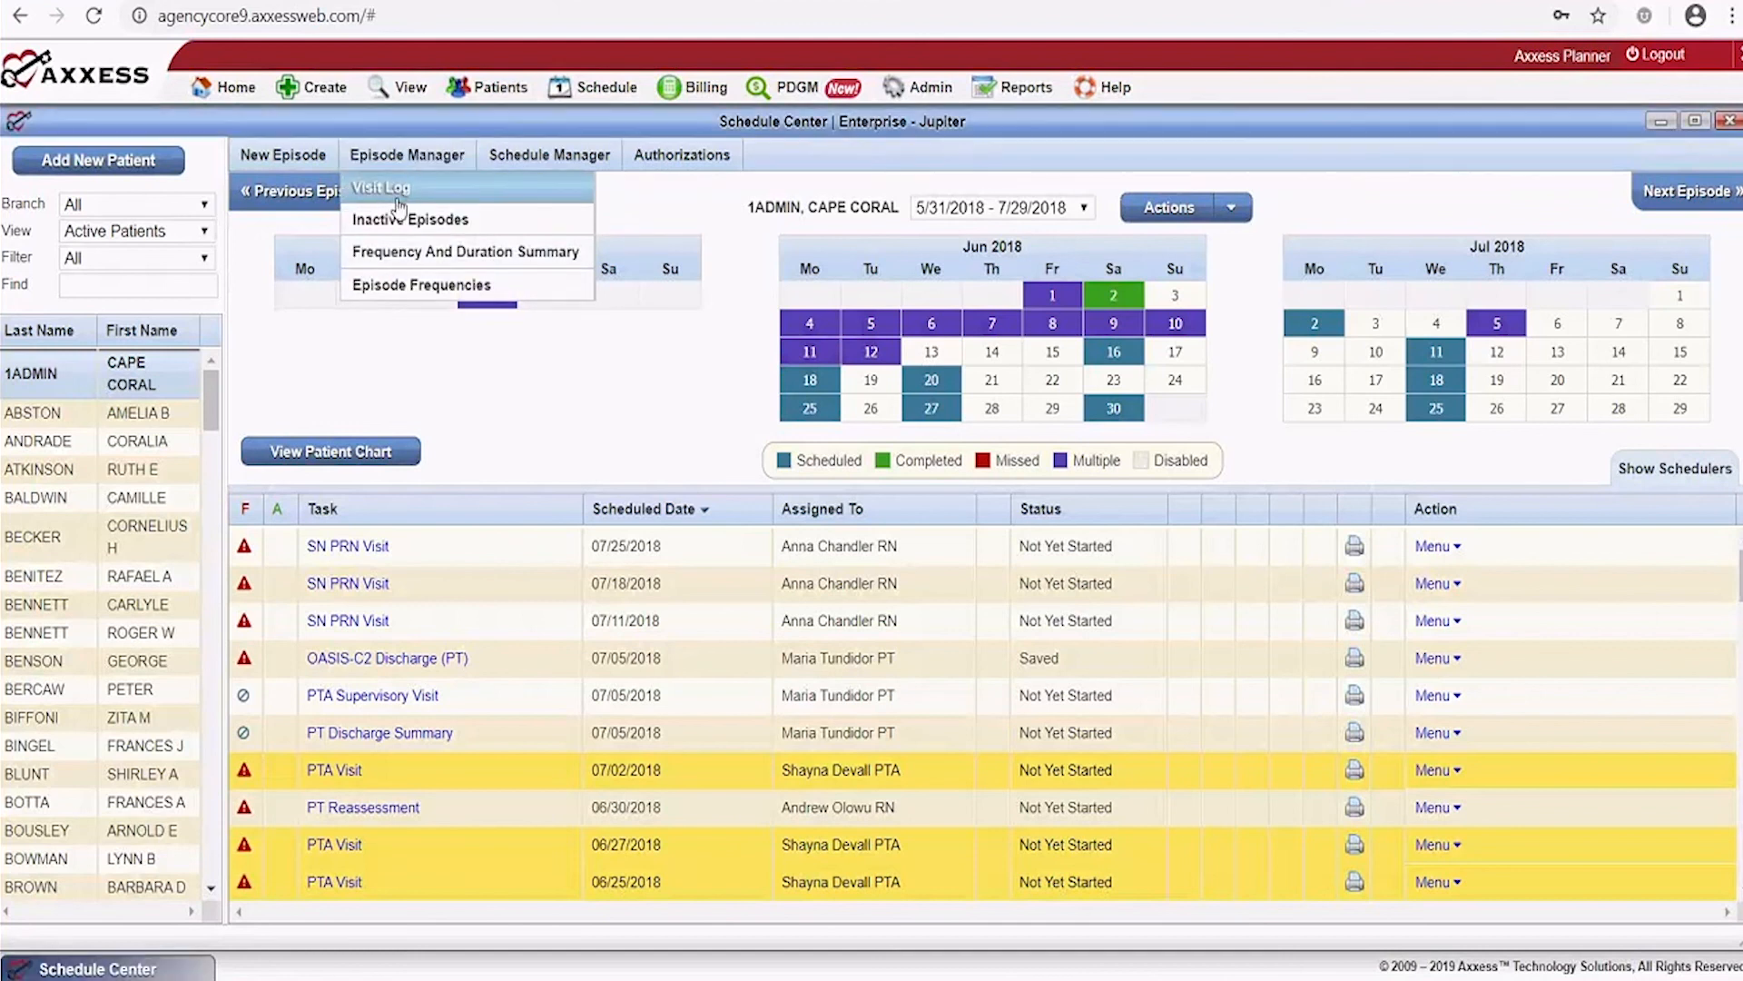
pyautogui.click(398, 191)
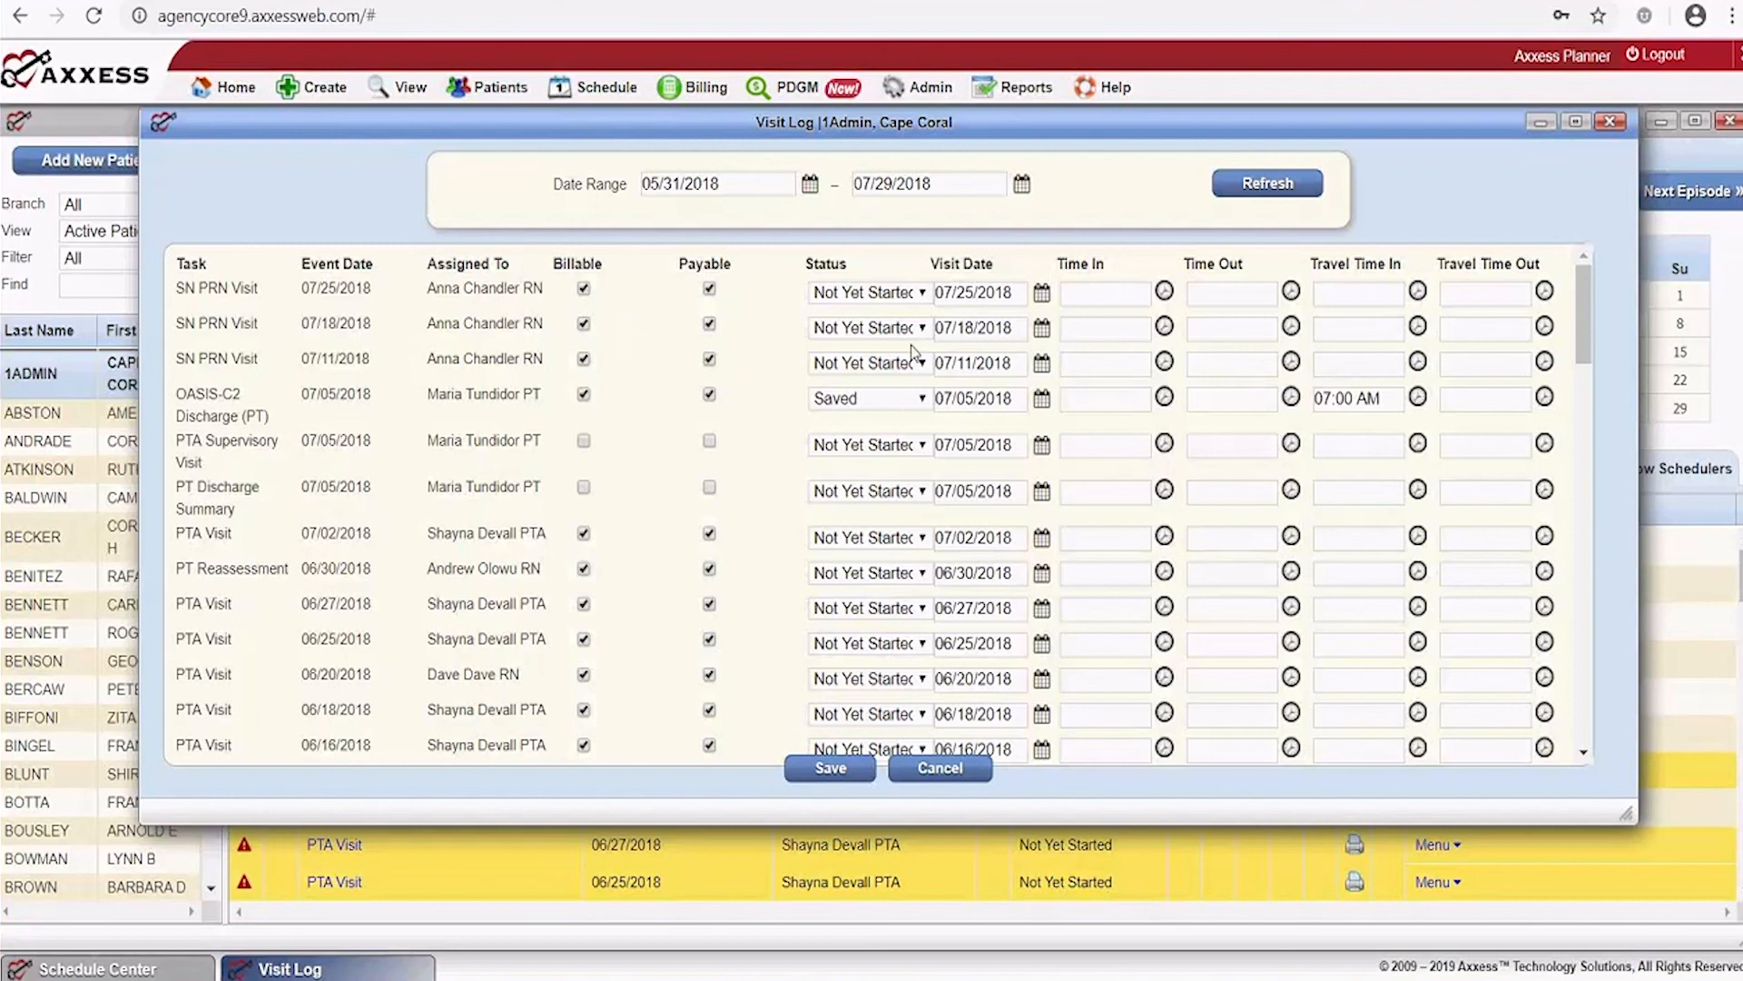
pyautogui.click(867, 291)
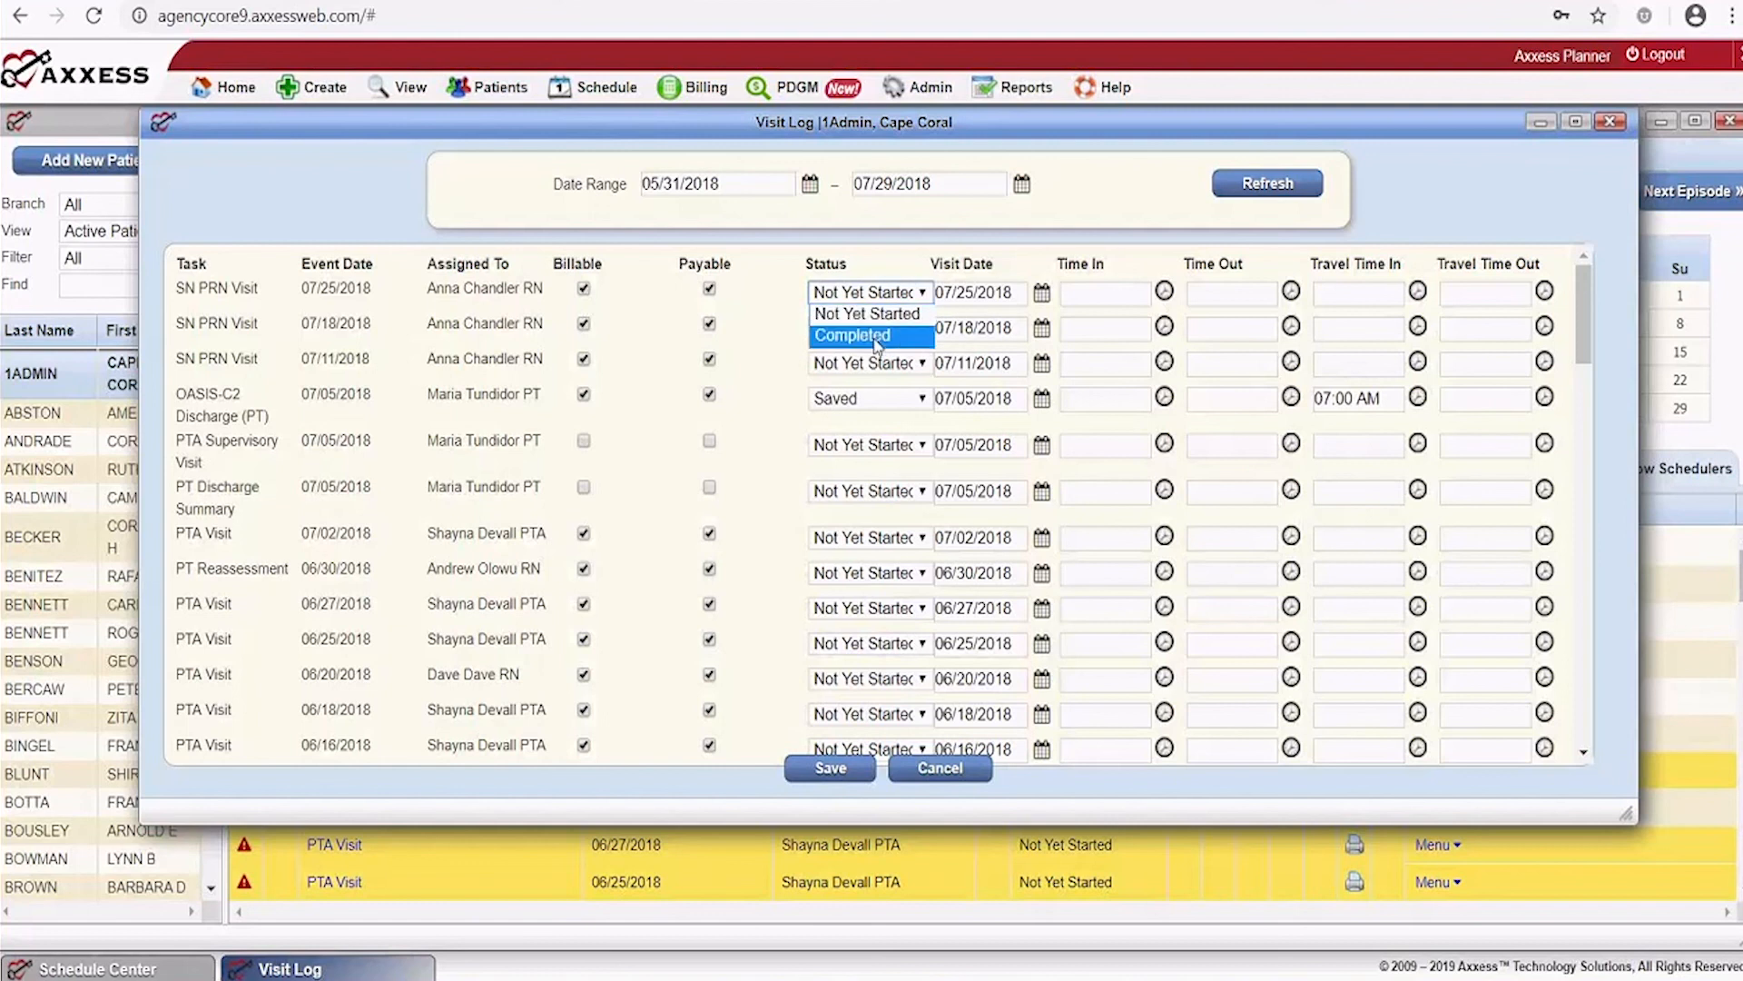
pyautogui.click(1019, 256)
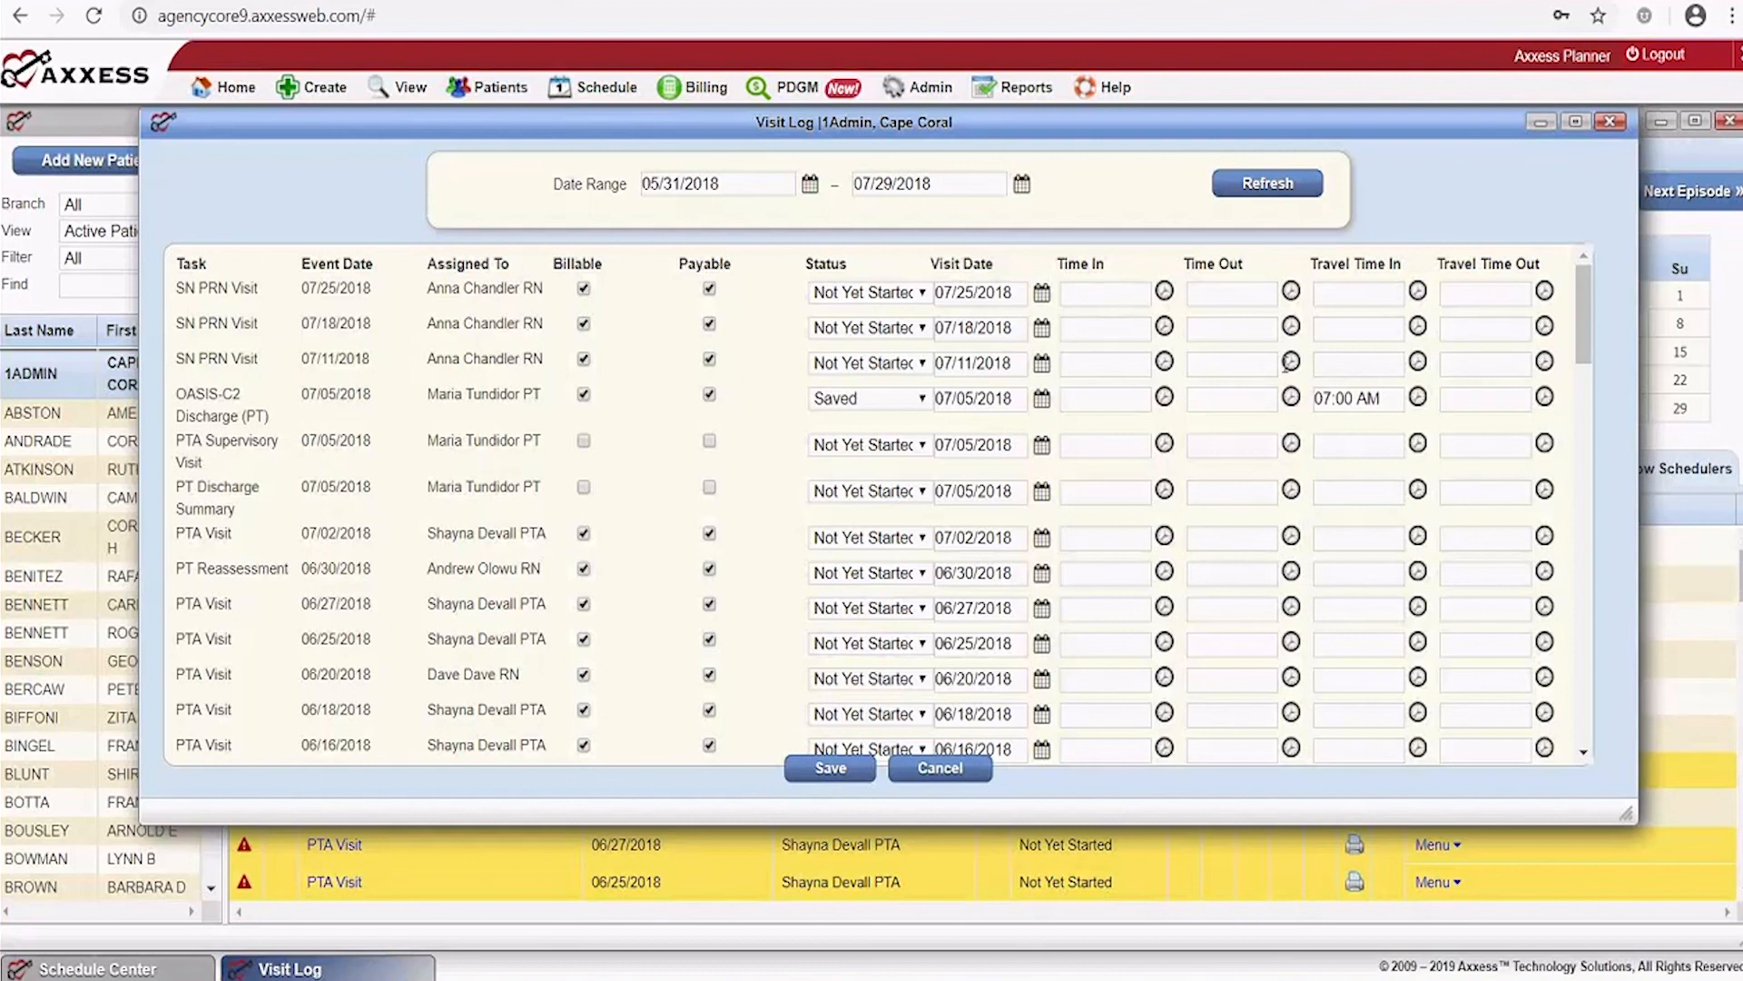
pyautogui.scroll(-1, 1011, 328)
pyautogui.scroll(-5, 1010, 329)
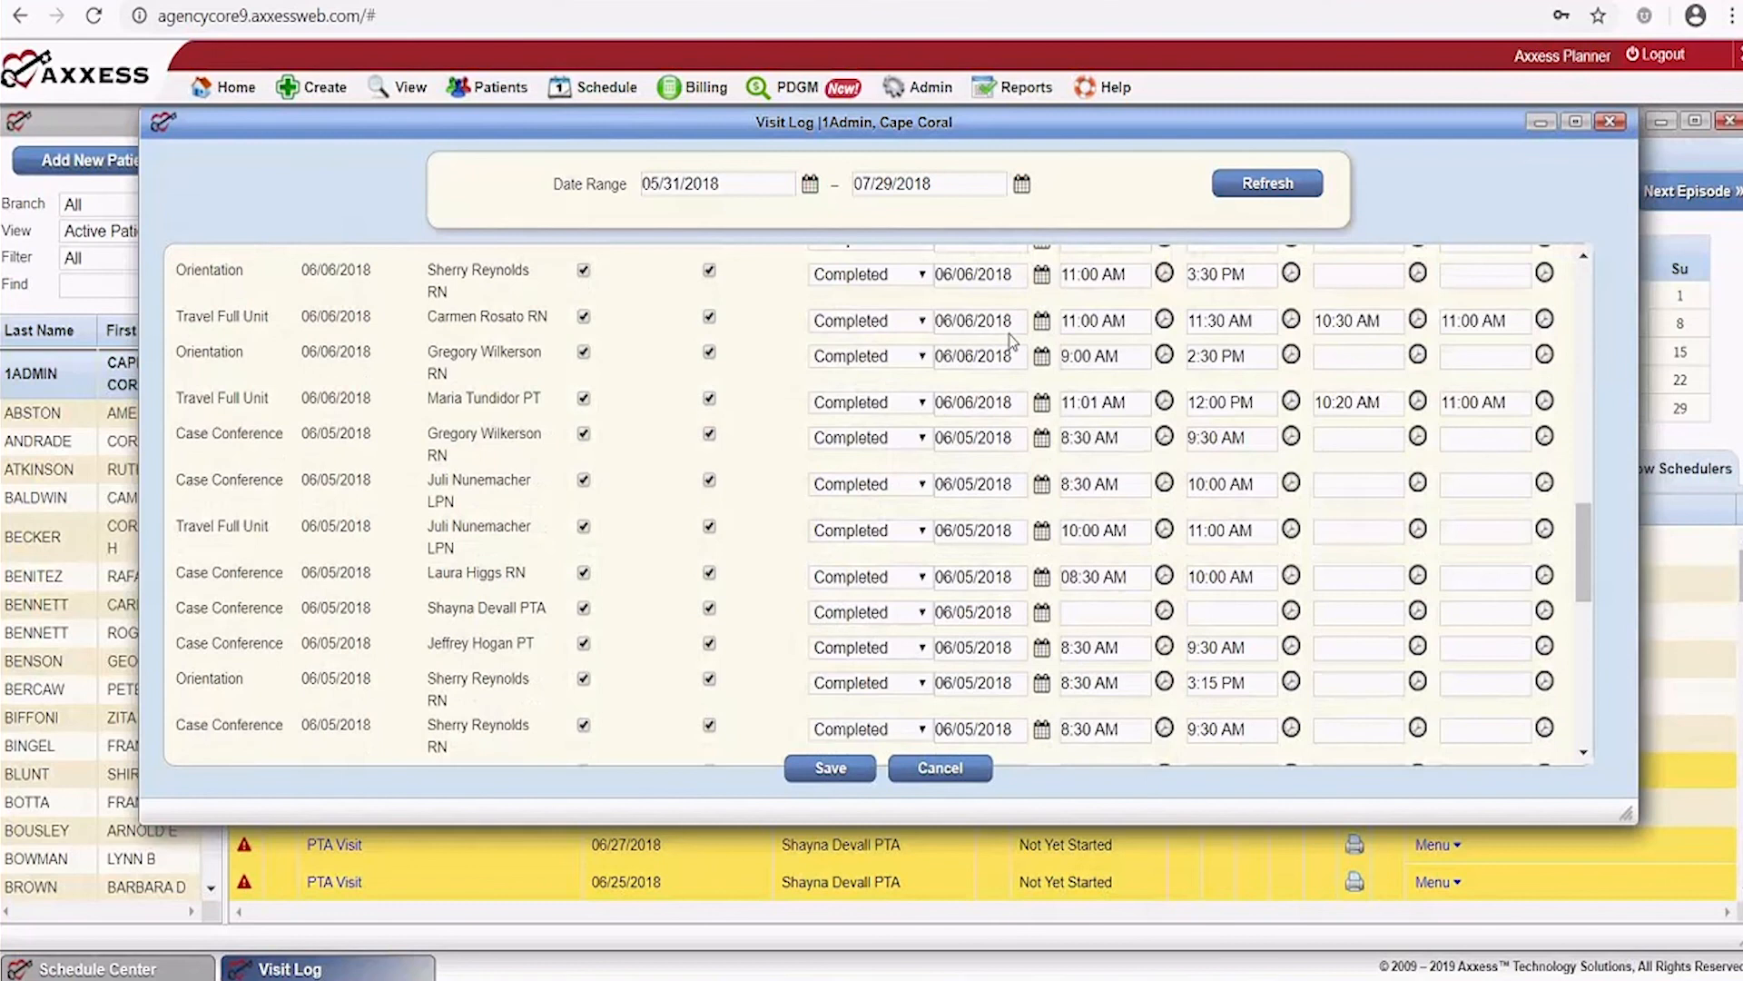
pyautogui.scroll(-5, 1011, 340)
pyautogui.scroll(8, 1010, 341)
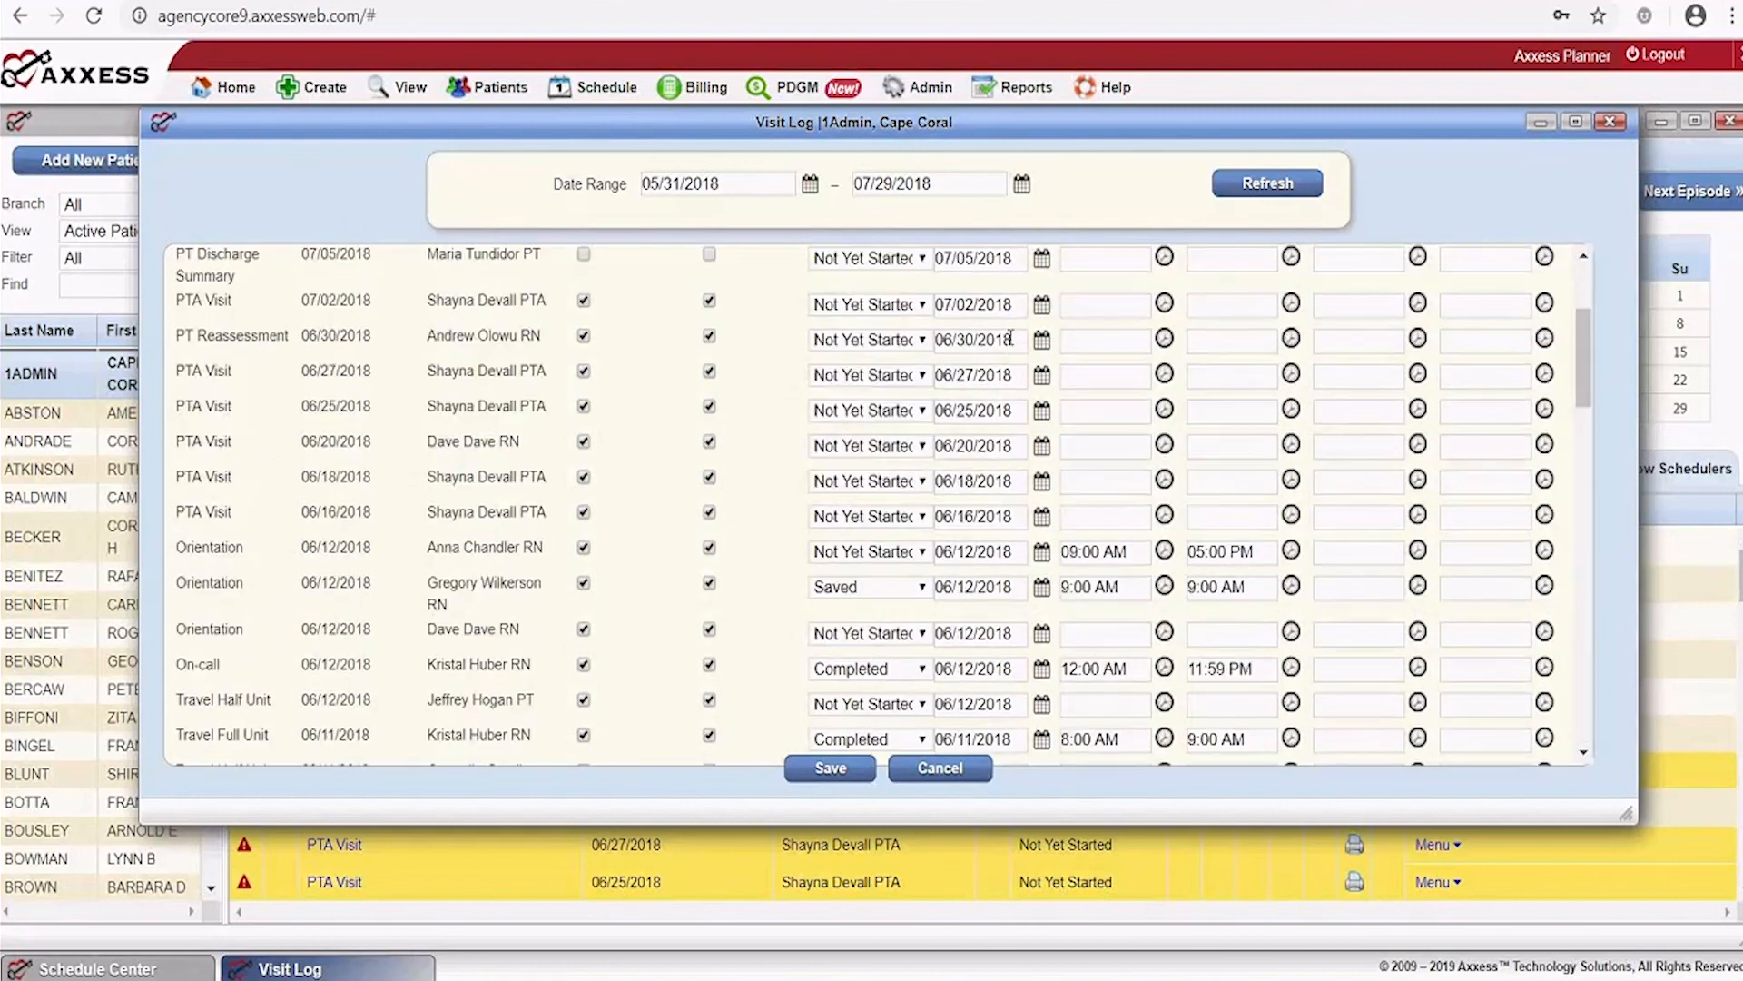
pyautogui.scroll(3, 1011, 338)
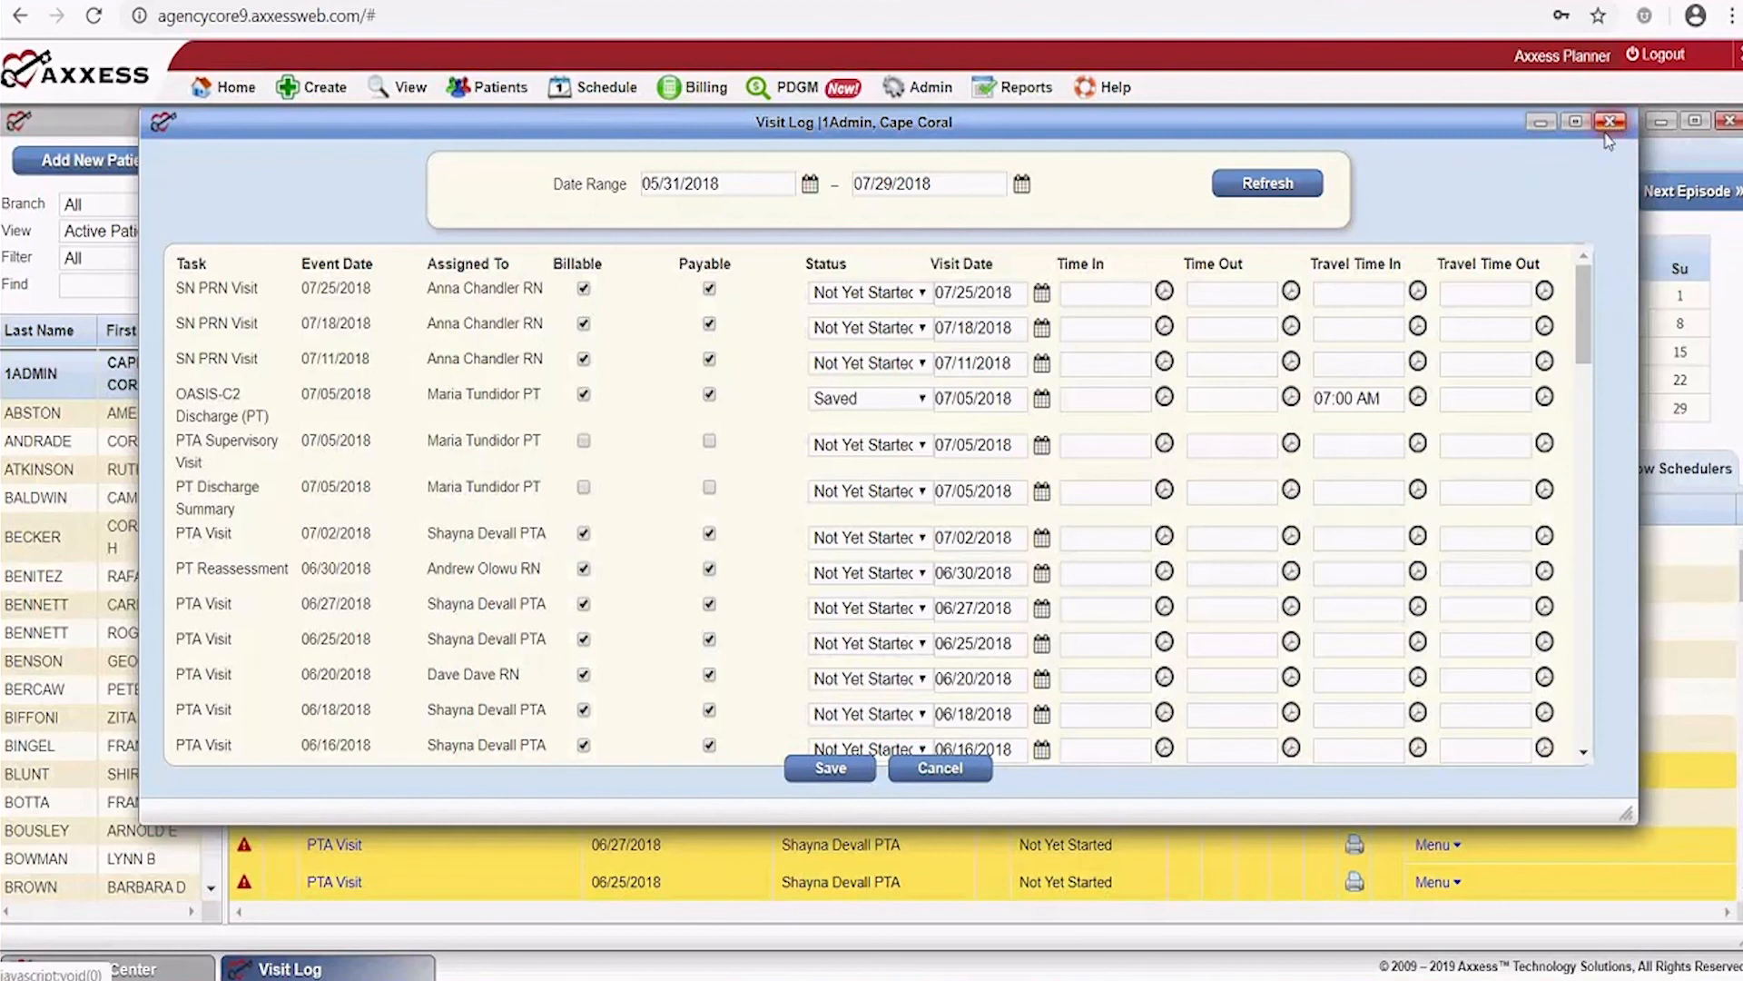
pyautogui.click(941, 770)
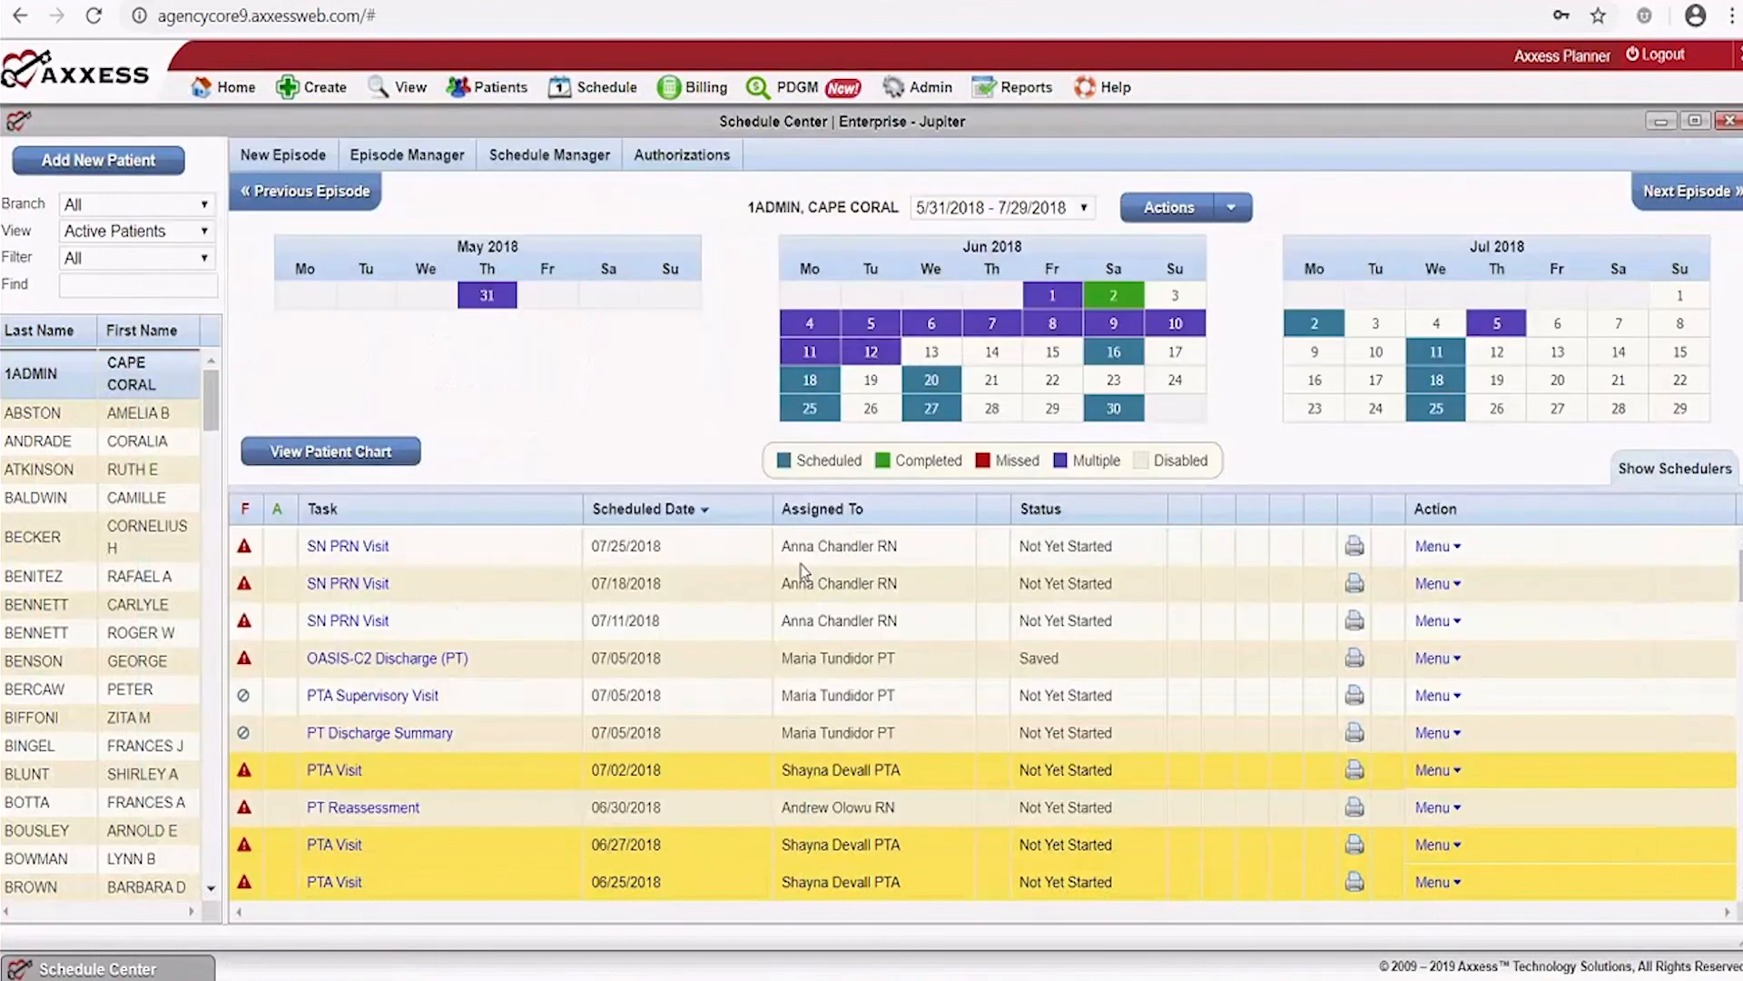
# Check Inactive Episodes, confirming the patient has none
pyautogui.click(407, 154)
pyautogui.click(418, 219)
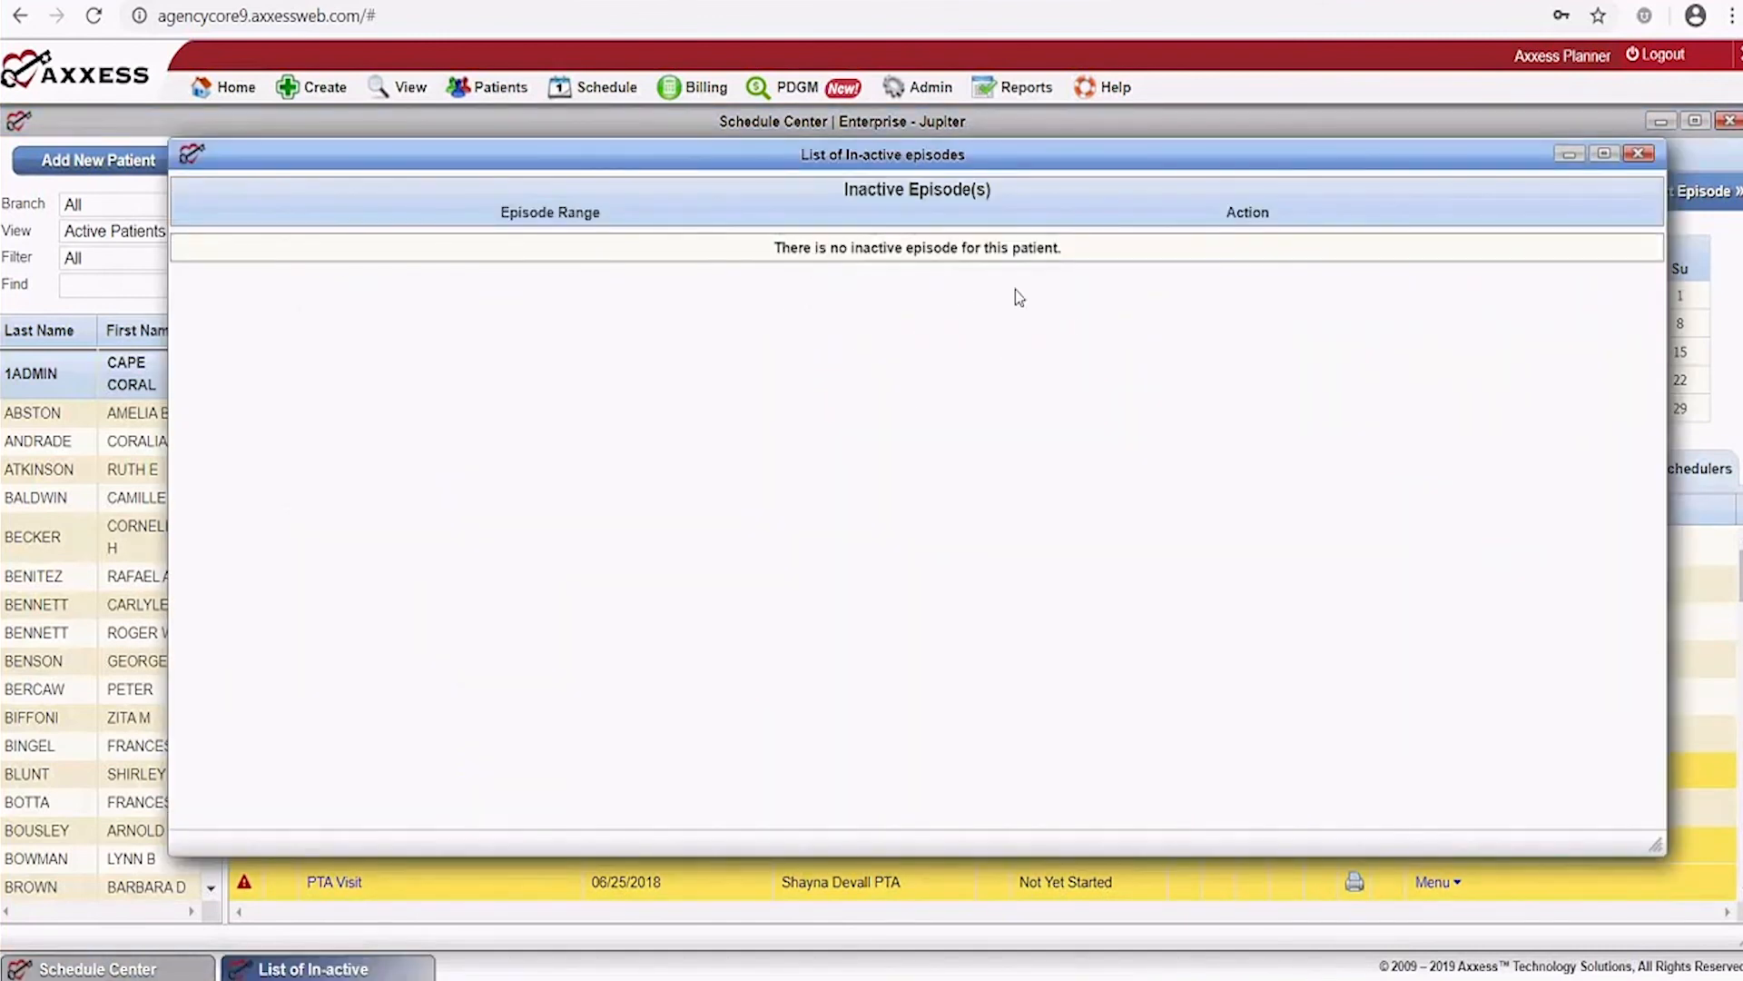
pyautogui.click(1638, 153)
# Open the Frequency and Duration Summary, showing 51 nursing visits beyond 0 ordered
pyautogui.click(400, 154)
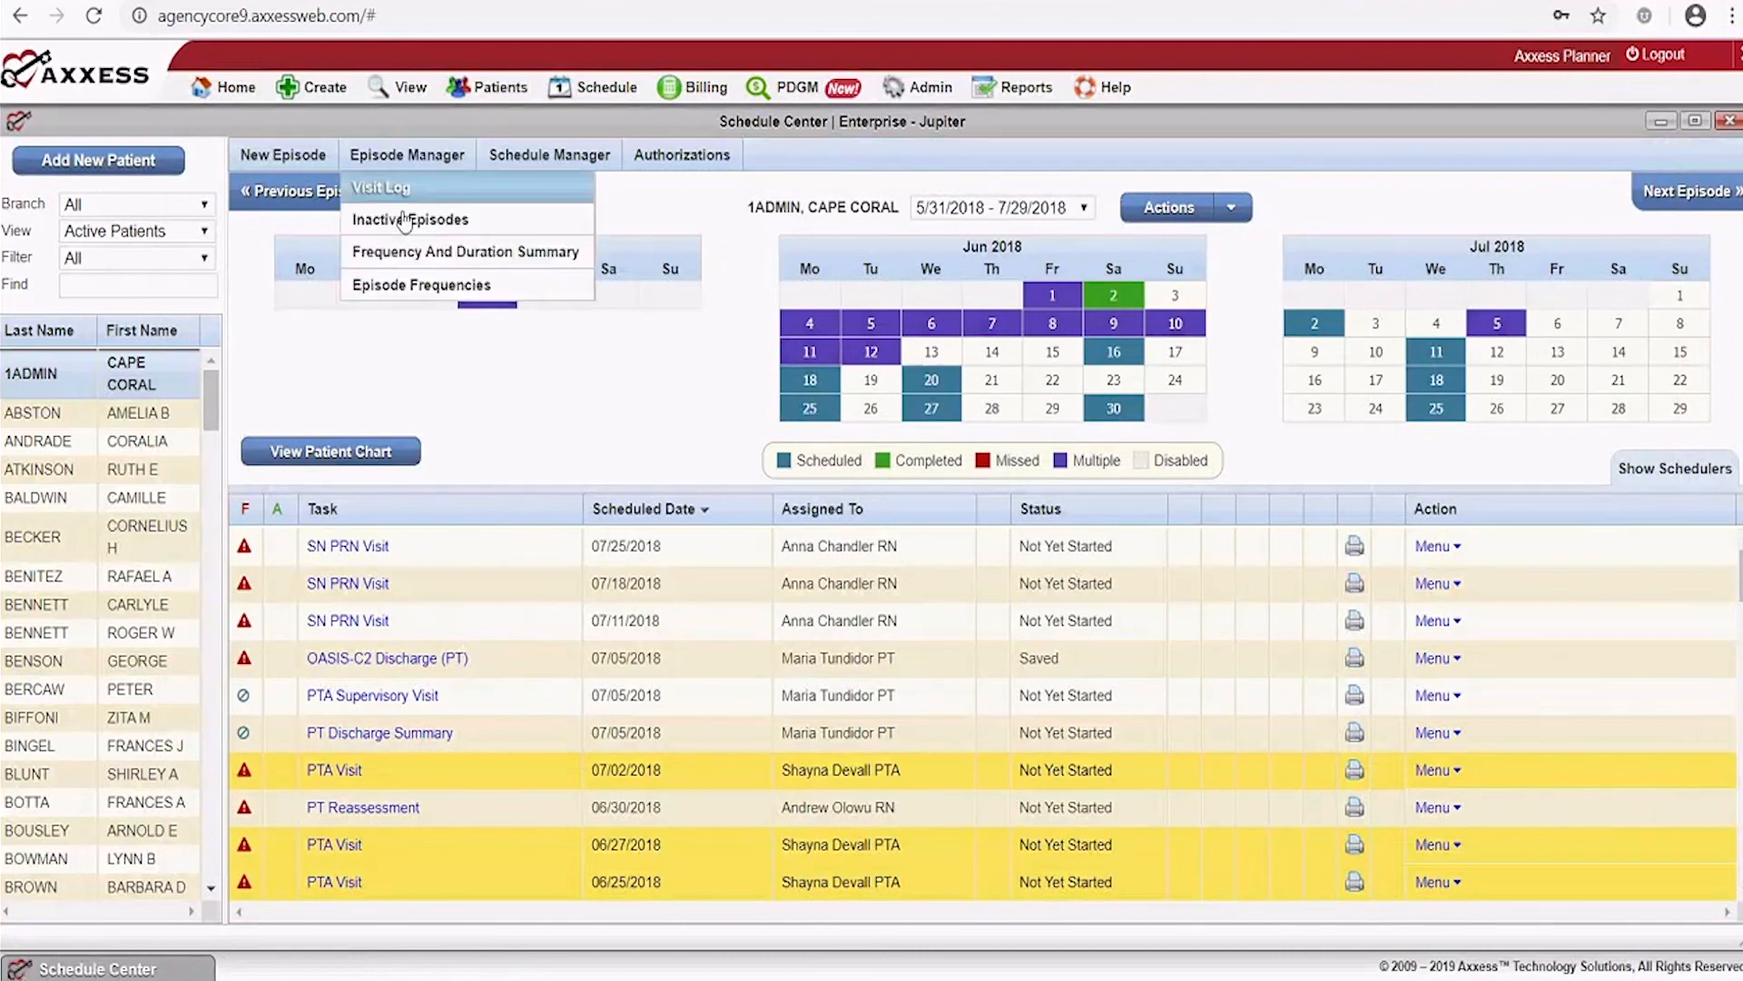
pyautogui.click(417, 255)
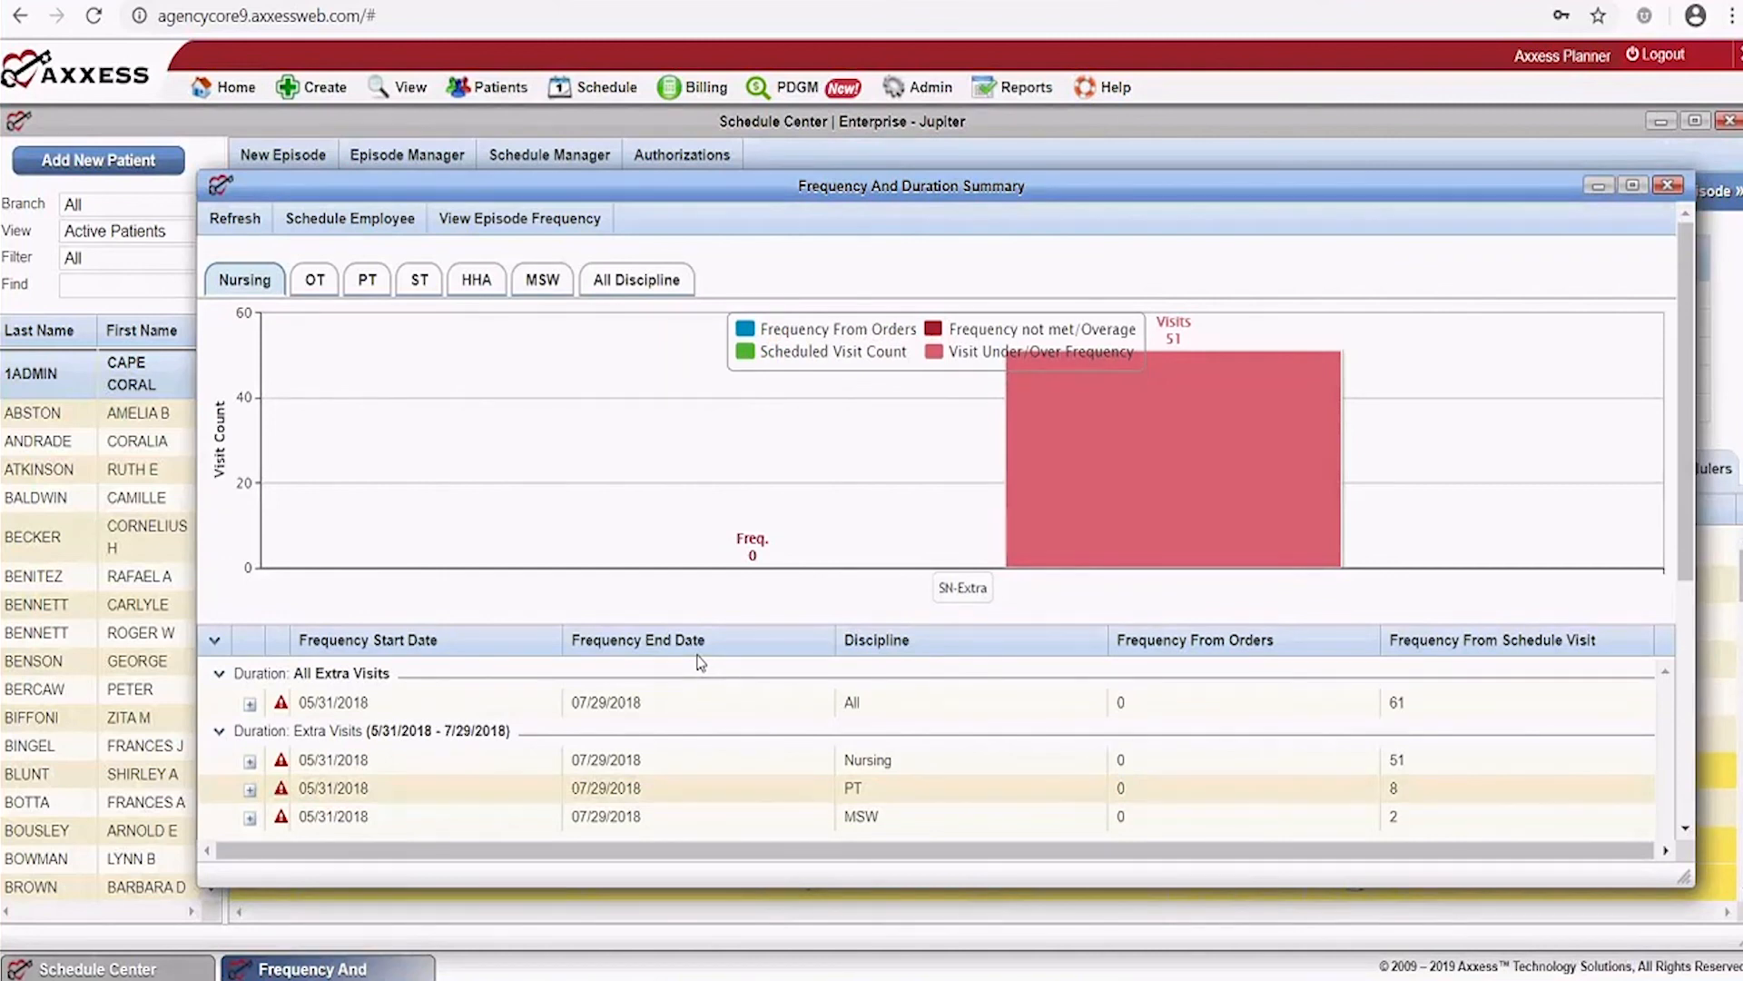
pyautogui.click(611, 88)
pyautogui.moveTo(732, 499)
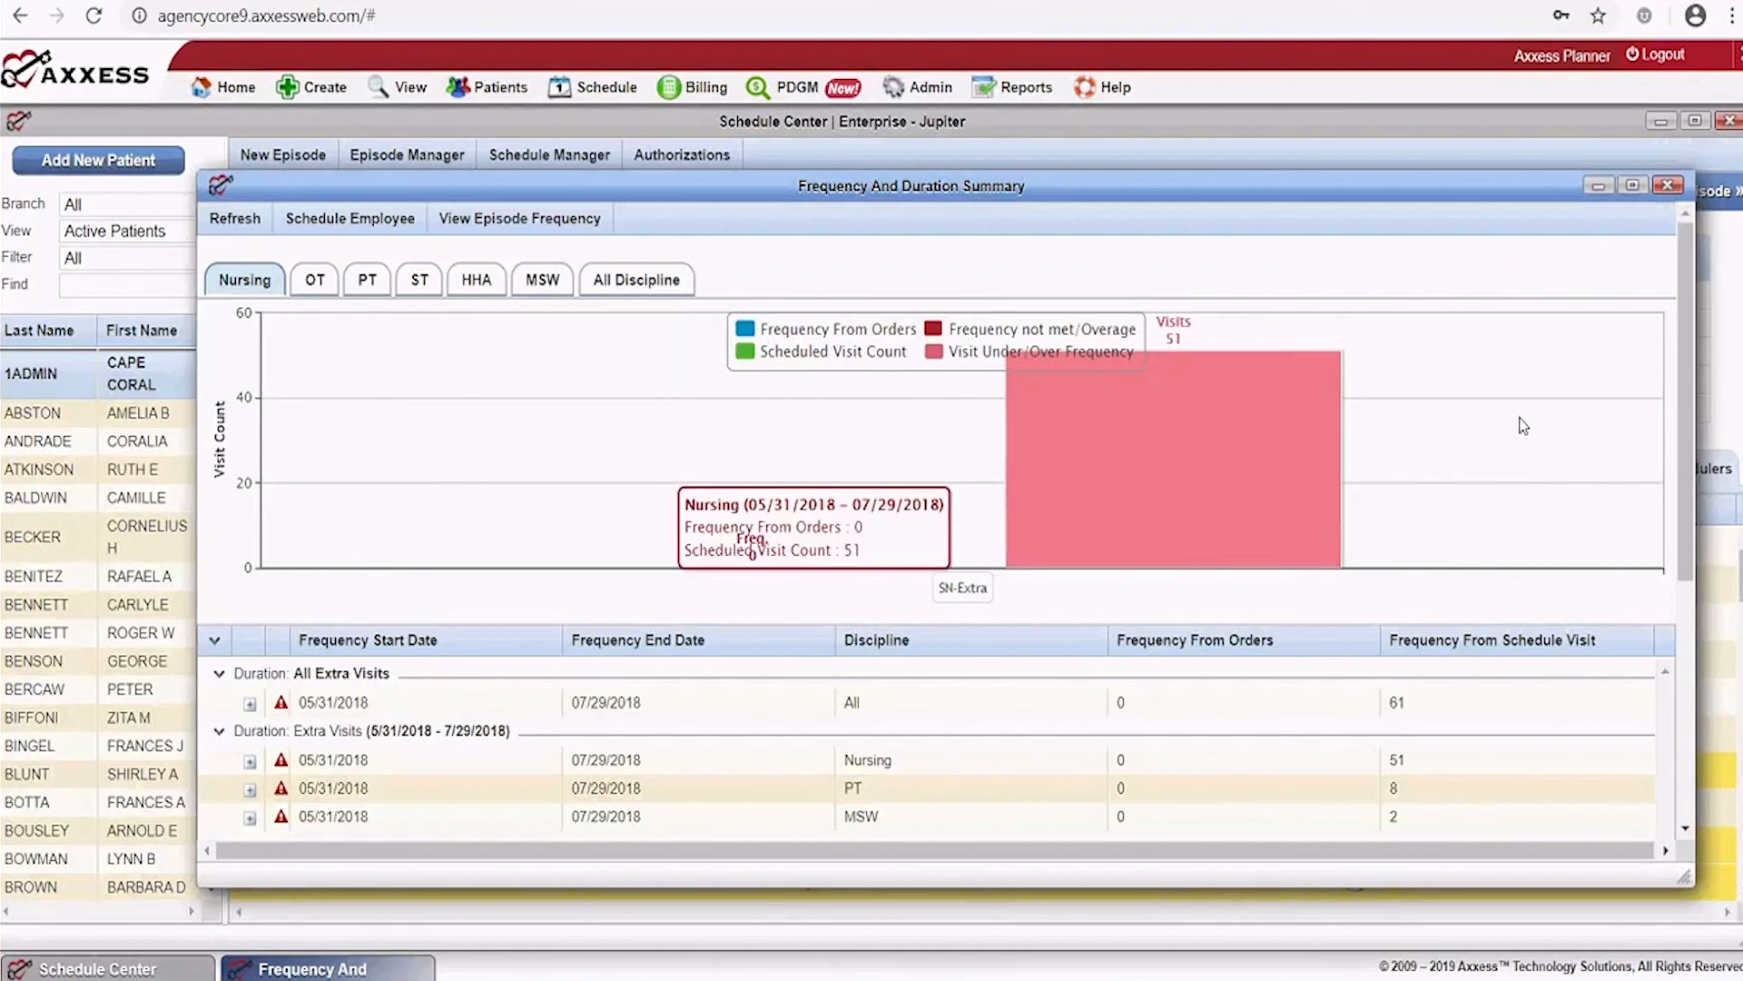
# Close the summary and review Episode Frequencies: 51 SN, 8 PT and 2 MSW visits
pyautogui.click(1667, 185)
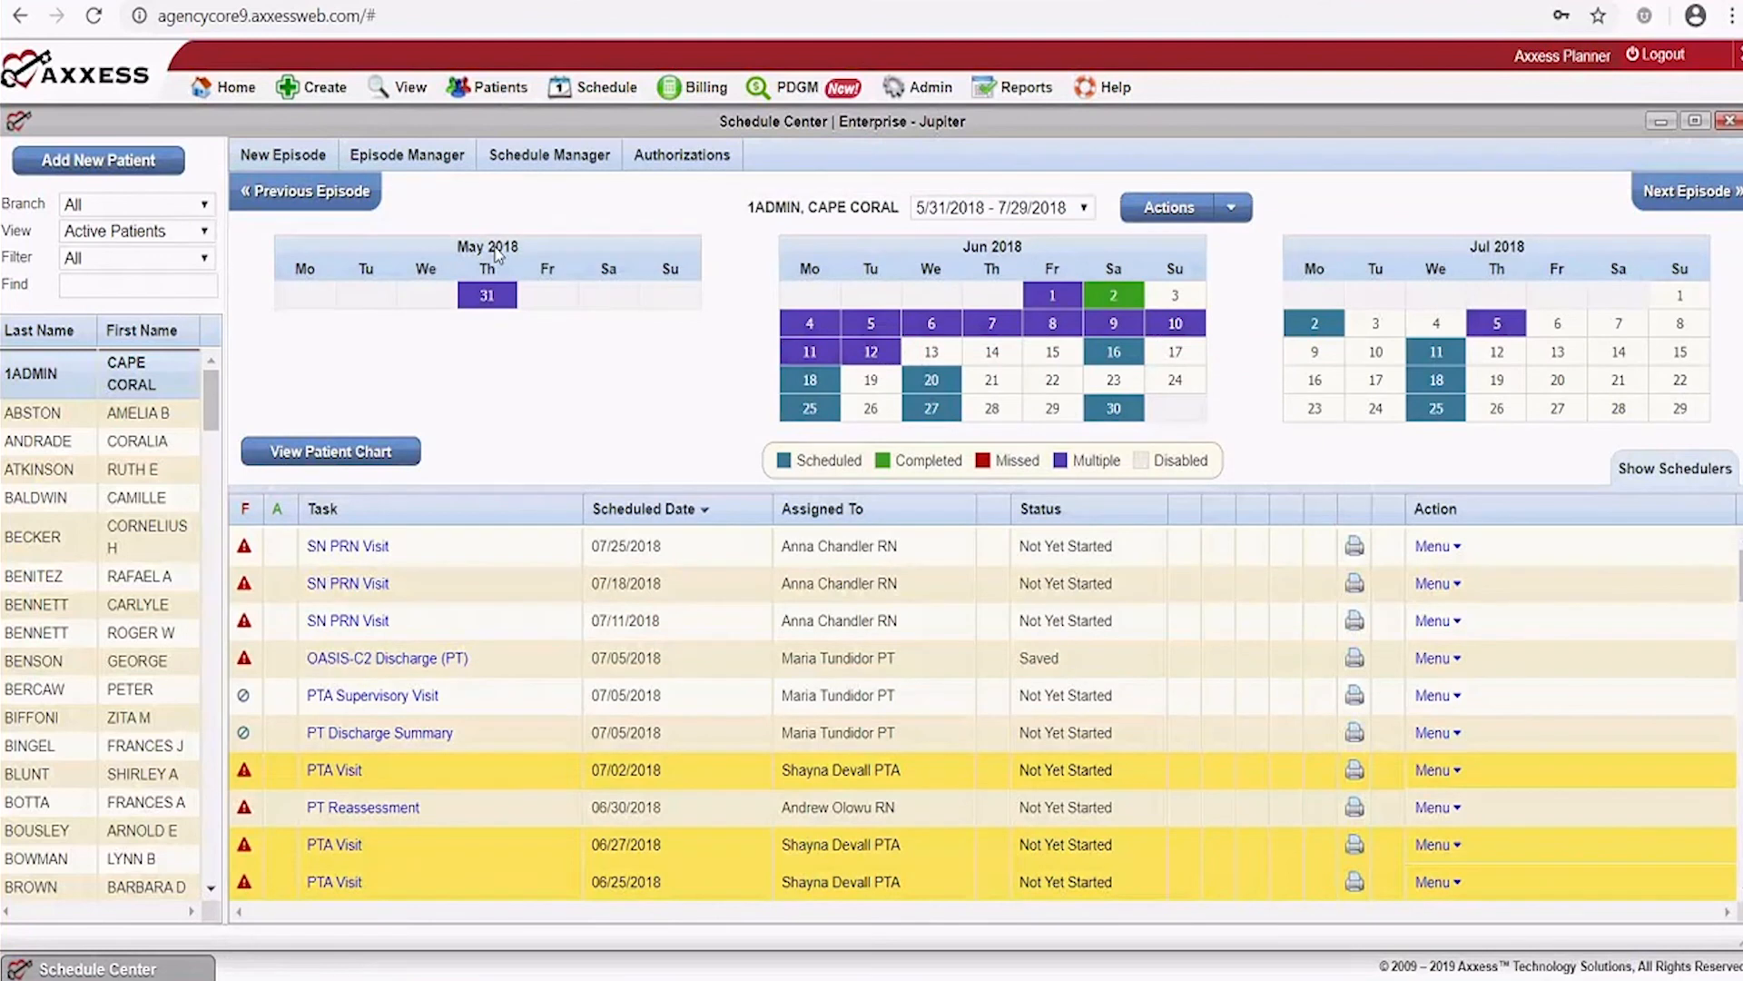
pyautogui.moveTo(410, 156)
pyautogui.click(416, 286)
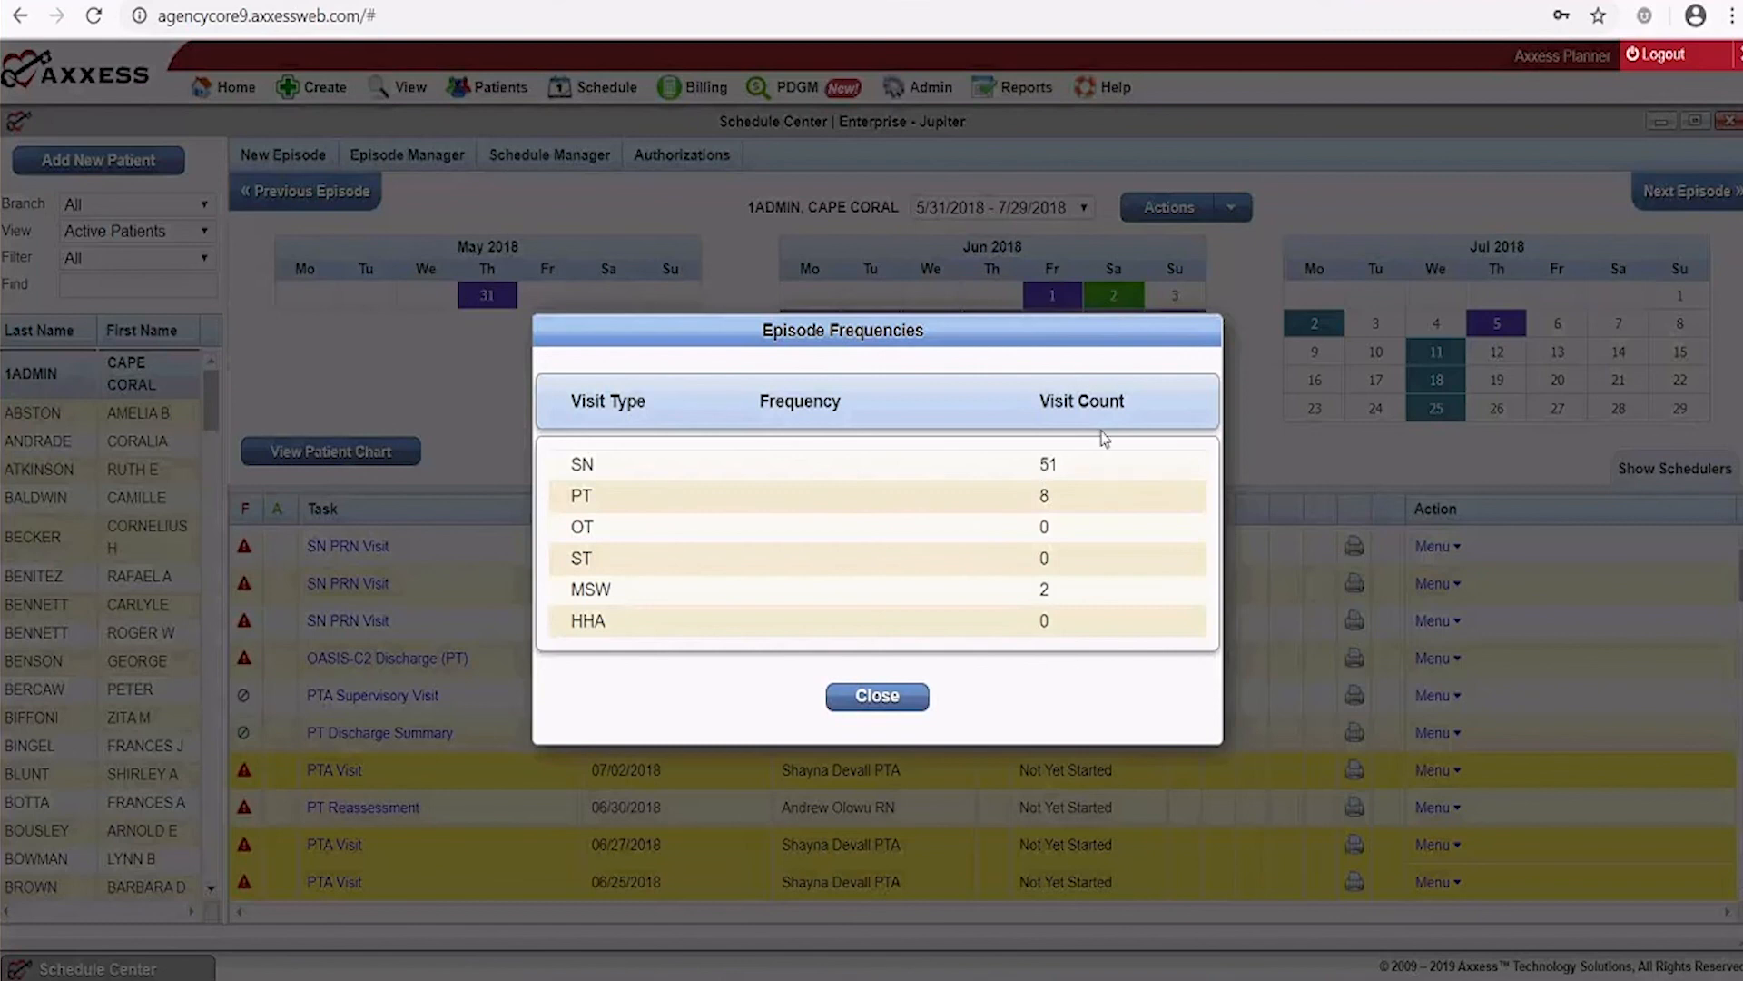
pyautogui.click(890, 705)
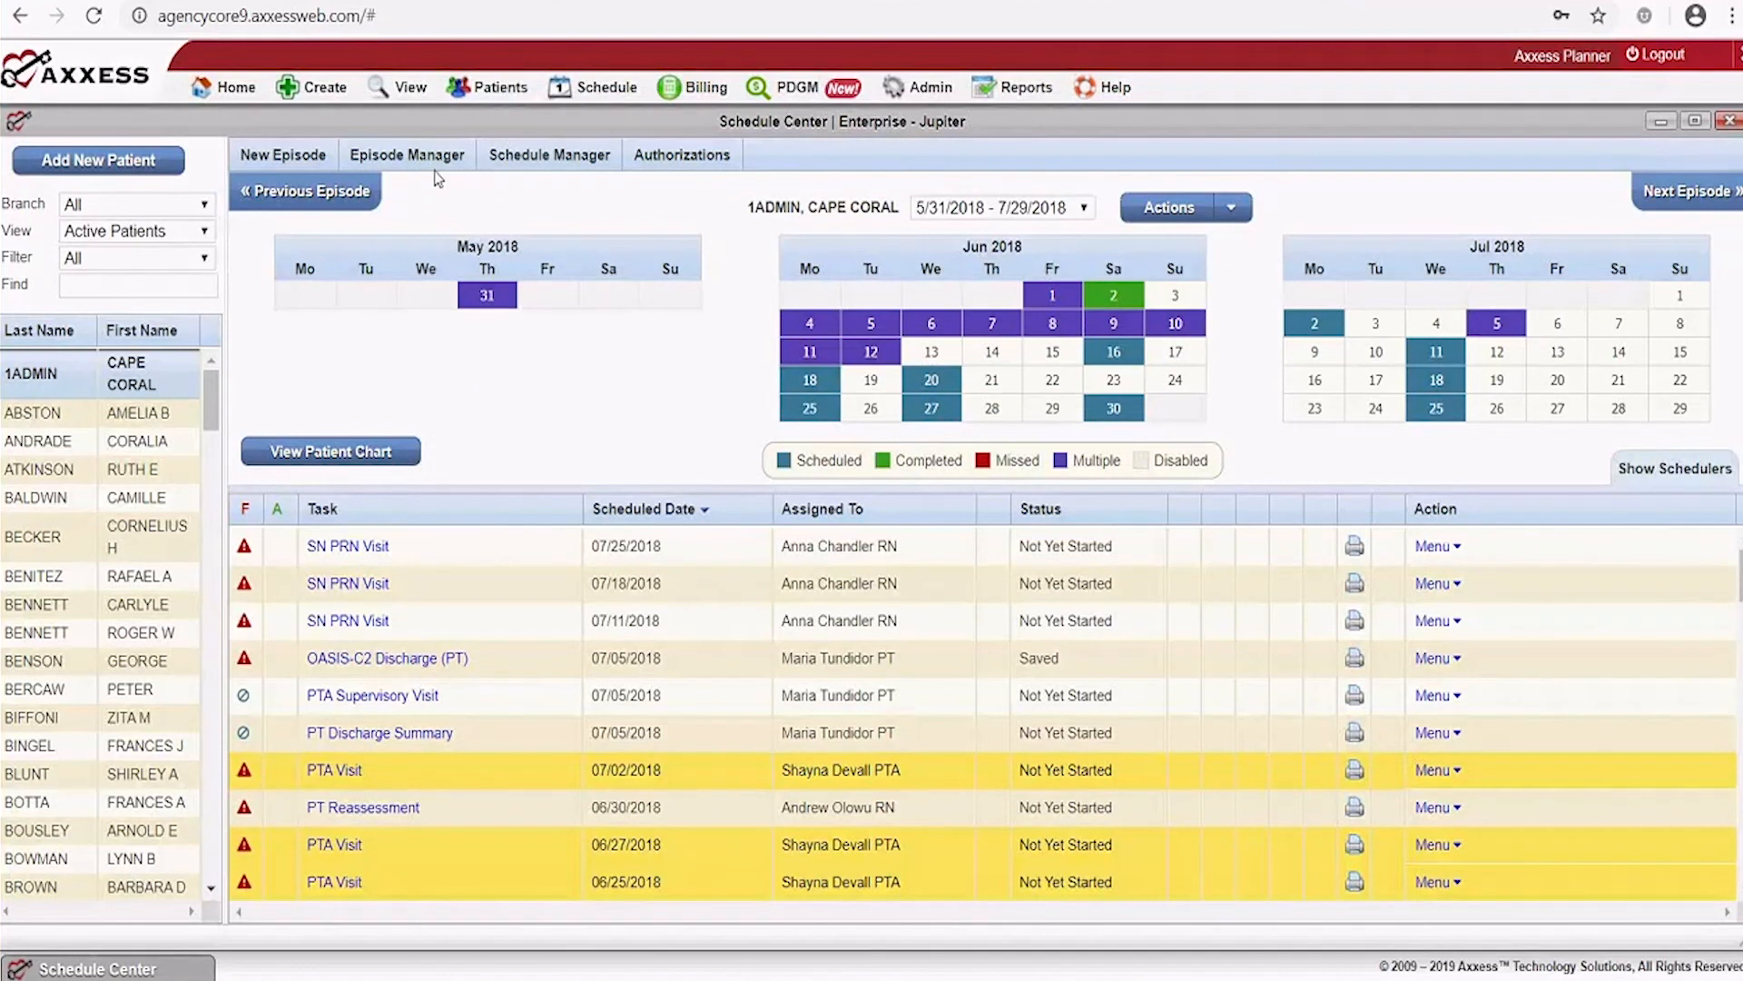
pyautogui.moveTo(544, 169)
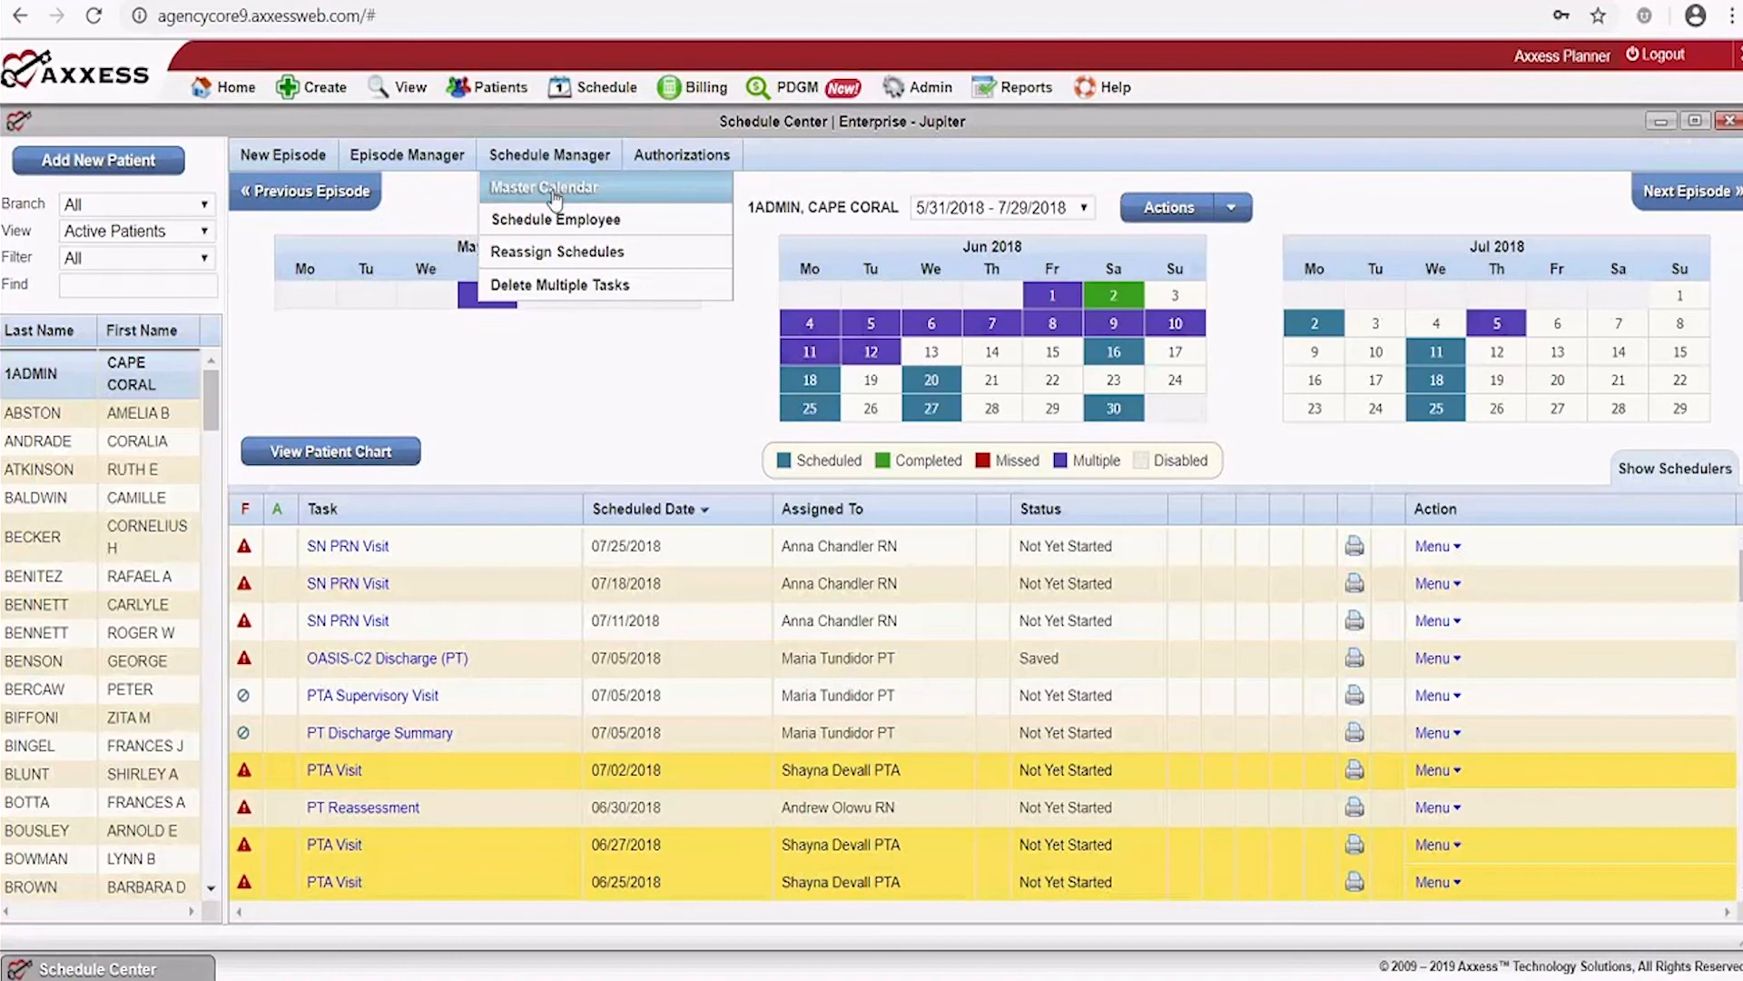
# Open the episode's Master Calendar, scroll through its weekly visits, then close it
pyautogui.click(552, 188)
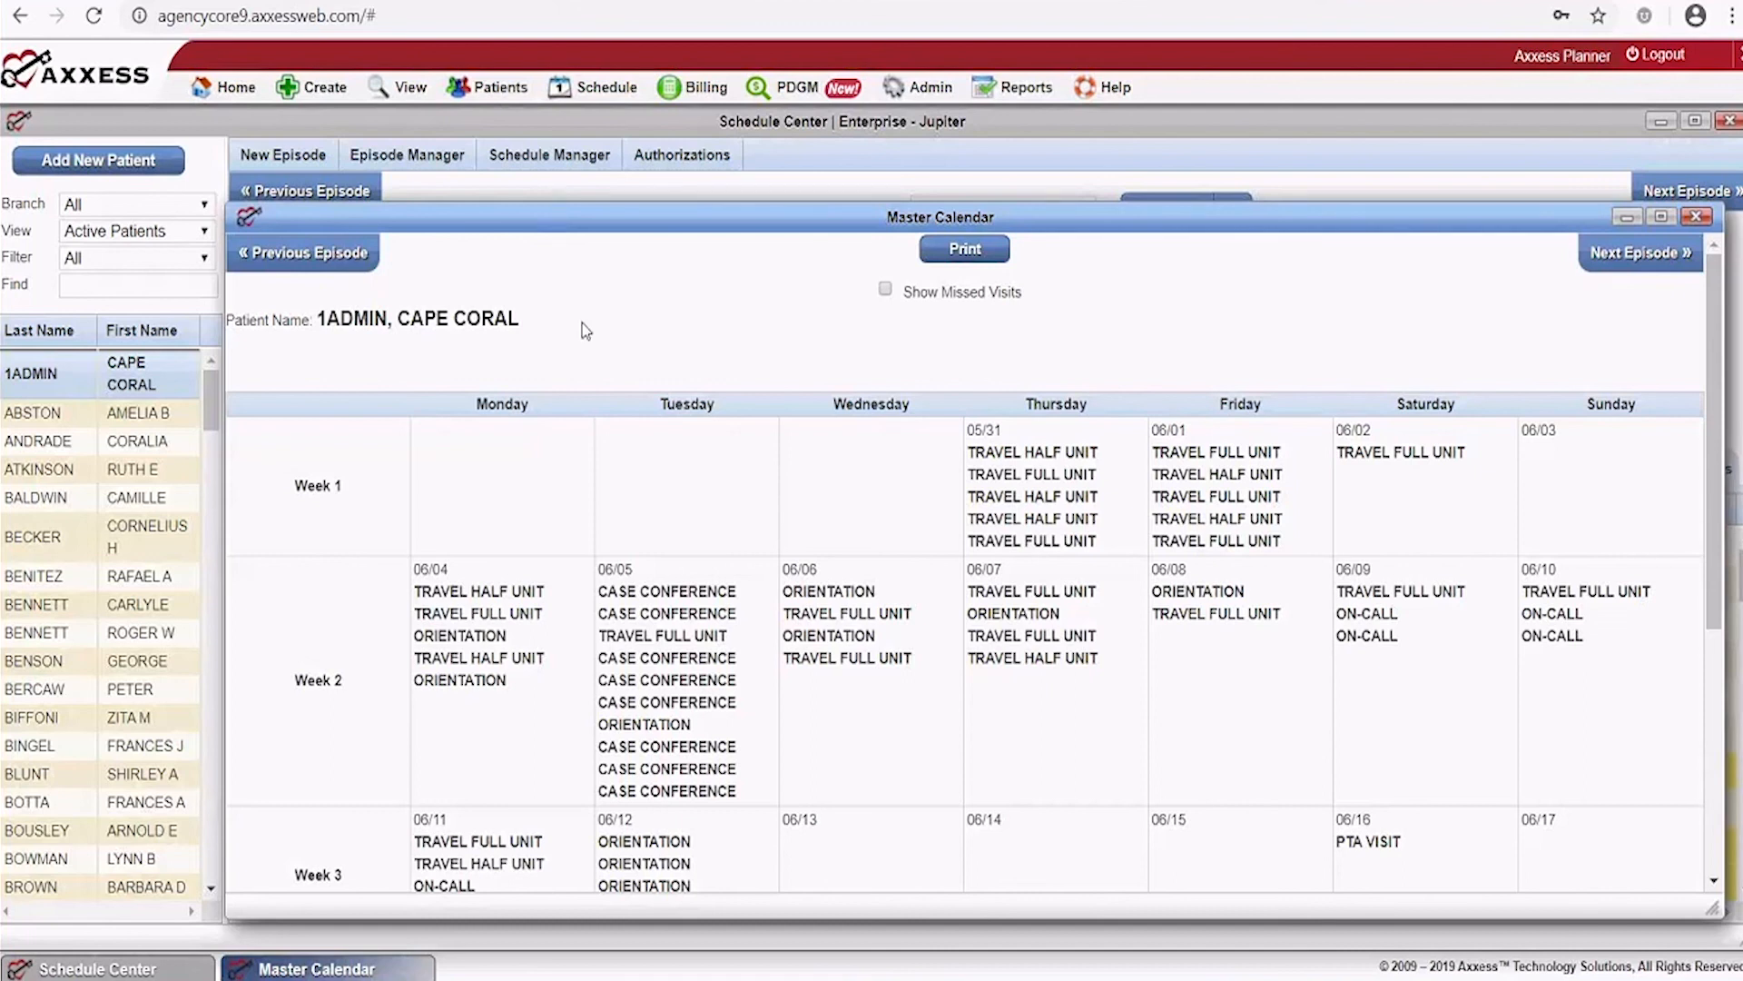
pyautogui.moveTo(1188, 467)
pyautogui.scroll(-5, 1419, 328)
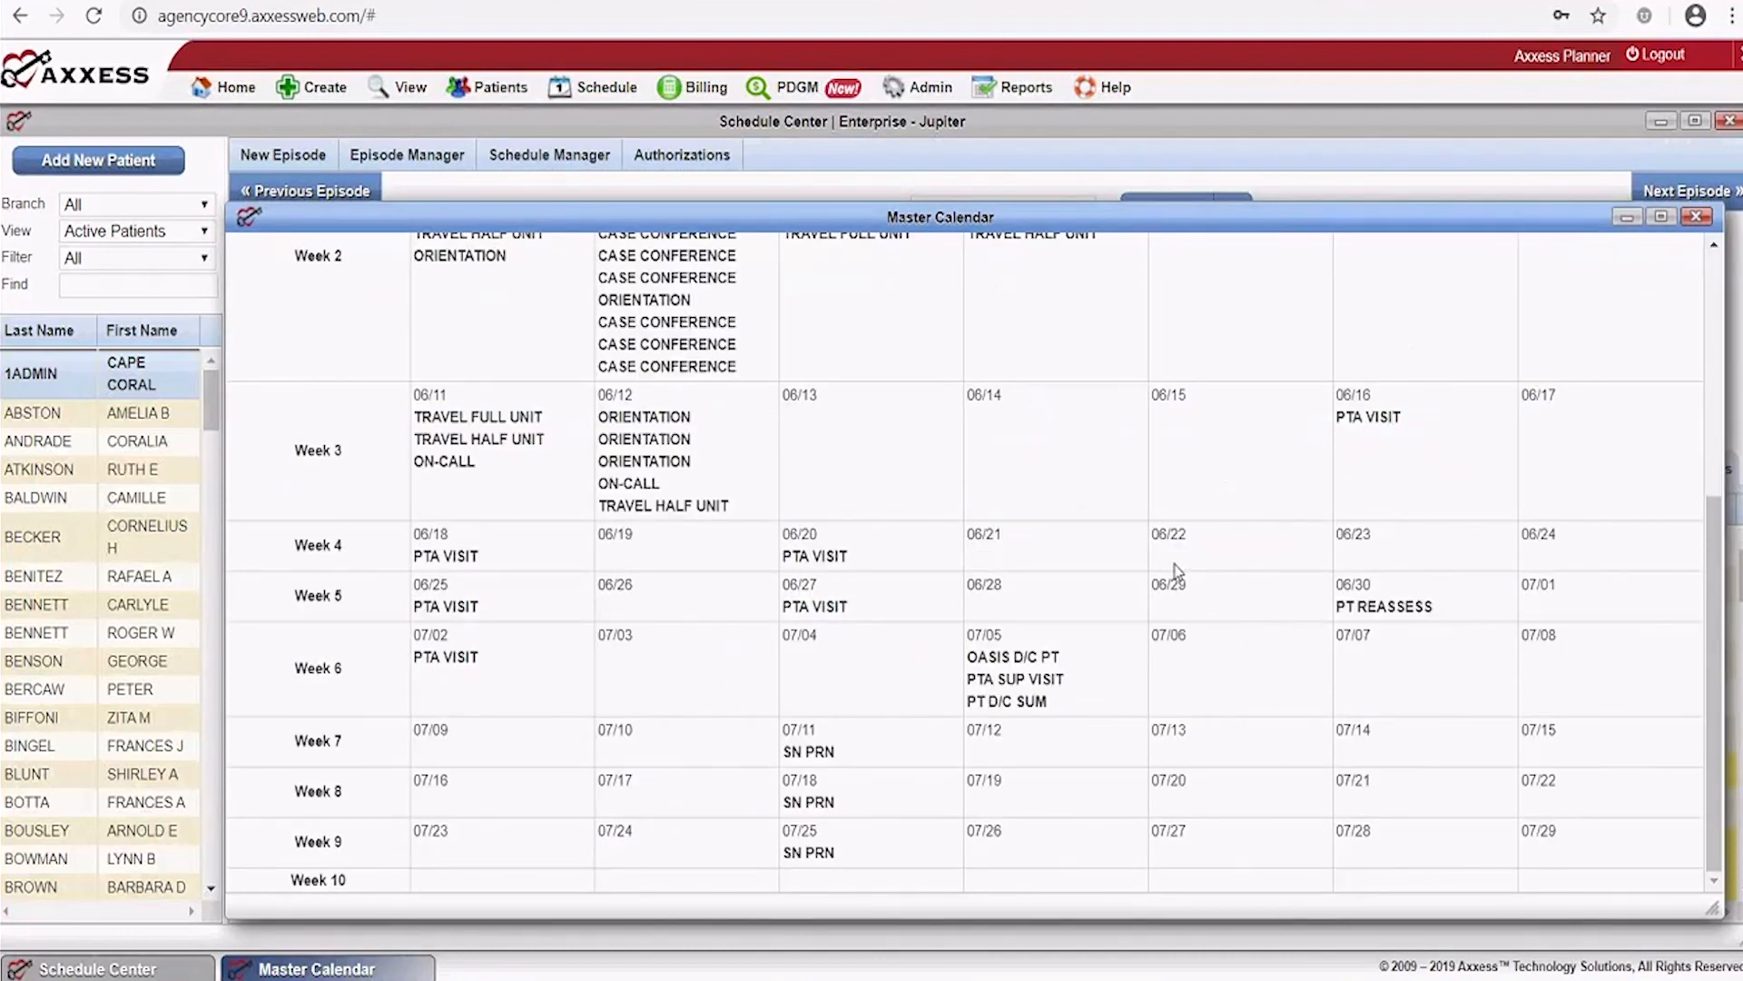
pyautogui.scroll(1, 952, 821)
pyautogui.moveTo(952, 822)
pyautogui.scroll(-1, 882, 642)
pyautogui.moveTo(882, 642)
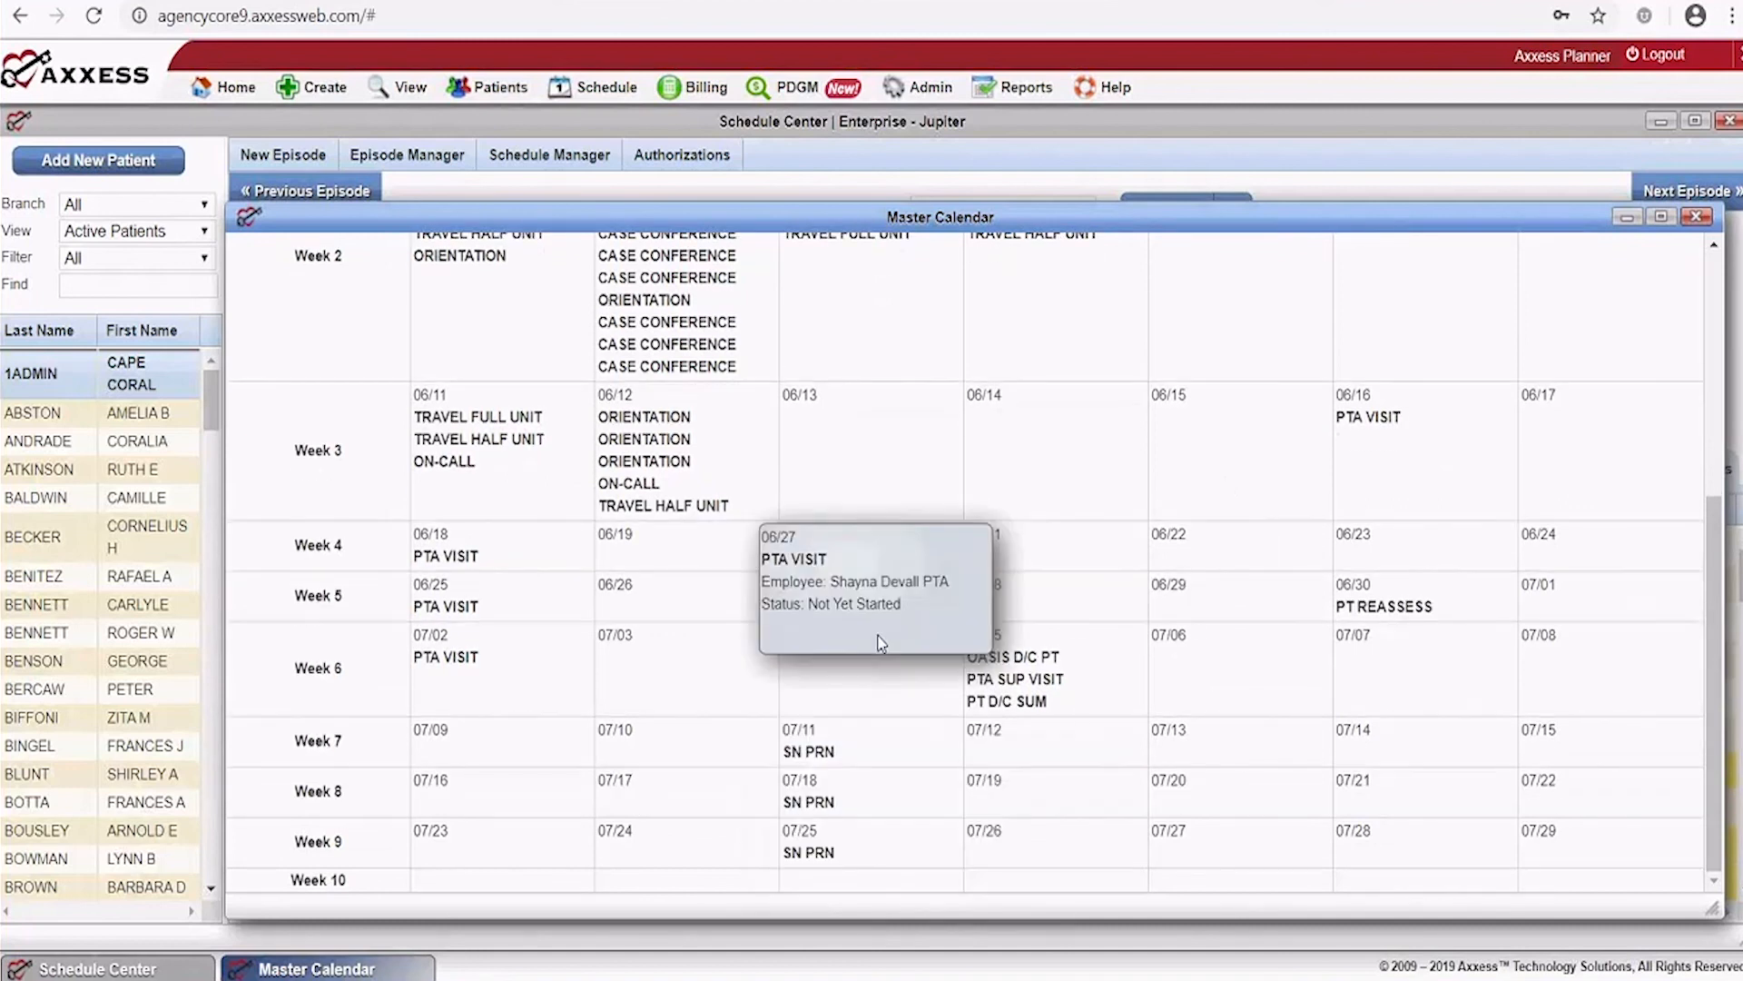
pyautogui.scroll(5, 881, 642)
pyautogui.scroll(-5, 367, 510)
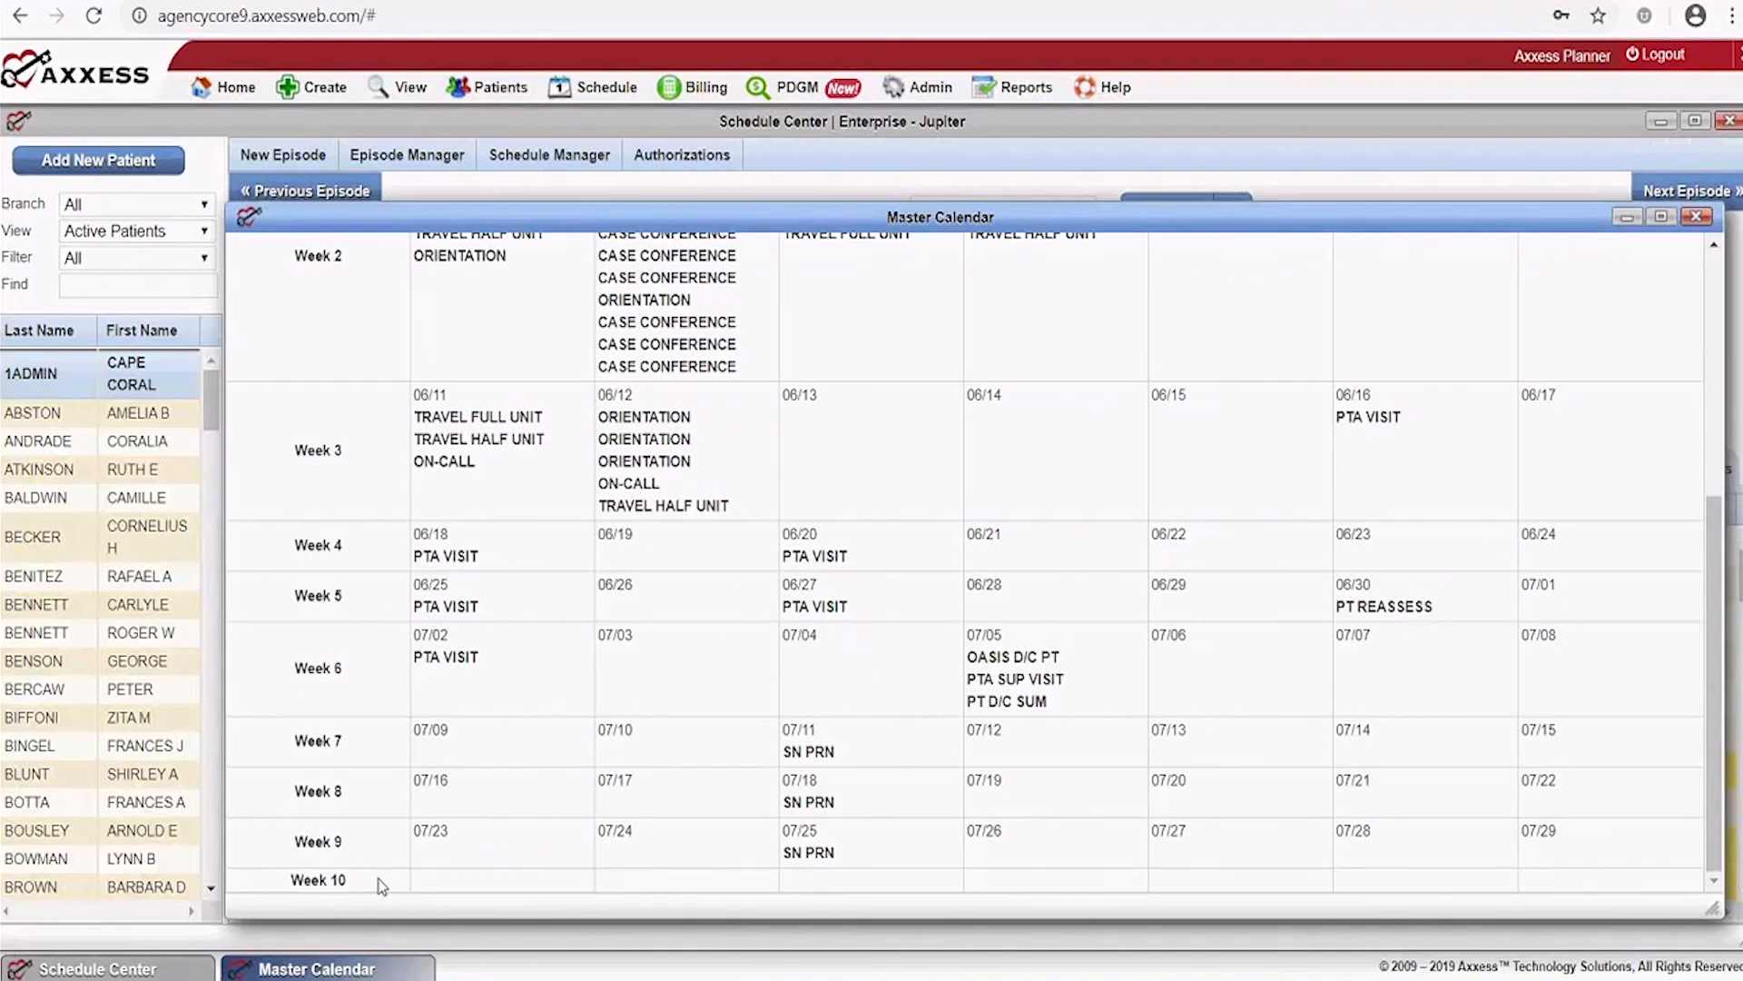
pyautogui.scroll(1, 879, 736)
pyautogui.moveTo(879, 736)
pyautogui.scroll(5, 879, 735)
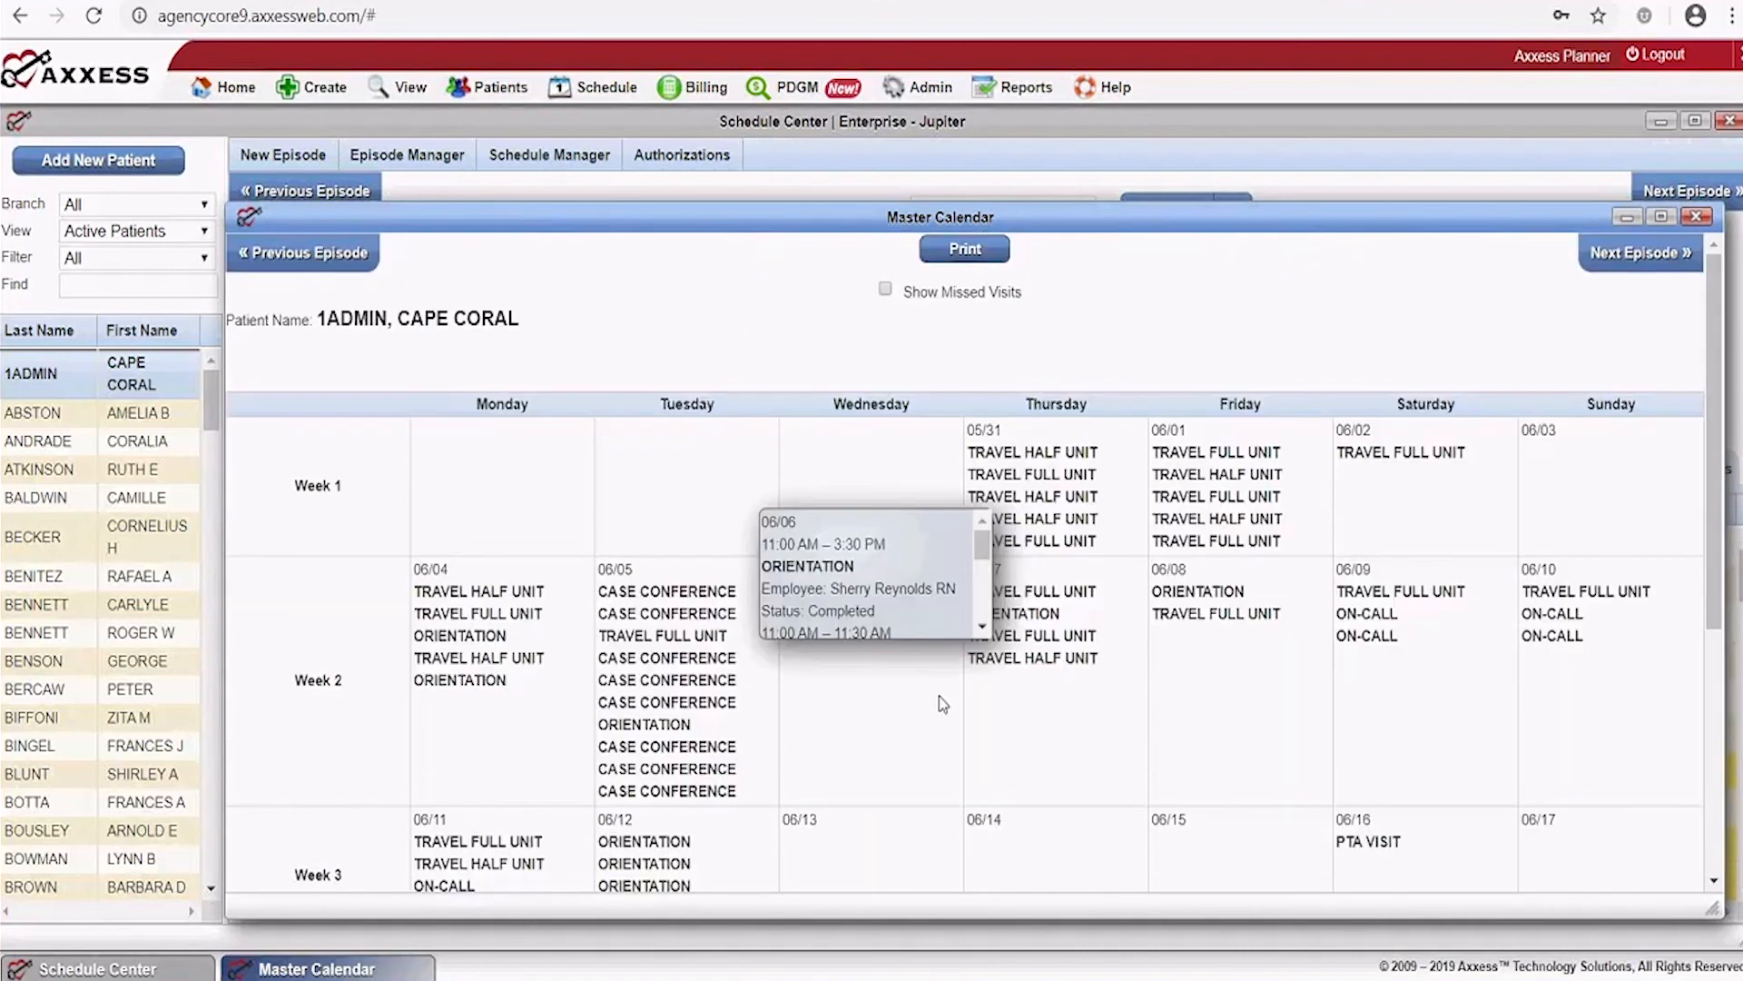
pyautogui.moveTo(483, 674)
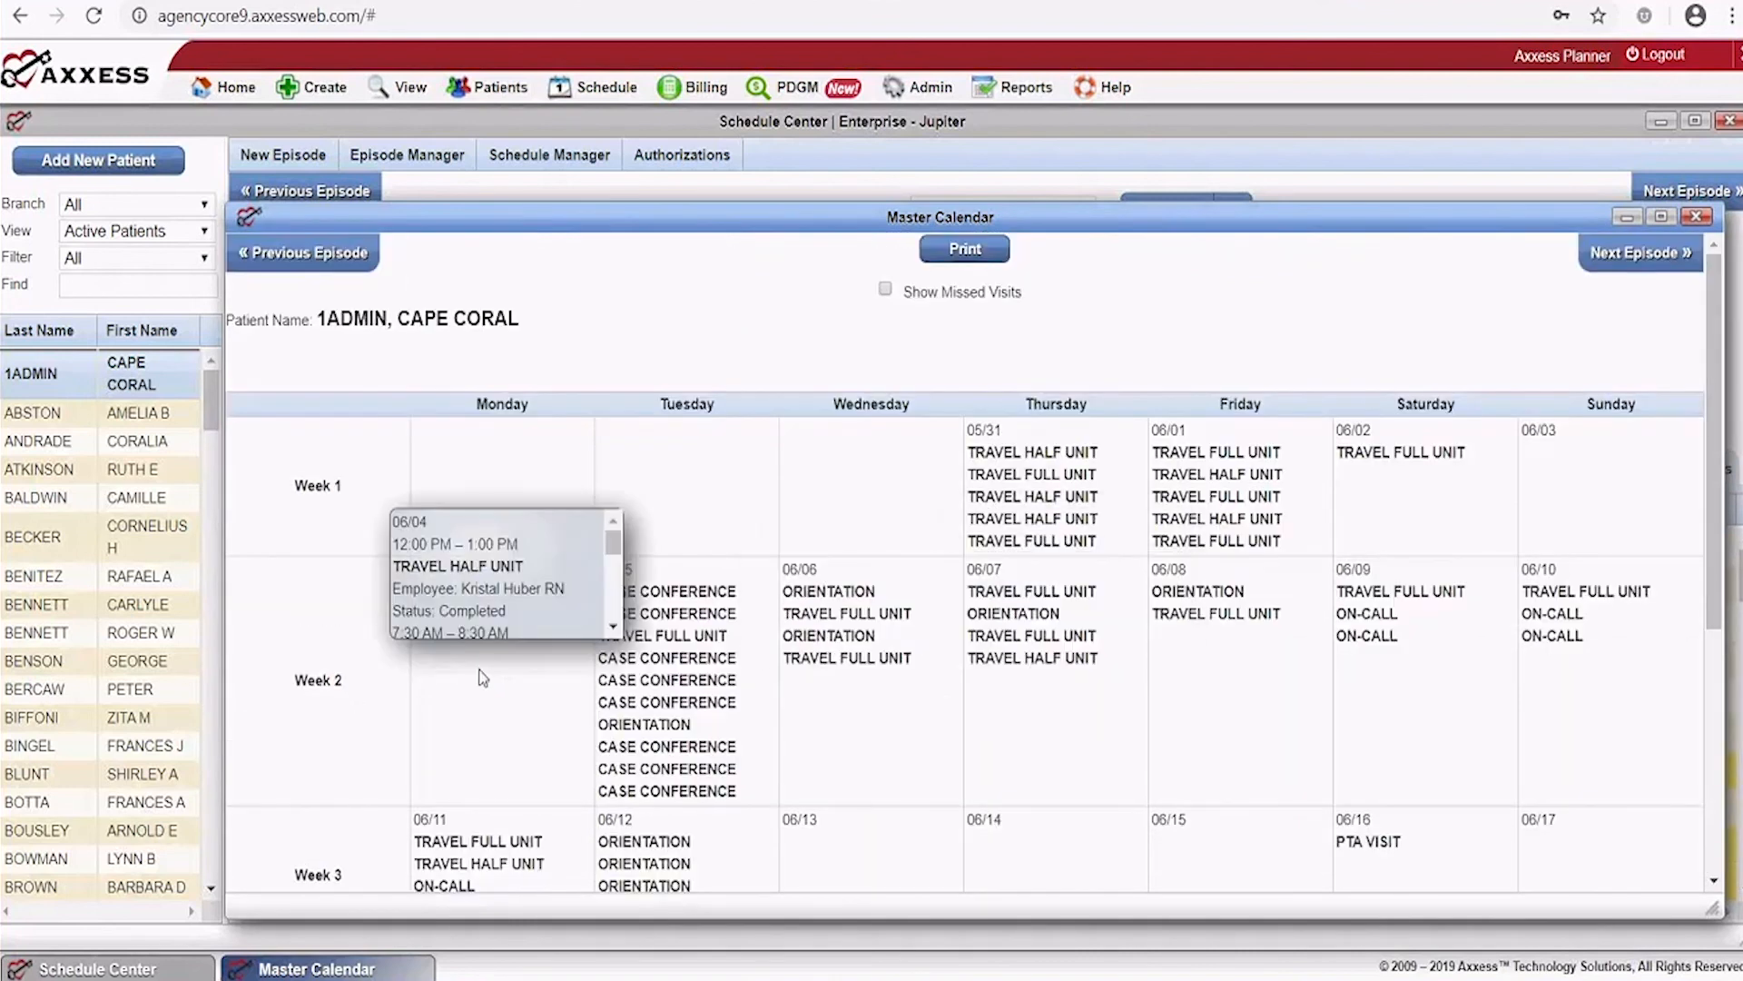
pyautogui.scroll(-4, 613, 609)
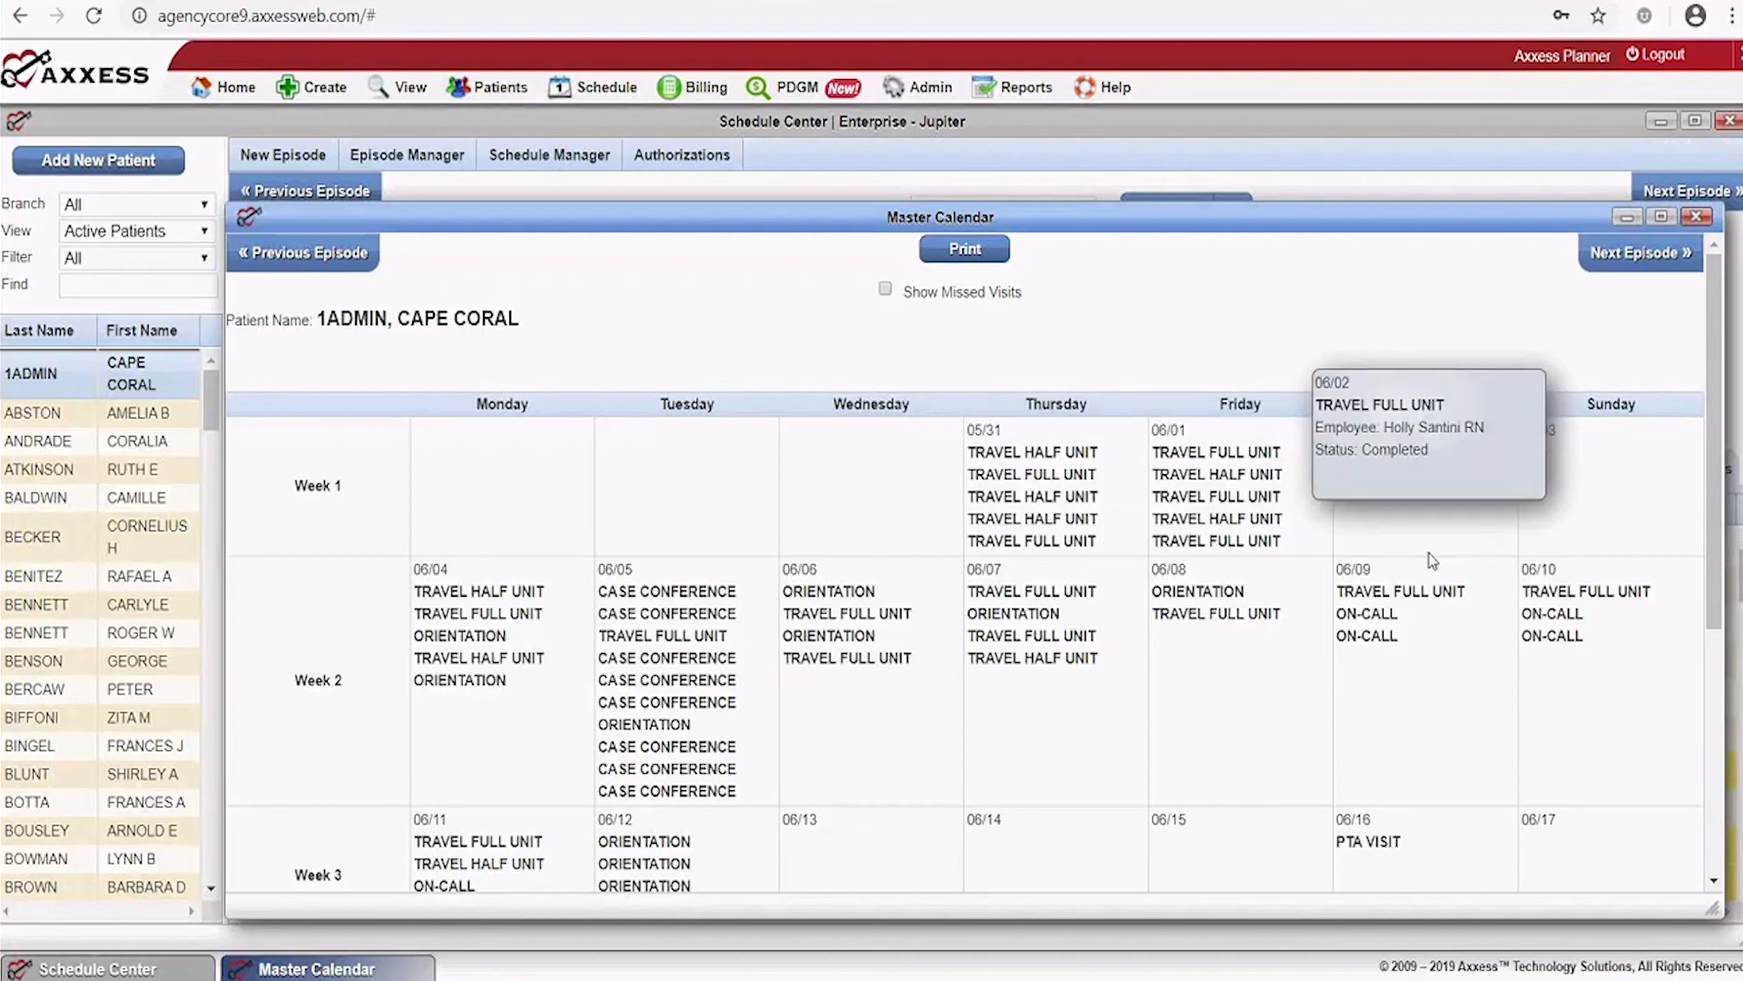
pyautogui.click(1696, 216)
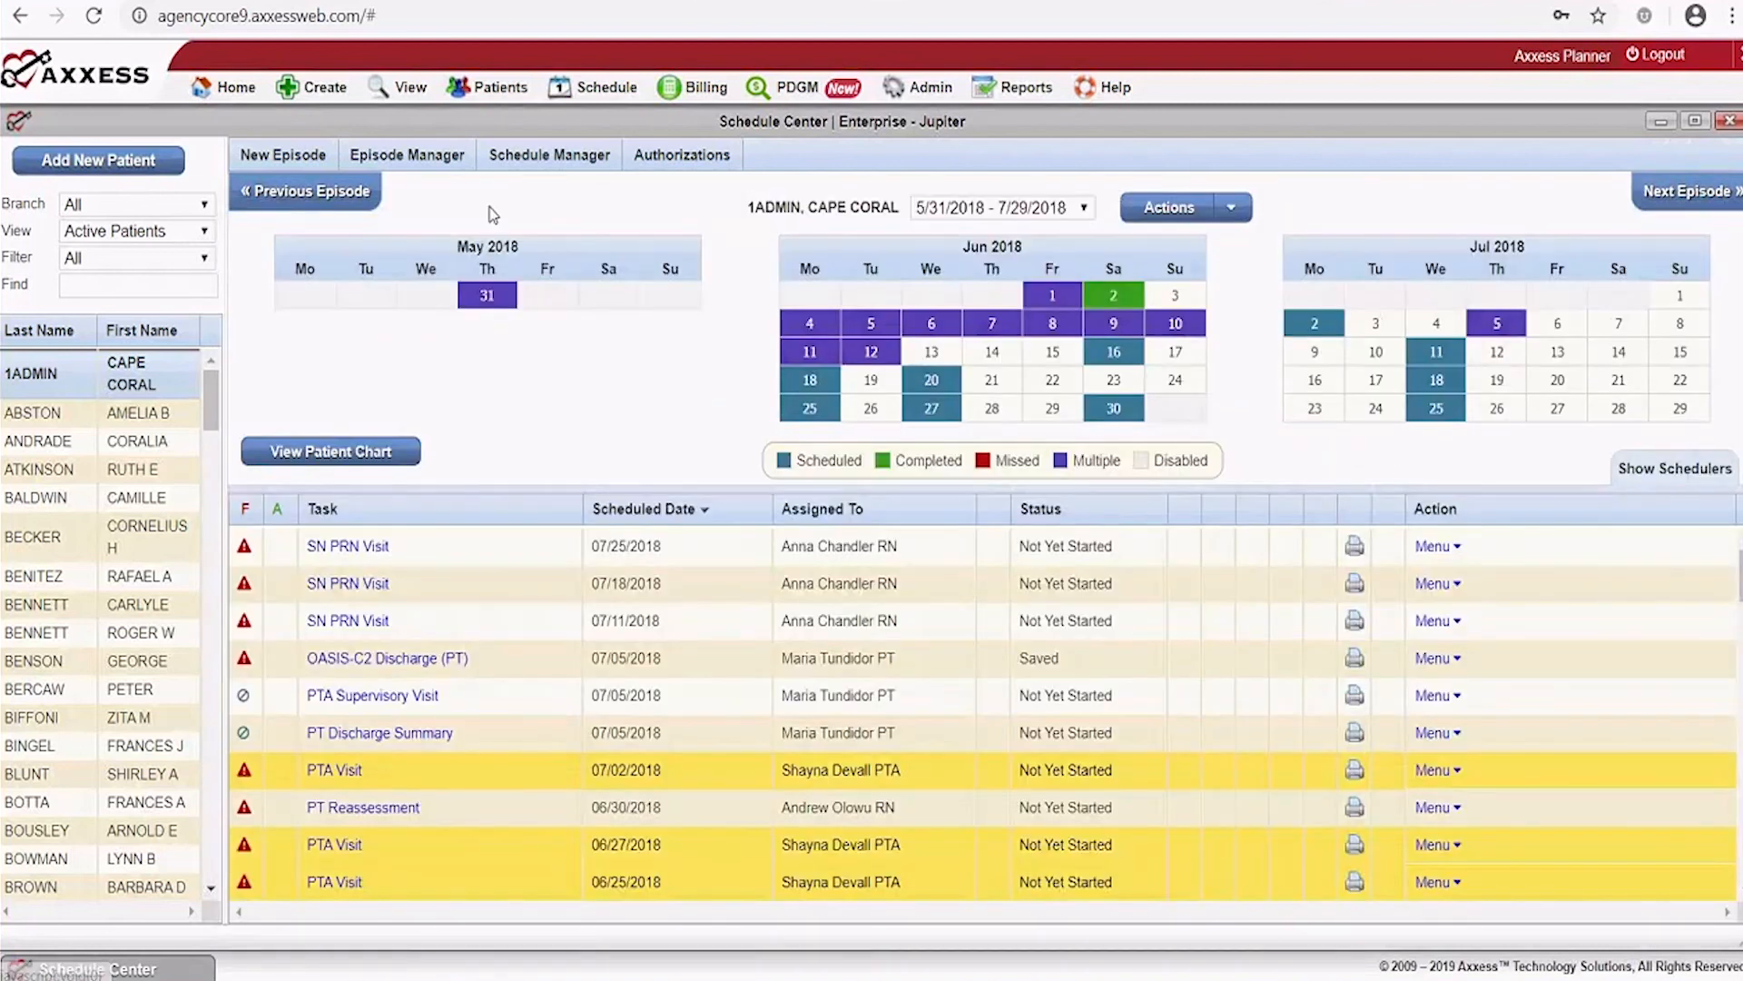
pyautogui.click(549, 155)
pyautogui.click(534, 221)
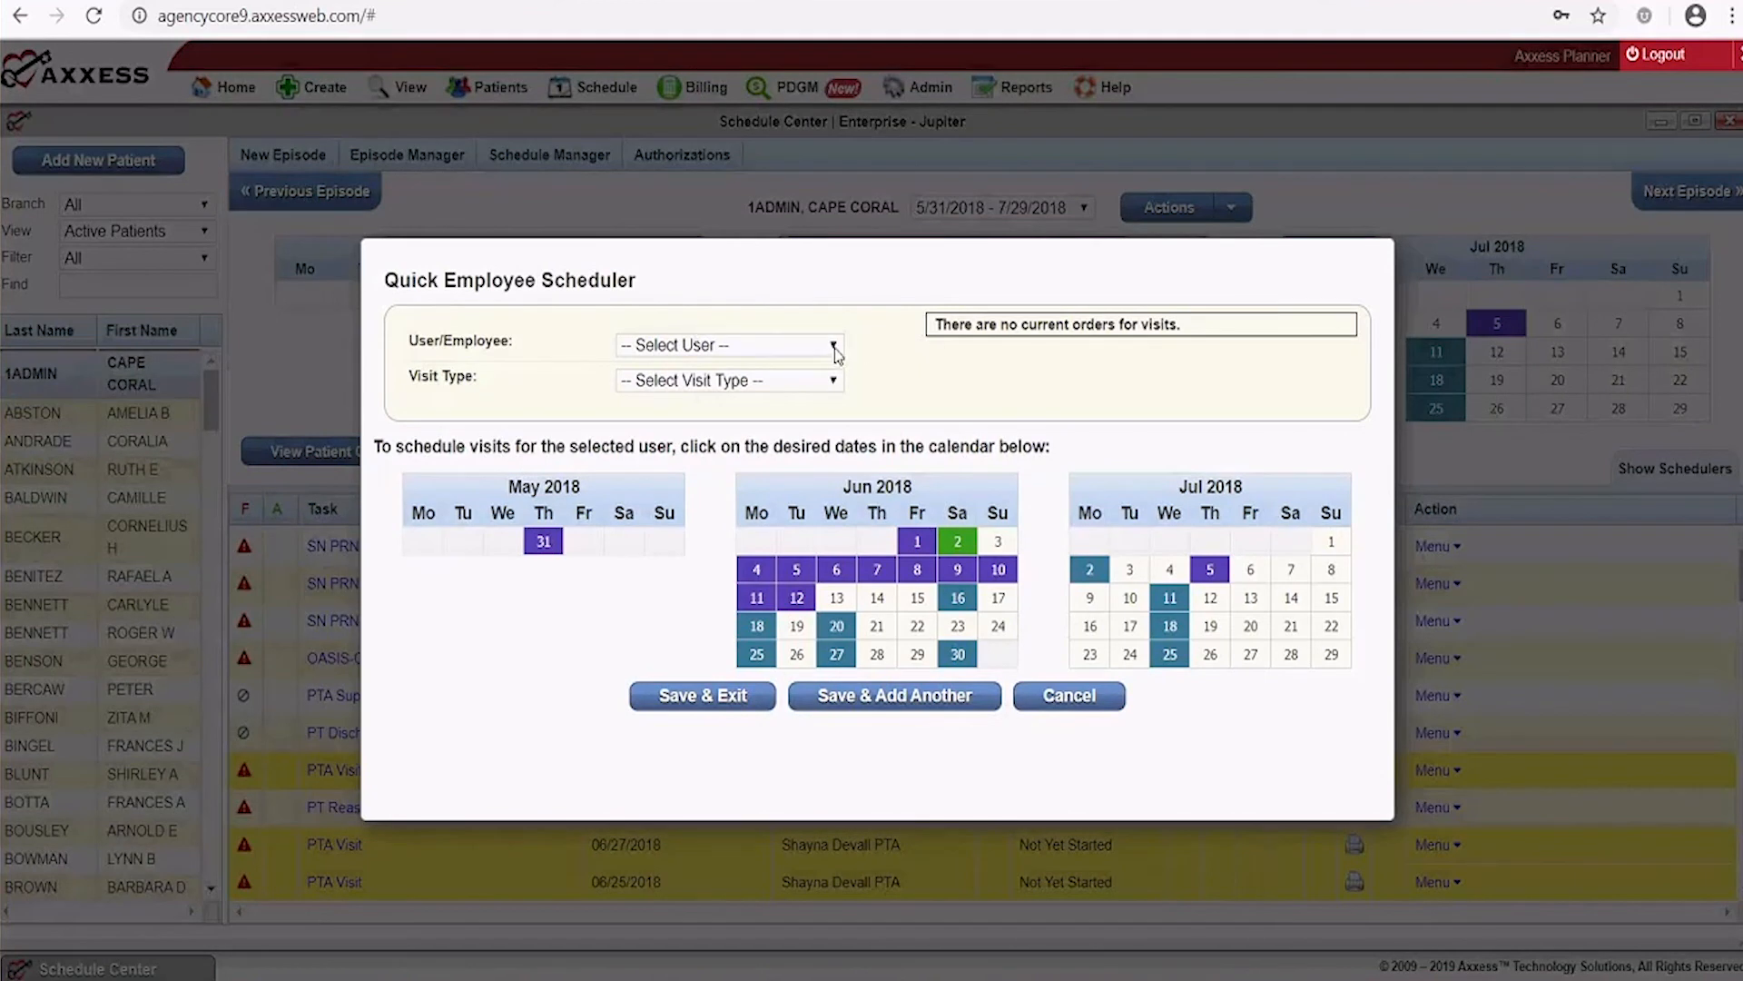
pyautogui.click(1291, 570)
pyautogui.click(1292, 599)
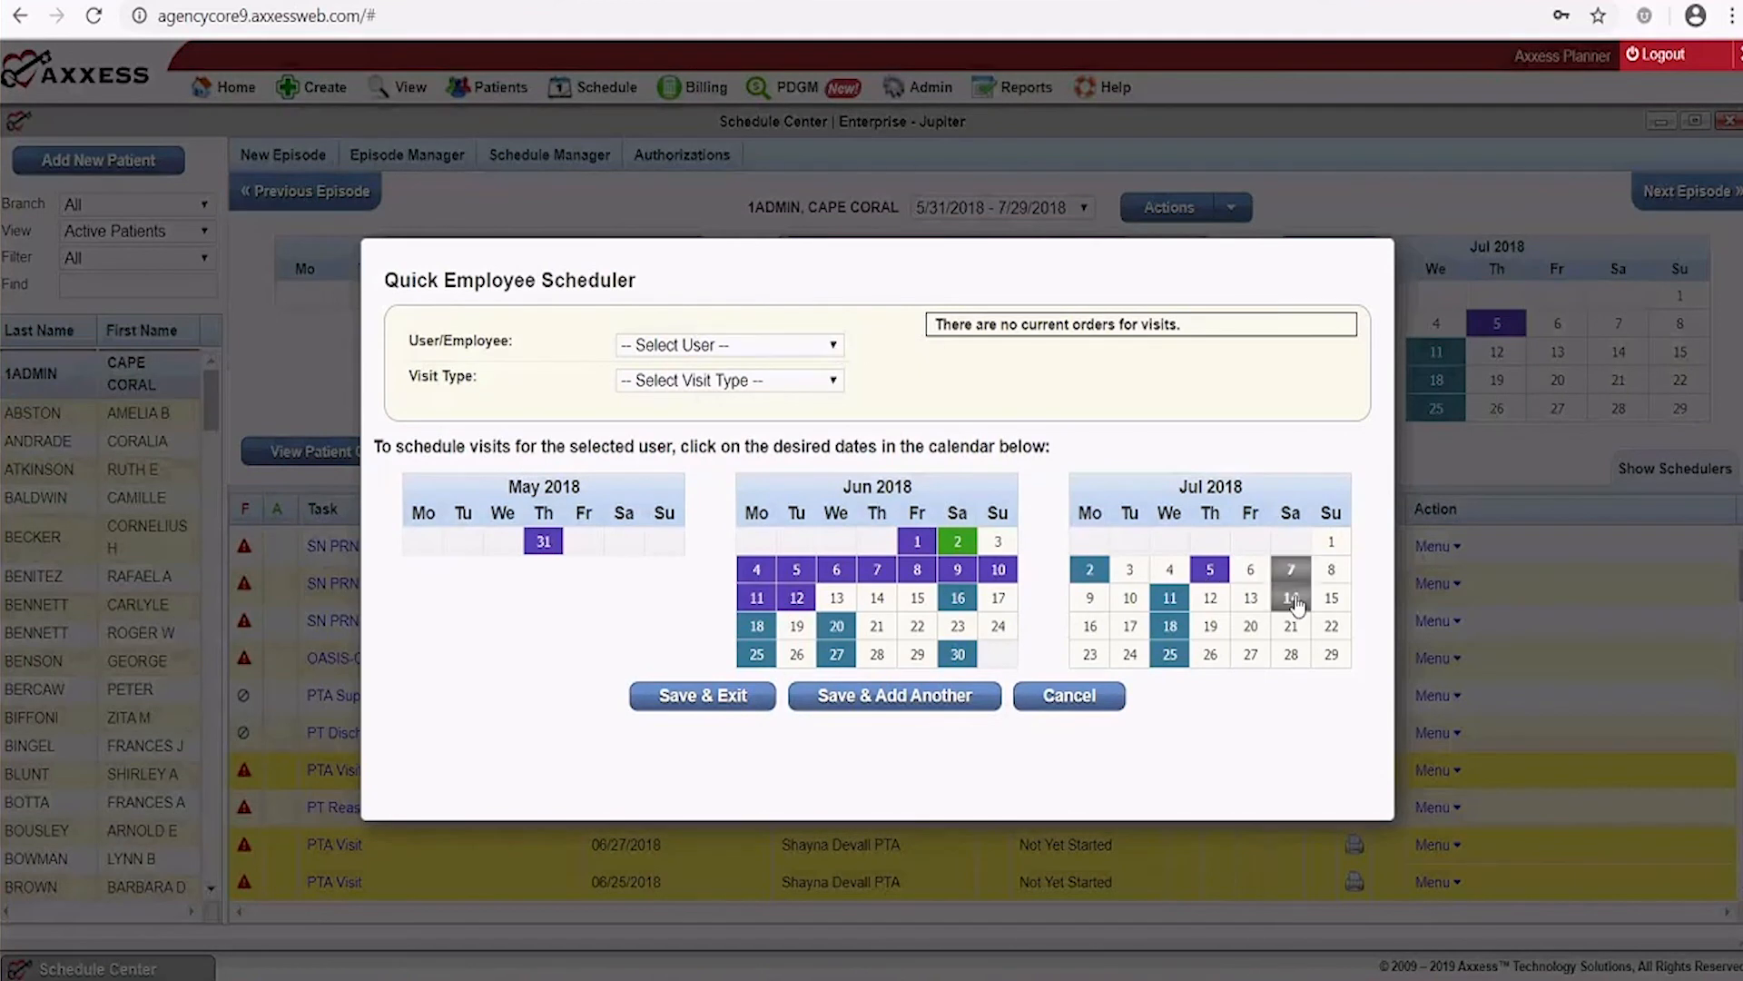
pyautogui.click(1292, 627)
pyautogui.click(1291, 655)
pyautogui.click(1211, 601)
pyautogui.click(1211, 627)
pyautogui.click(1210, 654)
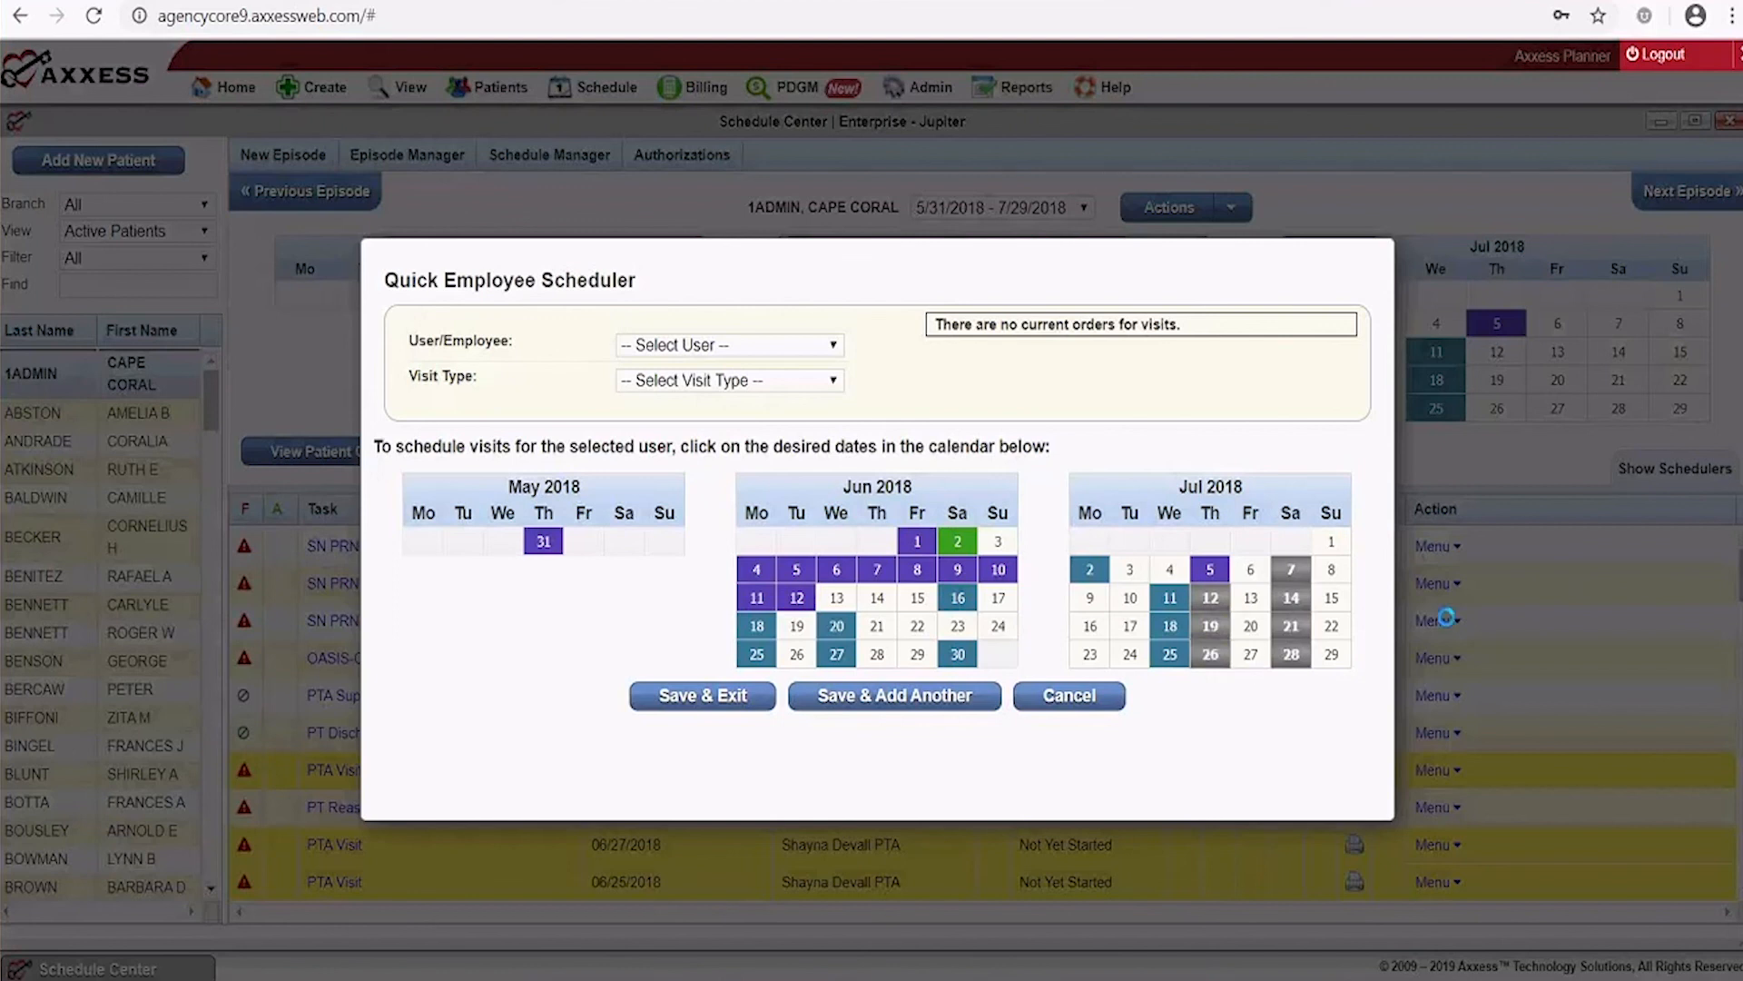
pyautogui.click(836, 346)
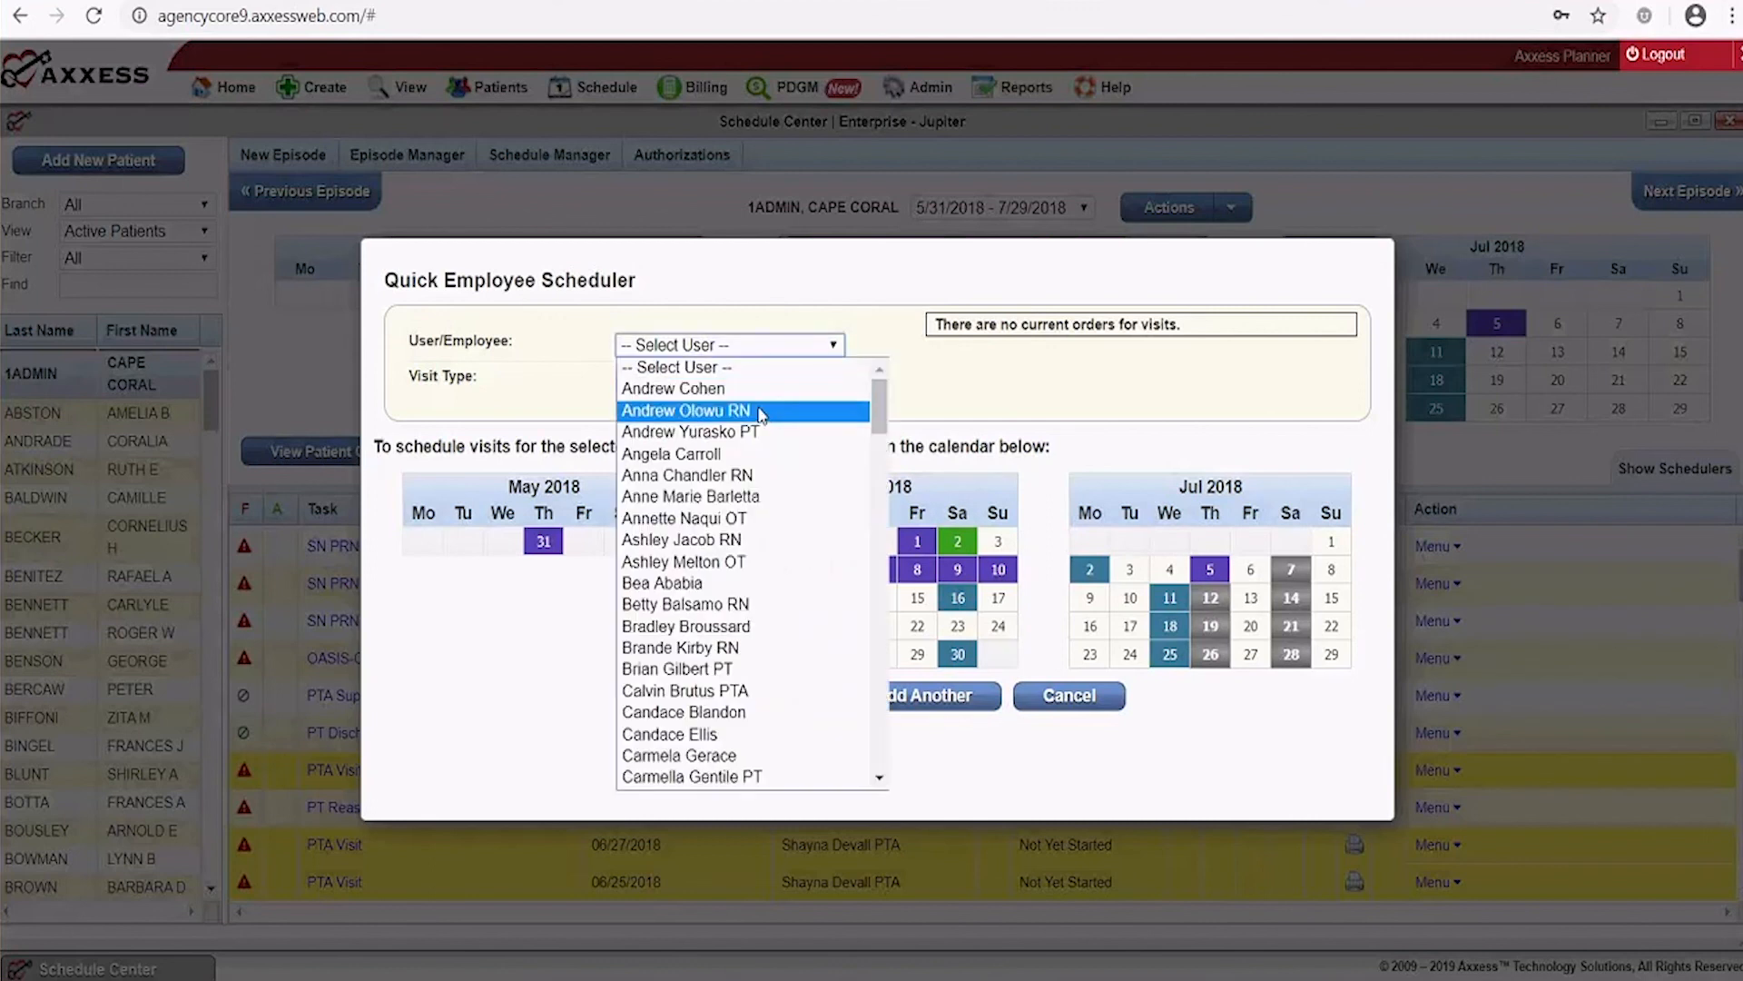
pyautogui.click(762, 413)
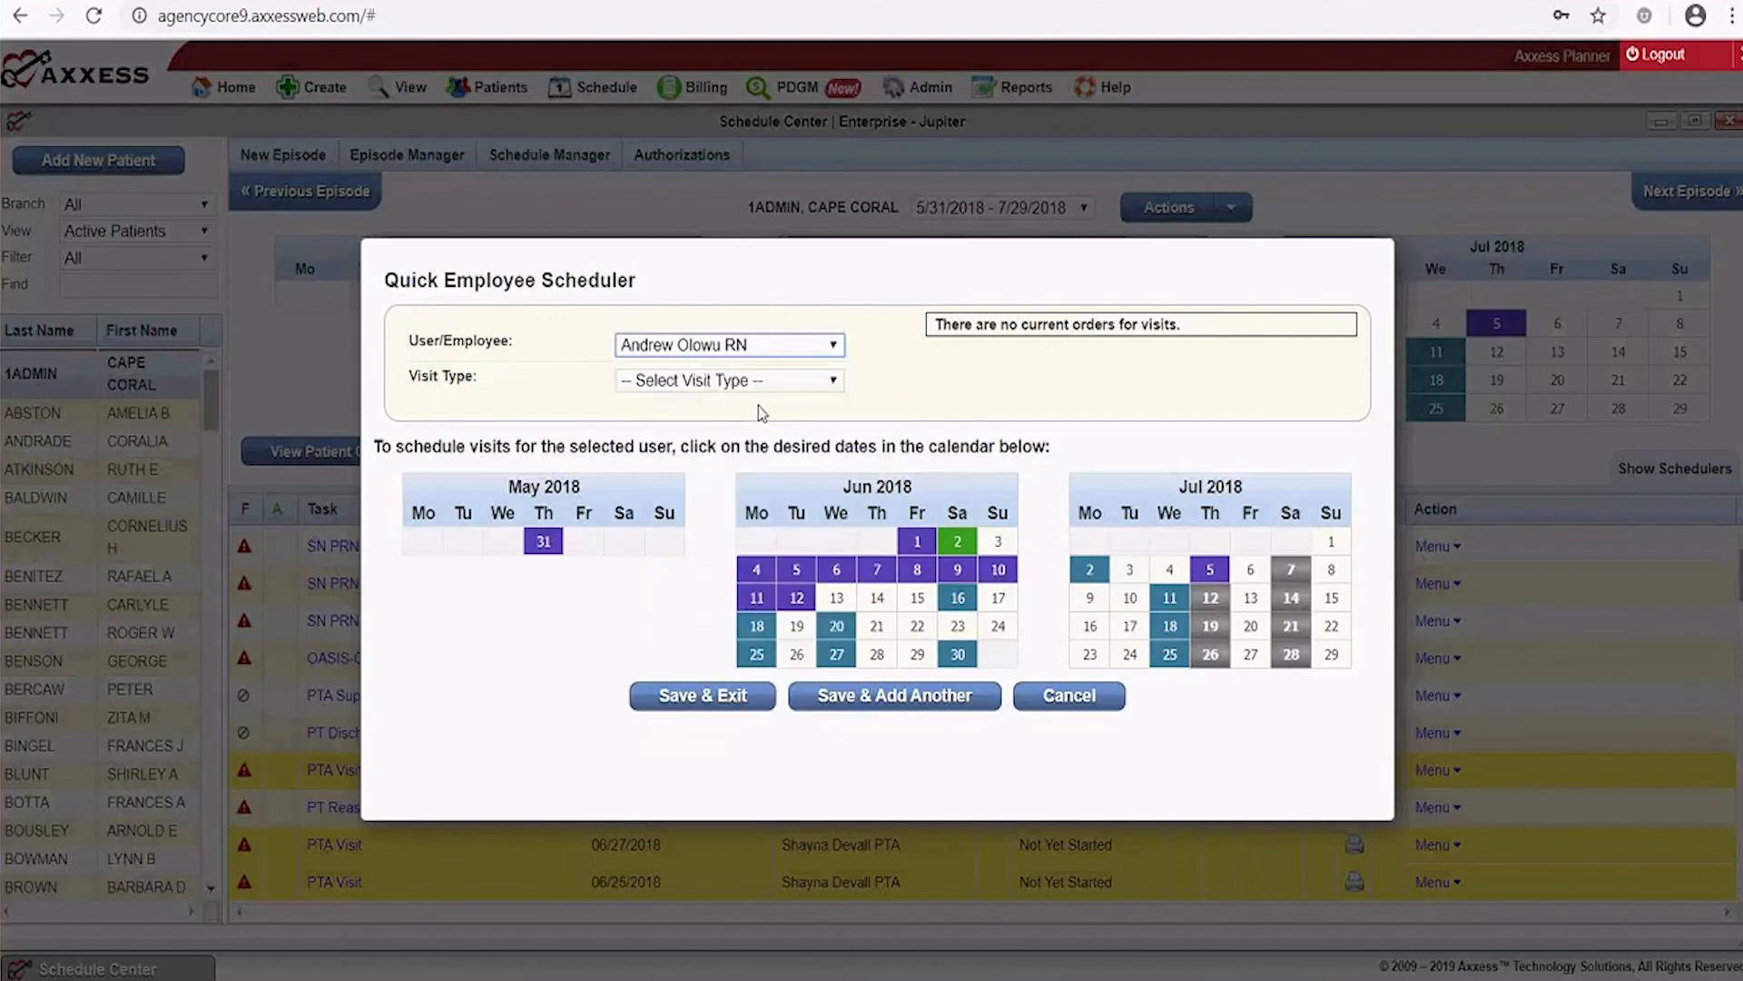
pyautogui.click(775, 383)
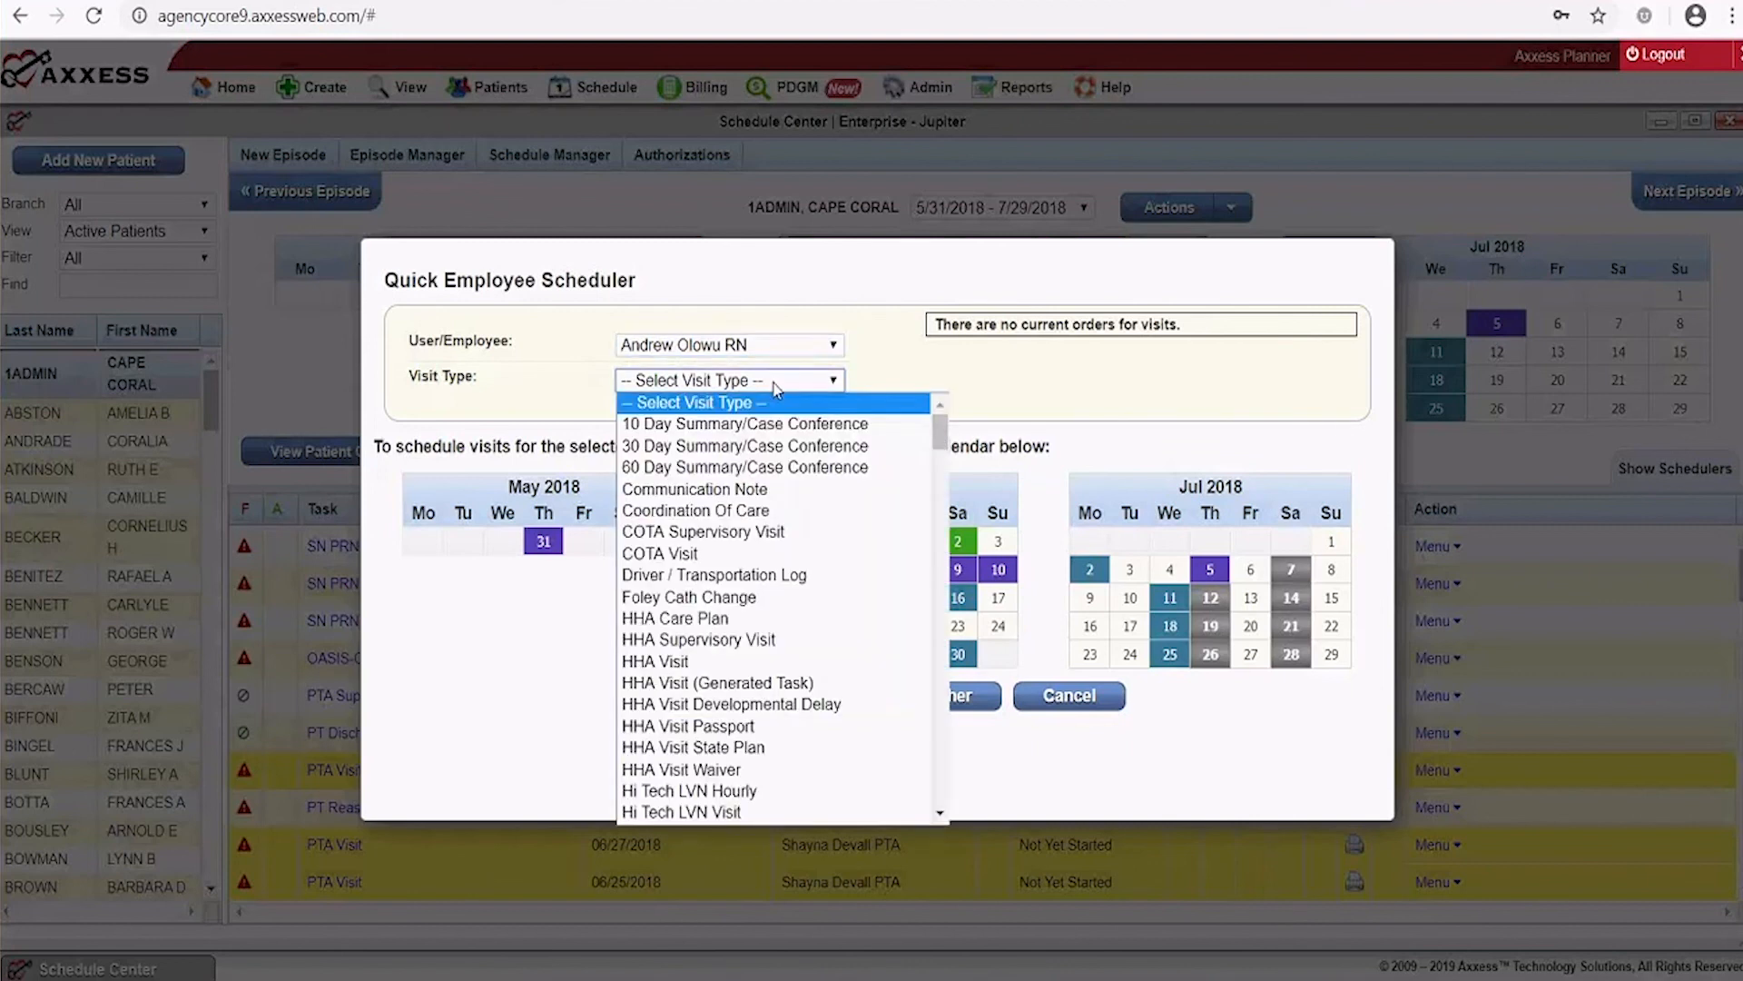
pyautogui.press('s')
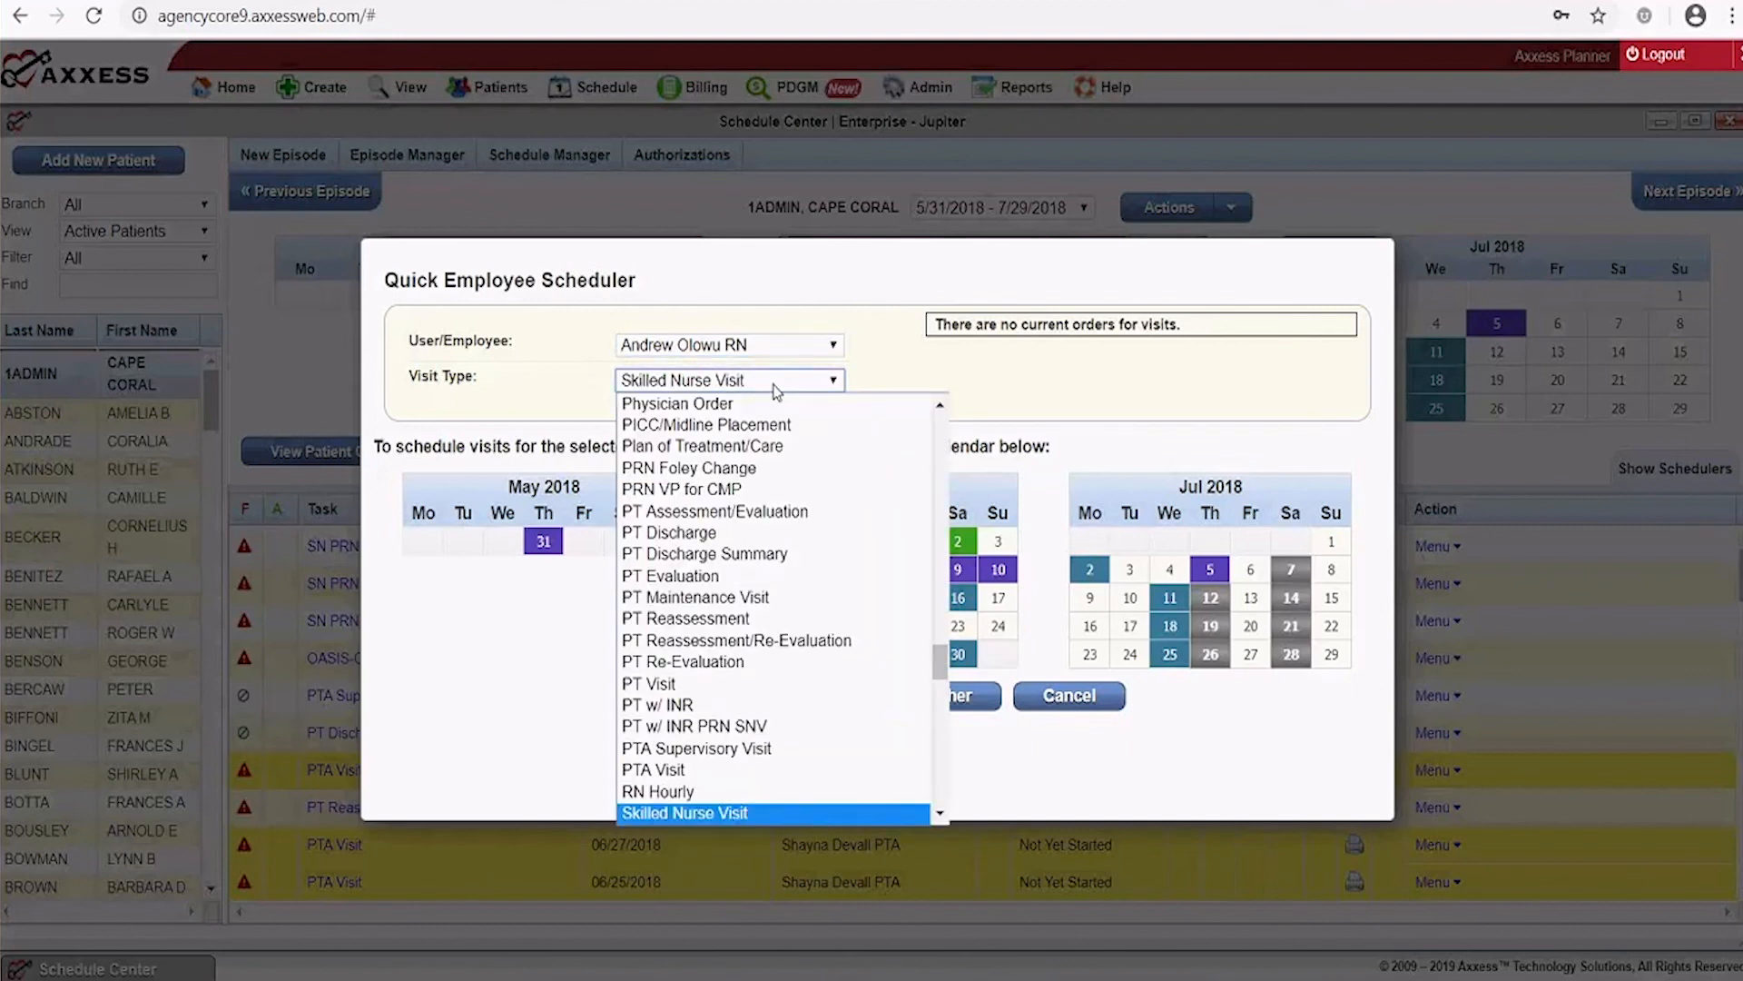
pyautogui.click(775, 388)
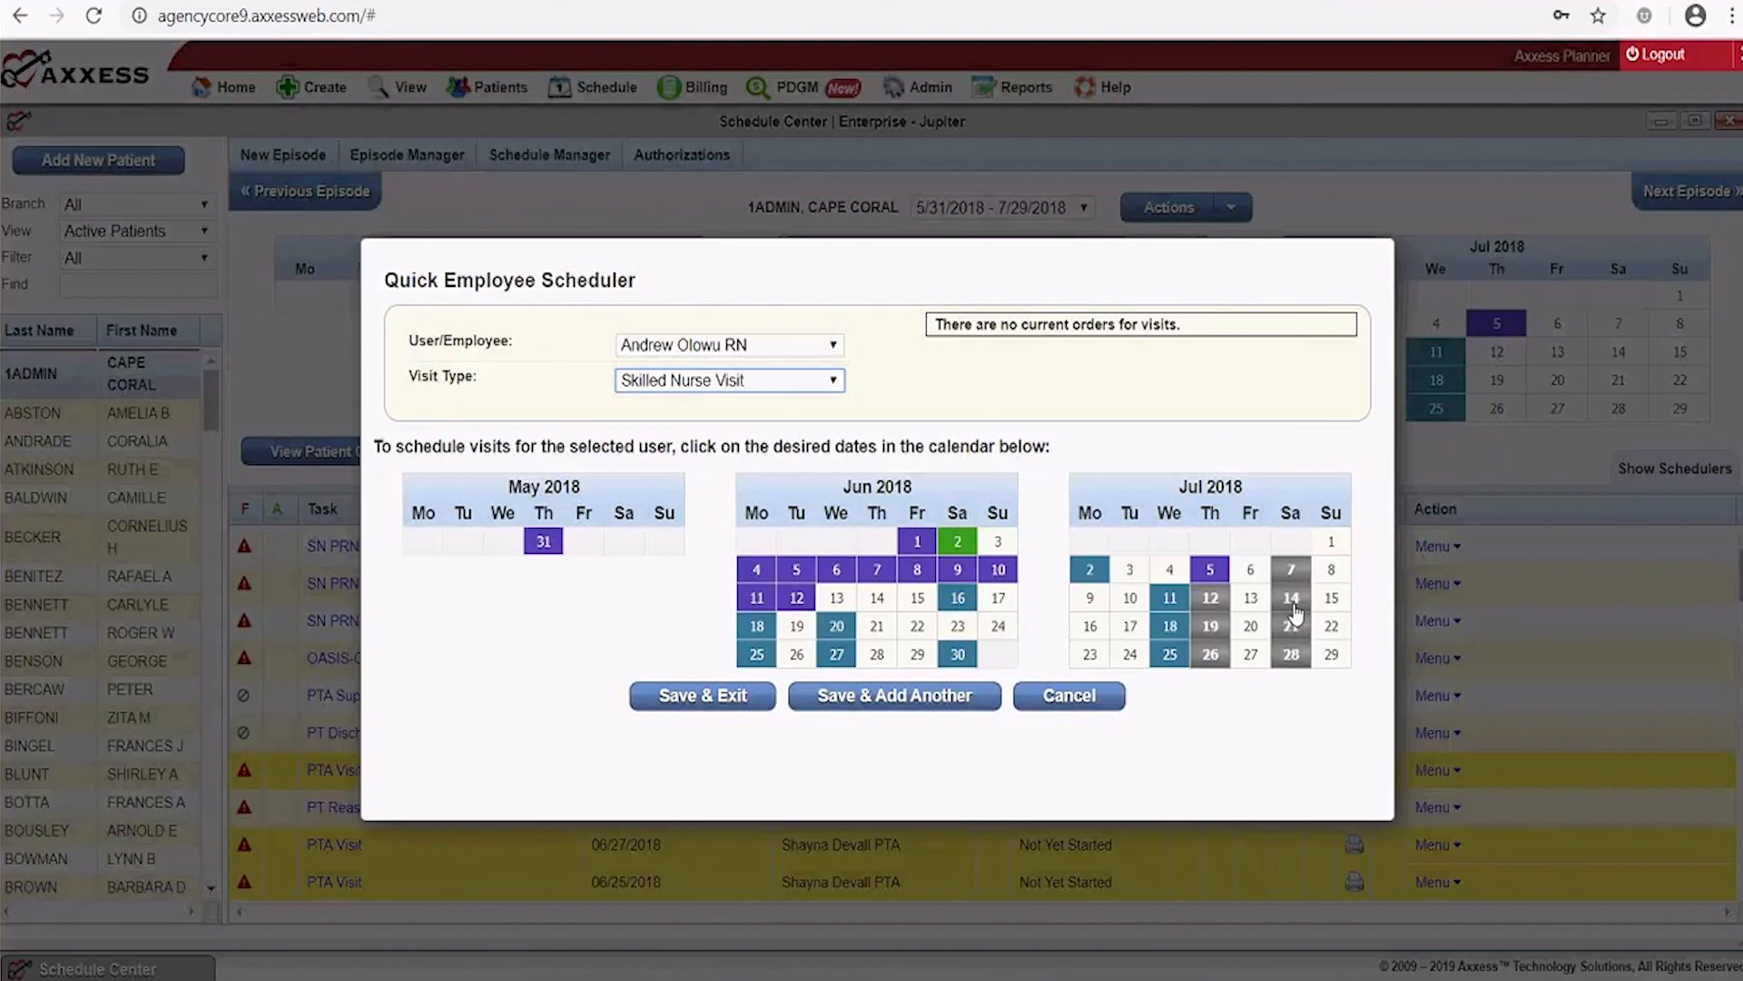
pyautogui.click(834, 381)
pyautogui.click(1061, 404)
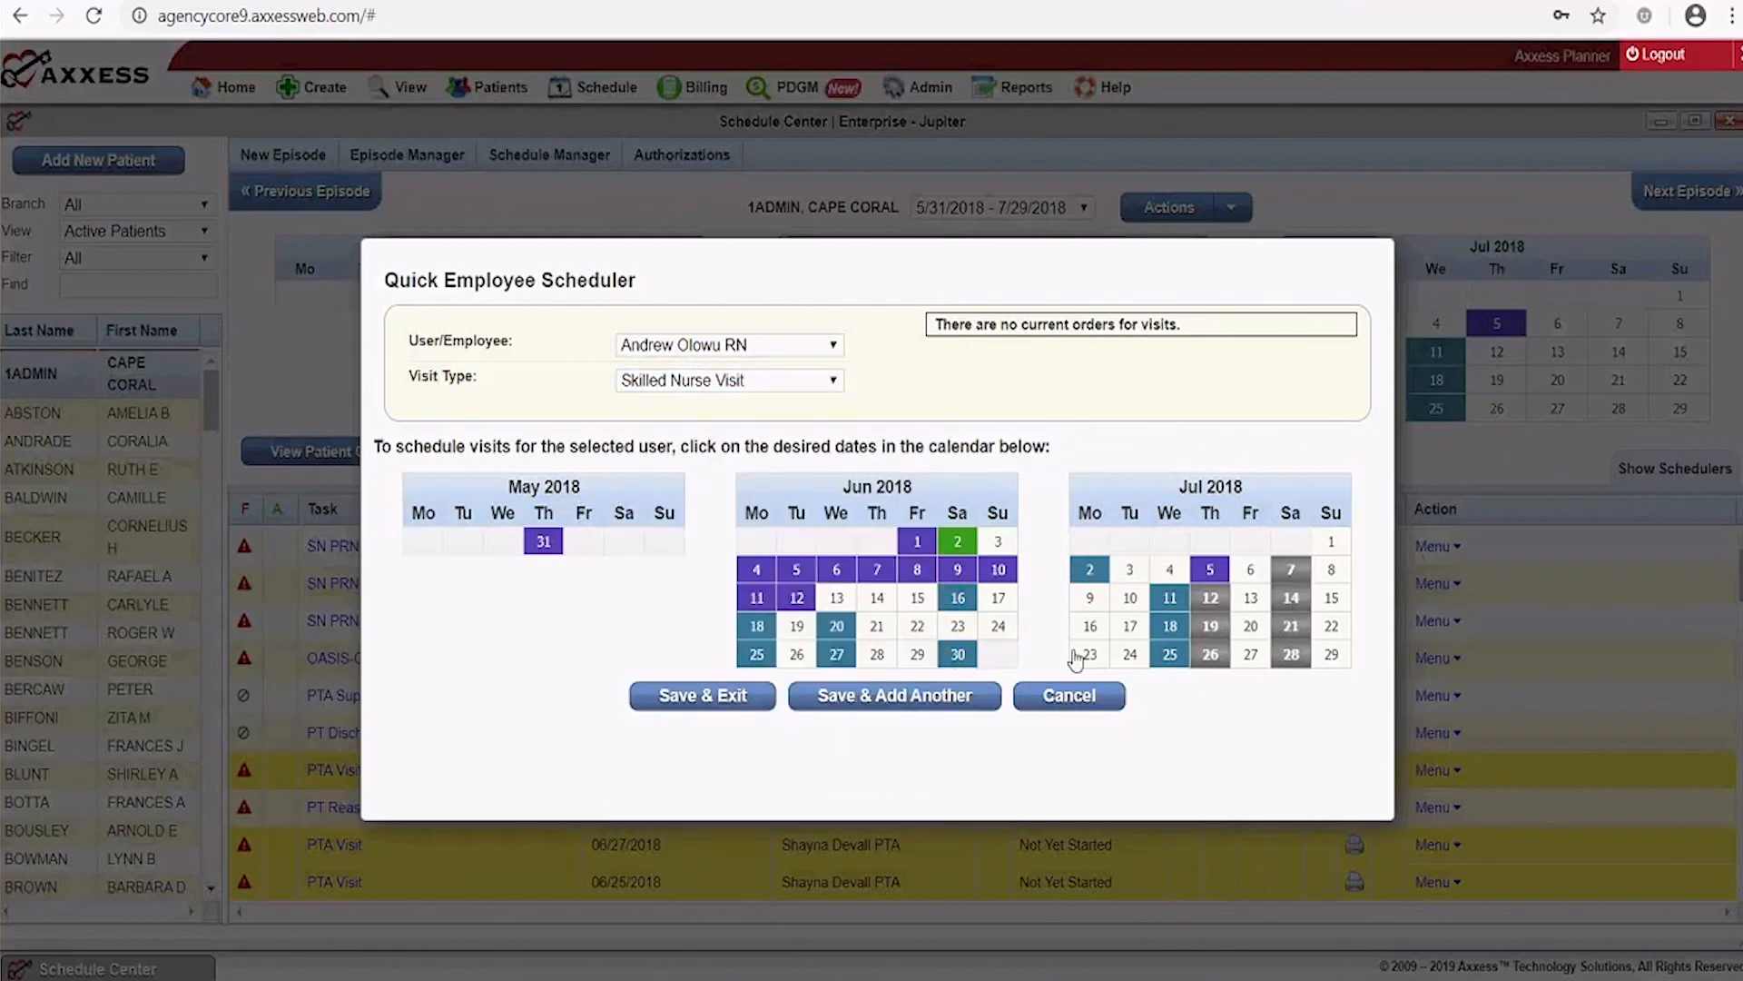
pyautogui.click(1070, 697)
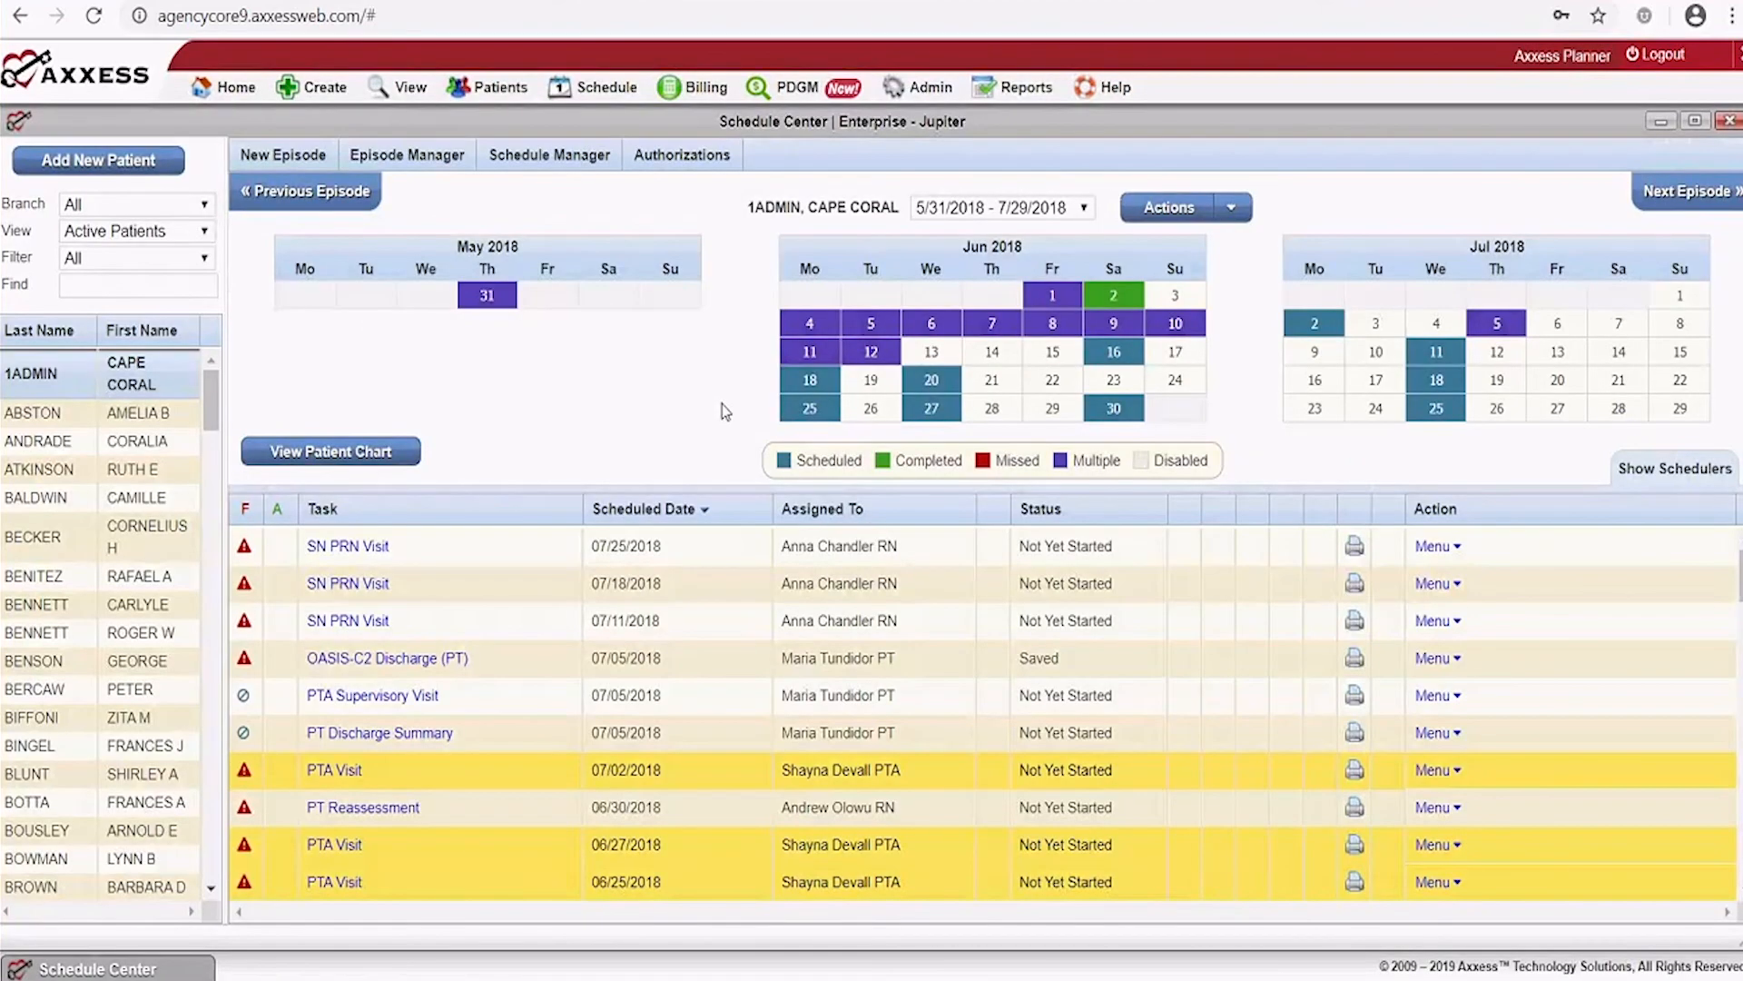
# Reassign the episode's not-yet-started tasks from one RN to another RN for 5/31/2018–7/29/2018
pyautogui.click(545, 163)
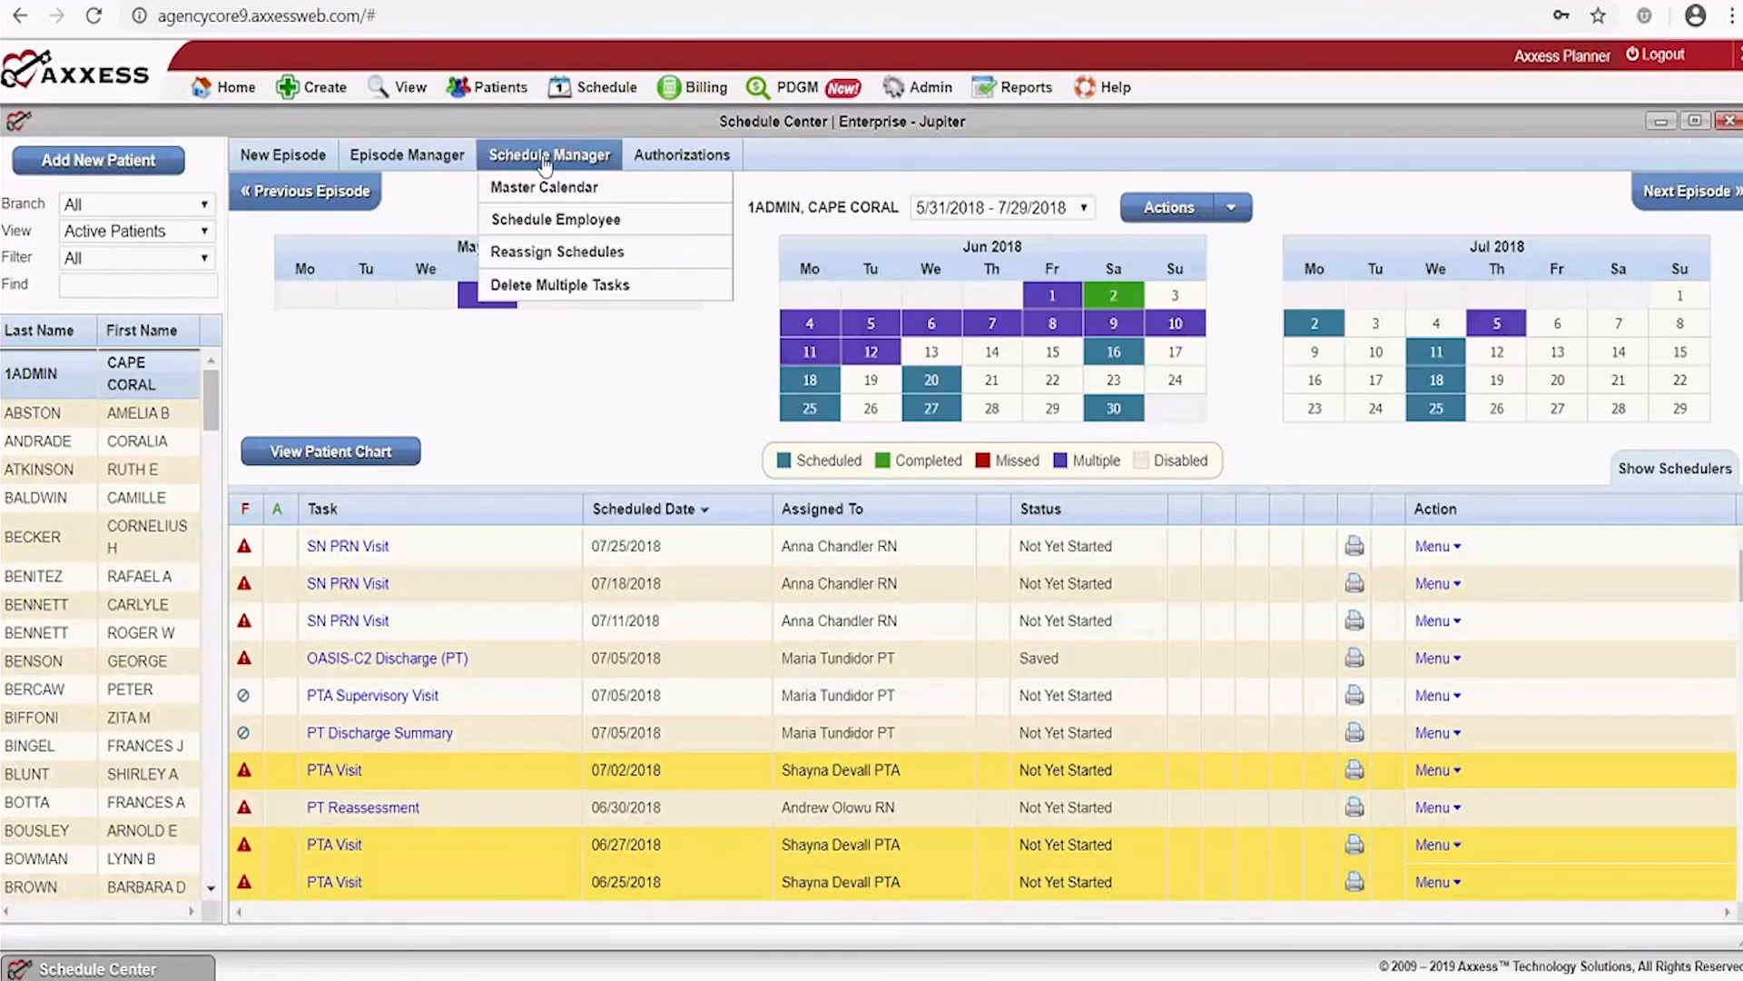
pyautogui.click(547, 255)
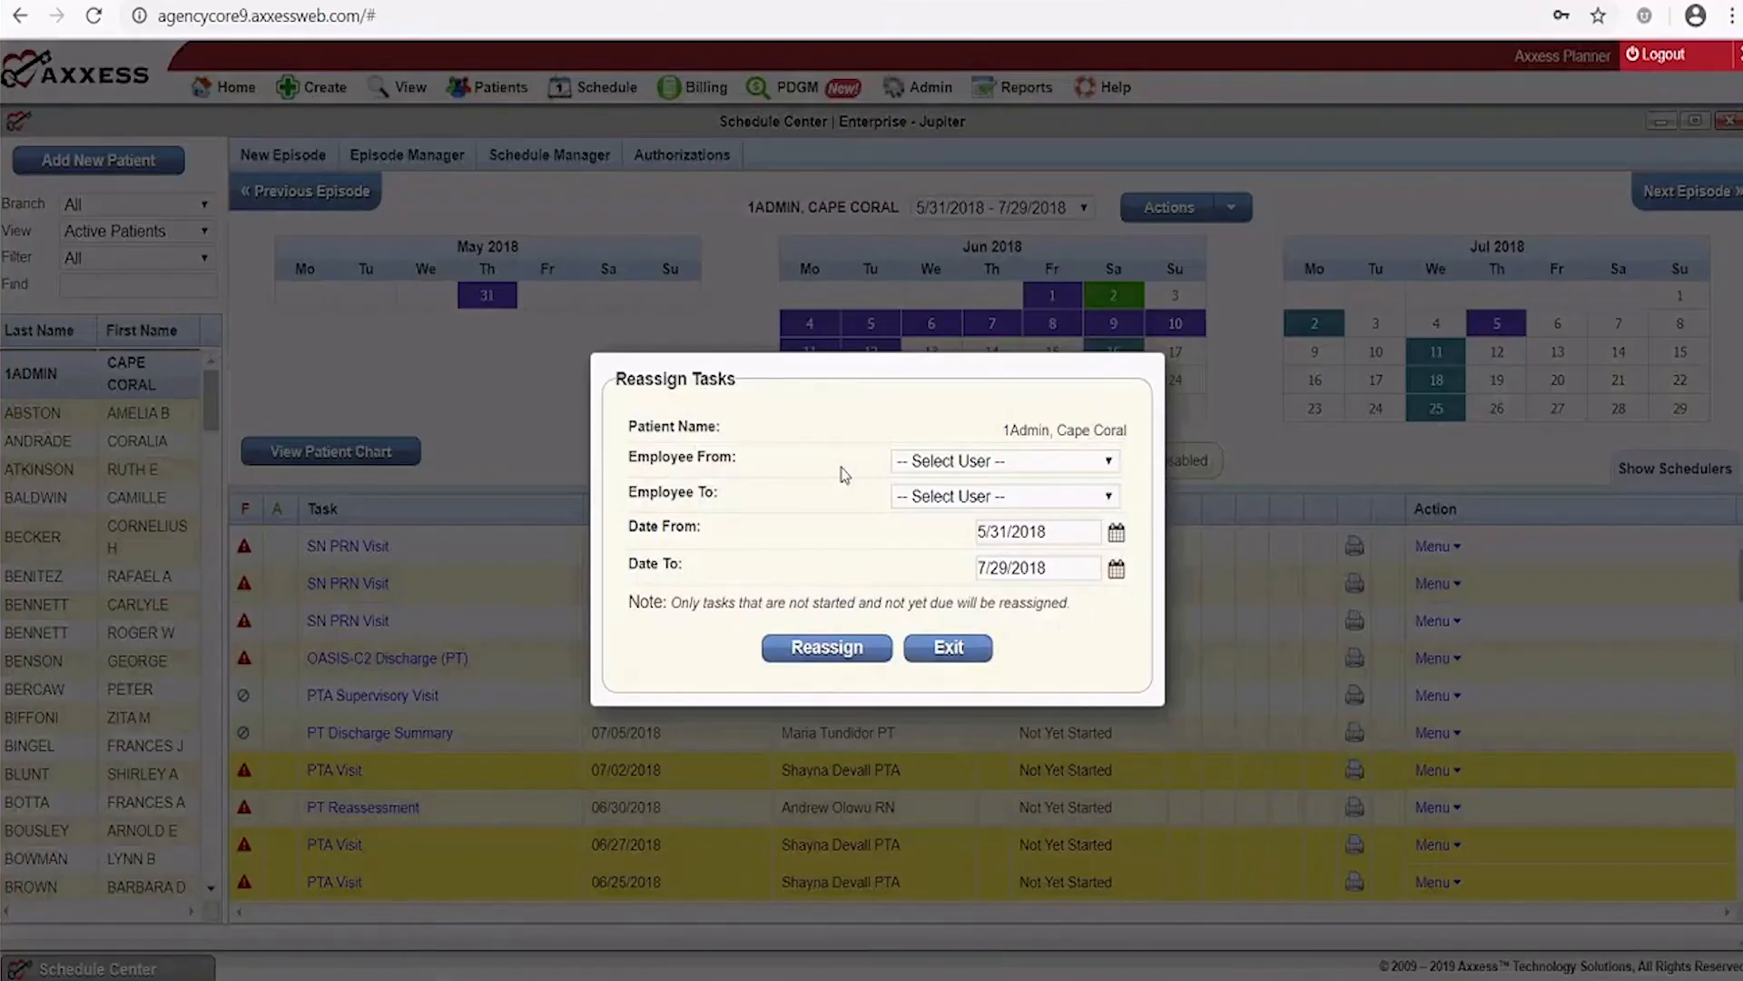
pyautogui.click(1110, 465)
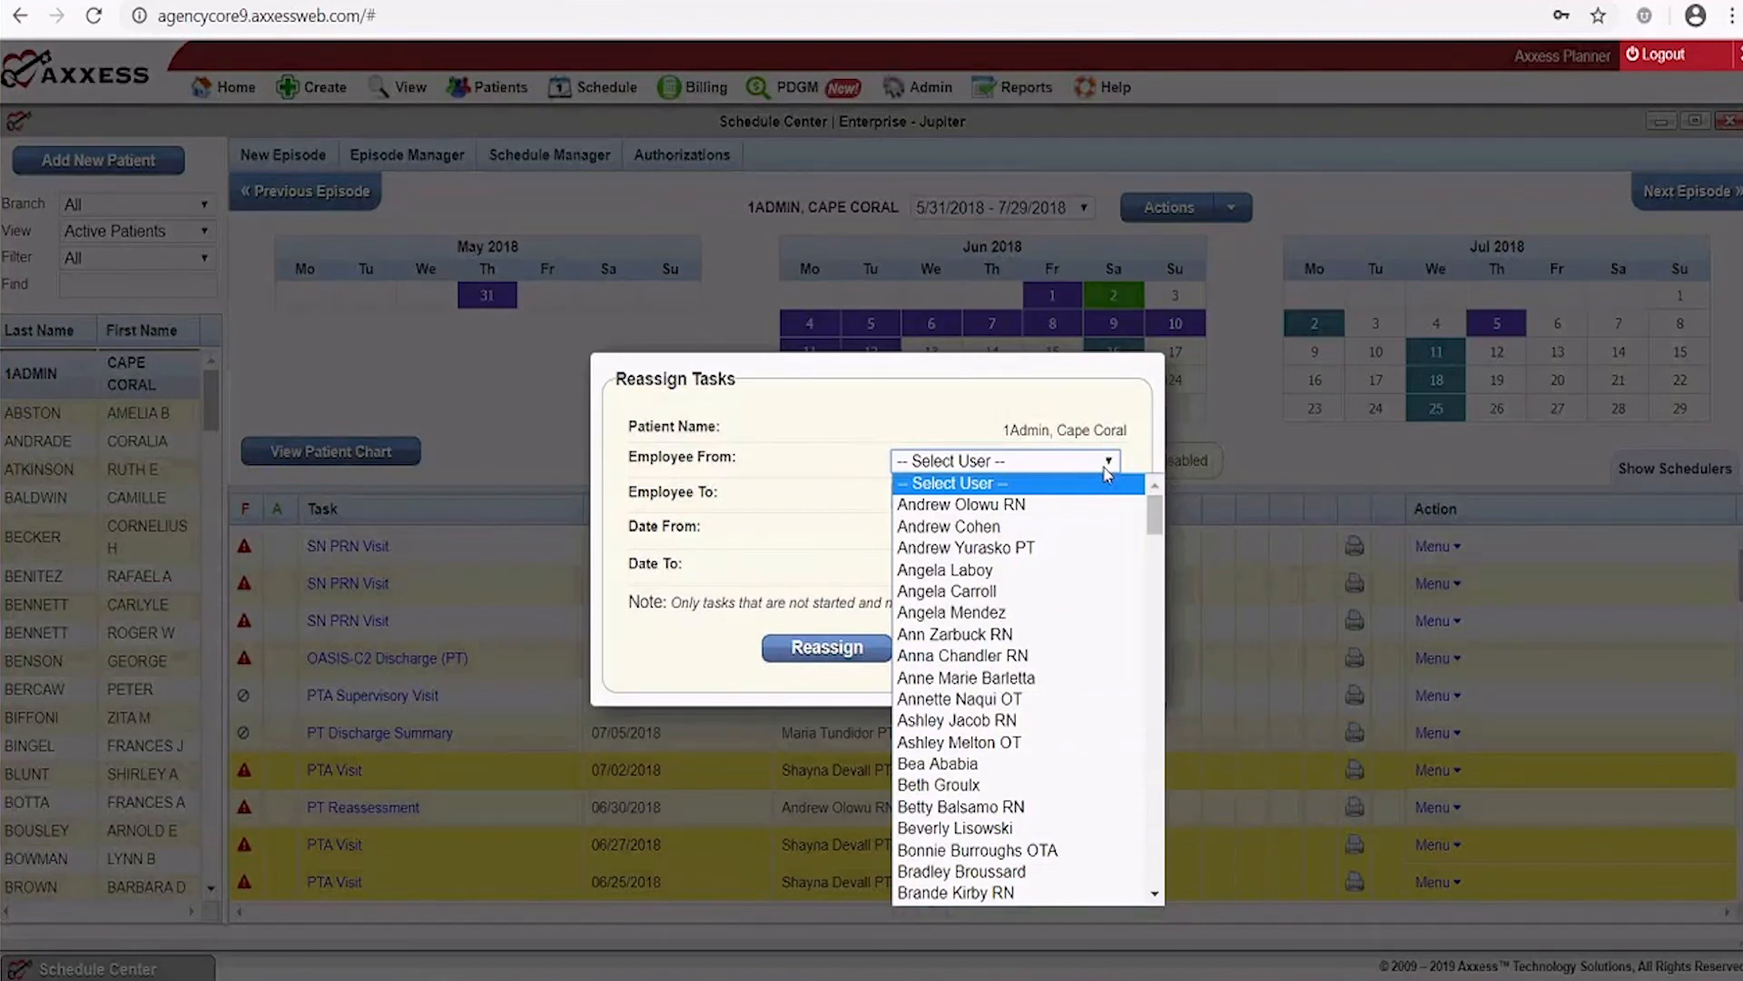
pyautogui.click(1024, 505)
pyautogui.click(1024, 501)
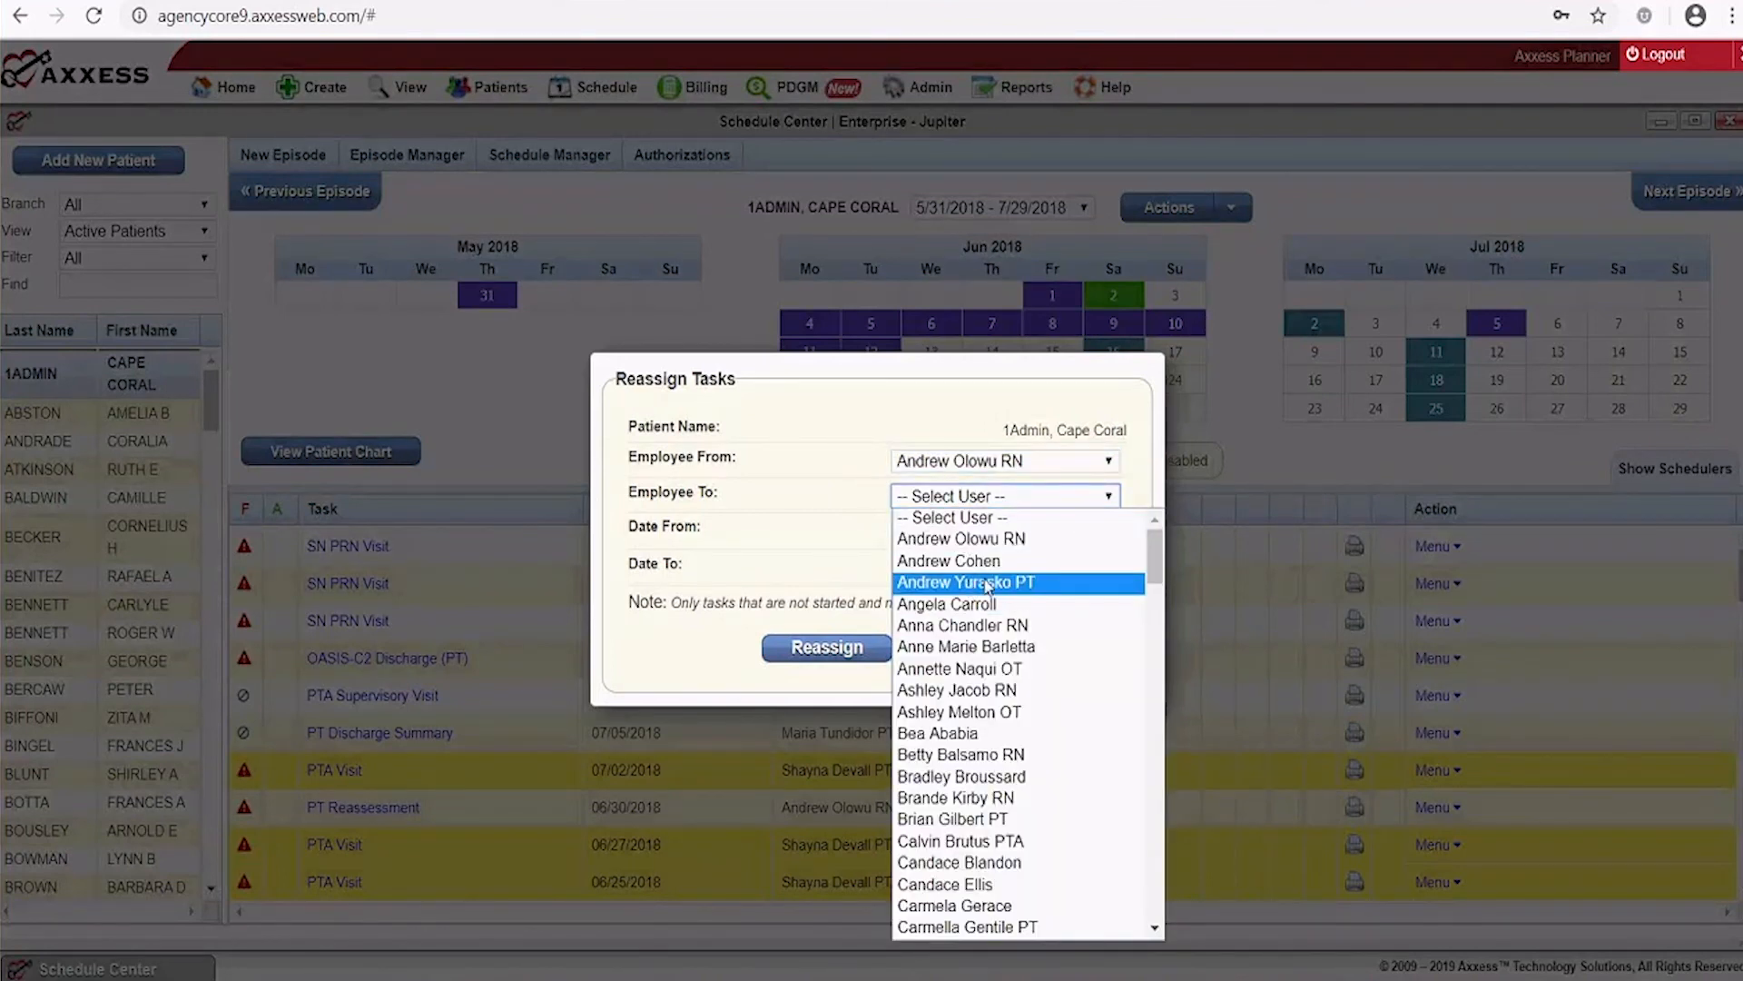
pyautogui.click(1004, 627)
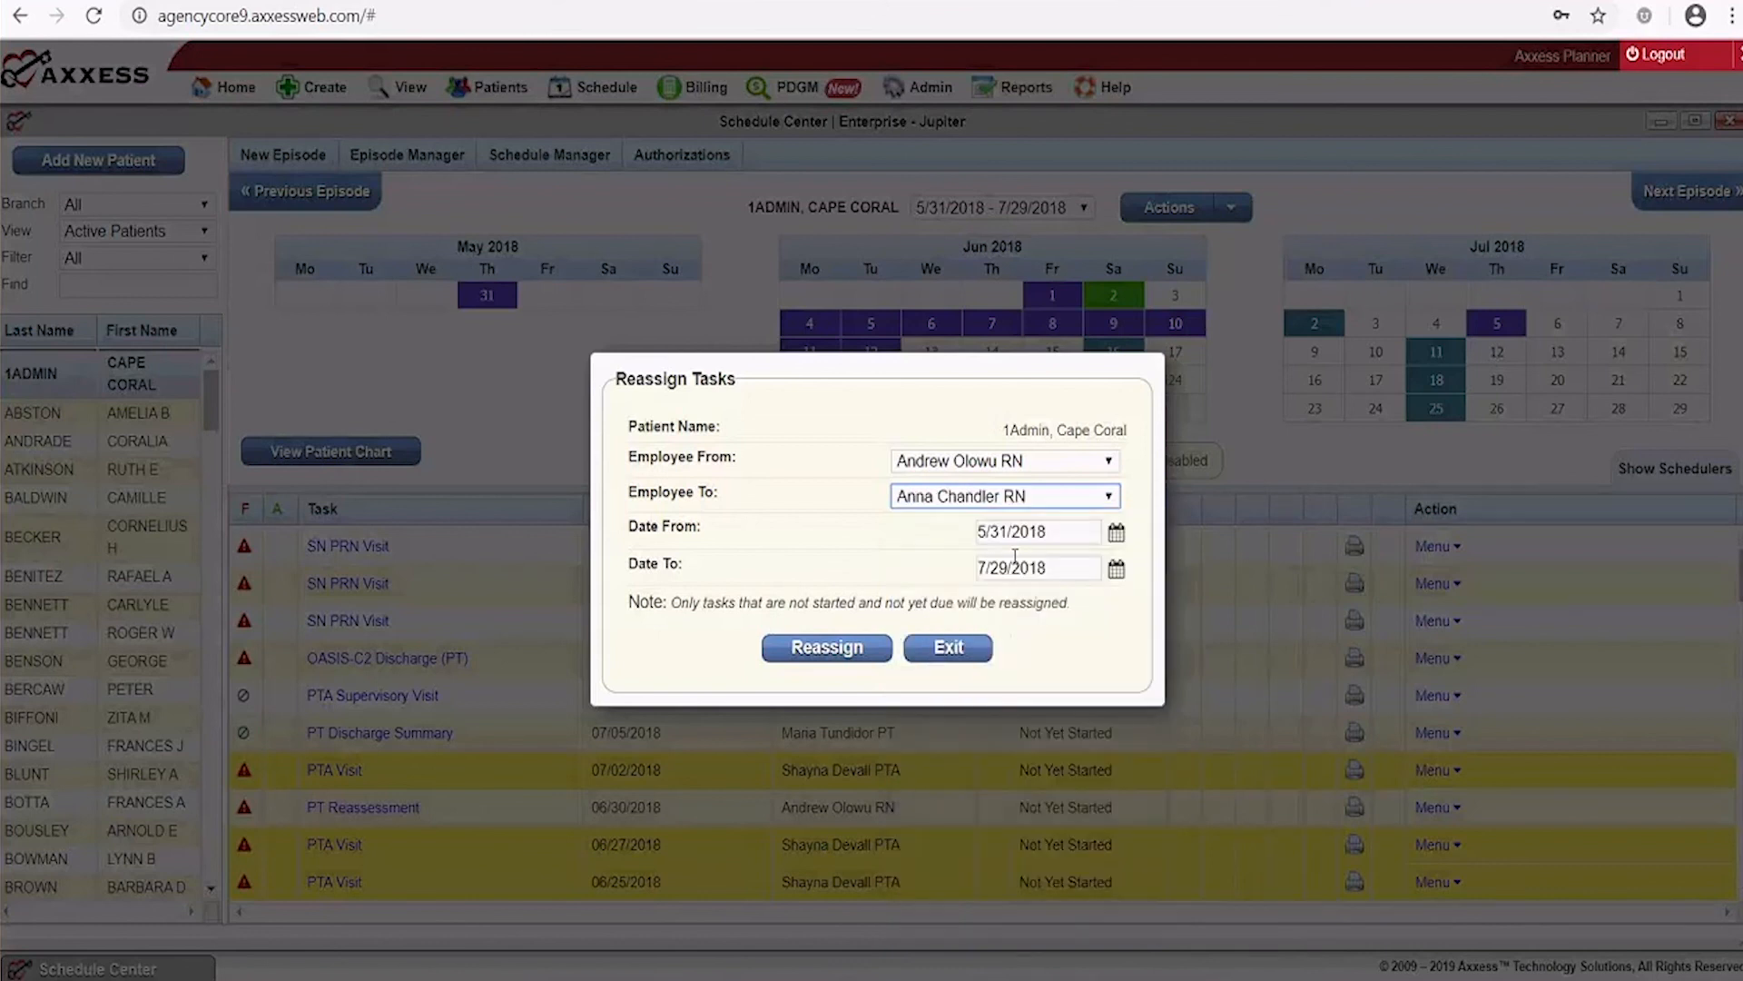
pyautogui.click(955, 654)
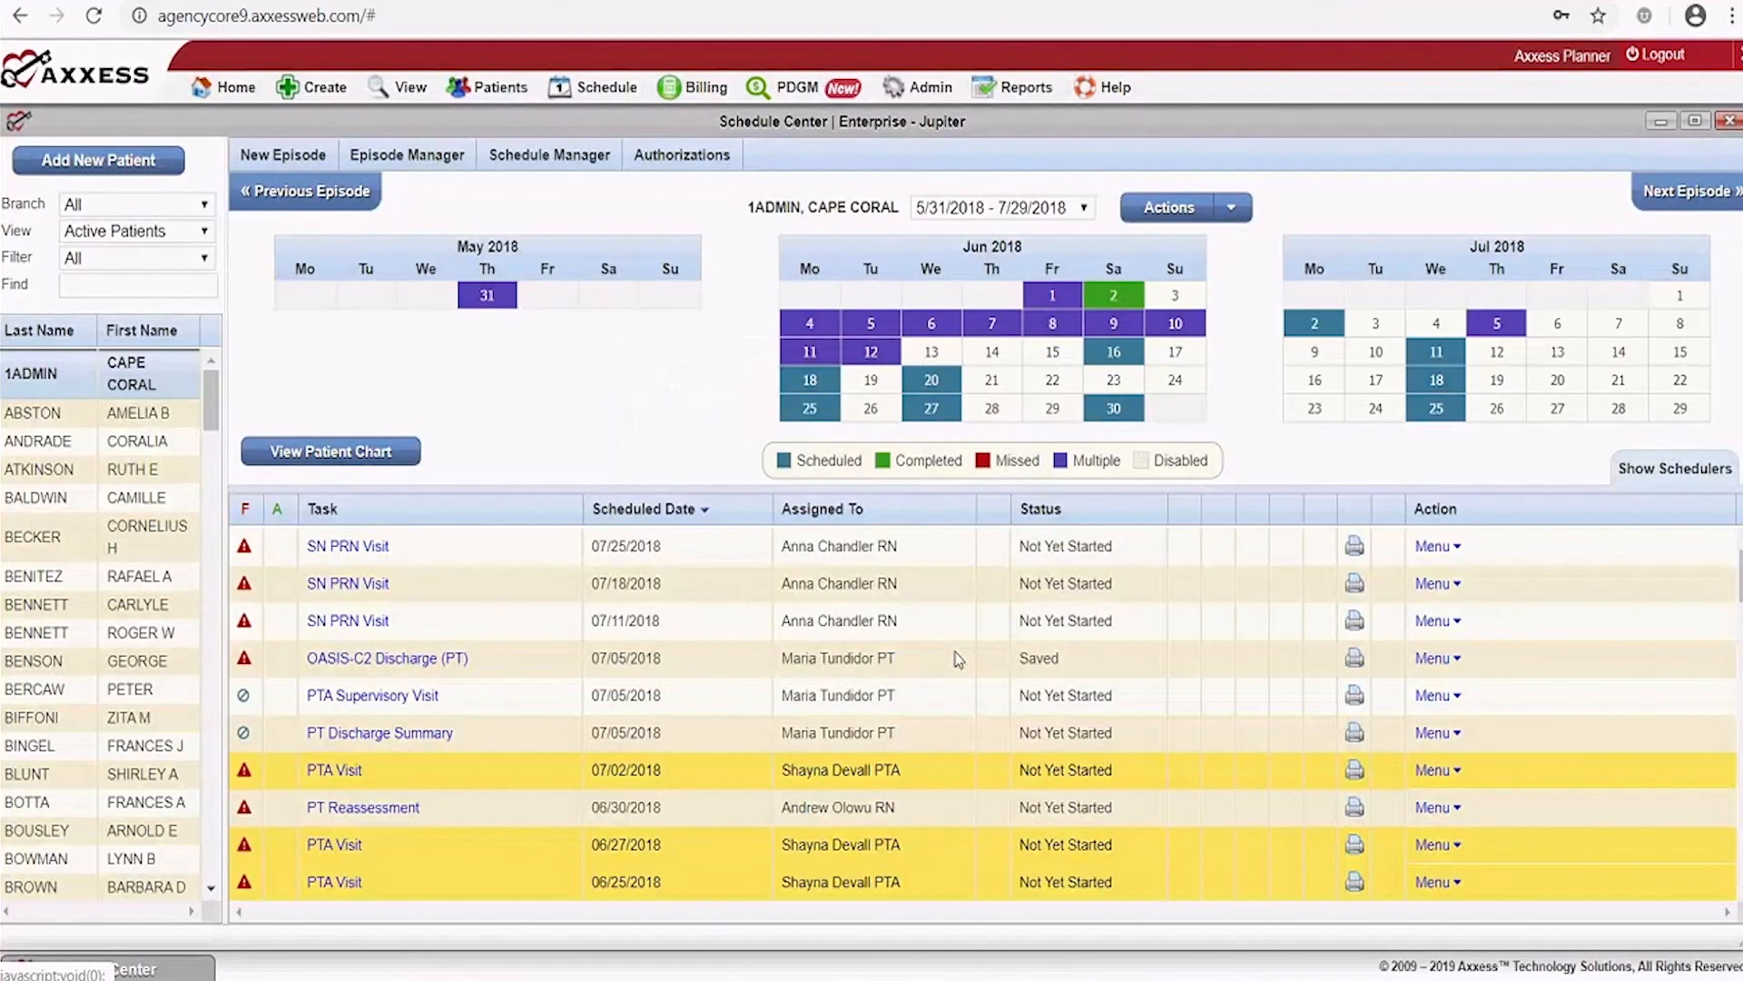
pyautogui.click(550, 154)
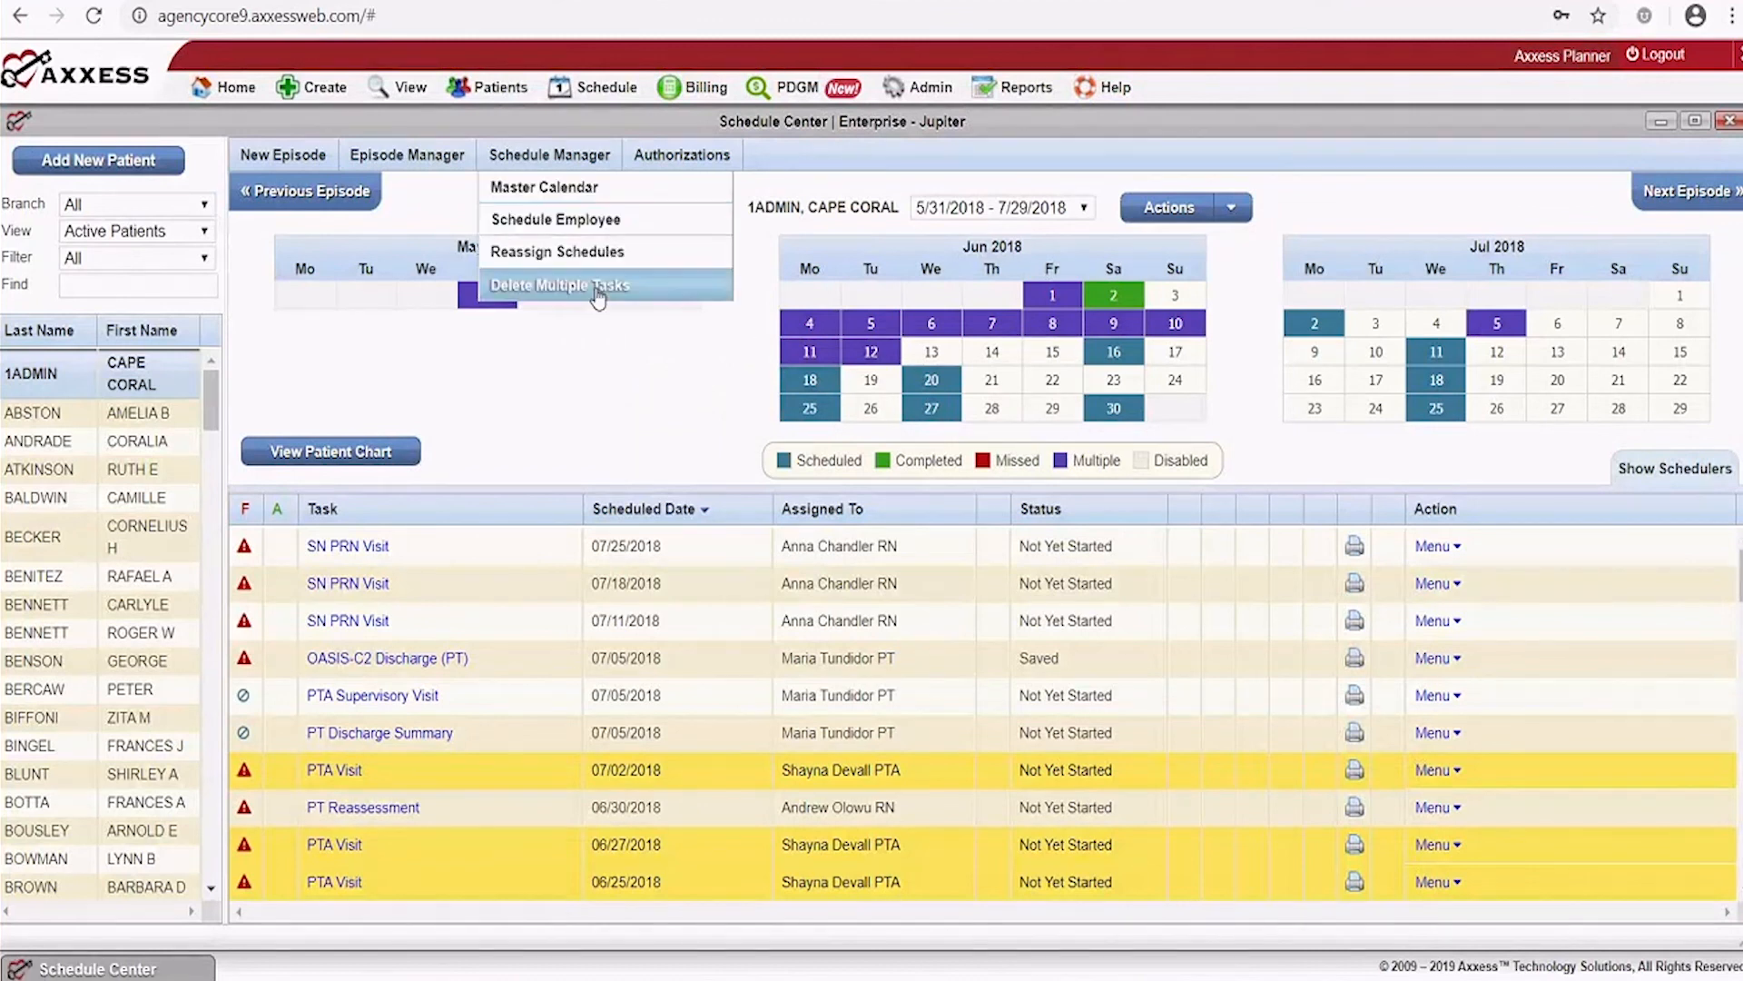
pyautogui.click(597, 285)
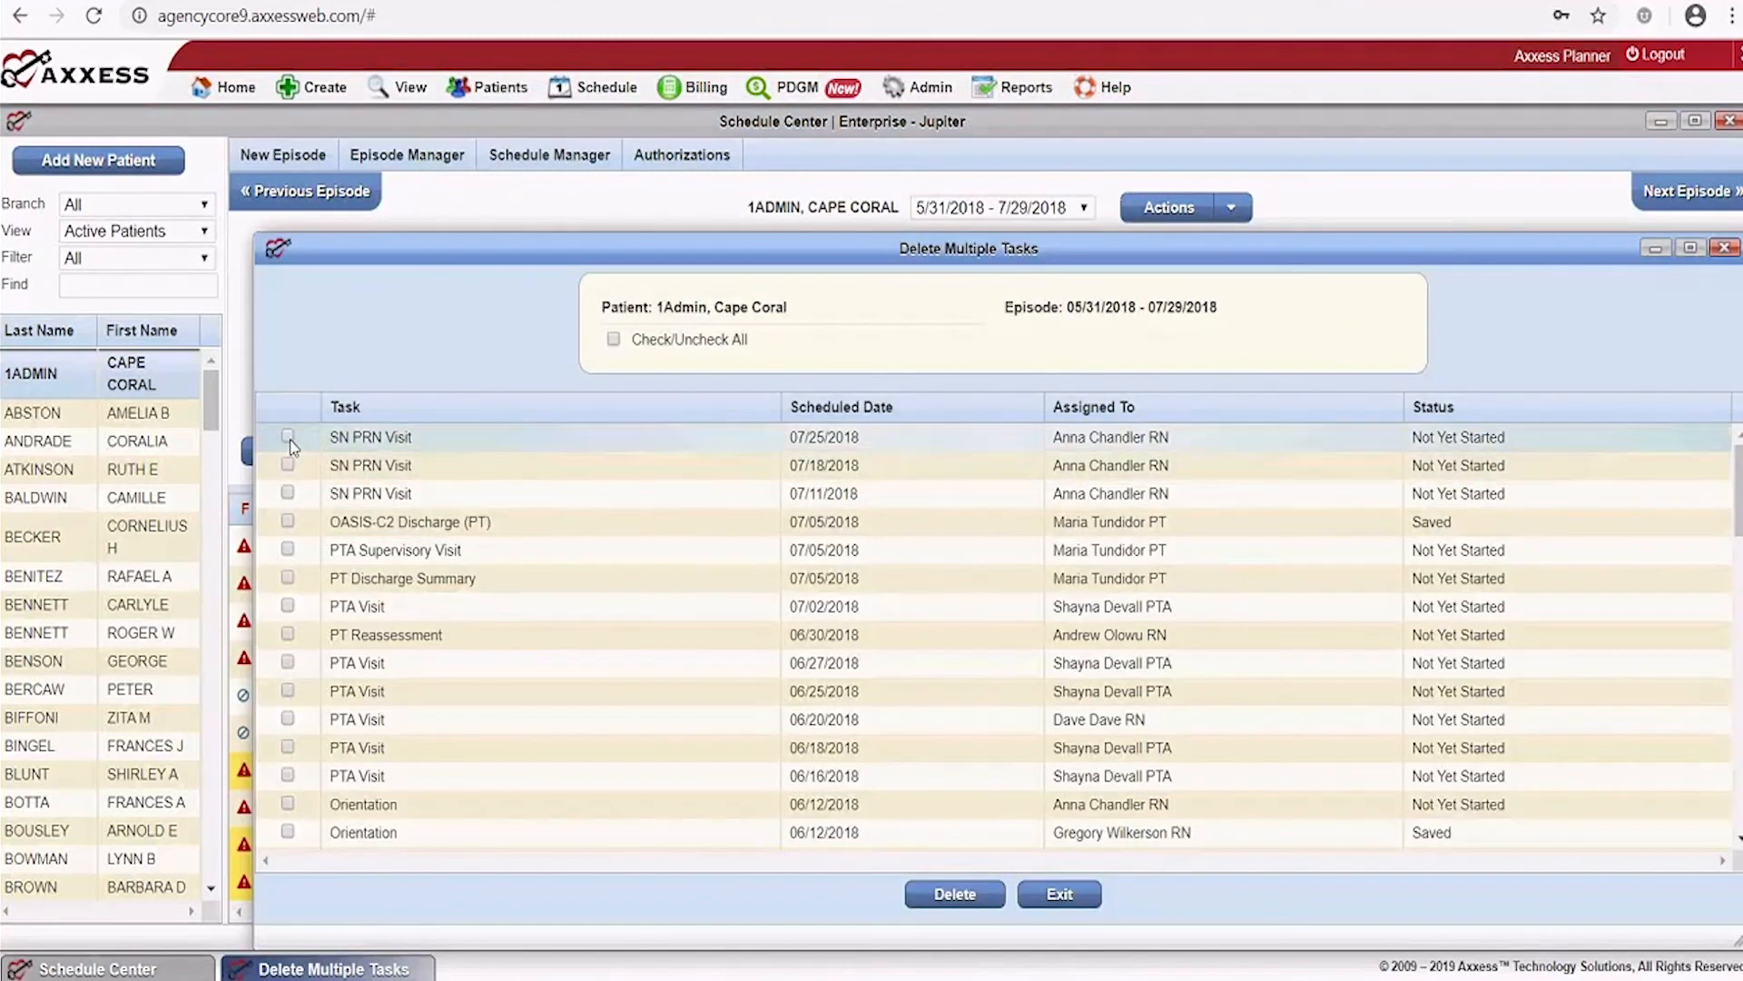
pyautogui.click(288, 437)
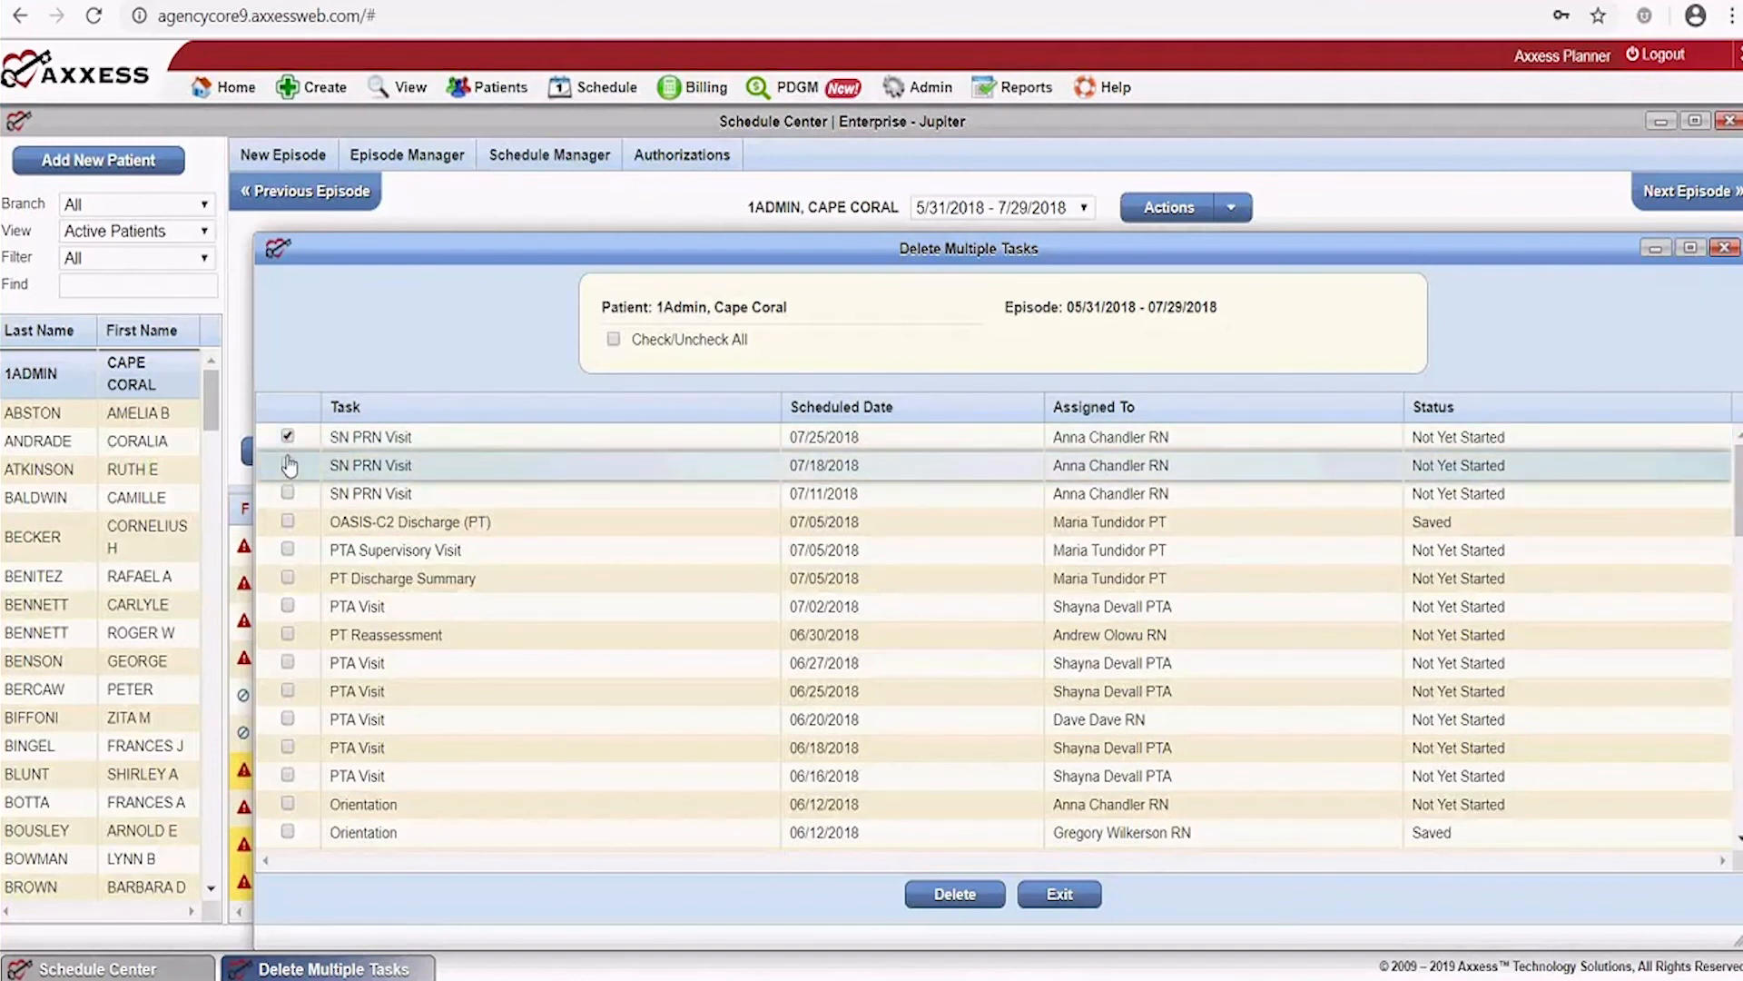
pyautogui.click(288, 465)
pyautogui.click(288, 494)
pyautogui.click(287, 521)
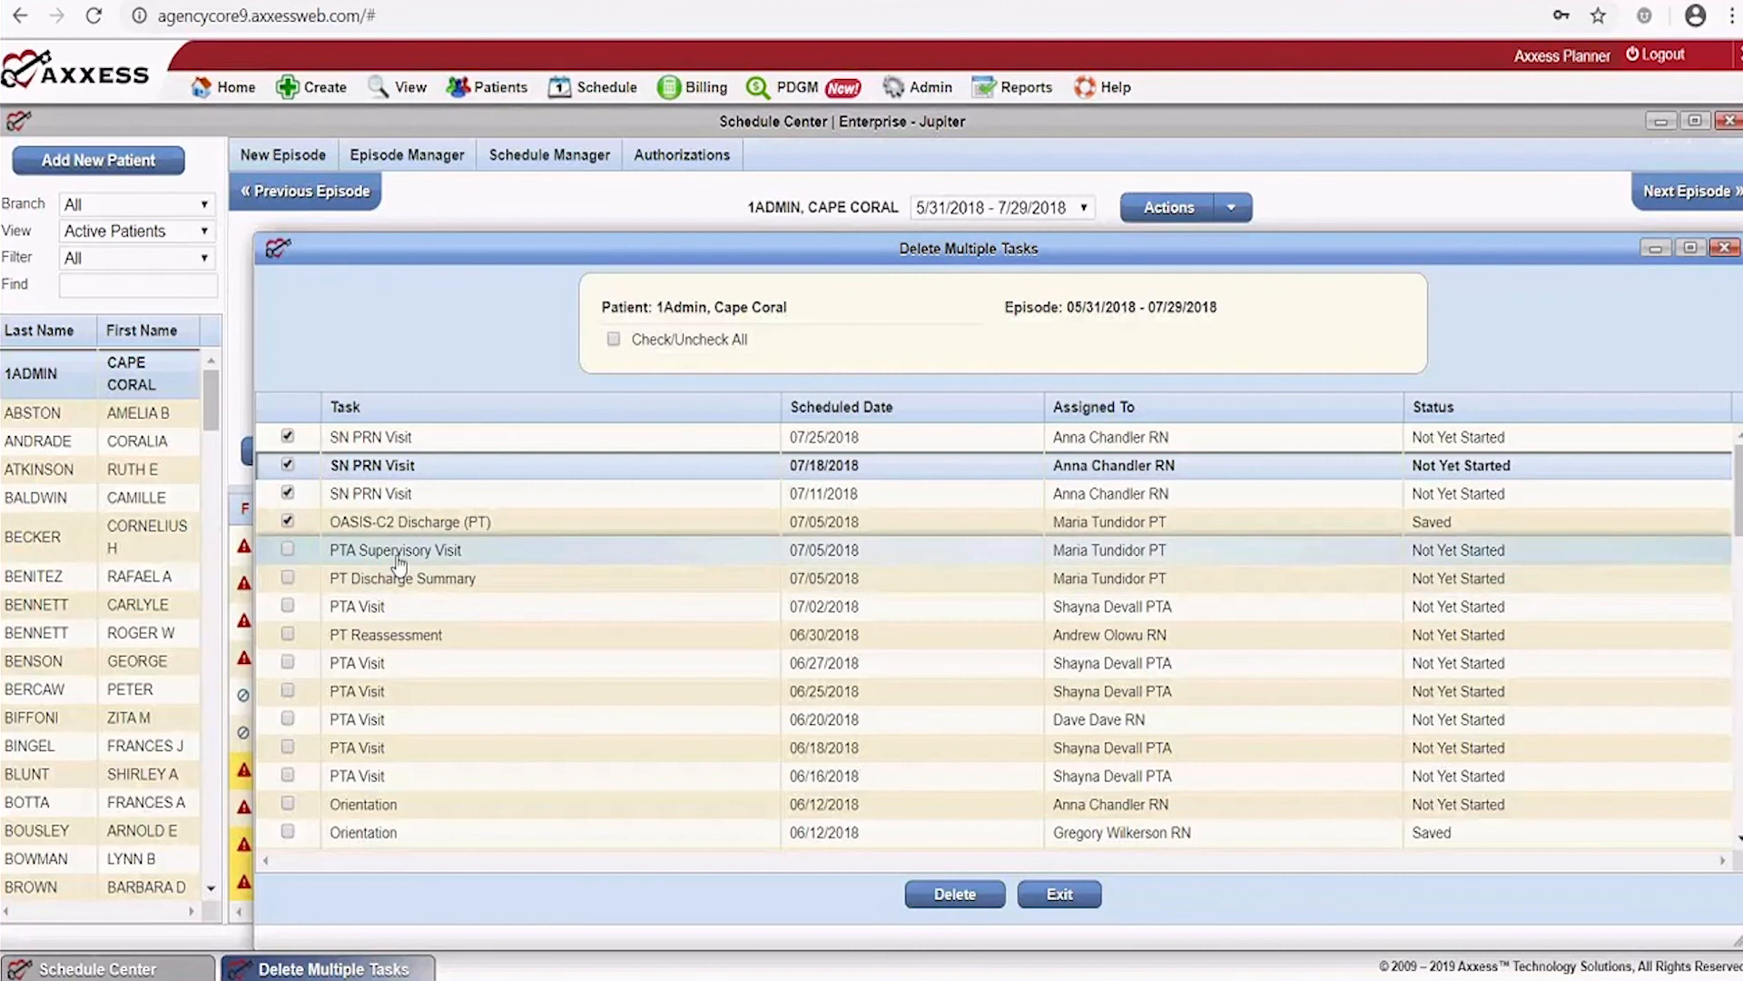
pyautogui.click(368, 550)
pyautogui.click(348, 581)
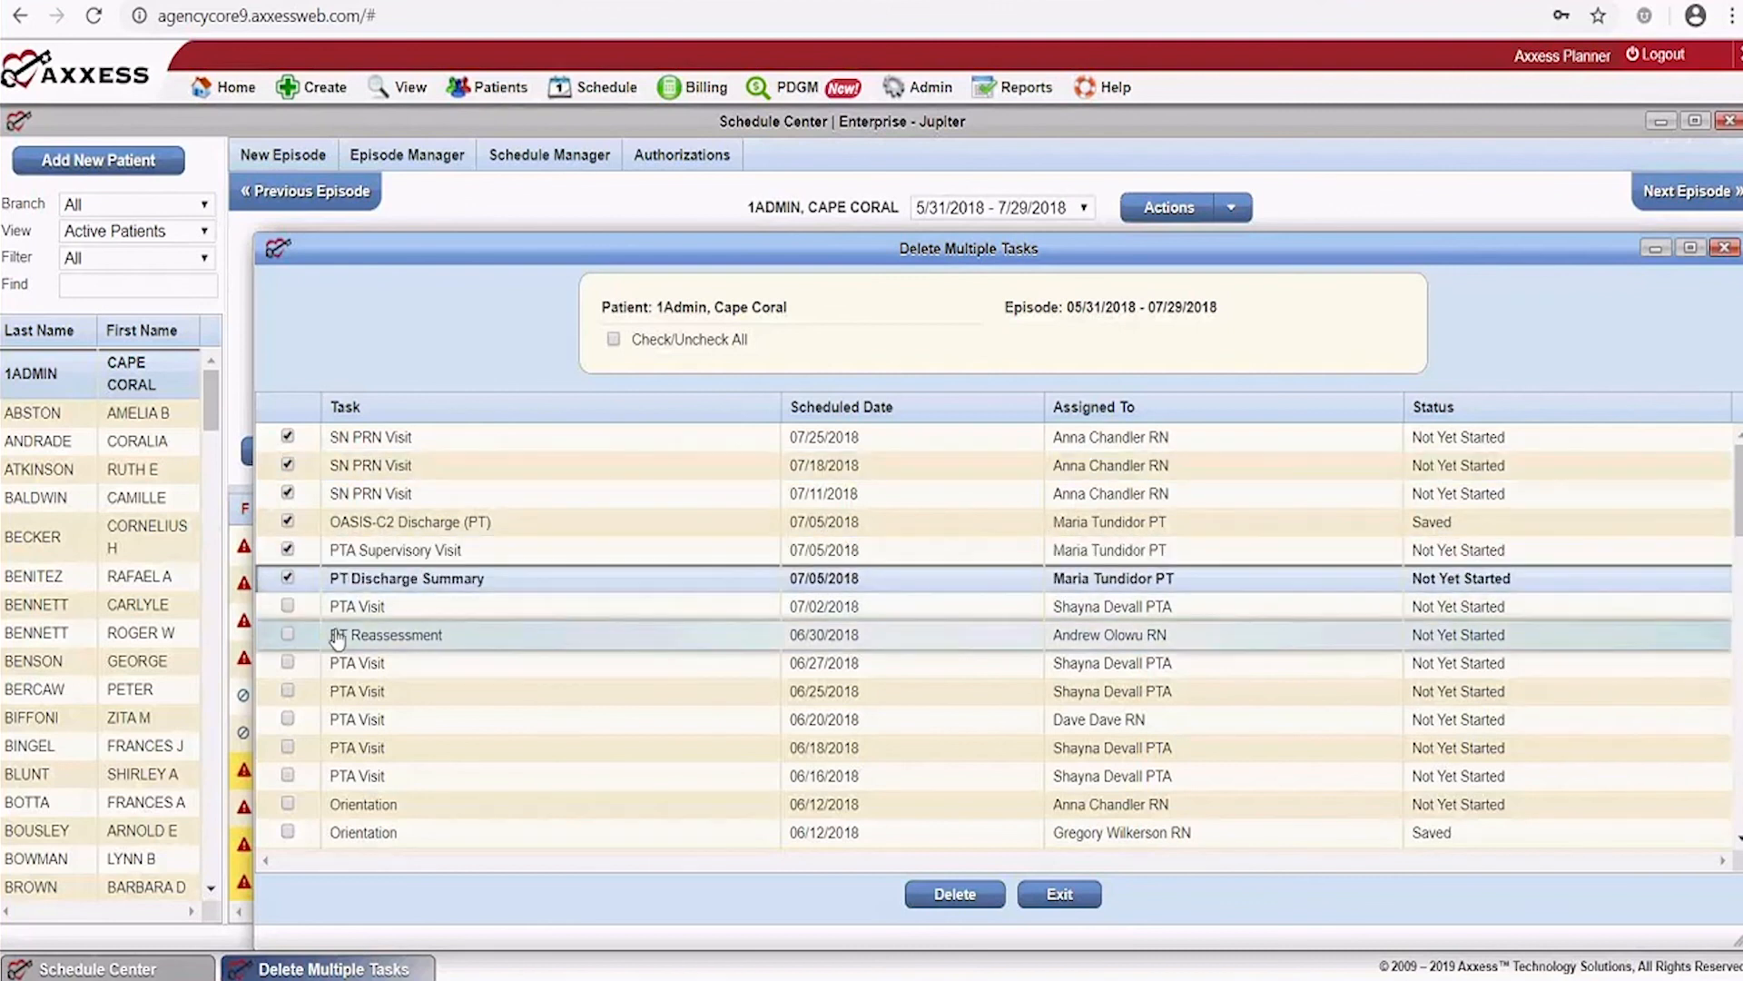
pyautogui.click(337, 636)
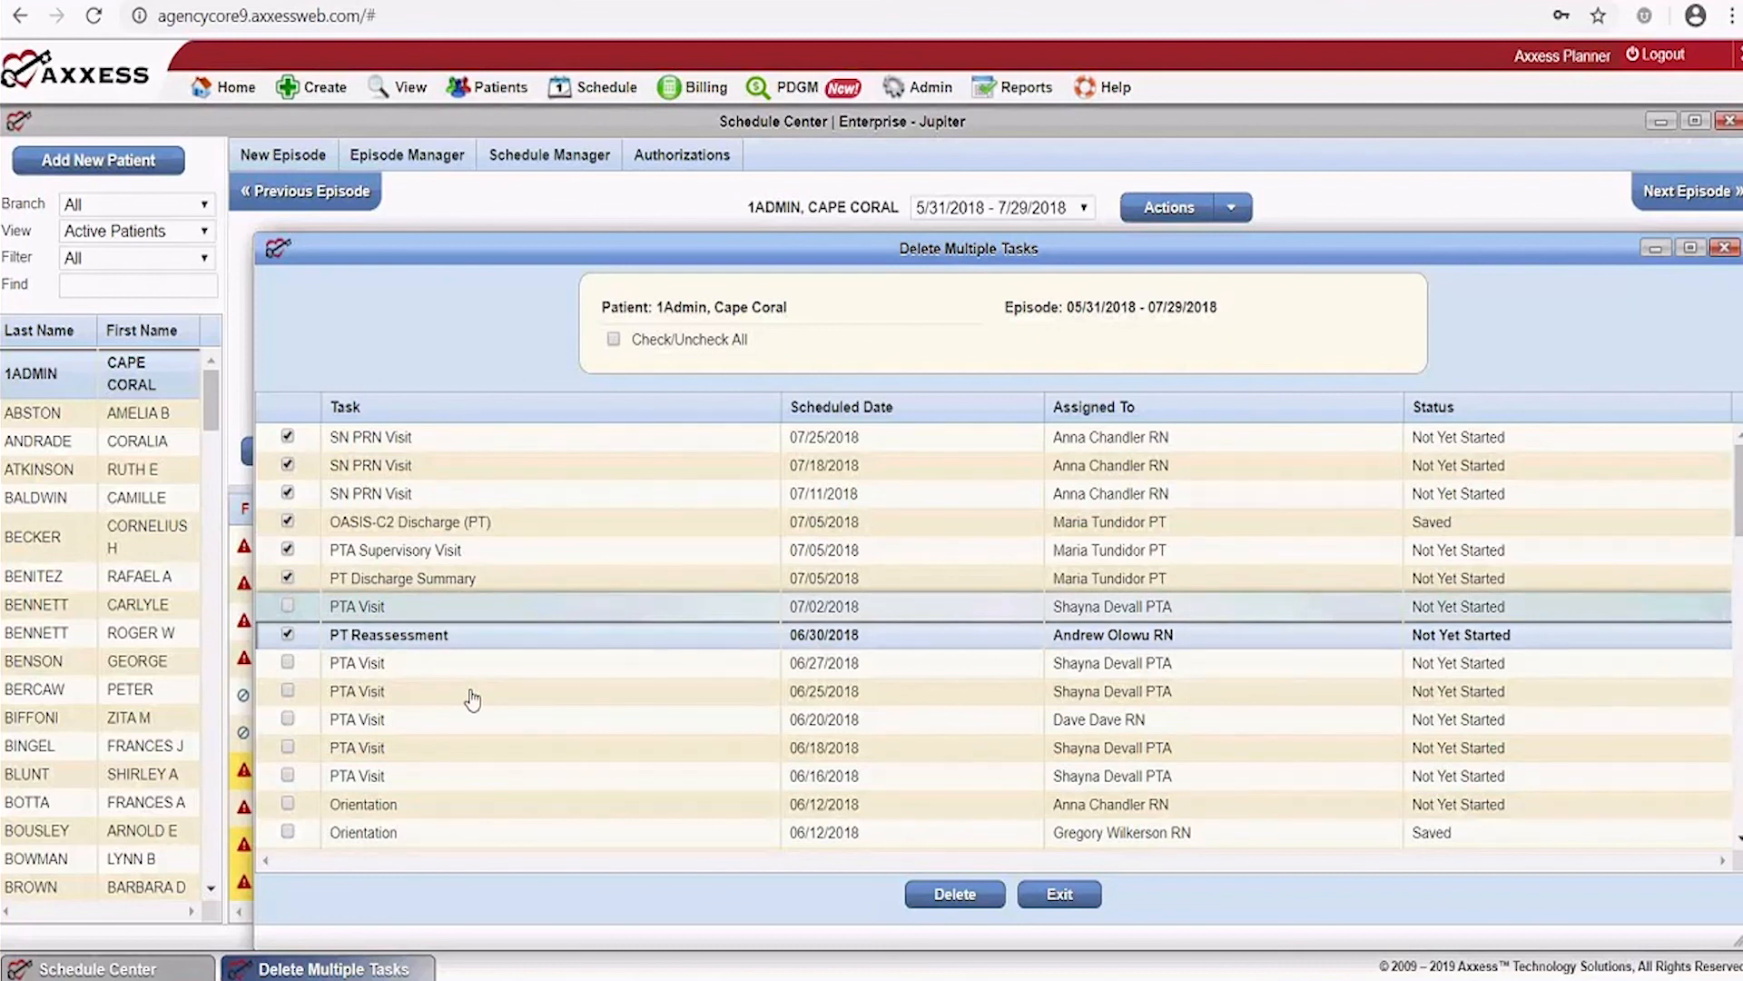
pyautogui.click(1064, 893)
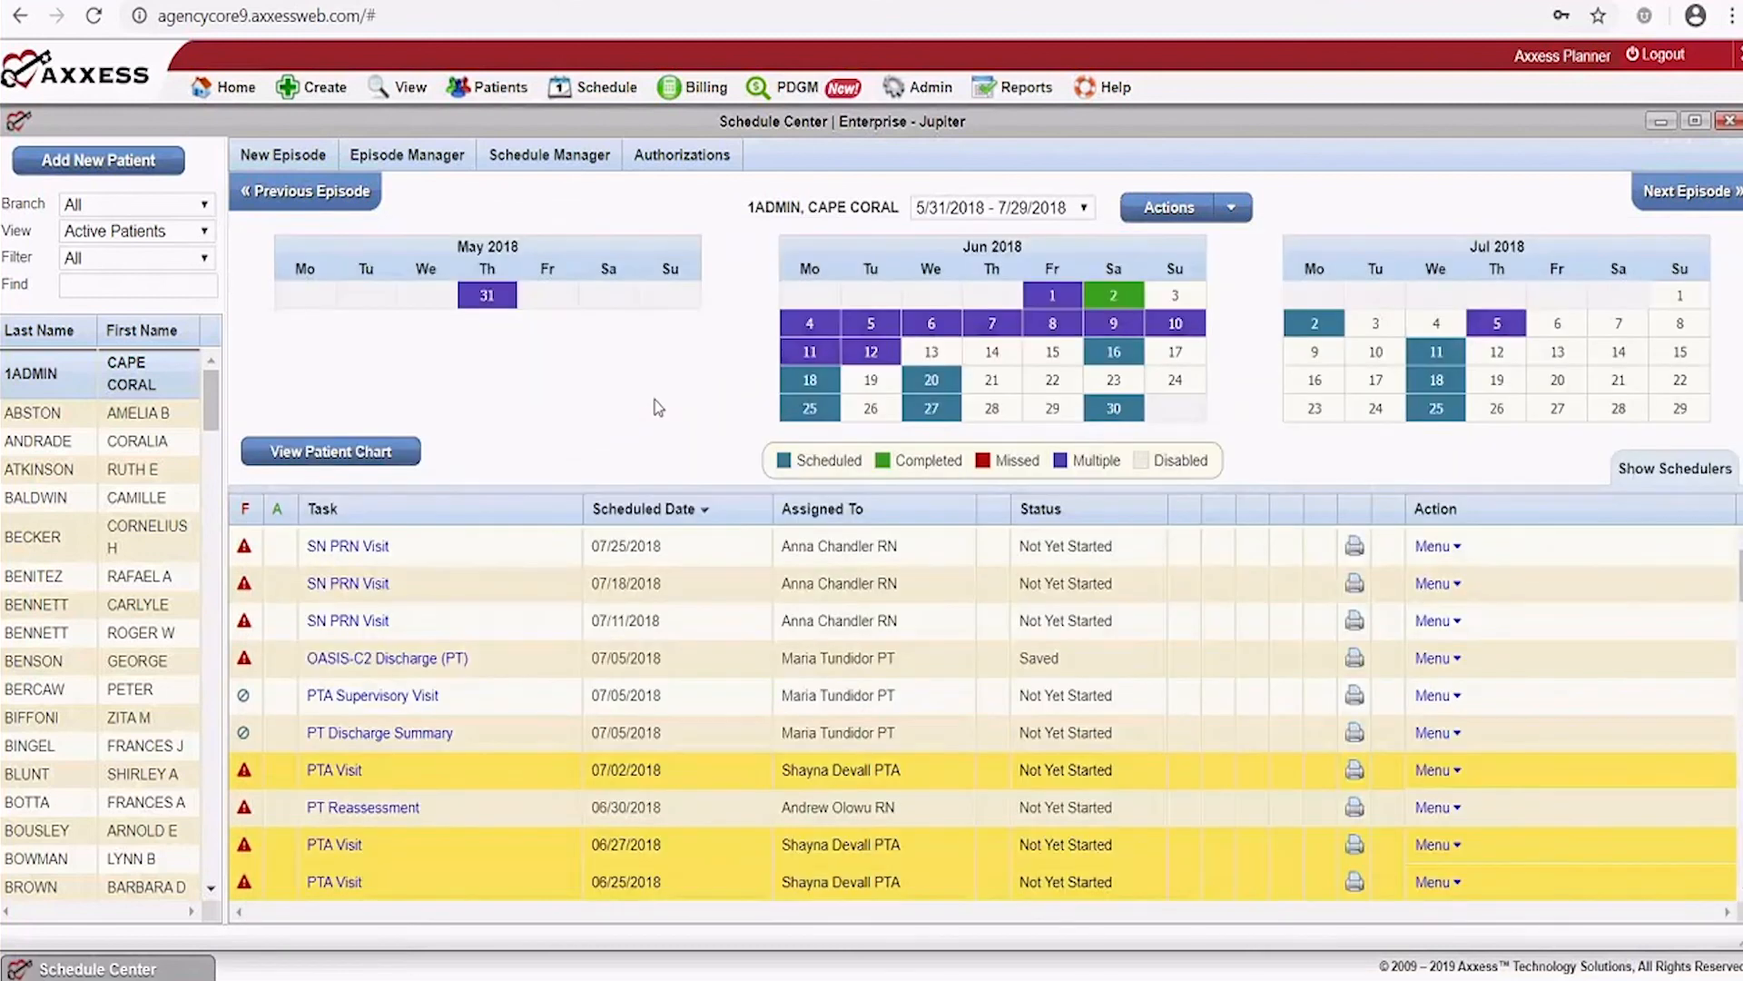
# Open the patient's Authorization List from the scheduling tools, confirm it has no records, and close it
pyautogui.click(549, 154)
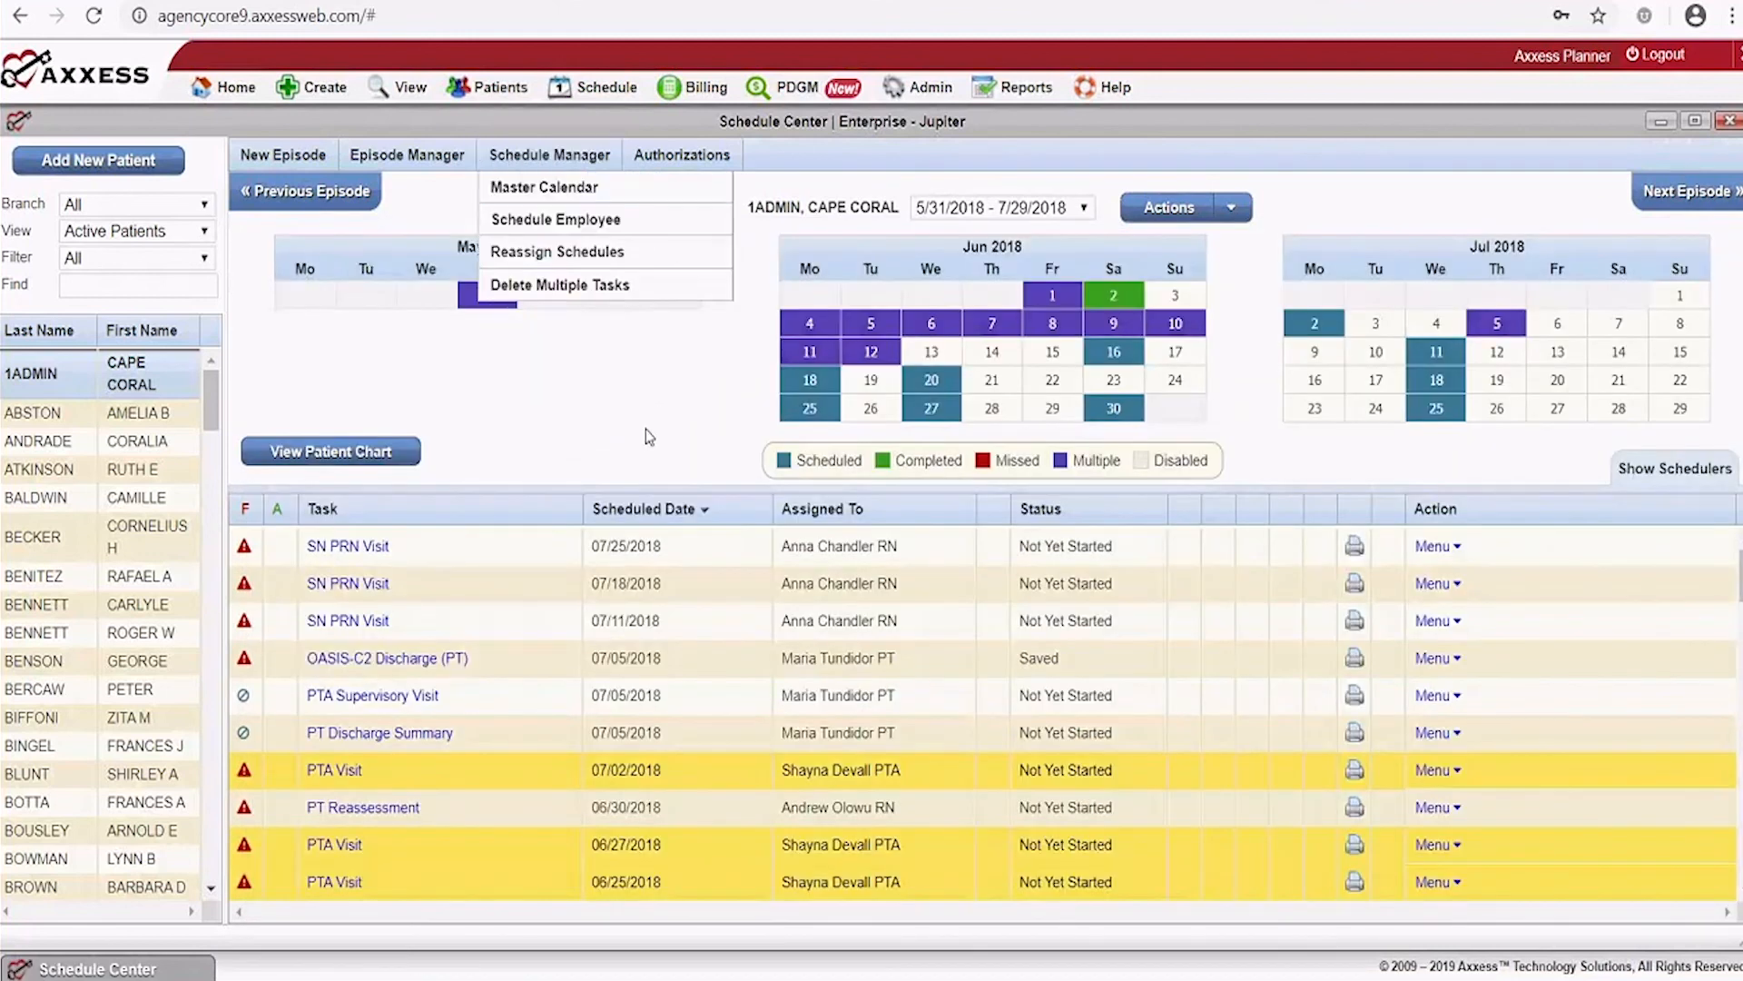
pyautogui.click(672, 156)
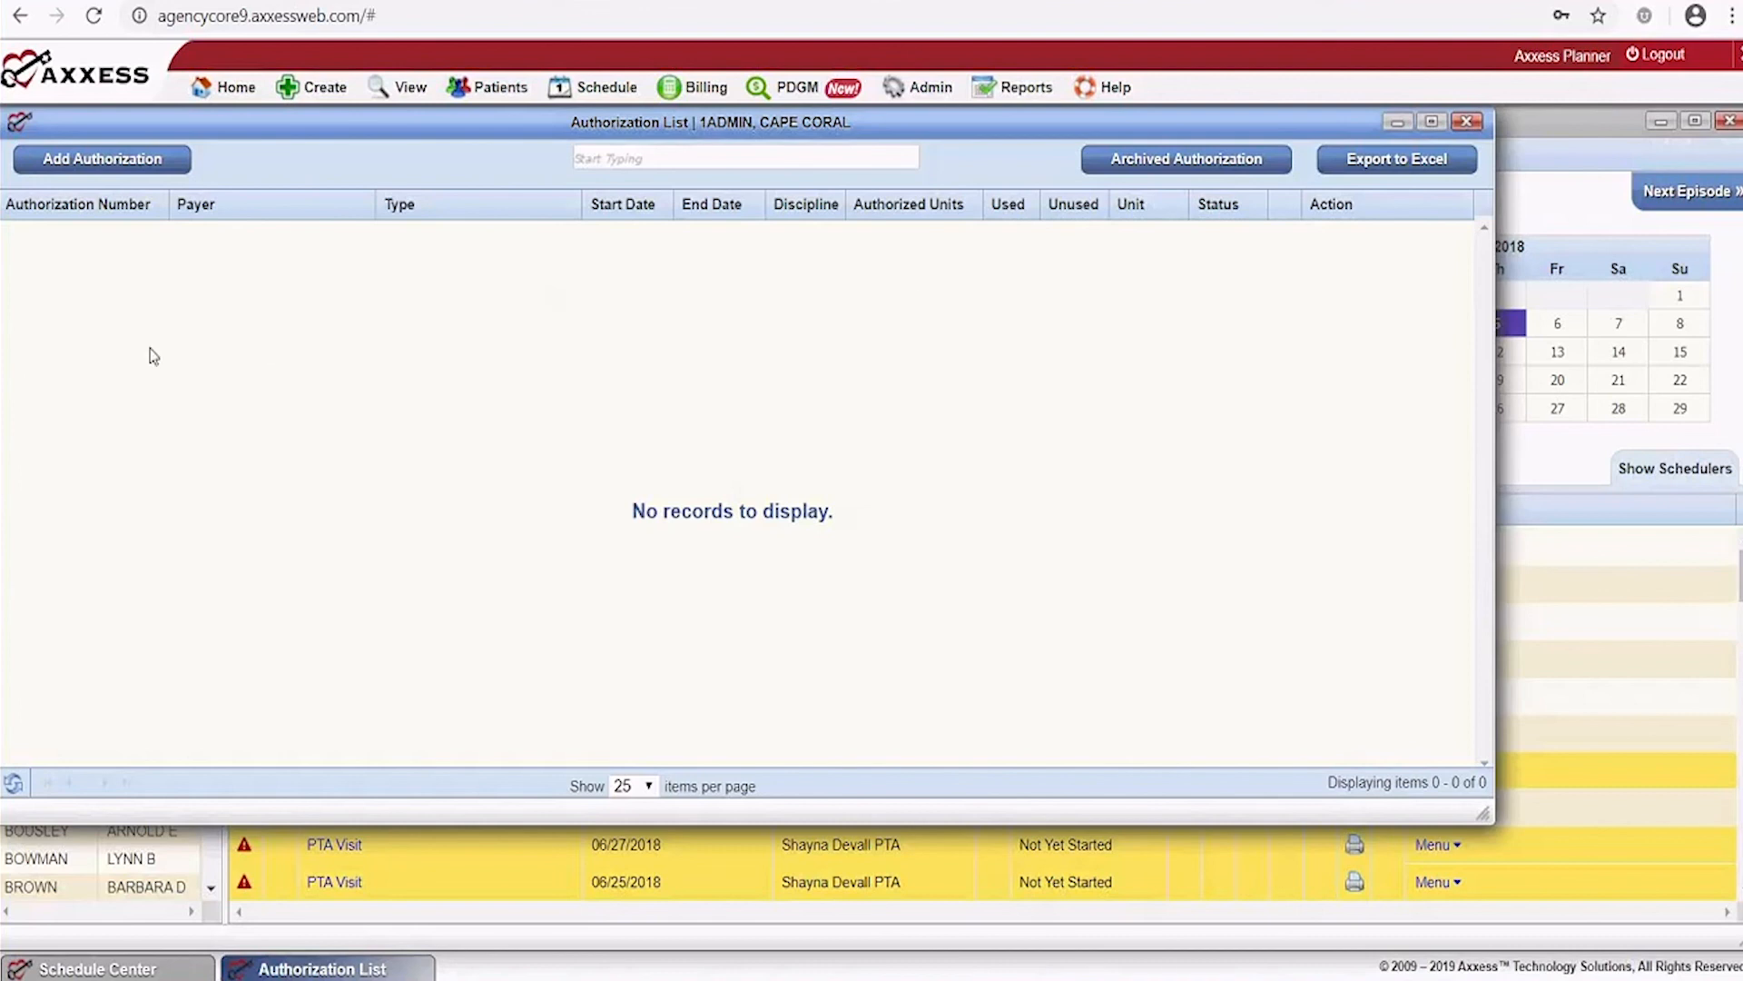
pyautogui.click(1468, 122)
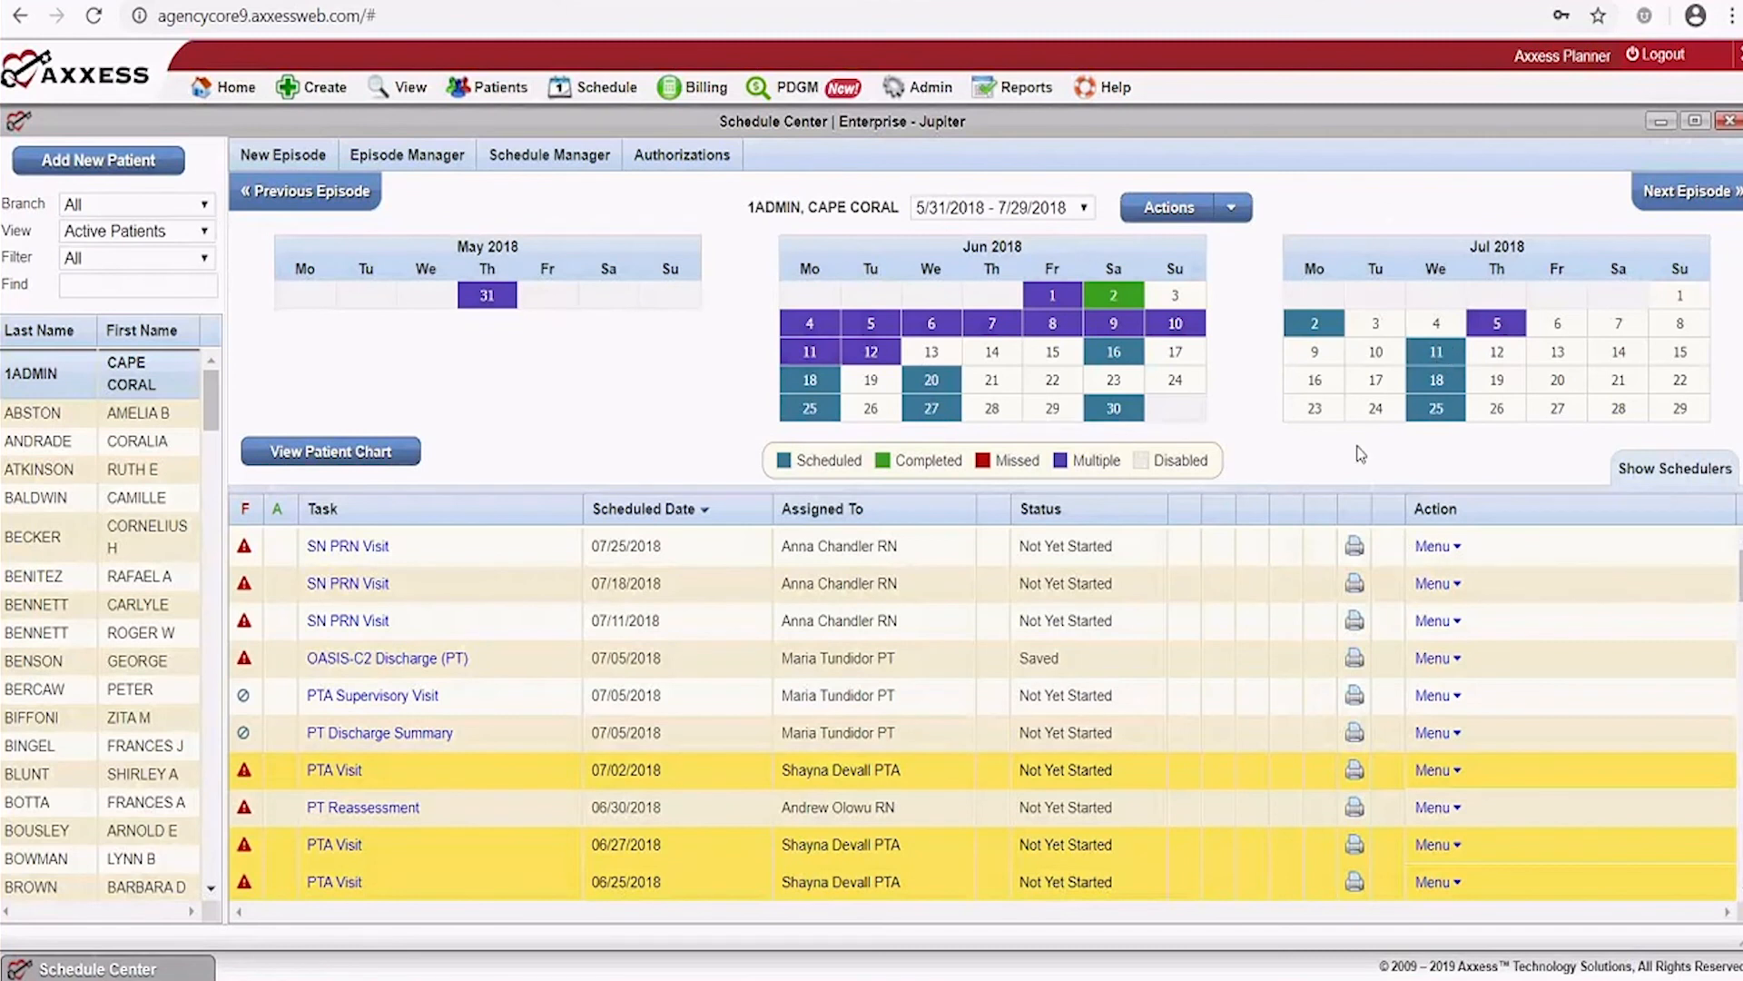
# Open the July visit scheduler on the Therapy tab and date the first visit 7/10/2018
pyautogui.click(1313, 379)
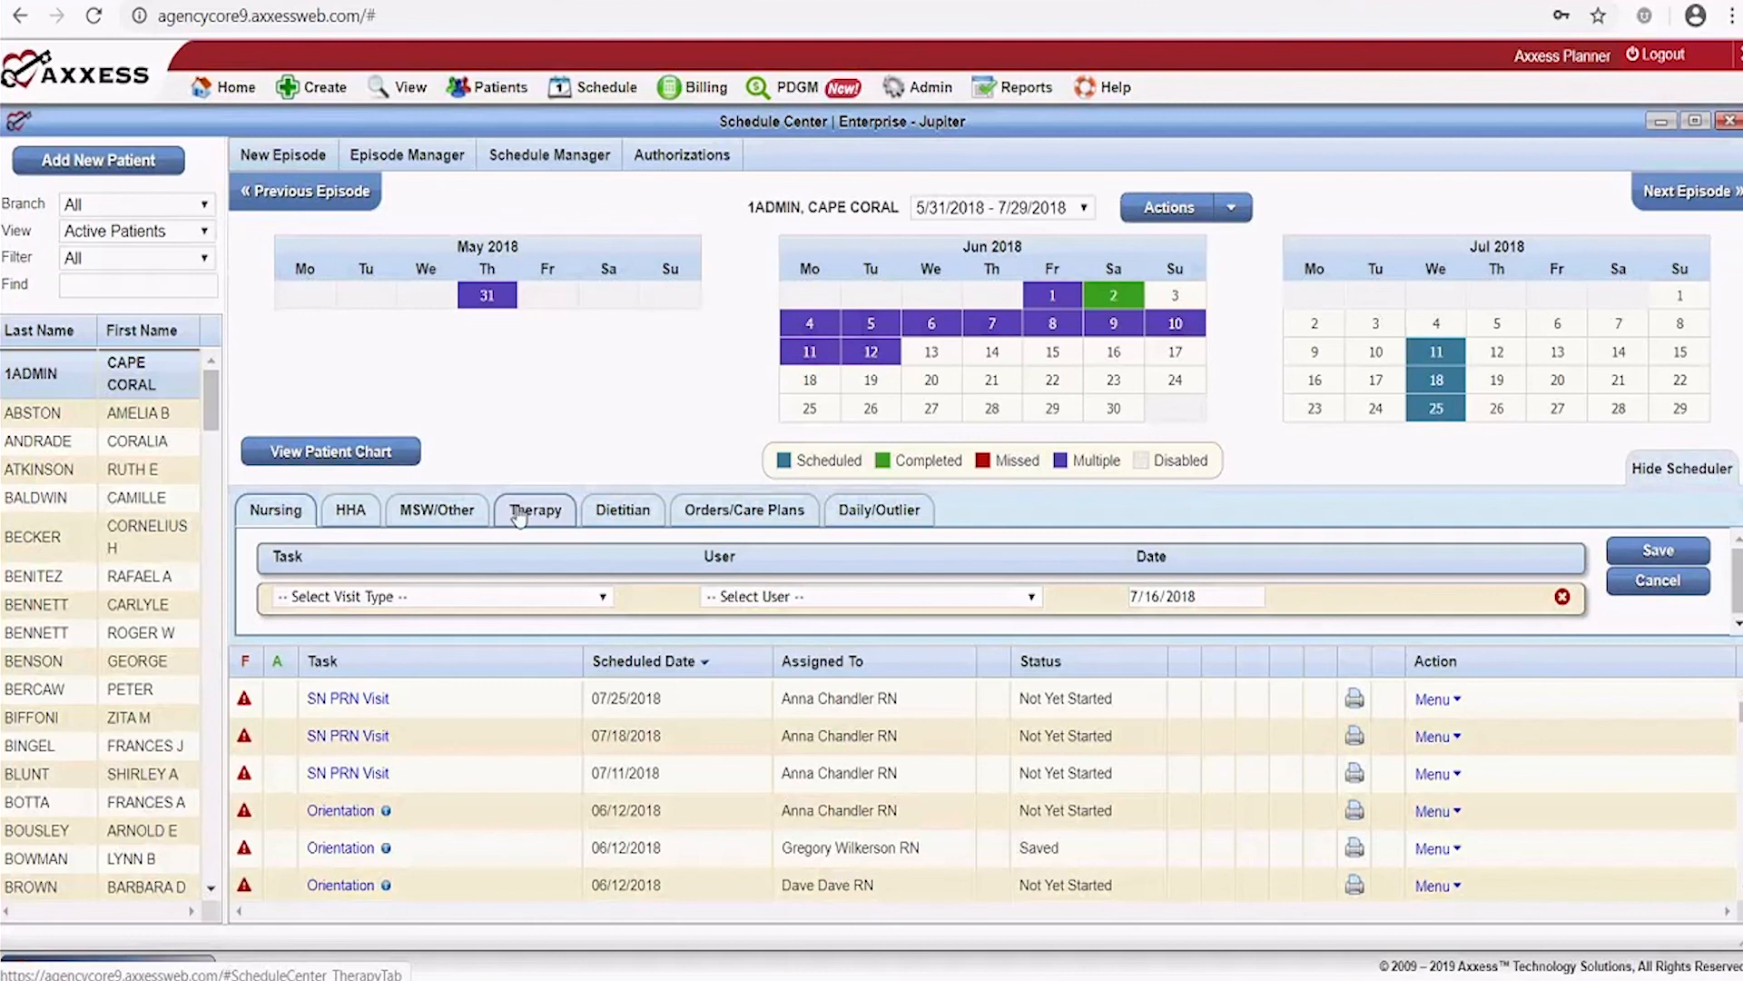
pyautogui.click(557, 523)
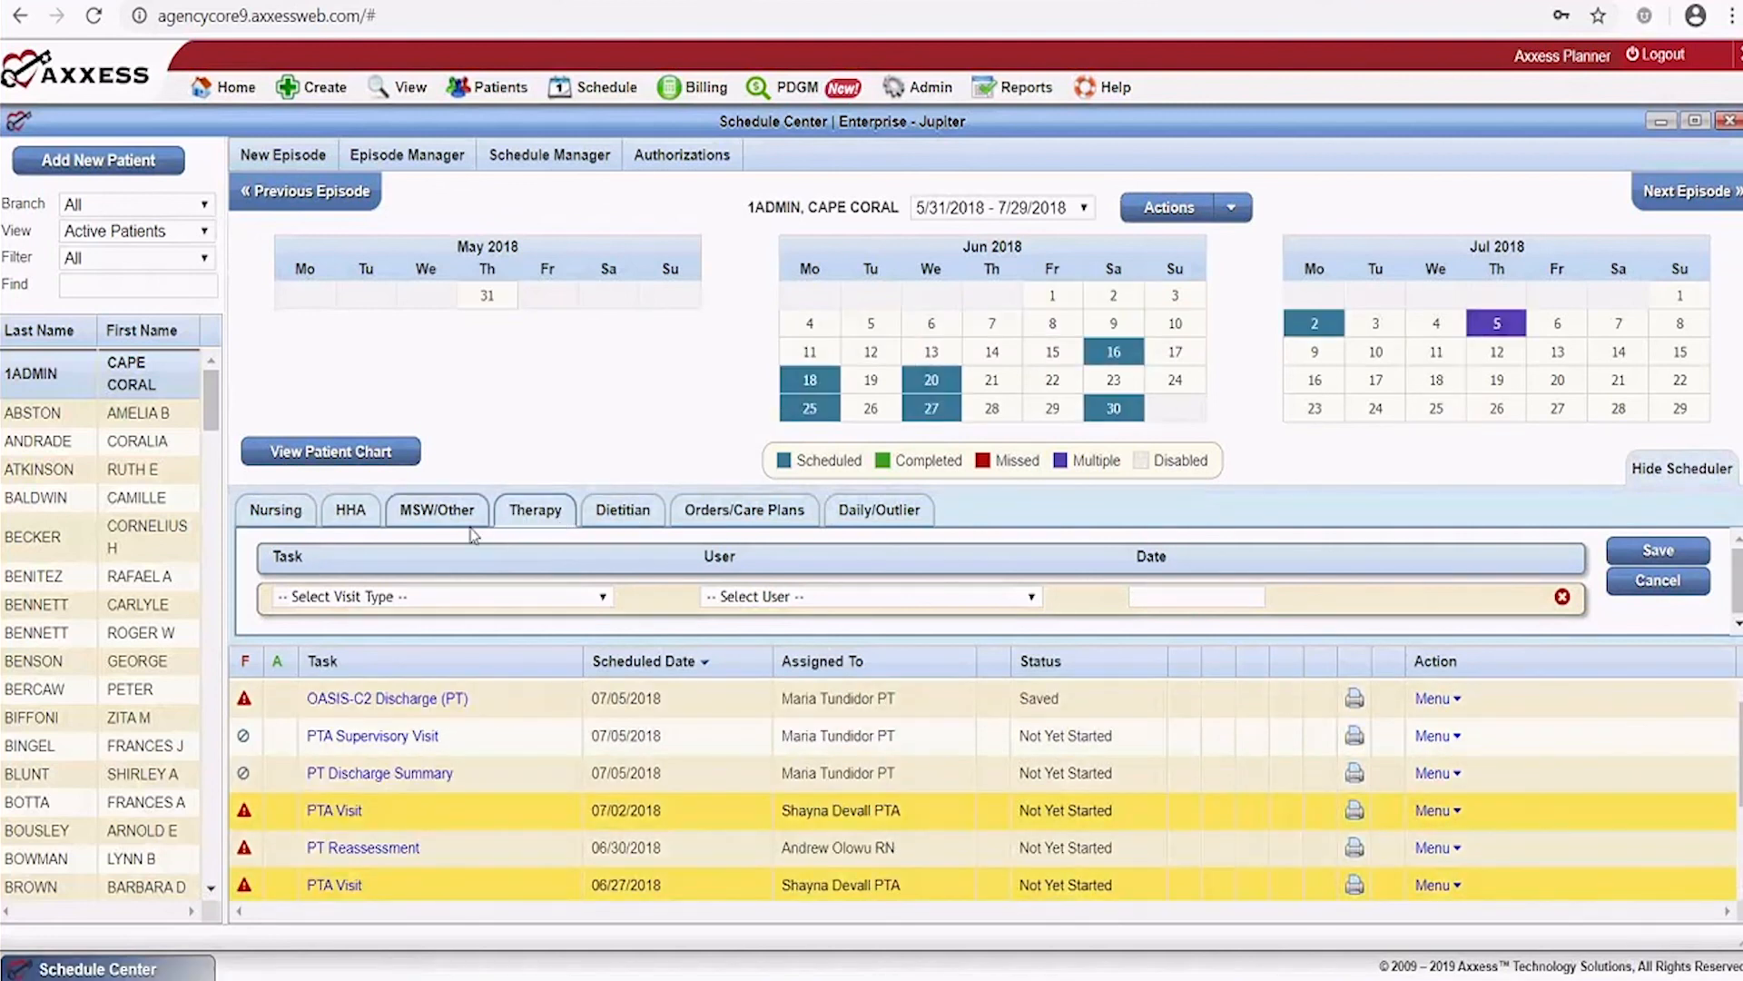
pyautogui.click(437, 513)
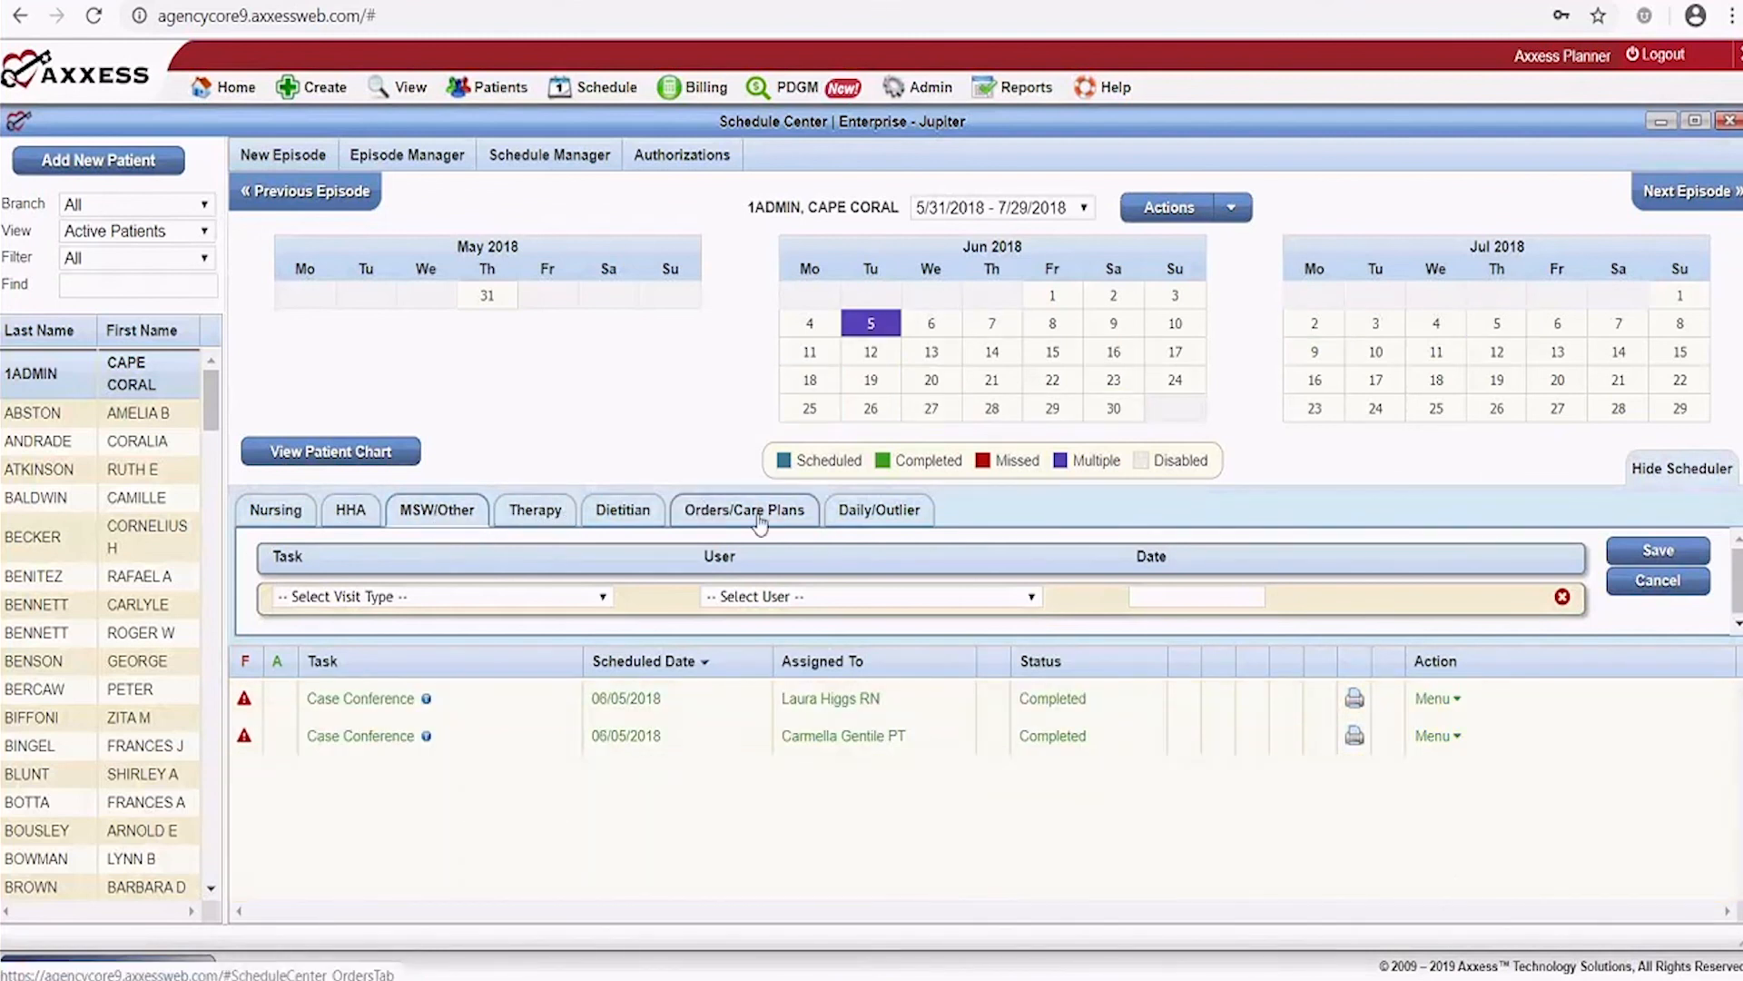
pyautogui.click(548, 514)
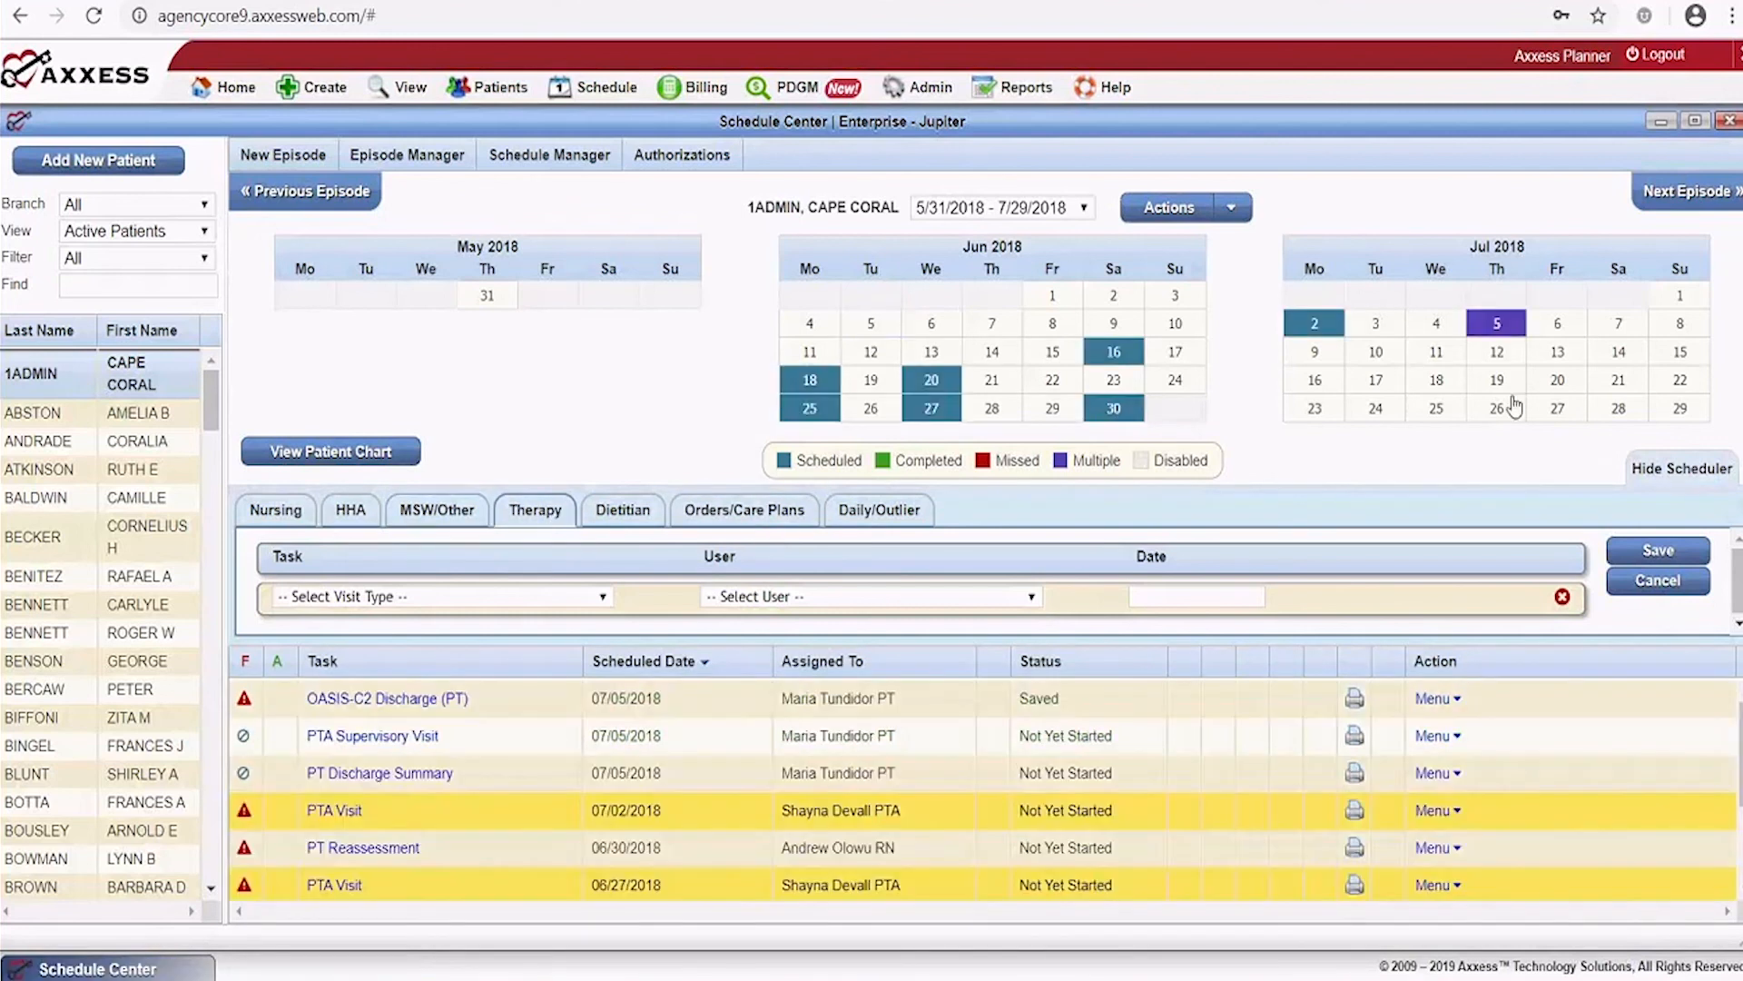
pyautogui.click(1381, 356)
# Add therapy visit rows dated 7/17/2018 and 7/24/2018, then scroll to check all three rows
pyautogui.click(1382, 381)
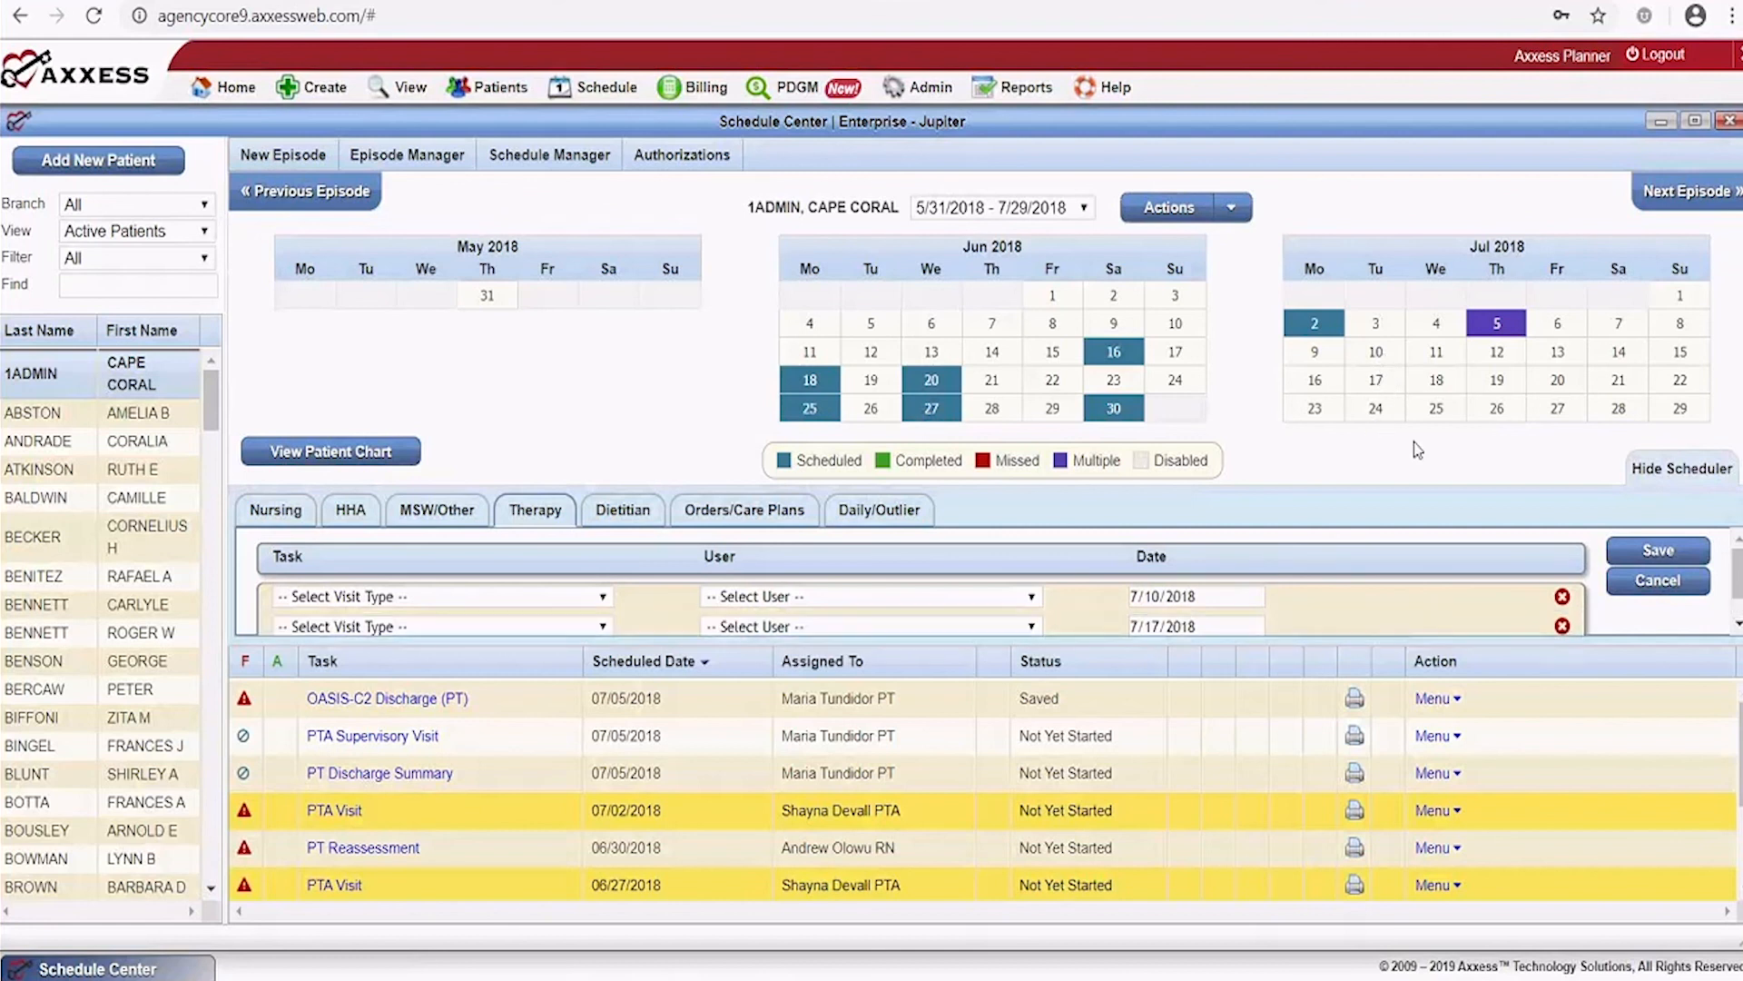
pyautogui.click(1737, 616)
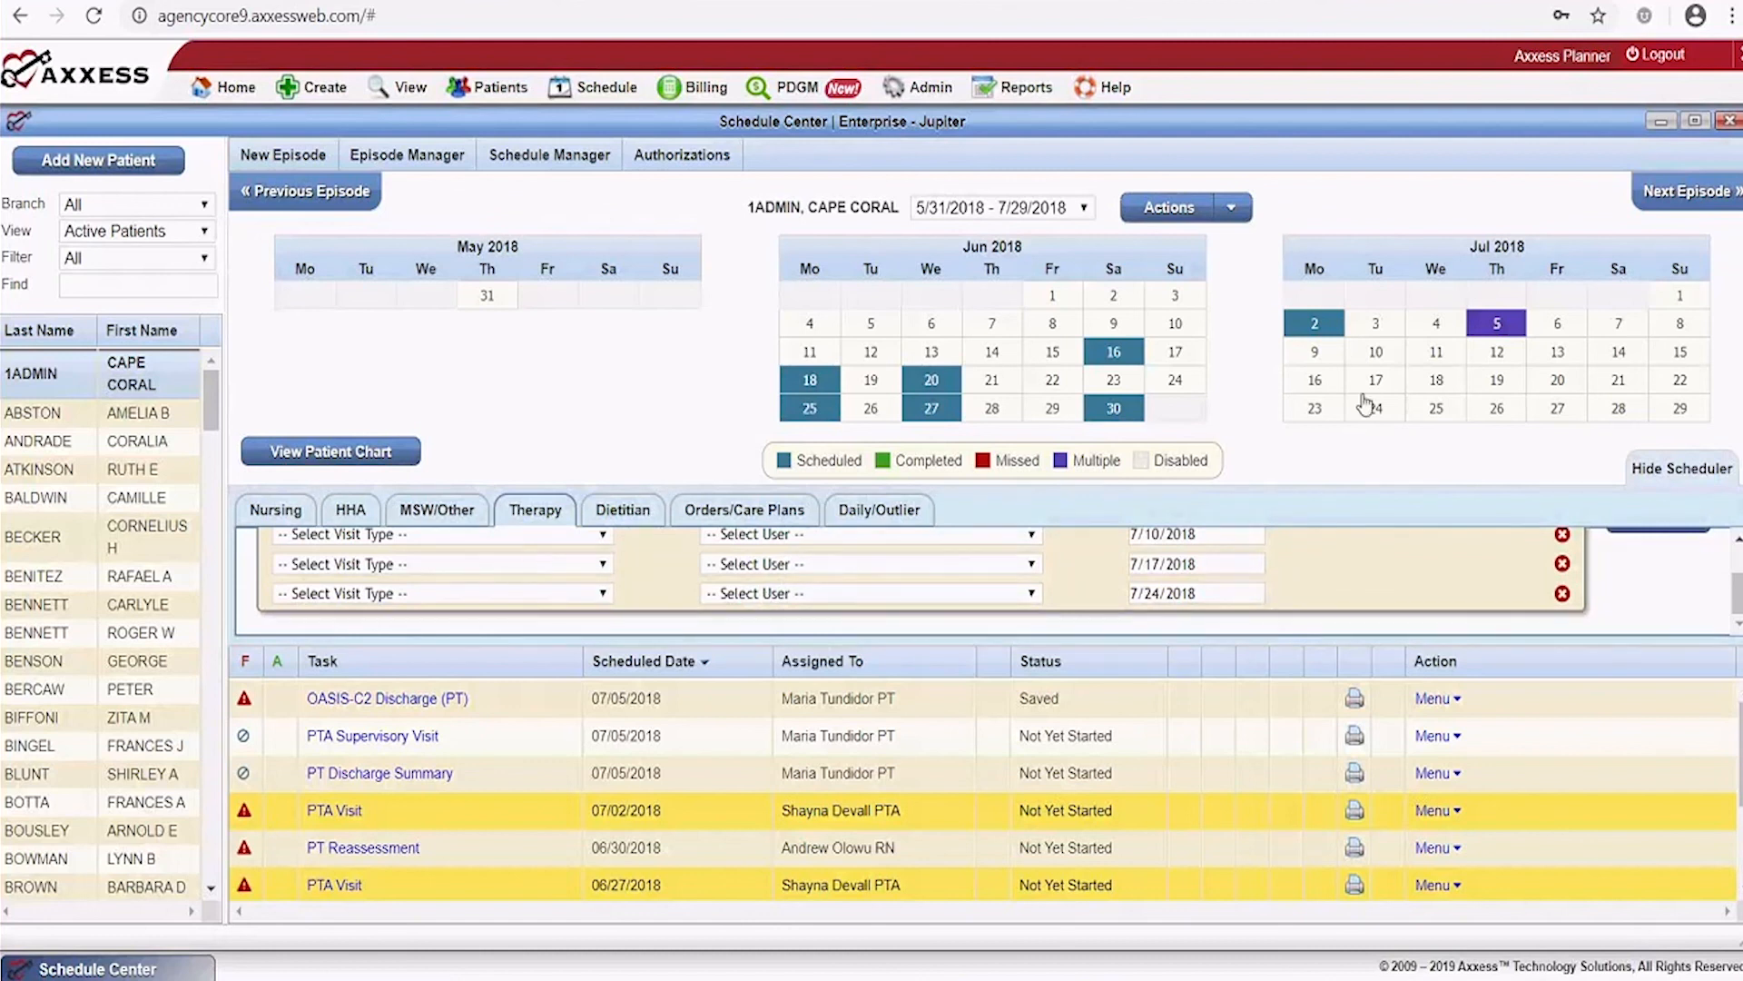
pyautogui.moveTo(1732, 597); pyautogui.dragTo(1736, 565)
pyautogui.scroll(-1, 1140, 600)
pyautogui.scroll(1, 1732, 595)
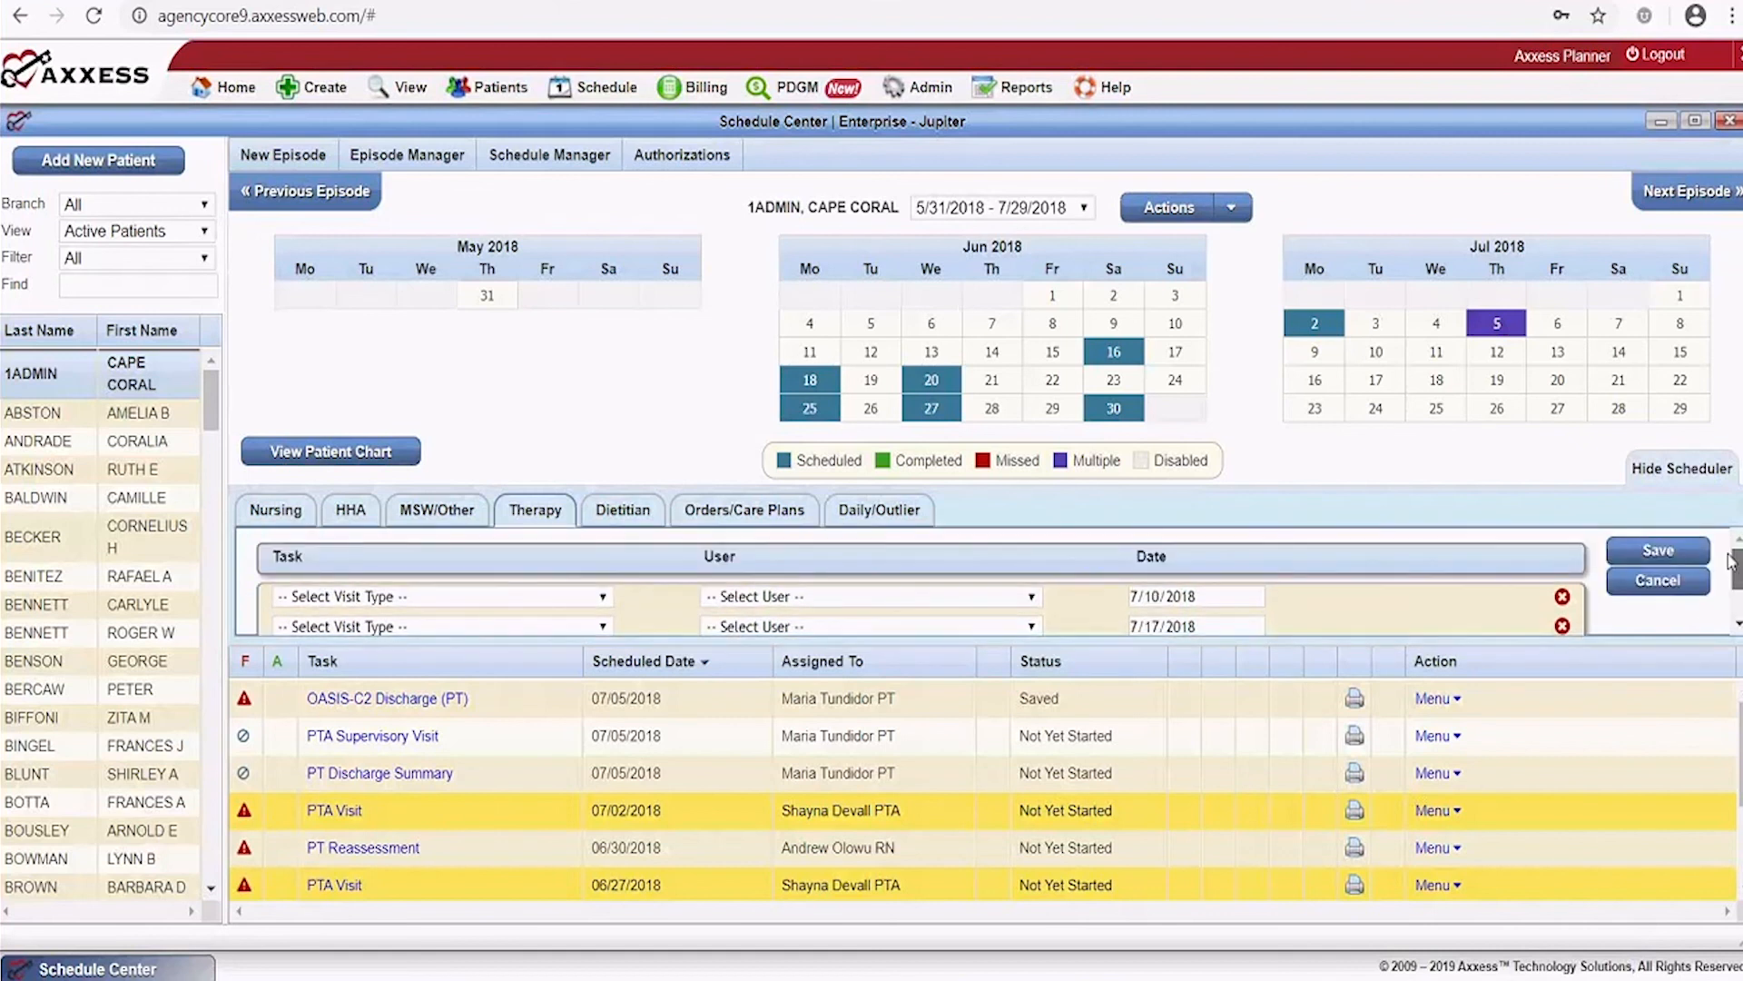
pyautogui.scroll(-1, 1732, 572)
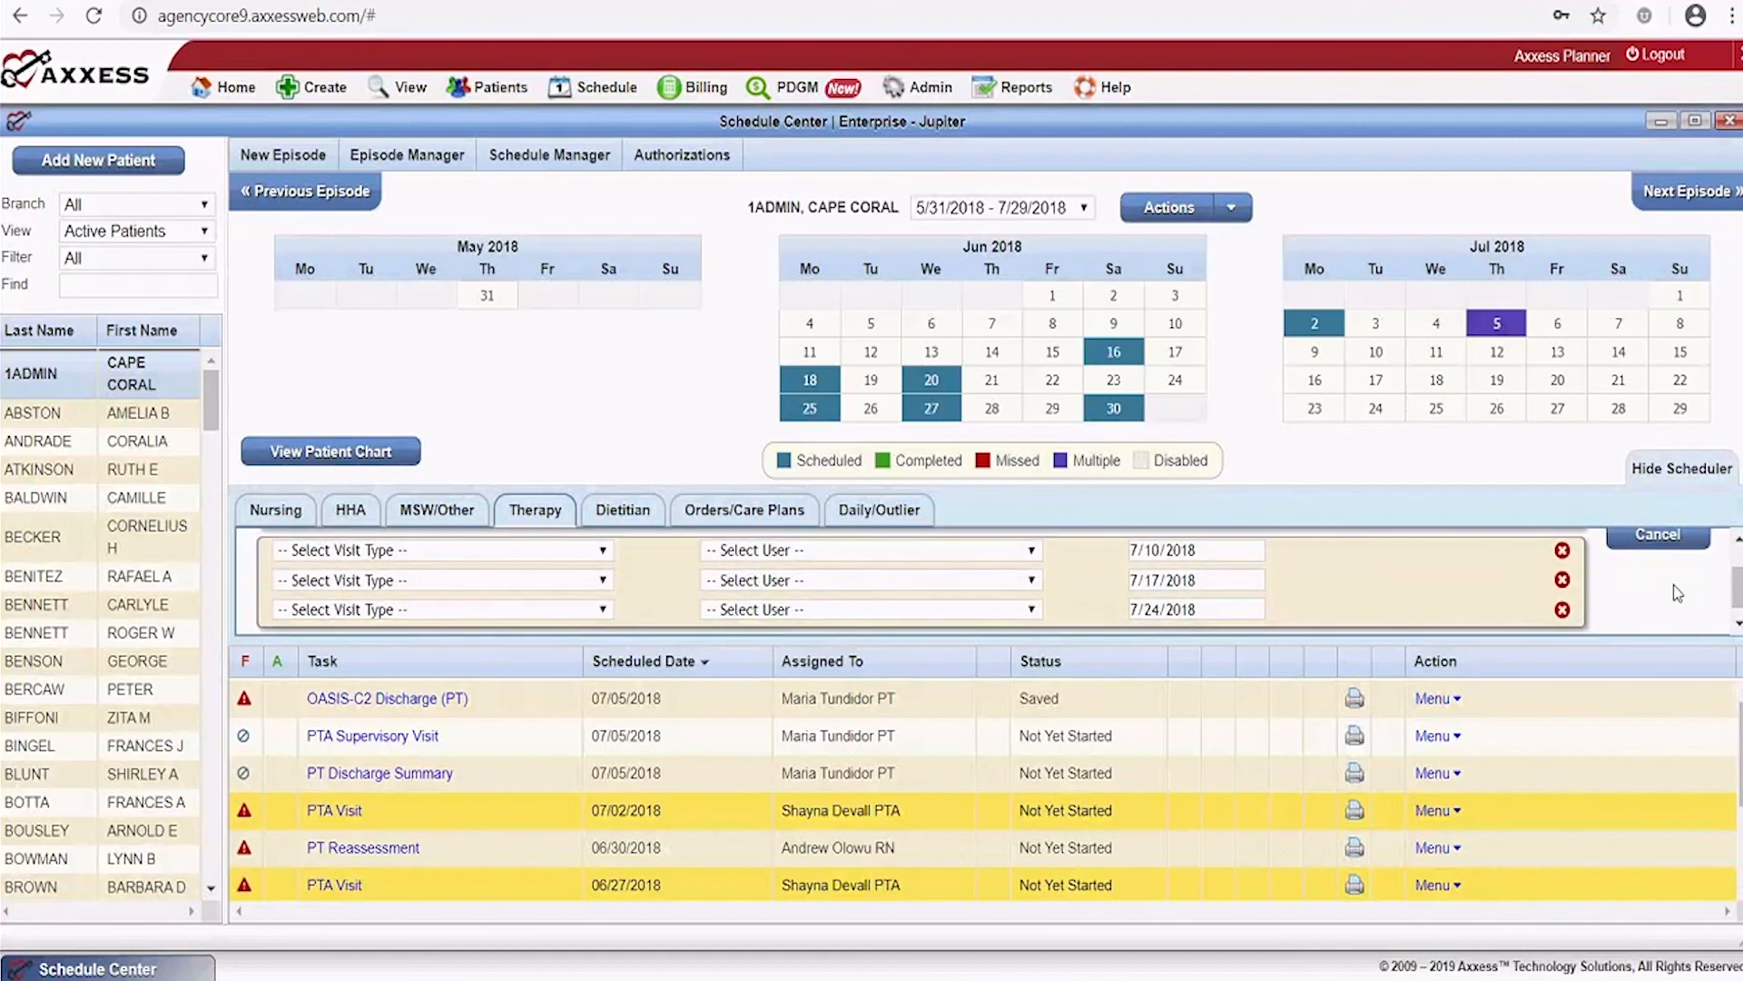
# Set the visit type of the 7/10, 7/17 and 7/24 visits to PT Visit
pyautogui.click(508, 549)
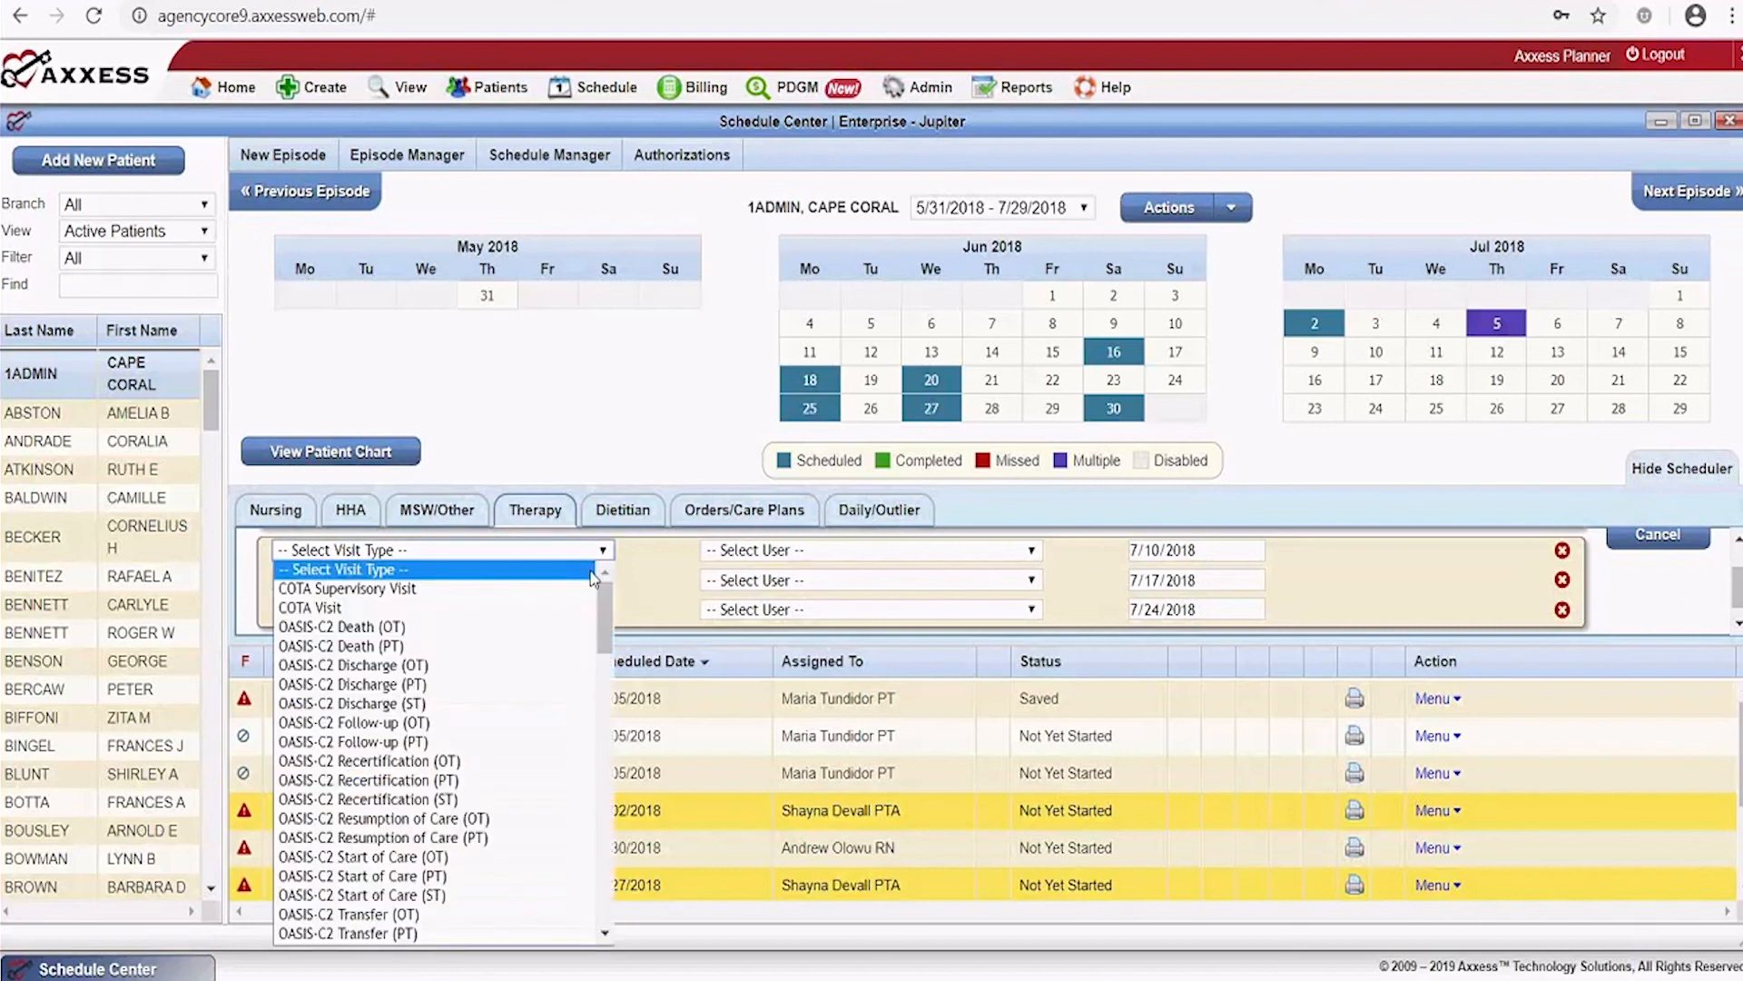
pyautogui.scroll(-5, 522, 652)
pyautogui.scroll(-2, 427, 600)
pyautogui.click(420, 590)
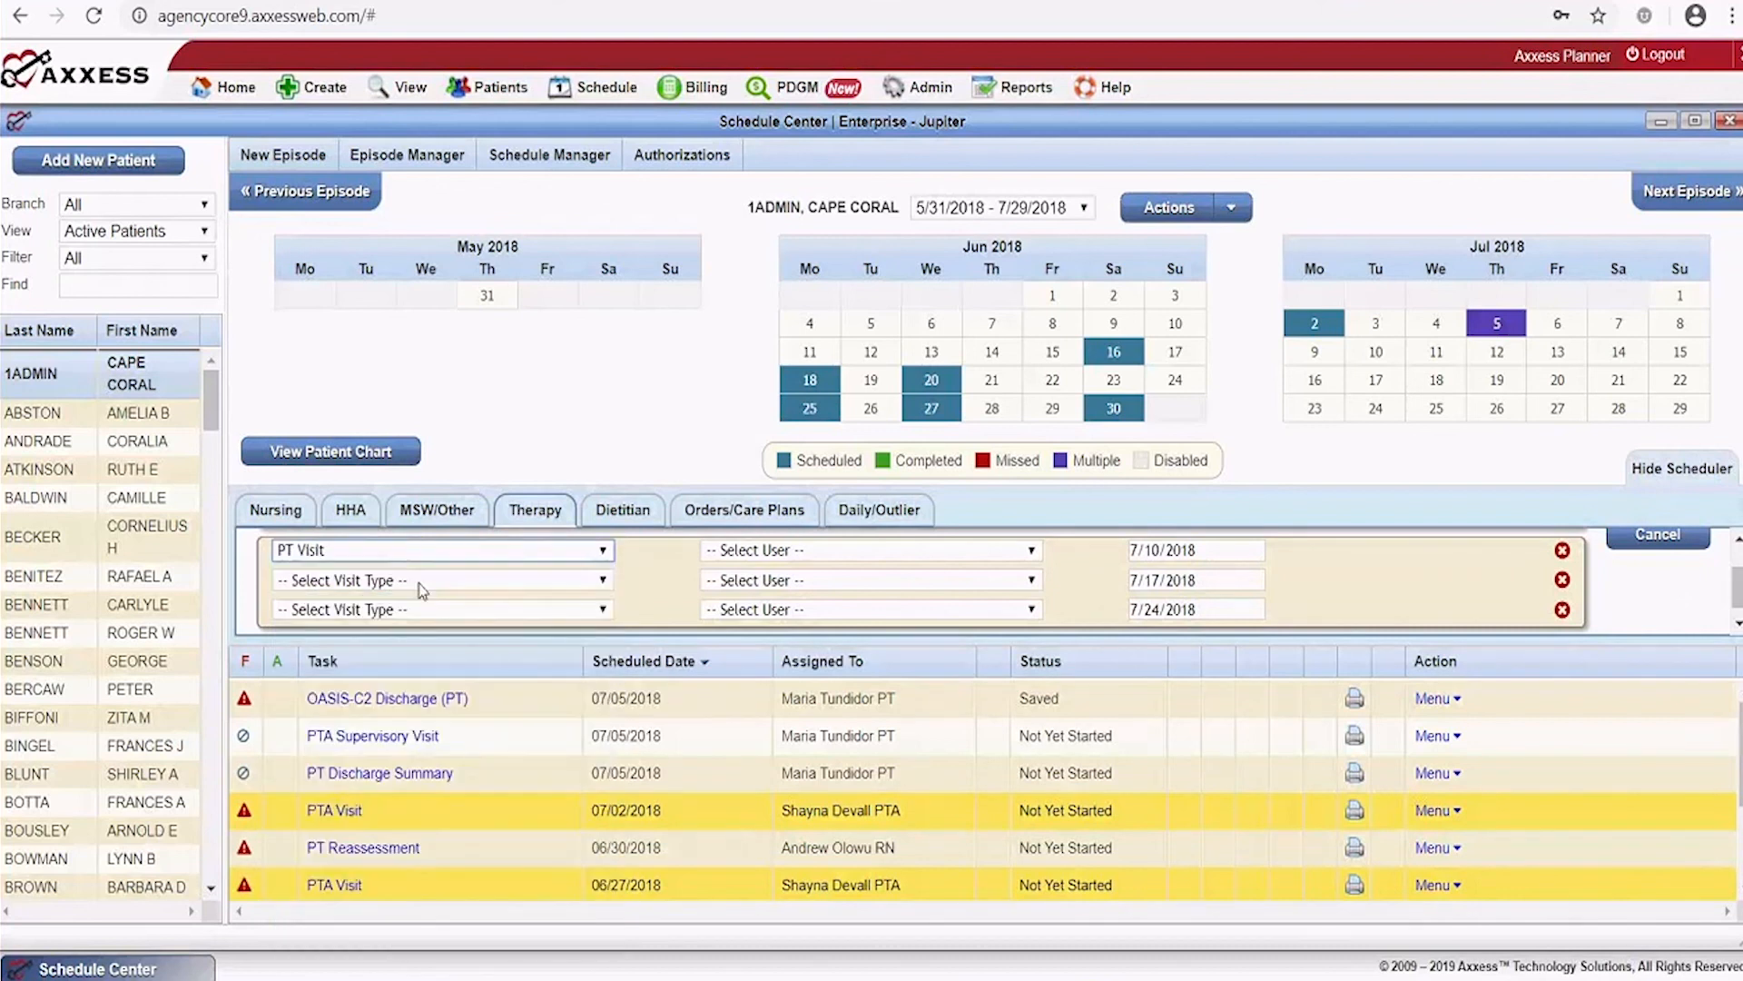
pyautogui.click(489, 582)
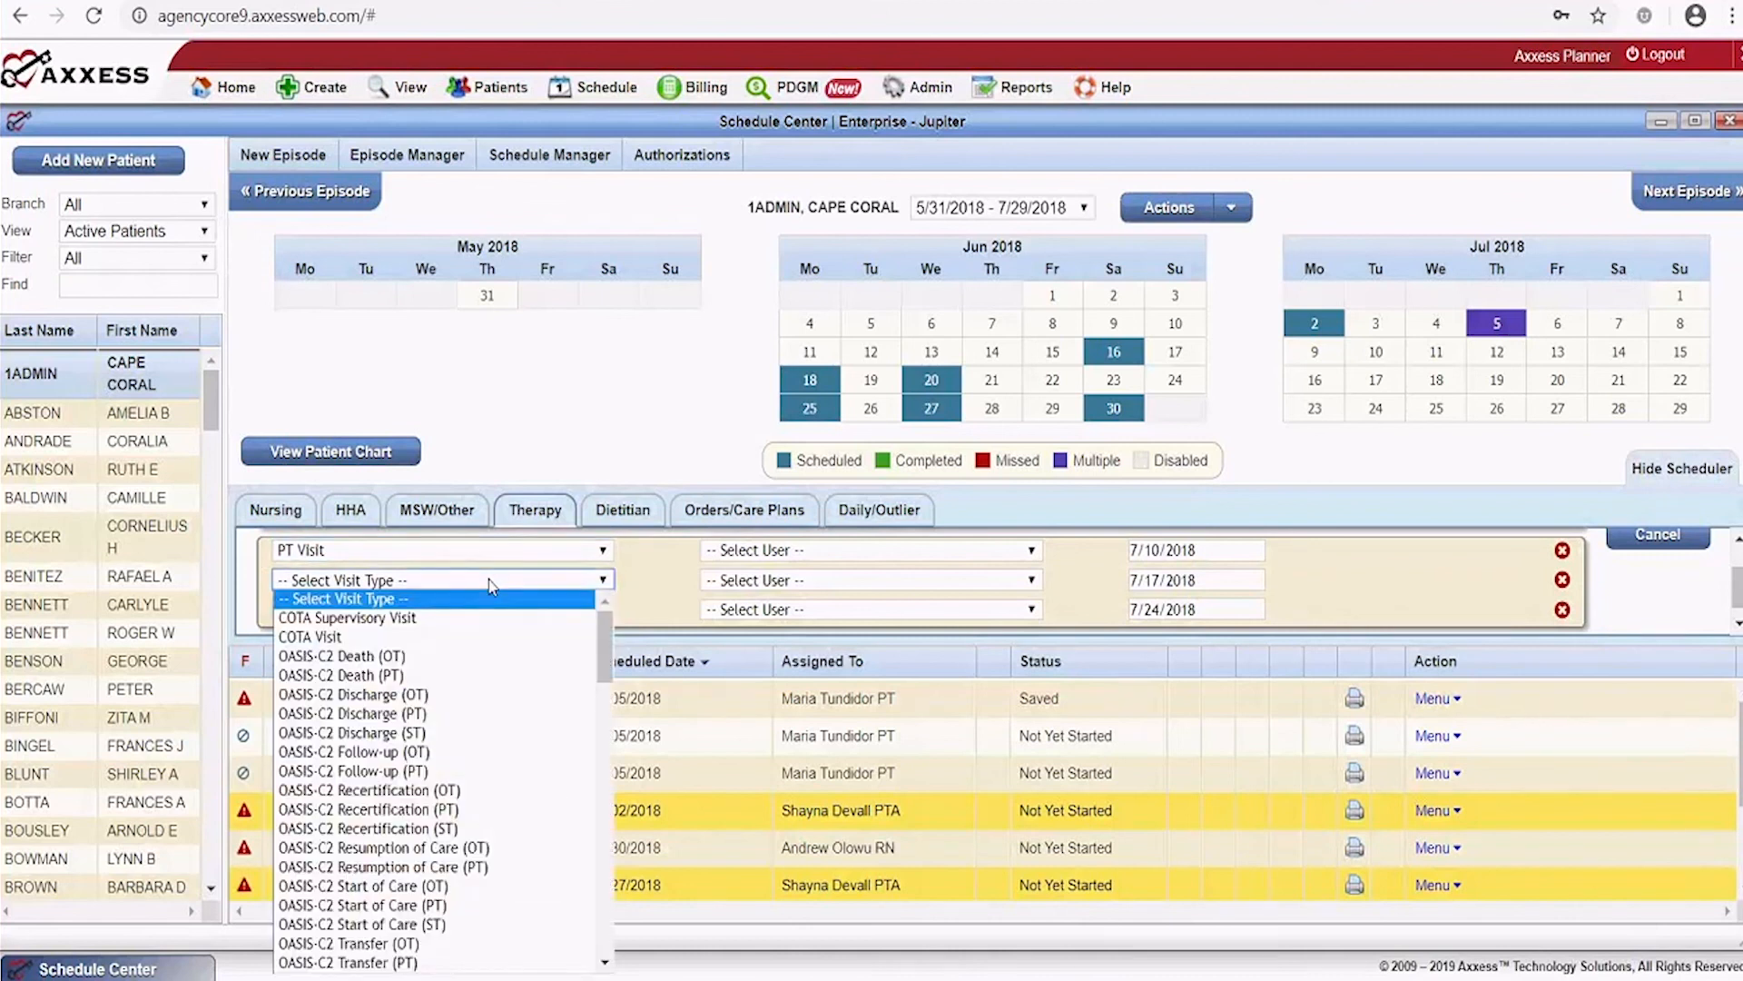
pyautogui.press('p')
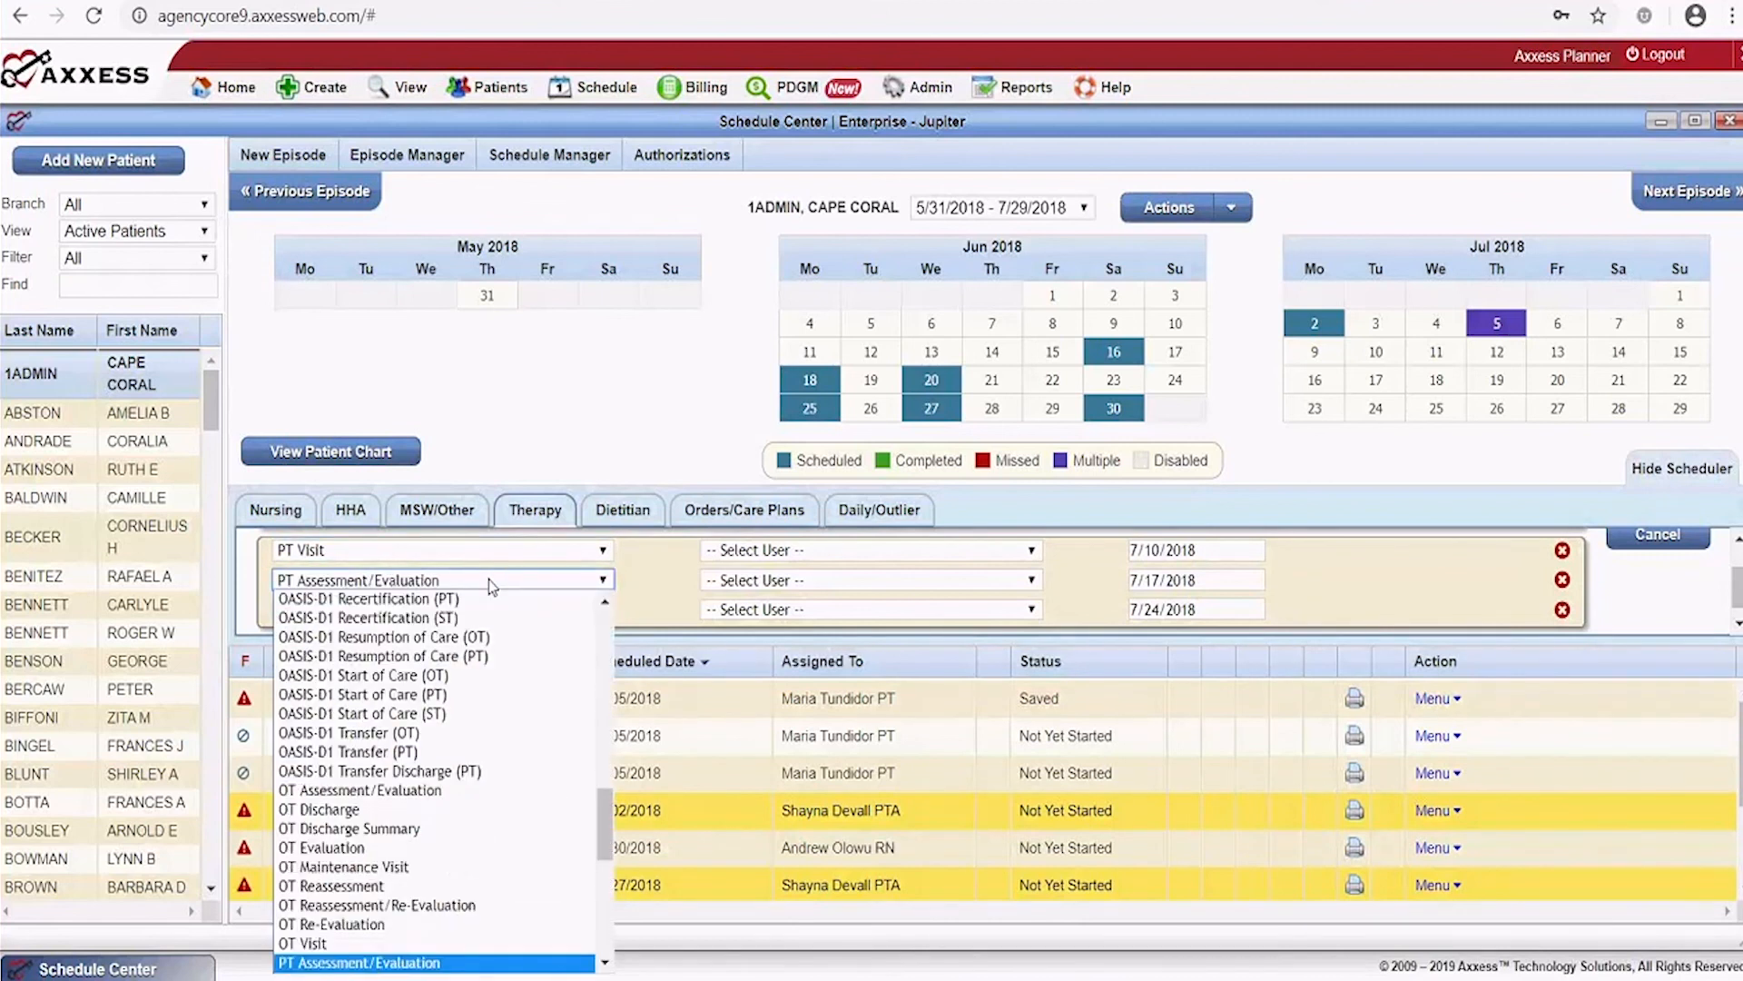
pyautogui.scroll(-5, 436, 726)
pyautogui.click(401, 626)
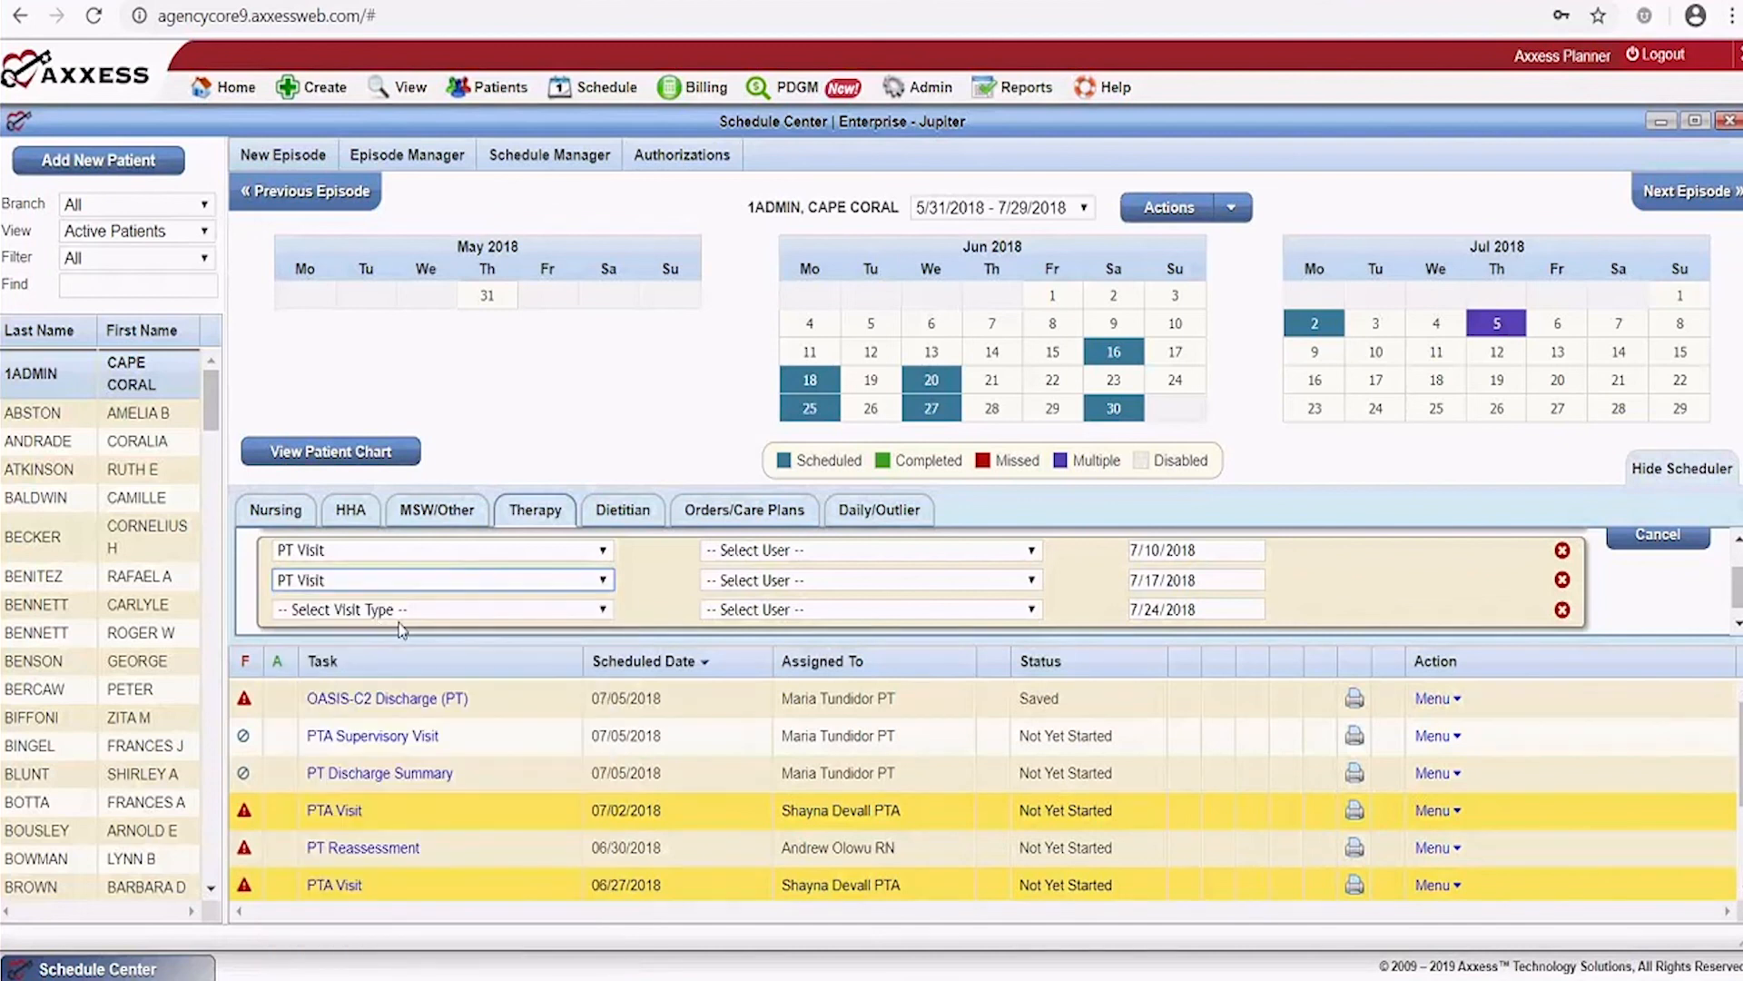
pyautogui.click(428, 612)
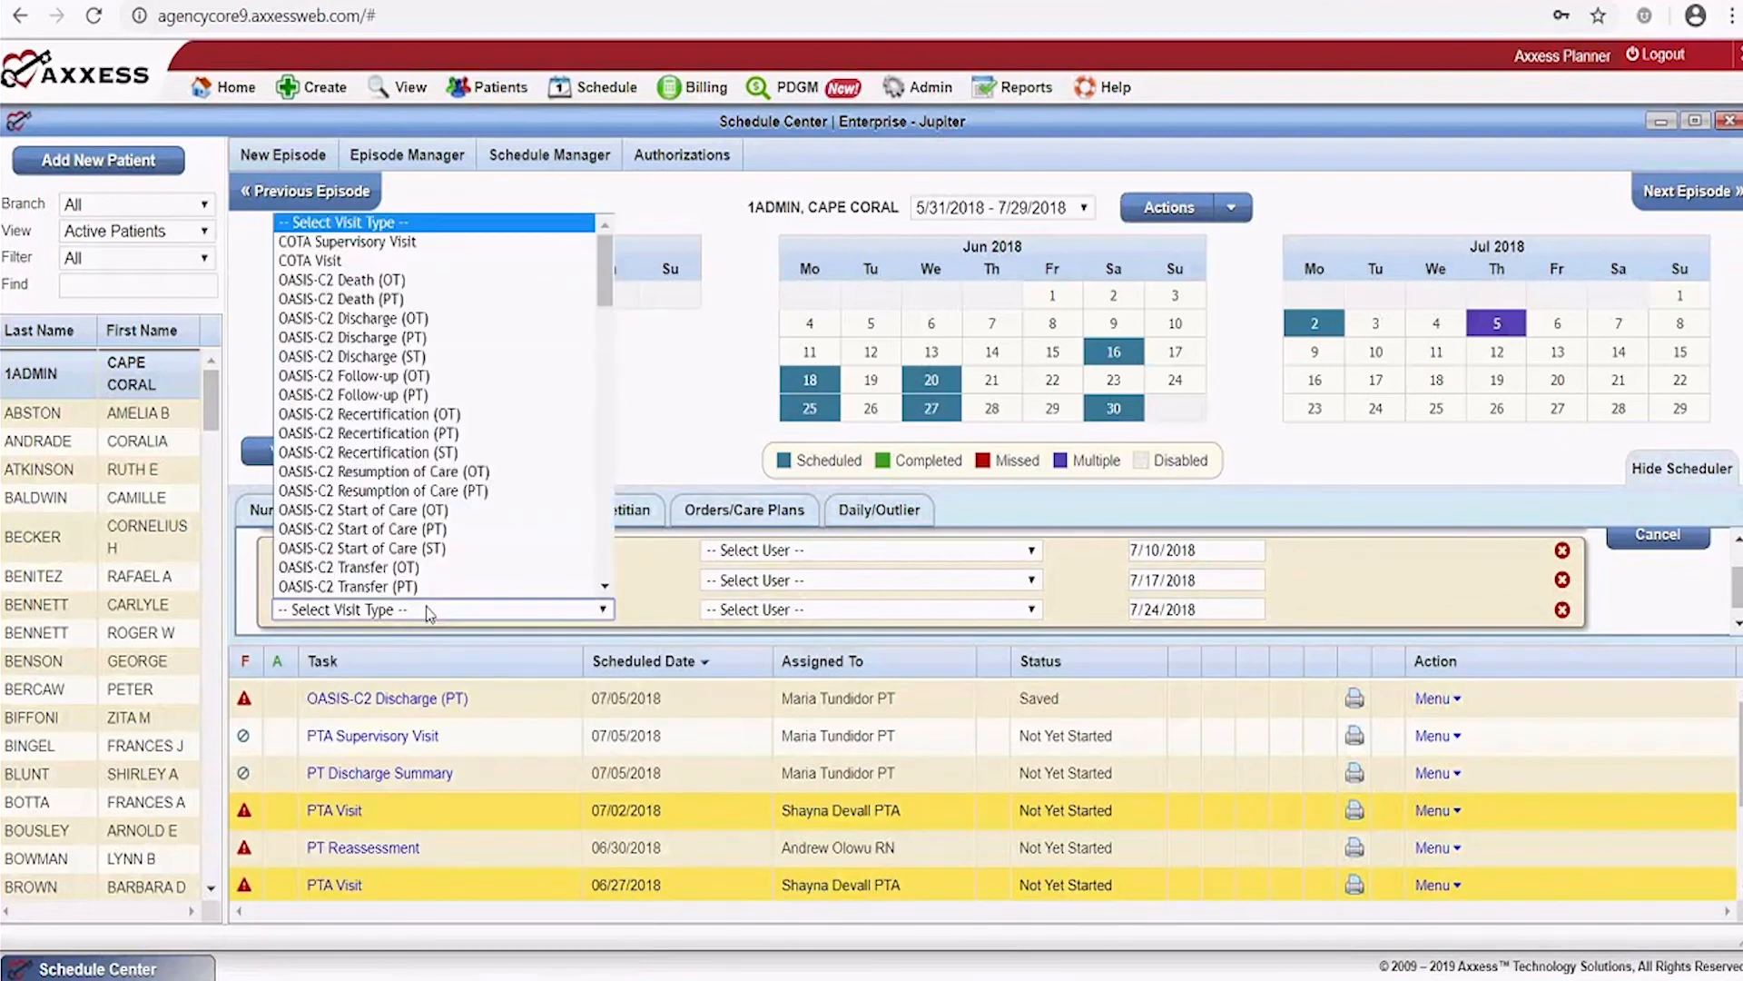
pyautogui.press('p')
pyautogui.click(606, 587)
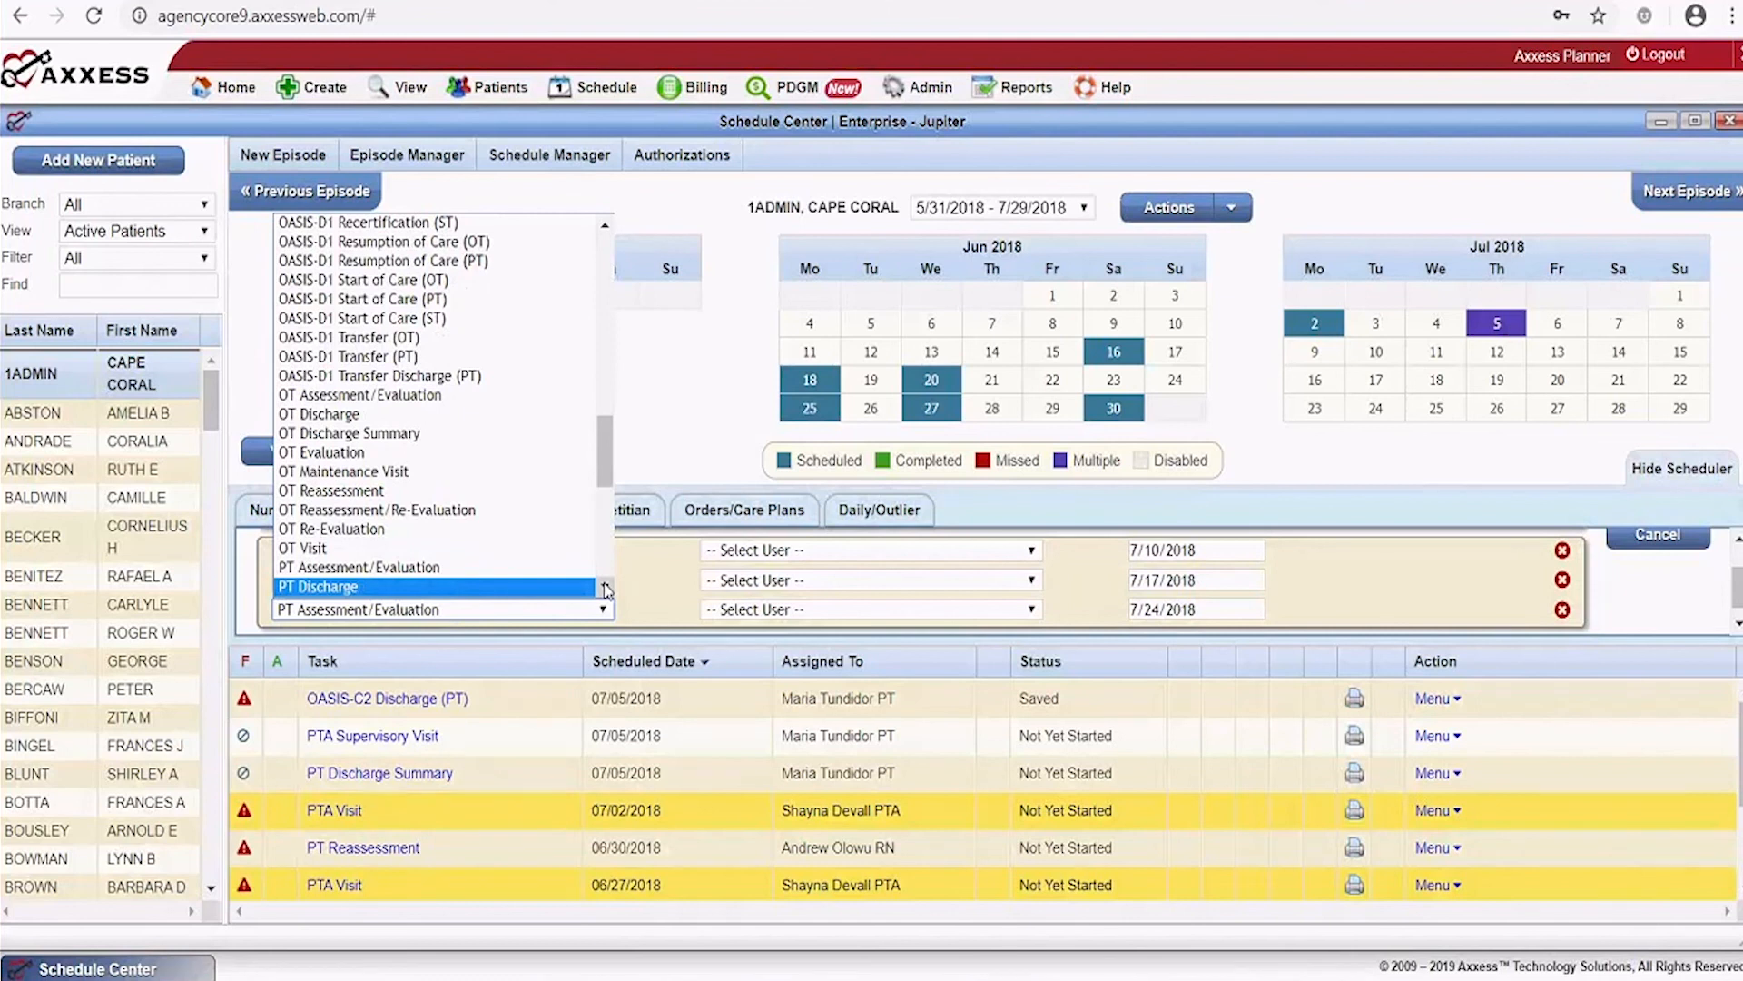
pyautogui.scroll(-8, 435, 457)
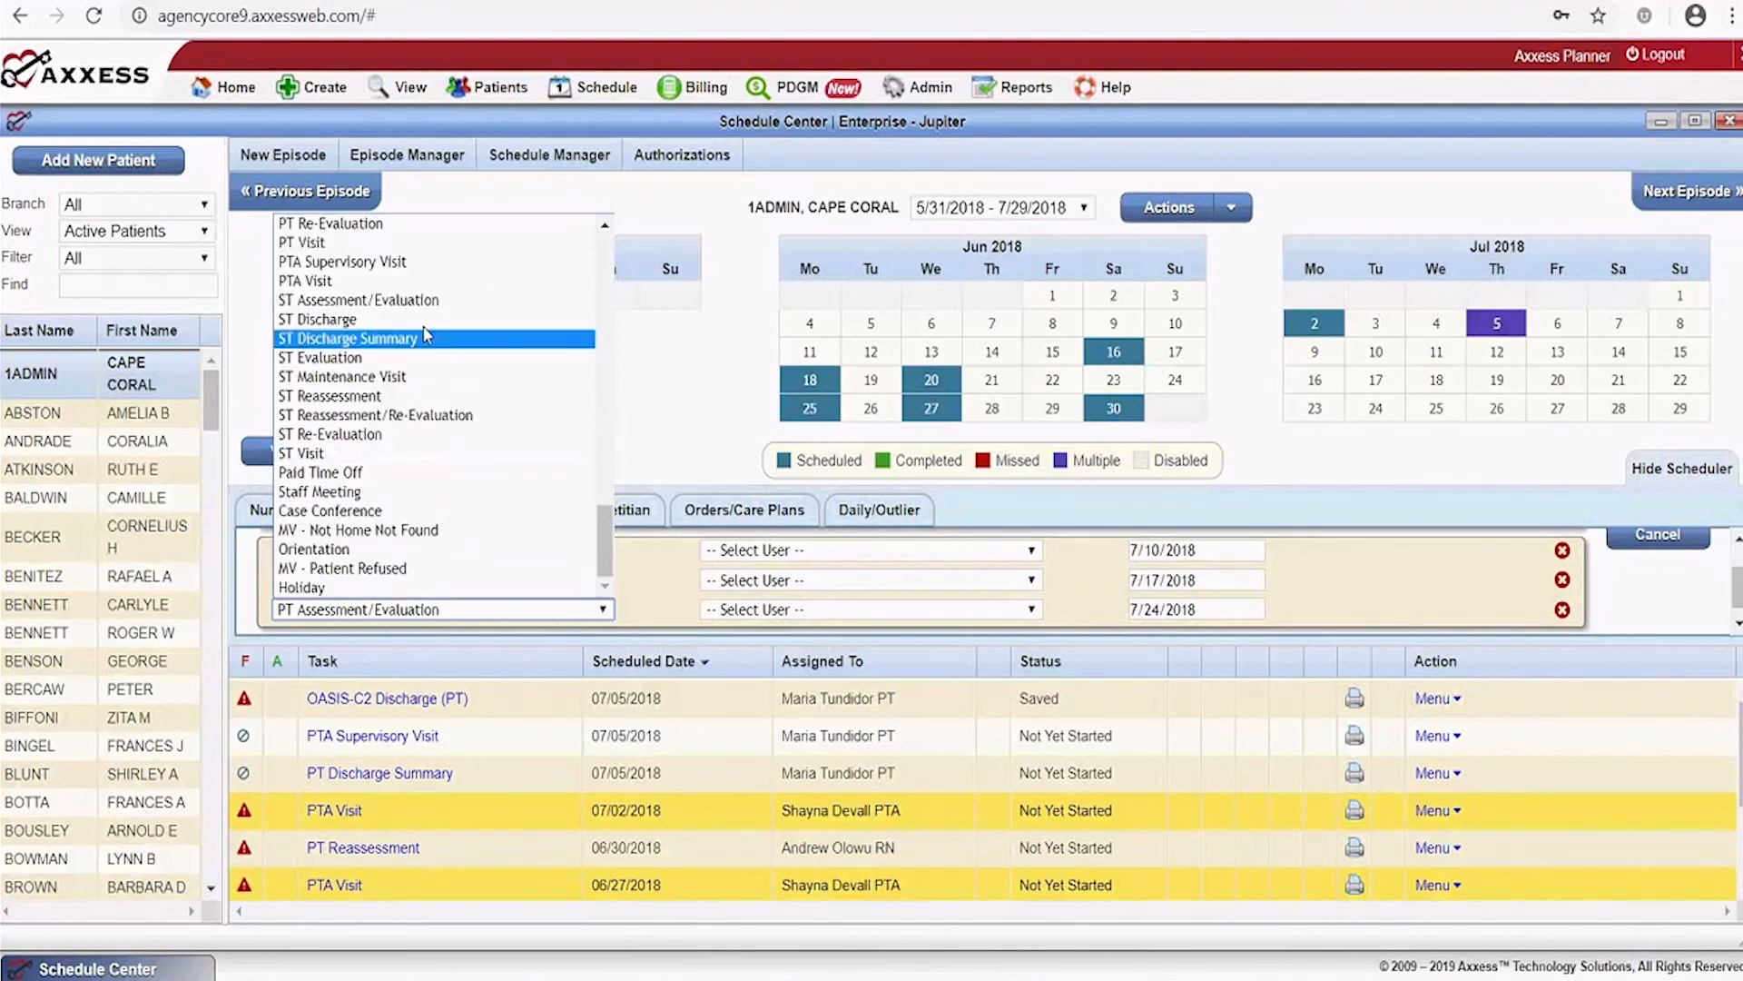
pyautogui.click(418, 242)
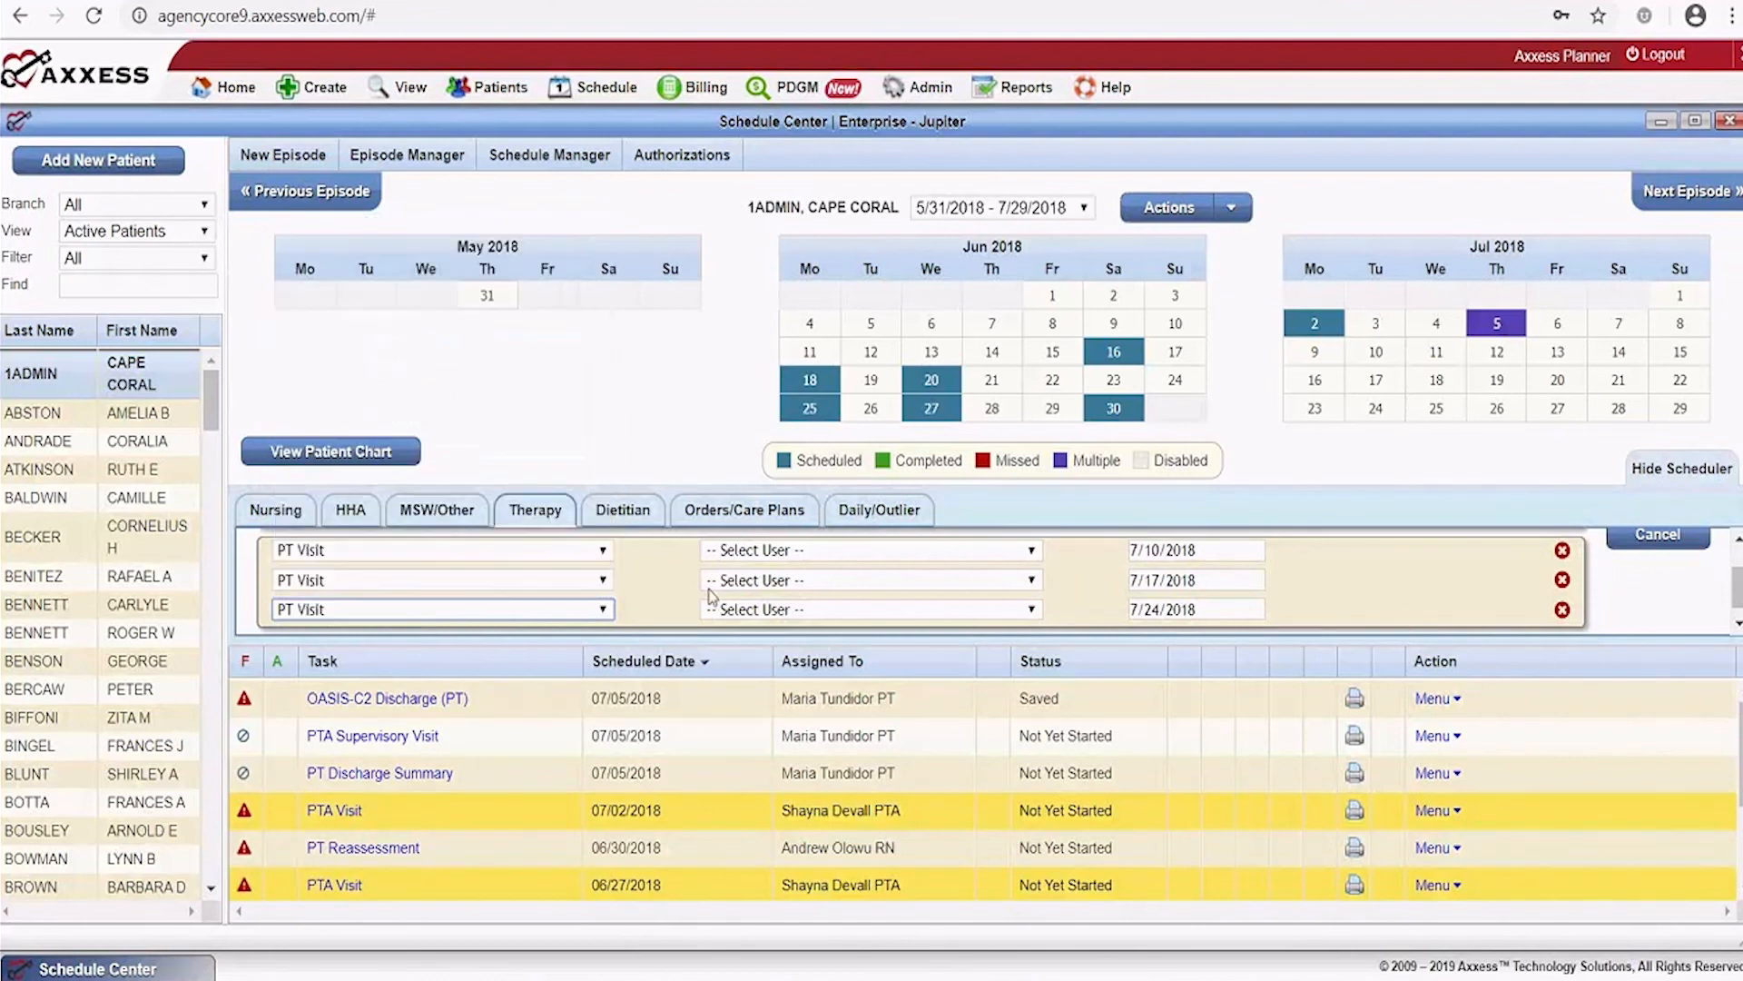
# Assign one physical therapist to the first visits and another to the third, then save
pyautogui.click(832, 551)
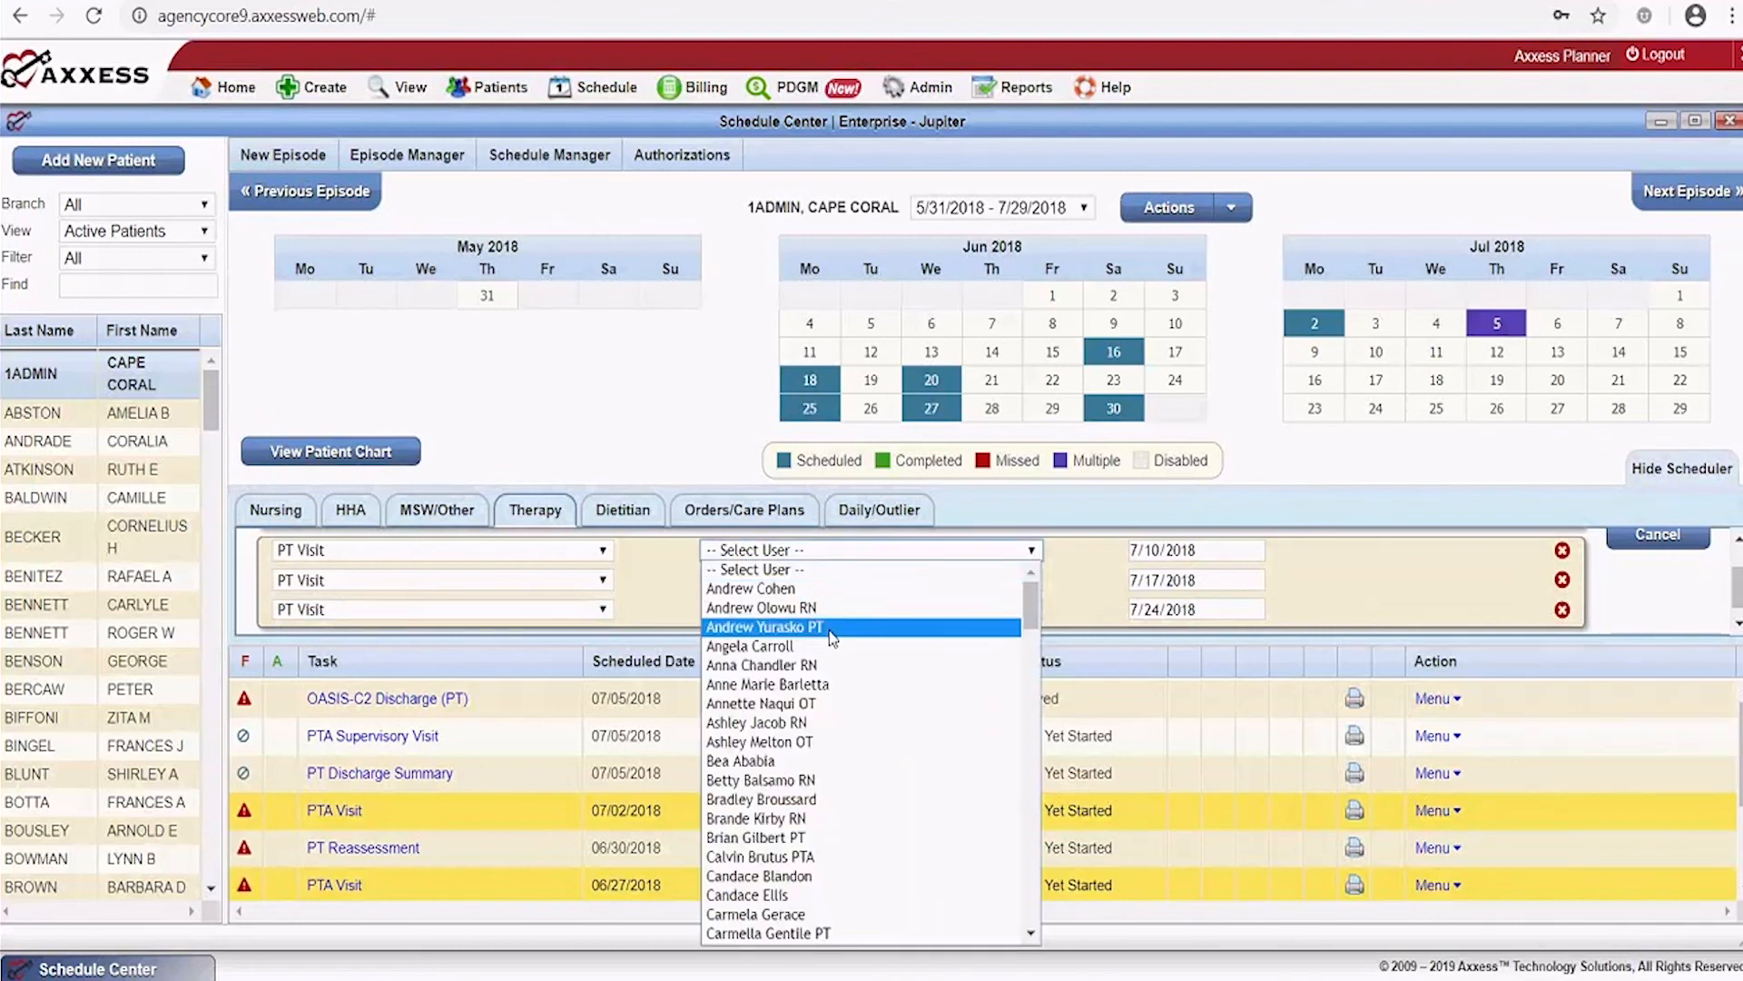
pyautogui.click(830, 630)
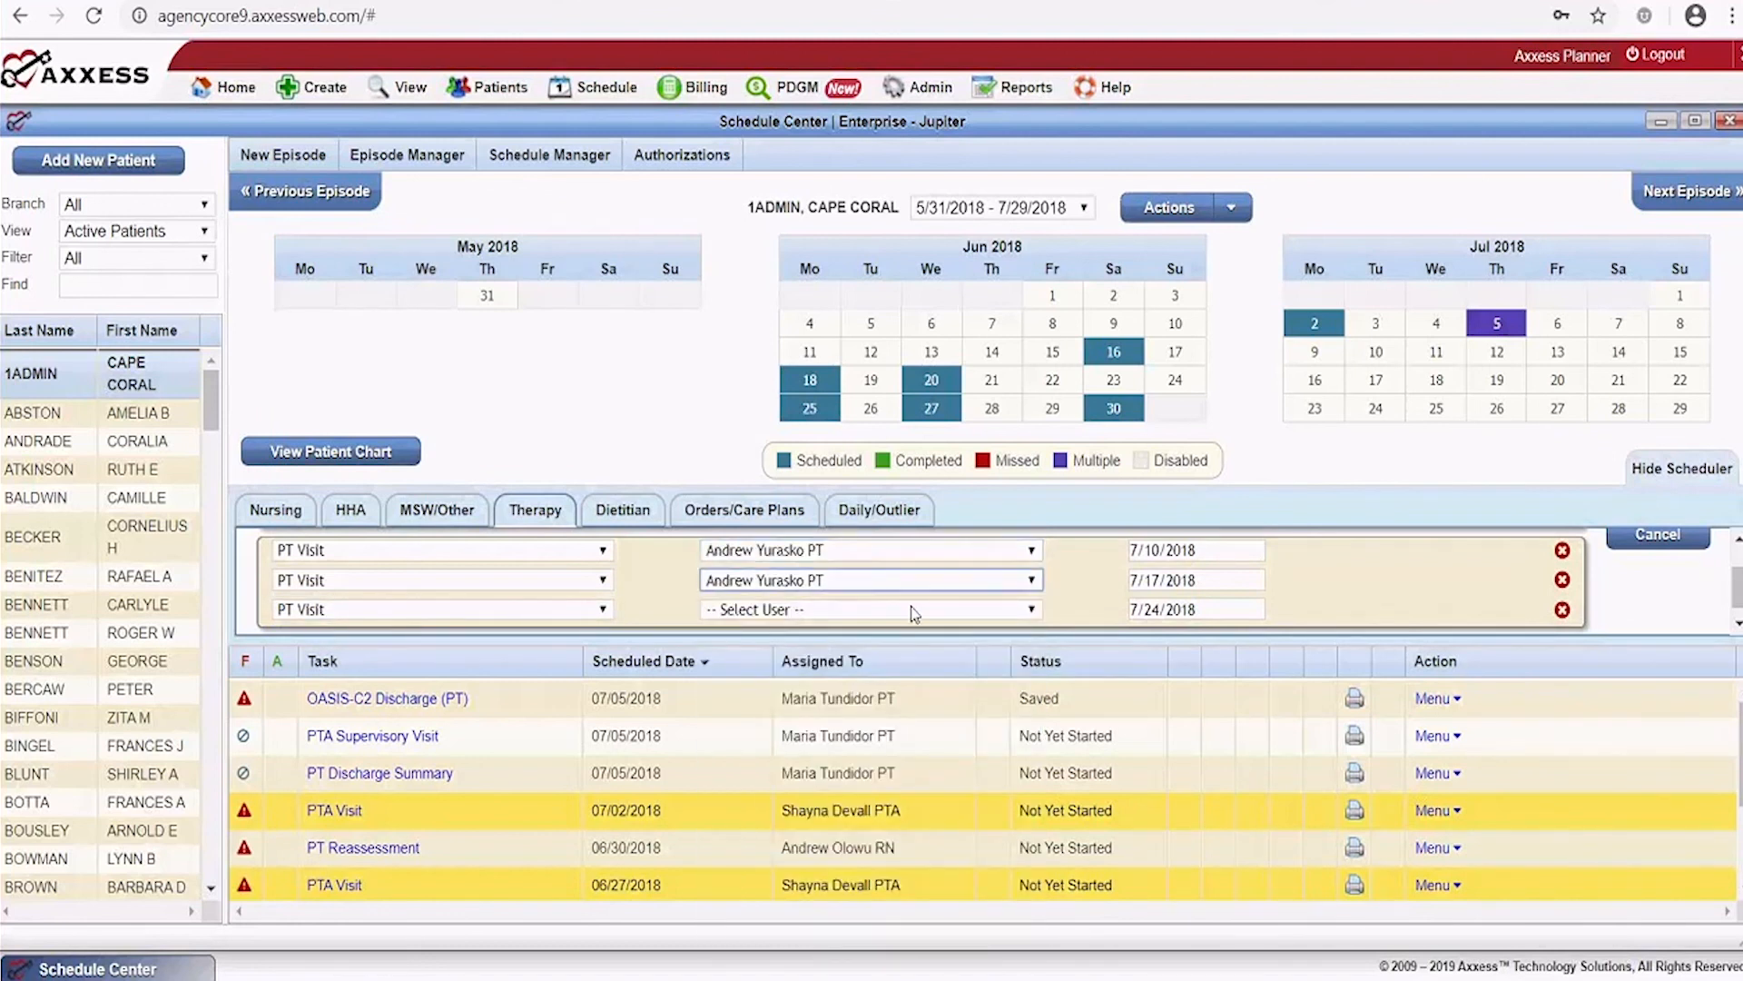
pyautogui.click(911, 609)
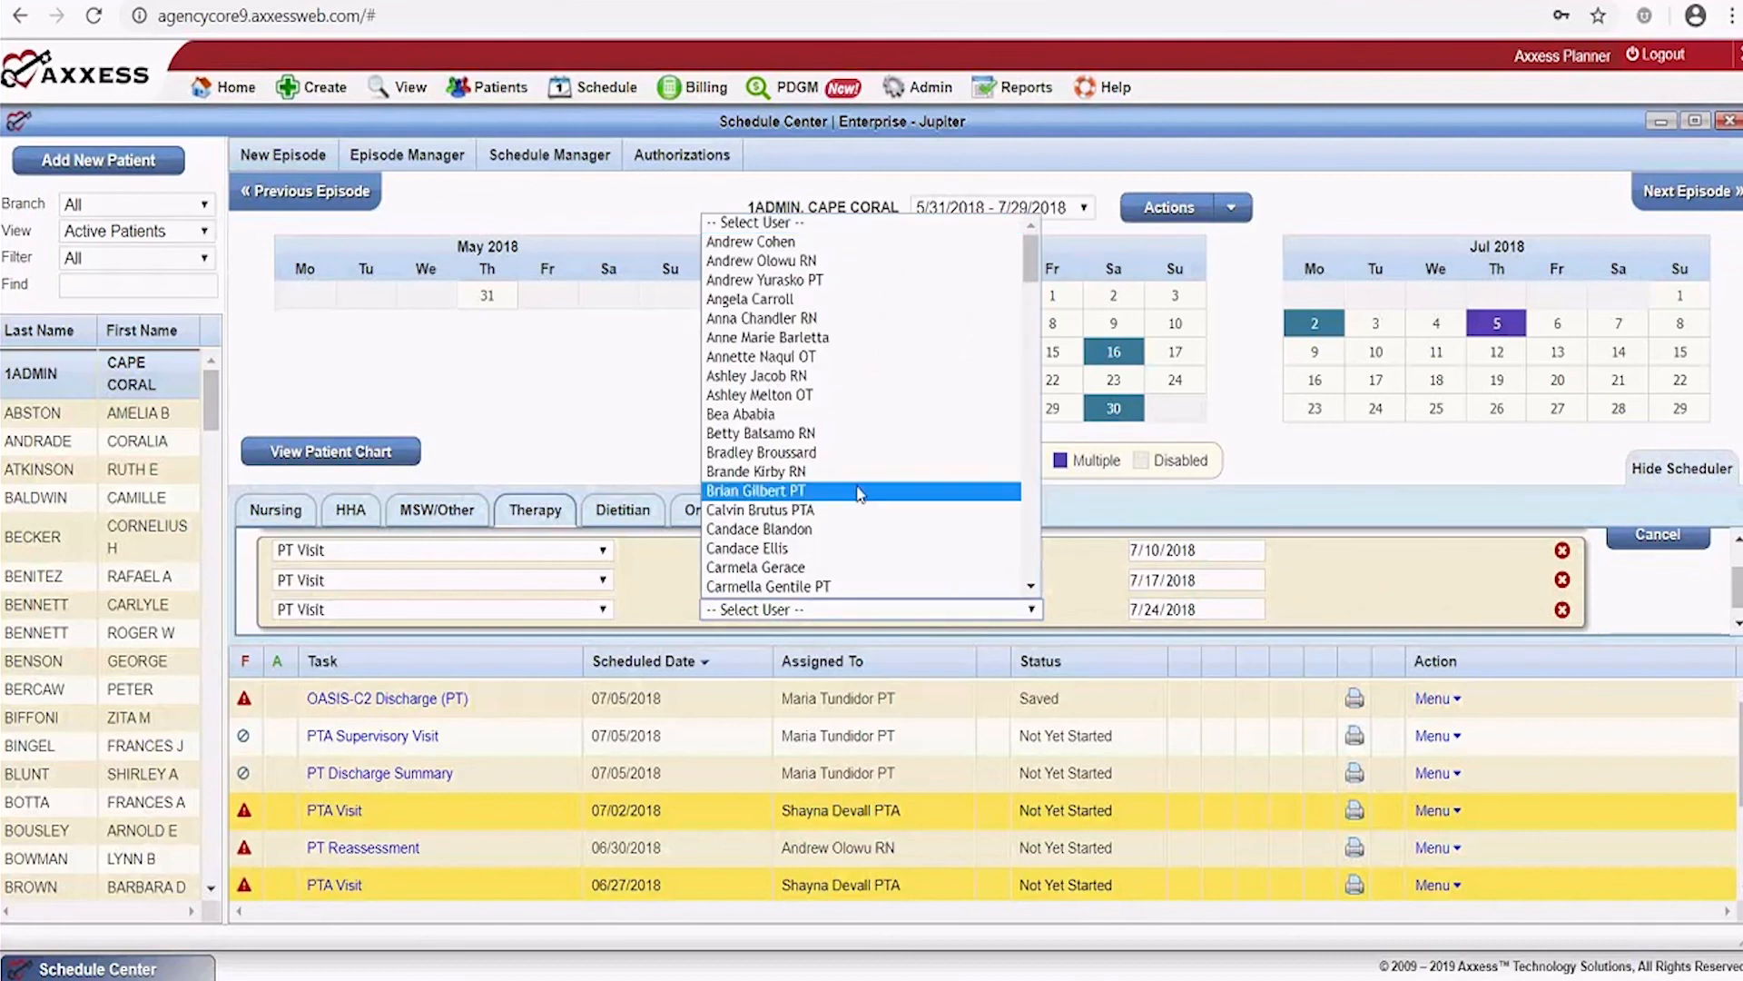
pyautogui.click(859, 492)
pyautogui.moveTo(1735, 585); pyautogui.dragTo(1734, 567)
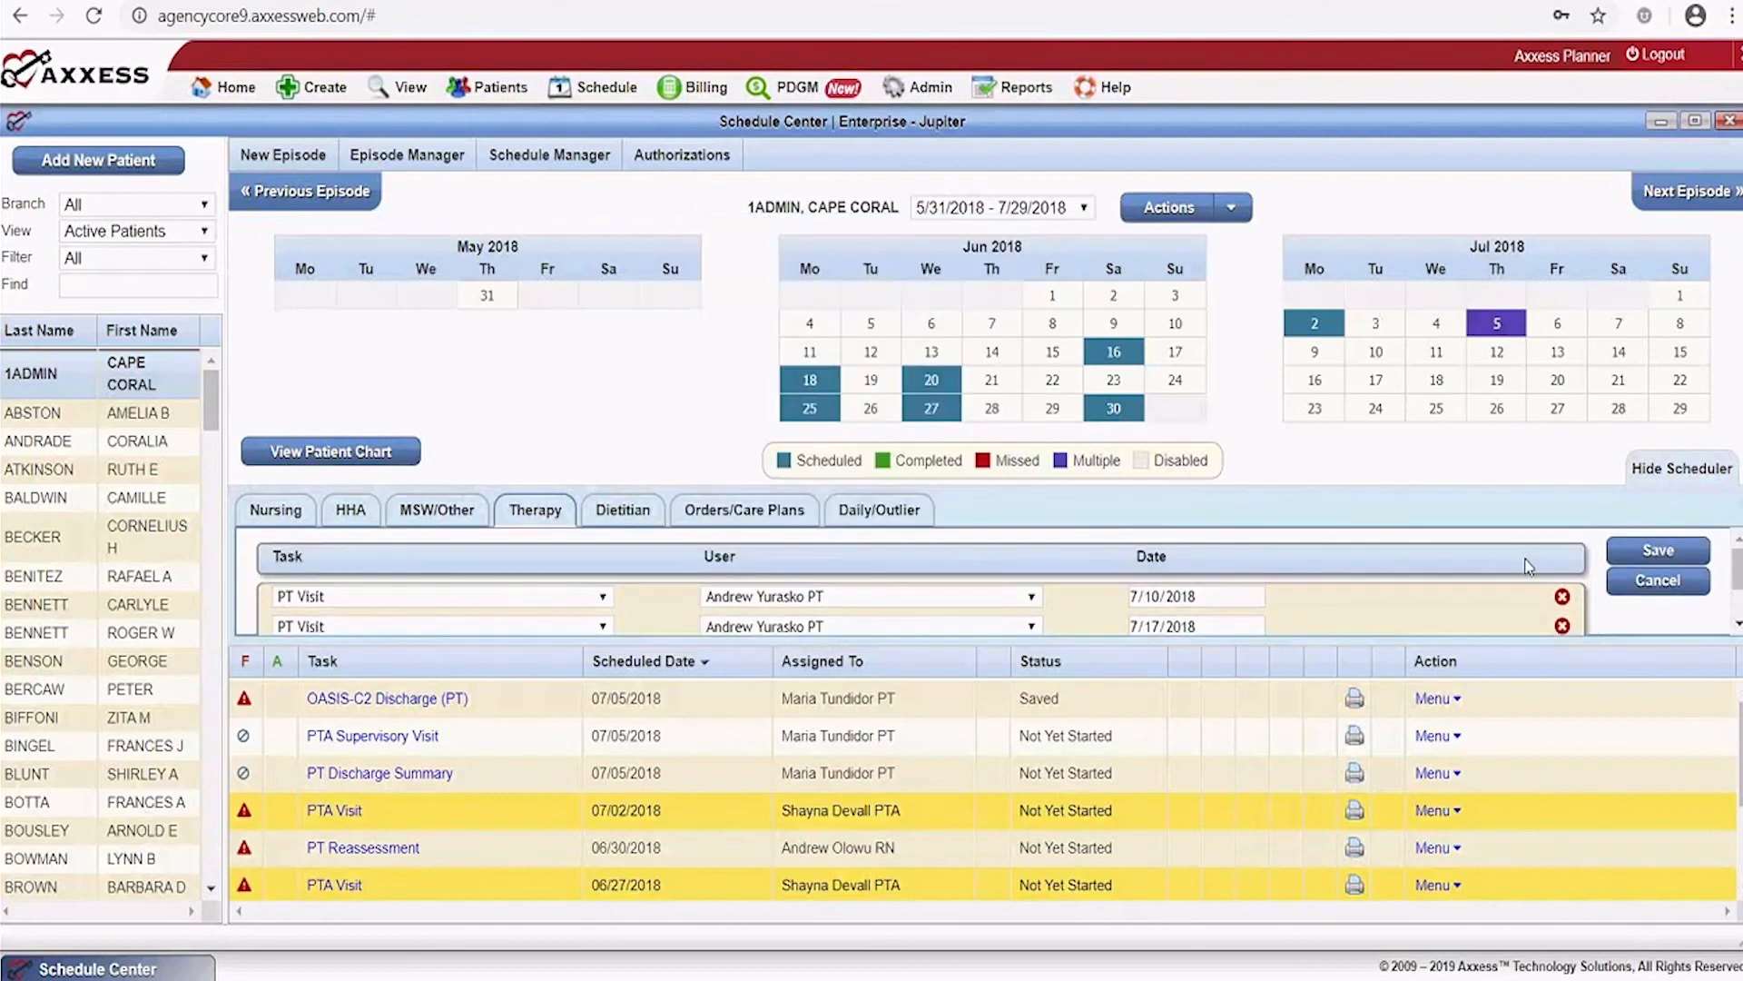
pyautogui.click(1651, 554)
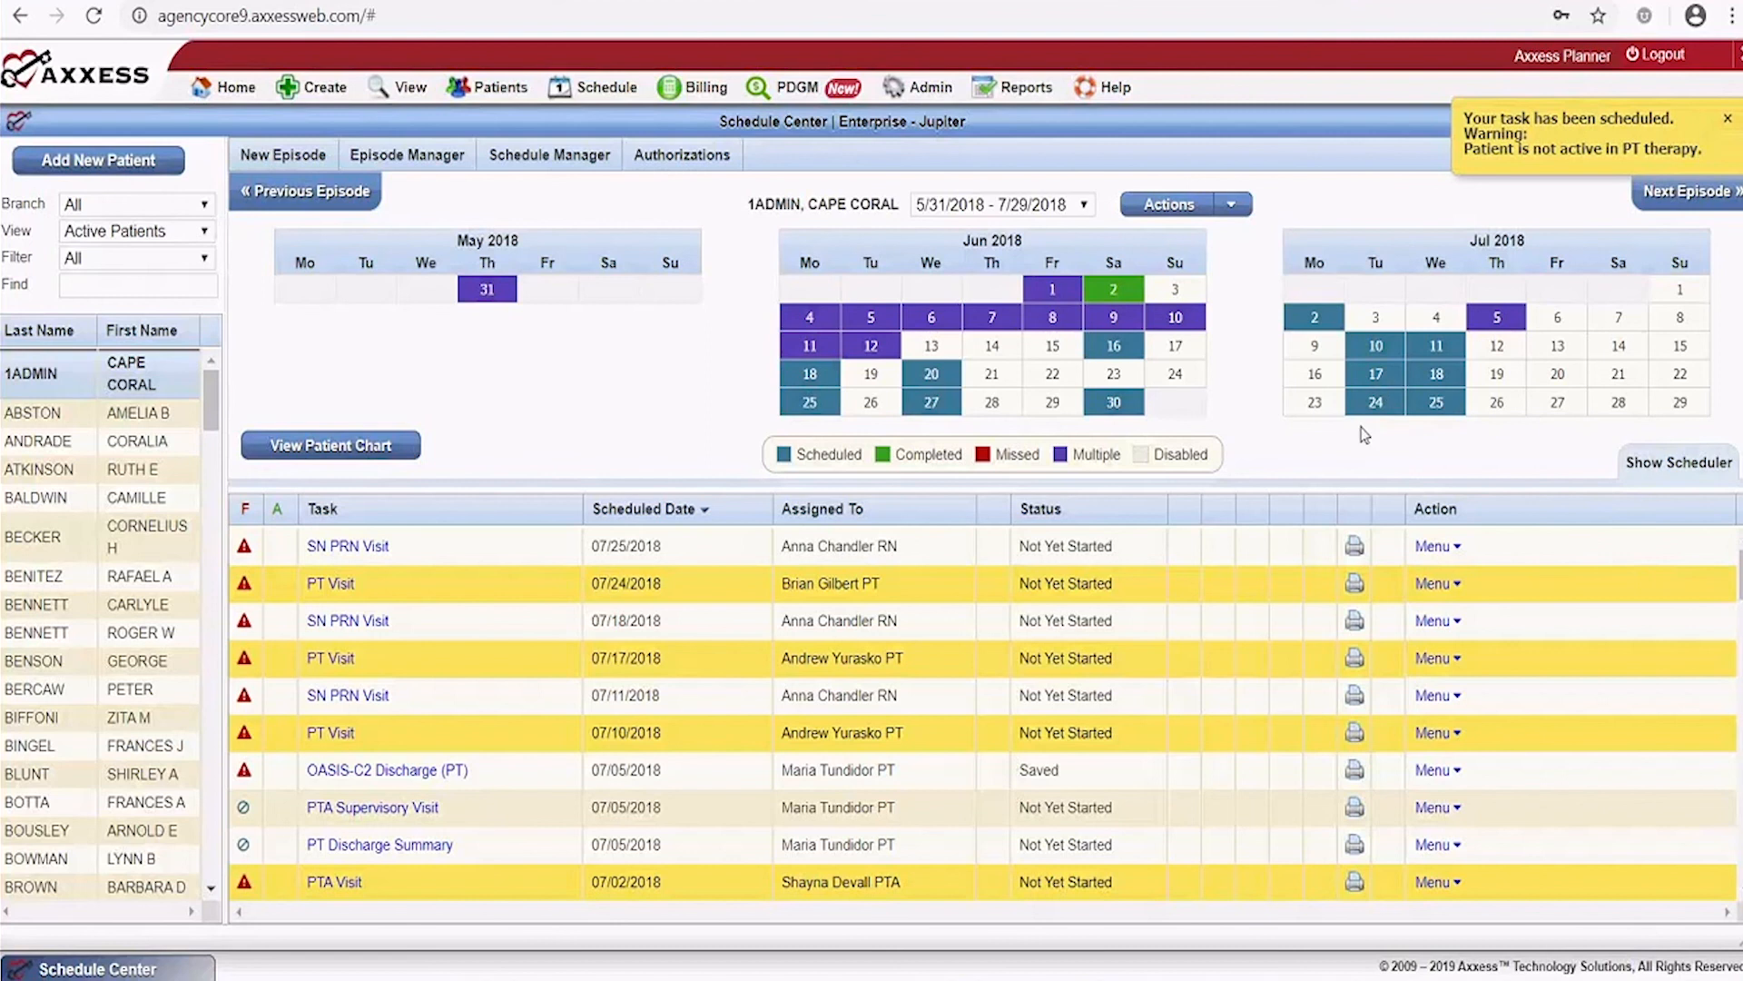
pyautogui.moveTo(1408, 372)
pyautogui.moveTo(1369, 352)
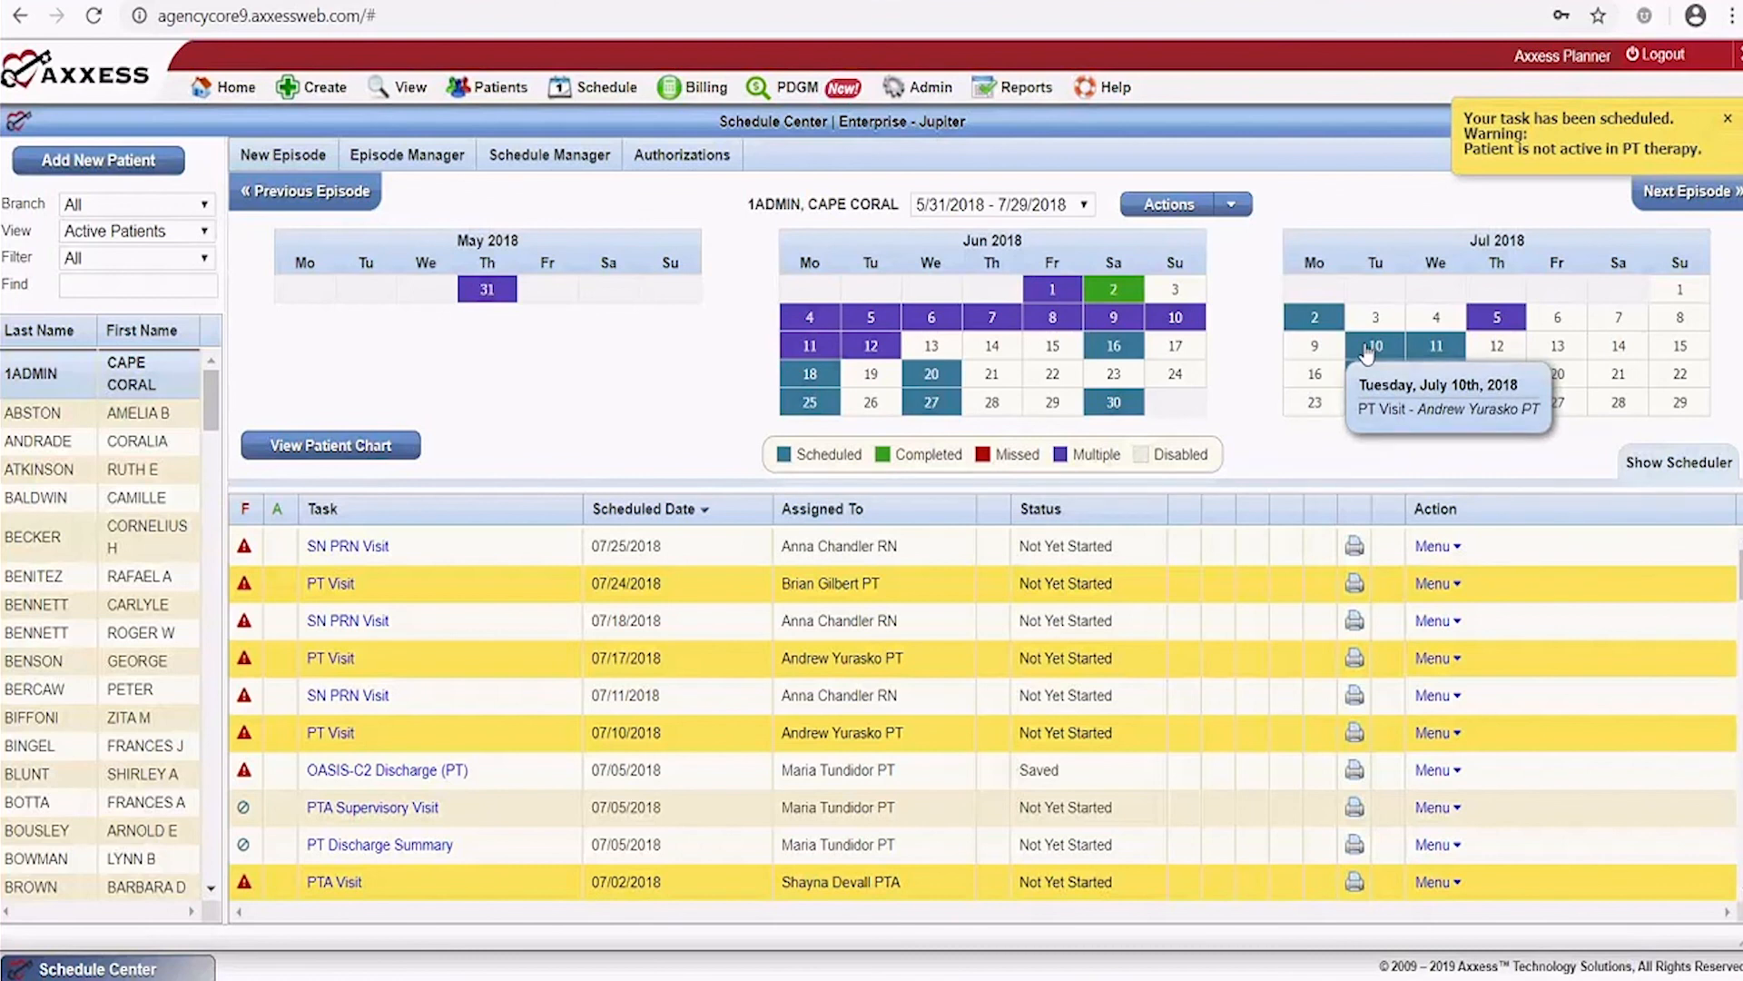
pyautogui.moveTo(1371, 413)
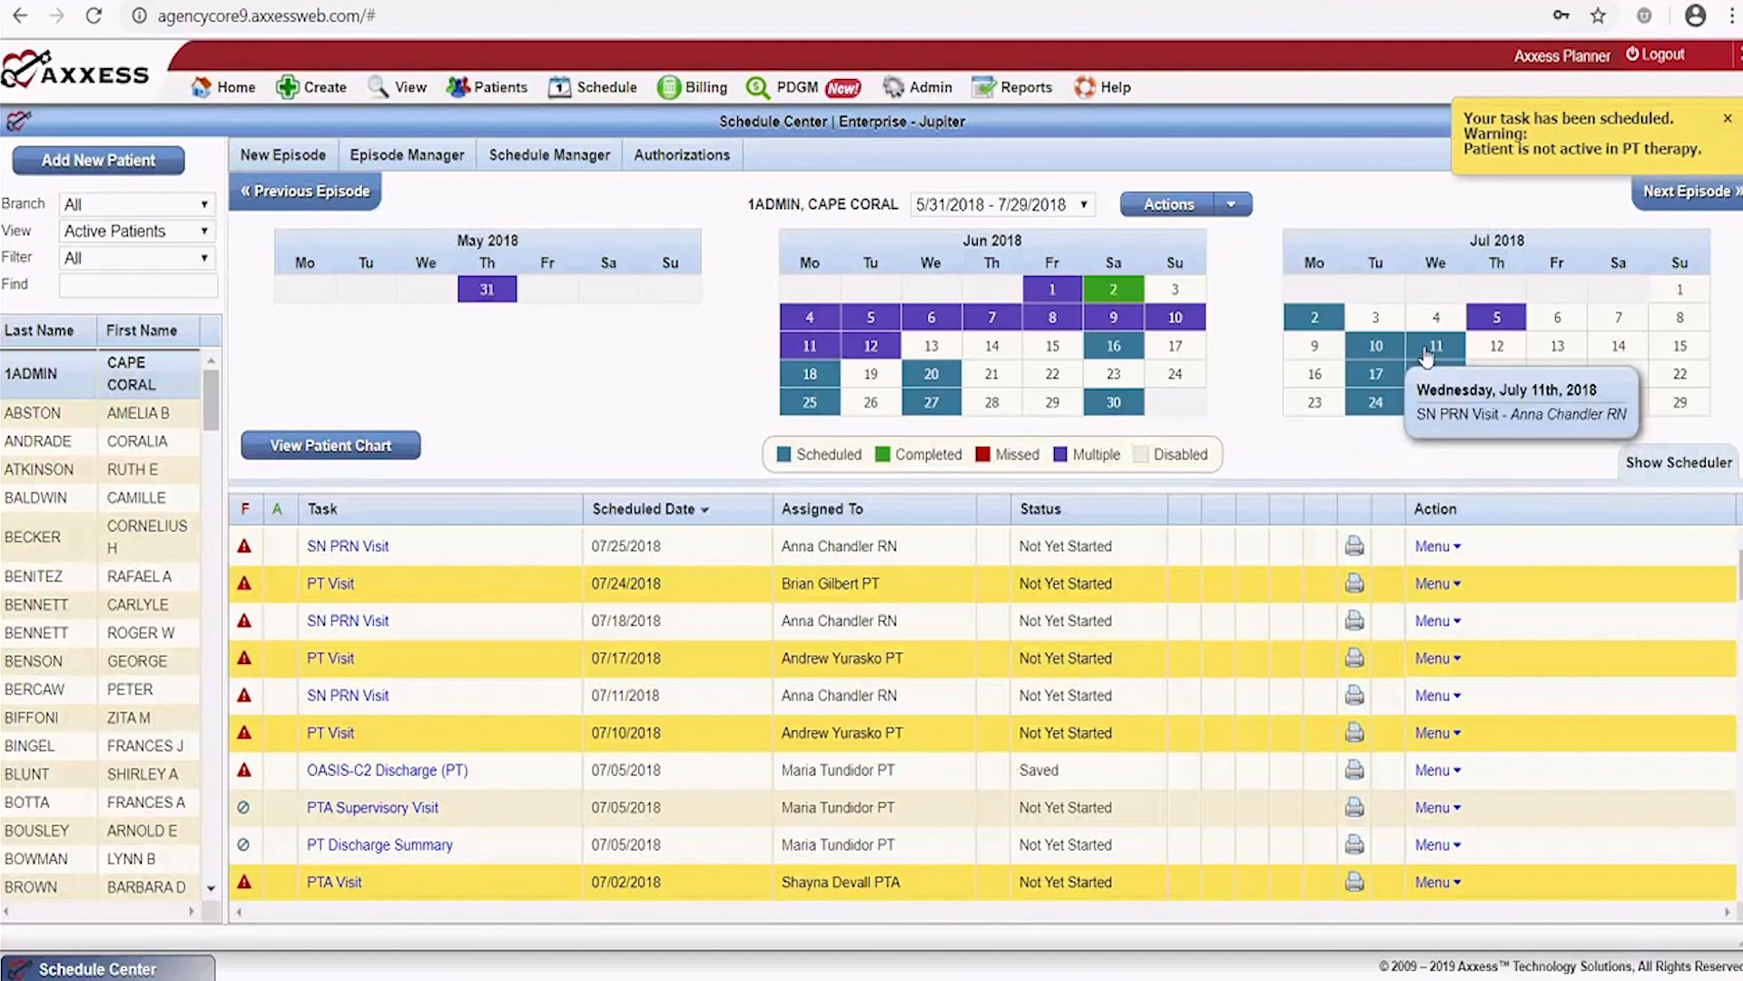
pyautogui.click(1438, 547)
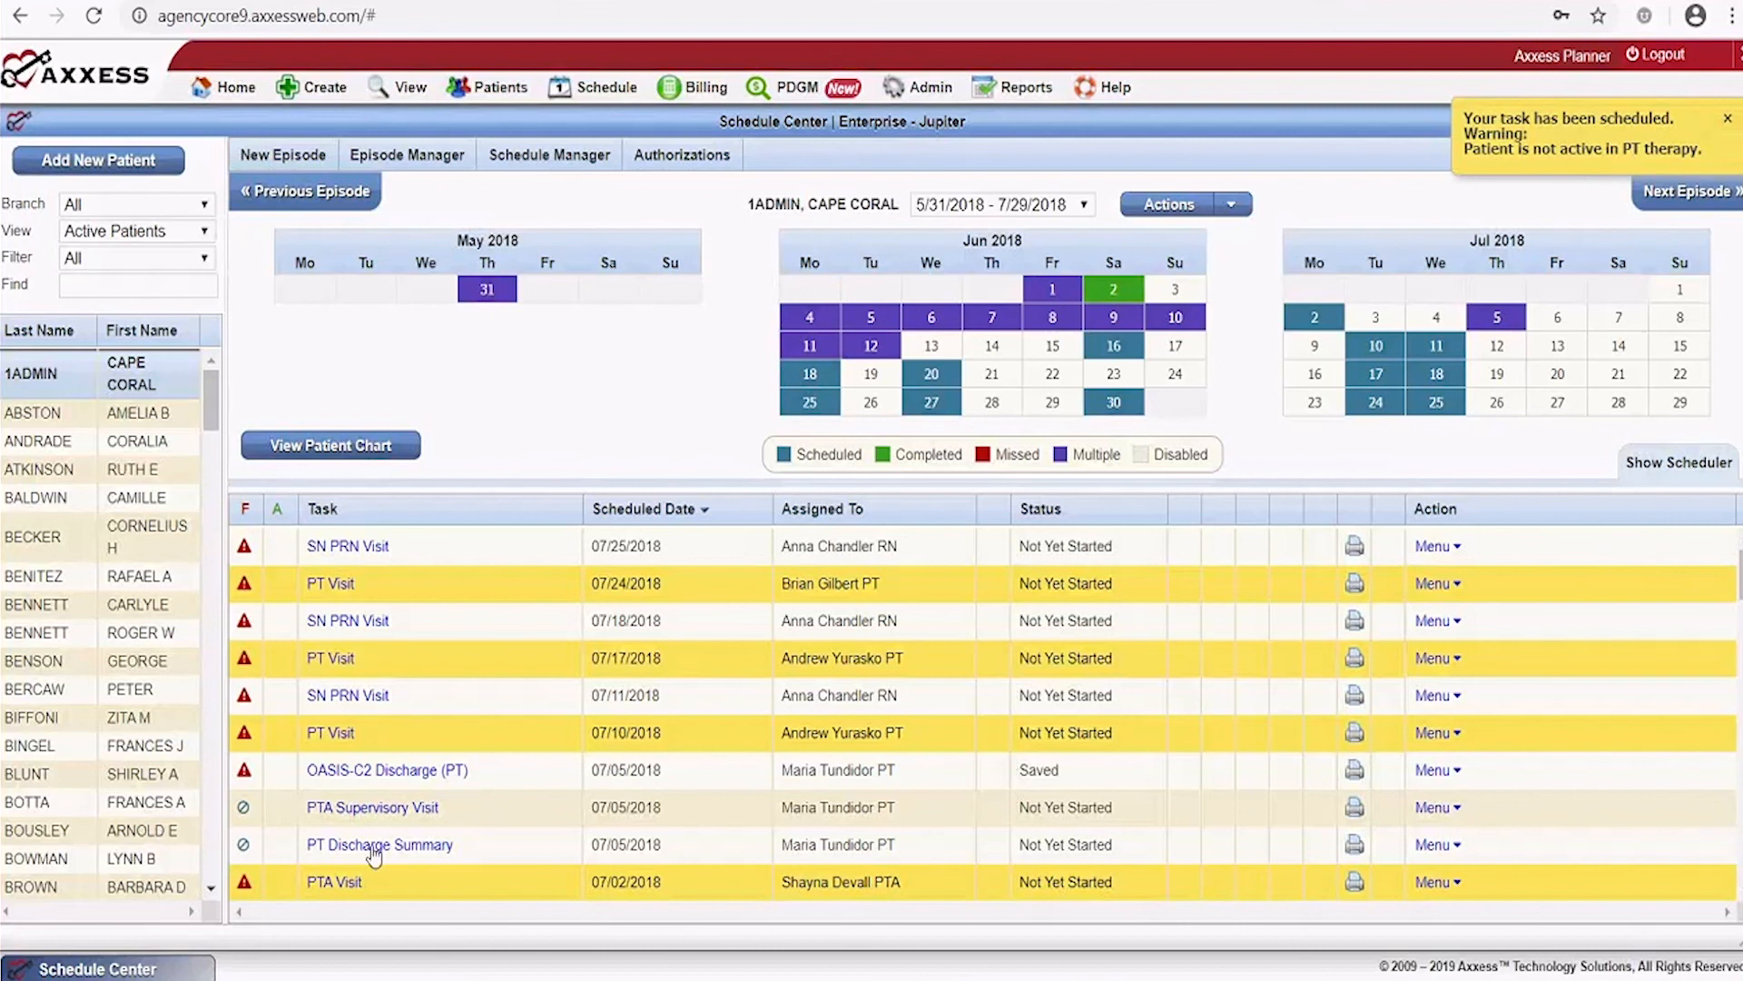
pyautogui.moveTo(1178, 595)
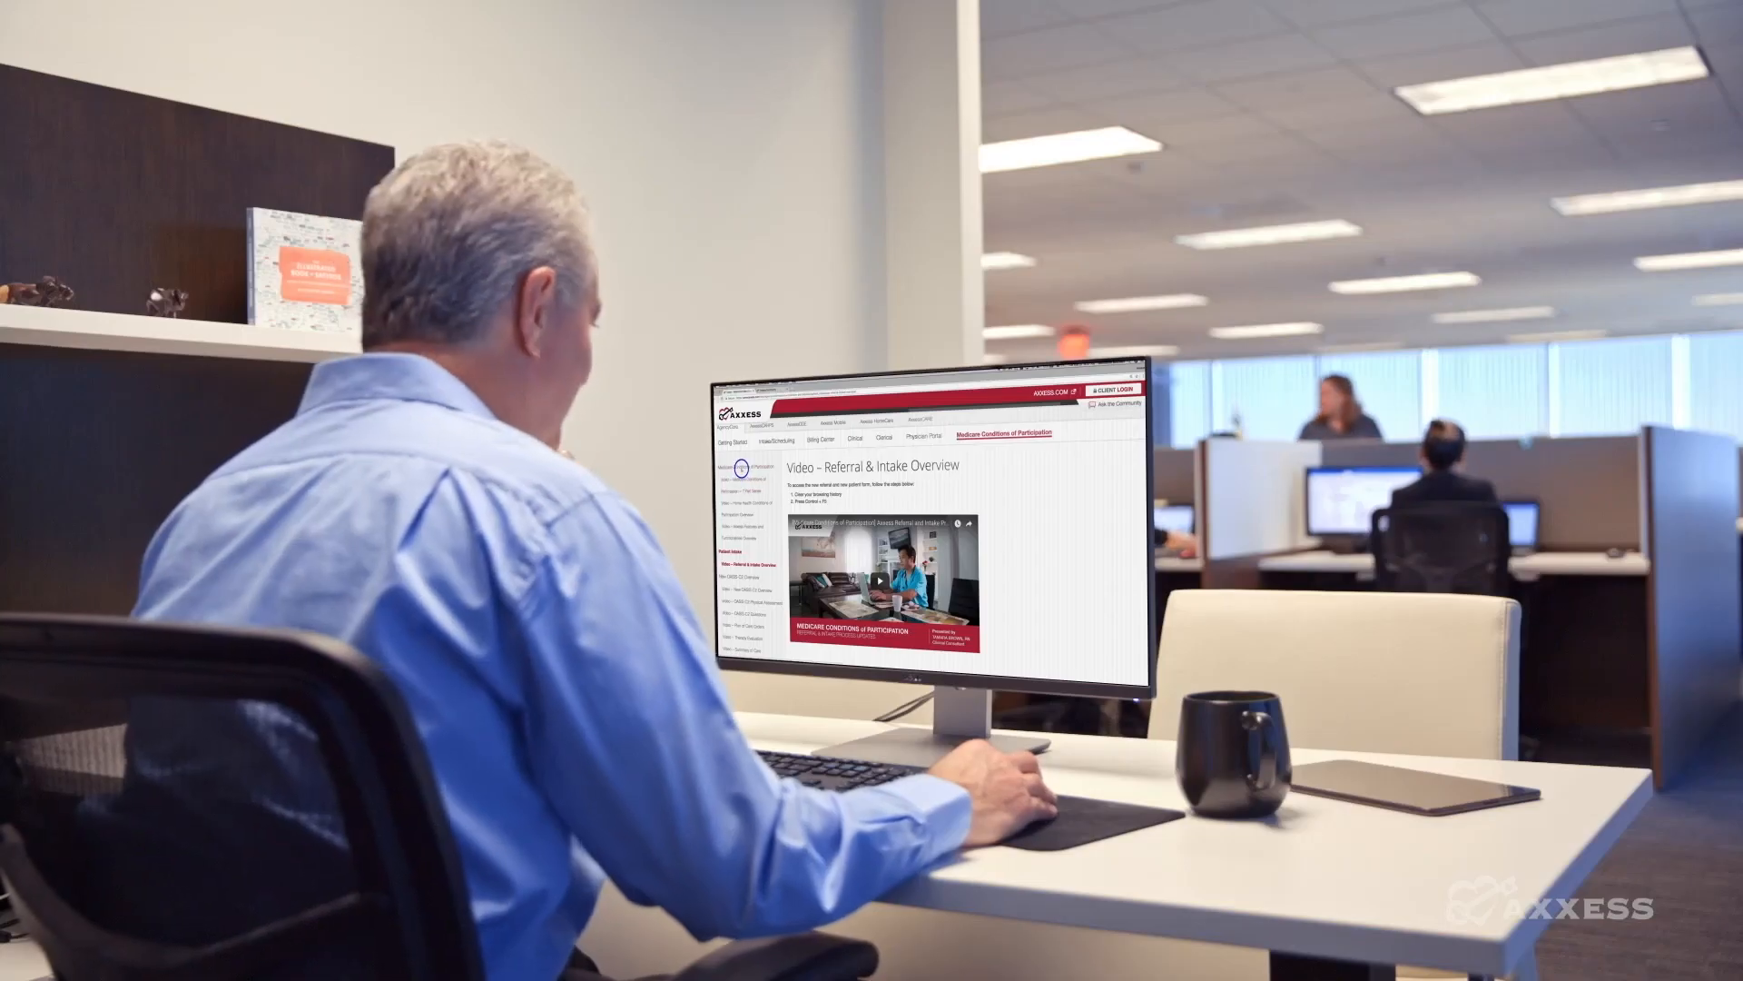
pyautogui.click(742, 468)
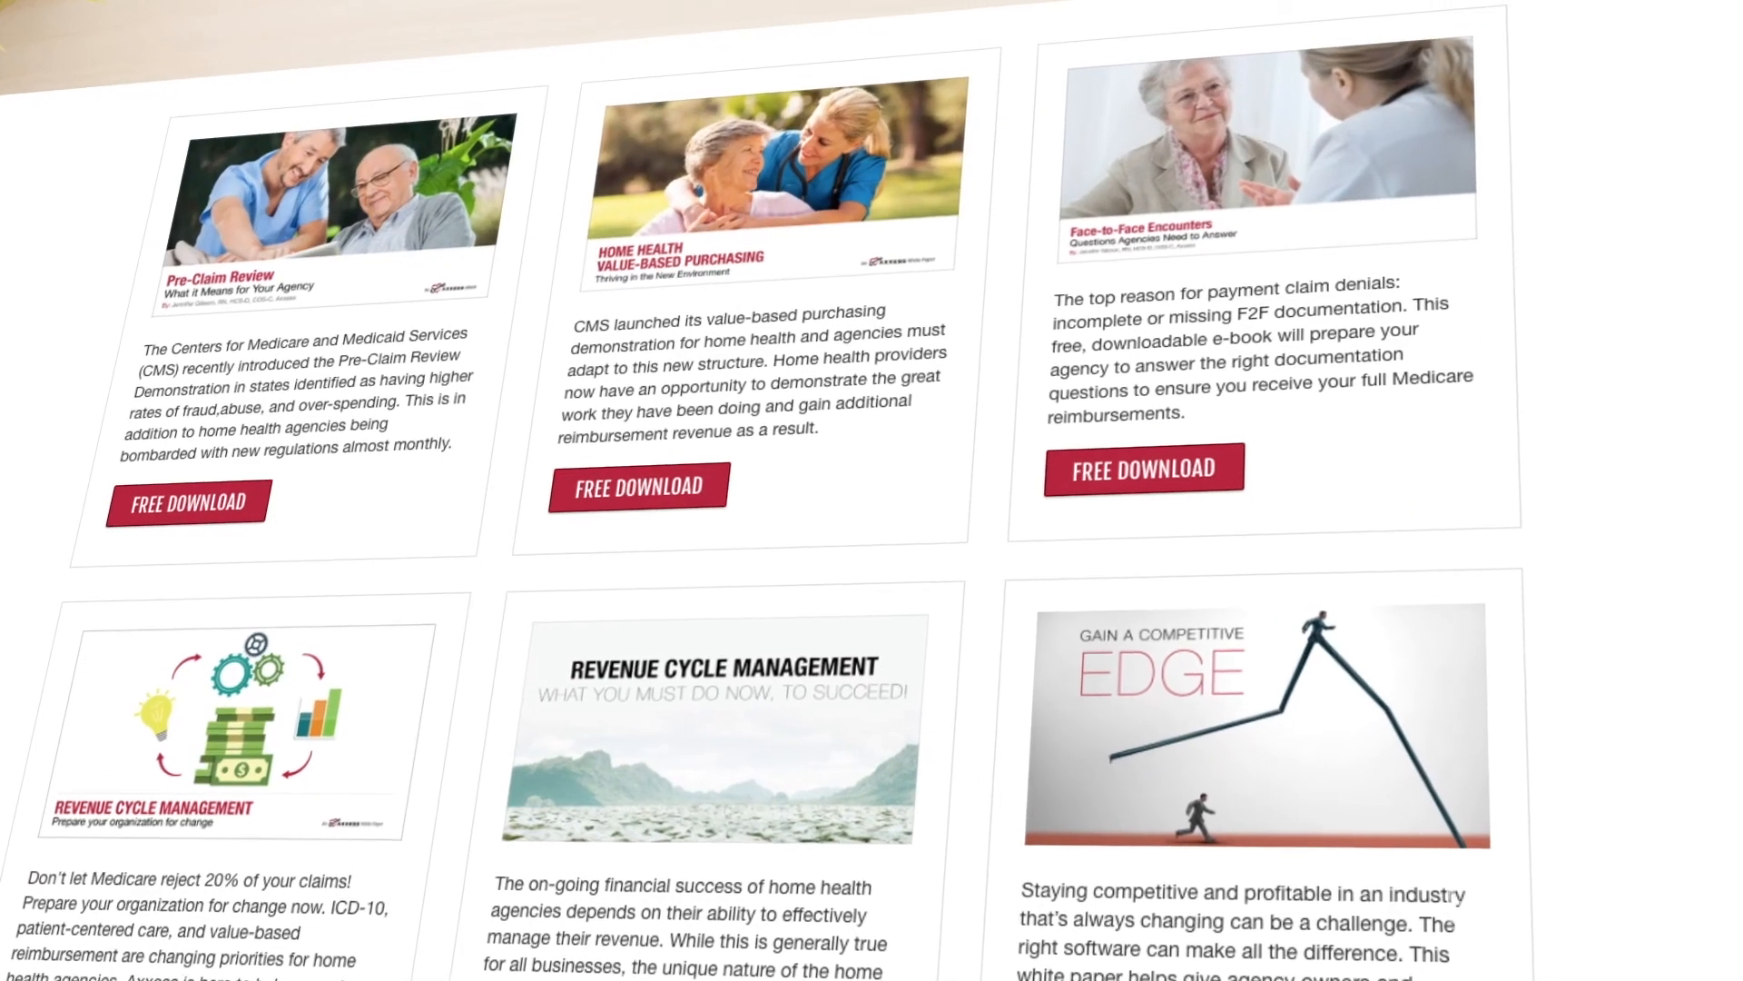